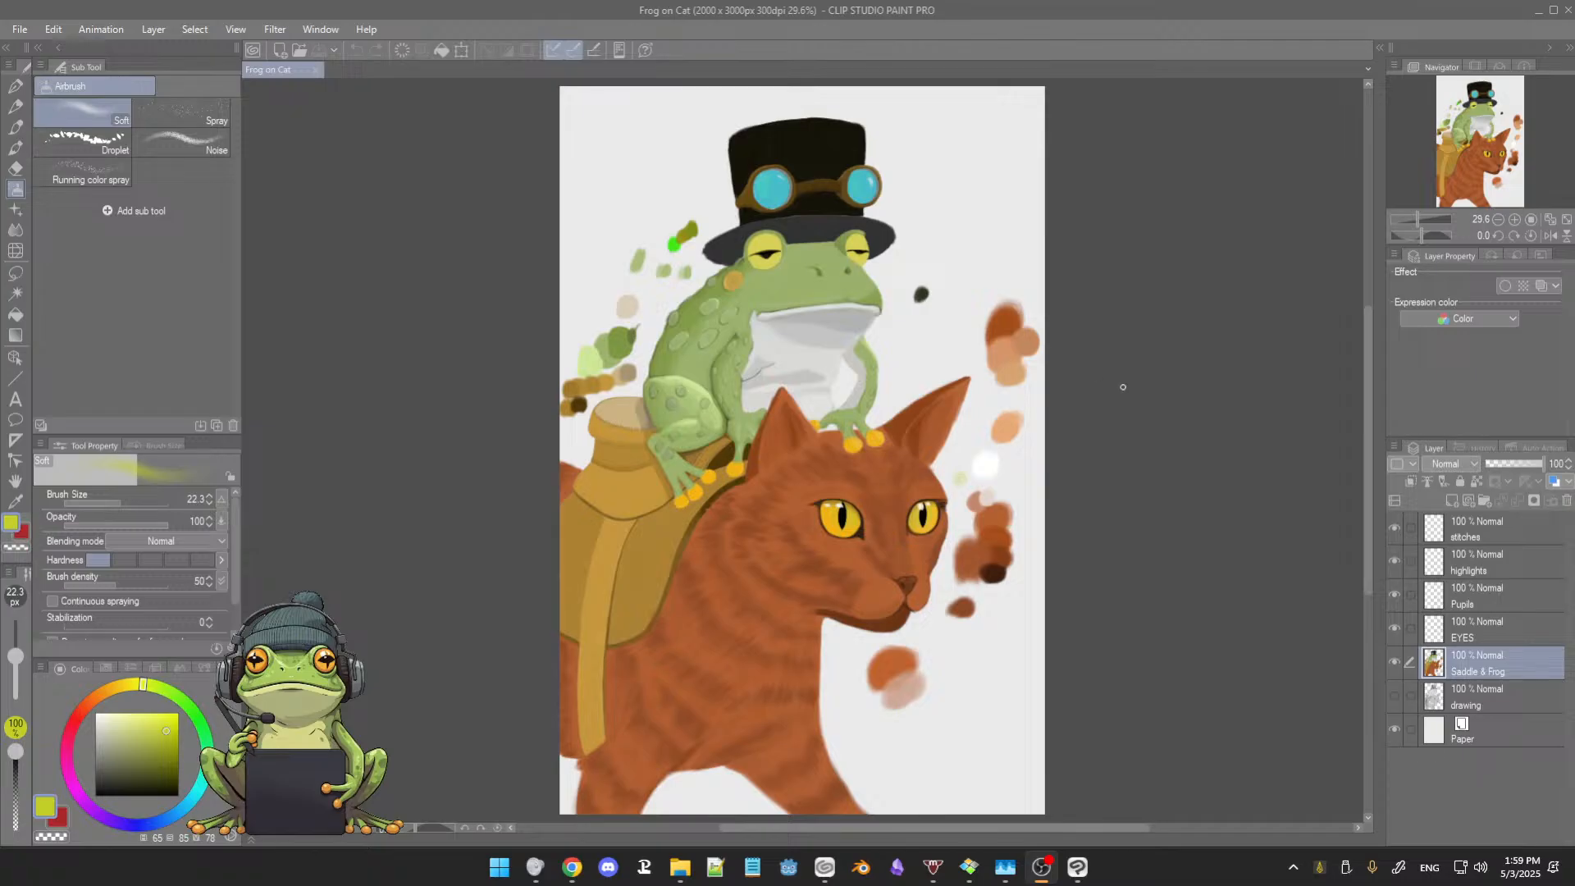
left_click(1137, 419)
scroll(930, 423, "down", 3)
scroll(938, 418, "up", 9)
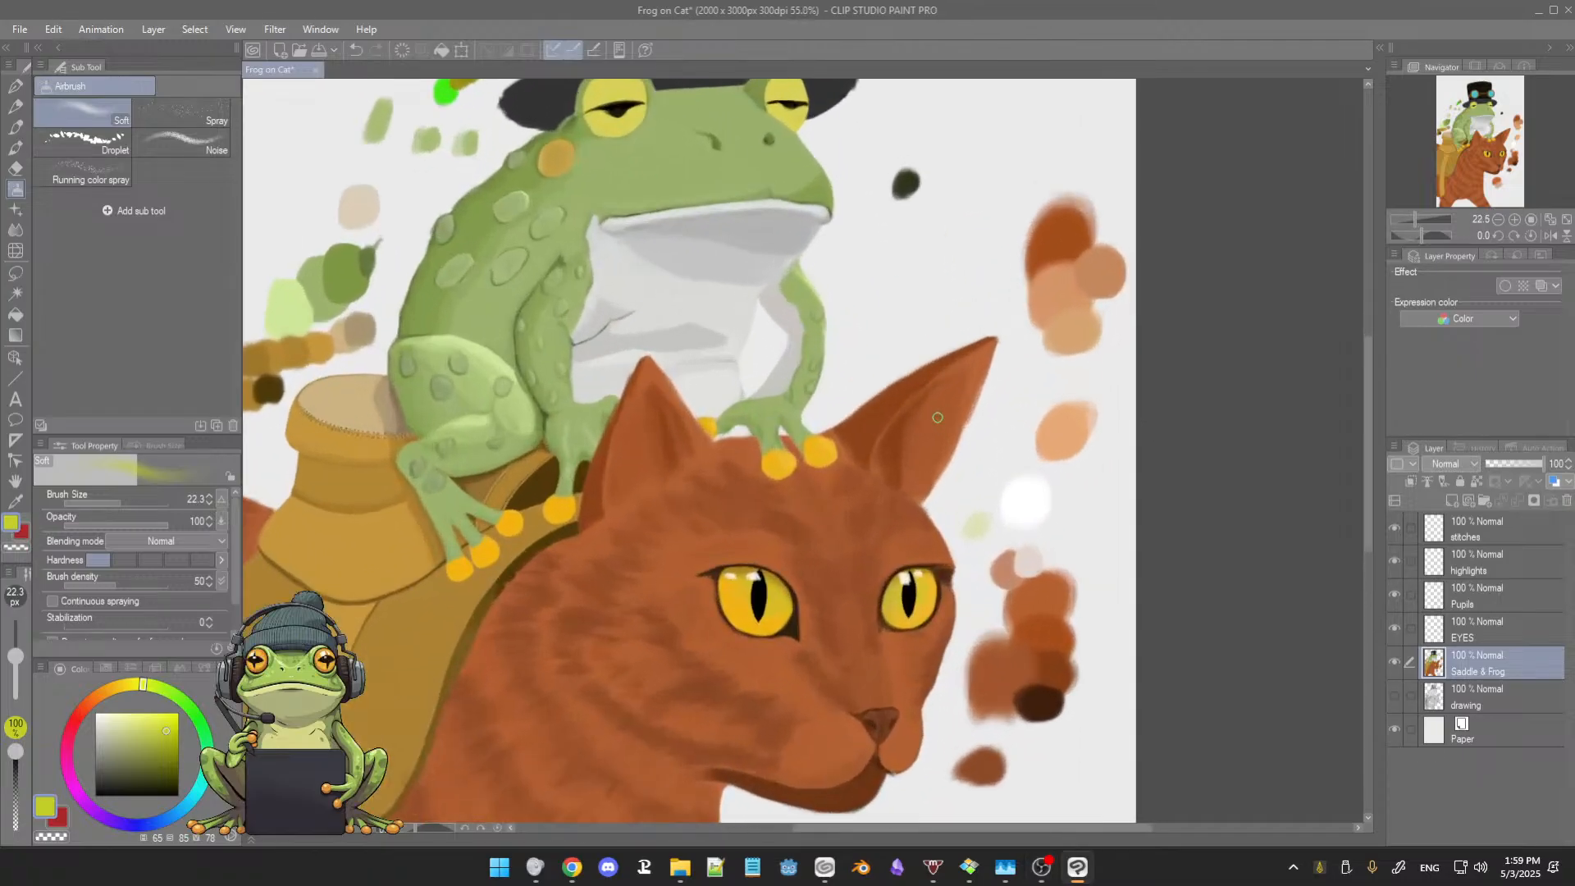
key("b")
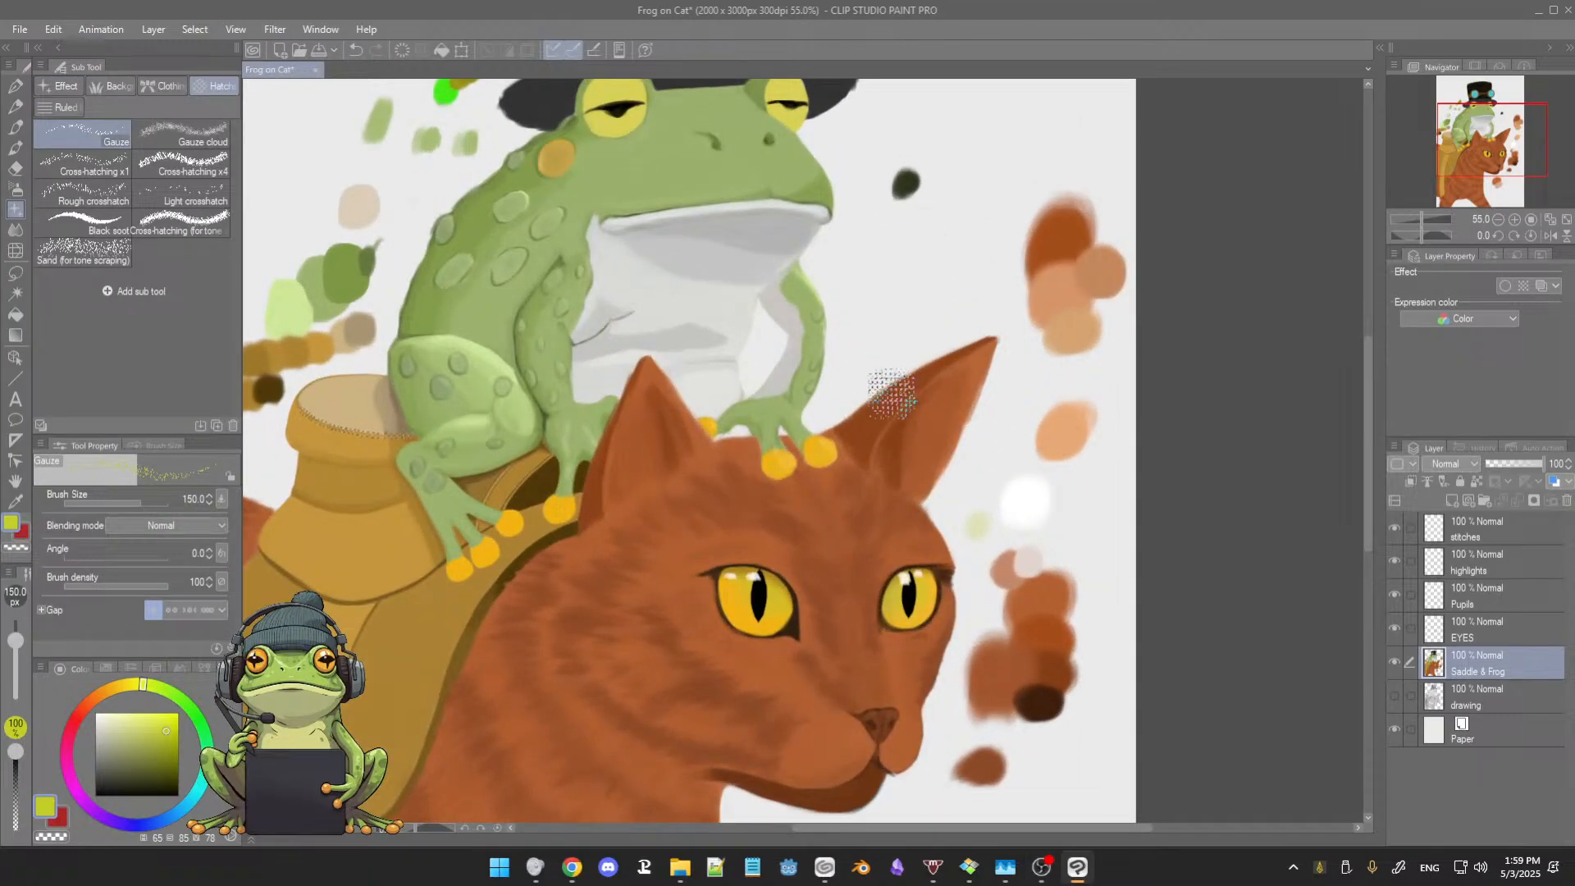
key("b")
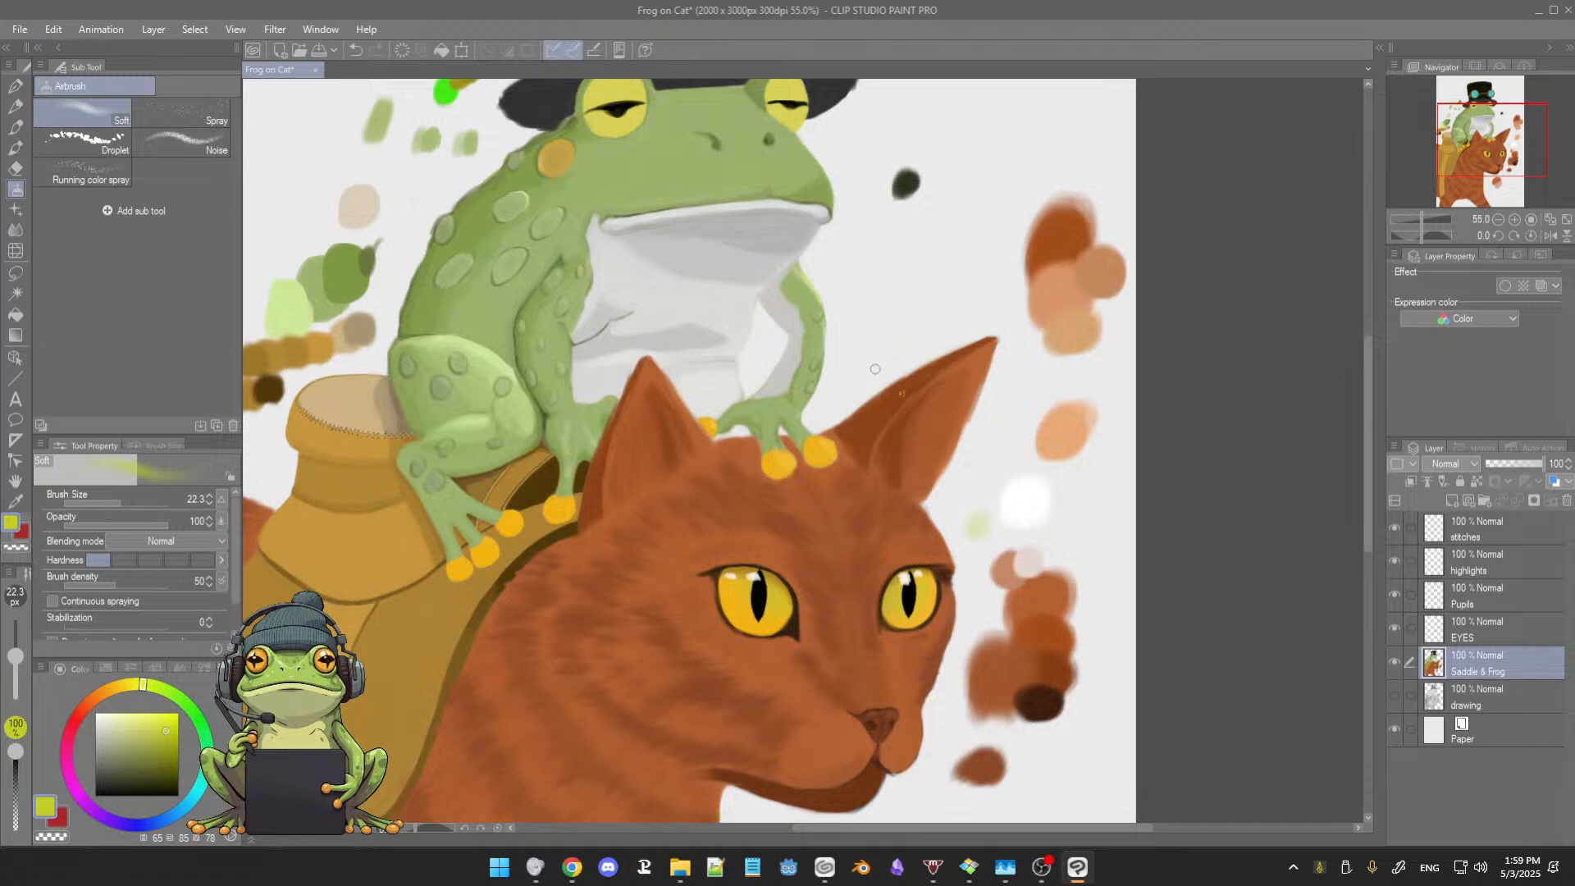
scroll(957, 396, "up", 3)
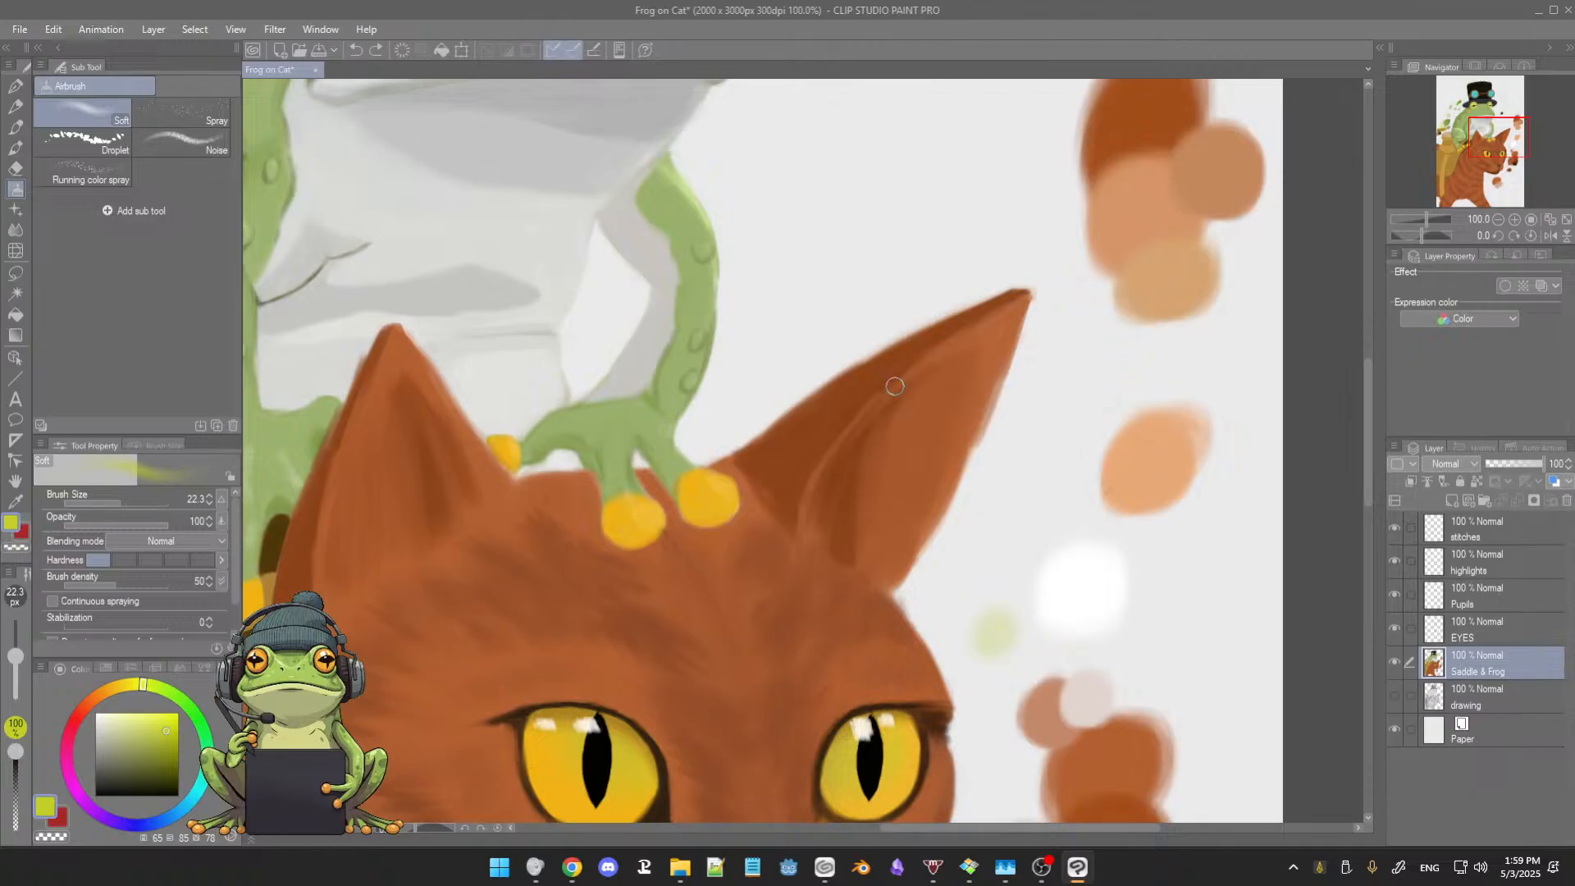
key("b")
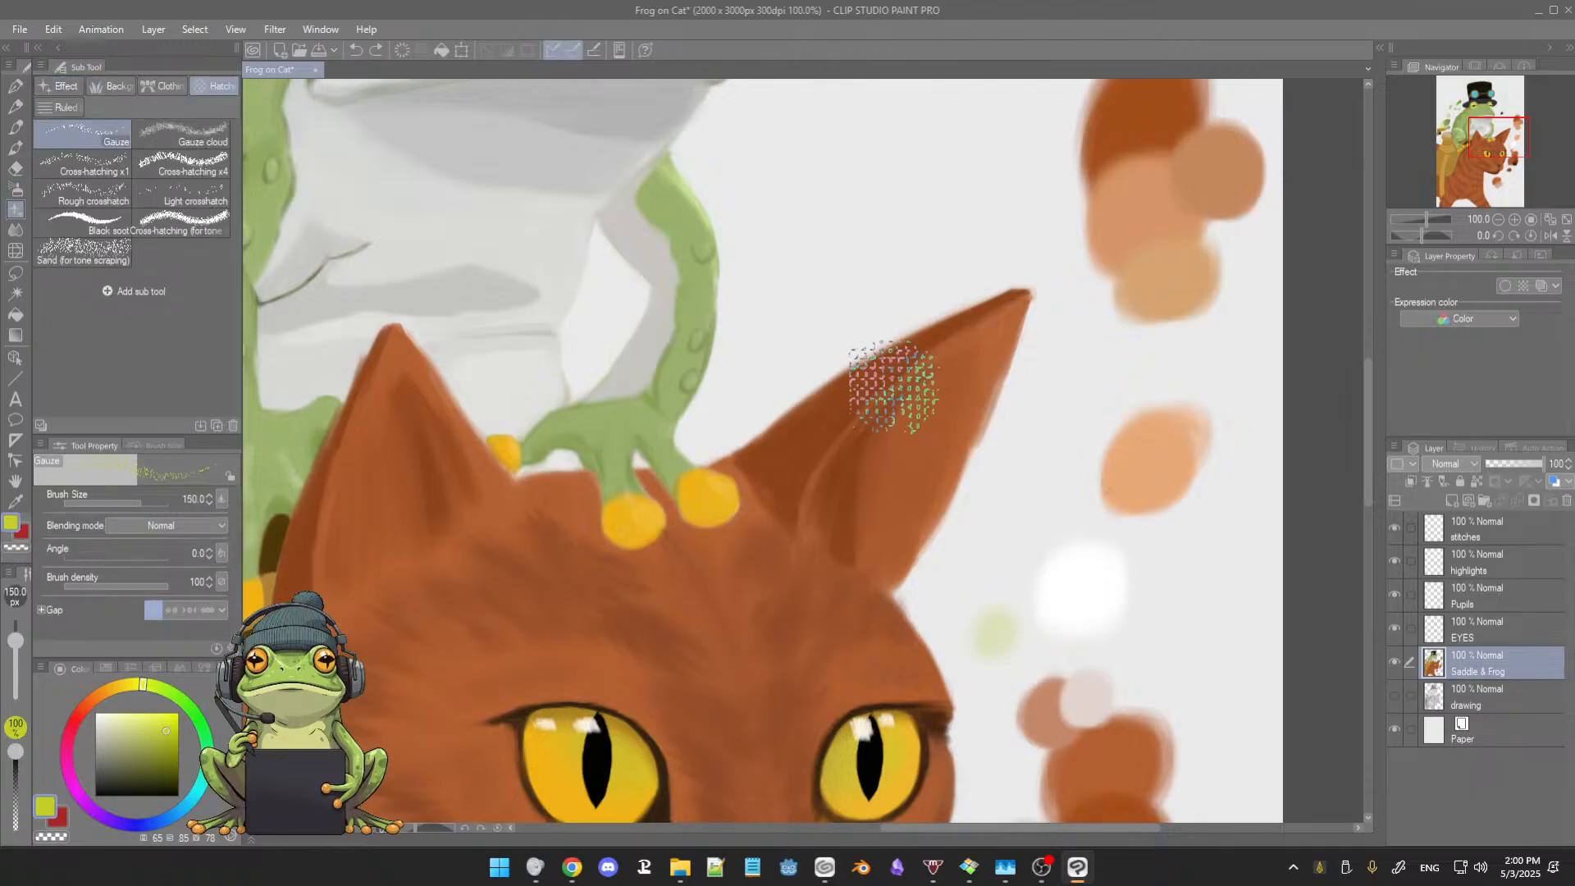
left_click(890, 396)
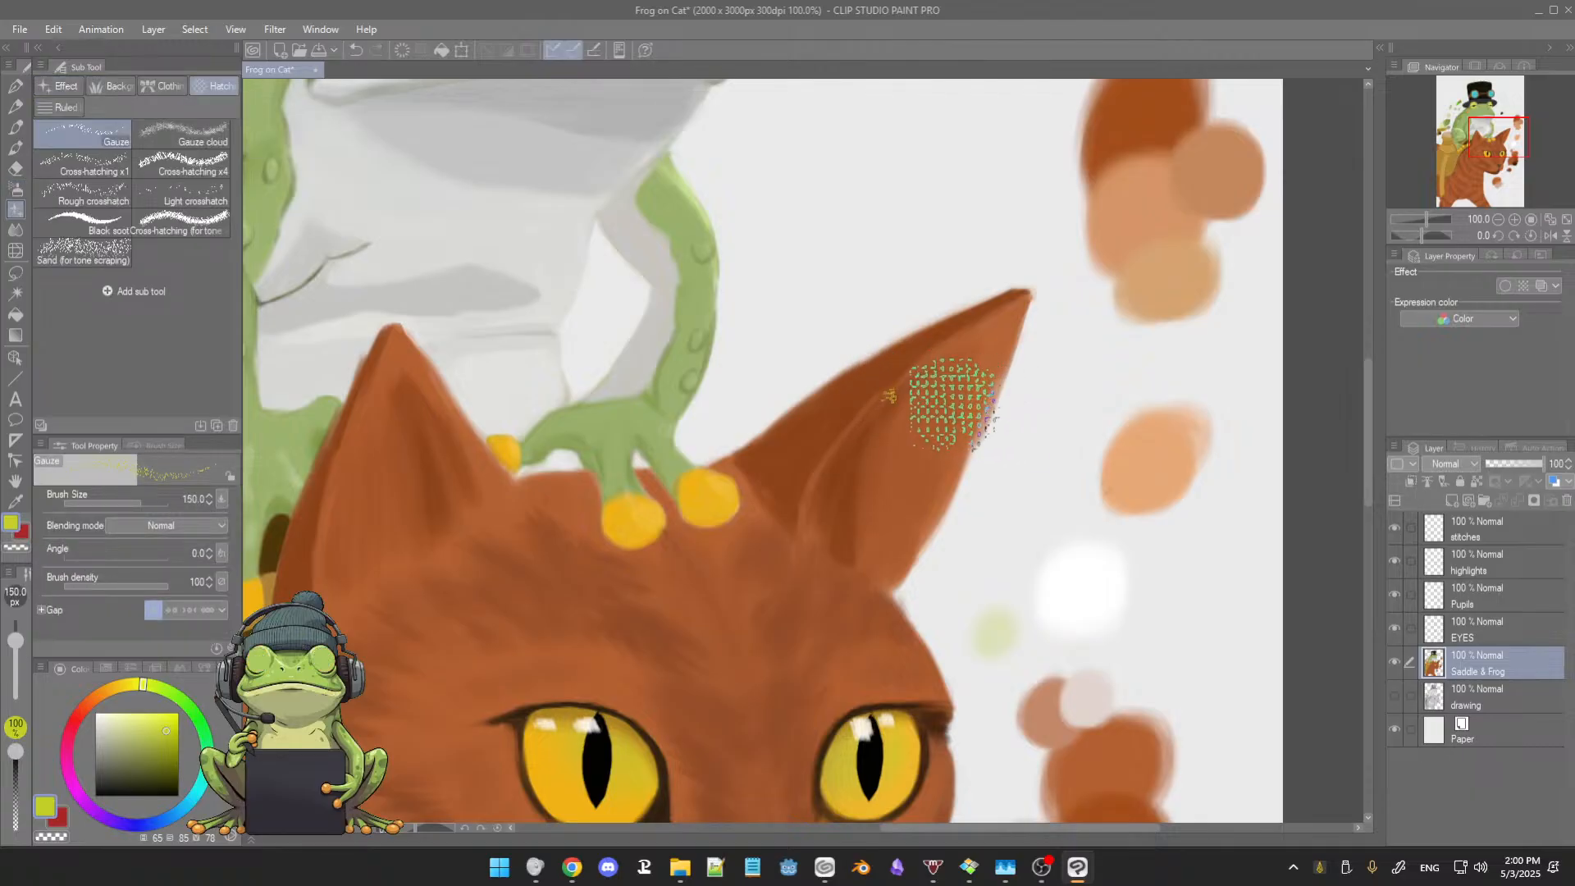
left_click_drag(879, 397, 820, 448)
key("ctrl+z")
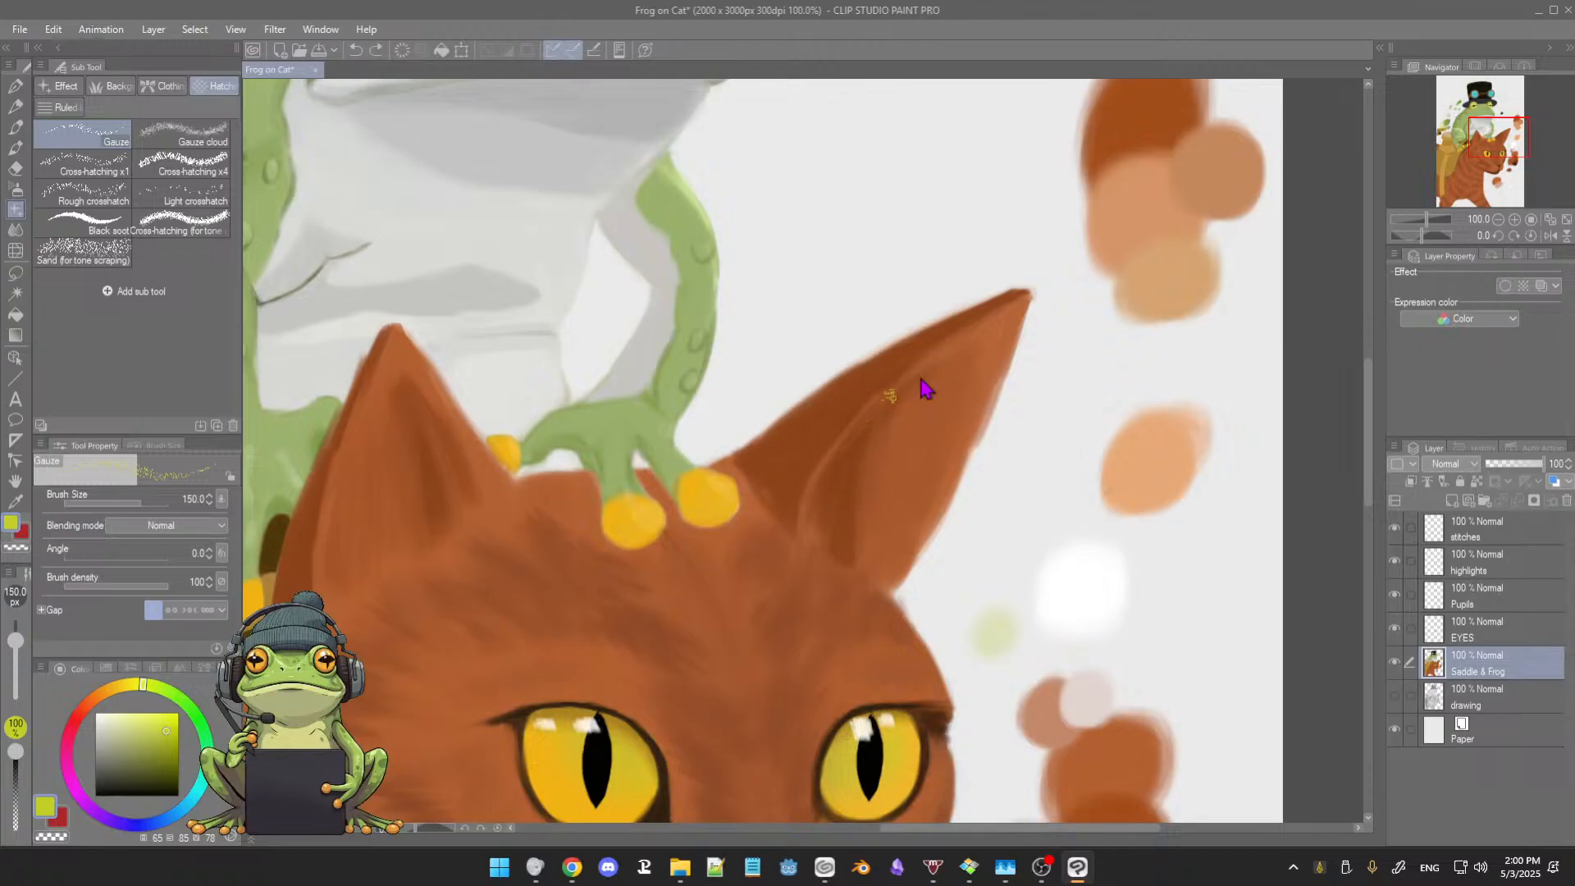
Step: Select the 3rdCoffee Soft Oil 2 brush, and toggle the Saddle & Frog layer's visibility to check what it contains
key("b")
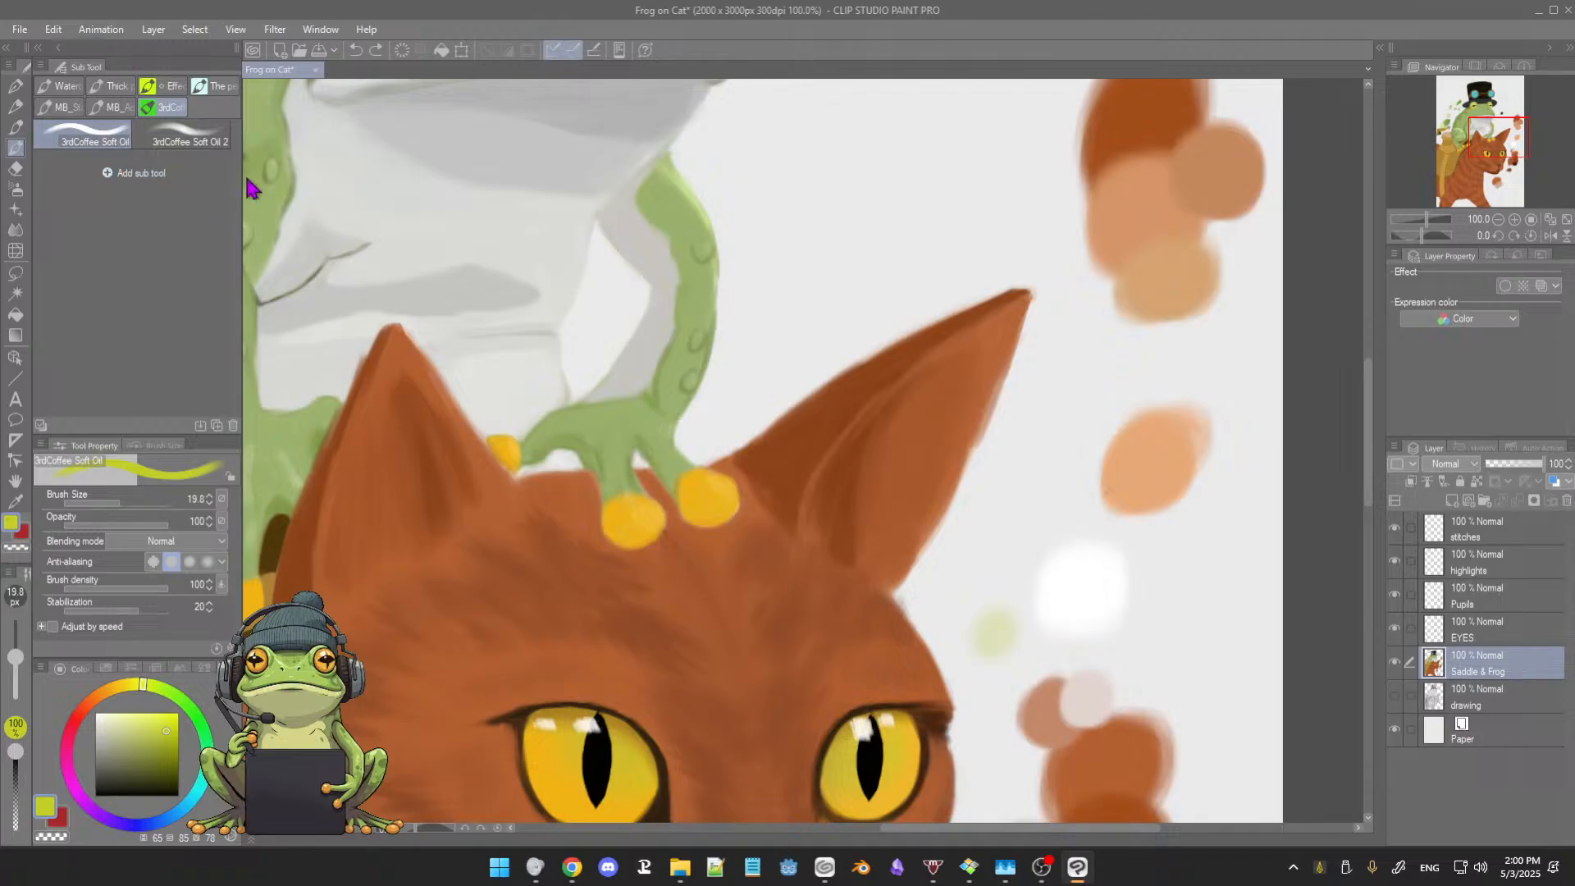
left_click(191, 141)
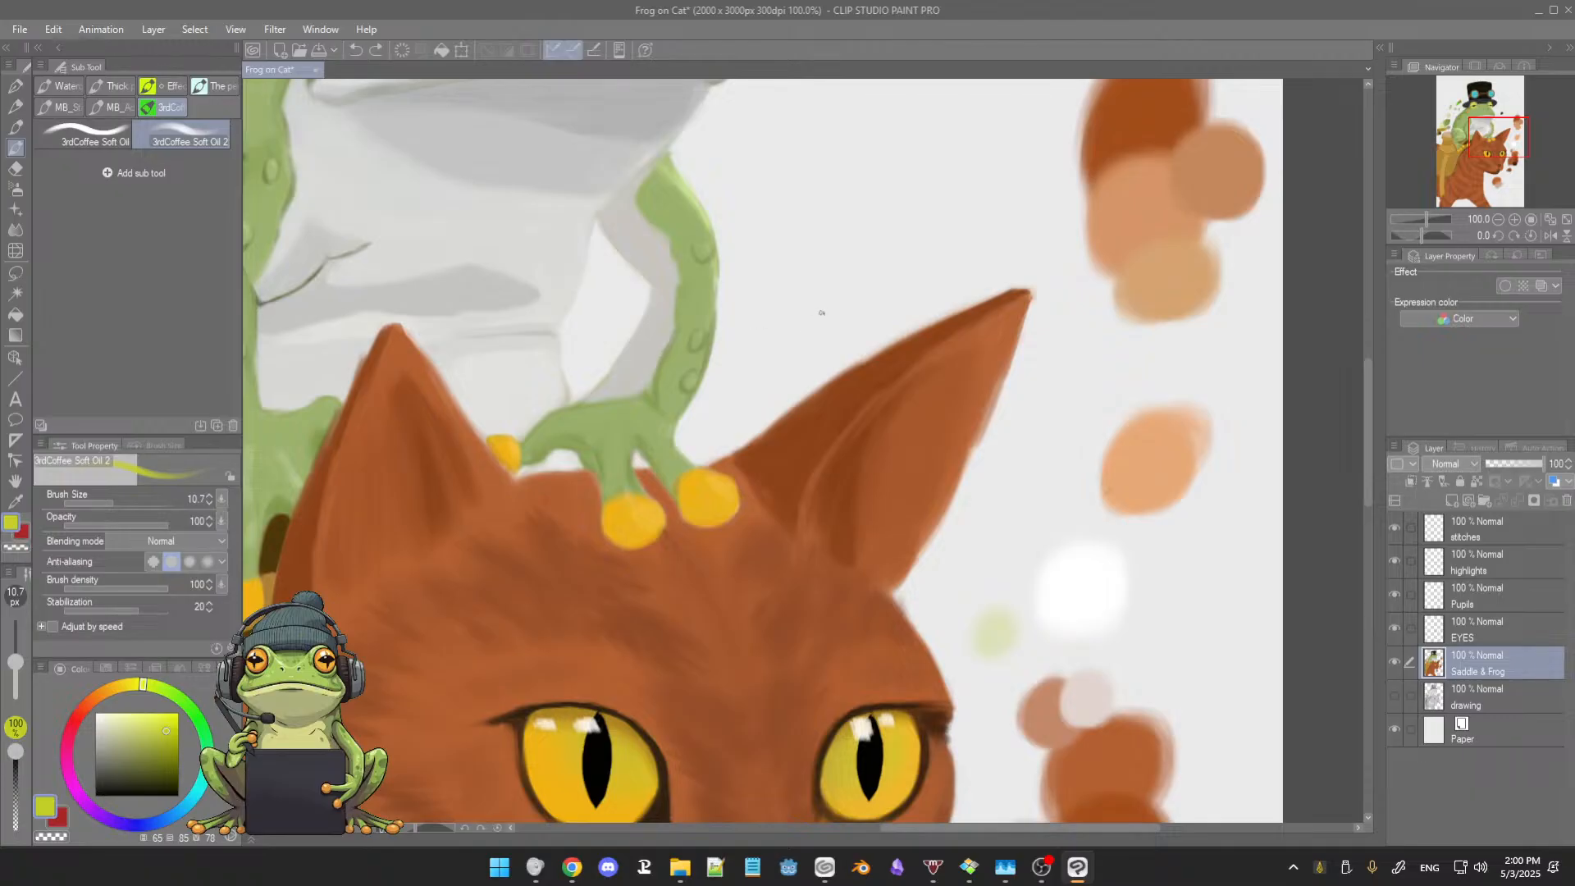
left_click(1395, 661)
left_click(1394, 661)
left_click(1395, 662)
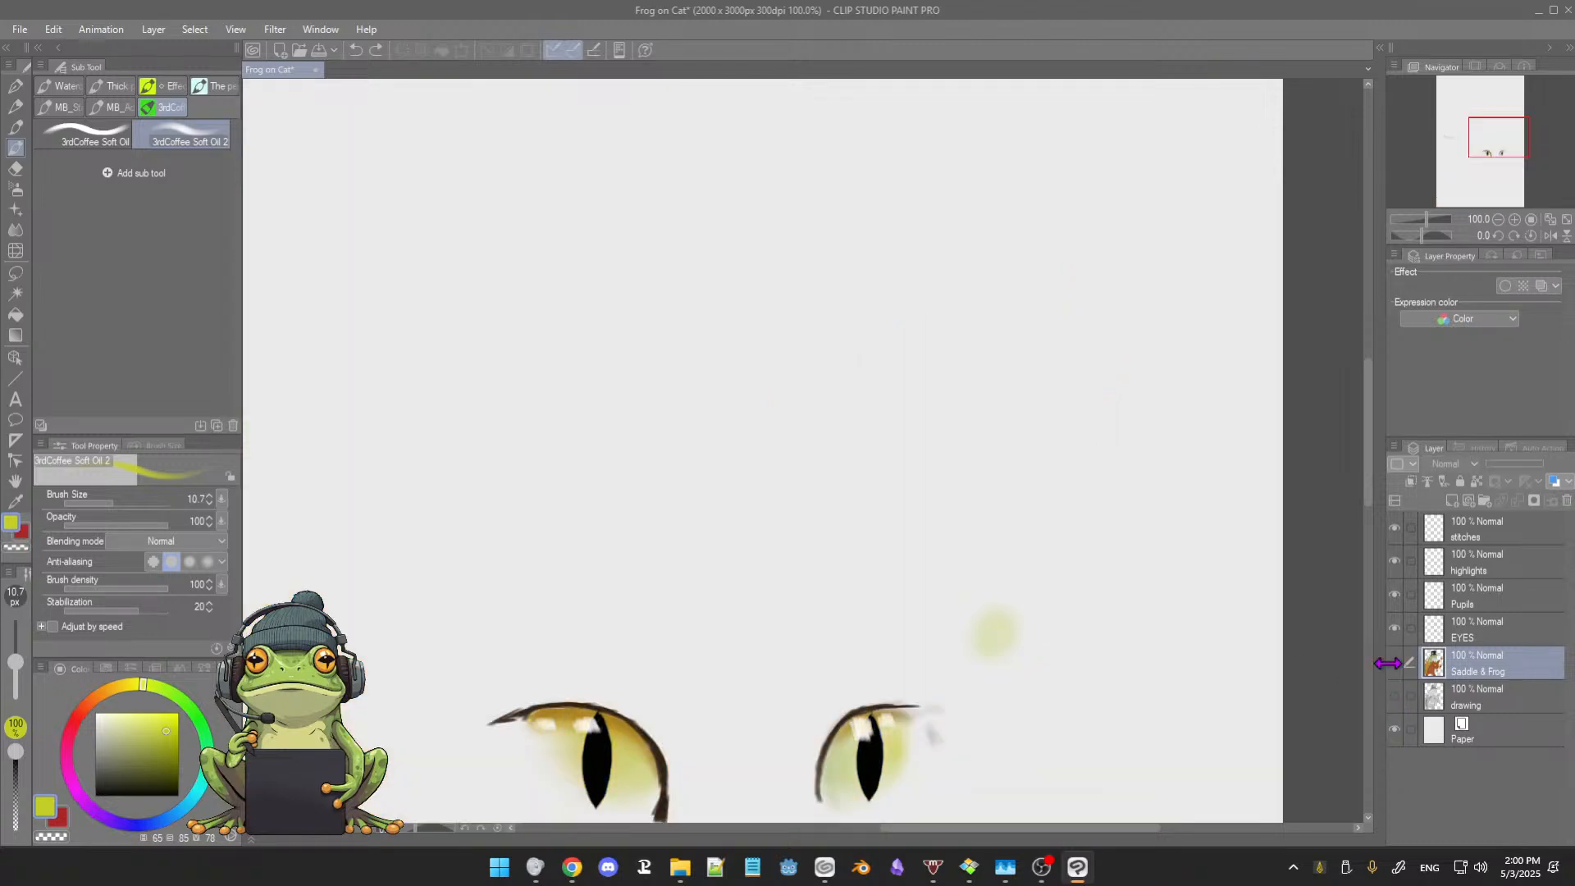
left_click(1395, 663)
Step: Try smudging the cat's neck fur over the saddle's dark edge with the Fingertip blender, and undo the strokes
scroll(917, 565, "down", 4)
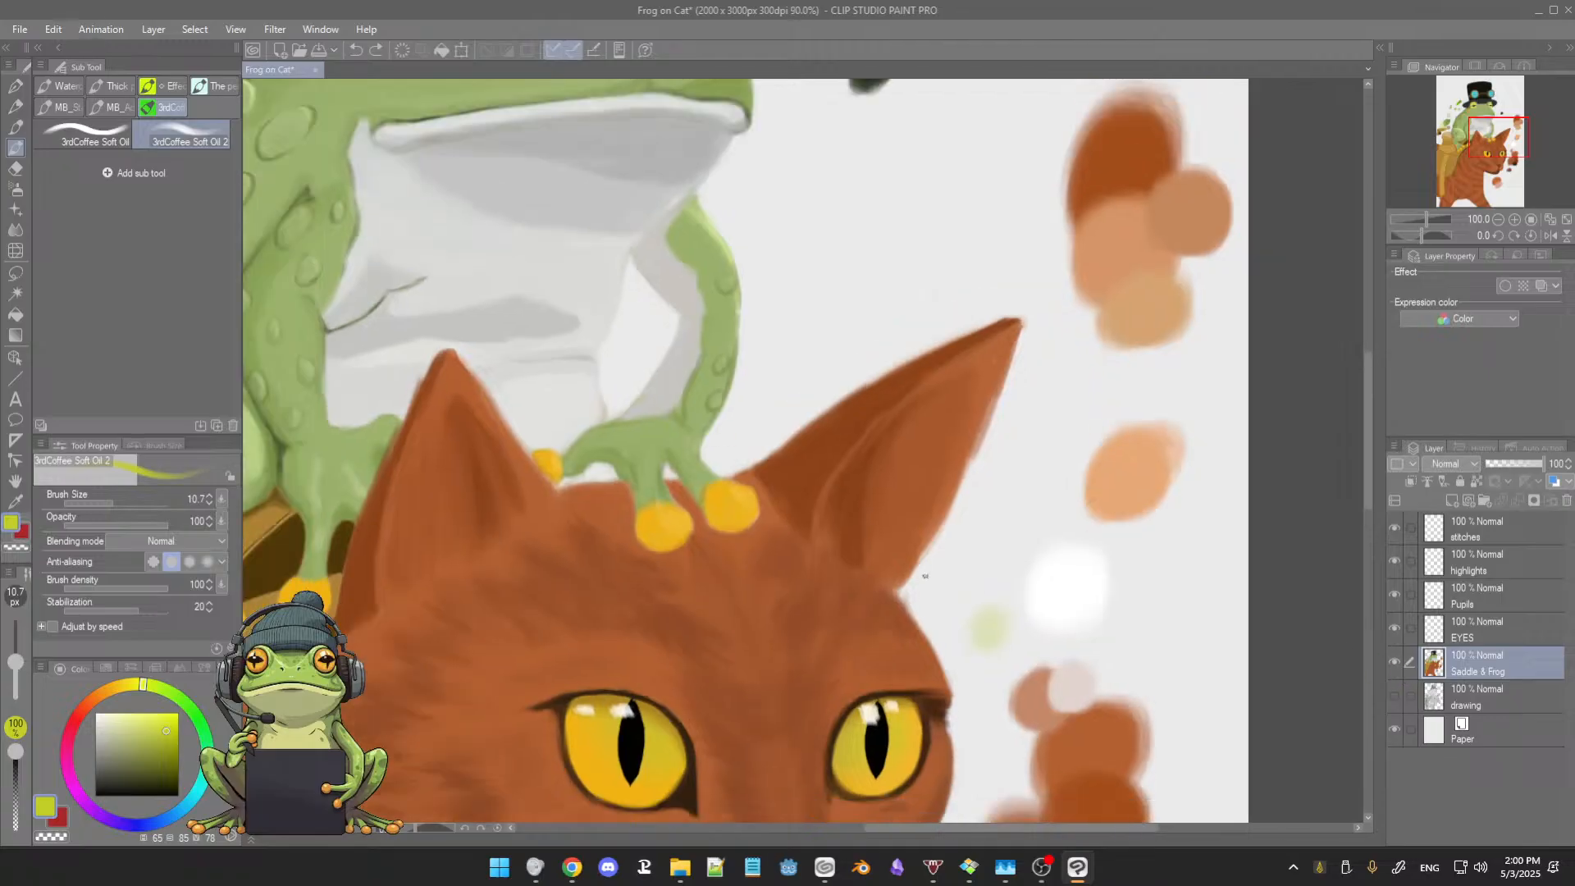
left_click_drag(916, 563, 923, 449)
scroll(943, 440, "down", 1)
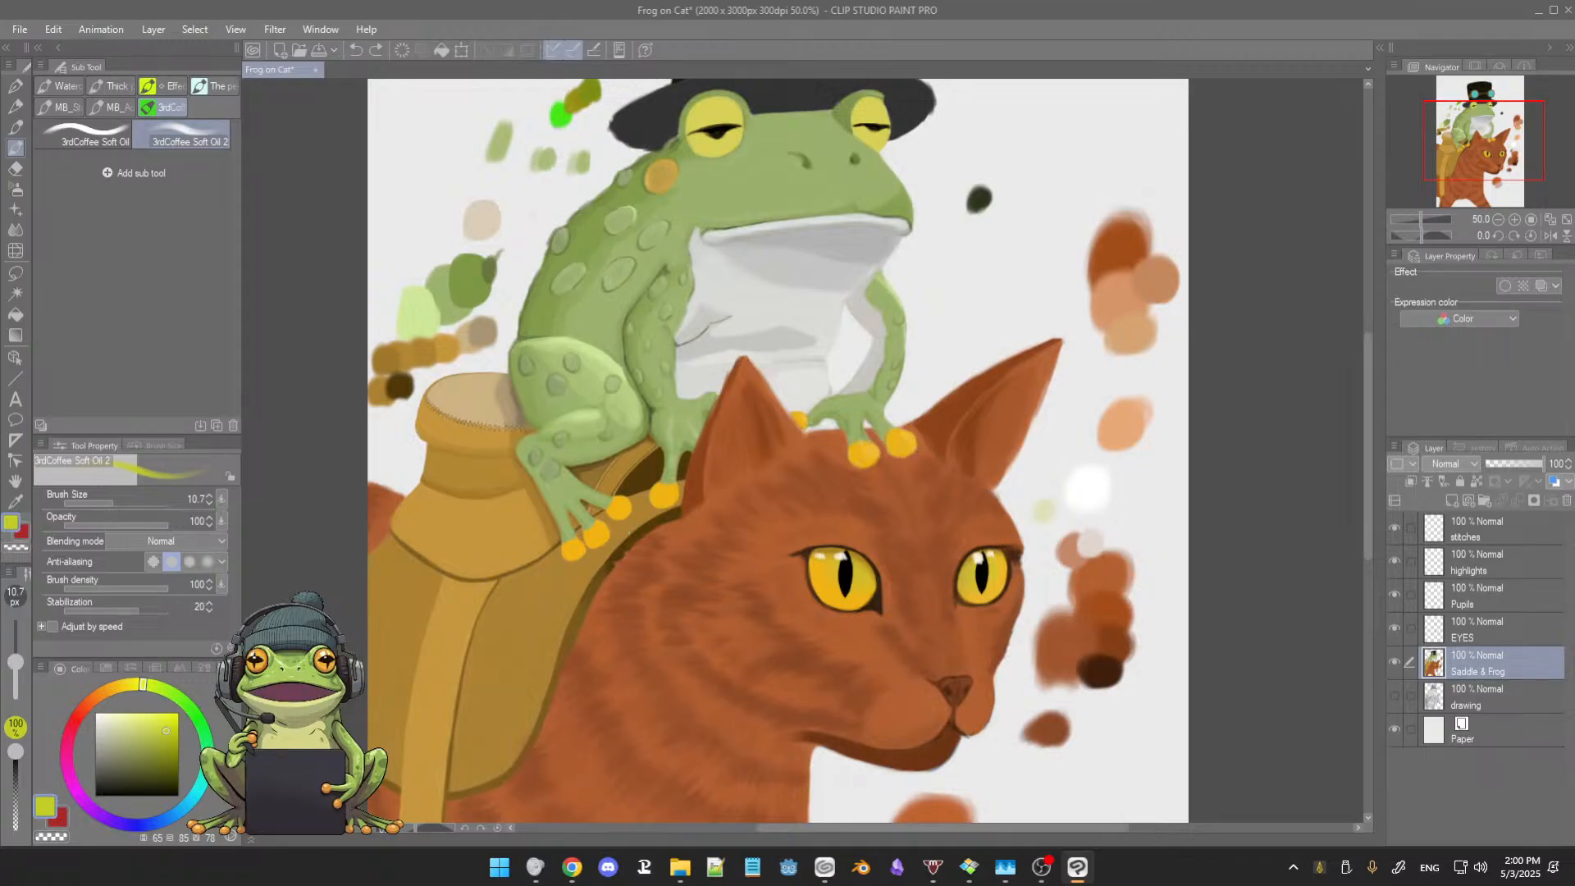
scroll(663, 531, "up", 5)
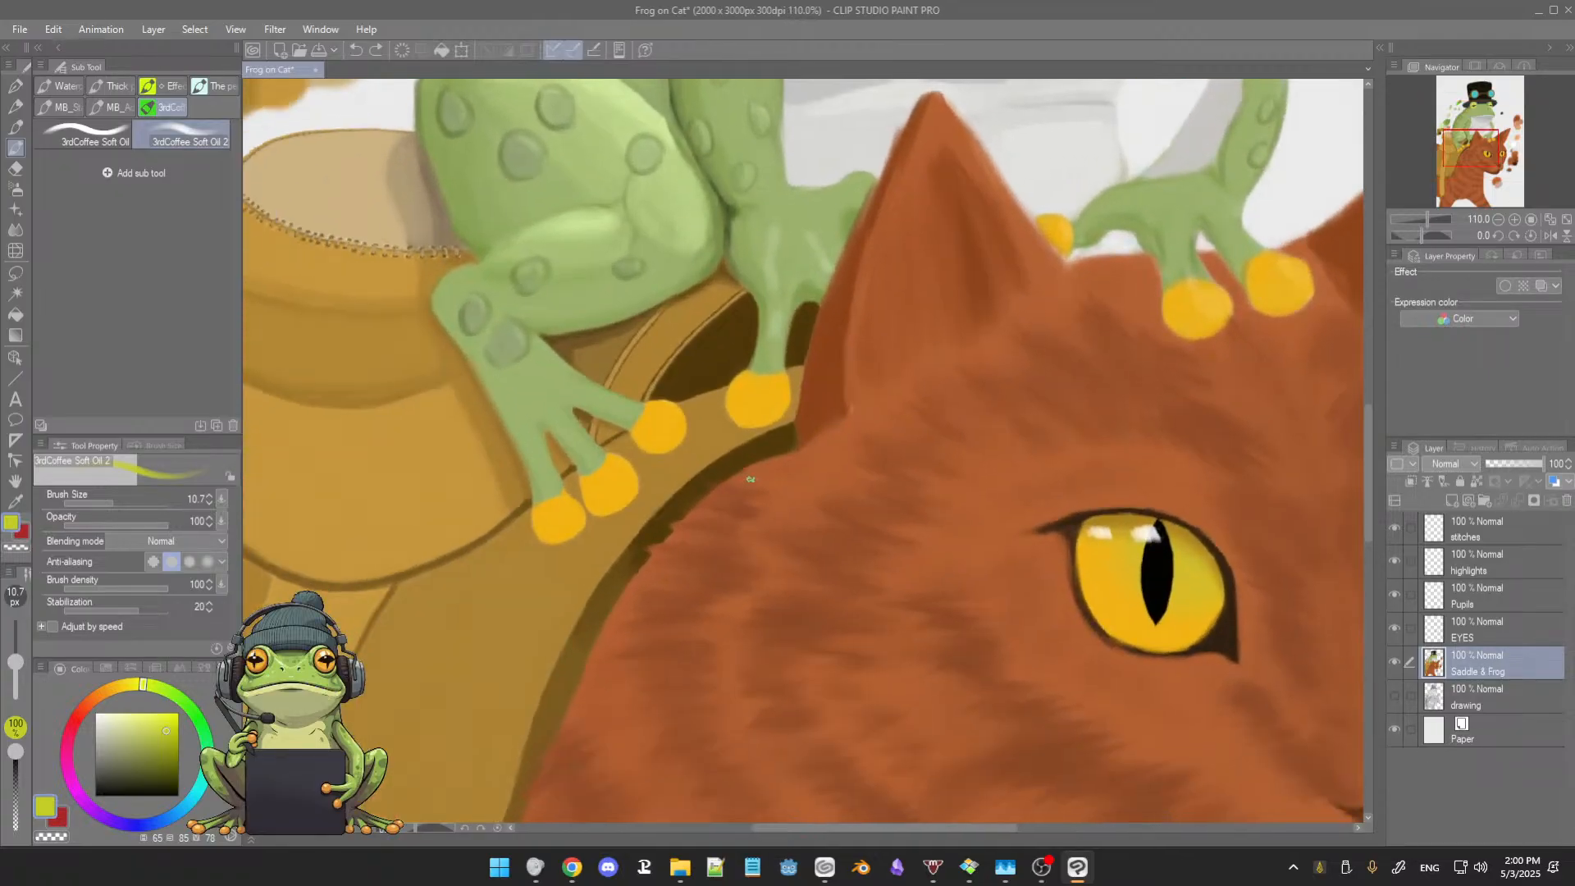
key("j")
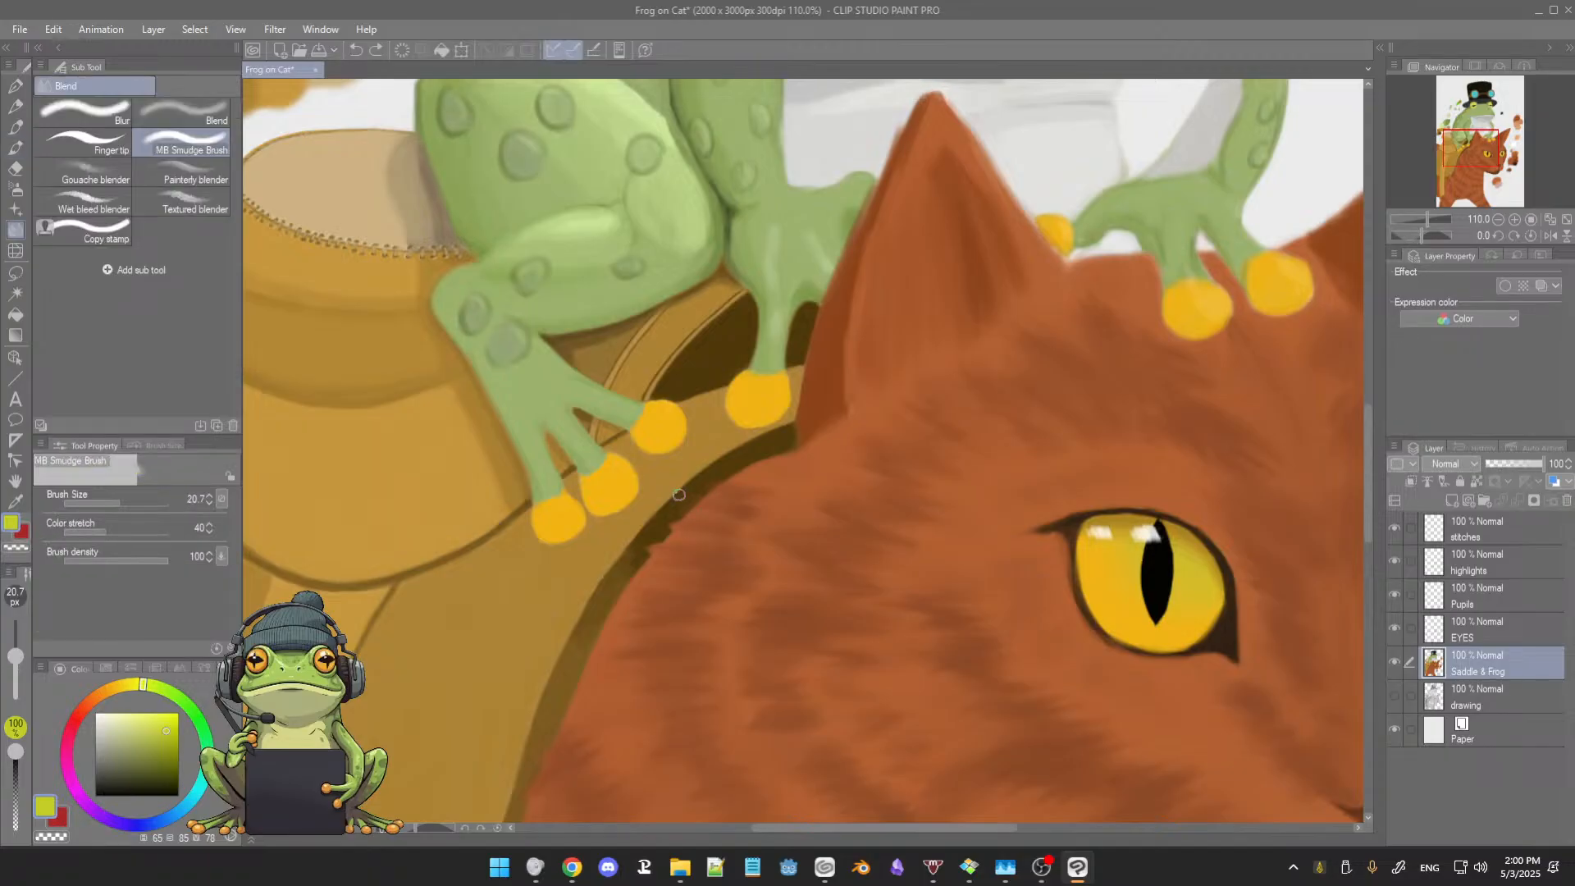
left_click(82, 148)
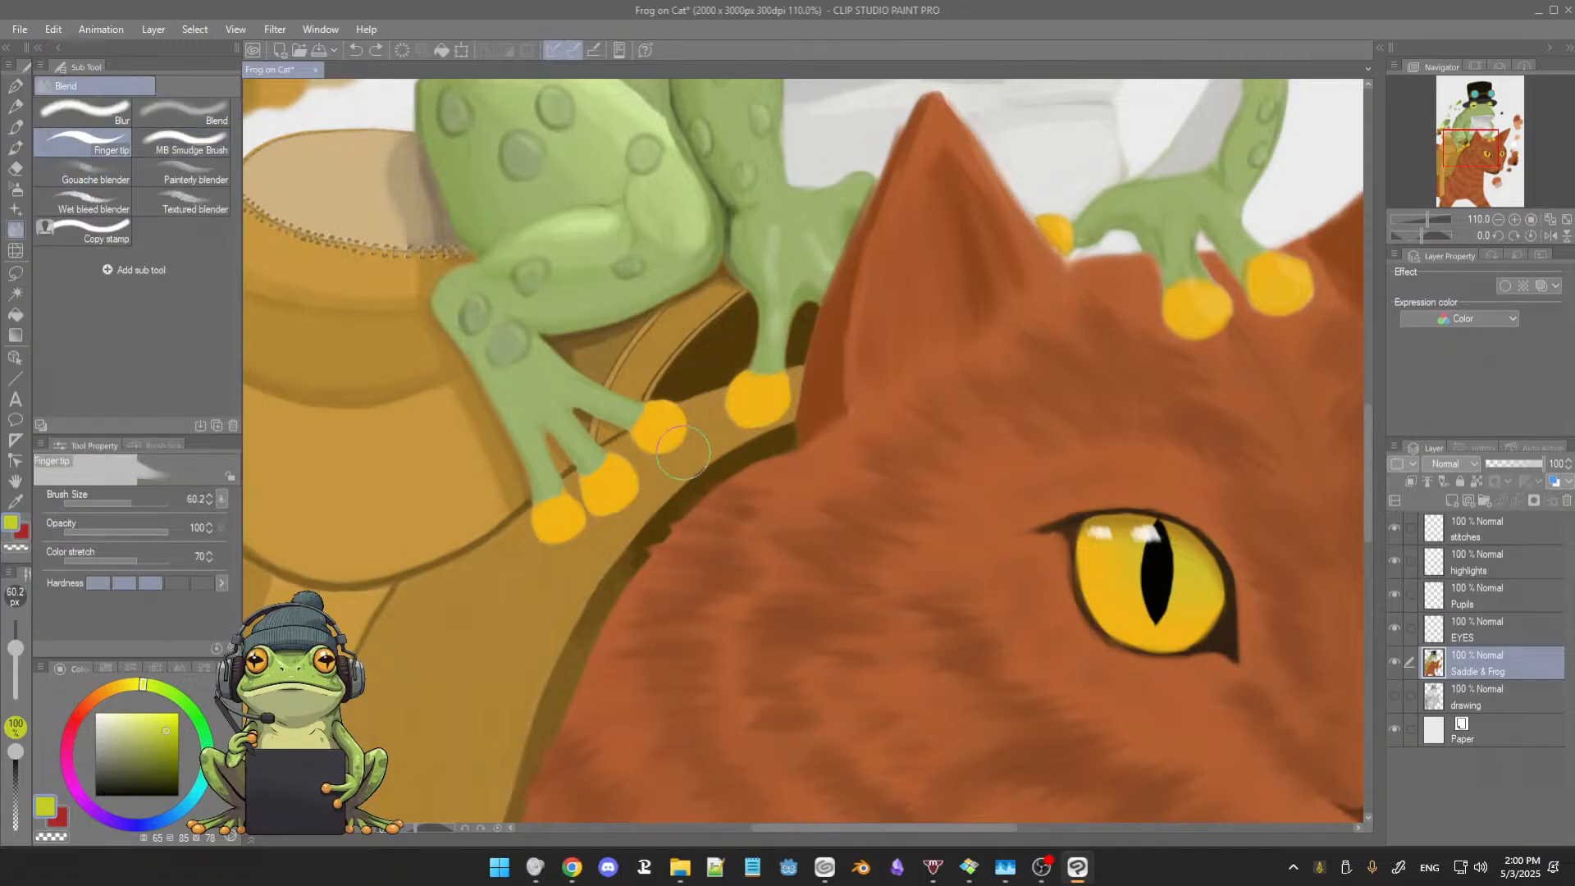
mouse_move(683, 452)
left_mouse_down()
mouse_move(657, 499)
mouse_move(626, 500)
mouse_move(695, 509)
mouse_move(638, 574)
mouse_move(509, 566)
mouse_move(691, 569)
mouse_move(702, 516)
mouse_move(668, 494)
mouse_move(691, 495)
mouse_move(614, 521)
mouse_move(648, 531)
mouse_move(596, 597)
mouse_move(670, 515)
mouse_move(612, 524)
mouse_move(700, 487)
mouse_move(653, 534)
mouse_move(671, 525)
mouse_move(674, 583)
mouse_move(696, 570)
mouse_move(697, 546)
mouse_move(585, 553)
left_mouse_up()
left_click_drag(687, 570, 612, 558)
left_click_drag(712, 543, 548, 526)
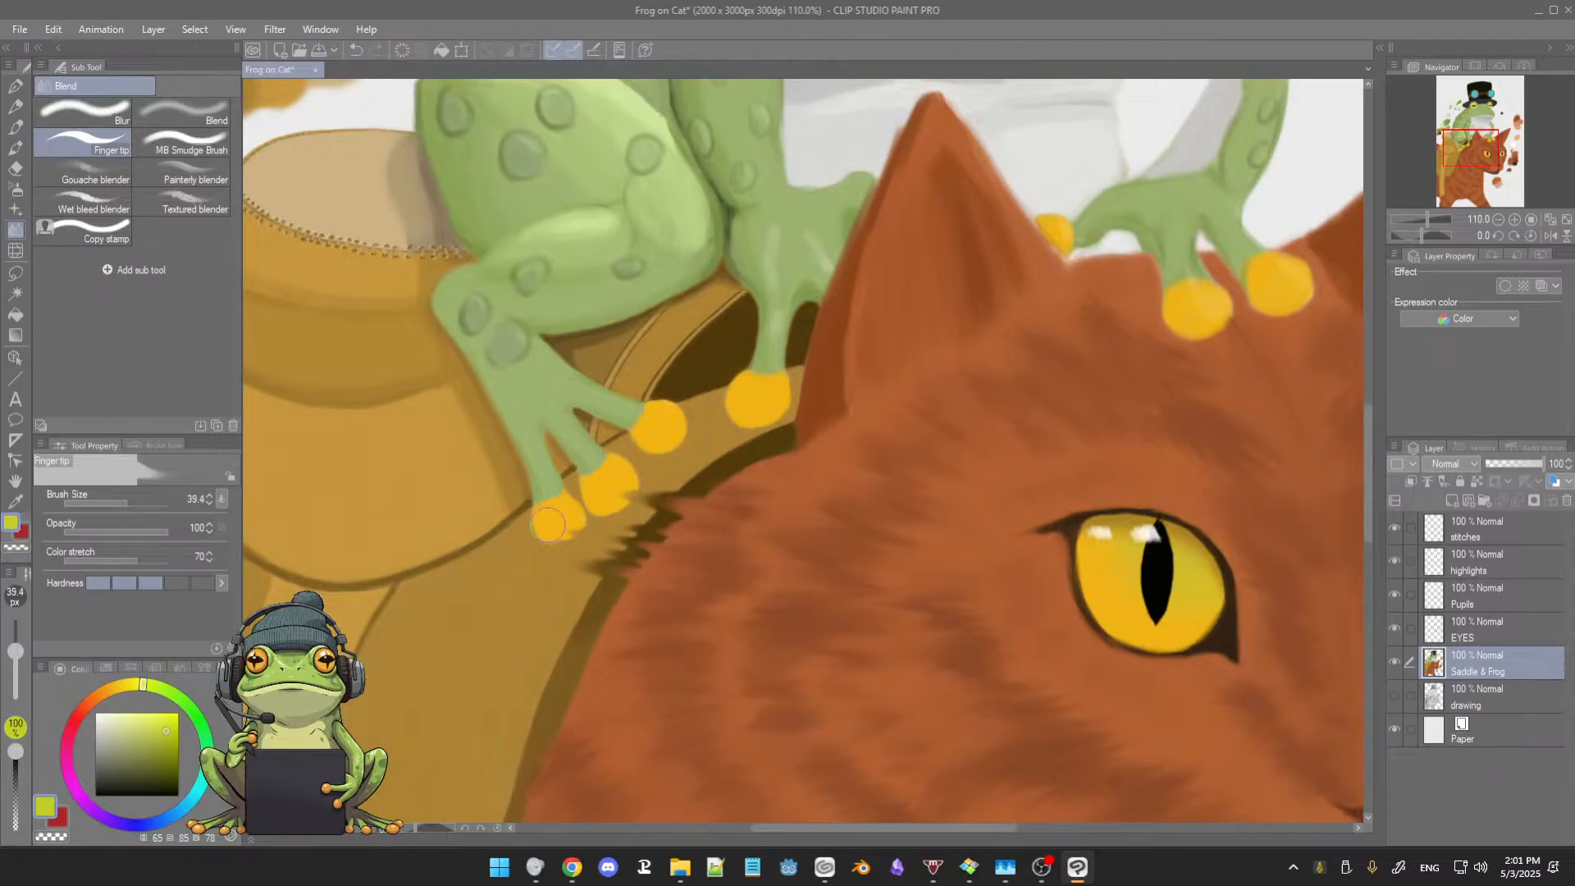
mouse_move(614, 638)
left_mouse_down()
mouse_move(556, 624)
mouse_move(585, 659)
mouse_move(507, 670)
mouse_move(618, 642)
mouse_move(514, 599)
mouse_move(624, 614)
mouse_move(507, 576)
left_mouse_up()
mouse_move(615, 587)
left_mouse_down()
mouse_move(535, 598)
mouse_move(581, 632)
mouse_move(489, 648)
left_mouse_up()
key("ctrl+z")
key("ctrl+z")
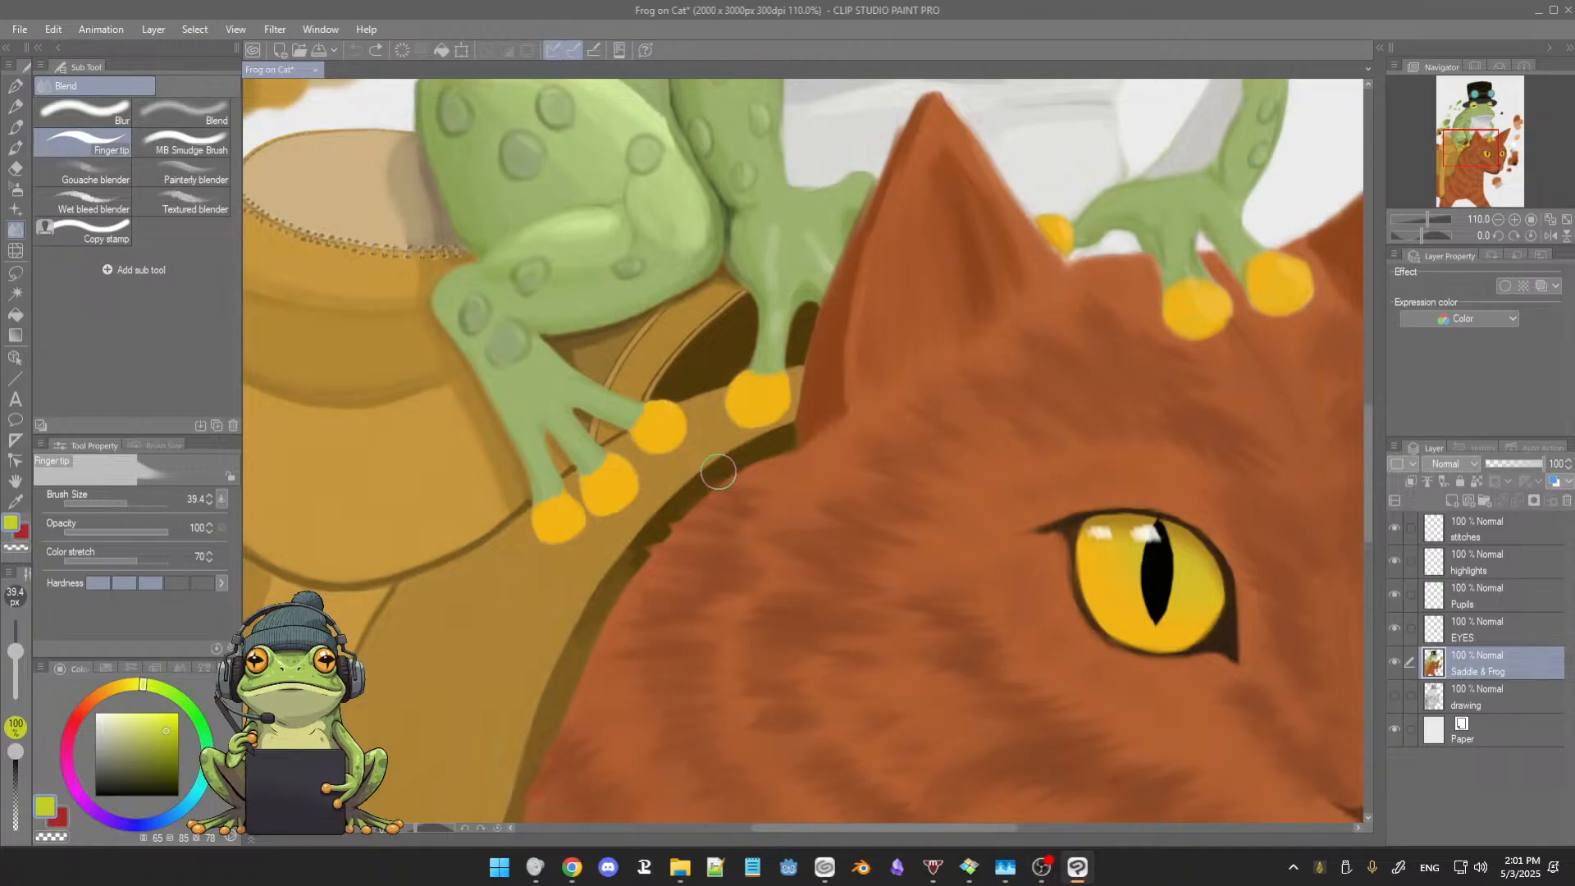
Step: Clean up the saddle's shaded edge below the frog's toes with 3rdCoffee Soft Oil 2 in sampled dark brown, enlarging the brush to 16.2
scroll(709, 484, "up", 1)
left_click_drag(709, 484, 777, 460)
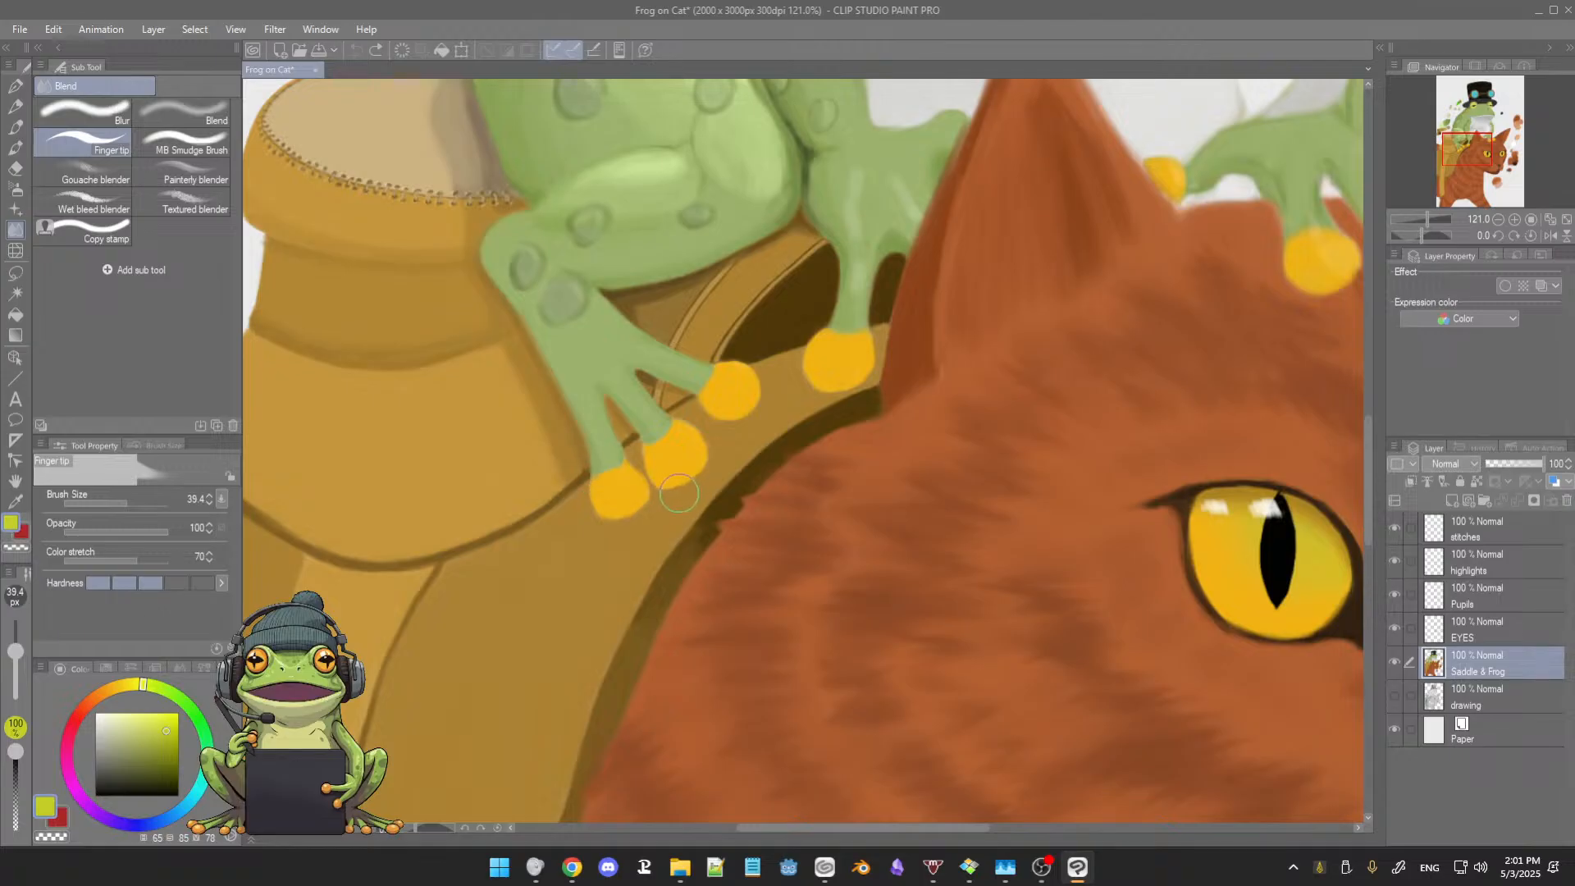
key("b")
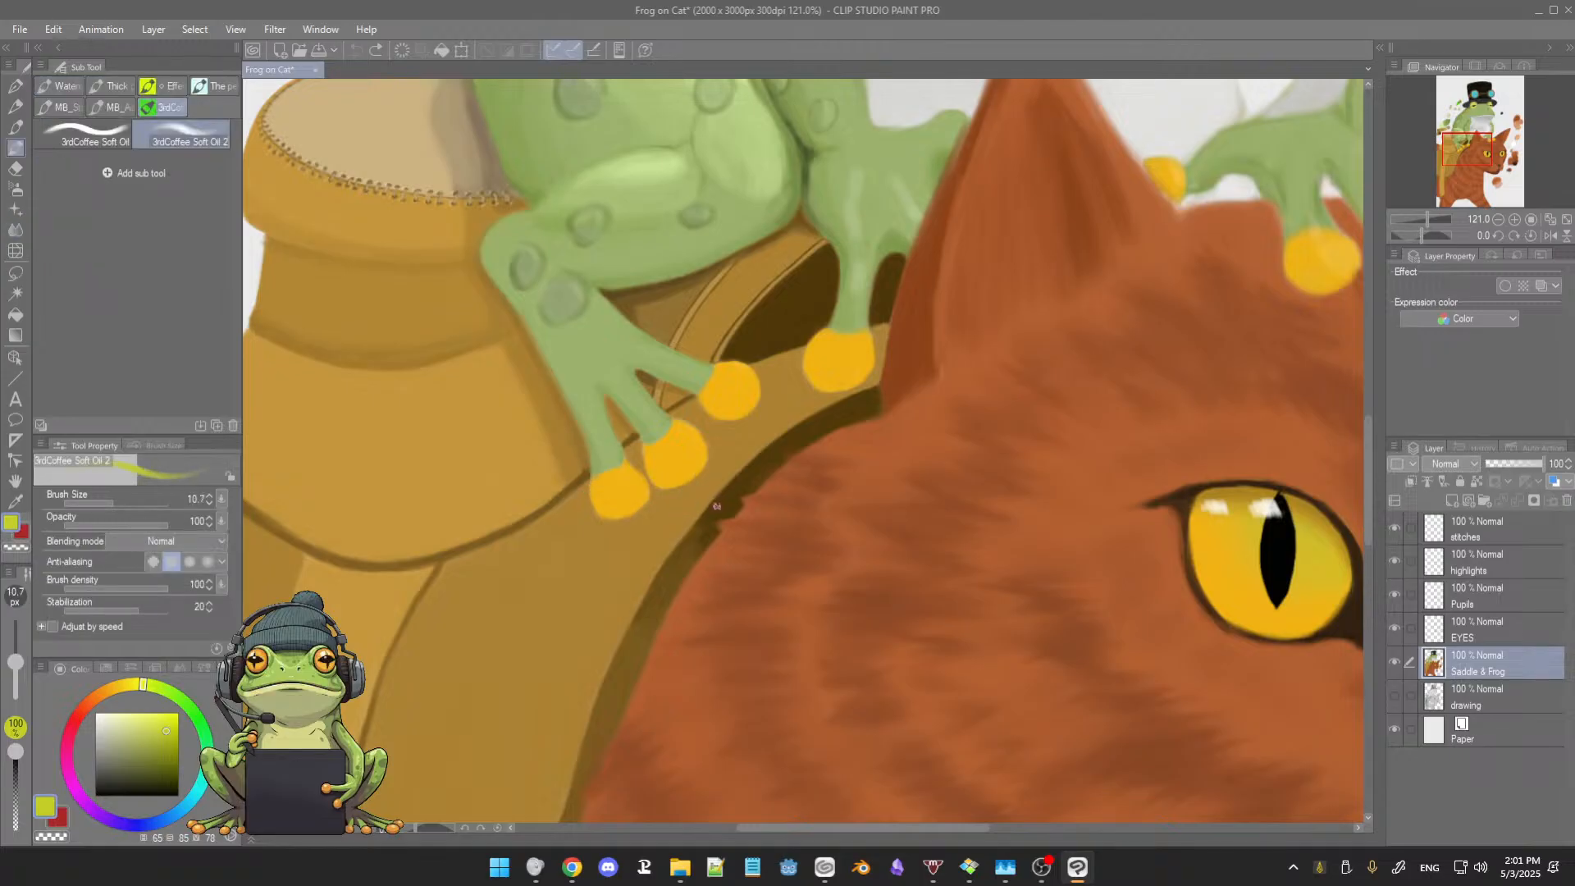
left_click(718, 504, "alt")
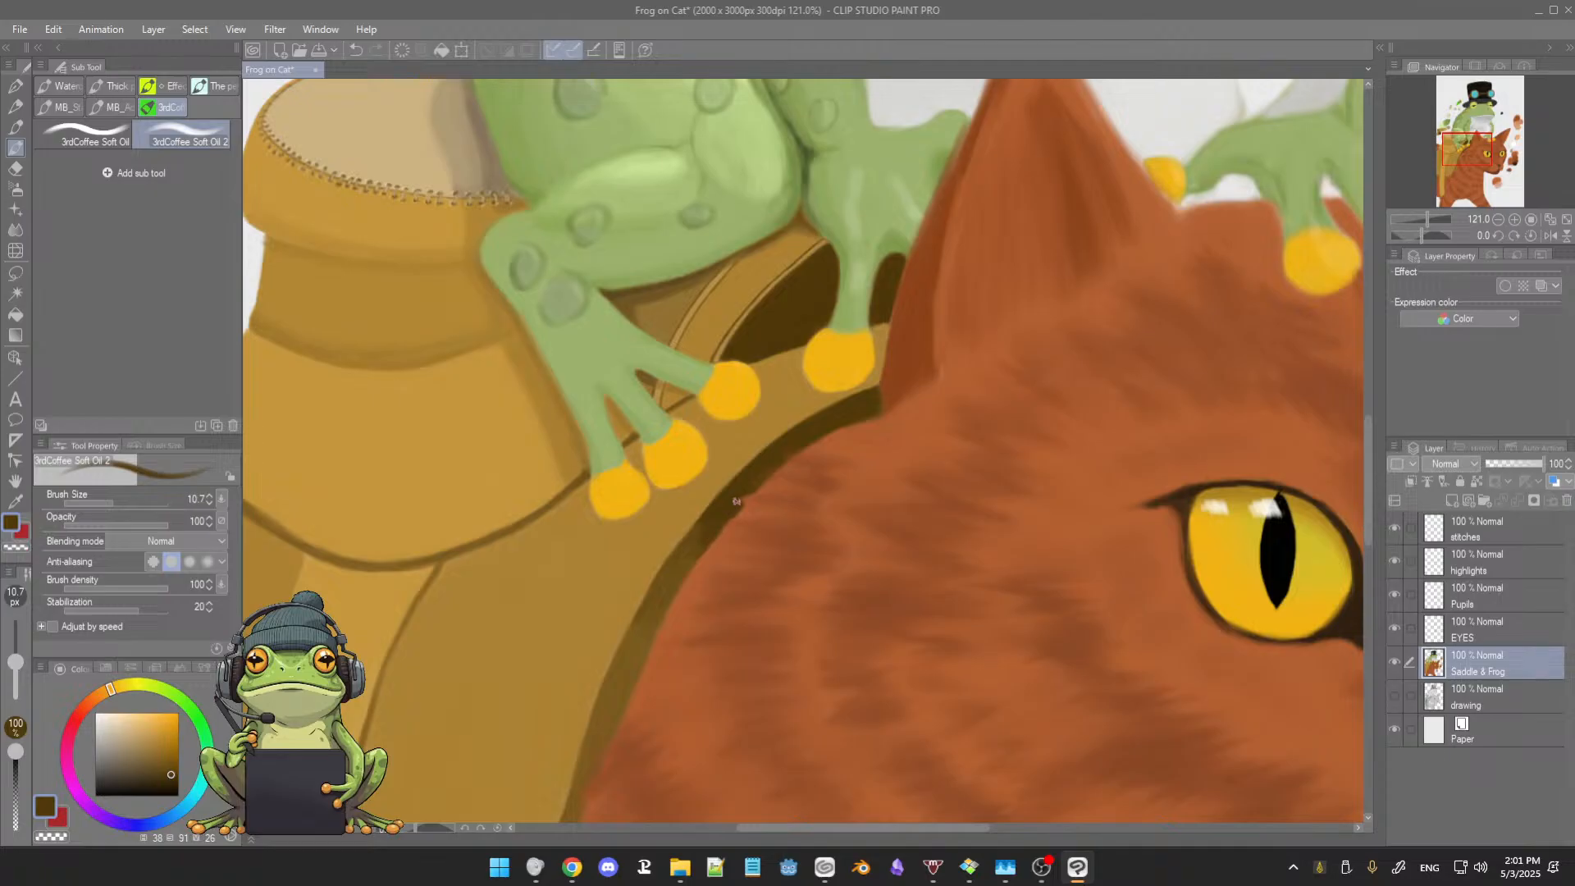
scroll(764, 476, "up", 4)
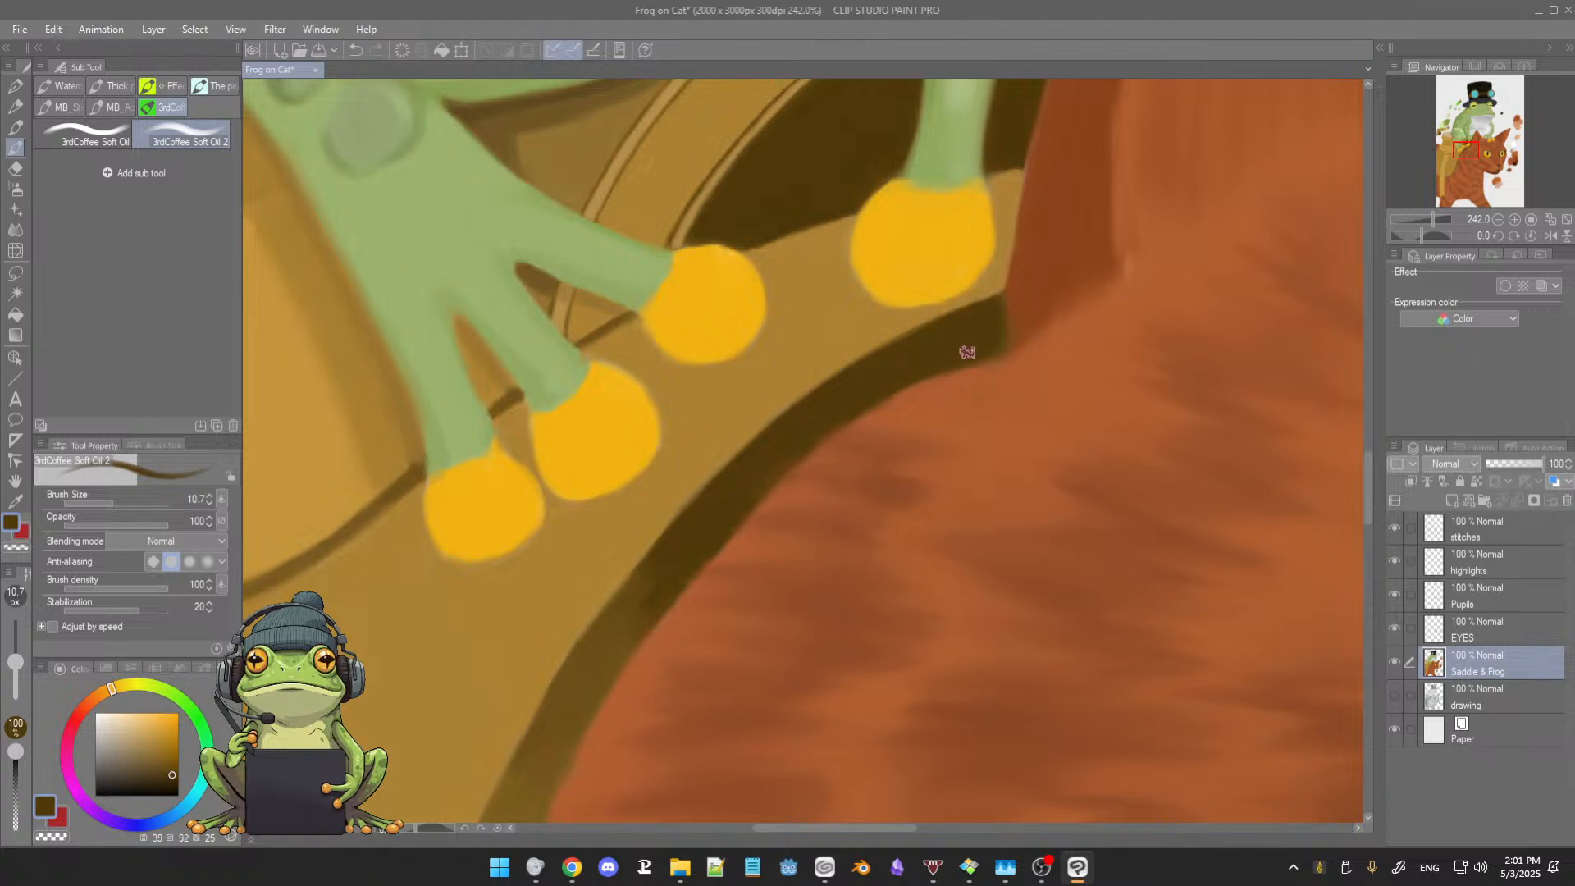
key("]")
key("]")
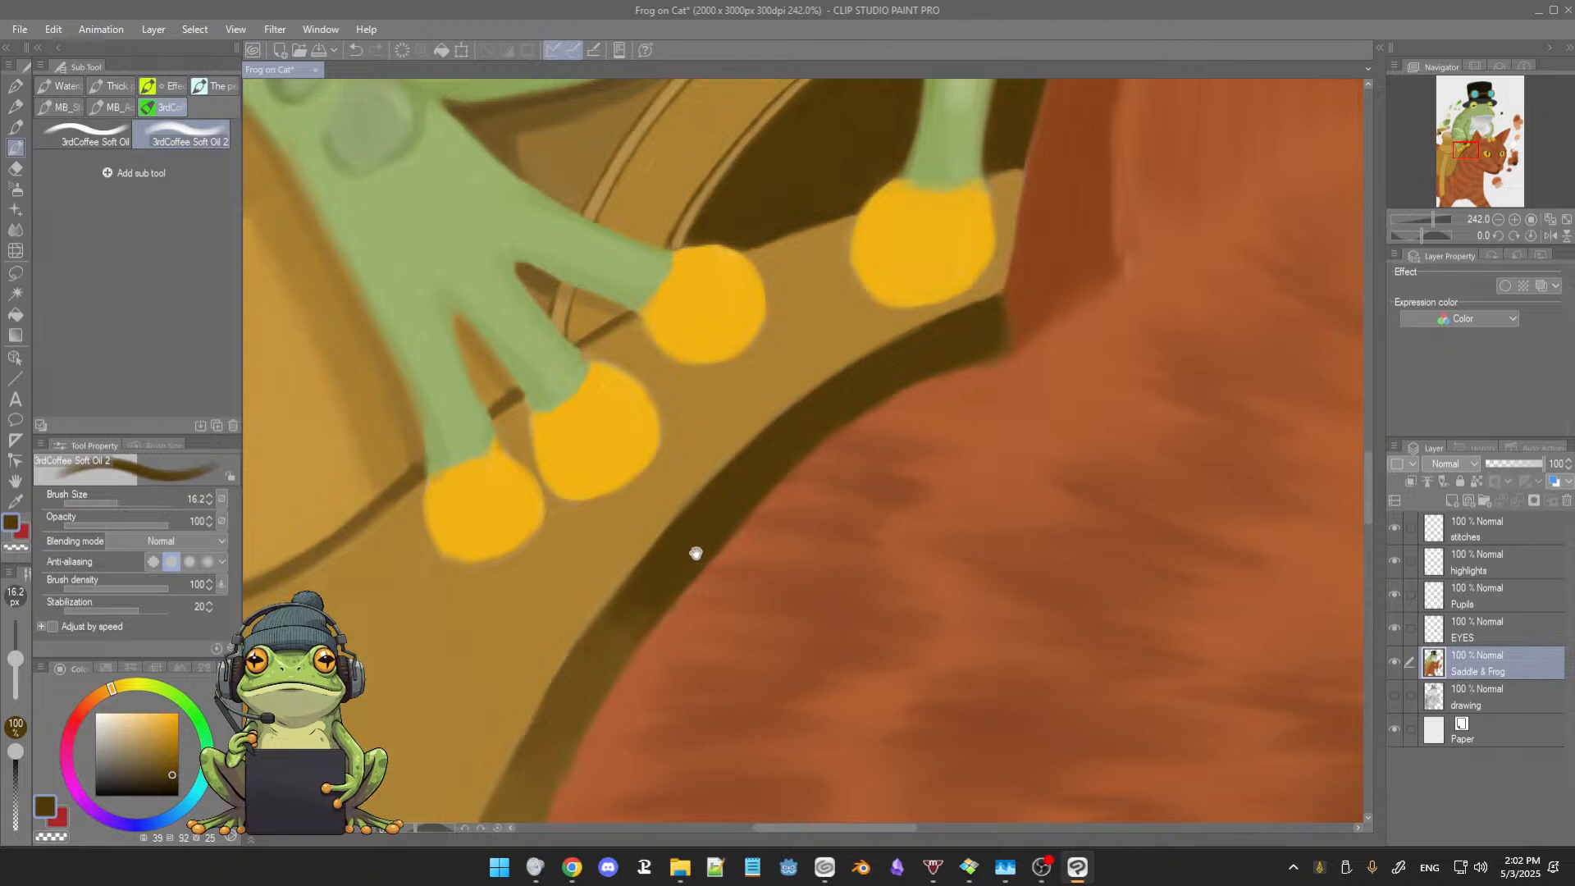
Step: Continue the dark brown shadow down the saddle's edge beside the cat's neck, blending it with brown sampled from the strip
left_click_drag(695, 554, 726, 470)
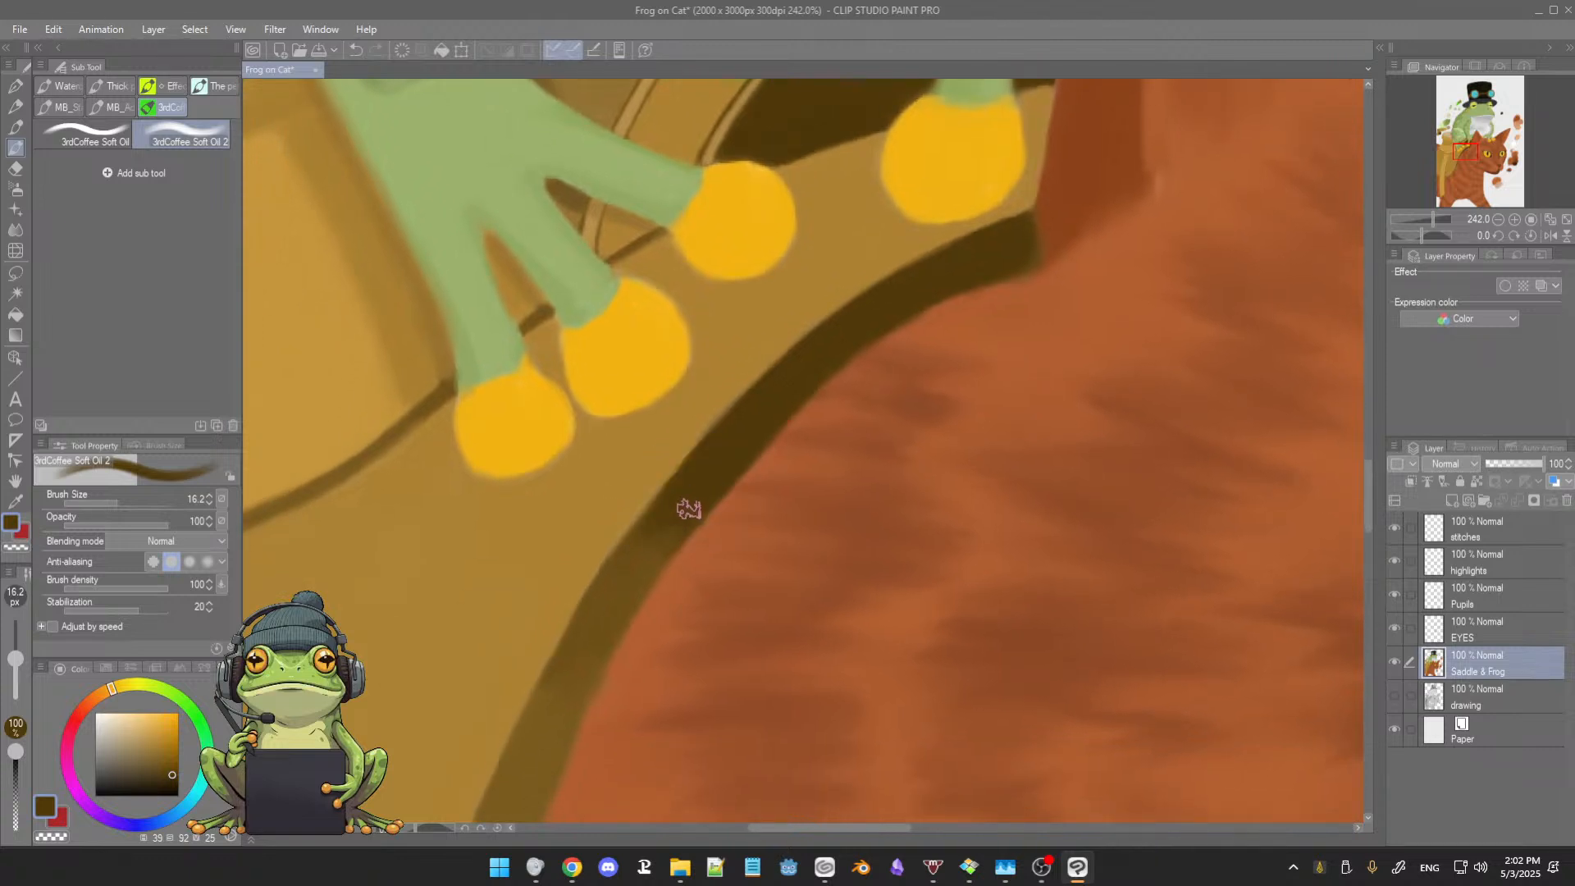
left_click(668, 520, "alt")
left_click(645, 542, "alt")
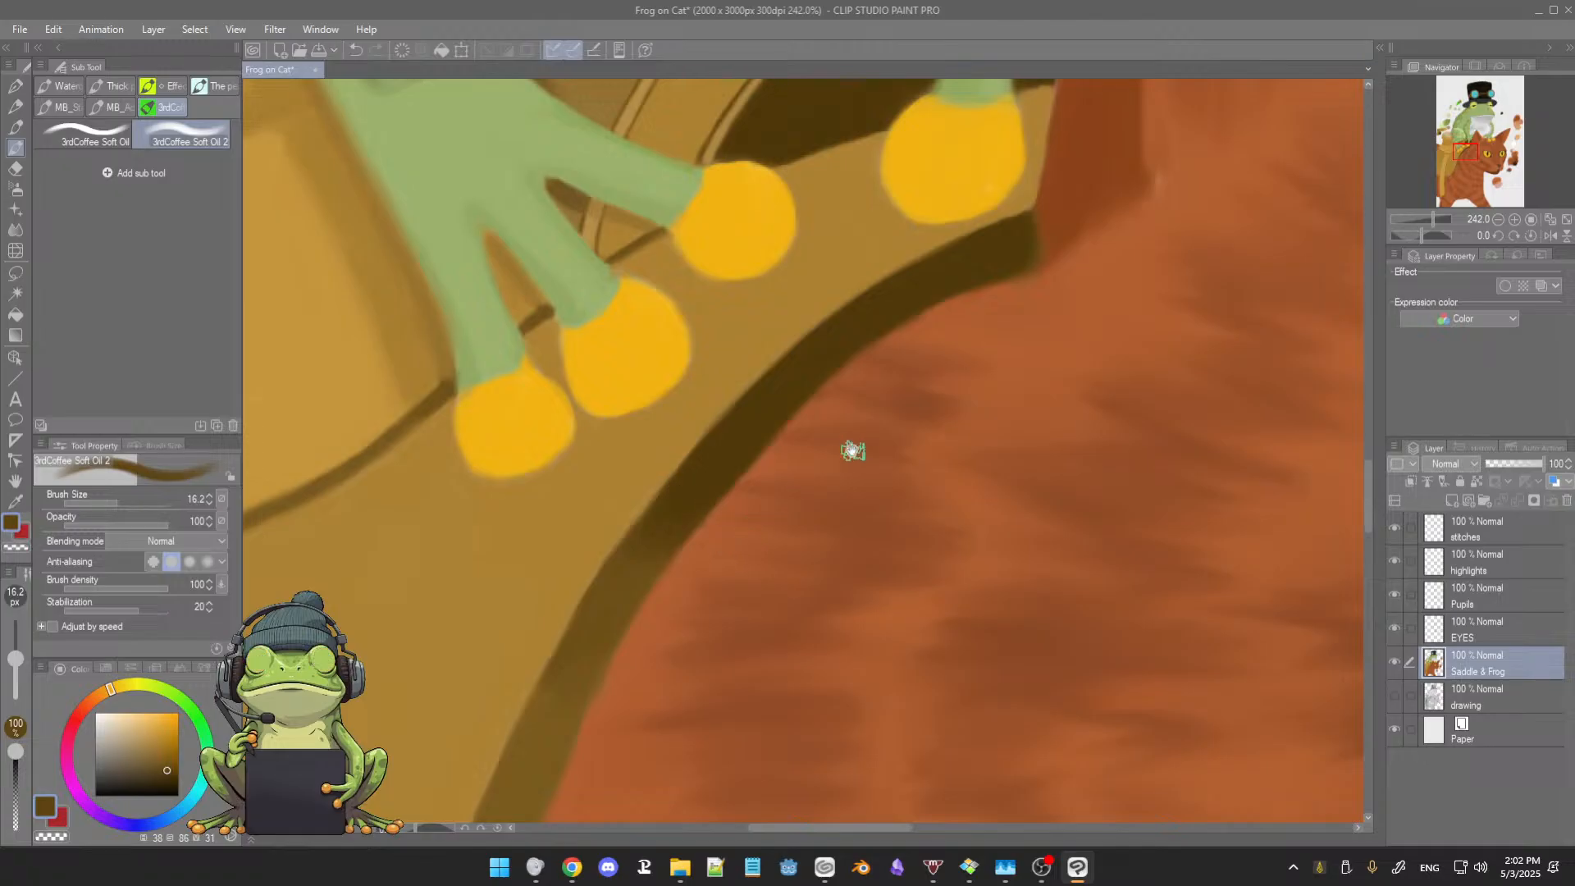
left_click_drag(854, 447, 812, 544)
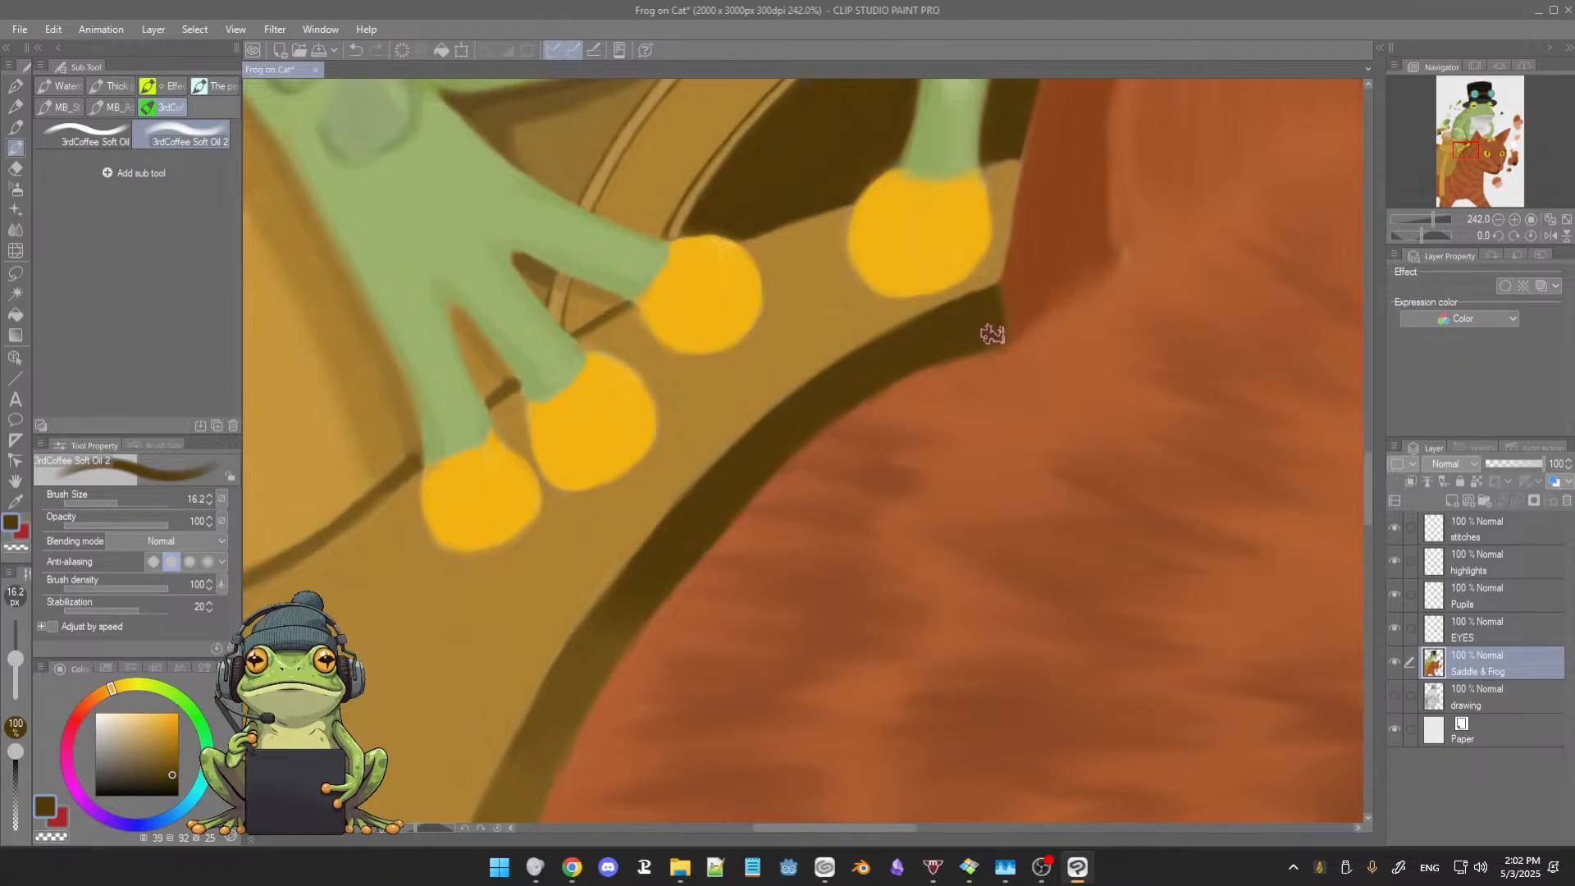
scroll(996, 377, "down", 6)
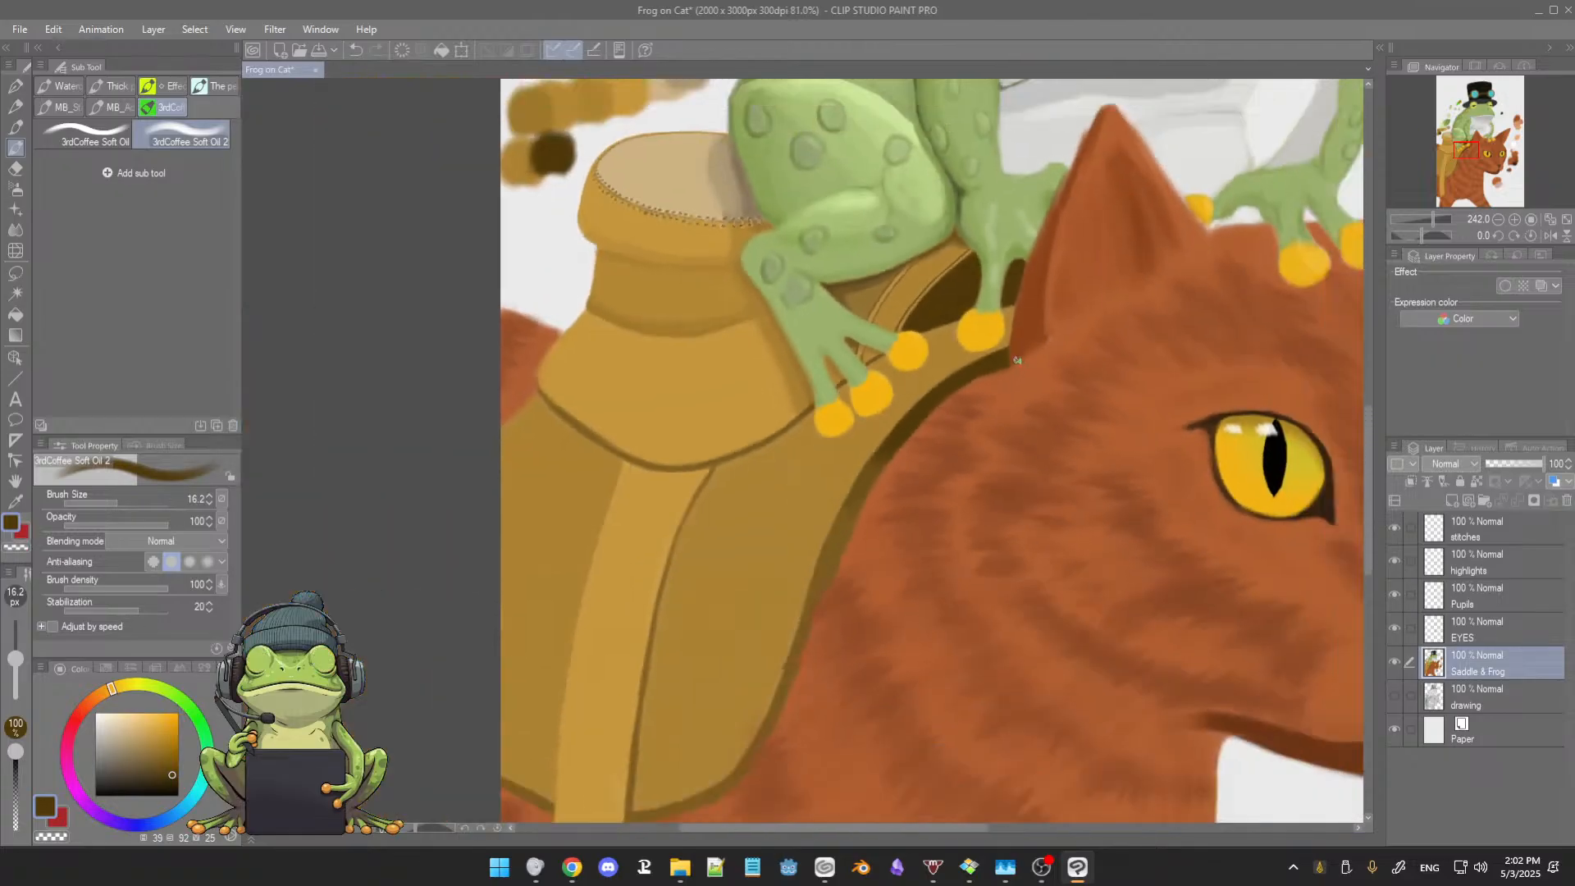
left_click_drag(1016, 361, 915, 420)
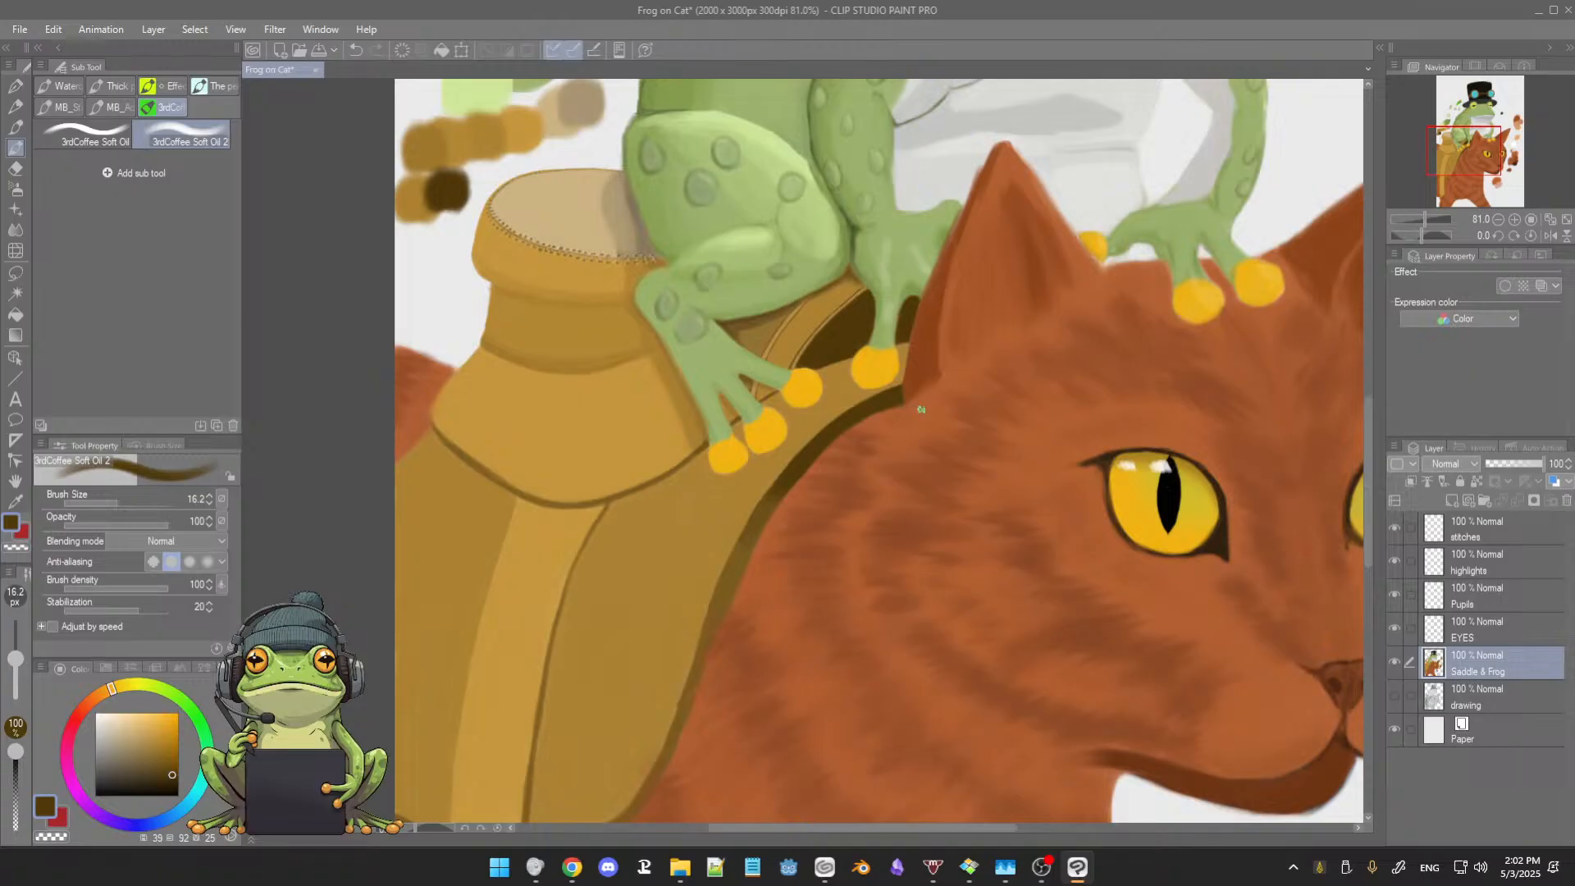
Step: Smooth the lower part of the saddle's shadow edge with the lighter brown and saddle tan sampled from the painting
scroll(921, 411, "down", 2)
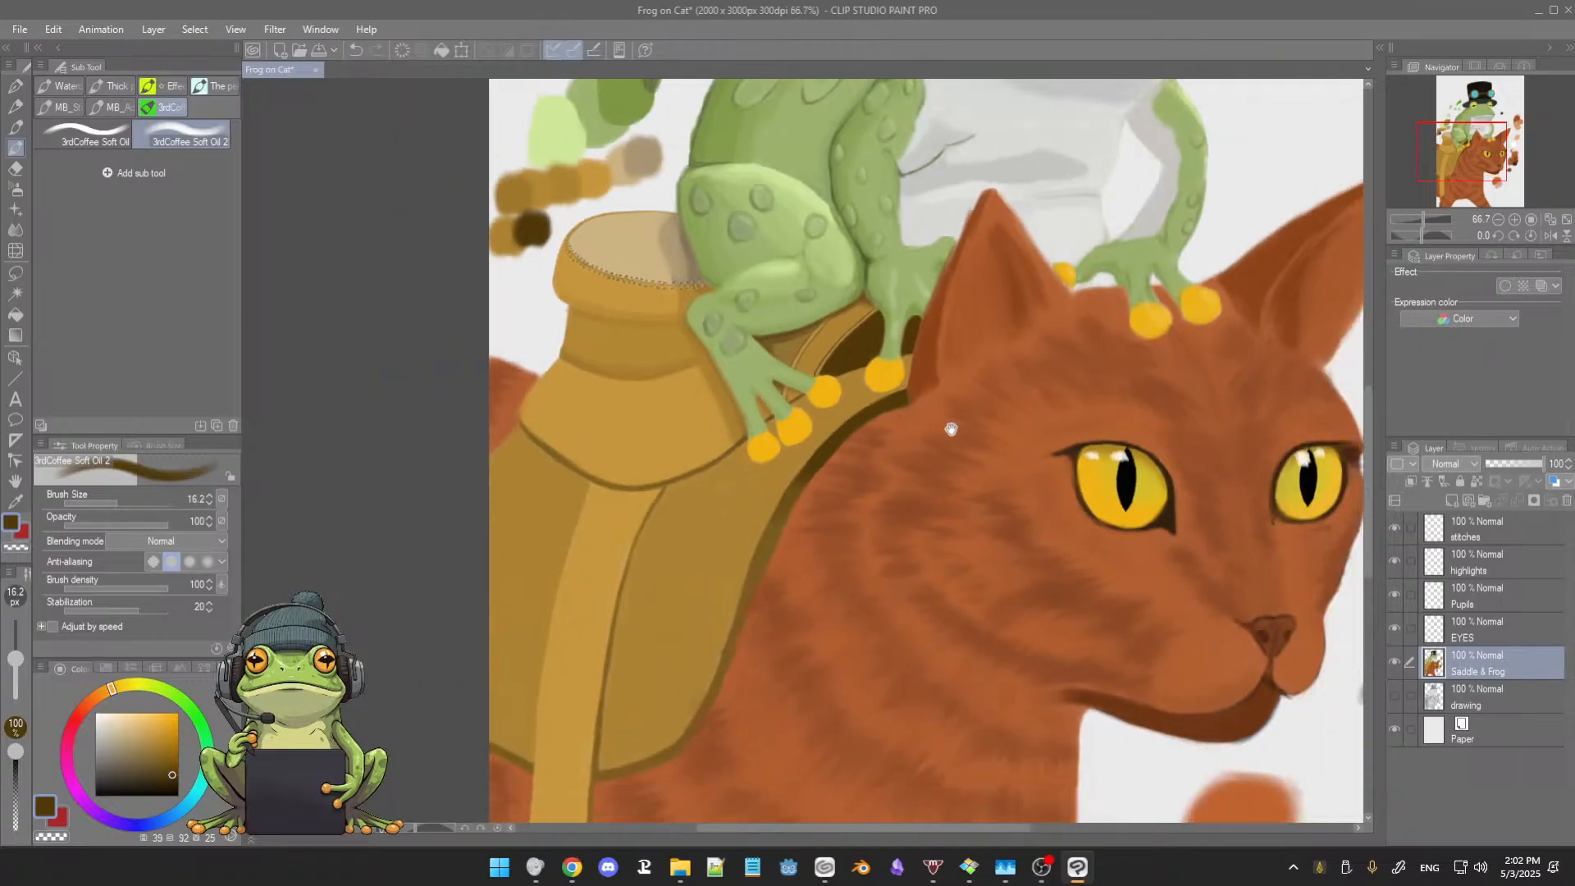
left_click_drag(1025, 395, 947, 412)
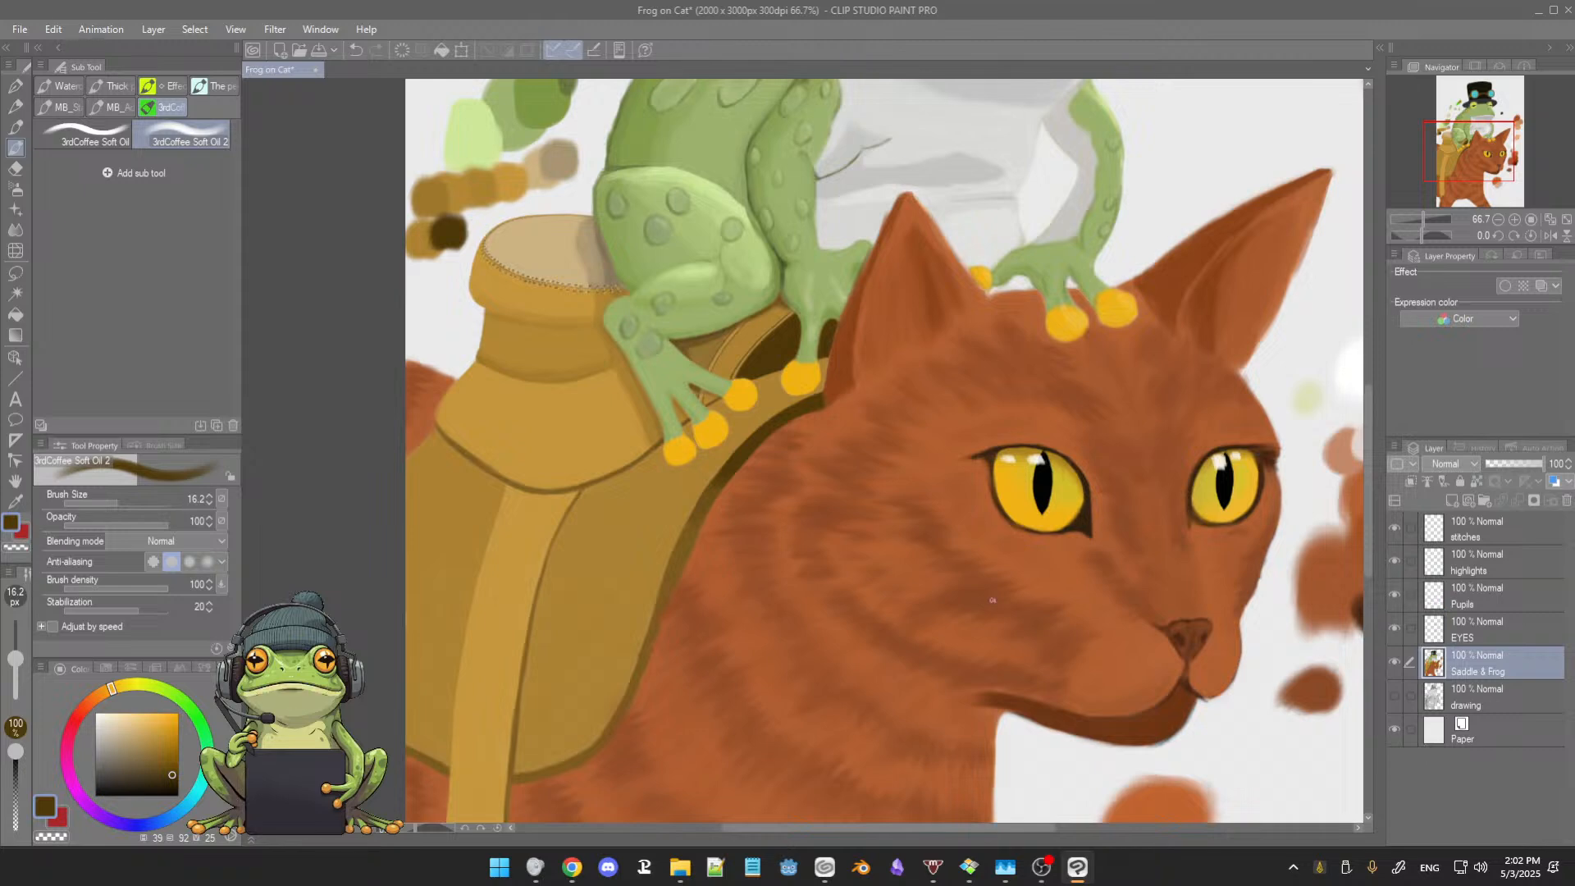
left_click_drag(781, 576, 789, 530)
scroll(789, 530, "up", 6)
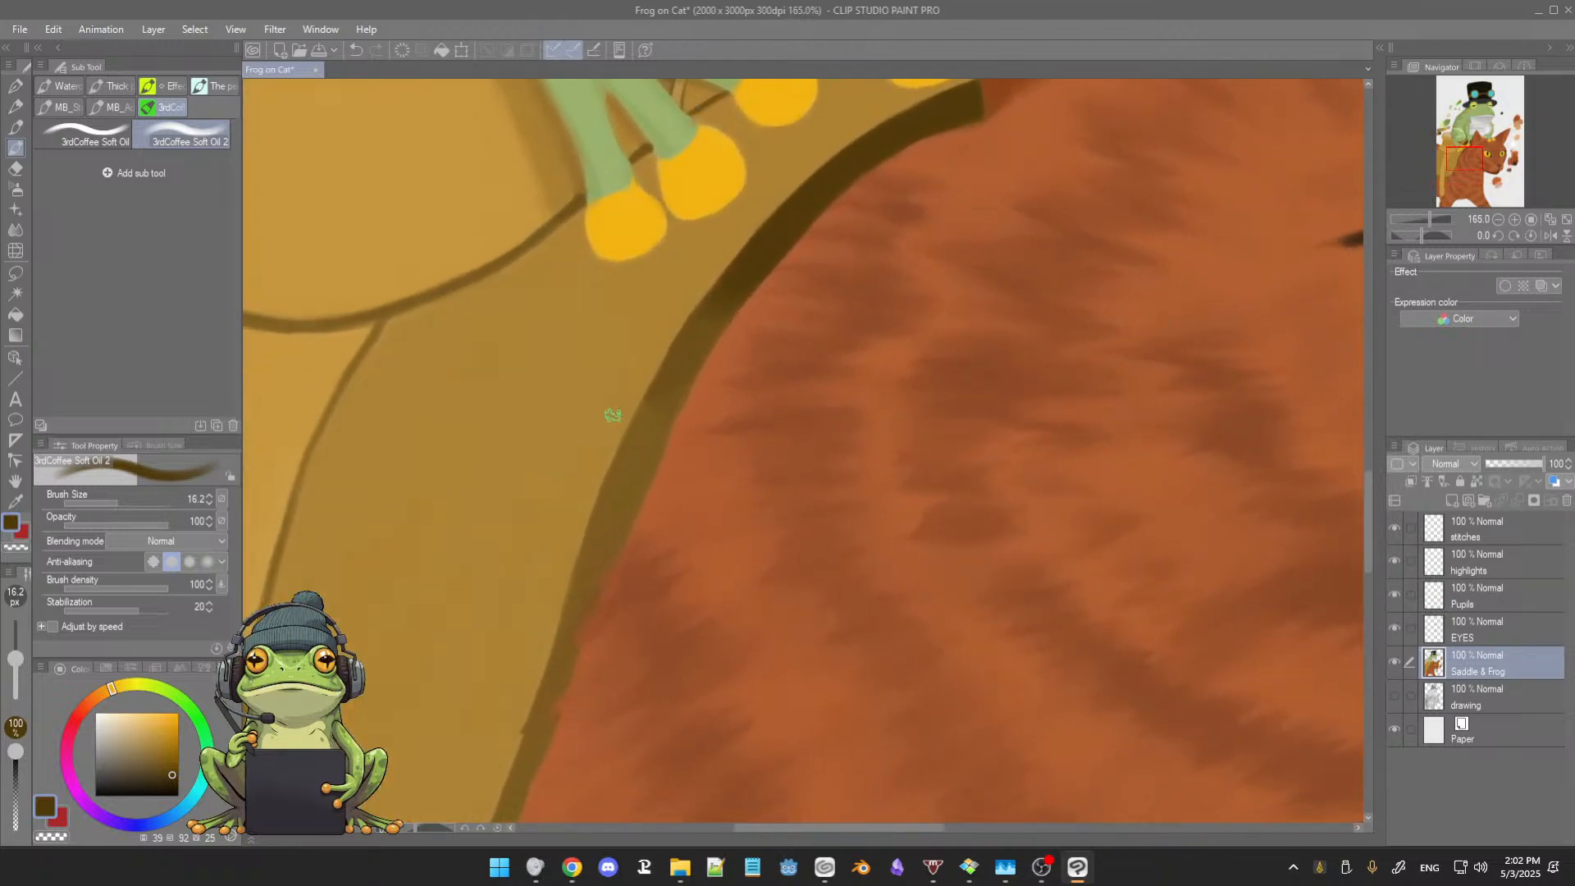
left_click(612, 513, "alt")
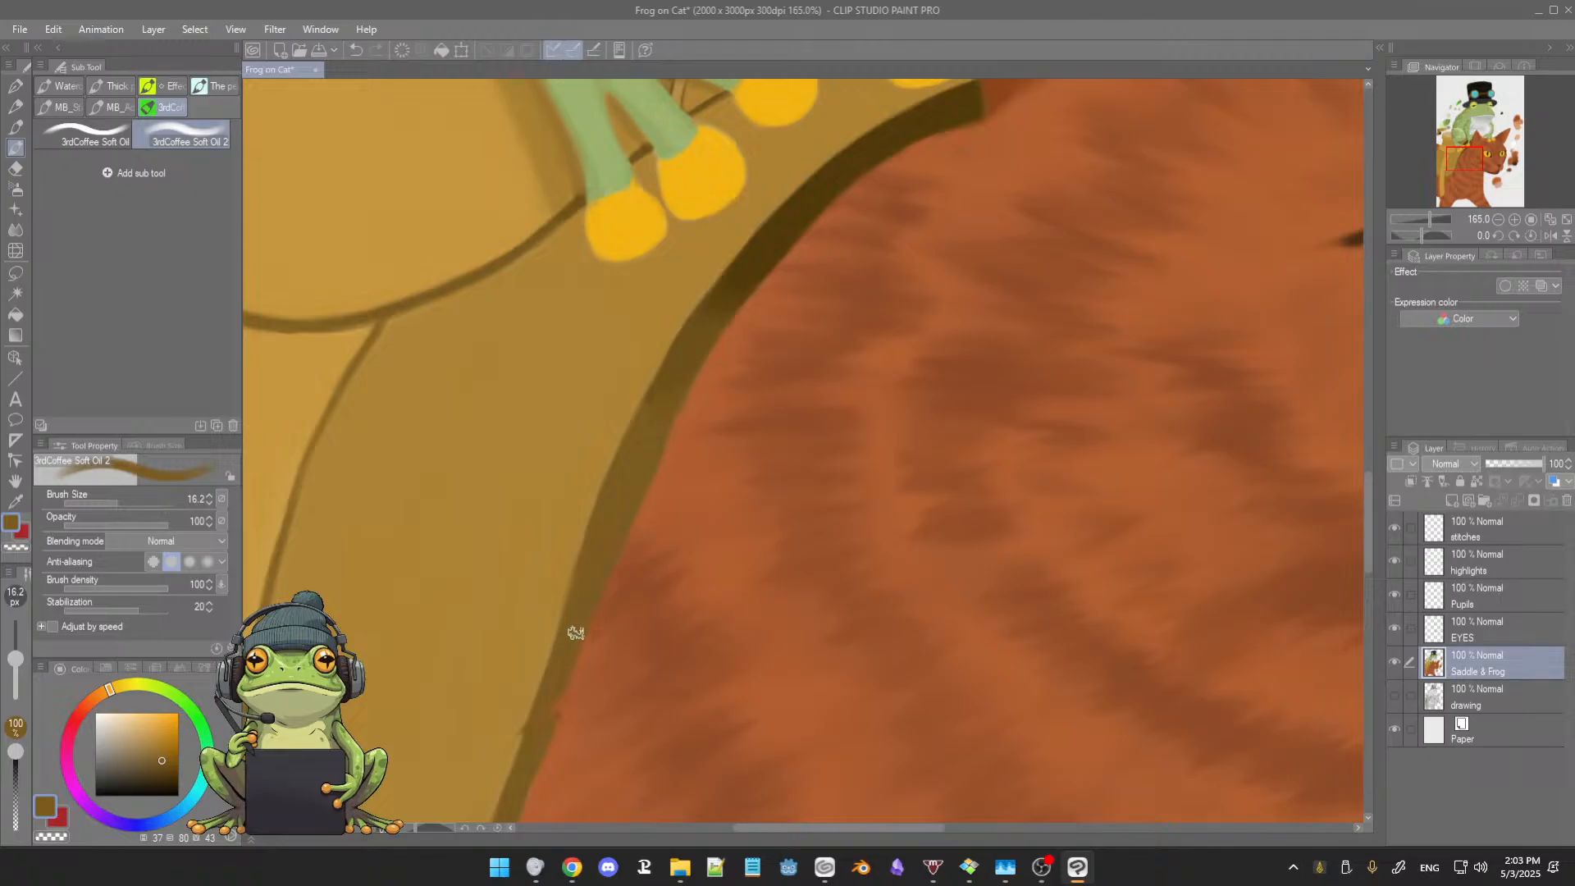
left_click_drag(626, 545, 654, 348)
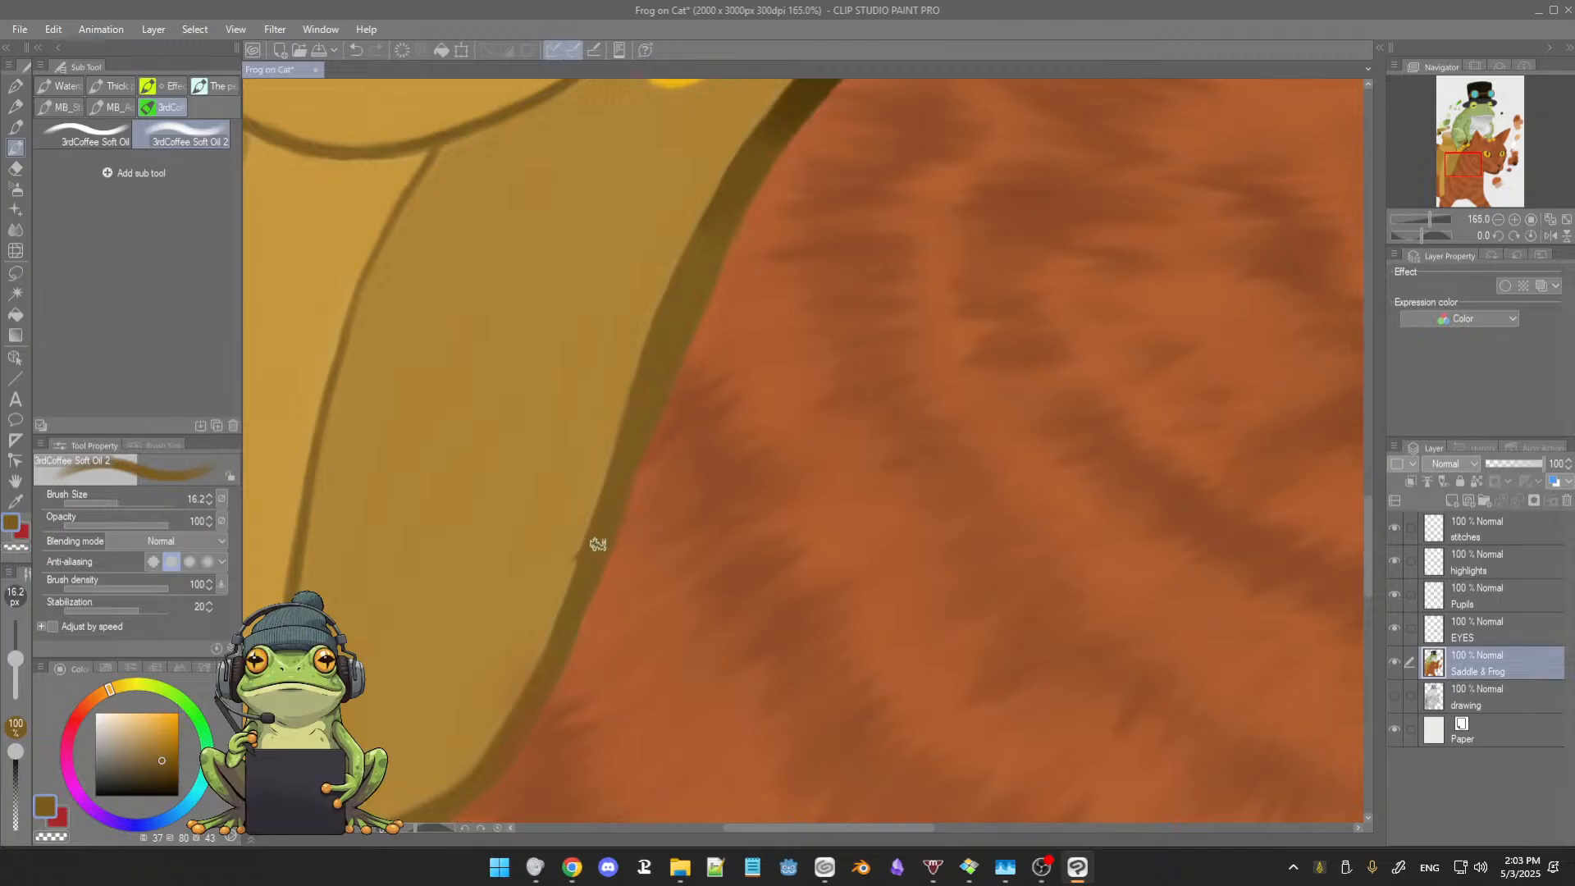
left_click_drag(588, 569, 601, 468)
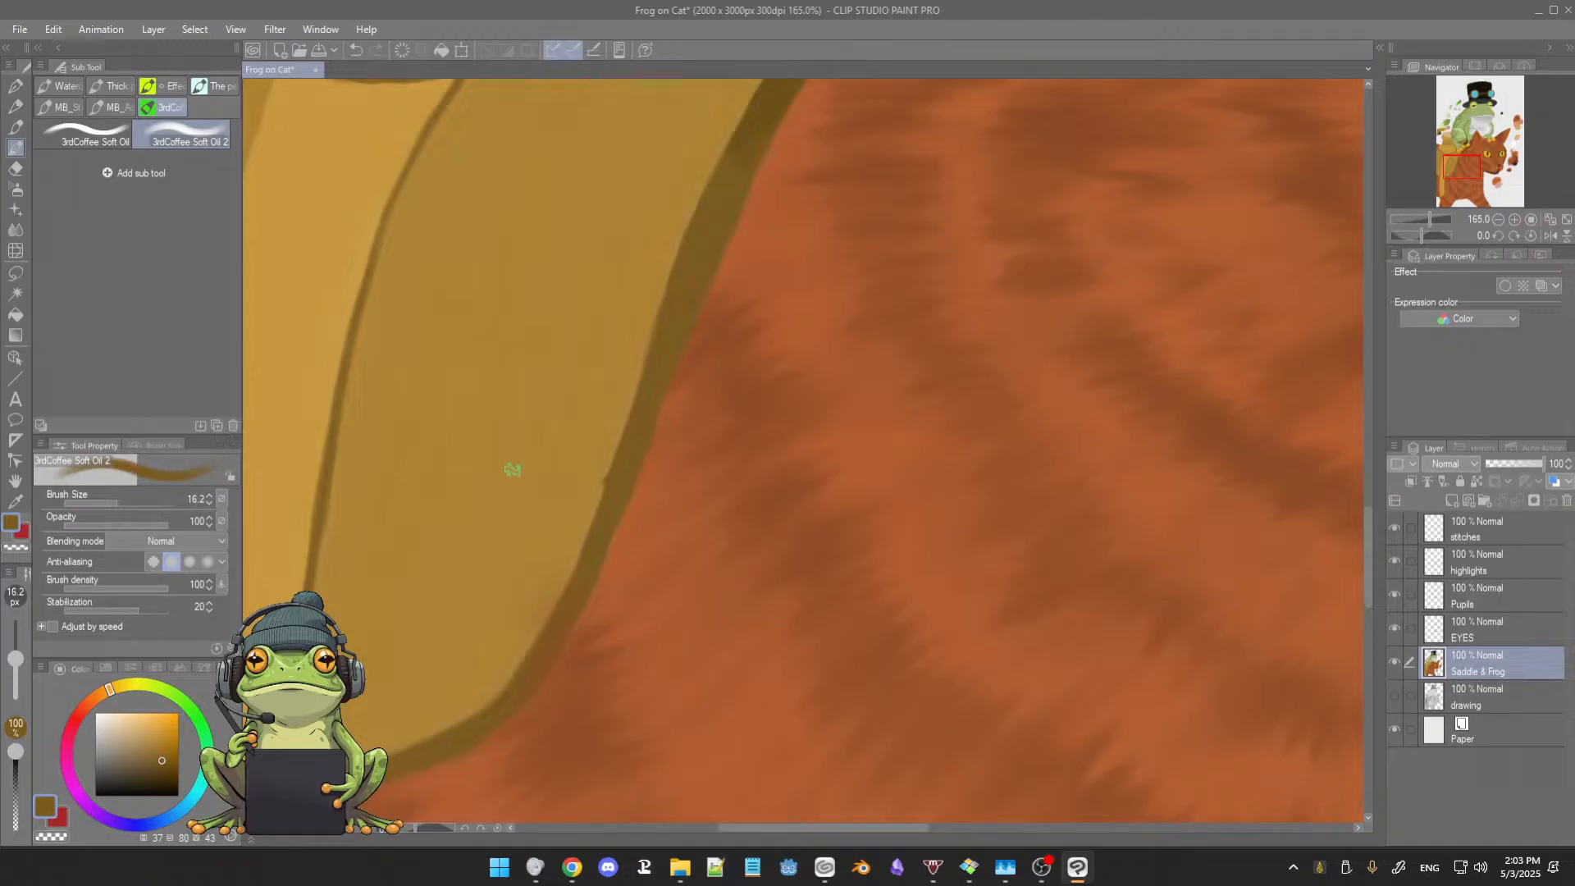
left_click(603, 461, "alt")
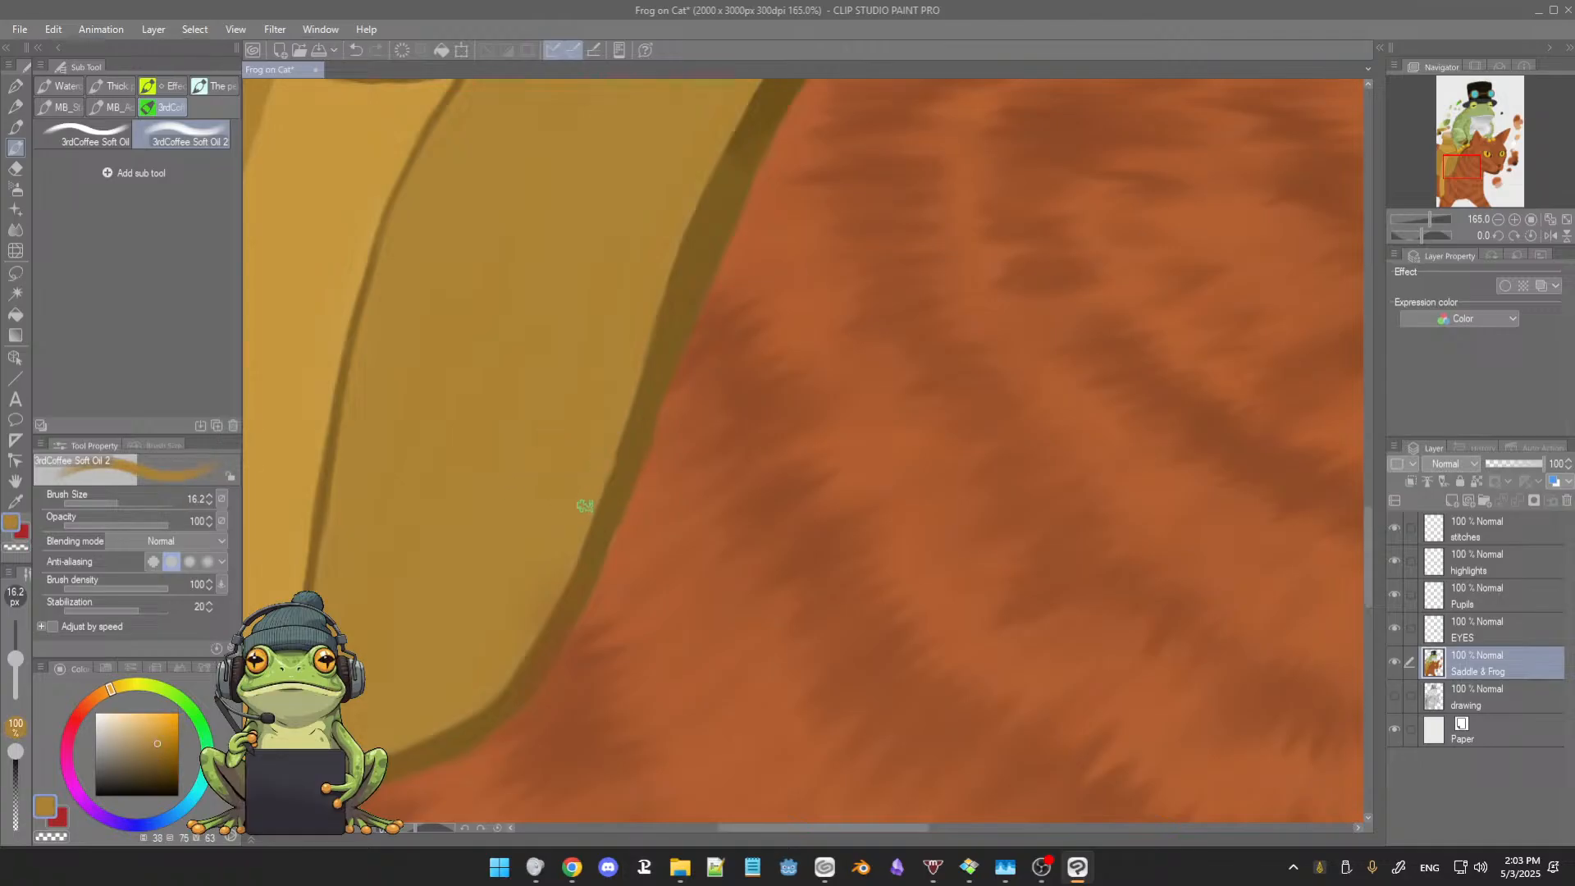
left_click(625, 447, "alt")
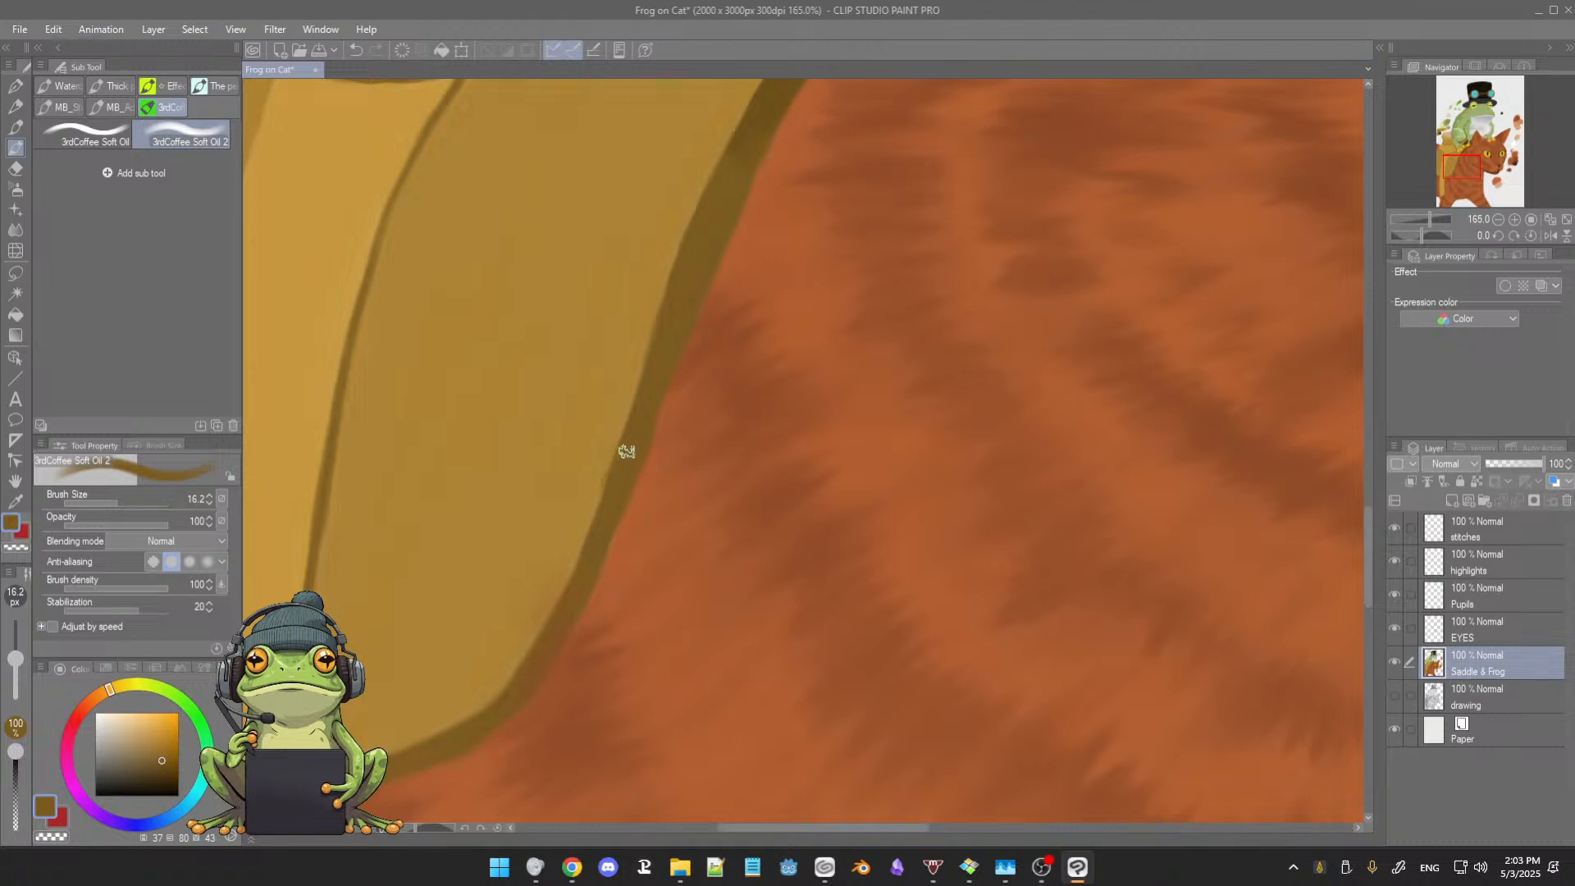
Step: Even out the saddle's shadow edge beside the cat's neck with saddle tan and dark brown sampled alternately from the painting
left_click(601, 458, "alt")
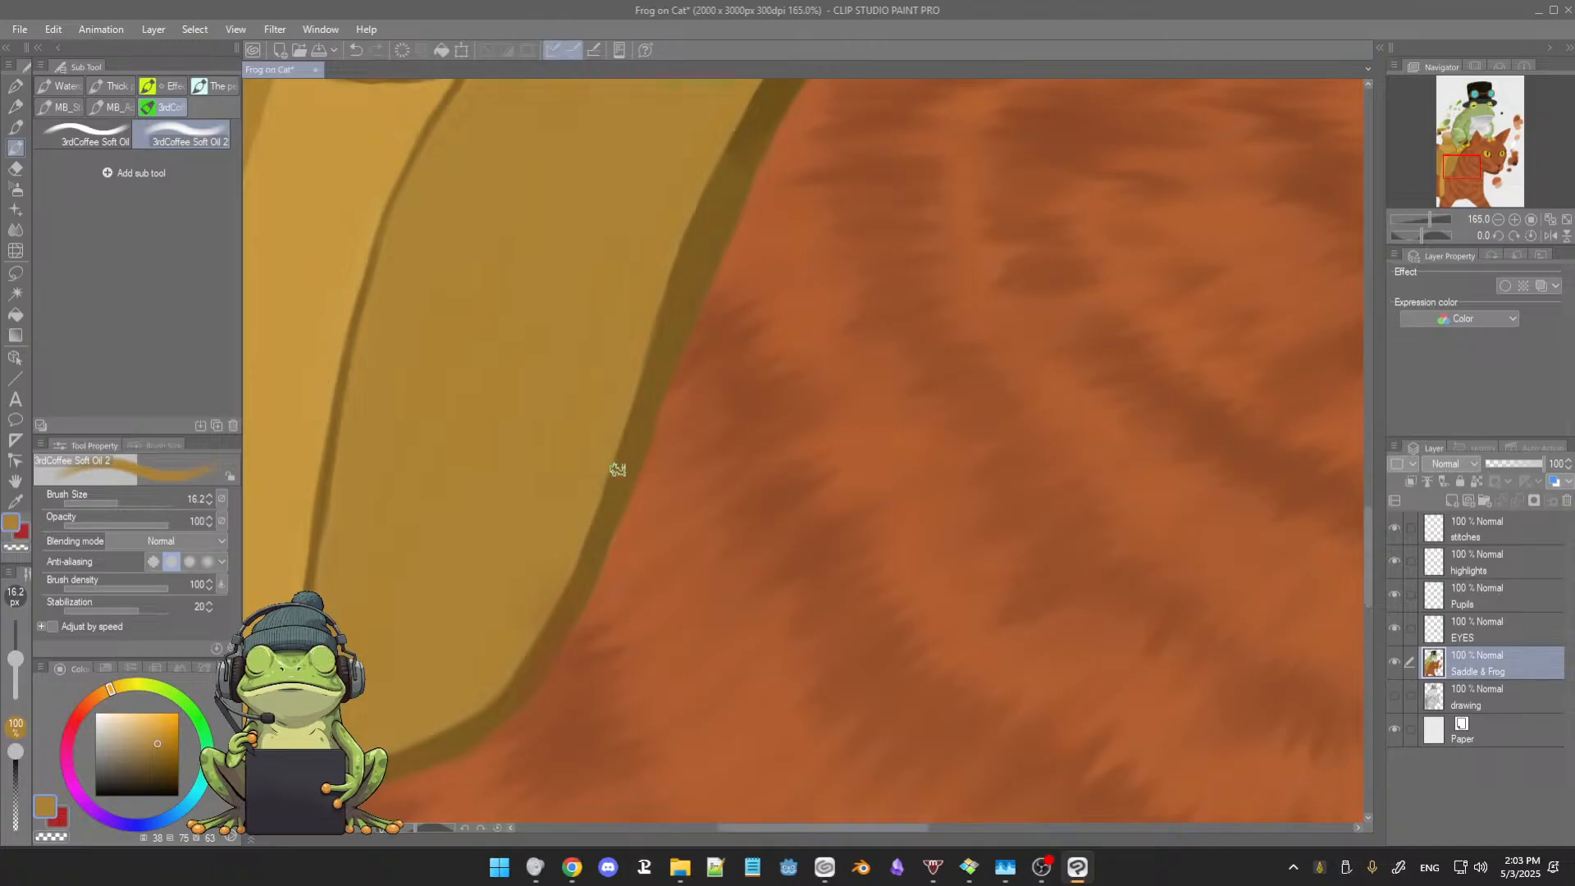
left_click(608, 515, "alt")
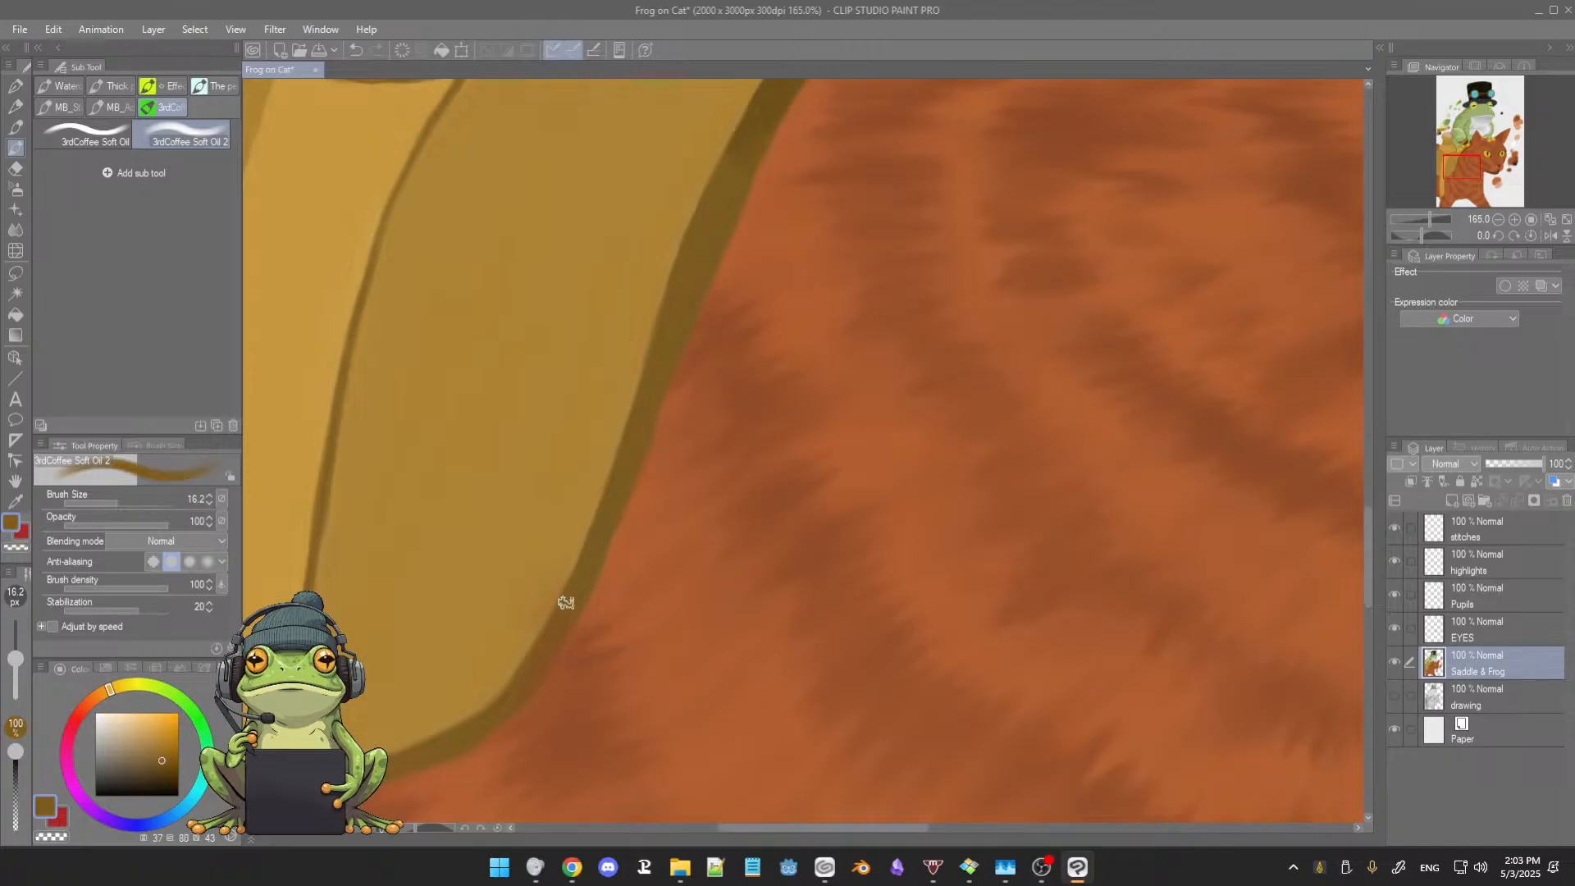
left_click_drag(660, 547, 703, 397)
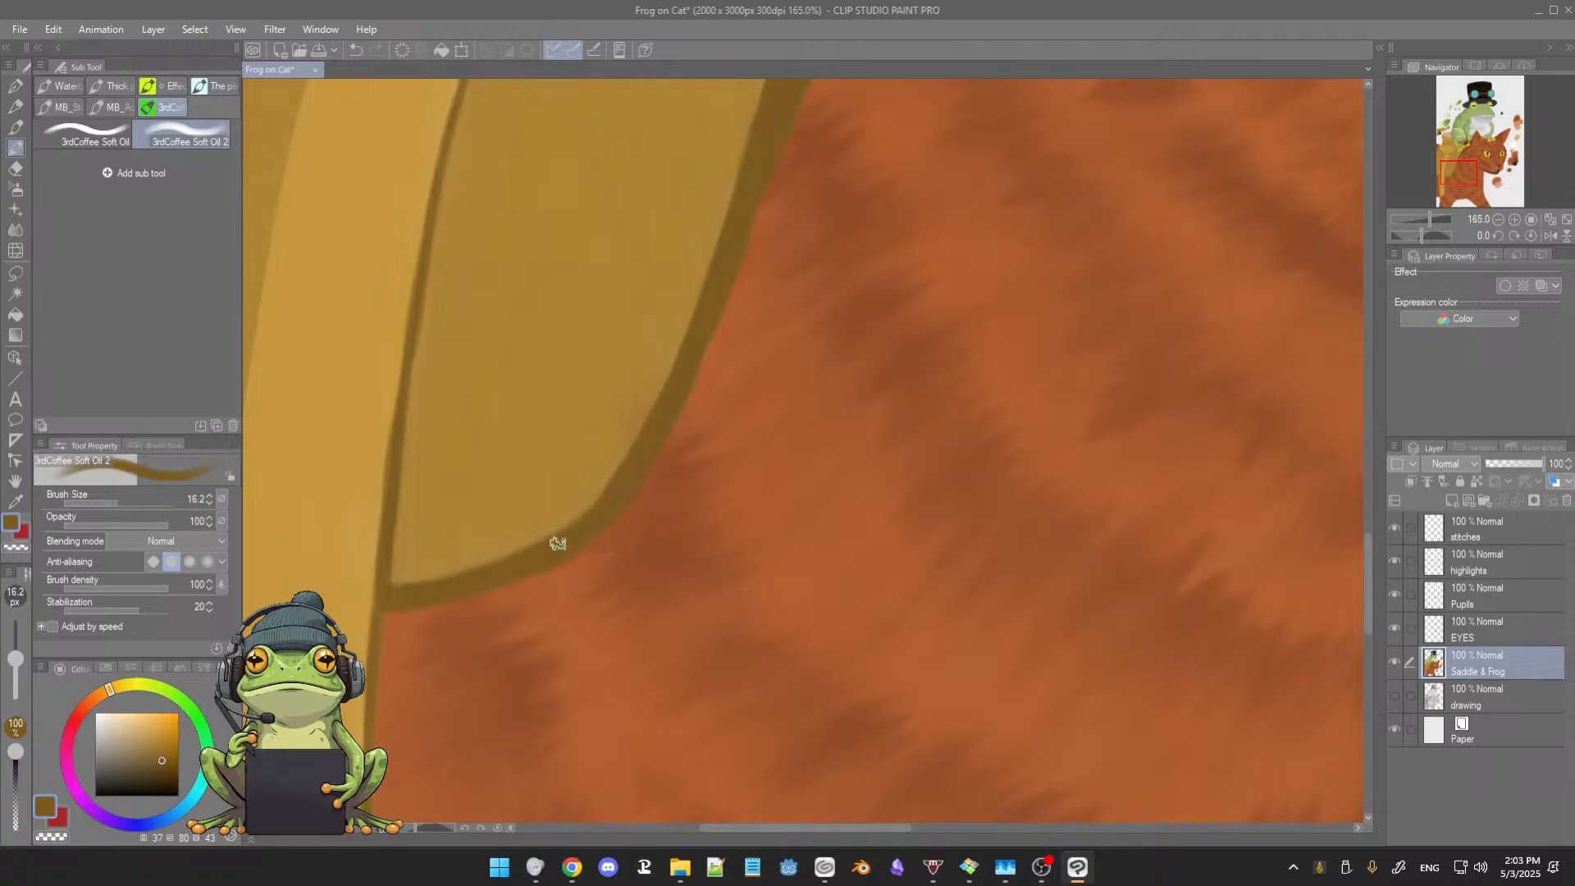
left_click(592, 368, "alt")
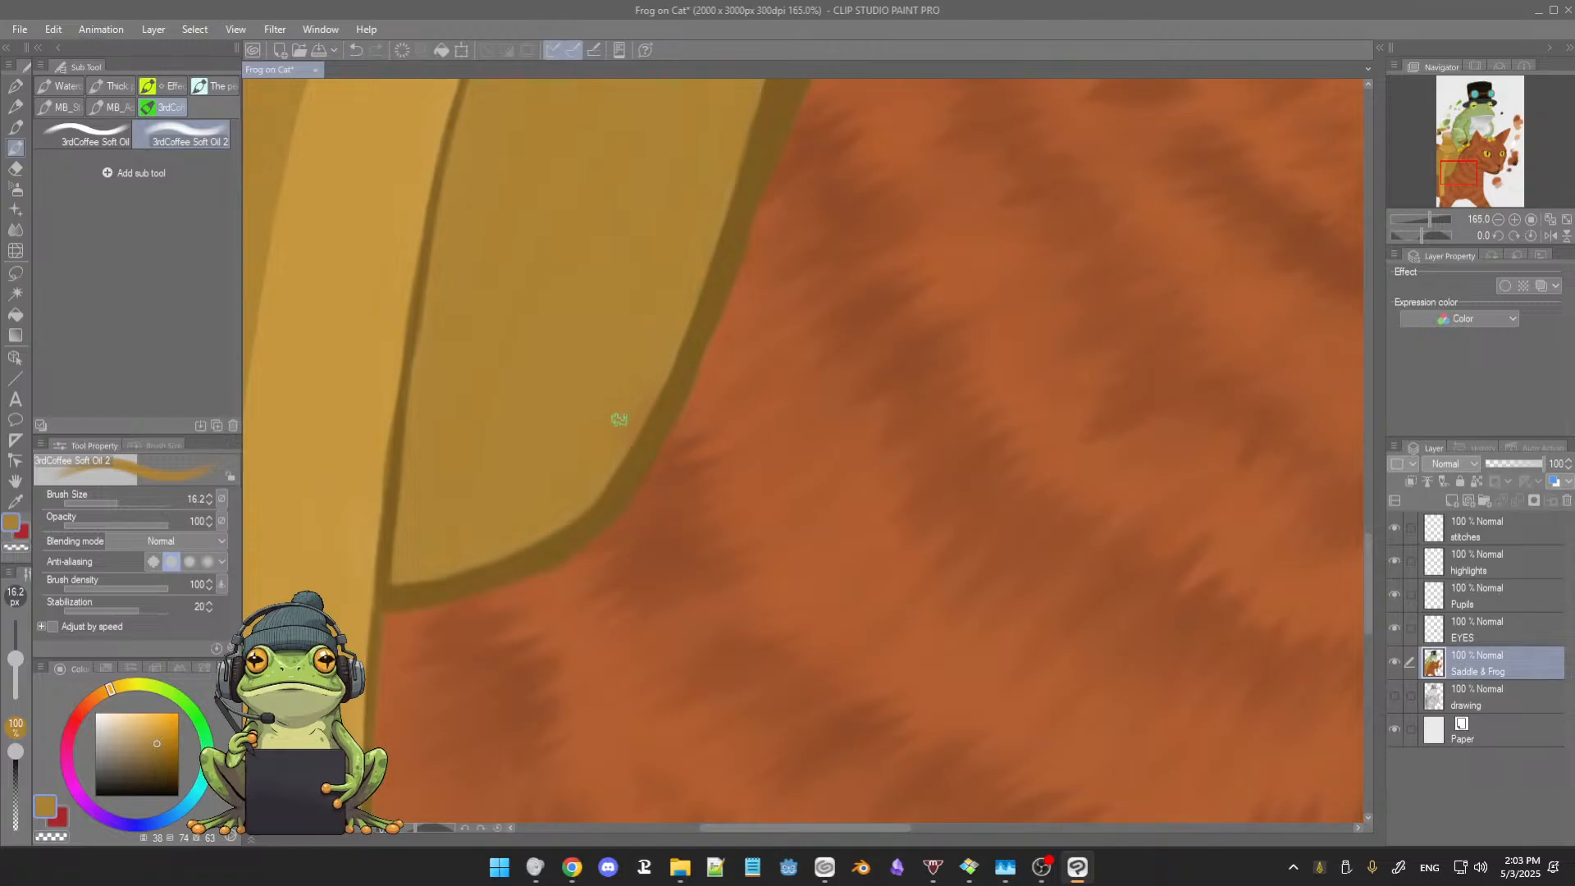
Step: Clean up the shadow along the saddle flap's bottom curve and strap corner in sampled dark brown, reducing the brush to 14.2
scroll(663, 358, "up", 6)
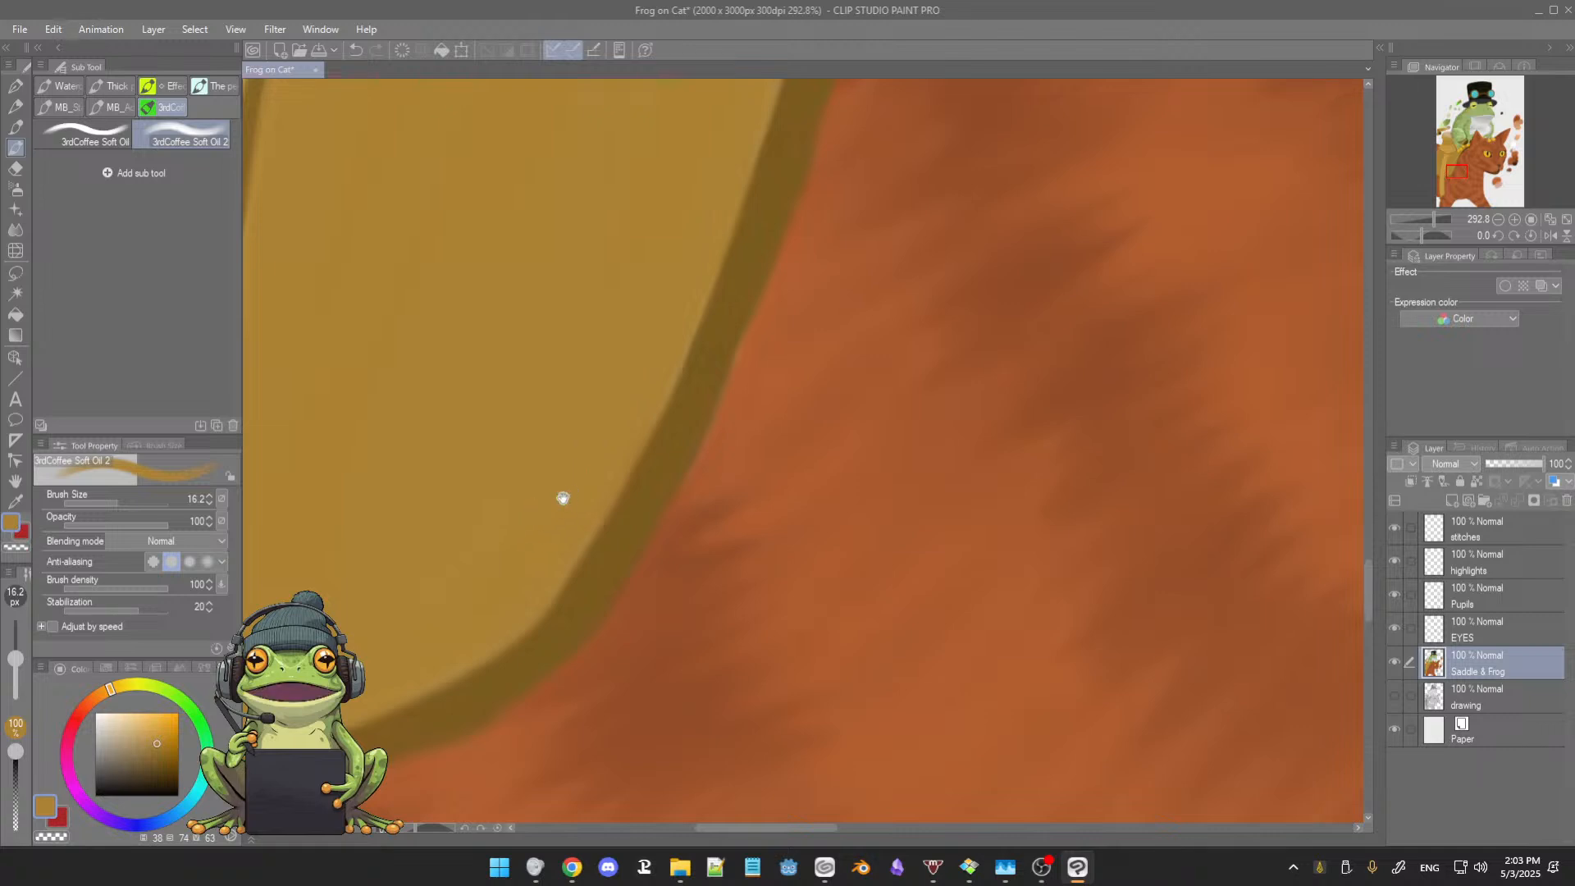
left_click_drag(563, 496, 688, 340)
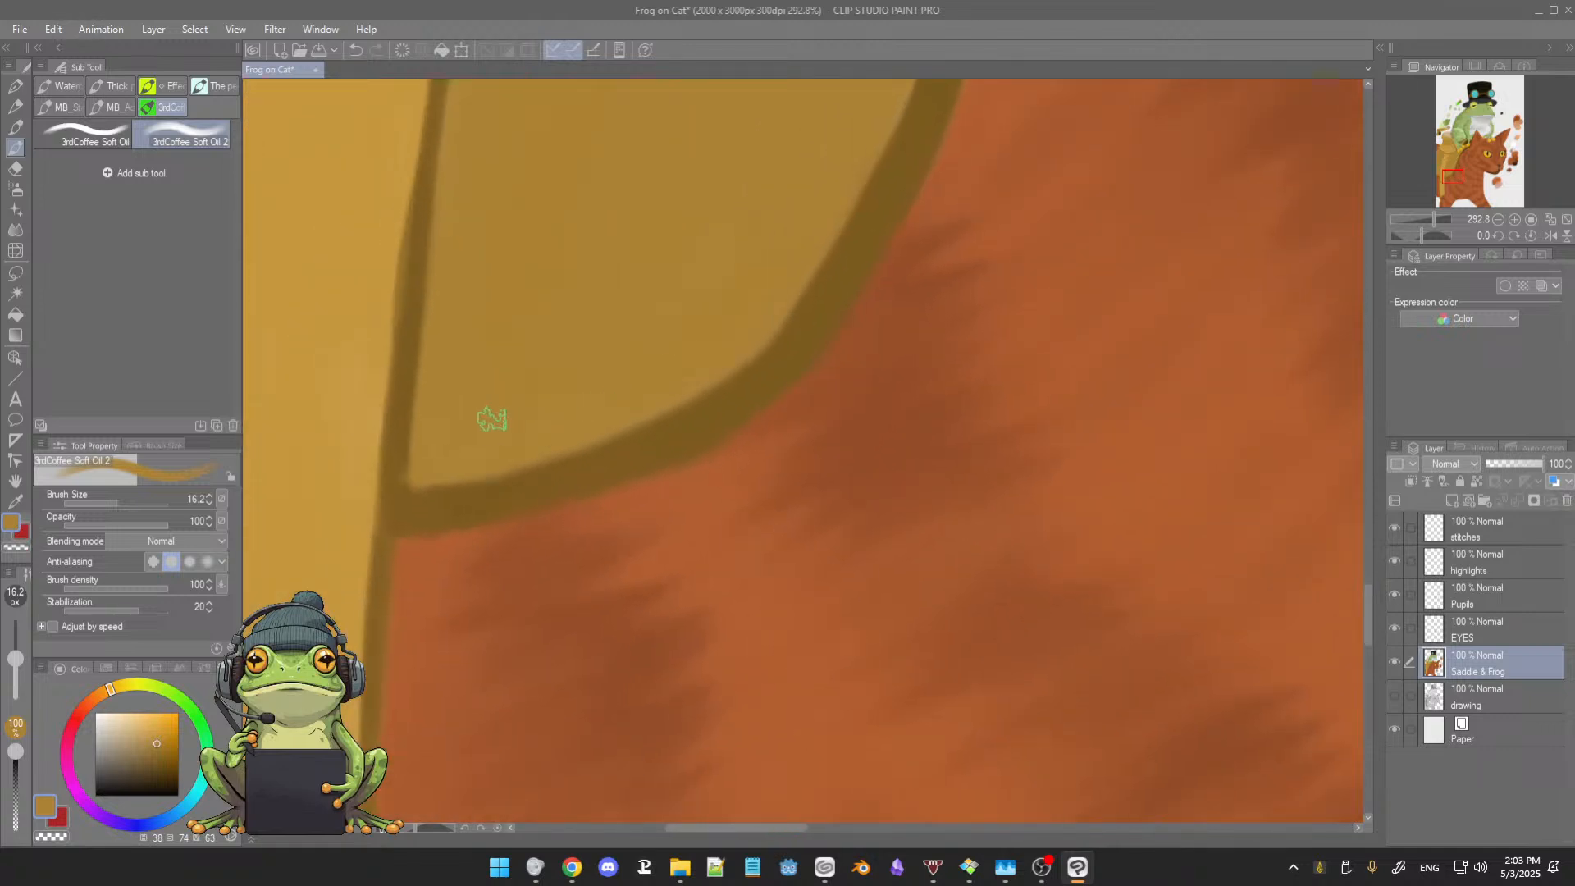
left_click(584, 465, "alt")
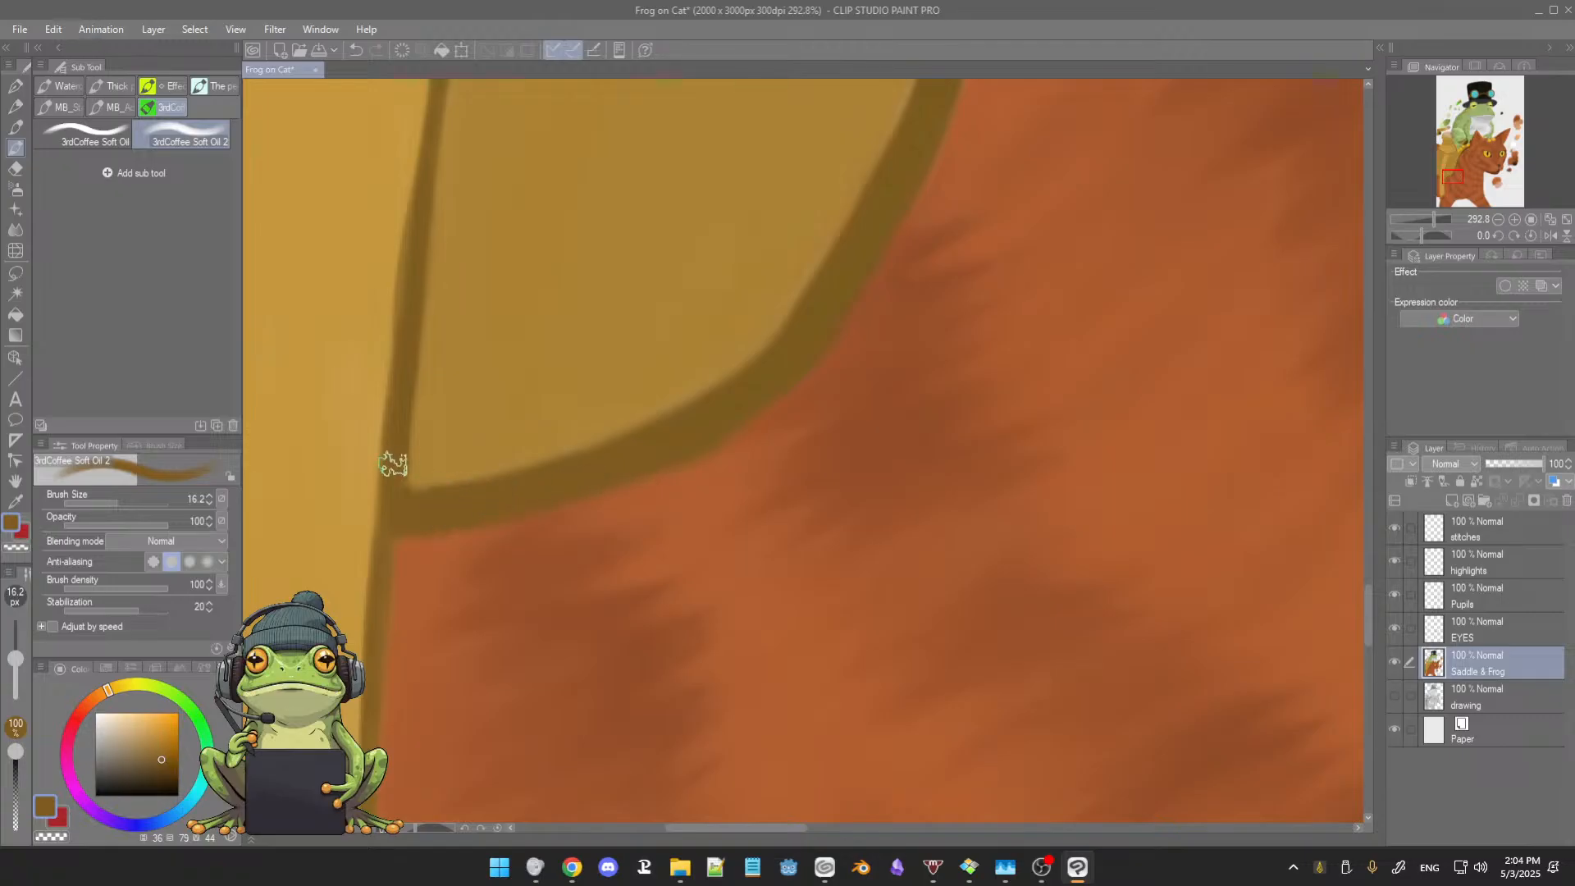
key("bracketleft")
scroll(512, 483, "down", 6)
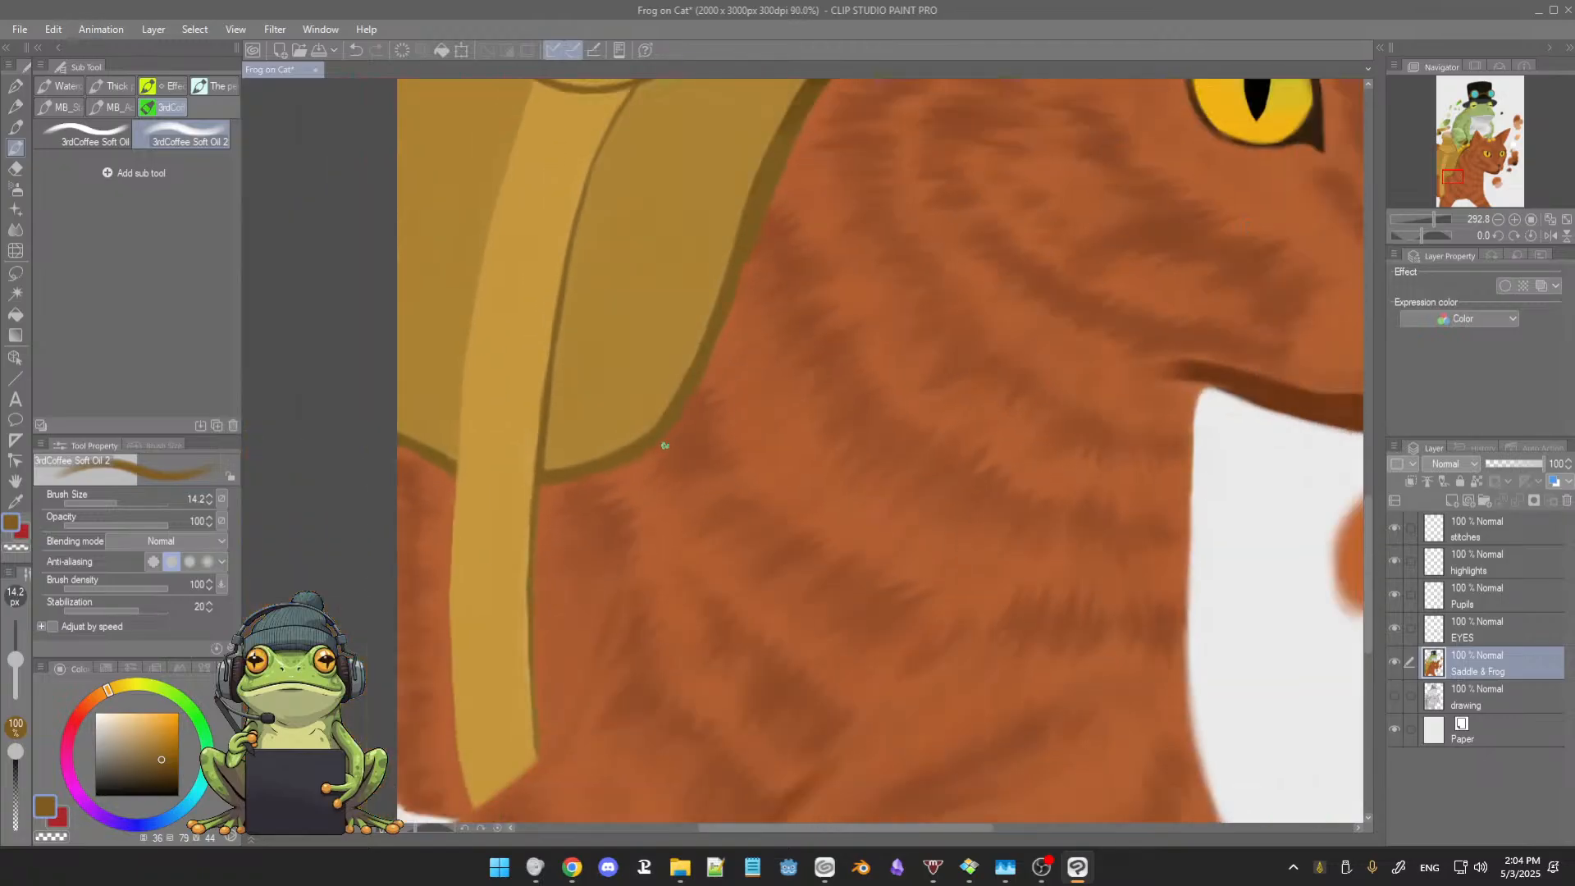
scroll(693, 425, "down", 5)
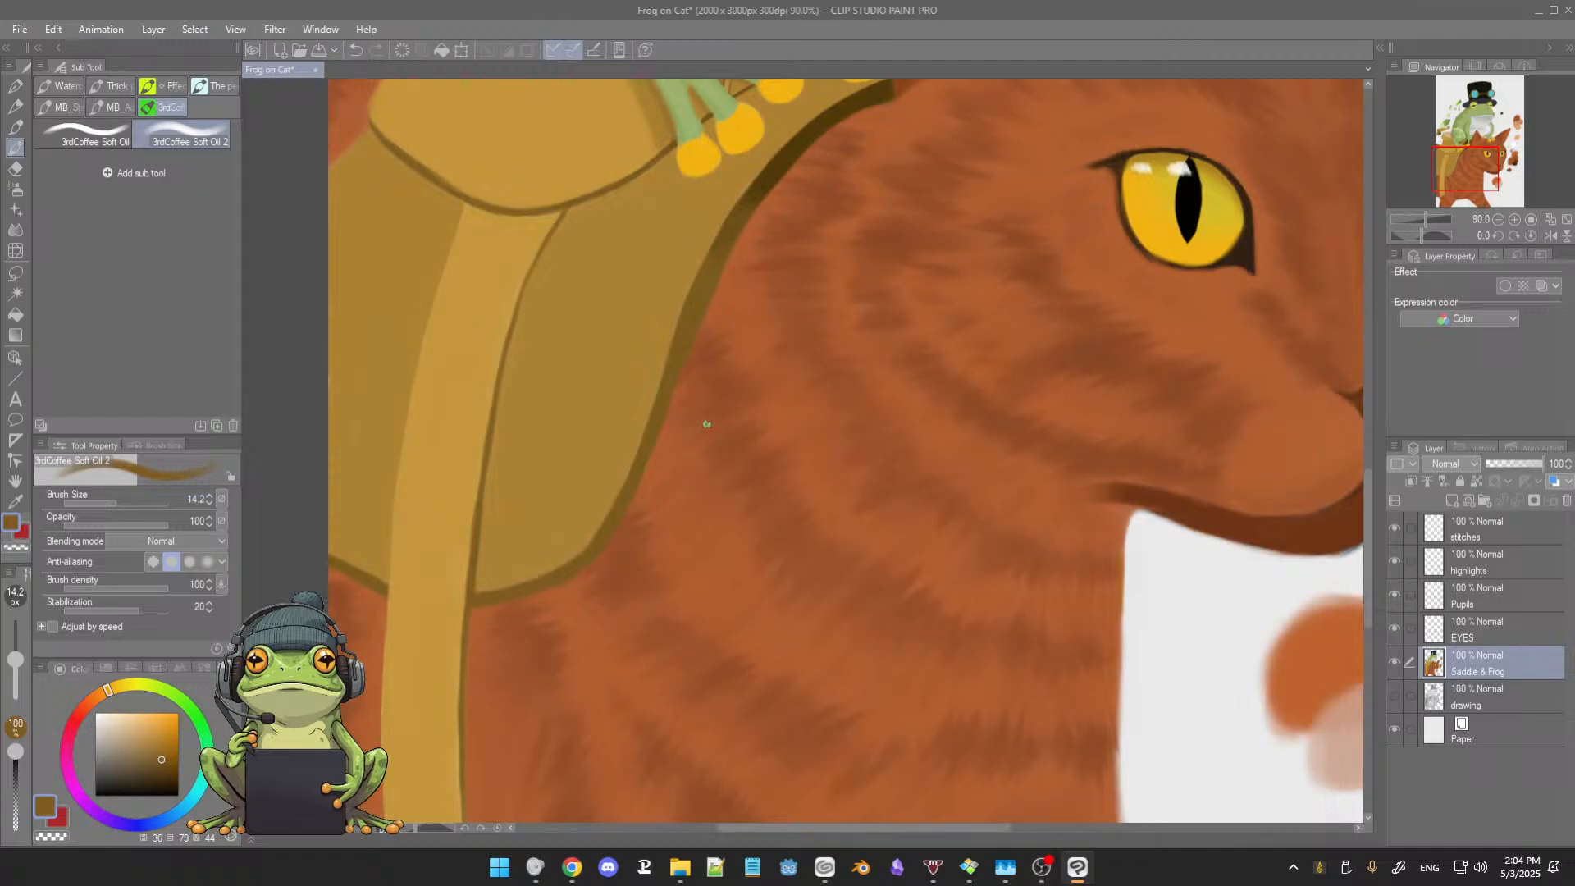
Step: Blend the brown tones within the saddle's shadow edge below the frog's toes using the MB Smudge Brush
left_click_drag(834, 393, 696, 482)
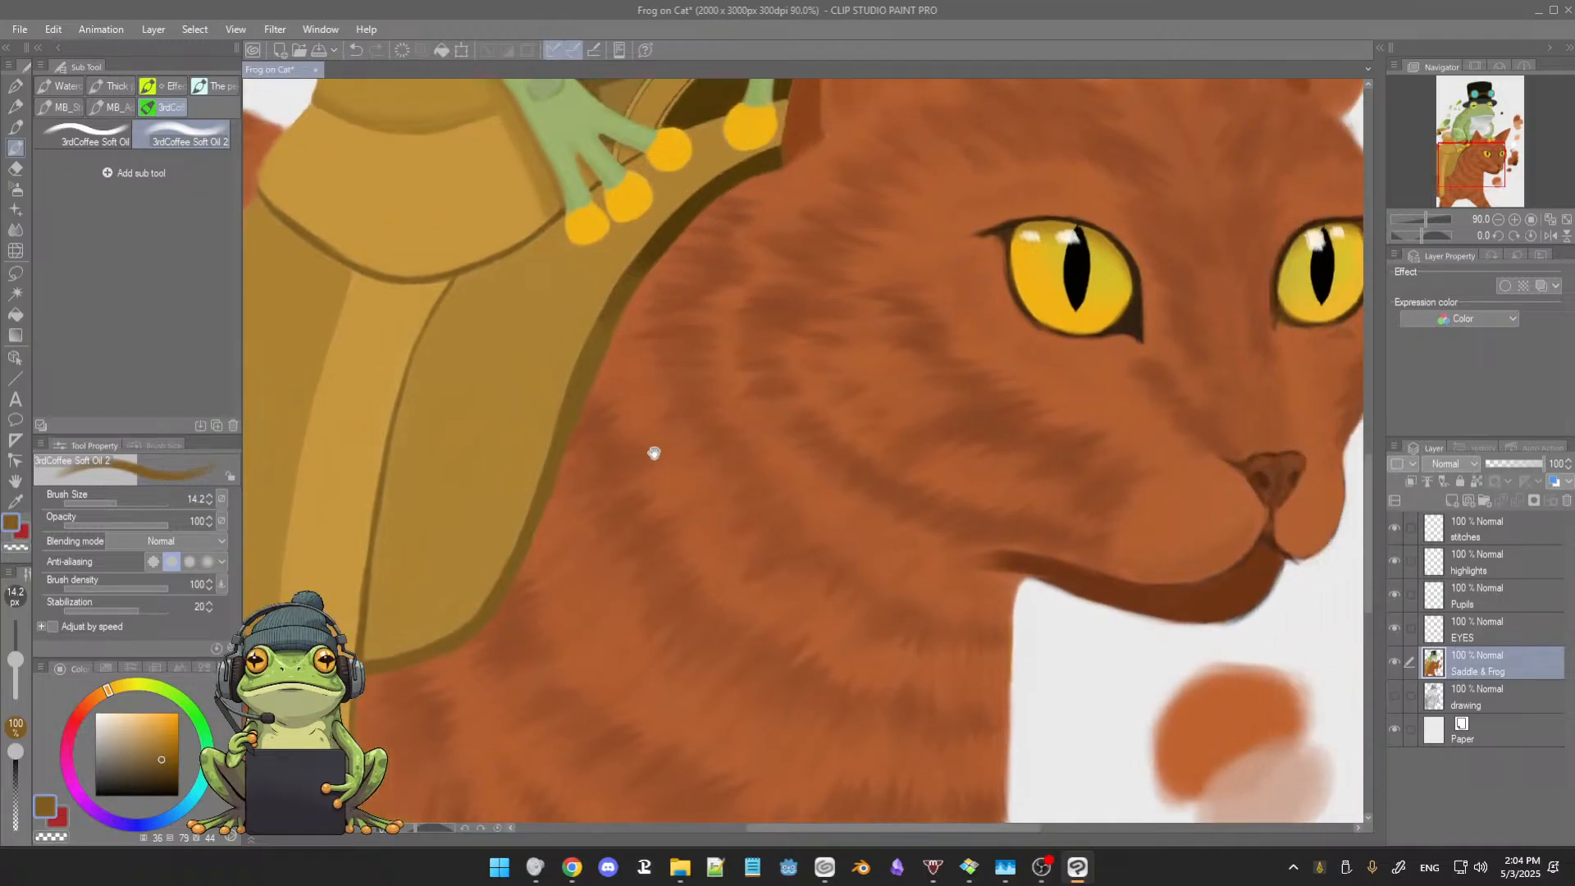
key("j")
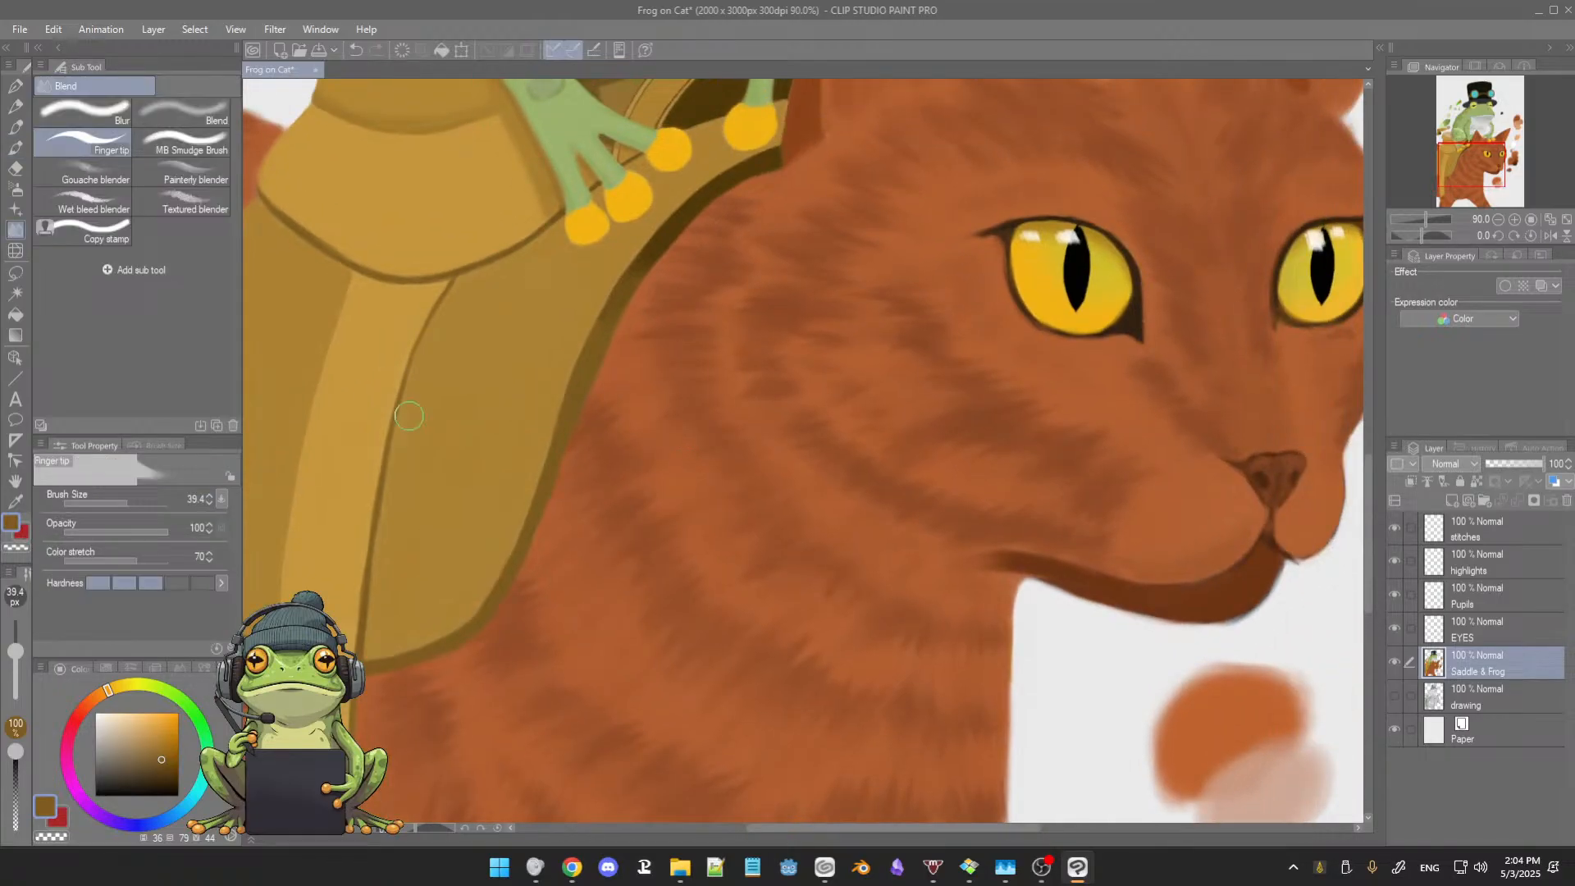
scroll(624, 361, "up", 4)
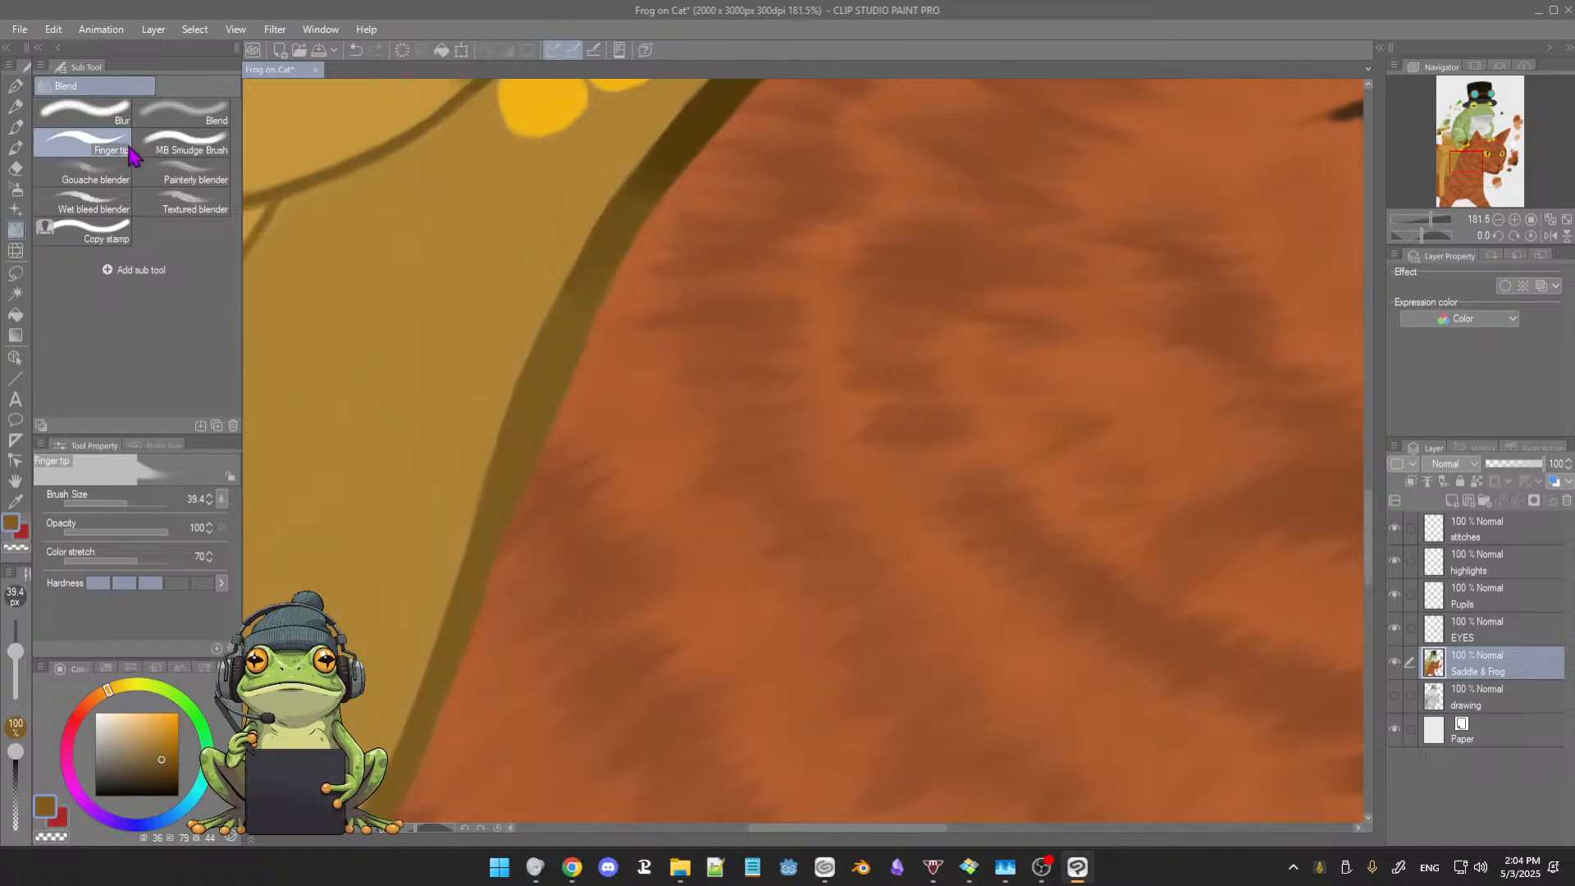
left_click(179, 153)
left_click_drag(624, 413, 674, 420)
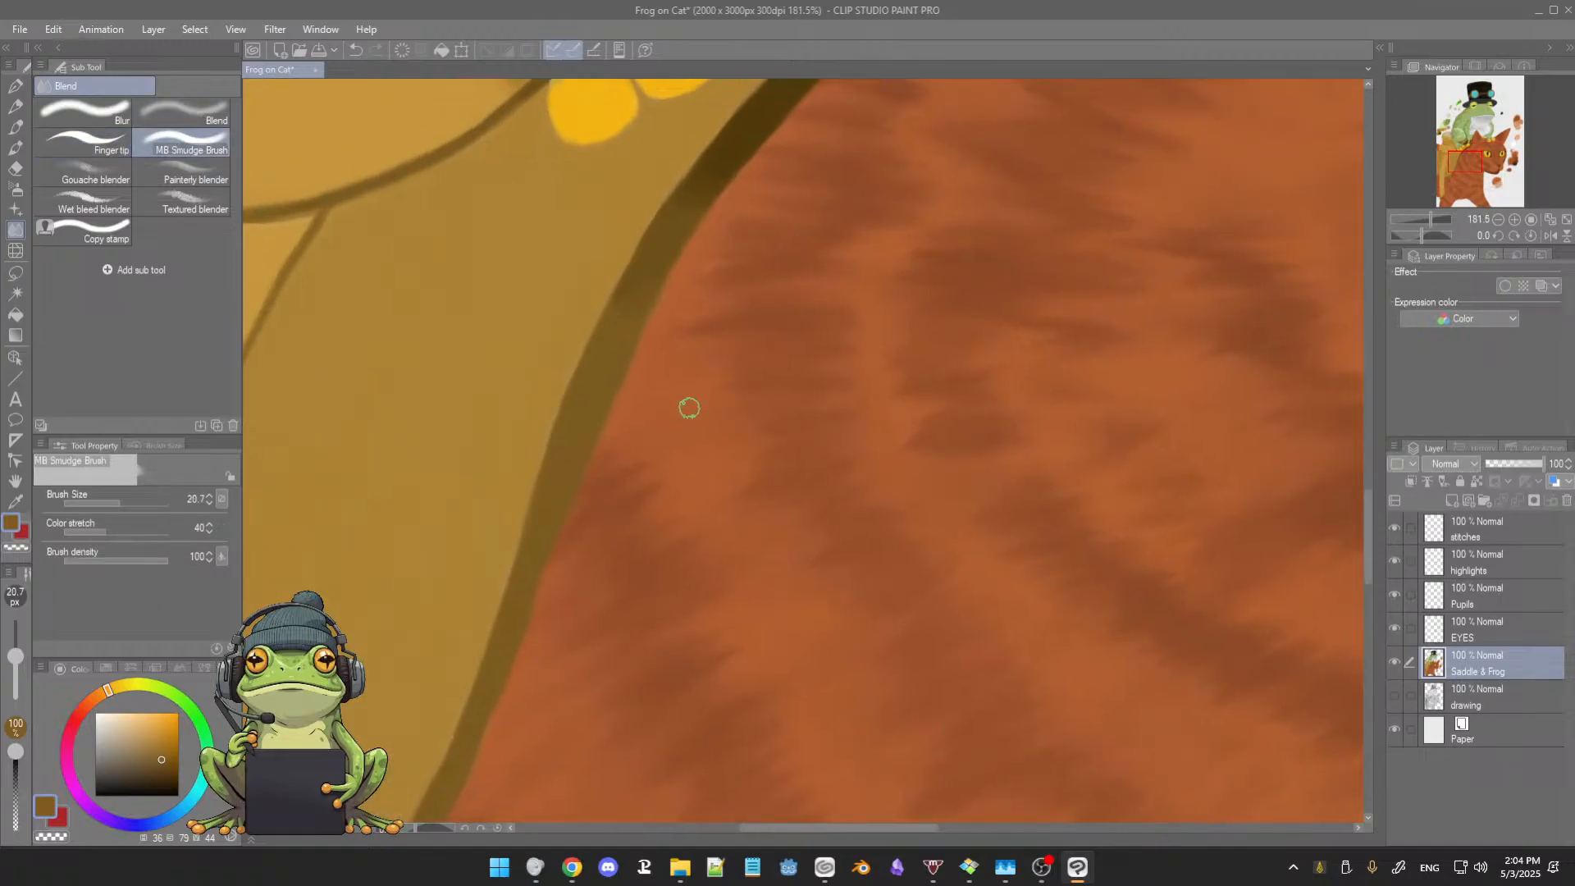
scroll(693, 369, "up", 3)
left_click_drag(697, 337, 685, 436)
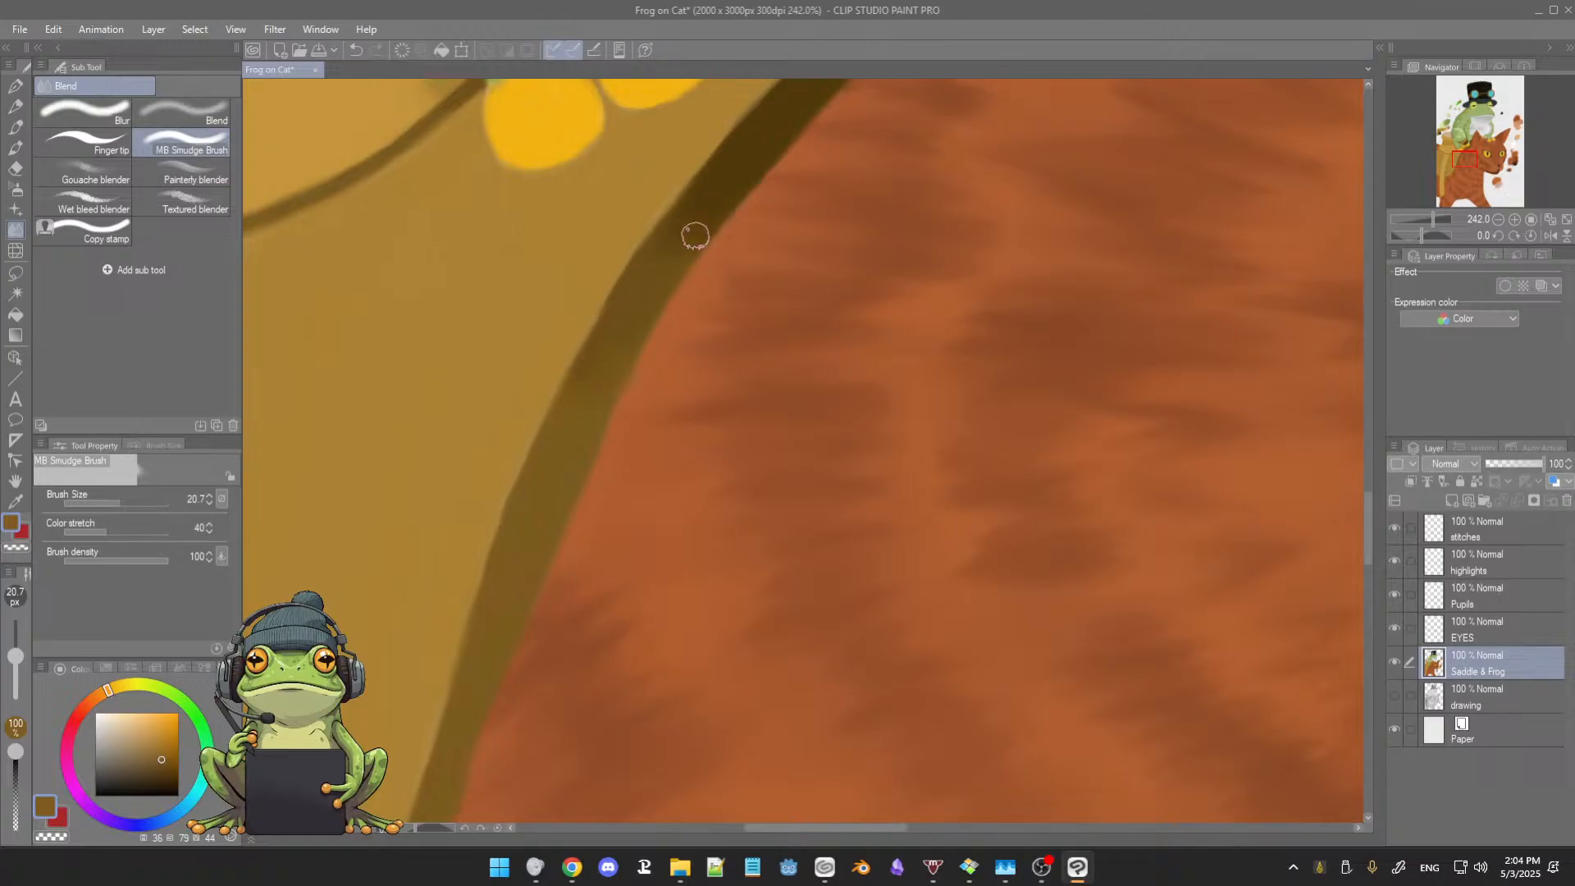
Step: Examine the saddle edge, the cat's face, ears and fur, and the frog's head for areas that need refining
scroll(722, 306, "down", 8)
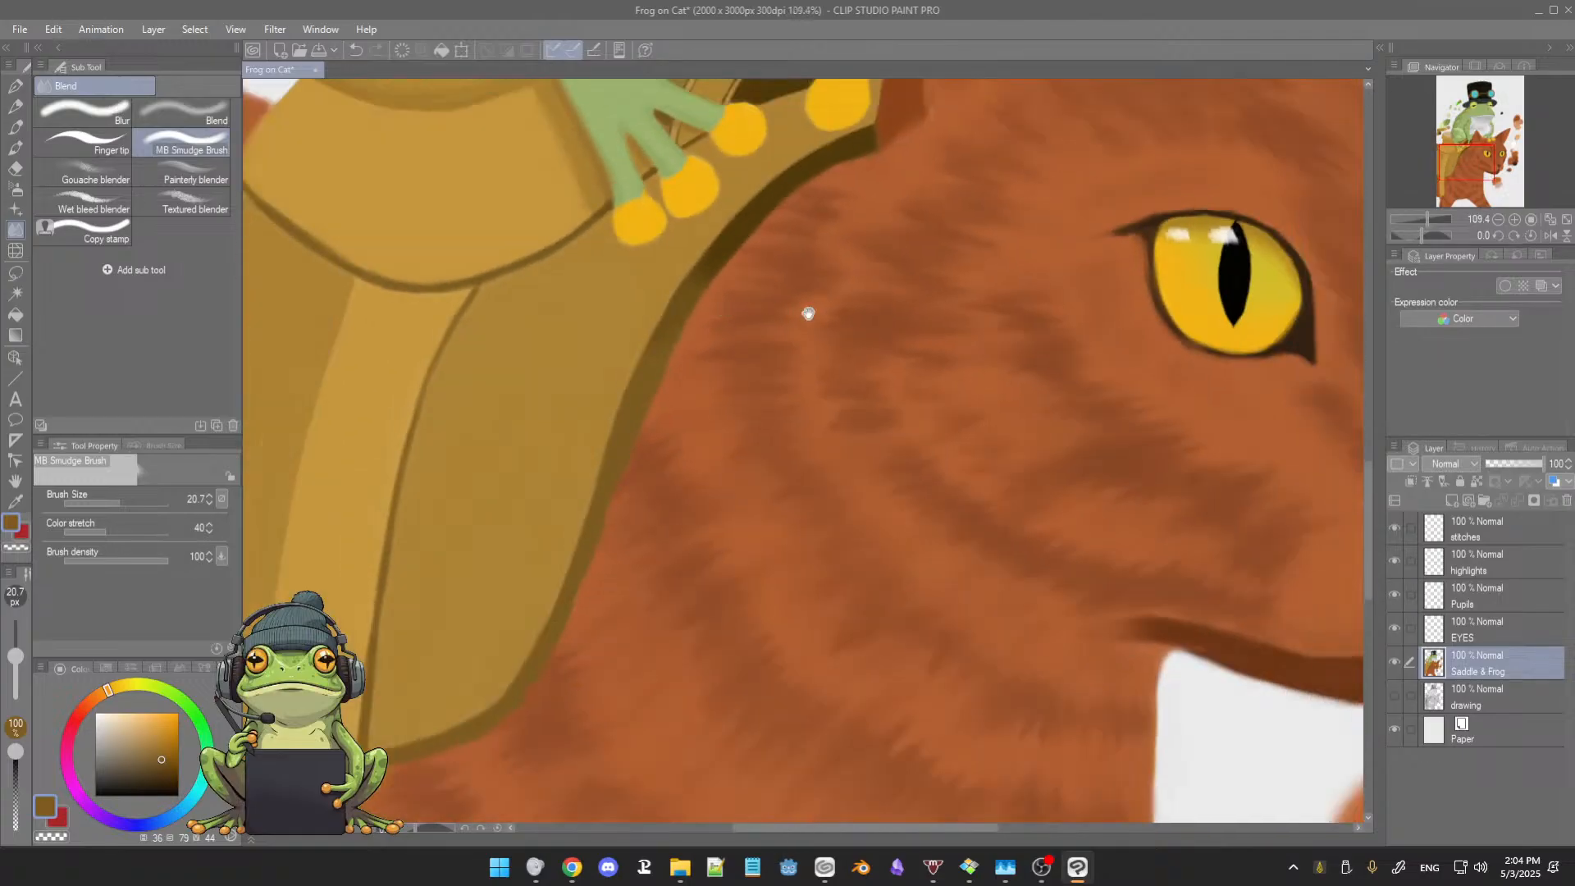
left_click_drag(809, 313, 675, 415)
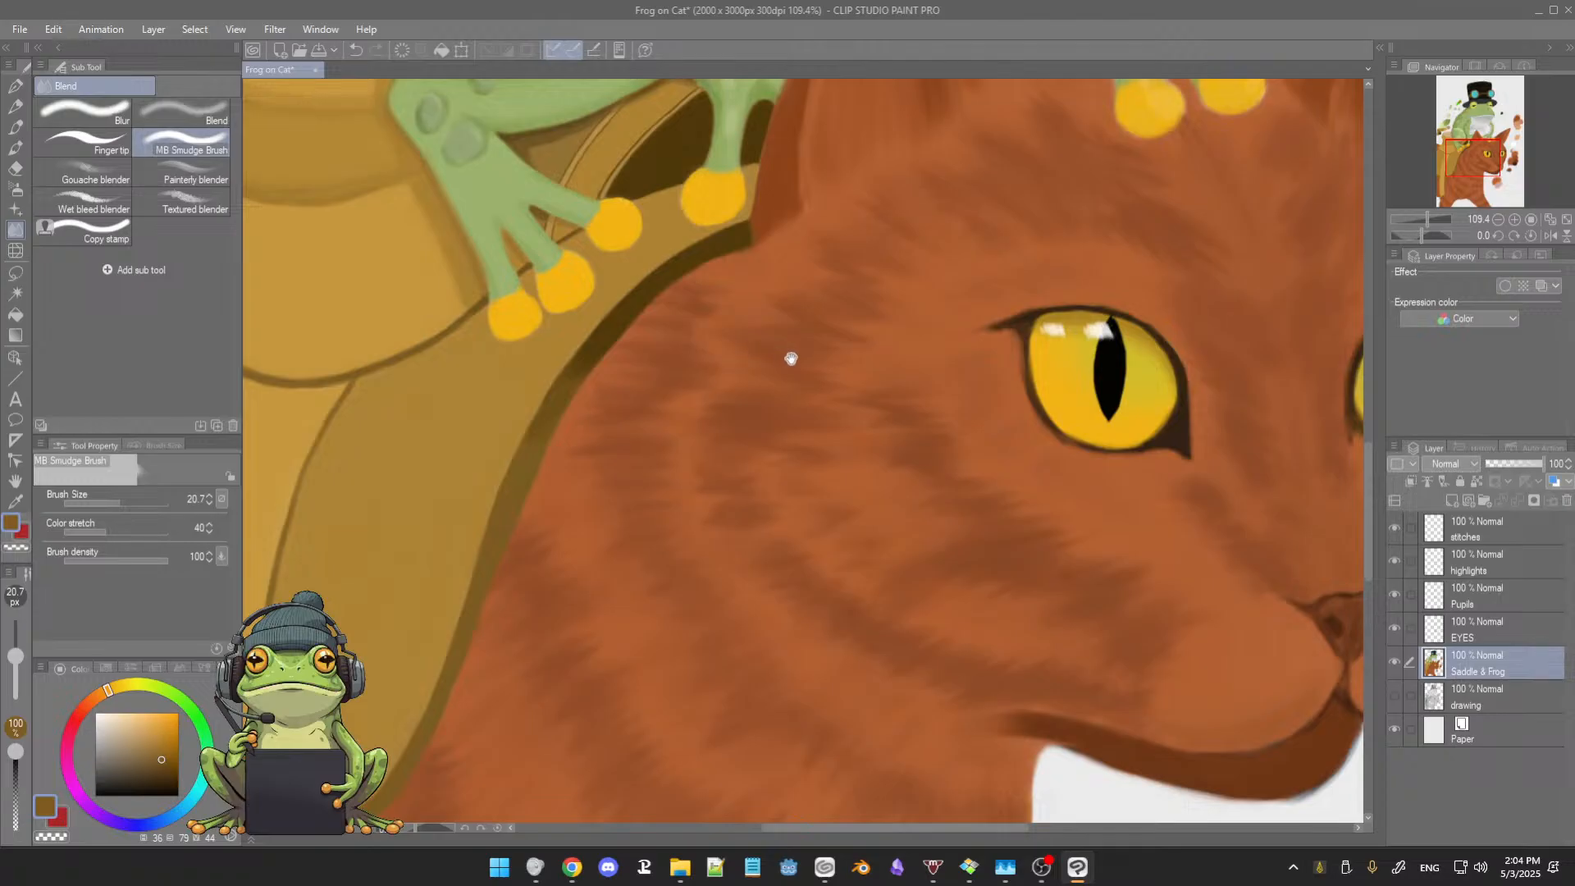
left_click_drag(781, 369, 598, 342)
left_click_drag(672, 411, 651, 408)
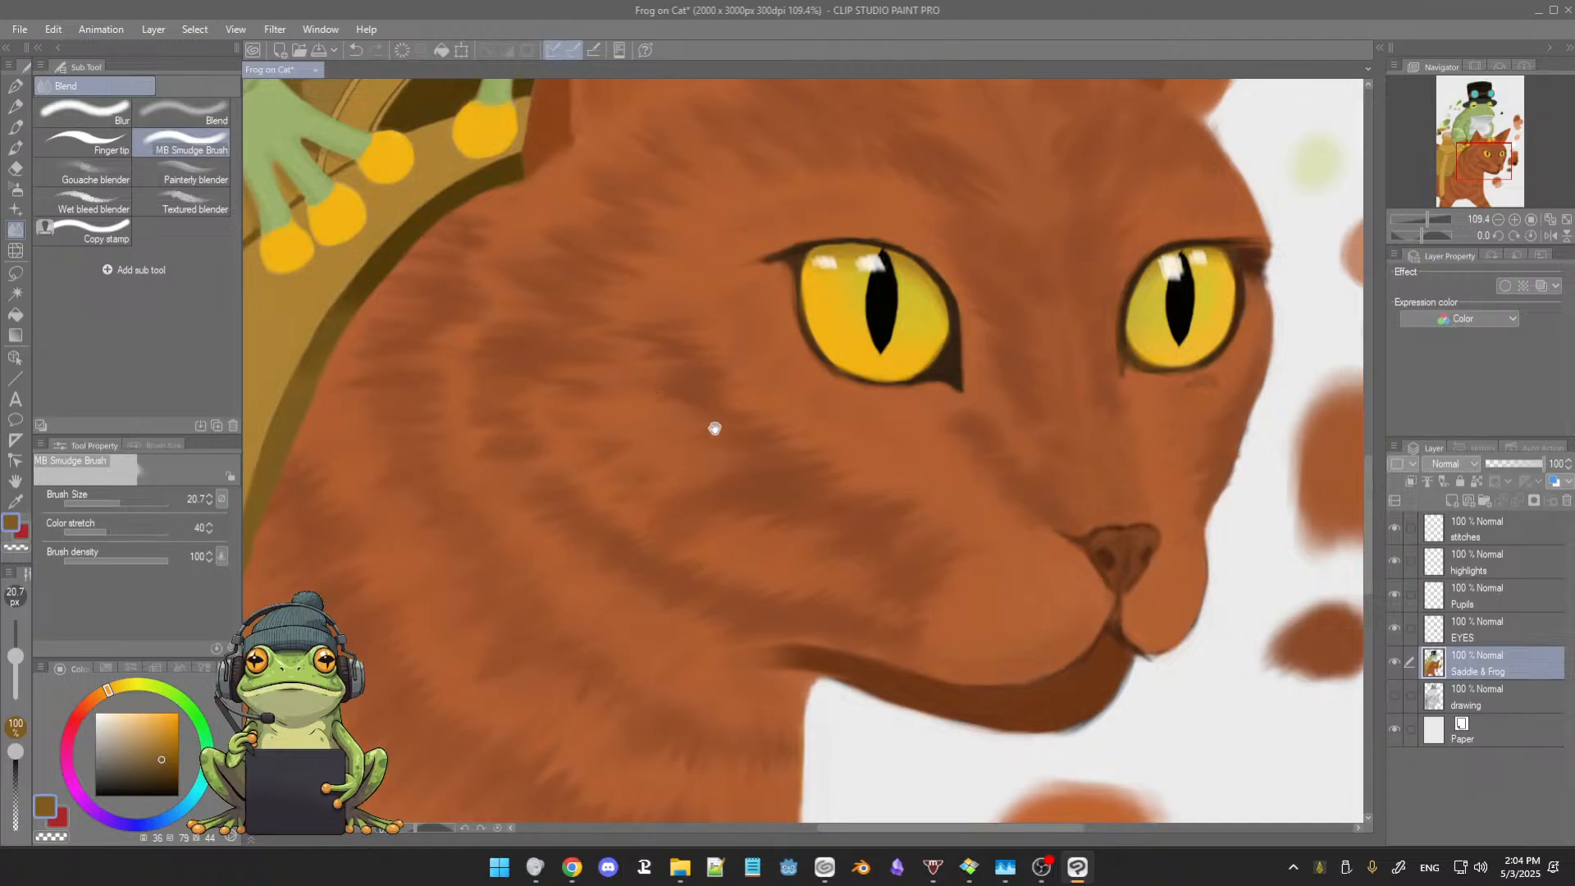
left_click_drag(714, 429, 664, 414)
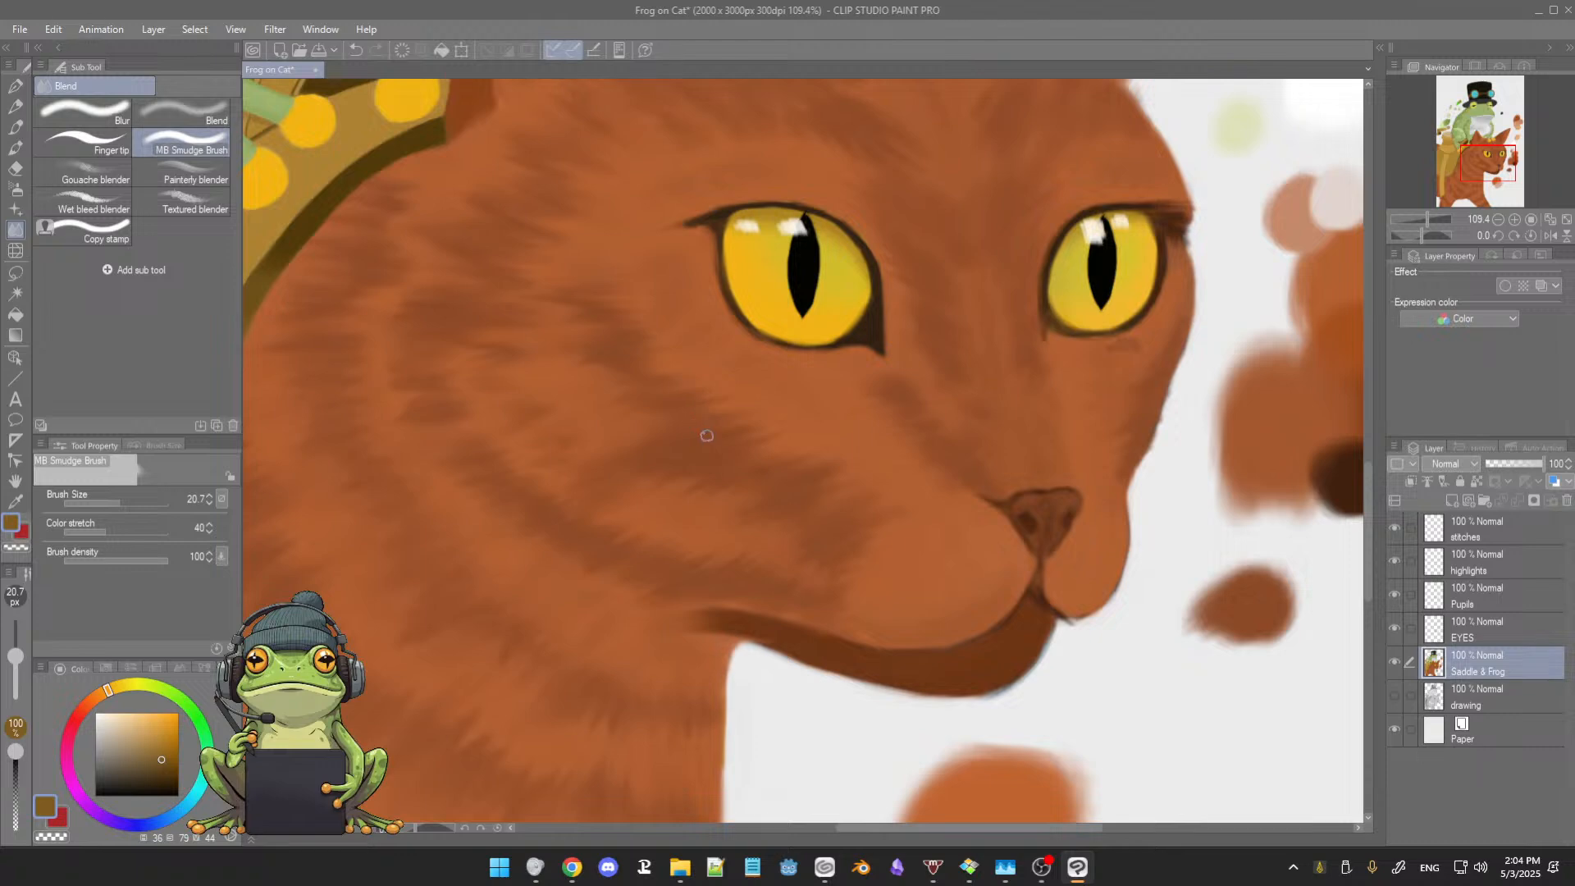
left_click_drag(711, 440, 717, 473)
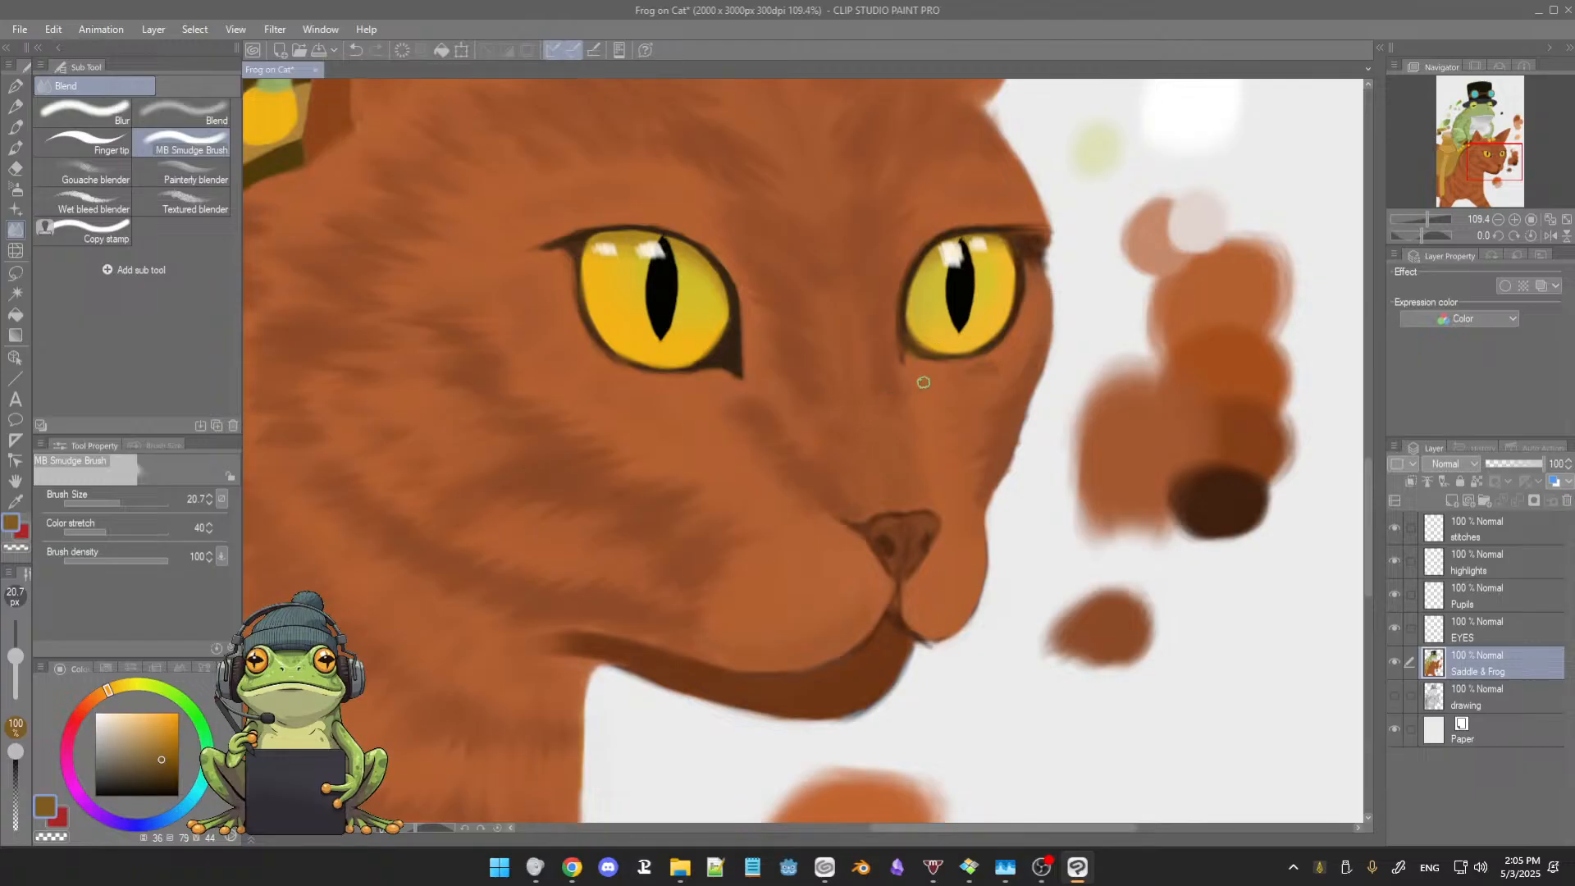
mouse_move(924, 382)
left_mouse_down()
mouse_move(816, 492)
mouse_move(827, 482)
left_mouse_up()
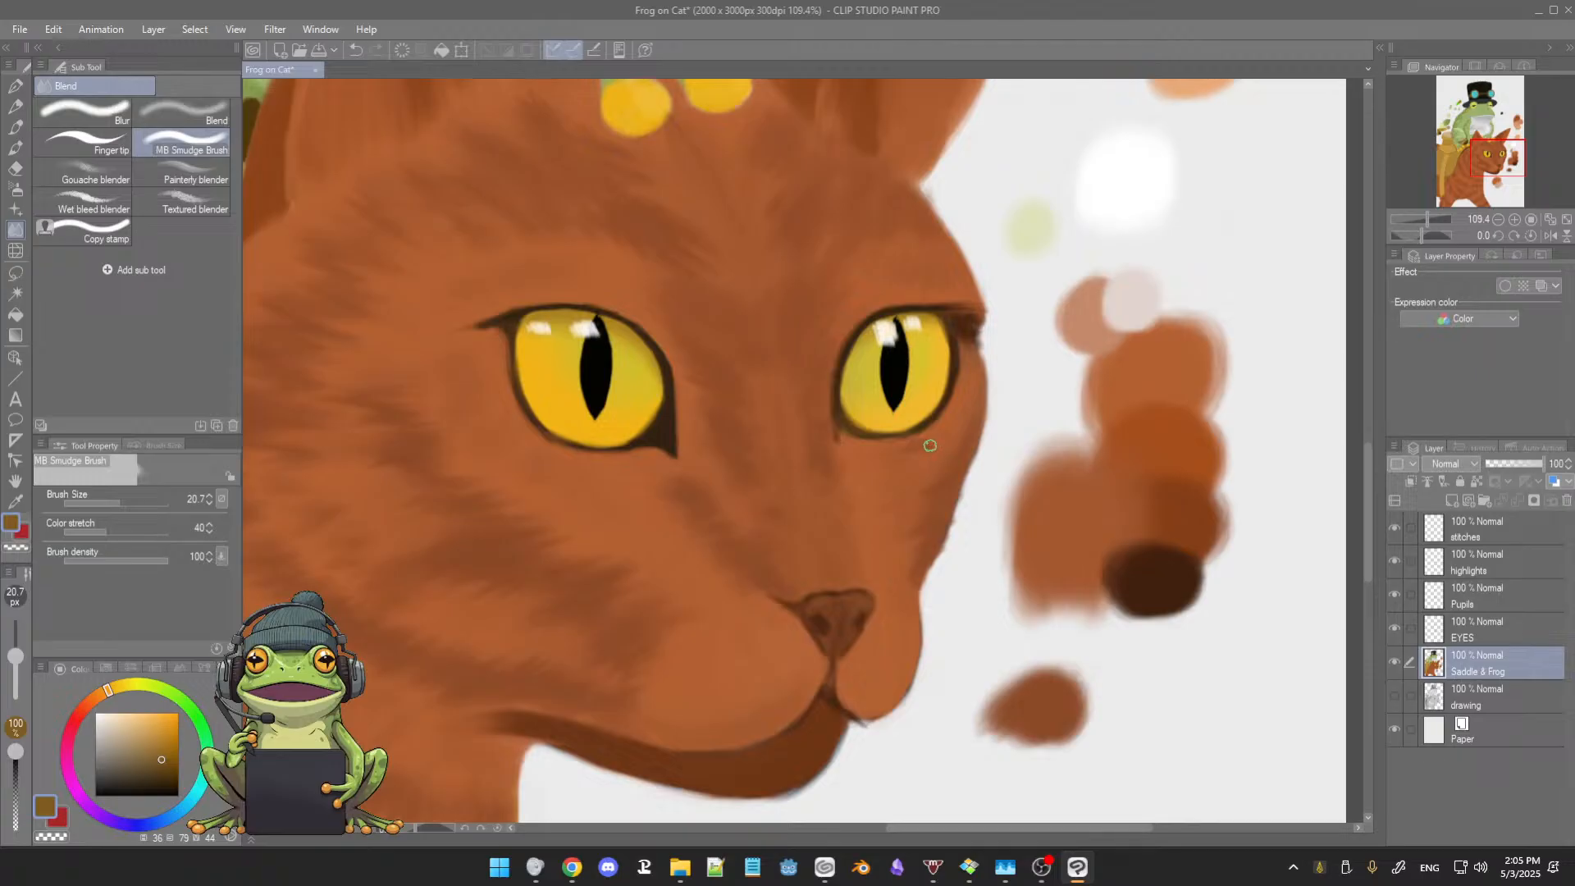
scroll(762, 486, "down", 5)
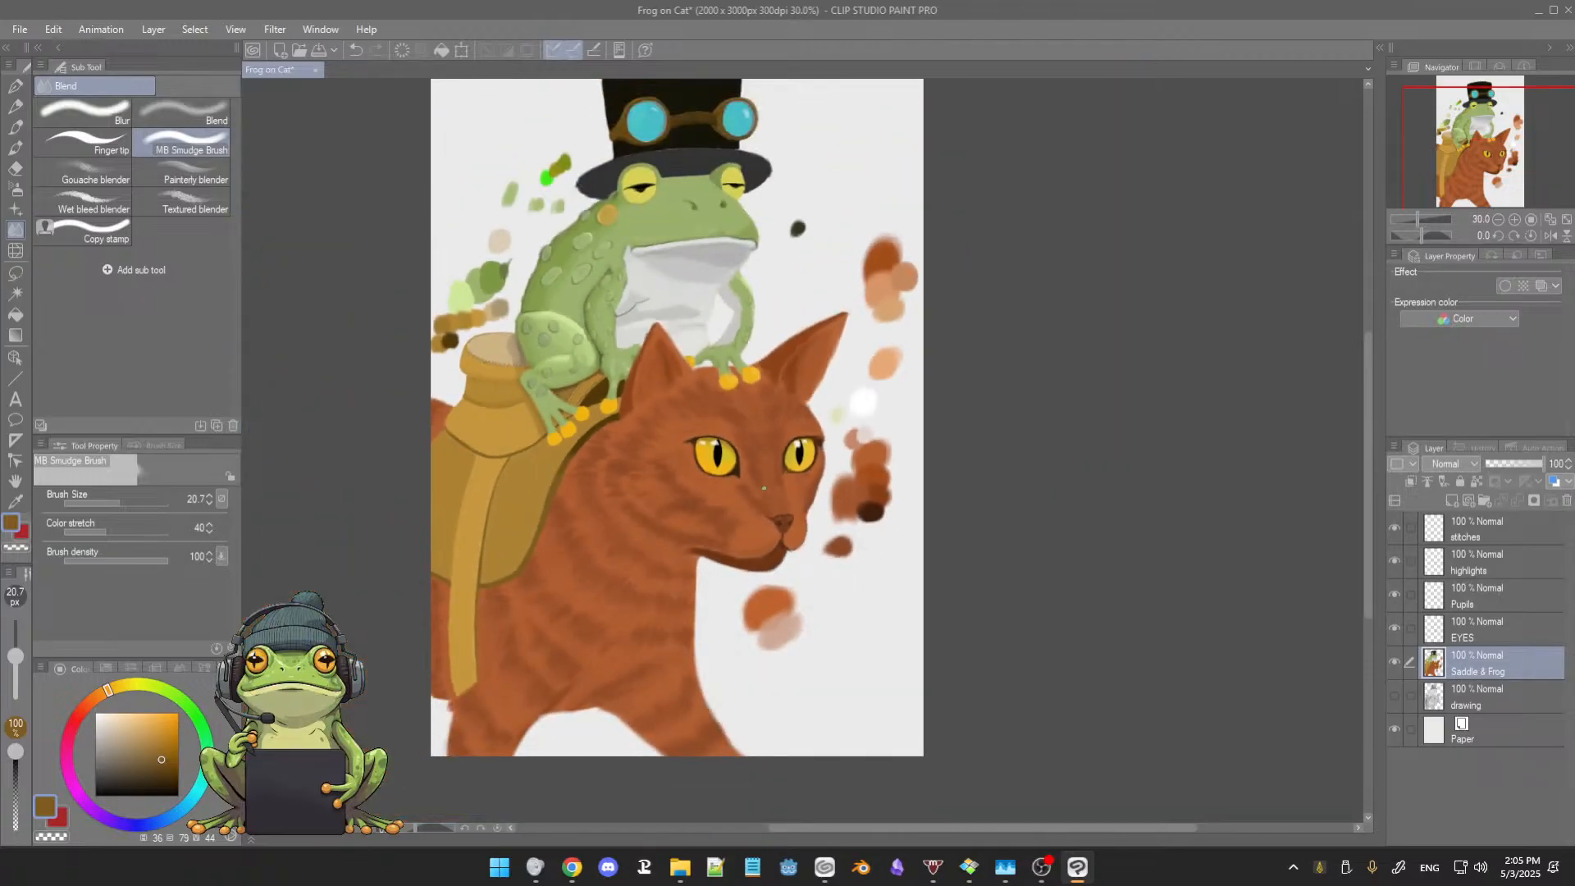
scroll(762, 489, "up", 4)
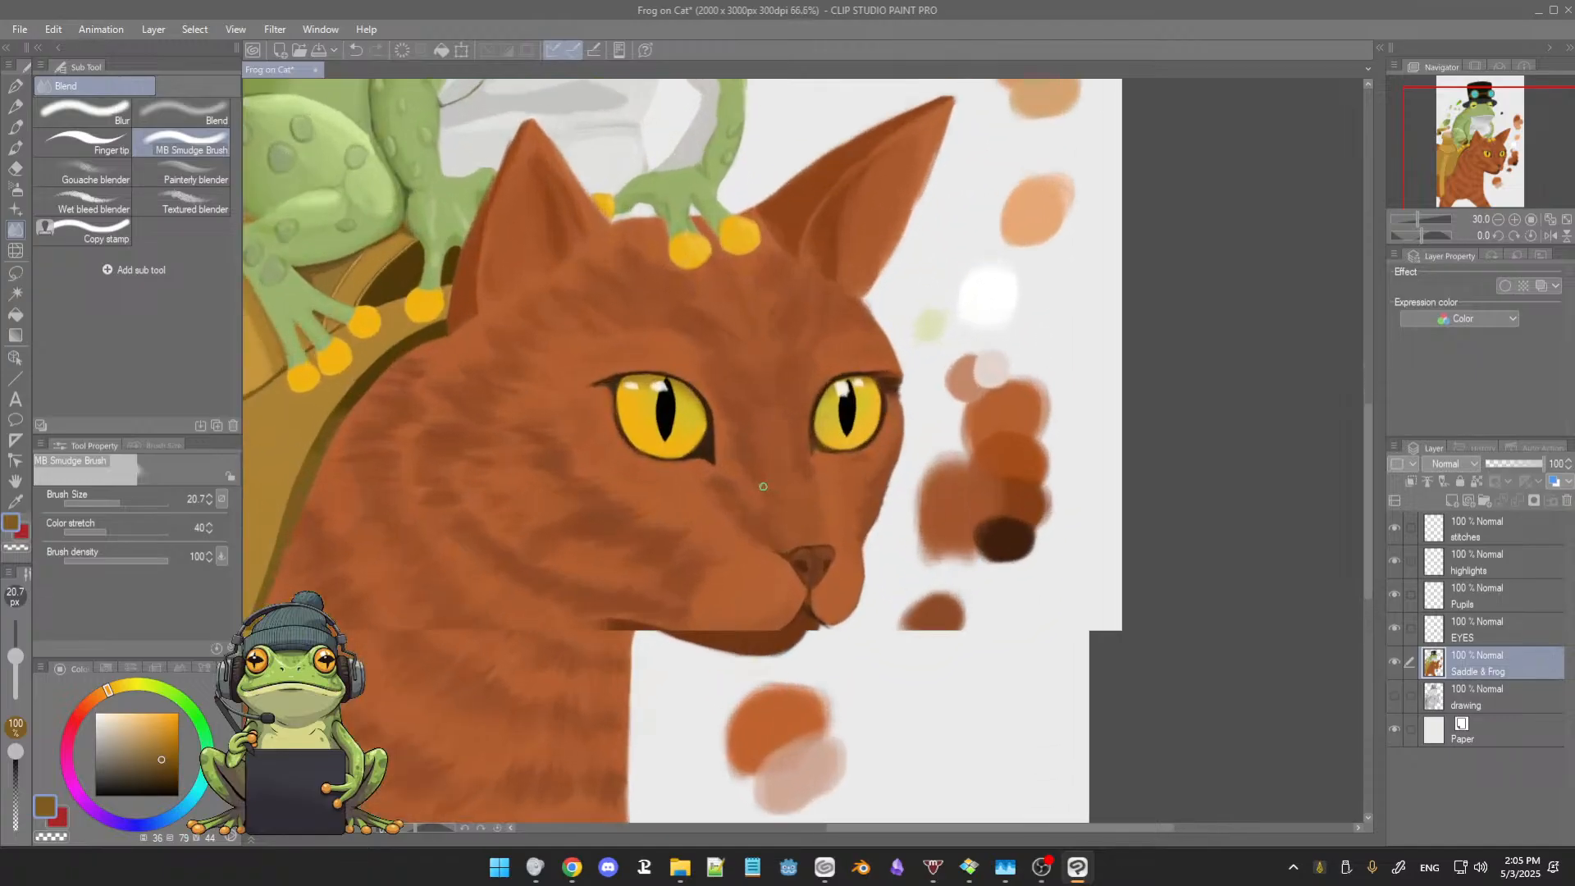
left_click_drag(771, 470, 820, 490)
scroll(799, 460, "up", 1)
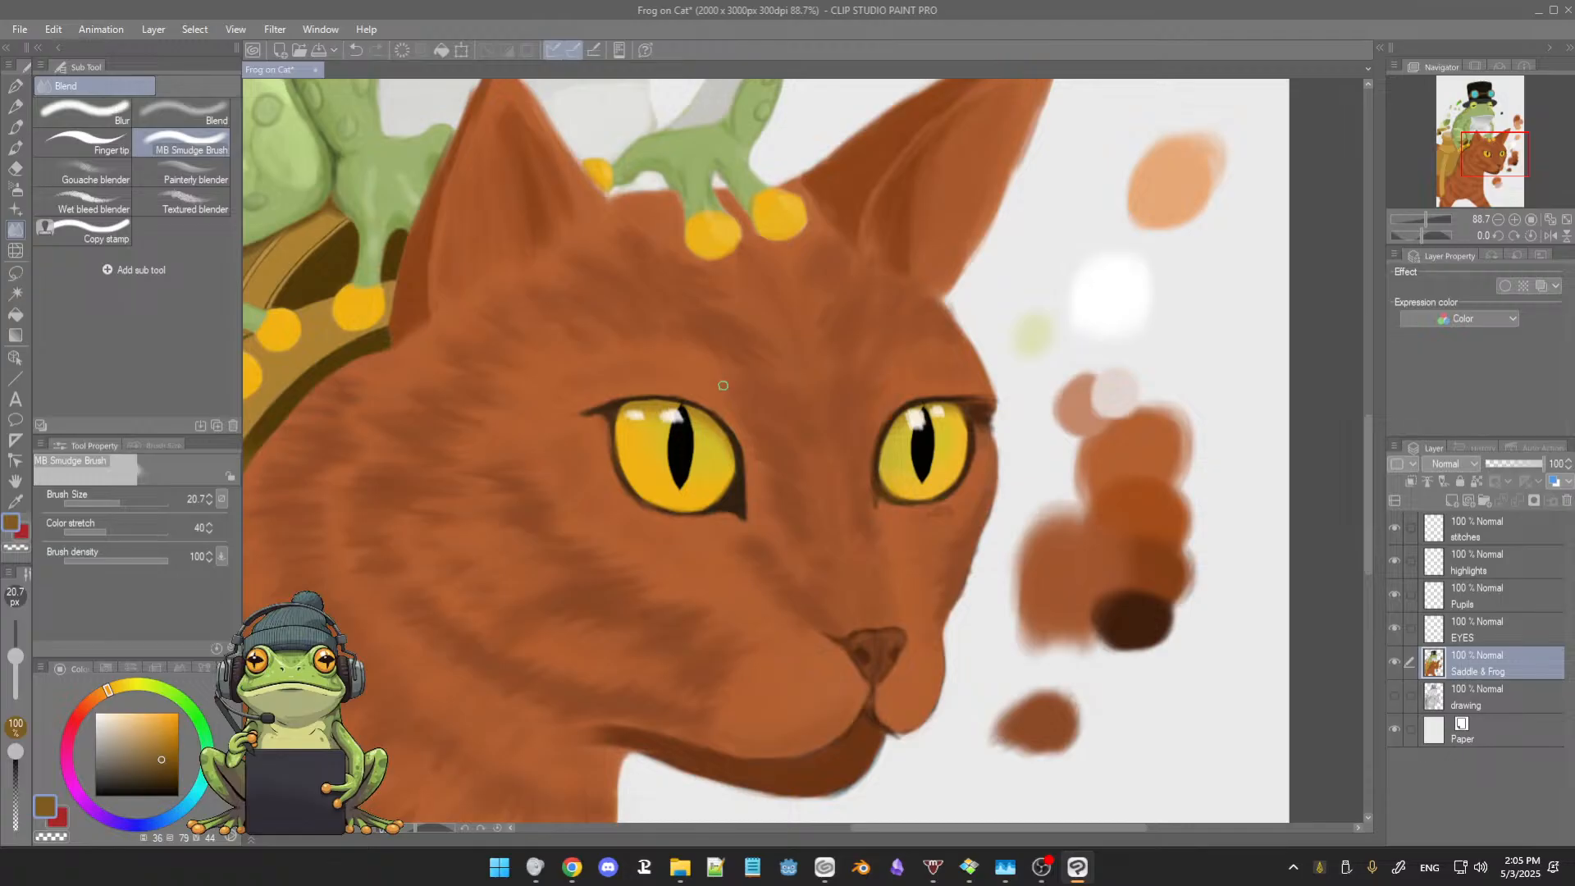
scroll(723, 384, "down", 2)
left_click_drag(707, 346, 781, 481)
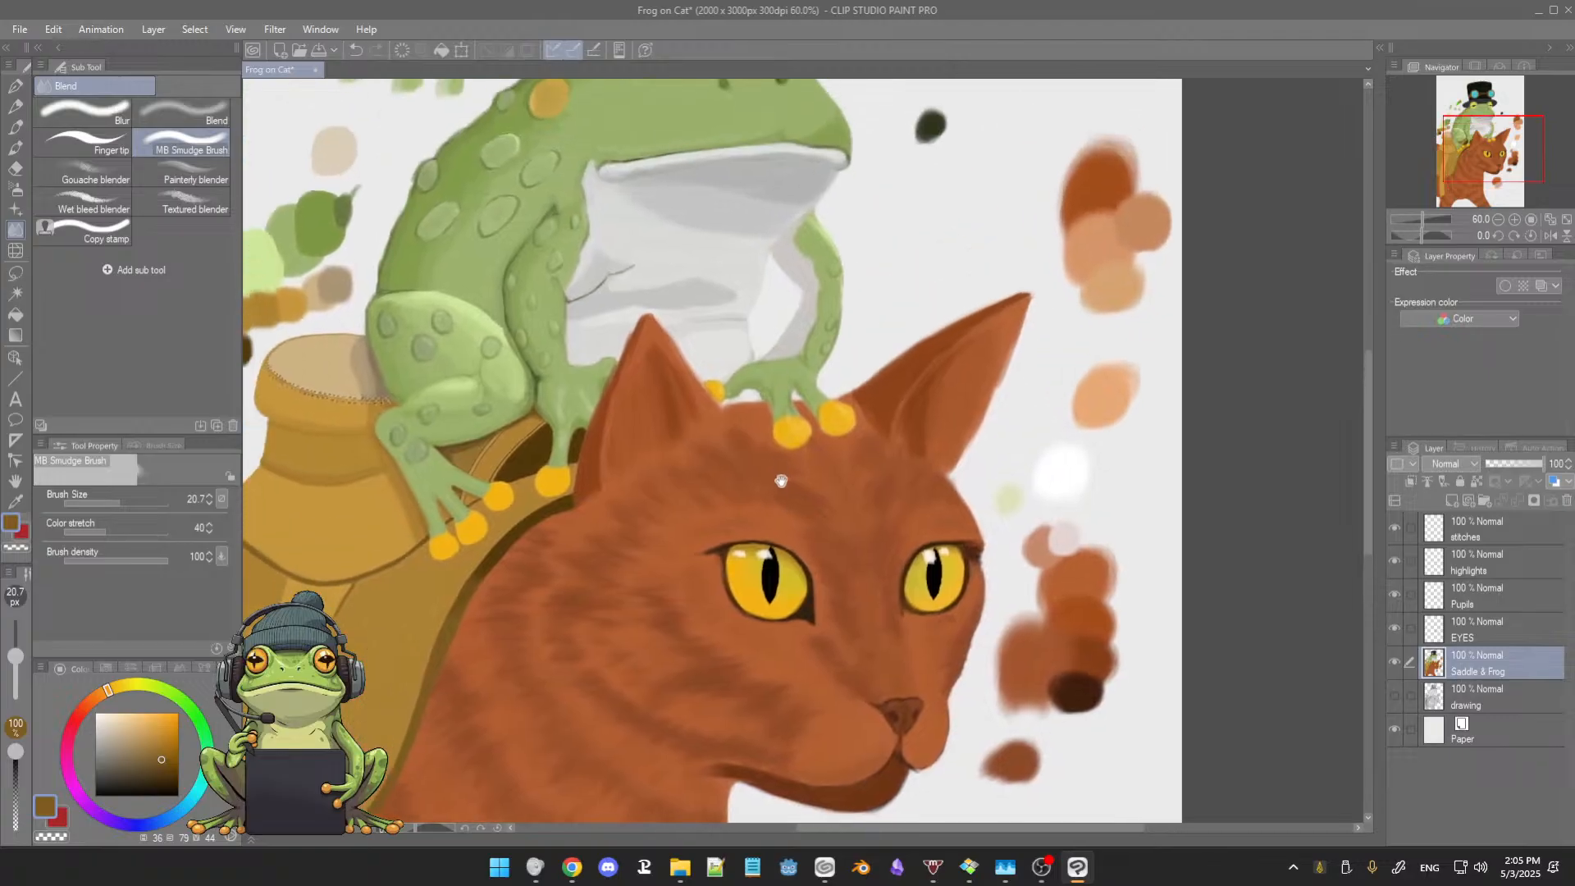
scroll(781, 481, "up", 3)
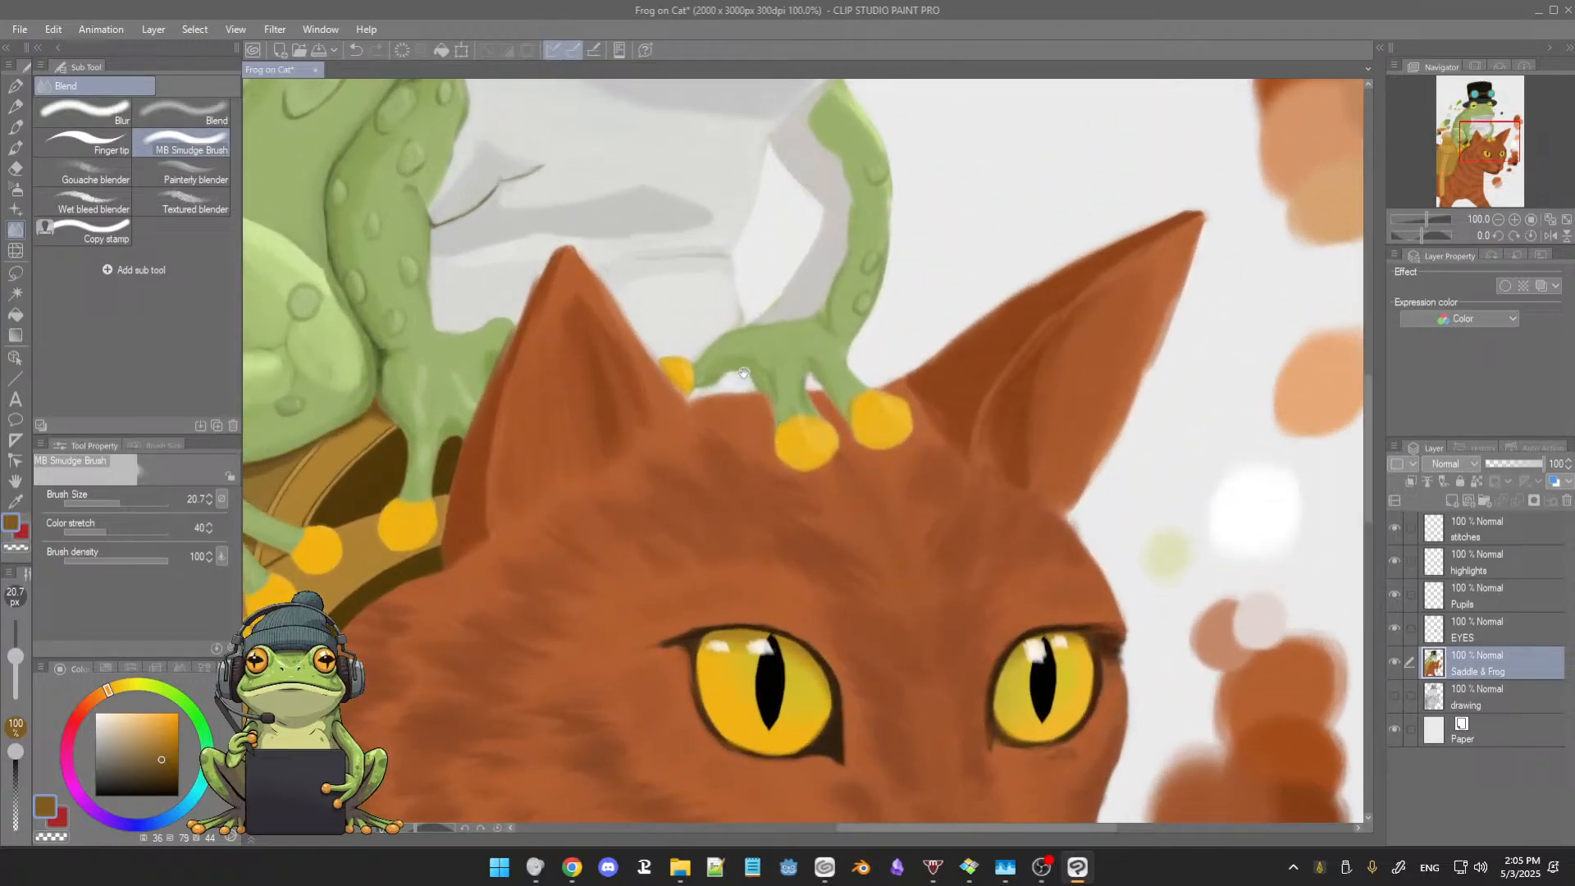
left_click_drag(744, 373, 772, 488)
left_click_drag(758, 457, 788, 463)
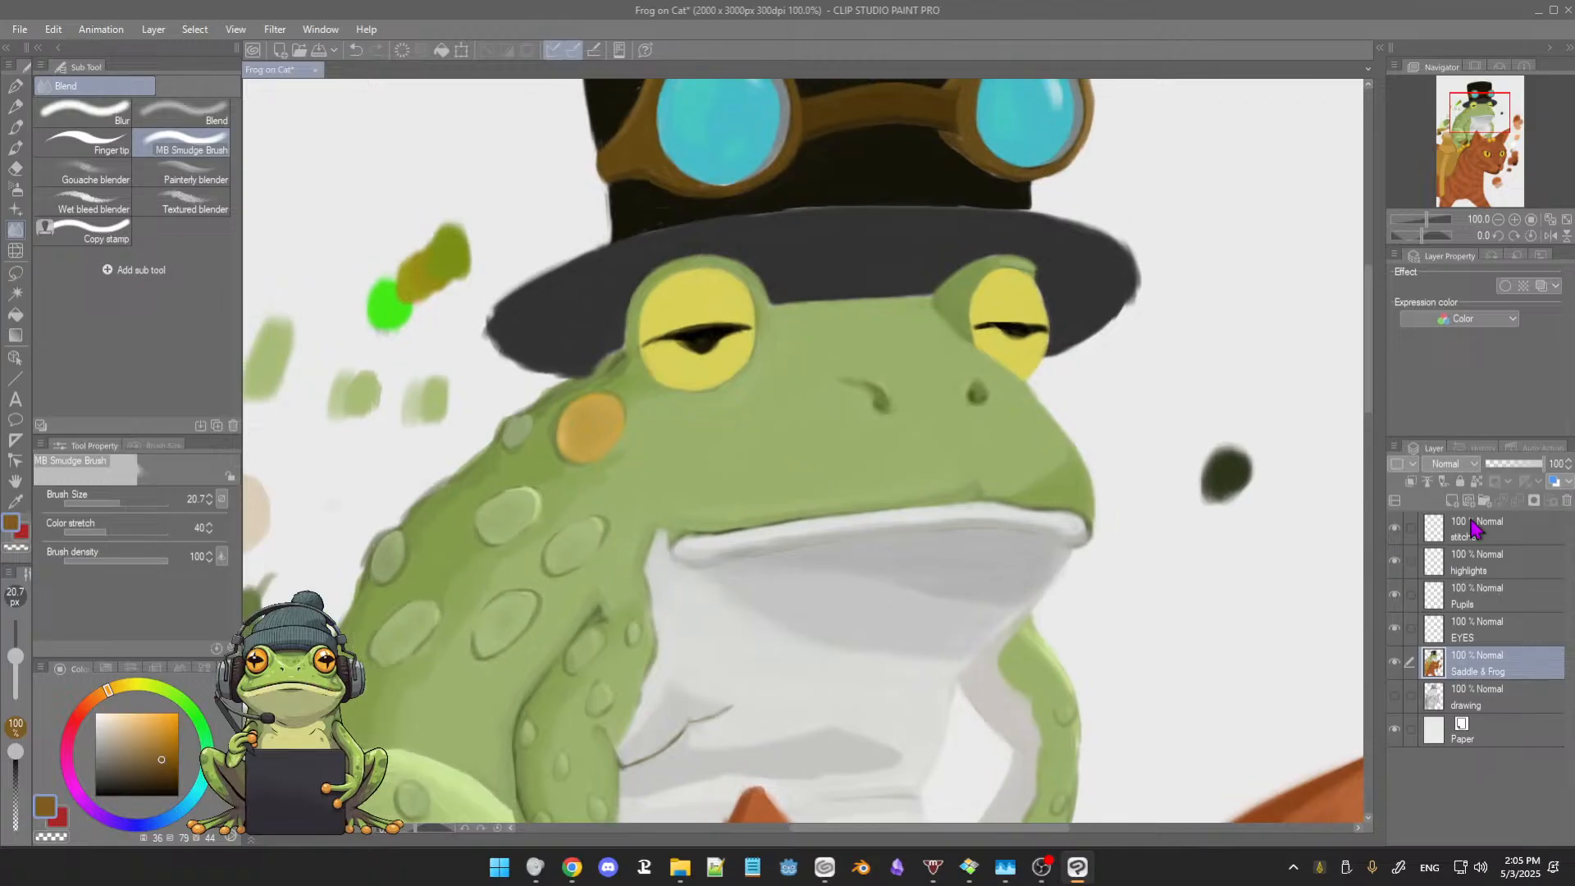
Step: Make the EYES layer active, choose the Soft airbrush, and sample the yellow of the frog's eye, comparing it with the cat's eyes
left_click(1476, 630)
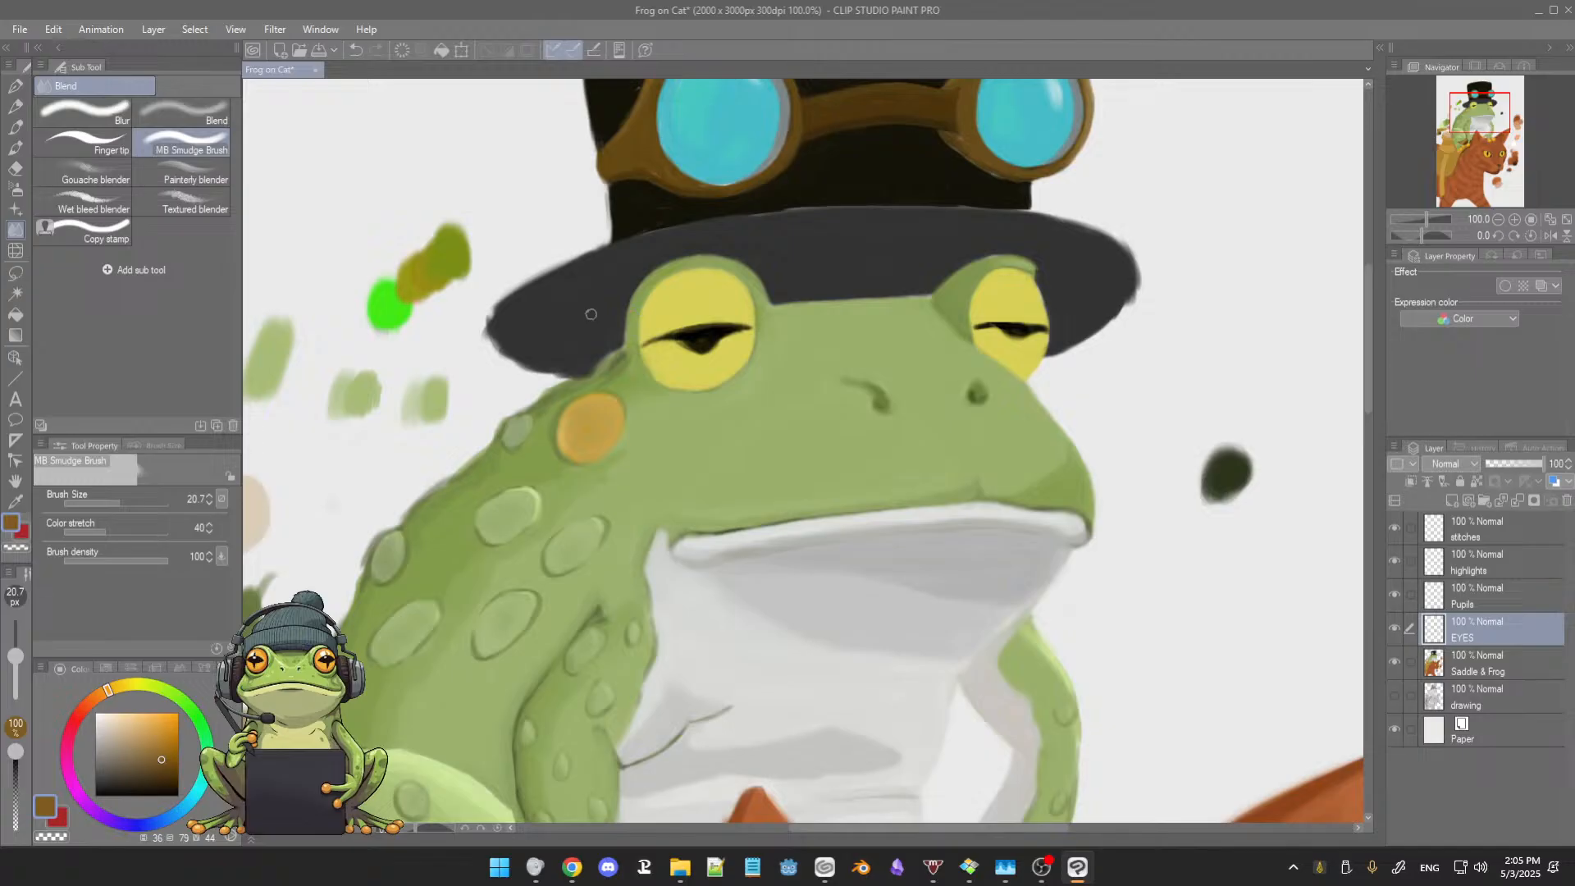
left_click(15, 188)
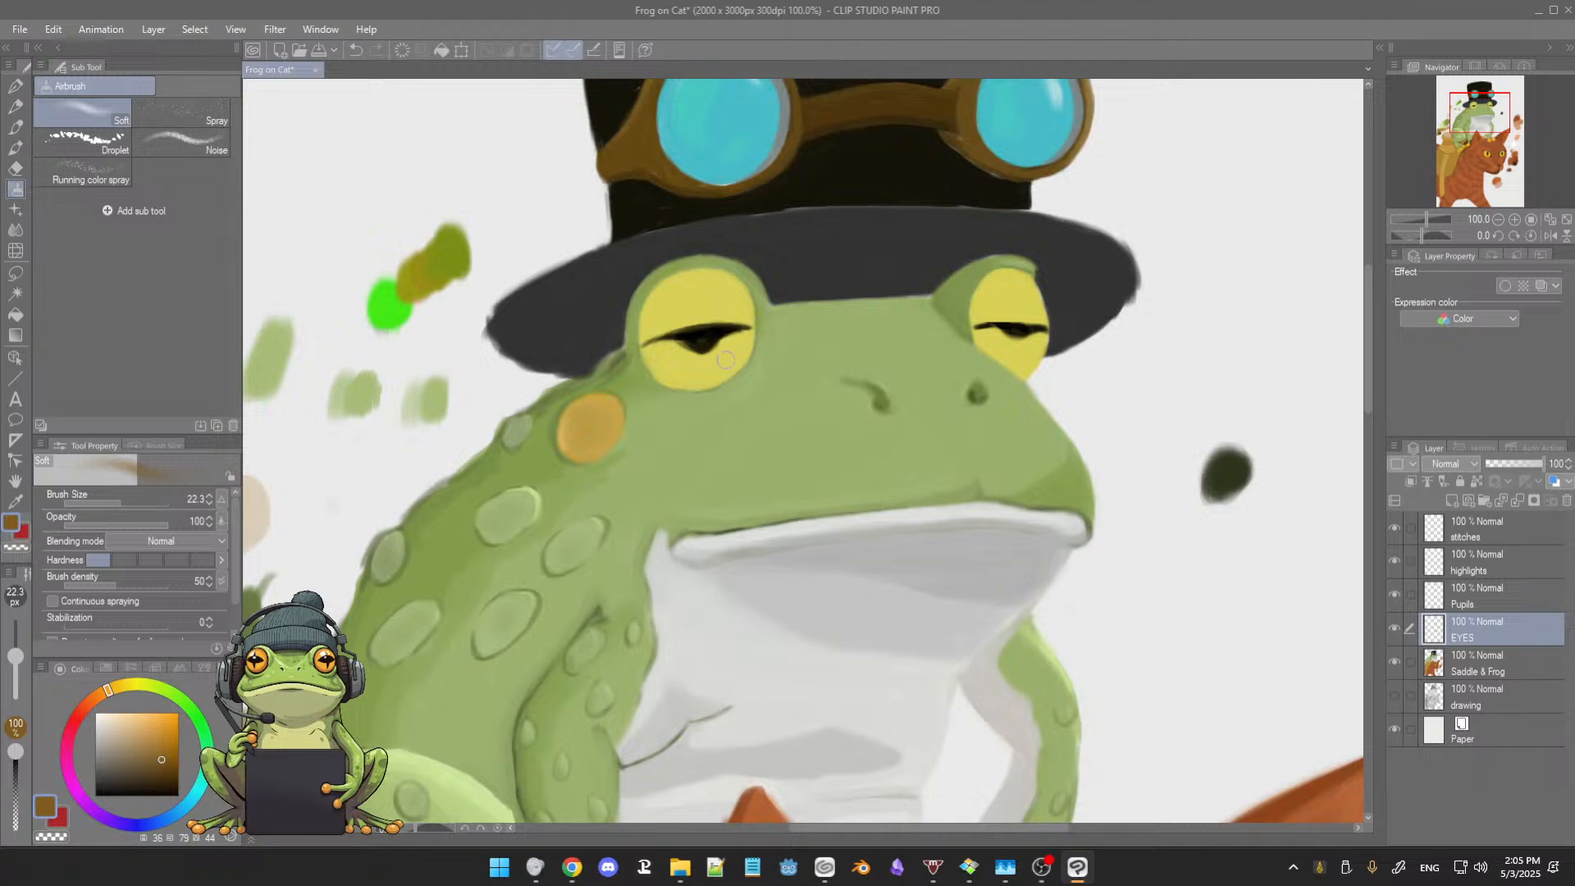
mouse_move(837, 438)
left_mouse_down()
mouse_move(821, 448)
mouse_move(844, 441)
left_mouse_up()
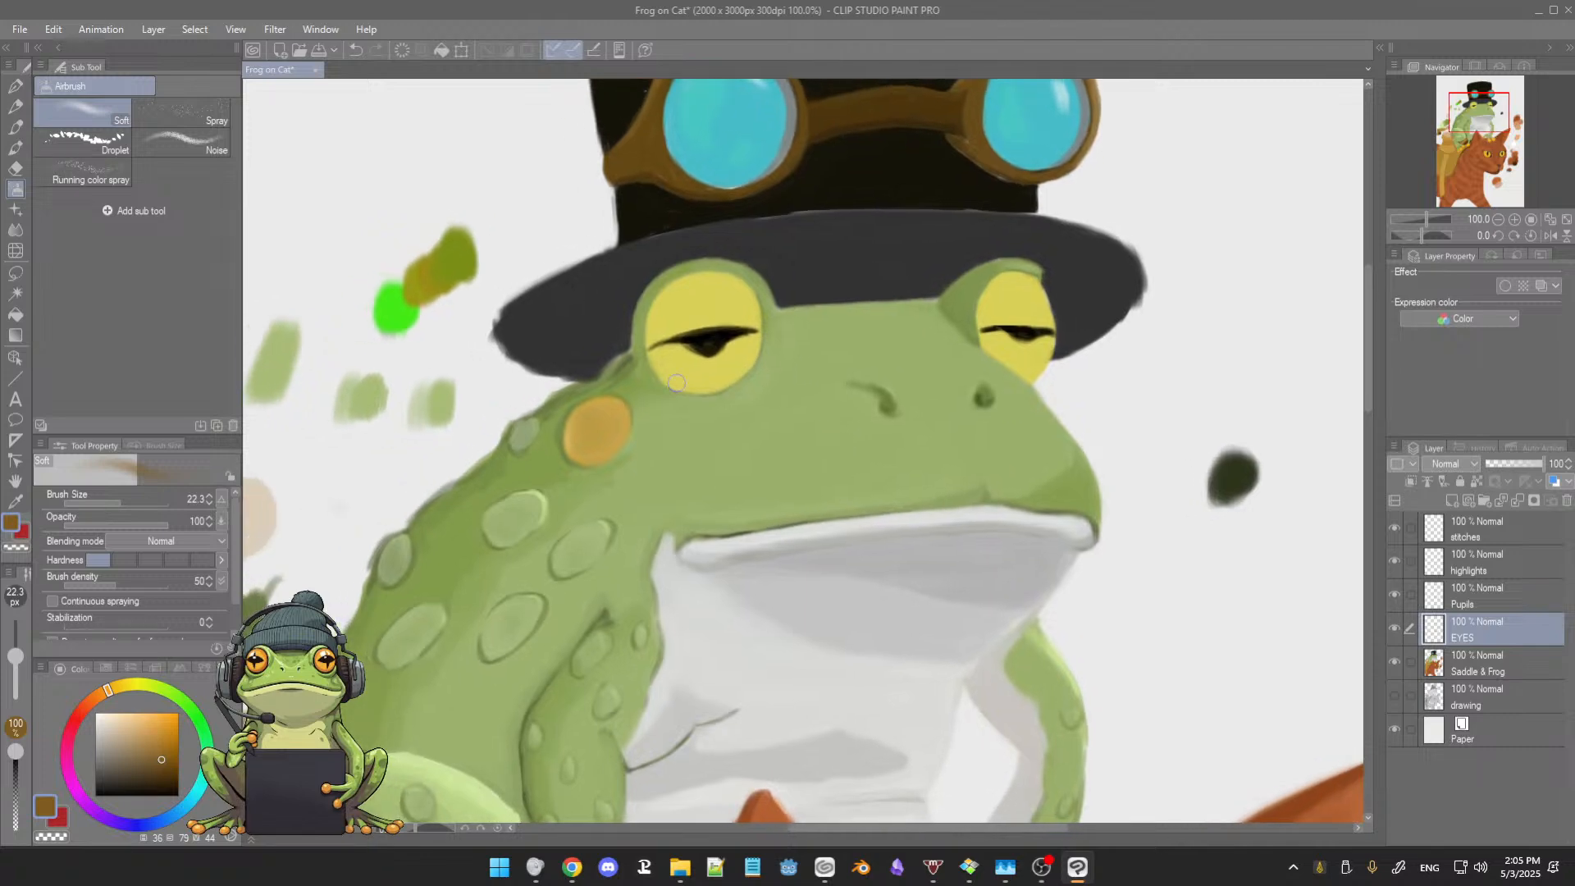
left_click(690, 294, "alt")
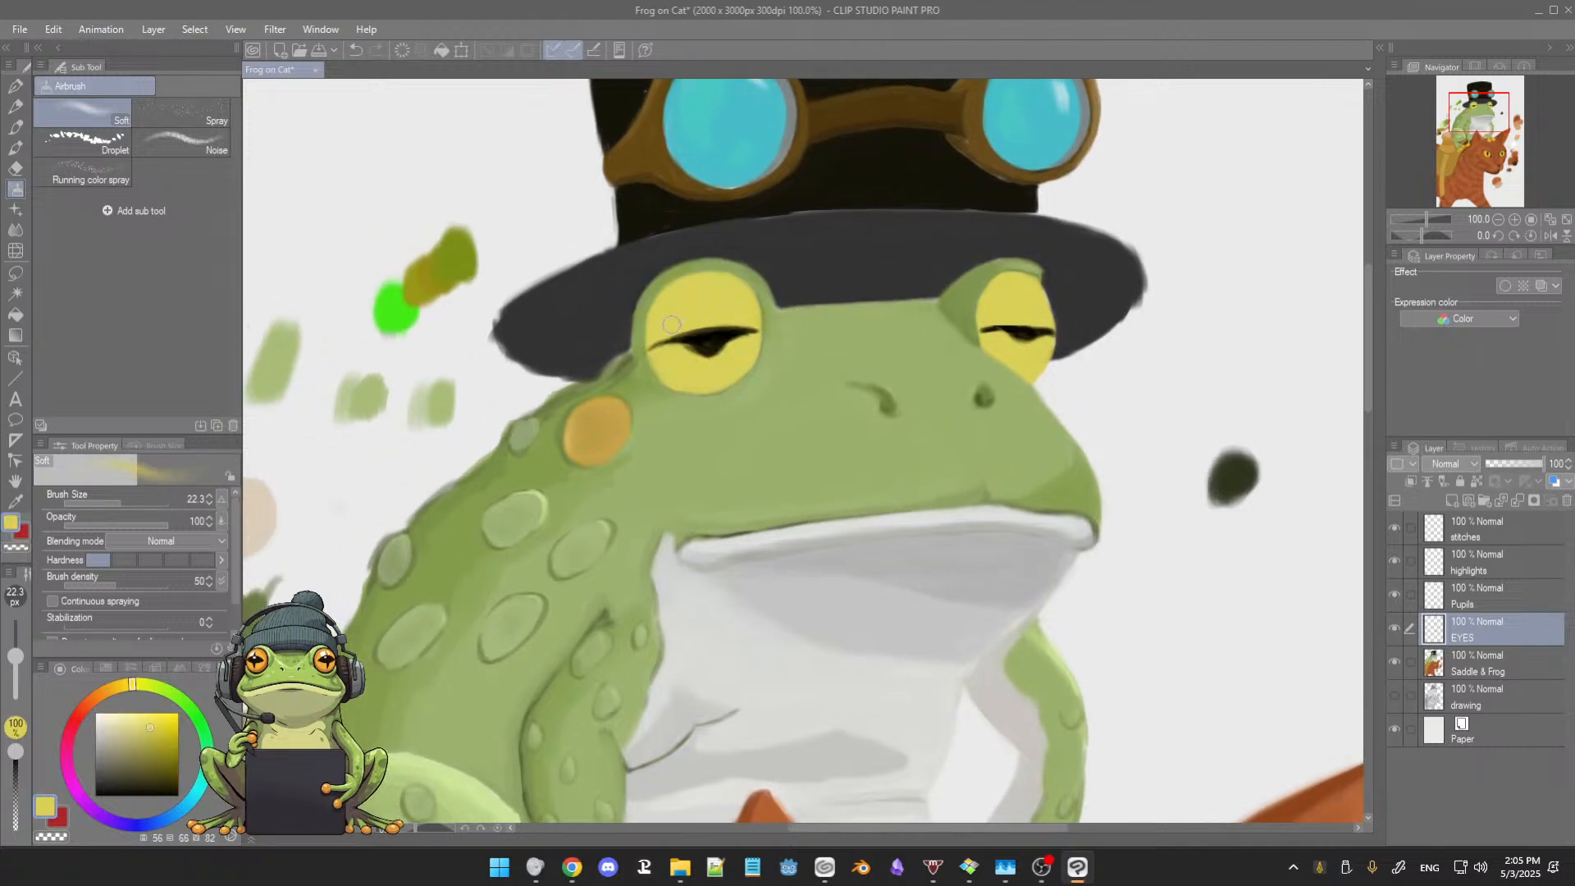
left_click_drag(836, 409, 609, 304)
left_click_drag(735, 544, 783, 257)
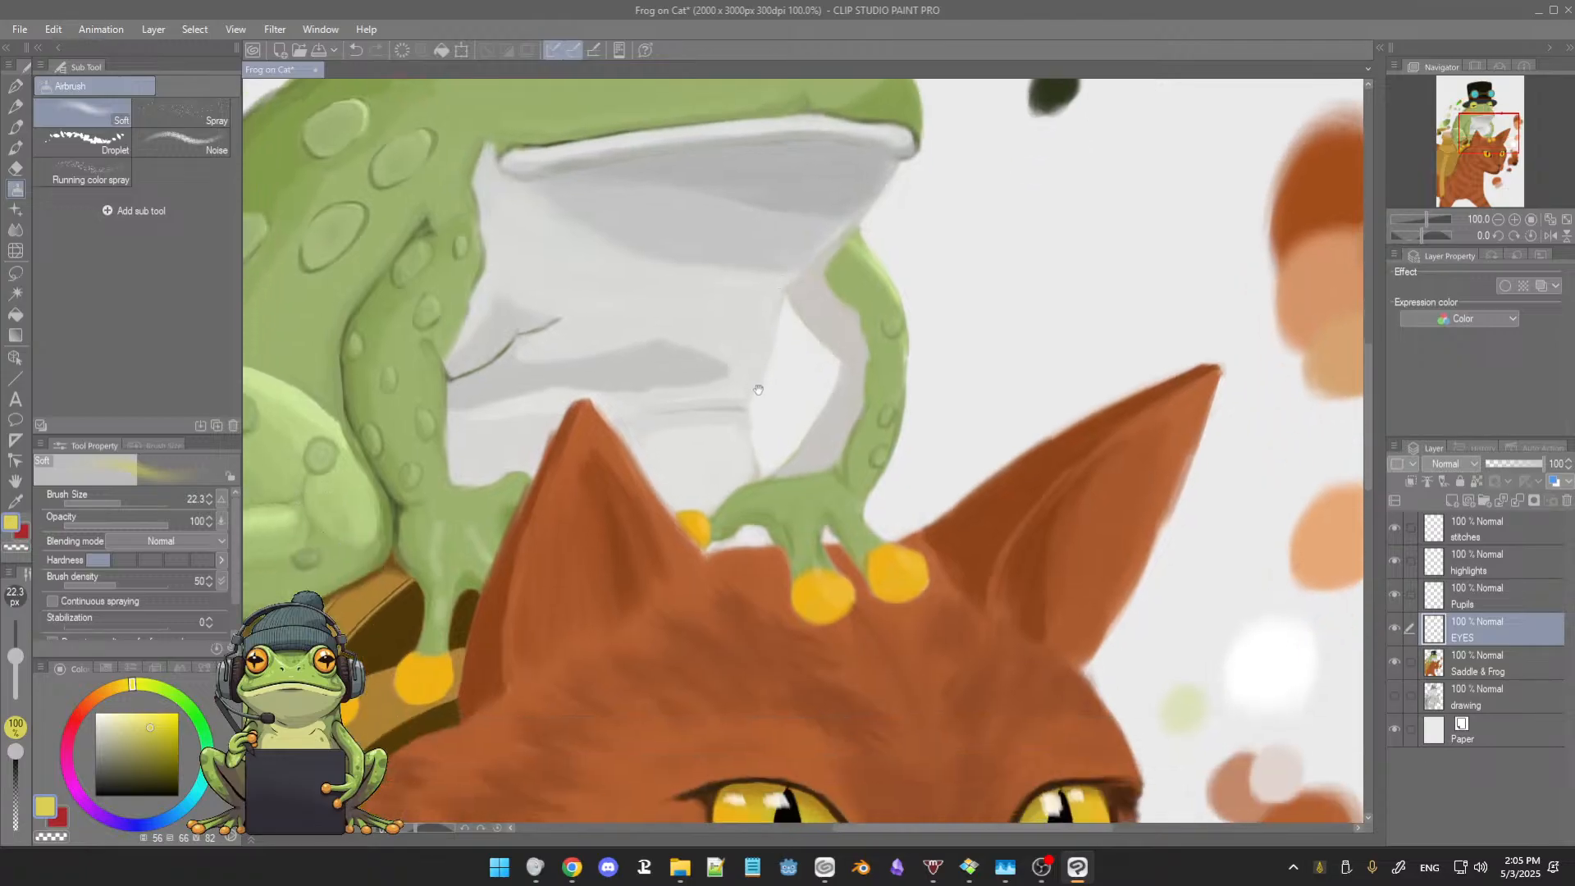
left_click_drag(770, 357, 781, 309)
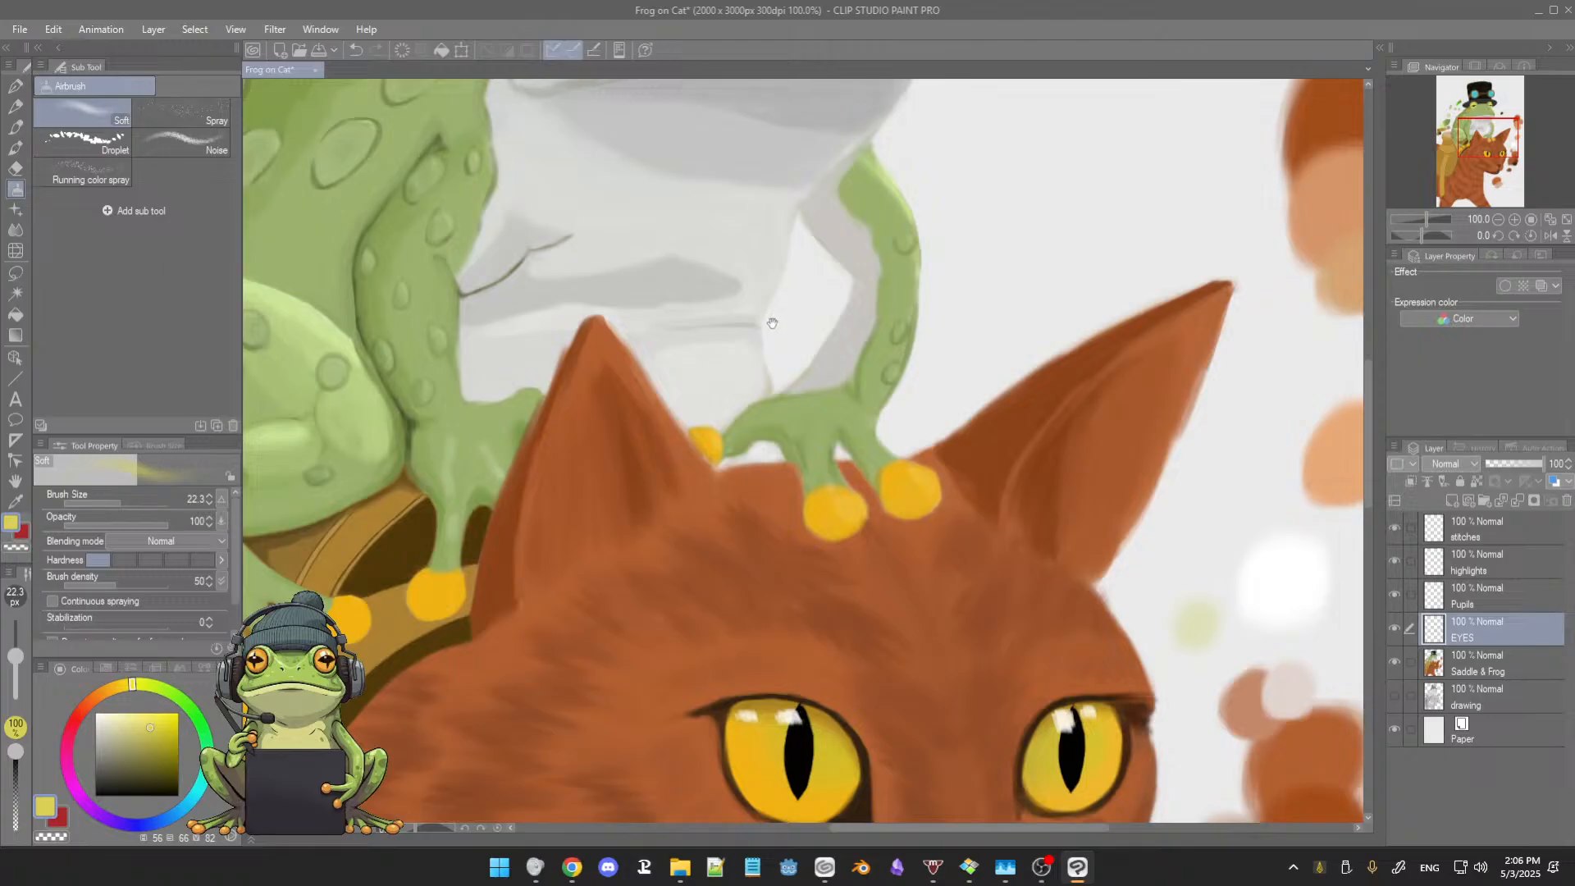
left_click_drag(775, 324, 777, 435)
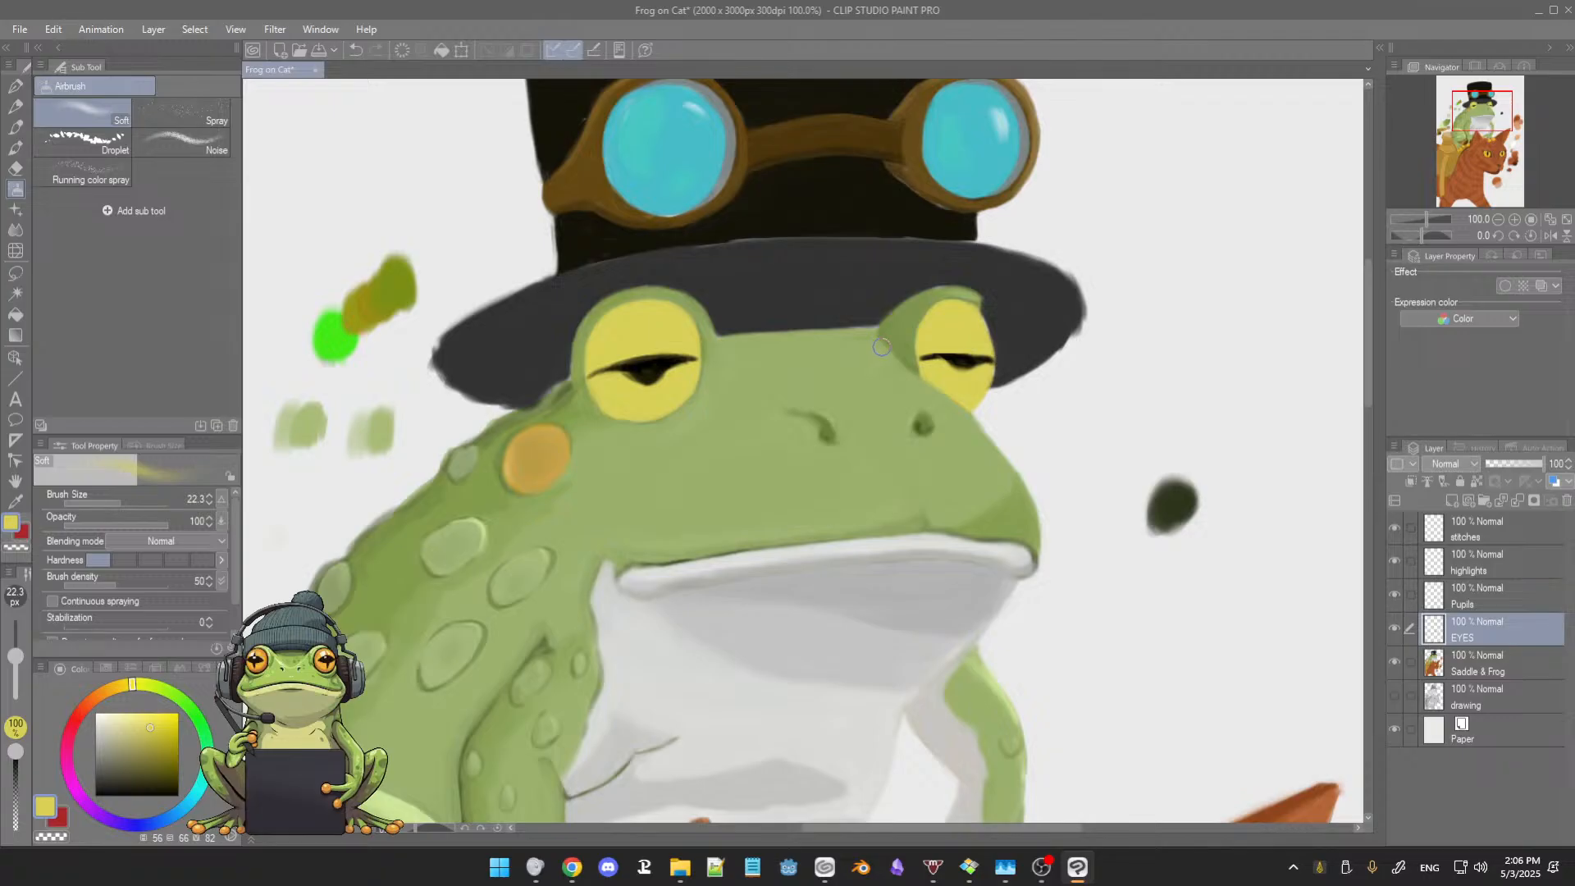
Step: Choose the 3rdCoffee Soft Oil 2 brush, sample the yellow of the frog's right eye, and make the Saddle & Frog layer active
key("b")
key("b")
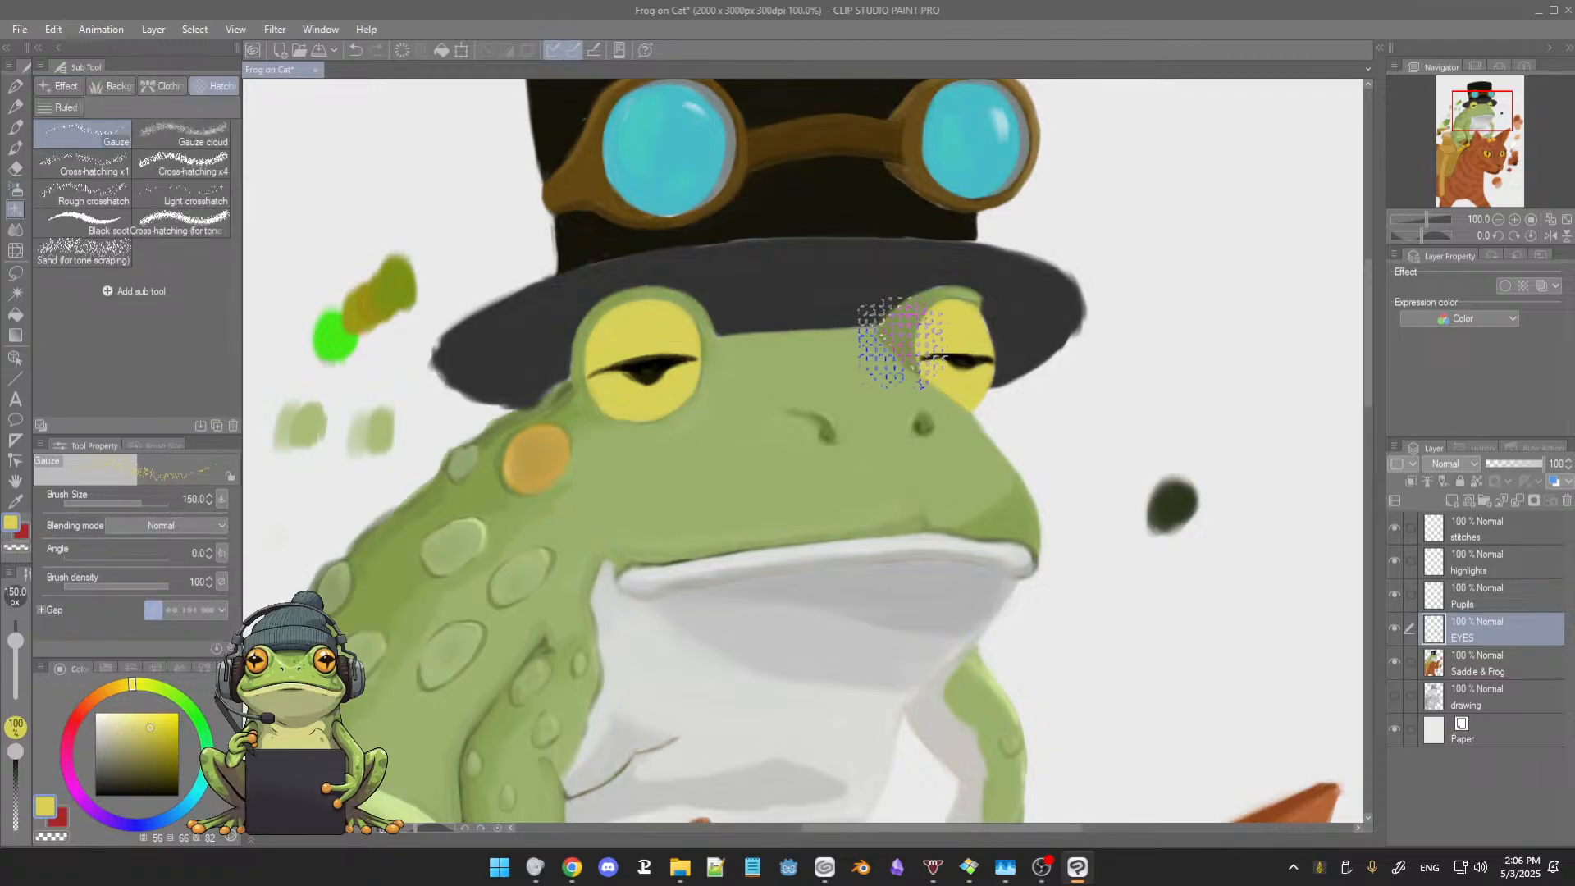
left_click(936, 341, "alt")
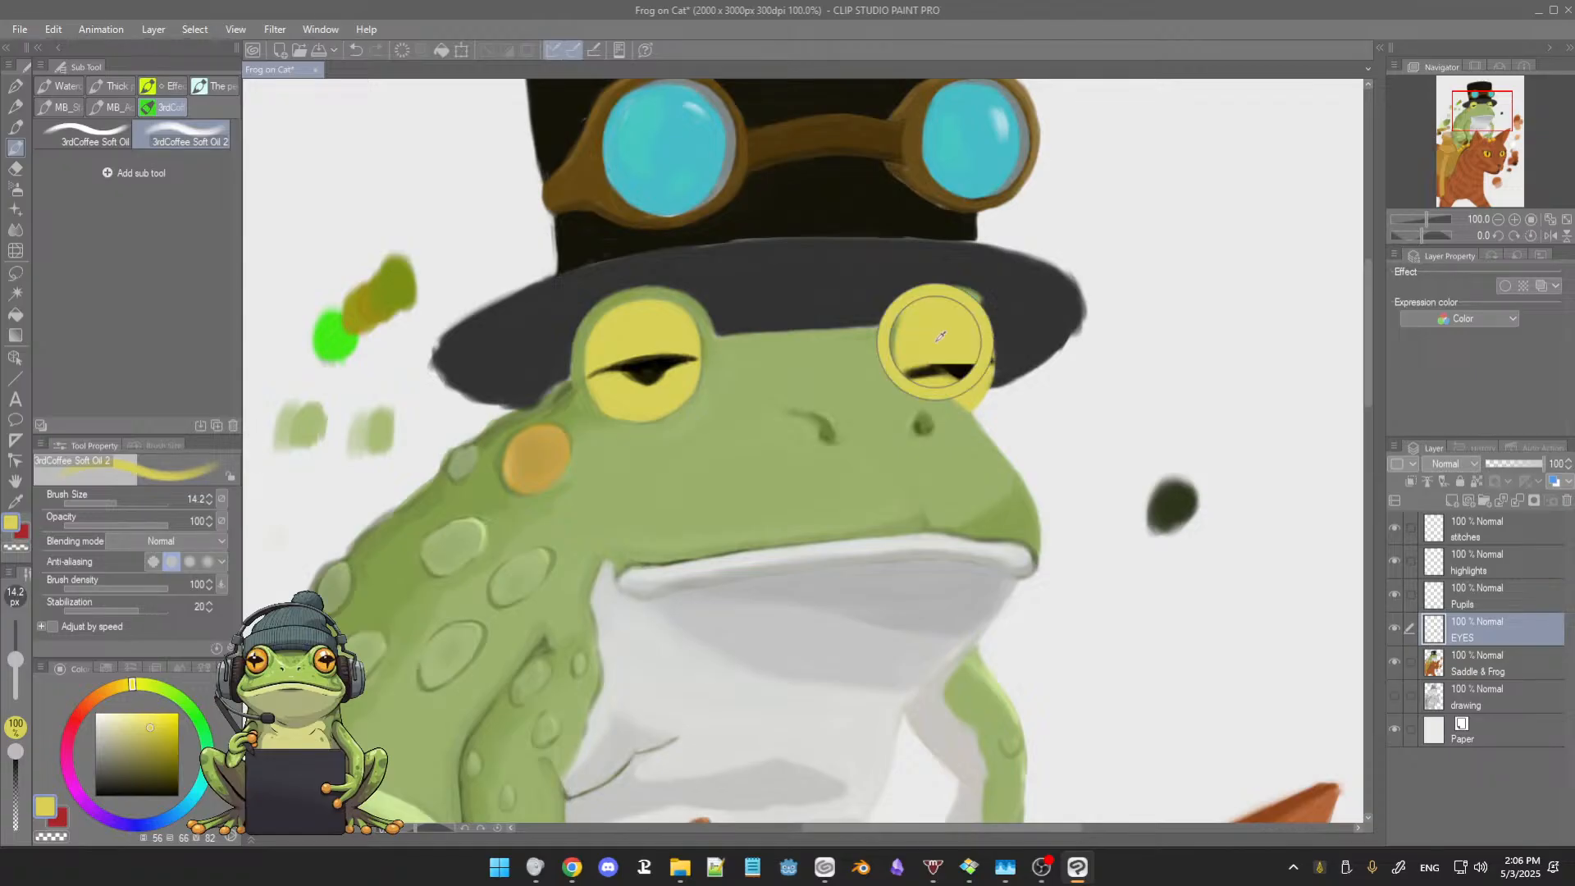
left_click_drag(928, 350, 933, 369)
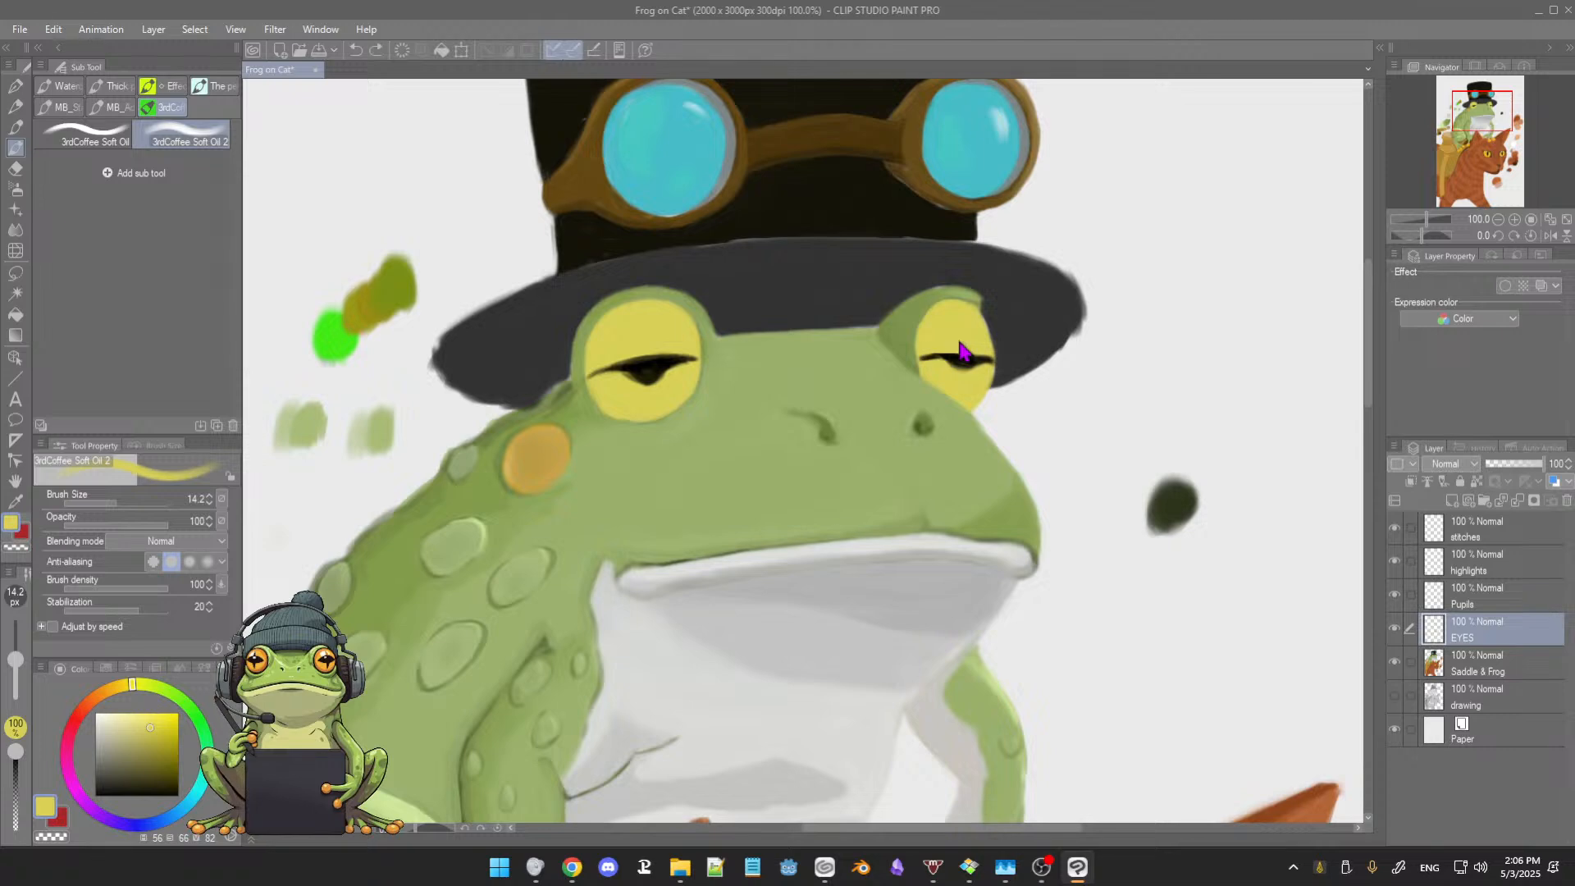
left_click(1514, 668)
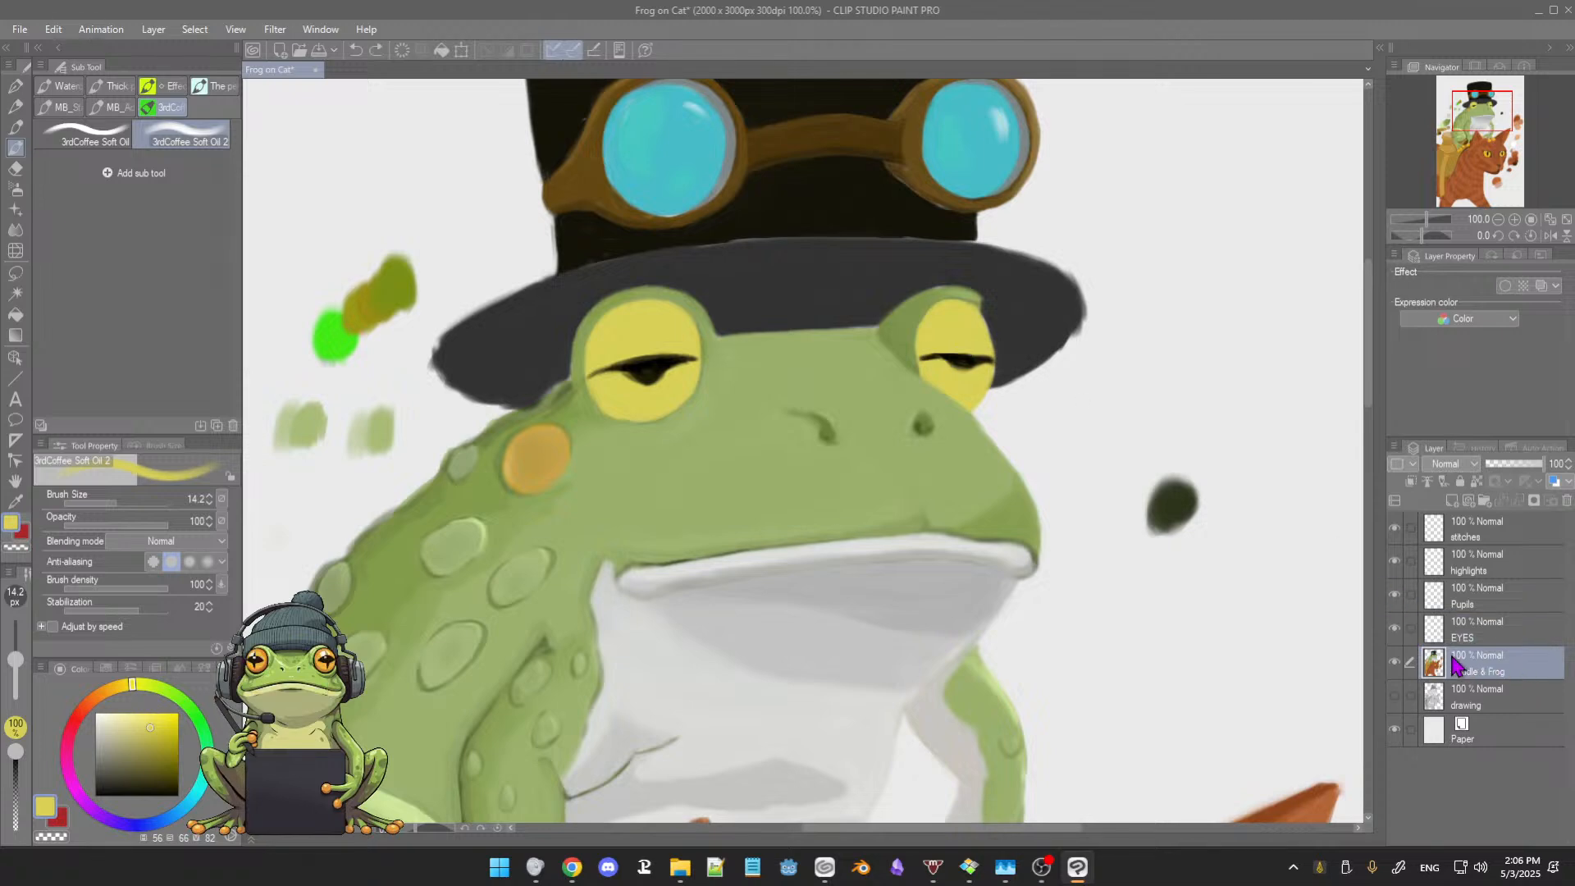
left_click(1395, 662)
left_click(1395, 663)
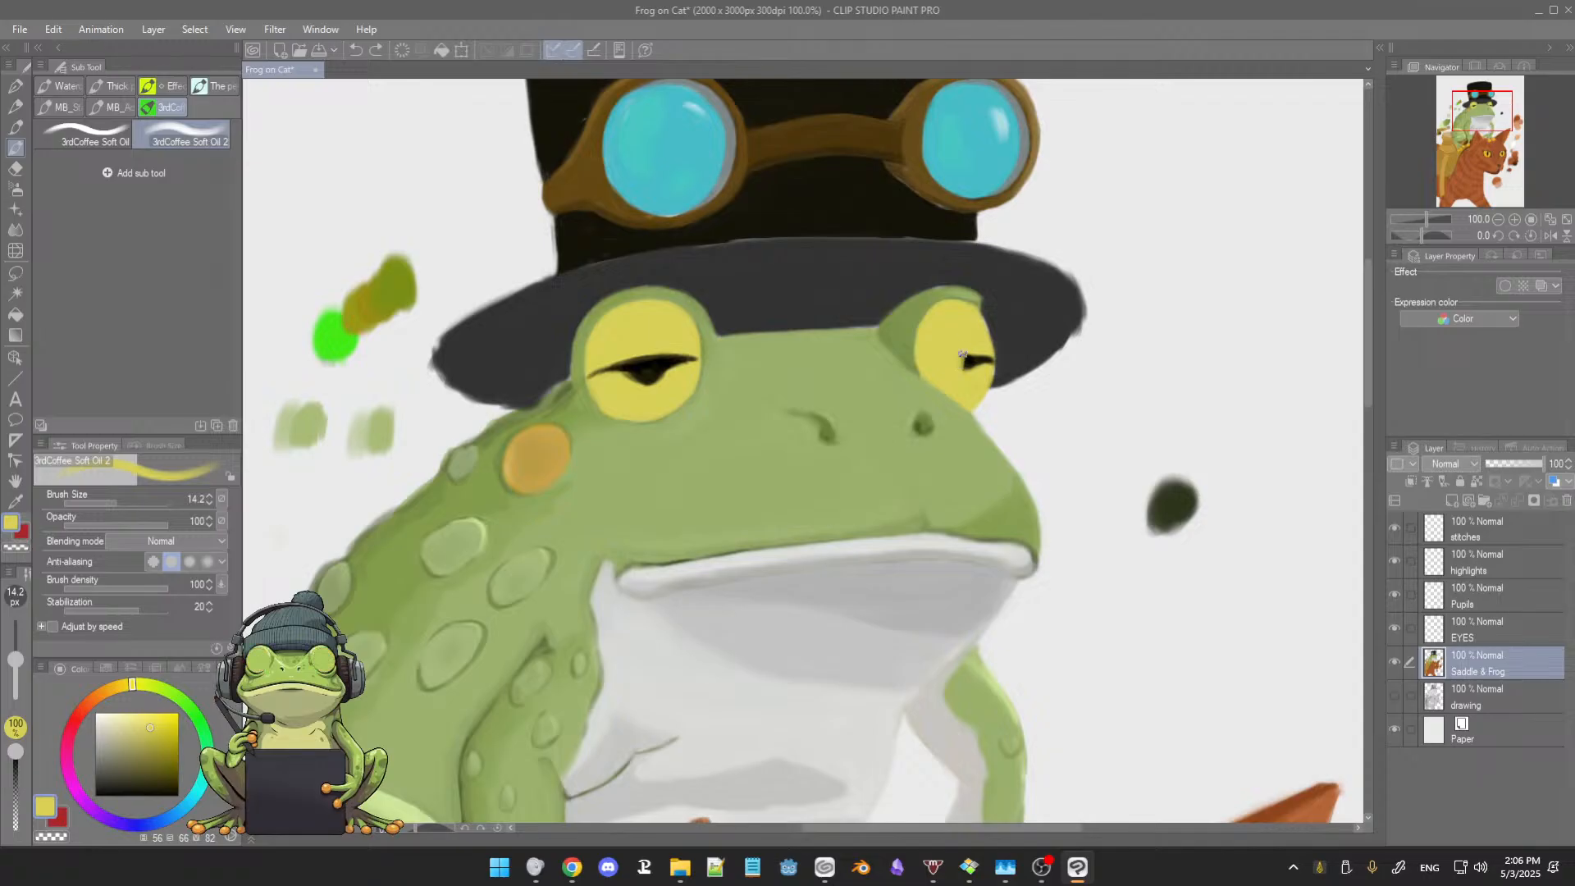
Step: Paint out the pupil of the frog's right eye in yellow and even out the eye's outer edge
left_click_drag(977, 371, 980, 351)
scroll(979, 356, "up", 5)
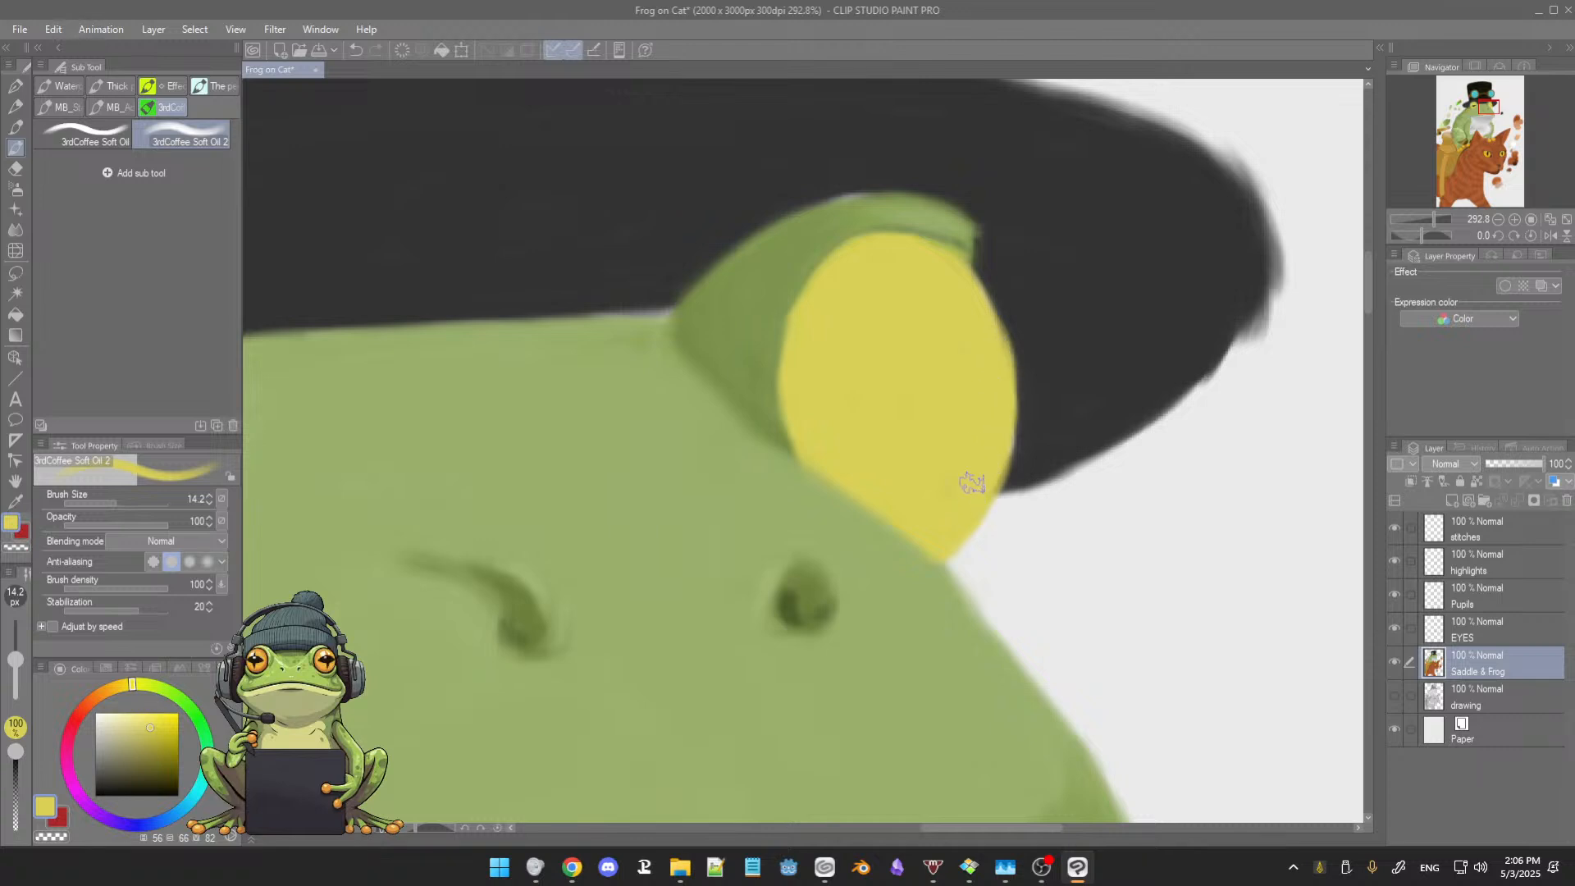
left_click_drag(1001, 409, 966, 523)
left_click_drag(1000, 356, 1001, 430)
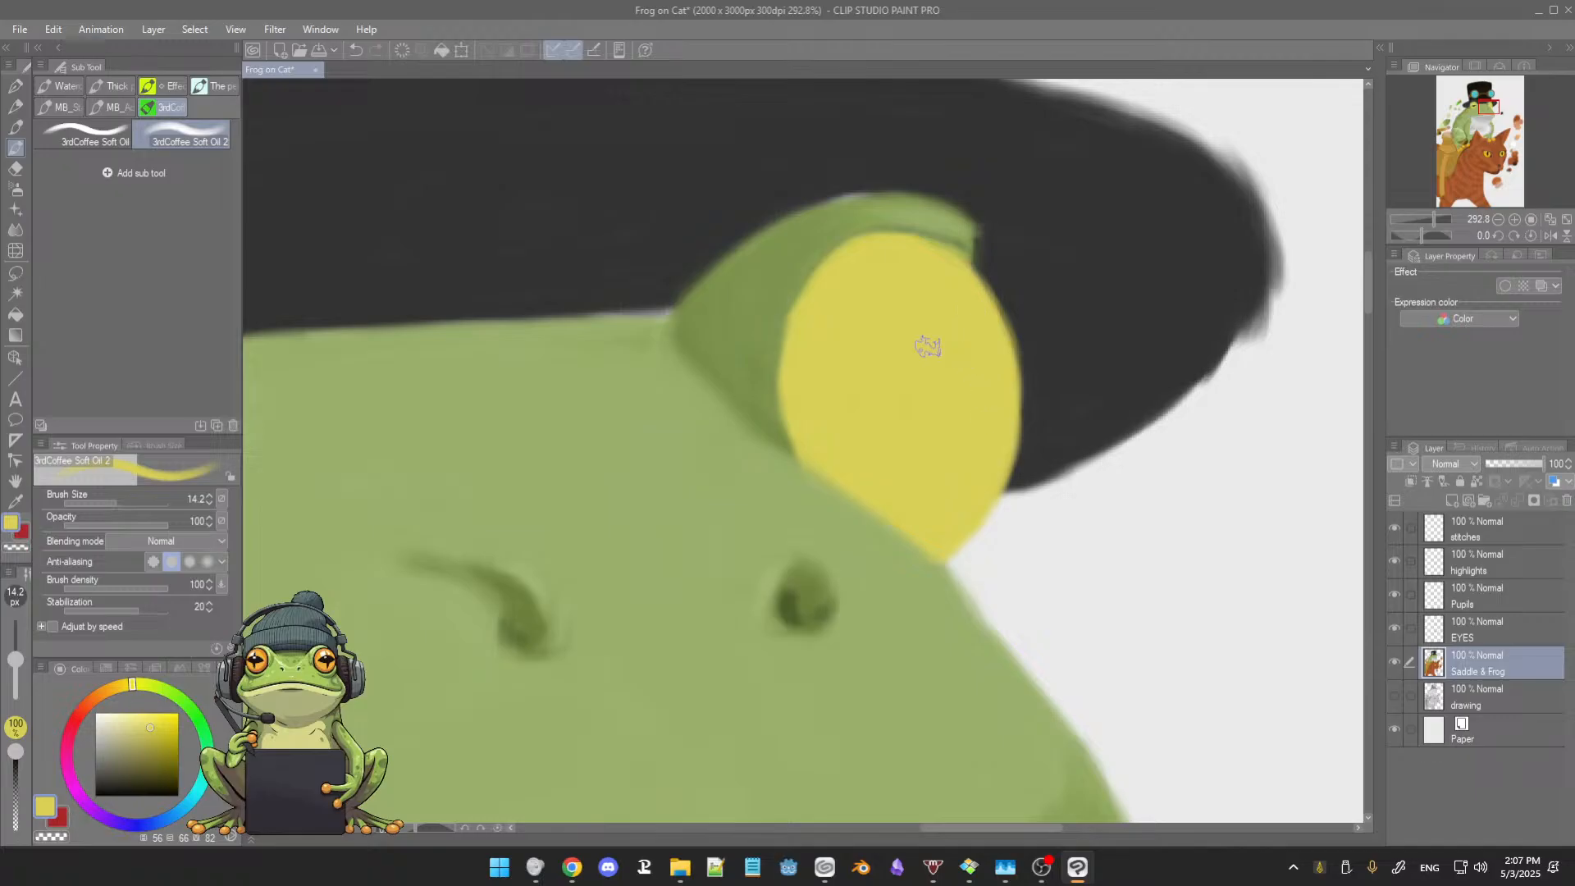
Step: Clean up the outline of the right eyelid against the hat brim in sampled dark grey with brush size 6.8
scroll(894, 328, "down", 1)
scroll(895, 329, "down", 1)
left_click_drag(862, 344, 1022, 332)
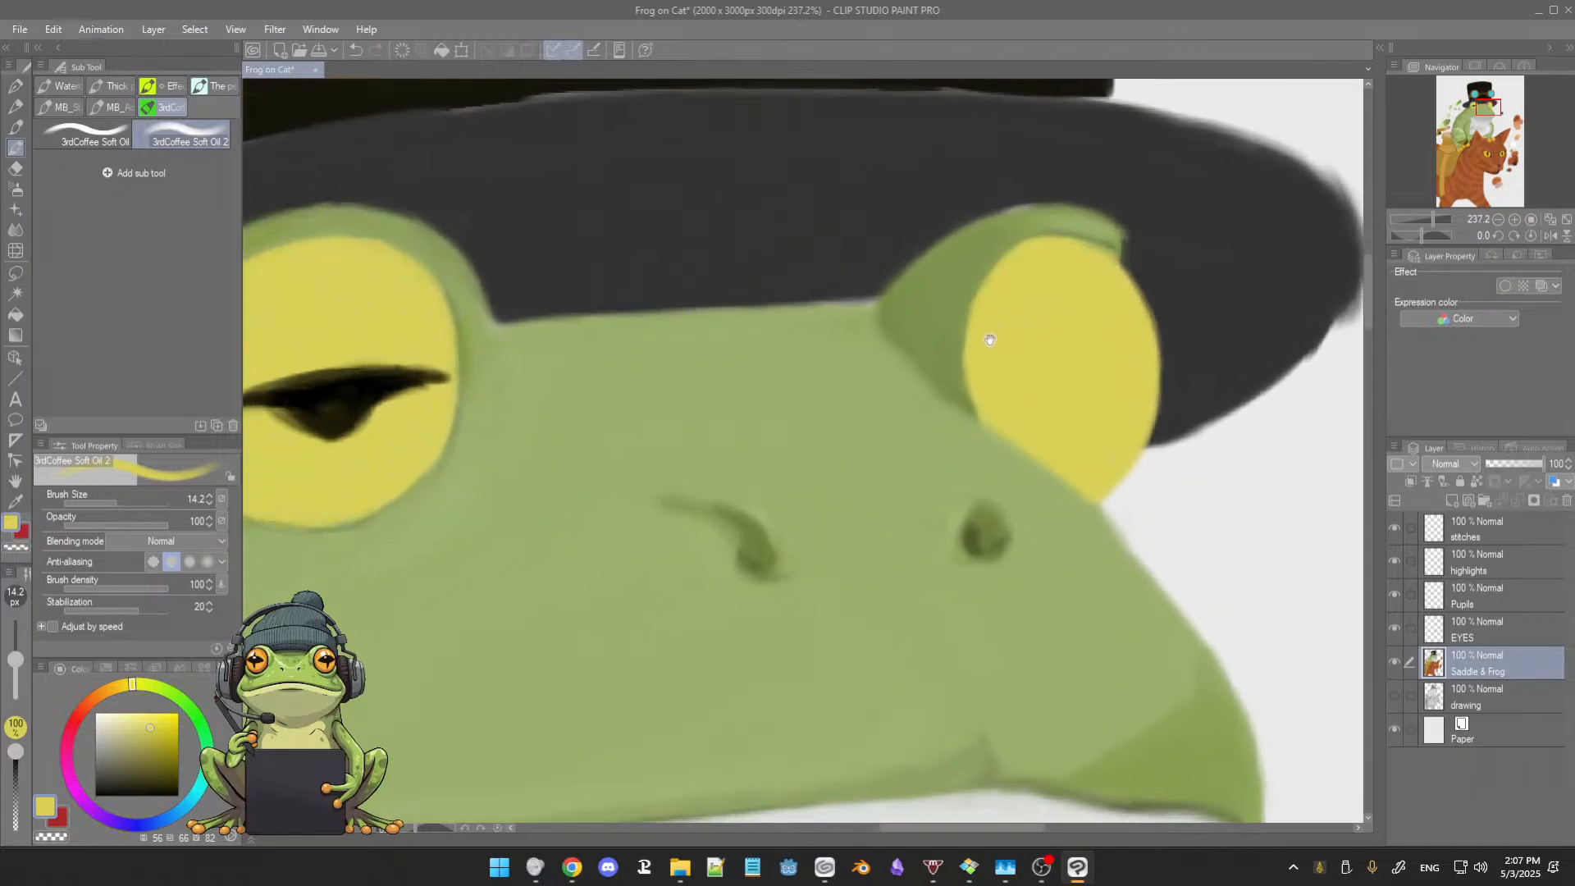
scroll(911, 359, "up", 6)
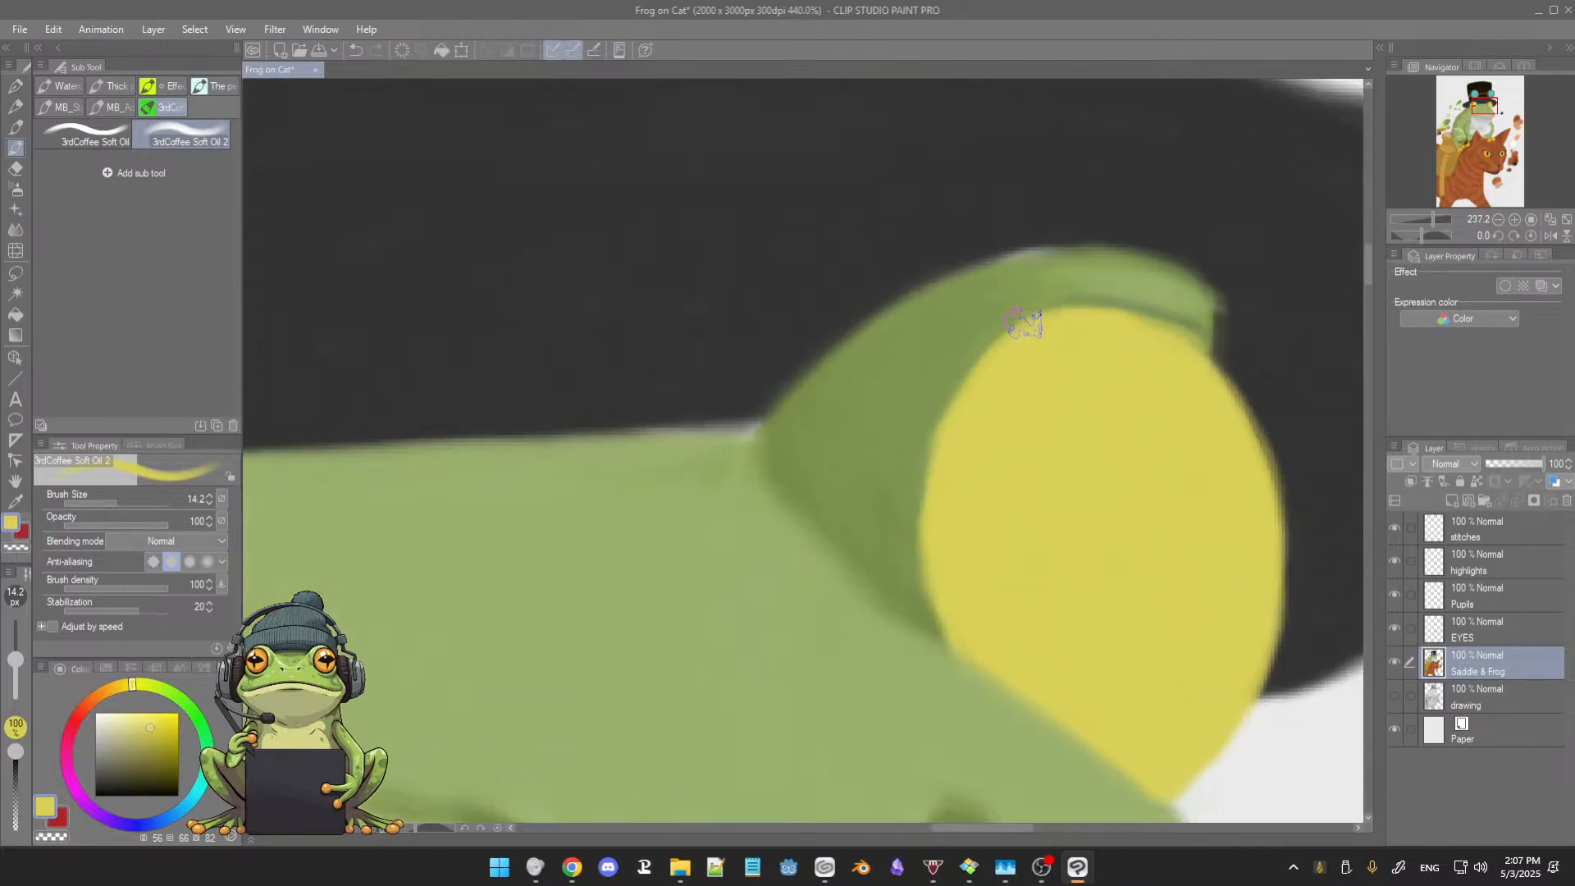
left_click(899, 331, "alt")
key("bracketleft")
key("bracketleft")
key("bracketleft")
key("bracketleft")
key("bracketleft")
key("bracketleft")
key("bracketleft")
key("bracketleft")
key("bracketleft")
key("bracketright")
key("bracketright")
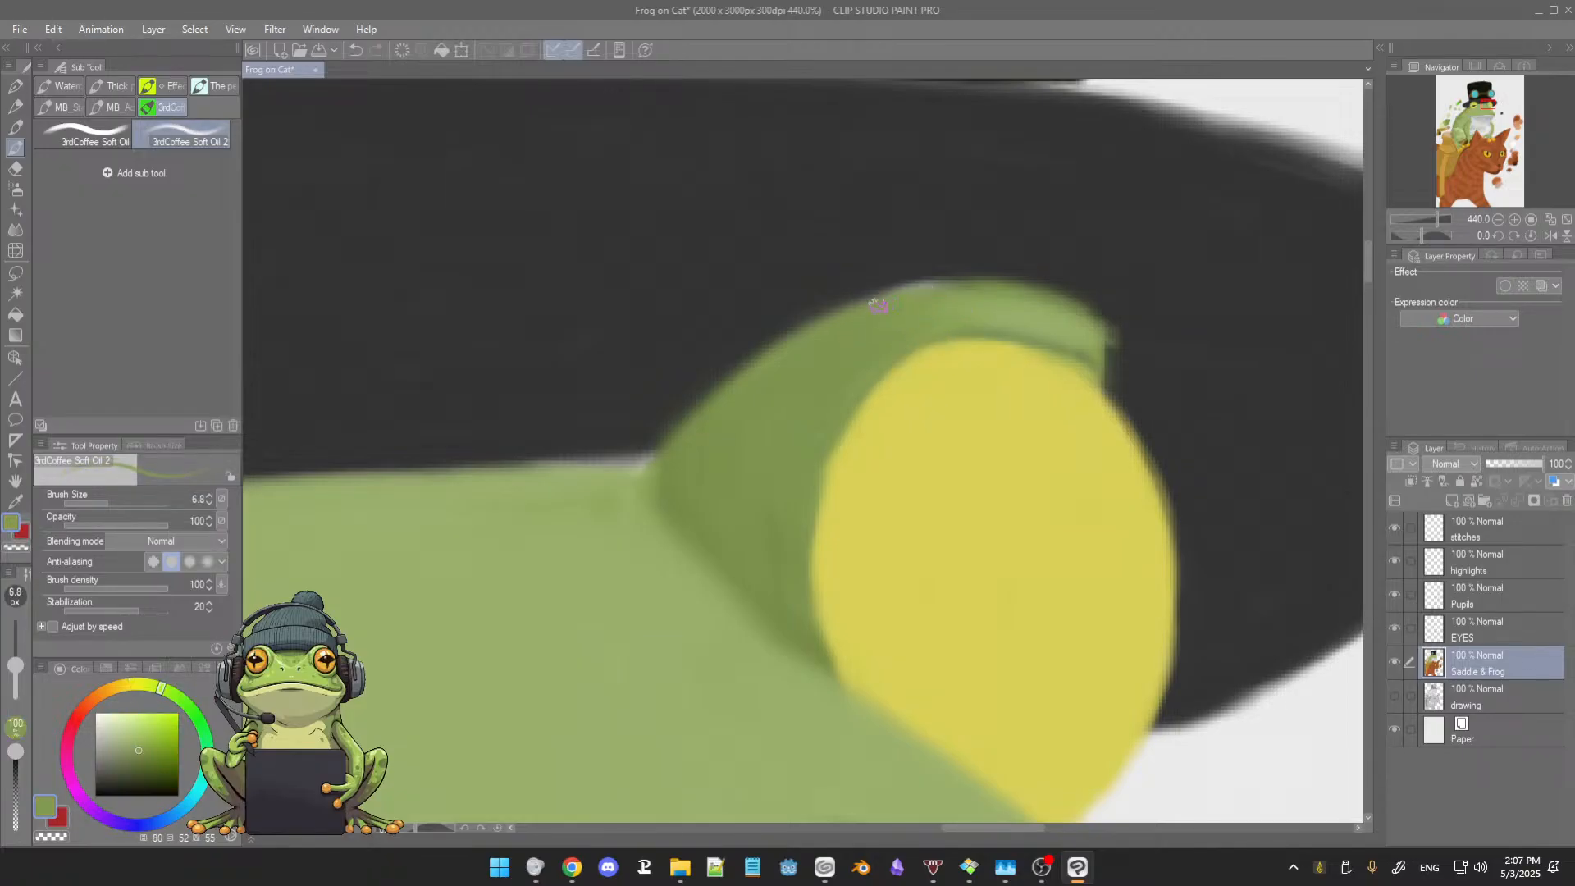
left_click(860, 273, "alt")
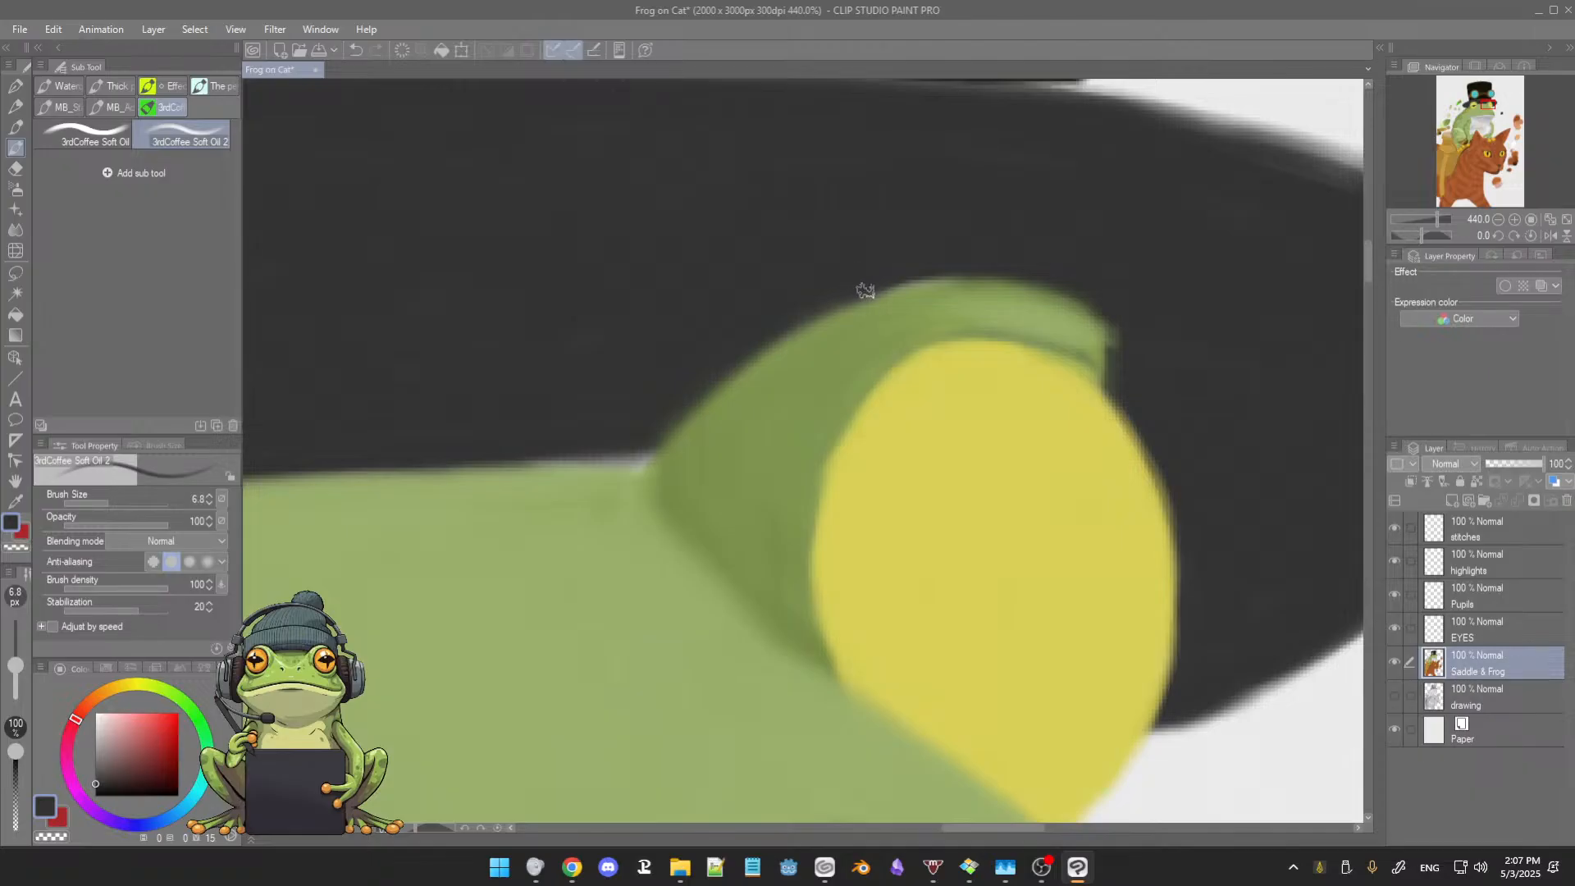
left_click_drag(865, 291, 956, 267)
left_click_drag(1112, 319, 1115, 351)
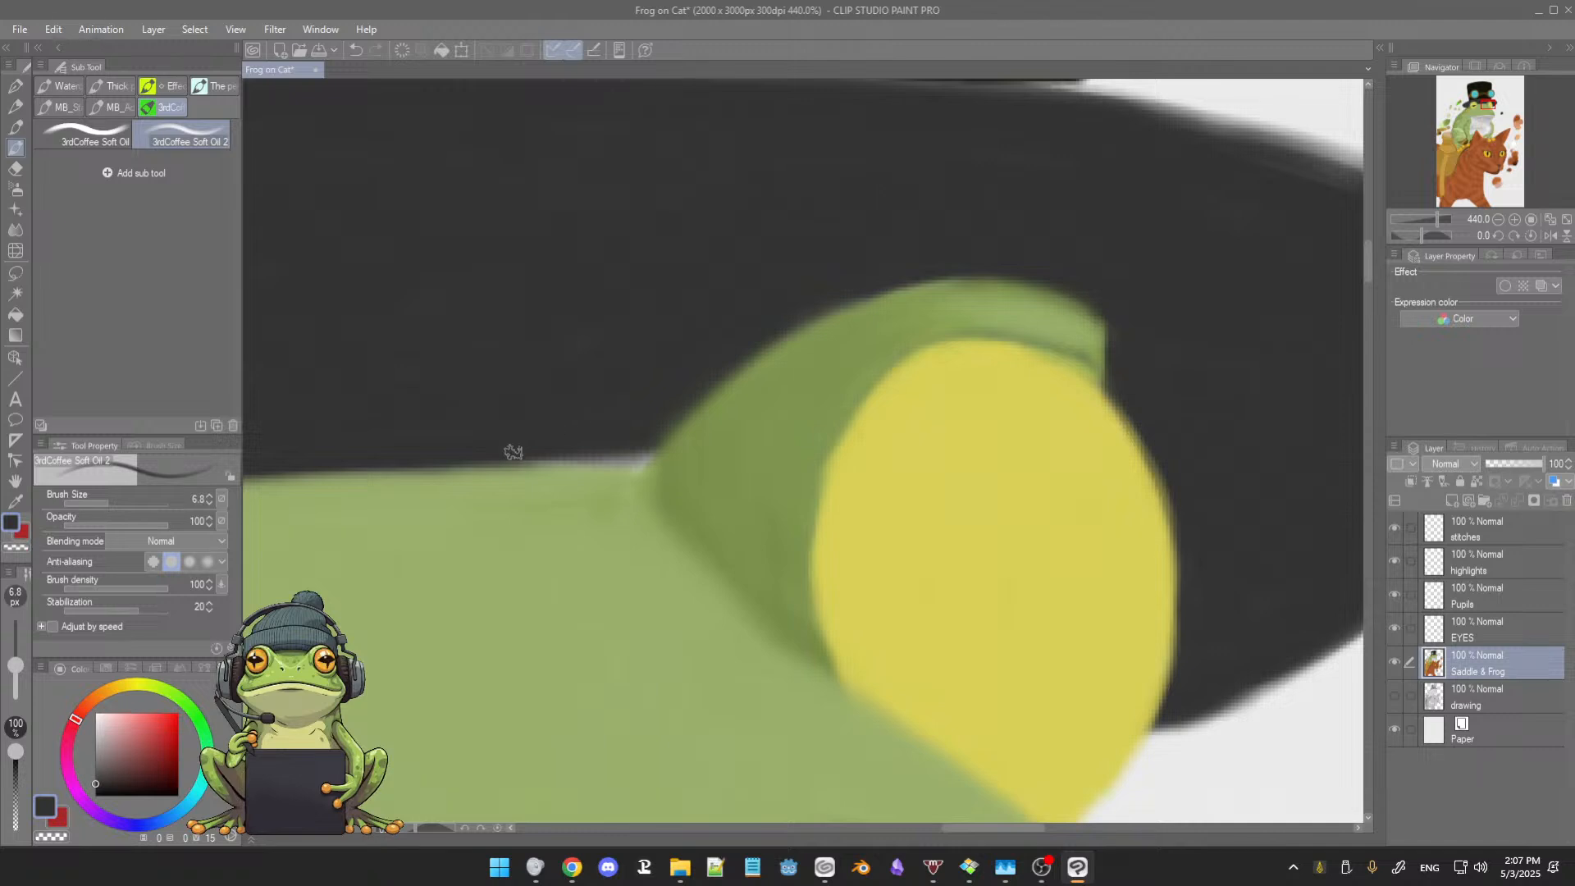
Step: Cover the light gap between the hat brim and the frog's forehead with dark grey from one eye to the other
left_click_drag(493, 457, 644, 452)
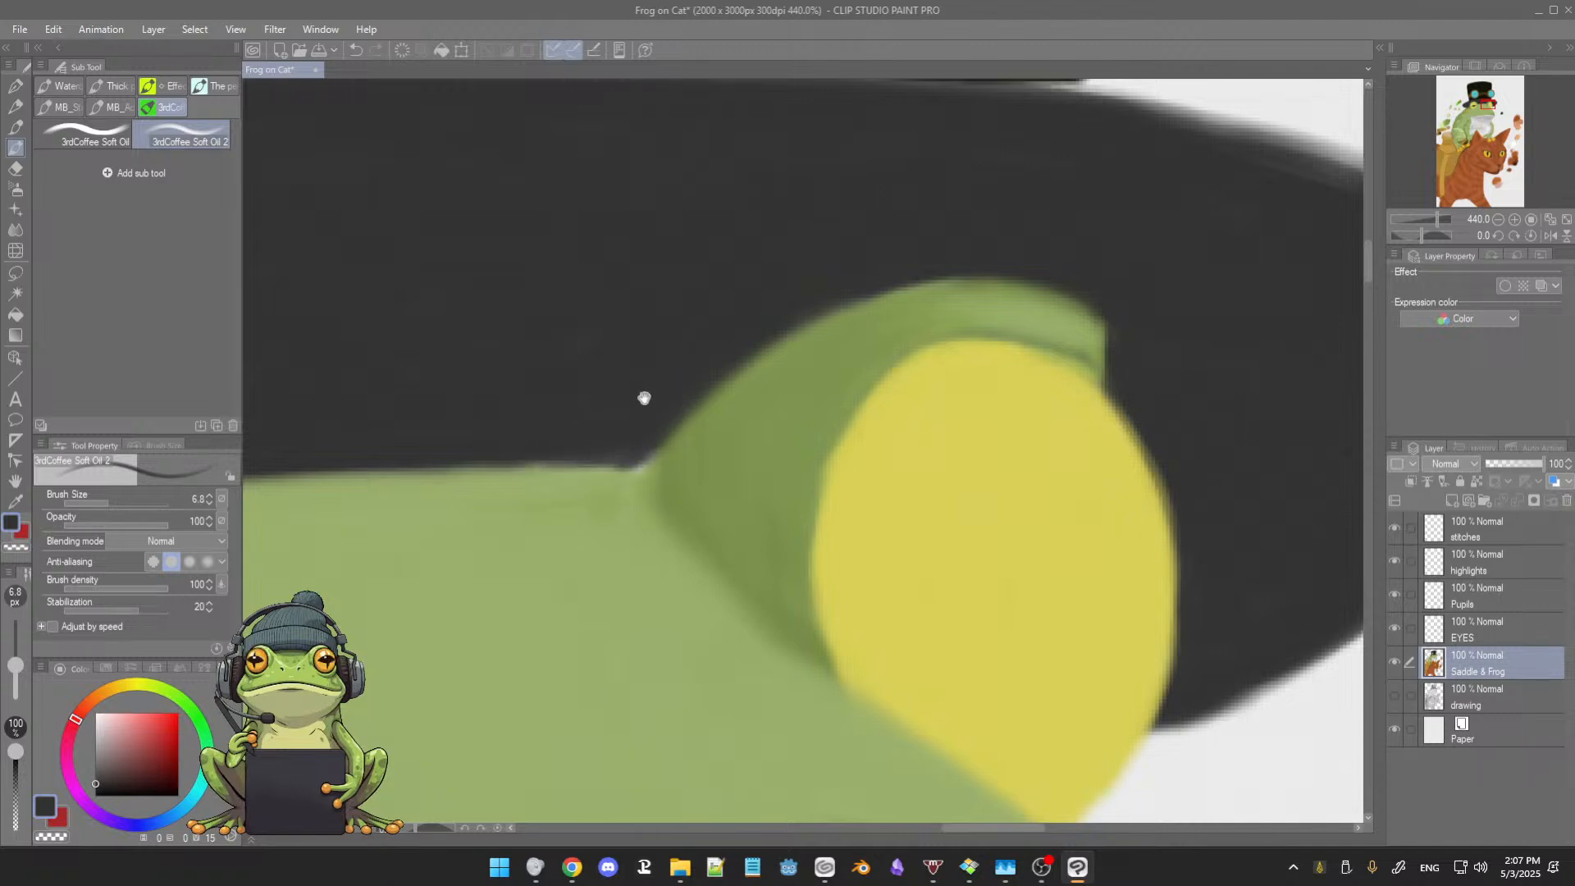
left_click_drag(643, 397, 772, 387)
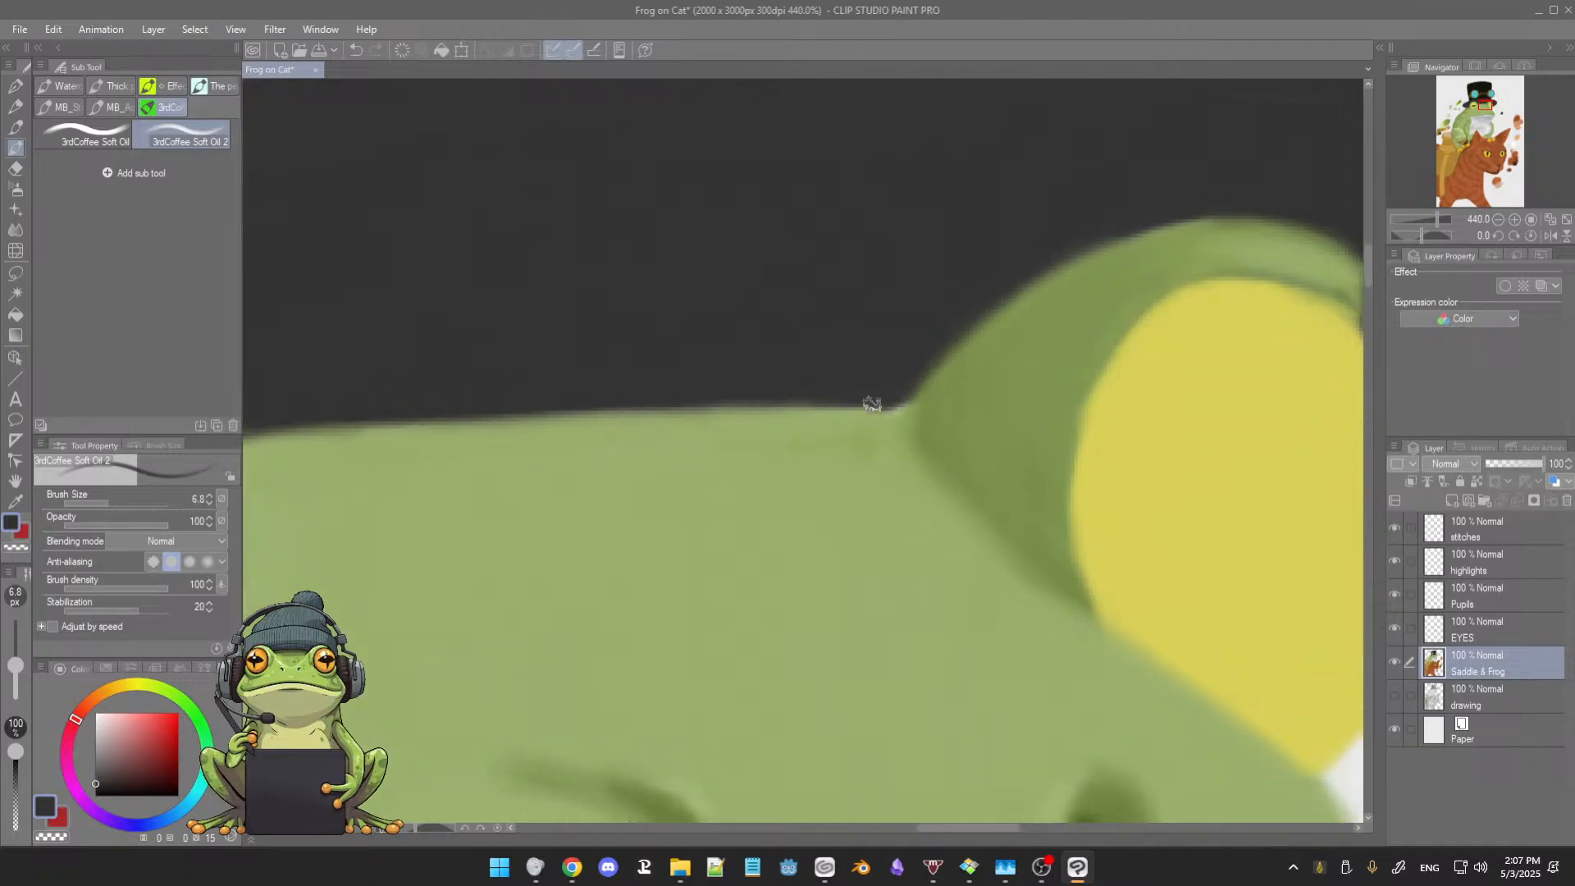
left_click_drag(673, 414, 737, 423)
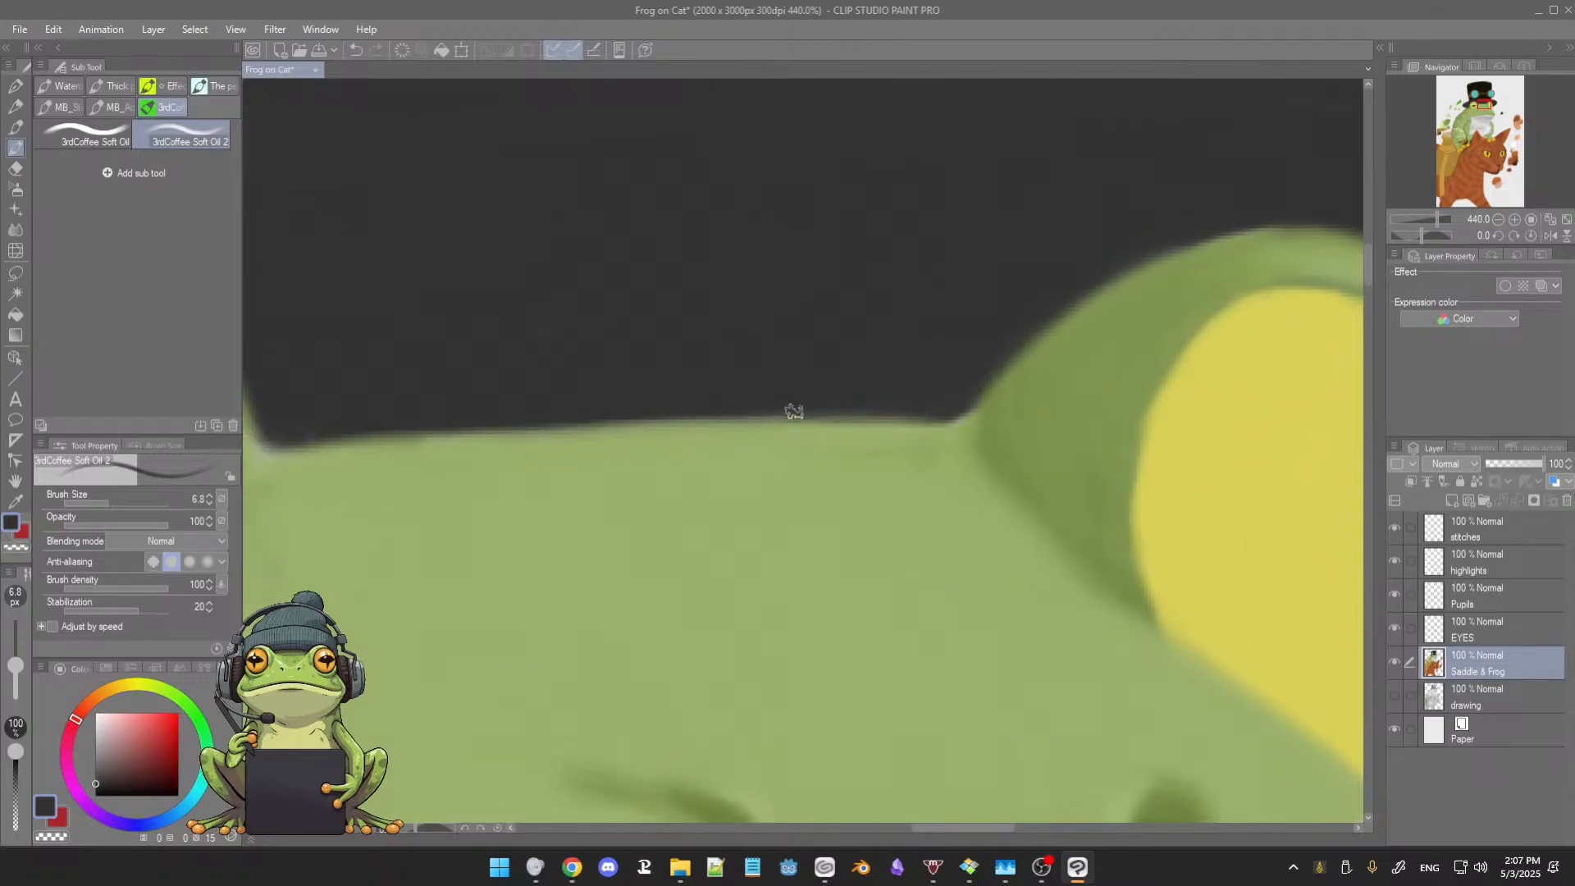
left_click_drag(650, 373, 819, 352)
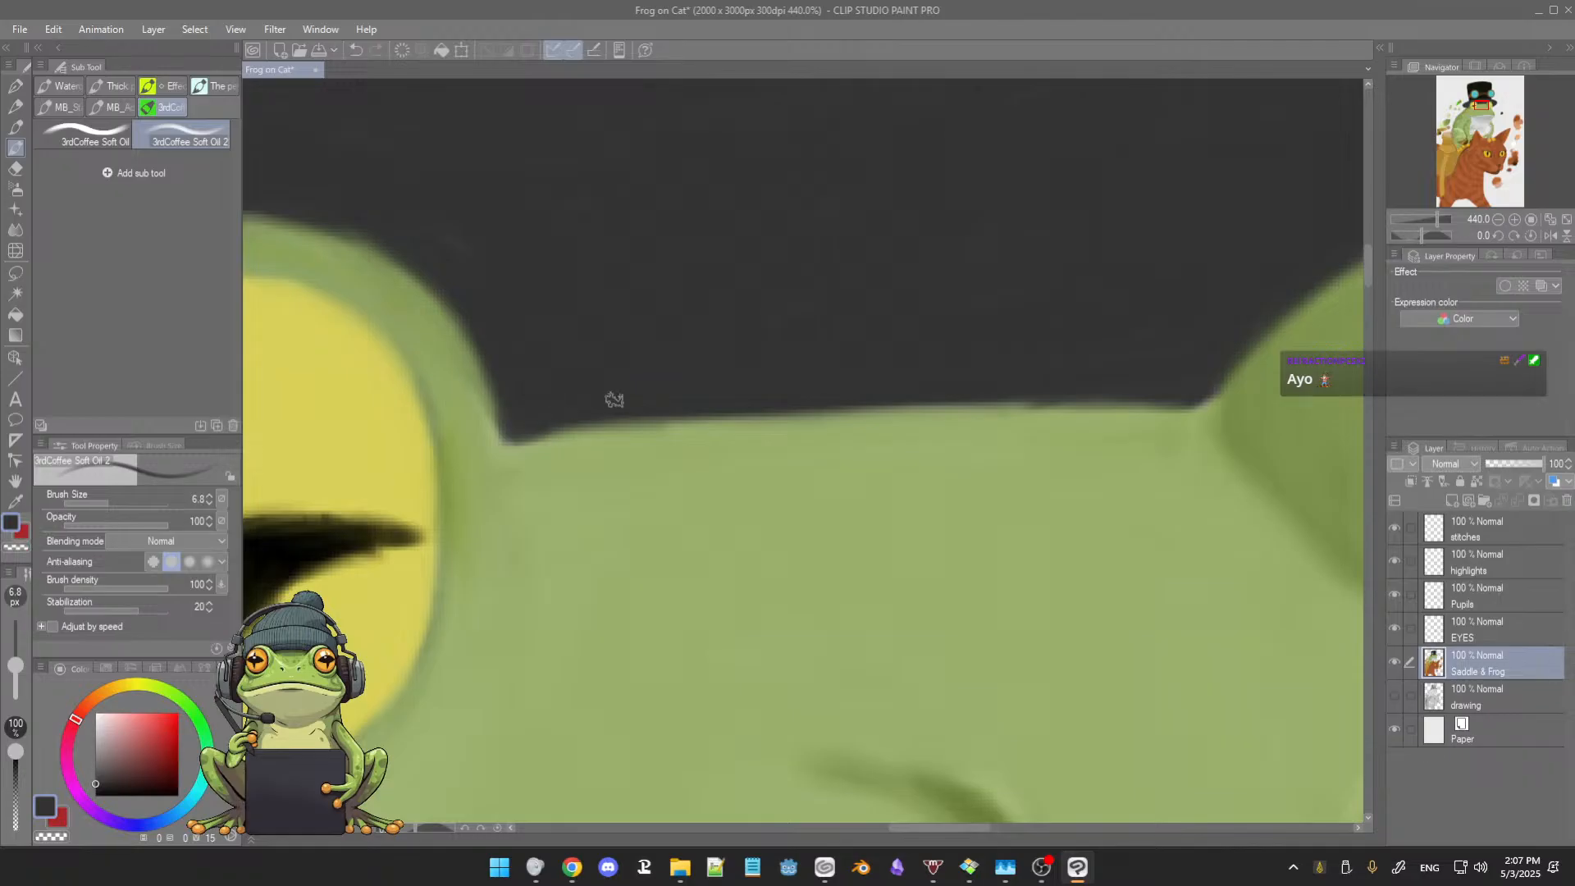
mouse_move(665, 323)
left_mouse_down()
mouse_move(657, 423)
mouse_move(694, 411)
left_mouse_up()
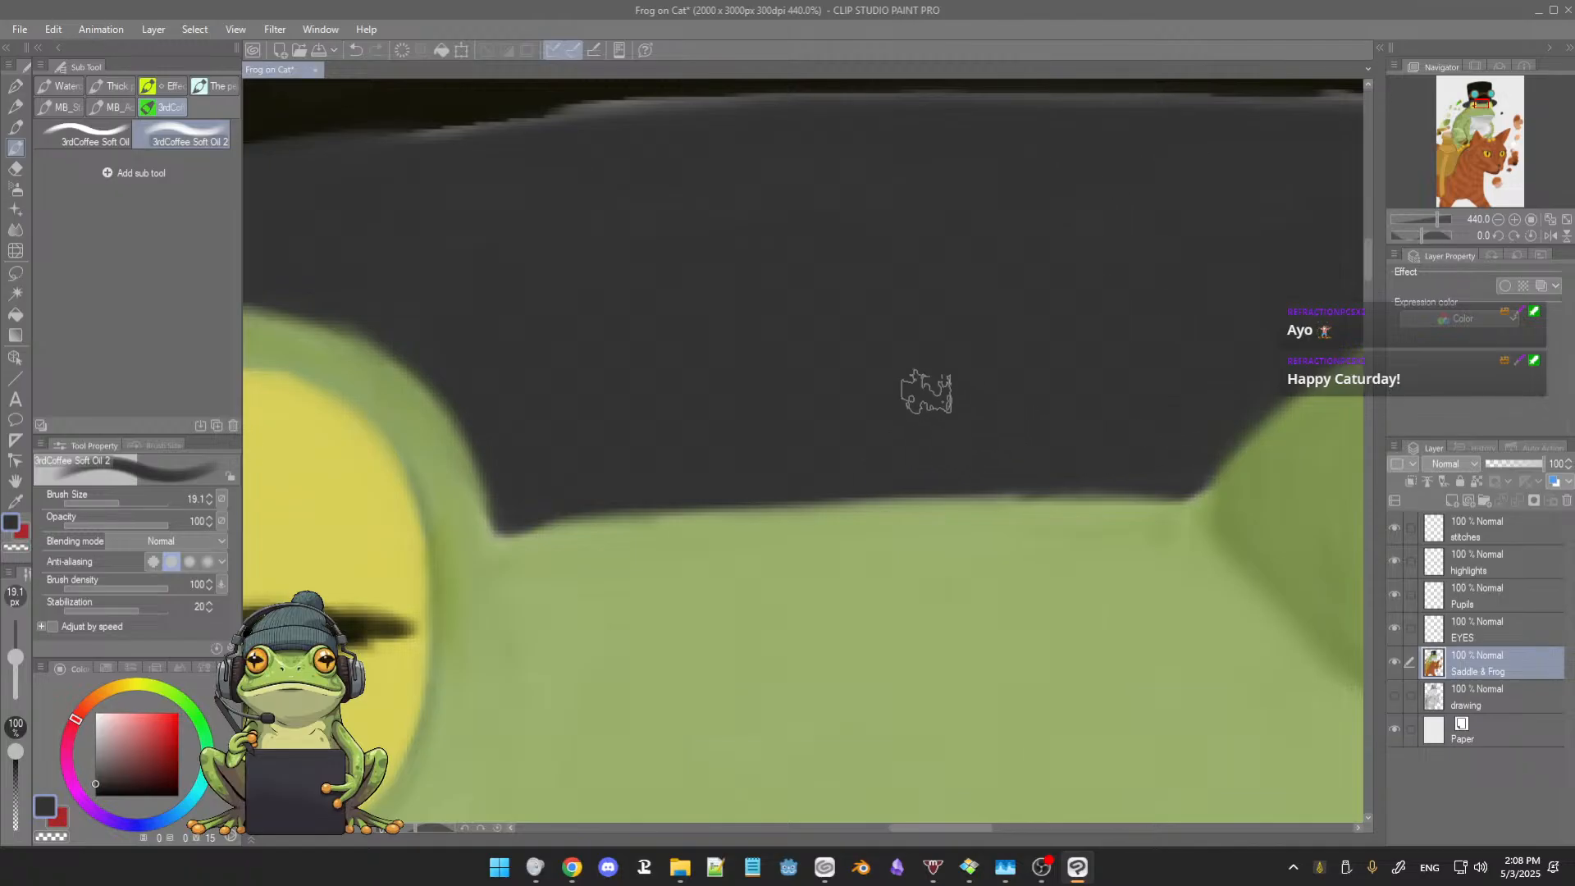
Step: Rotate the canvas and touch up the left eyelid's corner under the hat brim in sampled greens with brush size 7.3
key("r")
left_click_drag(681, 478, 774, 549)
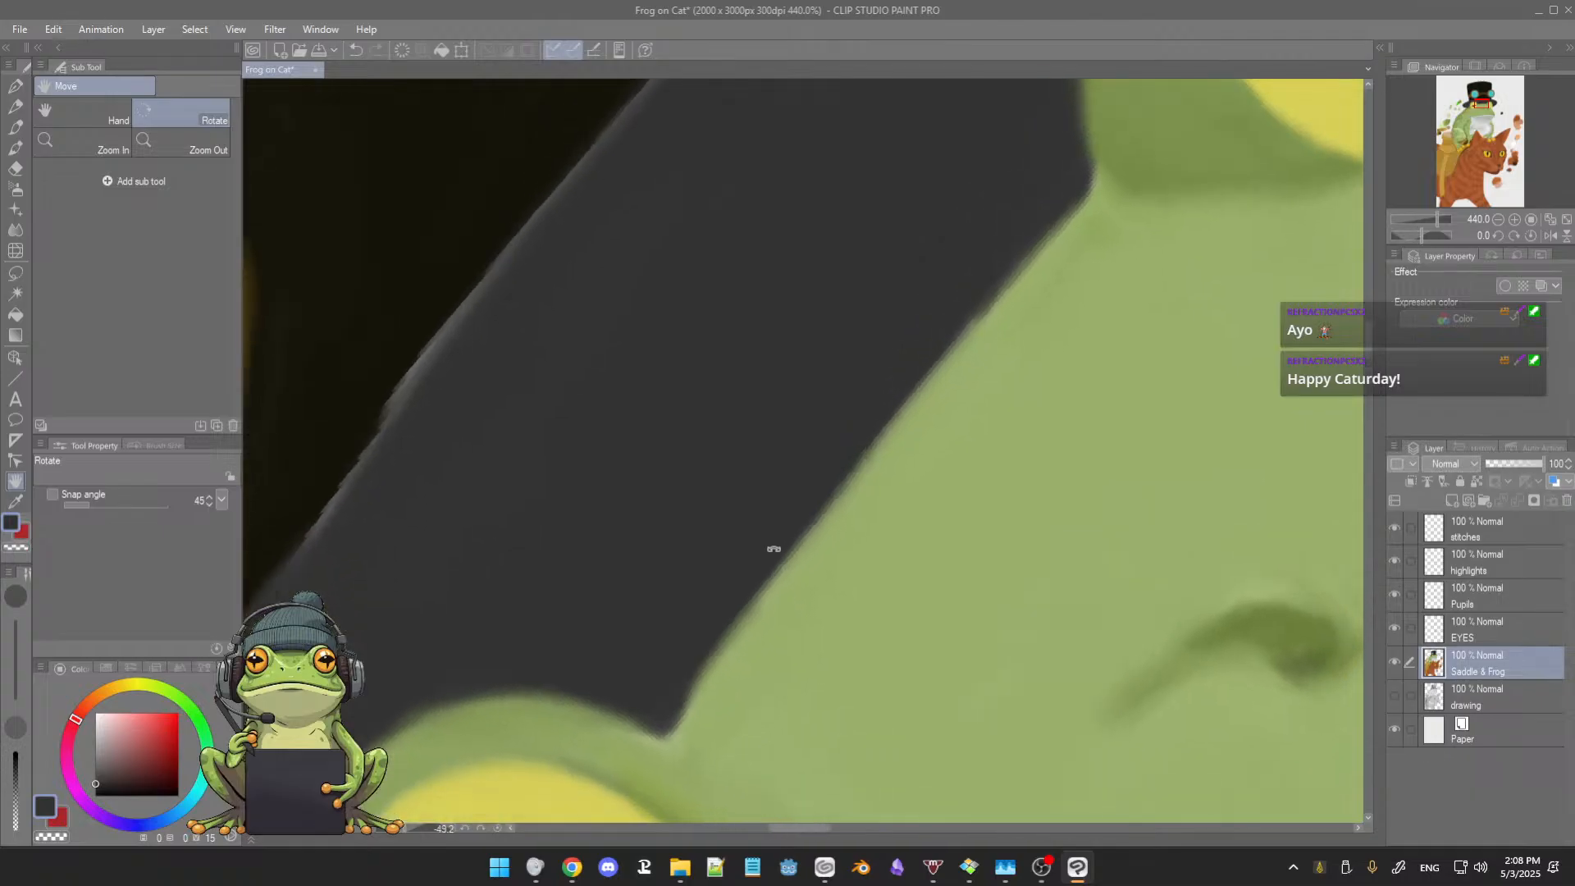
key("b")
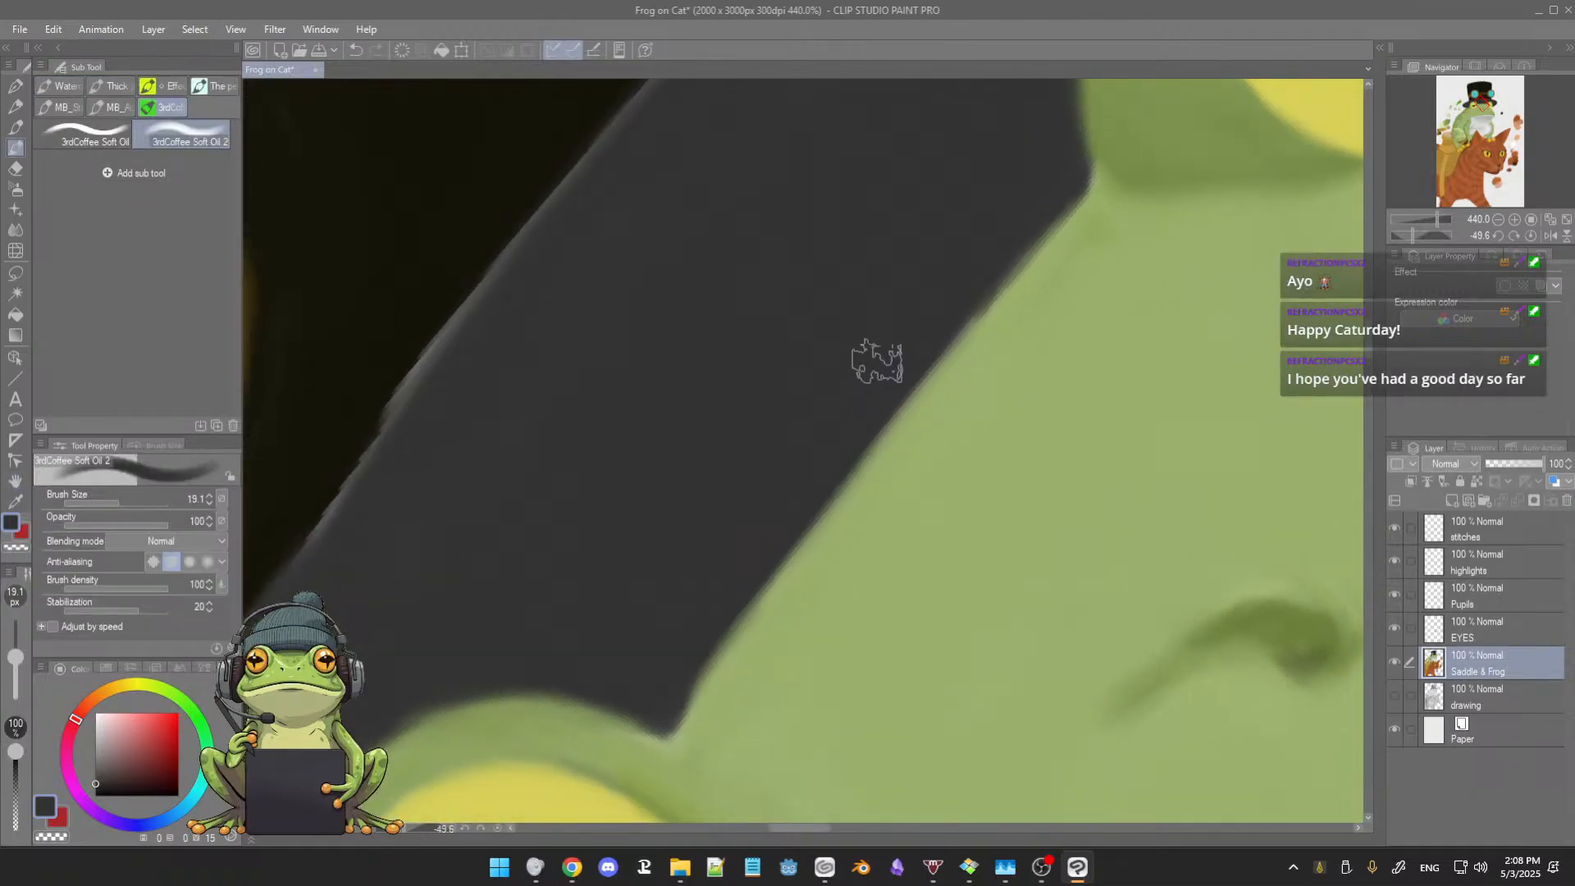
left_click_drag(885, 375, 873, 352)
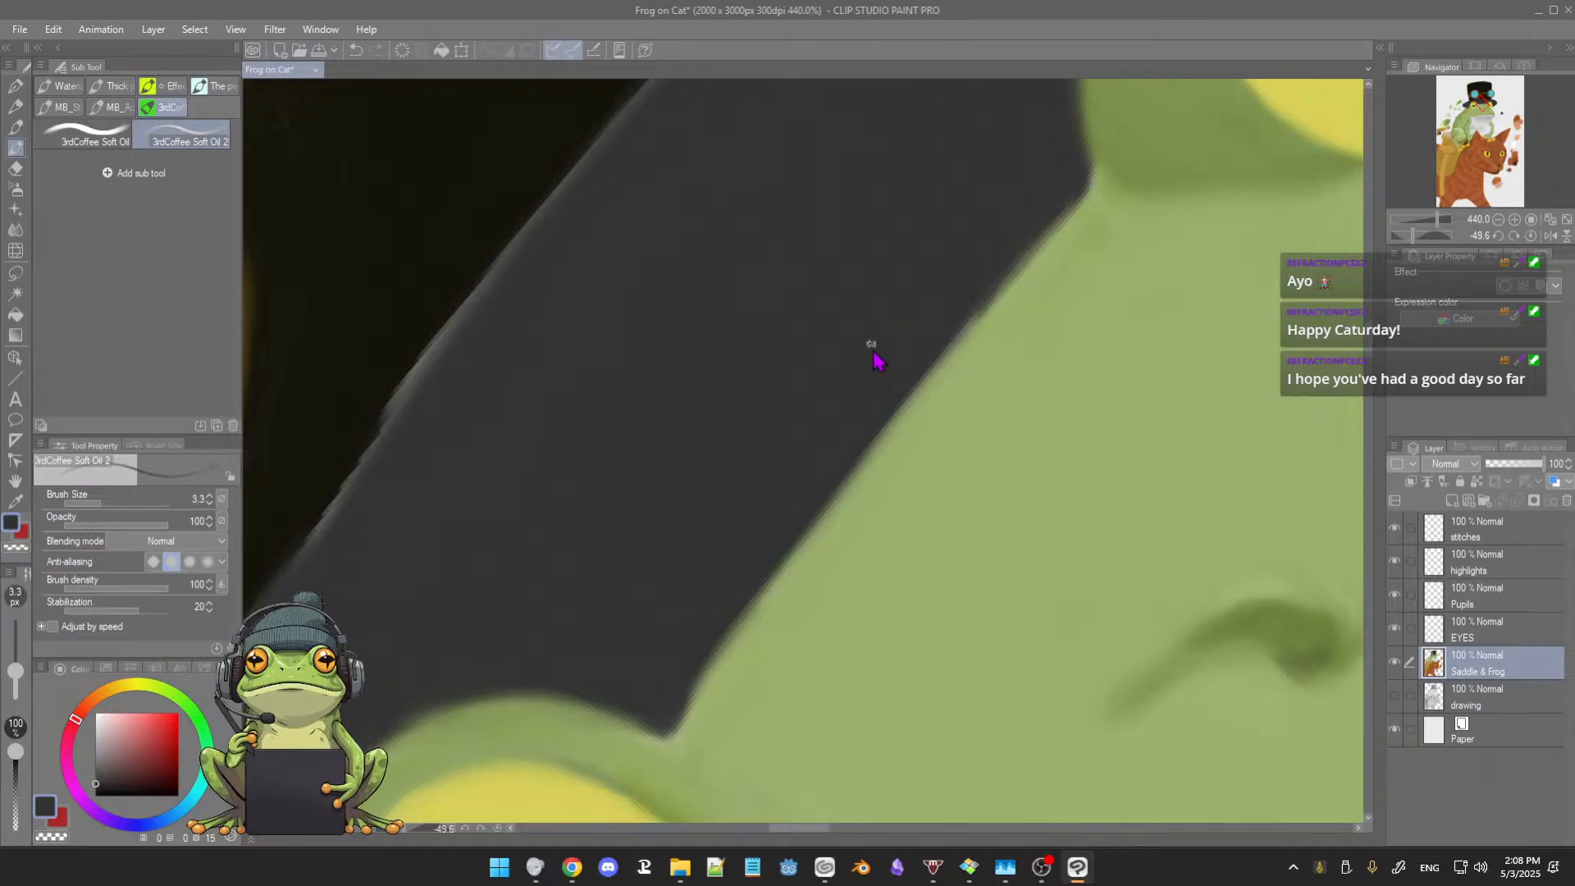
left_click(986, 417, "alt")
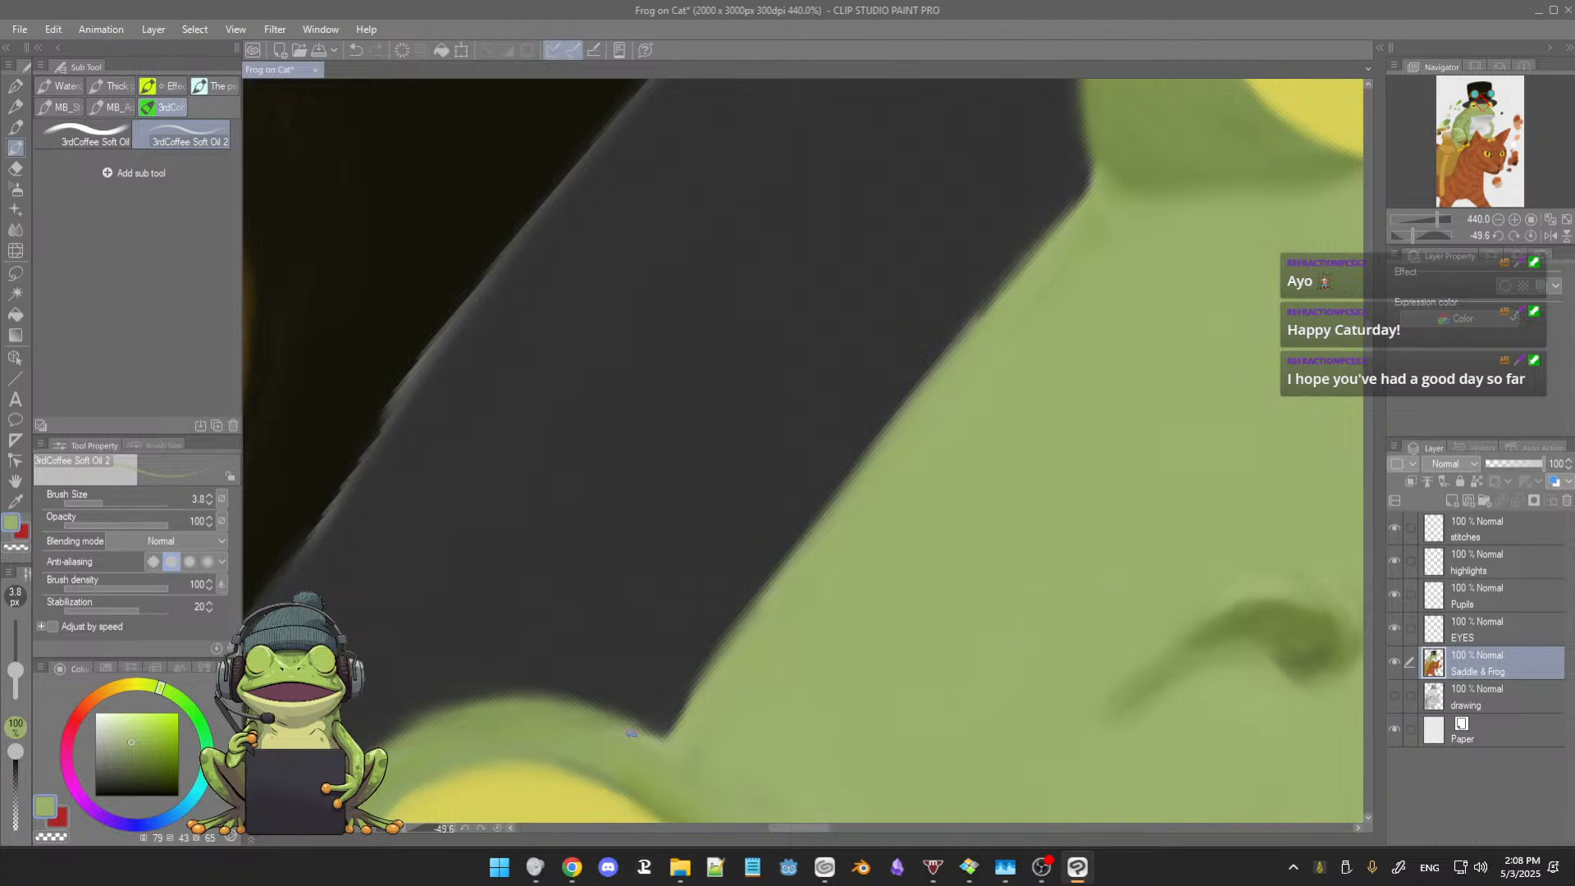
key("]")
key("]")
key("]")
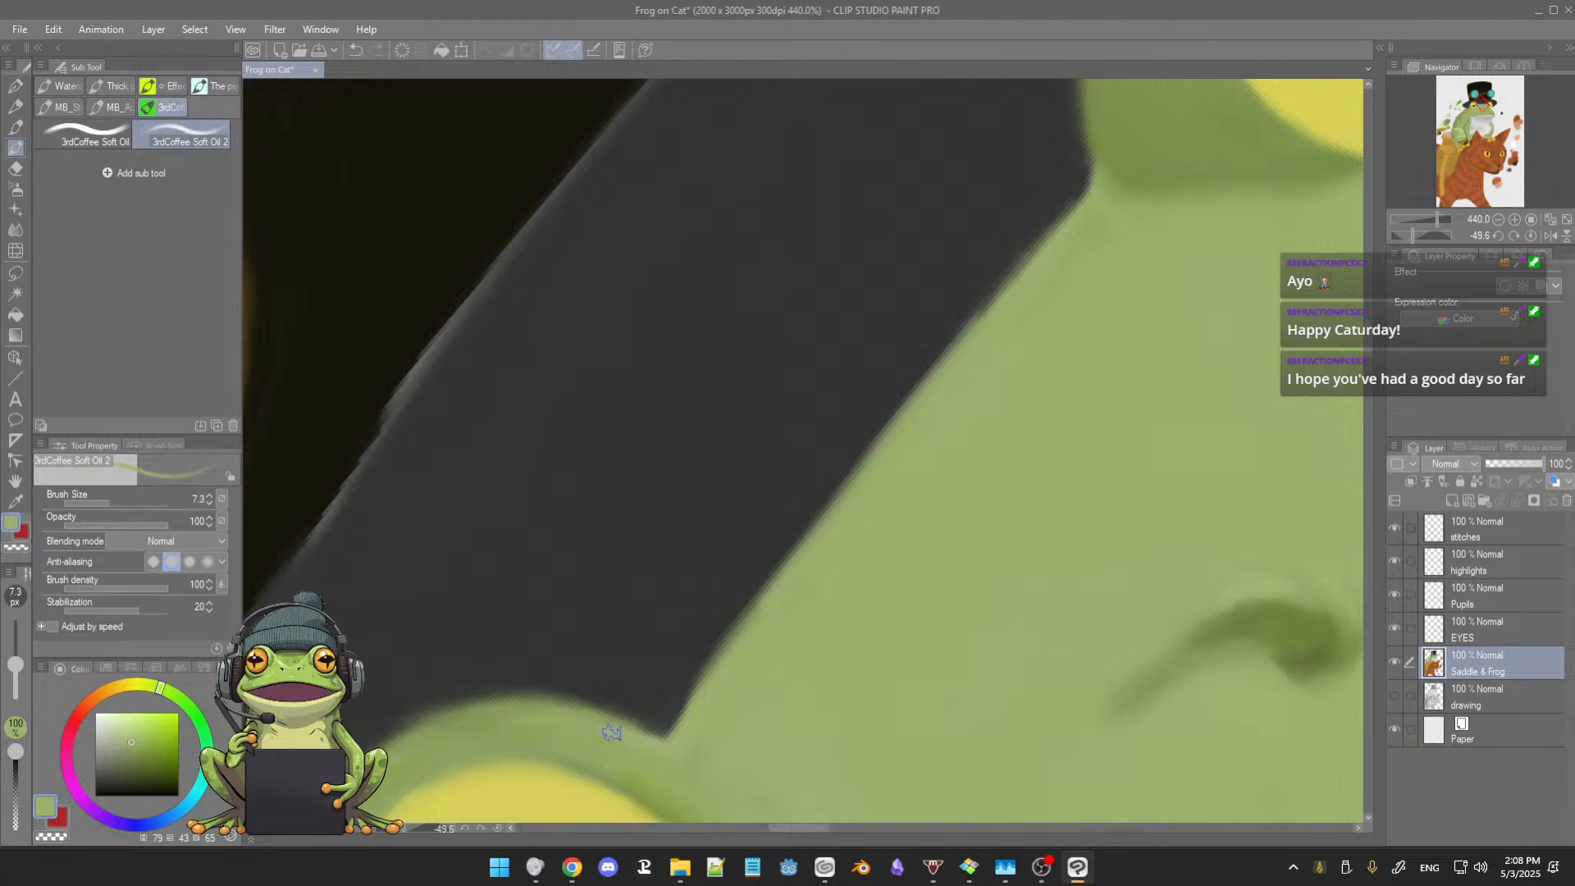
left_click(487, 719, "alt")
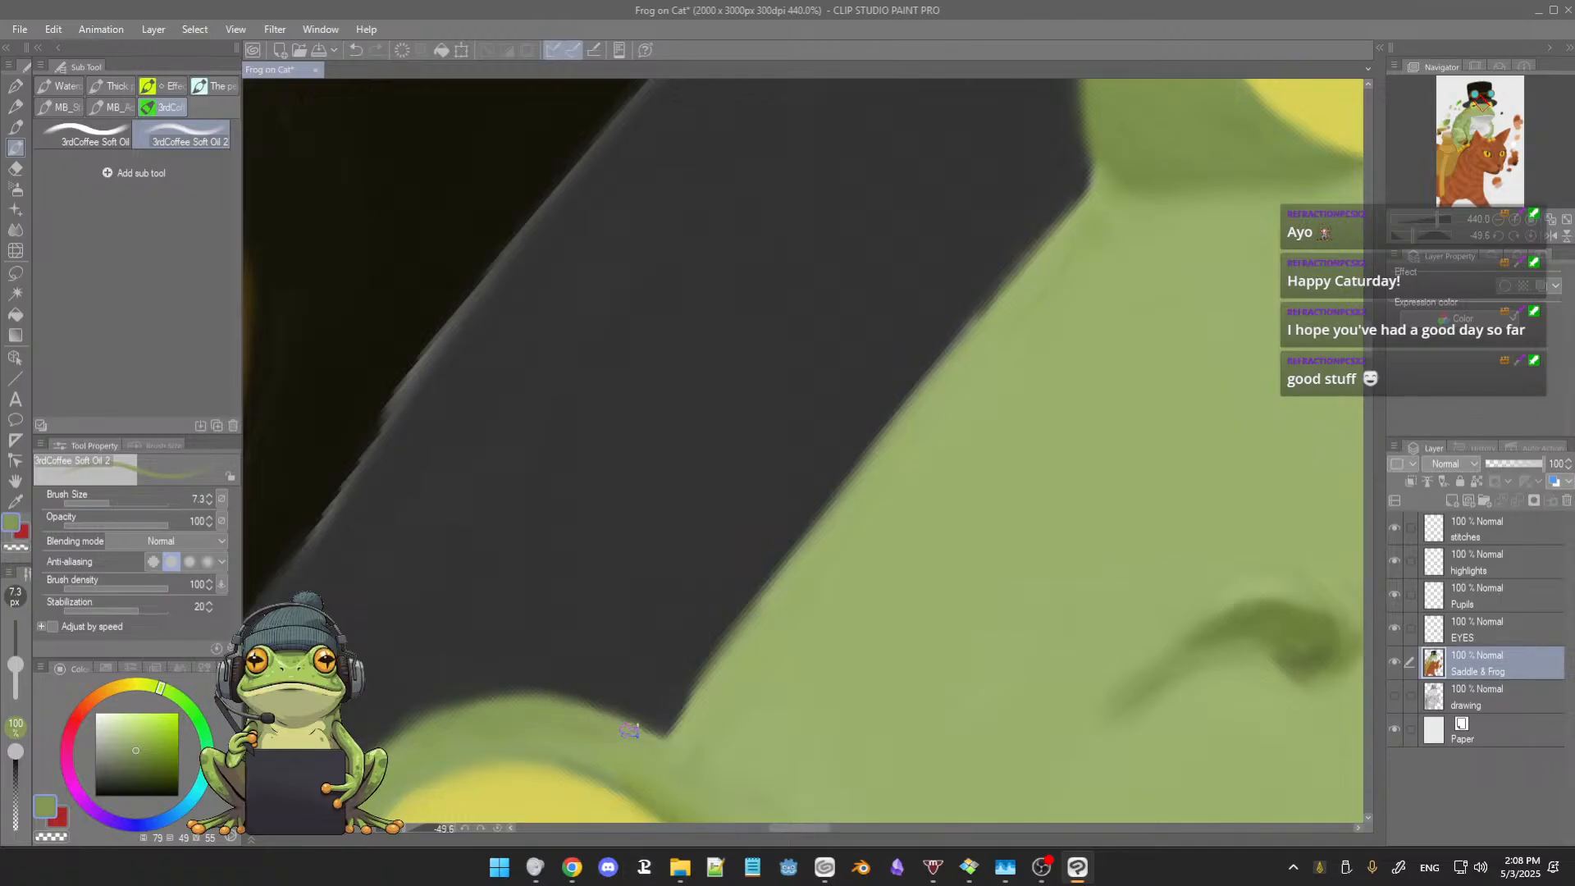
Step: Straighten the edge between the hat brim and the forehead using sampled dark grey and light green
left_click(471, 632, "alt")
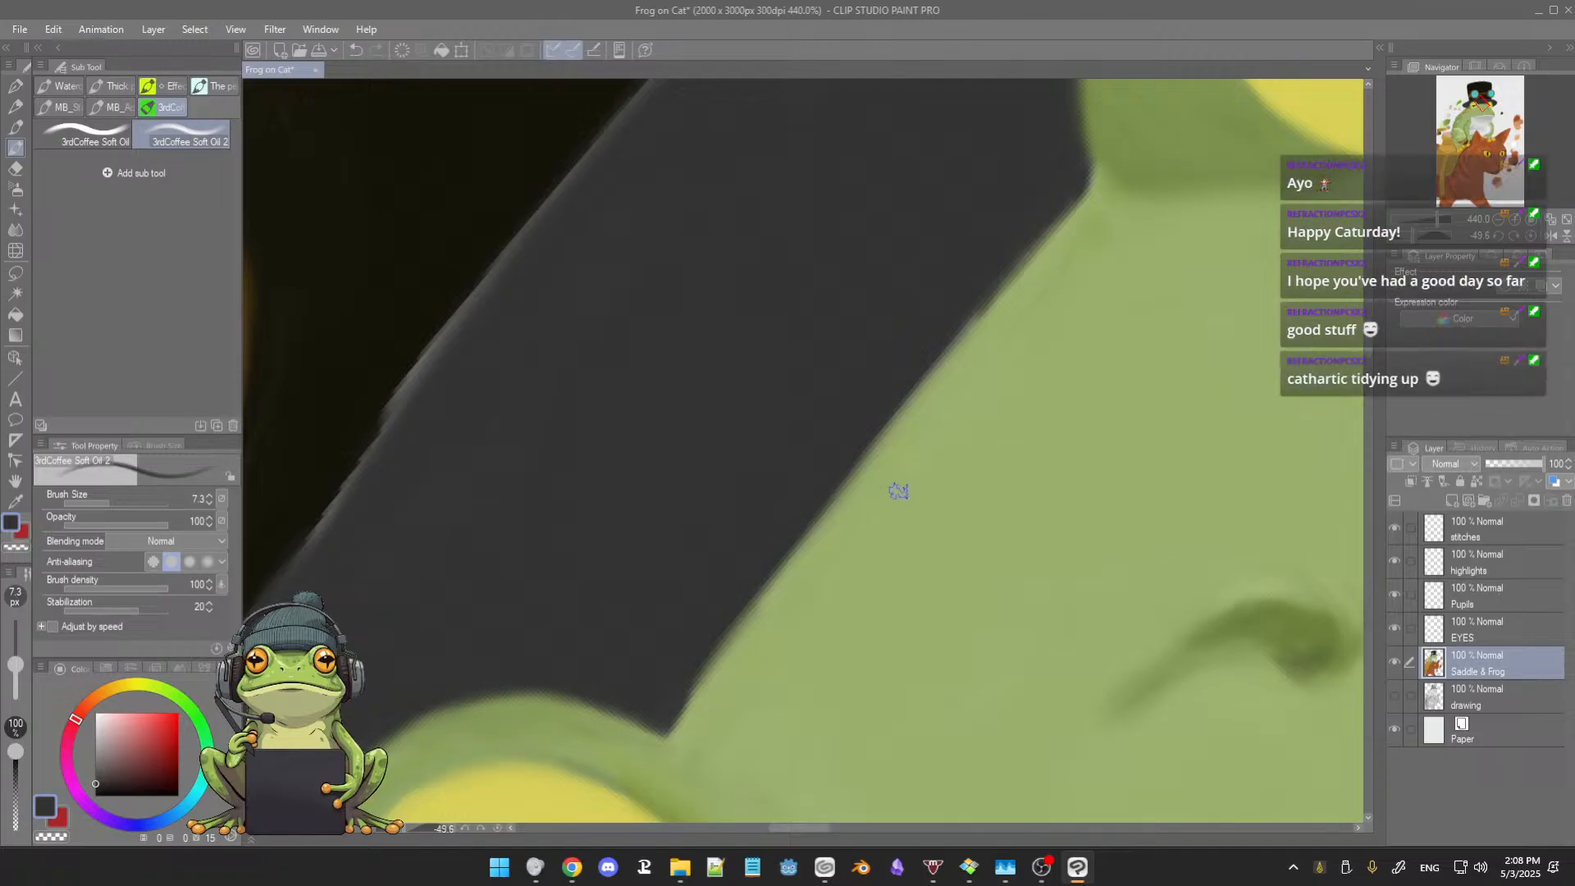
left_click(976, 344, "alt")
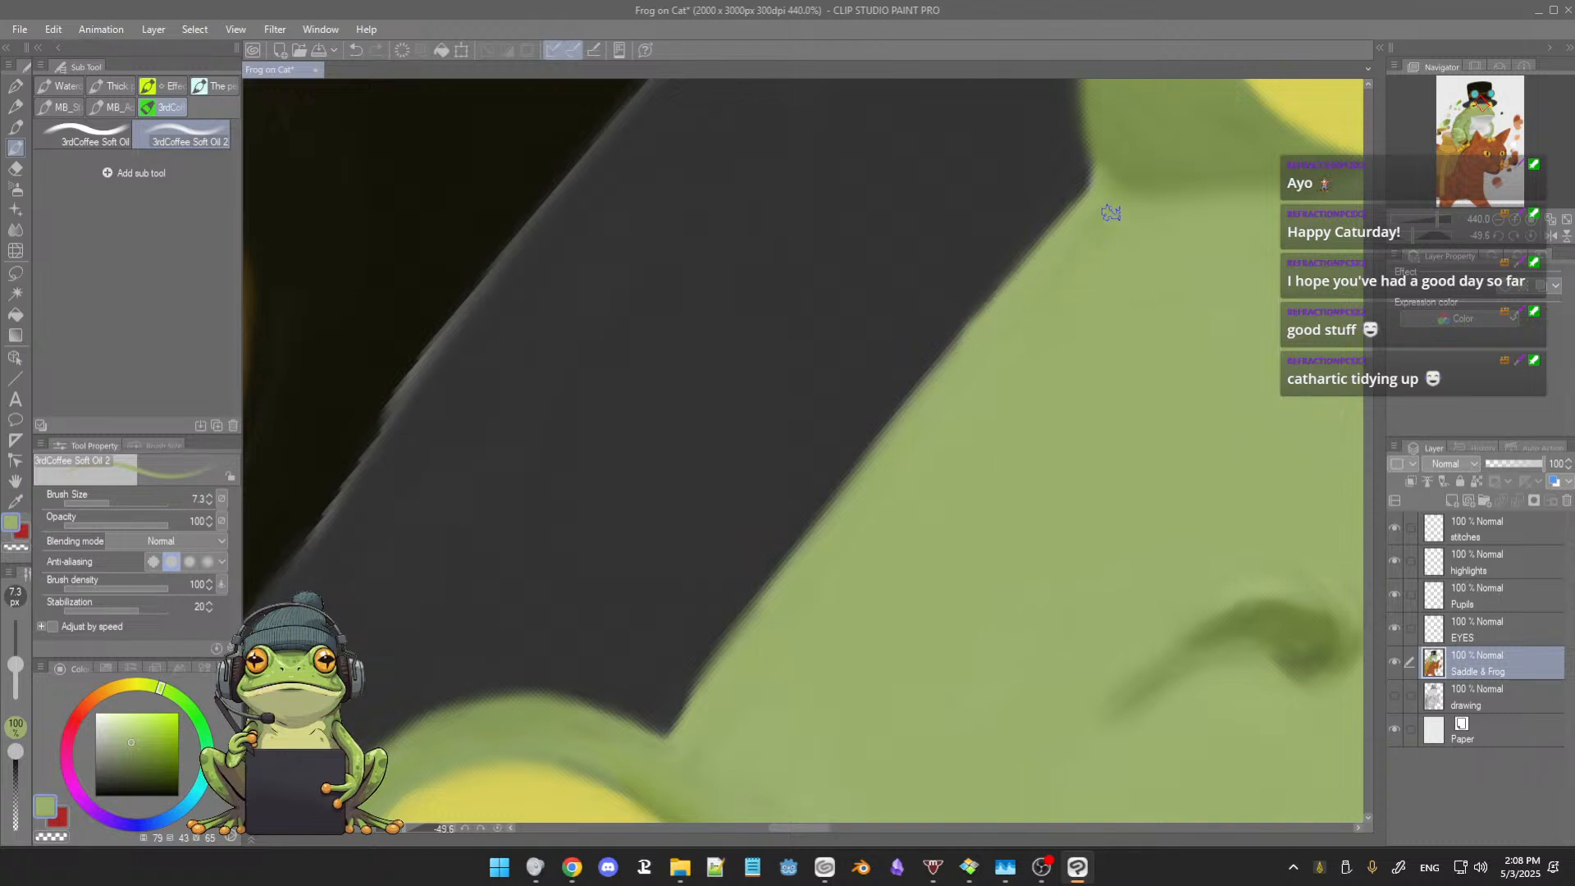
left_click_drag(1061, 347, 1009, 394)
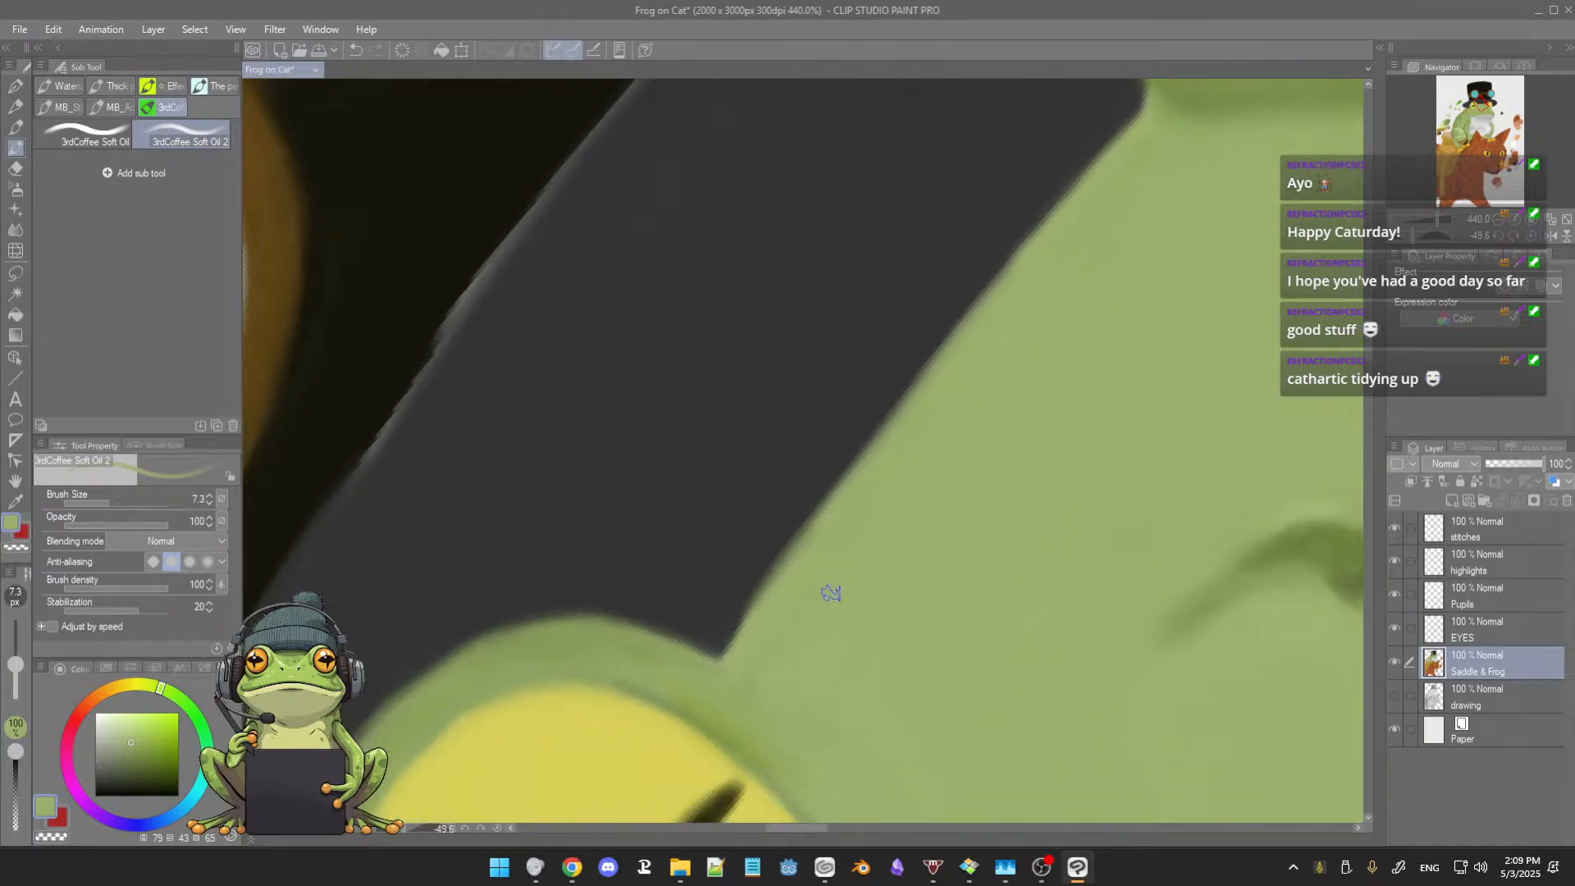
Step: Paint the forehead along the hat brim in light green with the brush enlarged to 14.4
left_click_drag(904, 559, 920, 579)
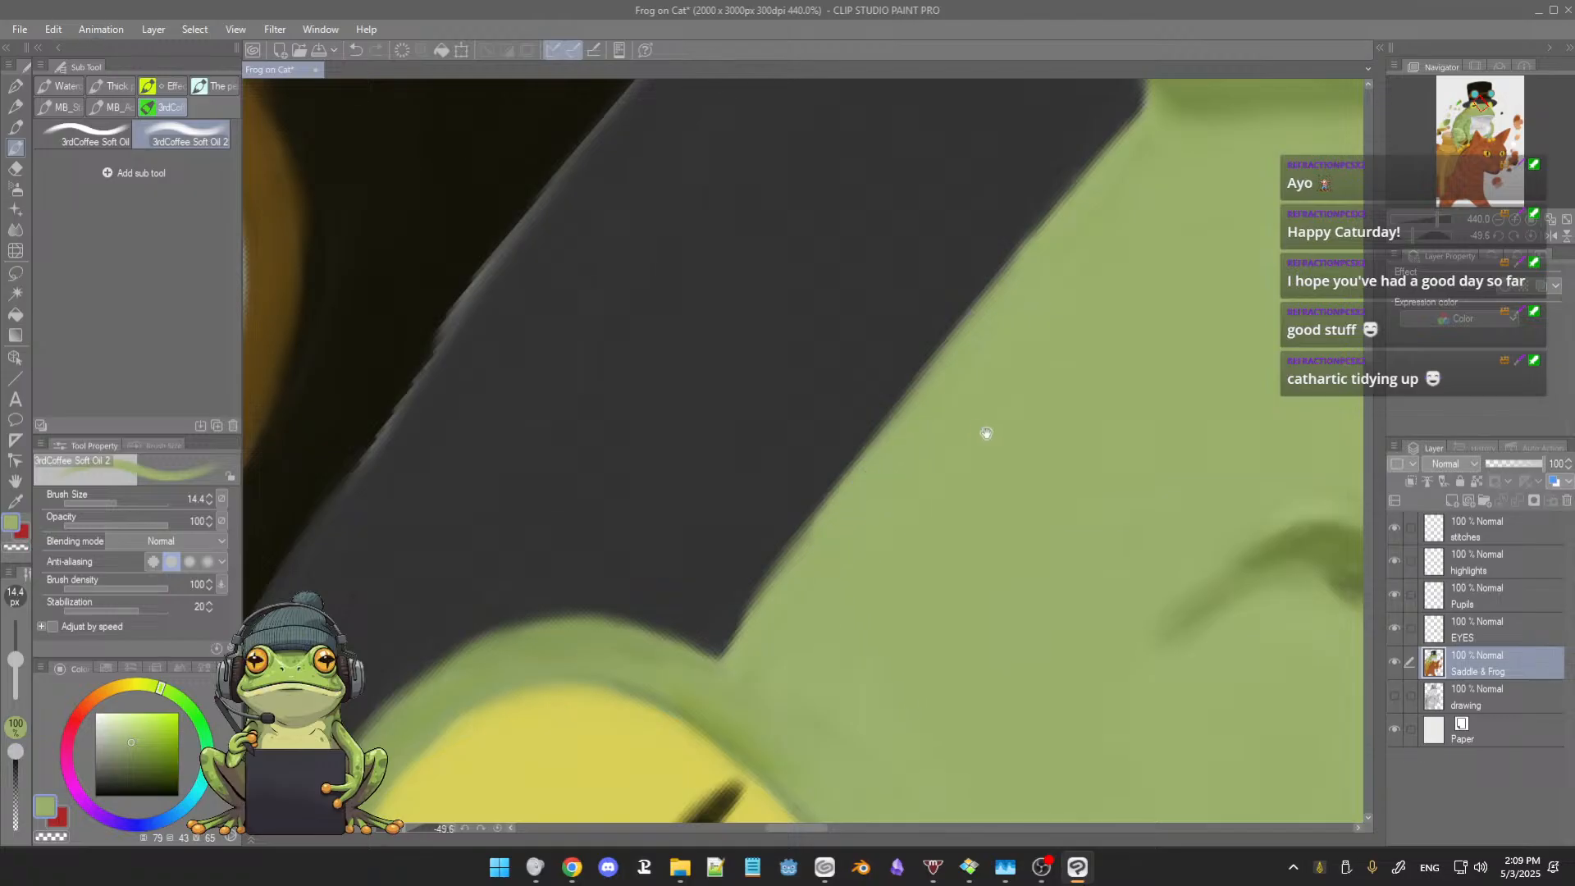
left_click_drag(986, 433, 928, 527)
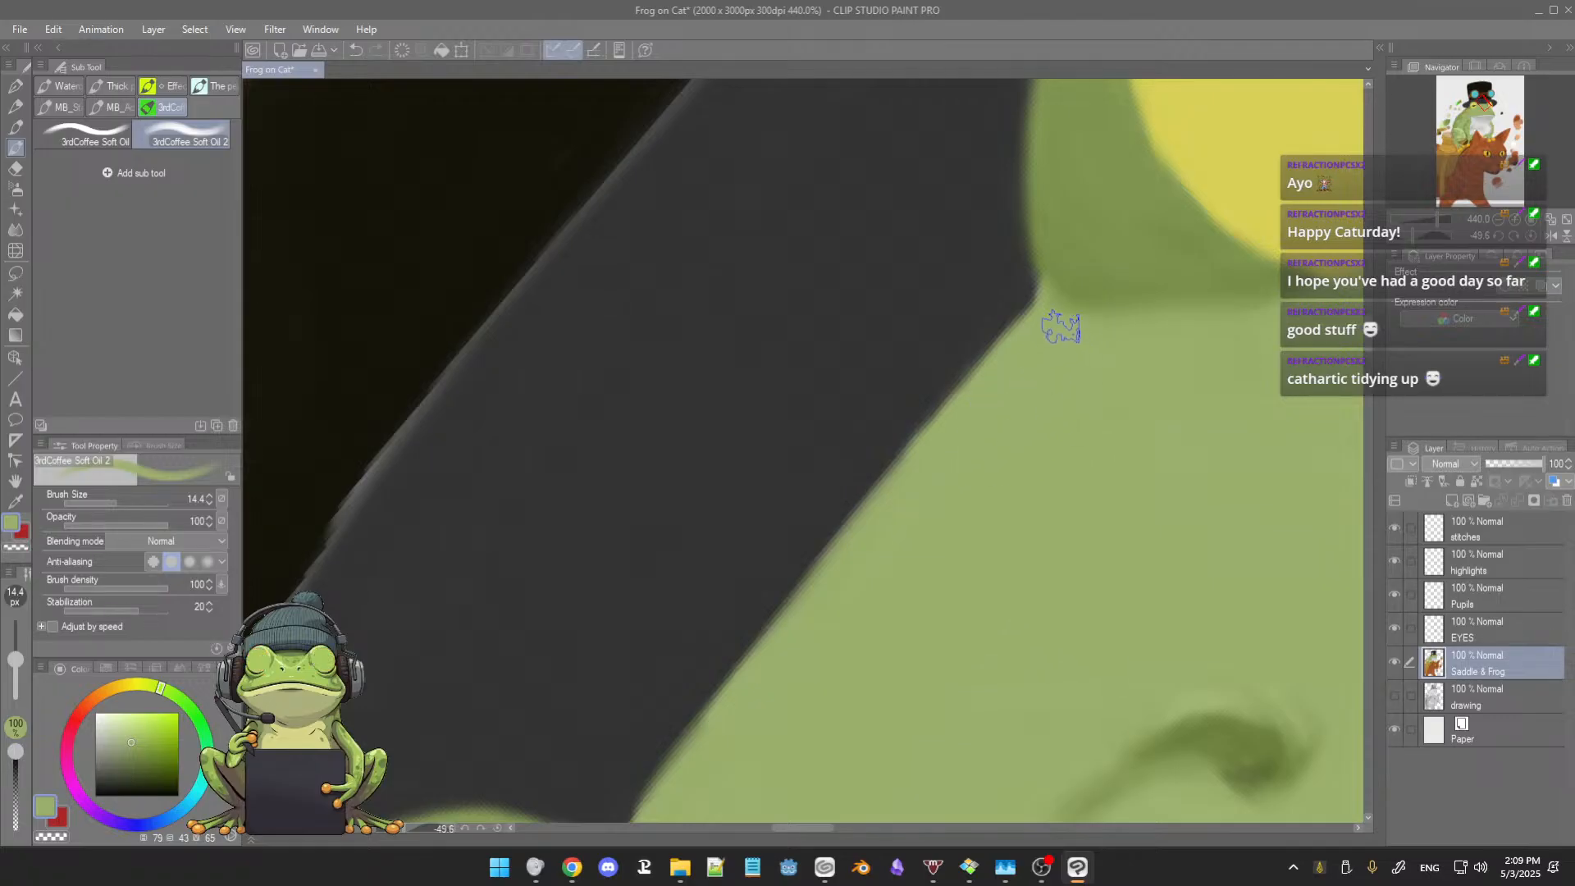
left_click_drag(1051, 424, 1055, 422)
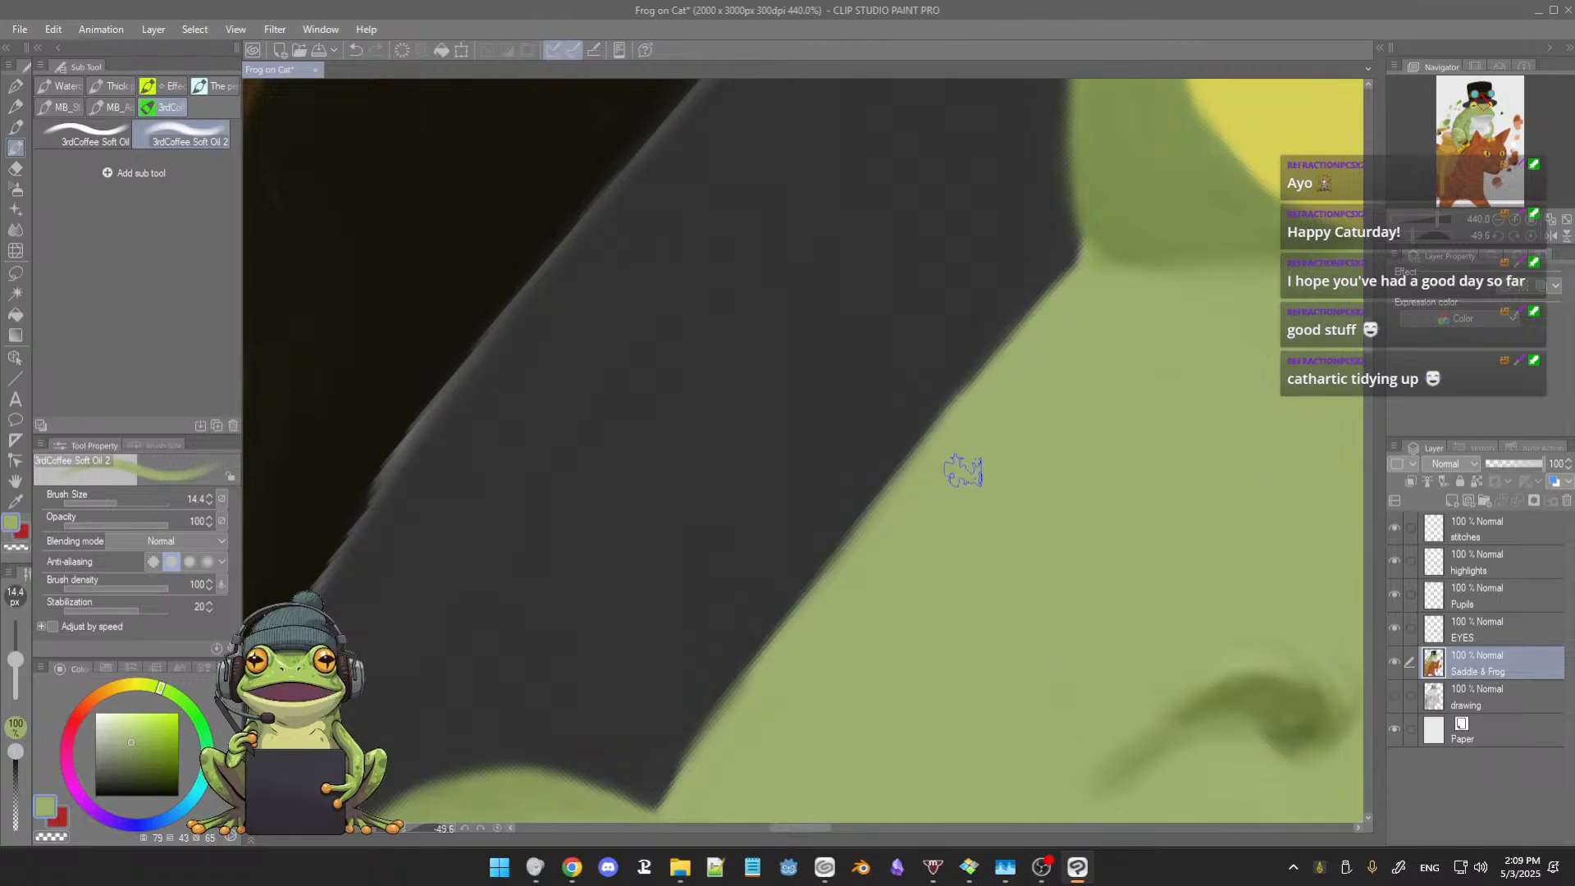
left_click_drag(960, 464, 970, 460)
Step: Reduce the brush to 5.1 and smooth the light green forehead edge along the hat brim
key("bracketleft")
key("bracketleft")
key("bracketleft")
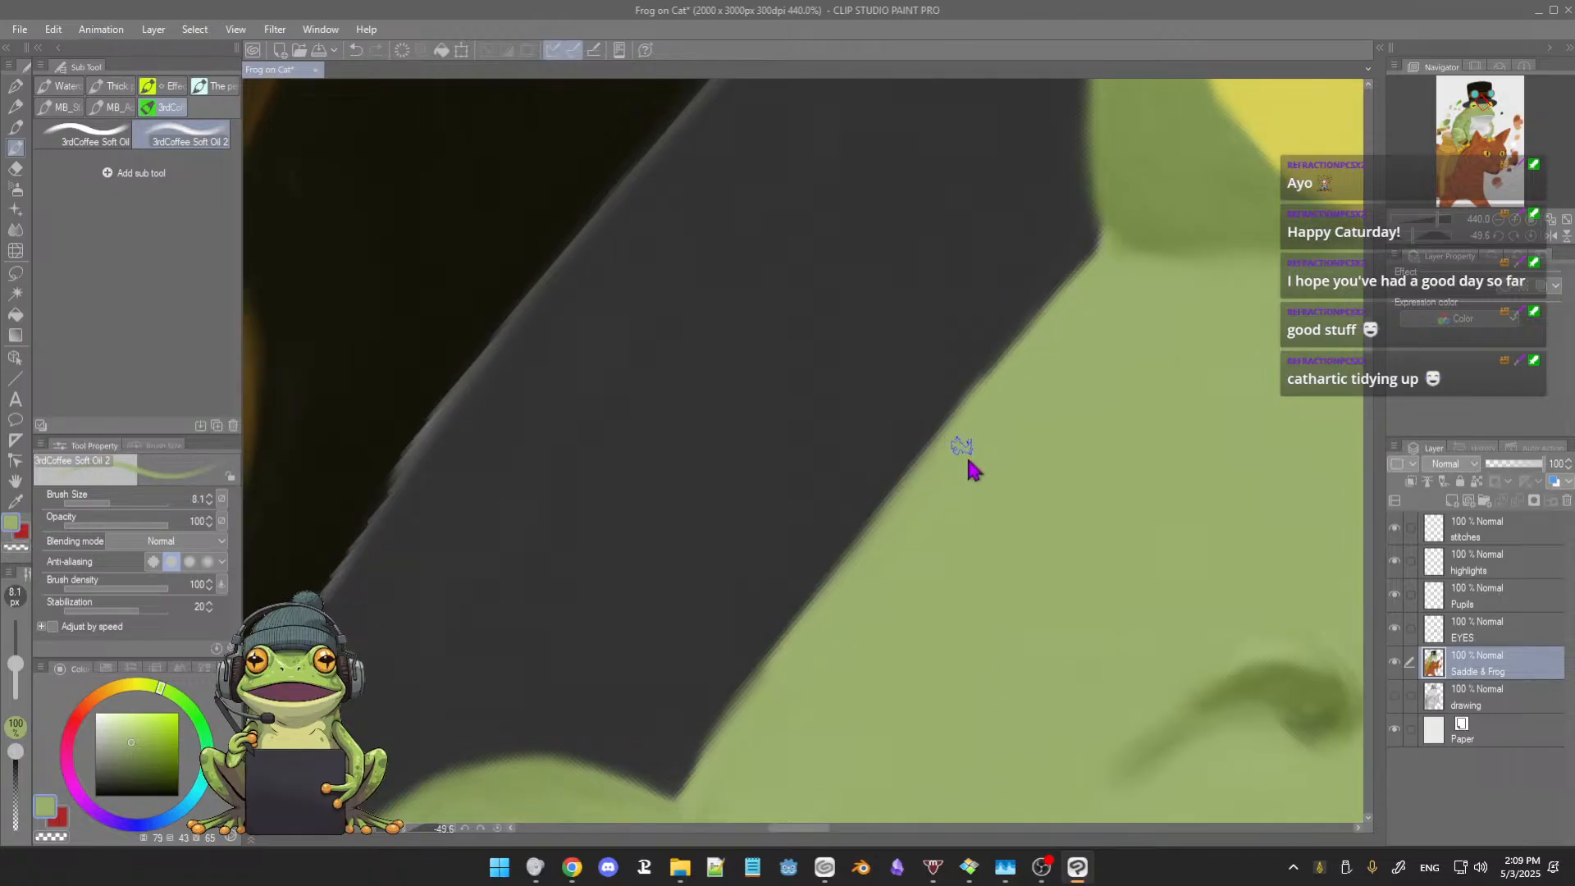
key("bracketleft")
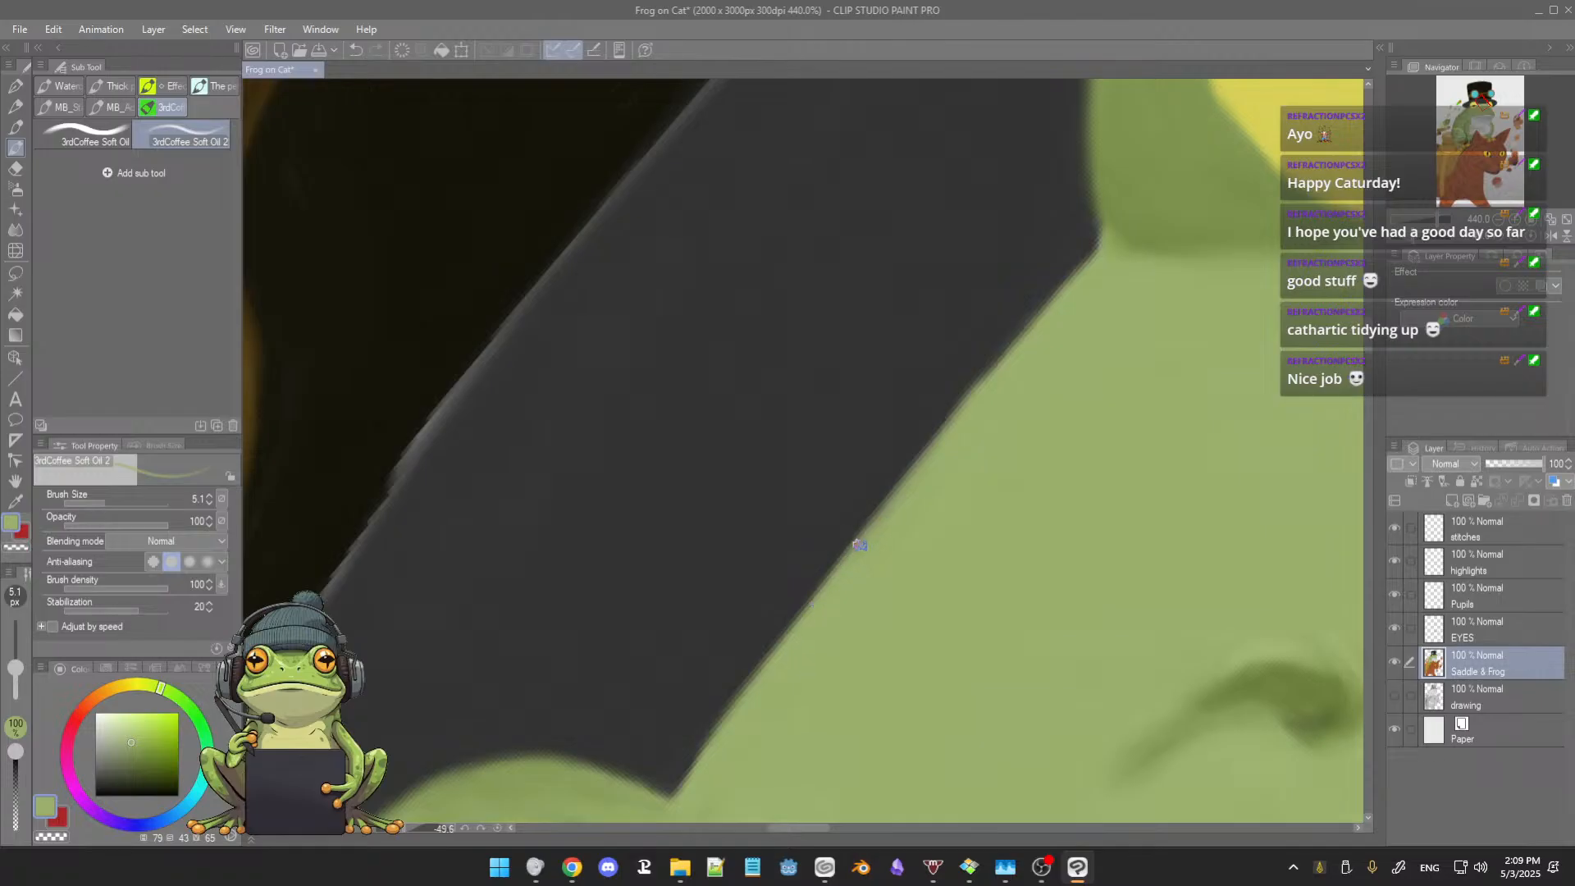
Step: Refine the right eyelid's shaded corner beside the hat brim in sampled darker greens, and resample the forehead's light green for its edge
left_click(1108, 205, "alt")
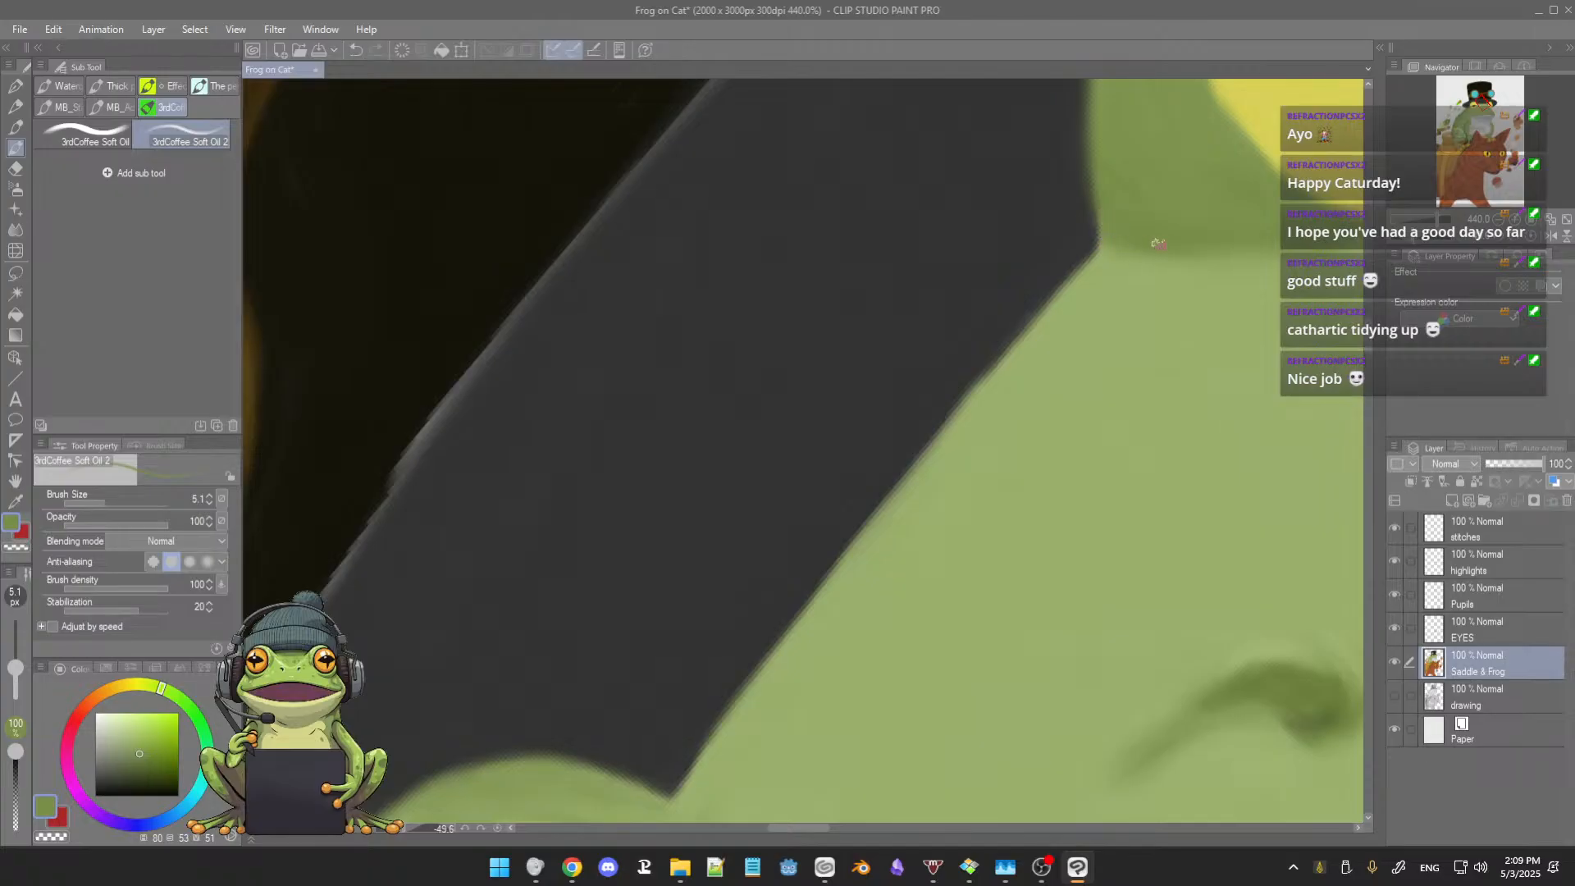
left_click(1143, 229, "alt")
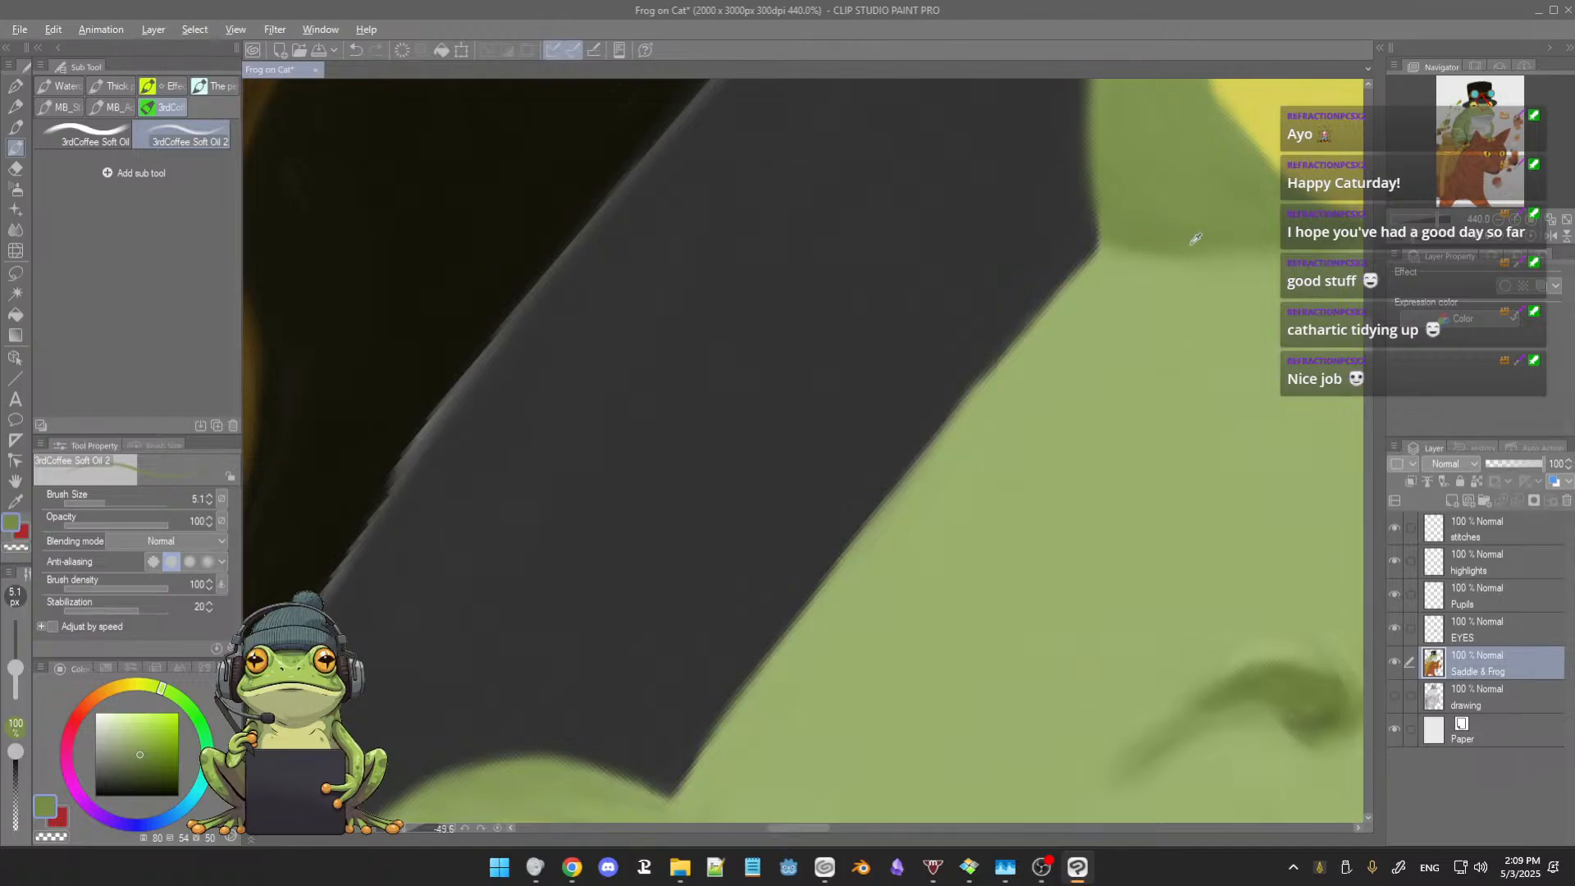
left_click(1157, 234, "alt")
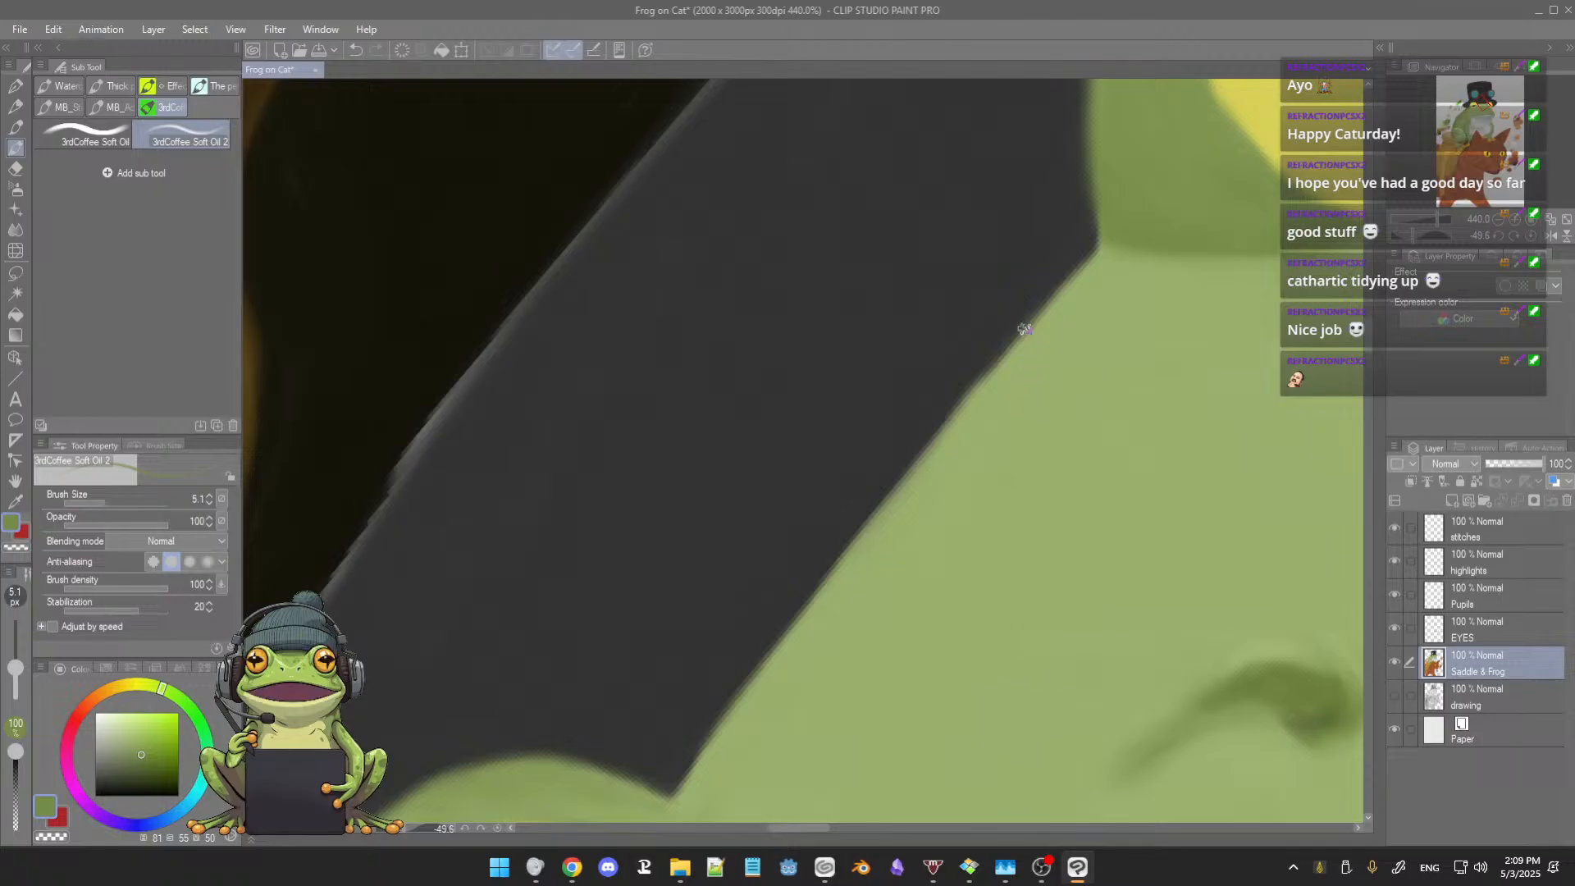
left_click(1046, 326, "alt")
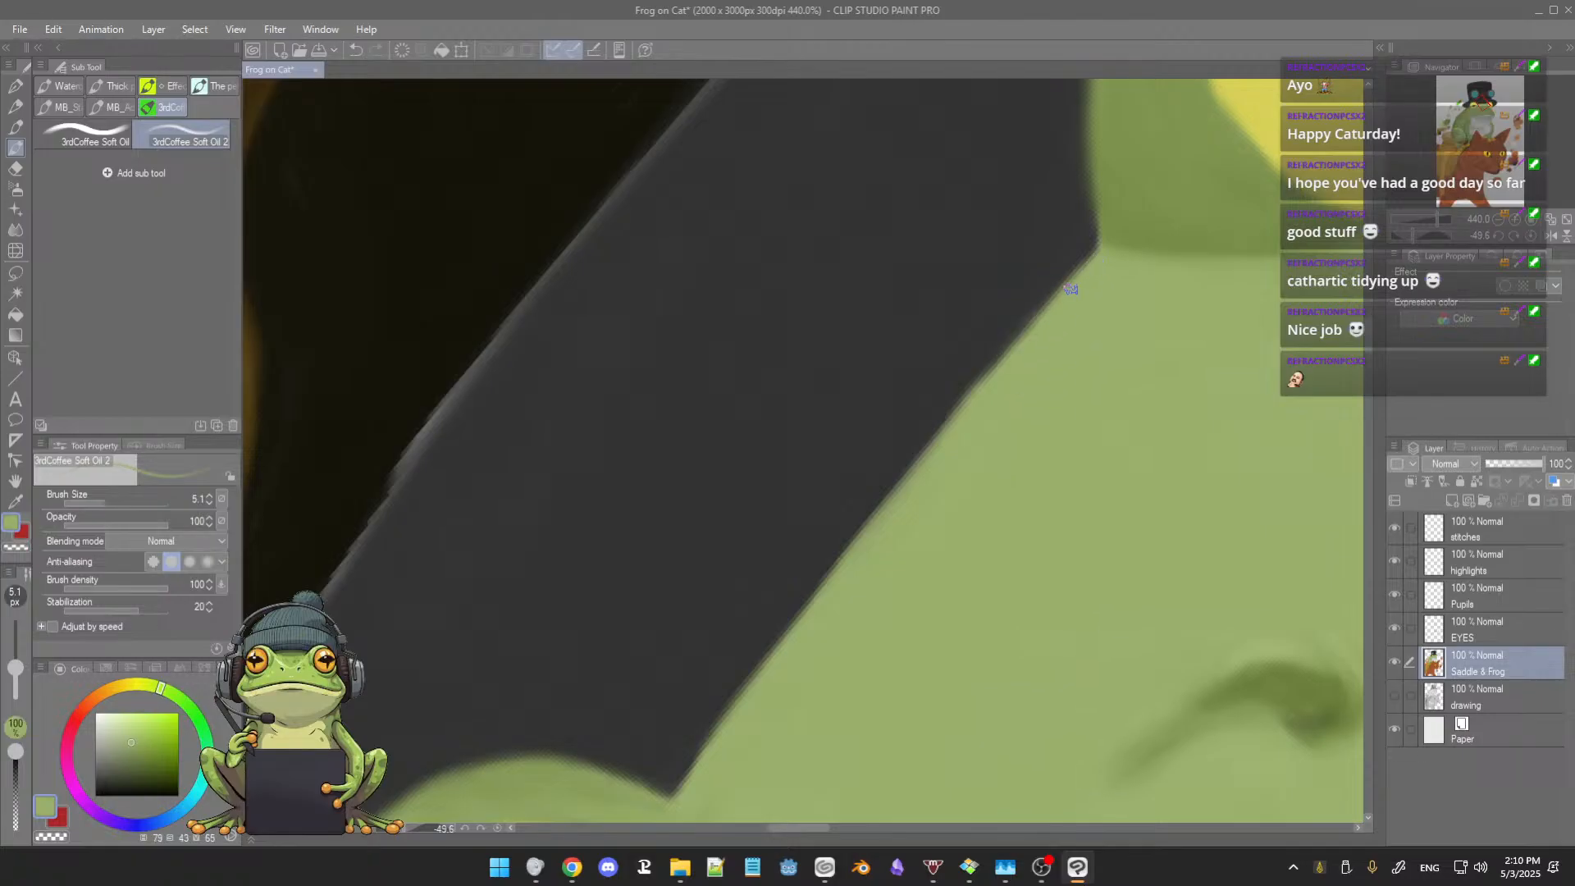
Step: Smooth the light green forehead edge along the hat brim, using brush sizes 7.9 and 5.1
left_click(1109, 223, "alt")
left_click(1067, 298, "alt")
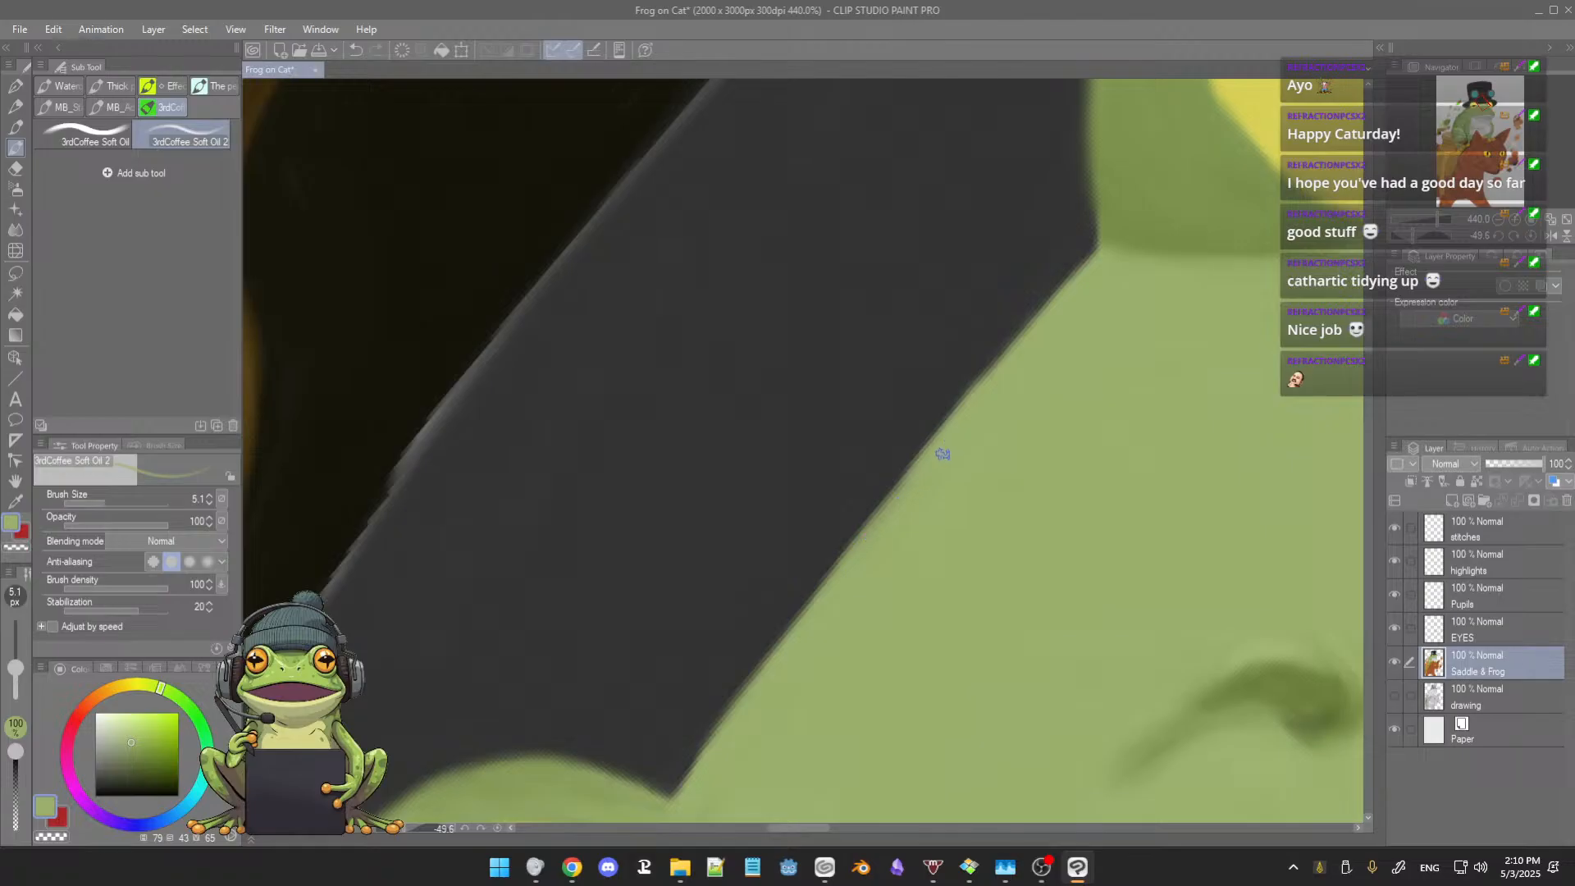
left_click_drag(913, 492, 916, 495)
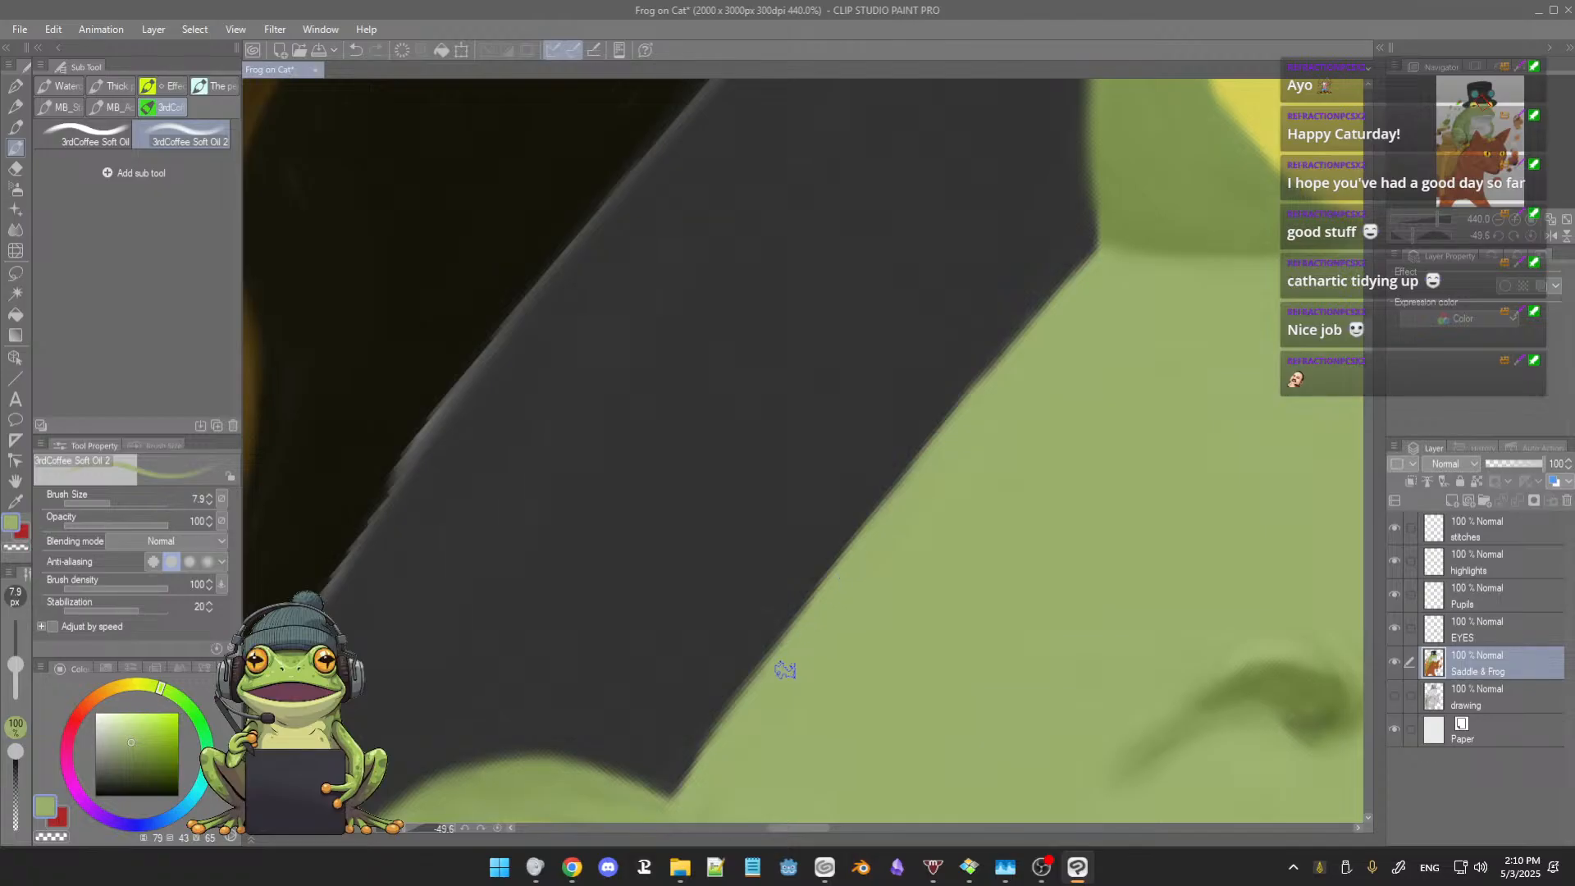
mouse_move(883, 588)
left_mouse_down()
mouse_move(903, 533)
mouse_move(907, 376)
left_mouse_up()
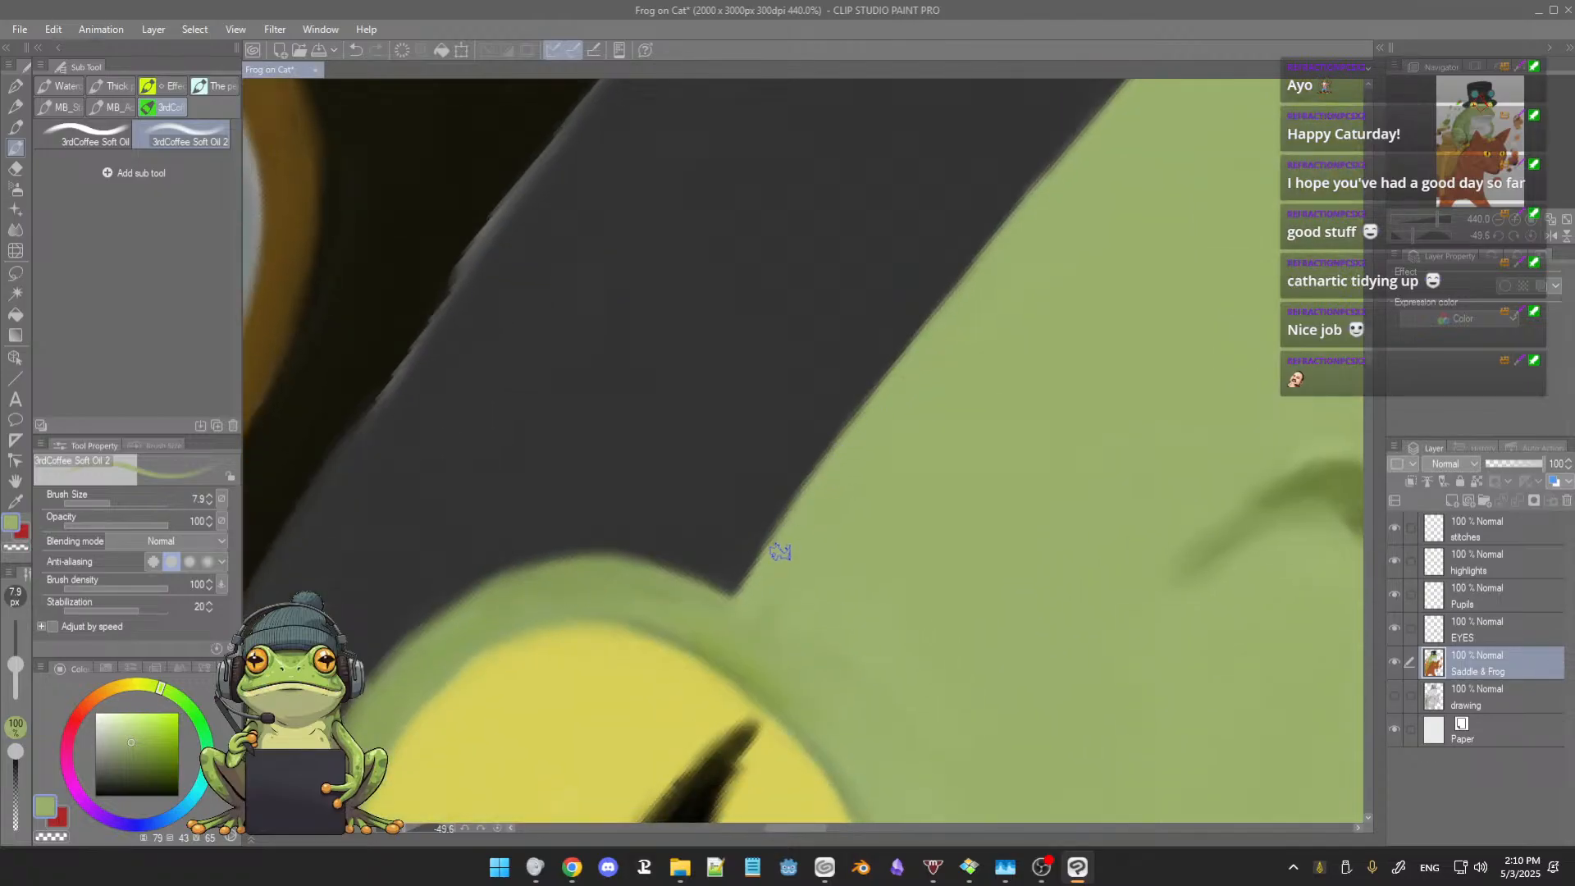
left_click_drag(948, 408, 859, 540)
mouse_move(925, 448)
left_mouse_down()
mouse_move(898, 500)
mouse_move(946, 436)
mouse_move(967, 468)
mouse_move(957, 520)
left_mouse_up()
key("[")
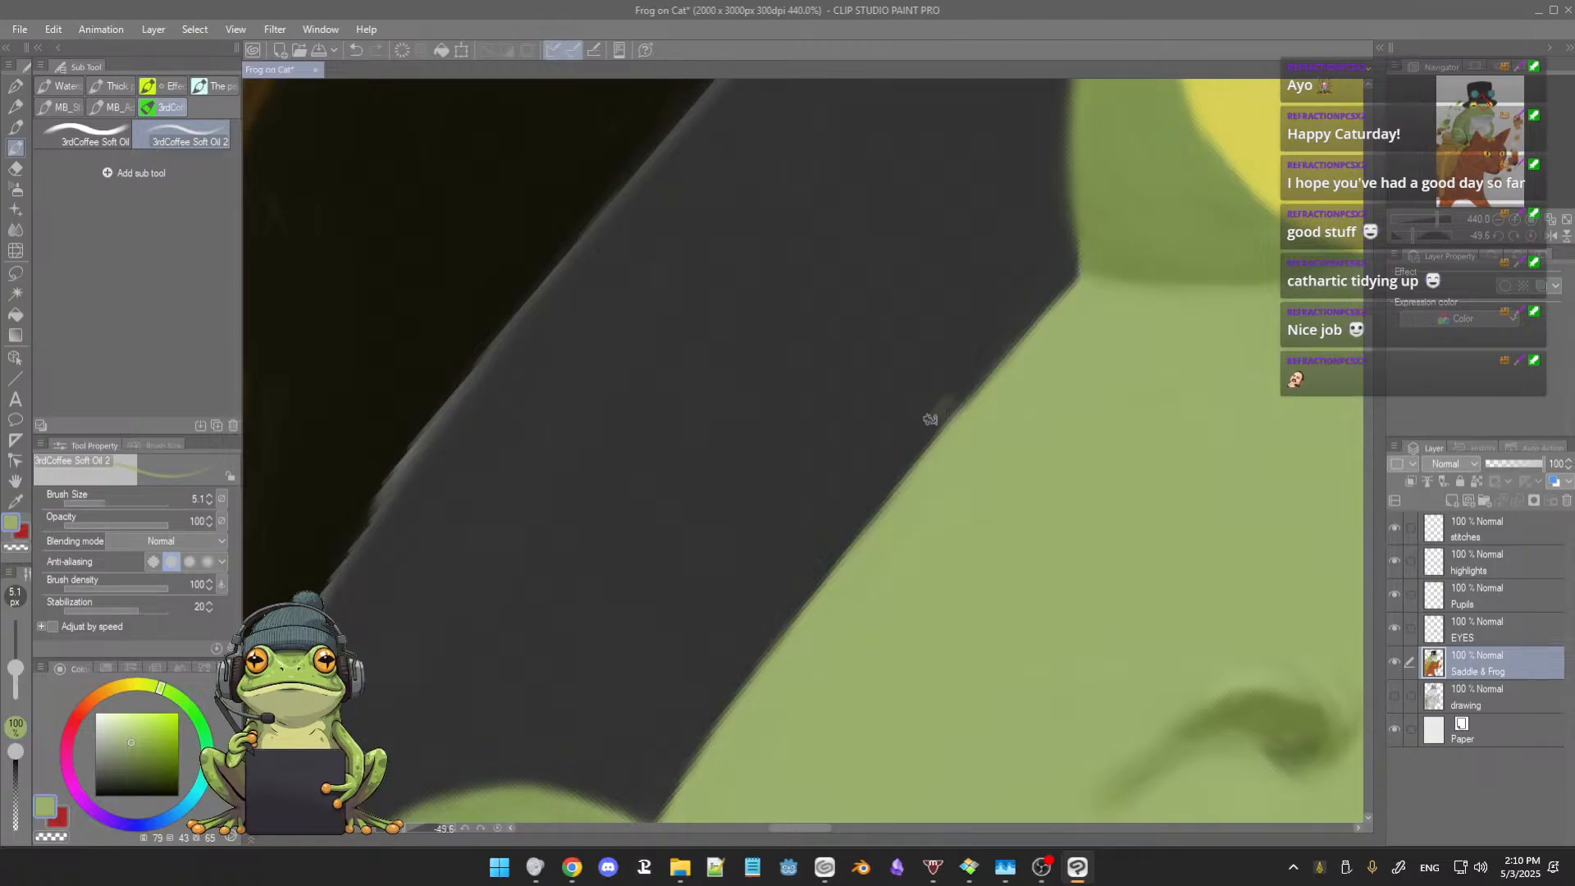
Step: Sample the brim's dark grey, enlarge the brush to 12.5 and tidy the brim's edges along the forehead and the black hat crown
left_click(957, 356, "alt")
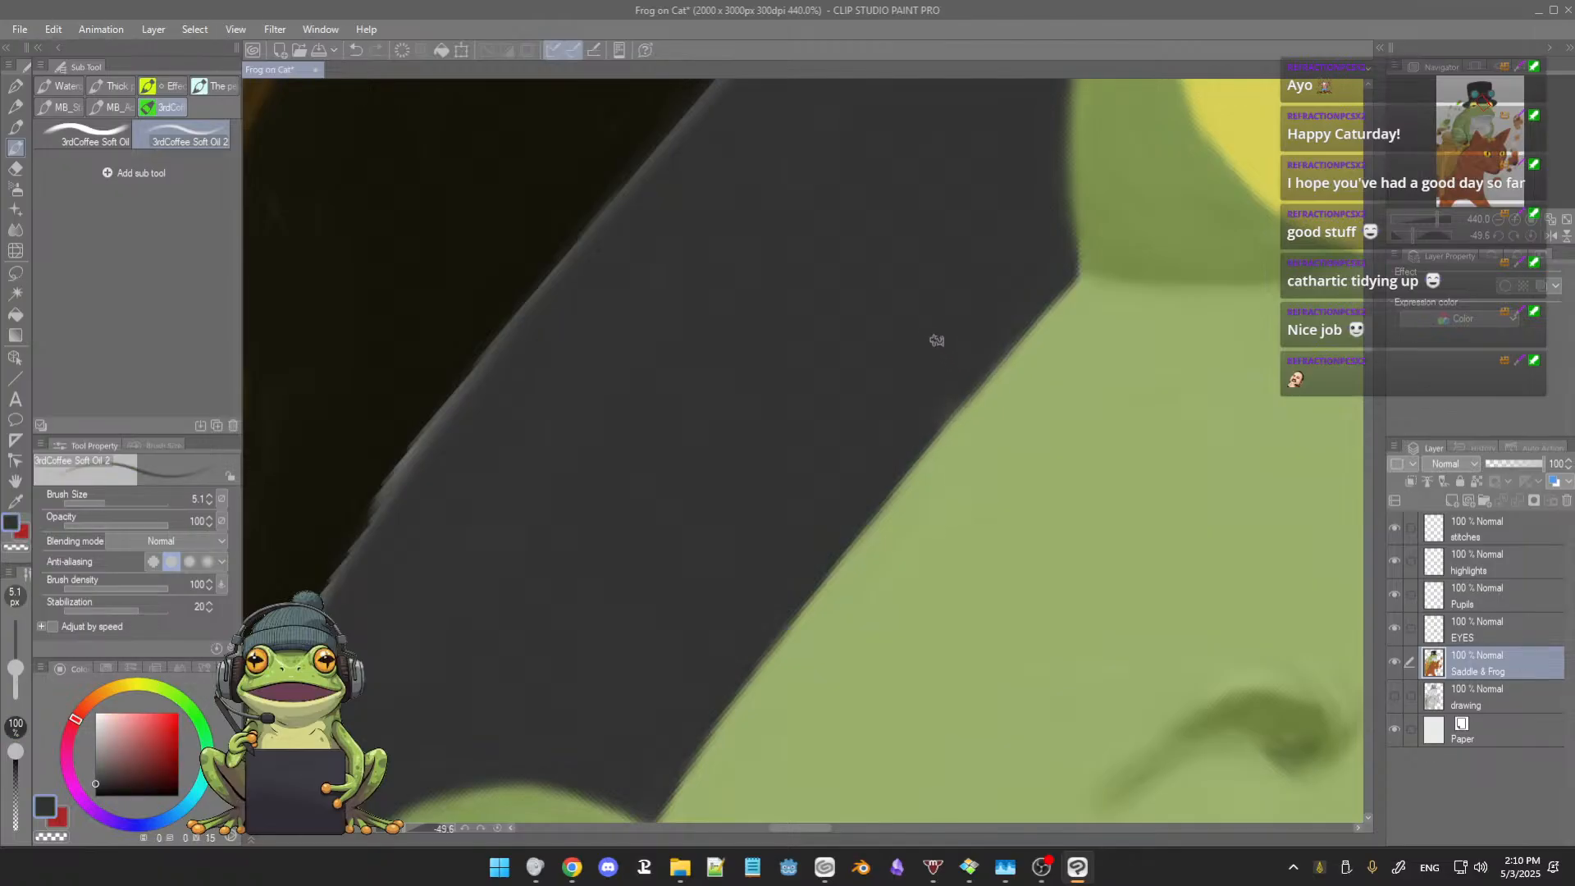
left_click_drag(933, 330, 939, 359)
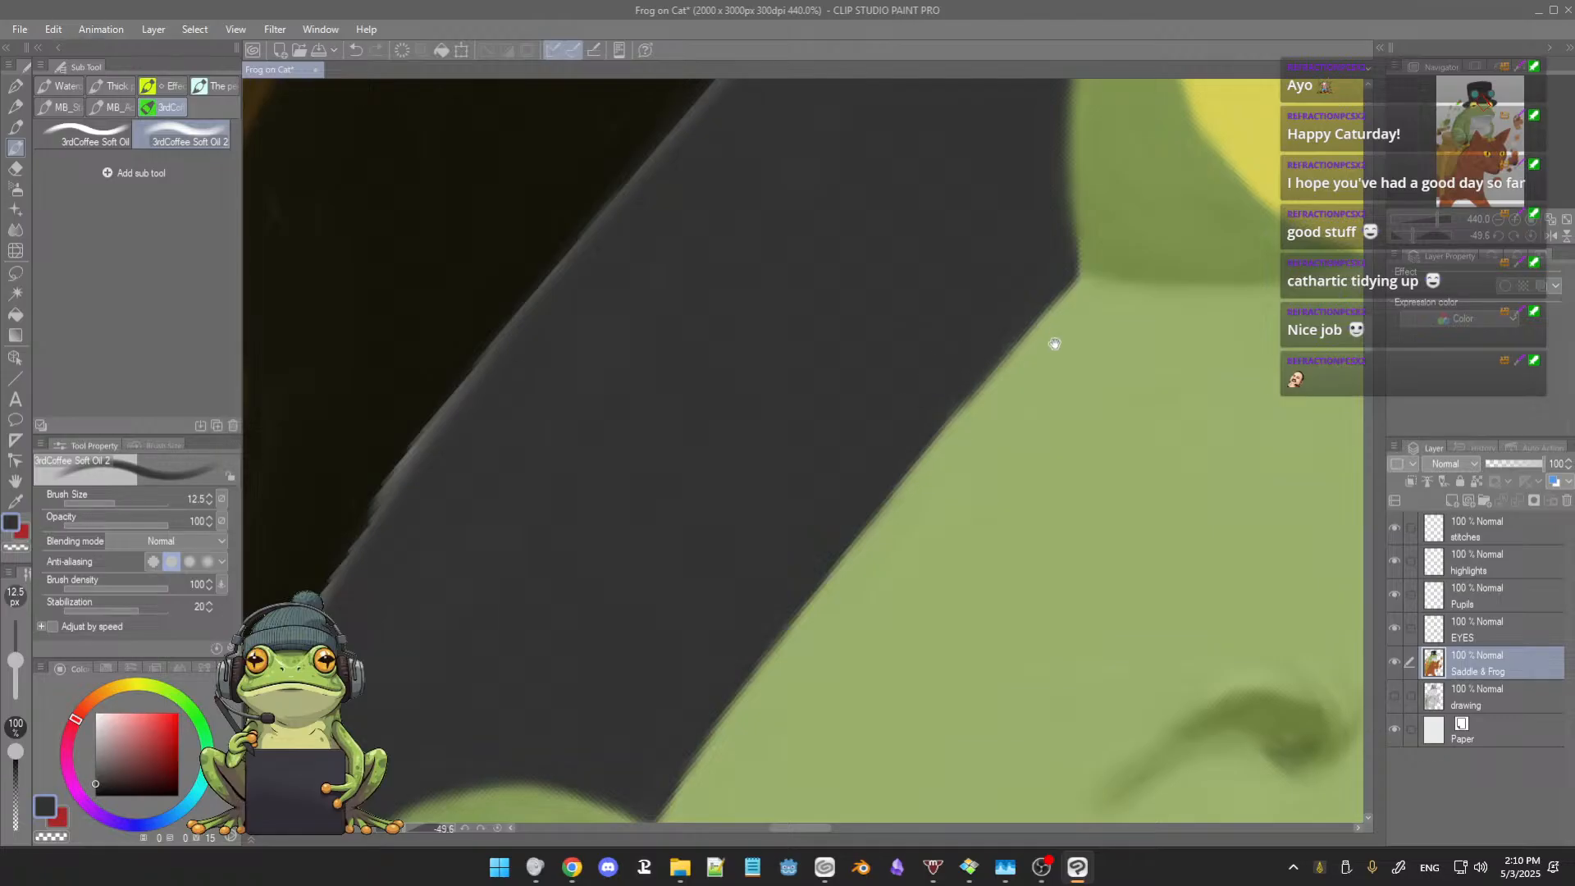
left_click_drag(1055, 344, 1024, 418)
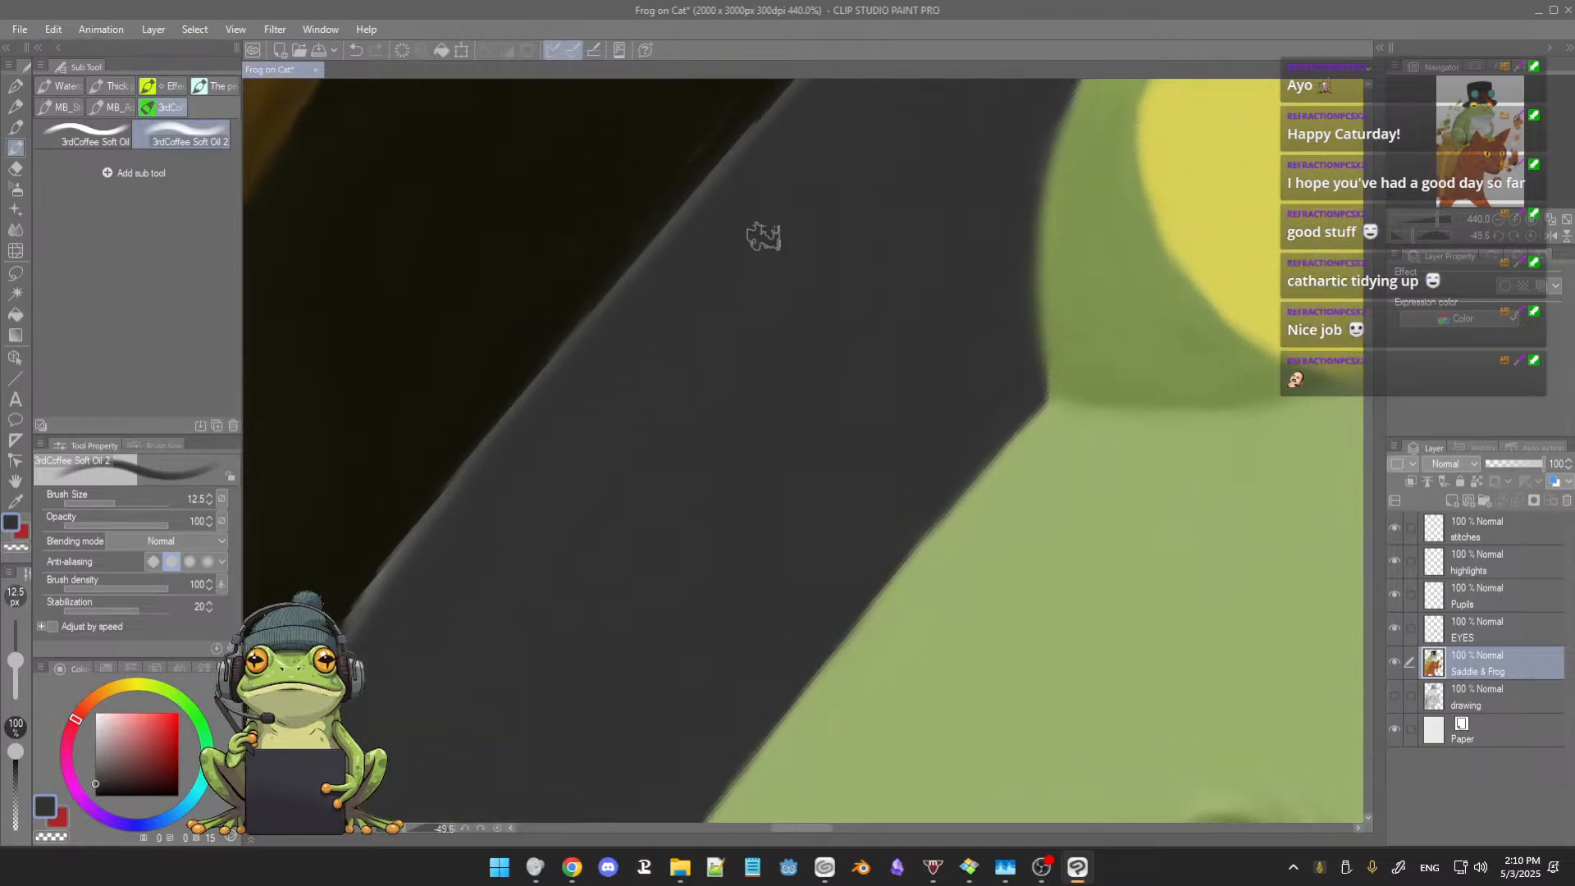
mouse_move(896, 276)
left_mouse_down()
mouse_move(844, 404)
mouse_move(889, 394)
left_mouse_up()
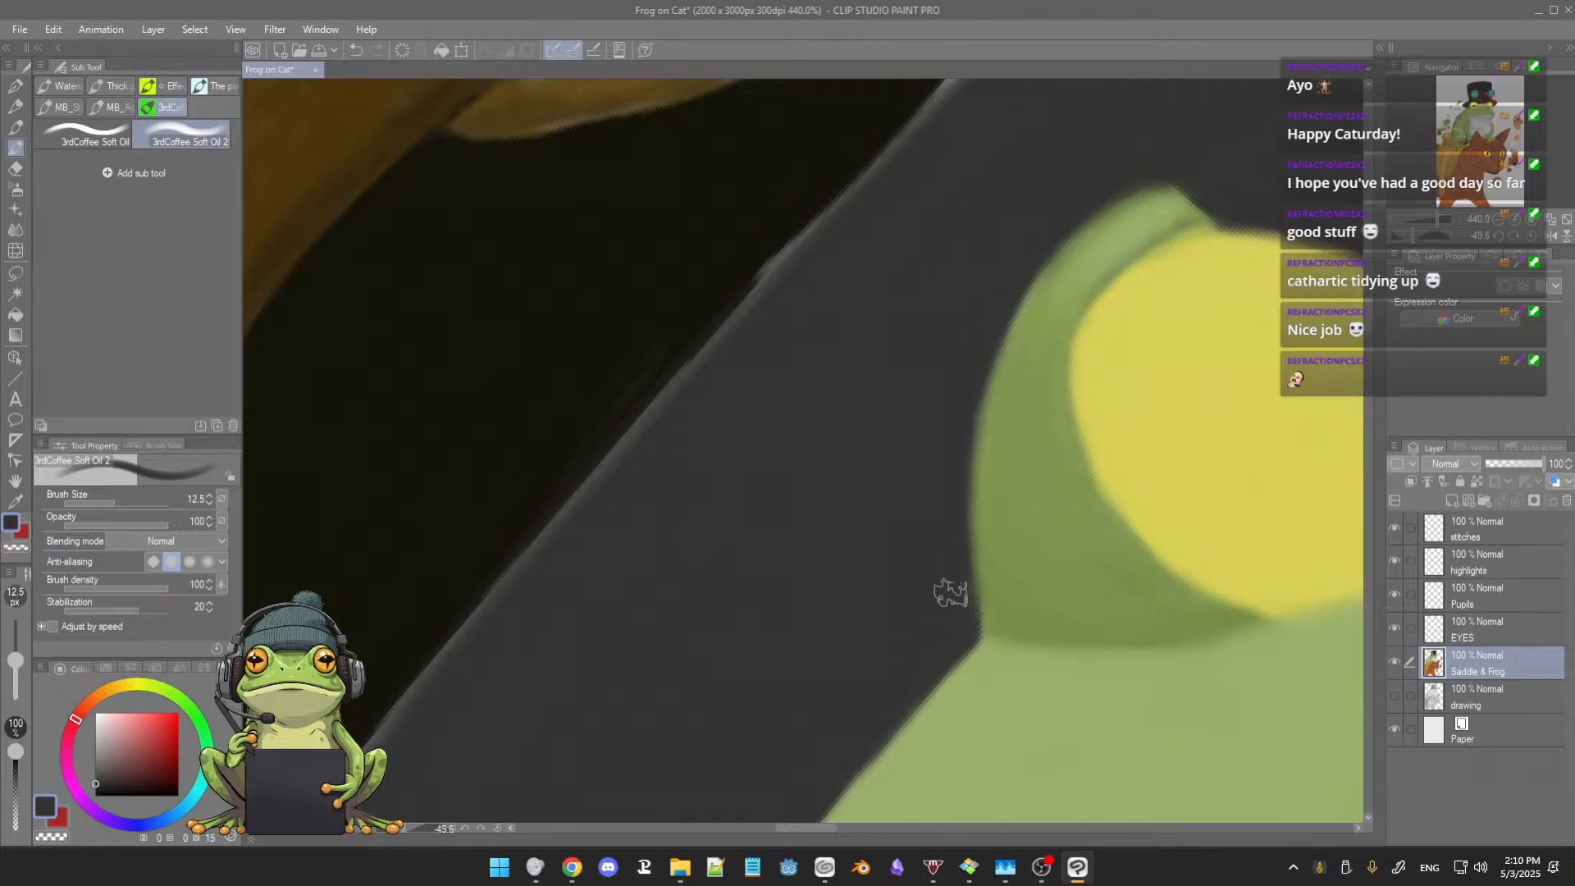
scroll(878, 455, "up", 2)
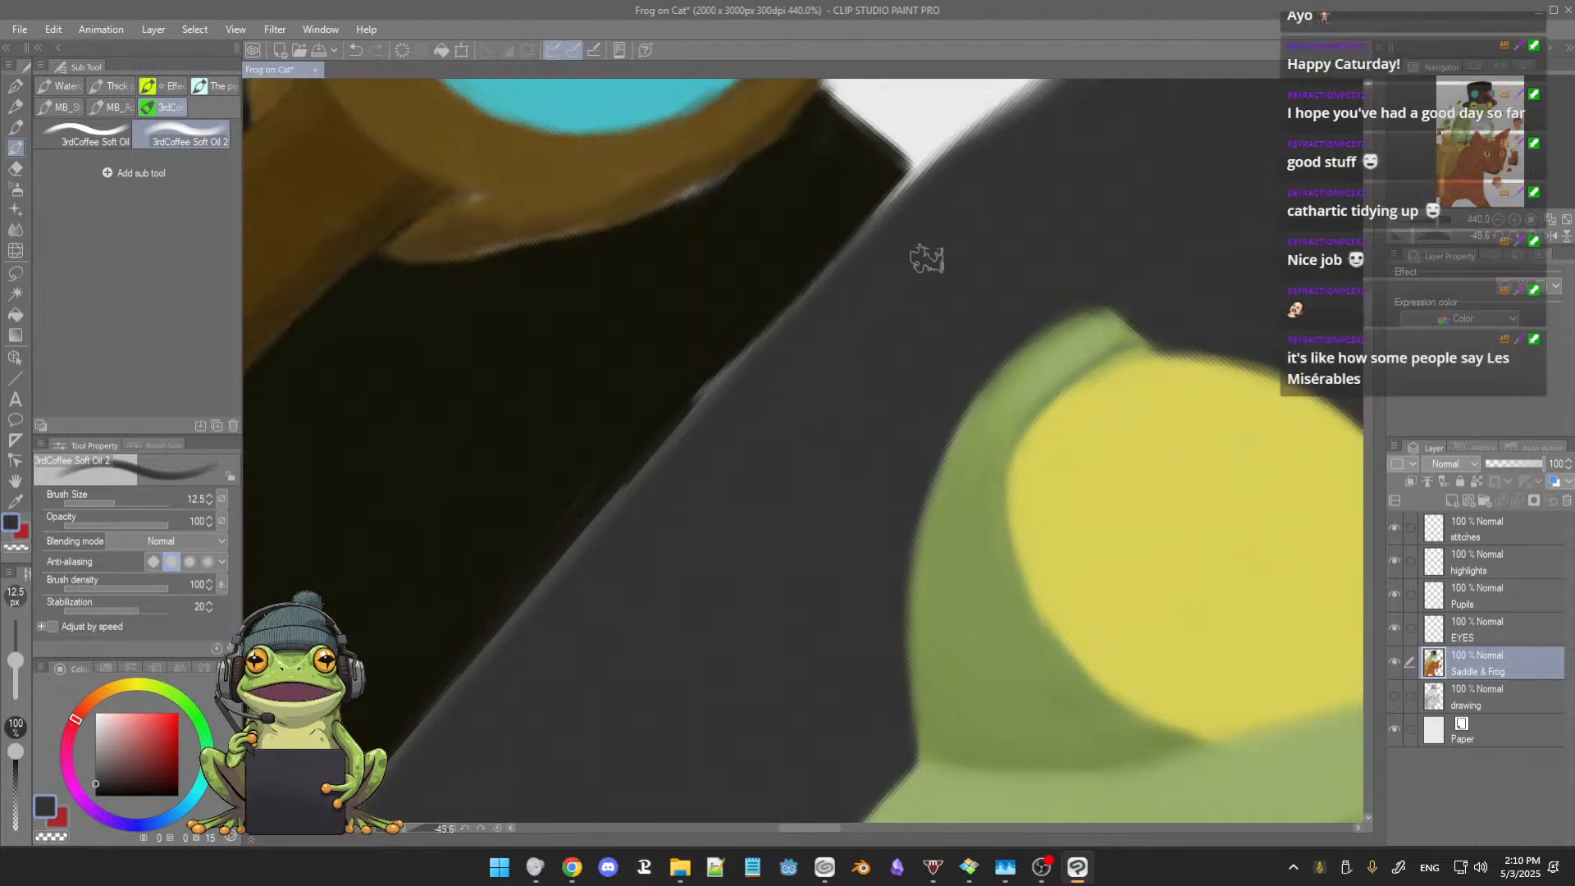
scroll(1010, 240, "up", 3)
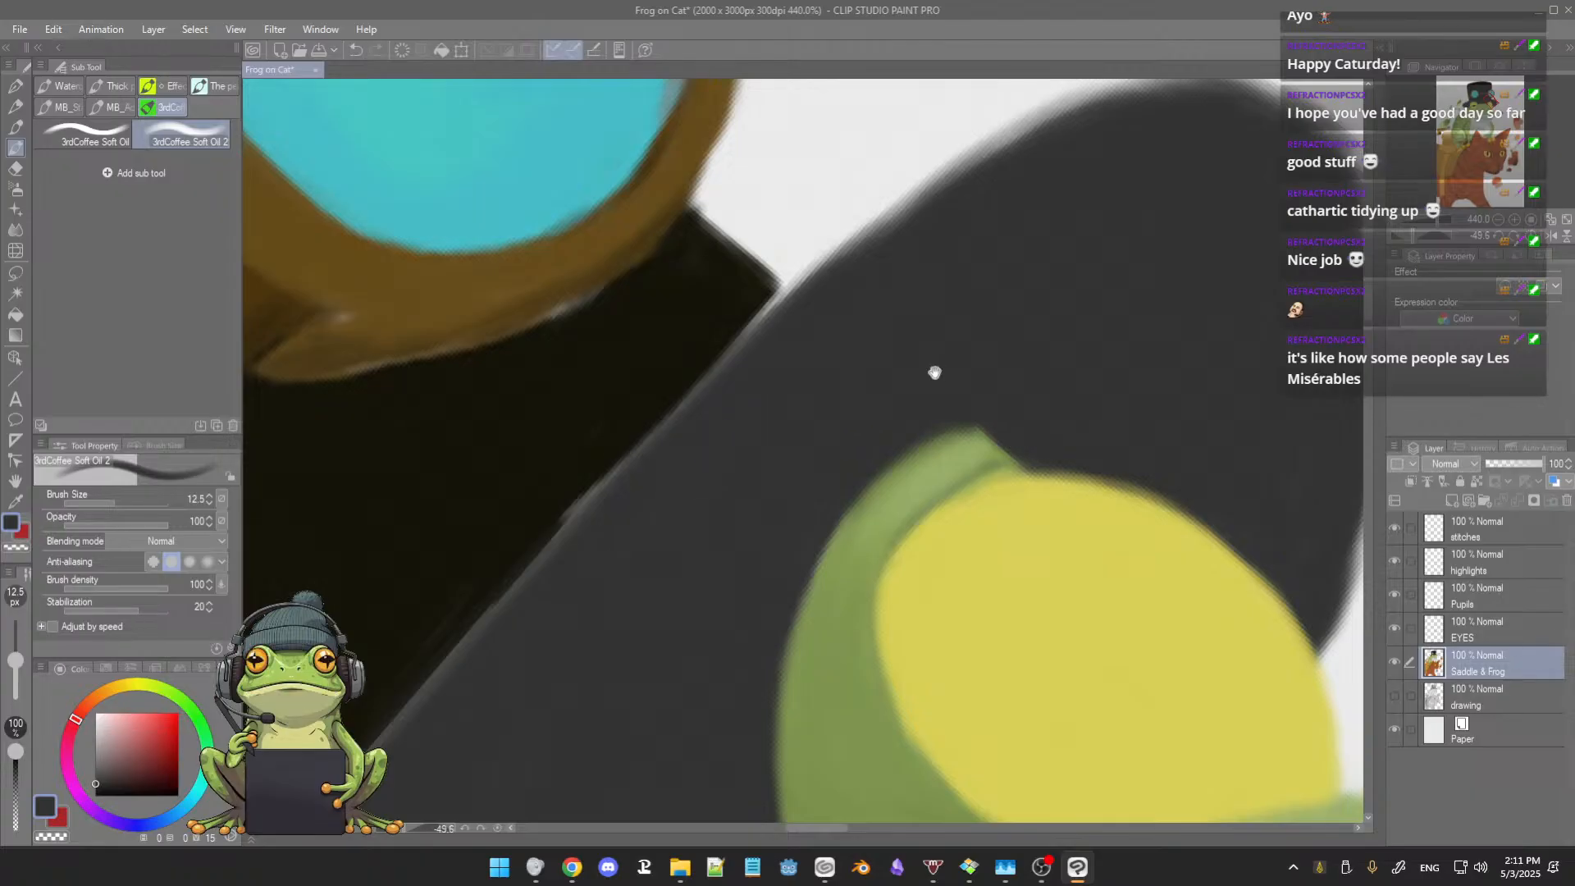
left_click_drag(934, 372, 787, 299)
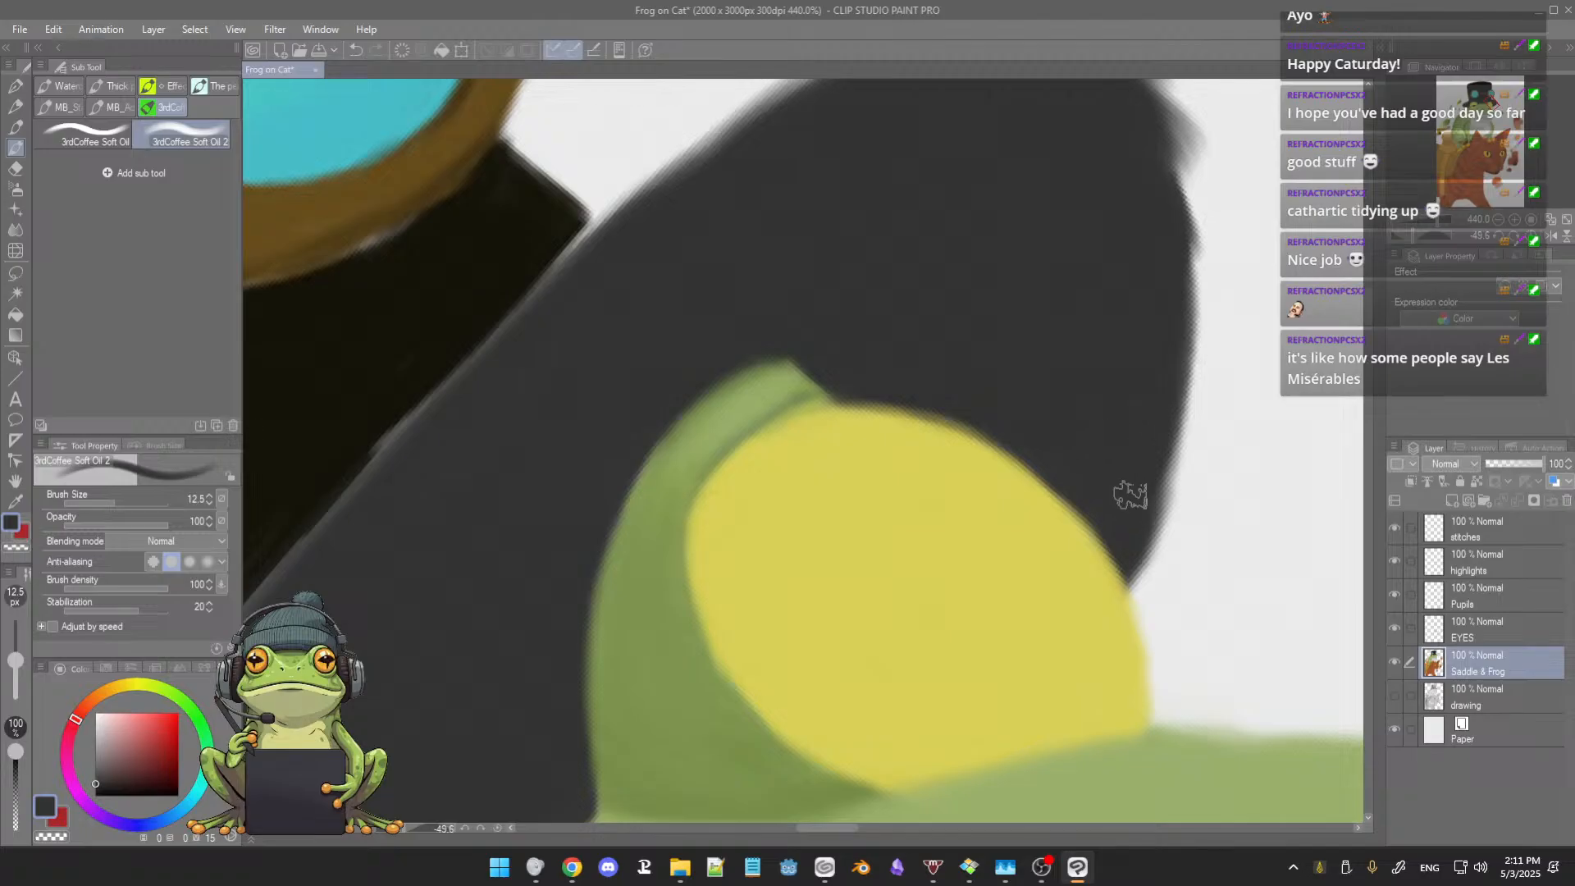
Step: Refine the dark grey brim around the right eye and along its upper outer edge with brush sizes 4.7 and 7.3
left_click_drag(1120, 448, 1111, 435, "ctrl+alt")
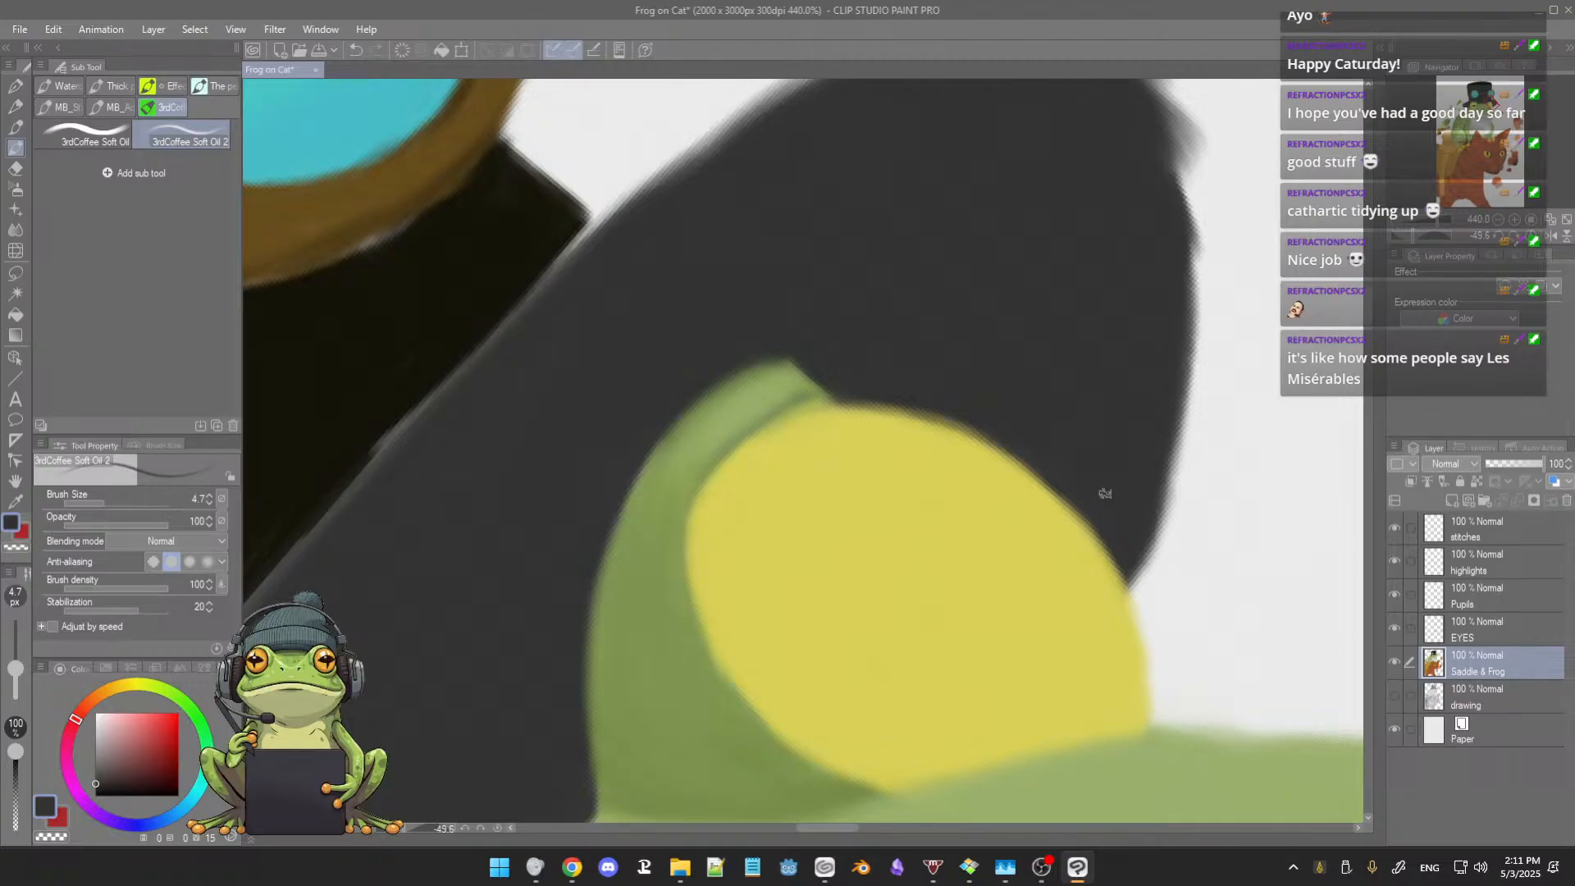
scroll(1104, 351, "up", 3)
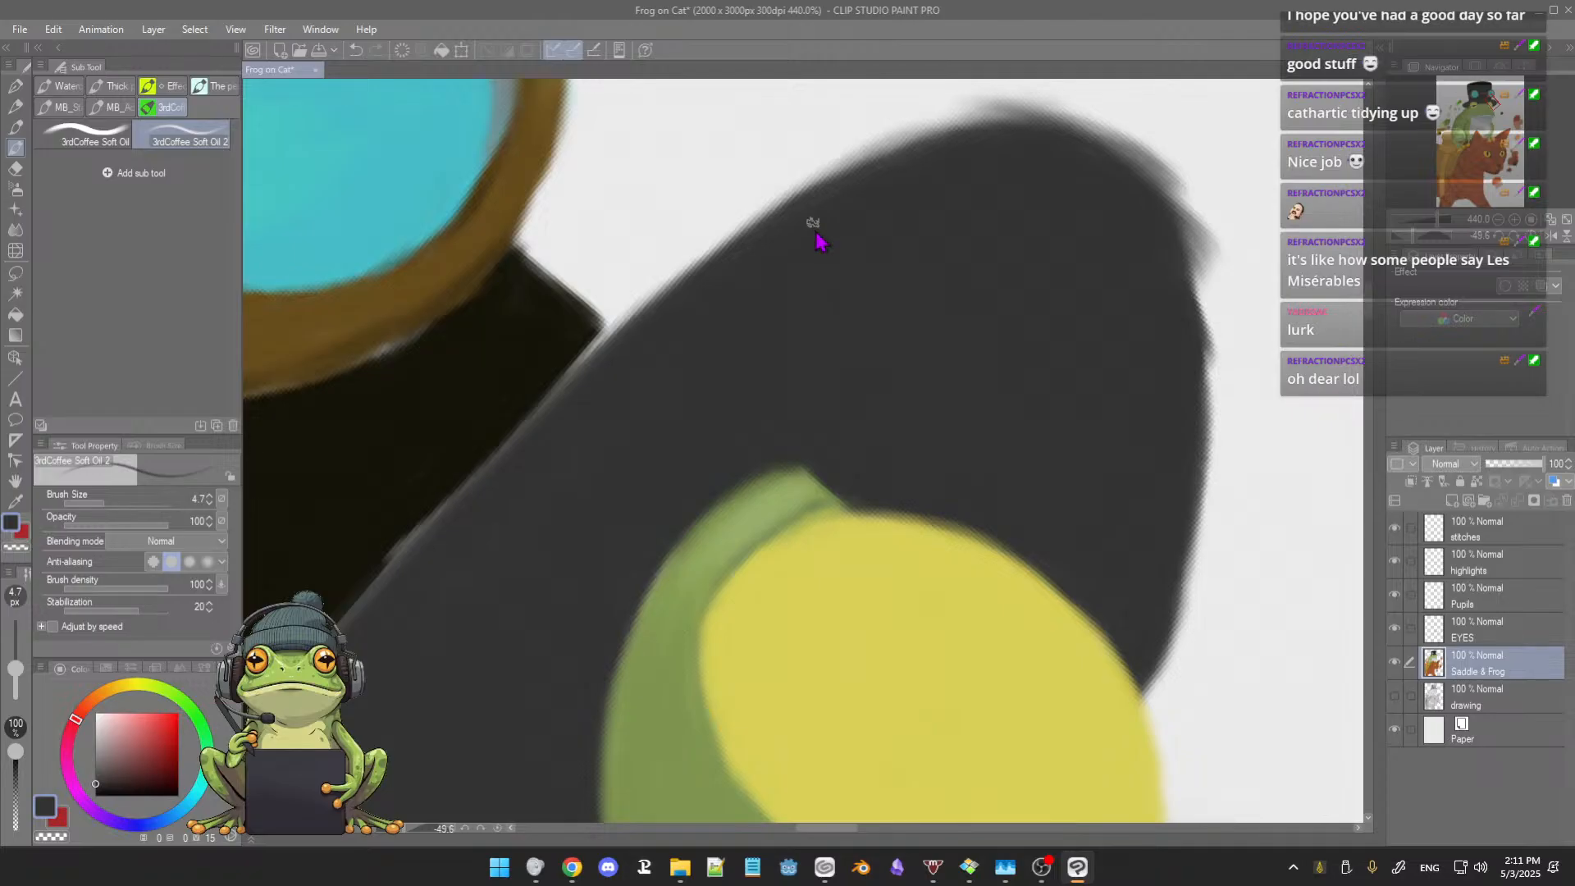
left_click_drag(814, 225, 824, 231)
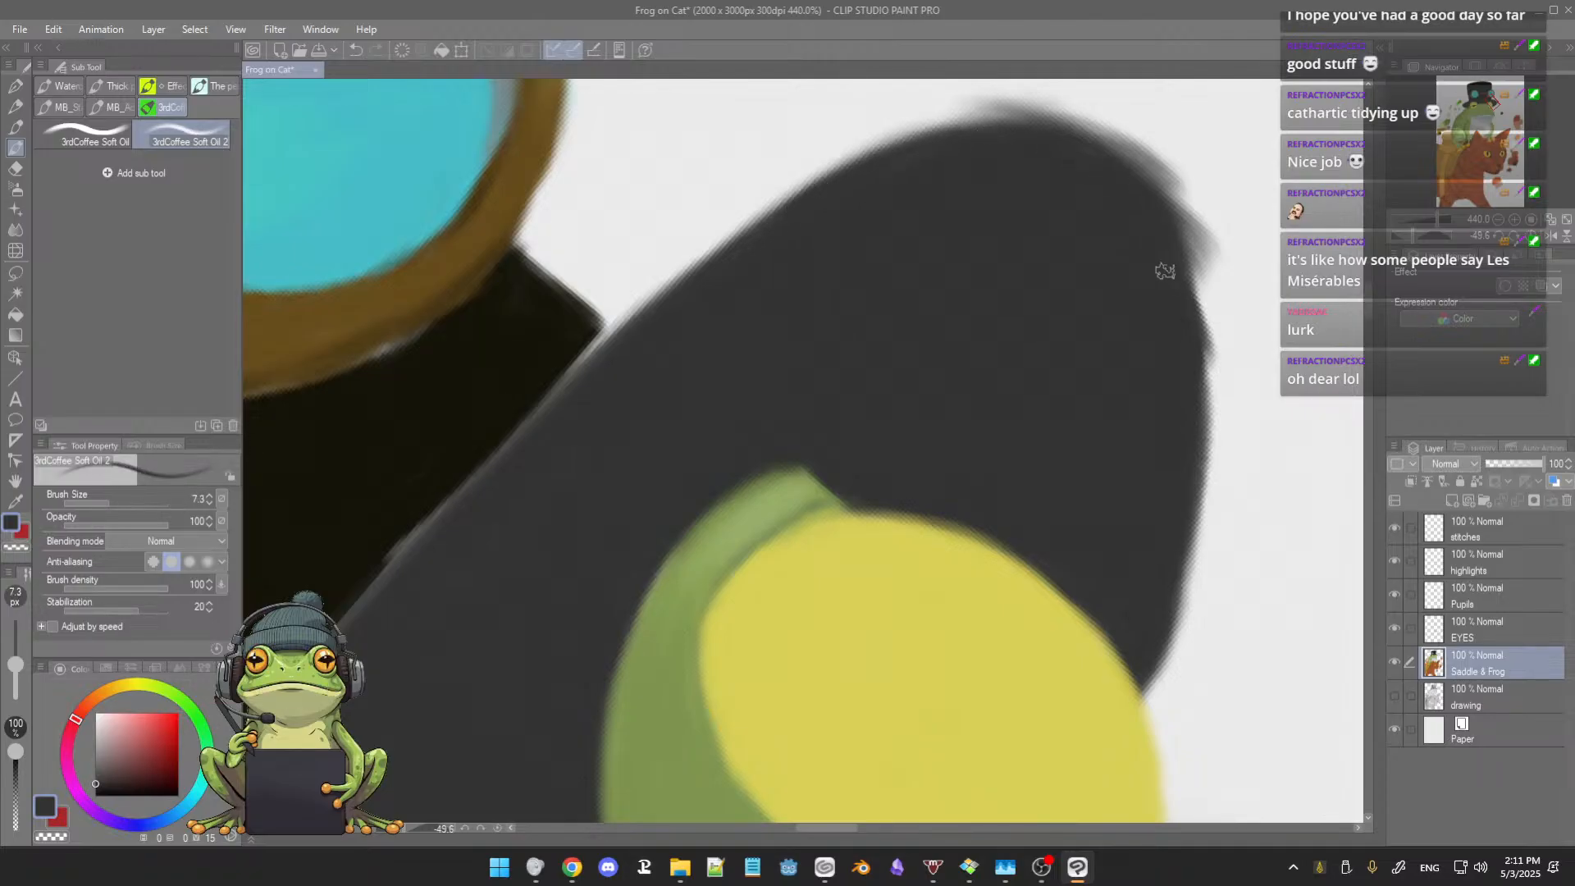
left_click_drag(755, 373, 801, 352)
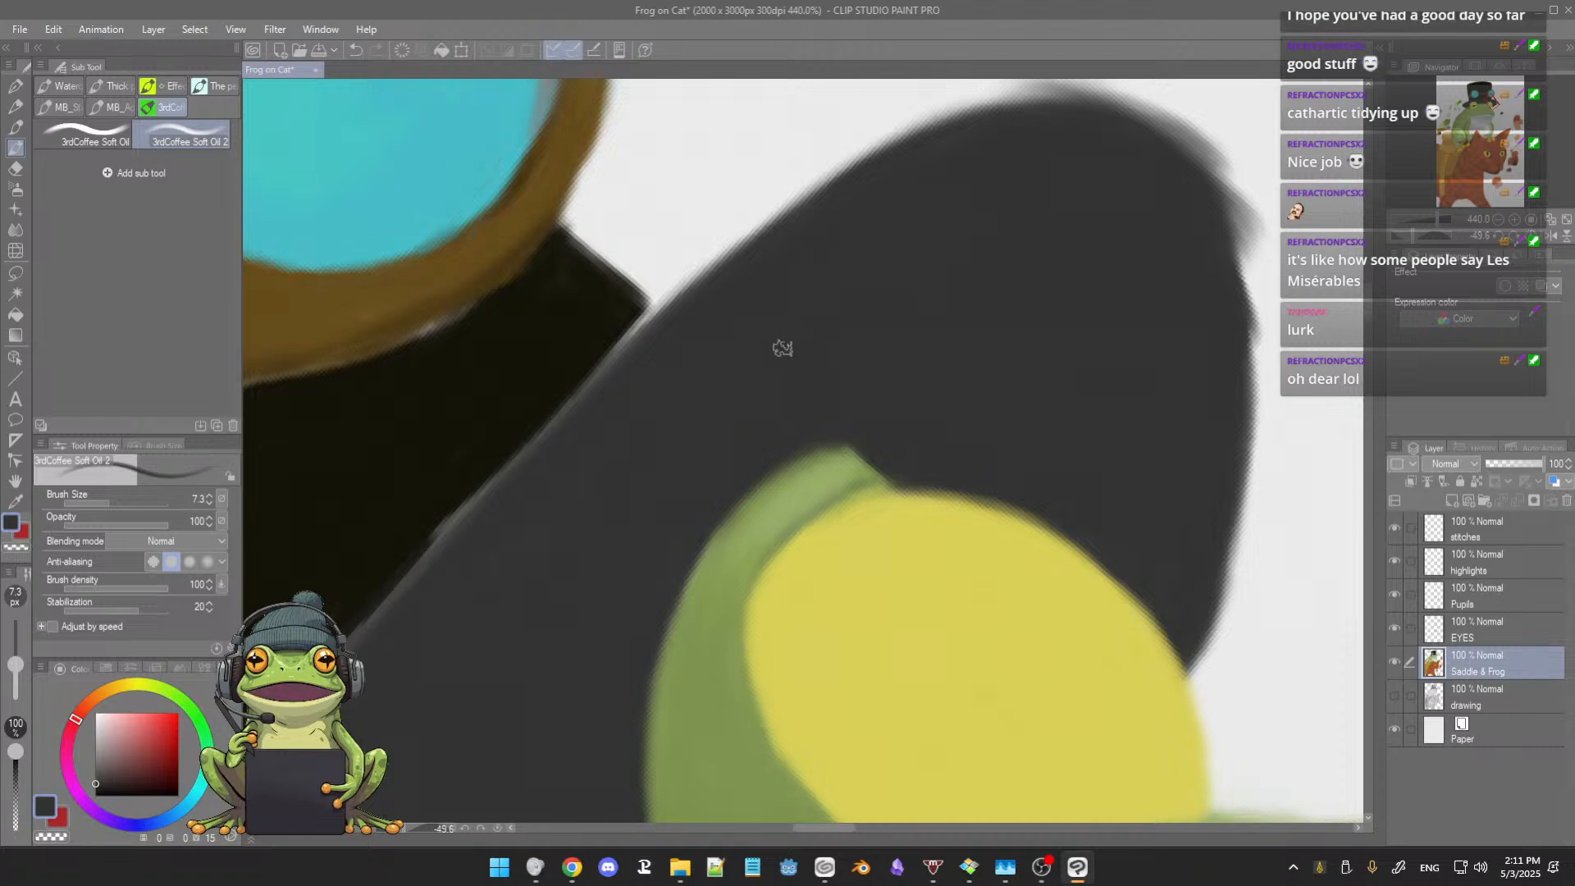
left_click_drag(620, 447, 633, 458)
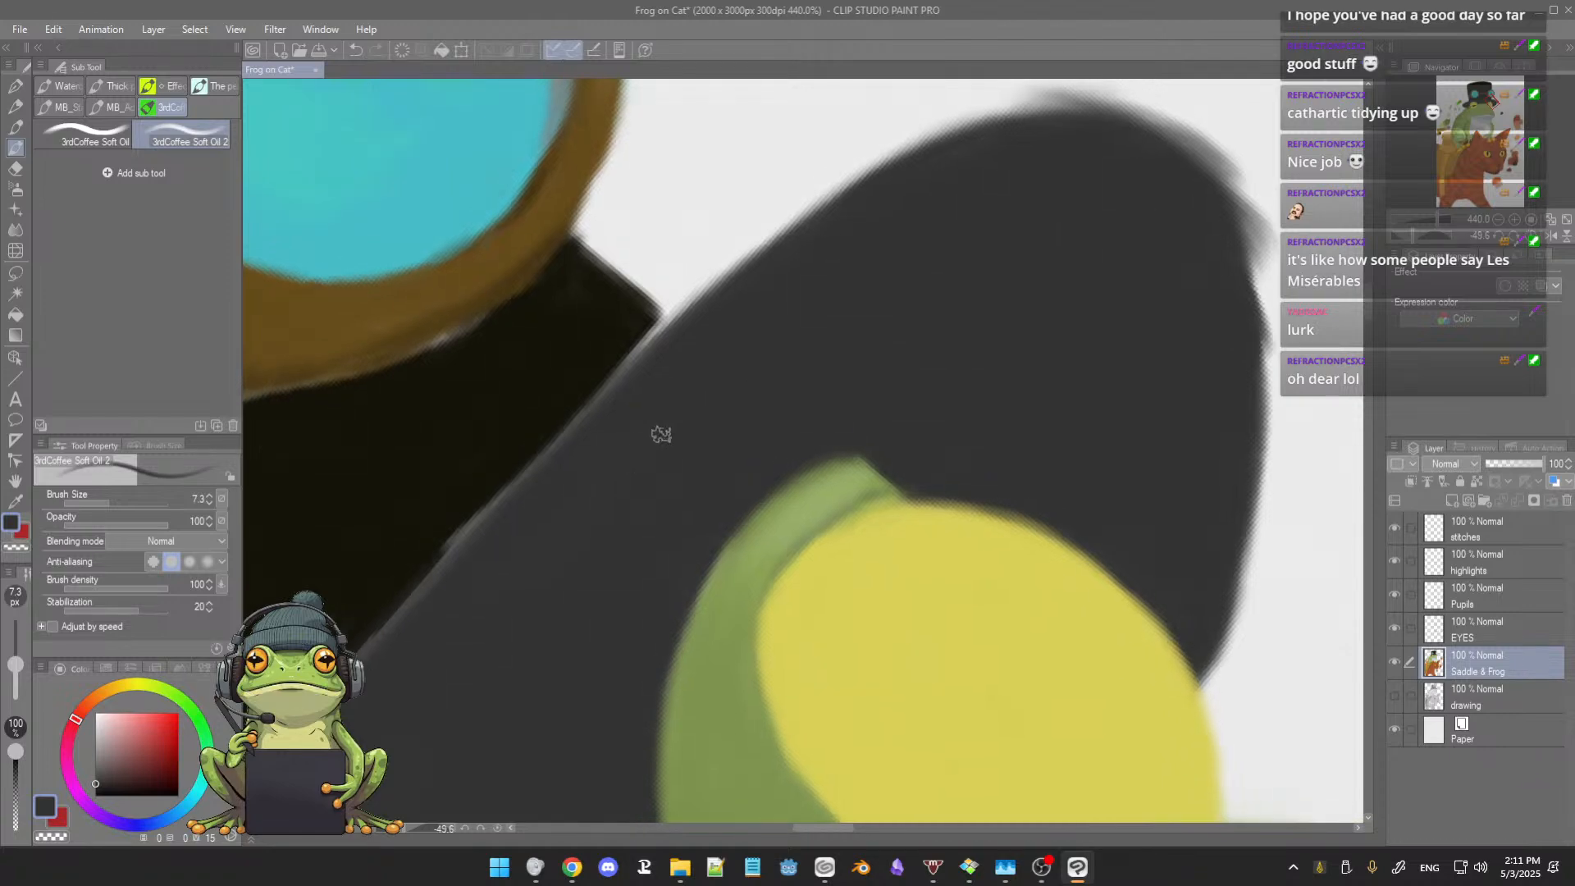
scroll(682, 430, "down", 1)
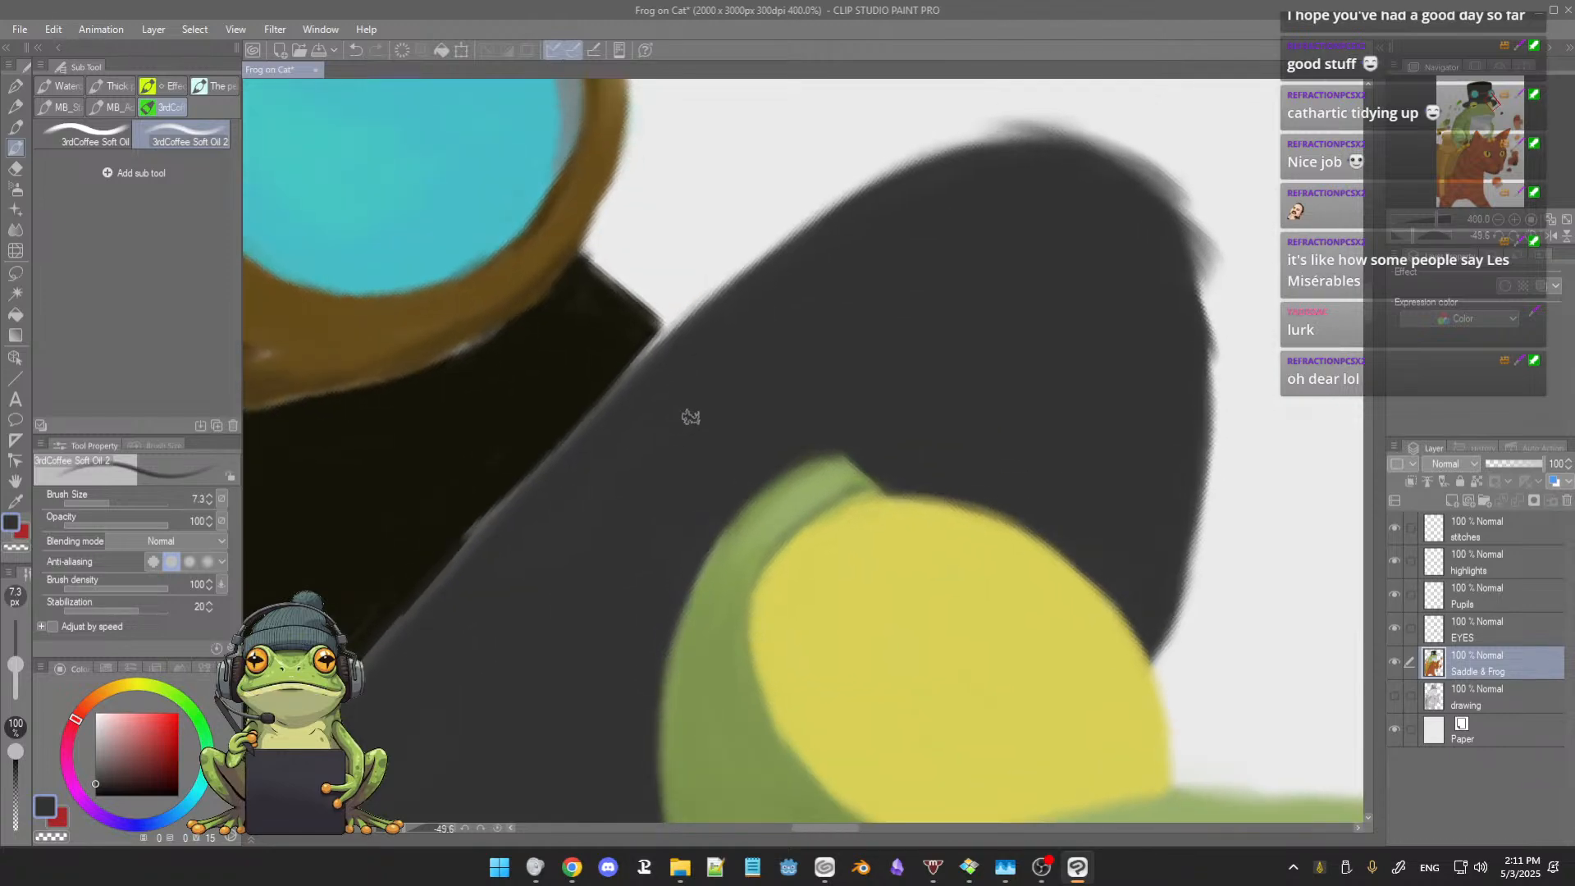
Step: Repaint the right eyelid in sampled lighter and darker greens, and resample the brim's dark grey to clean its edge
left_click(801, 493, "alt")
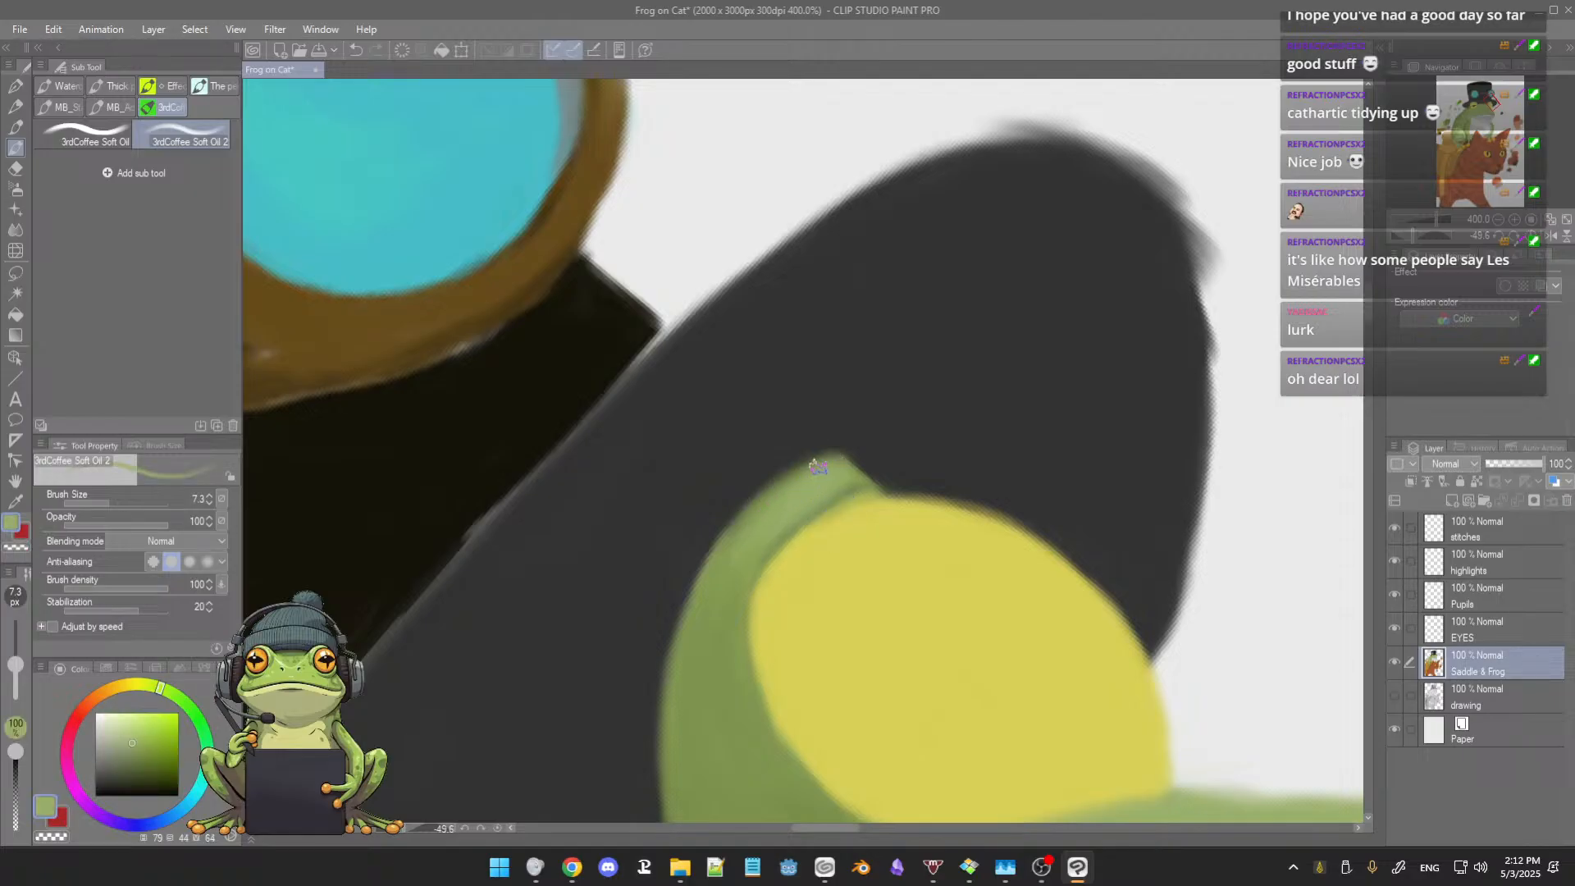
mouse_move(818, 467)
left_mouse_down()
mouse_move(735, 525)
mouse_move(749, 512)
mouse_move(713, 567)
left_mouse_up()
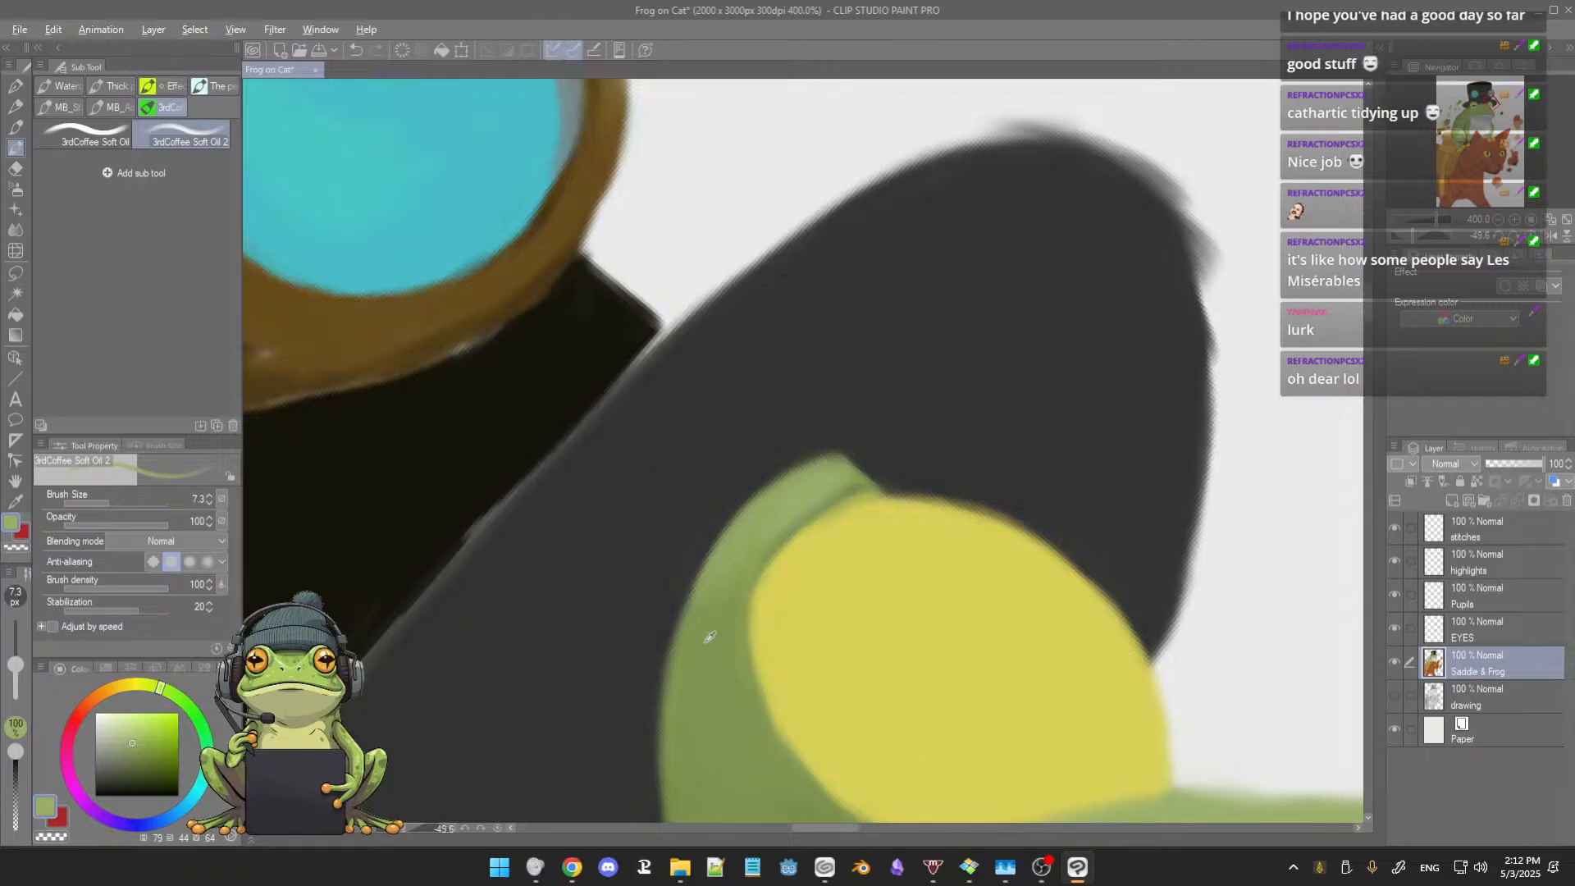
left_click(722, 611, "alt")
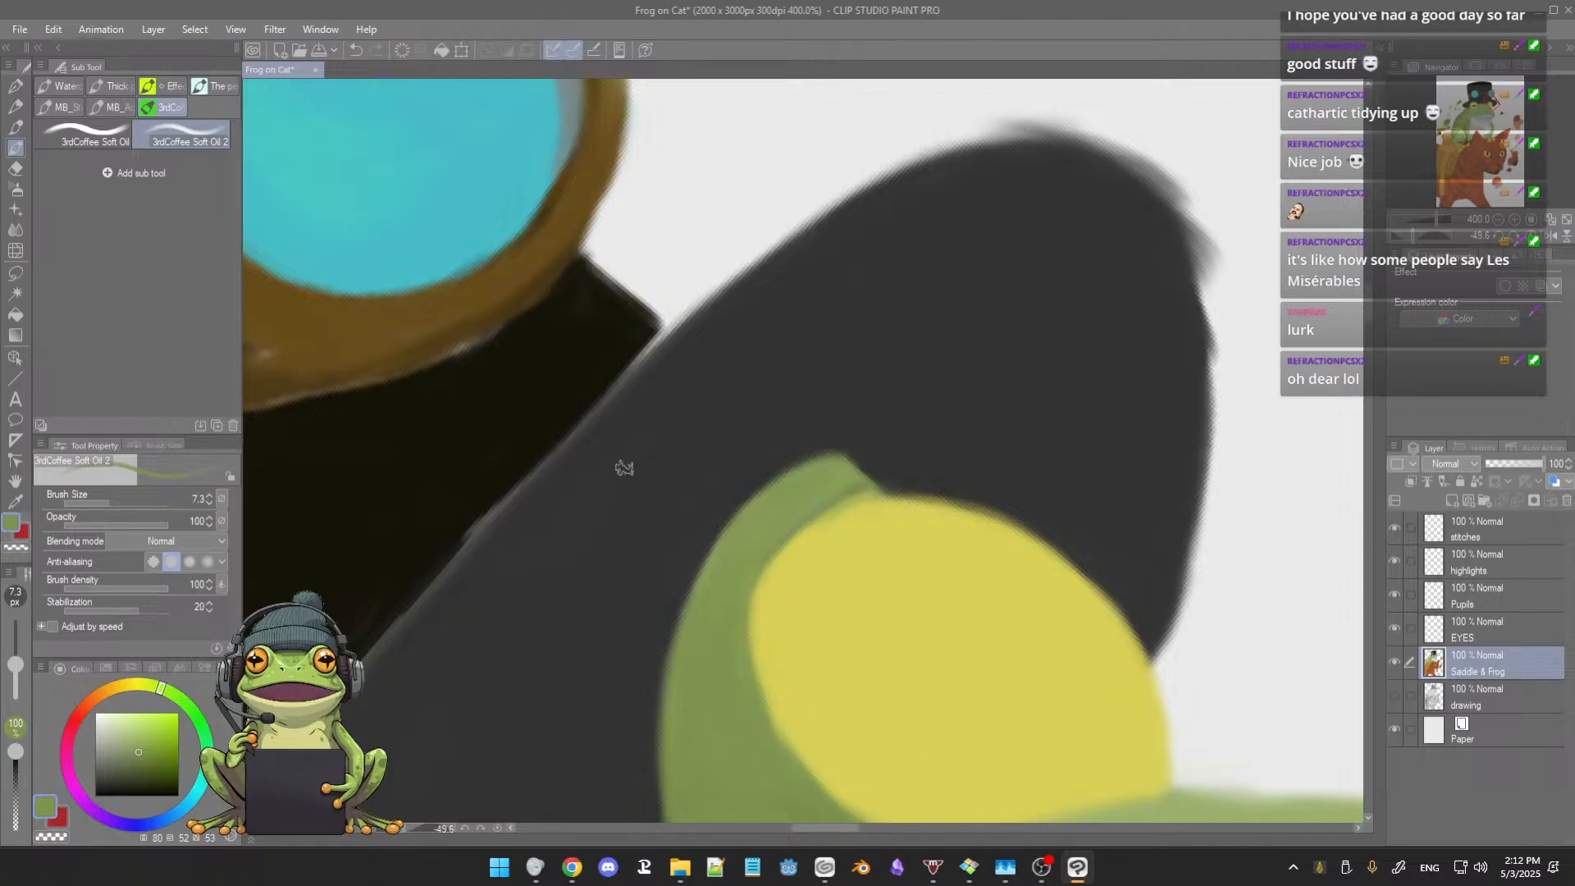
left_click(662, 426, "alt")
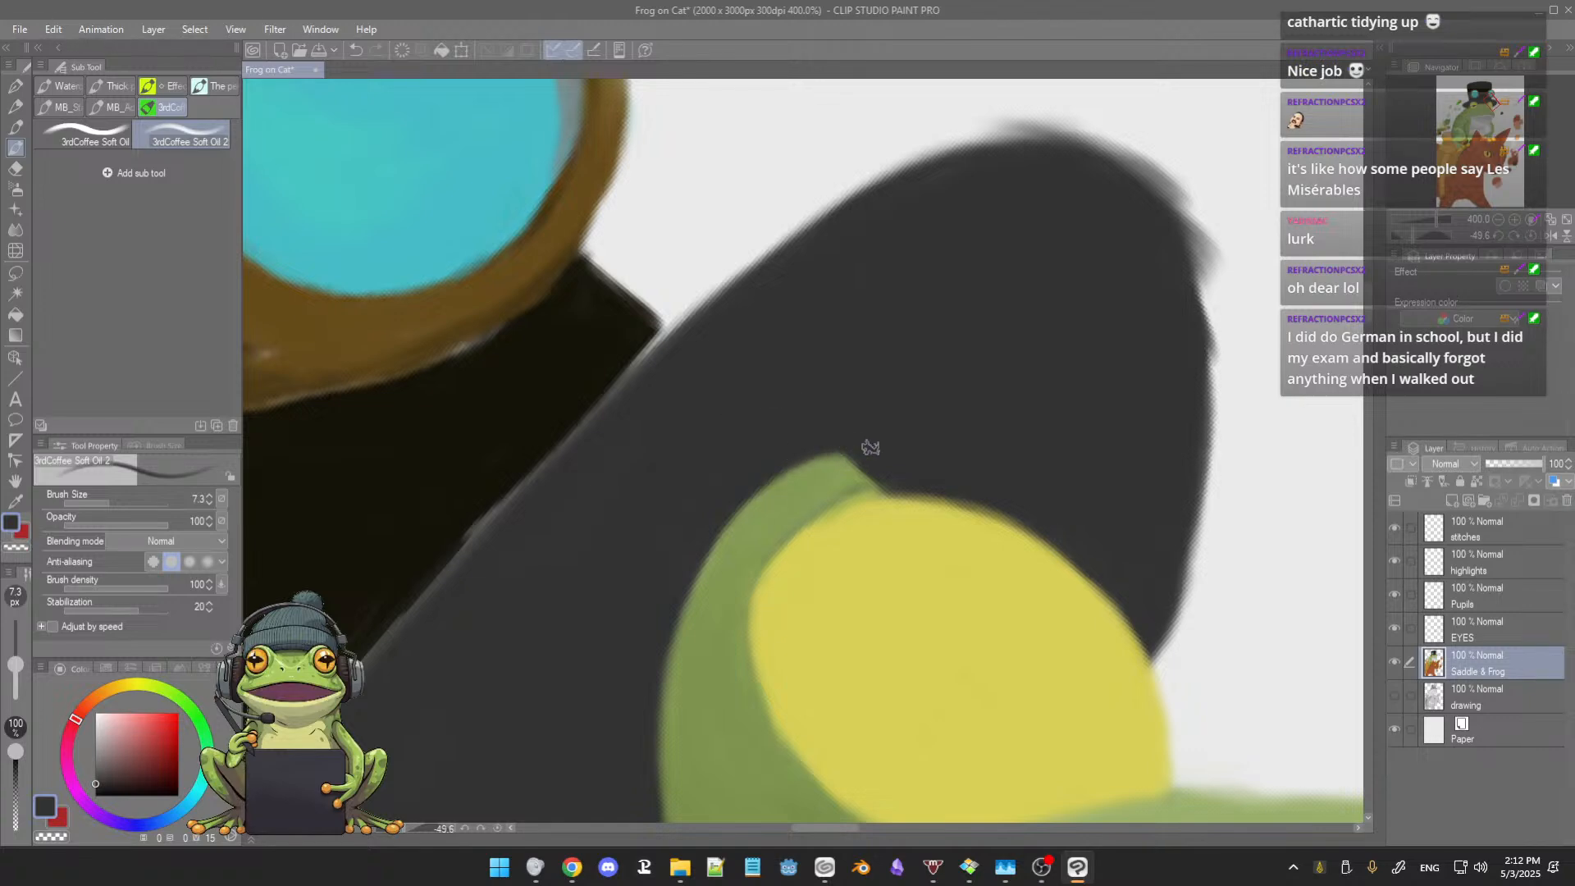
Step: Round the right eyelid's tip in sampled green and smooth the eye's edge in sampled yellow
left_click(852, 472, "alt")
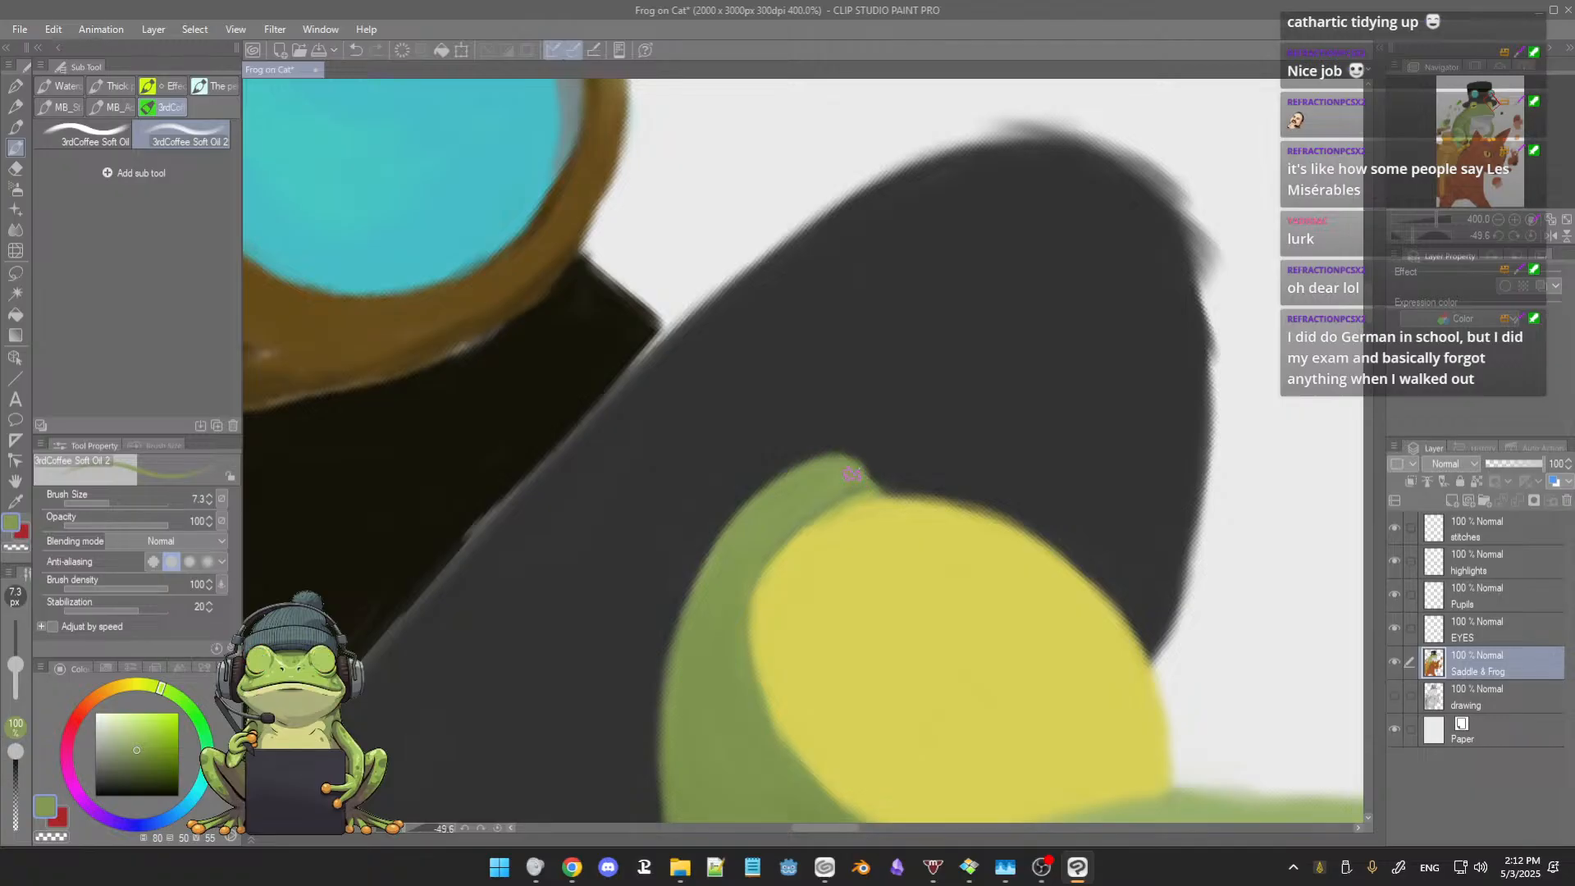
scroll(858, 506, "down", 1)
scroll(858, 506, "up", 1)
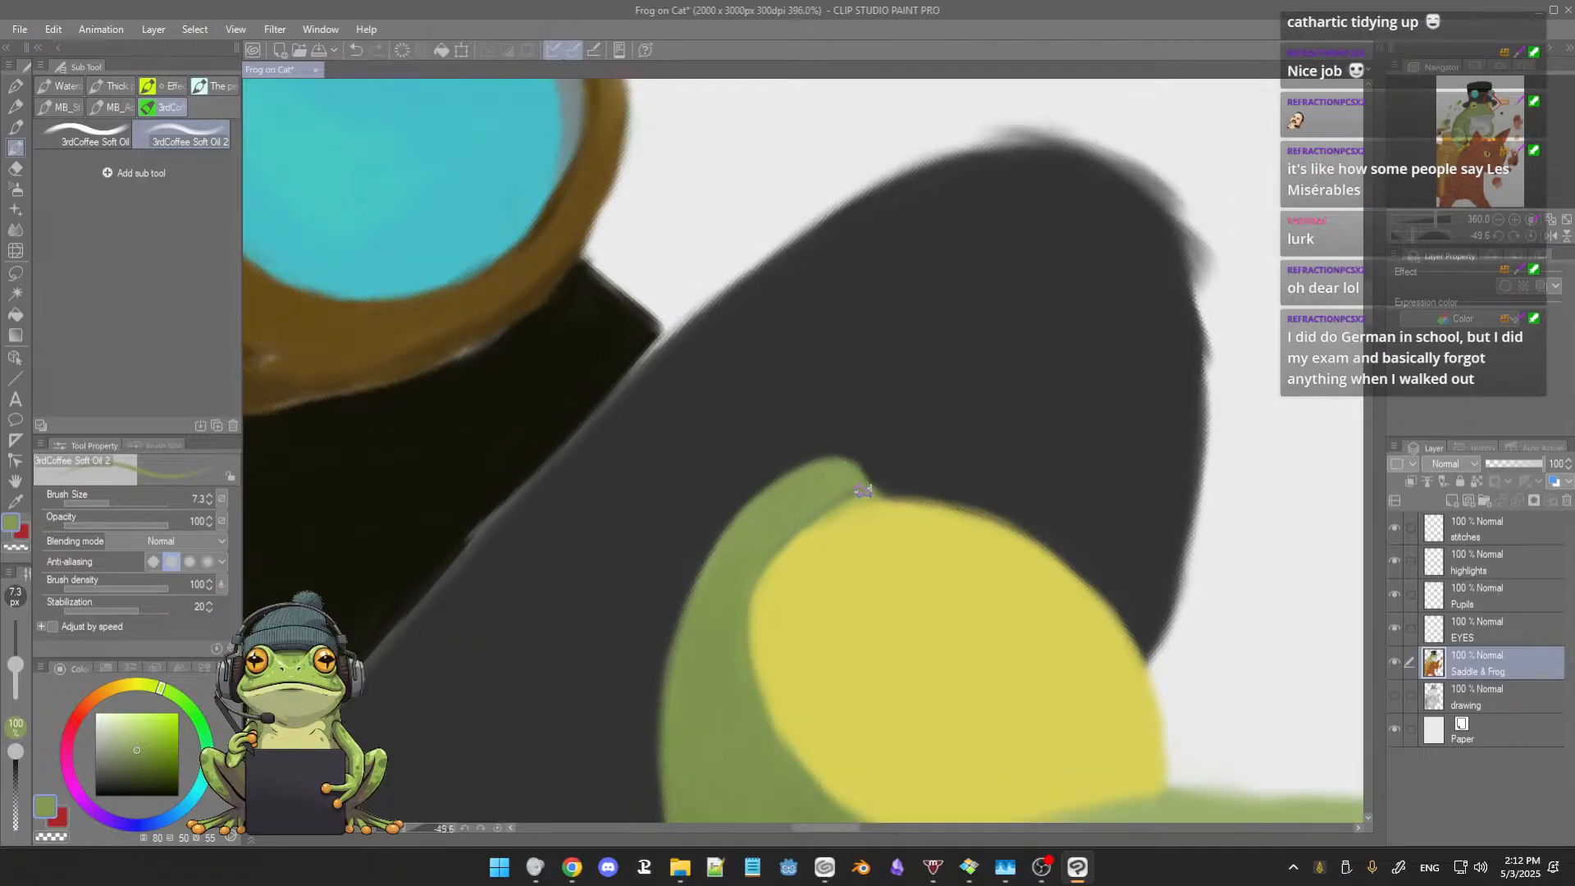
left_click(864, 516, "alt")
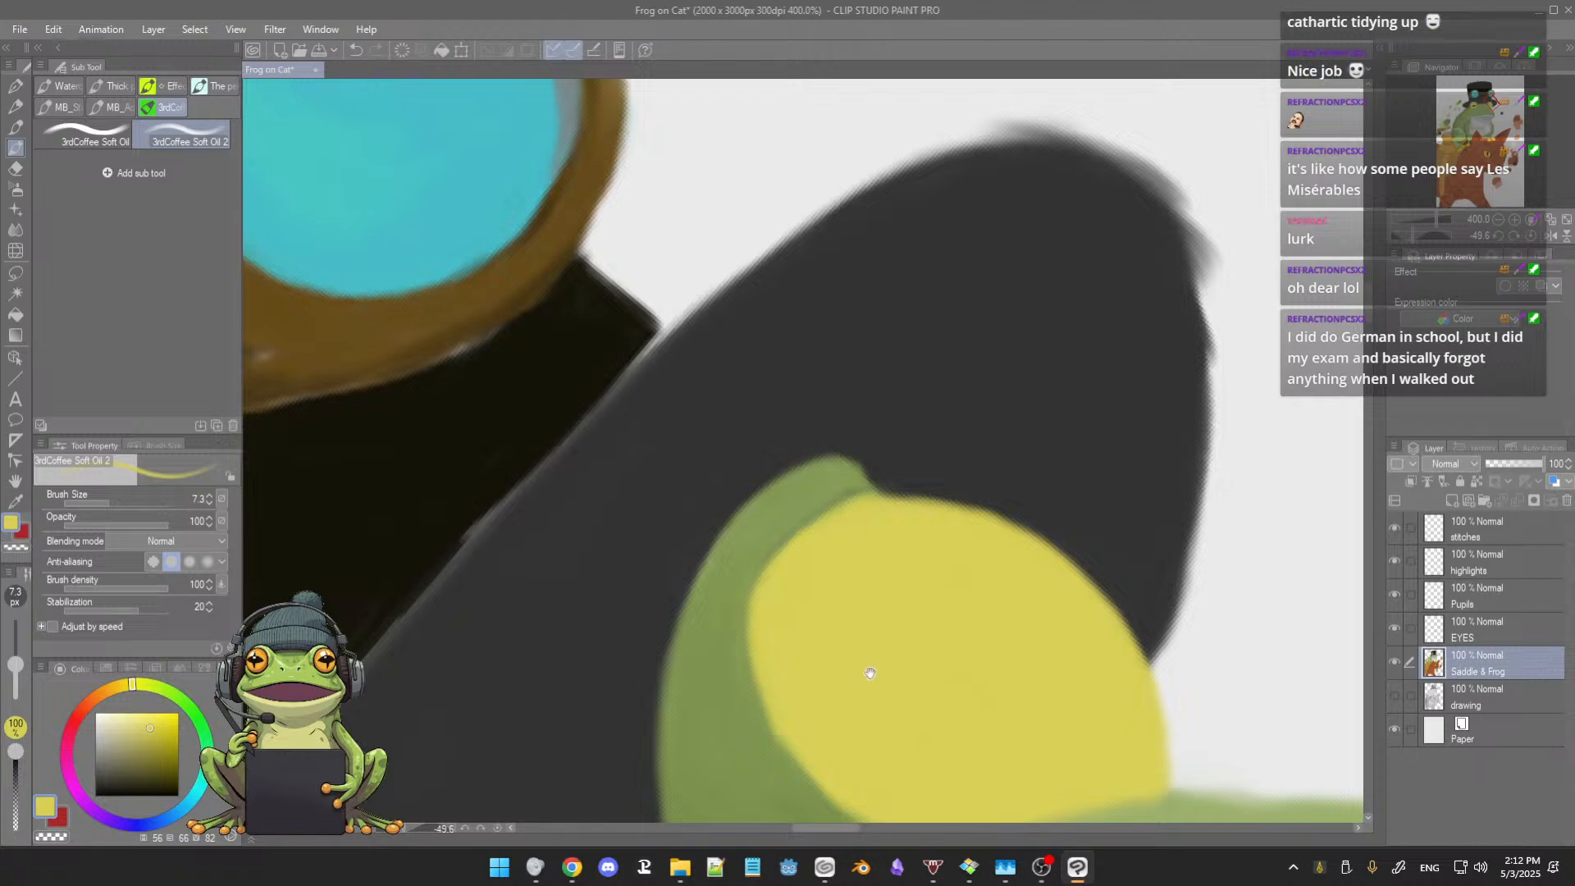
left_click_drag(868, 672, 845, 541)
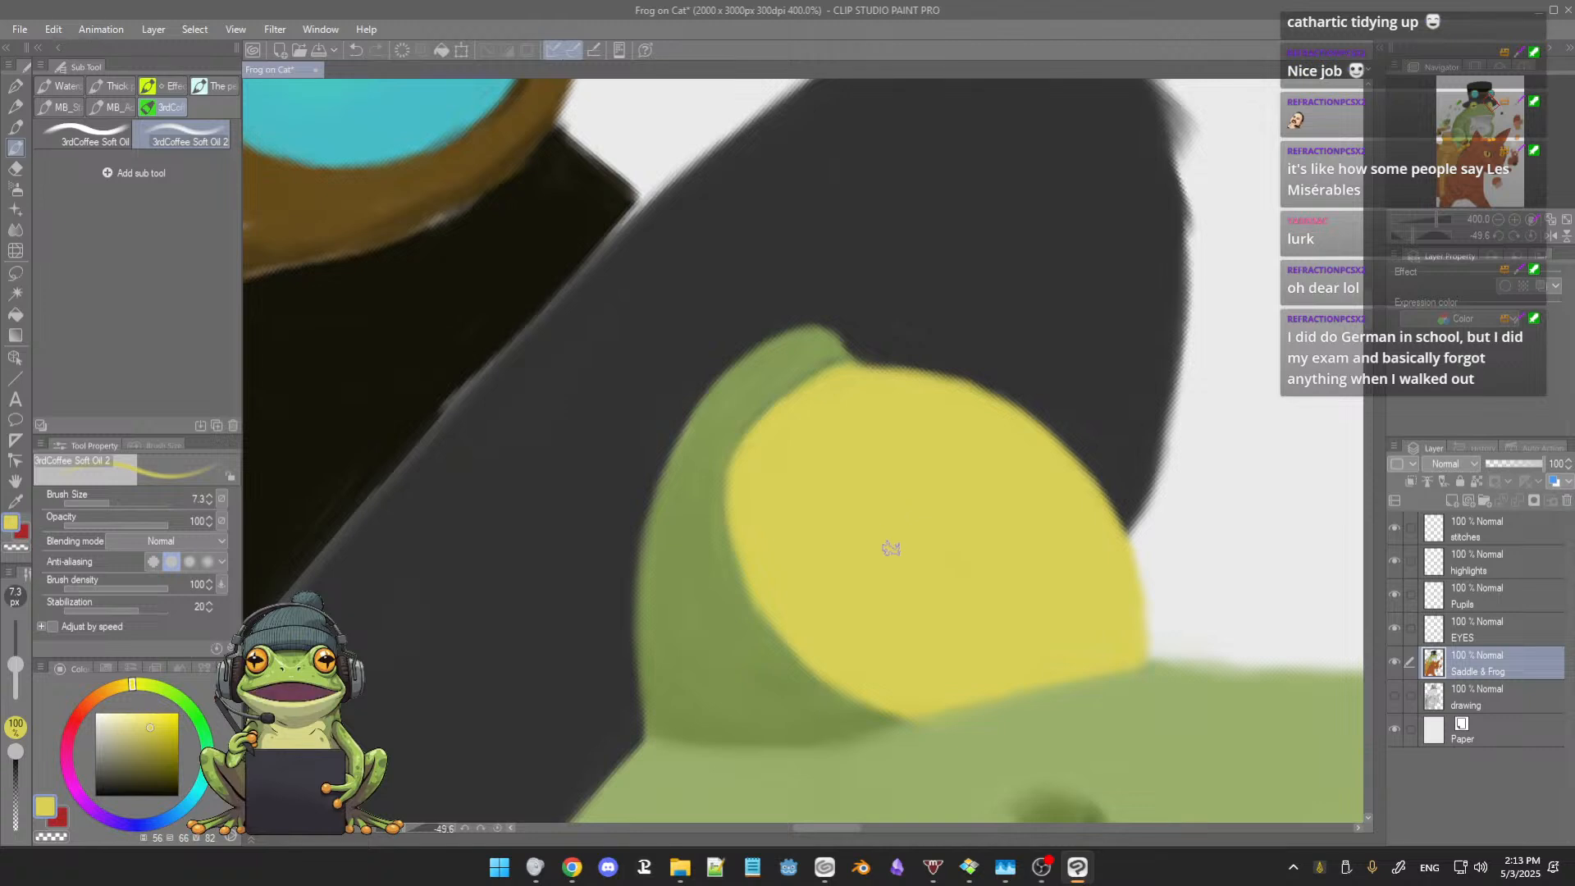
Step: Turn the canvas level and even out the left eyelid's rim in sampled green with the brush enlarged to 13.2
key("r")
mouse_move(888, 519)
left_mouse_down()
mouse_move(933, 563)
mouse_move(854, 626)
mouse_move(815, 626)
left_mouse_up()
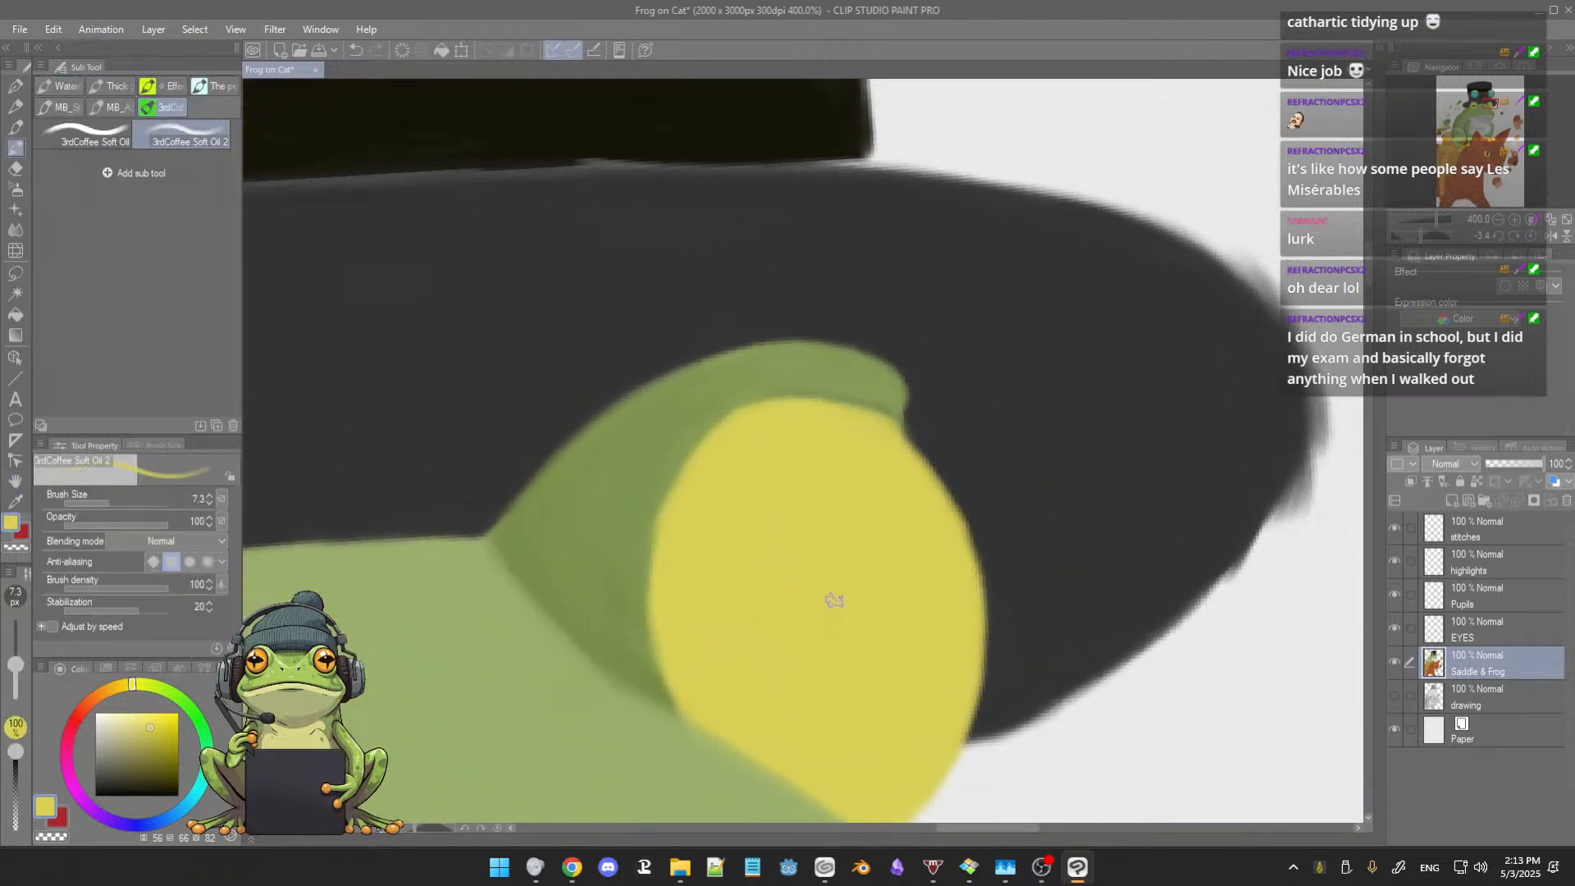
scroll(832, 588, "down", 10)
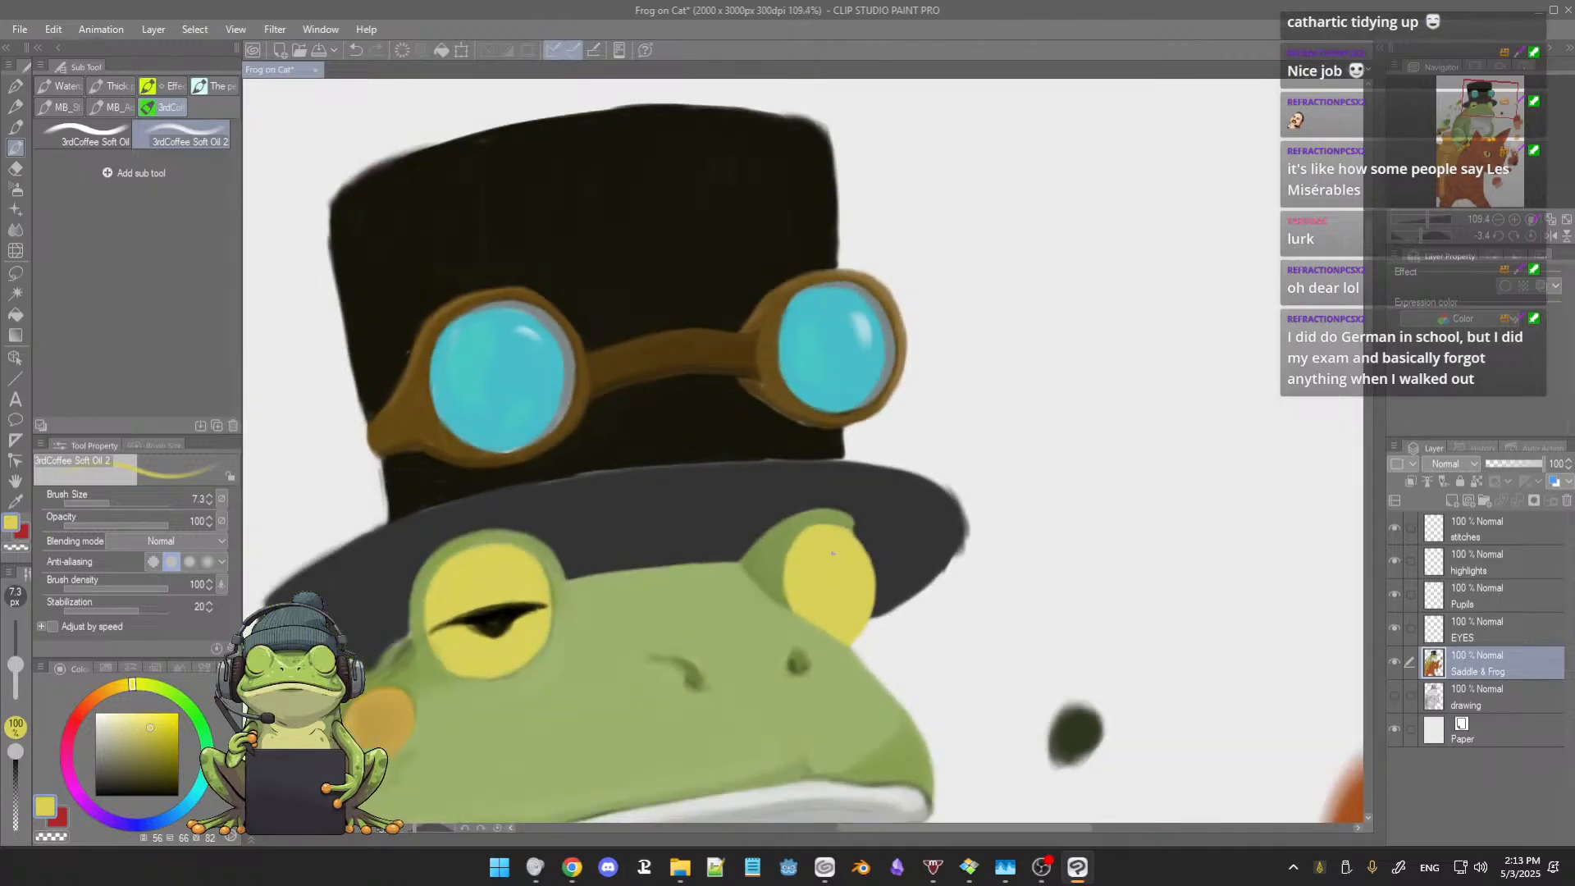
scroll(837, 554, "up", 2)
left_click_drag(777, 572, 866, 522)
scroll(866, 523, "up", 4)
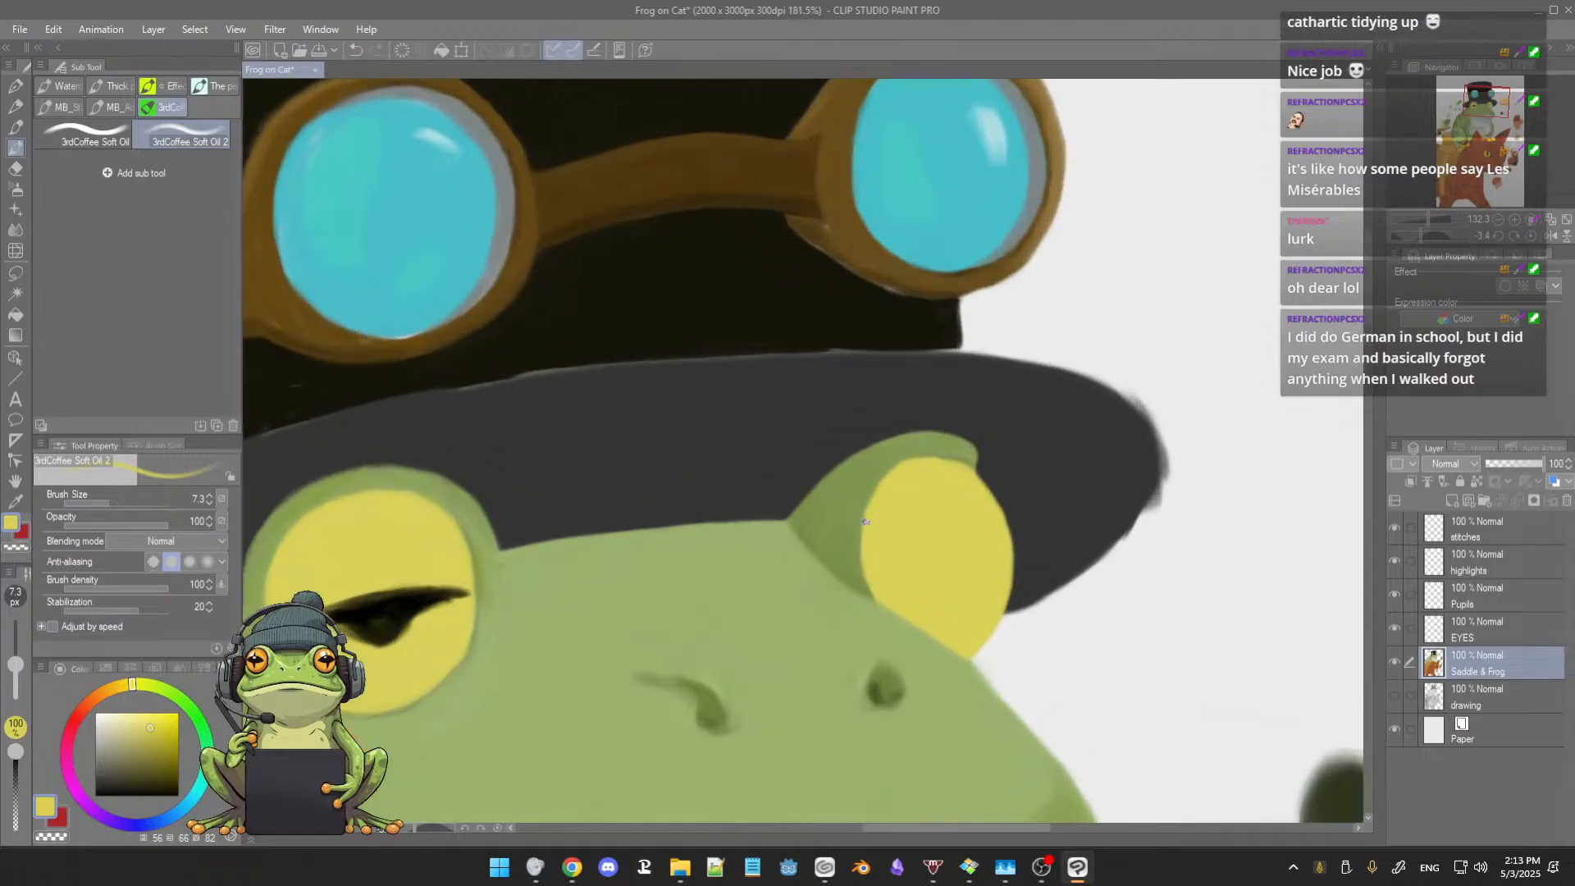
scroll(850, 523, "up", 1)
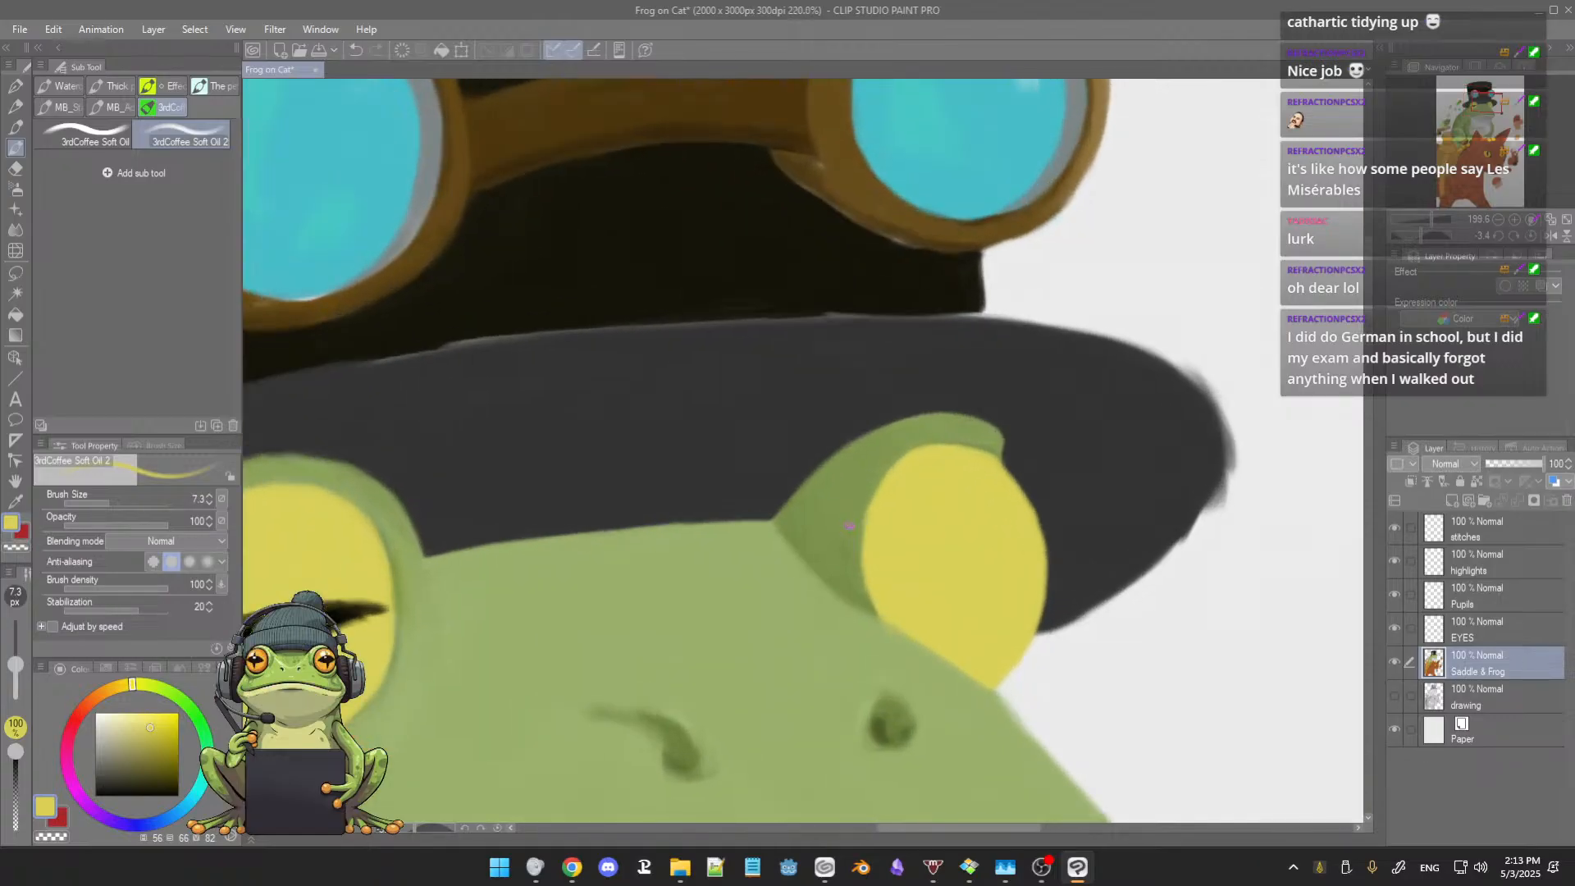
left_click_drag(821, 525, 922, 498)
left_click_drag(849, 508, 1037, 475)
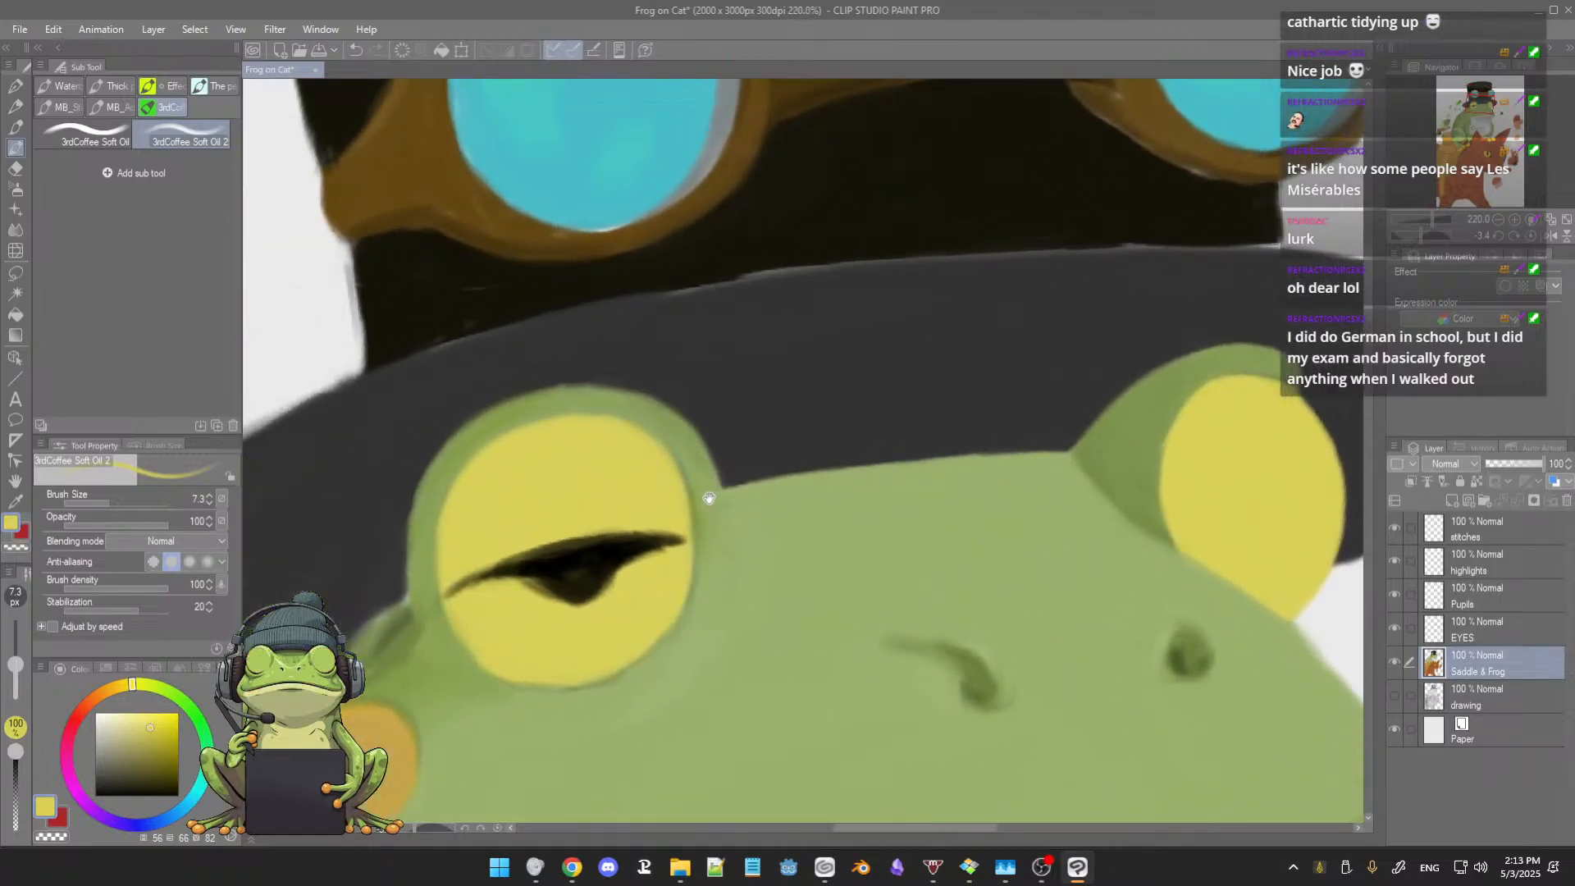
left_click(558, 402, "alt")
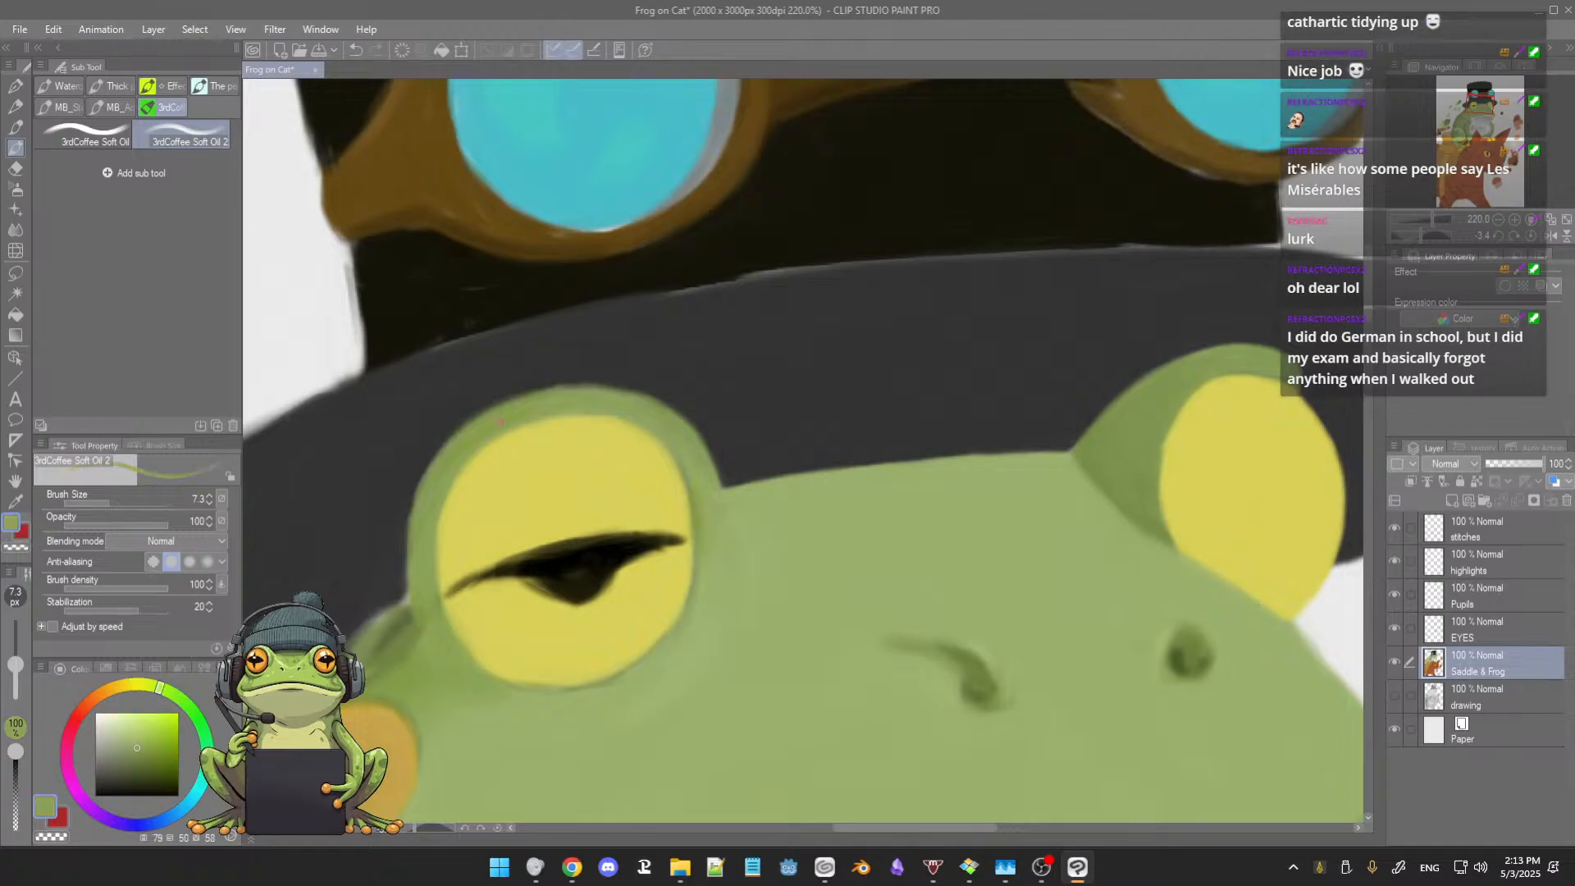
left_click(534, 413, "alt")
left_click_drag(486, 428, 494, 430, "ctrl+alt")
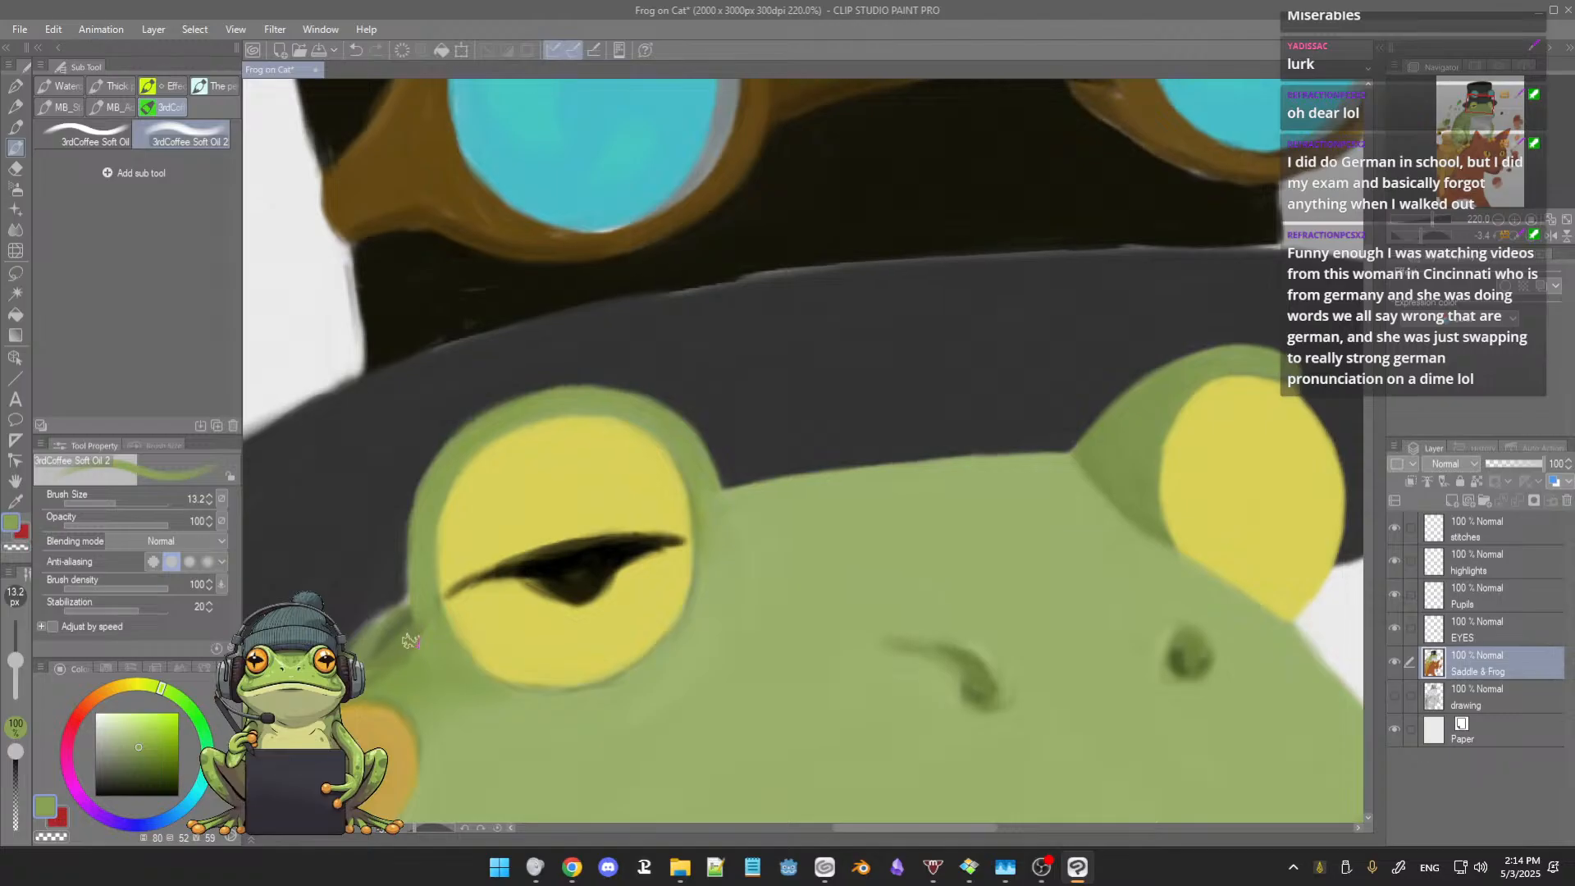
Step: Reshape the left eyelid's lower outer edge against the brim in sampled green, reducing the brush to 9.9
left_click(417, 632, "alt")
left_click_drag(417, 632, 414, 629)
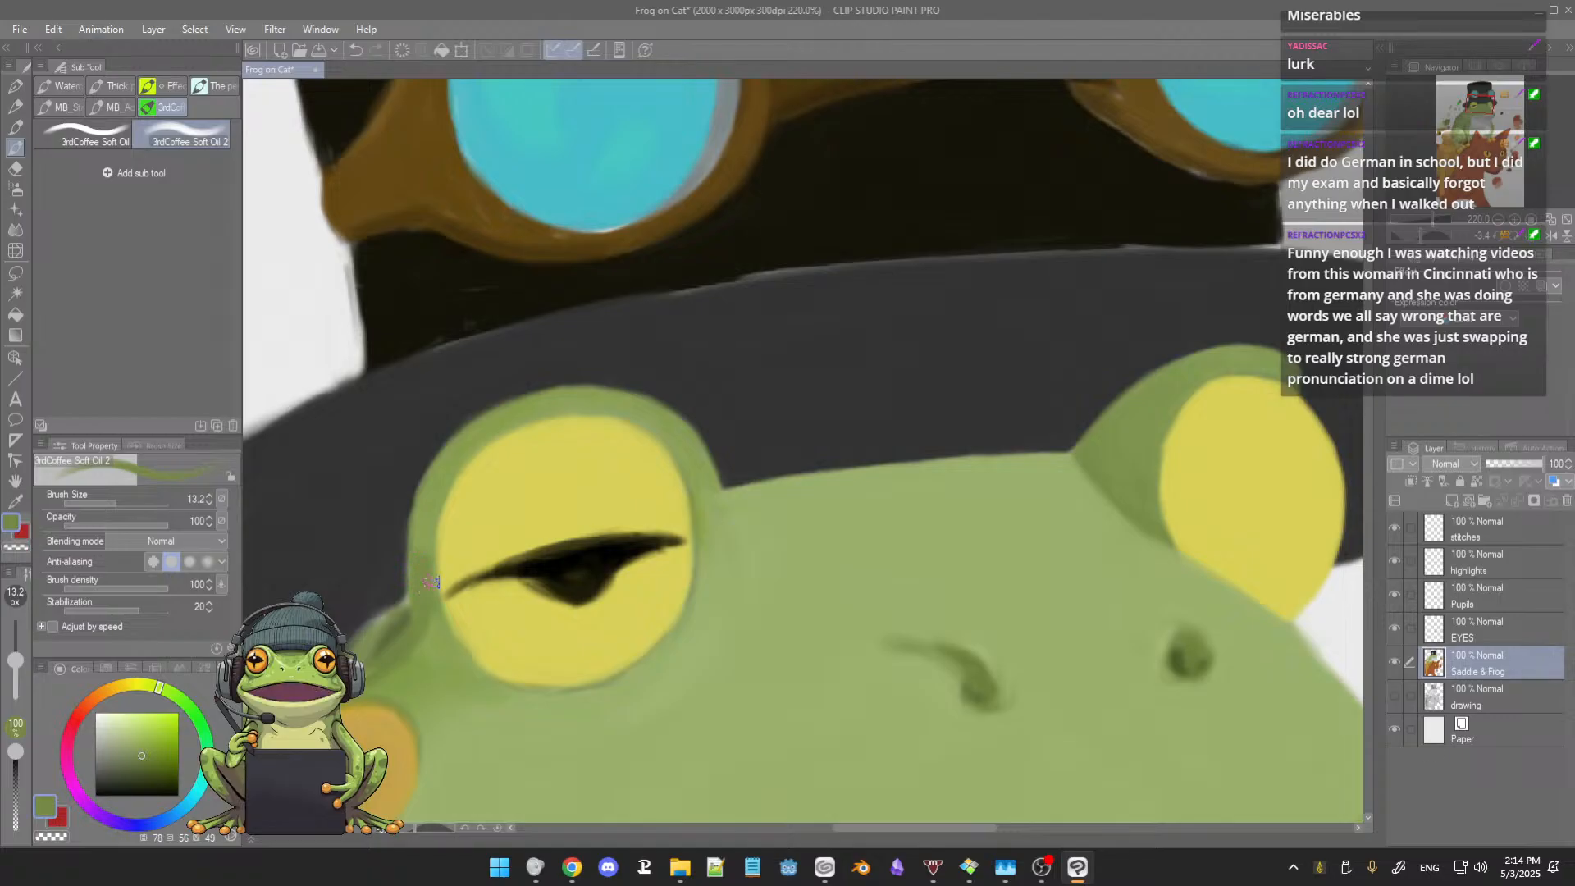
left_click_drag(440, 585, 554, 449)
left_click(474, 453, "alt")
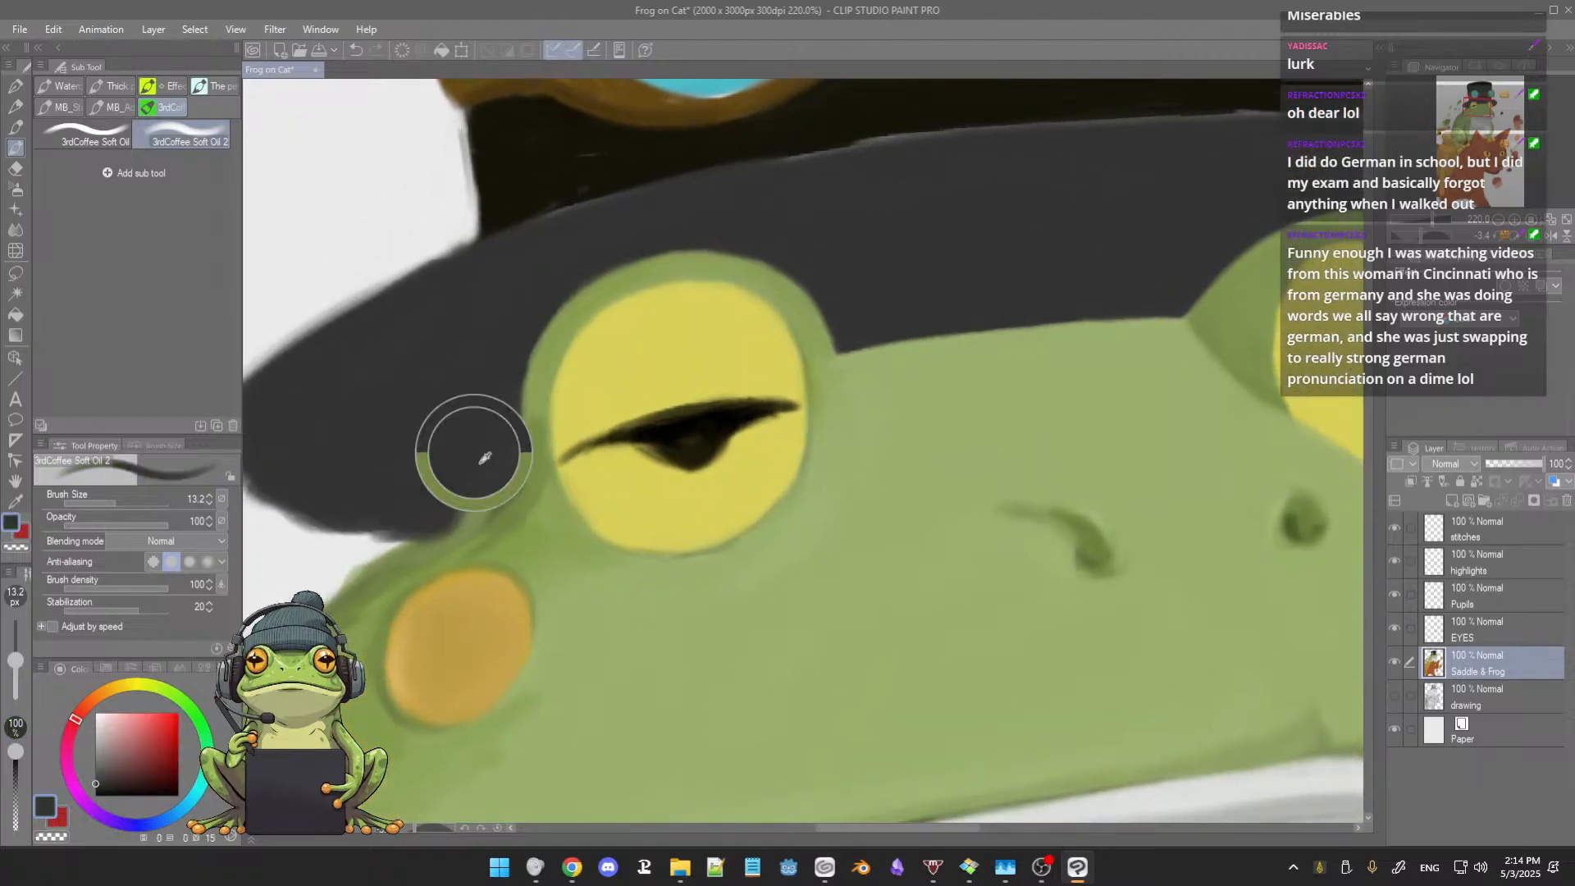
left_click(485, 503, "alt")
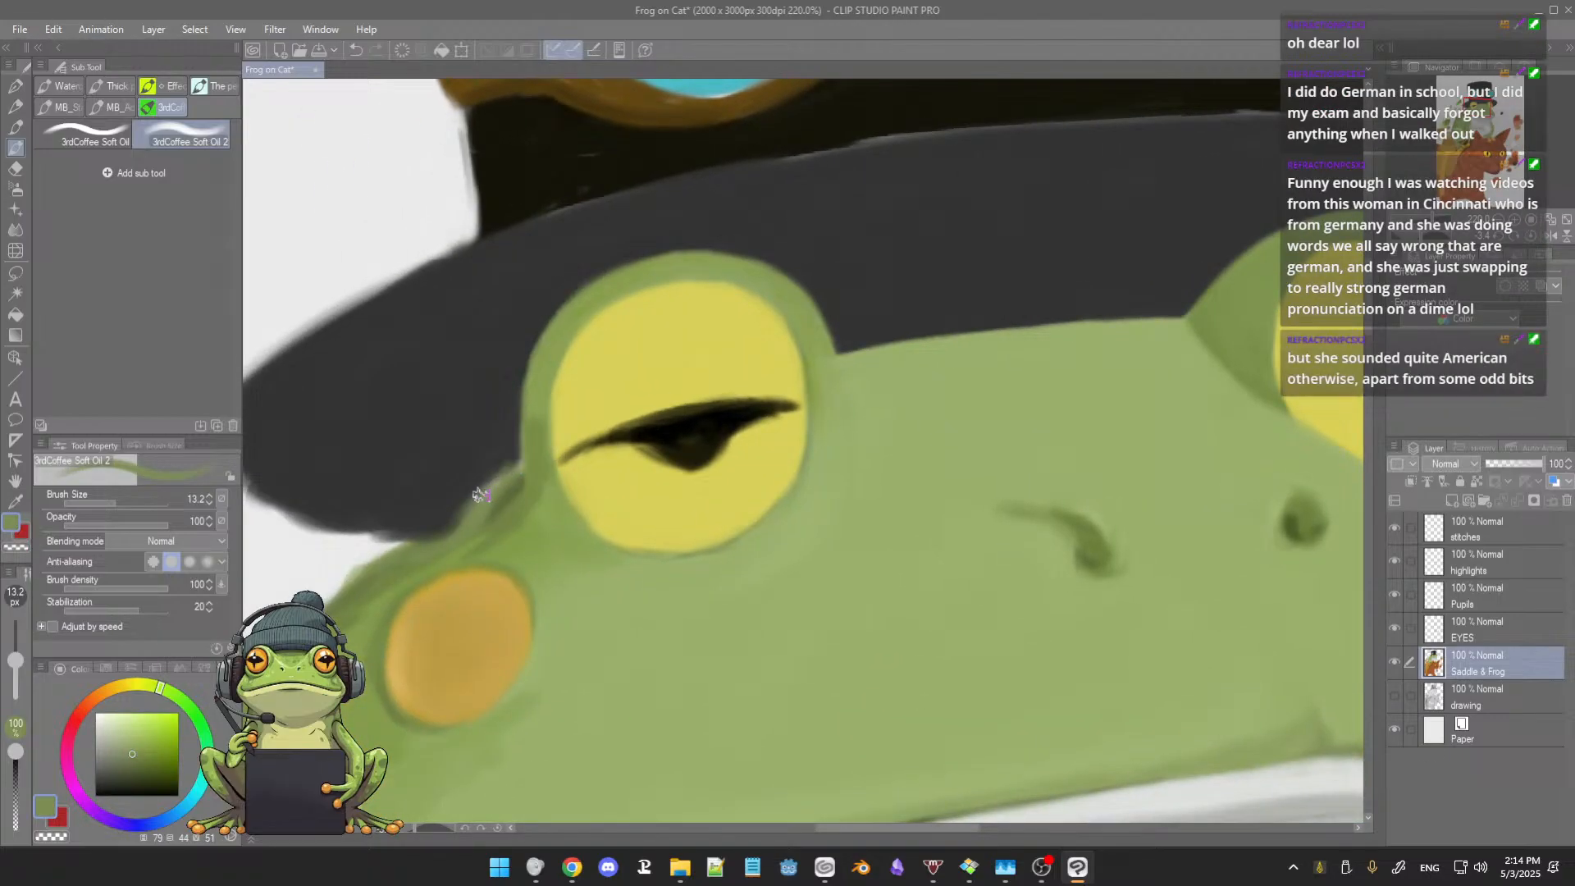
key("[")
left_click_drag(492, 491, 516, 439)
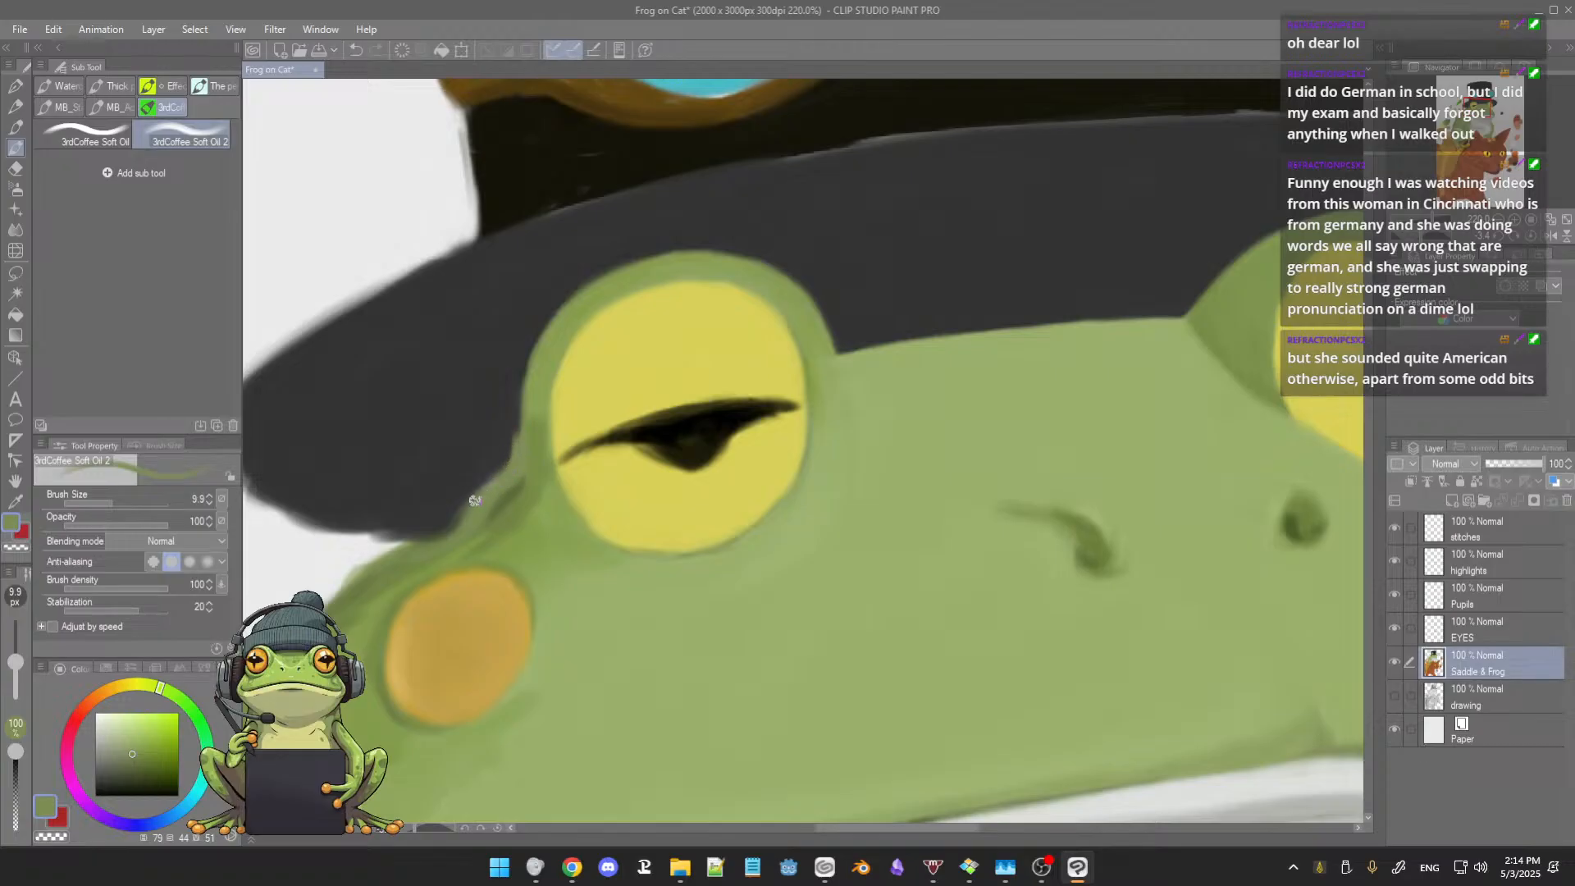
Step: Smooth the outline of the hat brim's left end in sampled dark grey at brush size 19.9, and save the painting
left_click(496, 439, "alt")
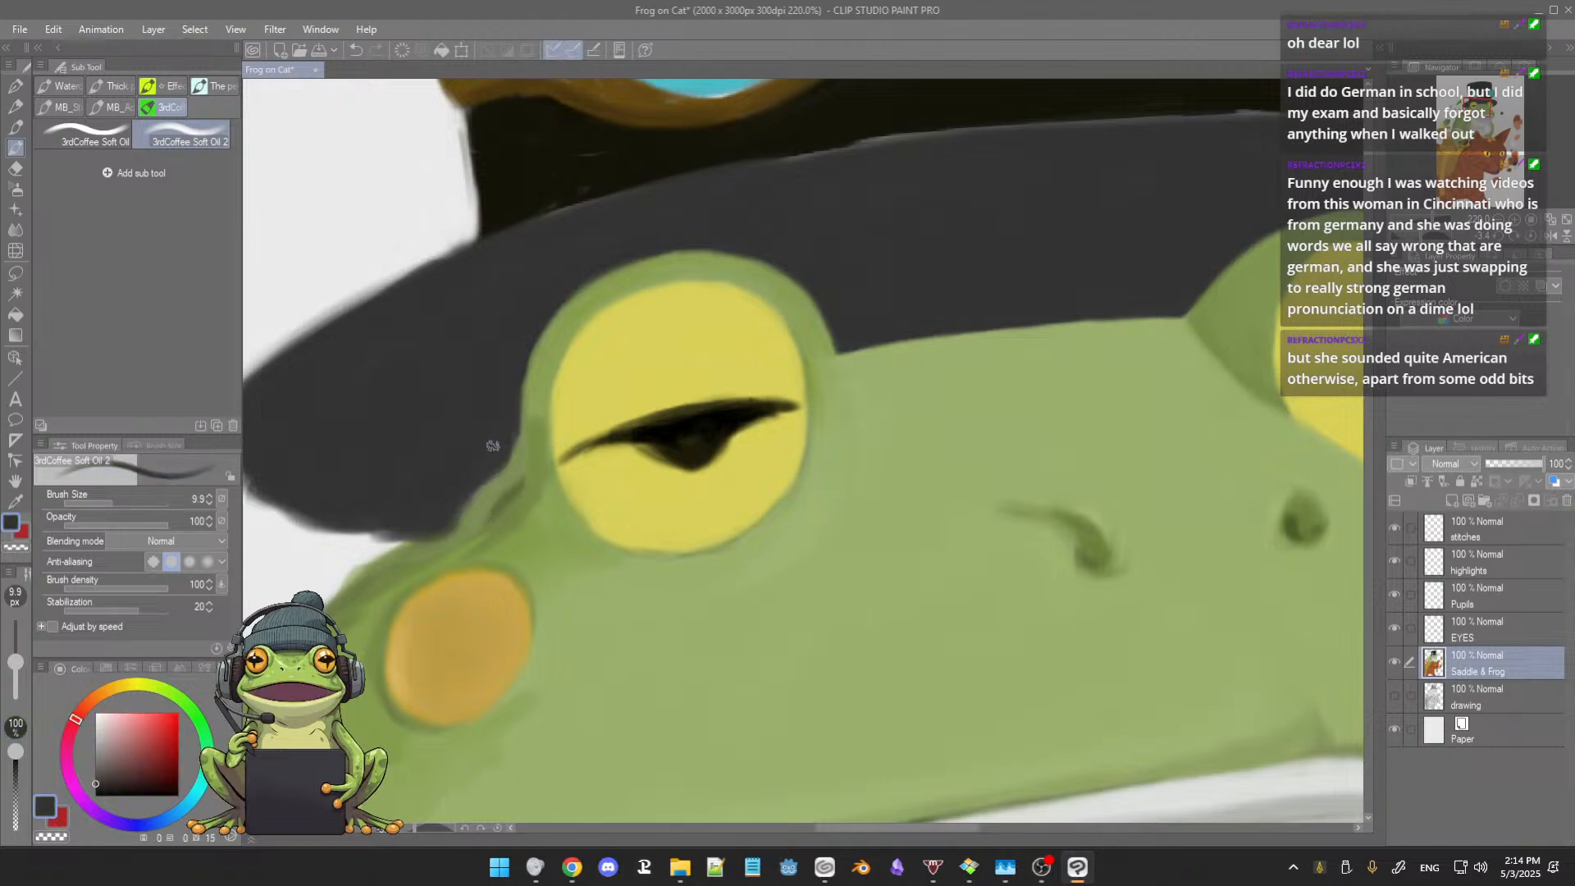
key("]")
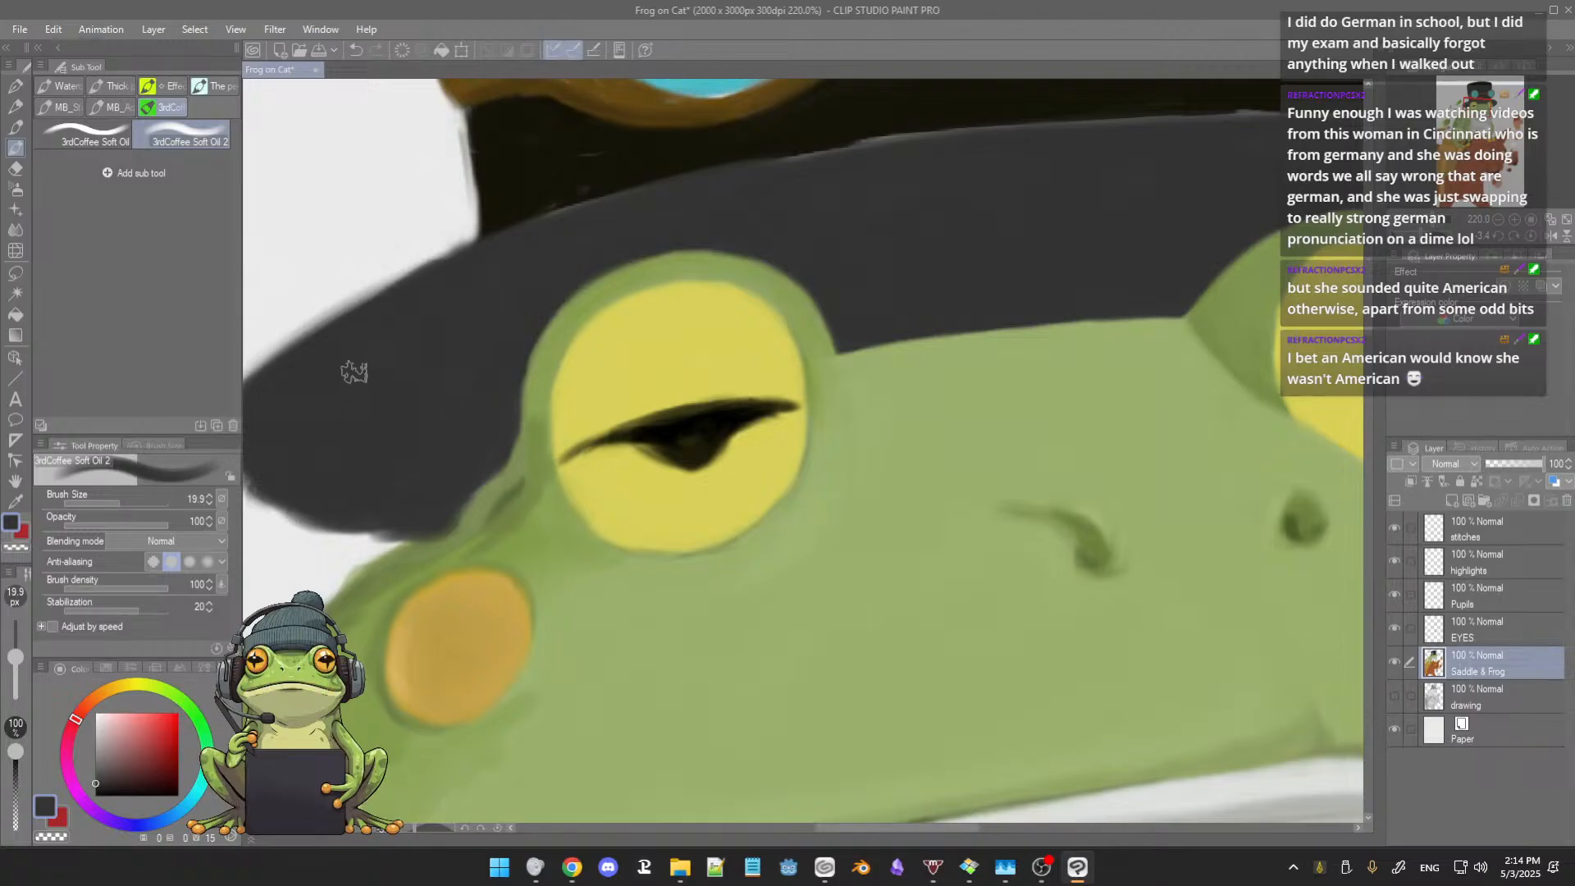
left_click_drag(394, 398, 506, 380)
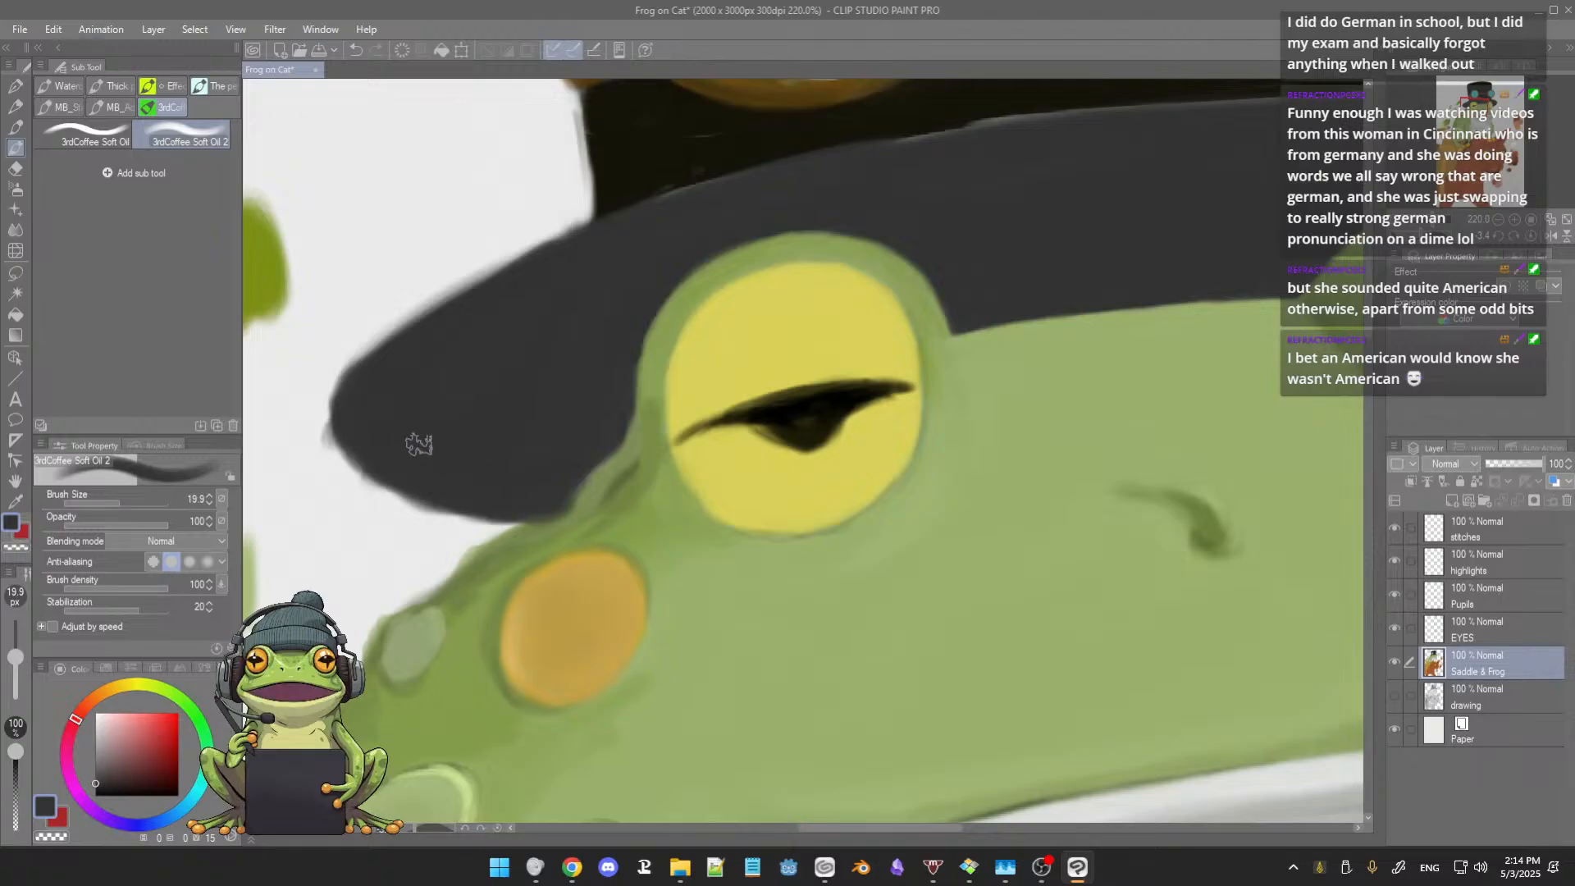
left_click_drag(480, 392, 488, 444)
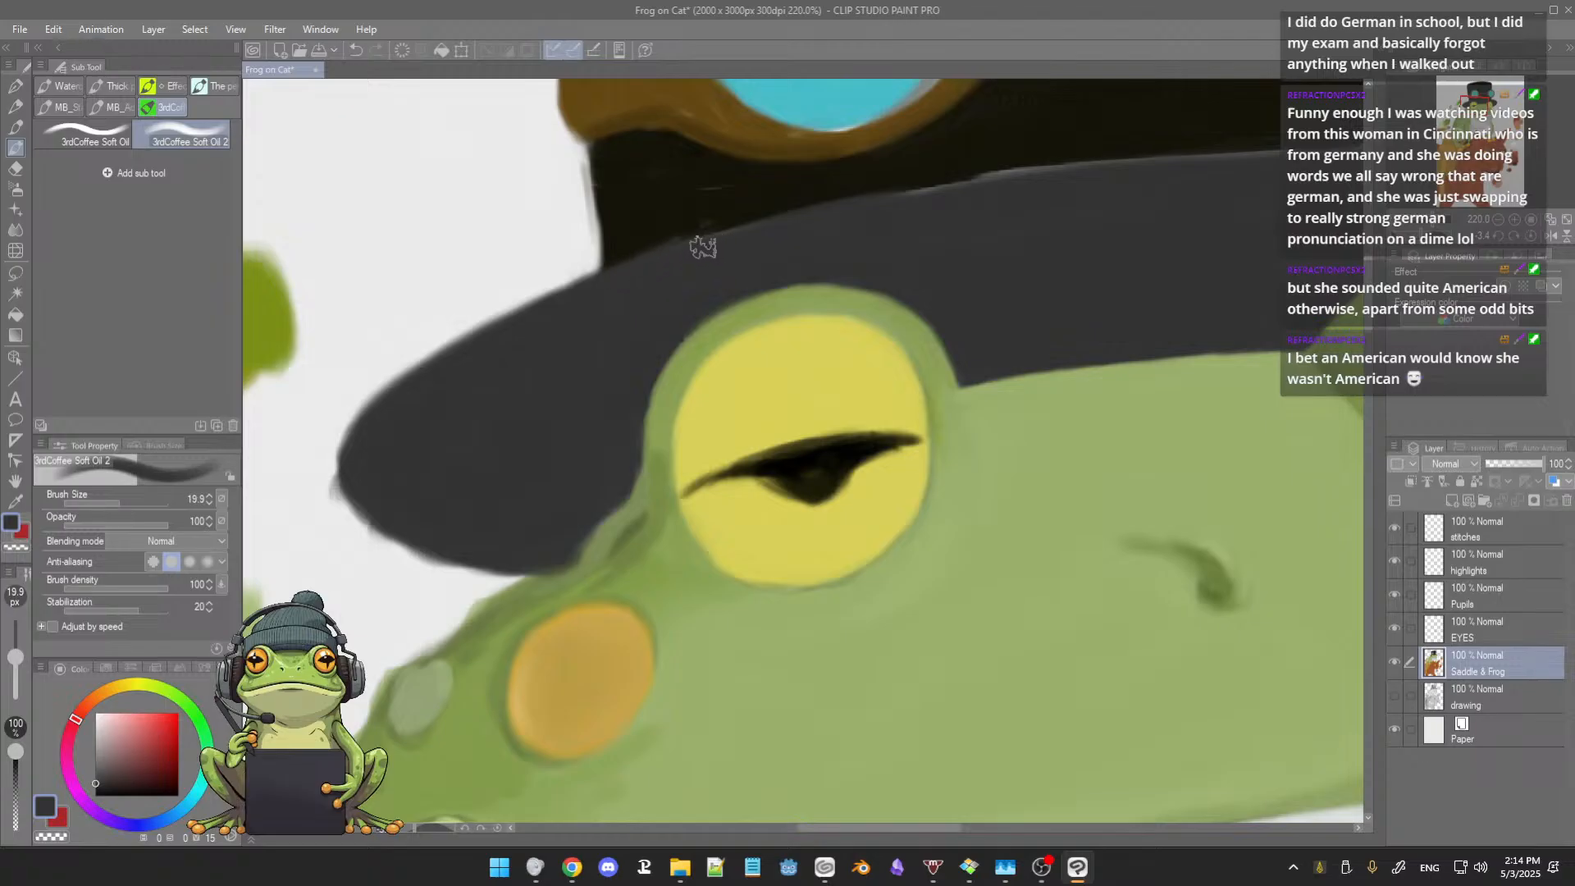
key("ctrl+s")
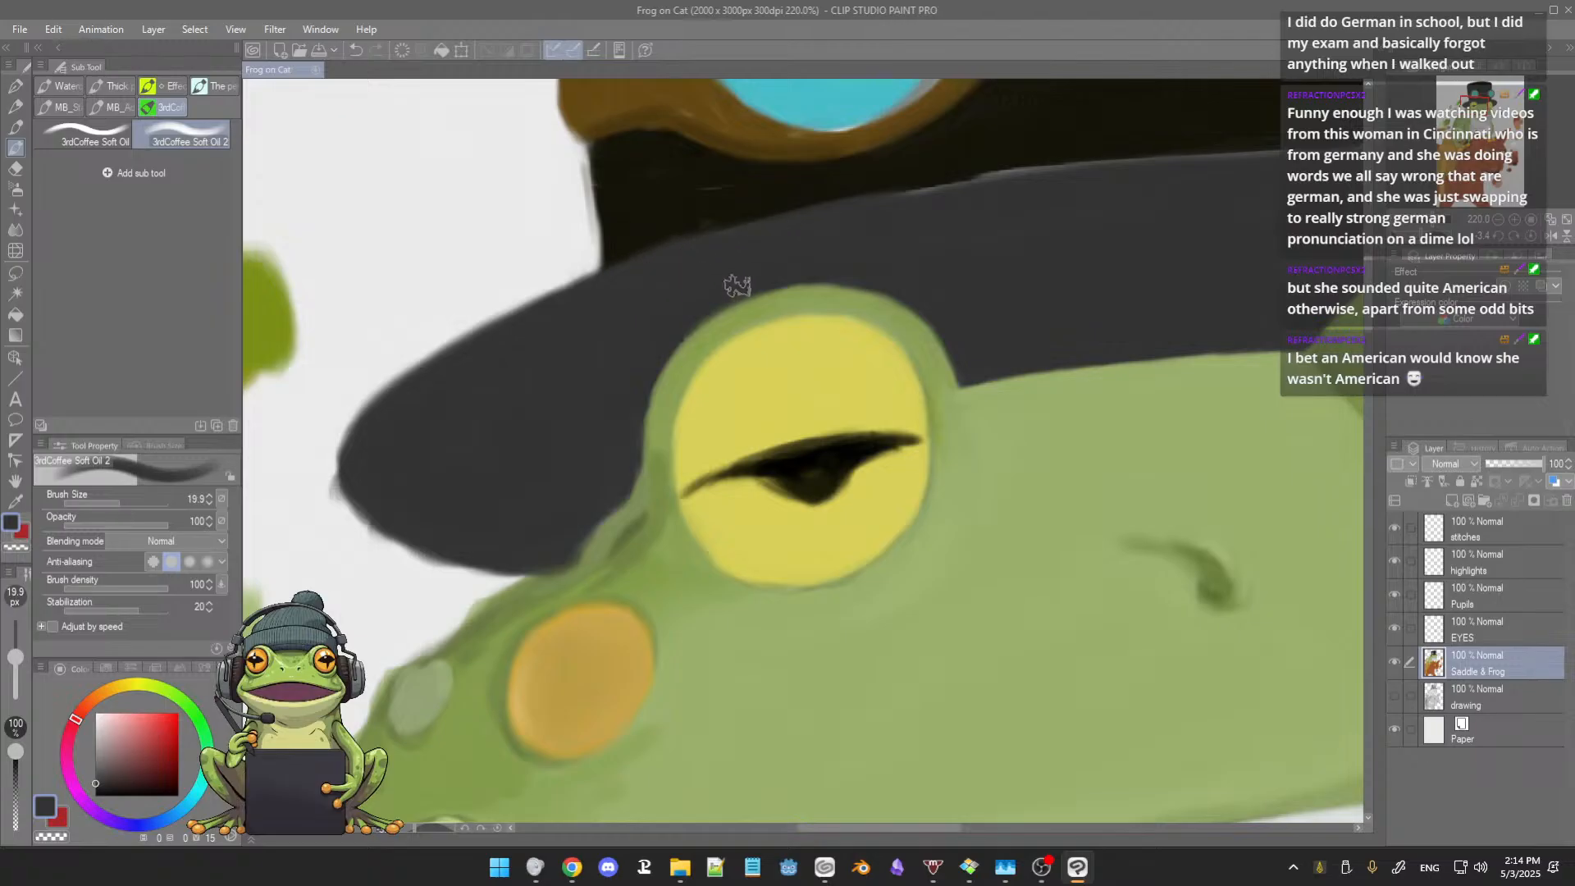
Step: Clean up the brim's dark grey upper edge below the left goggle lens with the brush reduced to 12.5
mouse_move(770, 307)
left_mouse_down()
mouse_move(626, 331)
mouse_move(618, 298)
left_mouse_up()
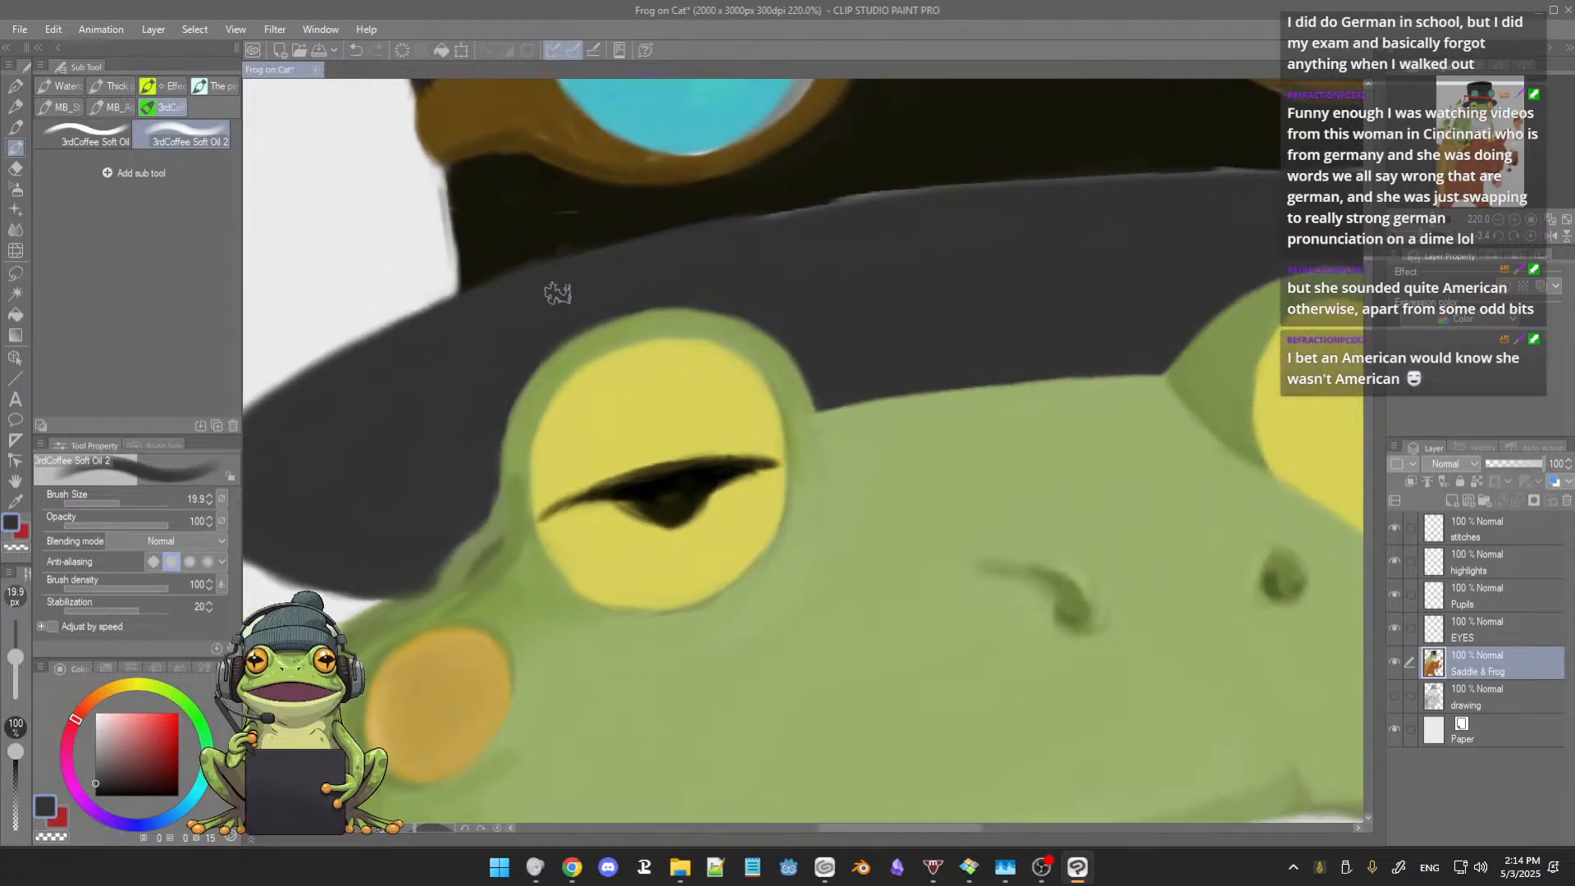
key("bracketleft")
key("bracketleft")
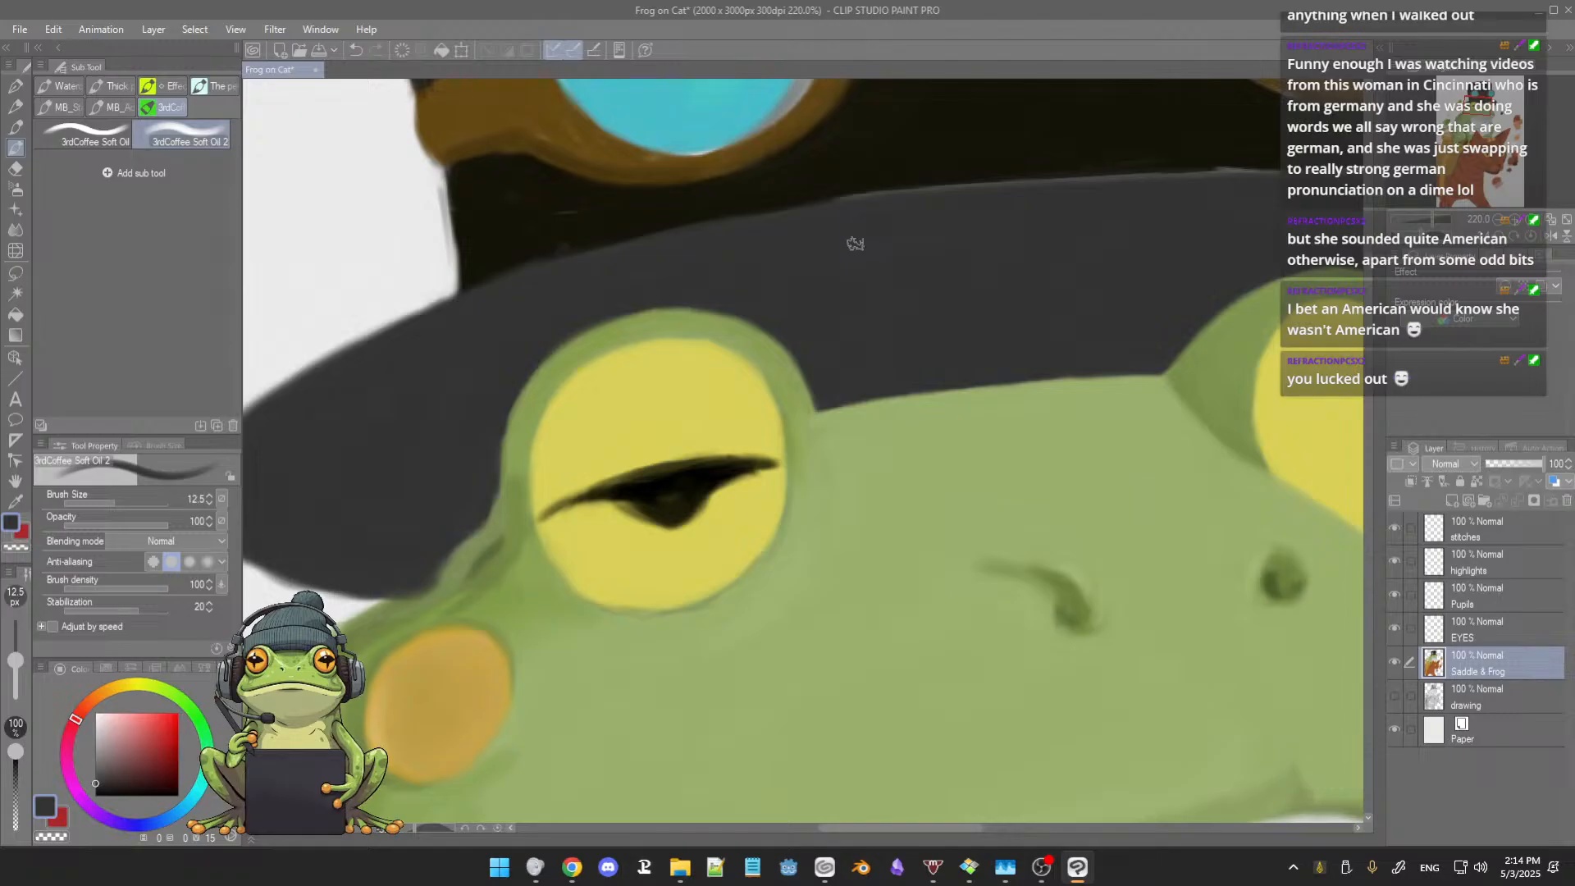
left_click_drag(855, 244, 795, 281)
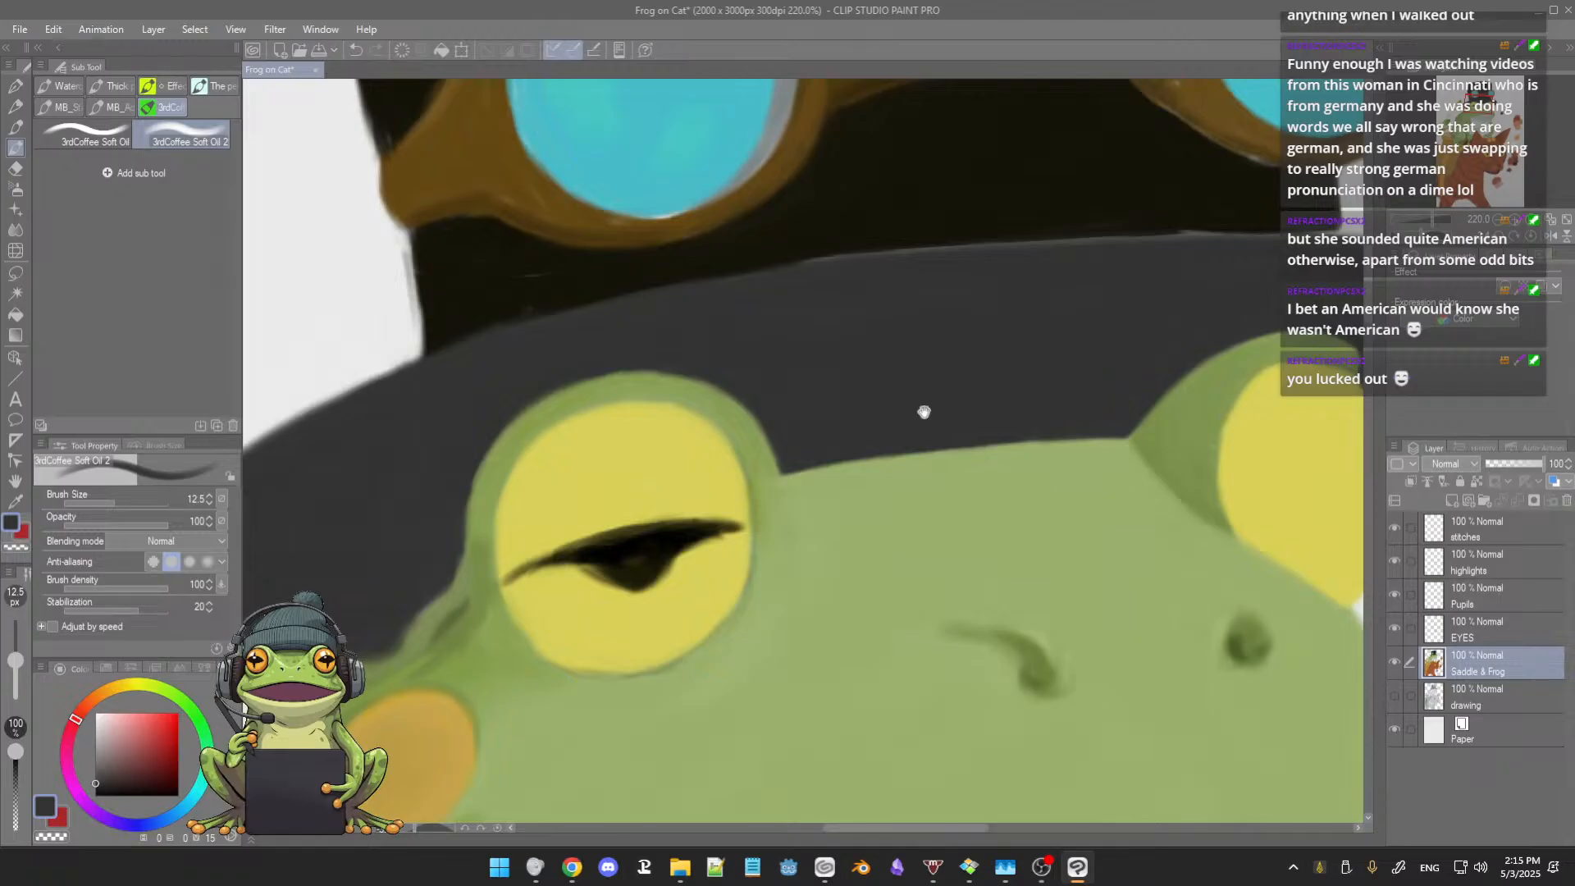
mouse_move(924, 412)
left_mouse_down()
mouse_move(820, 418)
mouse_move(834, 386)
left_mouse_up()
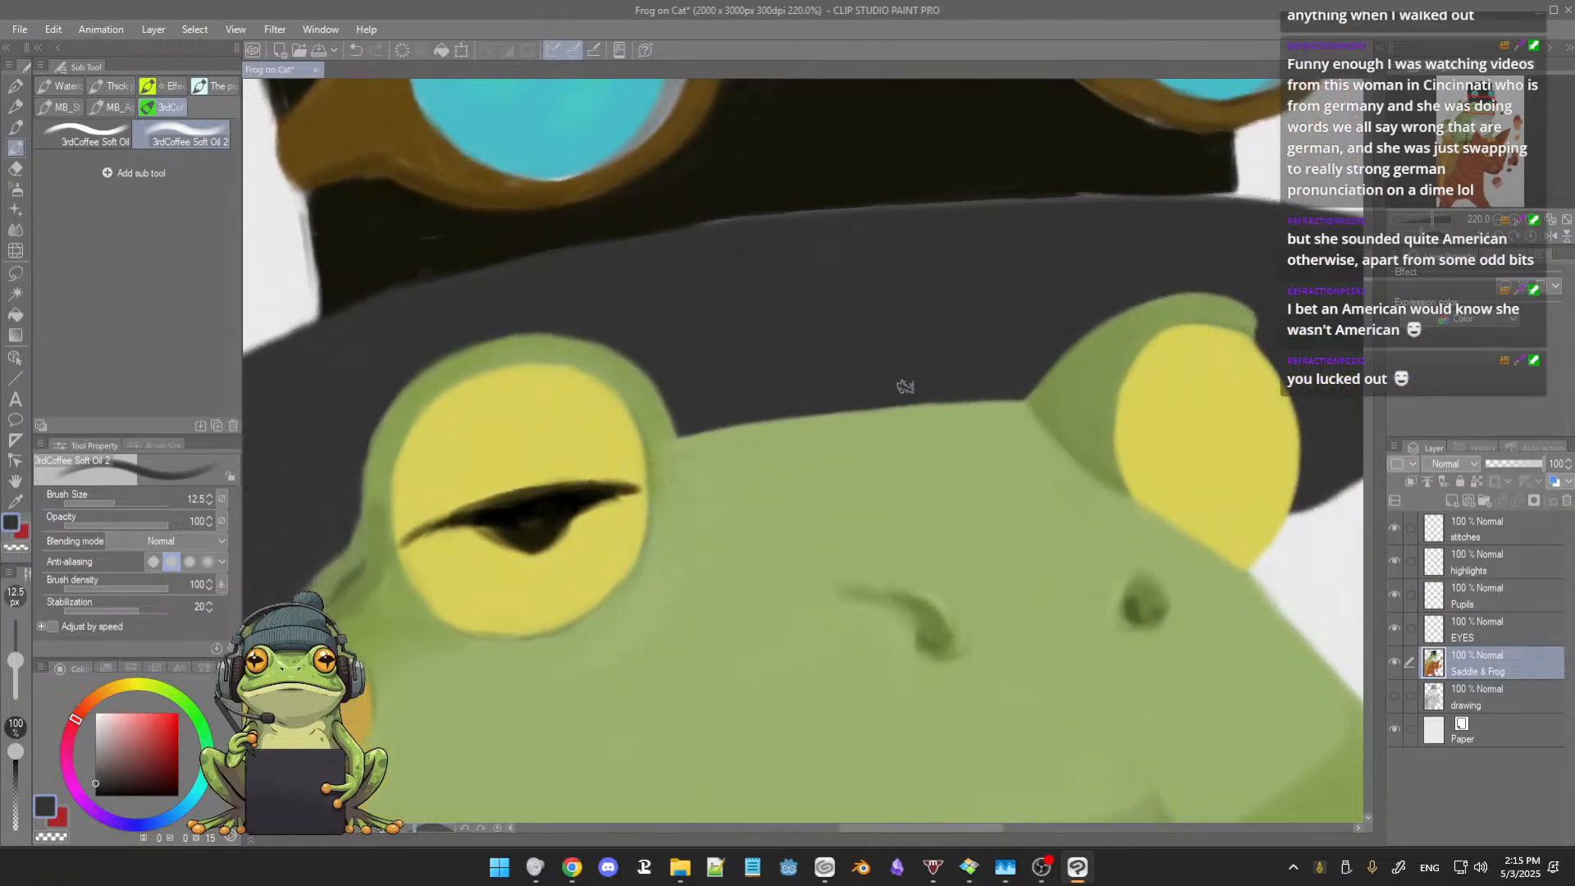
left_click_drag(807, 342, 842, 365)
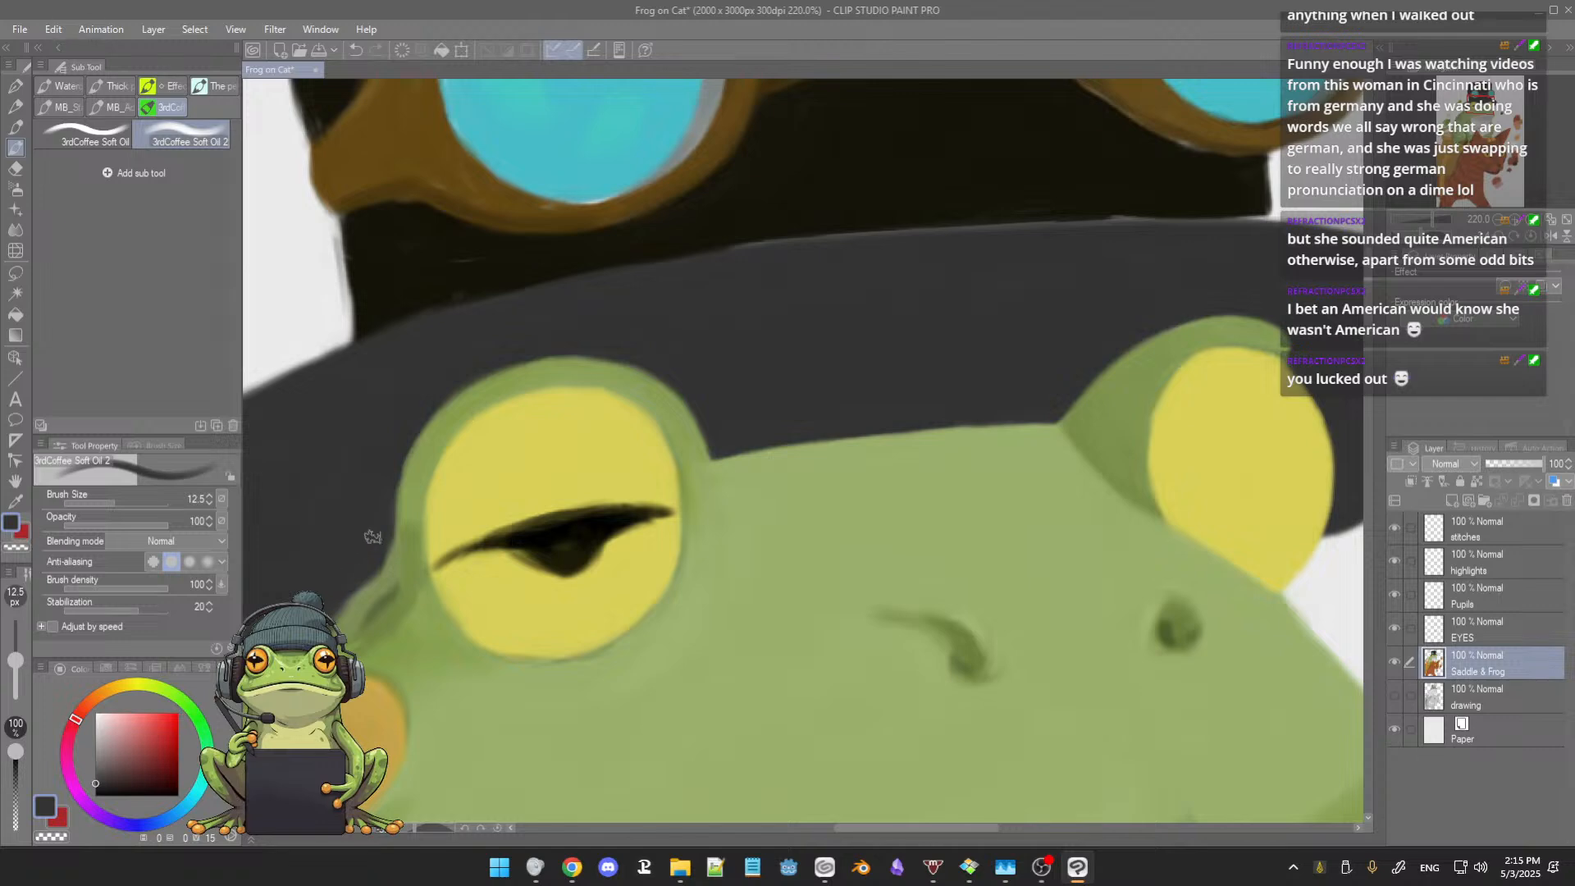
left_click_drag(340, 538, 418, 465)
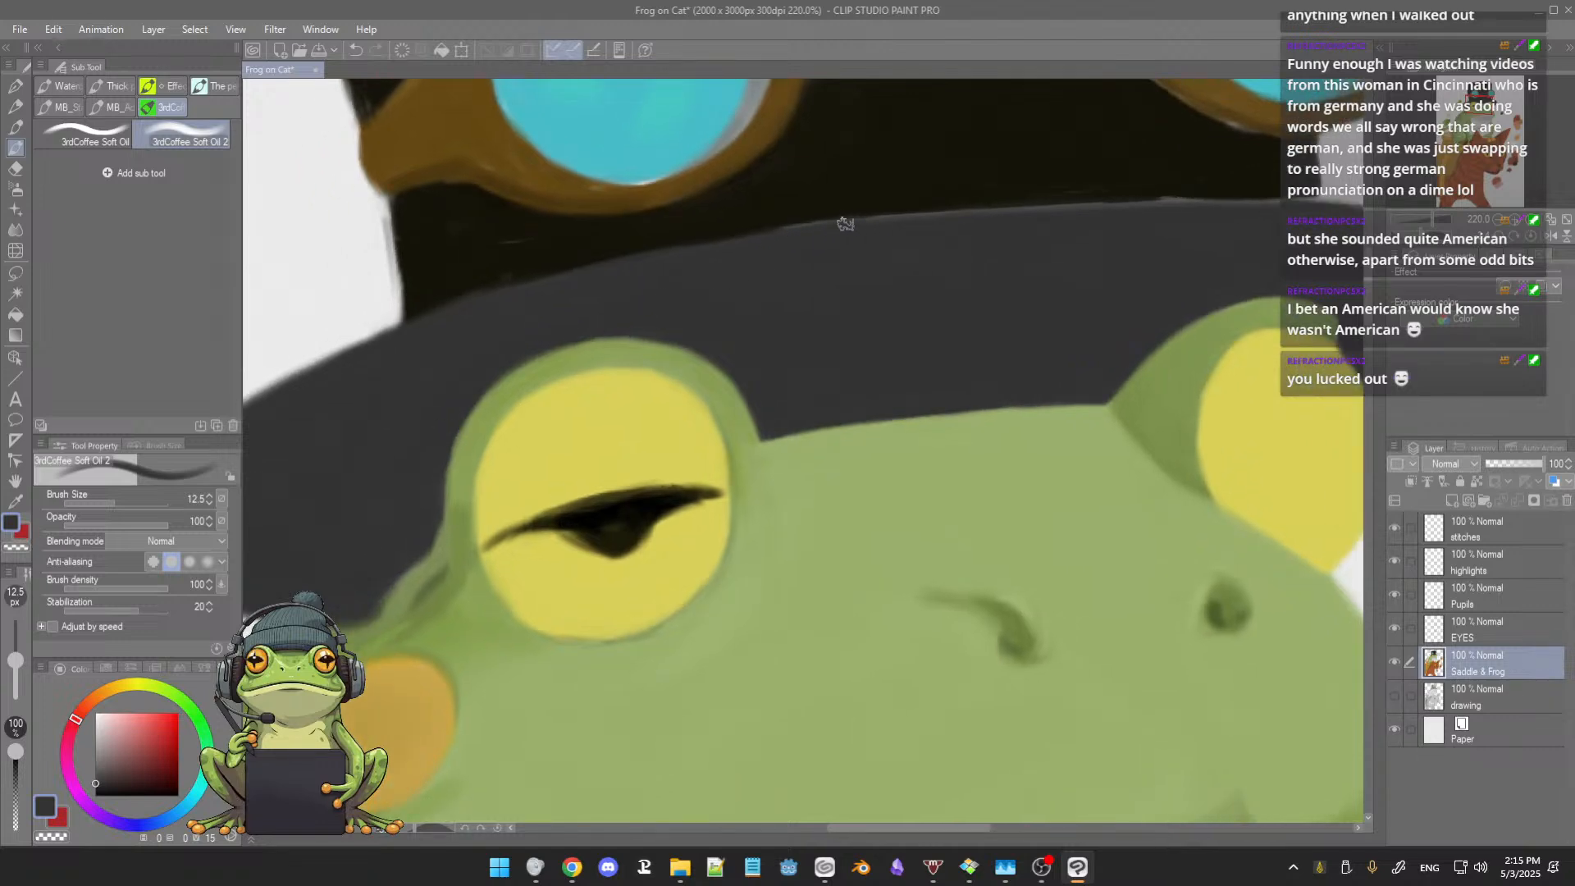
Step: Sharpen the hat crown's lower edge above the brim in sampled black, and enlarge the brush to 21.7
left_click_drag(816, 256, 738, 327)
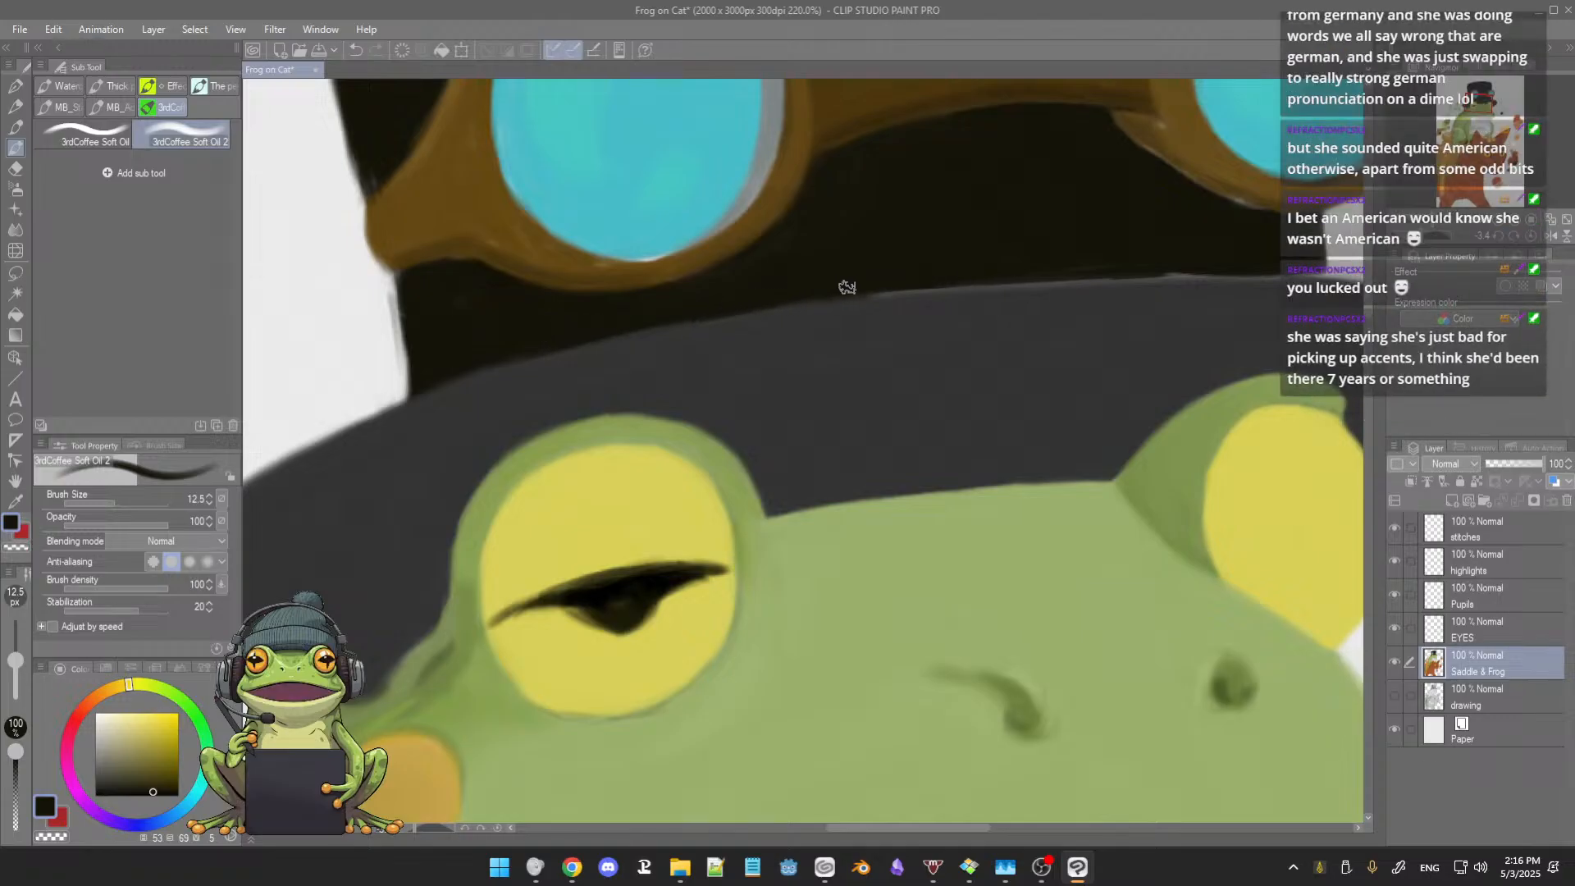
left_click_drag(951, 291, 902, 318)
key("bracketright")
key("bracketright")
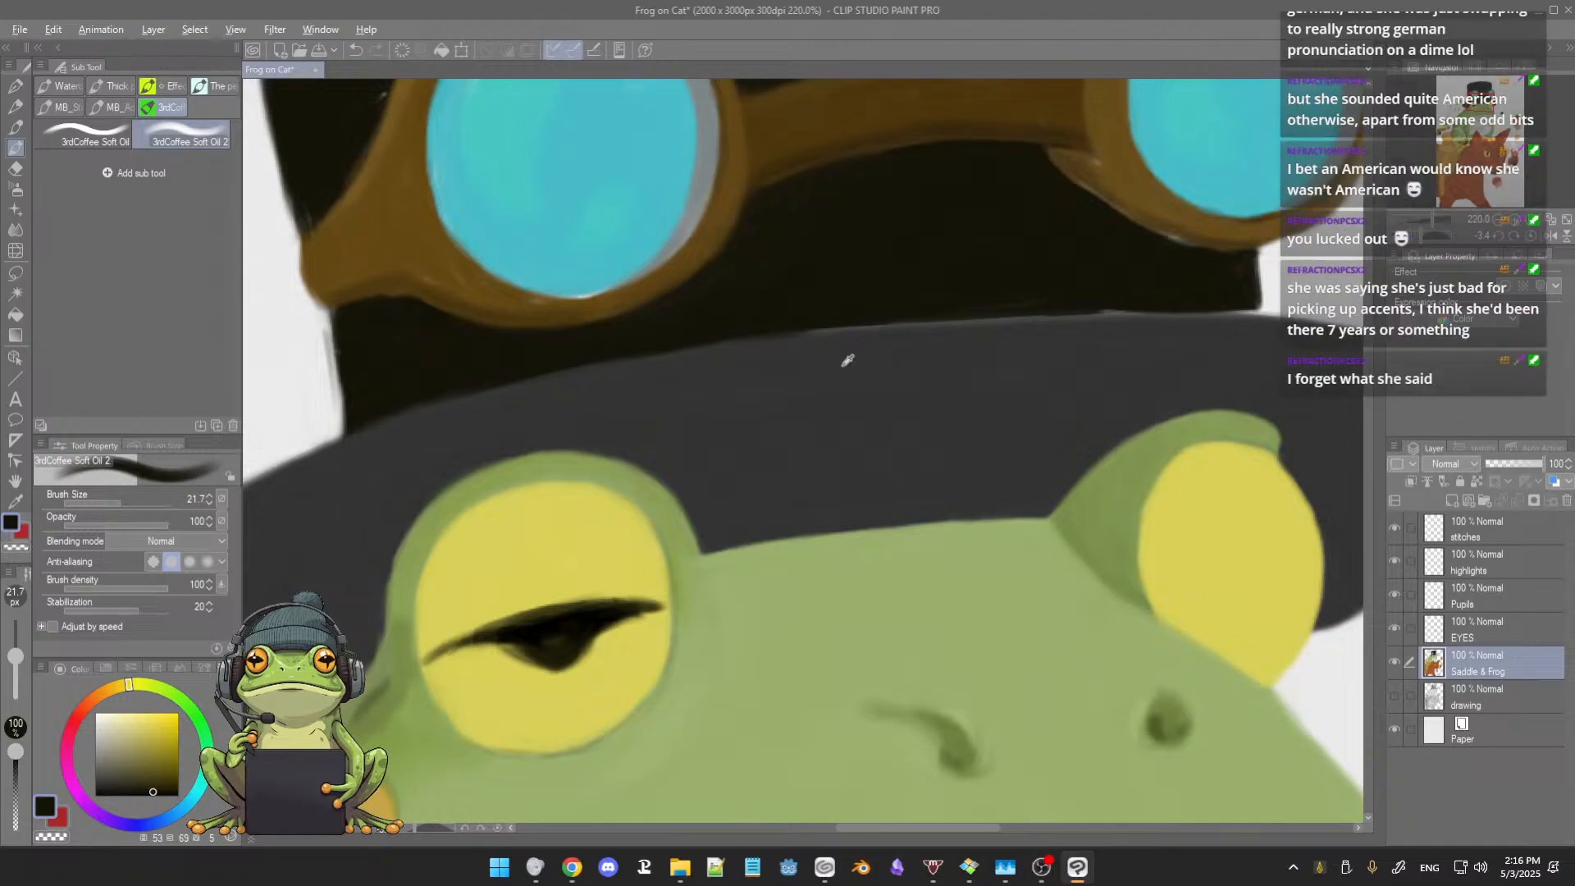
Step: Even out the brim's upper edge towards its right end in sampled dark grey with brush sizes 21.7 and 11.8
left_click(843, 370, "alt")
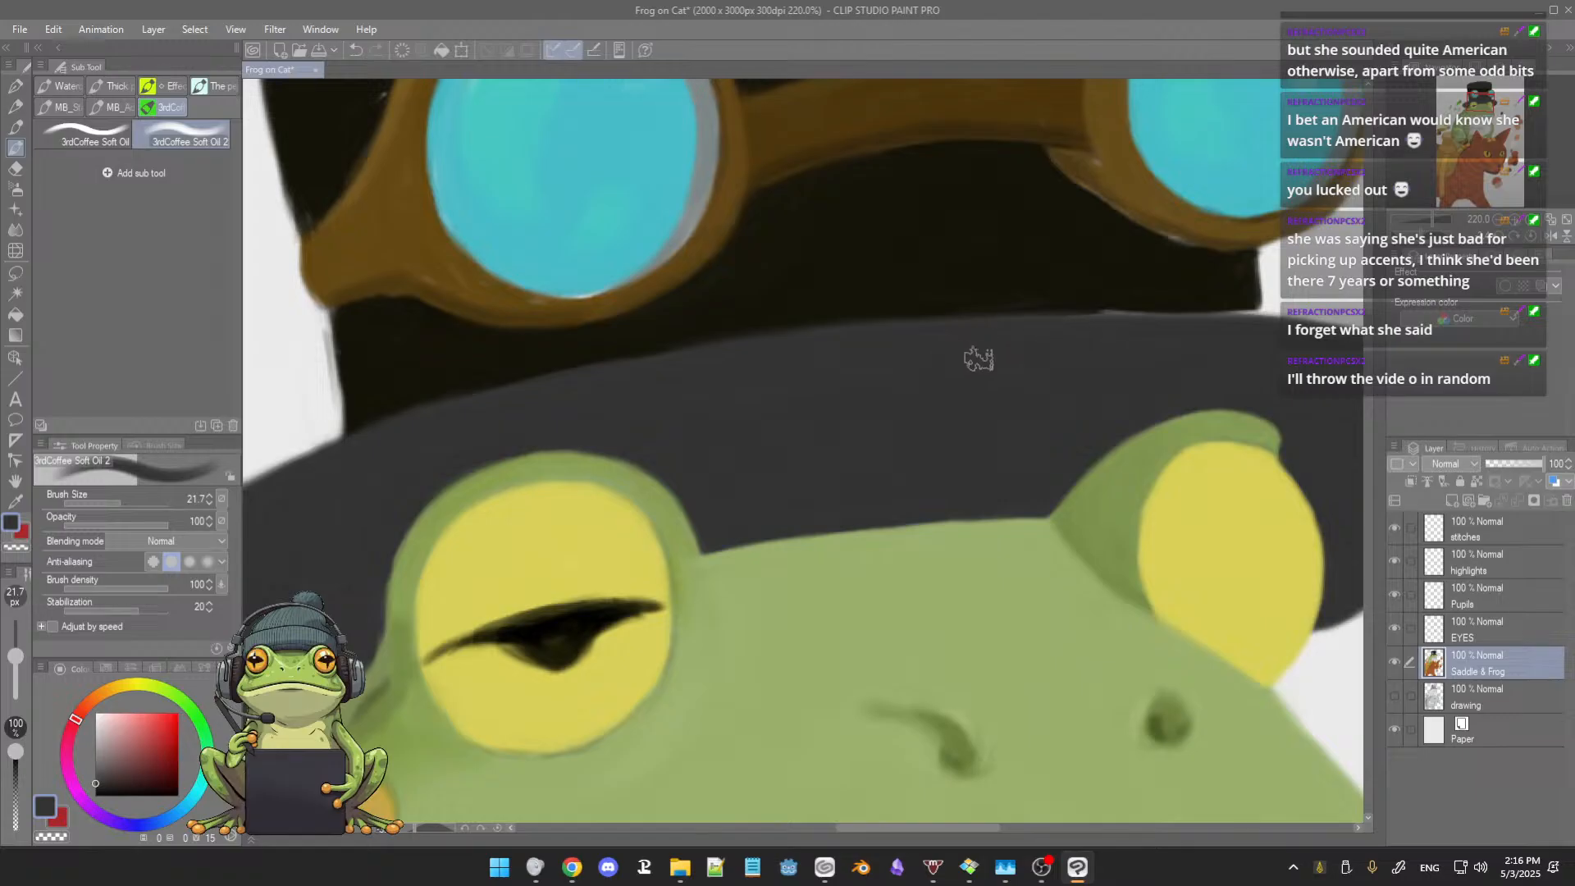
left_click_drag(965, 369, 957, 368)
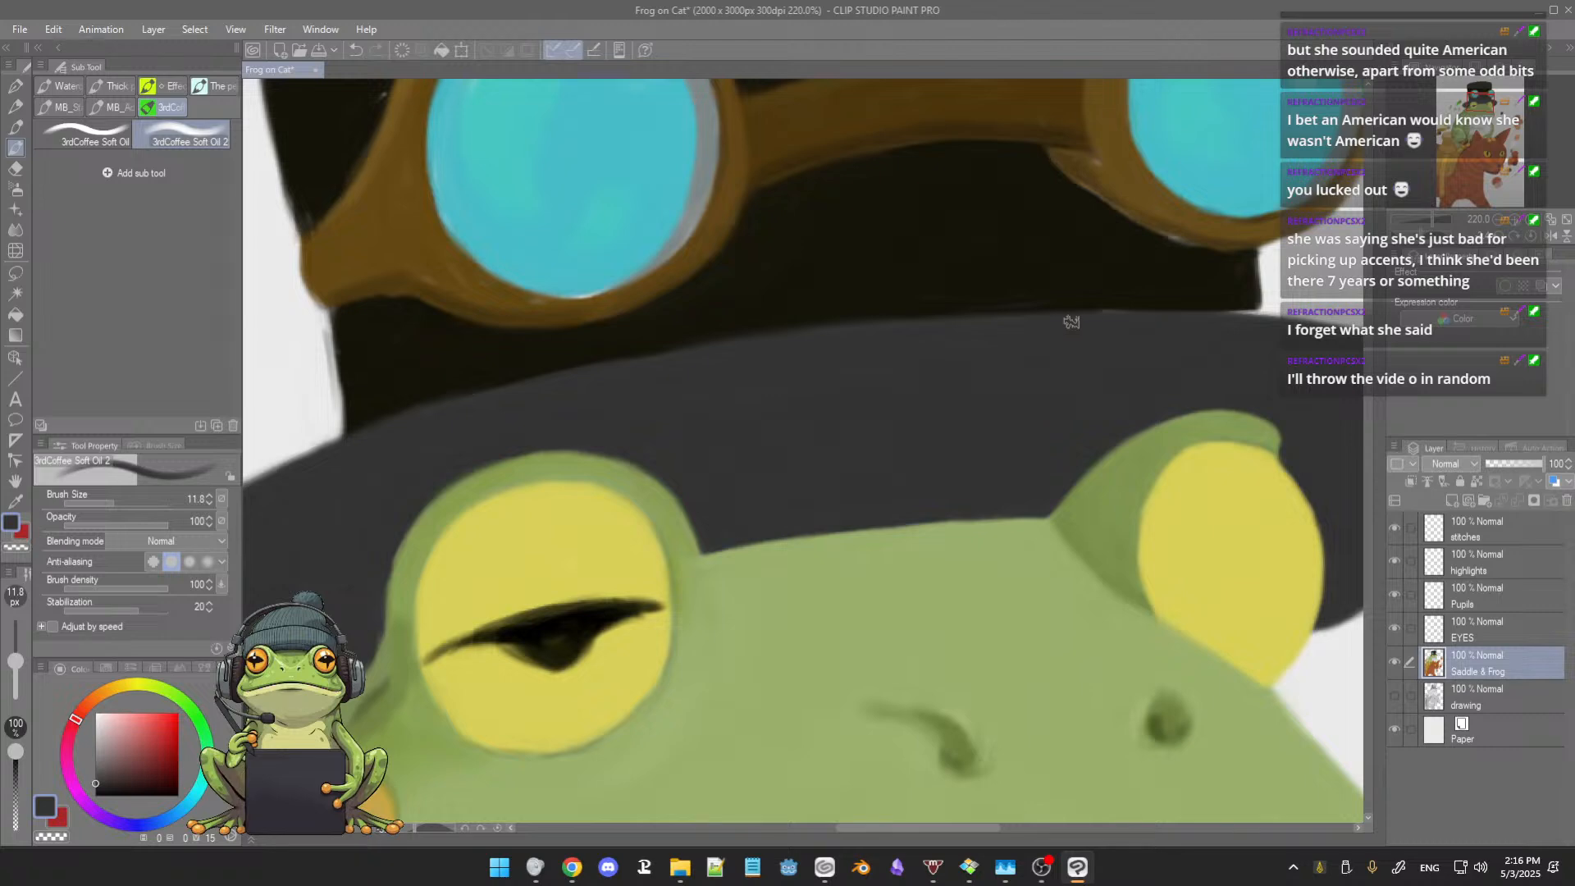
left_click_drag(1179, 344, 1116, 339)
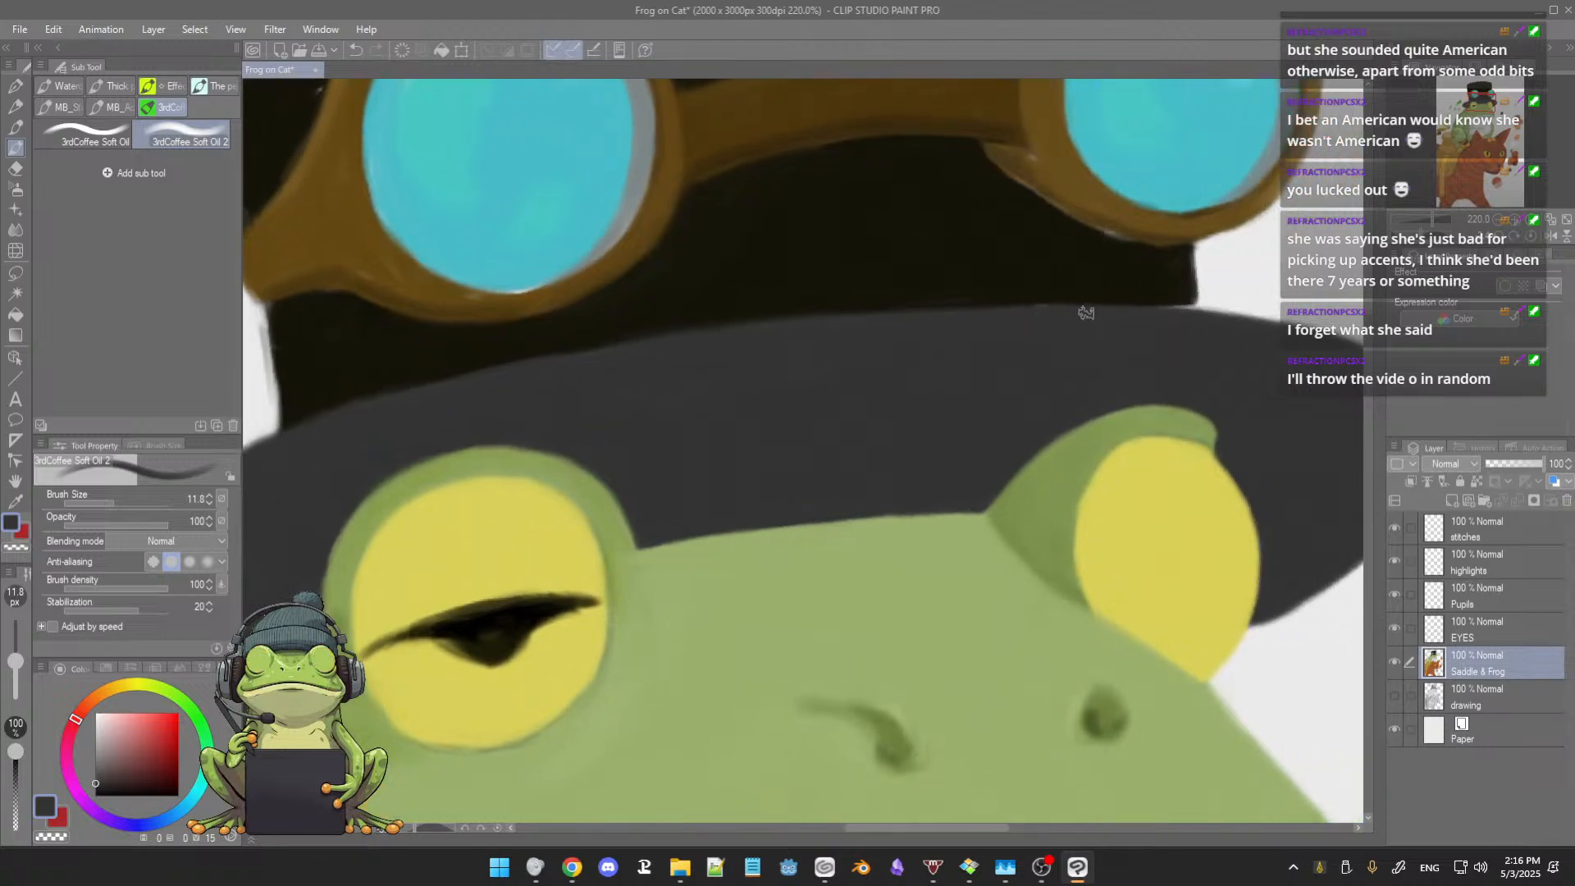
left_click_drag(1103, 344, 1001, 320)
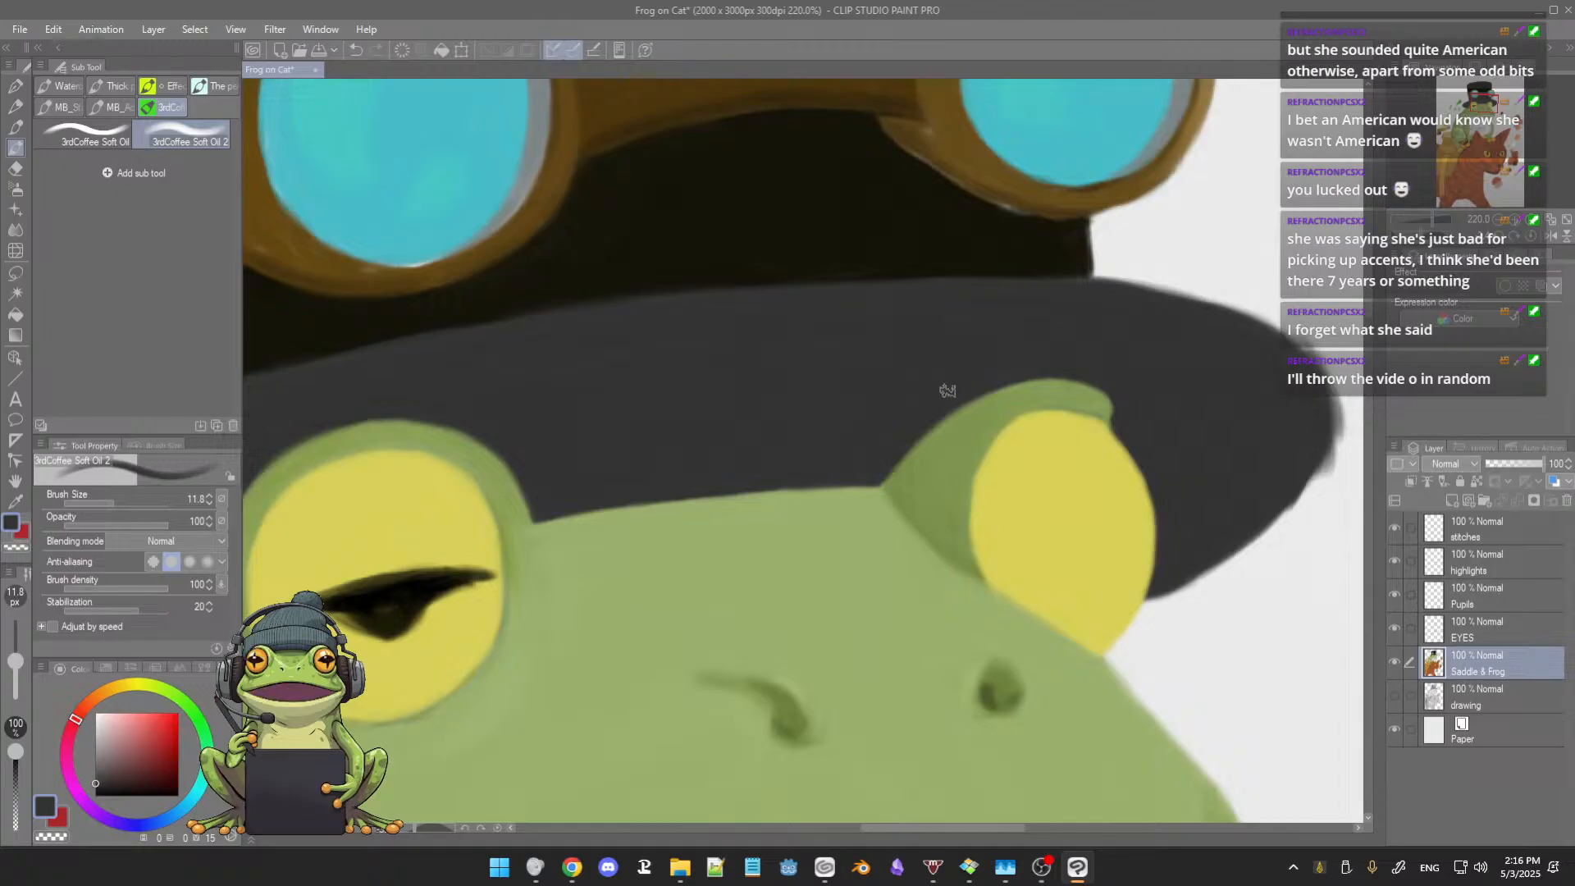
Step: Paint over the left eye's black pupil completely in sampled yellow, enlarging the brush to 23.2
scroll(1037, 397, "down", 1)
left_click_drag(831, 437, 911, 413)
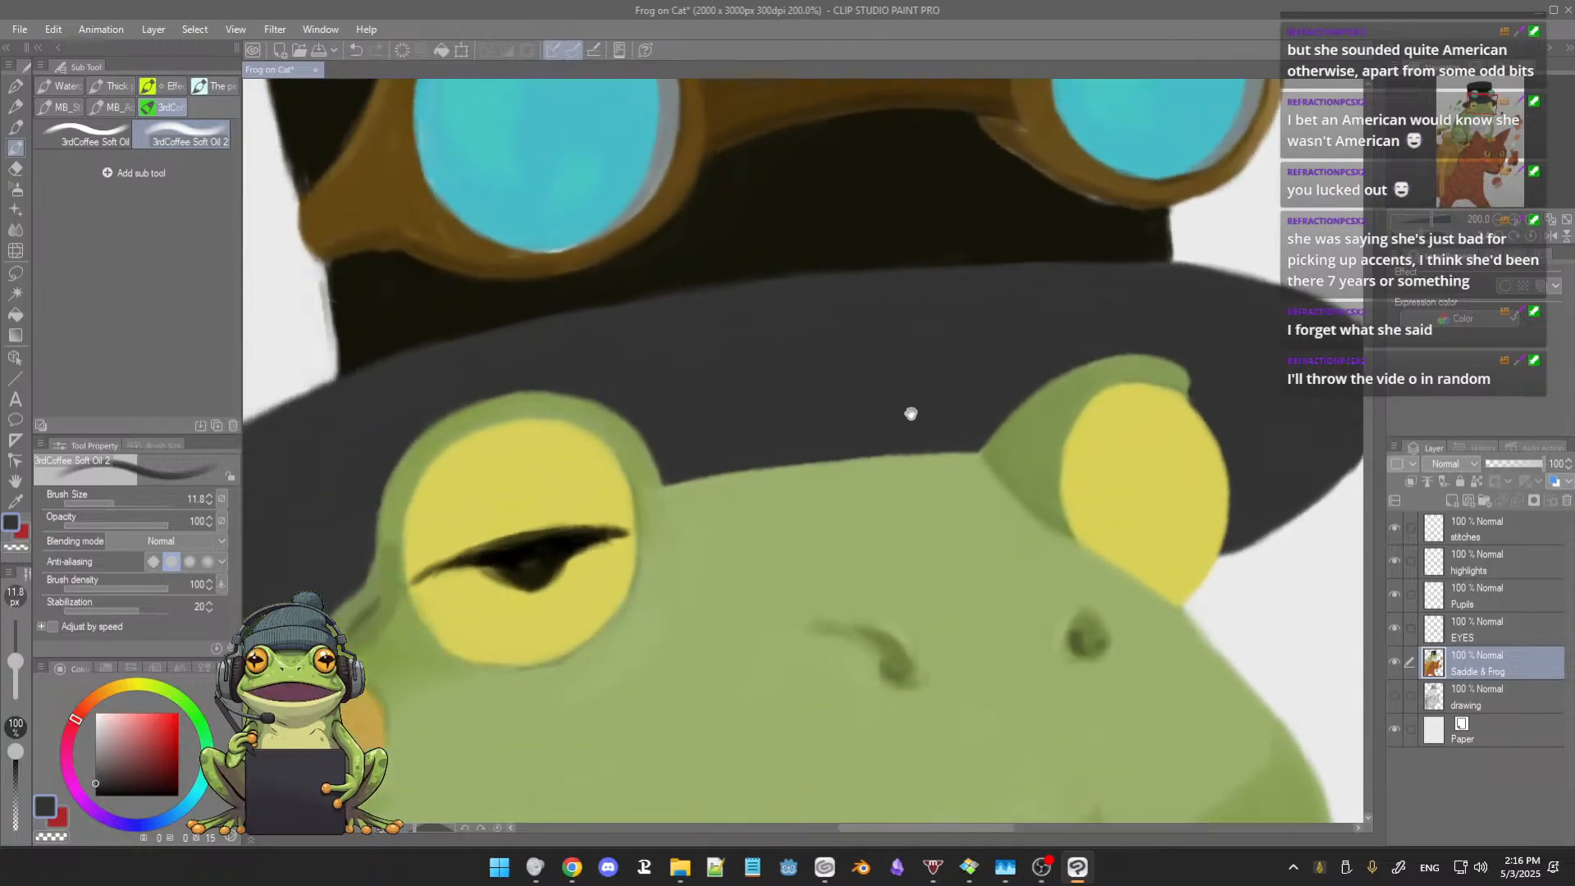
left_click(567, 461, "alt")
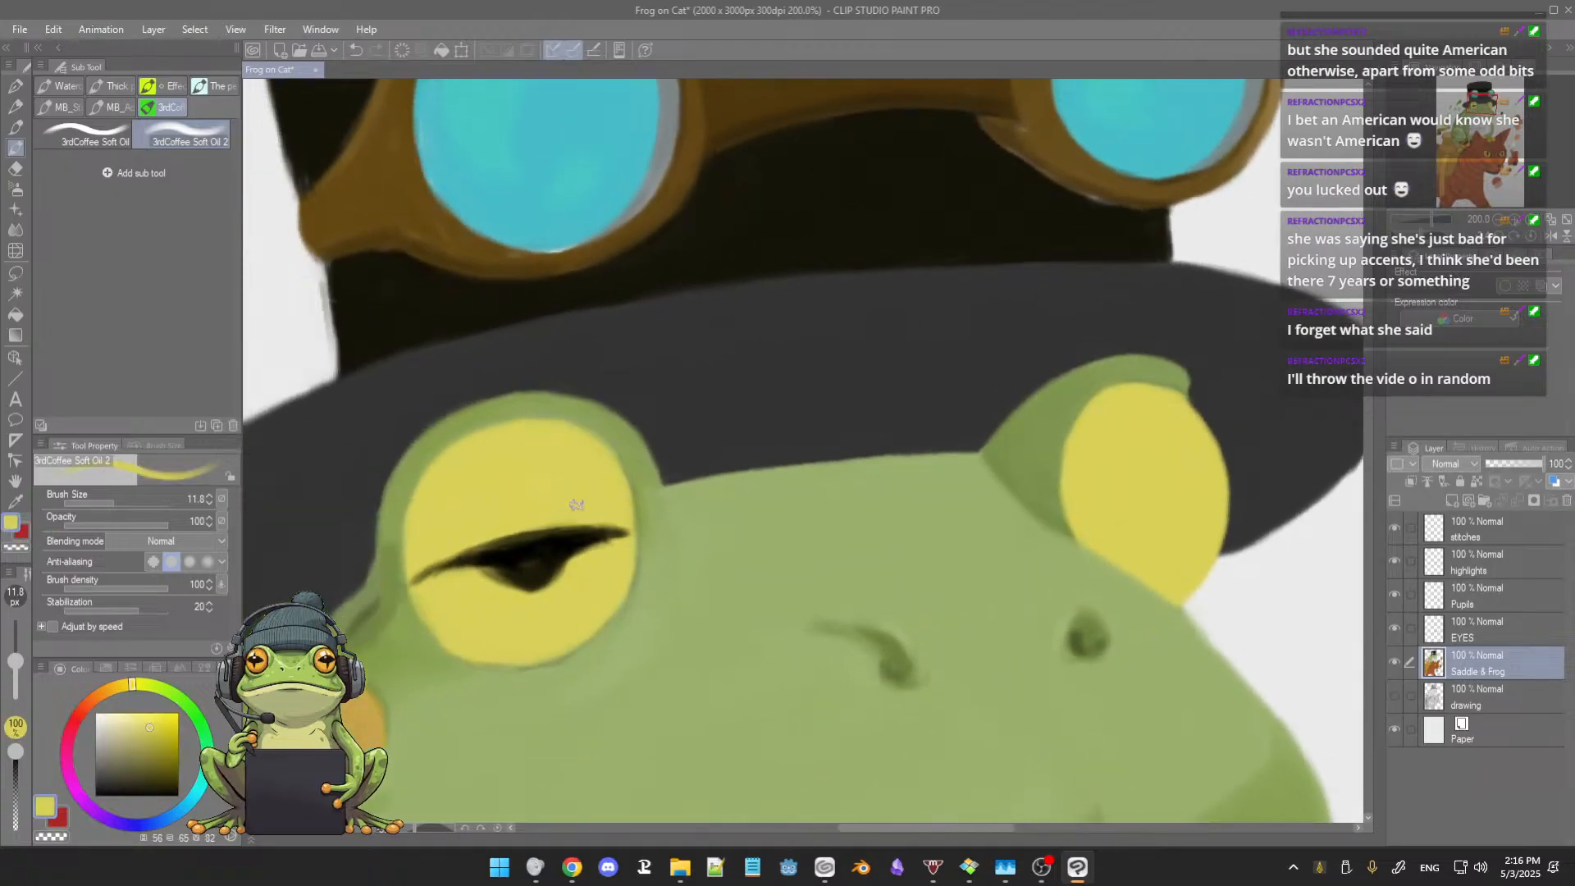
mouse_move(584, 529)
left_mouse_down()
mouse_move(586, 559)
mouse_move(606, 518)
mouse_move(614, 556)
mouse_move(626, 542)
mouse_move(568, 572)
mouse_move(556, 558)
left_mouse_up()
mouse_move(557, 502)
left_mouse_down("ctrl+alt")
mouse_move(555, 579)
mouse_move(538, 585)
left_mouse_up("ctrl+alt")
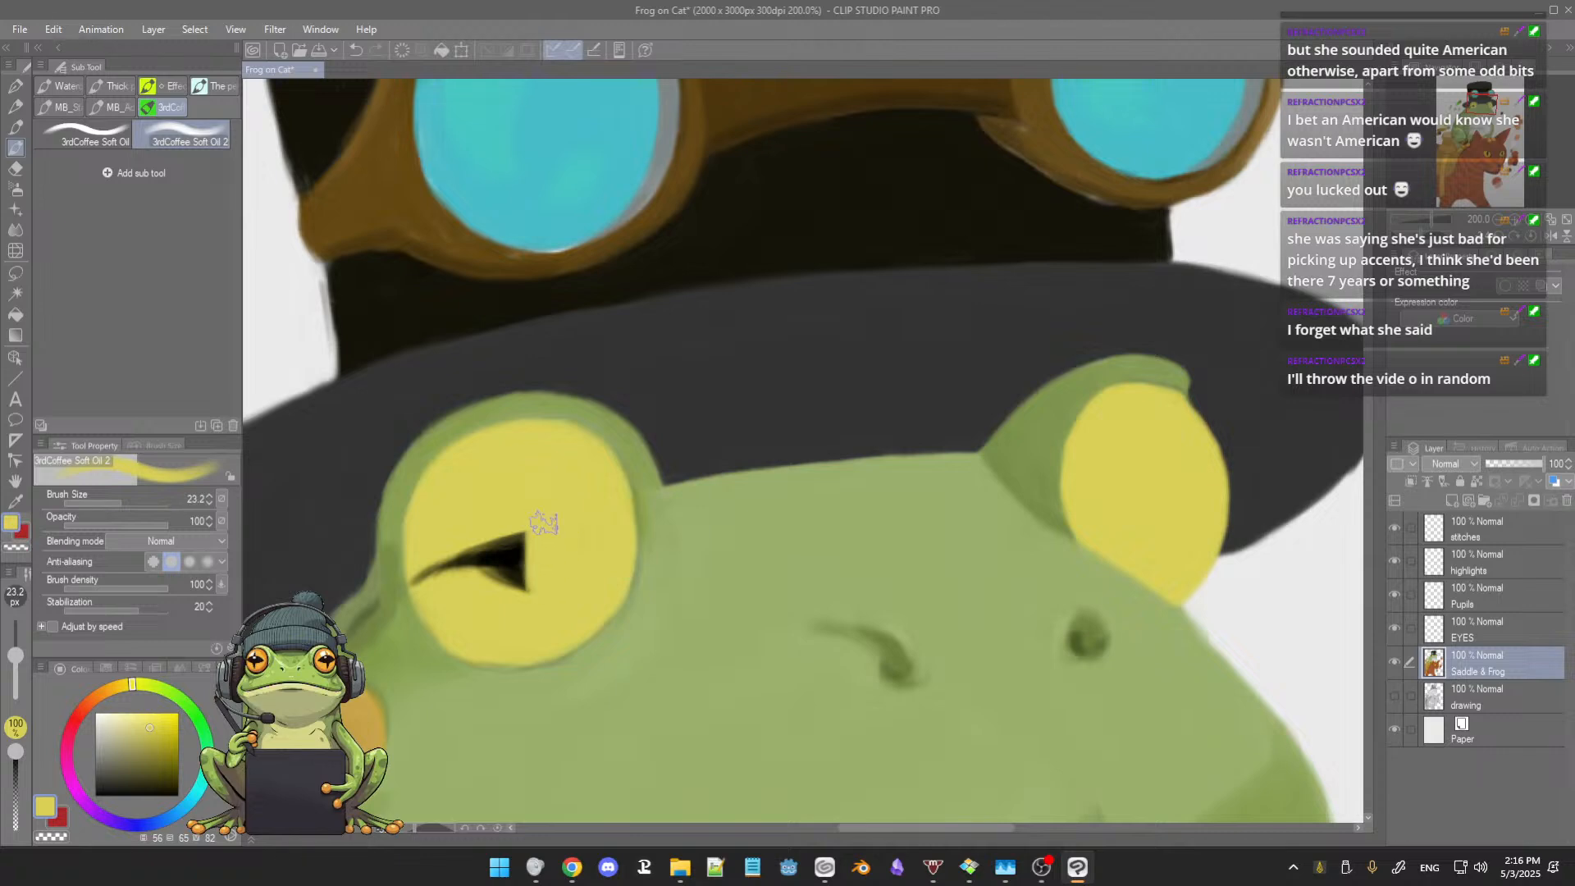
mouse_move(527, 523)
left_mouse_down()
mouse_move(522, 574)
mouse_move(451, 584)
mouse_move(419, 570)
mouse_move(454, 557)
mouse_move(471, 580)
mouse_move(516, 532)
mouse_move(521, 577)
left_mouse_up()
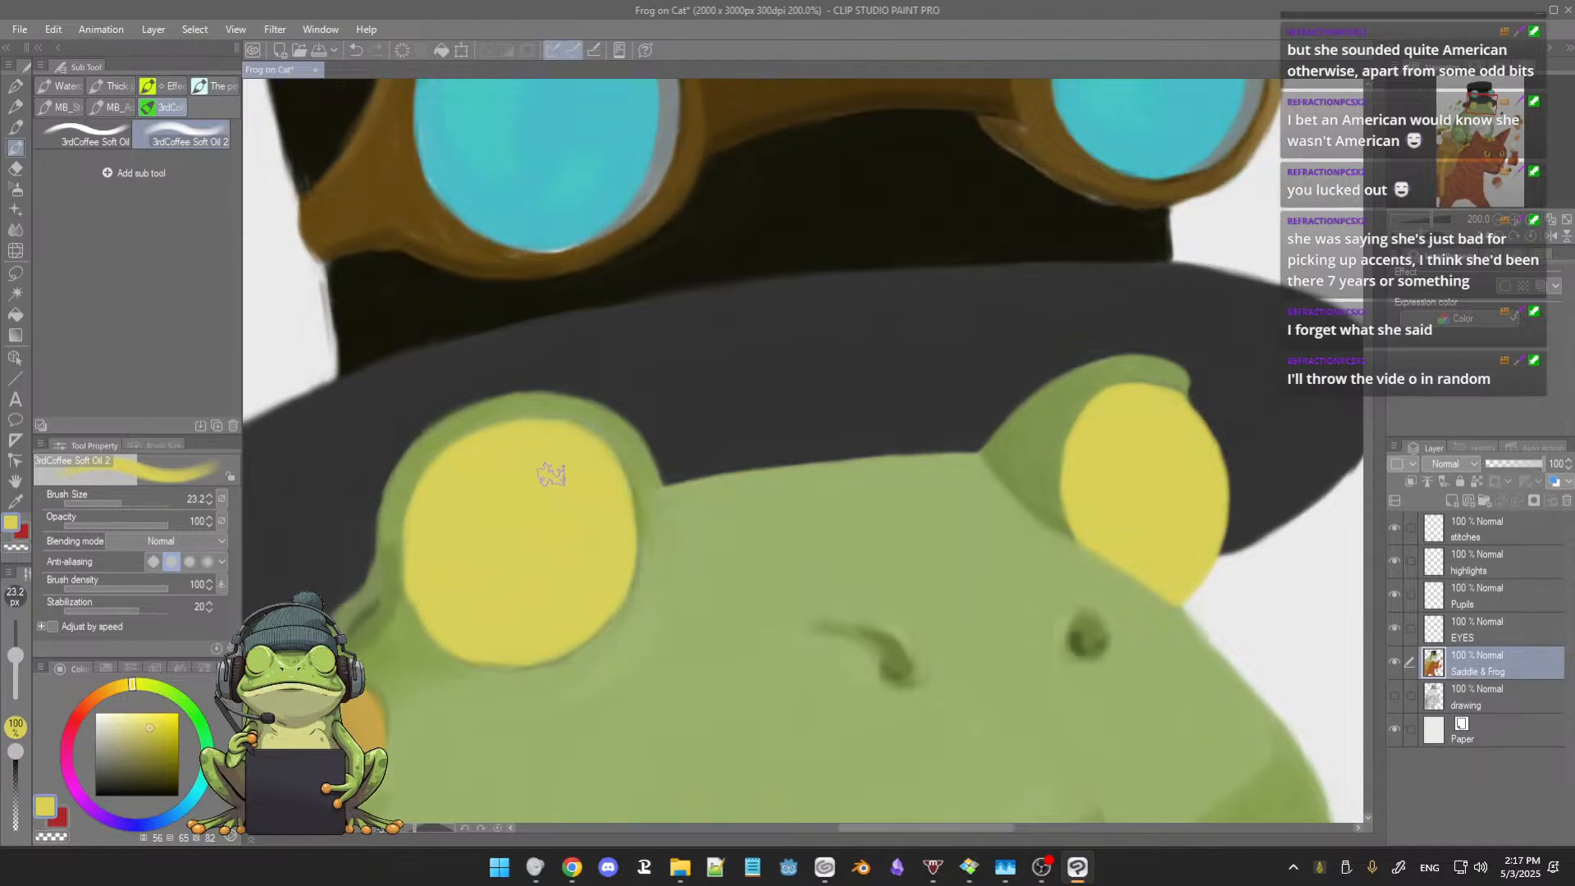
Step: Refine the left eyelid's rim around the yellow eye in sampled greens, reducing the brush to 10.5
left_click(396, 566, "alt")
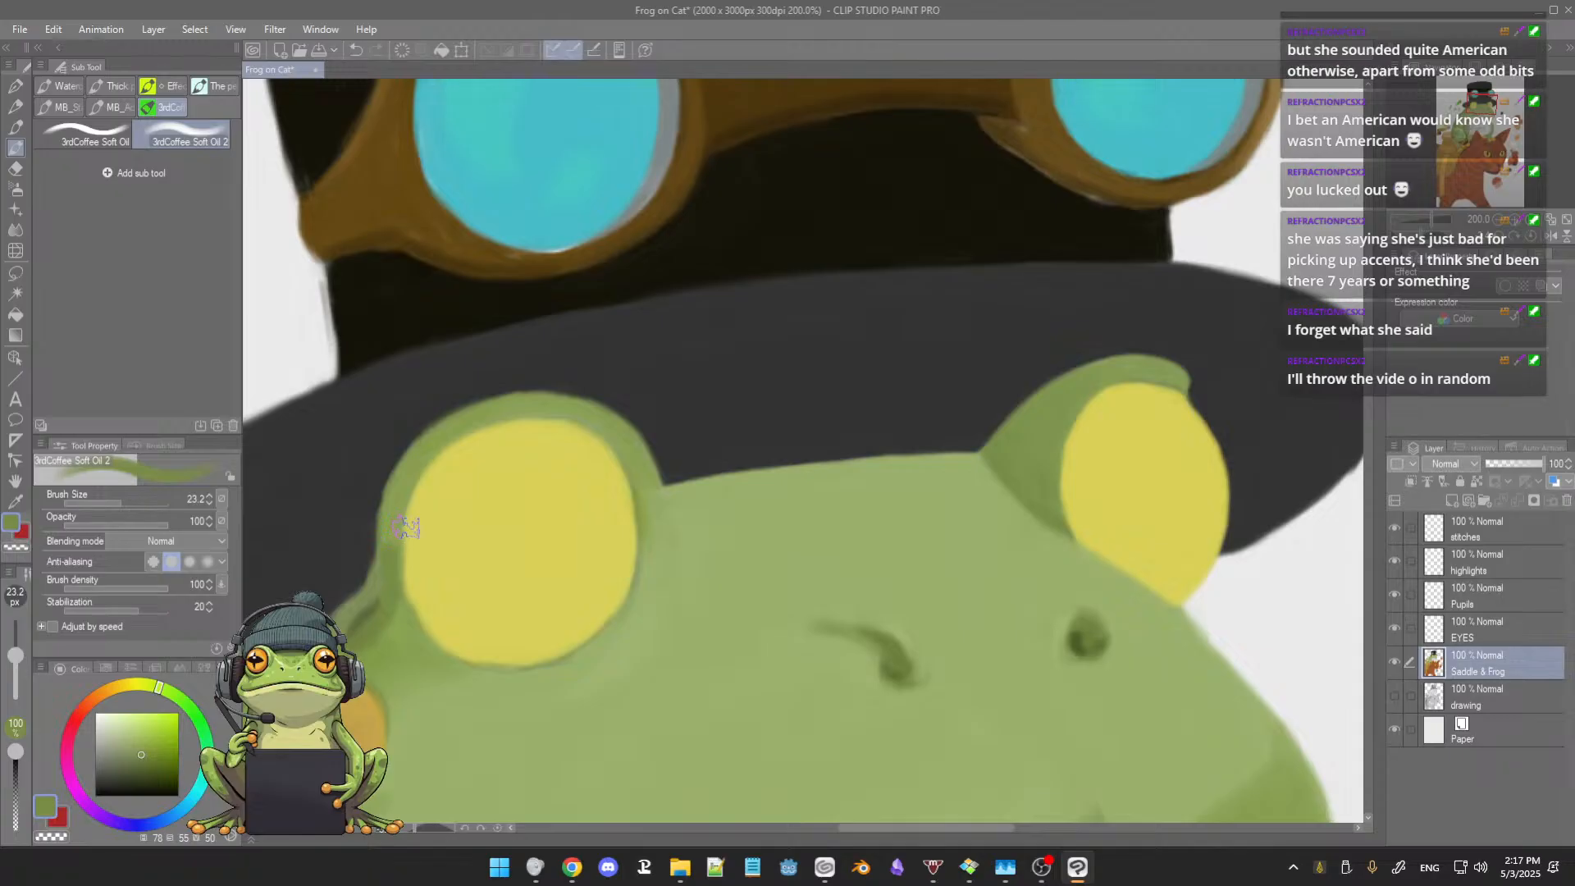
left_click_drag(398, 538, 390, 517)
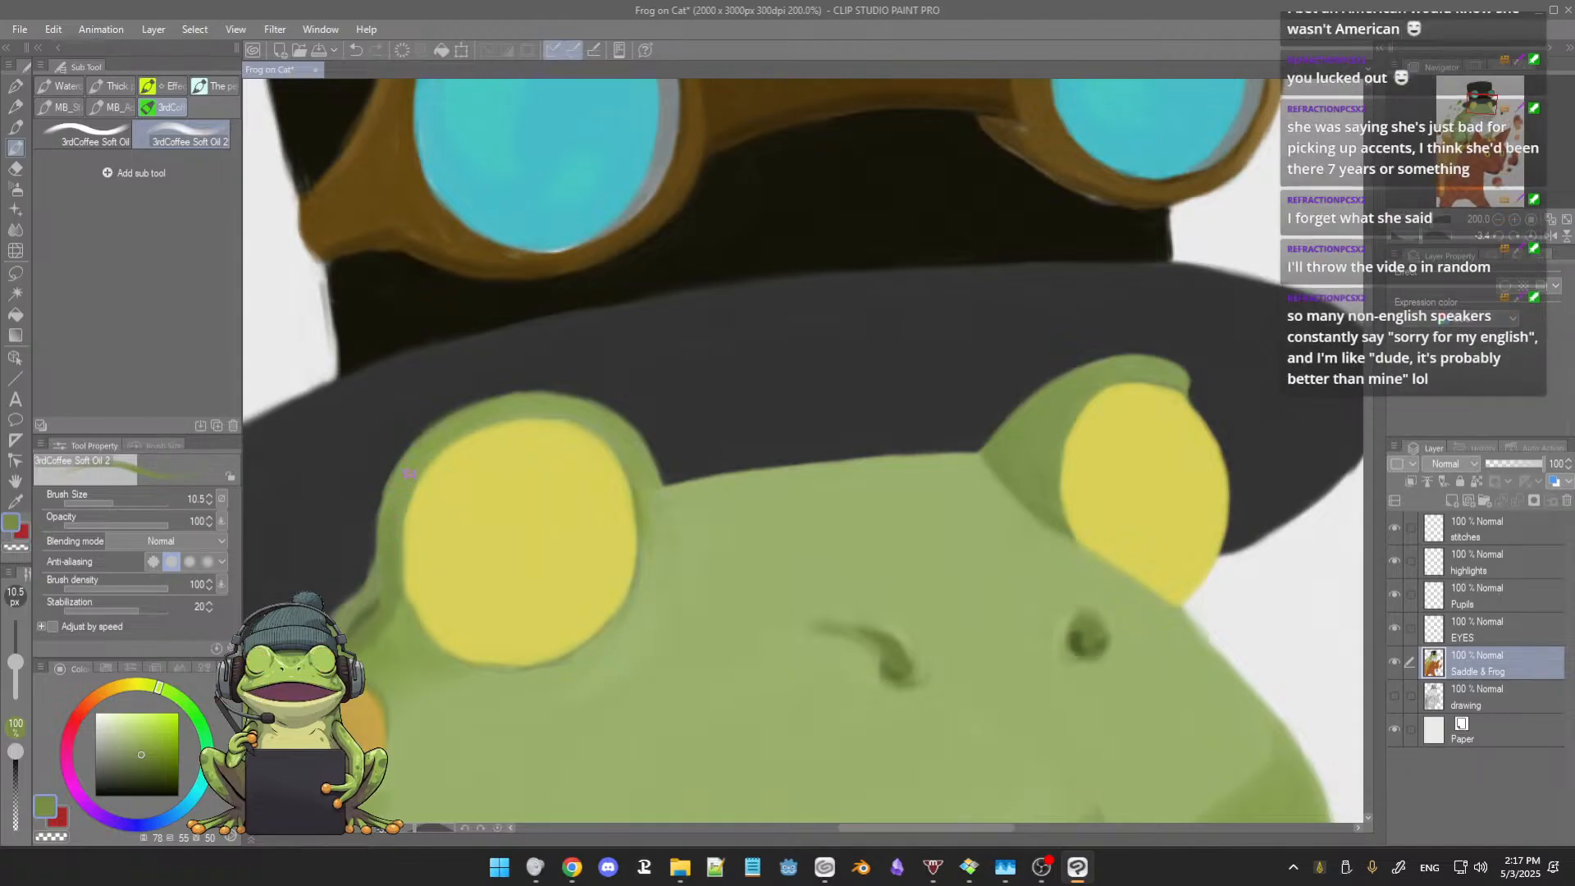
left_click(644, 459, "alt")
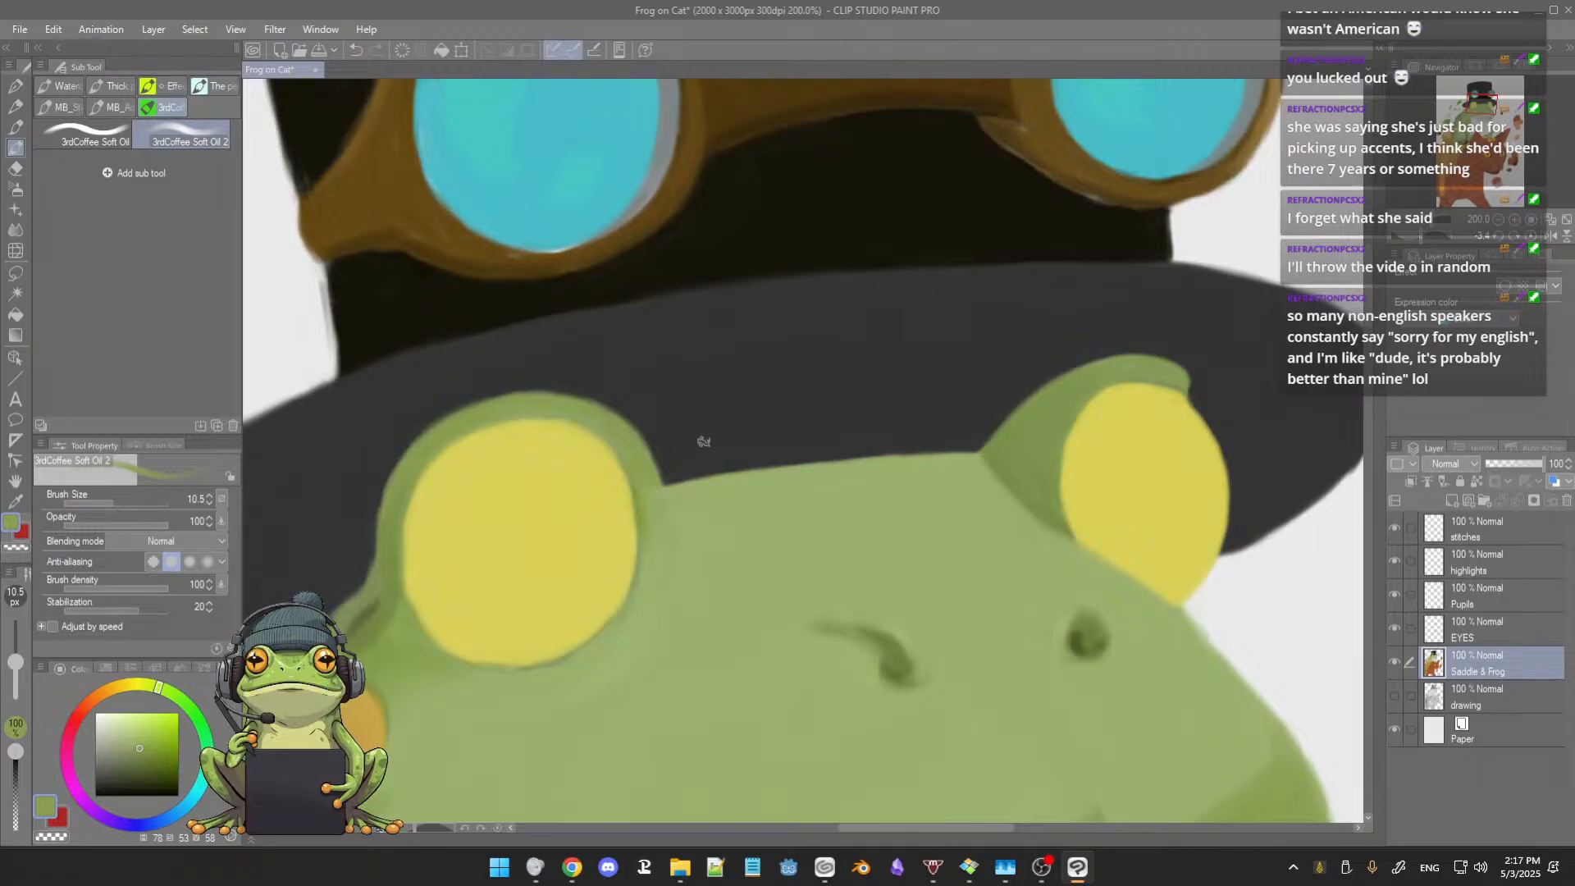
left_click_drag(756, 411, 792, 395)
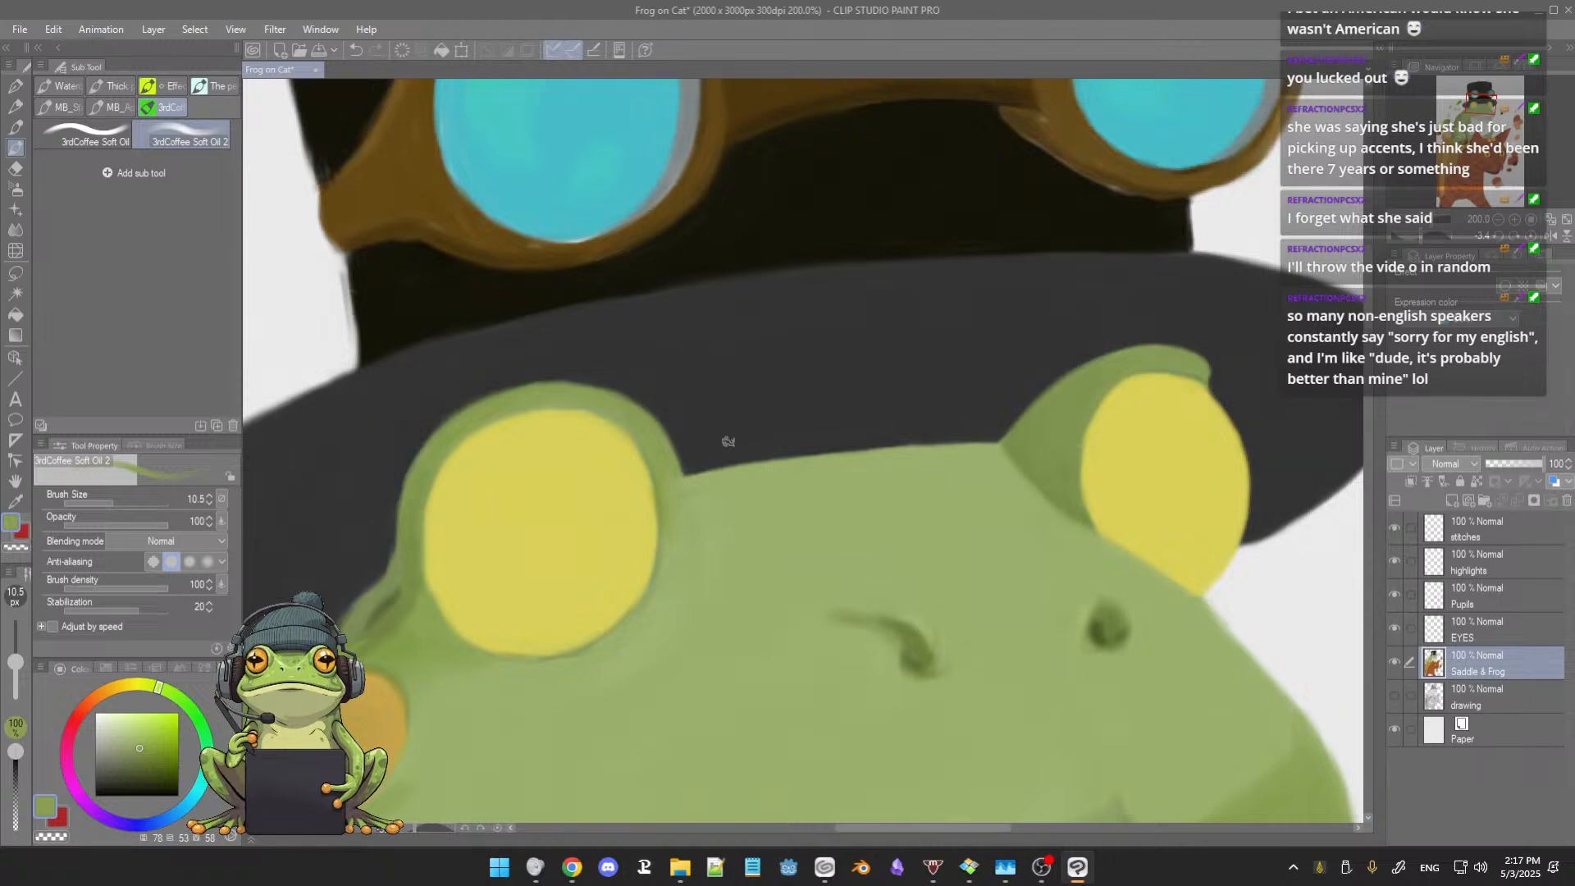
Step: Smooth the skin along the left eye's lower edge and outer corner in sampled lighter and darker greens
left_click_drag(733, 573, 735, 520)
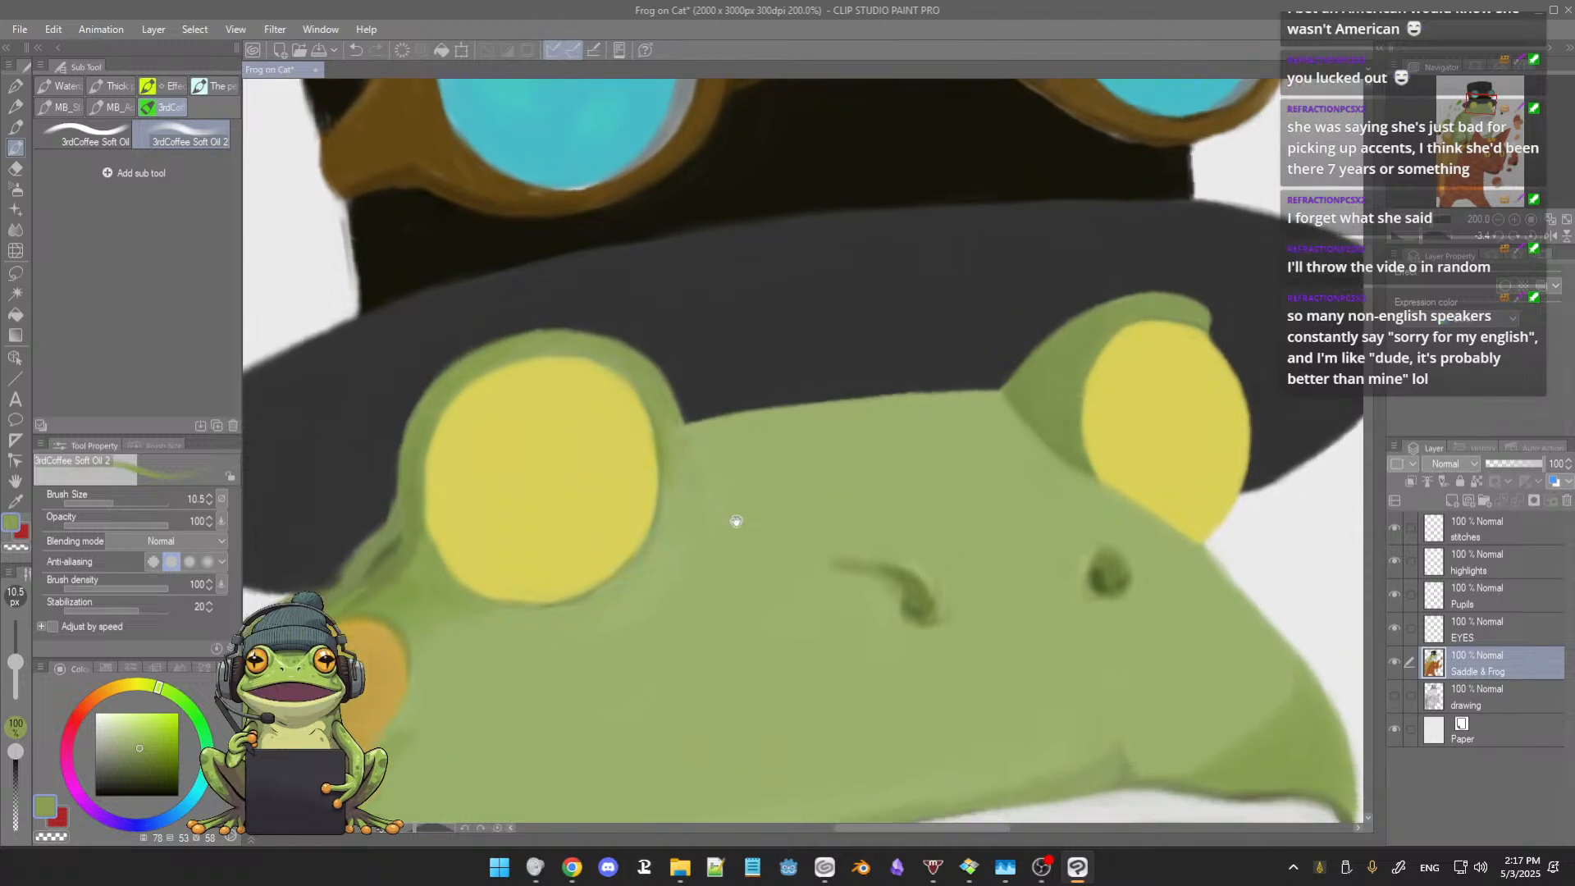
left_click(680, 509, "alt")
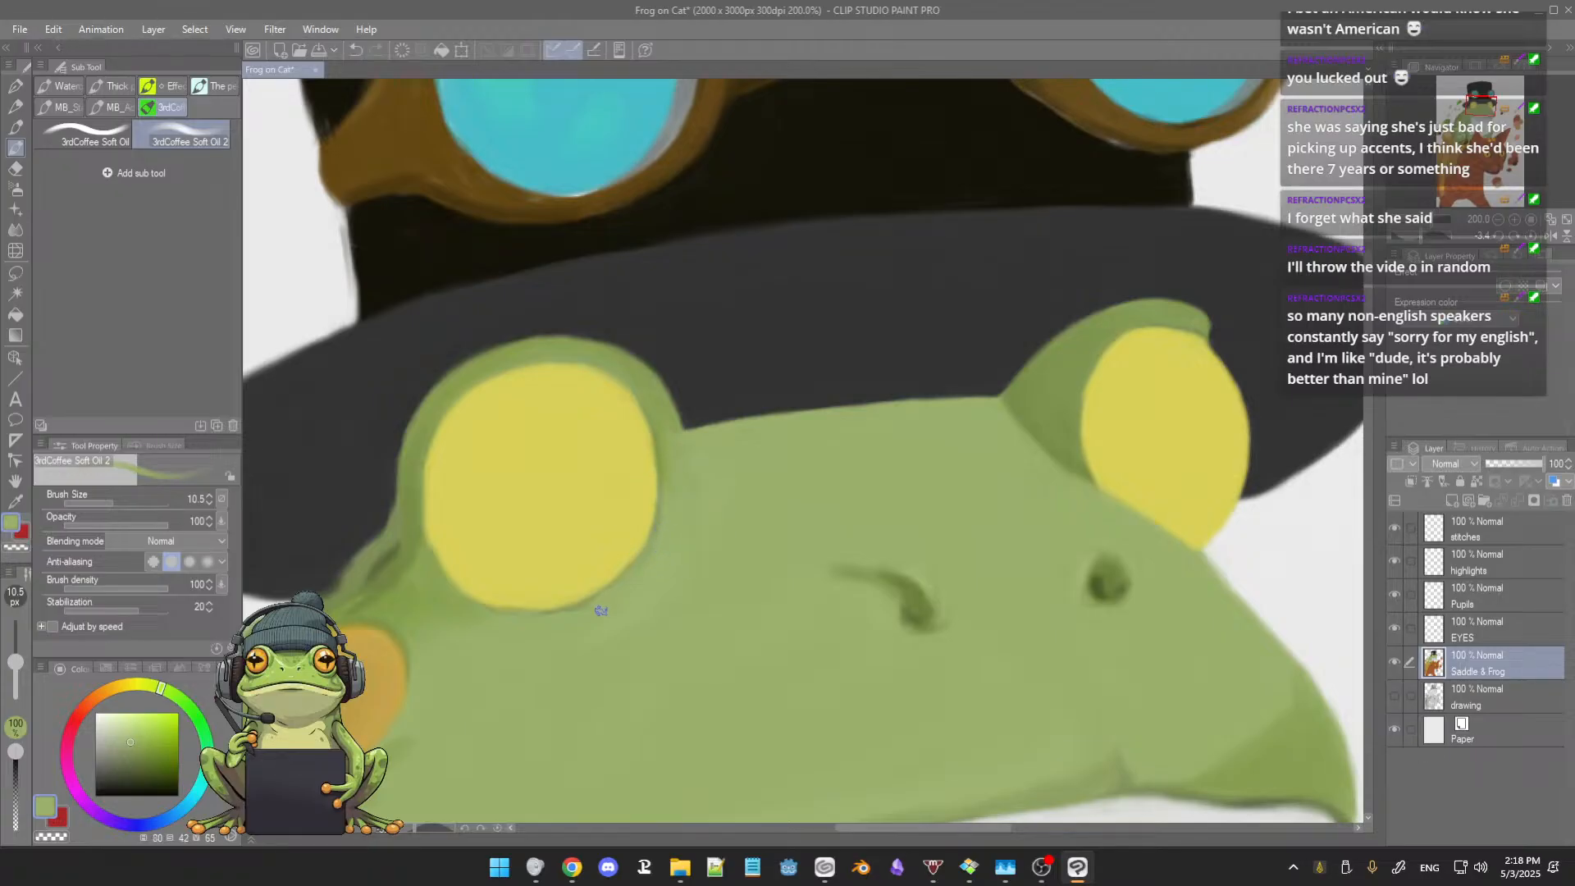
left_click(576, 614, "alt")
left_click(448, 558, "alt")
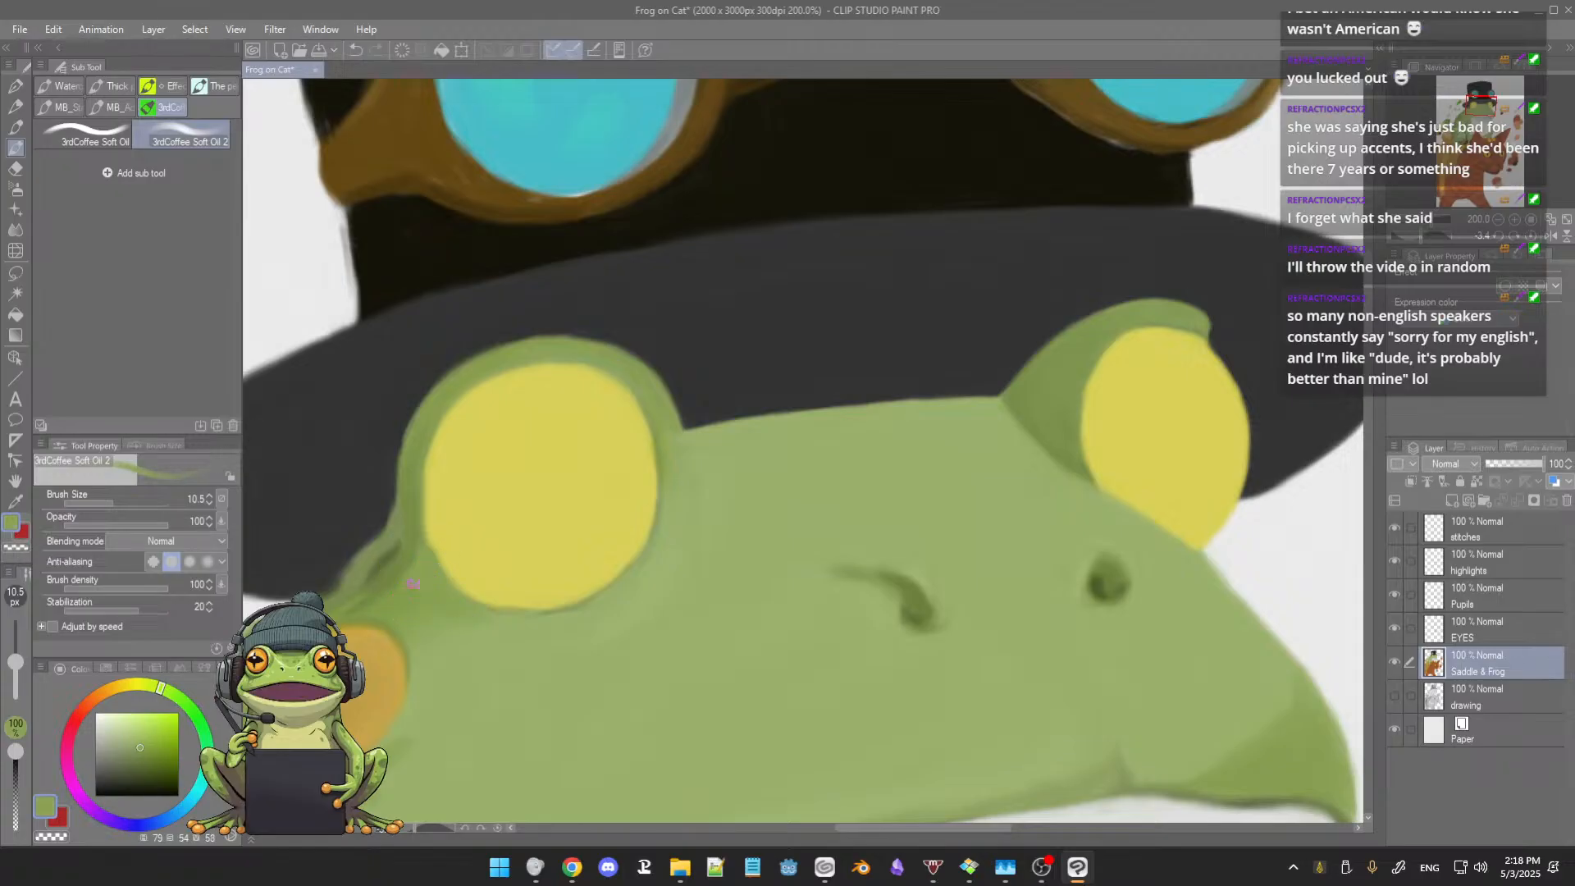
Step: Make the Pupils layer the active layer for painting
scroll(509, 597, "down", 1)
left_click_drag(593, 592, 623, 574)
scroll(624, 546, "down", 1)
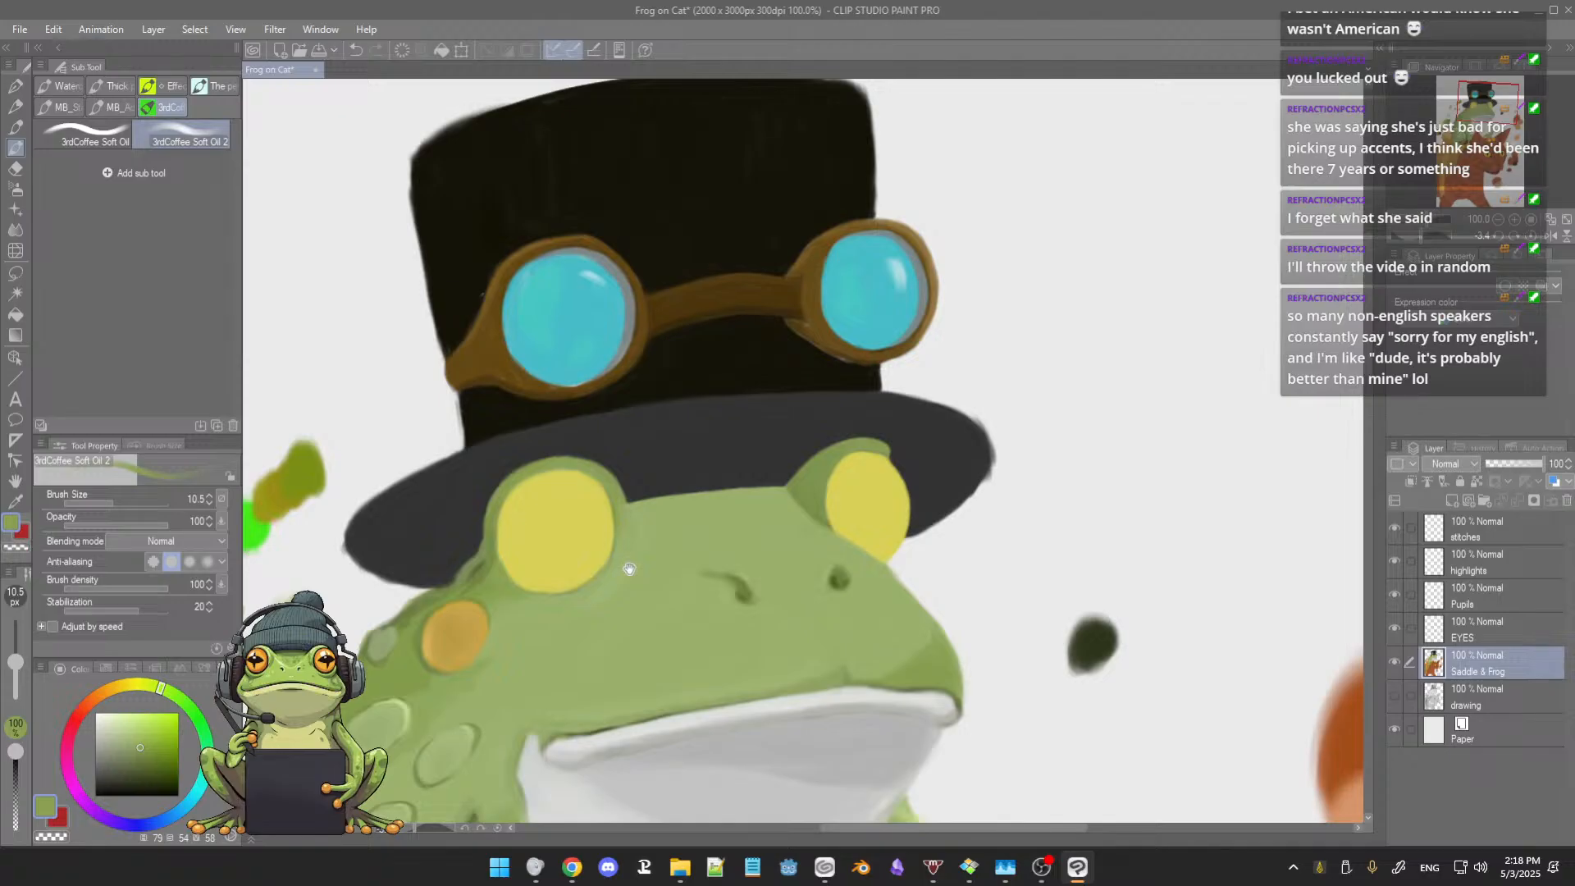
scroll(633, 563, "up", 4)
left_click_drag(668, 507, 598, 521)
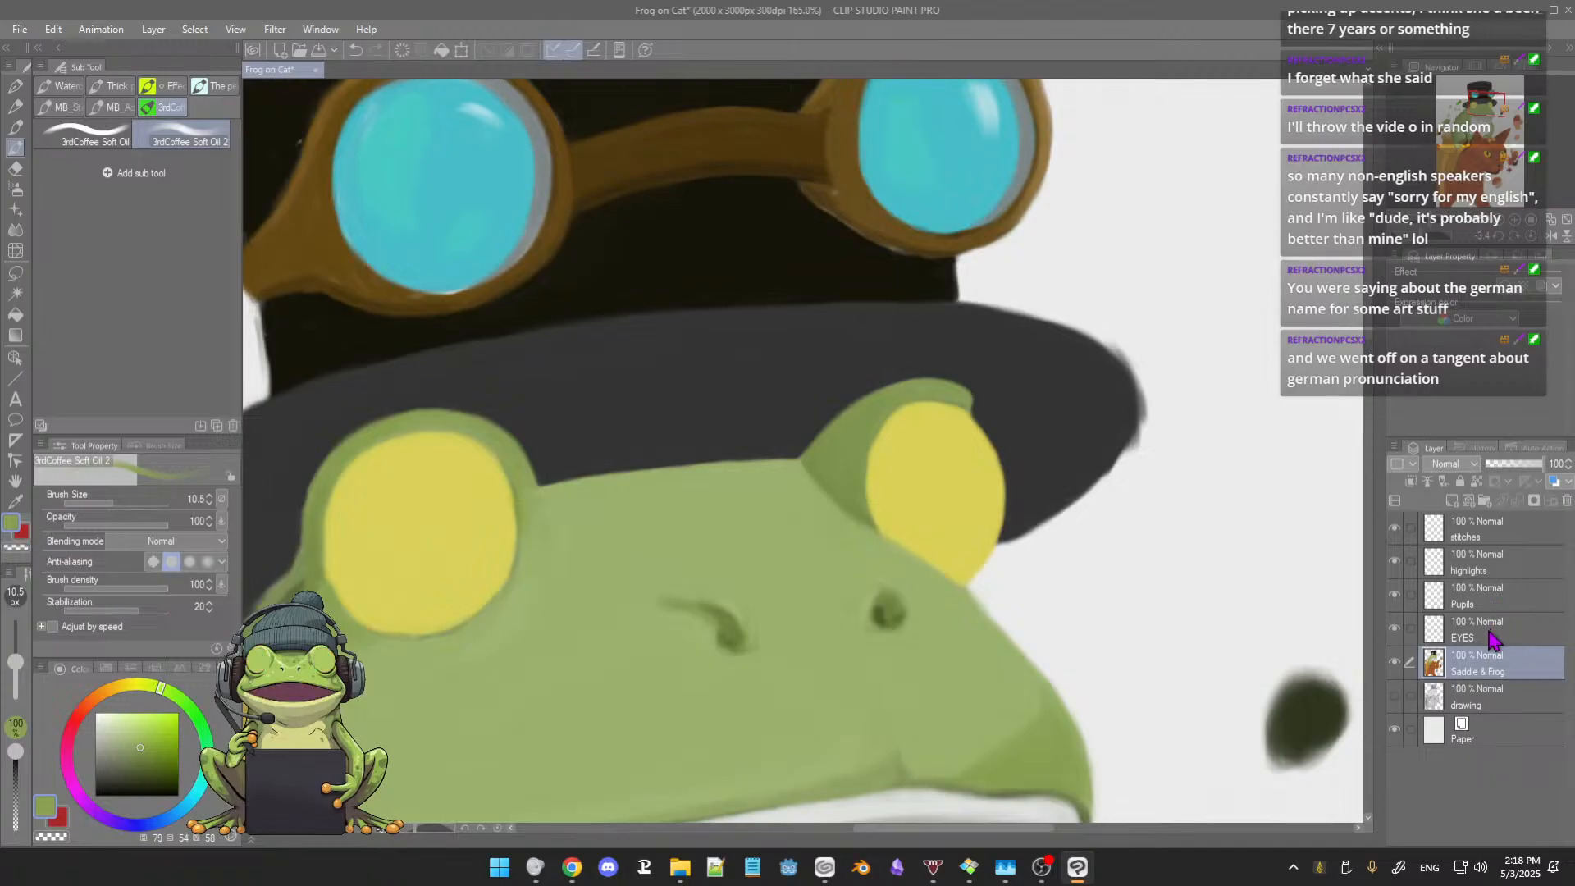
left_click(1491, 638)
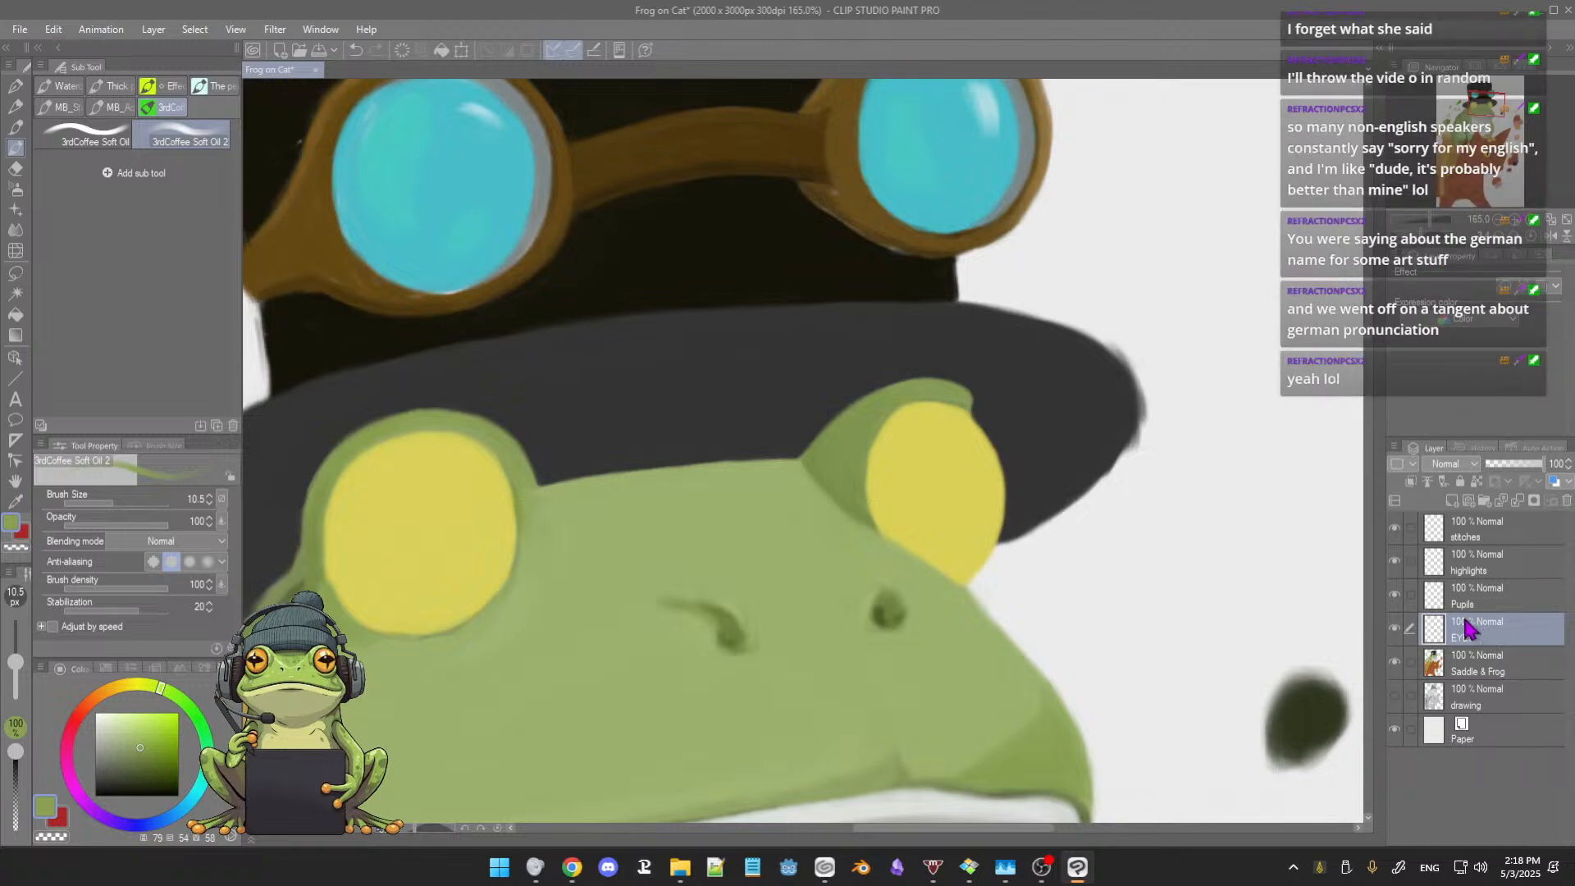
left_click(1491, 605)
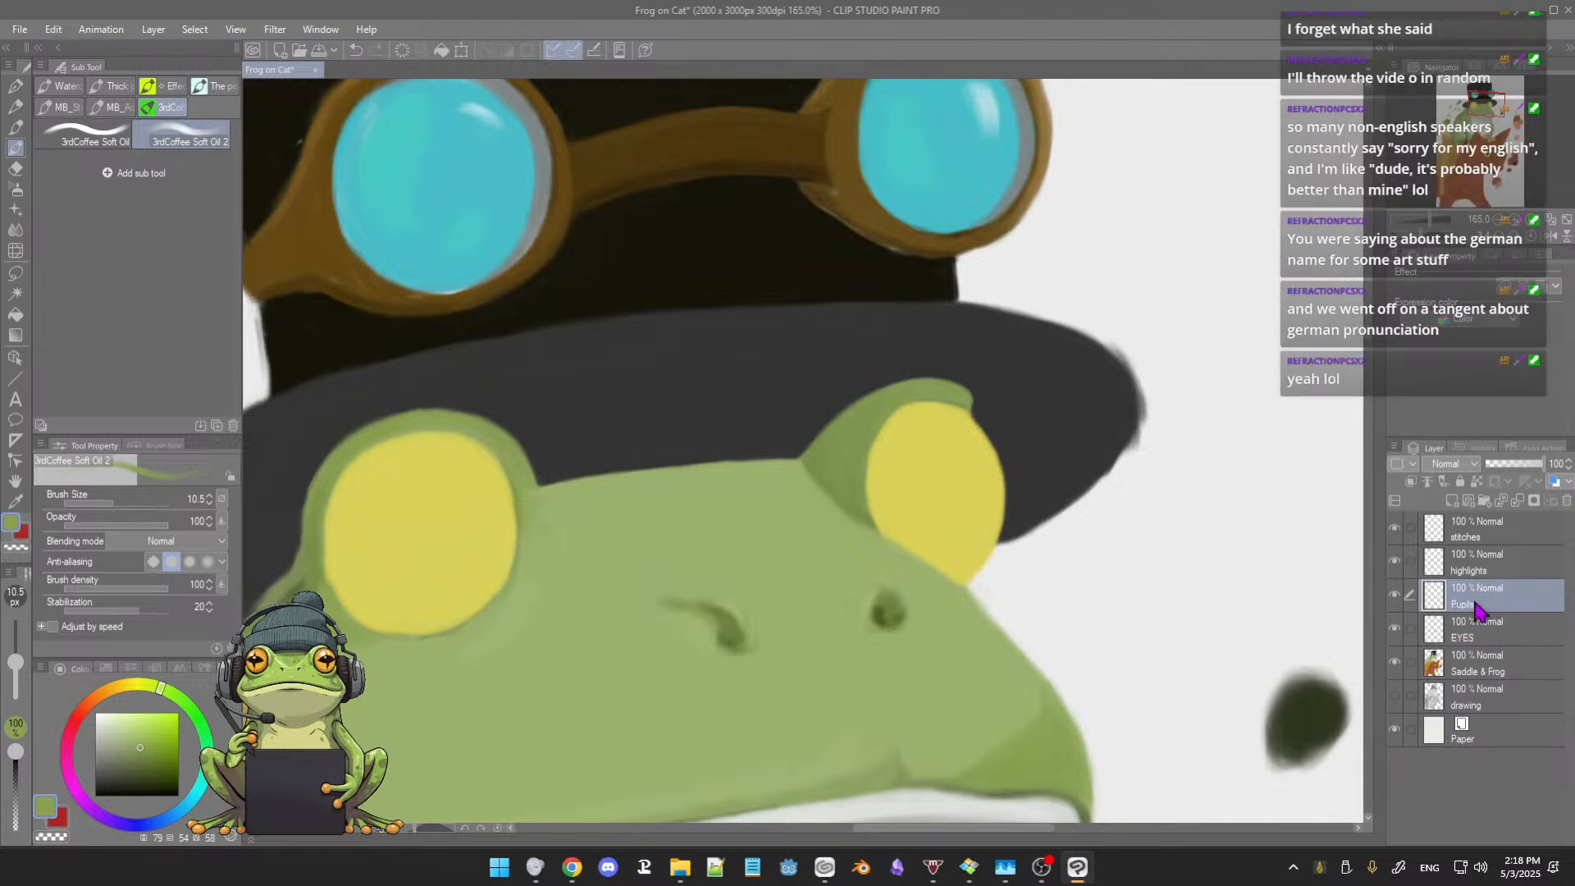
Step: Toggle the Pupils layer's visibility to check whether it holds anything in the painting
scroll(1210, 586, "down", 8)
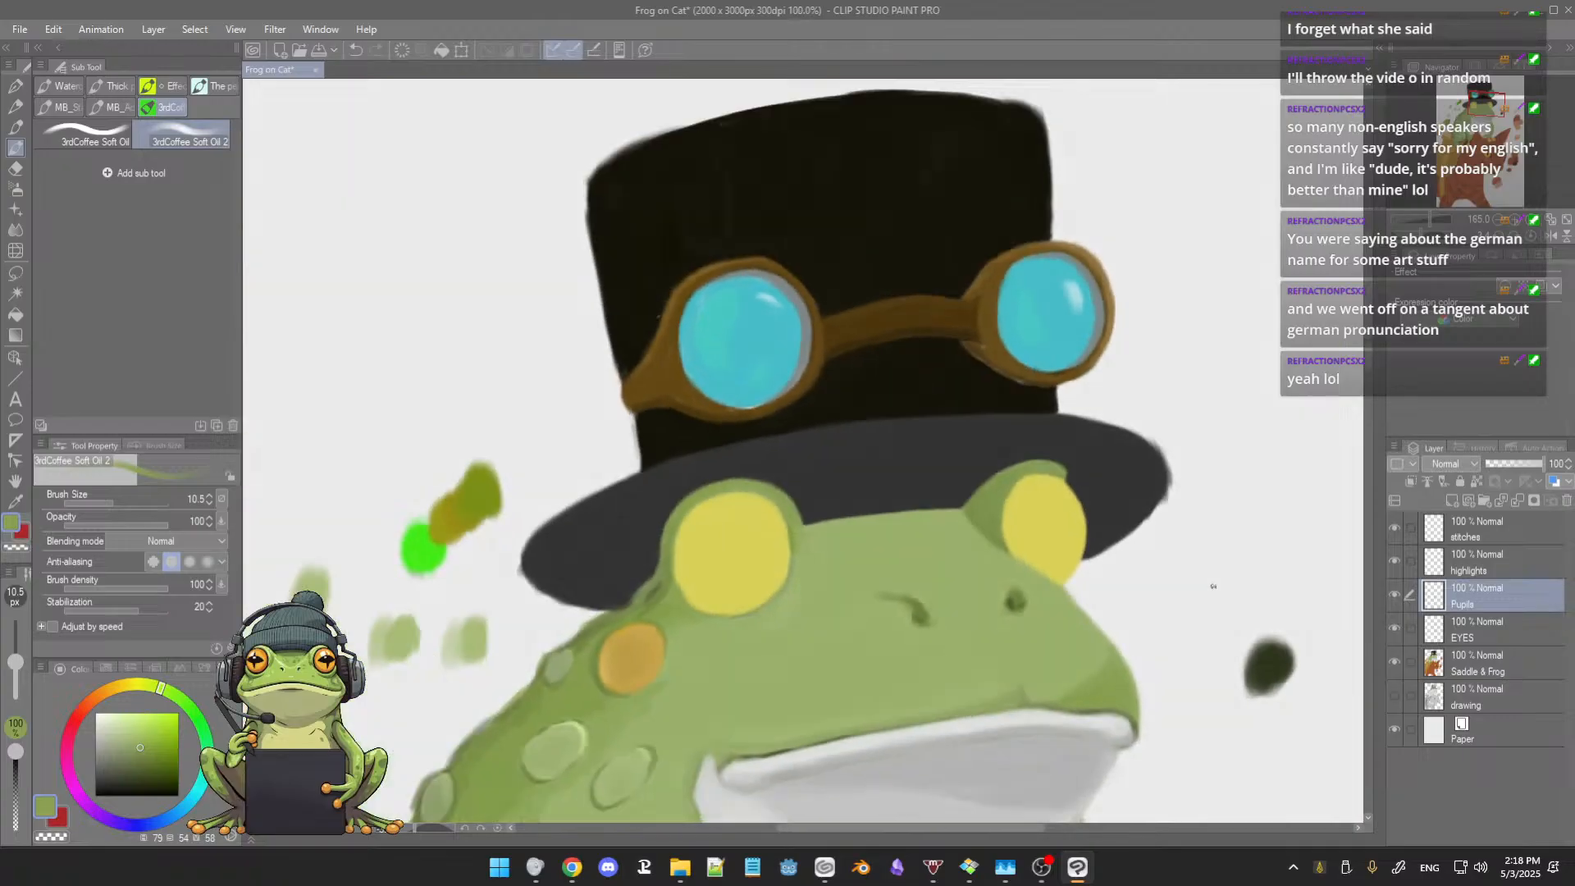
left_click_drag(1202, 608, 1041, 415)
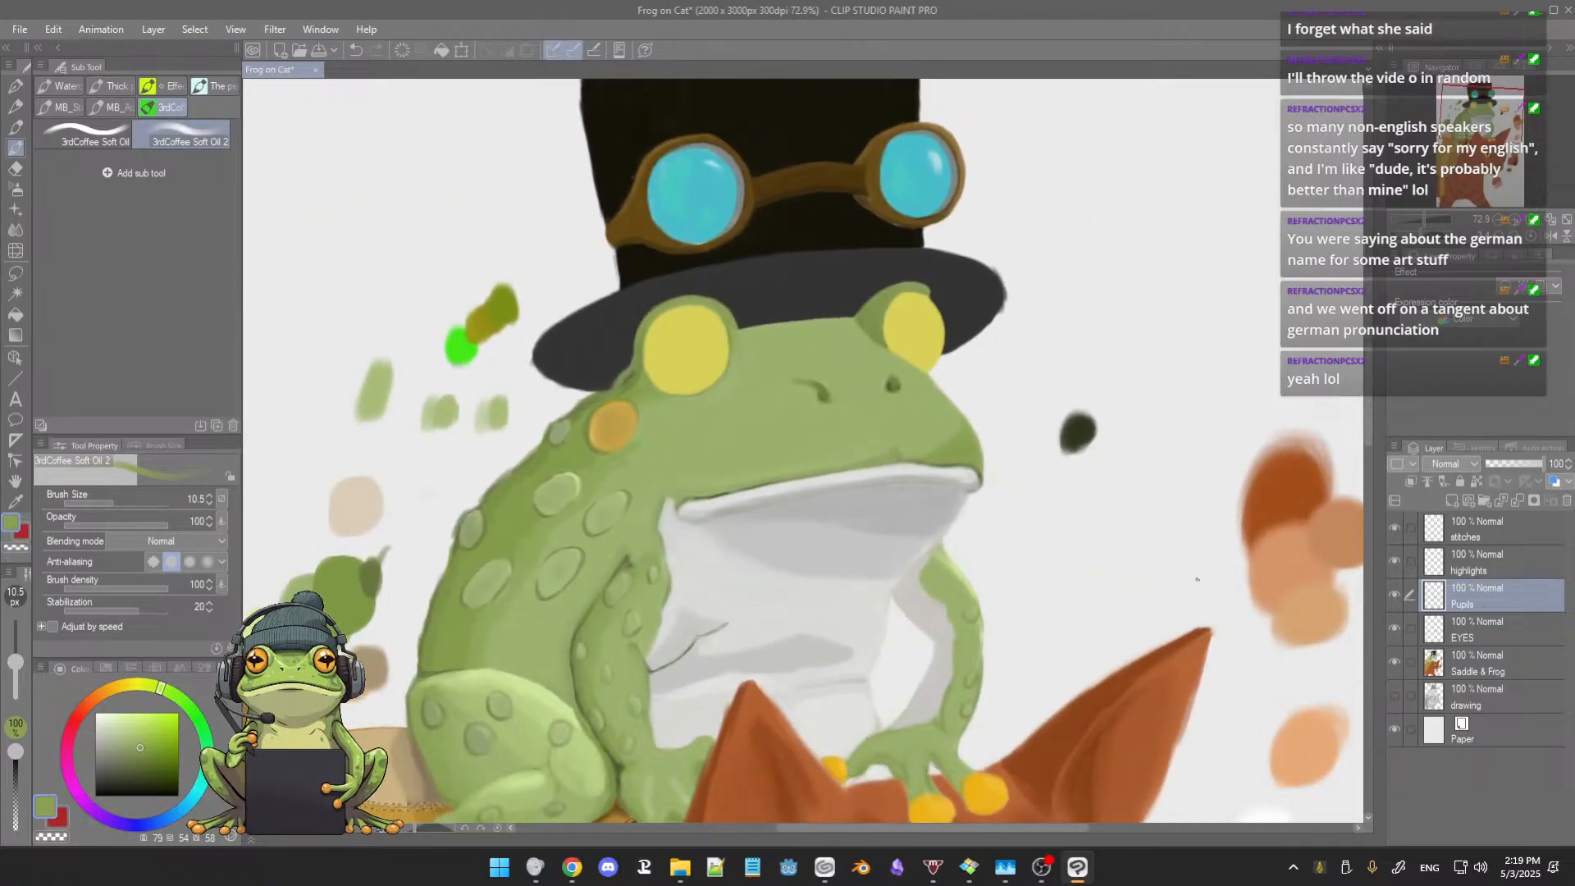
left_click_drag(1157, 598, 1129, 485)
scroll(1263, 590, "down", 3)
left_click_drag(1264, 590, 1173, 508)
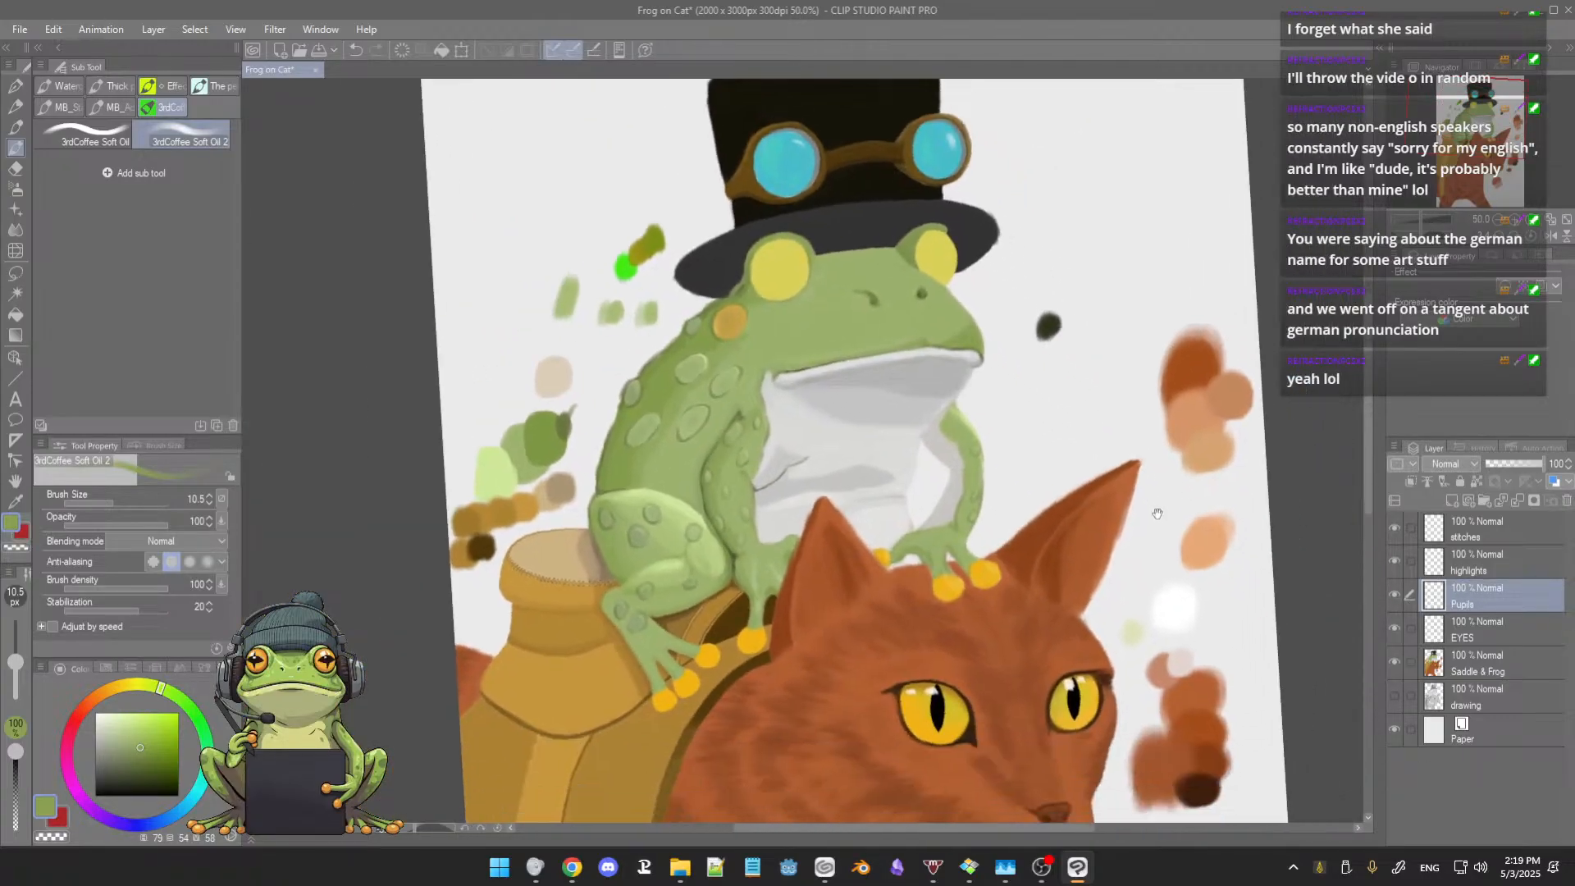
left_click(1396, 595)
left_click(1395, 595)
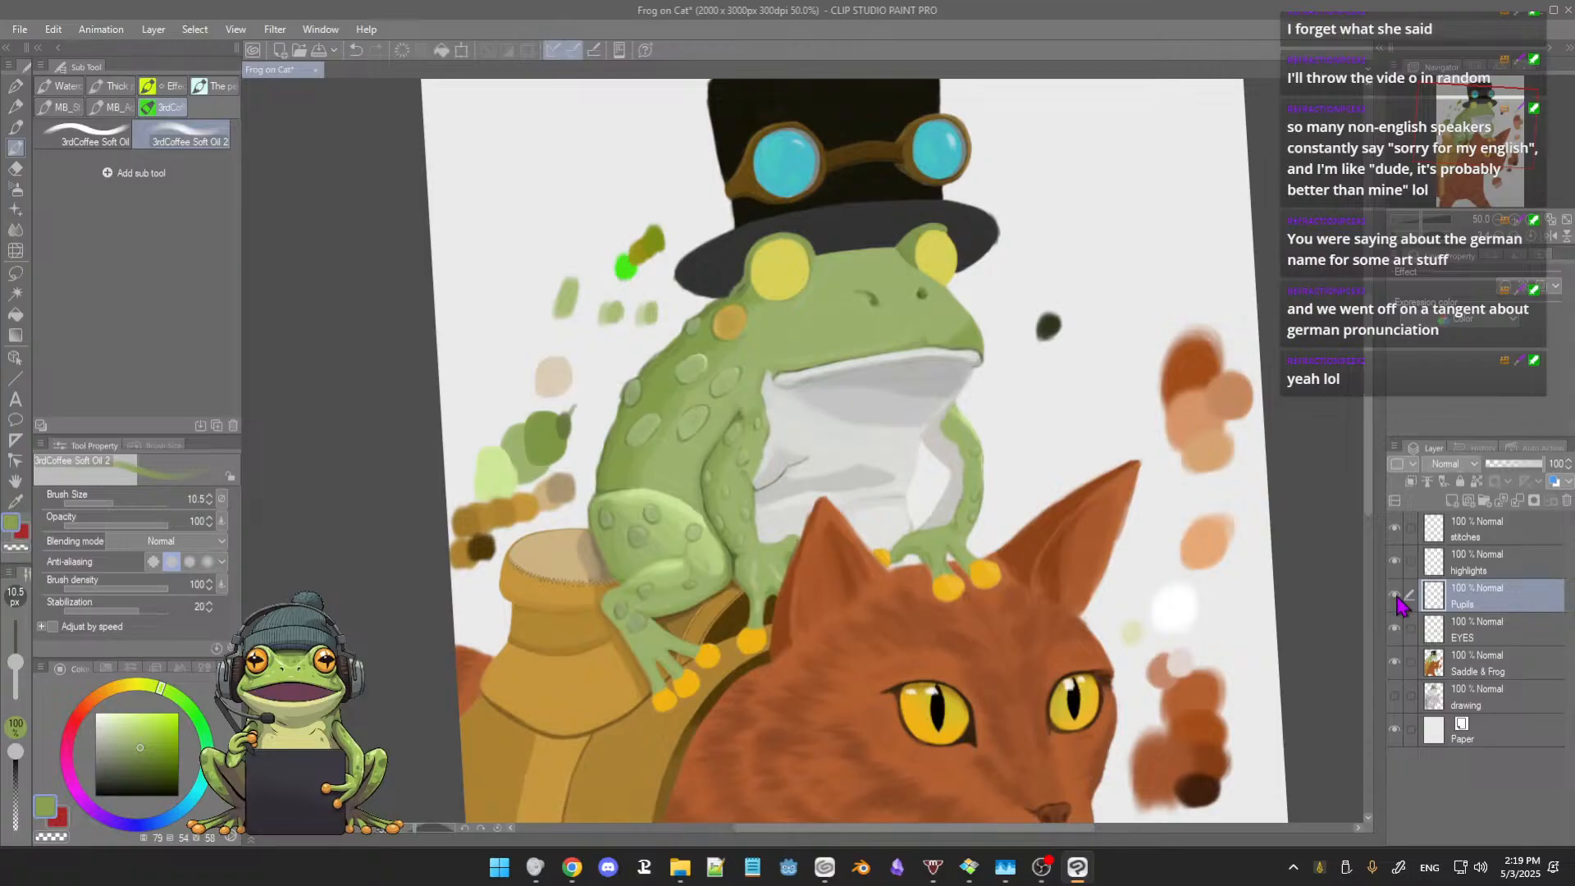
left_click(1396, 595)
left_click(1396, 596)
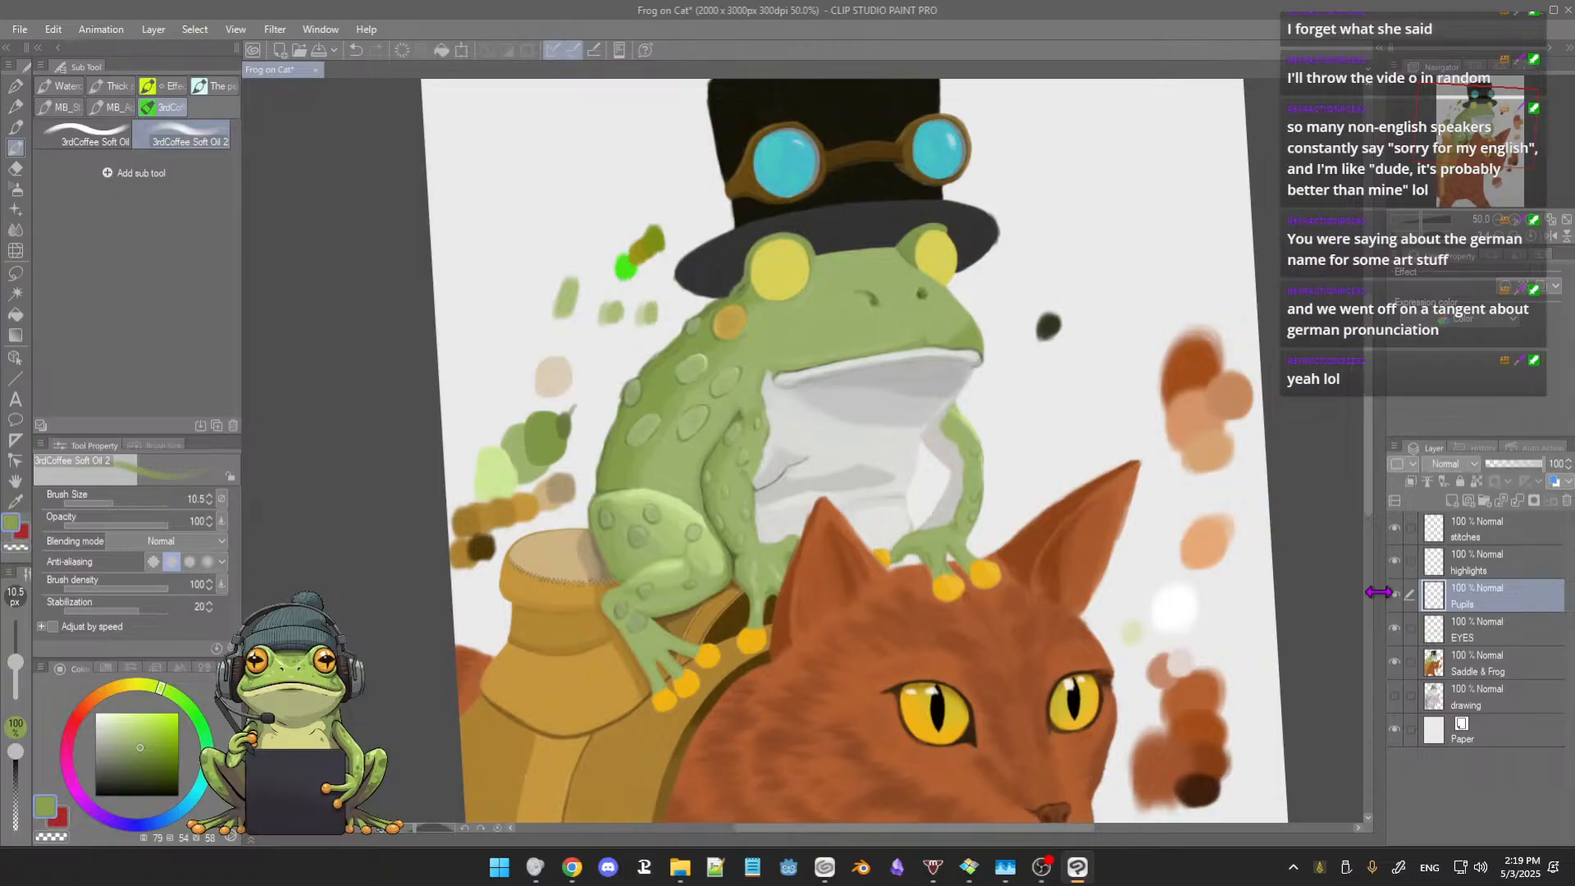
Step: Reset the canvas rotation to upright and frame the frog's head
scroll(1001, 512, "up", 3)
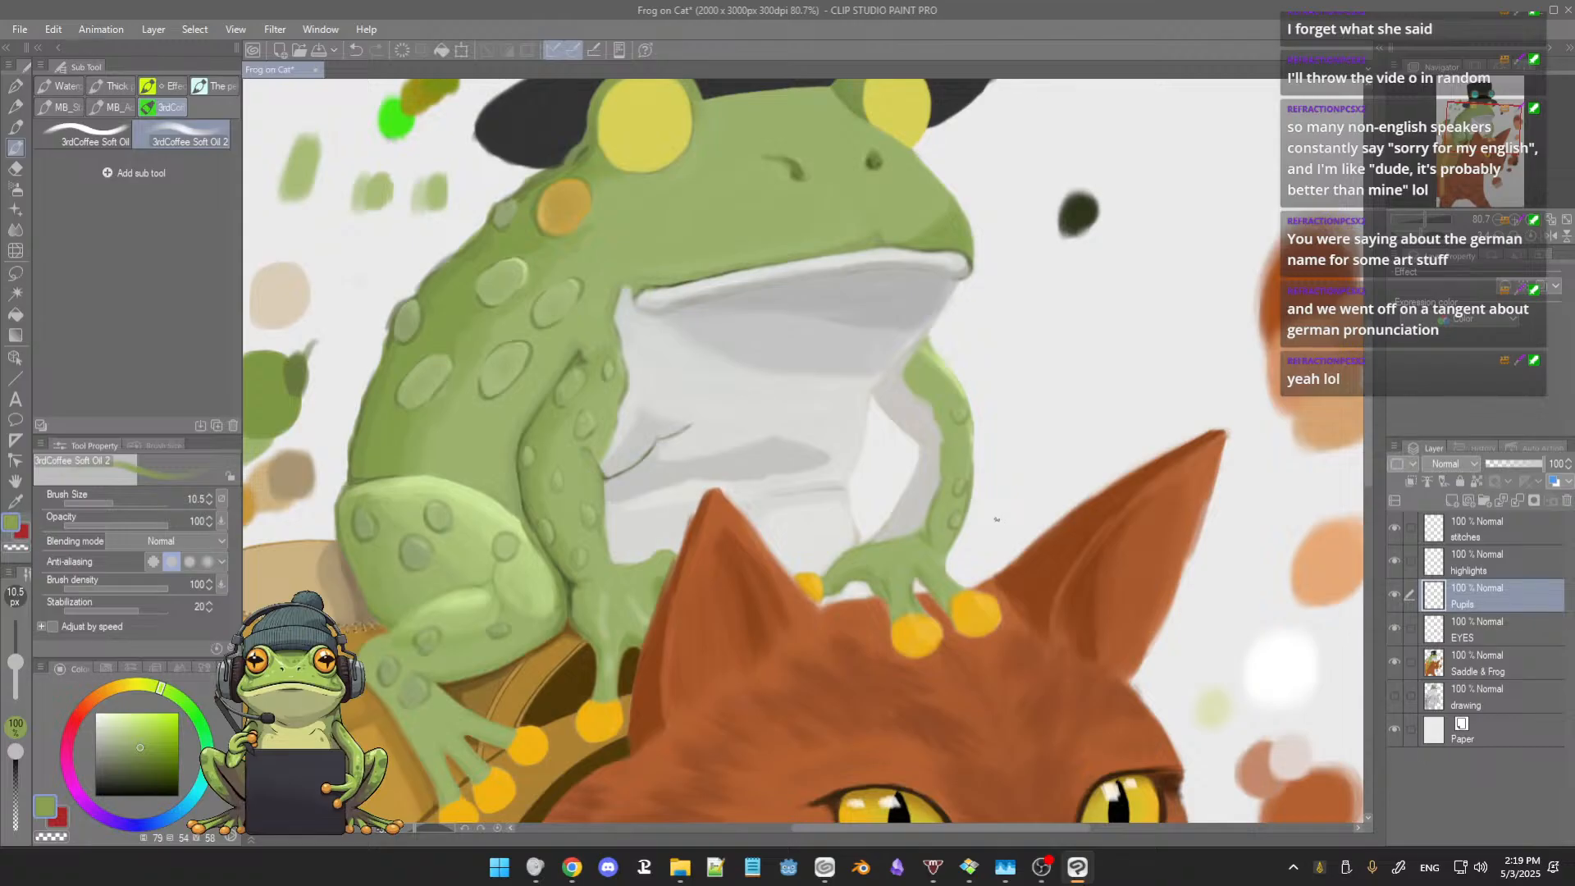
left_click(497, 828)
scroll(841, 491, "down", 2)
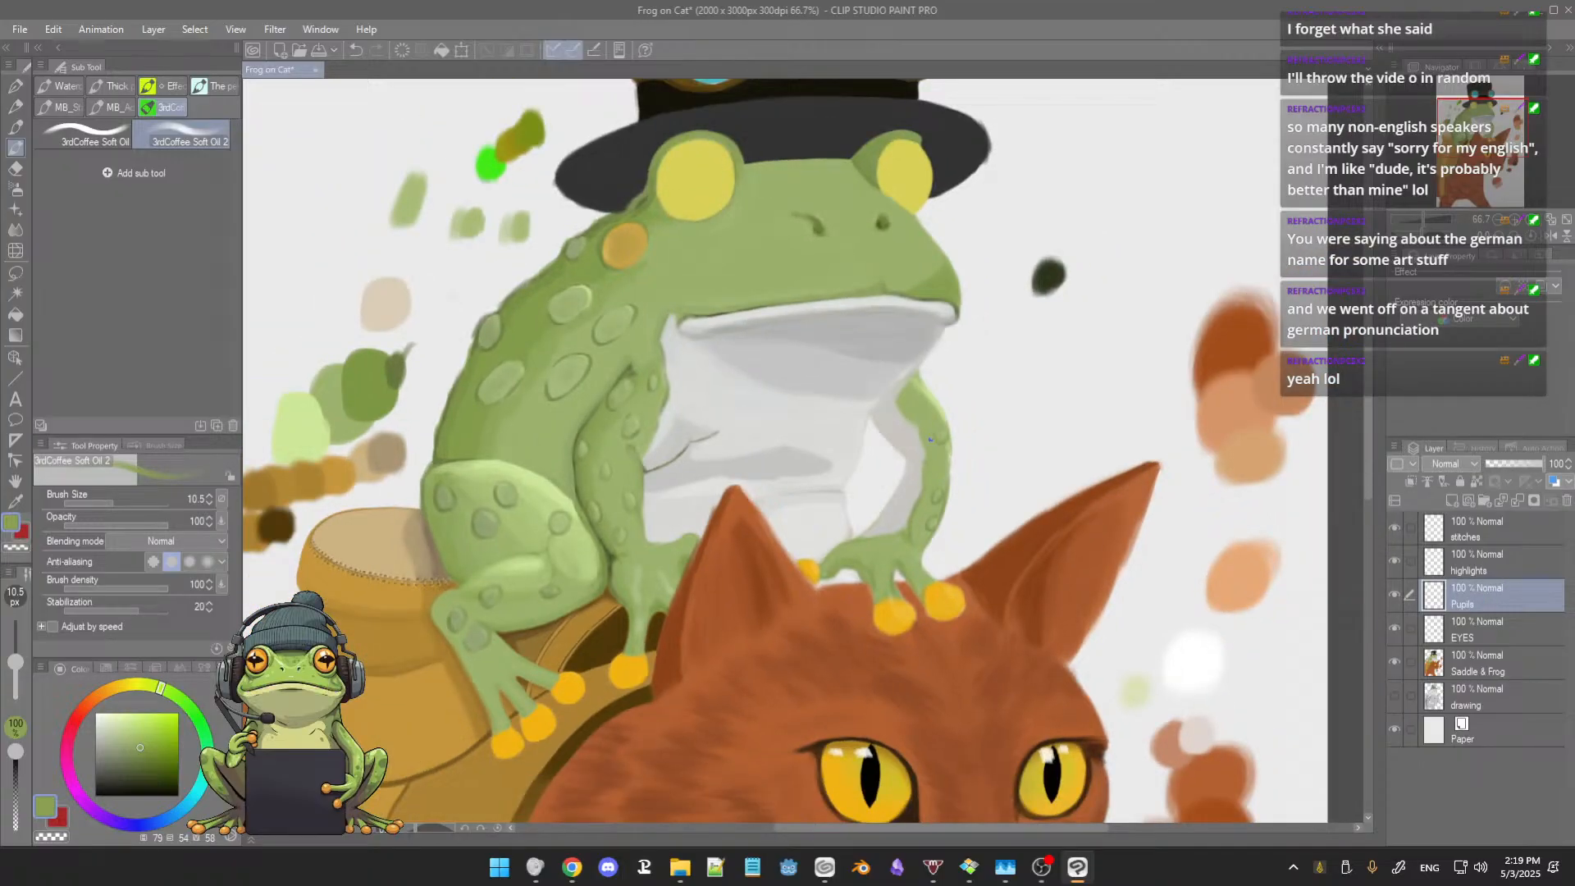
scroll(936, 450, "up", 3)
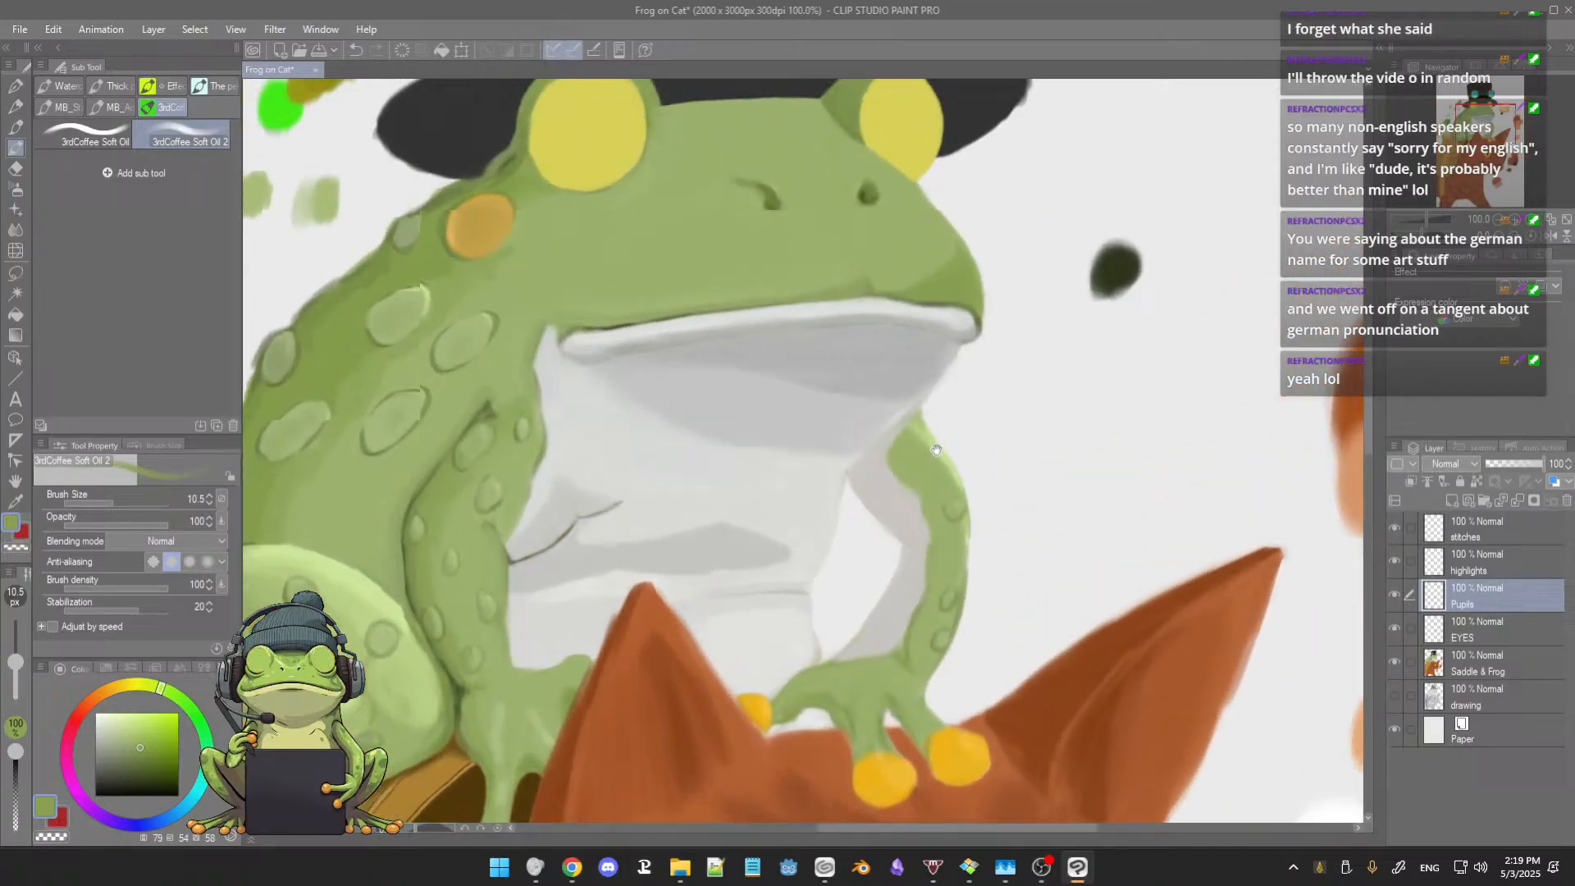
left_click_drag(936, 449, 976, 584)
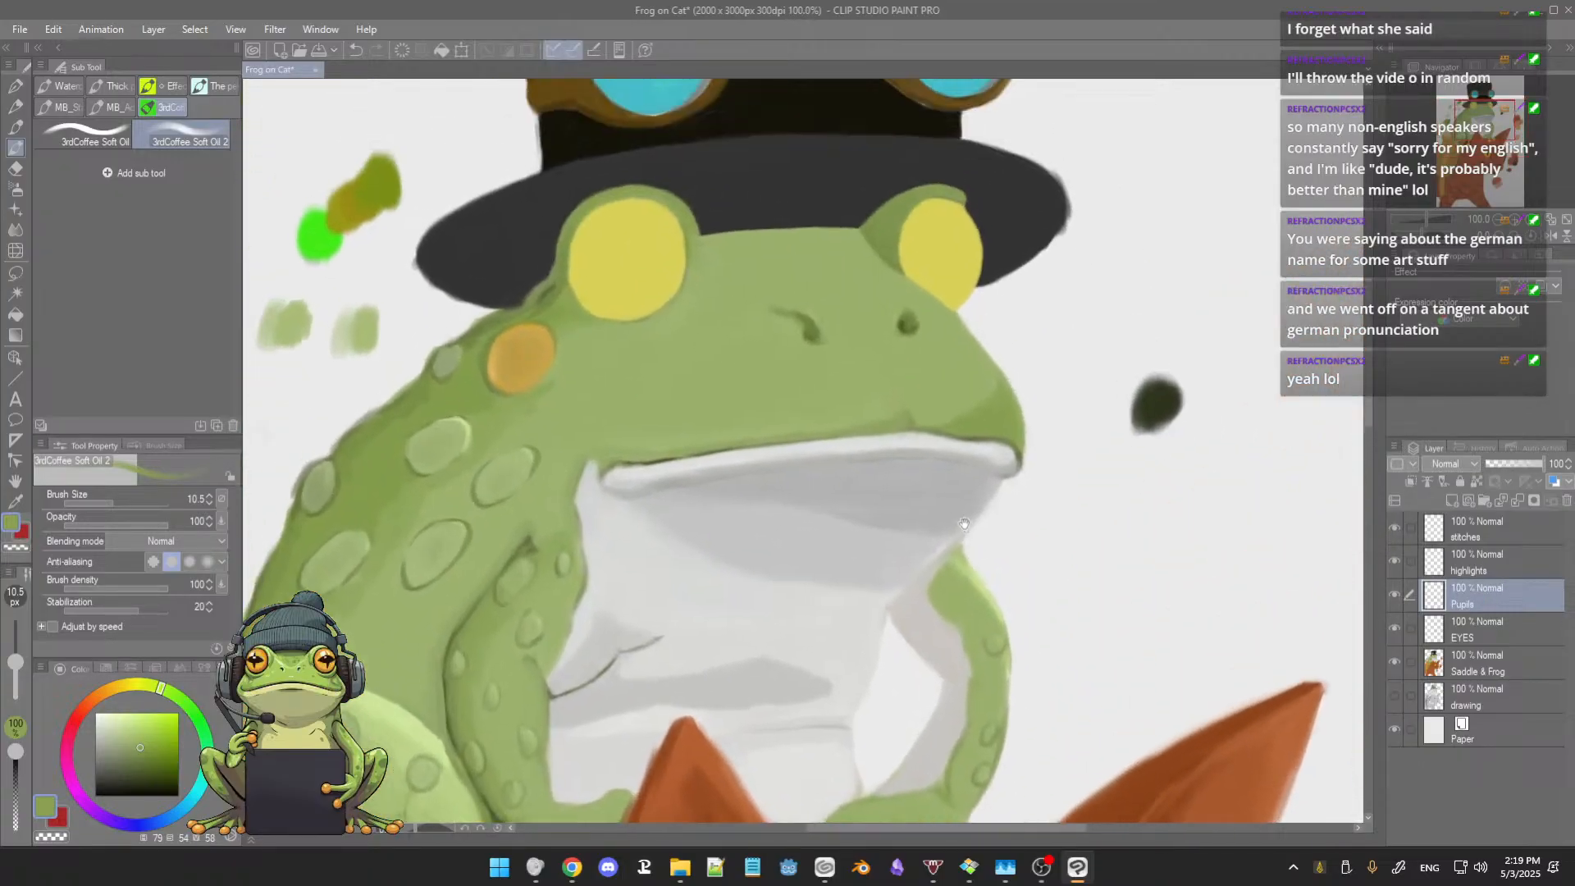
left_click_drag(918, 419, 974, 499)
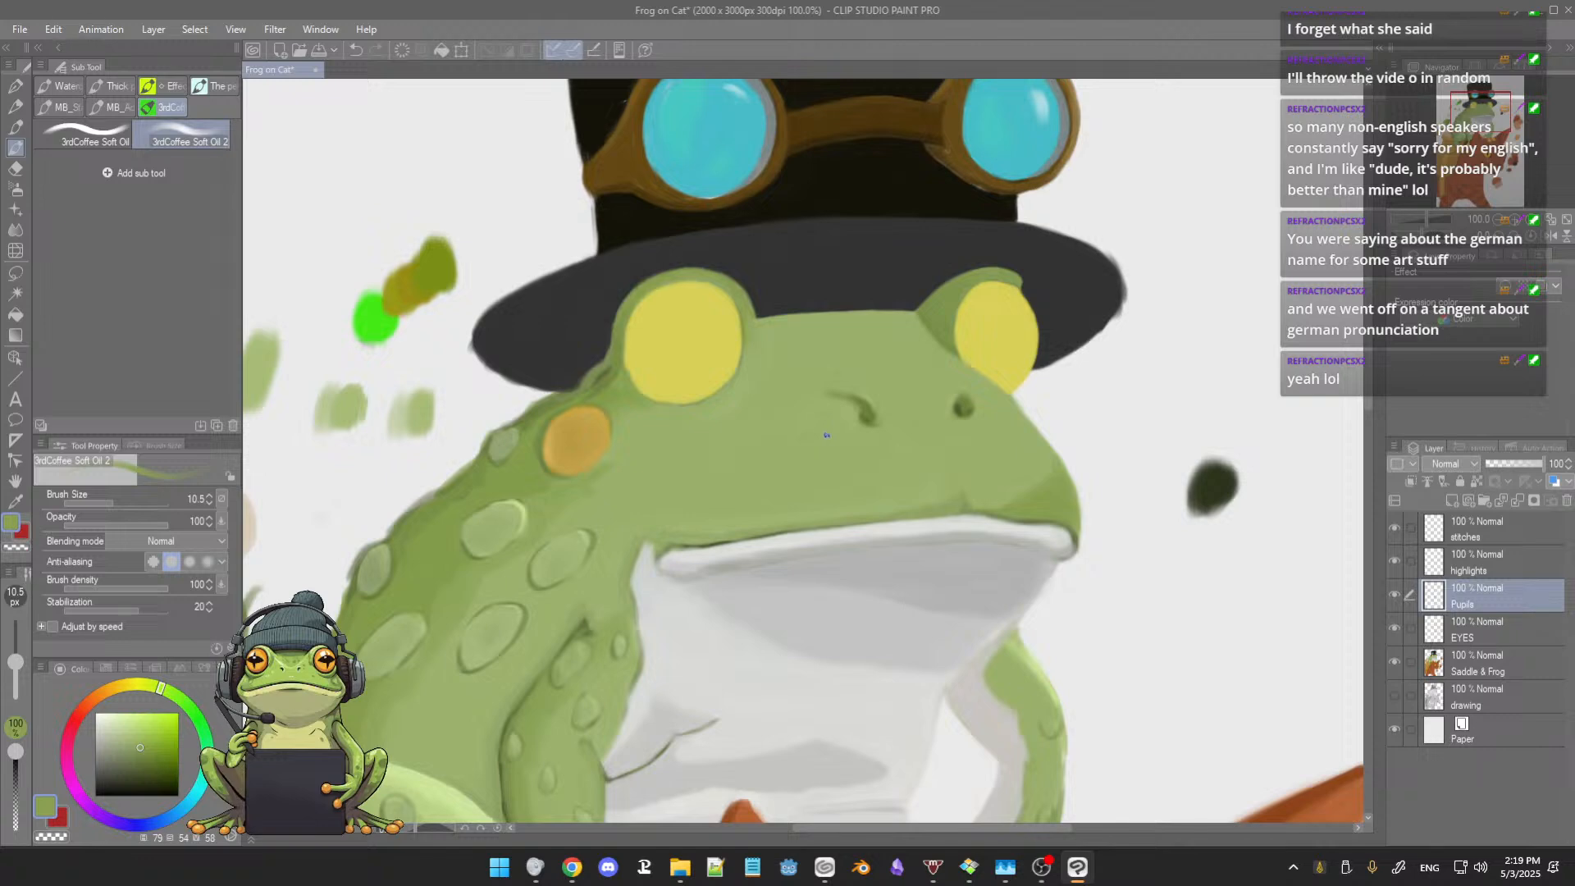
Step: Switch to the 3rdCoffee Soft Oil brush, choose black as the paint colour and set the brush size to 12.8
key("b")
key("b")
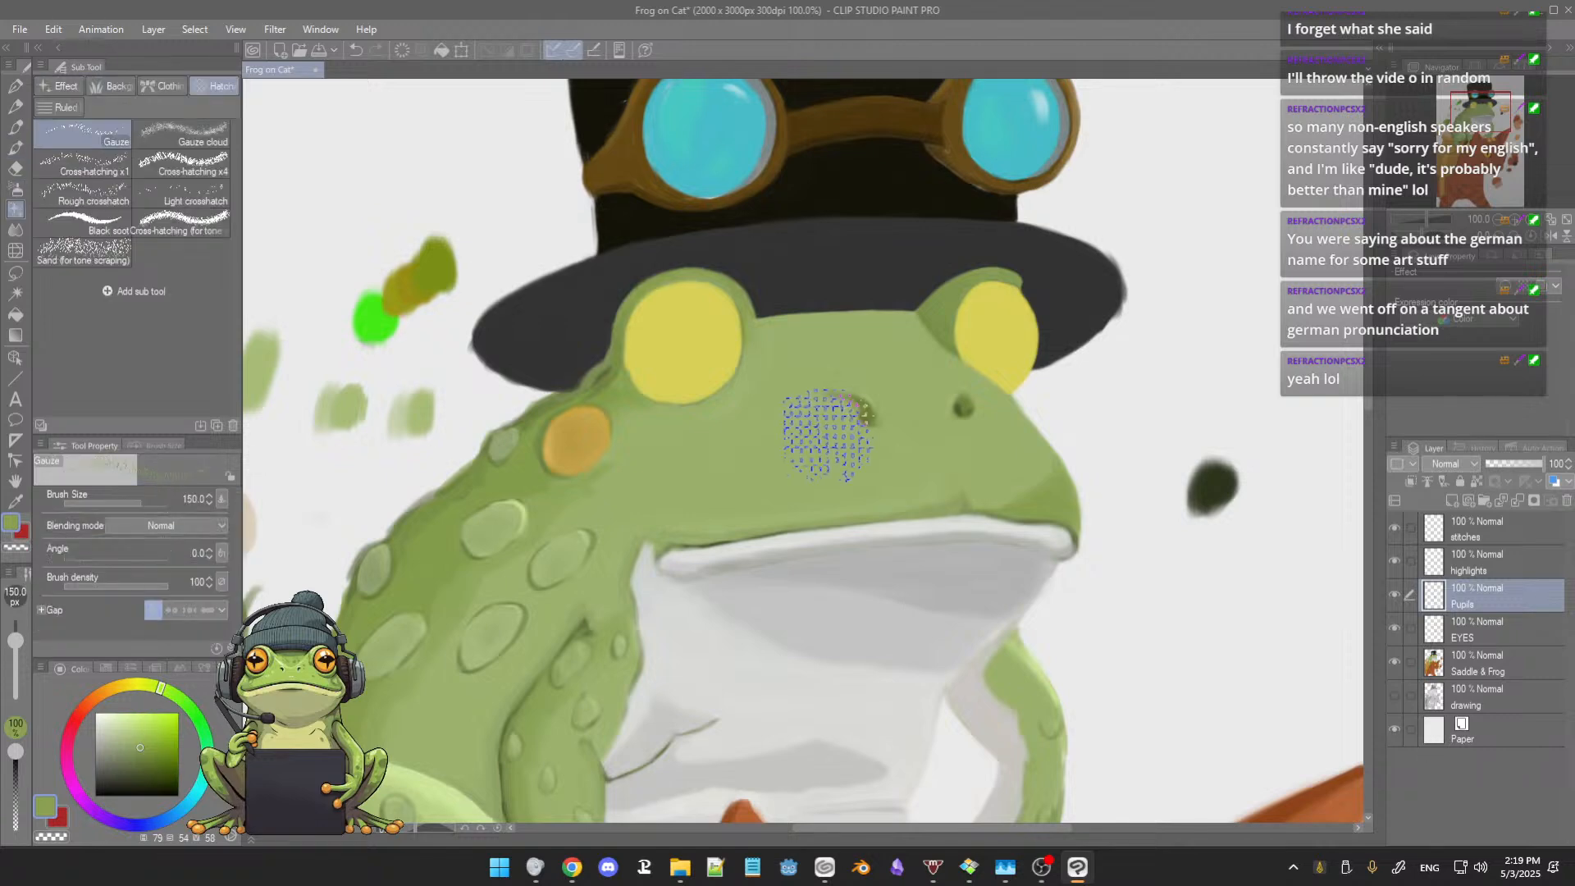
key("b")
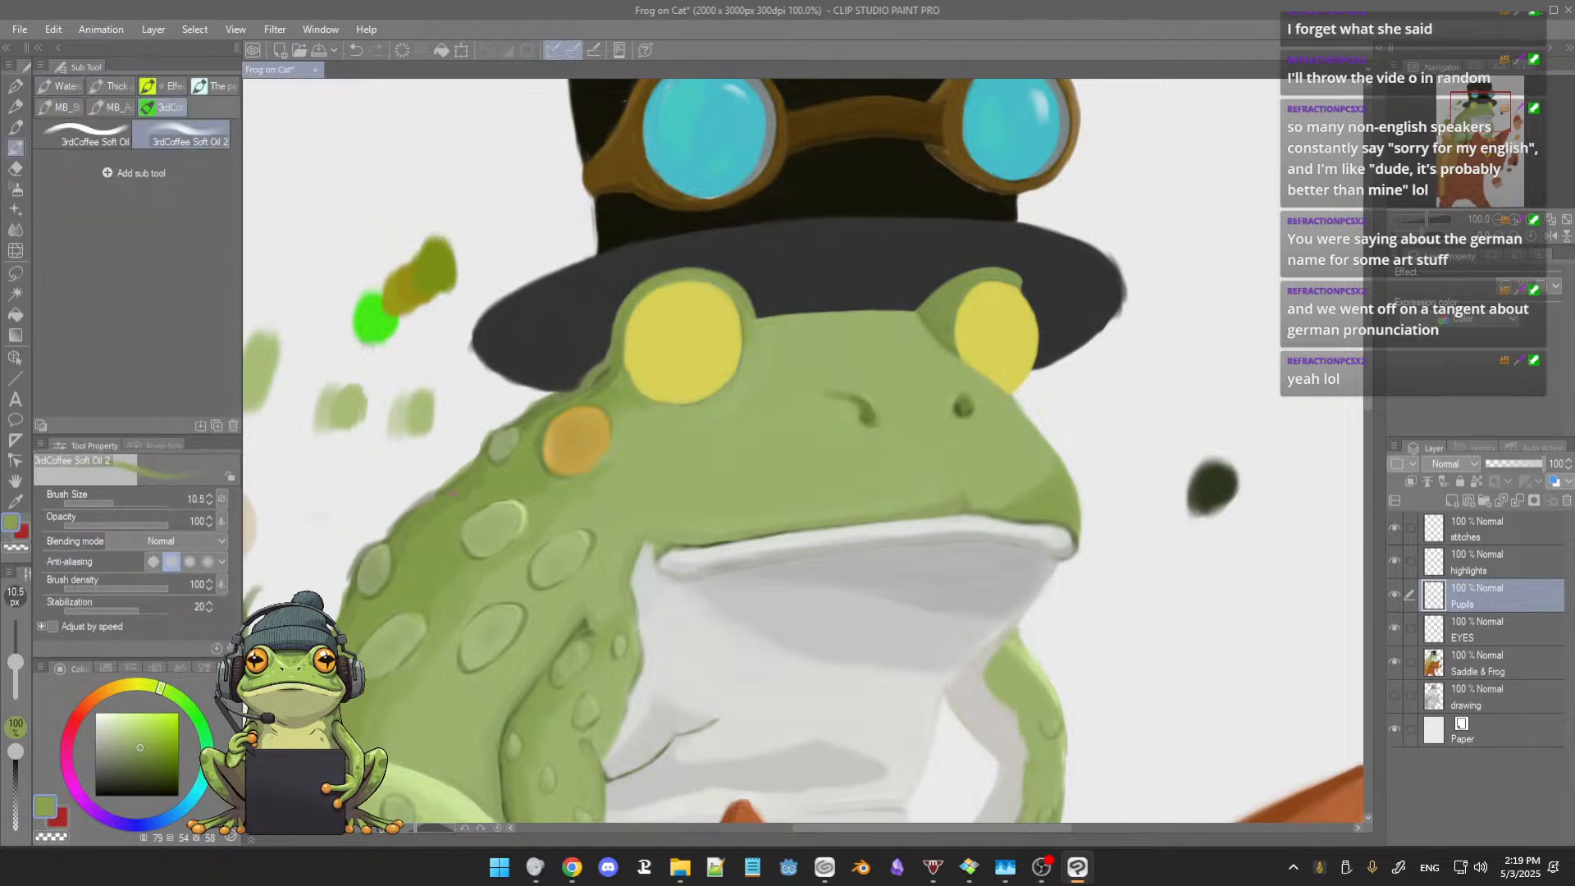
left_click(85, 137)
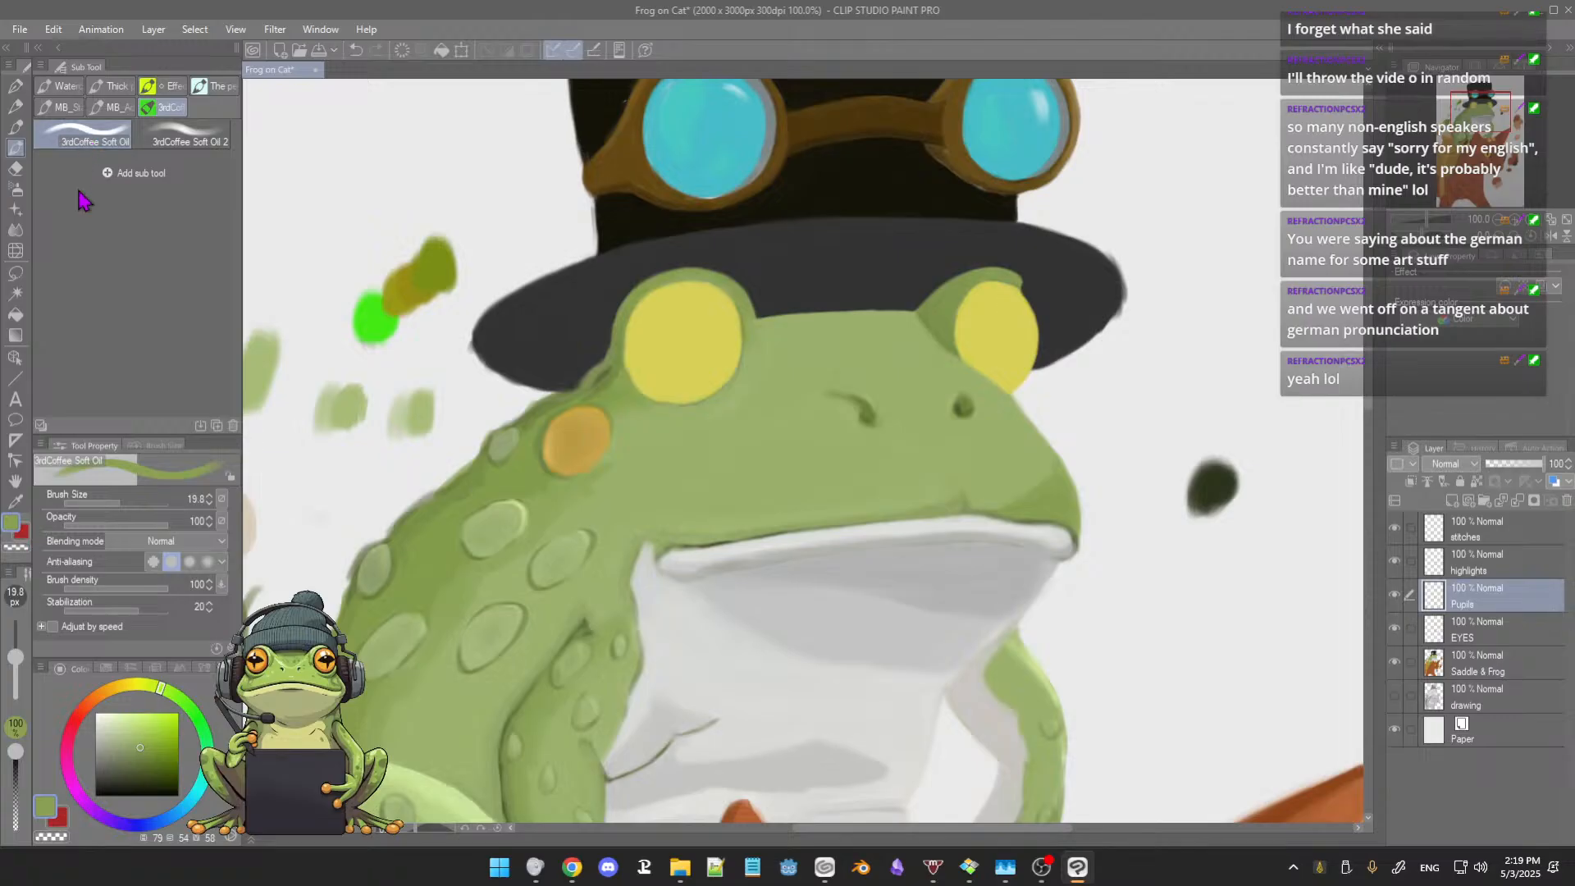
left_click_drag(148, 750, 150, 815)
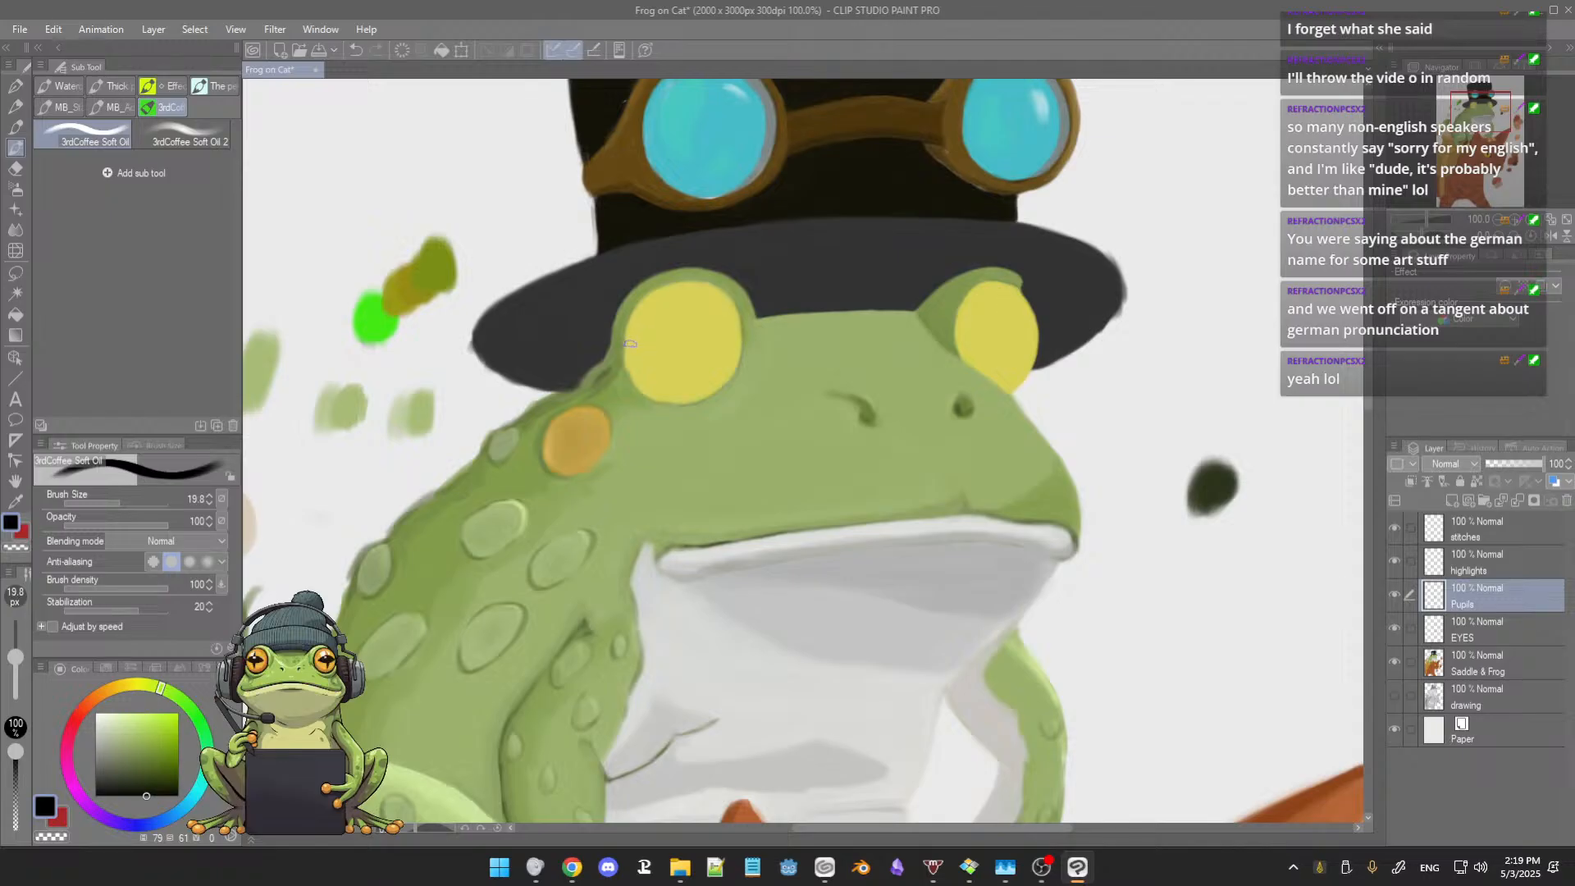
key("bracketleft")
key("bracketleft")
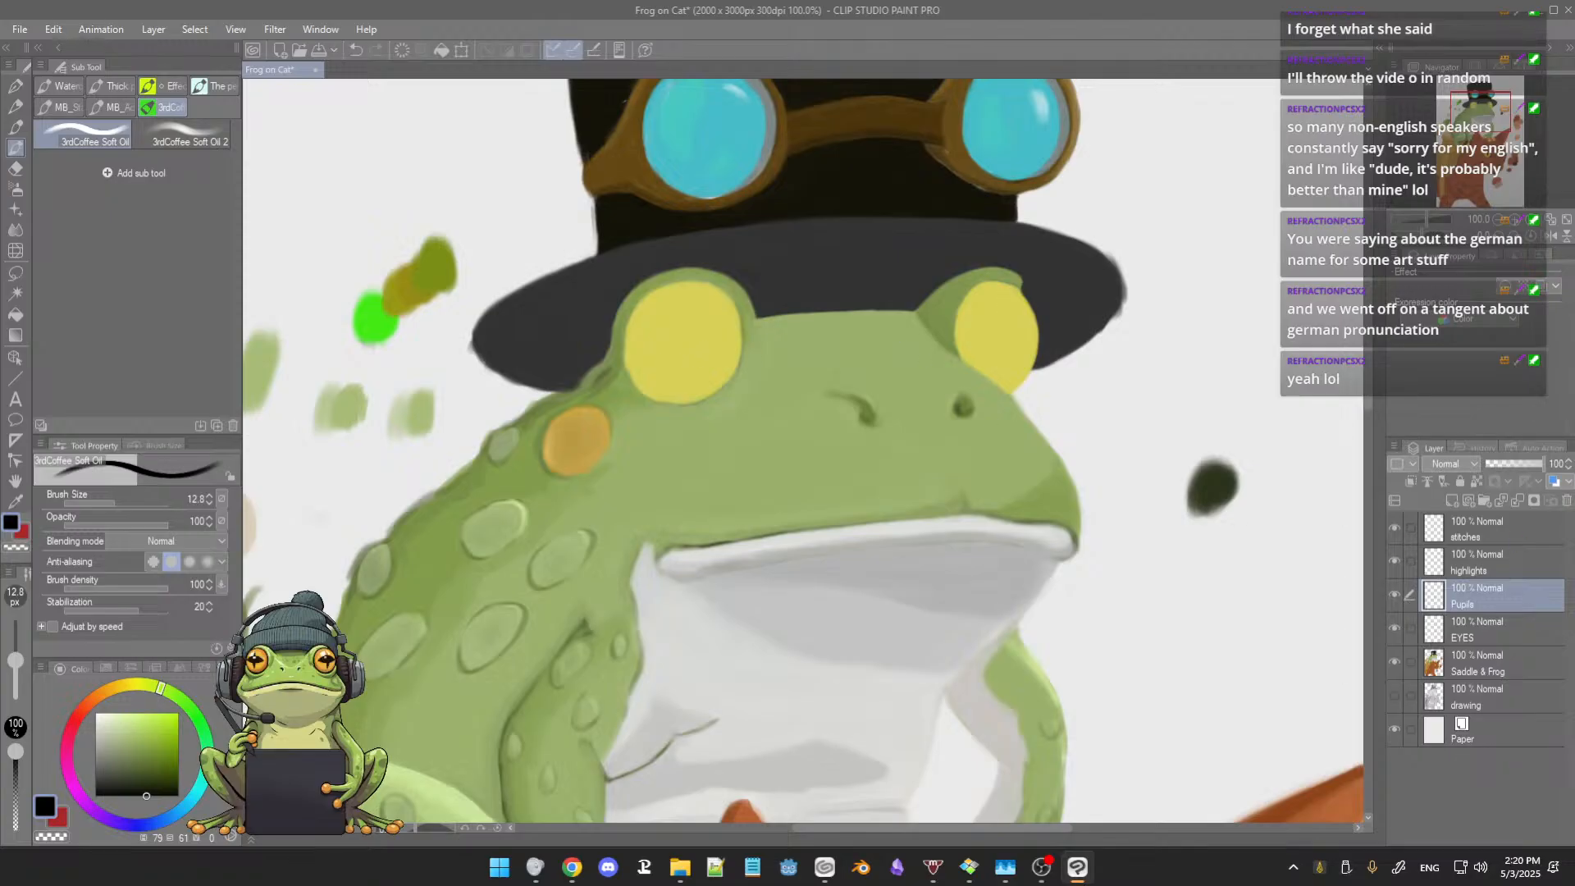
key("alt+Tab")
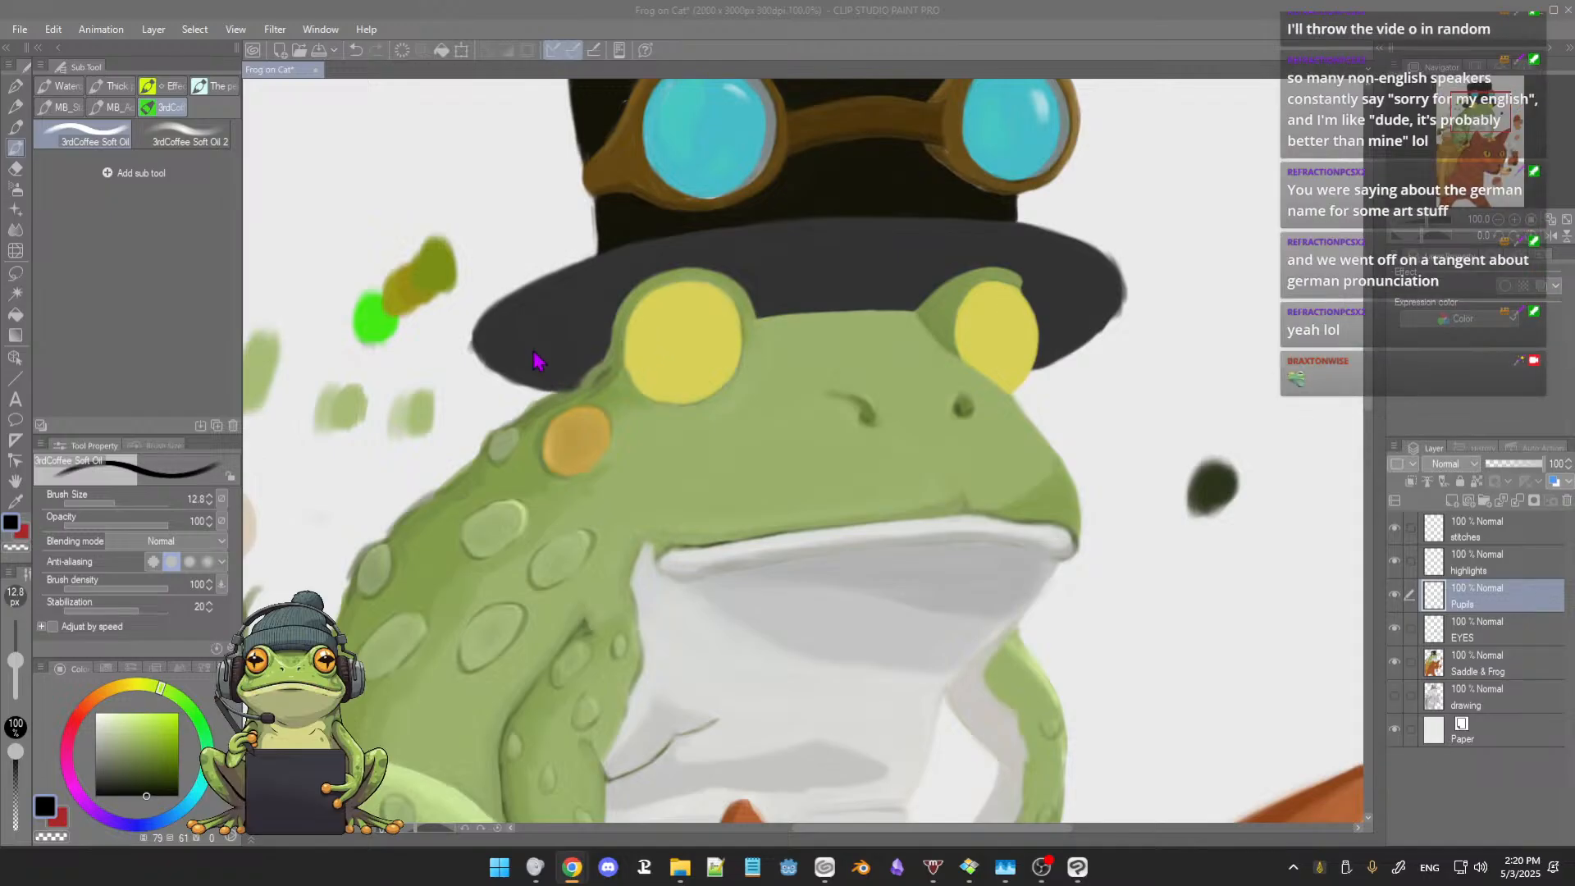
left_click(465, 379)
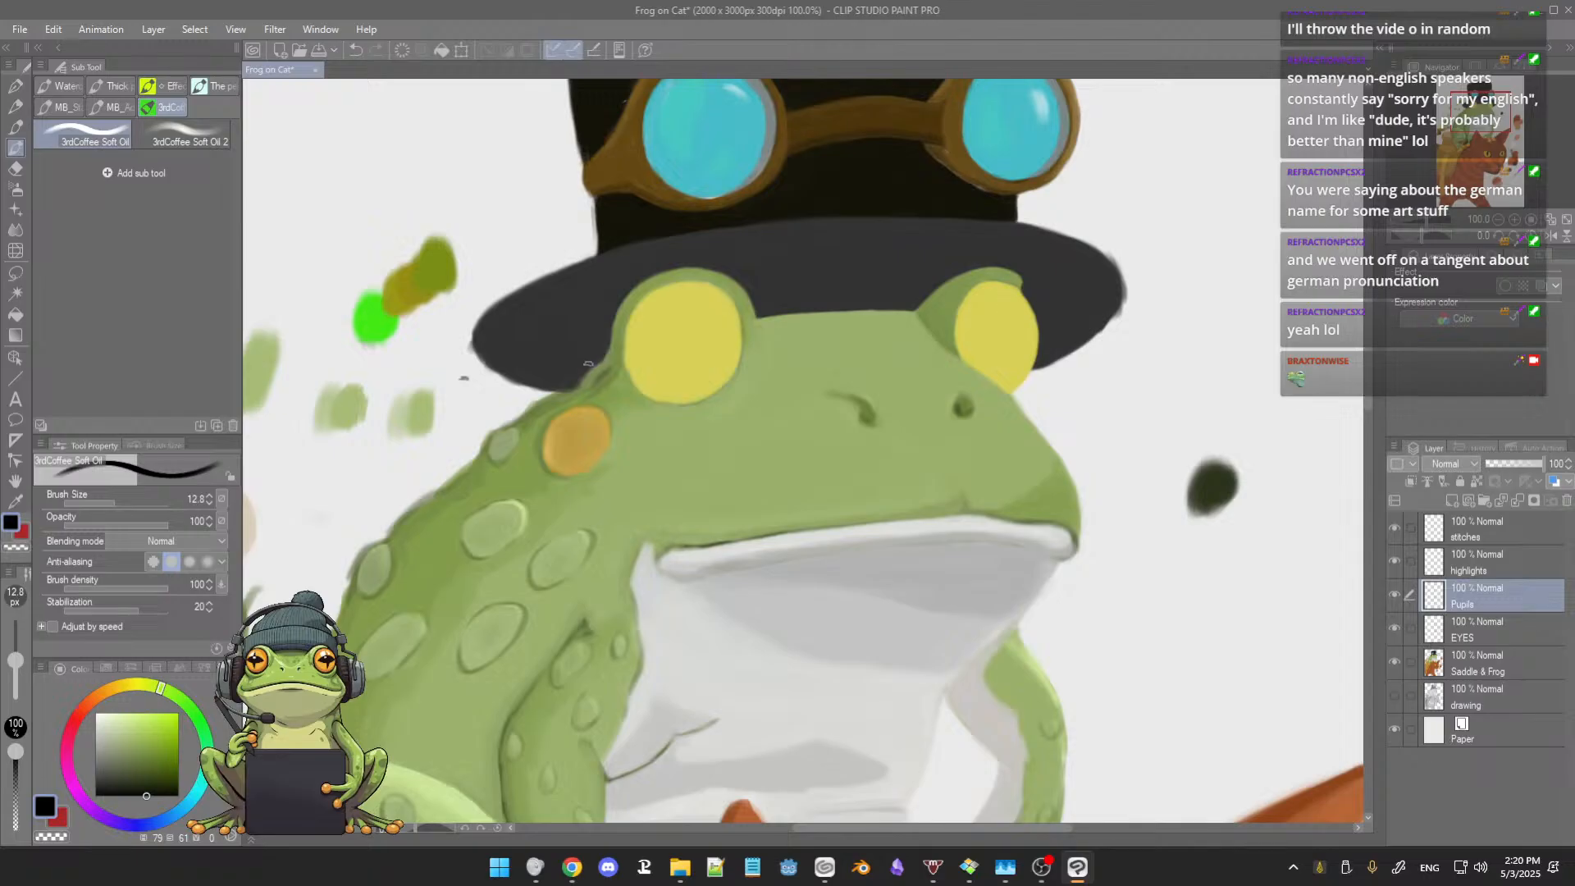
key("ctrl+z")
Step: Outline narrow horizontal pupils across both yellow frog eyes in black, each with a shallow V-shaped lower edge
mouse_move(625, 349)
left_mouse_down()
mouse_move(703, 328)
mouse_move(735, 339)
left_mouse_up()
key("ctrl+z")
left_click_drag(650, 336, 728, 341)
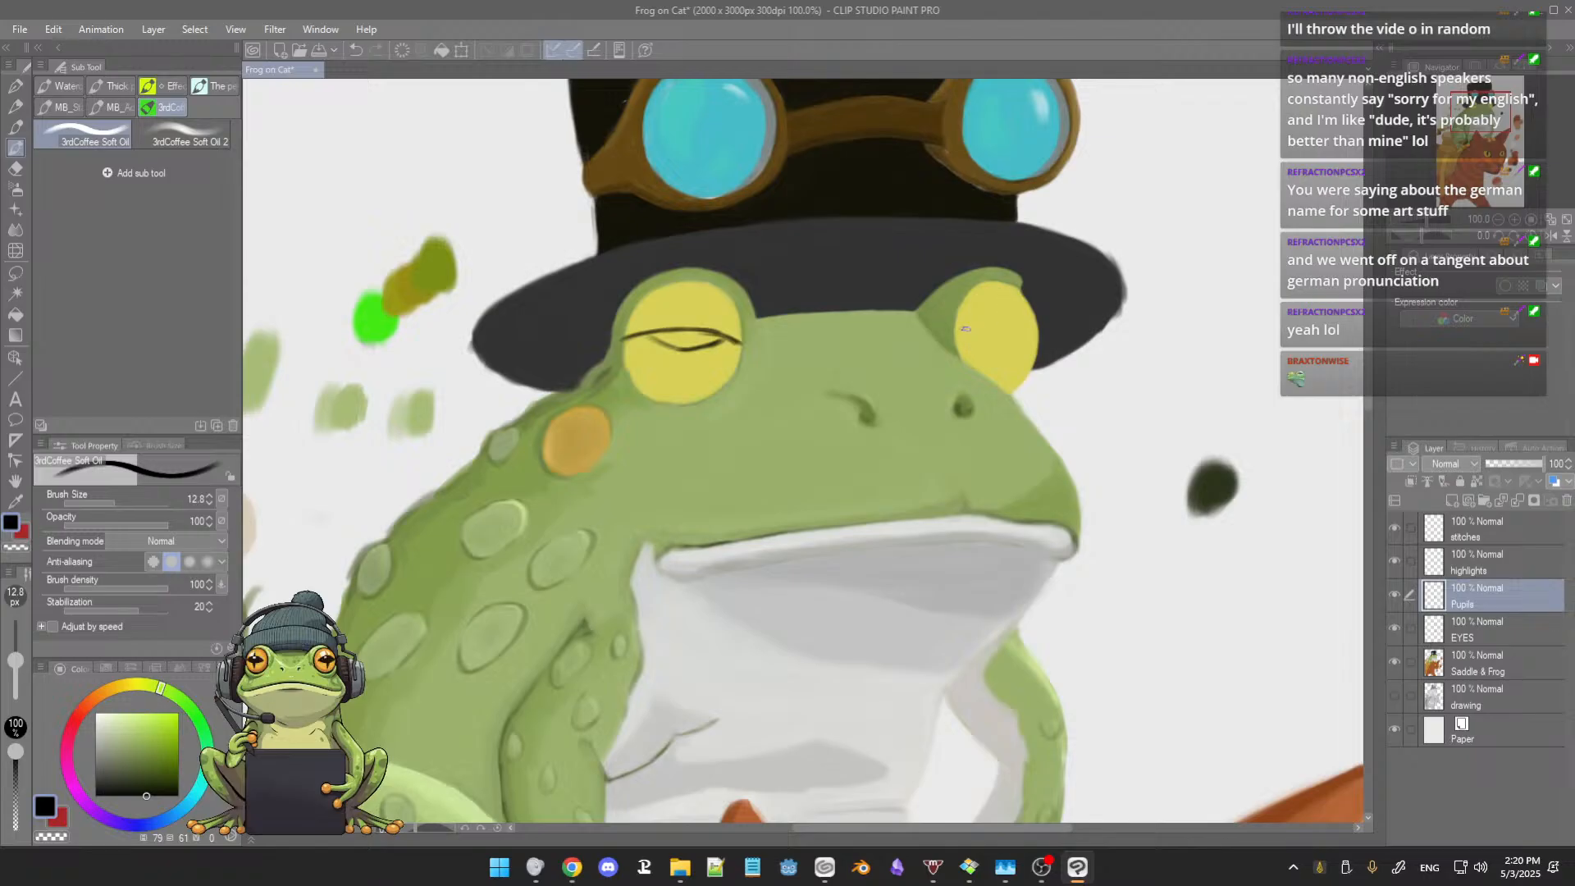
left_click_drag(962, 330, 1037, 343)
left_click_drag(991, 333, 1041, 343)
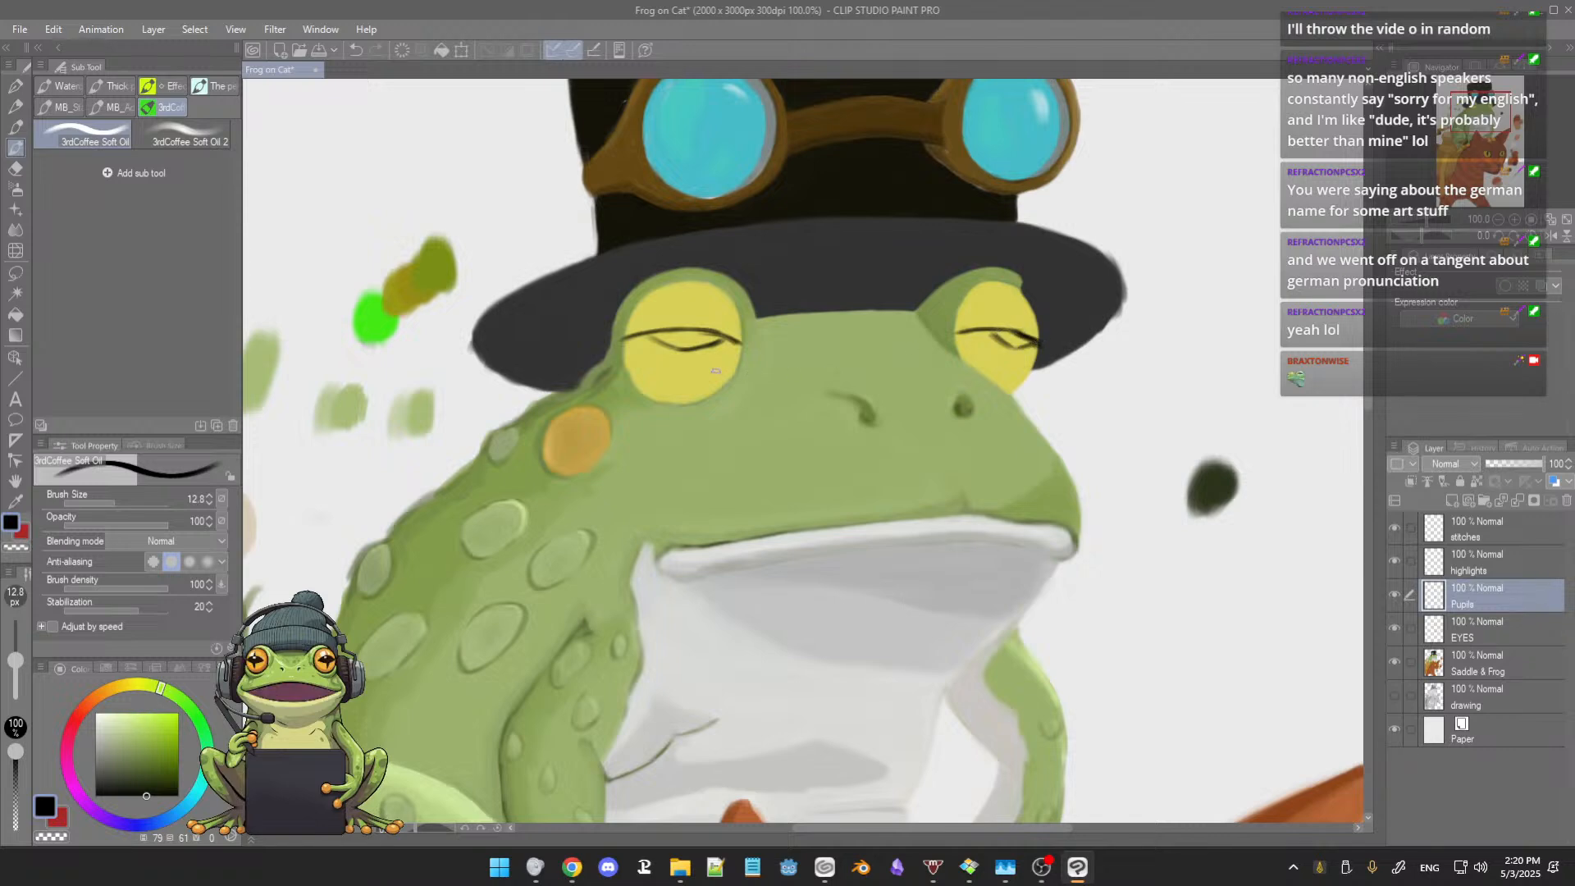
Step: Fill the outlined pupils of both frog eyes with black
scroll(697, 362, "down", 3)
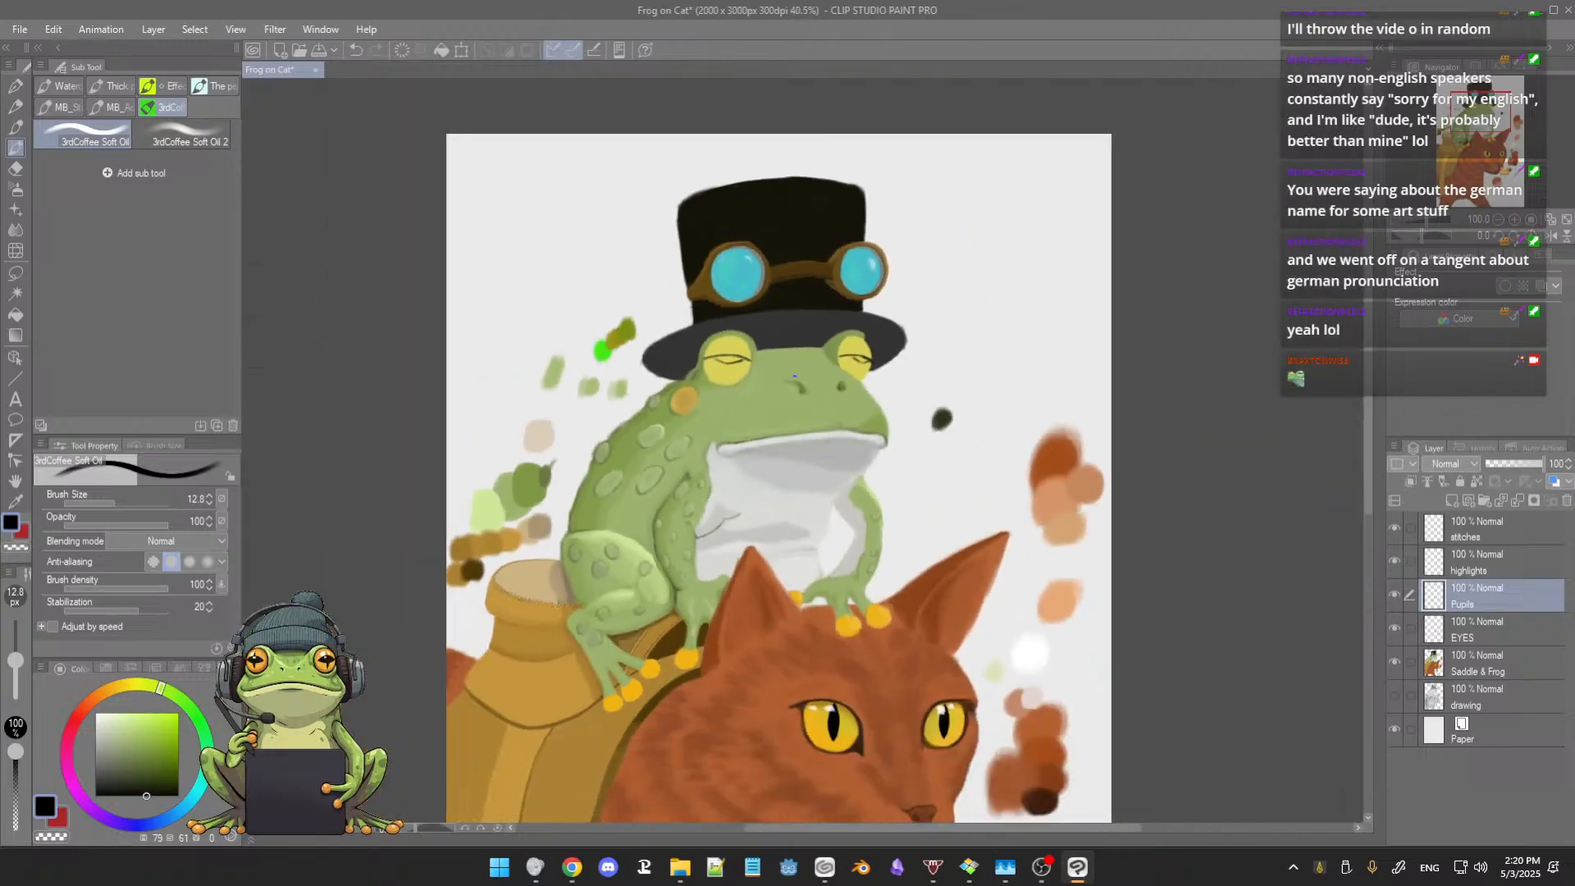
scroll(793, 374, "up", 3)
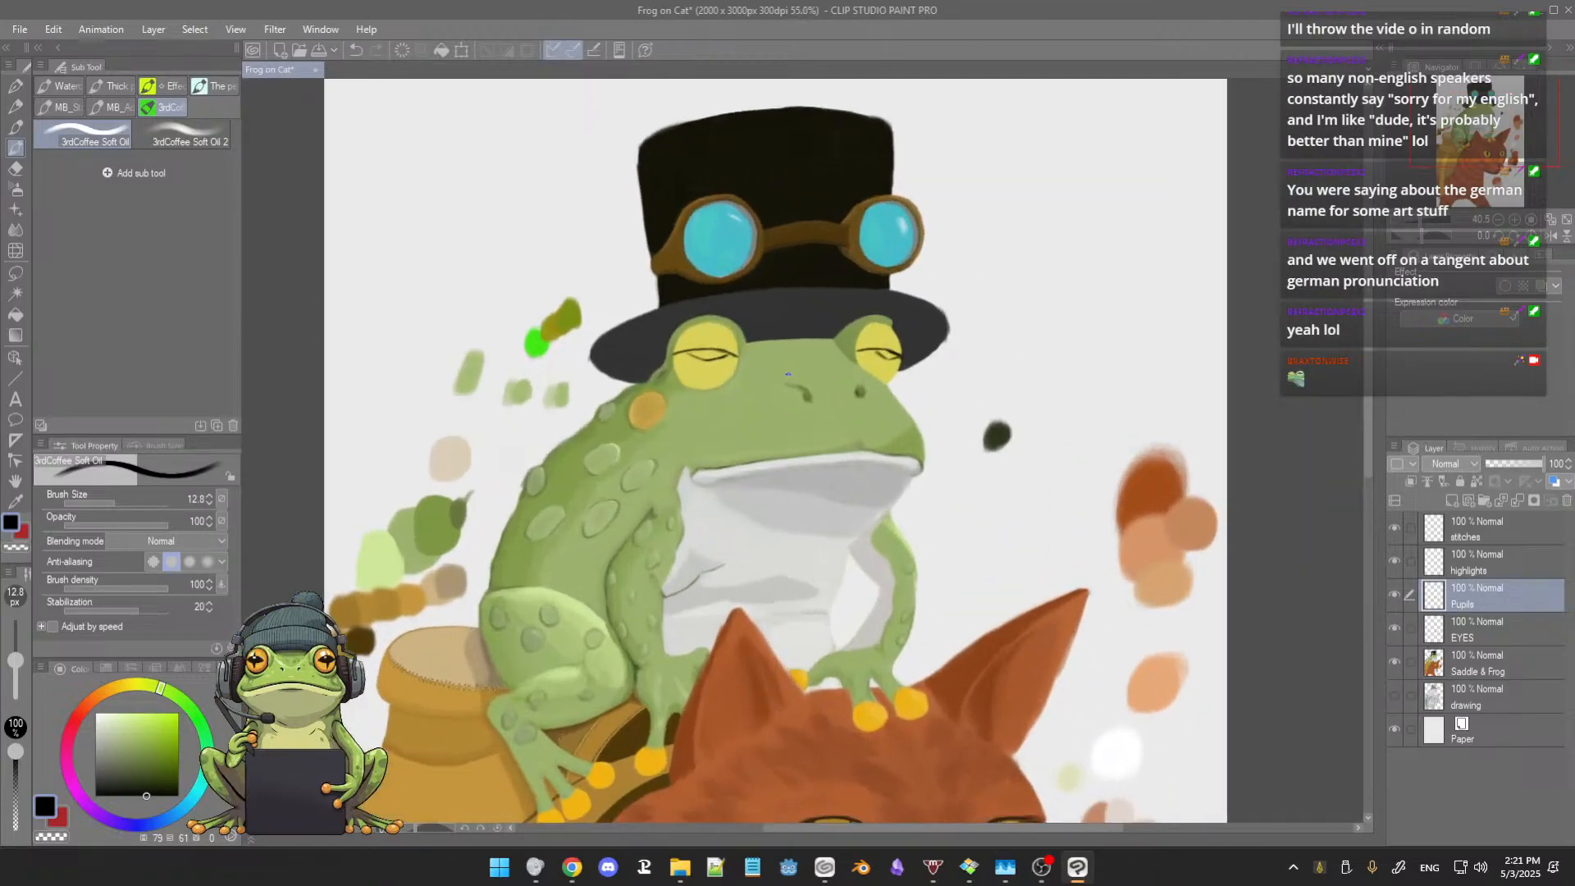
left_click_drag(624, 344, 639, 348)
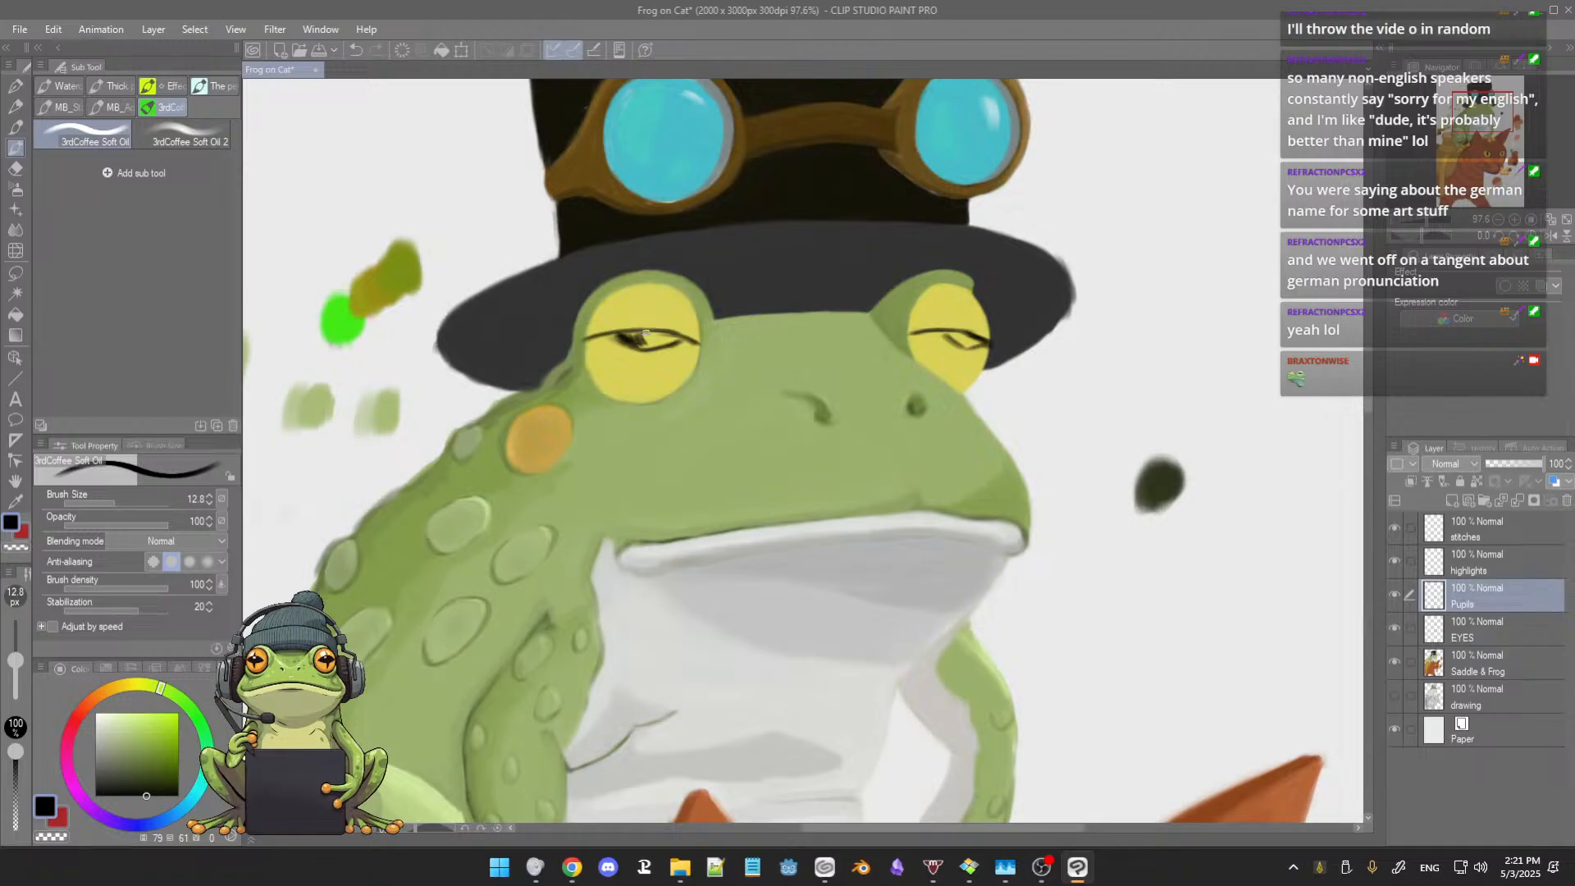
left_click_drag(668, 335, 691, 343)
mouse_move(624, 338)
left_mouse_down()
mouse_move(679, 339)
mouse_move(630, 339)
left_mouse_up()
mouse_move(638, 335)
left_mouse_down()
mouse_move(622, 334)
mouse_move(663, 334)
left_mouse_up()
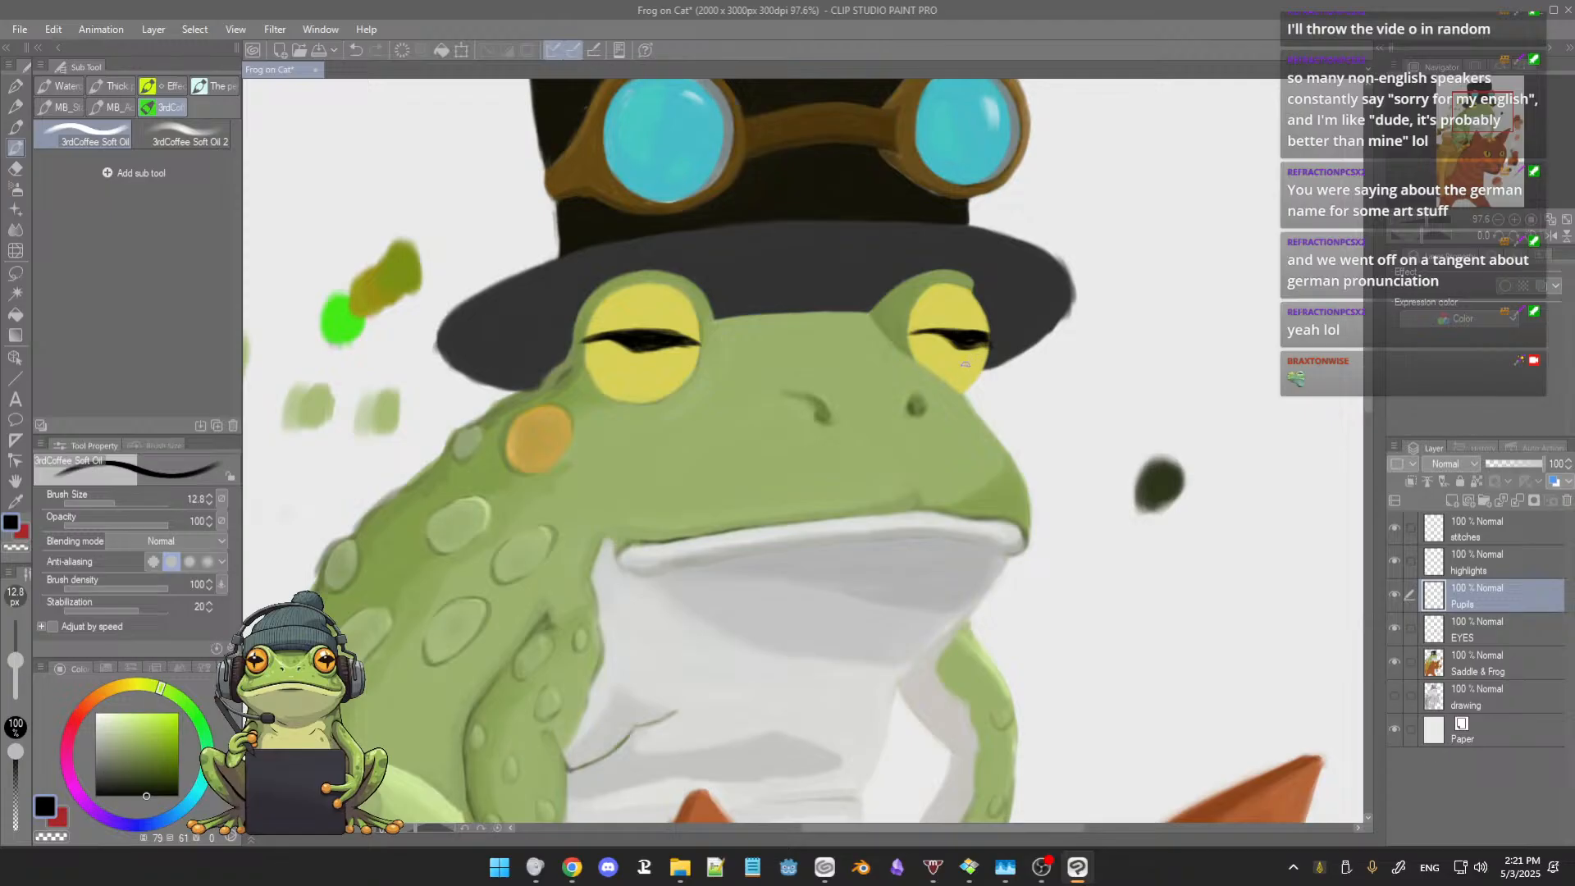
Step: Thicken the right eye's pupil and round its upper edge in black
scroll(965, 364, "down", 4)
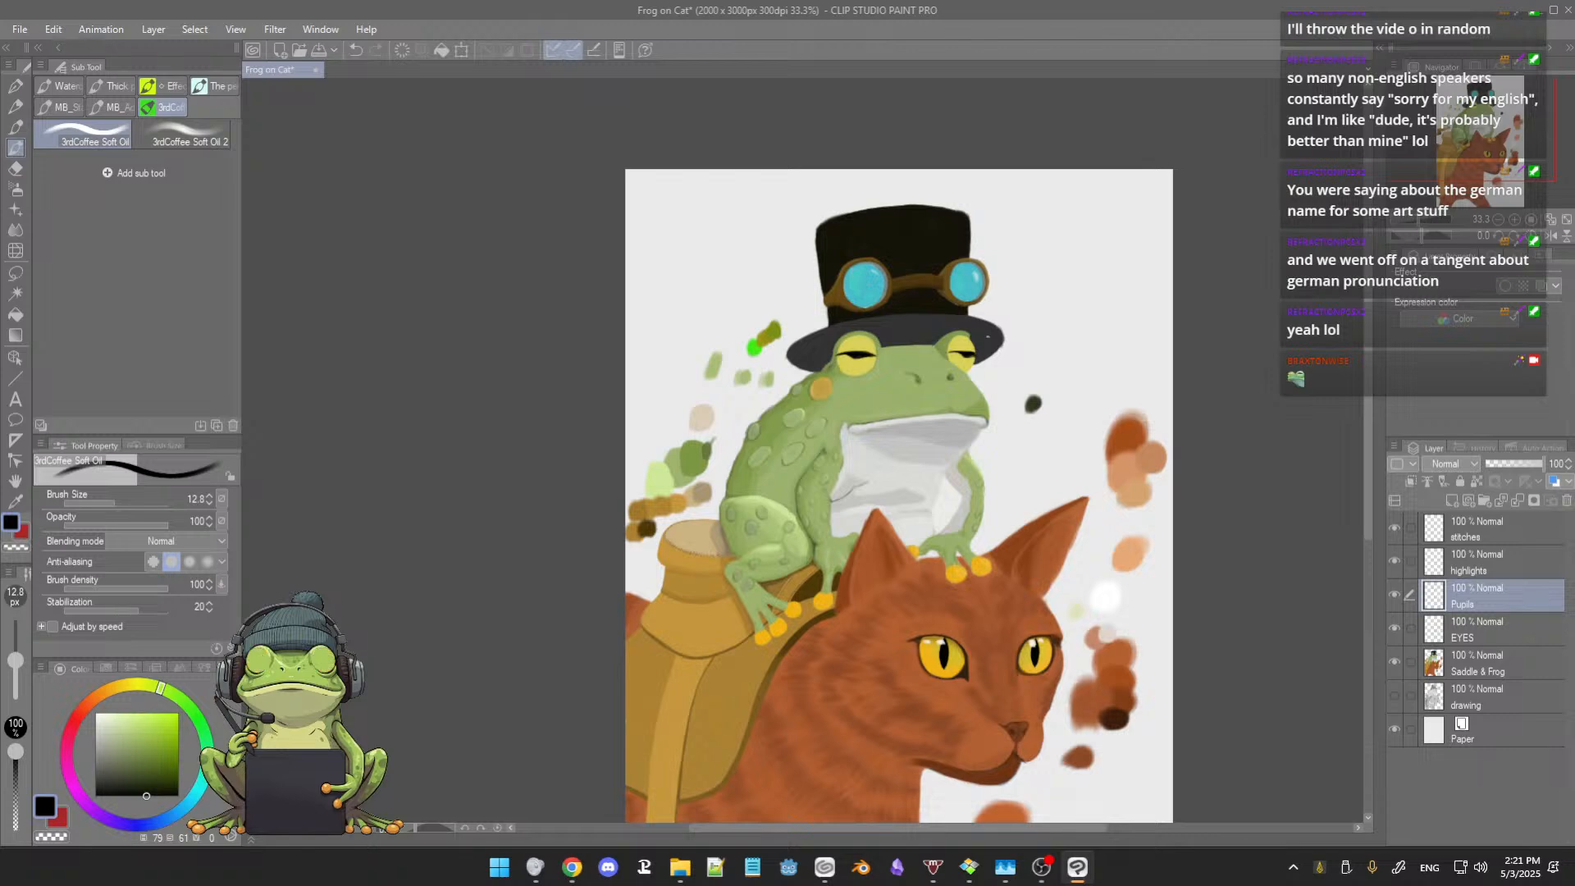
scroll(965, 334, "up", 2)
scroll(964, 333, "up", 1)
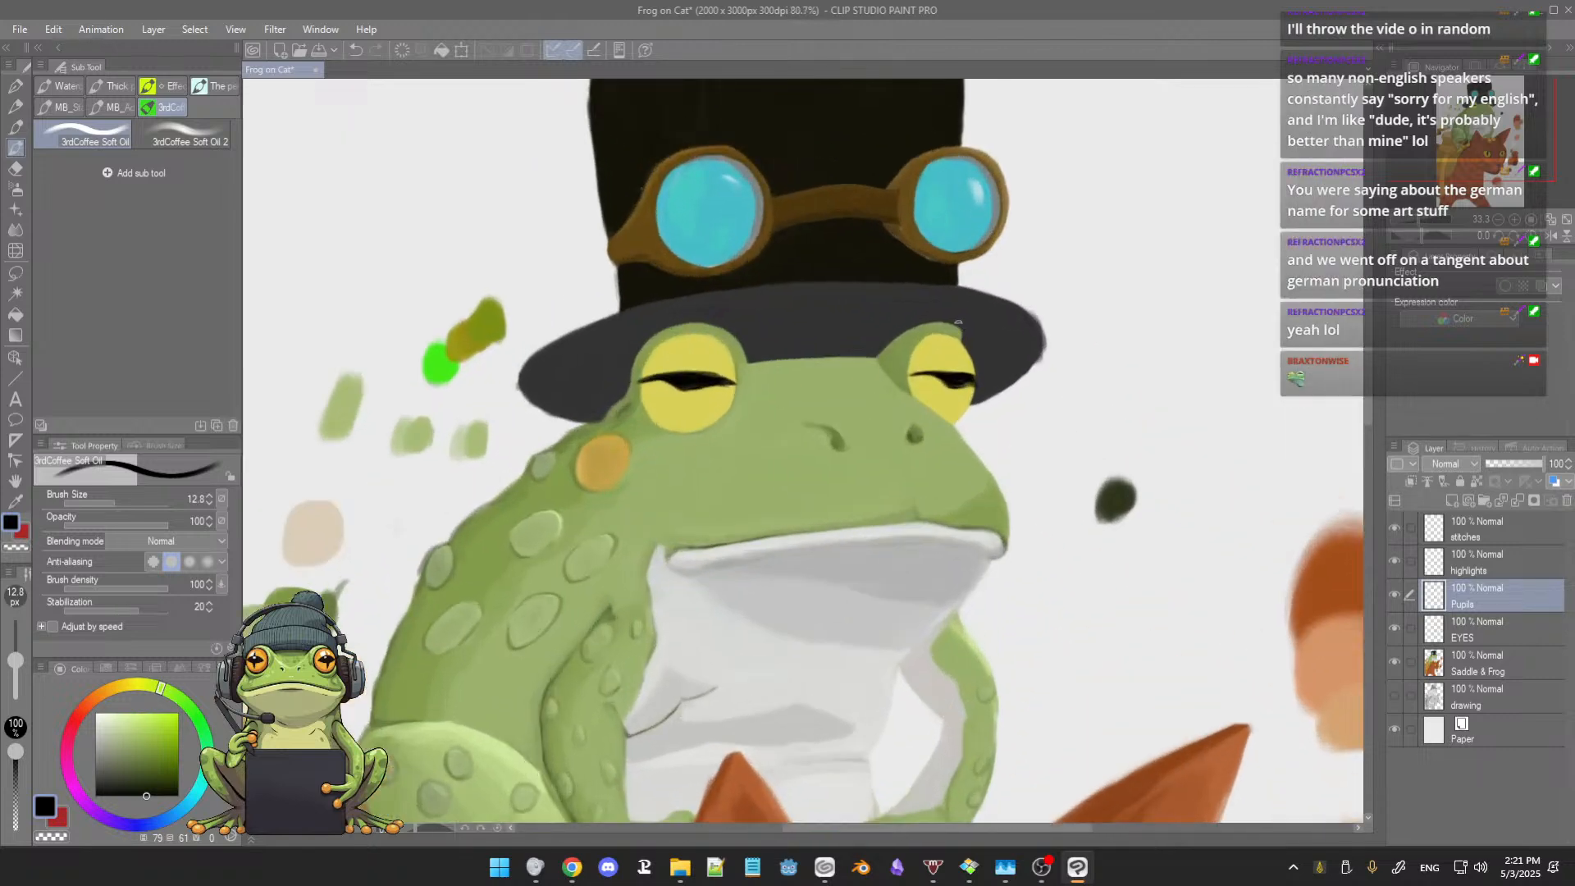
scroll(960, 353, "up", 2)
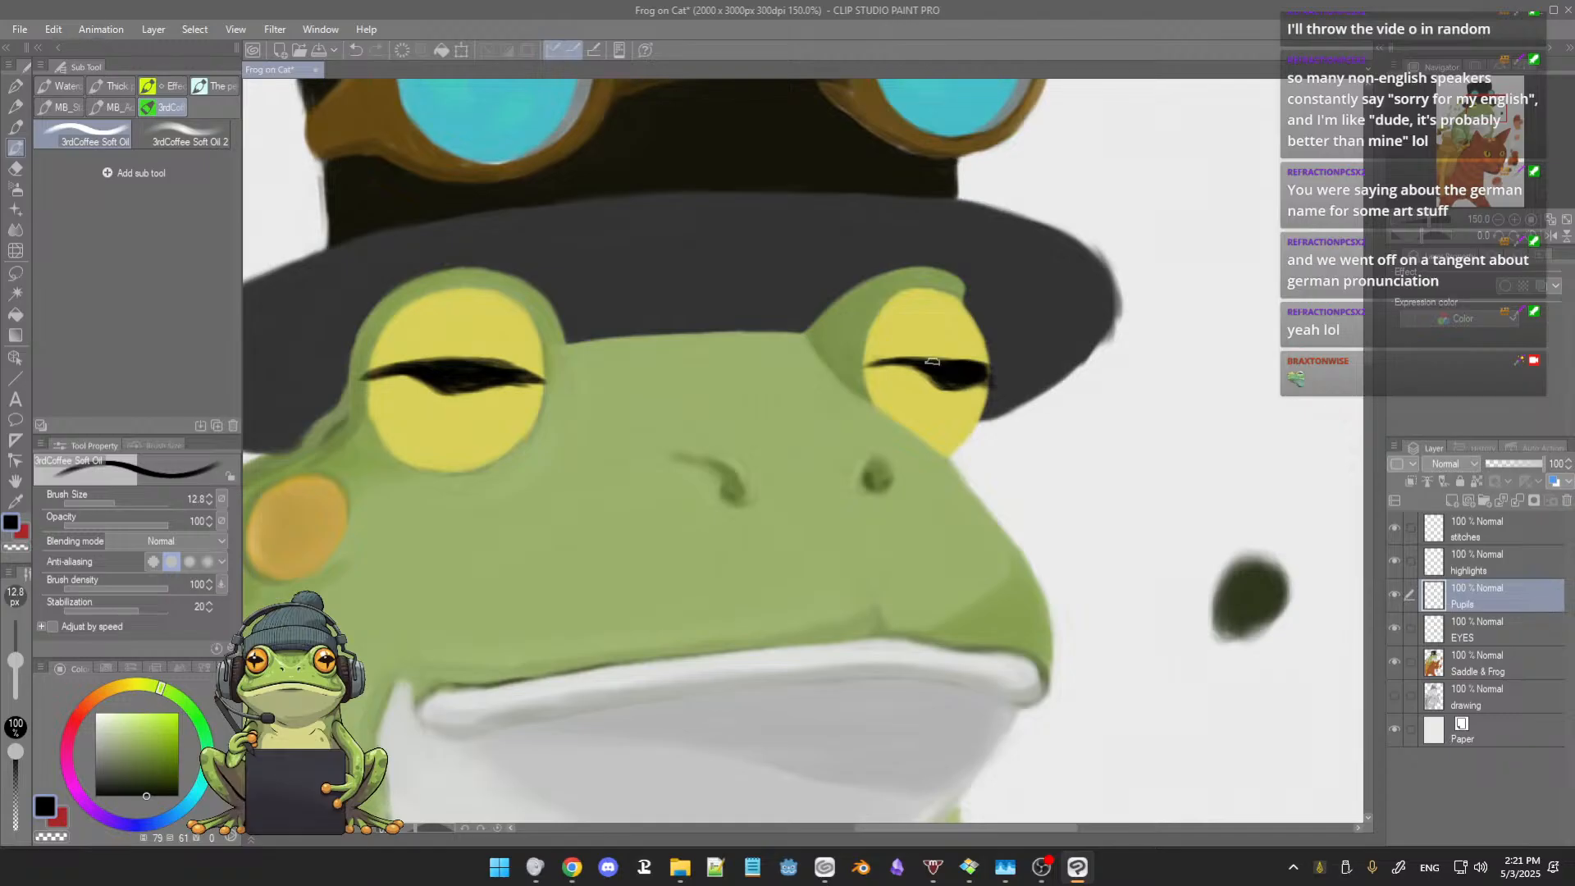
mouse_move(899, 359)
left_mouse_down()
mouse_move(978, 367)
mouse_move(930, 352)
mouse_move(978, 353)
left_mouse_up()
Step: Fill the remaining gaps in the left eye's pupil and arch its upper edge in black to match the right one
left_click_drag(533, 379, 495, 387)
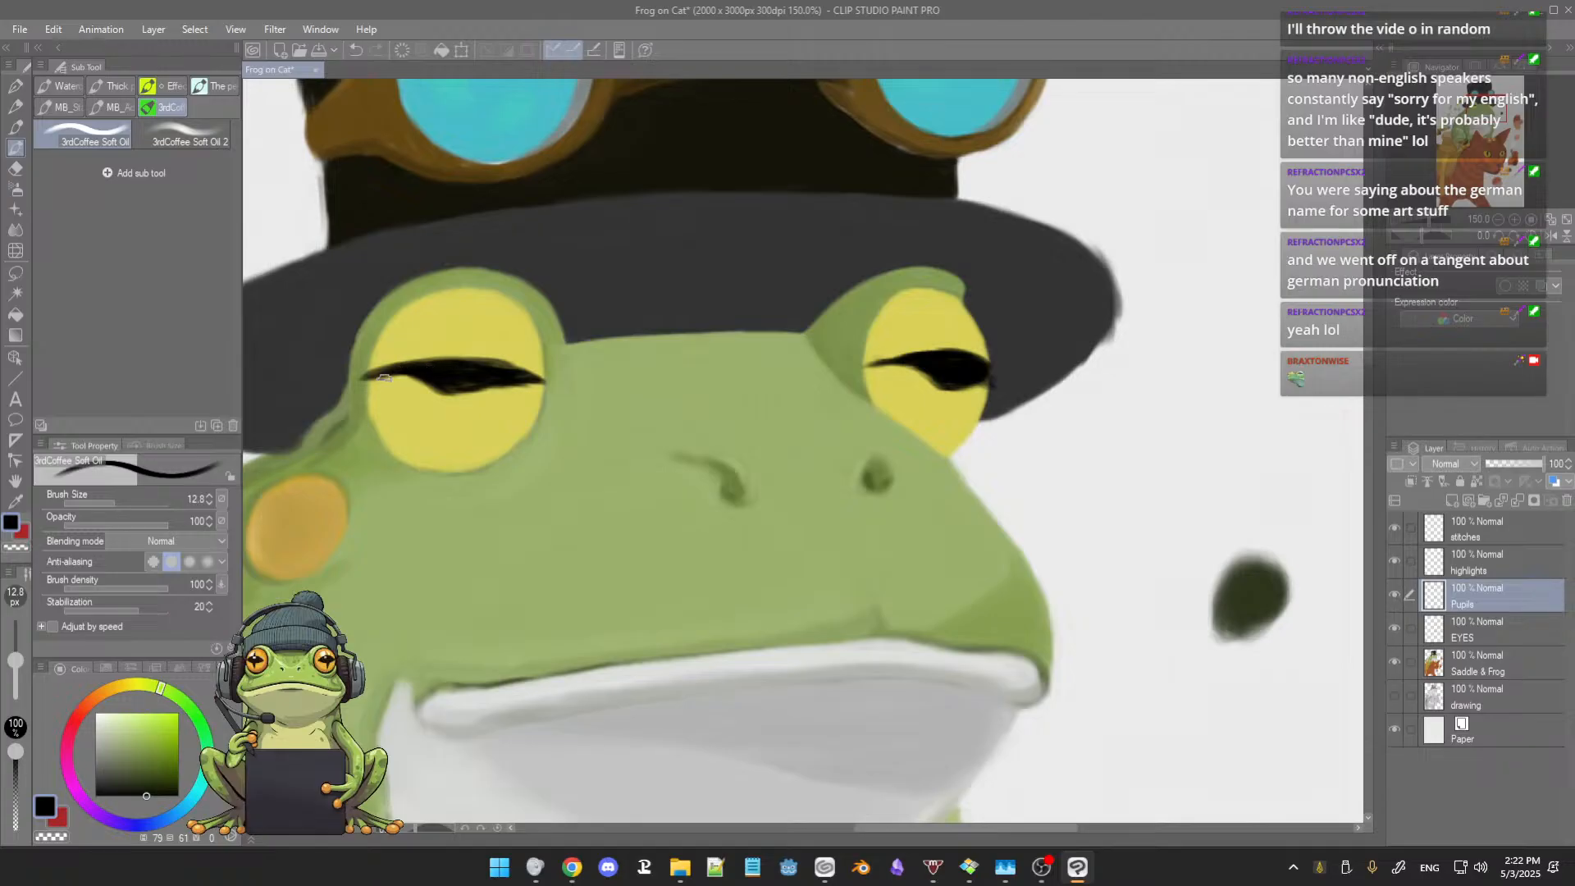
mouse_move(388, 375)
left_mouse_down()
mouse_move(441, 379)
mouse_move(396, 375)
mouse_move(537, 377)
left_mouse_up()
left_click_drag(410, 365, 497, 355)
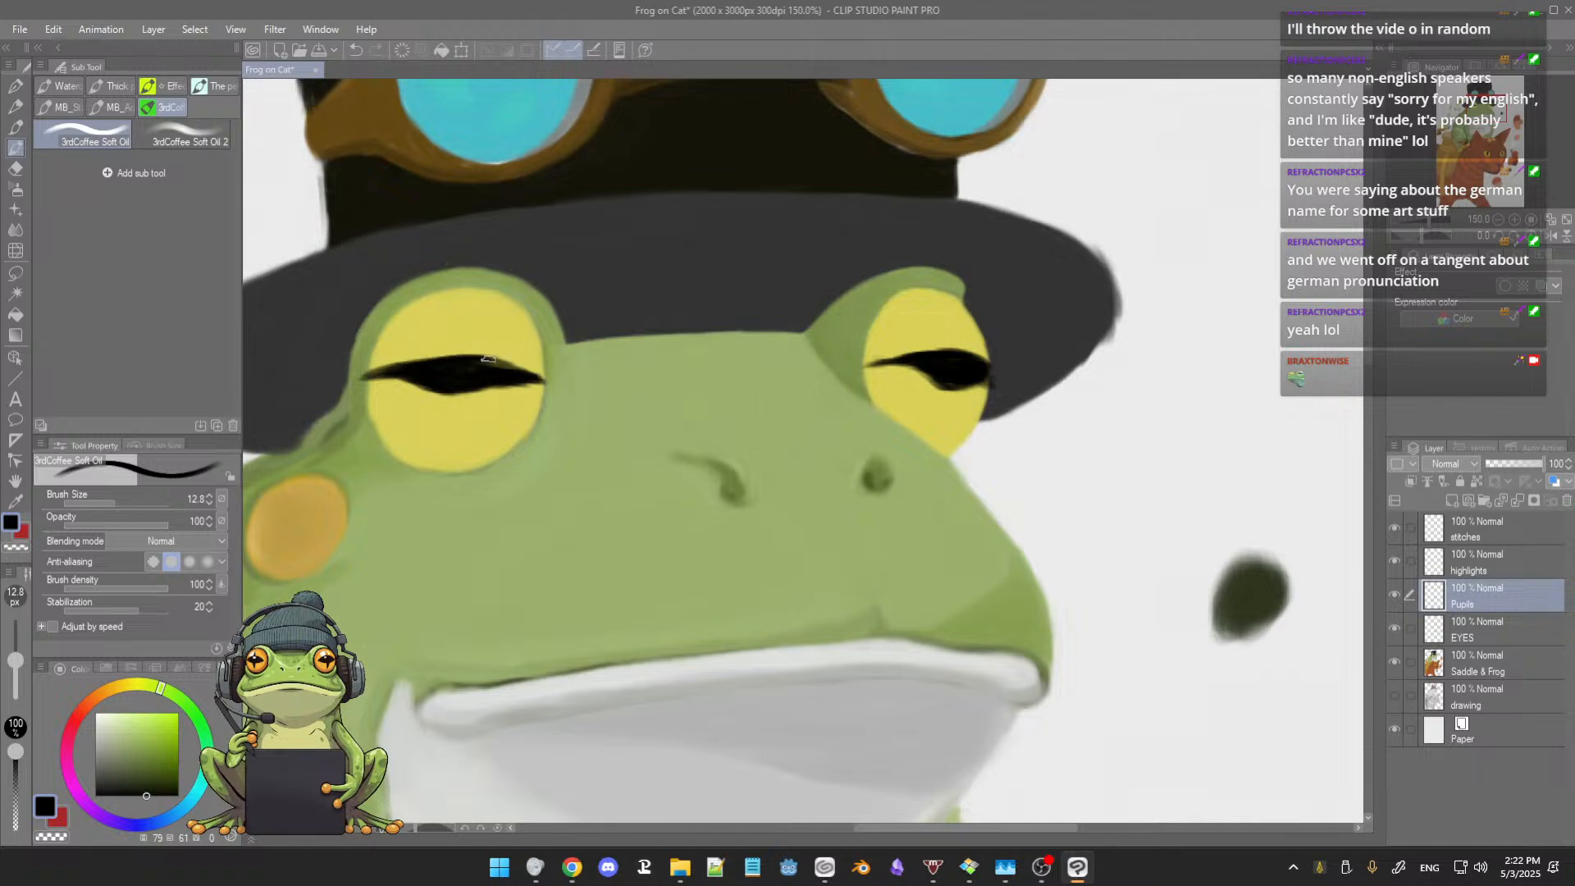
mouse_move(385, 371)
left_mouse_down()
mouse_move(462, 351)
mouse_move(526, 375)
left_mouse_up()
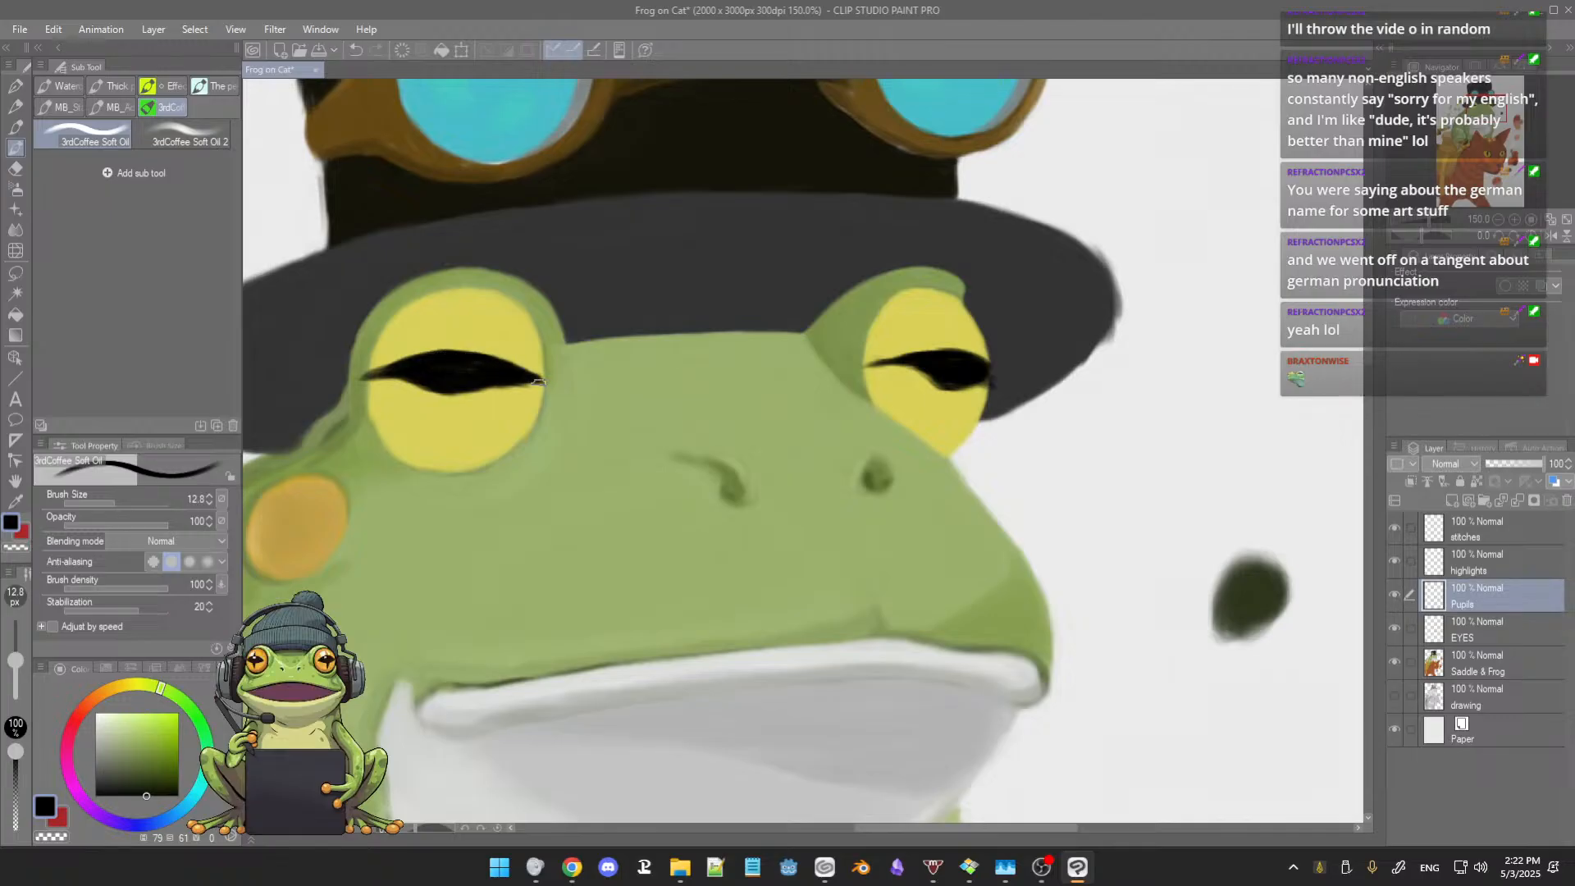
scroll(682, 410, "down", 8)
scroll(718, 421, "down", 5)
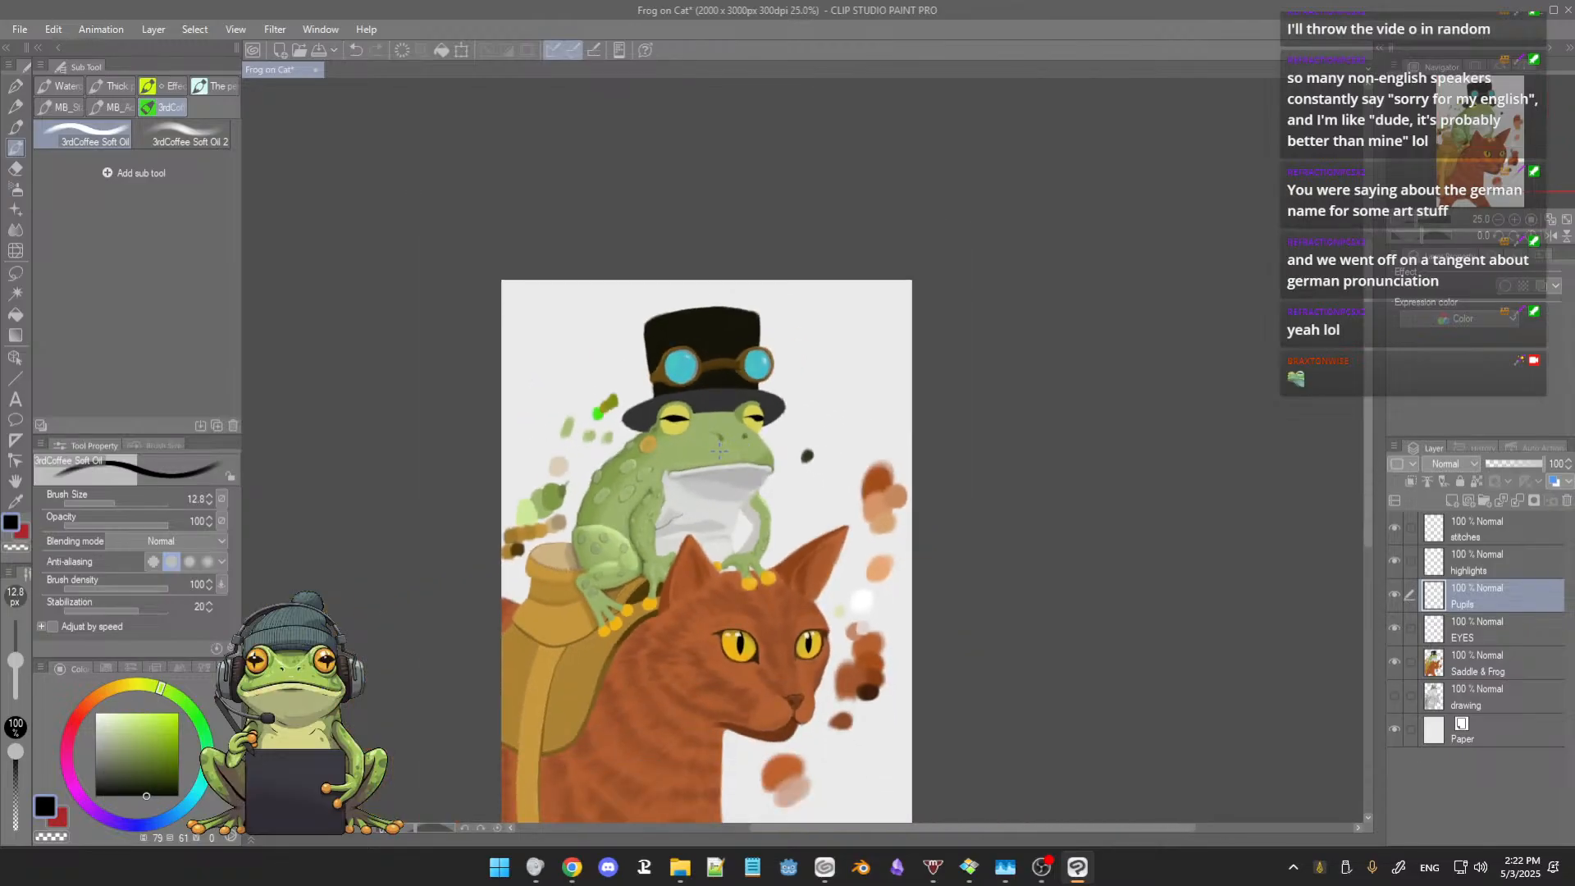
scroll(716, 488, "up", 8)
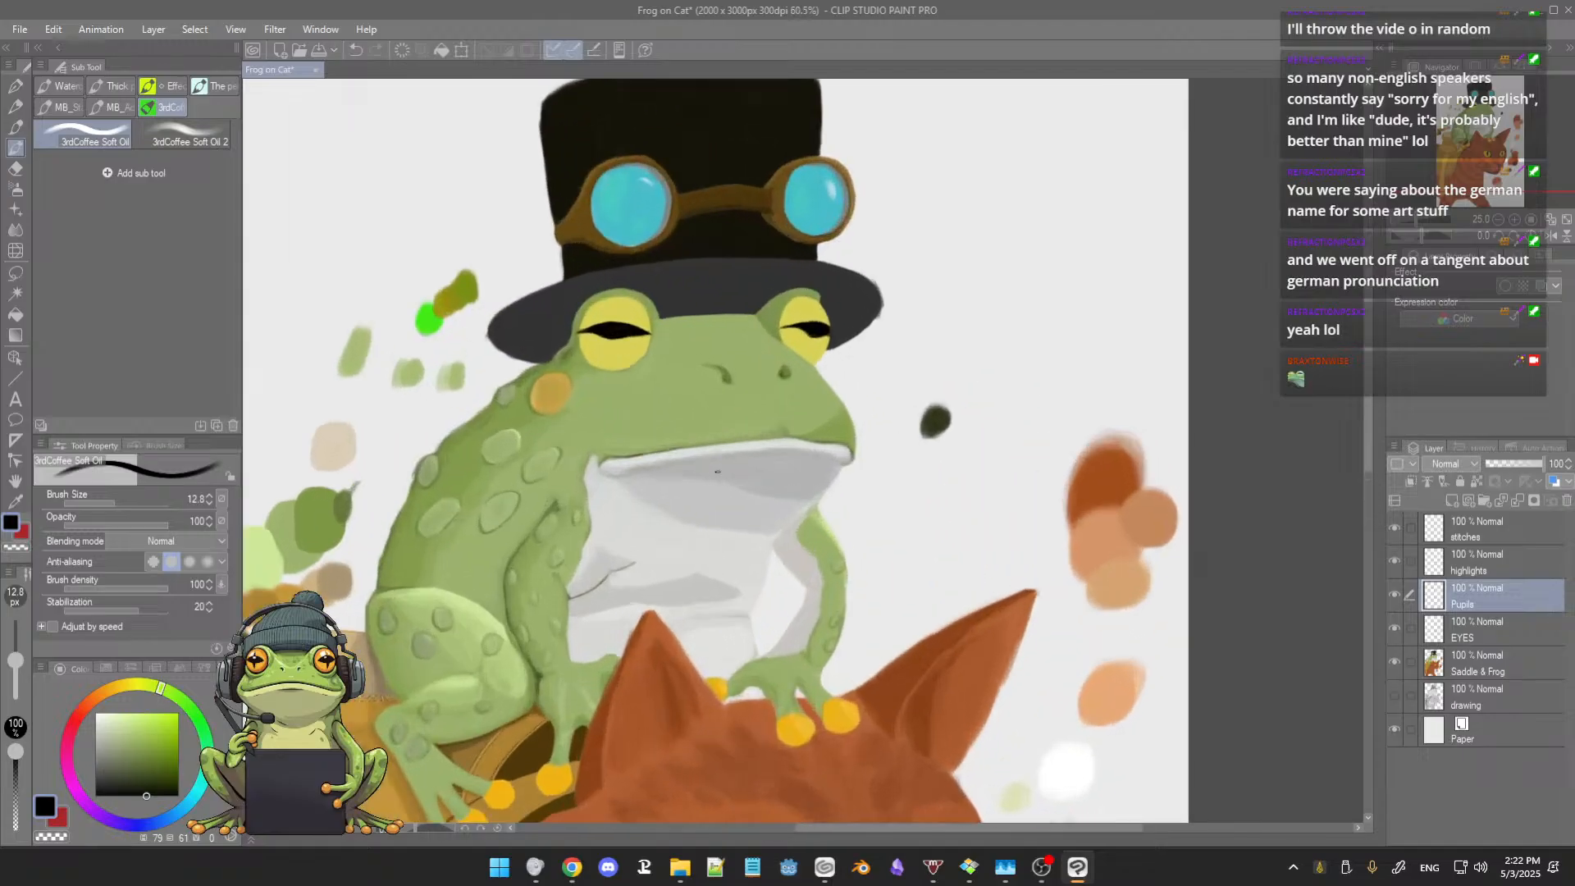
scroll(721, 465, "up", 4)
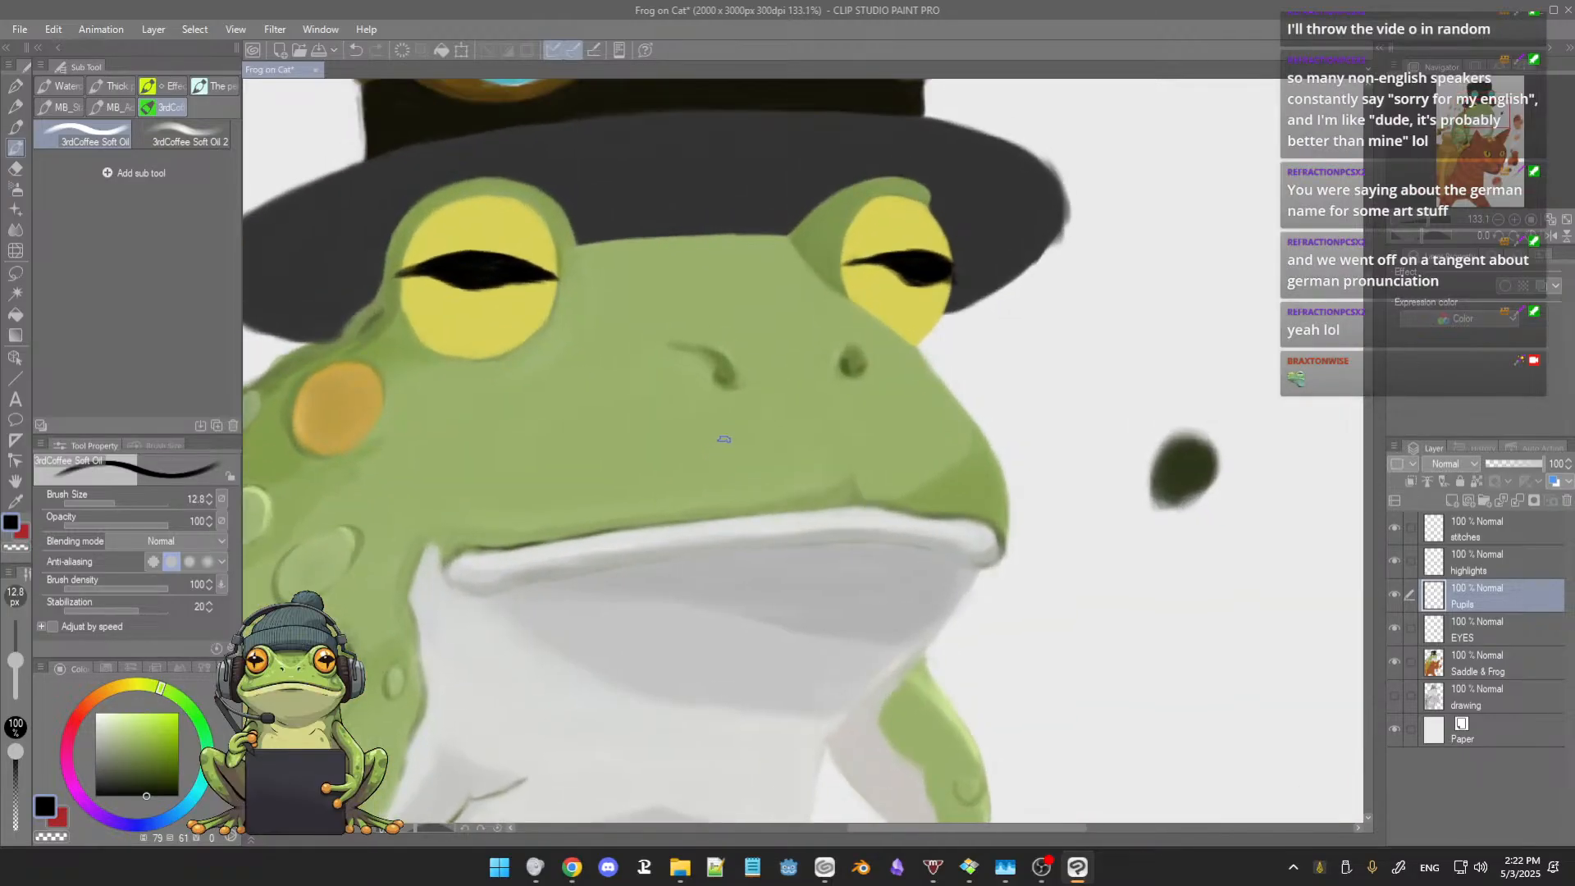
Step: Examine the repainted frog pupils up close and in the context of the whole painting
scroll(724, 426, "up", 1)
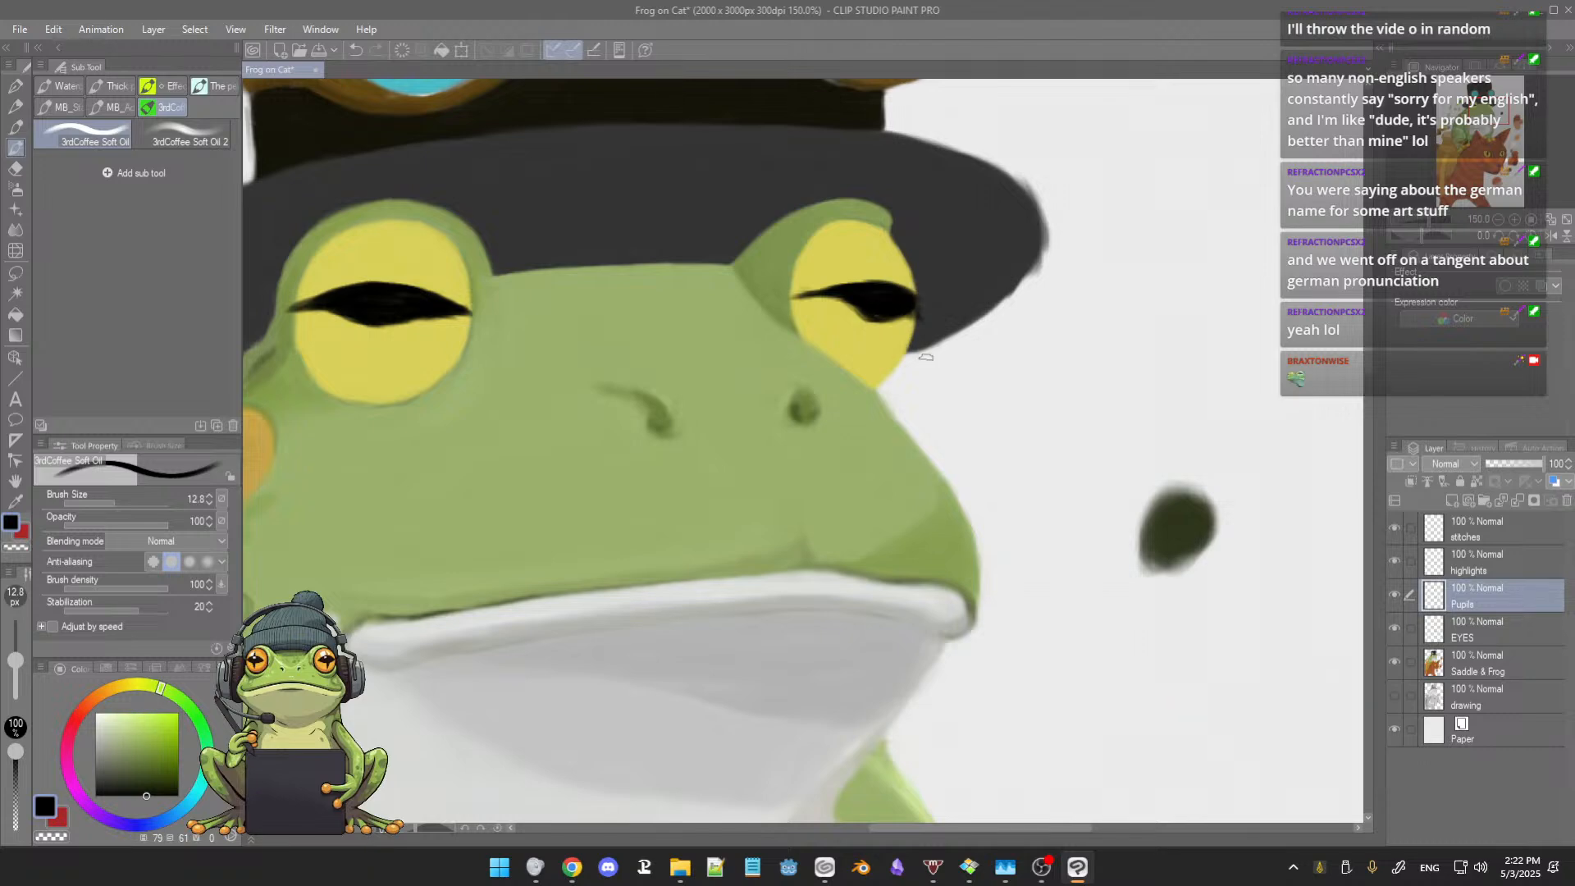
key("e")
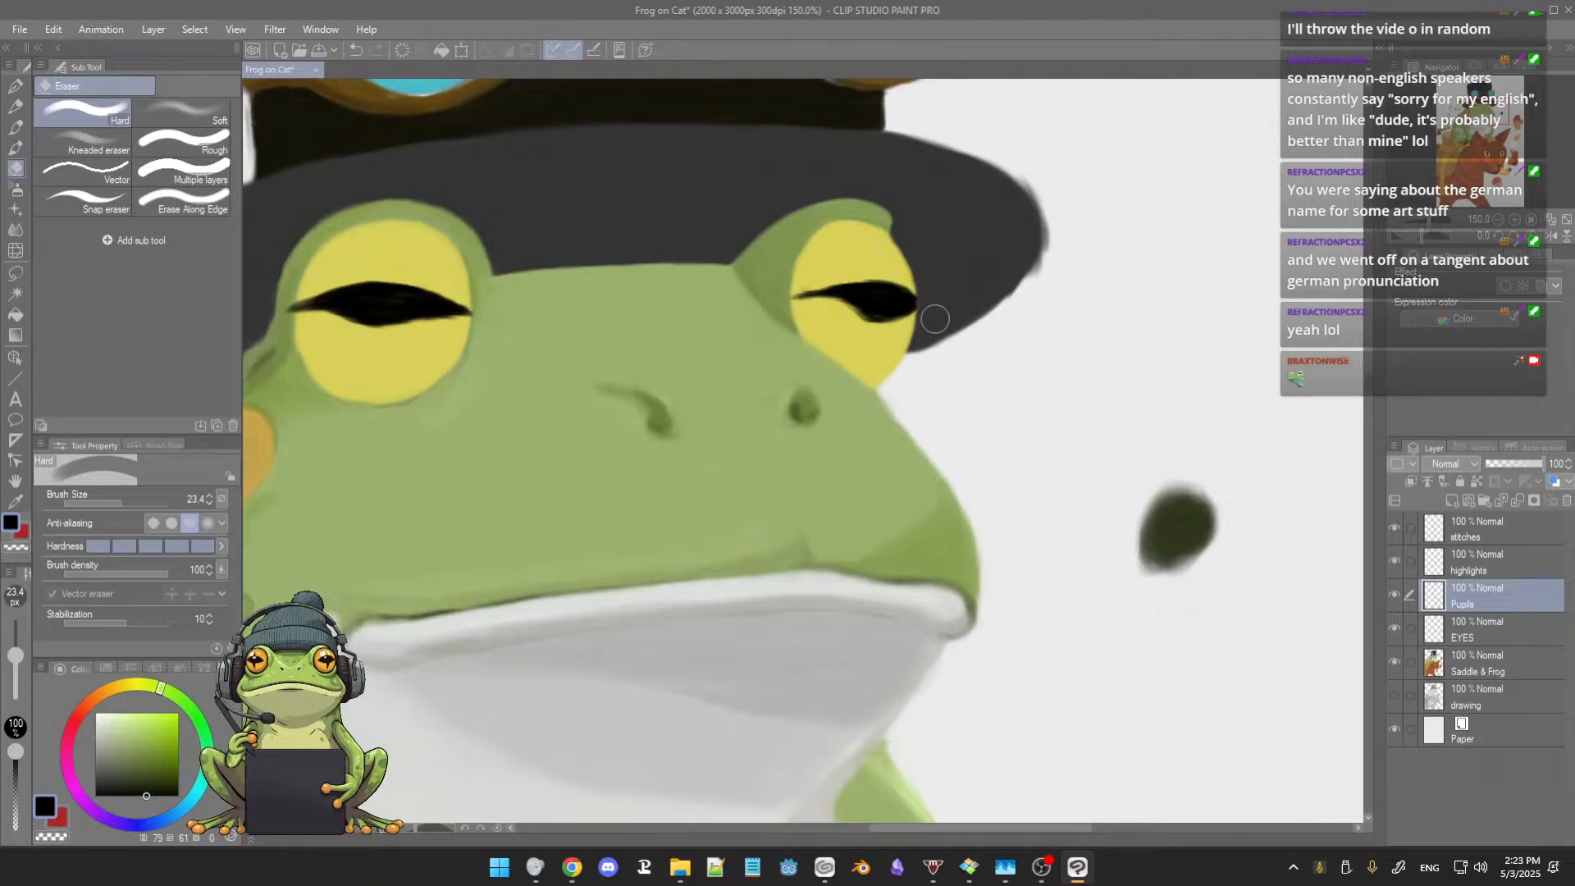
key("b")
scroll(917, 351, "down", 1)
scroll(917, 351, "down", 1)
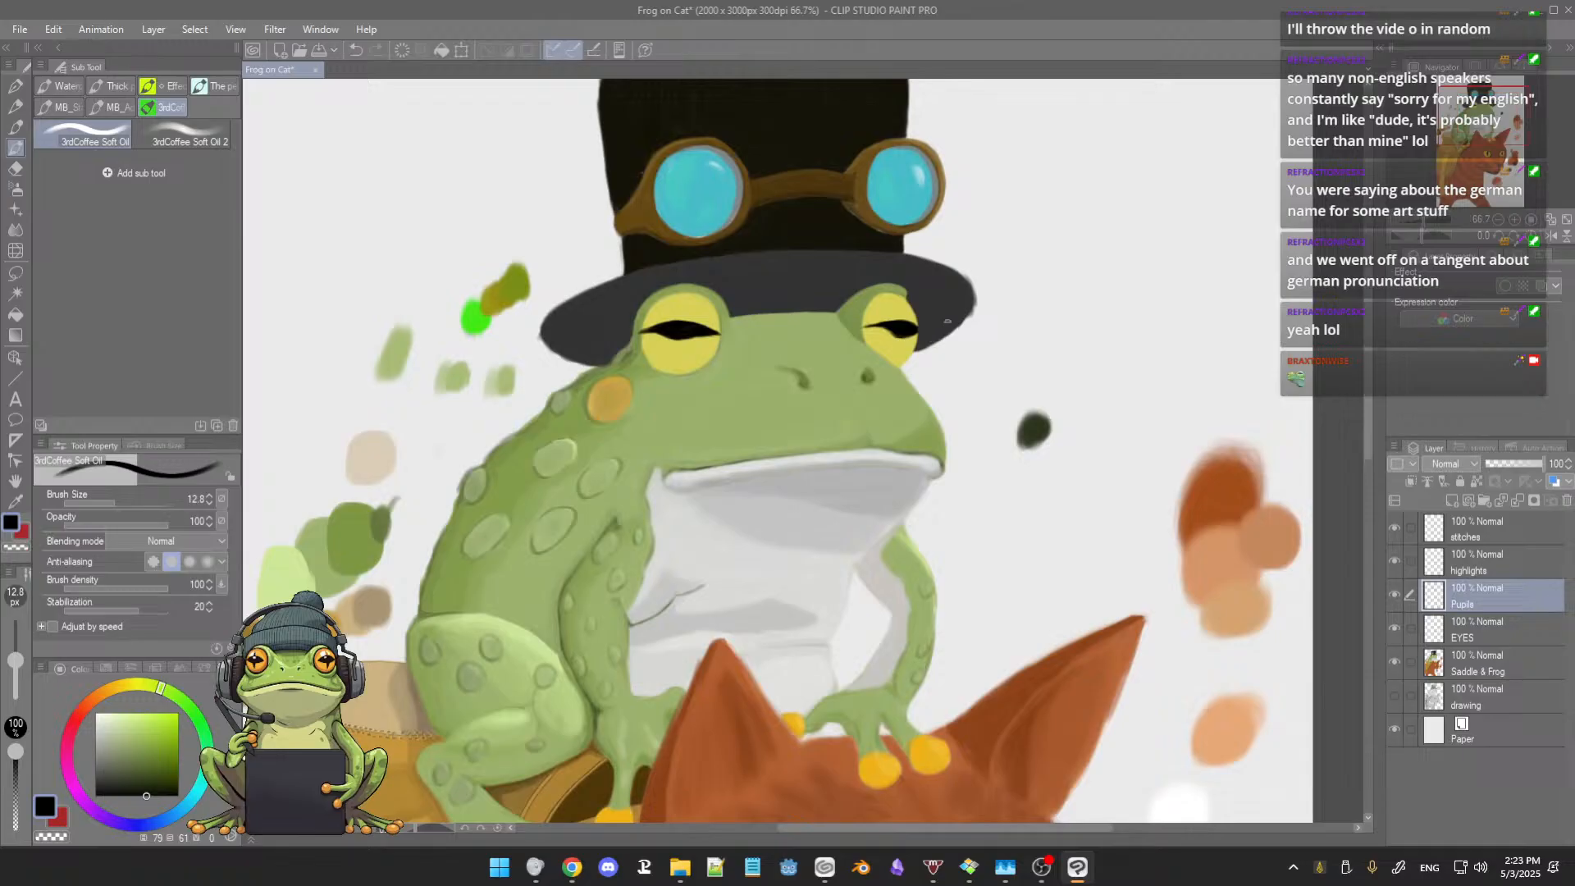
scroll(946, 316, "down", 1)
scroll(945, 318, "down", 1)
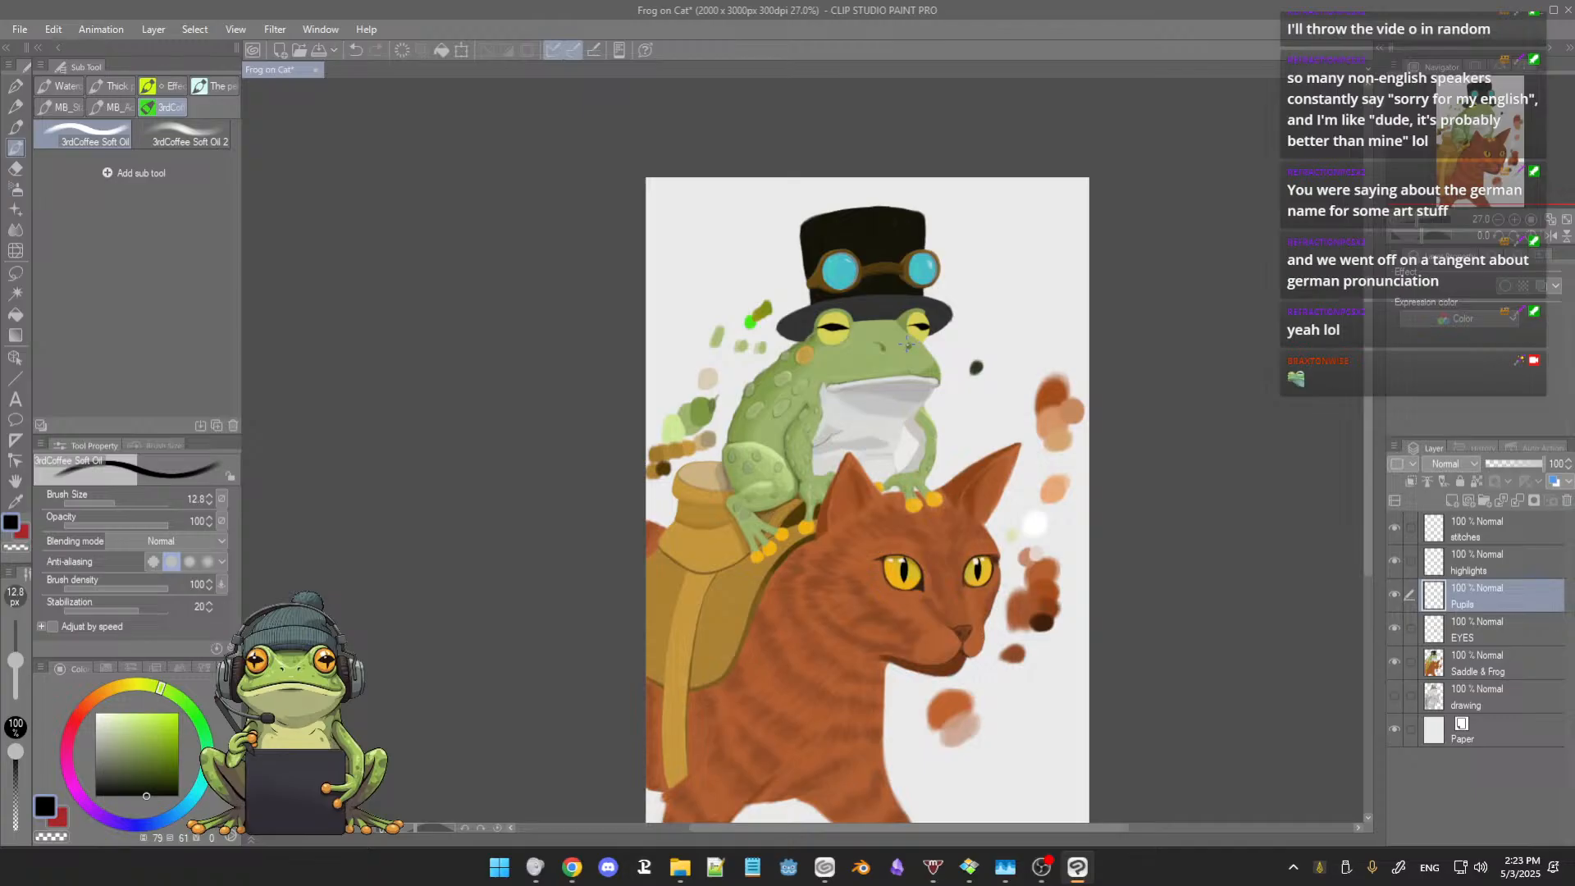
scroll(909, 343, "up", 1)
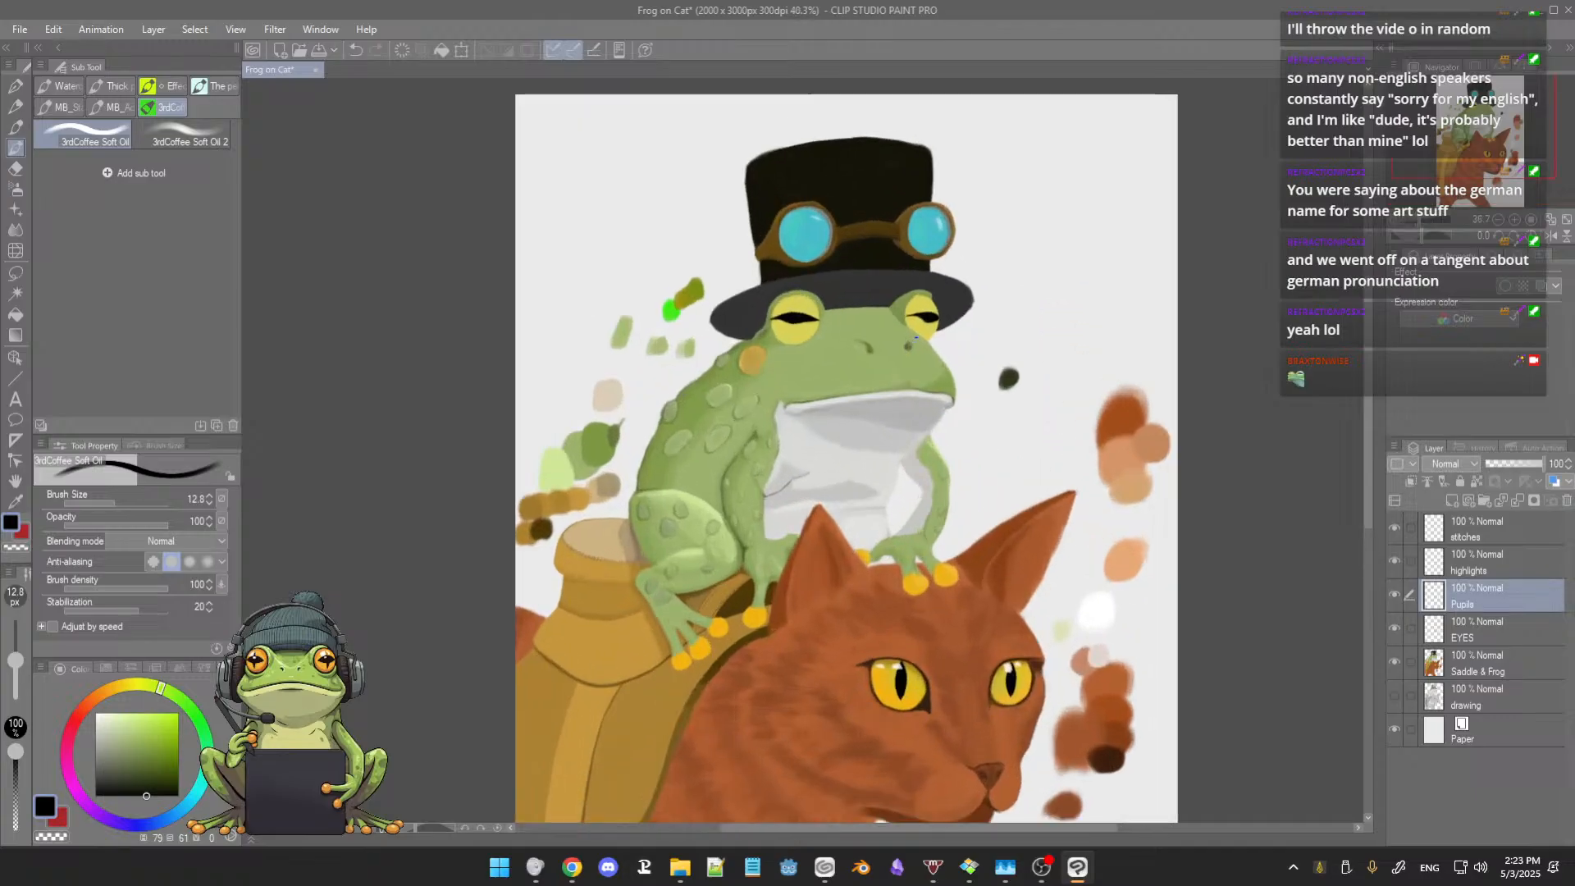
scroll(916, 336, "up", 1)
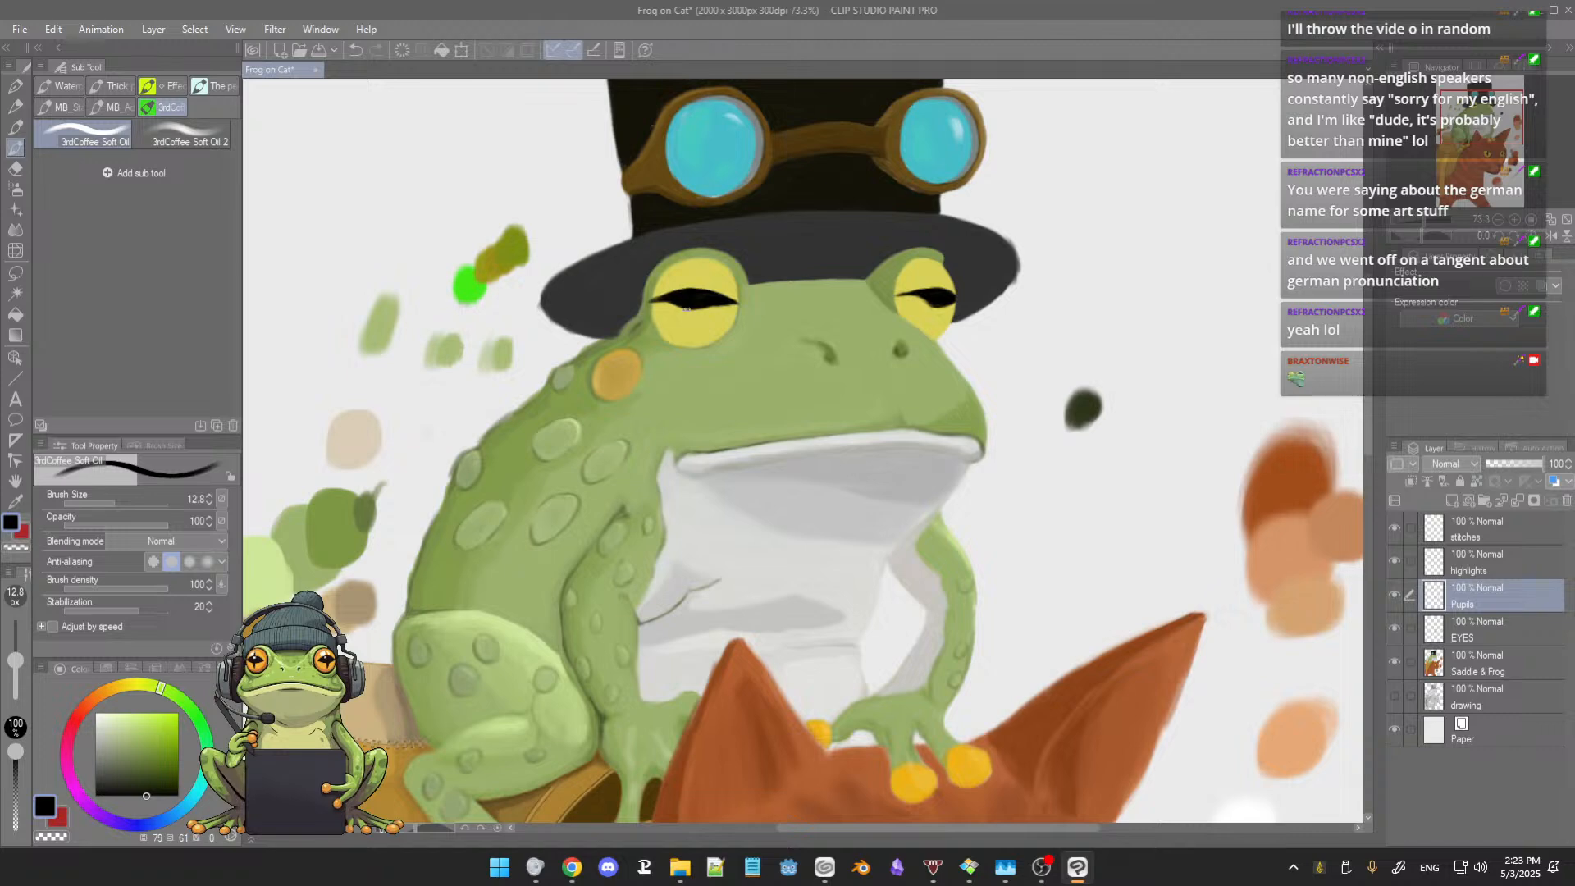
Step: Erase the left eye's pupil and start redrawing it with a thin, slightly arched black line across the yellow eye
key("e")
mouse_move(653, 299)
left_mouse_down()
mouse_move(707, 277)
mouse_move(687, 312)
mouse_move(712, 294)
mouse_move(700, 314)
mouse_move(738, 310)
left_mouse_up()
key("b")
left_click_drag(654, 302, 728, 294)
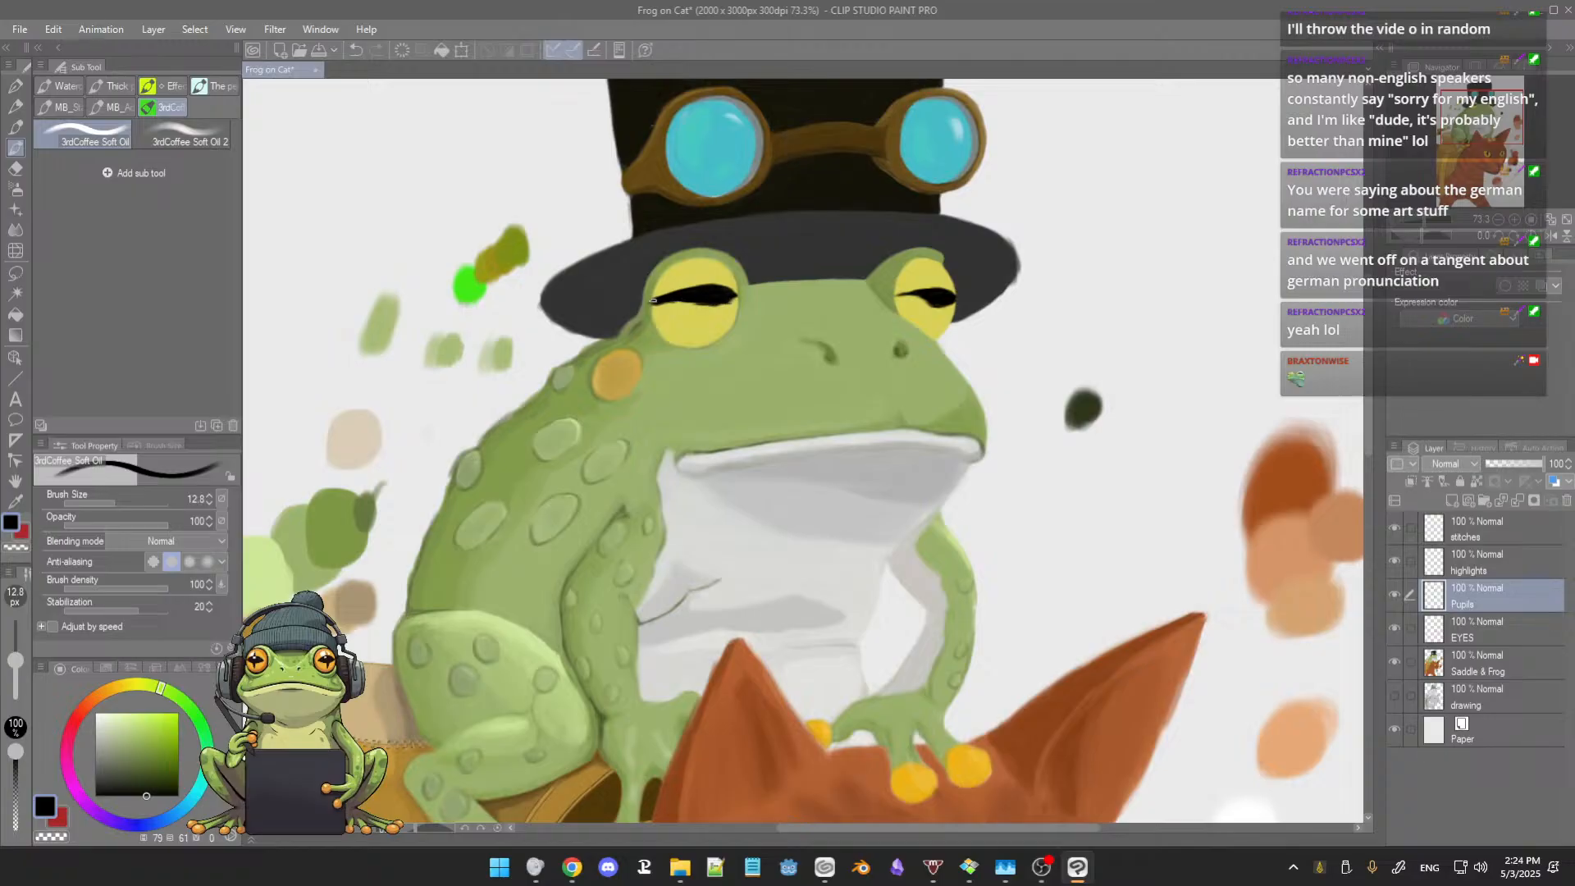
Step: Trim the pointed tips of both frog pupils at the eye edges with the Hard eraser at about size 28
scroll(790, 356, "down", 4)
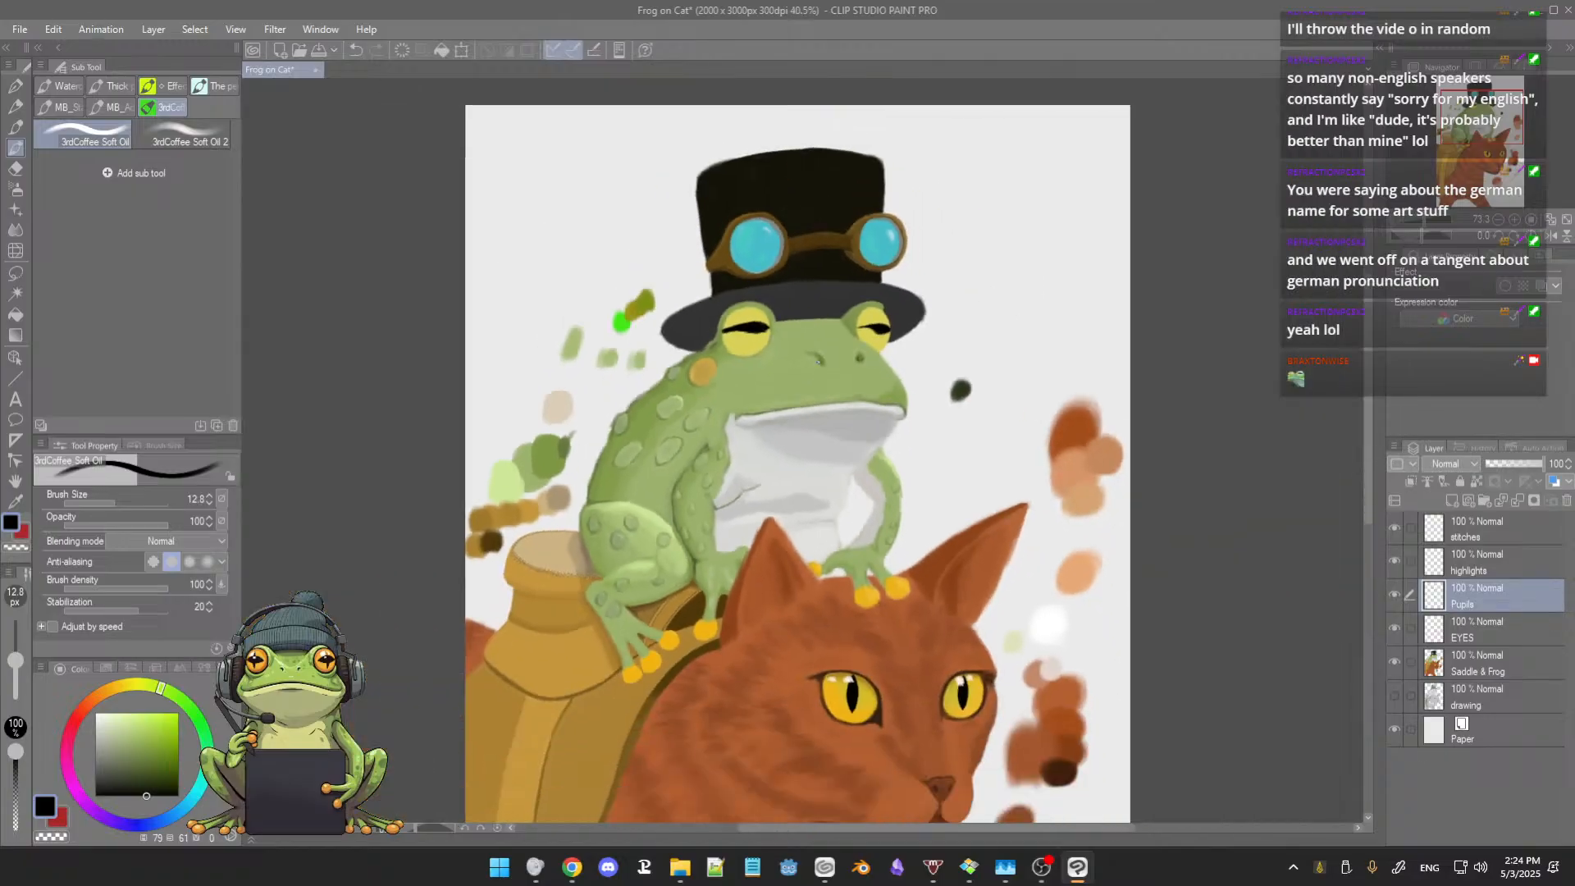
scroll(821, 351, "up", 5)
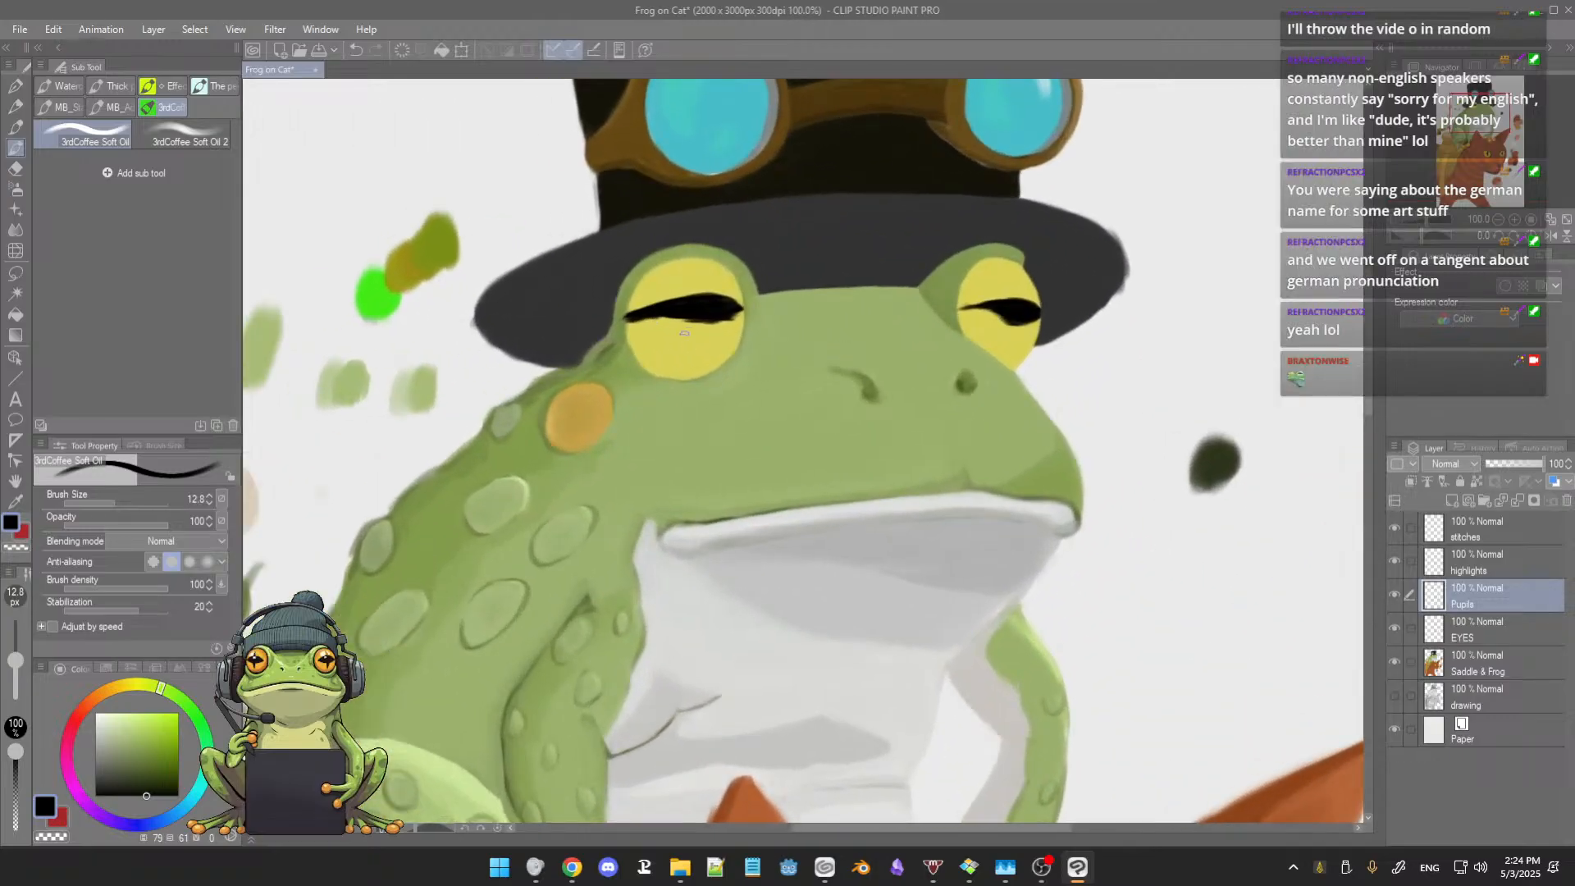
left_click(665, 333, "alt")
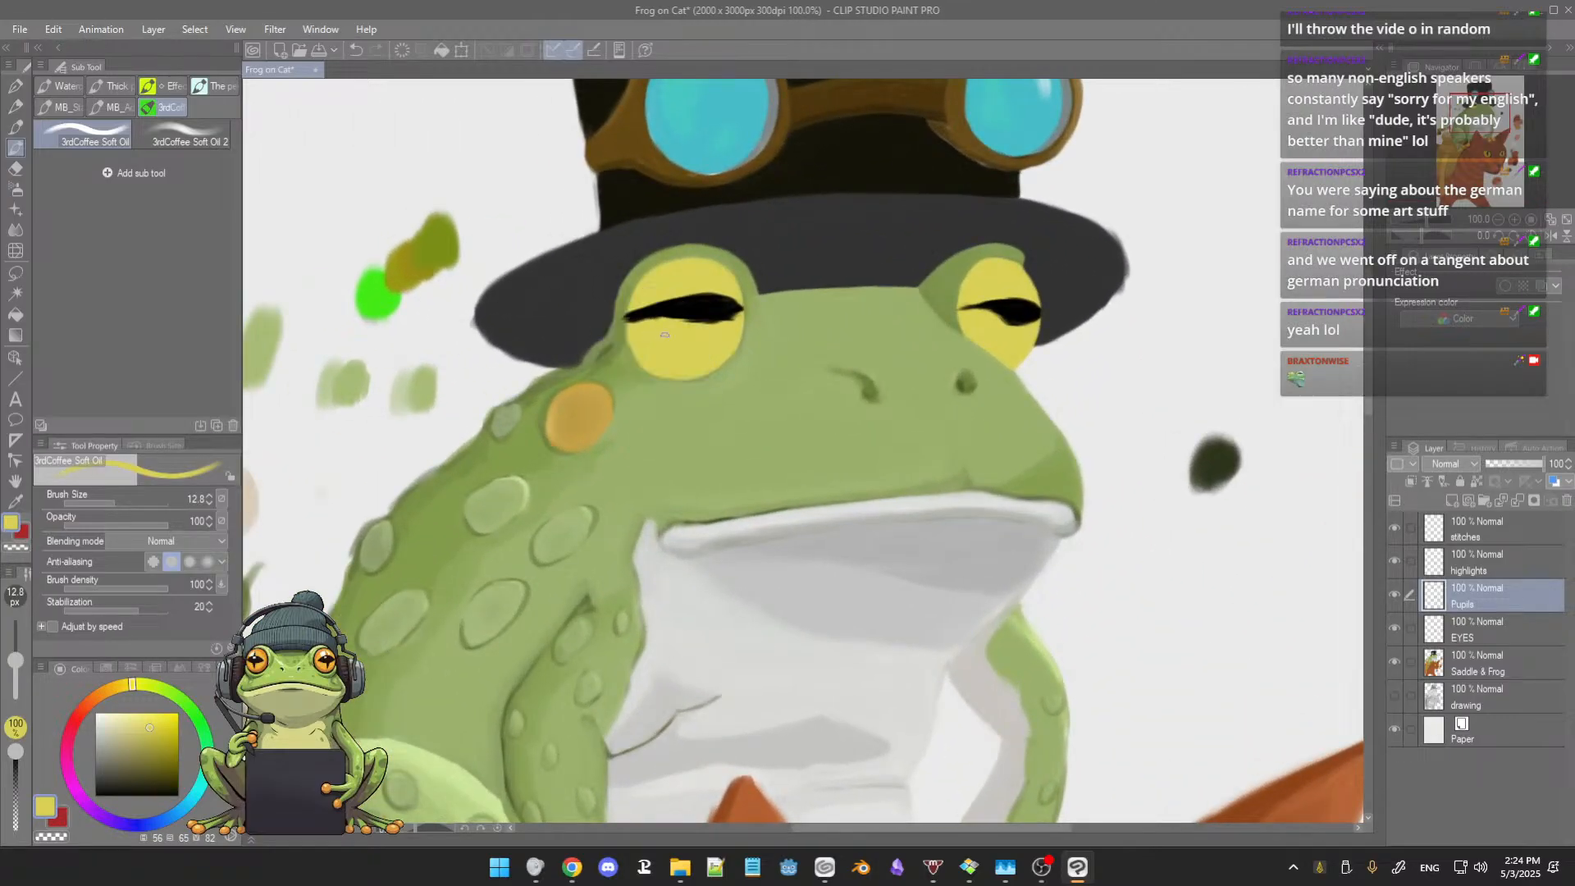
key("e")
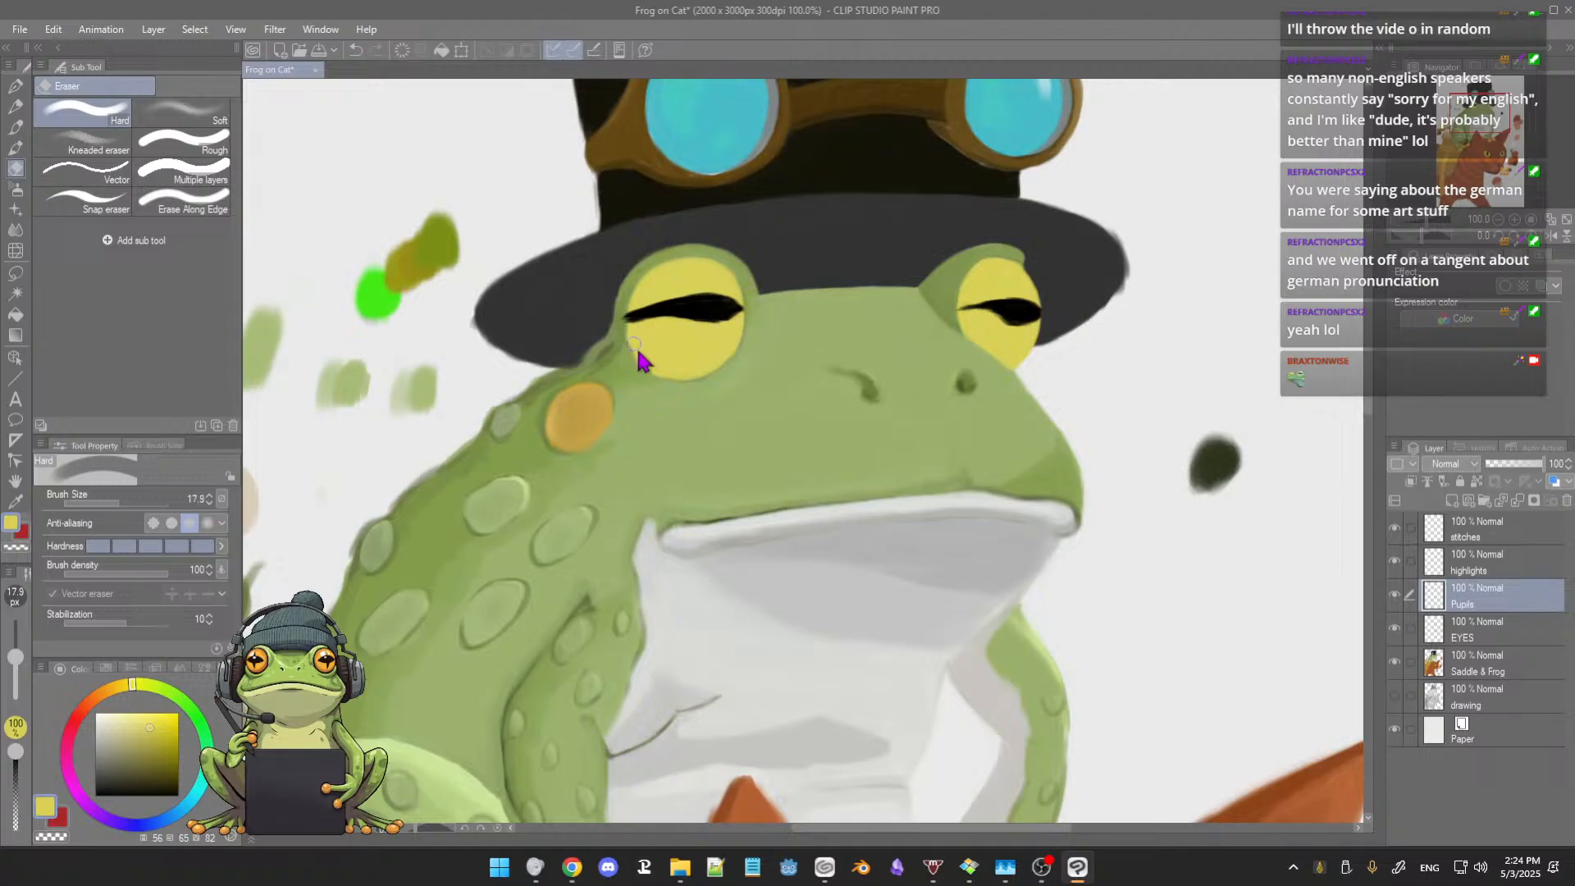
key("]")
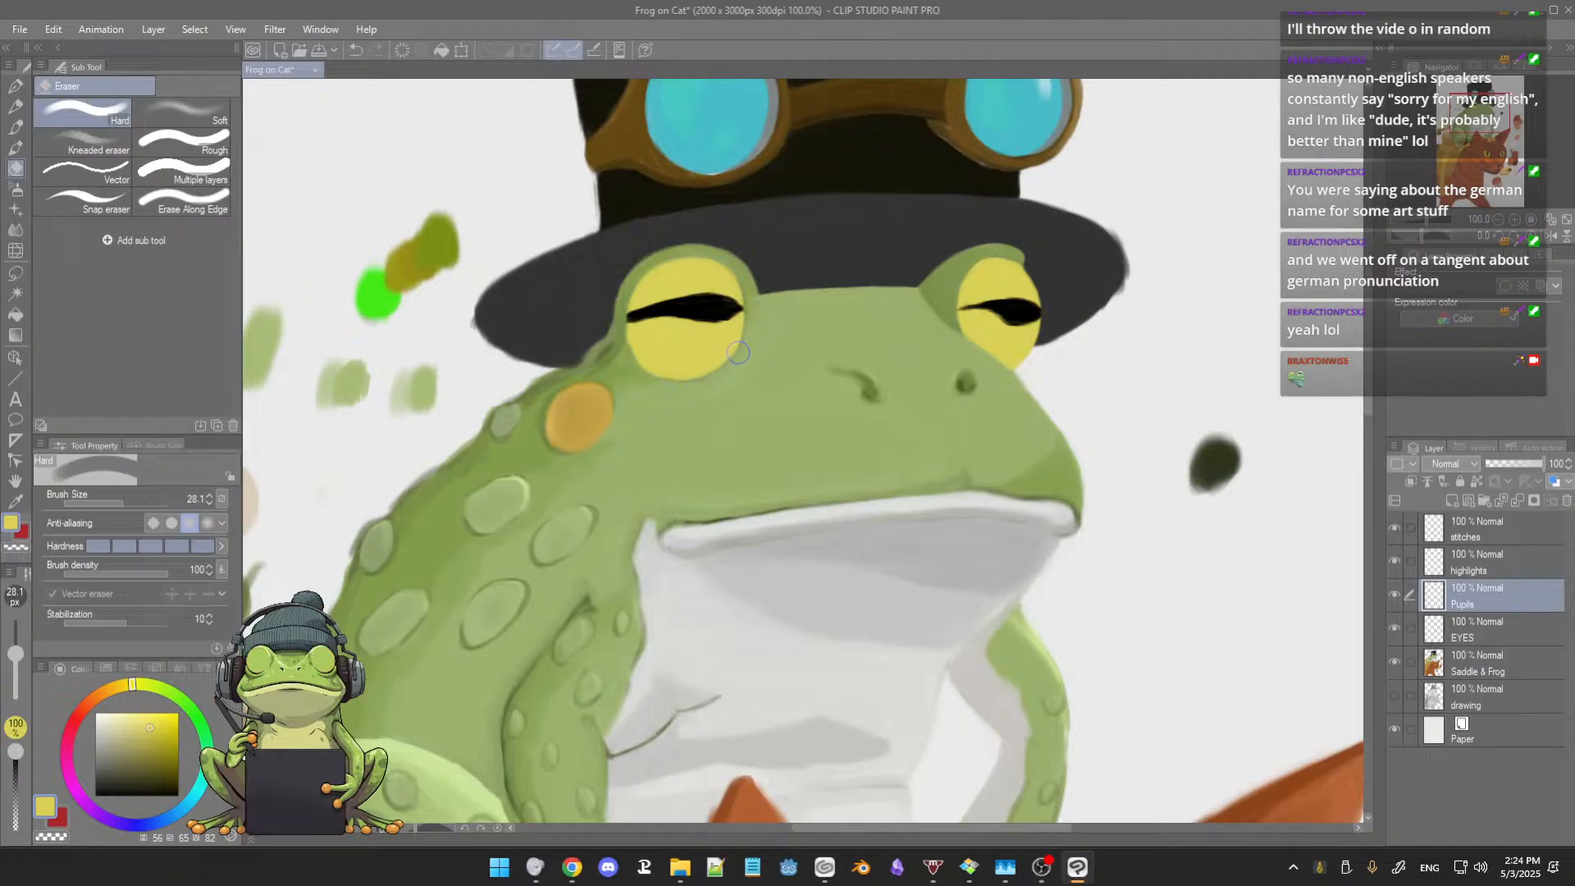
key("b")
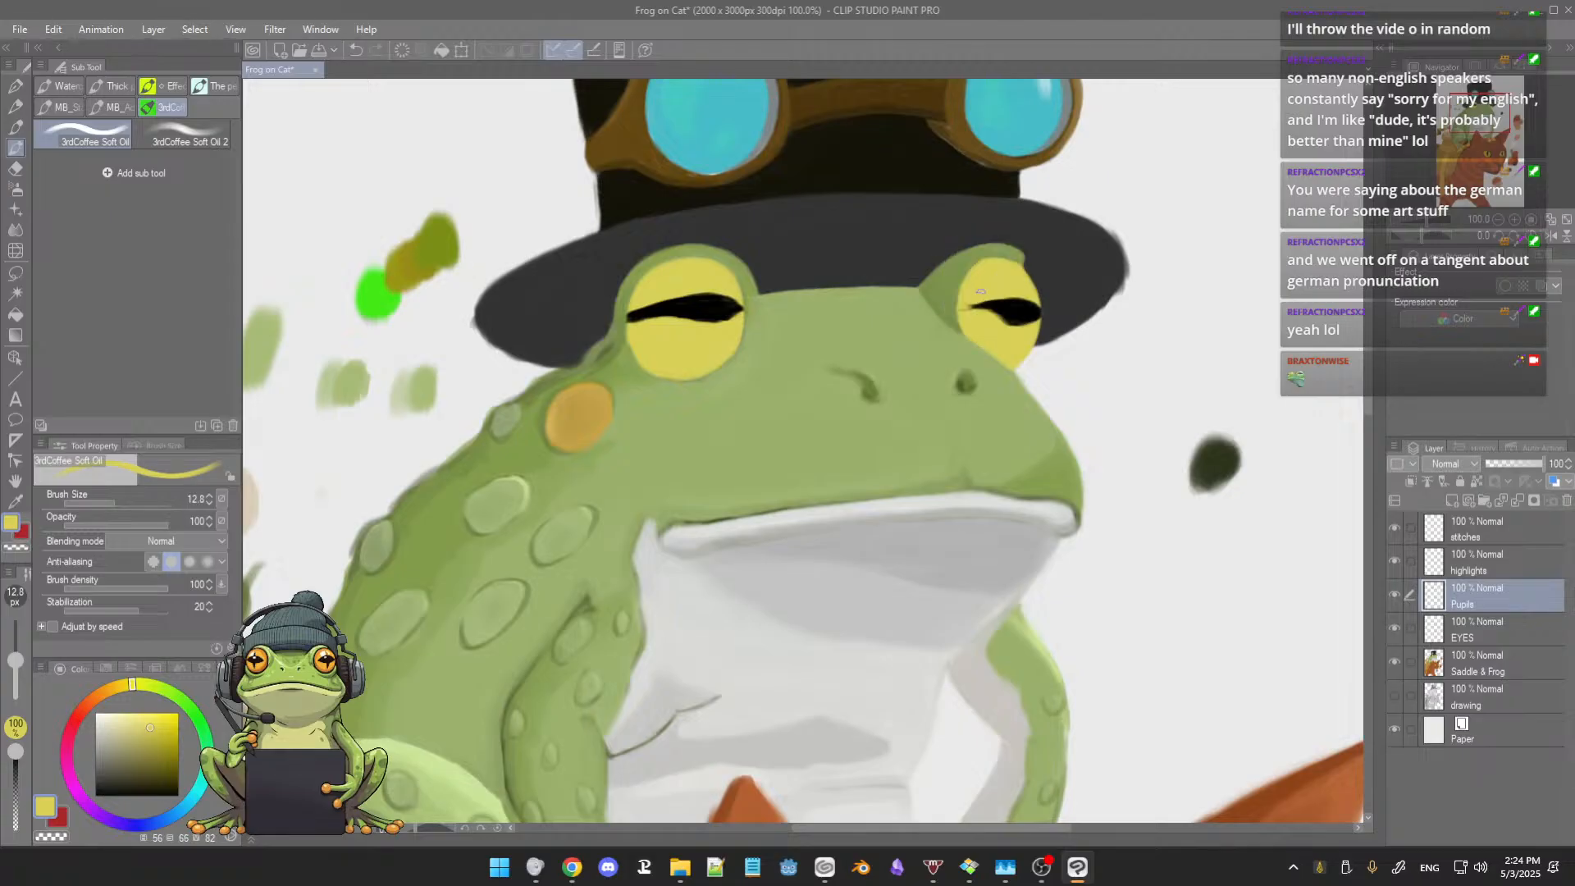
Step: Touch up the frog's pupils in black with the soft oil brush, refining the tip and edges of the right one
left_click(1008, 306, "alt")
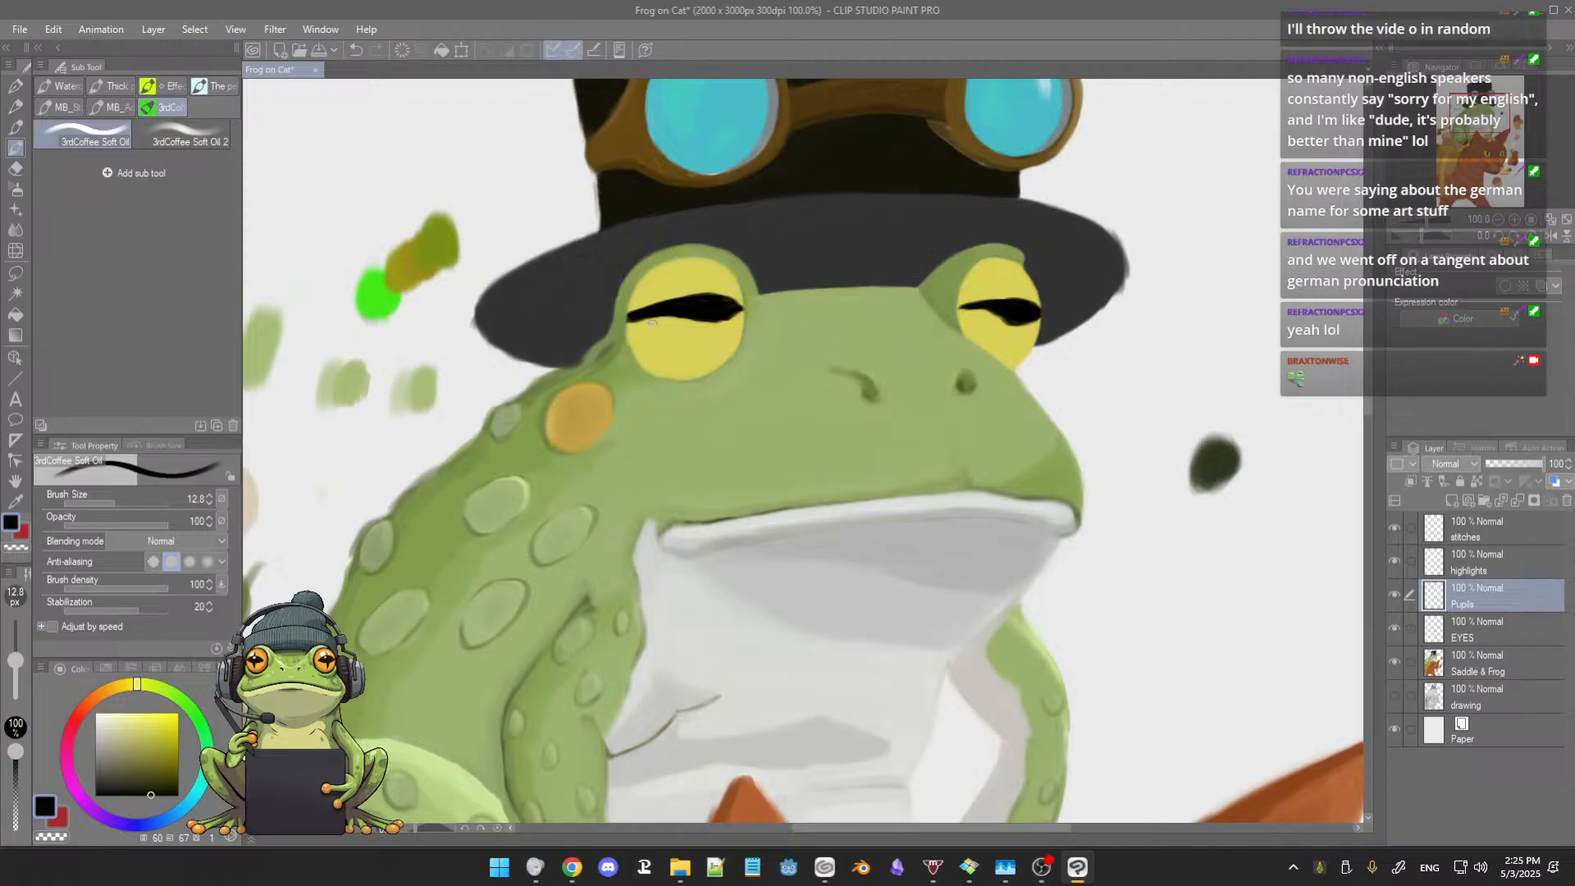
scroll(950, 398, "down", 2)
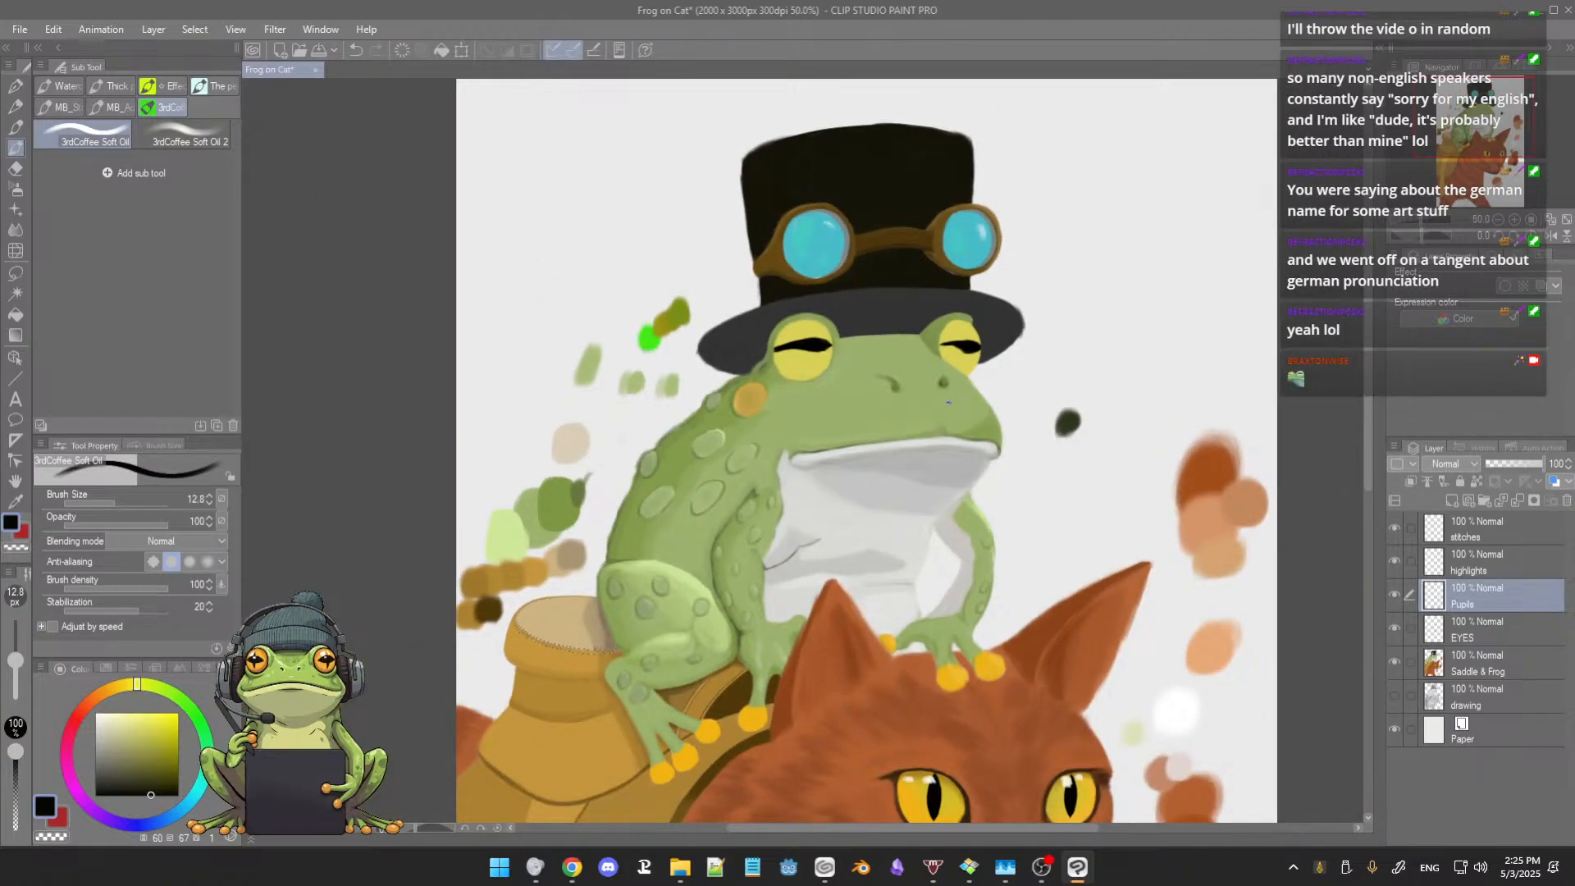
scroll(947, 401, "up", 5)
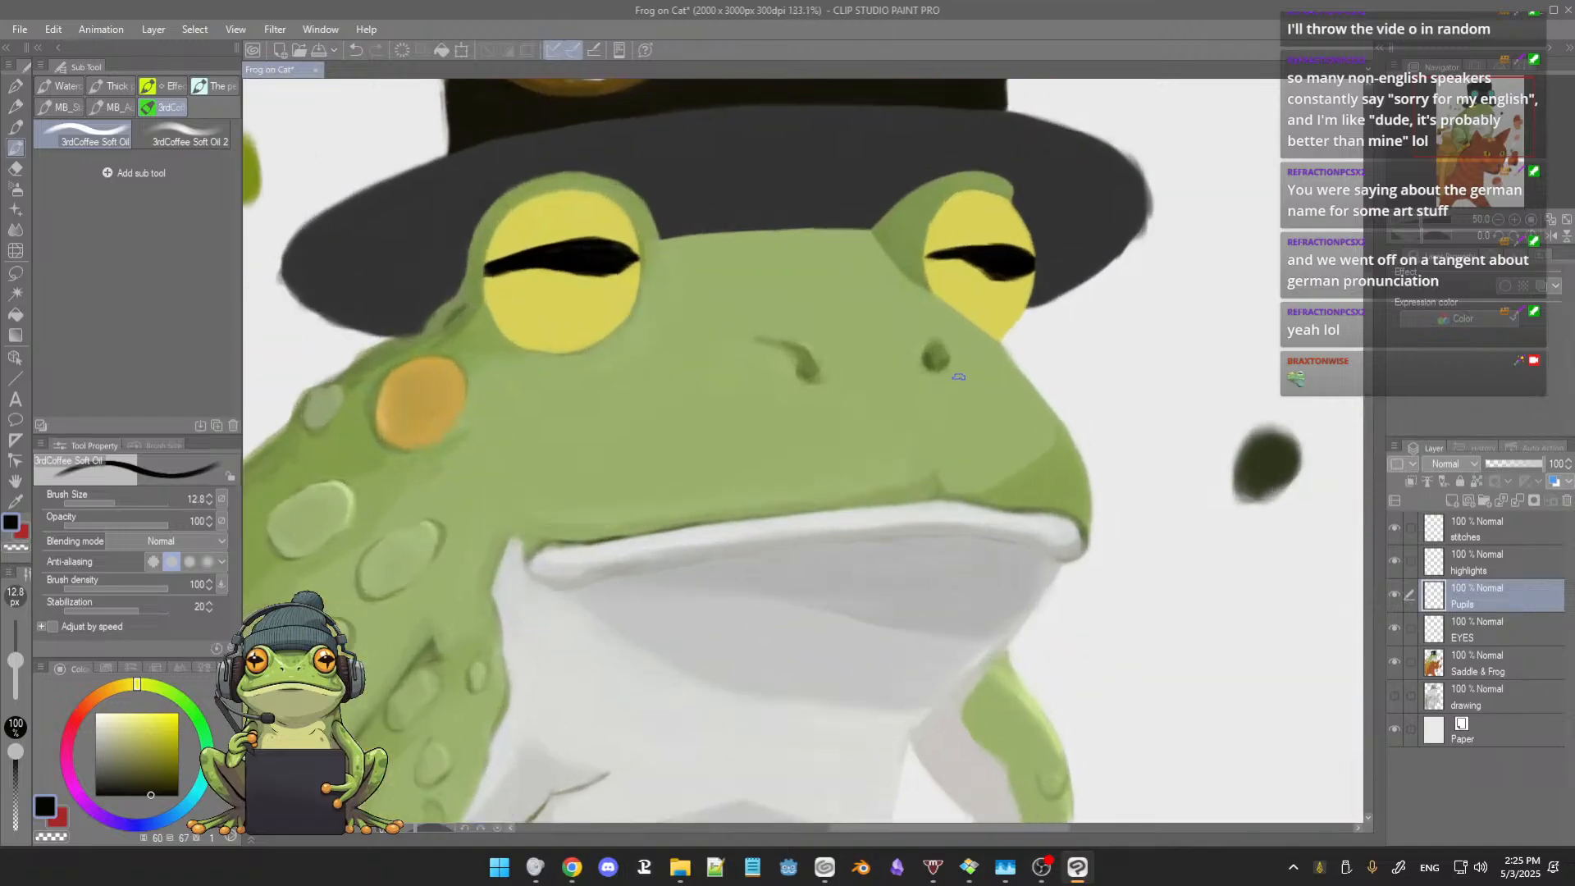
left_click_drag(1003, 259, 976, 346)
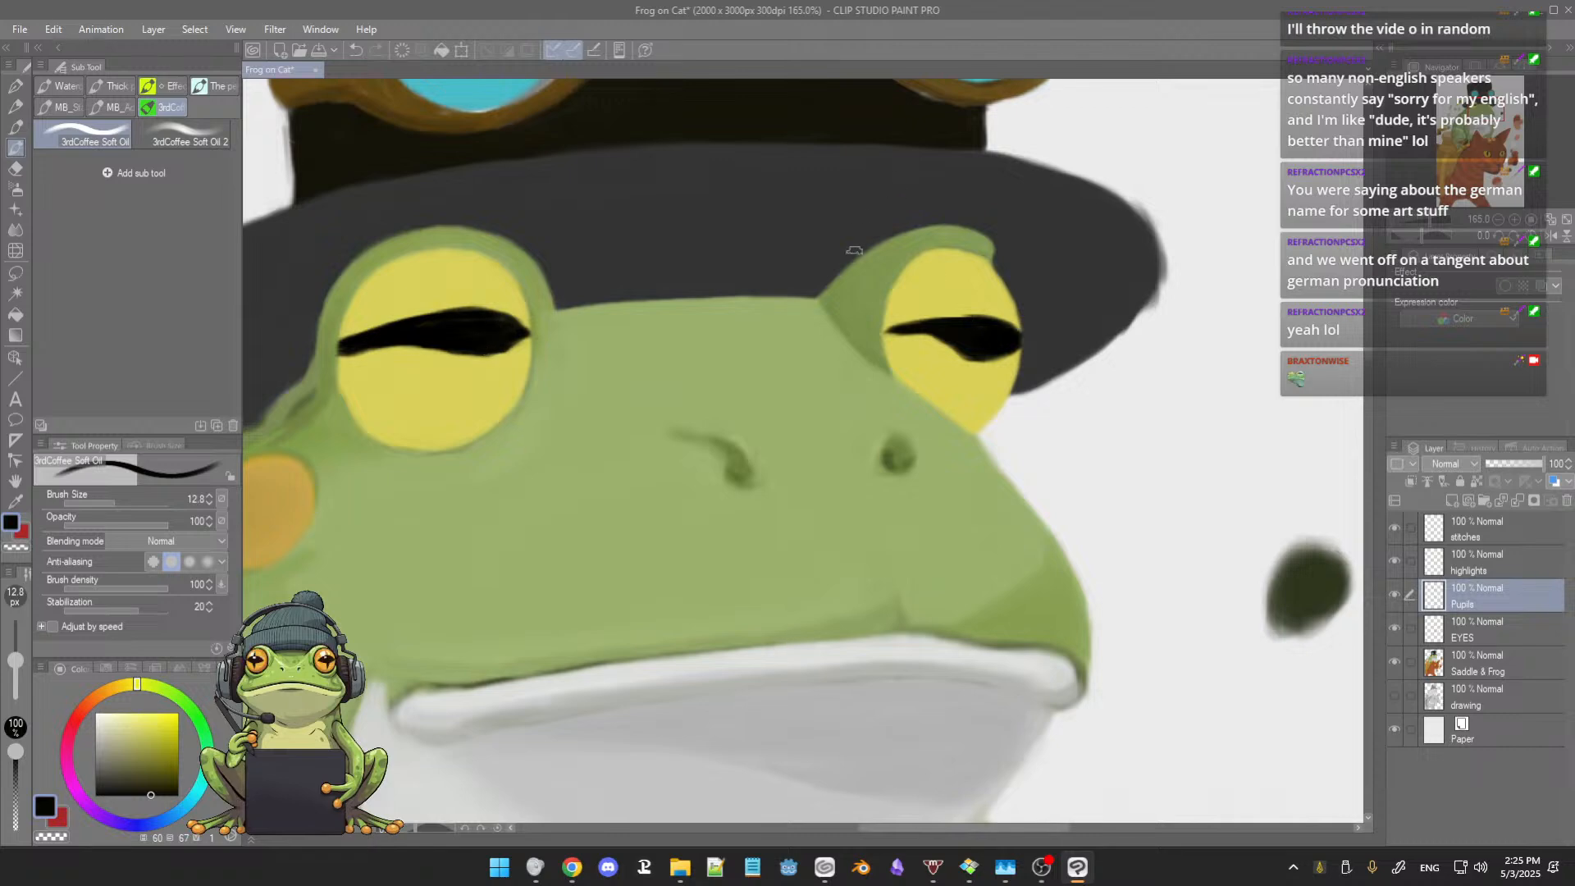
scroll(907, 306, "down", 2)
scroll(907, 306, "down", 6)
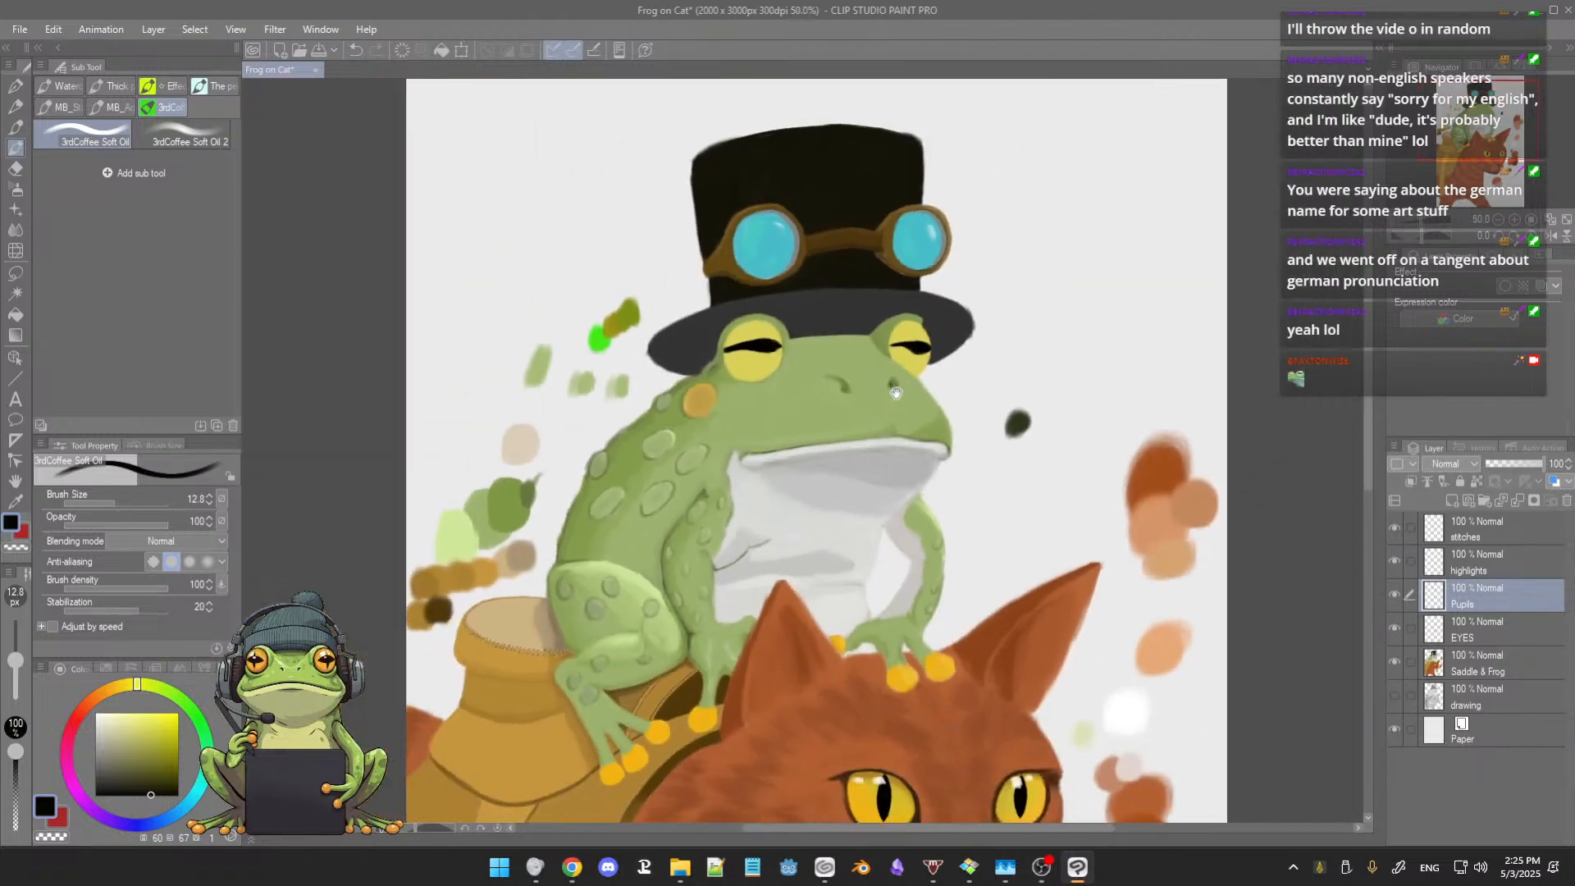
left_click_drag(896, 401, 894, 365)
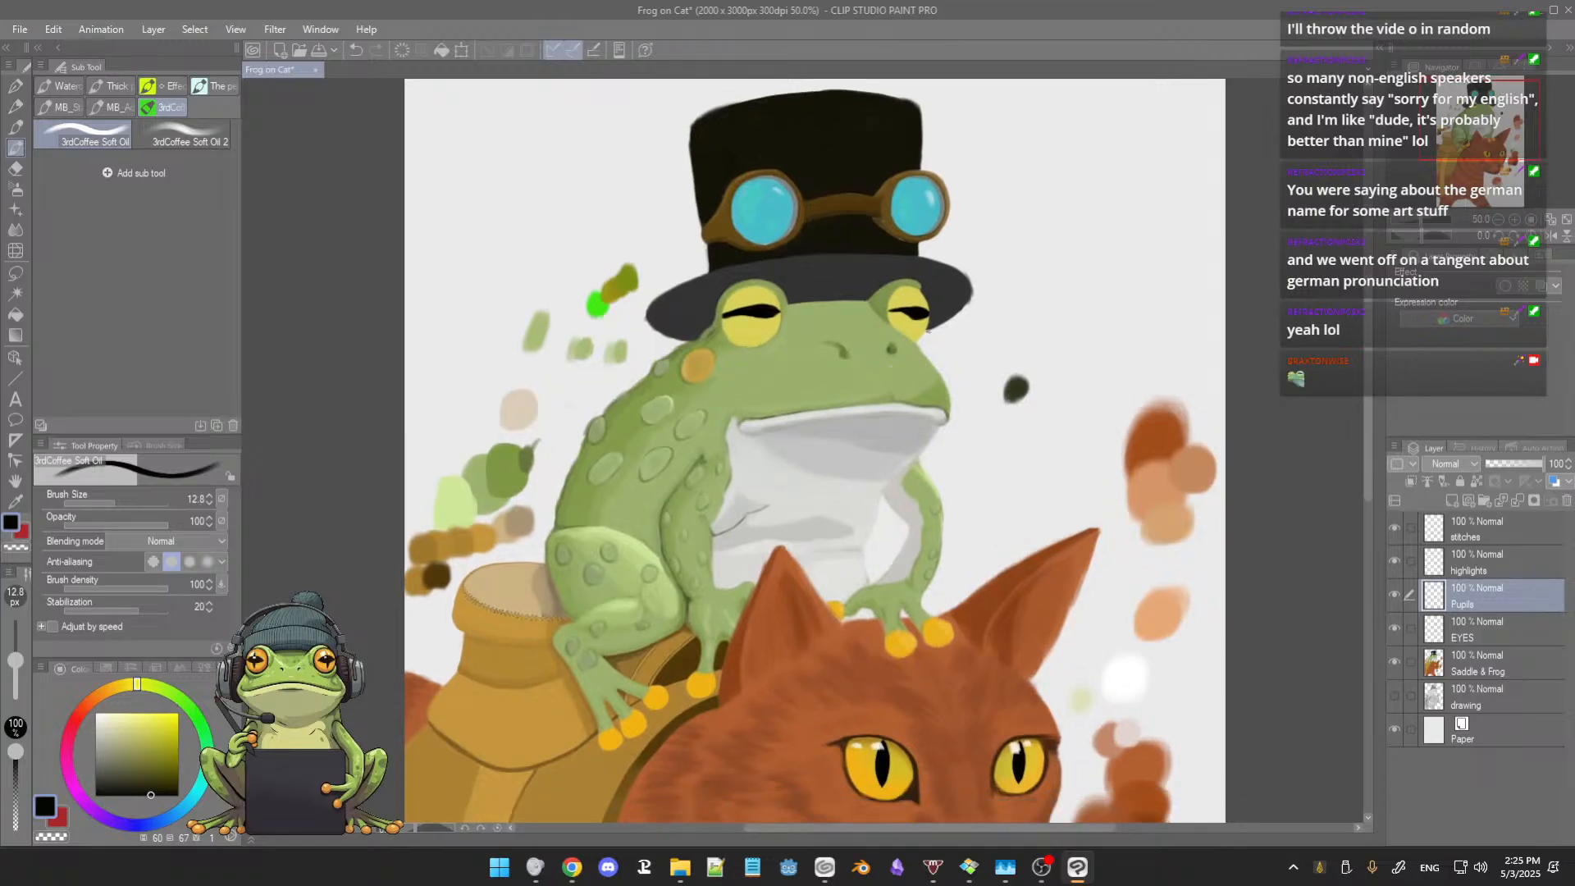
Step: On the EYES layer, choose a dark olive yellow for the Soft airbrush and spray test swatches beside the frog
left_click(1493, 636)
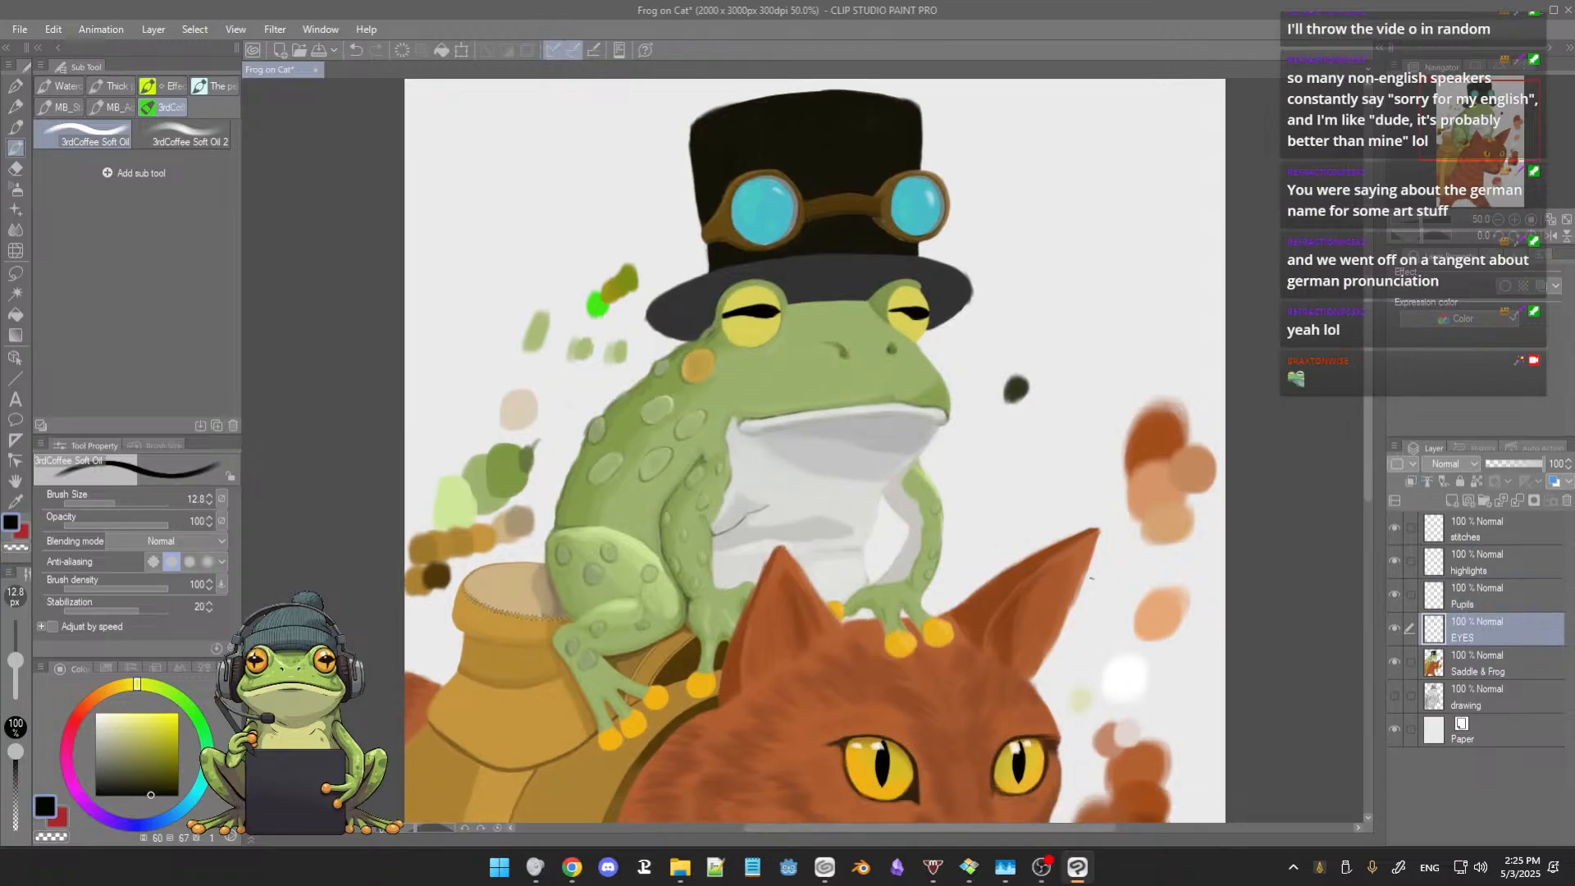
scroll(508, 273, "up", 1)
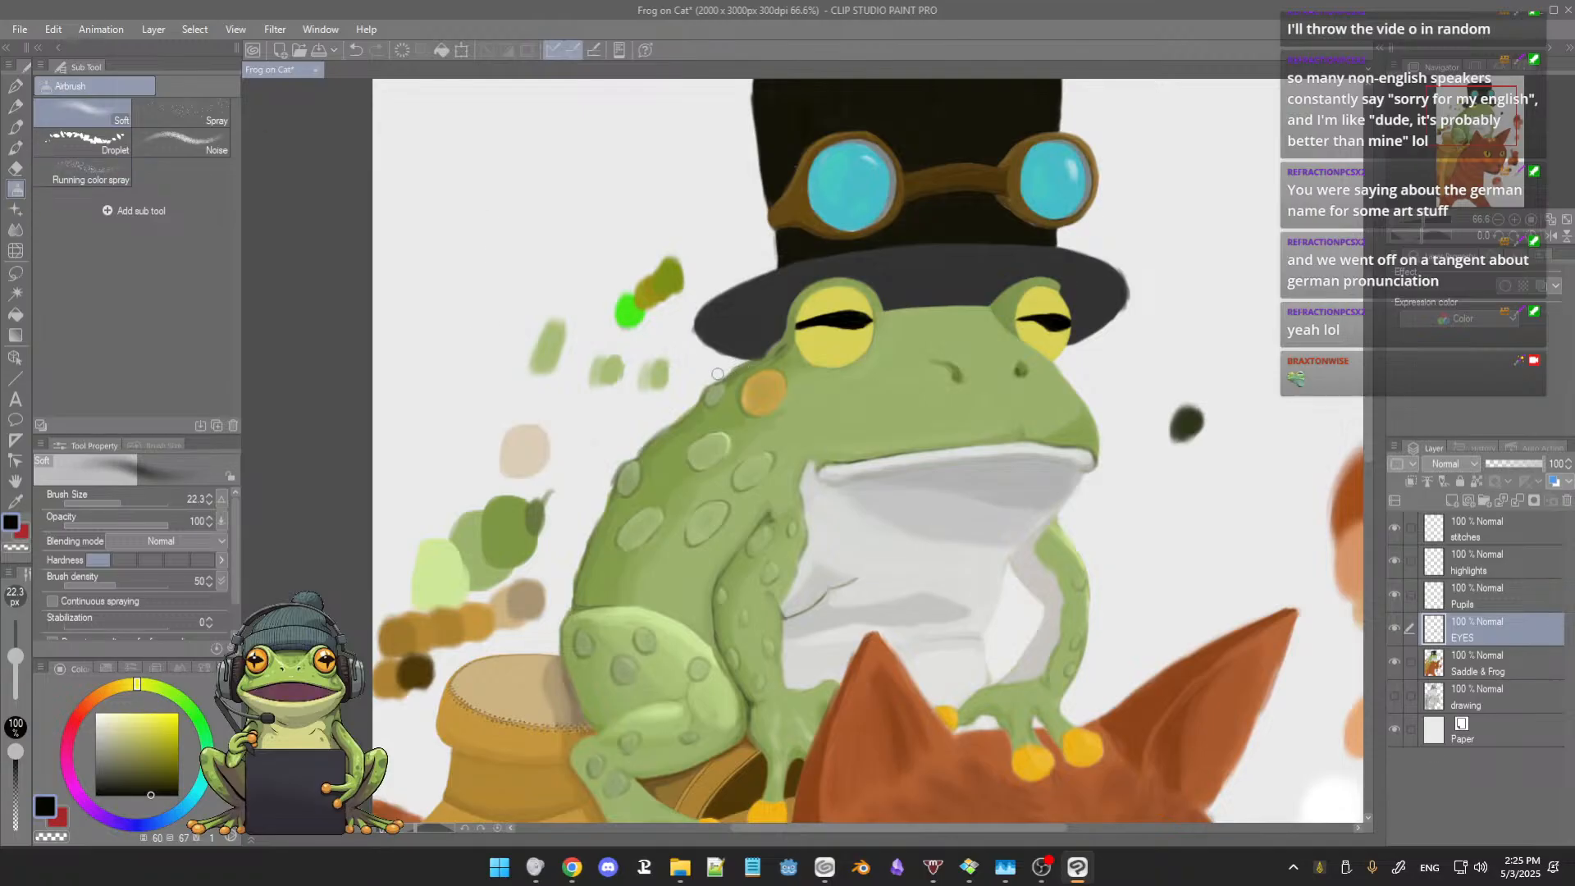
left_click(160, 749)
left_click(149, 753)
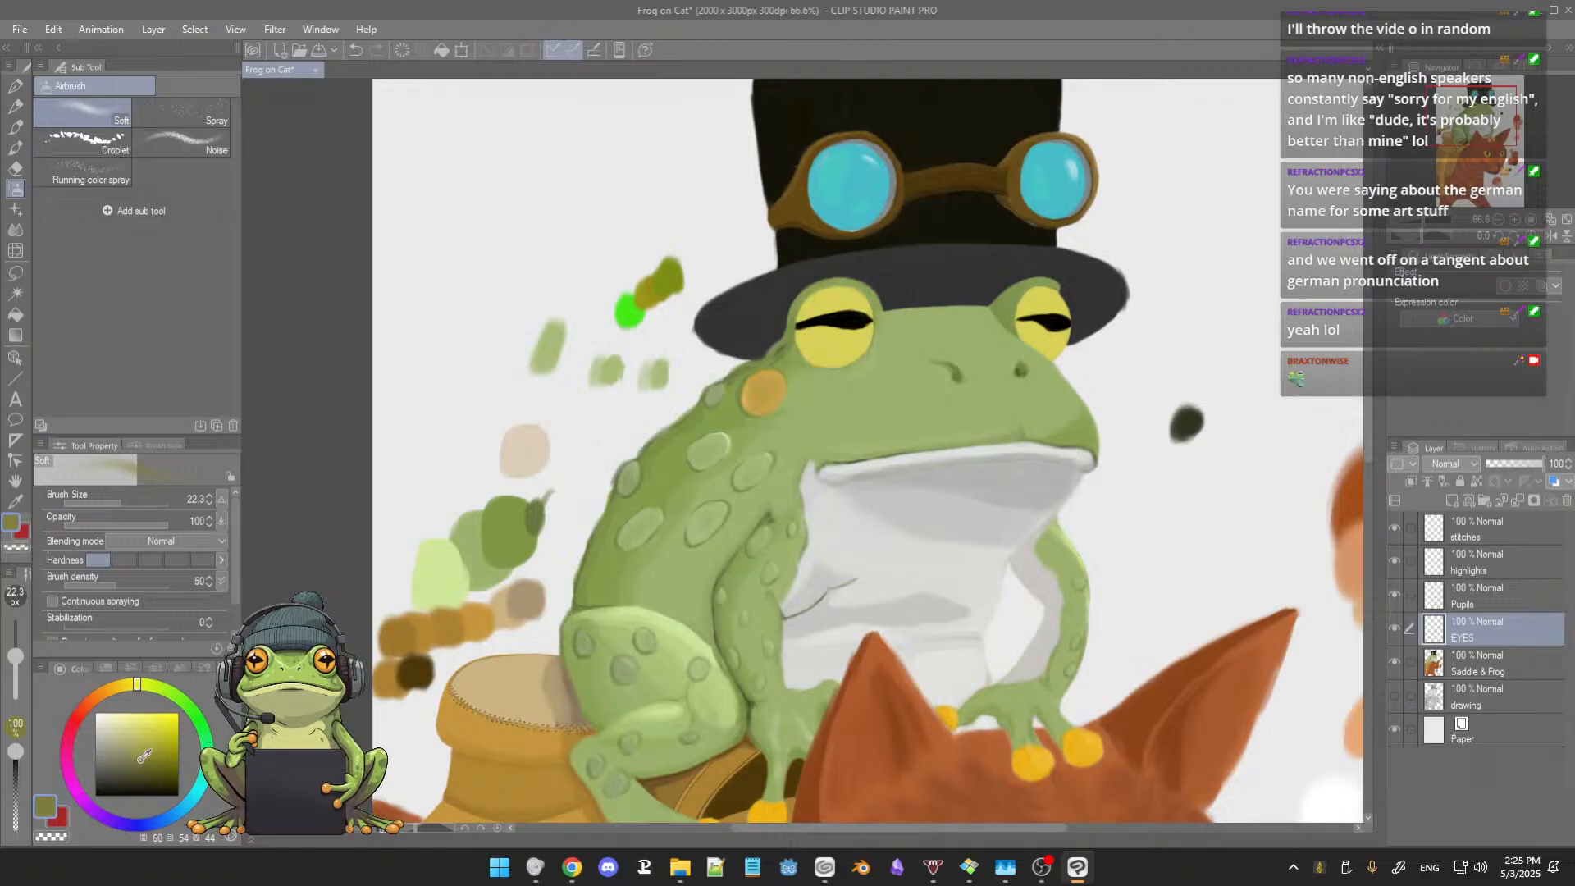
left_click_drag(144, 755, 167, 757)
scroll(481, 532, "up", 3)
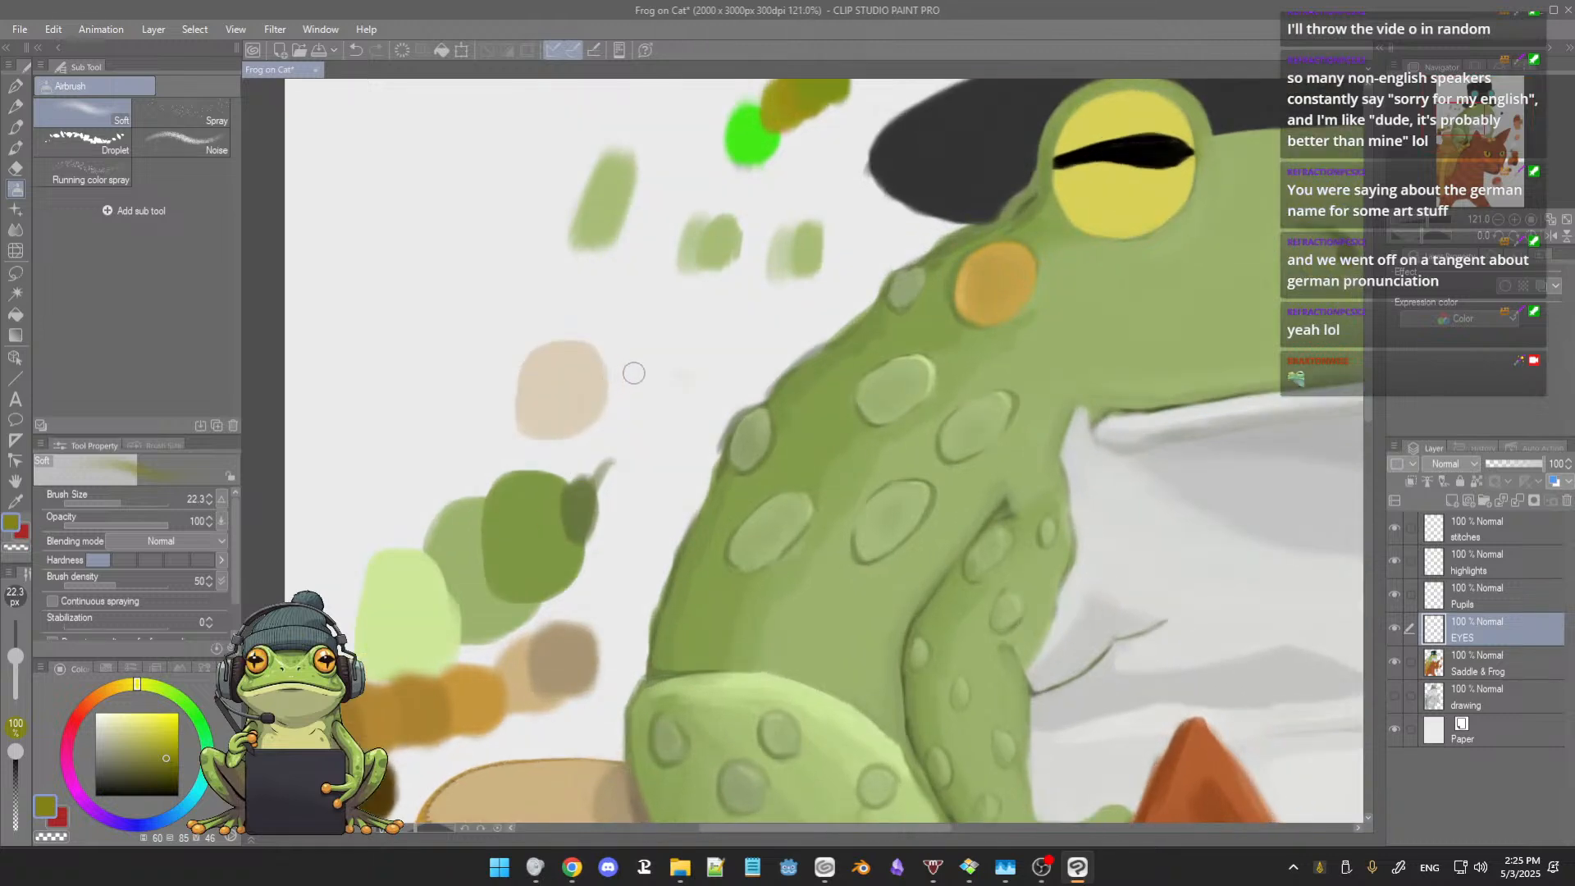
mouse_move(634, 373)
left_mouse_down()
mouse_move(653, 379)
mouse_move(697, 340)
left_mouse_up()
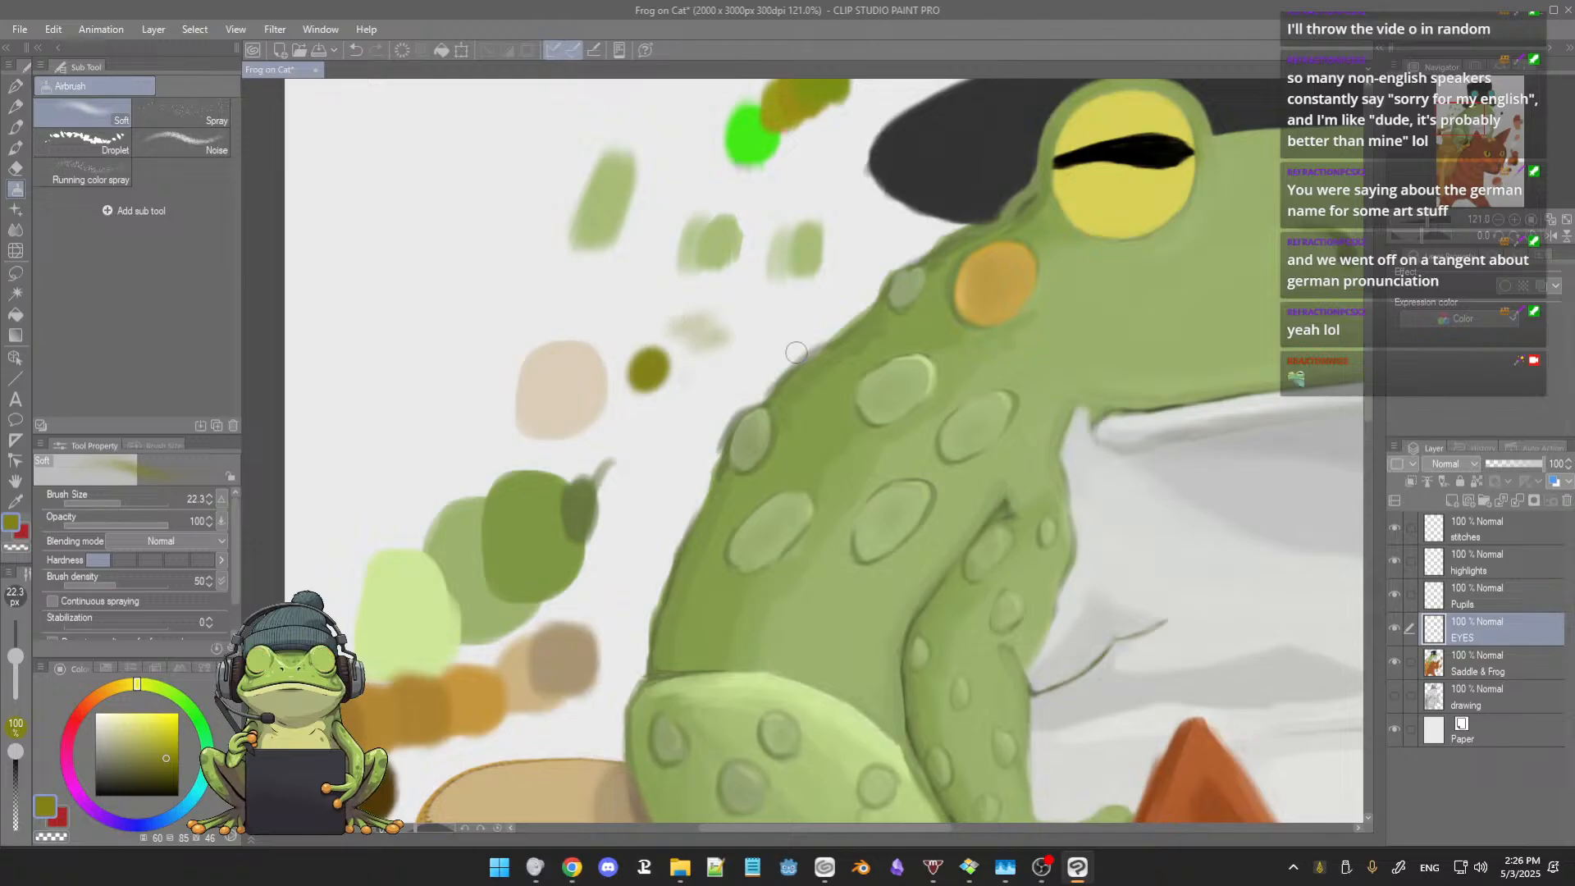
Step: Airbrush soft olive shading onto the left yellow eye above and below its pupil, starting with brush size 40
left_click_drag(824, 355, 667, 468)
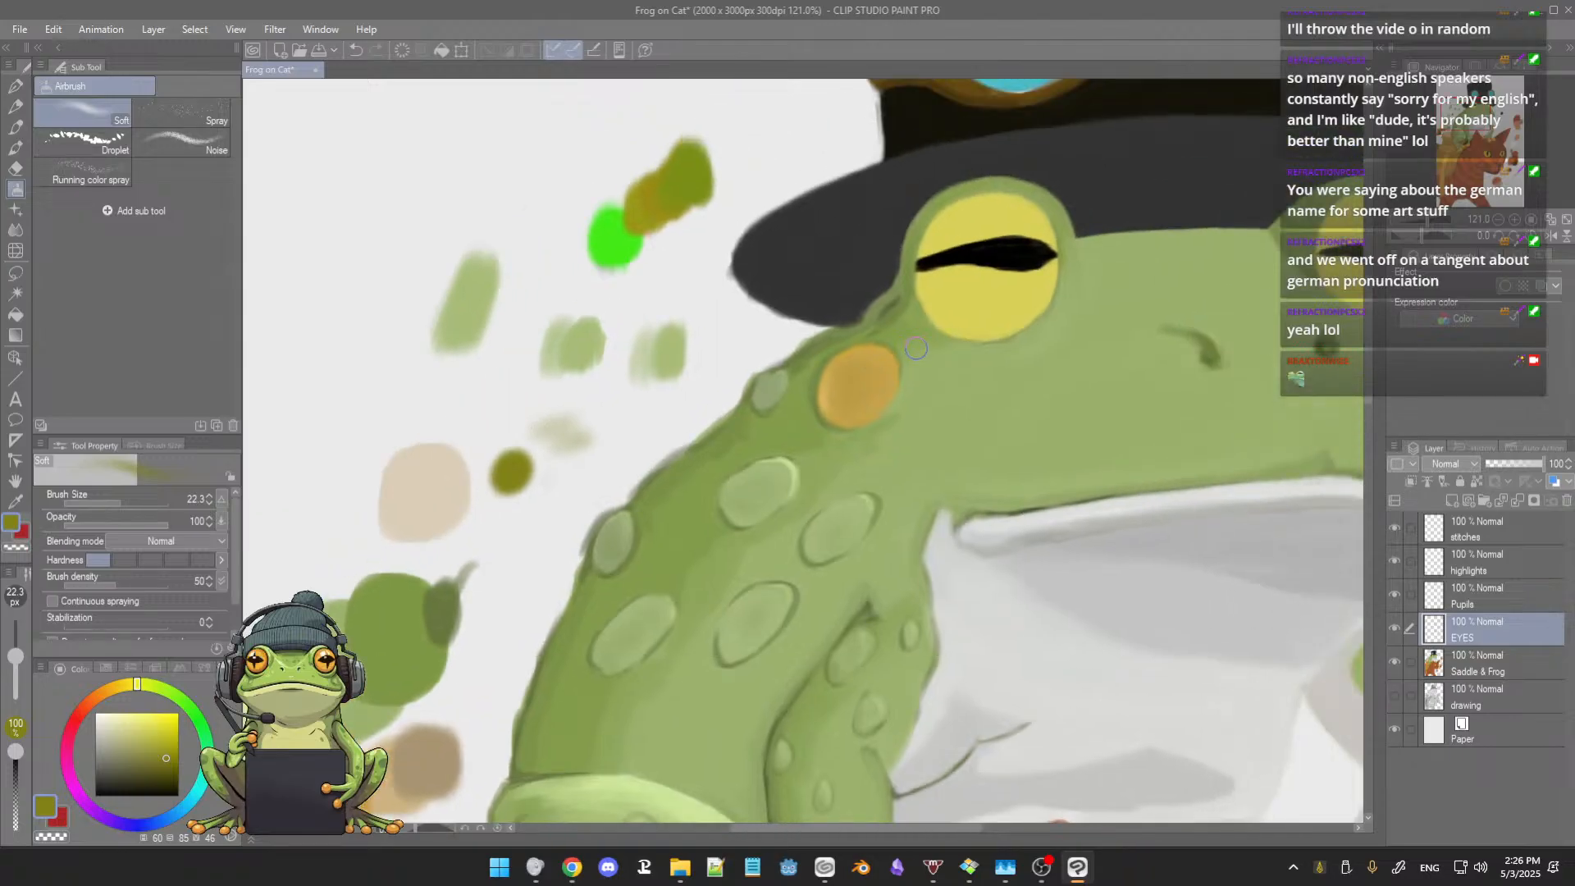
scroll(982, 354, "up", 1)
left_click_drag(985, 362, 880, 386)
scroll(856, 338, "up", 1)
scroll(902, 330, "up", 1)
scroll(930, 289, "down", 1)
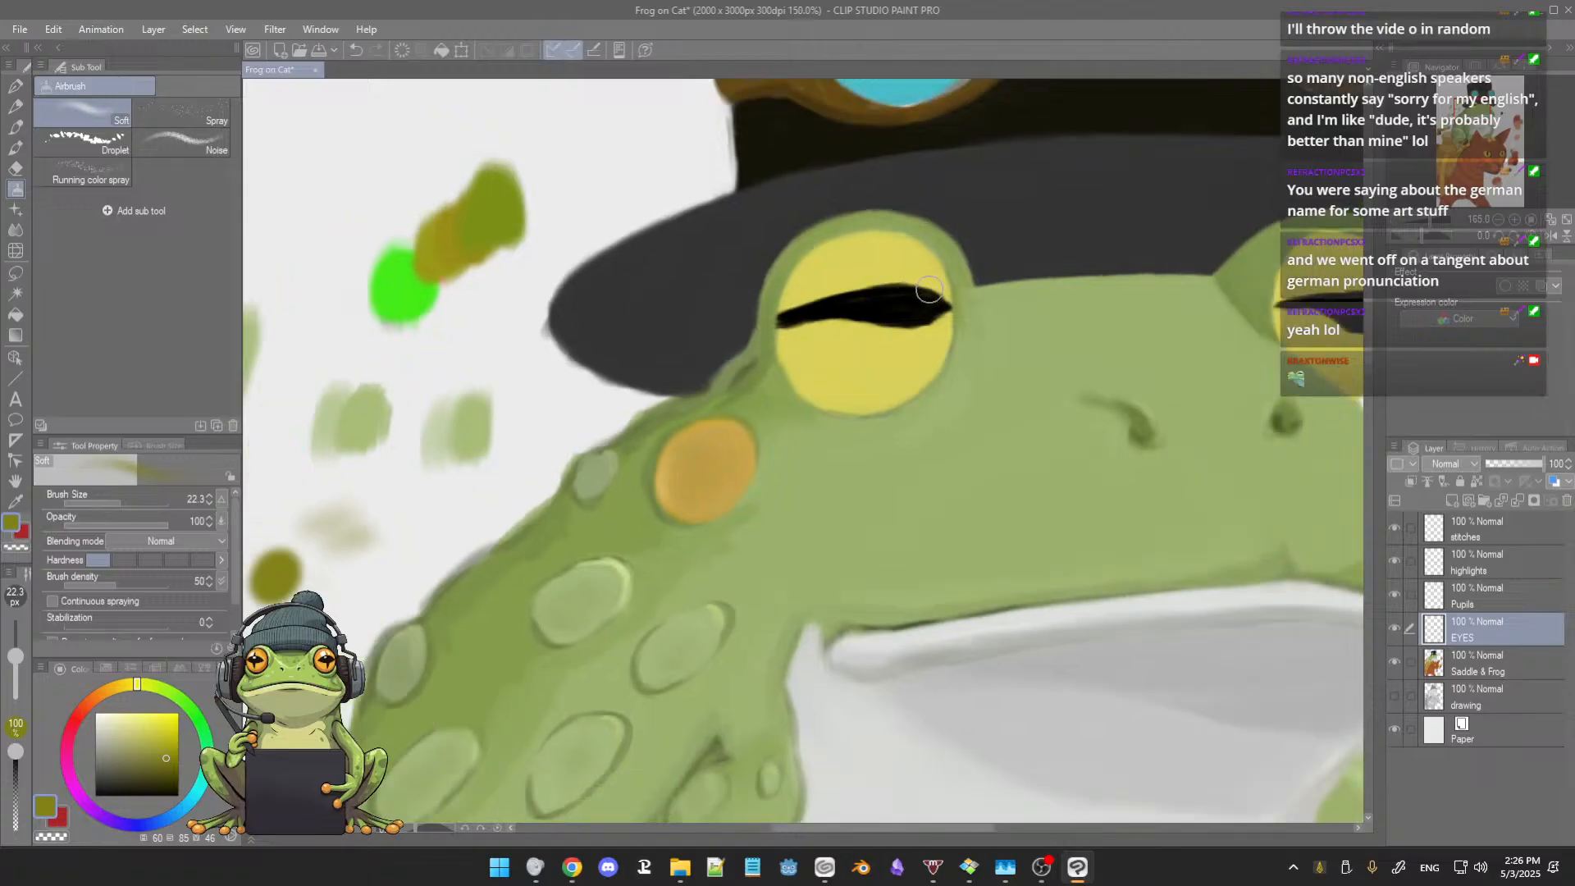
scroll(922, 286, "down", 4)
key("]")
key("]")
key("]")
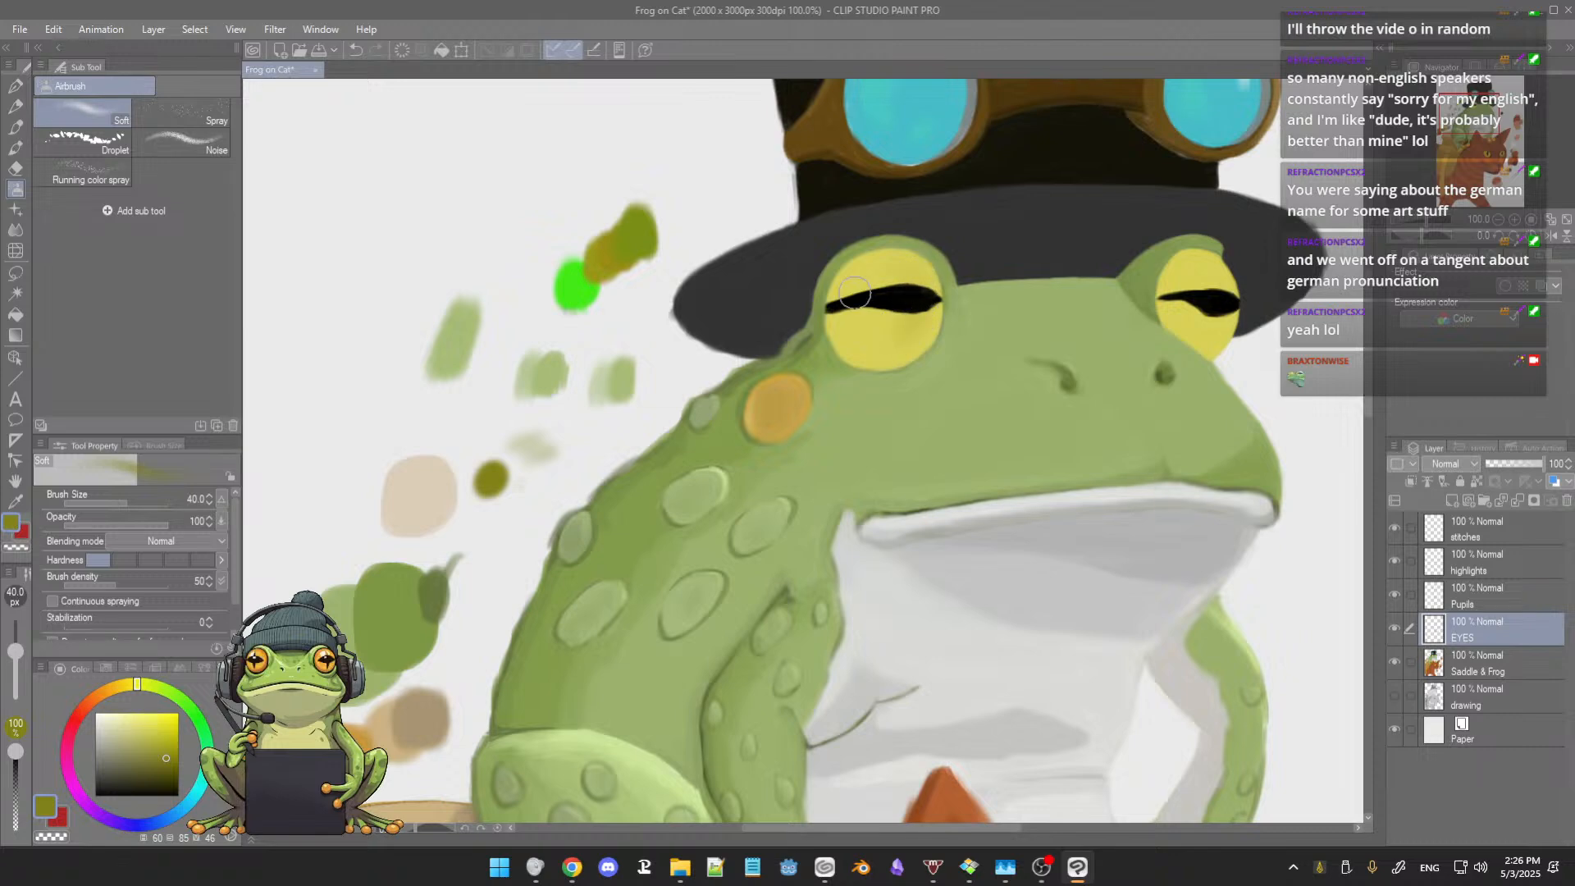
left_click_drag(893, 285, 882, 281, "ctrl+alt")
scroll(919, 253, "up", 3)
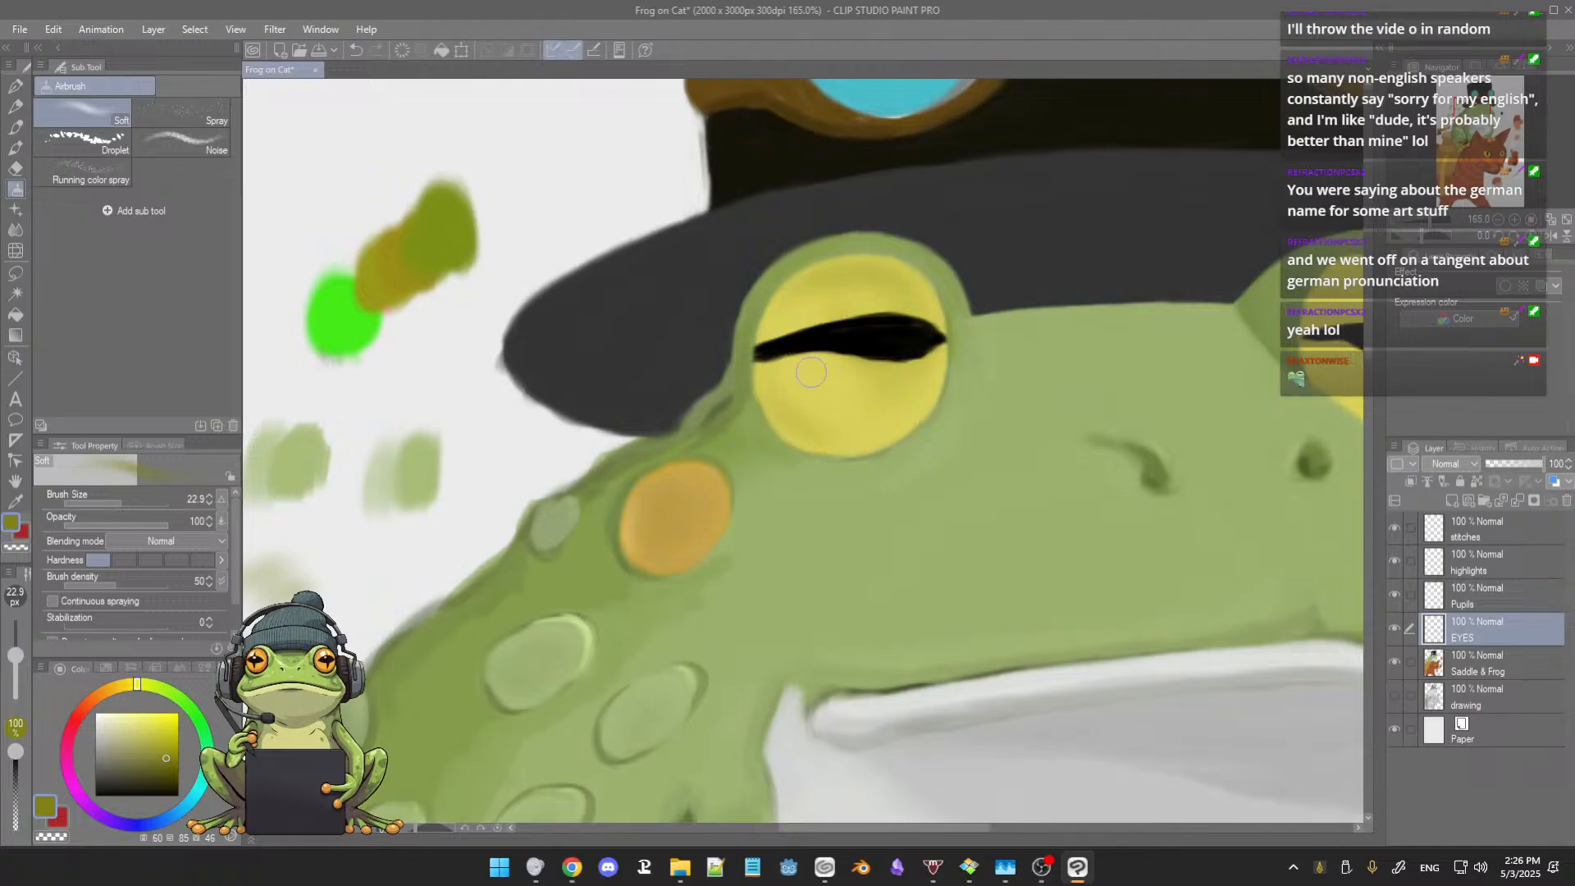
Step: Airbrush matching olive shading along the upper part of the right yellow eye at about size 23 to 27
scroll(935, 353, "down", 2)
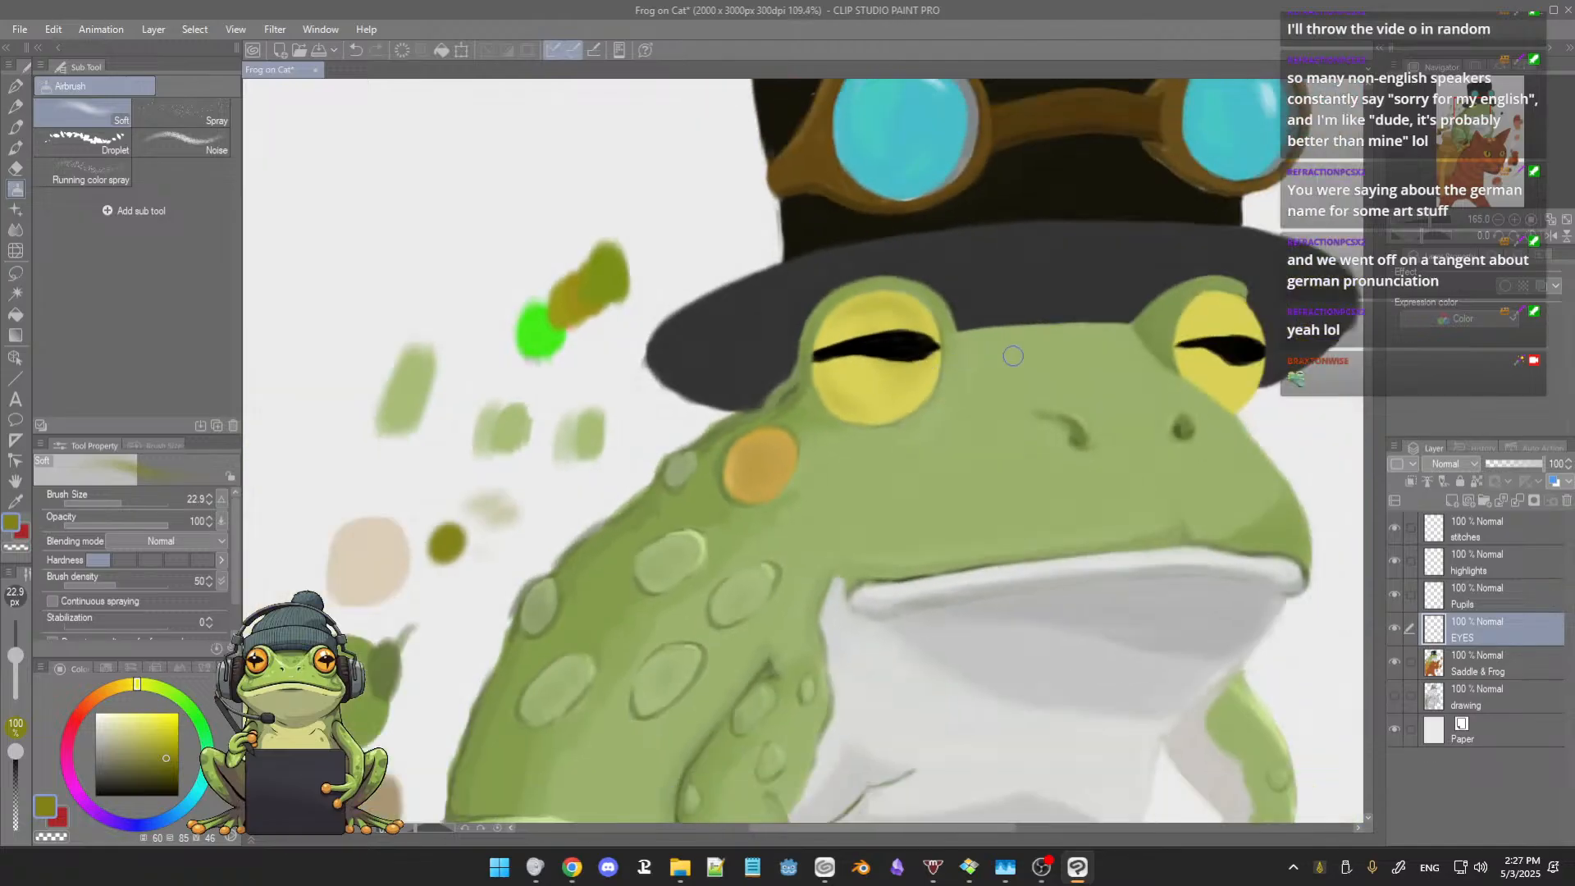
scroll(1013, 356, "down", 2)
left_click_drag(943, 400, 833, 427)
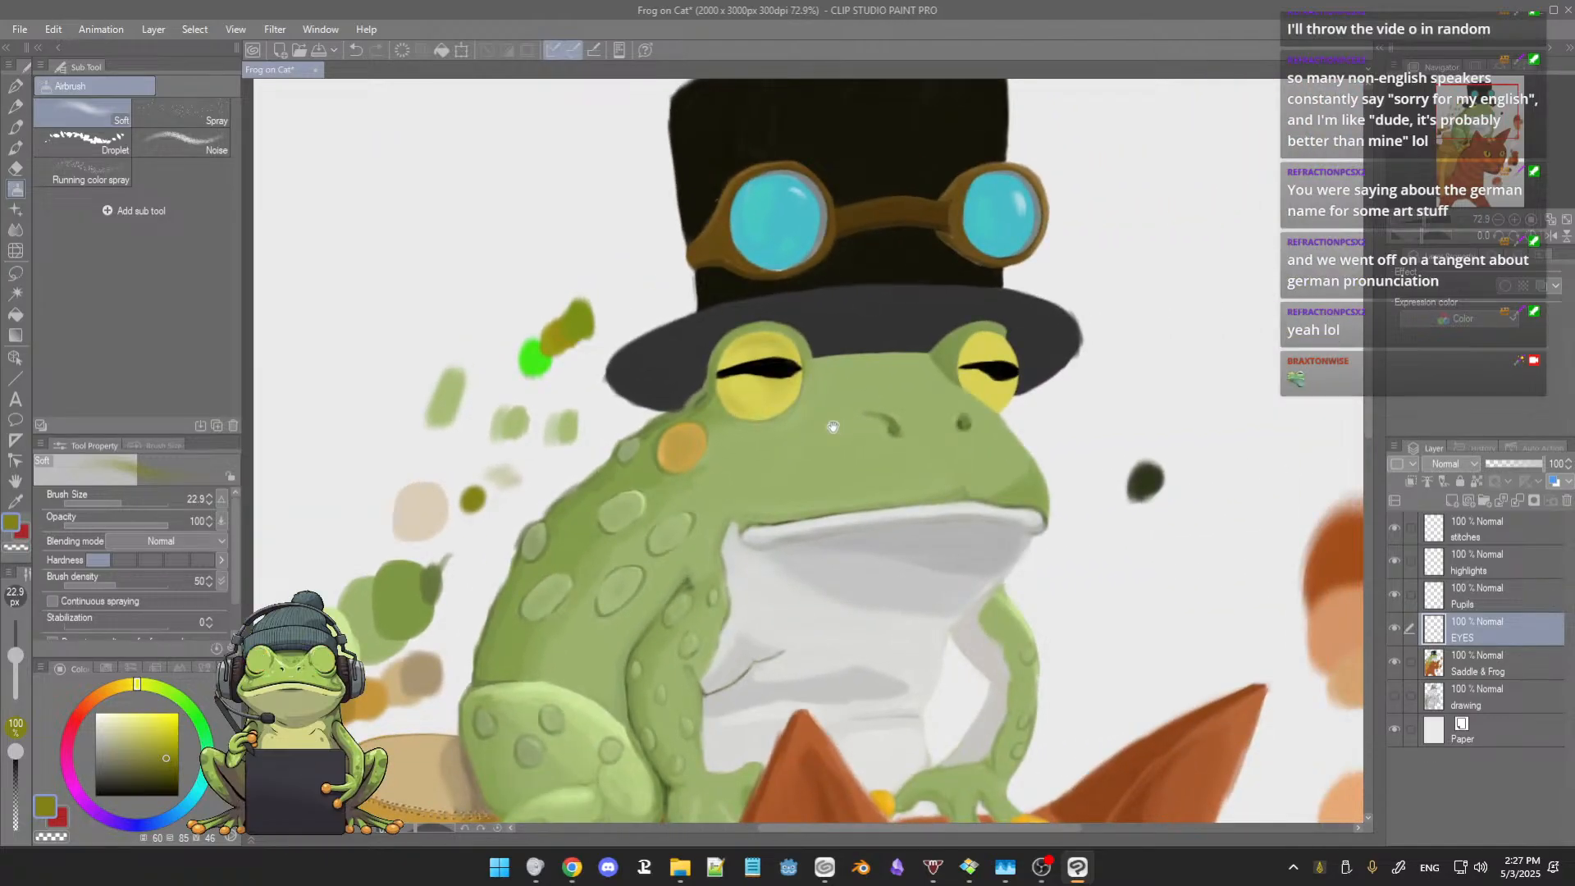
scroll(874, 394, "up", 3)
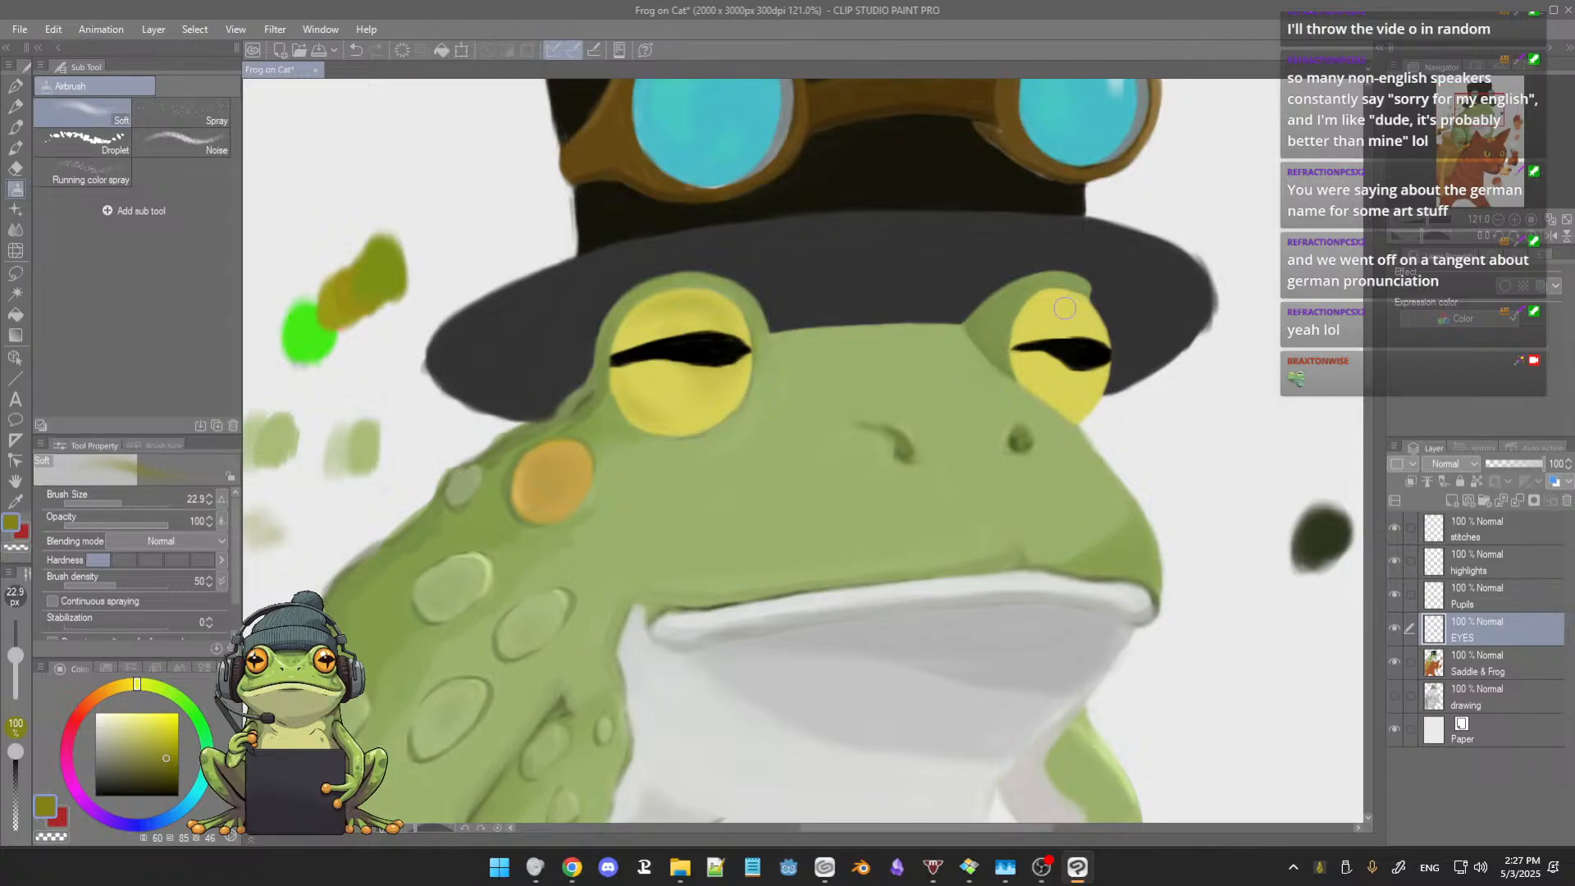
left_click_drag(1060, 309, 1081, 303)
left_click_drag(1047, 308, 1056, 307)
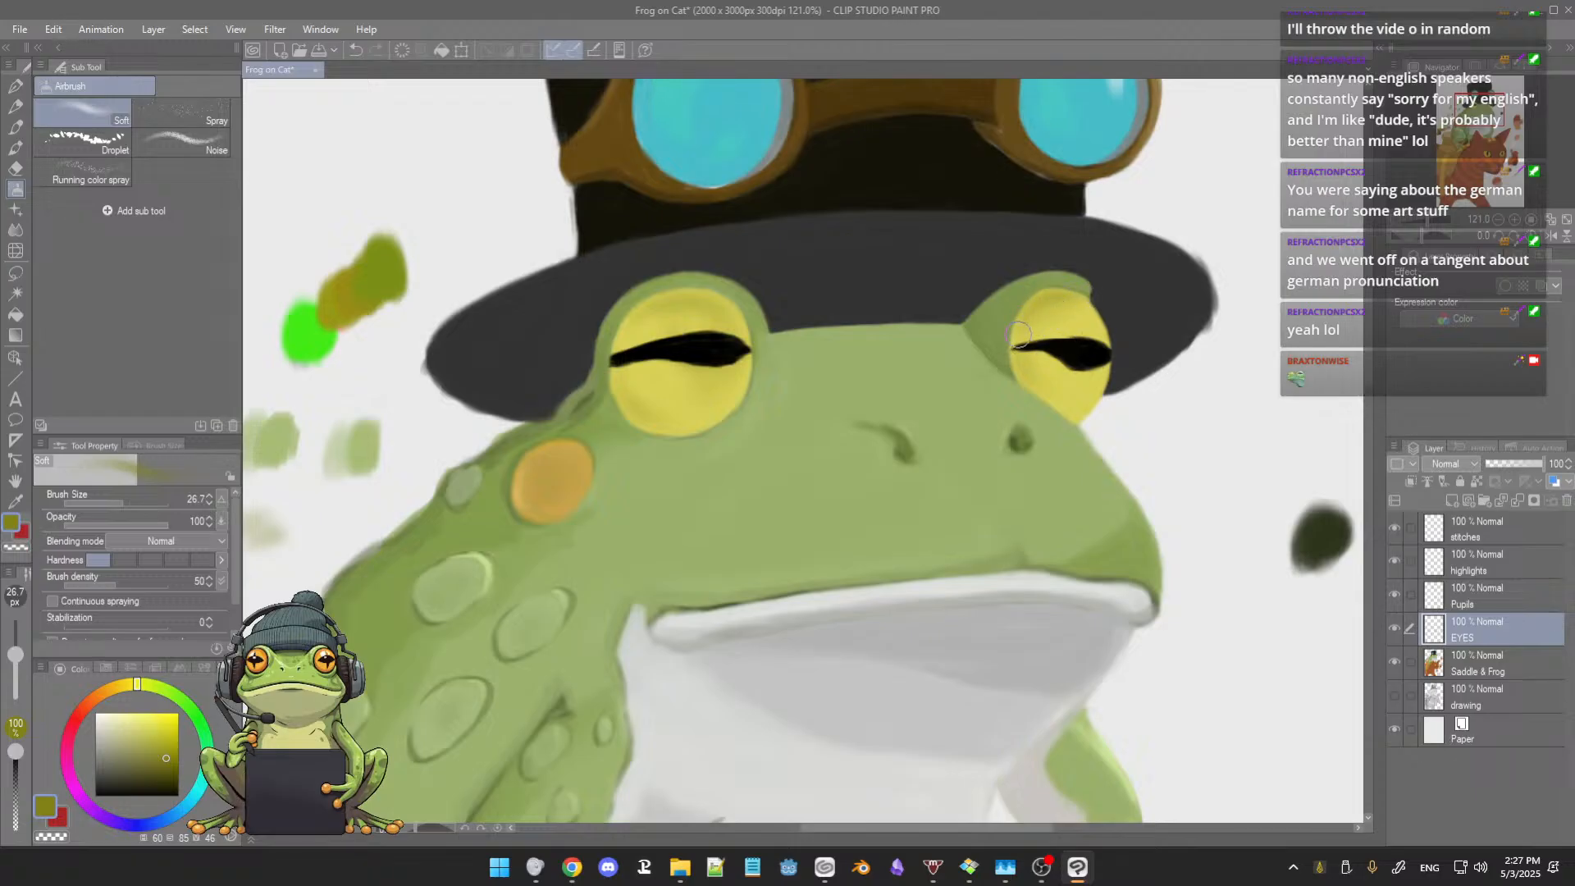
Step: Change the airbrush color to a dark purple and spray a faint test swatch next to the olive one
scroll(1079, 297, "down", 6)
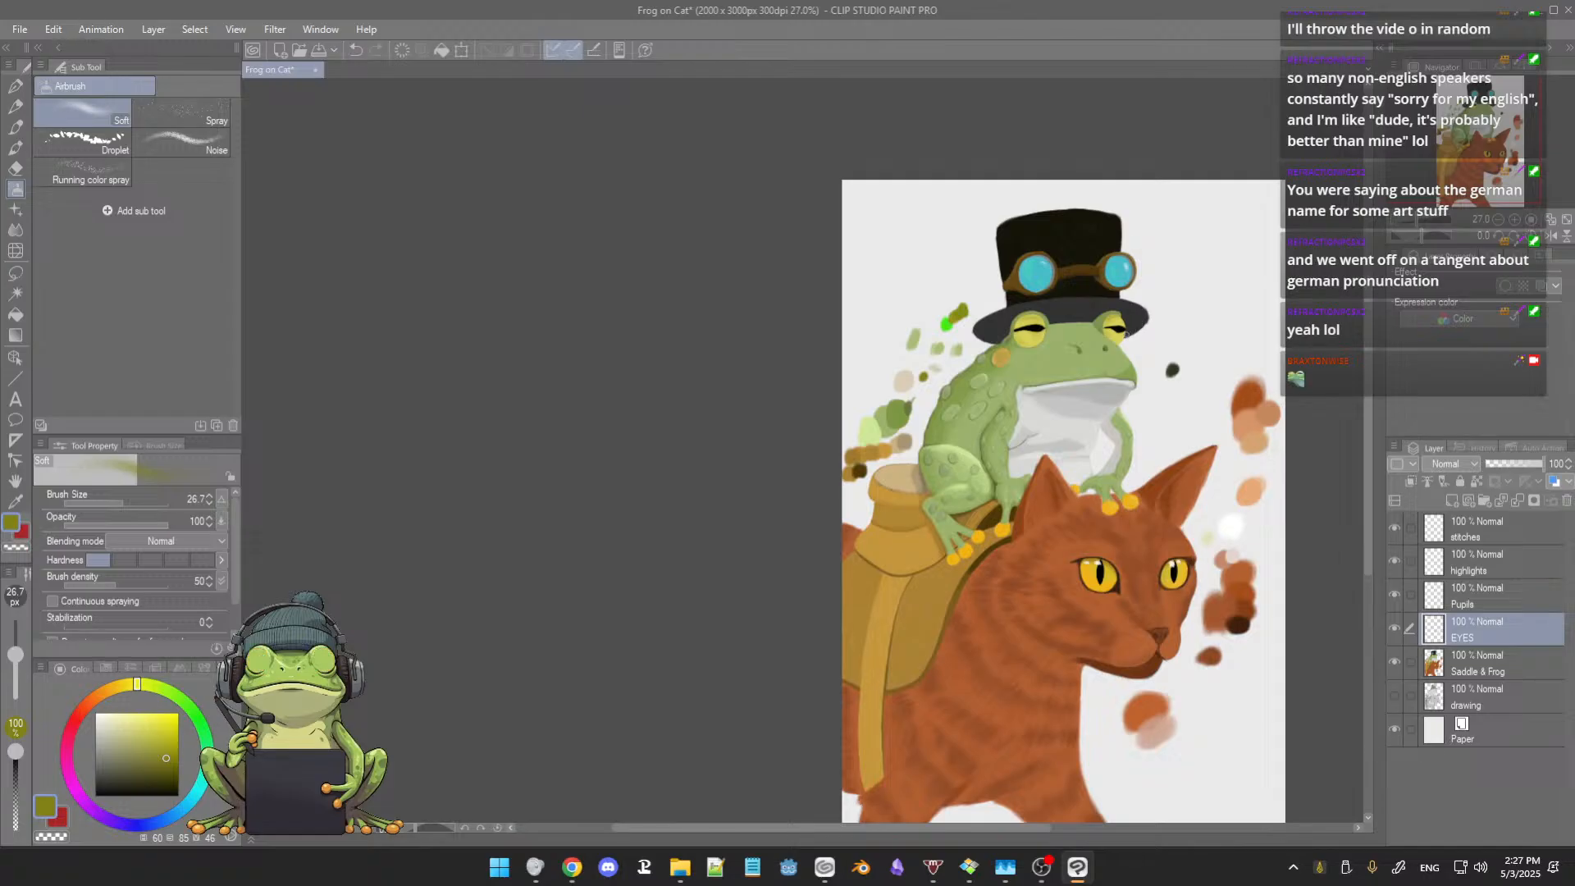
scroll(1100, 333, "up", 5)
left_click_drag(1001, 411, 836, 435)
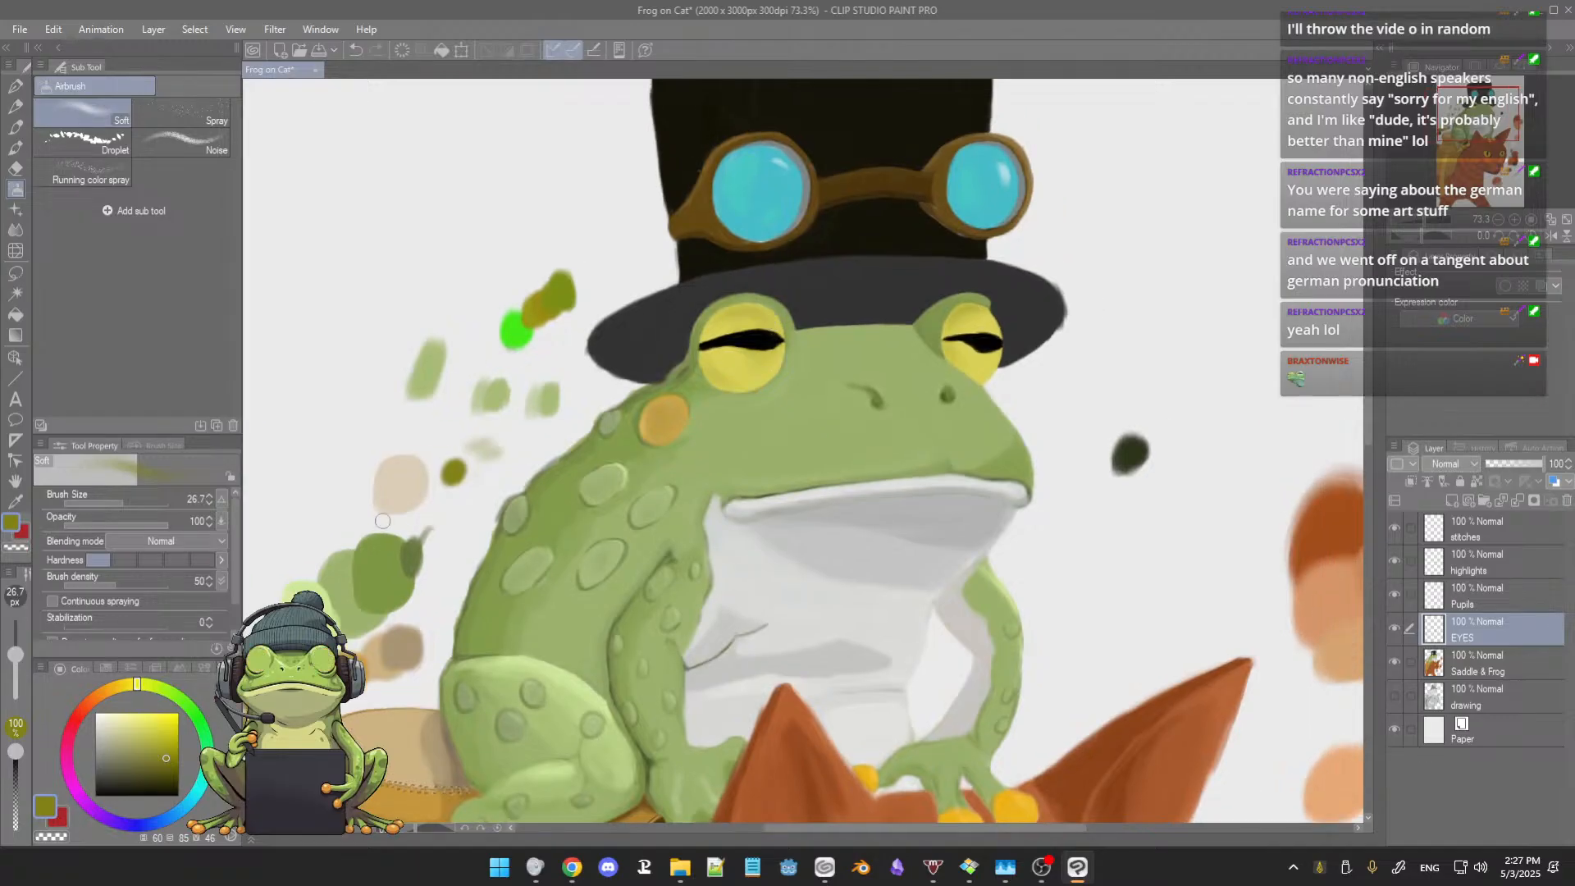
left_click(79, 794)
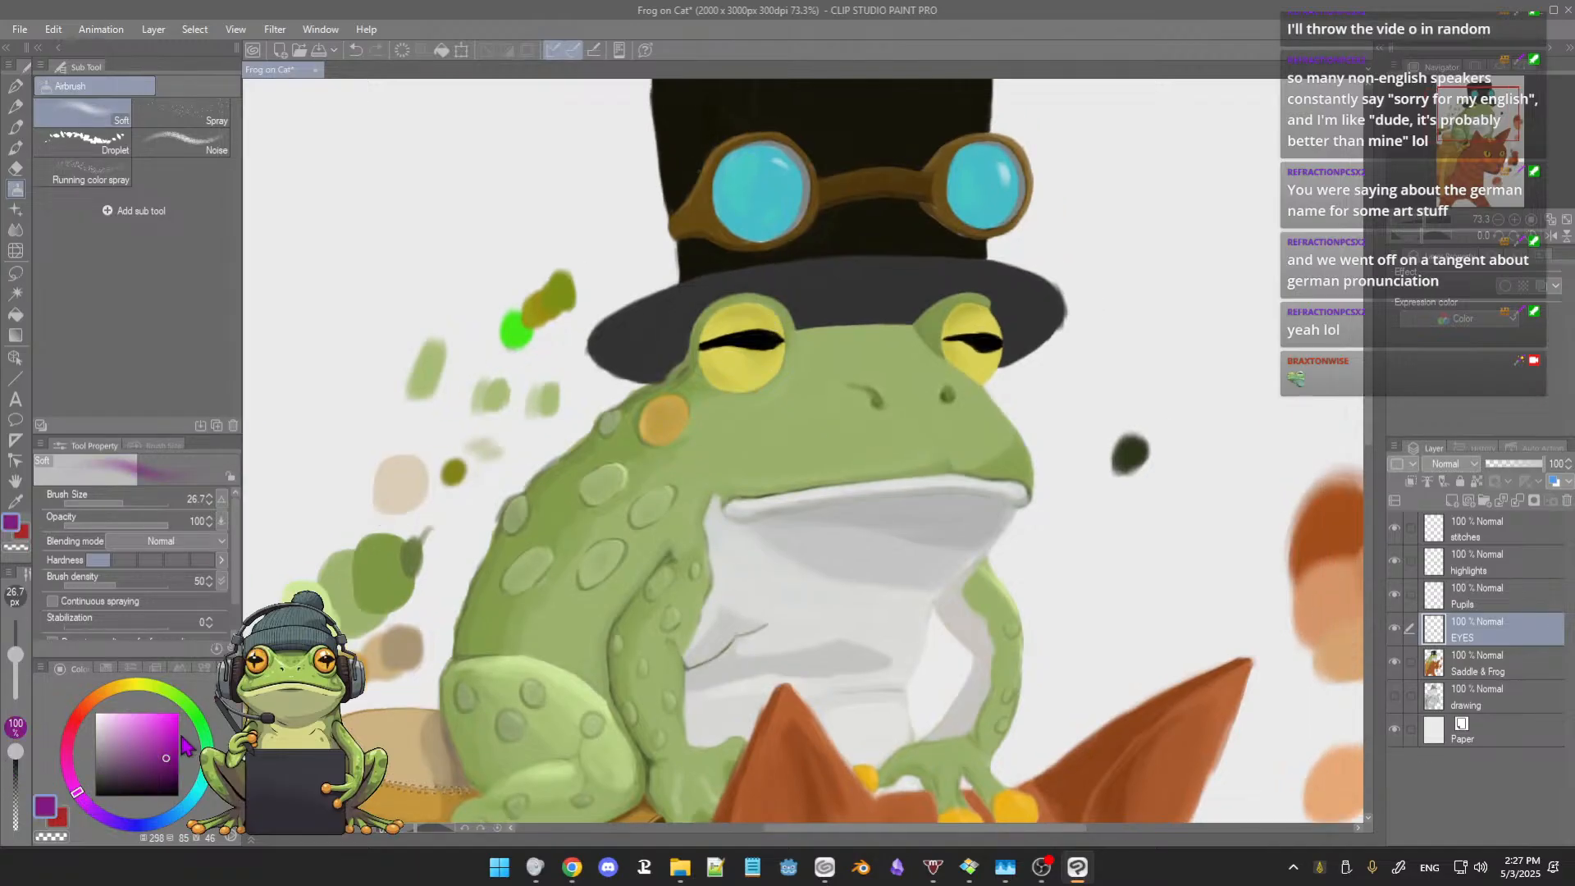
left_click_drag(457, 451, 469, 441)
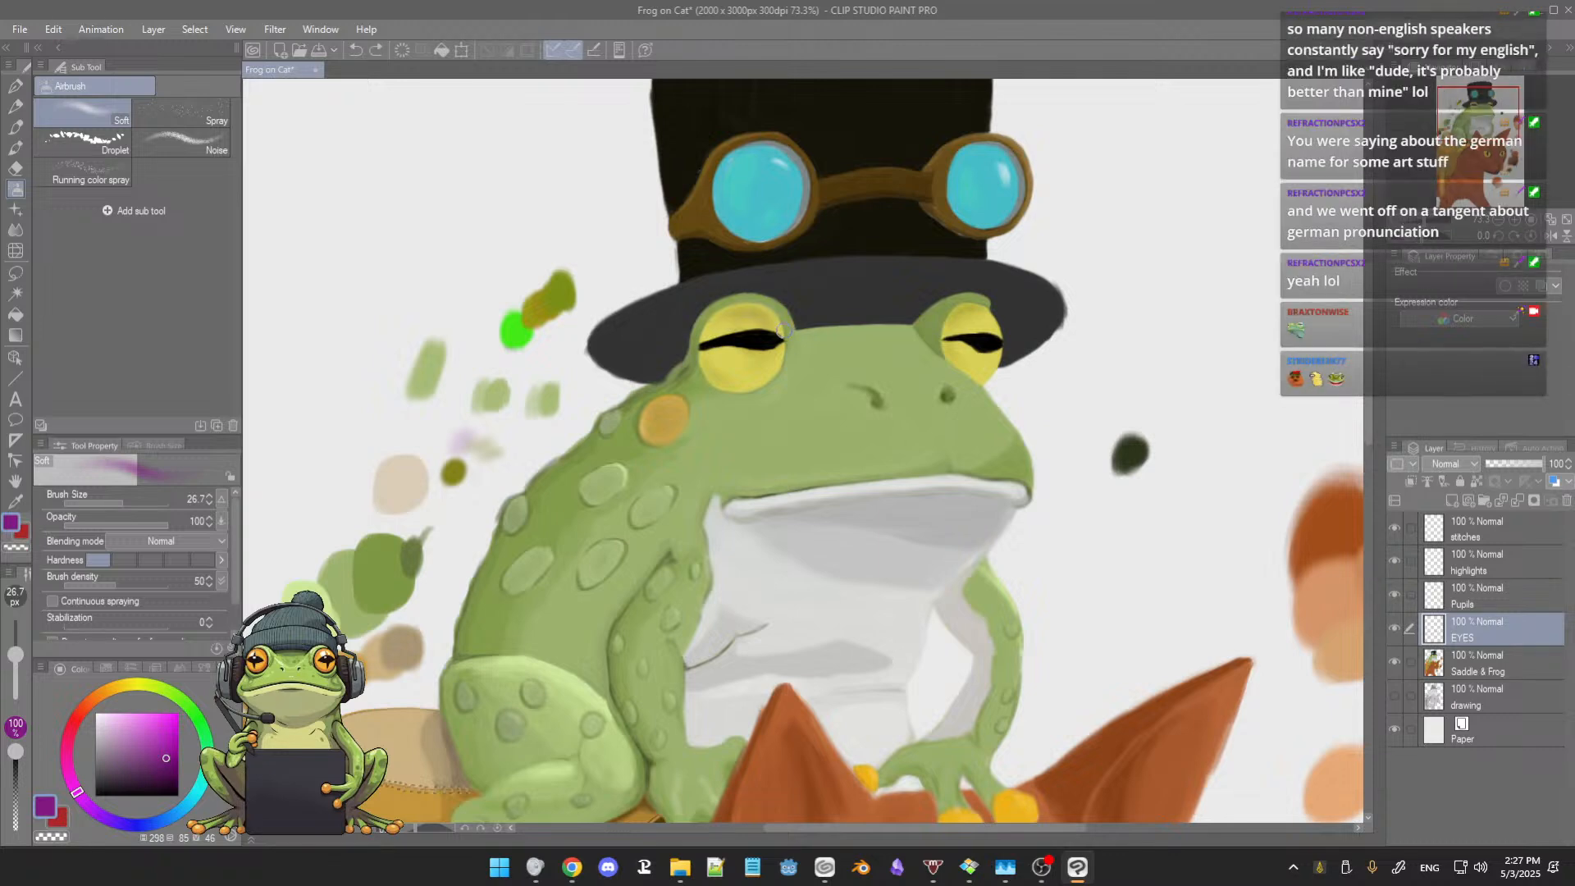
Step: Try an olive stroke along the upper rim of the left eye with the 3rdCoffee Soft Oil brush, using the olive swatch color
scroll(782, 329, "up", 5)
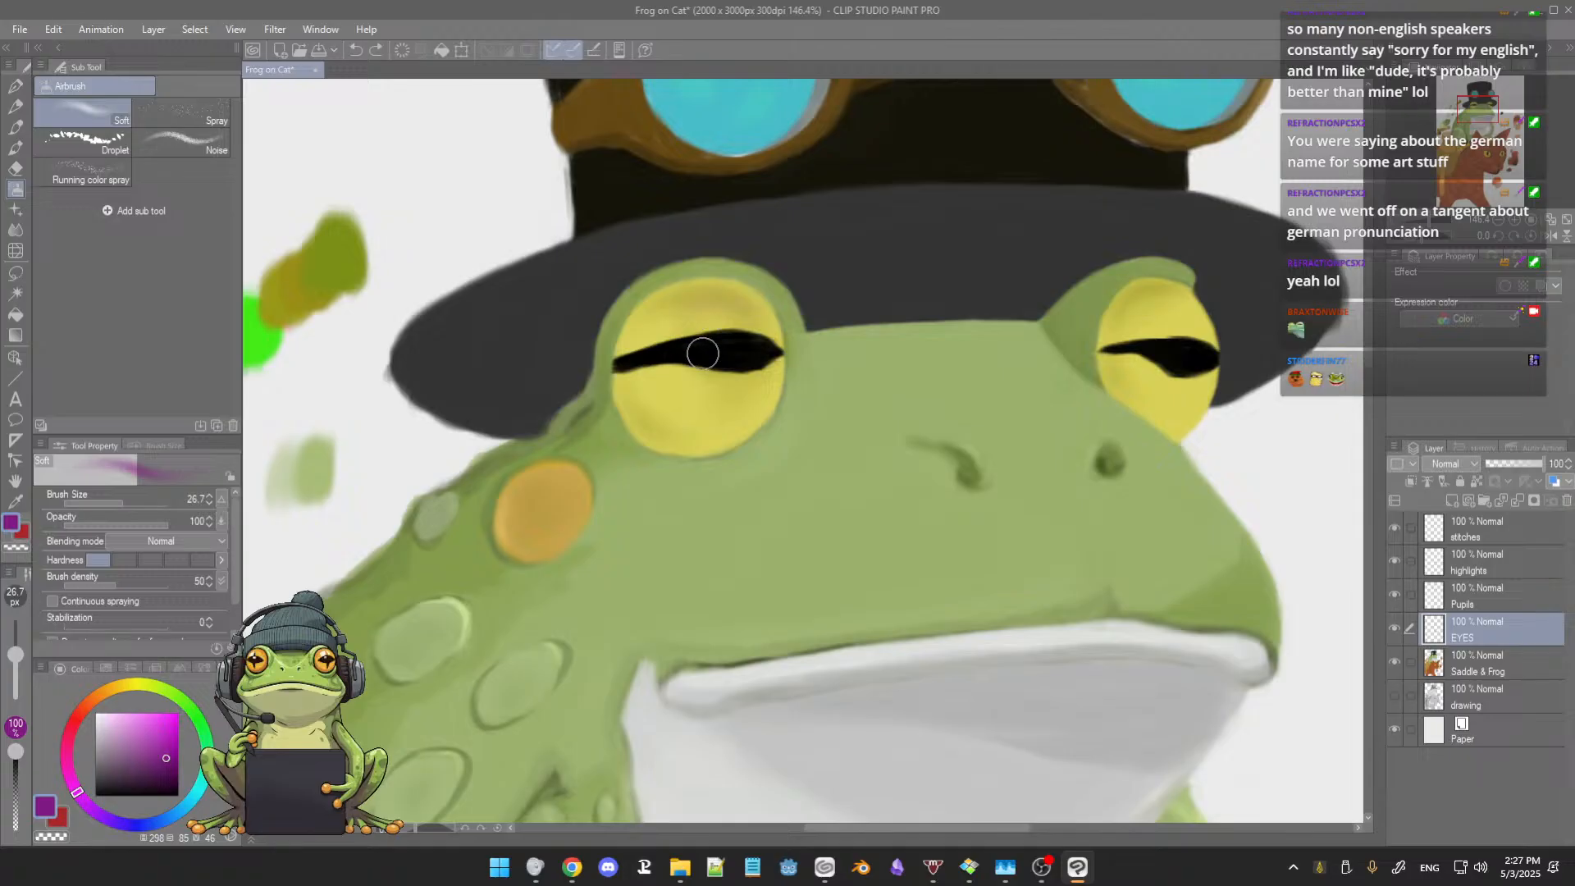
key("b")
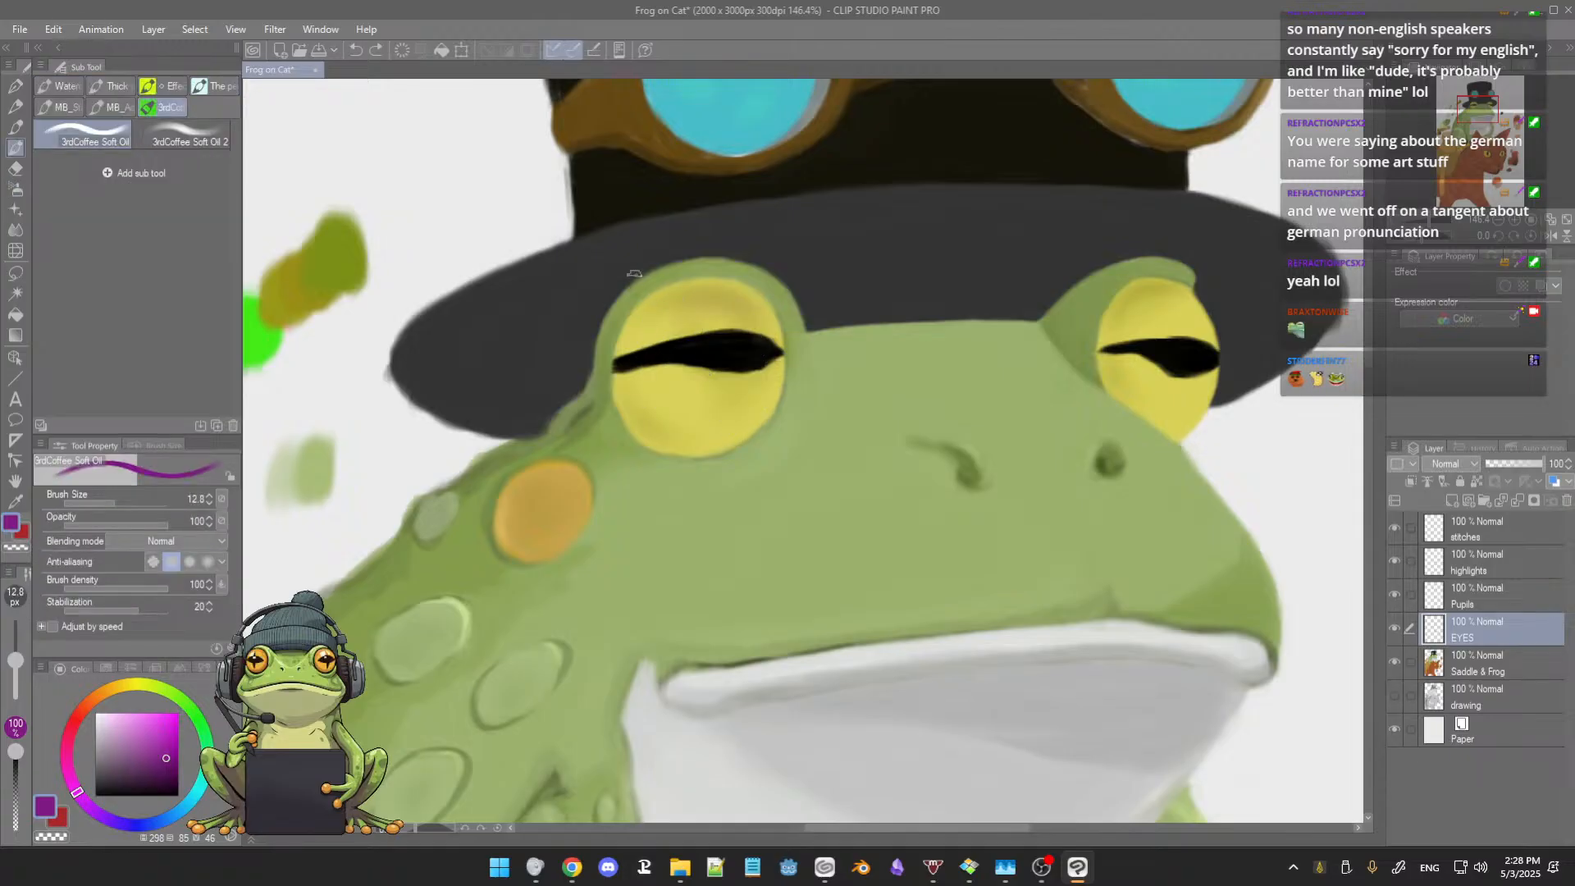
key("u")
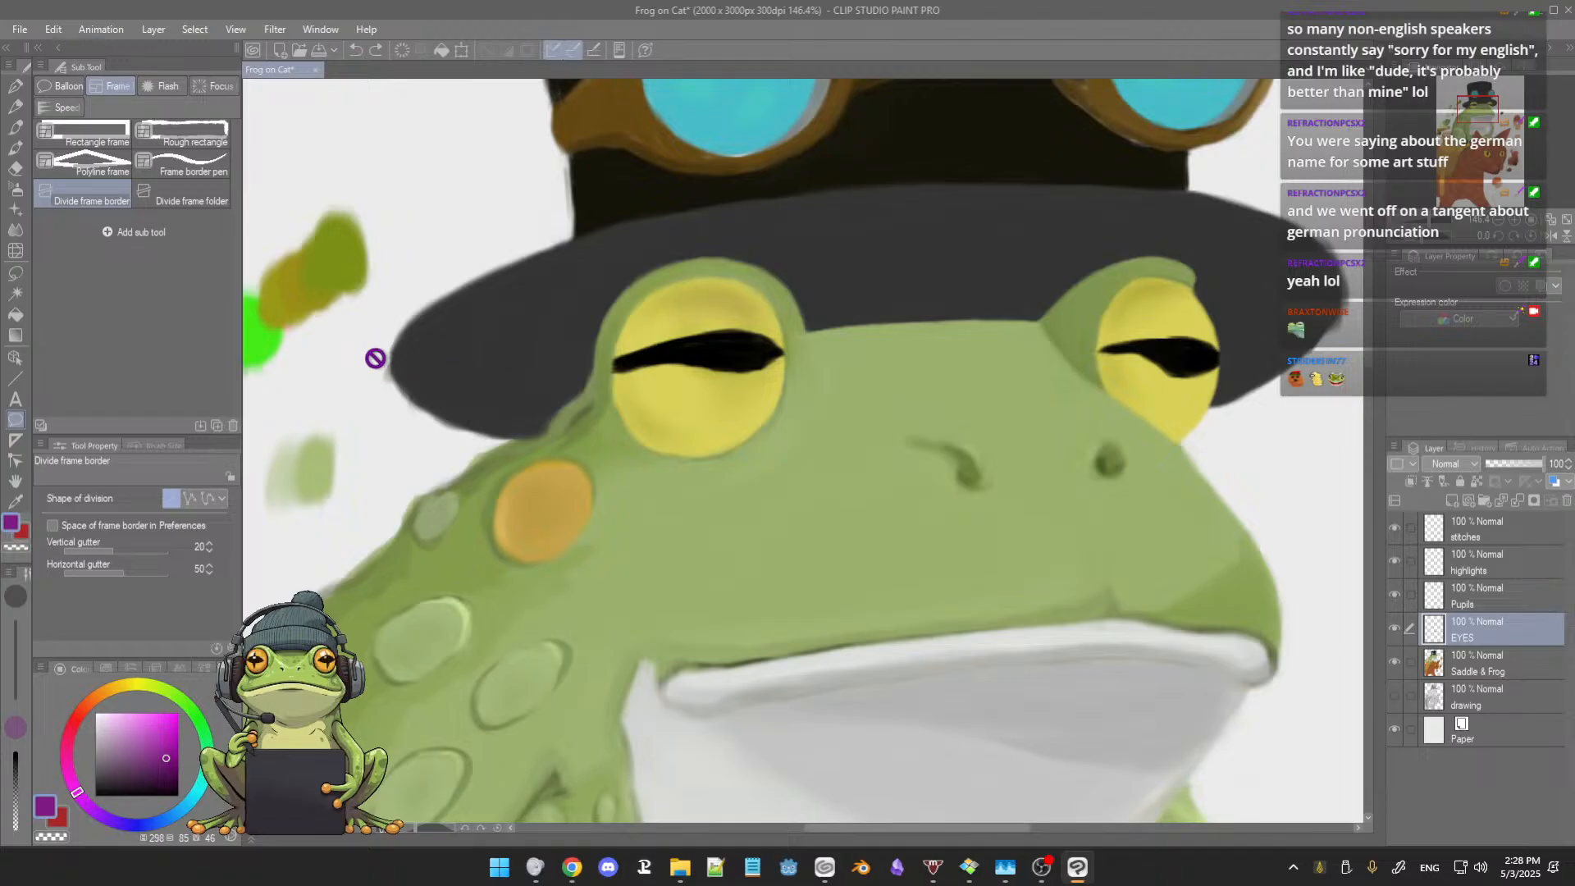
key("b")
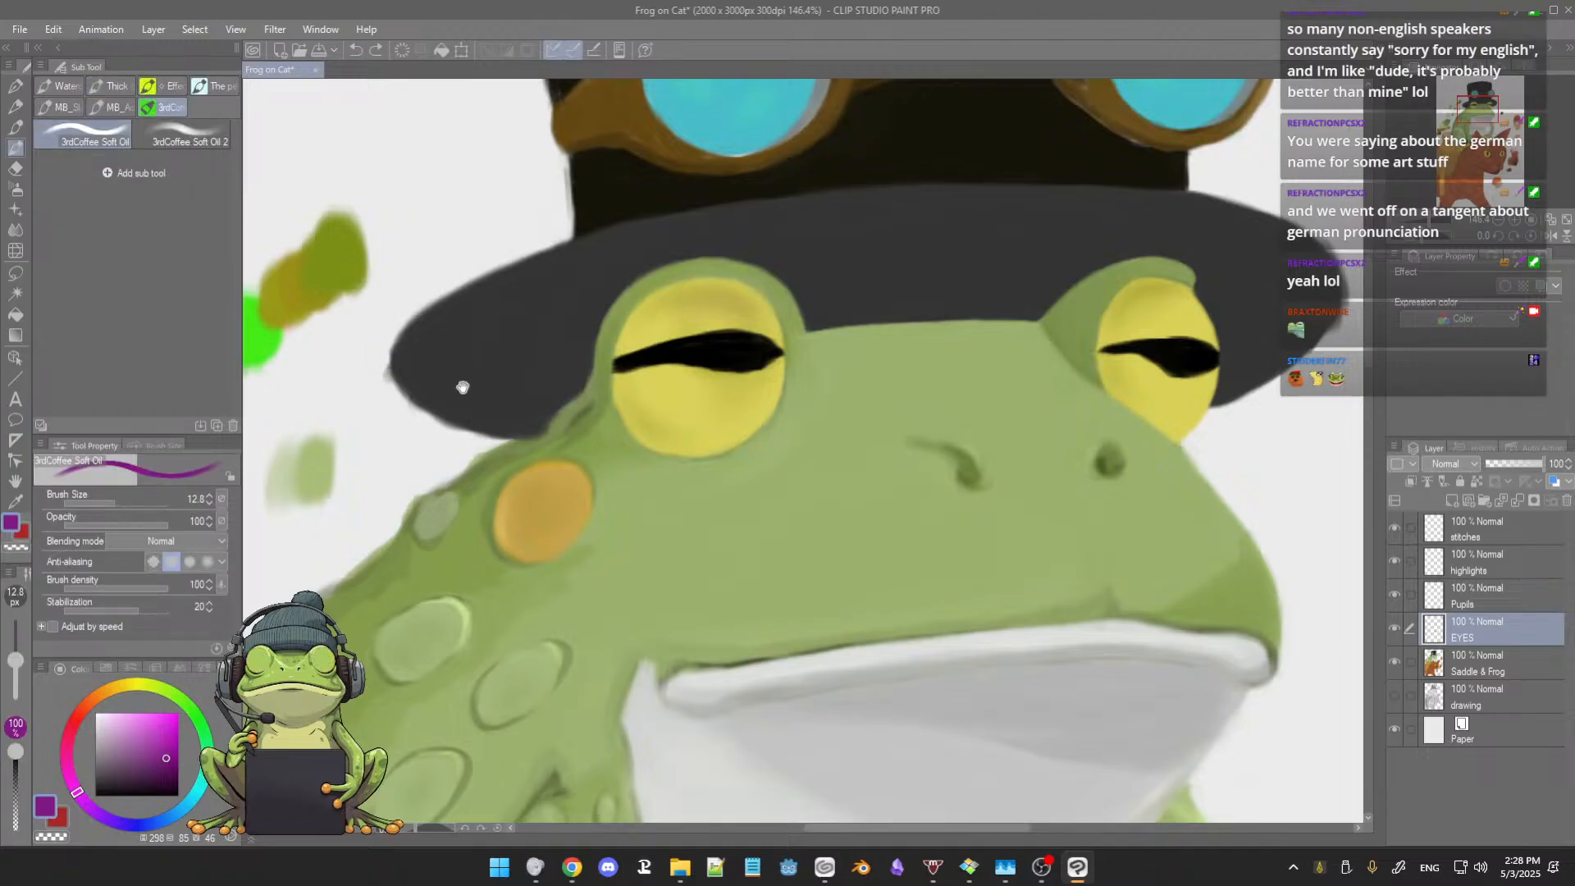
mouse_move(402, 361)
left_mouse_down()
mouse_move(573, 426)
mouse_move(720, 390)
left_mouse_up()
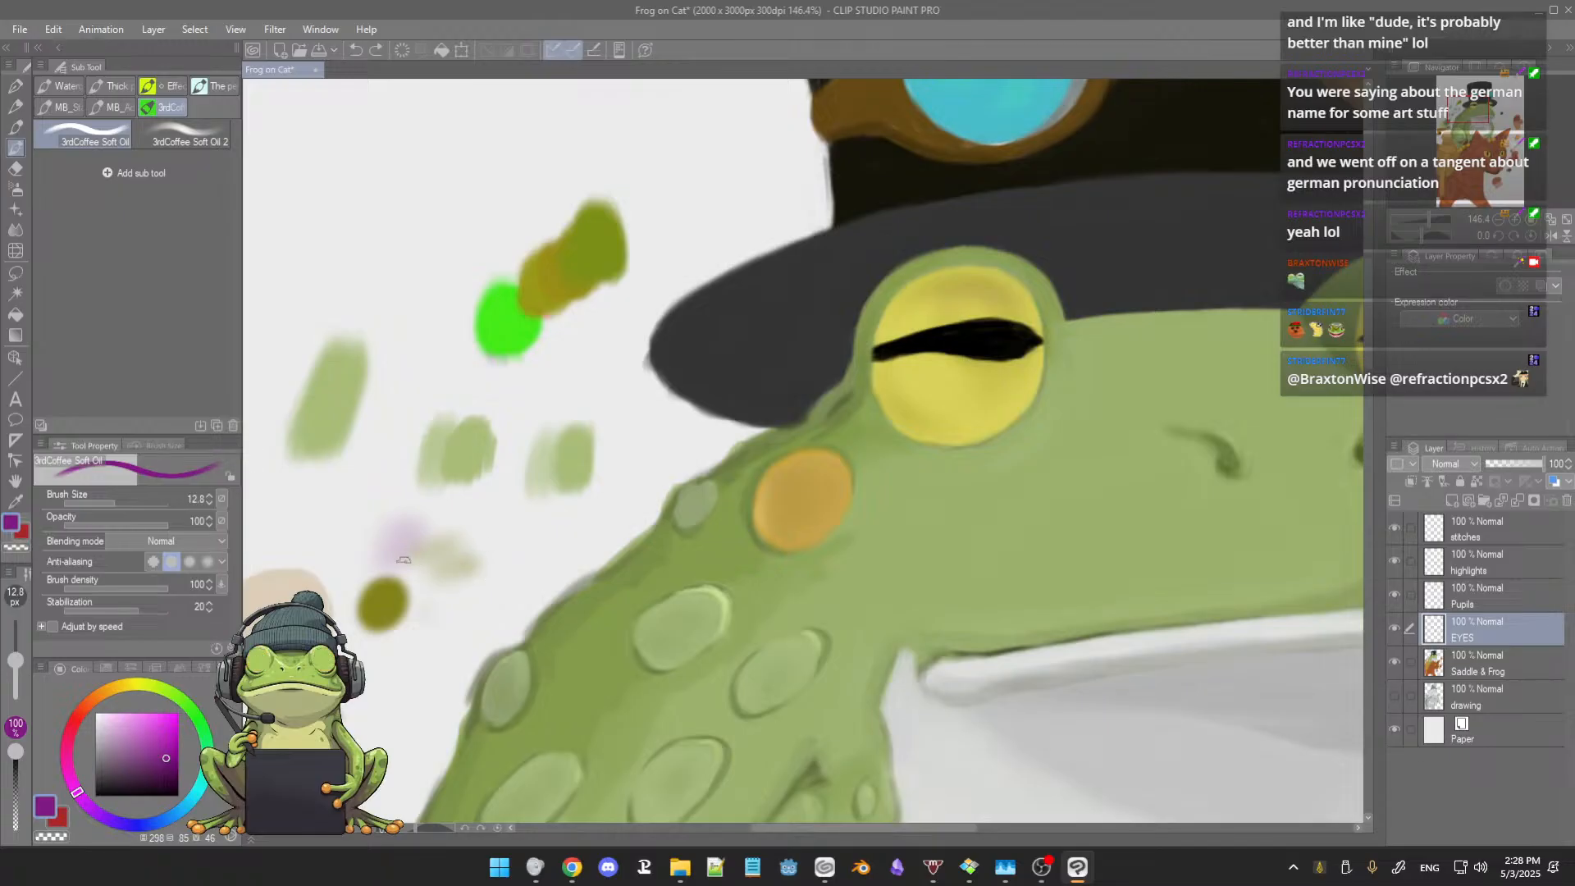
left_click(394, 589, "alt")
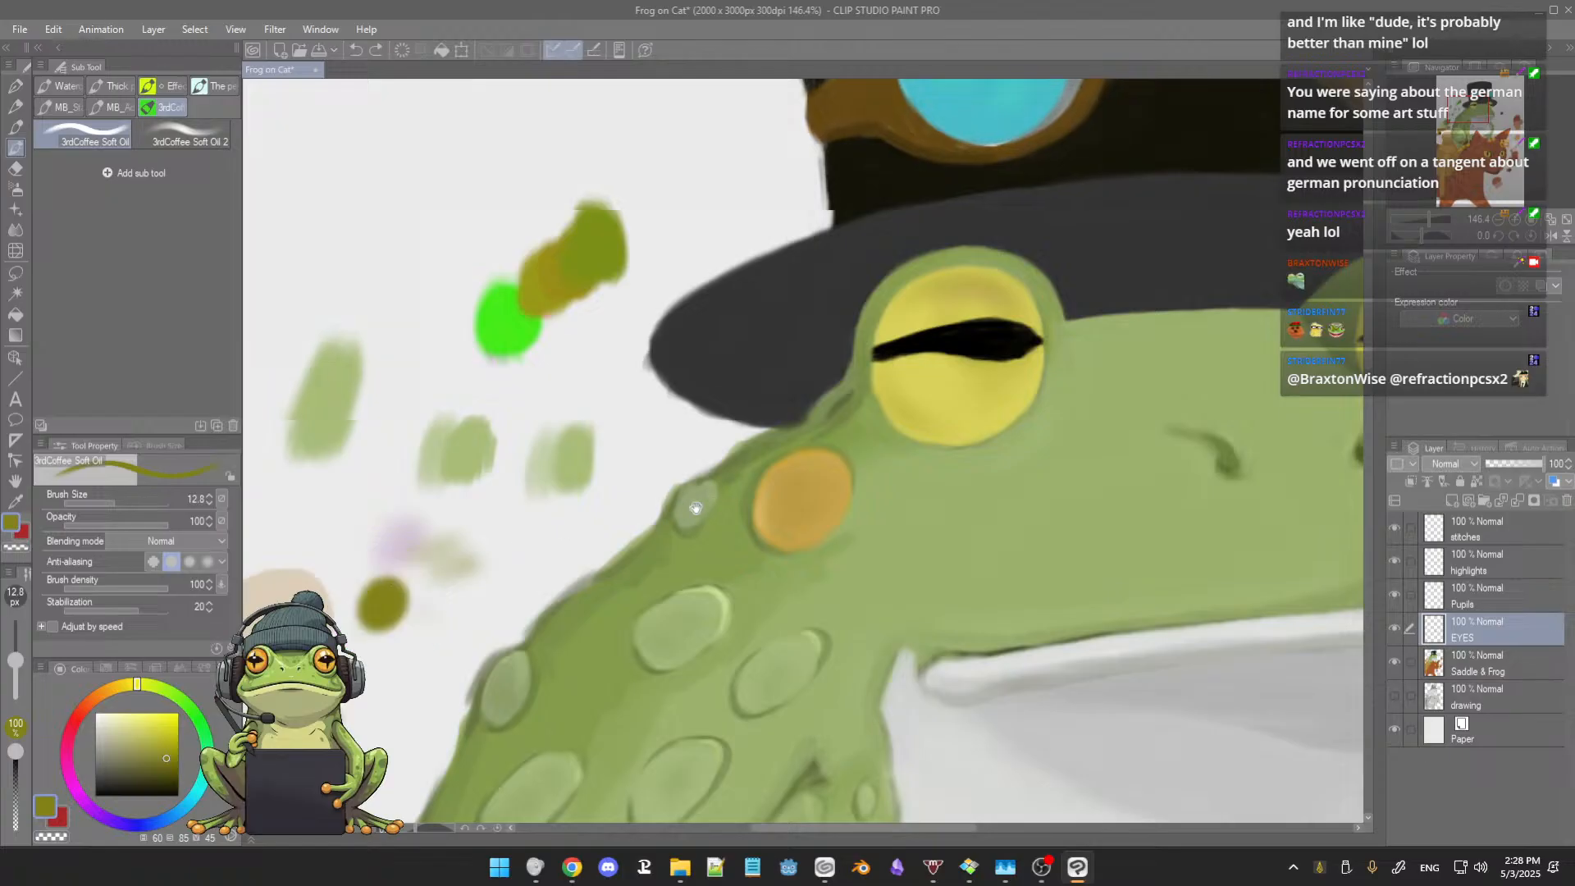
left_click_drag(860, 332, 692, 394)
left_click_drag(763, 343, 735, 356)
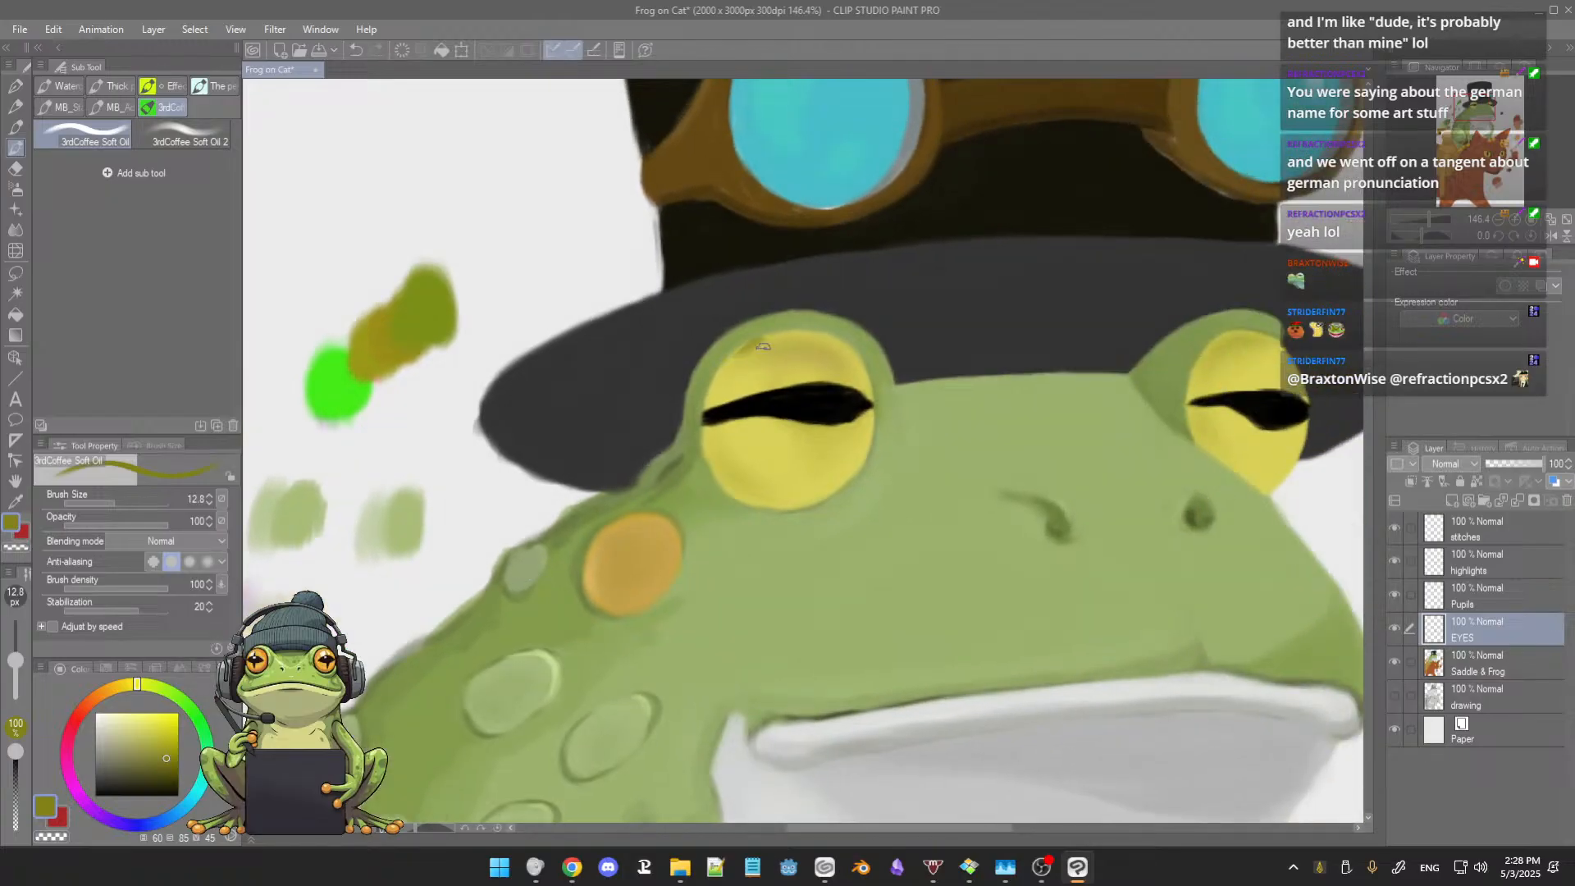
key("ctrl+z")
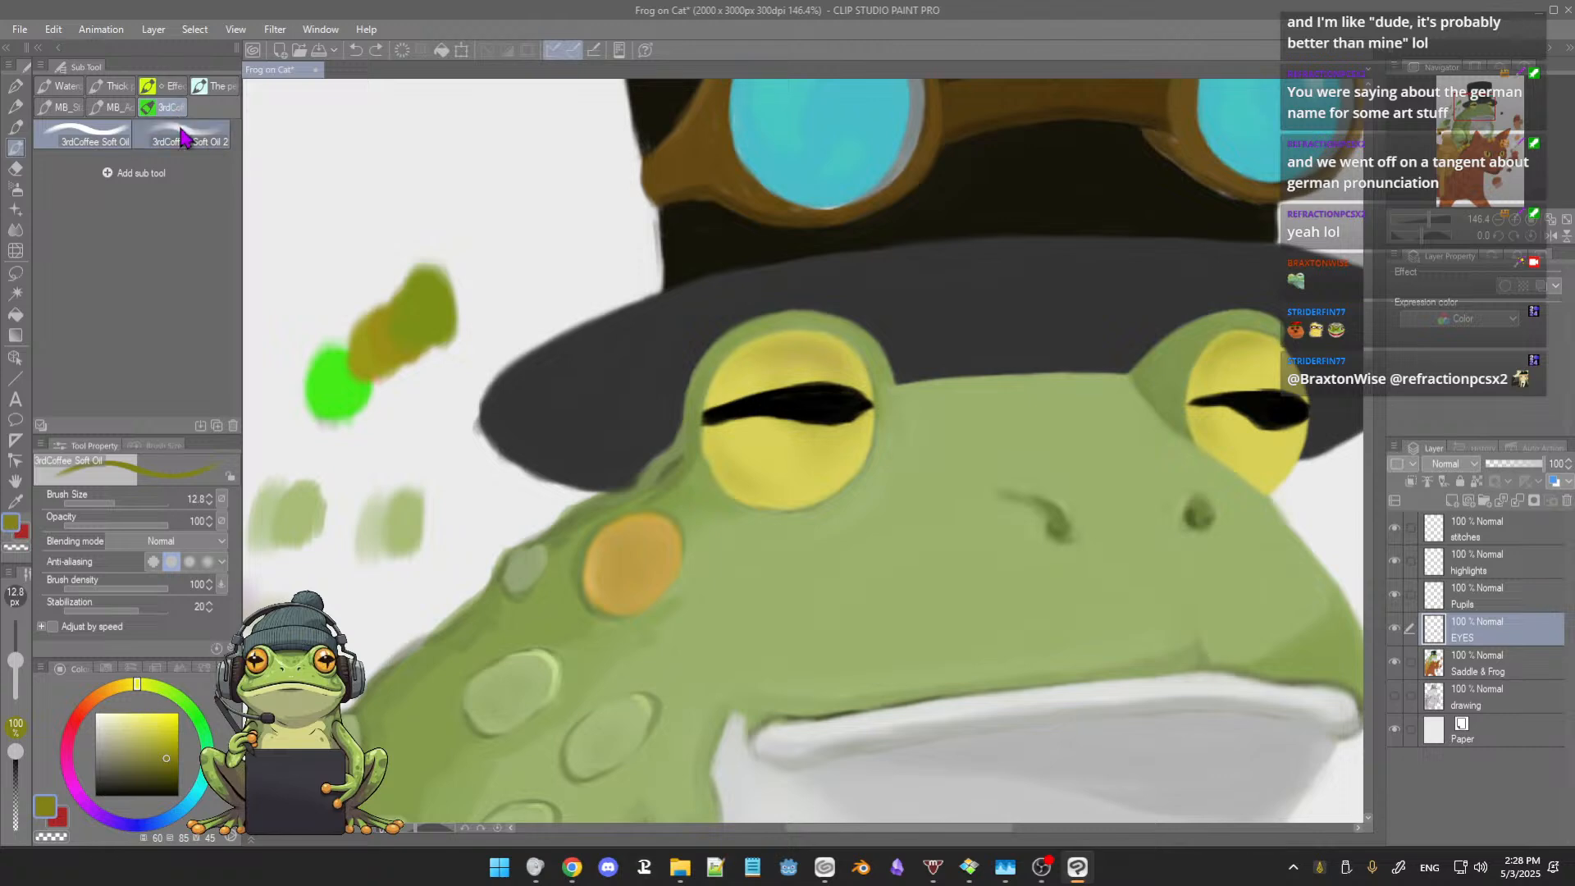
Step: Brush olive shading onto the upper rim of the left eye with 3rdCoffee Soft Oil 2 at size 10.5
left_click(201, 138)
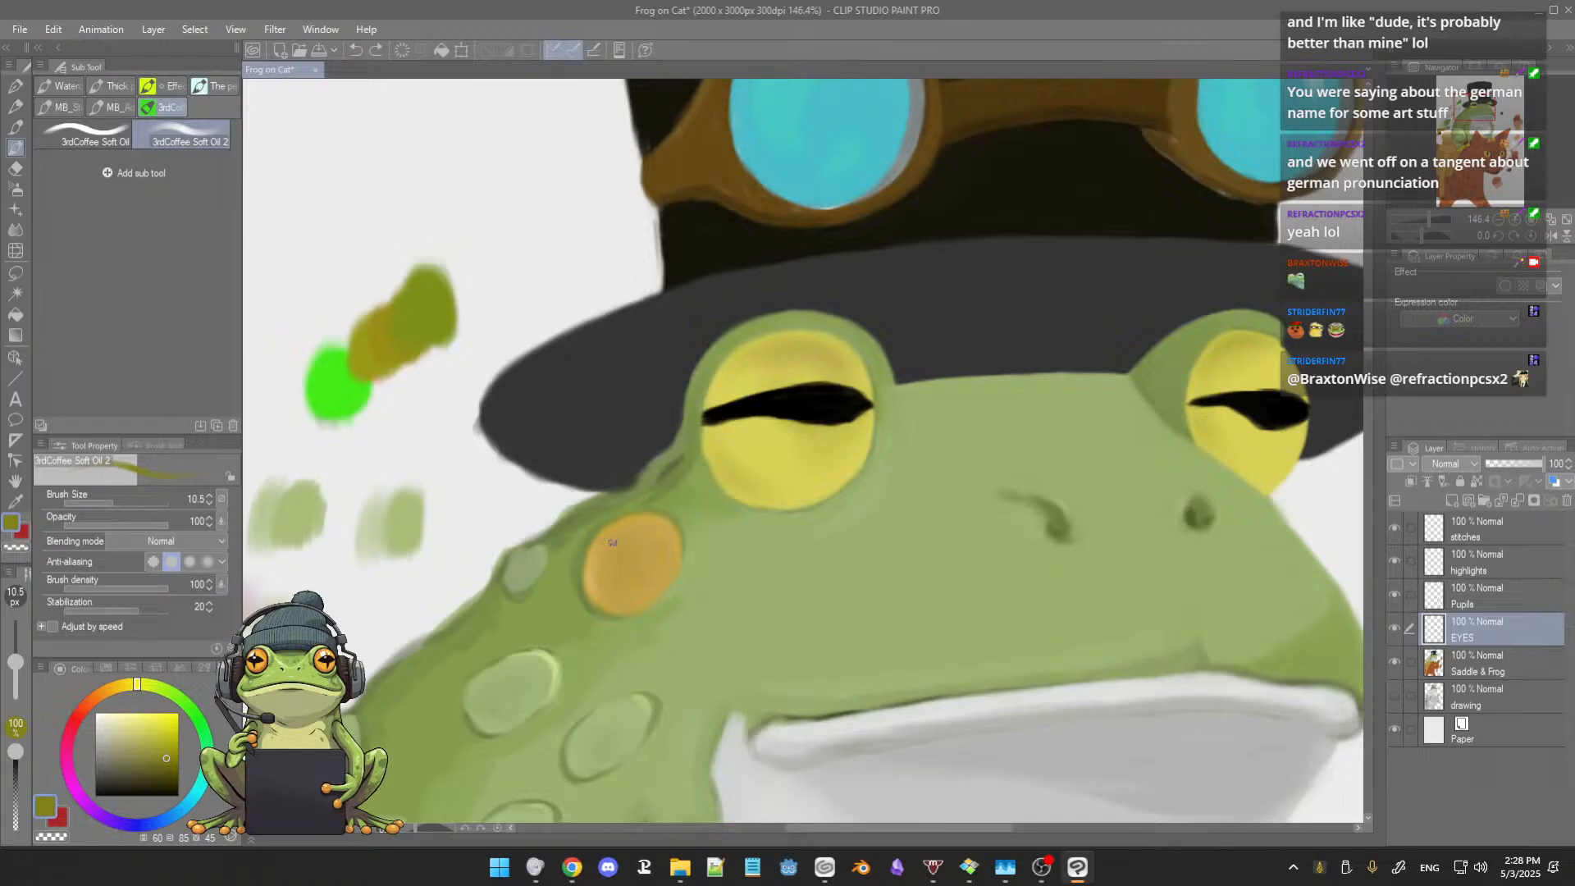
left_click_drag(727, 363, 749, 351)
scroll(965, 385, "down", 7)
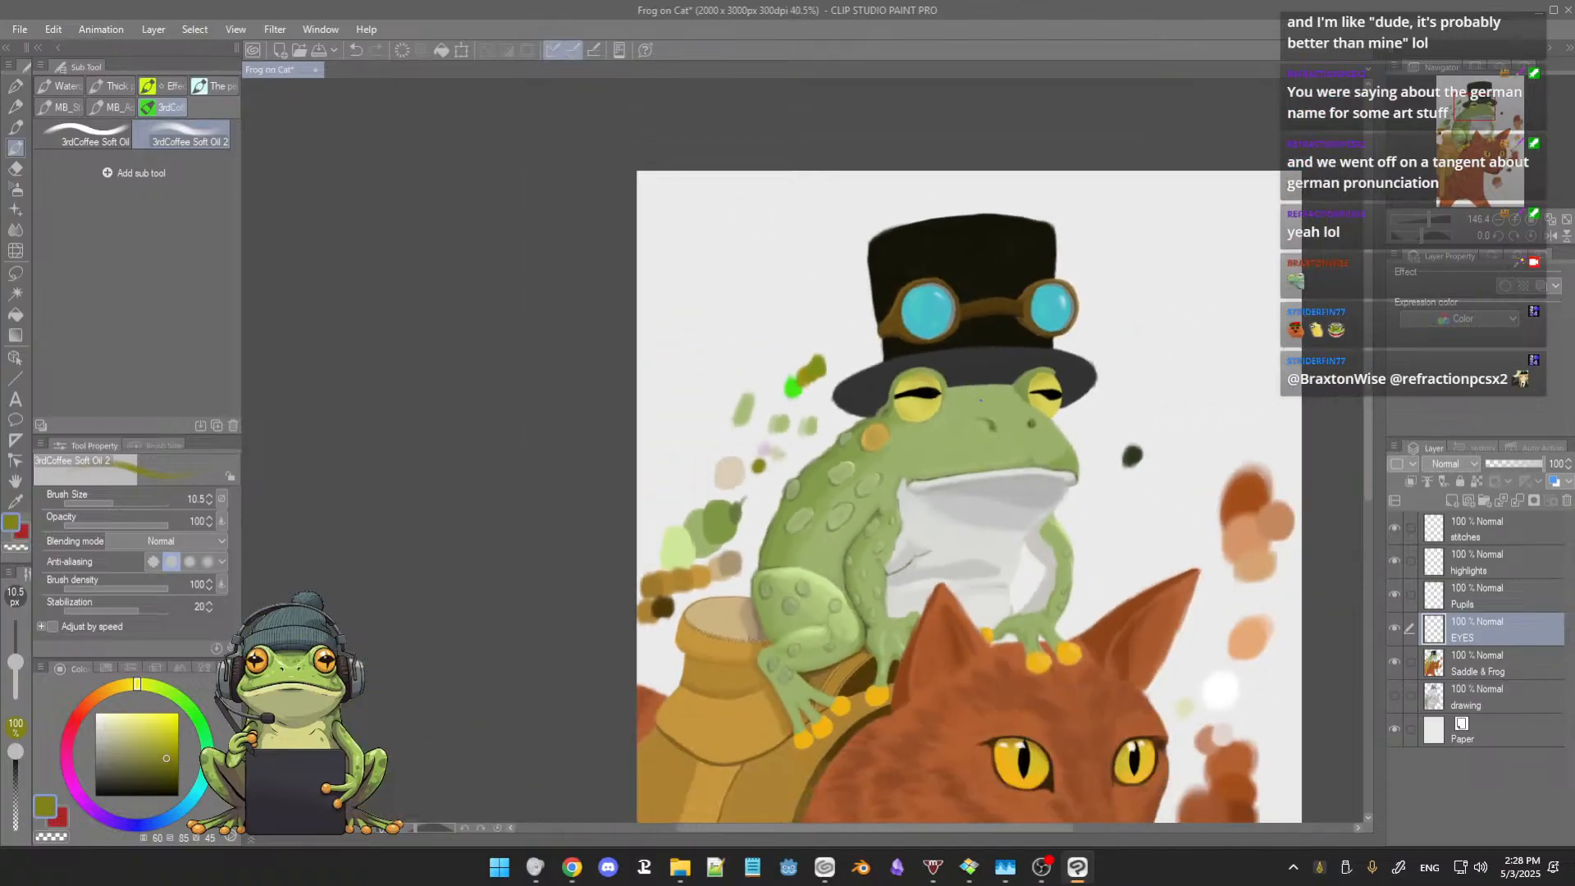
scroll(964, 426, "up", 3)
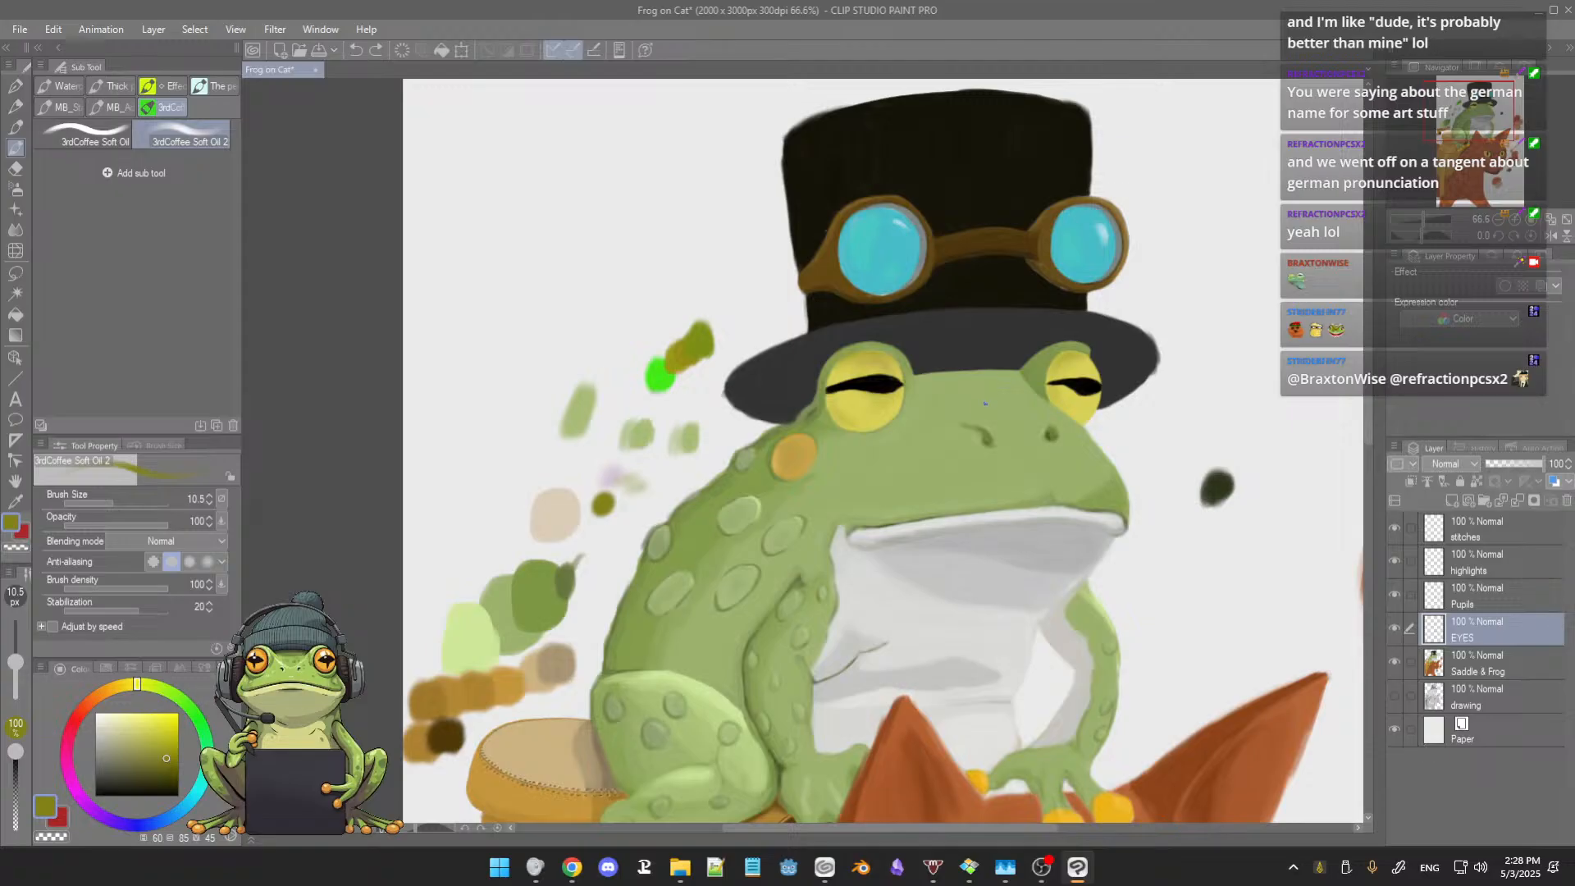
left_click_drag(990, 410, 968, 440)
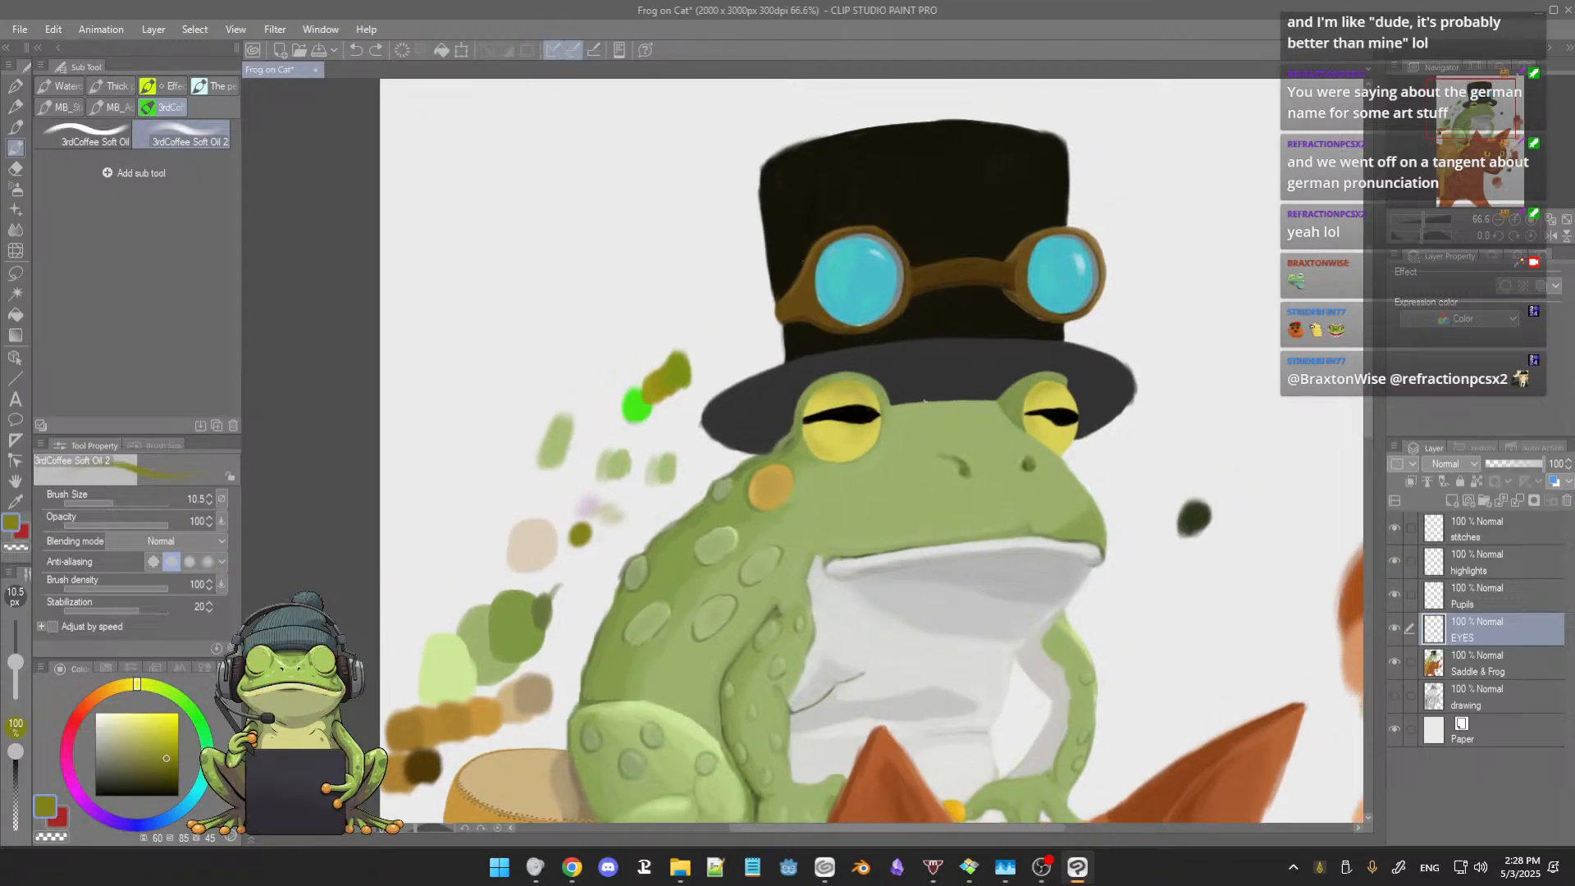
Step: Erase the olive shading from both frog eyes on the EYES layer with the Hard eraser at size 28.1
key("e")
mouse_move(851, 387)
left_mouse_down()
mouse_move(814, 429)
mouse_move(859, 418)
left_mouse_up()
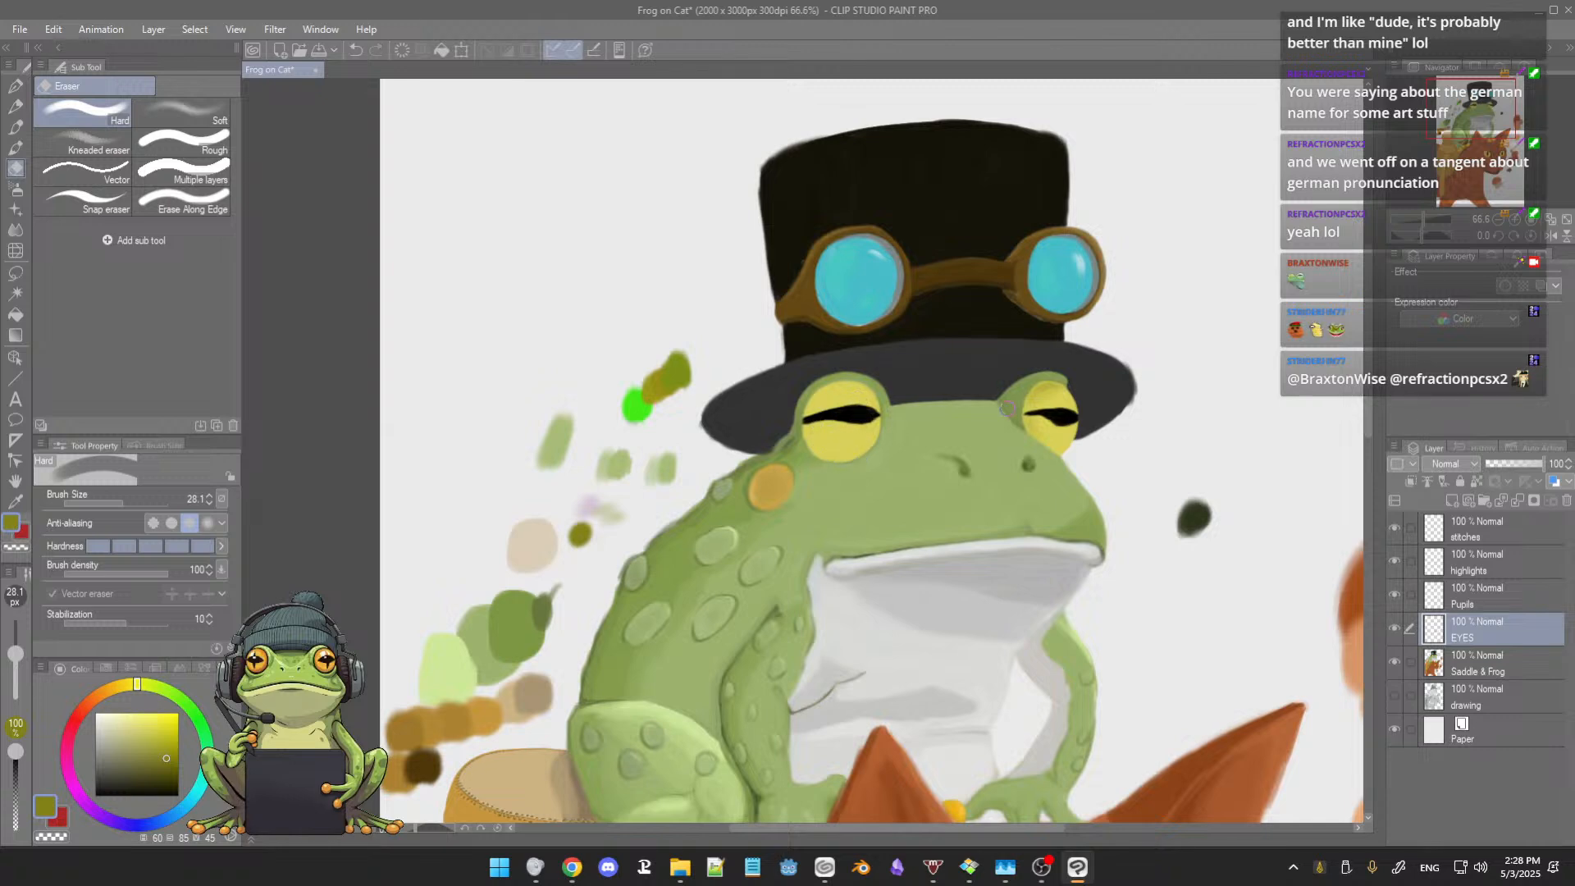
left_click_drag(1027, 403, 1053, 383)
key("b")
scroll(853, 417, "down", 3)
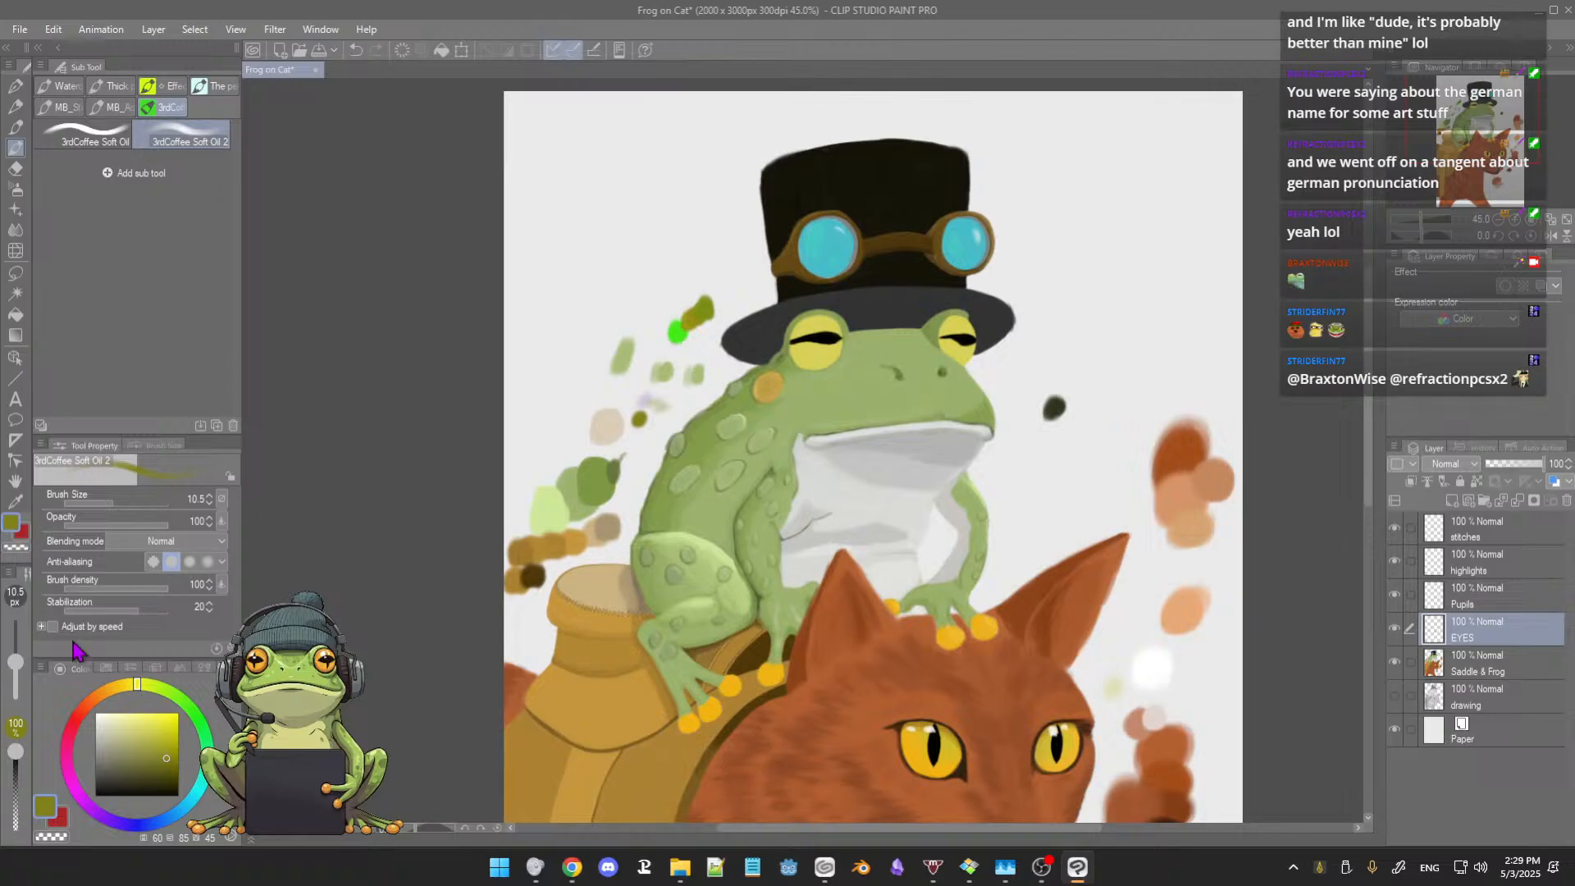
Step: Choose a medium blue for the Soft airbrush and spray a test swatch over the purple one beside the frog
left_click(176, 816)
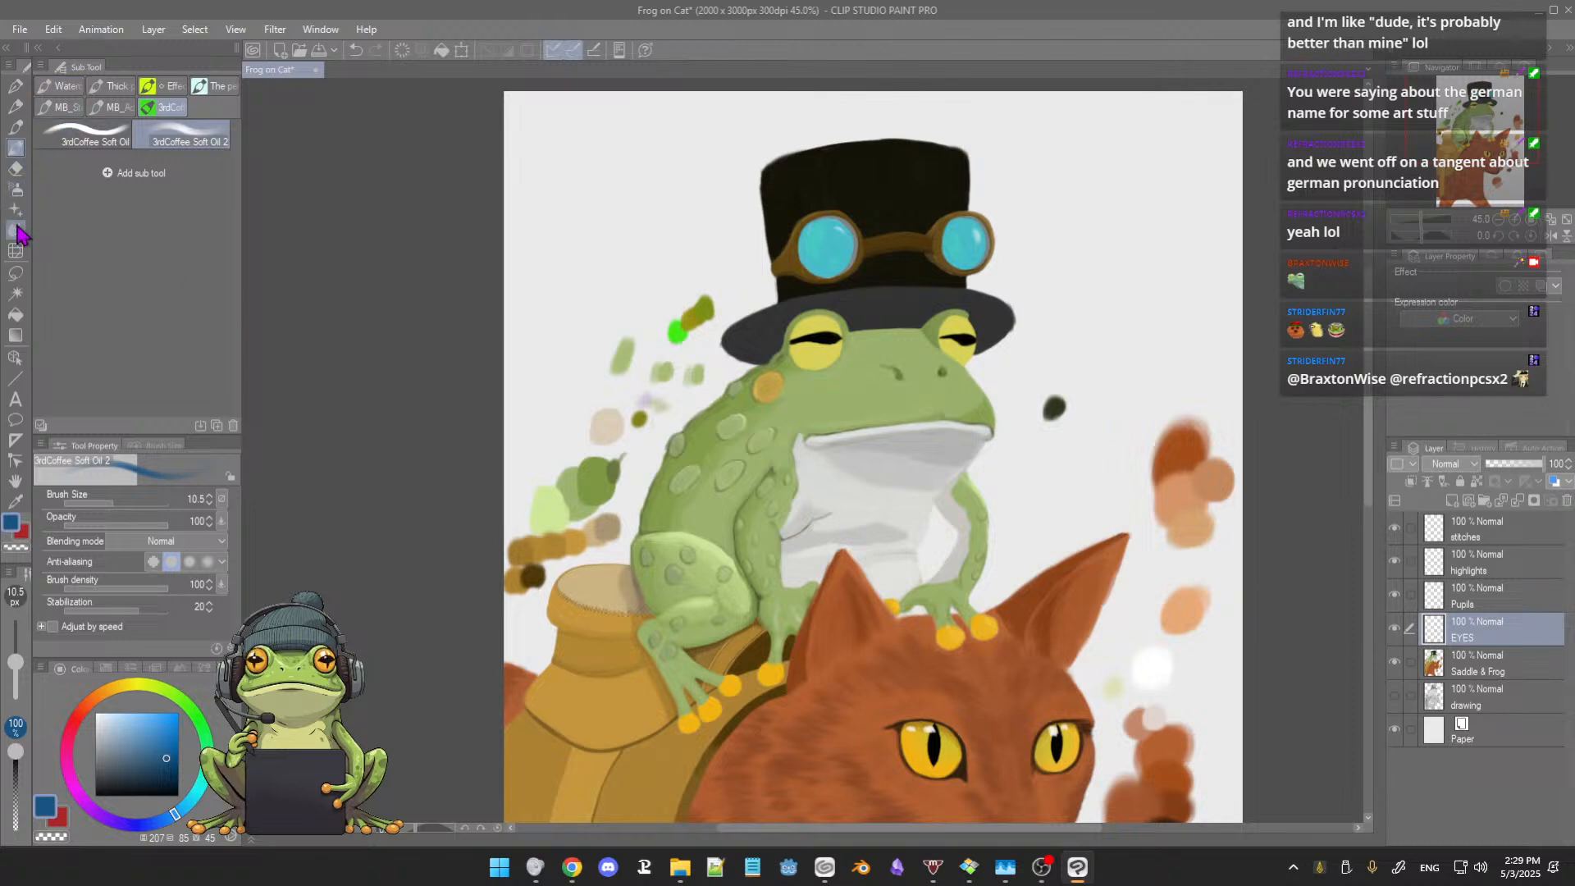
left_click(16, 190)
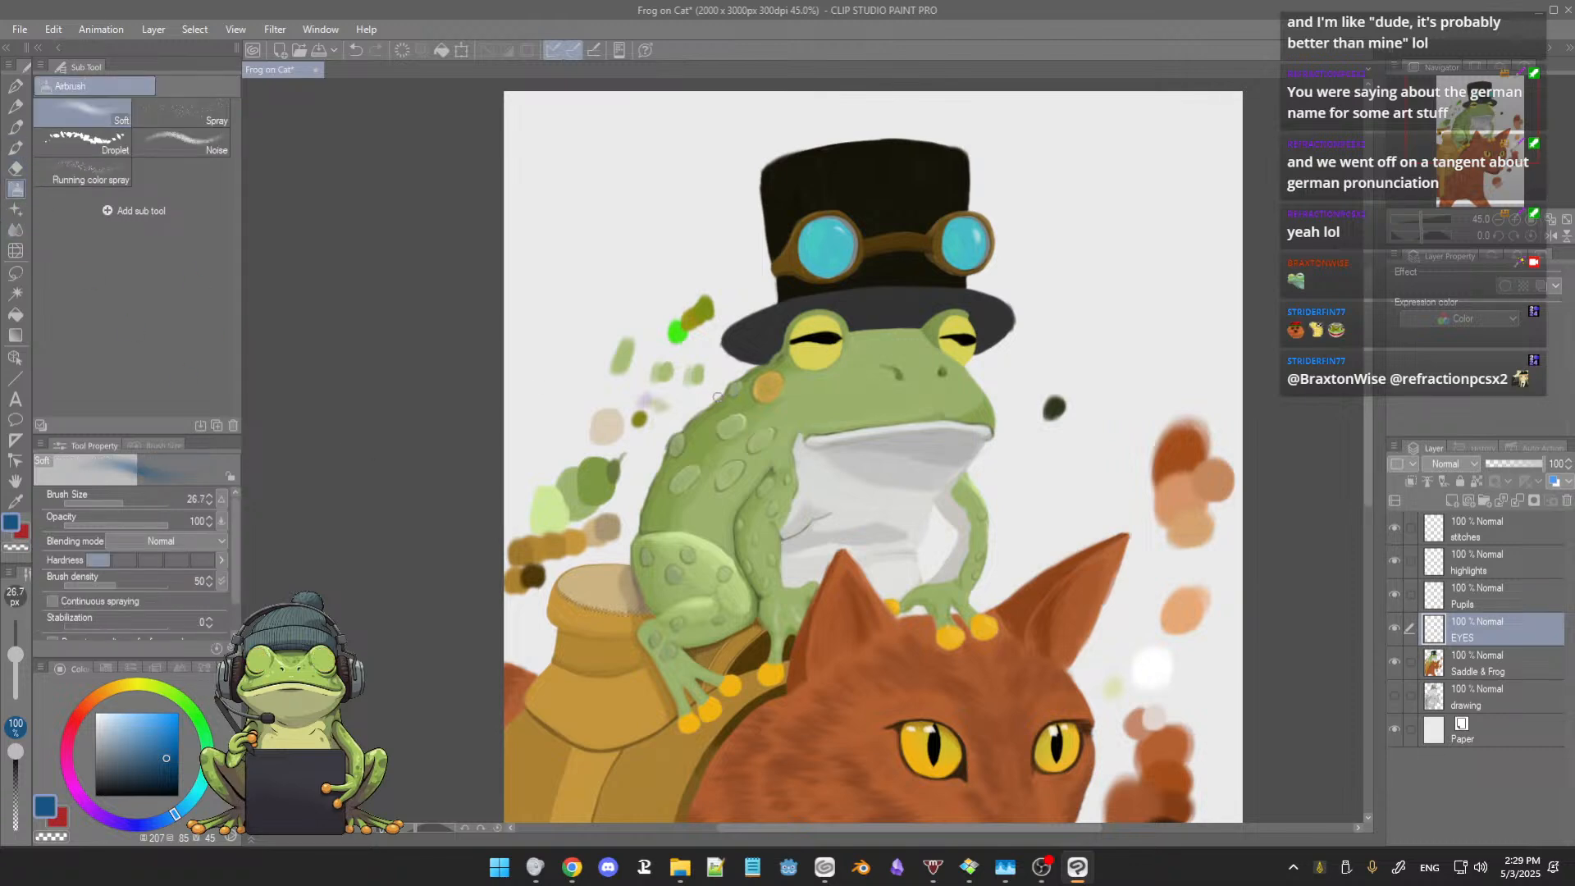
mouse_move(703, 401)
left_mouse_down("ctrl+alt")
mouse_move(643, 387)
mouse_move(630, 403)
left_mouse_up("ctrl+alt")
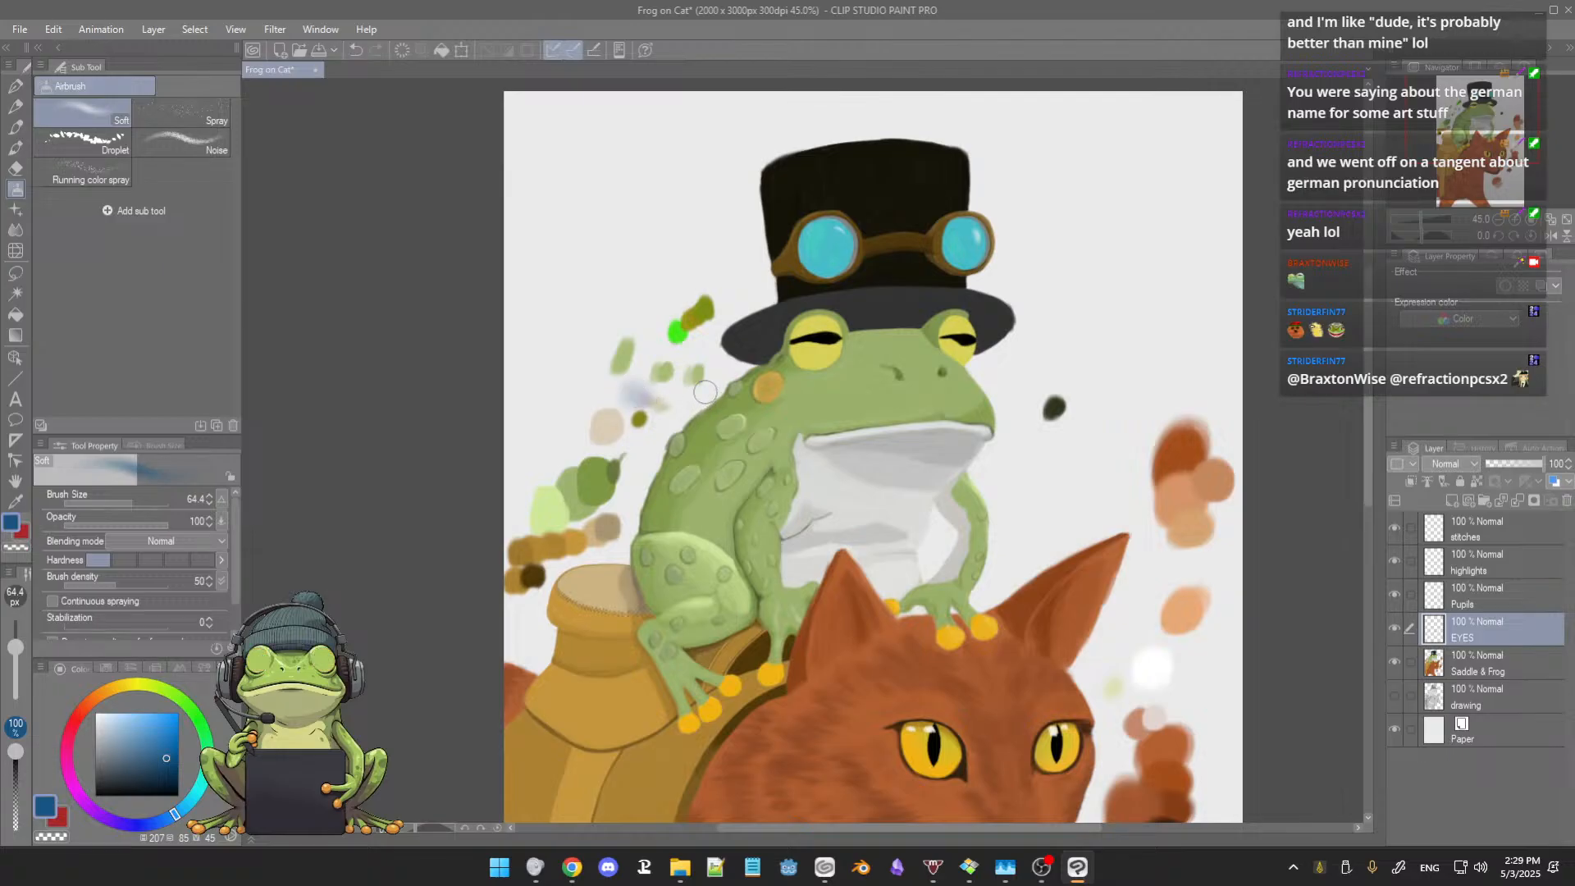
Step: Airbrush faint blue shading onto the frog's yellow eyes at brush size 42.3
scroll(721, 382, "up", 3)
scroll(781, 370, "up", 1)
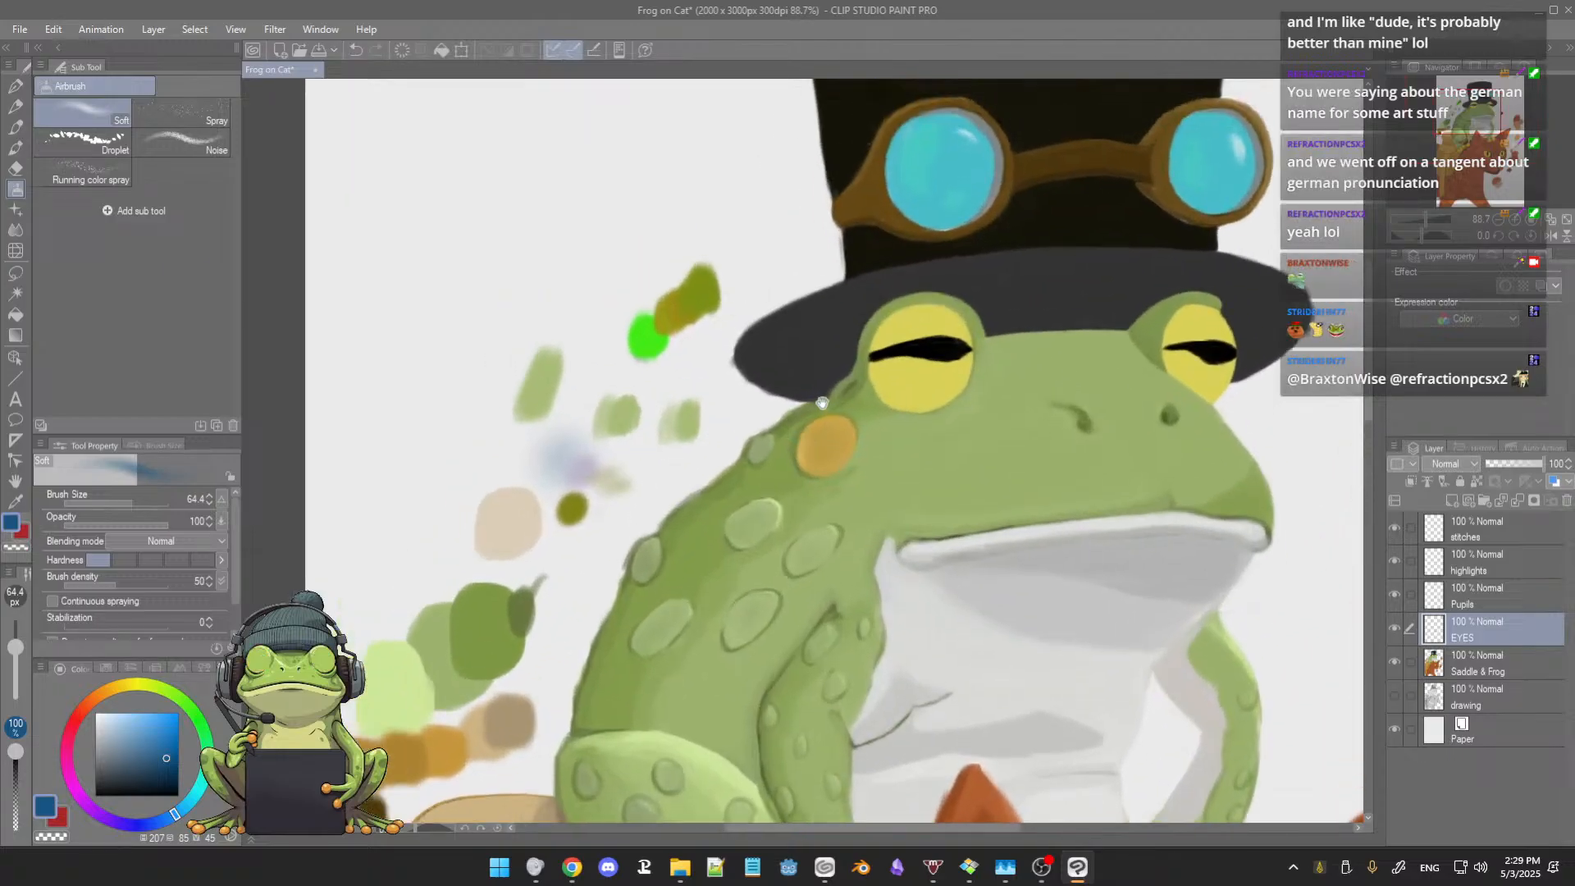
left_click_drag(886, 324, 878, 323, "ctrl+alt")
left_click_drag(1004, 515, 925, 335)
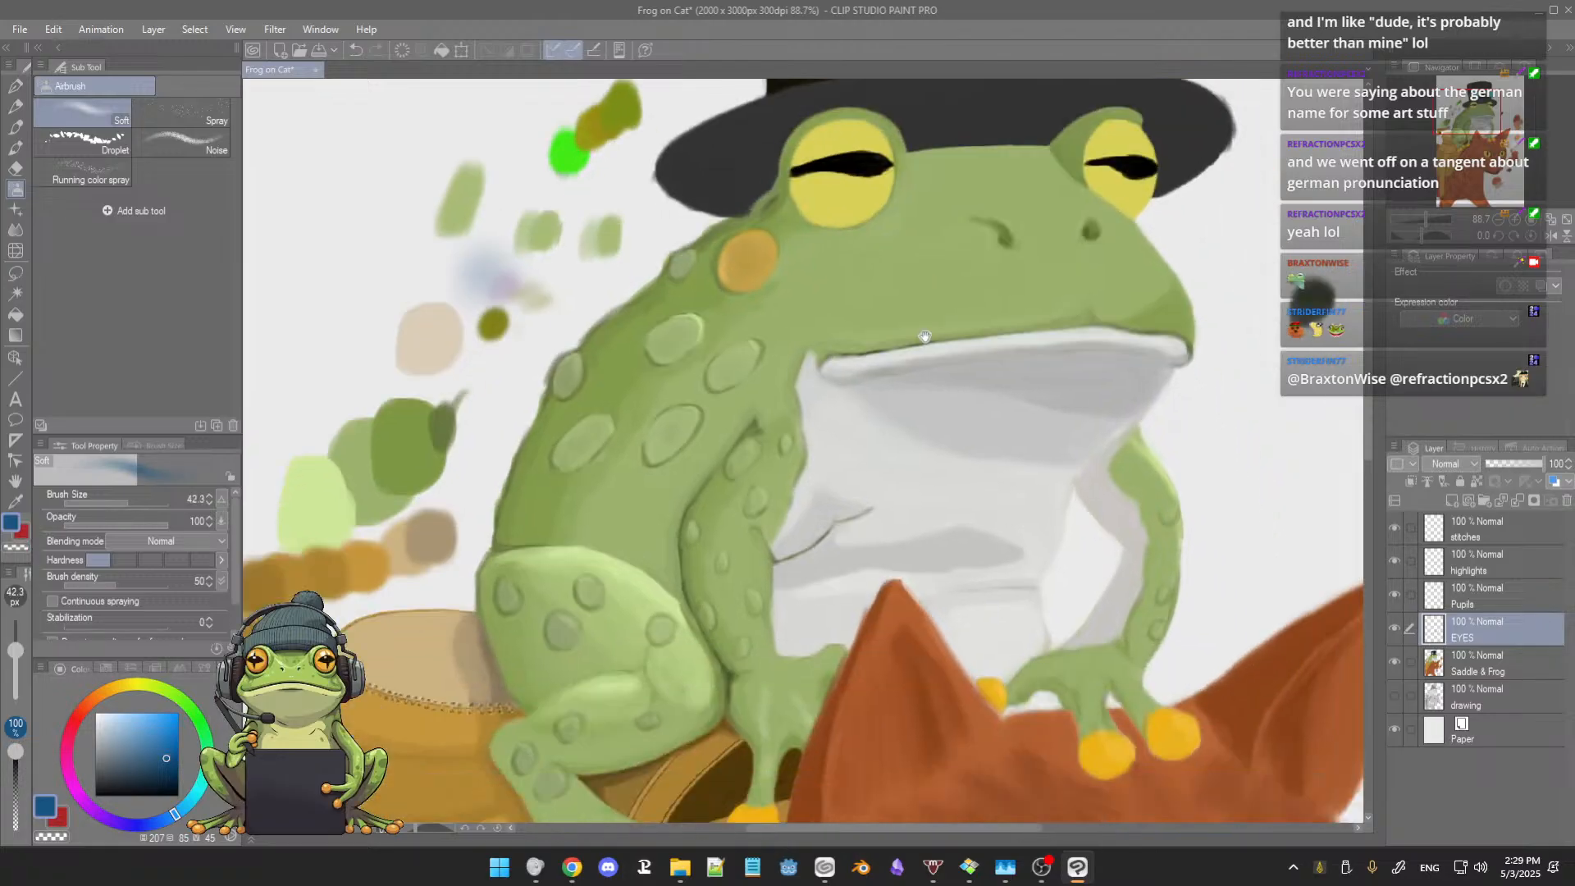
left_click_drag(976, 598, 917, 369)
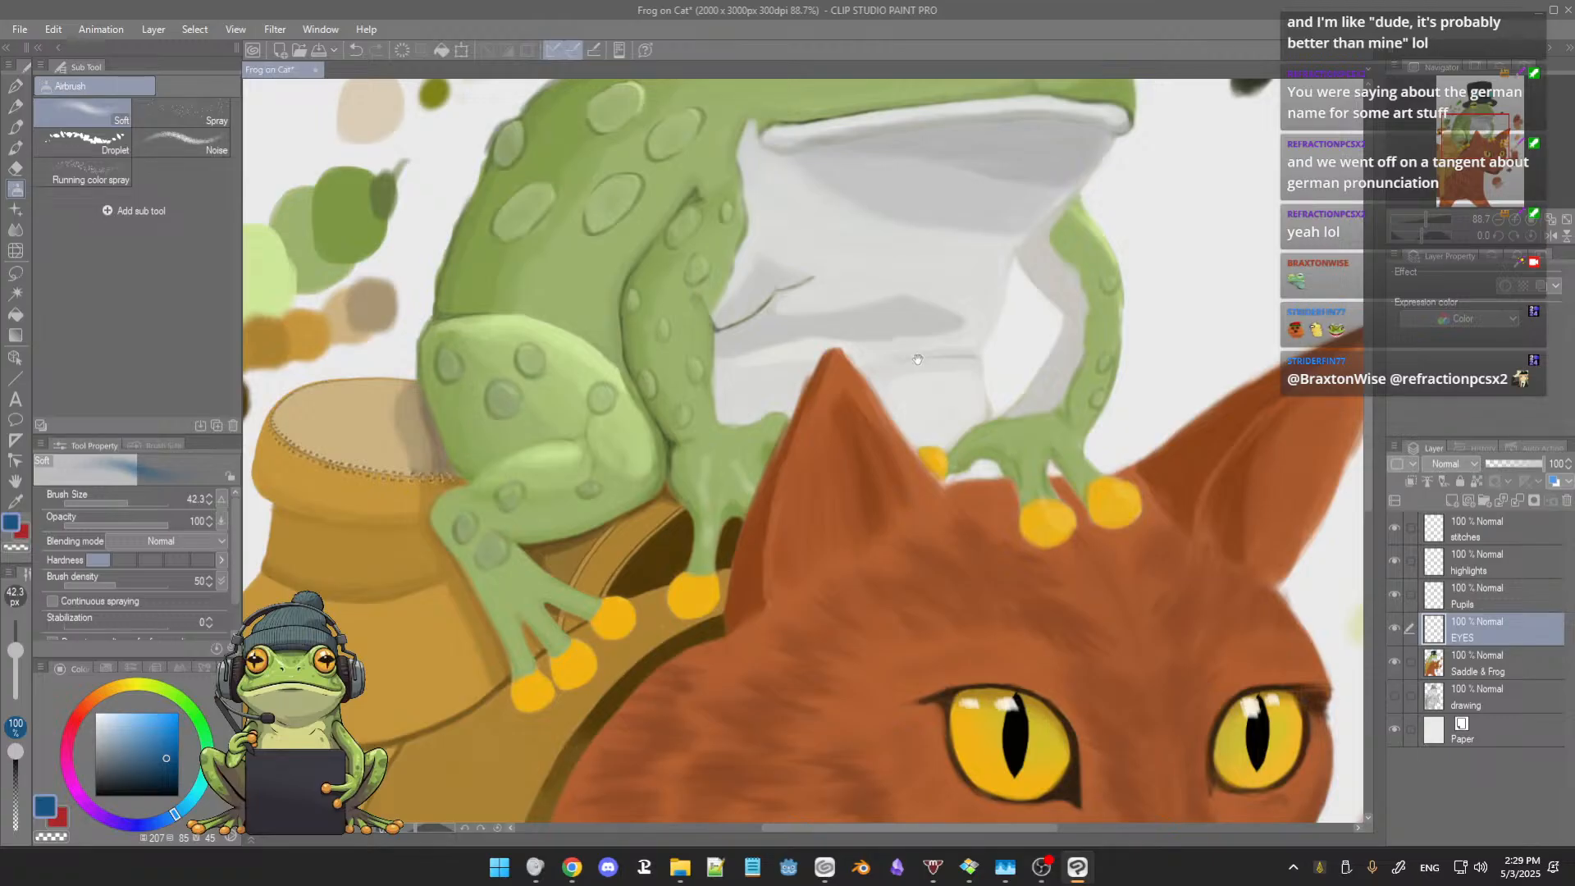
left_click_drag(917, 359, 953, 443)
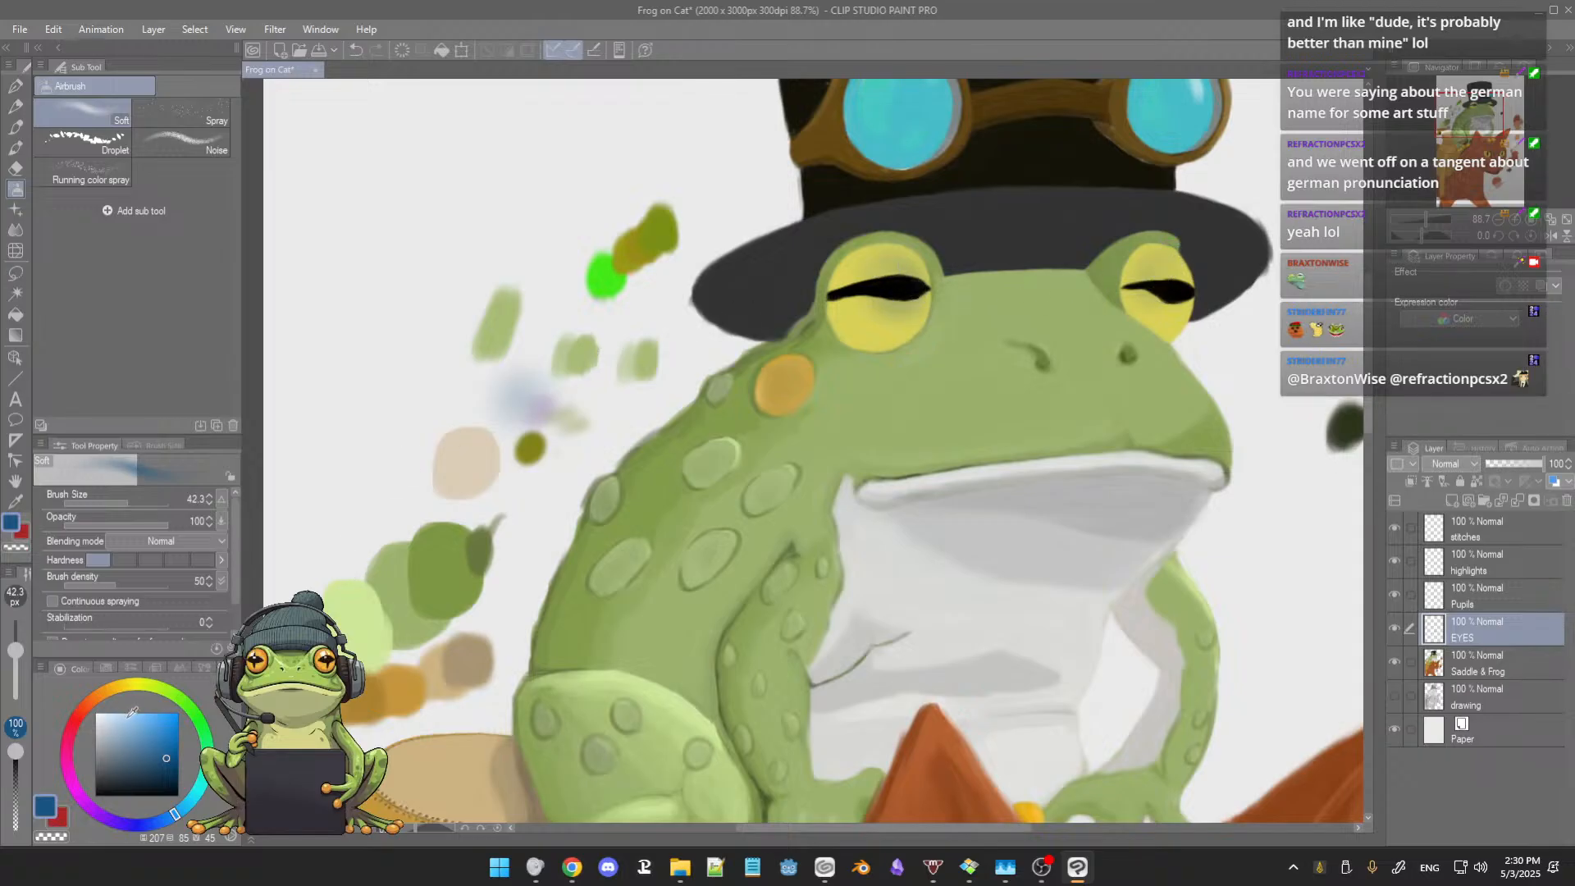
scroll(865, 501, "down", 4)
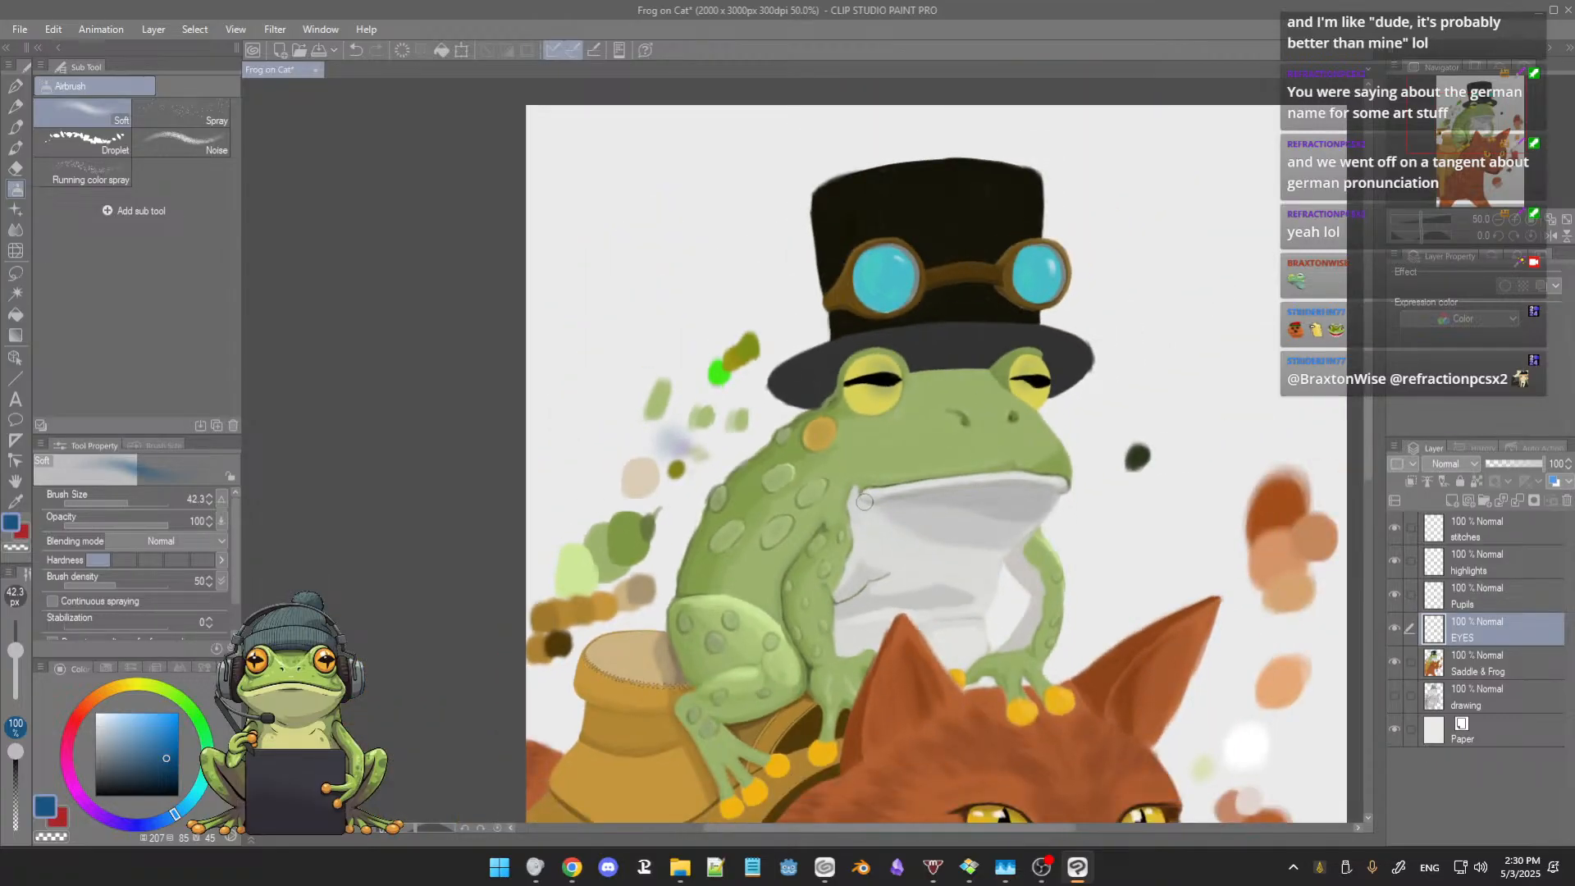
Step: Erase the blue shading from both frog eyes with the Hard eraser and return to the Soft airbrush
key("ctrl+s")
left_click(863, 506)
key("e")
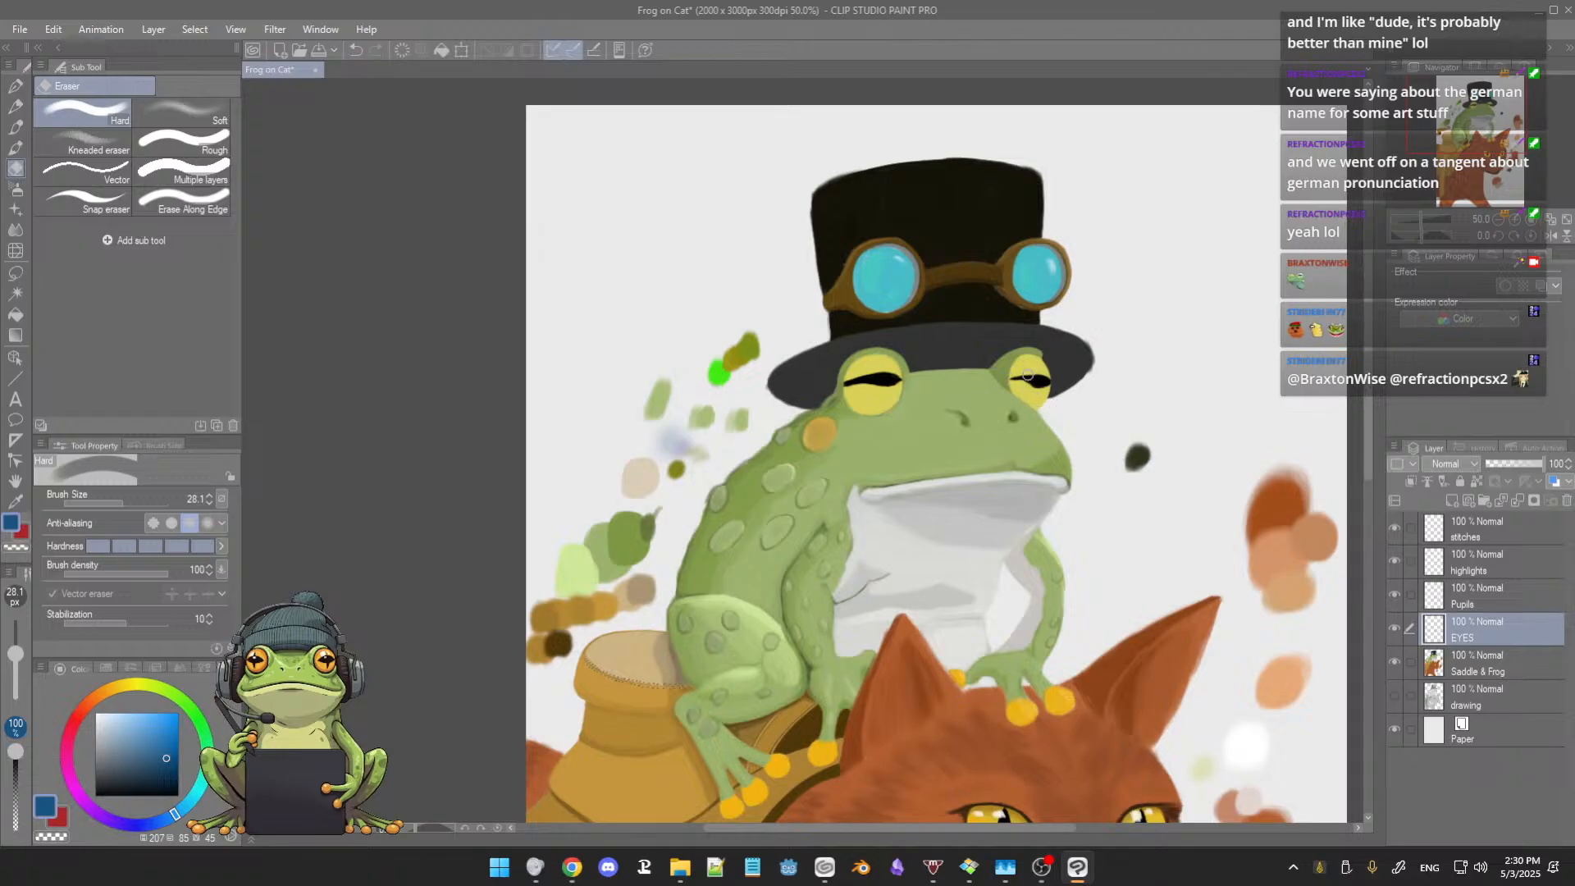
key("b")
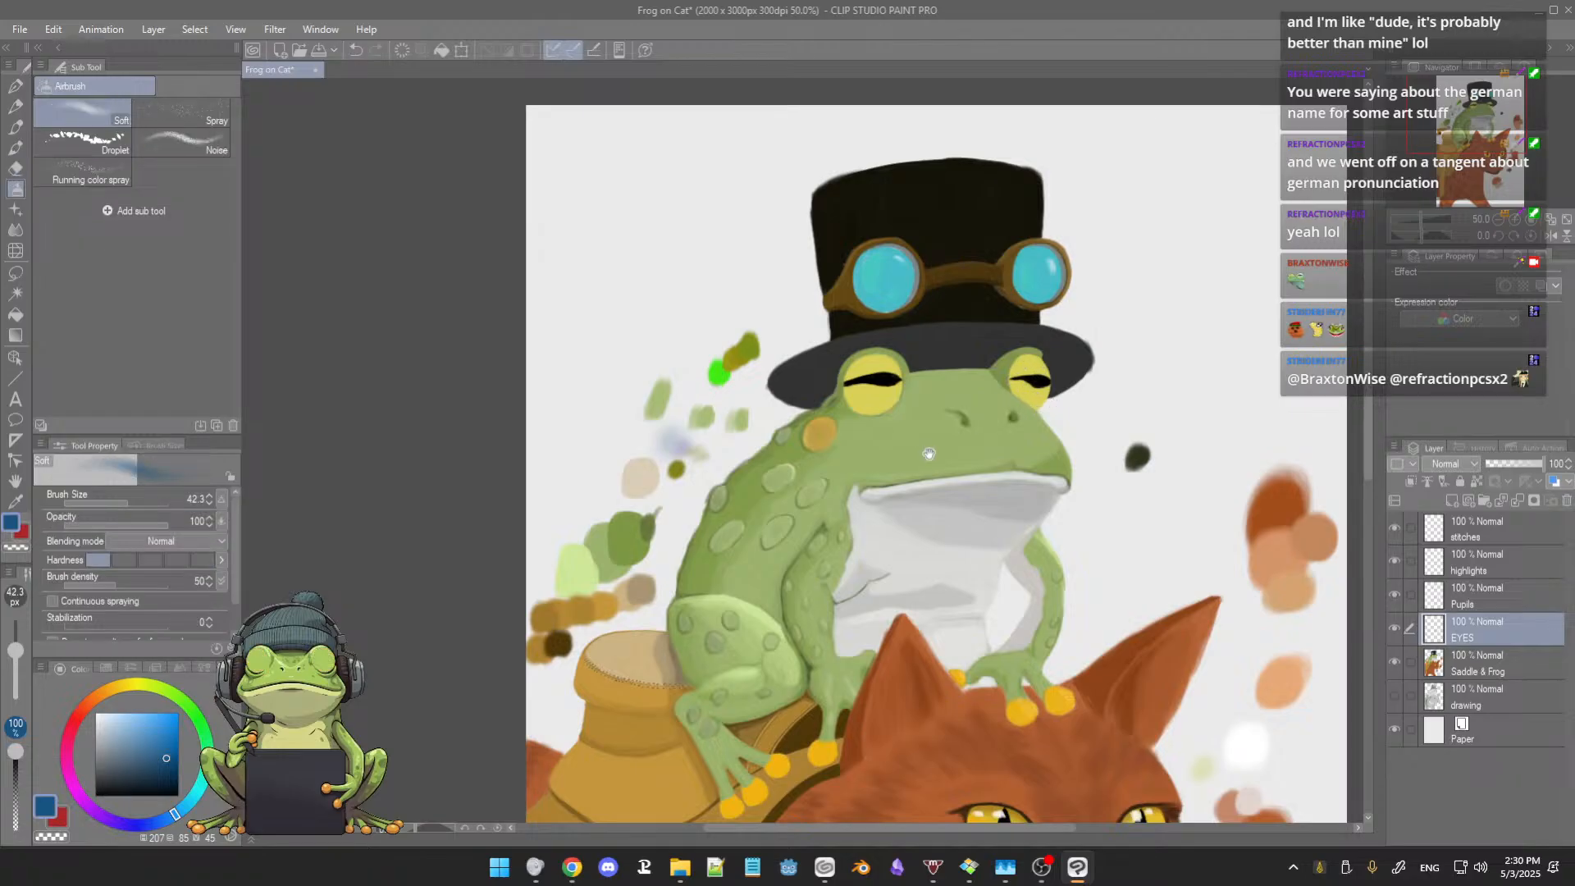
Step: Sample the golden orange from the cat's eye and airbrush it softly around the pupils of both frog eyes at size 42.3
mouse_move(939, 454)
left_mouse_down()
mouse_move(853, 423)
mouse_move(876, 377)
left_mouse_up()
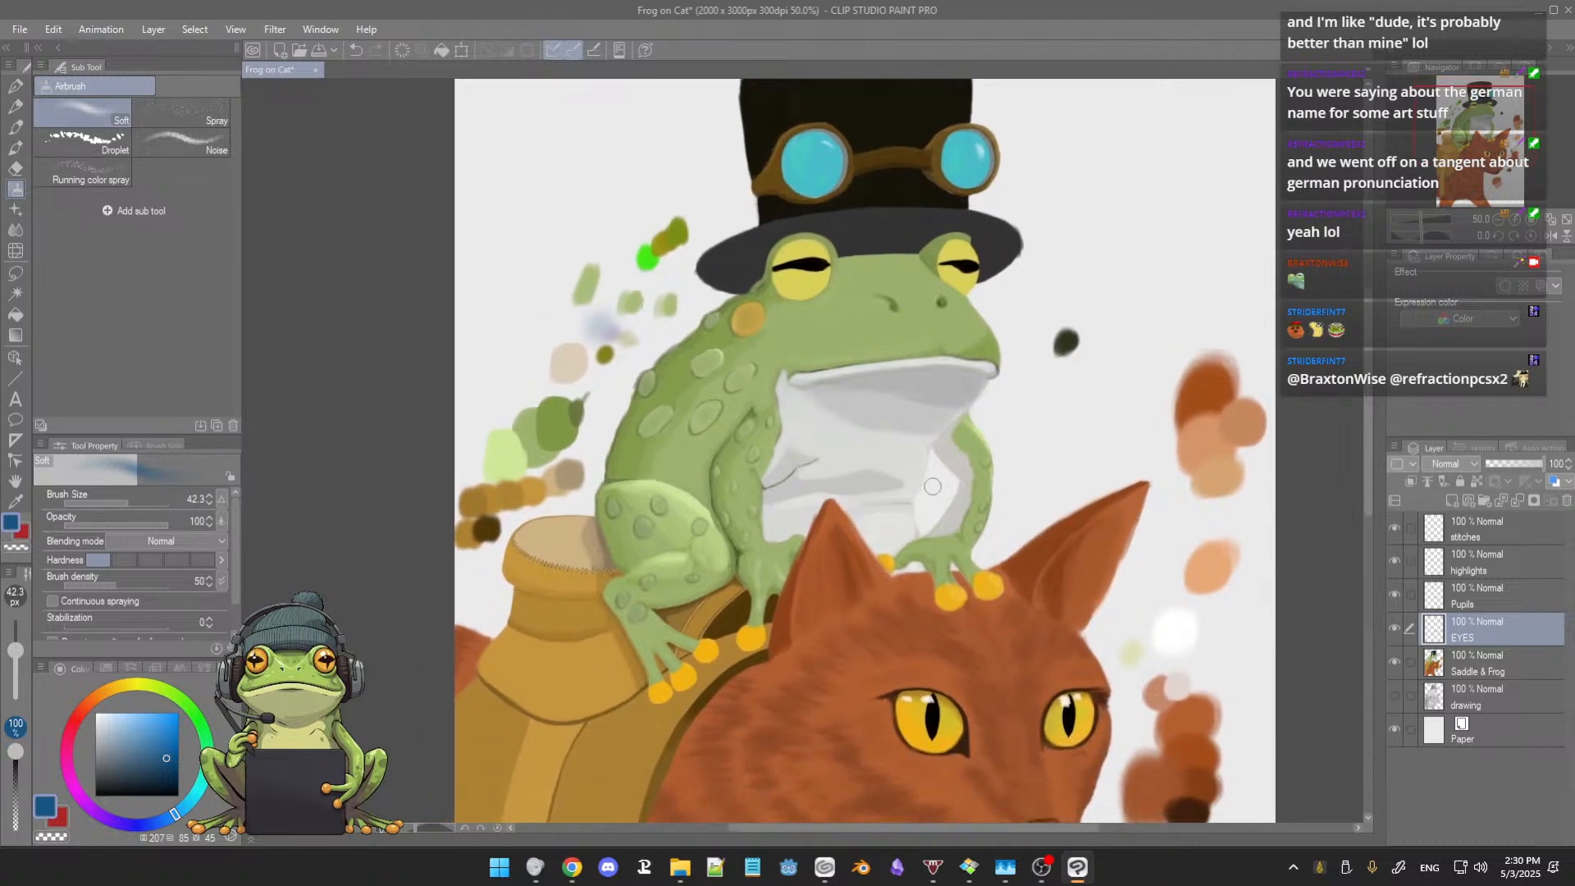
left_click(922, 730, "alt")
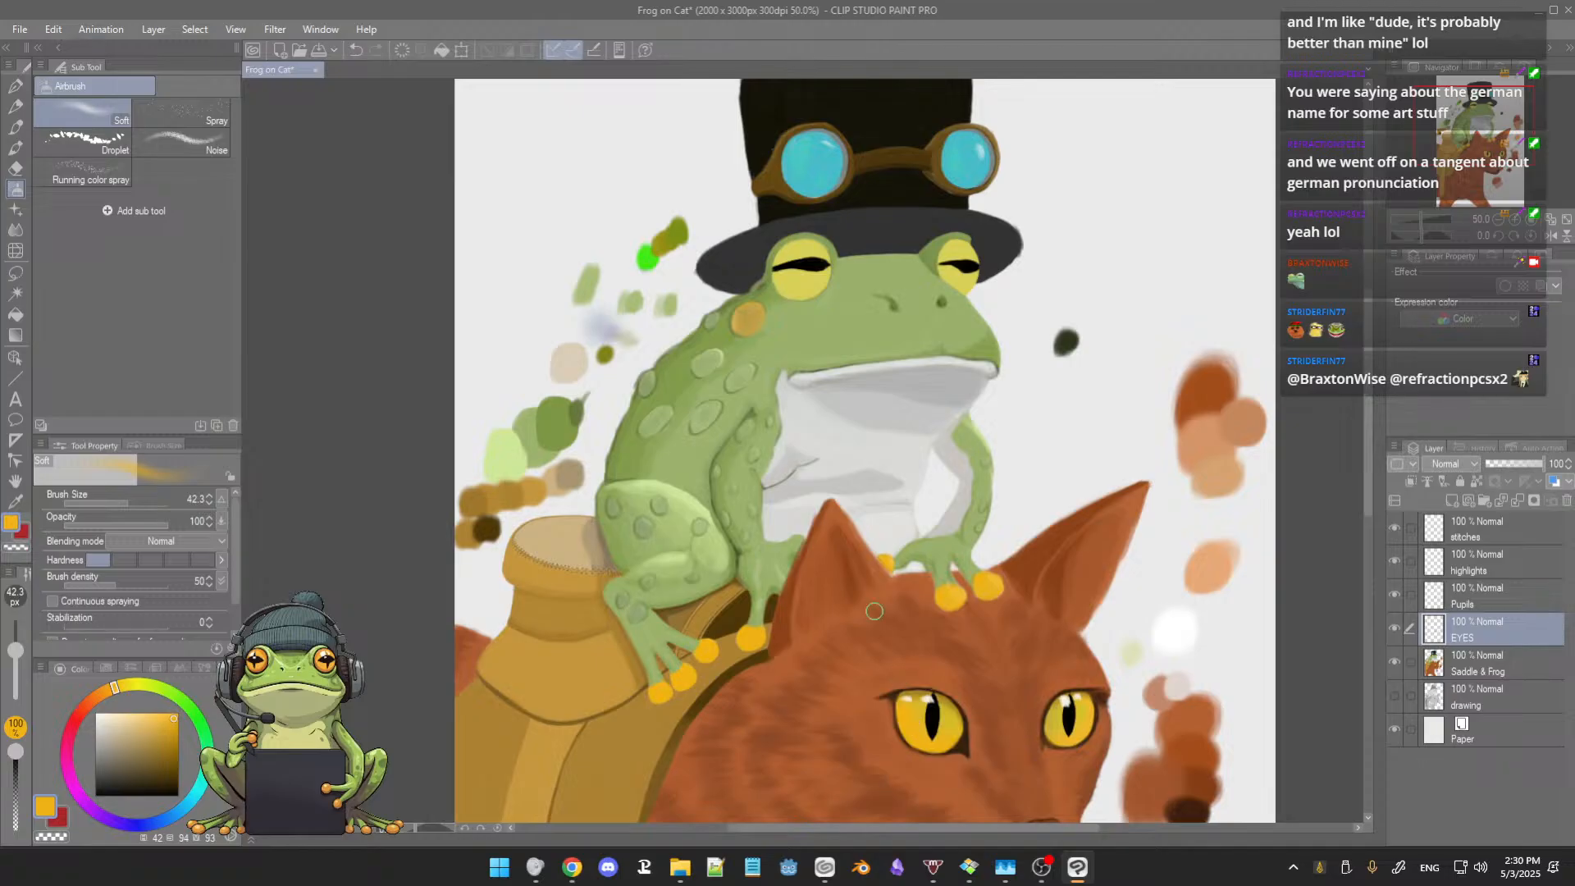
left_click_drag(767, 287, 784, 361)
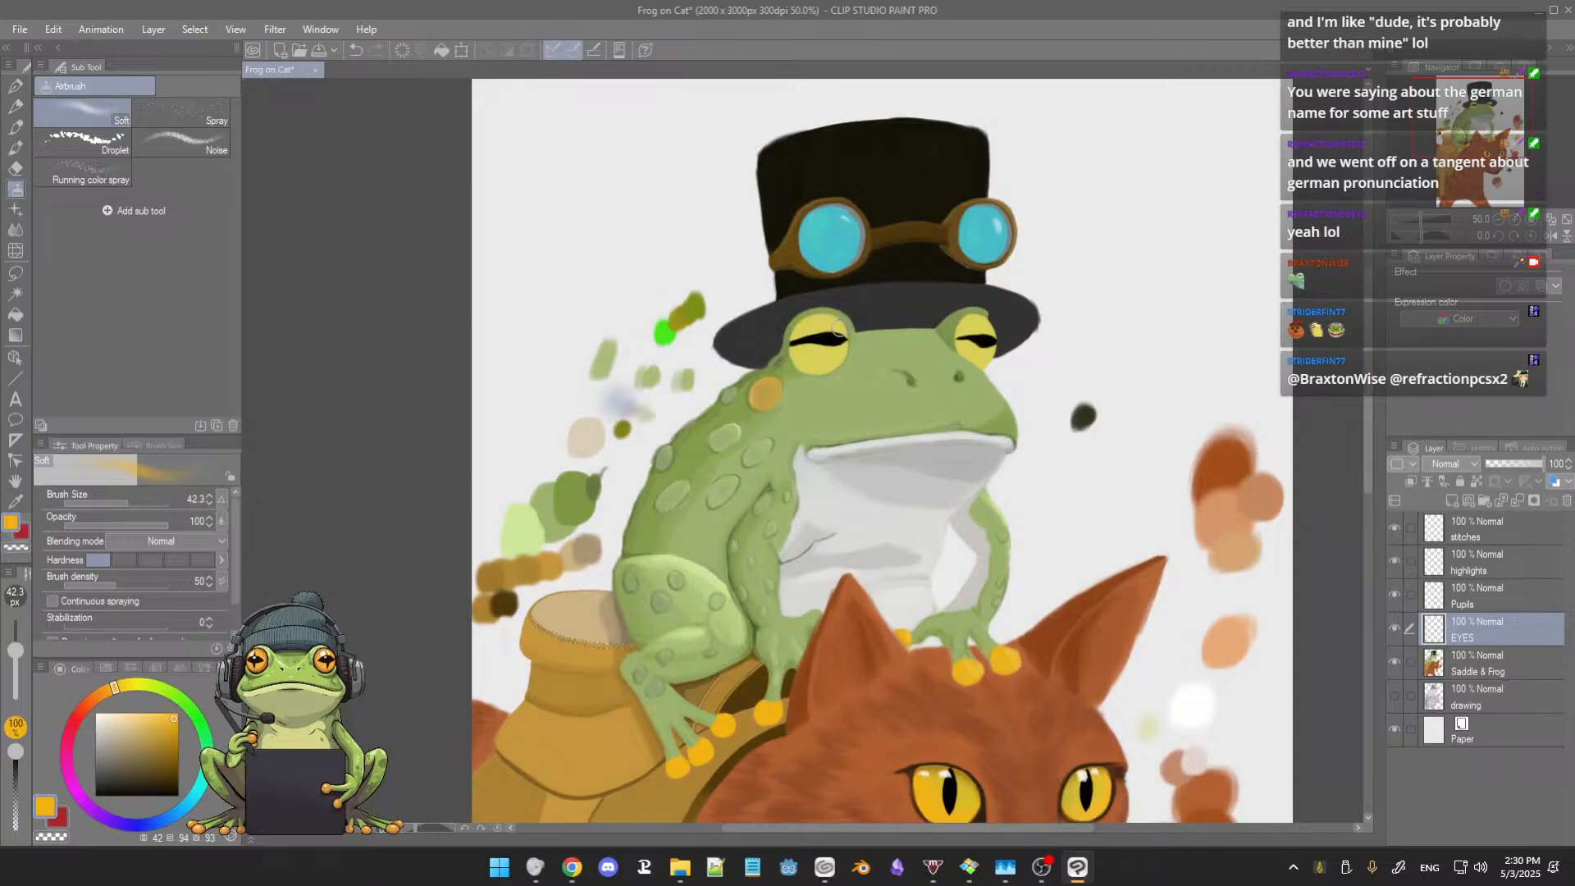
scroll(837, 329, "up", 5)
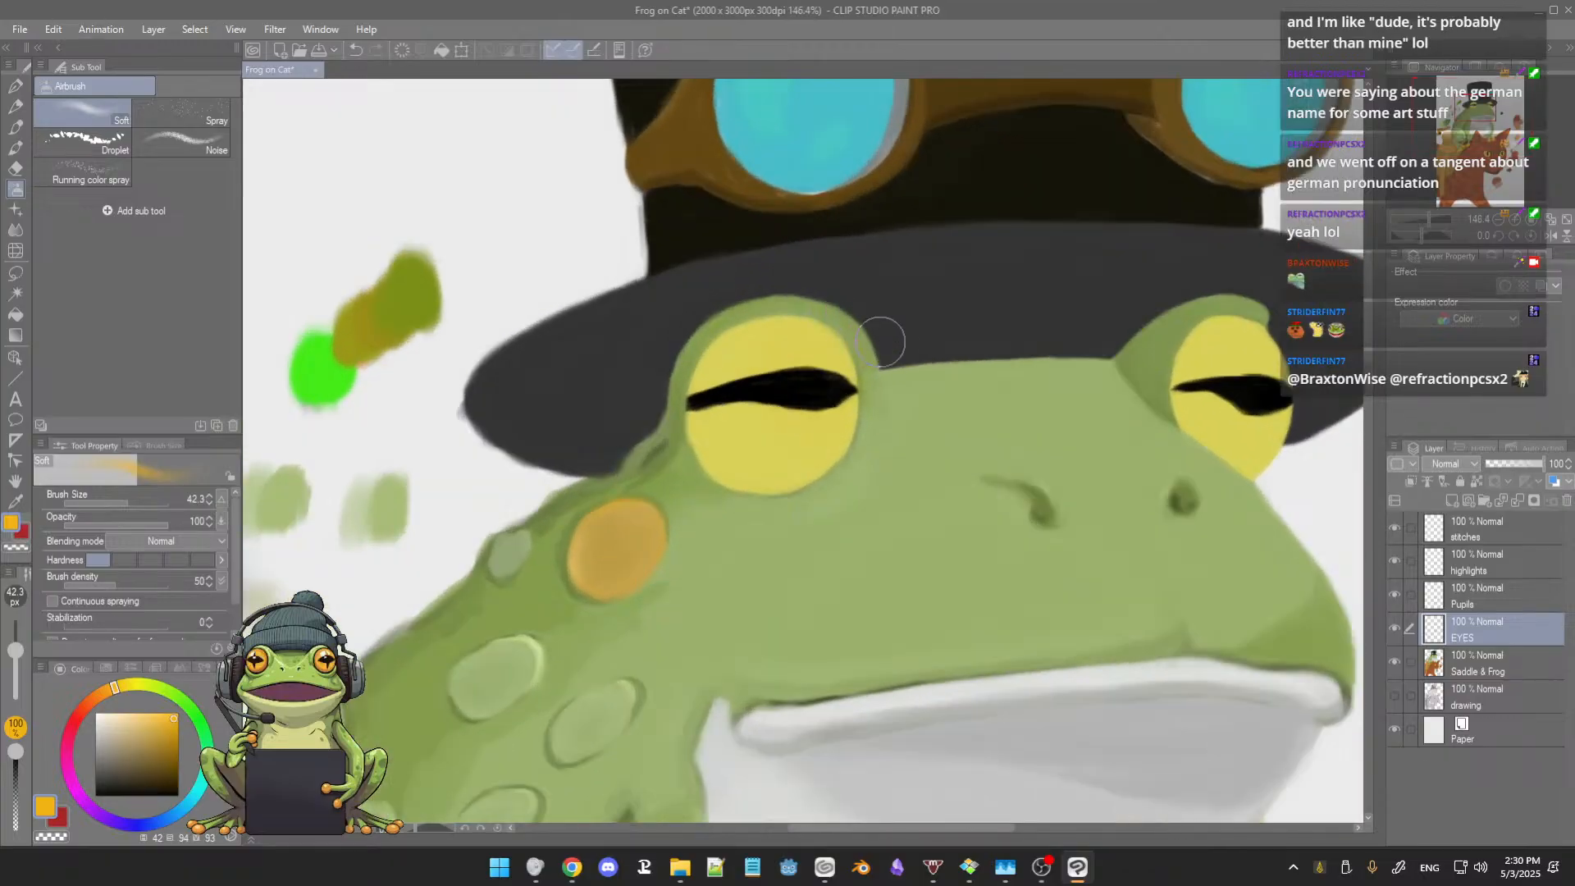
left_click_drag(881, 343, 889, 305)
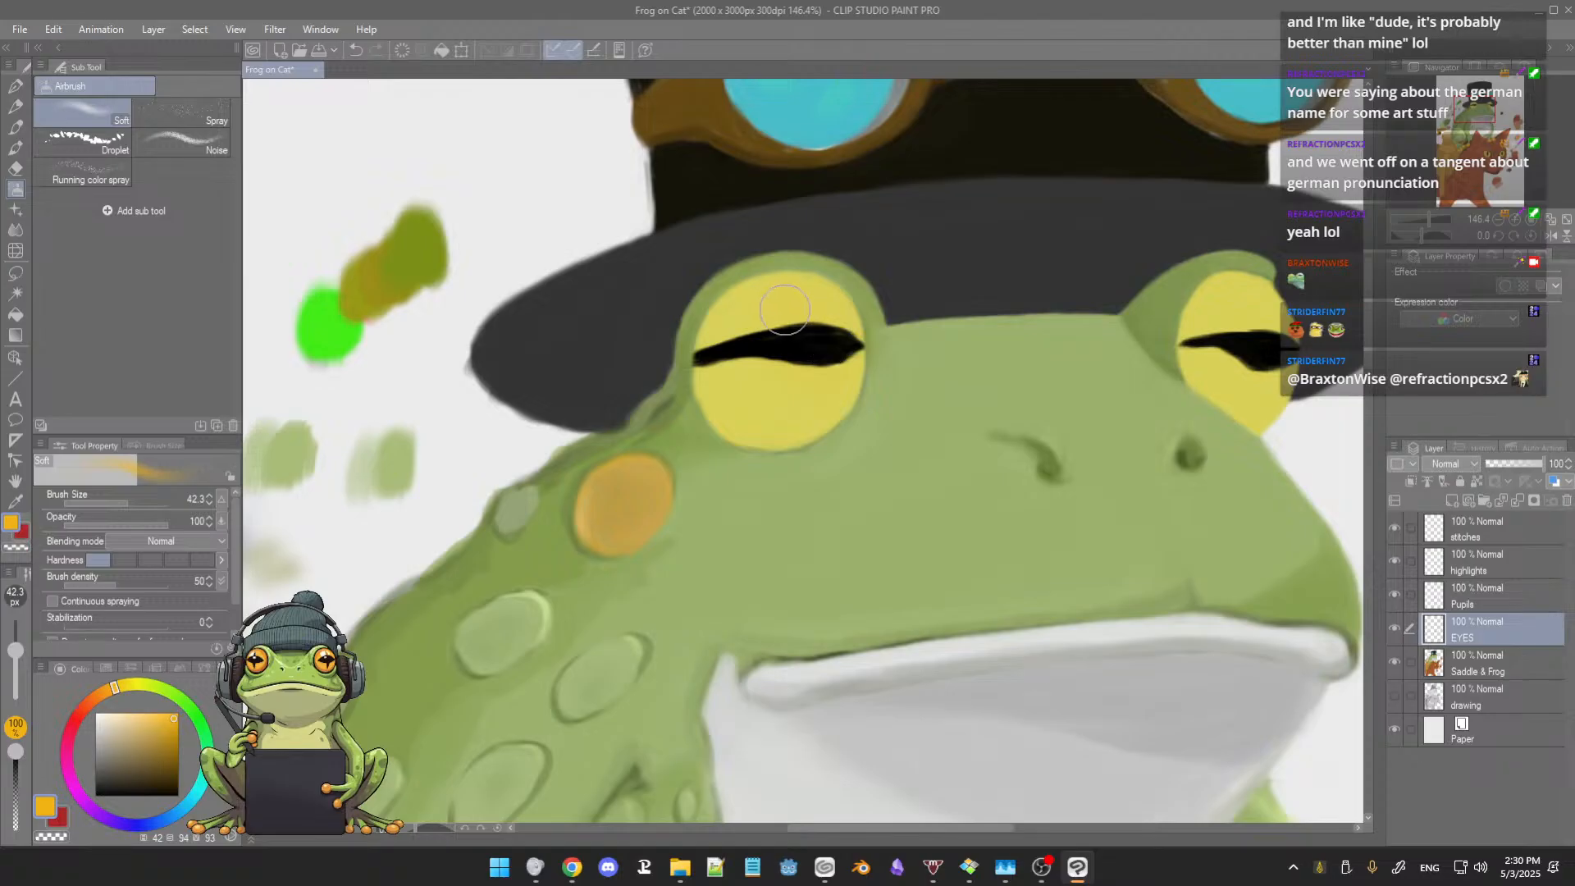
mouse_move(800, 305)
left_mouse_down()
mouse_move(786, 343)
mouse_move(789, 310)
mouse_move(734, 322)
left_mouse_up()
mouse_move(830, 350)
left_mouse_down()
mouse_move(836, 358)
mouse_move(786, 352)
mouse_move(799, 326)
mouse_move(791, 362)
mouse_move(822, 336)
mouse_move(773, 317)
mouse_move(727, 351)
mouse_move(782, 312)
mouse_move(754, 309)
mouse_move(711, 349)
mouse_move(792, 304)
mouse_move(767, 299)
mouse_move(738, 340)
mouse_move(787, 319)
left_mouse_up()
mouse_move(1205, 329)
left_mouse_down()
mouse_move(1239, 294)
mouse_move(1207, 336)
mouse_move(1234, 322)
mouse_move(1223, 305)
mouse_move(1222, 360)
mouse_move(1236, 313)
mouse_move(1230, 361)
mouse_move(1236, 321)
mouse_move(1245, 362)
mouse_move(1231, 323)
mouse_move(1216, 372)
mouse_move(1230, 327)
mouse_move(1198, 350)
mouse_move(1247, 344)
mouse_move(1244, 297)
mouse_move(1236, 359)
mouse_move(1263, 315)
mouse_move(1218, 358)
mouse_move(1252, 312)
mouse_move(1235, 365)
mouse_move(1210, 322)
left_mouse_up()
mouse_move(807, 332)
left_mouse_down()
mouse_move(836, 360)
mouse_move(830, 341)
mouse_move(778, 327)
mouse_move(734, 349)
left_mouse_up()
mouse_move(1215, 356)
left_mouse_down()
mouse_move(1224, 293)
mouse_move(1244, 345)
mouse_move(1260, 318)
mouse_move(1240, 360)
mouse_move(1250, 336)
mouse_move(1266, 363)
left_mouse_up()
Step: Sample the yellow from the frog's larger eye and darken it to an olive brown for the Soft airbrush
scroll(866, 375, "down", 1)
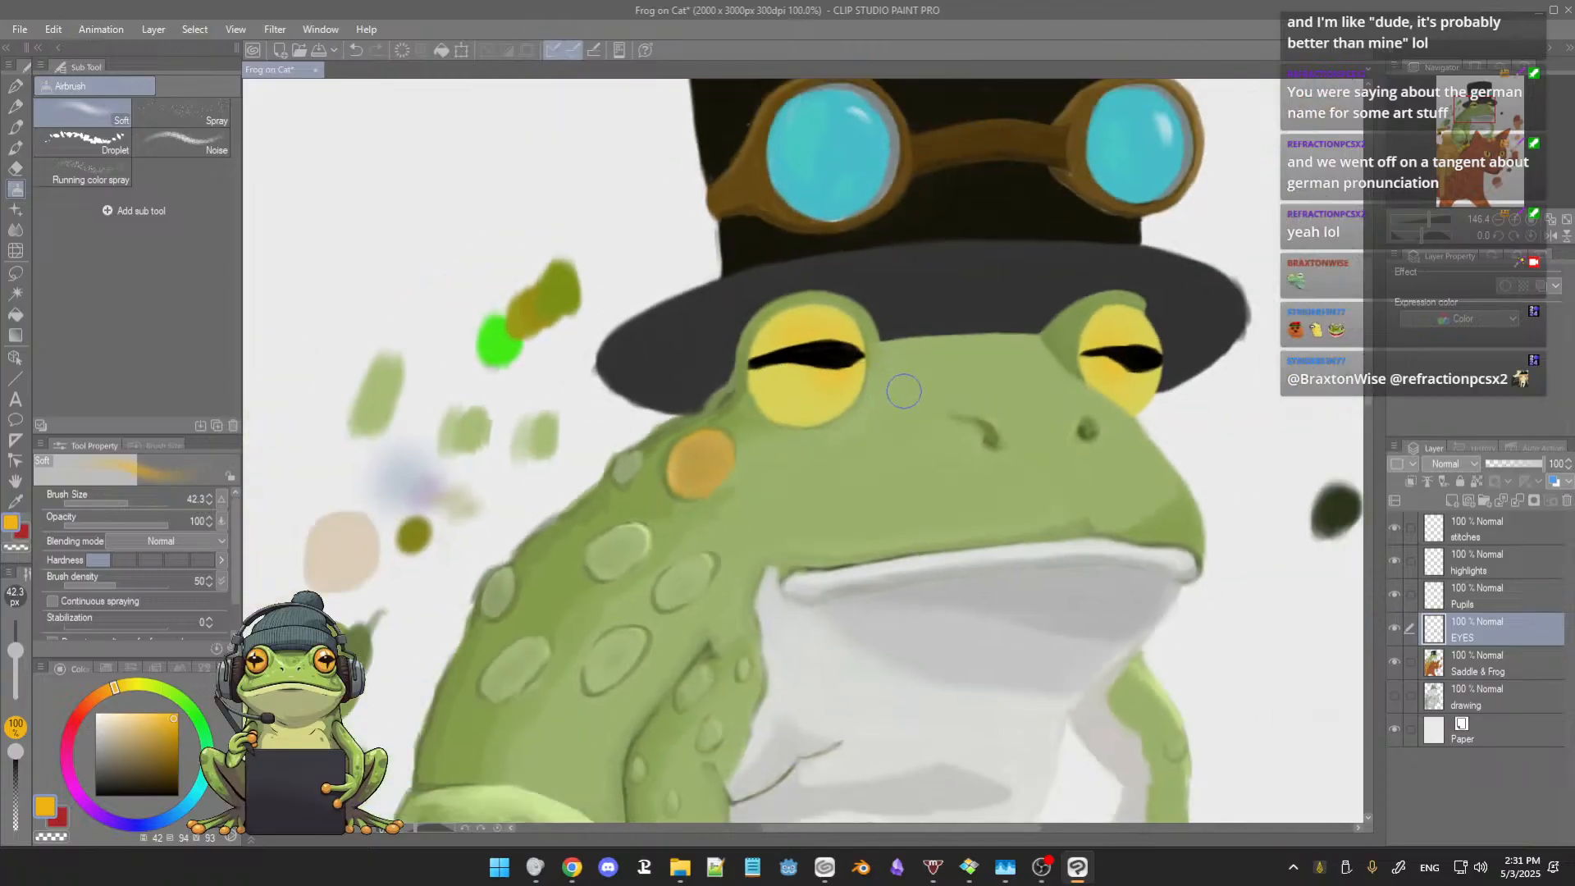
scroll(904, 391, "down", 4)
left_click_drag(947, 444, 902, 496)
scroll(924, 421, "up", 5)
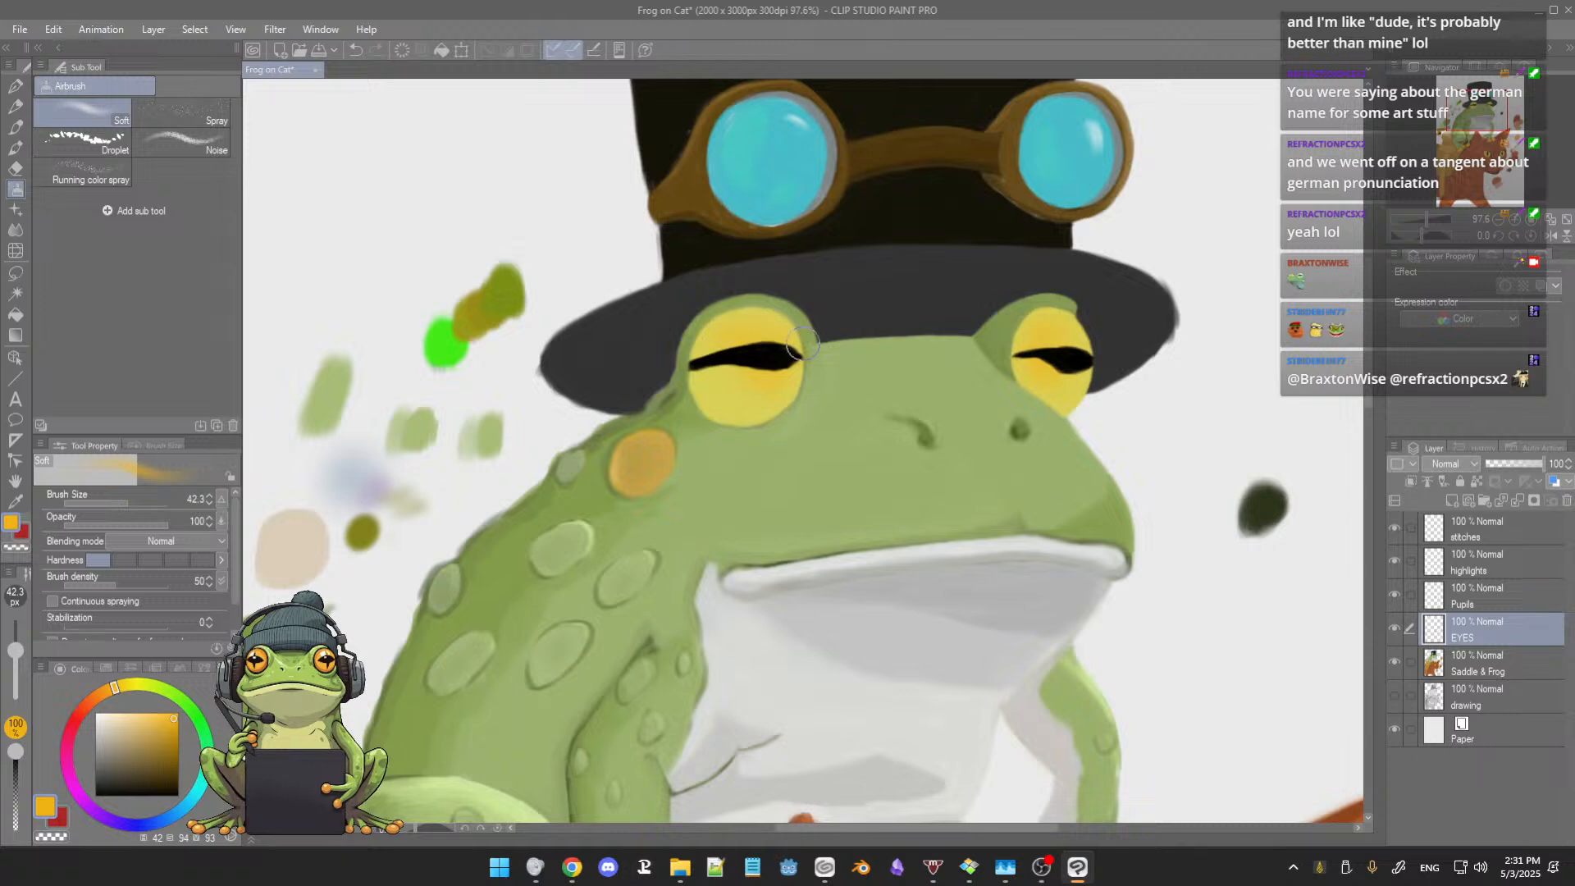
left_click_drag(756, 471, 811, 636)
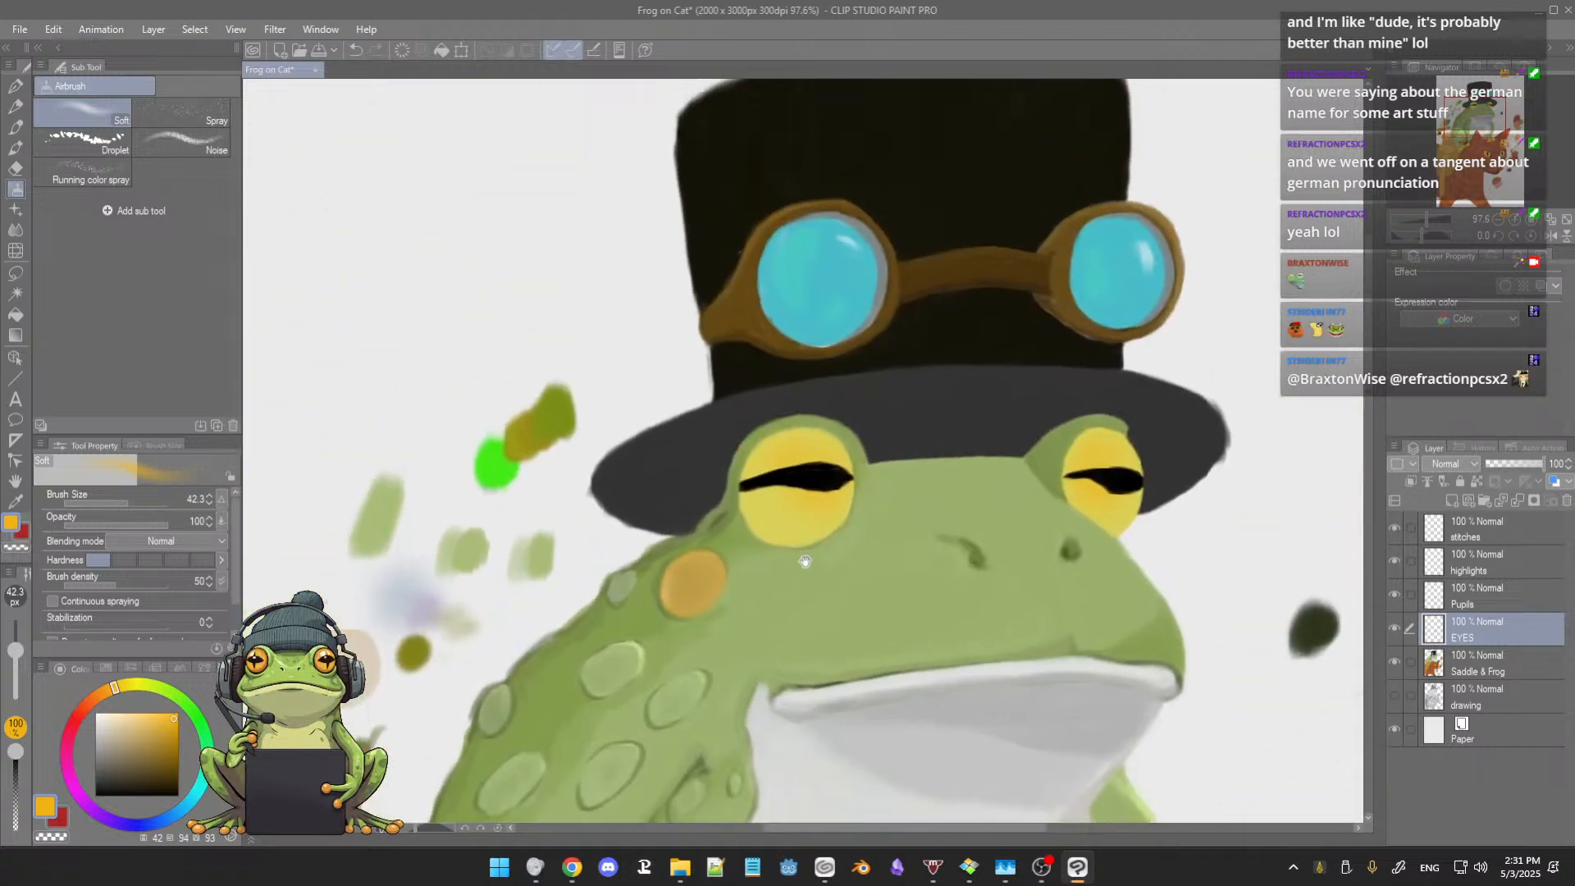
left_click(768, 438, "alt")
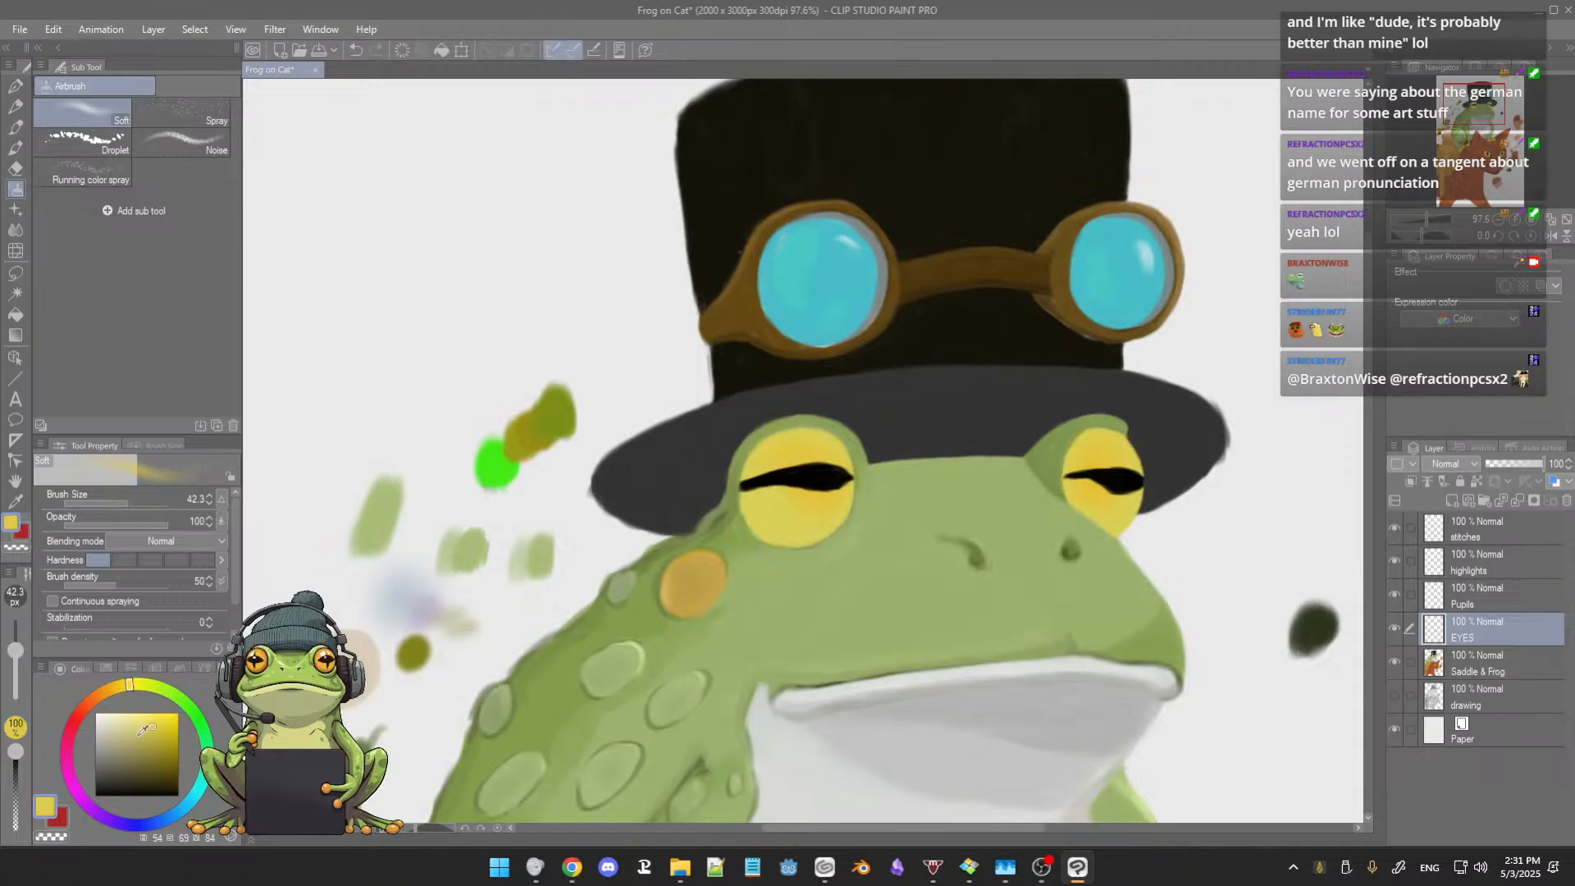
left_click(152, 745)
left_click(152, 755)
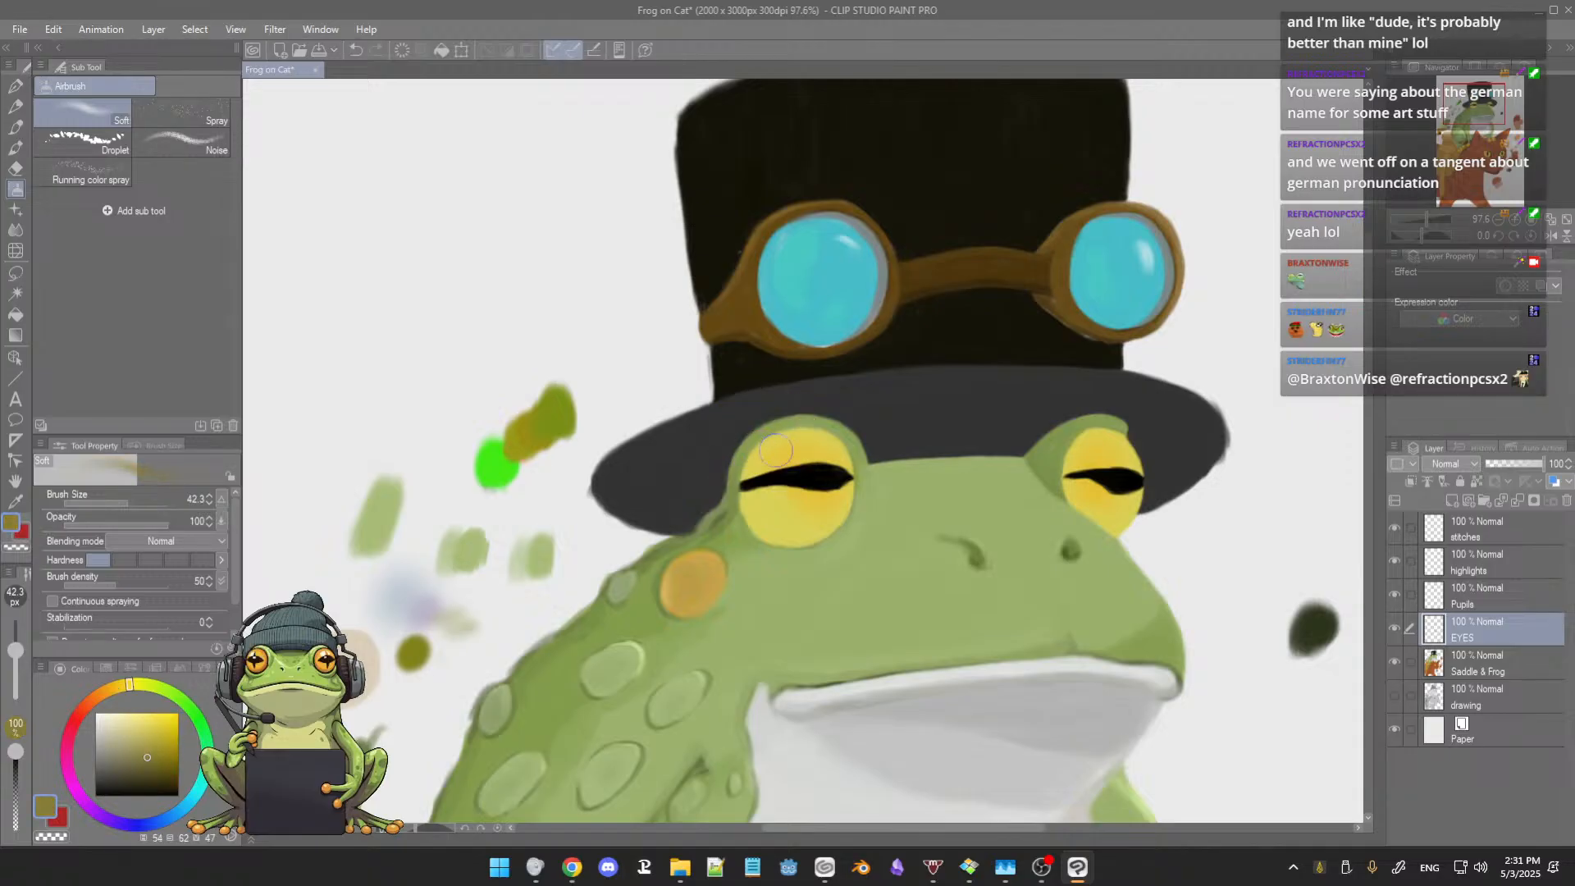
Step: Airbrush soft olive-brown shading along the upper inner rims of the frog's yellow eyes at brush size 10.2
scroll(775, 449, "up", 6)
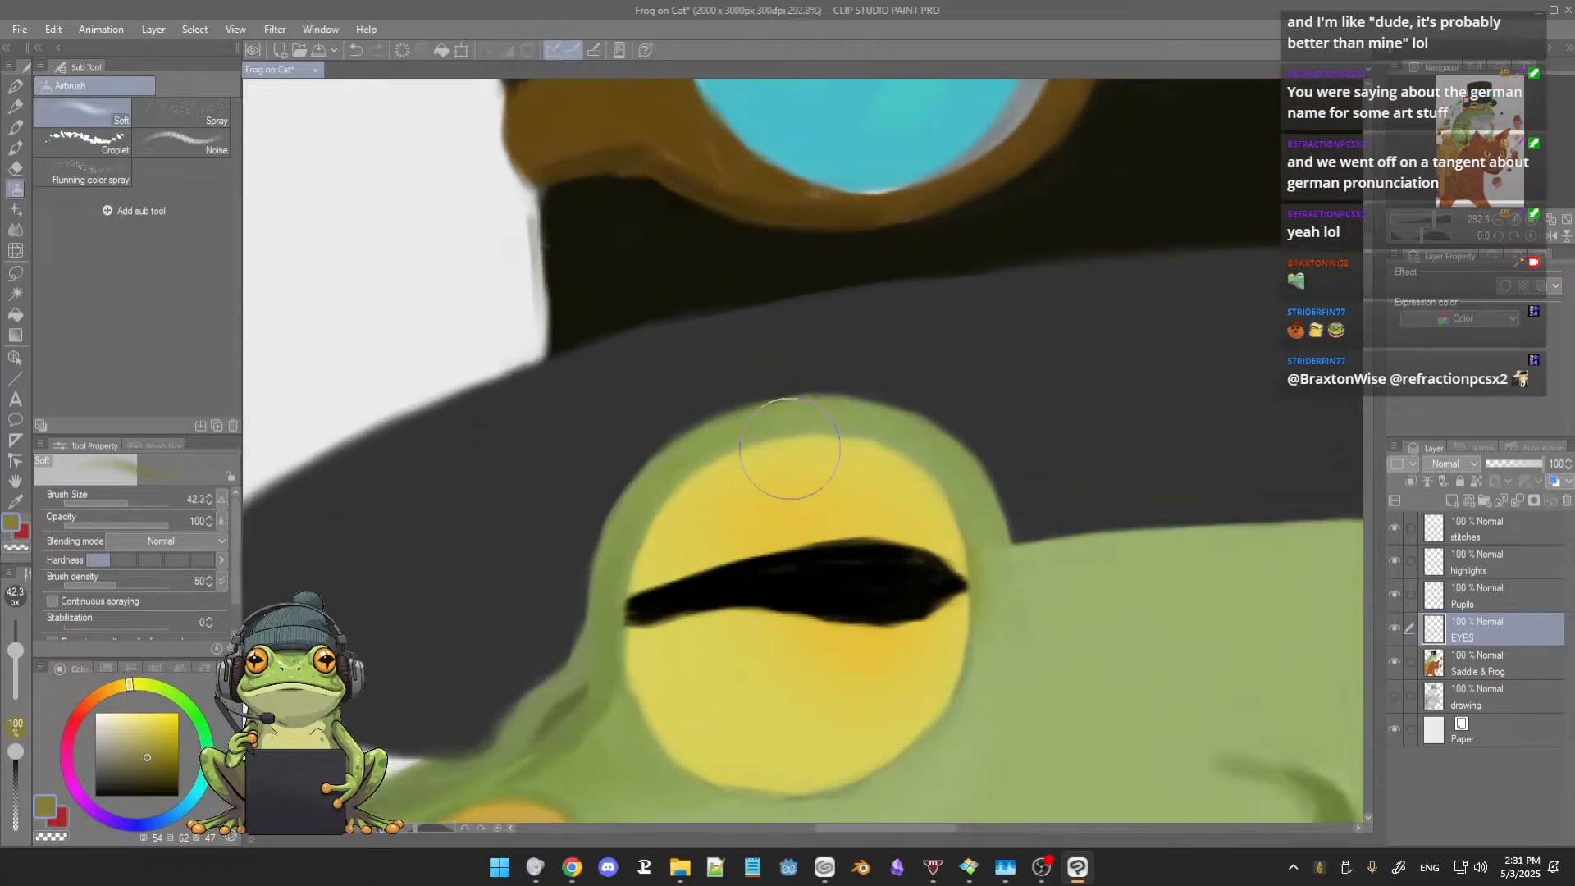
left_click_drag(766, 443, 760, 430)
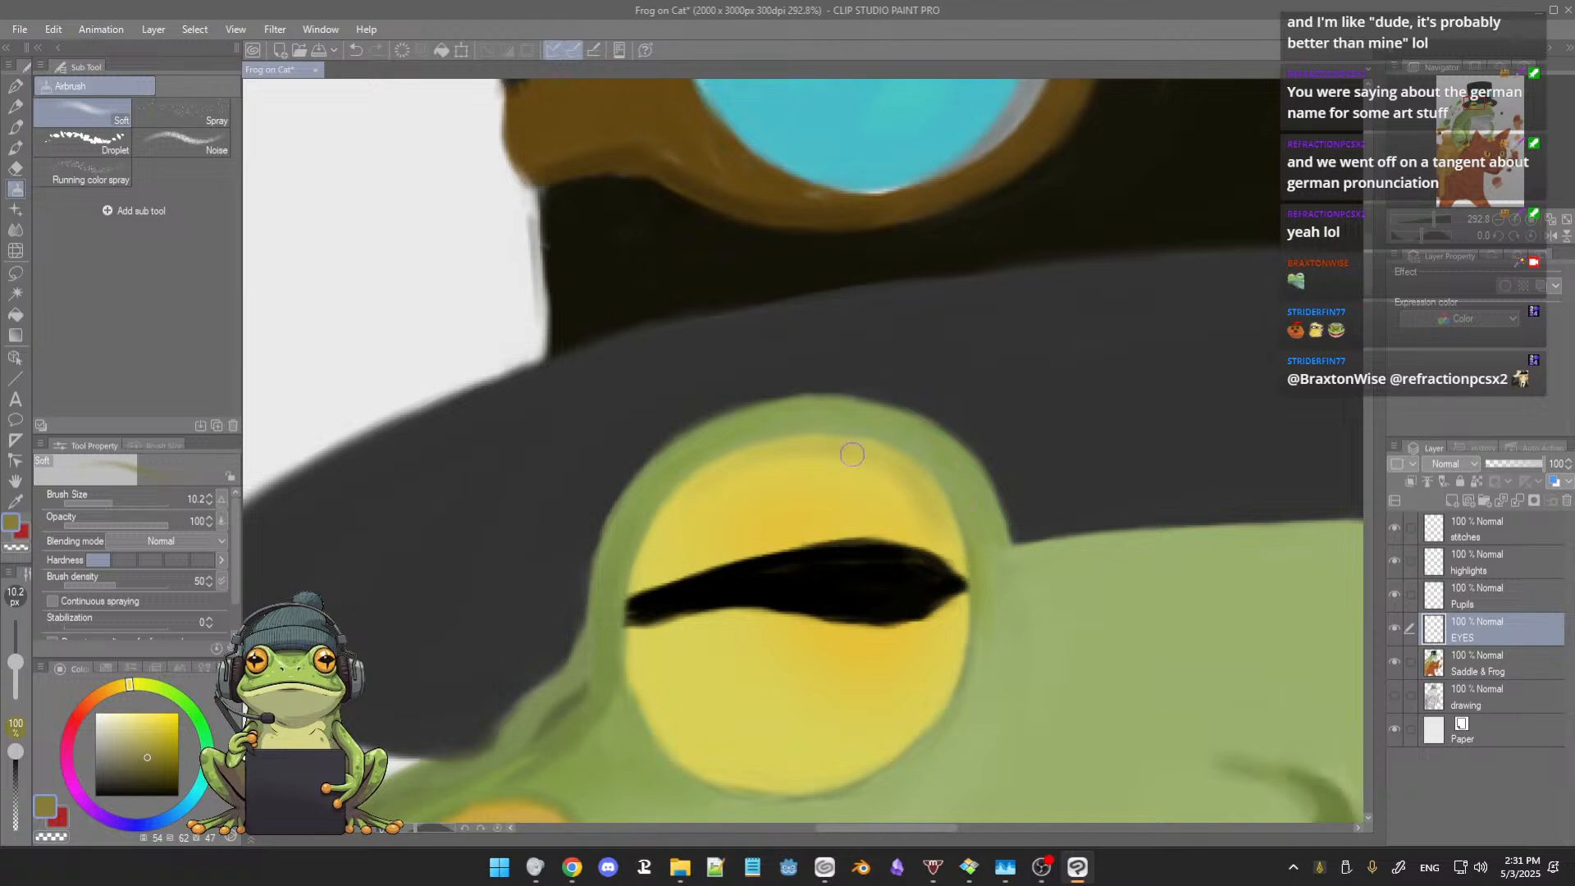
left_click_drag(950, 485, 767, 416)
mouse_move(842, 450)
left_mouse_down()
mouse_move(665, 447)
mouse_move(659, 467)
left_mouse_up()
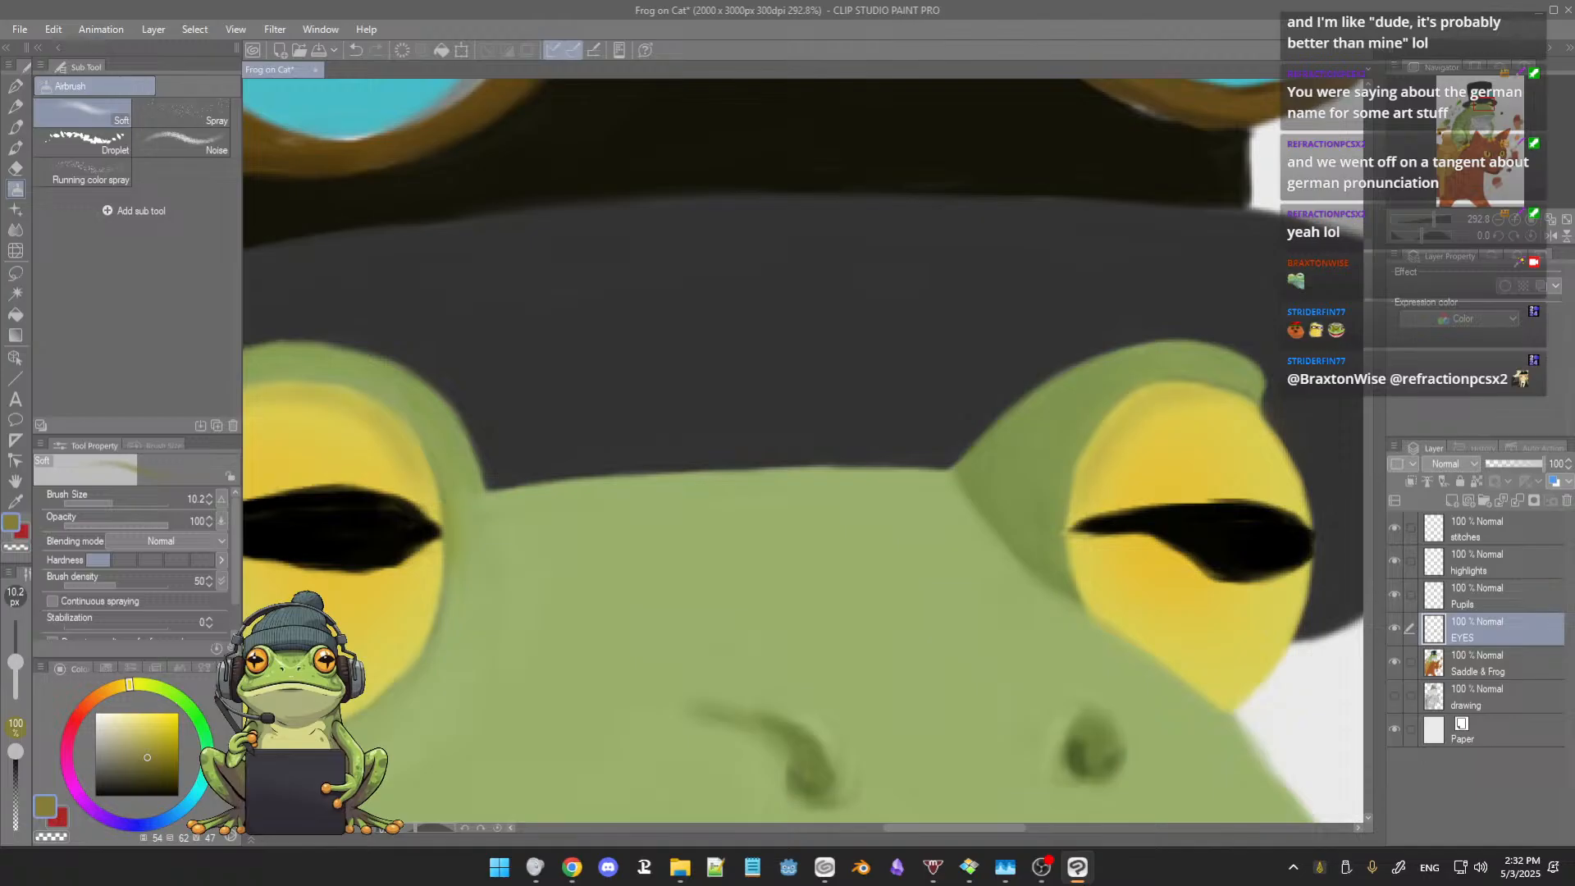
key("alt+Tab")
left_click(1046, 601)
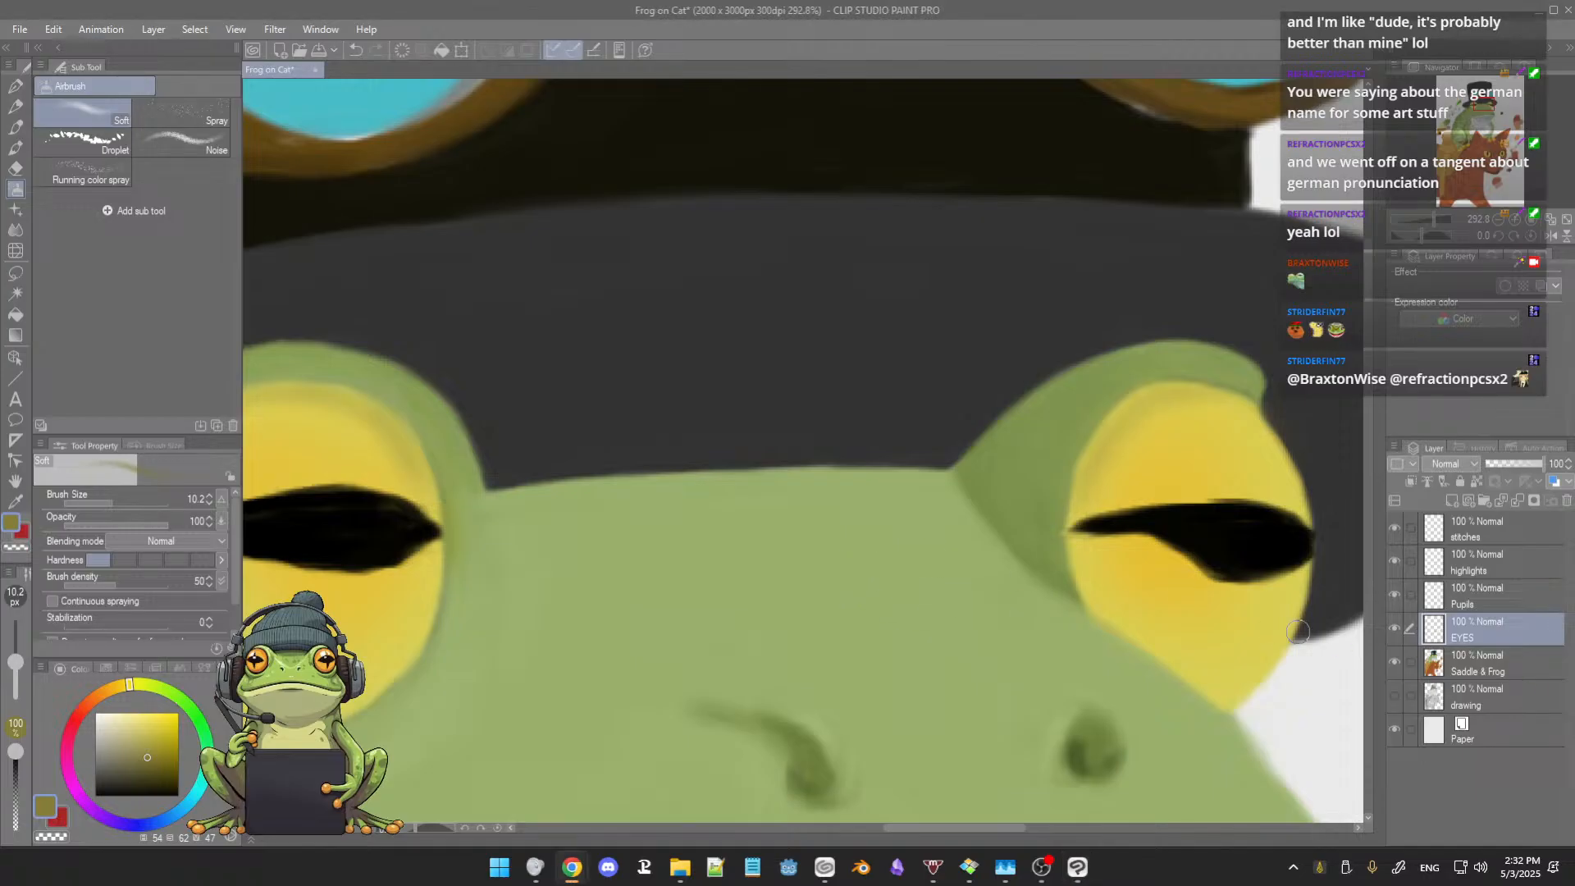
Step: Make the highlights layer active and set up the first 3rdCoffee Soft Oil brush with pure white
scroll(577, 519, "down", 2)
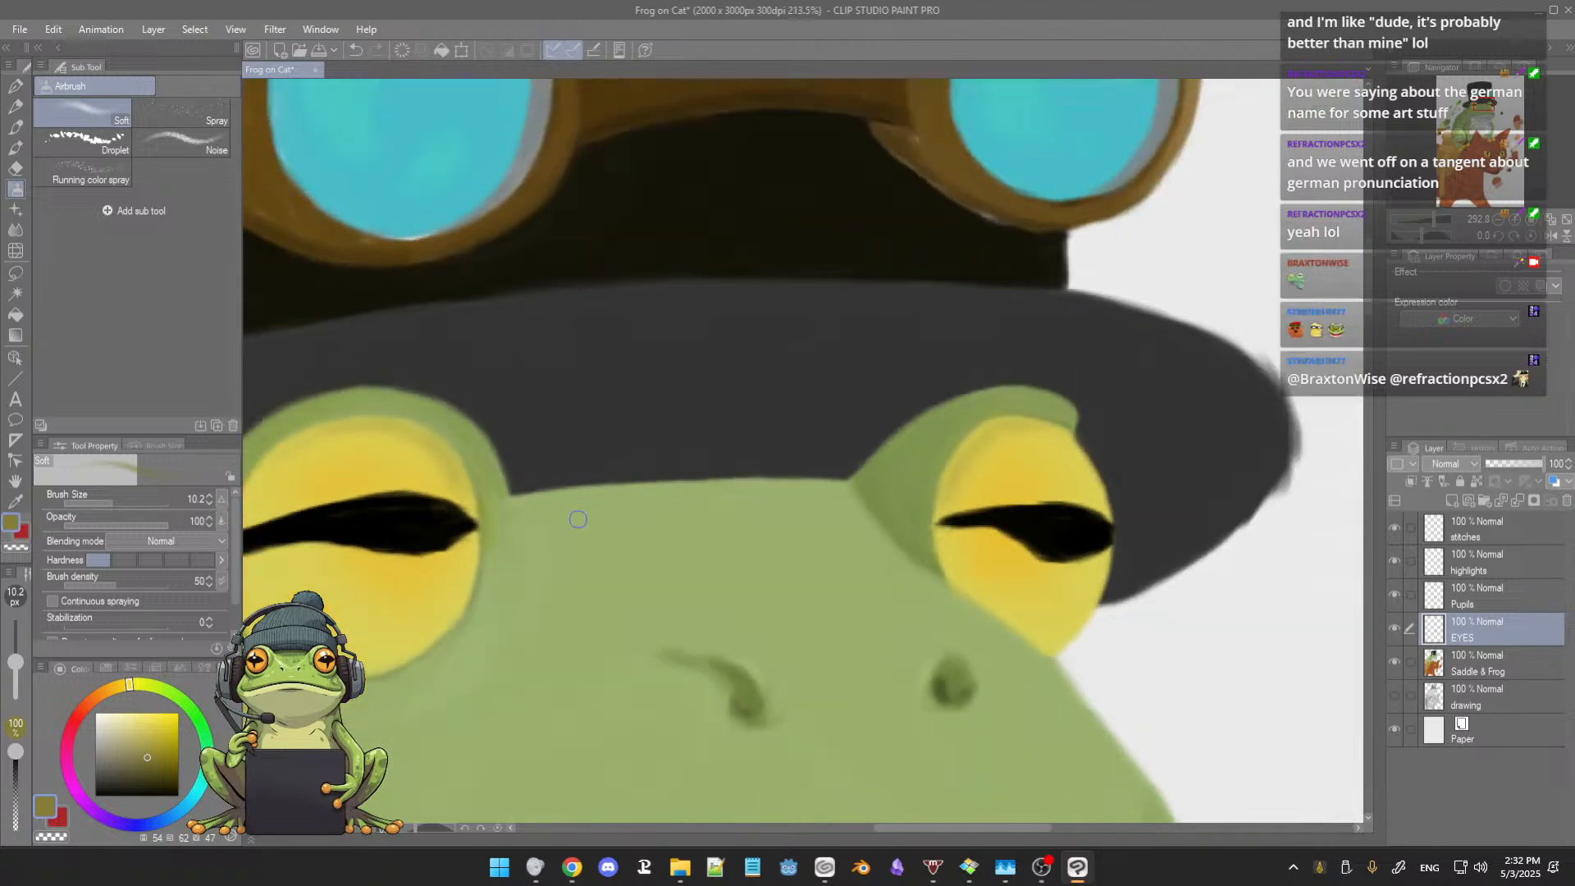
scroll(578, 520, "down", 3)
left_click_drag(610, 557, 604, 535)
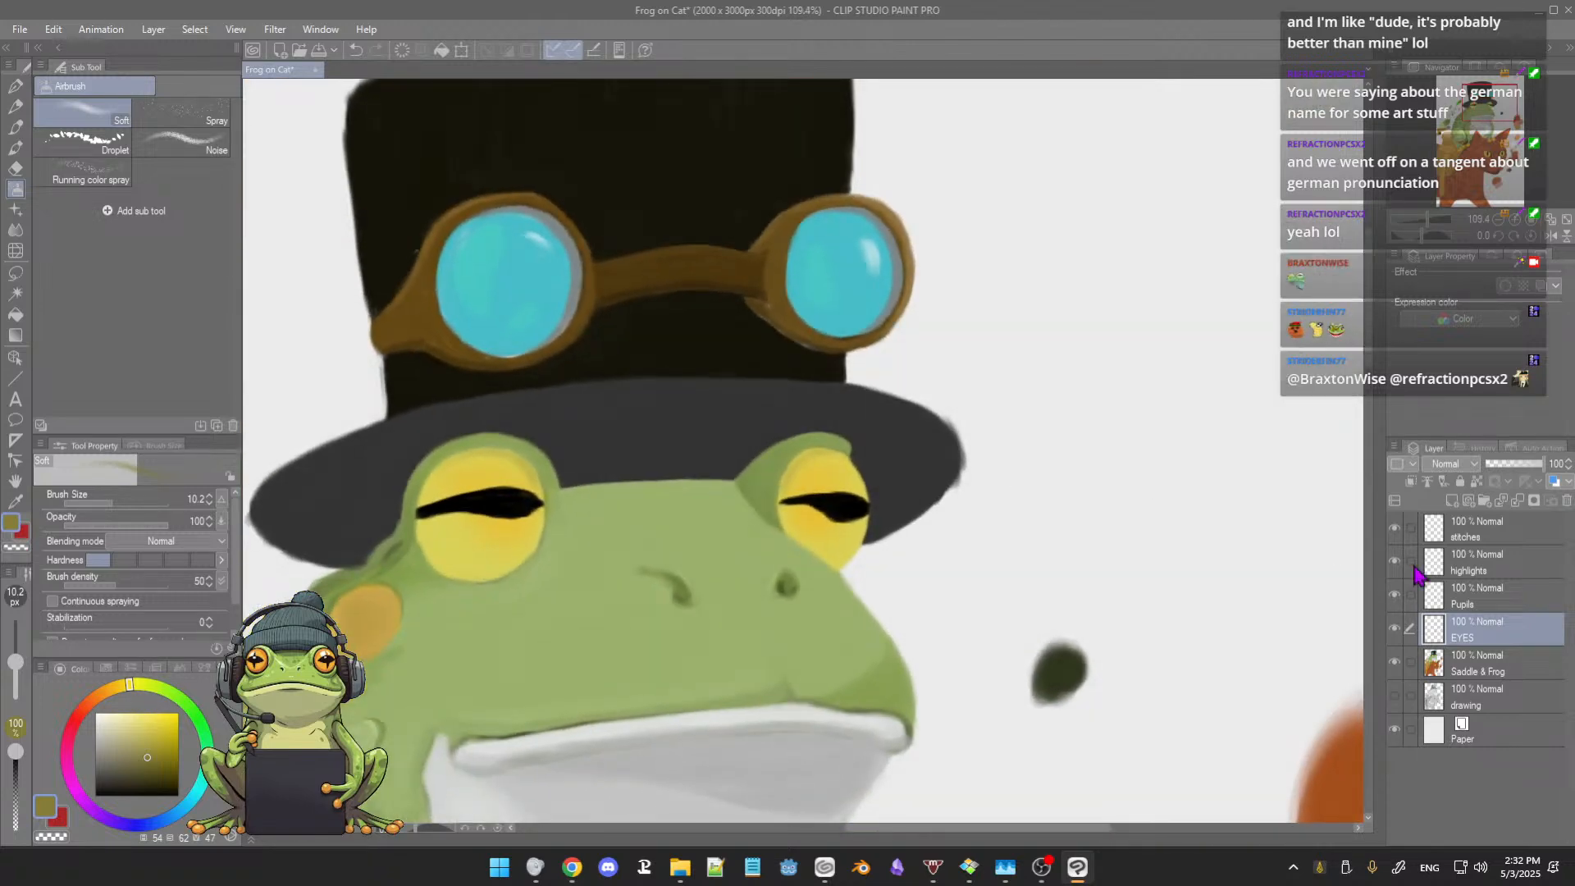
left_click(1495, 592)
left_click(1495, 562)
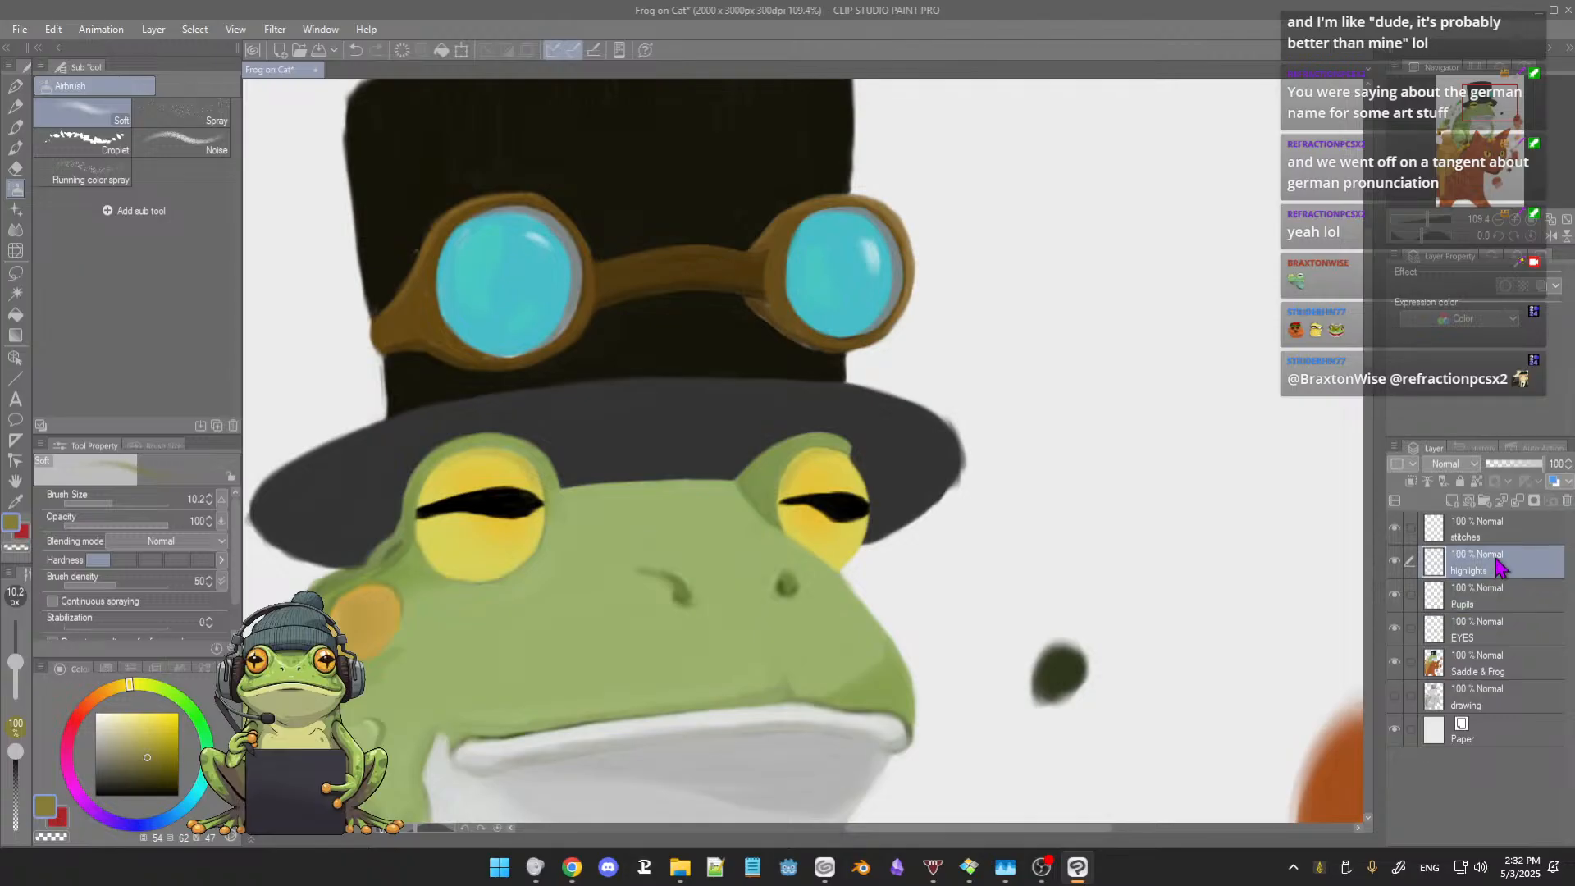
left_click(107, 719)
left_click_drag(106, 717, 95, 713)
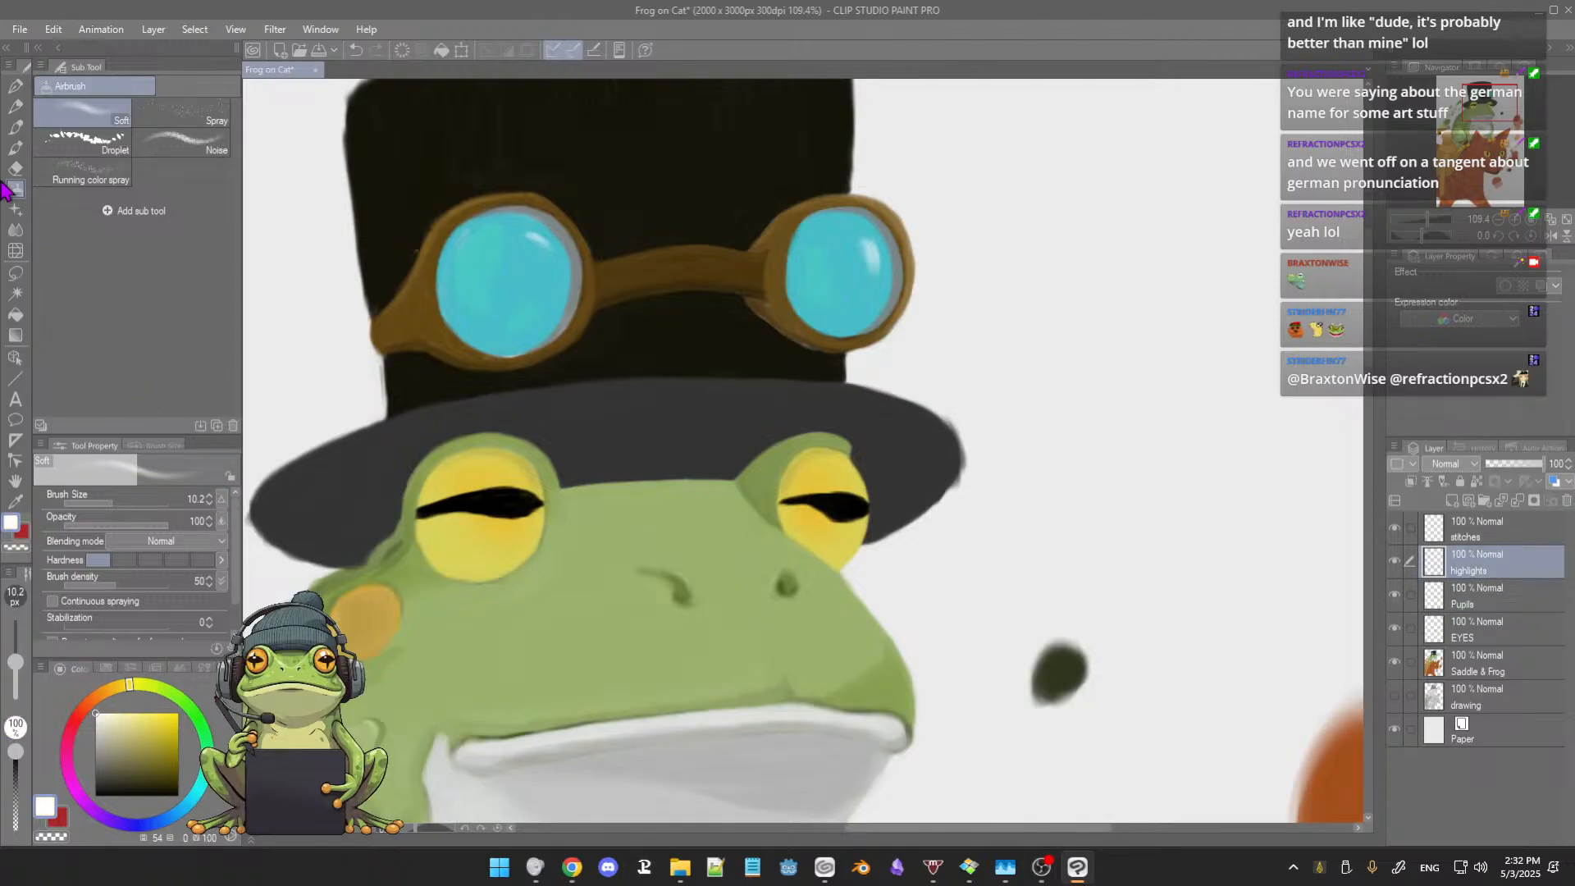
left_click(17, 151)
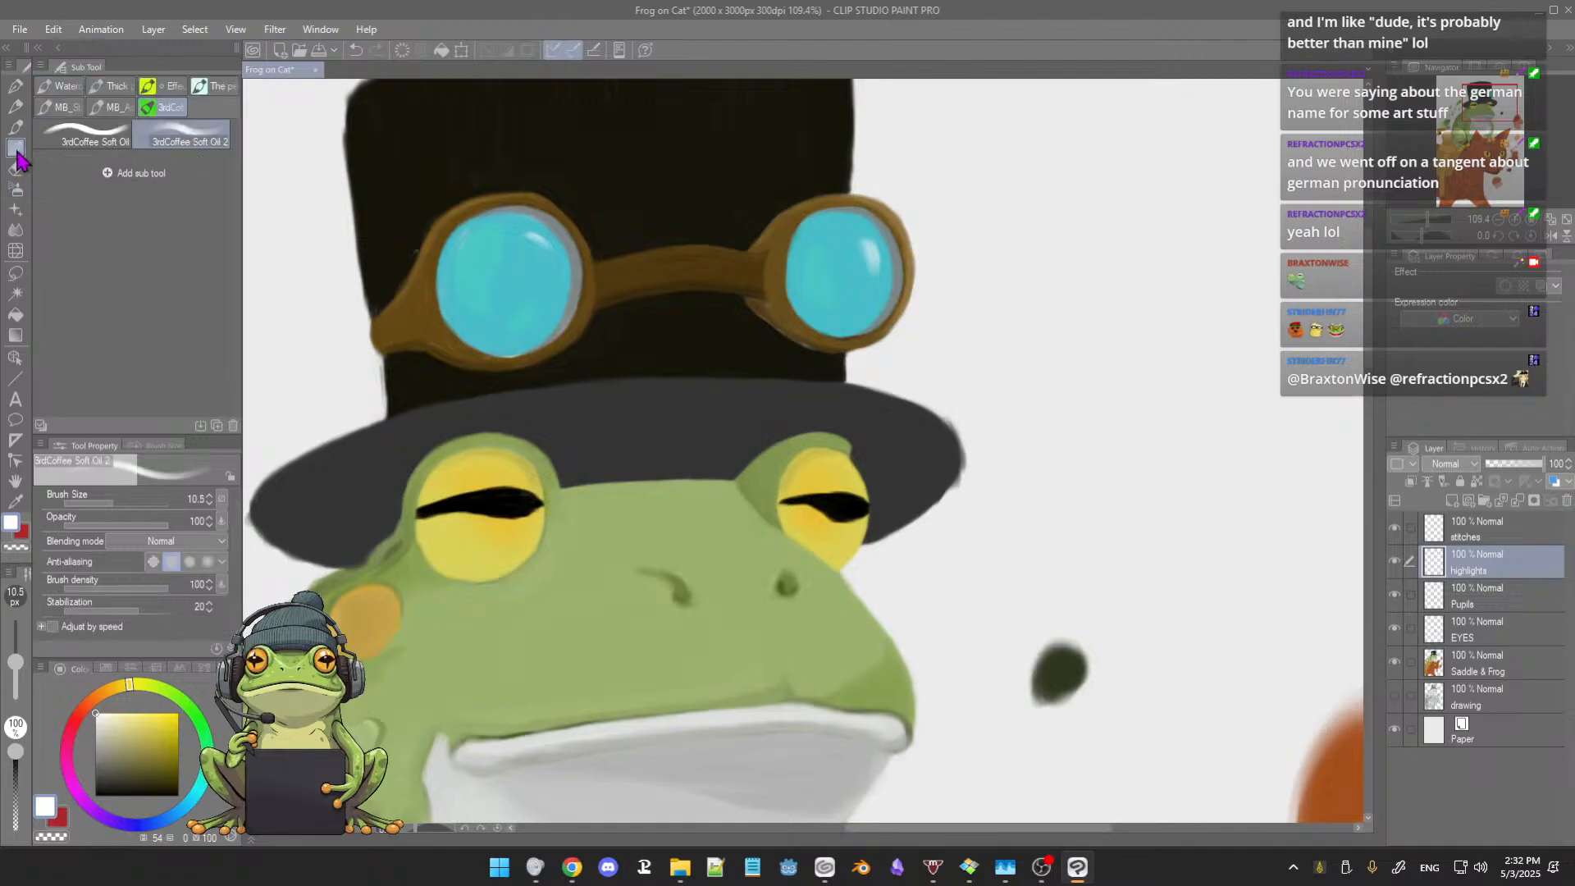
left_click(96, 141)
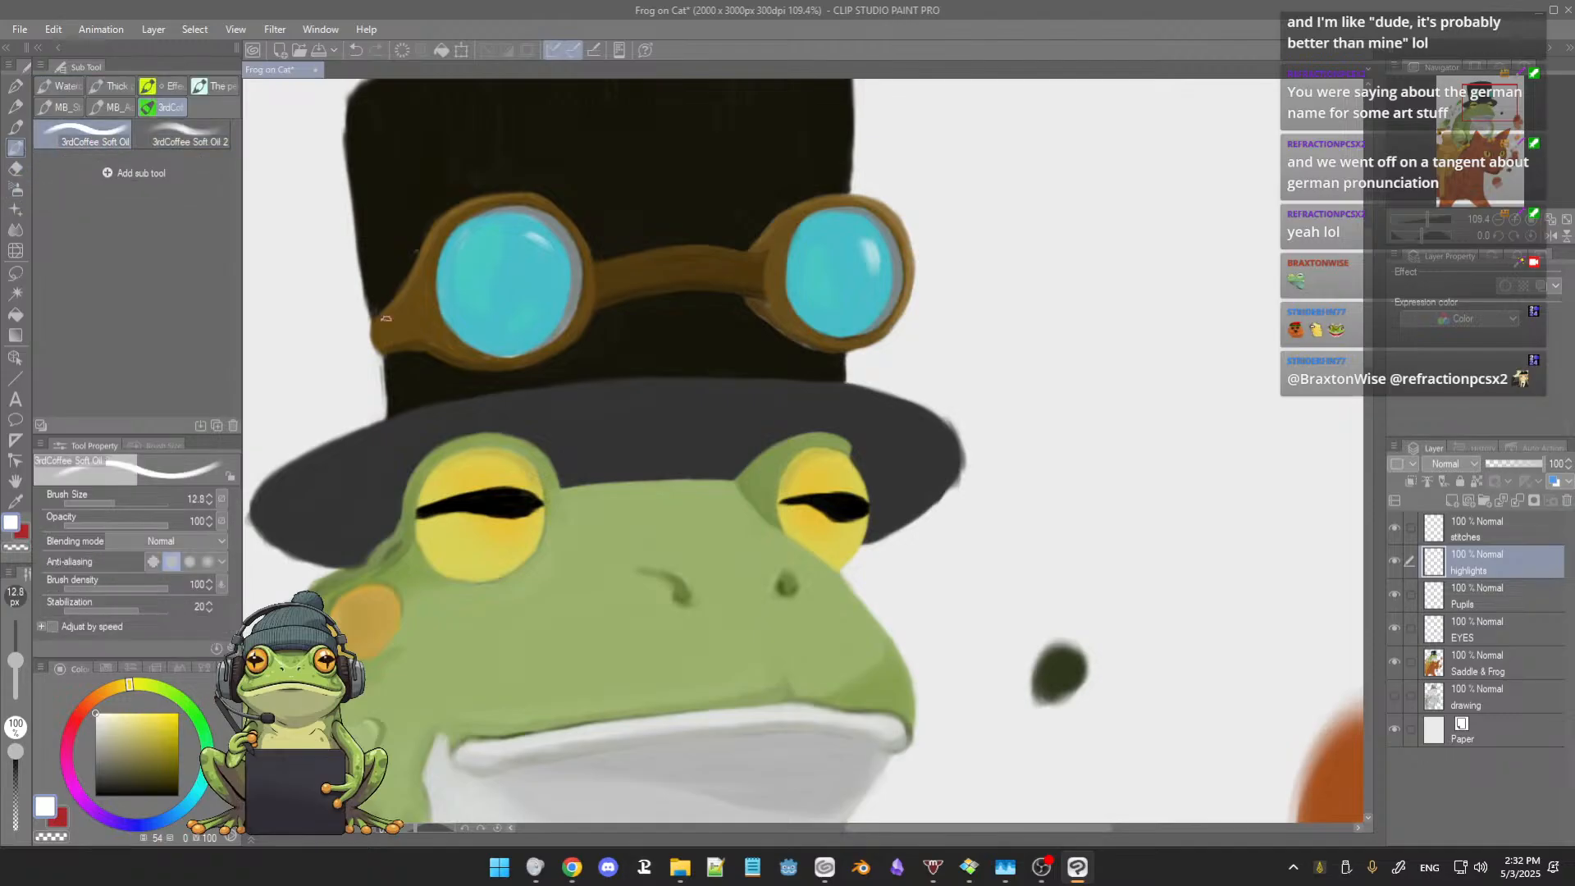
Step: Paint a white highlight across the larger eye's pupil and a small pale dab on its upper edge at brush size 12.8
scroll(497, 420, "up", 3)
left_click_drag(669, 534, 712, 428)
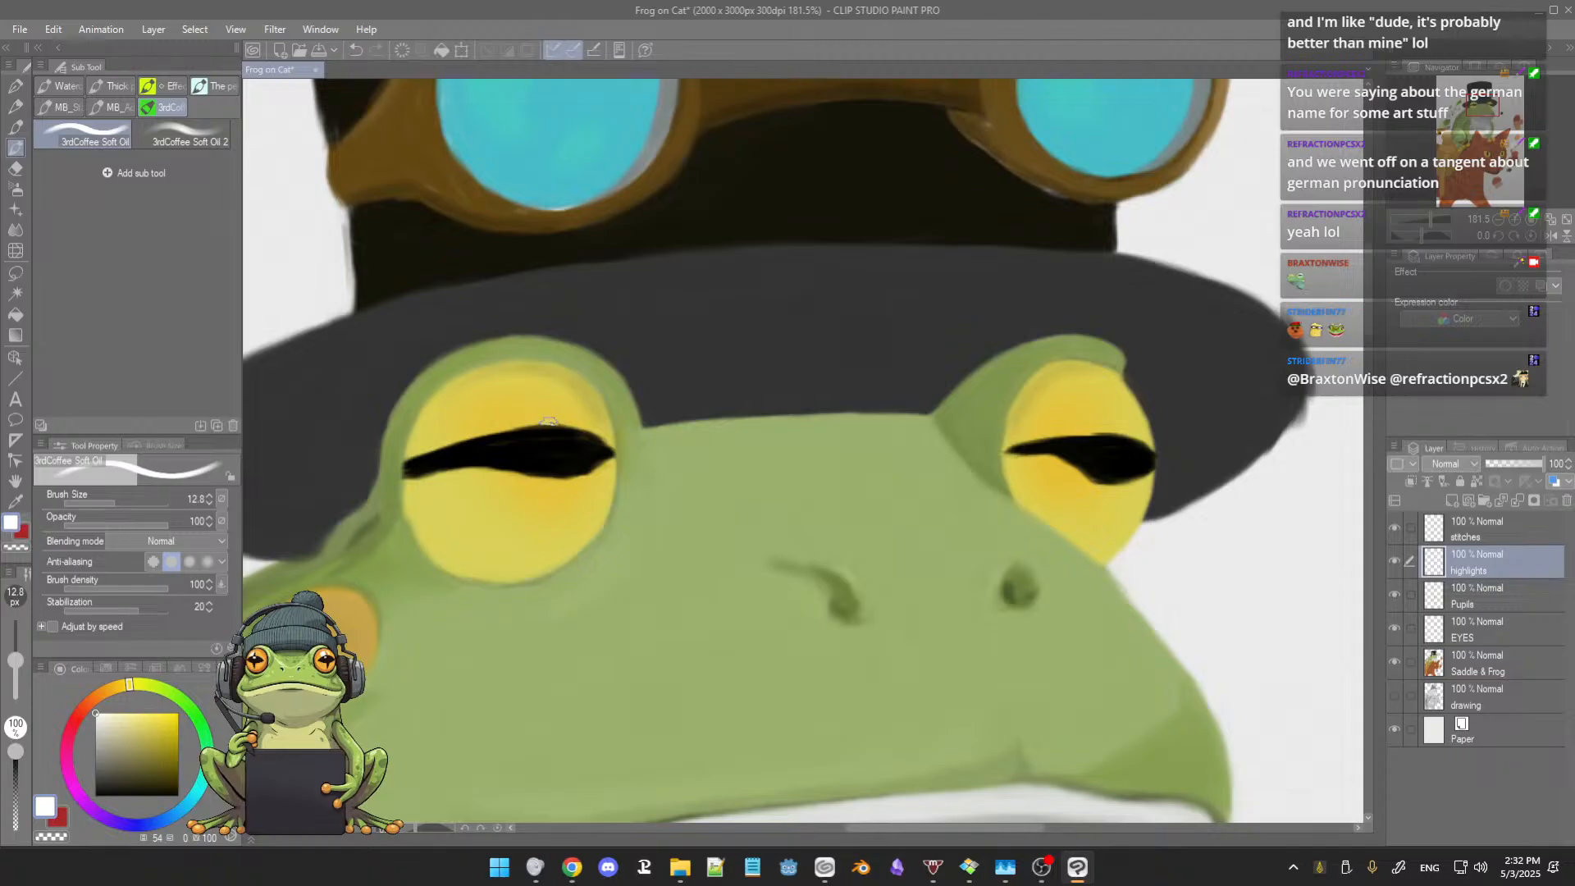
left_click_drag(546, 421, 570, 444)
left_click(507, 424, "alt")
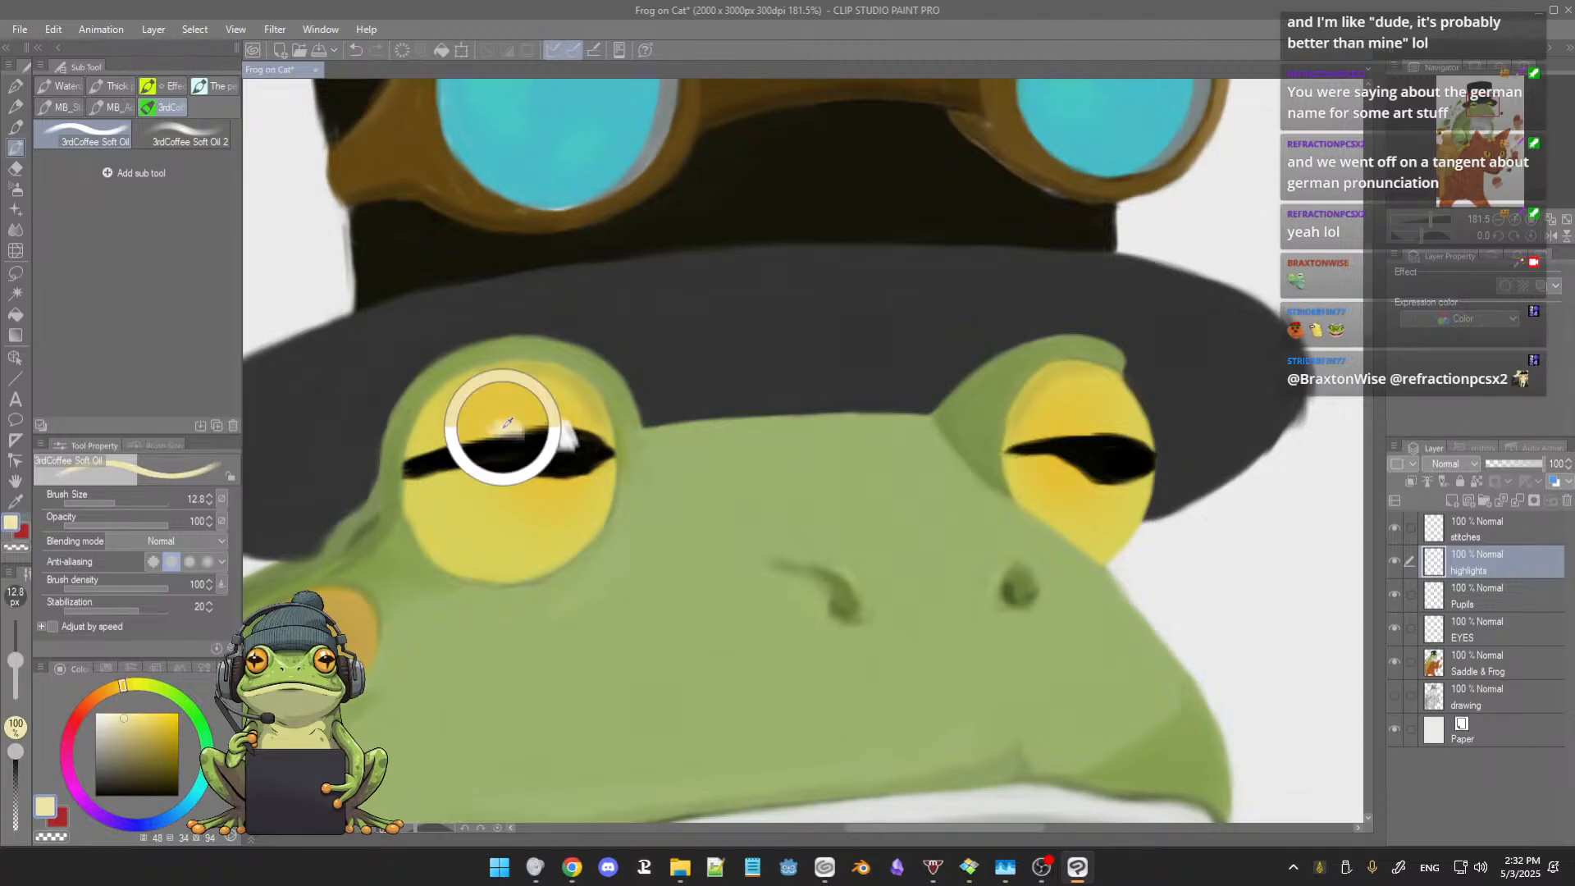
left_click(454, 440)
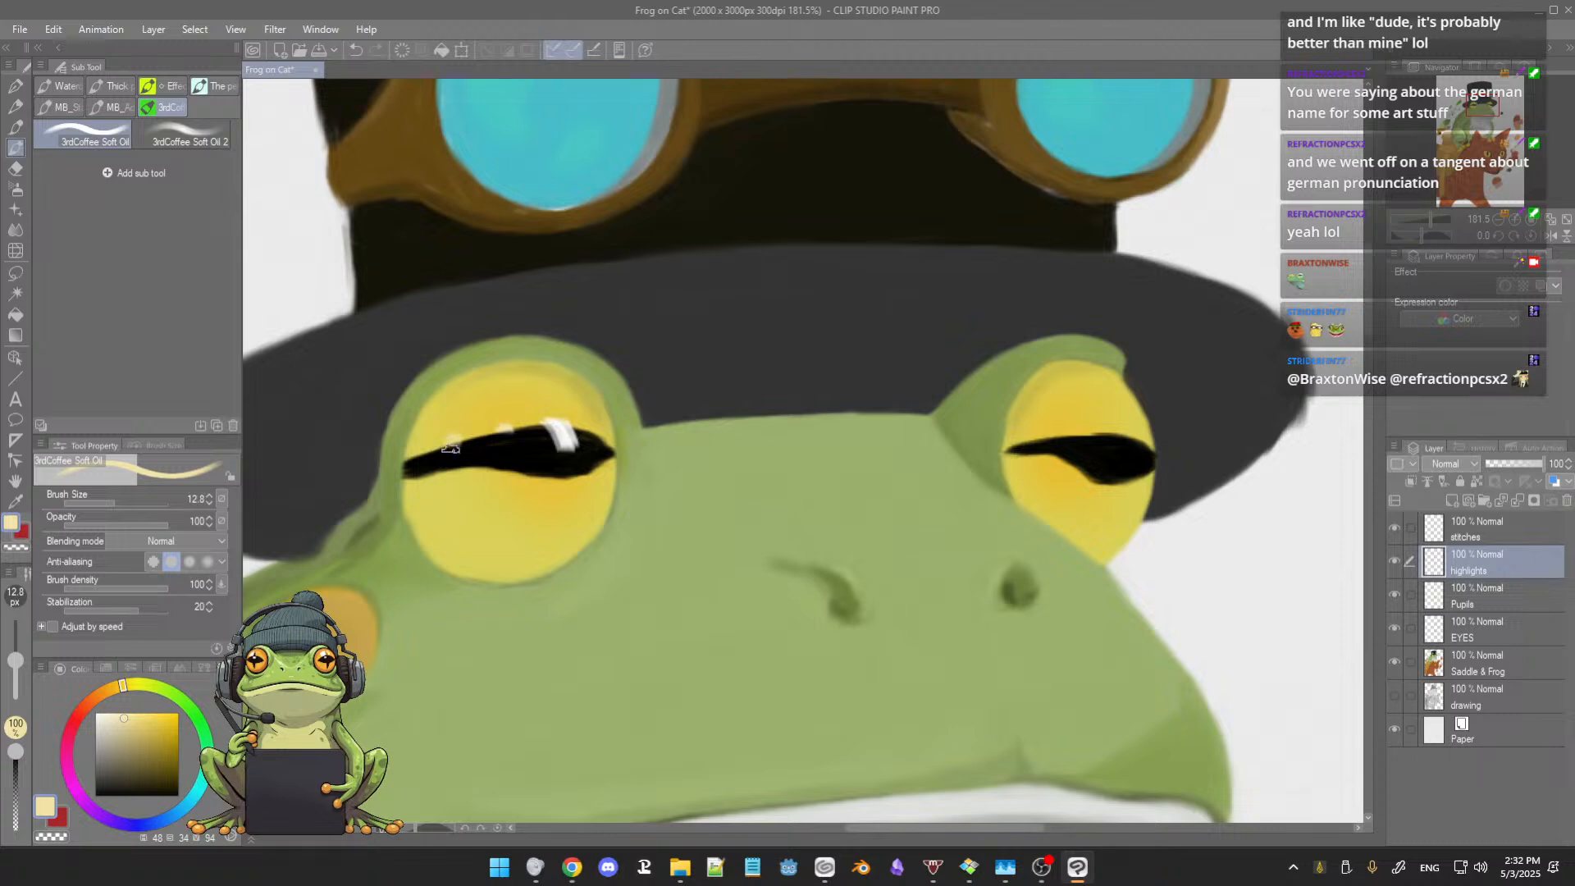
key("ctrl+z")
left_click(501, 425)
Step: Dab a pale spot at the outer end of the smaller eye's pupil and add a white highlight on its upper edge
left_click(1139, 442)
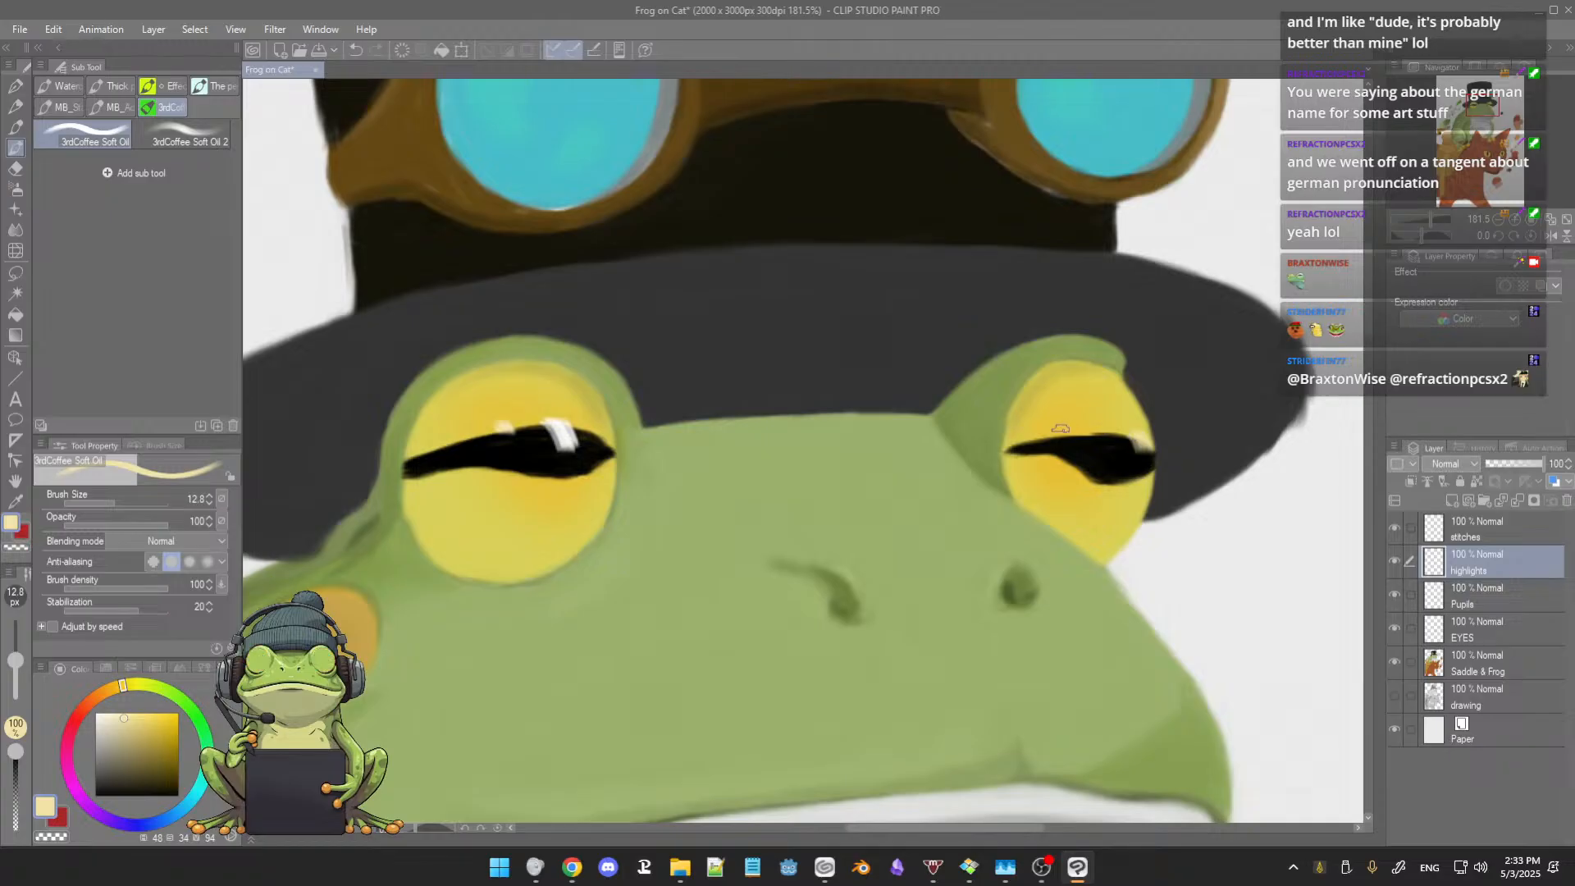
left_click(561, 427, "alt")
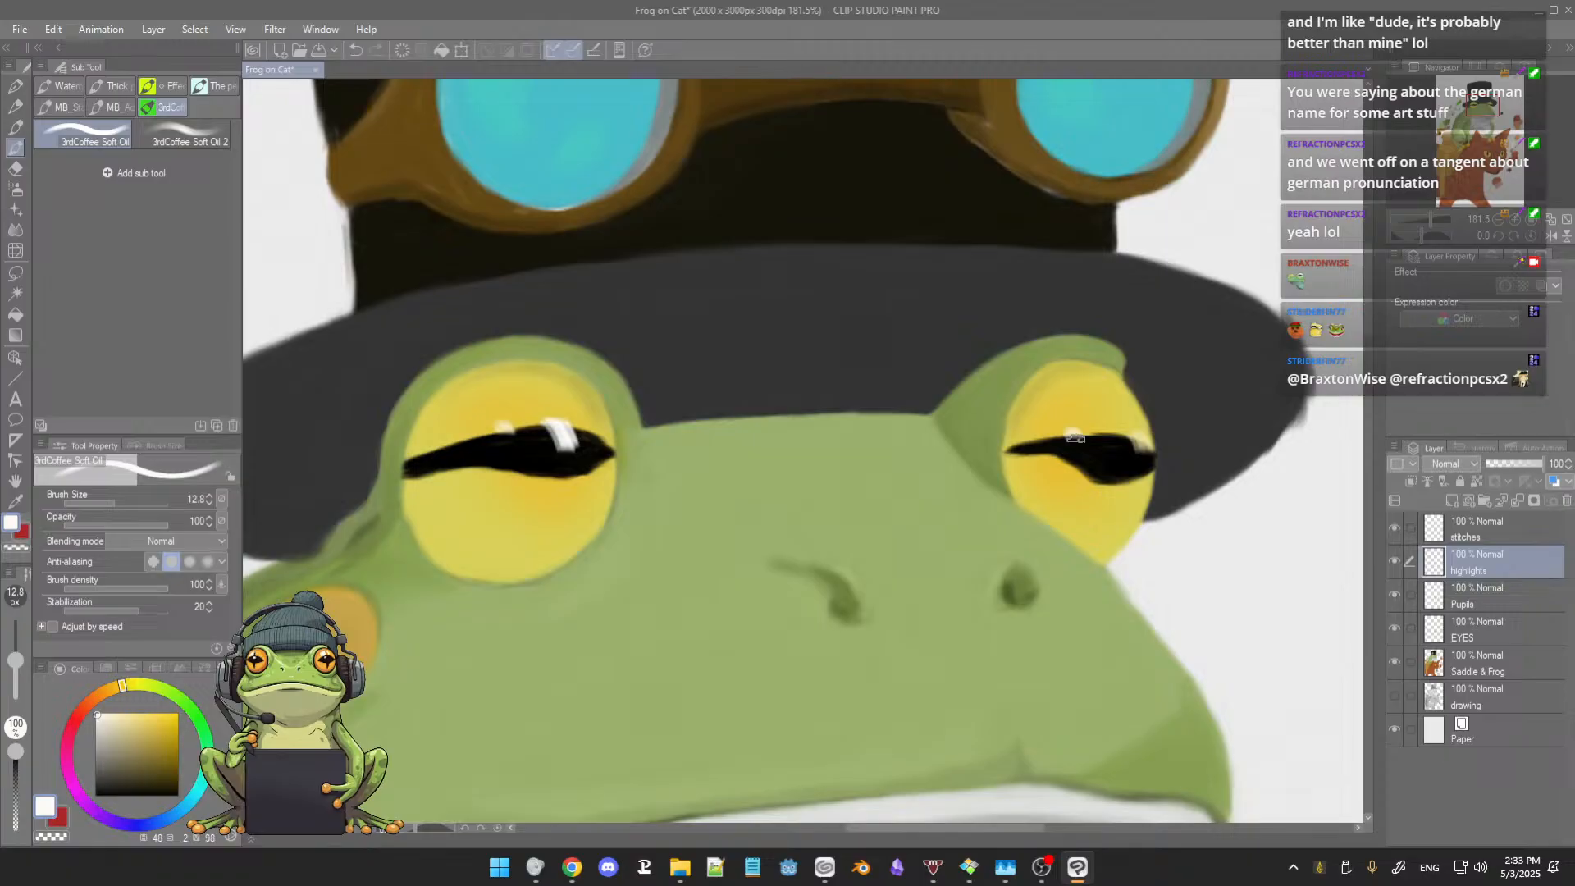
left_click_drag(1065, 433, 1076, 441)
Step: Examine how the frog's eye highlights read against the whole painting
scroll(1071, 441, "down", 4)
scroll(1092, 420, "down", 3)
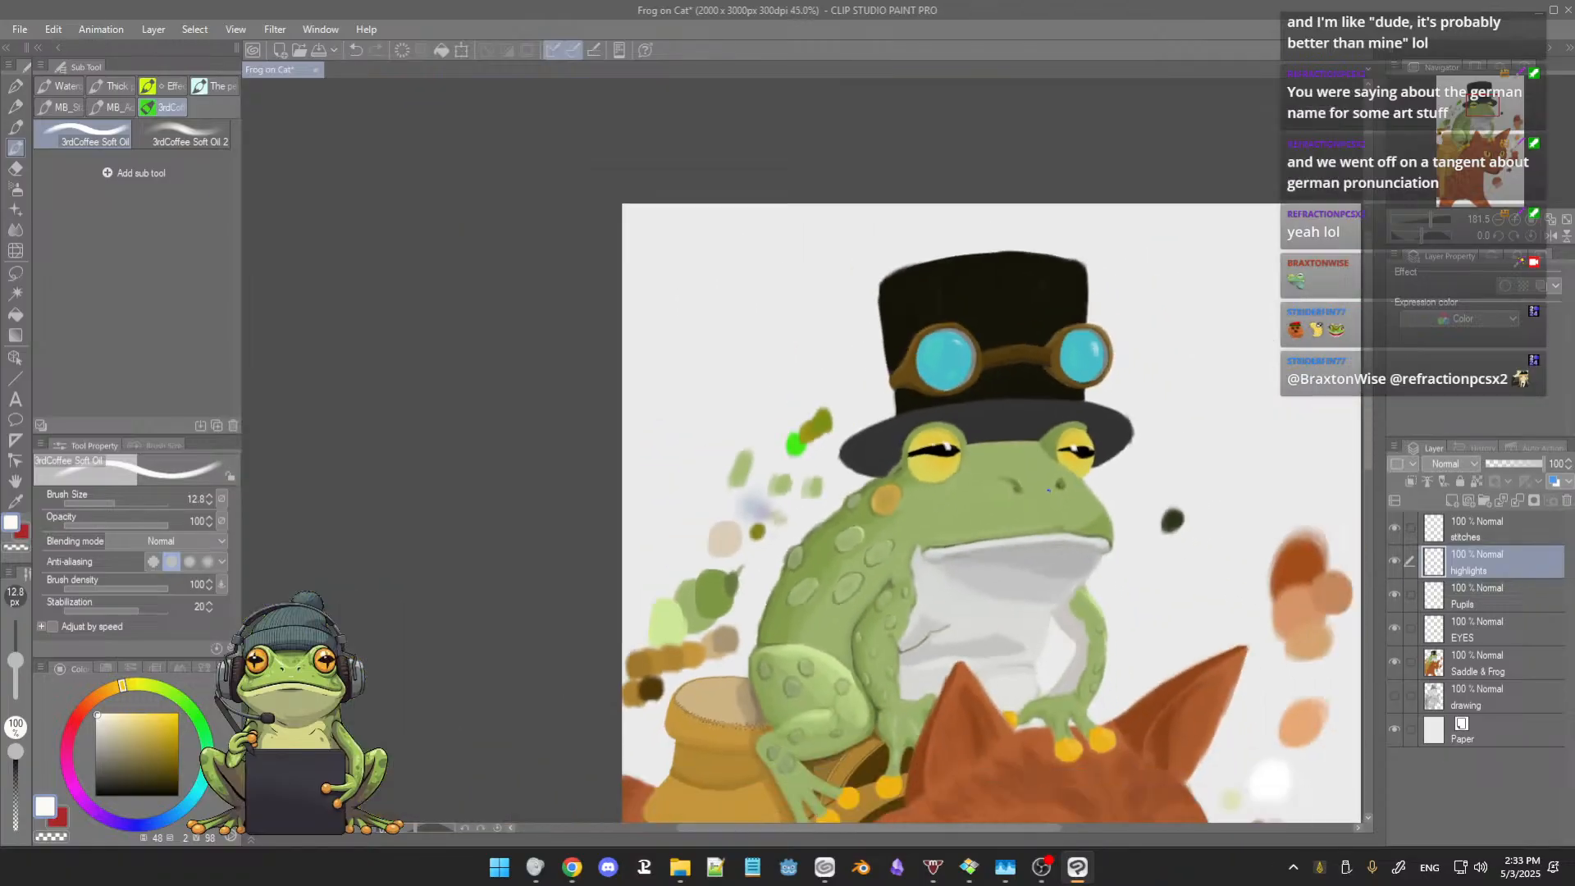
left_click_drag(1024, 475, 768, 457)
scroll(786, 424, "down", 2)
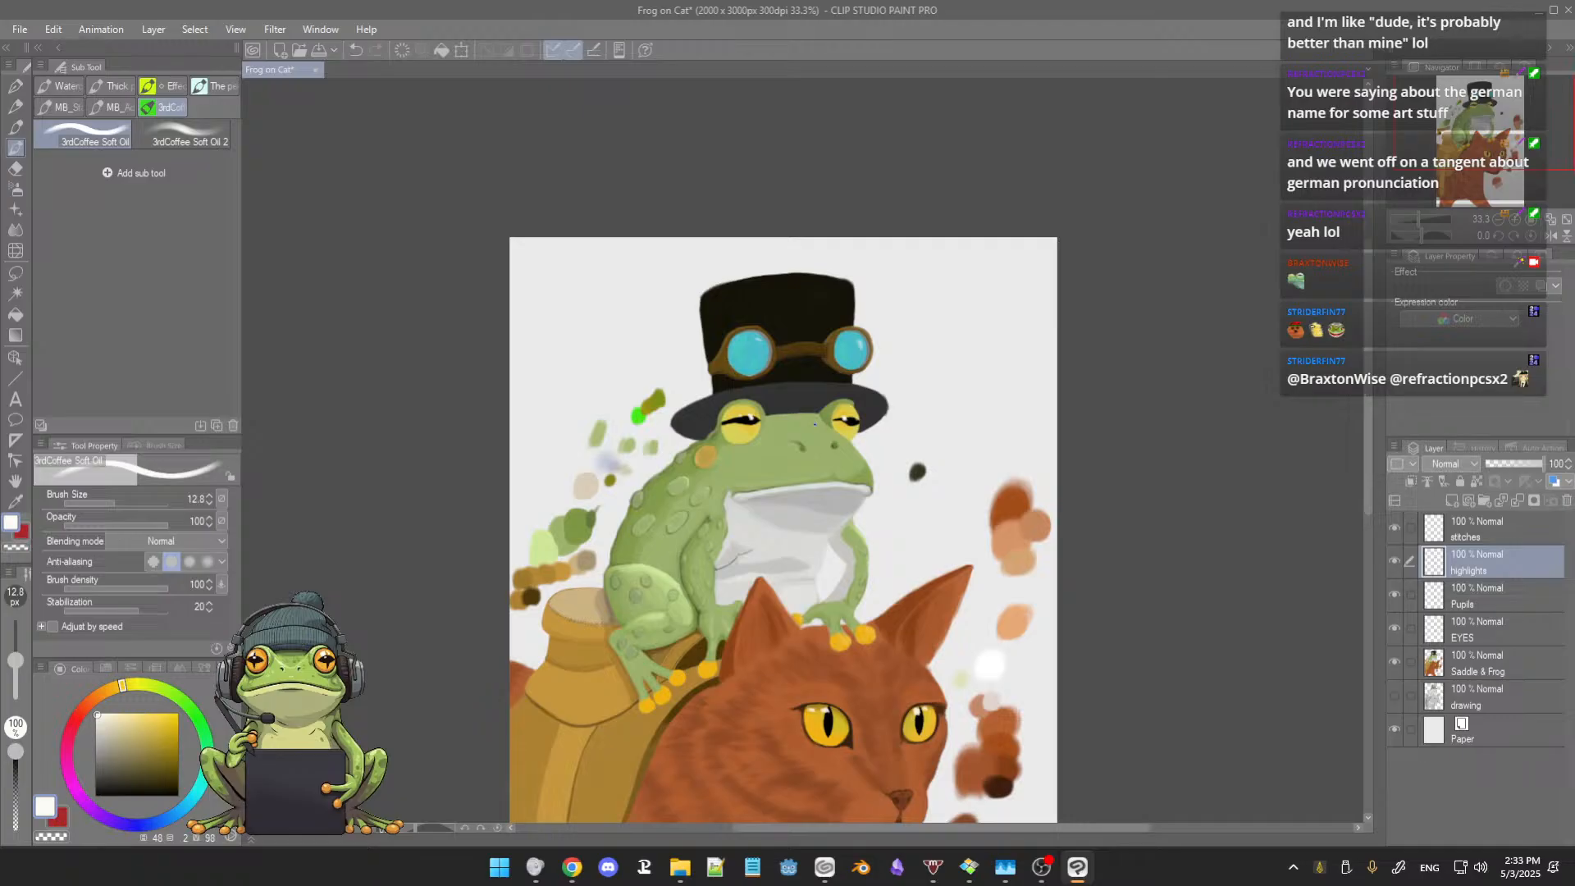
scroll(813, 424, "down", 1)
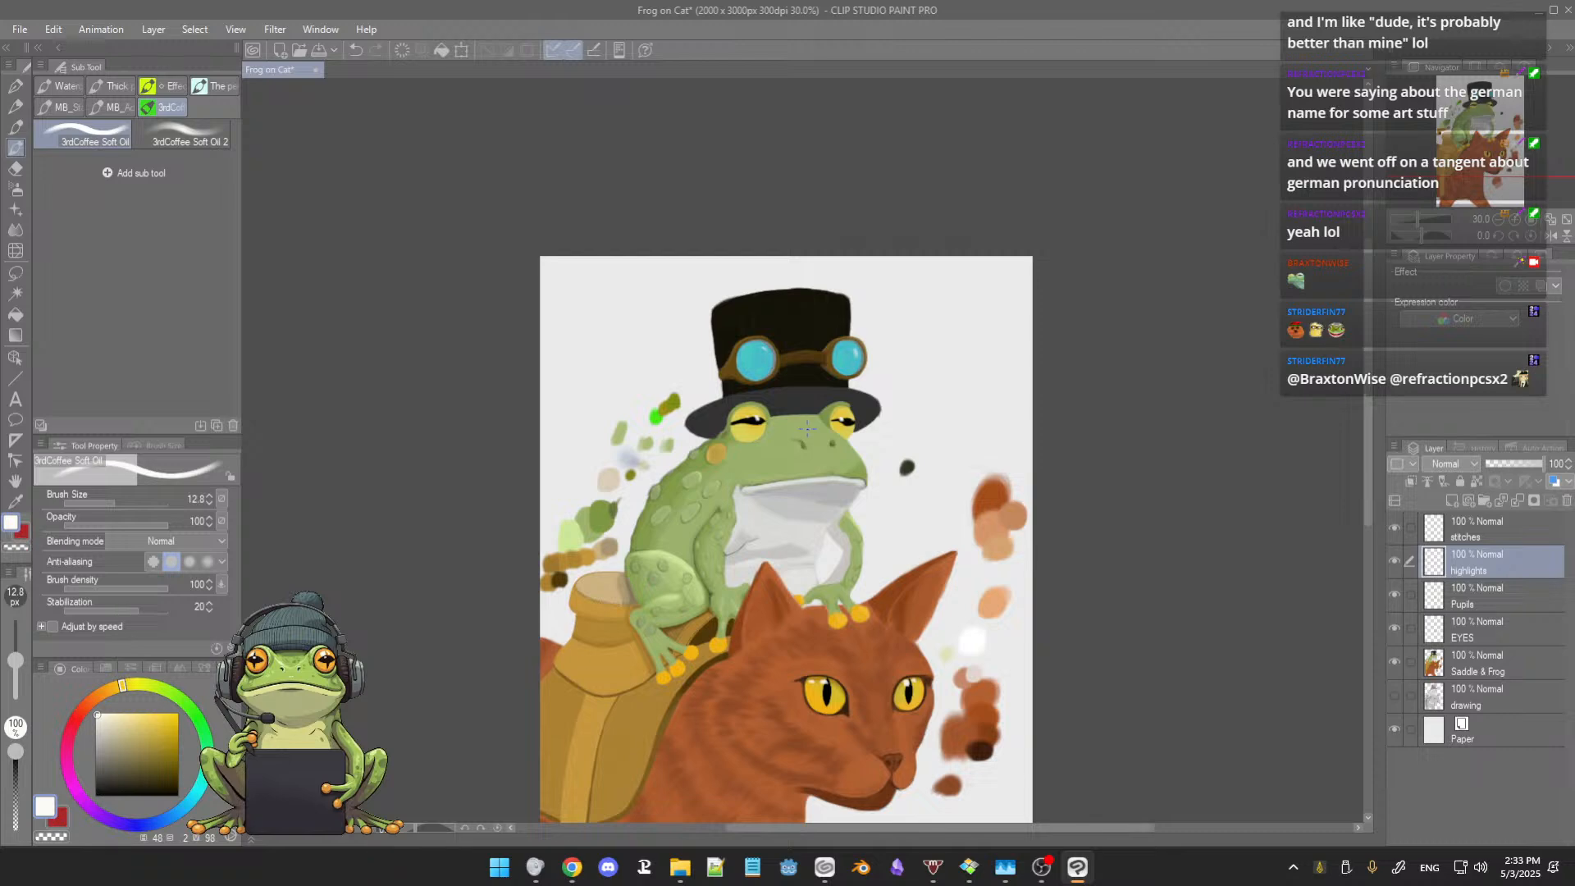
scroll(807, 427, "up", 1)
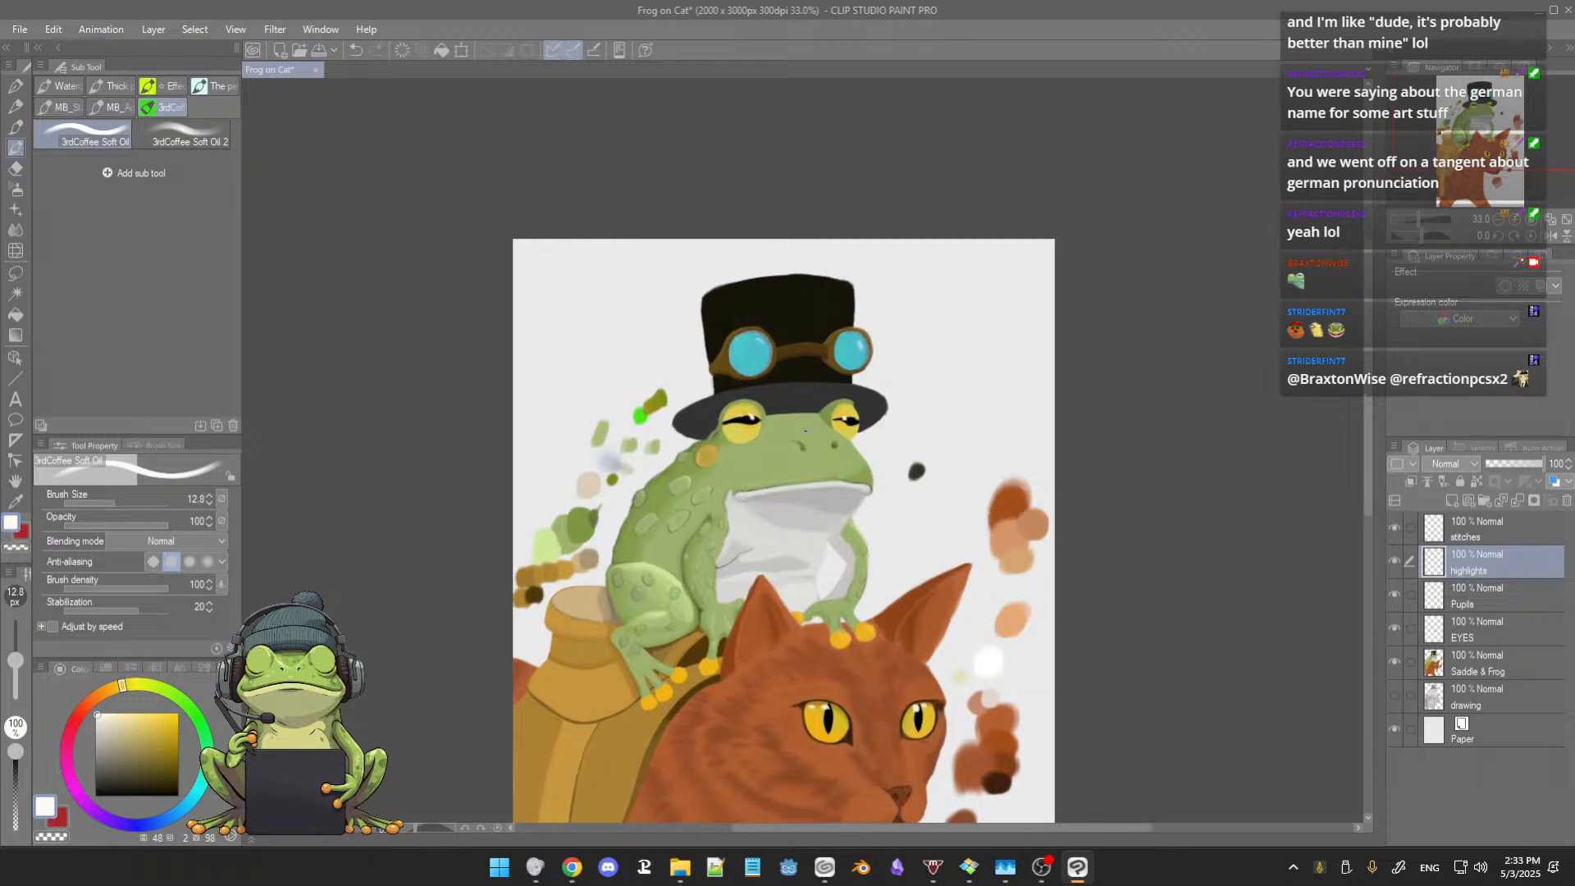
scroll(804, 431, "down", 2)
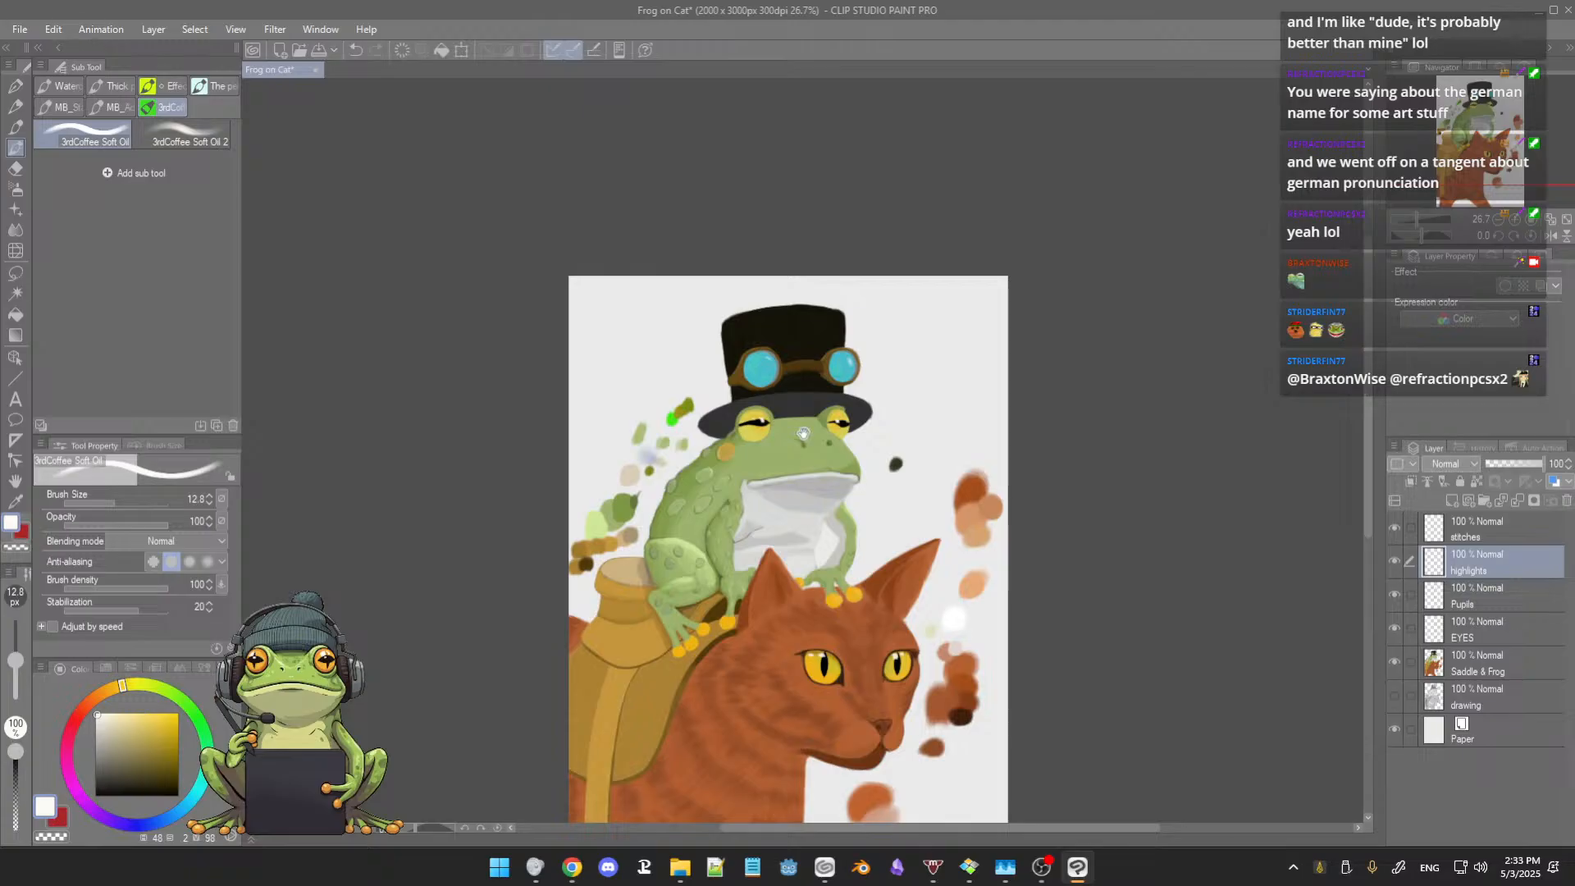
left_click_drag(804, 432, 808, 440)
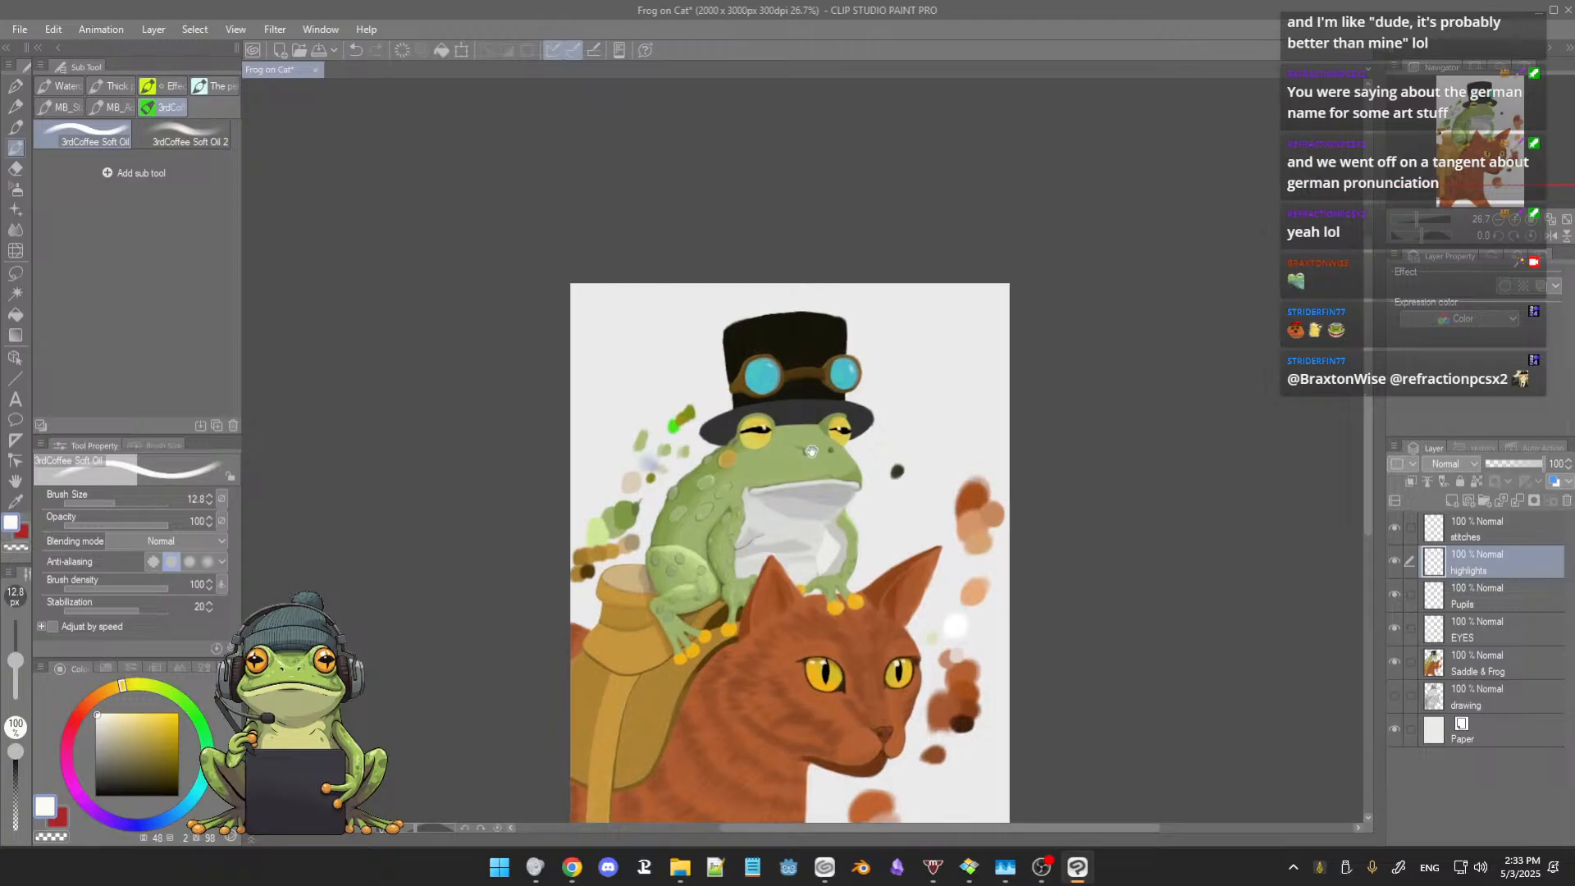
Step: Make the EYES layer active, sample the golden orange from the cat's eye, and return to the Soft airbrush
left_click(1504, 640)
scroll(751, 679, "up", 1)
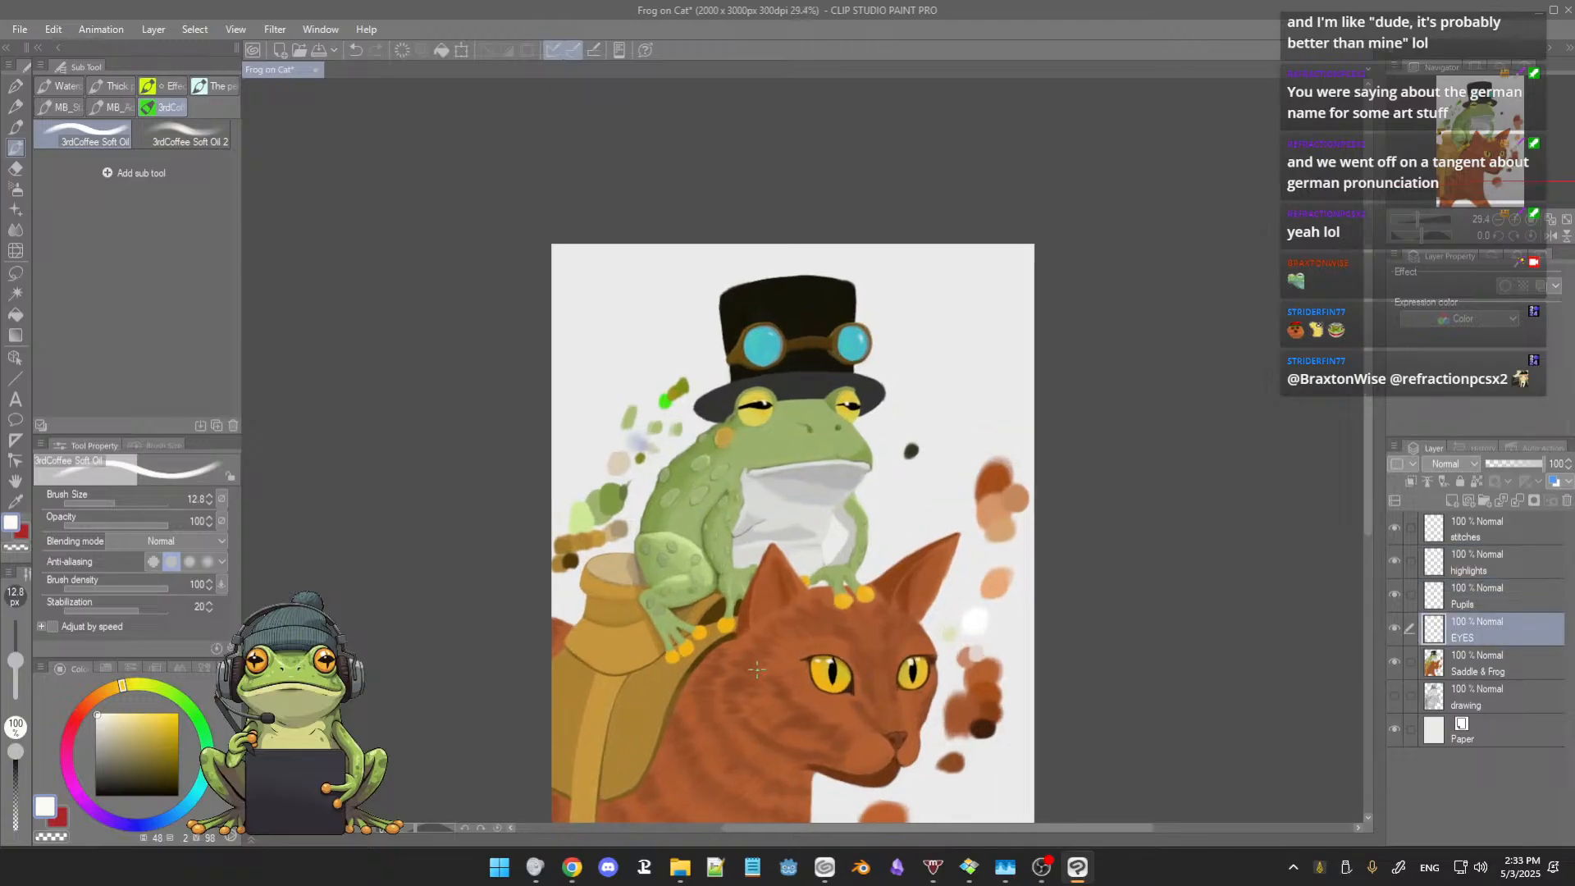
left_click(823, 673, "alt")
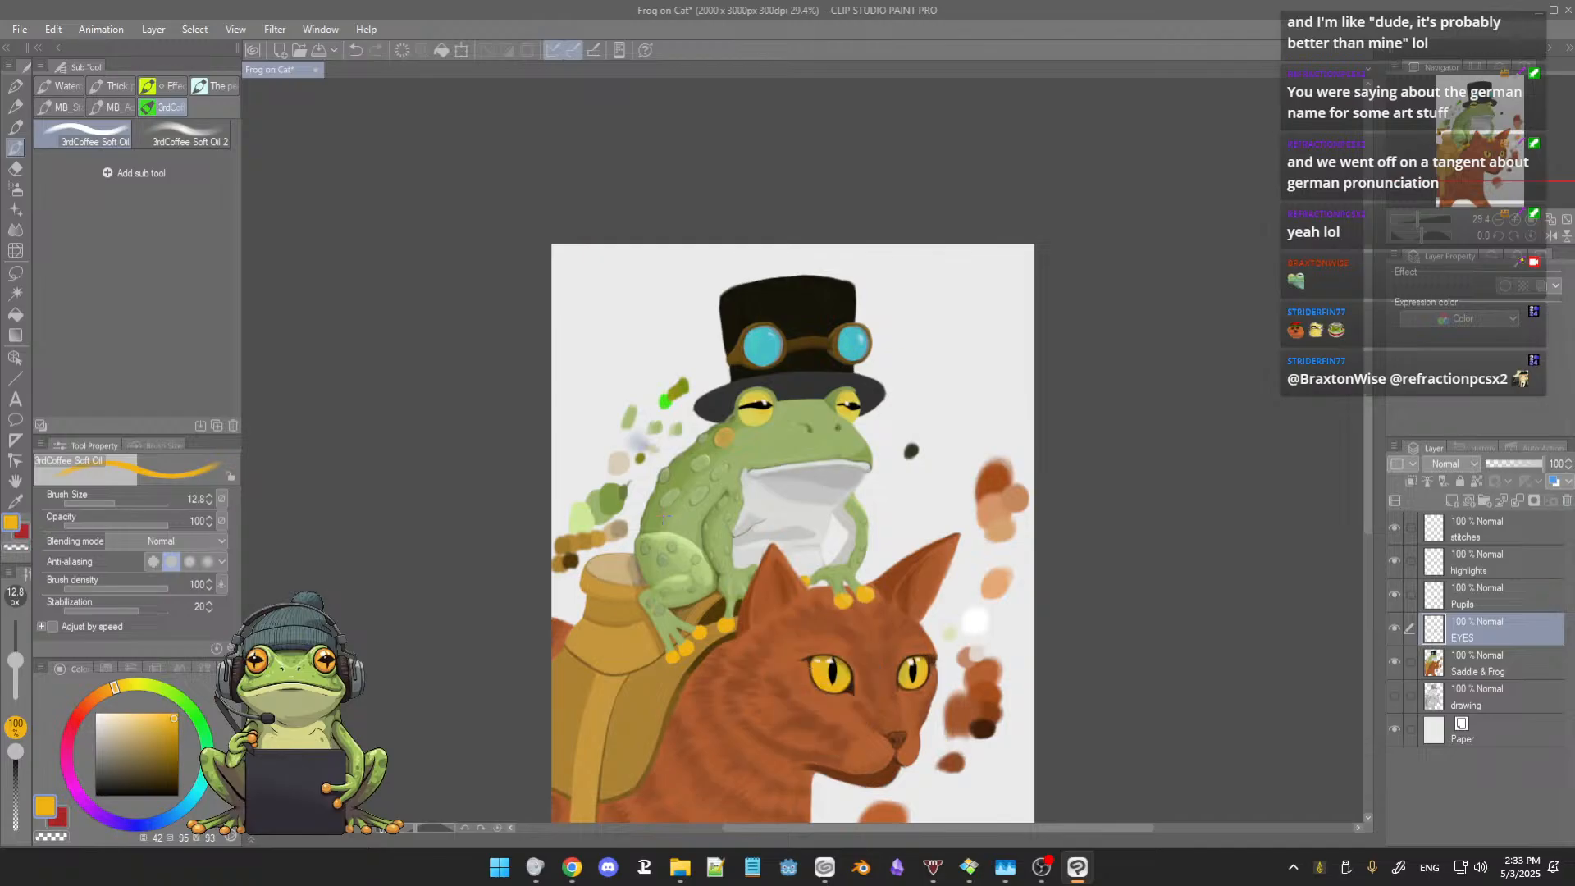
left_click_drag(697, 502, 708, 543)
scroll(707, 438, "up", 12)
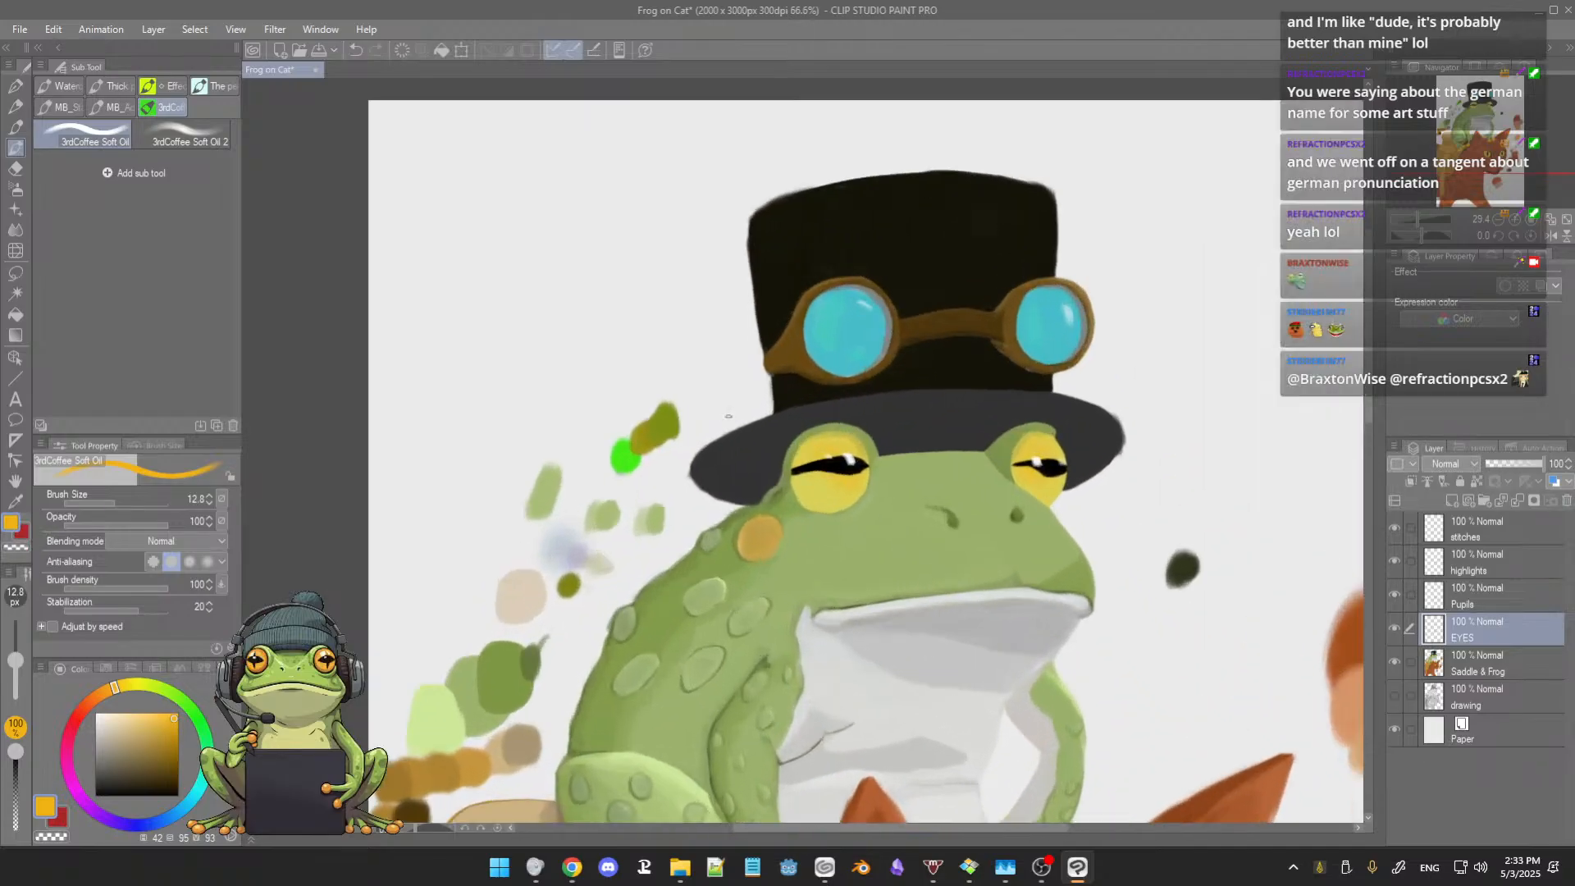
left_click_drag(738, 436, 659, 422)
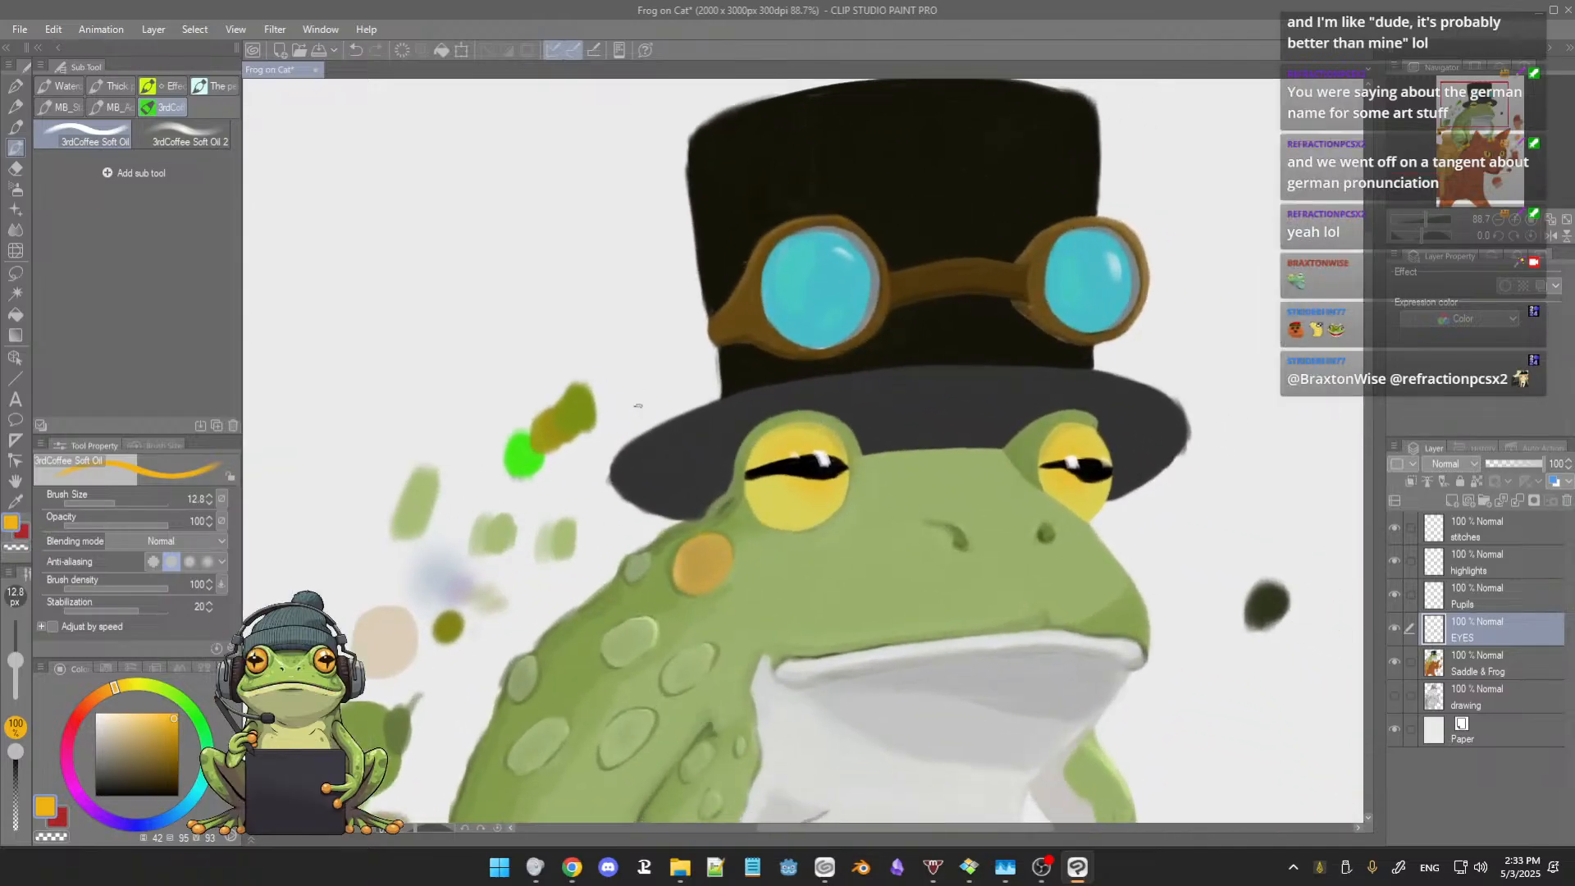
left_click(15, 188)
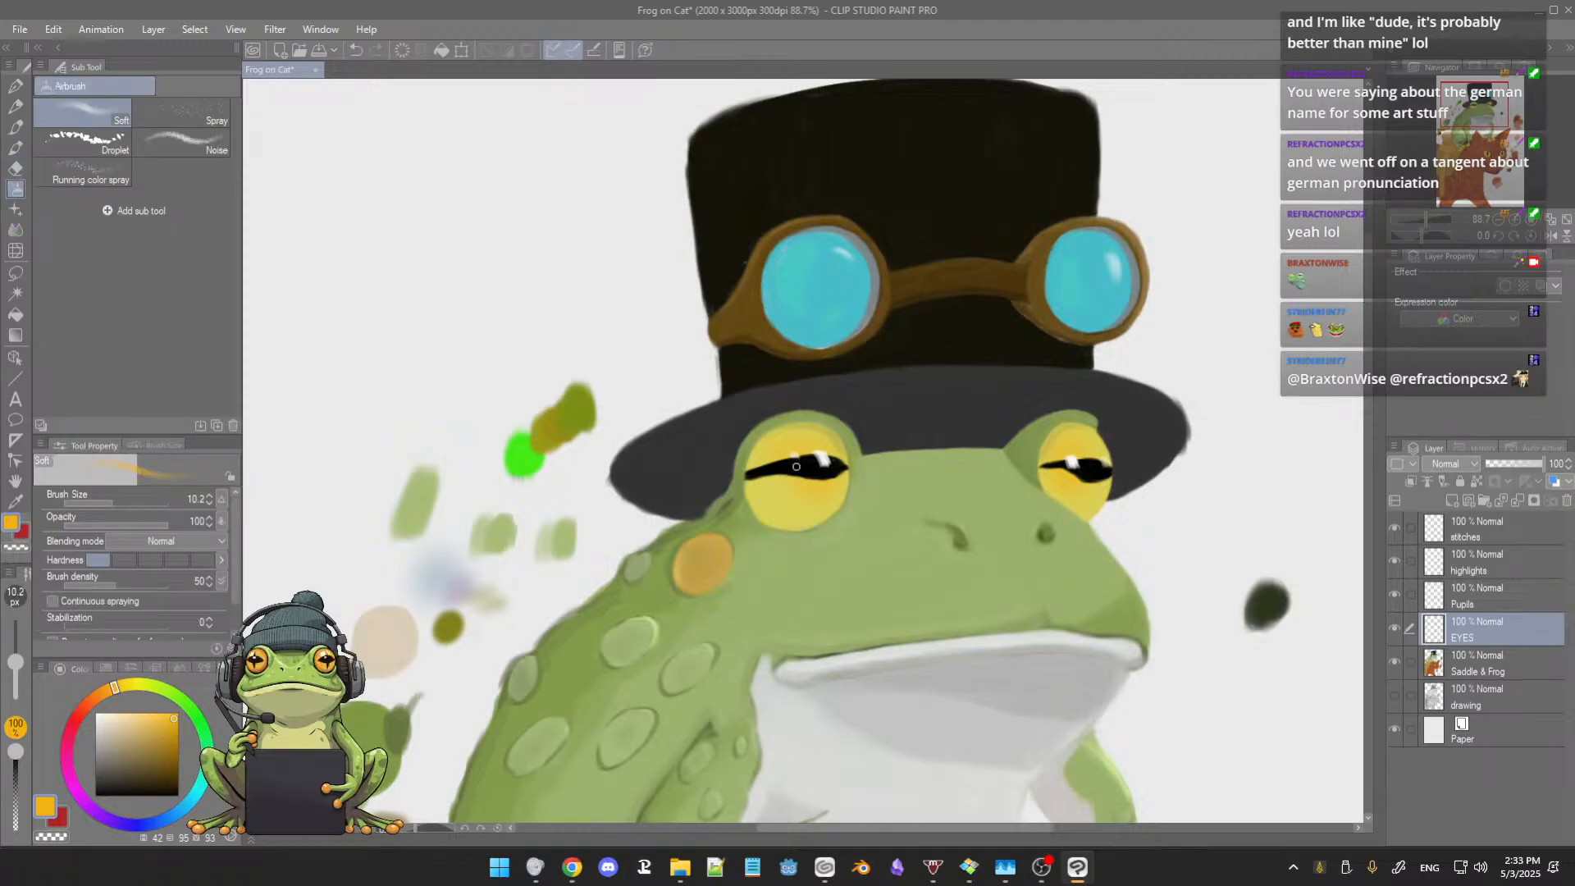
Step: Airbrush the golden orange softly around the pupil of the frog's larger eye, mainly across its lower half, at size 42.1
left_click_drag(794, 475, 809, 475)
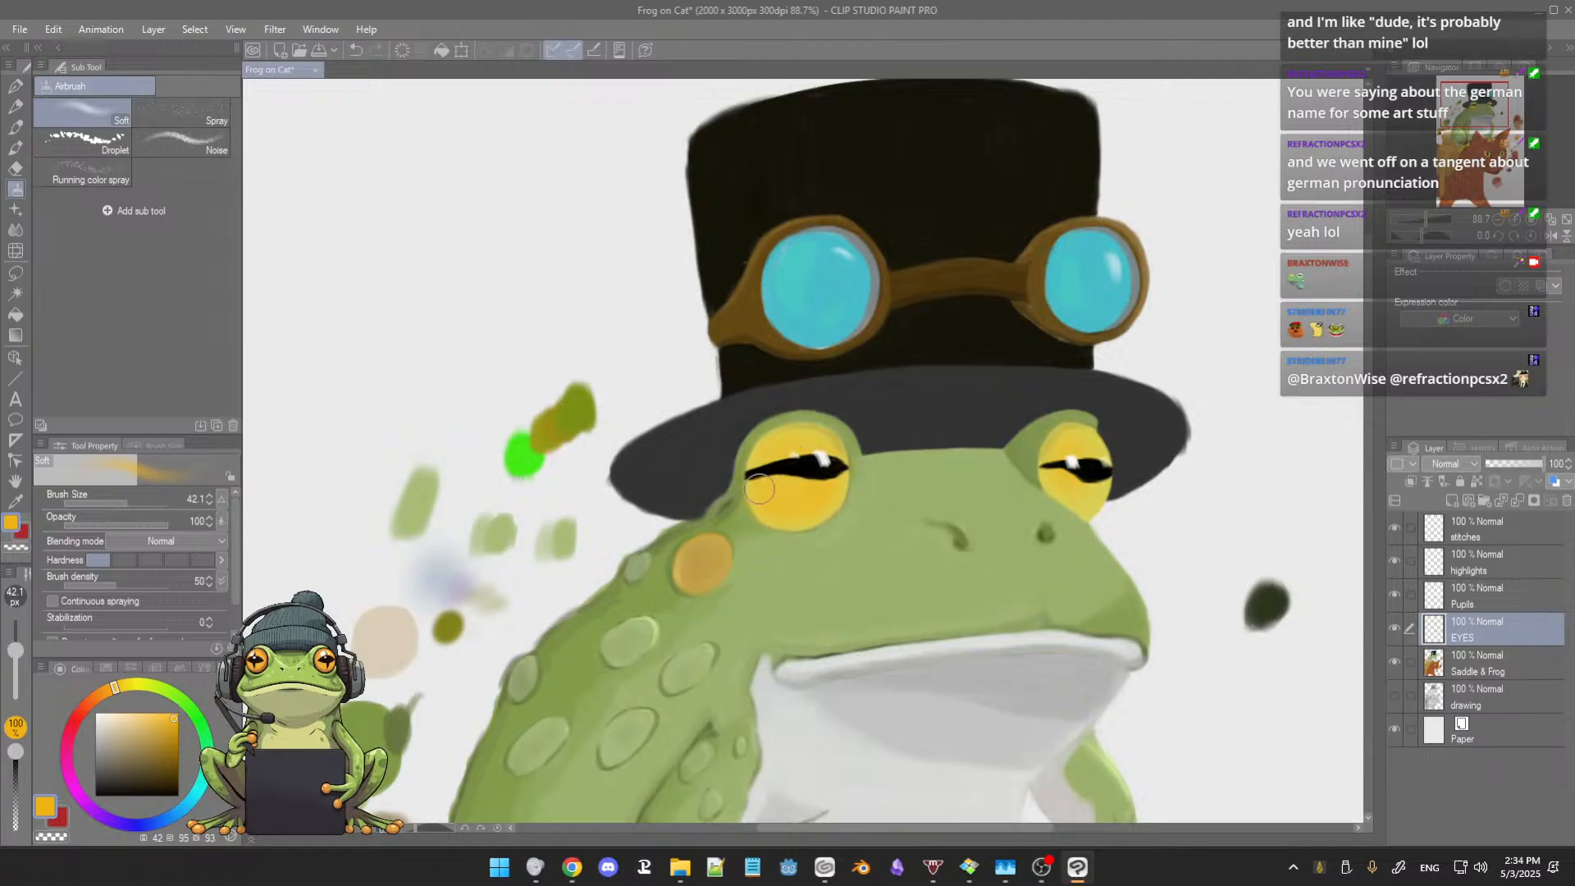
left_click_drag(797, 505, 773, 502)
scroll(932, 499, "down", 5)
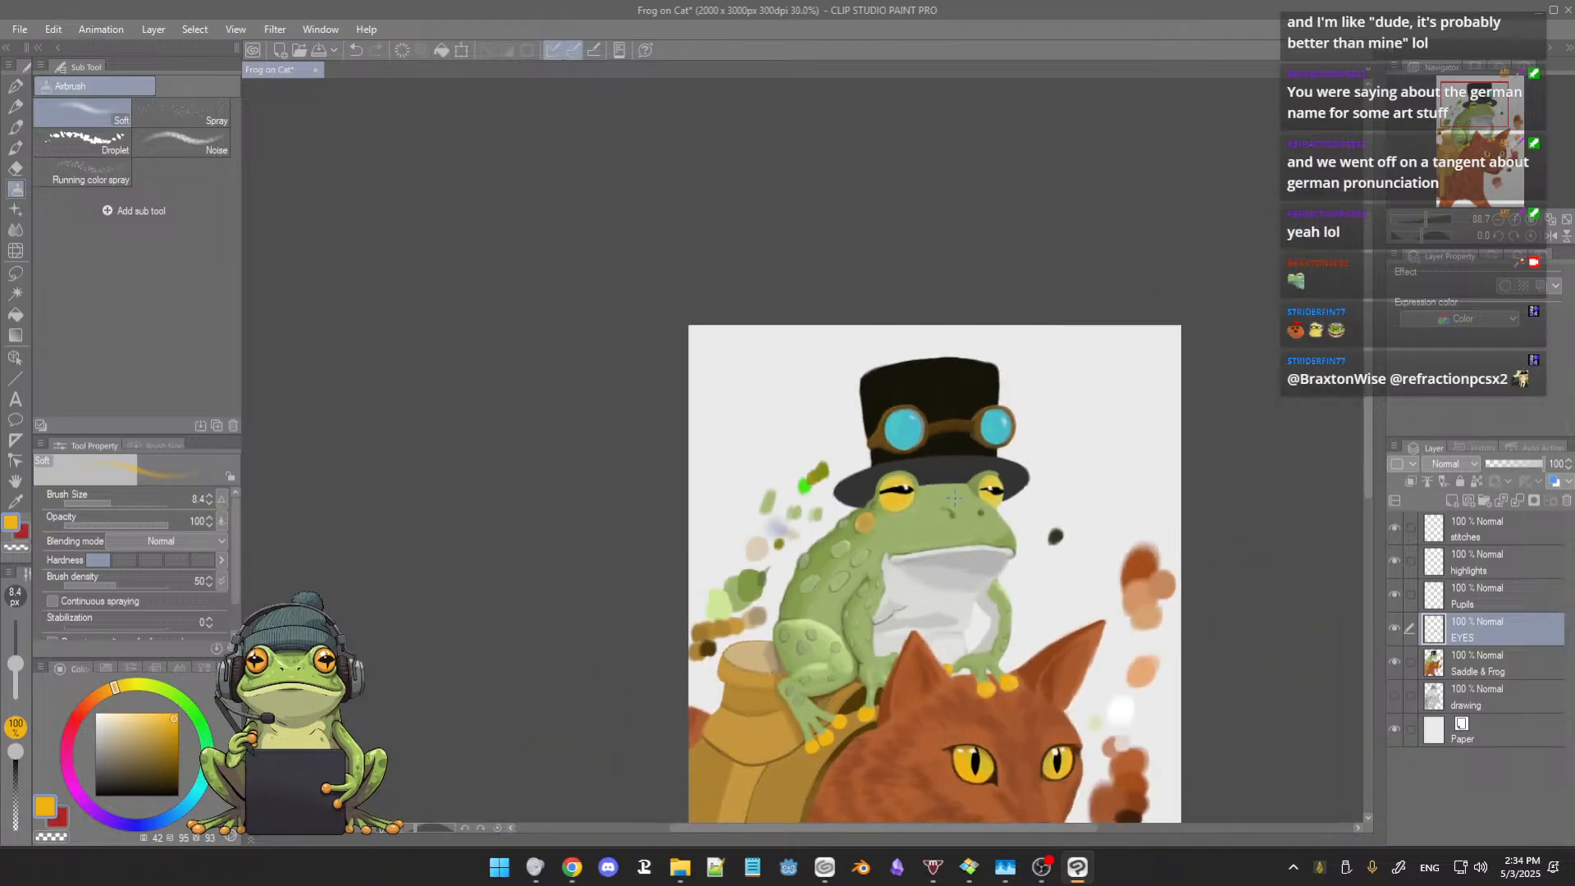
scroll(954, 492, "up", 5)
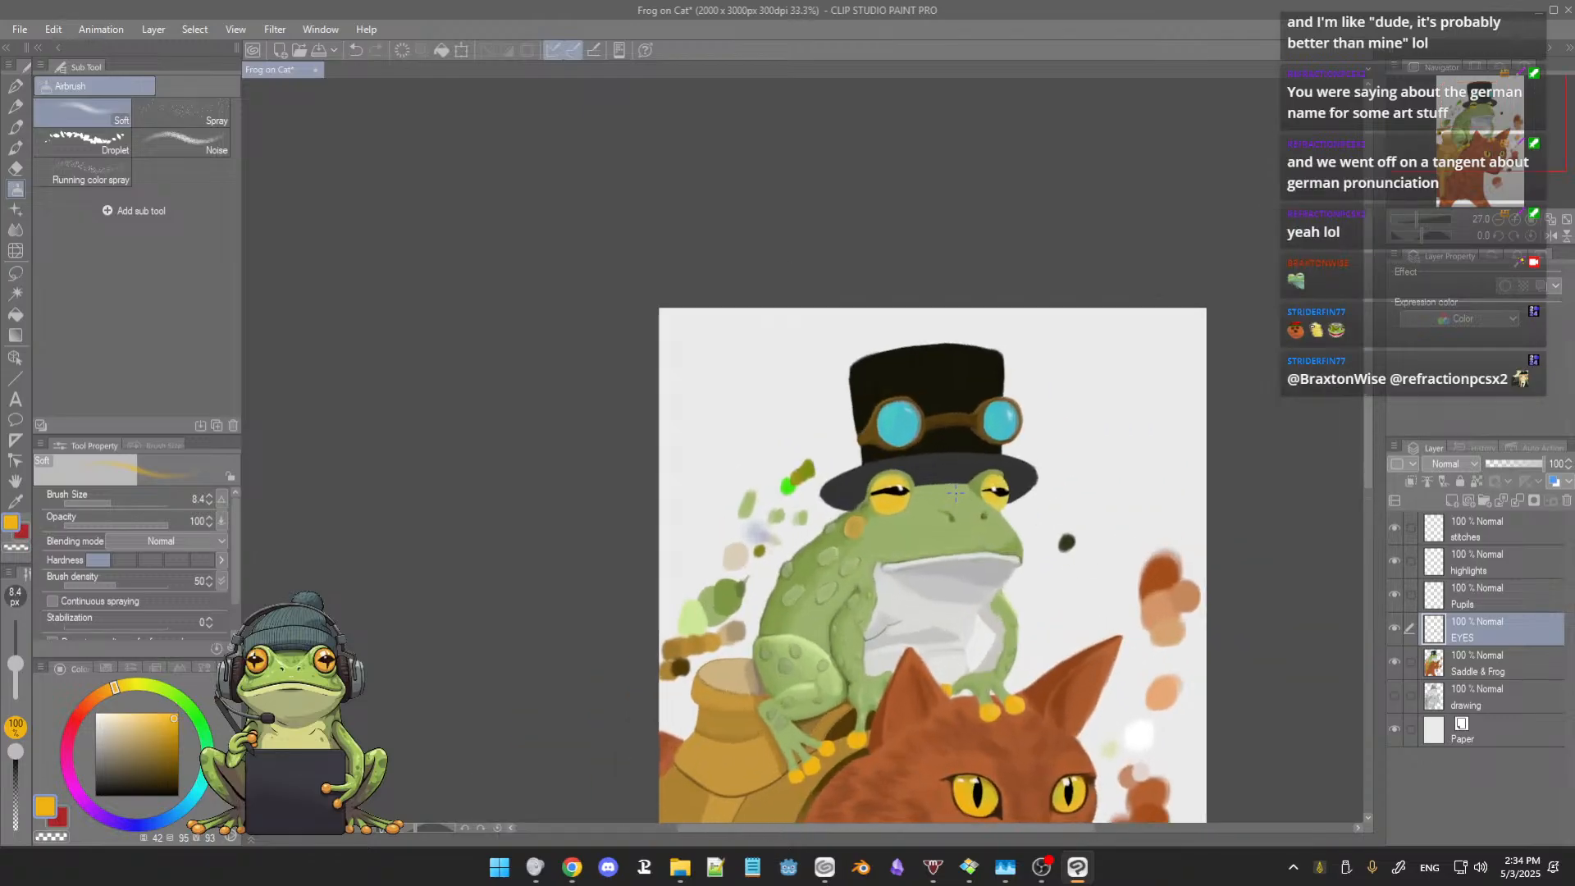
left_click_drag(892, 499, 903, 484)
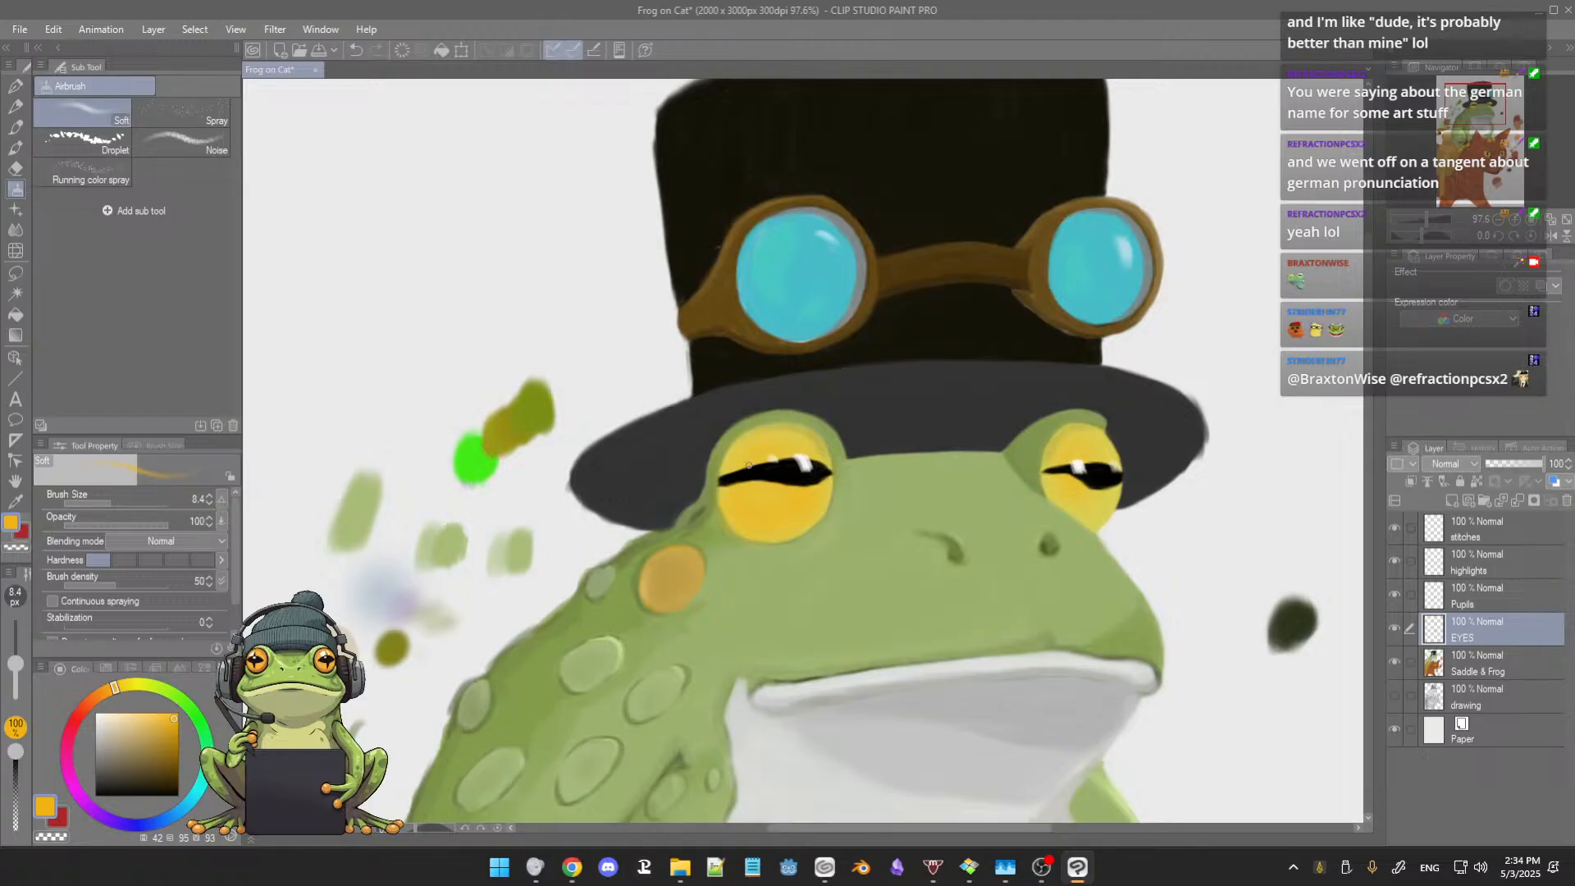
Step: Undo the golden orange airbrushing on the frog's larger eye and check the plain yellow eyes against the rest of the painting
key("e")
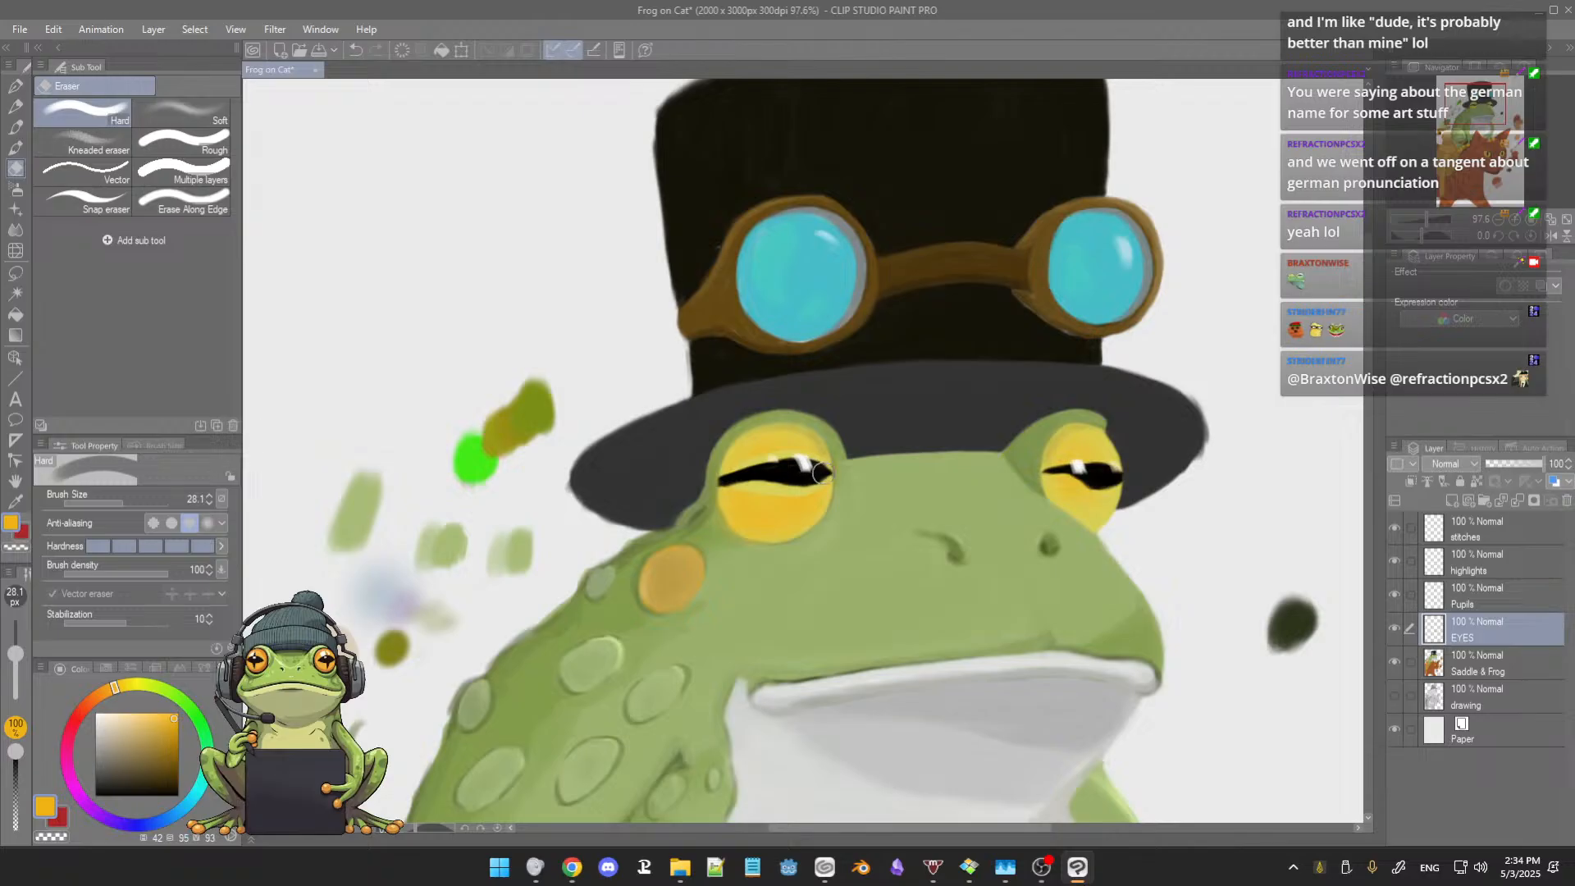
scroll(850, 437, "down", 5)
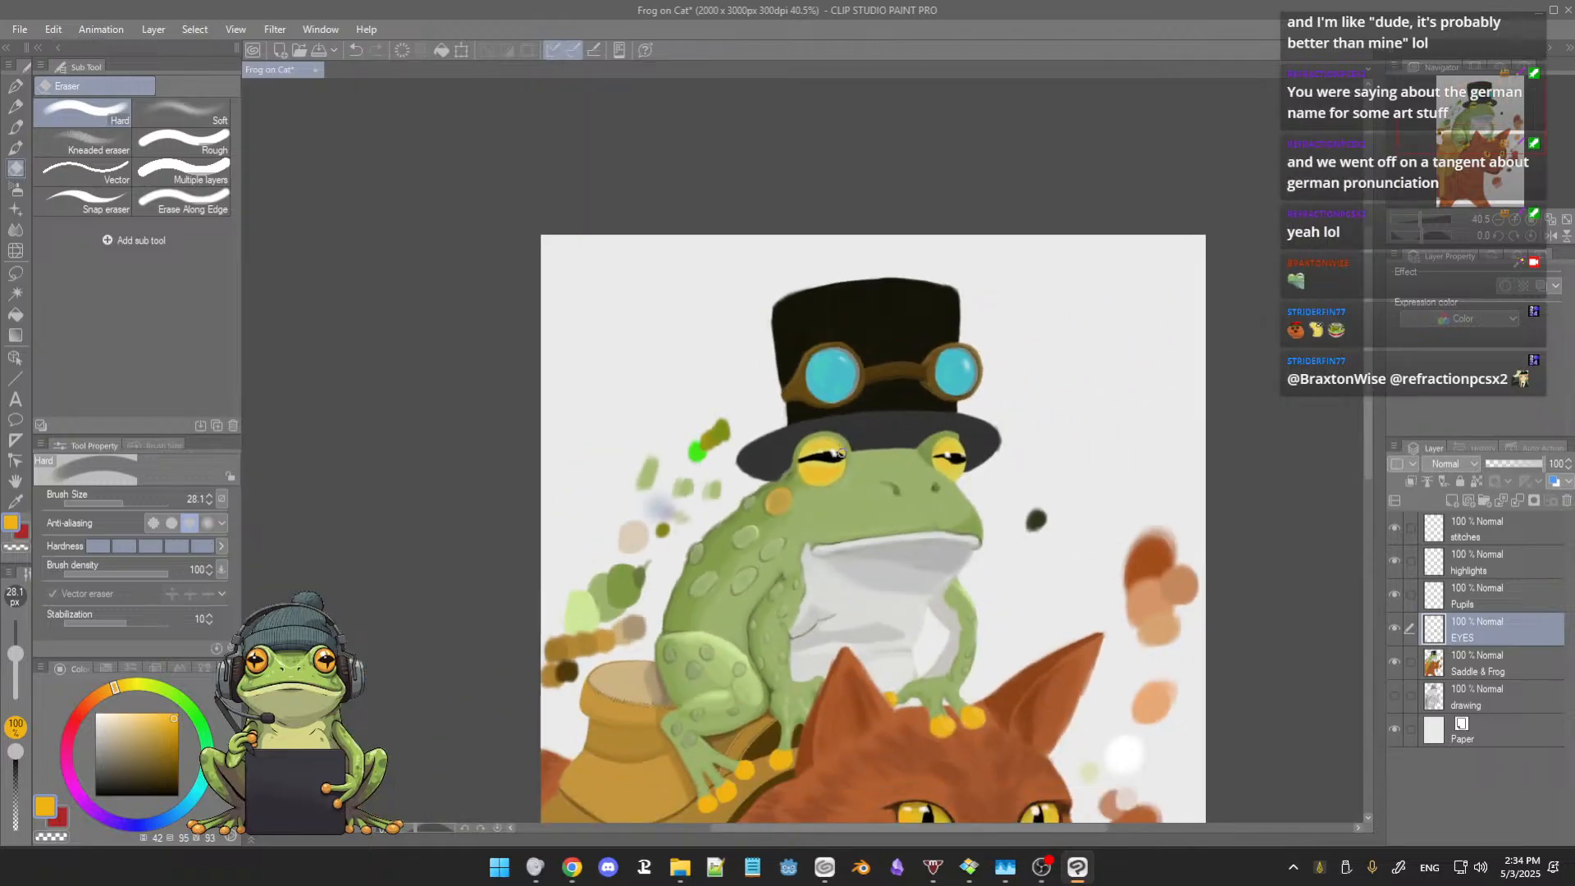
scroll(839, 451, "up", 3)
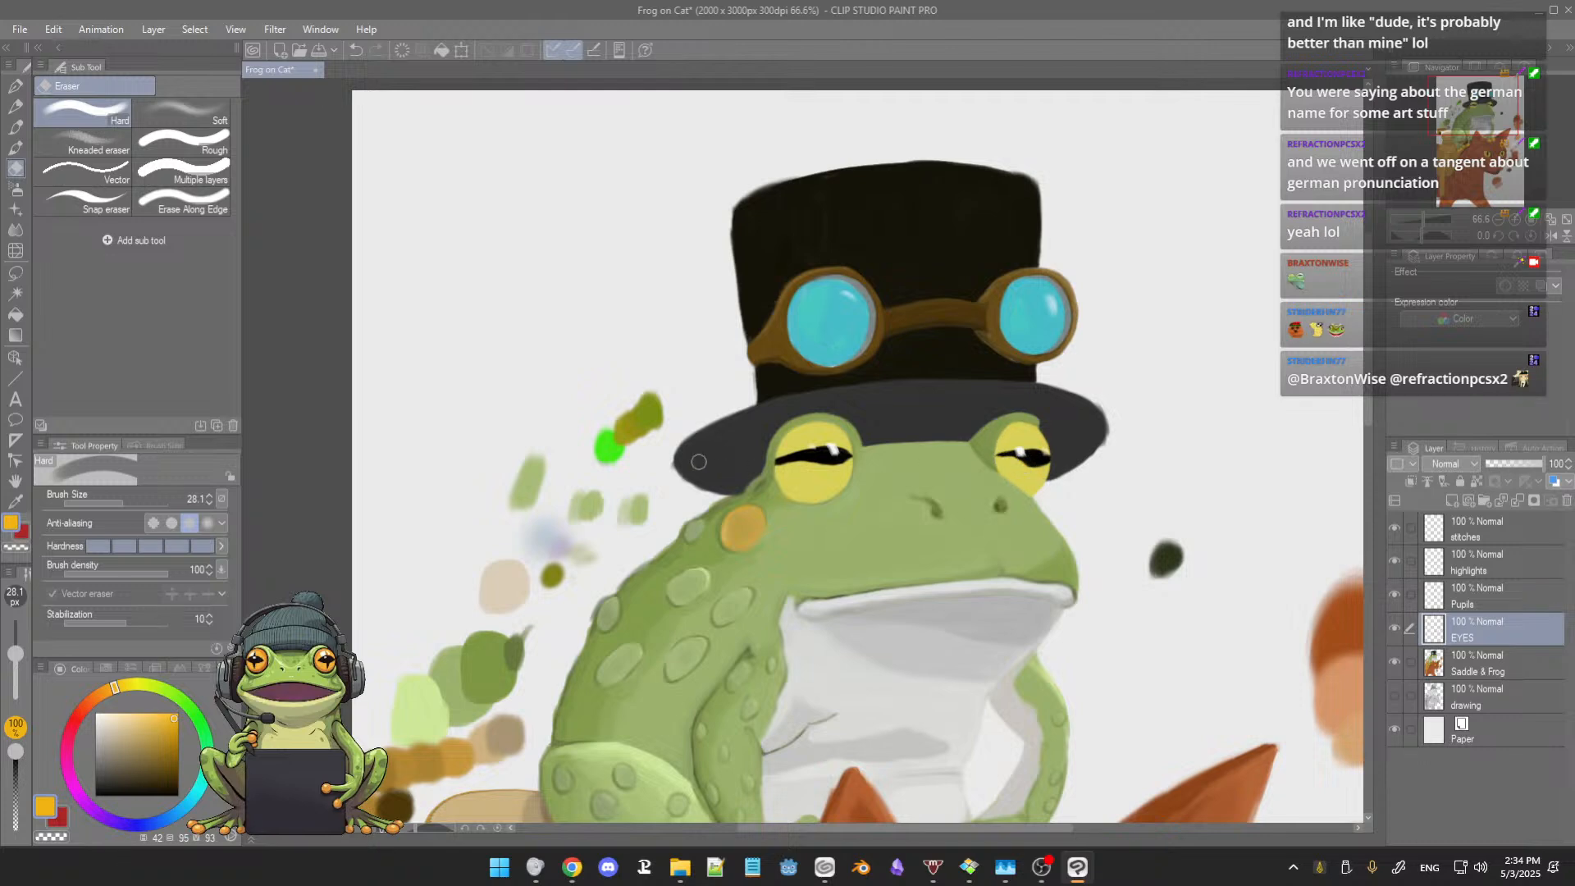
scroll(696, 483, "up", 2)
left_click_drag(697, 486, 715, 462)
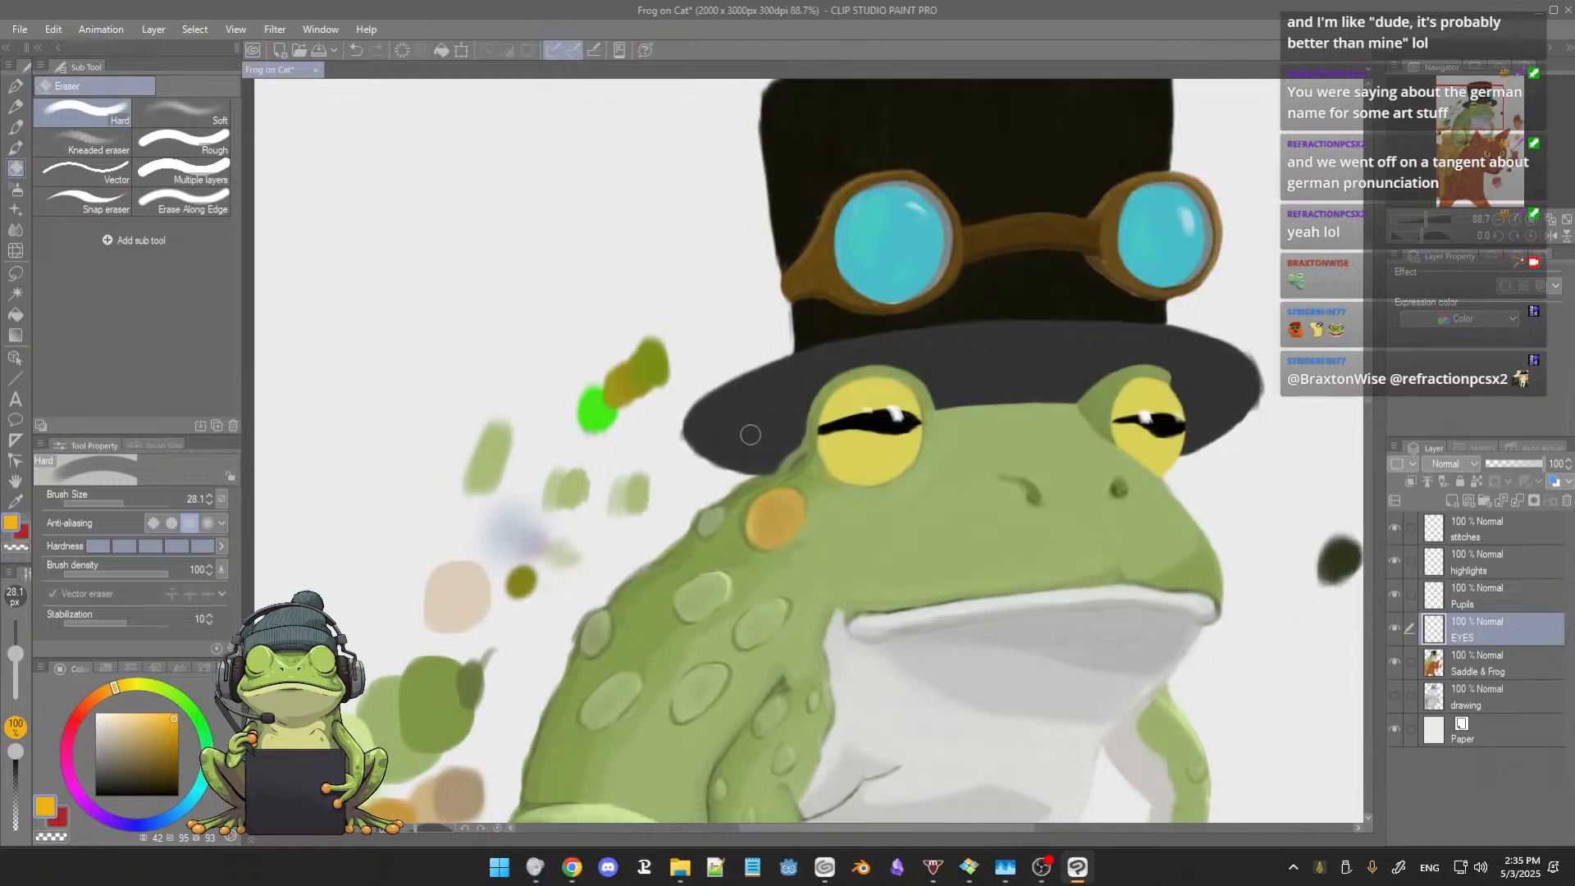
left_click_drag(802, 497, 663, 463)
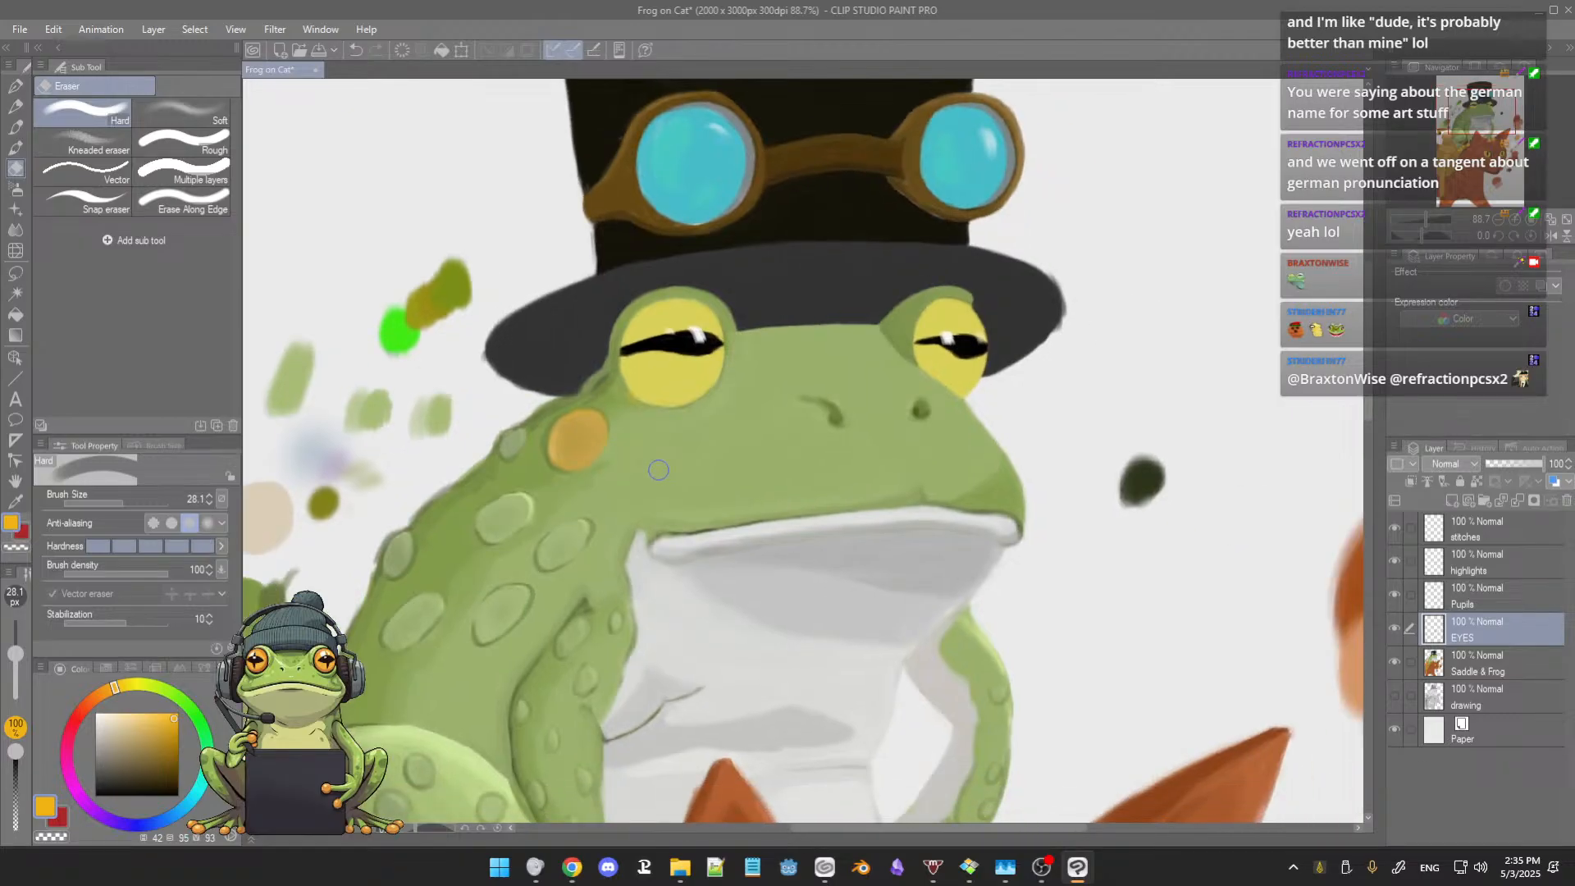
Step: With the 3rdCoffee Soft Oil 2 brush, sample the orange of the frog's toes and dab a swatch among the palette marks at size 30.1
key("b")
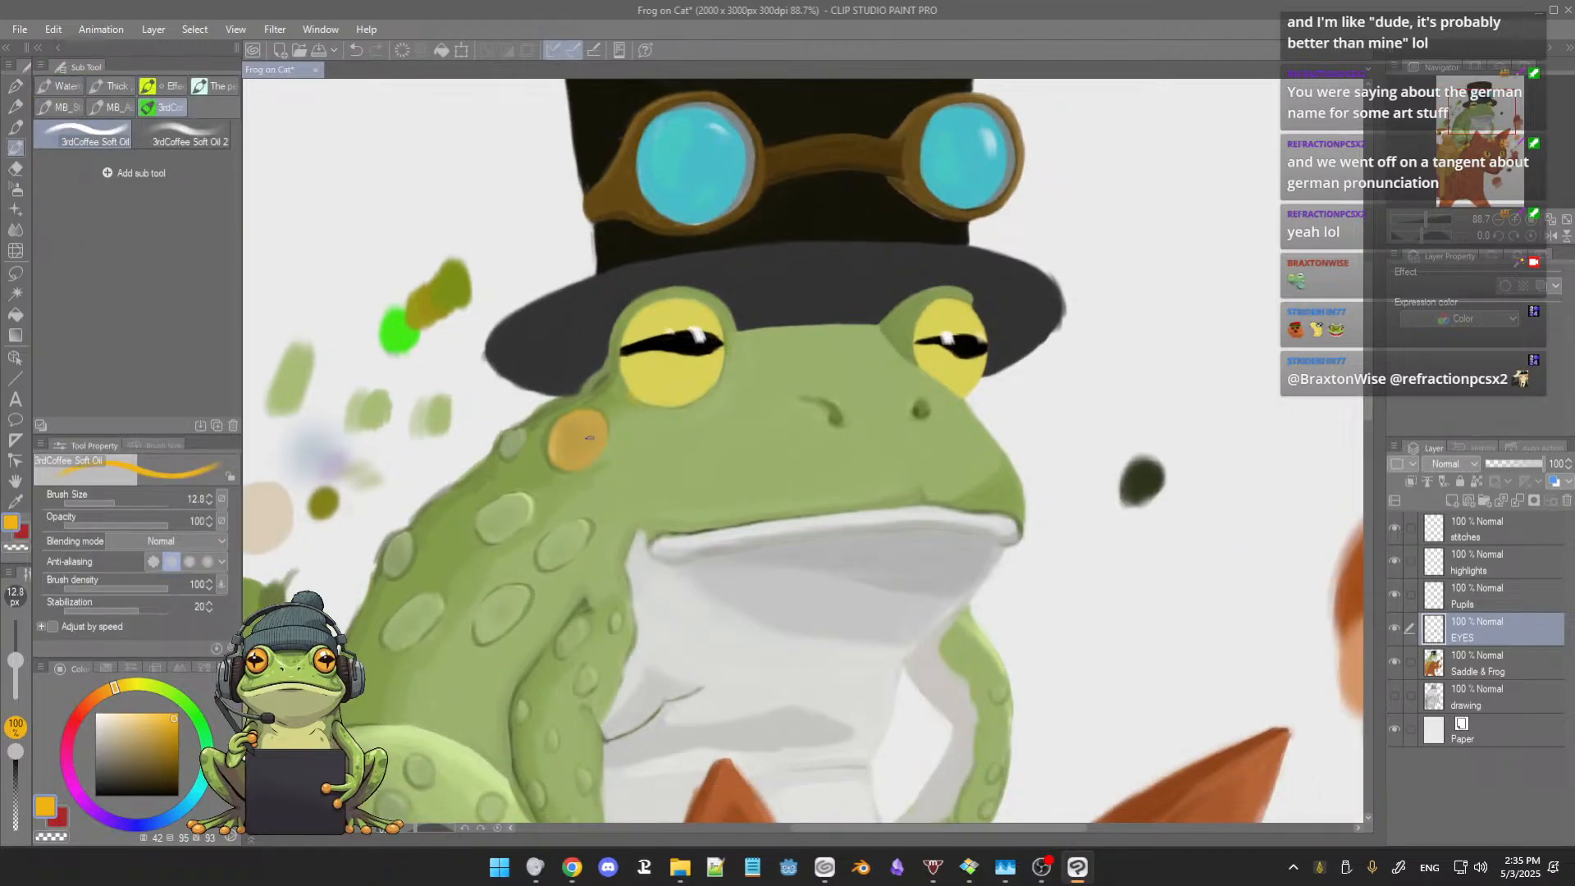
left_click(182, 131)
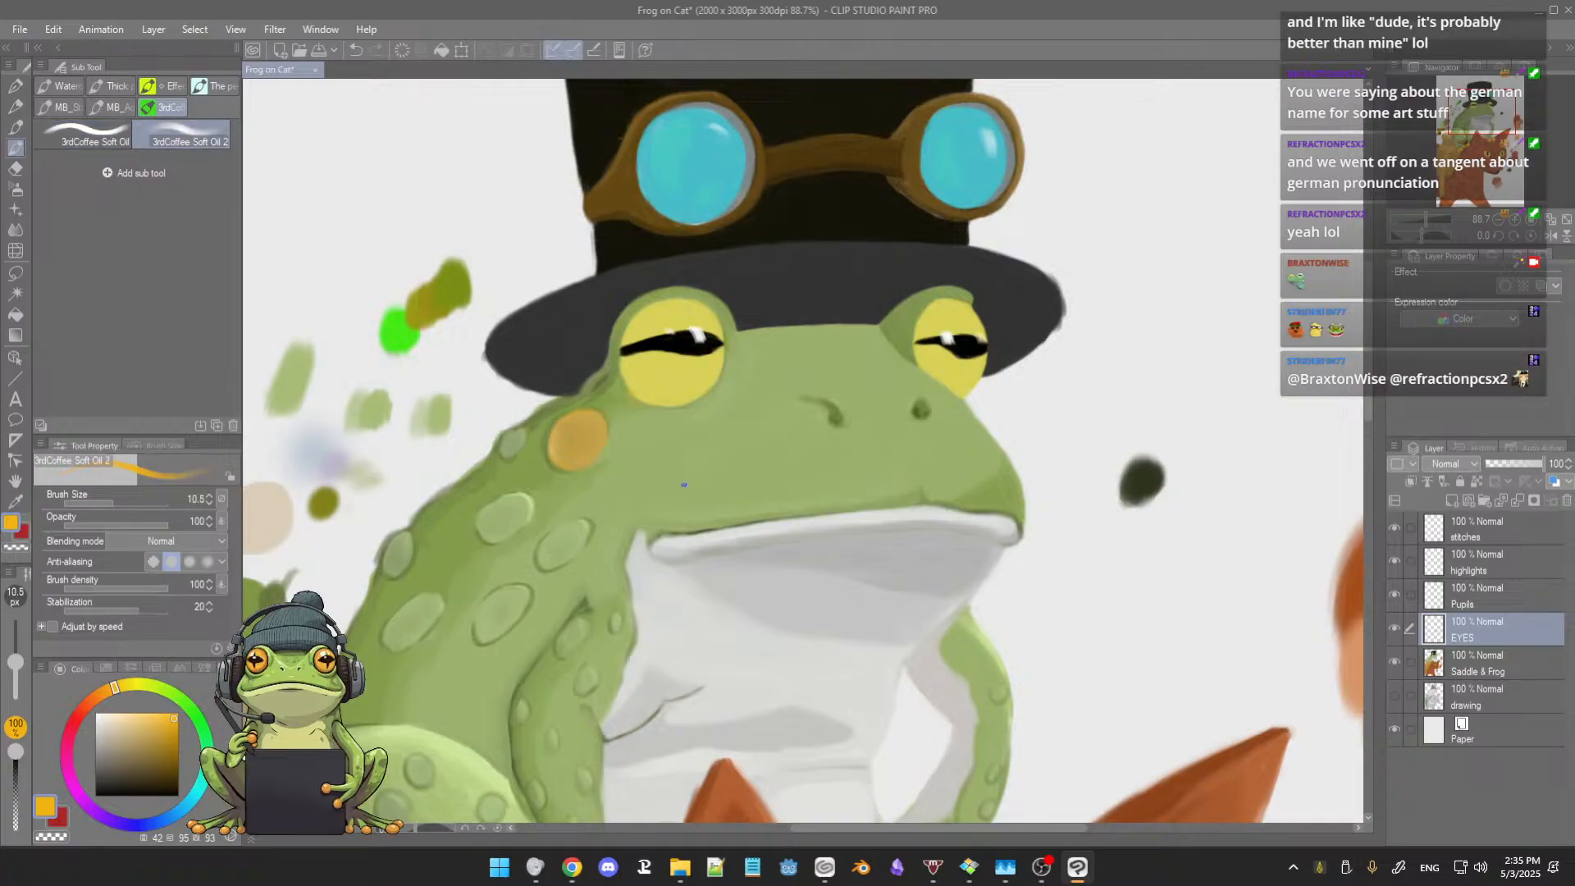
left_click_drag(751, 568, 715, 230)
left_click_drag(847, 653, 862, 438)
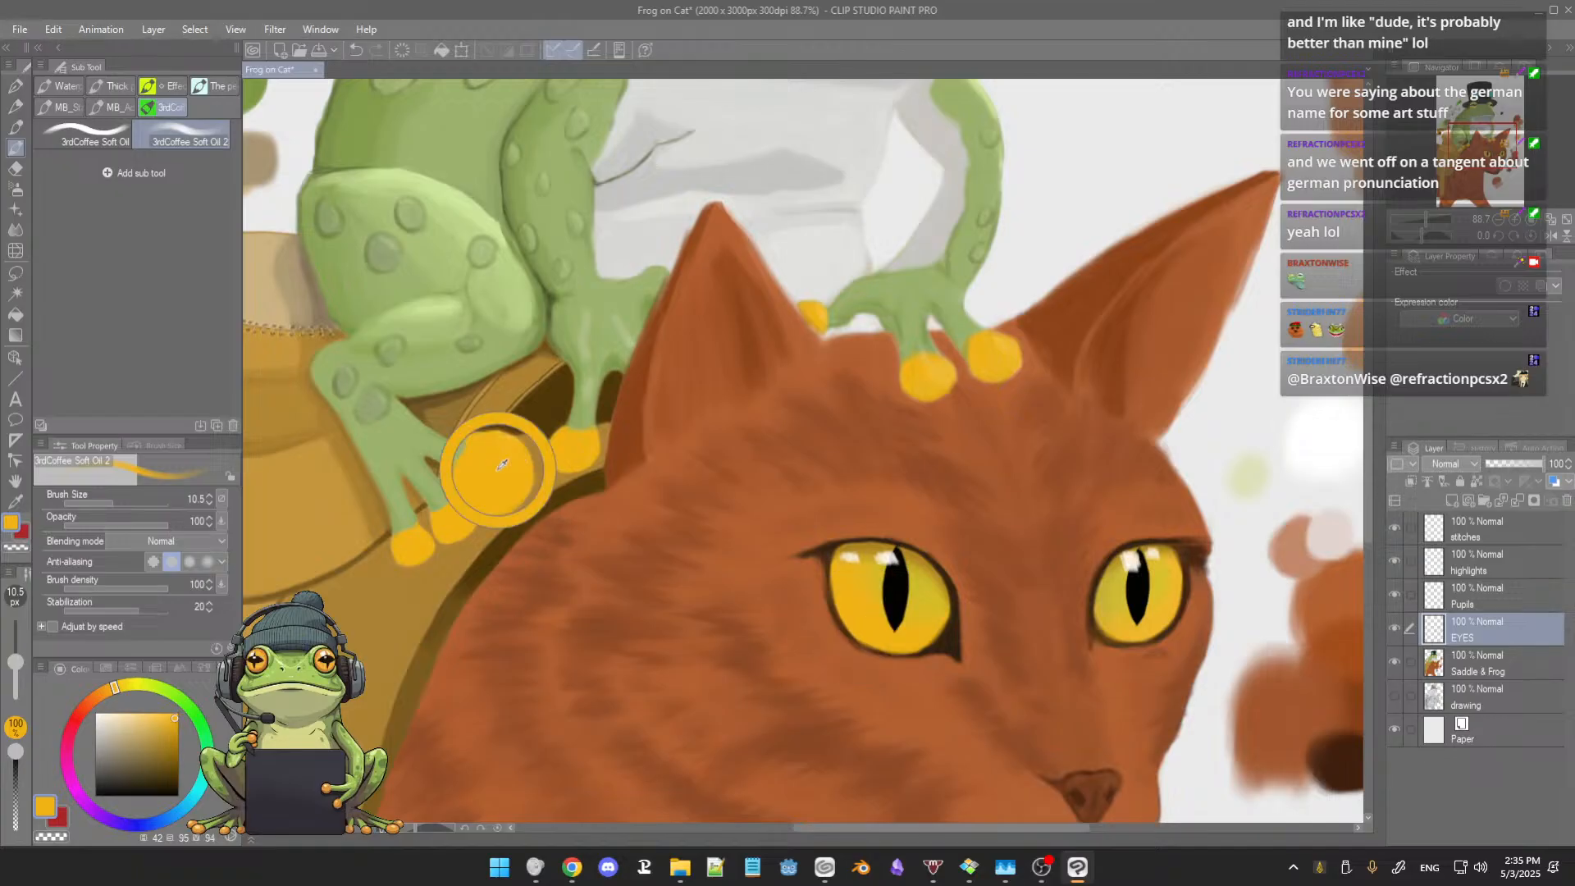
left_click_drag(627, 402, 656, 537)
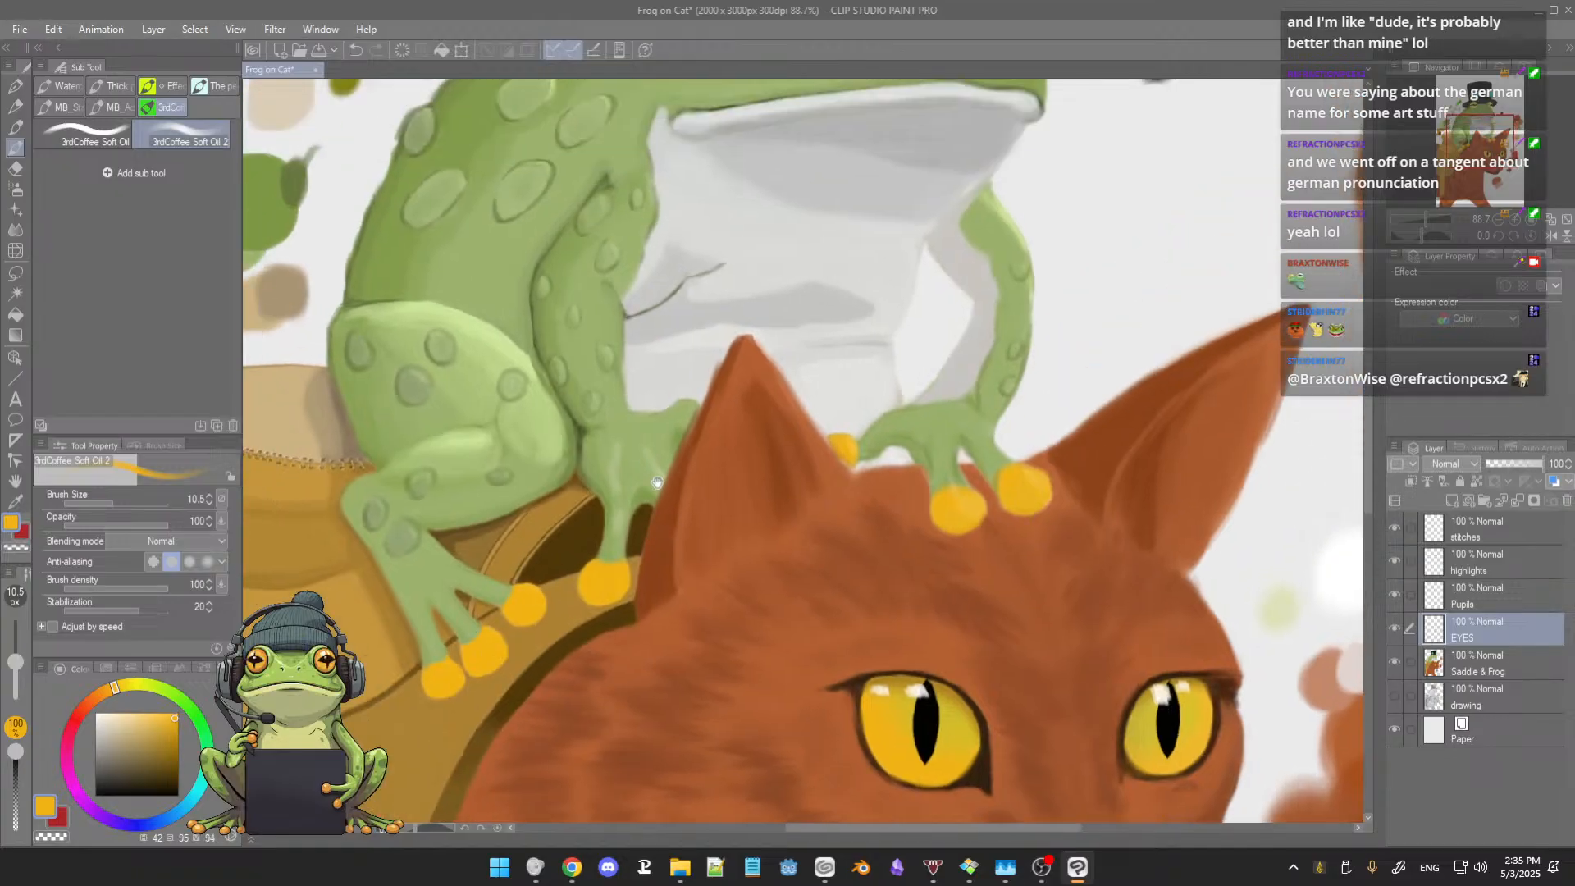
left_click_drag(659, 446, 717, 594)
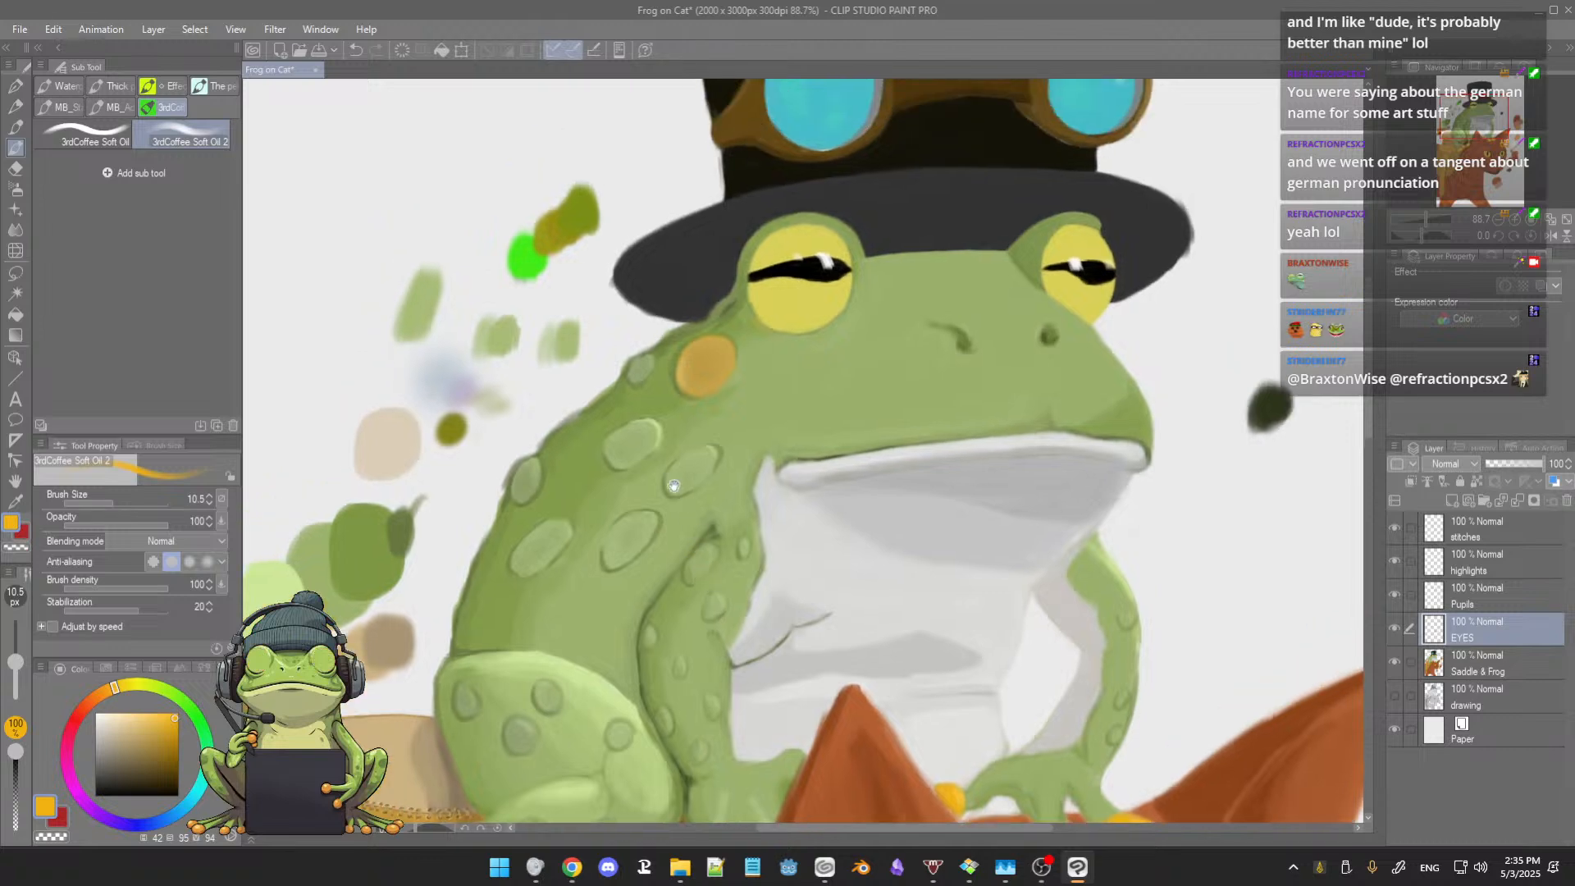
left_click_drag(642, 295, 650, 396)
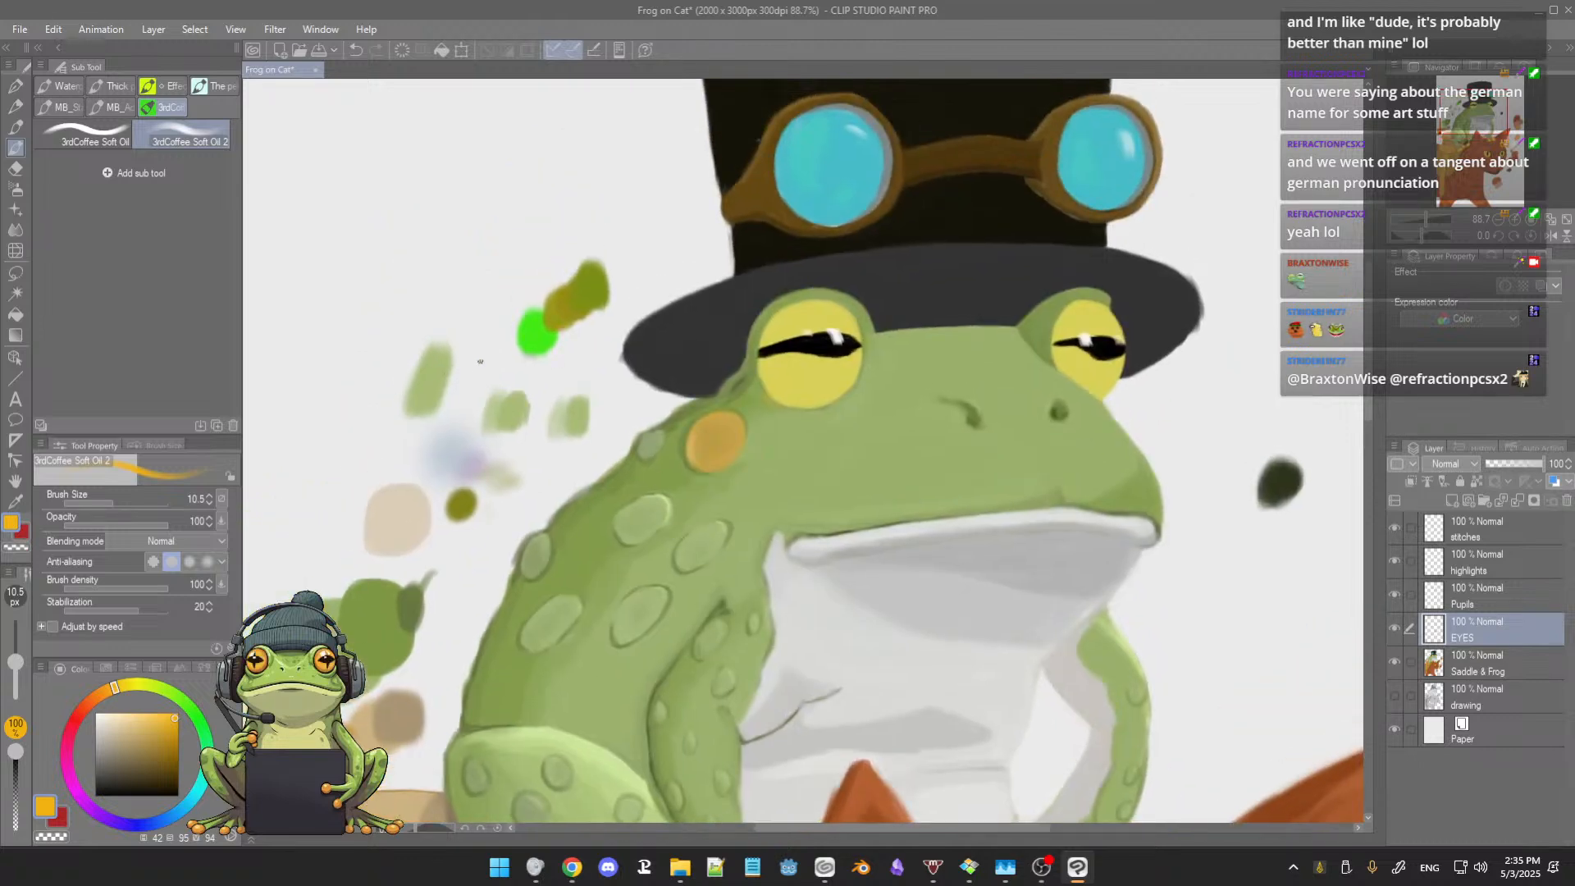
mouse_move(473, 366)
left_mouse_down()
mouse_move(486, 380)
mouse_move(491, 367)
left_mouse_up()
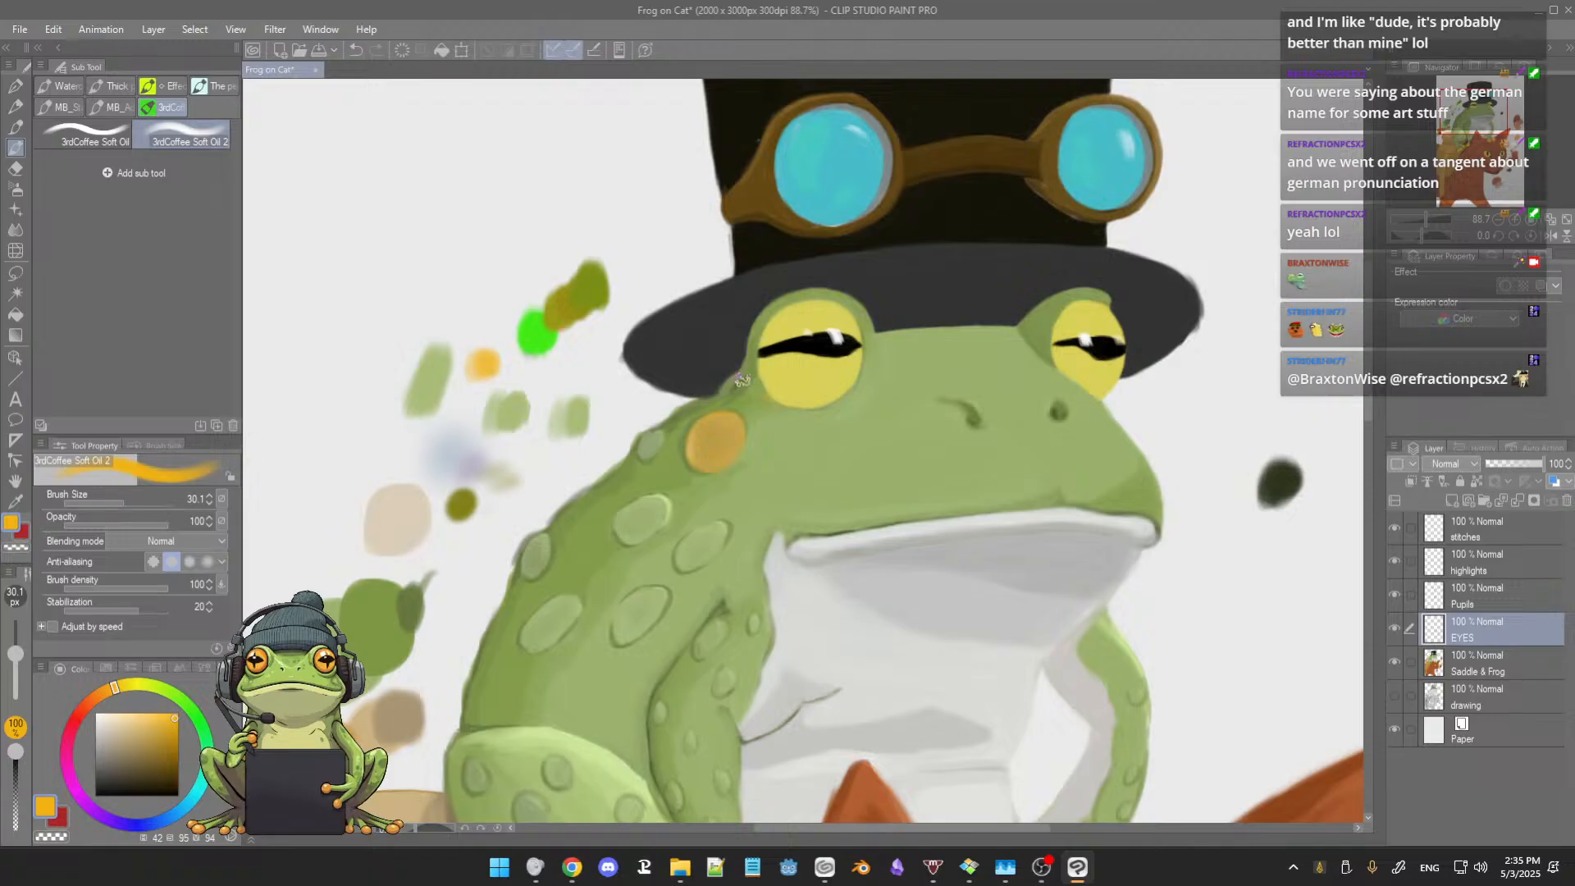
Step: Reduce the brush size to 12.2 and paint an orange rim all the way around the frog's larger eye
scroll(742, 380, "up", 1)
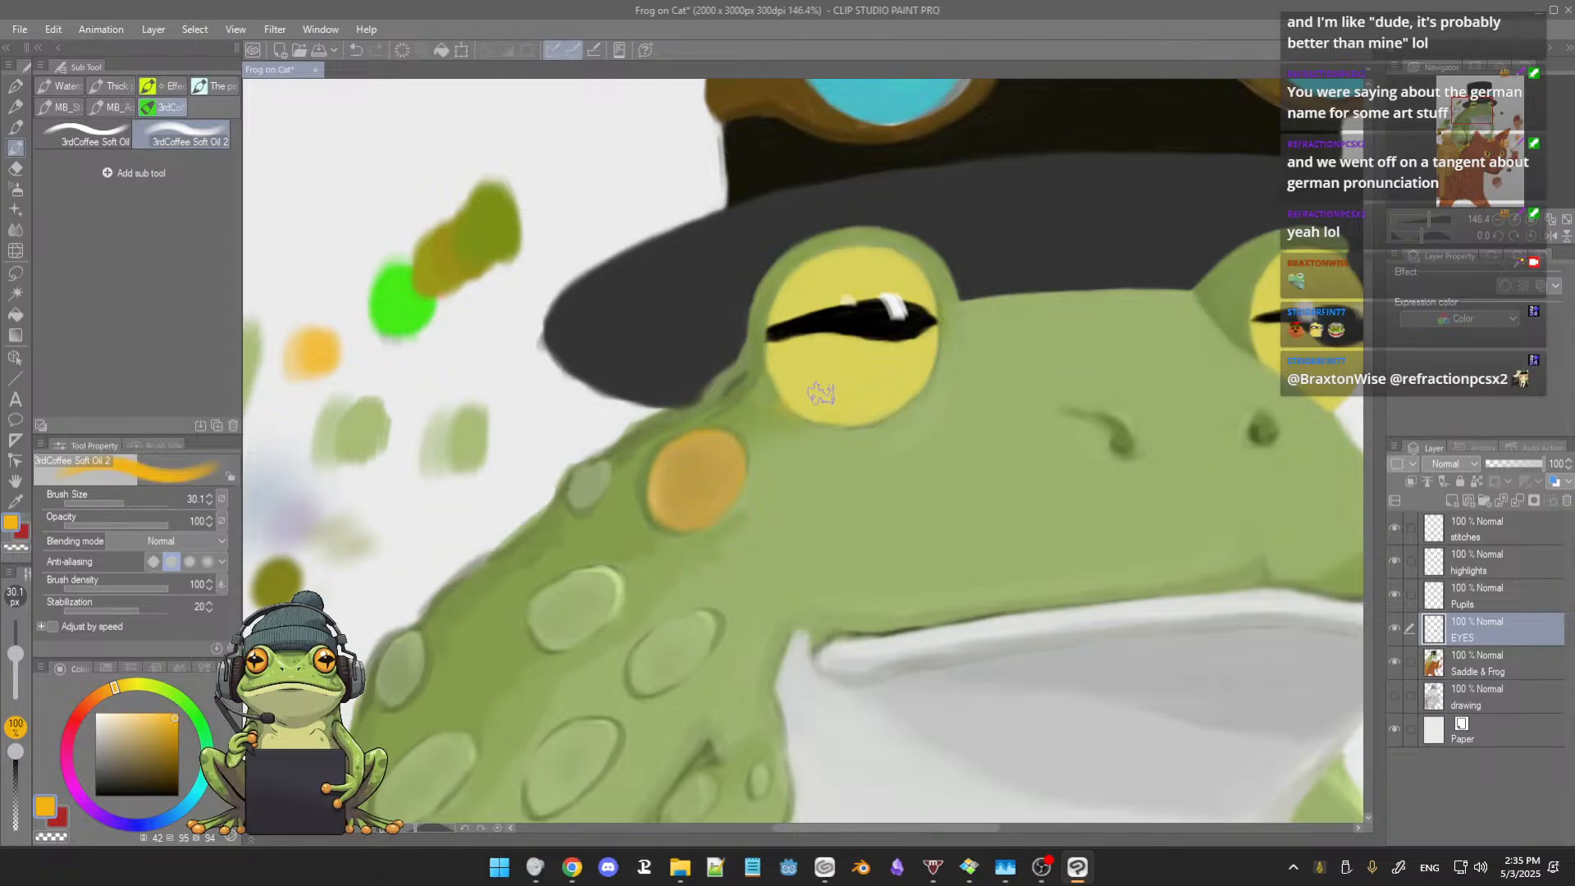
scroll(607, 348, "up", 3)
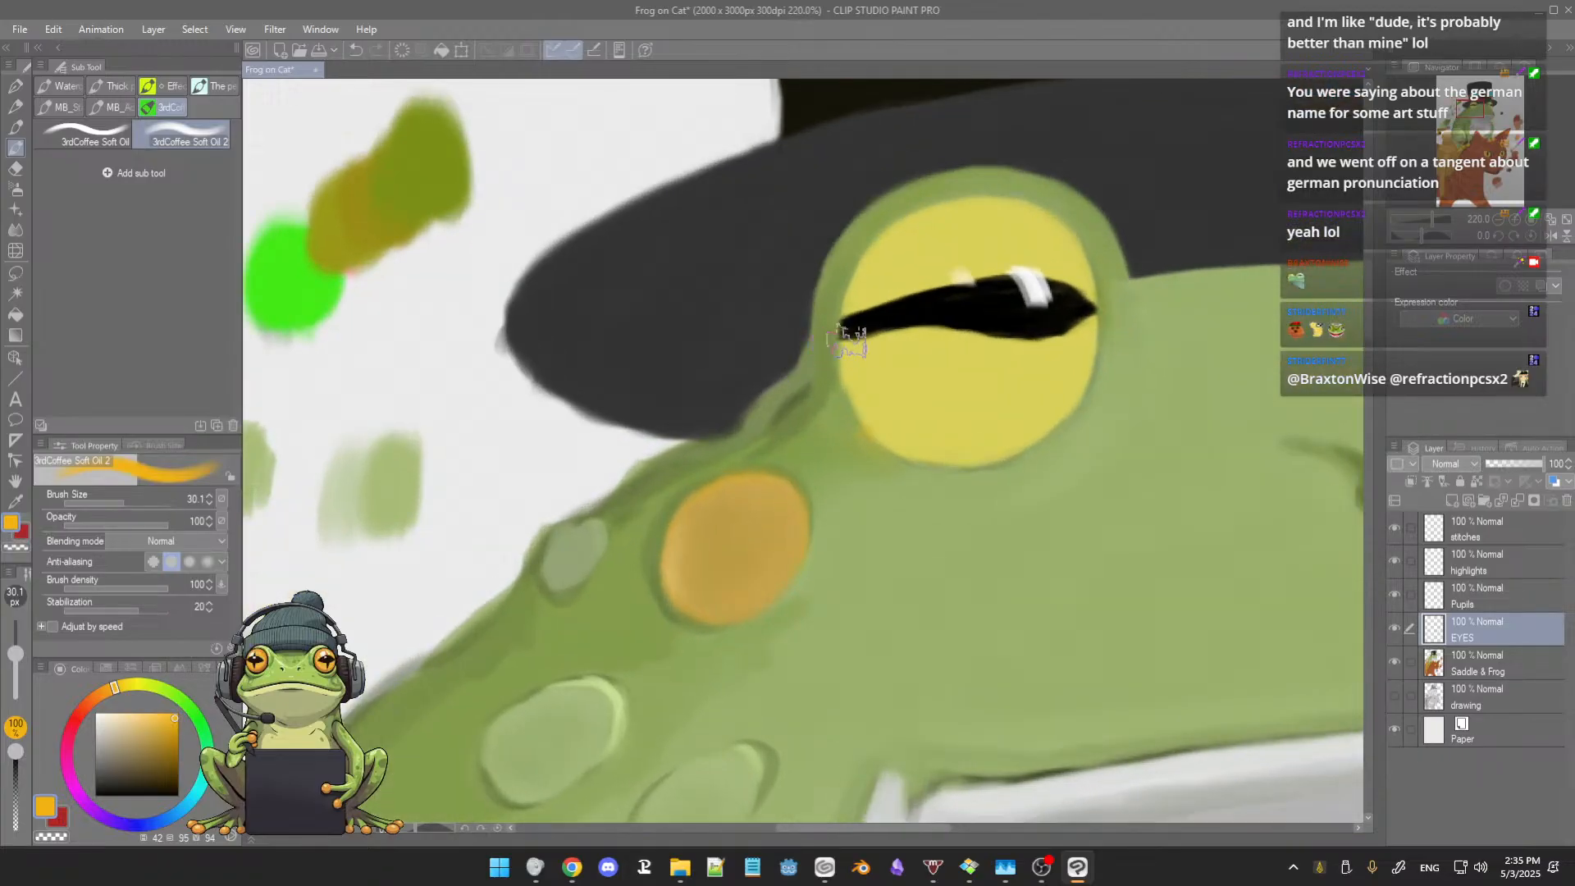
key("[")
key("[")
key("[")
key("[")
key("[")
key("[")
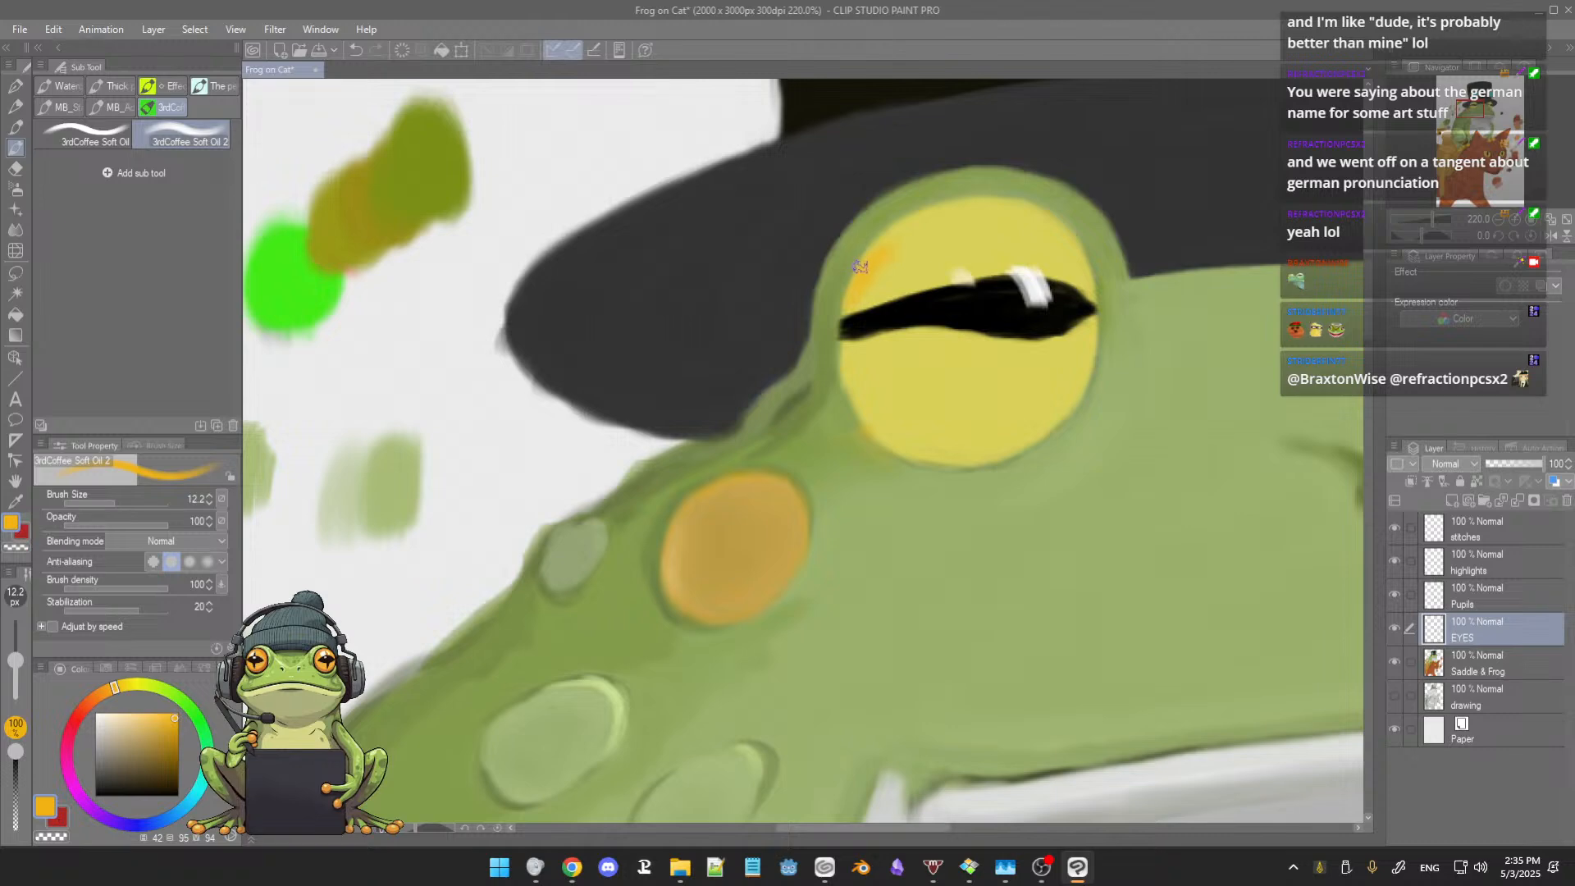
left_click_drag(865, 262, 928, 220)
left_click_drag(969, 207, 998, 205)
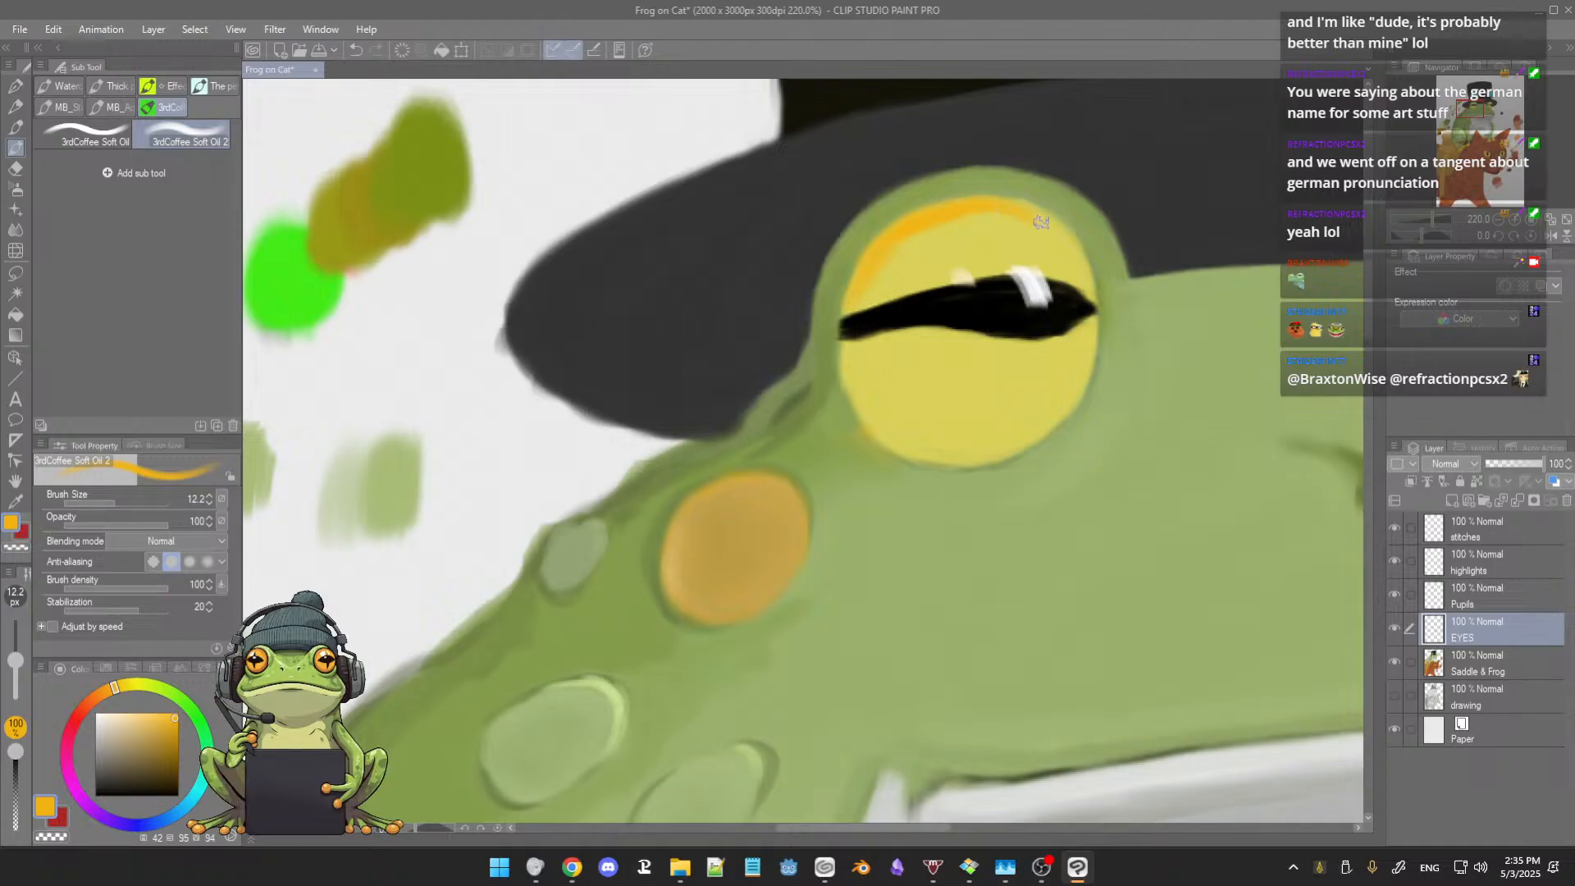
mouse_move(1022, 208)
left_mouse_down()
mouse_move(1081, 260)
mouse_move(1074, 244)
mouse_move(1093, 297)
mouse_move(1087, 283)
left_mouse_up()
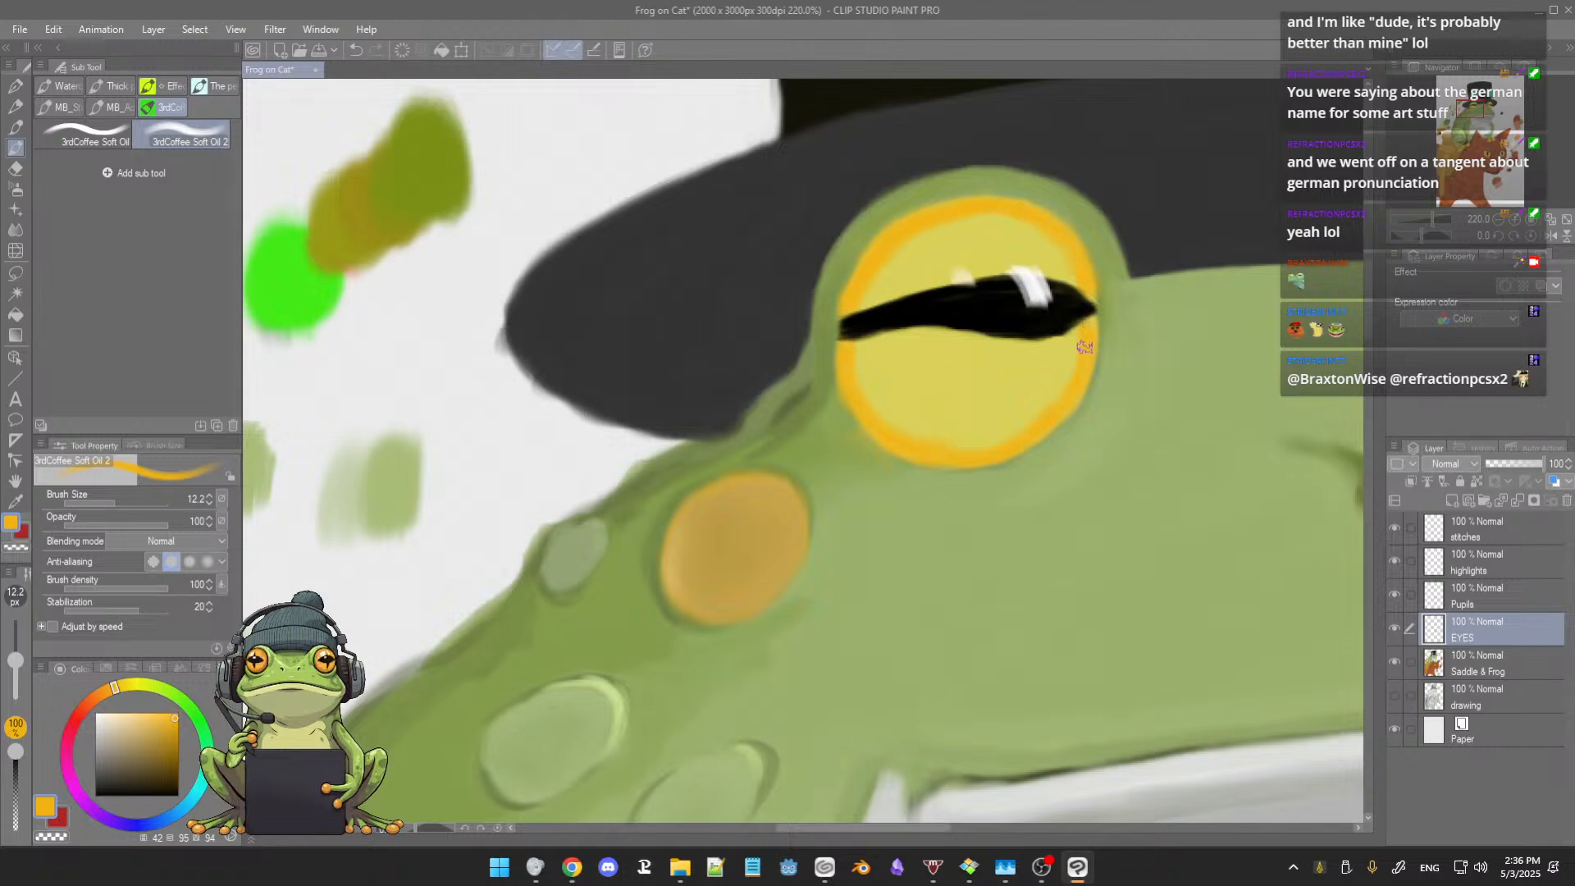
Step: Sample yellow from inside the larger eye and soften the inner edge of its lower orange rim, raising the brush size to 17.9
left_click(864, 376, "alt")
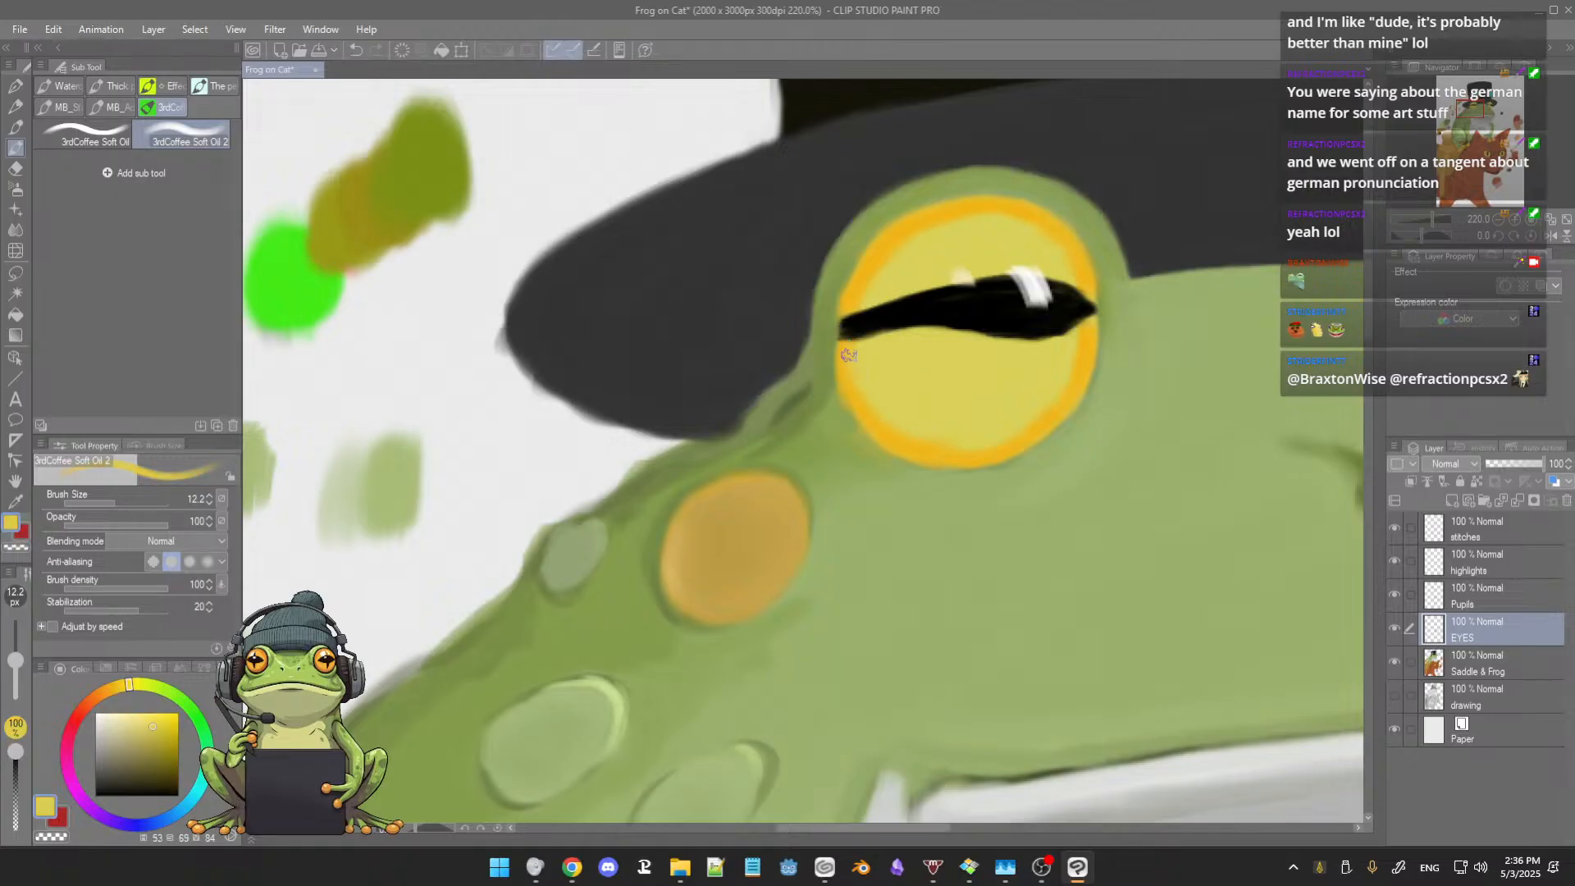
left_click(942, 447, "alt")
left_click_drag(943, 447, 949, 449)
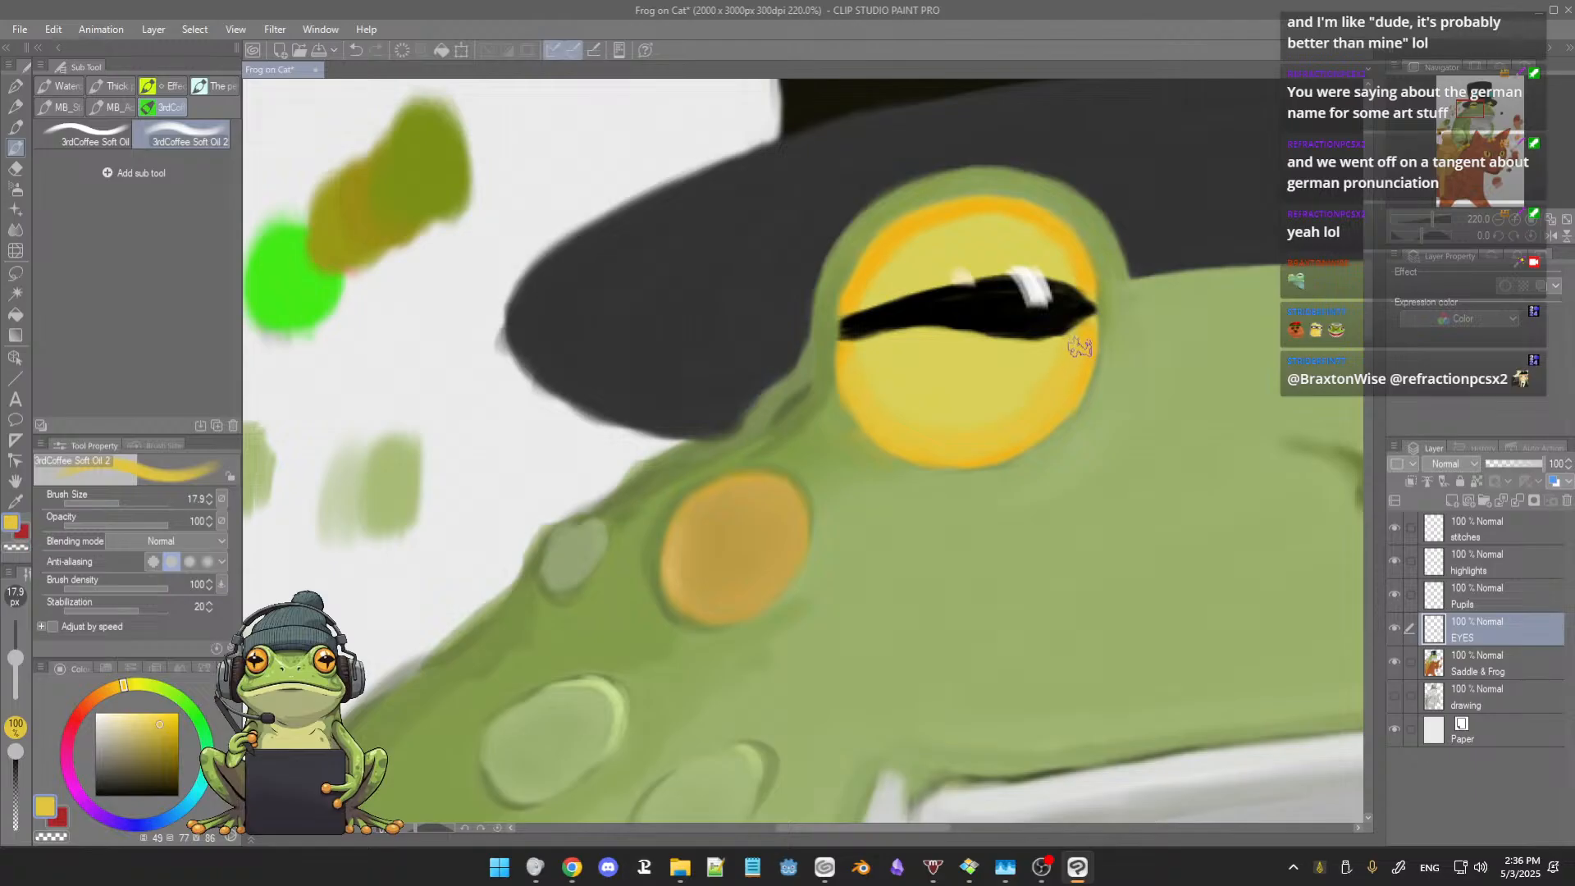
left_click(976, 416, "alt")
scroll(1040, 365, "down", 5)
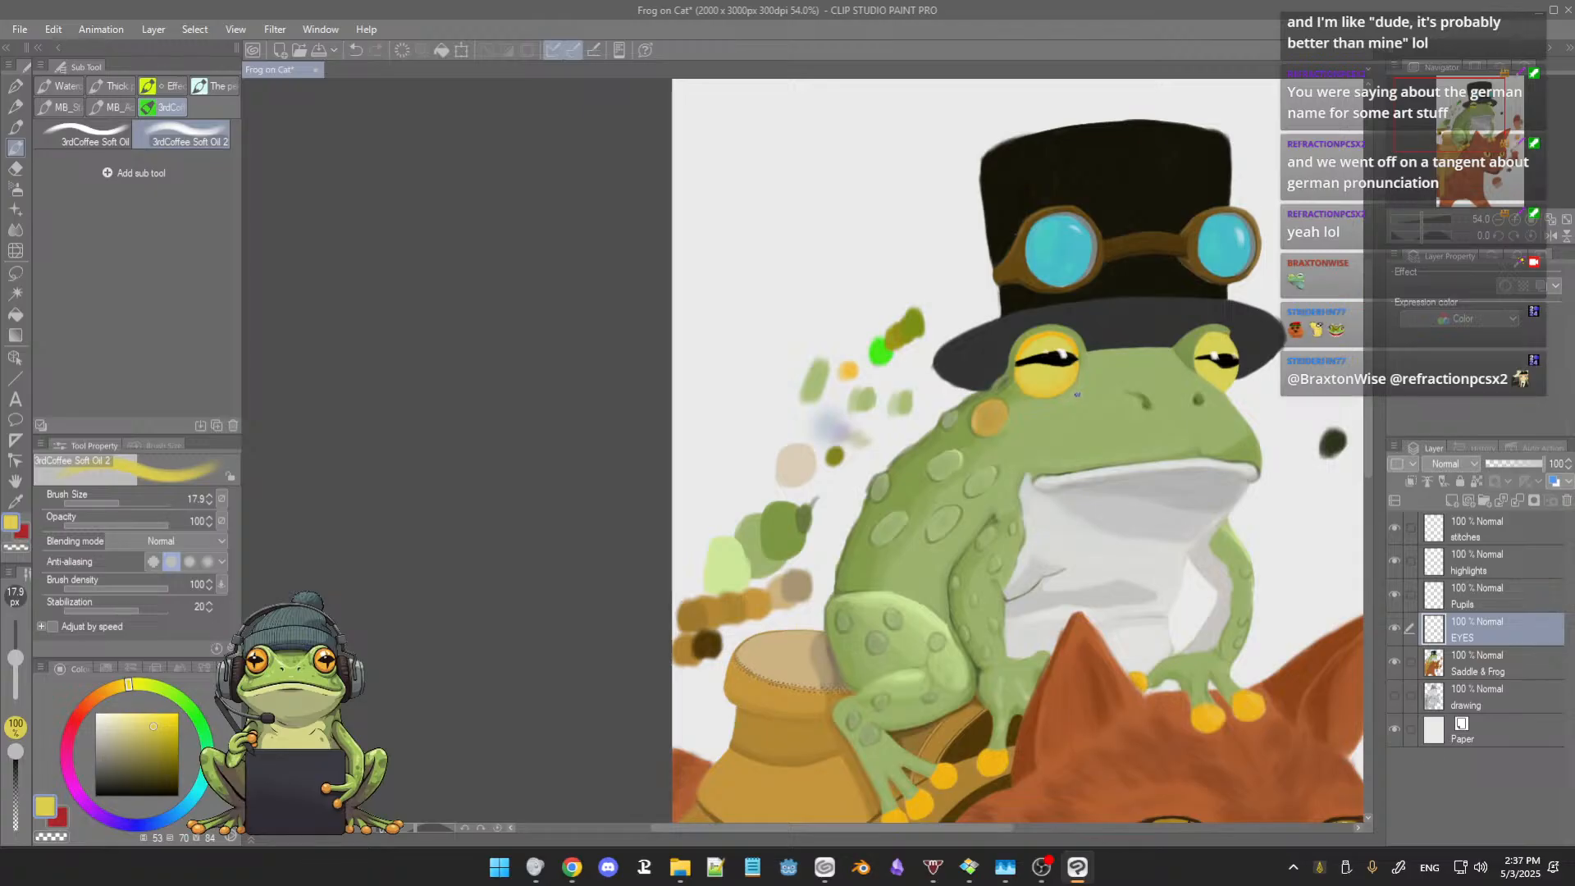
scroll(1077, 395, "up", 5)
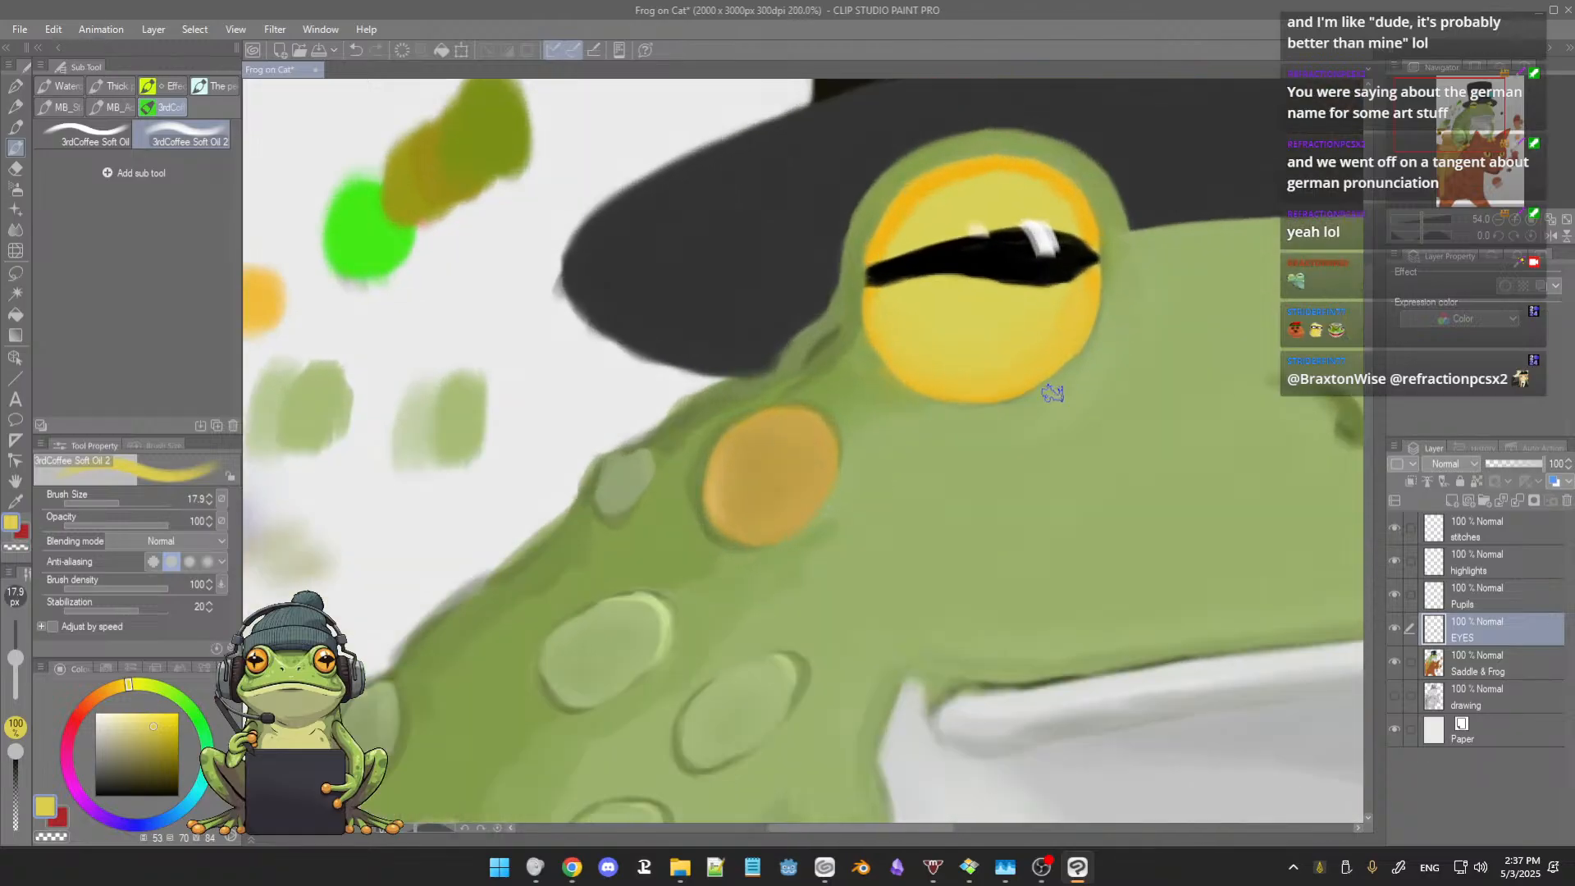
left_click_drag(1041, 394, 1017, 400)
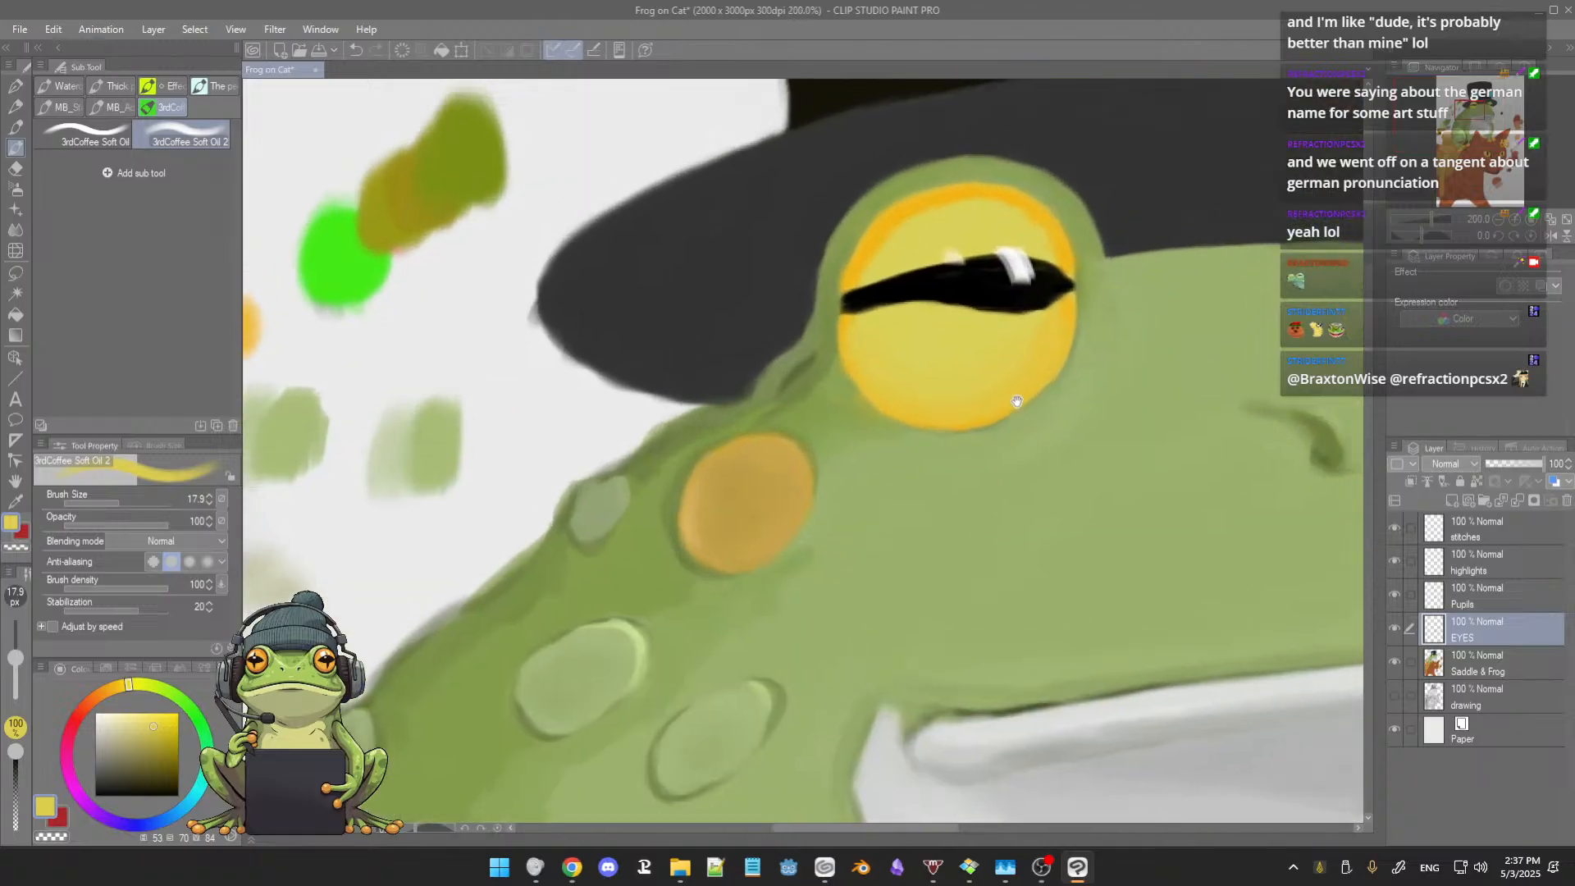
Step: Sample in-between yellows and oranges and blend the orange rim into the yellow across the upper half of the larger eye
left_click(877, 242, "alt")
left_click(894, 240, "alt")
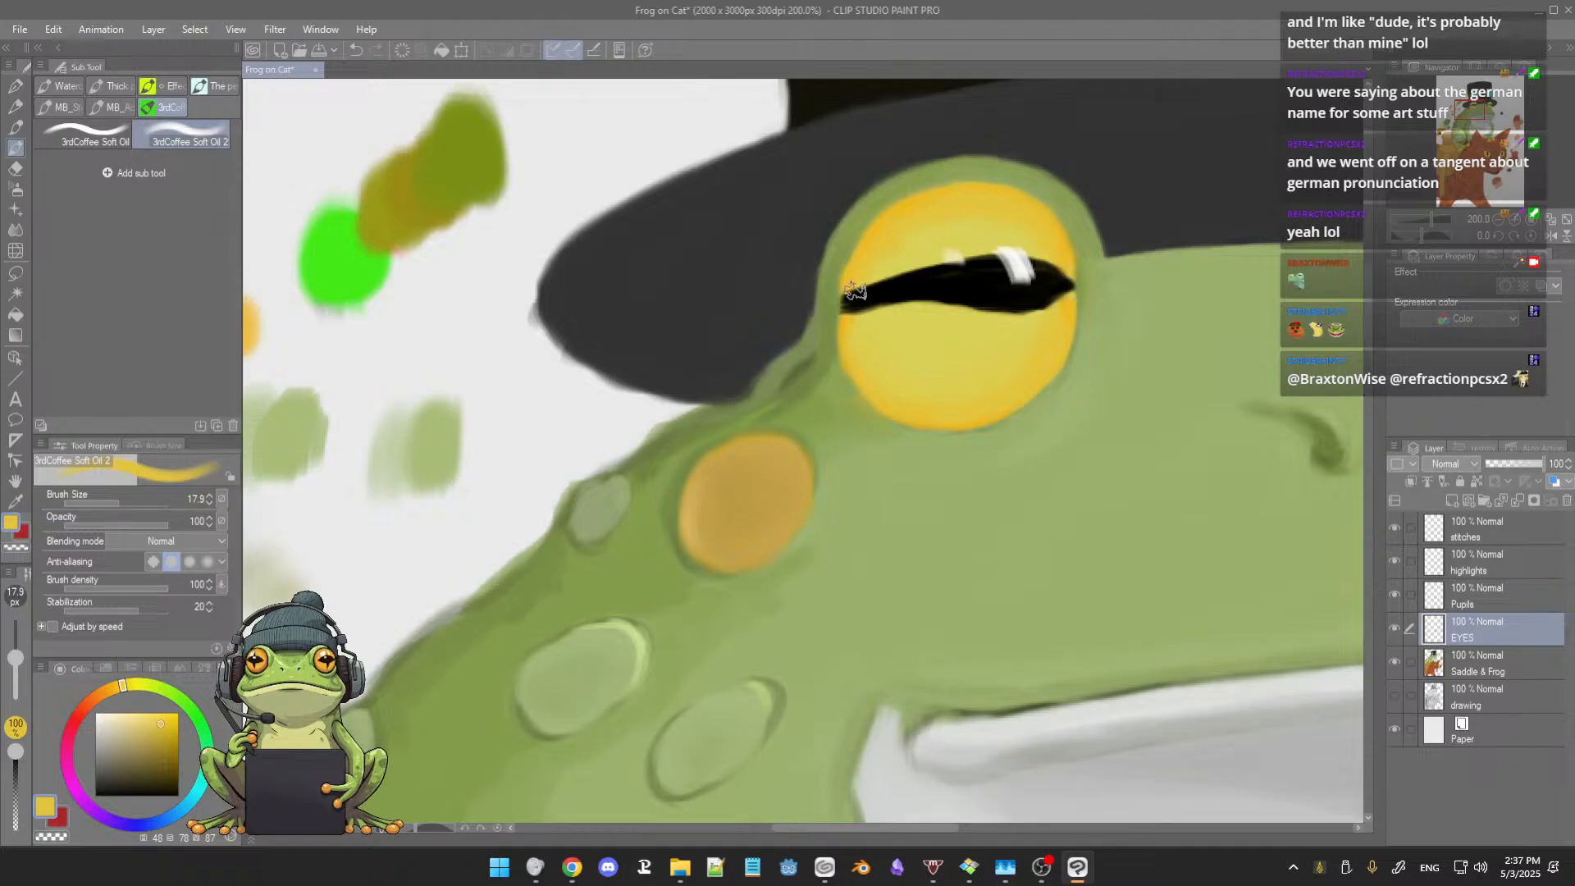
left_click(897, 251, "alt")
left_click(921, 211, "alt")
left_click(910, 209, "alt")
left_click(961, 217, "alt")
left_click(1057, 233, "alt")
Step: At size 11.6, blend the larger eye's edge nearest the nostrils using sampled golden yellows
key("[")
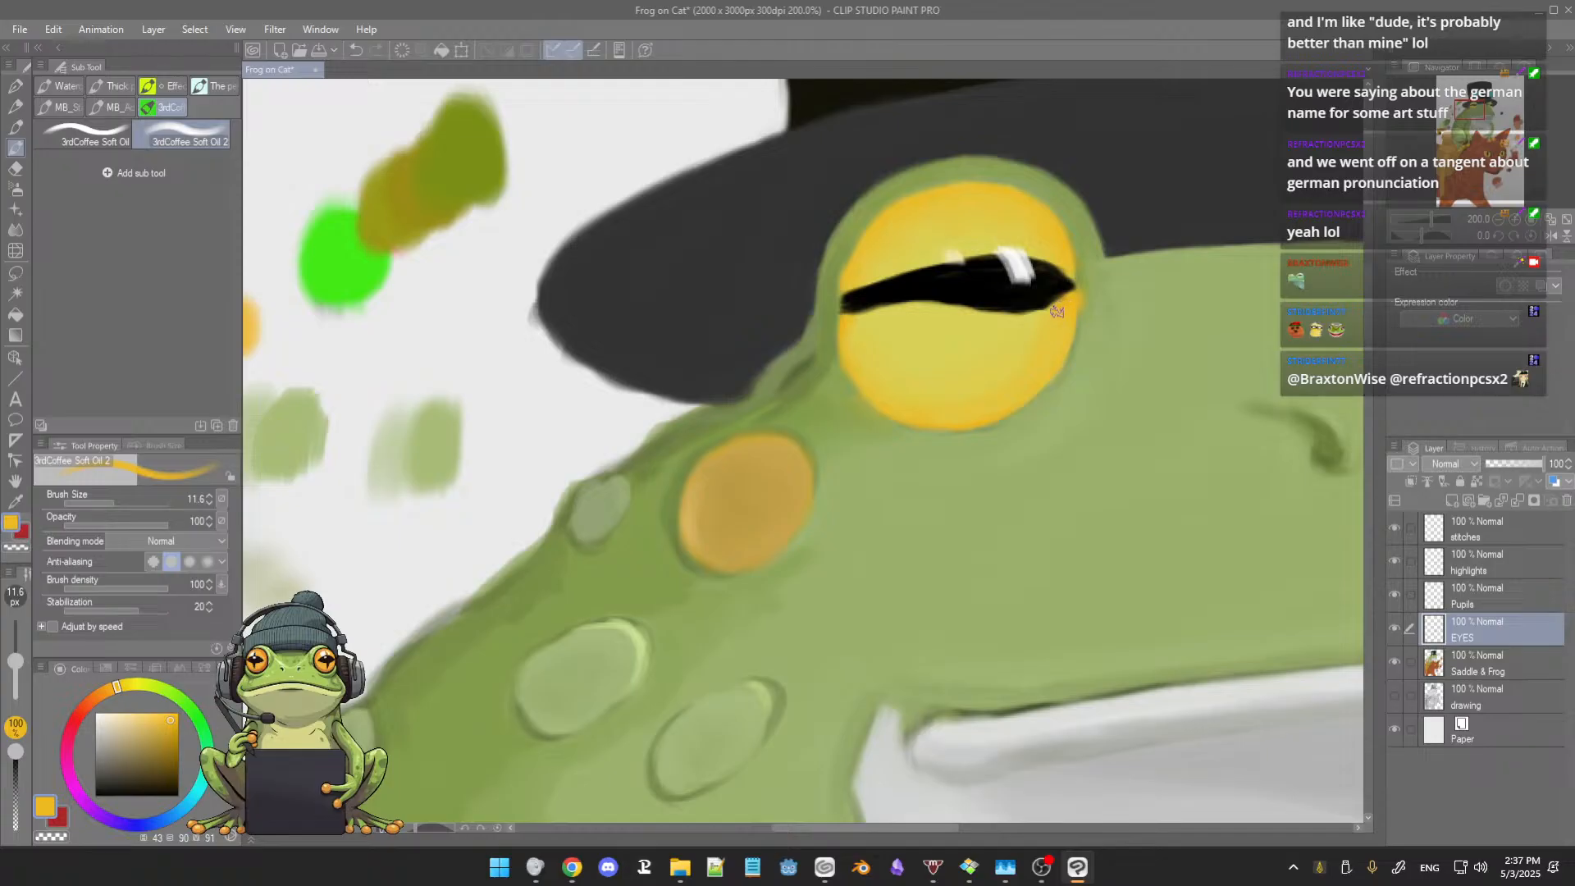
left_click(1090, 320, "alt")
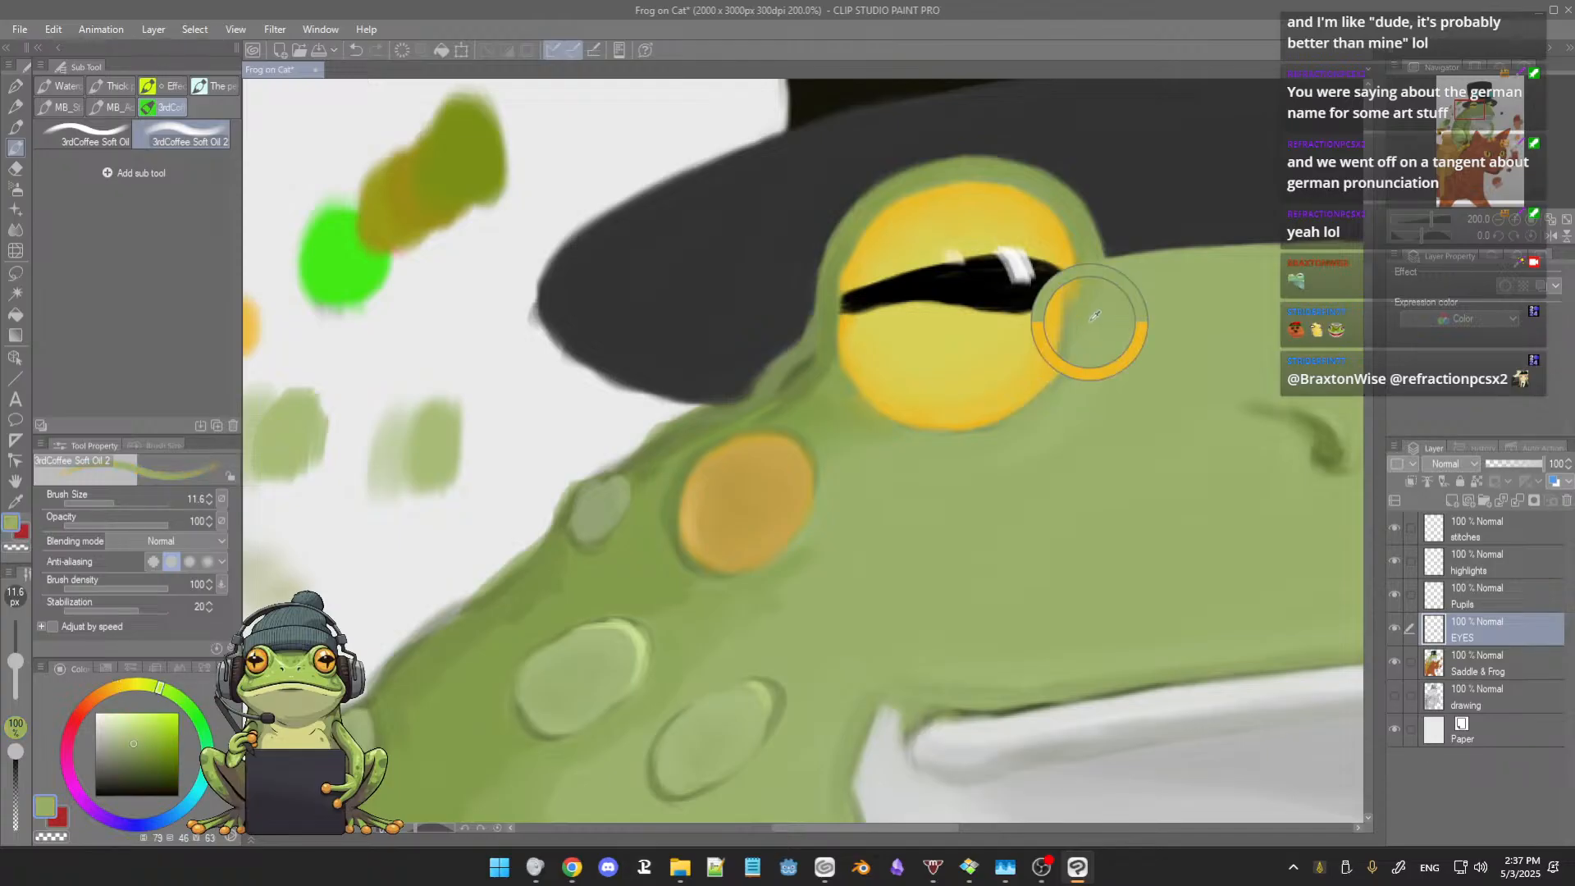
left_click(1034, 327, "alt")
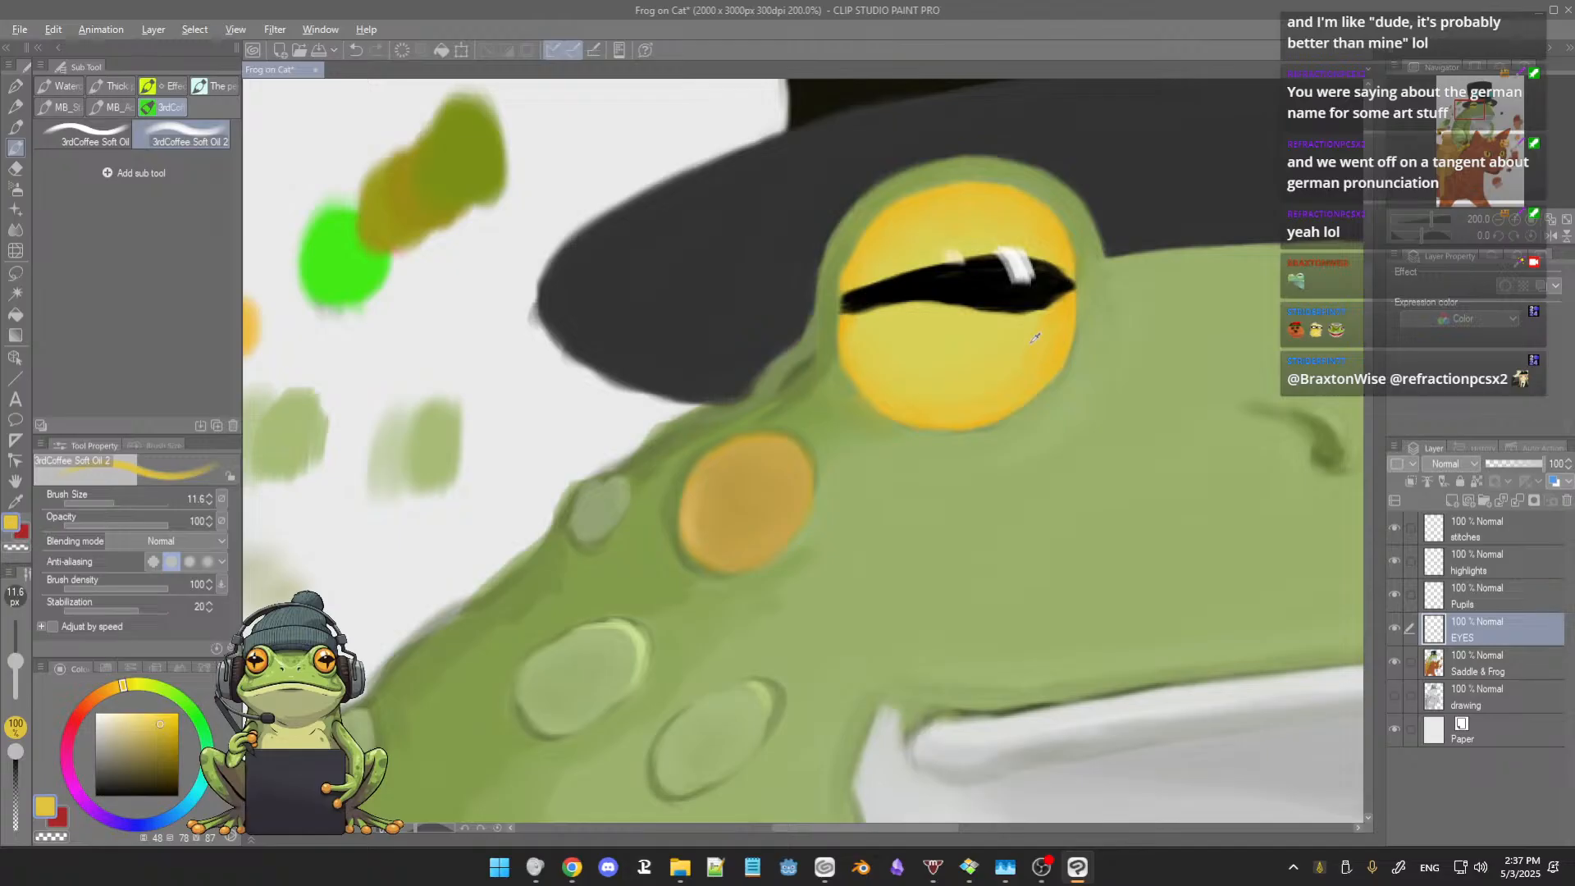
left_click(1029, 343, "alt")
left_click(1054, 340, "alt")
scroll(1048, 335, "down", 5)
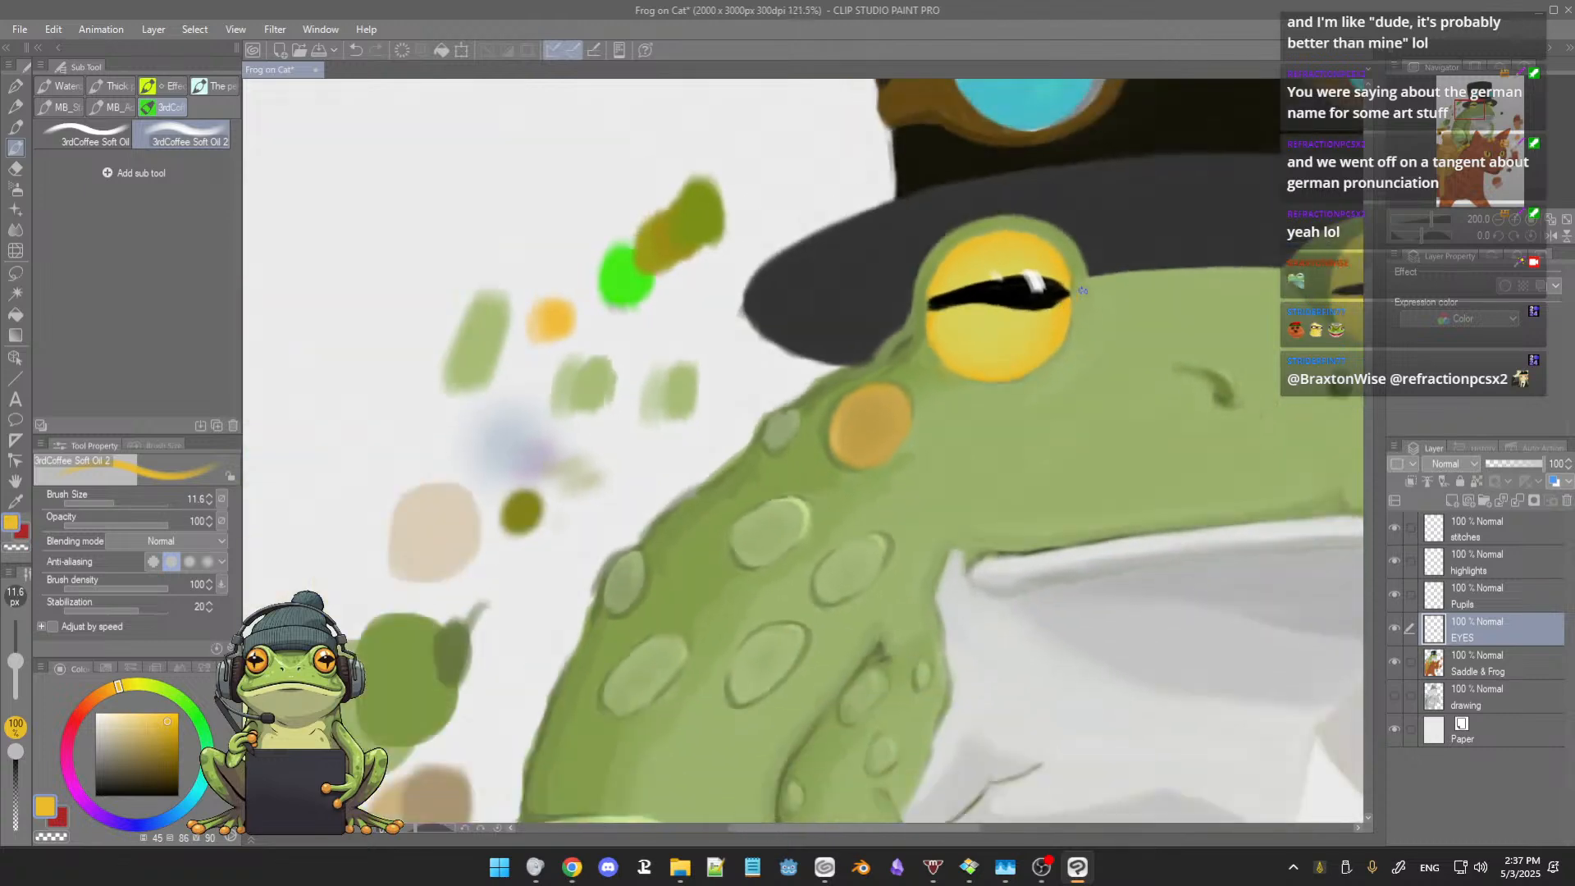
scroll(1106, 259, "down", 1)
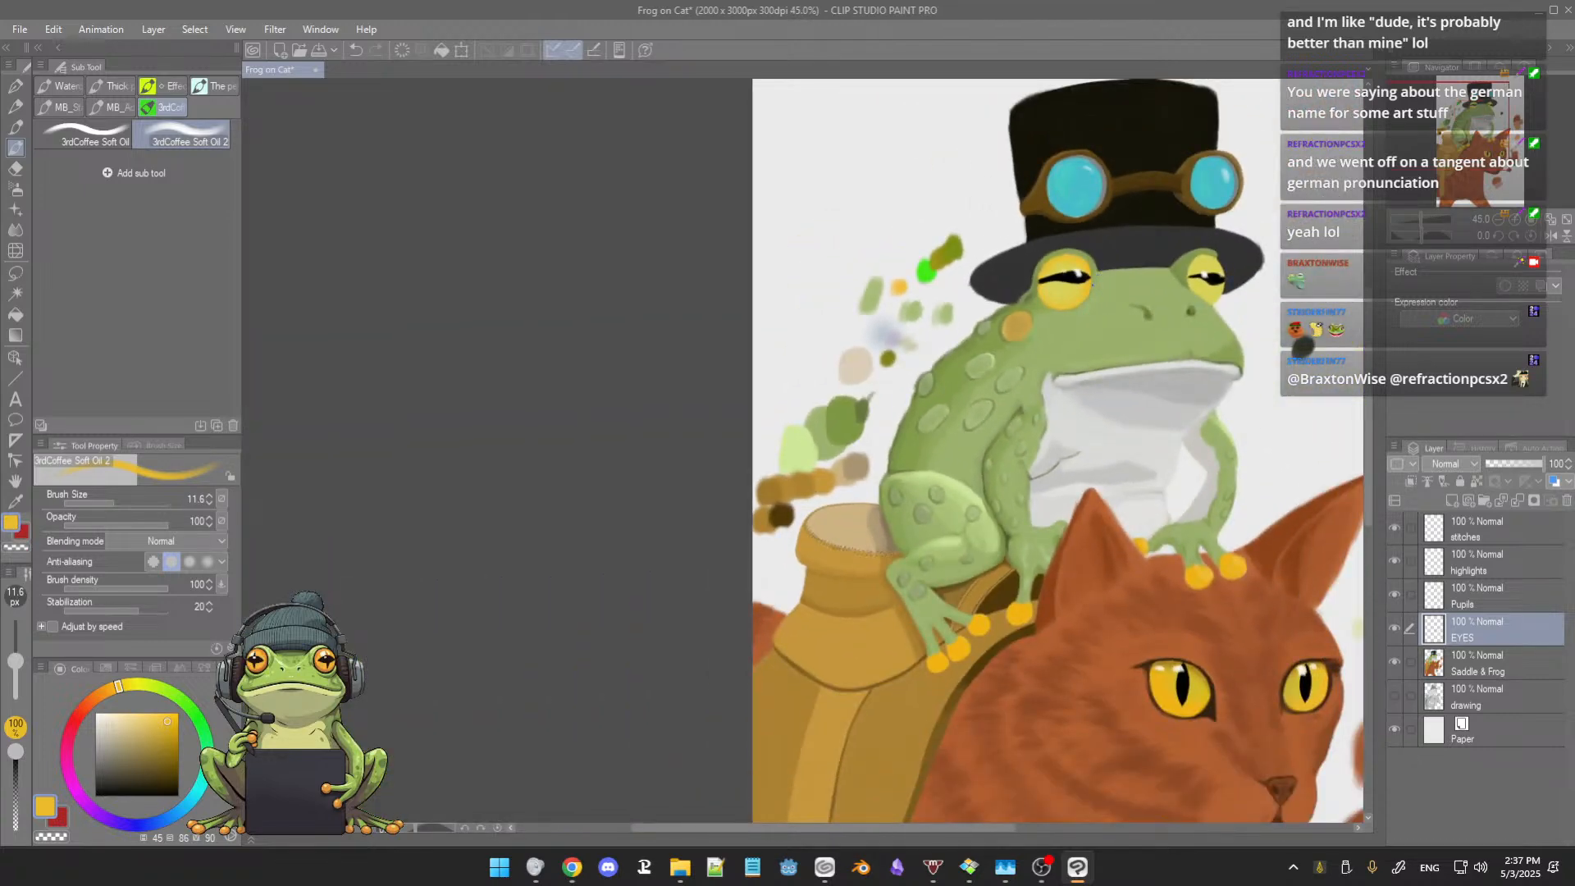
Step: Enlarge the brush to 24.3 and paint golden orange across the lower half of the larger eye, keeping yellow below the pupil
scroll(1042, 334, "up", 4)
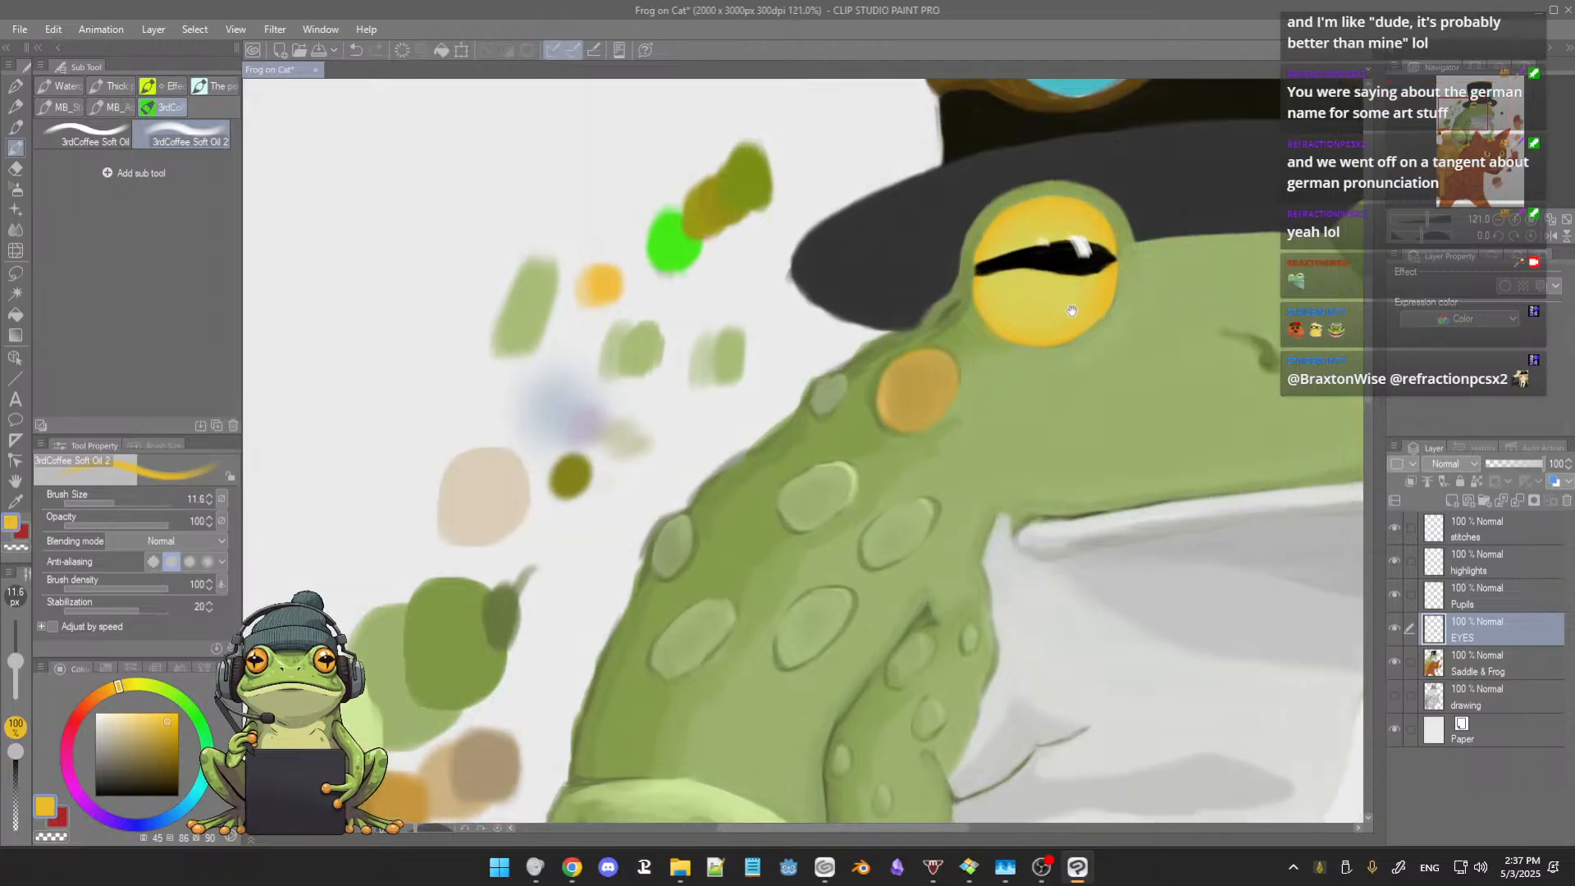
scroll(1044, 329, "up", 3)
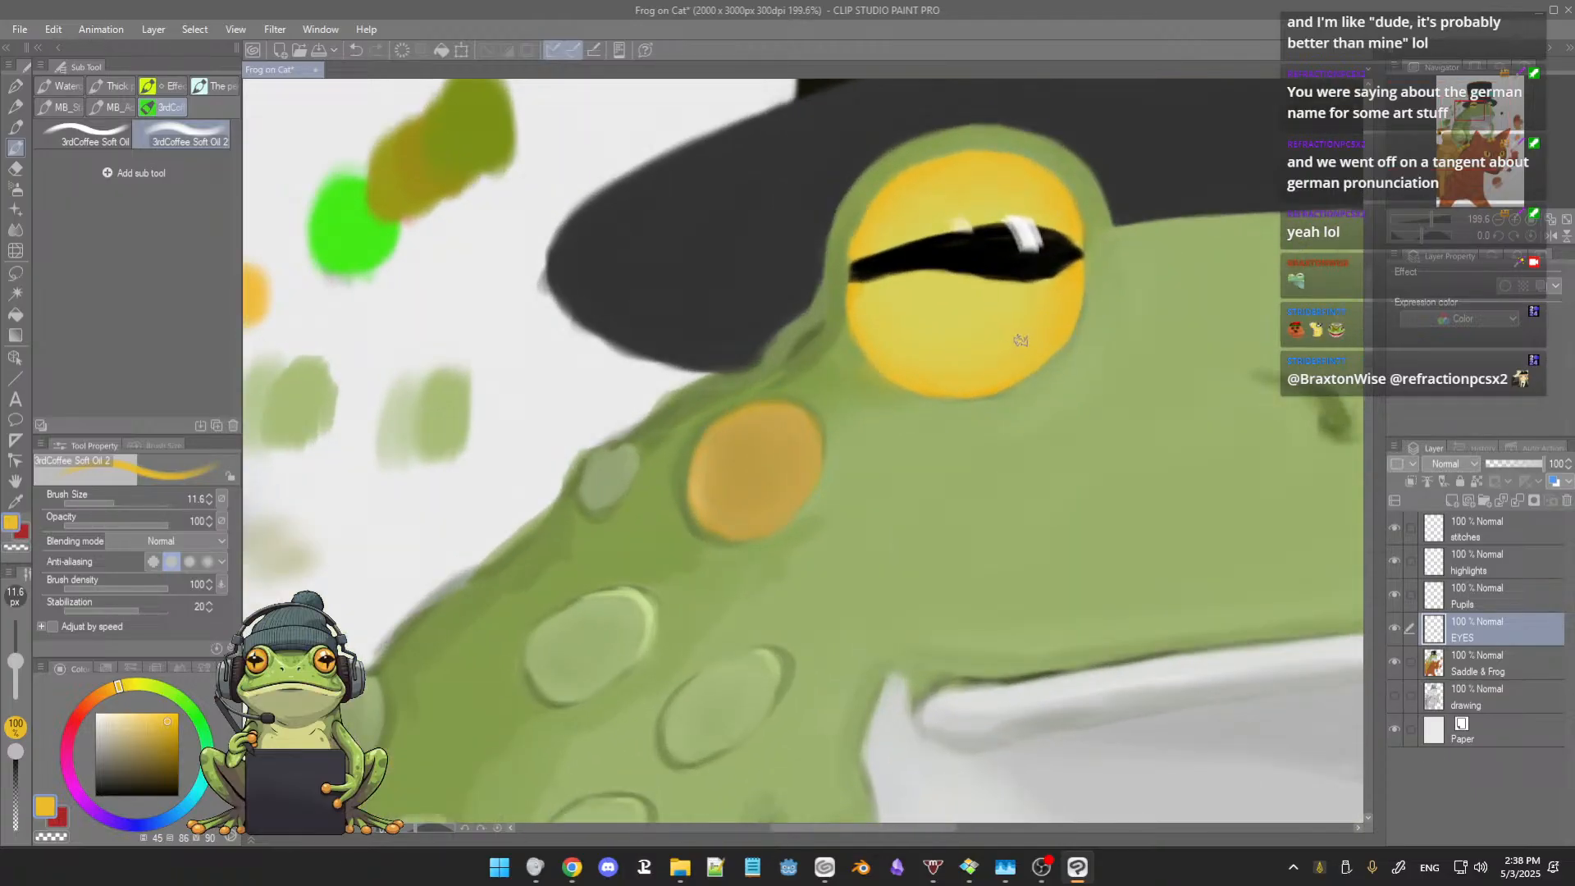
mouse_move(797, 359)
left_mouse_down()
mouse_move(942, 372)
mouse_move(713, 355)
left_mouse_up()
left_click(379, 311, "alt")
left_click_drag(931, 321, 939, 329)
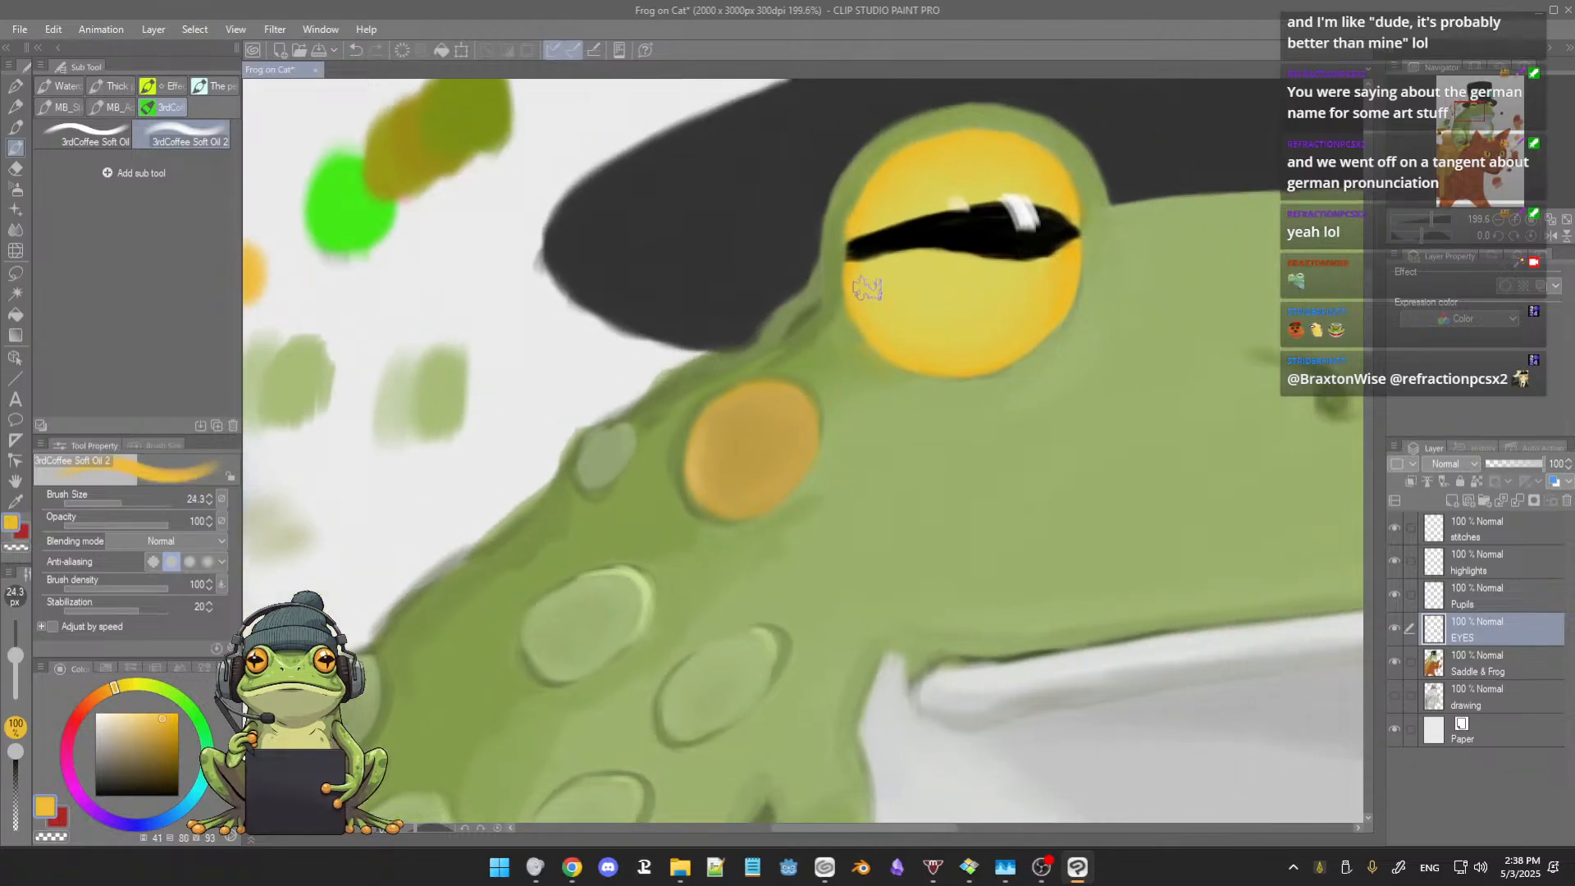
left_click_drag(865, 277, 908, 335)
left_click_drag(855, 275, 925, 331)
left_click_drag(858, 285, 976, 345)
mouse_move(875, 294)
left_mouse_down()
mouse_move(960, 328)
mouse_move(977, 322)
mouse_move(930, 328)
mouse_move(1053, 296)
mouse_move(1021, 312)
left_mouse_up()
left_click(897, 284, "alt")
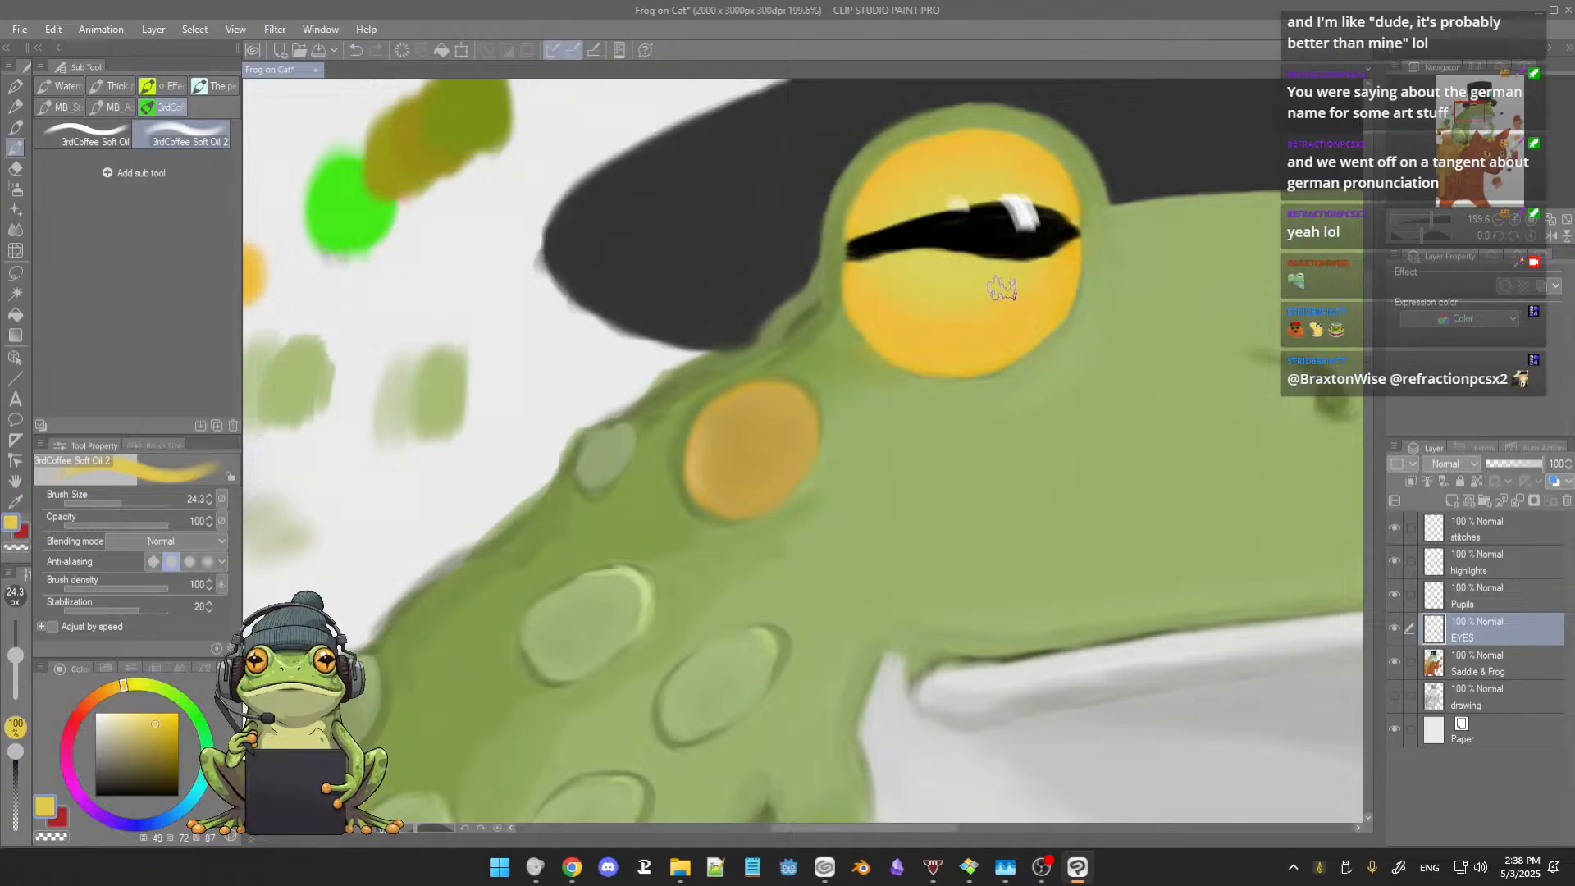
Step: Raise the brush size to 30.3 and soften the larger eye's gradient around the pupil with yellow sampled from its lower half
scroll(1025, 280, "down", 8)
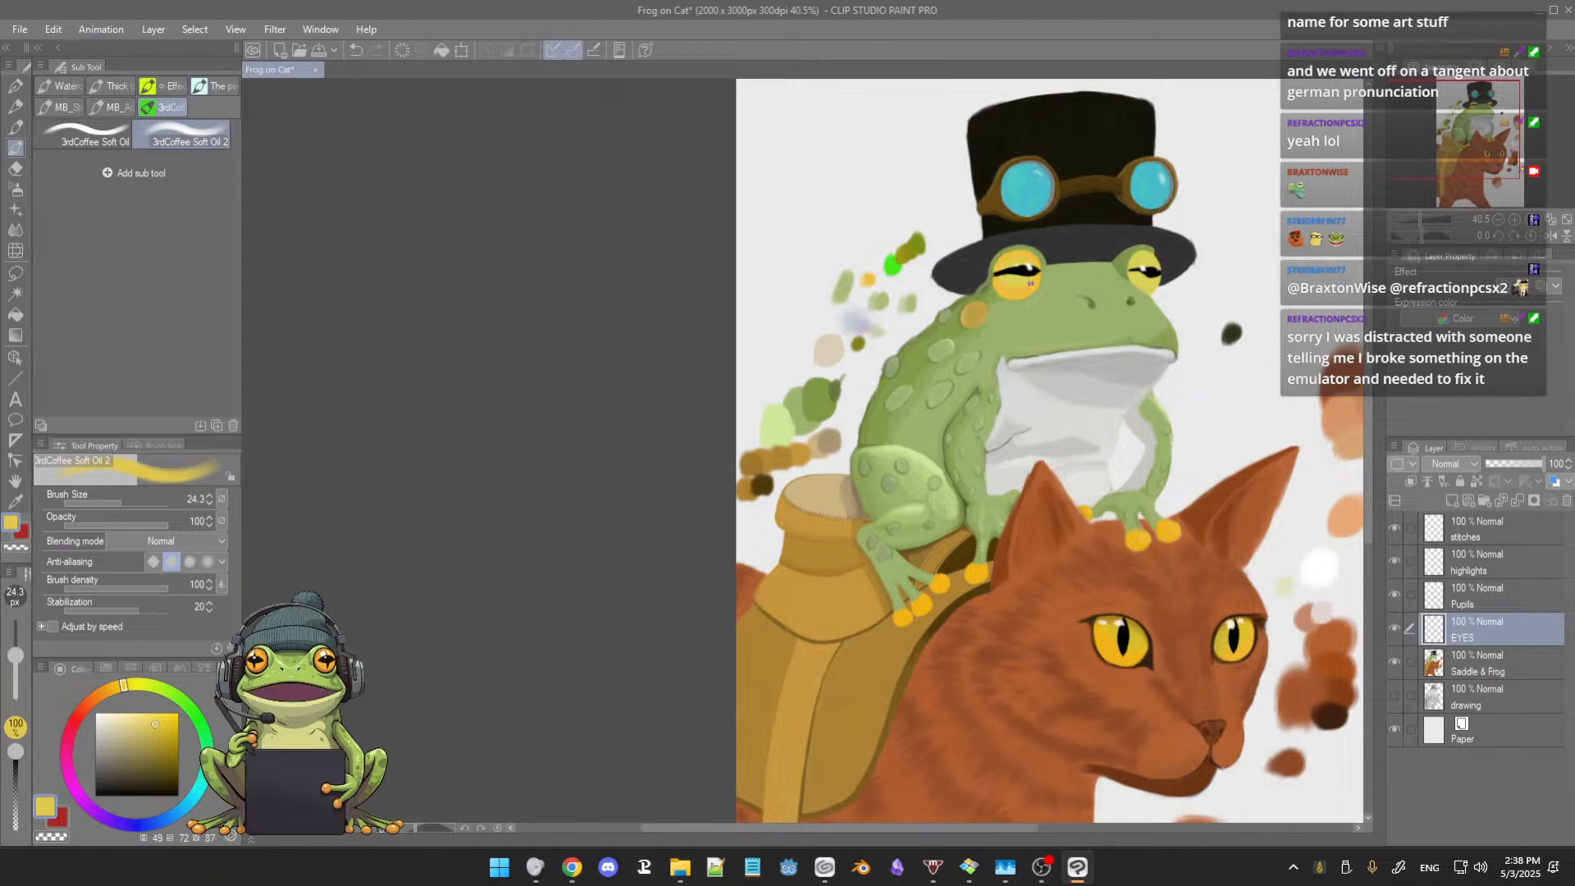
left_click_drag(1047, 273, 949, 313)
scroll(971, 305, "up", 8)
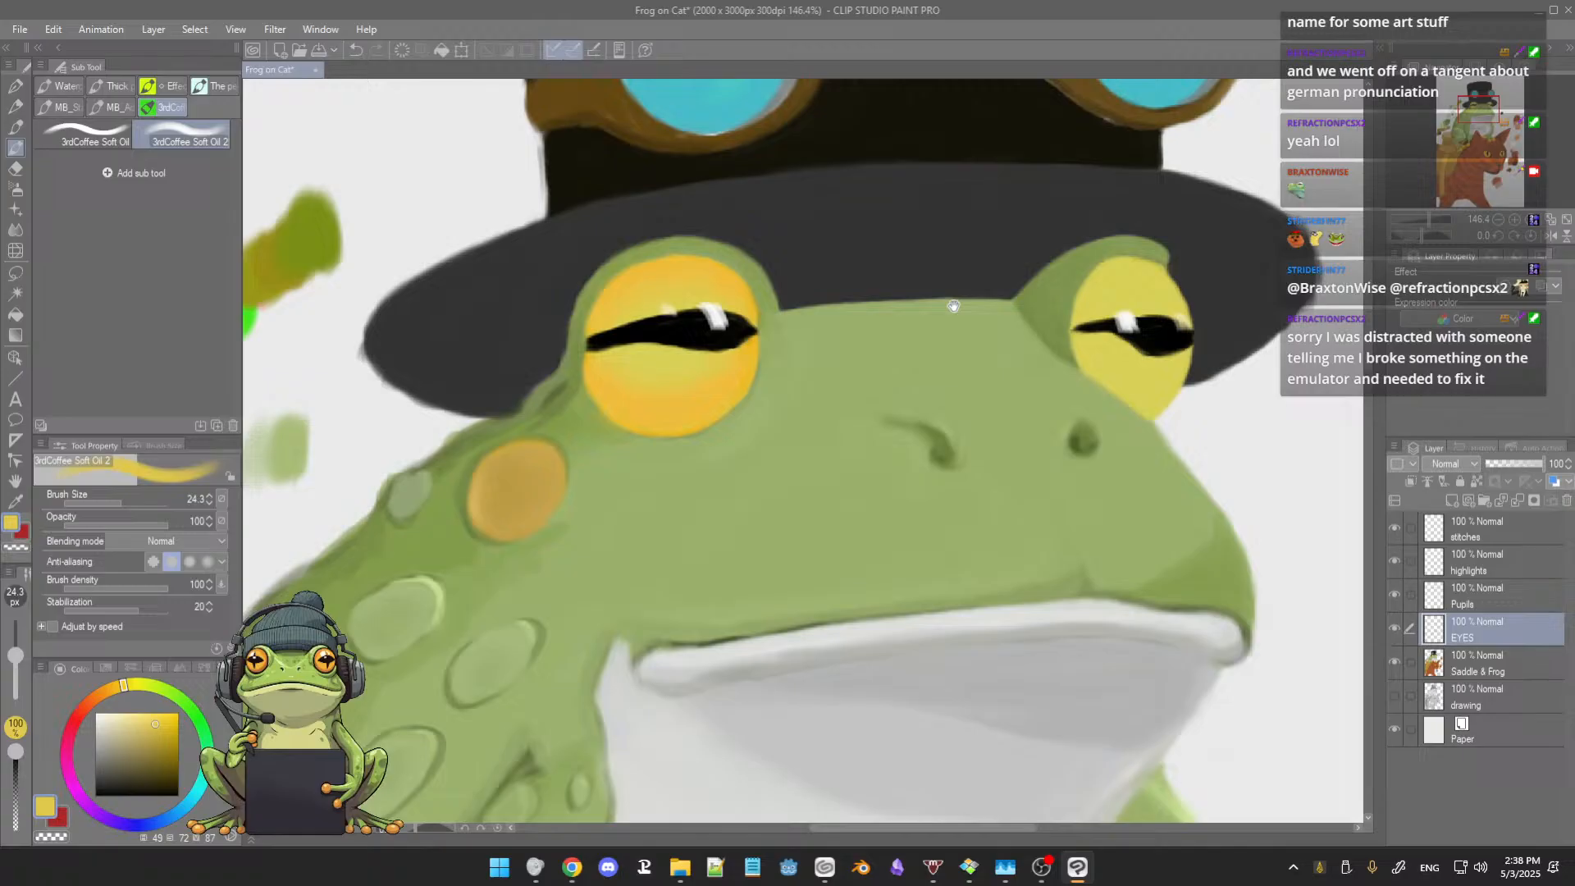
left_click_drag(954, 306, 1030, 297)
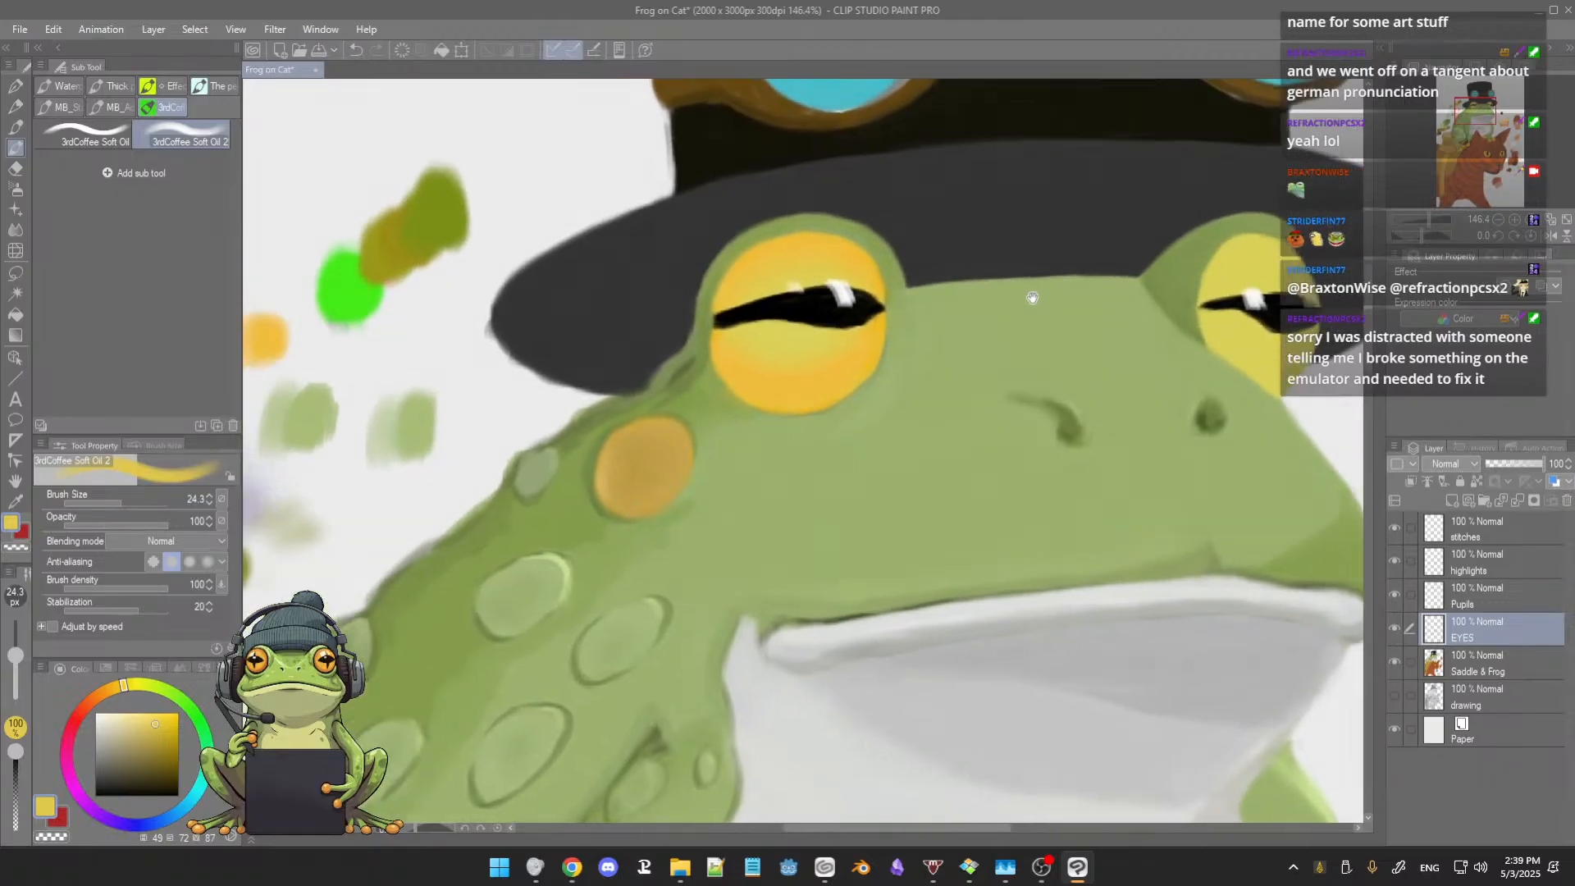
left_click(796, 362, "alt")
key("]")
key("]")
left_click_drag(795, 364, 766, 332)
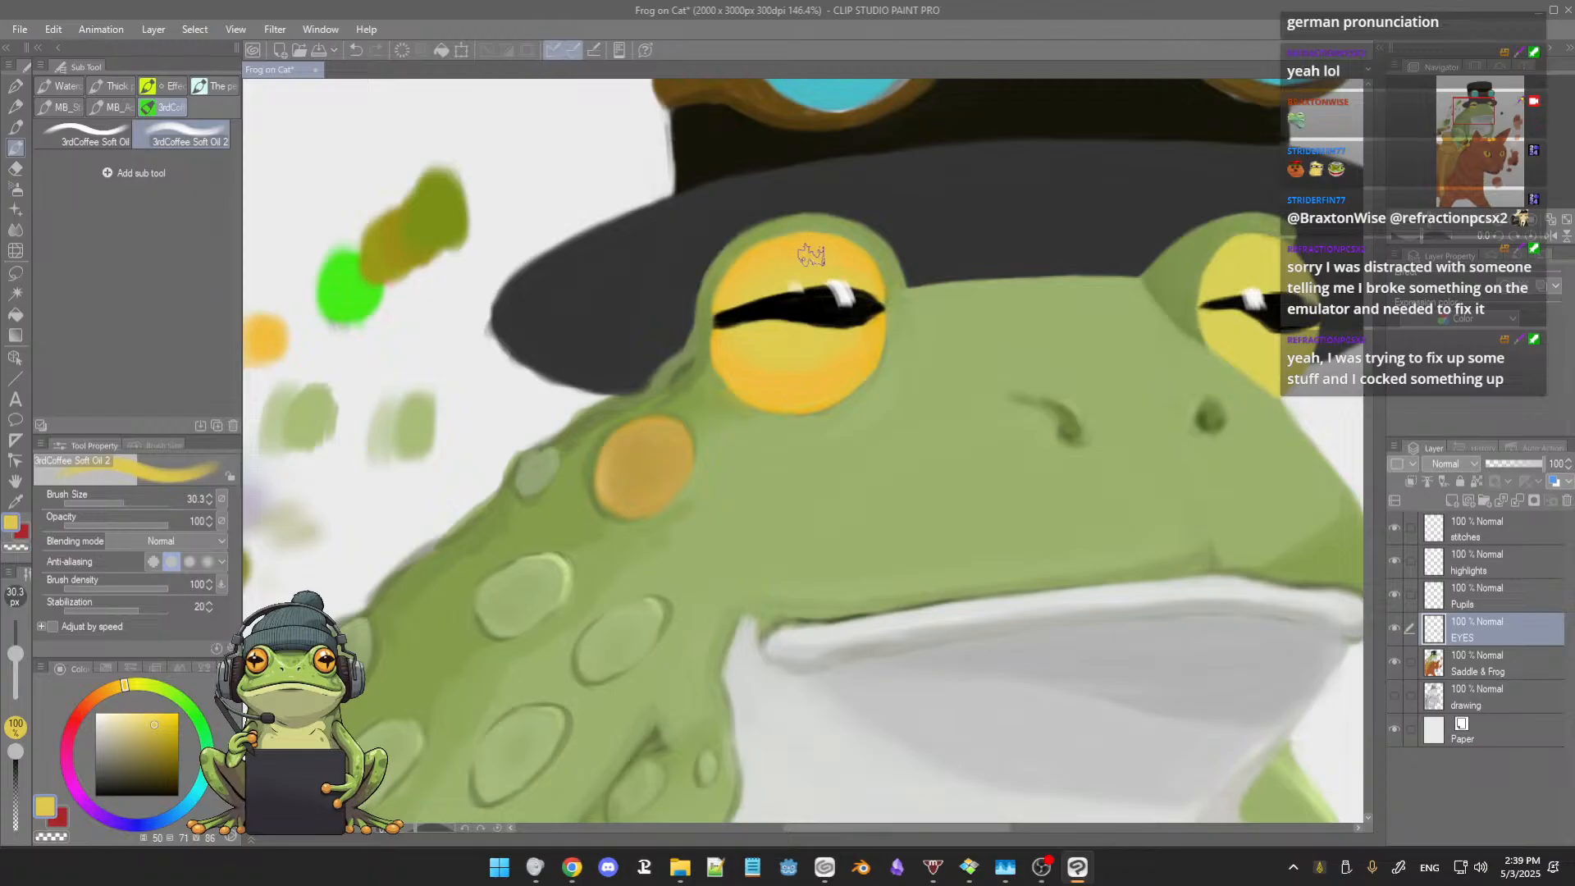
scroll(813, 256, "up", 3)
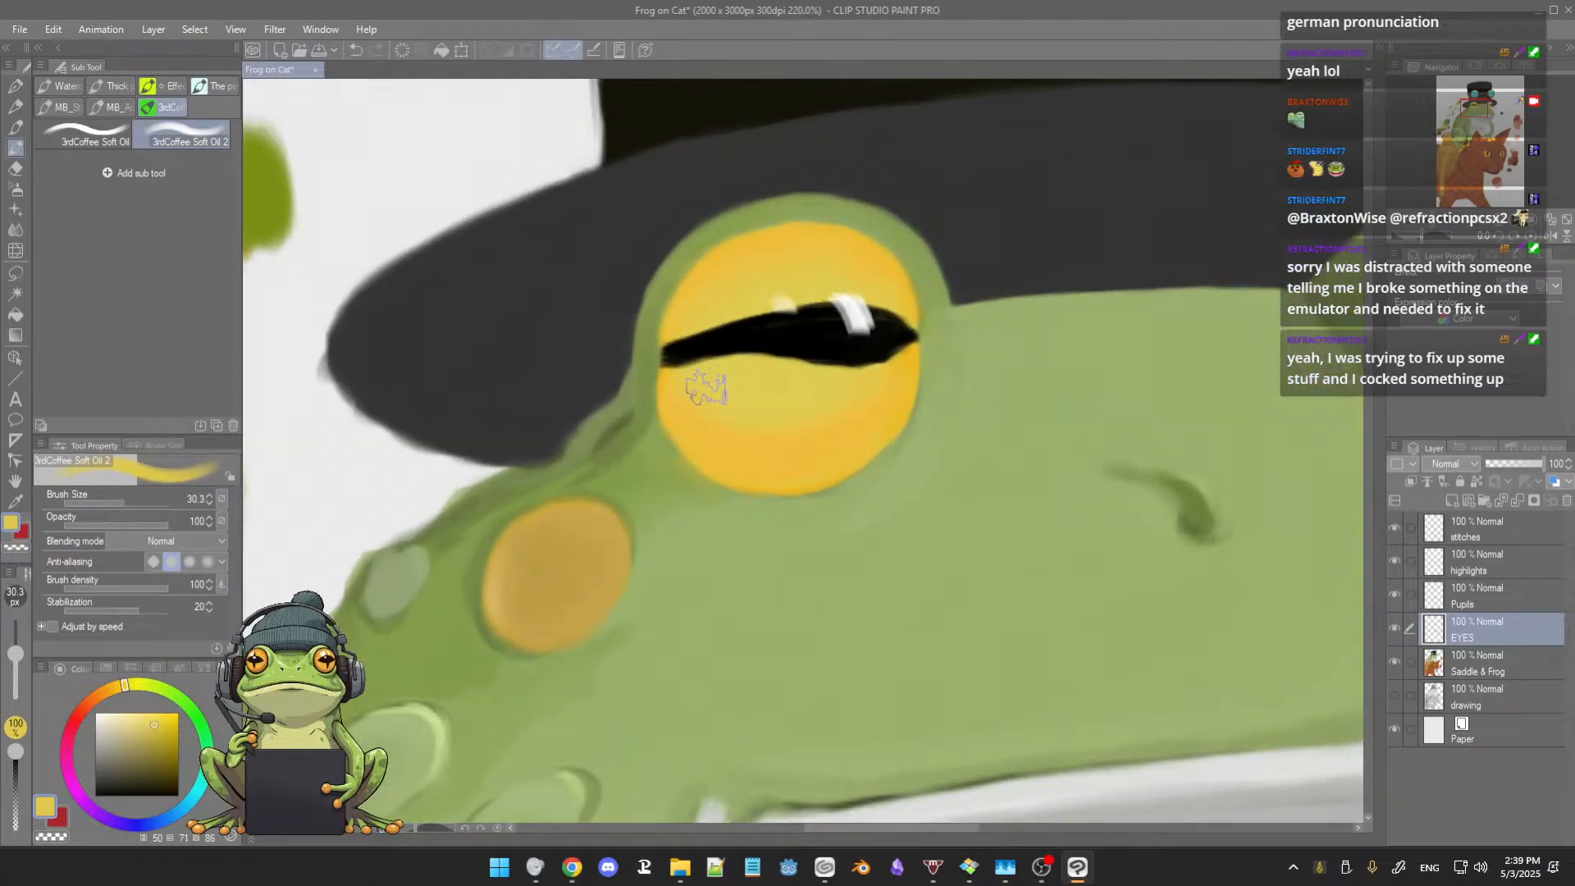
mouse_move(707, 401)
left_mouse_down()
mouse_move(770, 415)
mouse_move(745, 432)
mouse_move(873, 377)
mouse_move(717, 360)
mouse_move(739, 361)
left_mouse_up()
Step: Check the frog's eyes against the cat's, and mix a brighter yellow with hue 52, saturation 71 and full brightness
scroll(850, 389, "down", 8)
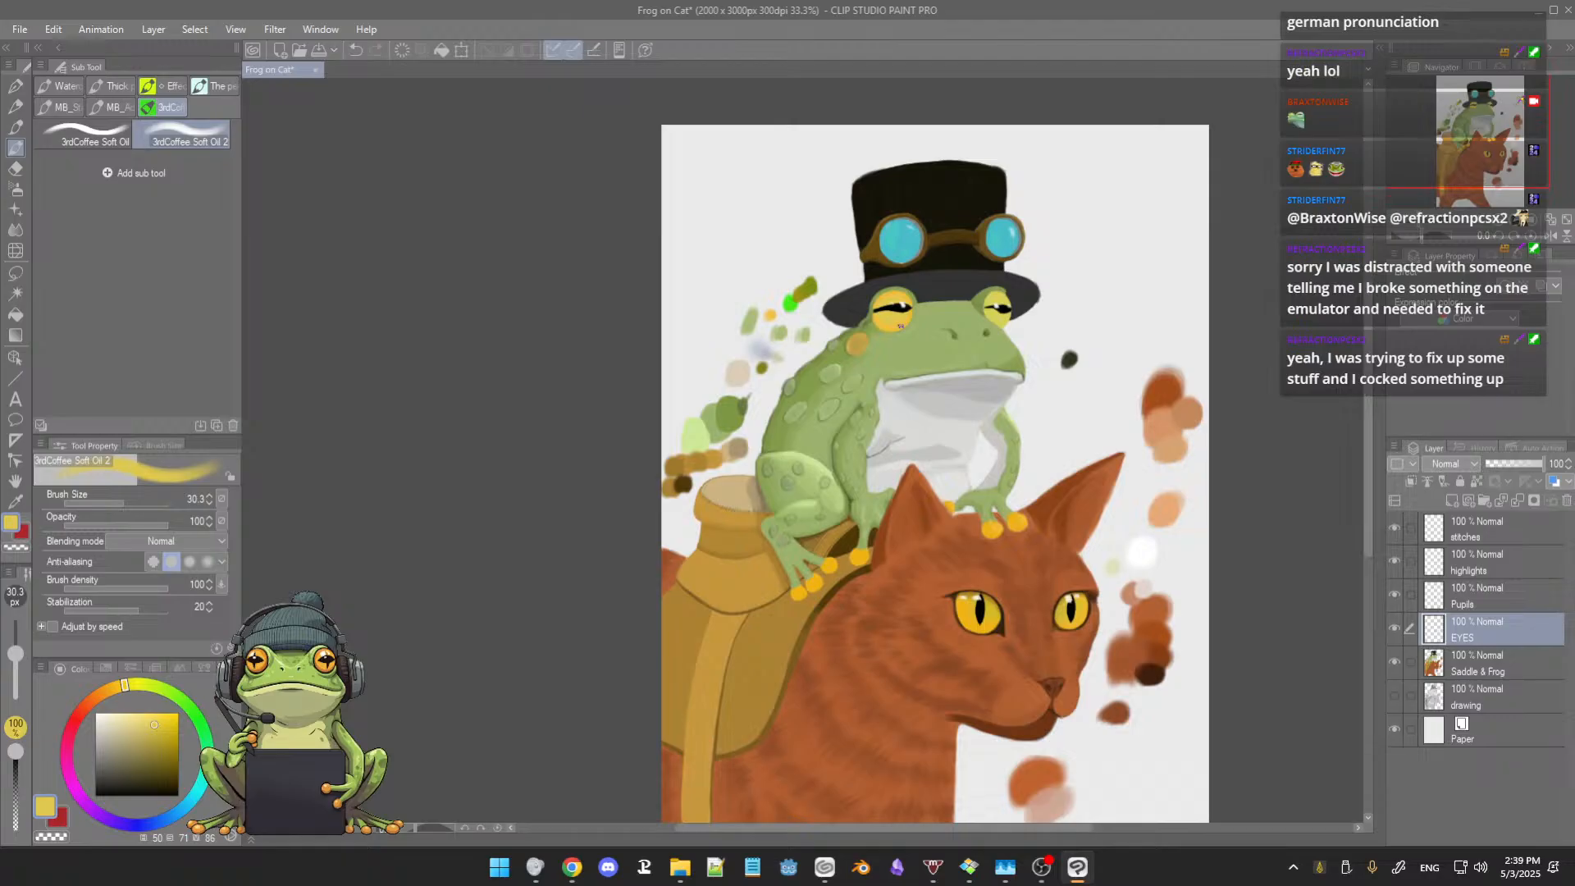
left_click_drag(890, 357, 873, 405)
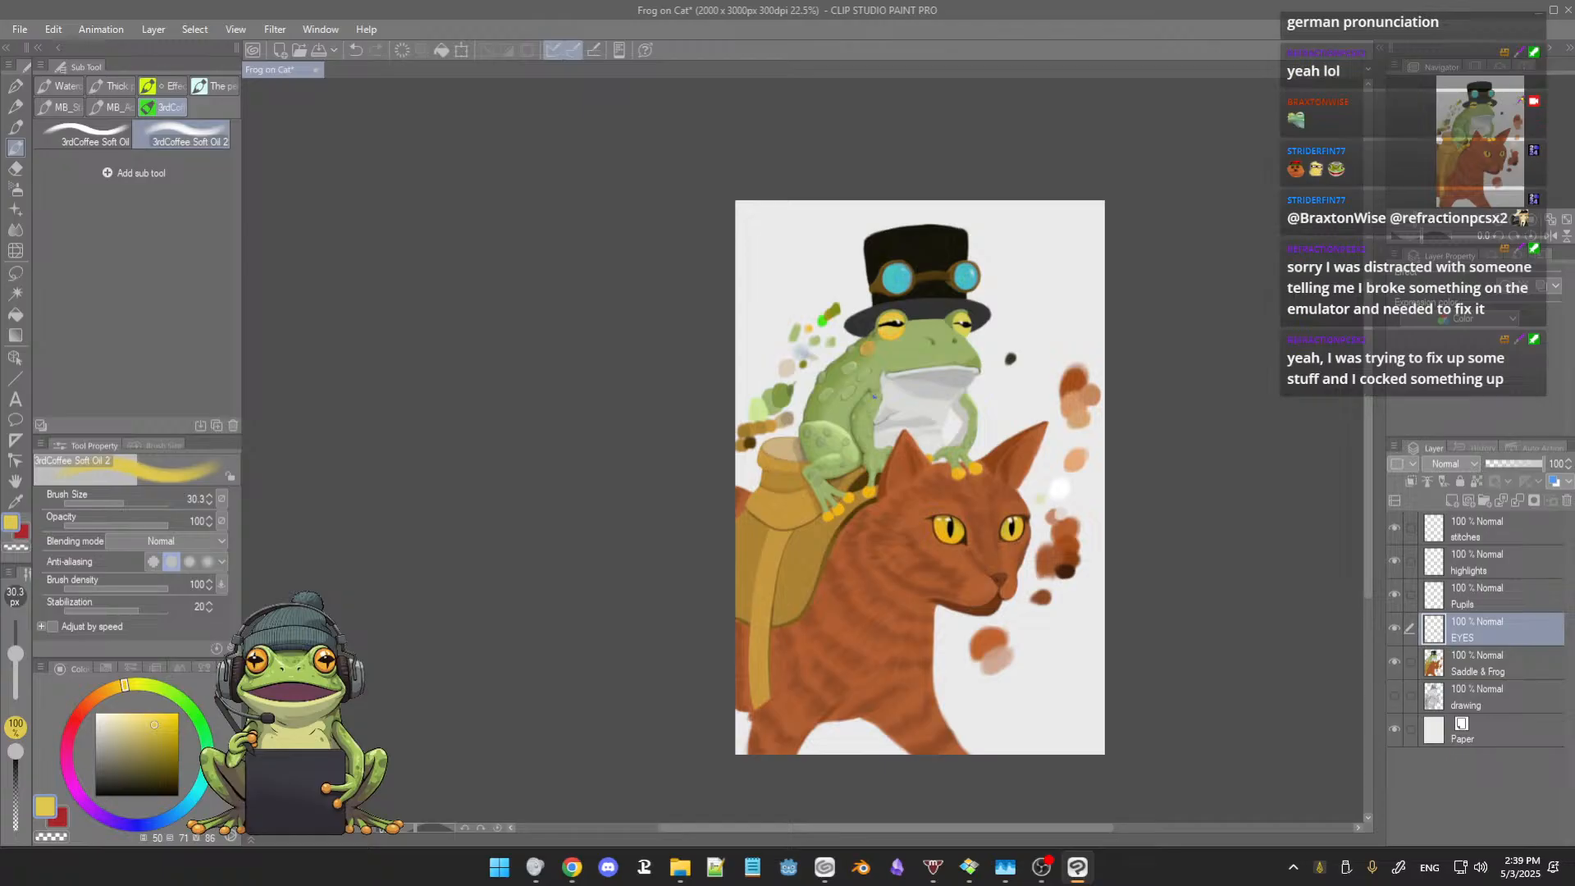
left_click_drag(875, 395, 901, 336)
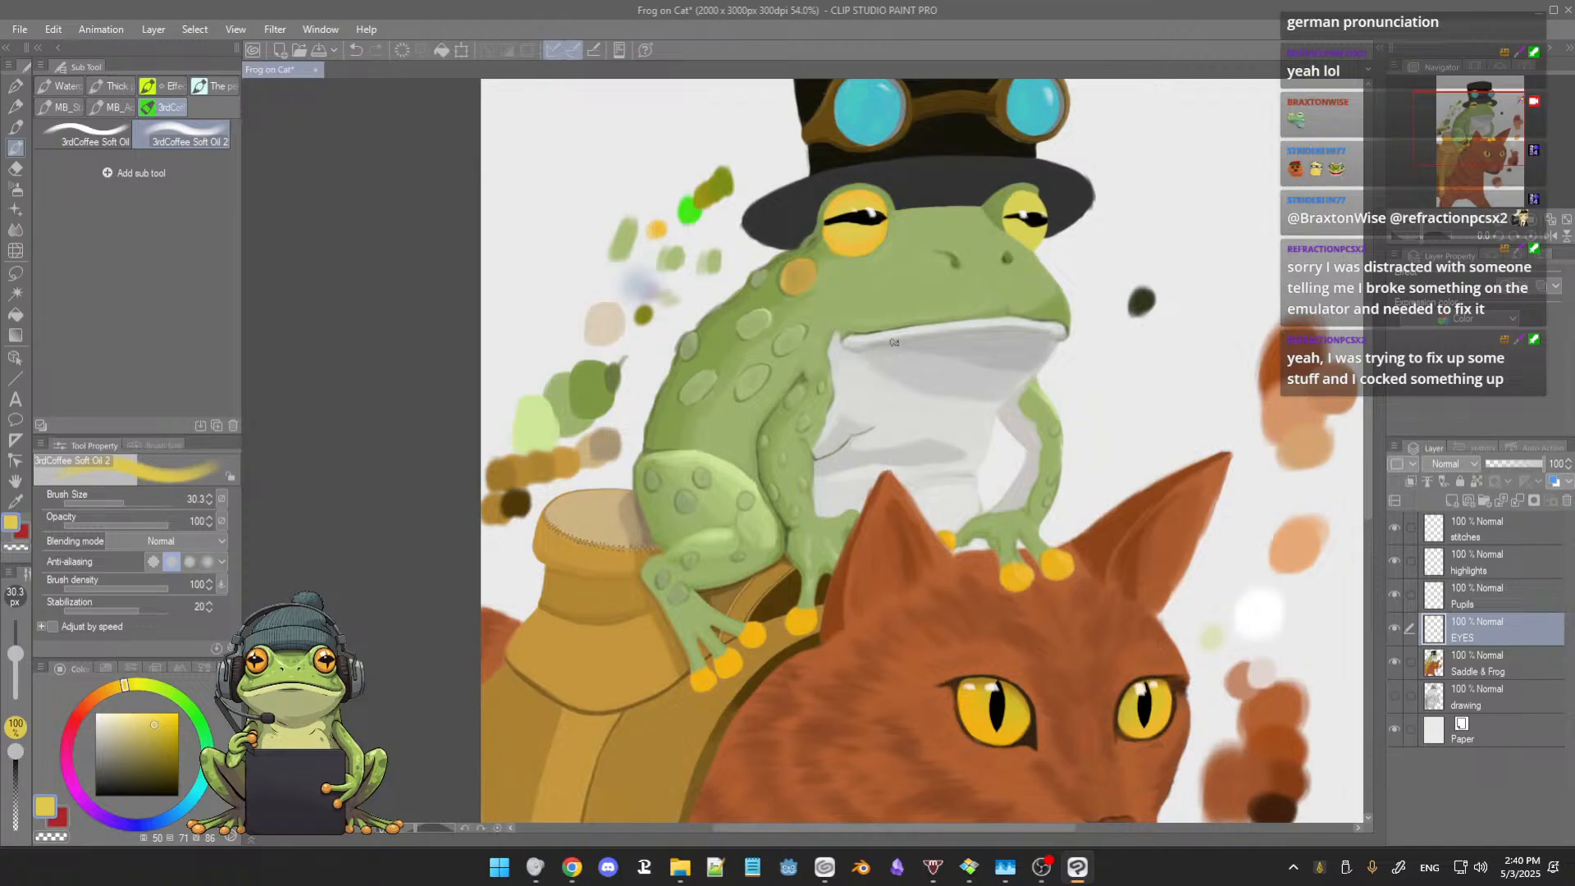
scroll(894, 342, "up", 5)
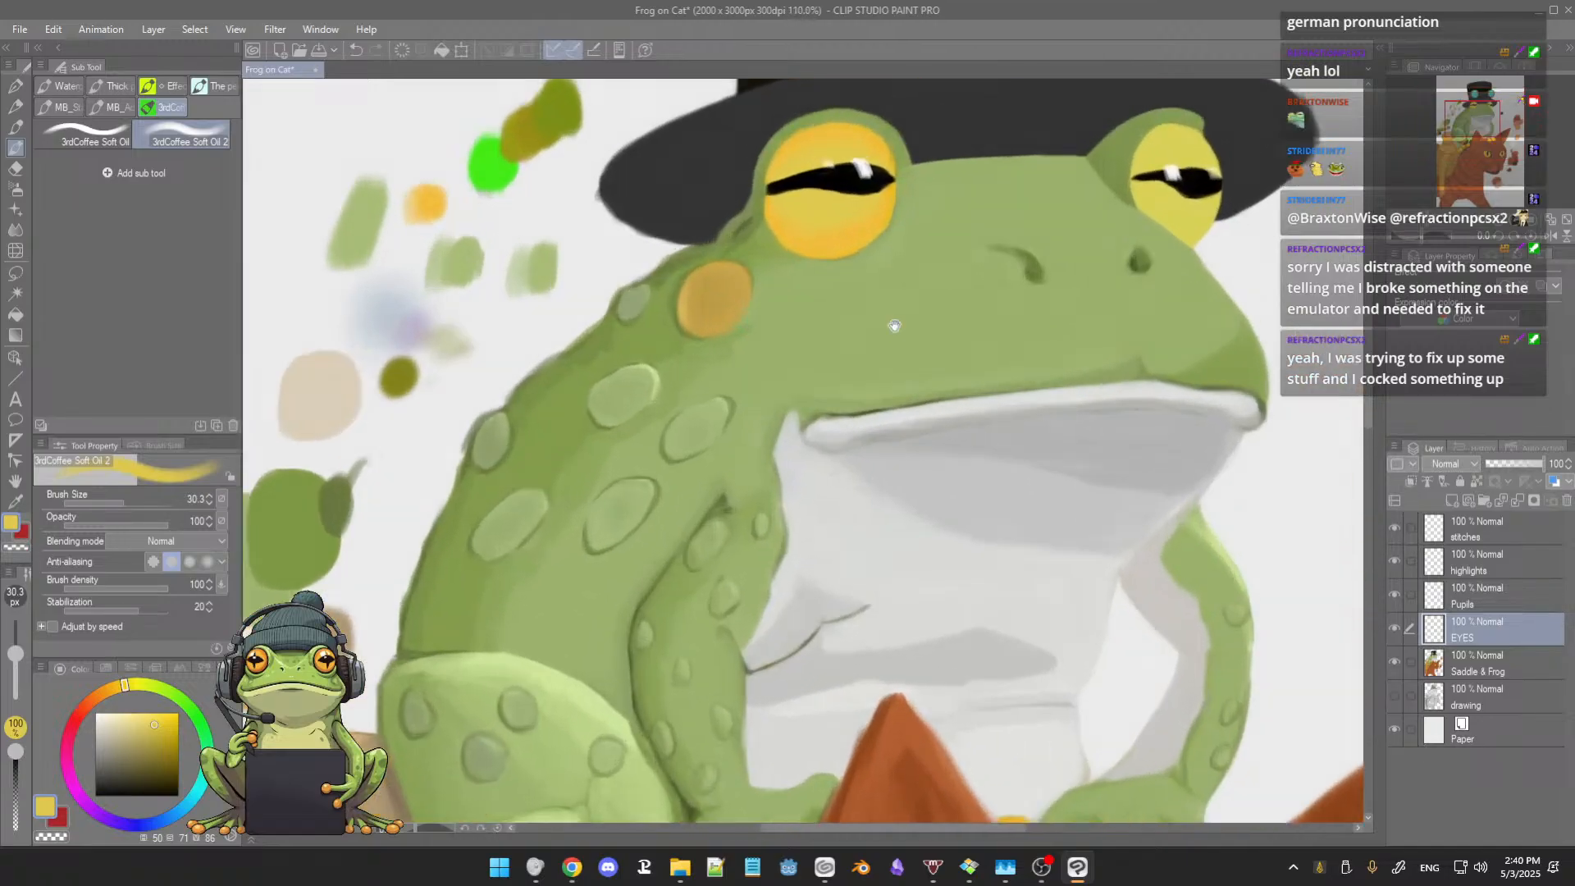
left_click_drag(884, 285, 908, 427)
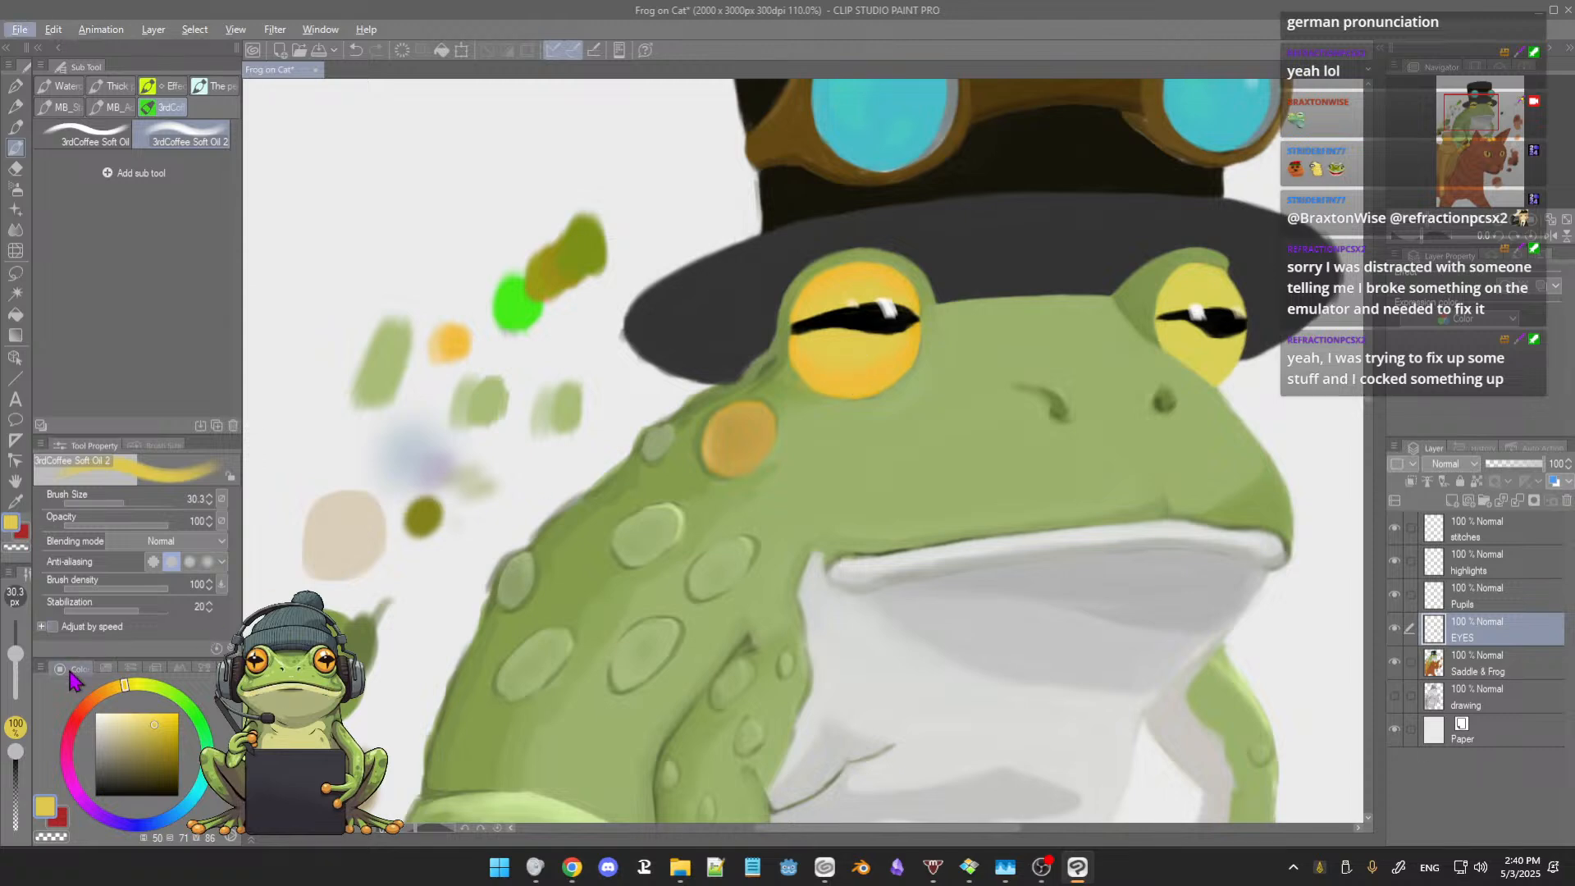
left_click(120, 693)
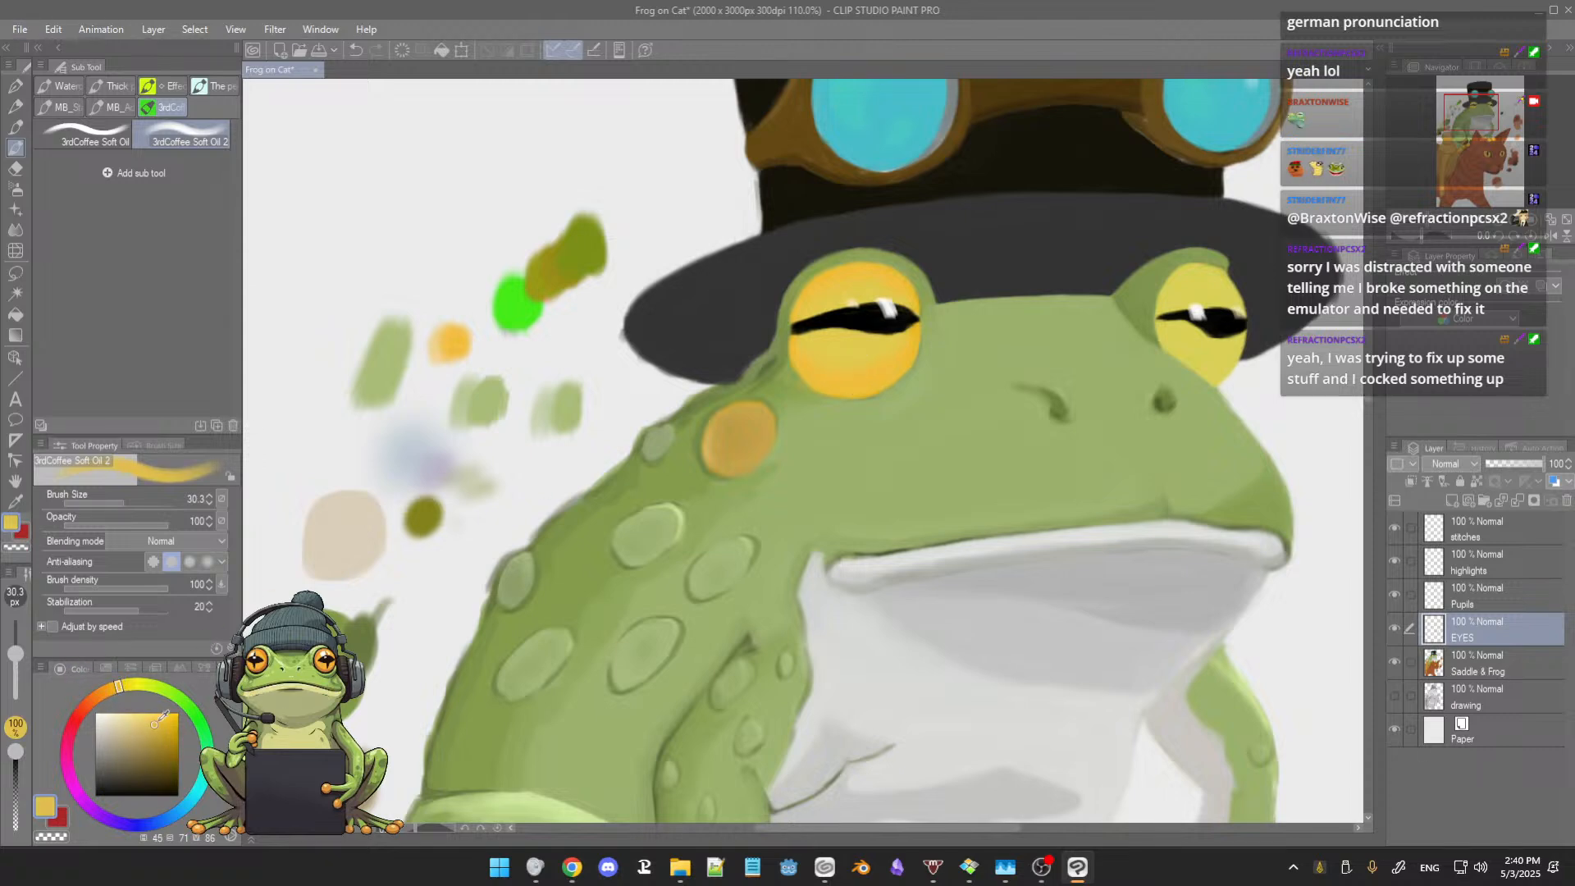
left_click_drag(168, 720, 160, 699)
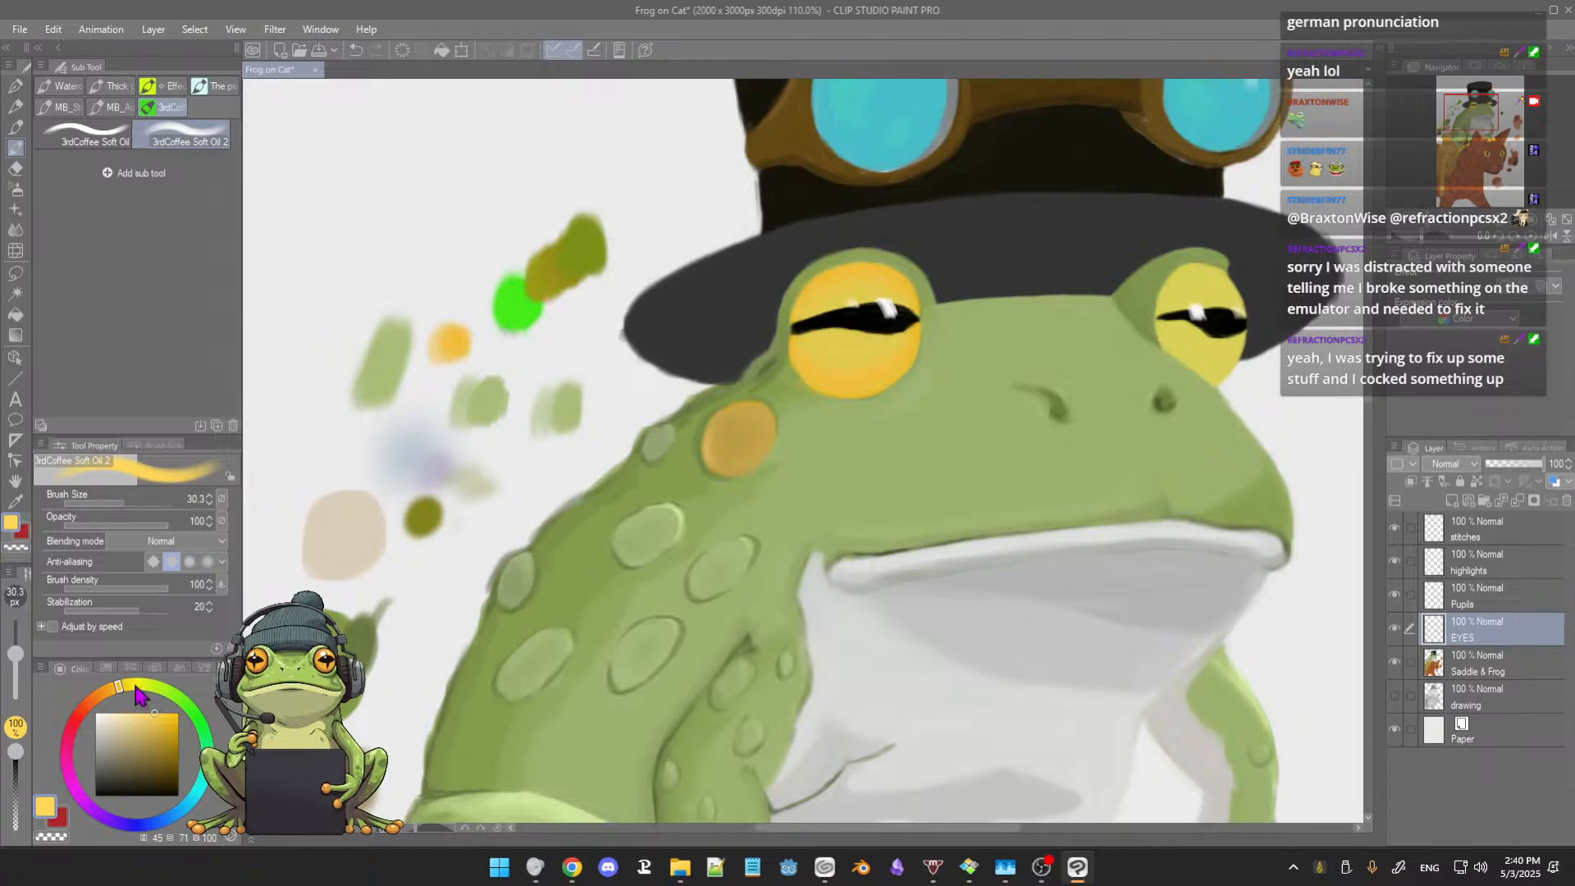
left_click(128, 688)
left_click_drag(126, 685, 128, 686)
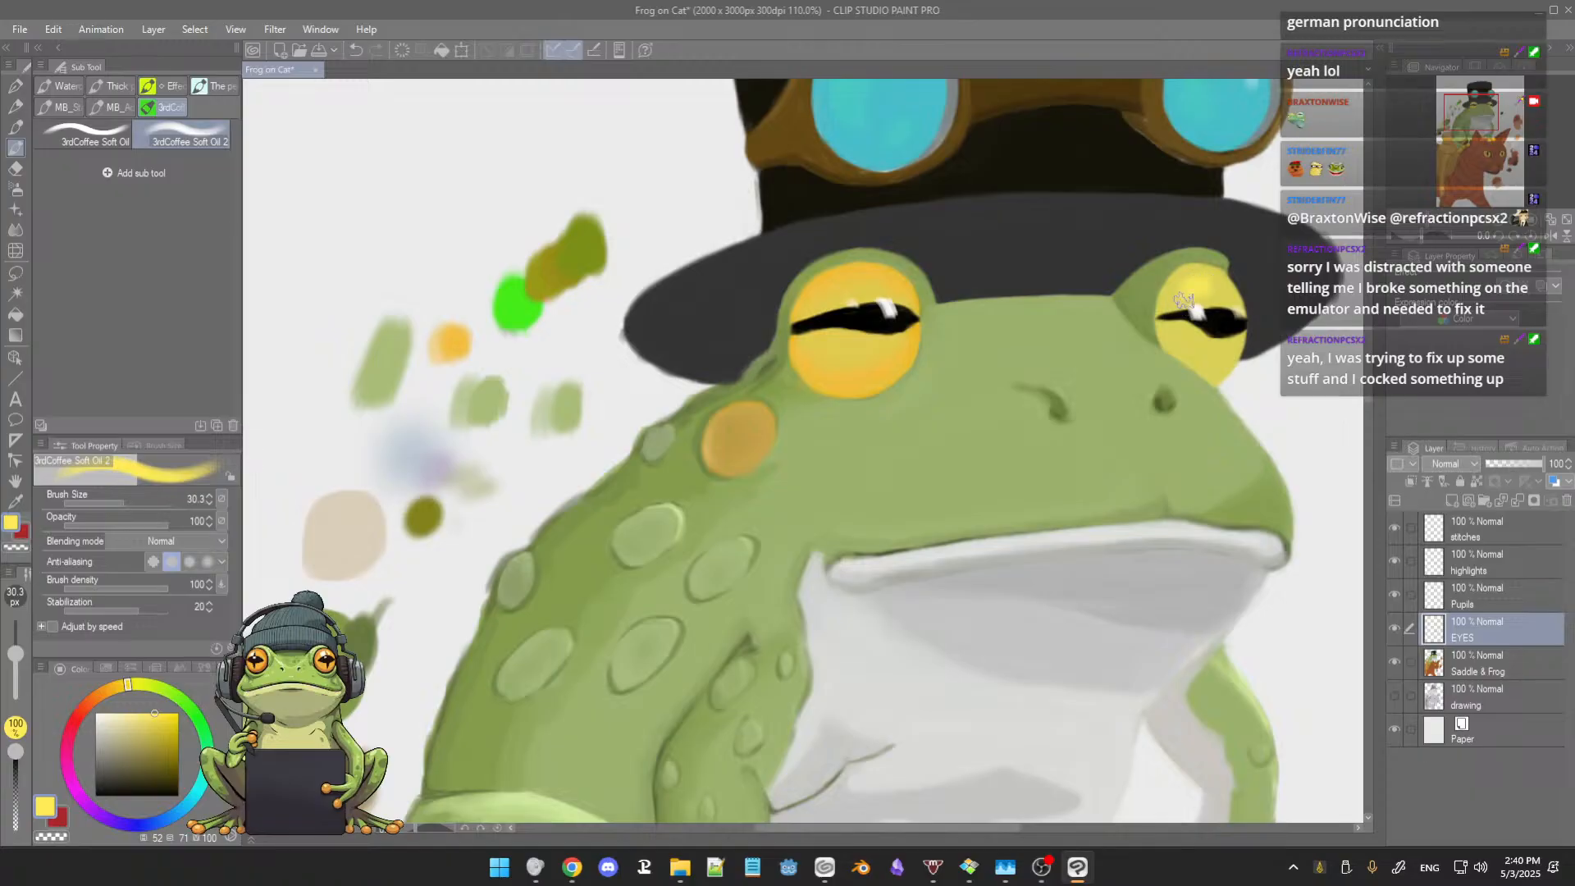
Step: Paint the brighter yellow above and below the pupil of the larger eye, keeping its golden rim
scroll(590, 388, "up", 2)
scroll(910, 283, "down", 2)
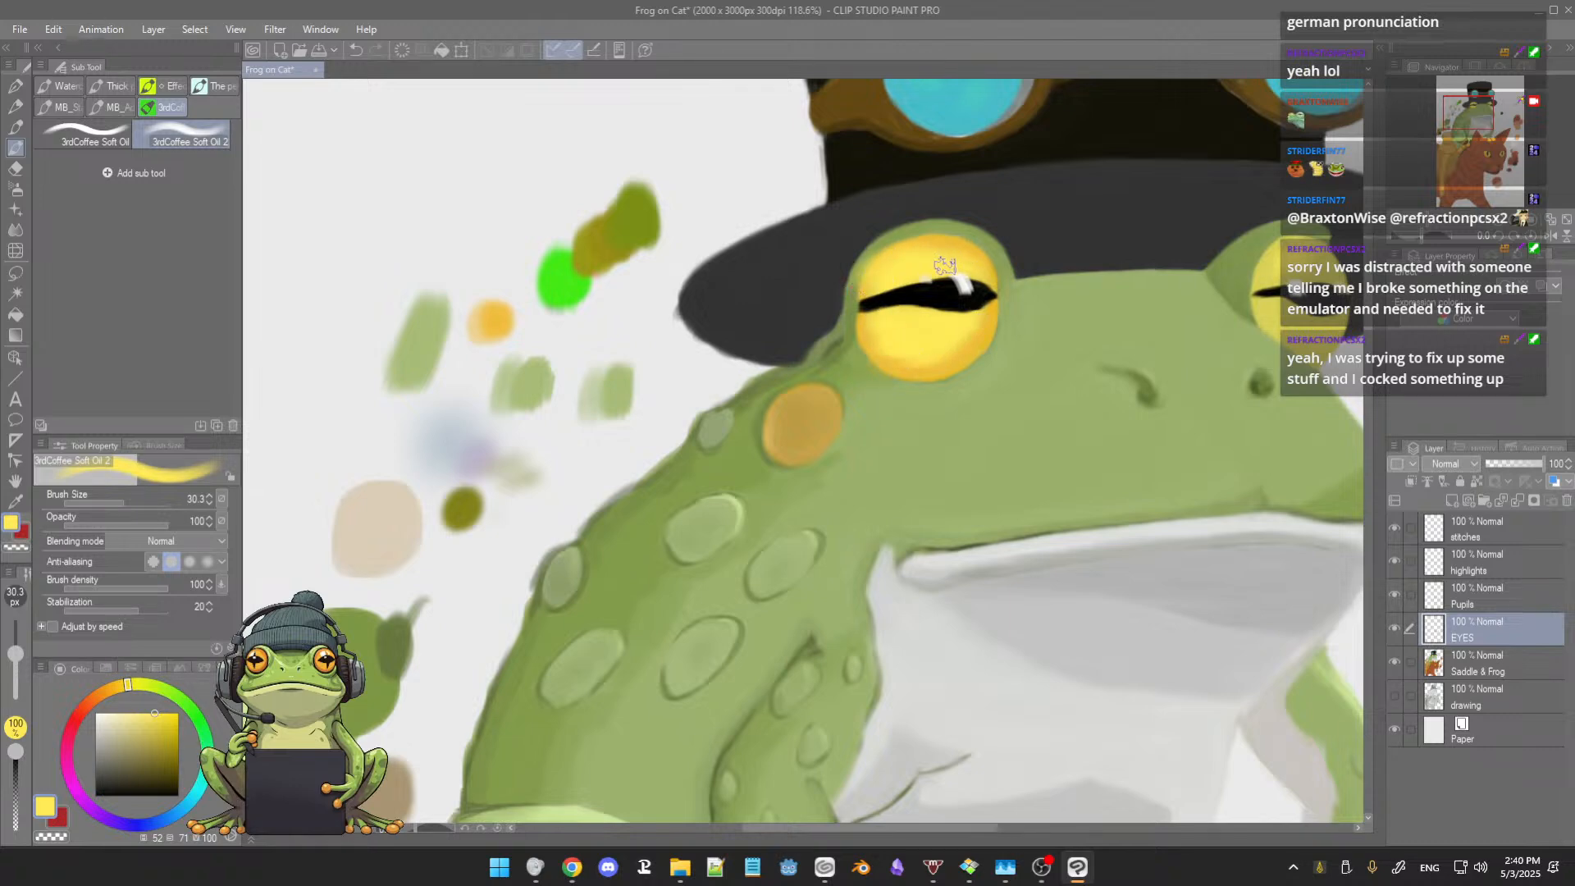
left_click_drag(947, 334, 809, 341)
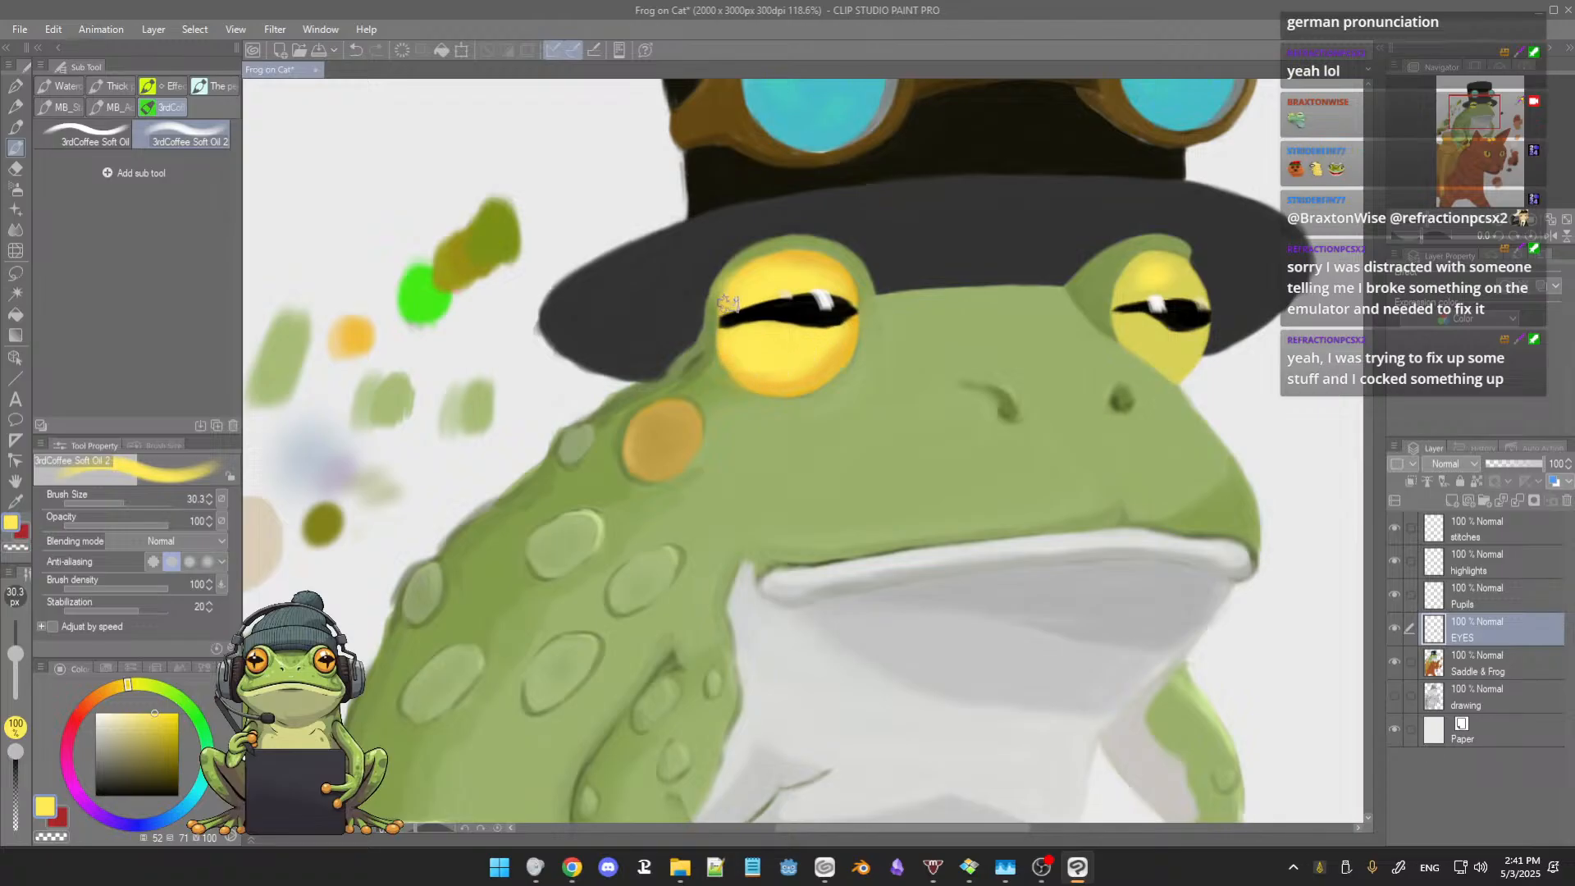
Step: Sample the bright yellow from the larger eye and paint it across the upper half of the smaller eye
scroll(790, 279, "down", 5)
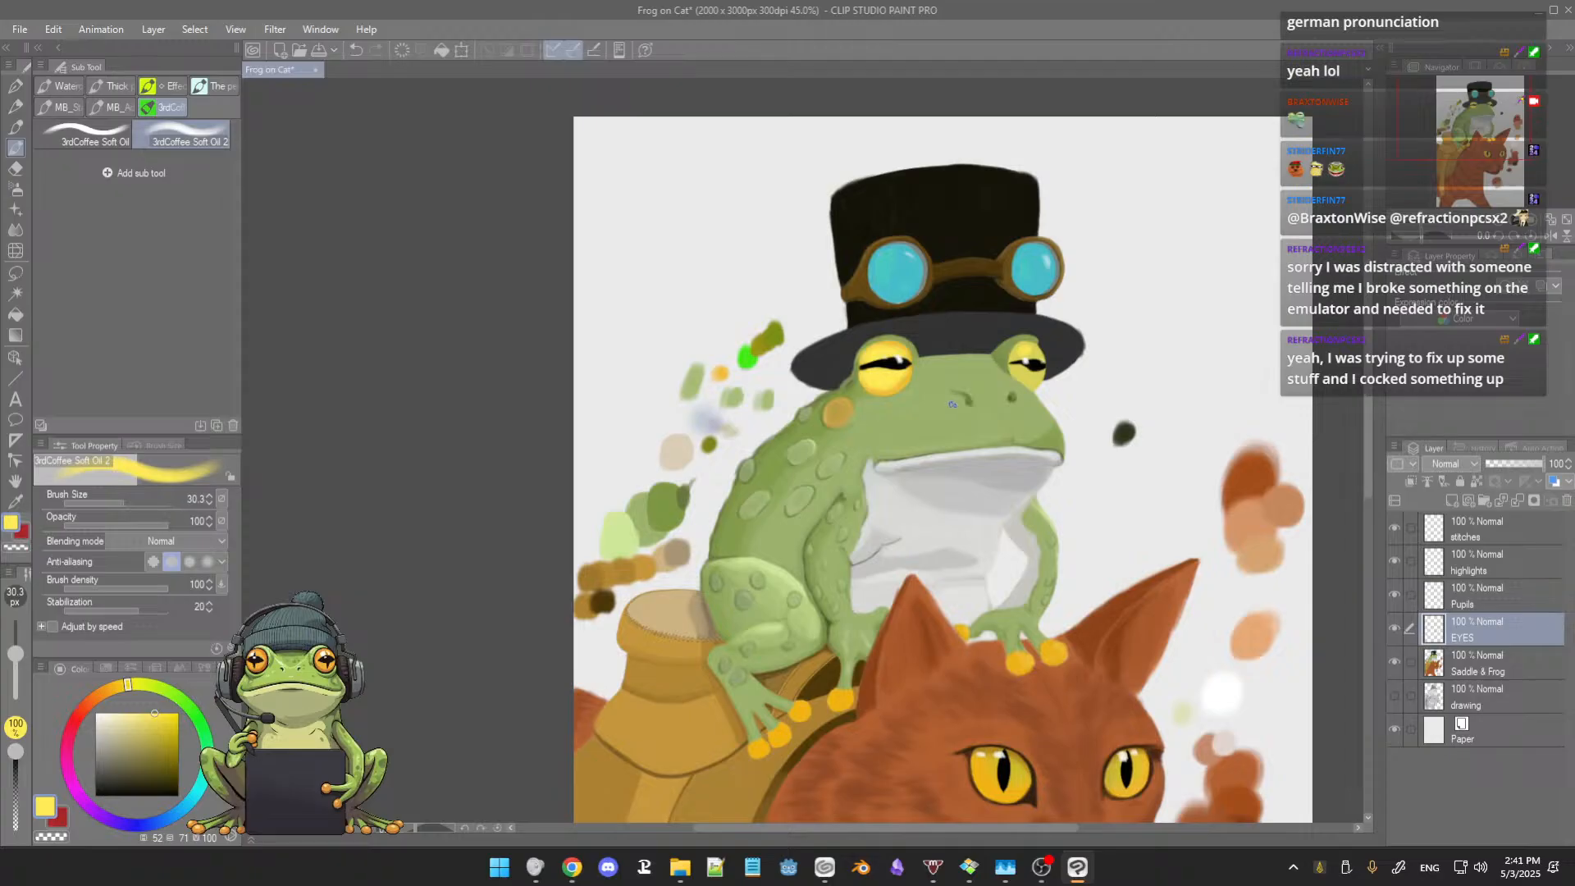
scroll(952, 405, "up", 5)
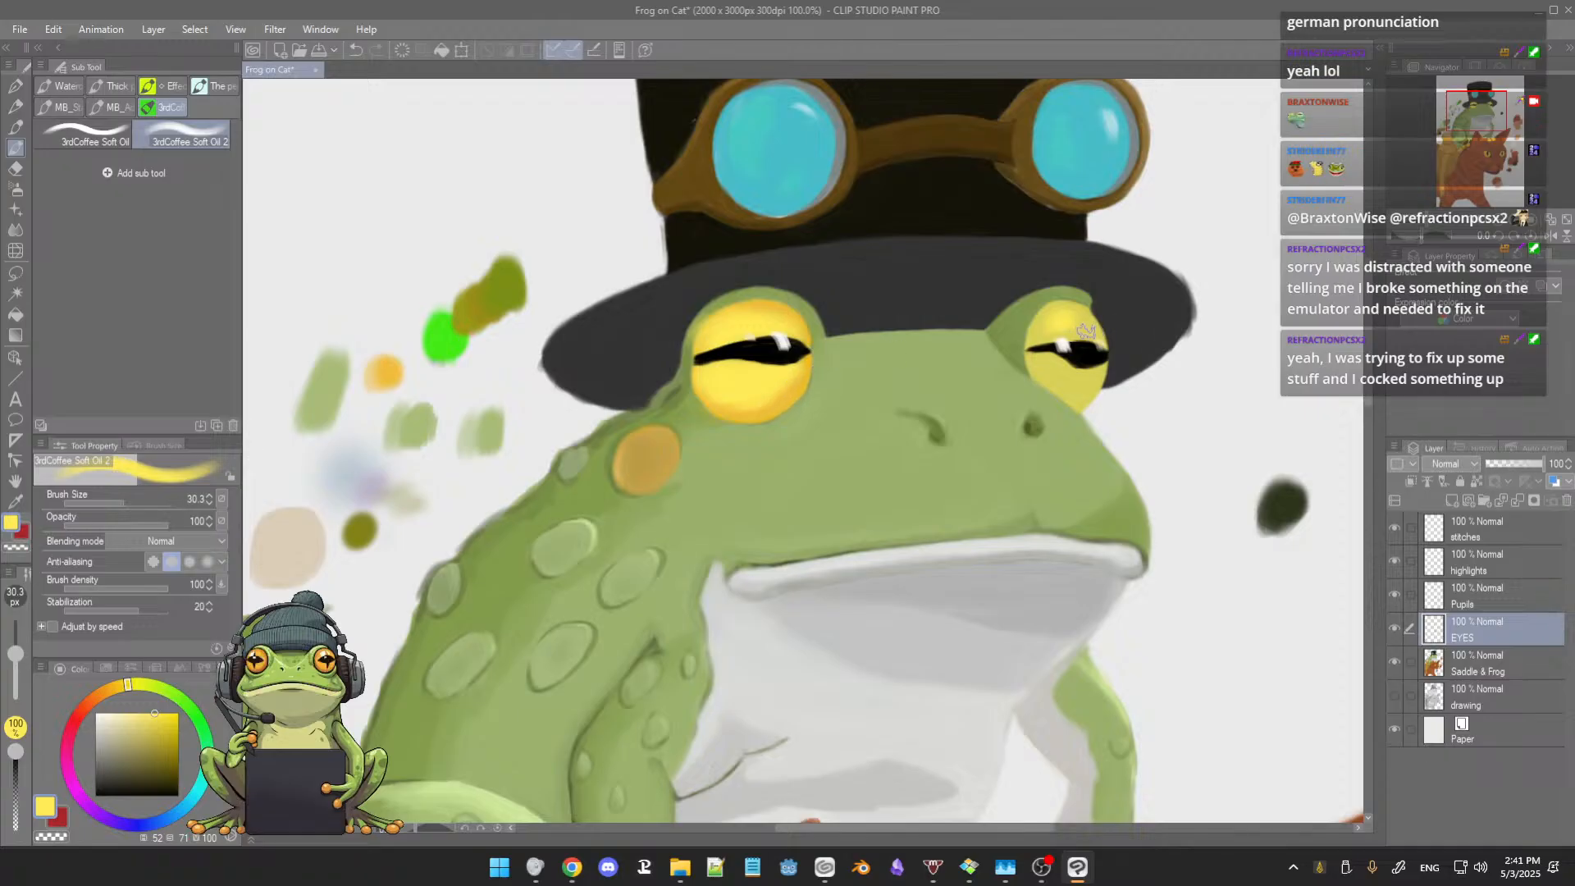
scroll(1087, 331, "up", 2)
scroll(1095, 328, "down", 1)
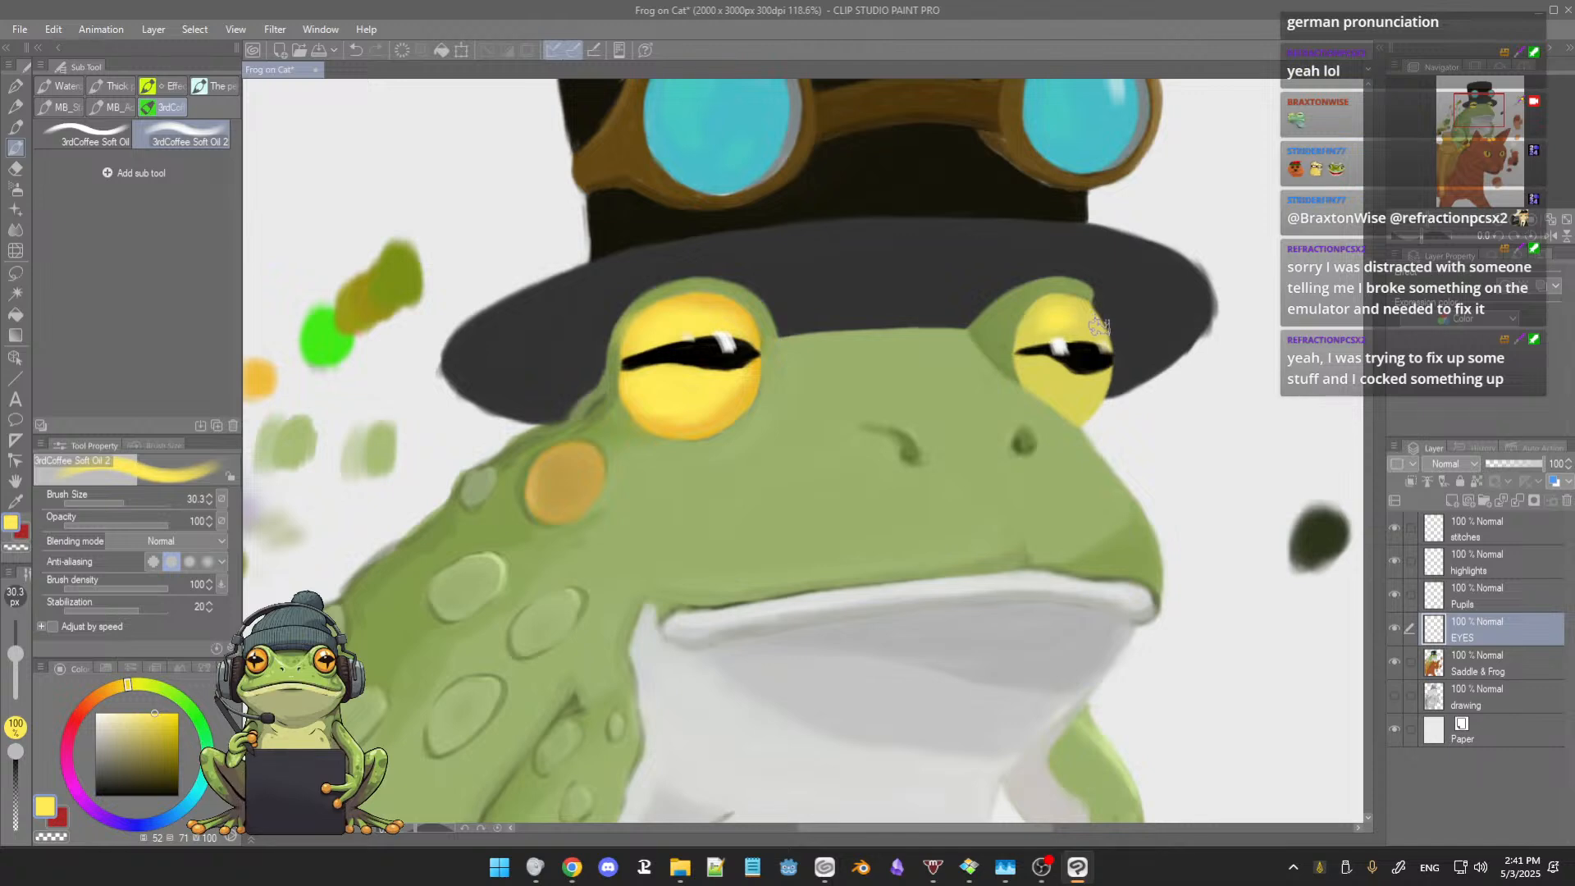
left_click(1092, 323, "alt")
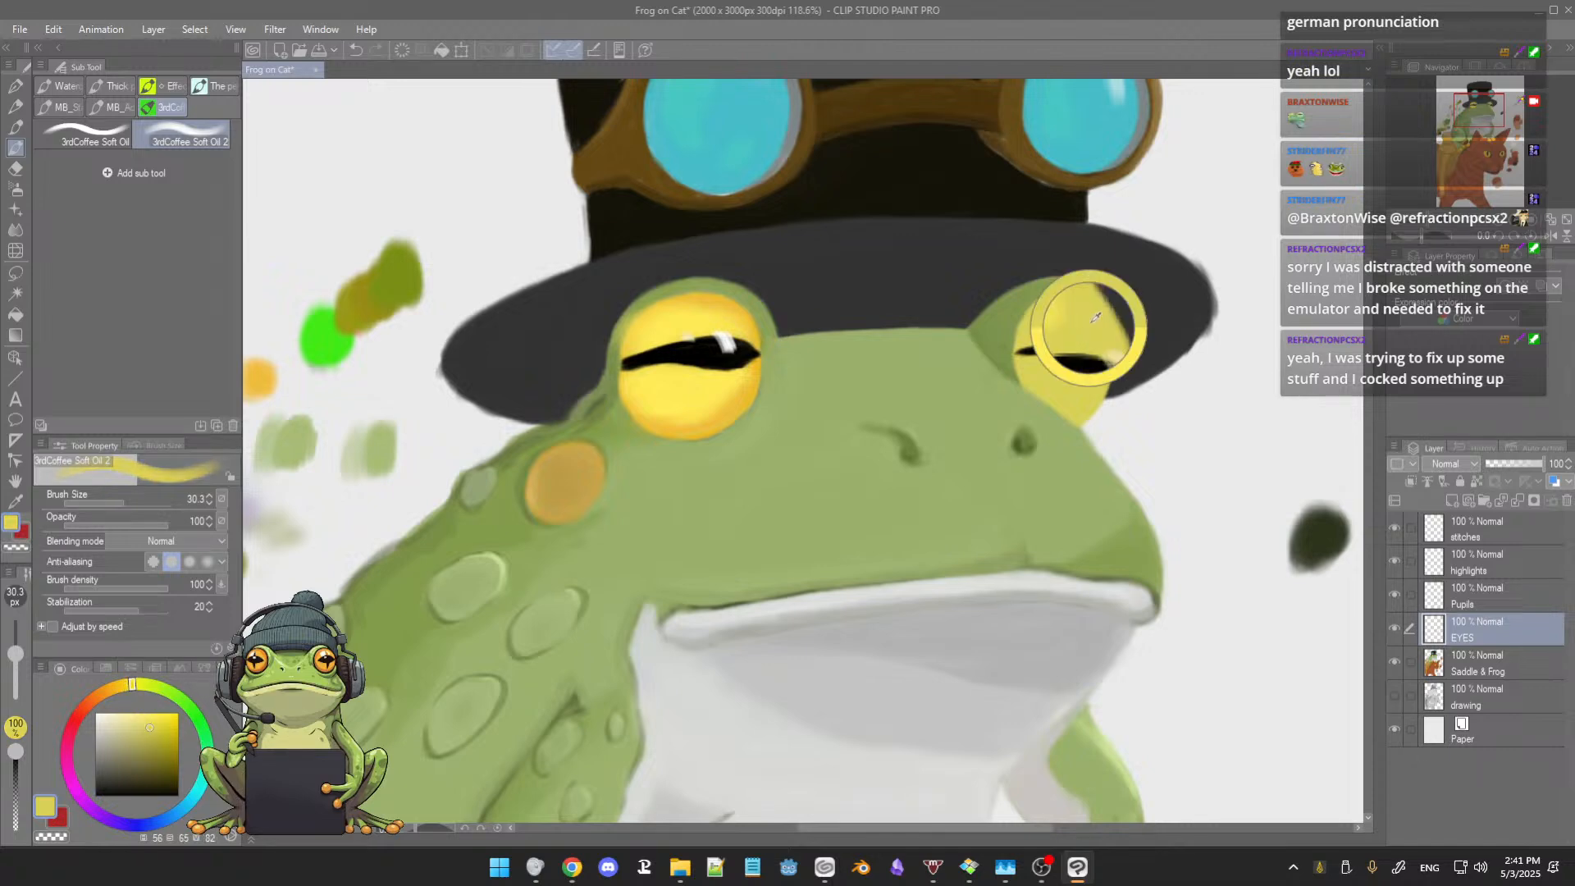
left_click(673, 393, "alt")
mouse_move(638, 386)
left_mouse_down()
mouse_move(740, 369)
mouse_move(728, 388)
left_mouse_up()
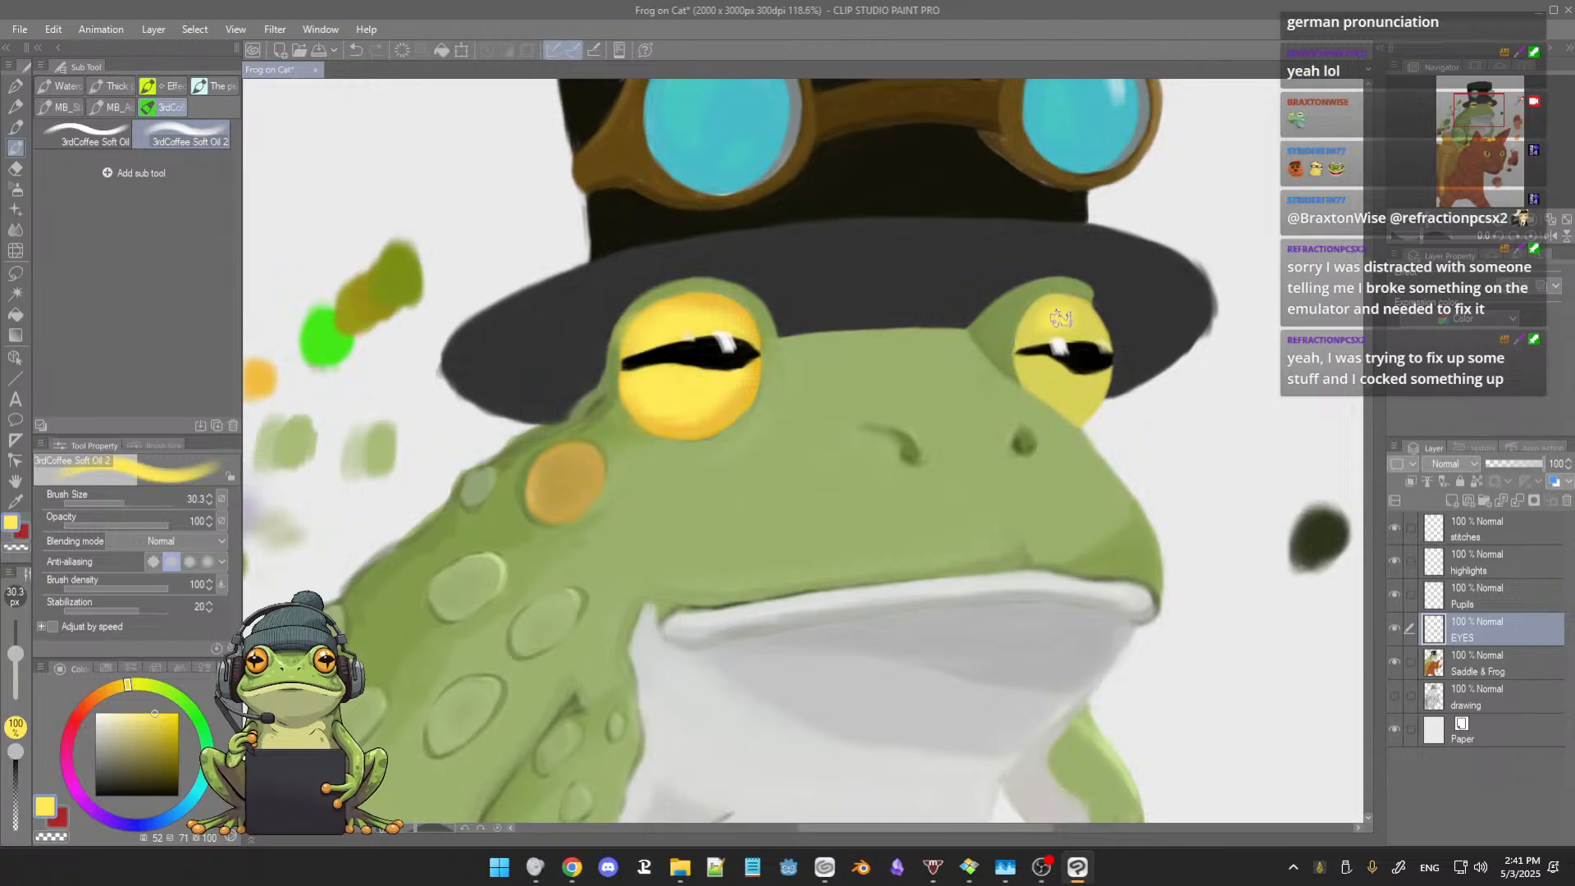
left_click_drag(1061, 319, 1030, 338)
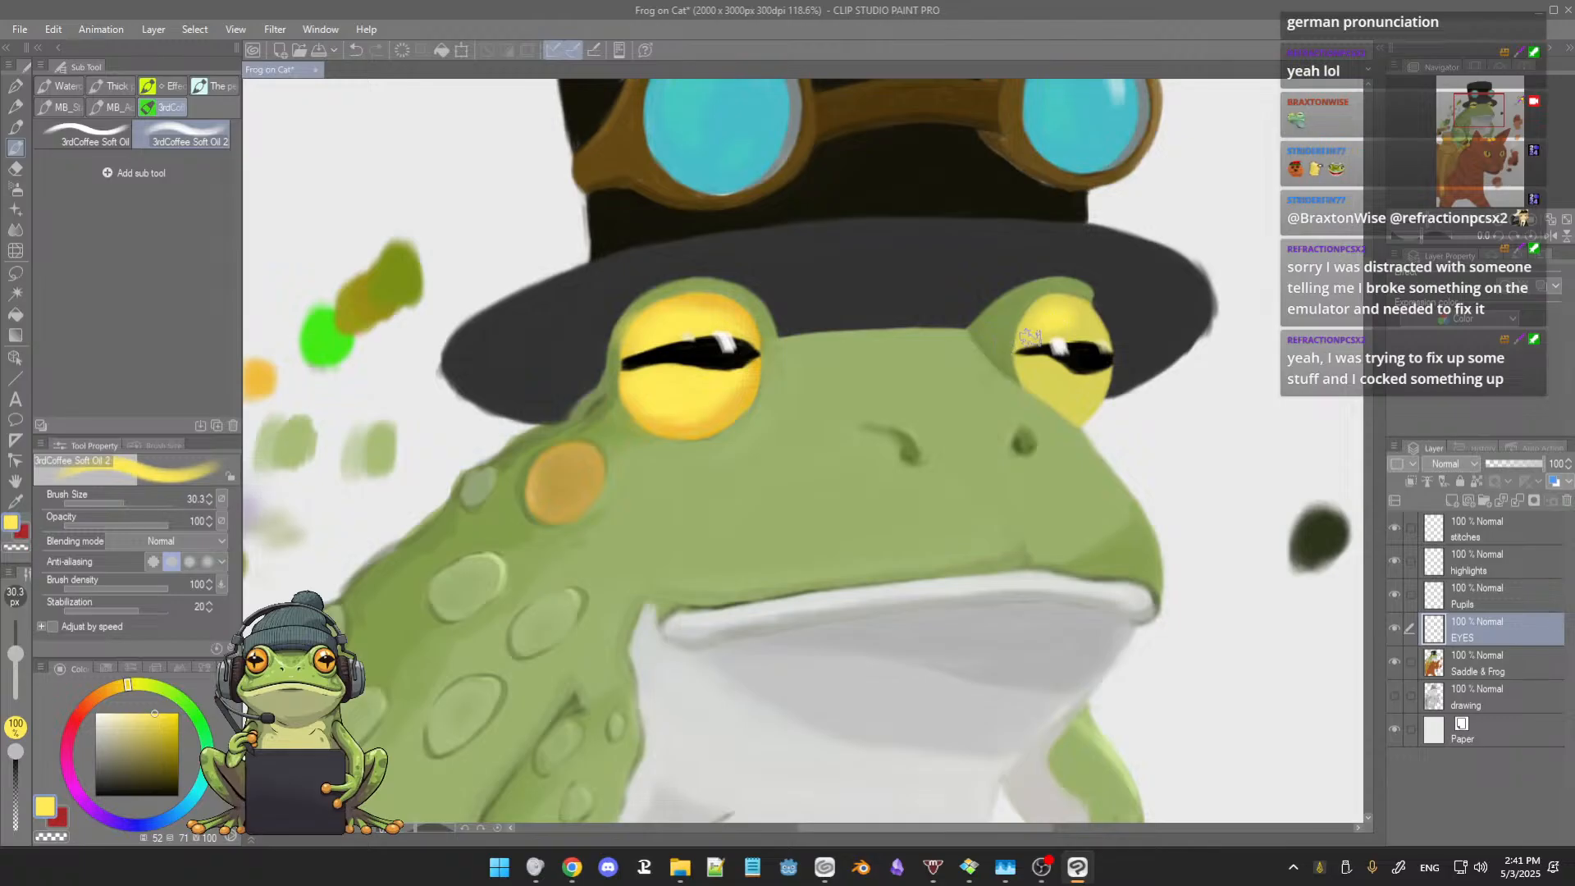
Step: Shade the smaller eye's rim with golden orange sampled from the canvas swatch, and blend bright yellow into its centre at brush size 23.7
left_click(740, 404, "alt")
left_click_drag(712, 417, 879, 404)
left_click(425, 367, "alt")
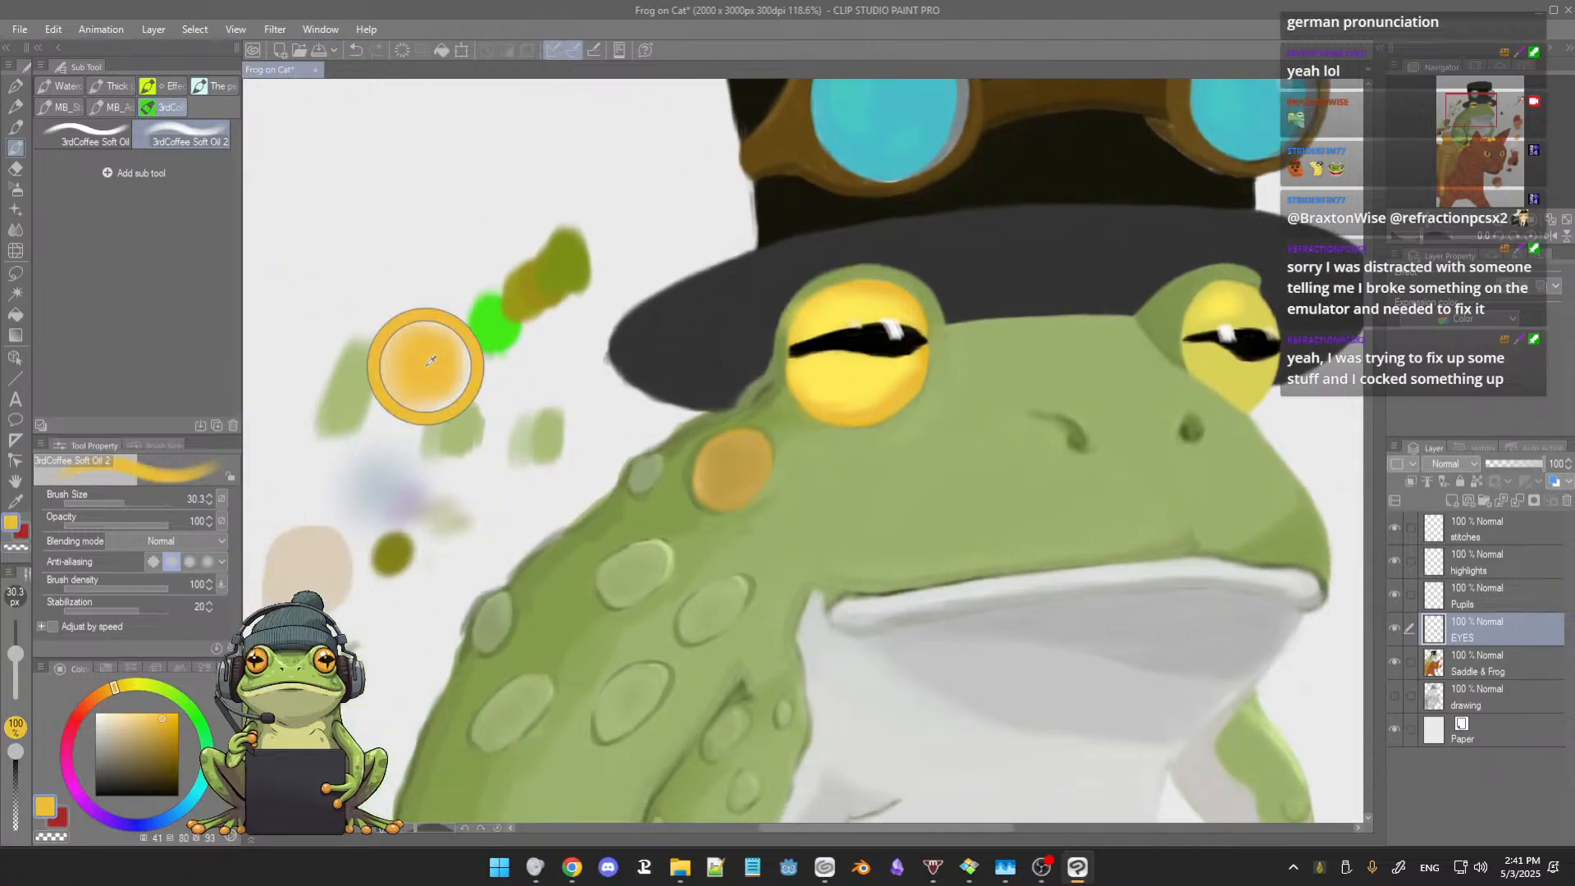
left_click_drag(979, 366, 756, 397)
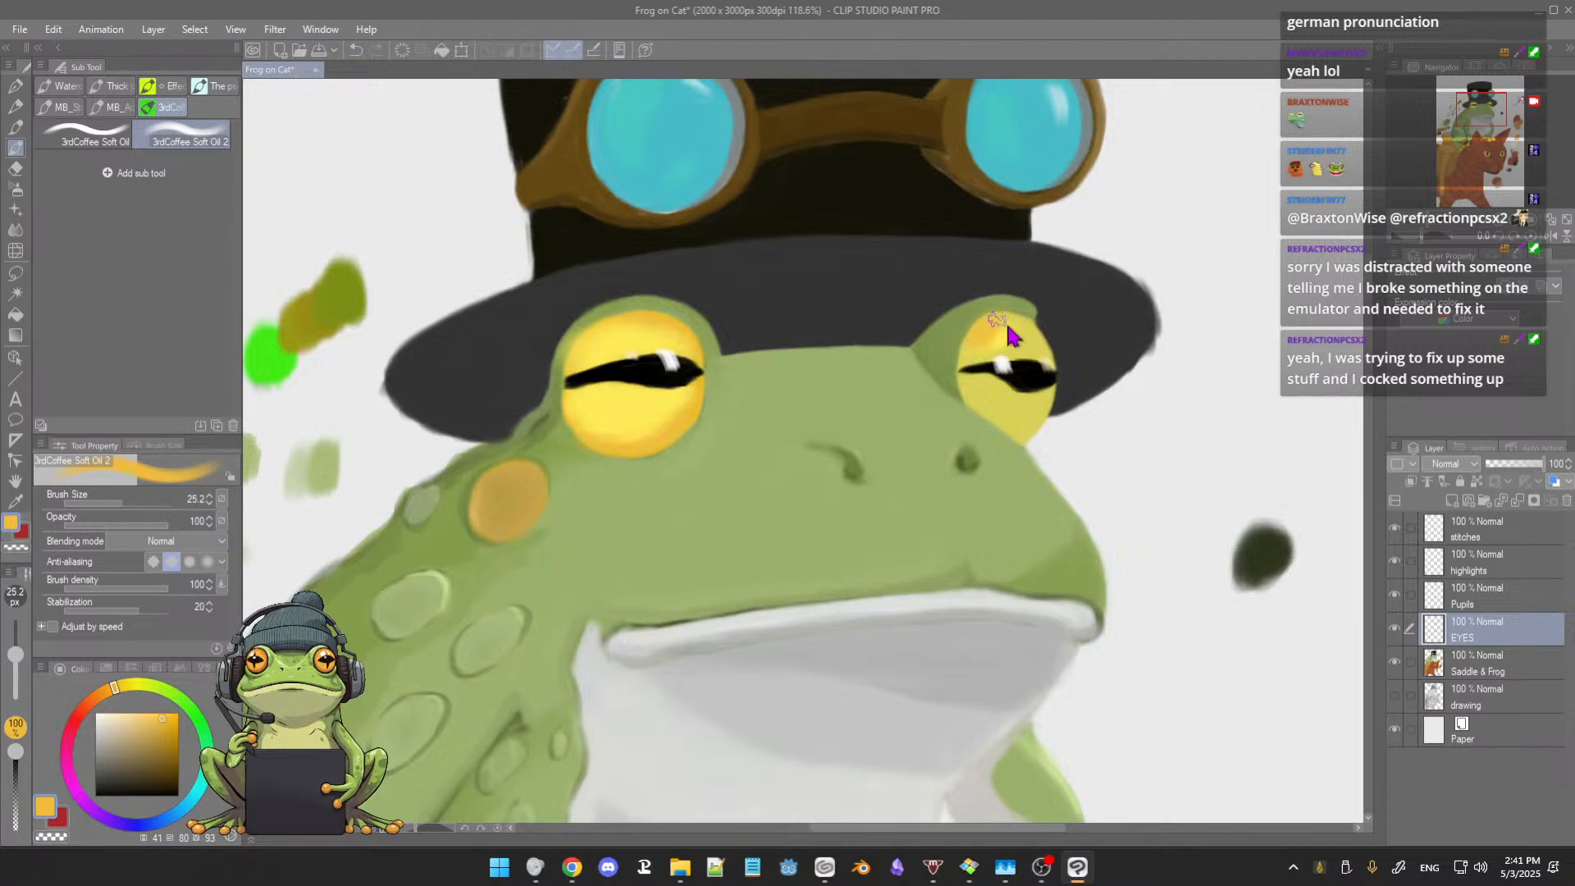
key("bracketleft")
key("bracketleft")
left_click_drag(994, 324, 1034, 331)
left_click(646, 408, "alt")
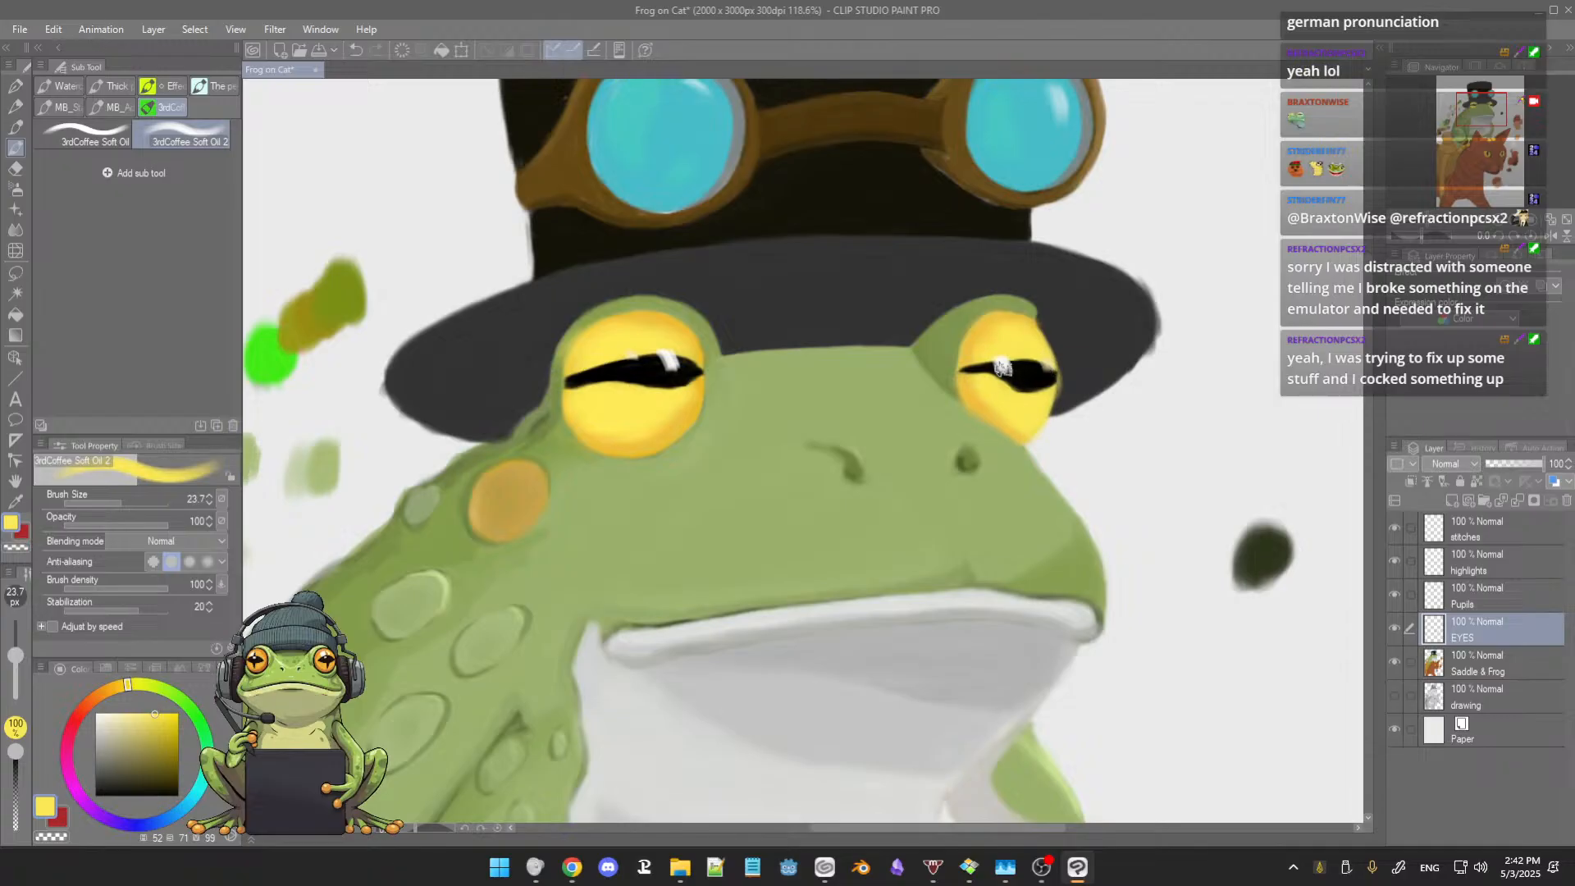
left_click(594, 351, "alt")
Step: Smooth the transition between the orange rim and yellow centre of the larger eye using the MB Smudge Brush at size 20.7
scroll(636, 395, "down", 4)
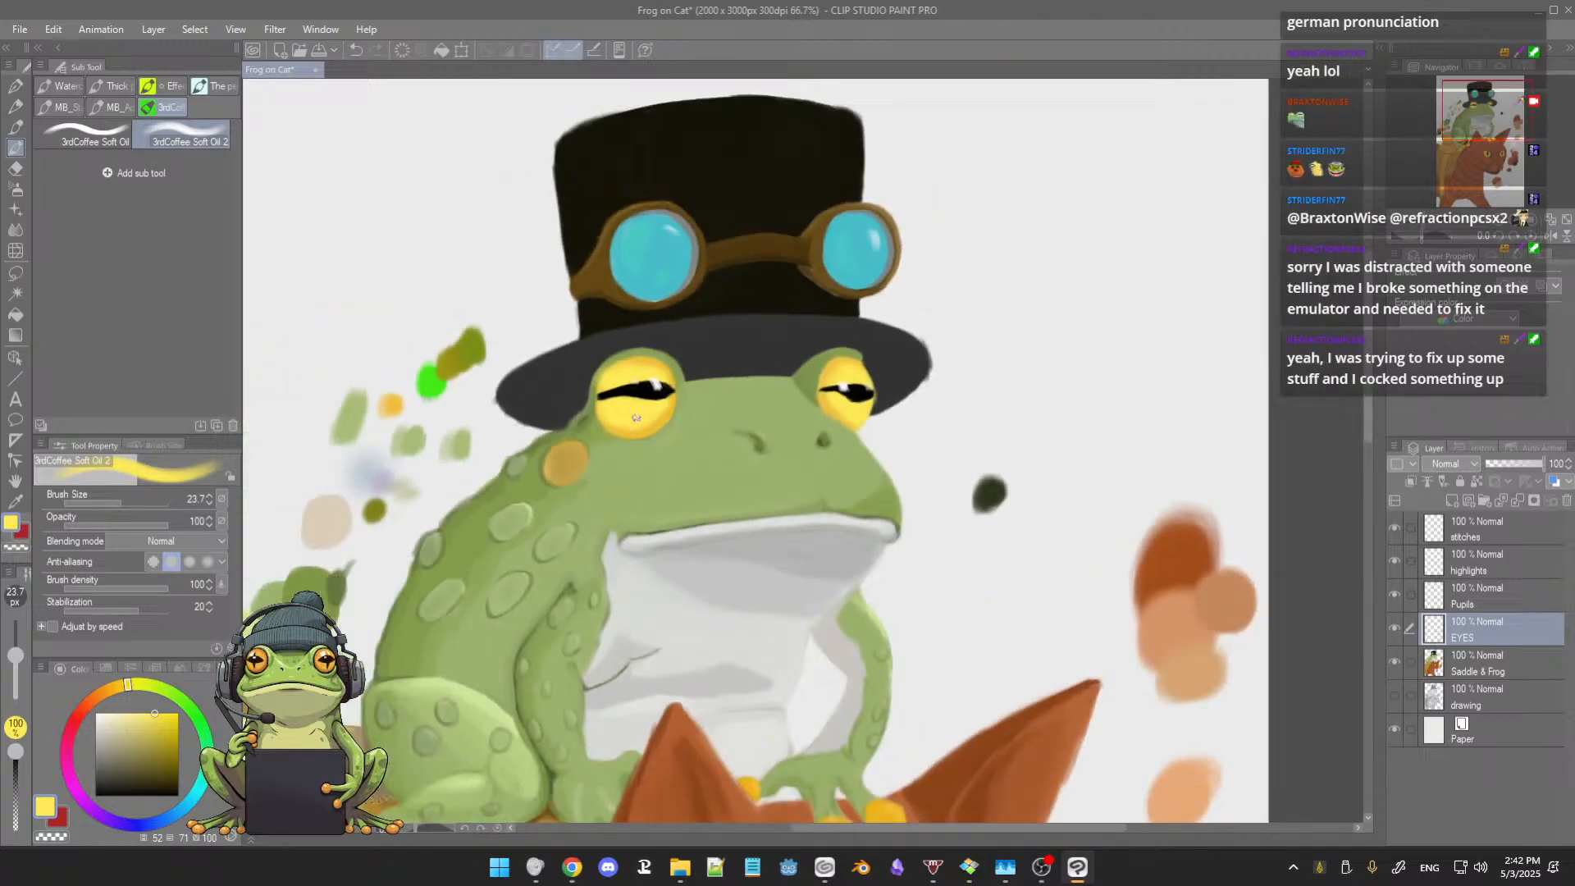
scroll(635, 419, "down", 4)
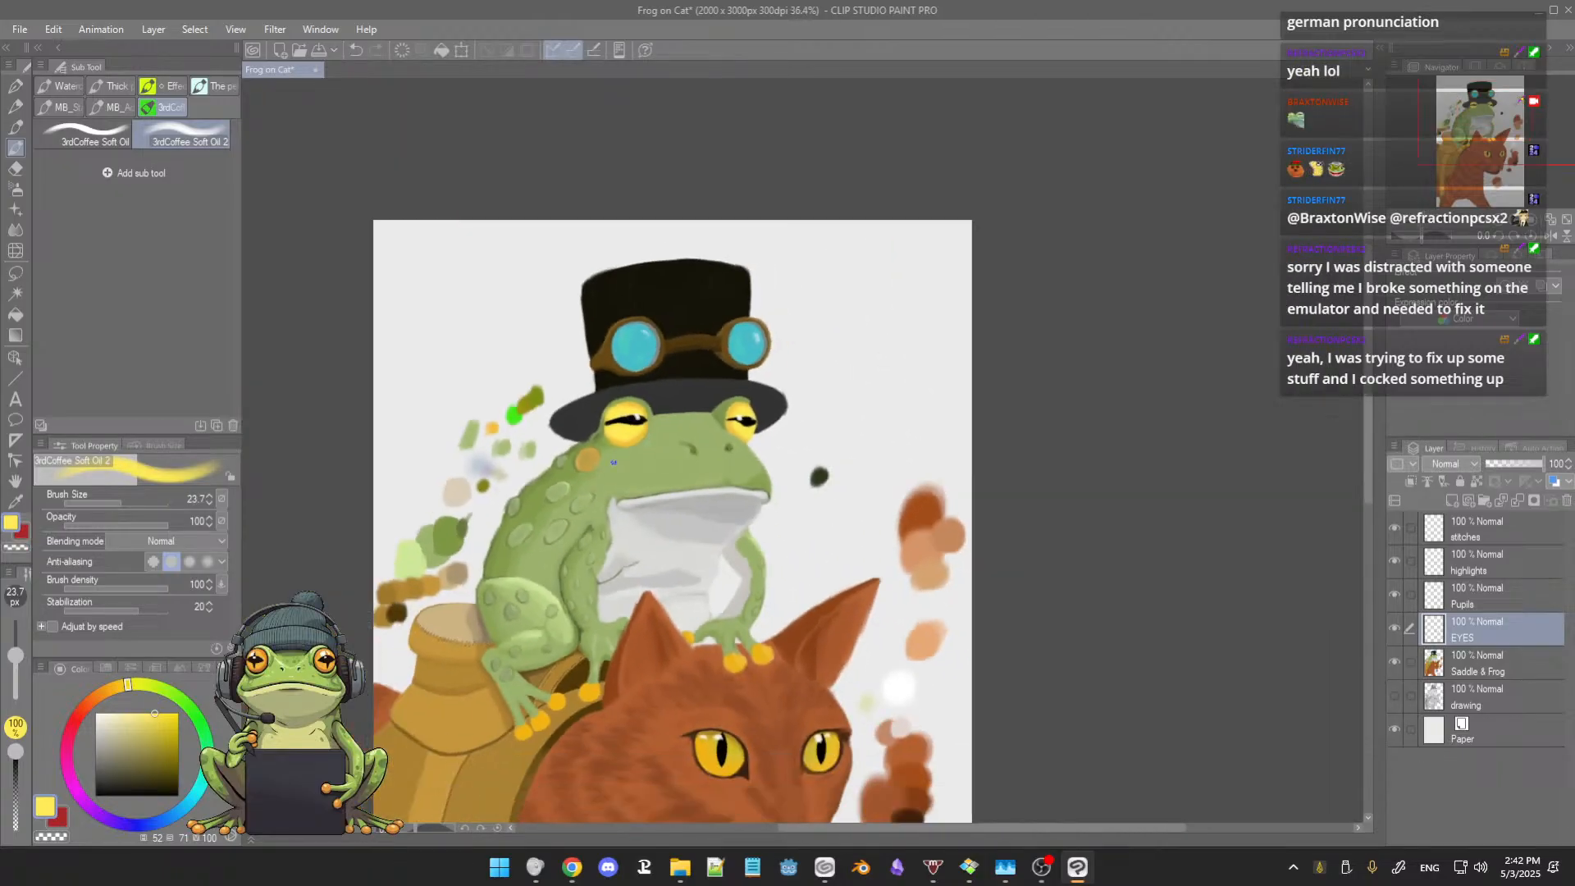
scroll(613, 462, "up", 6)
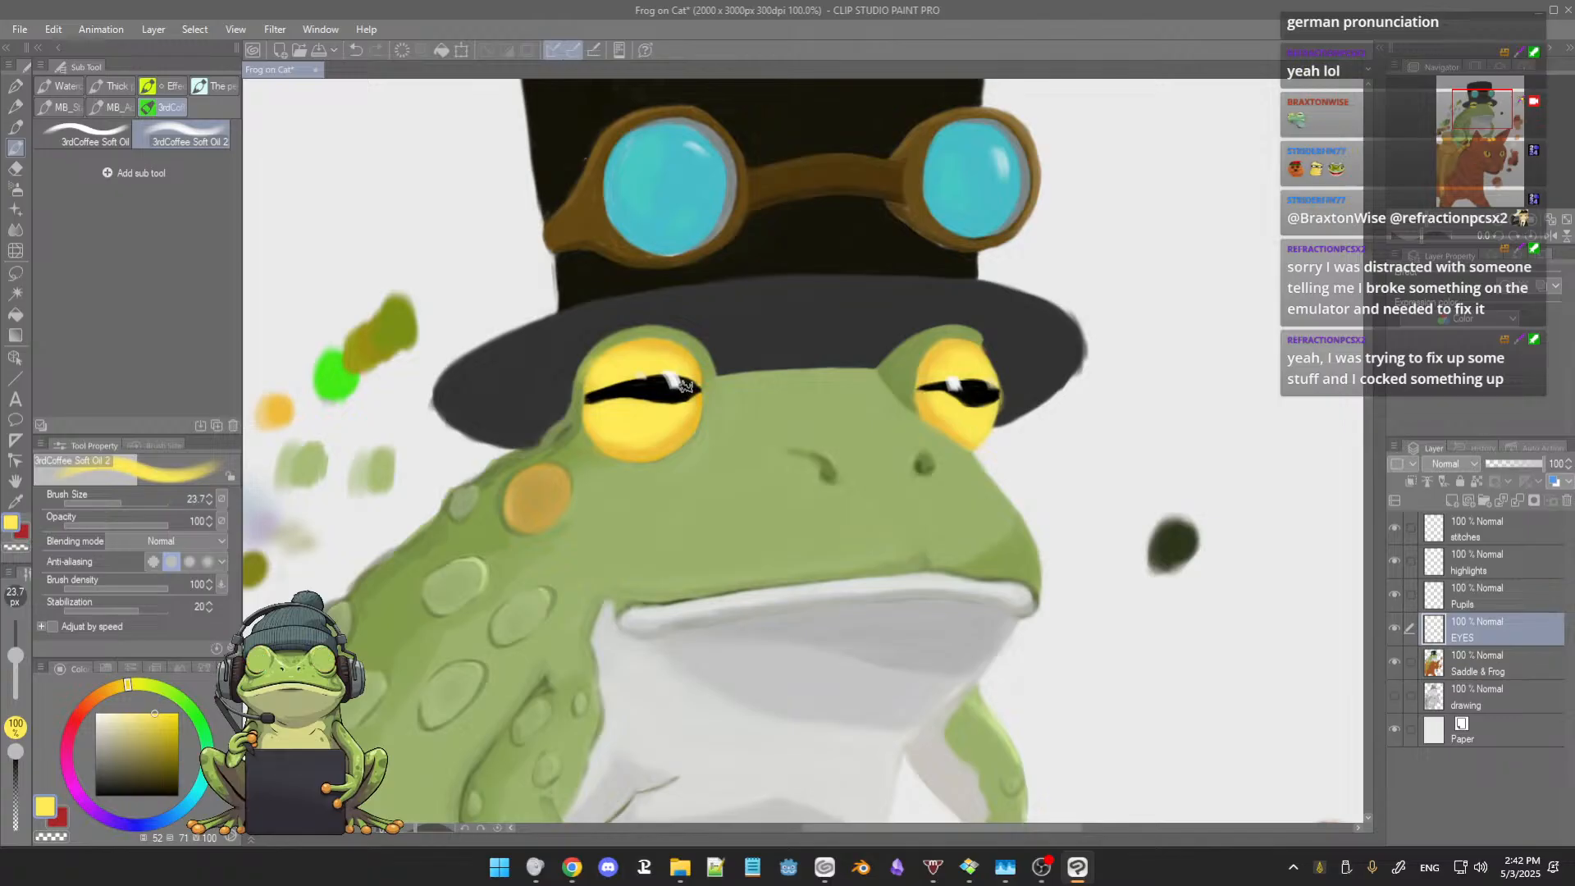
key("j")
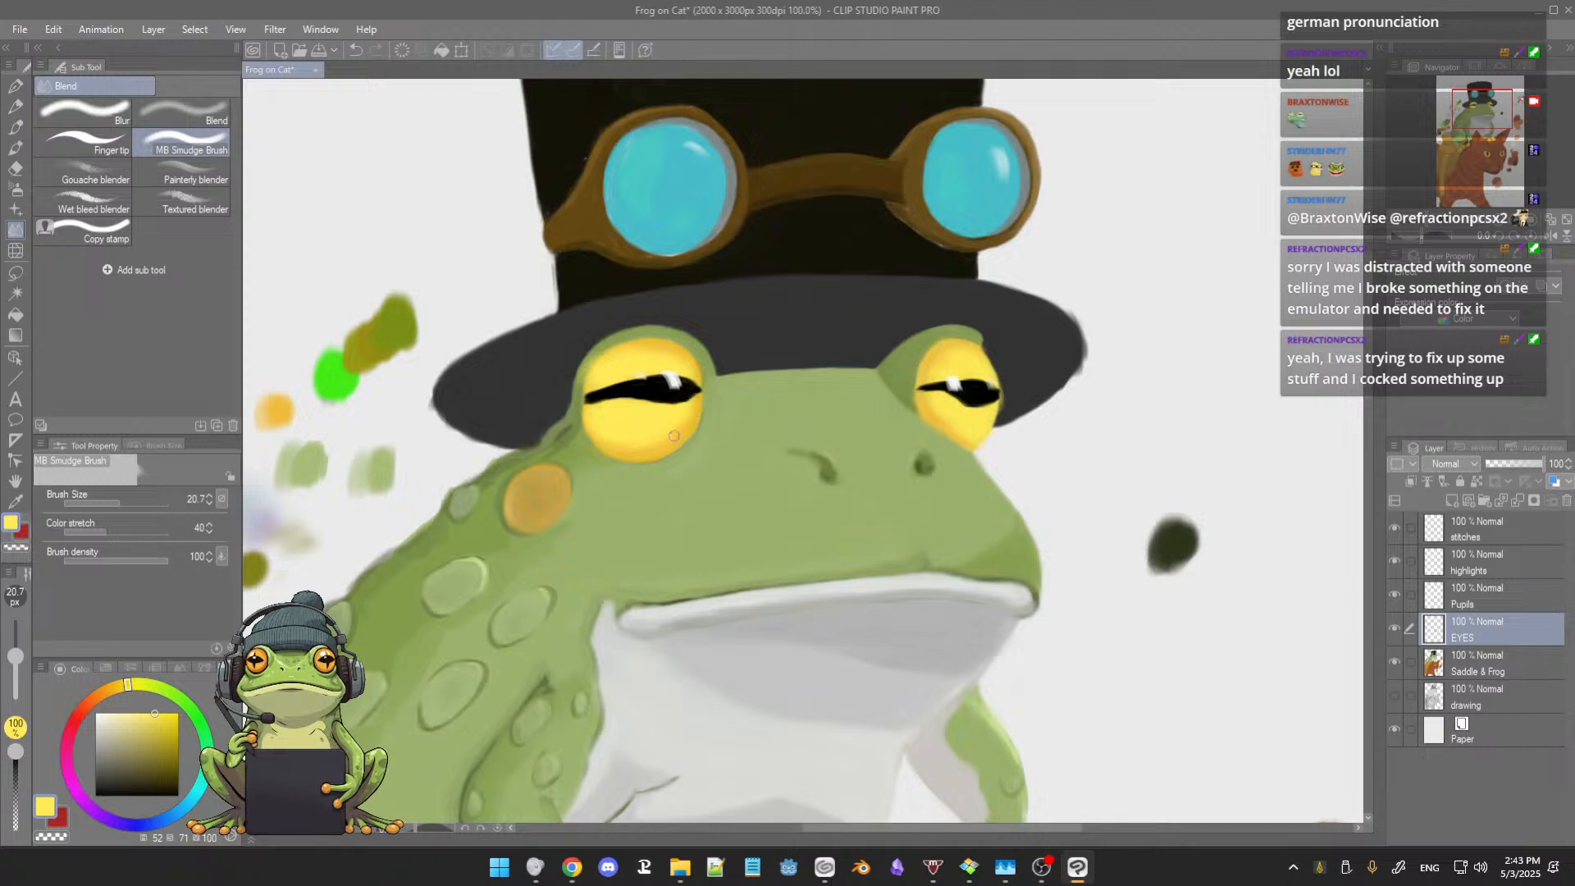
scroll(677, 443, "up", 5)
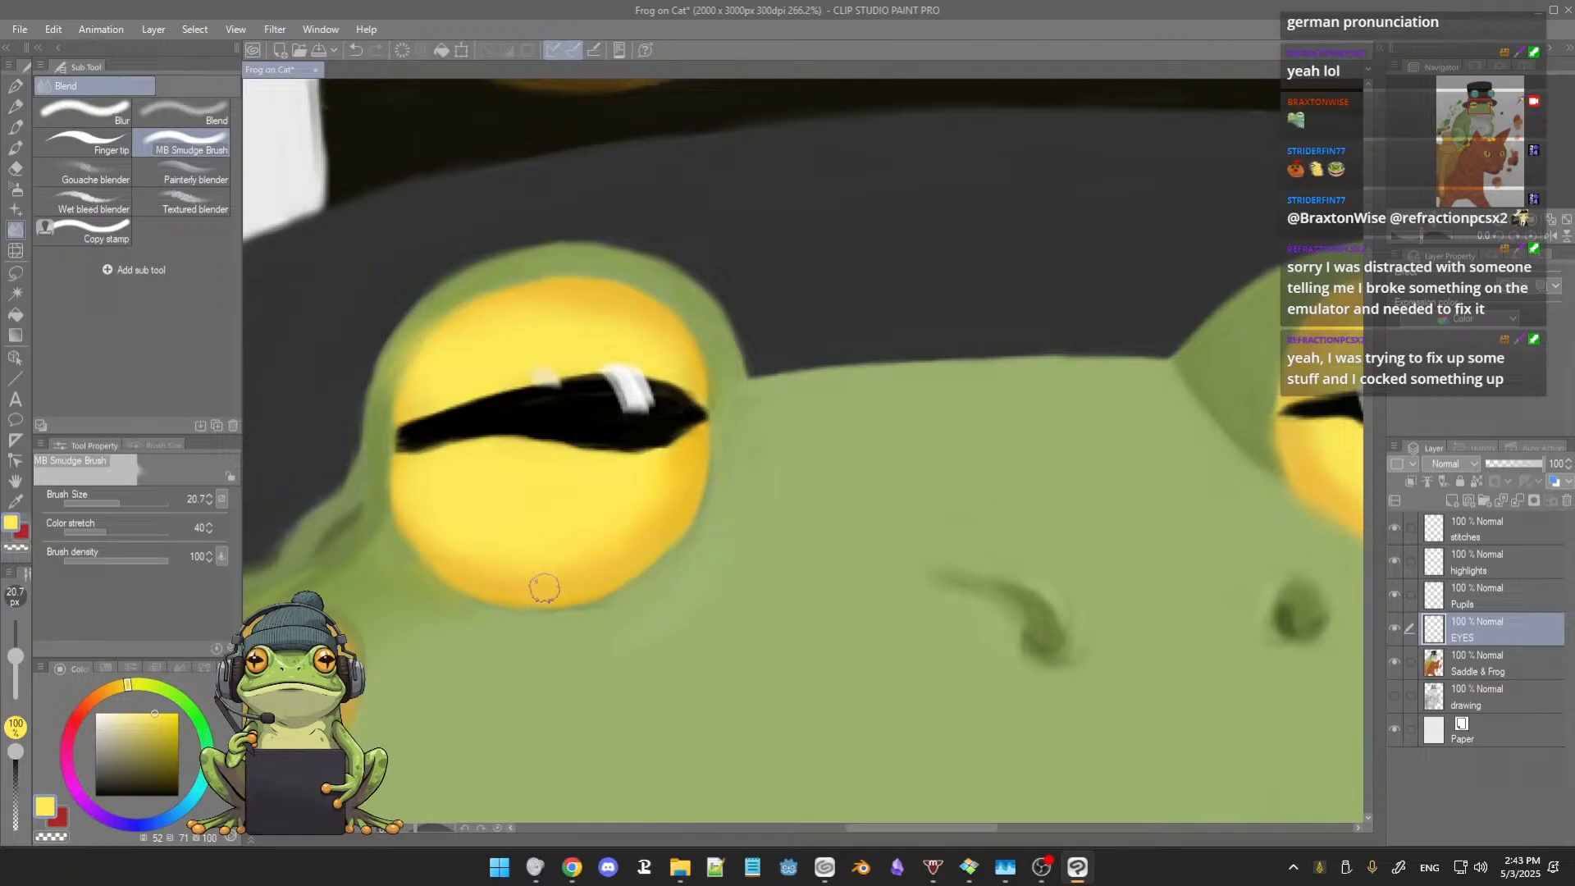
scroll(689, 440, "down", 2)
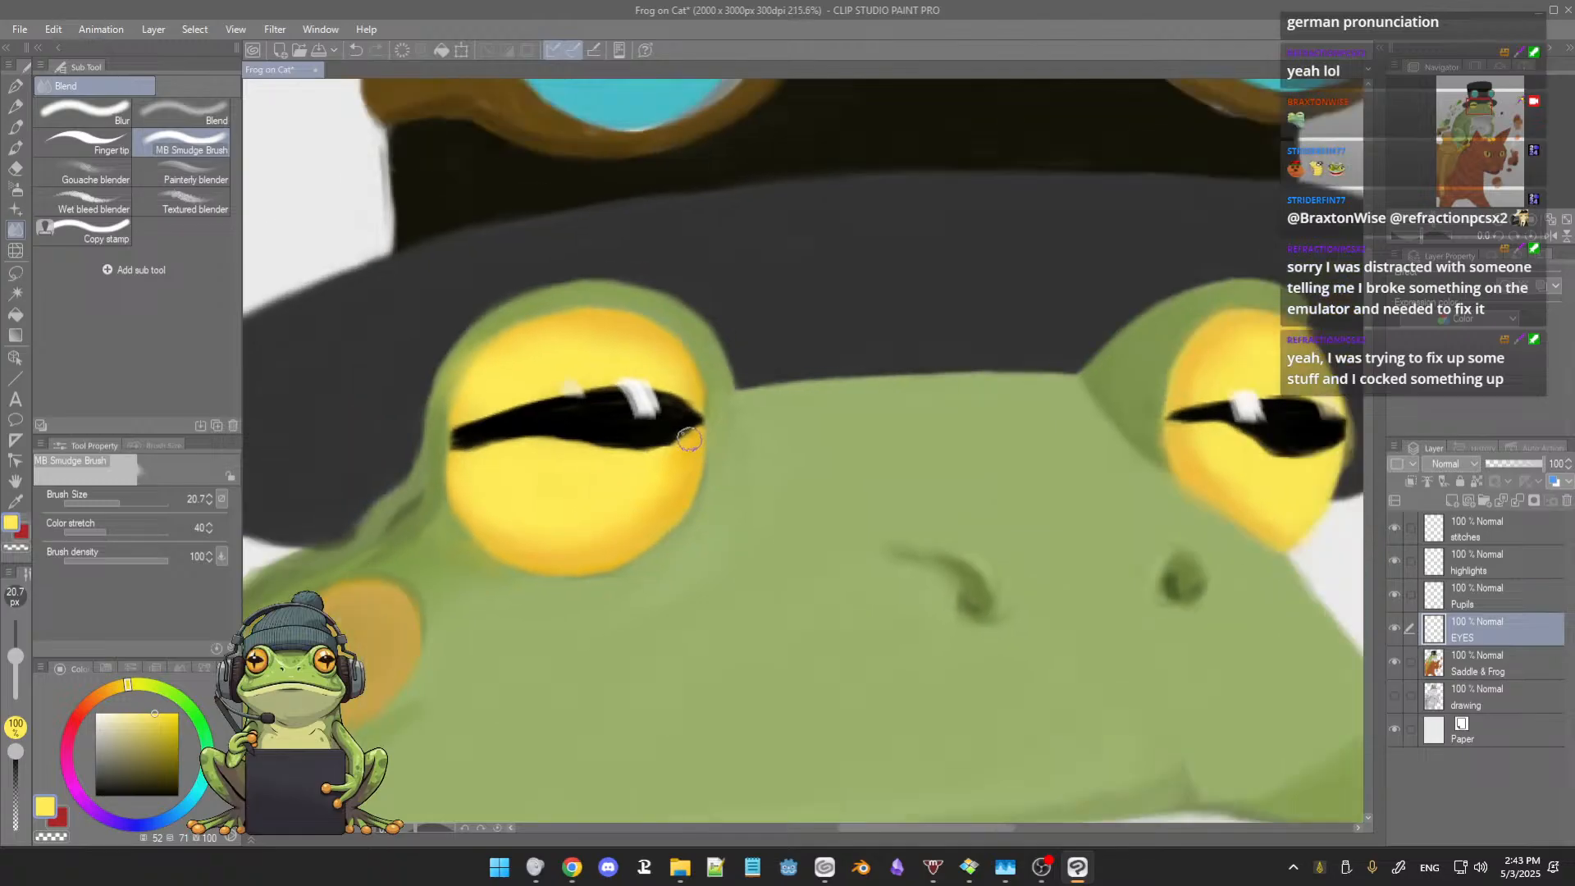
scroll(689, 440, "down", 2)
left_click_drag(688, 398, 671, 428)
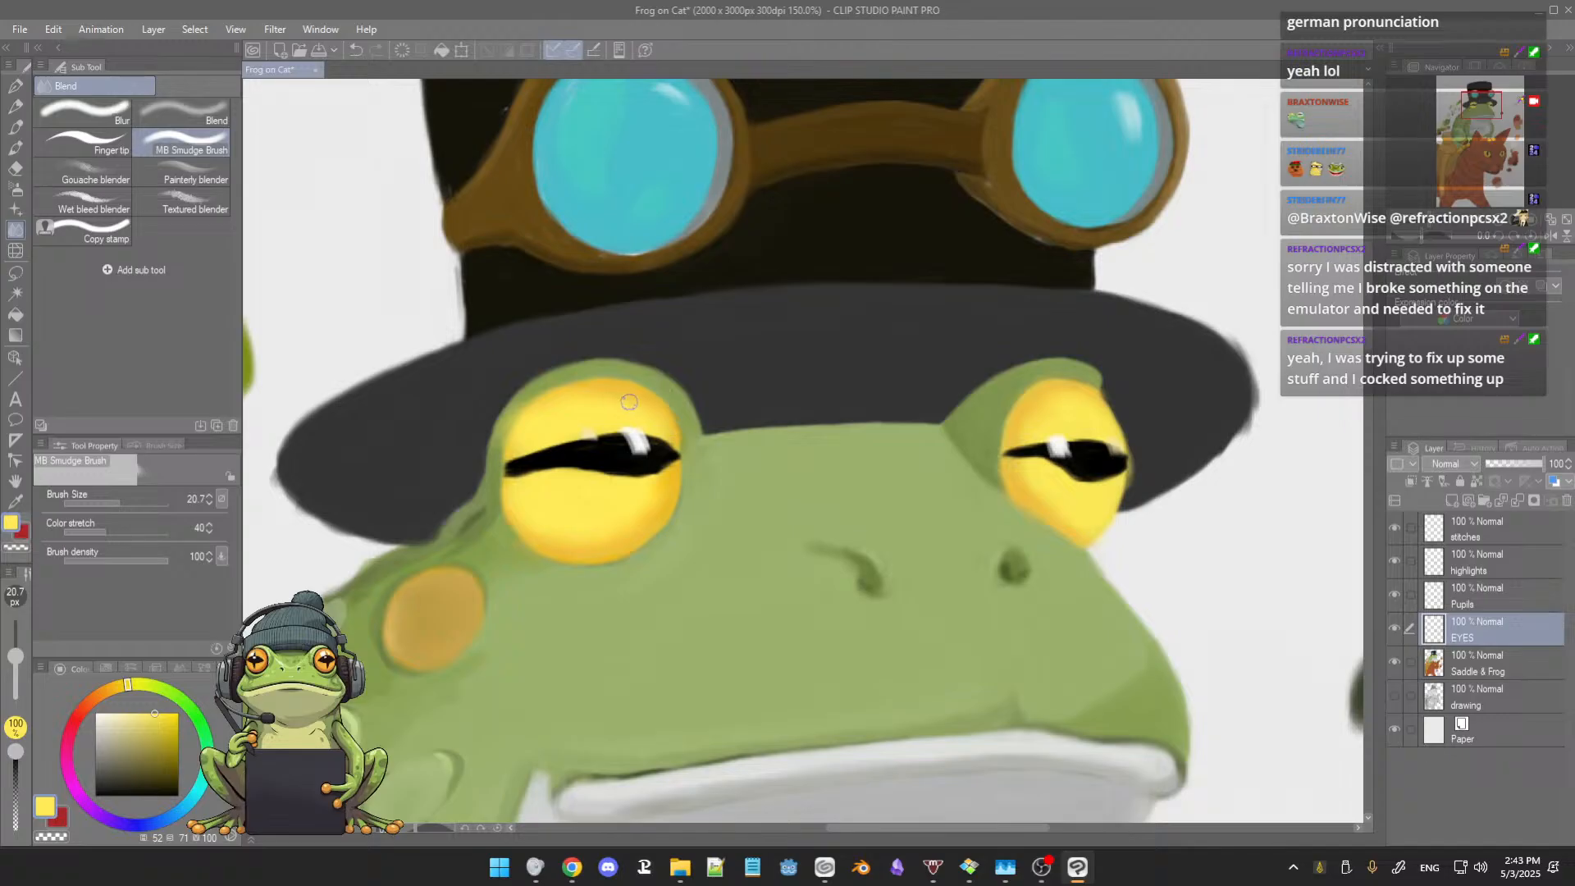
Step: Sample golden orange from the larger eye and smudge the remaining rim edges of both frog eyes into the yellow
key("alt")
left_click(601, 527, "alt")
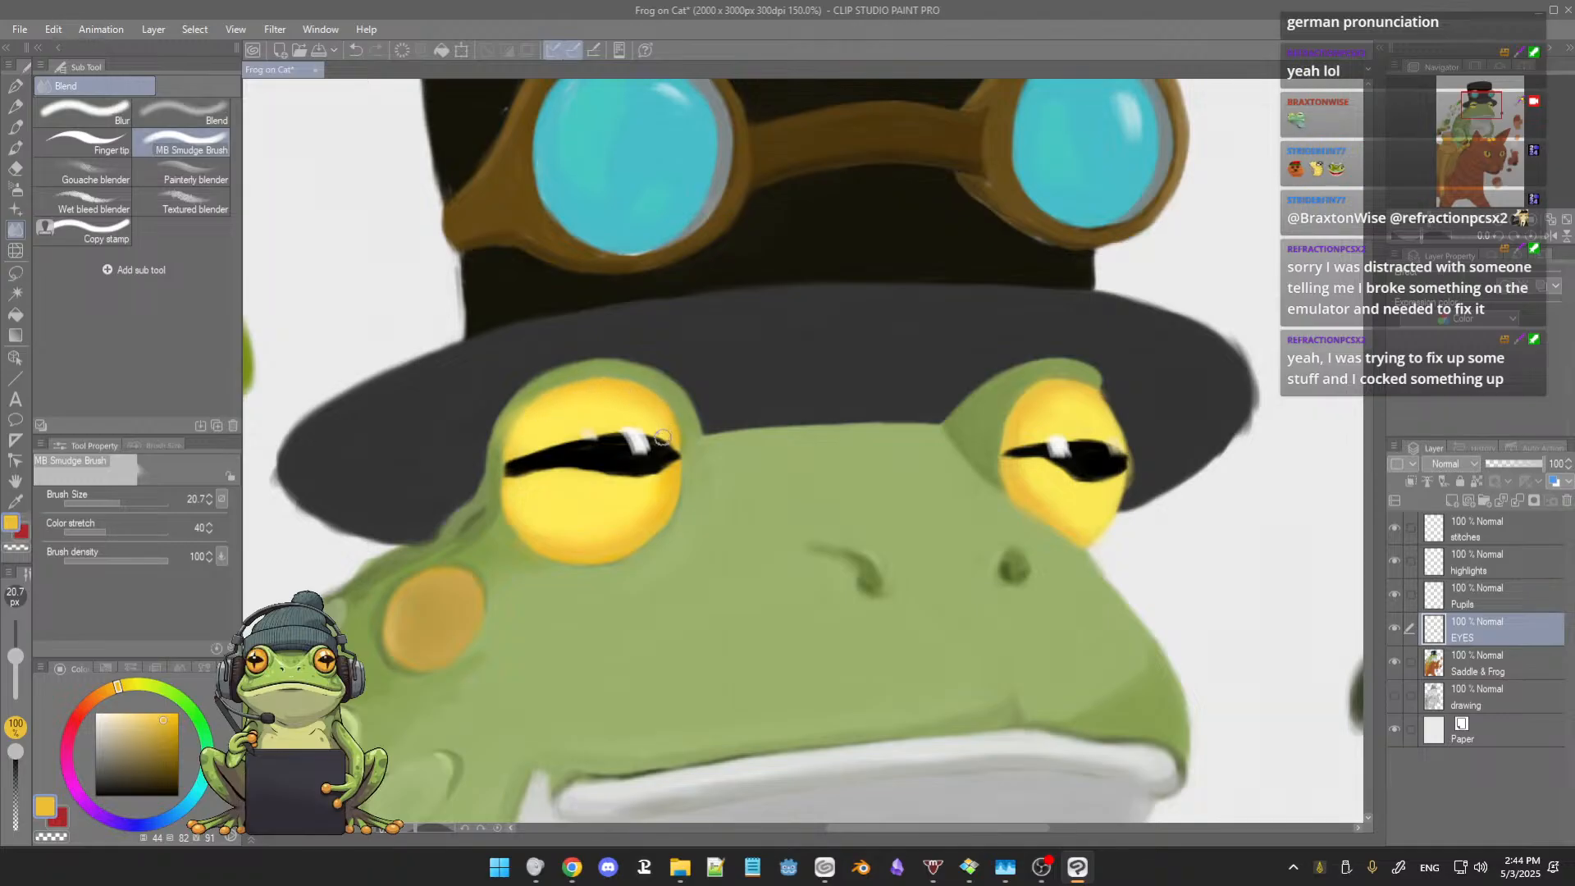
mouse_move(735, 454)
left_mouse_down()
mouse_move(724, 470)
mouse_move(647, 477)
left_mouse_up()
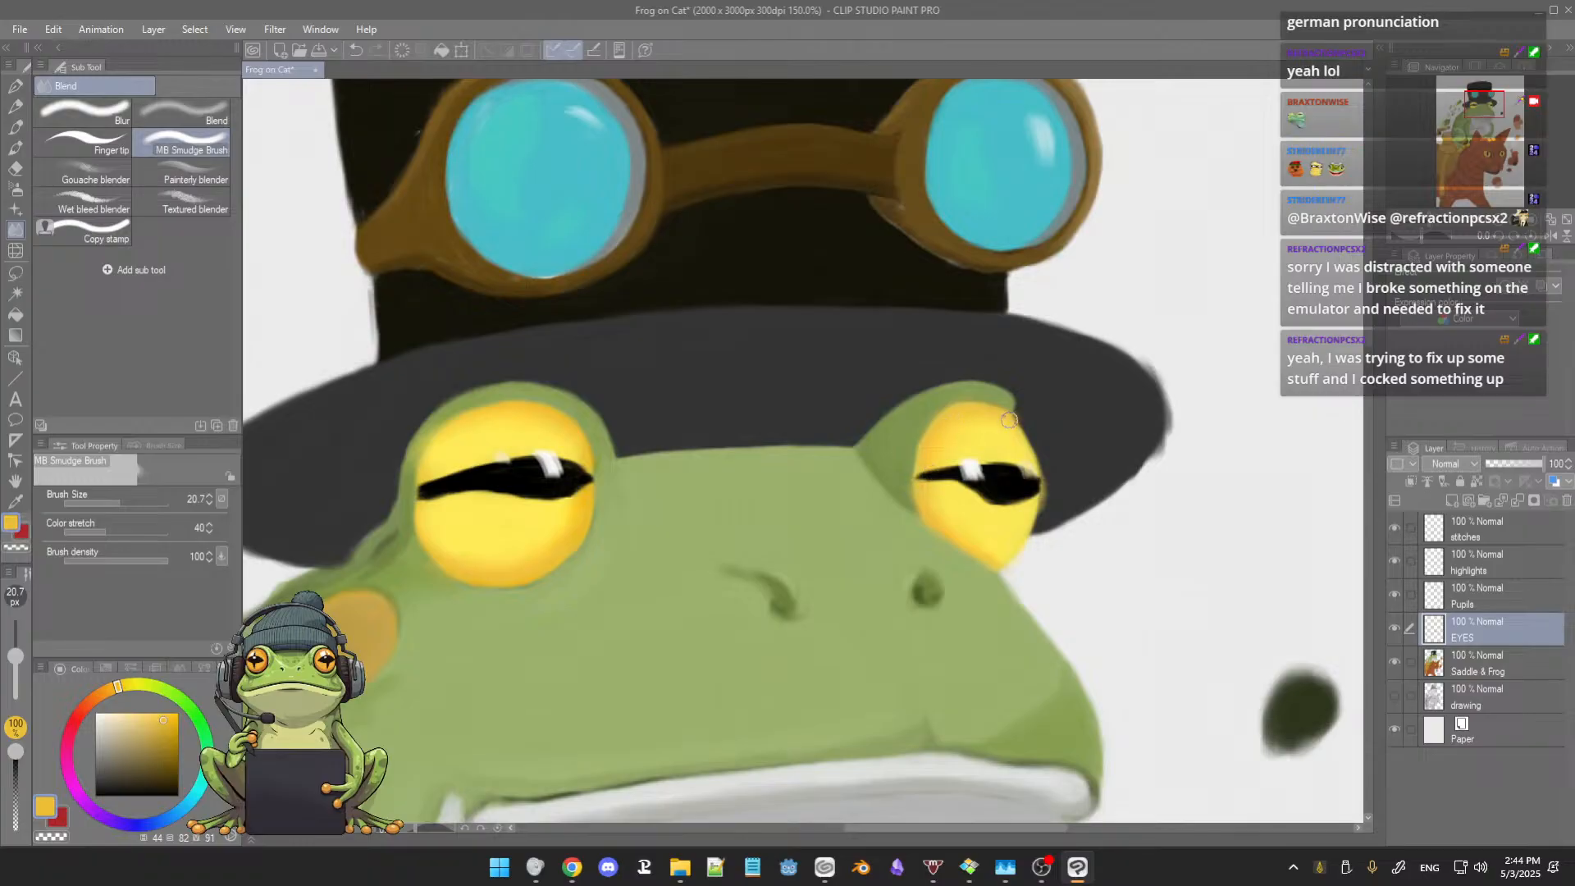
scroll(975, 421, "down", 5)
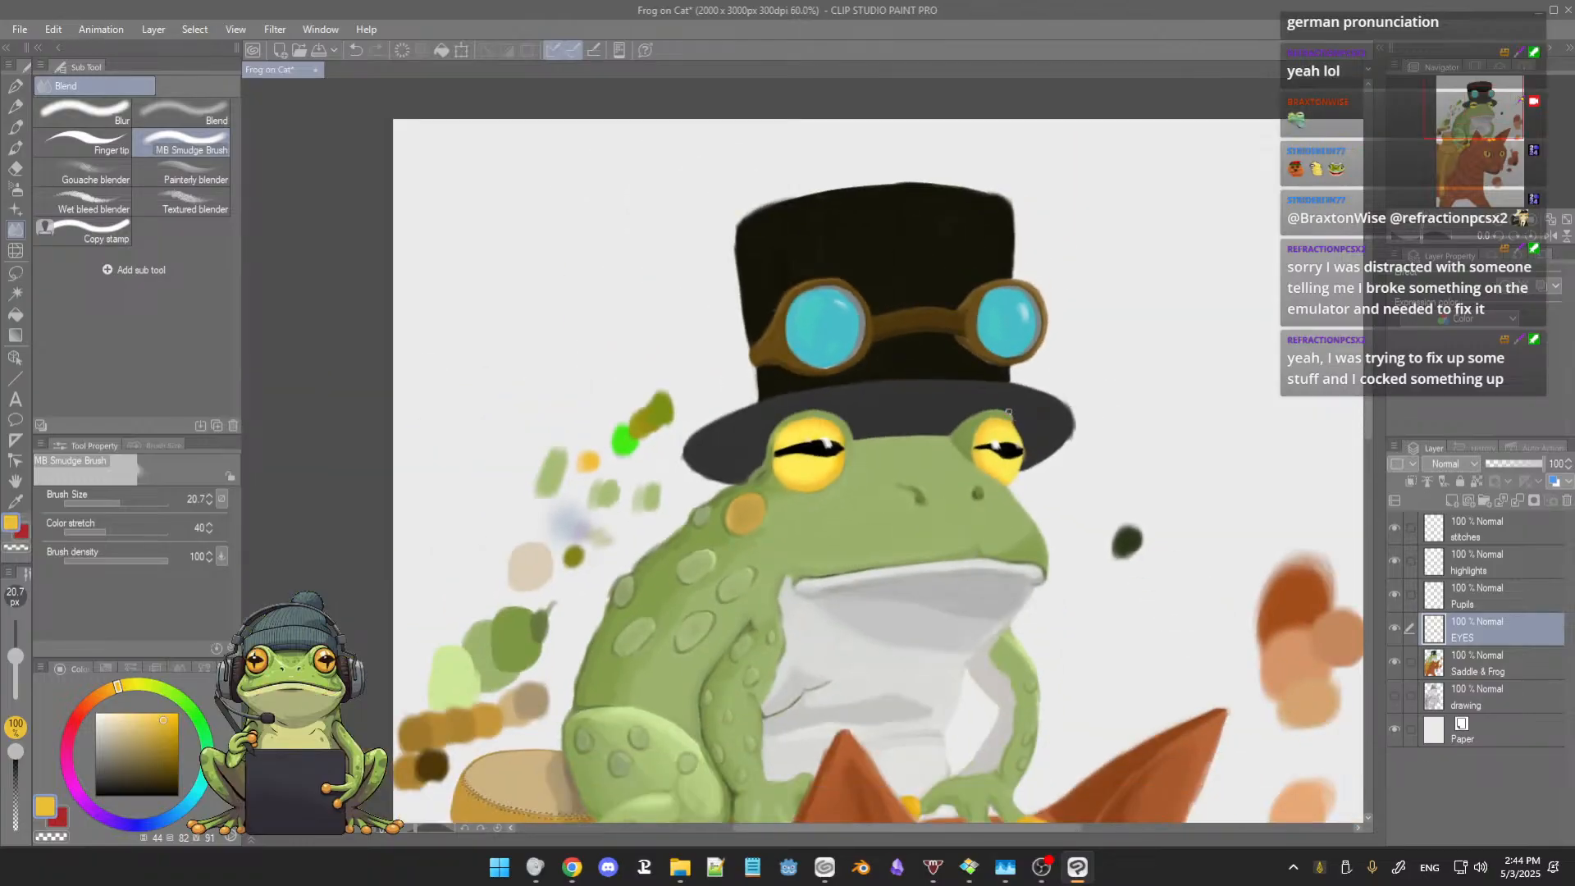
scroll(1010, 412, "down", 2)
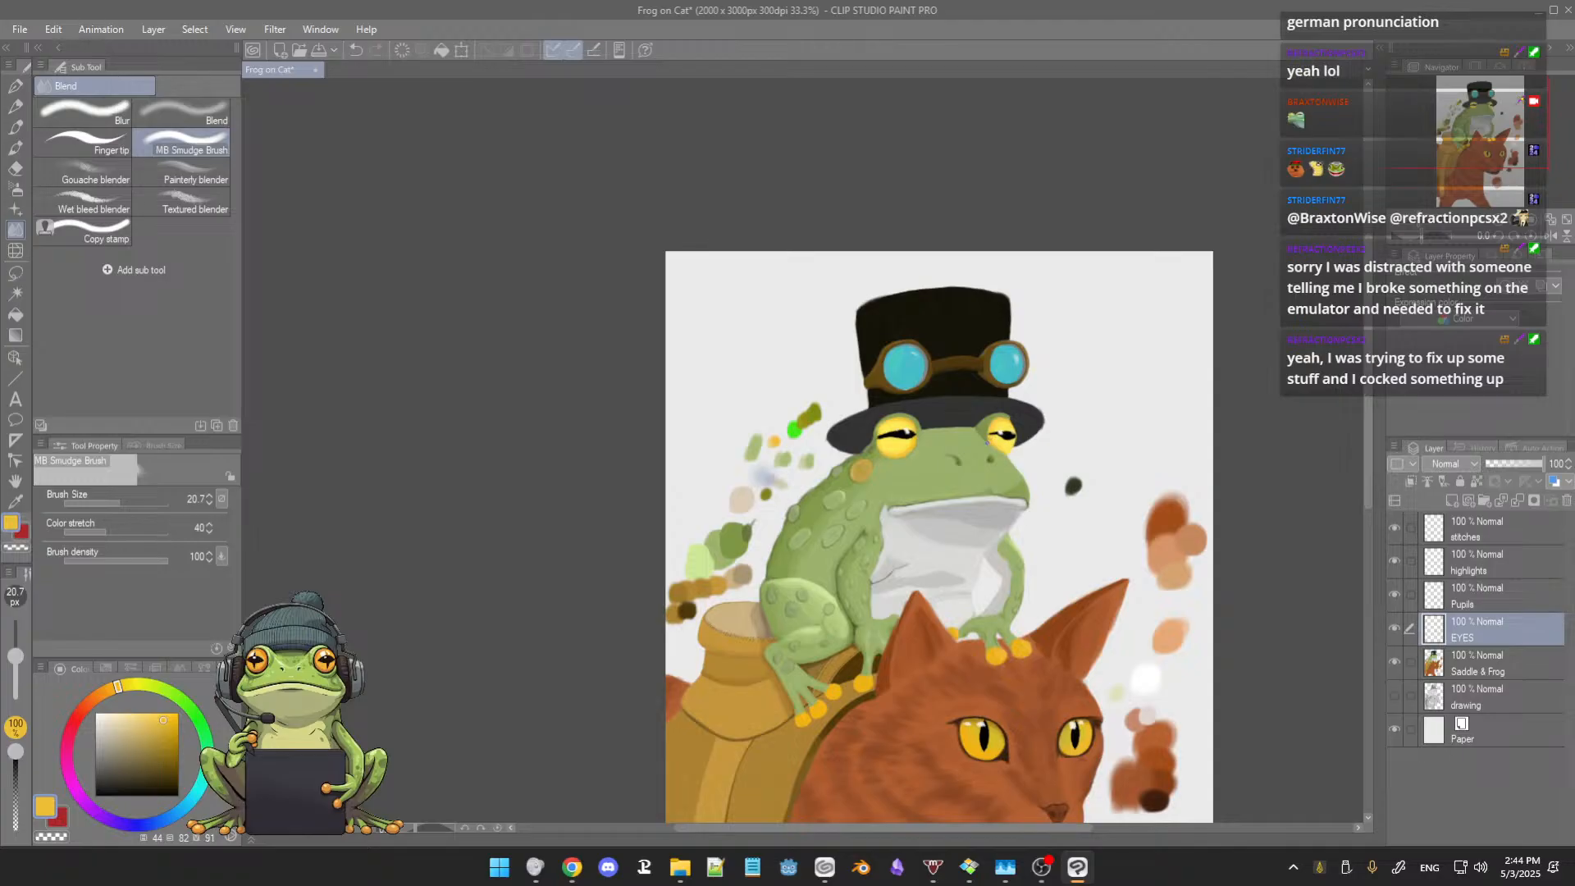
Step: Sample bright yellow from the larger eye, extend it over both frog eyes' orange rims at brush size 23.7, and save the painting
scroll(986, 444, "up", 6)
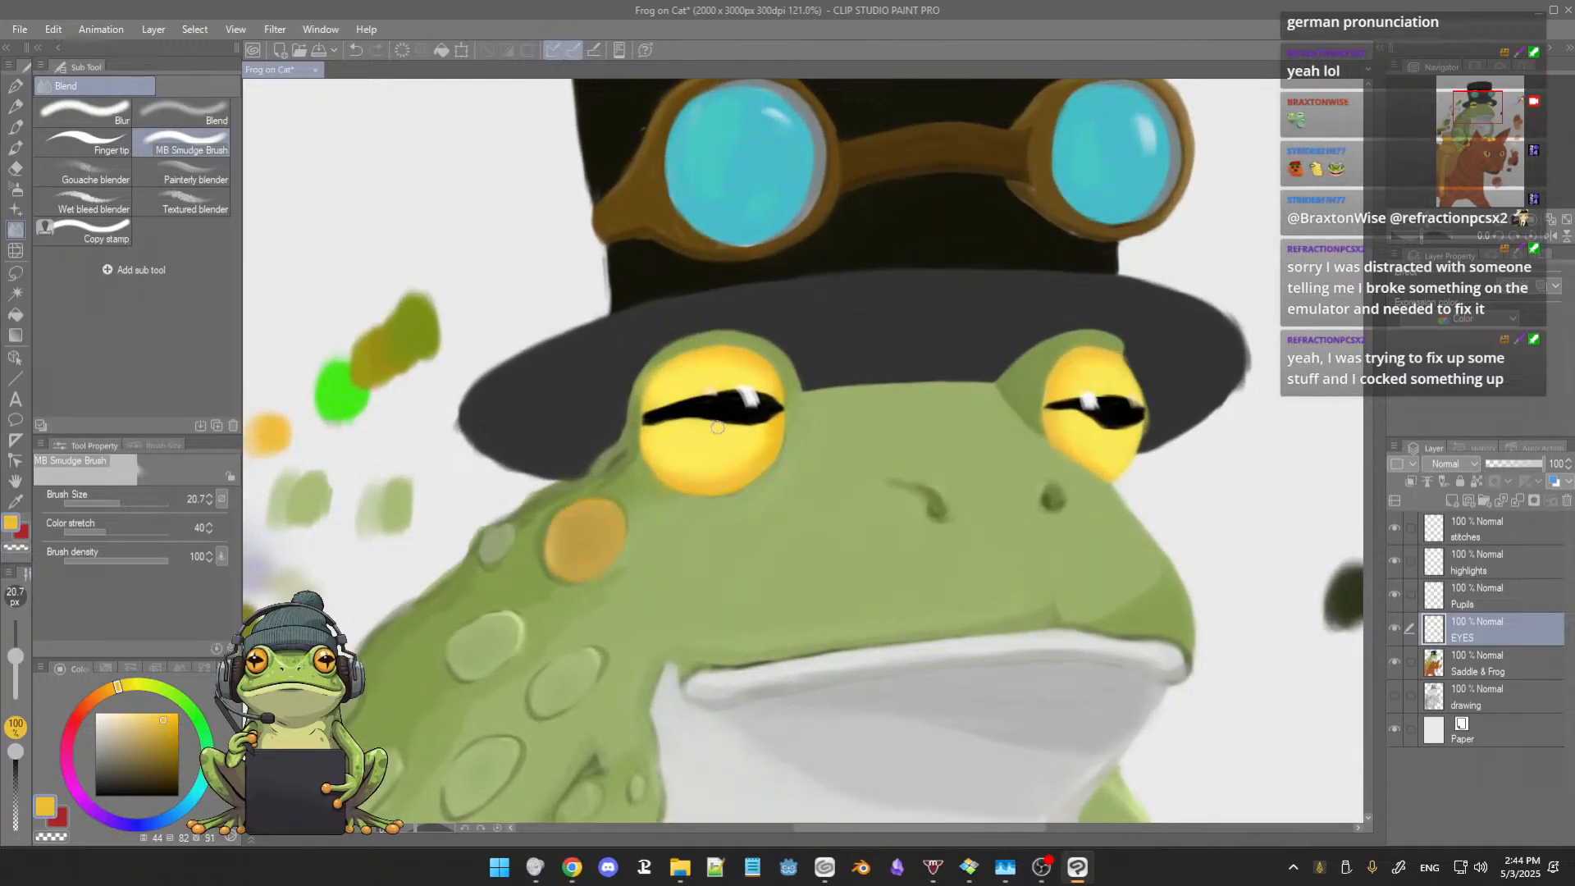
key("b")
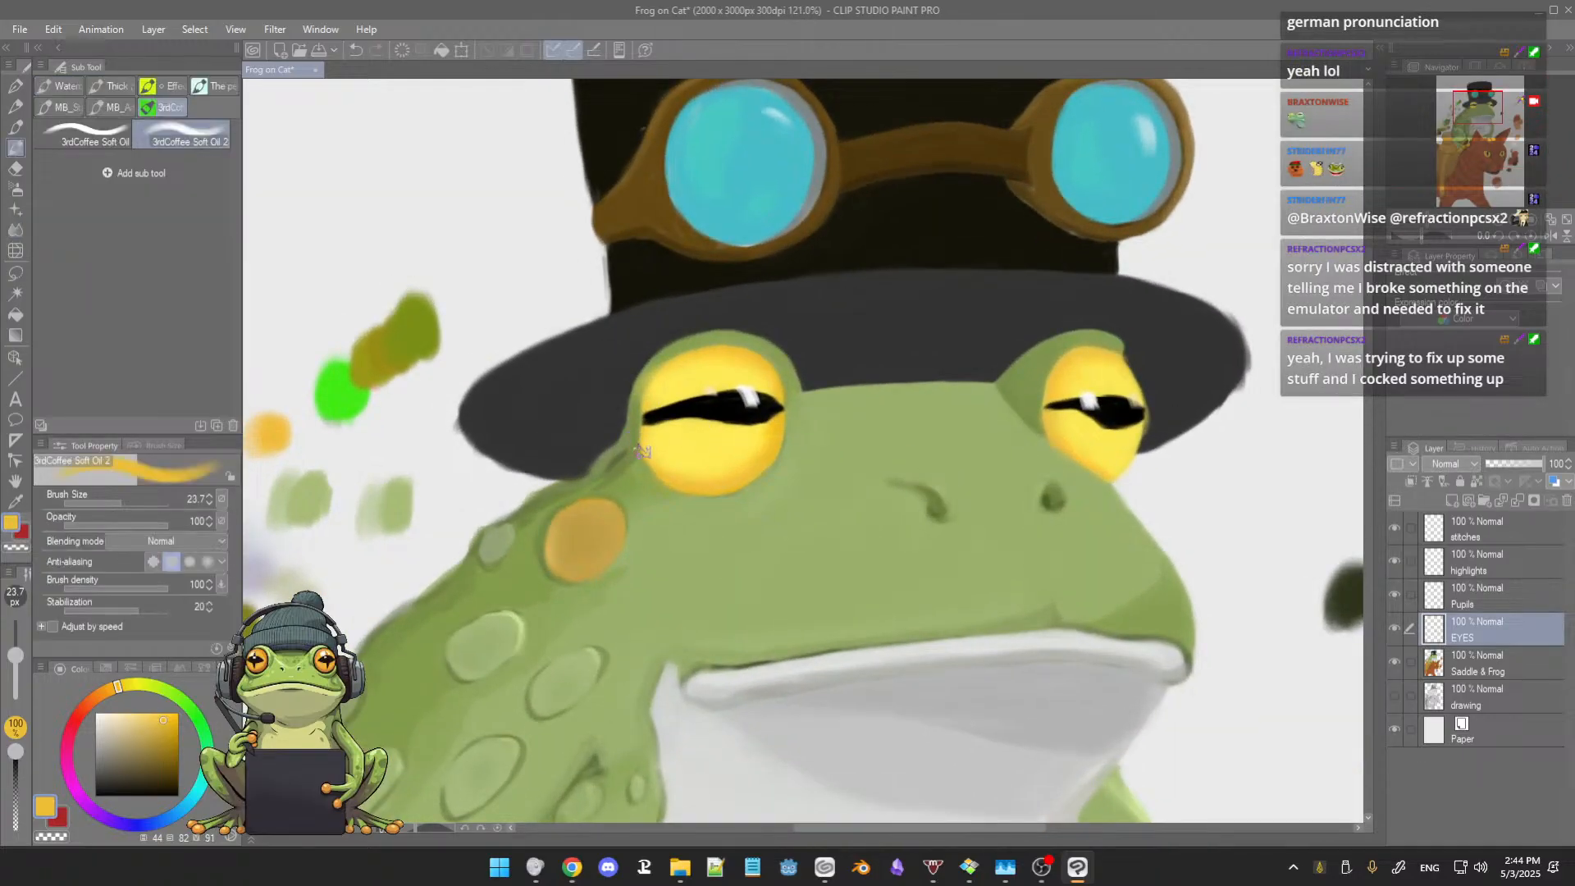
left_click(679, 446, "alt")
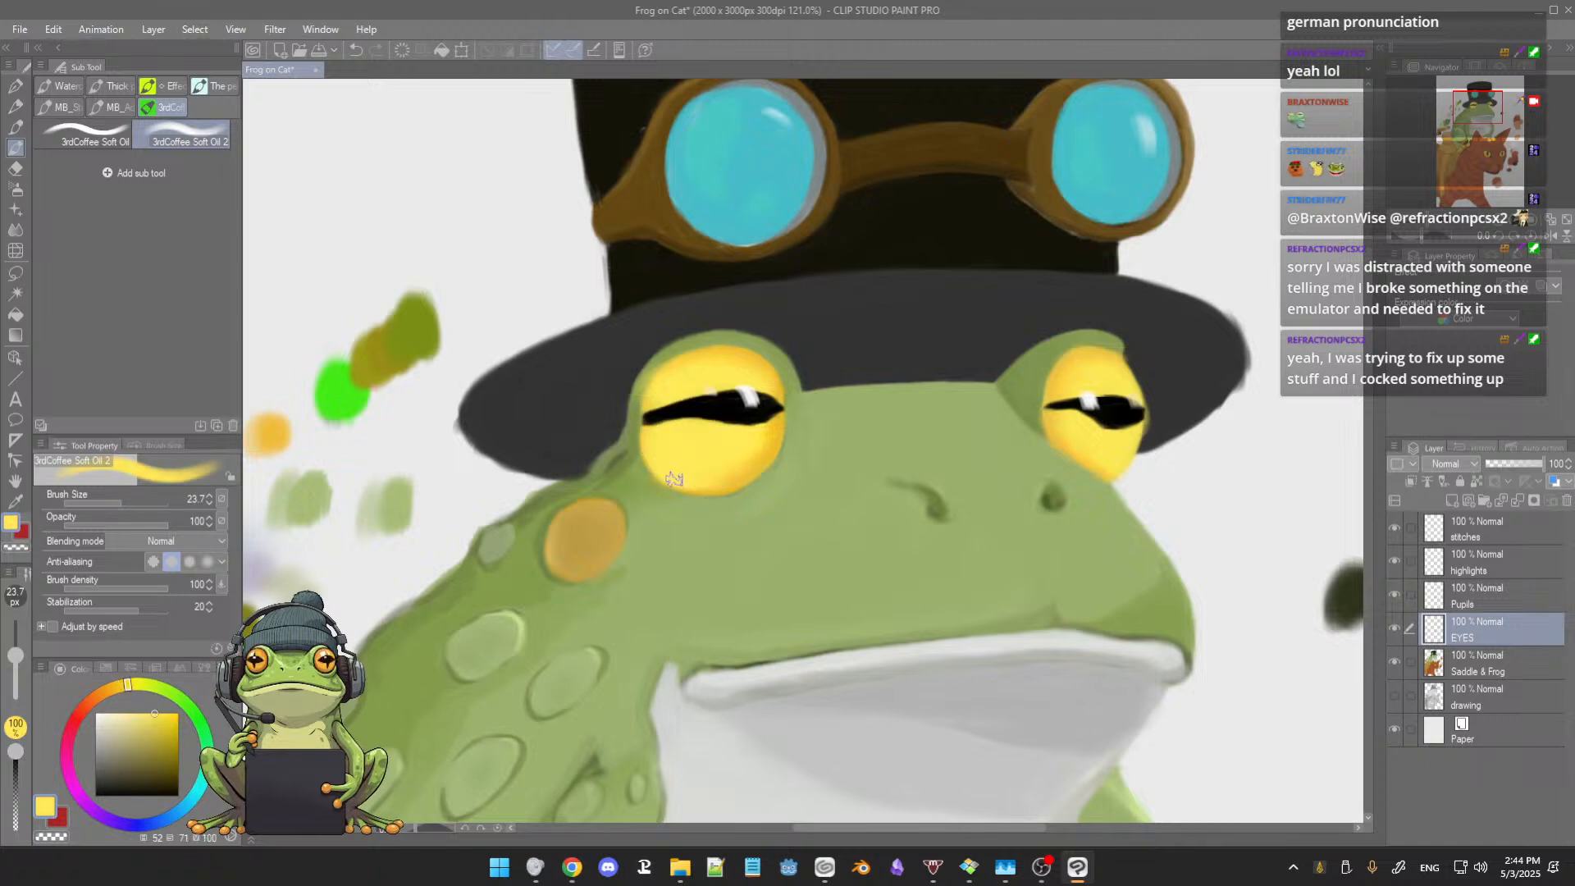
left_click_drag(676, 482, 732, 486)
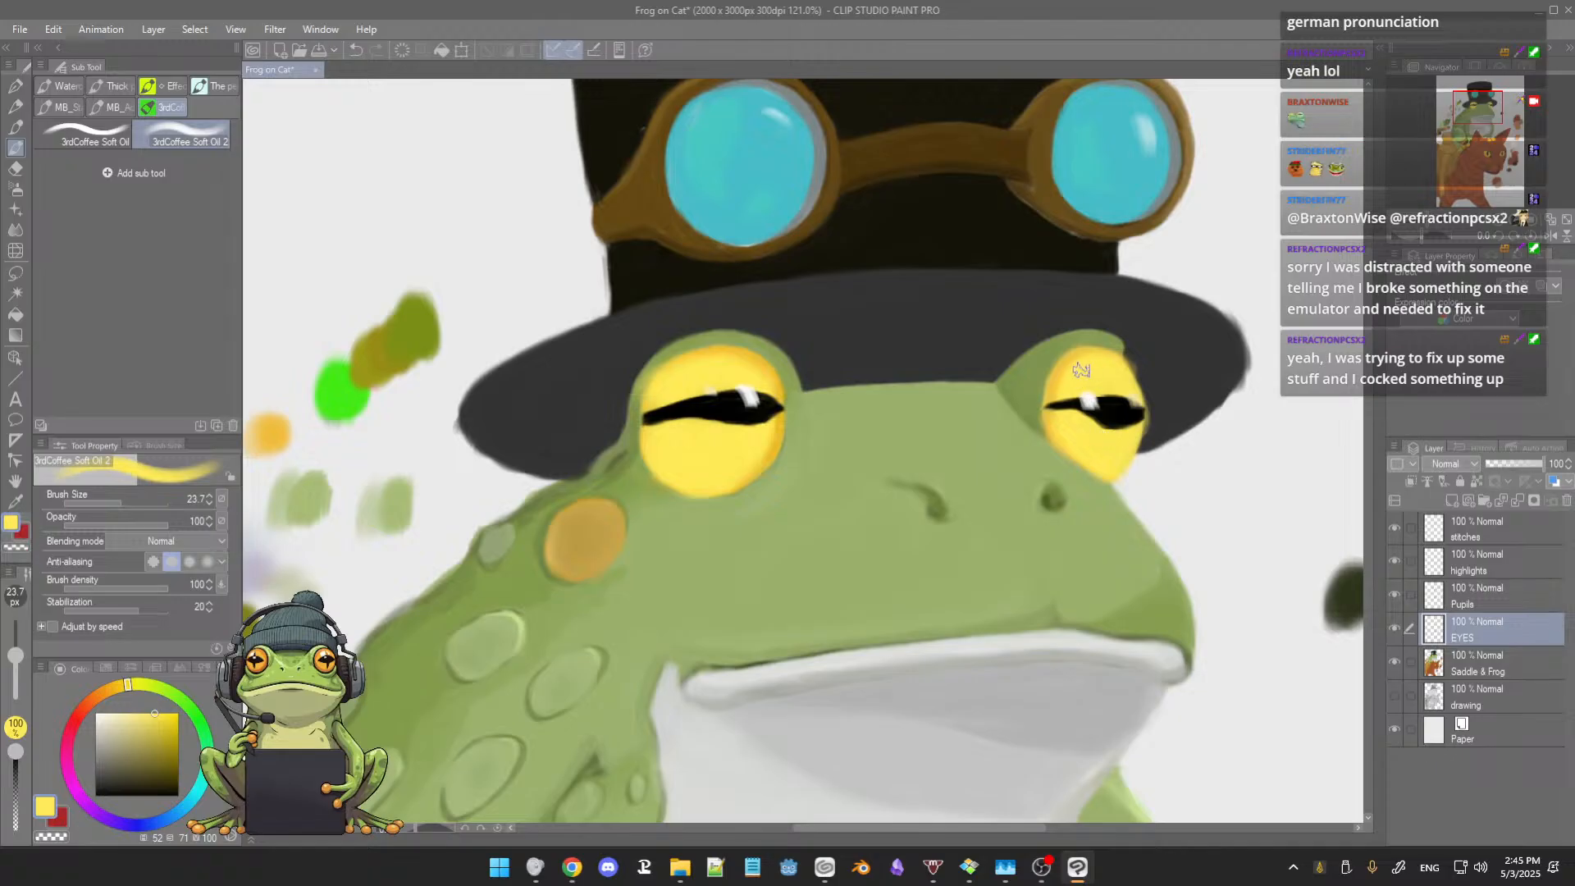
key("ctrl+s")
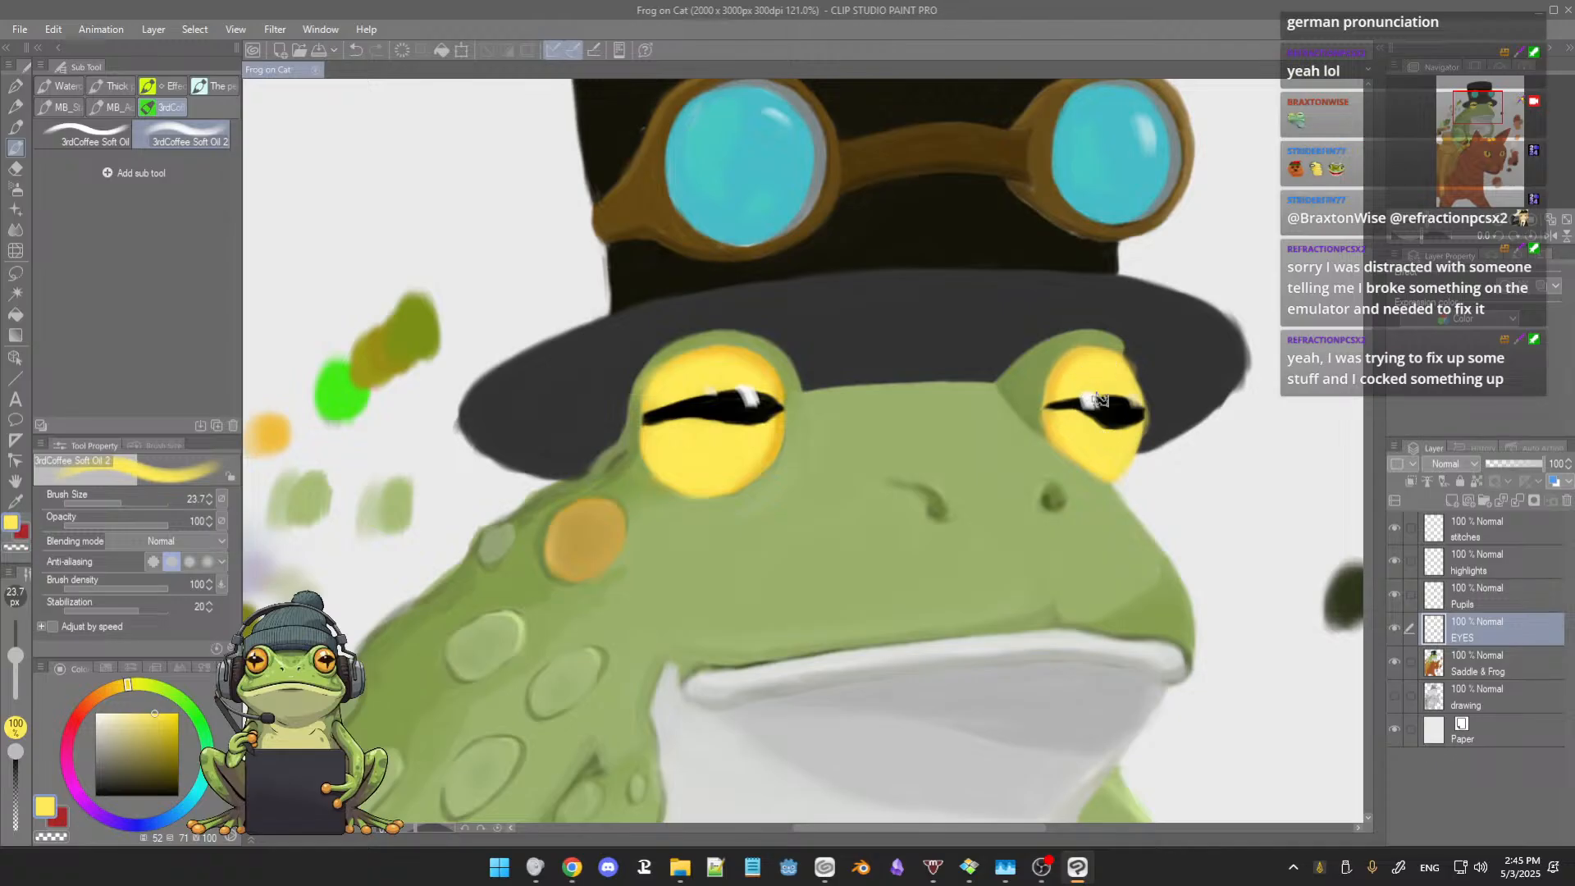
mouse_move(1109, 376)
left_mouse_down()
mouse_move(1120, 365)
mouse_move(1107, 385)
mouse_move(1069, 368)
left_mouse_up()
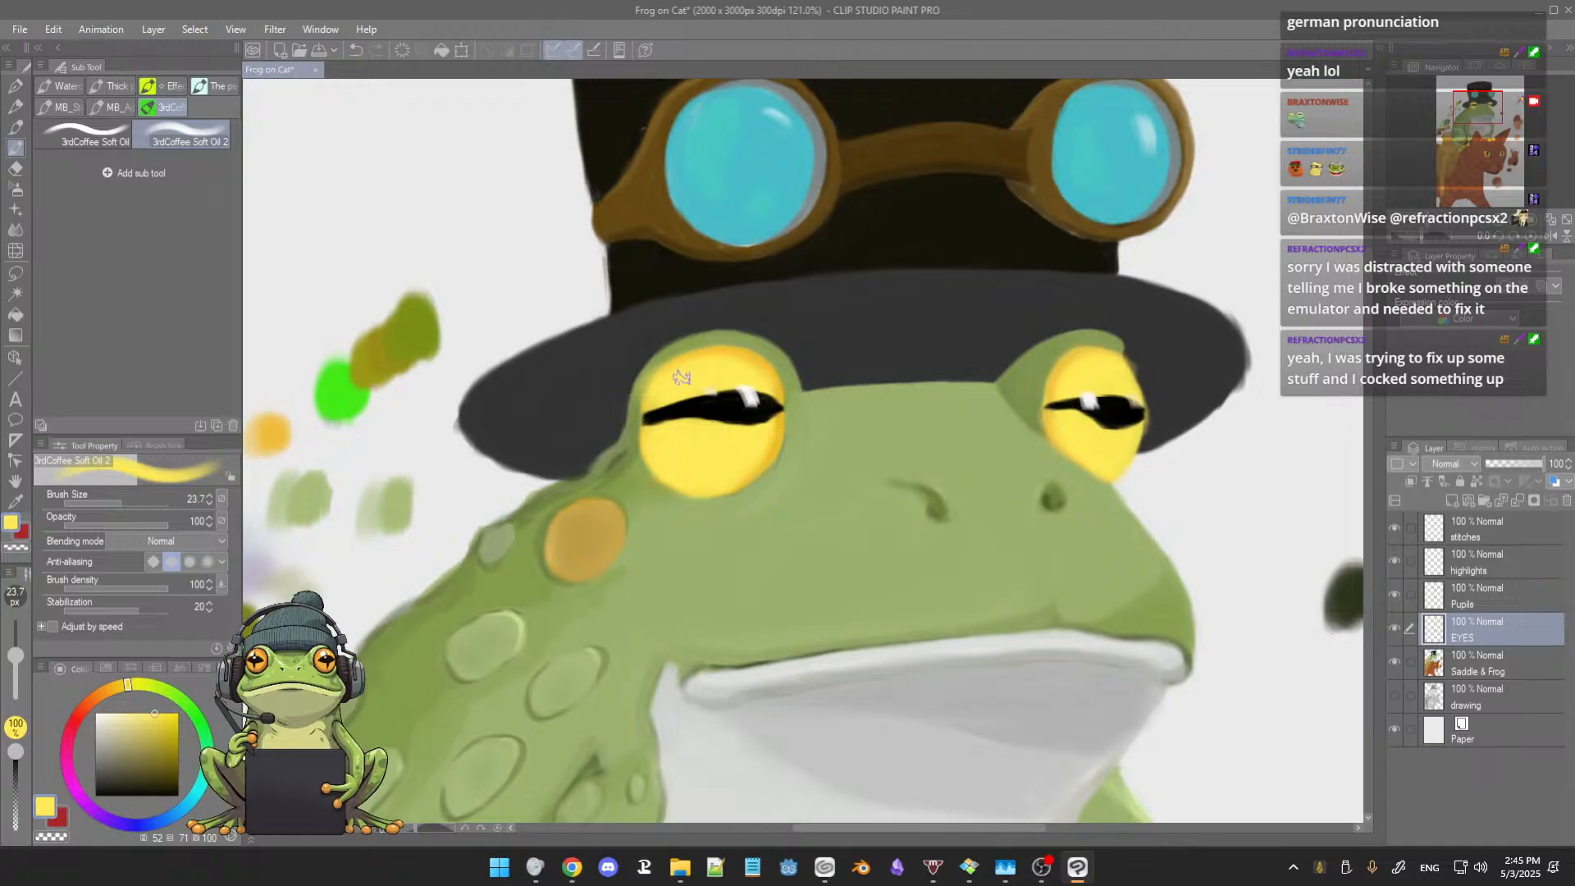
Step: Sample golden orange from the larger eye and strengthen its rim on the side facing the nose
scroll(1095, 444, "down", 5)
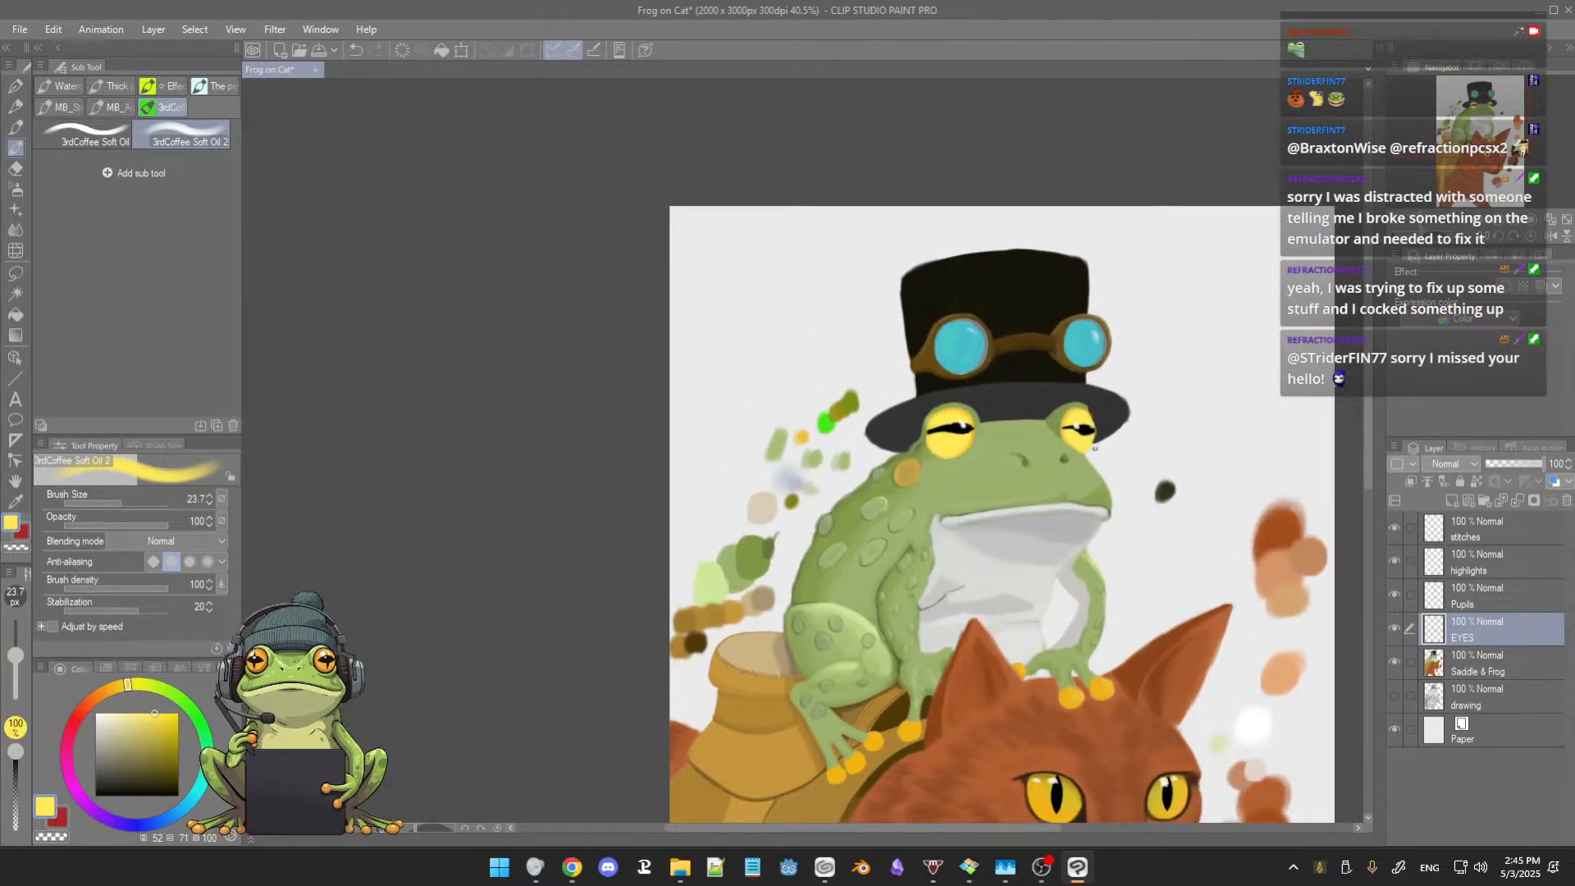
scroll(1096, 448, "up", 5)
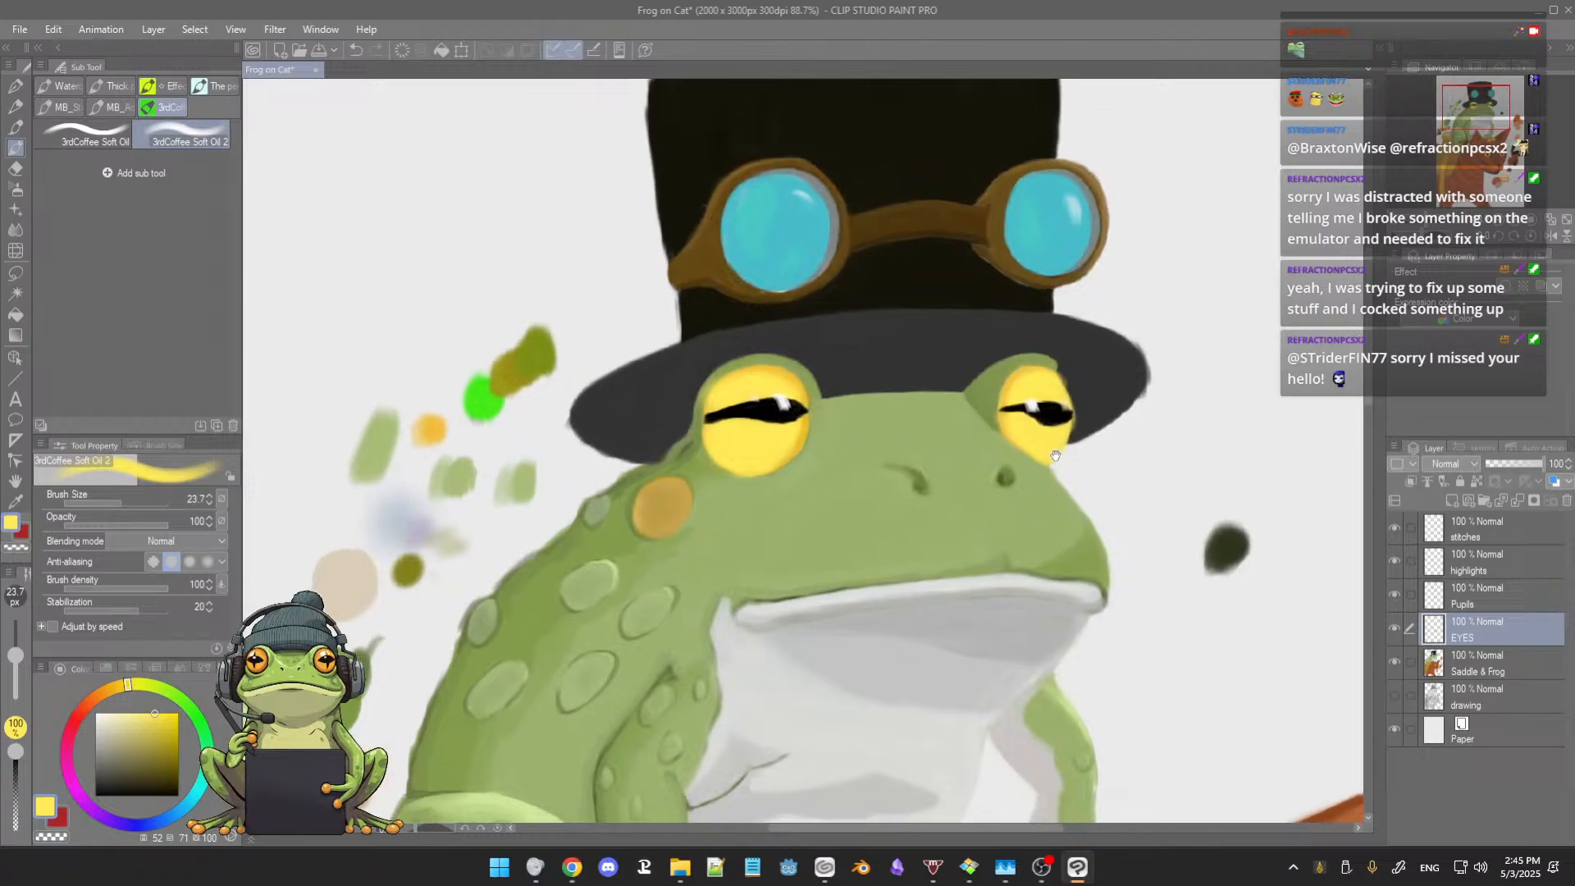
left_click_drag(1056, 455, 1051, 433)
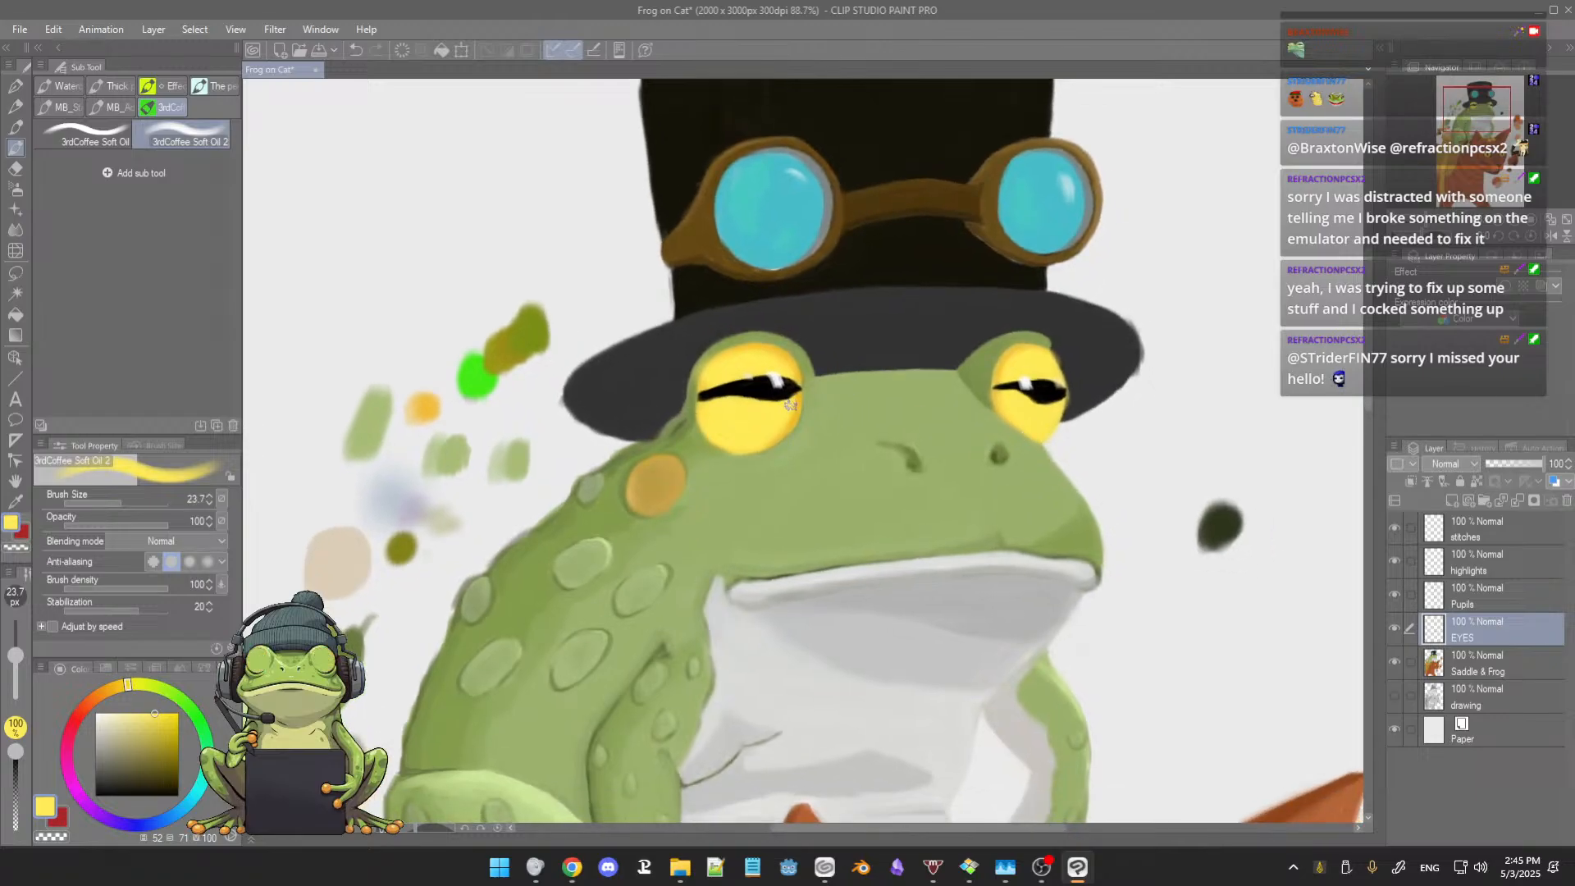
left_click(800, 409, "alt")
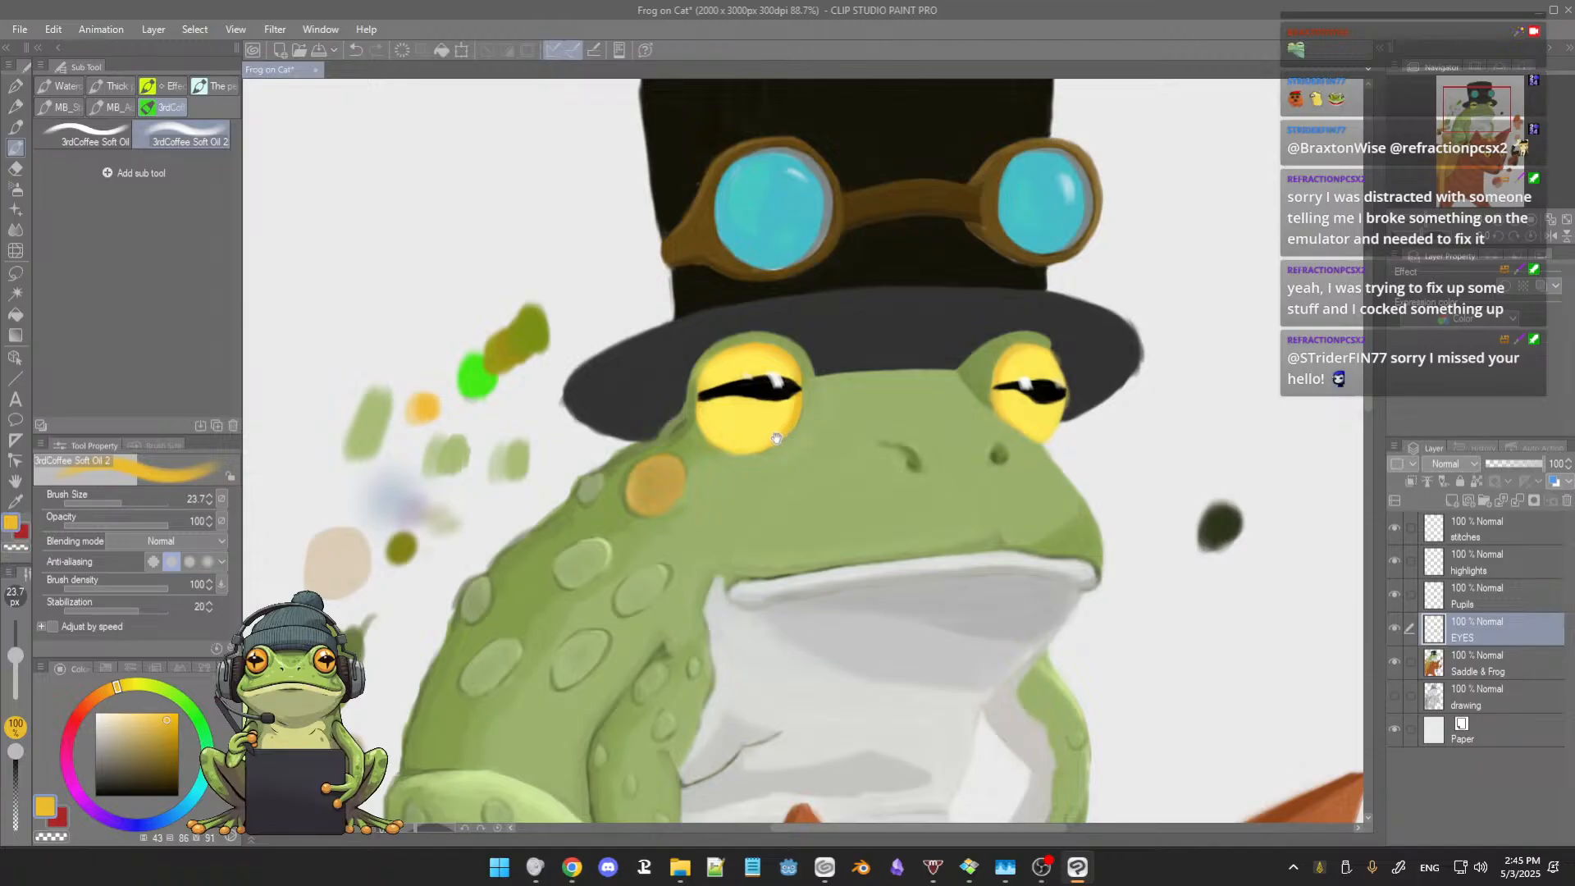
left_click_drag(791, 423, 794, 444)
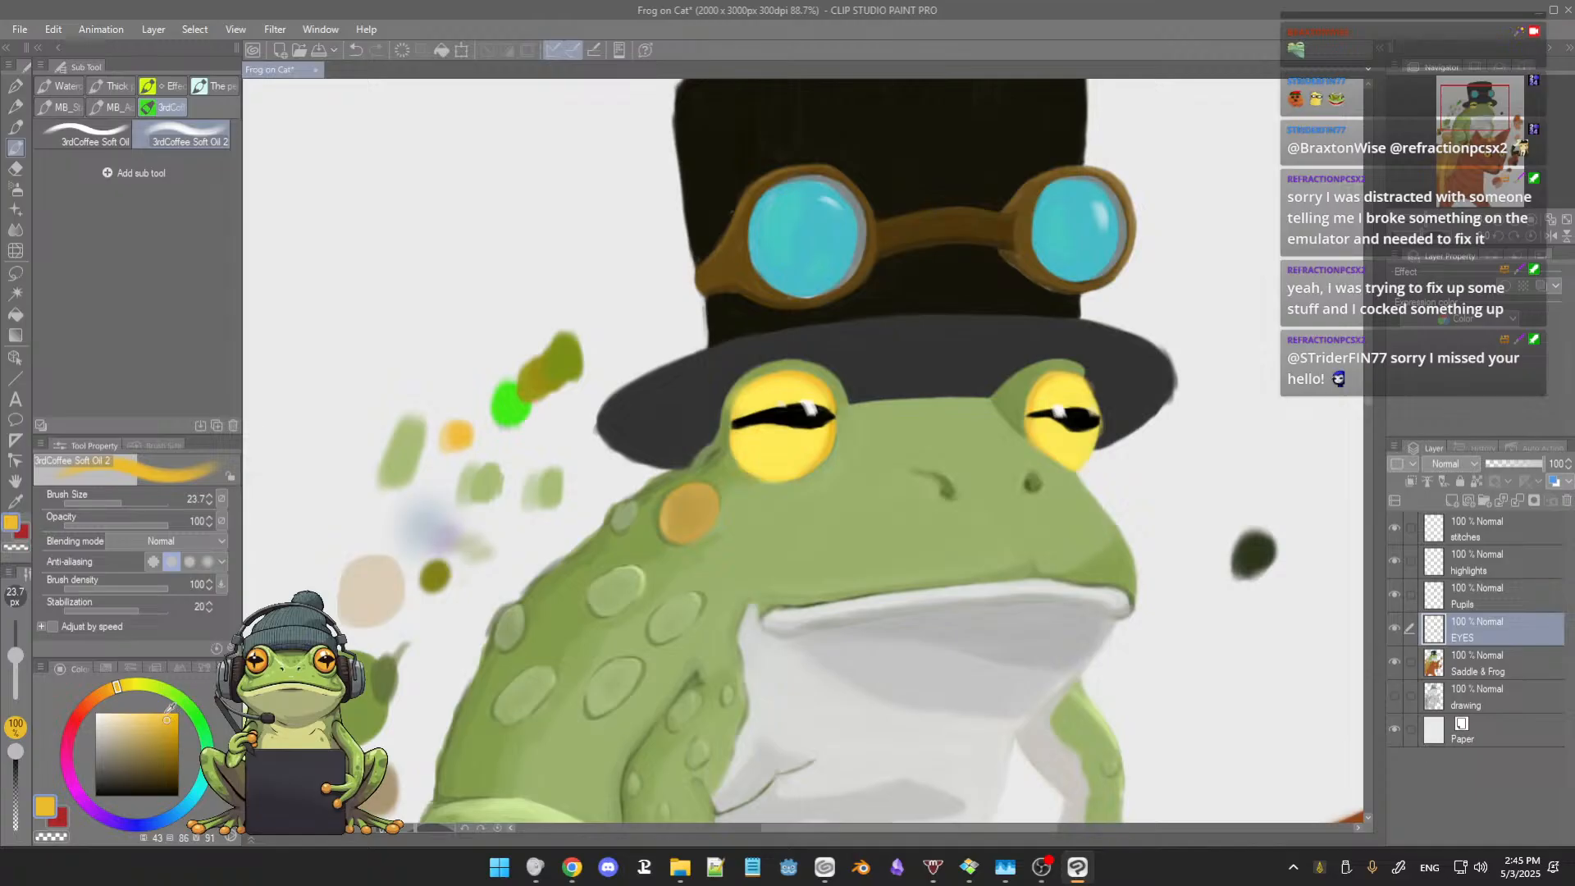
Step: Choose a darker golden brown and line the larger eye's rim at brush size 8.9
left_click_drag(171, 716, 167, 738)
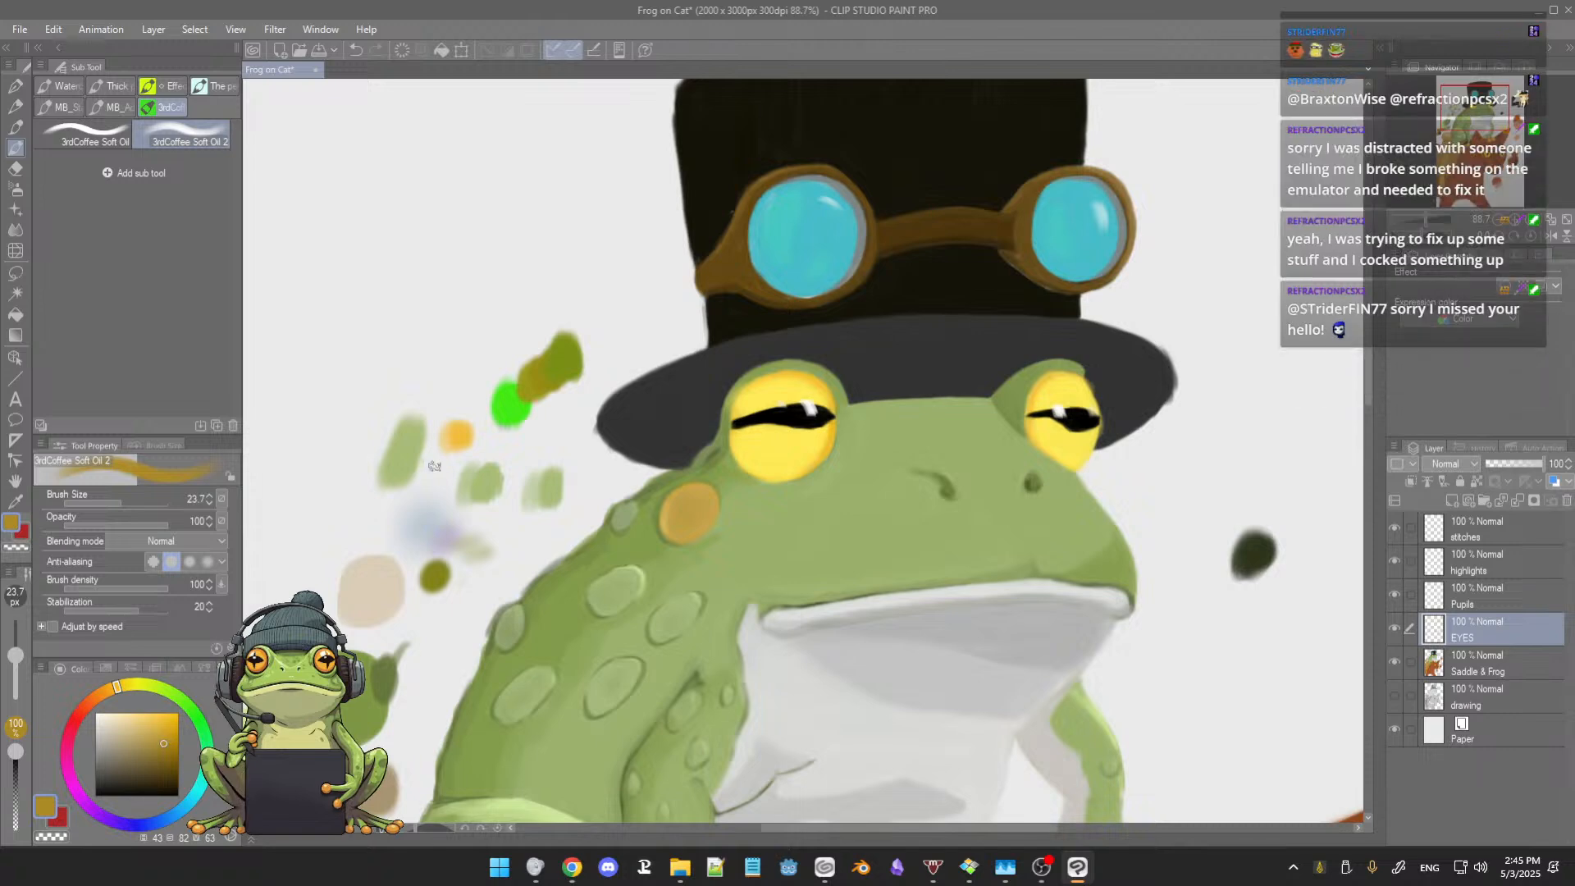
scroll(524, 456, "up", 1)
scroll(813, 413, "up", 7)
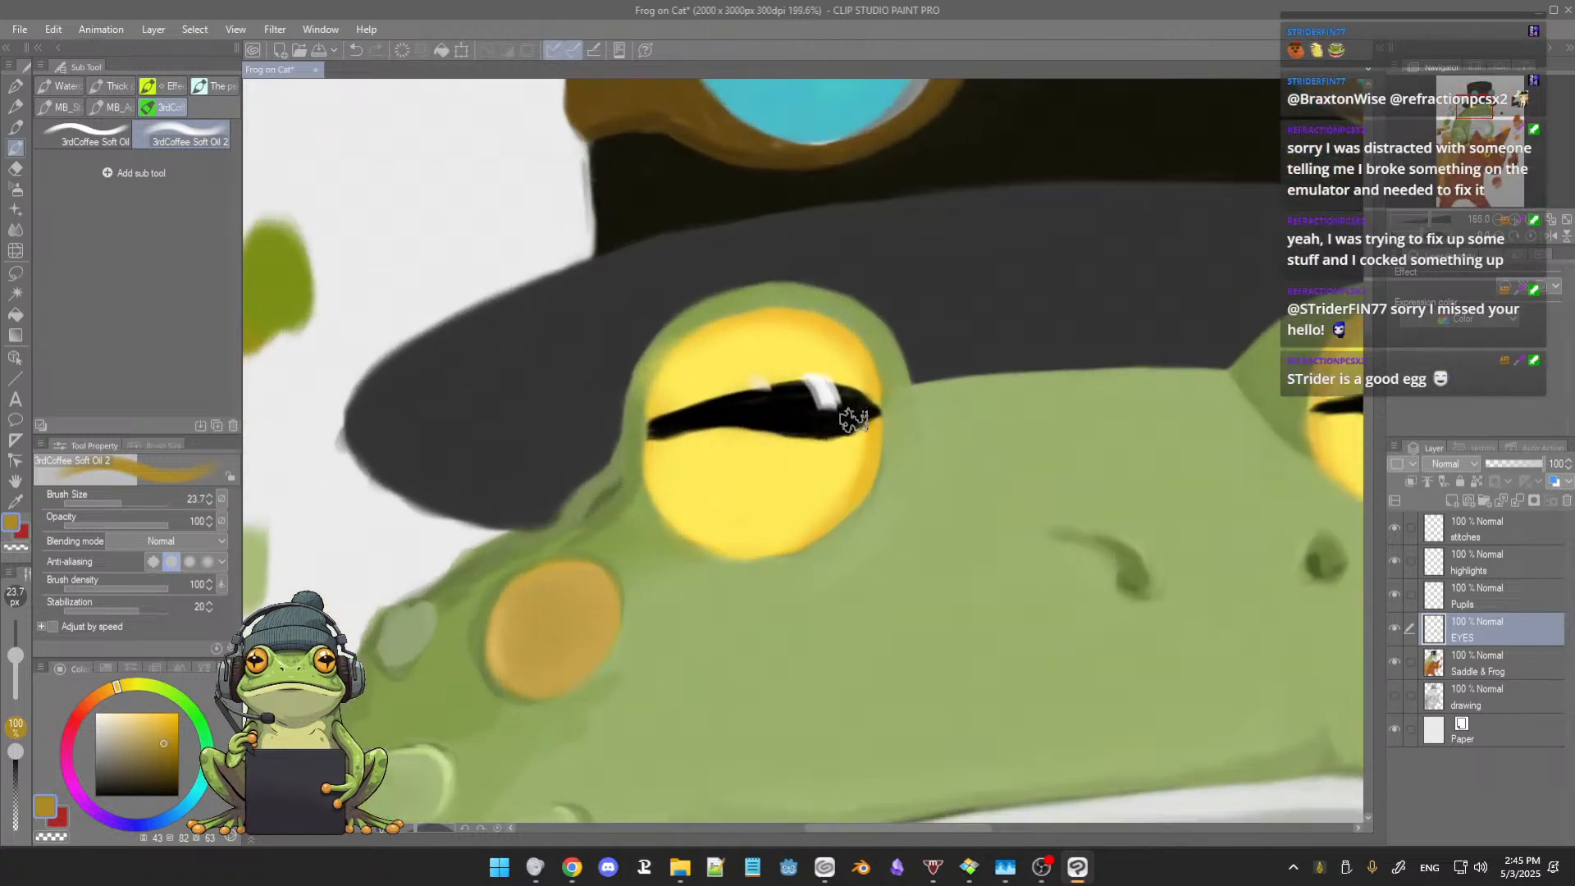
left_click_drag(882, 461, 858, 458)
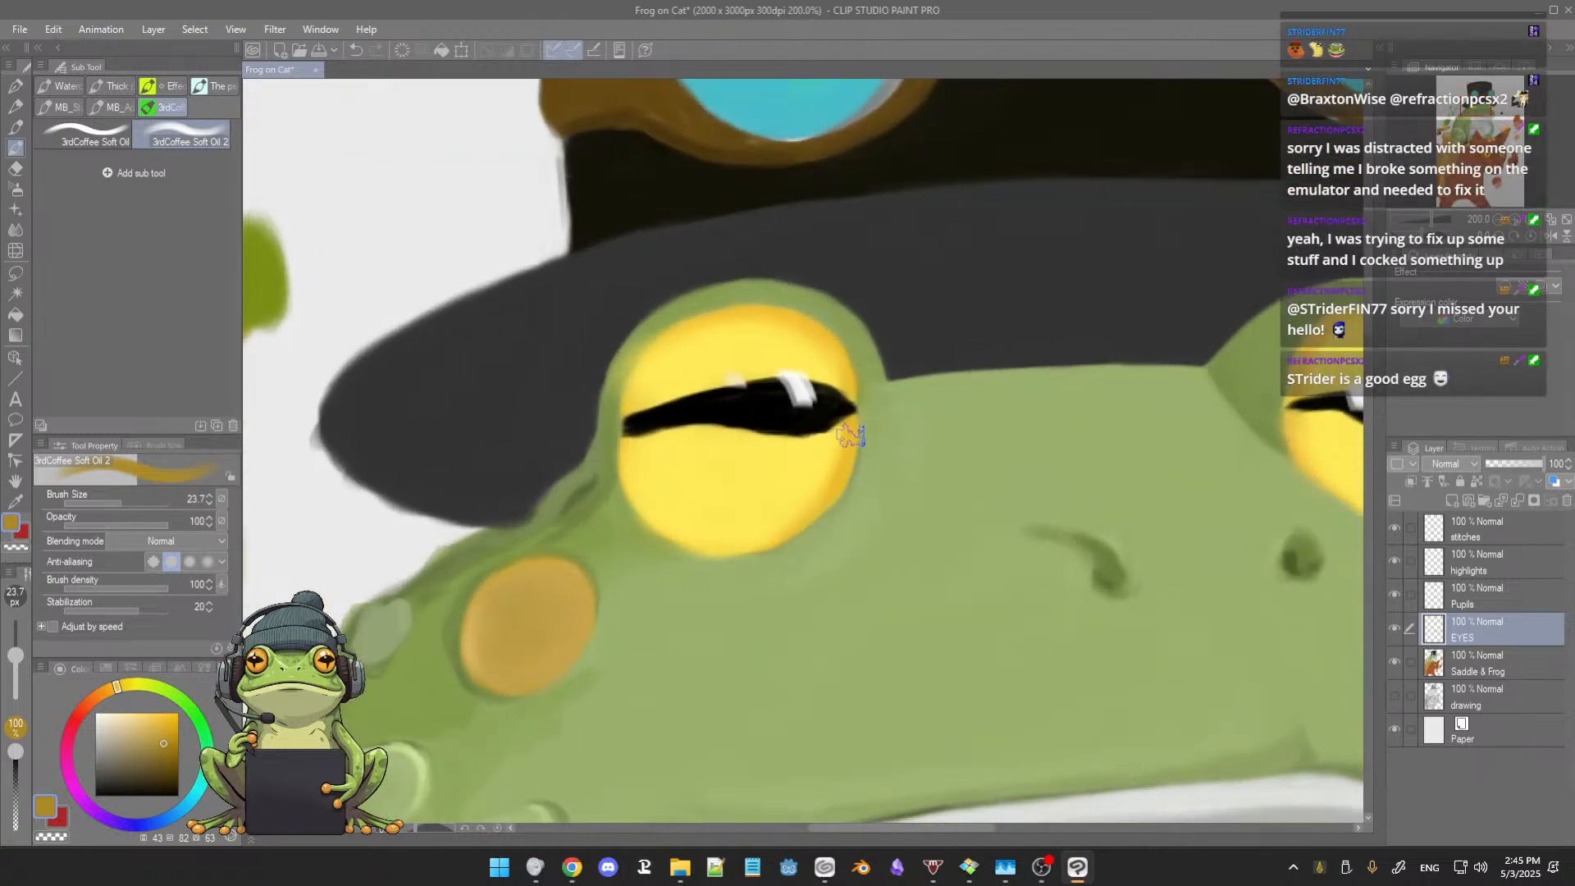
key("bracketleft")
key("bracketleft")
key("bracketleft")
key("bracketleft")
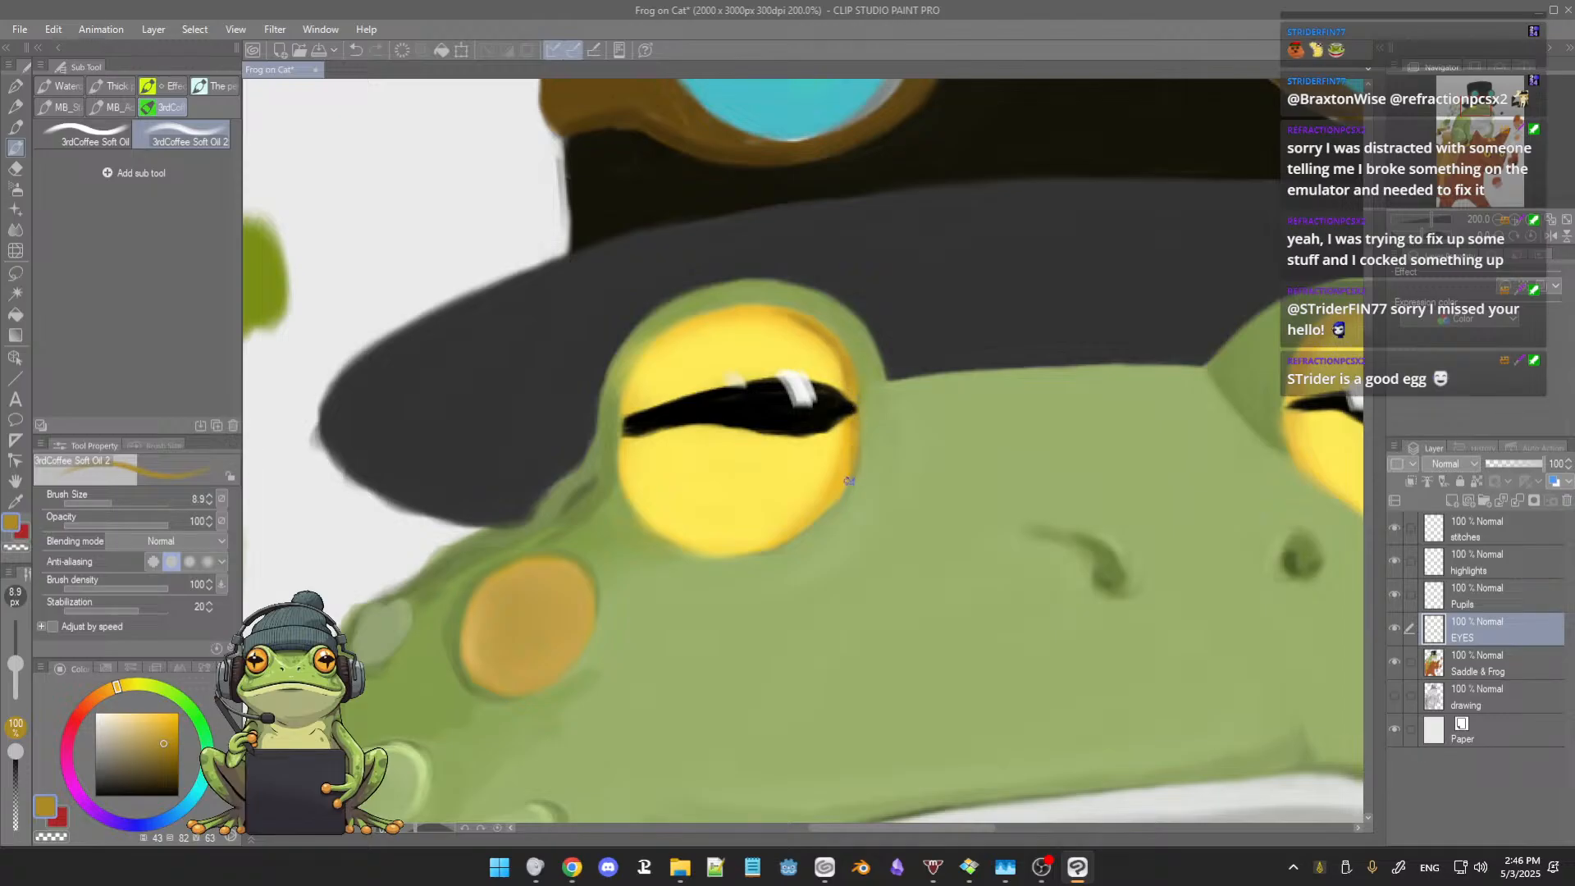
Step: Line the smaller eye's upper rim and nose-side edge with the darker golden brown
left_click_drag(923, 457, 691, 510)
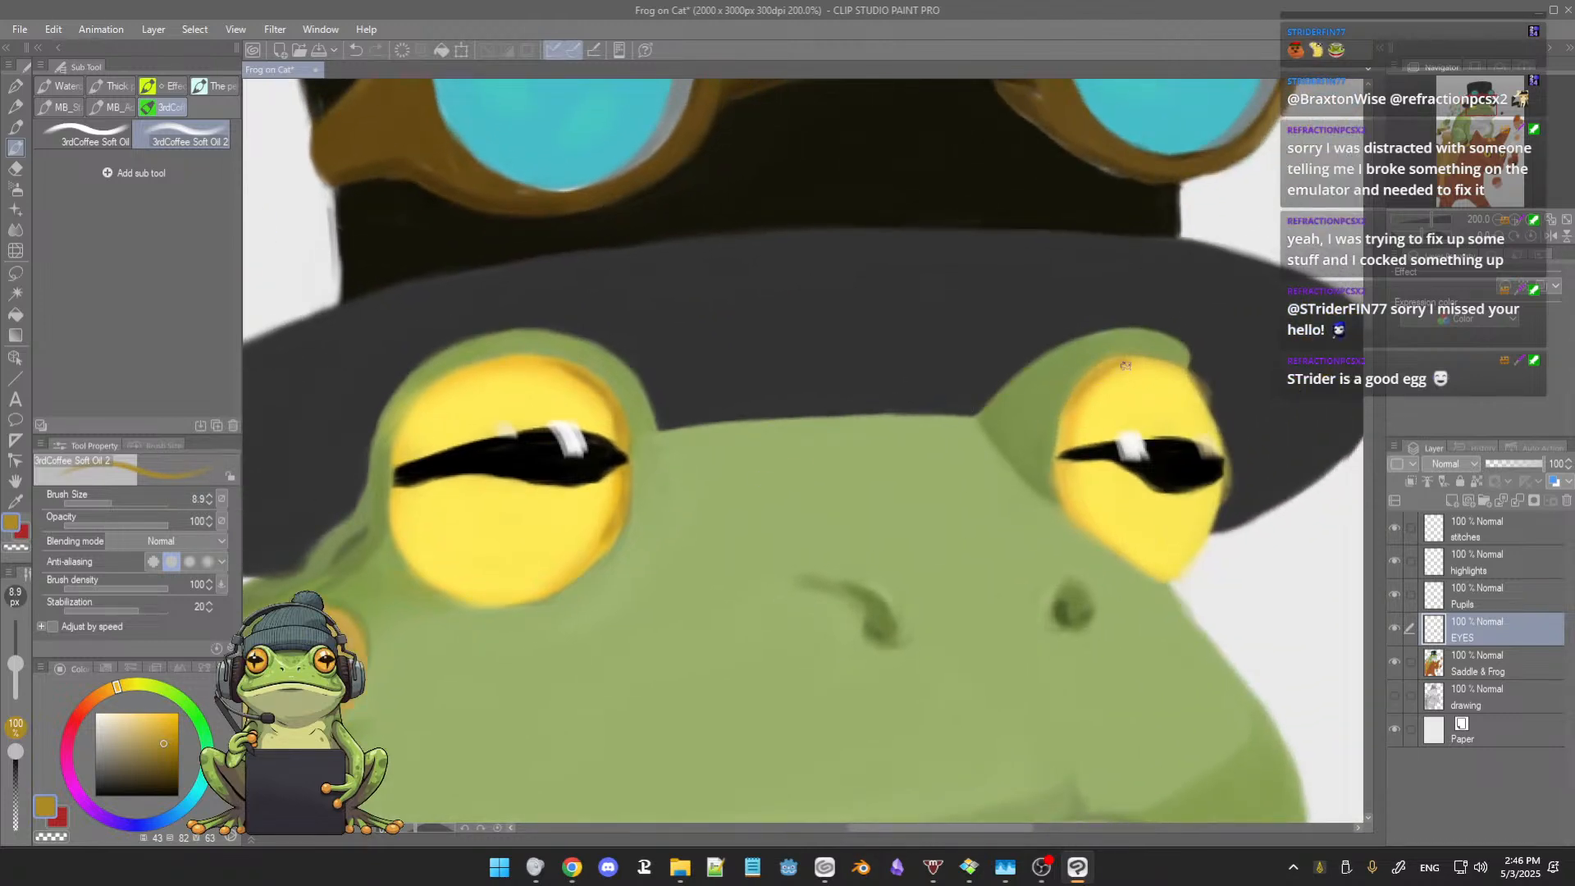
left_click_drag(1104, 368, 1168, 363)
left_click_drag(1058, 469, 1078, 518)
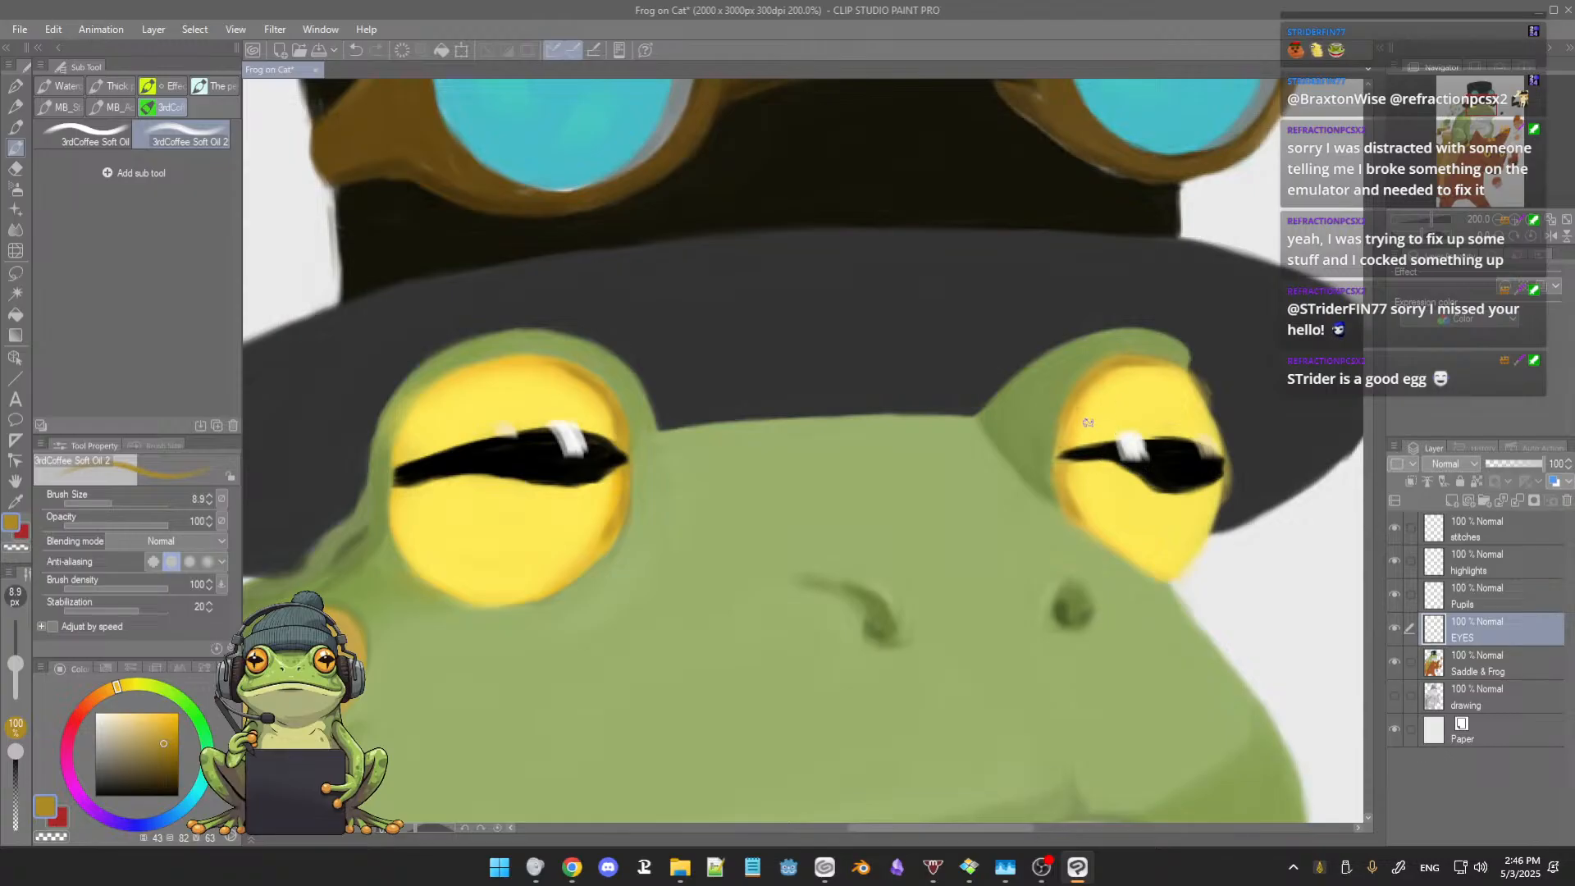
Step: Compare the shading of the frog's eyes with the cat's eyes, both close up and in the whole picture
scroll(1085, 426, "down", 5)
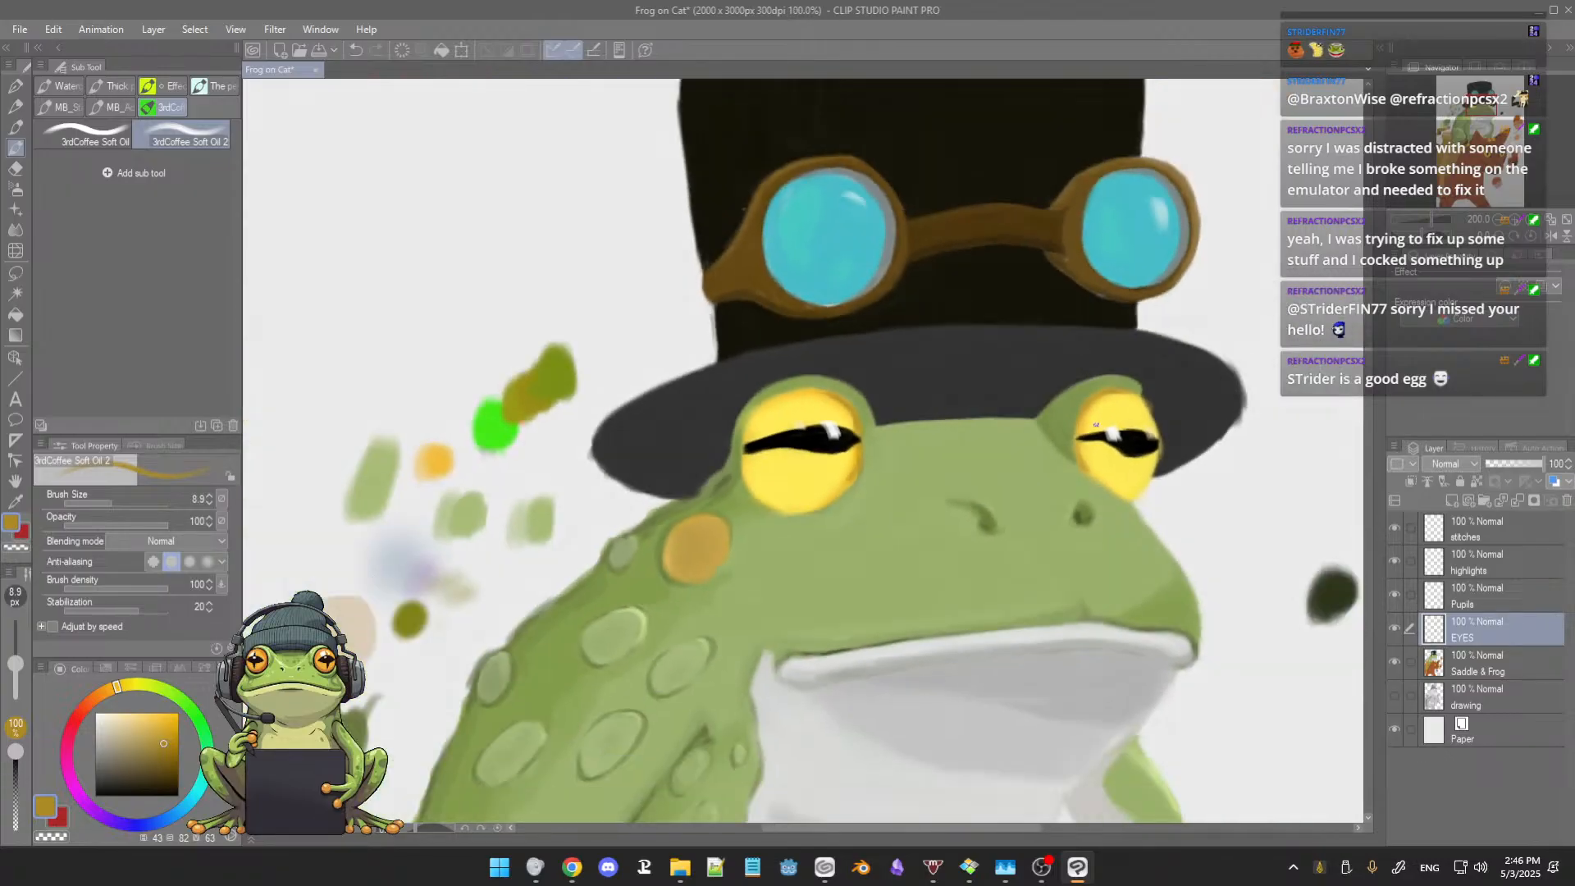
scroll(1072, 462, "up", 2)
scroll(1073, 463, "down", 2)
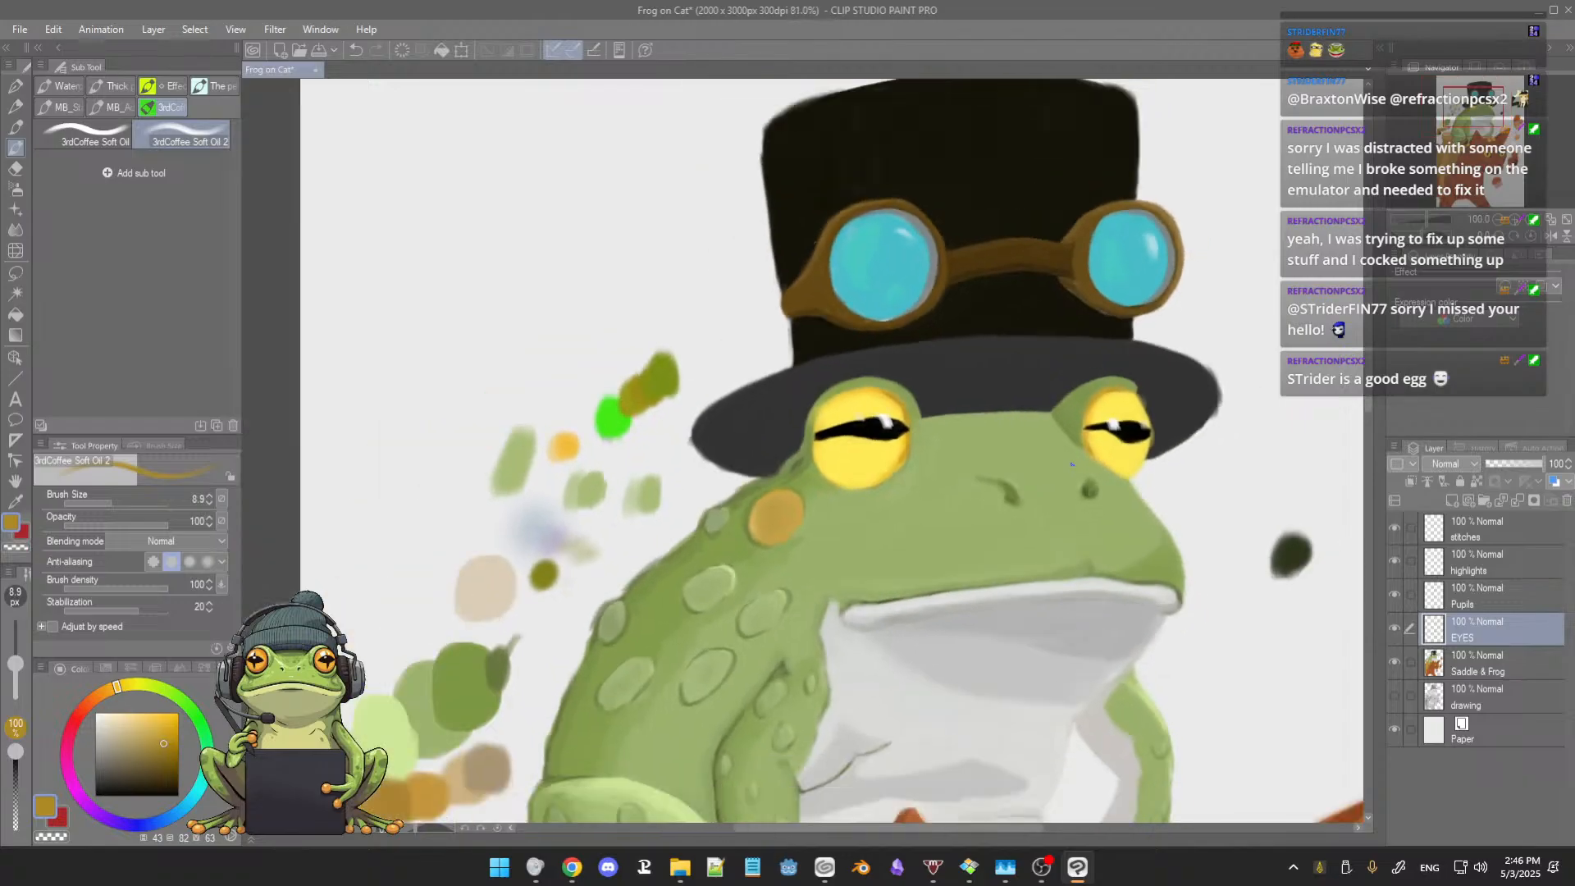
scroll(1072, 462, "down", 3)
scroll(1058, 464, "up", 2)
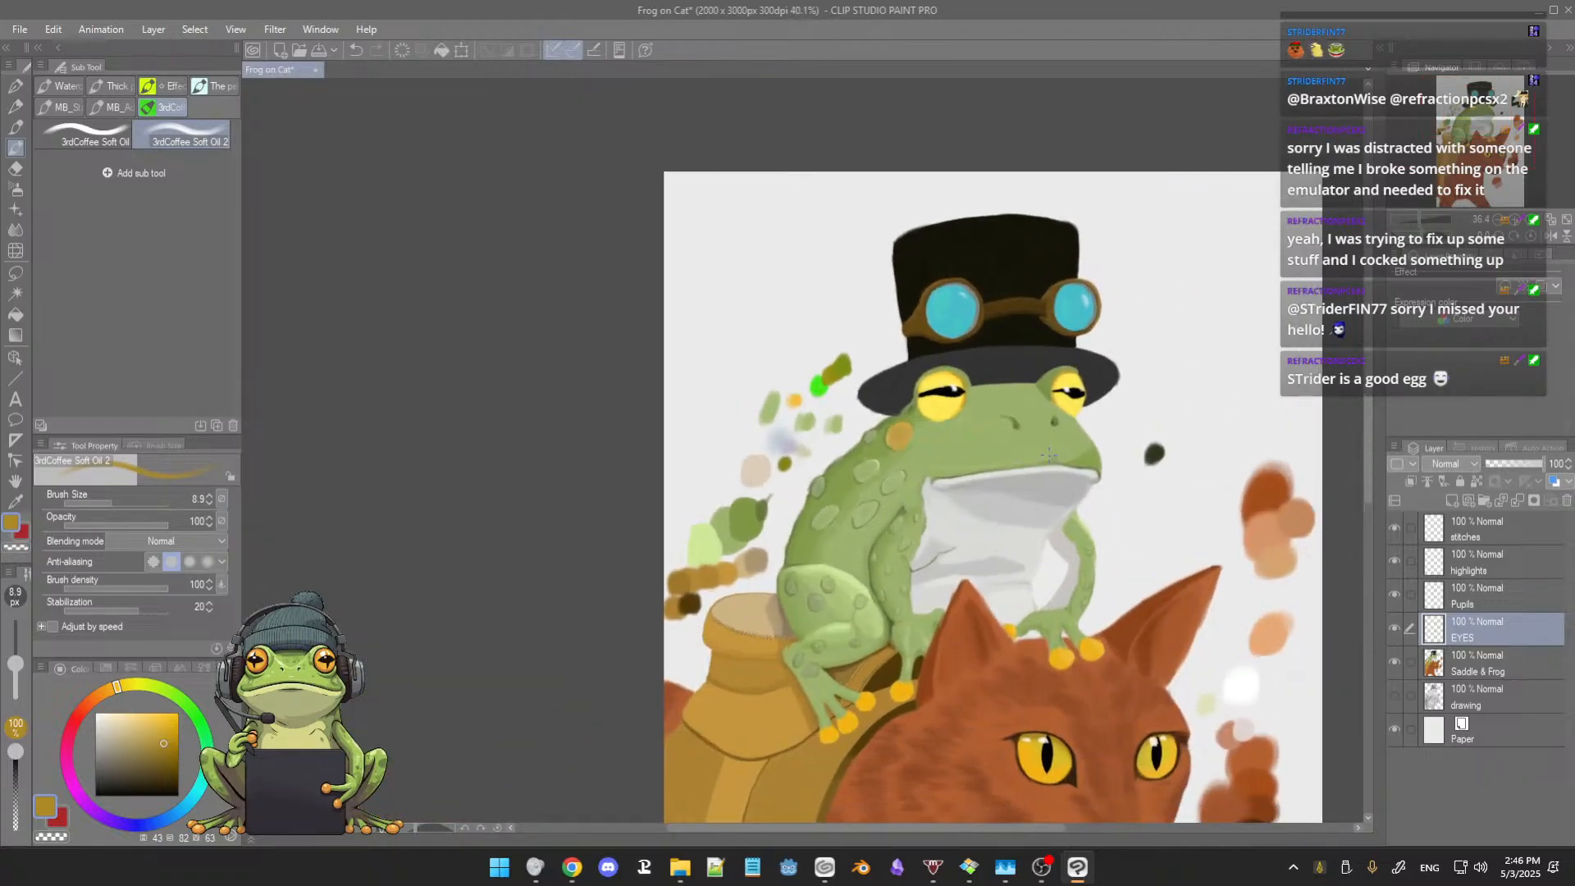
mouse_move(1039, 502)
left_mouse_down()
mouse_move(1002, 418)
mouse_move(970, 196)
left_mouse_up()
scroll(1026, 439, "up", 3)
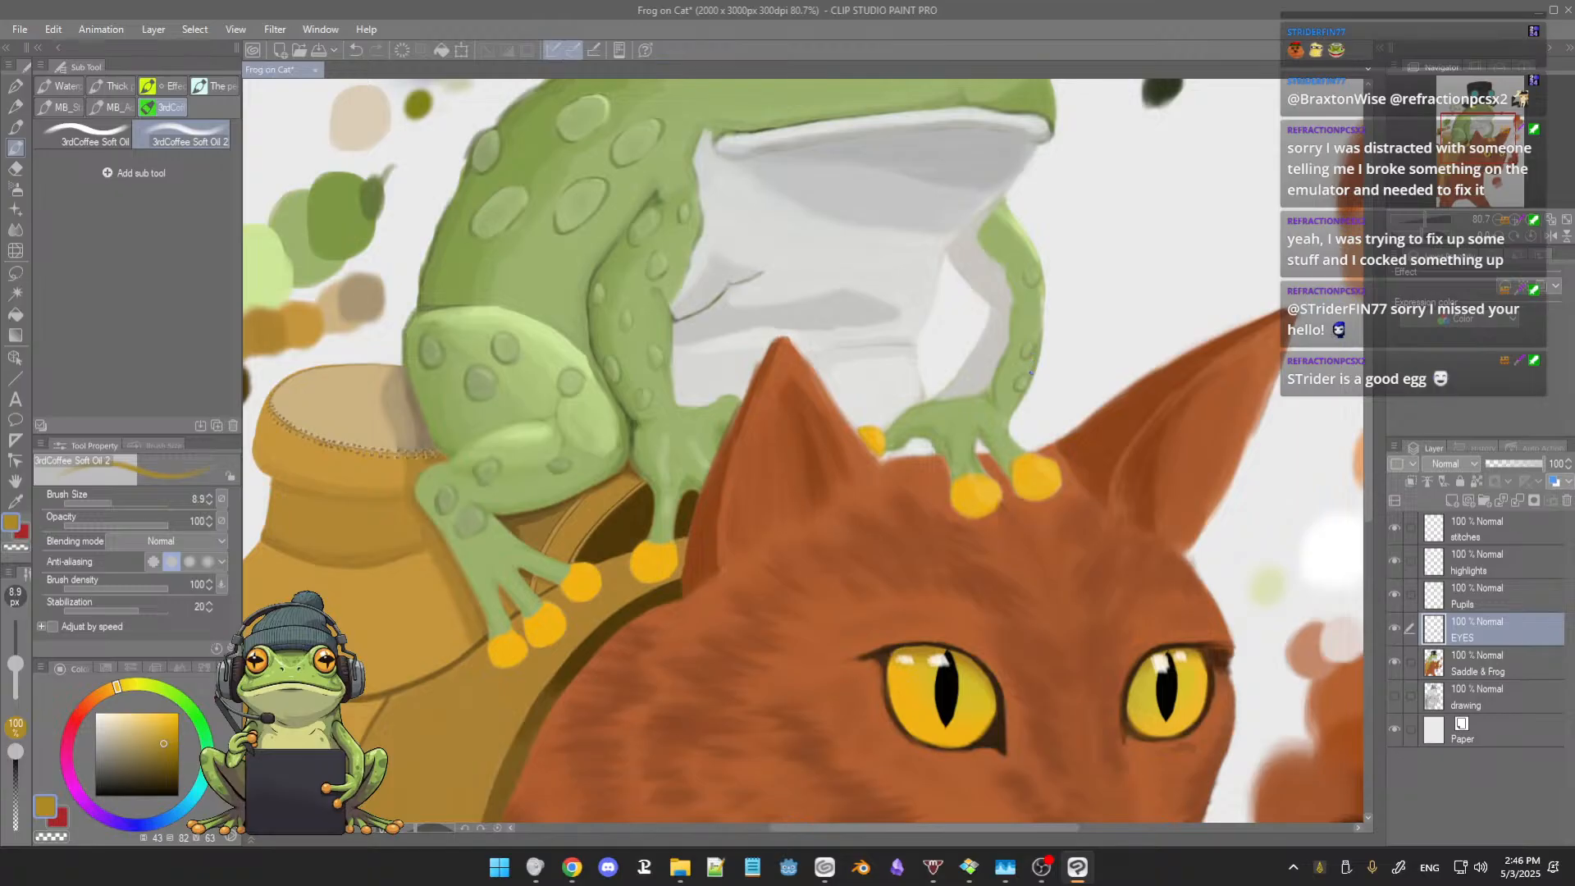
scroll(1031, 388, "up", 2)
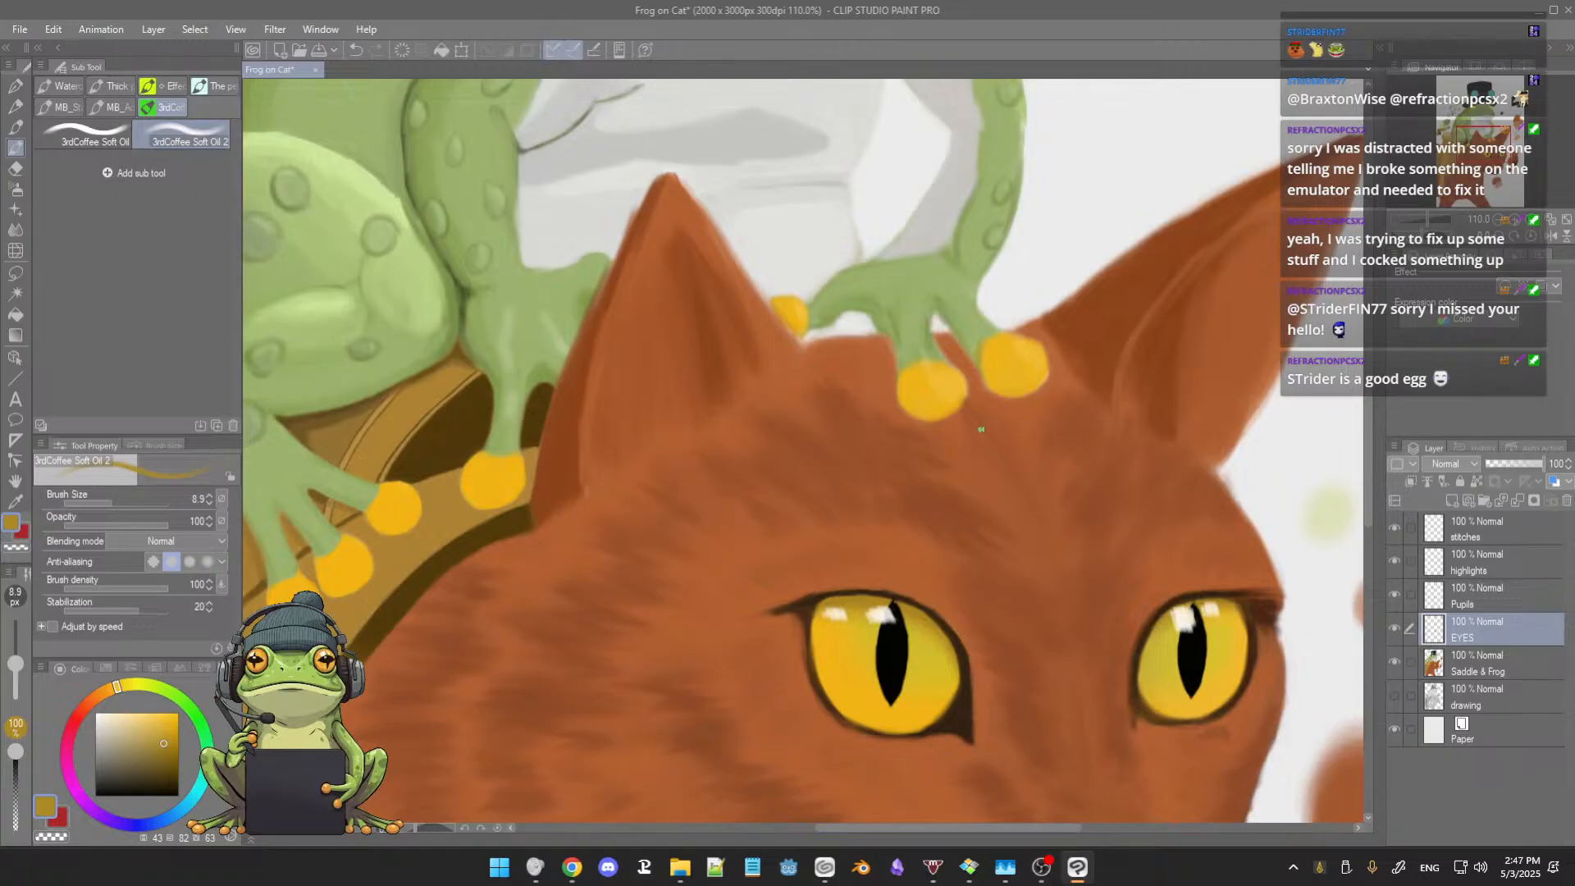
scroll(981, 430, "down", 5)
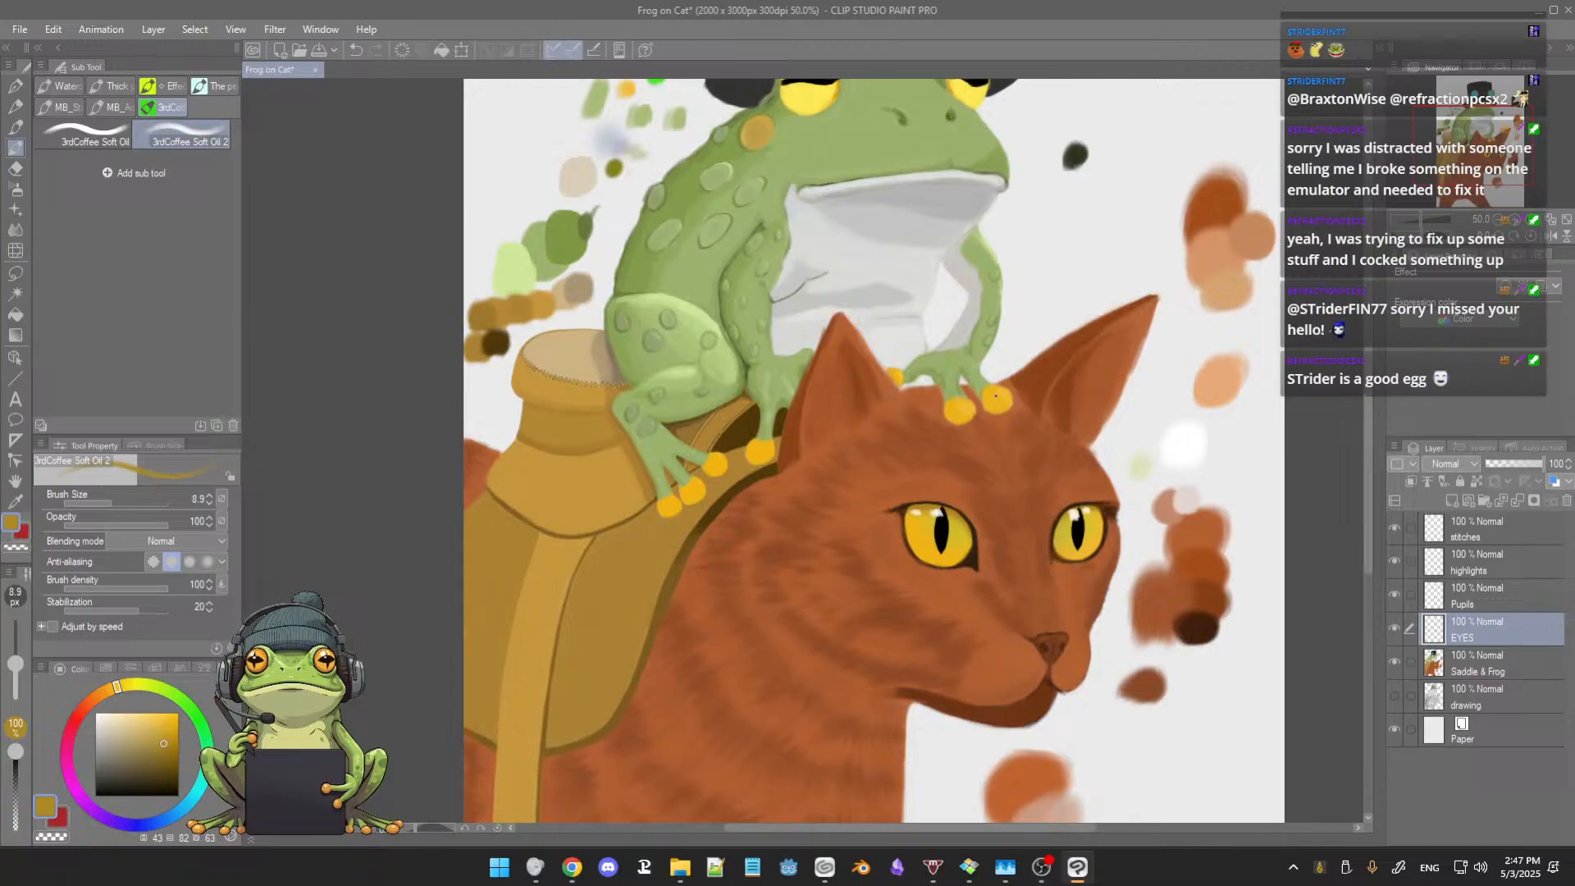
left_click_drag(993, 375, 1003, 550)
left_click_drag(1003, 408, 1003, 427)
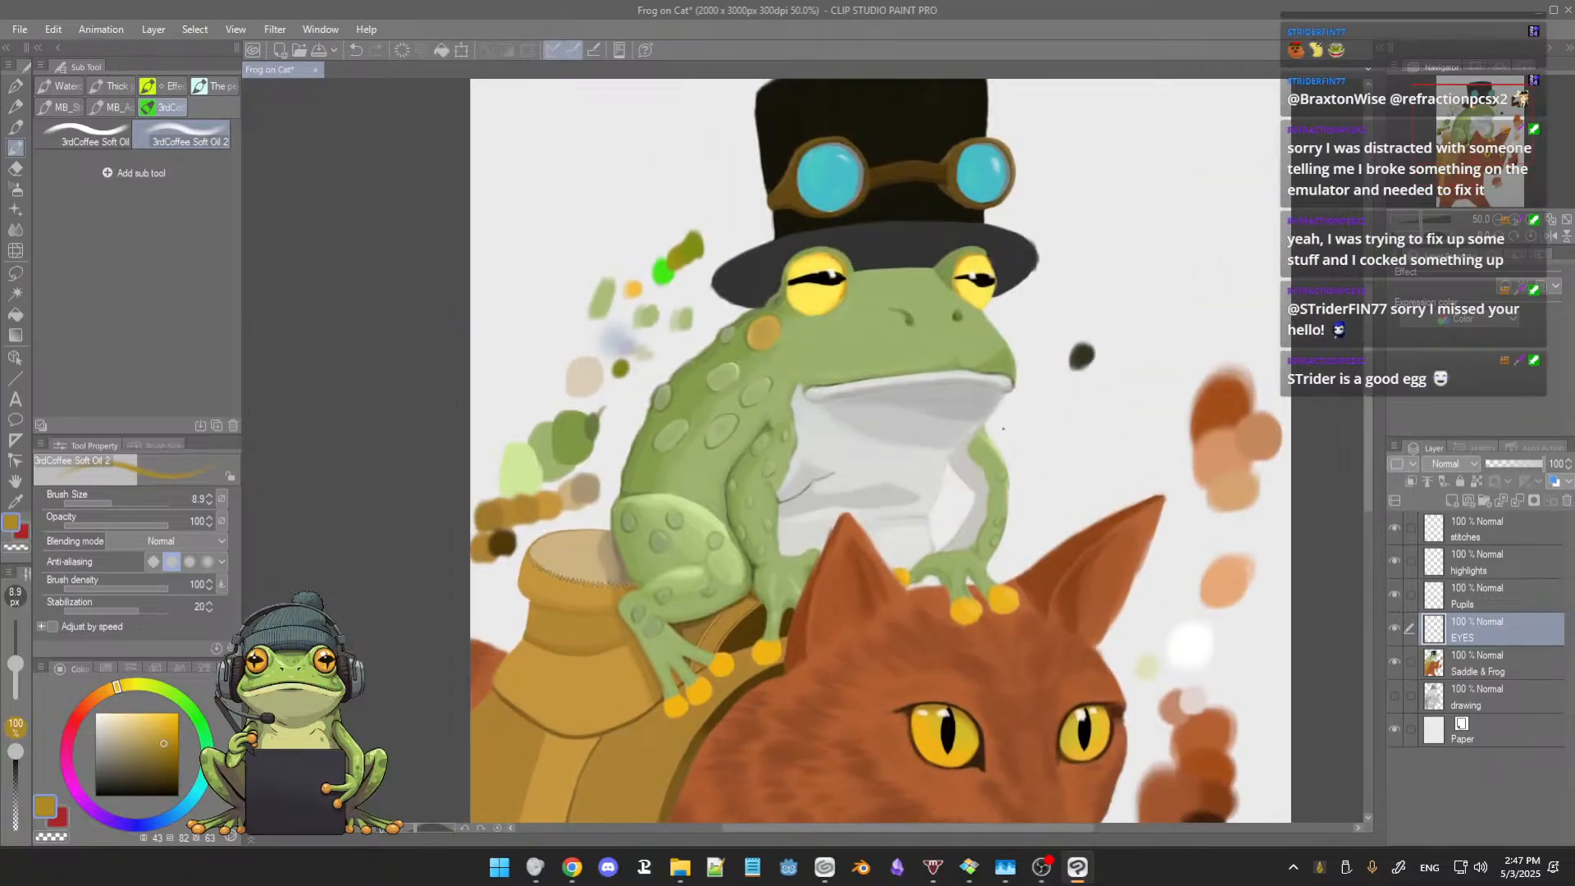
Step: Sample bright yellow from the larger frog eye and paint over its orange and brown rim at brush size 18.3
scroll(1004, 428, "up", 3)
left_click_drag(989, 375, 1001, 460)
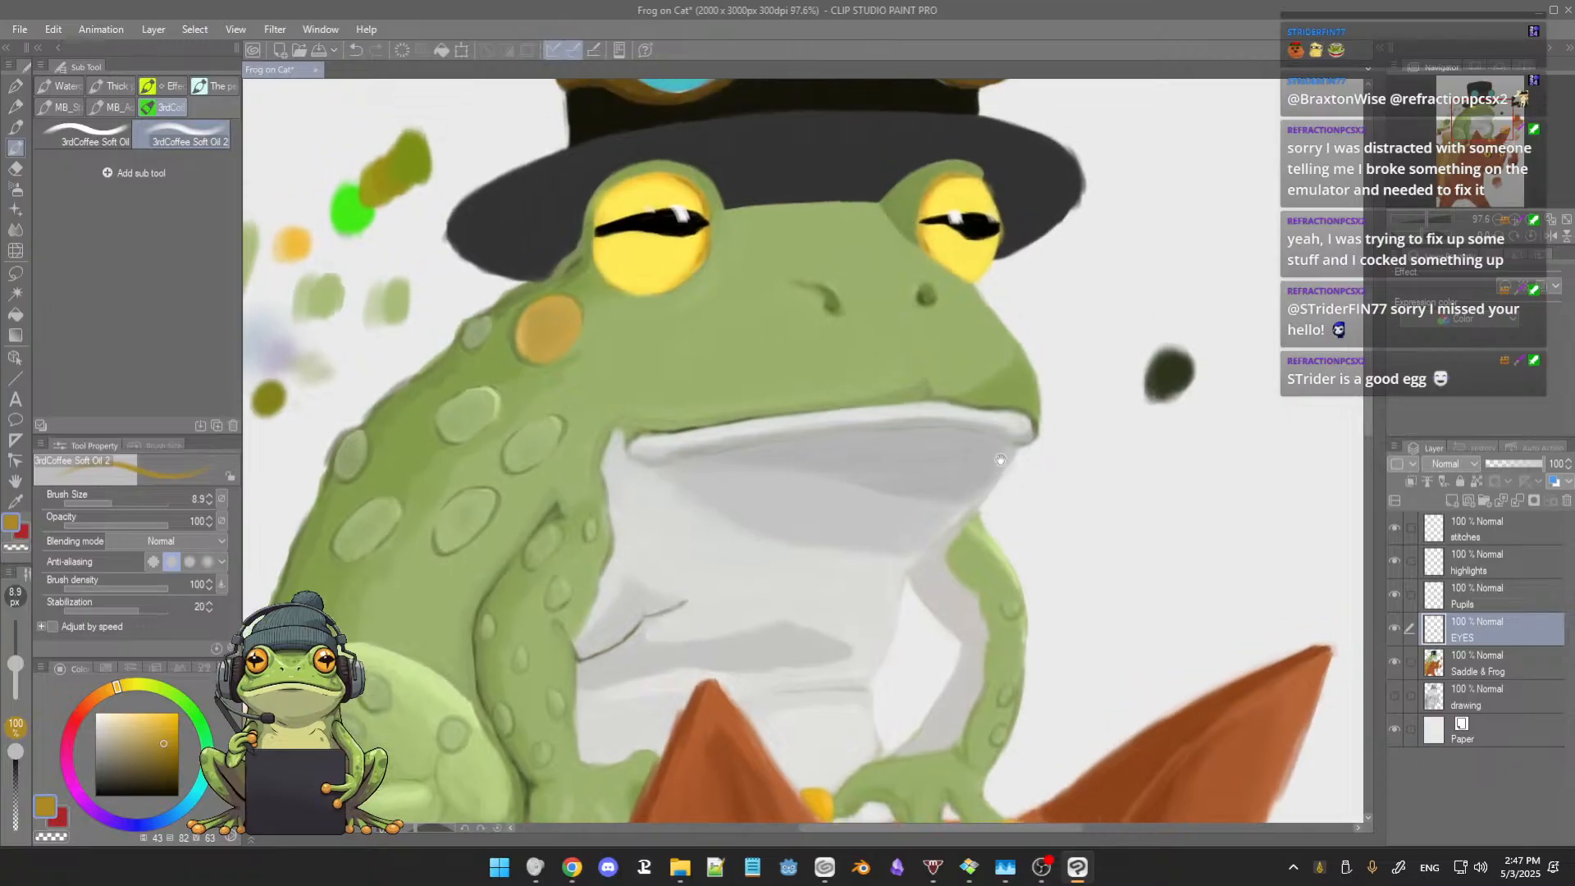
left_click_drag(960, 397, 1024, 464)
scroll(976, 424, "up", 3)
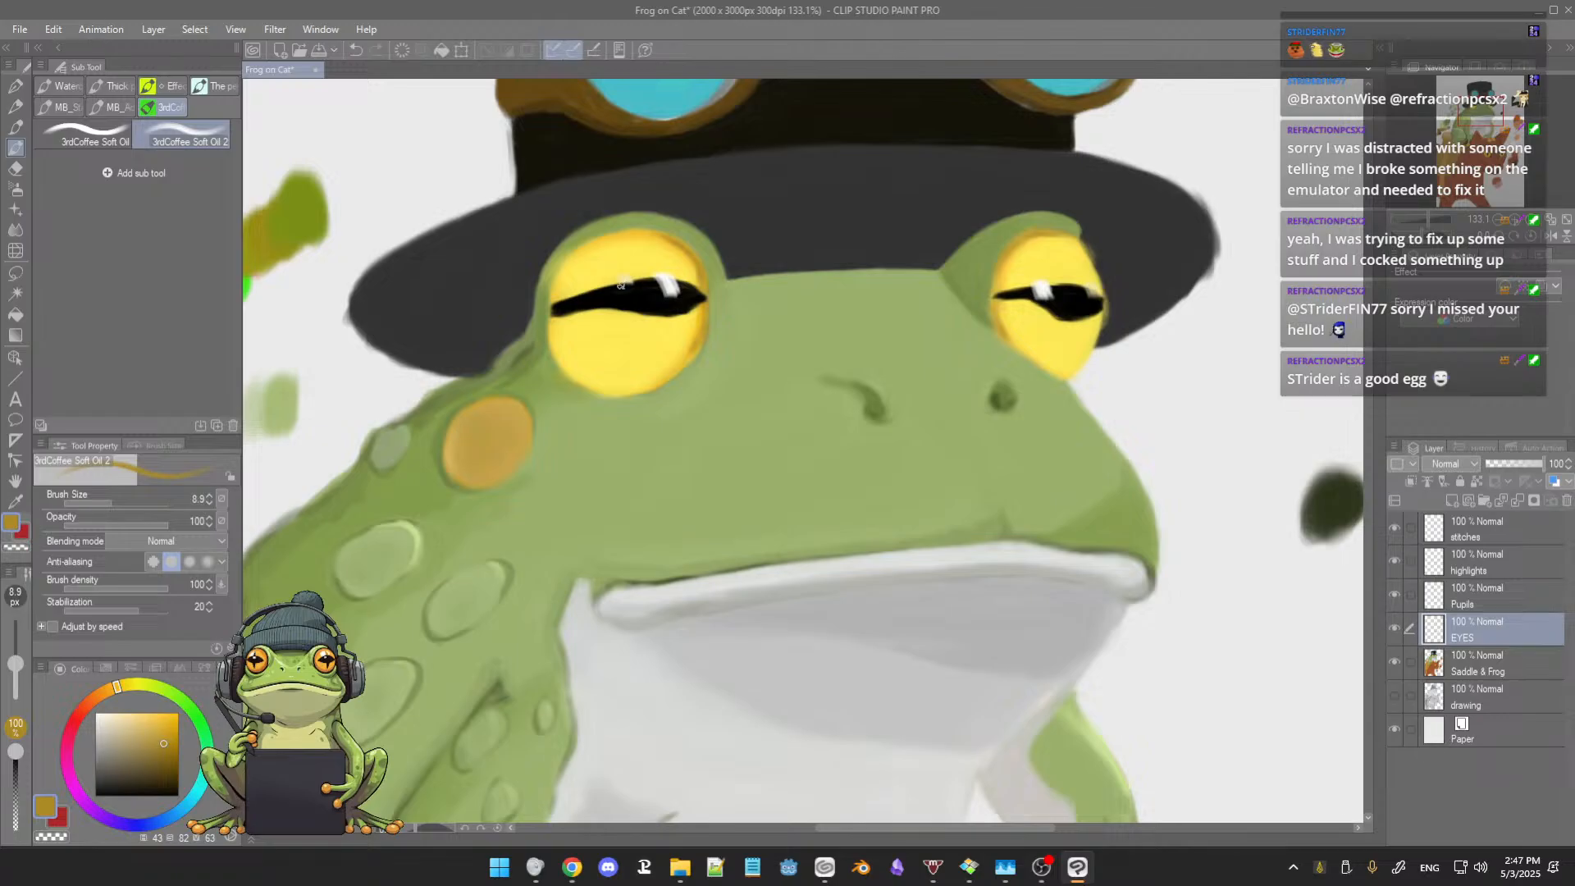
left_click(632, 313, "alt")
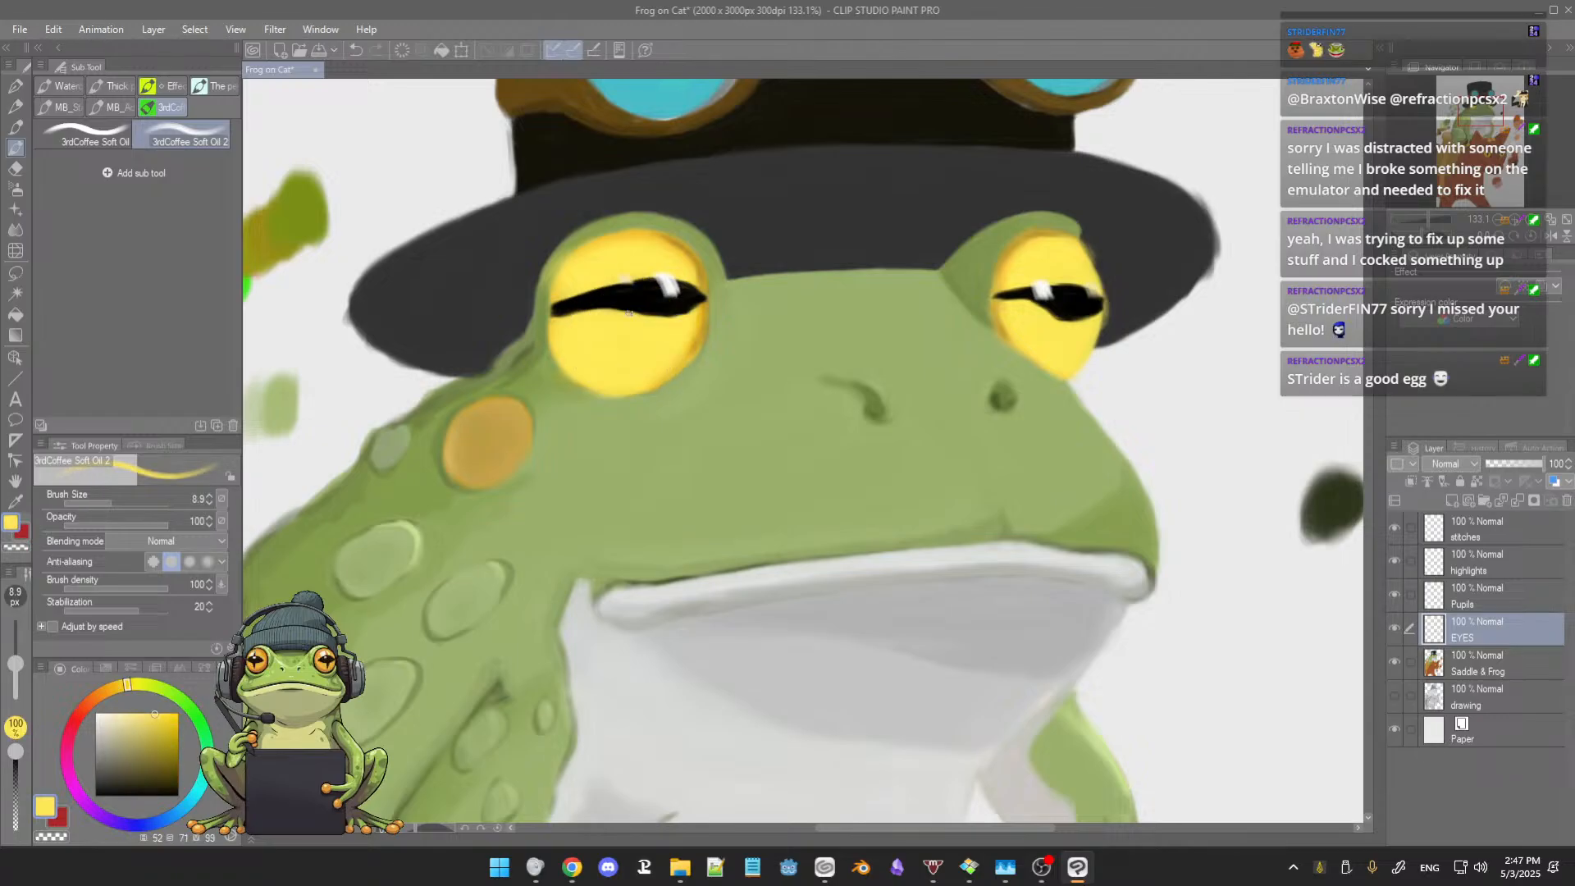
left_click_drag(635, 320, 645, 321)
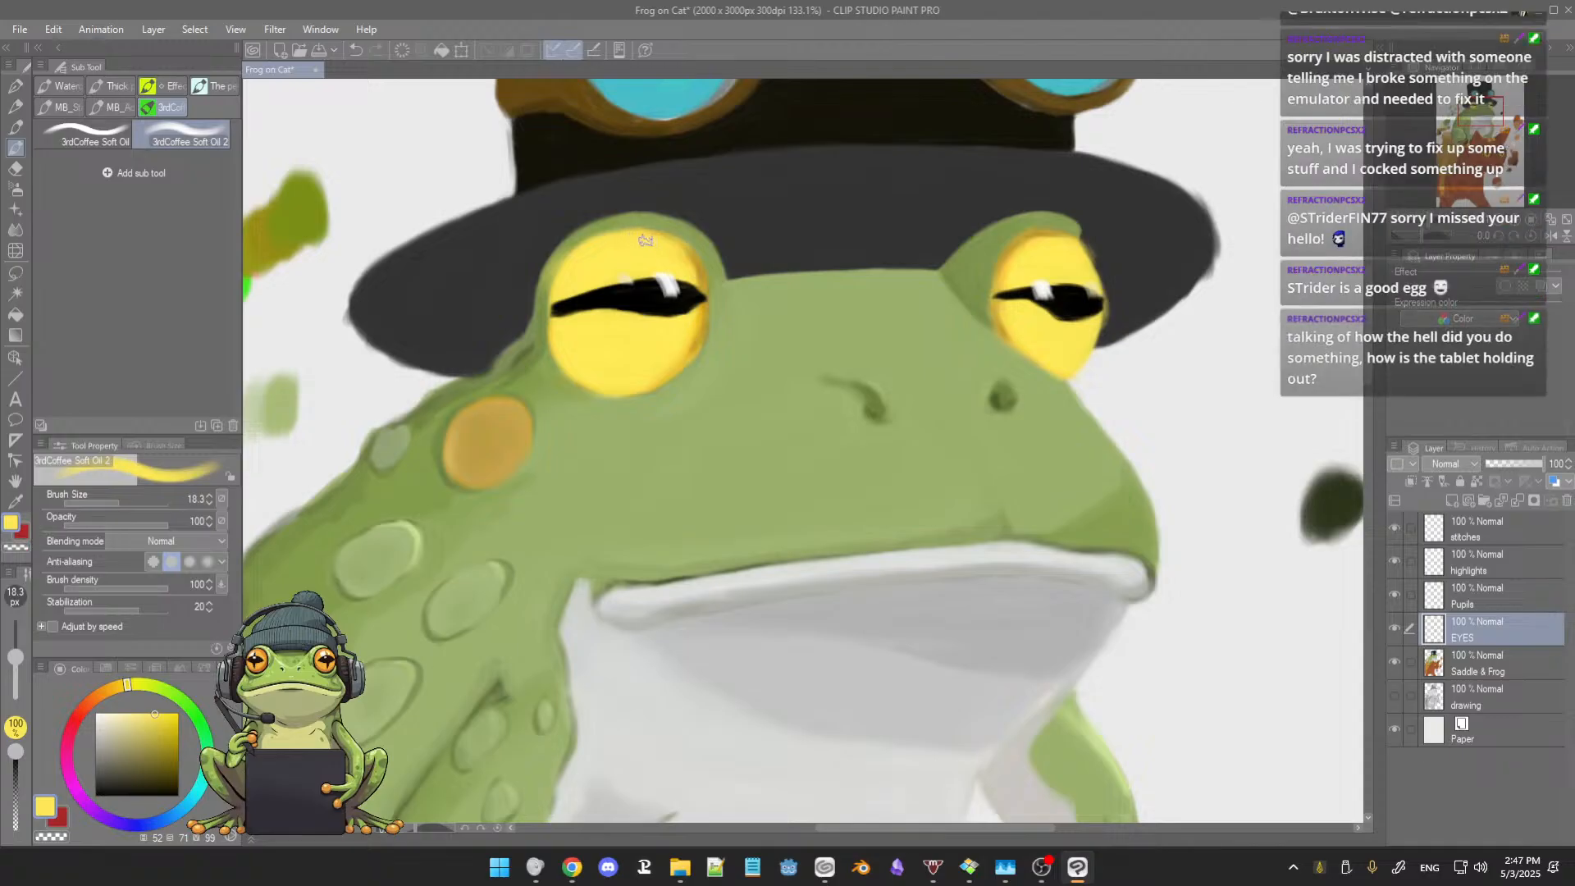
left_click_drag(637, 236, 700, 286)
left_click(688, 233, "alt")
left_click_drag(661, 230, 705, 265)
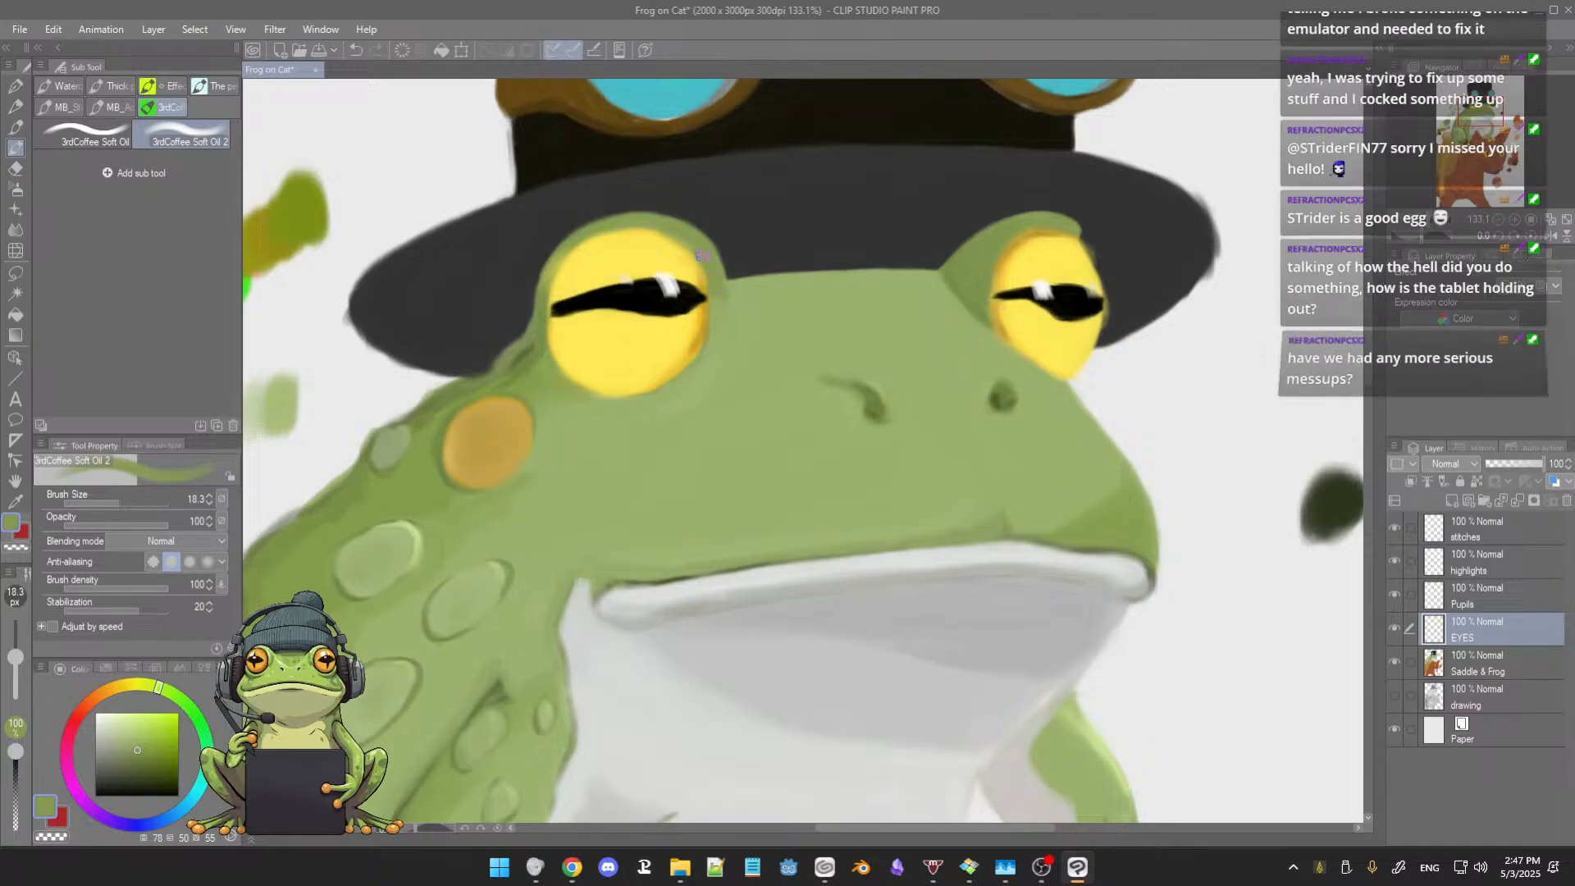
left_click(687, 330, "alt")
left_click(646, 338, "alt")
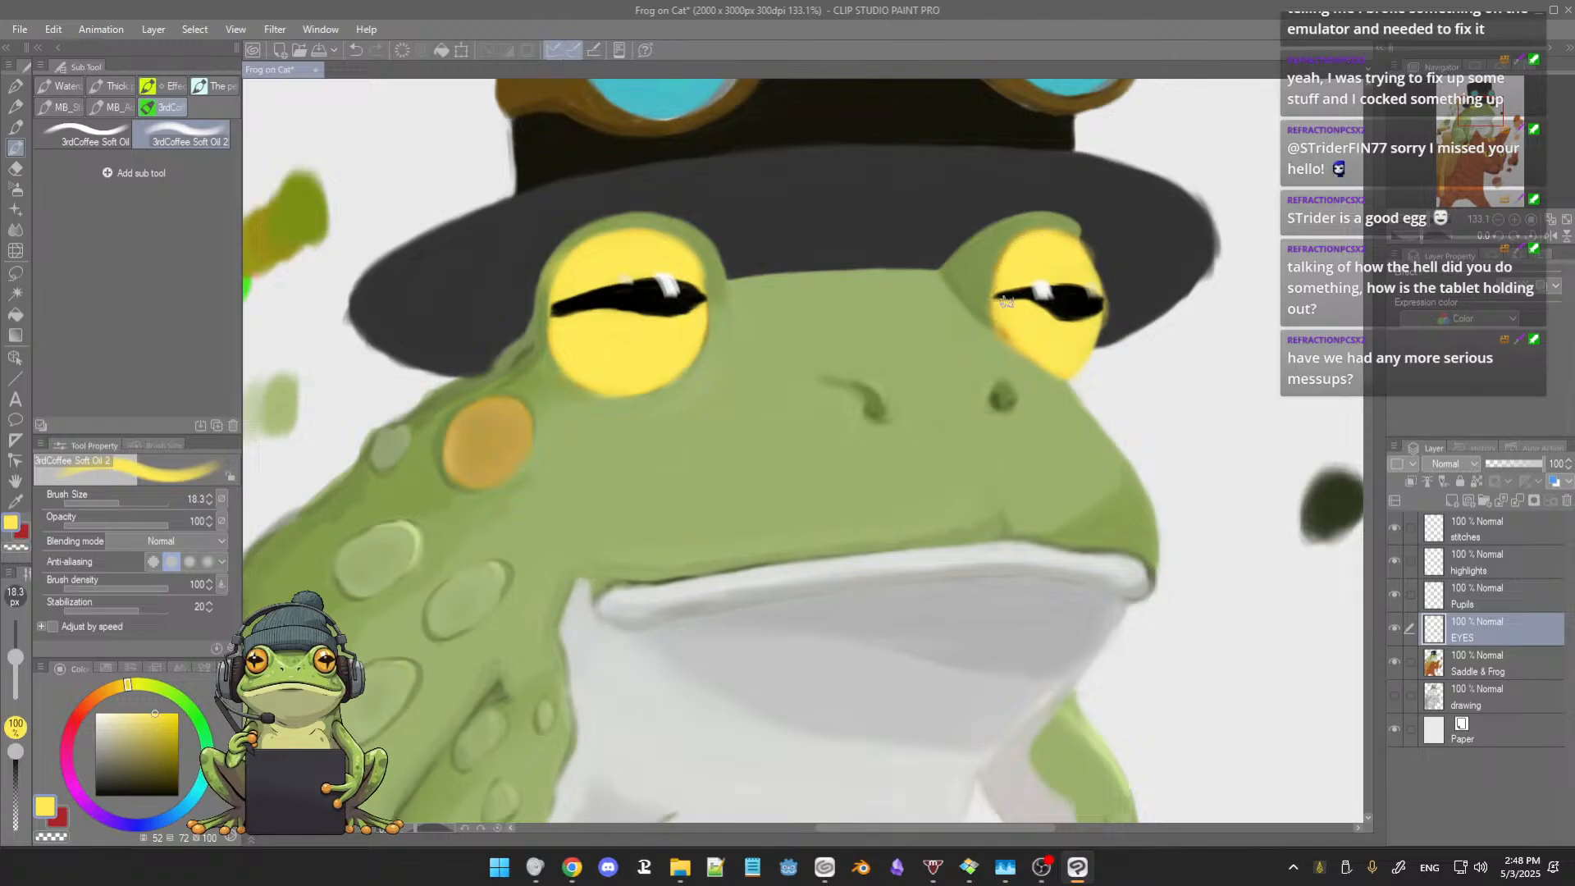
Step: Cover the smaller frog eye's orange and brown rim with the same bright yellow
left_click_drag(1006, 302, 1008, 332)
scroll(1044, 274, "down", 2)
scroll(1045, 273, "up", 4)
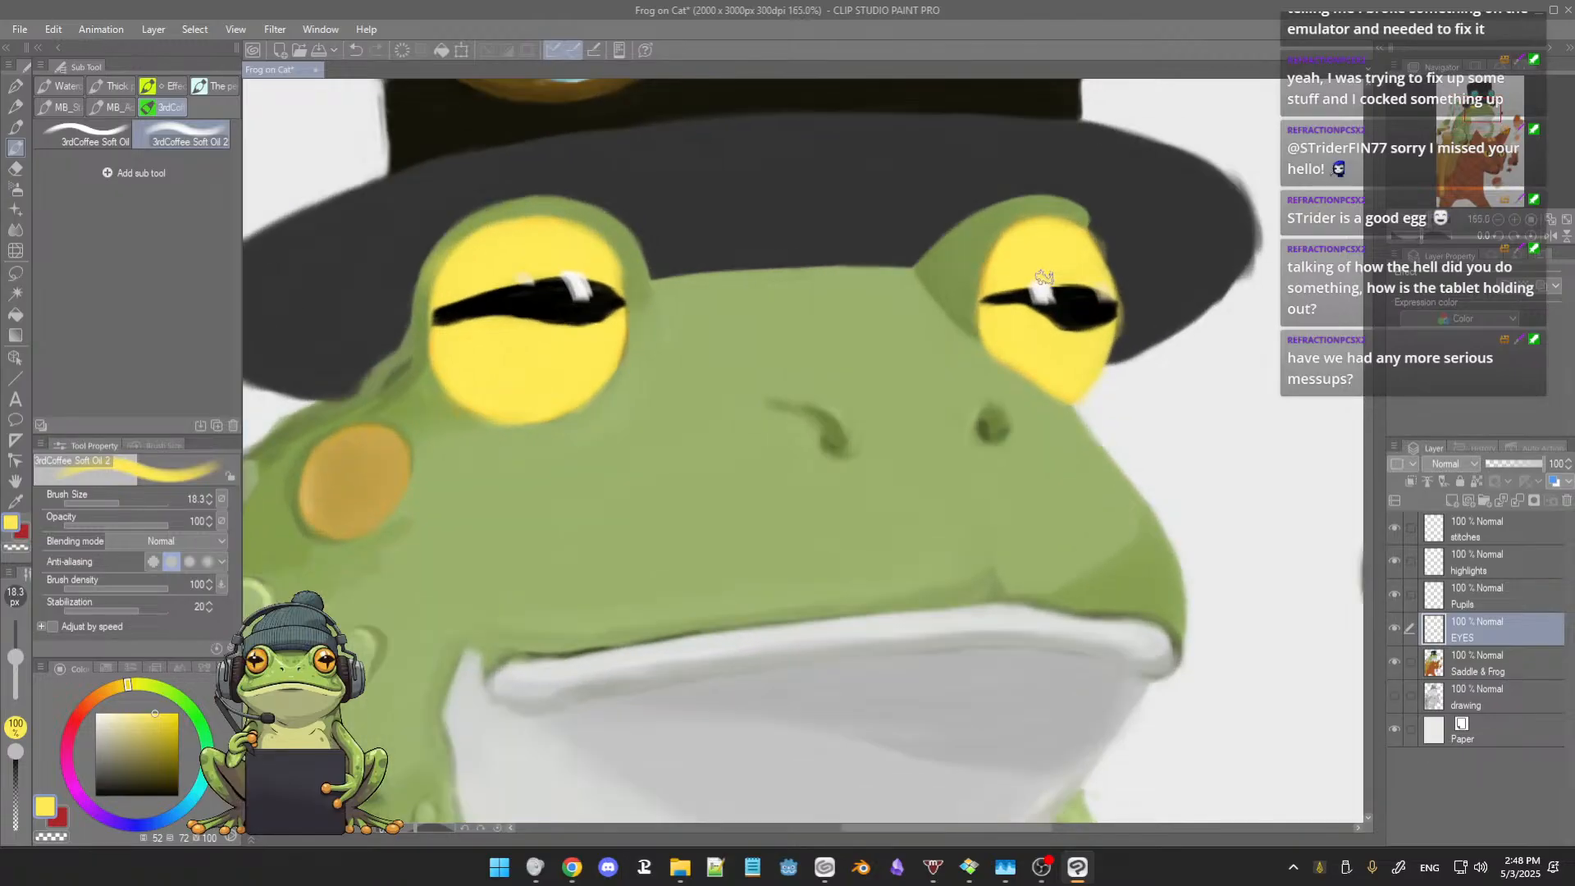
left_click_drag(1045, 276, 999, 336)
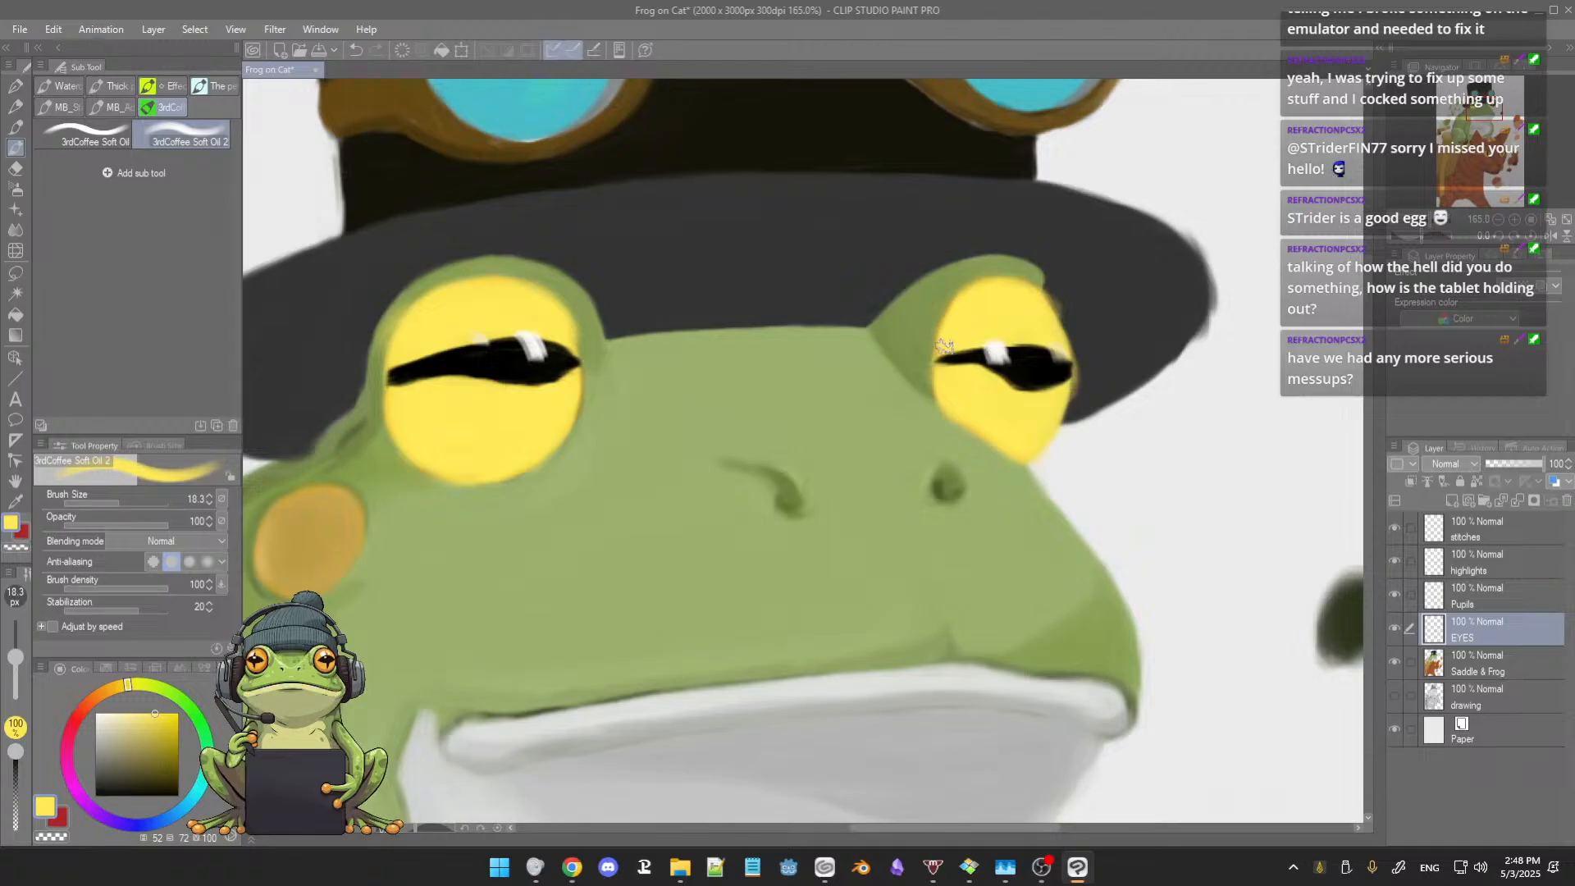
scroll(973, 323, "up", 1)
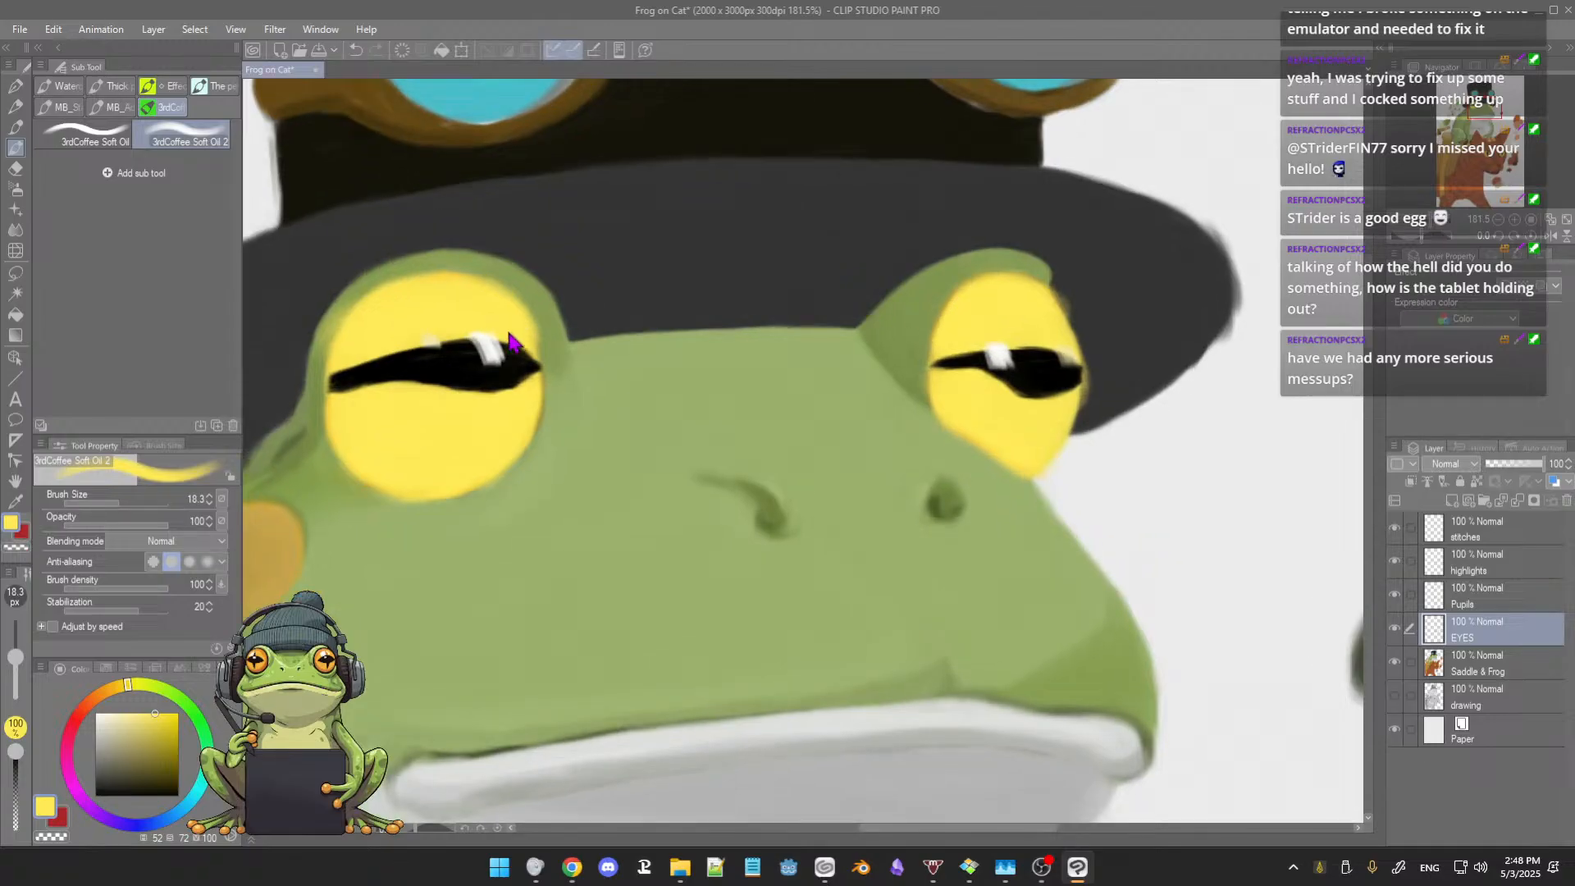
Step: Tidy the yellow edges of the frog's eyes using brush size 14.4 and the Hard eraser at size 28.1
key("[")
key("e")
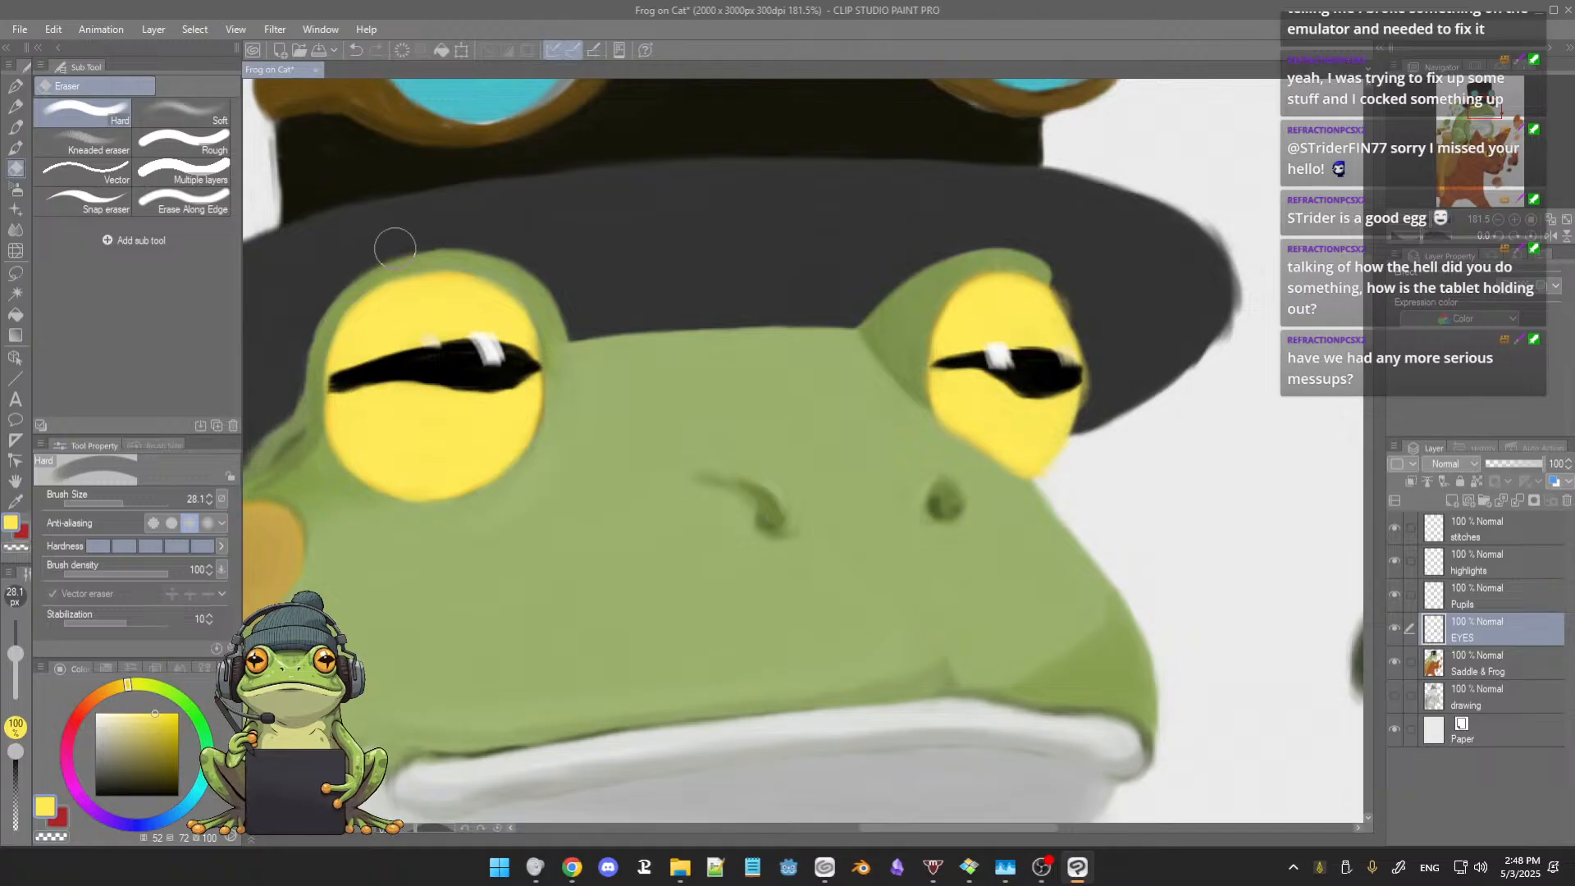
key("b")
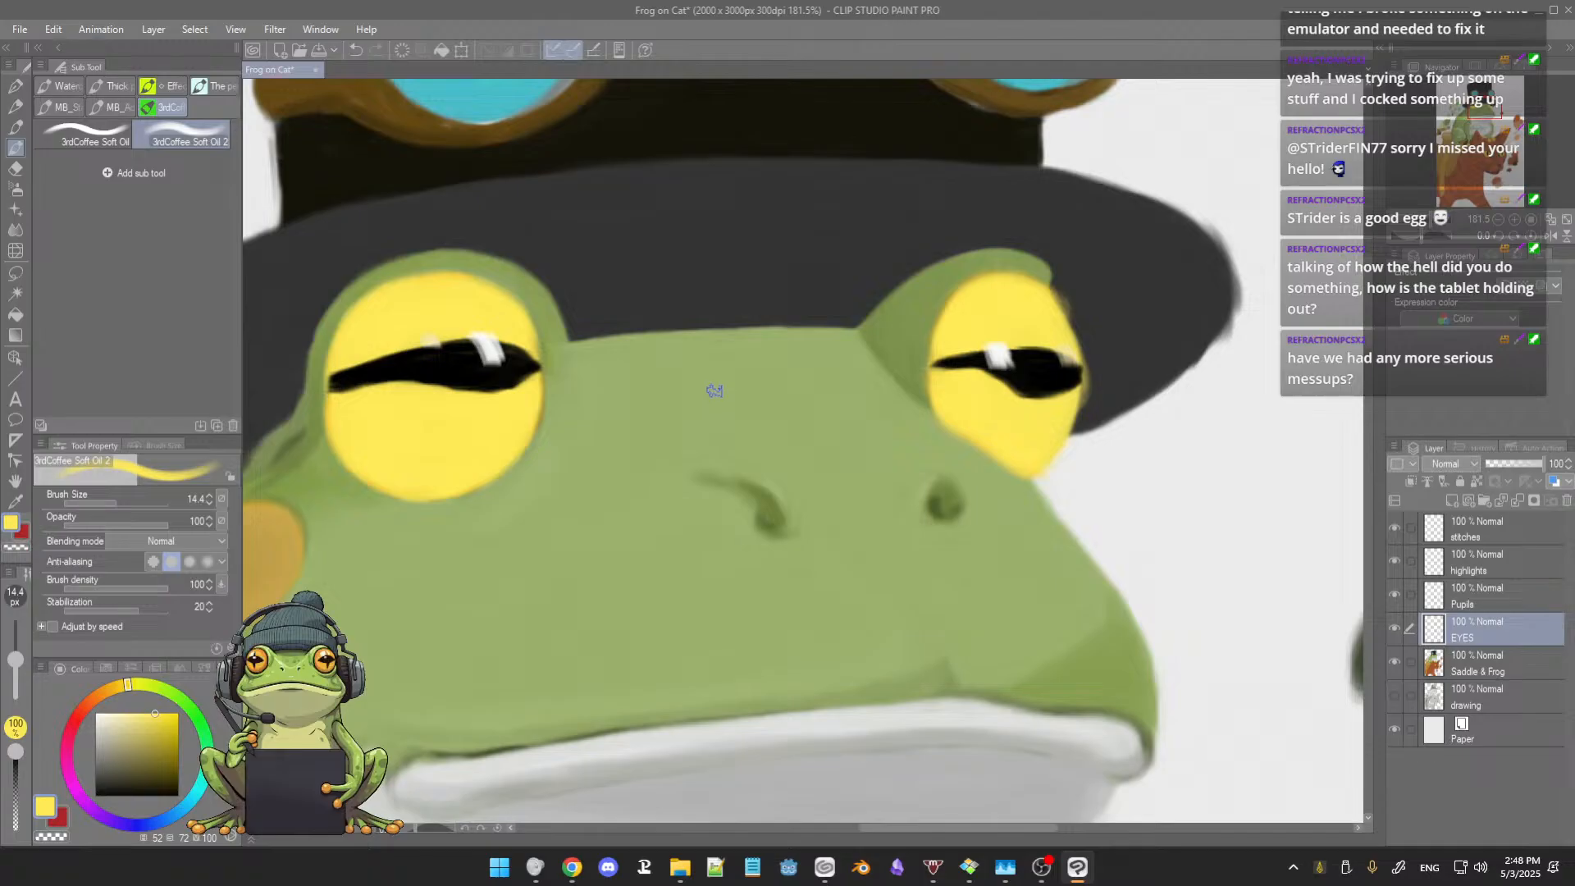
scroll(714, 393, "down", 2)
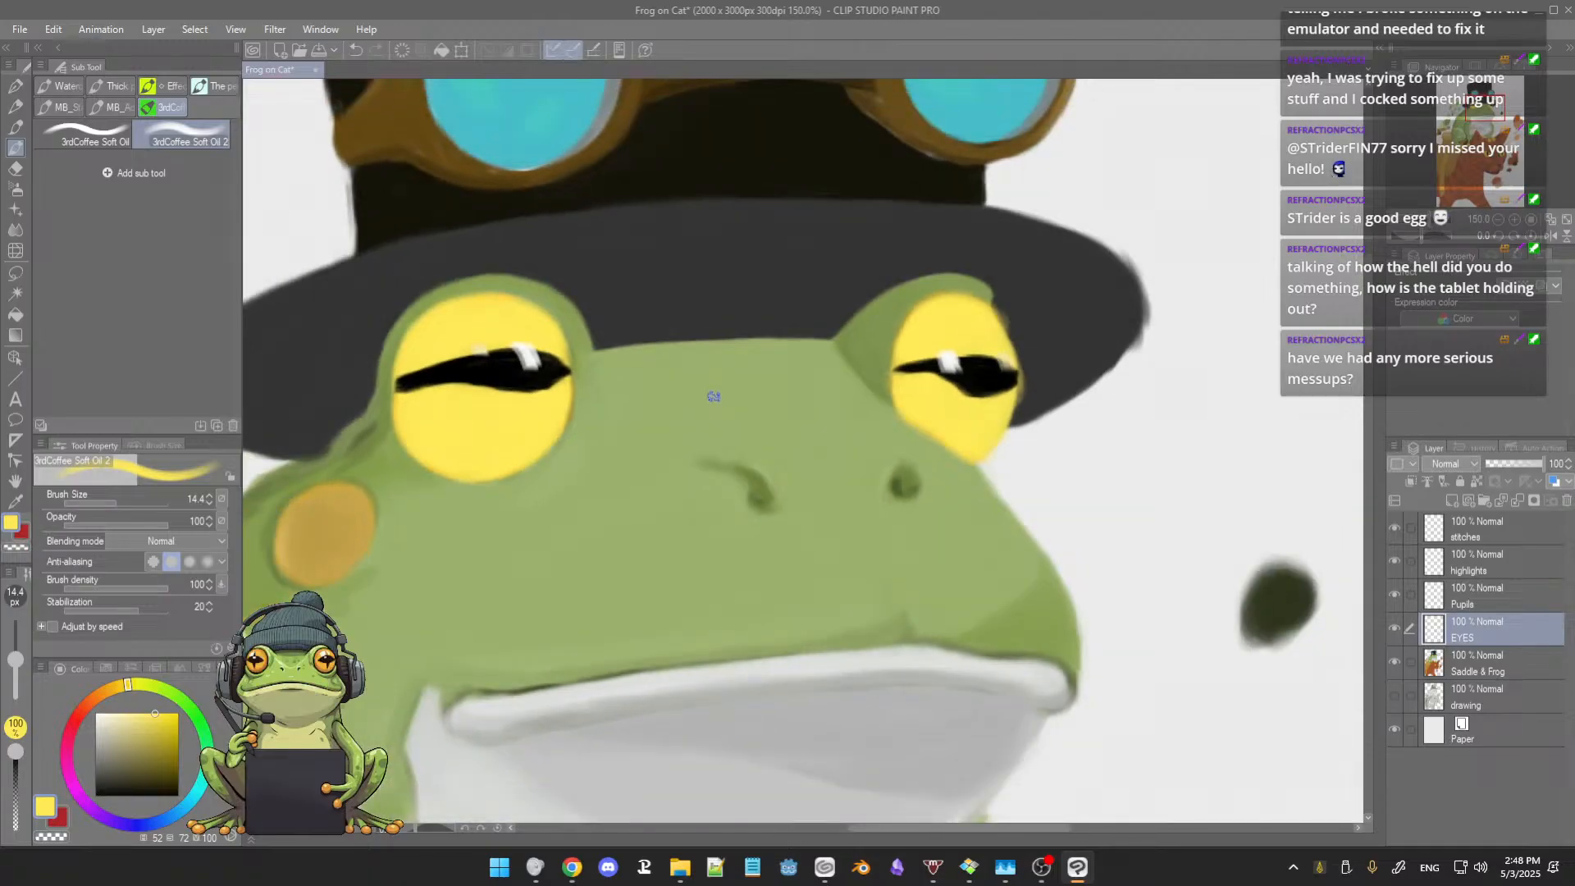
Step: Sample dark green from the swatch beside the frog and line the larger eye's lower inner edge at brush size 7.0
left_click_drag(703, 422, 728, 309)
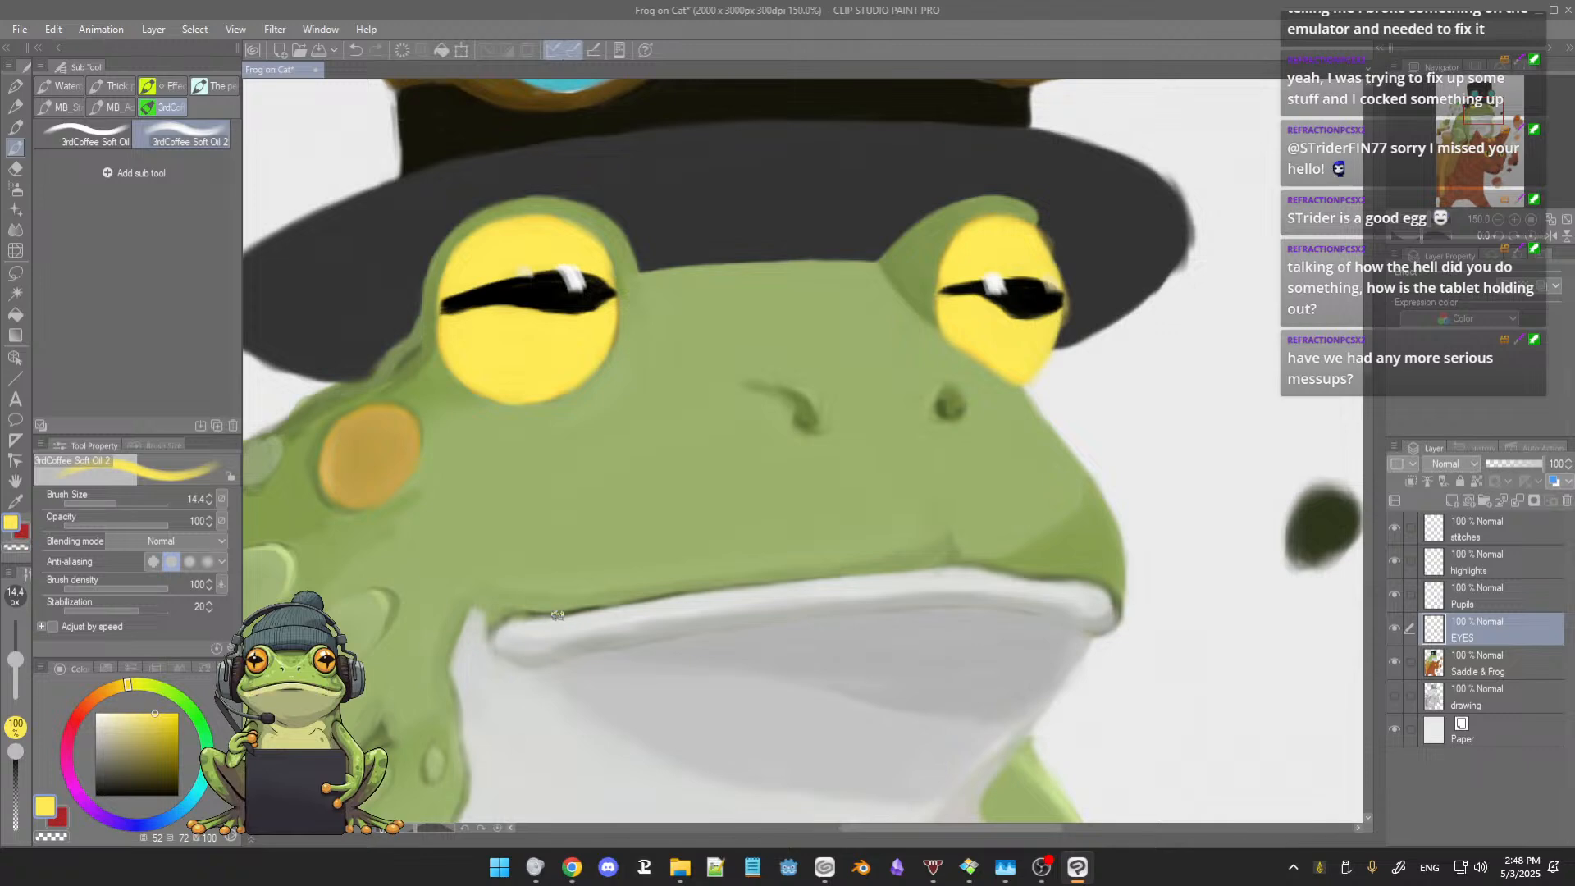
left_click_drag(569, 622, 574, 607)
left_click(1313, 517)
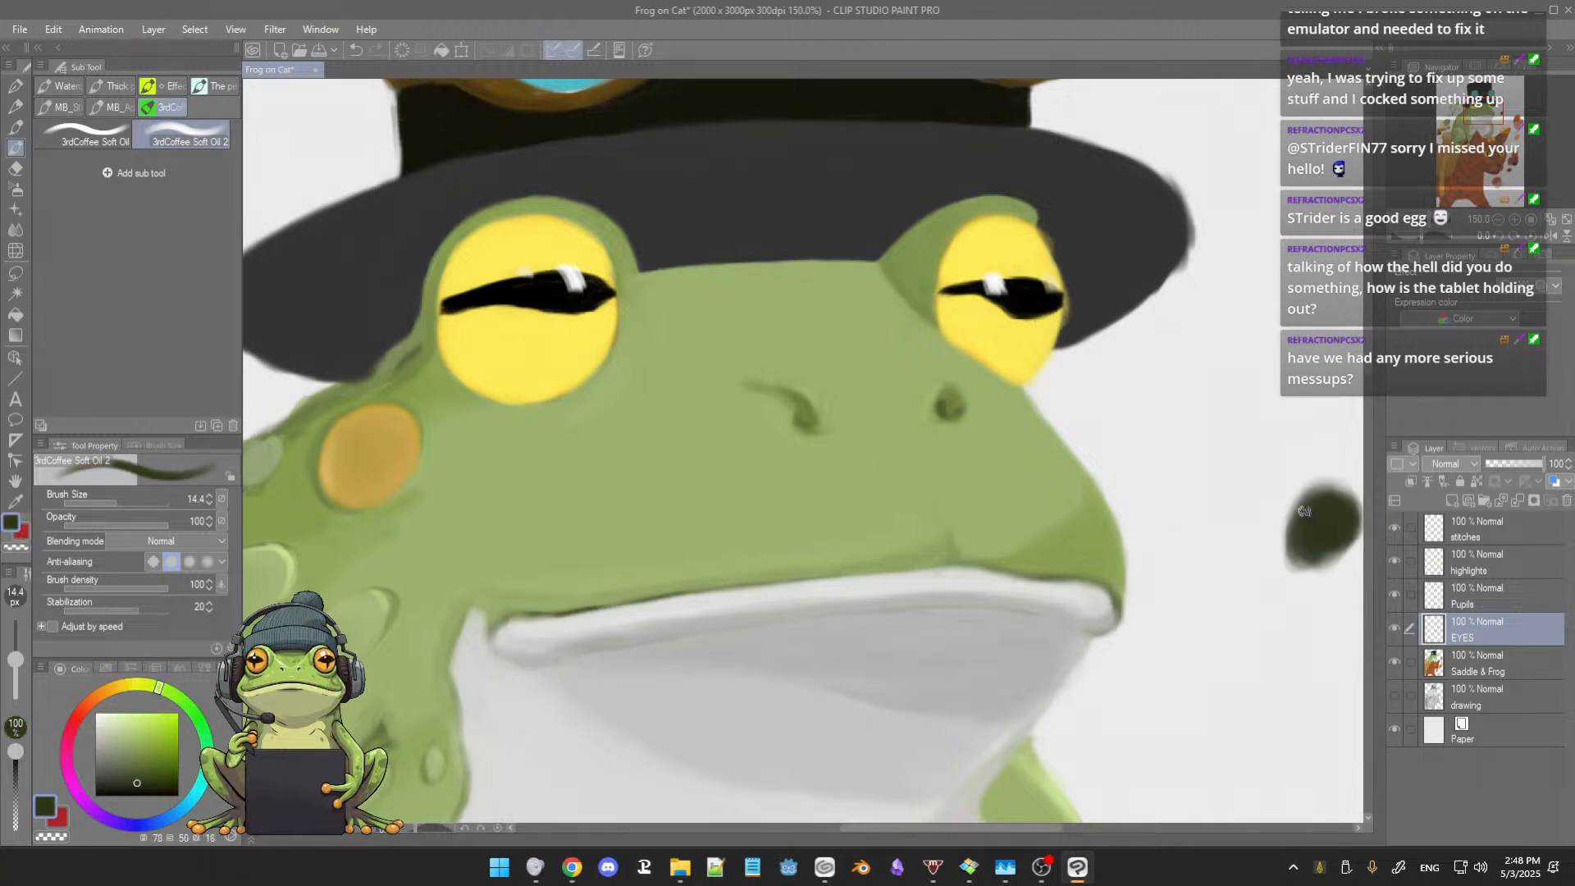
scroll(727, 427, "up", 2)
left_click_drag(747, 469, 769, 487)
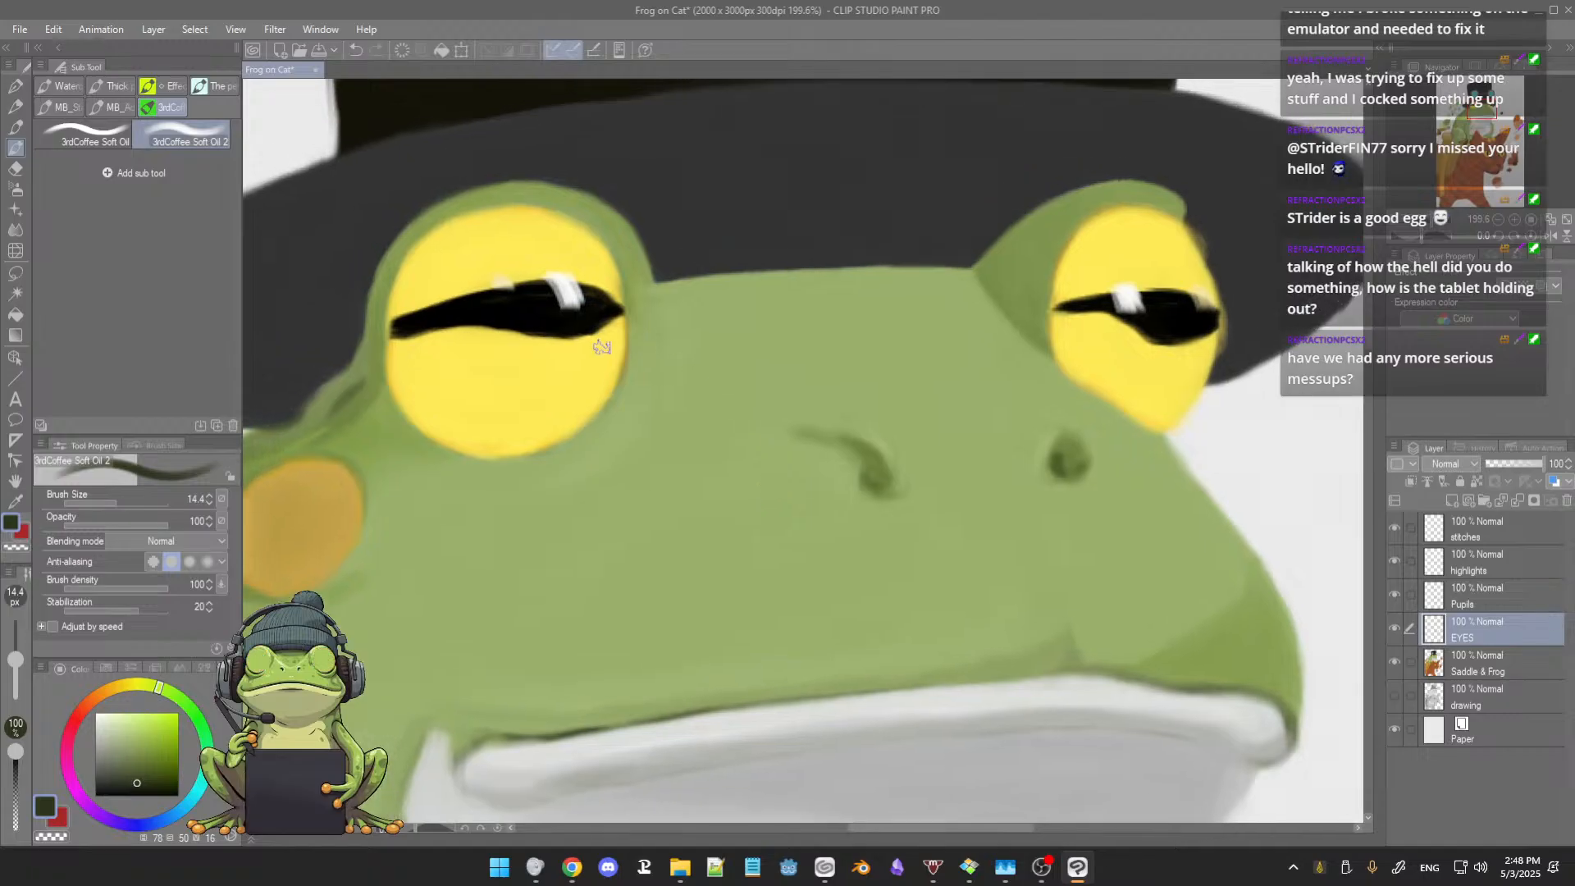
key("bracketleft")
key("bracketleft")
key("bracketleft")
key("bracketleft")
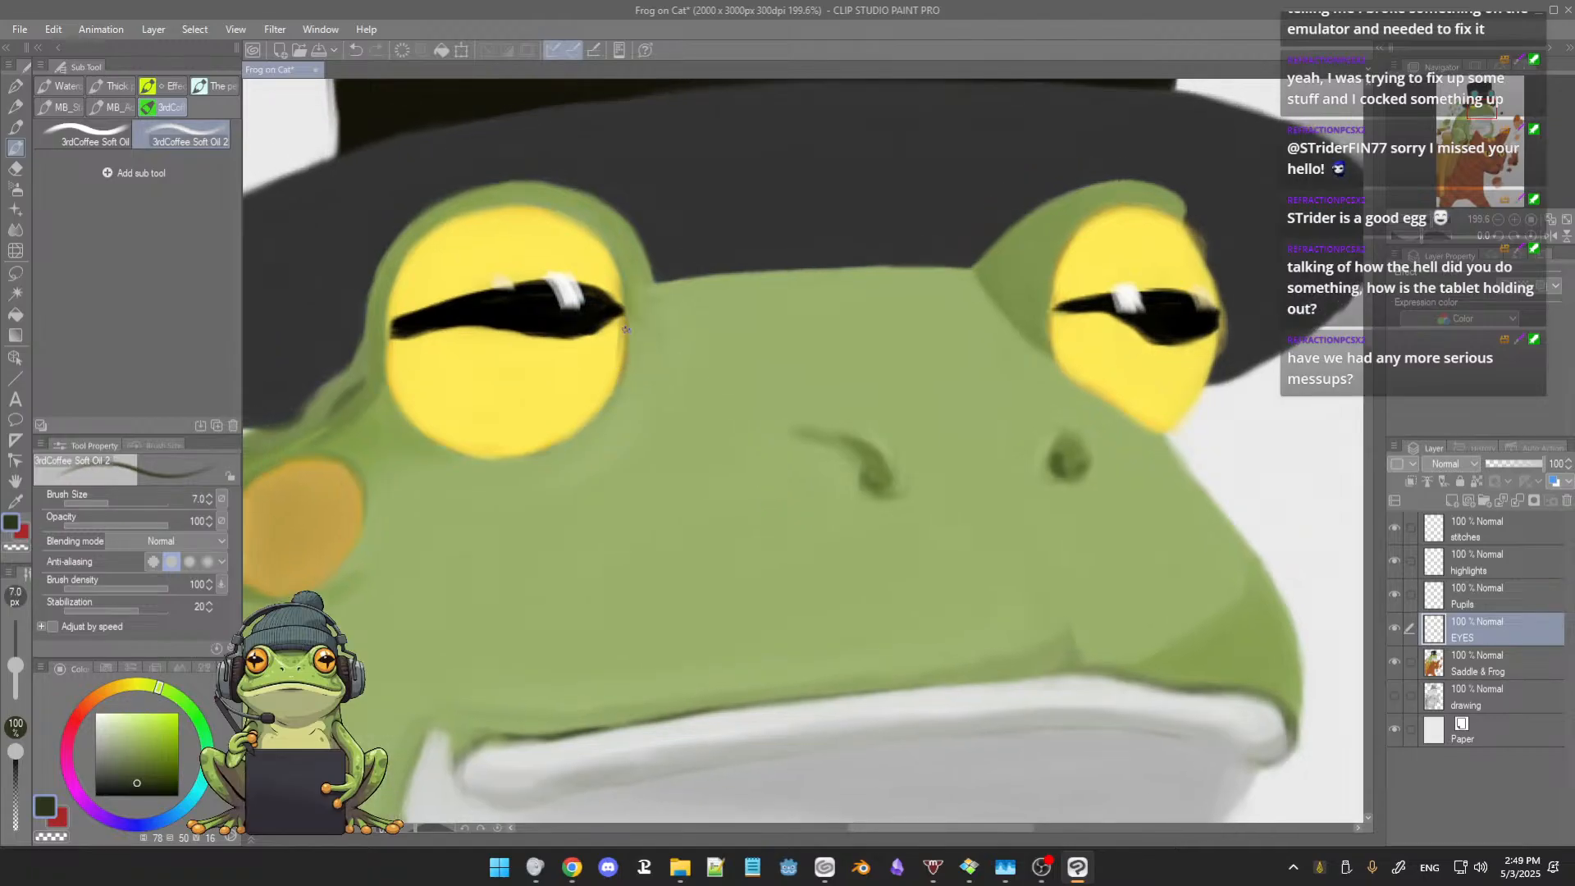
mouse_move(627, 316)
left_mouse_down()
mouse_move(605, 411)
mouse_move(623, 365)
mouse_move(608, 411)
mouse_move(621, 383)
mouse_move(585, 432)
left_mouse_up()
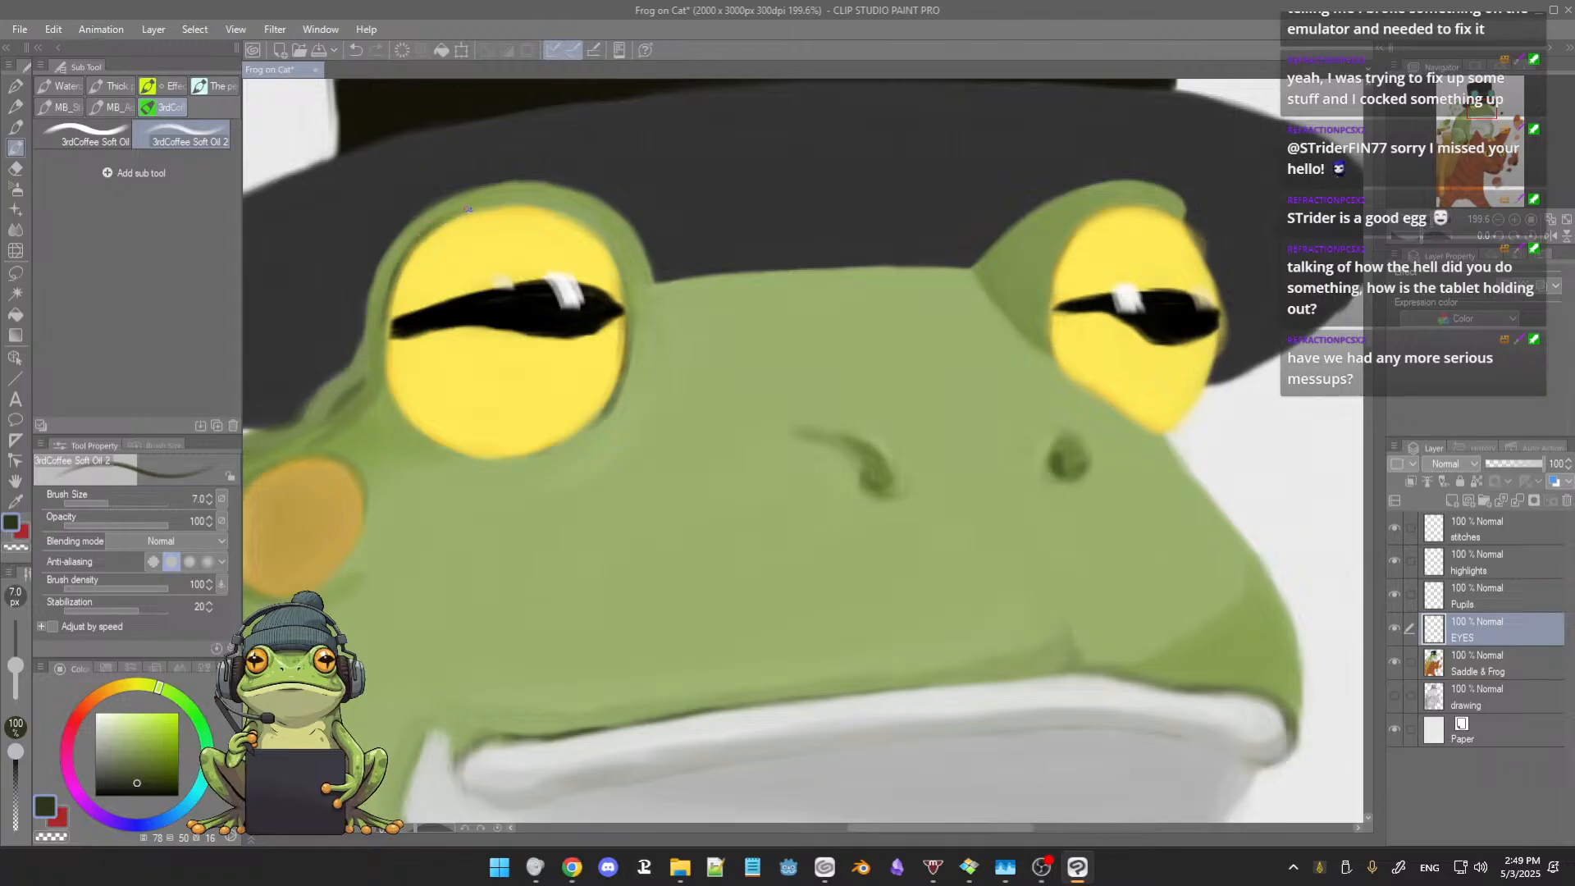
Step: Continue the thin dark green outline around the top and both sides of the larger frog eye
mouse_move(427, 231)
left_mouse_down()
mouse_move(486, 203)
mouse_move(578, 216)
left_mouse_up()
left_click_drag(620, 257, 631, 335)
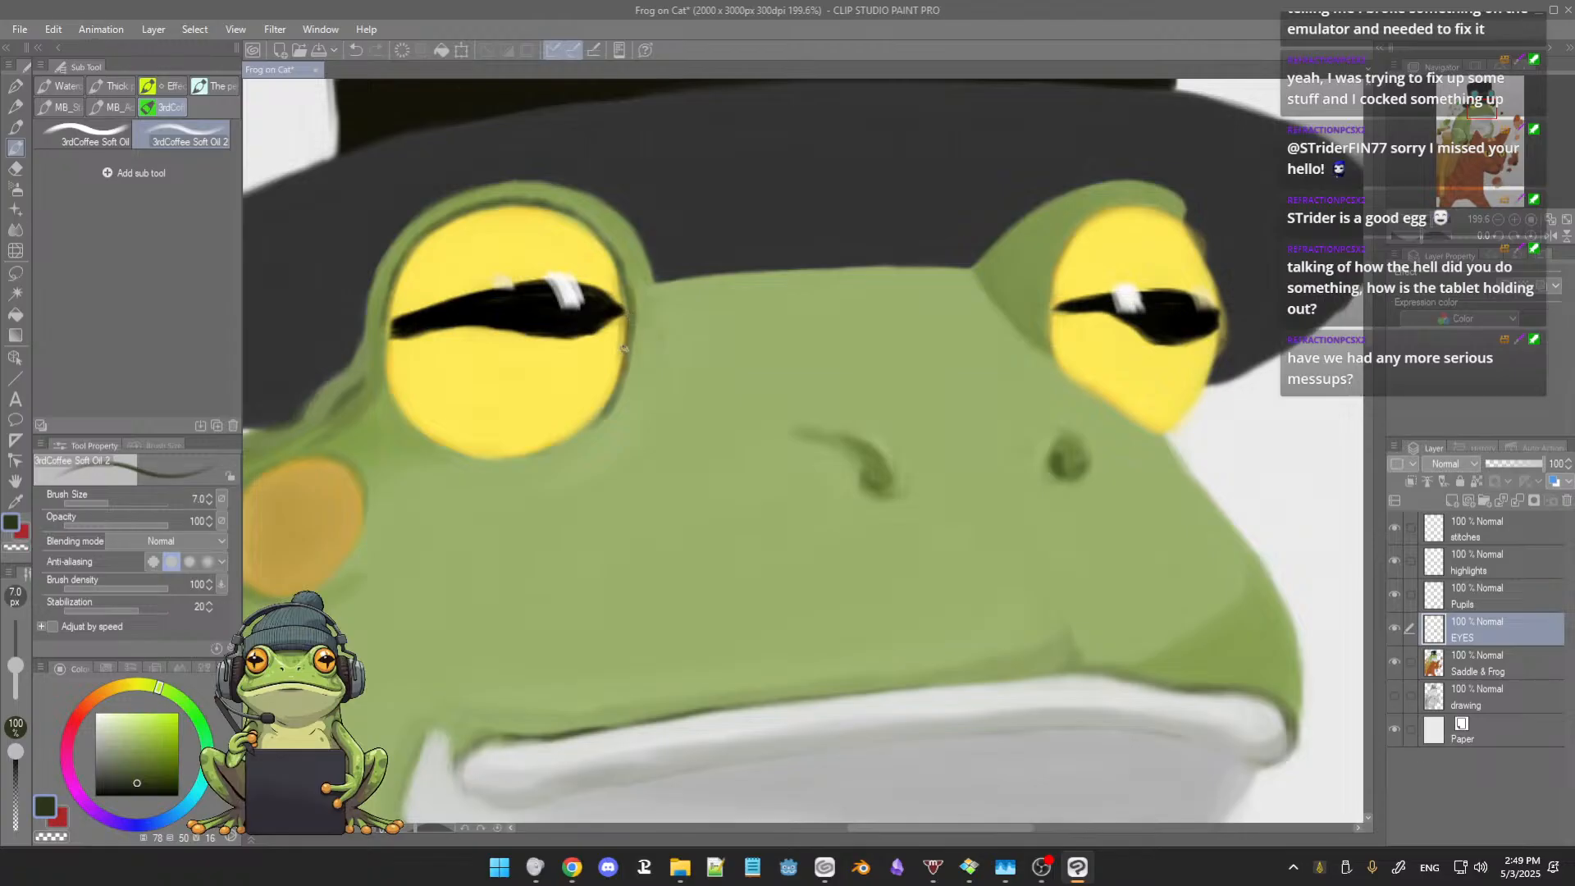
left_click_drag(390, 285, 392, 394)
left_click_drag(380, 337, 391, 402)
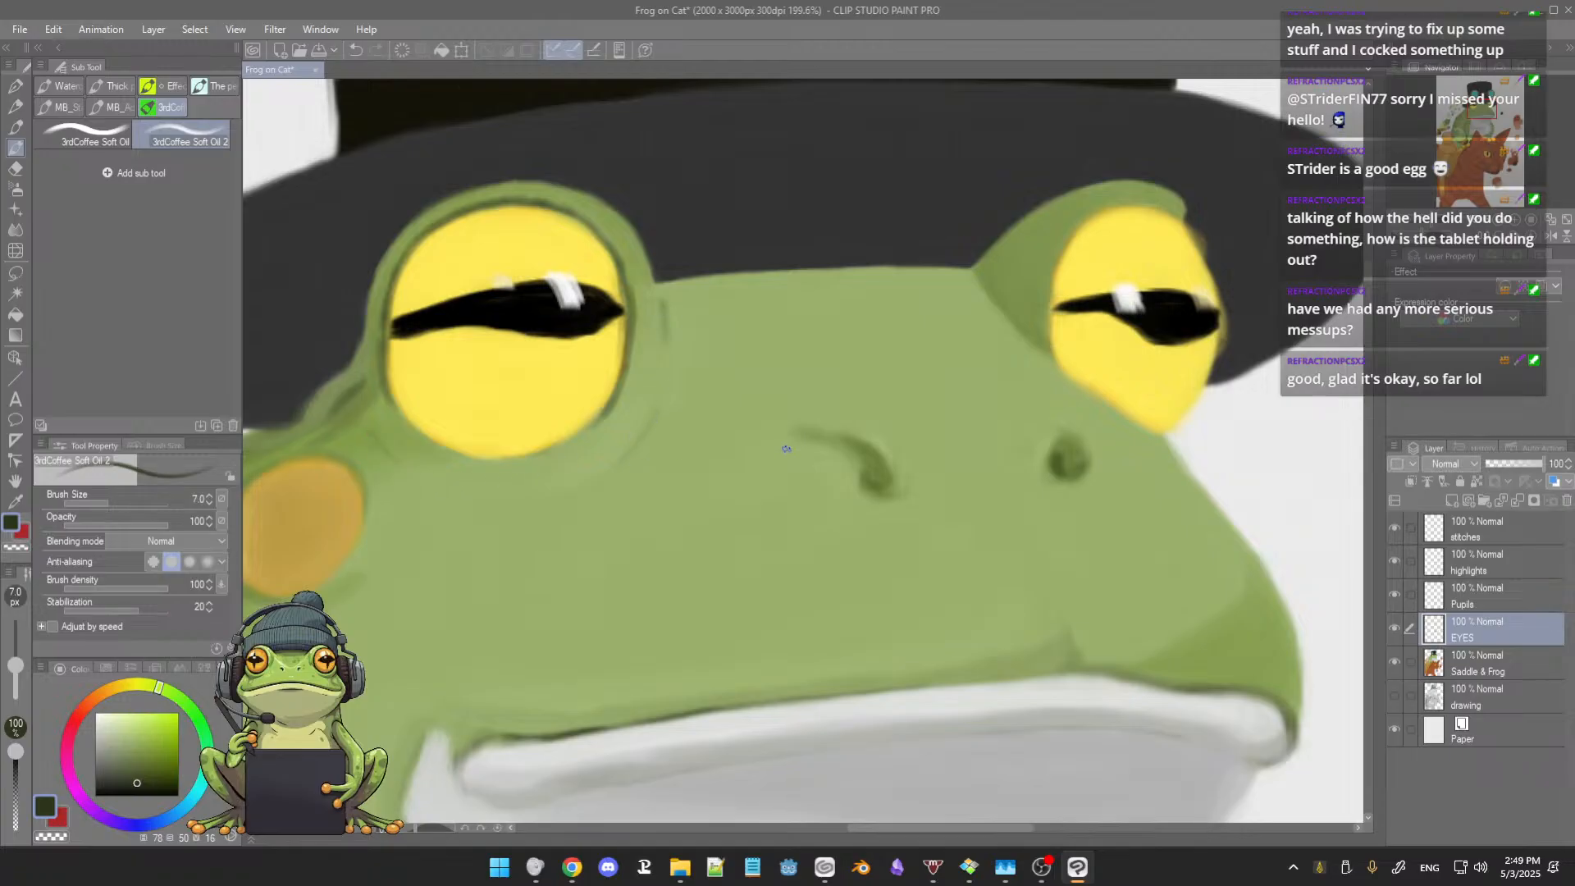
scroll(786, 449, "down", 10)
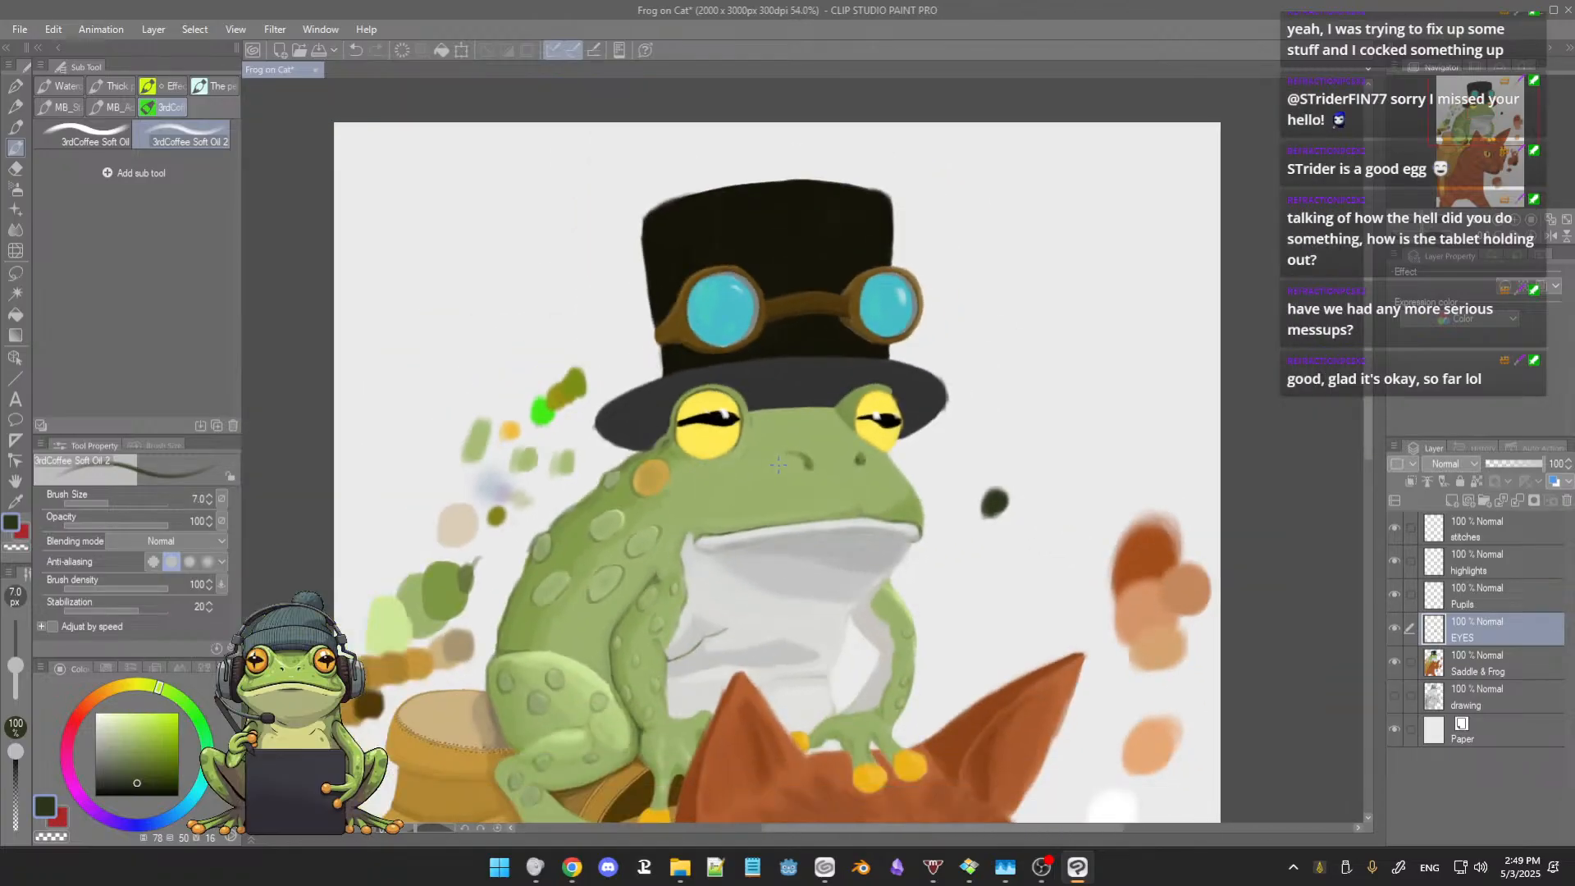
Step: Outline the smaller frog eye's inner side and upper edge beneath the eyelid in the same dark green at brush size 7.0
scroll(776, 465, "up", 5)
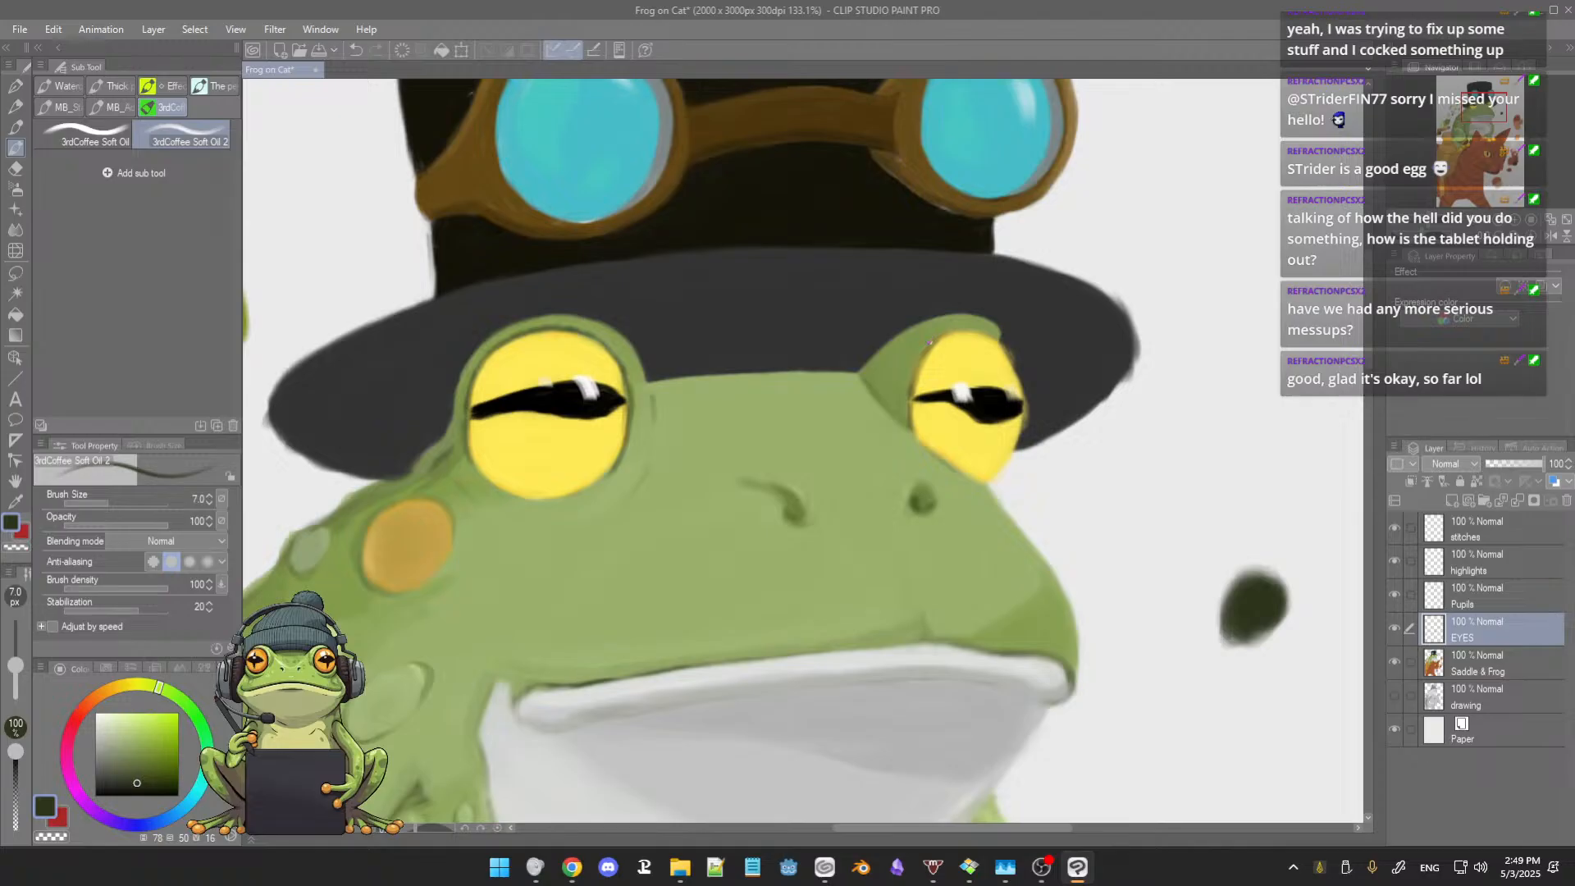
scroll(961, 326, "up", 6)
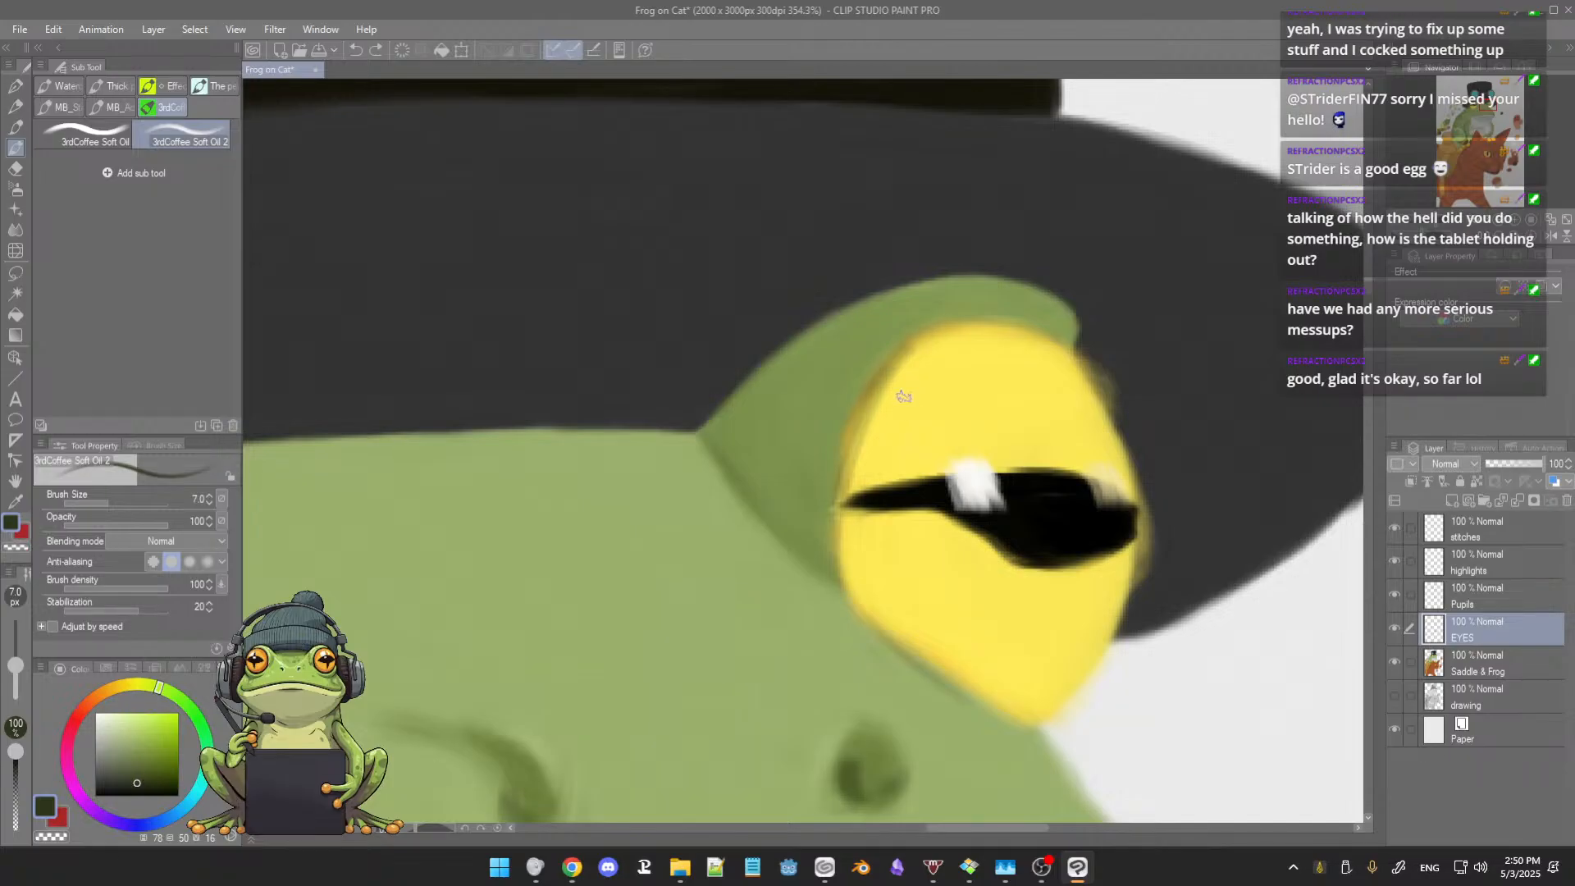
key("bracketleft")
key("bracketright")
mouse_move(863, 379)
left_mouse_down()
mouse_move(839, 436)
mouse_move(826, 577)
left_mouse_up()
mouse_move(849, 405)
left_mouse_down()
mouse_move(919, 328)
mouse_move(1028, 310)
mouse_move(1073, 350)
left_mouse_up()
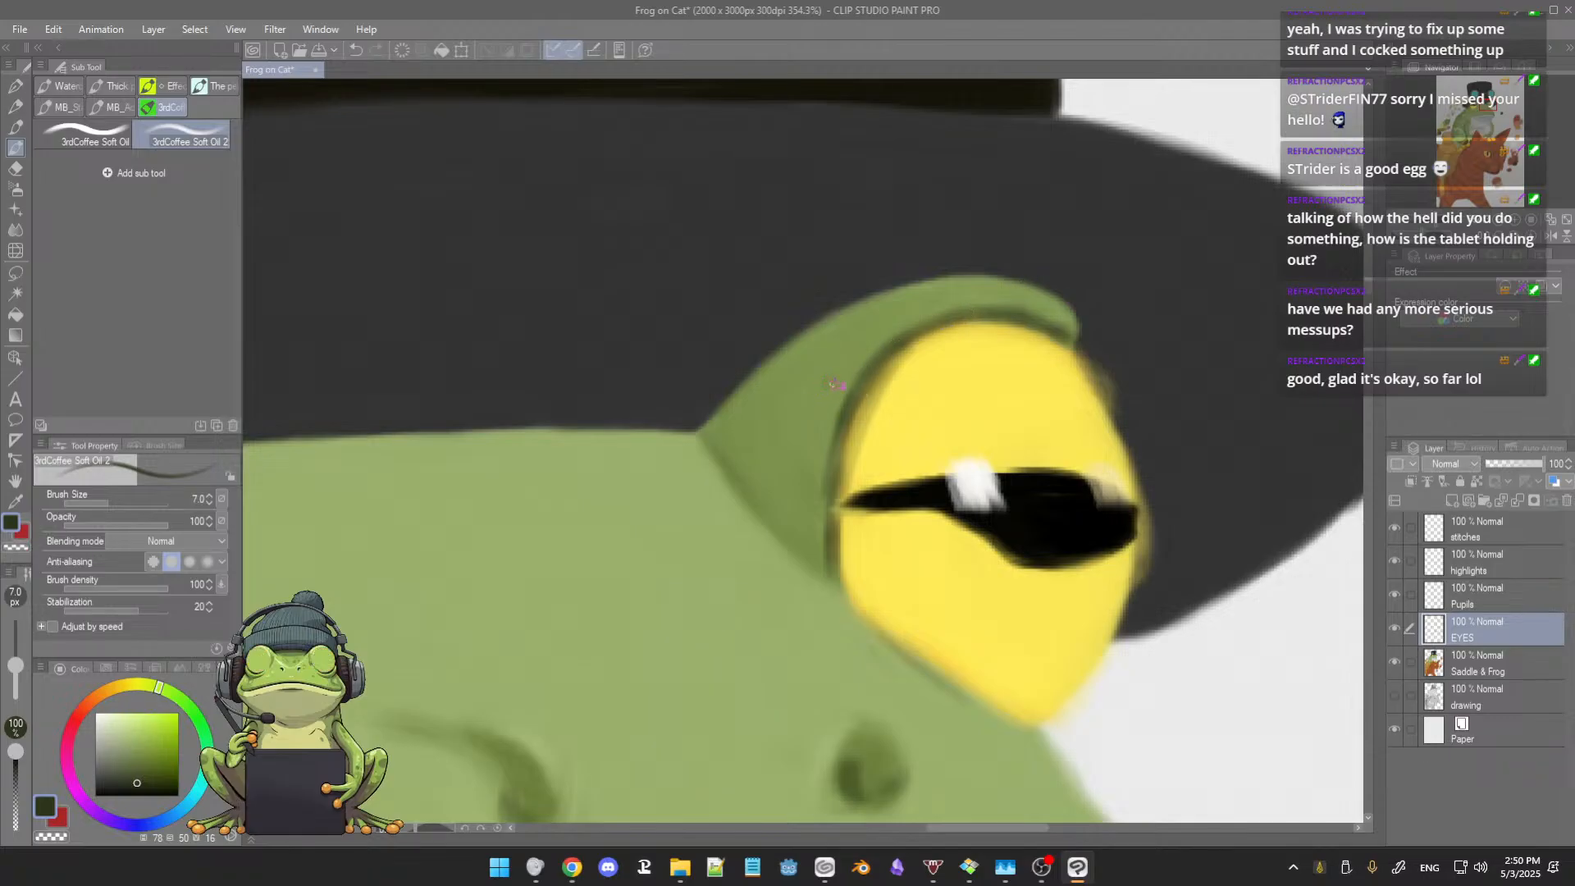
Step: Sample the smaller eye's eyelid green and touch up the lid around the dark outline at brush size 11.2
left_click(834, 376, "alt")
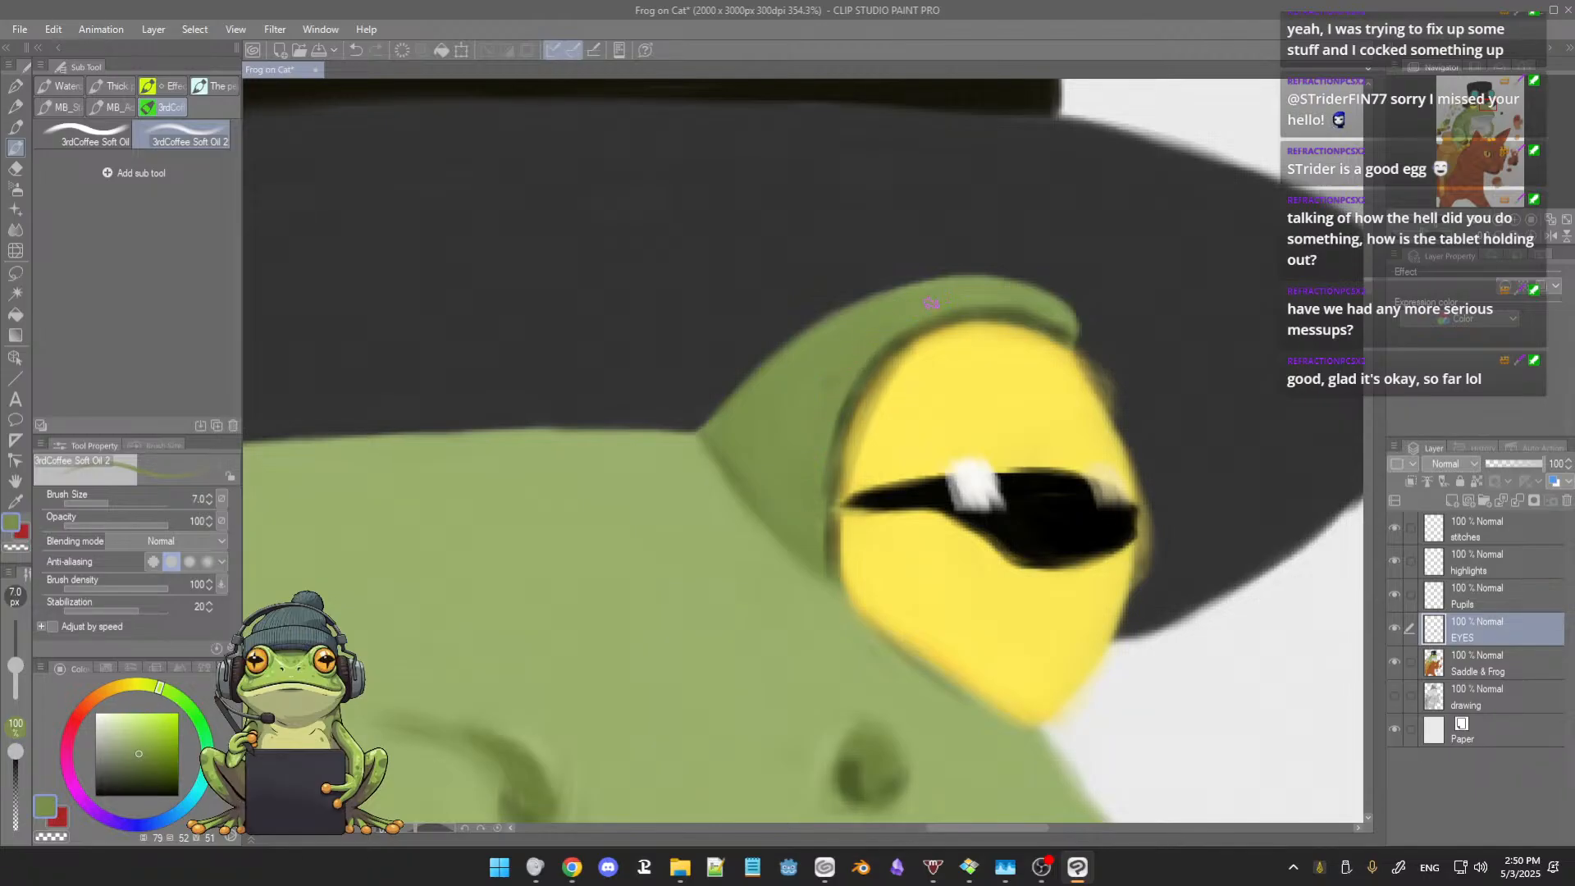
left_click_drag(793, 359, 801, 353)
scroll(930, 379, "down", 8)
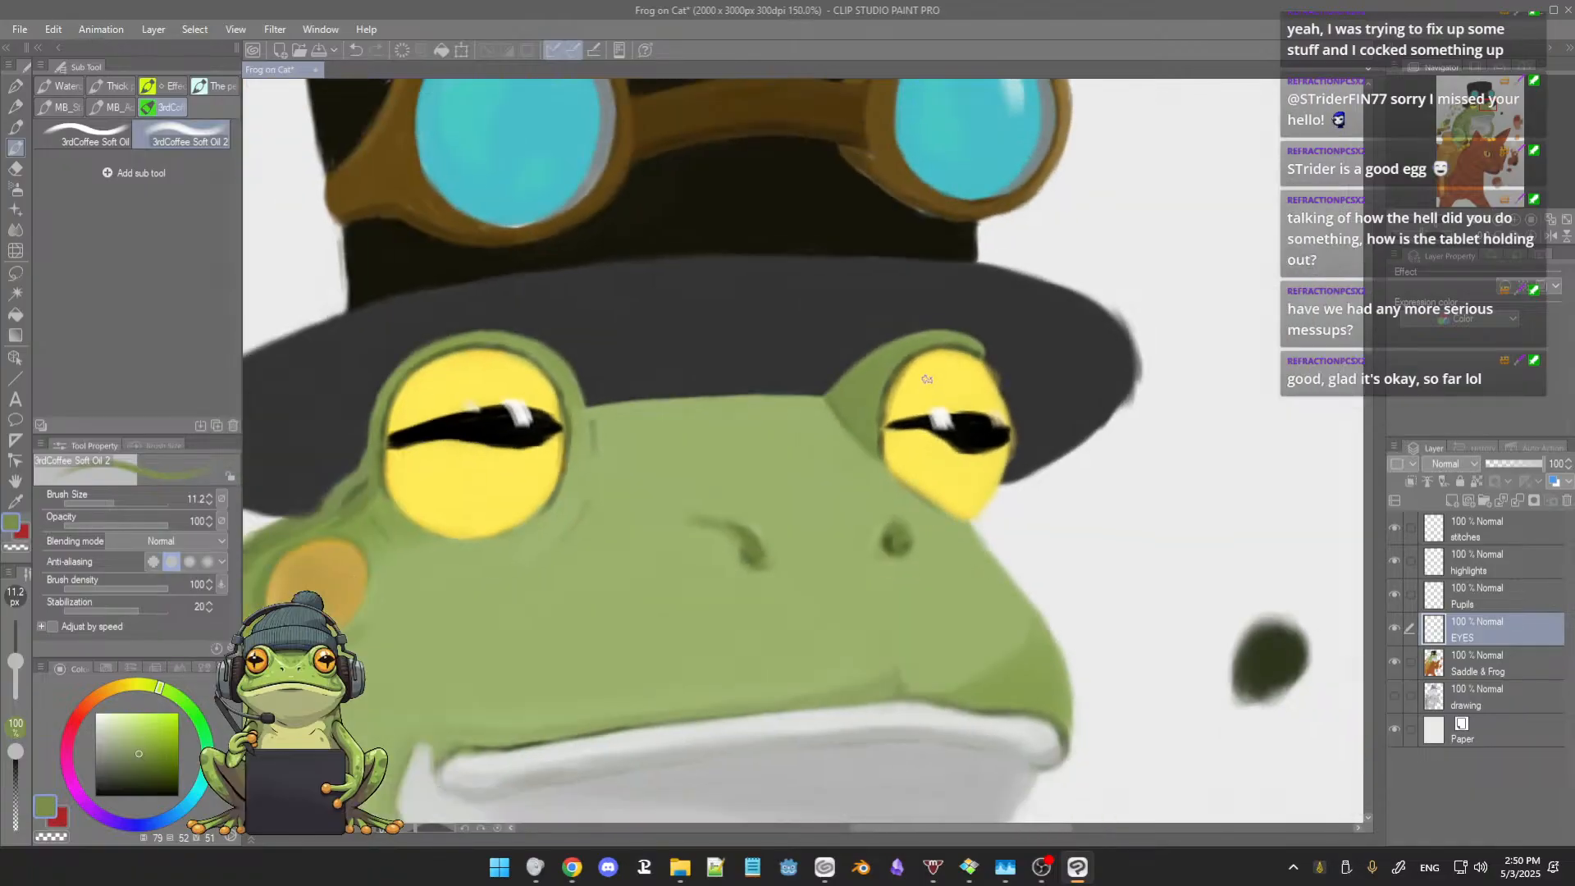
Step: Erase the stray paint along the smaller eye's outer edge with the Hard eraser at size 12.1
scroll(930, 365, "up", 9)
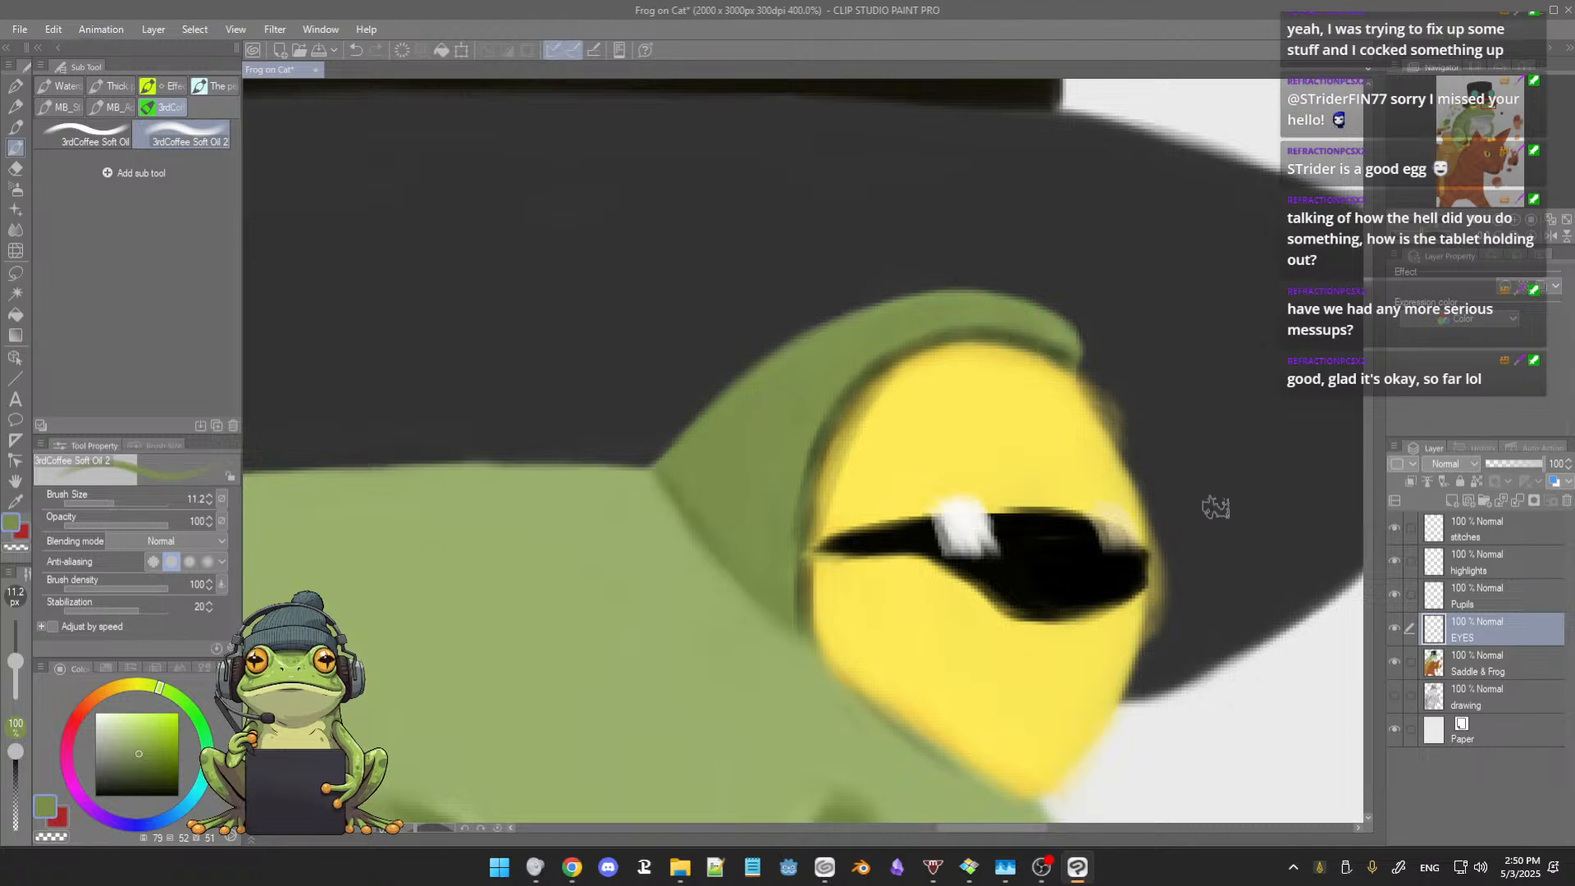
key("e")
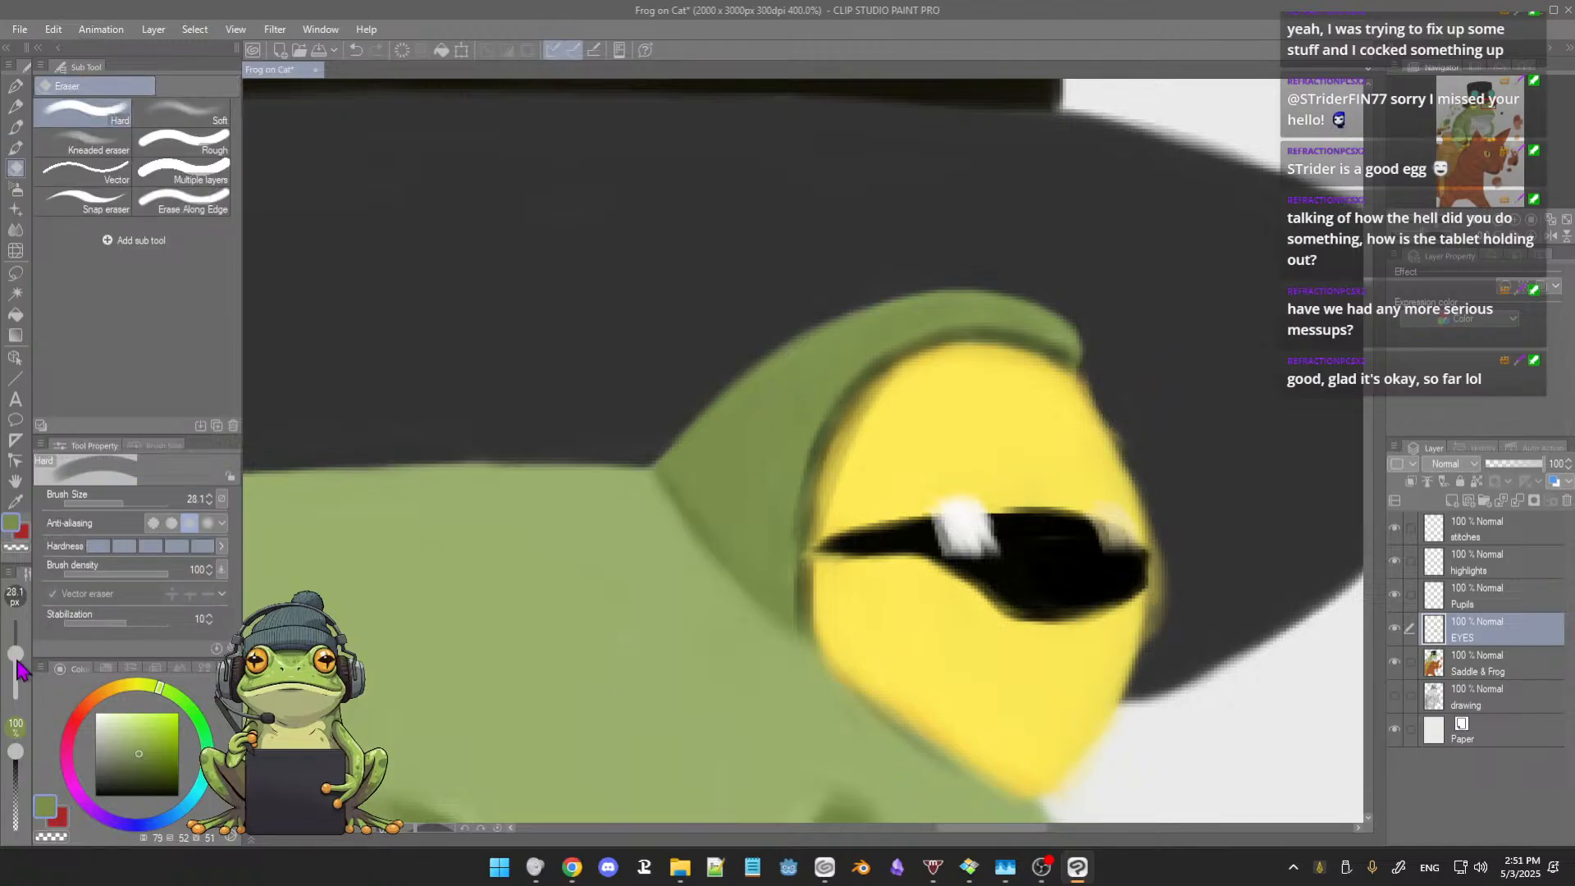
left_click_drag(16, 655, 16, 661)
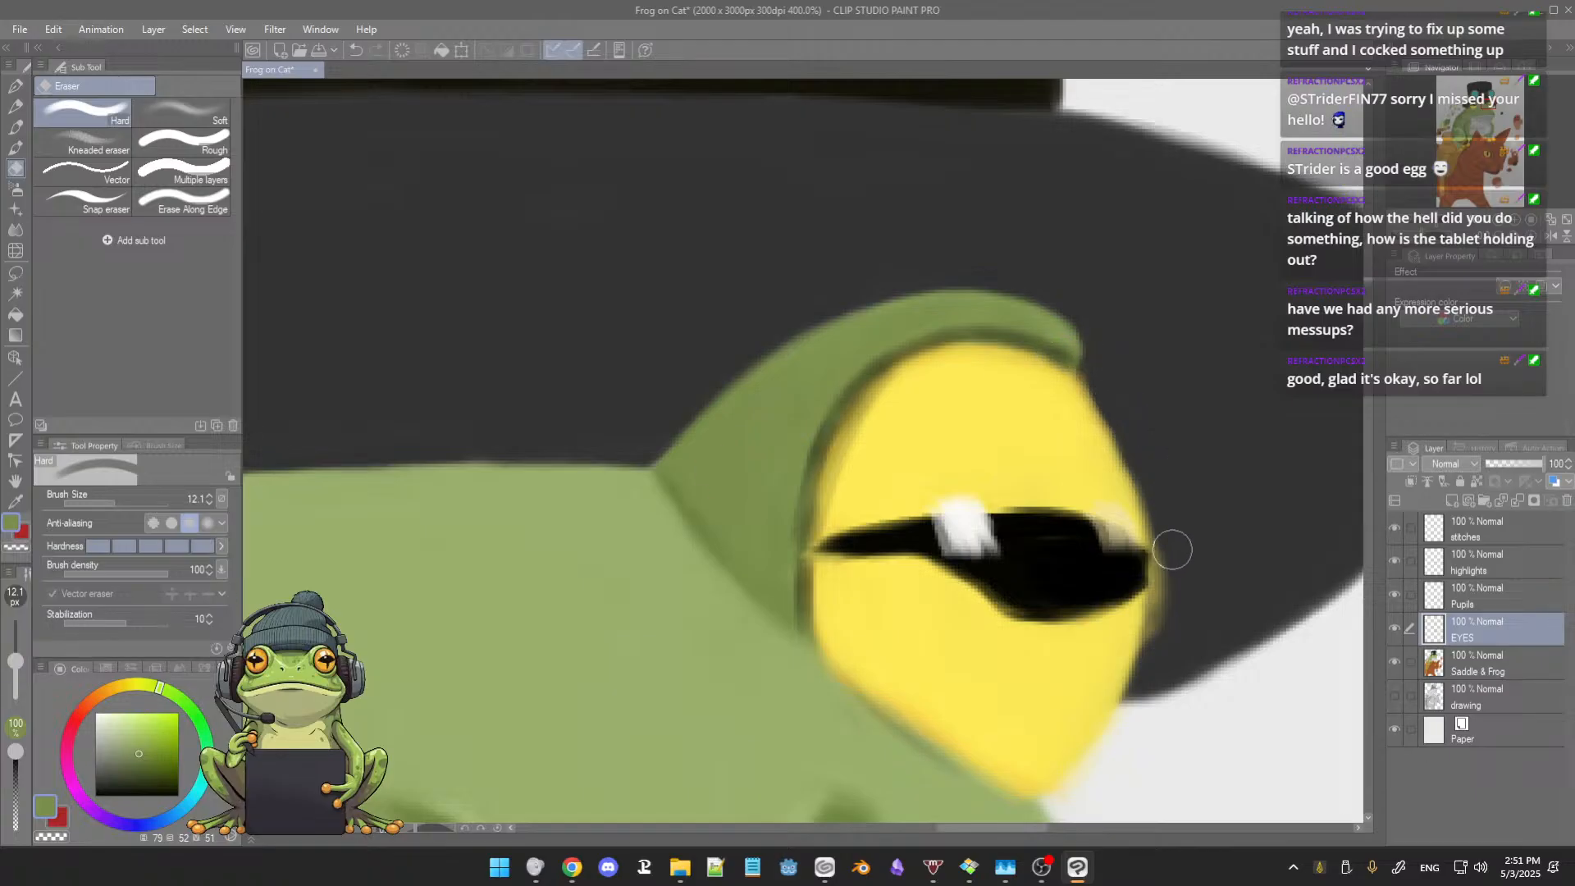
left_click_drag(1173, 570, 1160, 641)
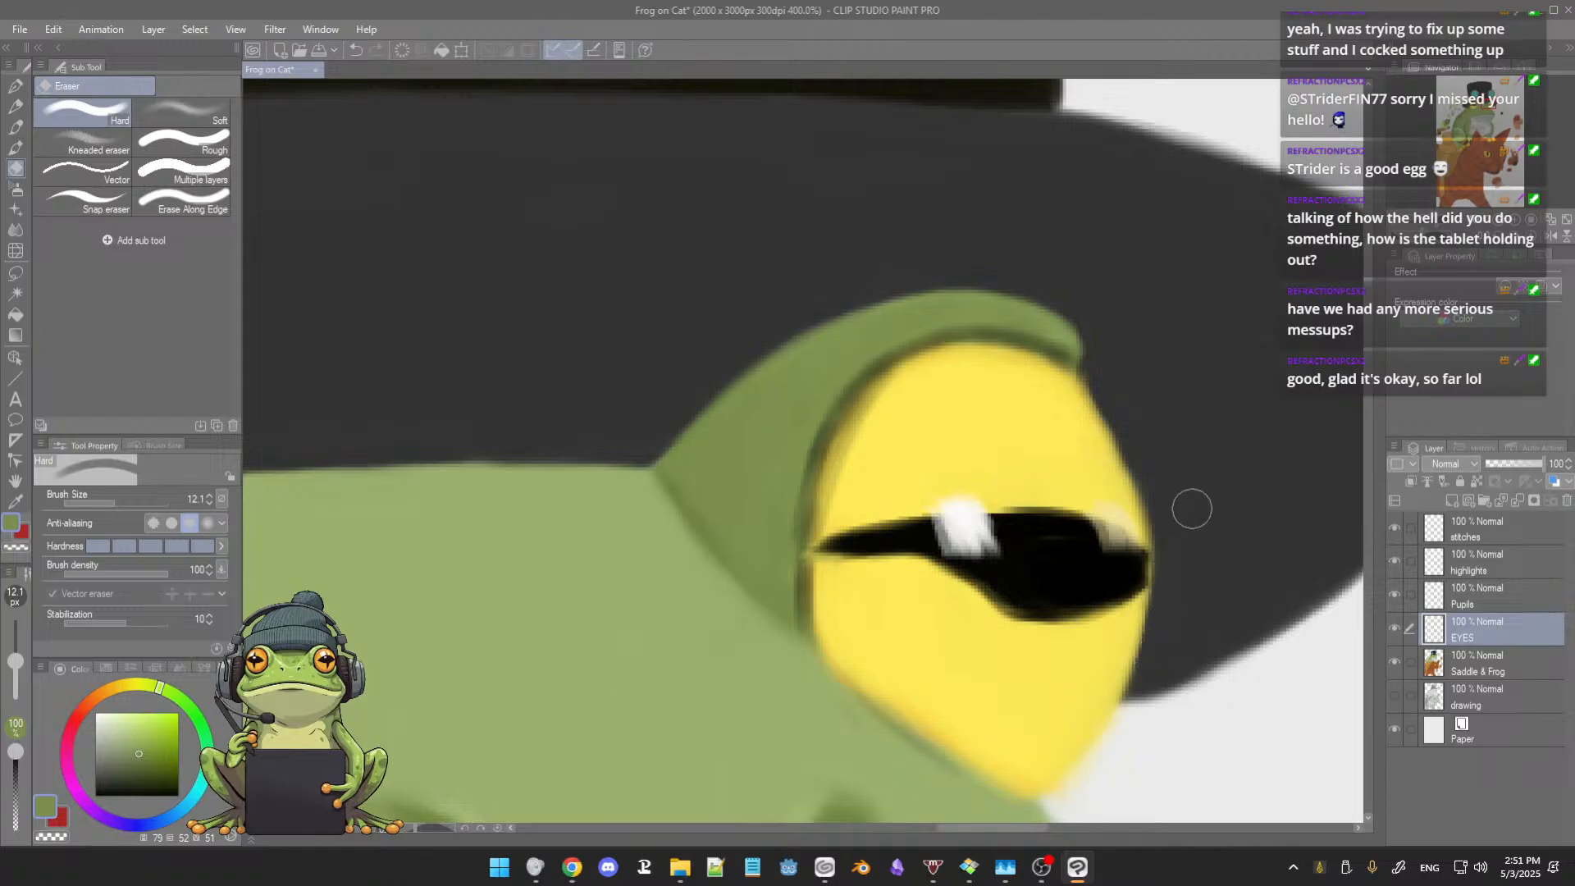
Step: Shade the smaller eye's inner rim with sampled darker yellow at brush size 10.8 and blend it into the bright yellow
key("b")
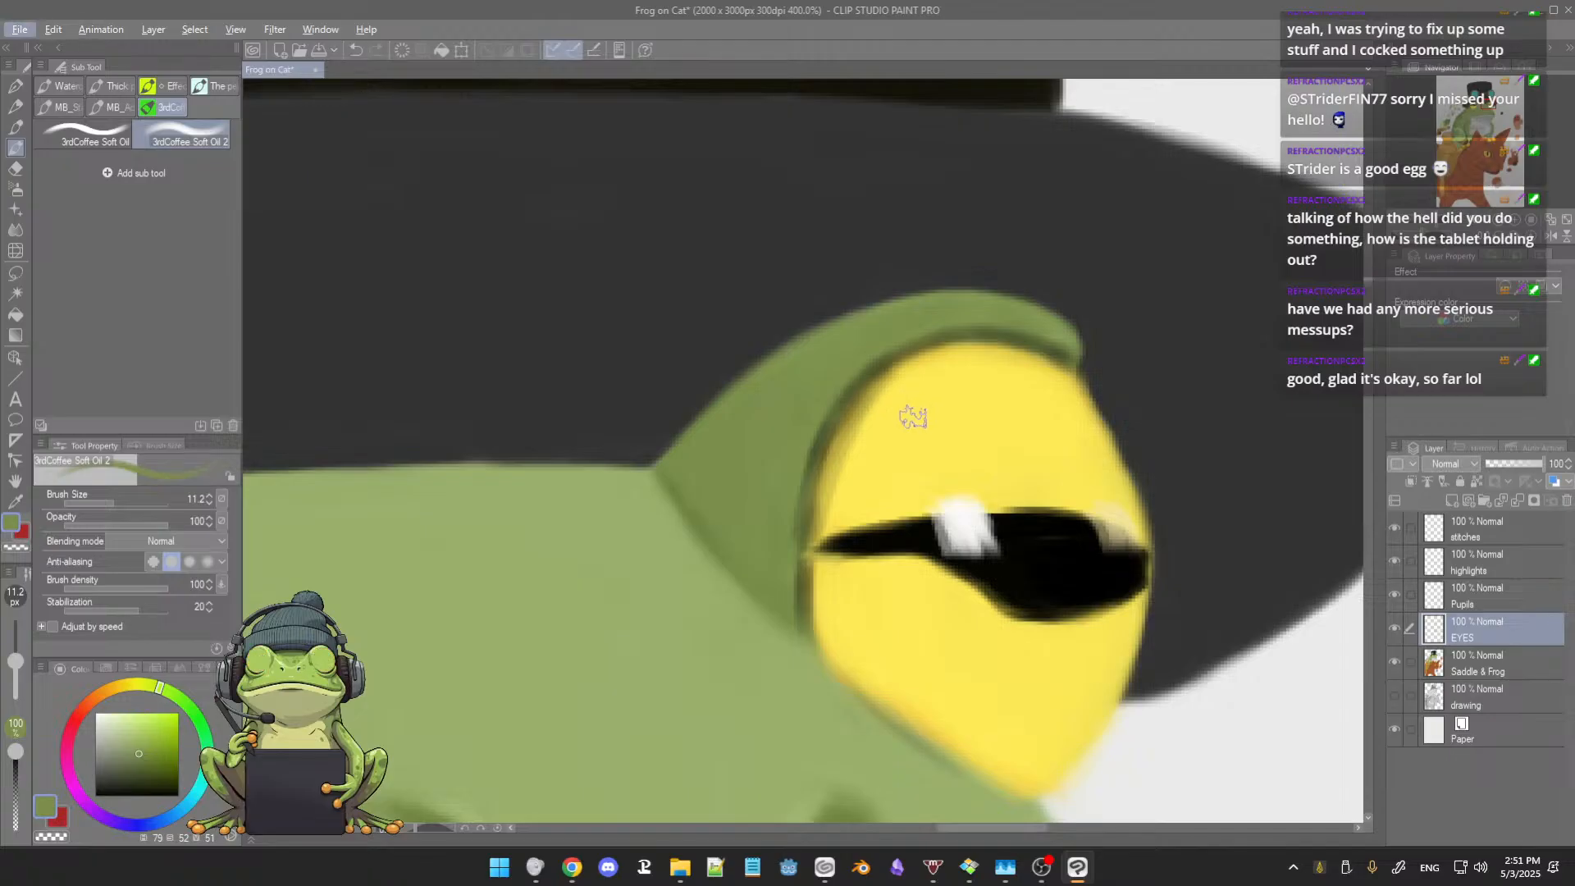
left_click(911, 410, "alt")
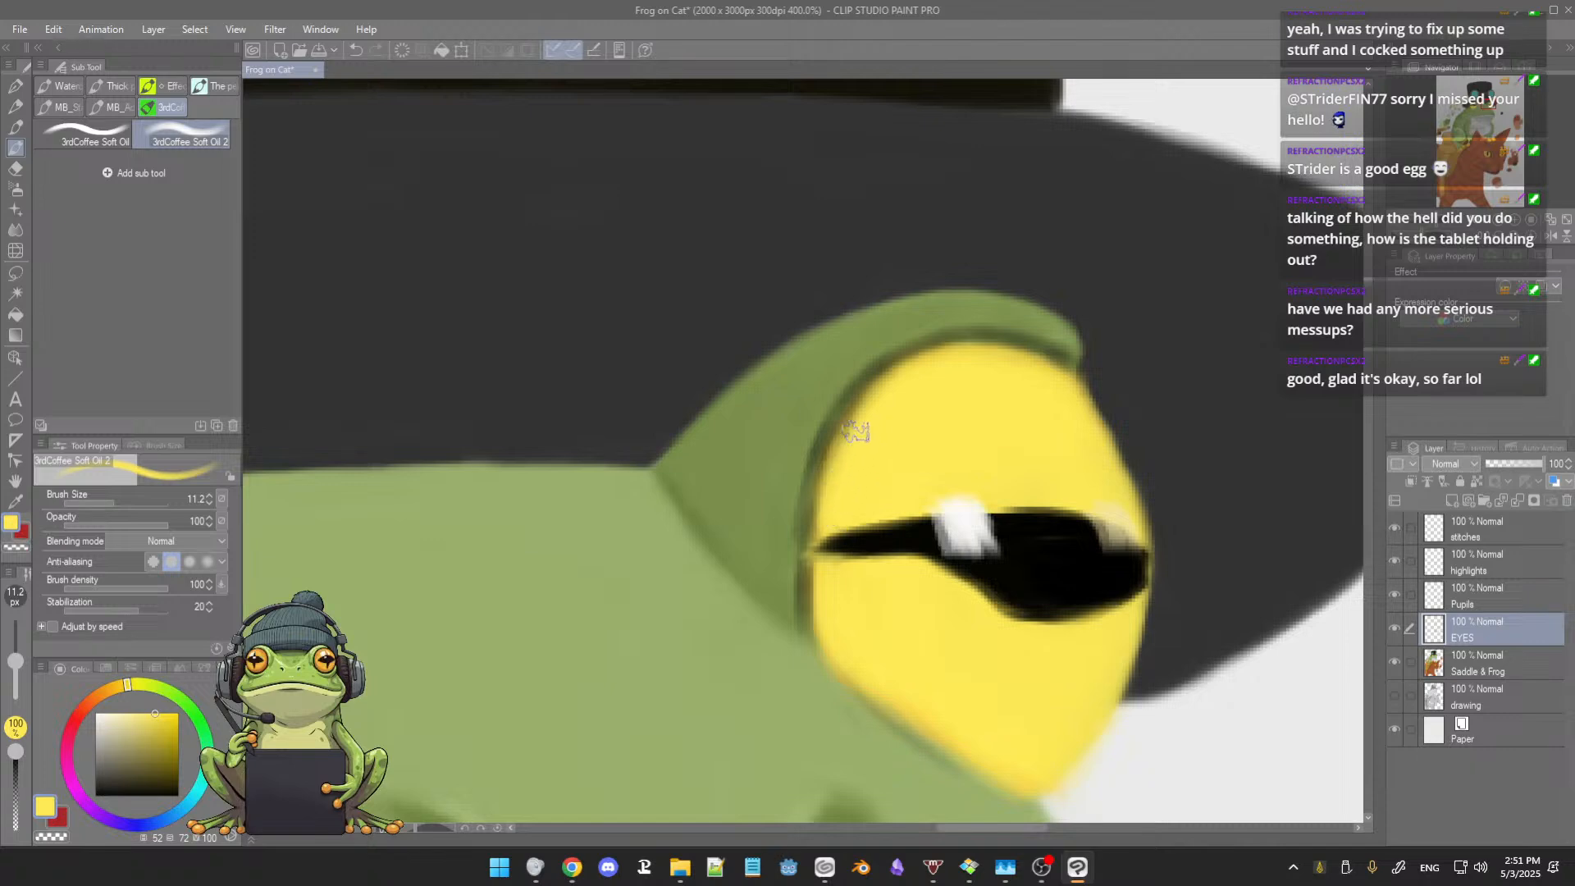
left_click(850, 406, "alt")
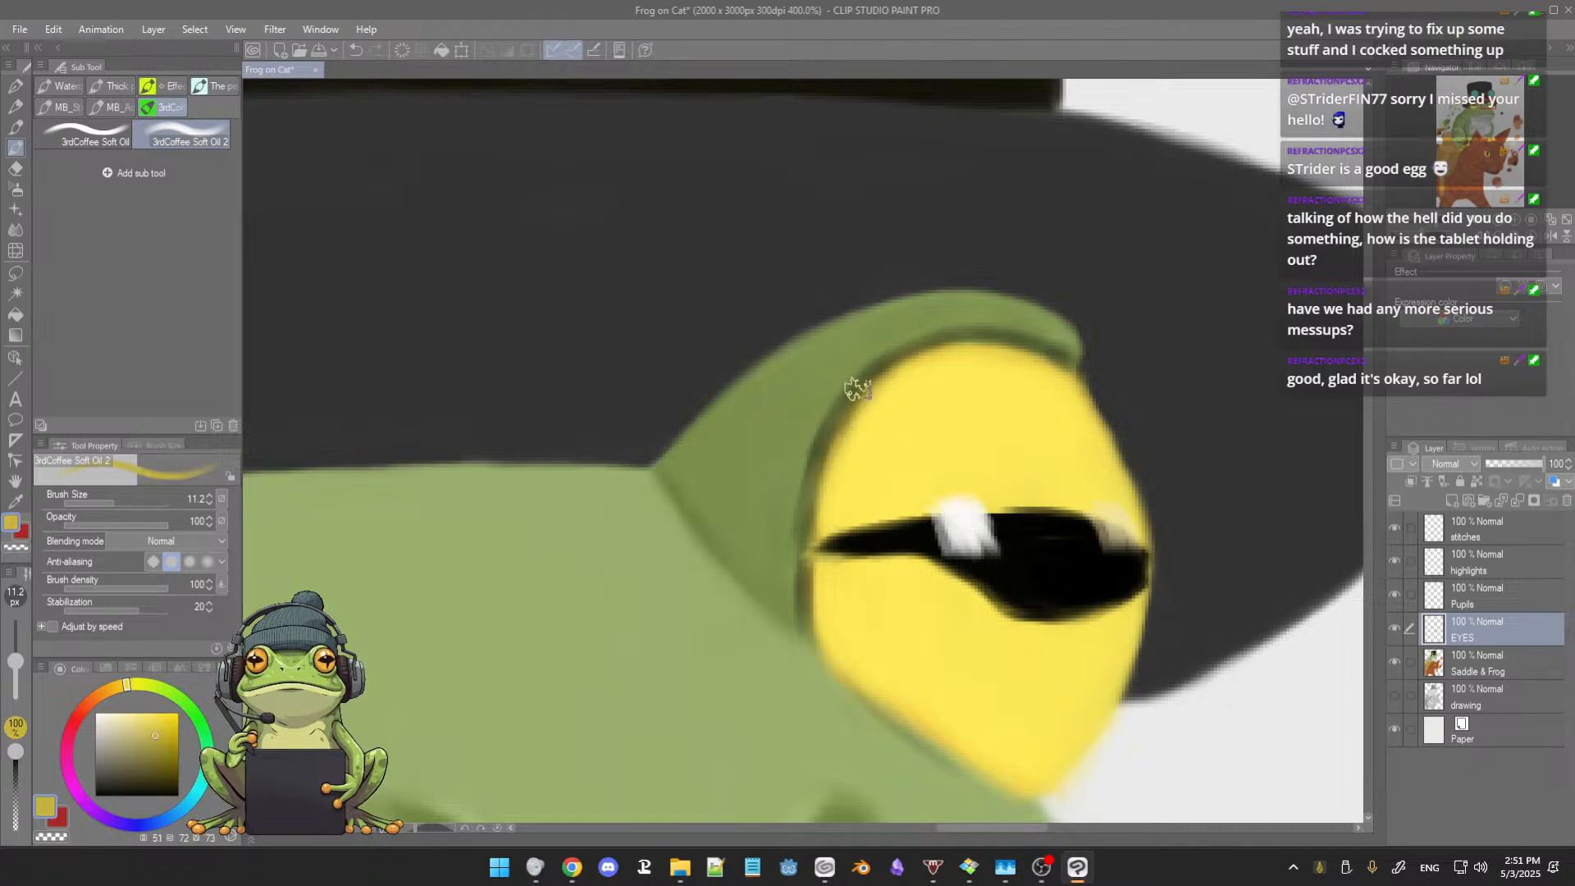
key("[")
key("bracketright")
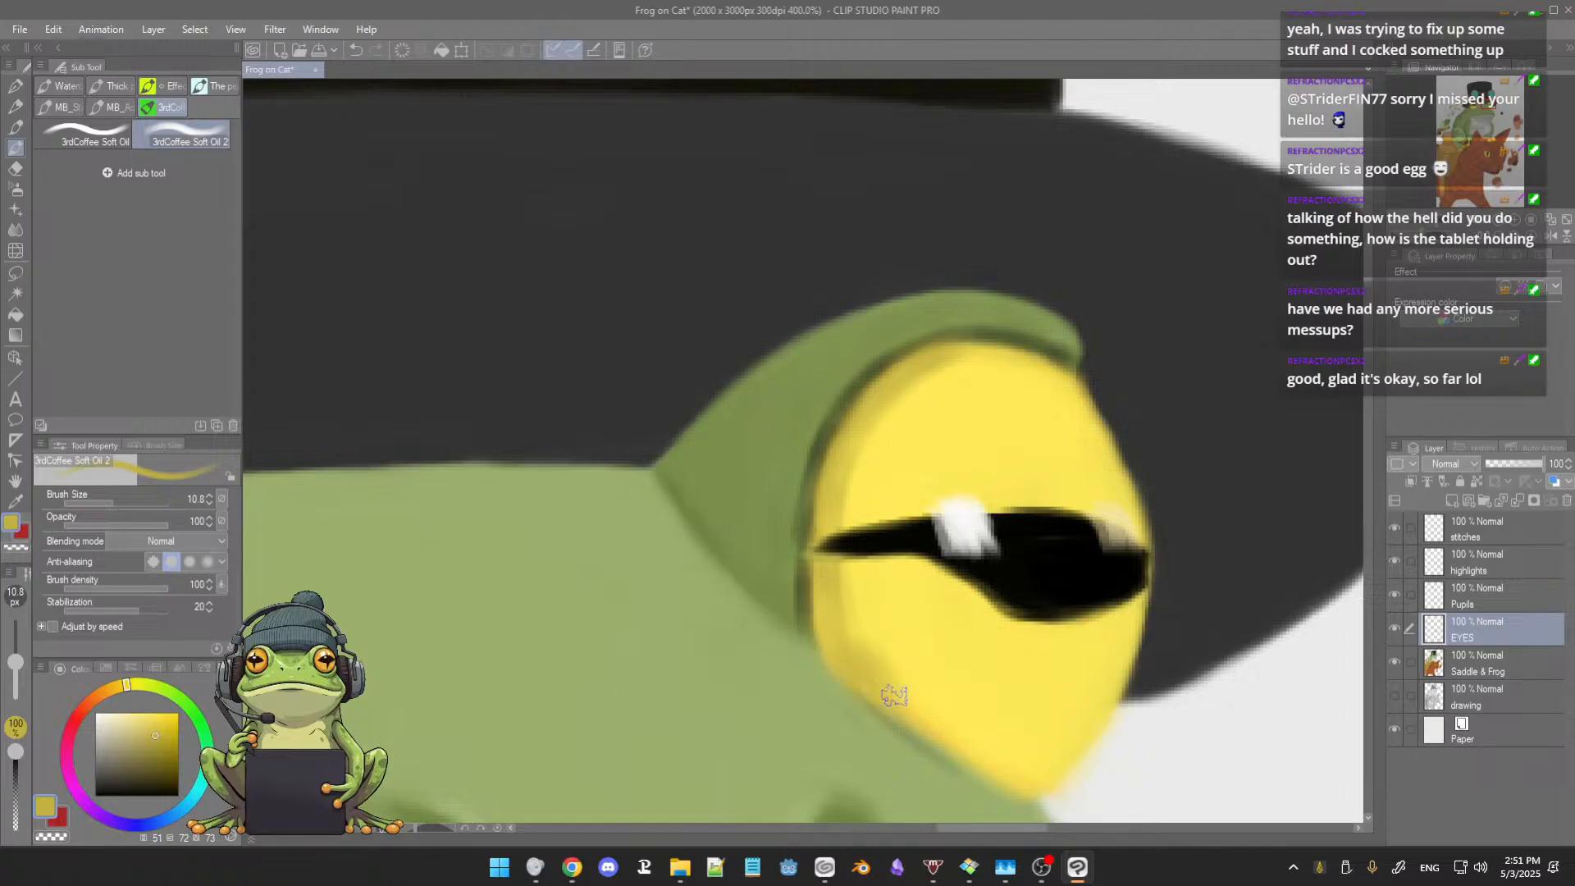
left_click(849, 598, "alt")
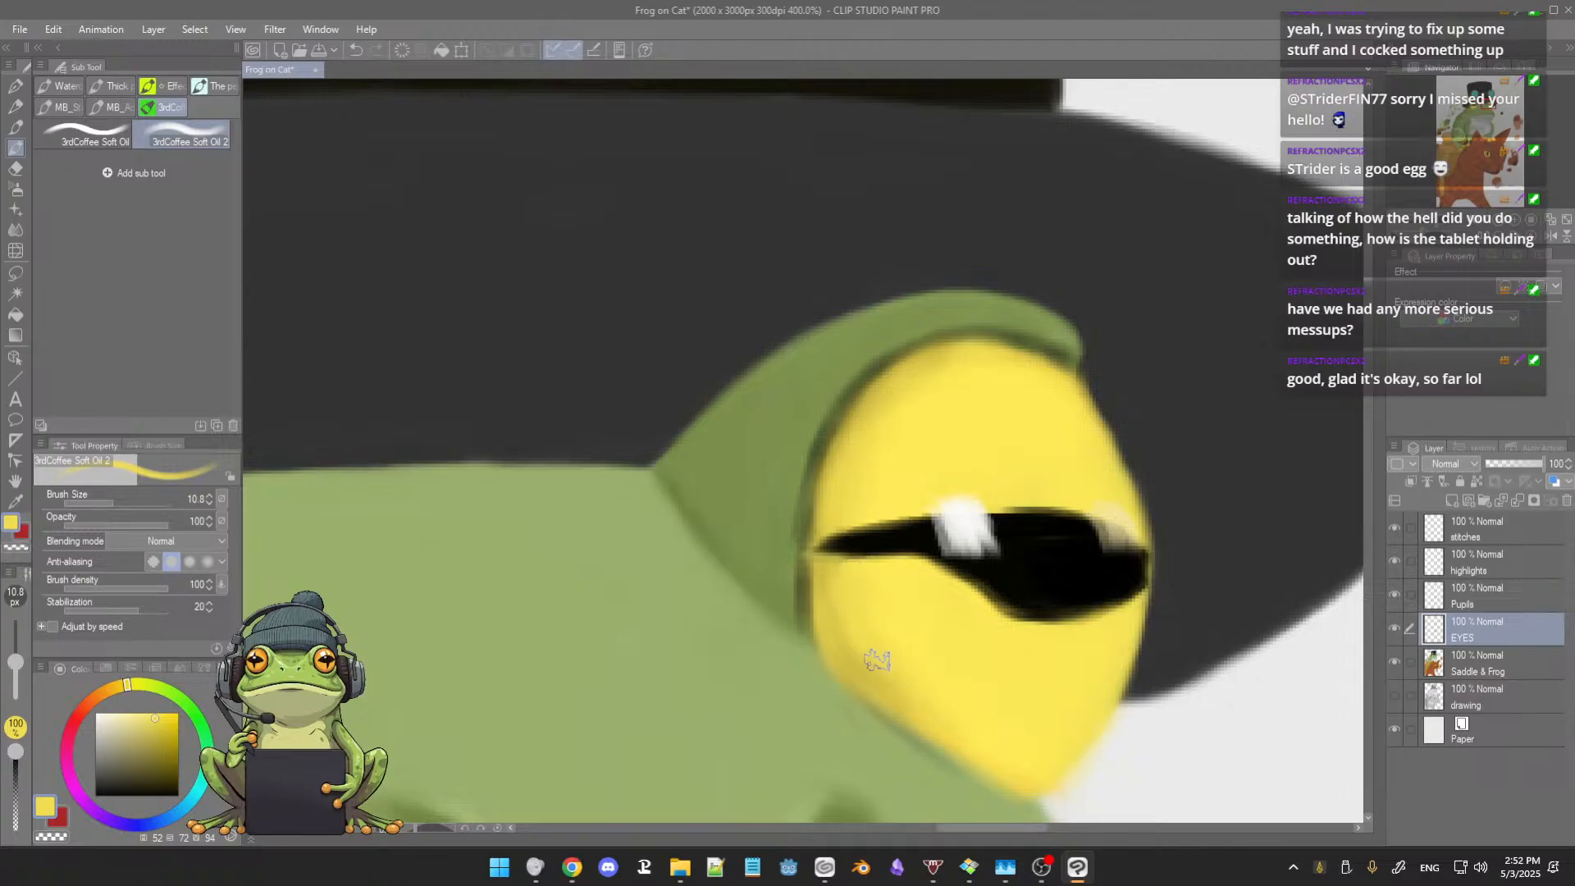
scroll(1008, 604, "down", 10)
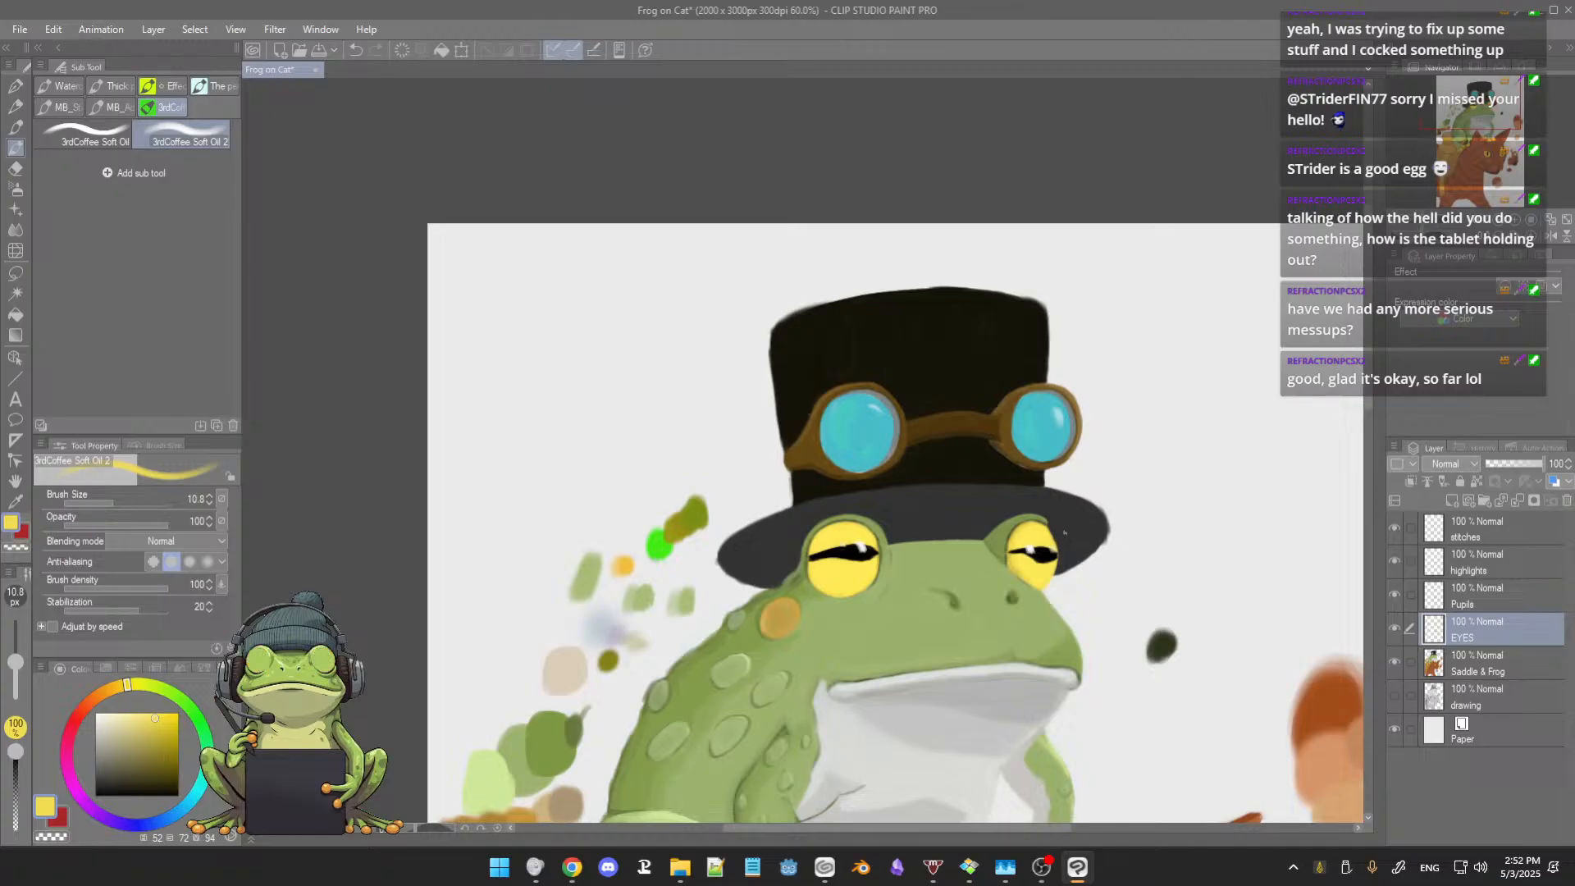
Step: Smooth the smaller eye's shading by sampling light and darker yellows along its upper and inner edges and painting them together
scroll(1066, 530, "up", 4)
scroll(1046, 533, "up", 2)
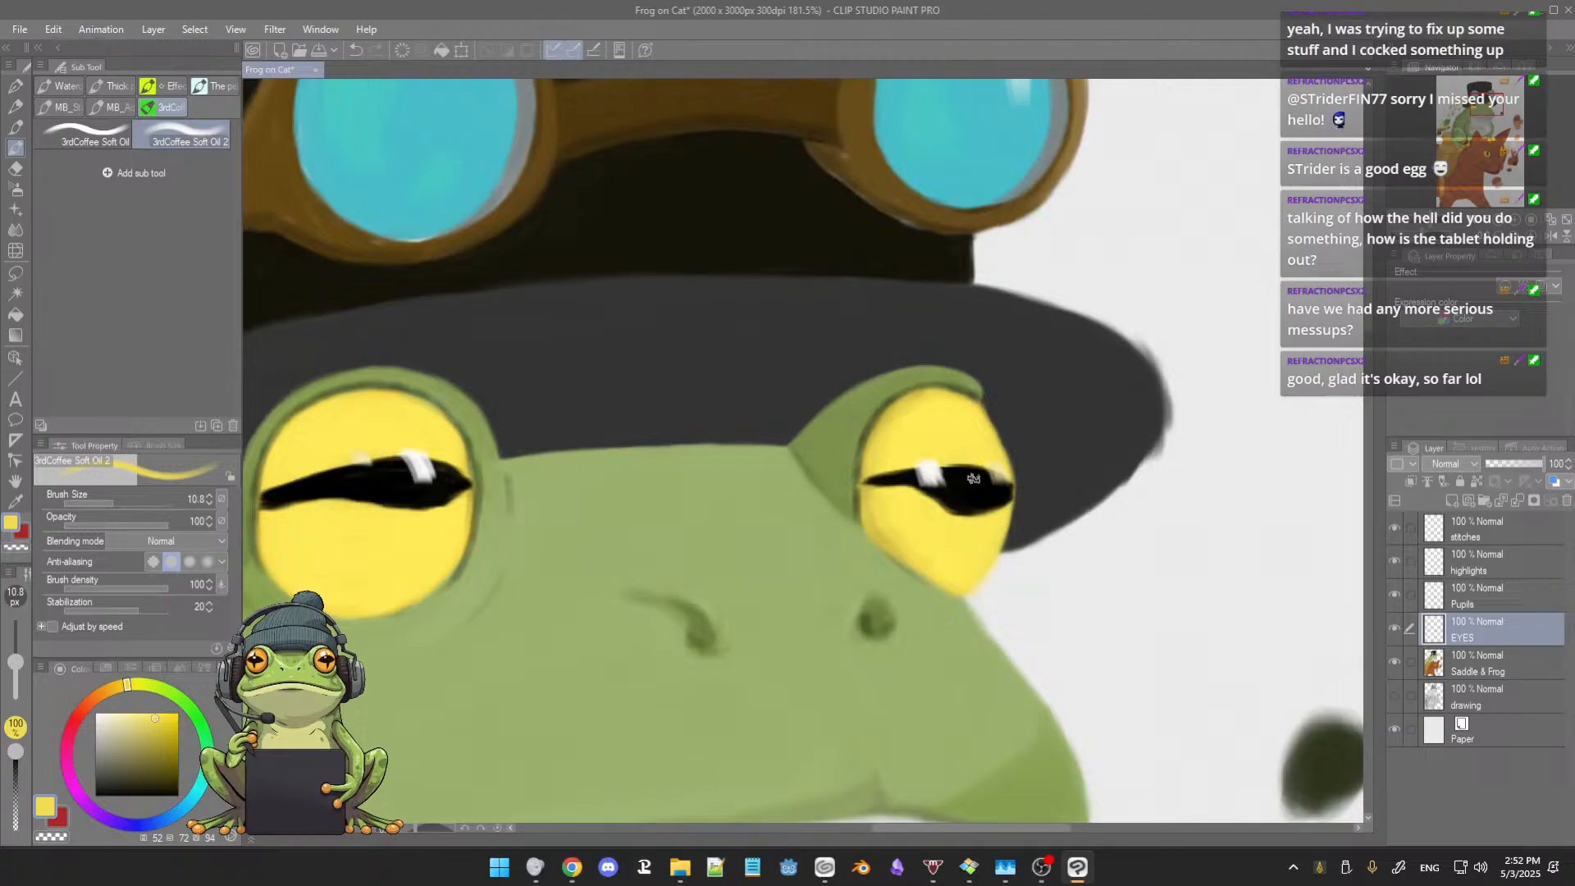
left_click_drag(621, 513, 697, 526)
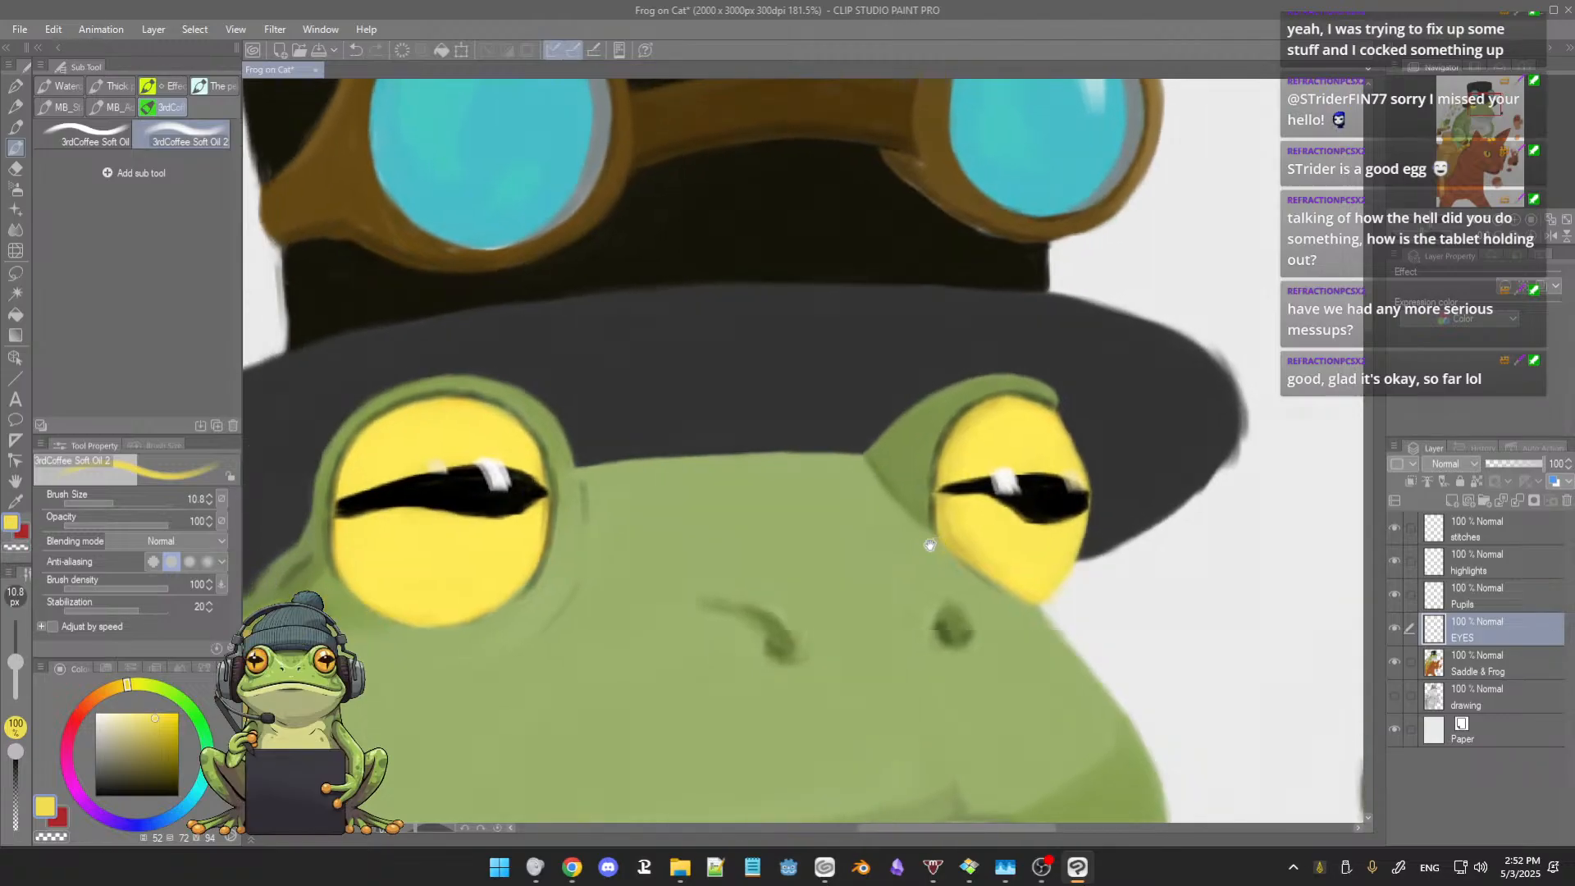
left_click_drag(928, 545, 827, 533)
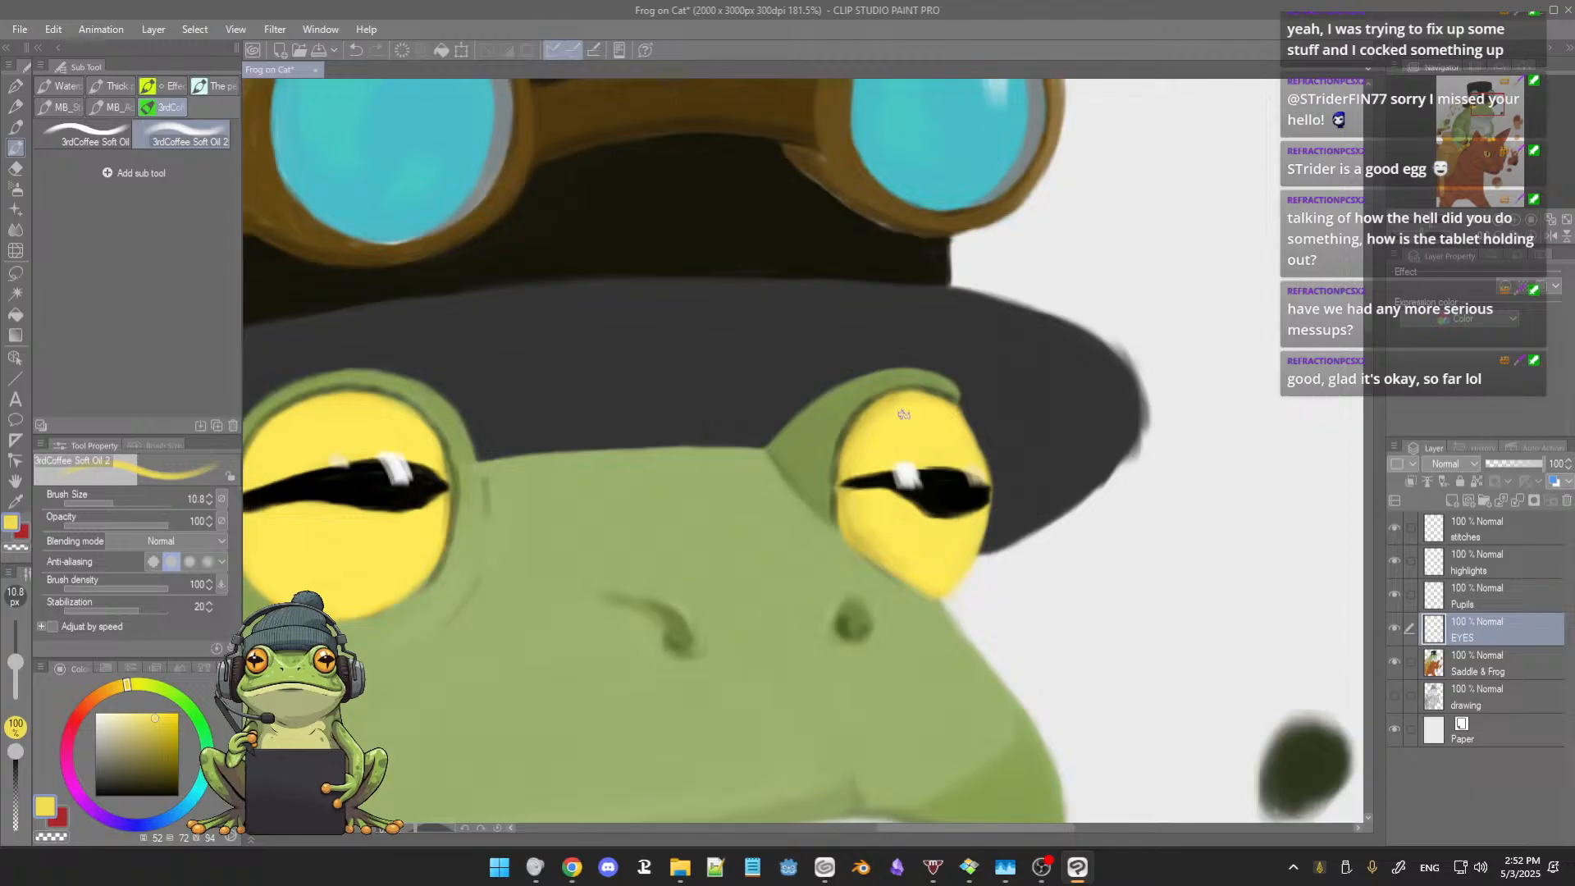
scroll(892, 438, "up", 2)
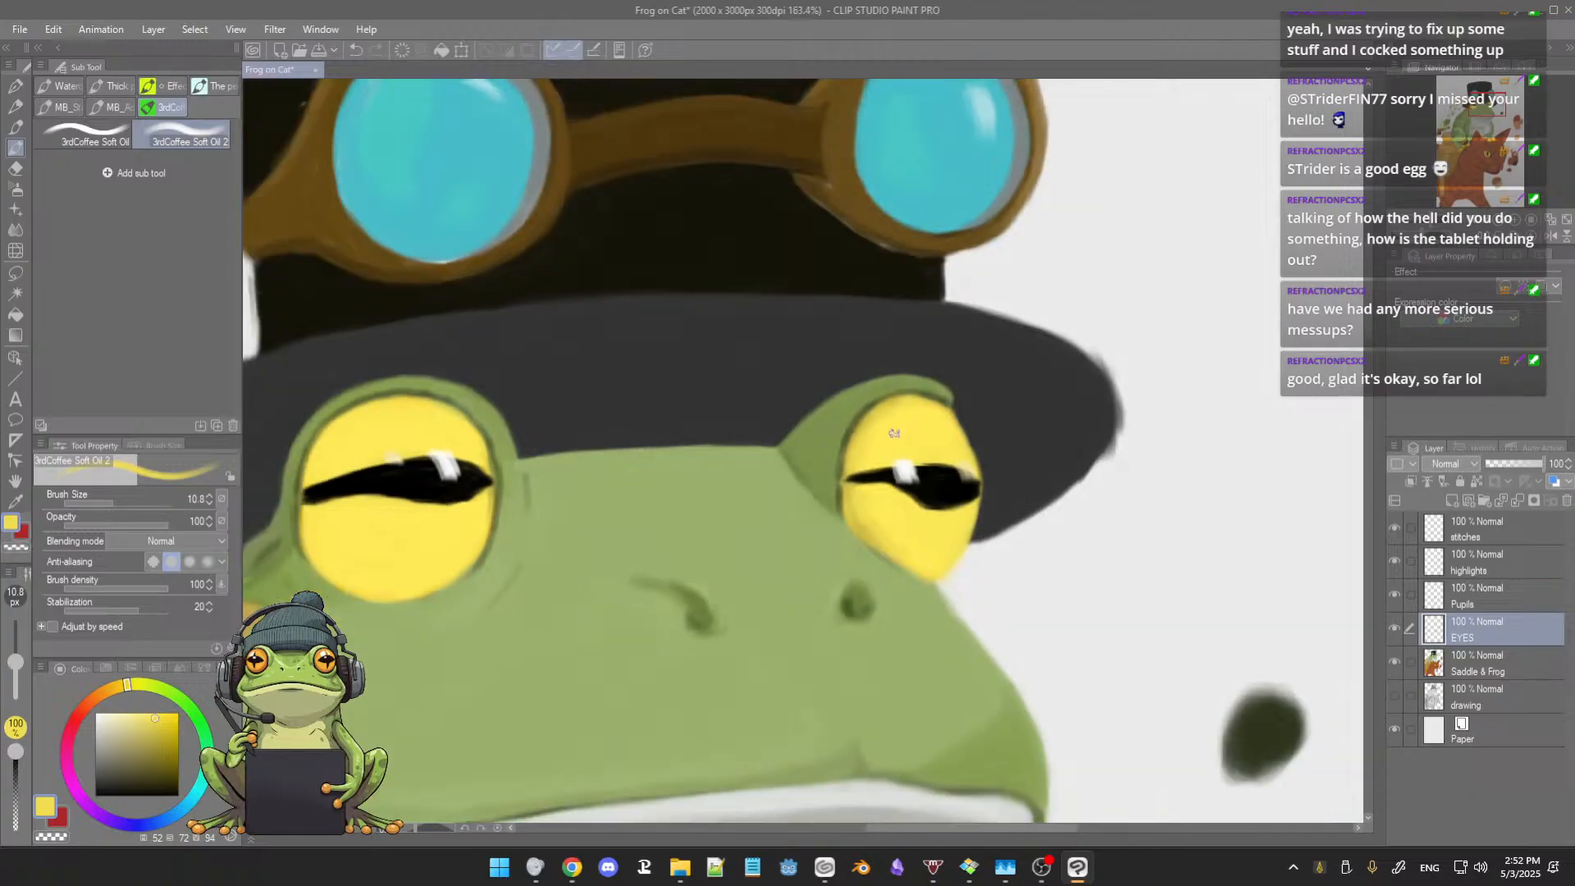
left_click(922, 392, "alt")
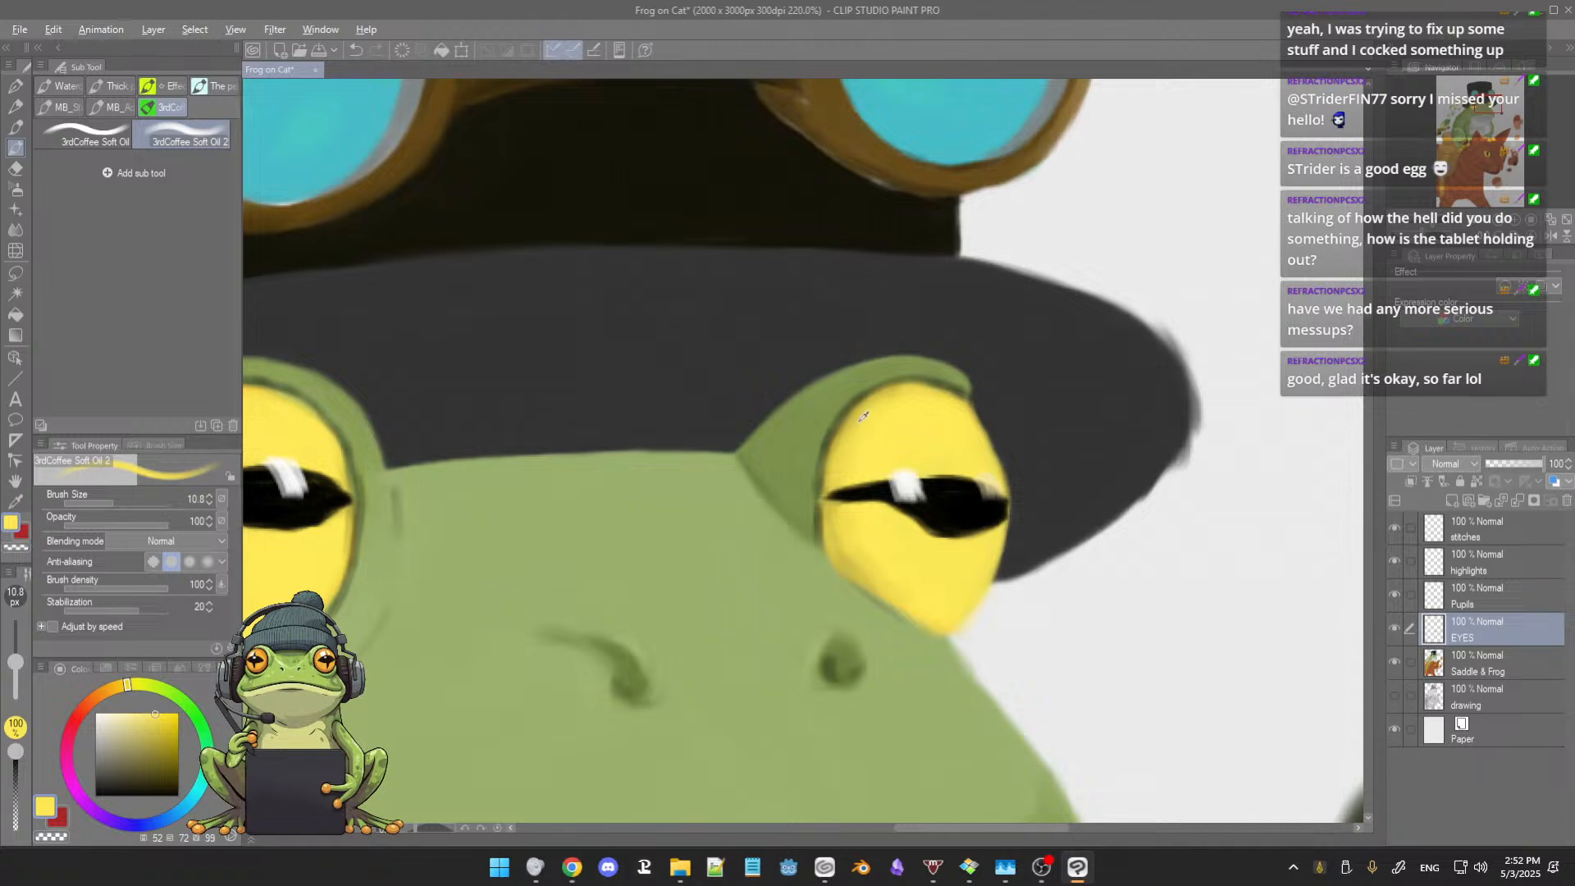
left_click(862, 417, "alt")
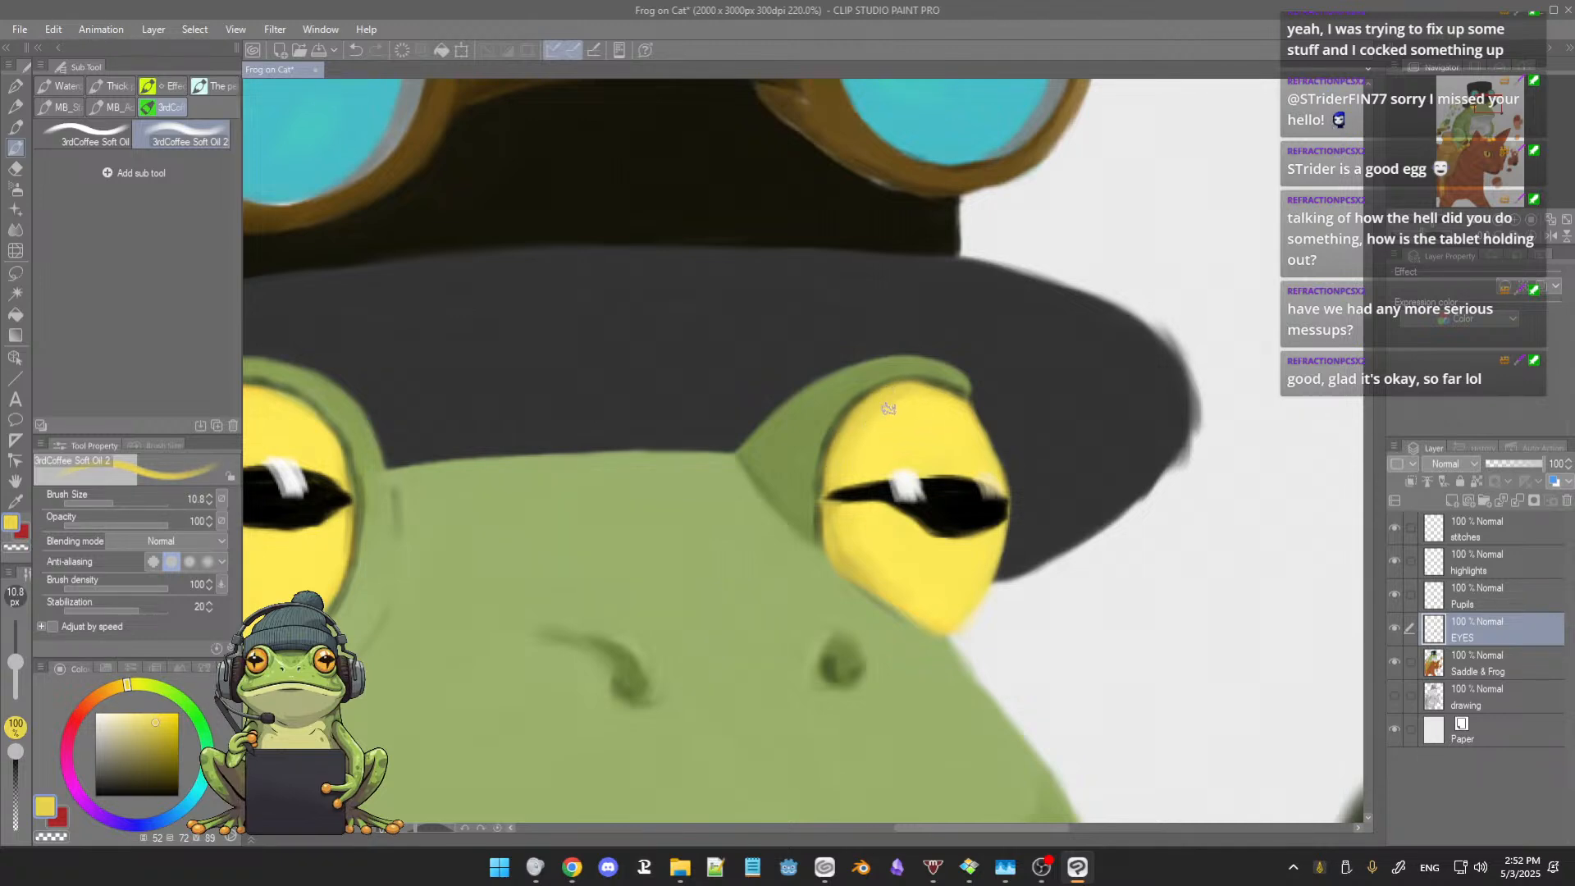
left_click(876, 420, "alt")
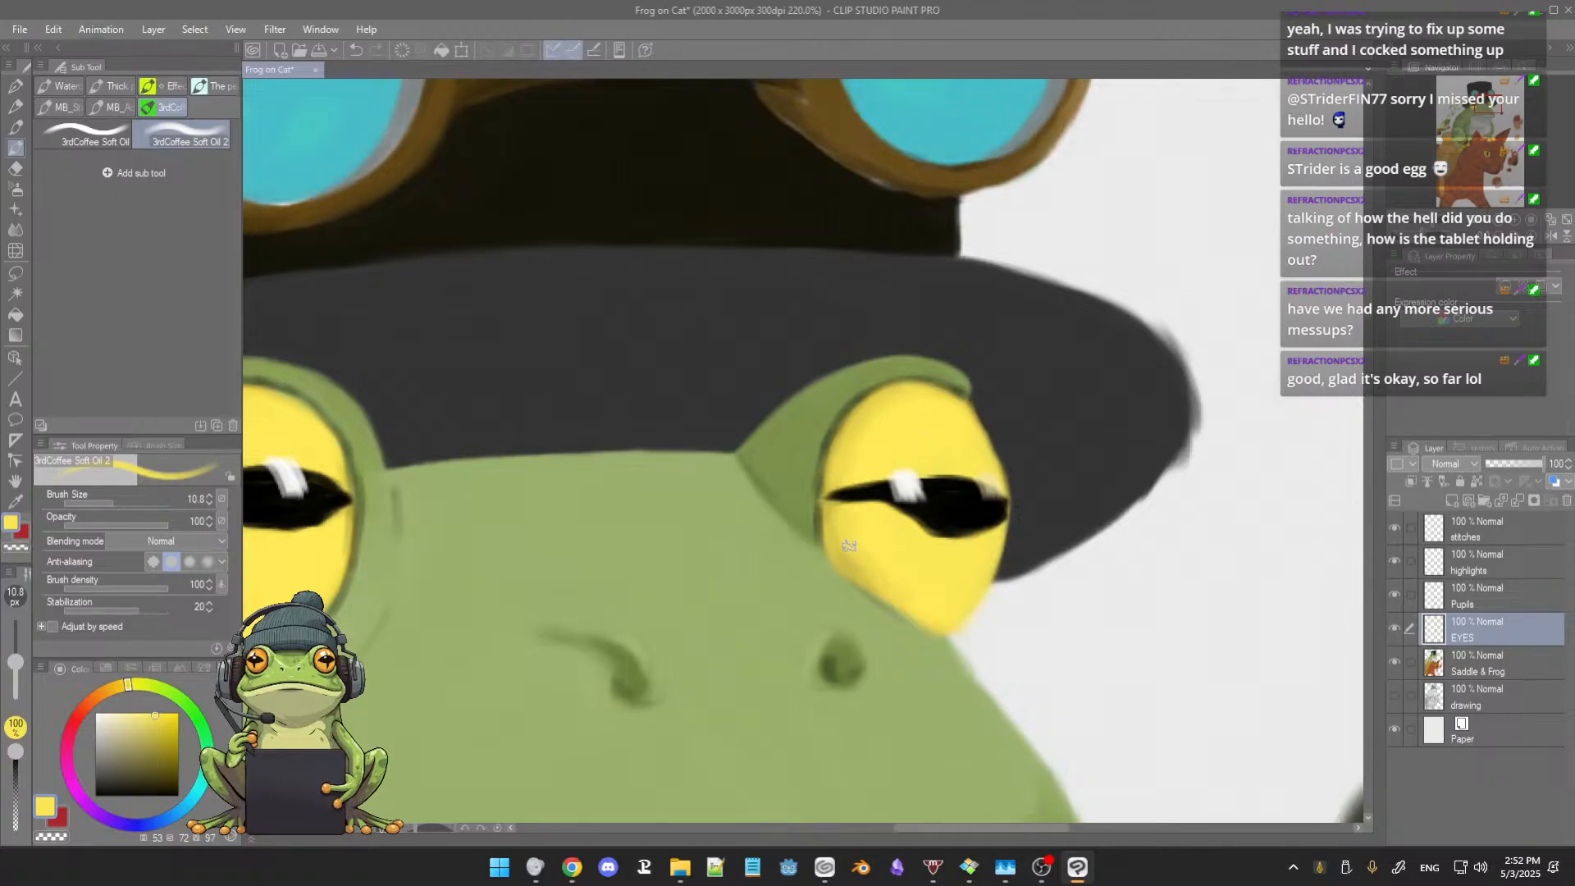
left_click(836, 520, "alt")
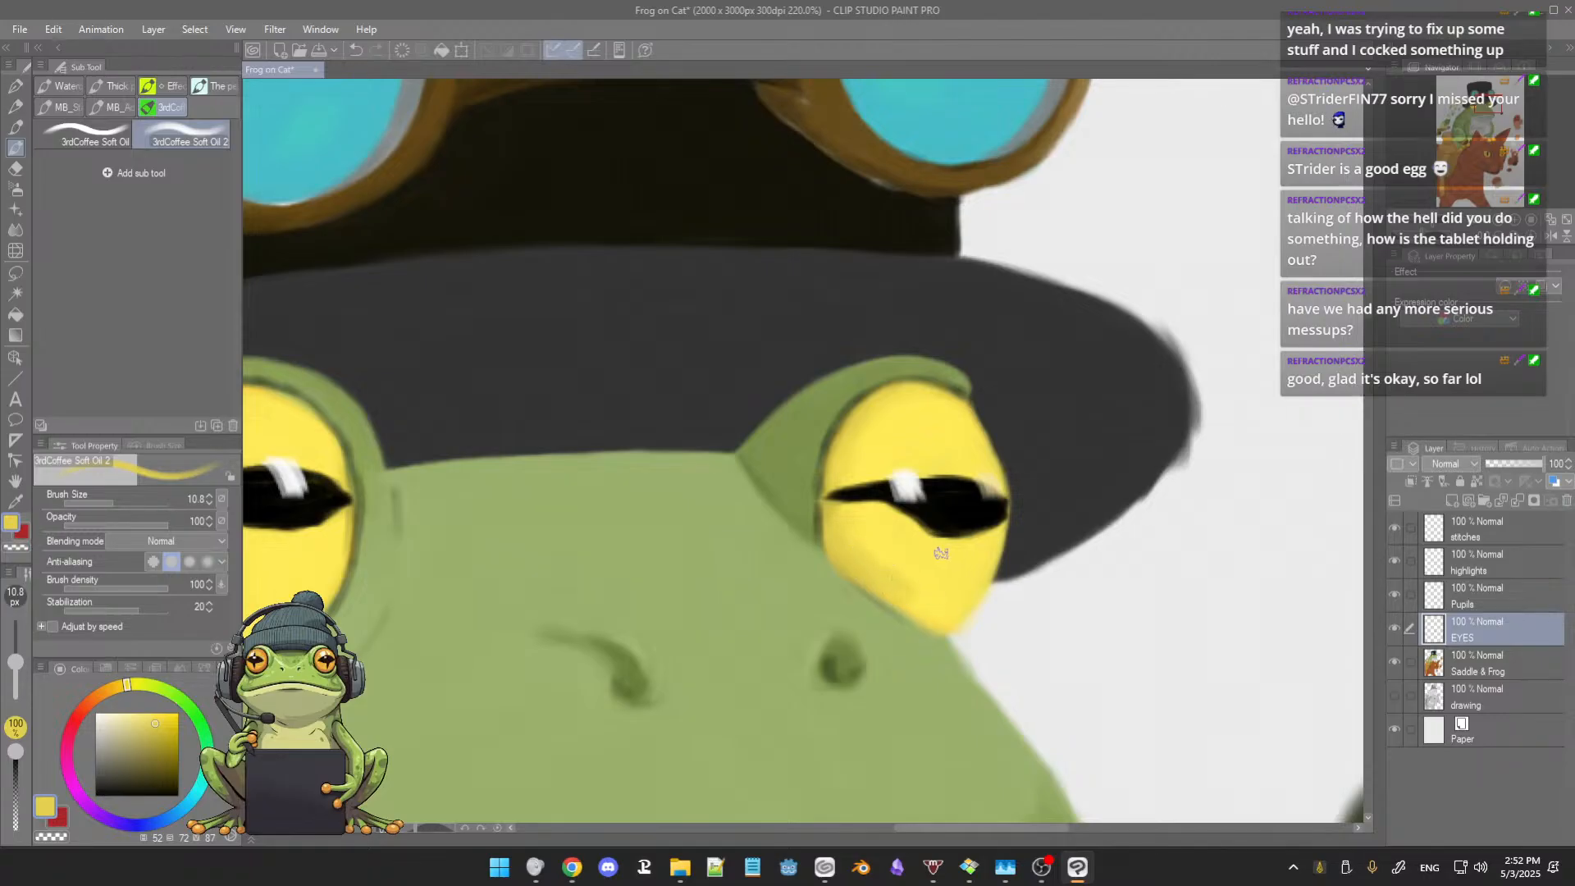
scroll(941, 554, "down", 3)
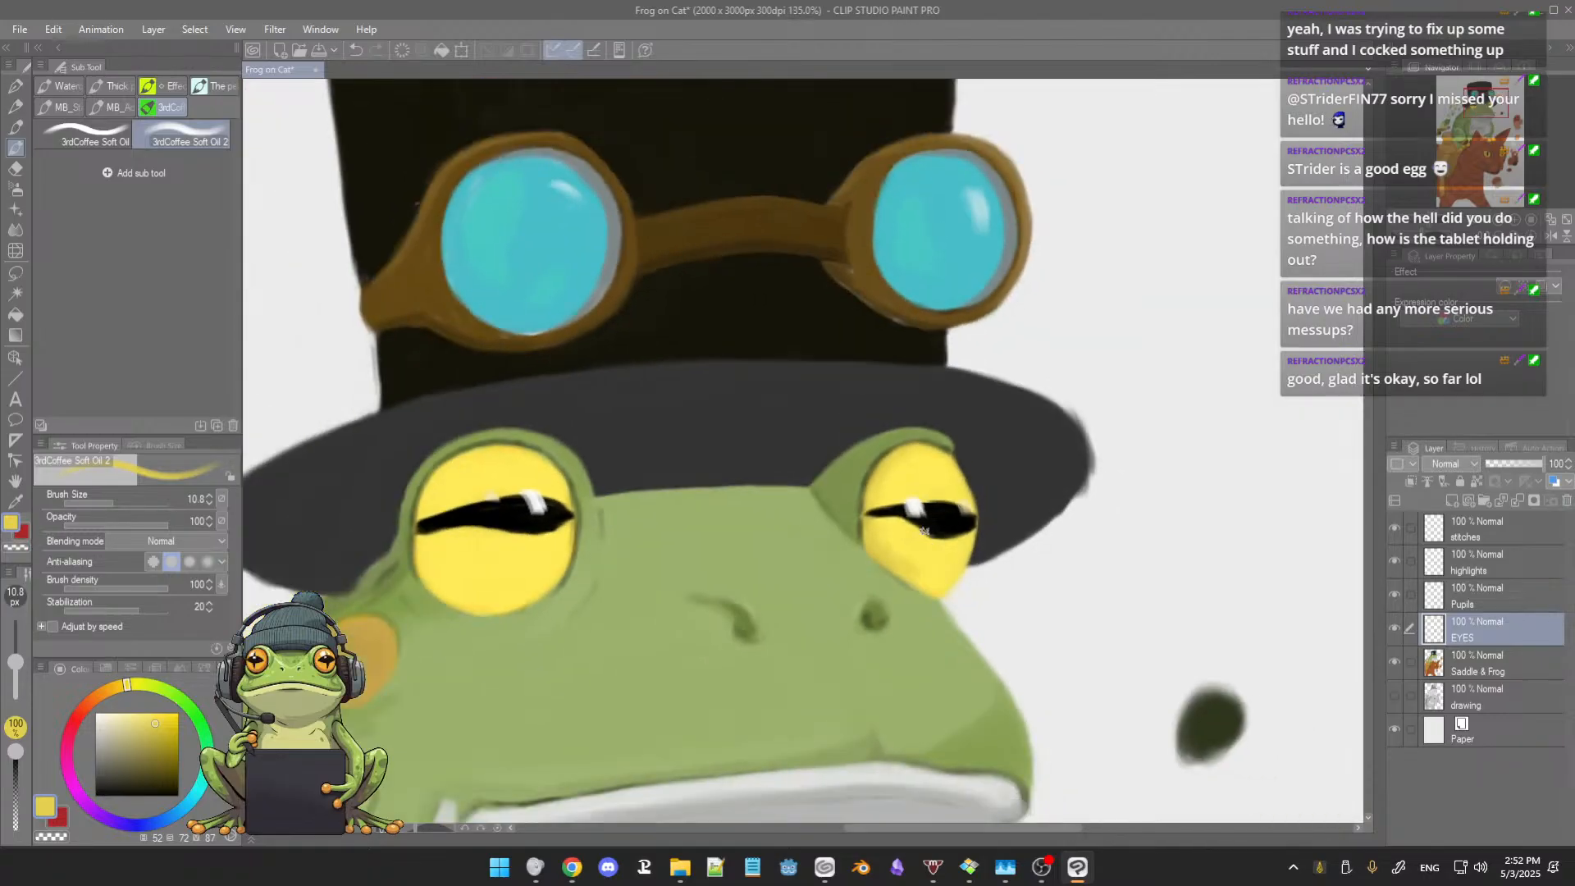
scroll(920, 532, "up", 4)
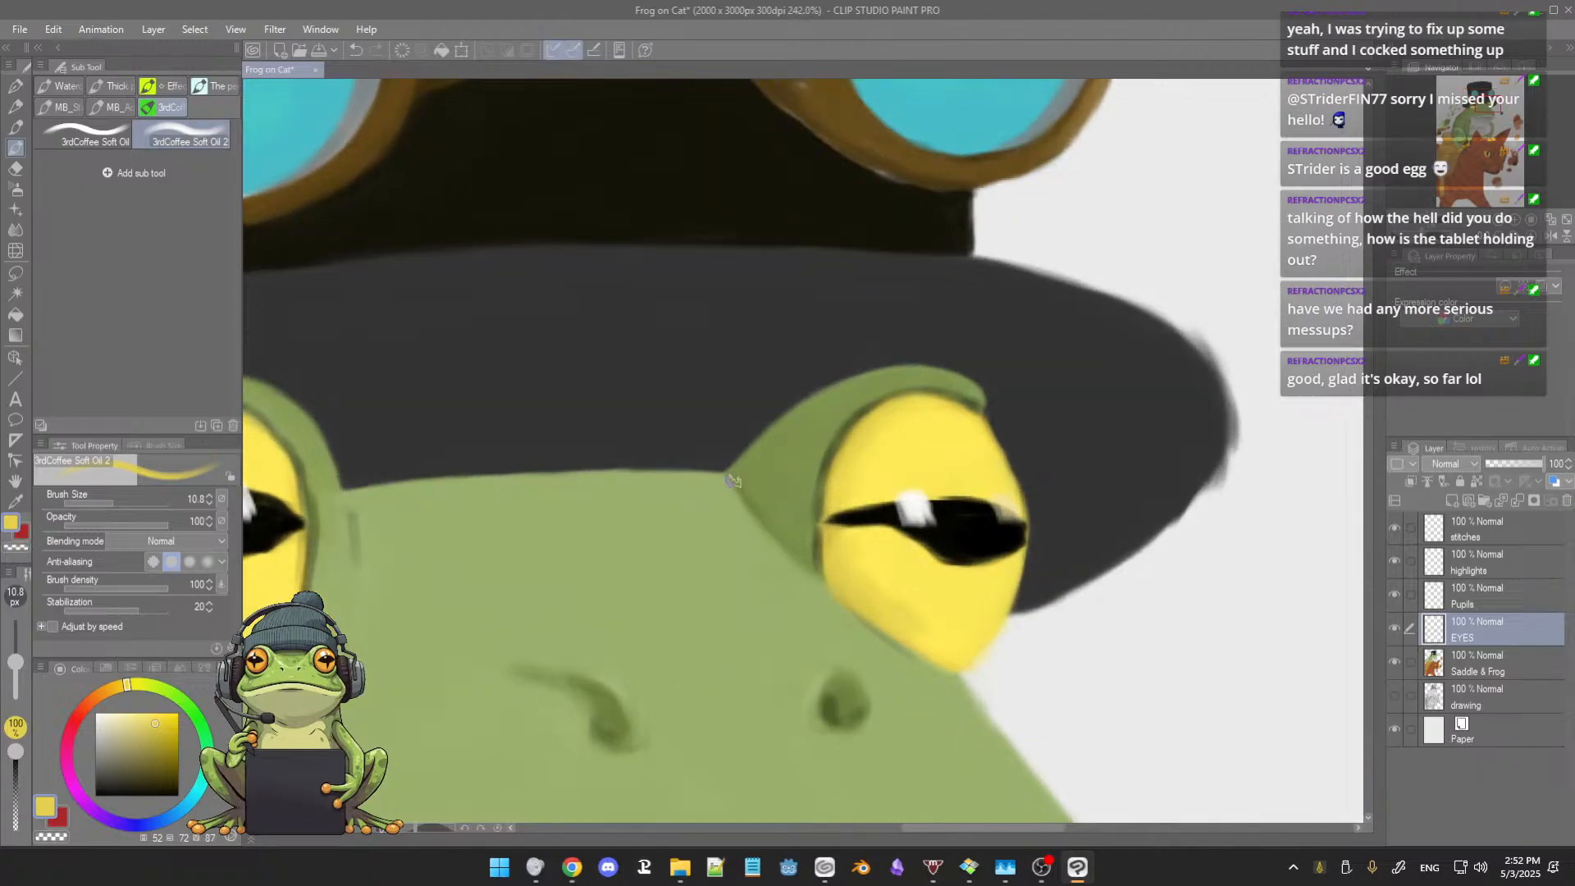
left_click_drag(662, 506, 923, 503)
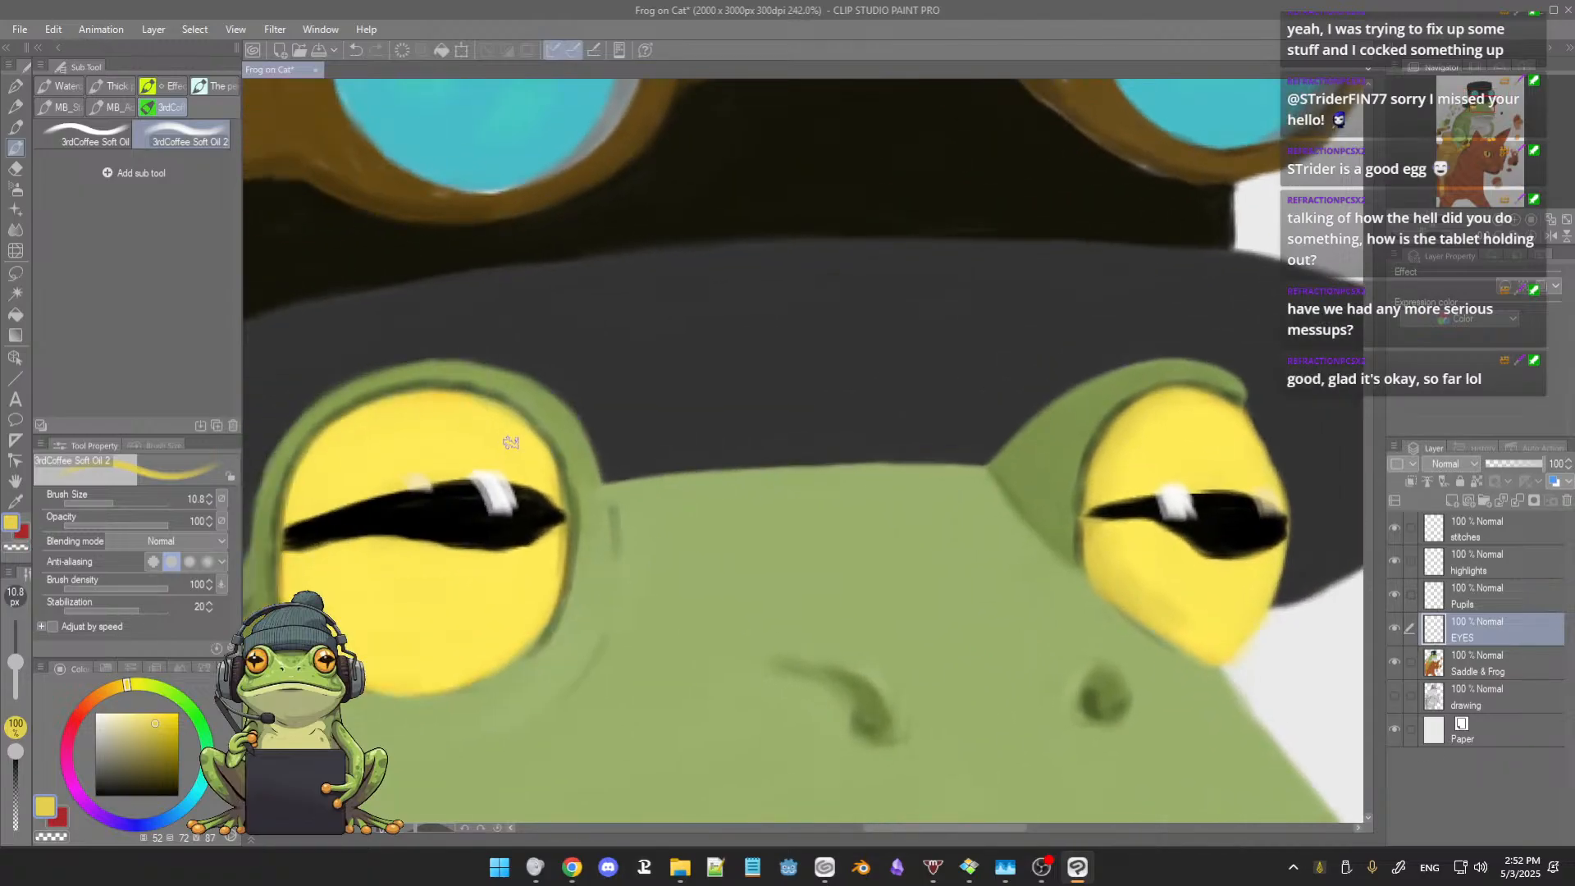
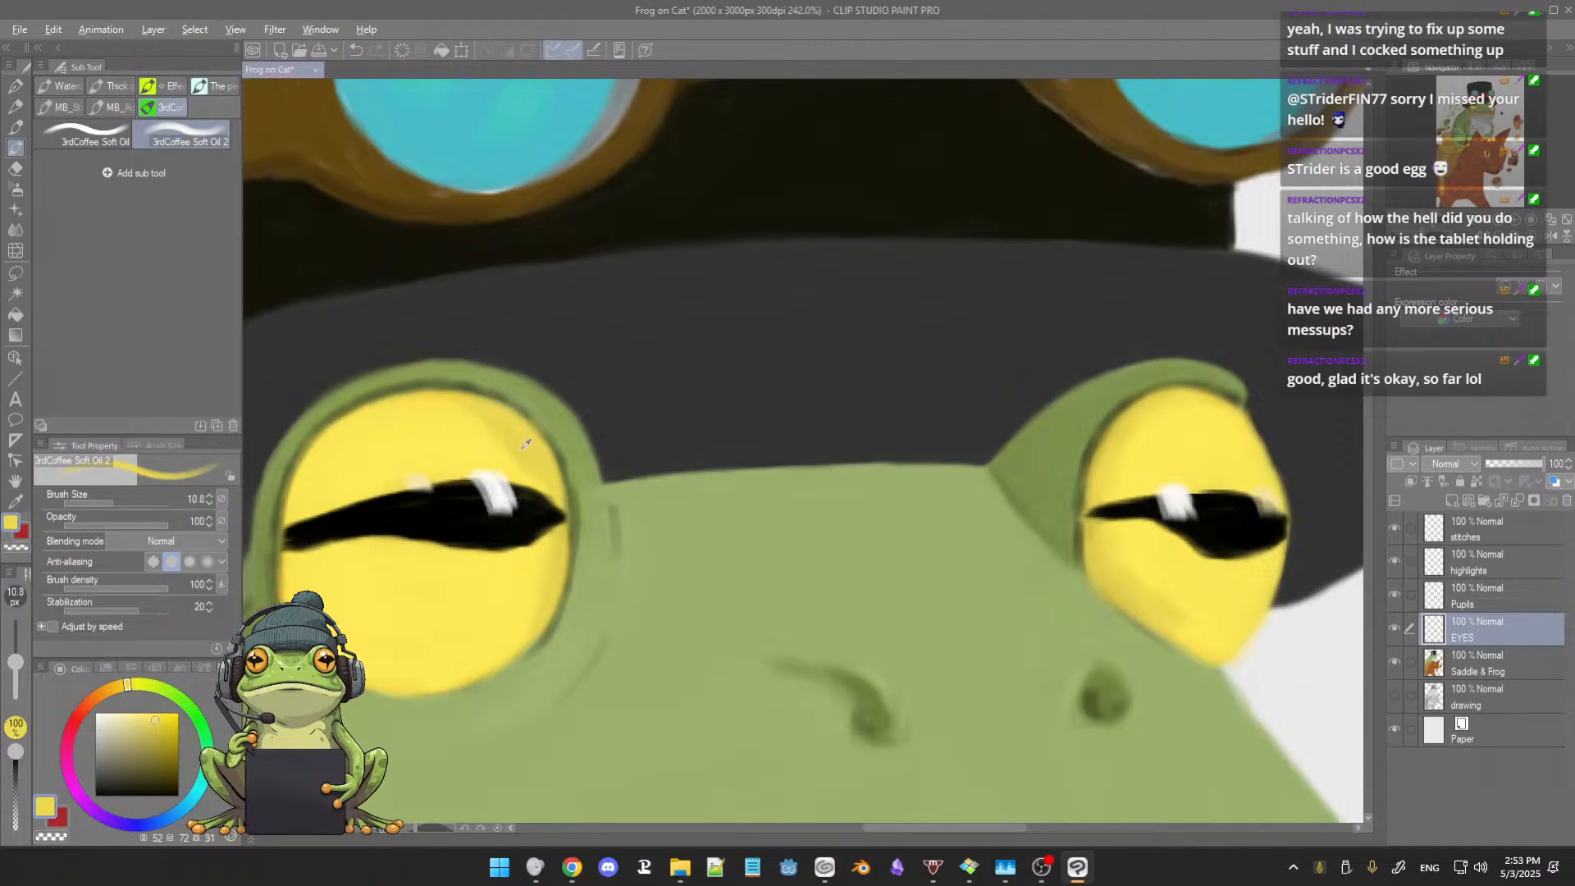
Step: Smooth the larger eye's shading above and below the pupil with sampled light and darker yellows, enlarging the brush to 21.3
left_click(522, 448, "alt")
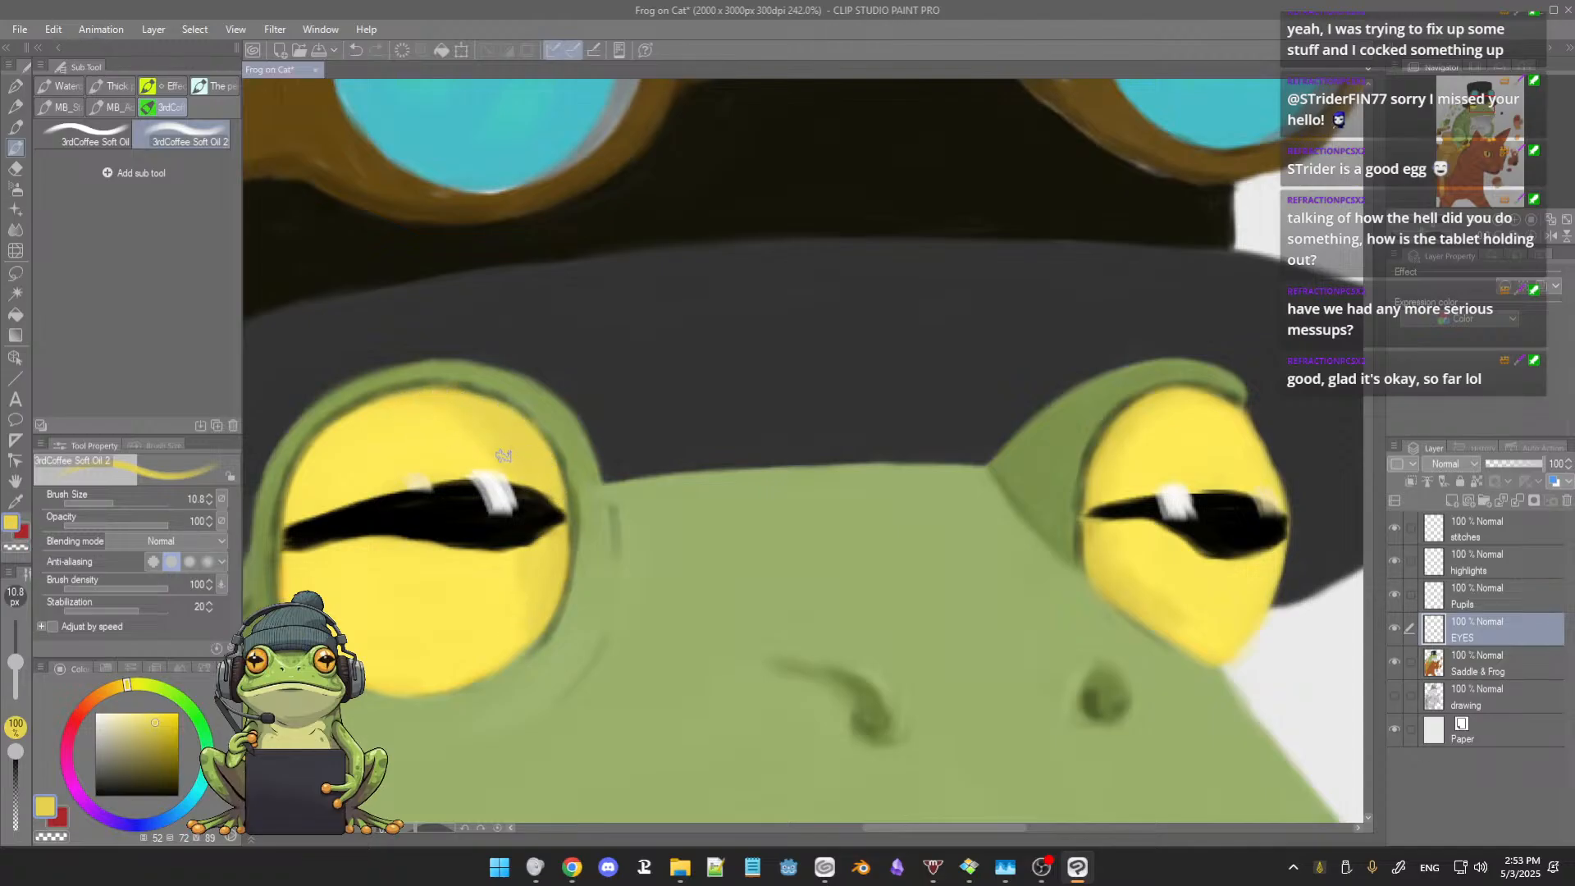
left_click(465, 422, "alt")
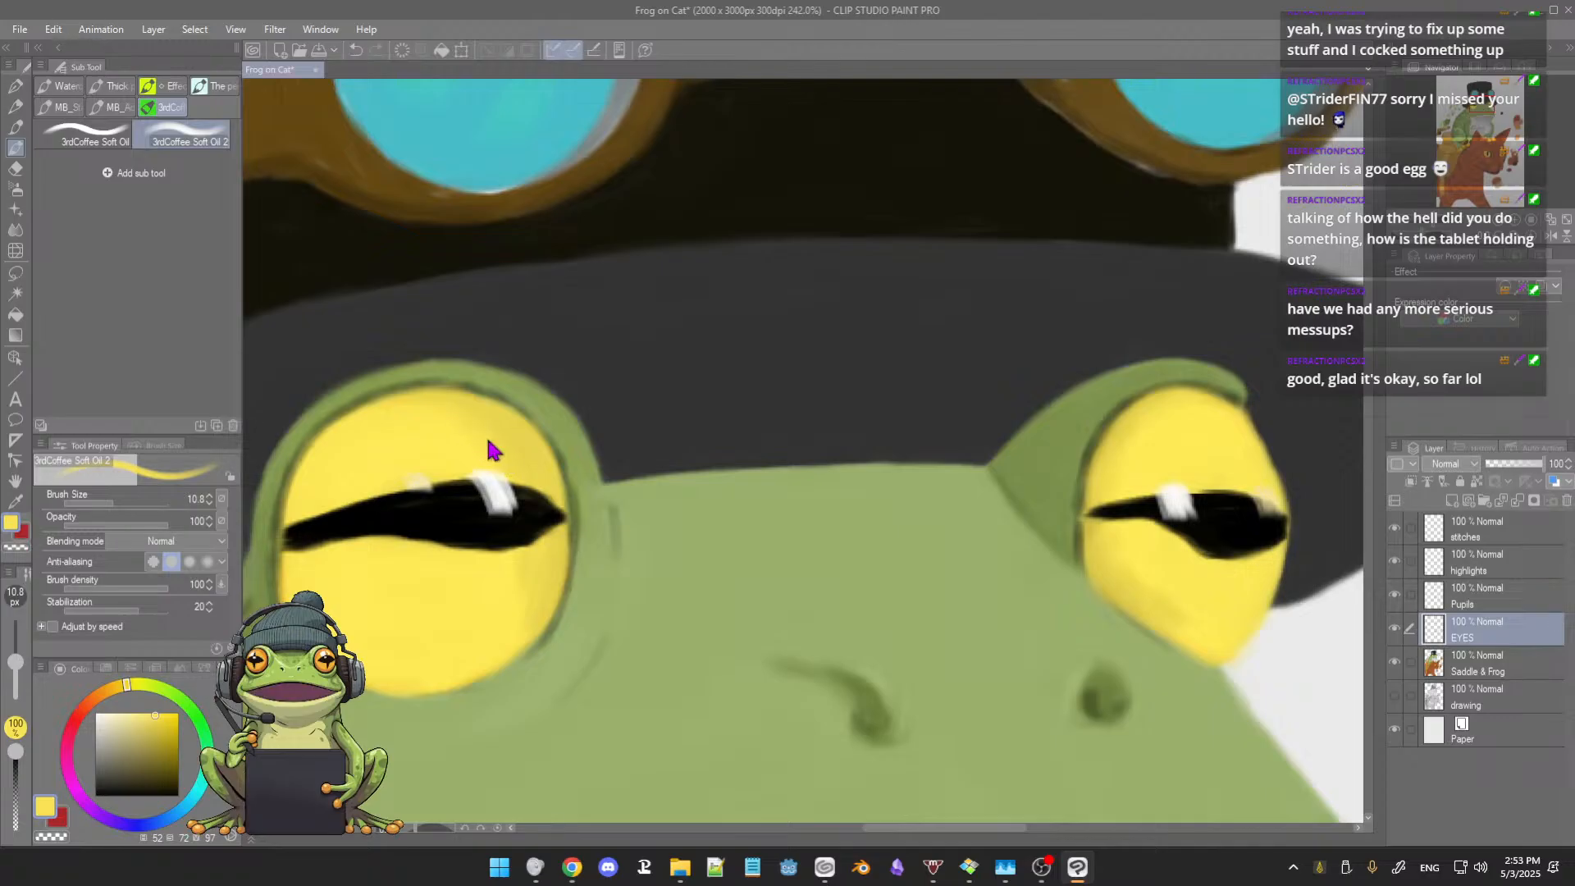
key("]")
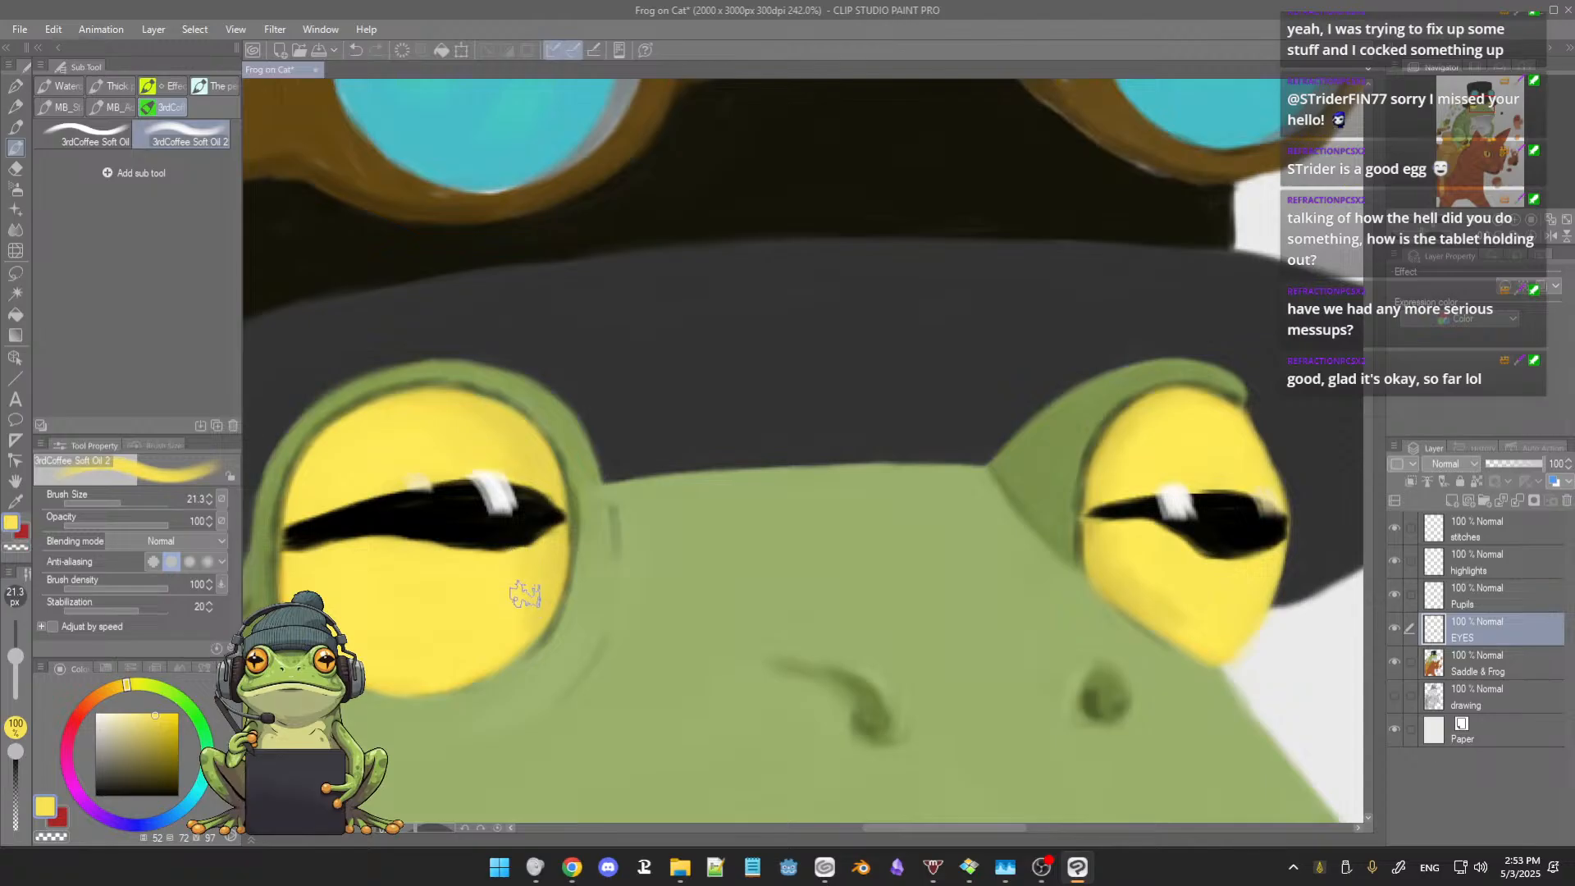
left_click(548, 560, "alt")
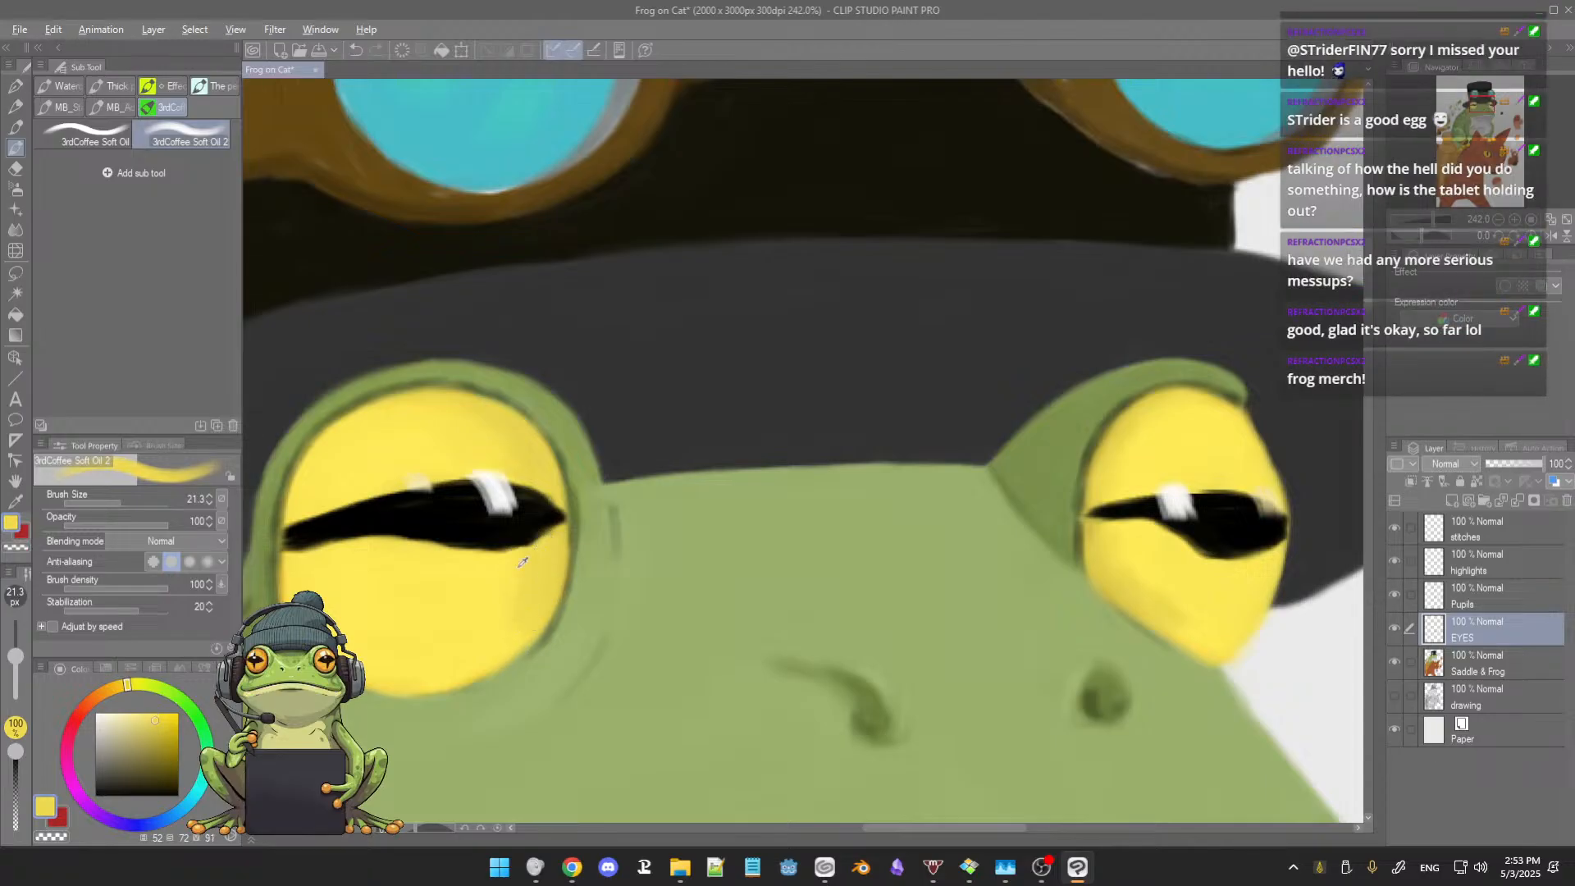
left_click(518, 567, "alt")
left_click_drag(520, 557, 511, 638)
left_click(465, 416, "alt")
Step: Examine the hat brim, the frog's reworked eyes and the painting as a whole from a distance
mouse_move(828, 517)
left_mouse_down()
mouse_move(784, 509)
mouse_move(780, 528)
mouse_move(804, 542)
mouse_move(836, 528)
left_mouse_up()
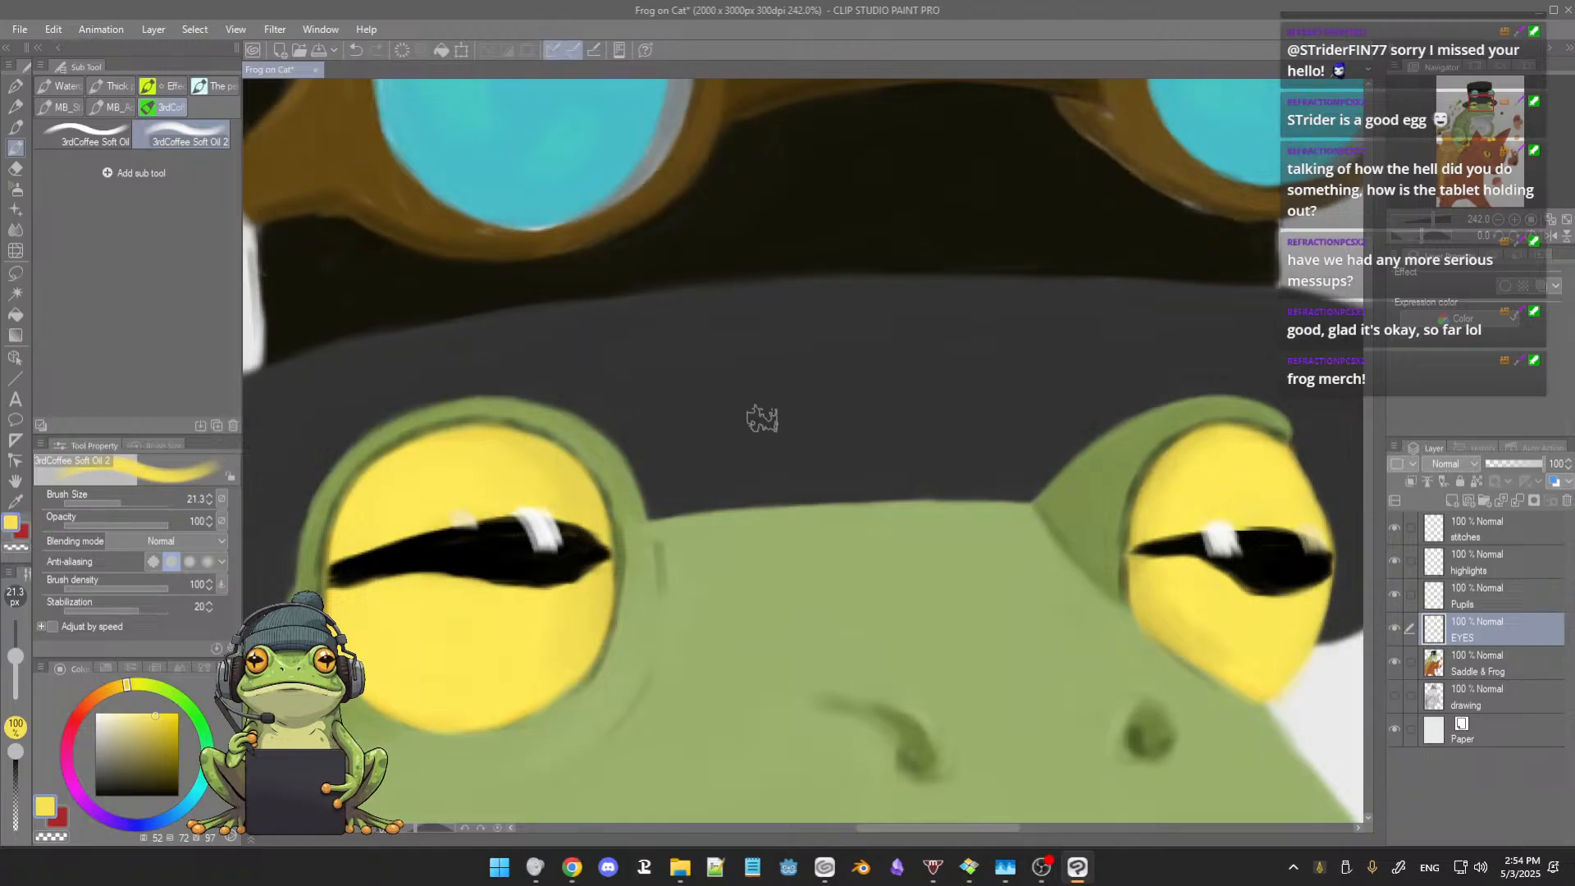
mouse_move(745, 427)
left_mouse_down()
mouse_move(731, 415)
mouse_move(718, 430)
left_mouse_up()
left_click(731, 425, "alt")
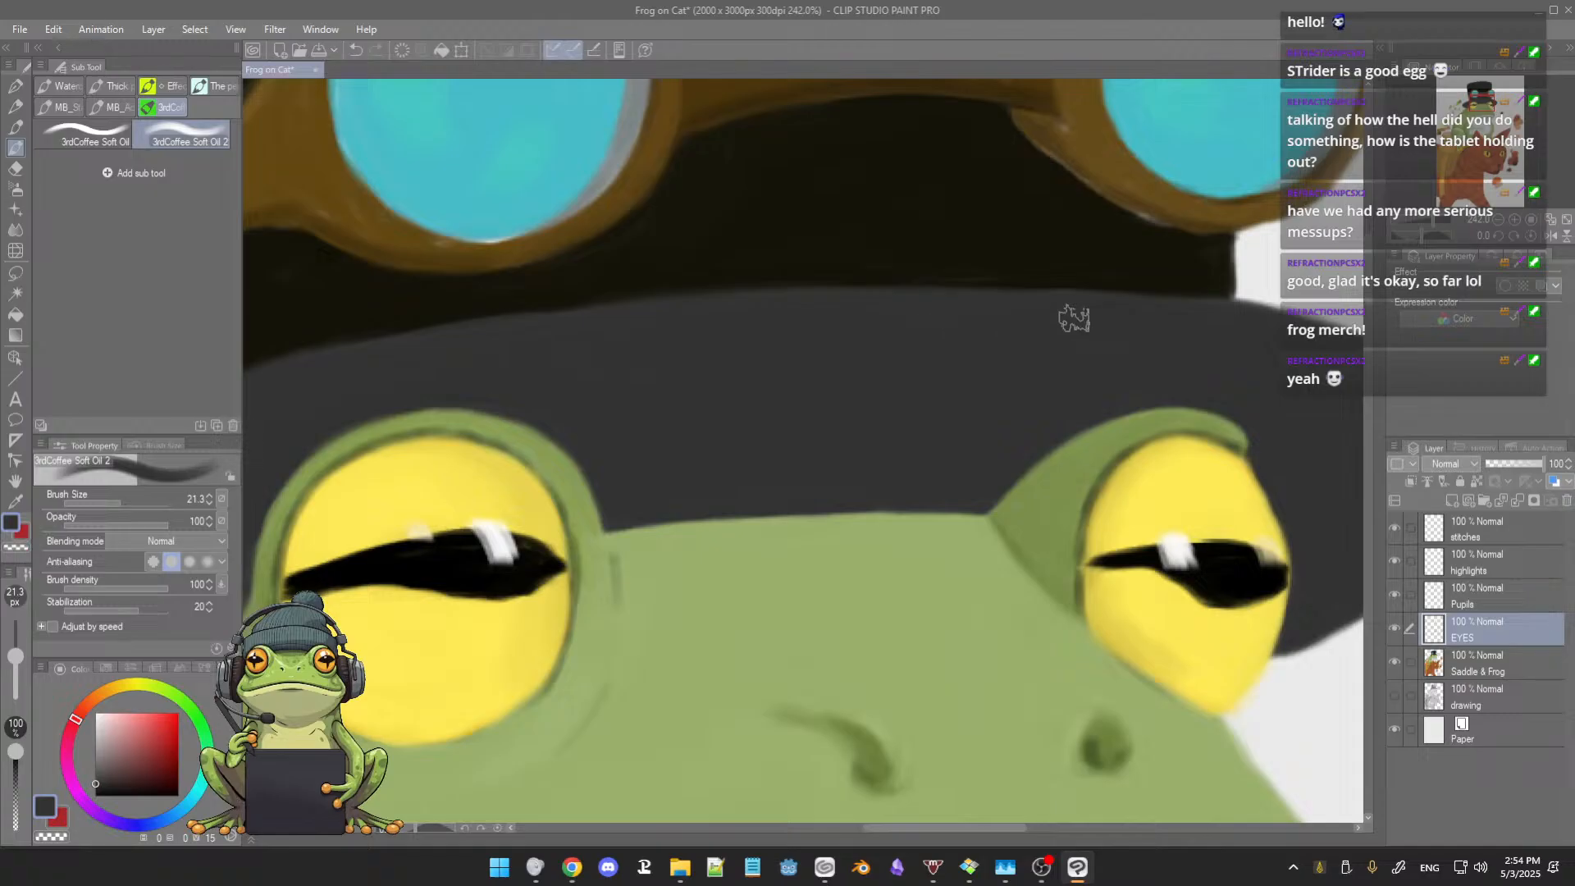
left_click_drag(1111, 309, 775, 349)
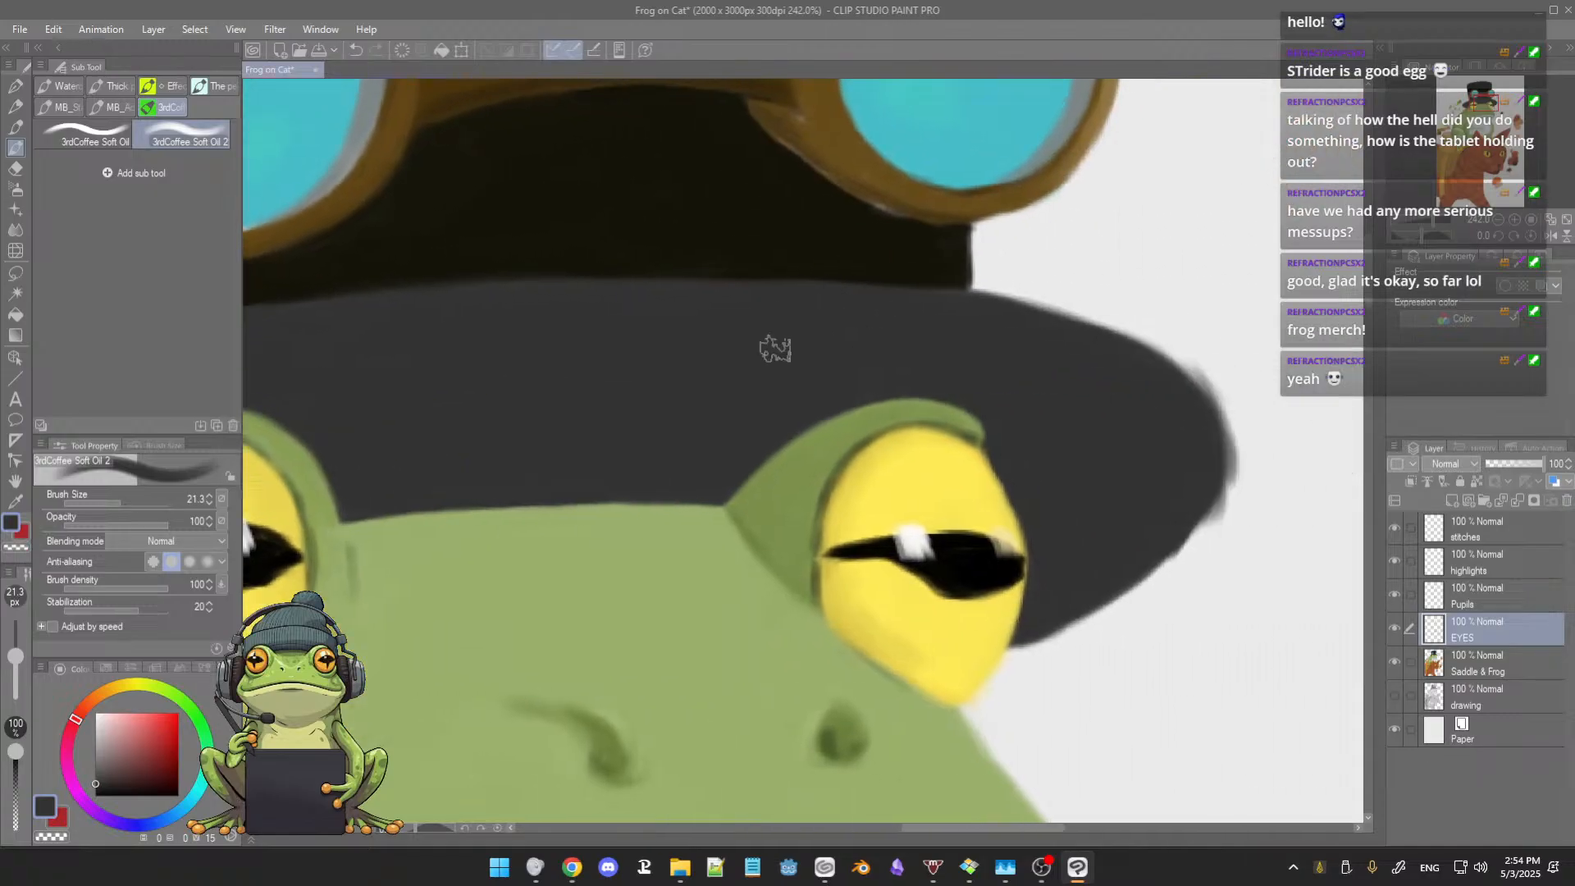
scroll(1063, 468, "down", 1)
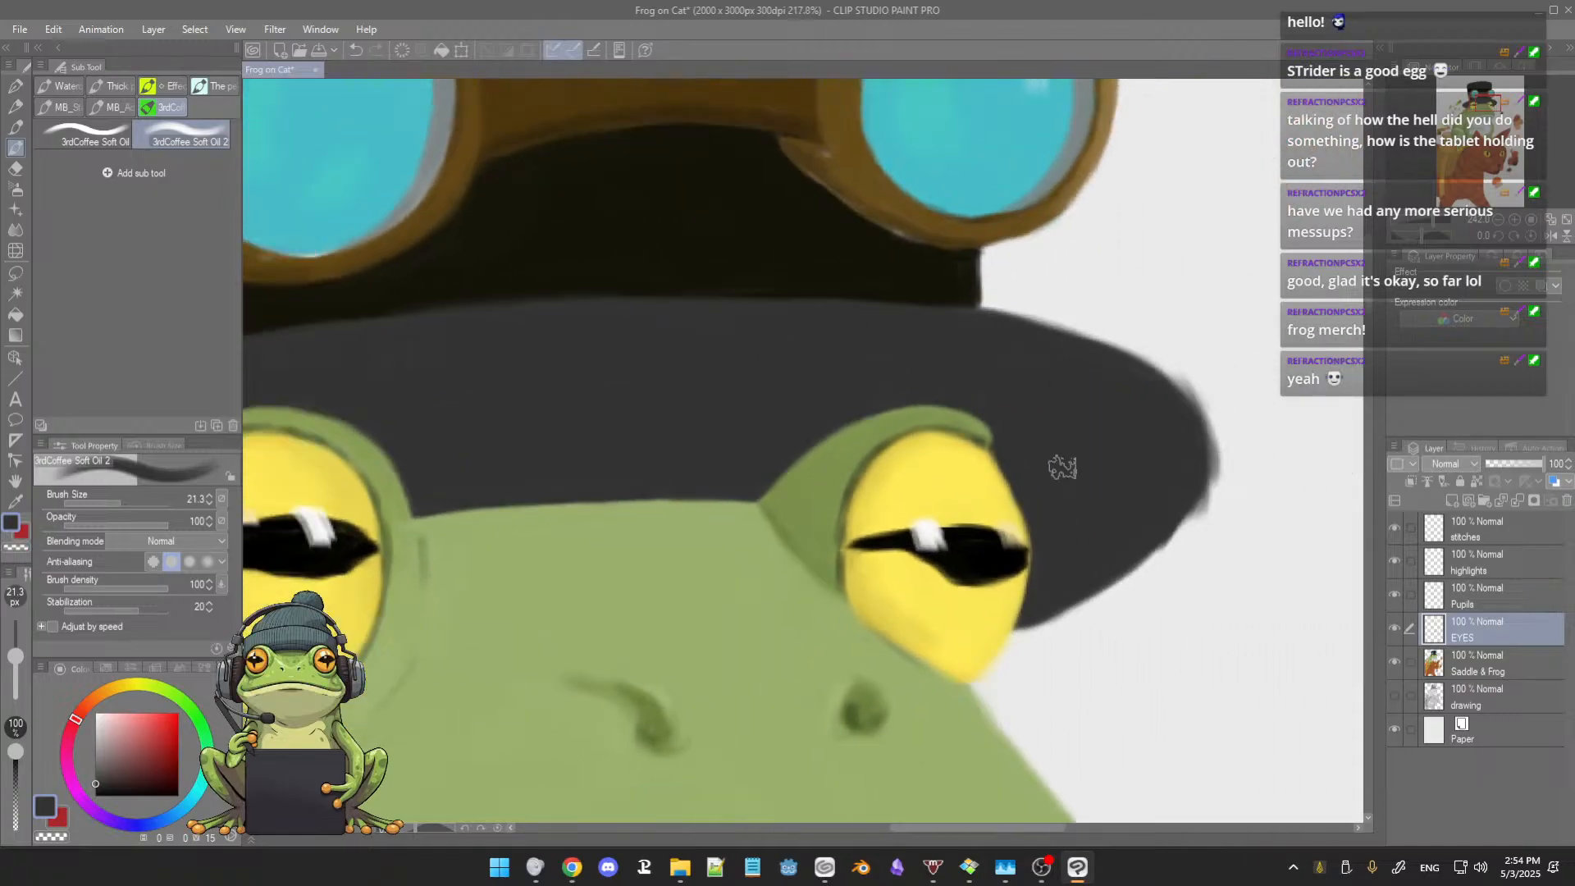
scroll(1062, 467, "down", 10)
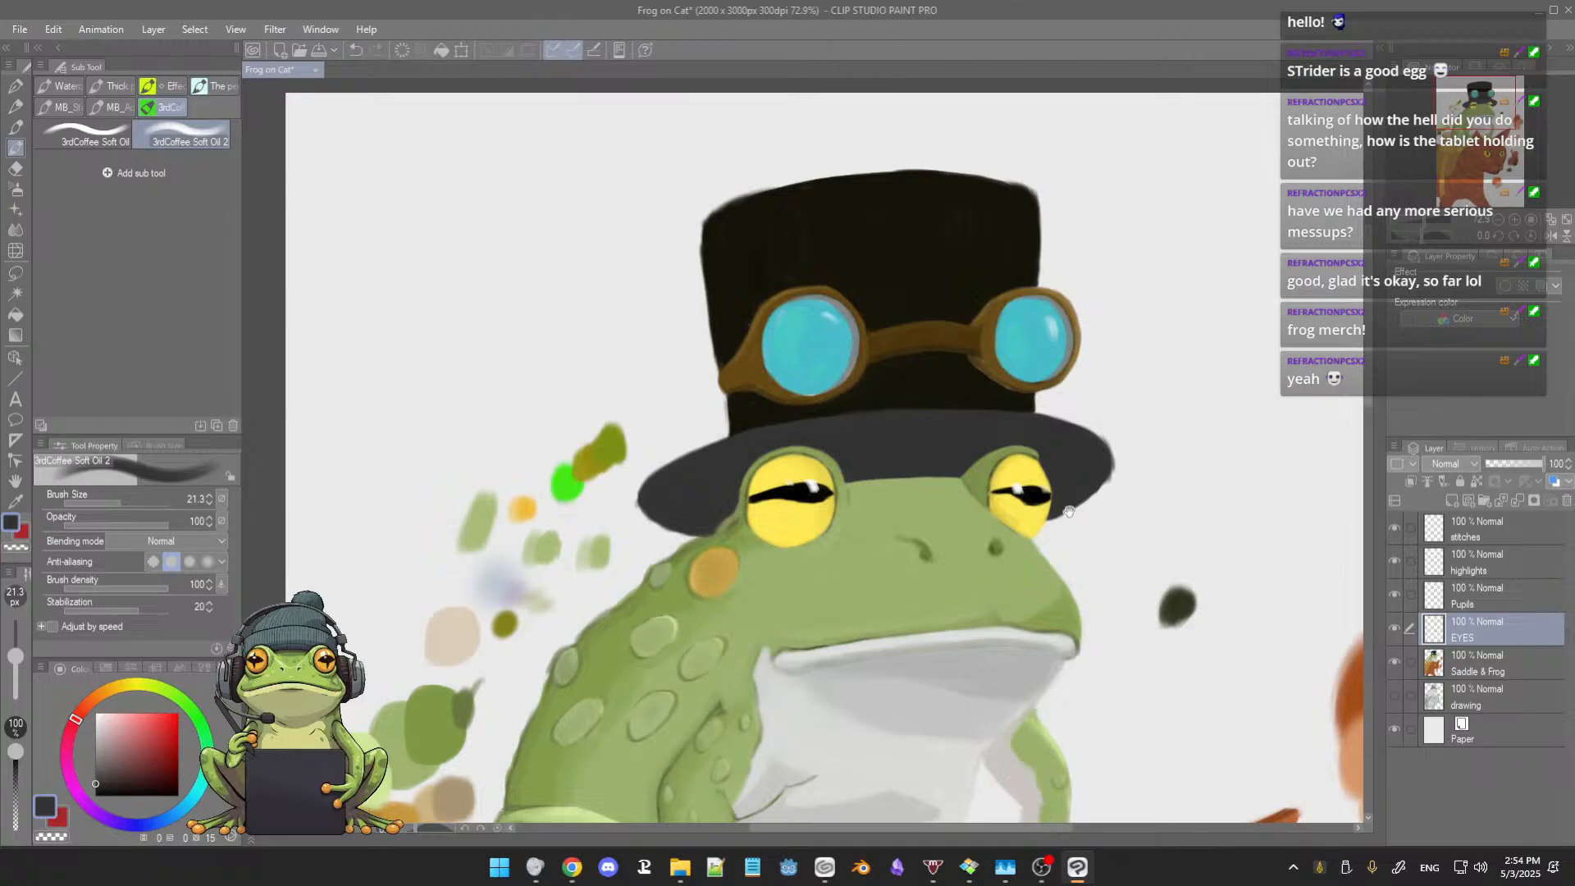
left_click_drag(1069, 512, 1049, 490)
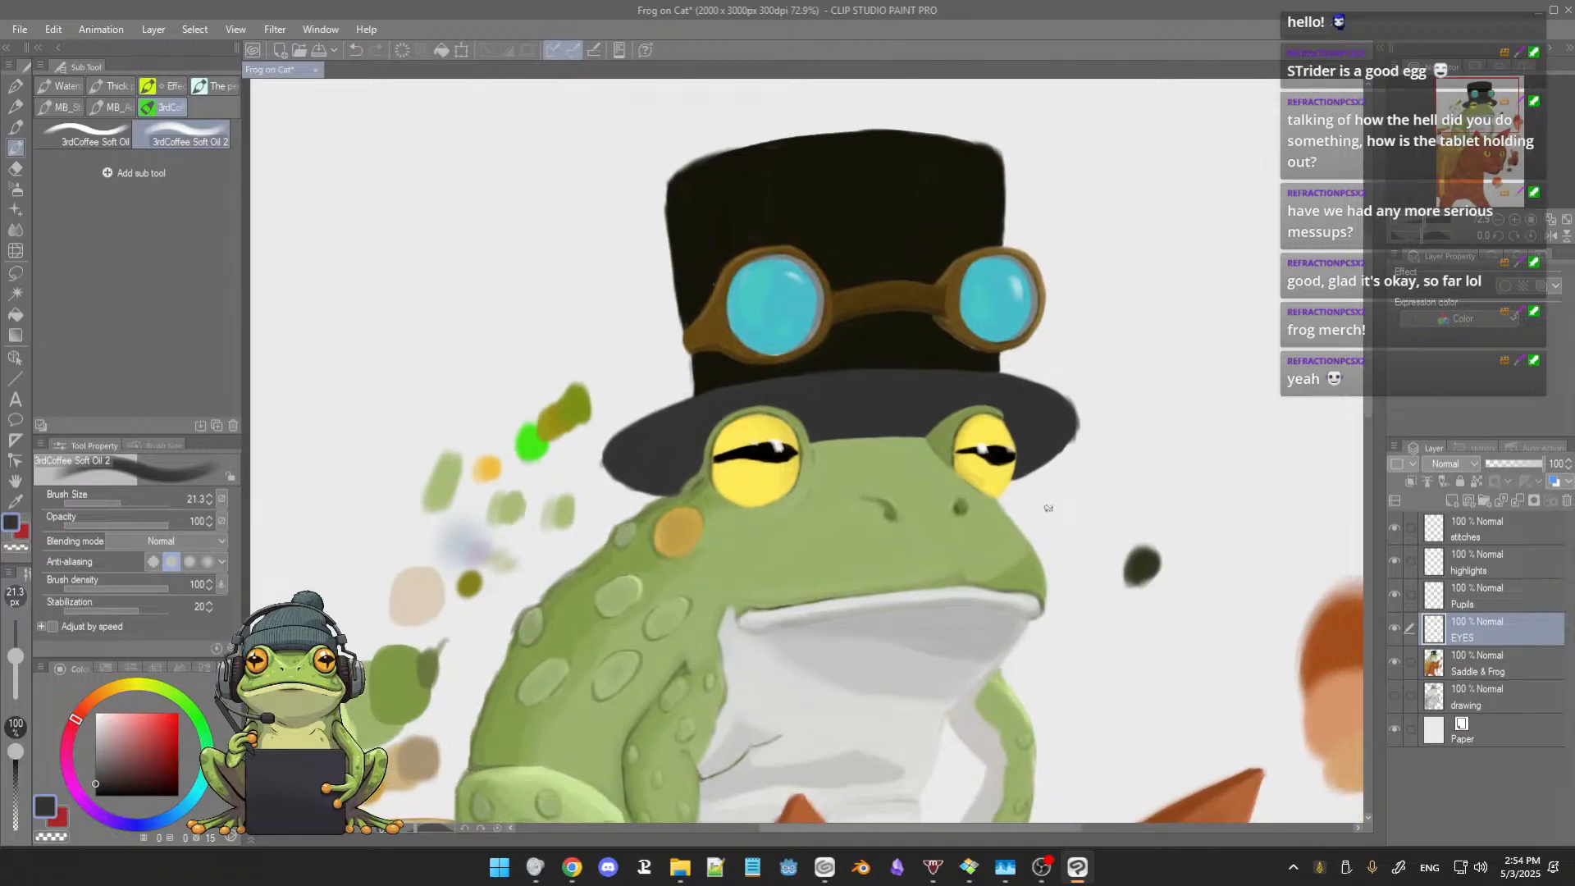
scroll(1048, 508, "down", 3)
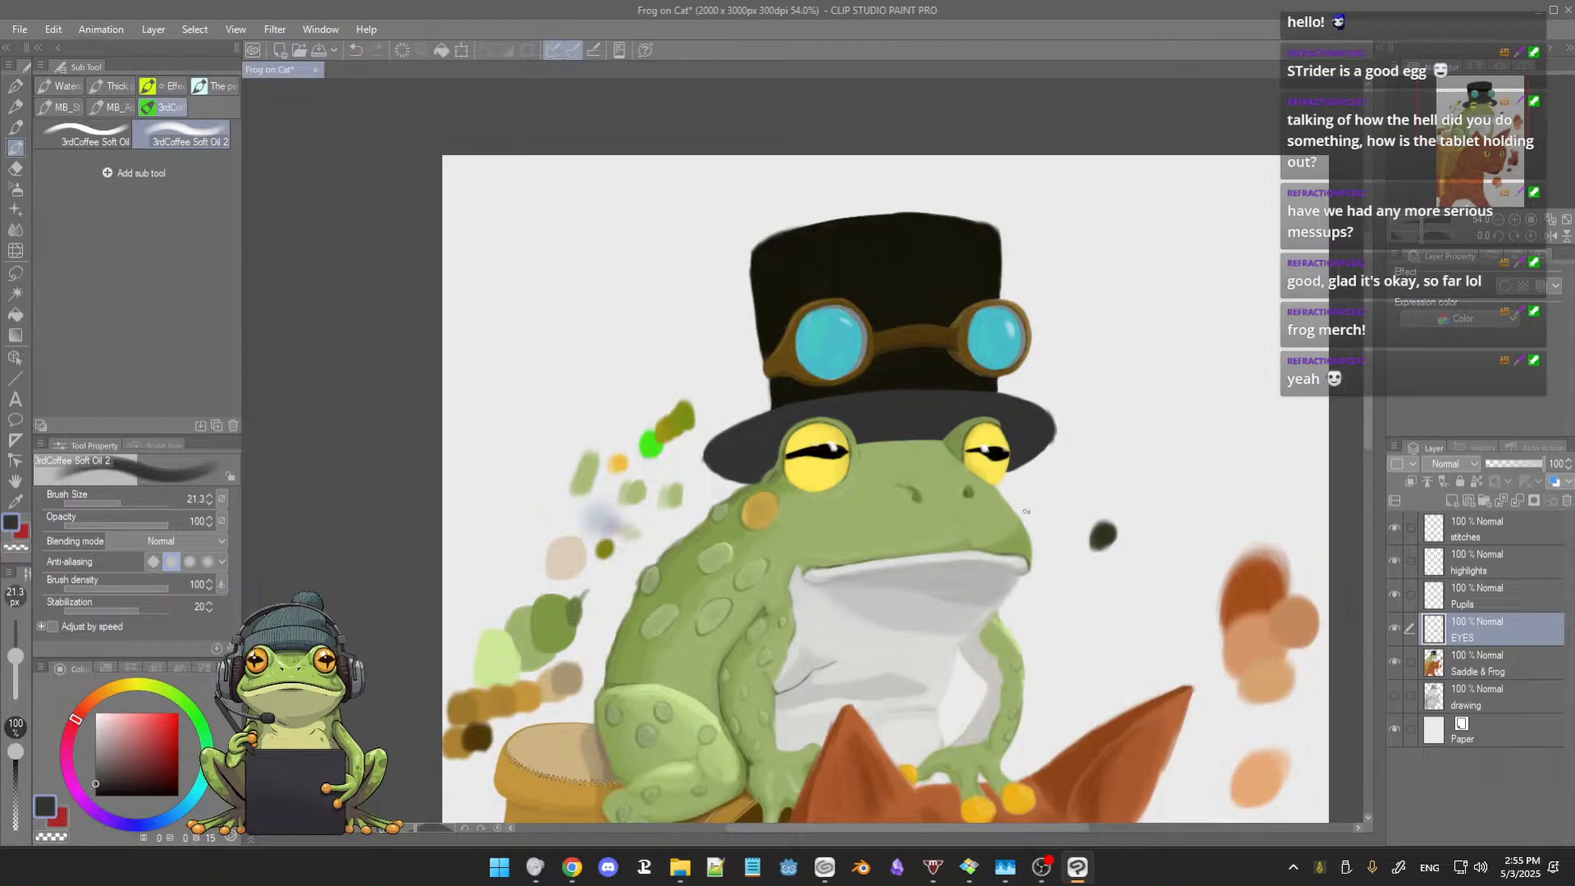
scroll(1026, 512, "down", 5)
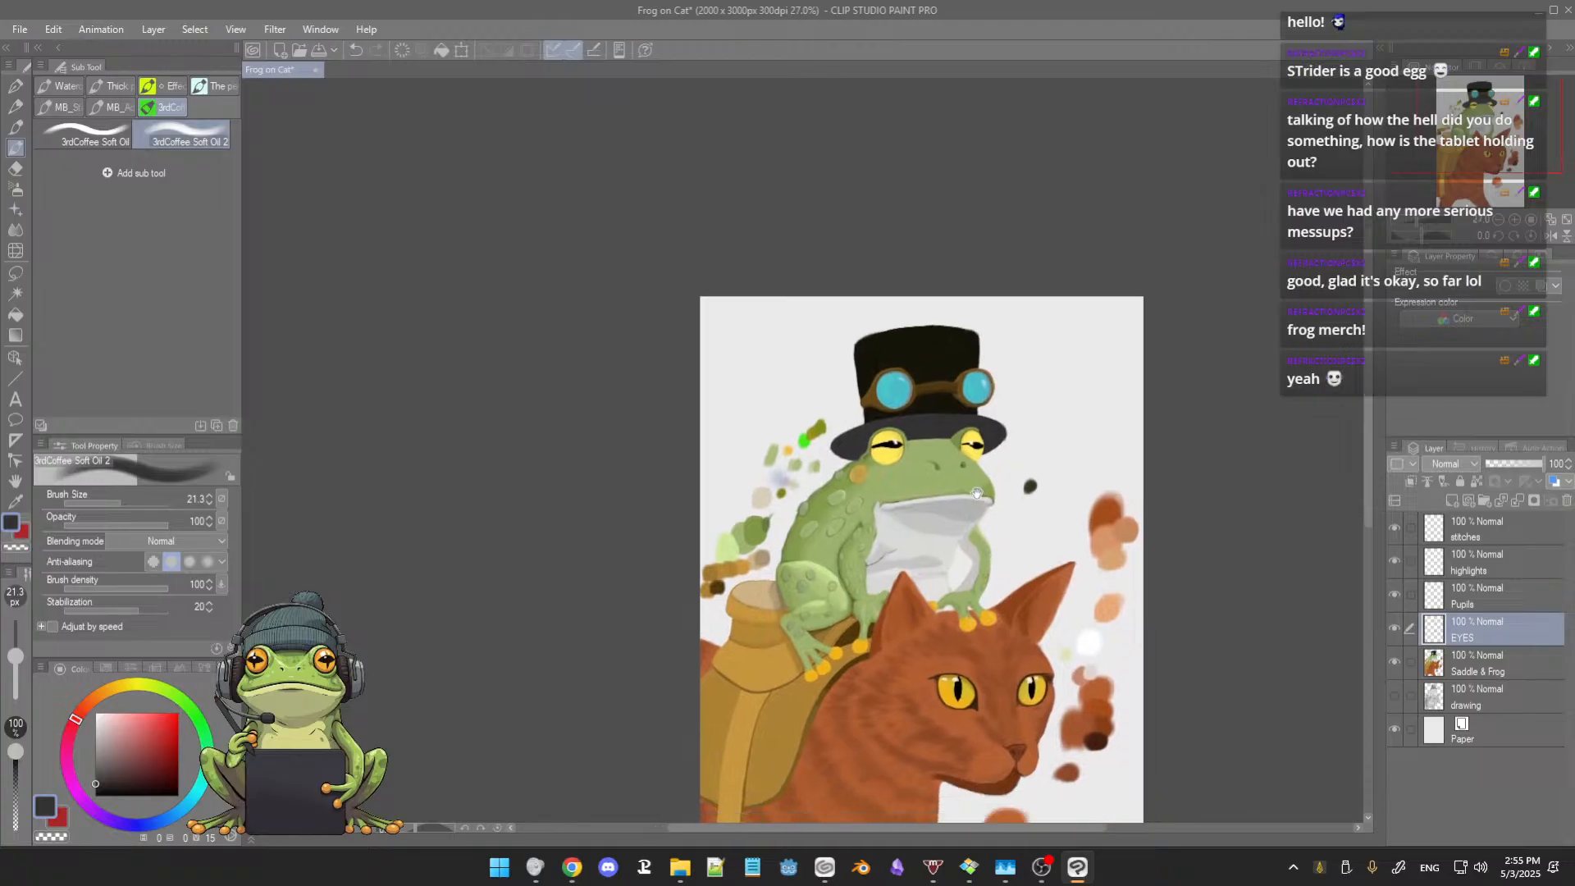
scroll(908, 474, "up", 2)
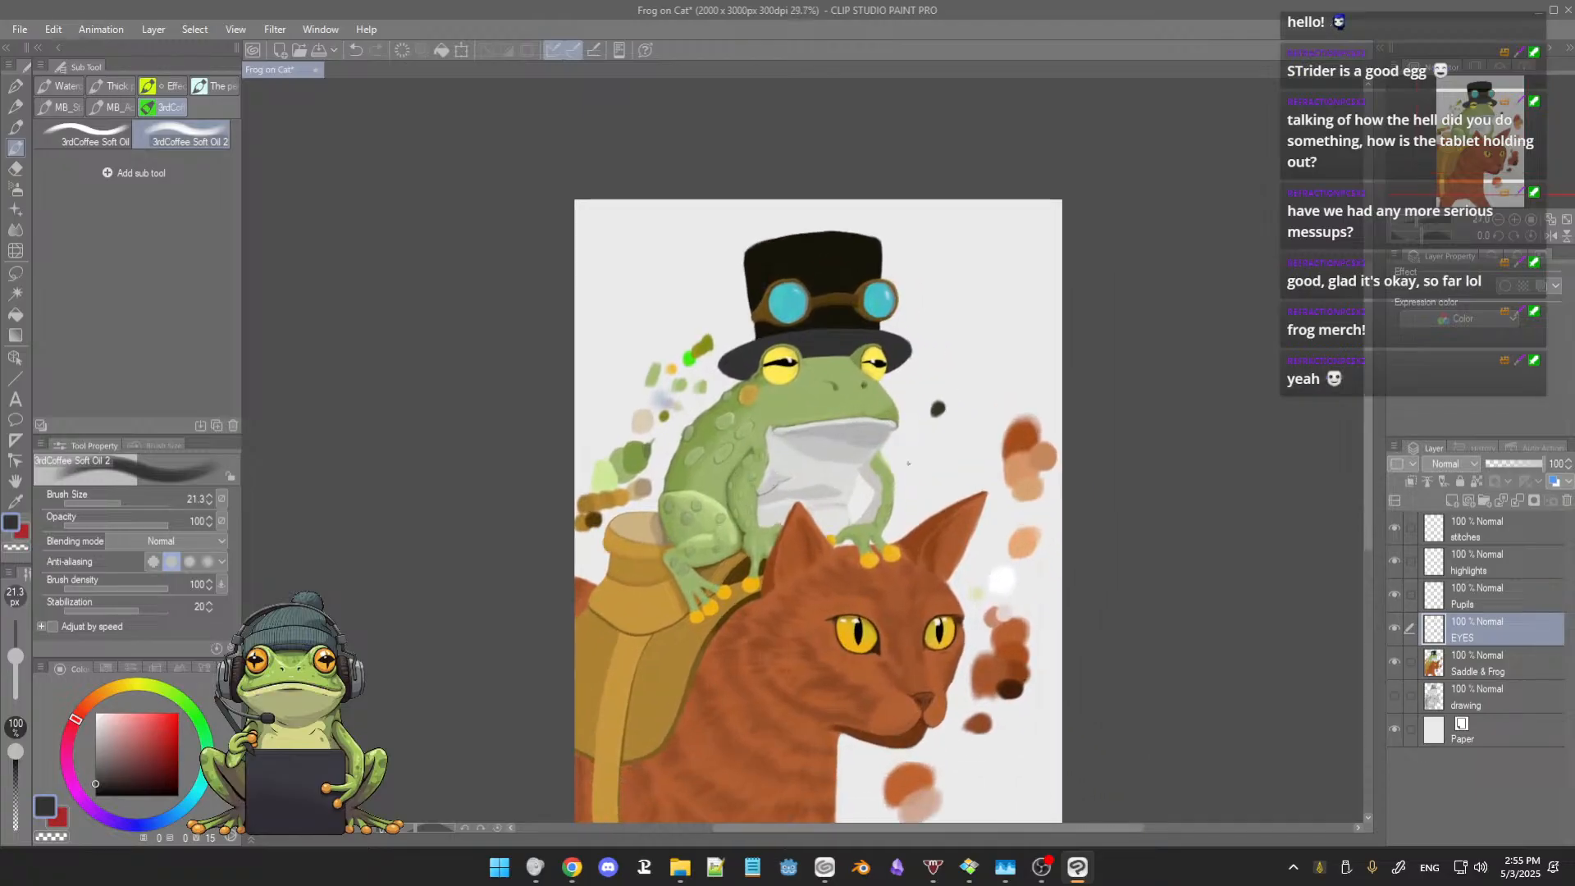
scroll(904, 476, "down", 2)
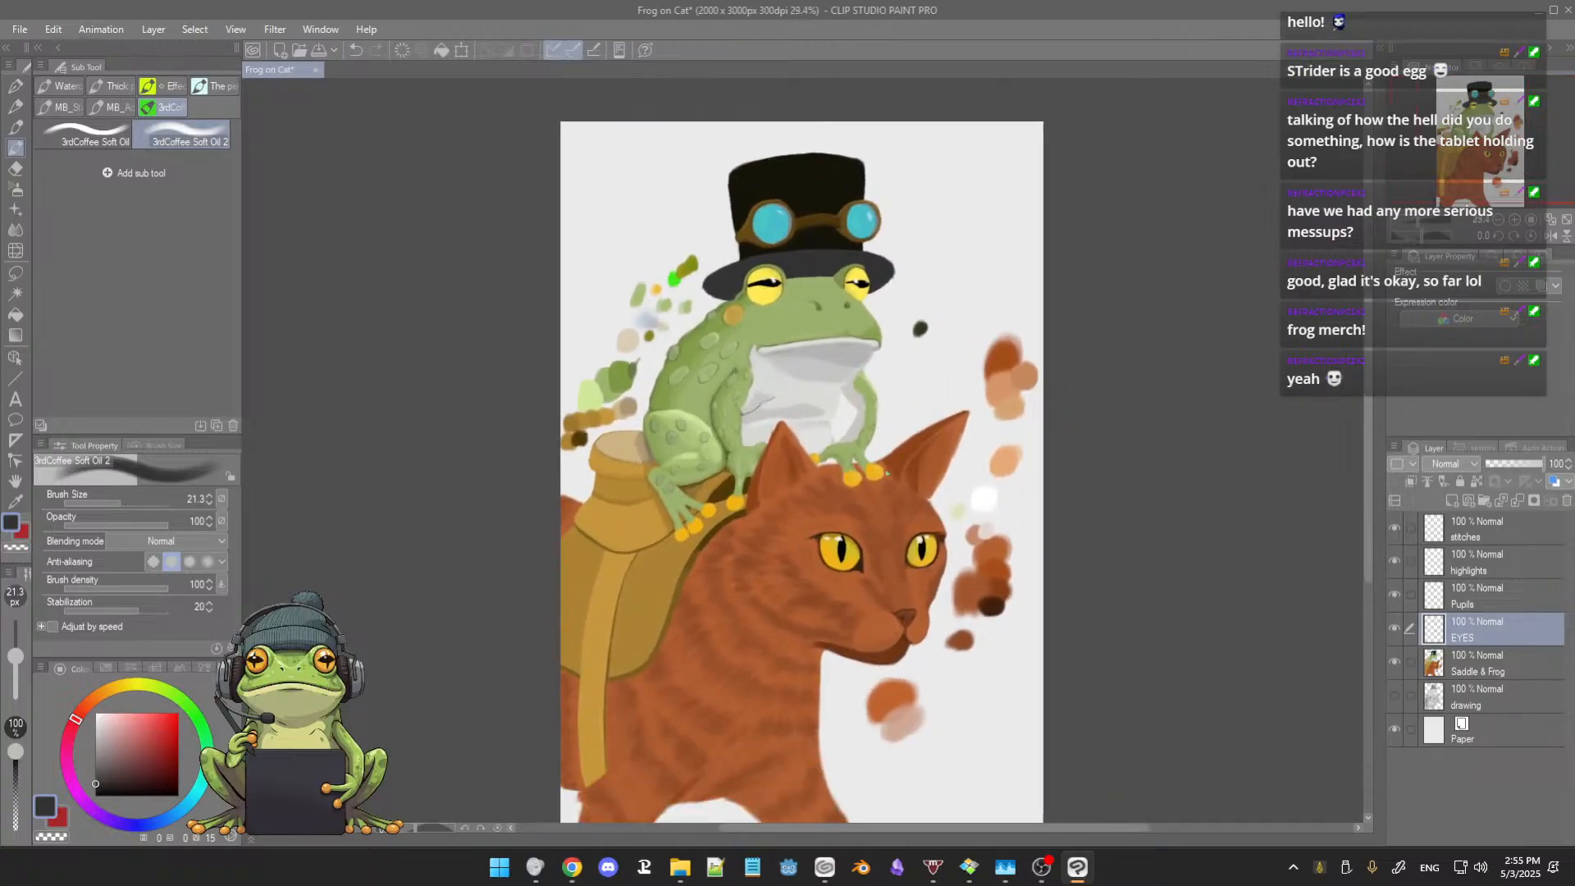
left_click_drag(887, 474, 869, 464)
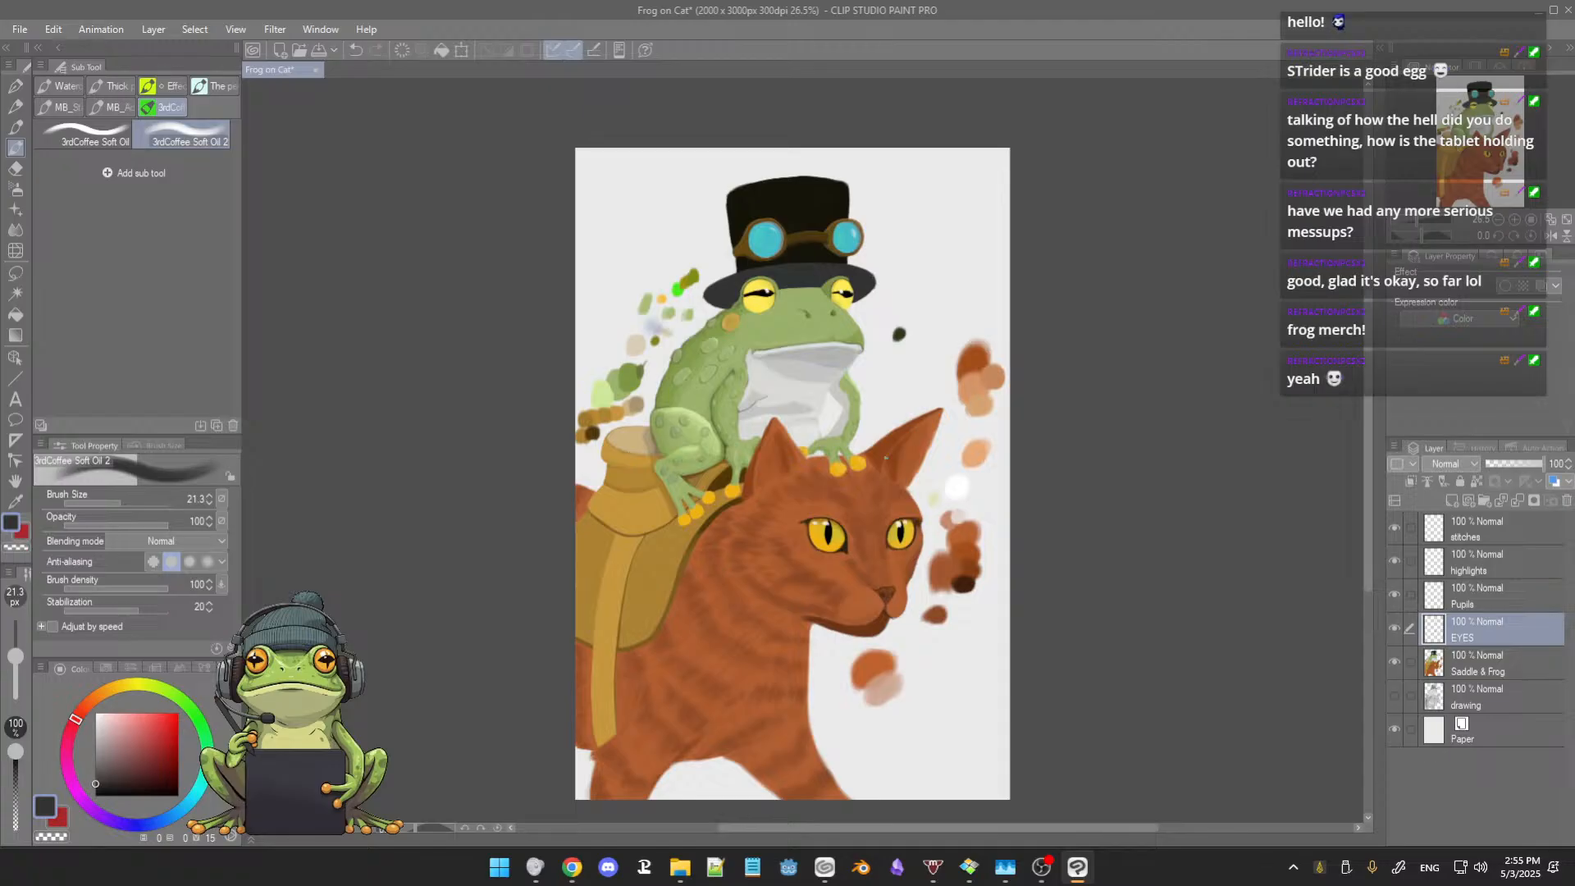
Step: Sample the smaller eye's bright yellow and touch up the area below its pupil at brush size 21.3
scroll(900, 490, "up", 5)
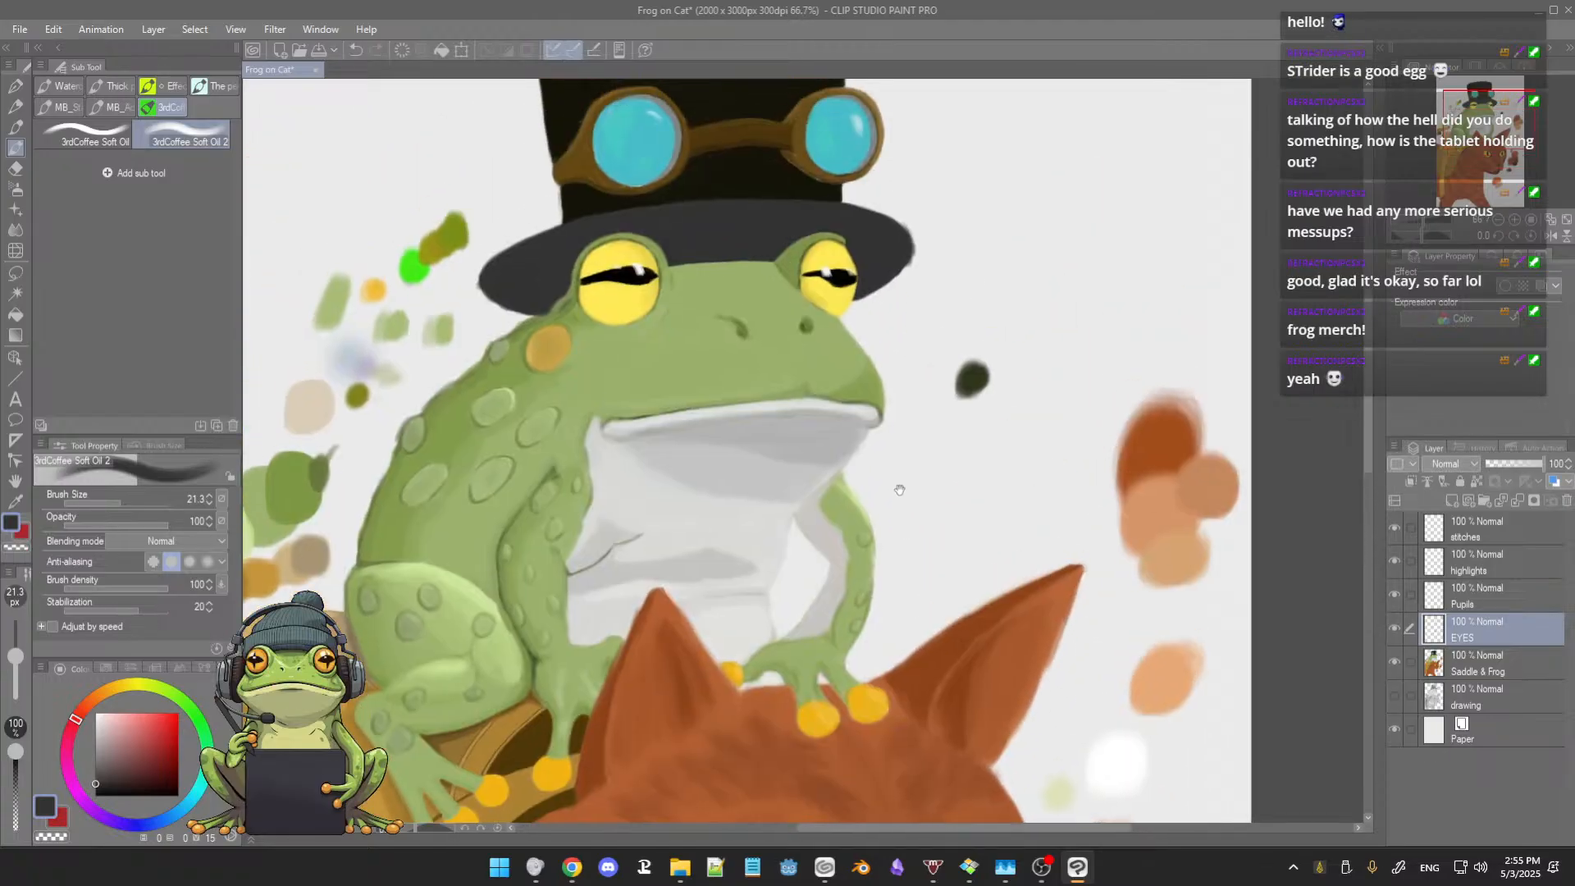
left_click_drag(883, 352, 934, 493)
scroll(900, 431, "up", 3)
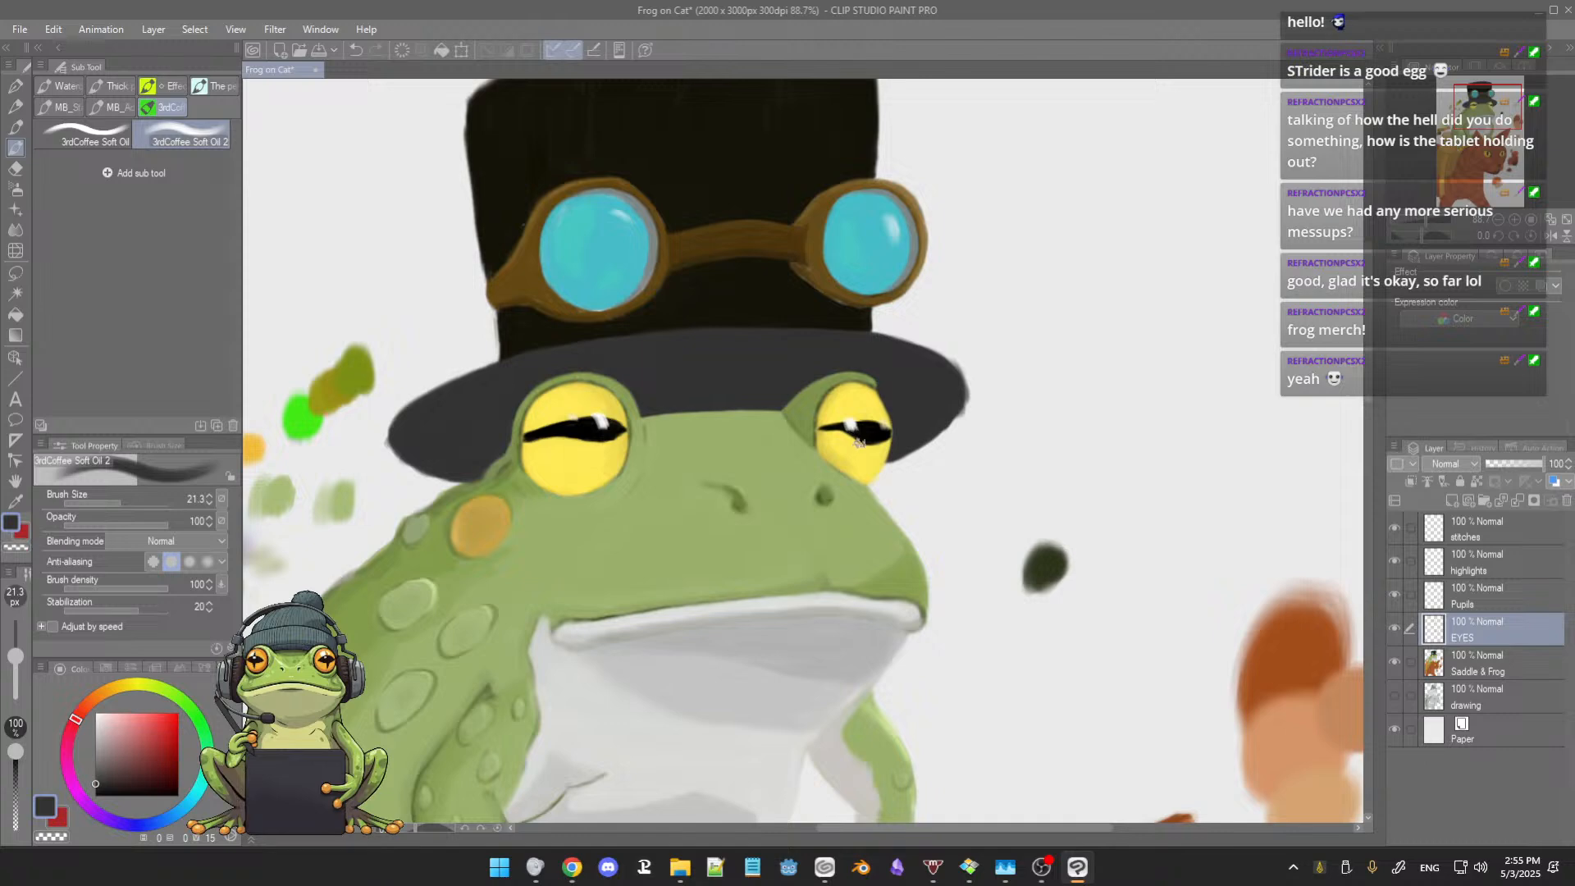
scroll(860, 443, "up", 2)
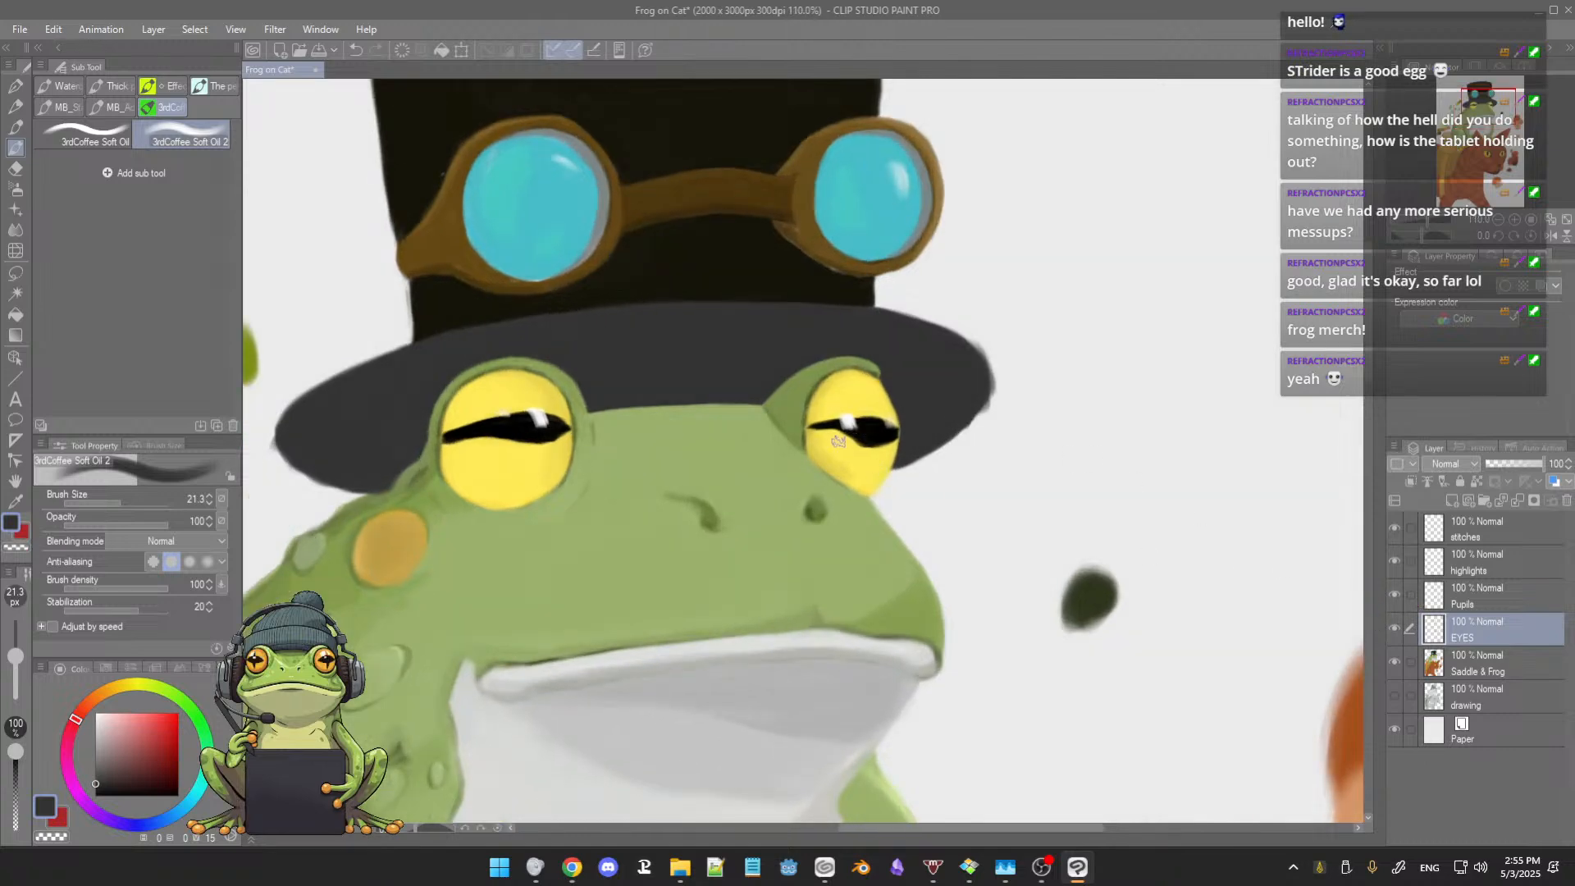
left_click(829, 457, "alt")
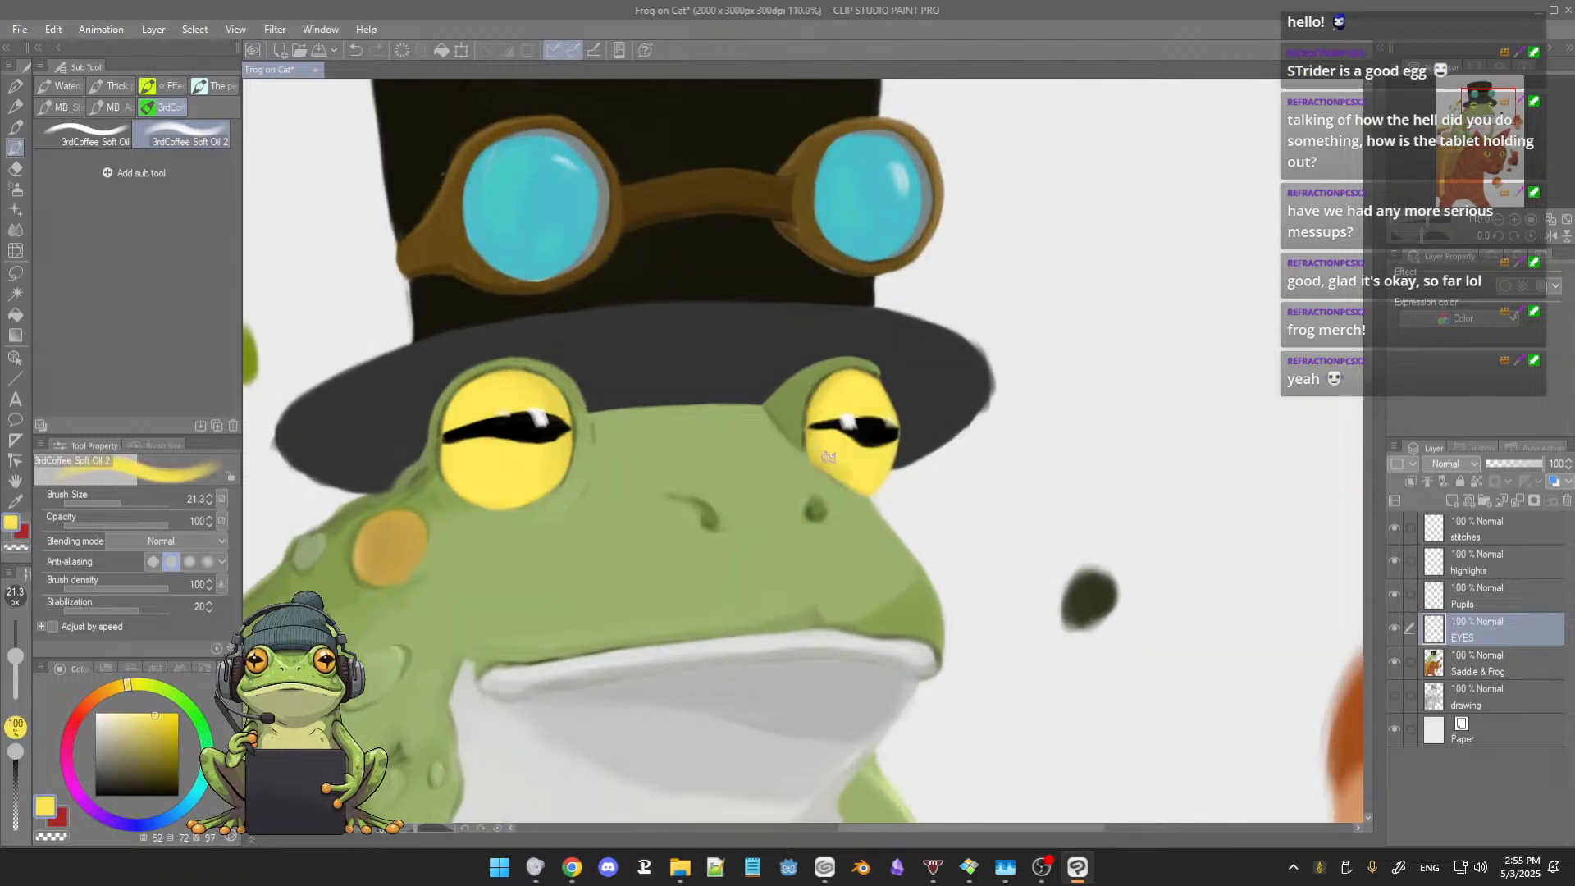
left_click(833, 457, "alt")
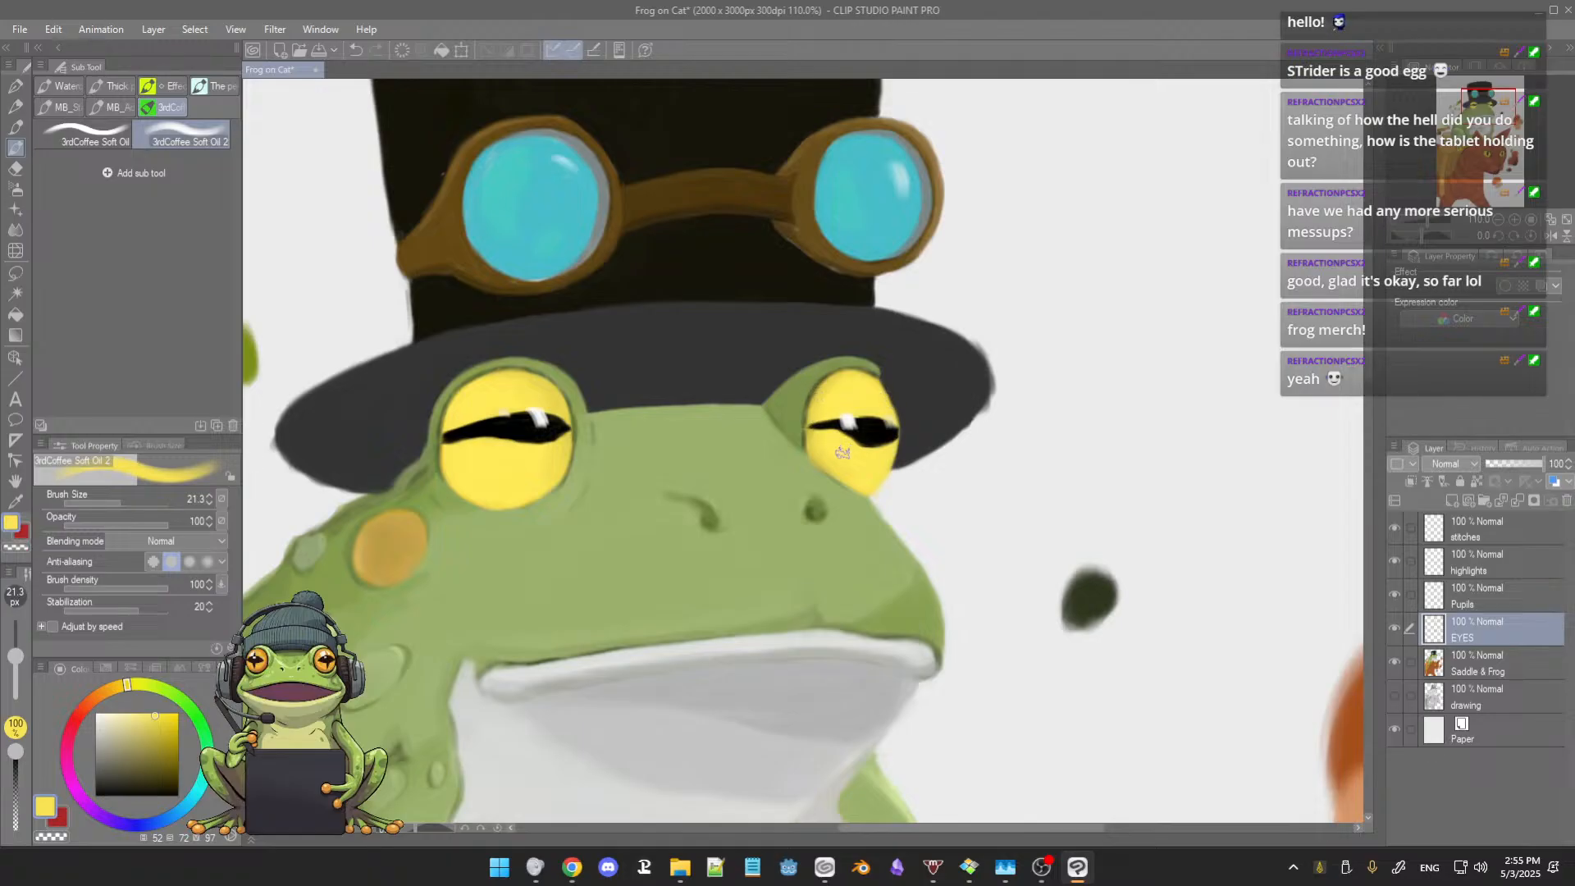
Step: Compare the frog's eyes with the cat's eyes, checking their colours, shading and highlights
scroll(842, 448, "down", 3)
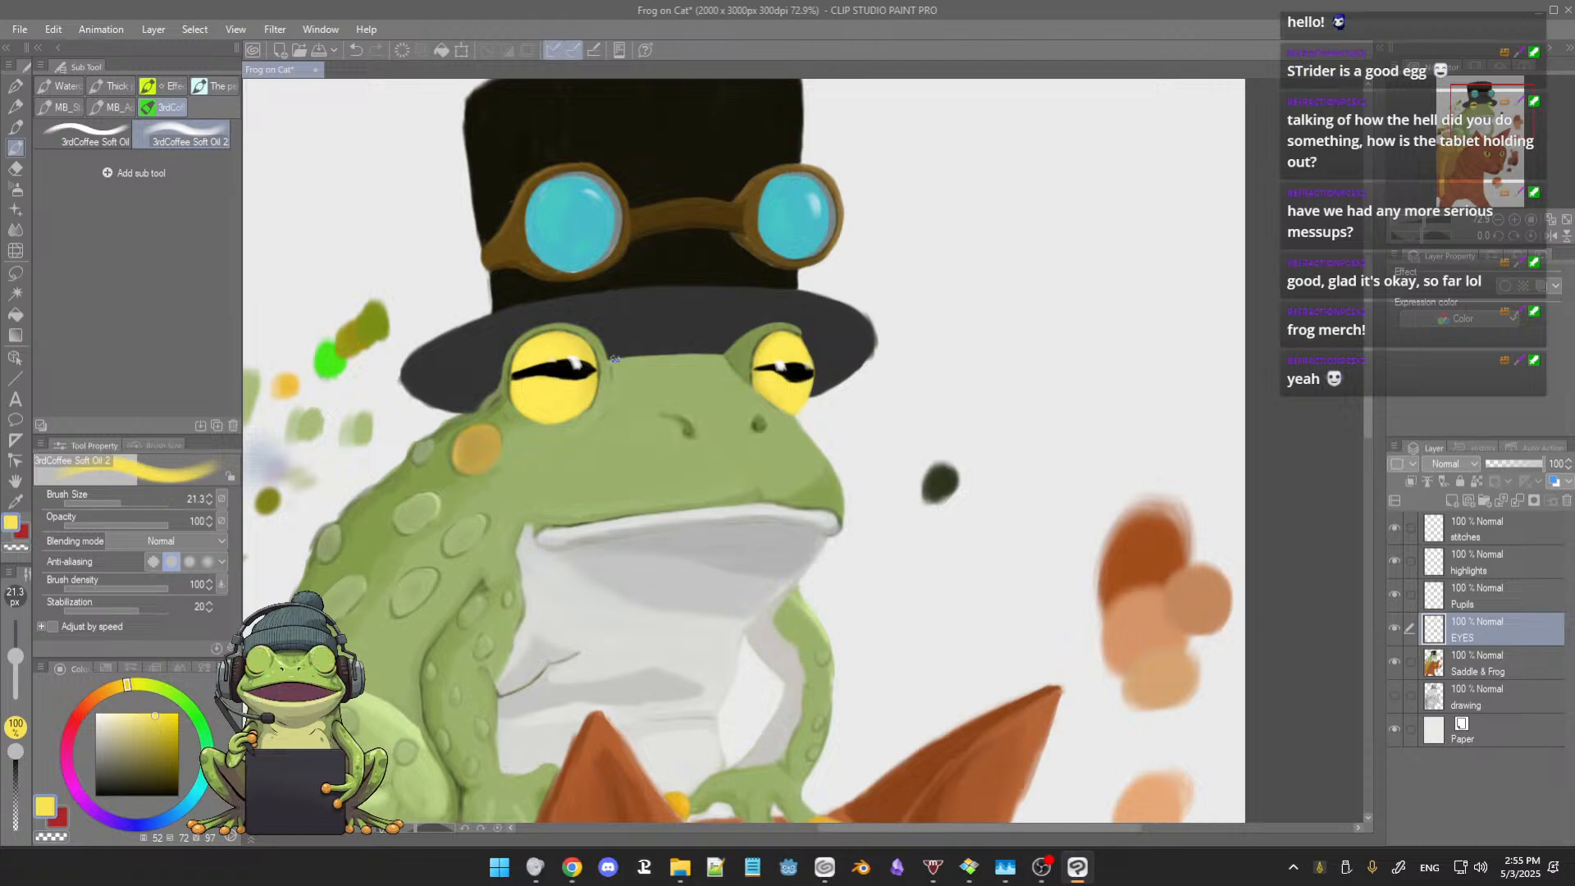
scroll(753, 470, "down", 4)
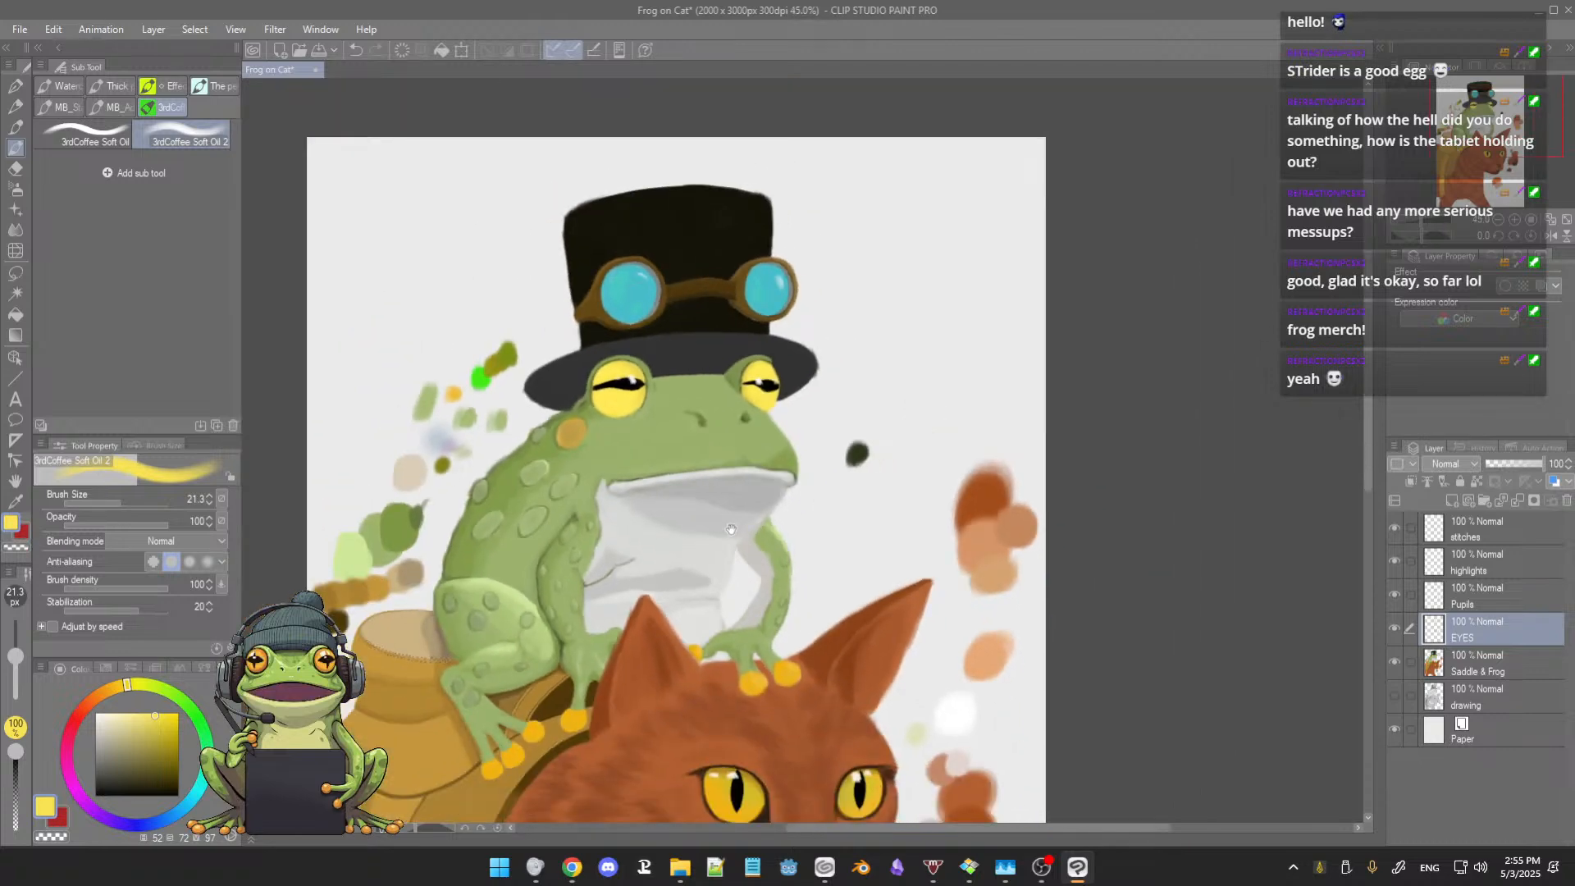
left_click_drag(731, 529, 748, 477)
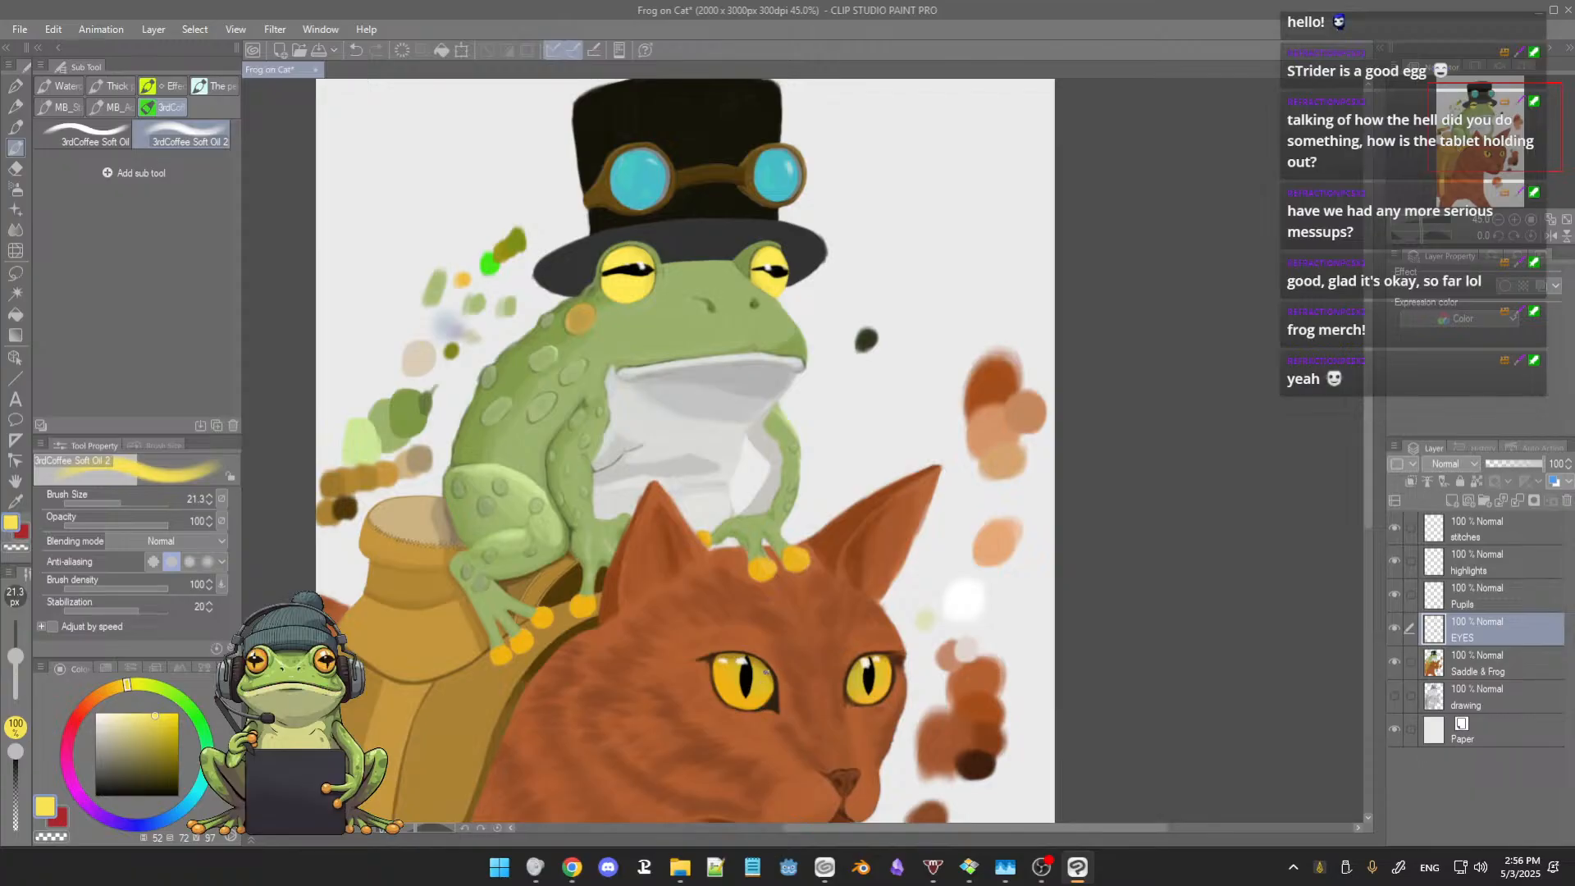
scroll(763, 658, "up", 8)
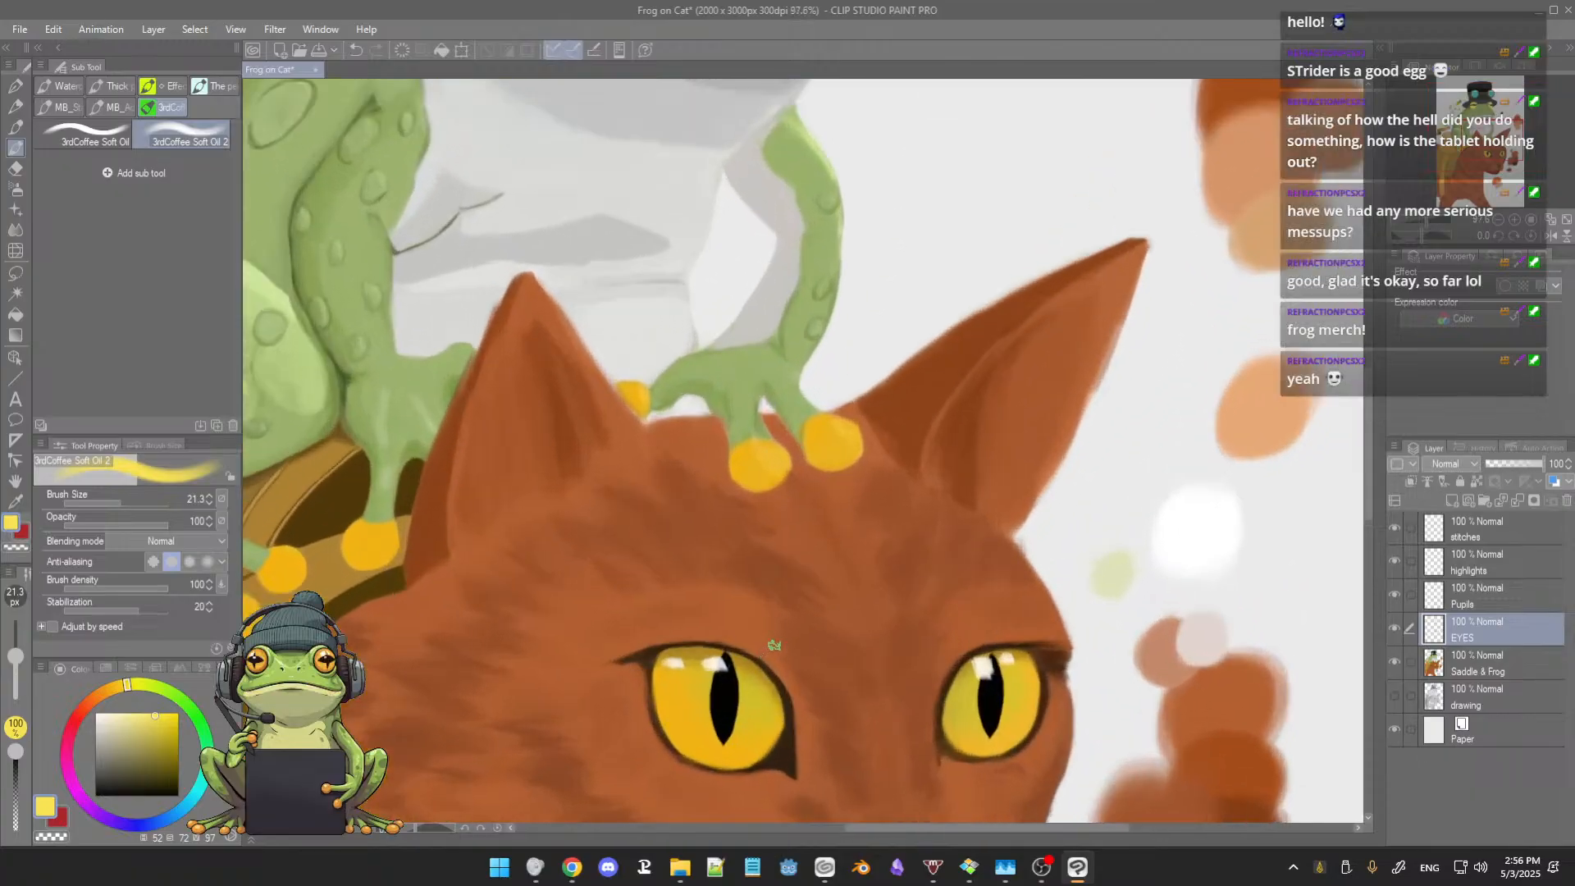
left_click_drag(782, 642, 789, 607)
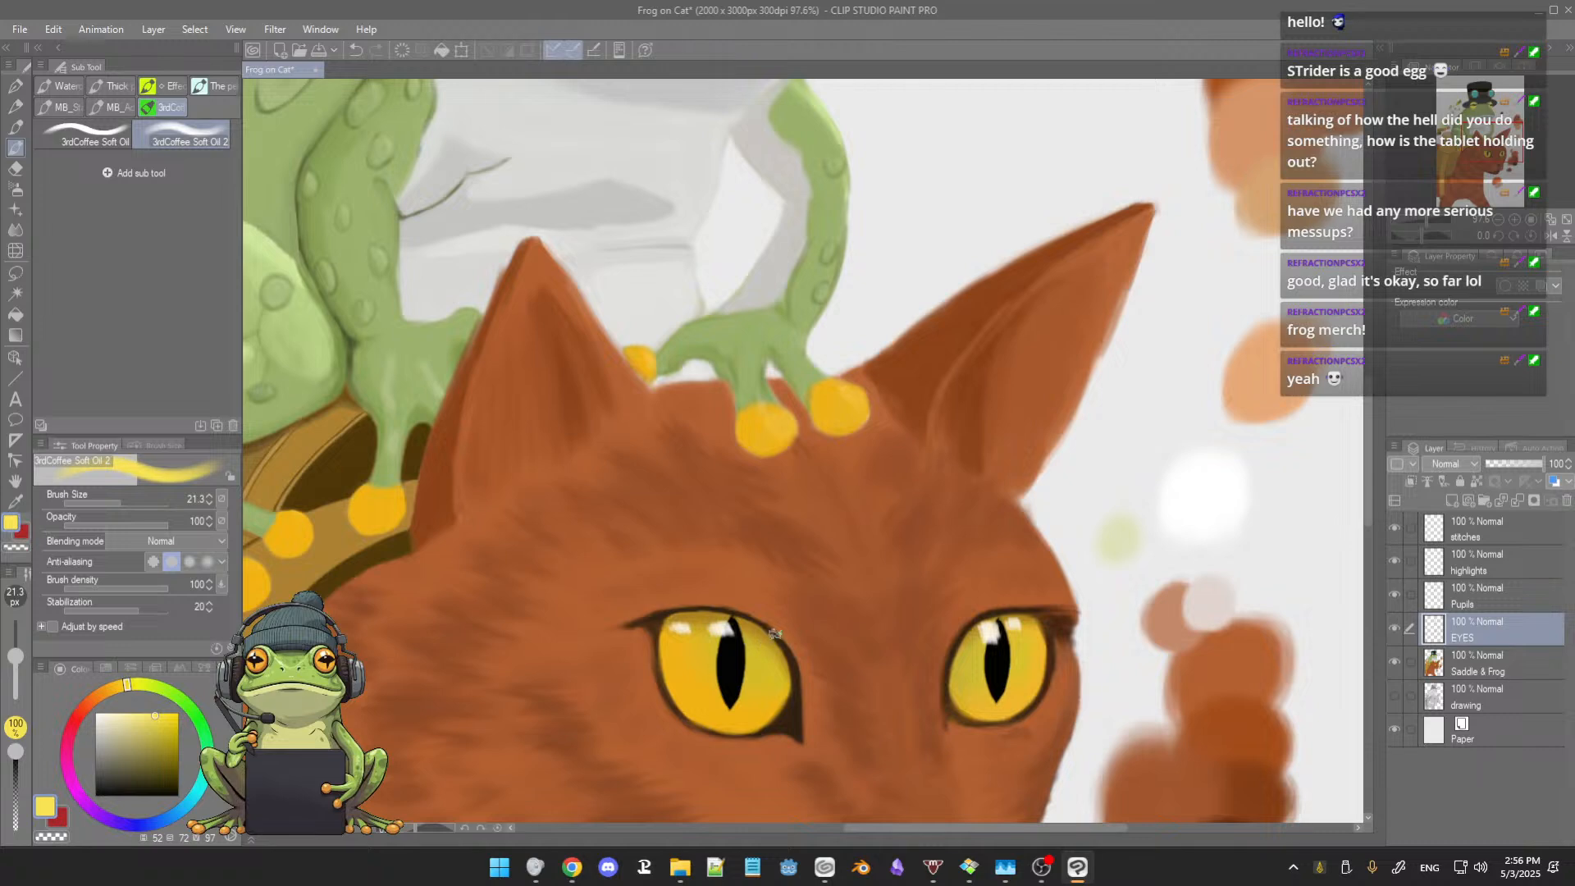
scroll(780, 619, "down", 3)
scroll(775, 625, "down", 1)
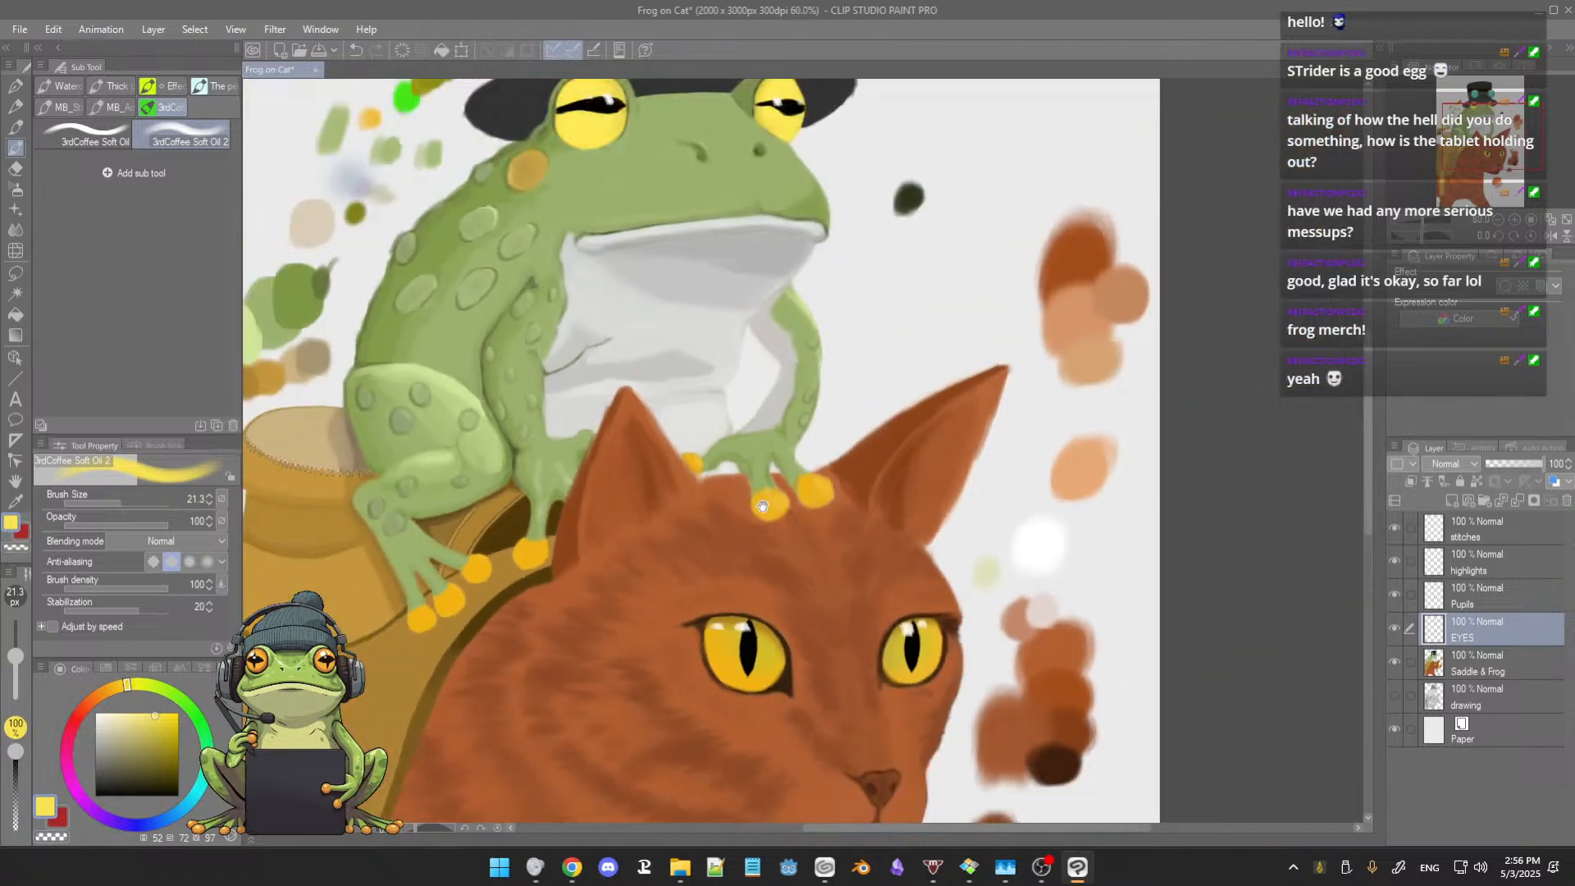
left_click_drag(767, 516, 842, 602)
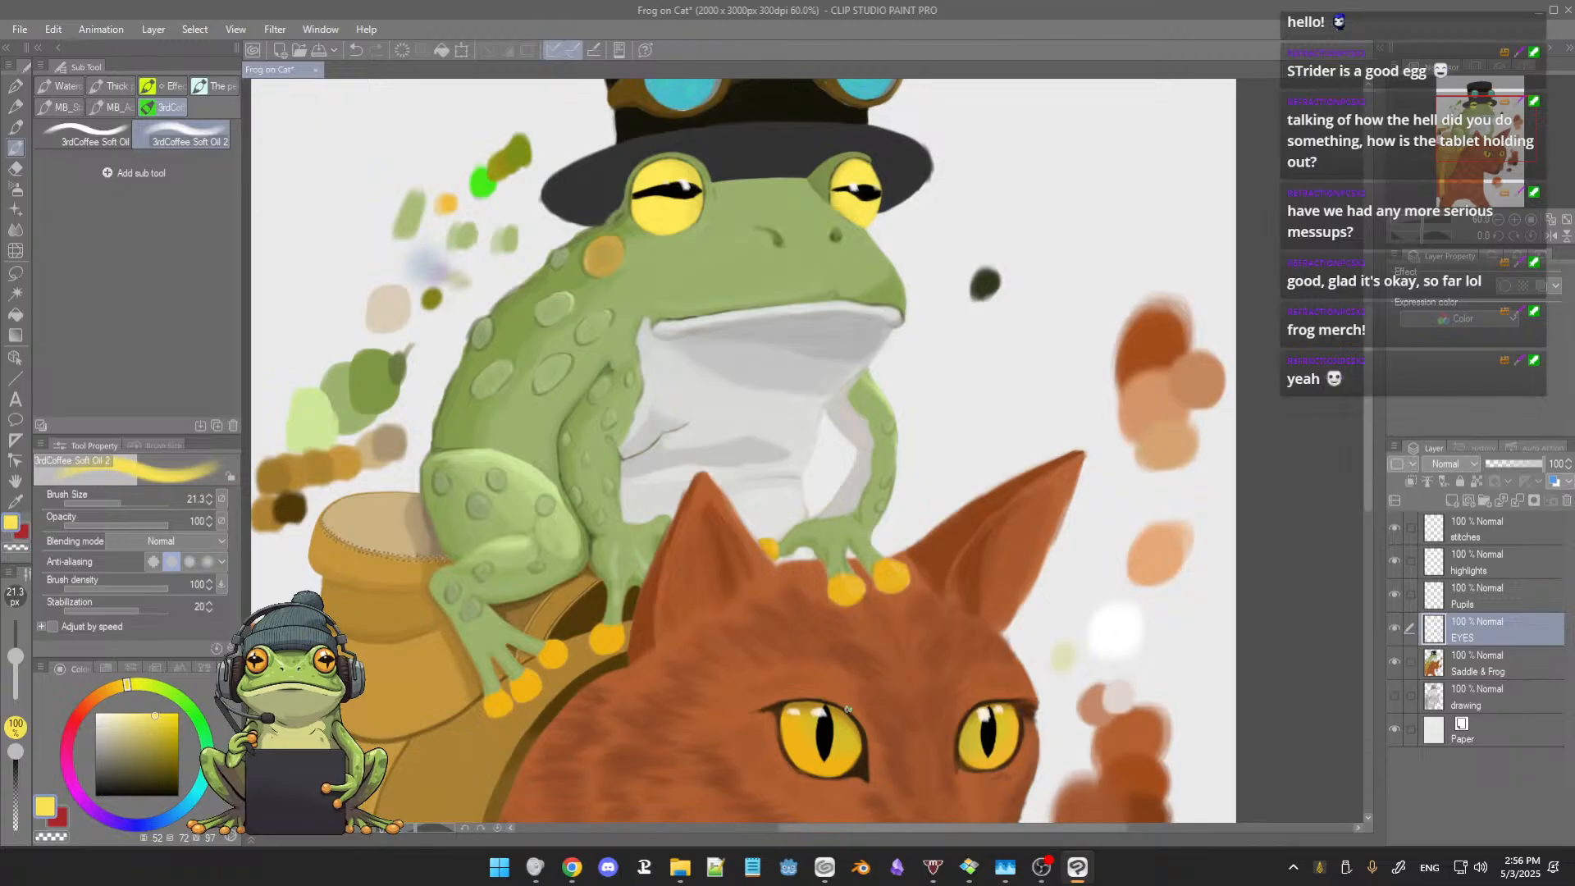
scroll(853, 738, "down", 1)
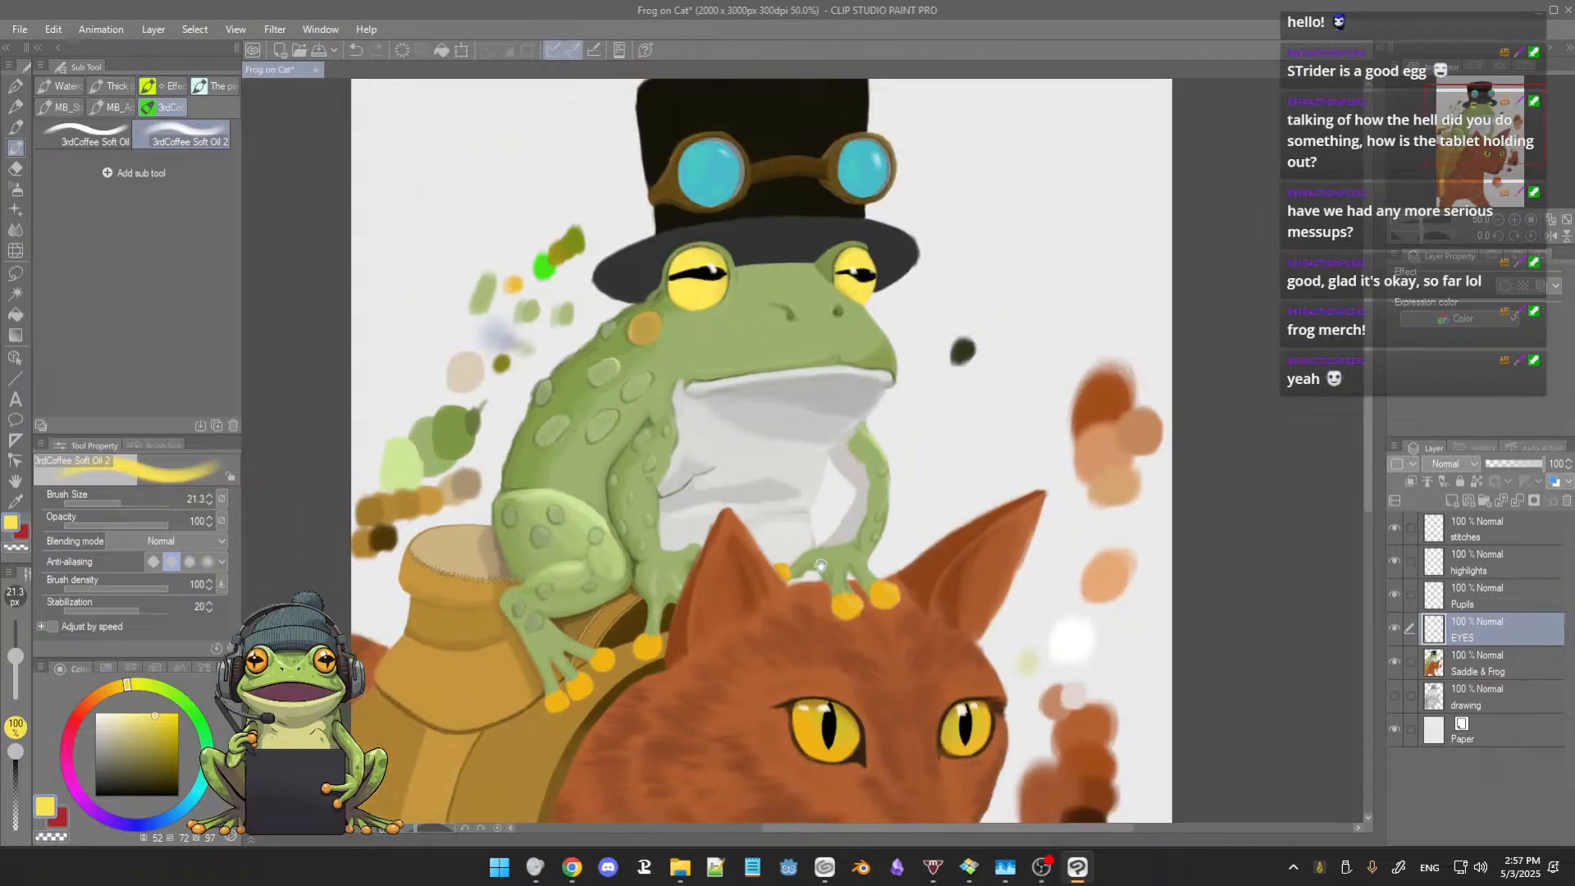
left_click_drag(800, 533, 798, 599)
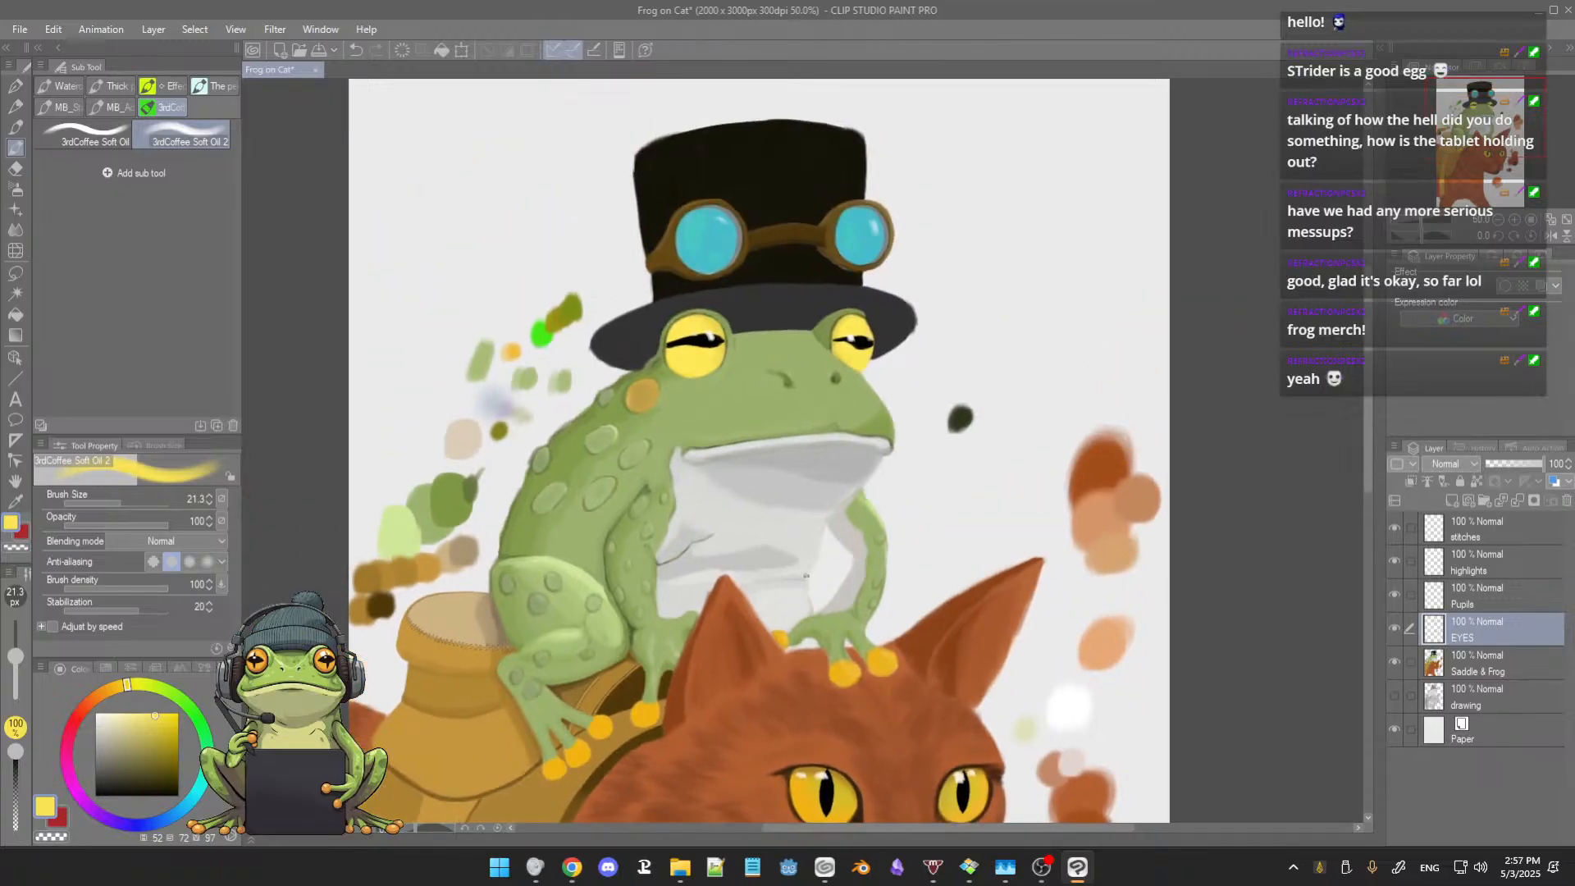
Step: Erase the white highlight over the smaller eye's pupil on the highlights layer with the Hard eraser at size 12.1
left_click(1486, 568)
left_click(1482, 595)
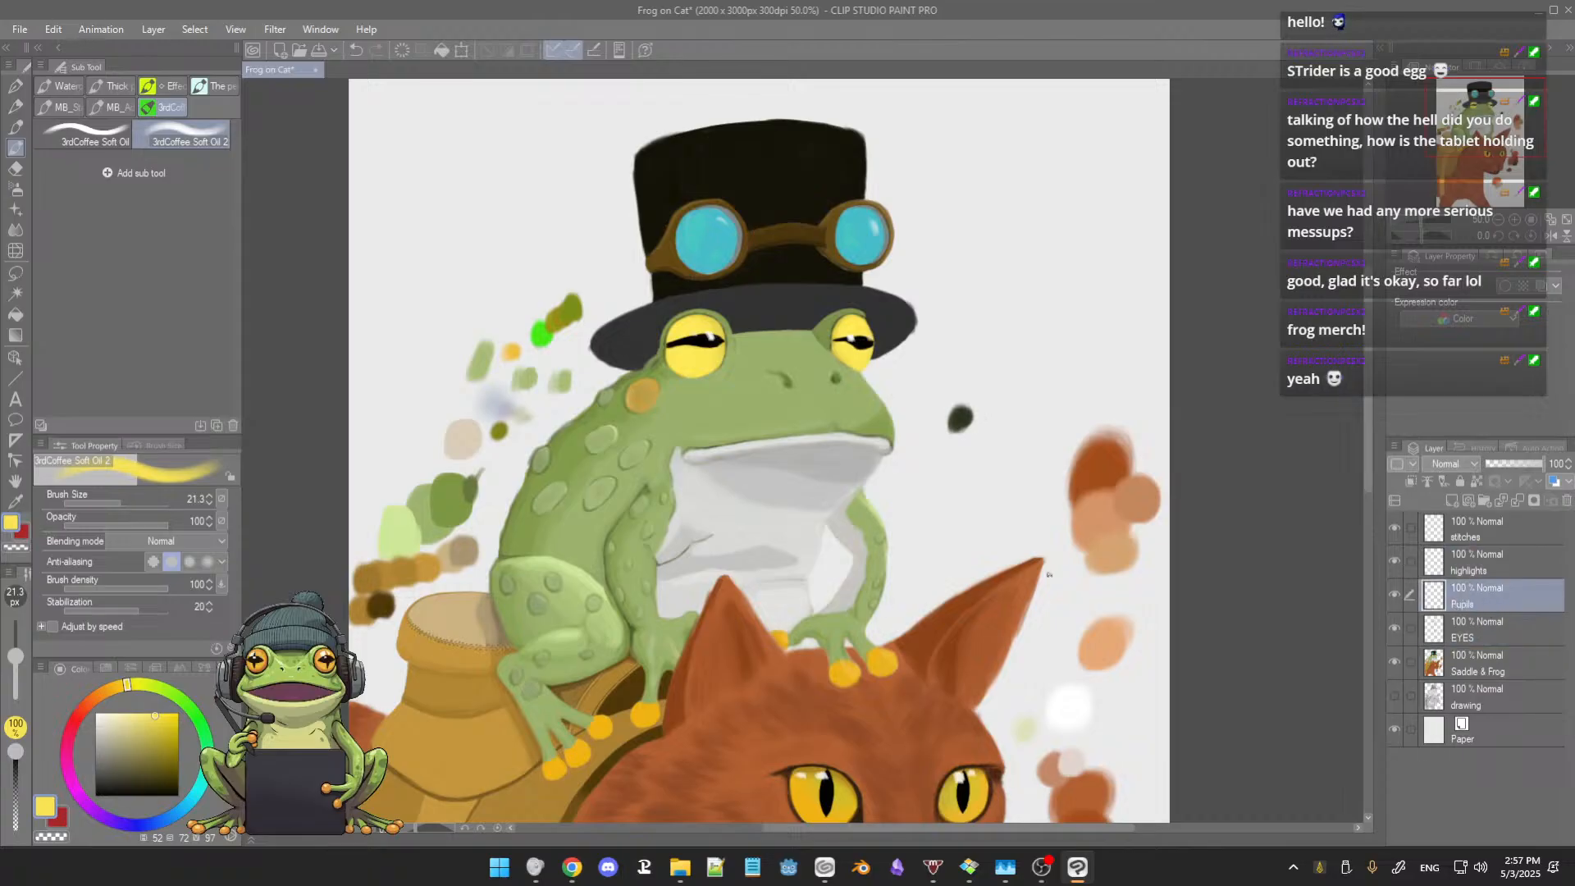
scroll(774, 400, "up", 2)
left_click_drag(792, 389, 774, 467)
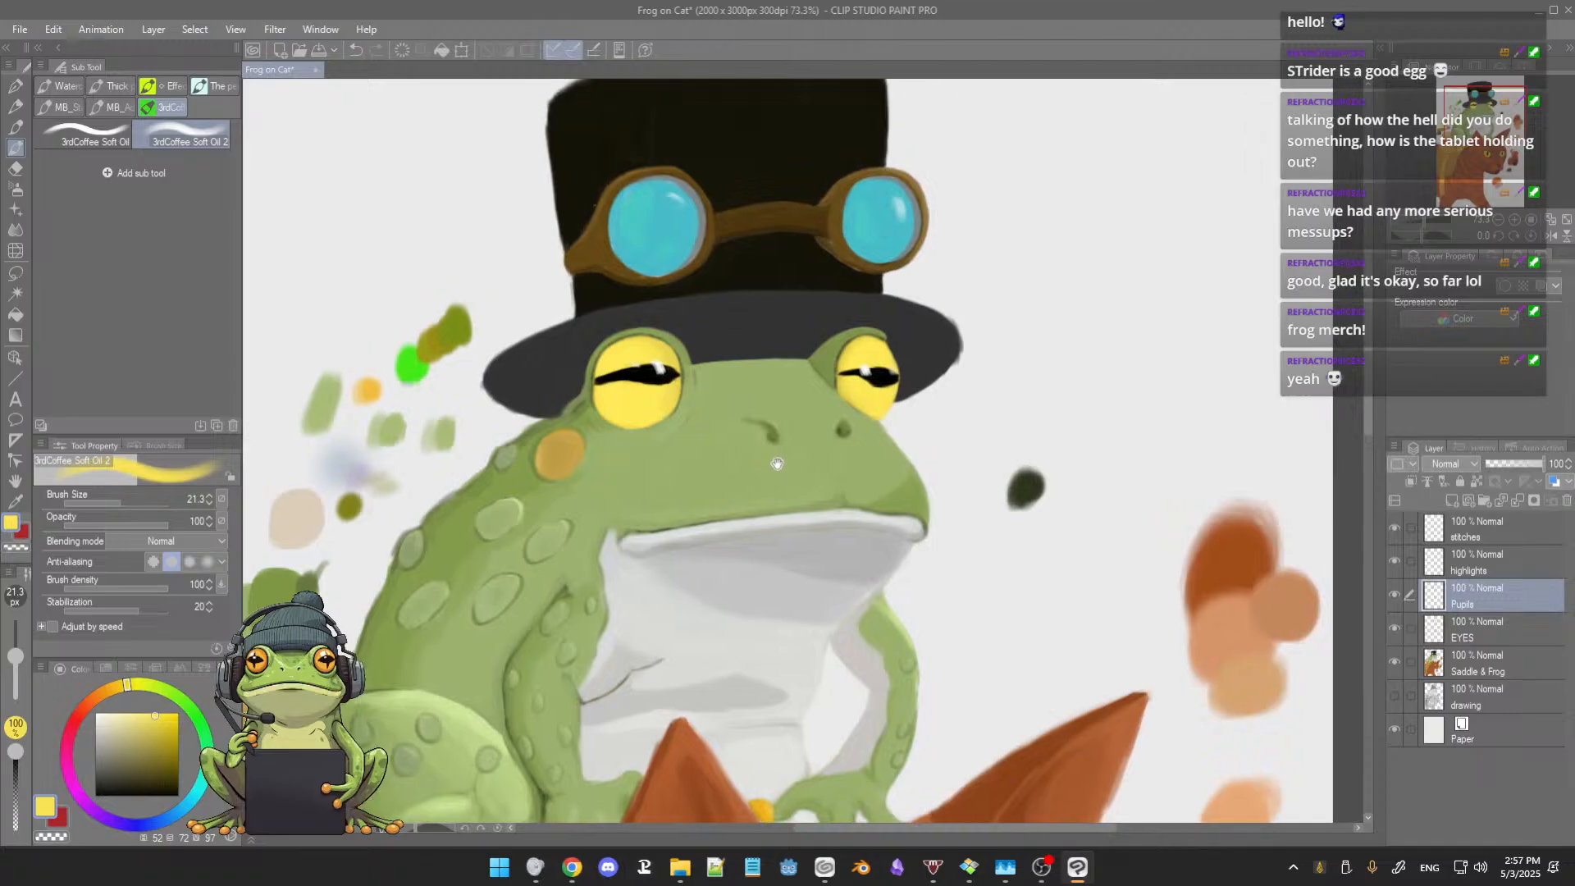
scroll(818, 379, "up", 2)
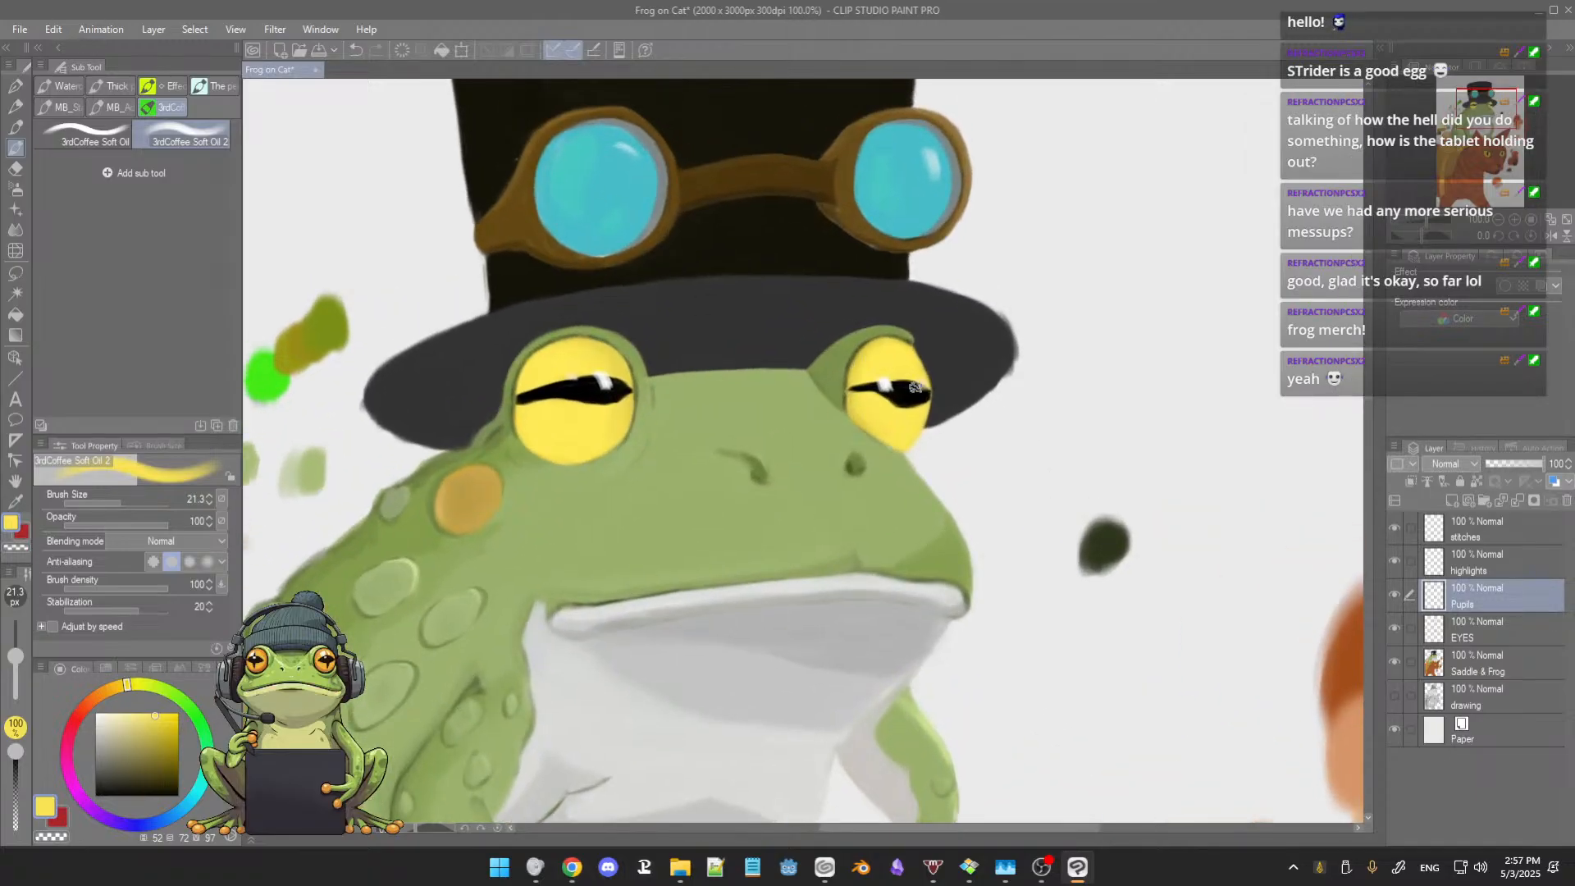
left_click(1499, 566)
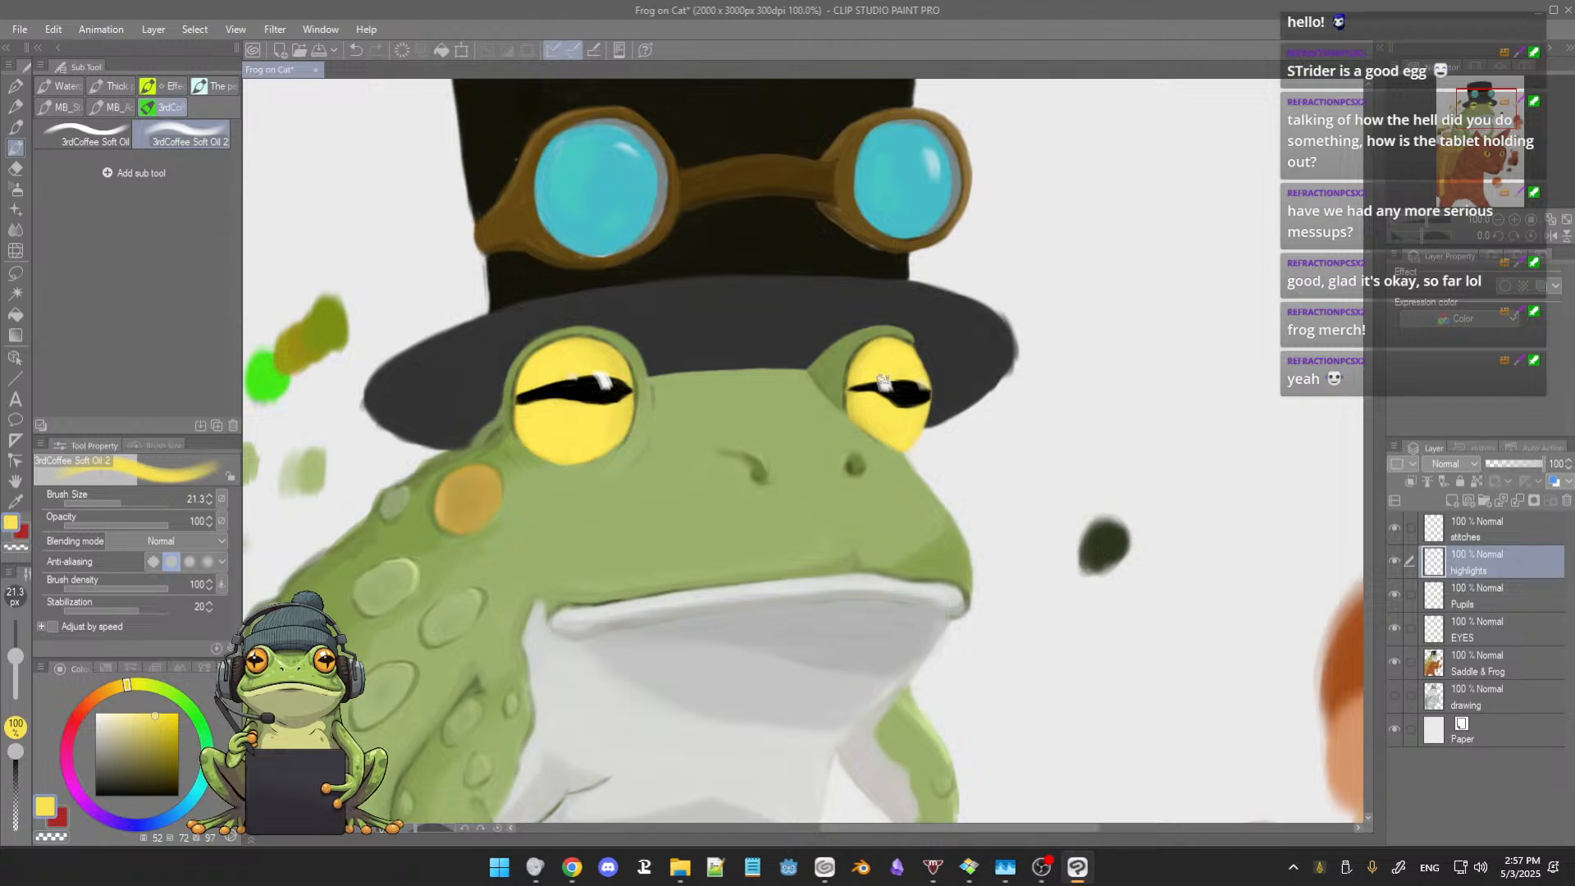
key("e")
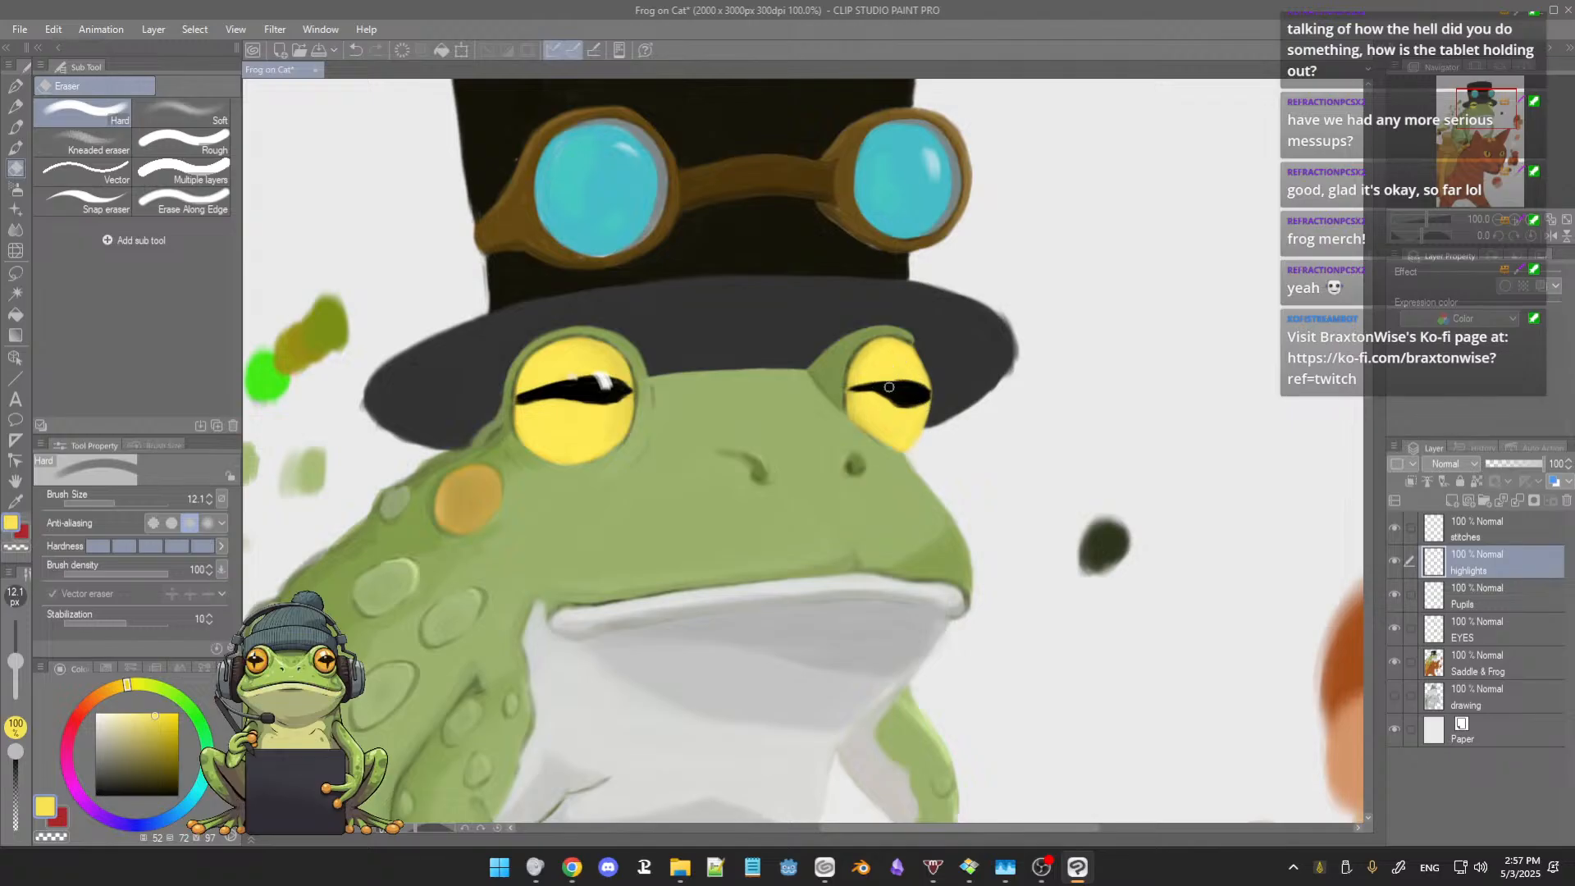
key("b")
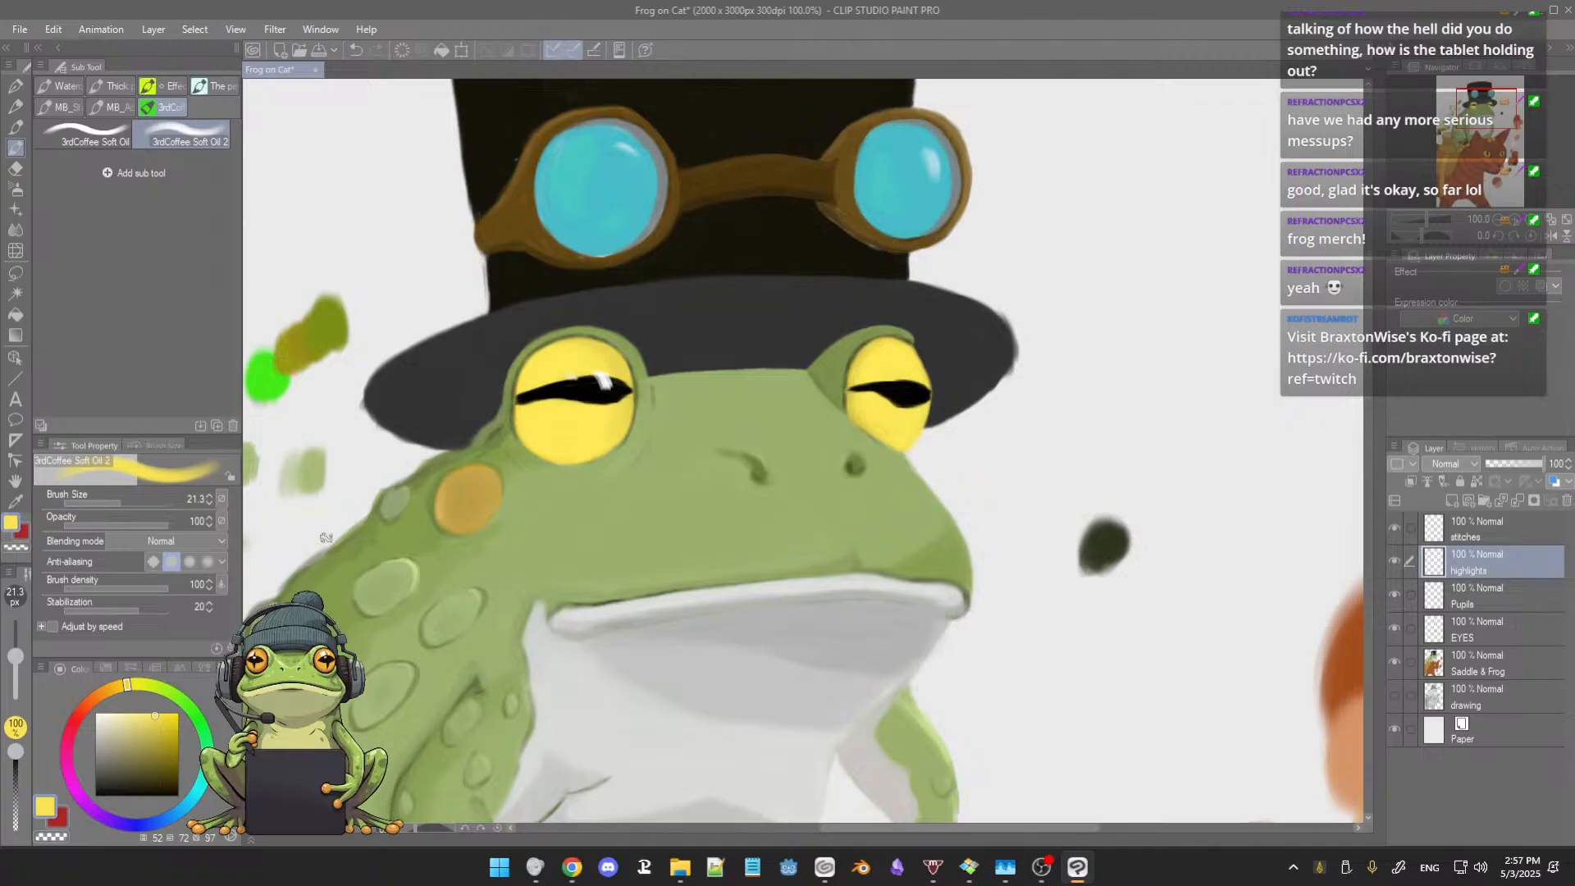
Step: Paint new white highlights over the smaller eye's pupil on the highlights layer with 3rdCoffee Soft Oil at size 12.8
left_click(89, 136)
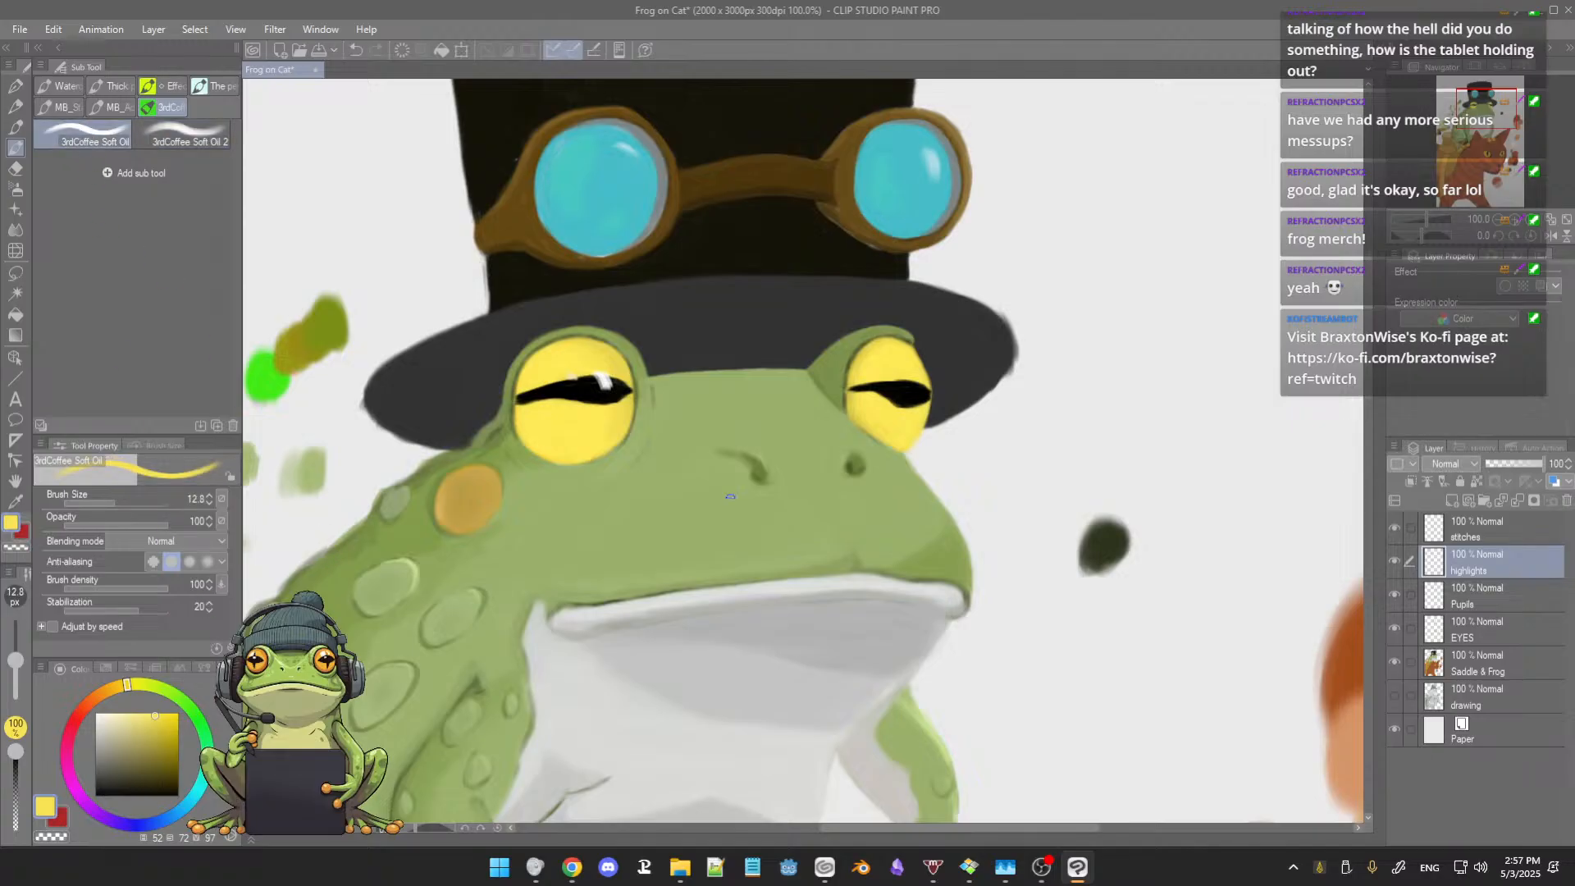
left_click(96, 713)
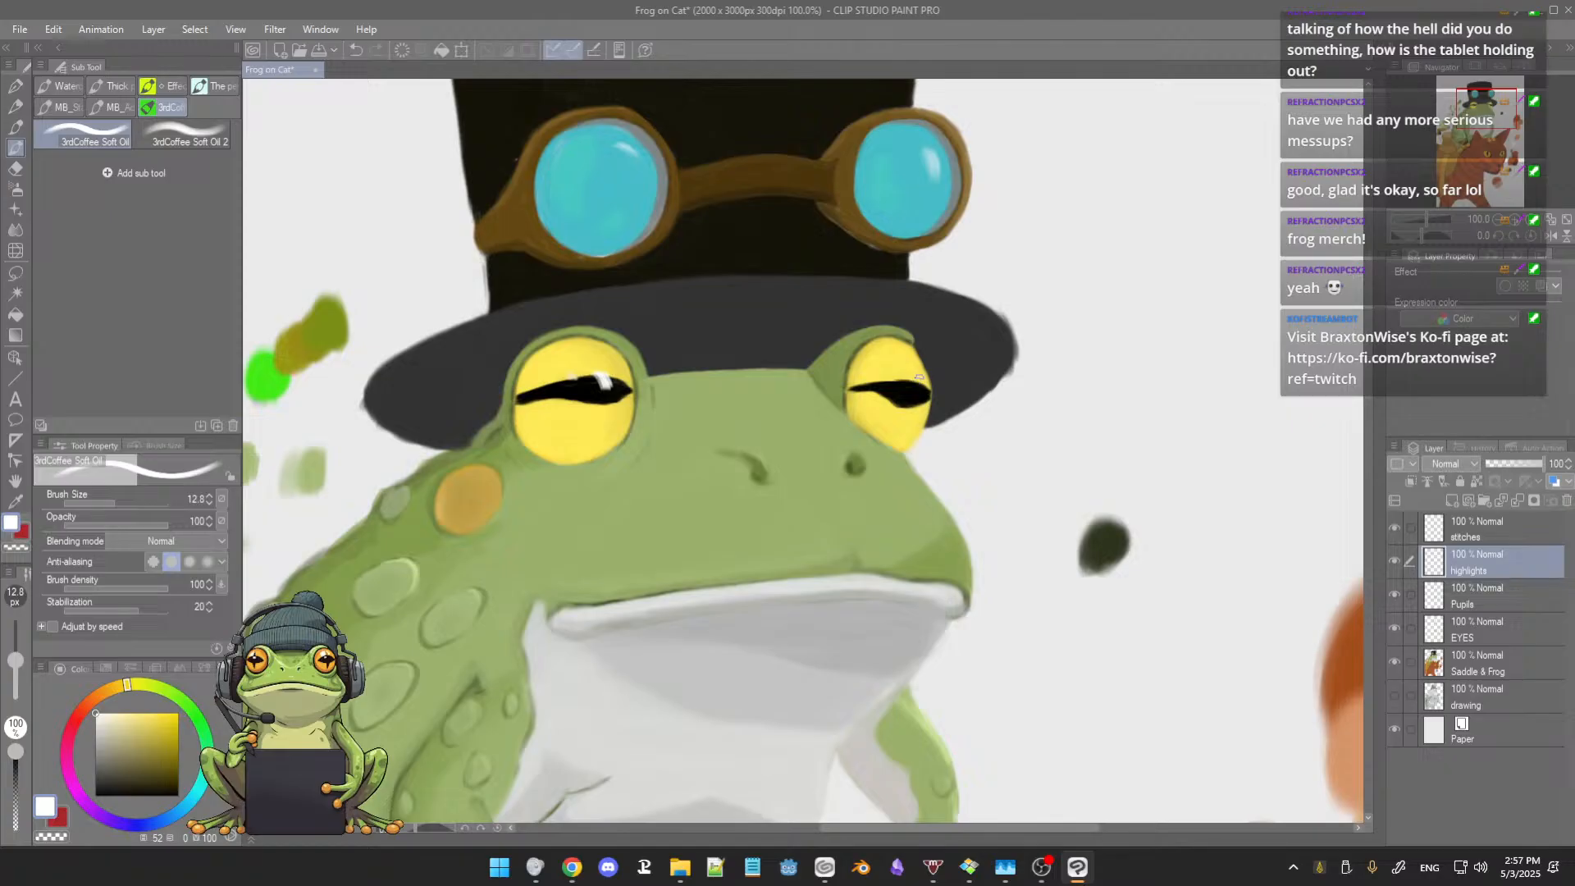
left_click_drag(918, 386, 929, 377)
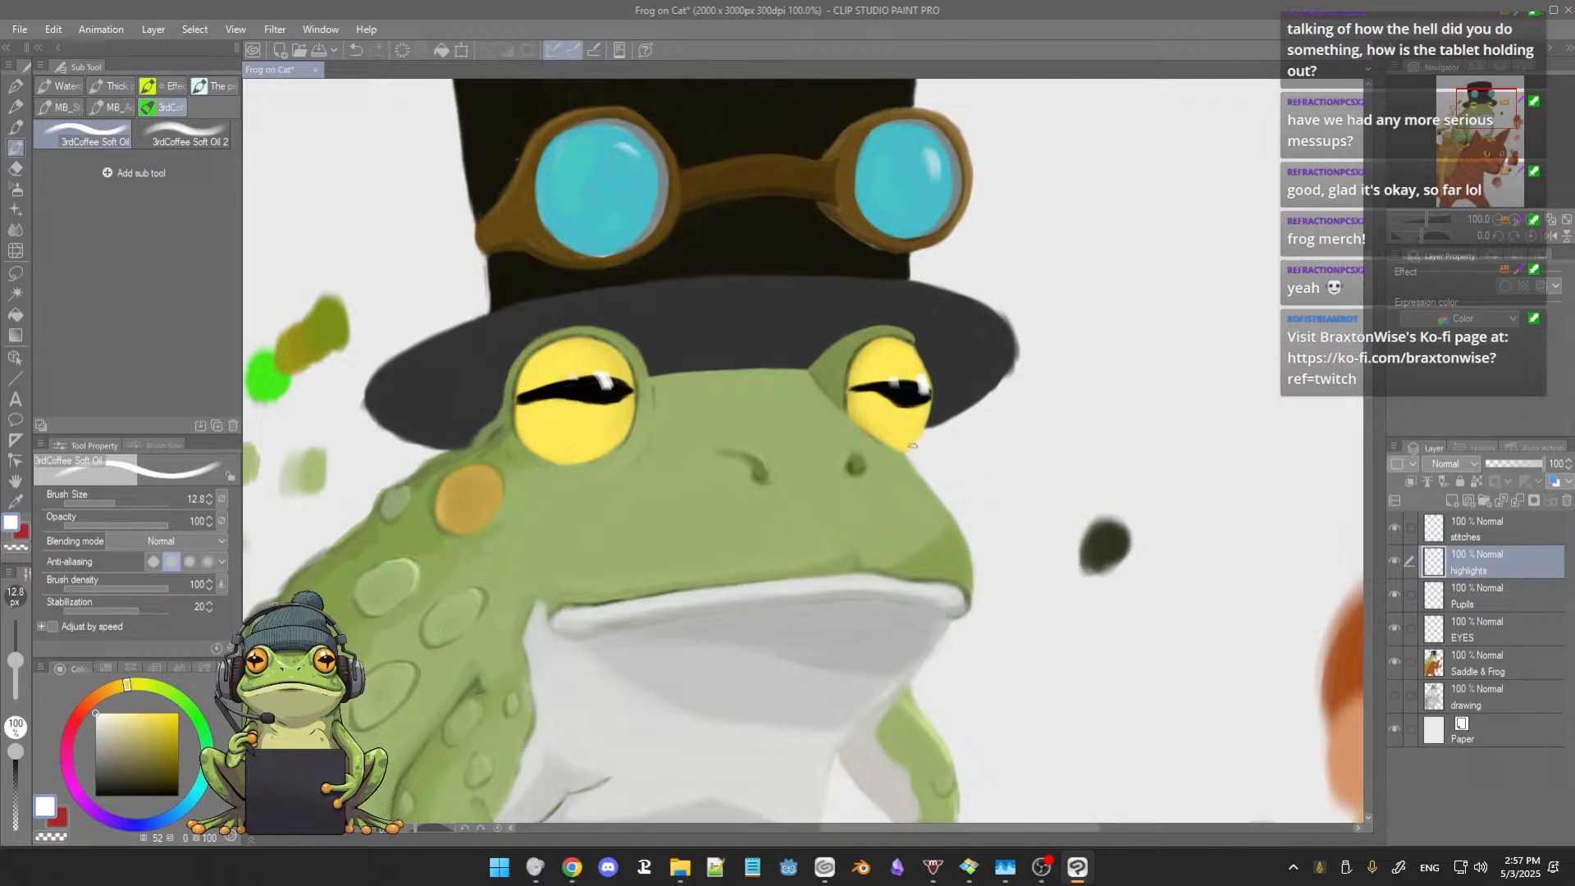
Step: Examine the frog's eyes, face and body from a distance and up close
scroll(892, 450, "down", 3)
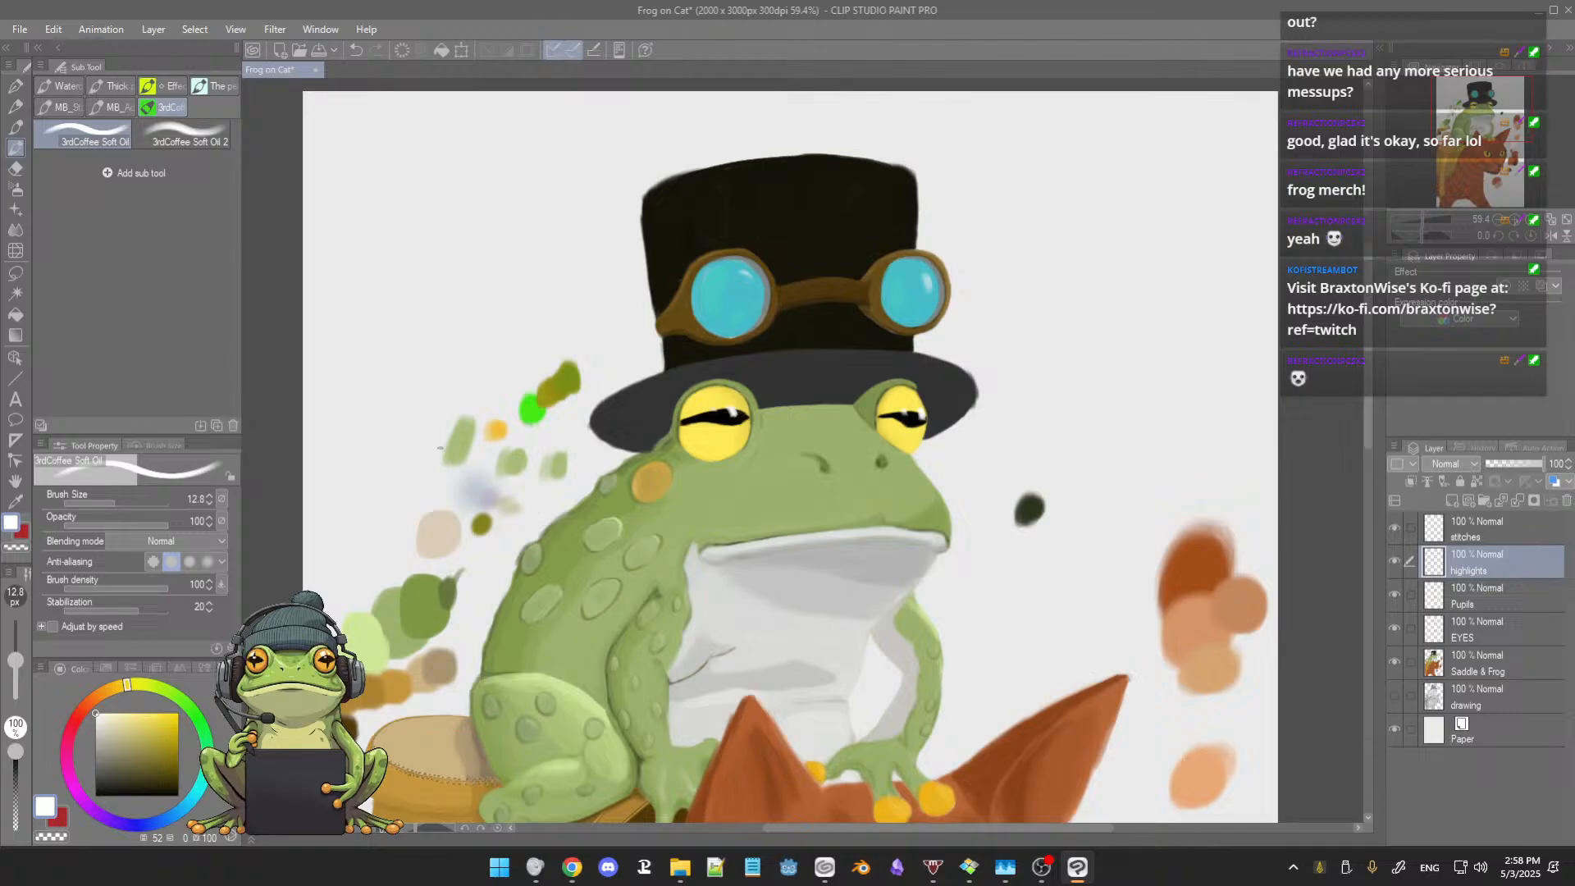
scroll(649, 402, "up", 2)
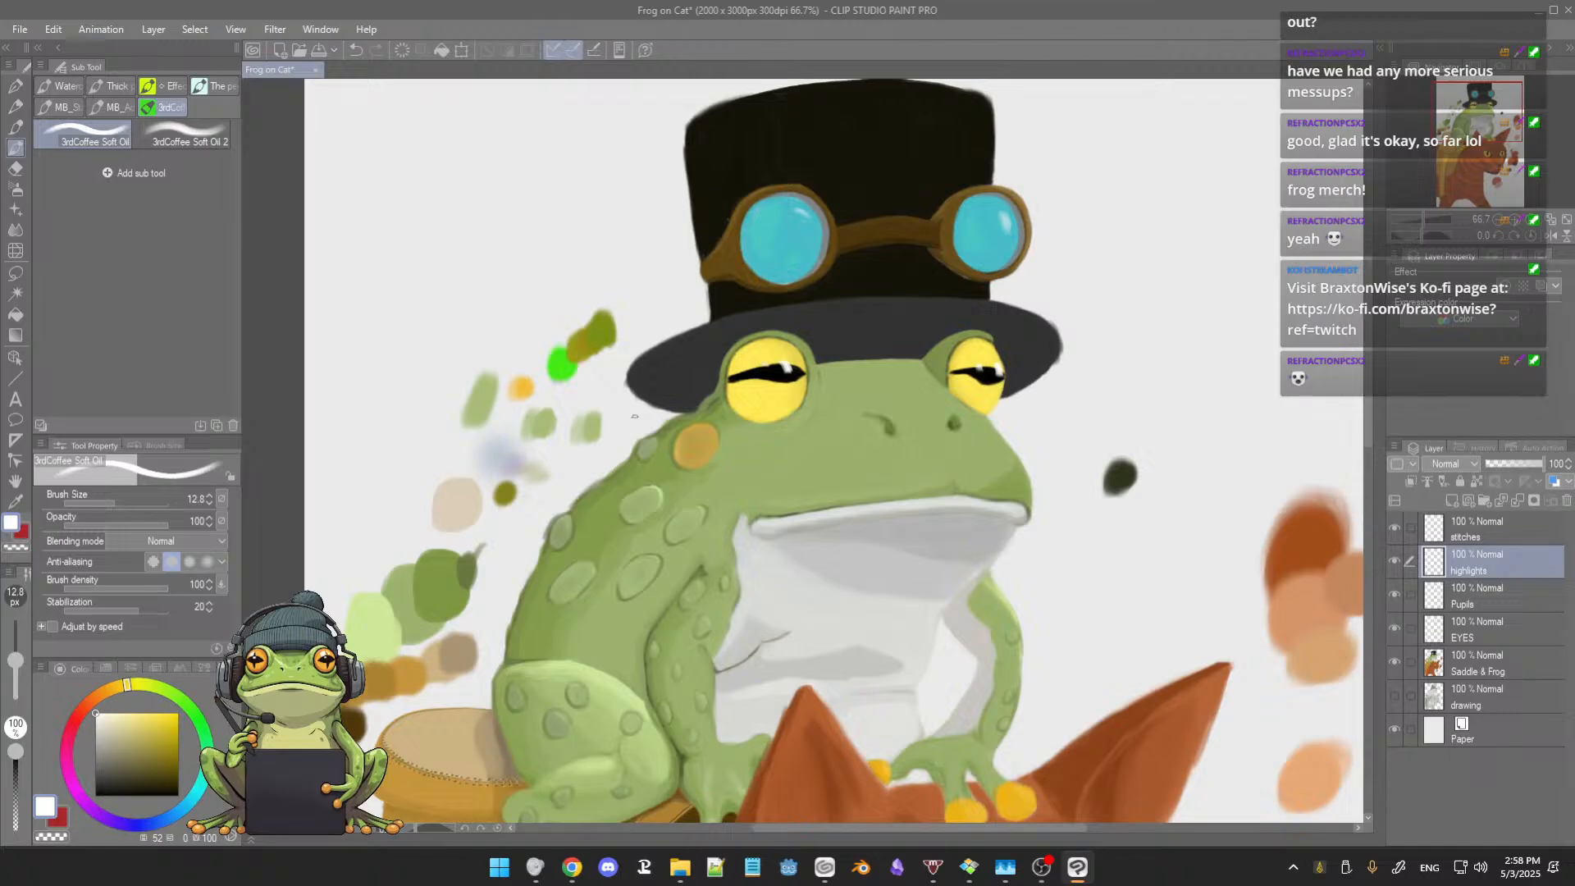
scroll(634, 418, "up", 1)
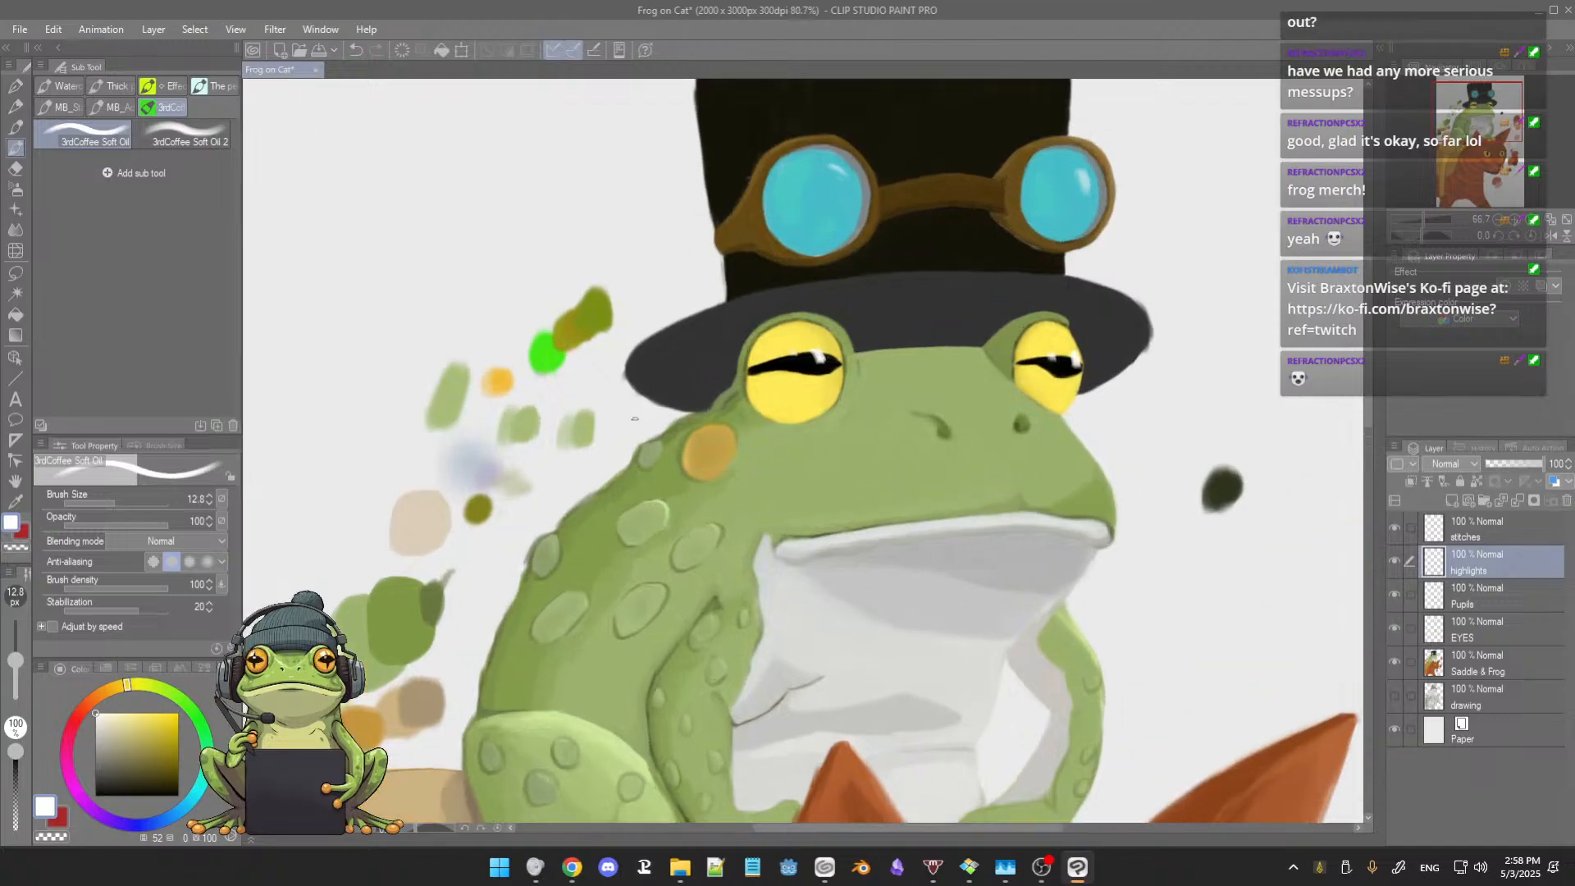
left_click_drag(656, 464, 634, 414)
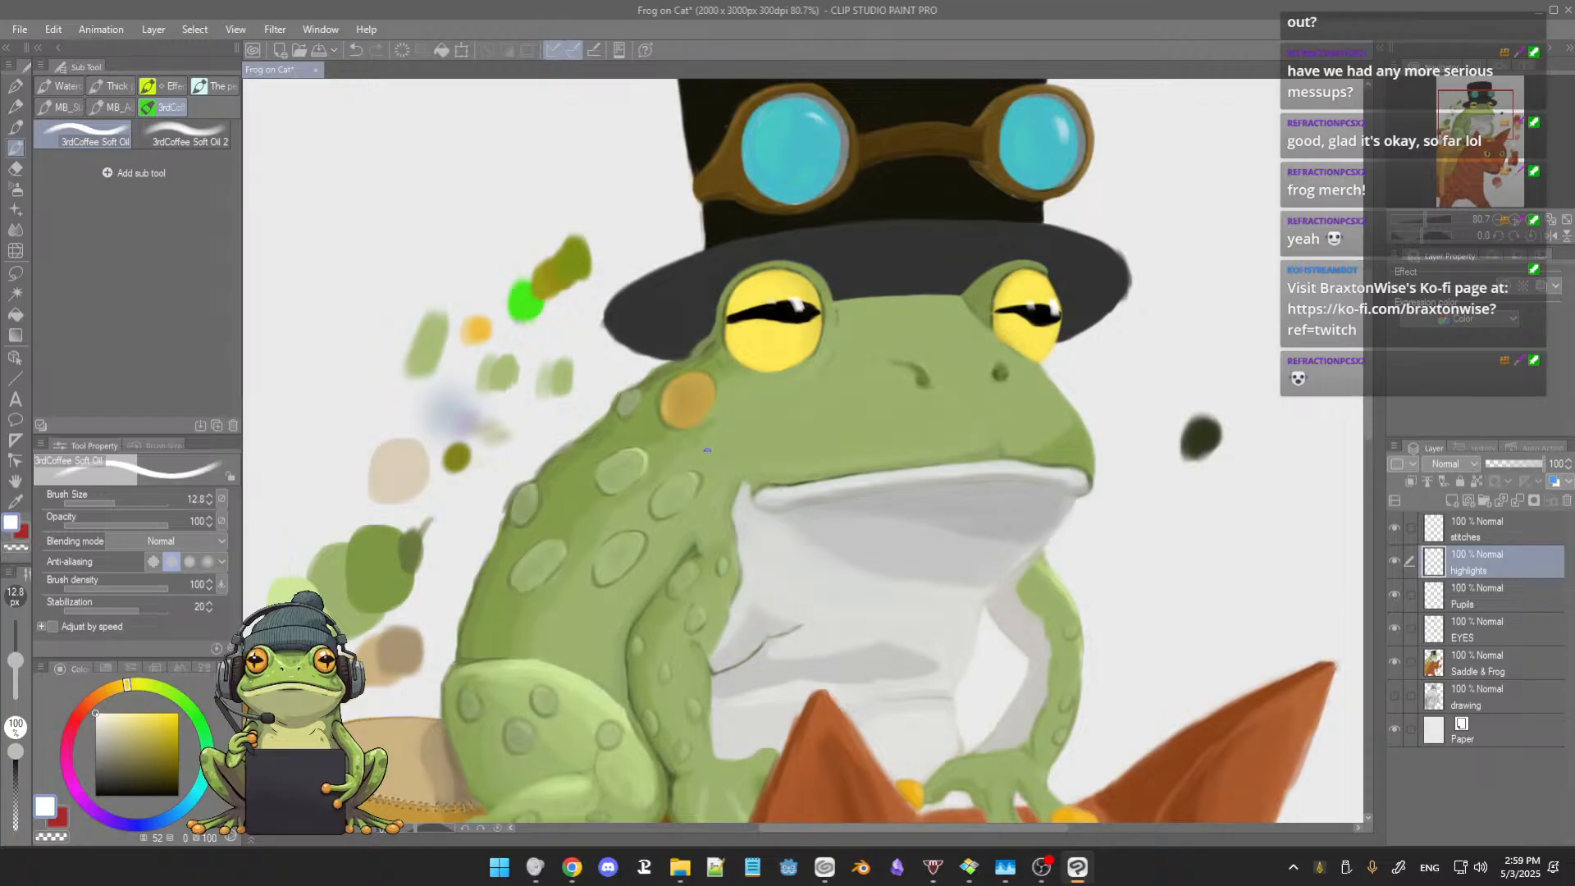
left_click_drag(820, 431, 819, 475)
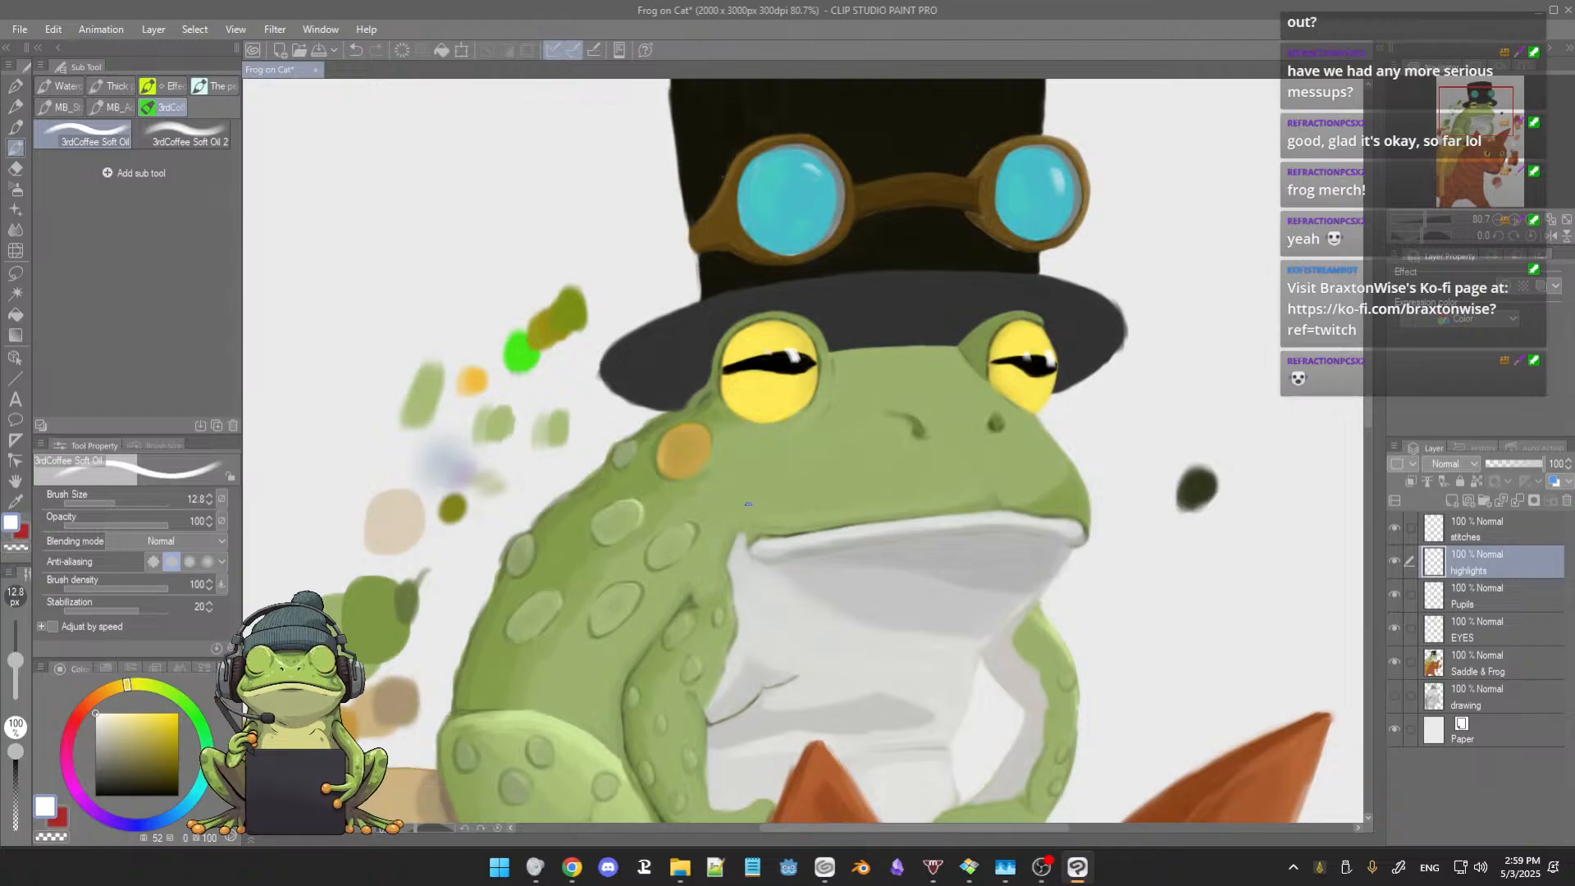
scroll(801, 433, "up", 2)
scroll(784, 465, "up", 3)
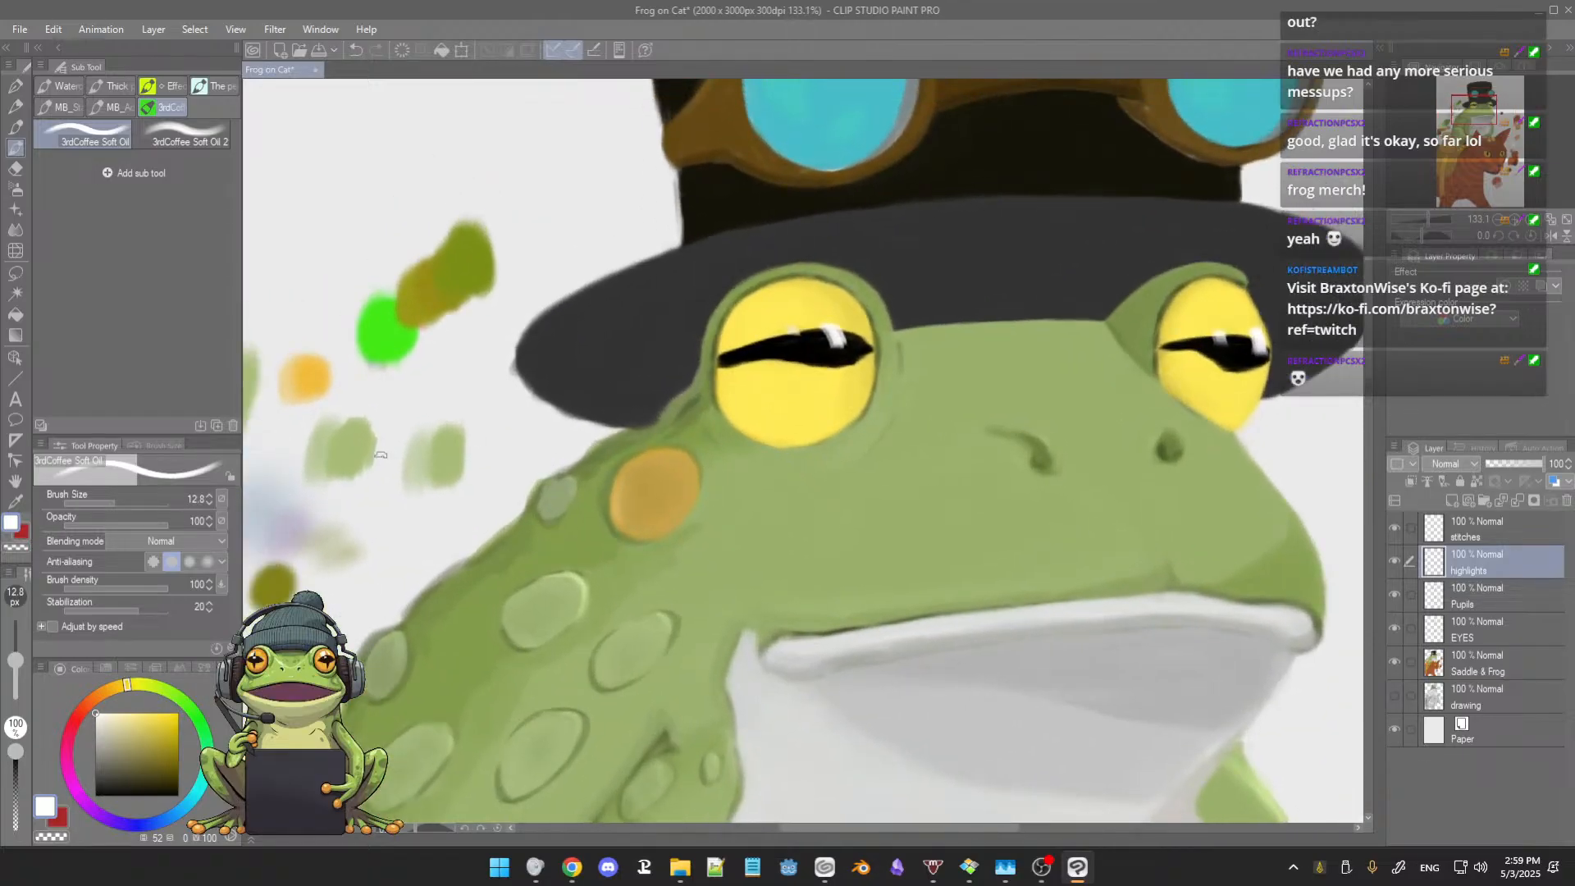
left_click_drag(420, 463, 455, 463)
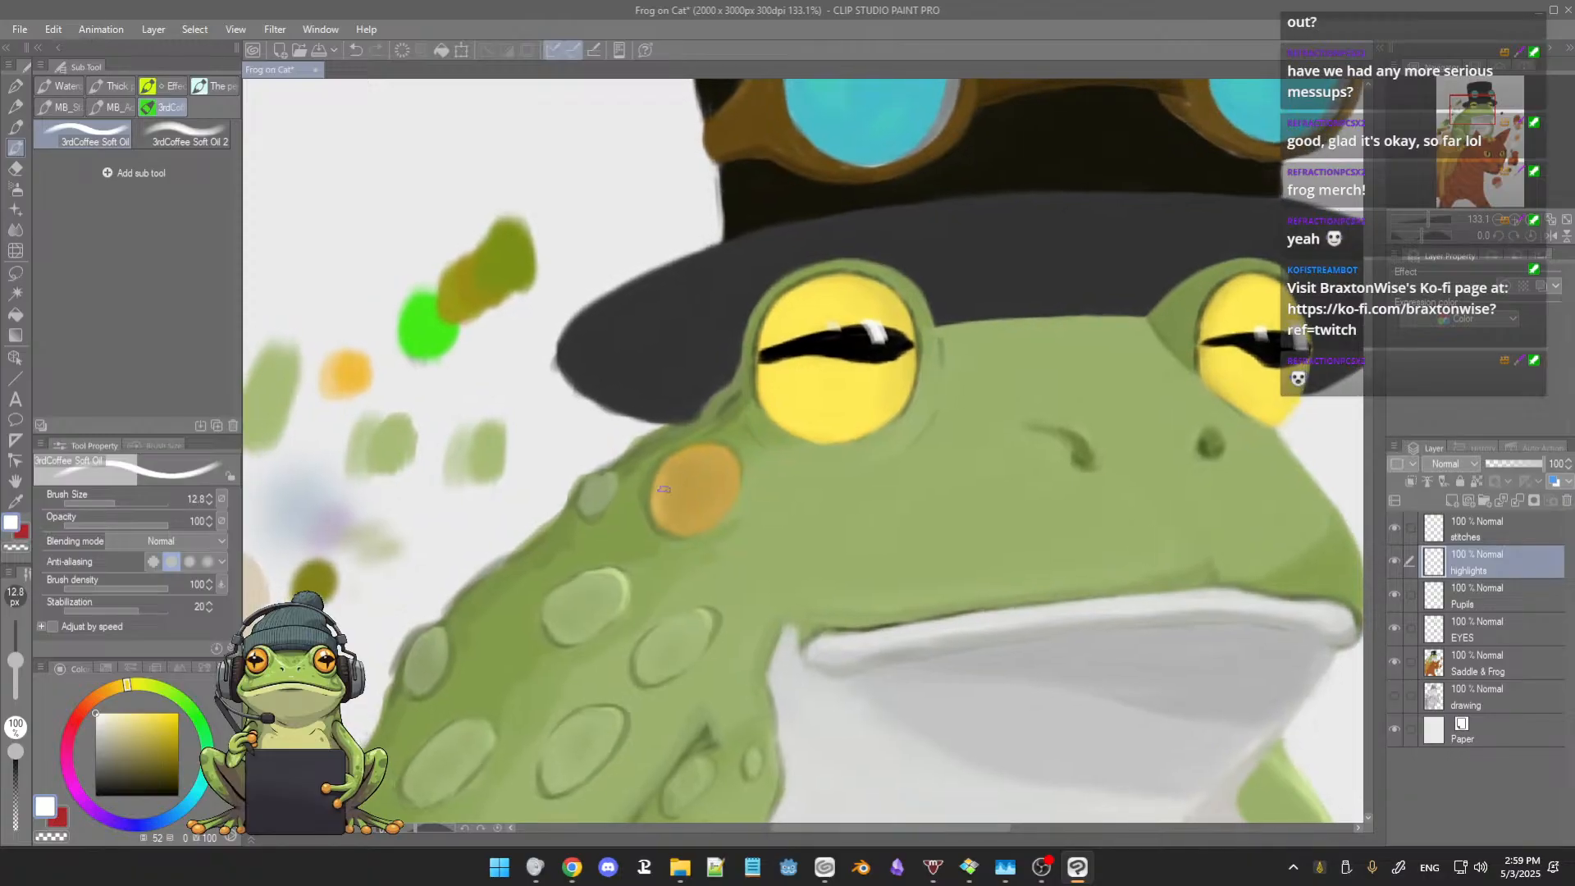
Step: Sample the orange cheek spot's colour and shade the larger eye's upper inner edge on the EYES layer
left_click(692, 476, "alt")
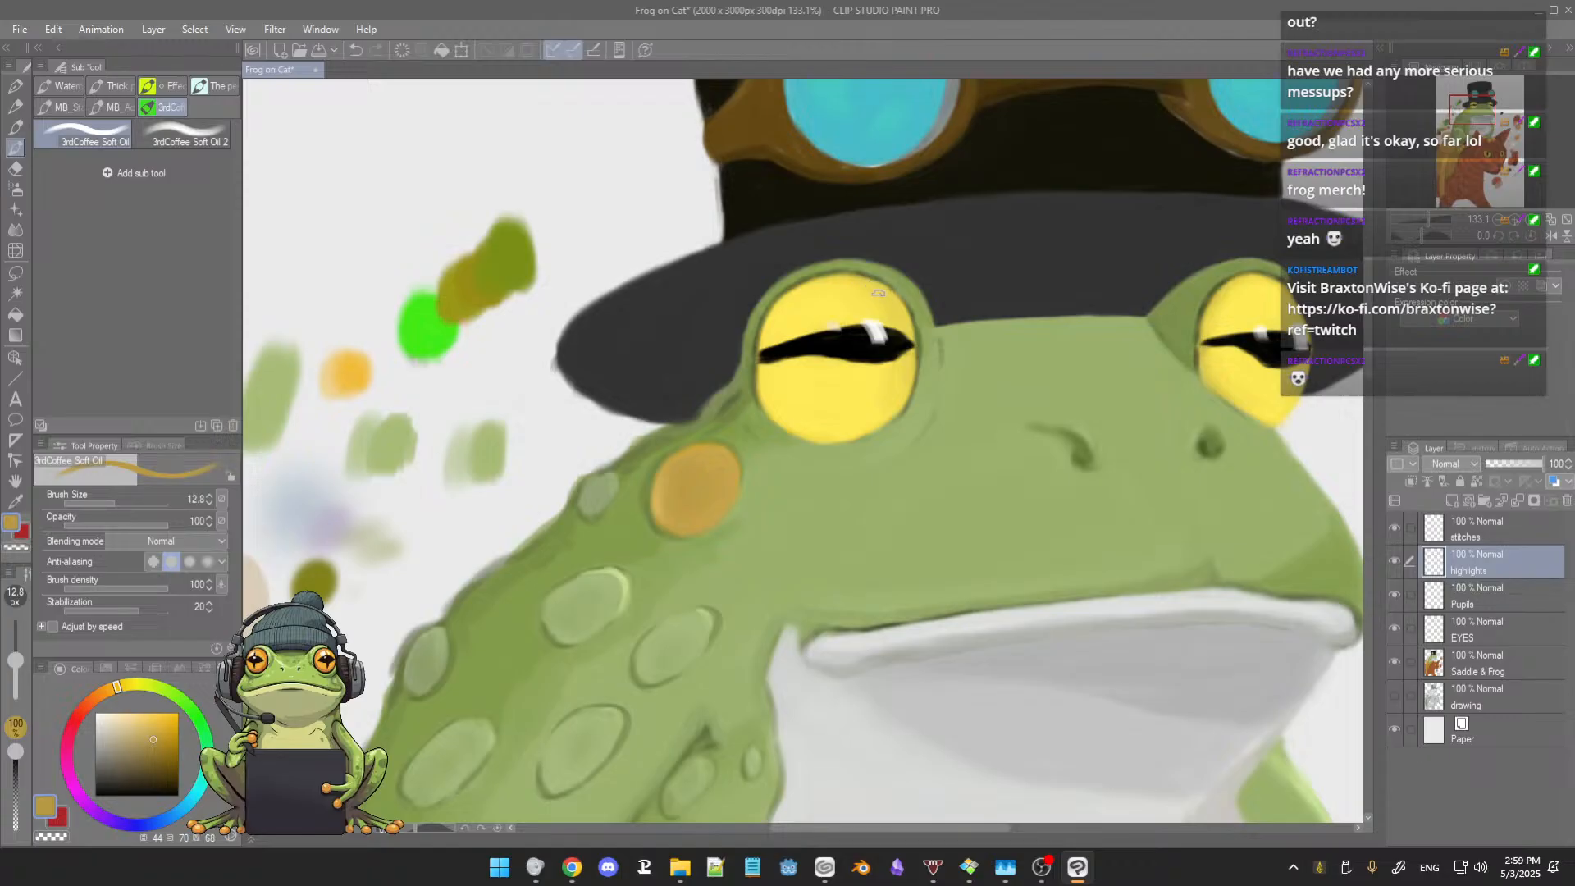
left_click(1481, 607)
left_click(1486, 636)
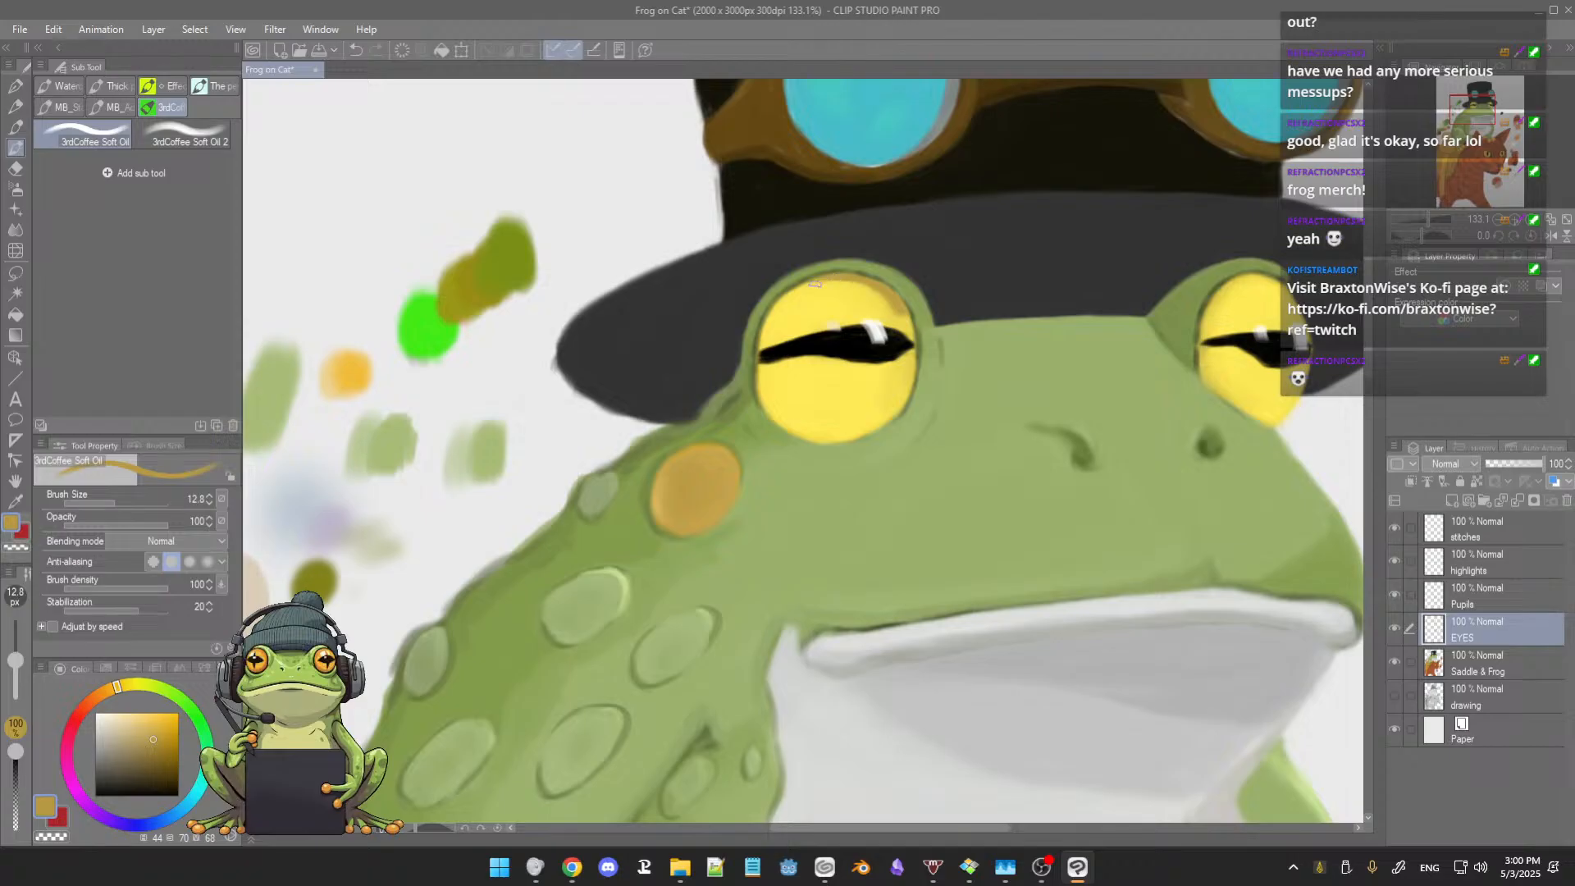
Step: Redefine the larger eye's rim with dark greens sampled from its eyelid at brush size 12.8, and save the painting
left_click(830, 272, "alt")
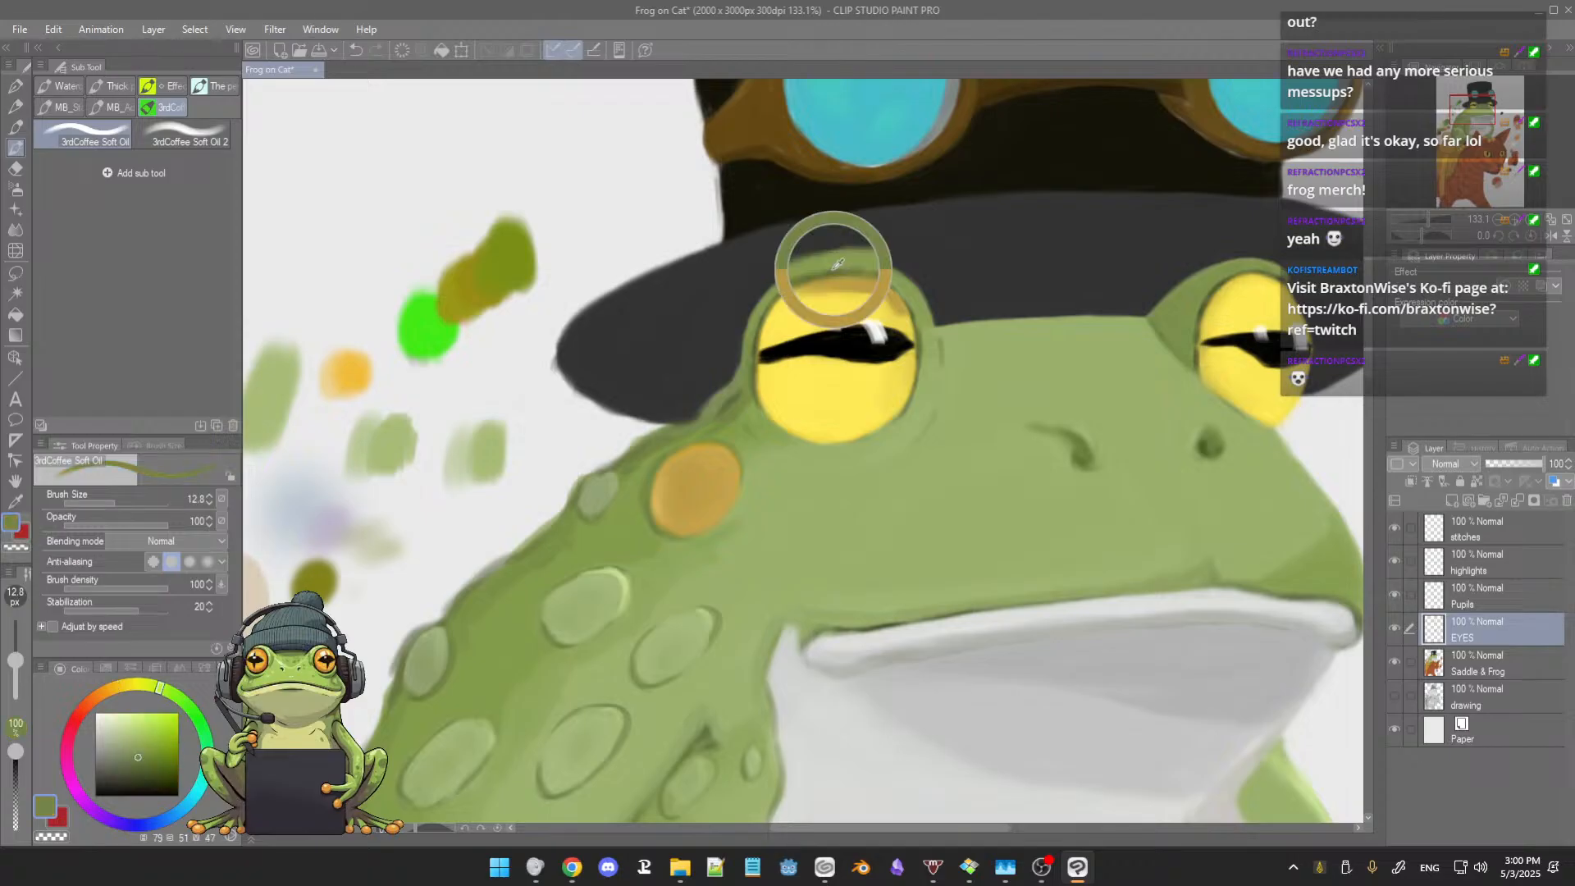
left_click(800, 279, "alt")
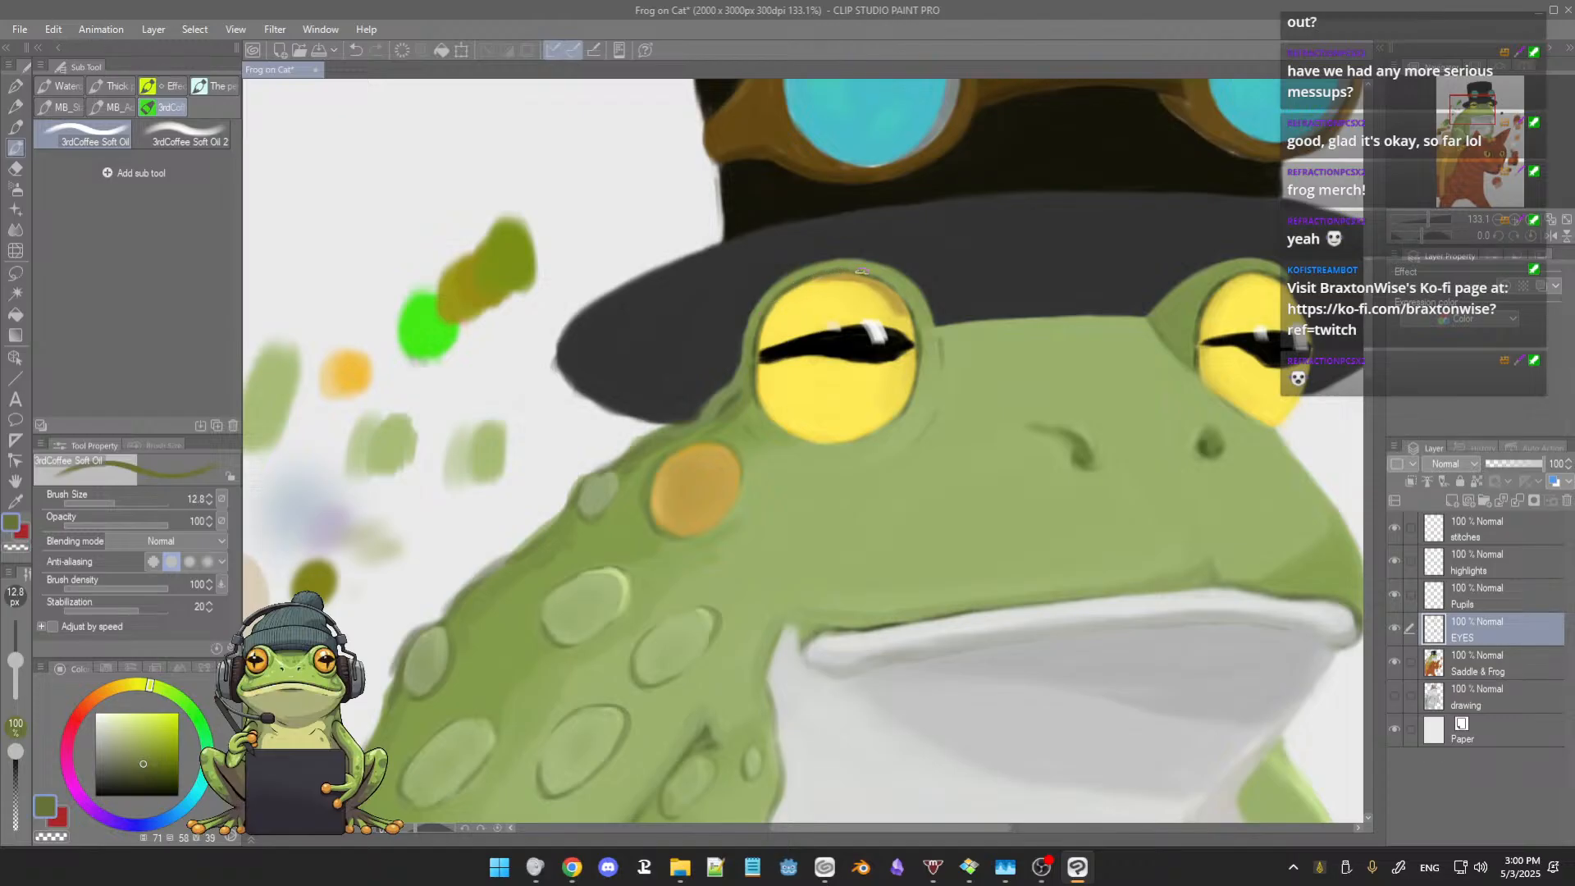
scroll(878, 282, "up", 4)
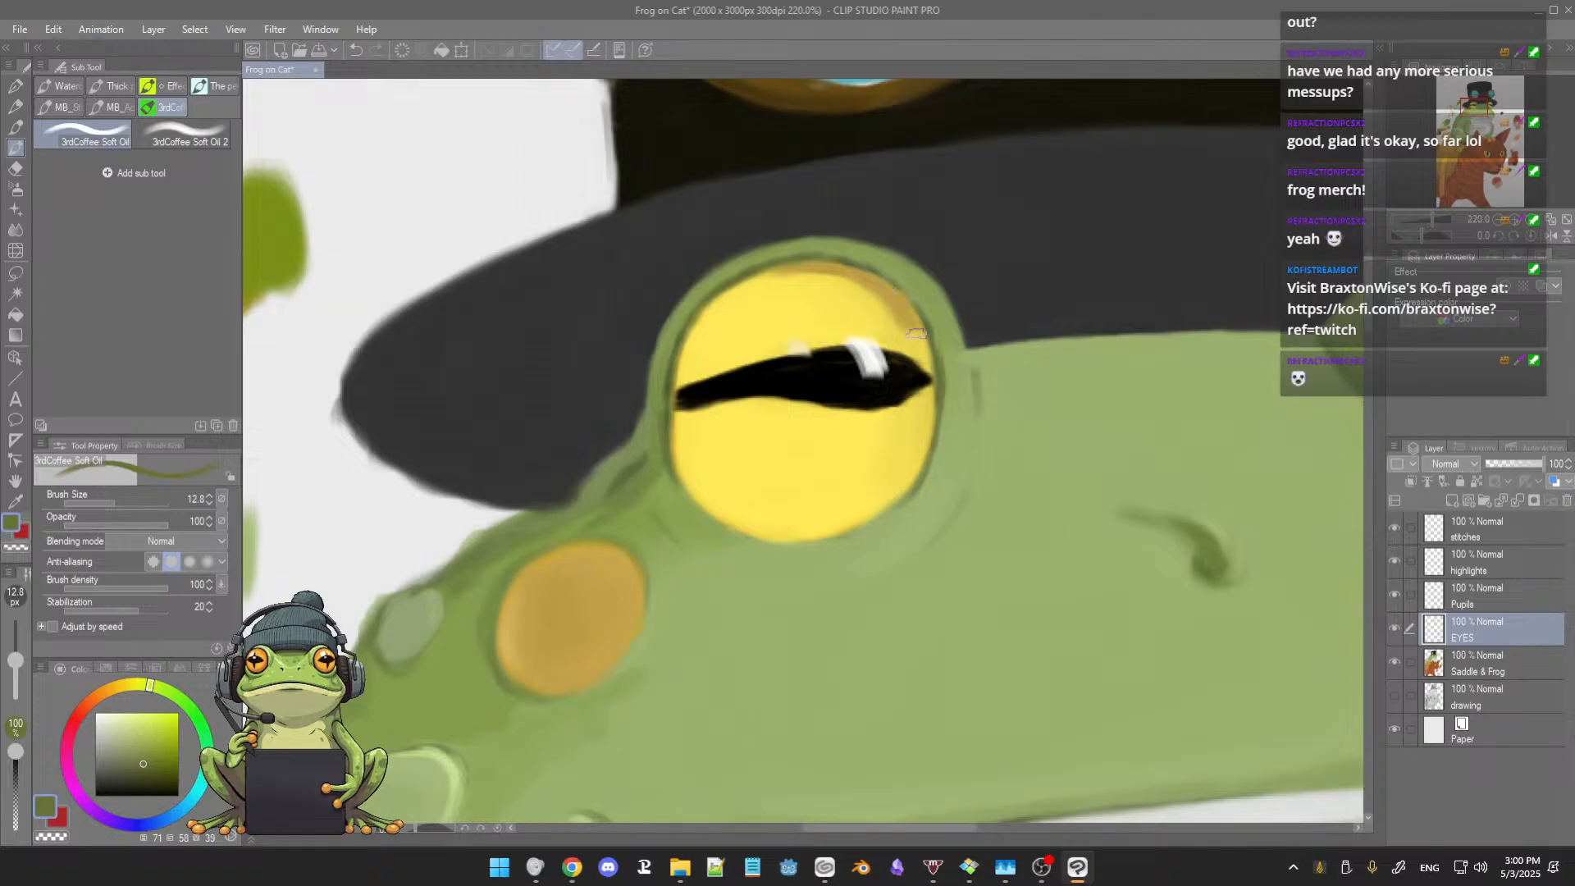
left_click_drag(896, 357, 854, 329)
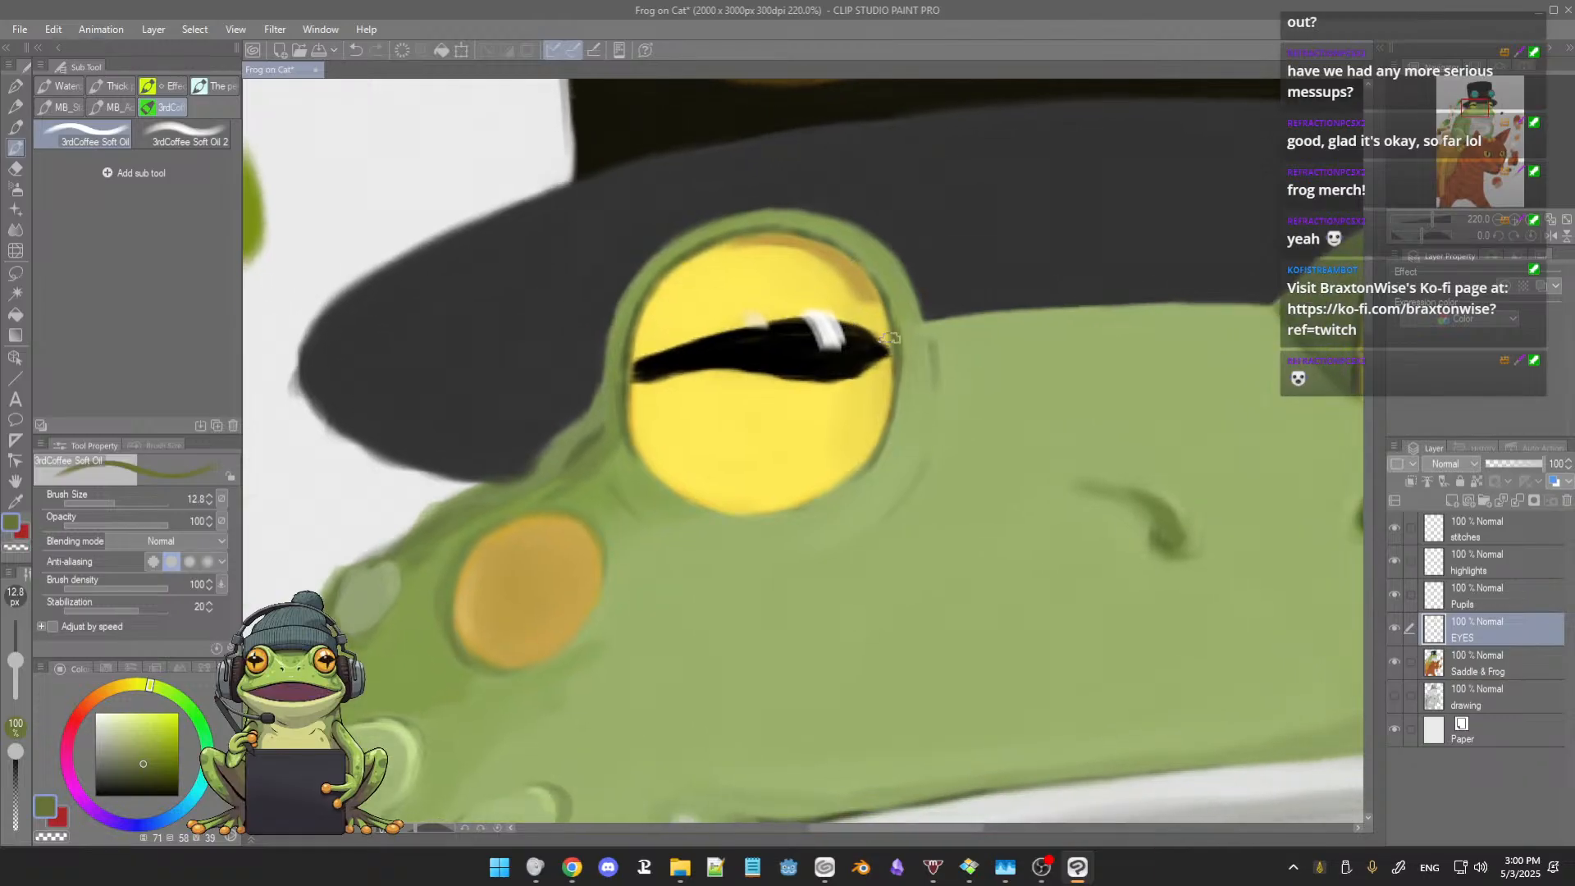
key("ctrl+s")
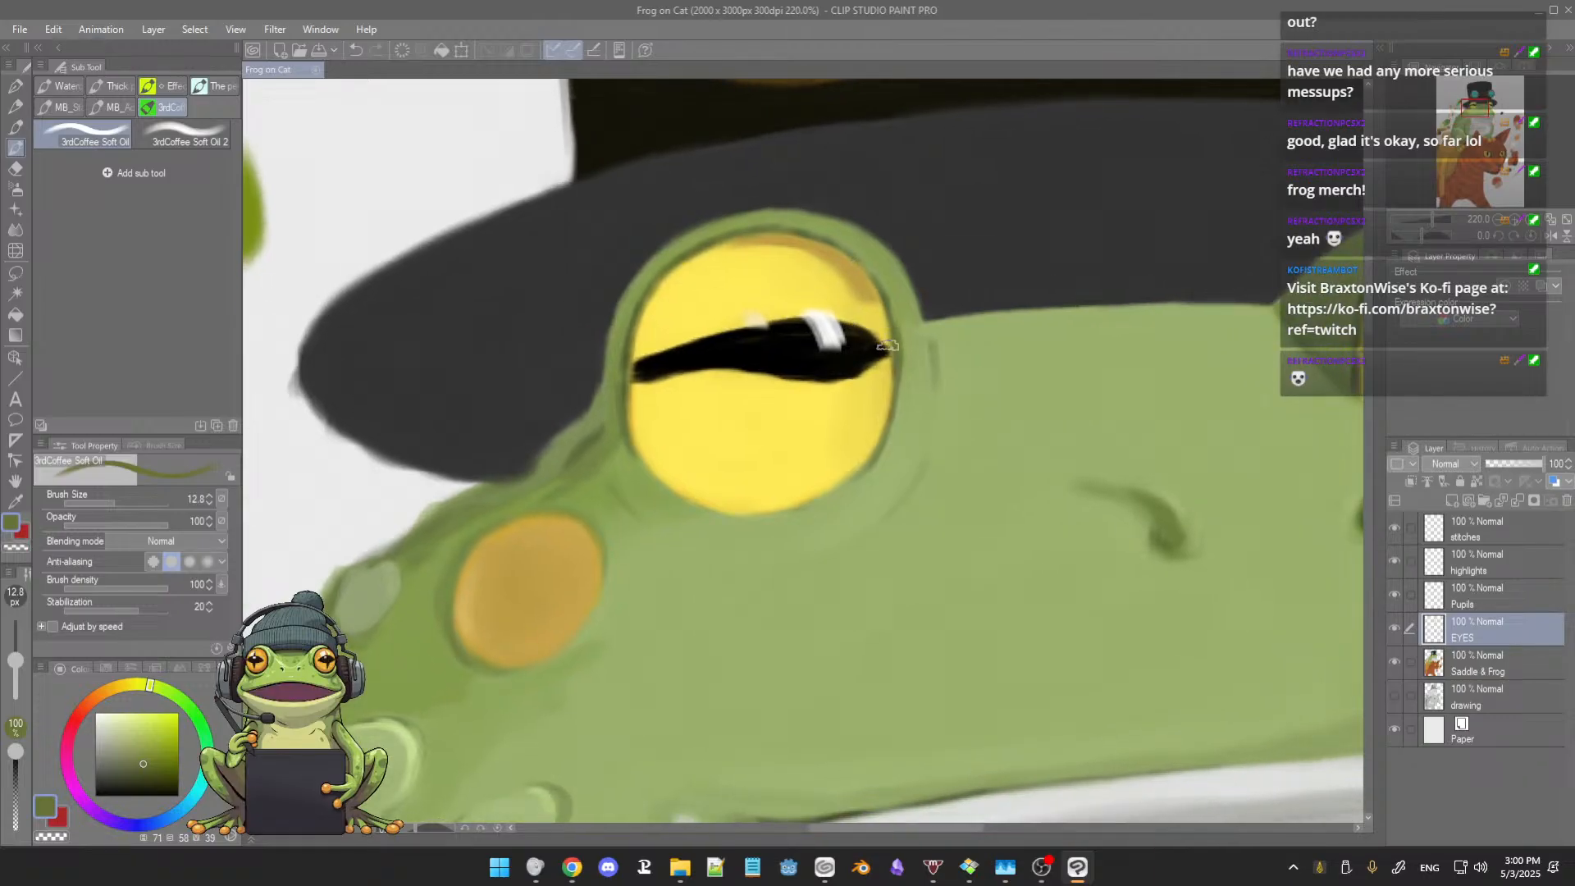
left_click_drag(879, 347, 892, 353)
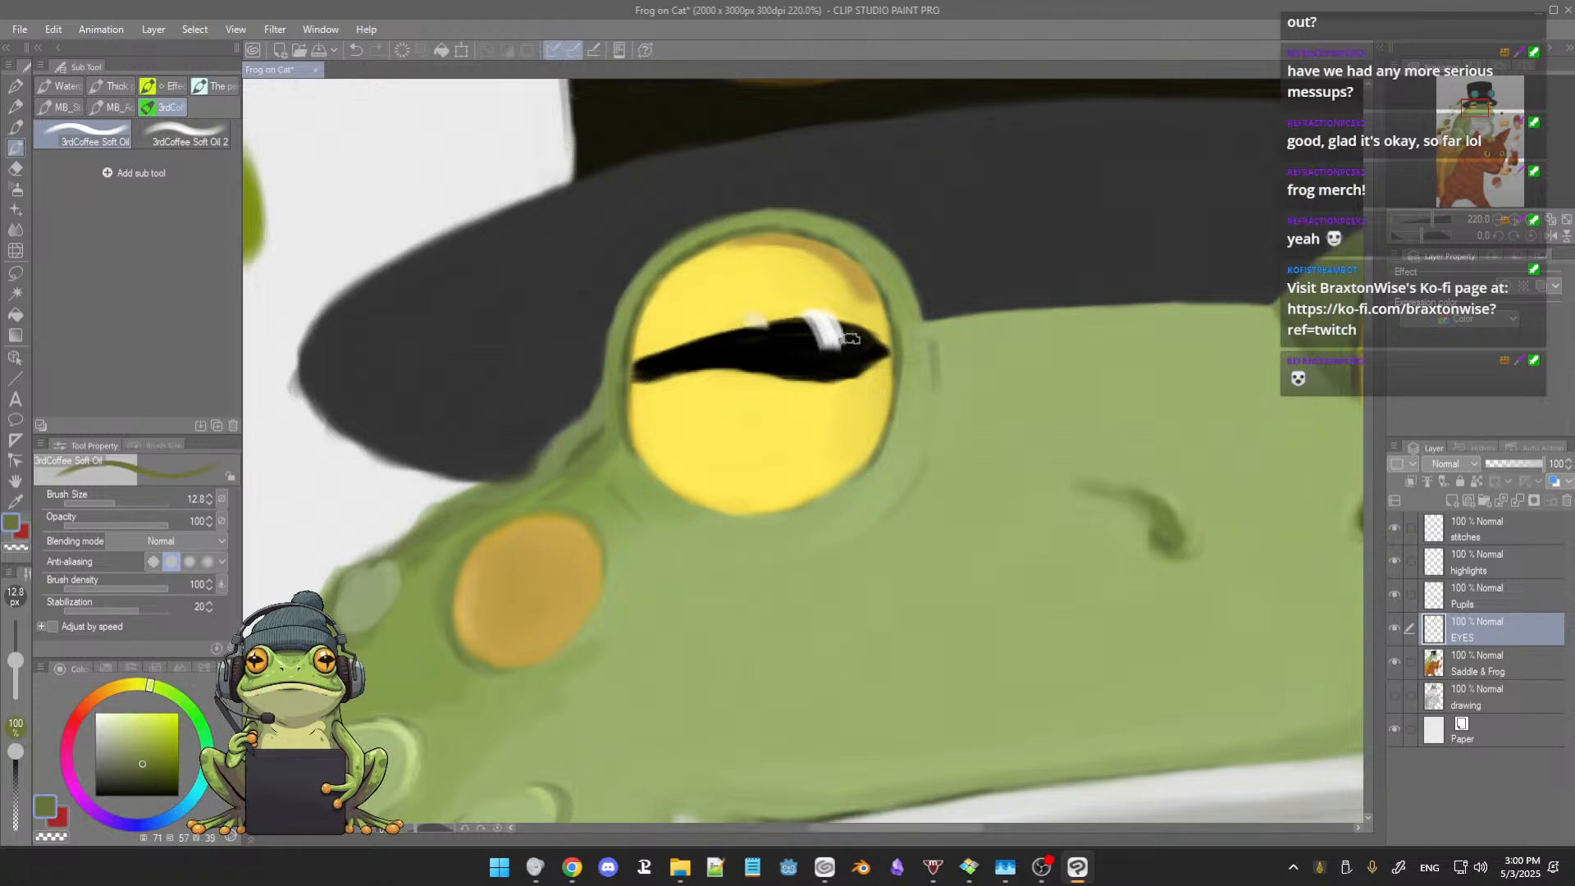
Step: Refine the larger eye's upper edge with sampled ochre and dark green at brush size 6.3
left_click_drag(897, 347, 840, 343)
key("bracketleft")
key("bracketleft")
key("bracketleft")
key("bracketleft")
key("bracketleft")
key("bracketleft")
key("bracketleft")
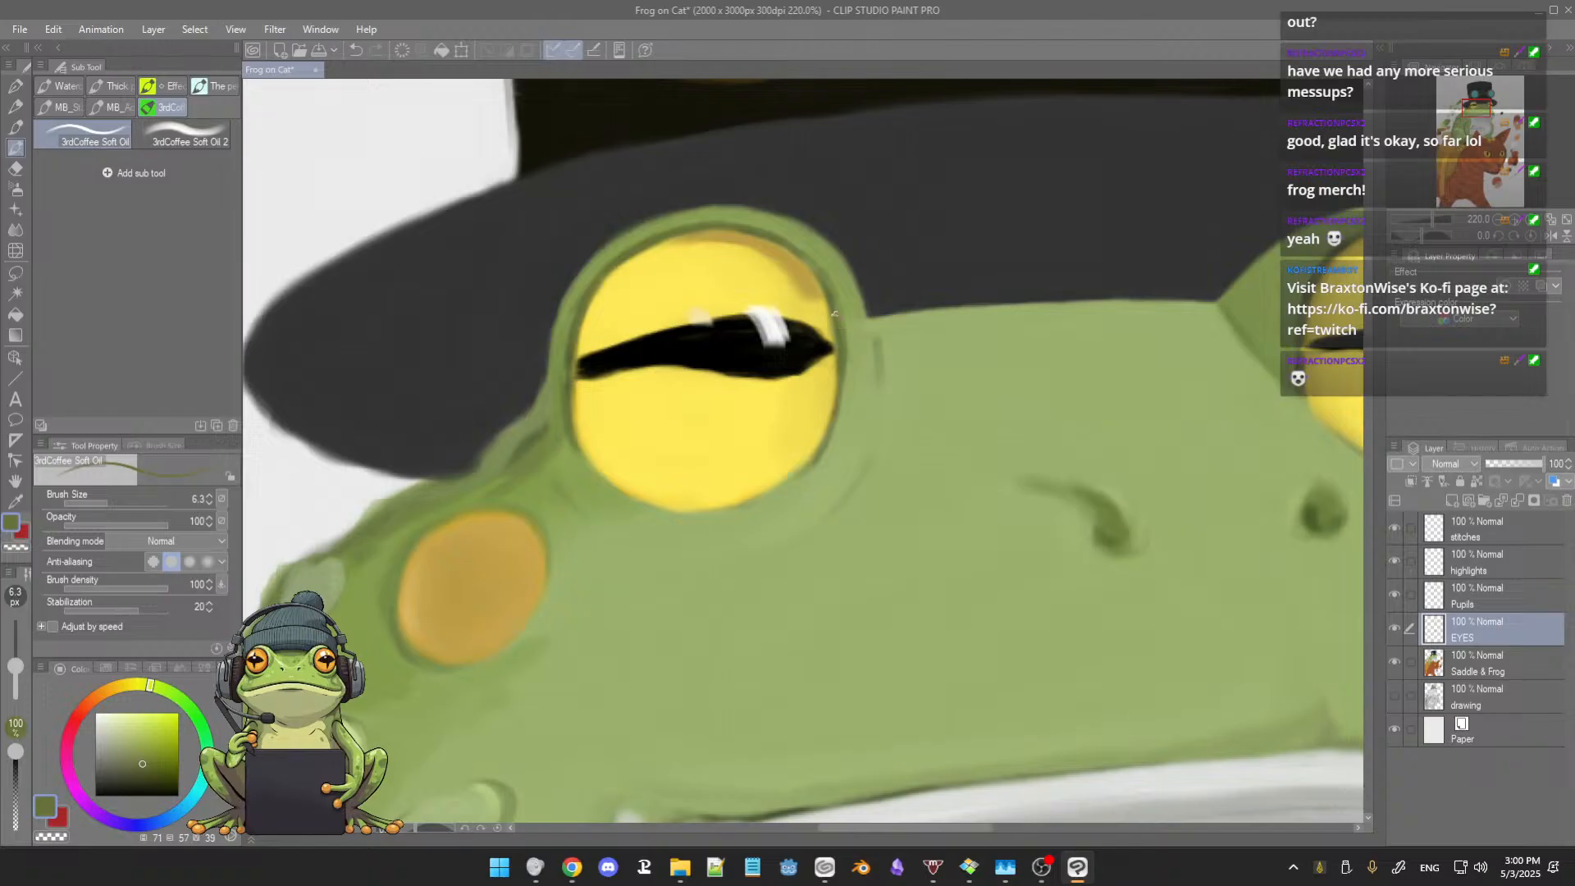
left_click(784, 257, "alt")
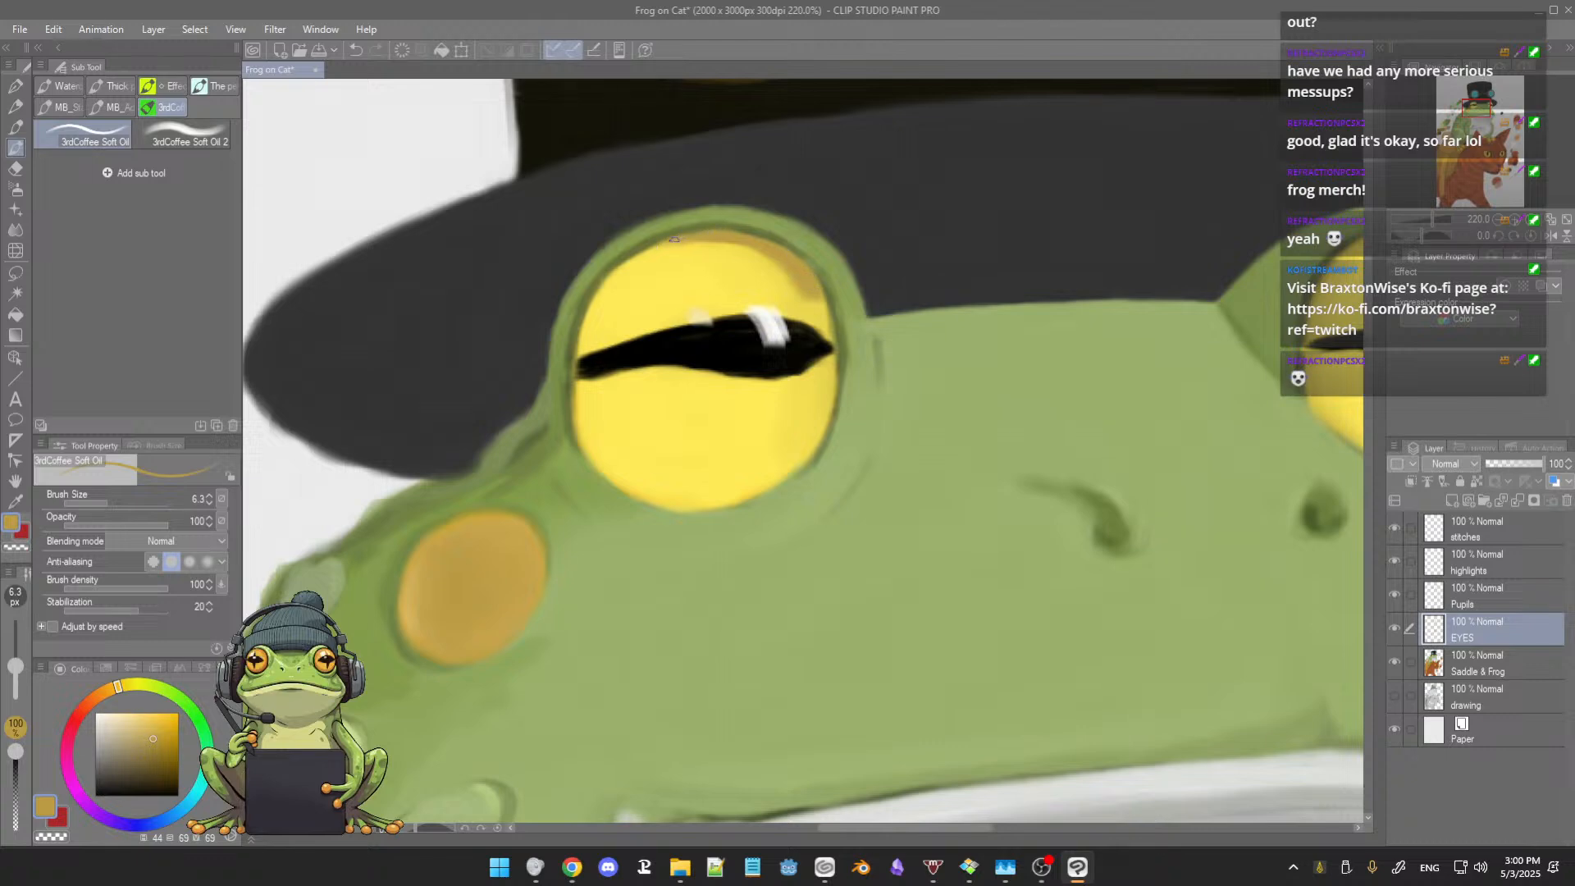
left_click(644, 244, "alt")
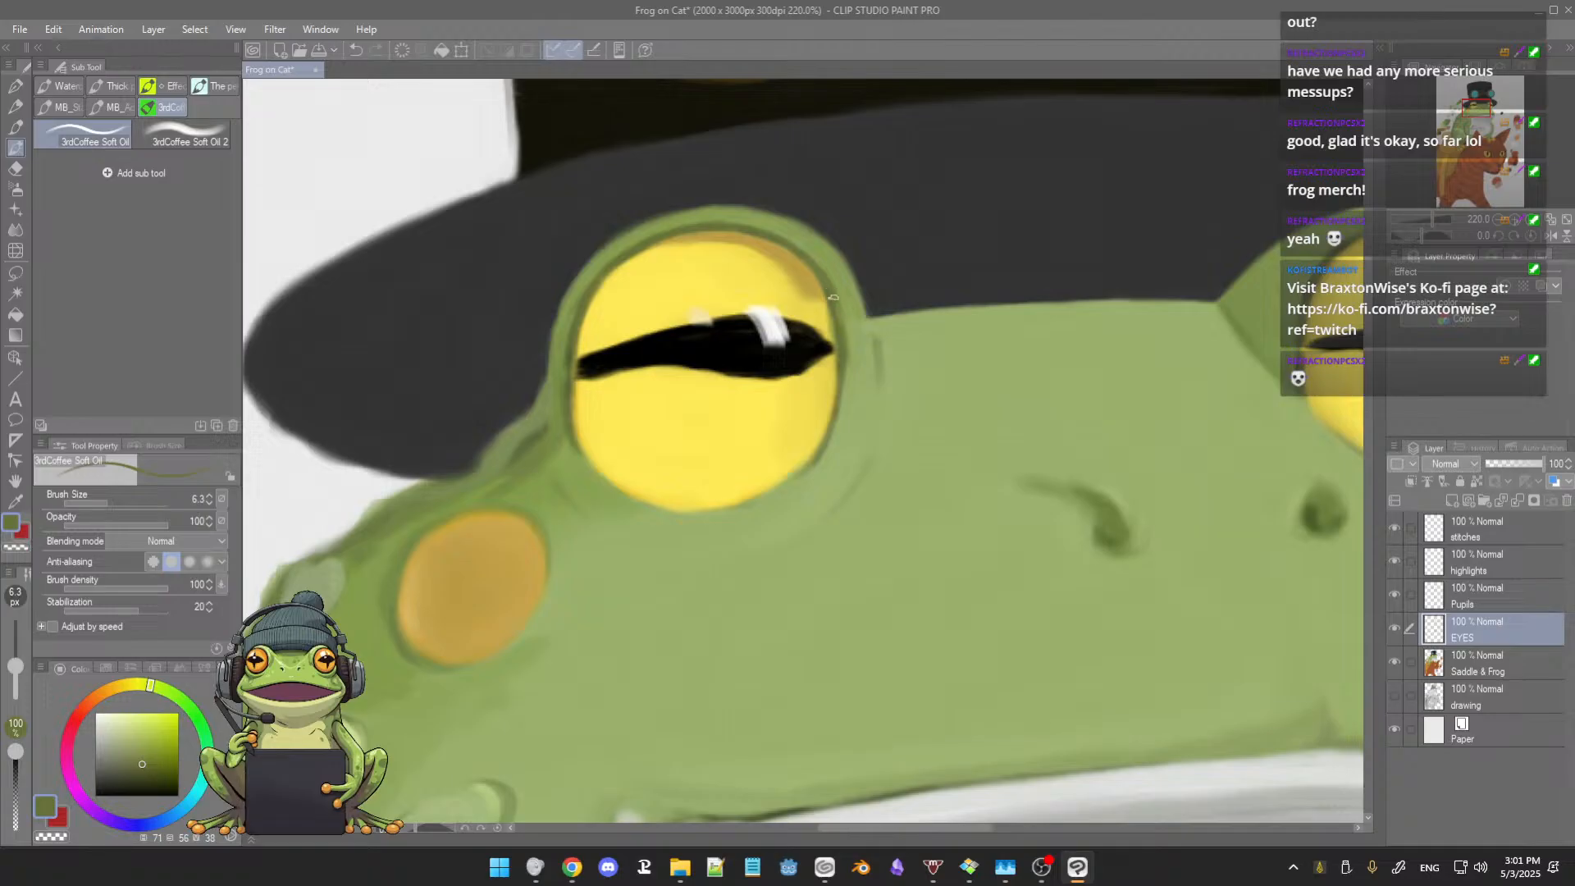
Step: Clean up the smaller eye's upper inner rim with dark greens sampled from its outline at brush size 6.3
scroll(827, 285, "down", 4)
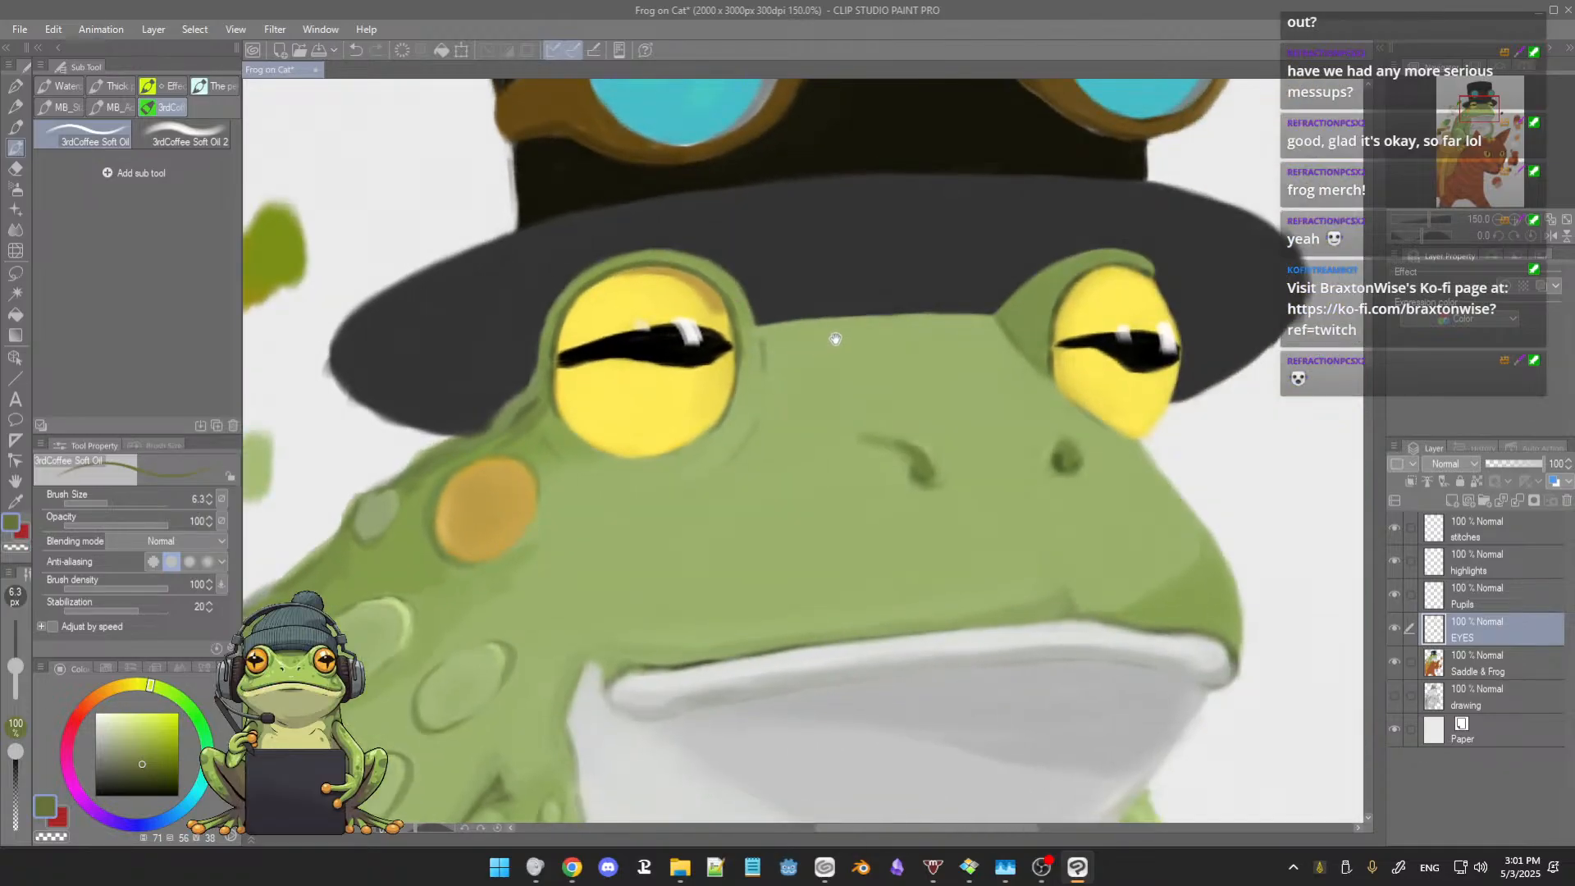
scroll(952, 338, "up", 3)
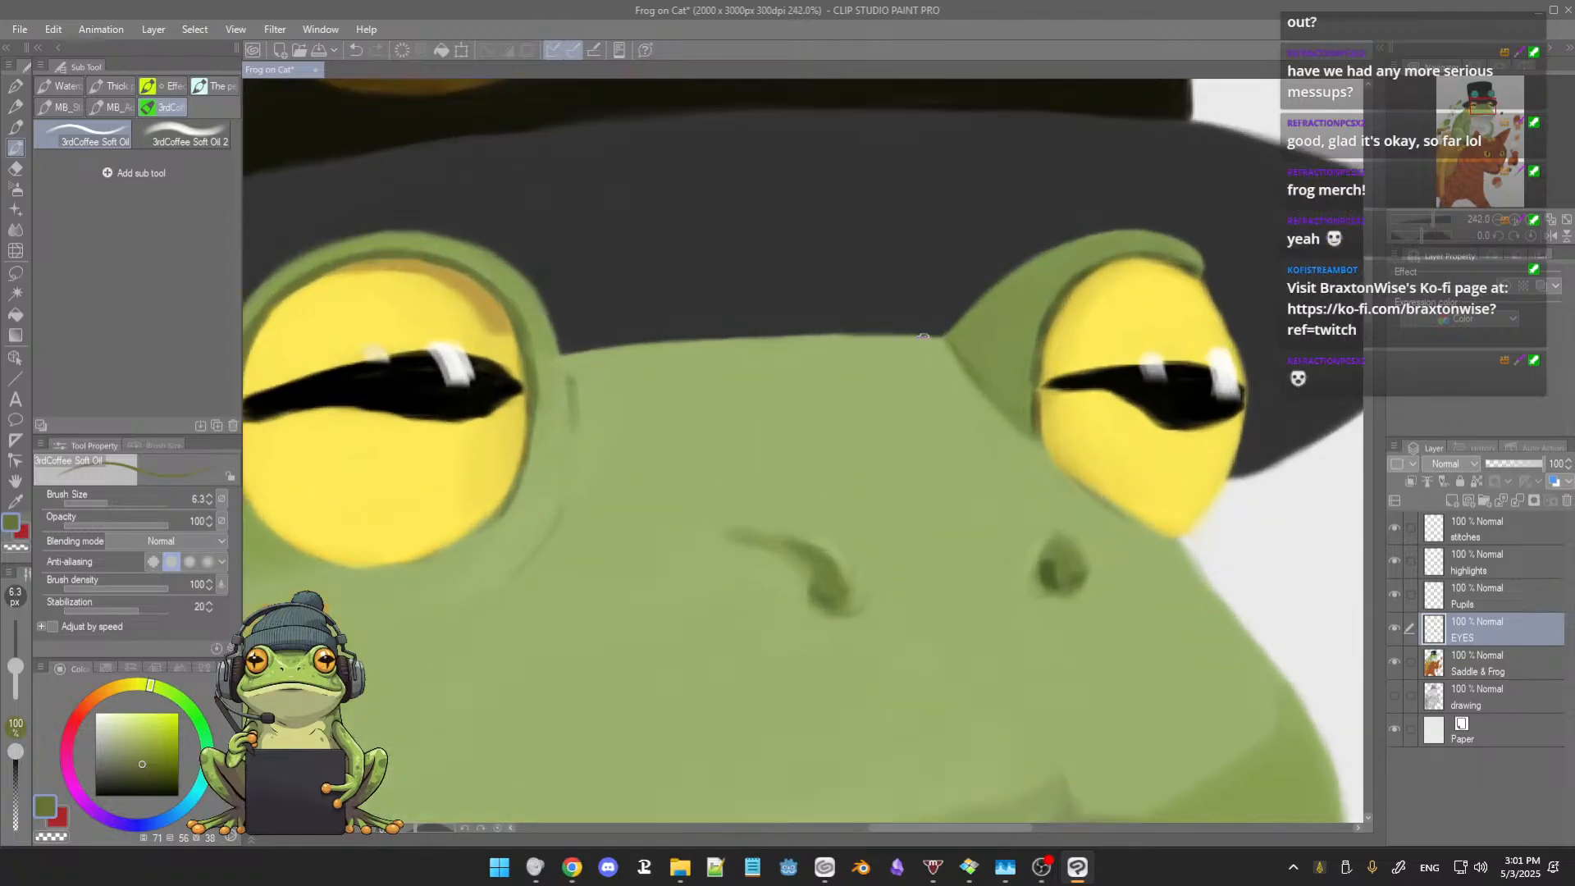
scroll(900, 356, "up", 1)
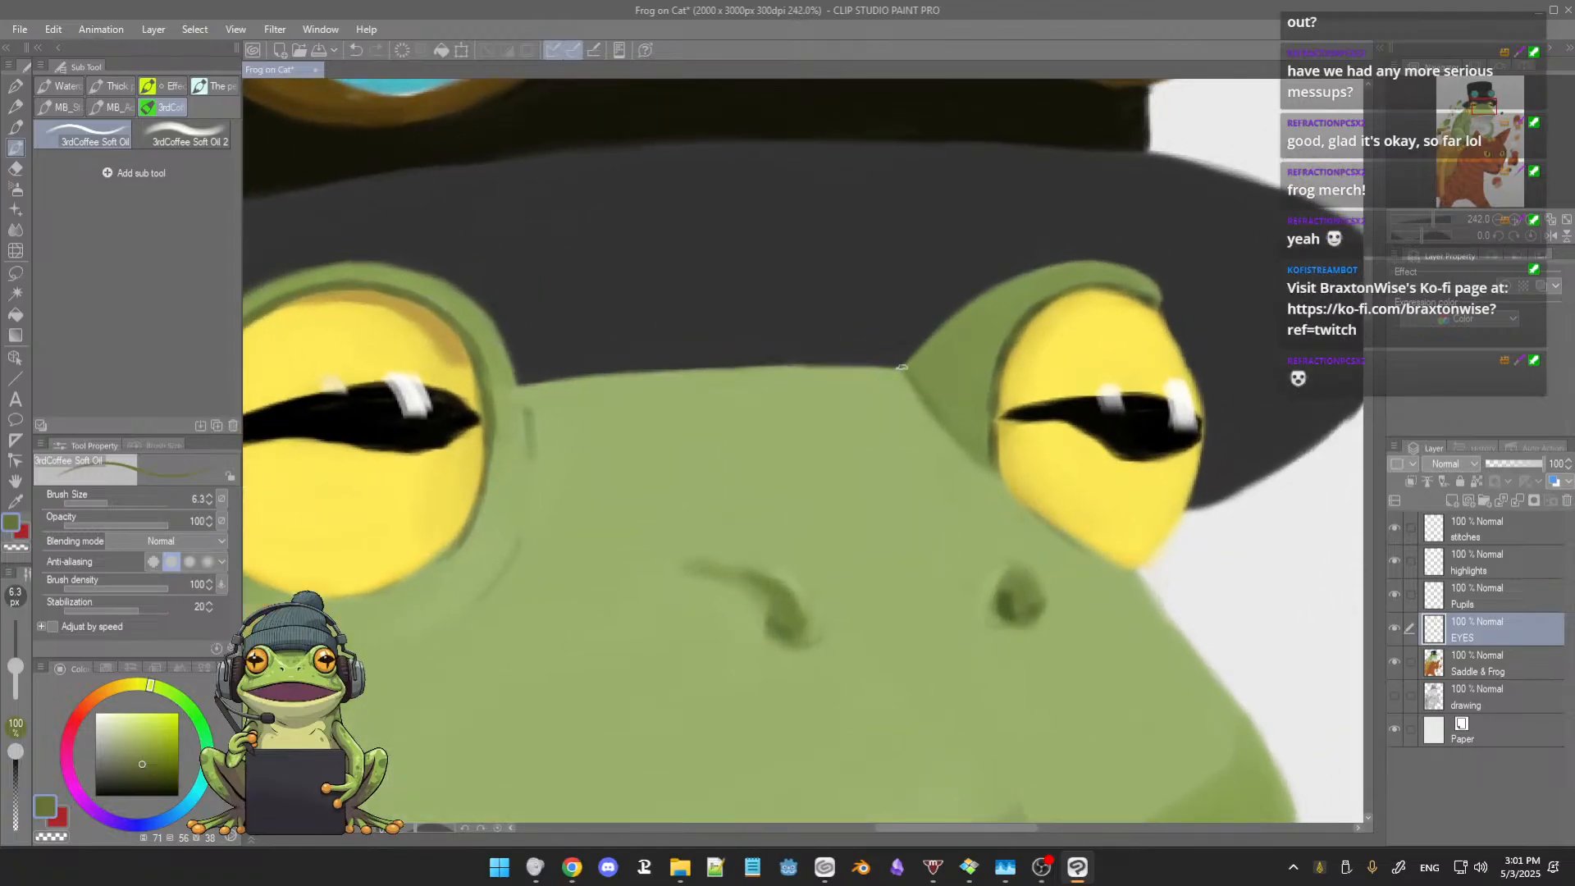
left_click(1038, 307, "alt")
left_click(1041, 307, "alt")
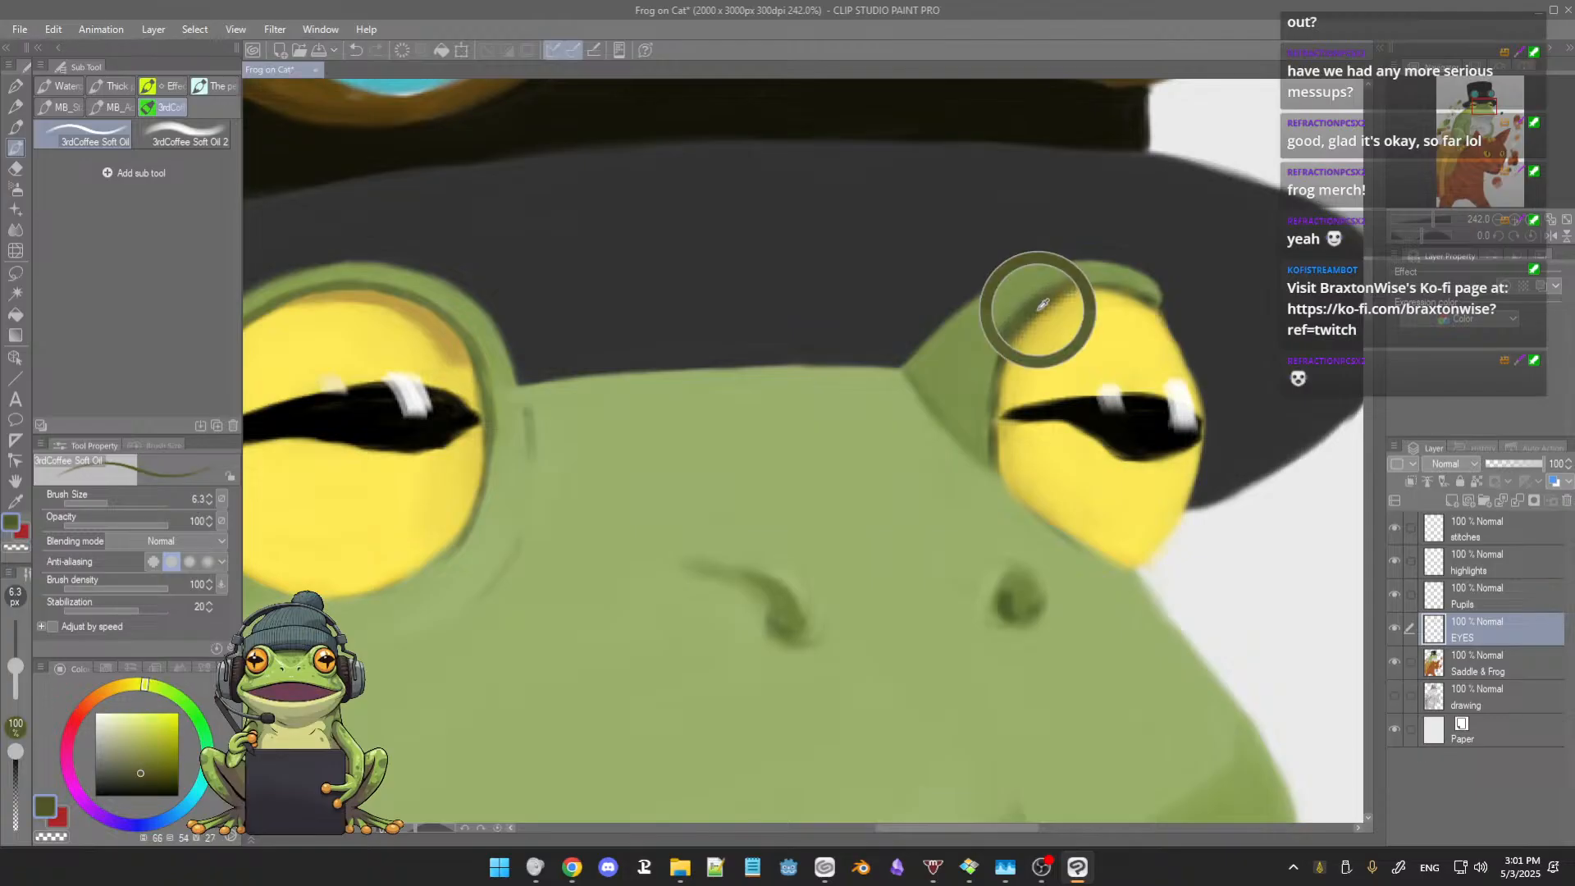
left_click(1015, 340, "alt")
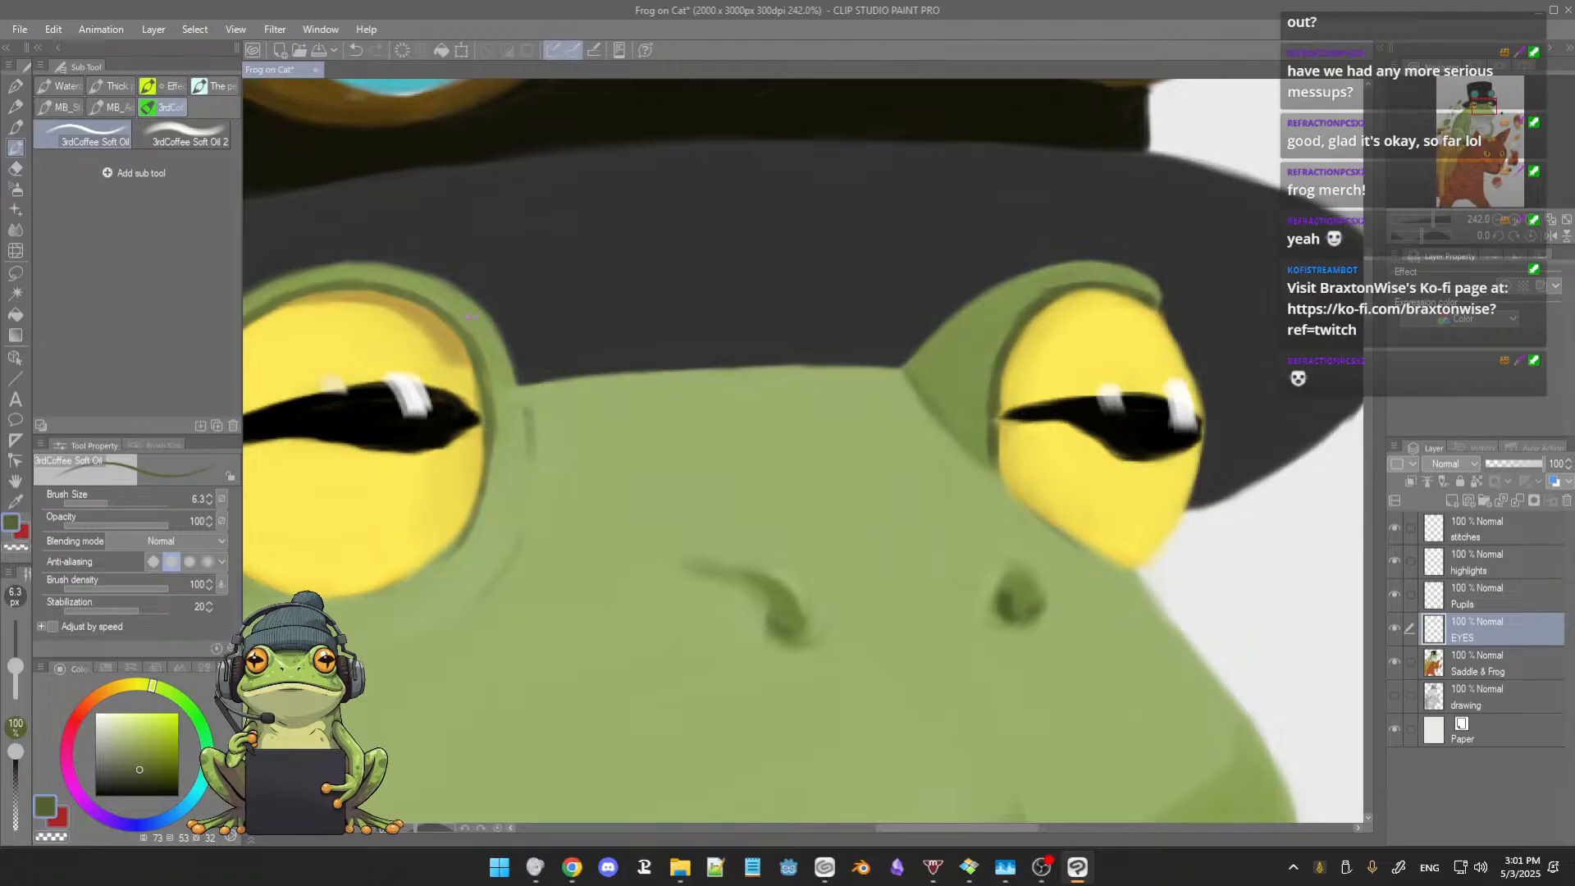
Step: Touch up the smaller eye's inner edge above and below the pupil with yellows sampled from the eye
left_click(1046, 327, "alt")
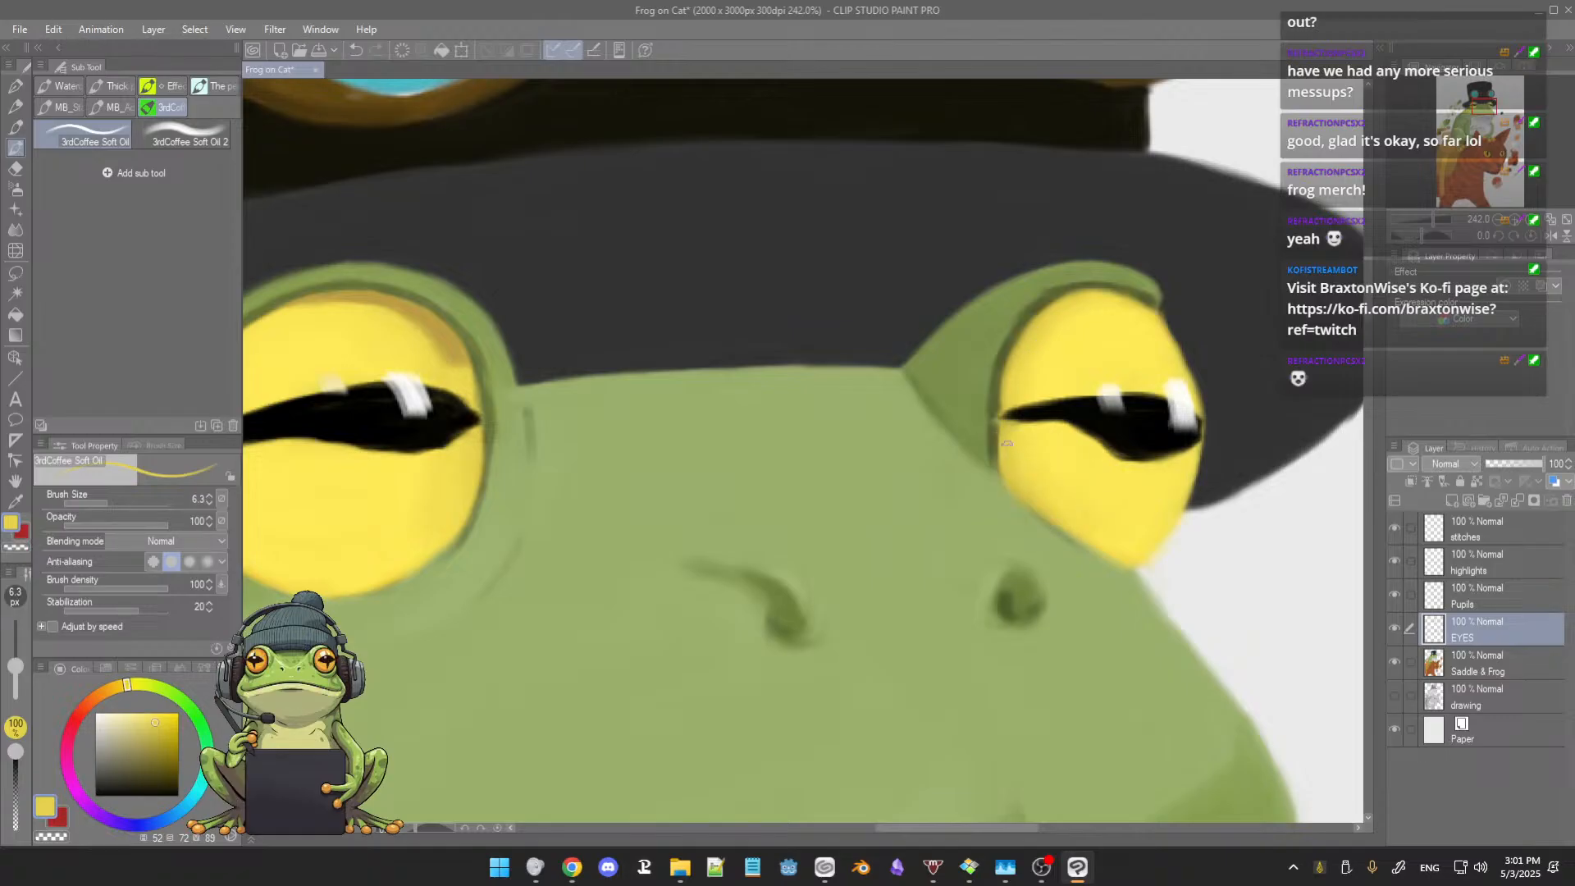
left_click_drag(998, 464, 999, 435)
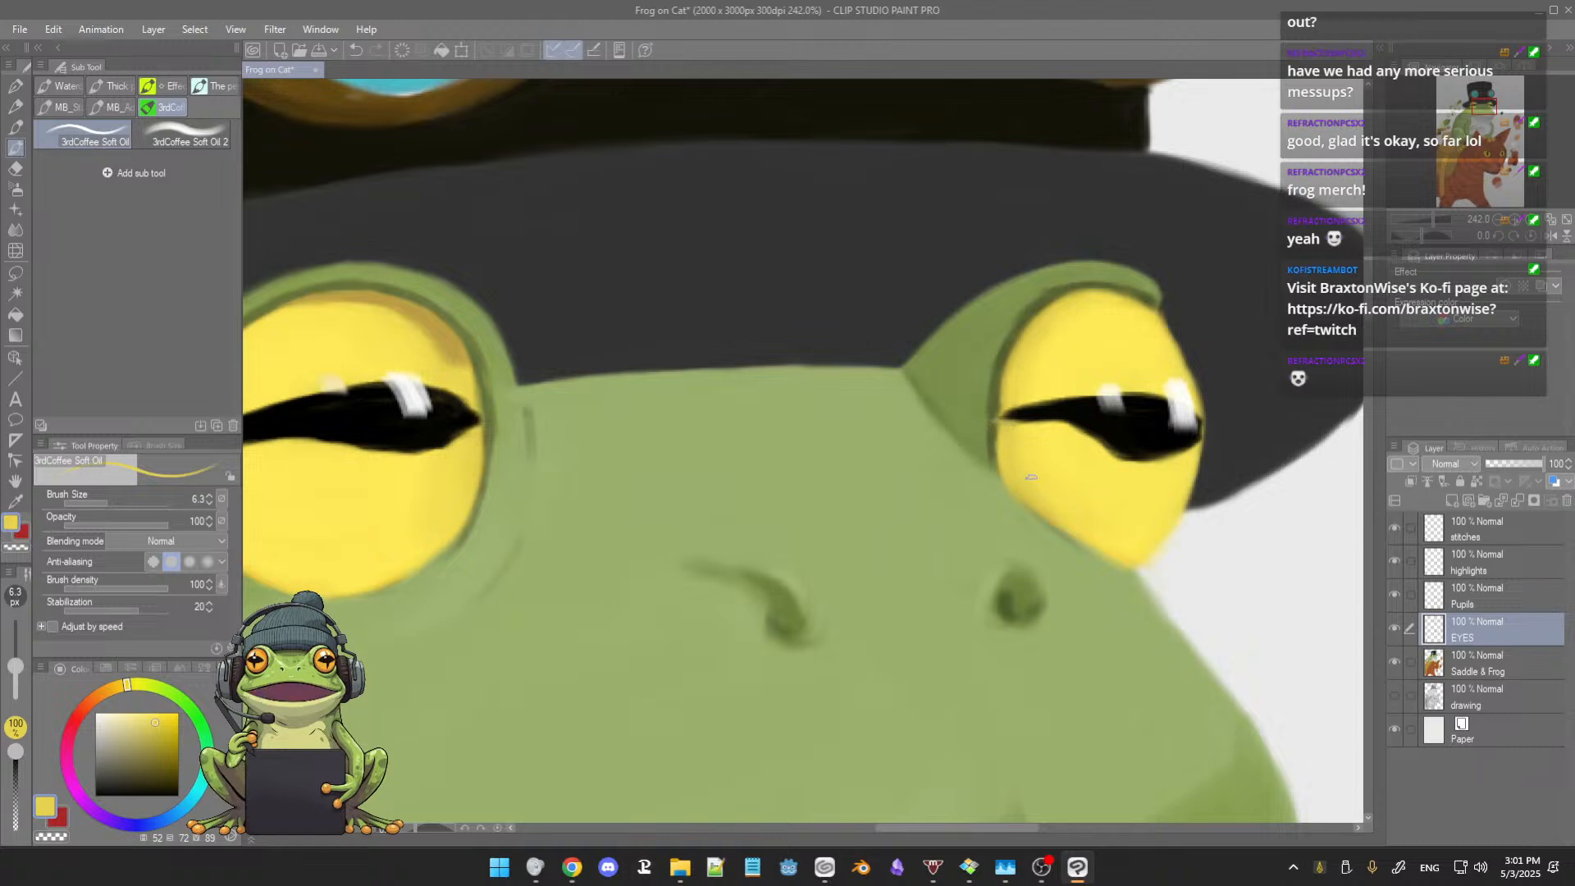
left_click(1012, 363, "alt")
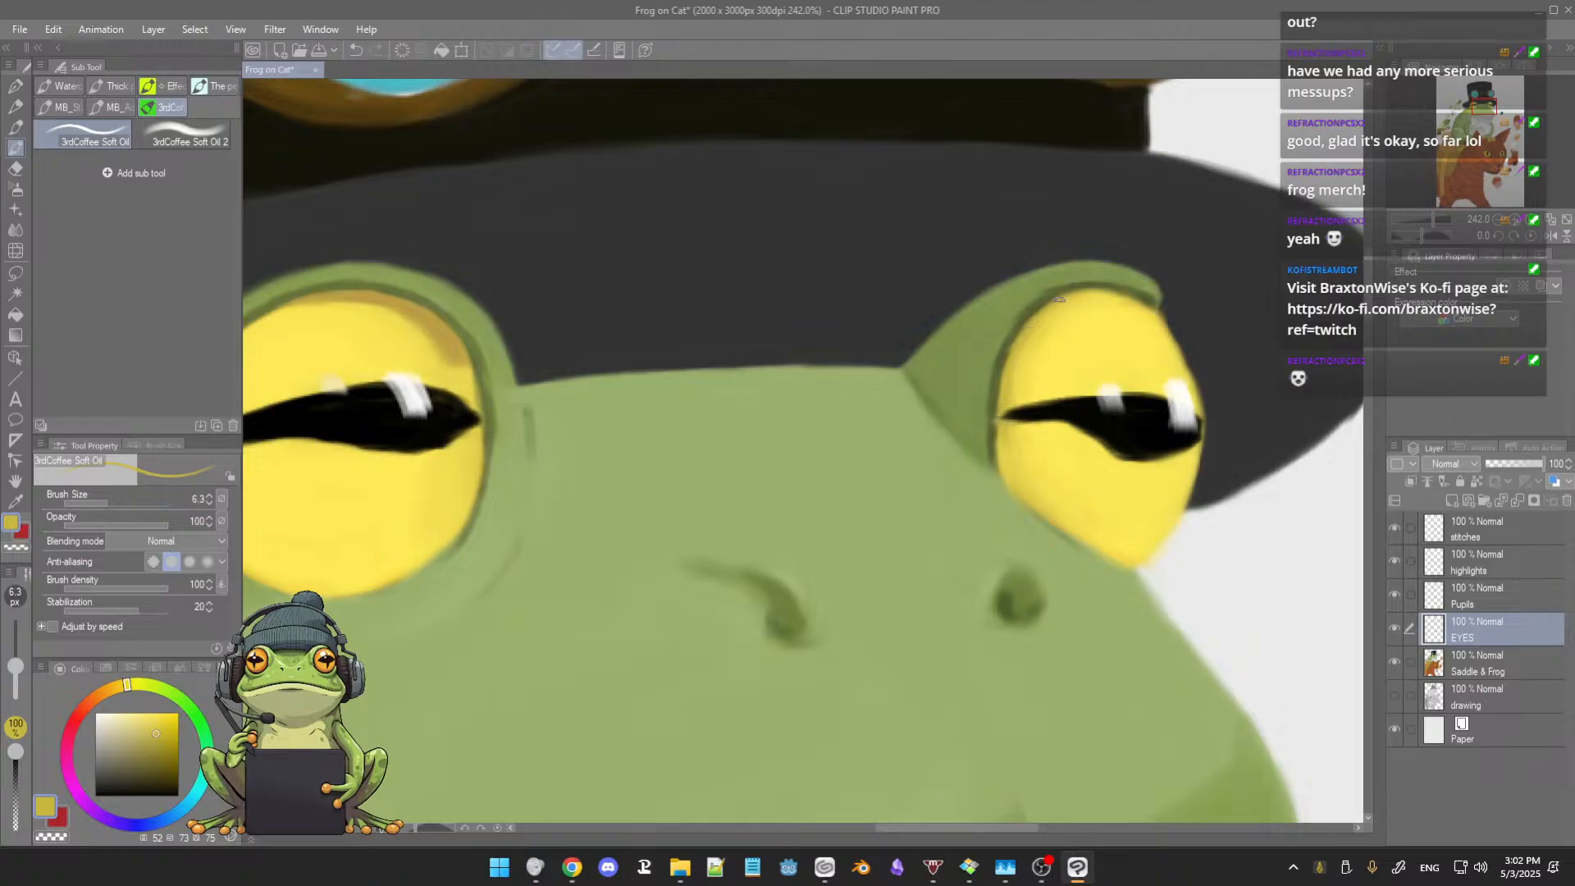
left_click(1039, 328, "alt")
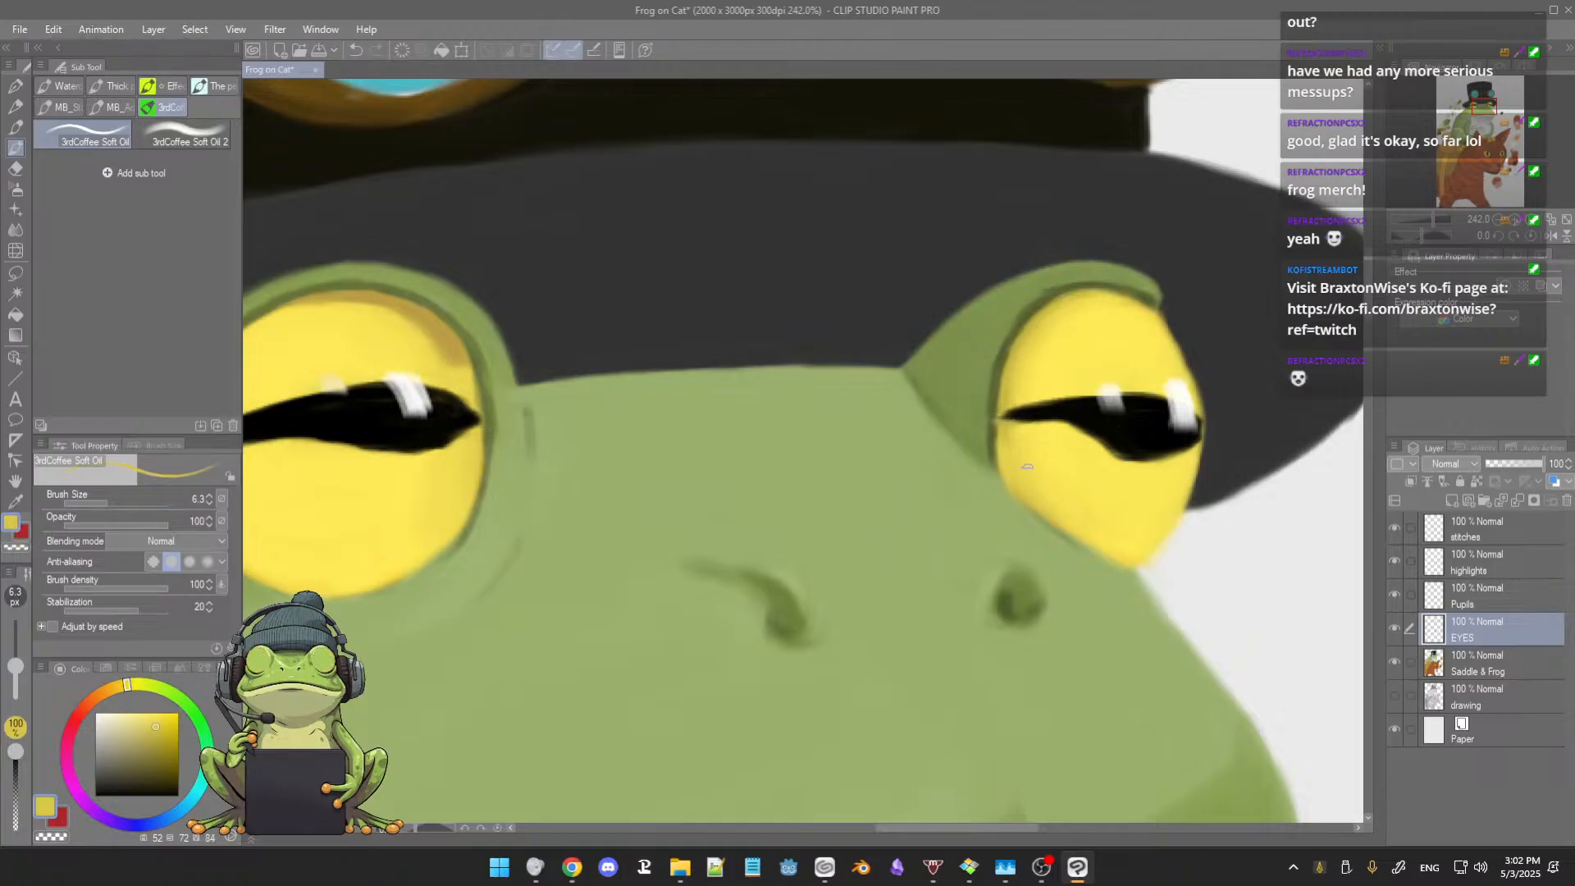
Step: Paint over the ochre shading along the larger eye's upper edge with yellows sampled from the eye at brush size 6.3
scroll(1065, 464, "down", 6)
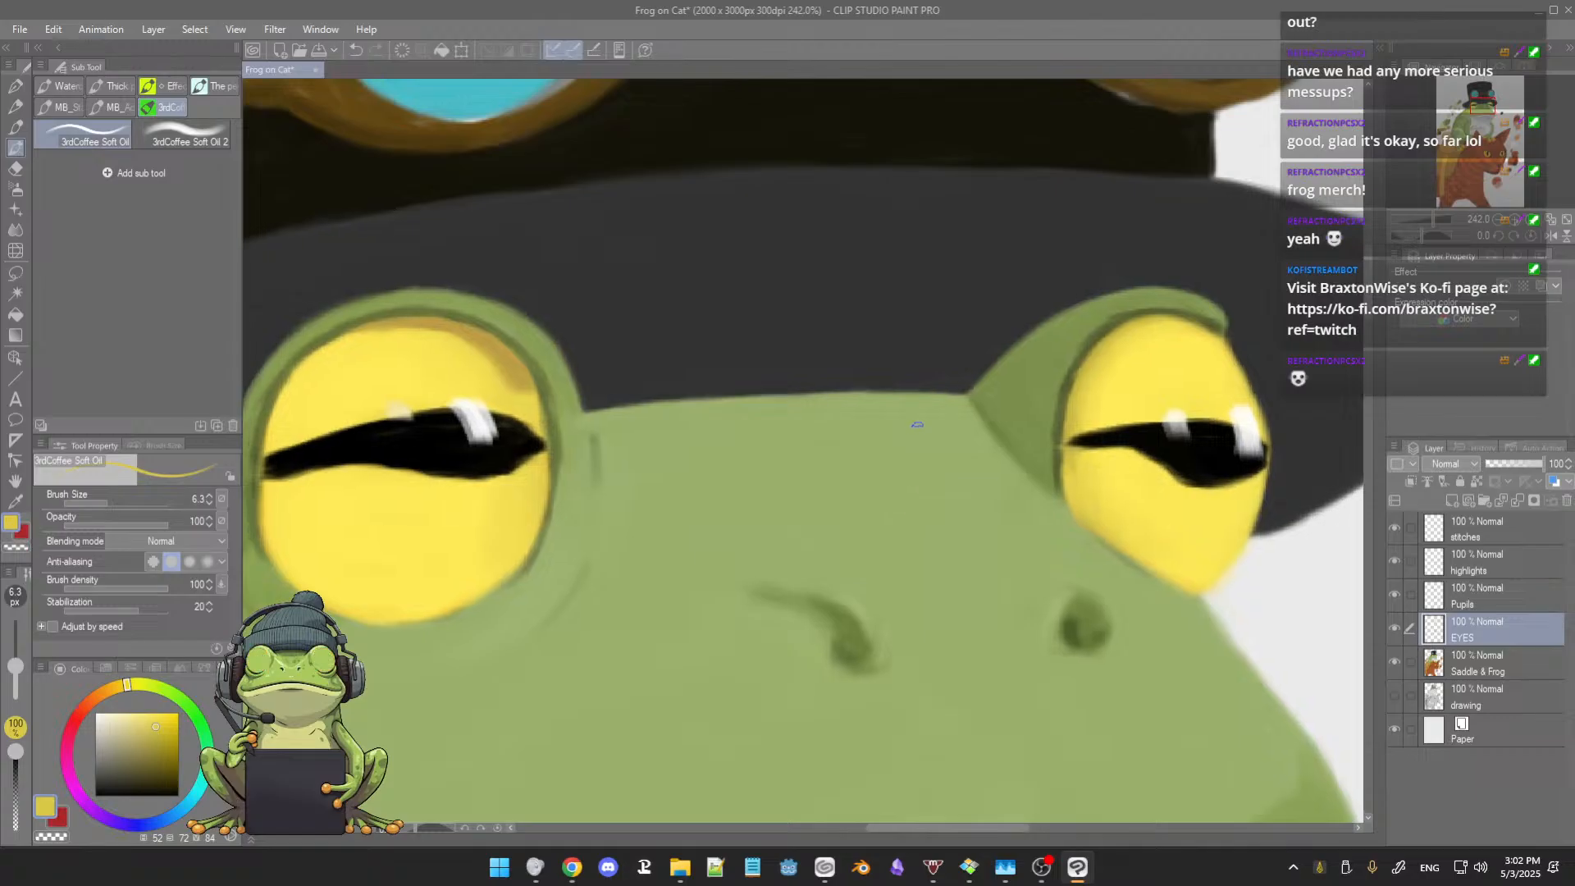
scroll(927, 429, "up", 1)
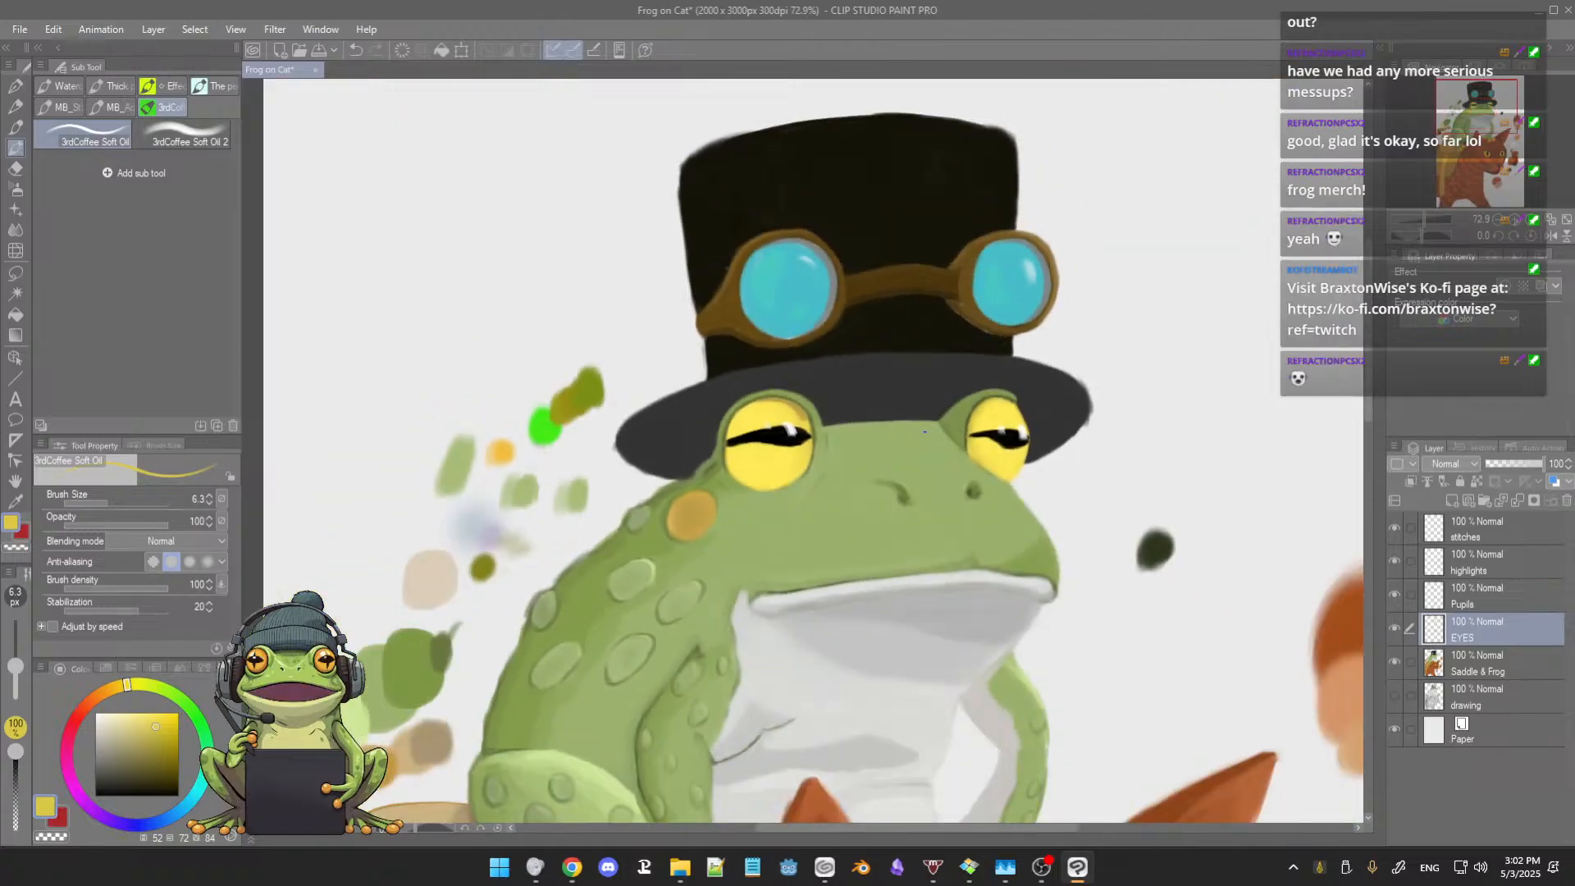
scroll(911, 420, "up", 3)
scroll(907, 417, "up", 2)
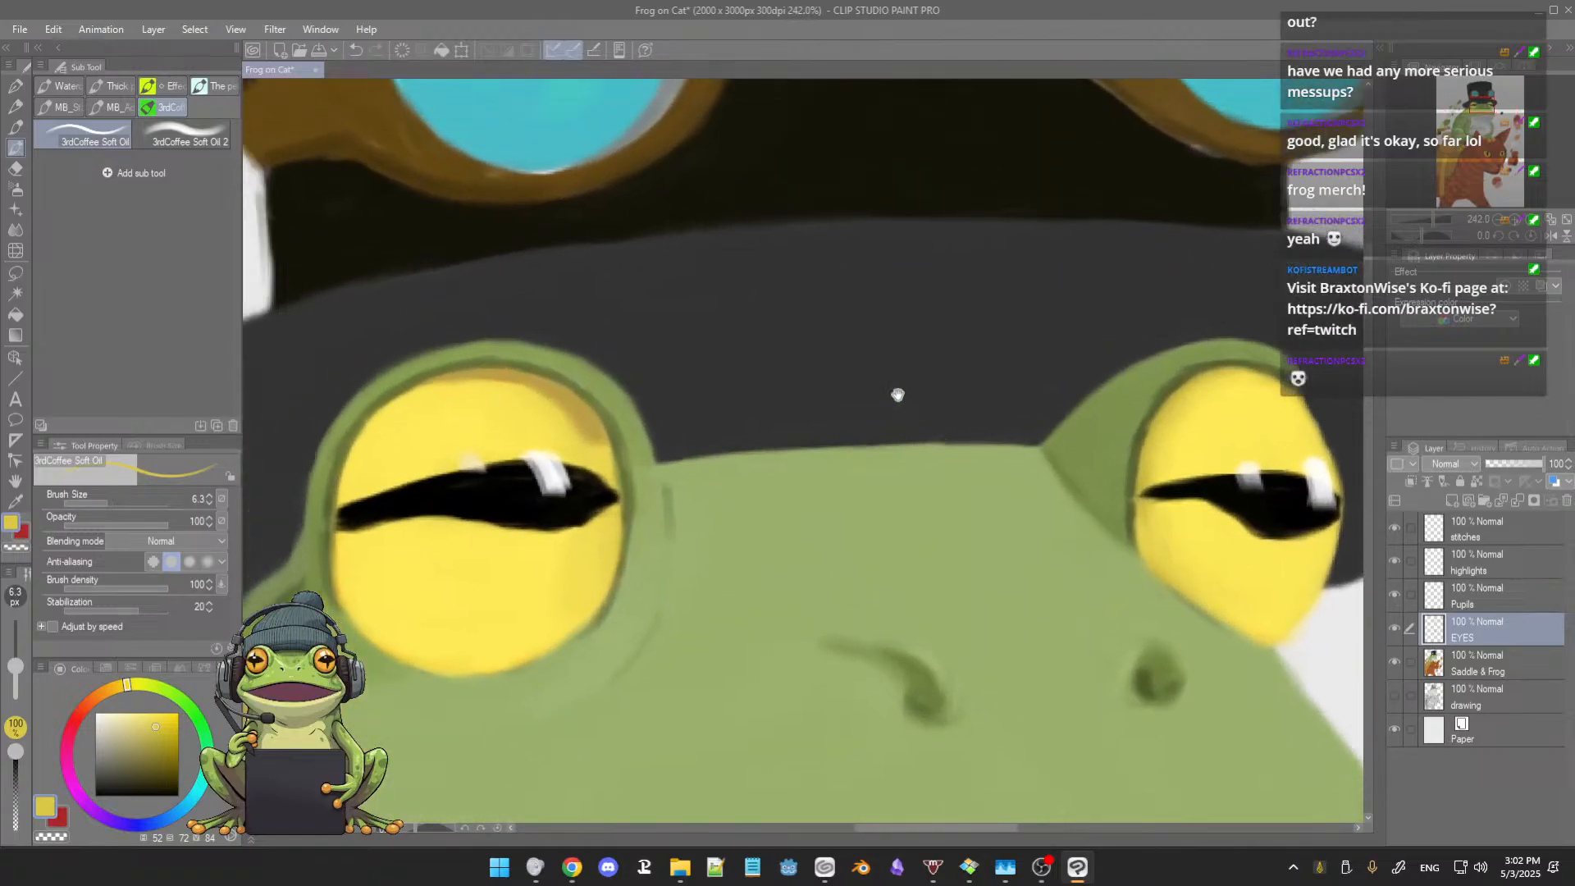
left_click(515, 385, "alt")
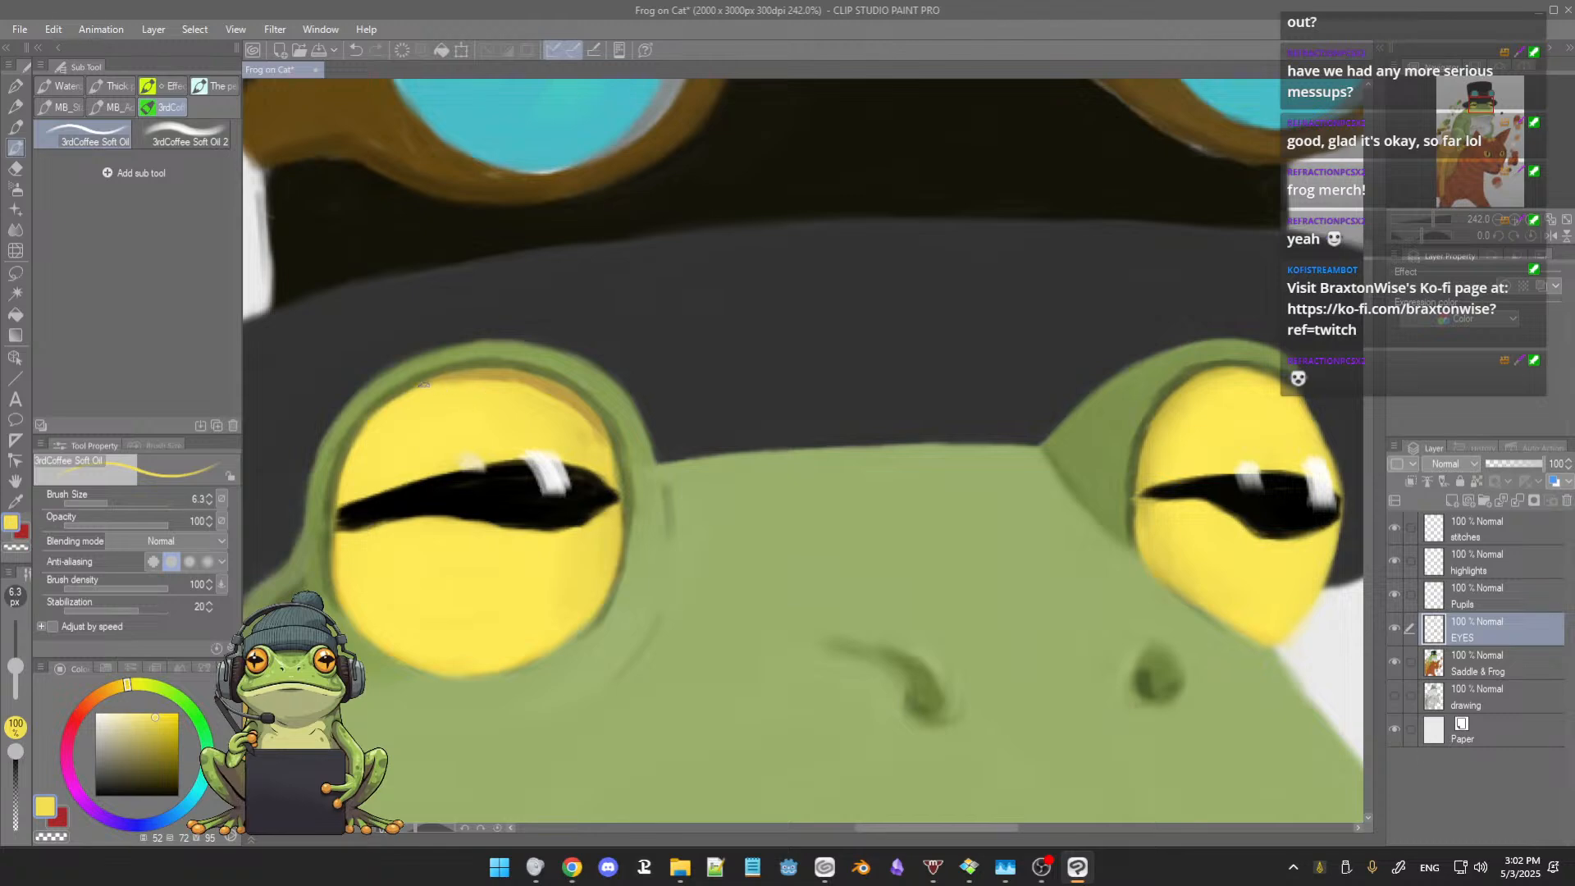
left_click(560, 416, "alt")
mouse_move(591, 438)
left_mouse_down()
mouse_move(573, 398)
mouse_move(444, 385)
mouse_move(415, 398)
mouse_move(455, 379)
mouse_move(408, 392)
mouse_move(530, 381)
mouse_move(445, 381)
mouse_move(436, 404)
mouse_move(491, 378)
left_mouse_up()
left_click(423, 424, "alt")
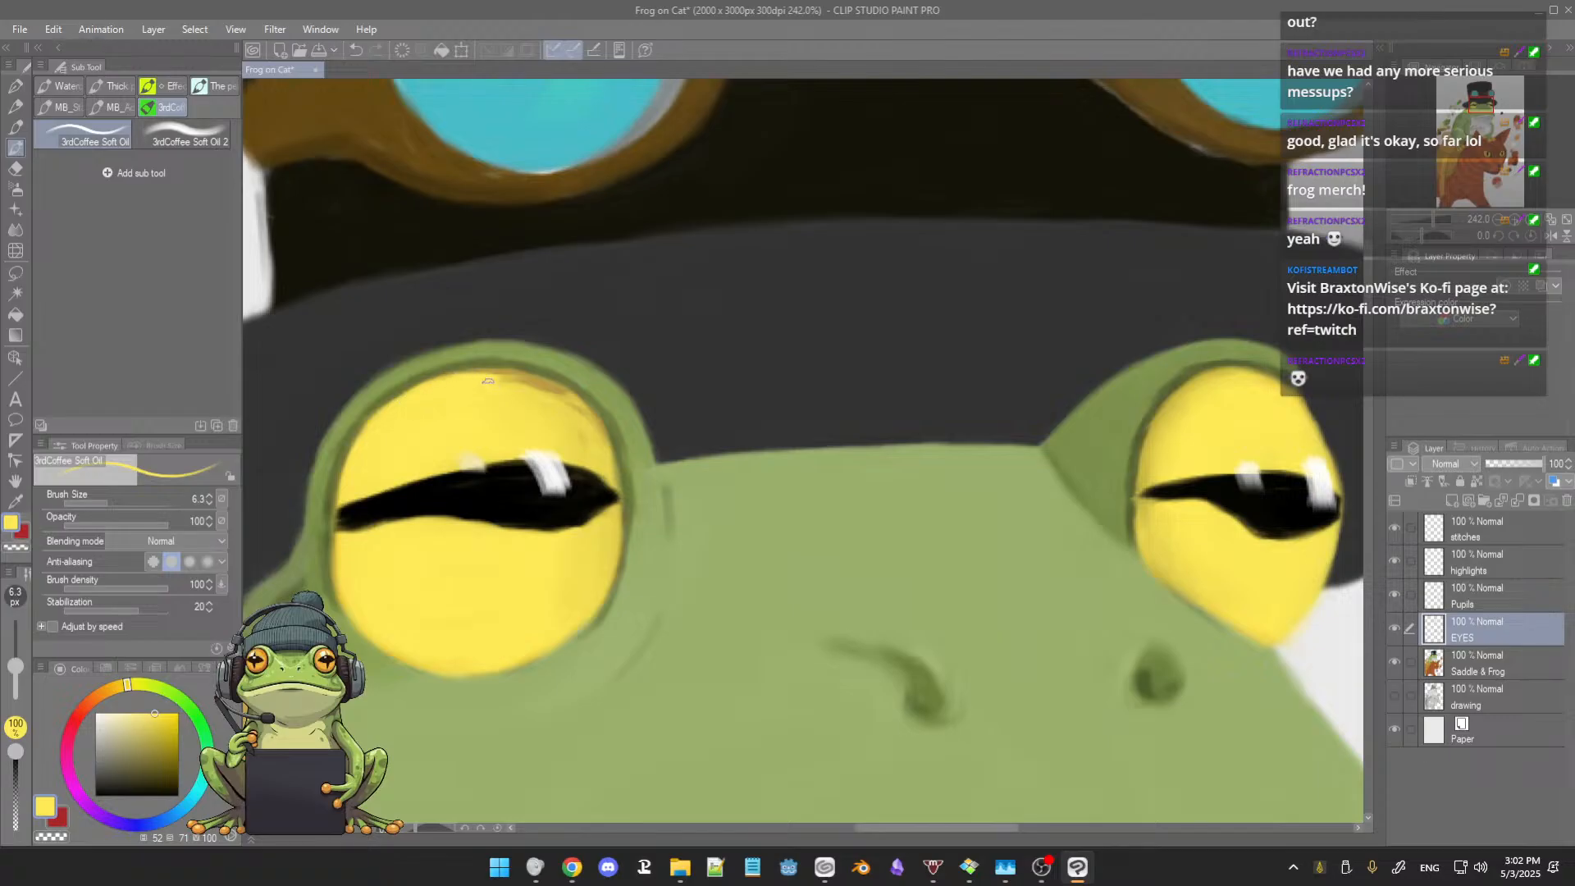
left_click_drag(477, 377, 557, 398)
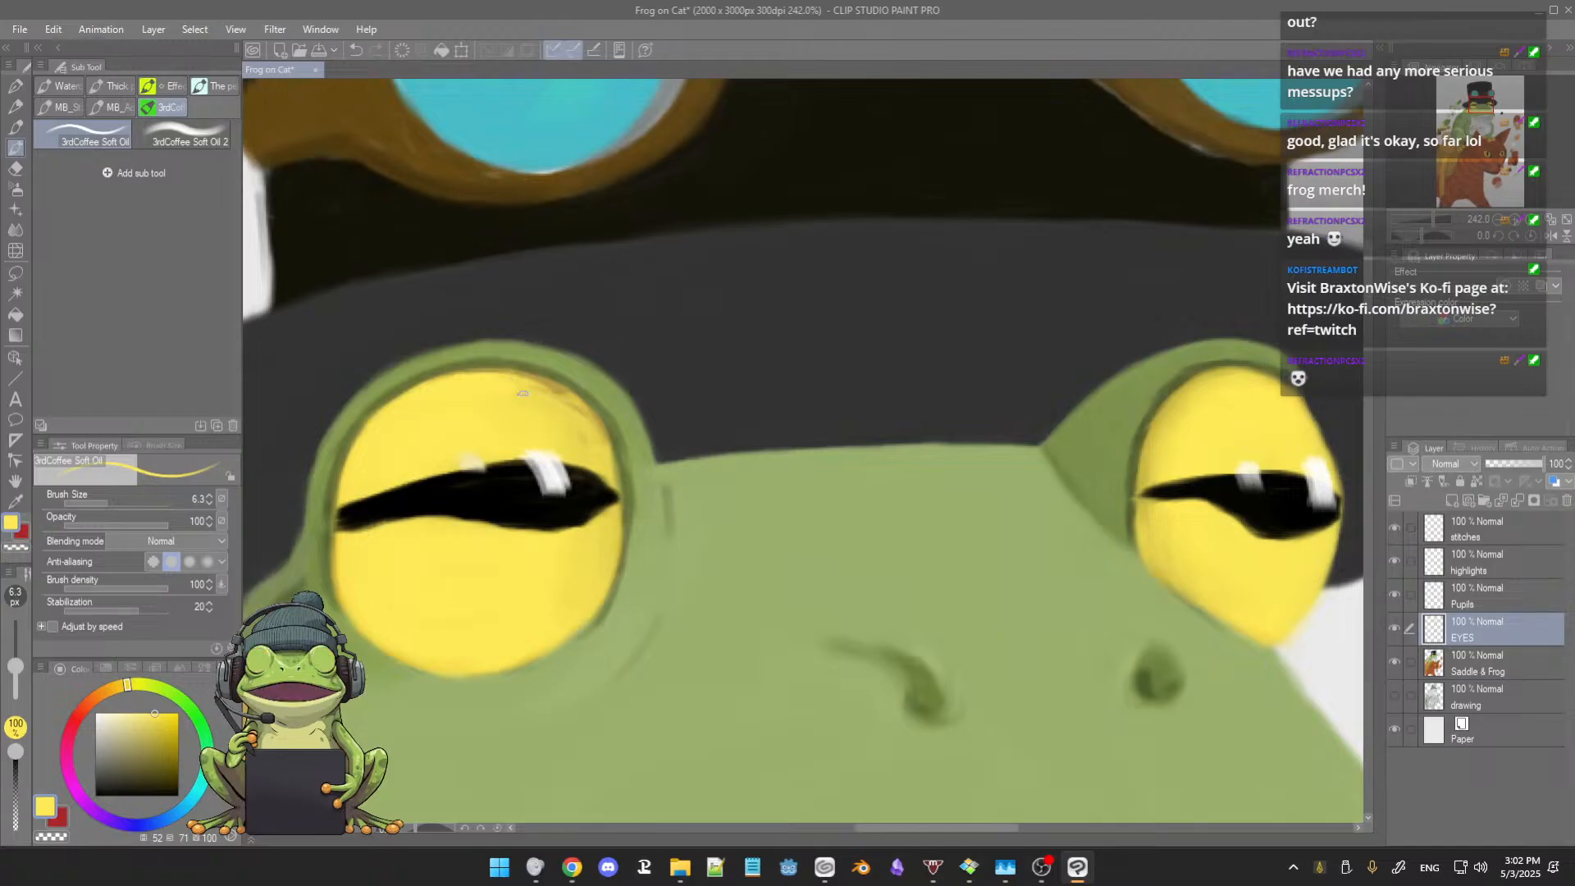
left_click_drag(519, 382, 587, 420)
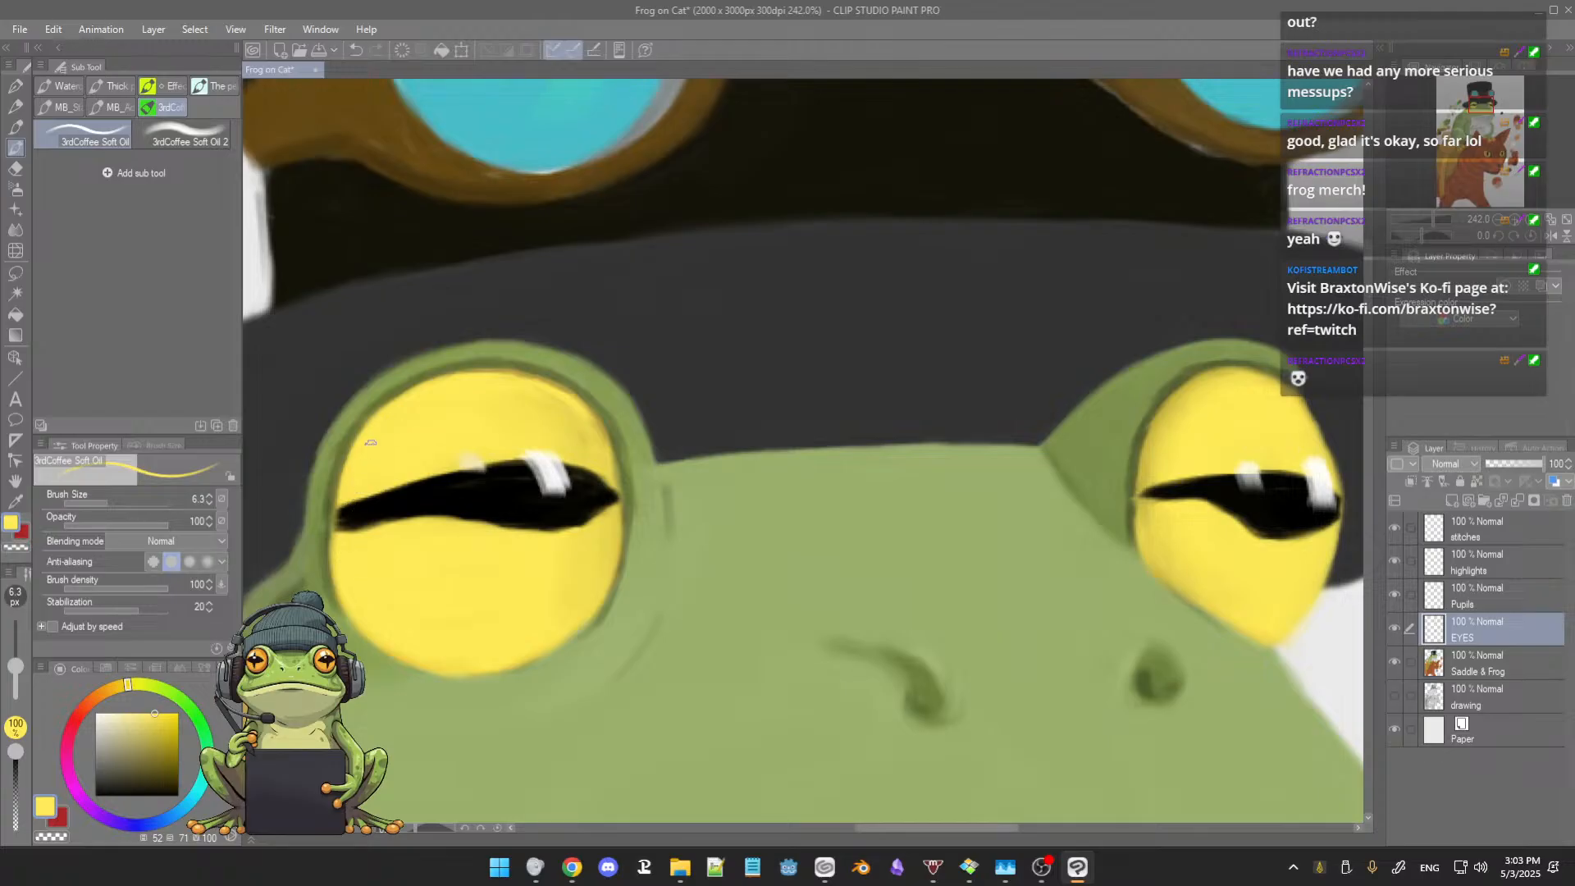
Step: Refine the larger eye's outer and upper rim with sampled dark greens and yellows at brush size 3.9
left_click(332, 510, "alt")
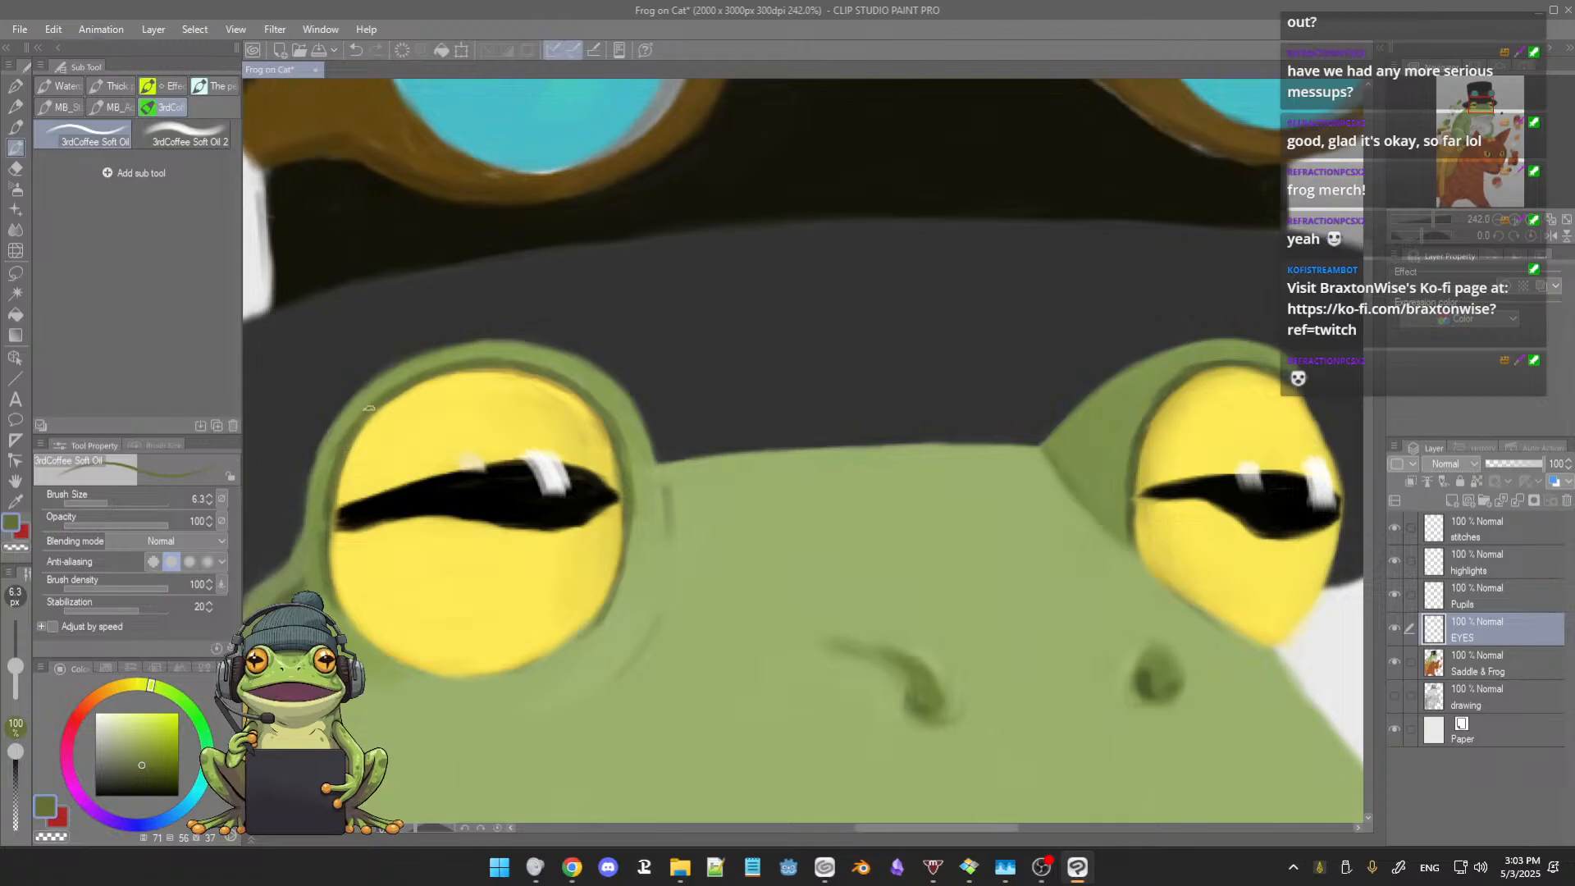
key("bracketleft")
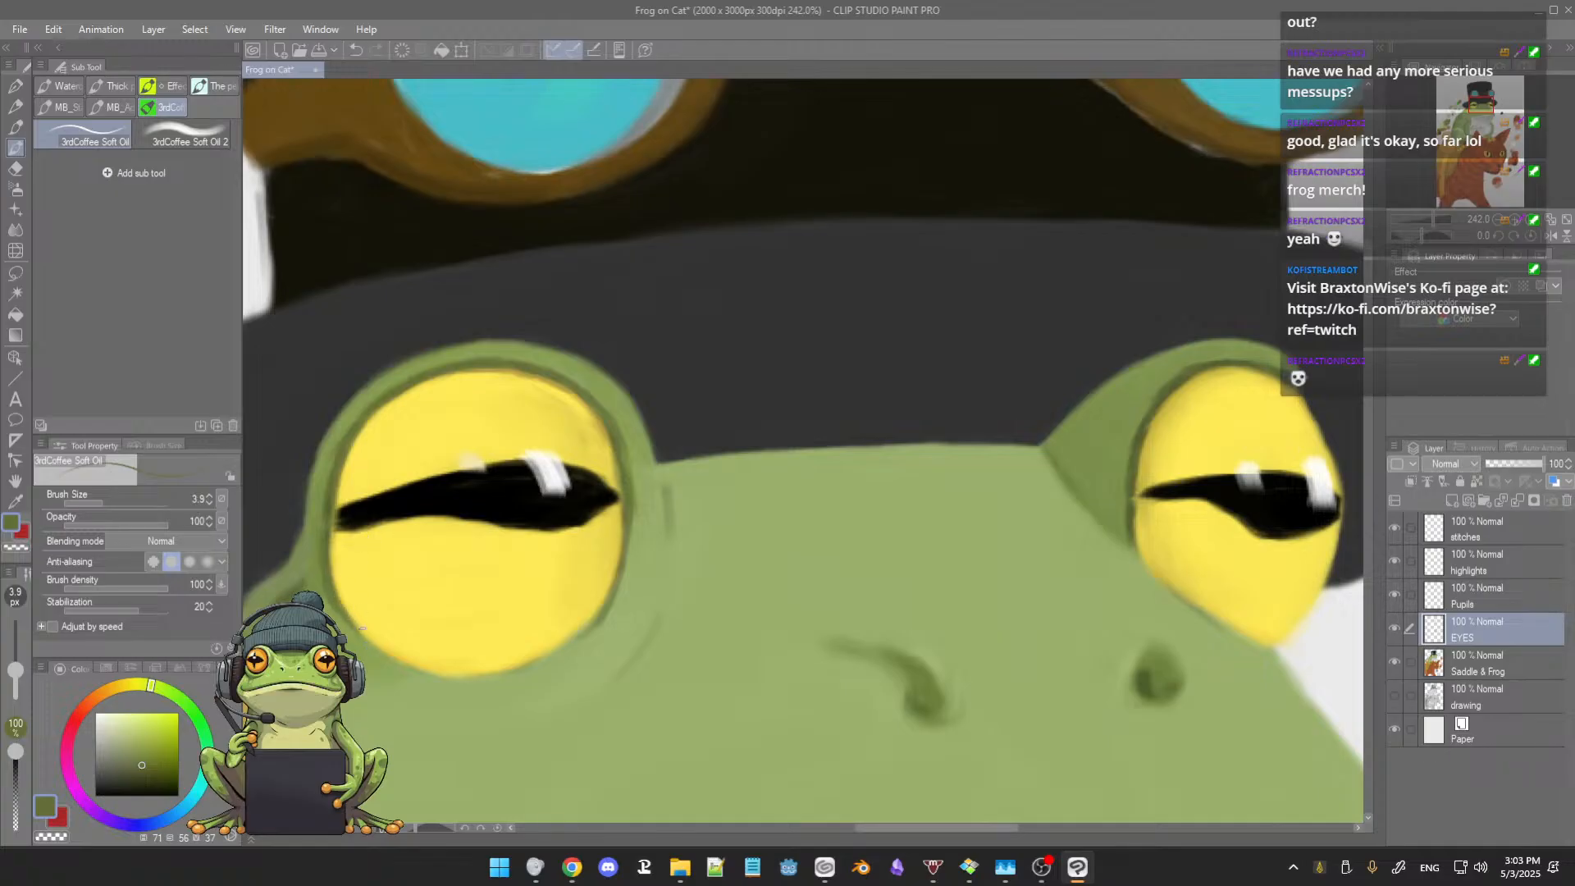
left_click(357, 577, "alt")
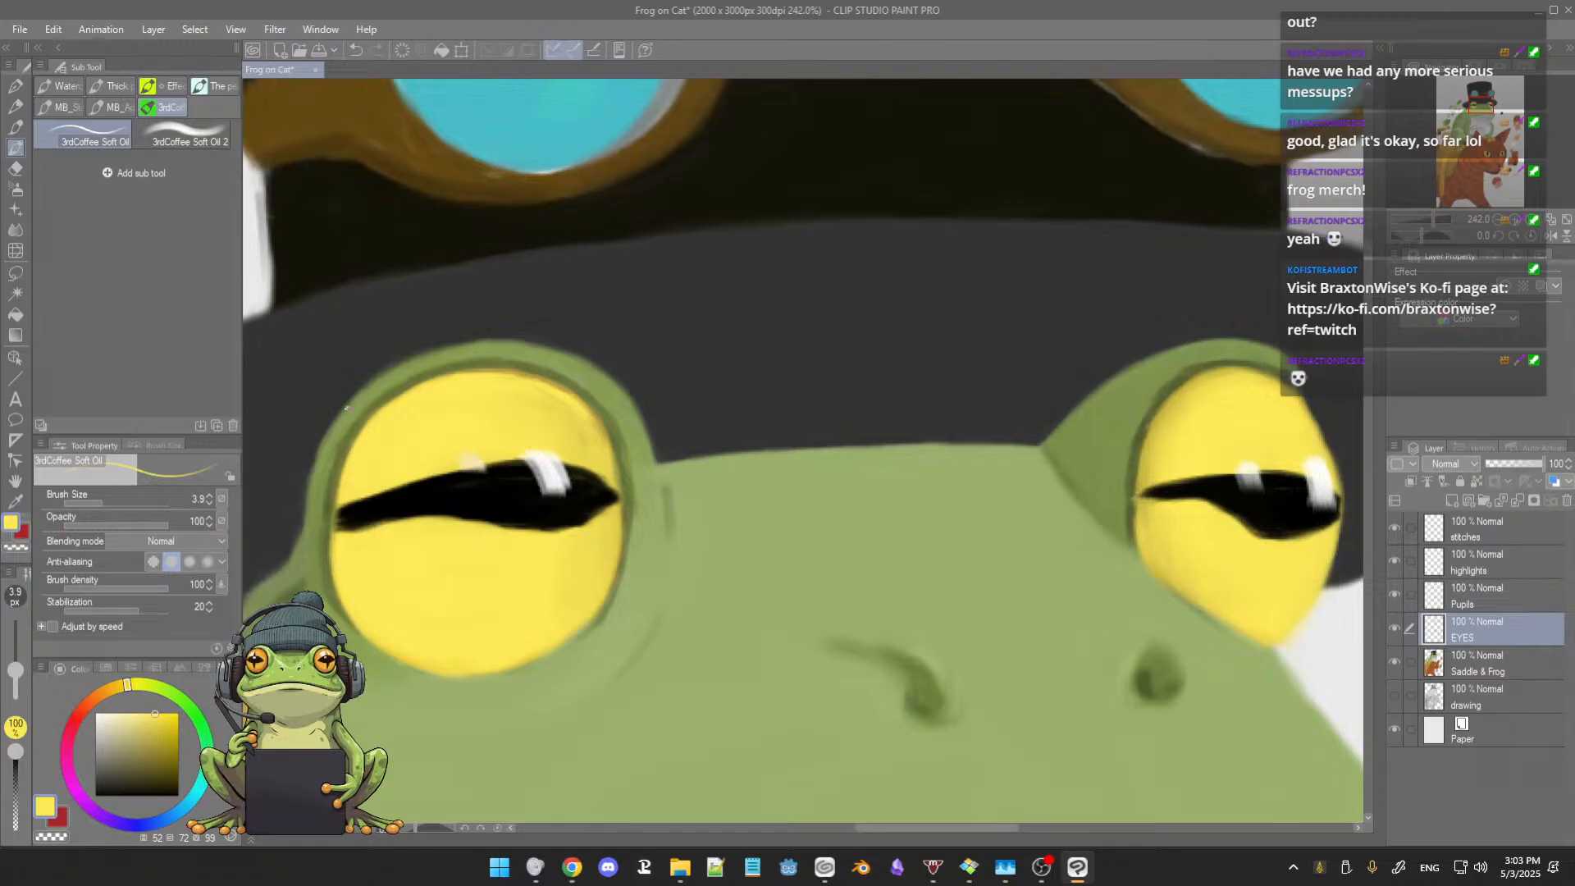
left_click(358, 425, "alt")
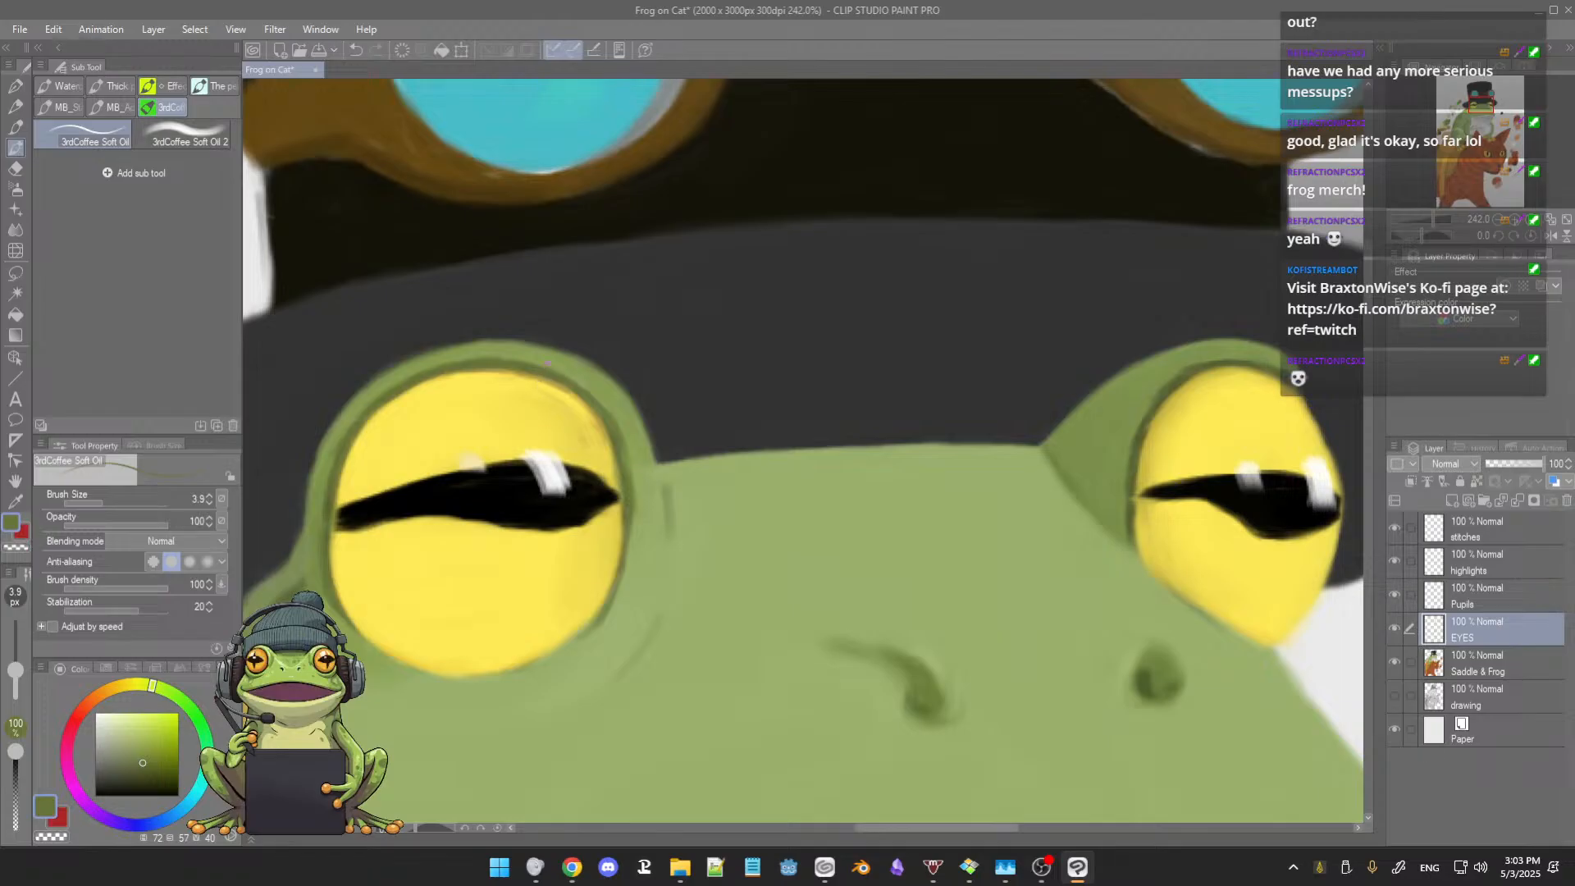
left_click(459, 398, "alt")
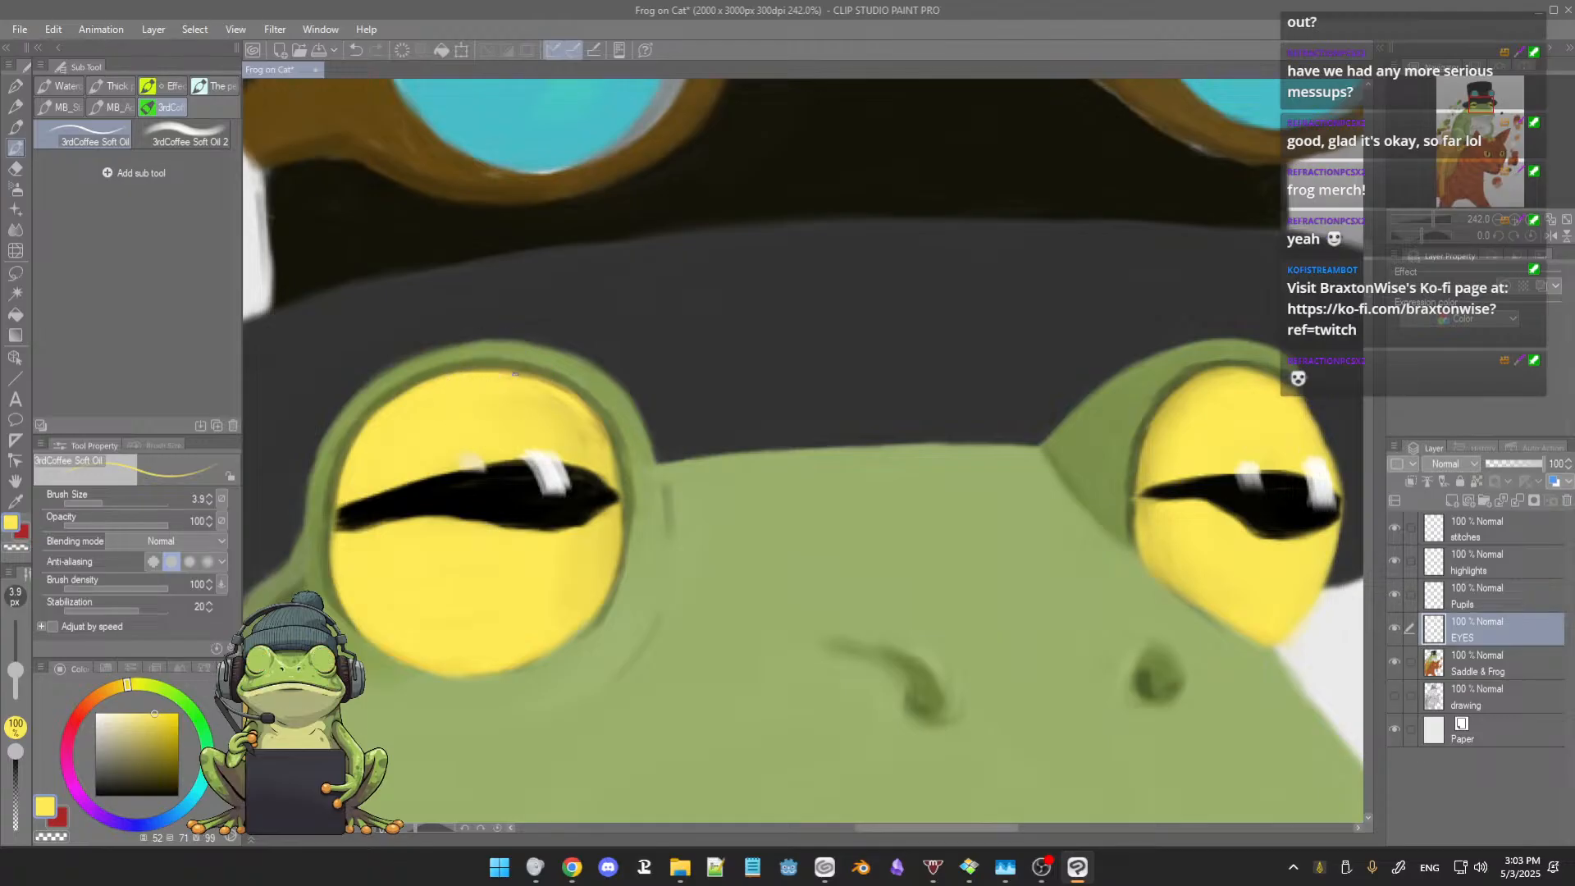
left_click(527, 366, "alt")
left_click(528, 380, "alt")
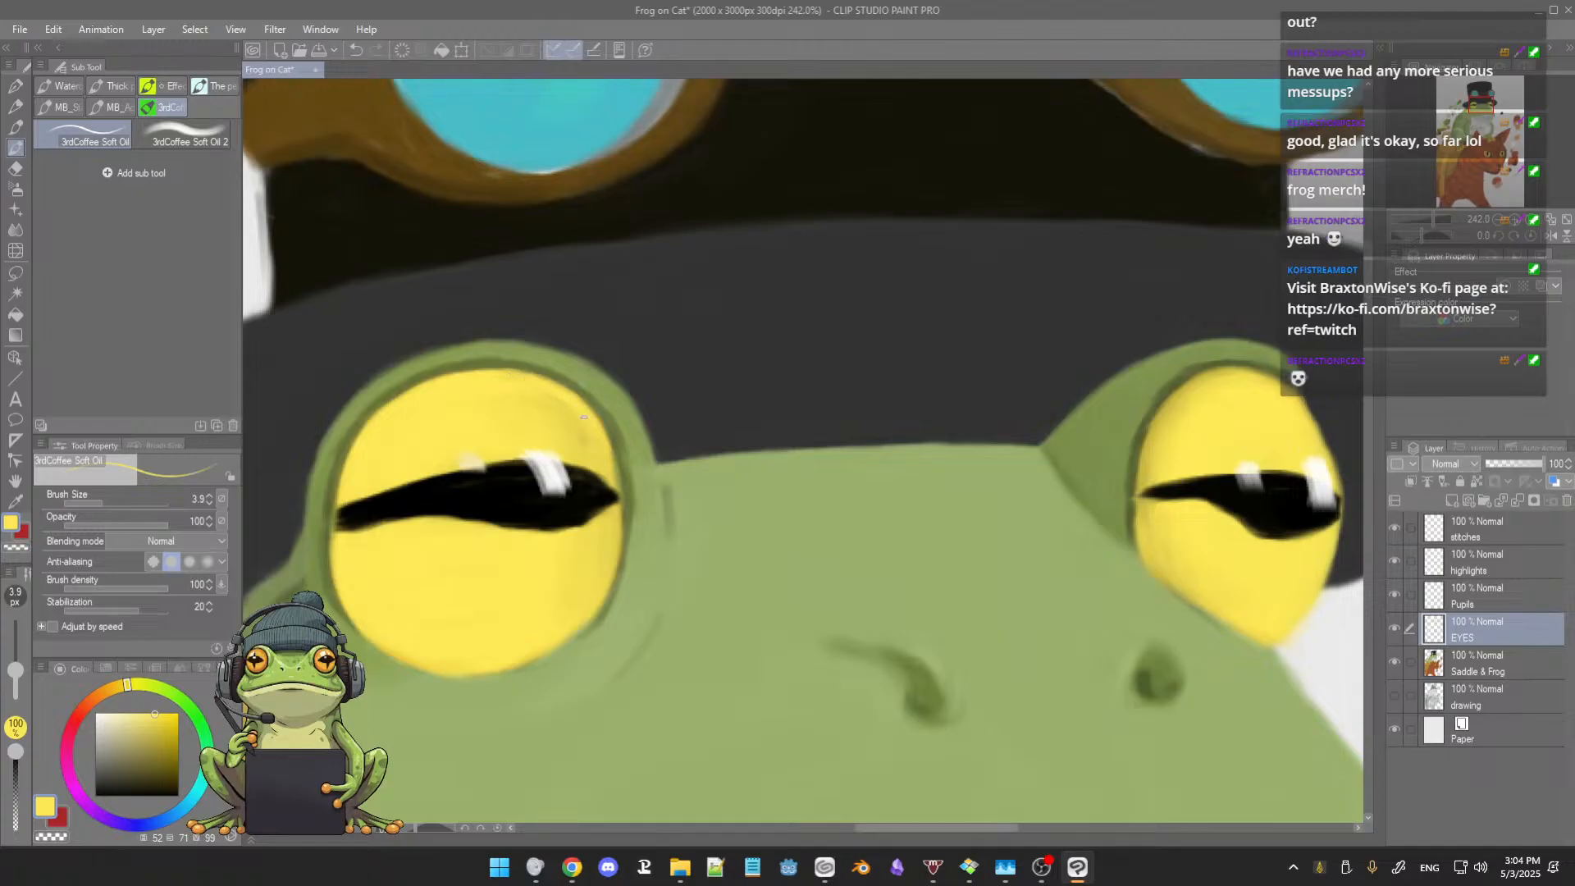
Step: Smooth the yellow on the larger eye's inner side and redefine its adjoining rim with sampled dark green at brush size 8.5
left_click(582, 428, "alt")
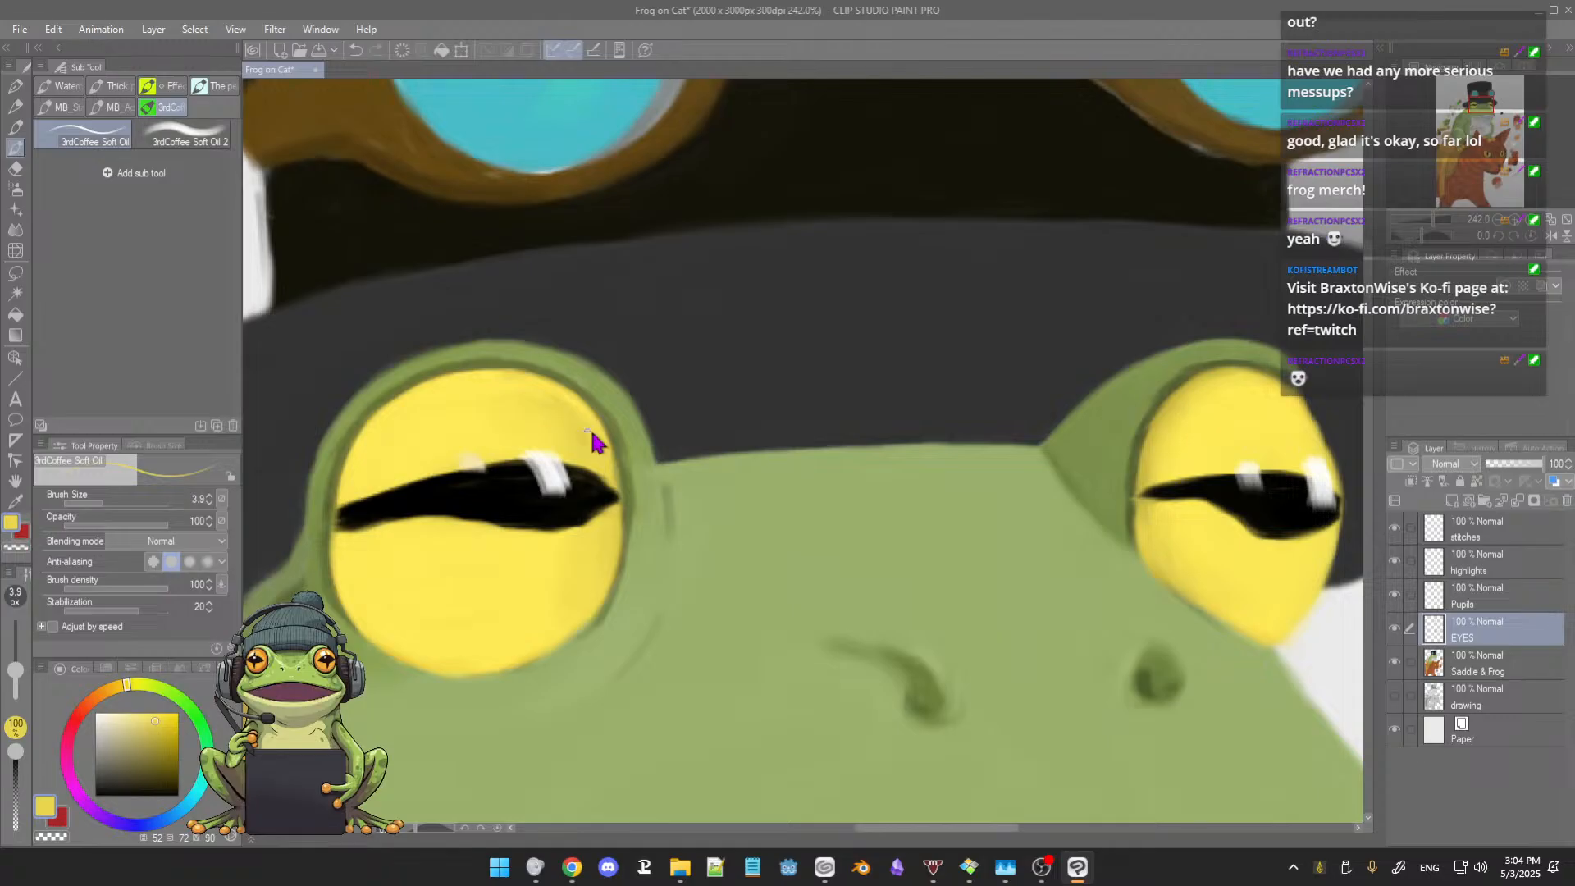
key("bracketright")
key("bracketright")
key("bracketright")
key("bracketright")
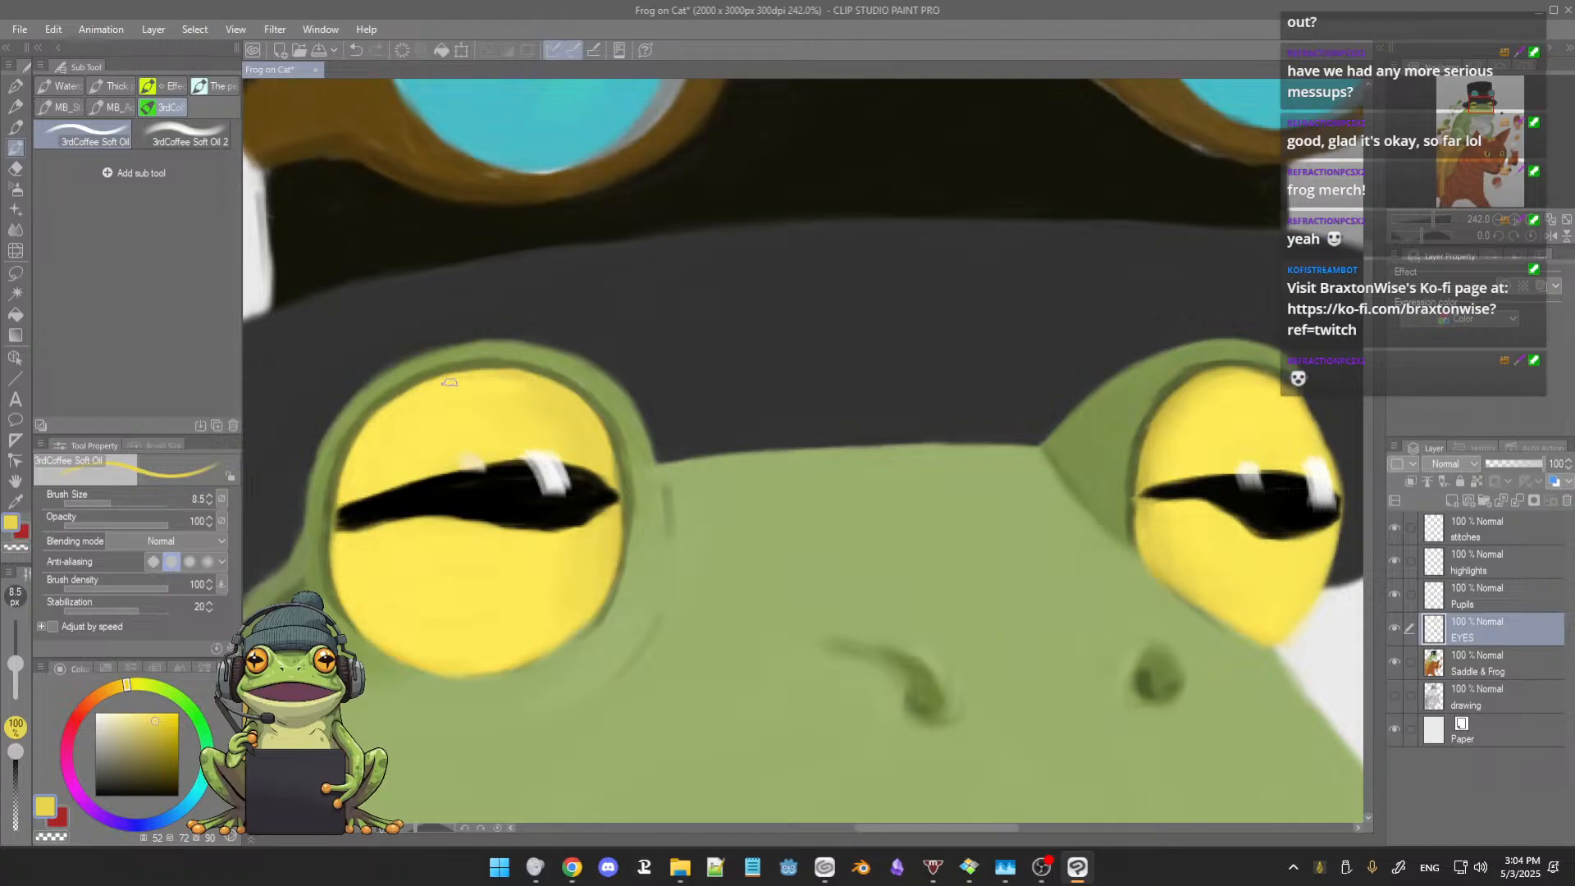
left_click(605, 537, "alt")
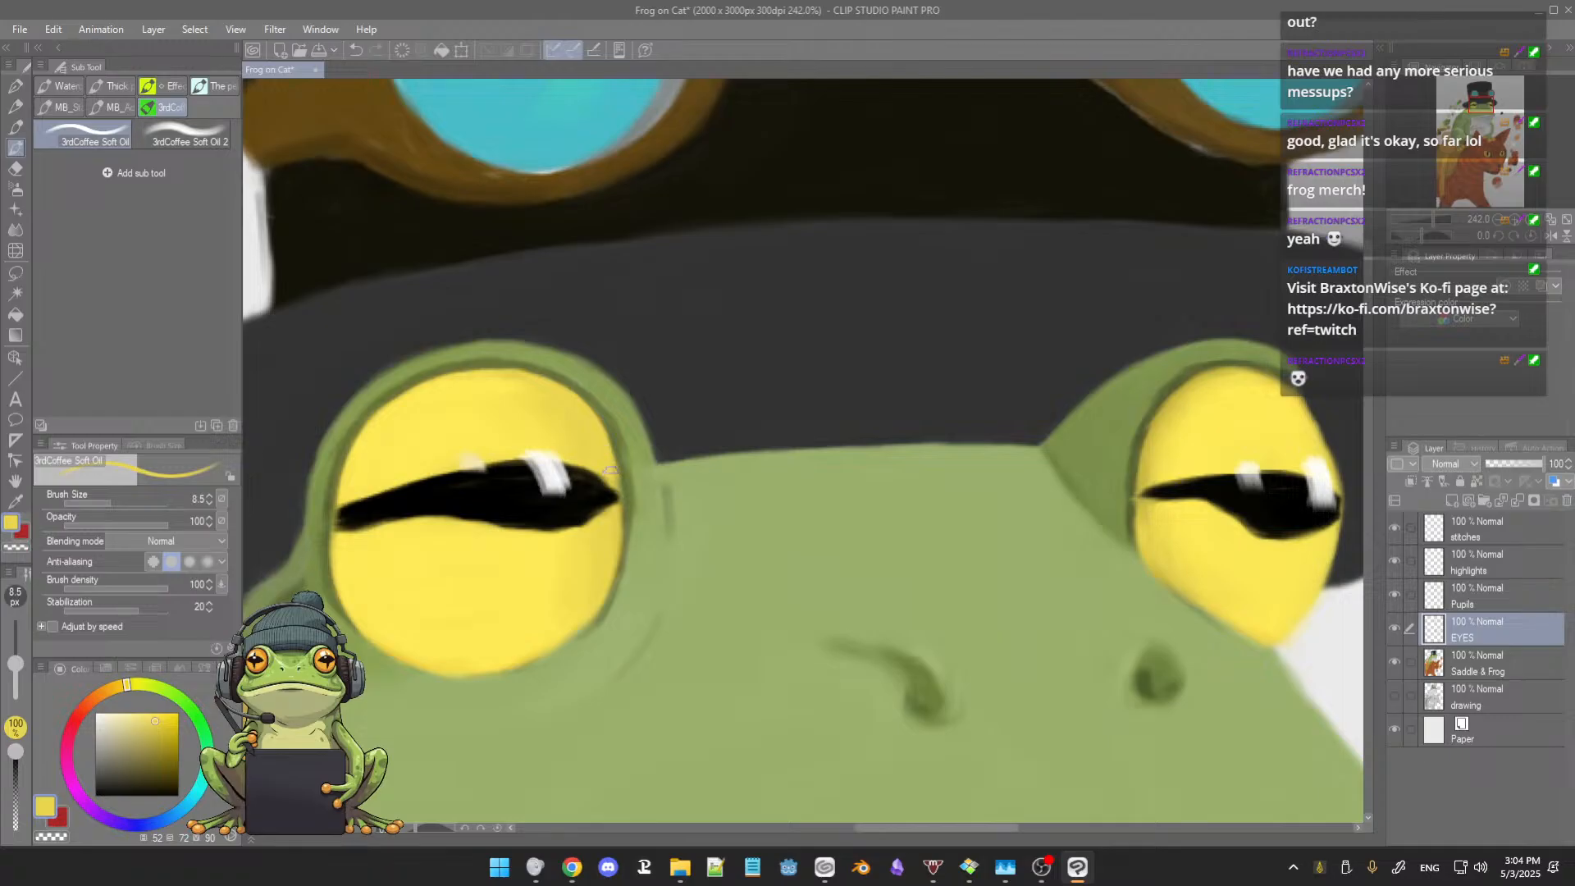
left_click(614, 430, "alt")
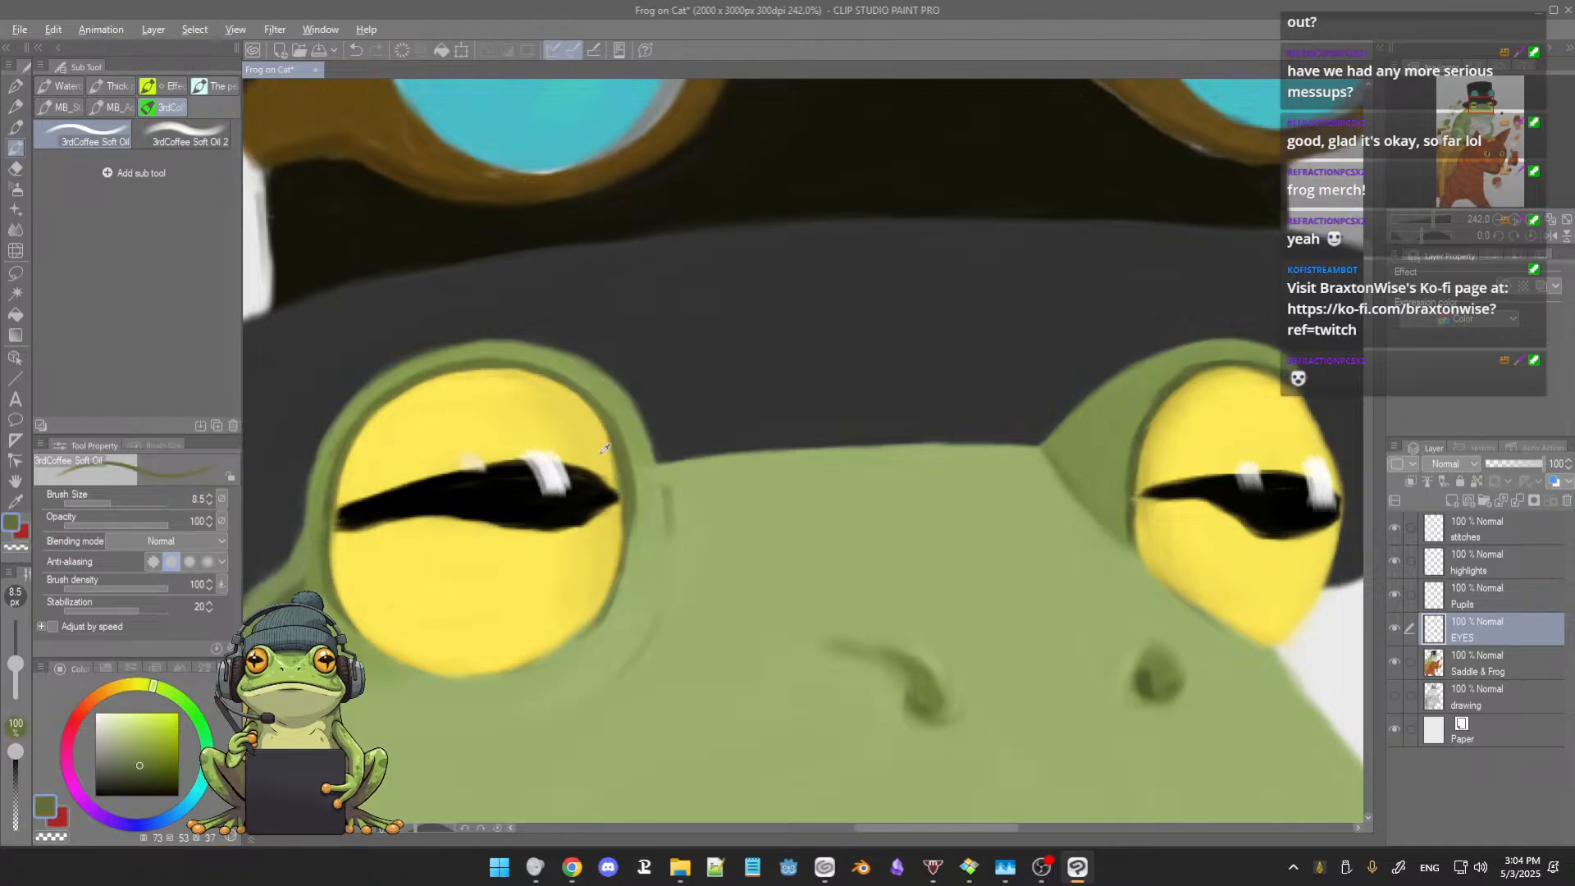
left_click(603, 452, "alt")
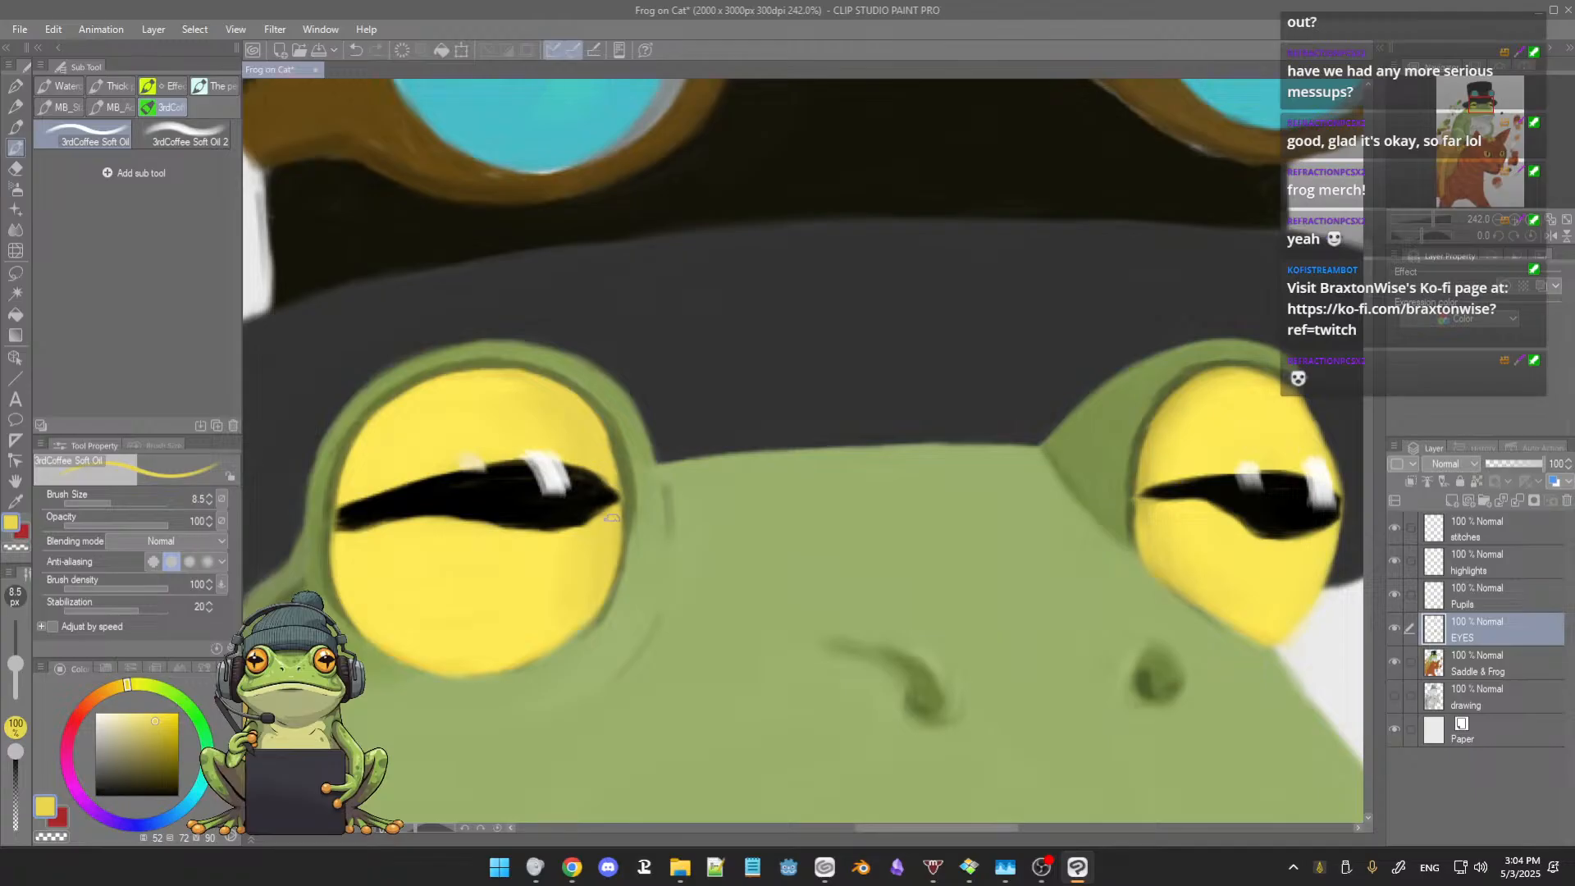
left_click(628, 474, "alt")
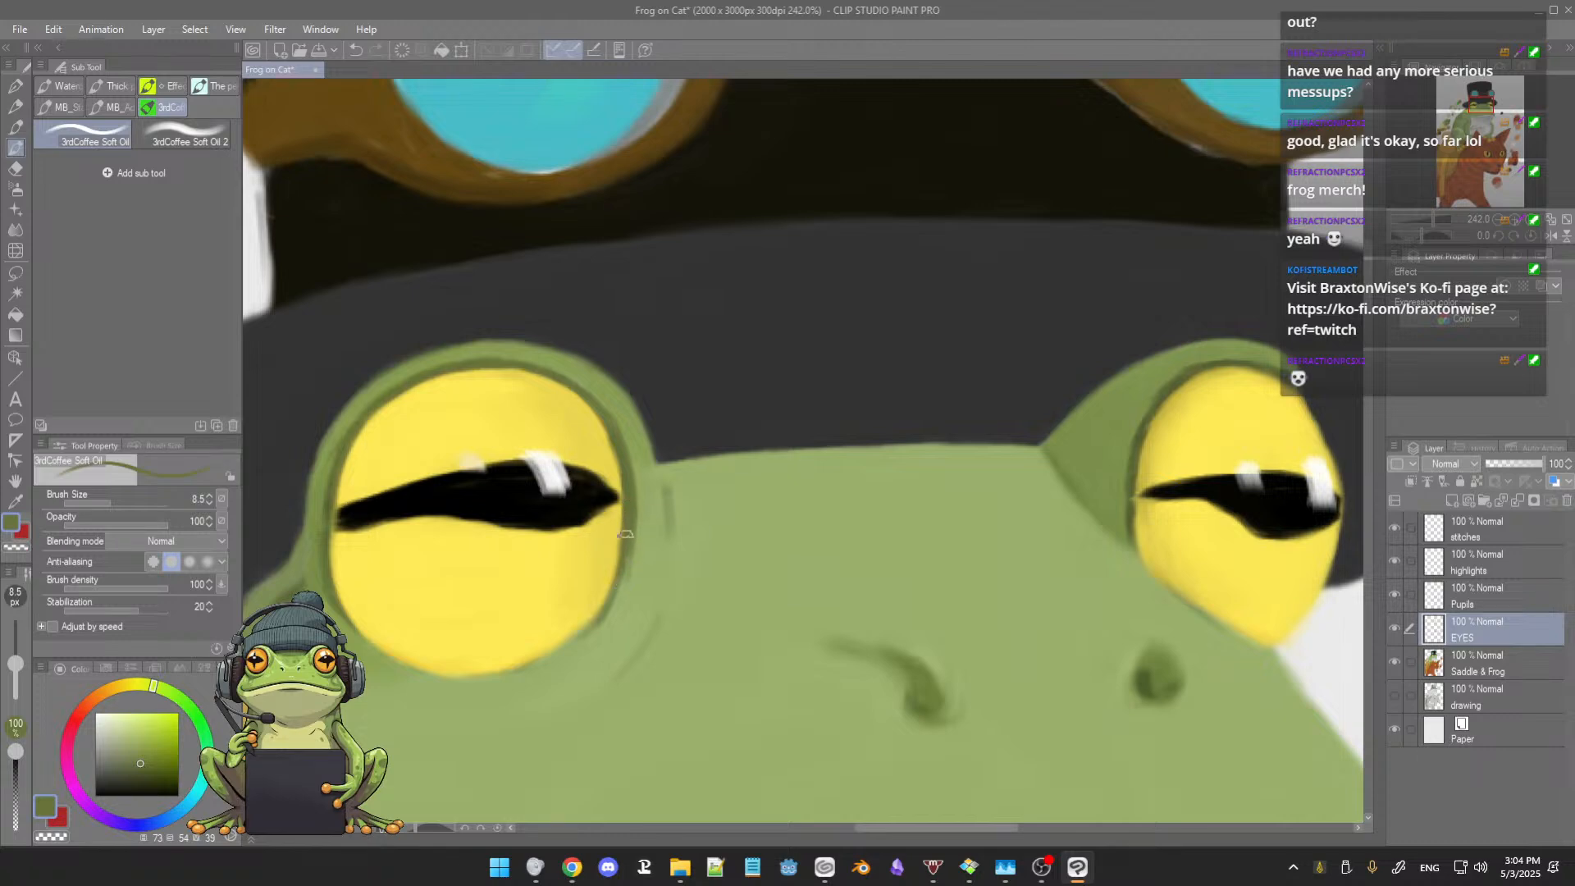
Step: Touch up the larger eye's lower inner area with yellows sampled from the eye at brush size 8.5
scroll(656, 509, "down", 5)
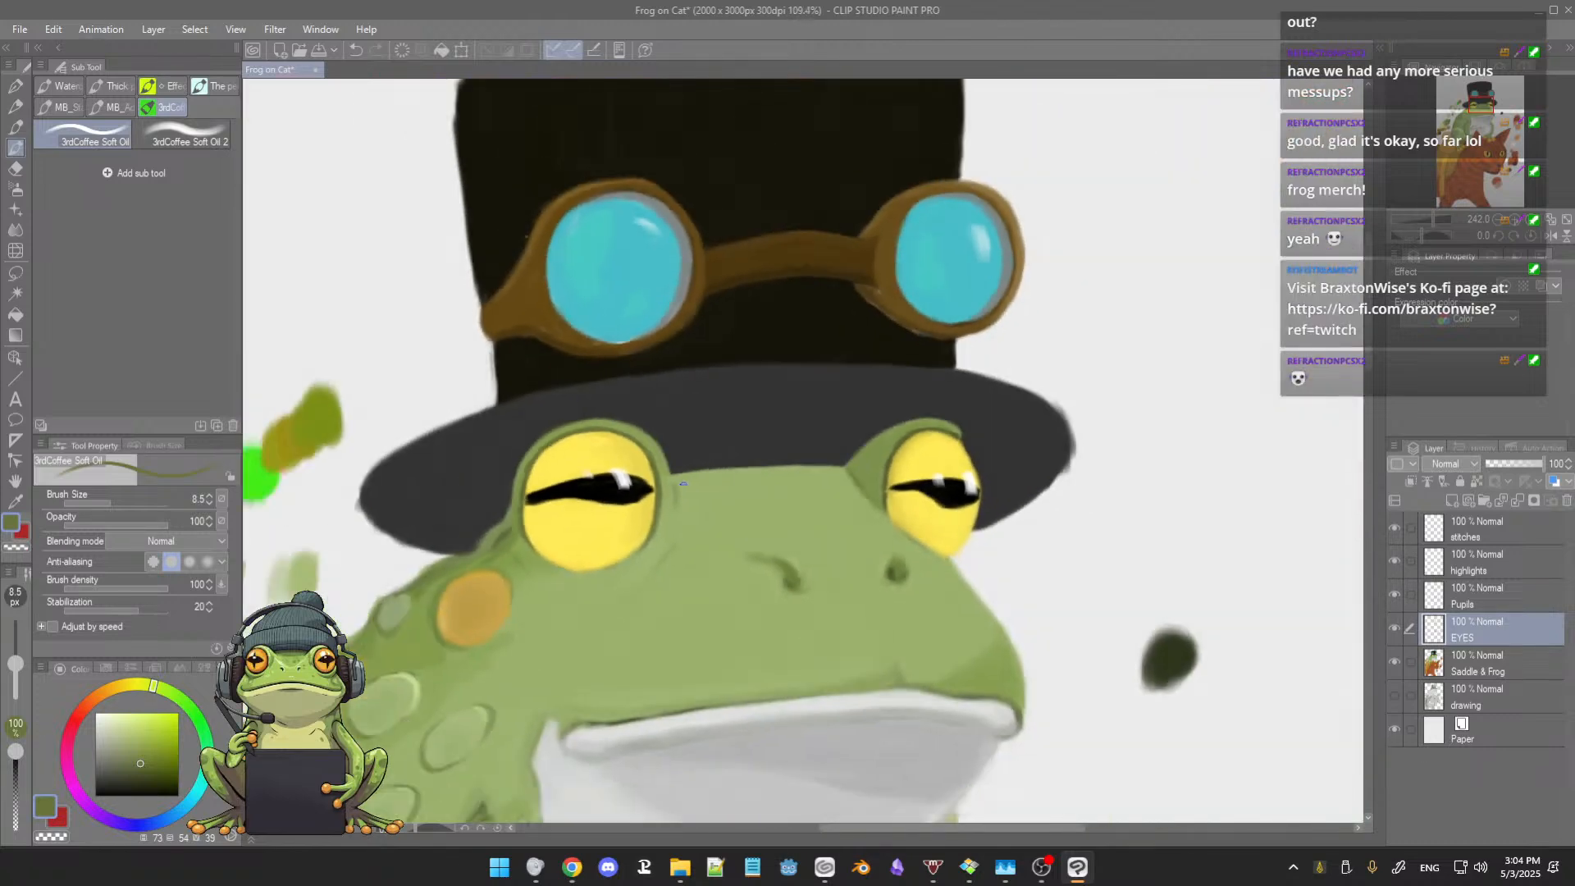
scroll(682, 484, "down", 4)
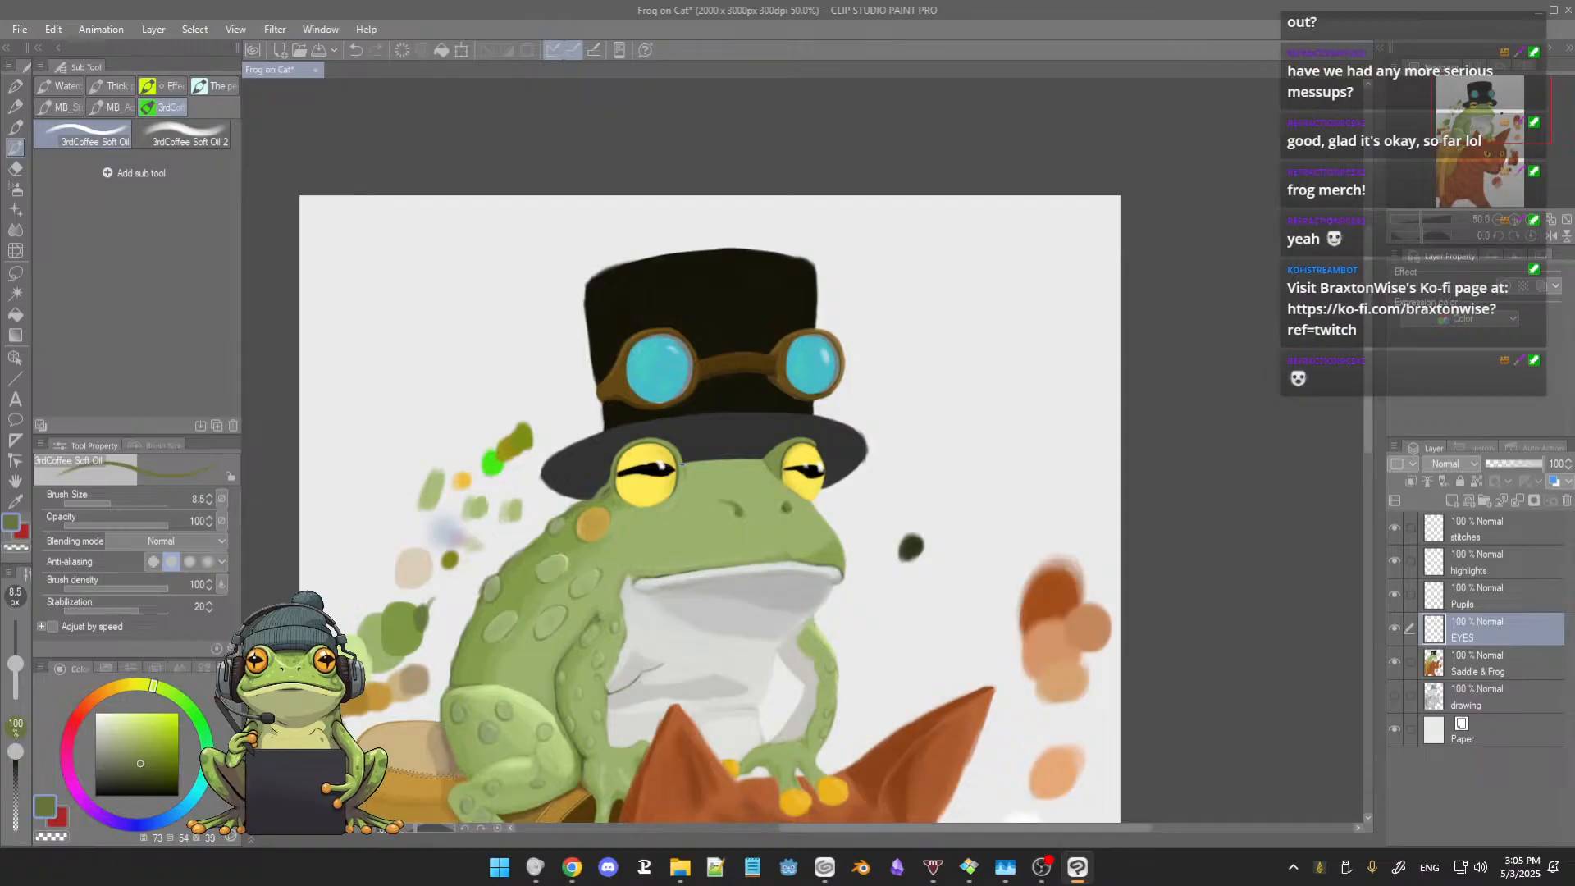
scroll(683, 466, "down", 2)
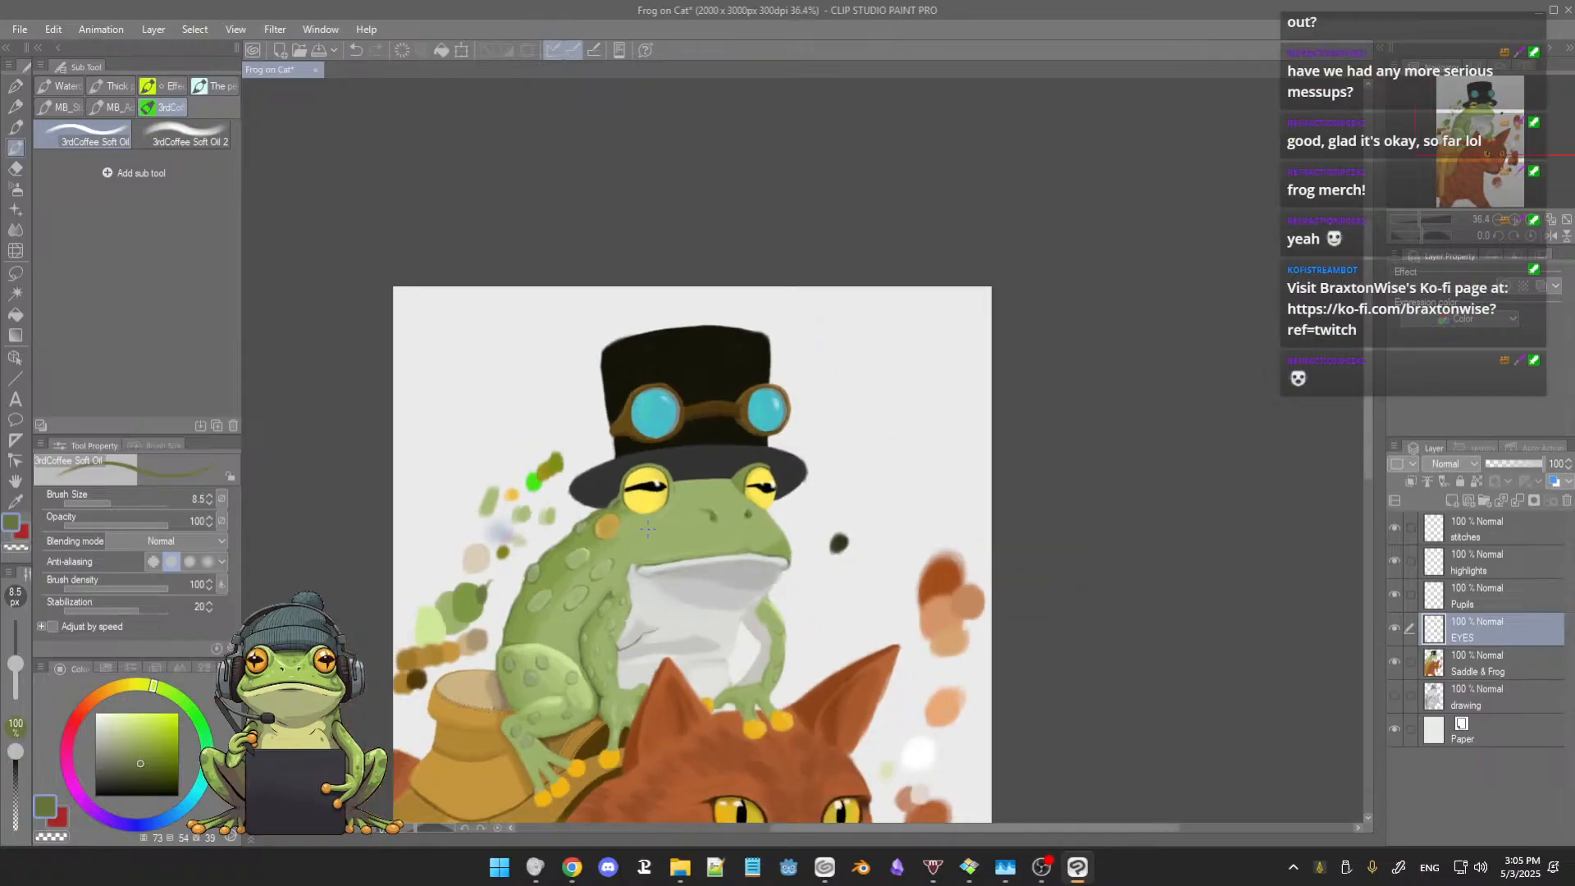
left_click_drag(641, 536, 644, 504)
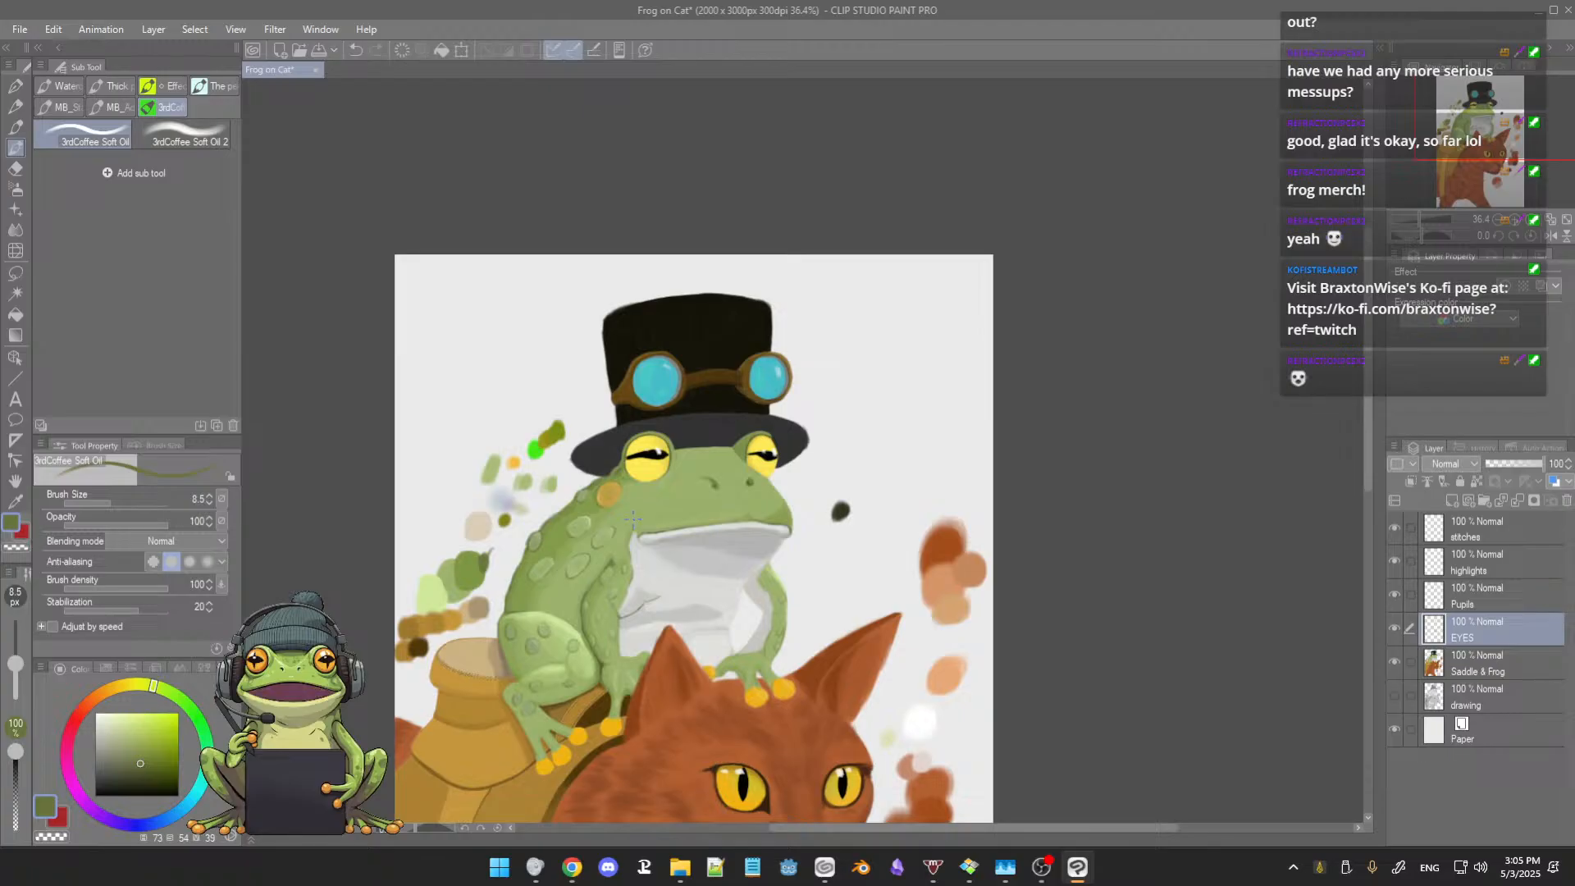
scroll(645, 485, "up", 5)
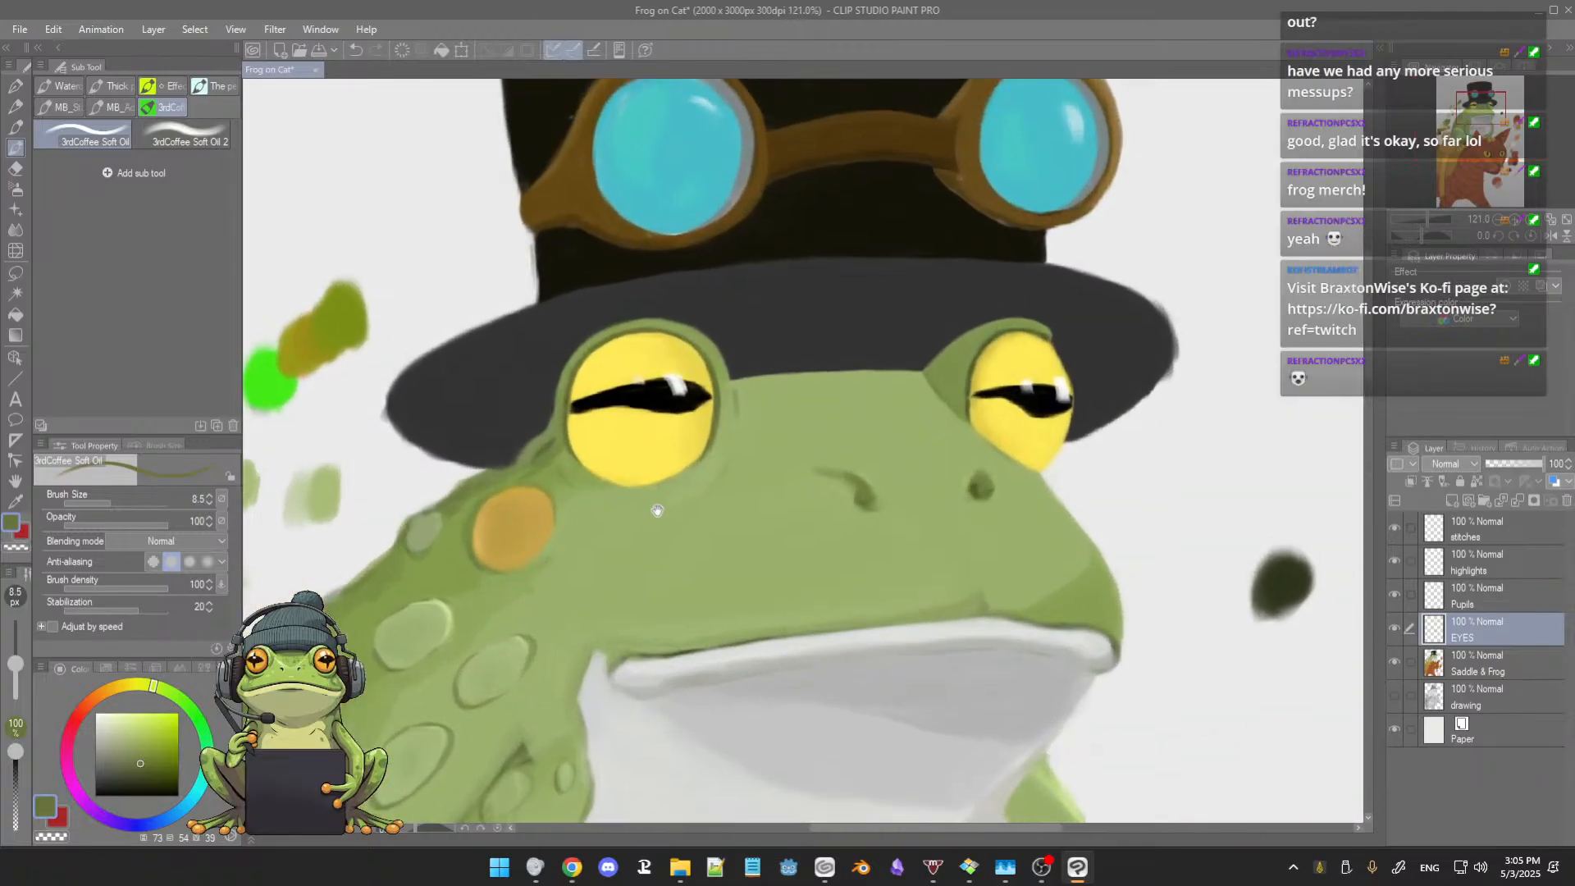
left_click_drag(657, 511, 646, 527)
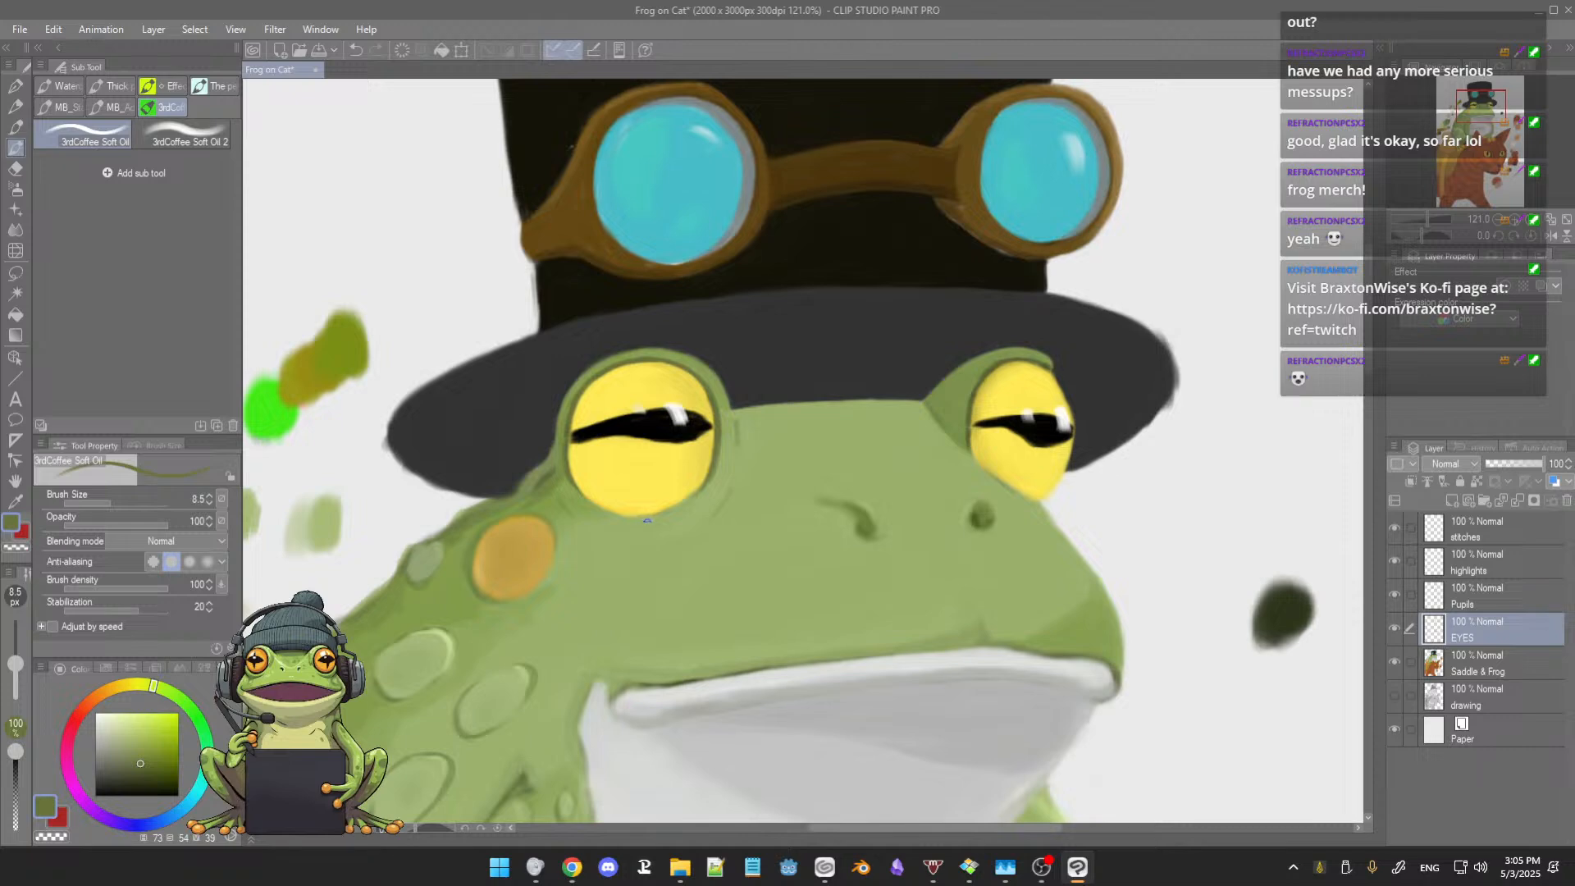
scroll(647, 517, "up", 1)
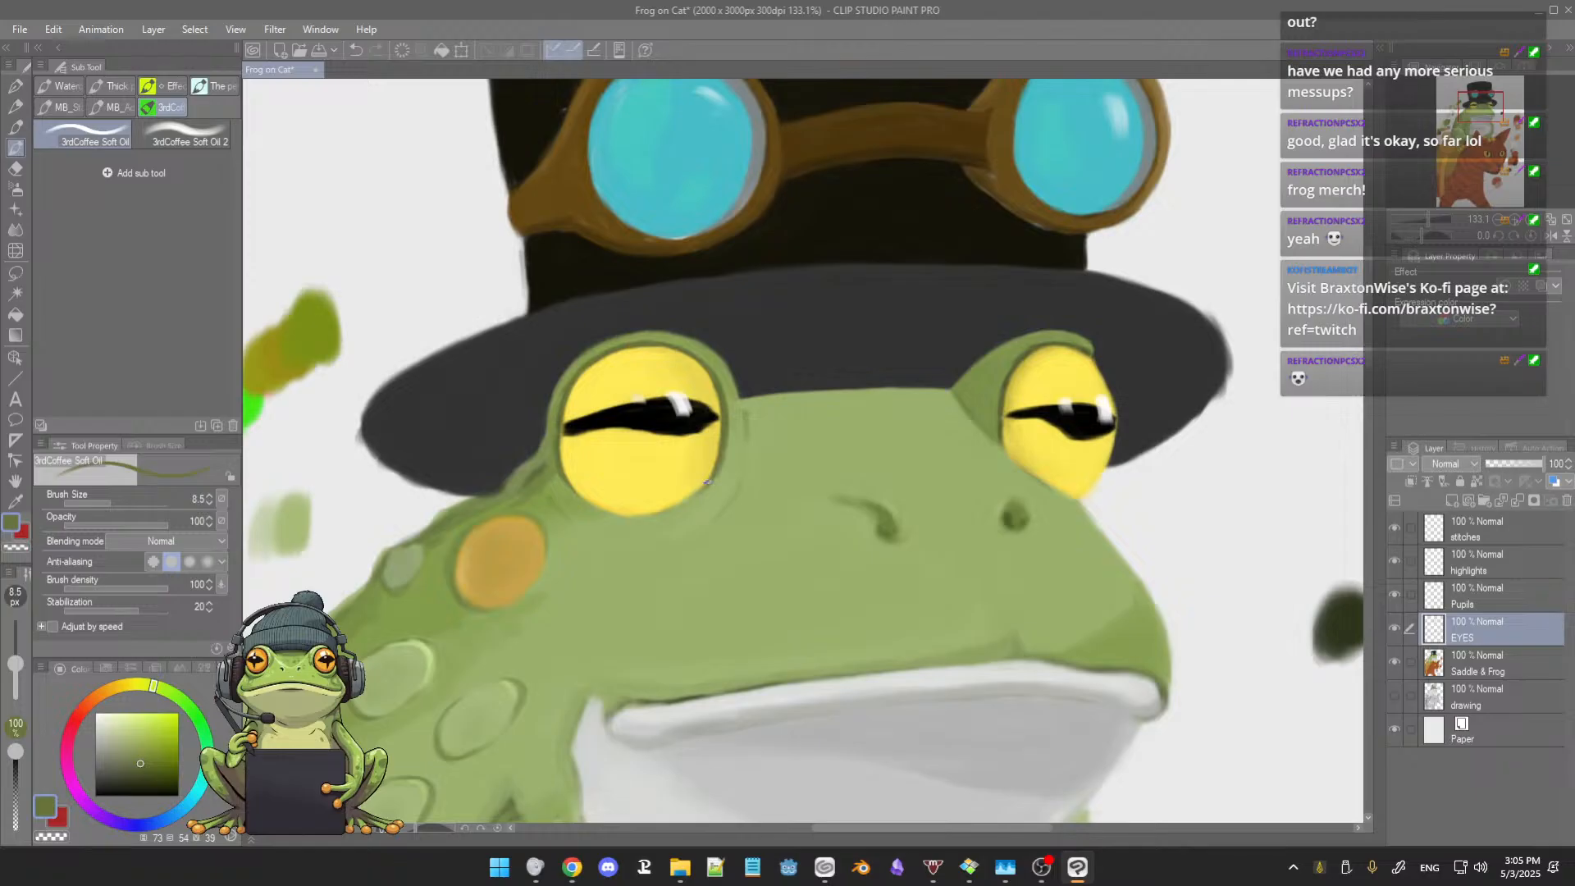
left_click(719, 465, "alt")
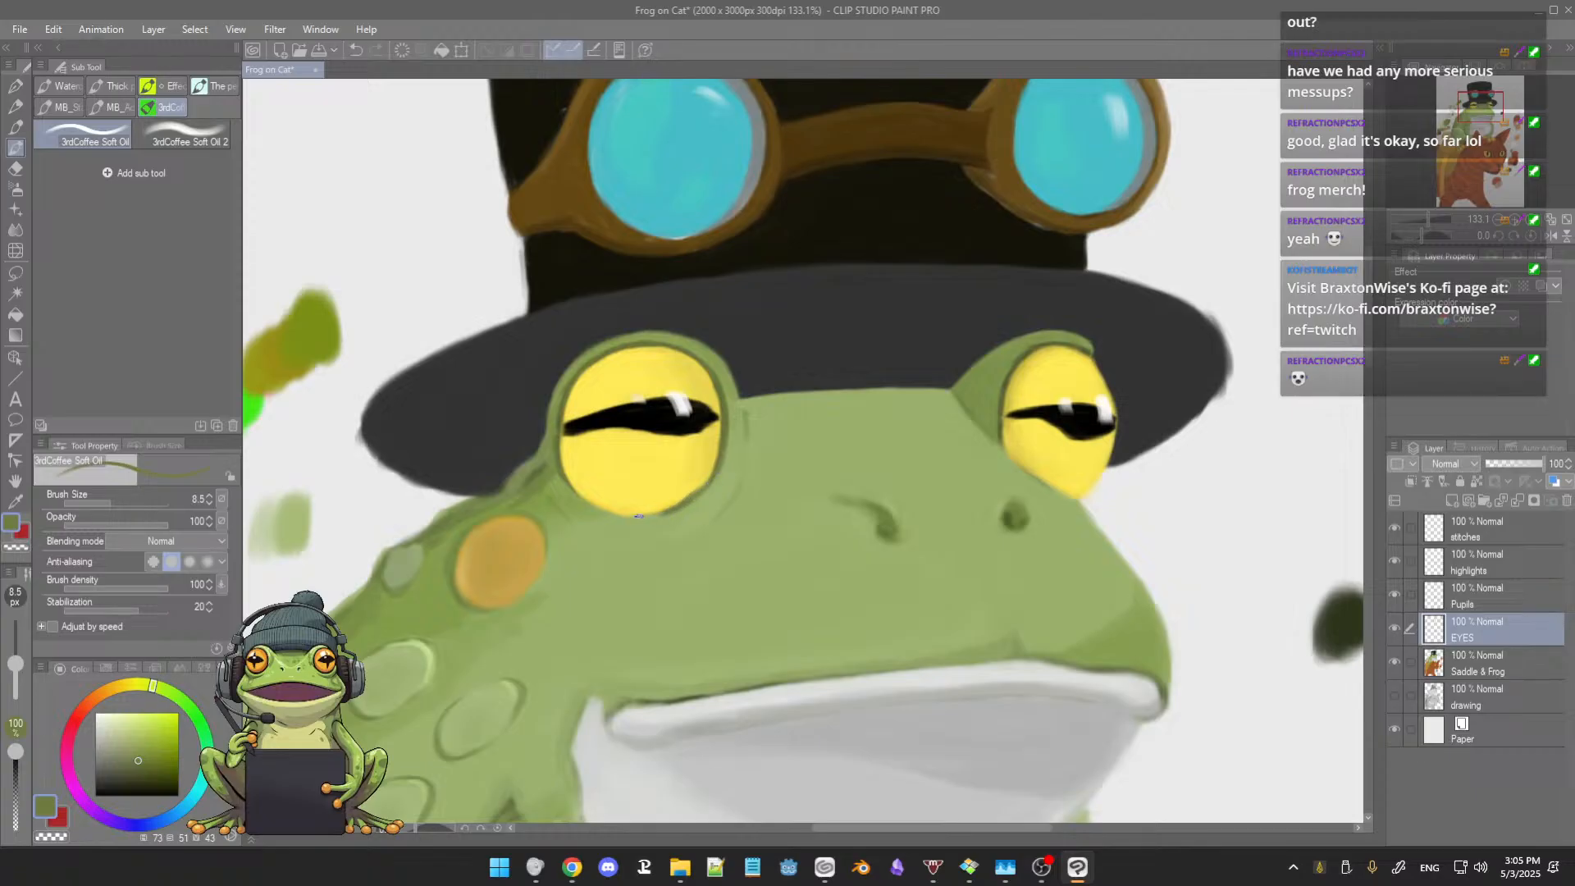
left_click(675, 488, "alt")
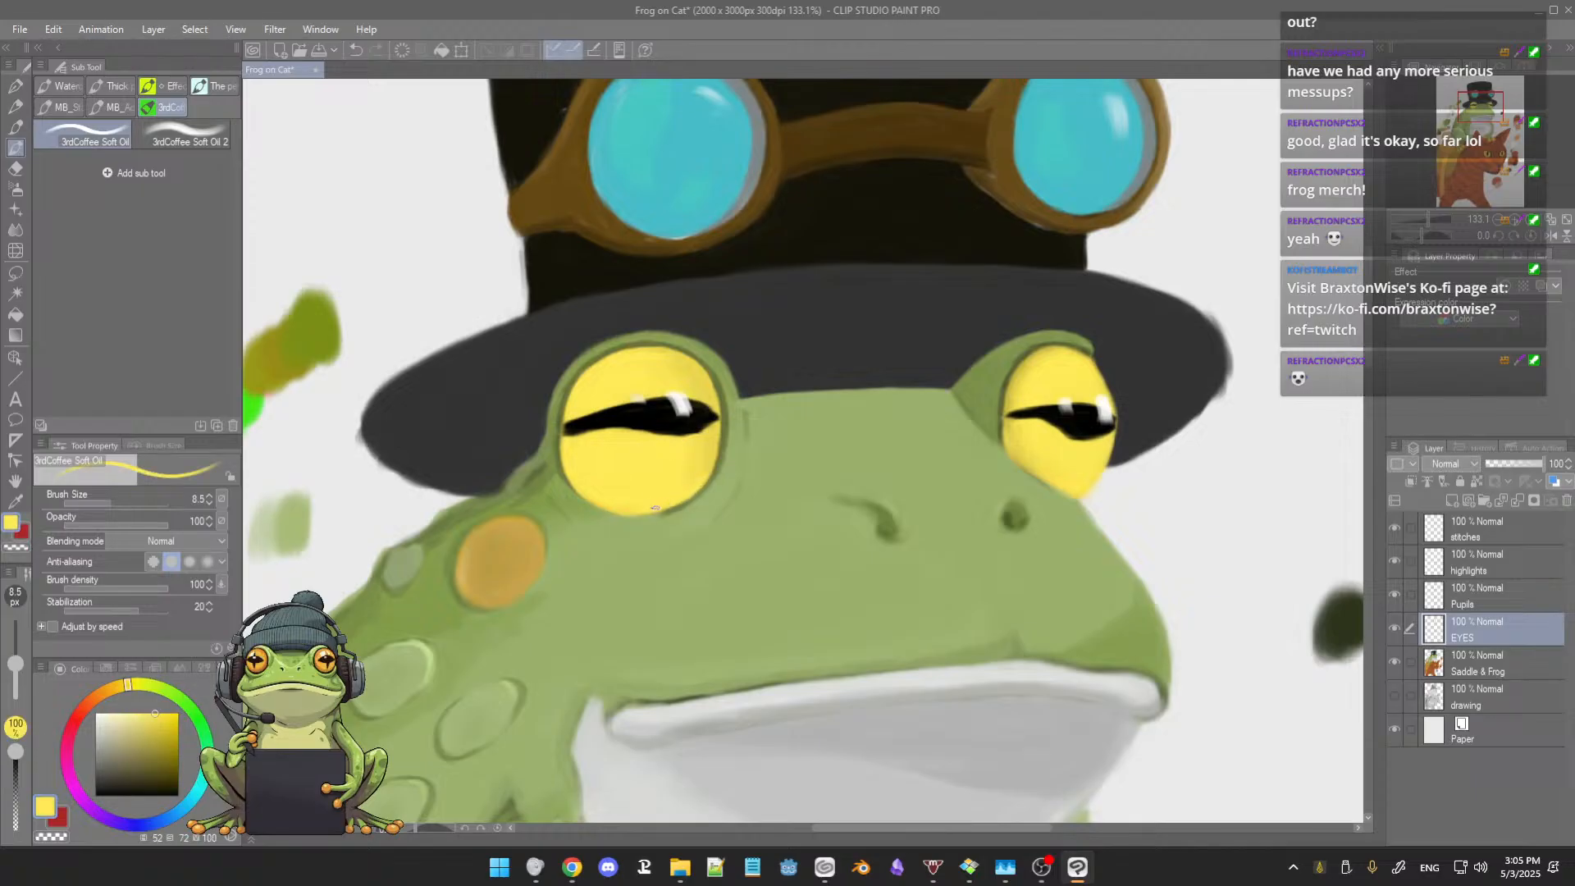
left_click(691, 487, "alt")
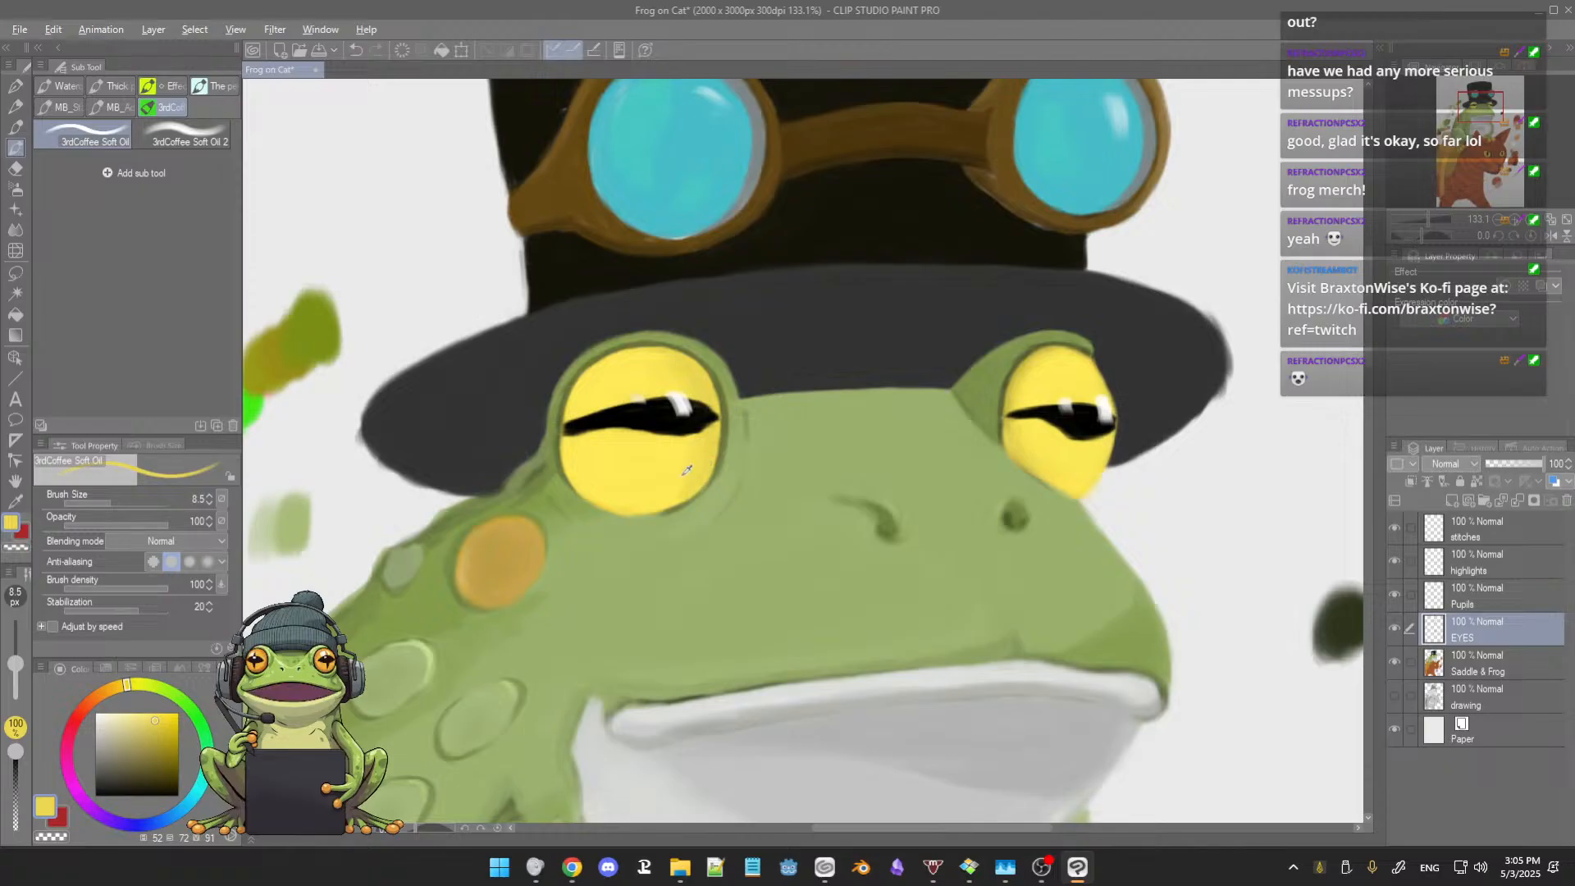
left_click(686, 460, "alt")
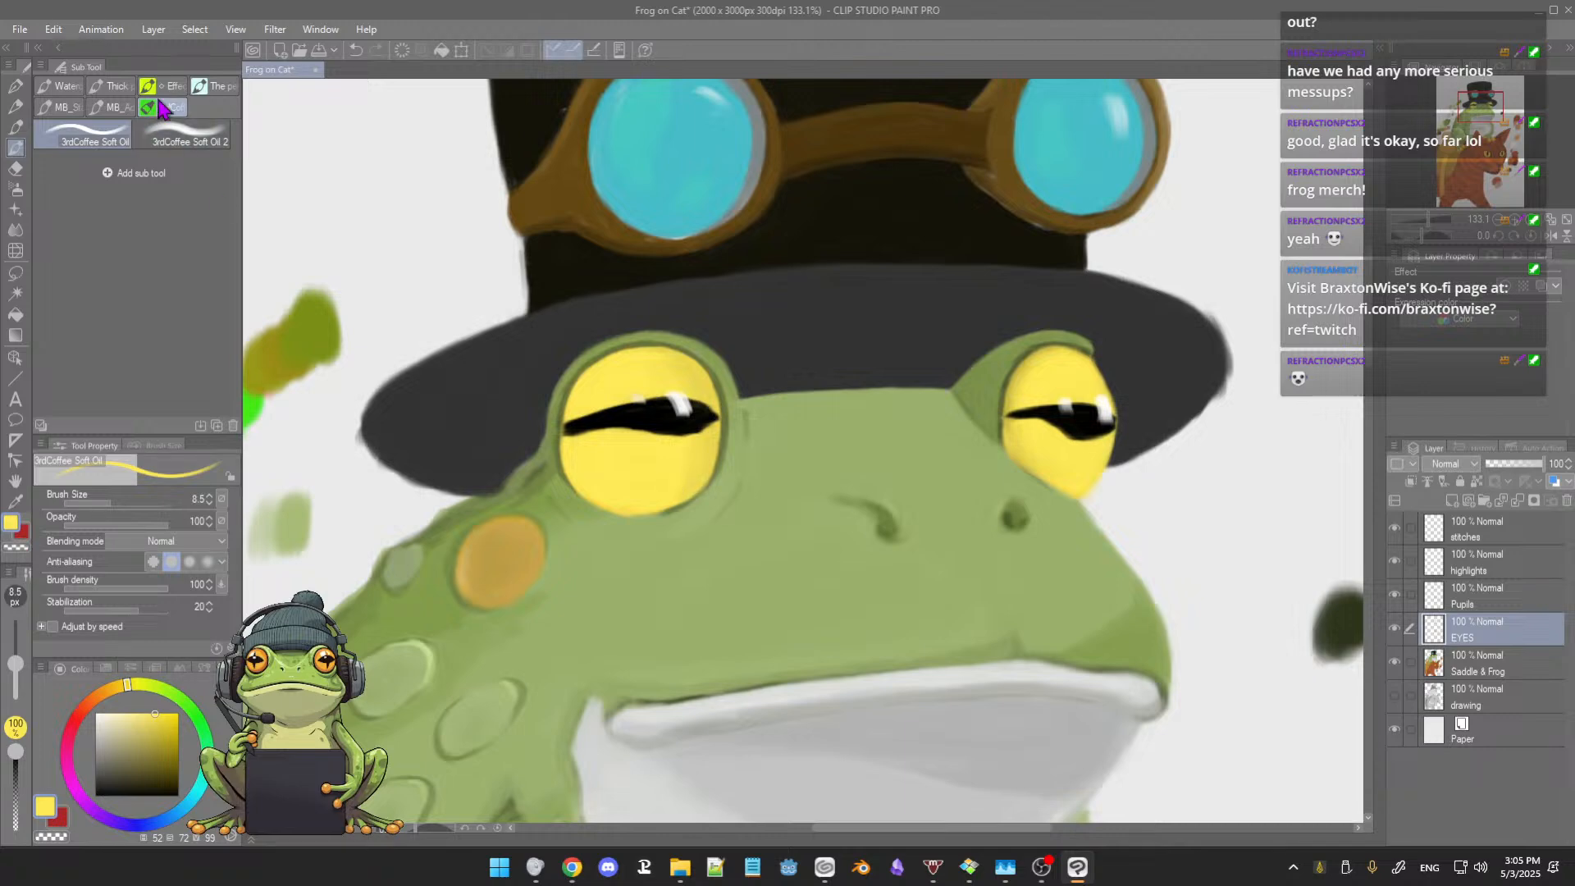
Step: Soften the yellow shading below the pupils of both frog eyes with the 3rdCoffee Soft Oil 2 brush at size 21.3
left_click(185, 135)
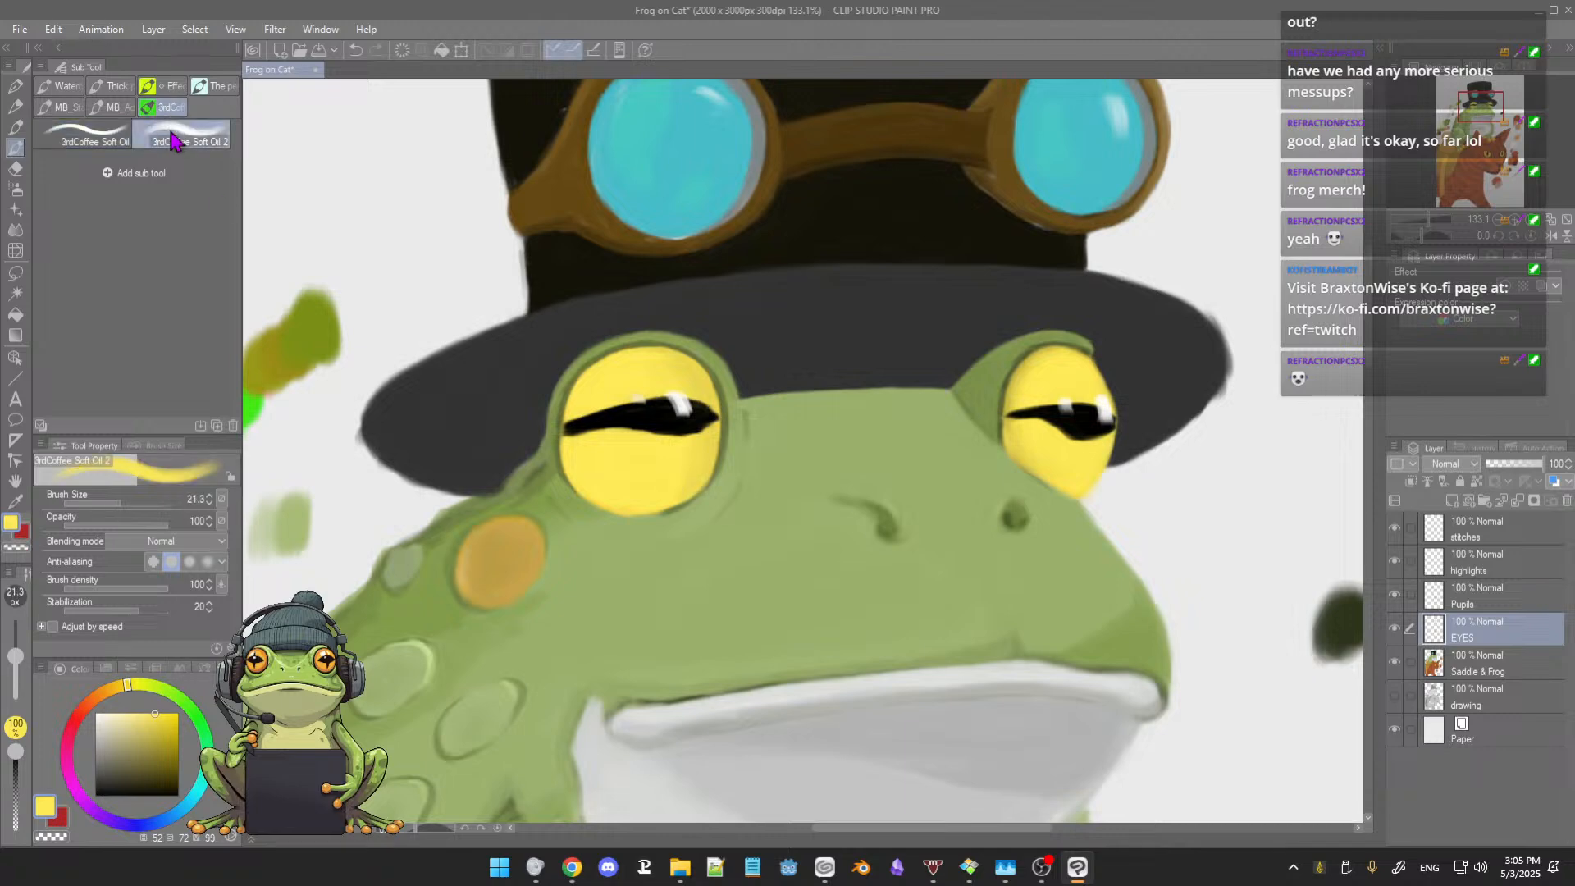
left_click(683, 472, "alt")
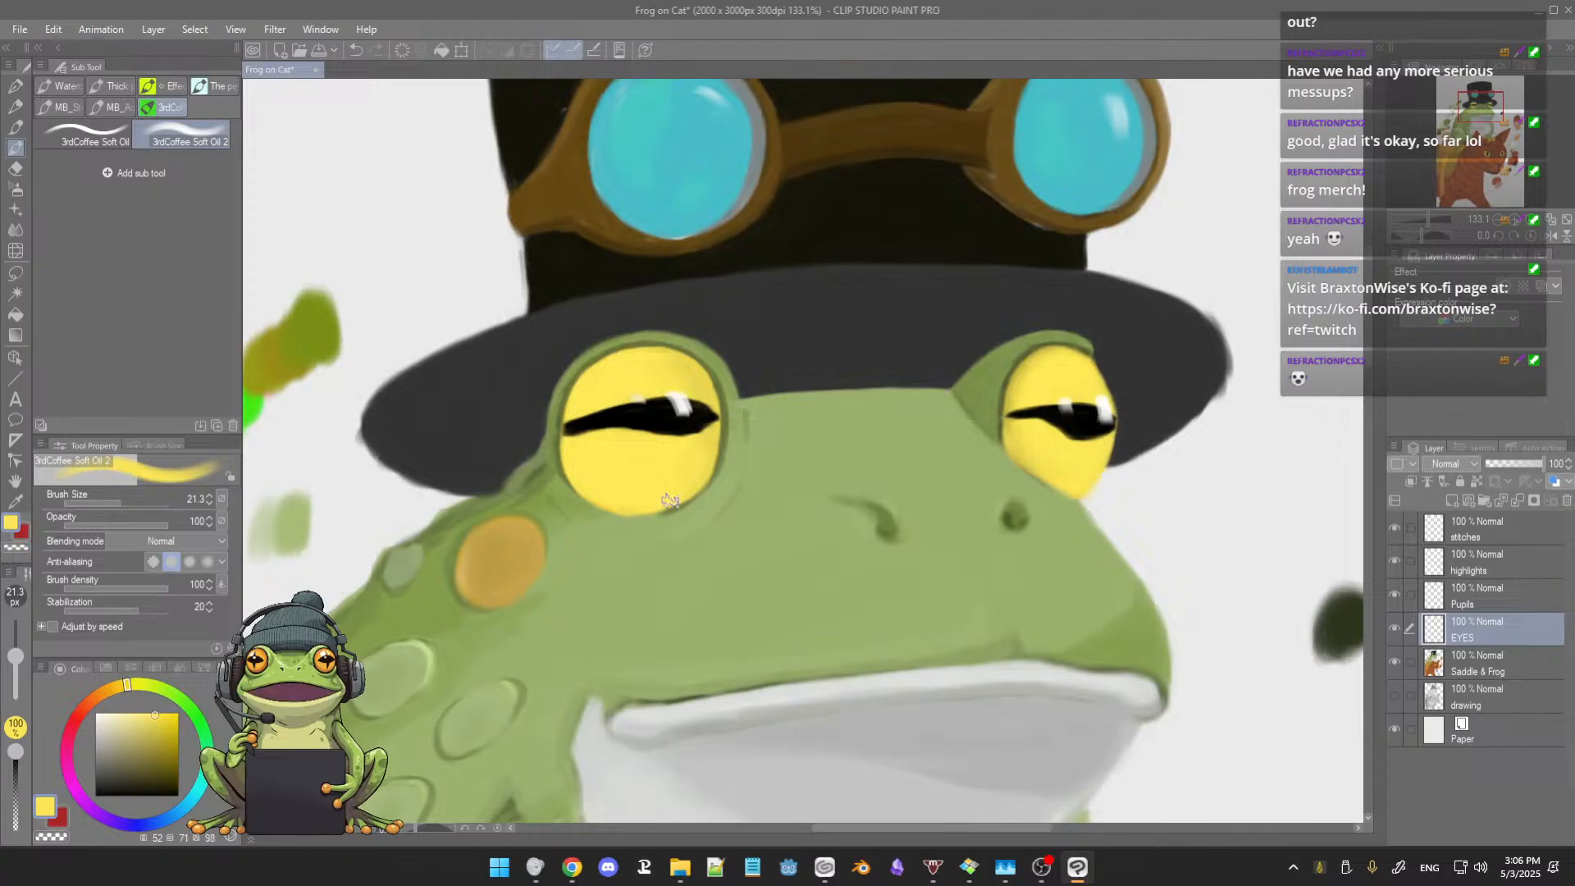
mouse_move(771, 496)
left_mouse_down()
mouse_move(703, 524)
mouse_move(644, 518)
left_mouse_up()
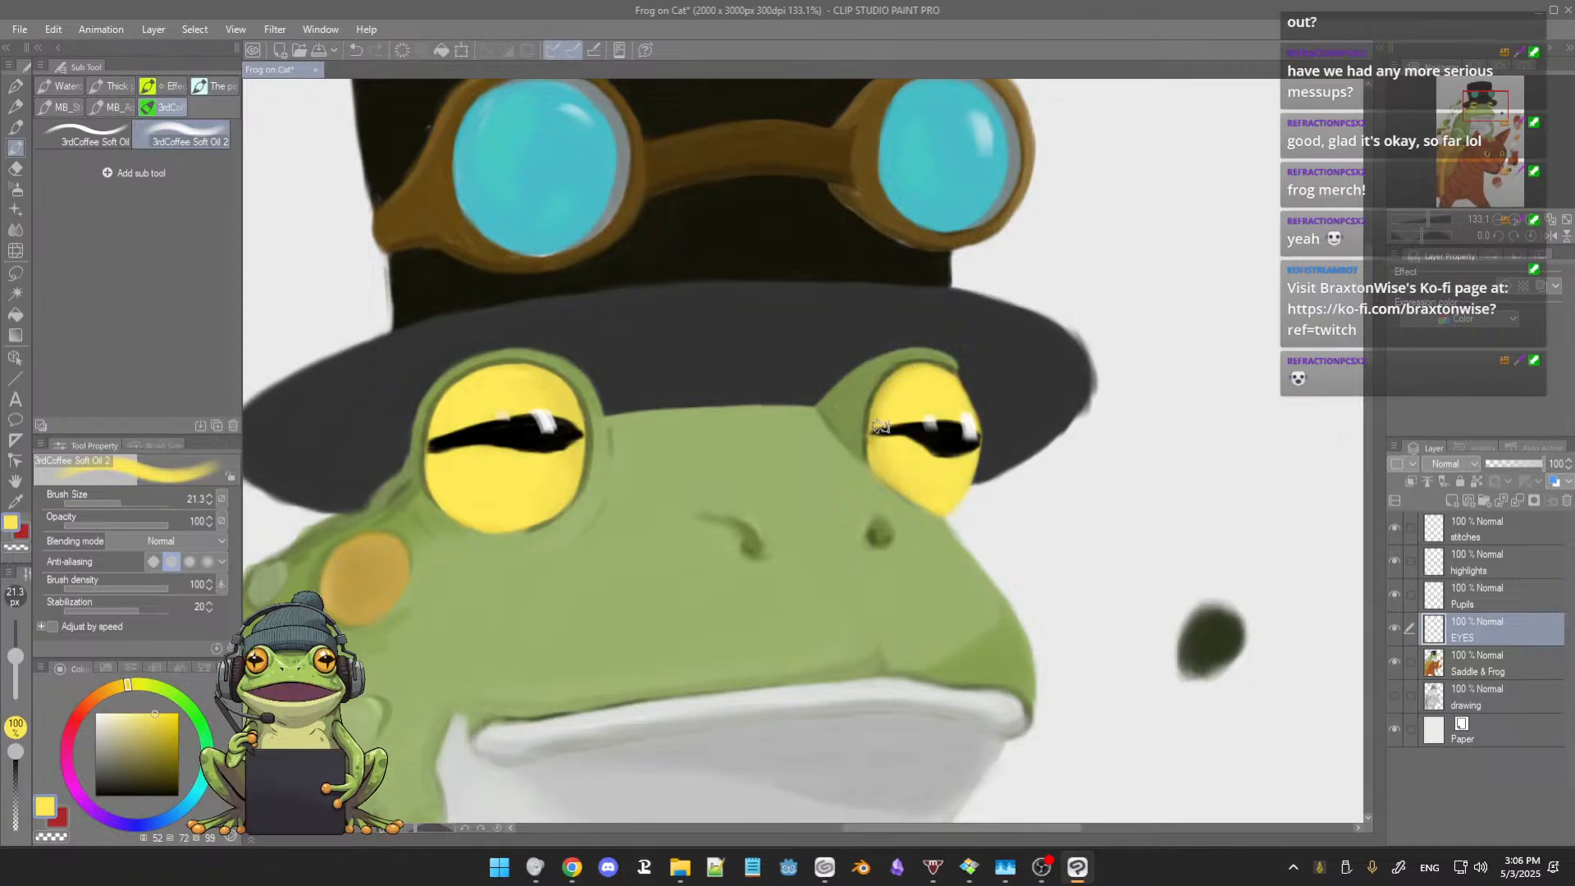
left_click(903, 471, "alt")
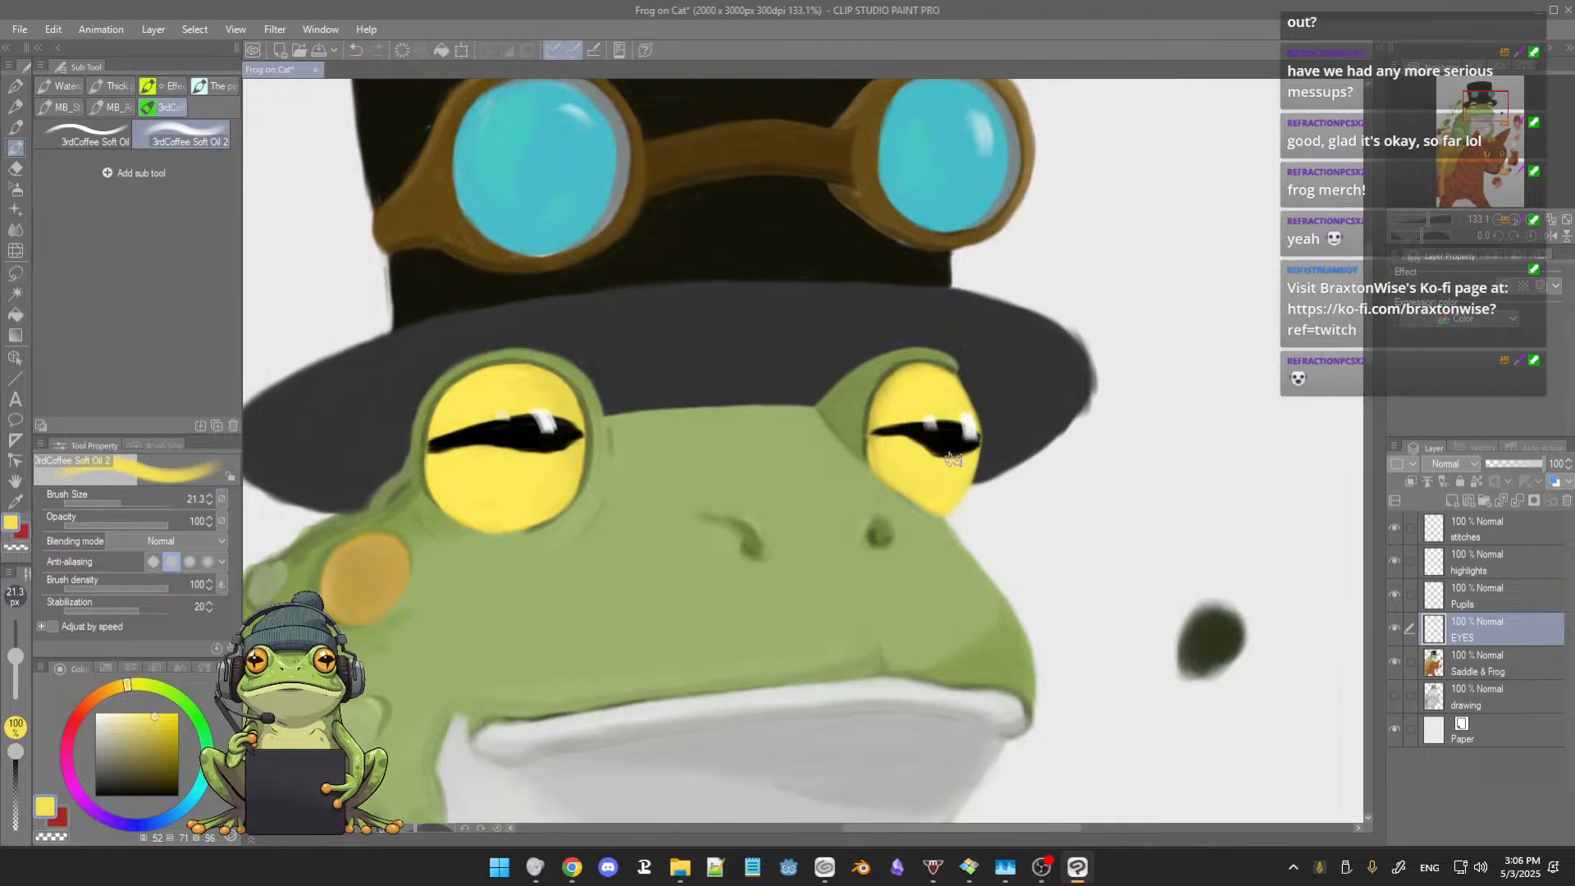
scroll(943, 465, "down", 3)
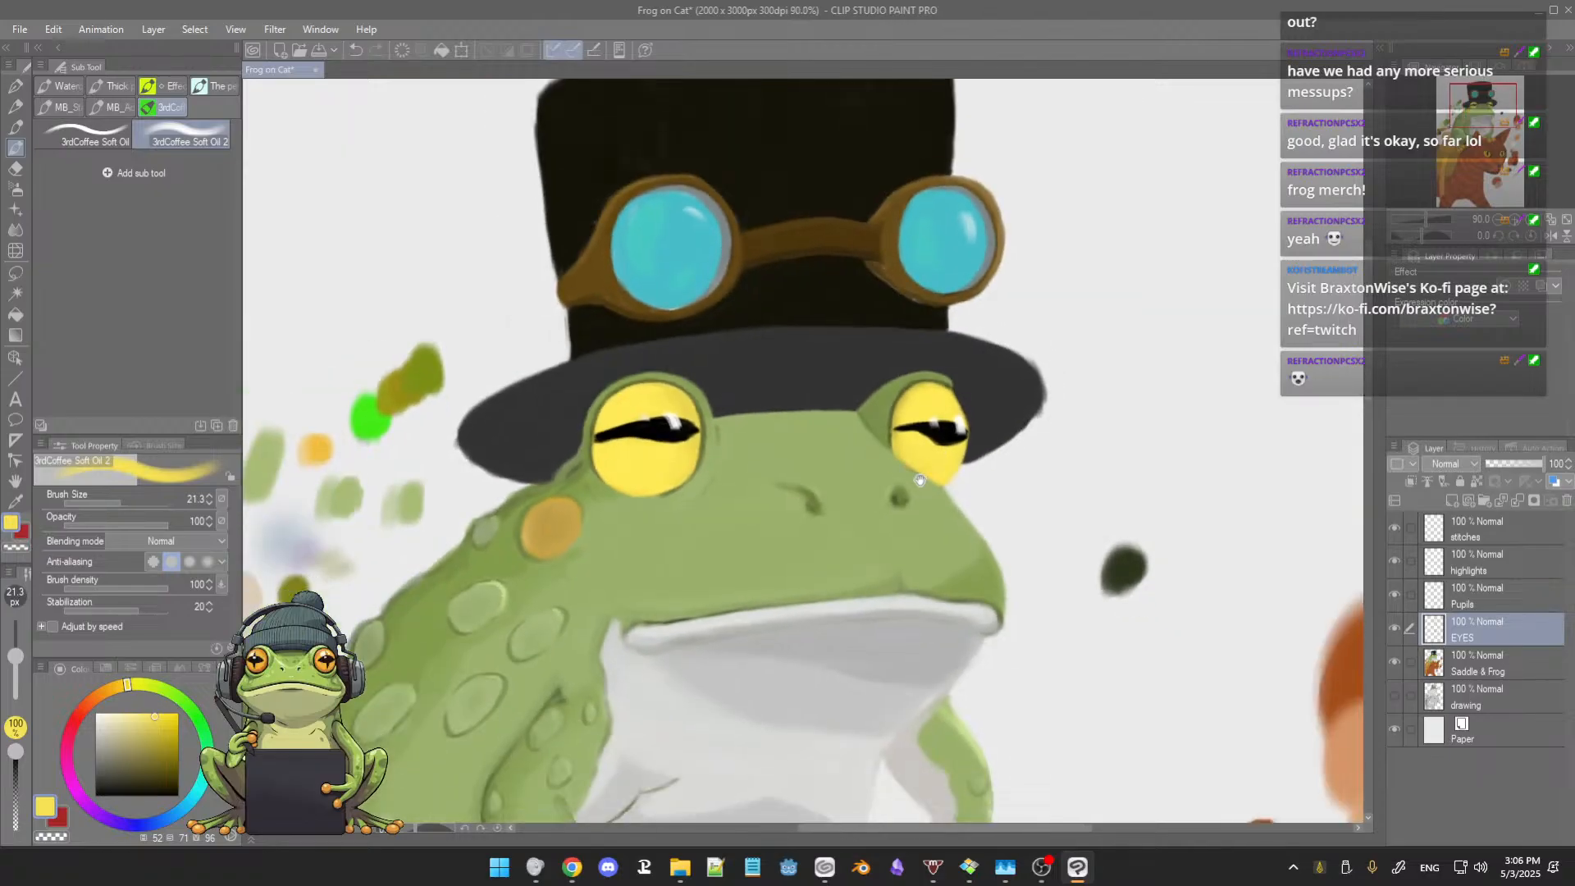
scroll(913, 477, "down", 4)
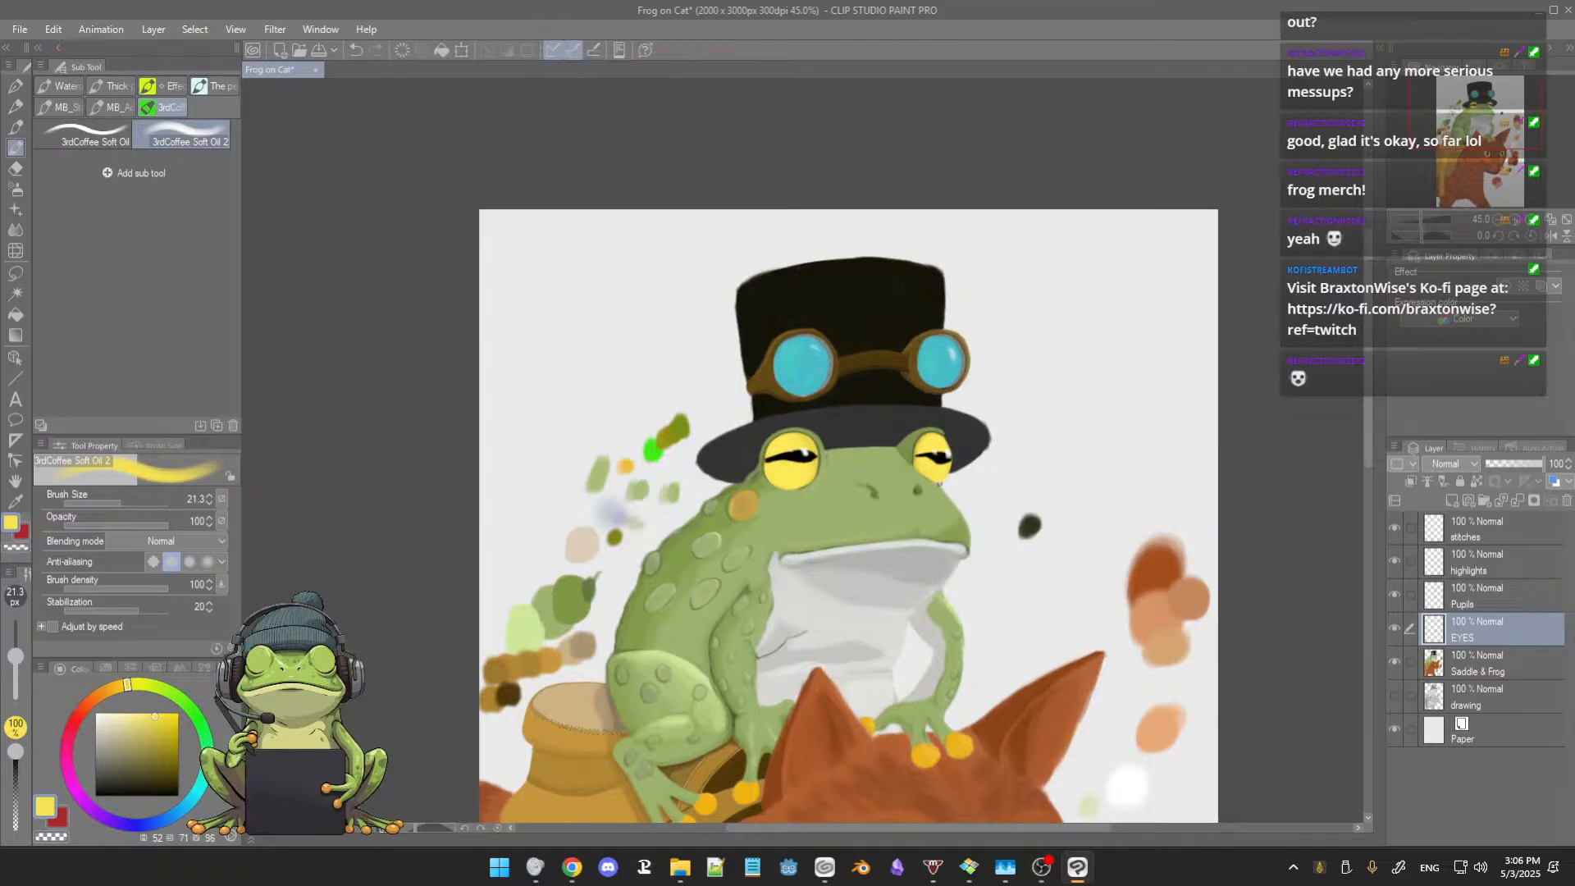
scroll(939, 484, "up", 4)
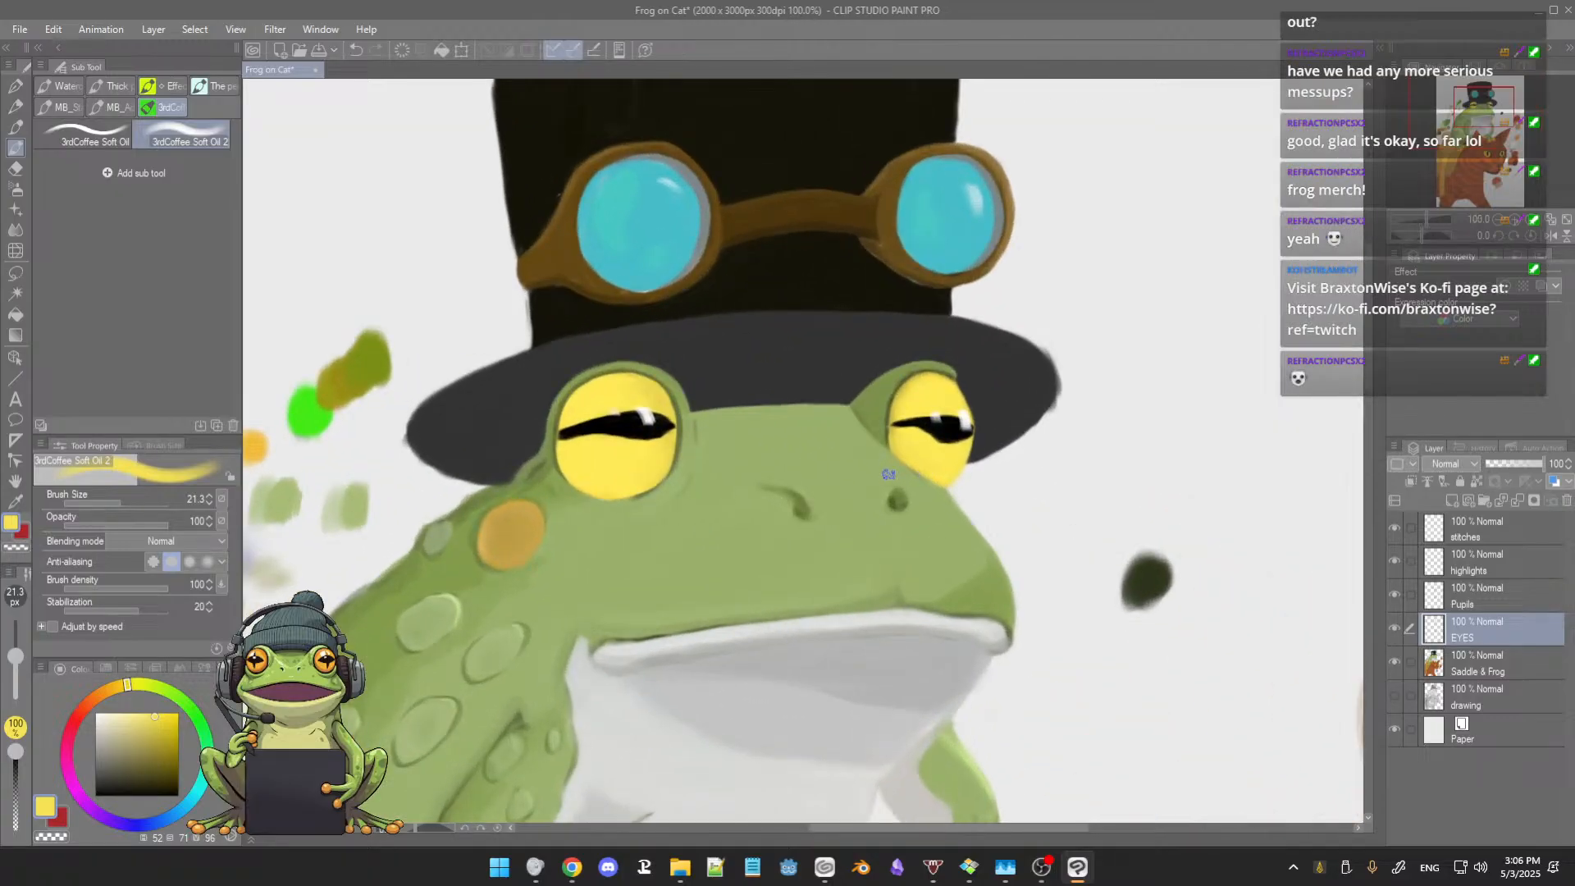
Step: Touch up the yellow around the larger eye's pupil with yellow sampled from the eye, using brush sizes 17.4 to 18.3
scroll(919, 476, "up", 2)
left_click_drag(837, 490, 976, 494)
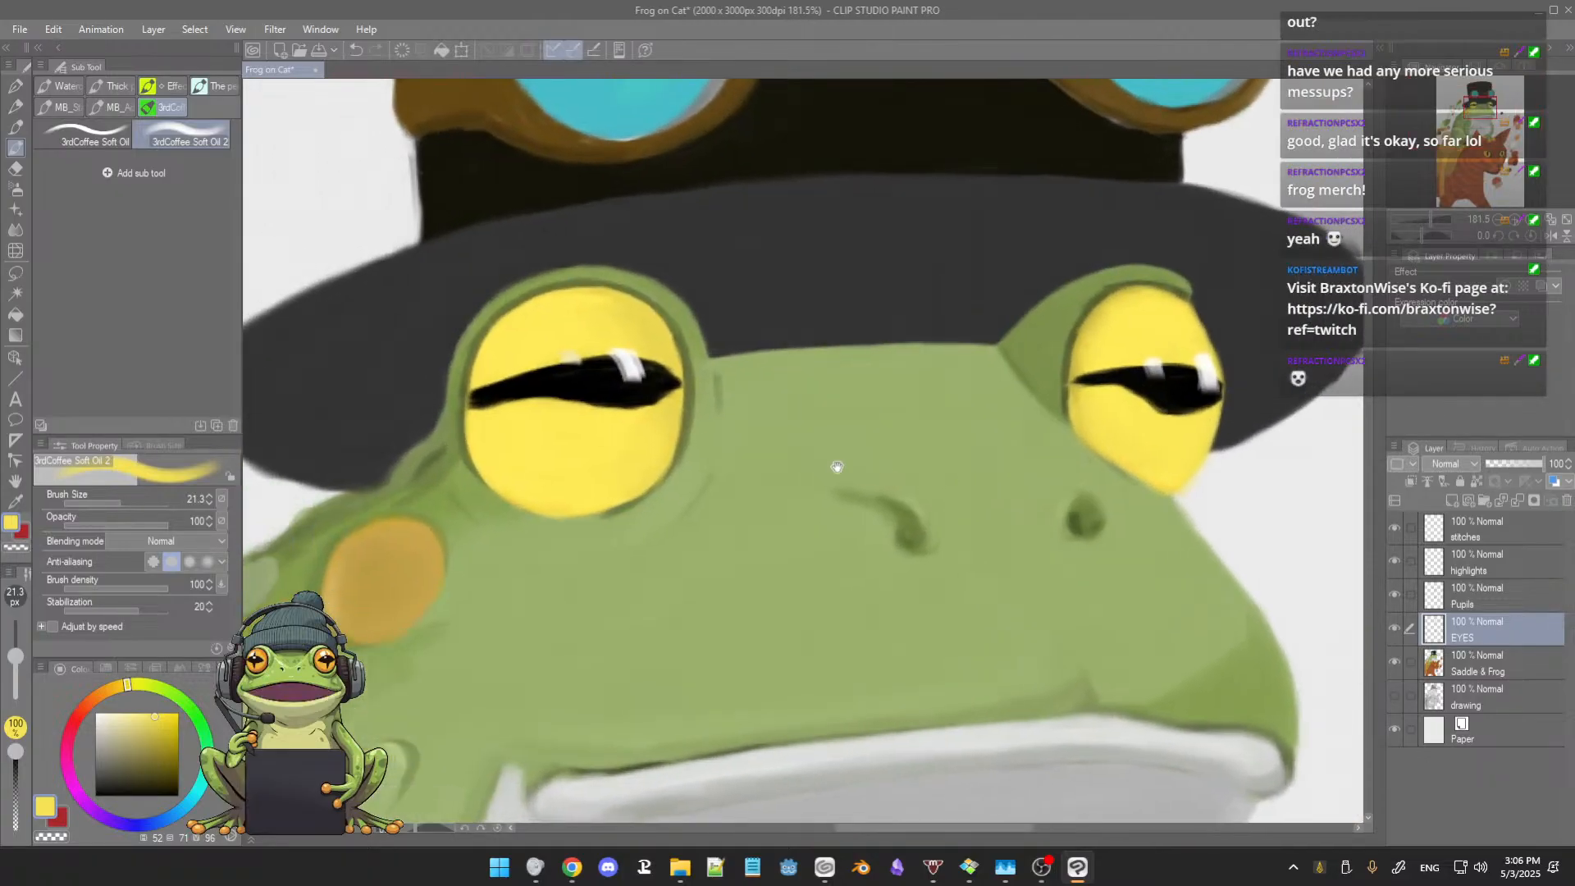
left_click(663, 347, "alt")
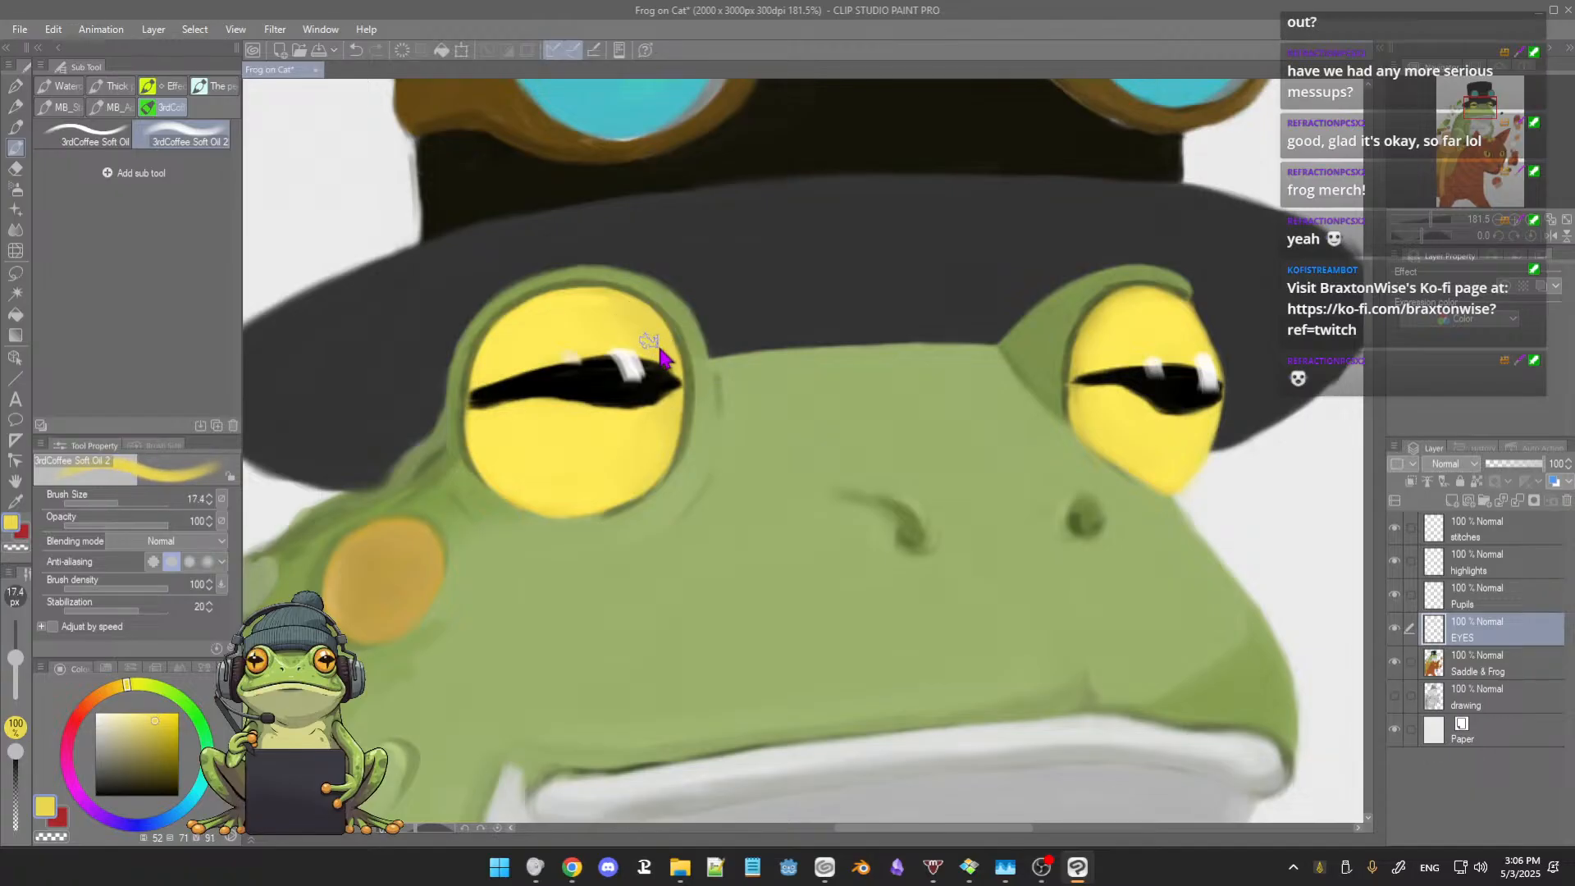
key("[")
Step: Review the reworked frog eyes against the face and the whole painting
scroll(675, 414, "down", 3)
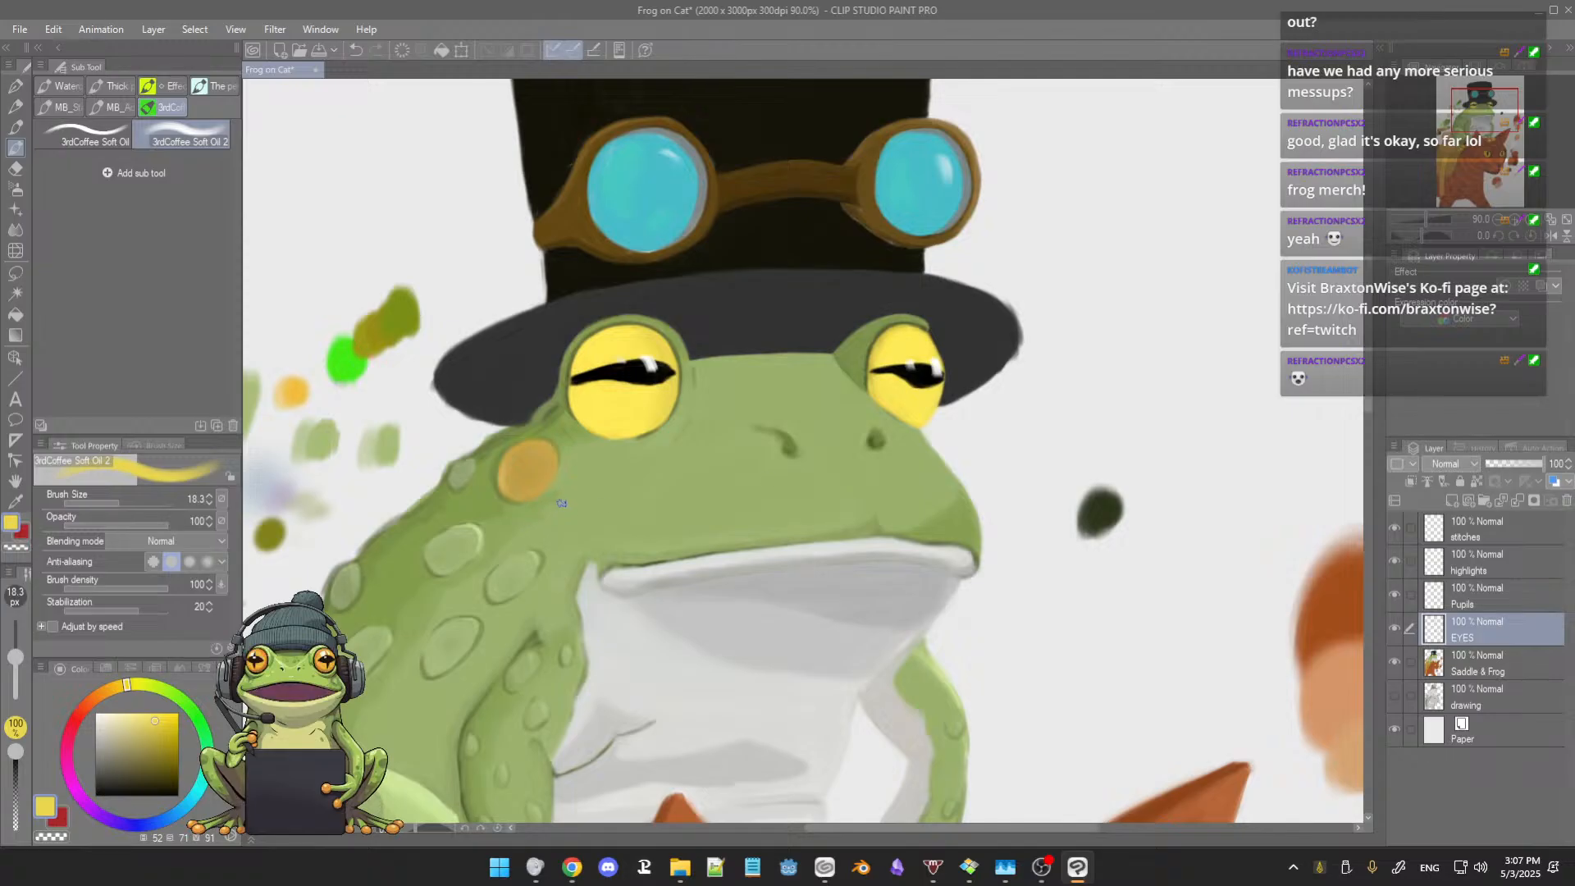
left_click_drag(753, 525, 741, 530)
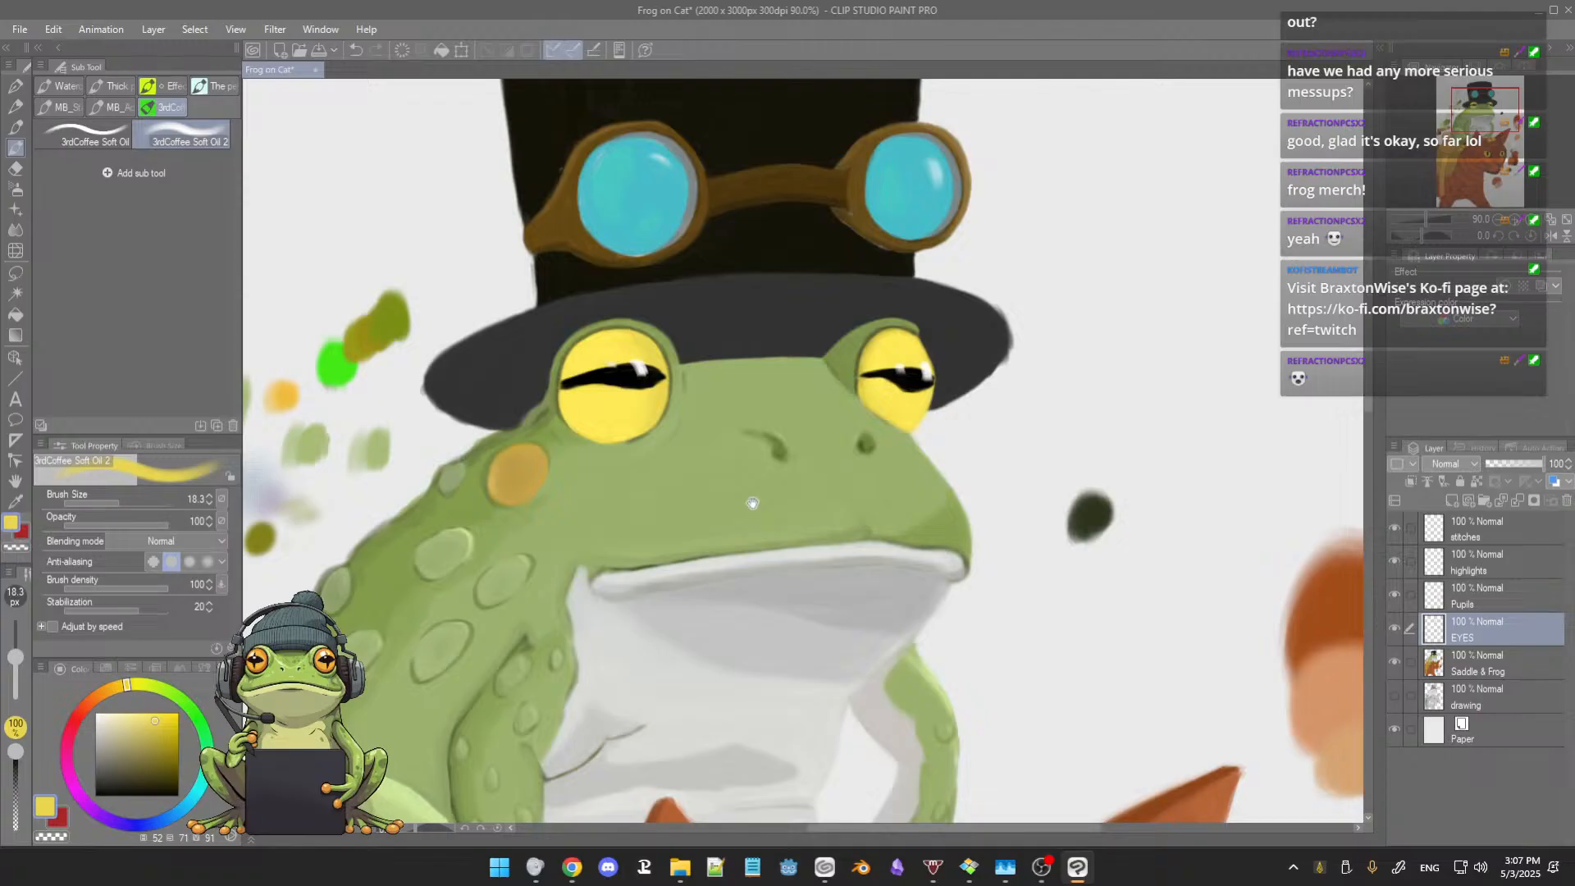
left_click_drag(753, 503, 748, 525)
scroll(746, 542, "down", 5)
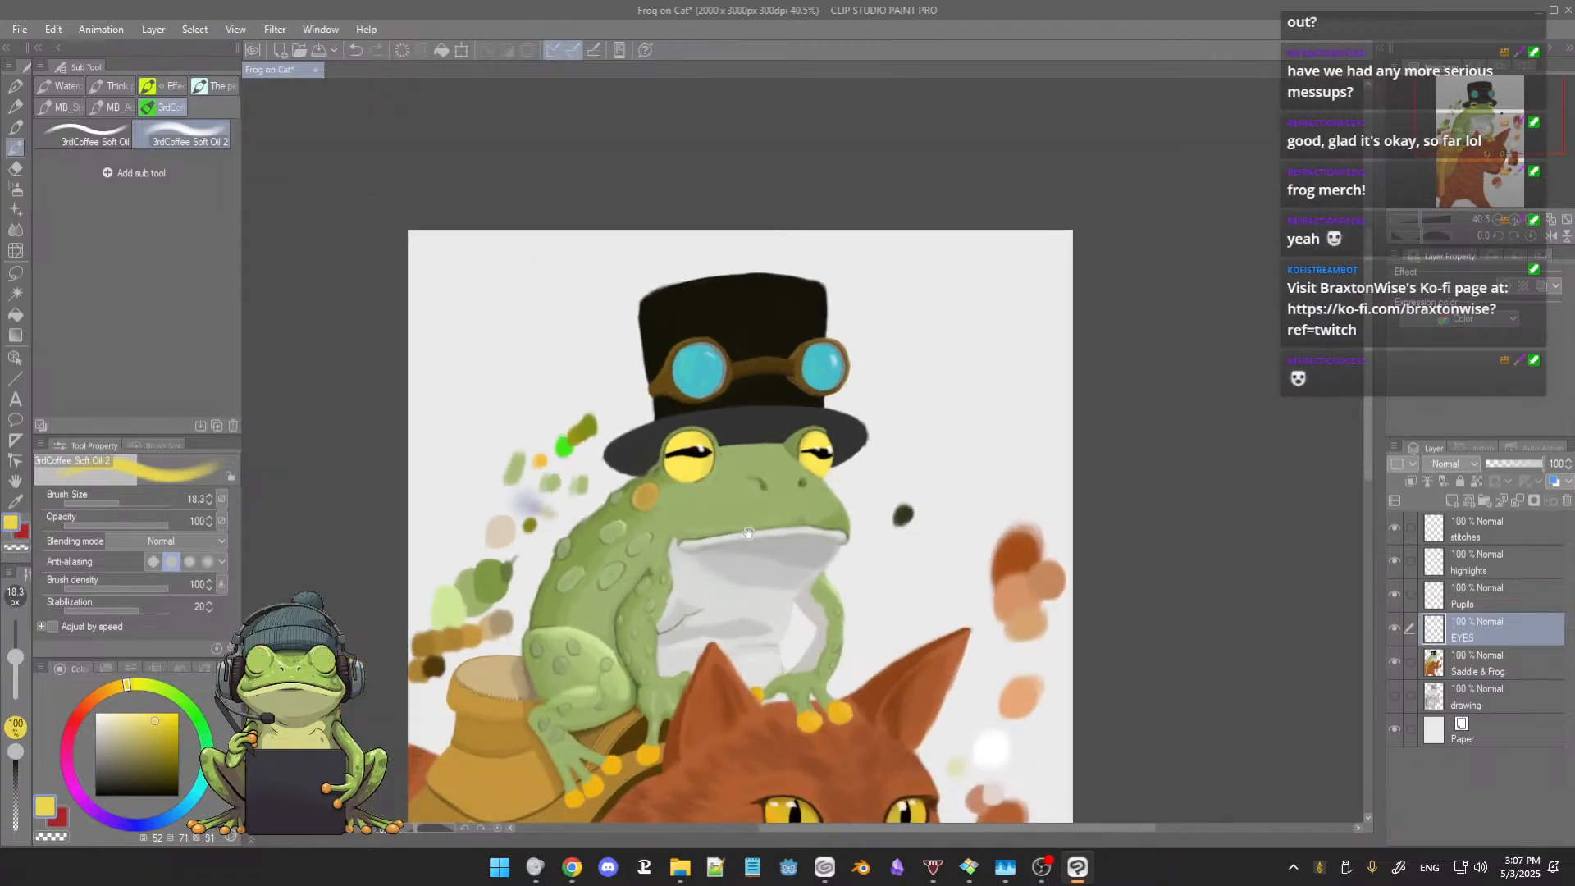
left_click_drag(754, 525, 753, 504)
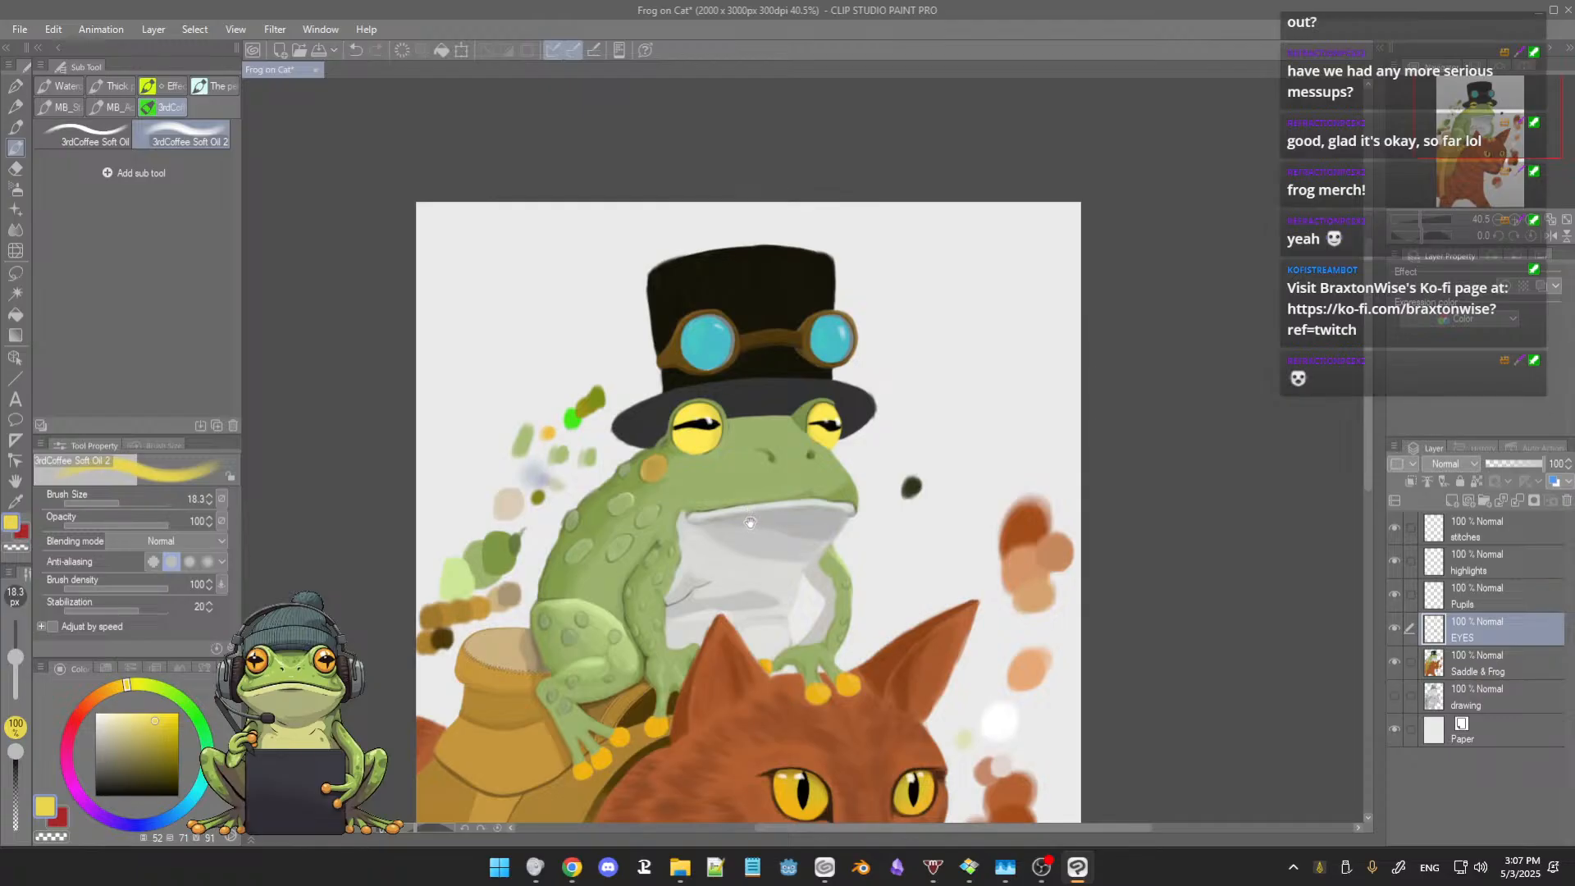
scroll(750, 523, "down", 3)
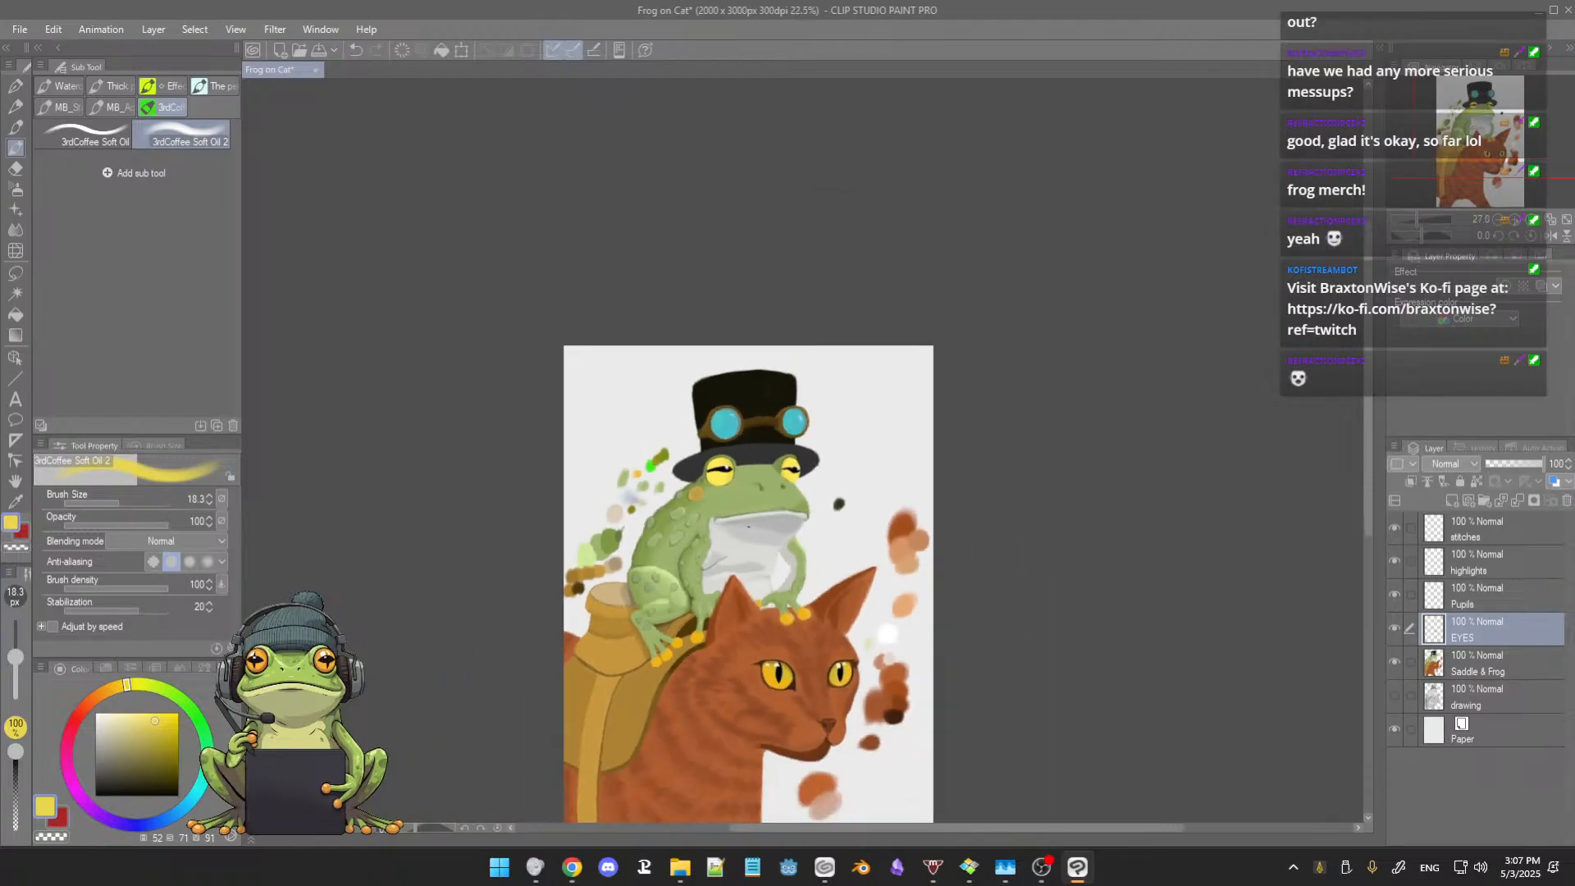
left_click_drag(740, 623, 744, 480)
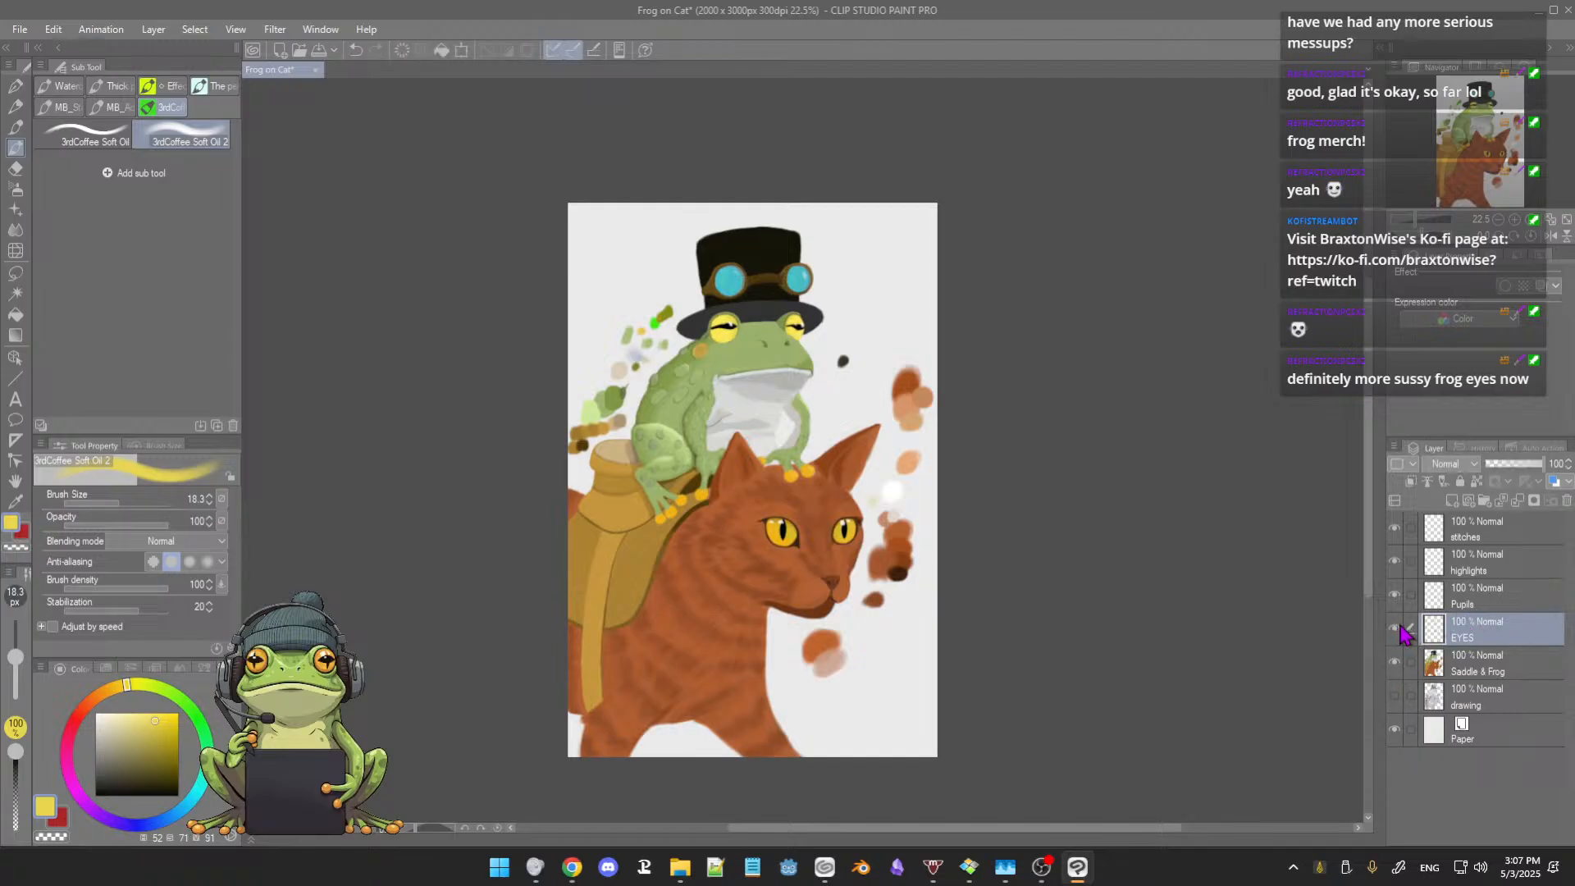
Step: Erase the dark green, brown and orange swatches beside the frog and cat's faces on the Saddle & Frog layer with the Hard eraser
left_click(1477, 667)
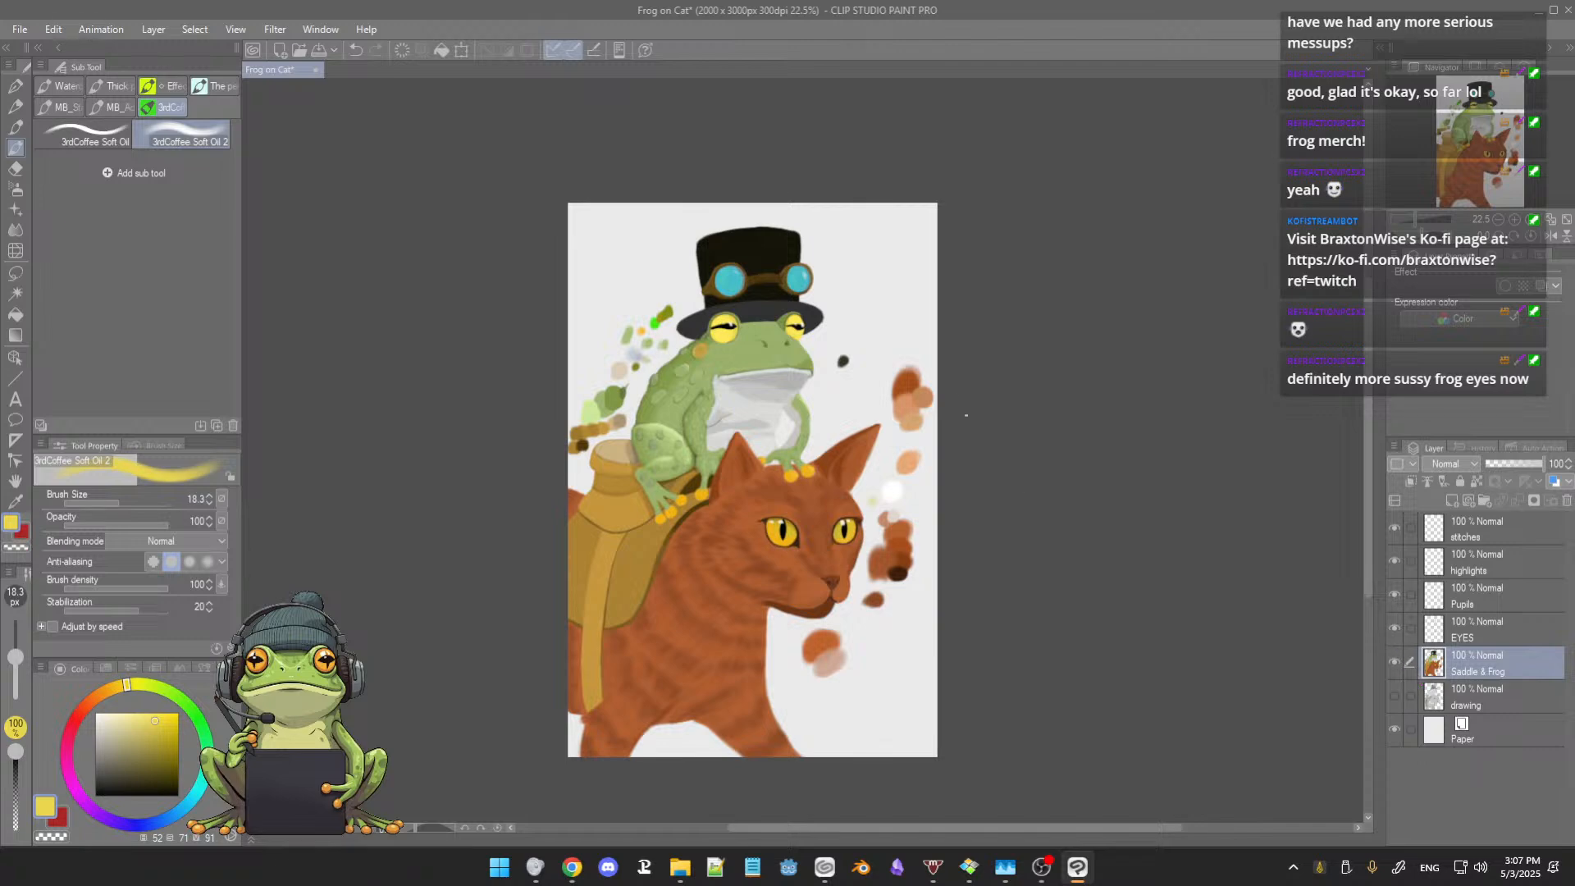
key("e")
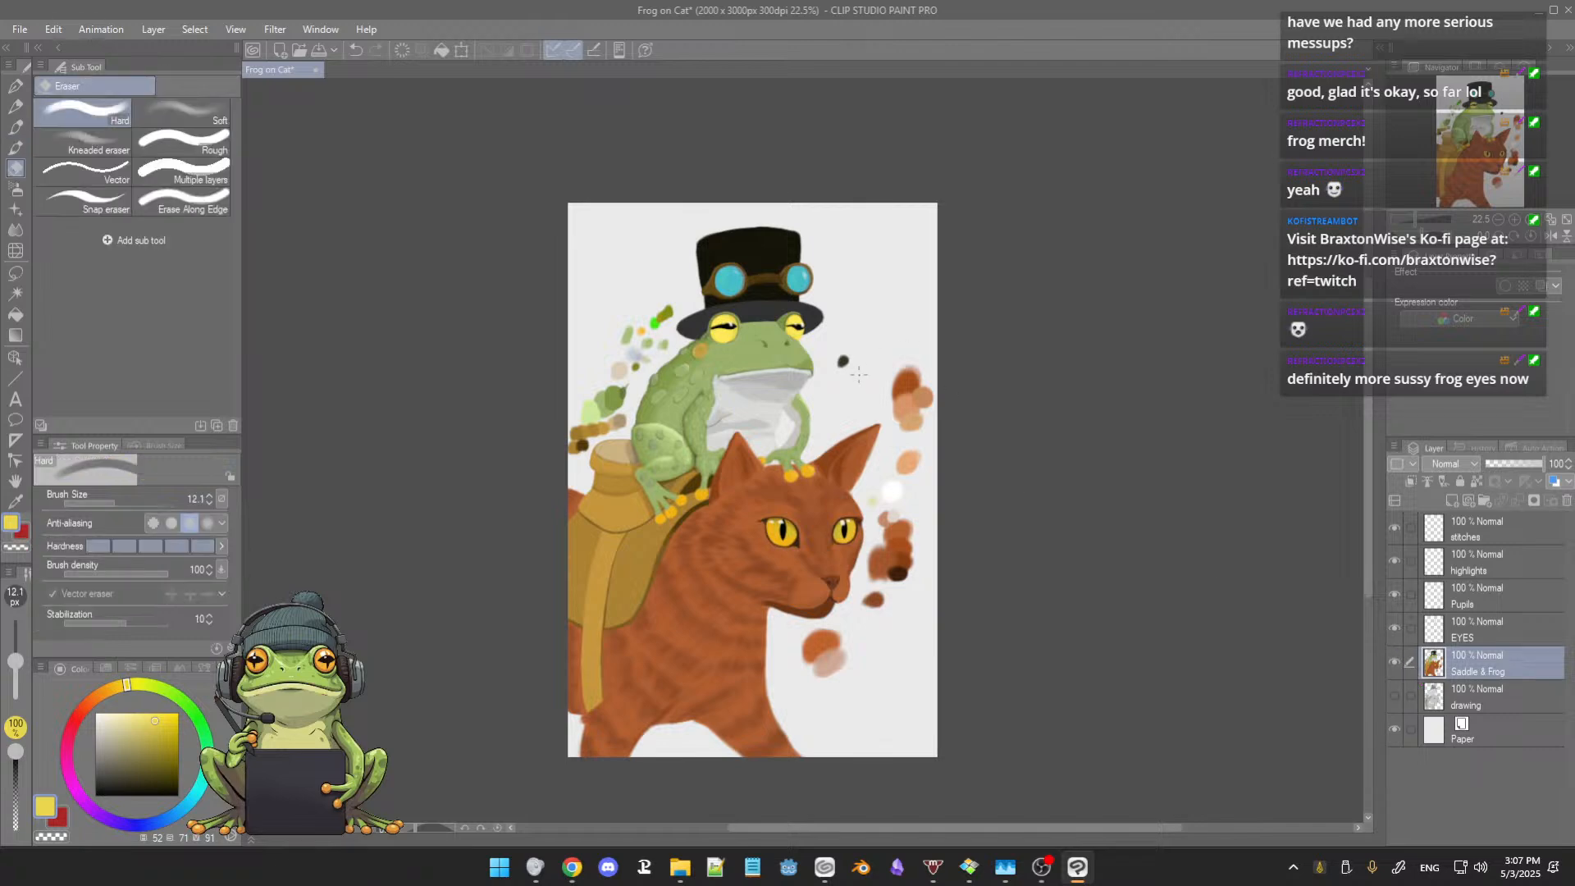
mouse_move(859, 370)
left_mouse_down()
mouse_move(904, 363)
mouse_move(903, 419)
mouse_move(921, 378)
mouse_move(918, 423)
mouse_move(933, 383)
mouse_move(942, 478)
mouse_move(915, 454)
mouse_move(882, 496)
mouse_move(886, 515)
mouse_move(913, 517)
mouse_move(914, 549)
mouse_move(903, 574)
mouse_move(902, 539)
mouse_move(886, 542)
mouse_move(881, 581)
mouse_move(899, 581)
mouse_move(877, 599)
mouse_move(882, 633)
mouse_move(866, 660)
mouse_move(829, 657)
mouse_move(828, 639)
mouse_move(813, 654)
mouse_move(823, 674)
mouse_move(833, 644)
mouse_move(881, 654)
left_mouse_up()
left_click_drag(870, 424, 928, 486)
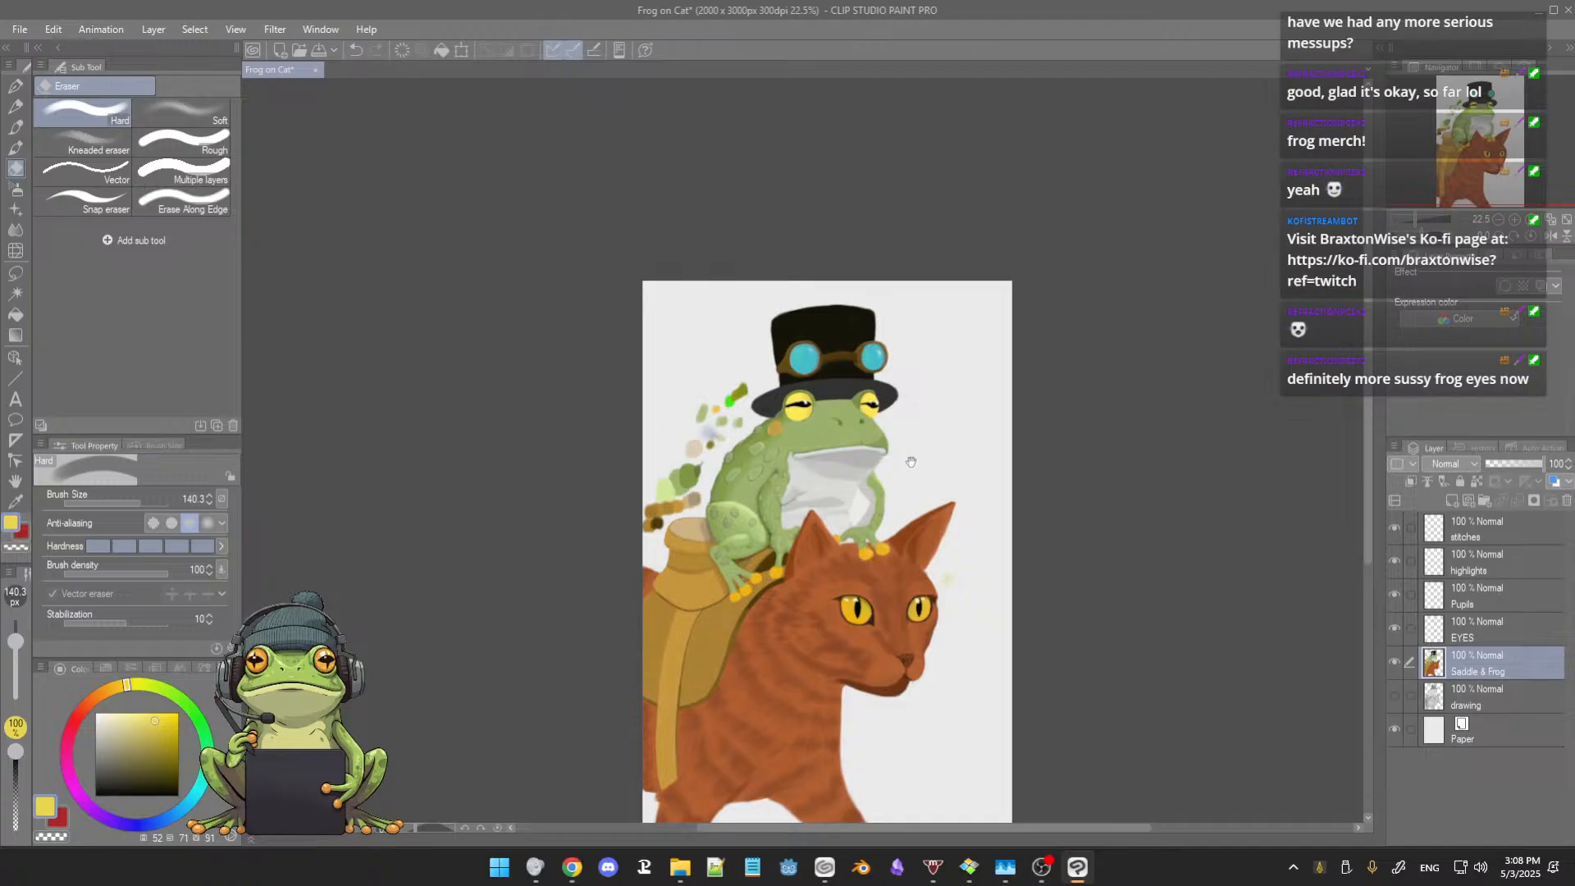
Step: Erase the green, tan and brown swatches behind the frog's back with the Hard eraser at size 111
mouse_move(911, 453)
left_mouse_down()
mouse_move(953, 456)
mouse_move(1020, 376)
left_mouse_up()
scroll(953, 456, "up", 5)
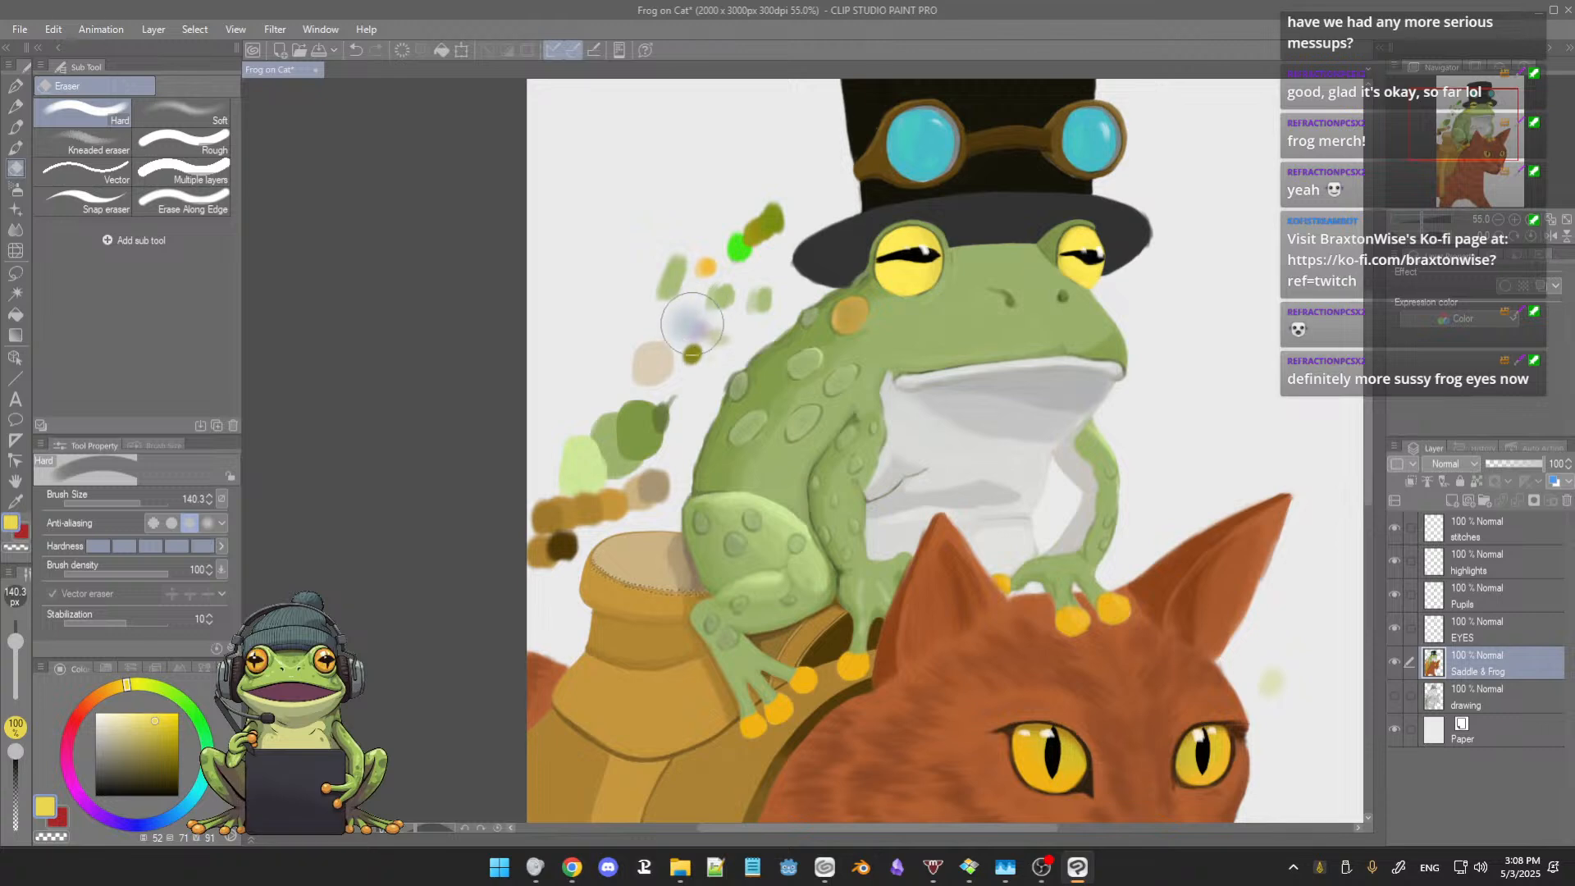
mouse_move(708, 234)
left_mouse_down()
mouse_move(758, 216)
mouse_move(661, 297)
mouse_move(701, 263)
mouse_move(707, 289)
mouse_move(742, 296)
mouse_move(667, 316)
mouse_move(753, 299)
left_mouse_up()
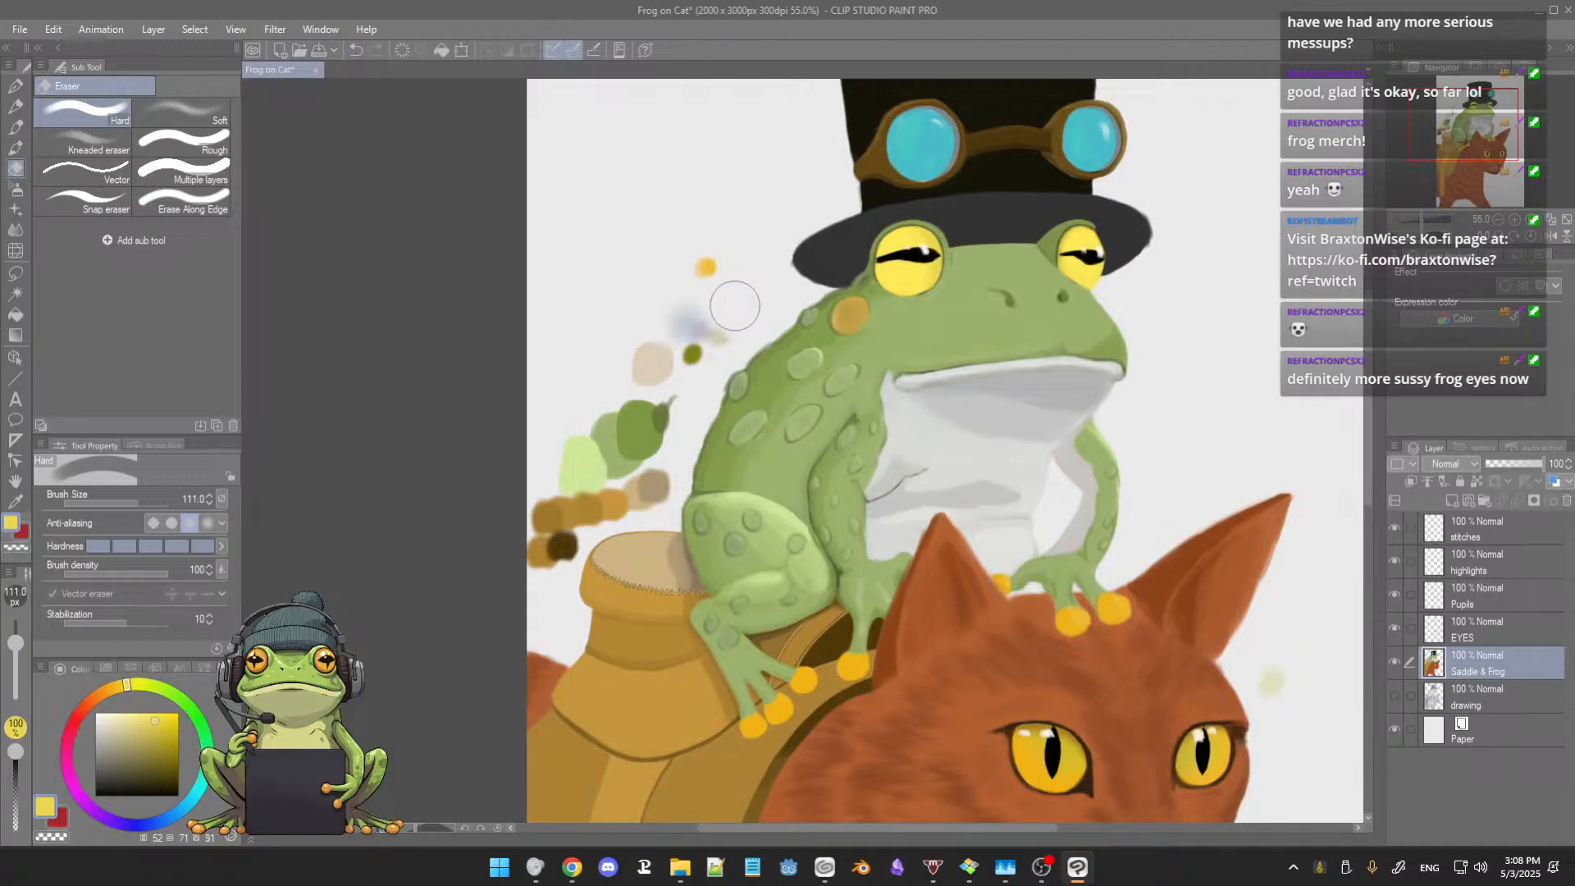
mouse_move(680, 350)
left_mouse_down()
mouse_move(649, 419)
mouse_move(708, 287)
mouse_move(690, 390)
mouse_move(619, 416)
mouse_move(648, 398)
mouse_move(622, 414)
mouse_move(594, 397)
mouse_move(581, 452)
mouse_move(610, 346)
mouse_move(656, 319)
mouse_move(612, 347)
mouse_move(590, 393)
mouse_move(661, 395)
mouse_move(629, 429)
left_mouse_up()
left_click_drag(664, 350, 643, 397)
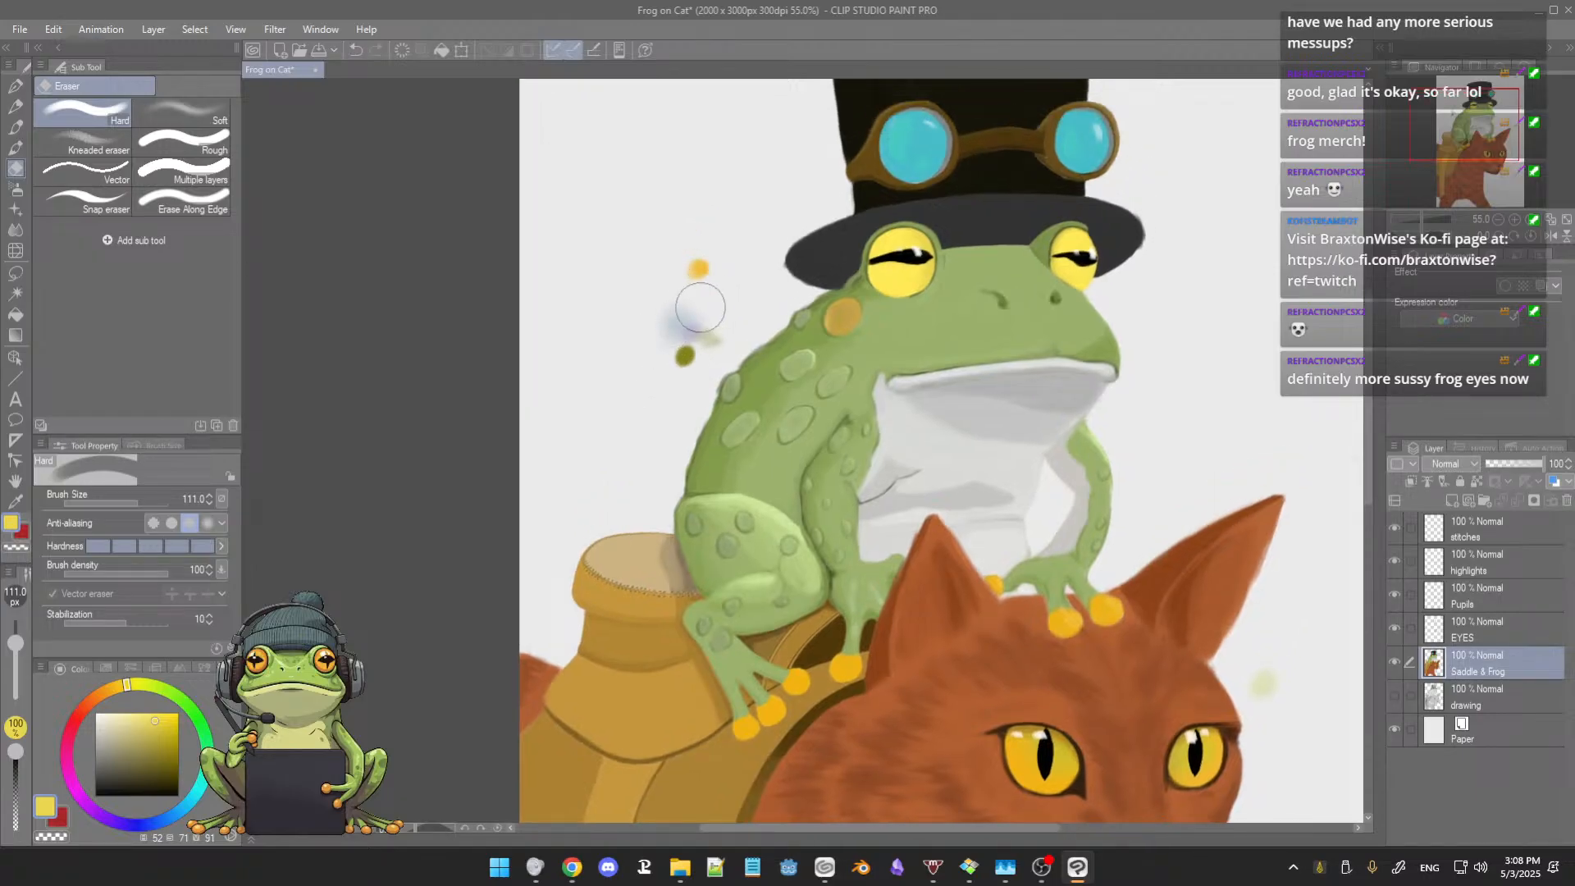
left_click_drag(665, 287, 591, 285)
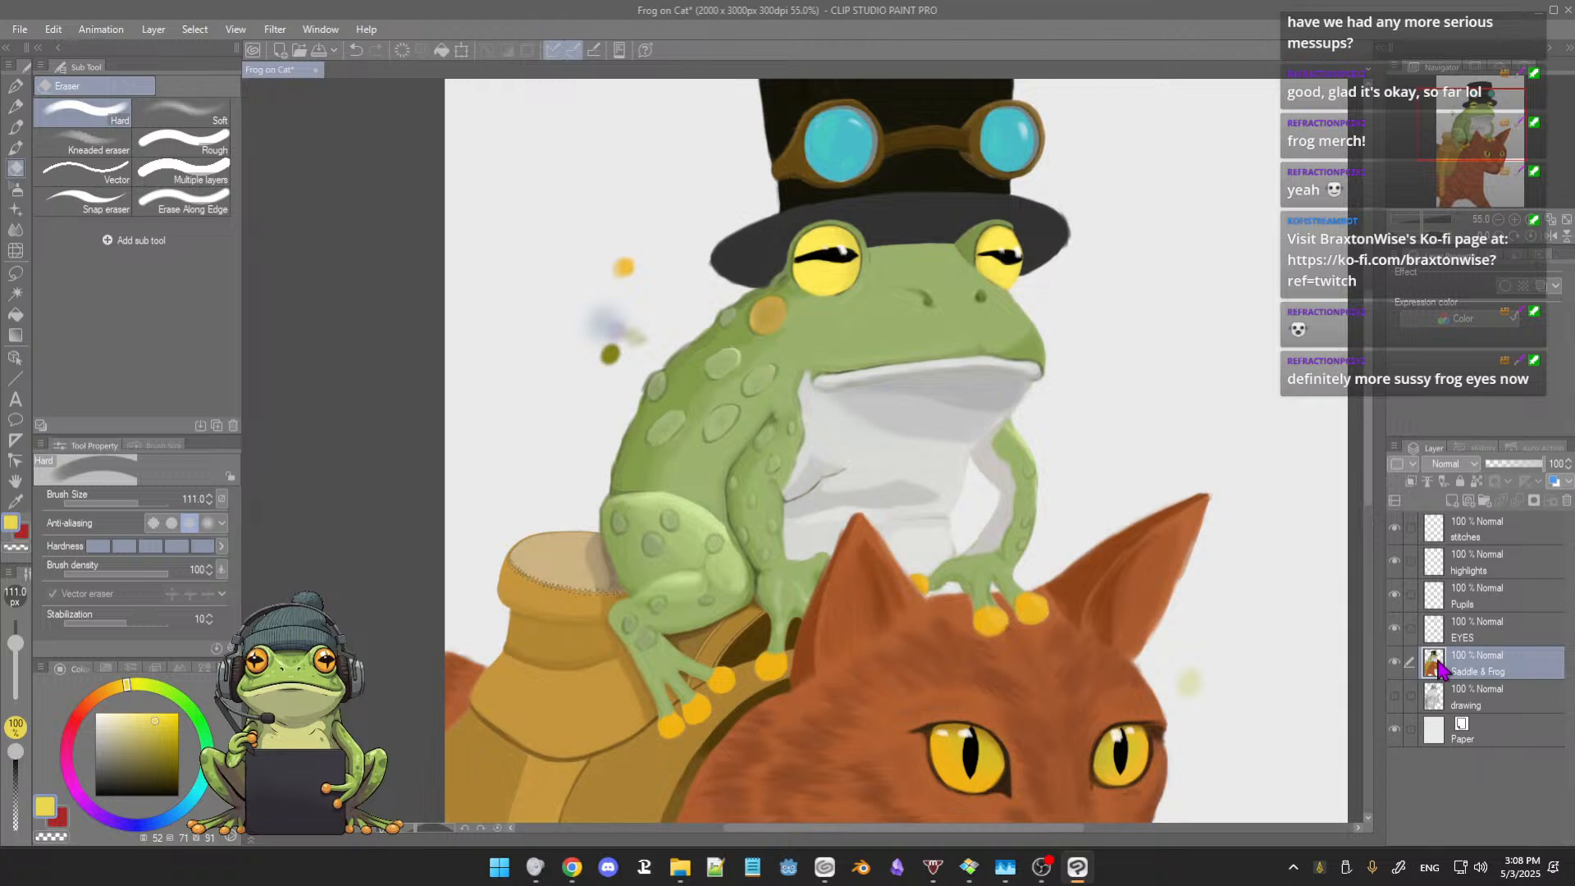
Step: Check the EYES layer by toggling its visibility, and erase the leftover colour swatches on it with the Hard eraser
left_click(1395, 630)
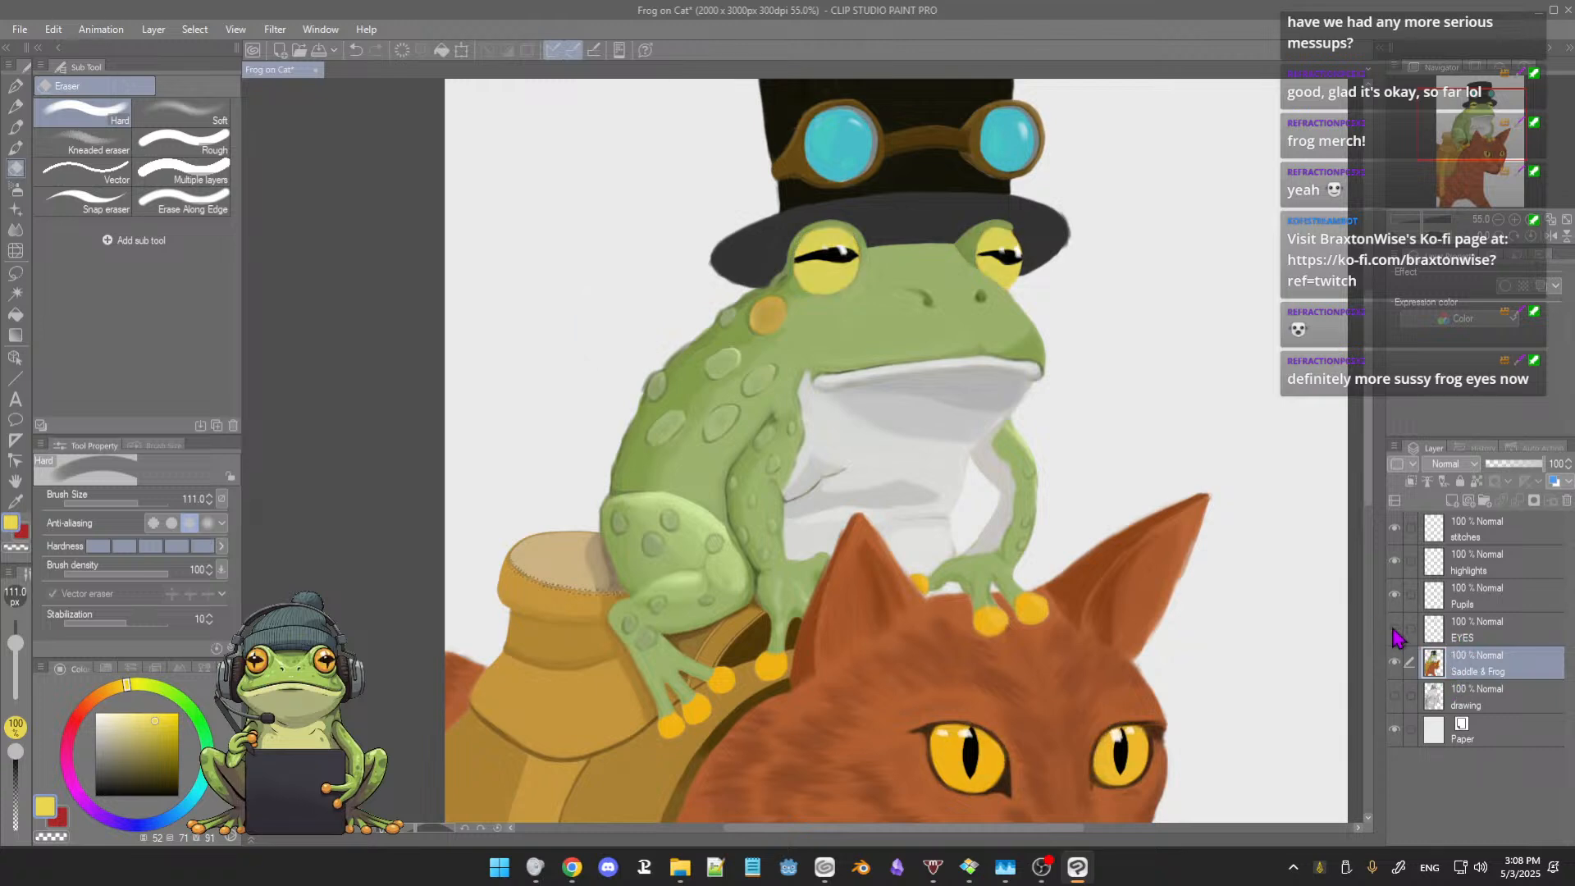
left_click(1396, 630)
left_click(1396, 631)
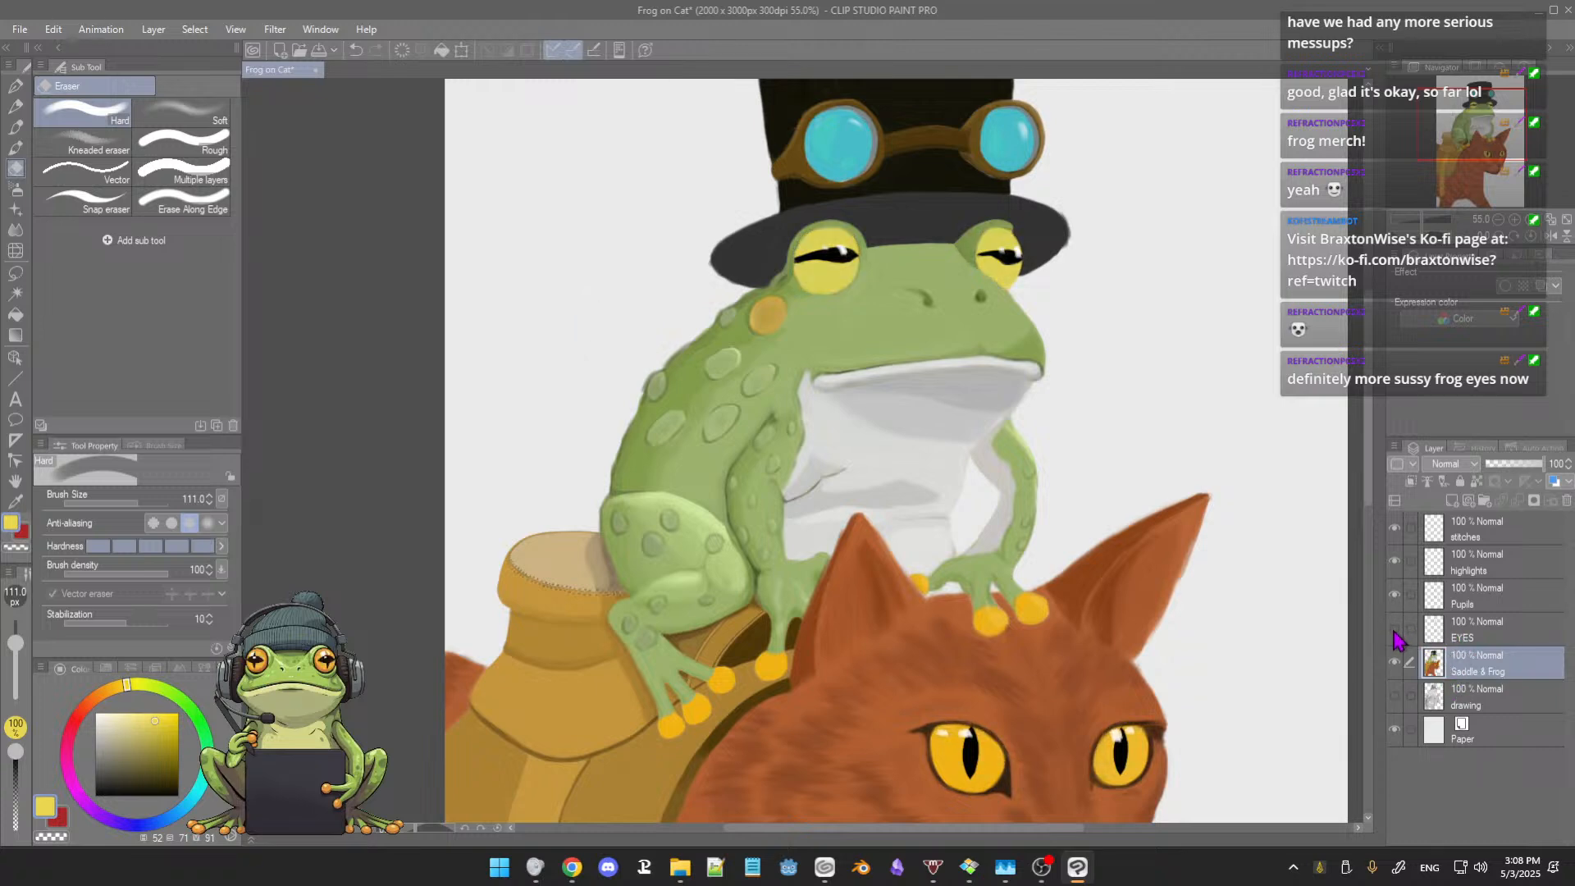
left_click(1479, 633)
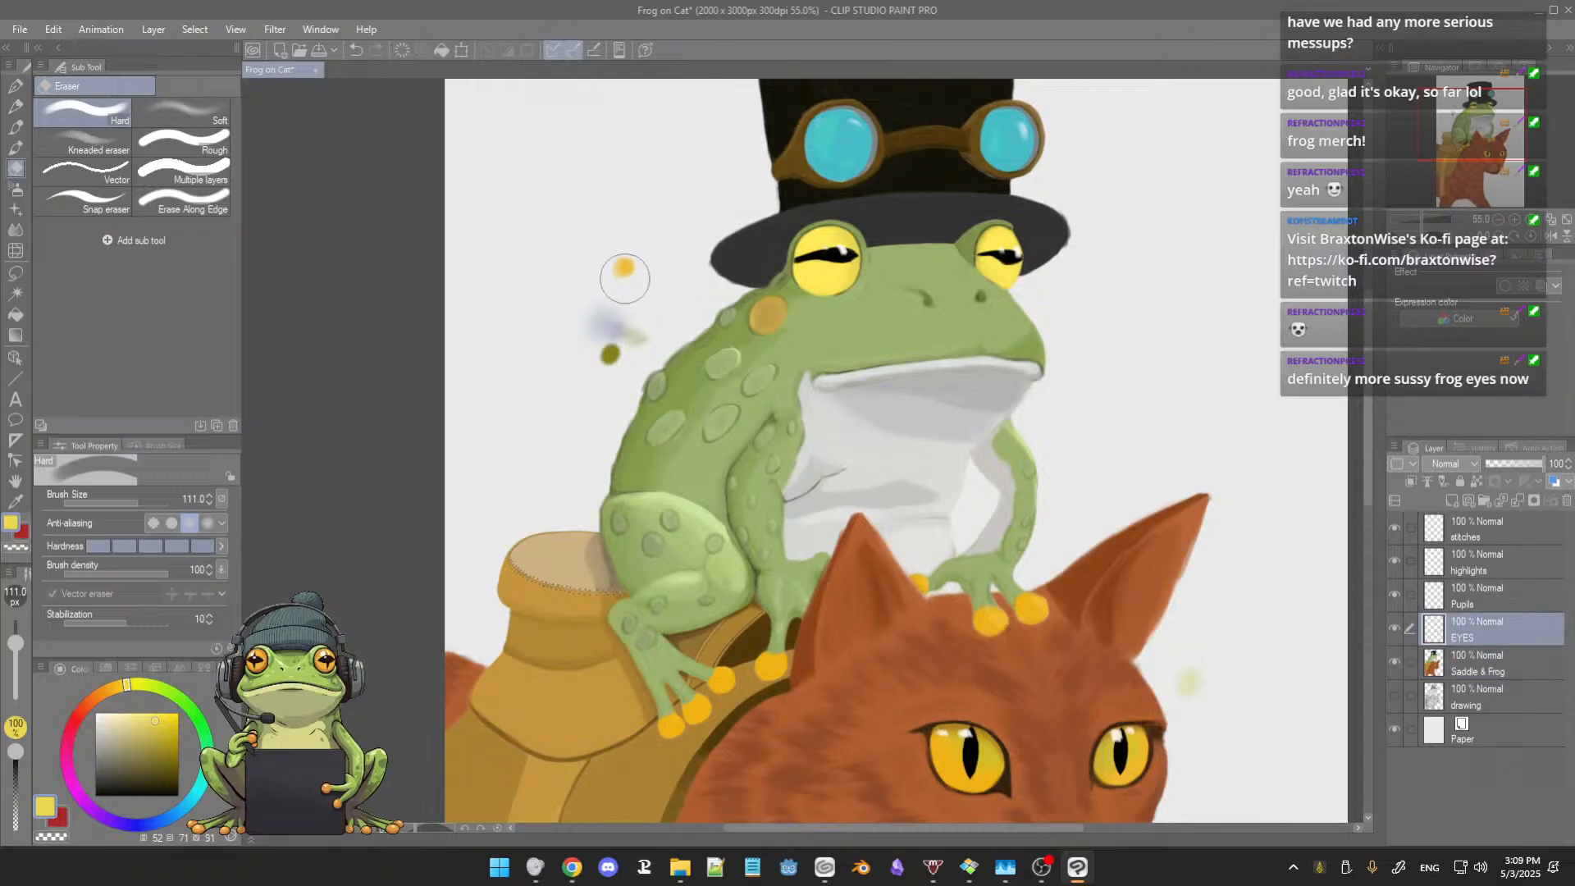
left_click_drag(613, 293, 592, 367)
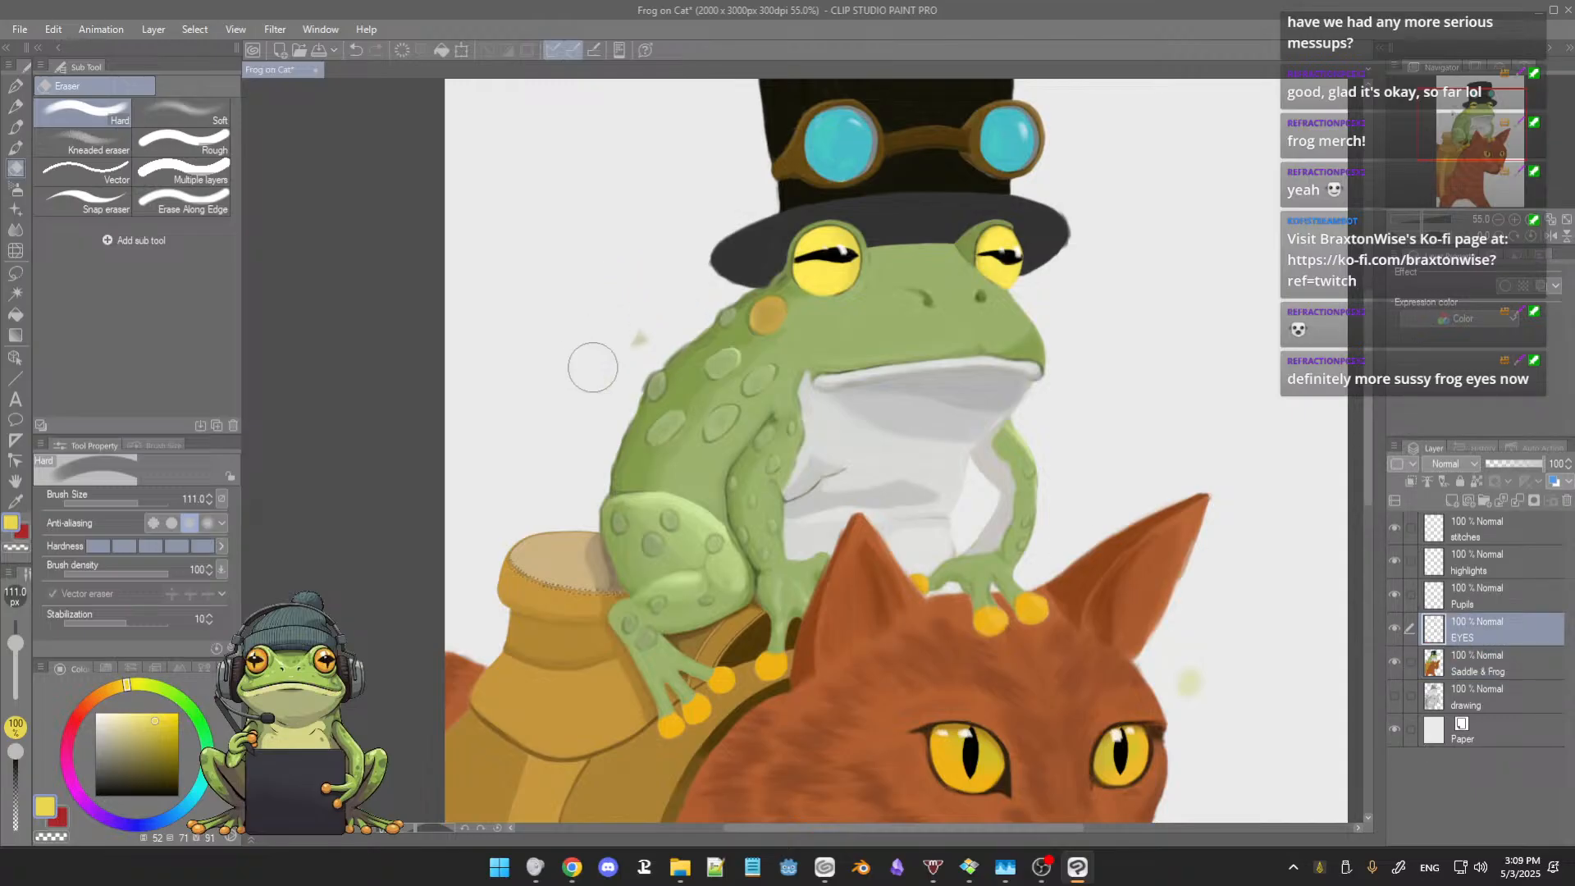
mouse_move(1133, 409)
left_mouse_down()
mouse_move(1069, 377)
mouse_move(1027, 282)
left_mouse_up()
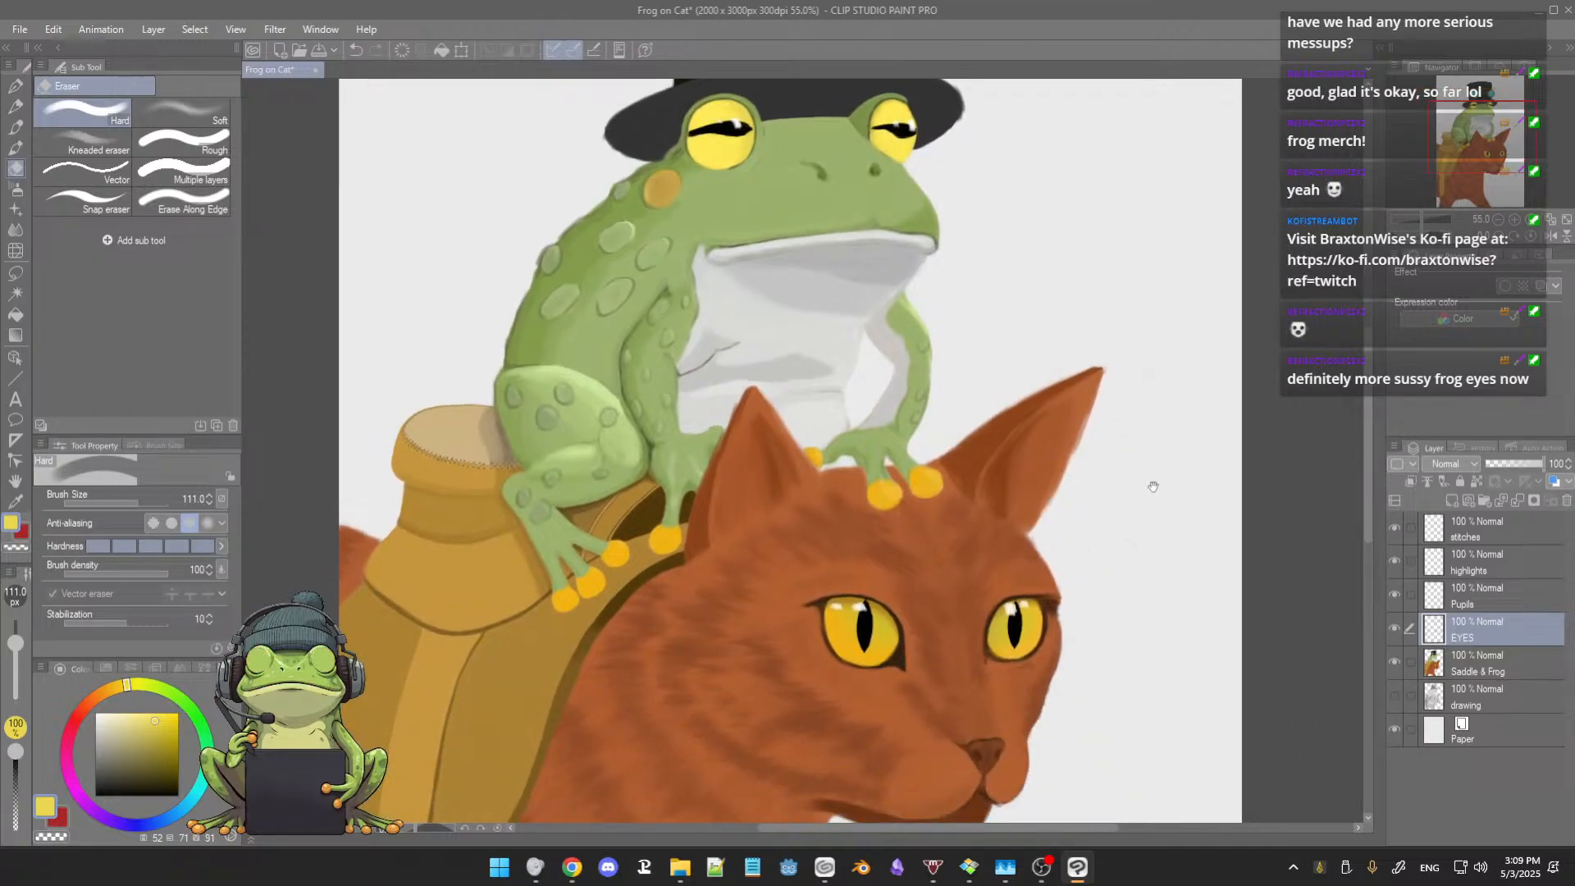
Step: Add a new layer named SADDLE directly above the Saddle & Frog layer
left_click_drag(1153, 484, 1159, 574)
left_click_drag(1054, 325, 1054, 377)
scroll(1053, 375, "down", 3)
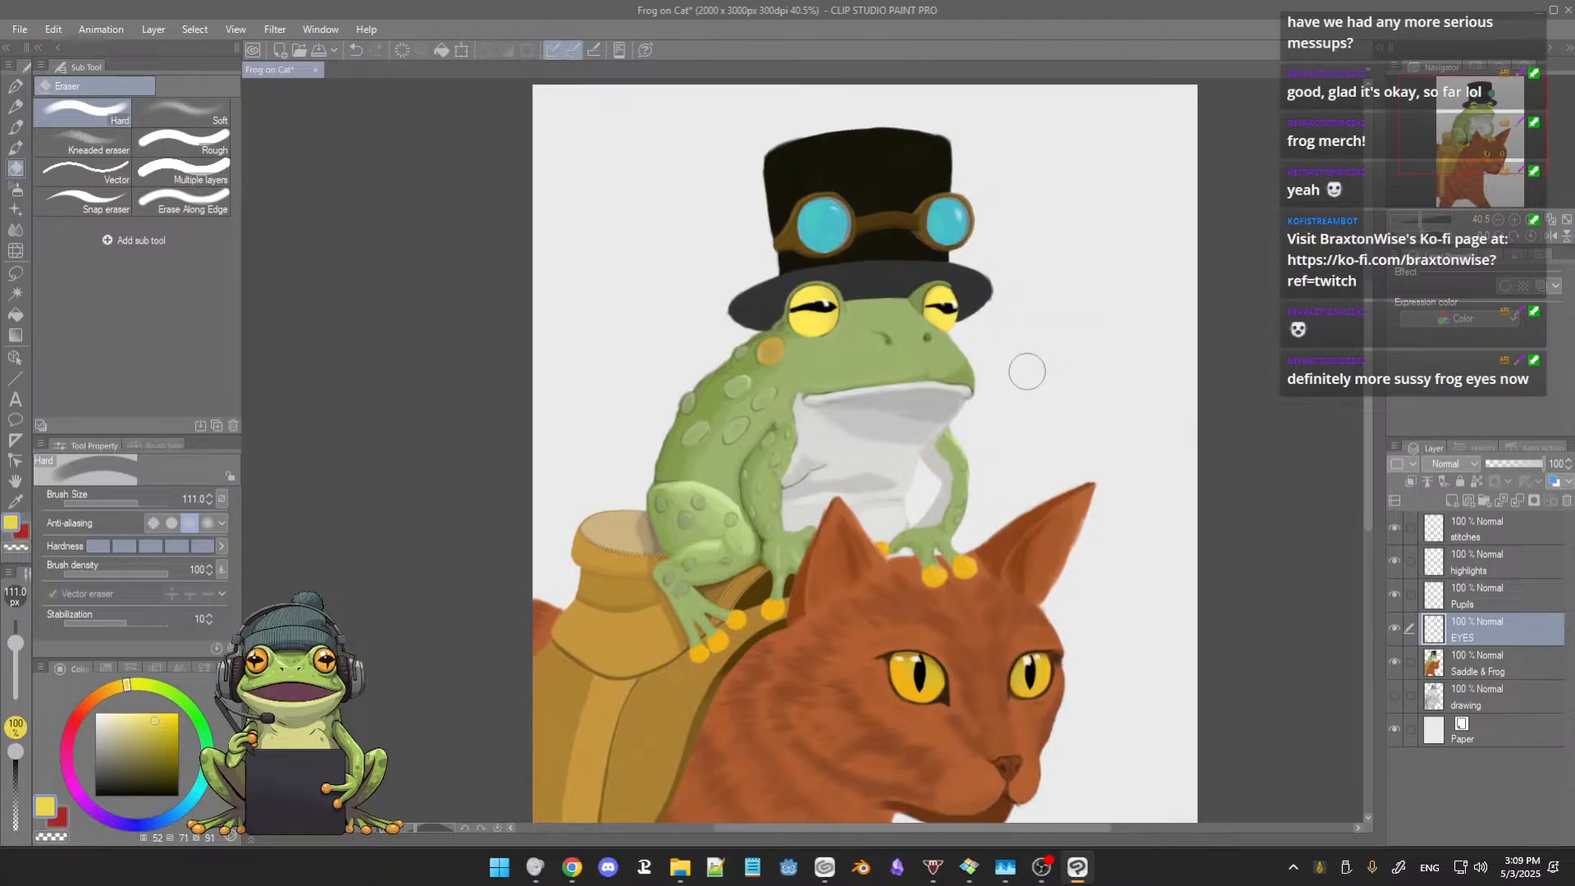
left_click(1509, 671)
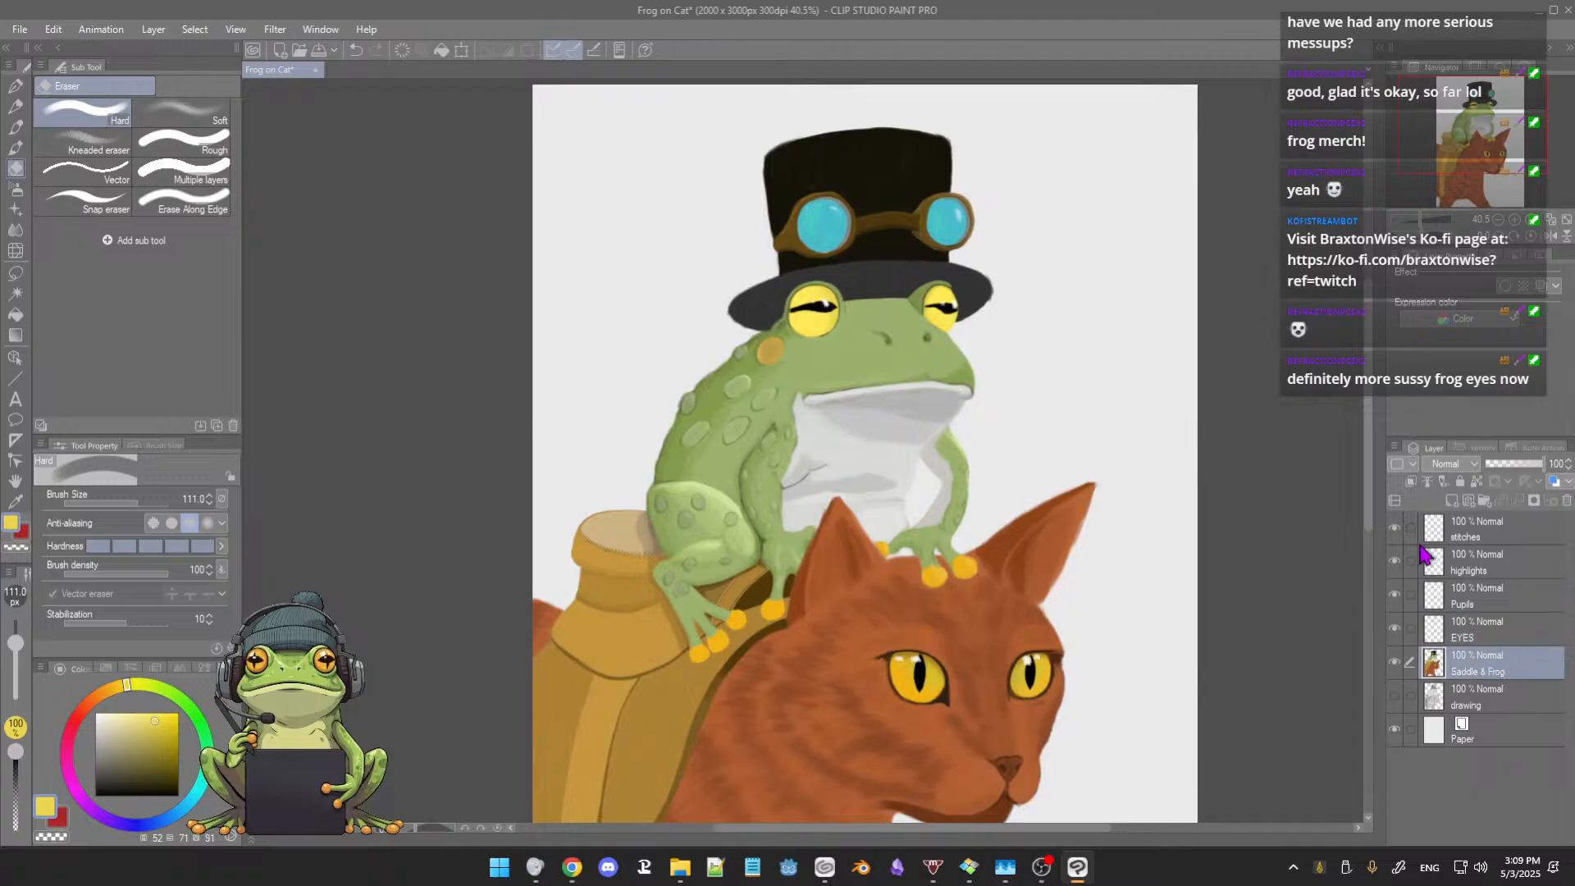
left_click(1452, 501)
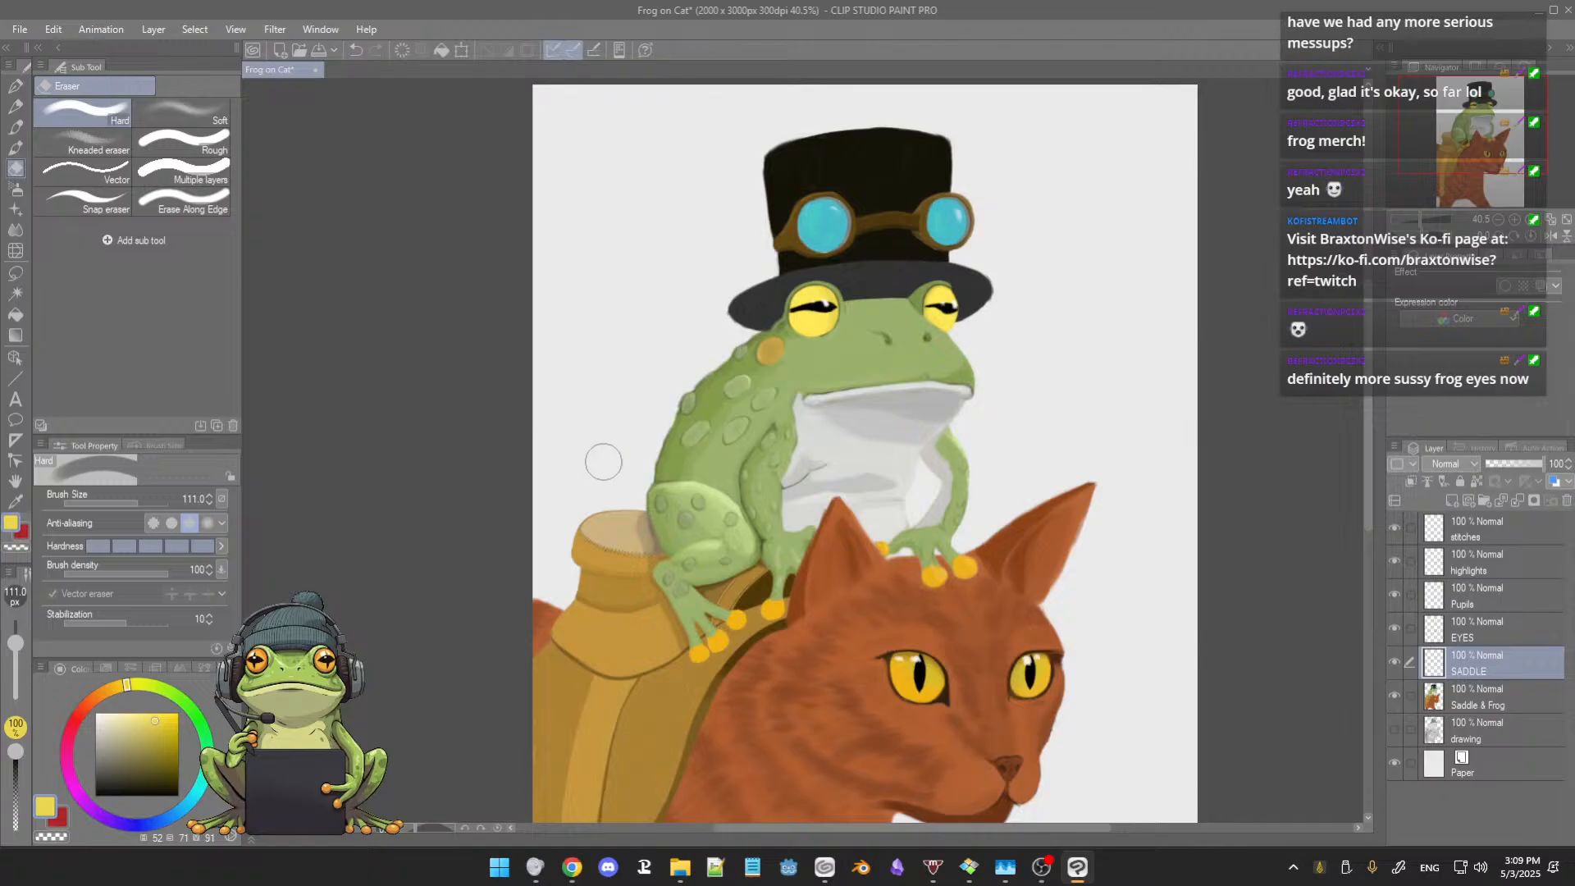
Step: Paint a reddish-brown swatch beside the saddle with 3rdCoffee Soft Oil 2 and shade the saddle horn's rim with it at brush size 66
key("b")
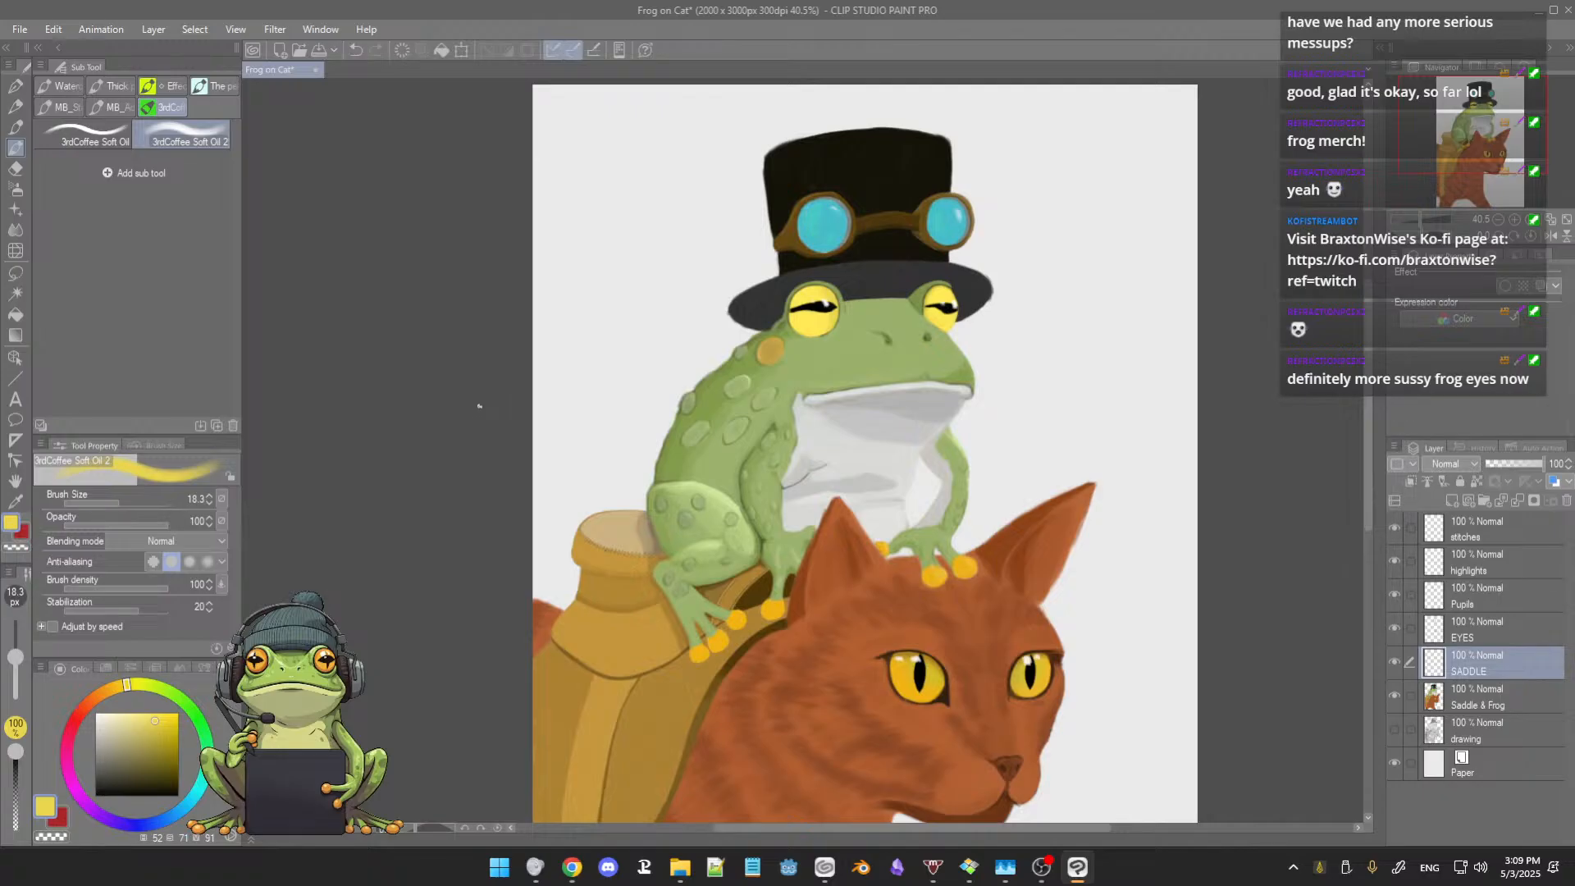
scroll(481, 406, "up", 6)
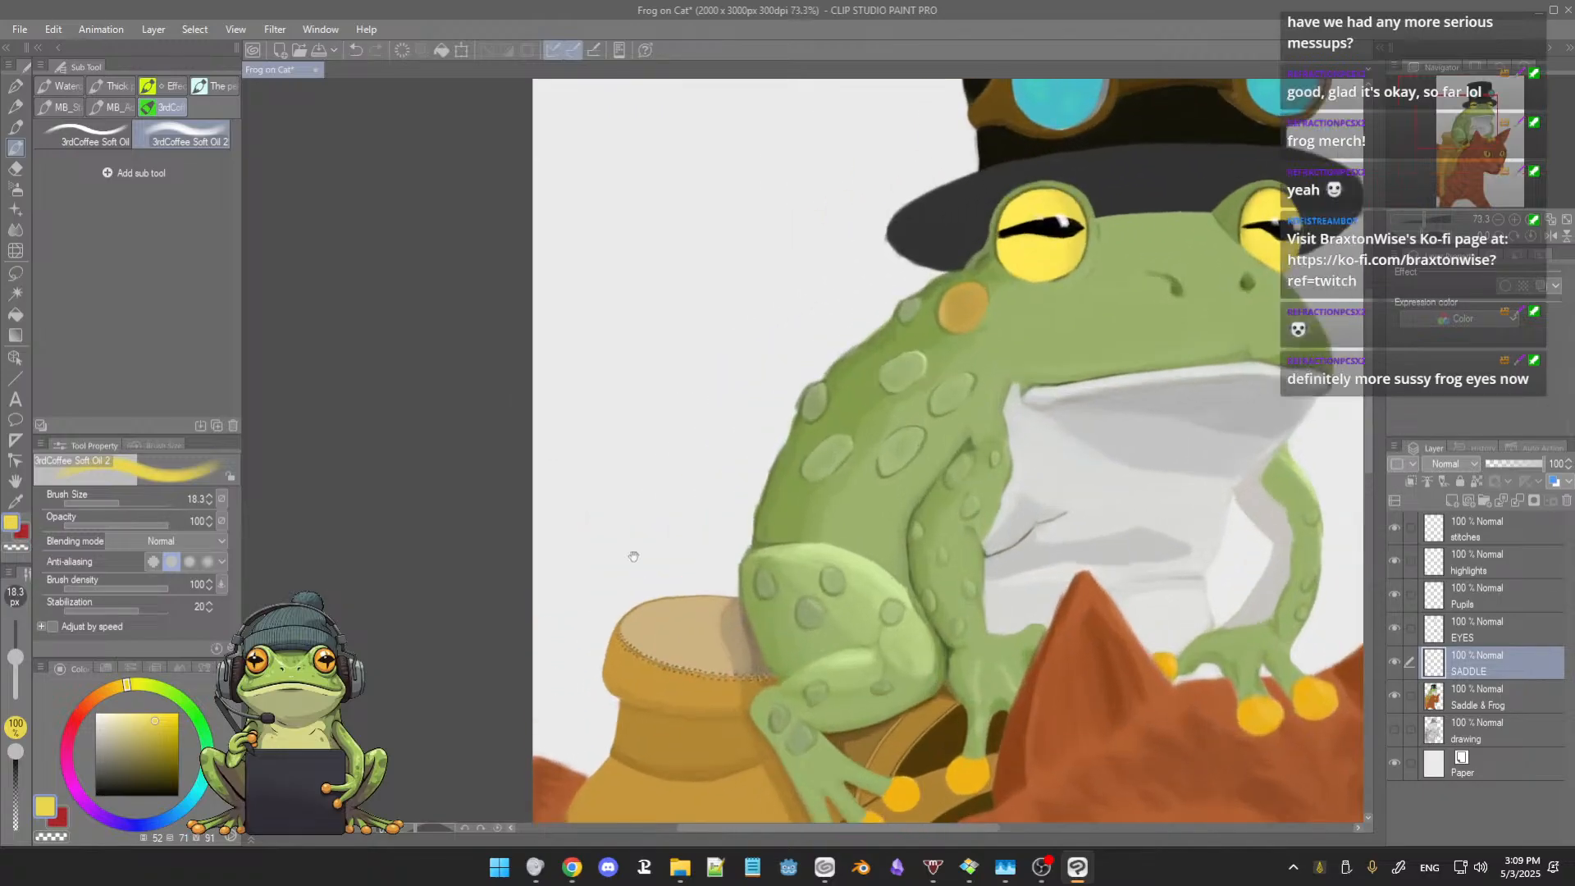
left_click_drag(664, 585, 612, 301)
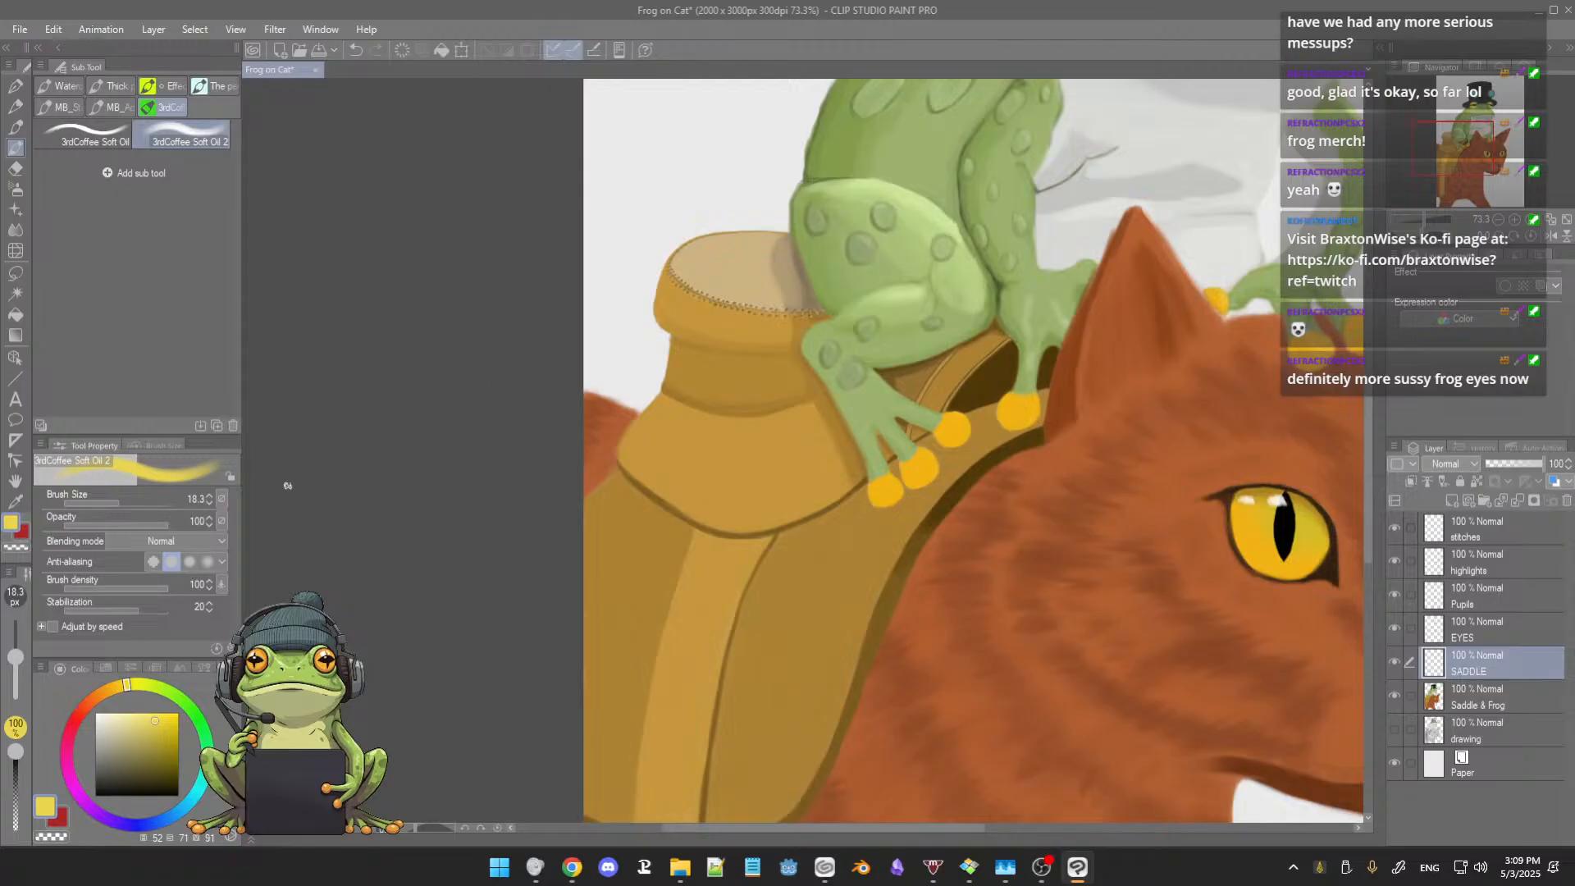
left_click(96, 700)
left_click_drag(161, 729, 160, 753)
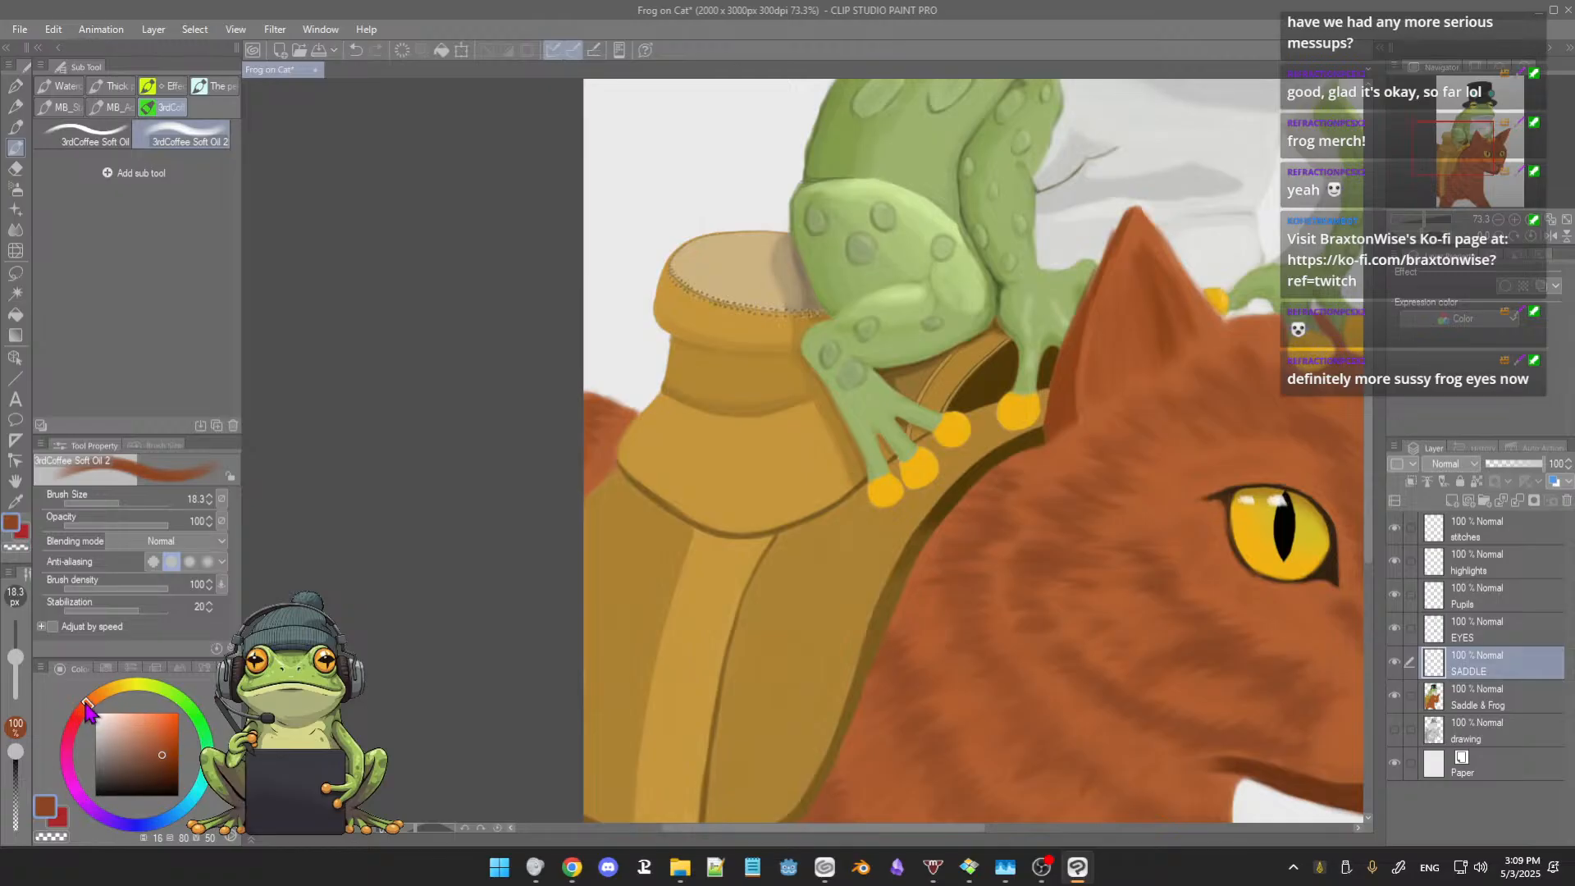
left_click_drag(647, 261, 666, 261)
left_click_drag(653, 203, 640, 205)
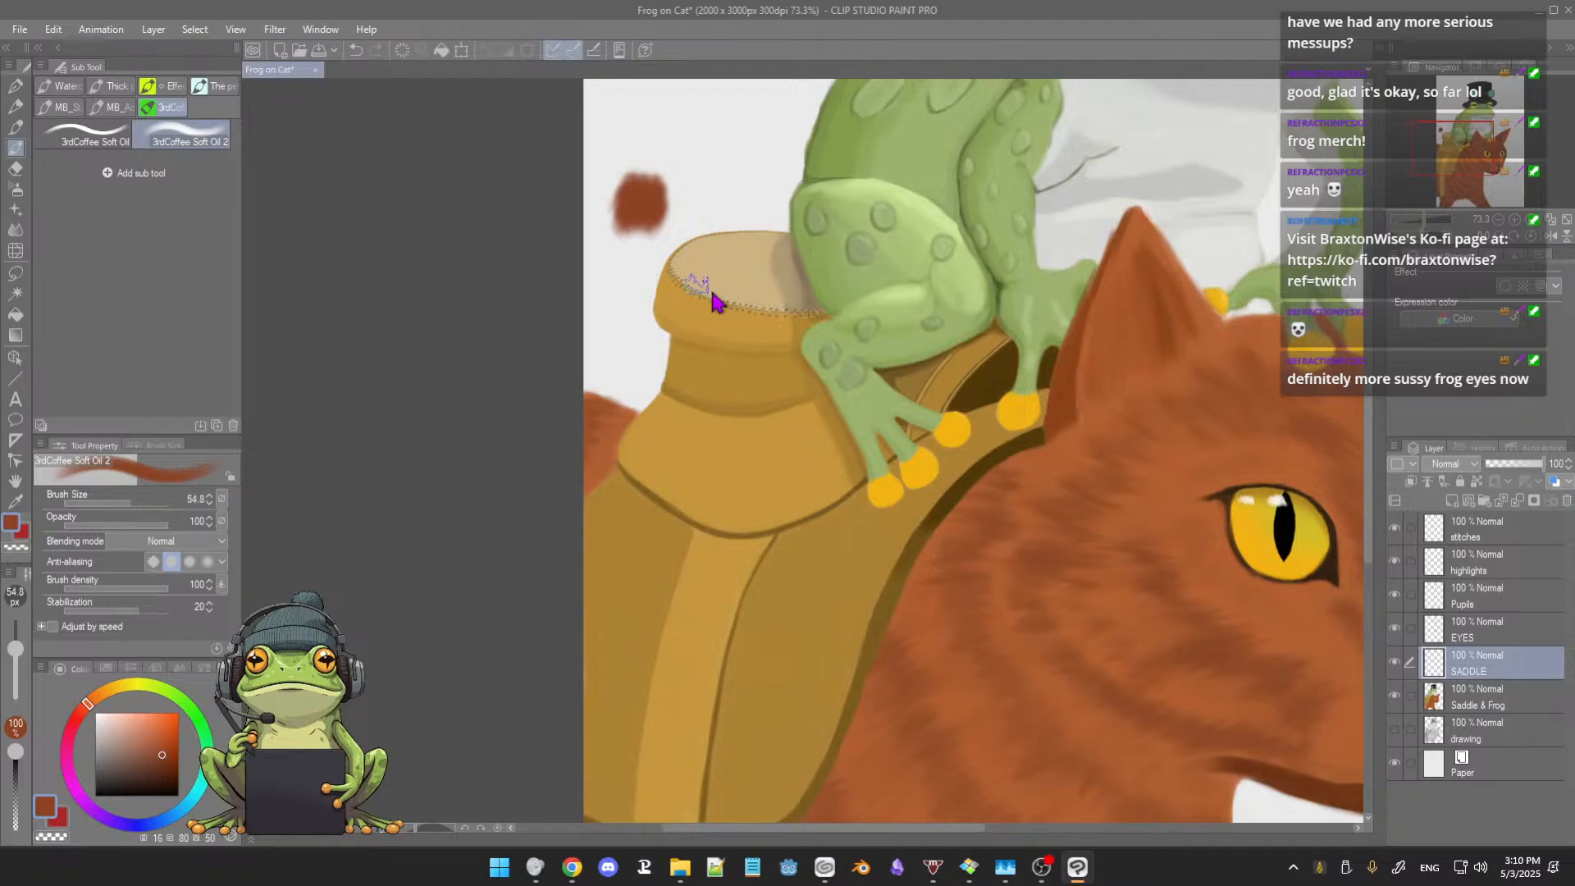
scroll(709, 291, "up", 4)
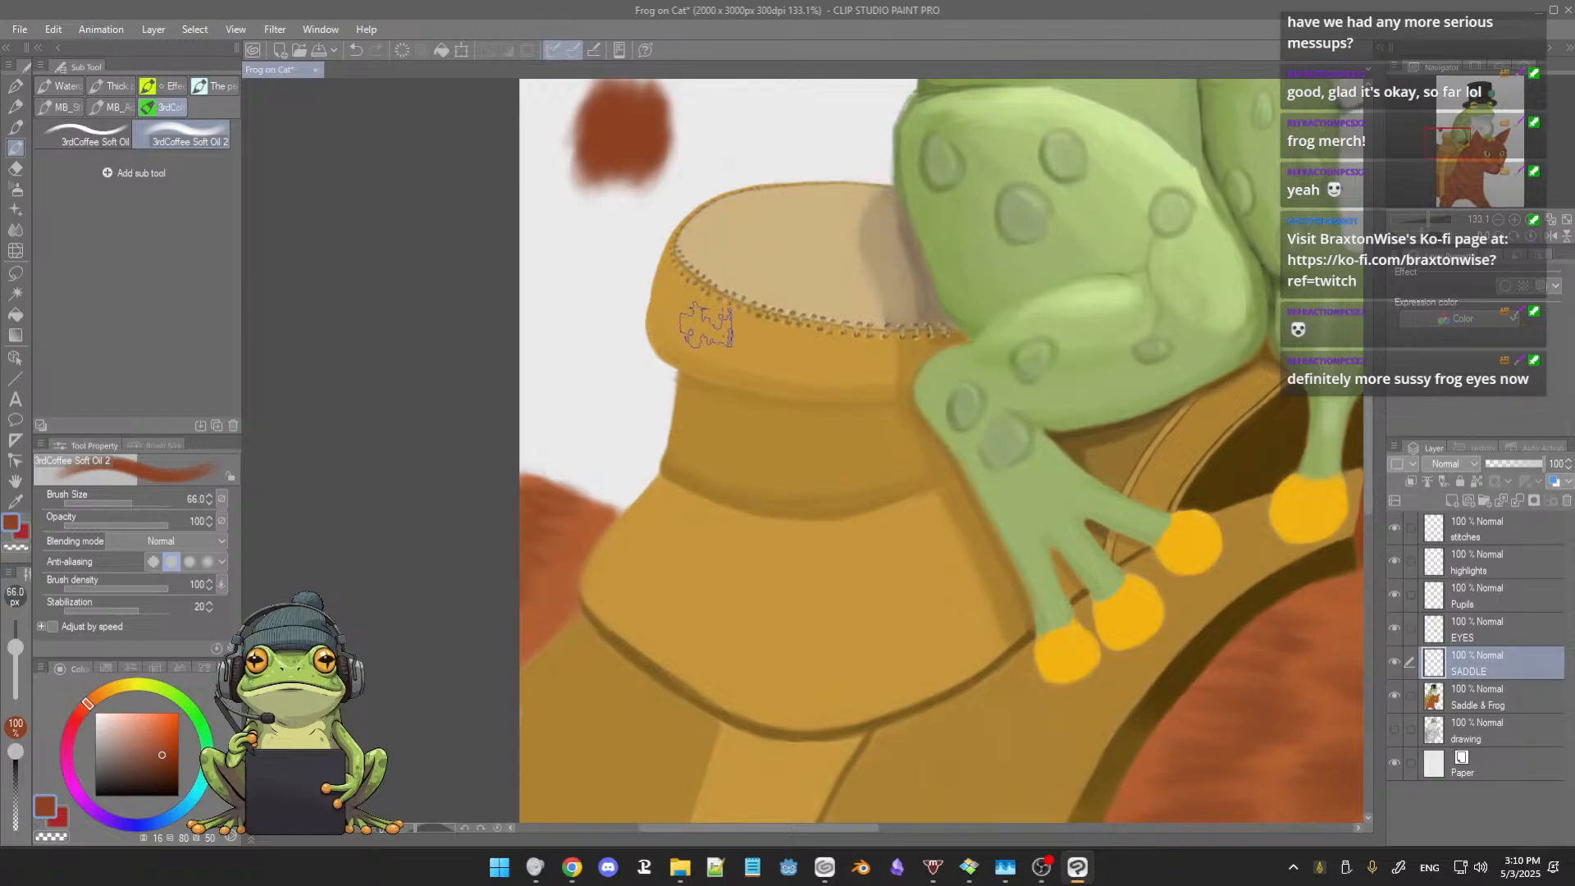
mouse_move(714, 320)
left_mouse_down()
mouse_move(687, 339)
mouse_move(845, 362)
mouse_move(703, 335)
left_mouse_up()
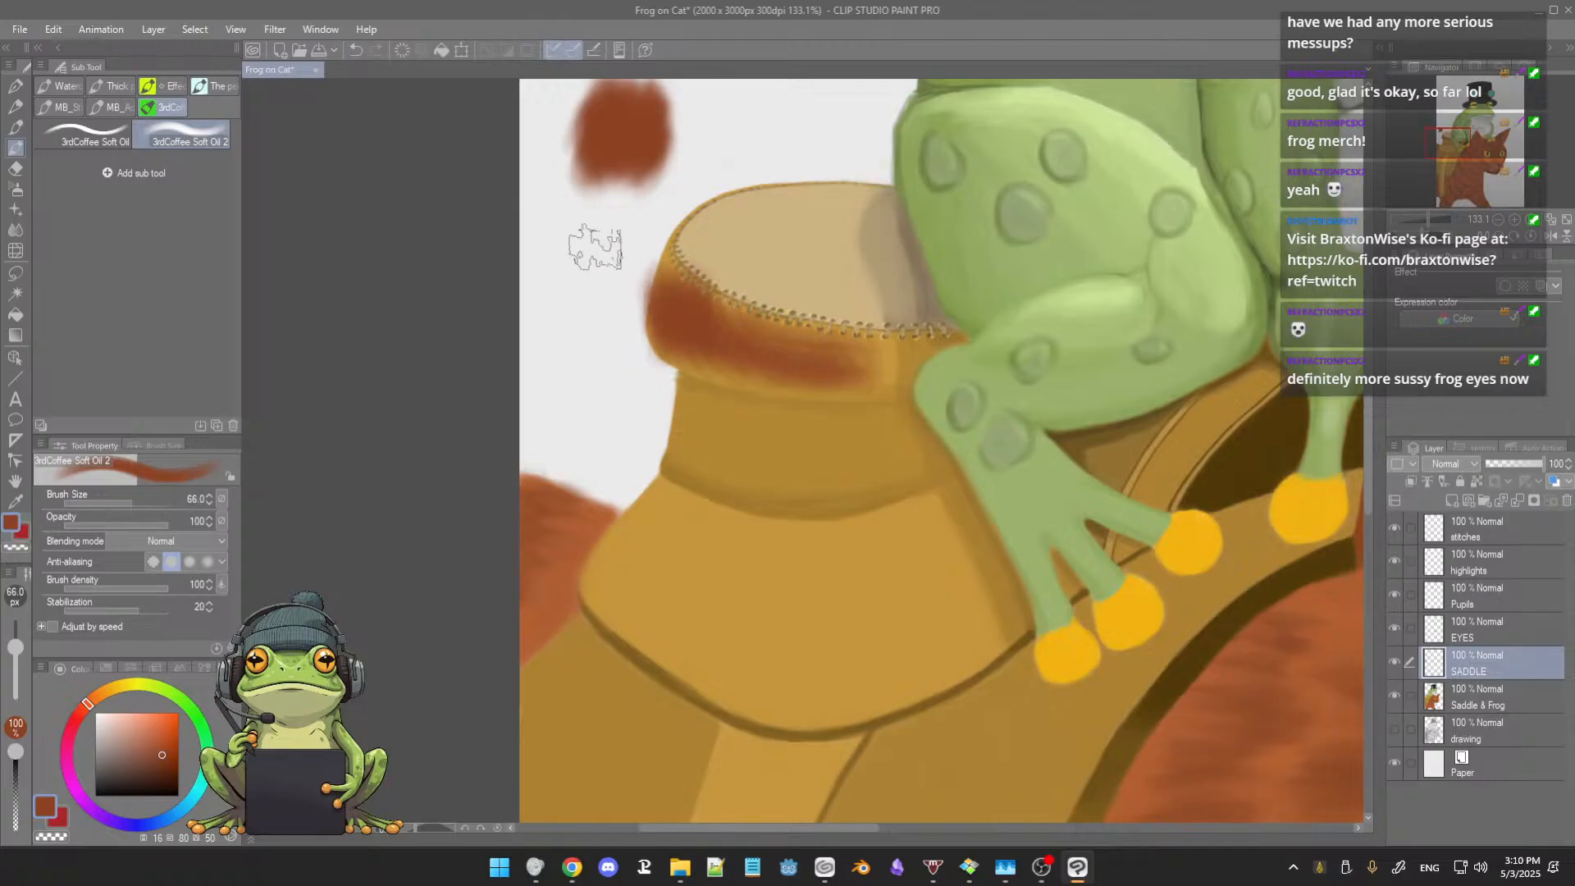
Step: Try a pale pinkish-beige swatch and tint on the saddle horn's top surface, and undo those strokes
mouse_move(591, 242)
left_mouse_down()
mouse_move(567, 205)
mouse_move(589, 199)
left_mouse_up()
left_click(588, 187, "alt")
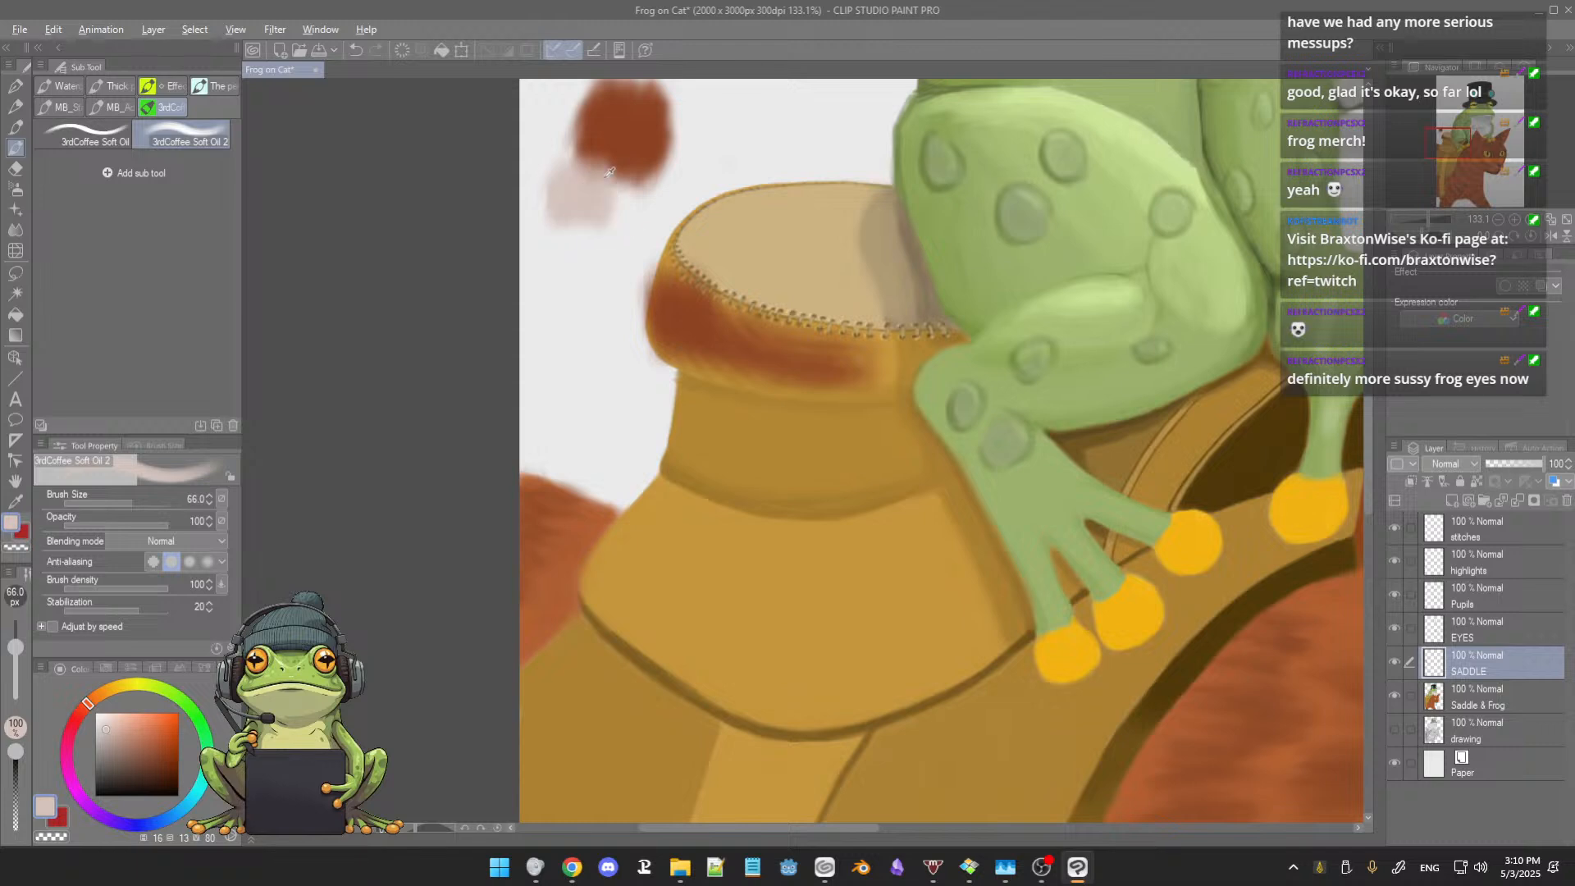
left_click(600, 181, "alt")
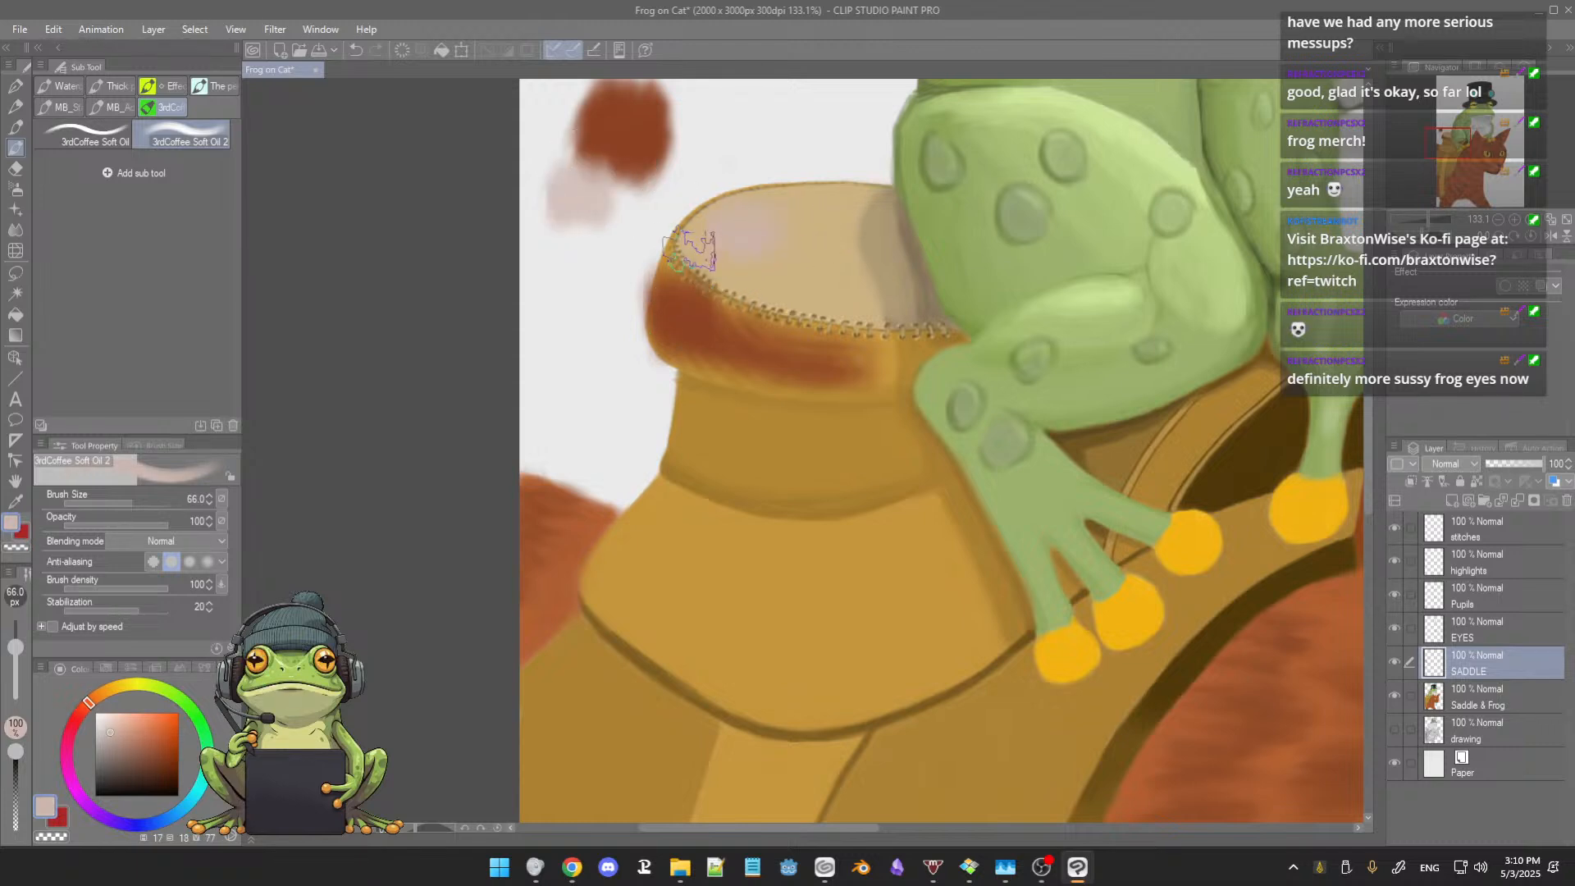
key("ctrl+z")
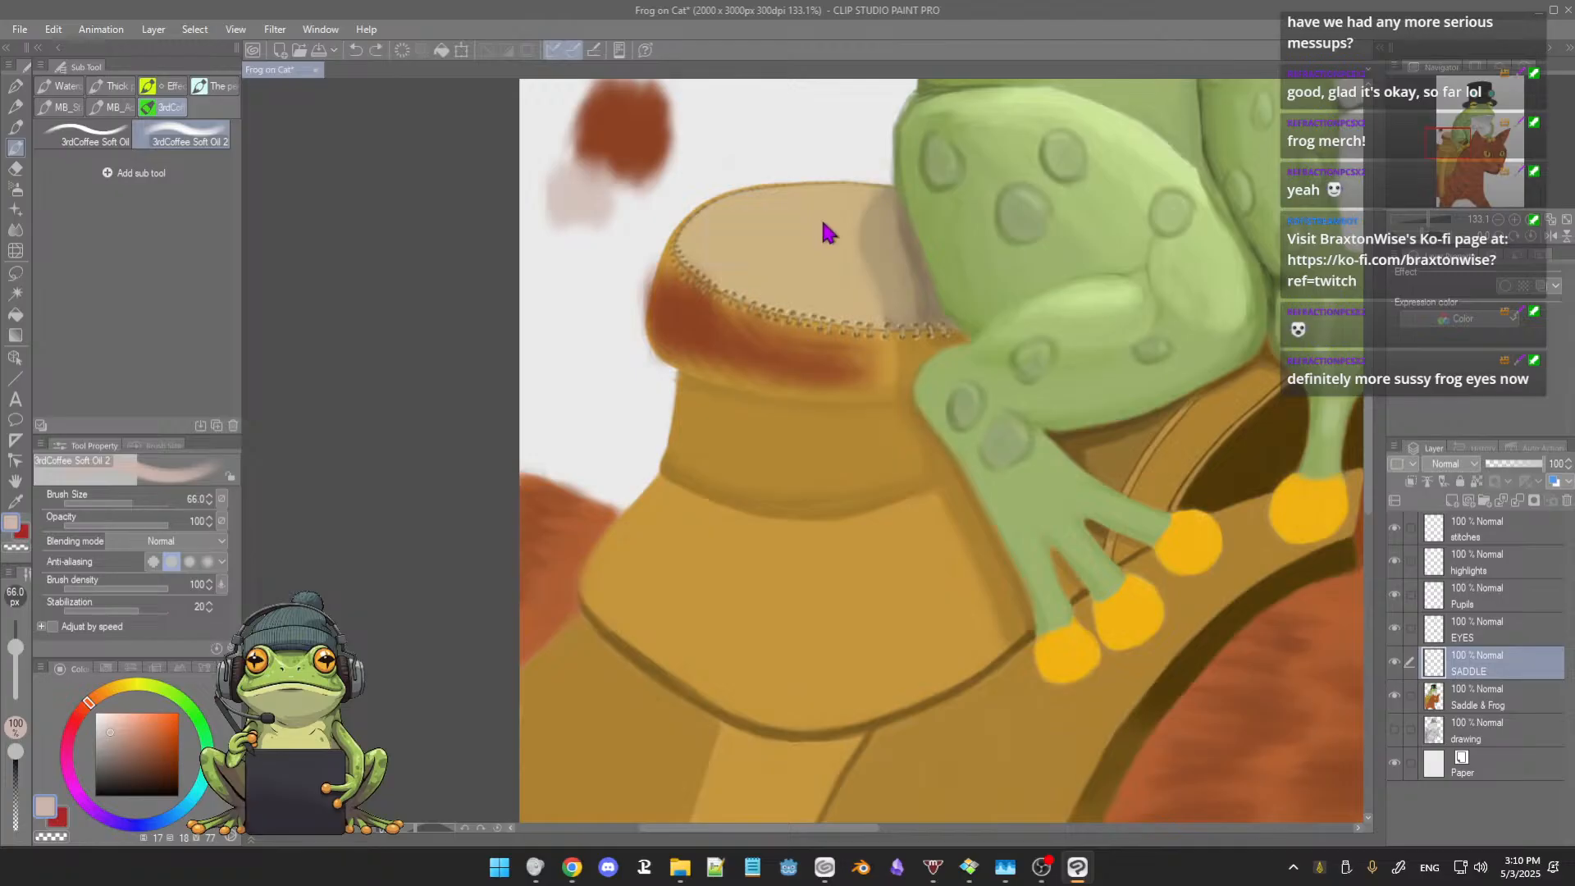
key("ctrl+z")
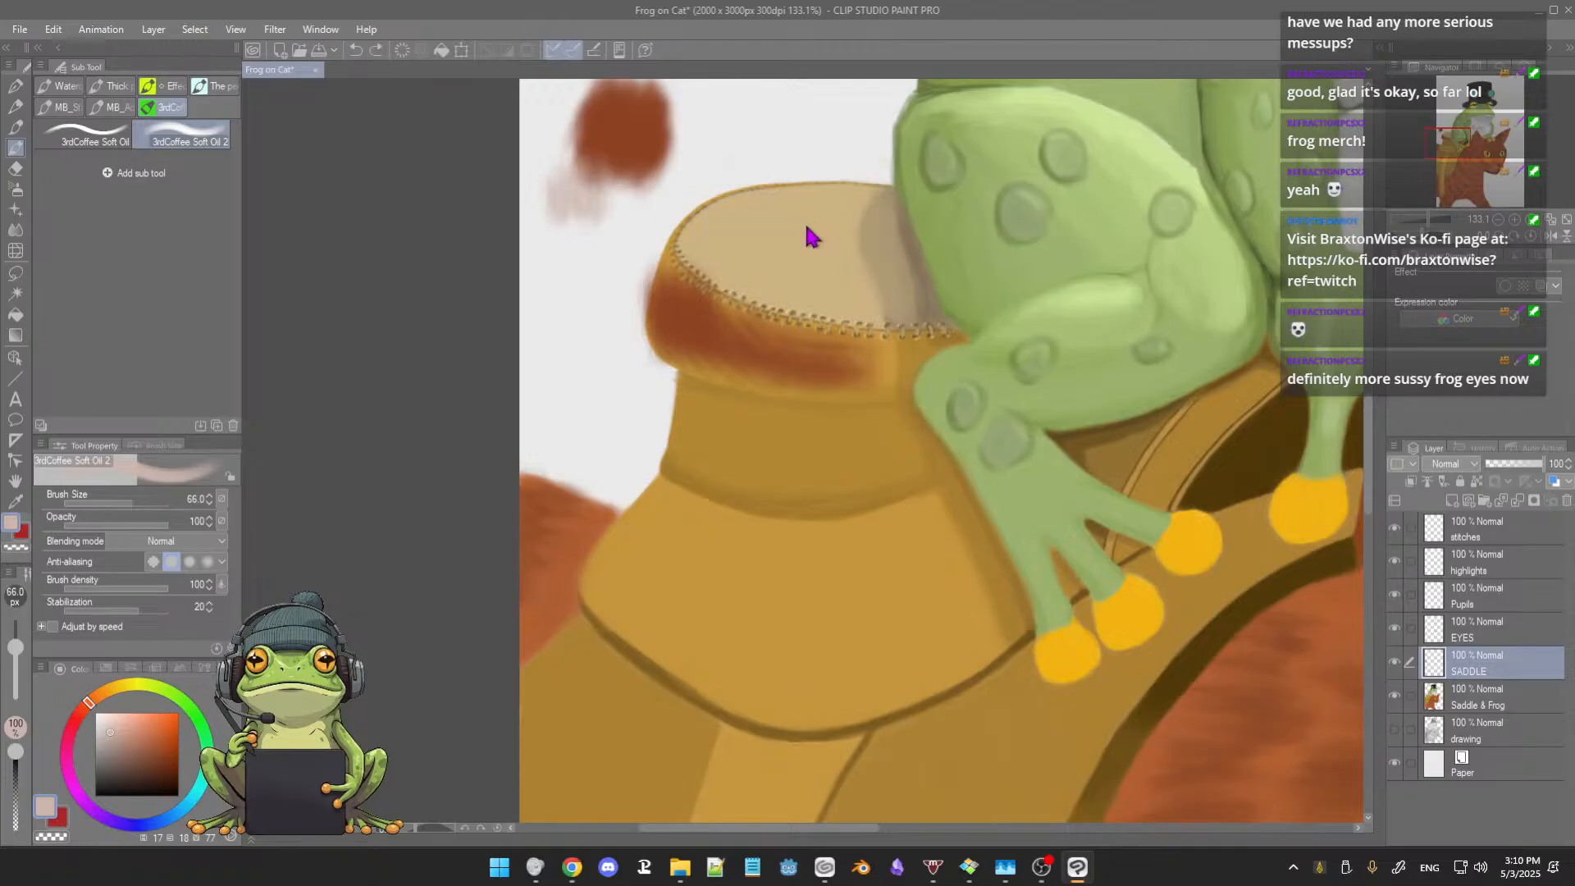
key("ctrl+z")
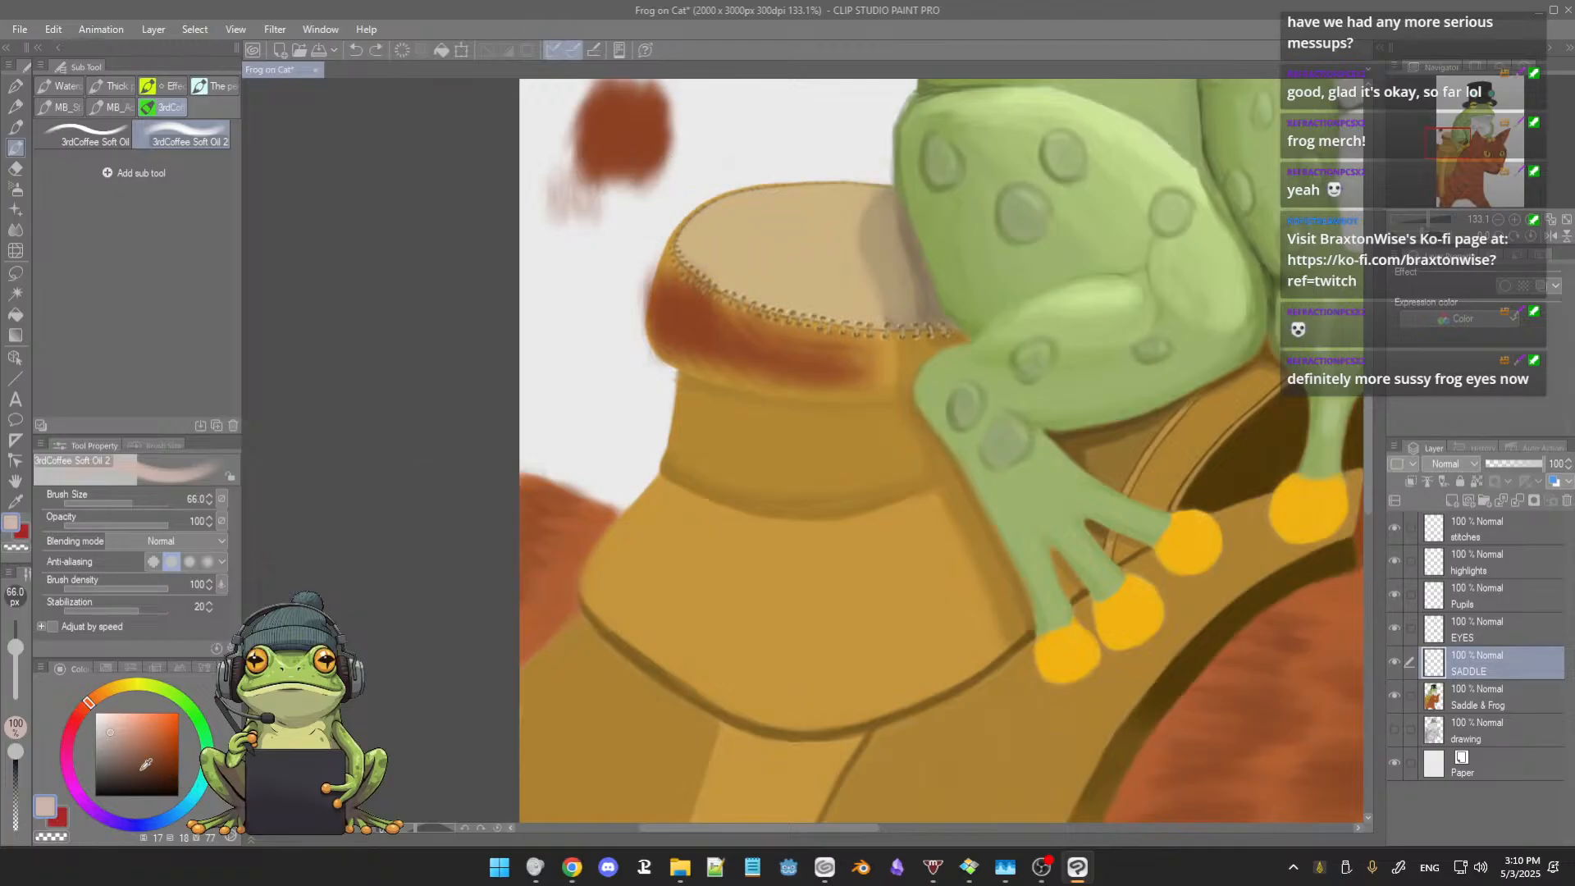
Step: Tint the saddle horn's top surface salmon pink with 3rdCoffee Soft Oil 2 and blend a saturated orange into its middle
left_click_drag(113, 728, 129, 716)
mouse_move(746, 229)
left_mouse_down()
mouse_move(794, 223)
mouse_move(747, 246)
mouse_move(802, 220)
mouse_move(704, 236)
mouse_move(793, 209)
mouse_move(751, 217)
mouse_move(864, 219)
mouse_move(835, 210)
mouse_move(837, 241)
mouse_move(826, 234)
mouse_move(854, 212)
mouse_move(781, 263)
left_mouse_up()
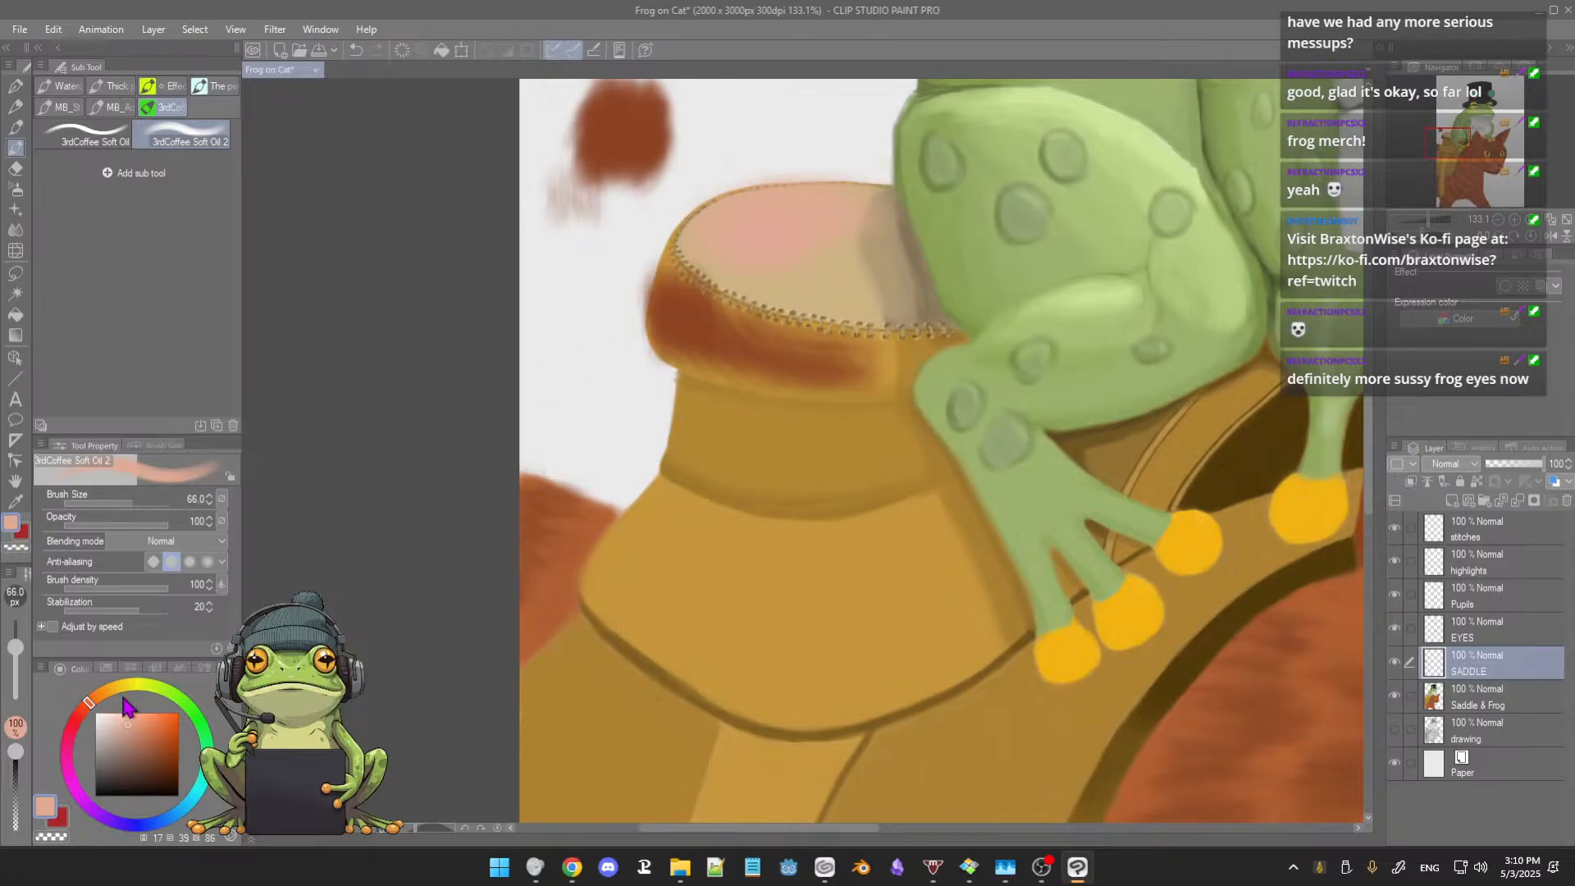
left_click_drag(130, 724, 145, 727)
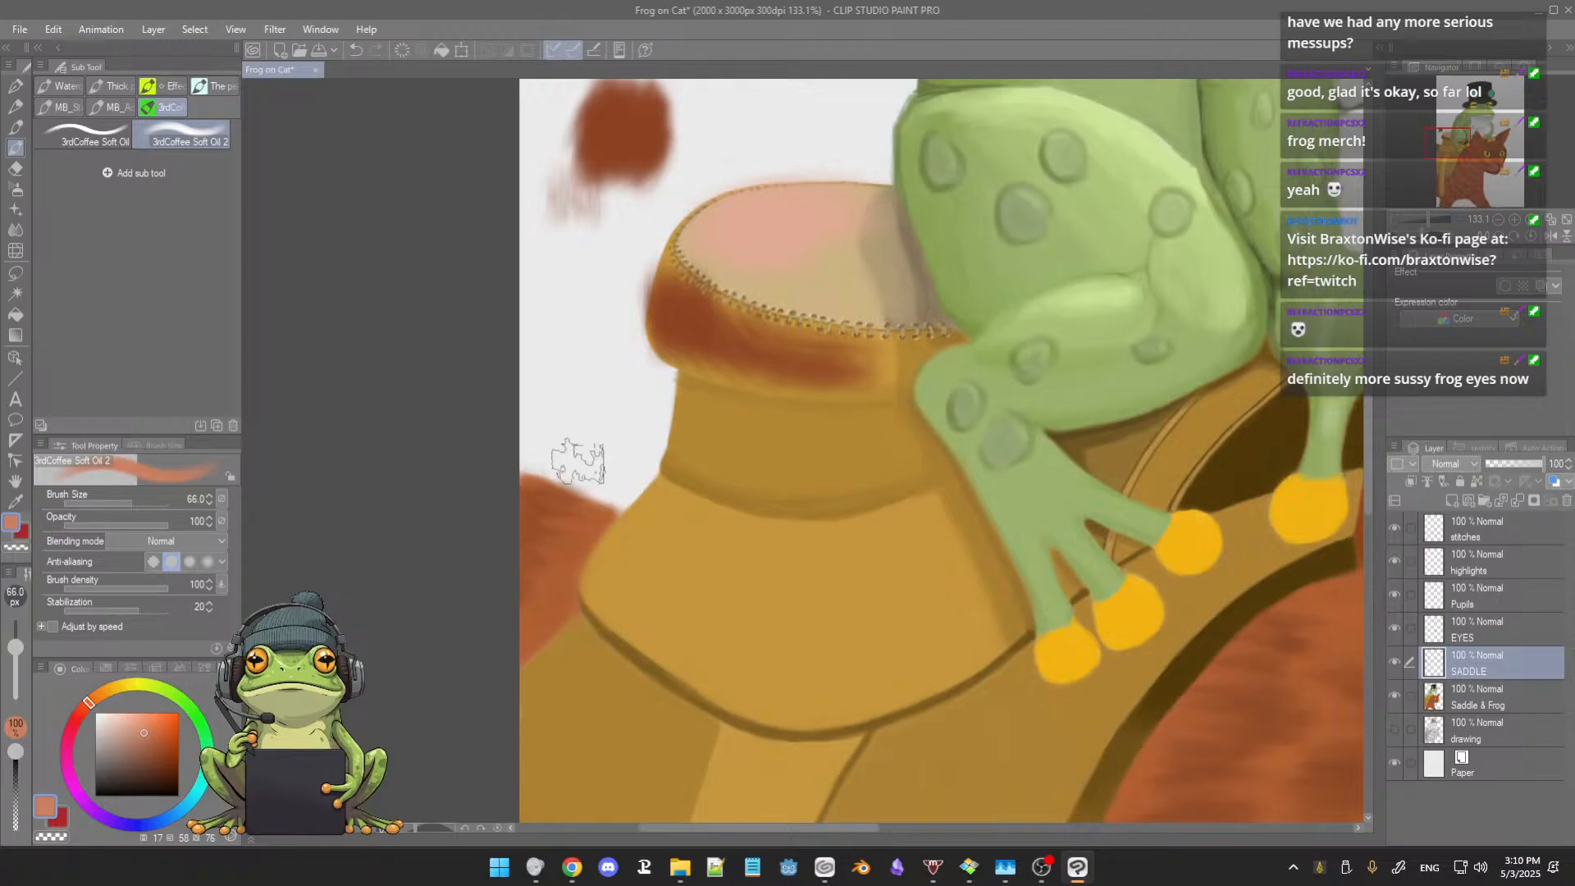
mouse_move(739, 232)
left_mouse_down()
mouse_move(794, 247)
mouse_move(827, 228)
mouse_move(845, 250)
mouse_move(843, 218)
mouse_move(813, 237)
mouse_move(863, 260)
mouse_move(818, 270)
mouse_move(861, 286)
mouse_move(875, 228)
mouse_move(890, 262)
mouse_move(878, 283)
mouse_move(876, 250)
mouse_move(846, 240)
mouse_move(863, 217)
mouse_move(766, 222)
mouse_move(714, 249)
mouse_move(873, 292)
mouse_move(775, 284)
mouse_move(750, 256)
mouse_move(754, 277)
mouse_move(753, 222)
mouse_move(707, 243)
left_mouse_up()
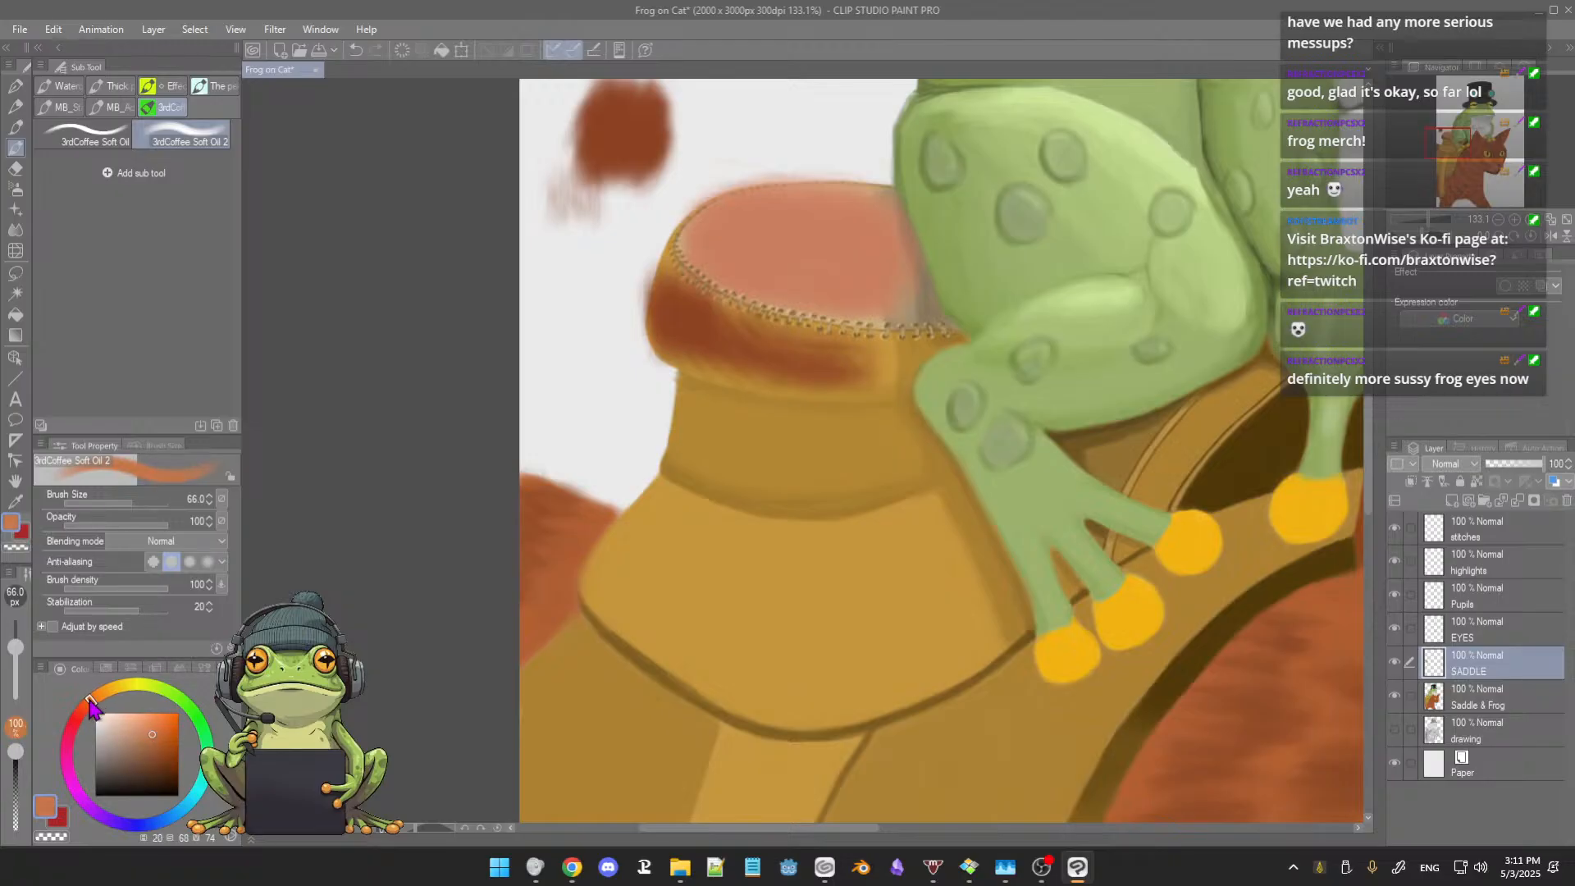
left_click(169, 730)
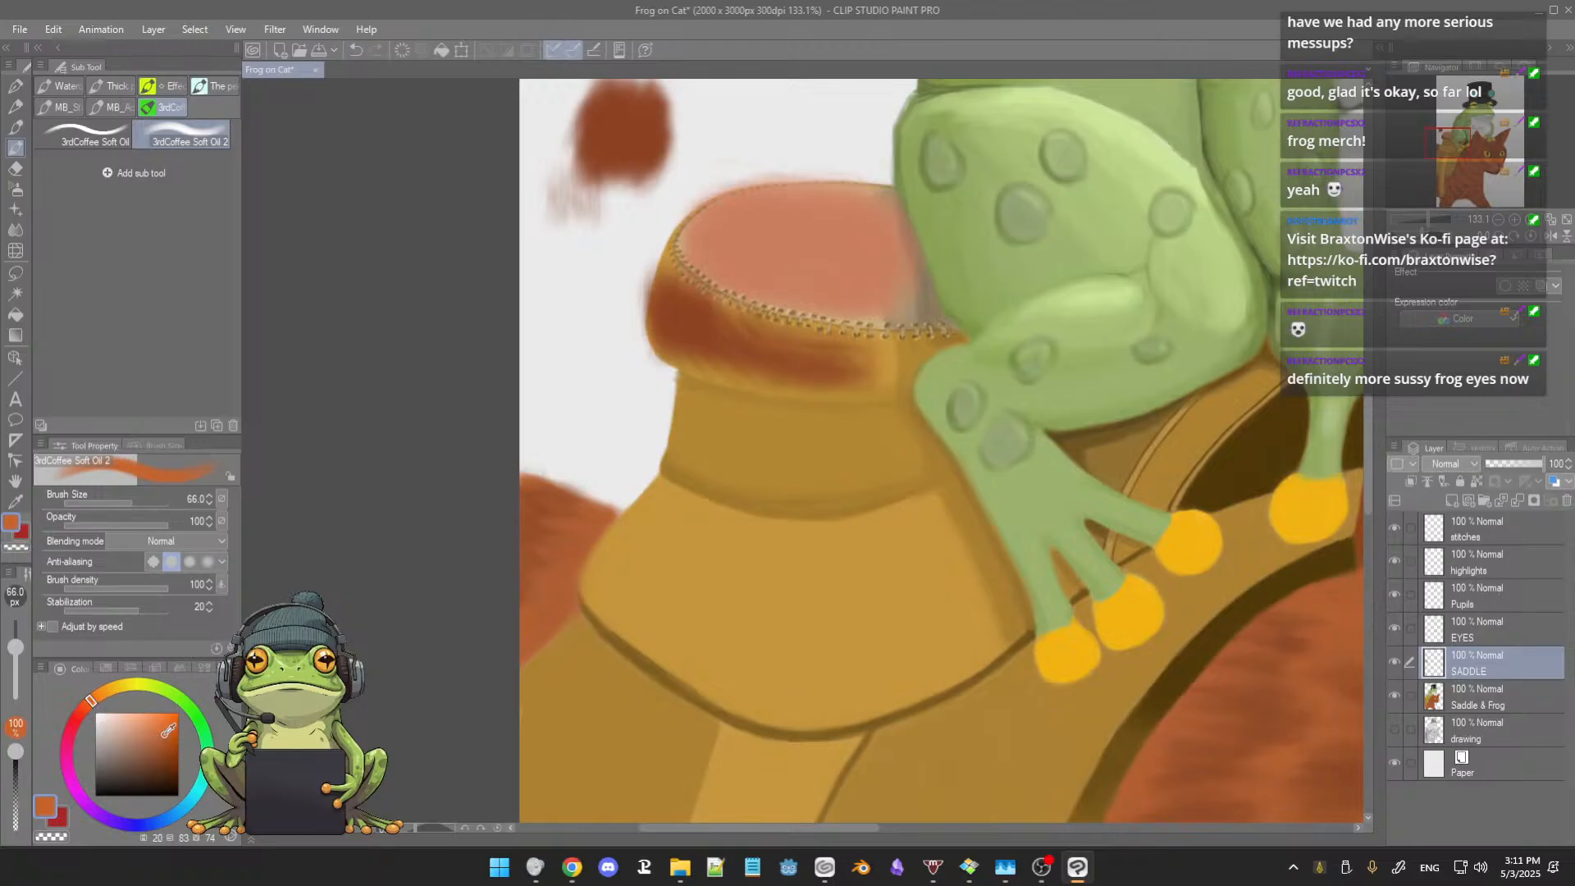
mouse_move(737, 357)
left_mouse_down()
mouse_move(785, 275)
mouse_move(778, 222)
mouse_move(719, 244)
mouse_move(788, 220)
mouse_move(762, 233)
mouse_move(780, 251)
mouse_move(836, 251)
mouse_move(820, 268)
mouse_move(827, 241)
mouse_move(821, 264)
mouse_move(857, 245)
mouse_move(795, 267)
left_mouse_up()
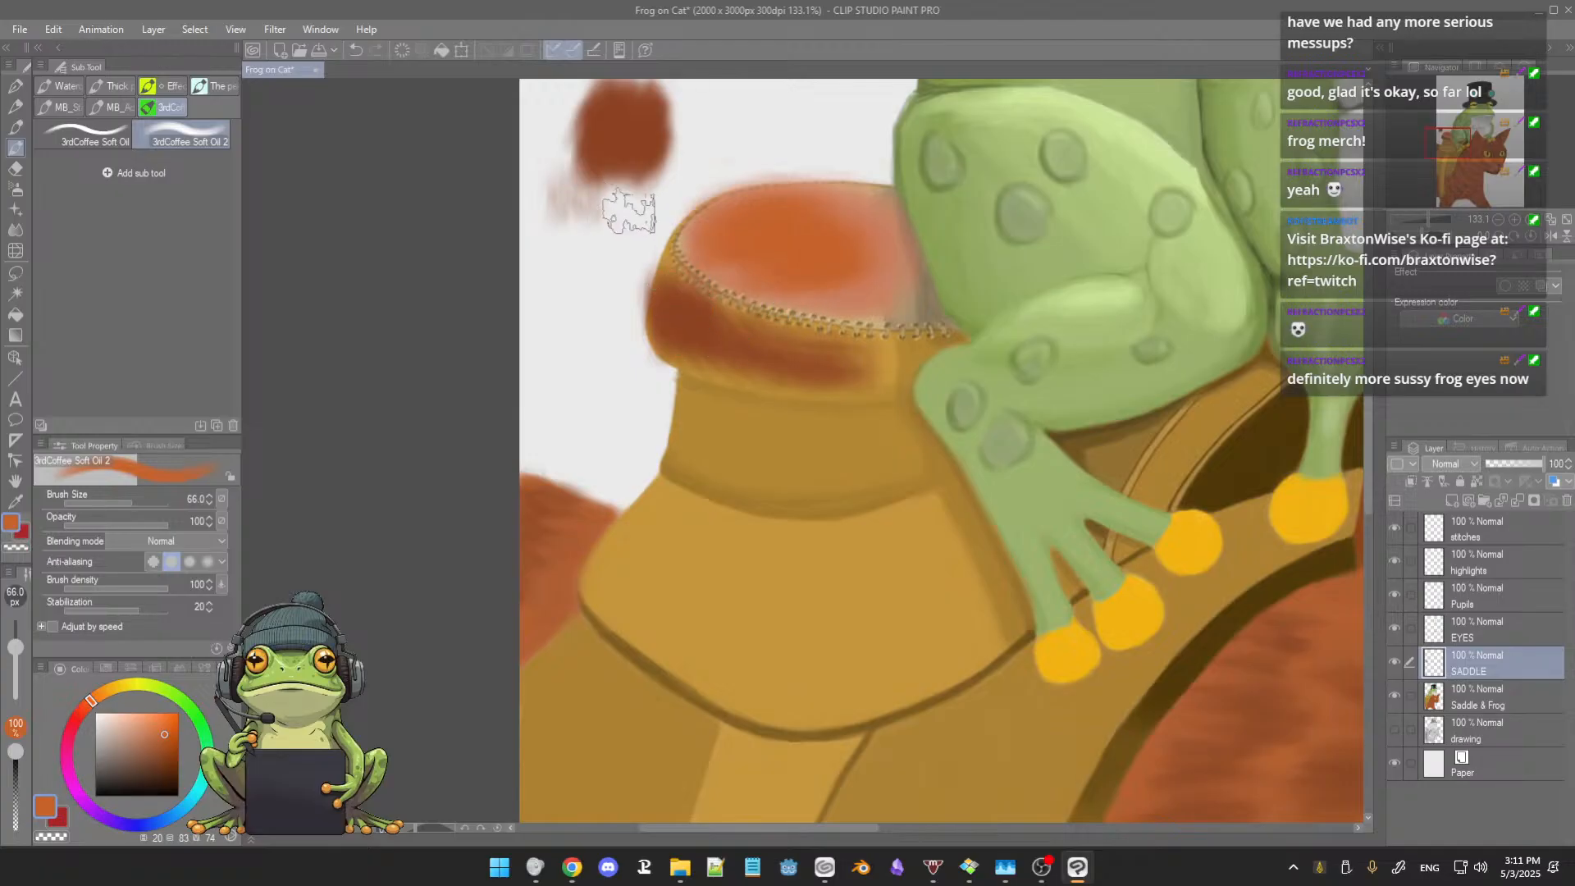
Step: Sample the reddish-brown swatch and block it in over the saddle horn's rim, neck and upper flap, reducing the brush size to 54.5
left_click(610, 135, "alt")
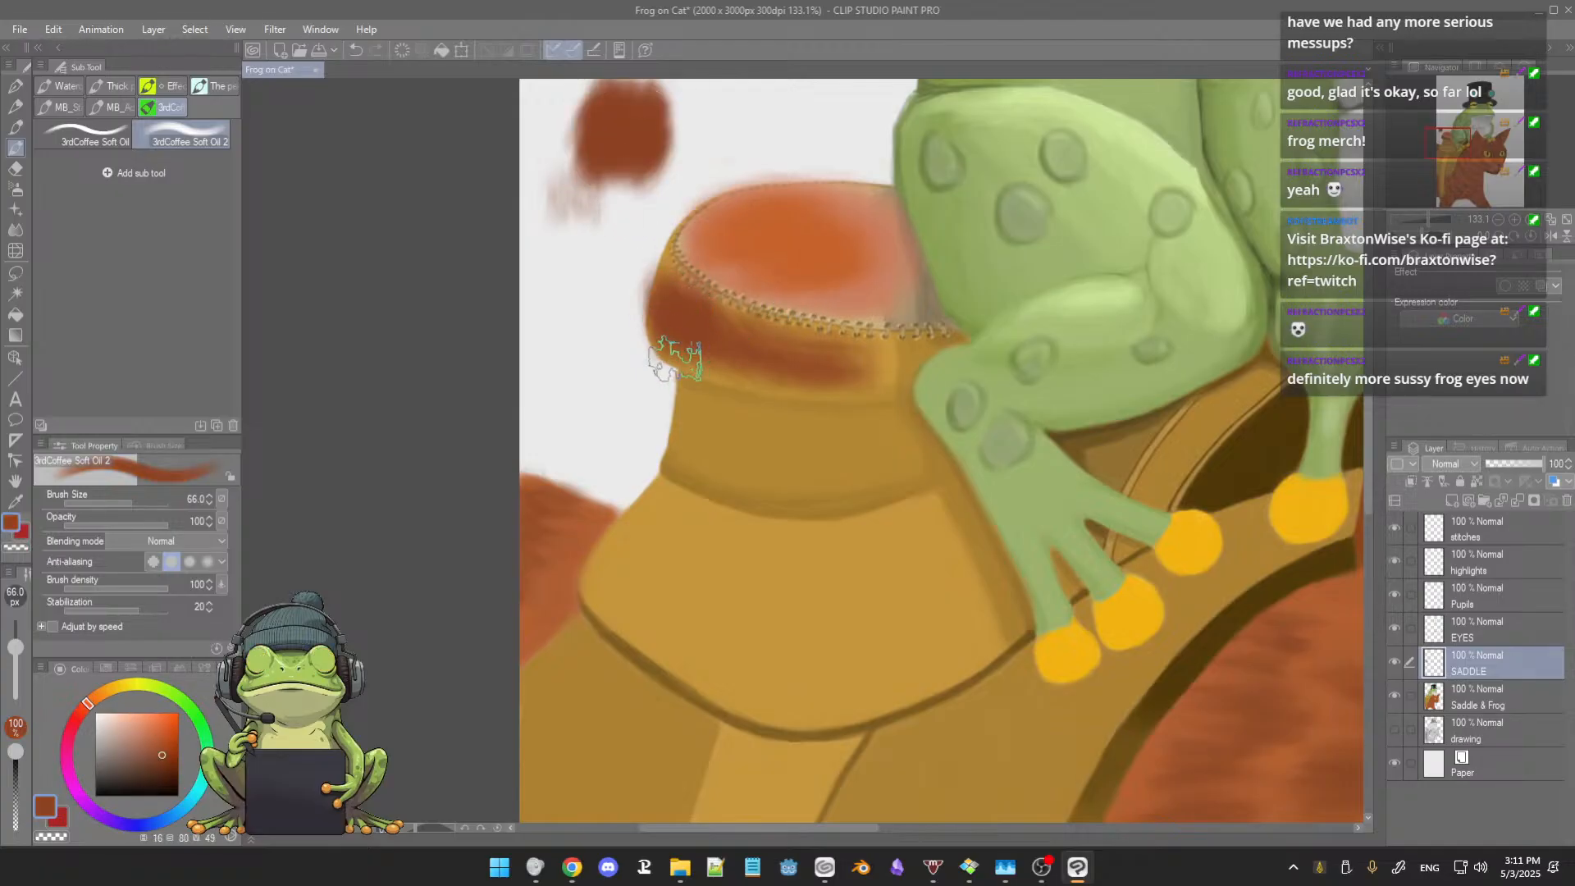
mouse_move(682, 316)
left_mouse_down()
mouse_move(722, 340)
mouse_move(685, 335)
mouse_move(697, 361)
mouse_move(758, 367)
mouse_move(711, 310)
mouse_move(692, 251)
mouse_move(677, 307)
mouse_move(737, 325)
mouse_move(737, 304)
mouse_move(859, 338)
mouse_move(784, 394)
mouse_move(729, 409)
mouse_move(710, 391)
mouse_move(766, 376)
mouse_move(767, 359)
mouse_move(831, 375)
mouse_move(772, 365)
mouse_move(811, 361)
mouse_move(744, 414)
mouse_move(694, 397)
mouse_move(700, 456)
mouse_move(738, 415)
mouse_move(807, 418)
mouse_move(748, 428)
mouse_move(752, 406)
mouse_move(872, 419)
mouse_move(715, 445)
mouse_move(855, 475)
left_mouse_up()
mouse_move(824, 570)
left_mouse_down()
mouse_move(819, 554)
mouse_move(908, 527)
mouse_move(750, 541)
mouse_move(765, 539)
mouse_move(657, 492)
mouse_move(703, 534)
mouse_move(750, 533)
left_mouse_up()
Step: With 3rdCoffee Soft Oil at size 33.8, fill the horn's stitched rim, its neck and the flap beside the frog's foot in reddish-brown
left_click(90, 138)
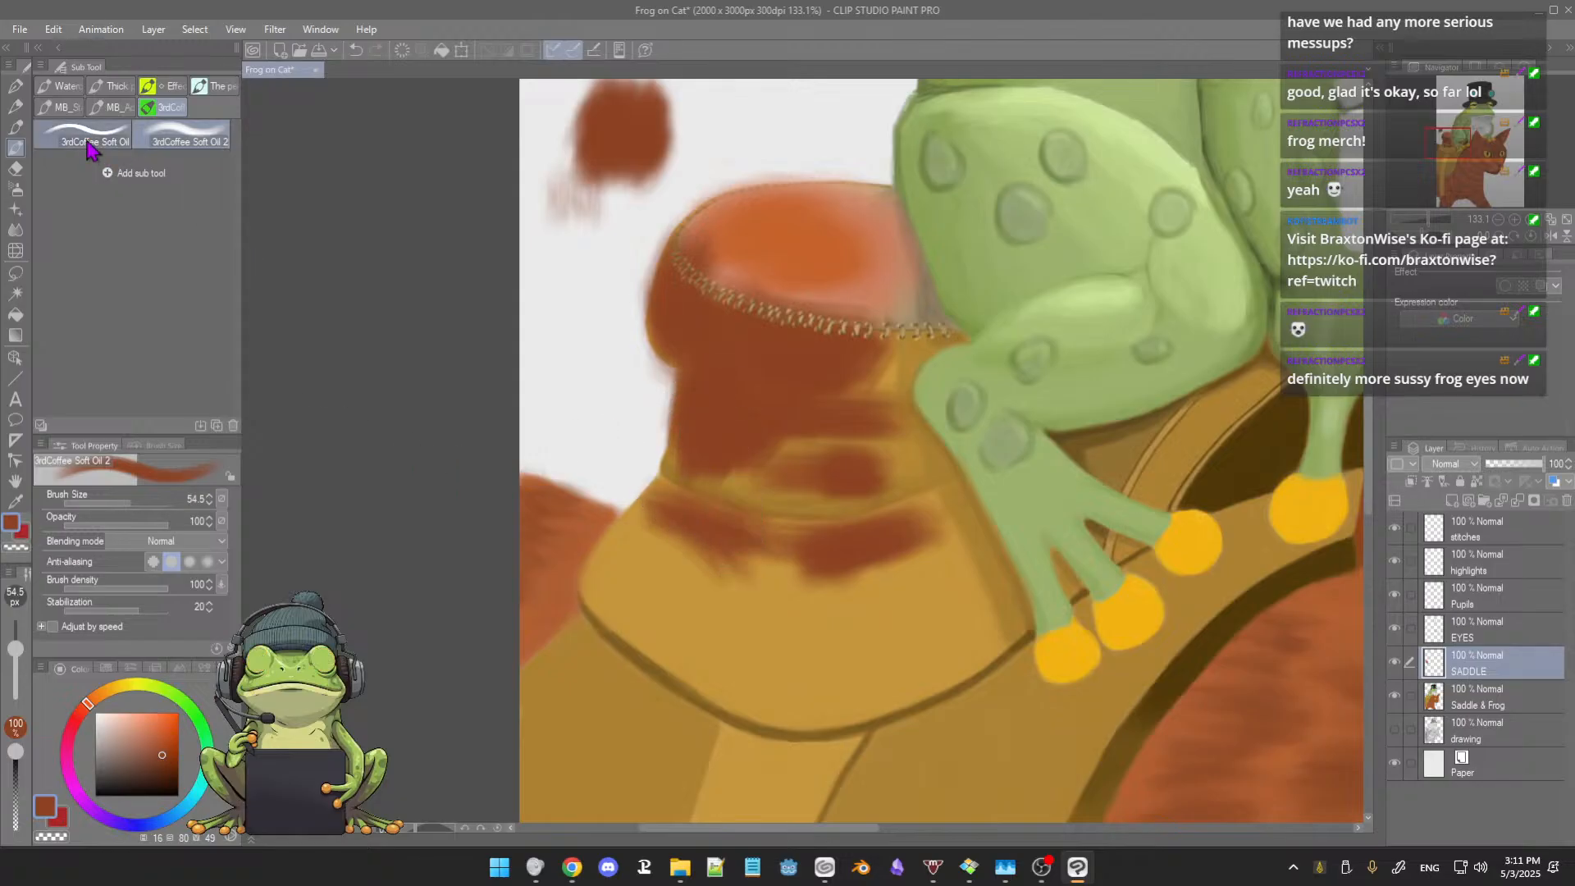
mouse_move(894, 525)
left_mouse_down("ctrl+alt")
mouse_move(936, 514)
mouse_move(904, 534)
mouse_move(938, 509)
mouse_move(874, 539)
mouse_move(960, 504)
mouse_move(929, 515)
mouse_move(950, 505)
mouse_move(962, 535)
mouse_move(957, 506)
mouse_move(977, 543)
mouse_move(955, 498)
mouse_move(979, 542)
left_mouse_up("ctrl+alt")
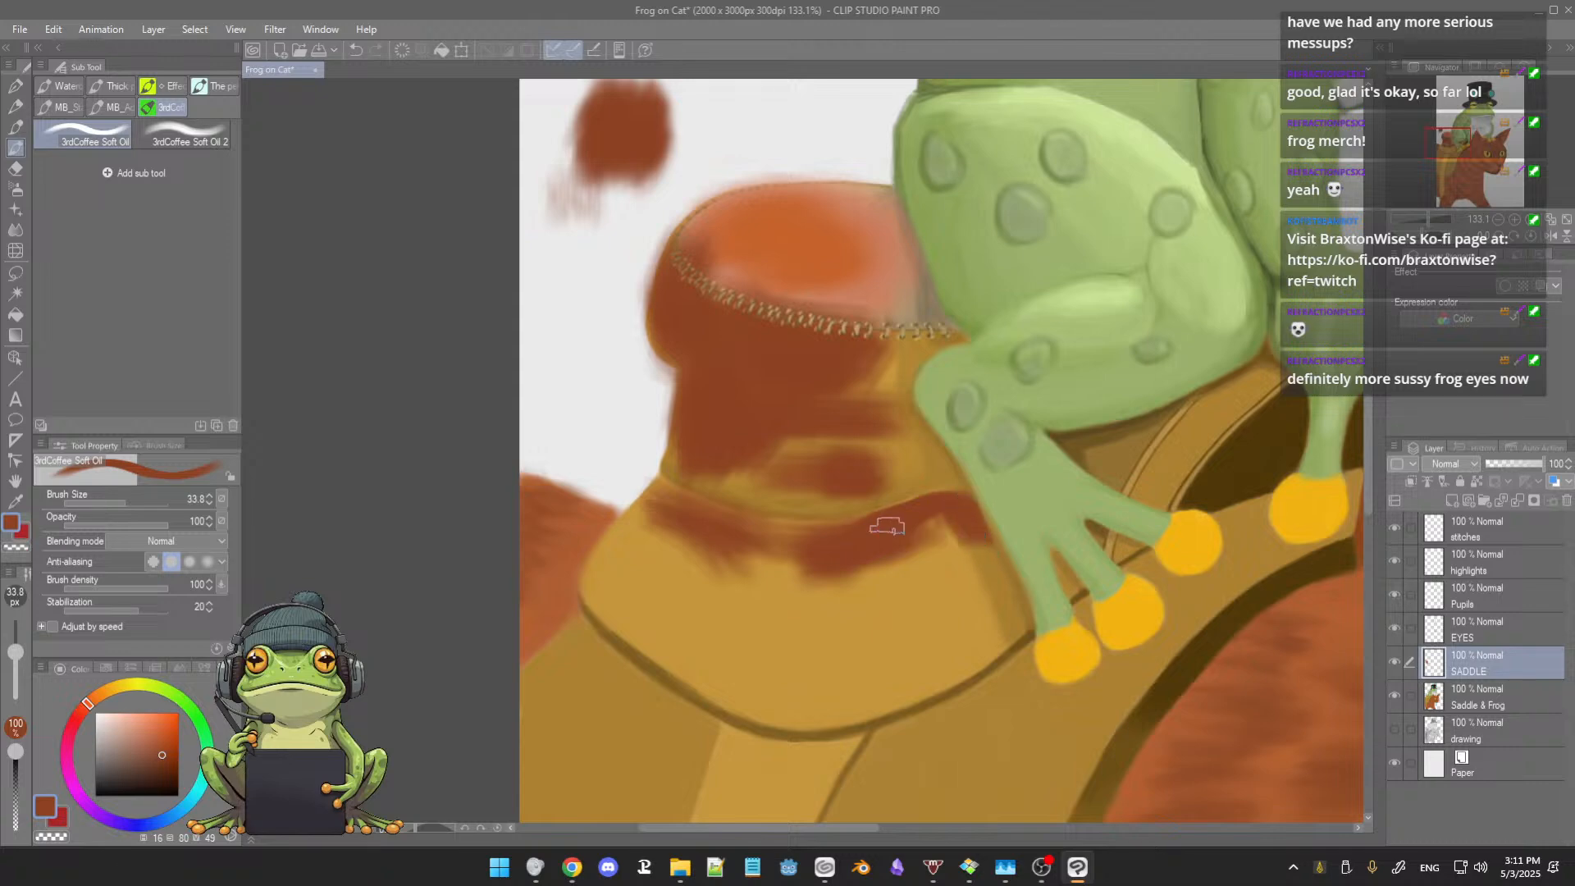
mouse_move(888, 526)
left_mouse_down()
mouse_move(919, 514)
mouse_move(958, 546)
left_mouse_up()
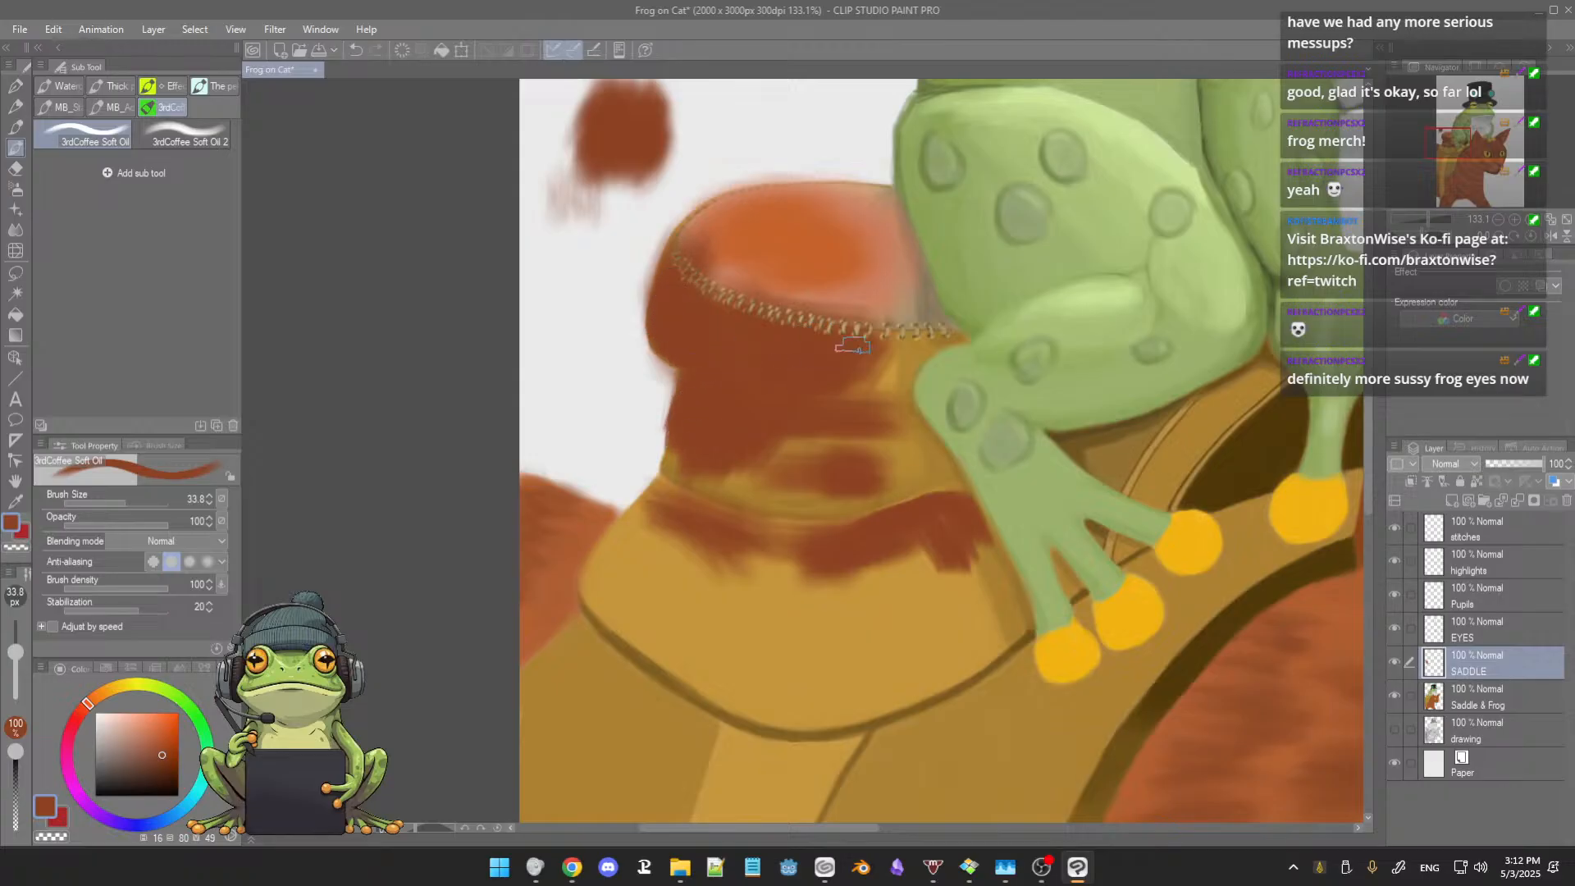
mouse_move(853, 347)
left_mouse_down()
mouse_move(884, 384)
mouse_move(909, 349)
mouse_move(952, 341)
mouse_move(900, 356)
mouse_move(899, 377)
mouse_move(919, 336)
left_mouse_up()
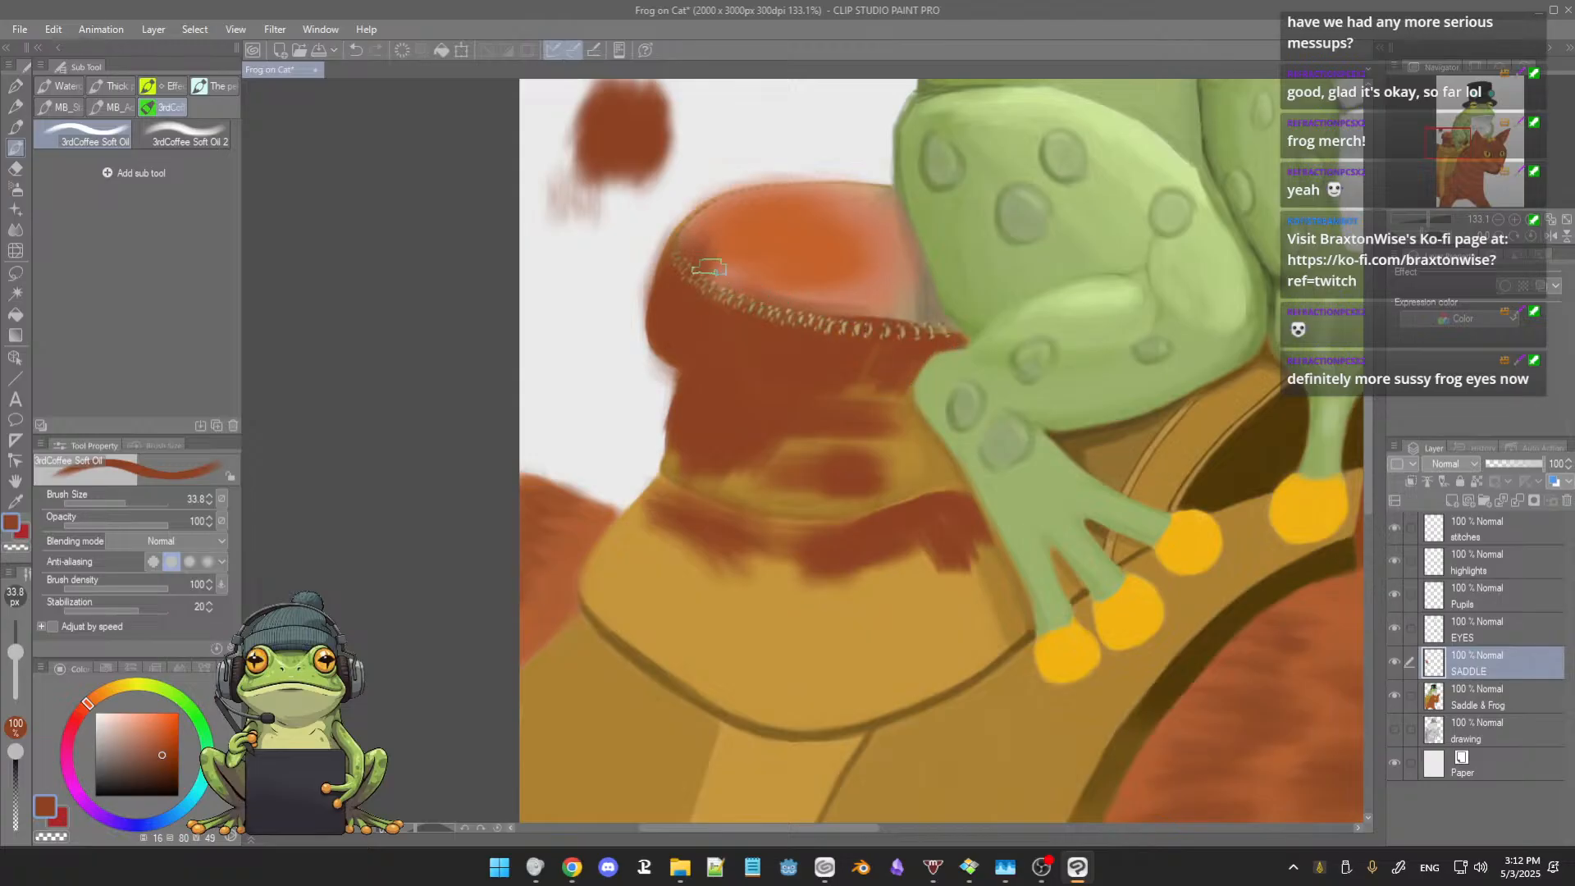
mouse_move(698, 222)
left_mouse_down()
mouse_move(712, 292)
mouse_move(900, 330)
left_mouse_up()
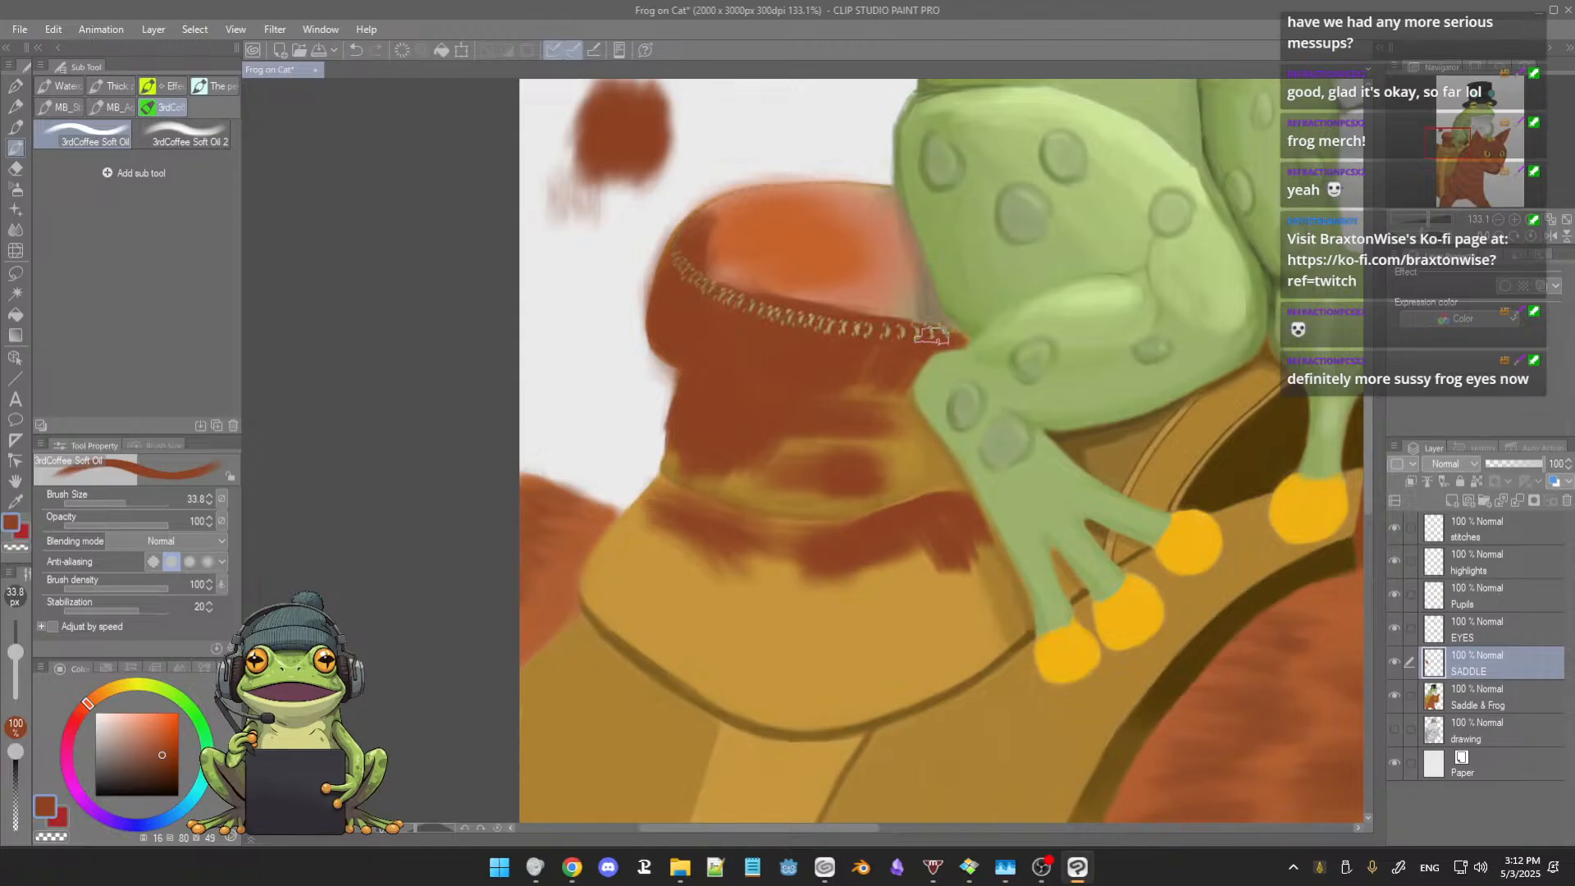
mouse_move(862, 429)
left_mouse_down()
mouse_move(930, 460)
mouse_move(912, 428)
mouse_move(939, 485)
mouse_move(899, 413)
mouse_move(911, 472)
mouse_move(891, 436)
mouse_move(895, 488)
mouse_move(867, 446)
mouse_move(825, 492)
mouse_move(822, 449)
mouse_move(784, 451)
left_mouse_up()
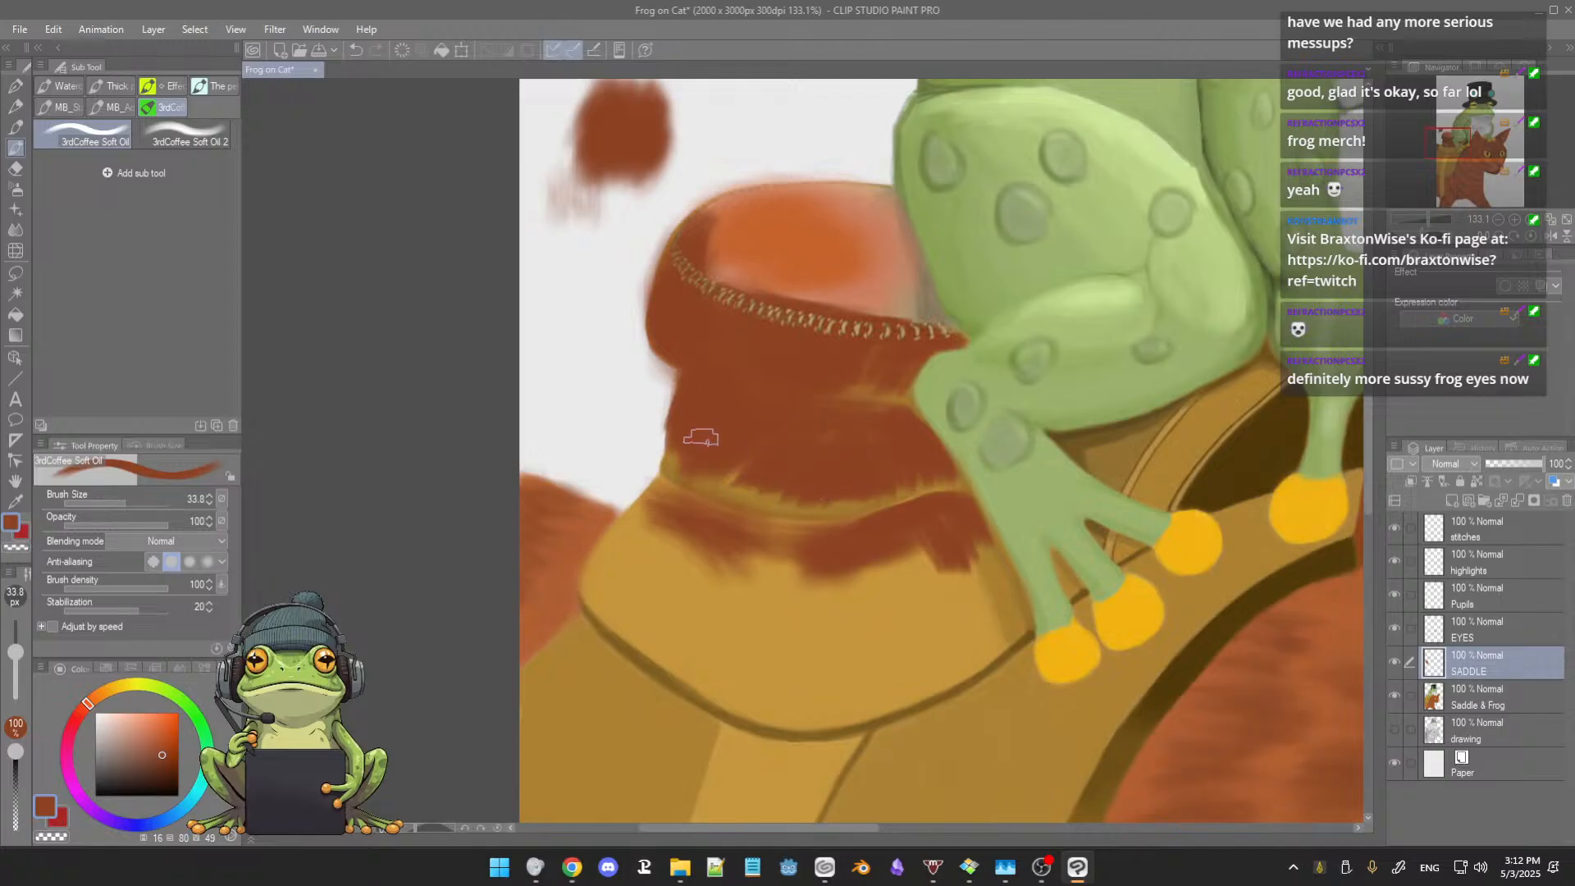
left_click_drag(726, 484, 878, 496)
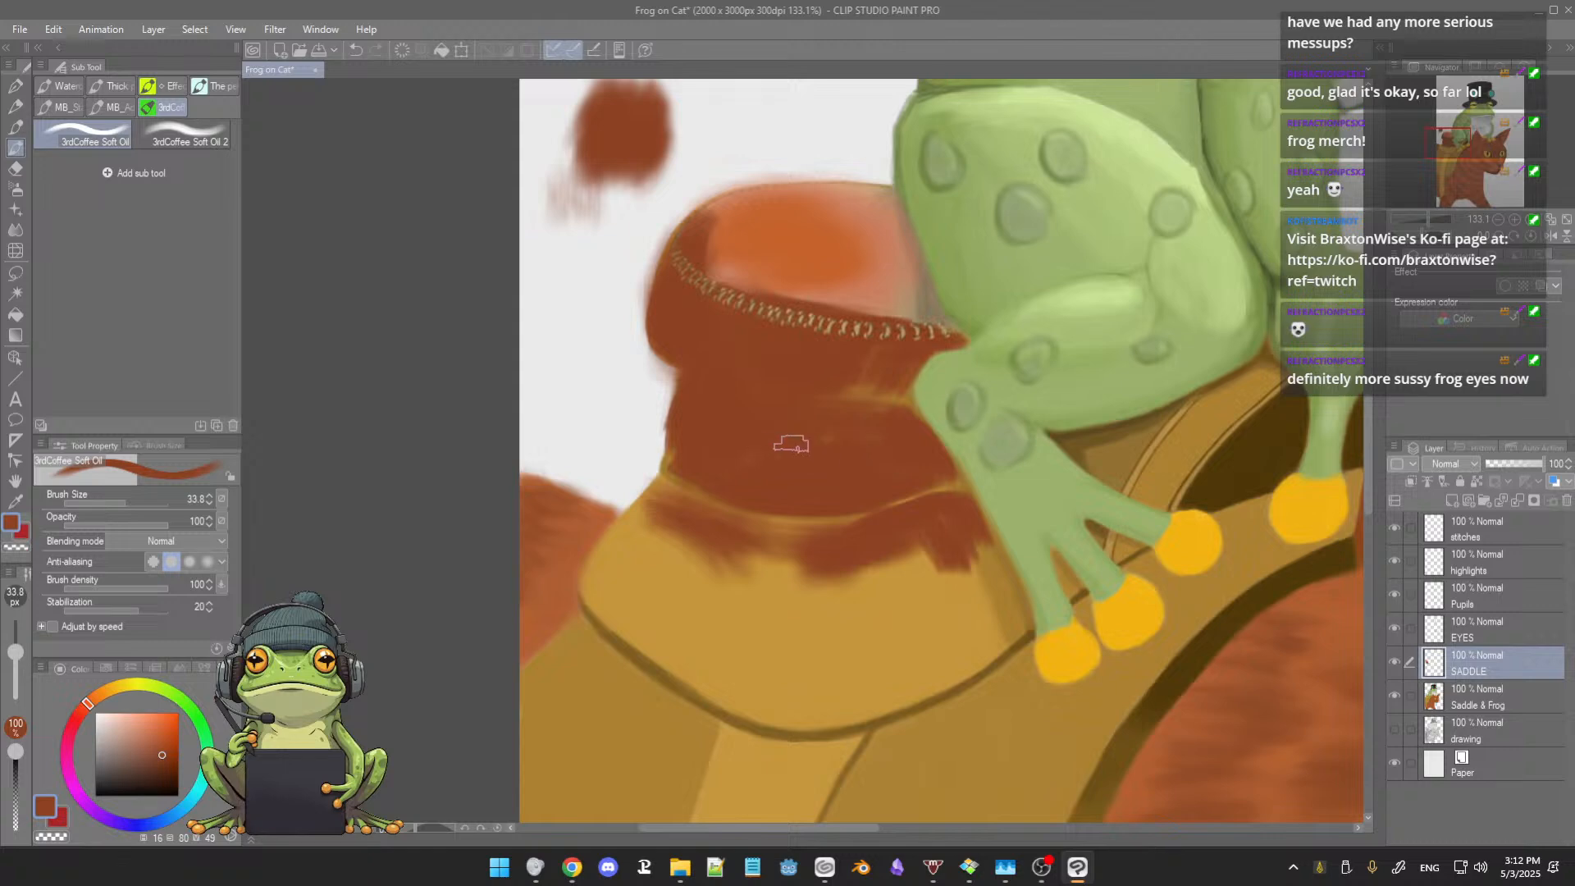
mouse_move(687, 450)
left_mouse_down()
mouse_move(692, 490)
mouse_move(843, 496)
left_mouse_up()
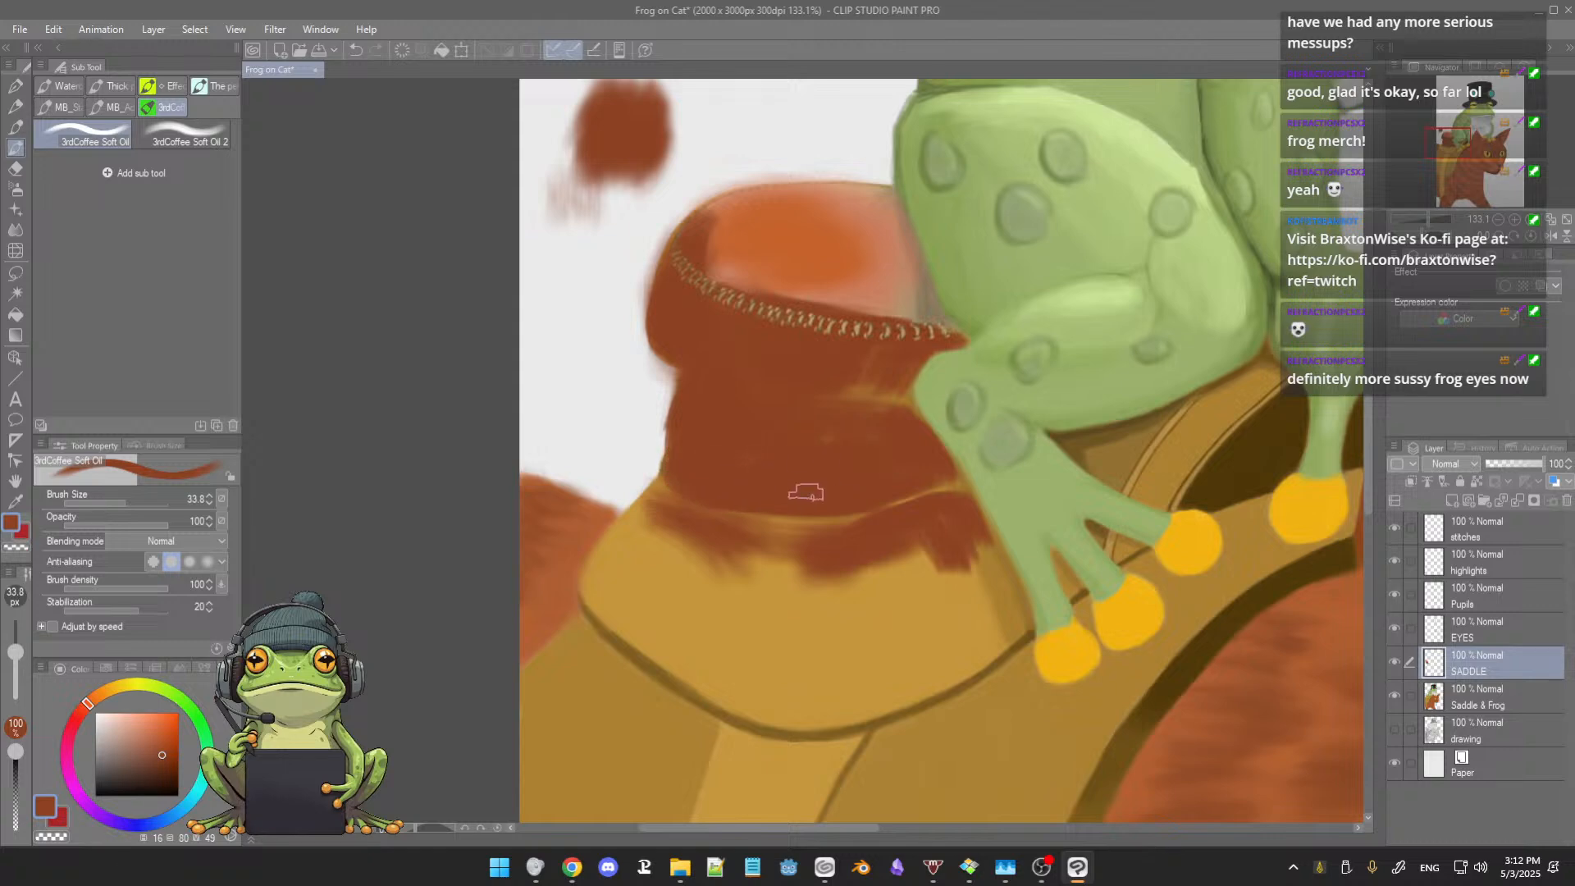
Step: Cover the flap below the horn's neck with downward reddish-brown strokes from its outer edge across to the frog's foot
left_click_drag(669, 484, 599, 572)
left_click_drag(686, 505, 626, 615)
mouse_move(696, 542)
left_mouse_down()
mouse_move(646, 639)
mouse_move(678, 637)
left_mouse_up()
mouse_move(753, 543)
left_mouse_down()
mouse_move(708, 630)
mouse_move(802, 555)
mouse_move(792, 538)
mouse_move(720, 659)
left_mouse_up()
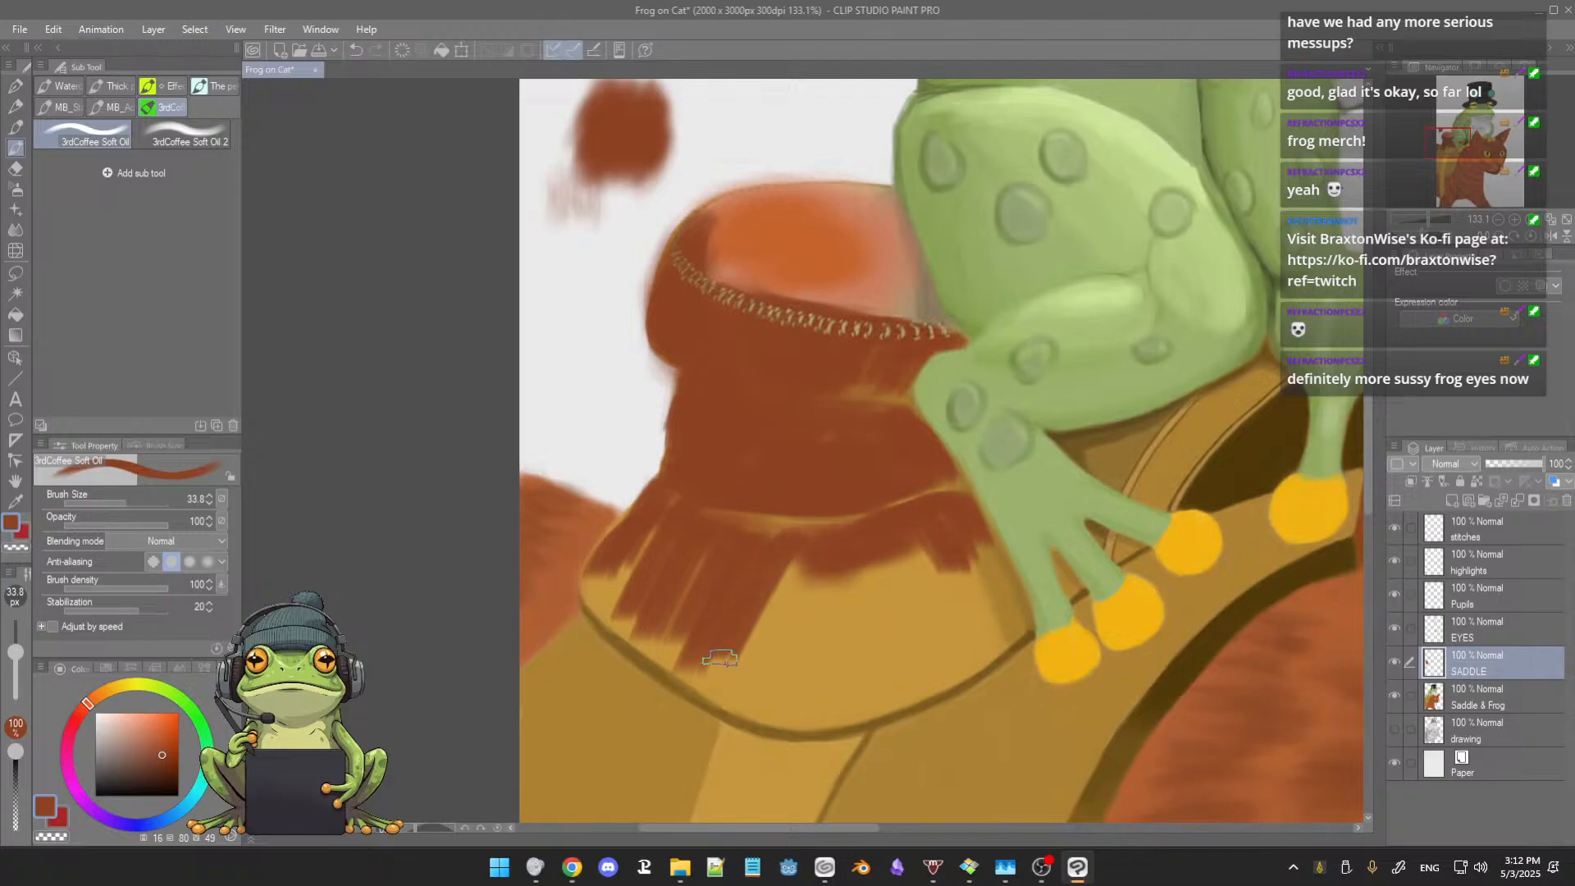
mouse_move(802, 558)
left_mouse_down()
mouse_move(741, 664)
mouse_move(766, 667)
left_mouse_up()
left_click_drag(862, 554, 811, 668)
left_click_drag(898, 556, 845, 664)
mouse_move(903, 567)
left_mouse_down()
mouse_move(872, 660)
mouse_move(908, 659)
left_mouse_up()
mouse_move(952, 560)
left_mouse_down()
mouse_move(985, 581)
mouse_move(967, 527)
mouse_move(992, 580)
mouse_move(970, 645)
left_mouse_up()
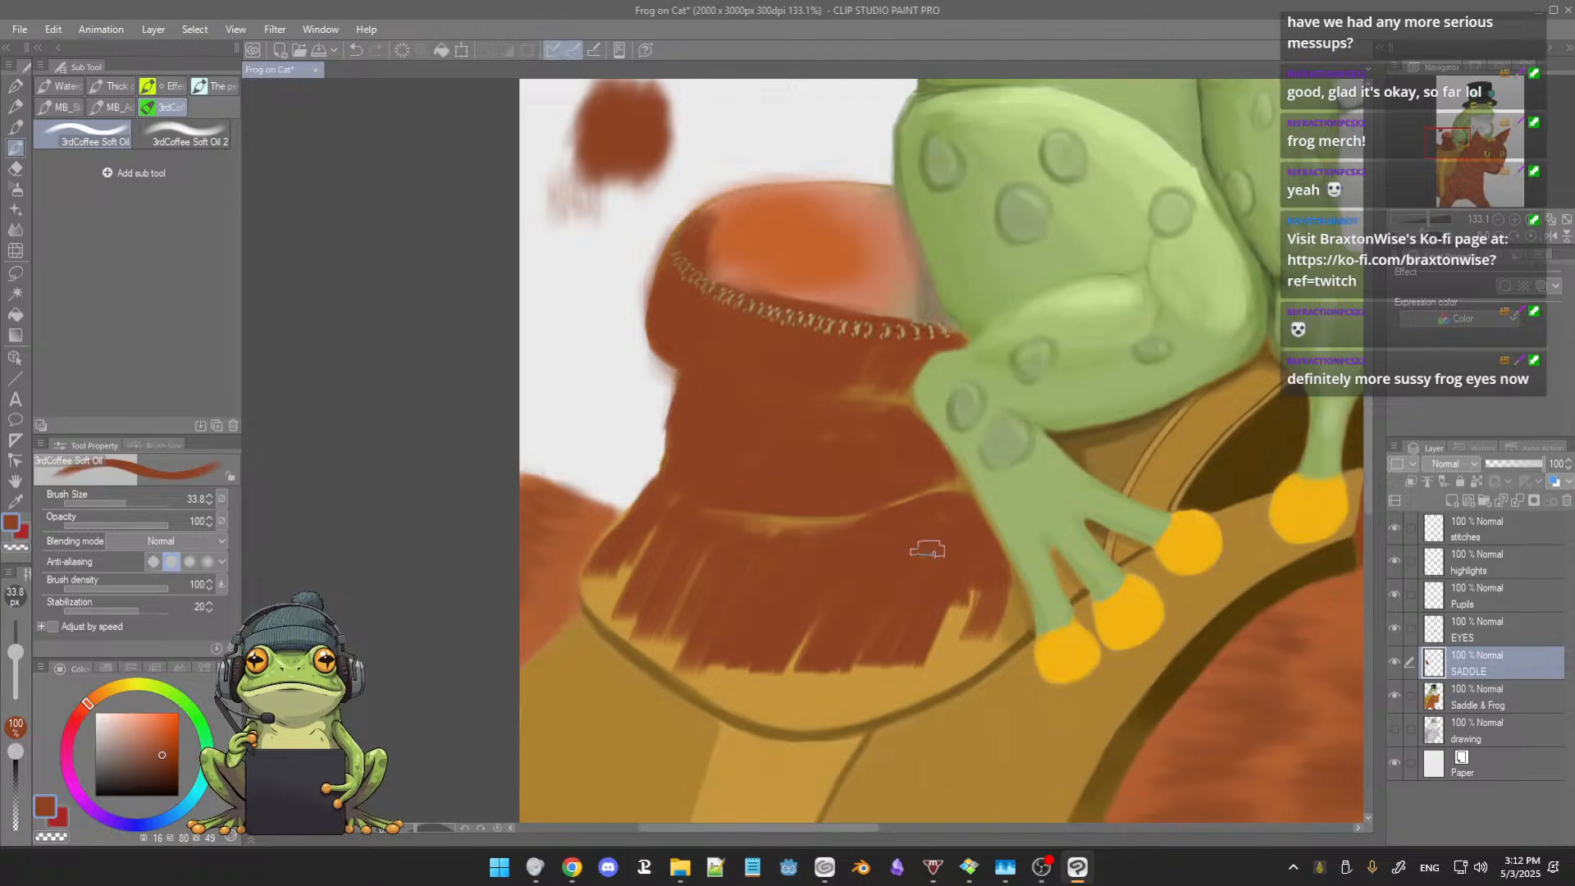
mouse_move(971, 590)
left_mouse_down()
mouse_move(935, 653)
mouse_move(973, 639)
mouse_move(829, 668)
left_mouse_up()
mouse_move(611, 563)
left_mouse_down()
mouse_move(610, 600)
mouse_move(586, 581)
mouse_move(587, 594)
mouse_move(631, 590)
mouse_move(621, 519)
mouse_move(609, 583)
left_mouse_up()
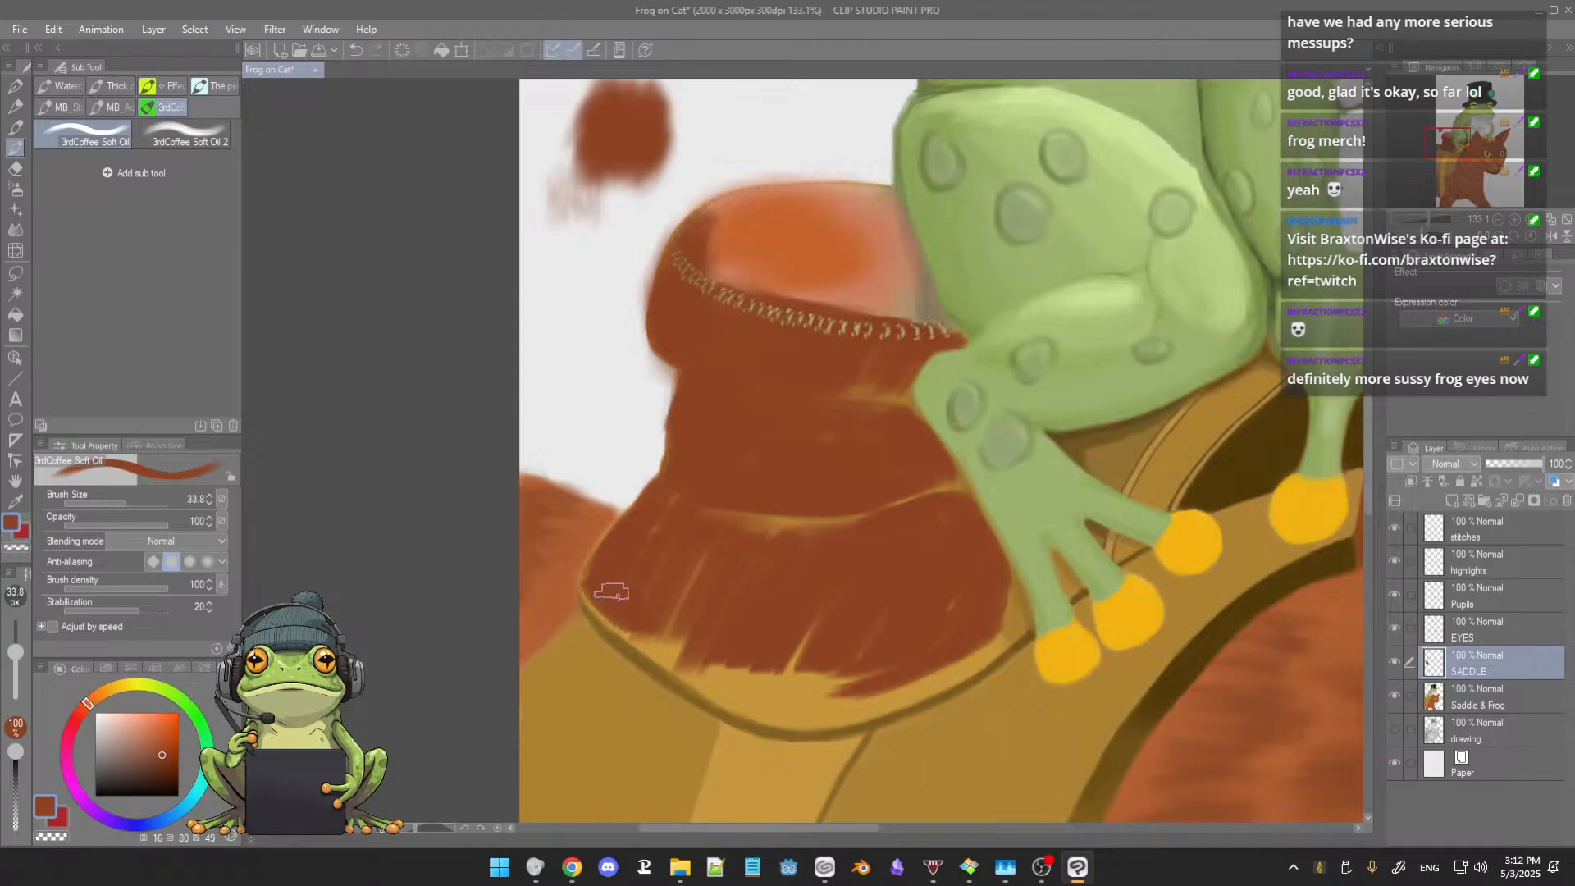
Step: Try a reddish-brown stroke on the main saddle body and undo it
scroll(817, 460, "down", 3)
scroll(819, 458, "down", 3)
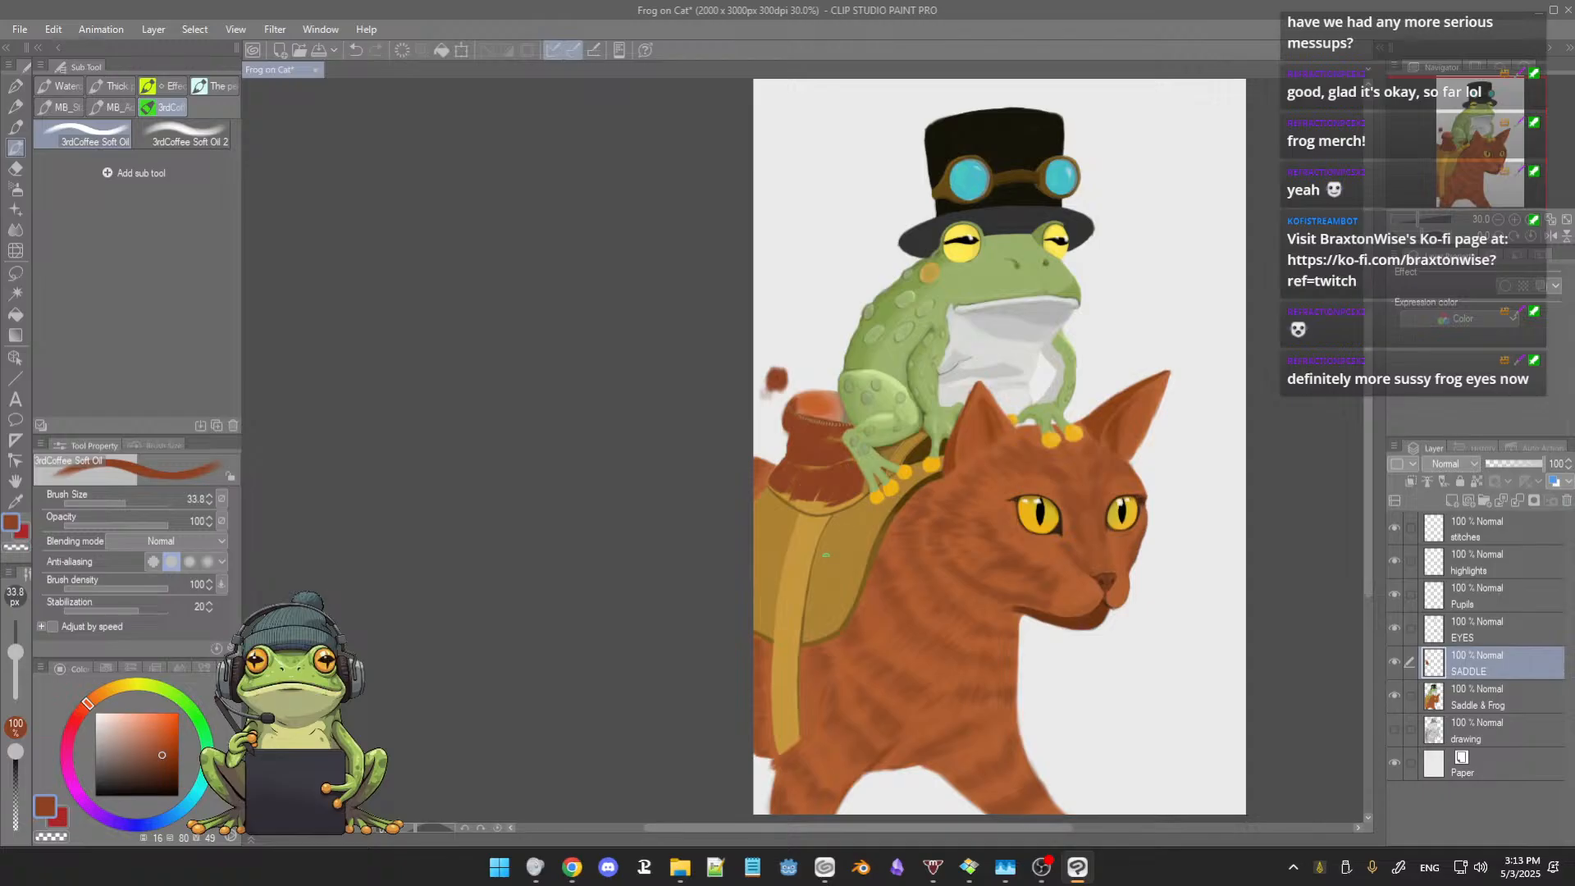
left_click_drag(870, 529, 855, 579)
scroll(864, 530, "down", 1)
key("ctrl+z")
key("ctrl+z")
key("ctrl+z")
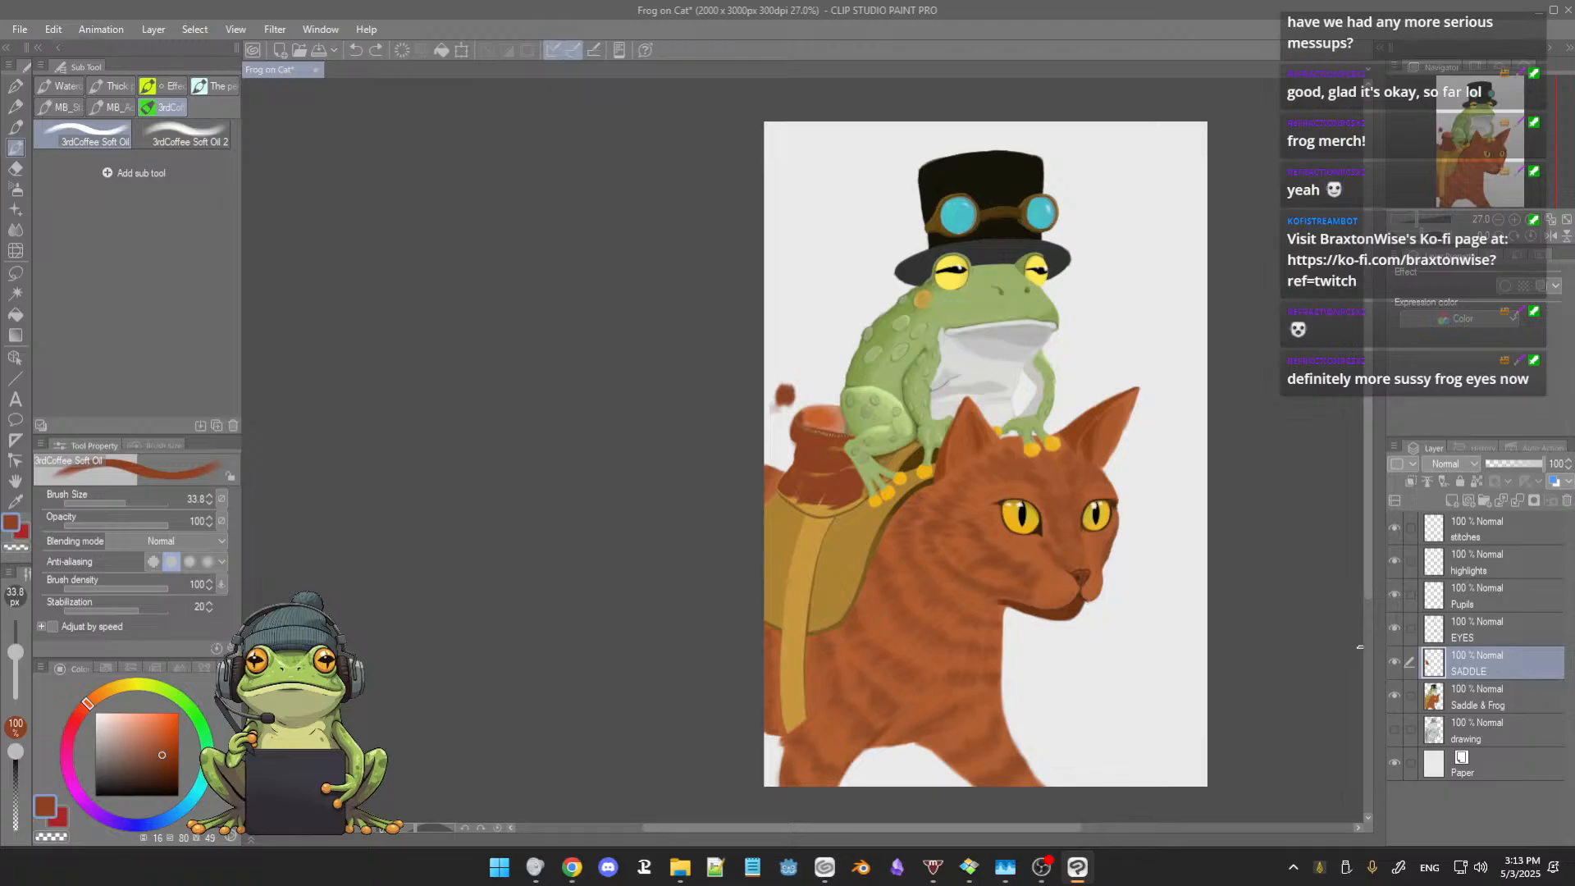
Step: Compare the recoloured saddle with the original by toggling the visibility of the SADDLE and Saddle & Frog layers
left_click(1395, 695)
left_click(1395, 696)
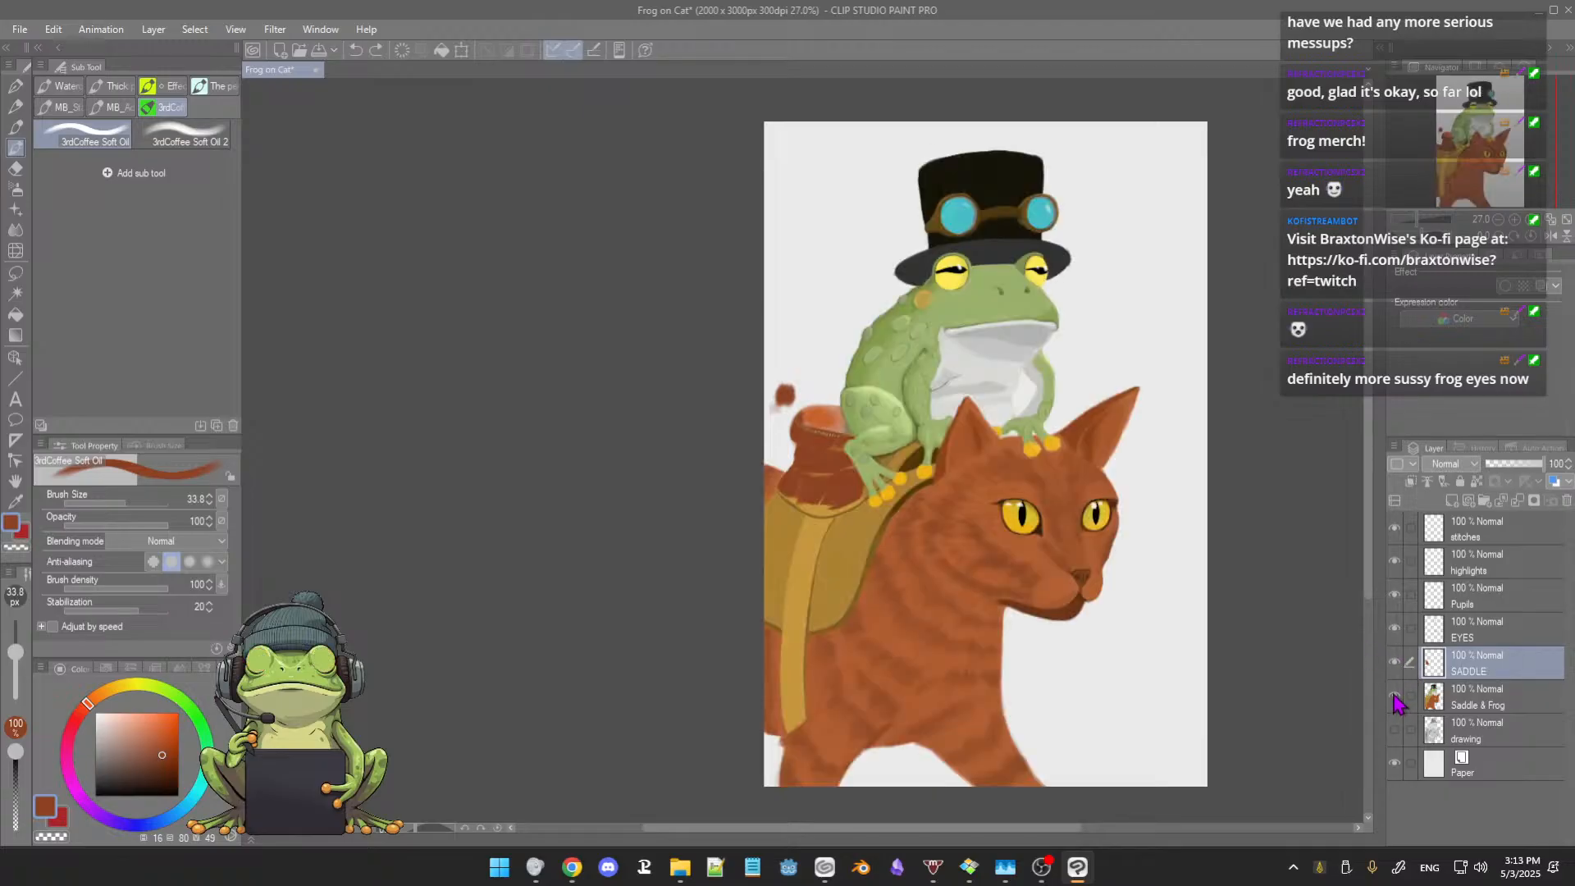
left_click(1396, 663)
left_click(1396, 664)
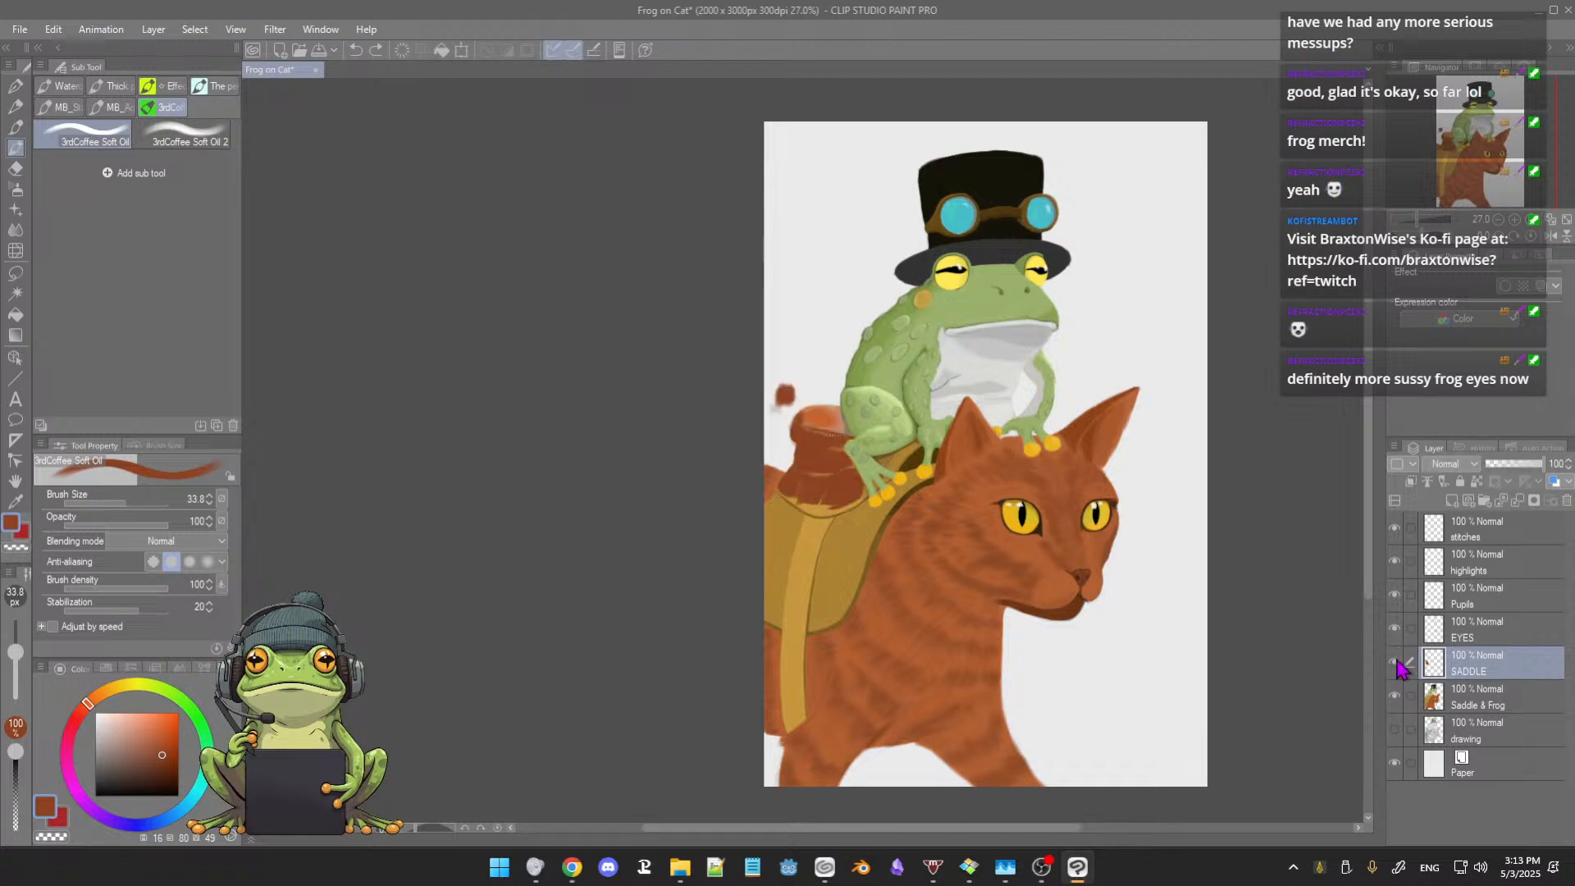
left_click(1397, 664)
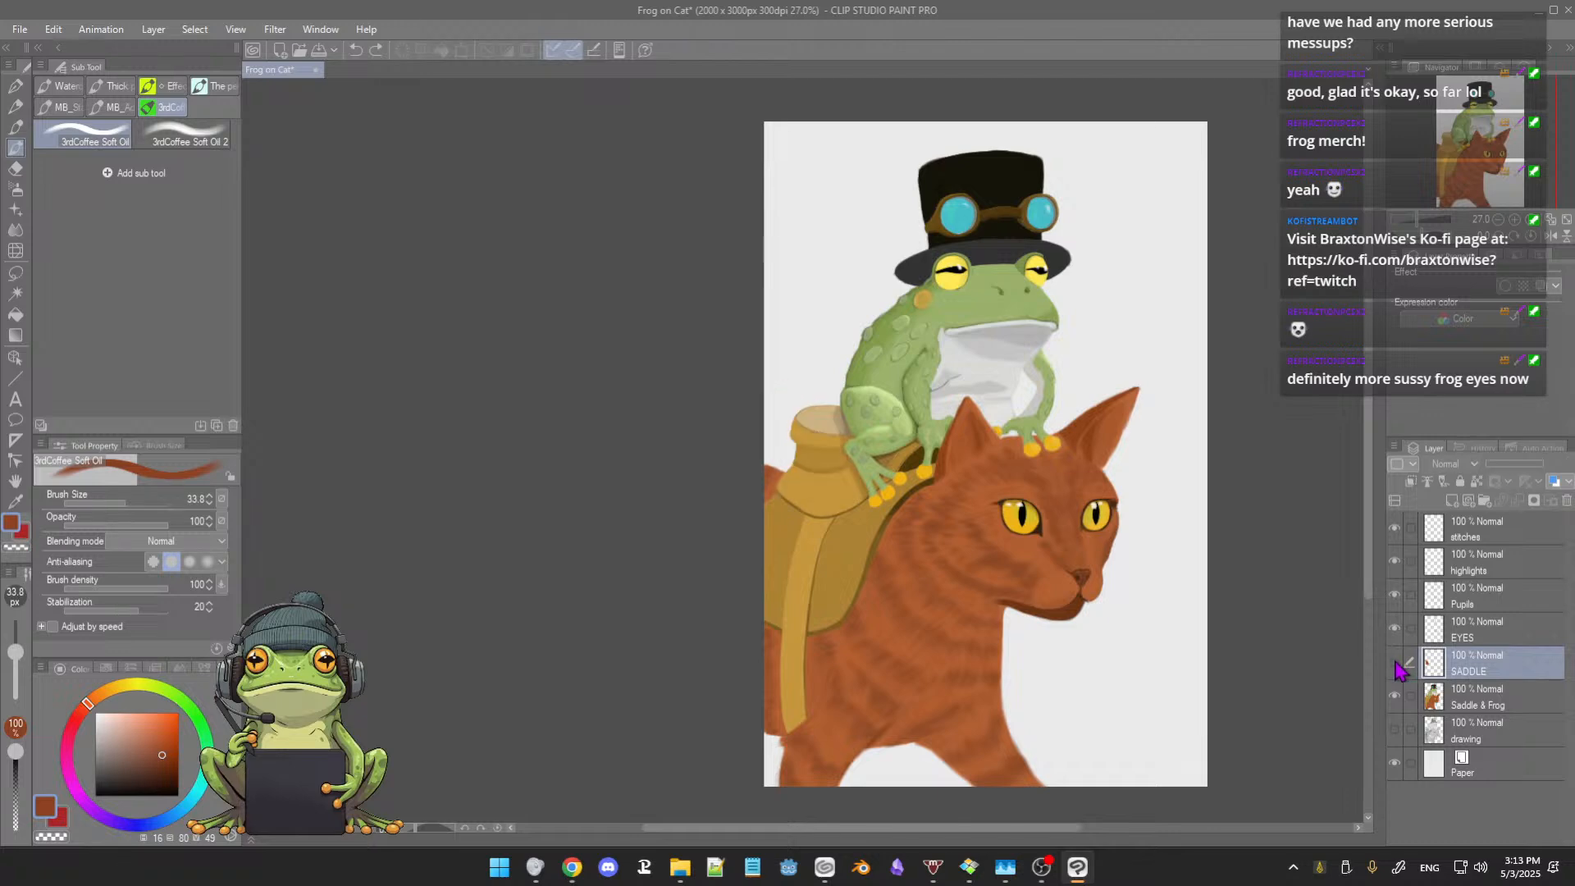
left_click(1397, 664)
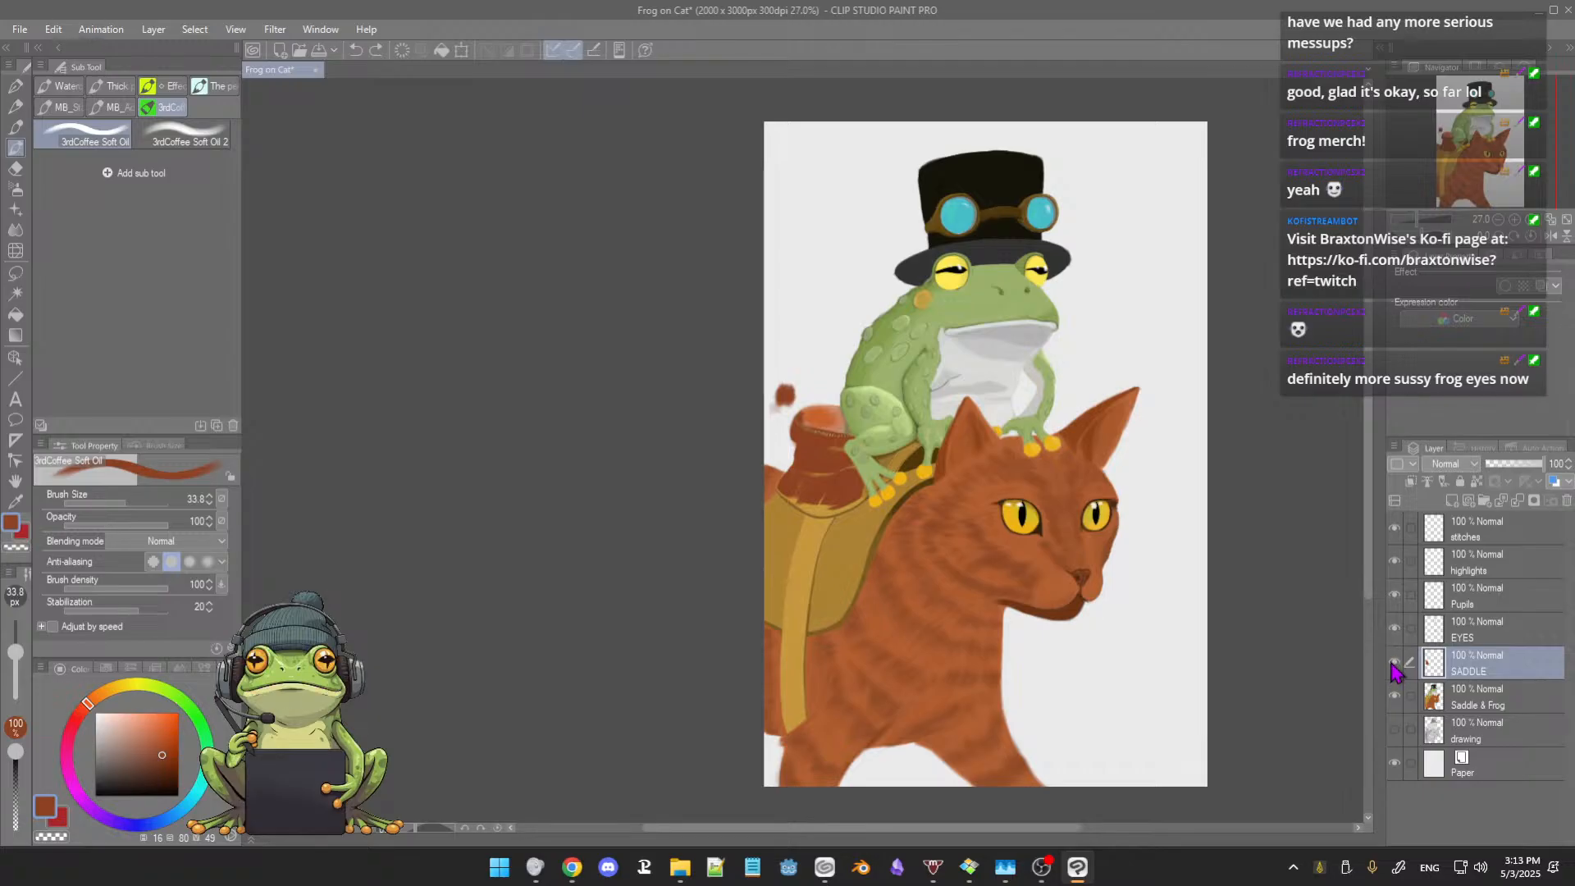
left_click(1395, 664)
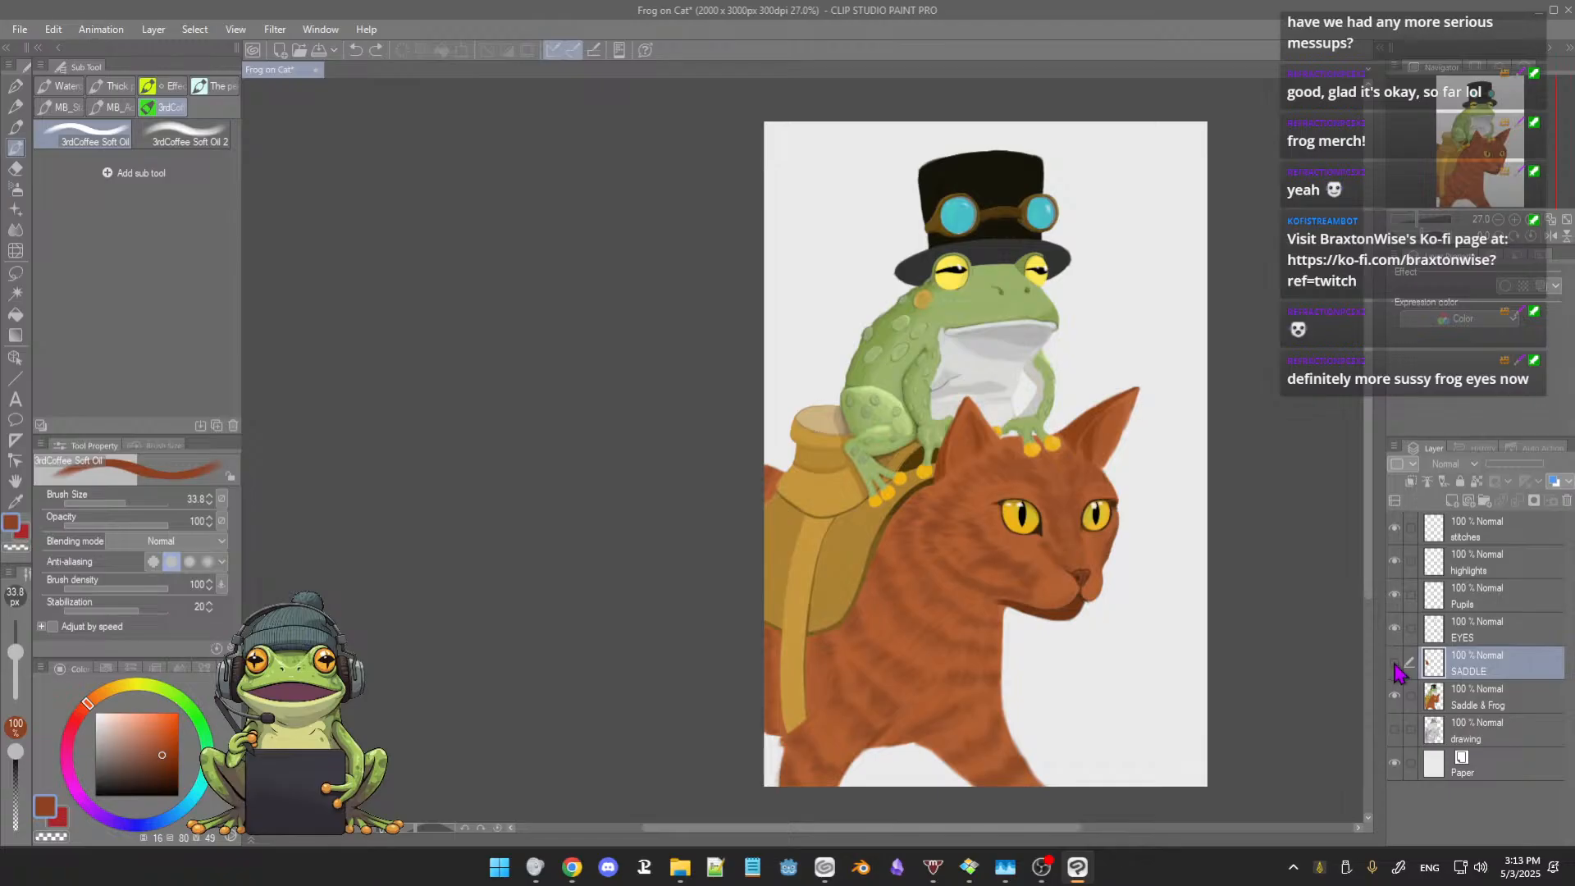
left_click(1395, 664)
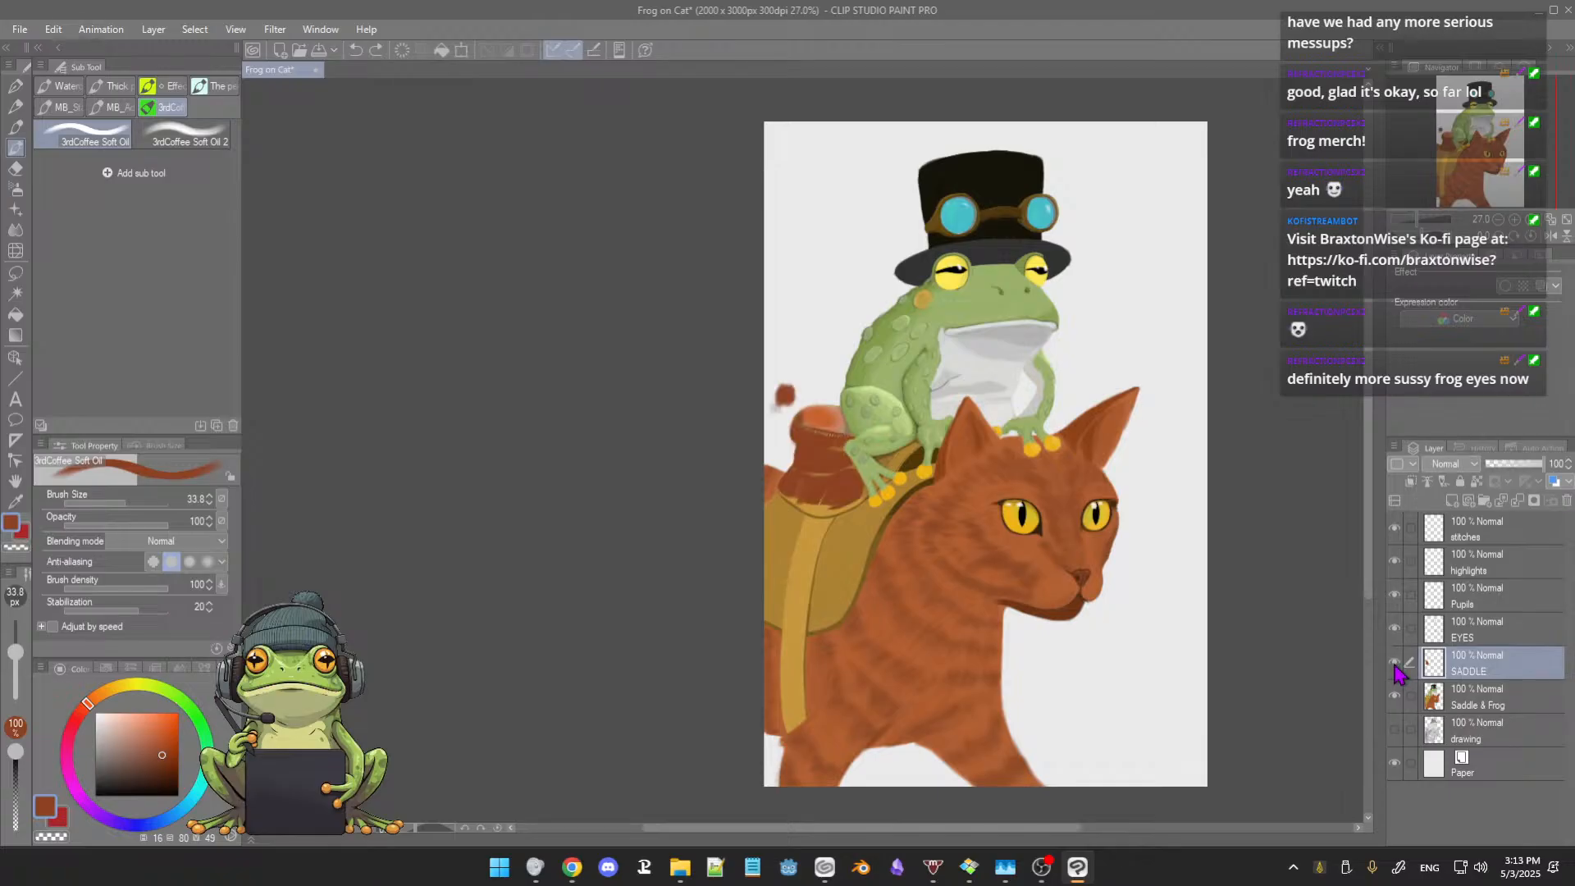
left_click(1395, 664)
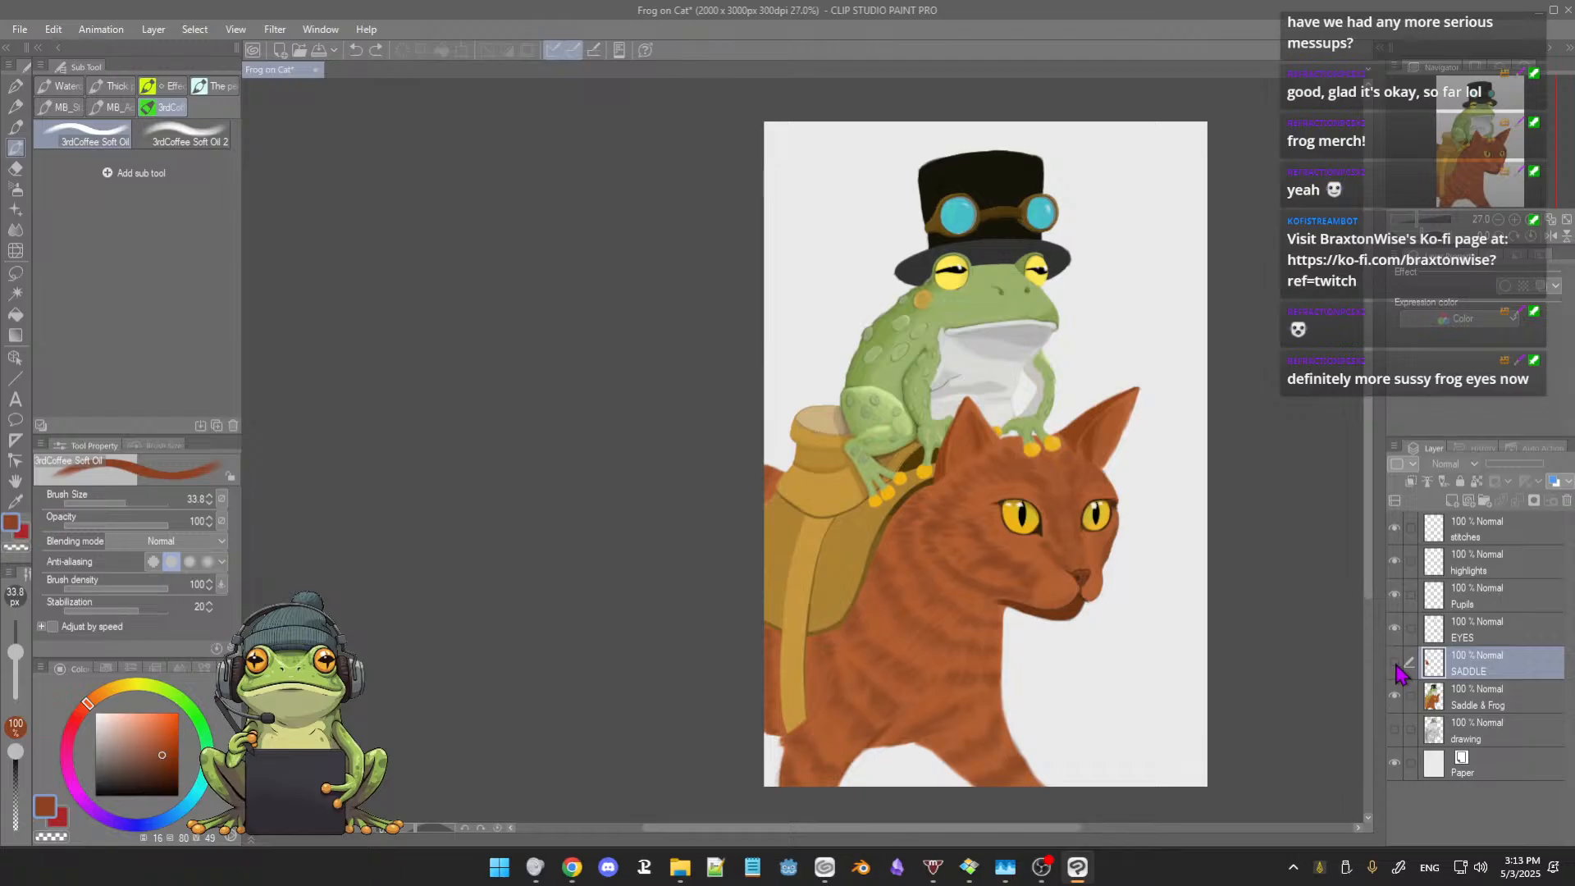
left_click(1396, 665)
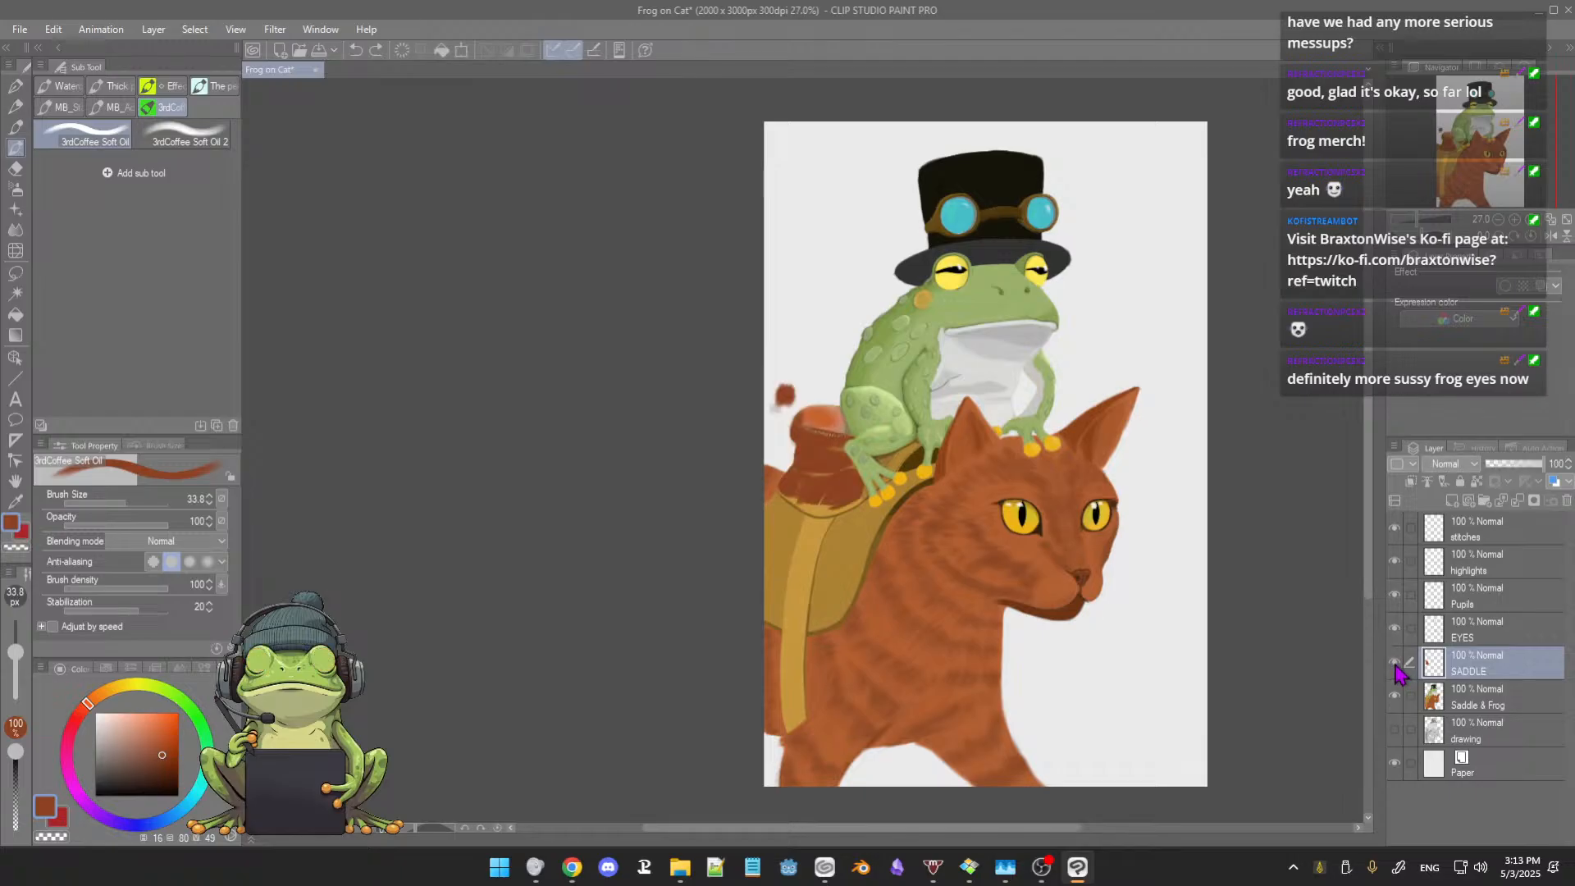
left_click(1396, 665)
scroll(925, 489, "up", 1)
scroll(925, 489, "up", 4)
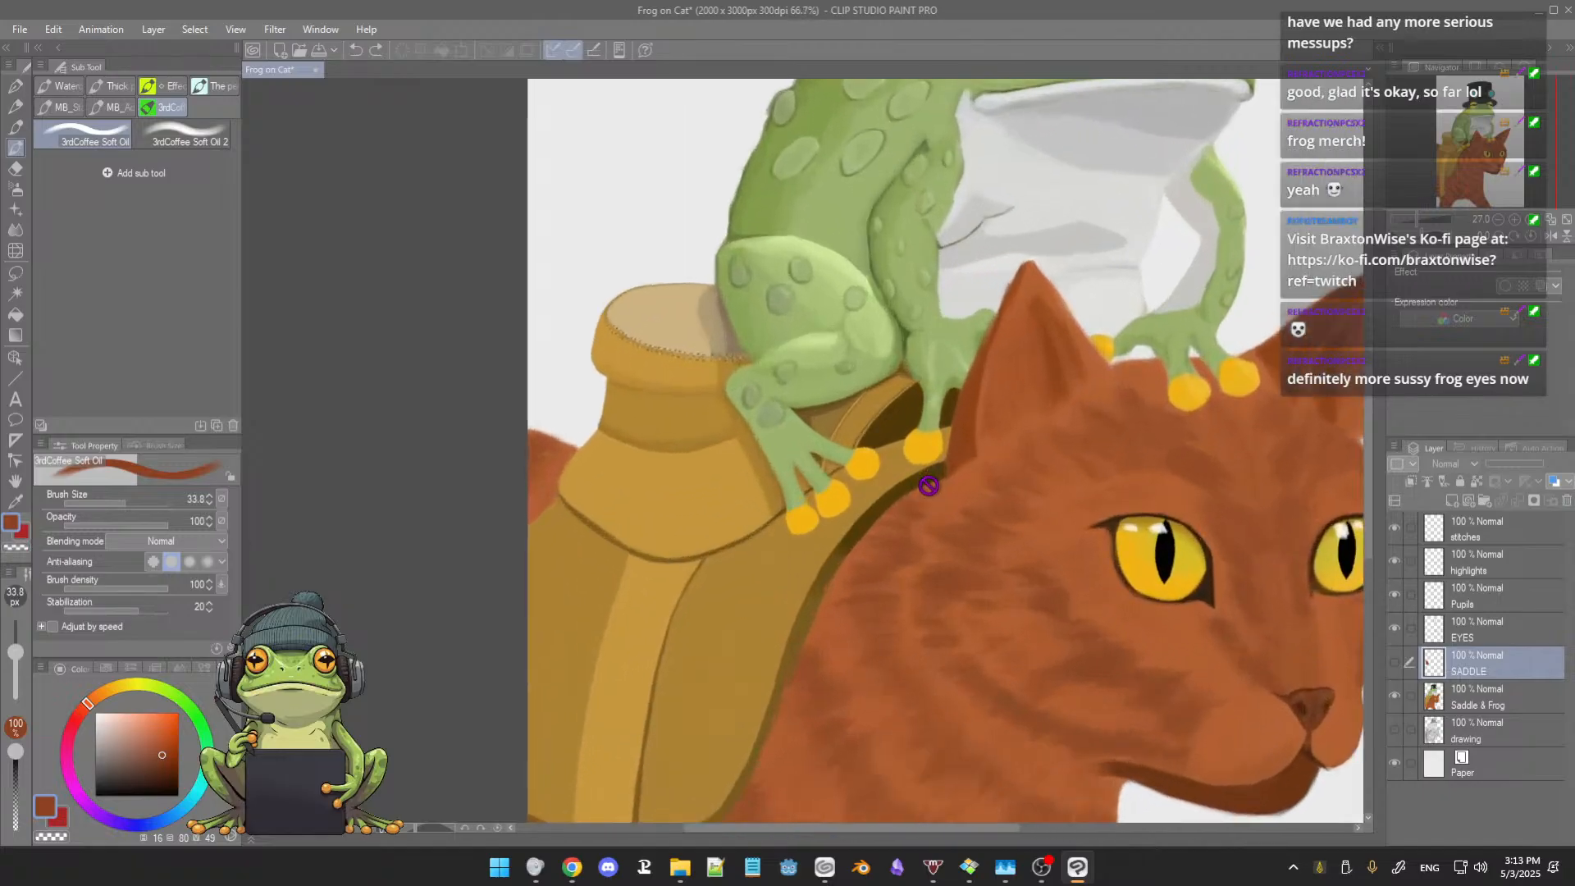
left_click(1395, 664)
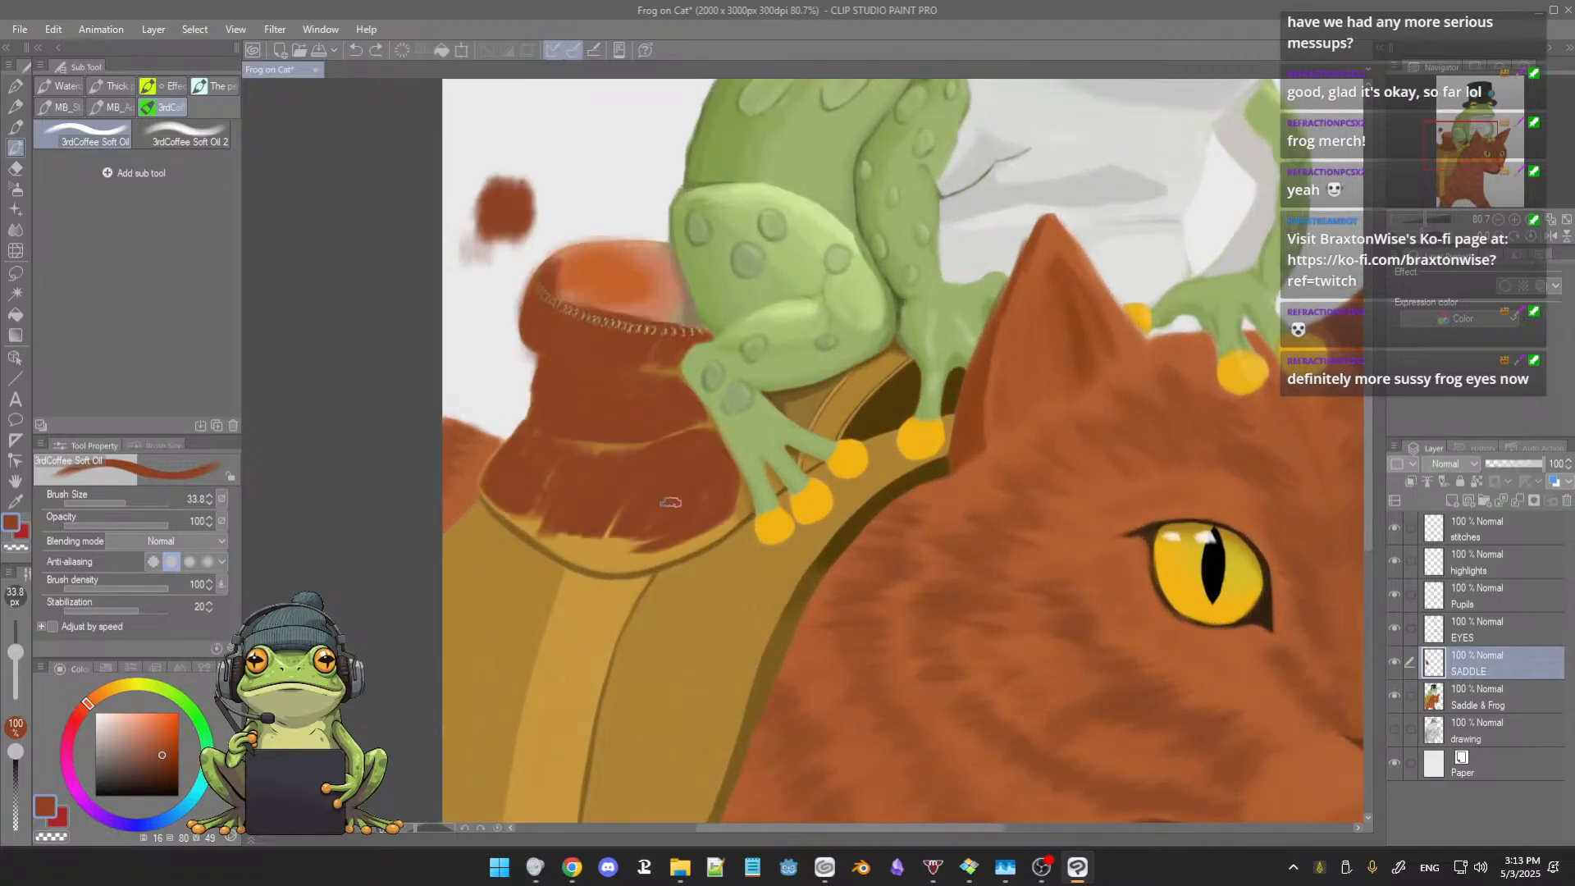
Step: Paint the saddle patch under the frog's leg reddish-brown, and tint the adjacent seat band dusty pink at brush size 15.3
scroll(882, 400, "up", 2)
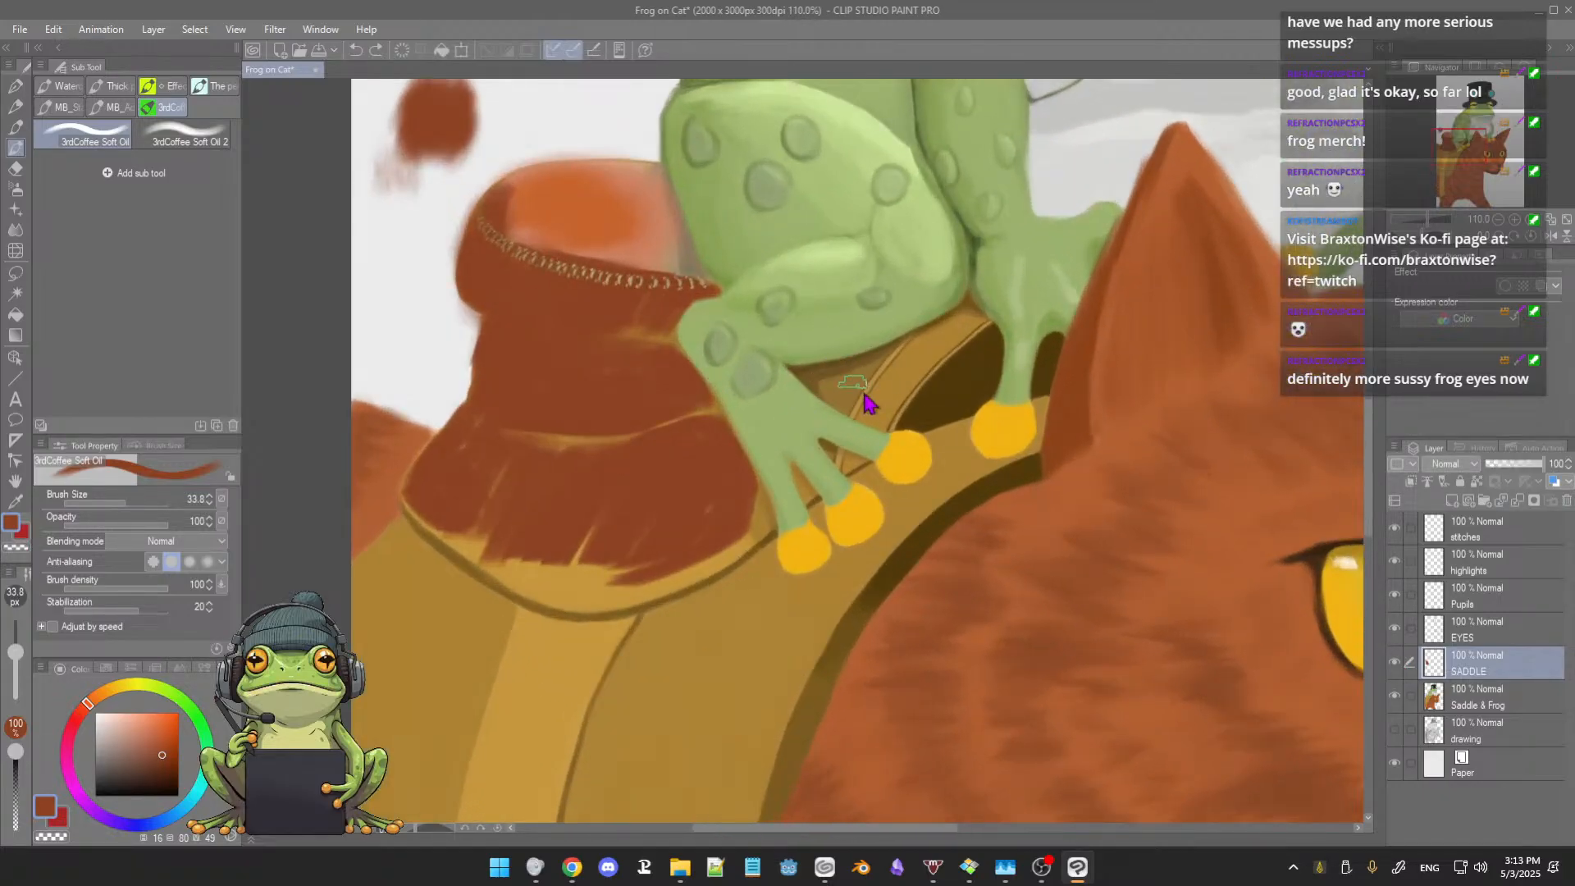
mouse_move(865, 395)
left_mouse_down("ctrl+alt")
mouse_move(849, 366)
mouse_move(884, 354)
mouse_move(809, 376)
mouse_move(832, 400)
mouse_move(861, 369)
mouse_move(838, 382)
mouse_move(845, 397)
left_mouse_up("ctrl+alt")
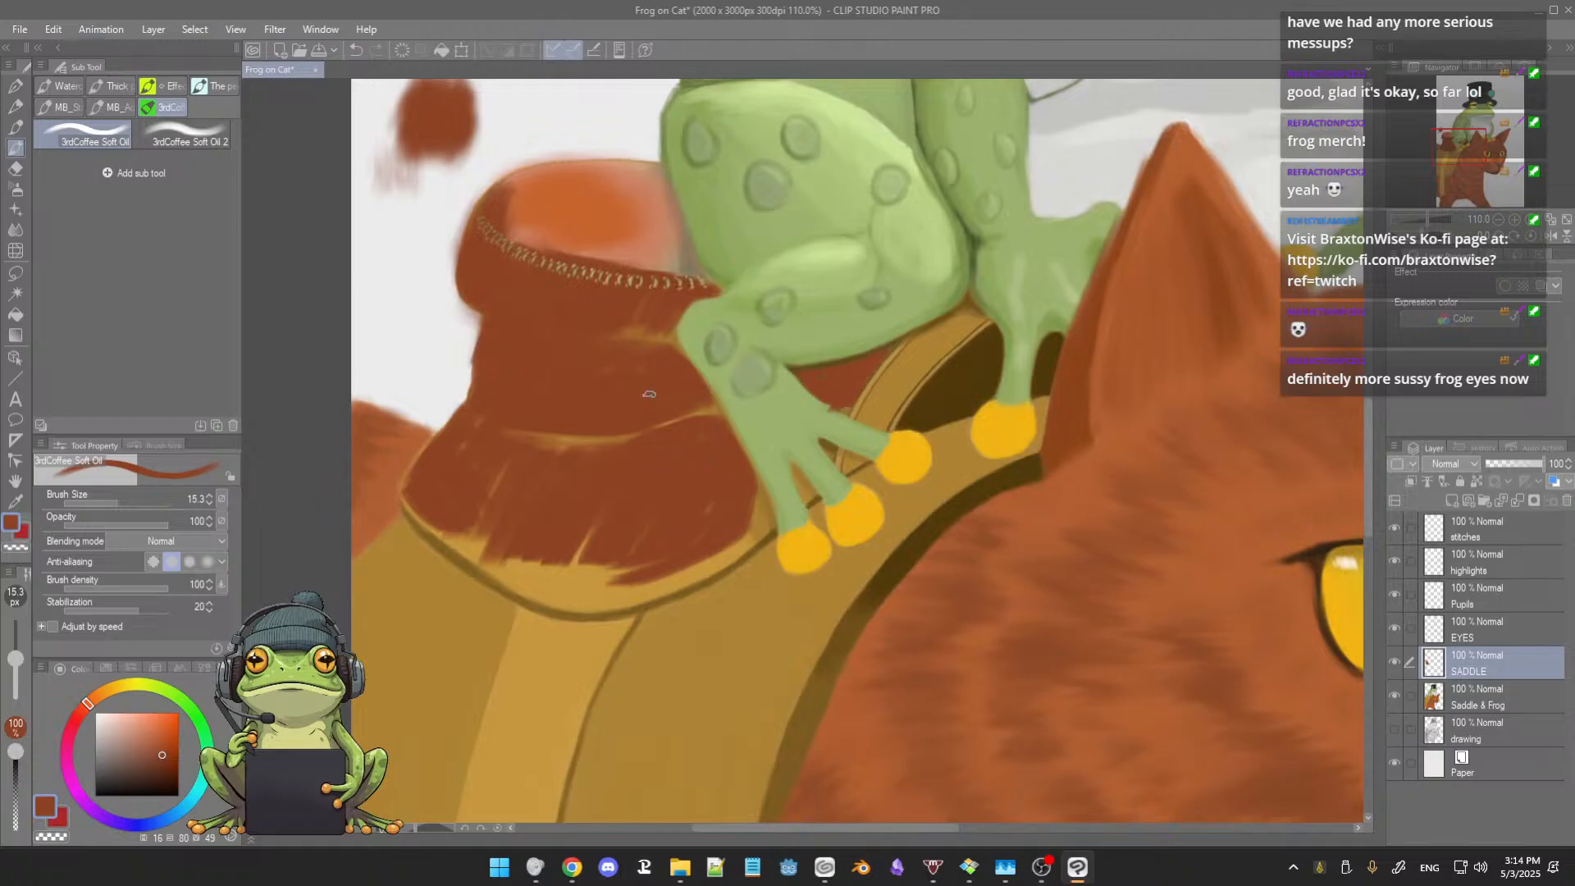
left_click(414, 354, "alt")
left_click_drag(938, 326, 885, 388)
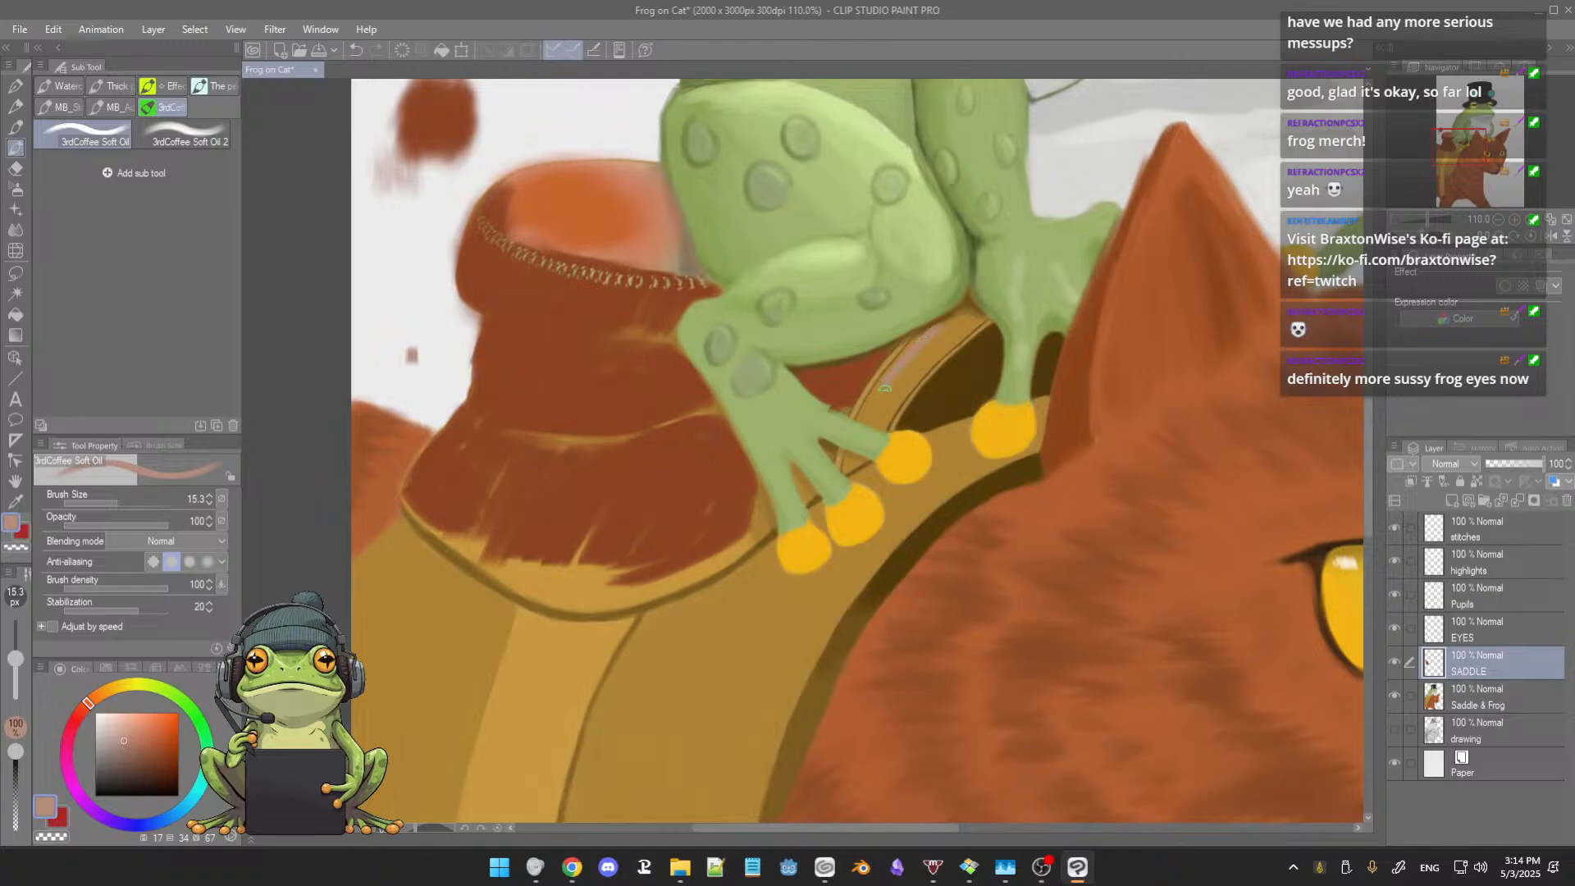
left_click_drag(921, 338, 880, 389)
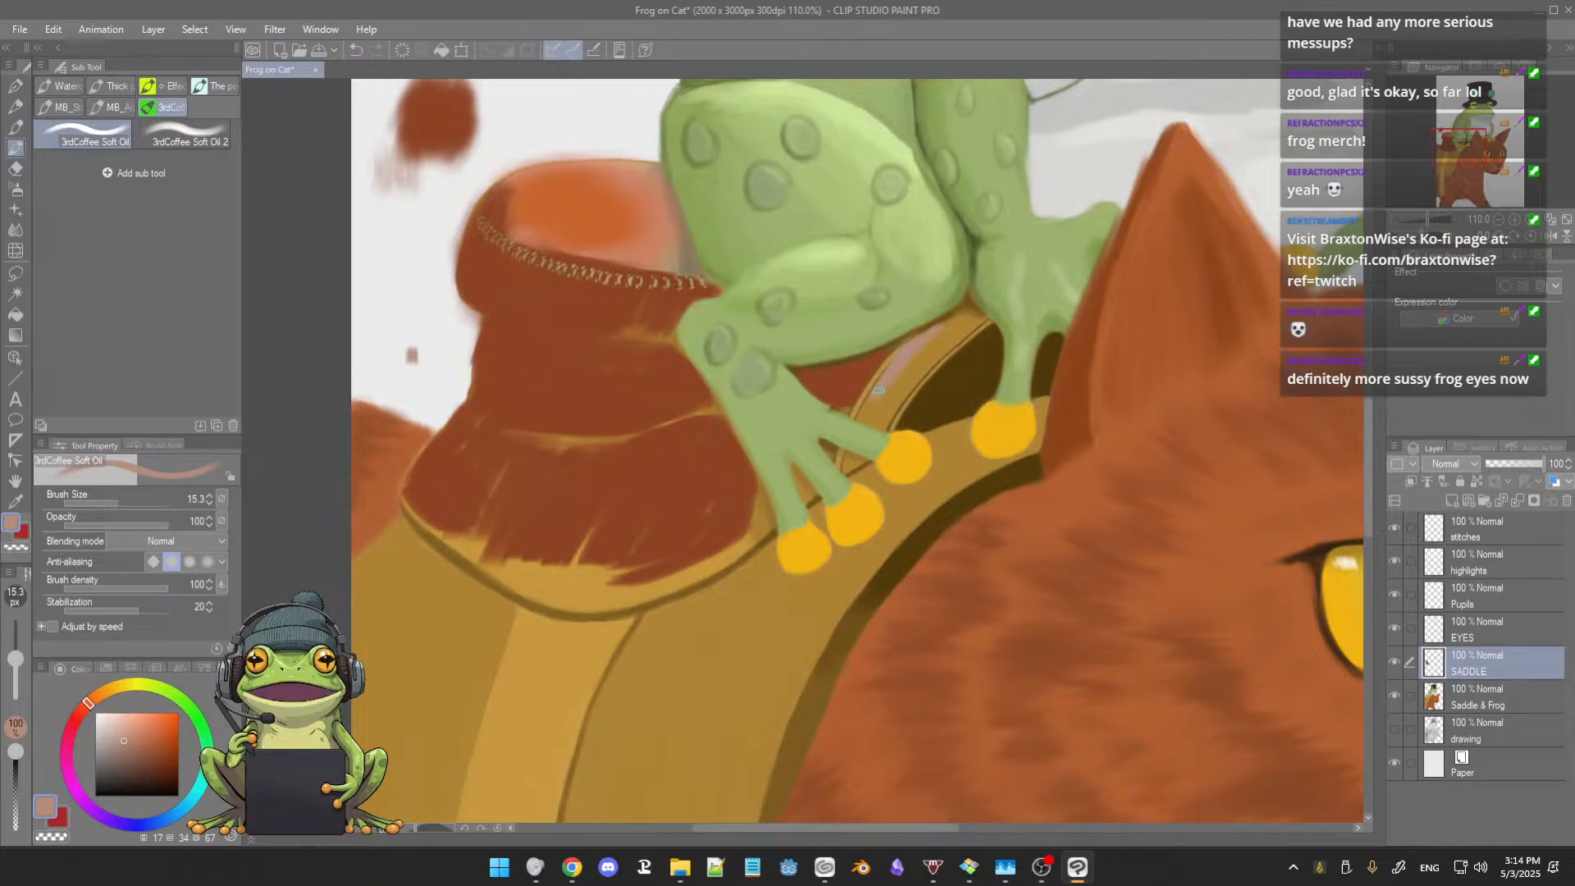
left_click_drag(933, 341, 895, 392)
Step: Paint the seat band between the frog's leg and the dark gap in a lighter reddish-orange
left_click(626, 401, "alt")
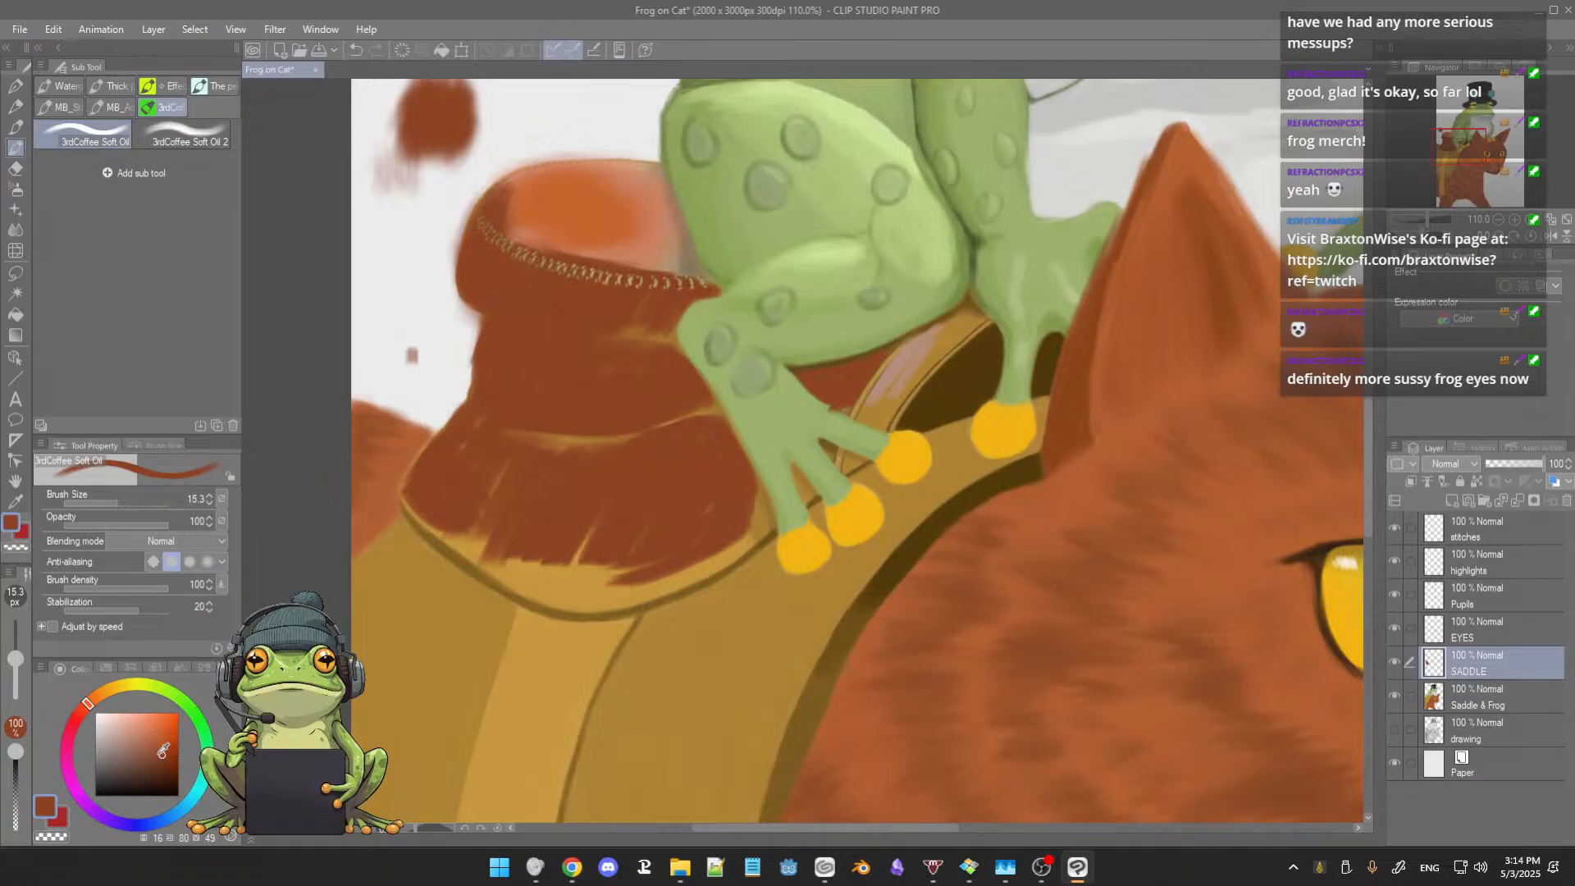
left_click(167, 740)
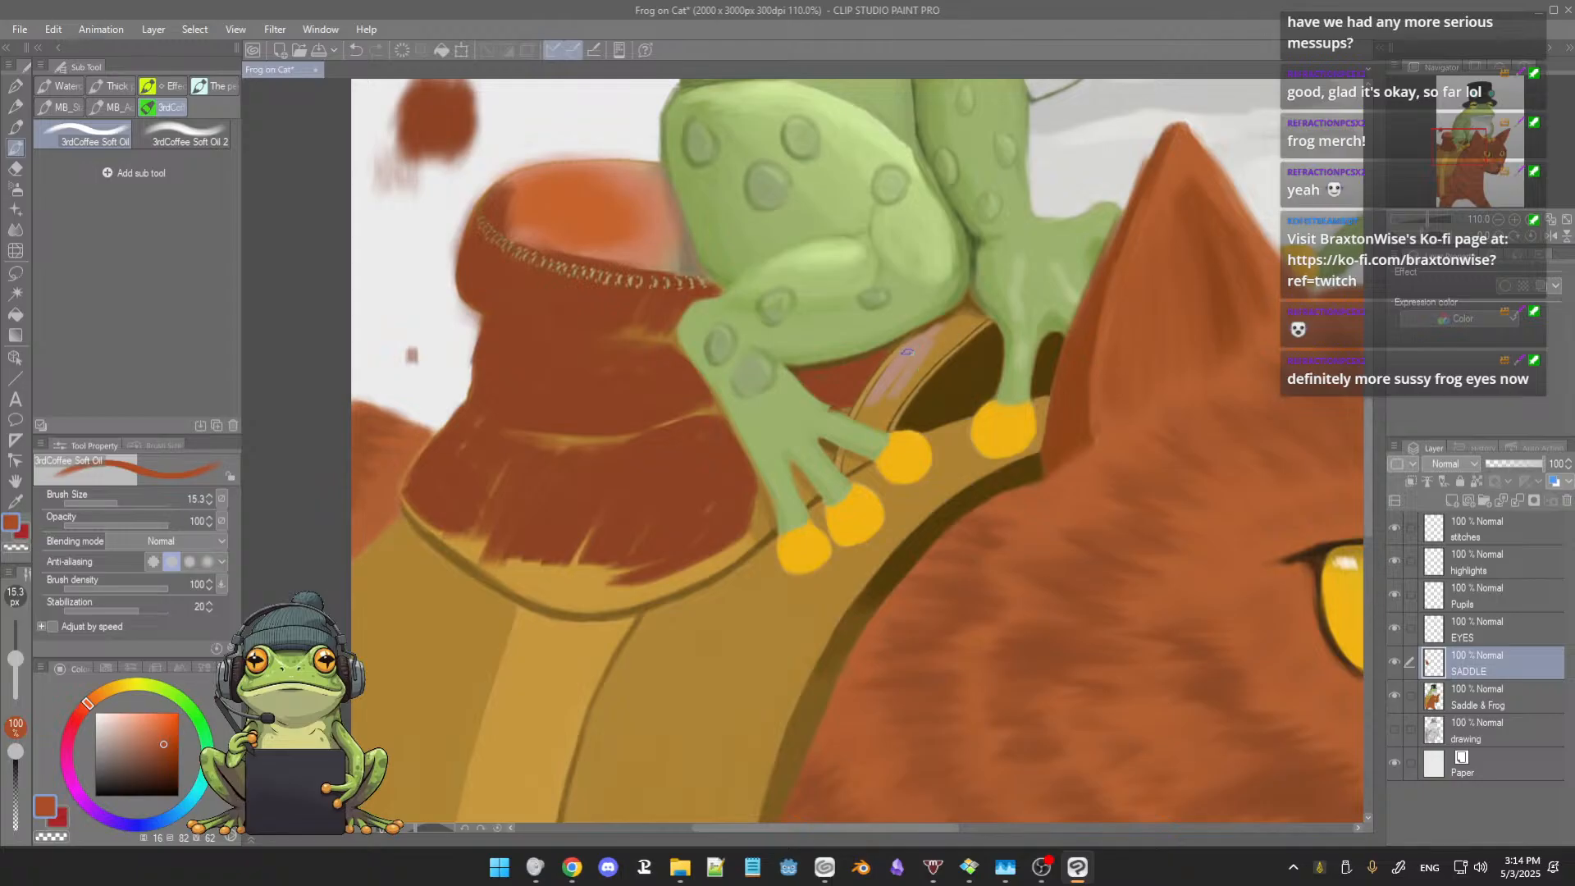
mouse_move(908, 352)
left_mouse_down()
mouse_move(880, 391)
mouse_move(922, 338)
mouse_move(969, 314)
mouse_move(926, 350)
mouse_move(979, 324)
mouse_move(931, 359)
mouse_move(933, 343)
mouse_move(880, 416)
mouse_move(897, 370)
mouse_move(882, 400)
mouse_move(916, 366)
mouse_move(892, 414)
left_mouse_up()
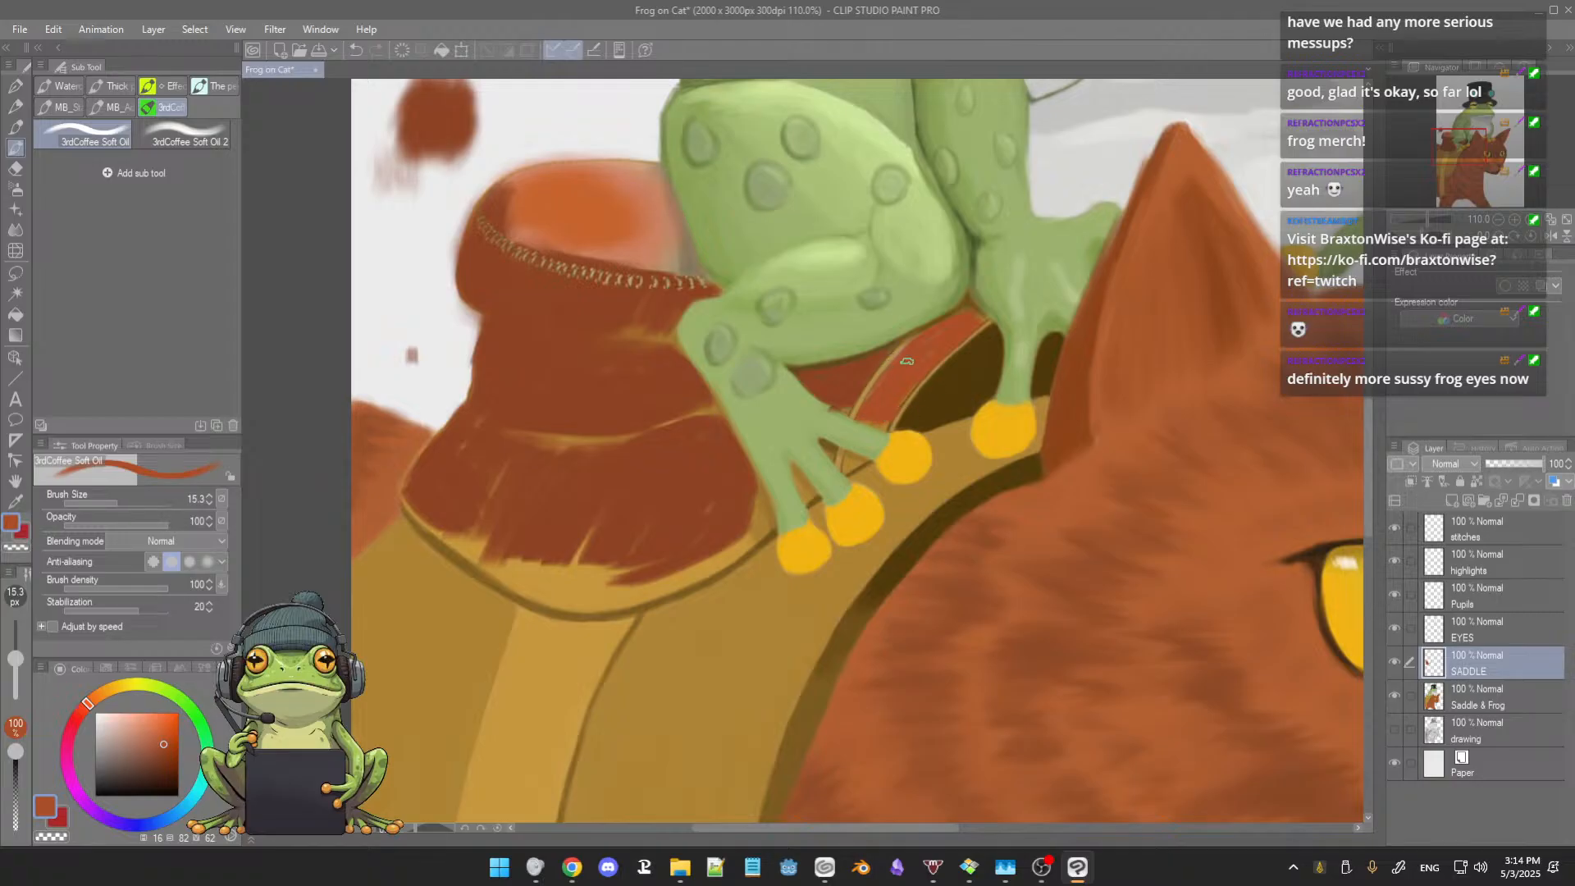
Step: Compare the recoloured saddle with the original tan one by hiding and showing the SADDLE layer
left_click(1395, 661)
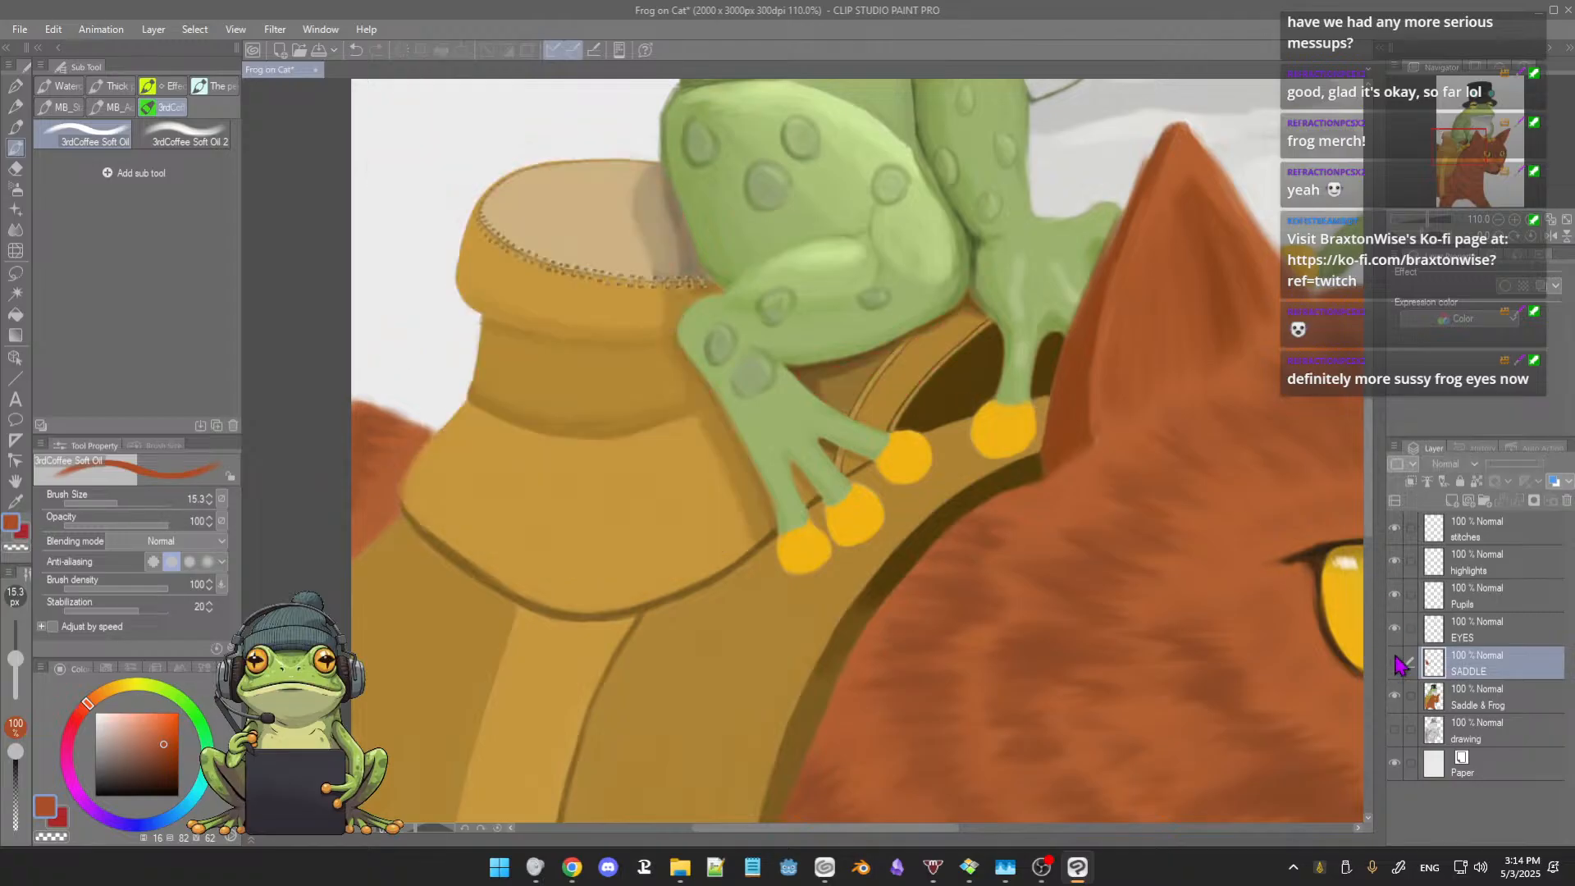
left_click_drag(950, 529, 929, 557)
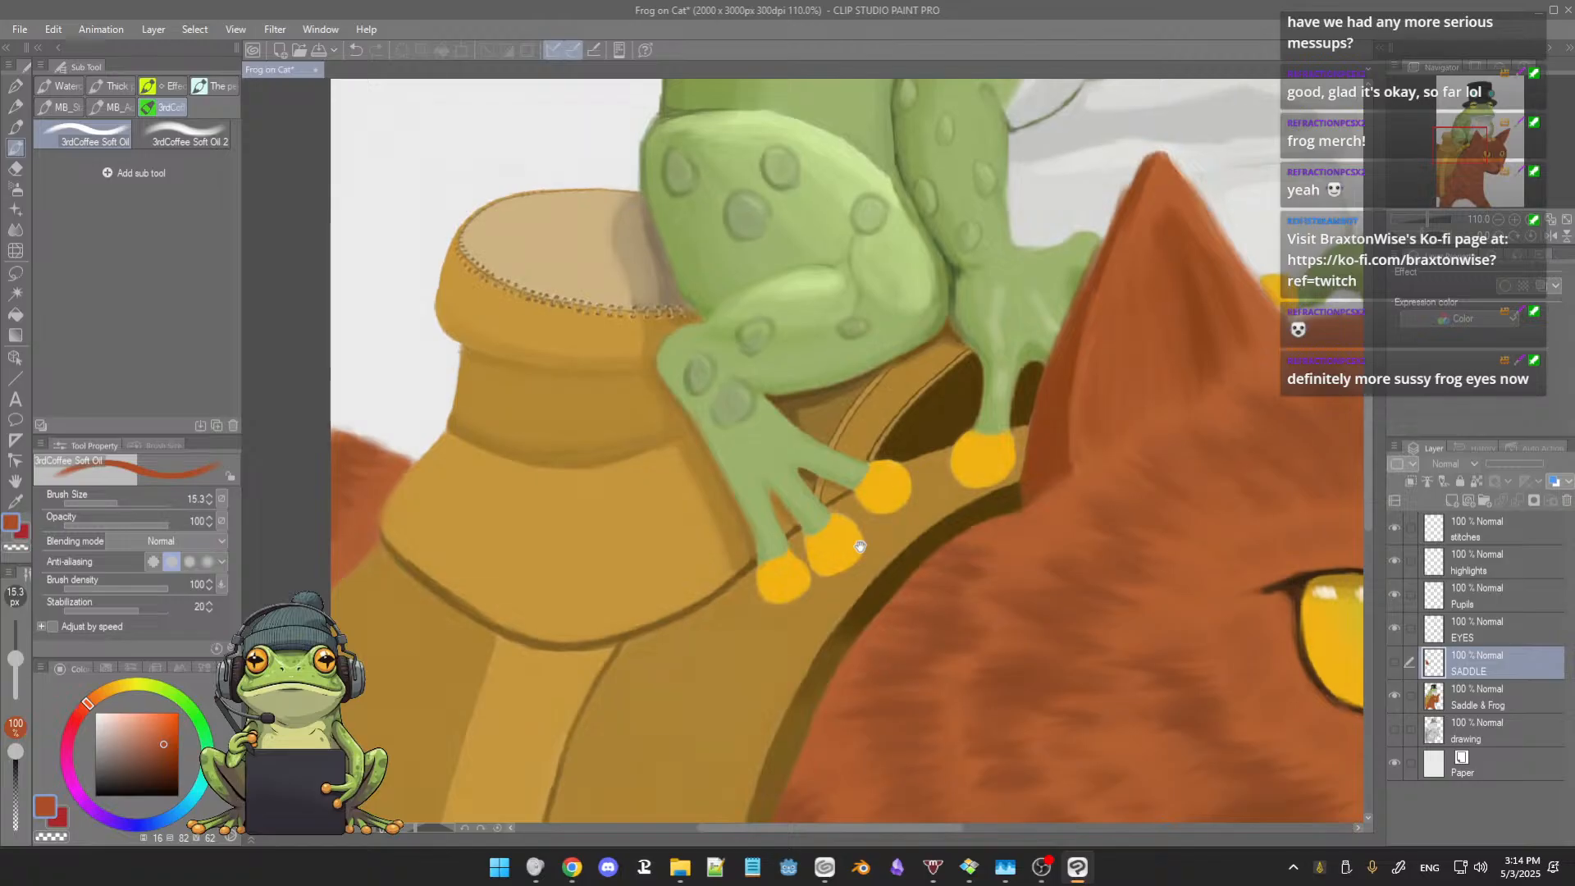
left_click_drag(860, 549, 865, 481)
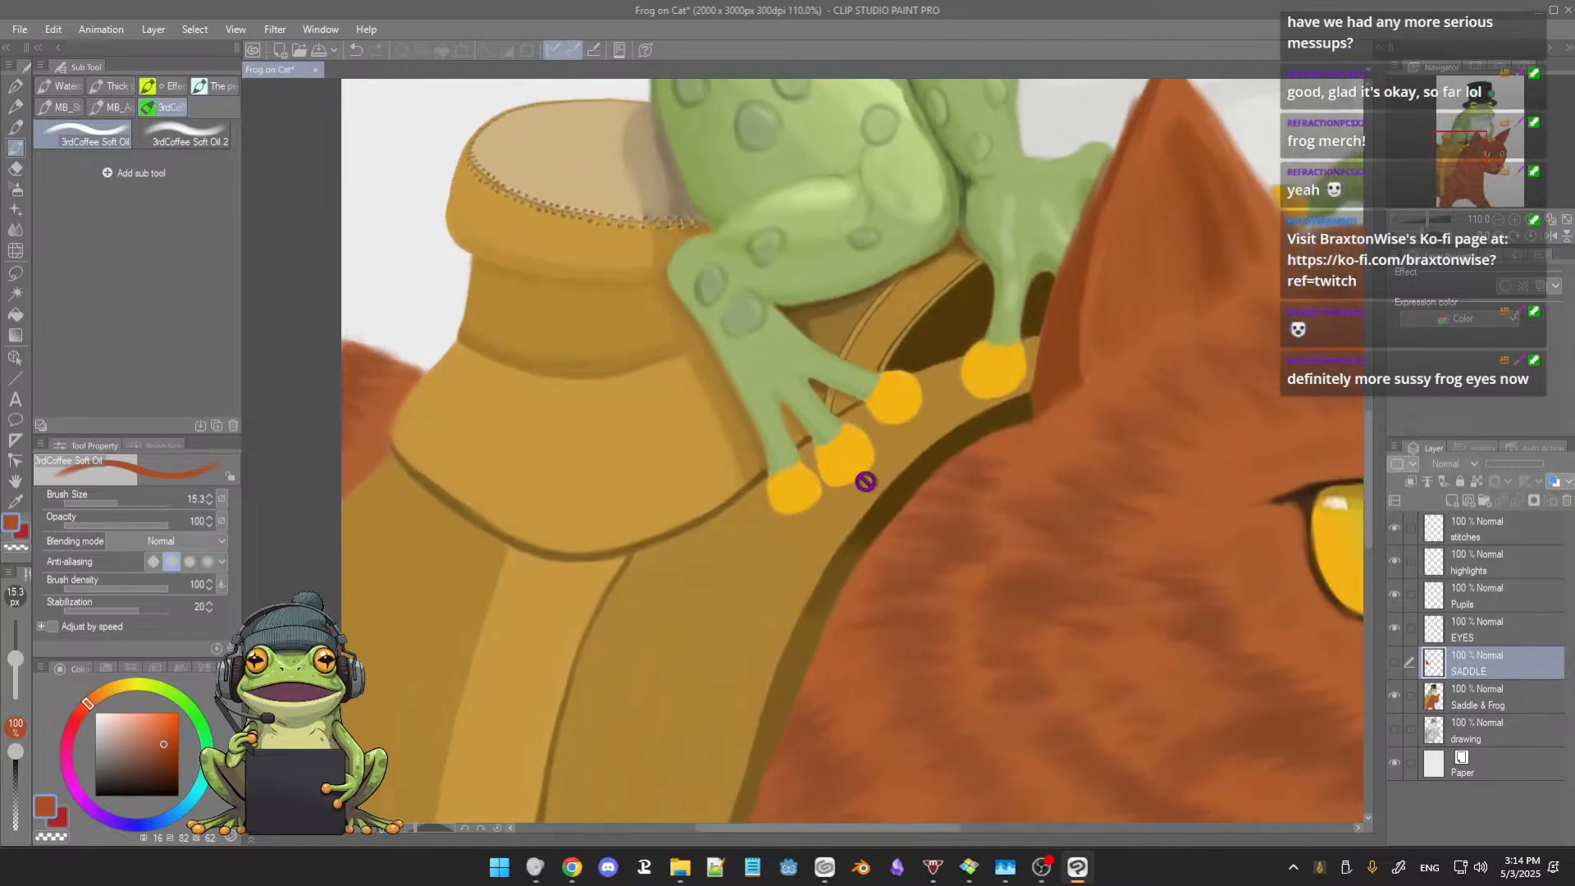
left_click_drag(928, 573, 903, 518)
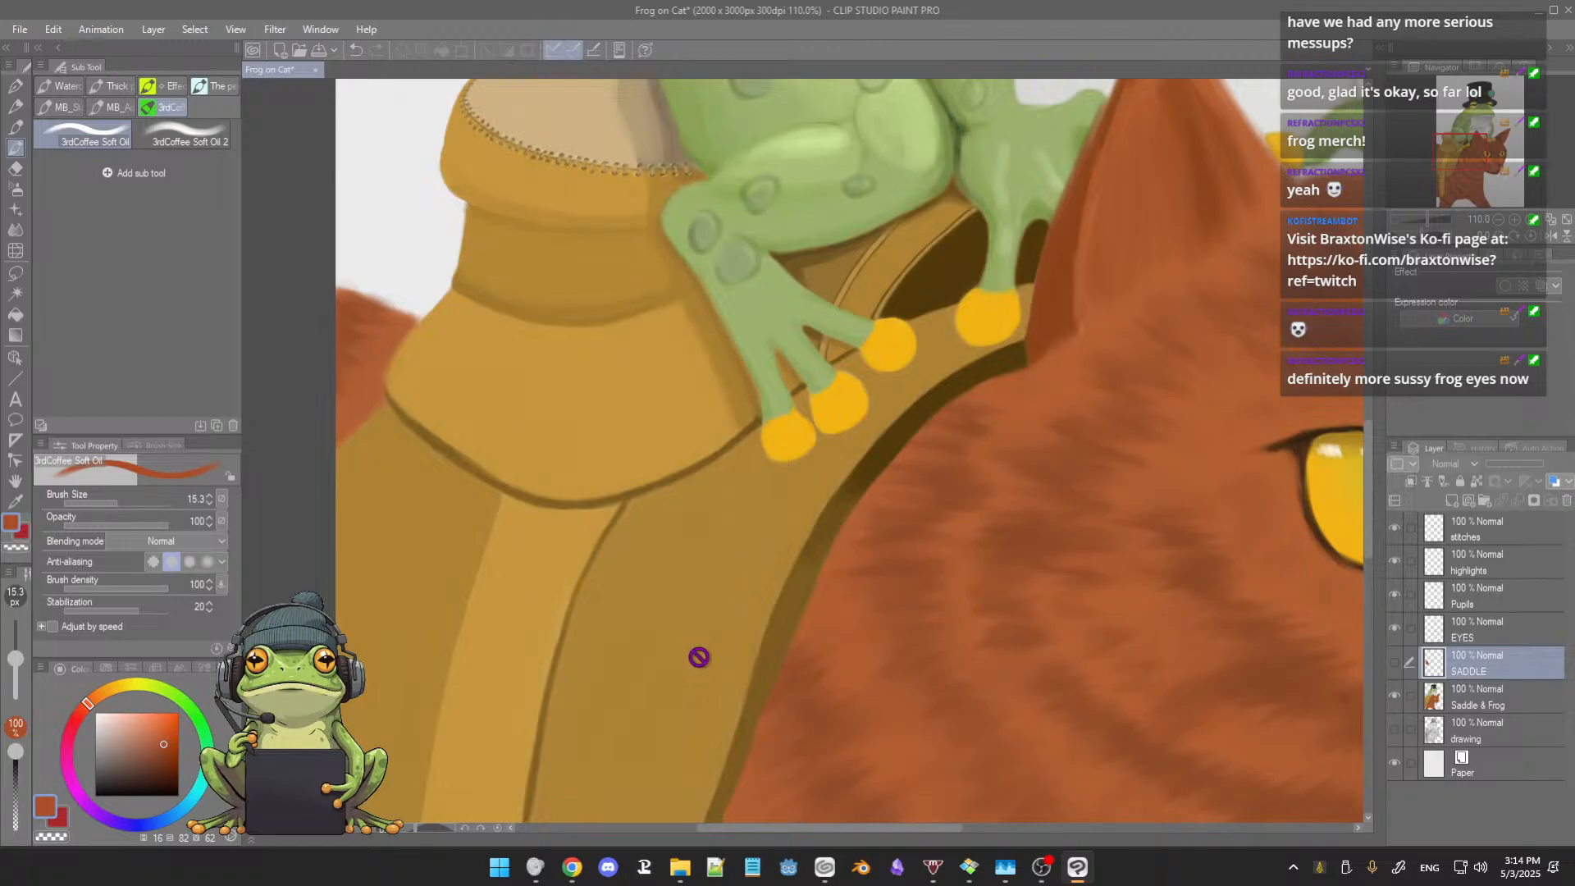
left_click(1395, 664)
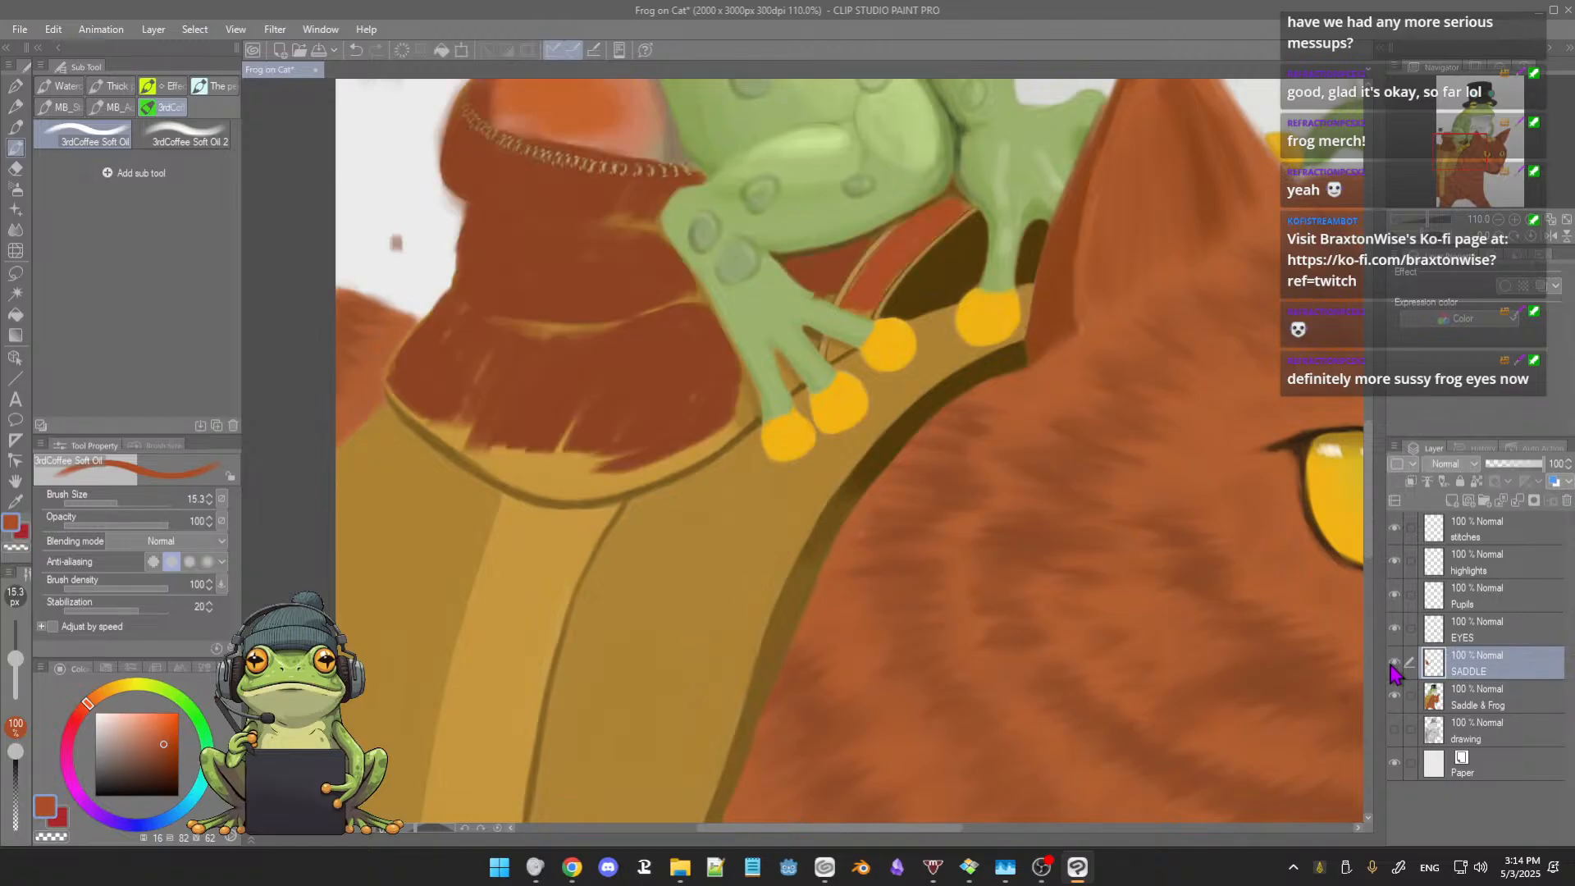
Step: Hide and delete the SADDLE layer to discard the reddish-brown recolouring
left_click(1395, 664)
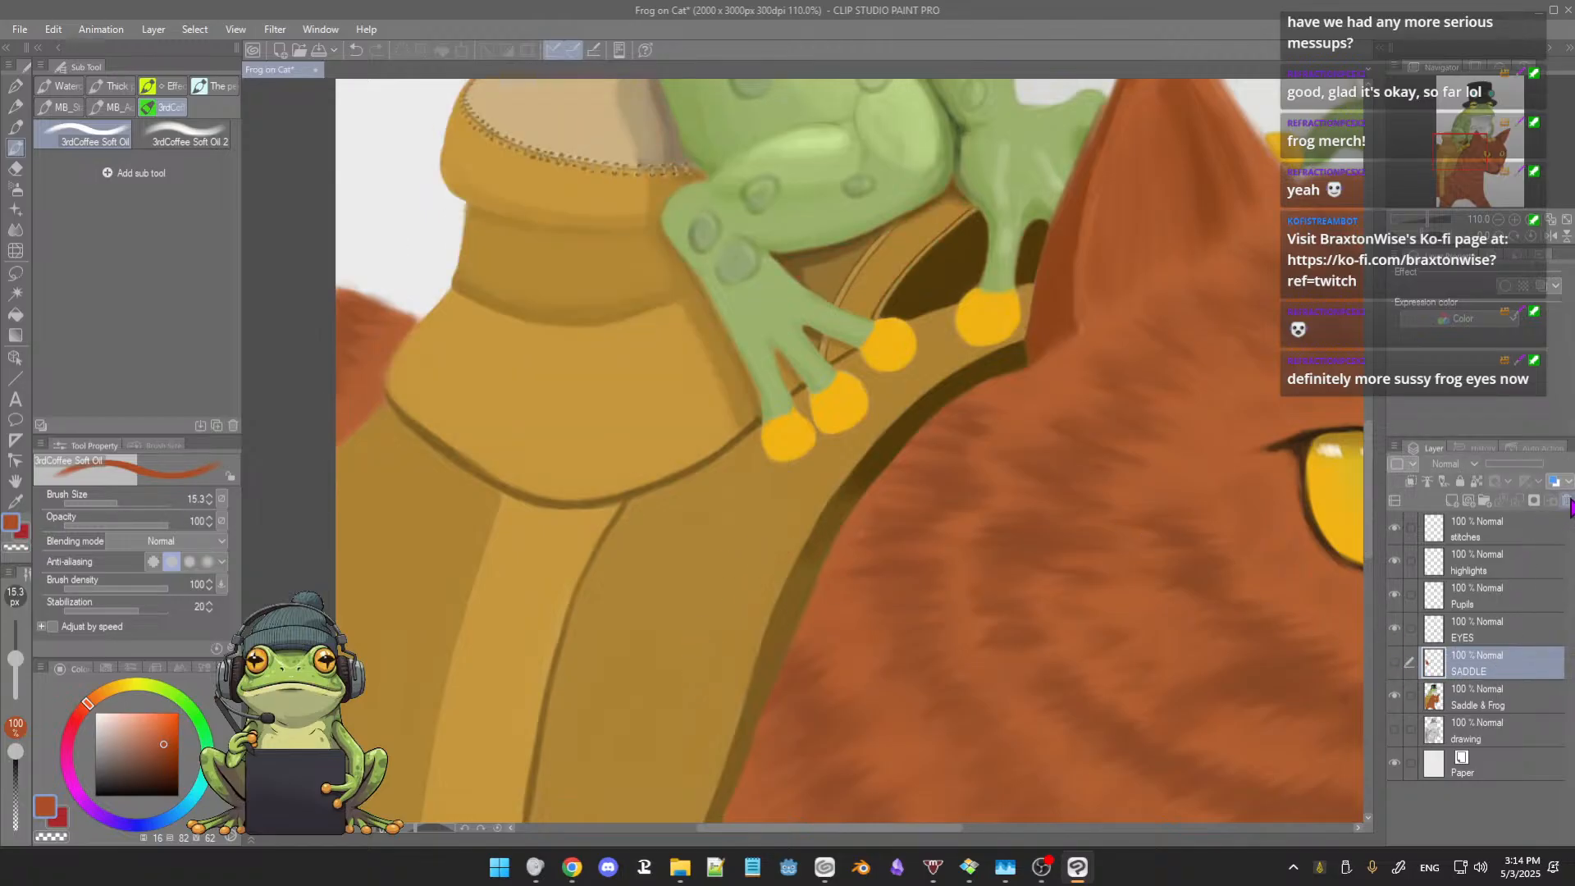
left_click(1567, 501)
scroll(657, 475, "down", 4)
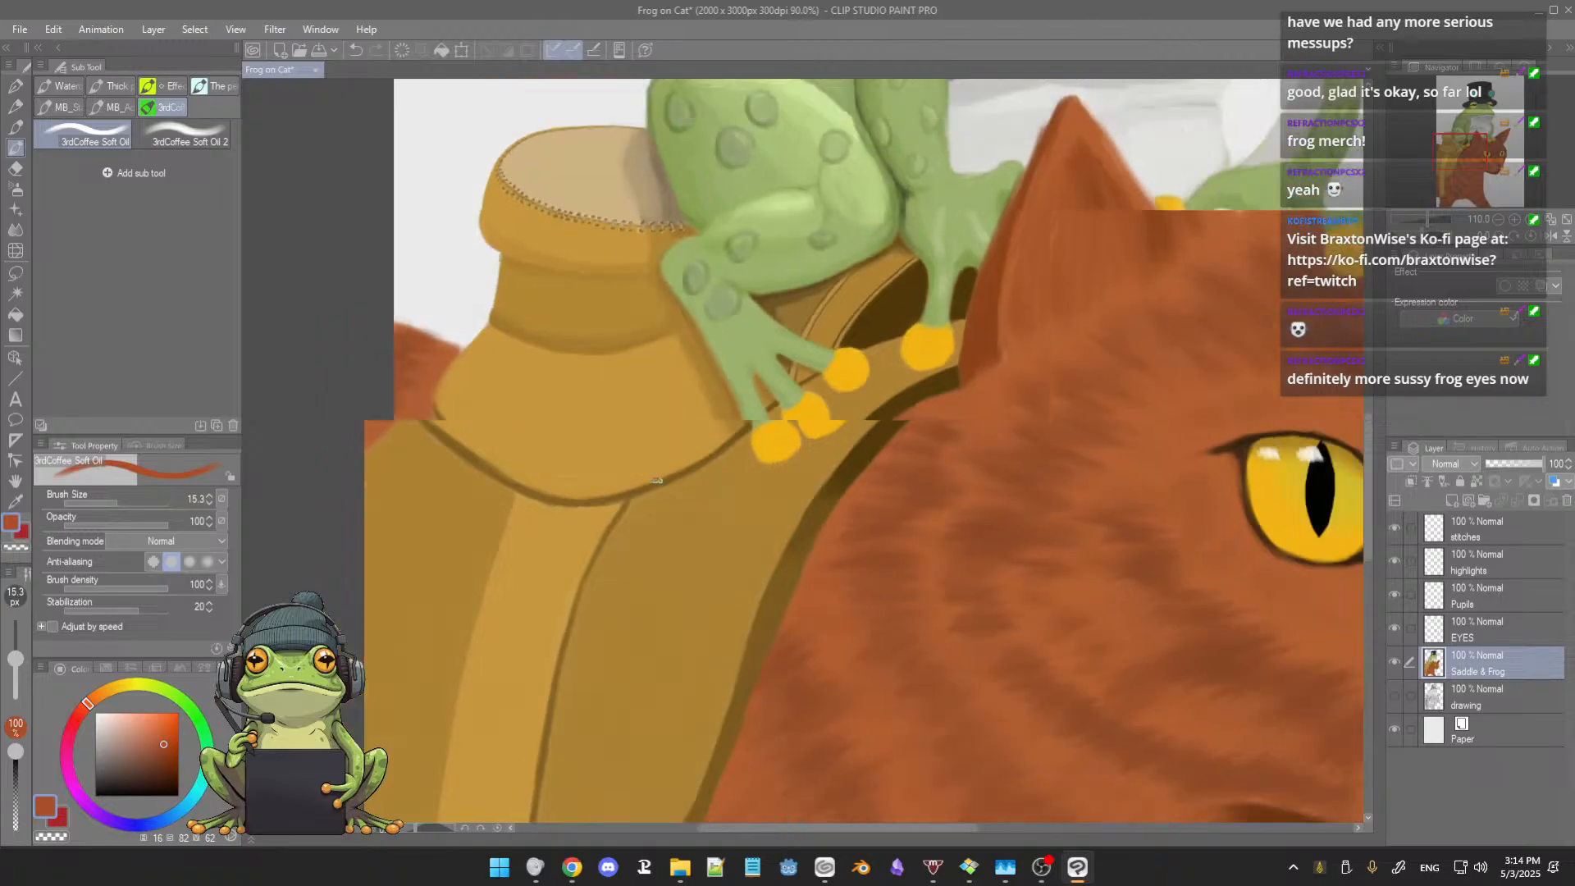
Step: Check the tan saddle against the frog and cat at full-figure scale, and save the painting
left_click_drag(681, 474, 661, 530)
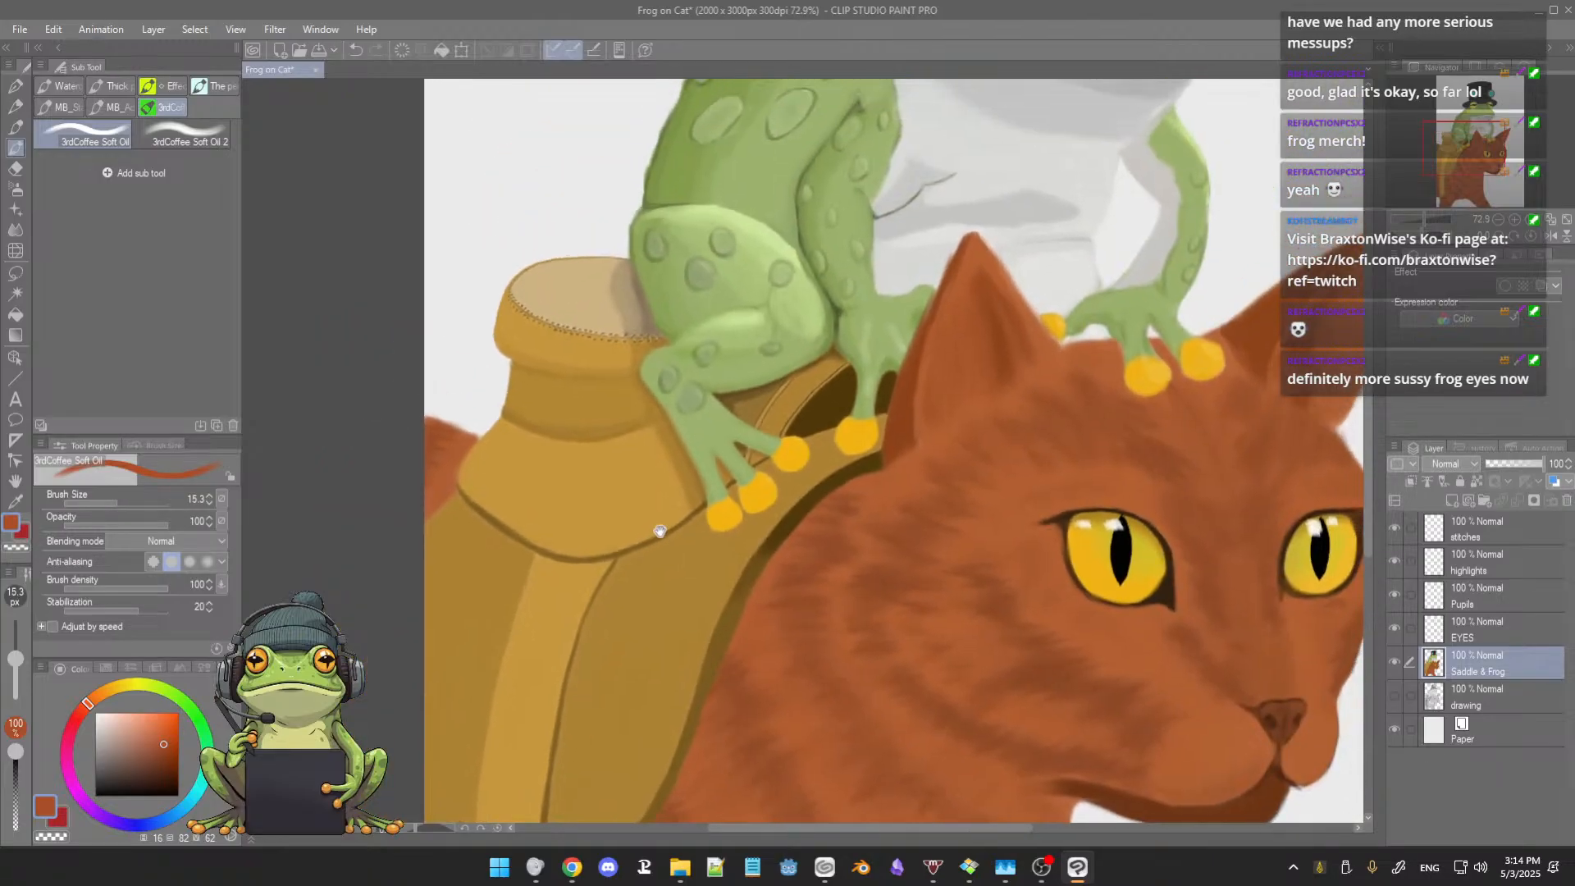
mouse_move(719, 479)
left_mouse_down()
mouse_move(650, 548)
mouse_move(683, 539)
left_mouse_up()
scroll(651, 548, "down", 3)
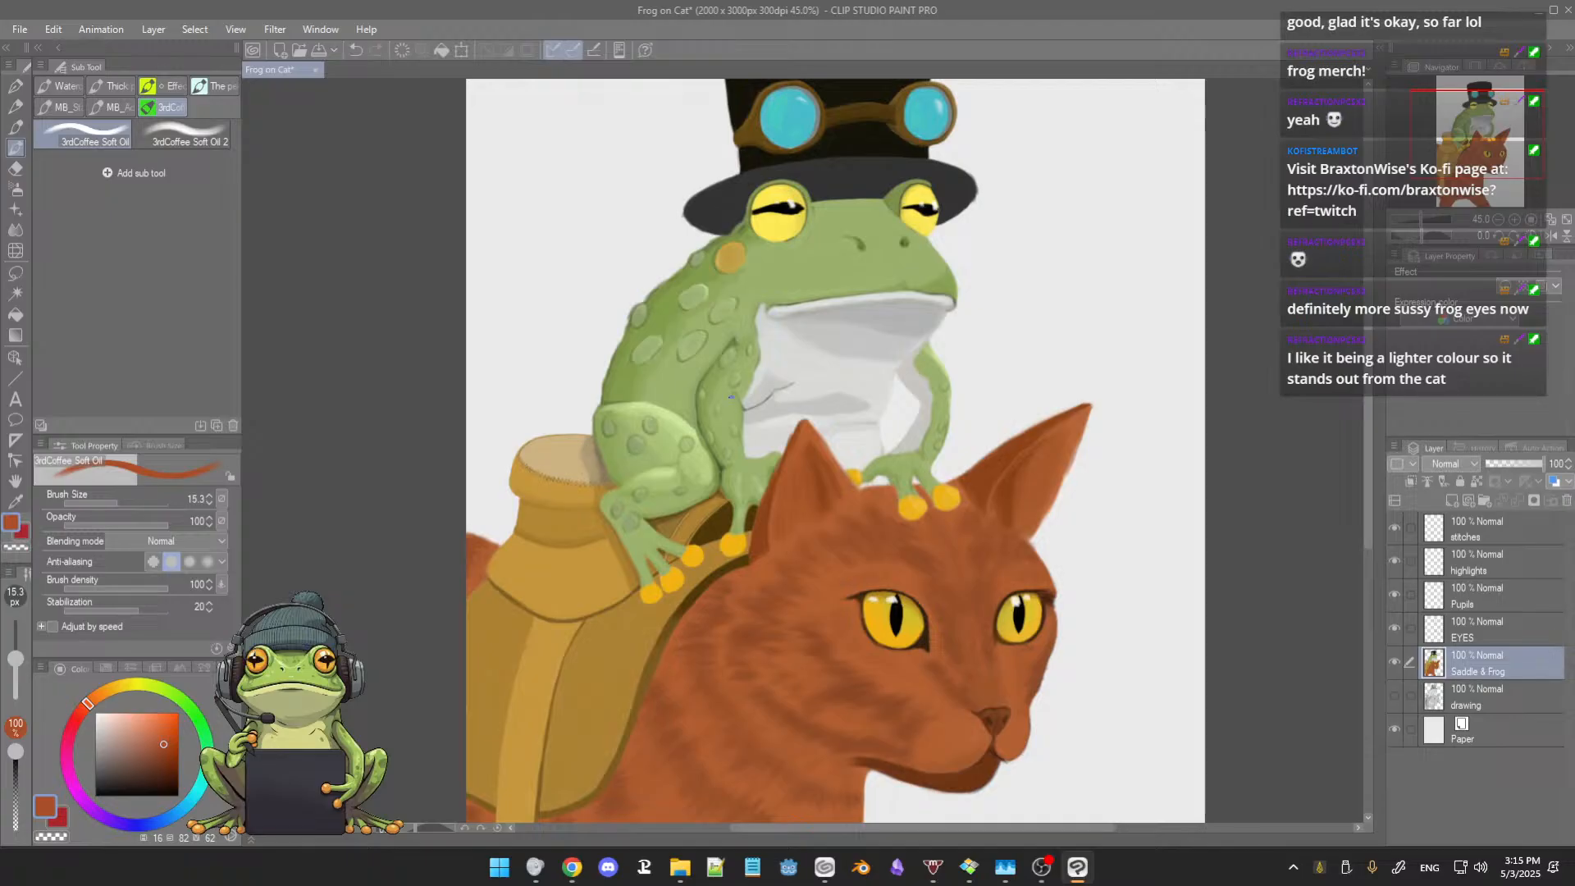
scroll(731, 410, "down", 4)
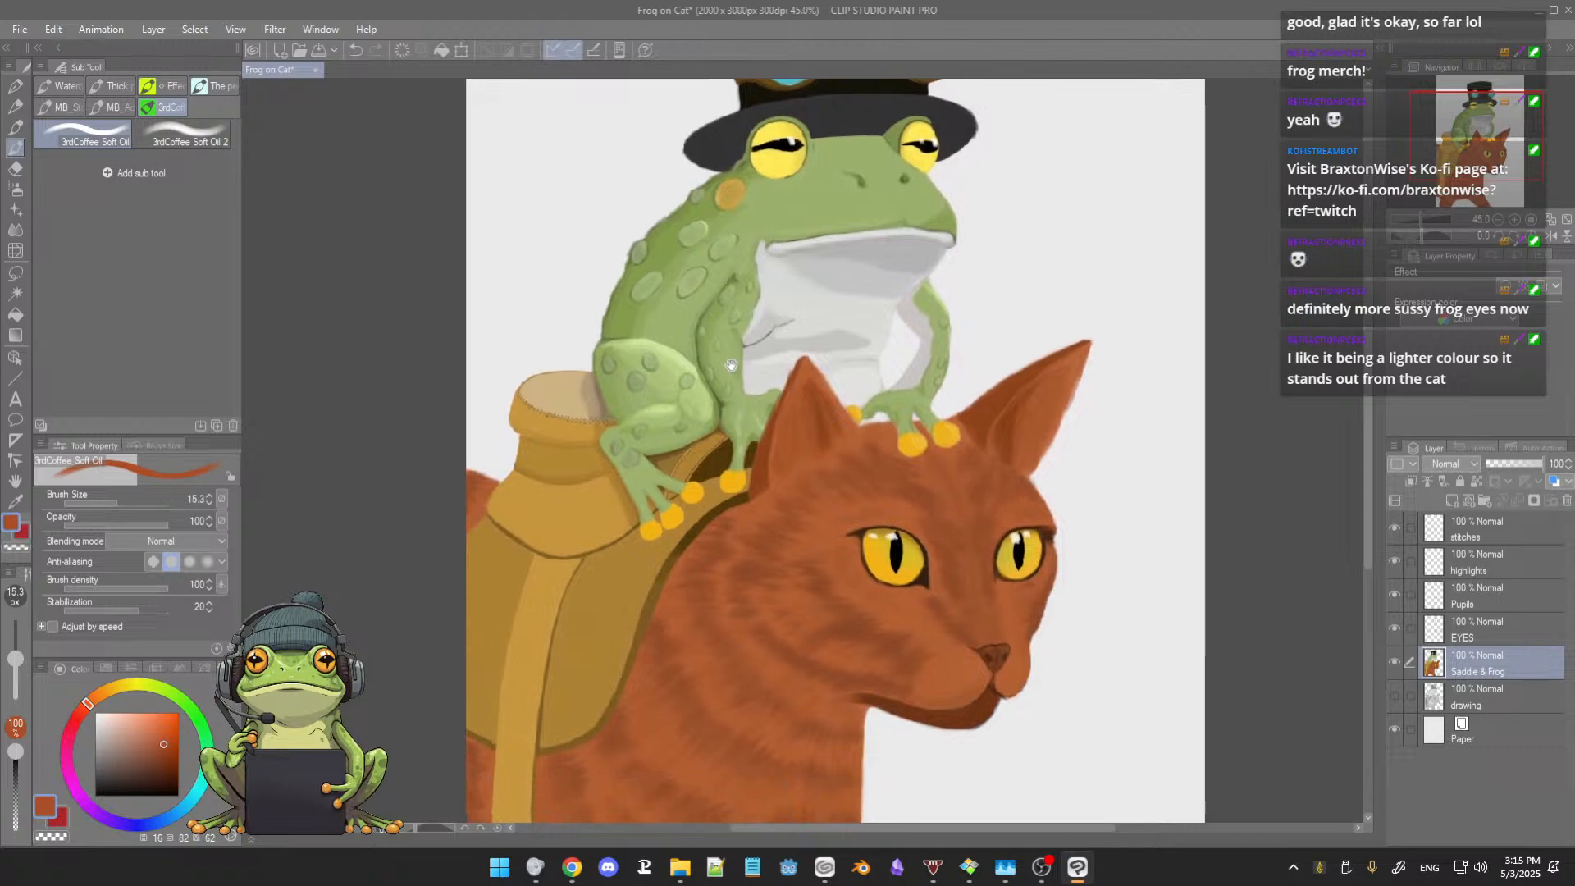
left_click_drag(726, 404, 732, 348)
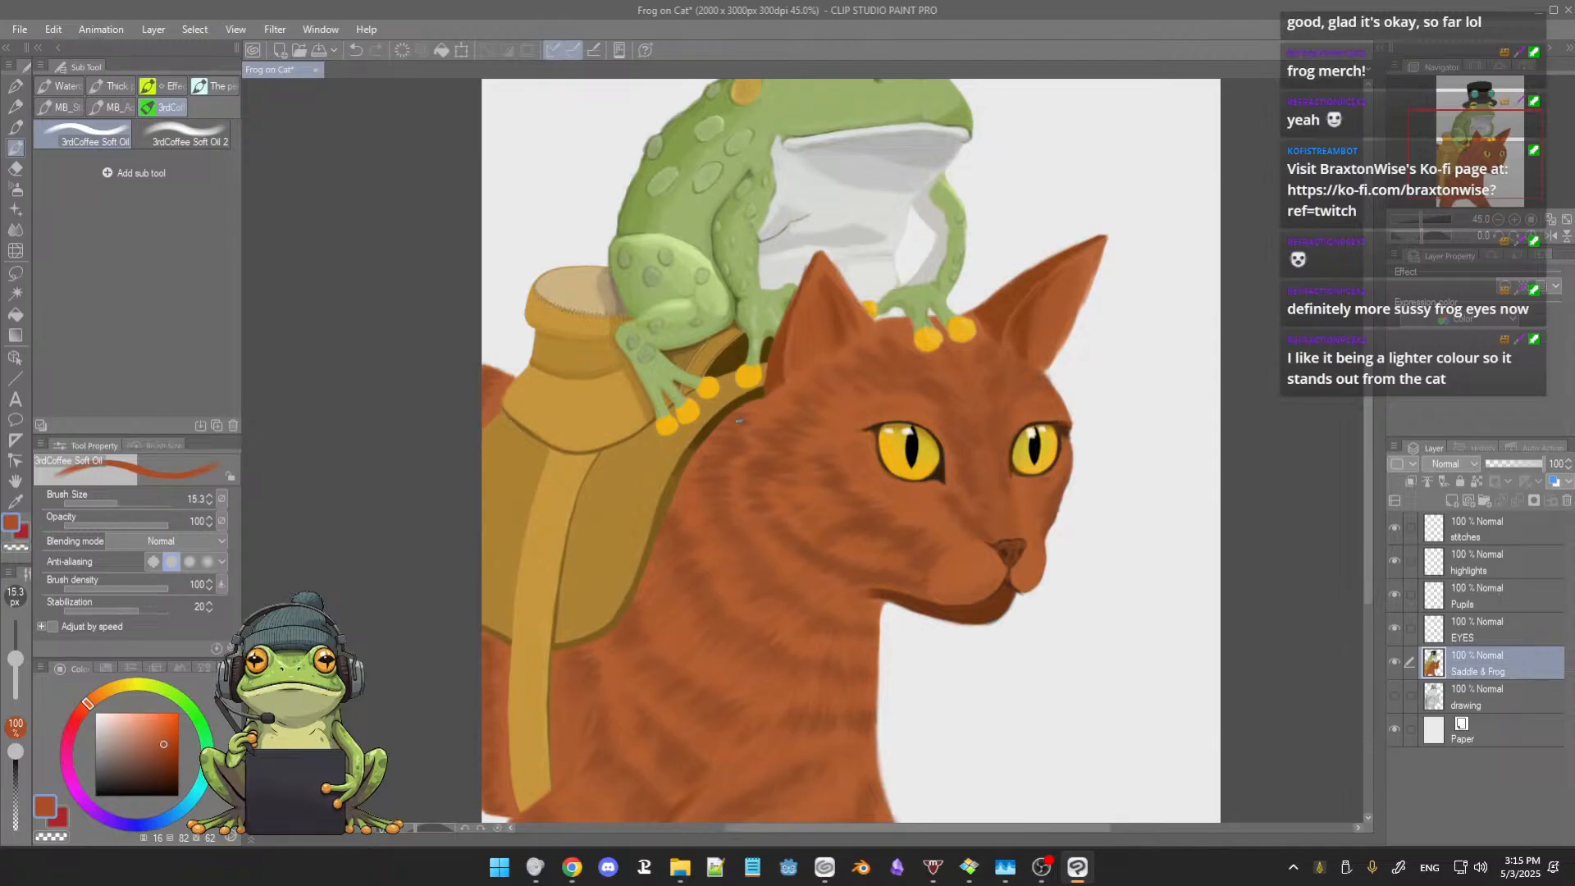
key("ctrl+s")
scroll(736, 421, "down", 2)
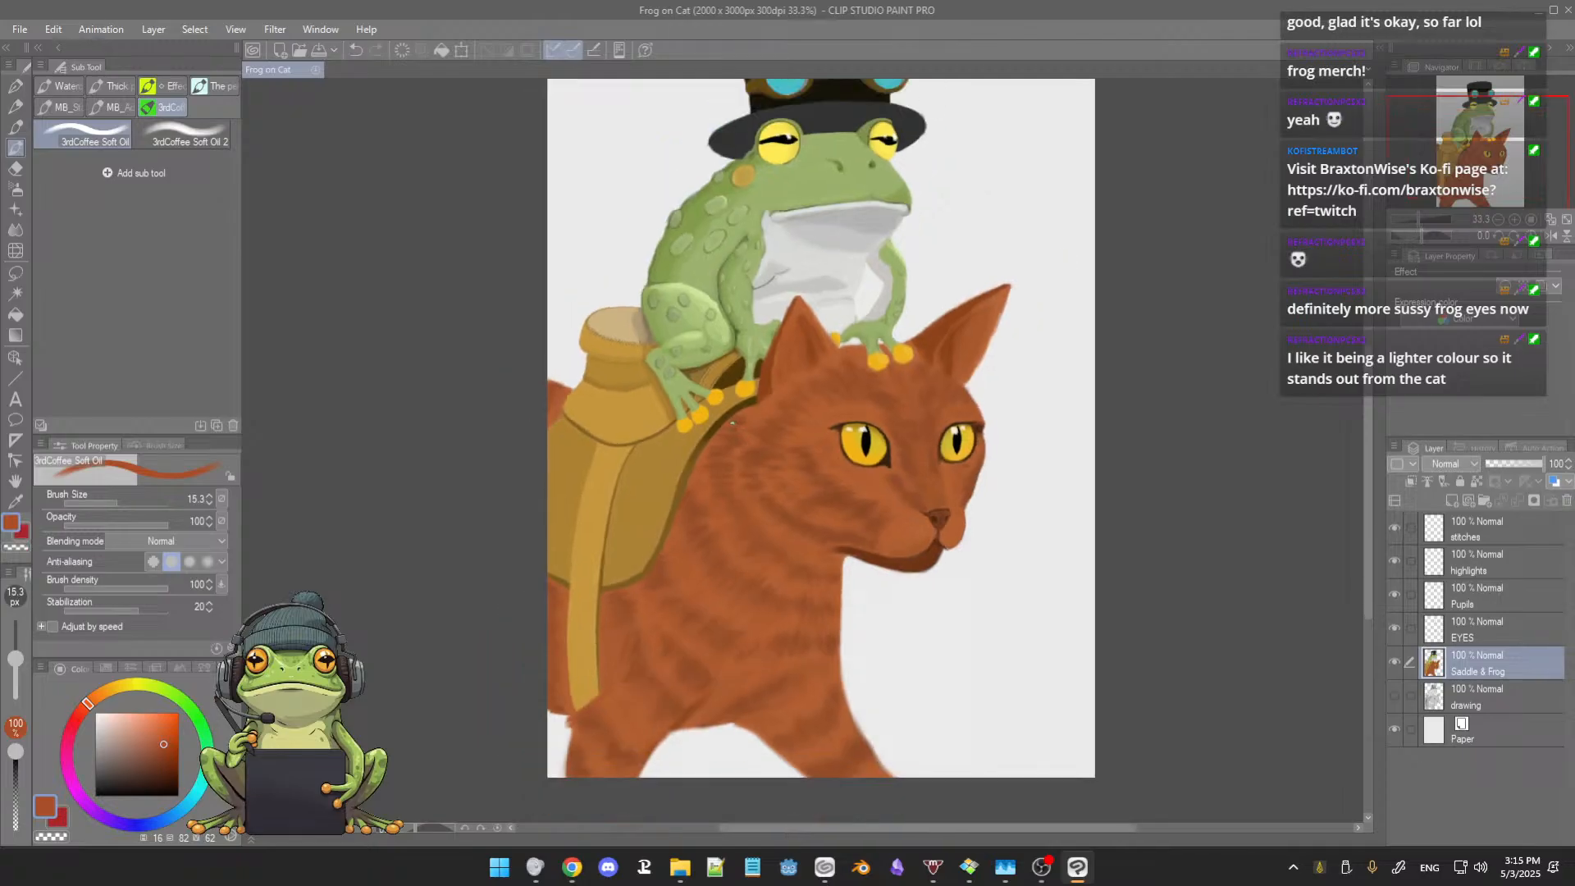
Step: Add a new raster layer directly above the Saddle & Frog layer and name it CAT SHADOW
scroll(710, 447, "up", 2)
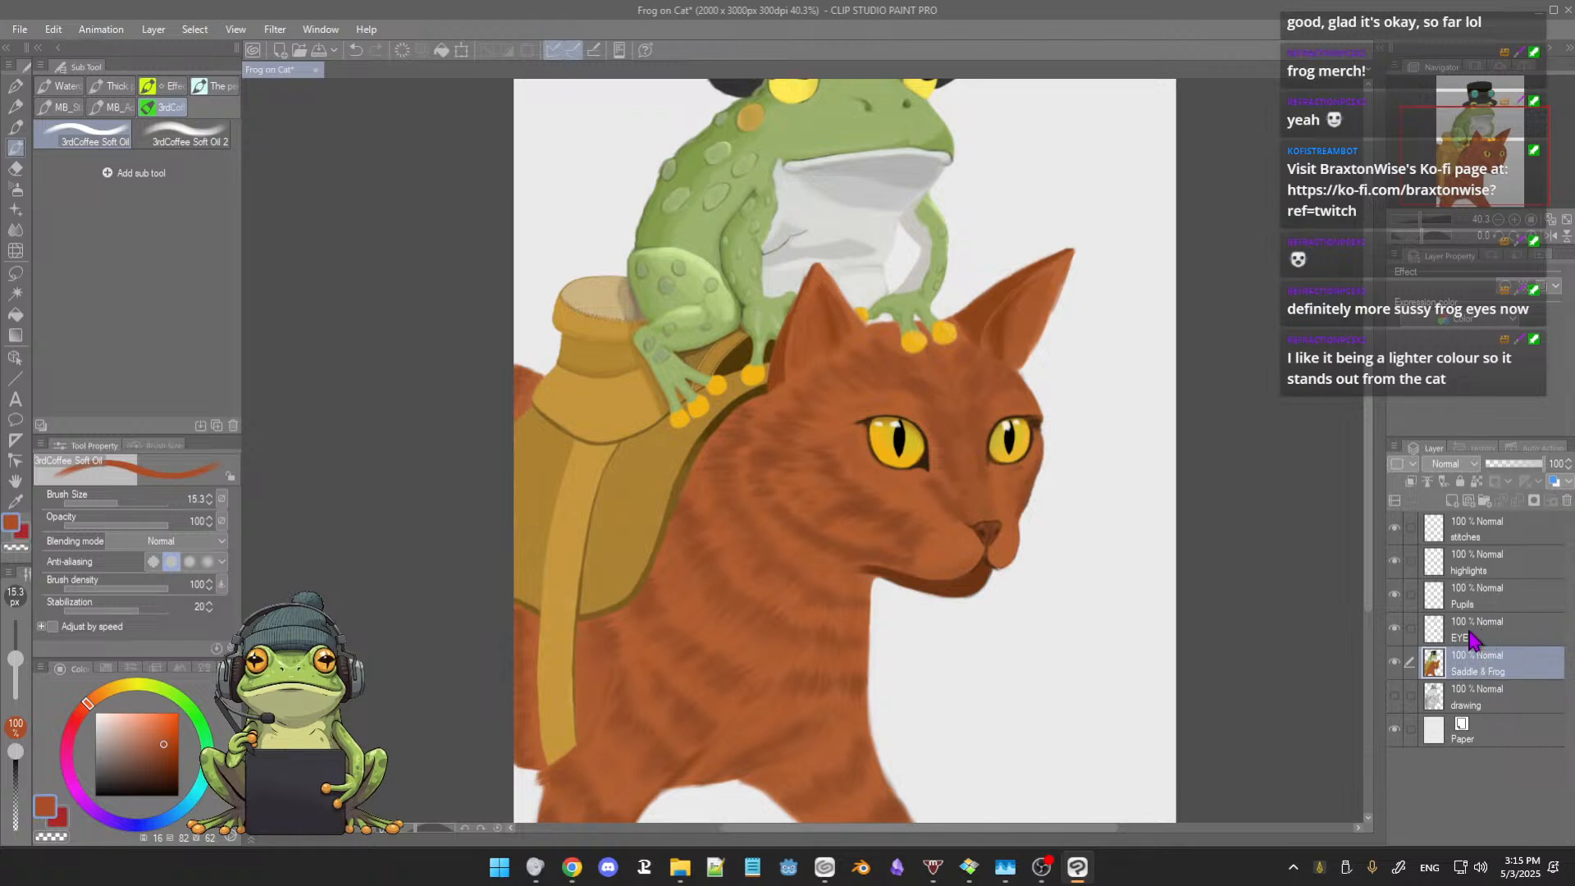
left_click(1452, 500)
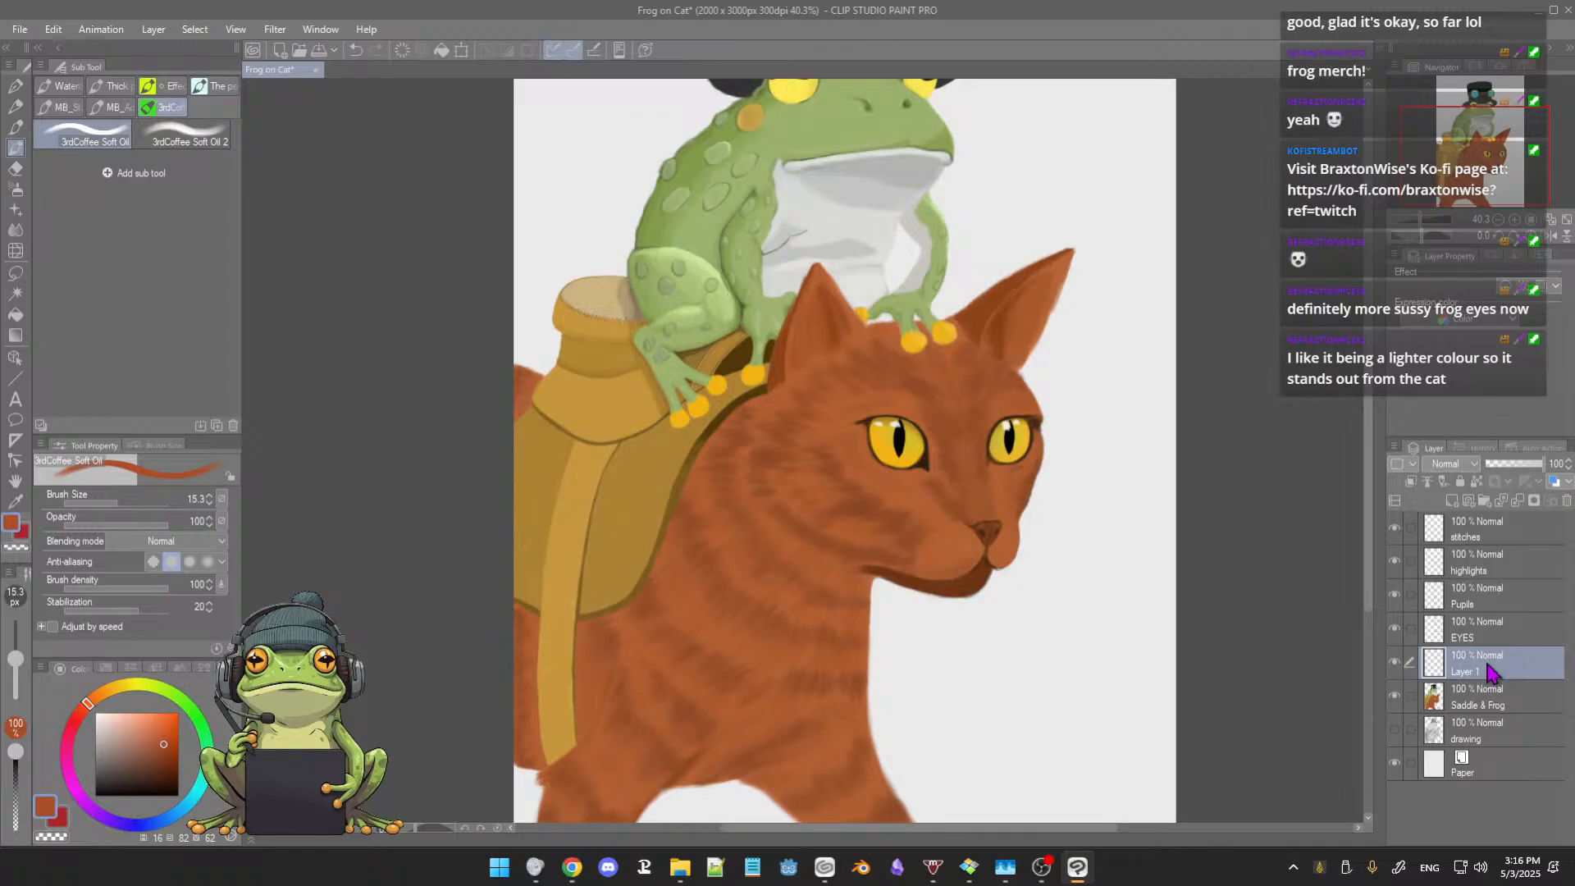
double_click(1488, 669)
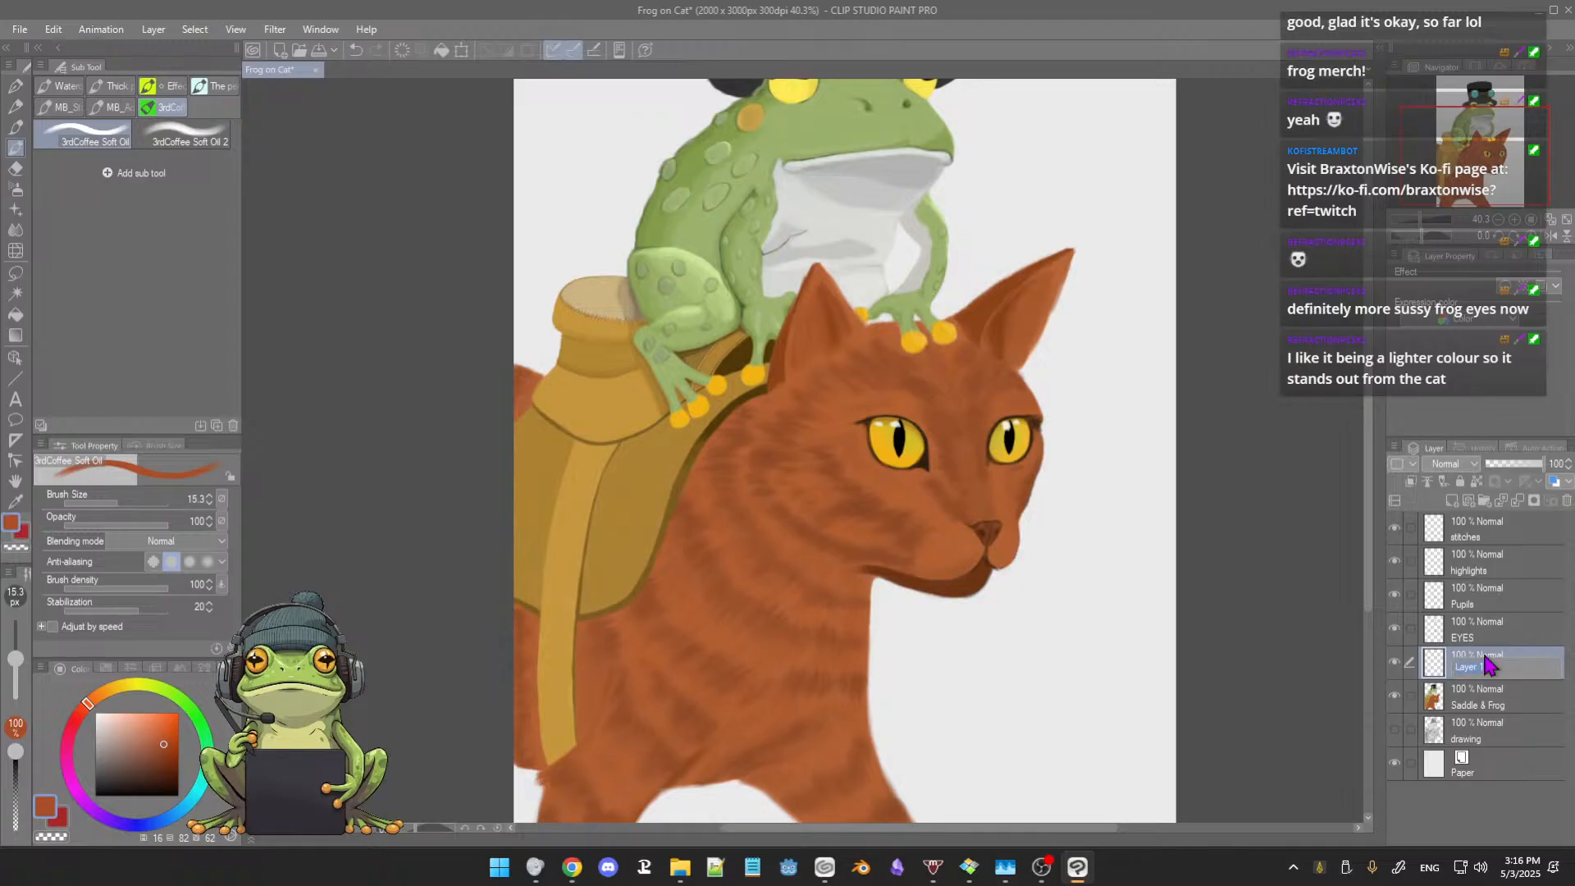
type("CAT SHADOW")
Step: Darken the cat's fur colour to deep brown and paint a shadow under the saddle's lower edge on both sides of the strap, reducing the brush to 51.7
left_click(588, 669, "alt")
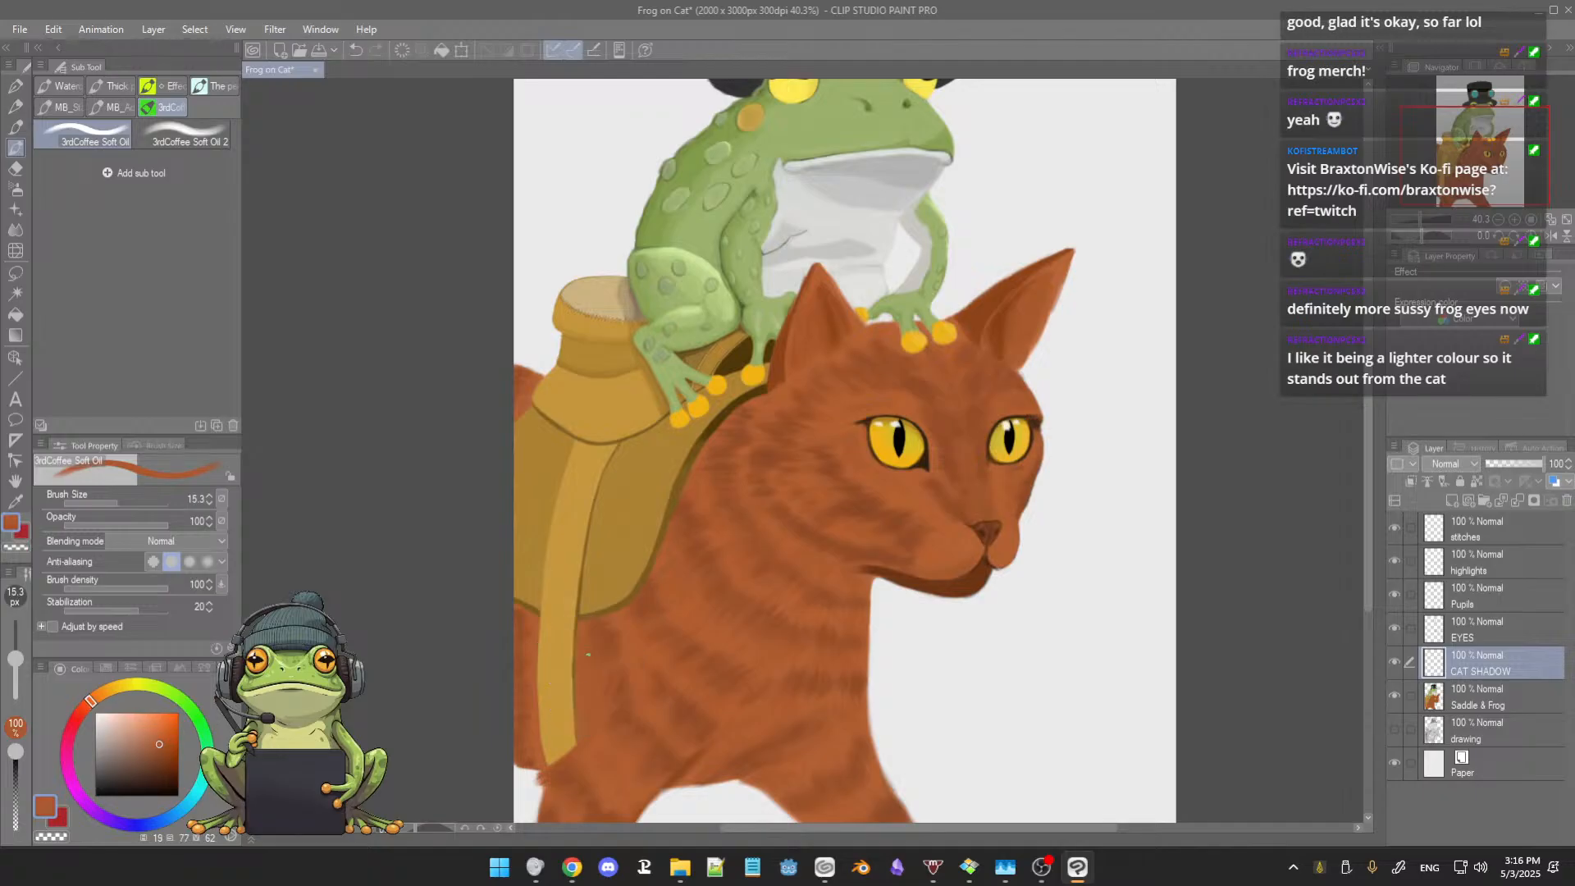
left_click_drag(162, 744, 161, 766)
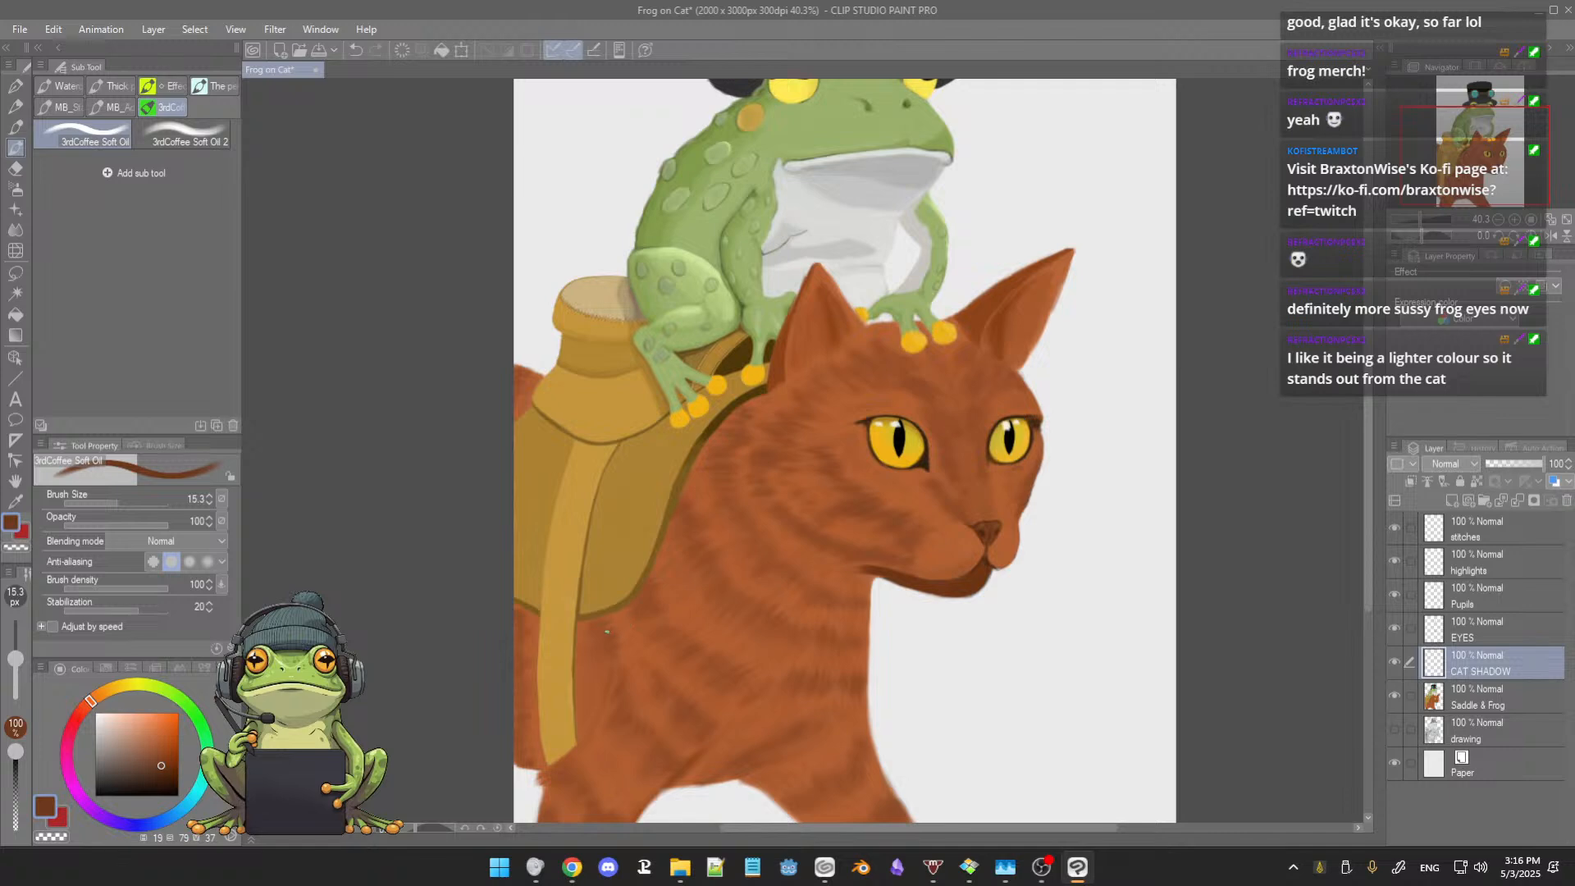
left_click_drag(606, 632, 617, 647, "ctrl+alt")
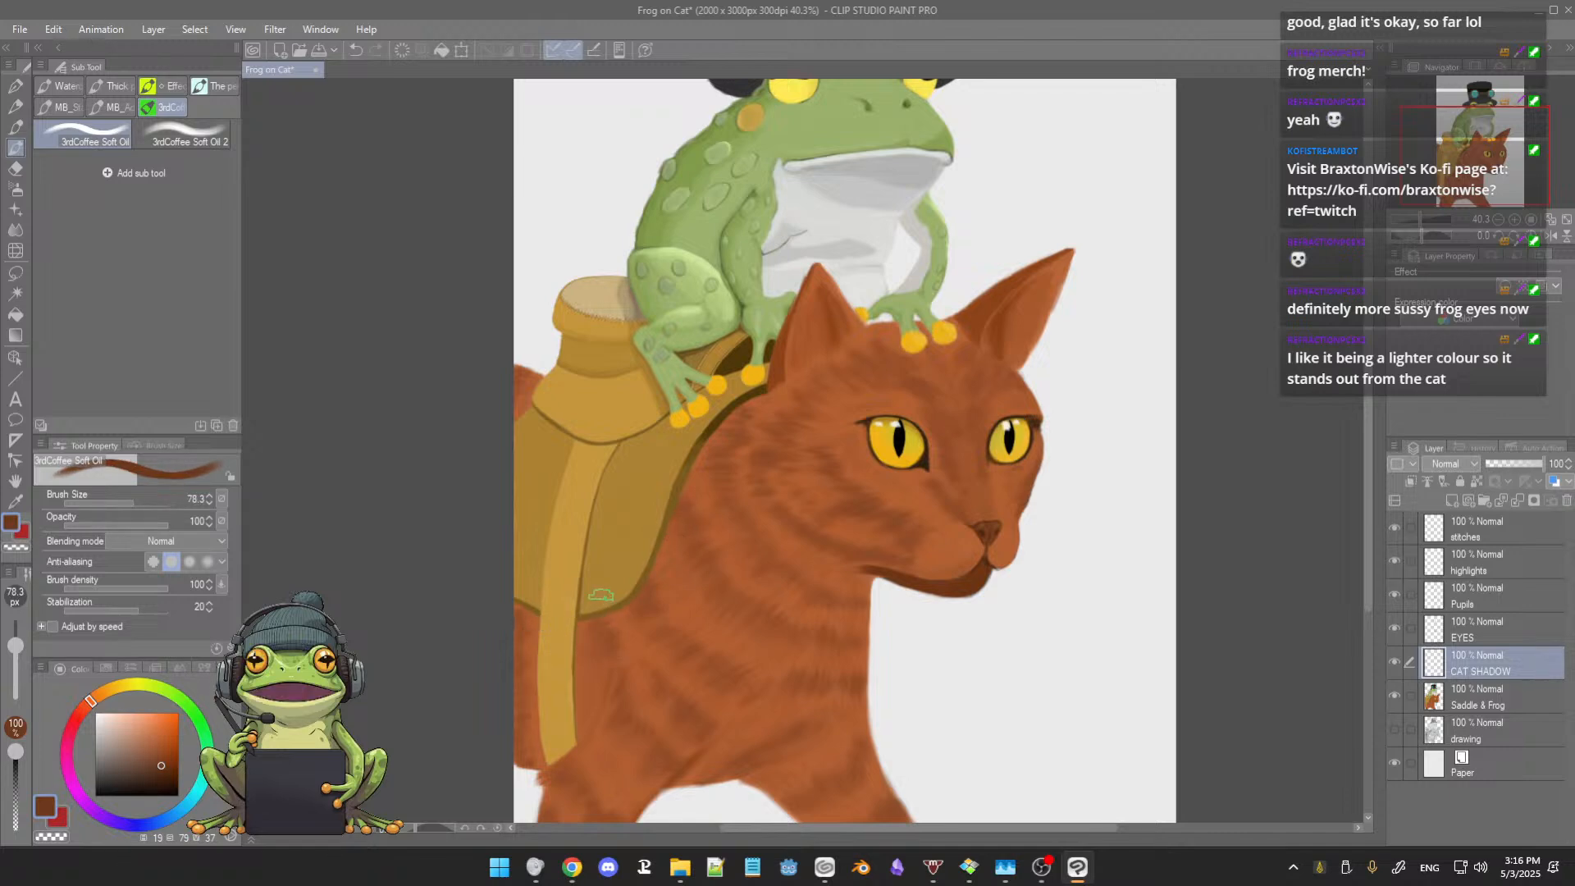
scroll(603, 597, "up", 2)
left_click_drag(633, 581, 661, 551)
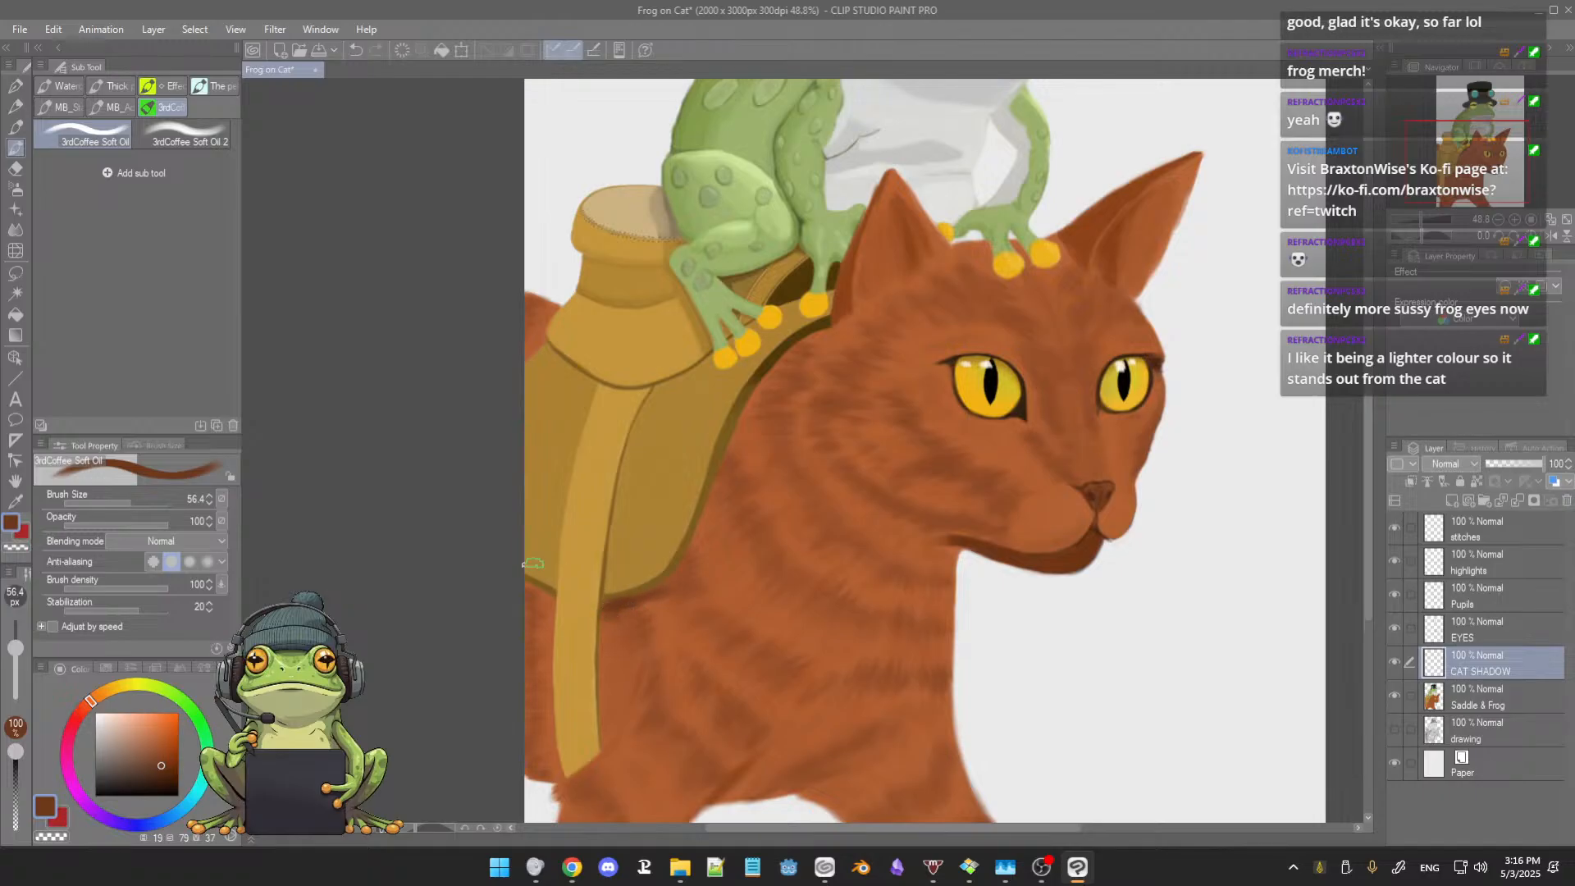
key("bracketleft")
left_click_drag(526, 589, 538, 602)
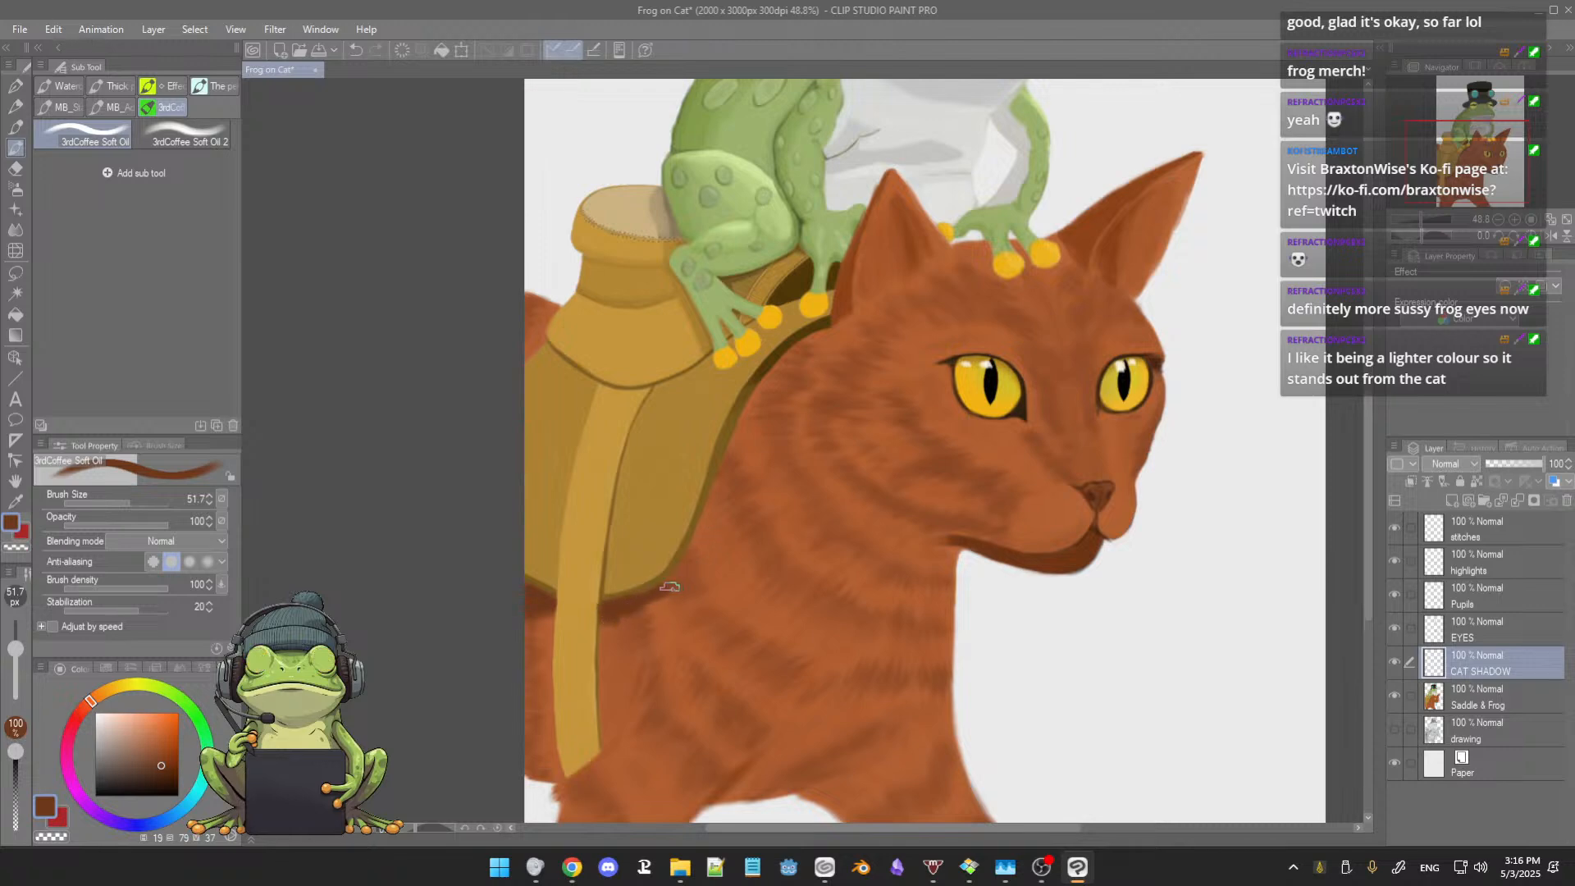
Step: Extend the dark brown shadow around the saddle's lower front corner with a larger brush
scroll(723, 535, "up", 5)
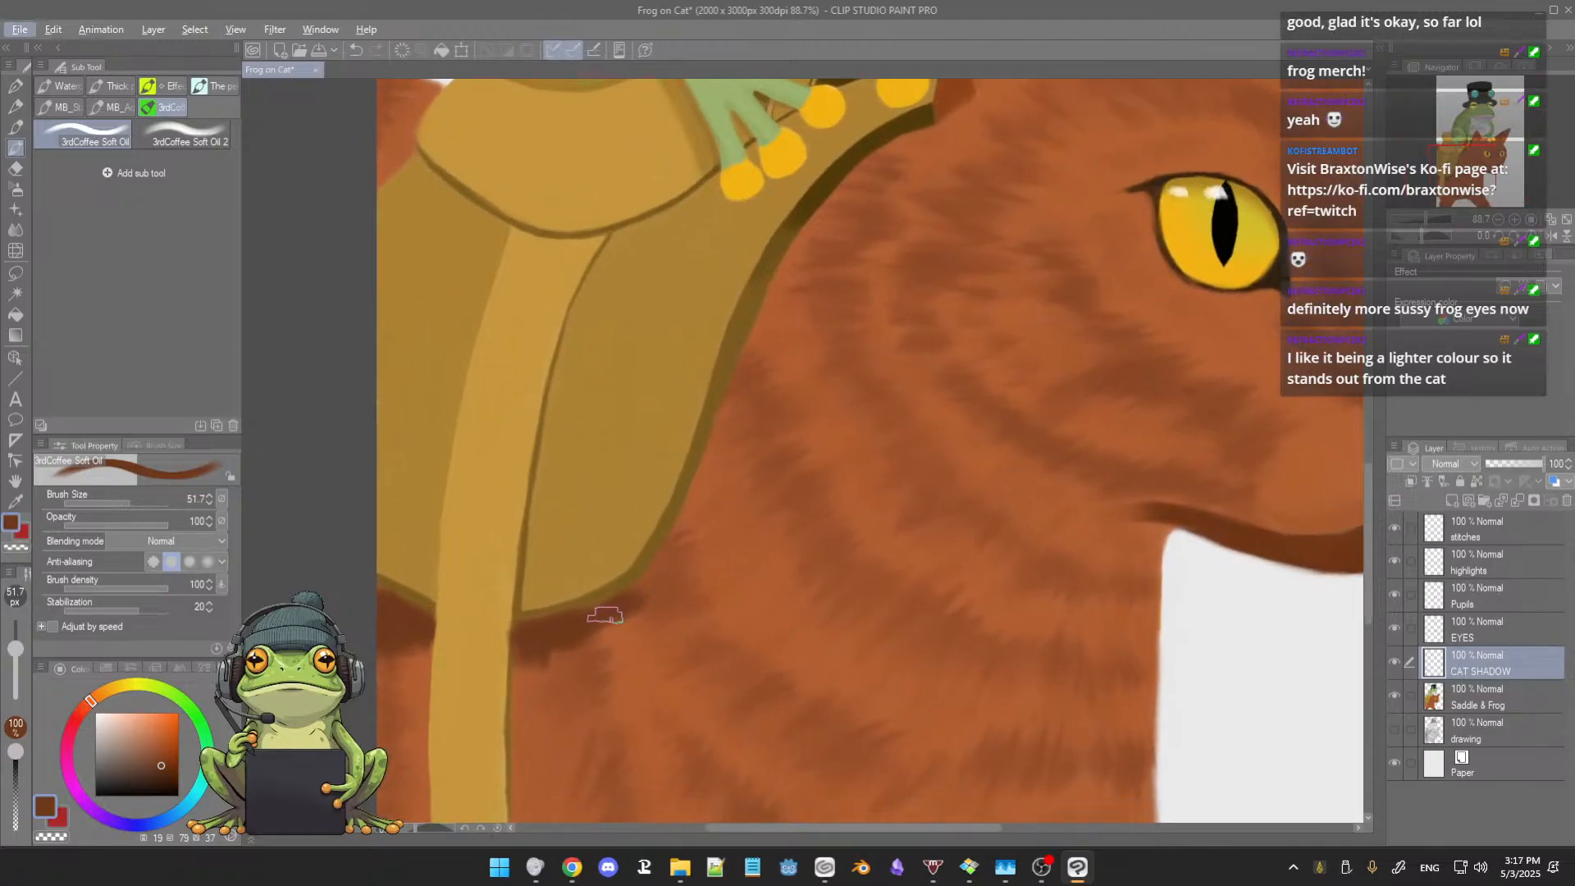
key("bracketright")
key("bracketright")
mouse_move(633, 601)
left_mouse_down()
mouse_move(680, 594)
mouse_move(646, 608)
mouse_move(691, 571)
mouse_move(660, 600)
mouse_move(681, 576)
mouse_move(640, 573)
mouse_move(671, 558)
mouse_move(663, 571)
mouse_move(685, 533)
left_mouse_up()
Step: Shade the fur along the saddle's front edge in dark brown at brush size 42.1, and prepare a slightly lighter brown at size 30.2
key("bracketleft")
key("bracketleft")
key("bracketleft")
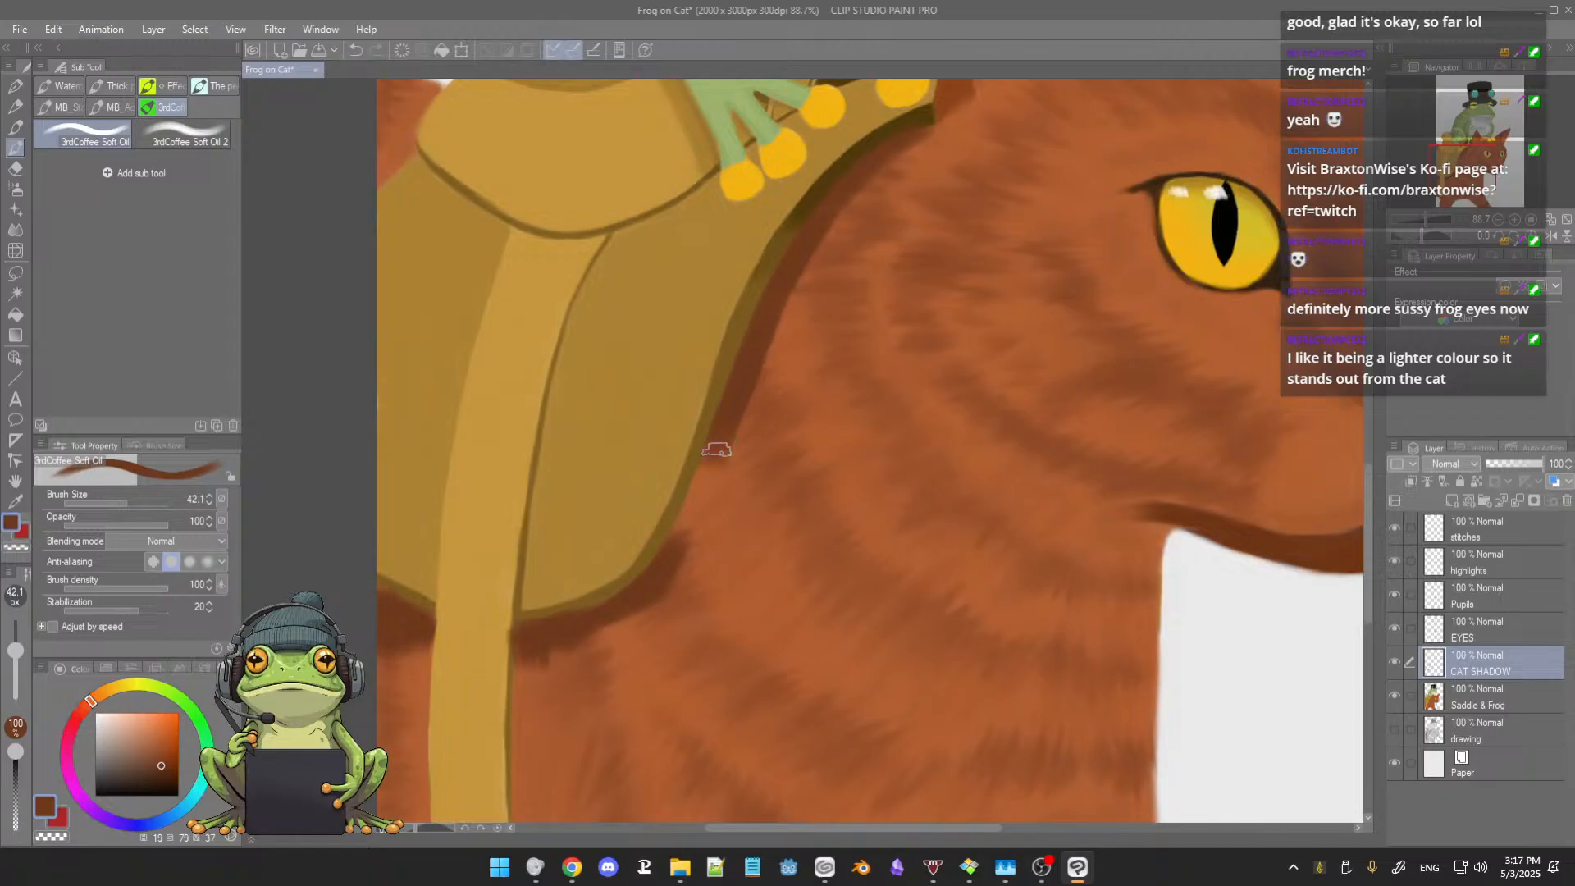
left_click_drag(713, 457, 664, 568)
left_click_drag(769, 445, 753, 474)
left_click_drag(696, 516, 627, 634)
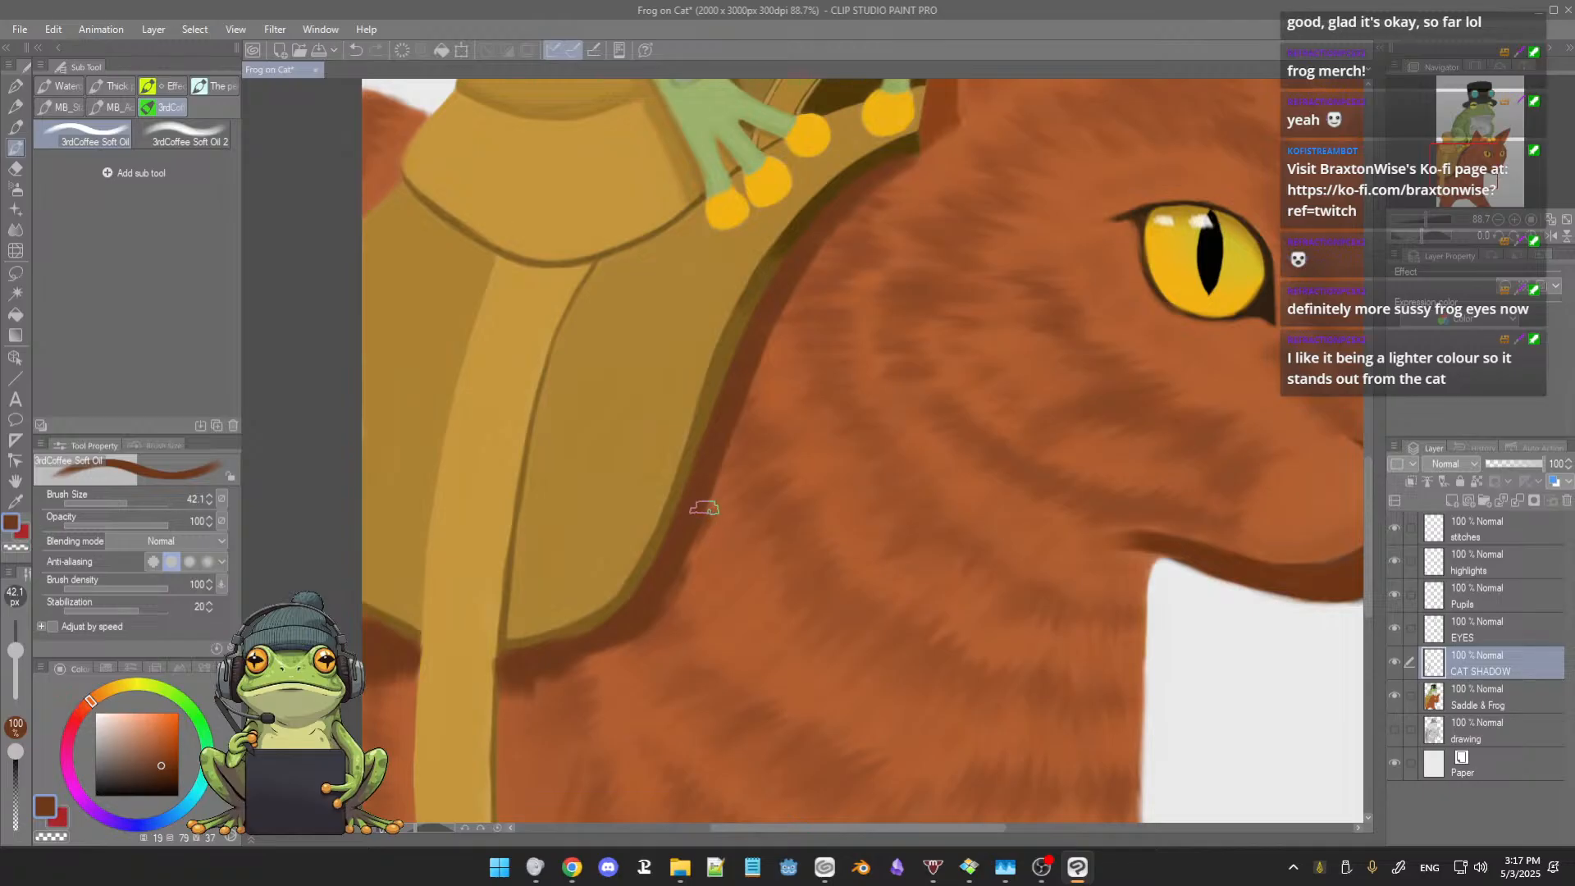
left_click(703, 526, "alt")
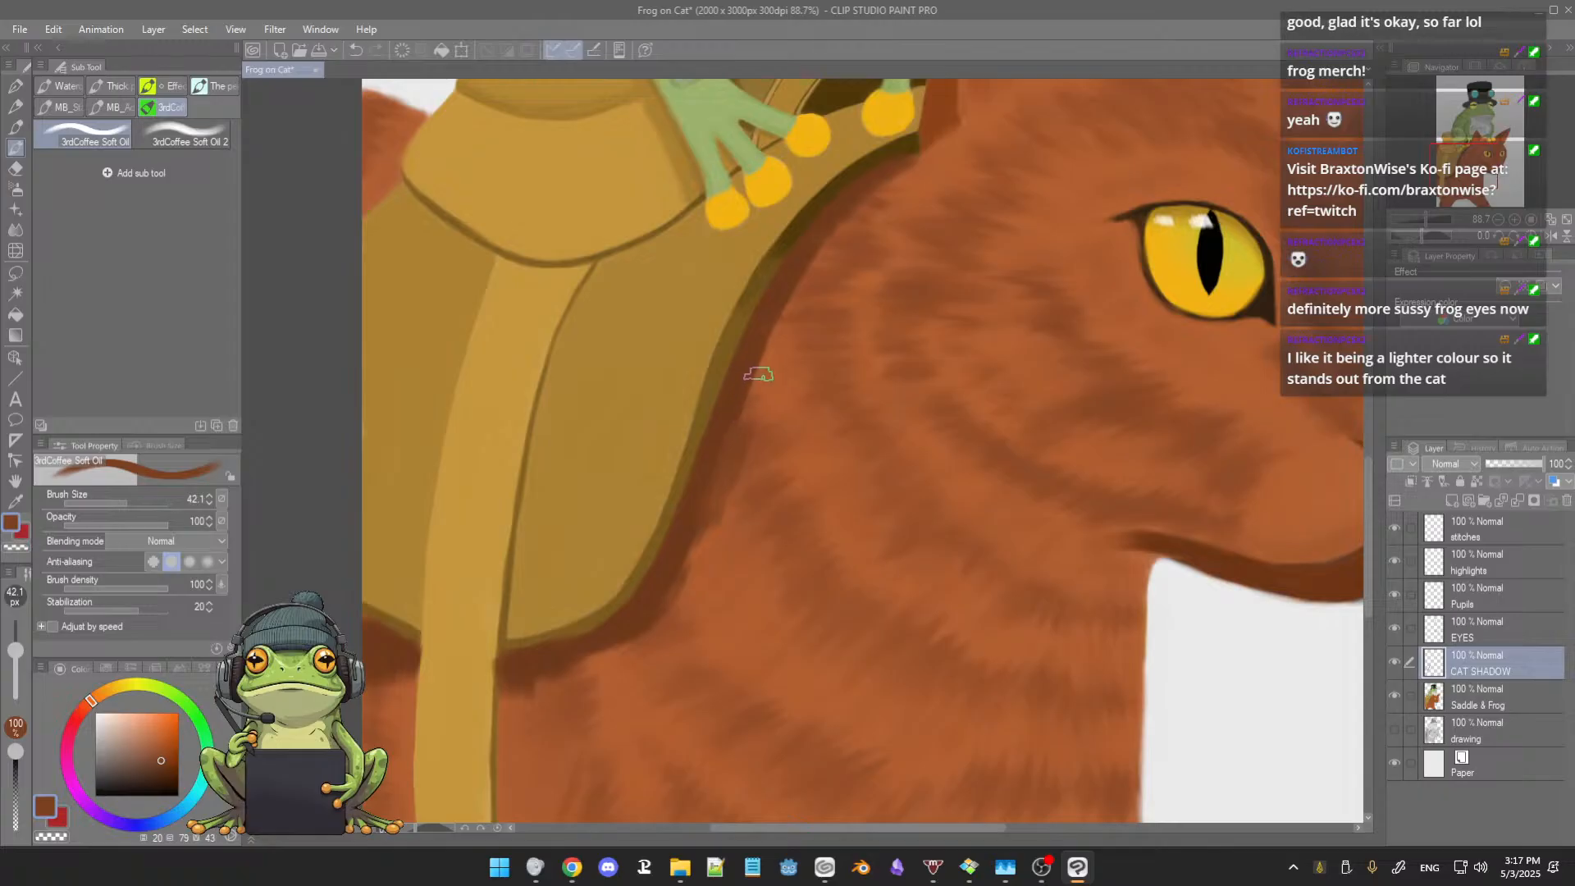
key("[")
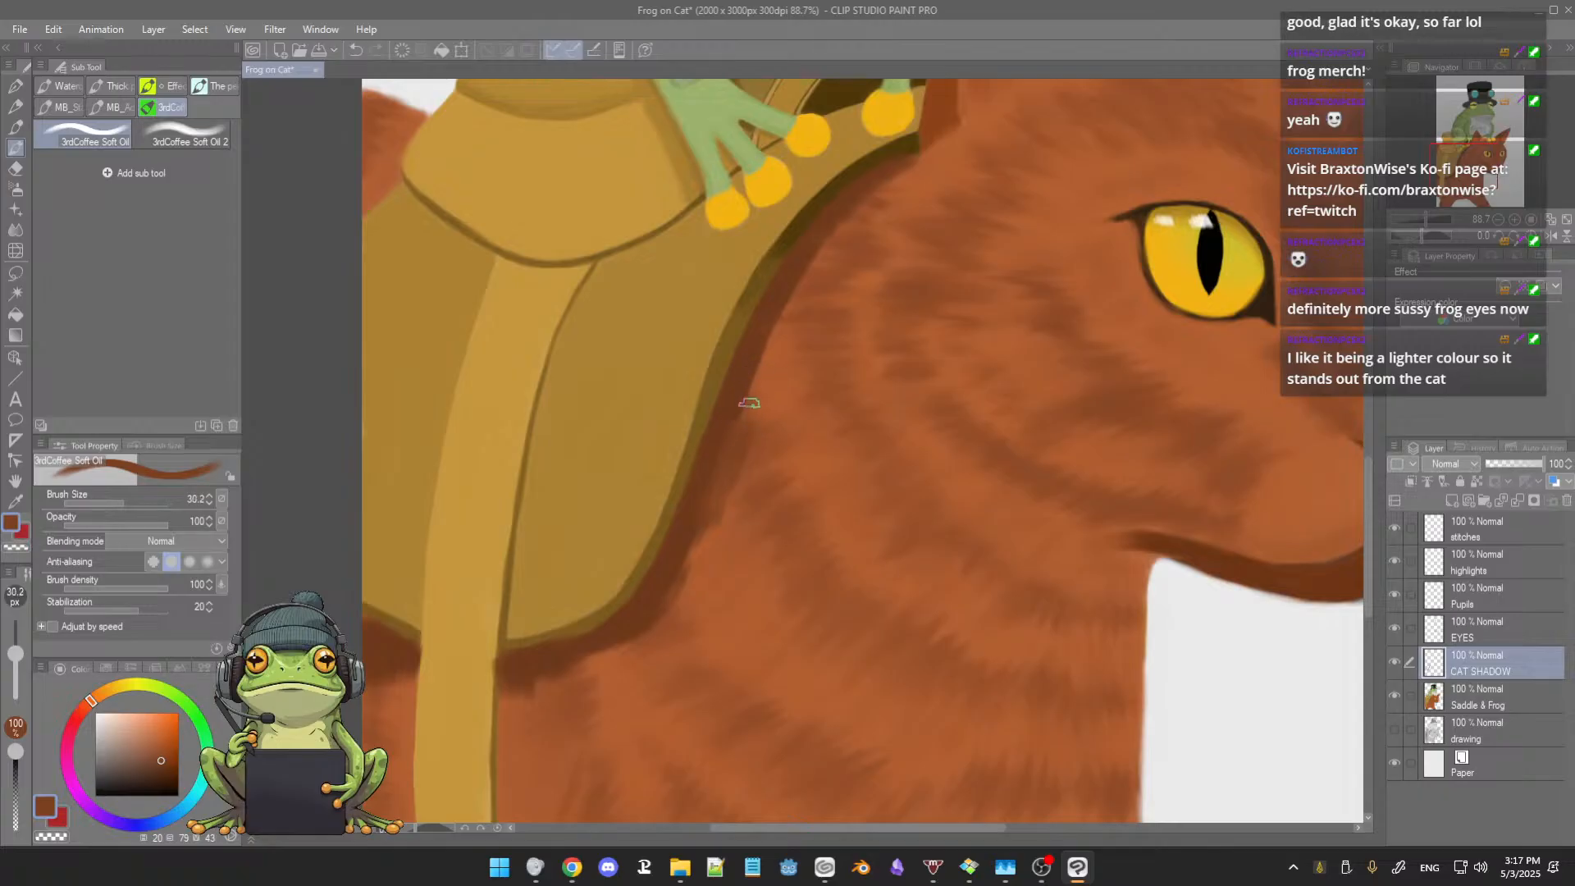
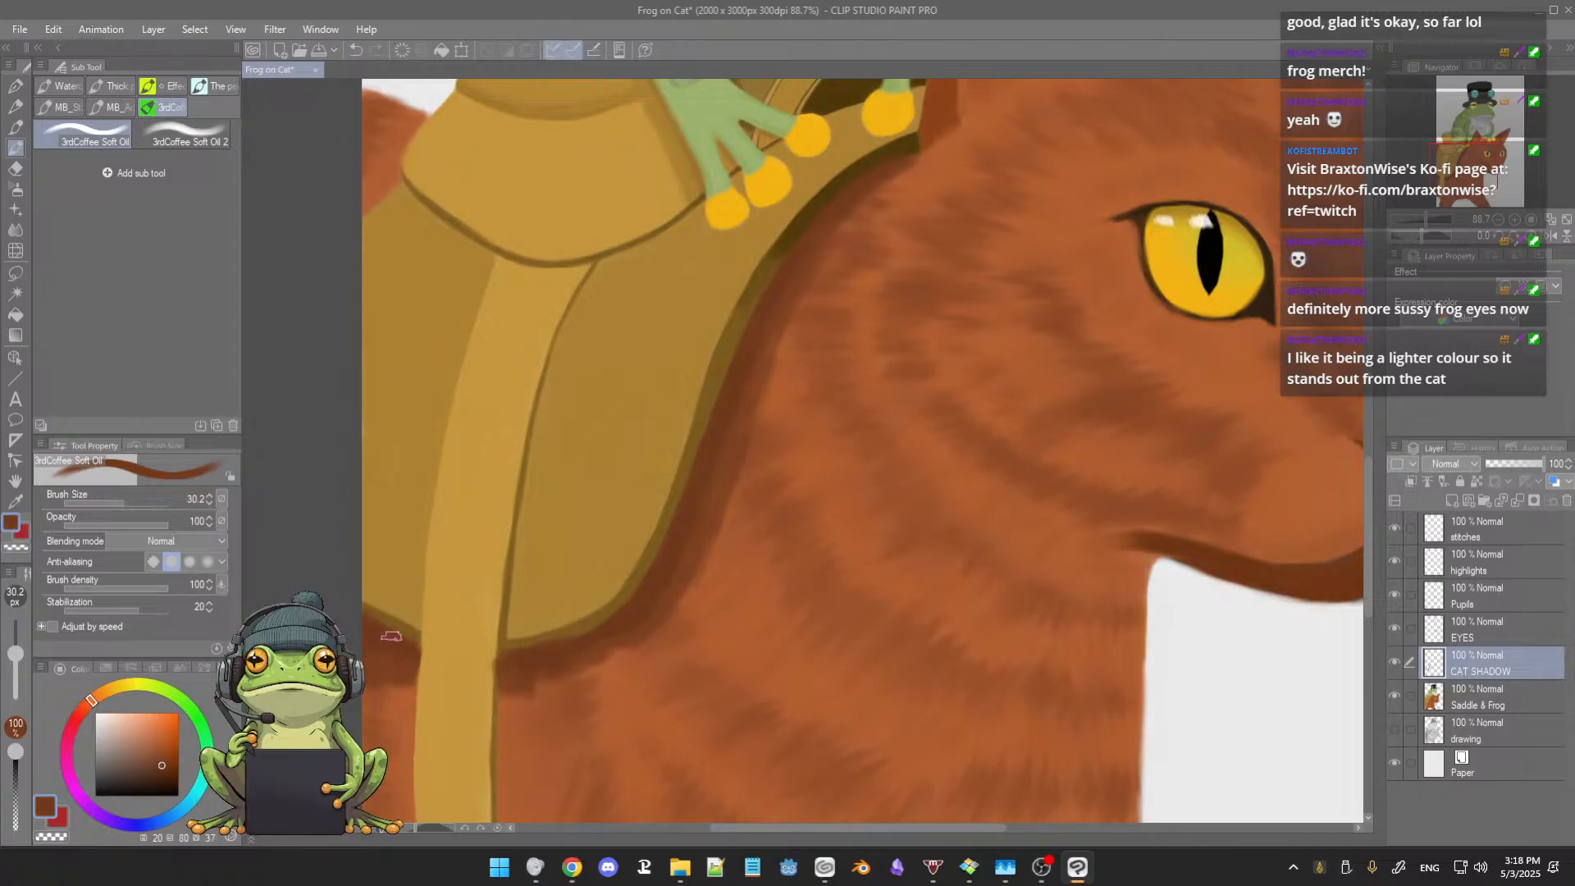
Step: Touch up the saddle's lower edge beside the strap with sampled olive-brown and tan, then check the whole painting
left_click(370, 607, "alt")
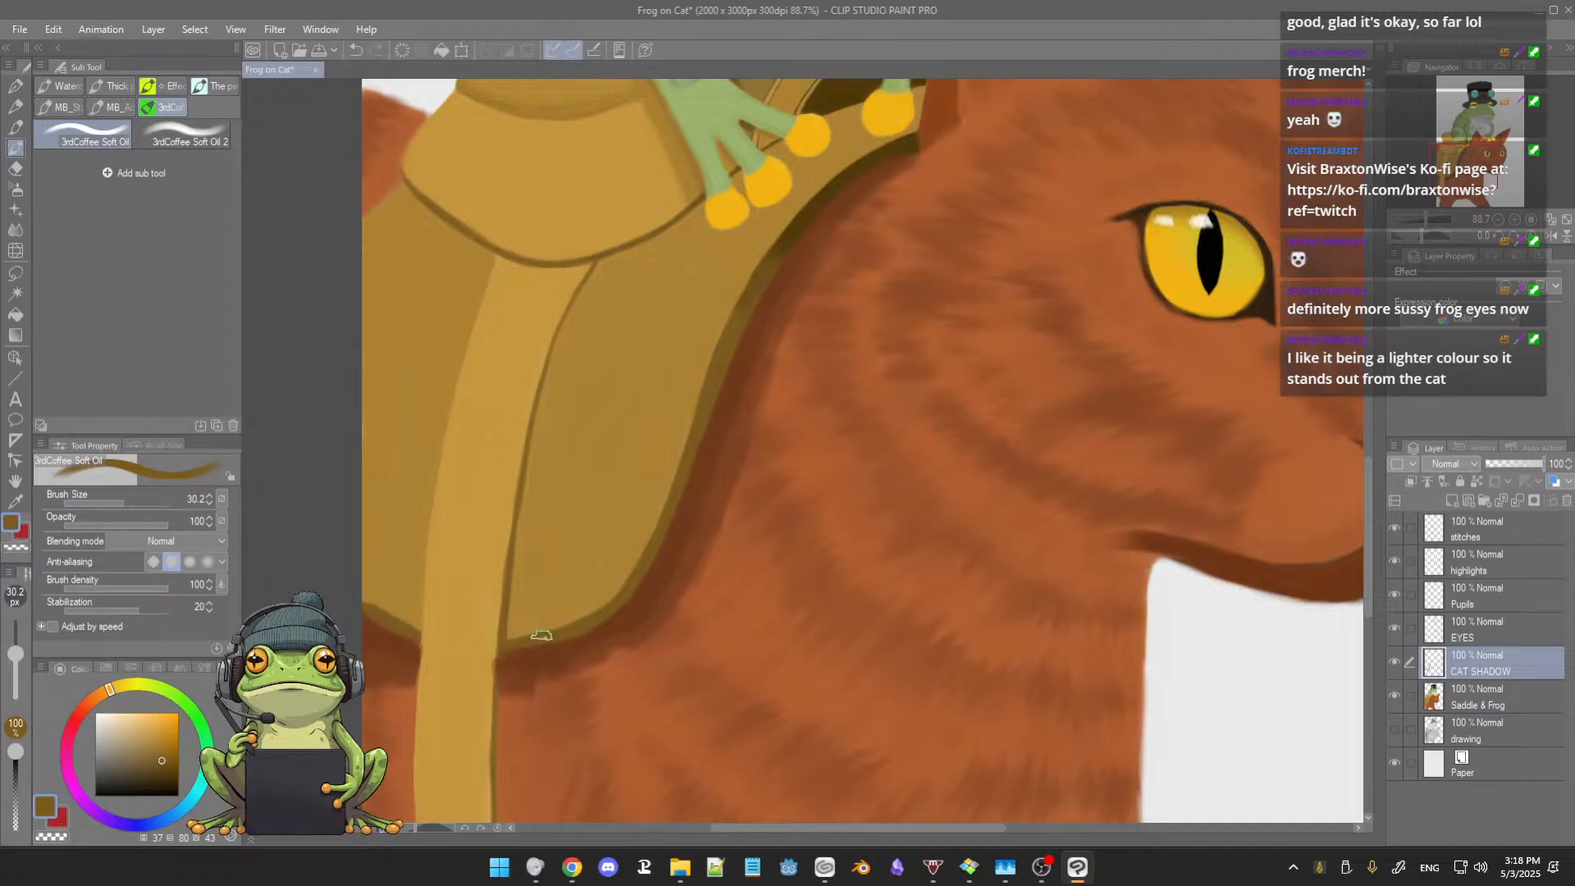
left_click(486, 652, "alt")
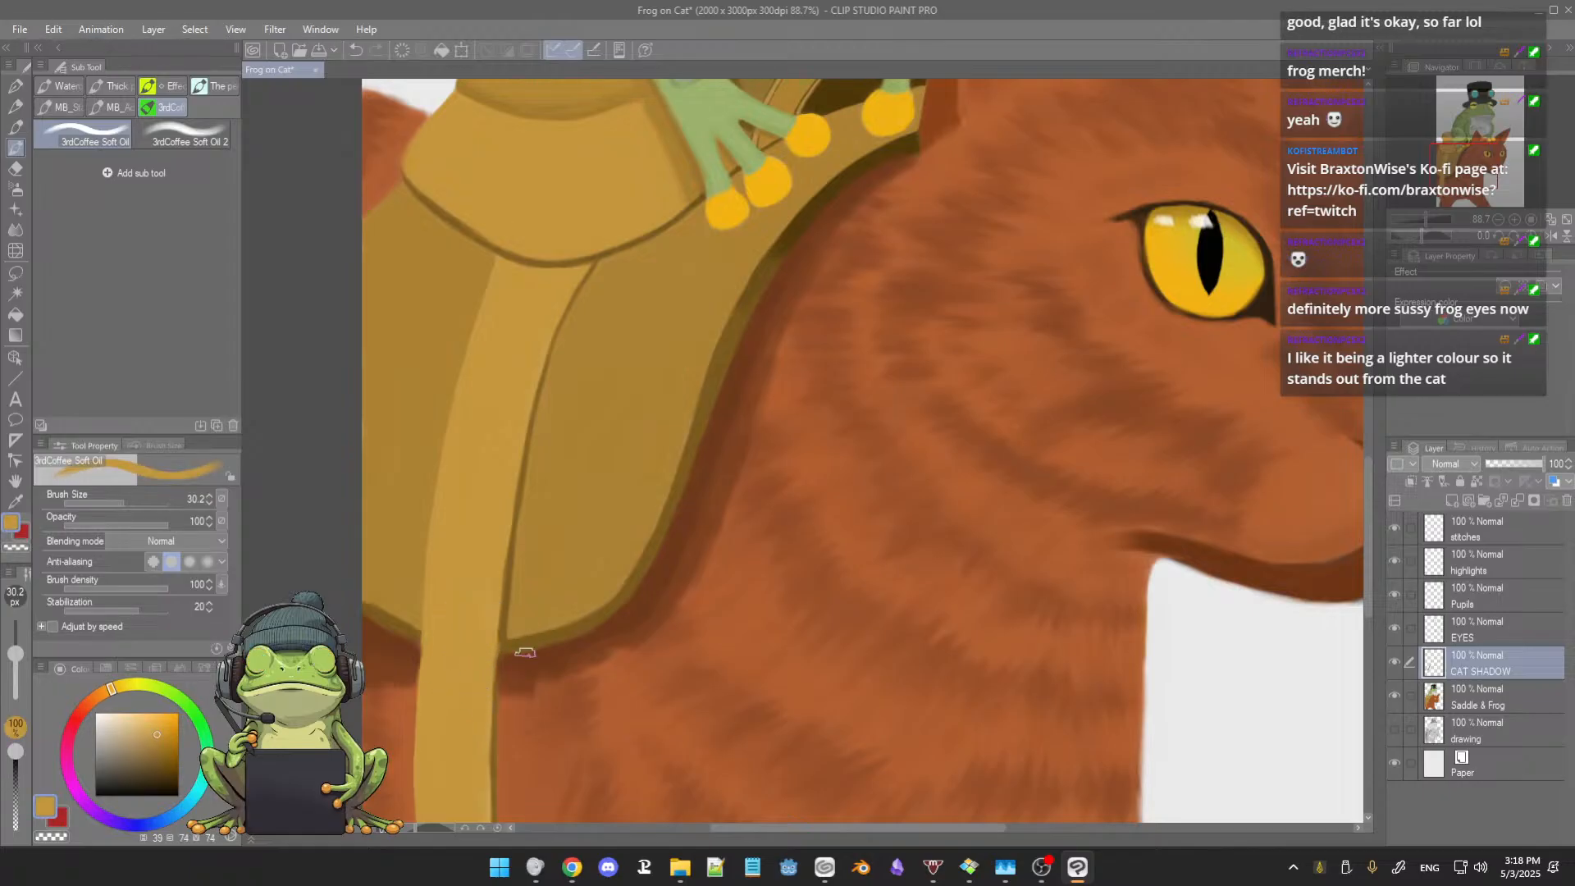
scroll(545, 648, "down", 3)
scroll(547, 670, "down", 3)
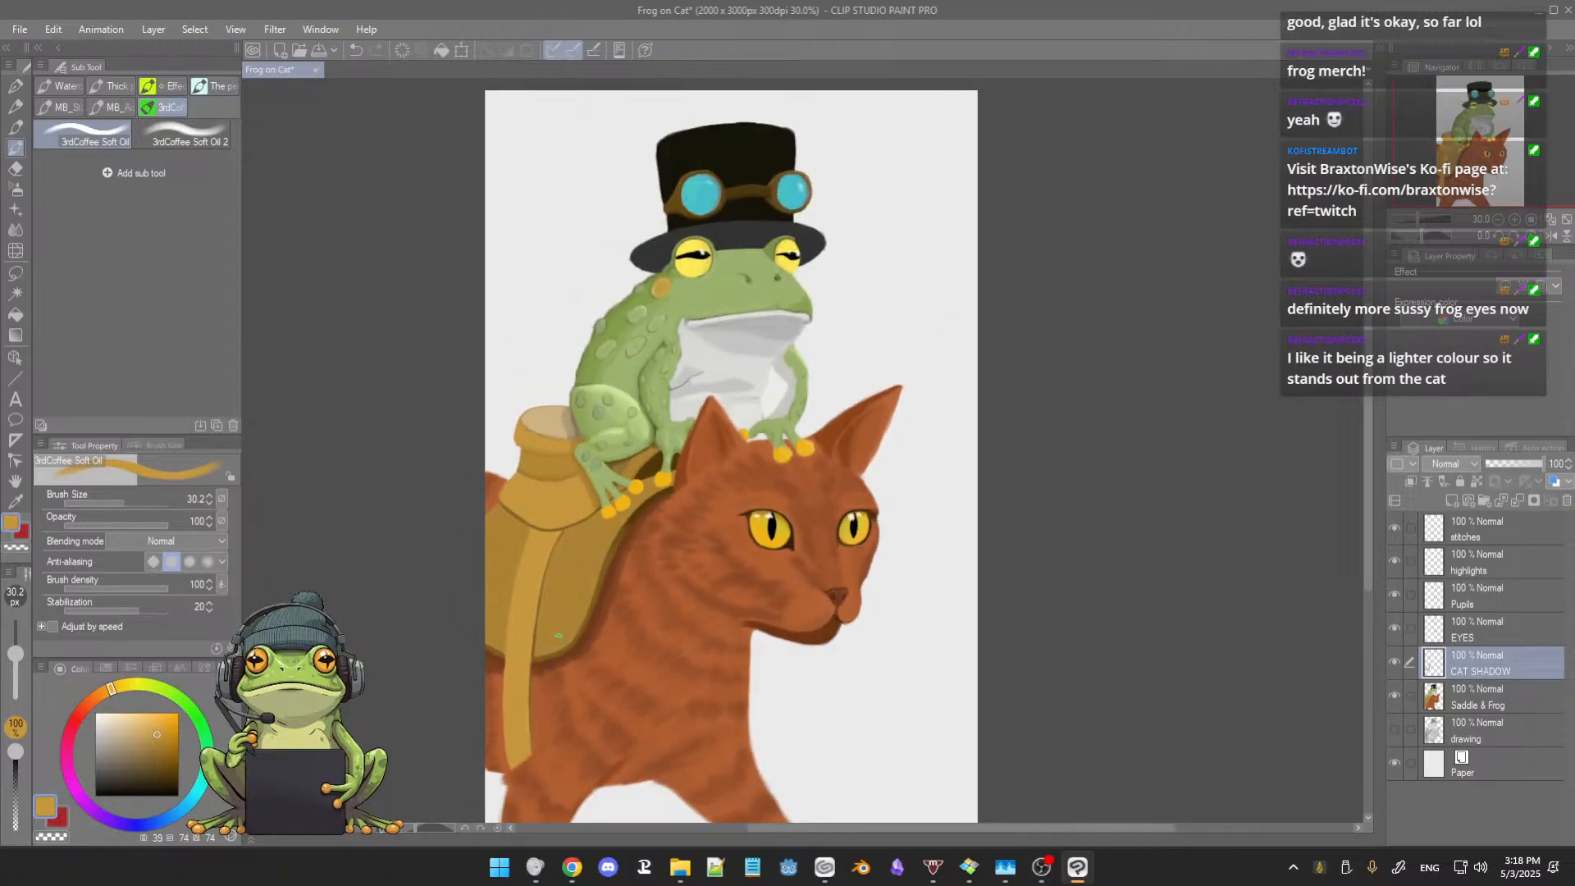
scroll(555, 635, "up", 3)
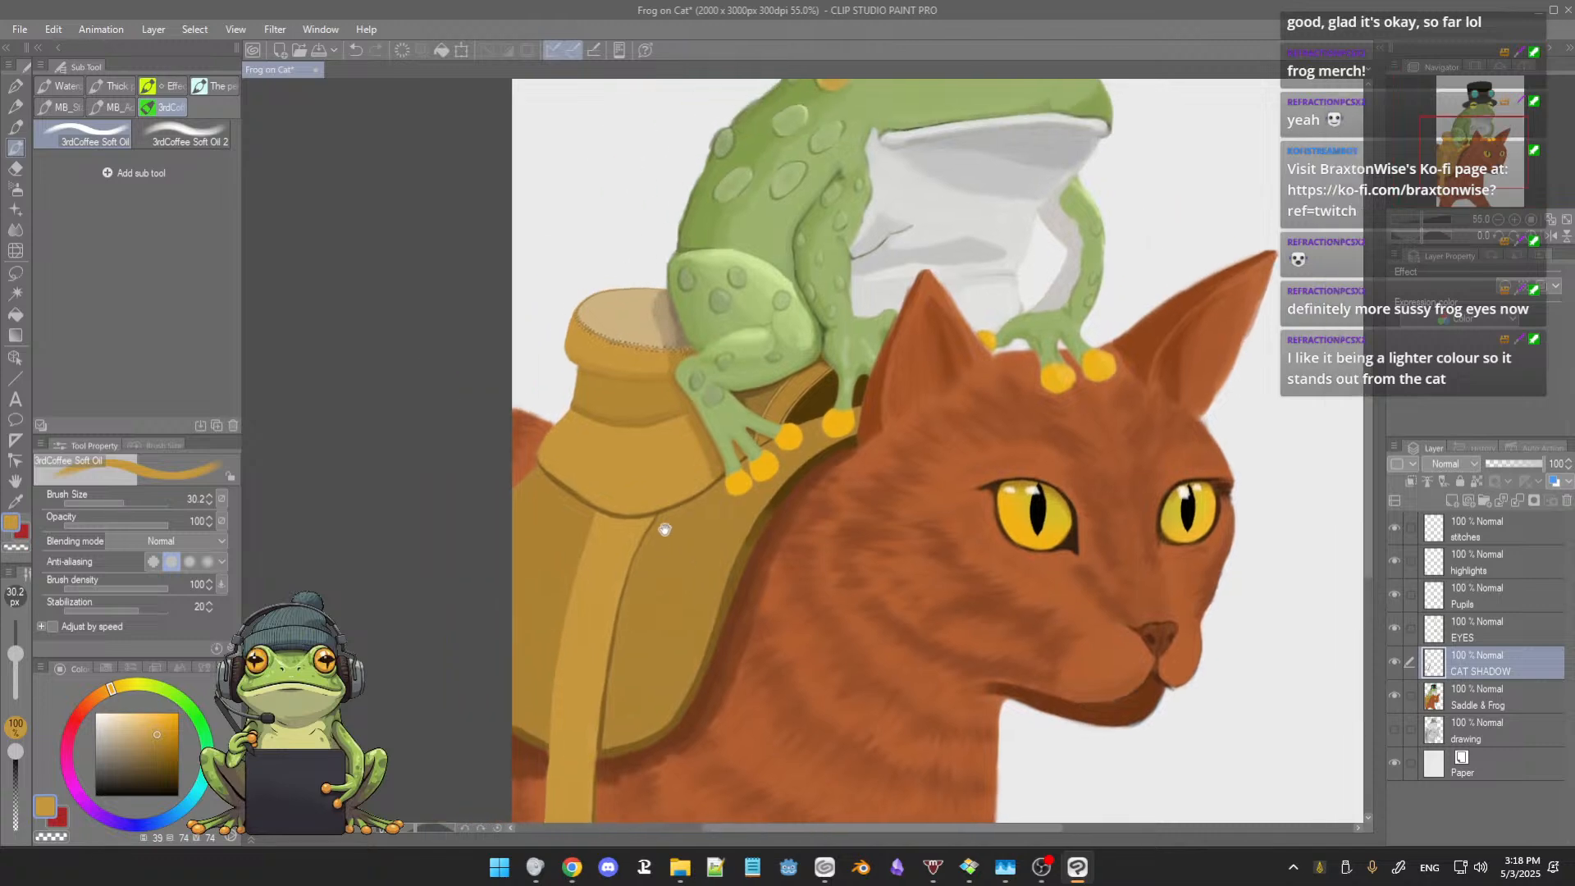
Step: Soften the cast shadow on the fur along the saddle's front edge with the Blur tool at sizes 82.3 and 53.3
left_click(15, 231)
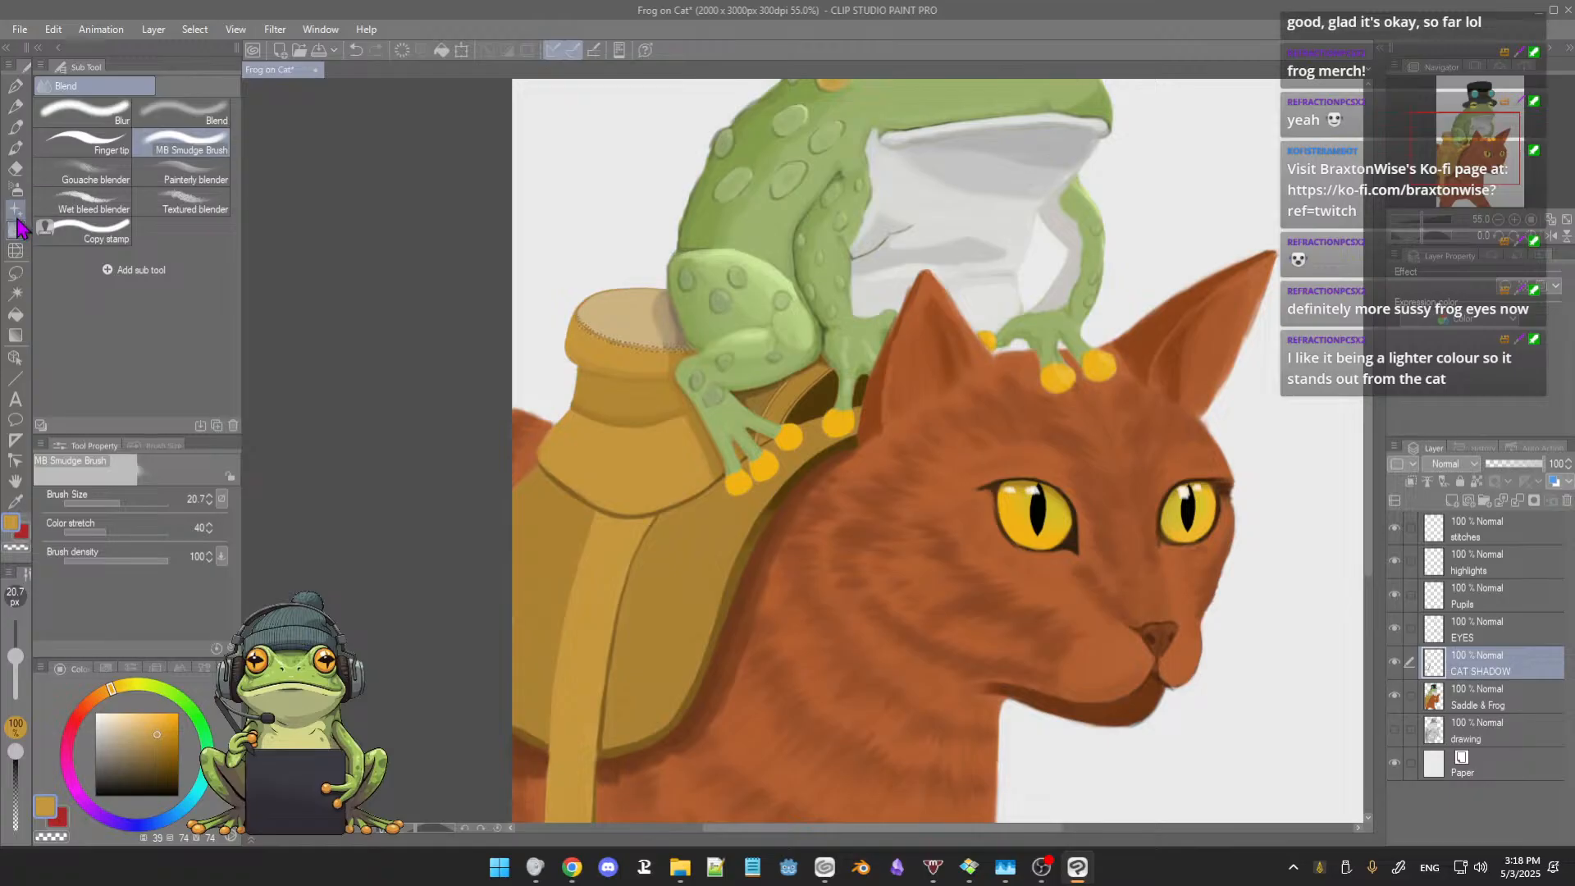
left_click(103, 119)
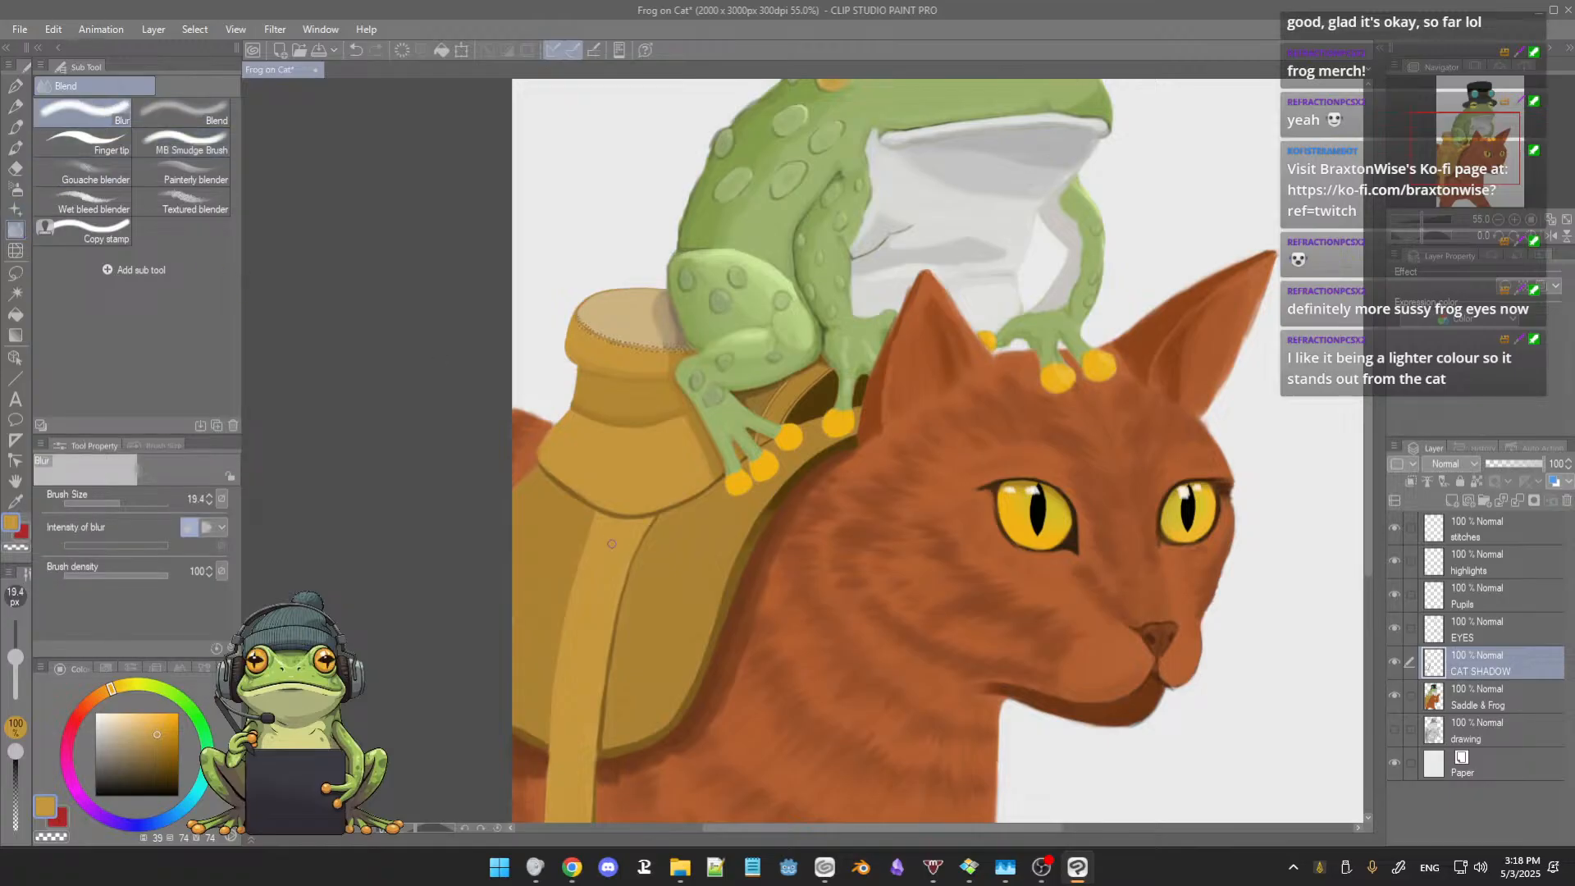
left_click_drag(602, 554, 592, 496)
left_click_drag(725, 544, 743, 565, "ctrl+alt")
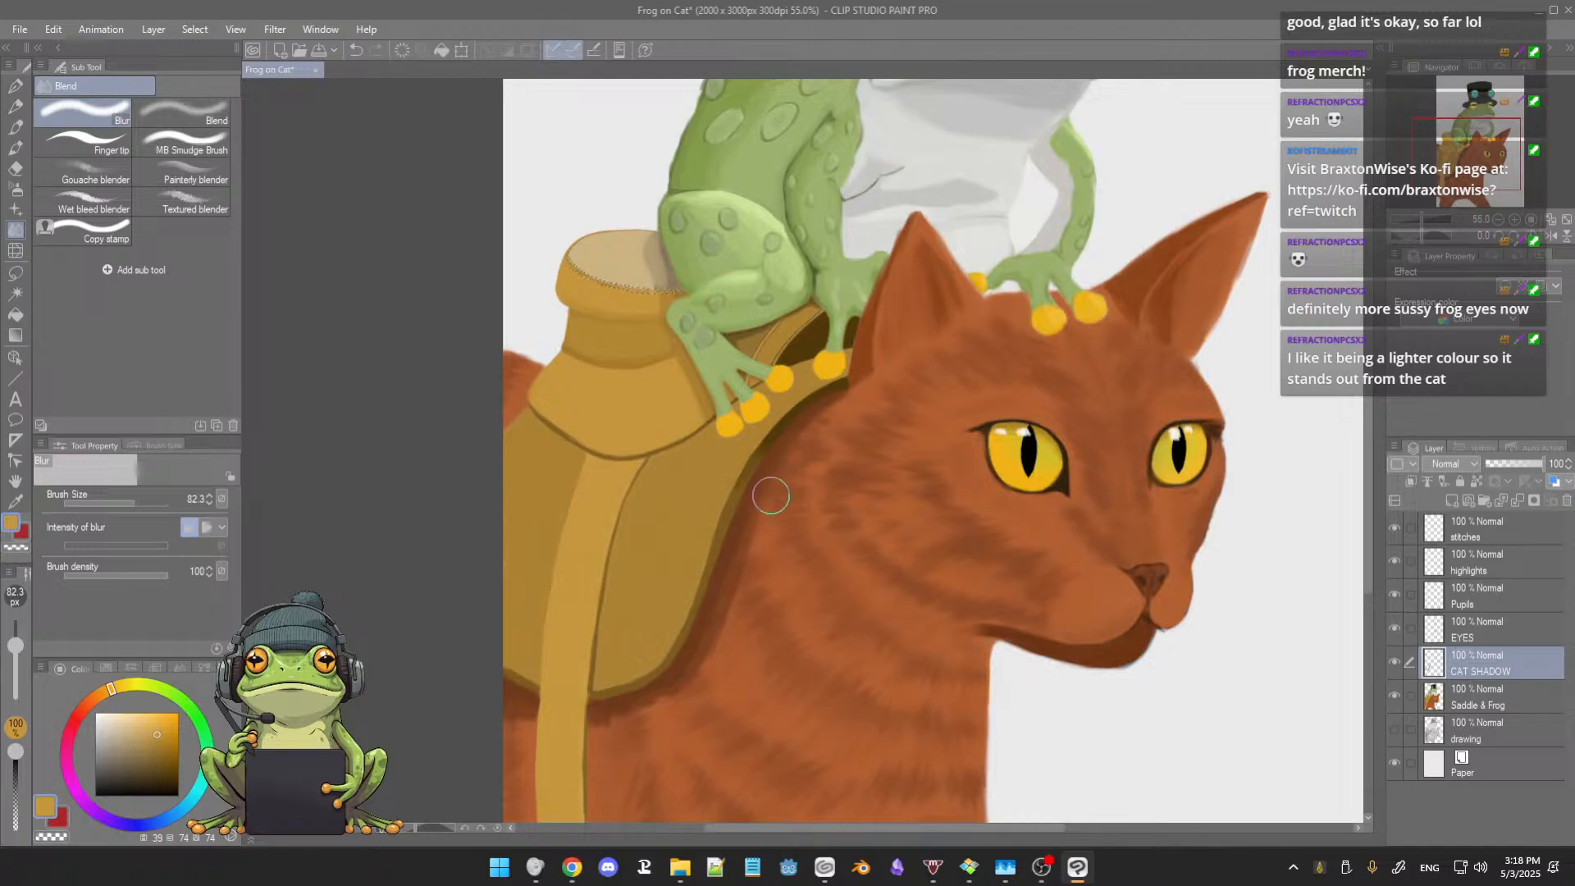
left_click_drag(785, 459, 793, 467, "ctrl+alt")
left_click_drag(747, 650, 788, 560)
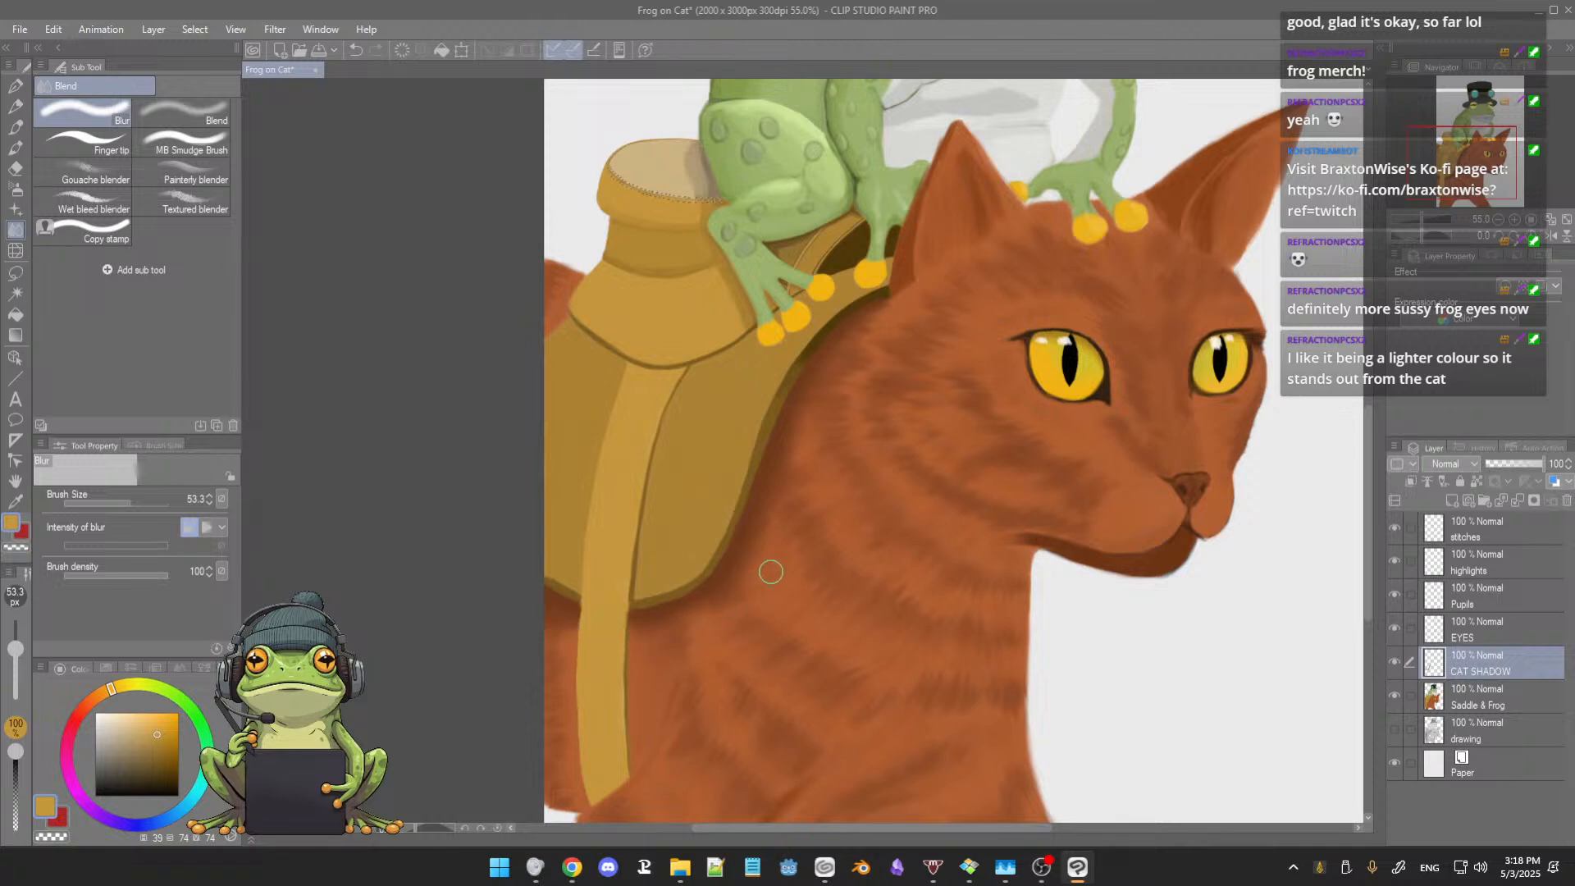
left_click_drag(844, 520, 837, 540)
scroll(843, 536, "down", 1)
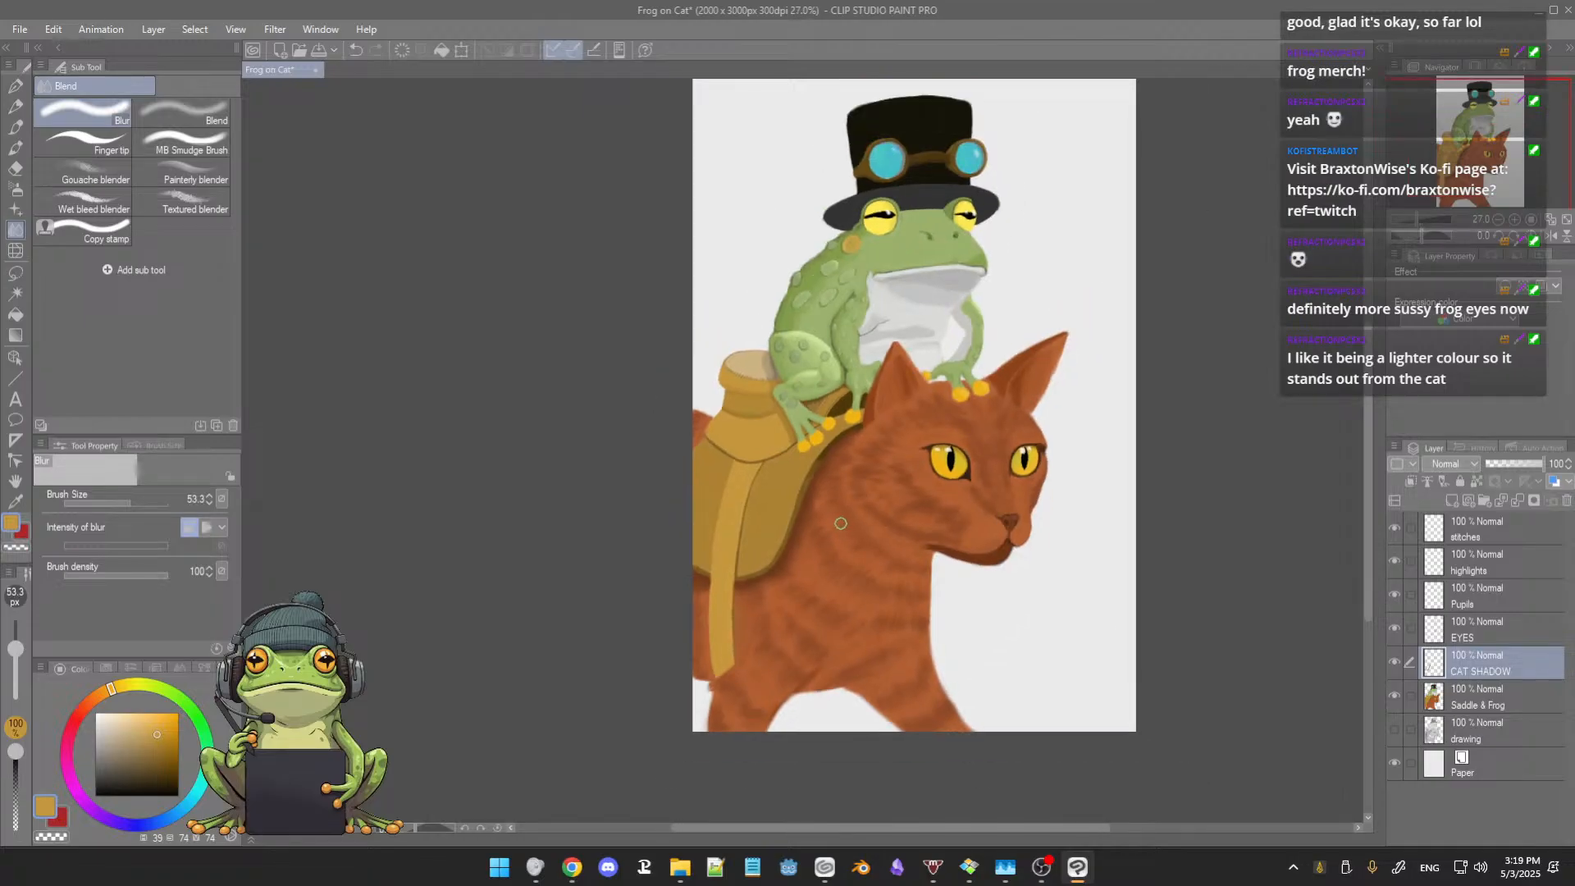
scroll(839, 522, "up", 4)
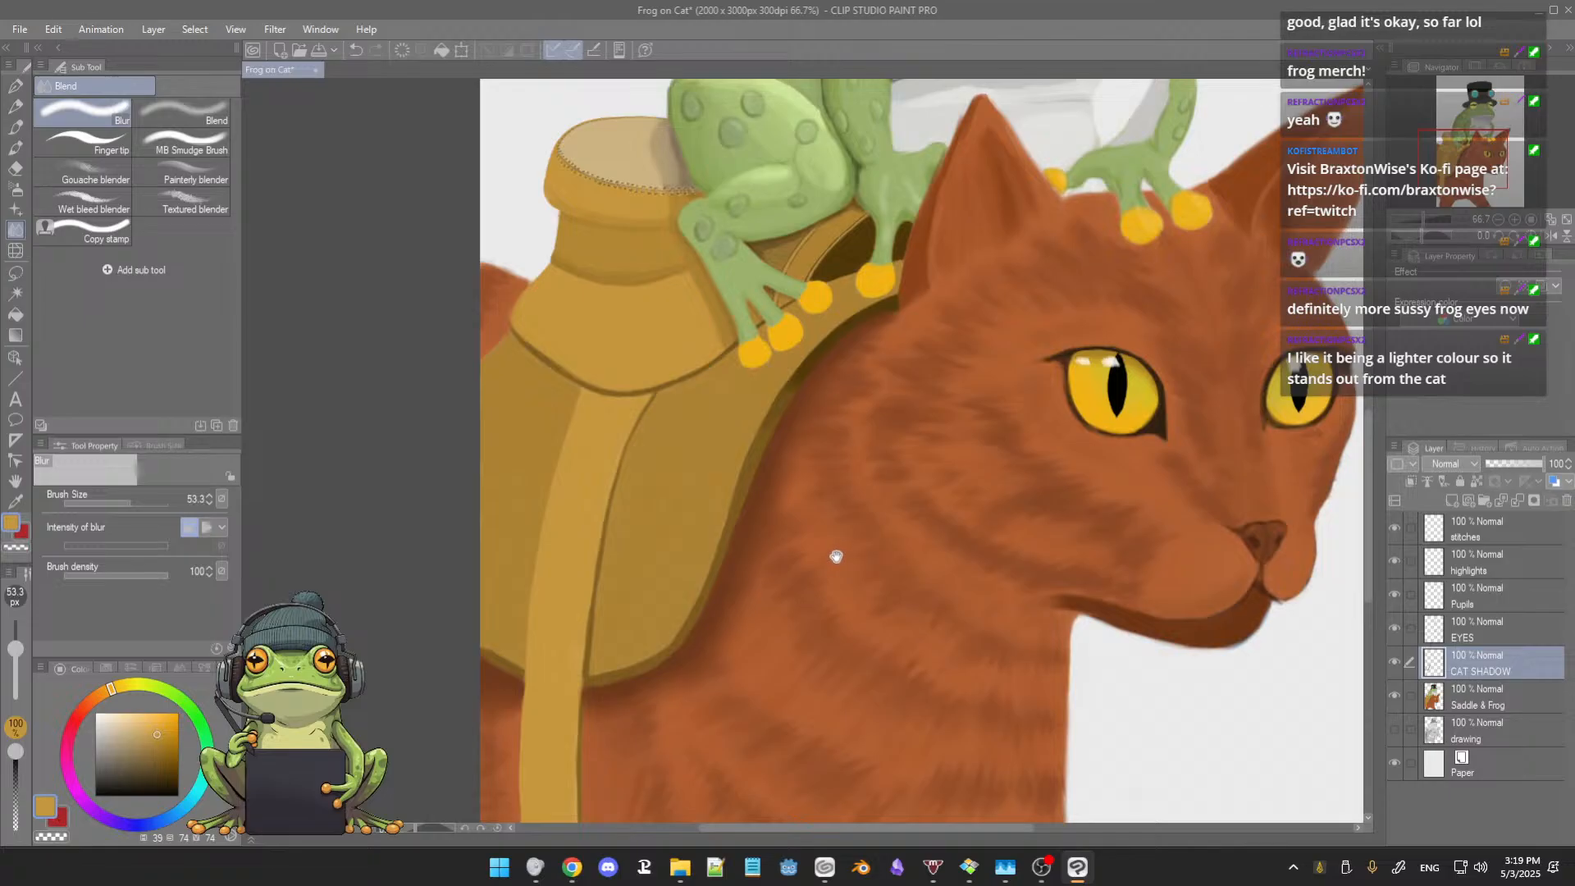
Step: Darken the saddle's front rim with a sampled deep olive-brown, using 3rdCoffee Soft Oil 2 at brush size 25.3
left_click(818, 353, "alt")
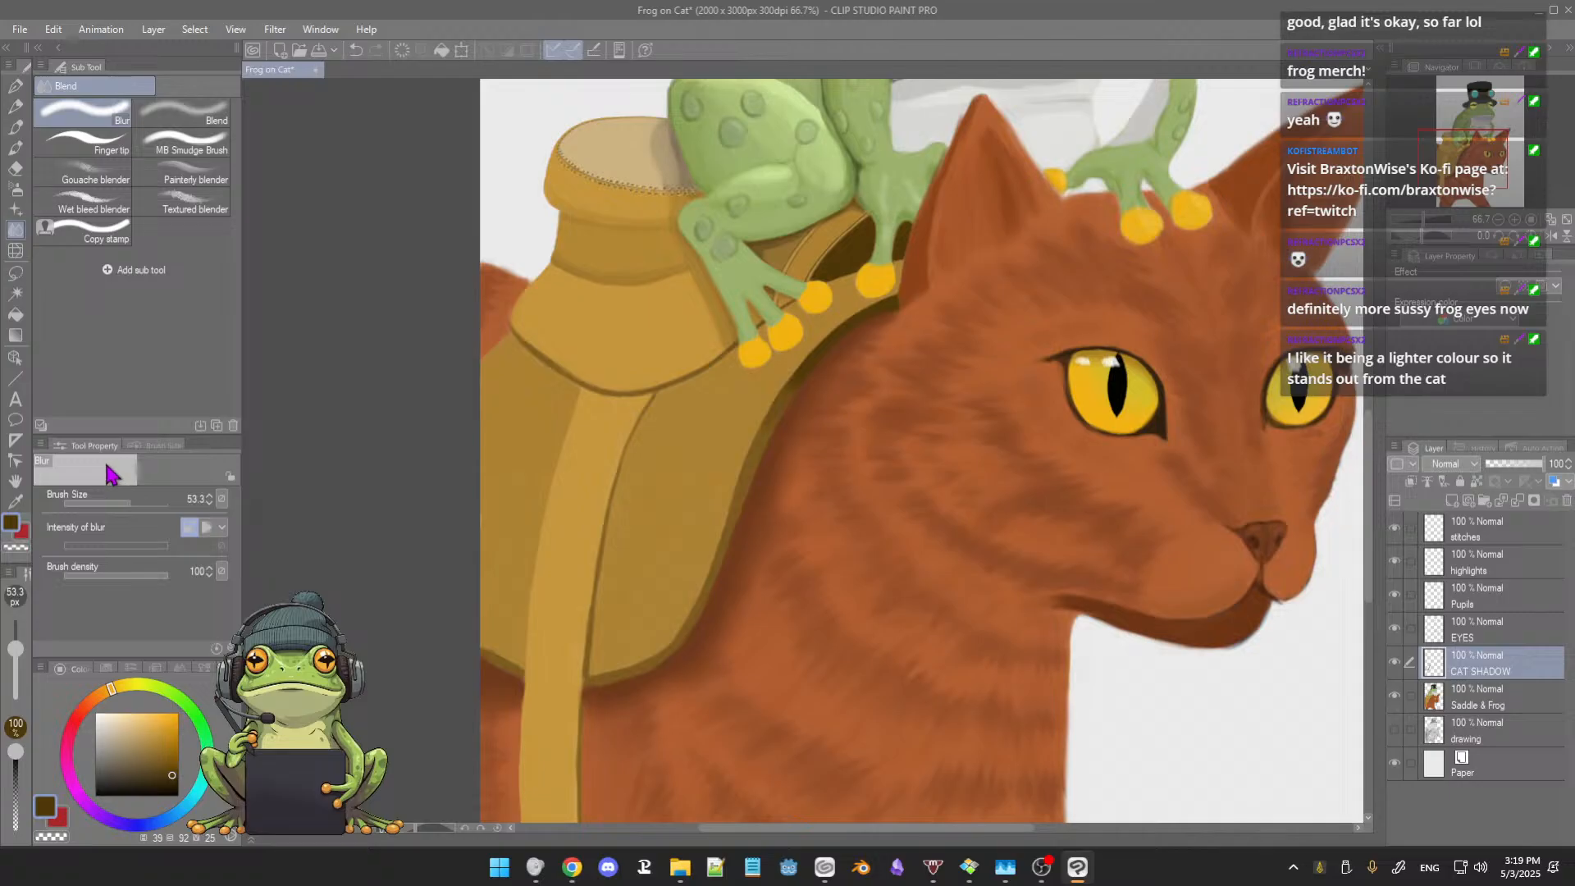
left_click(15, 148)
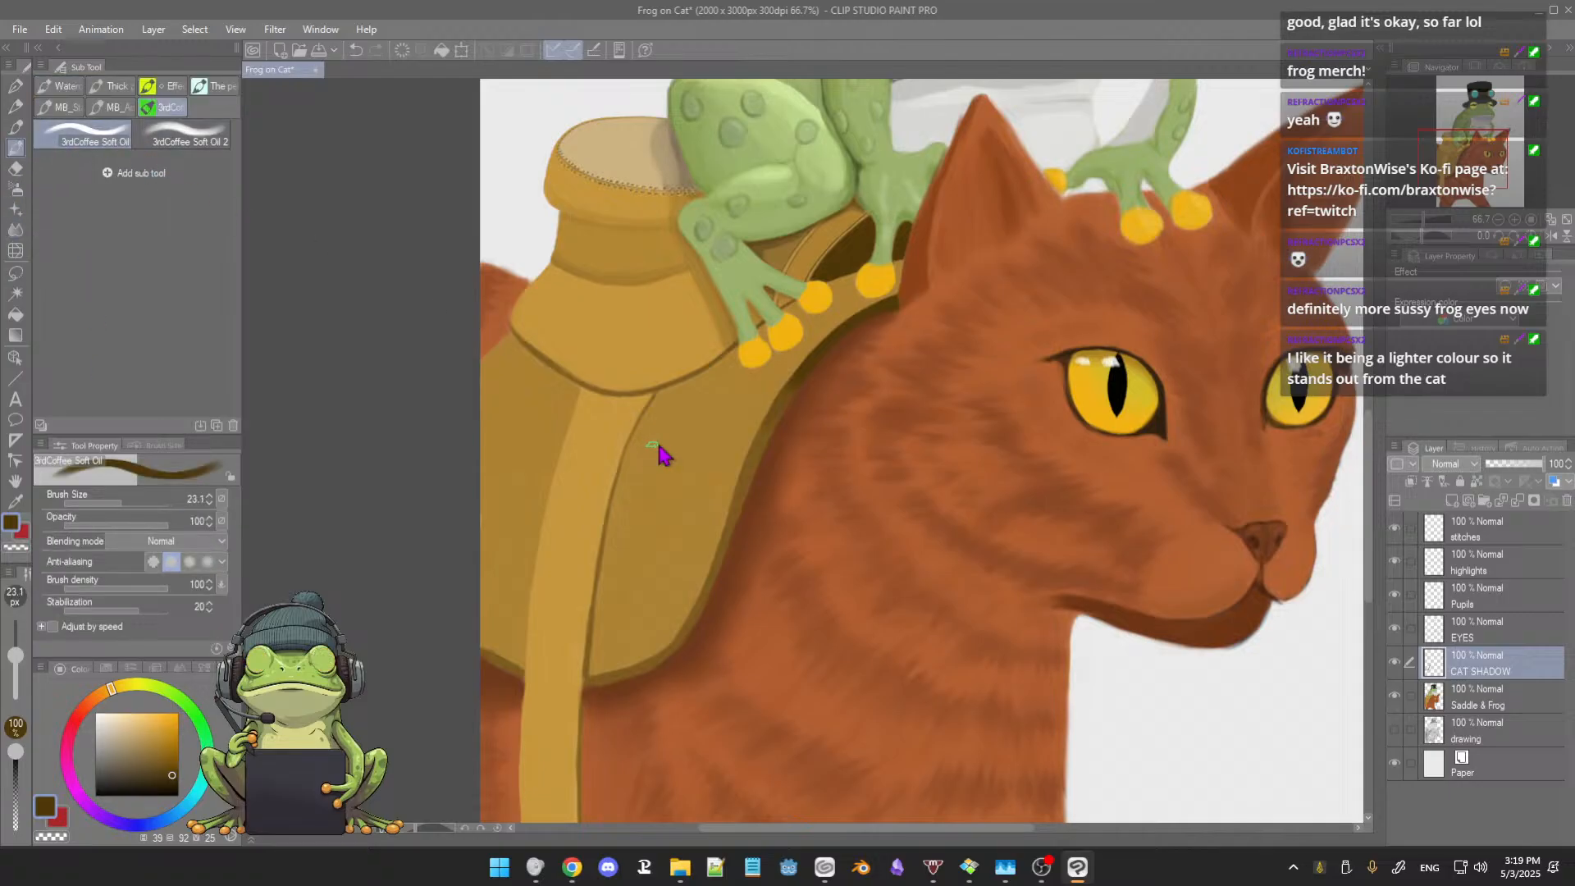
key("bracketleft")
scroll(677, 428, "up", 1)
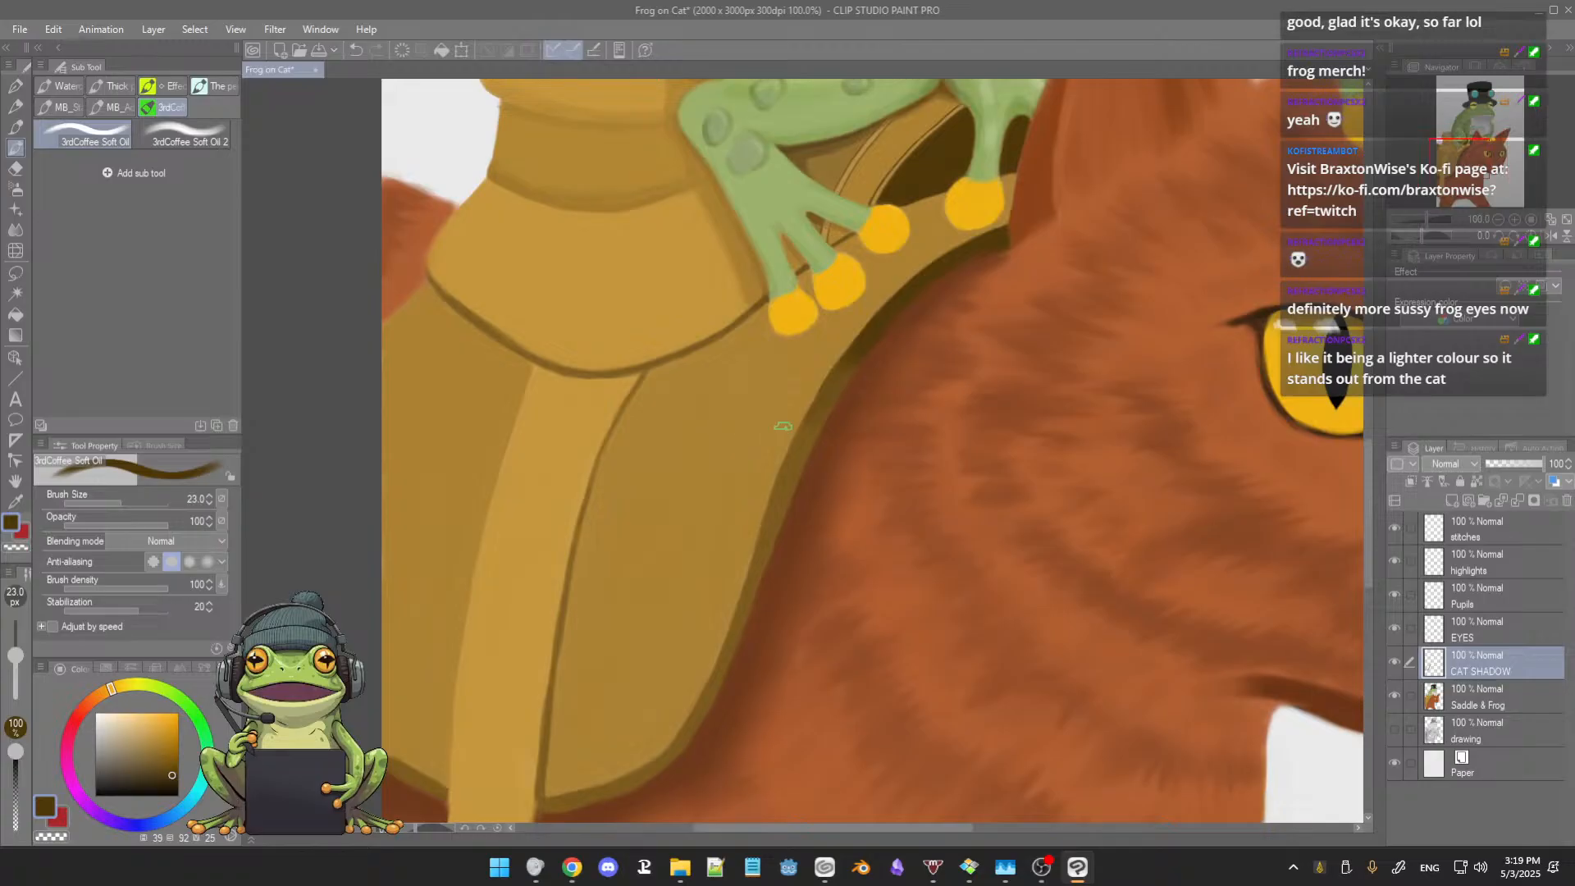
left_click(197, 135)
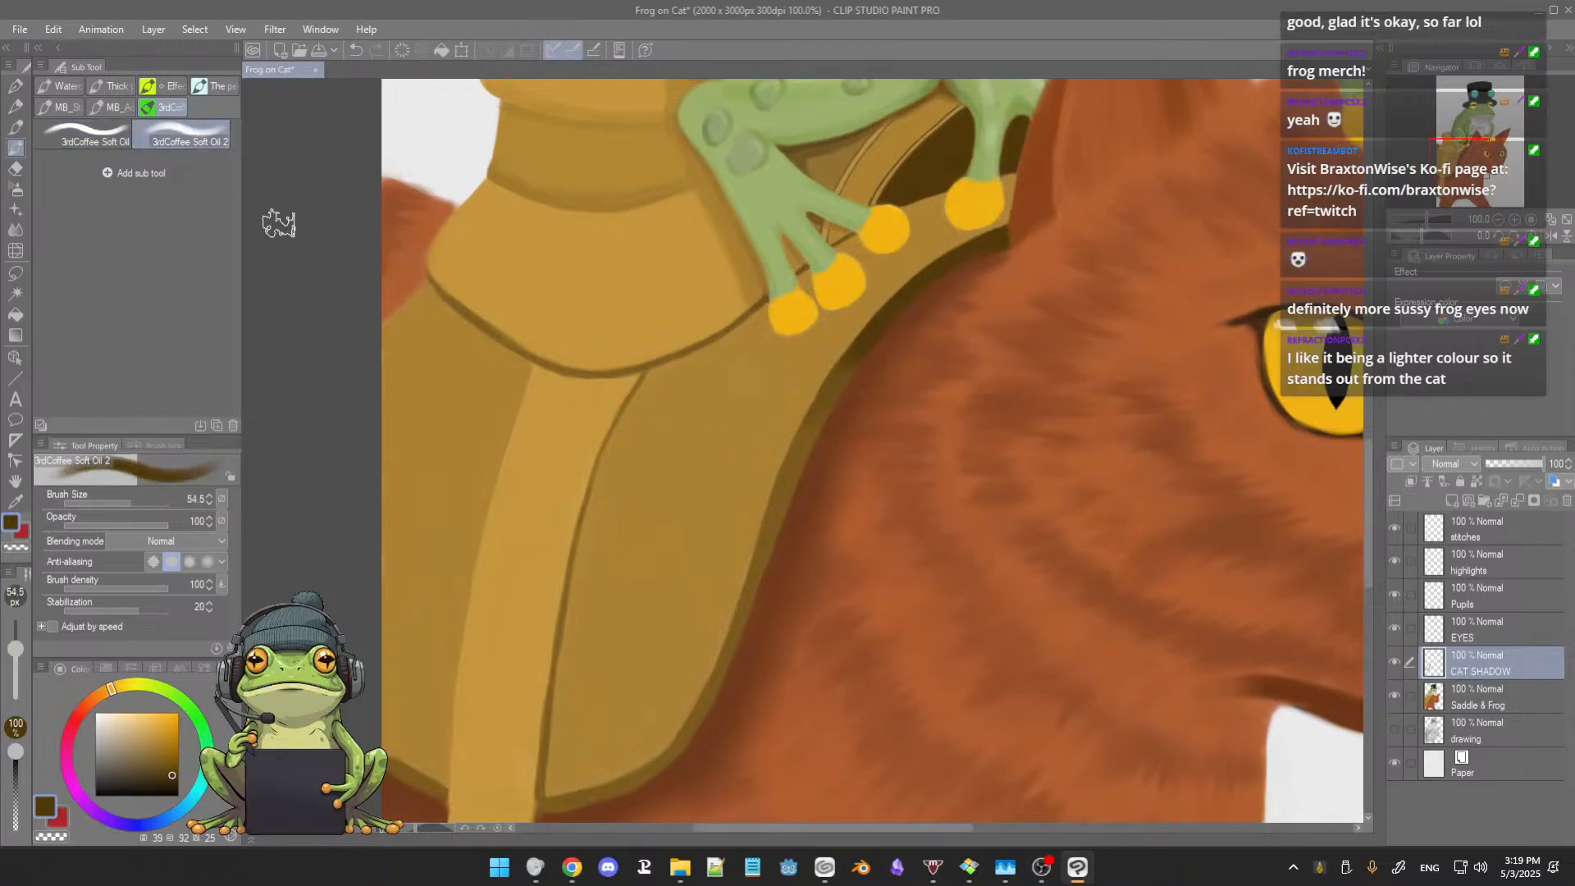
left_click_drag(810, 416, 799, 414, "ctrl+alt")
left_click(875, 327, "alt")
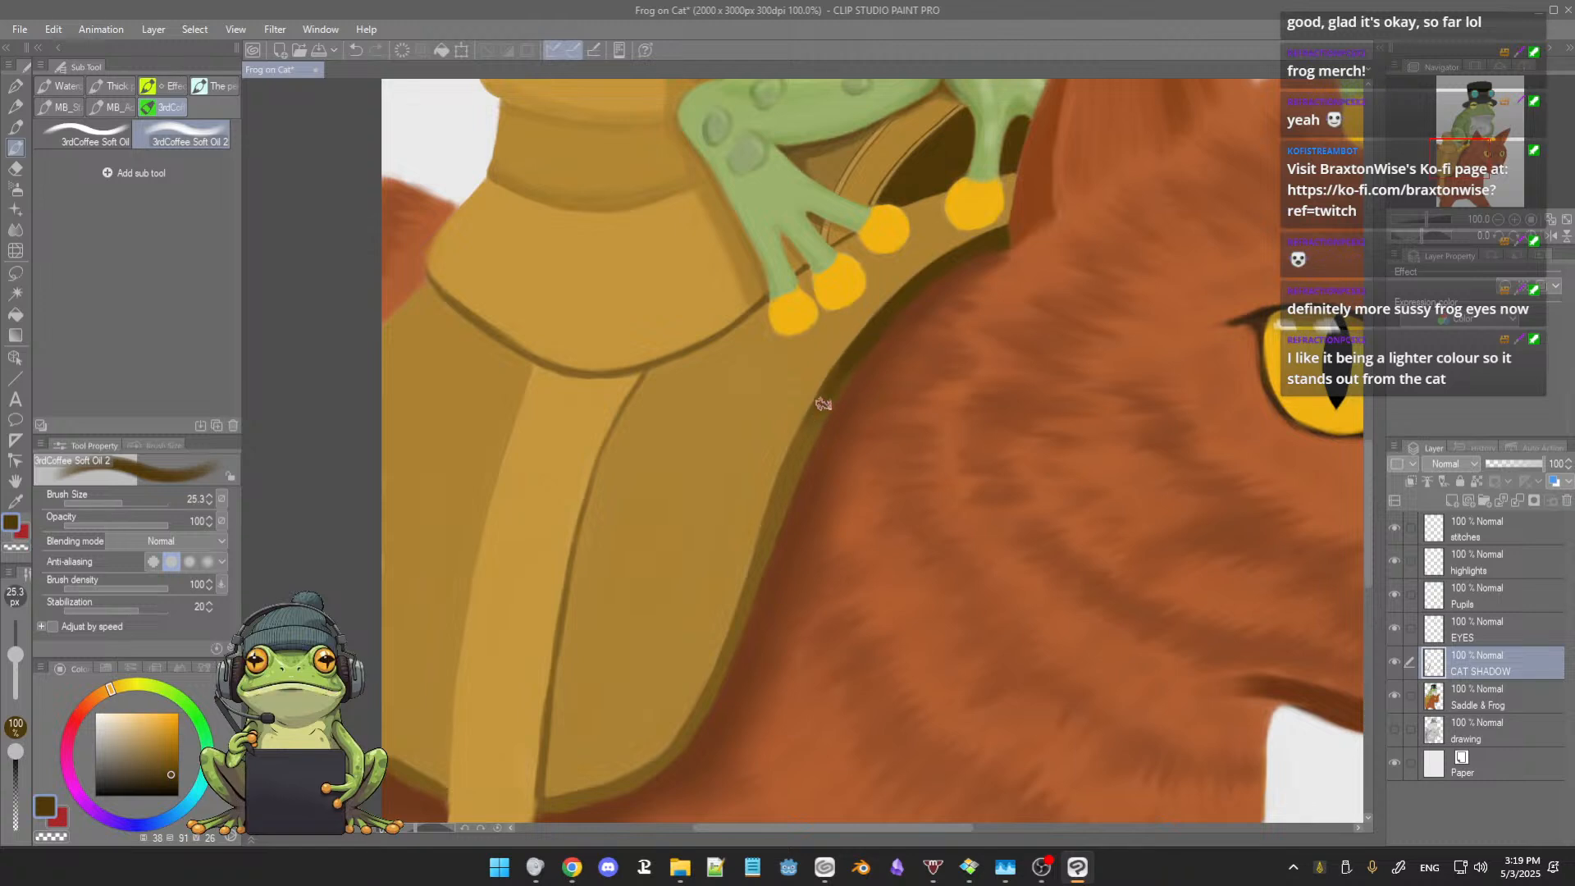
left_click_drag(827, 391, 775, 513)
mouse_move(799, 455)
left_mouse_down()
mouse_move(773, 517)
mouse_move(791, 466)
mouse_move(764, 548)
mouse_move(796, 458)
mouse_move(746, 614)
left_mouse_up()
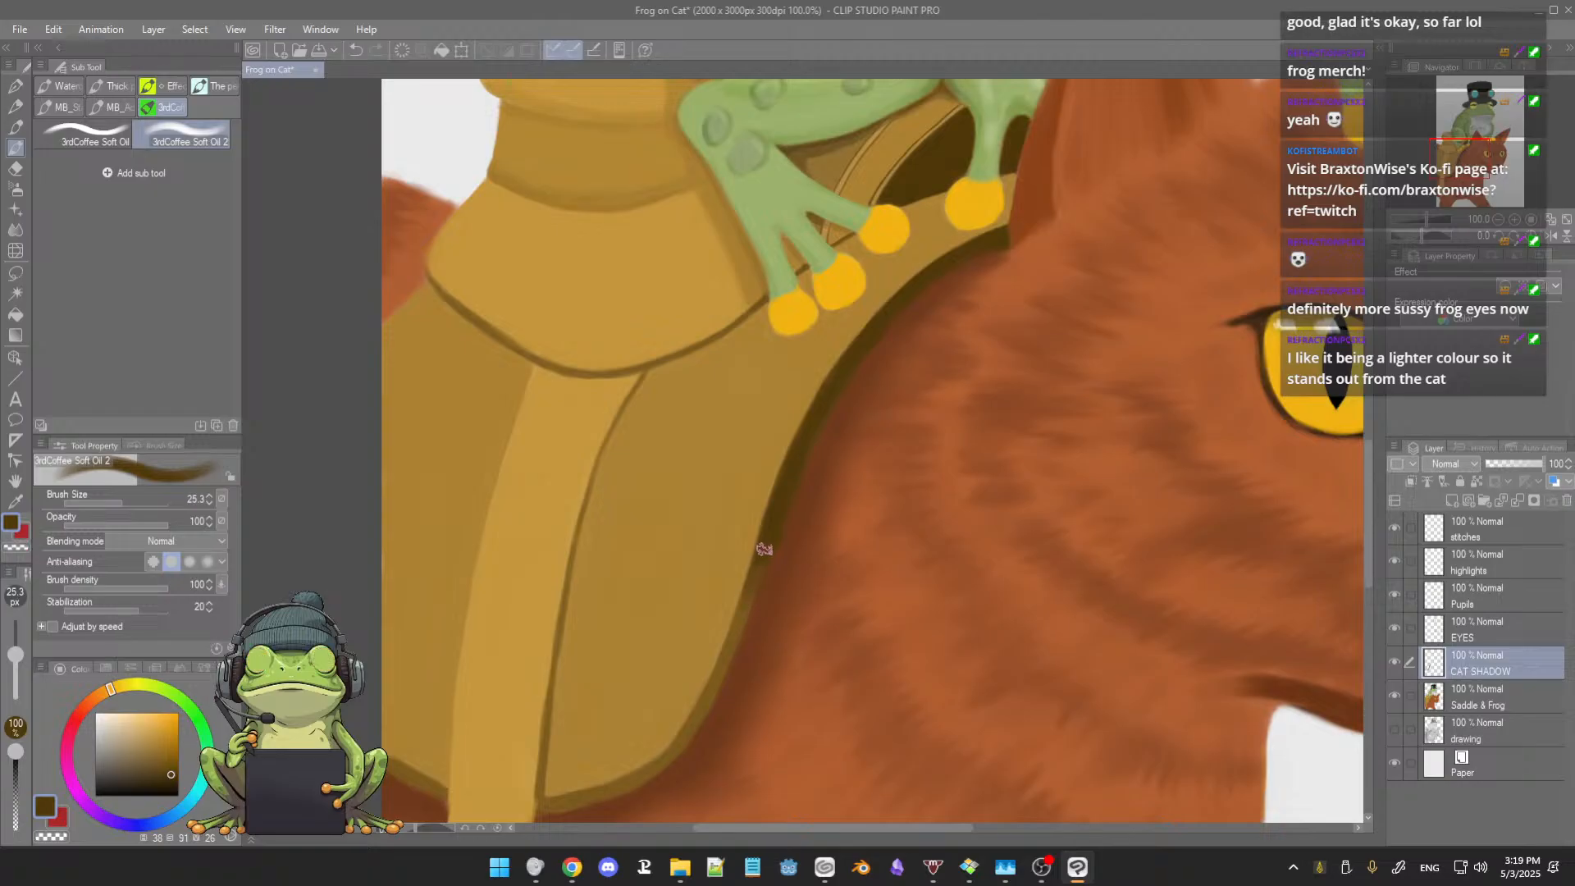
mouse_move(764, 550)
left_mouse_down()
mouse_move(740, 625)
mouse_move(744, 608)
left_mouse_up()
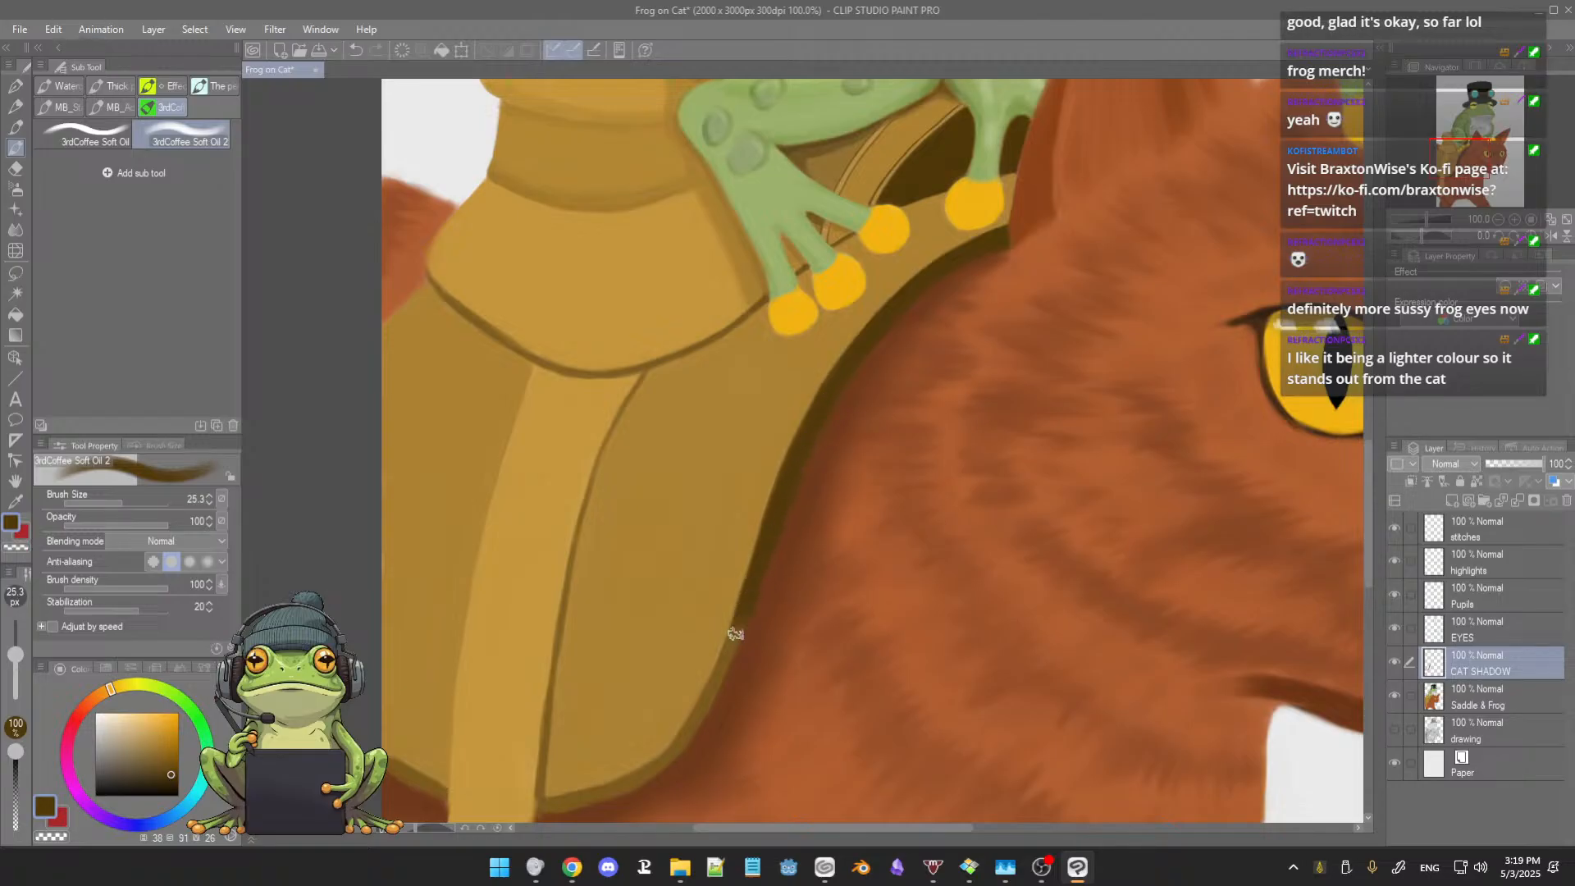
Step: Carry the dark olive-brown rim around the saddle's lower front corner and along its bottom edge on both sides of the strap
left_click_drag(795, 597, 832, 501)
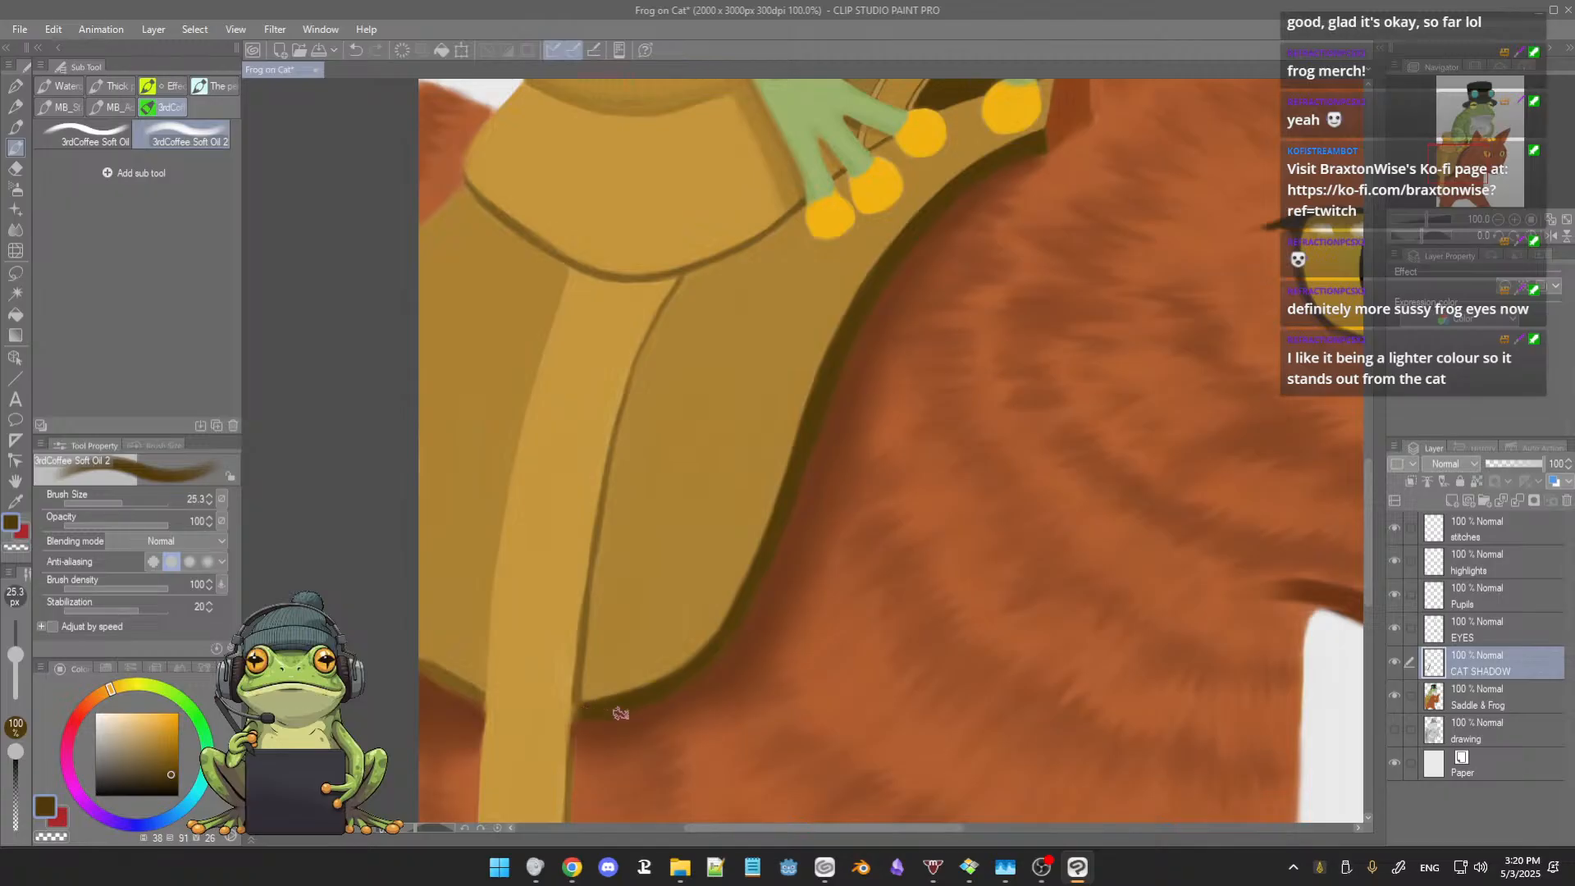
left_click_drag(539, 622, 616, 632)
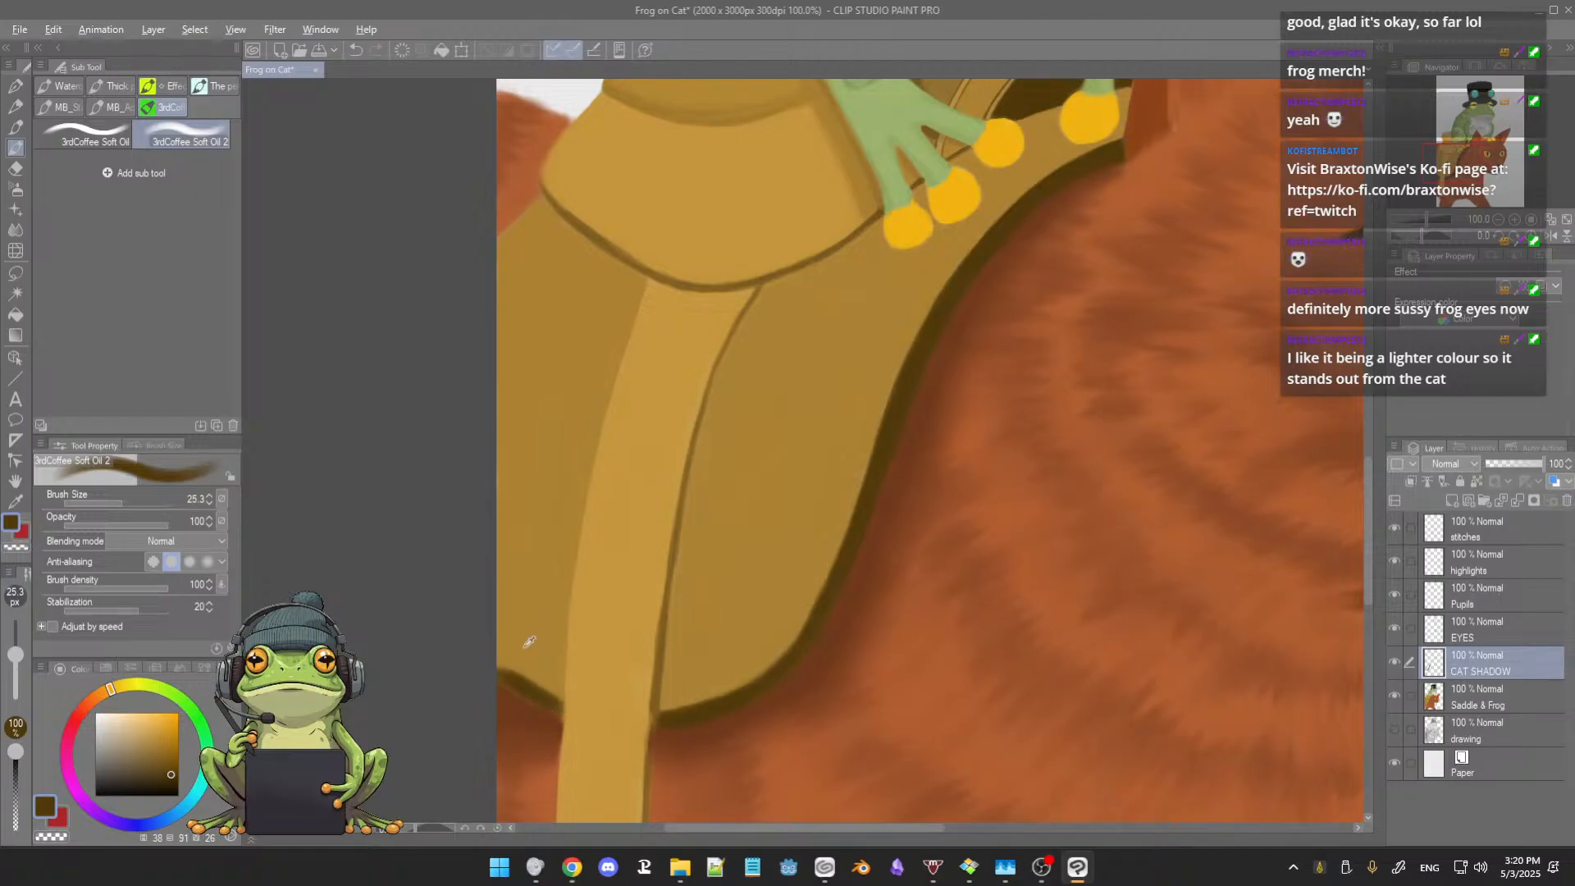
left_click(527, 643, "alt")
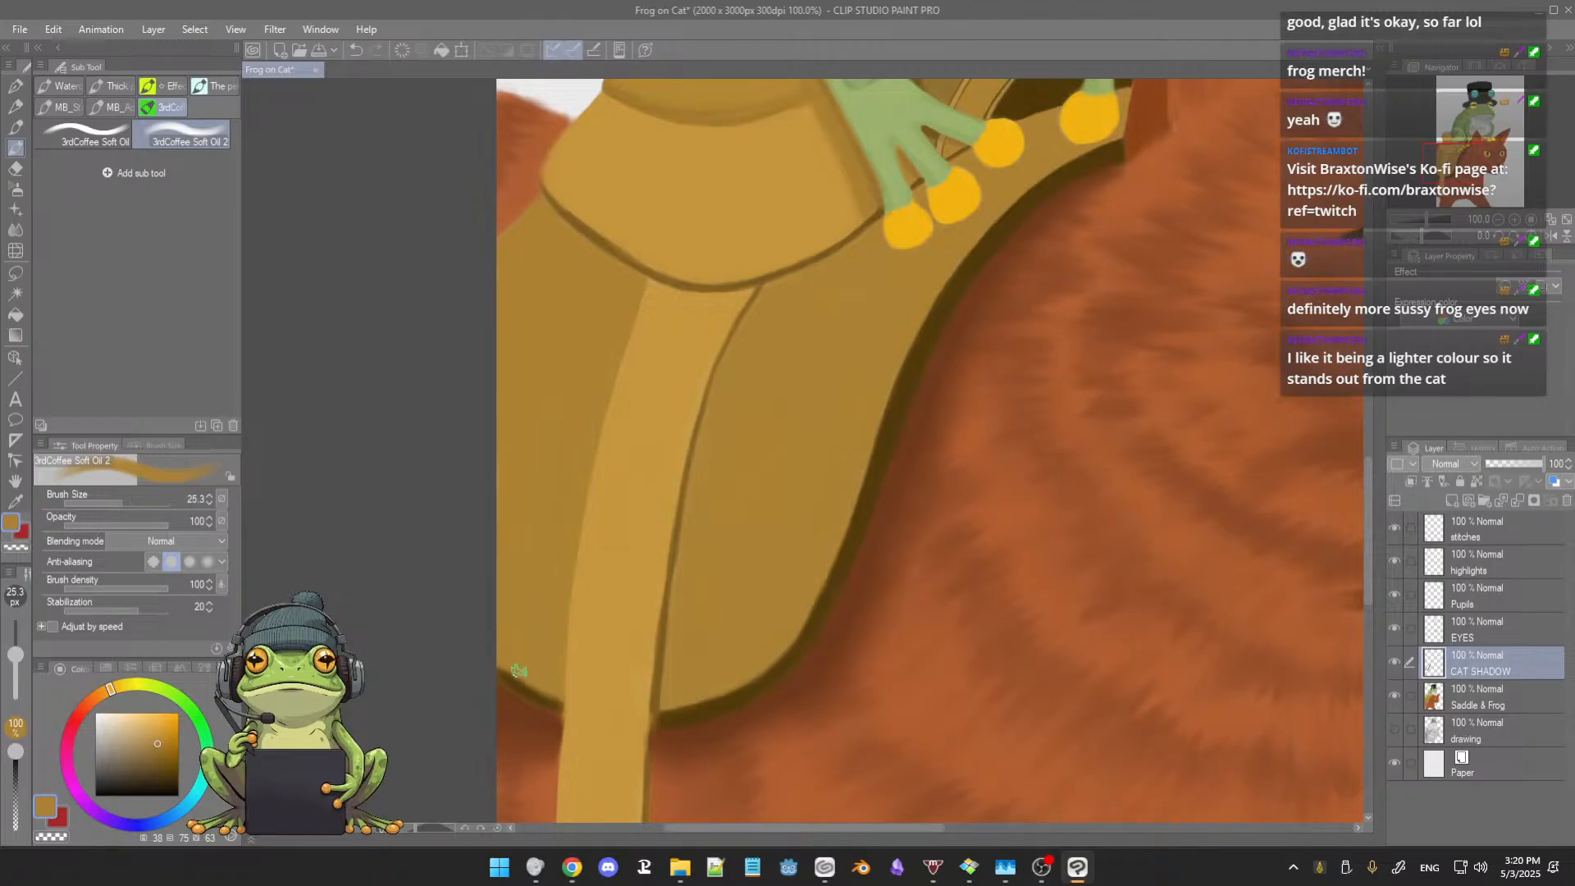
left_click_drag(683, 577, 673, 587)
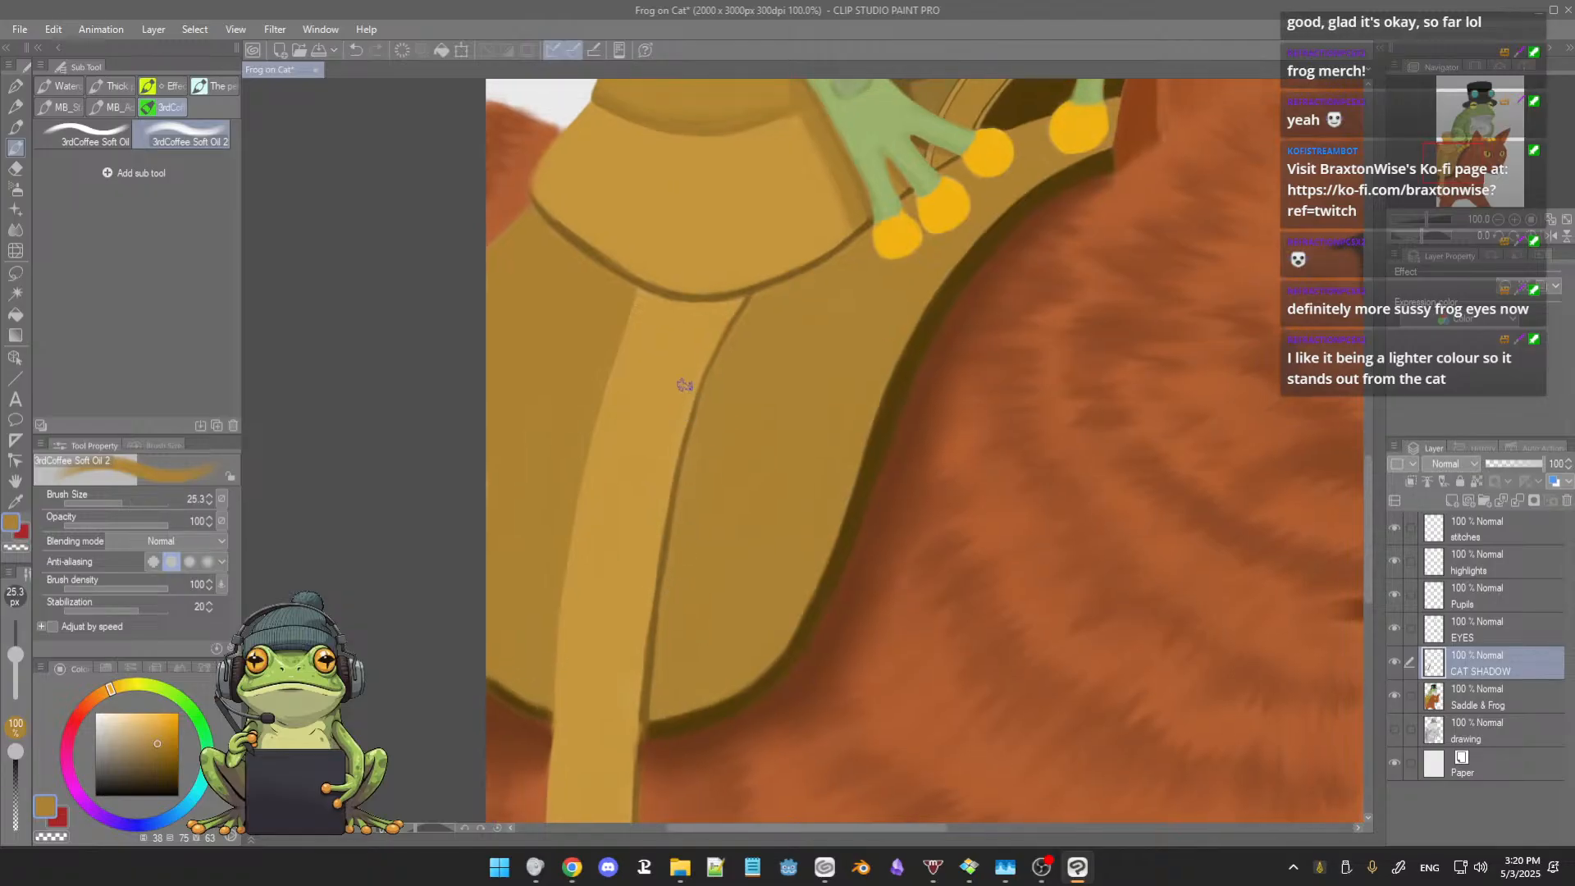
Step: Reduce the brush to 10.3, tidy the top of the strap's front edge in tan, and redraw its upper outline in dark brown
scroll(696, 419, "down", 4)
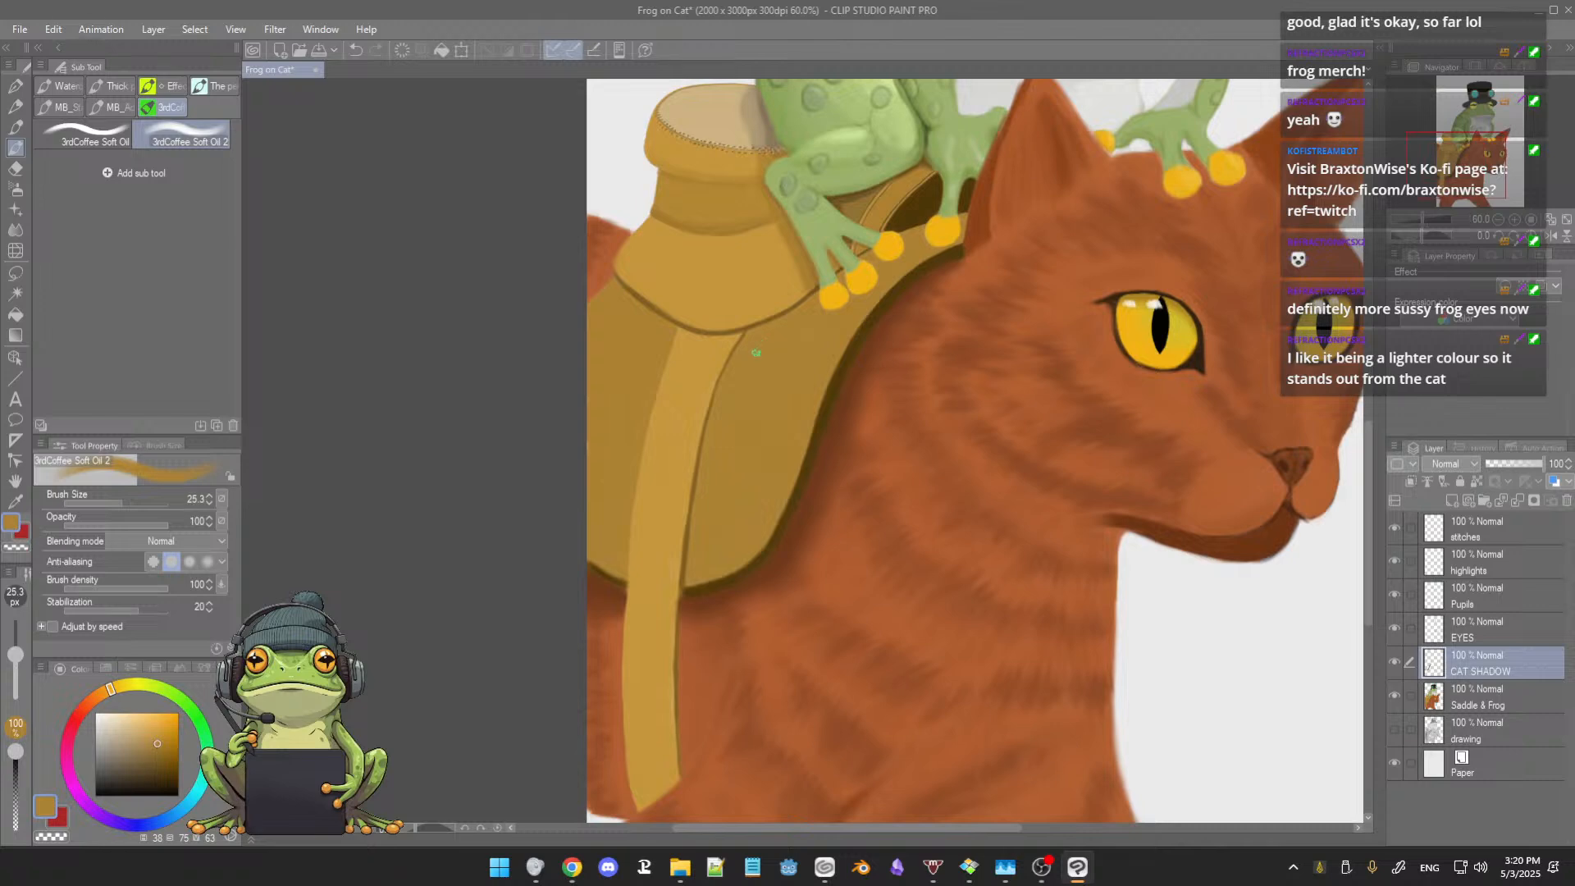
scroll(753, 351, "up", 4)
scroll(750, 351, "up", 3)
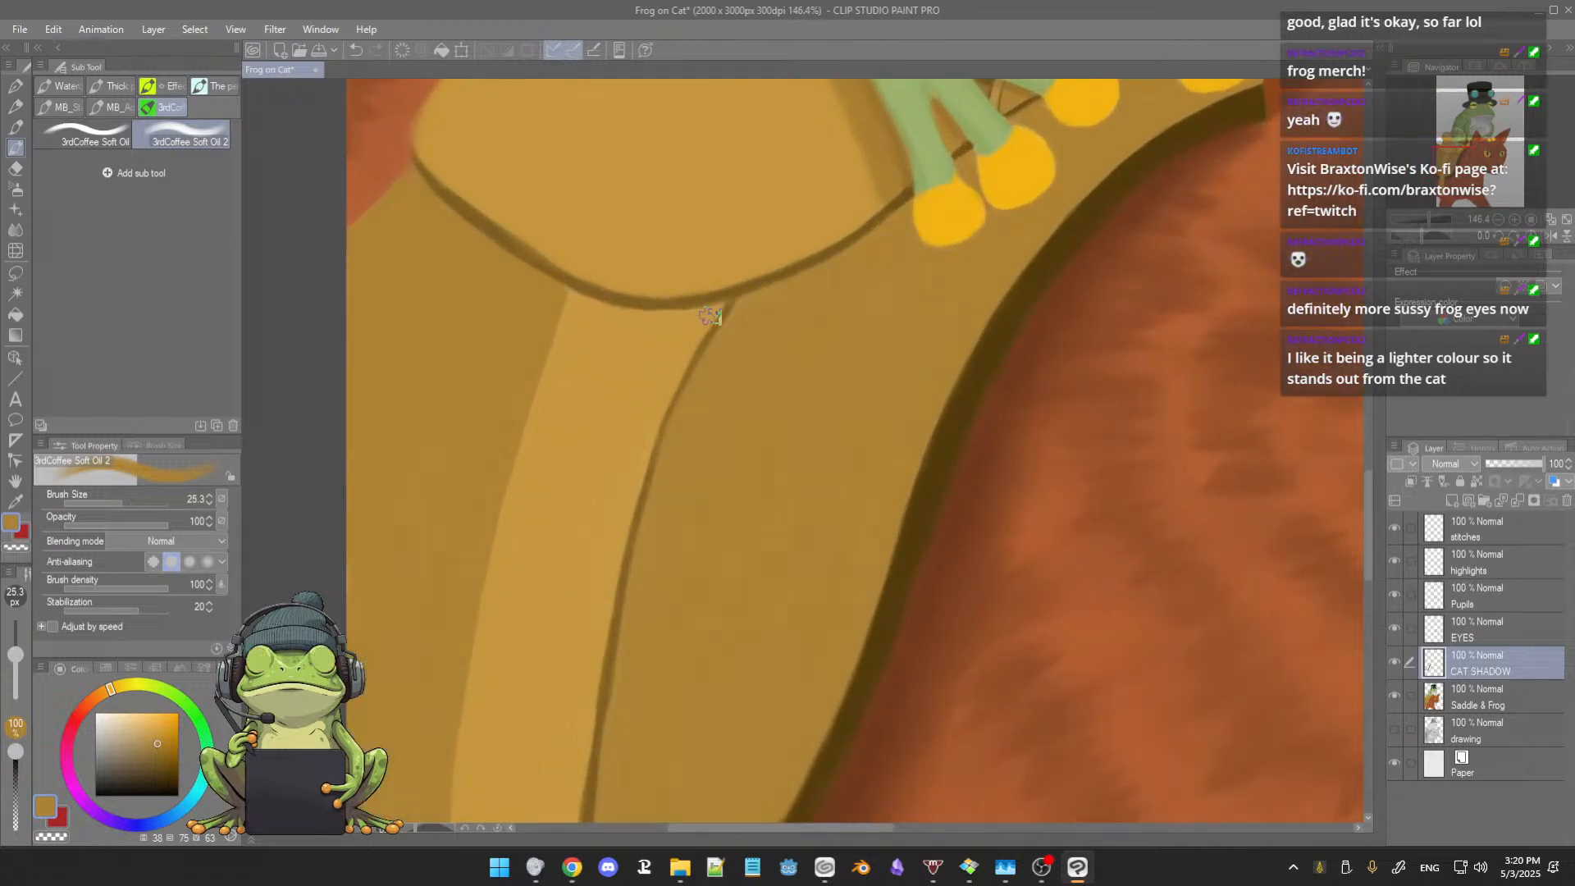
left_click_drag(711, 331, 704, 339)
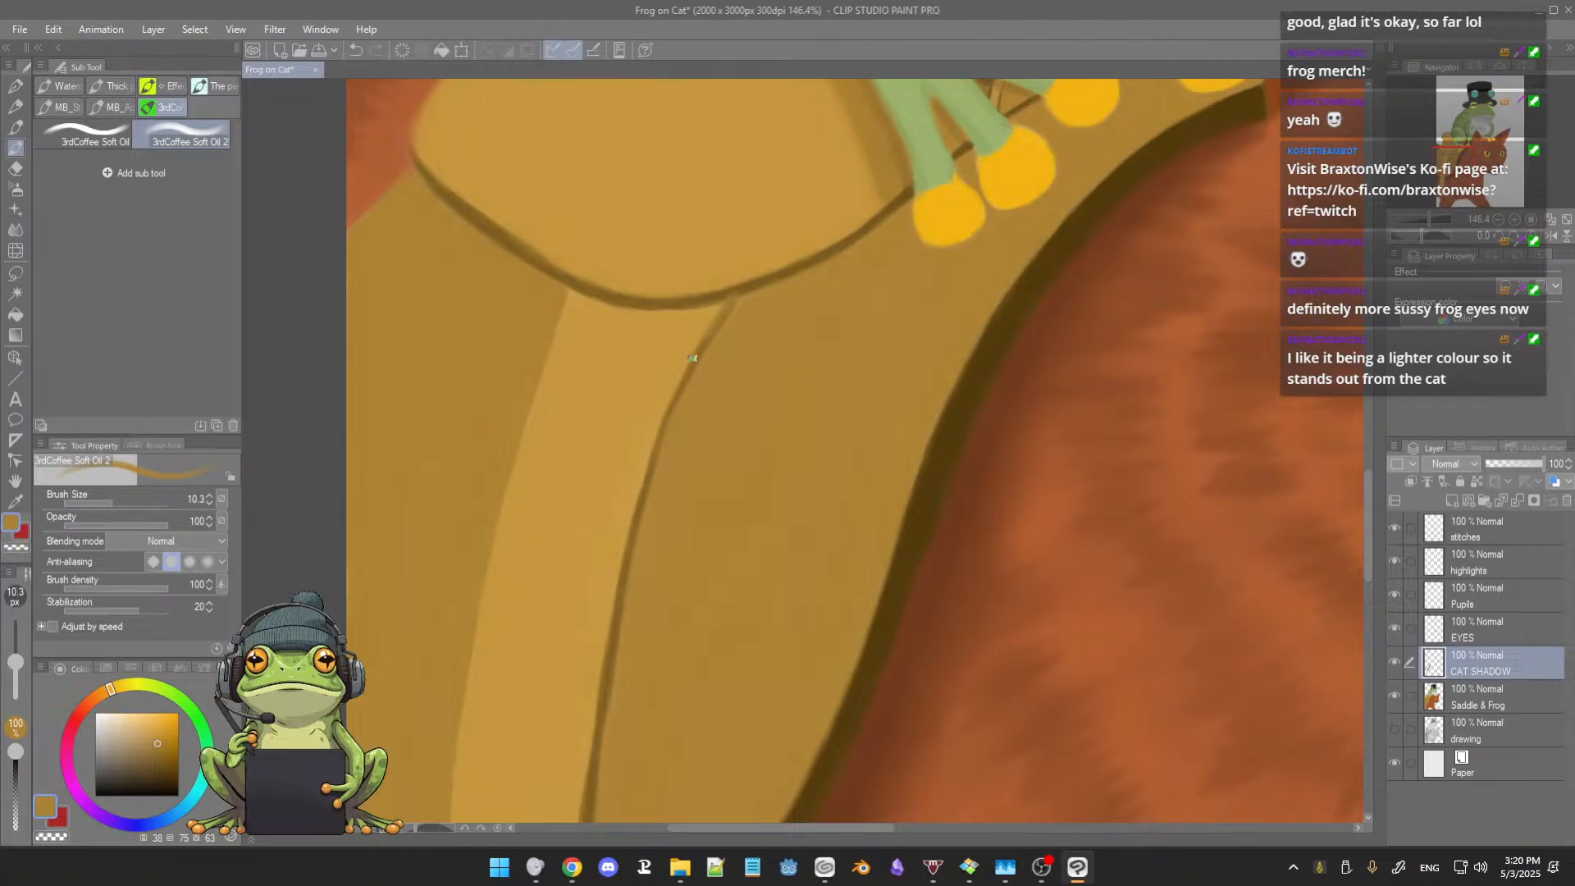
left_click(944, 462, "alt")
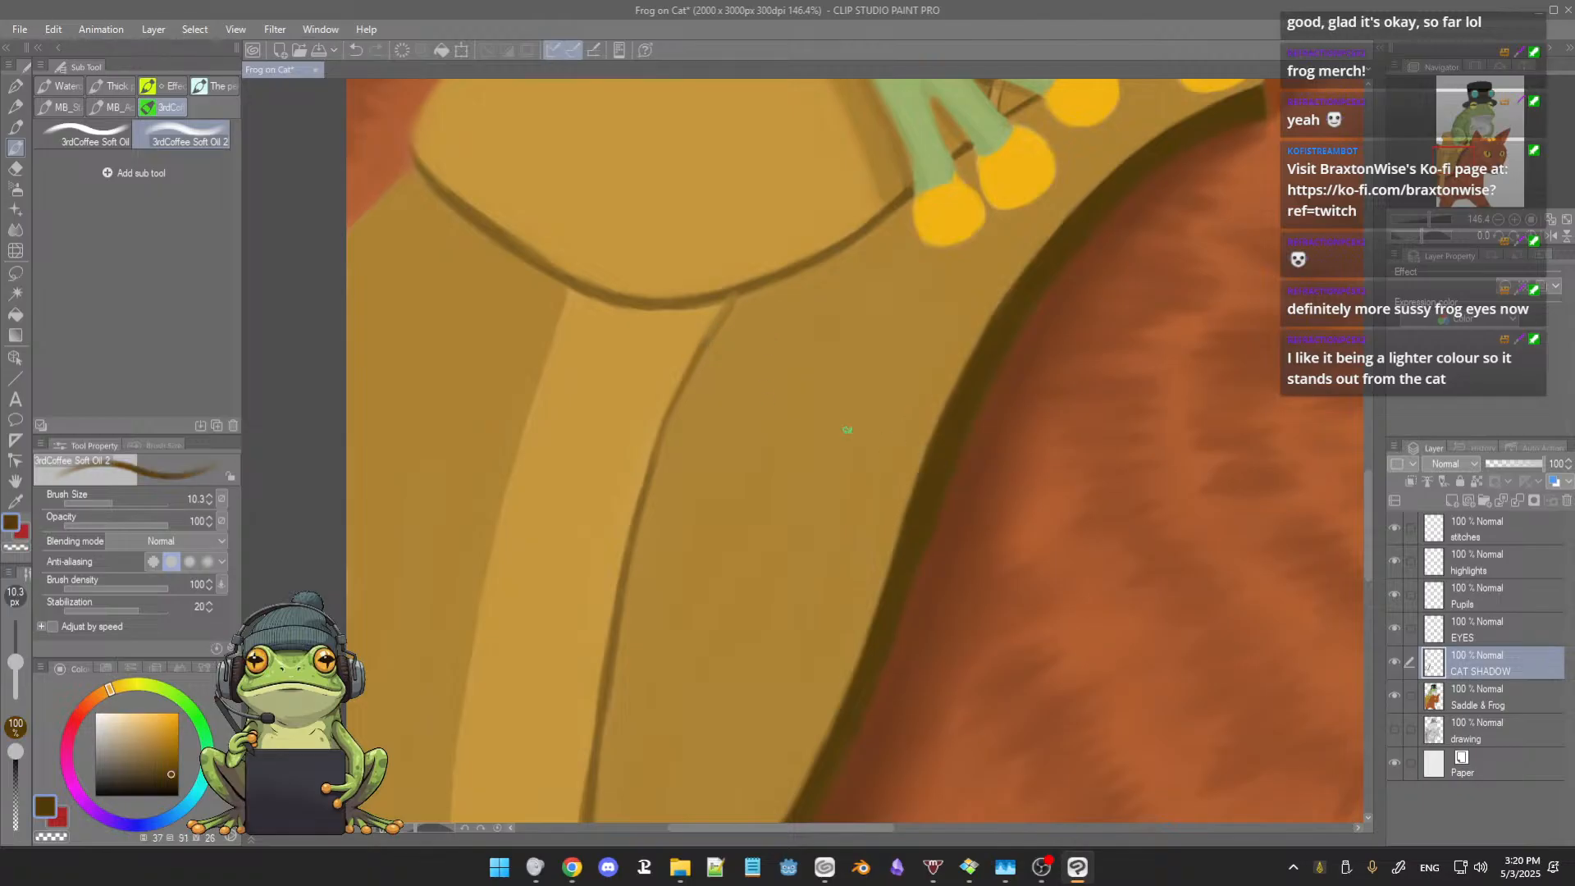
mouse_move(727, 312)
left_mouse_down()
mouse_move(734, 297)
mouse_move(656, 432)
left_mouse_up()
left_click_drag(686, 381, 644, 487)
left_click_drag(663, 429, 627, 561)
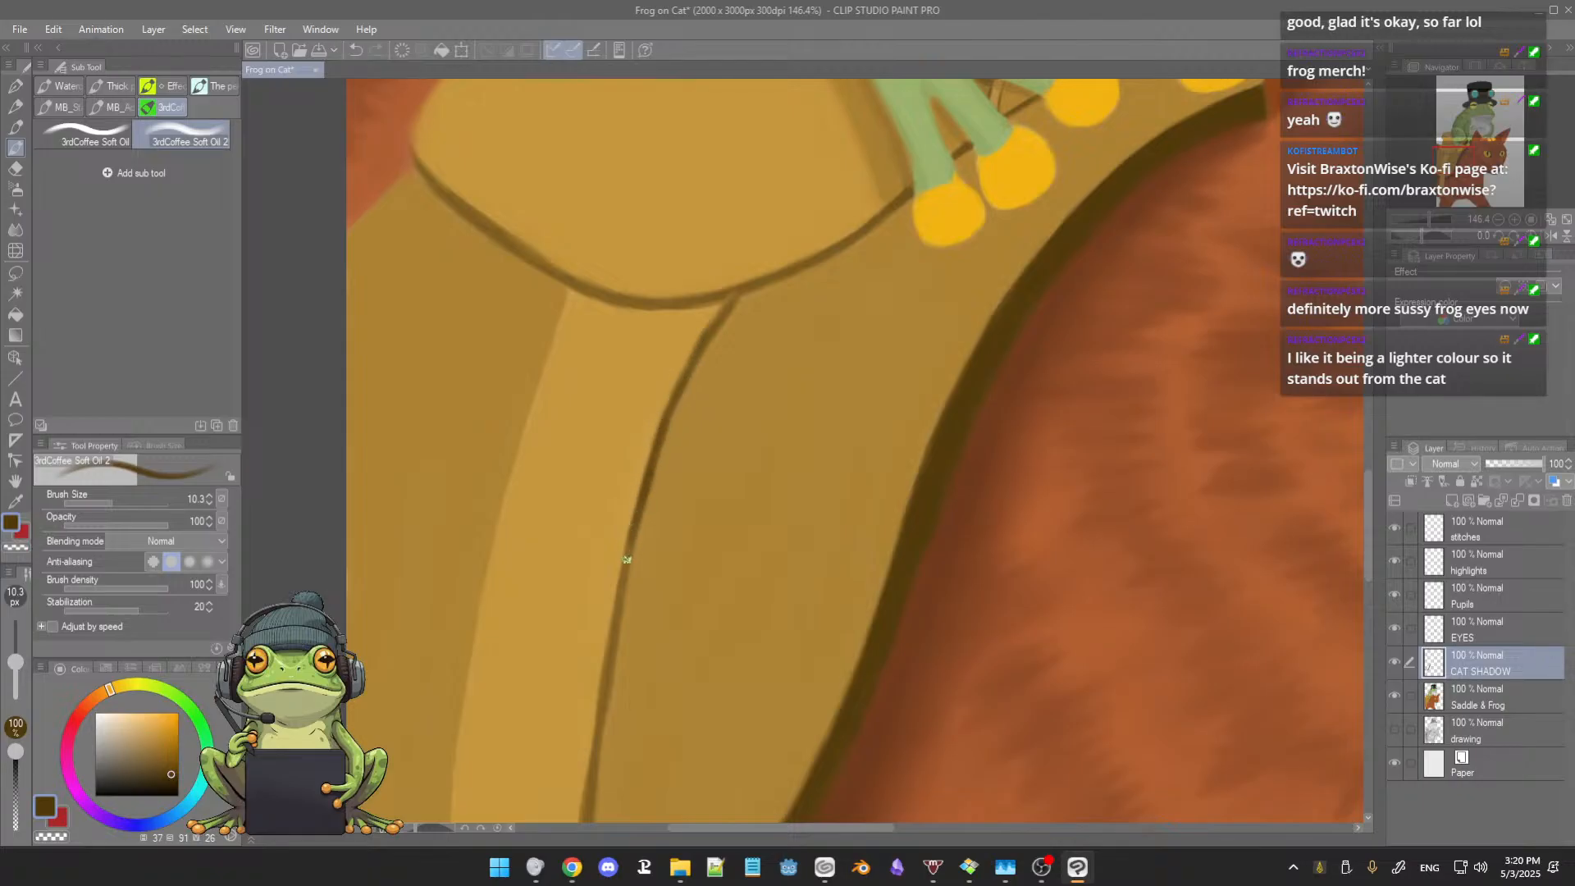
Step: Continue the dark brown outline down the strap's front edge to the saddle's bottom rim
mouse_move(692, 512)
left_mouse_down()
mouse_move(712, 467)
mouse_move(640, 549)
left_mouse_up()
left_click_drag(658, 465, 622, 662)
left_click_drag(711, 609, 740, 445)
left_click_drag(739, 315, 712, 420)
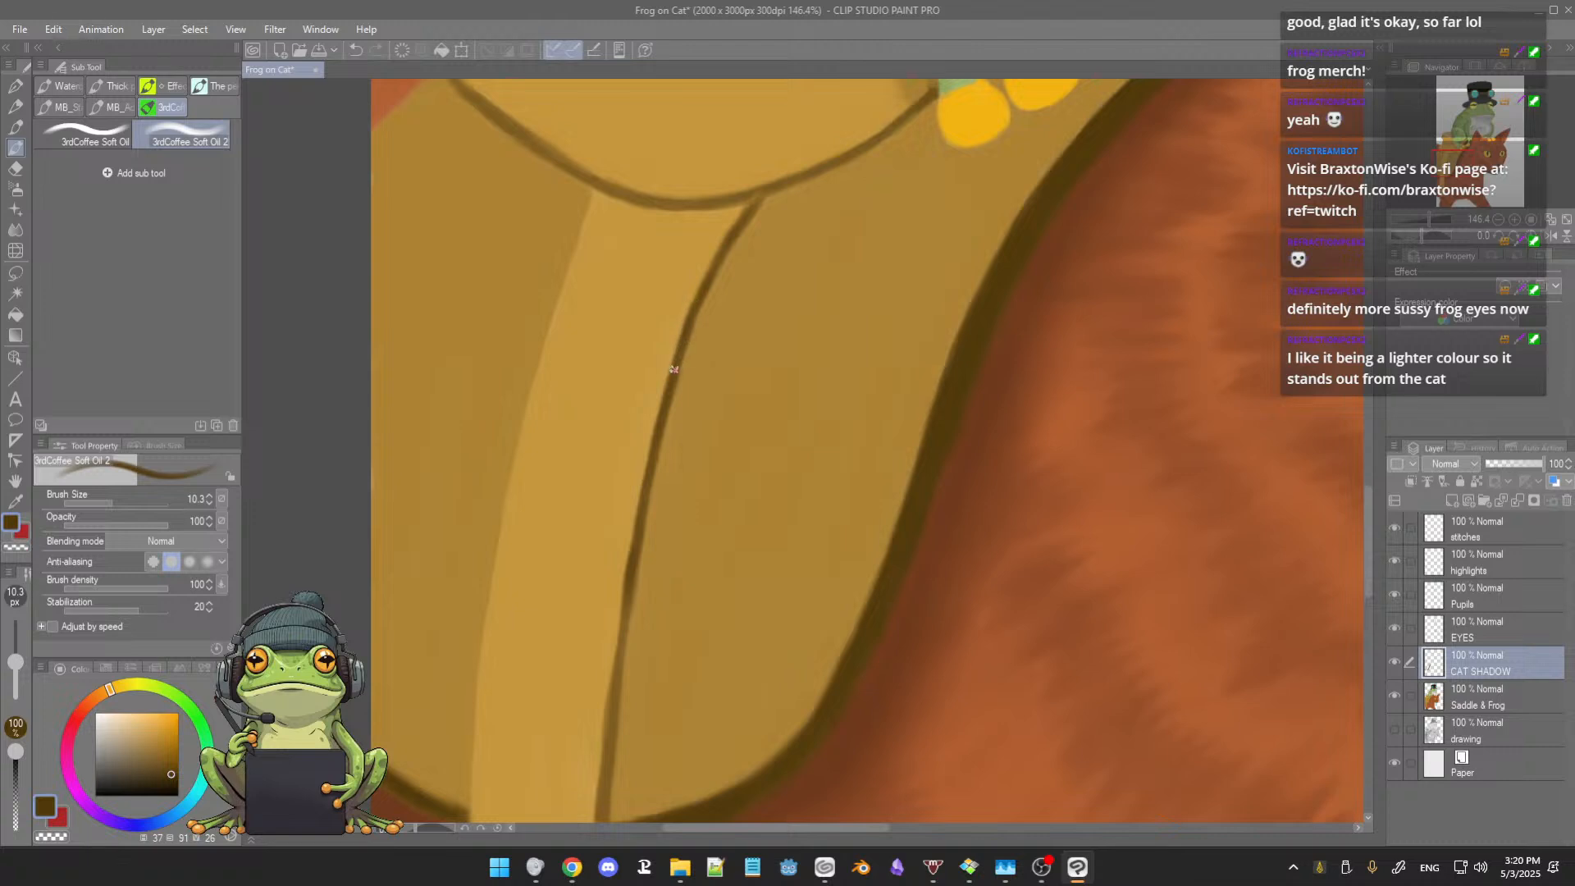
left_click_drag(699, 409, 707, 358)
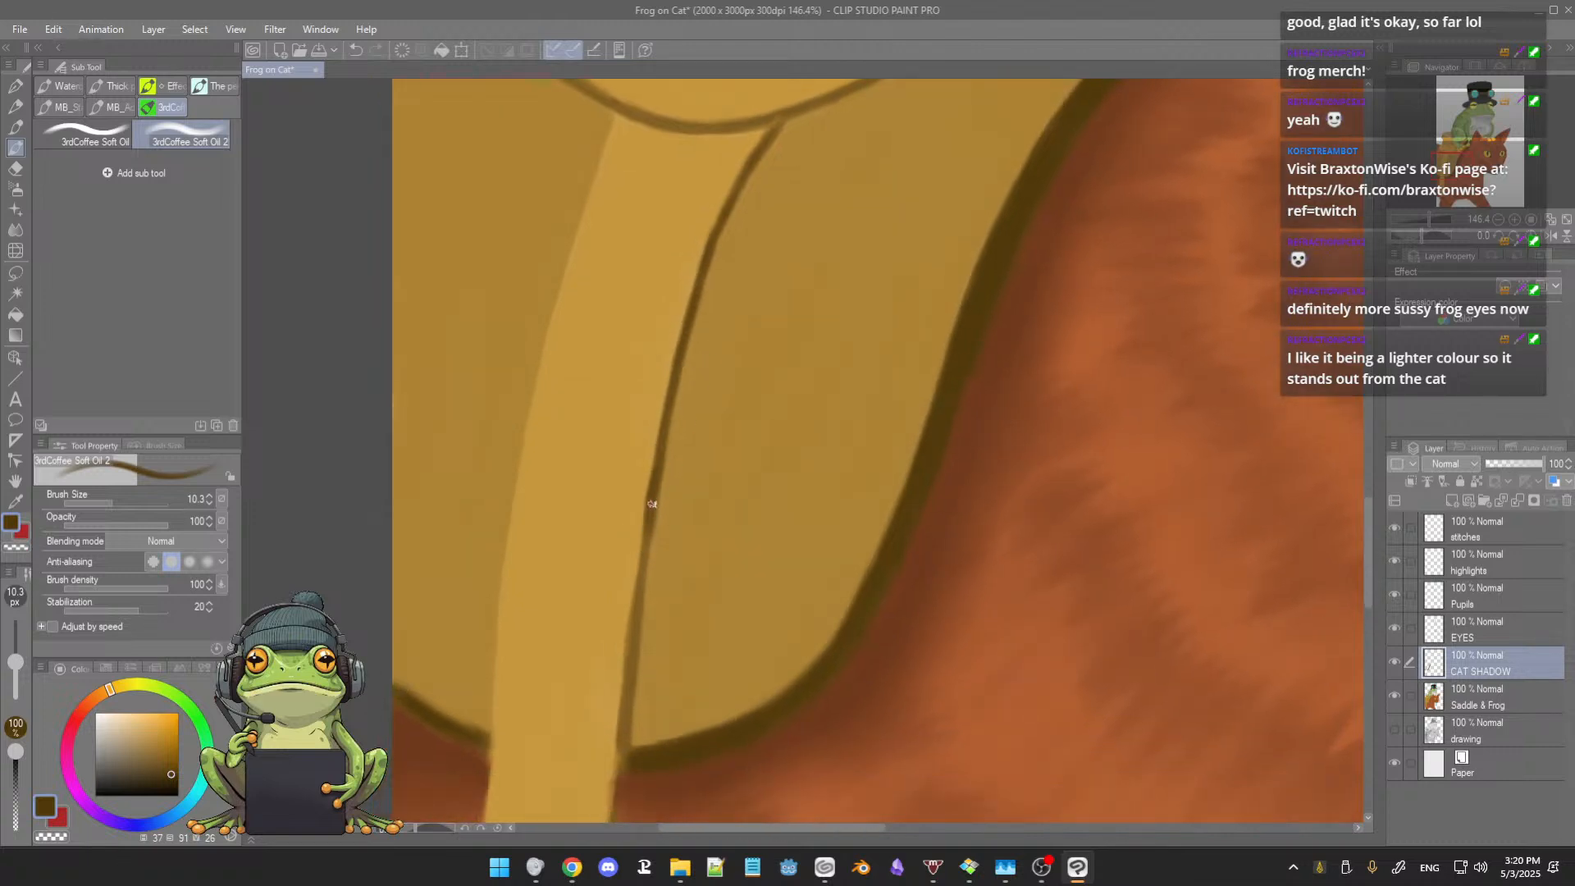
left_click_drag(653, 504, 631, 633)
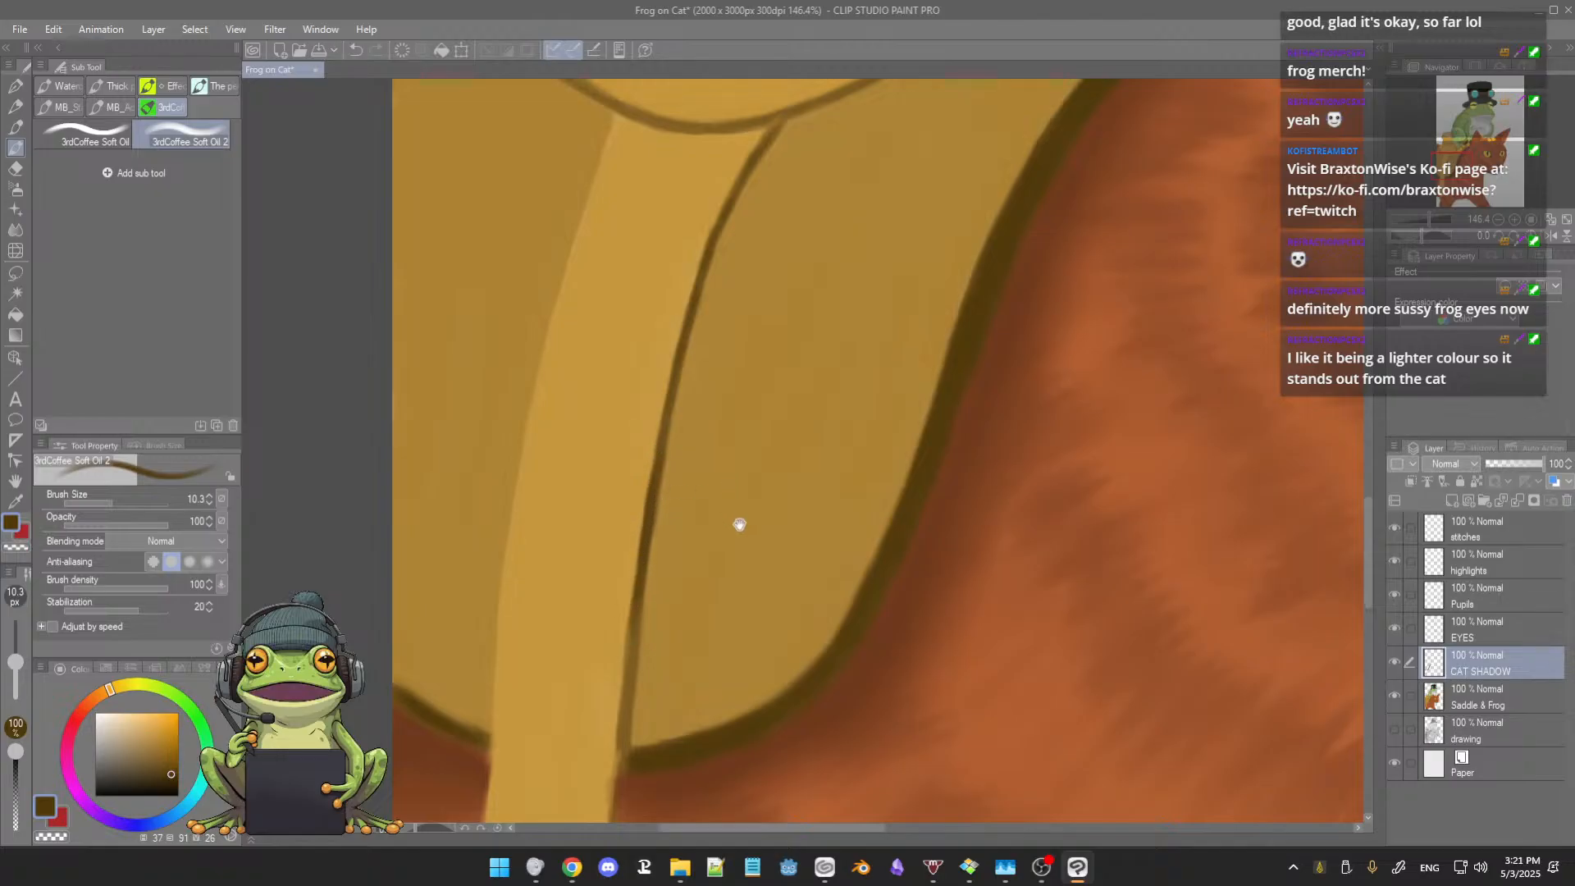
left_click_drag(740, 524, 689, 503)
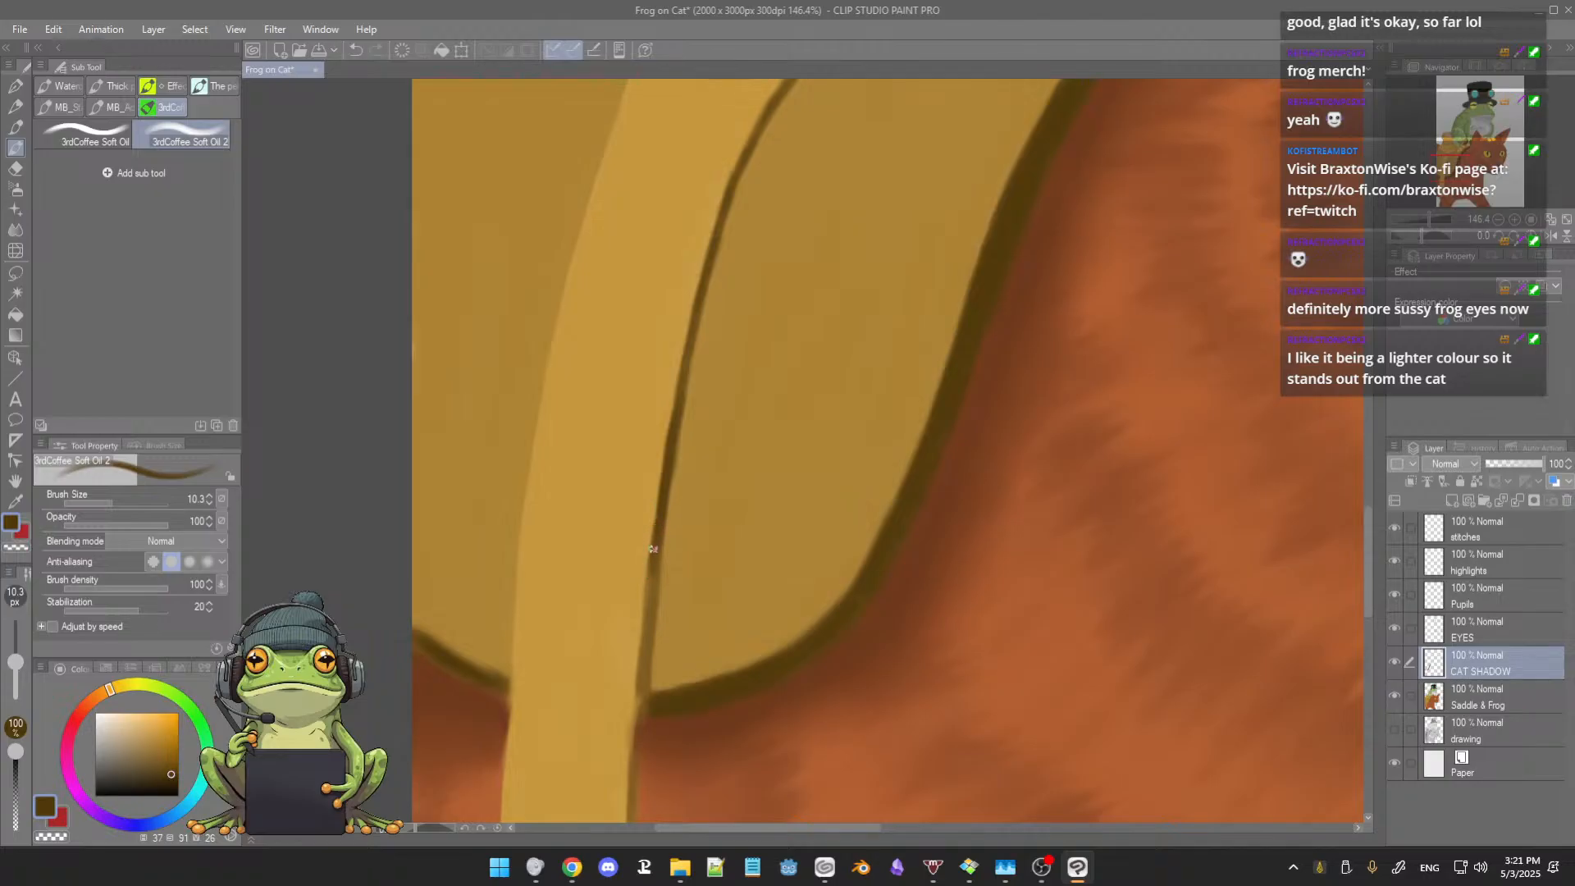
left_click_drag(654, 563, 643, 702)
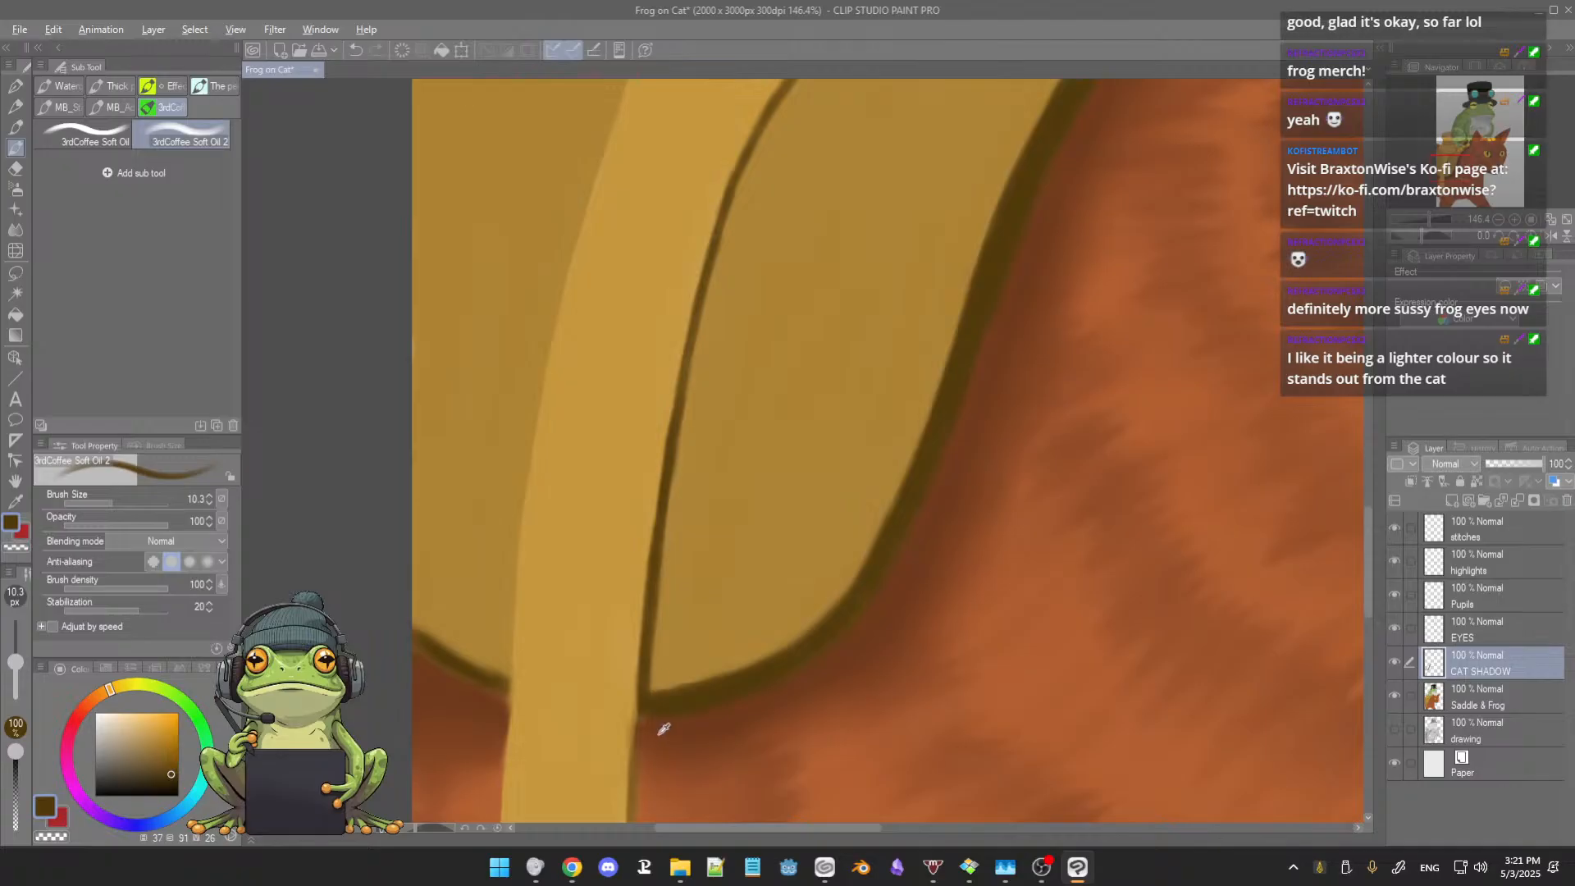
Step: Clean up the corner where the strap crosses the saddle's bottom rim with sampled fur brown and strap tan
left_click(649, 727, "alt")
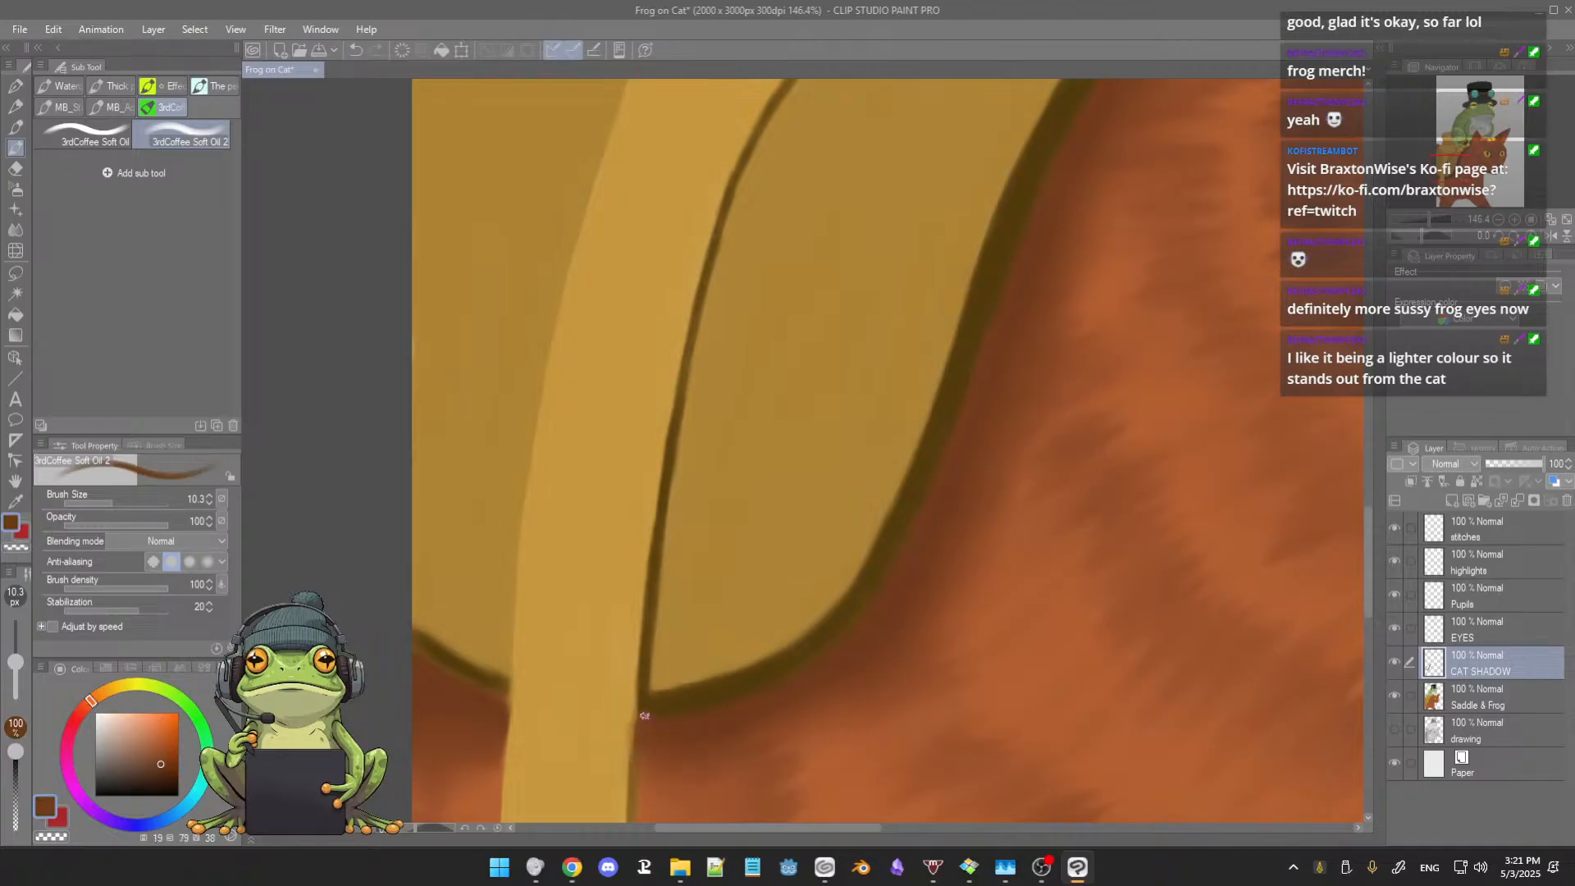
left_click(627, 694, "alt")
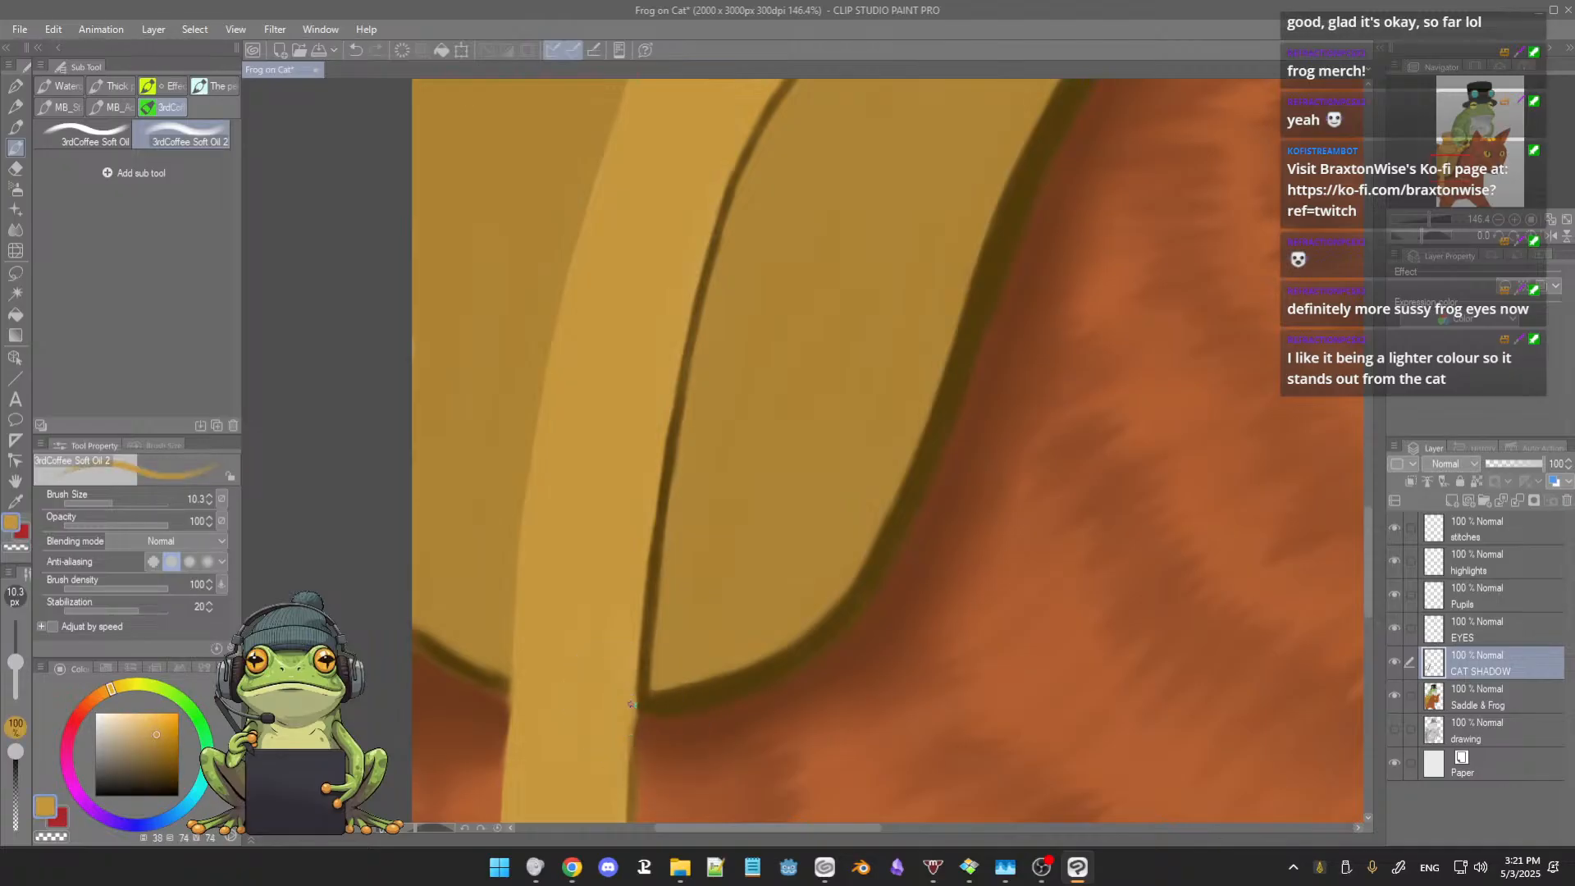
mouse_move(683, 724)
left_mouse_down()
mouse_move(696, 684)
mouse_move(669, 558)
left_mouse_up()
Step: Extend the dark brown outline down the strap's front edge from the saddle's bottom rim to just above the strap's pointed end
left_click(663, 602, "alt")
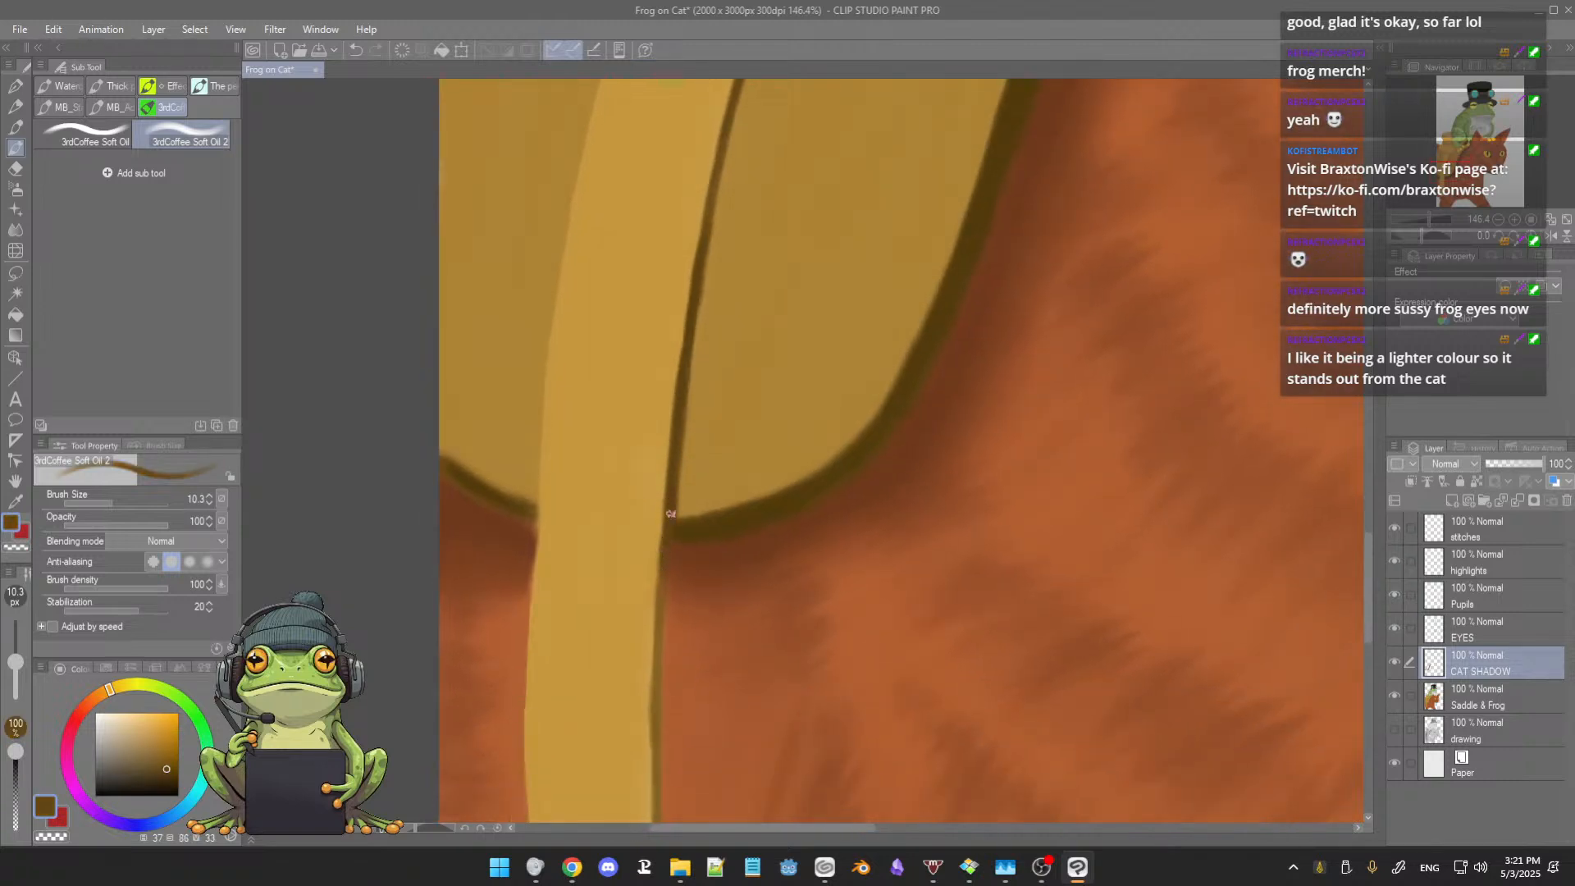
left_click(684, 397, "alt")
left_click_drag(660, 598, 654, 796)
mouse_move(725, 664)
left_mouse_down()
mouse_move(712, 511)
mouse_move(711, 538)
mouse_move(677, 530)
mouse_move(677, 740)
mouse_move(676, 672)
mouse_move(683, 728)
left_mouse_up()
left_click_drag(679, 674, 688, 773)
left_click_drag(679, 711, 688, 787)
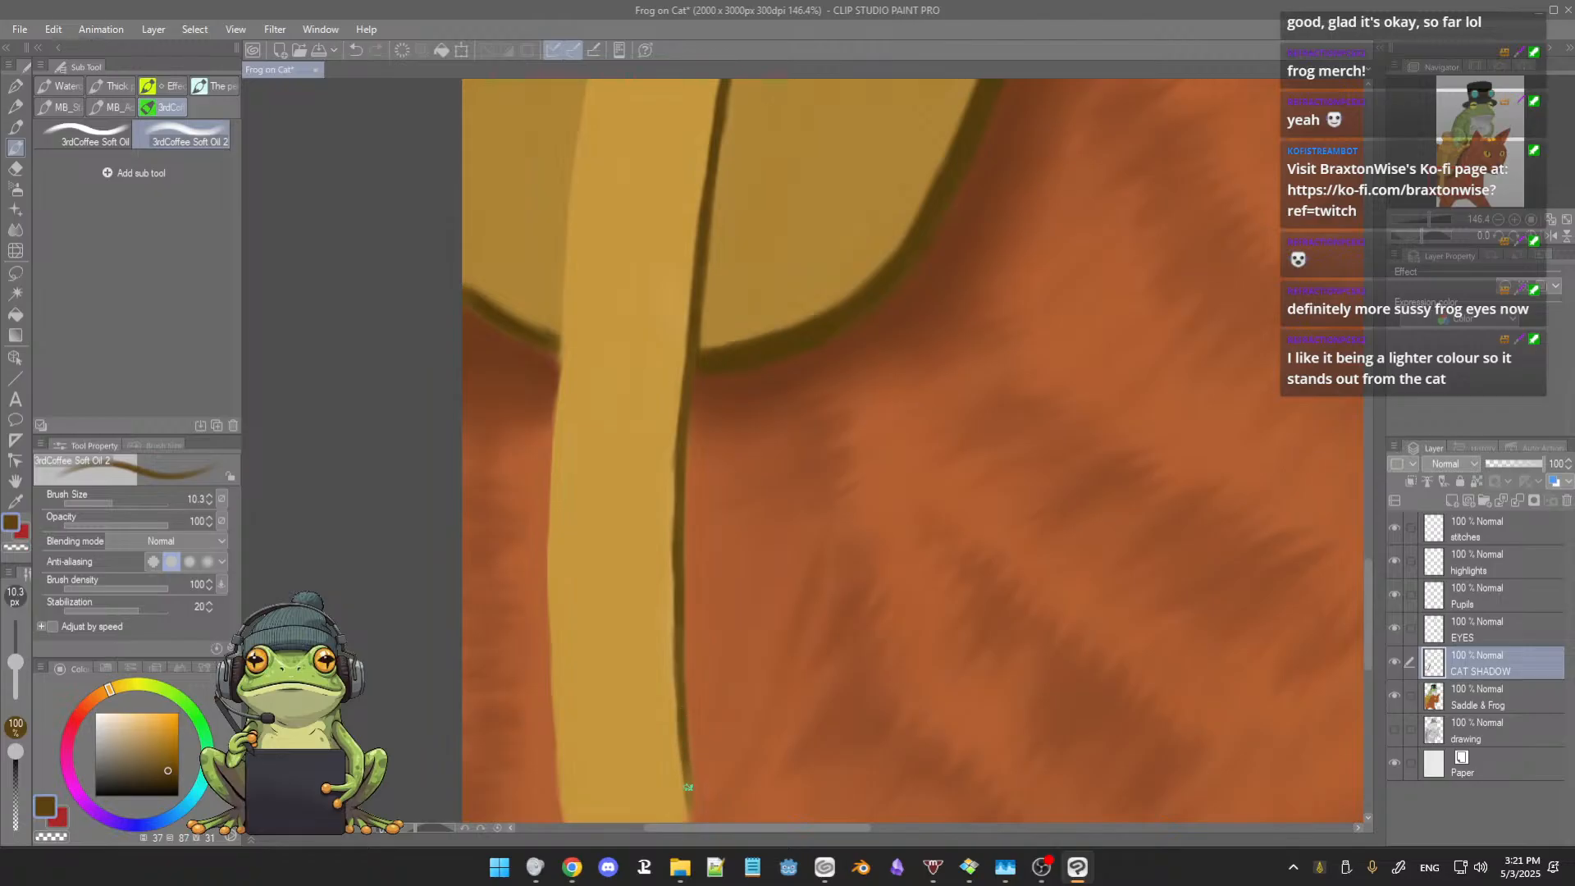
left_click_drag(721, 706, 708, 608)
left_click_drag(669, 658, 675, 695)
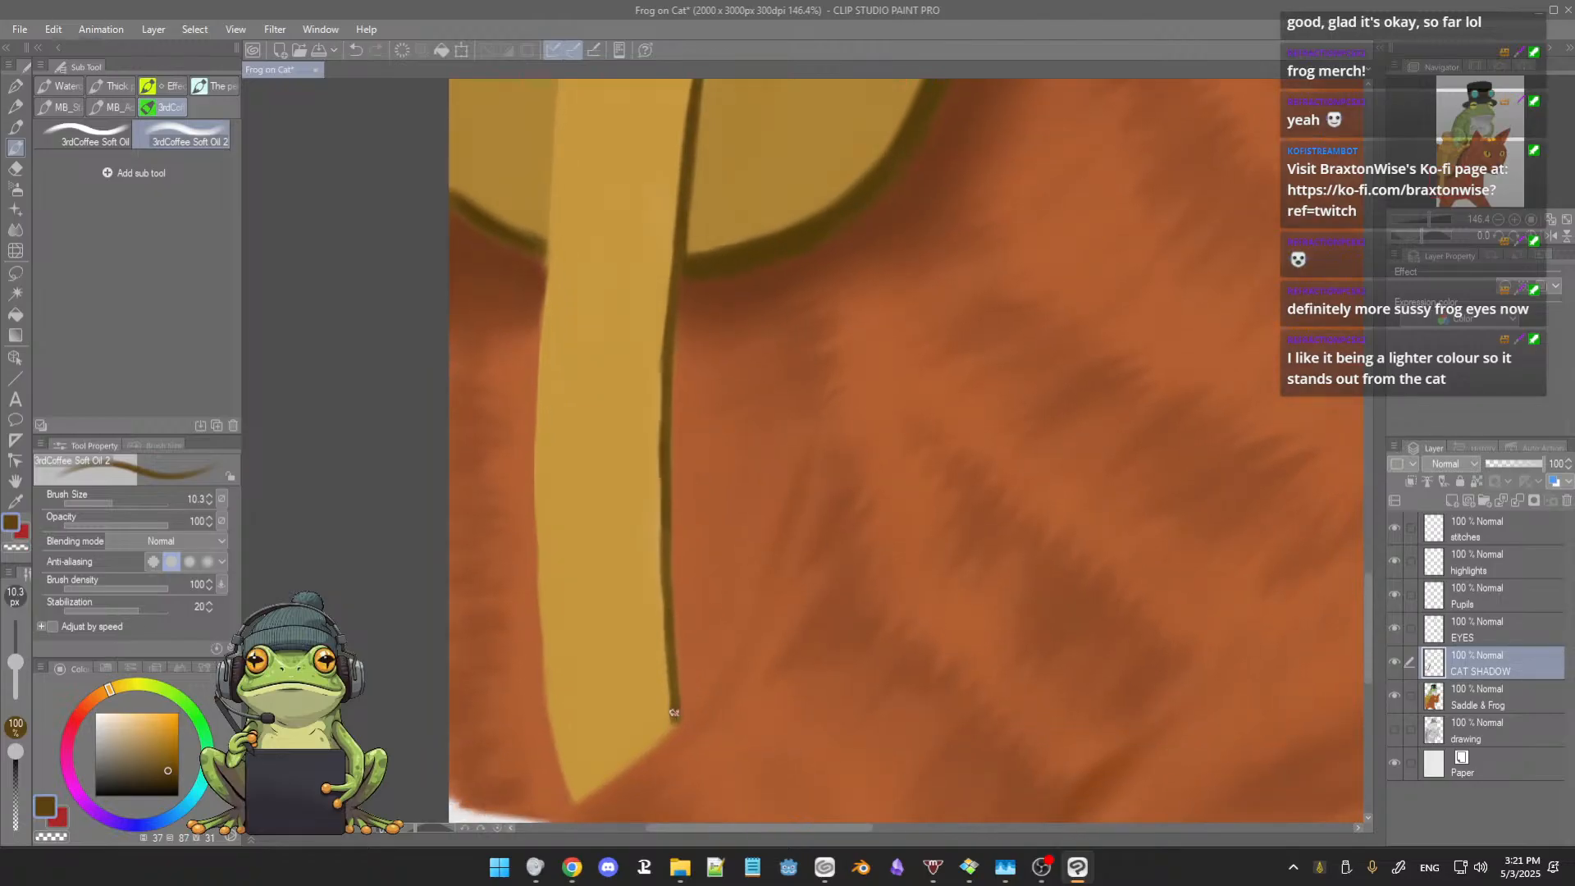
mouse_move(715, 518)
left_mouse_down()
mouse_move(718, 592)
mouse_move(733, 560)
left_mouse_up()
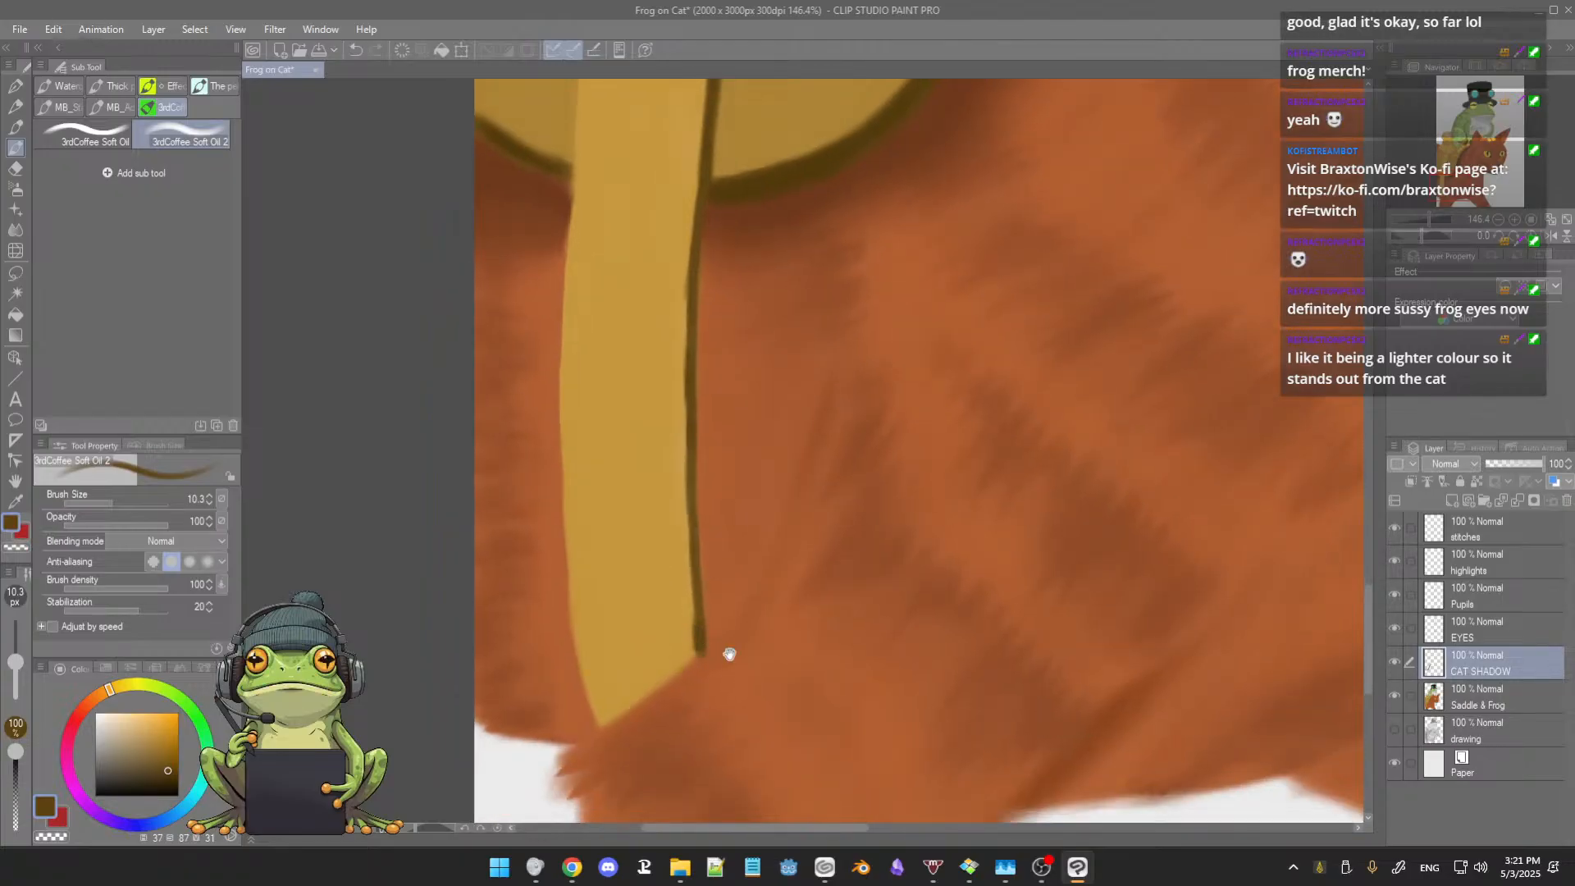
Step: Tidy the strap's lower end with sampled fur orange, and clean up the saddle rim at the strap's rear edge with dark brown and tan
left_click(722, 649, "alt")
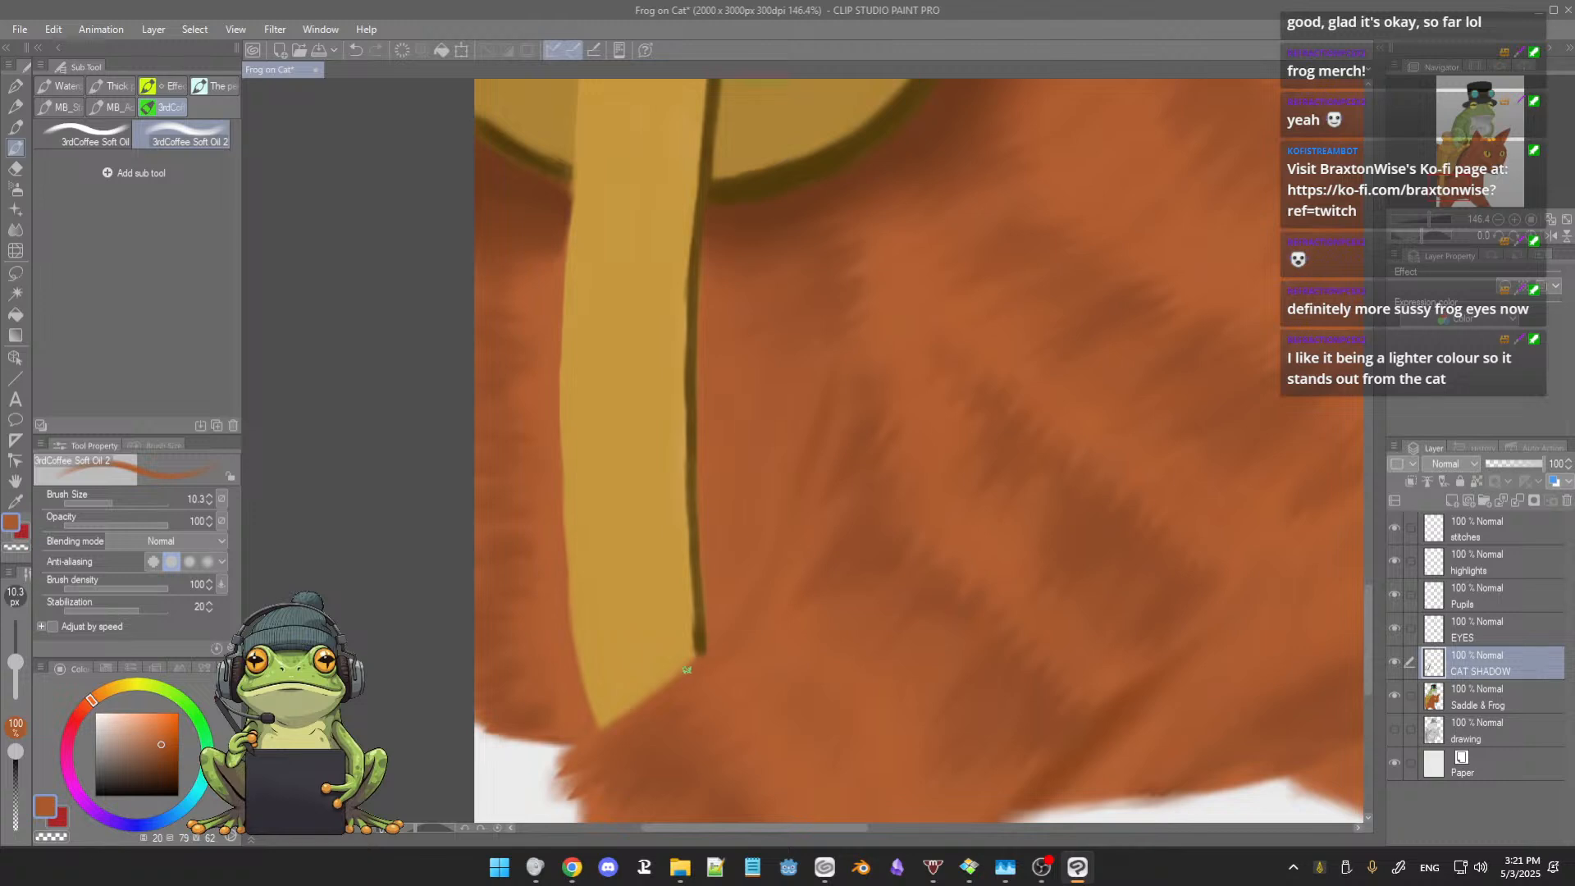
left_click_drag(644, 585, 694, 657)
left_click_drag(640, 542, 650, 639)
left_click_drag(628, 503, 637, 534)
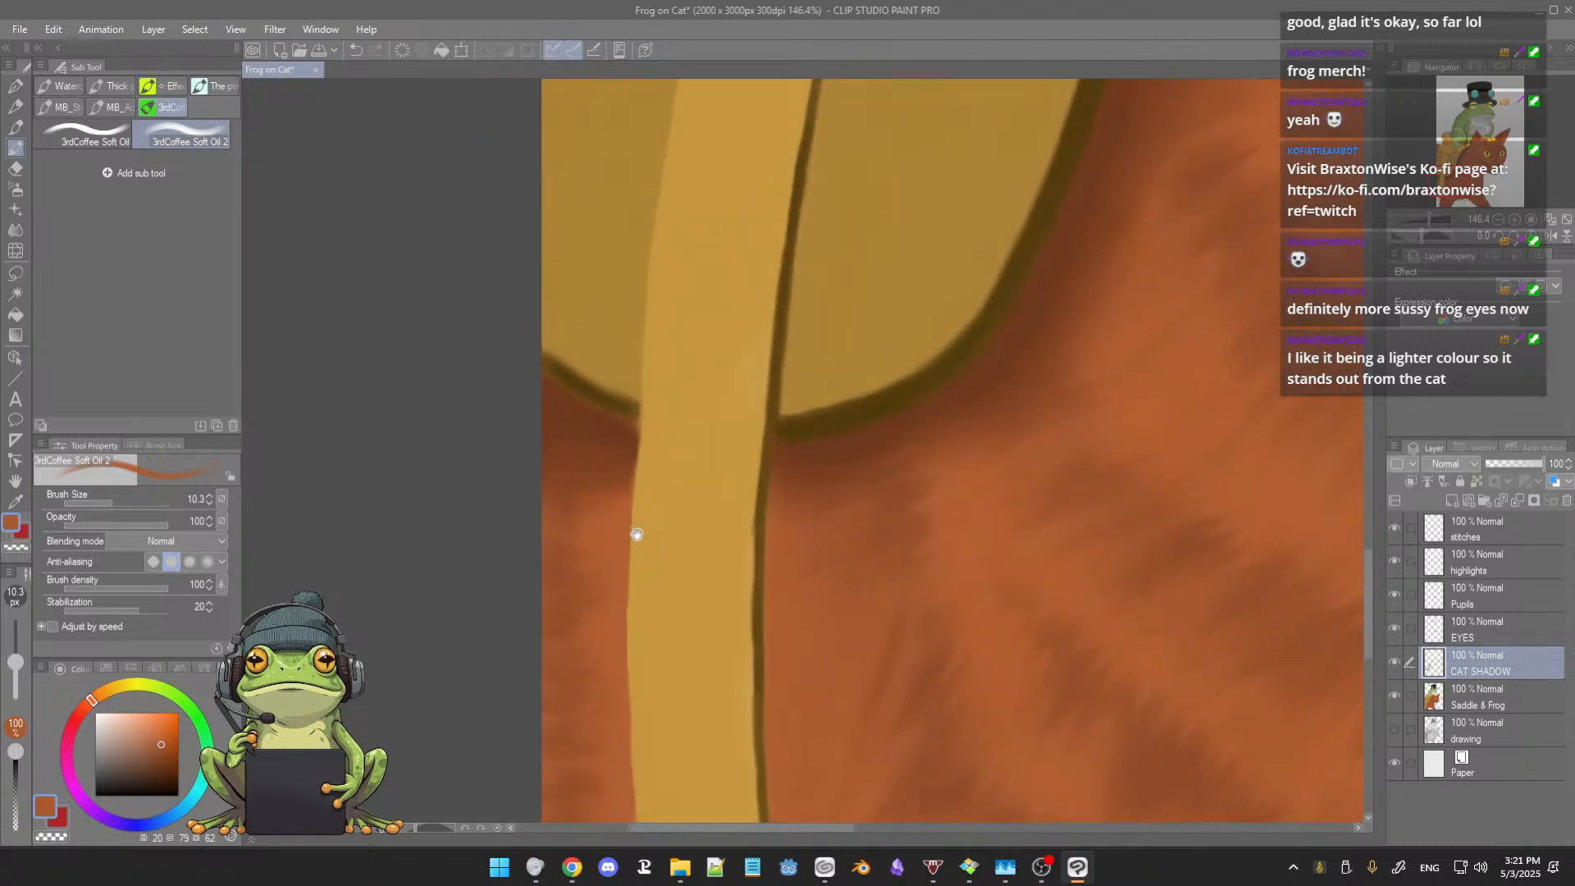
left_click(835, 415, "alt")
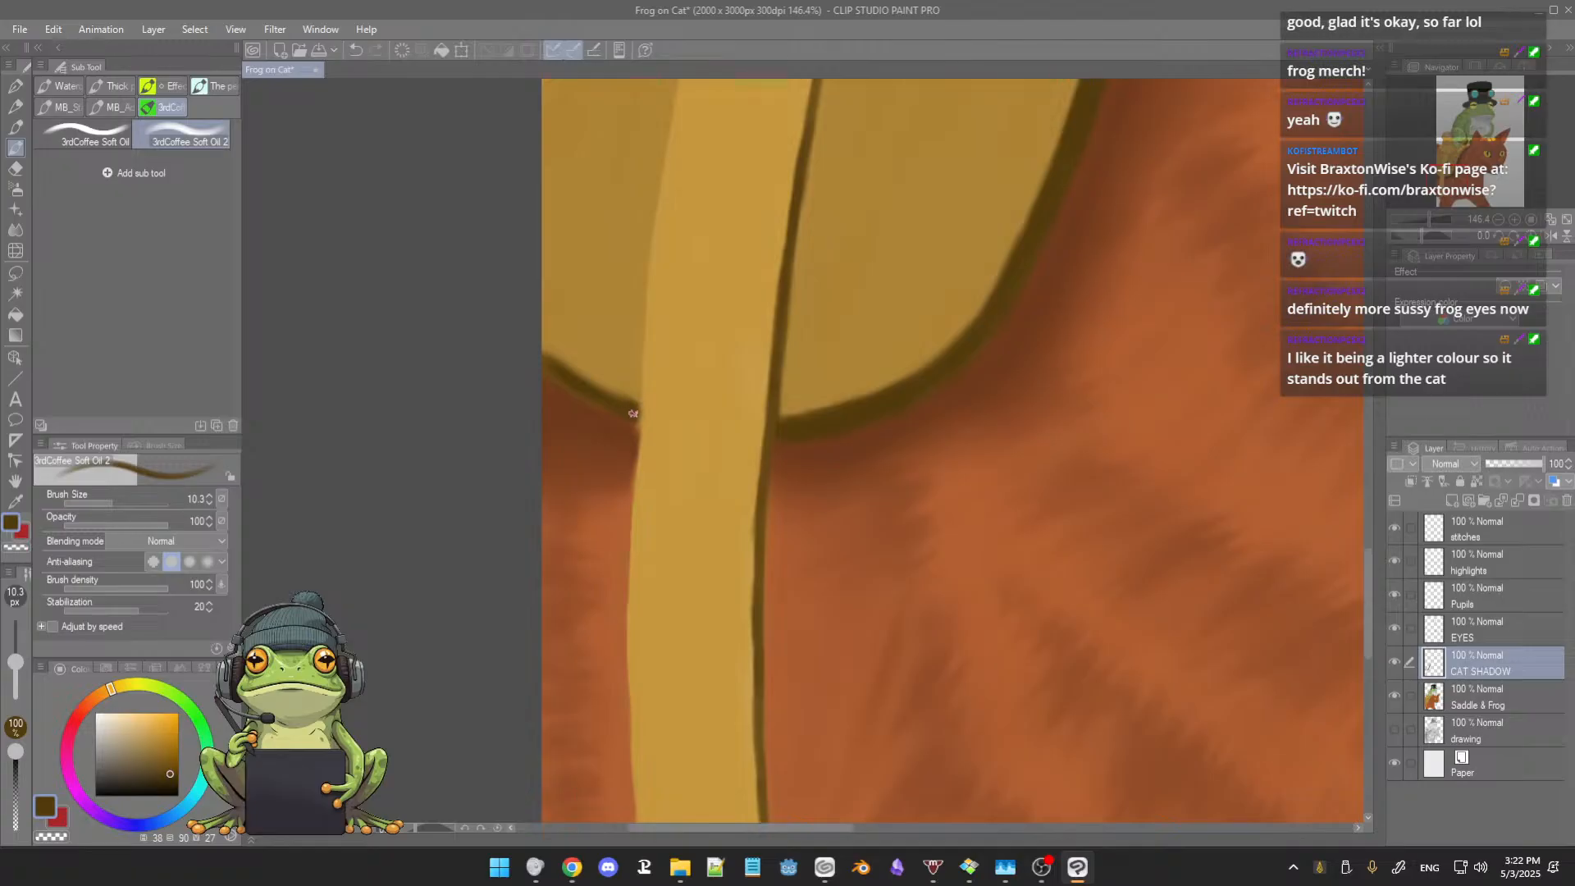
left_click(656, 402, "alt")
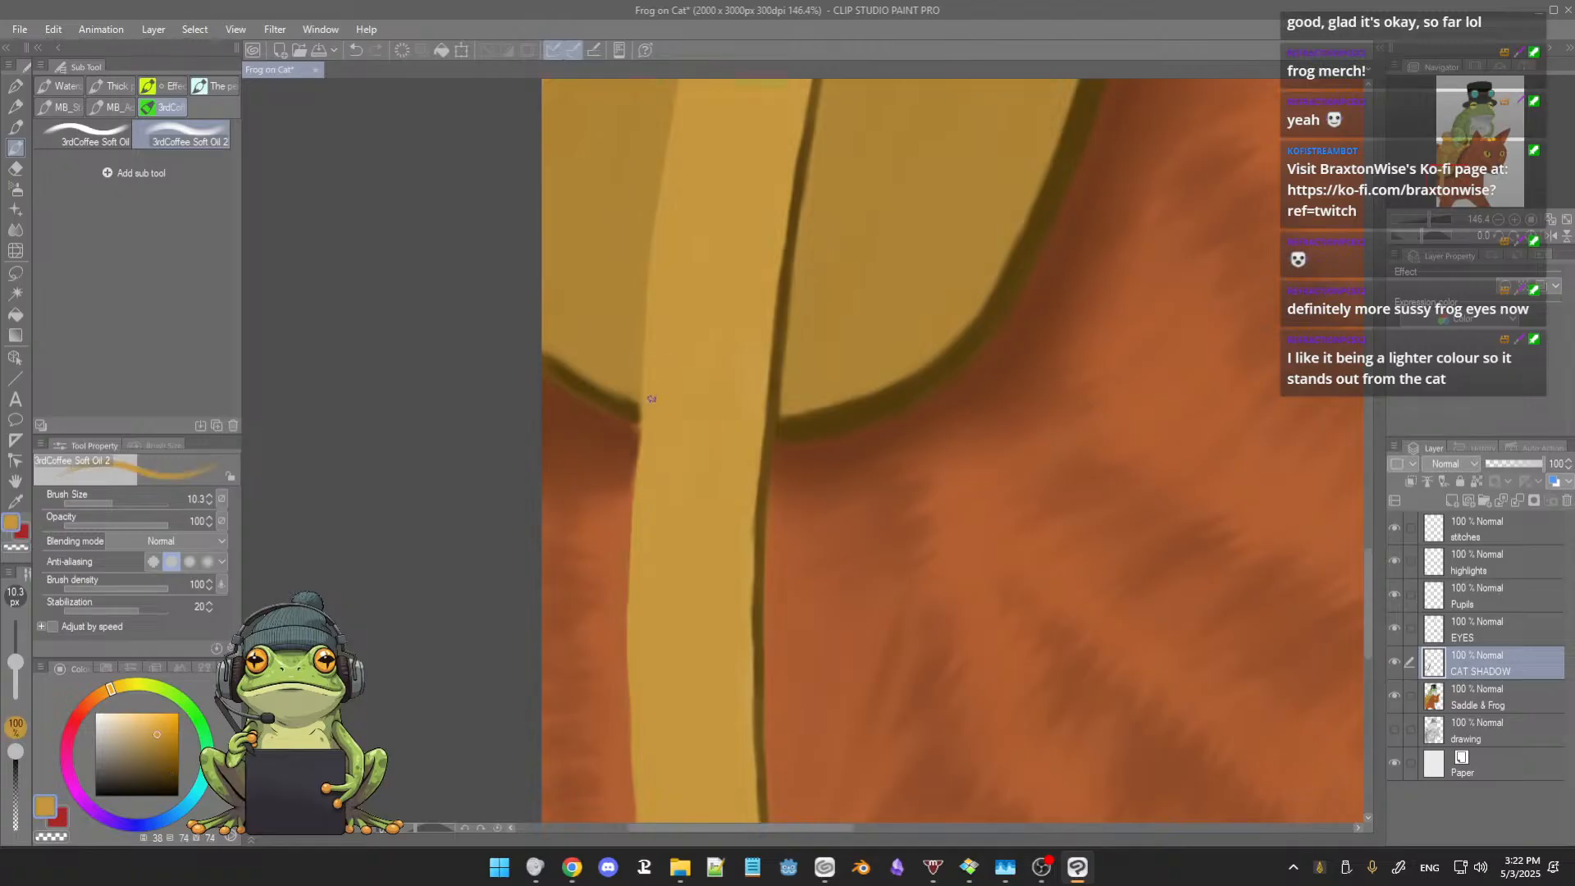
Step: Paint a reddish-brown cast shadow on the fur along the strap's front edge at brush size 52, then trim it with fur orange at 34.8
scroll(648, 473, "down", 5)
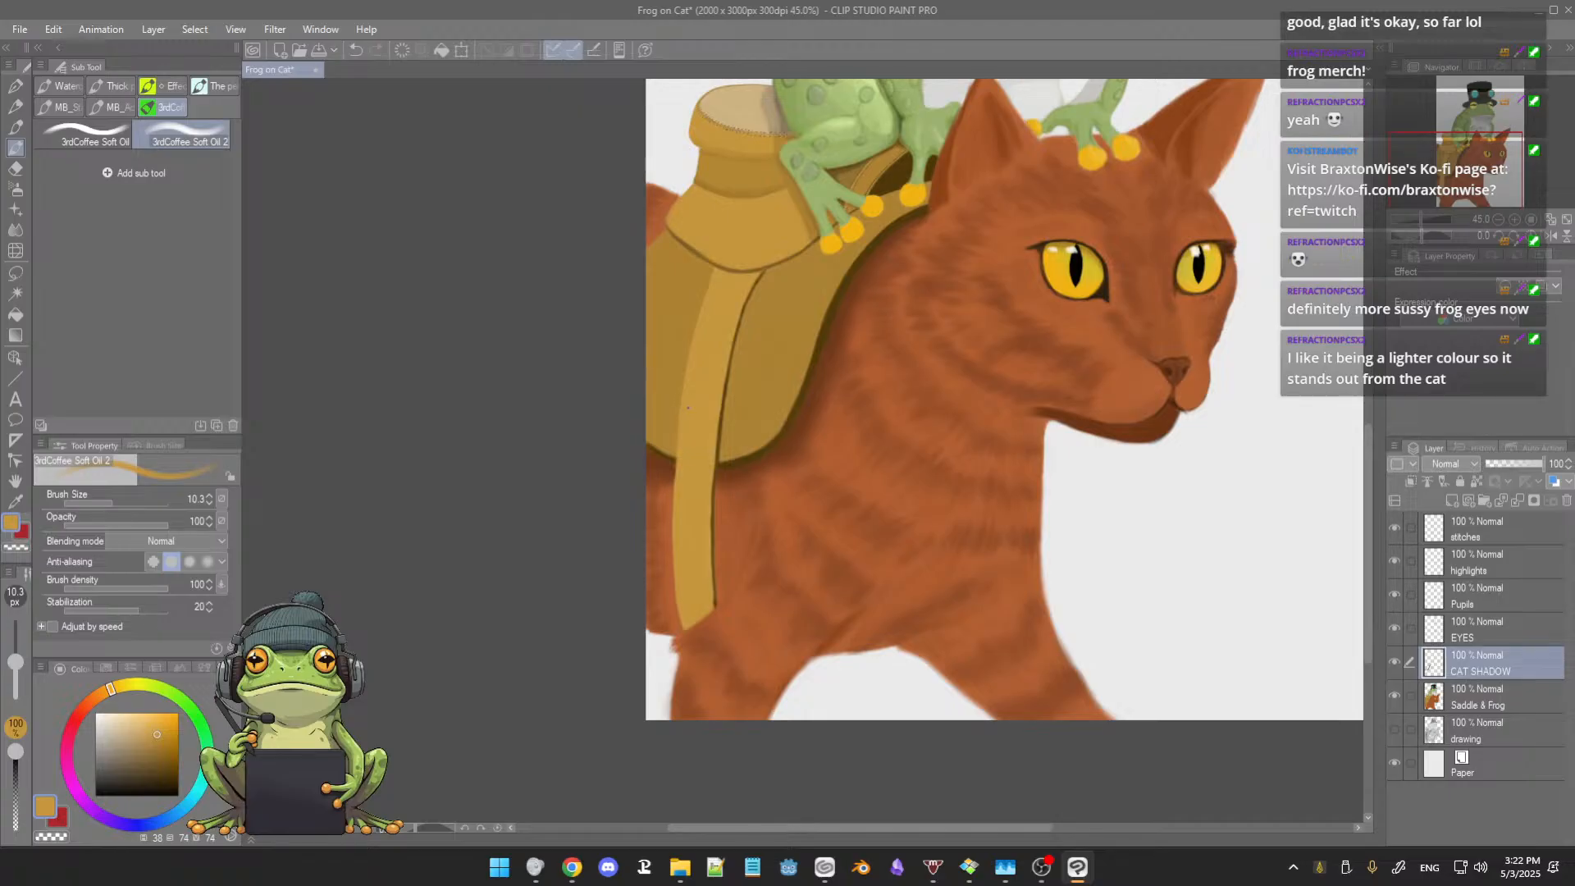
scroll(688, 407, "up", 3)
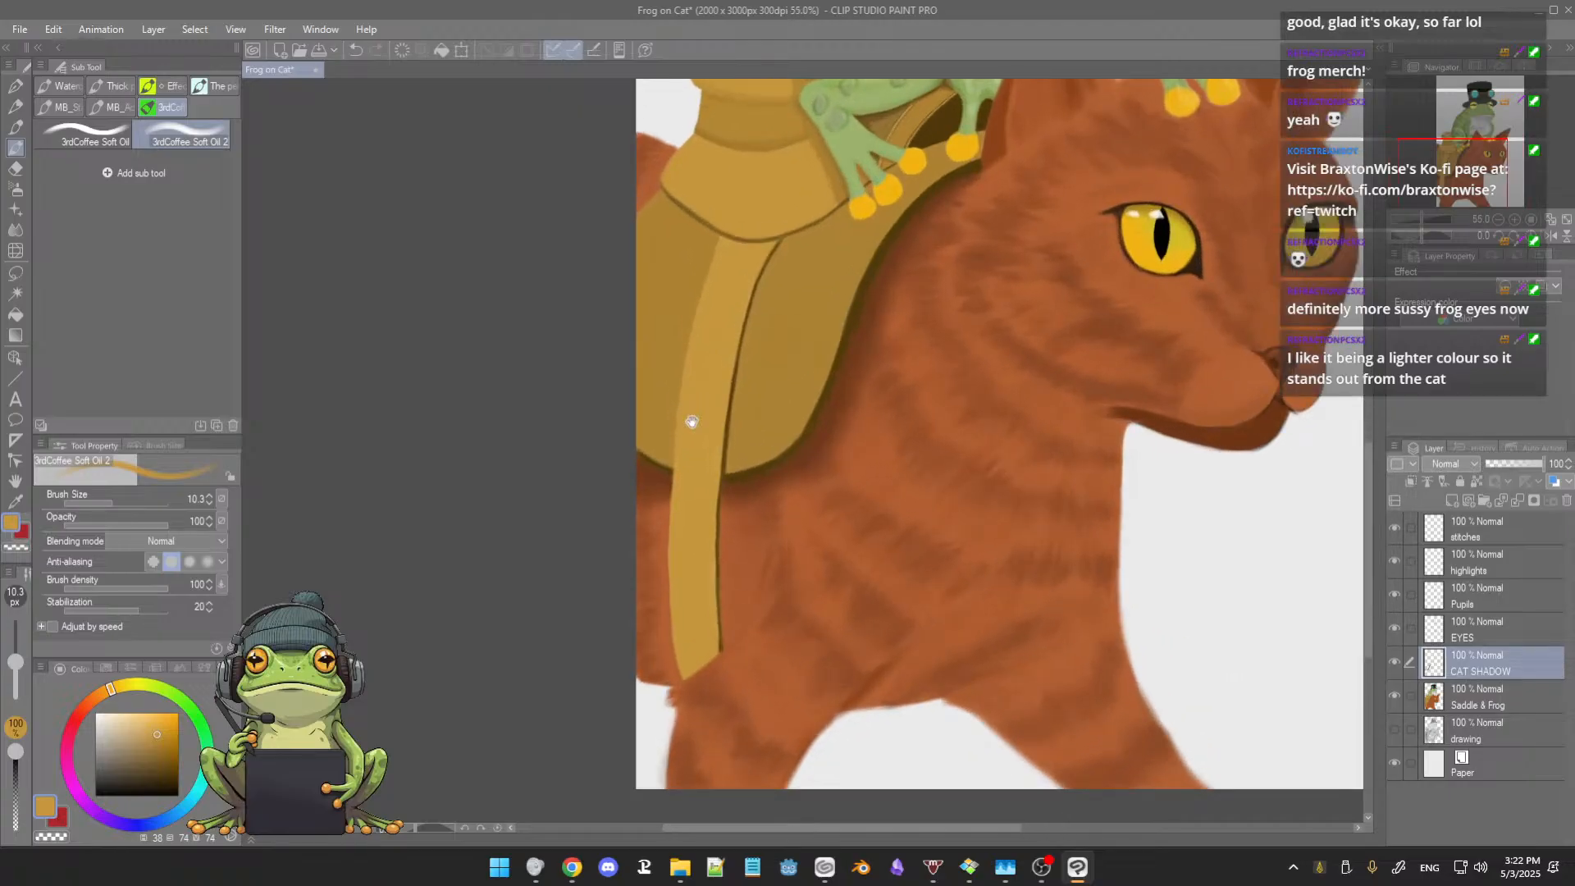
left_click_drag(691, 422, 700, 402)
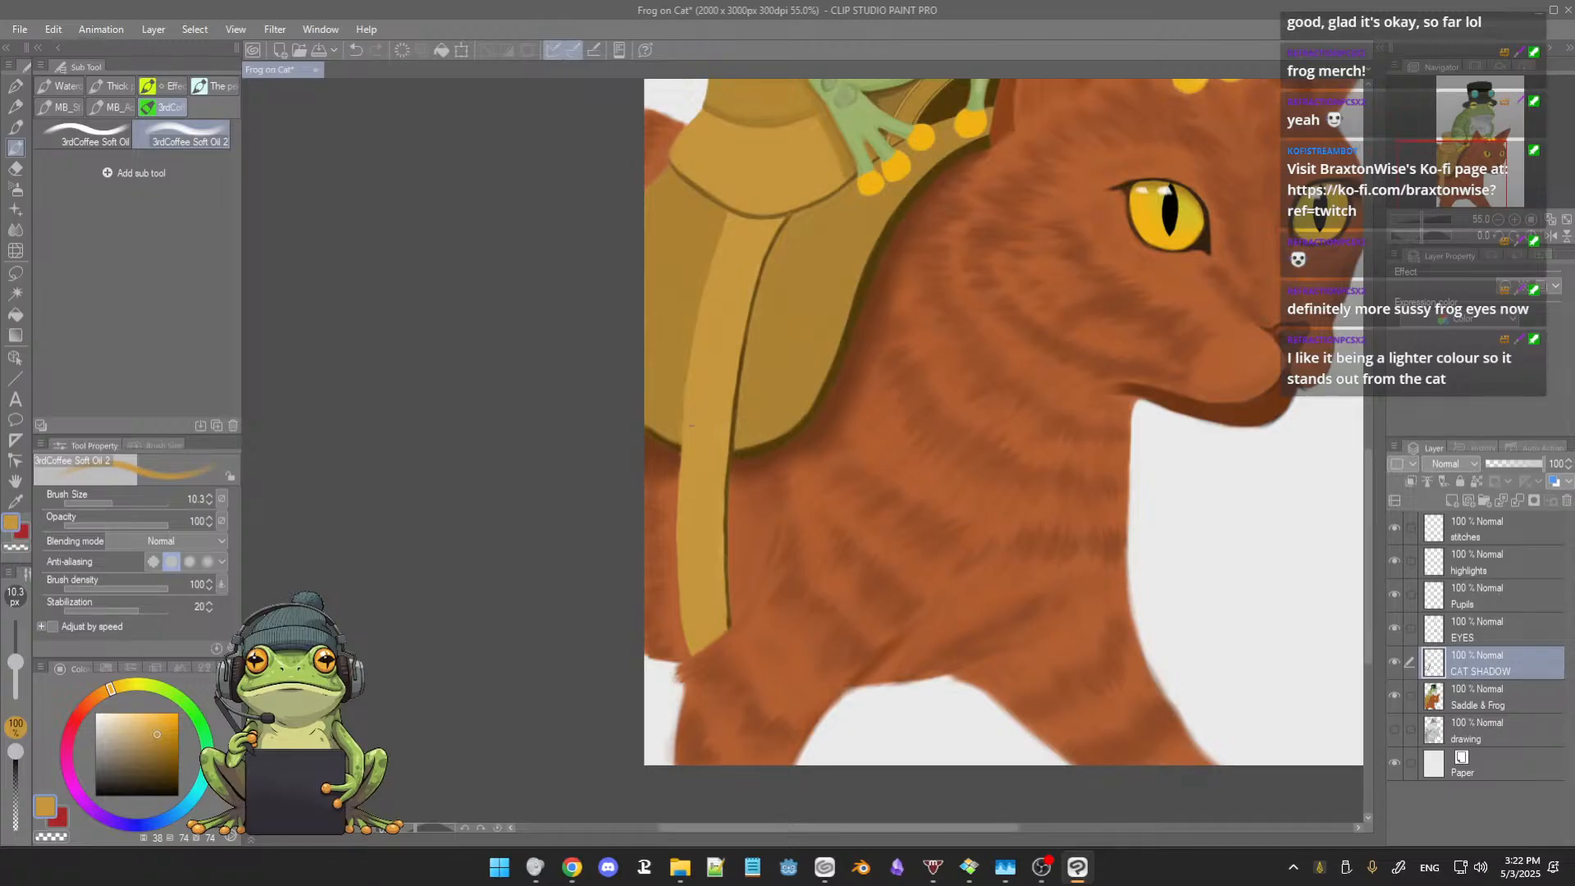
left_click(763, 461, "alt")
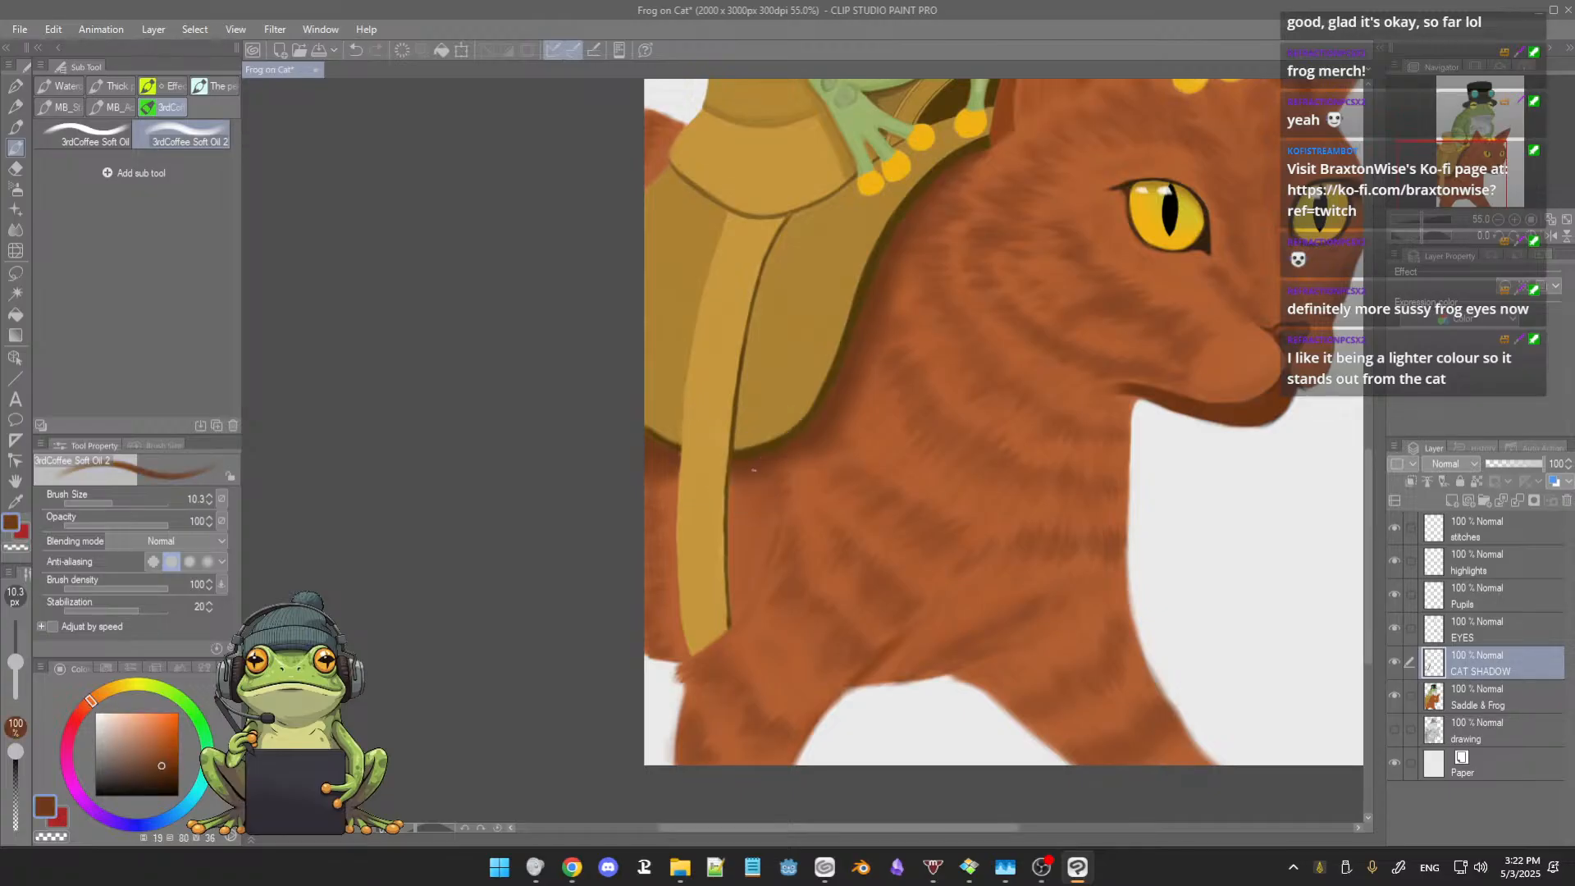
left_click_drag(743, 491, 741, 476, "ctrl+alt")
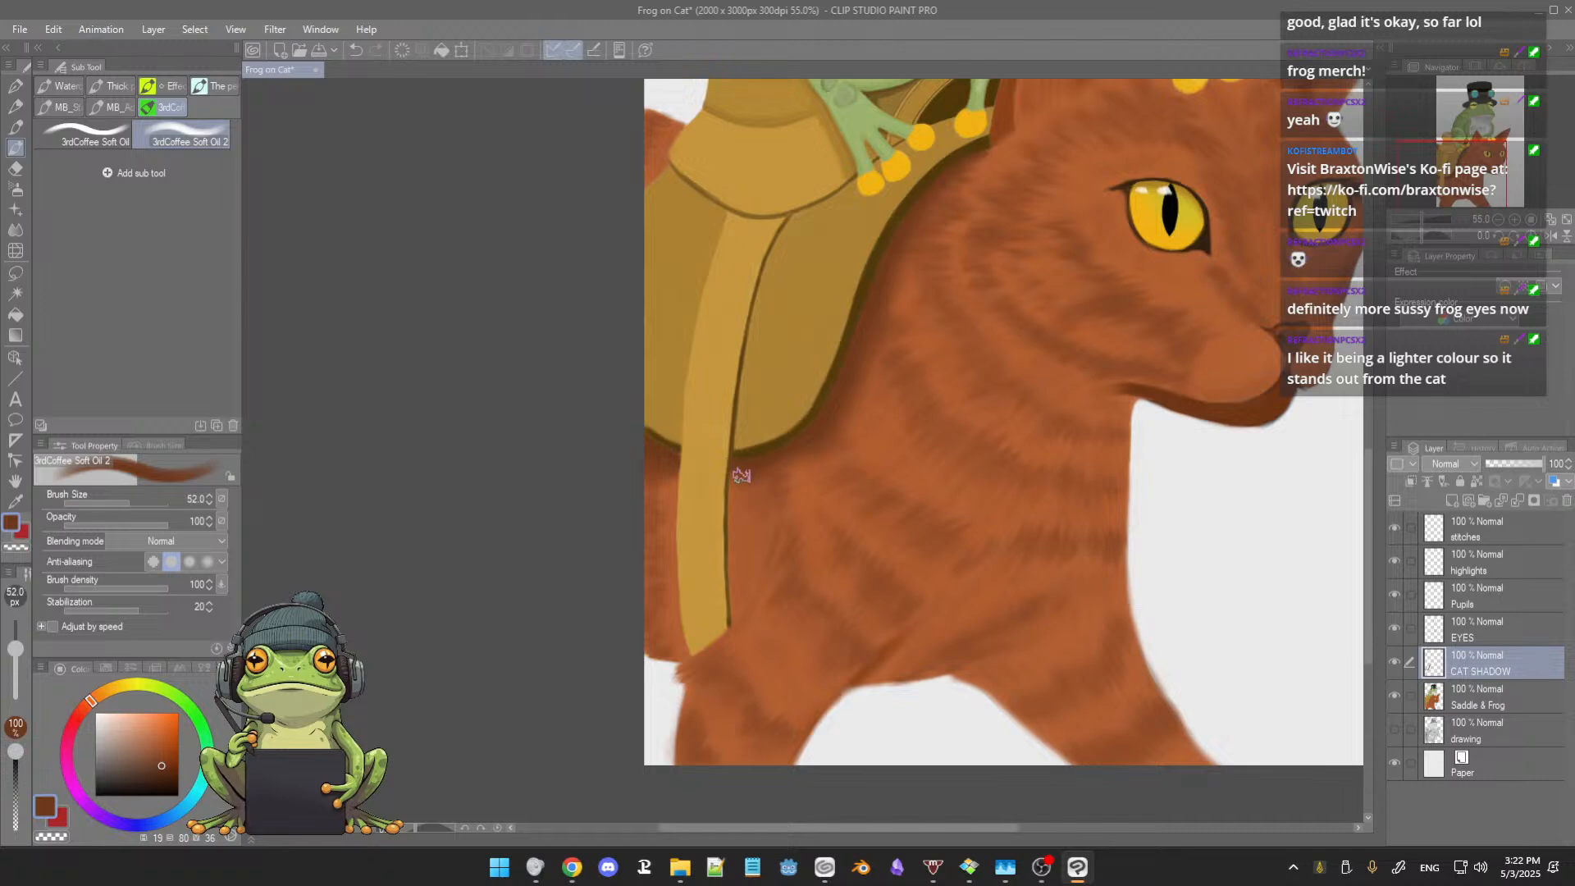
scroll(749, 478, "up", 4)
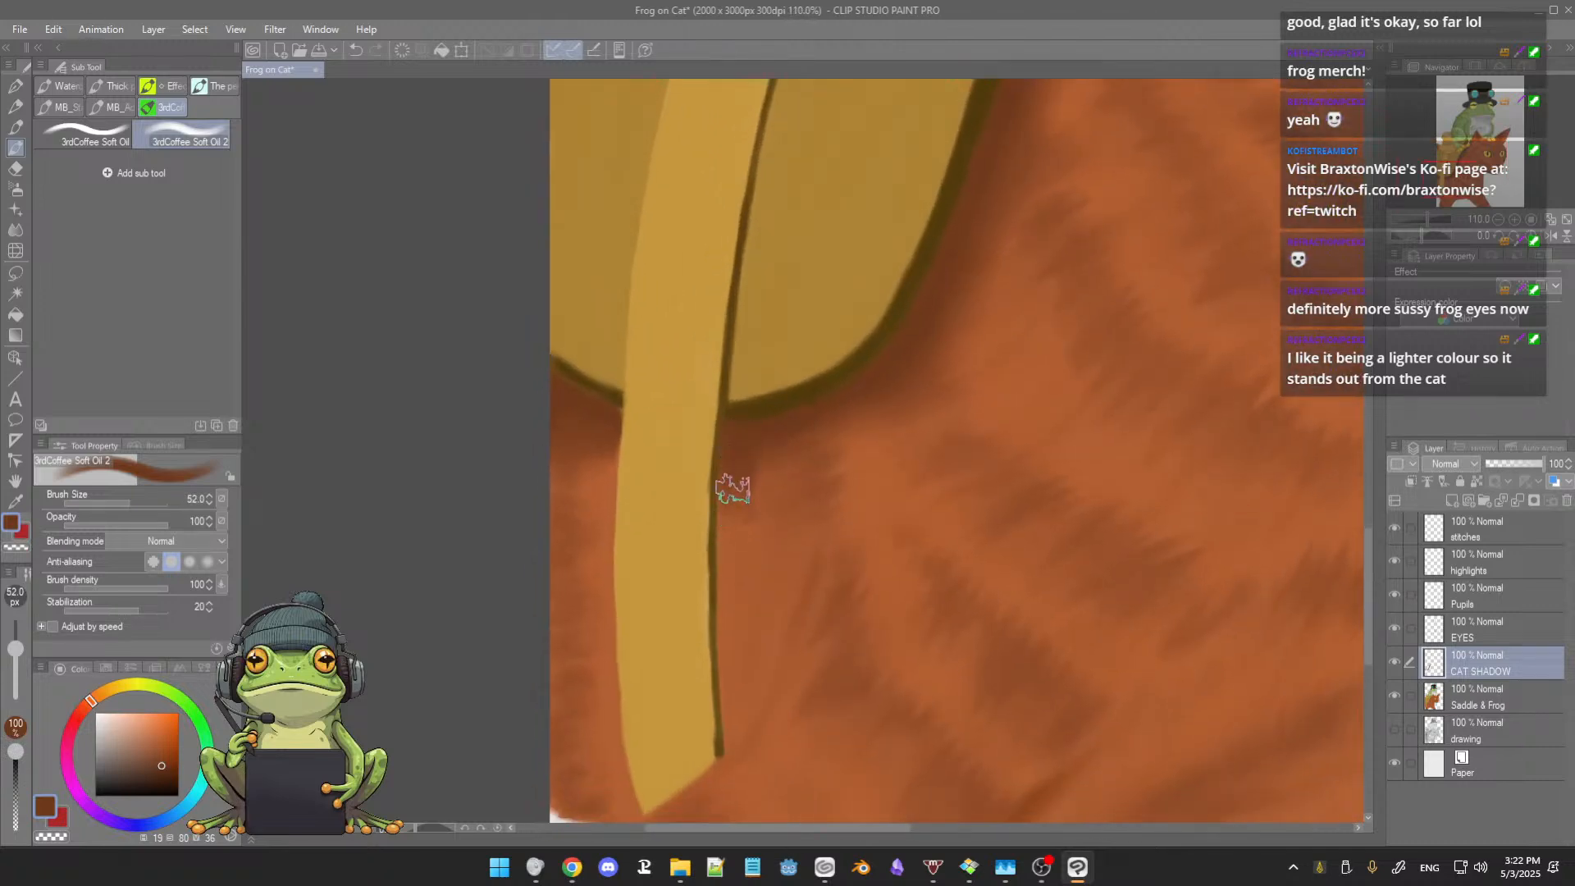
left_click_drag(739, 519, 732, 515, "ctrl+alt")
left_click_drag(736, 459, 727, 619)
mouse_move(728, 534)
left_mouse_down()
mouse_move(727, 626)
mouse_move(714, 602)
mouse_move(735, 637)
mouse_move(733, 748)
left_mouse_up()
left_click(778, 658, "alt")
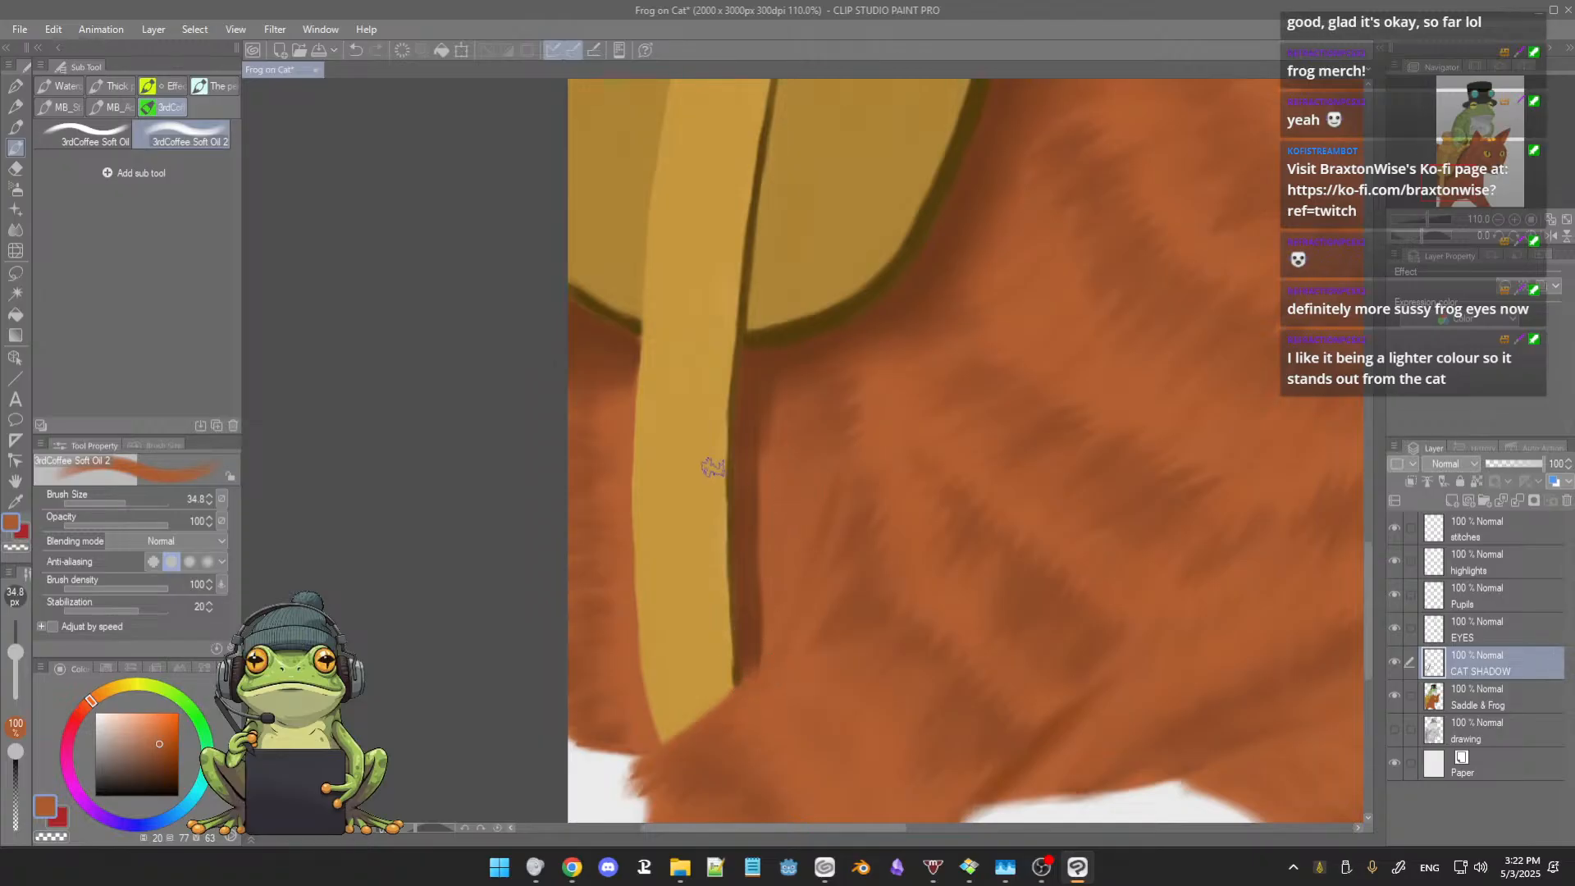
scroll(704, 489, "up", 1)
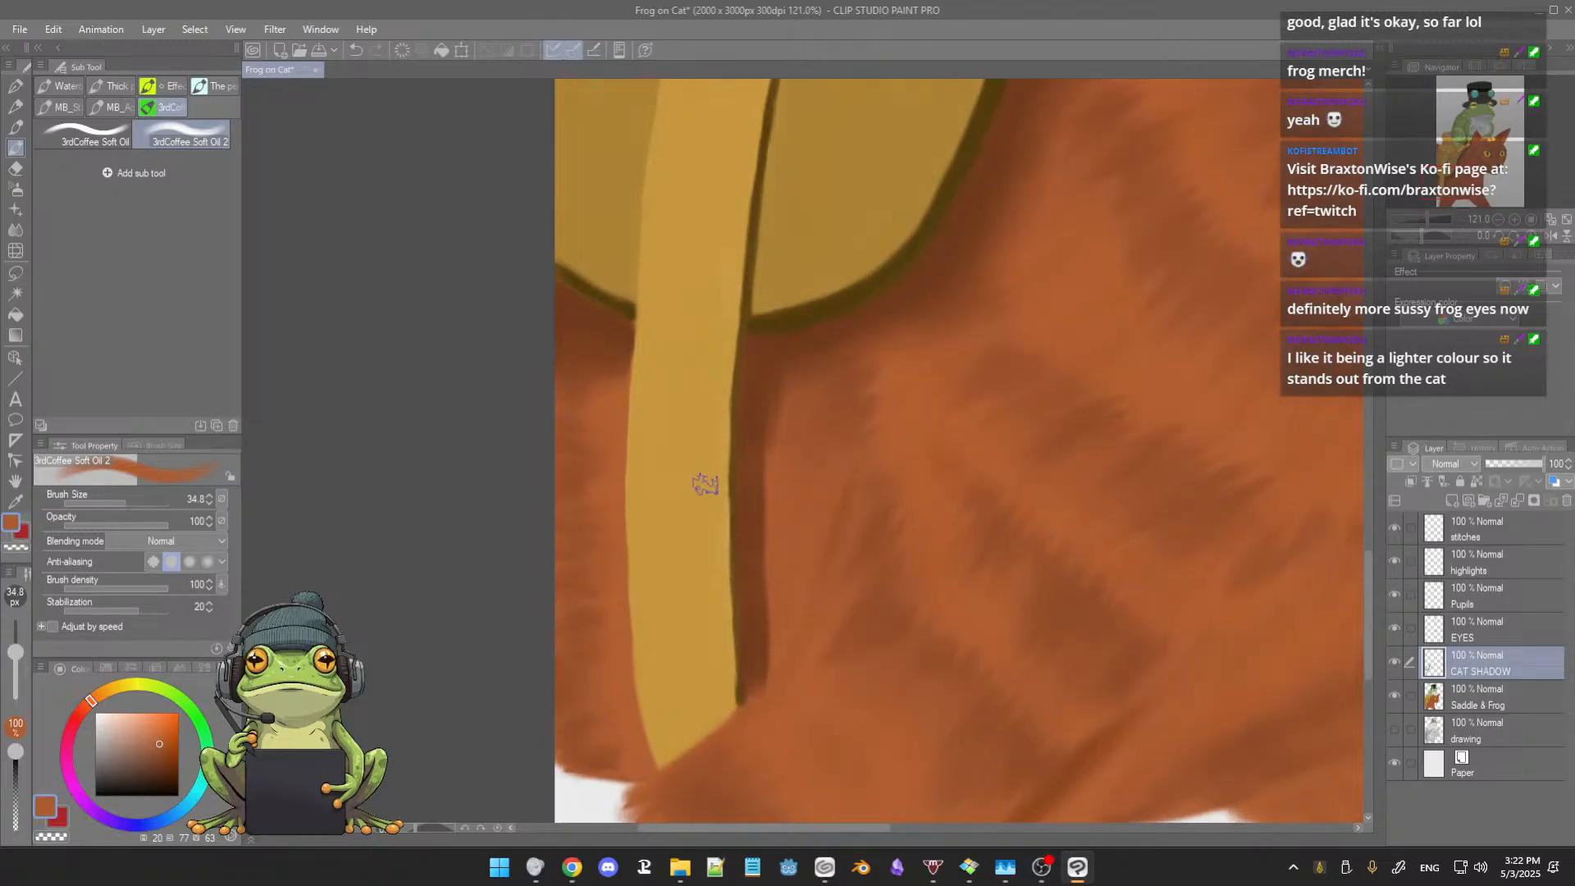
Step: Soften the outer edge of the strap's cast shadow with the Blur tool at sizes 53.3 and 32.5
key("j")
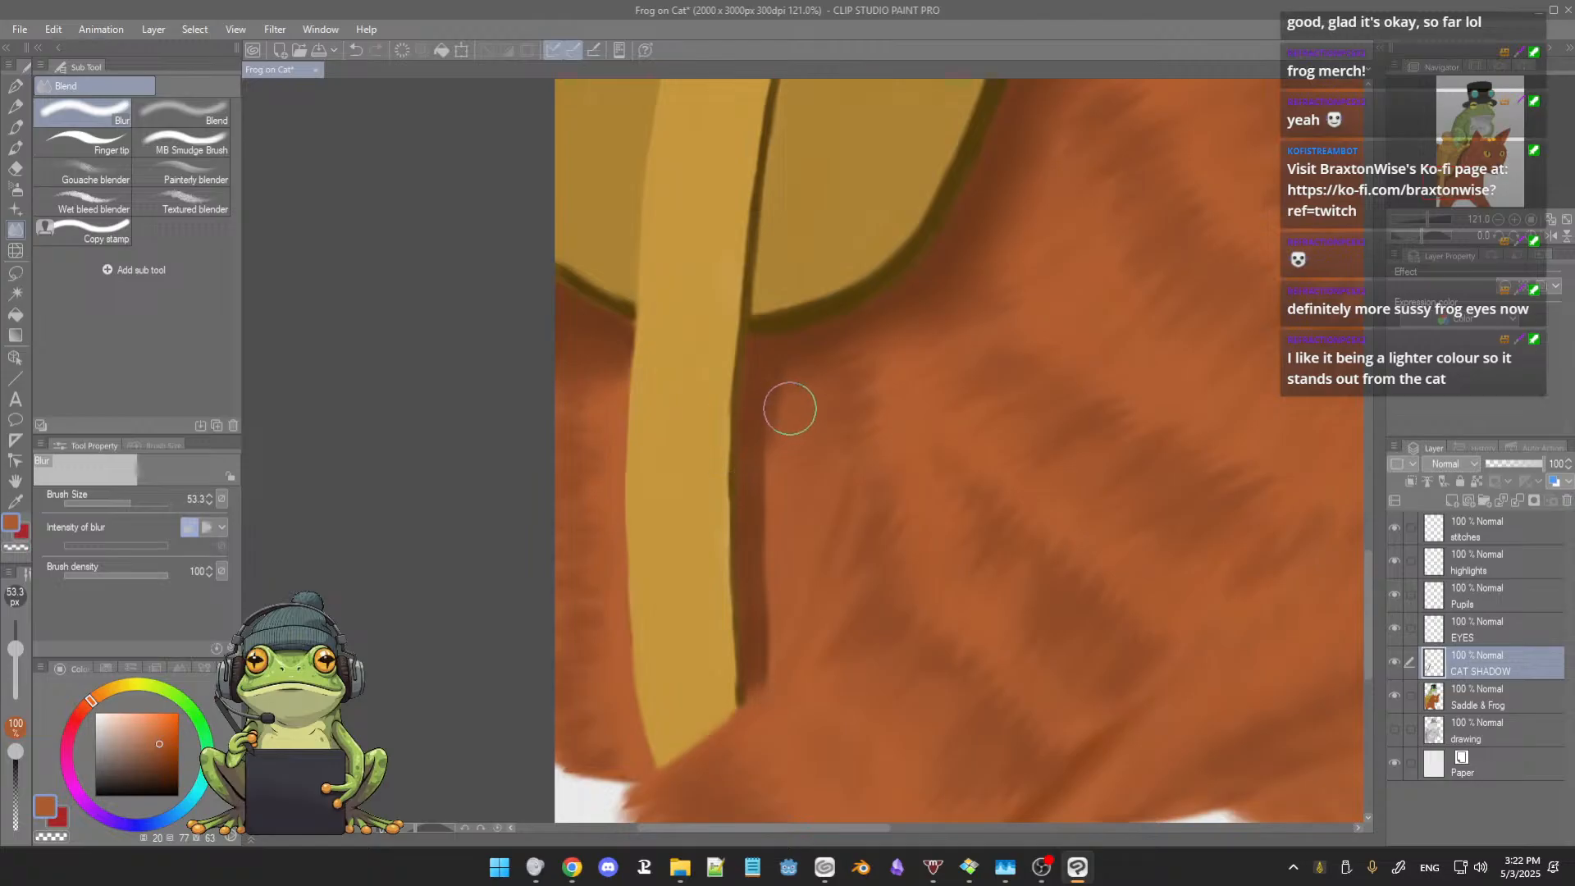
mouse_move(800, 415)
left_mouse_down("ctrl+alt")
mouse_move(775, 437)
mouse_move(766, 608)
left_mouse_up("ctrl+alt")
scroll(844, 374, "down", 2)
scroll(844, 379, "down", 4)
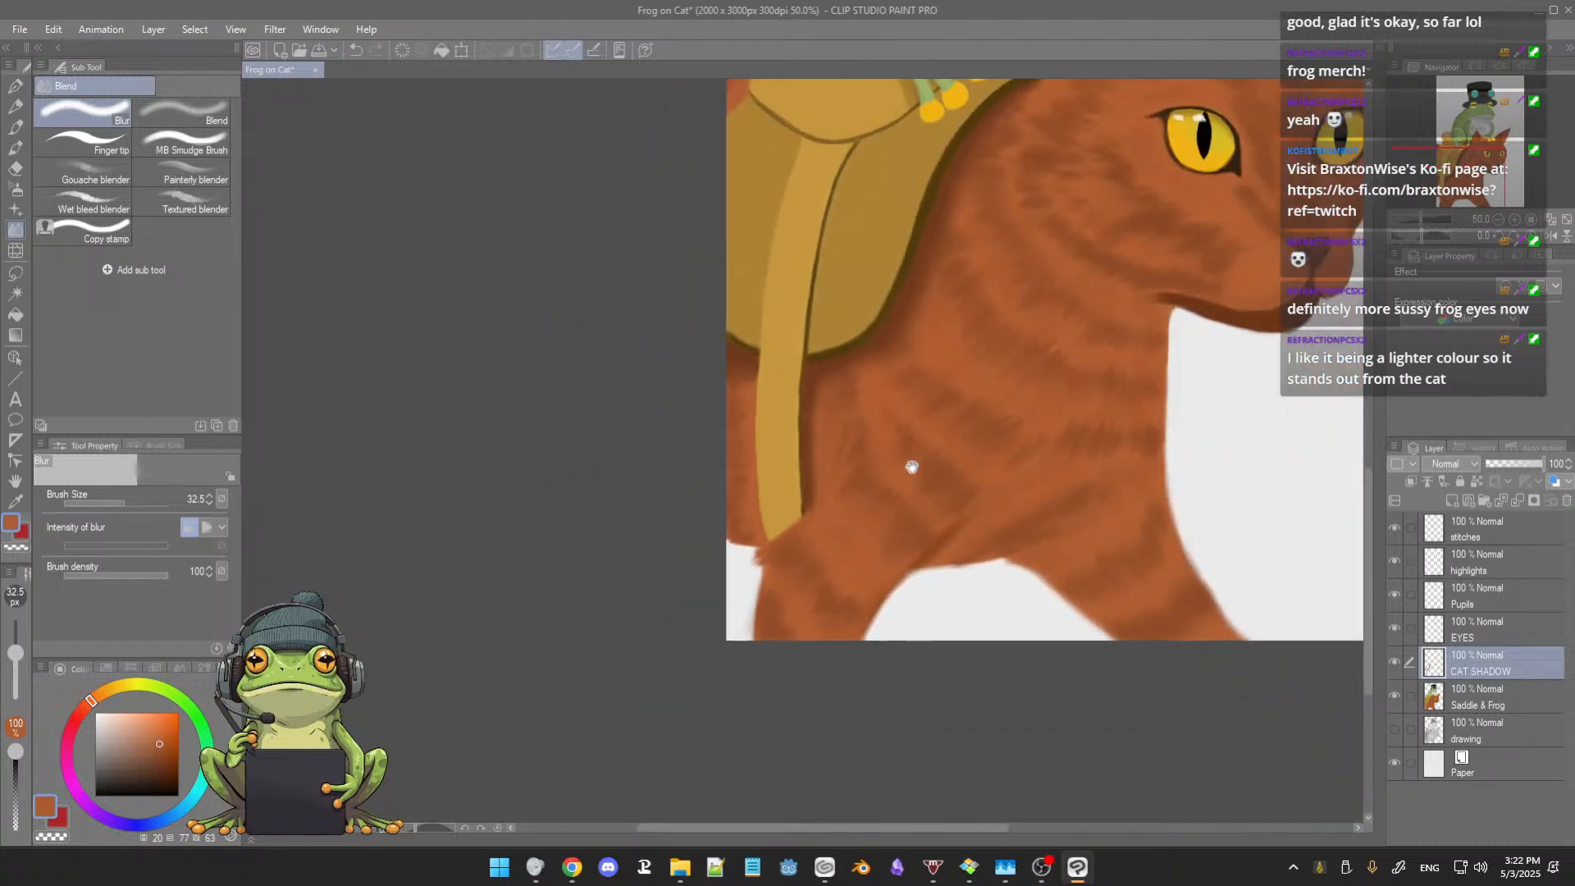
left_click_drag(910, 465, 895, 506)
scroll(895, 492, "down", 1)
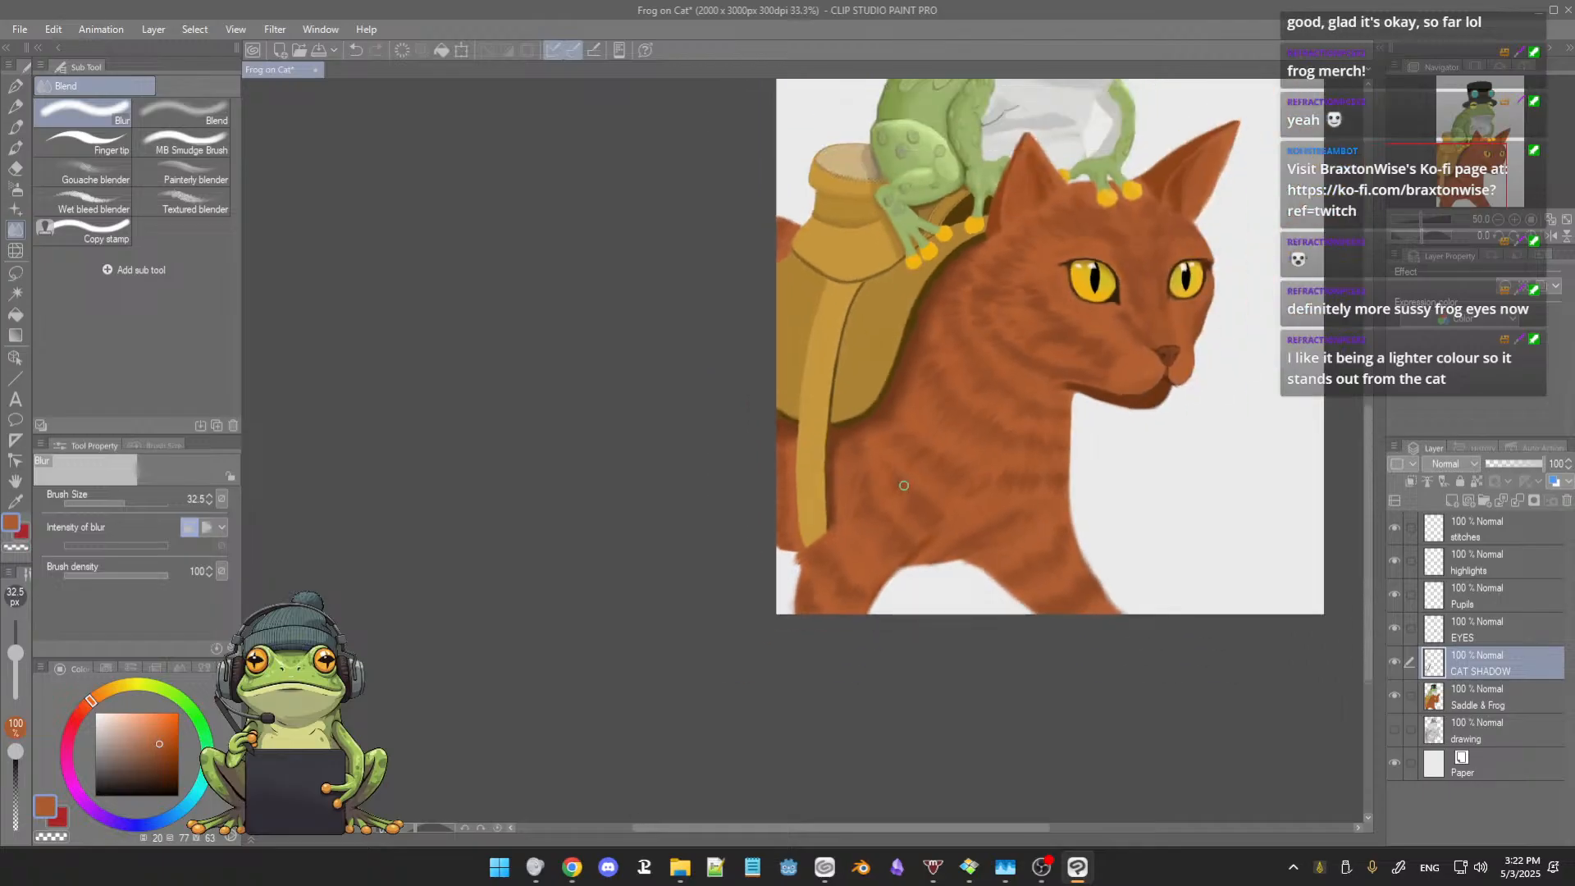
scroll(903, 490, "down", 1)
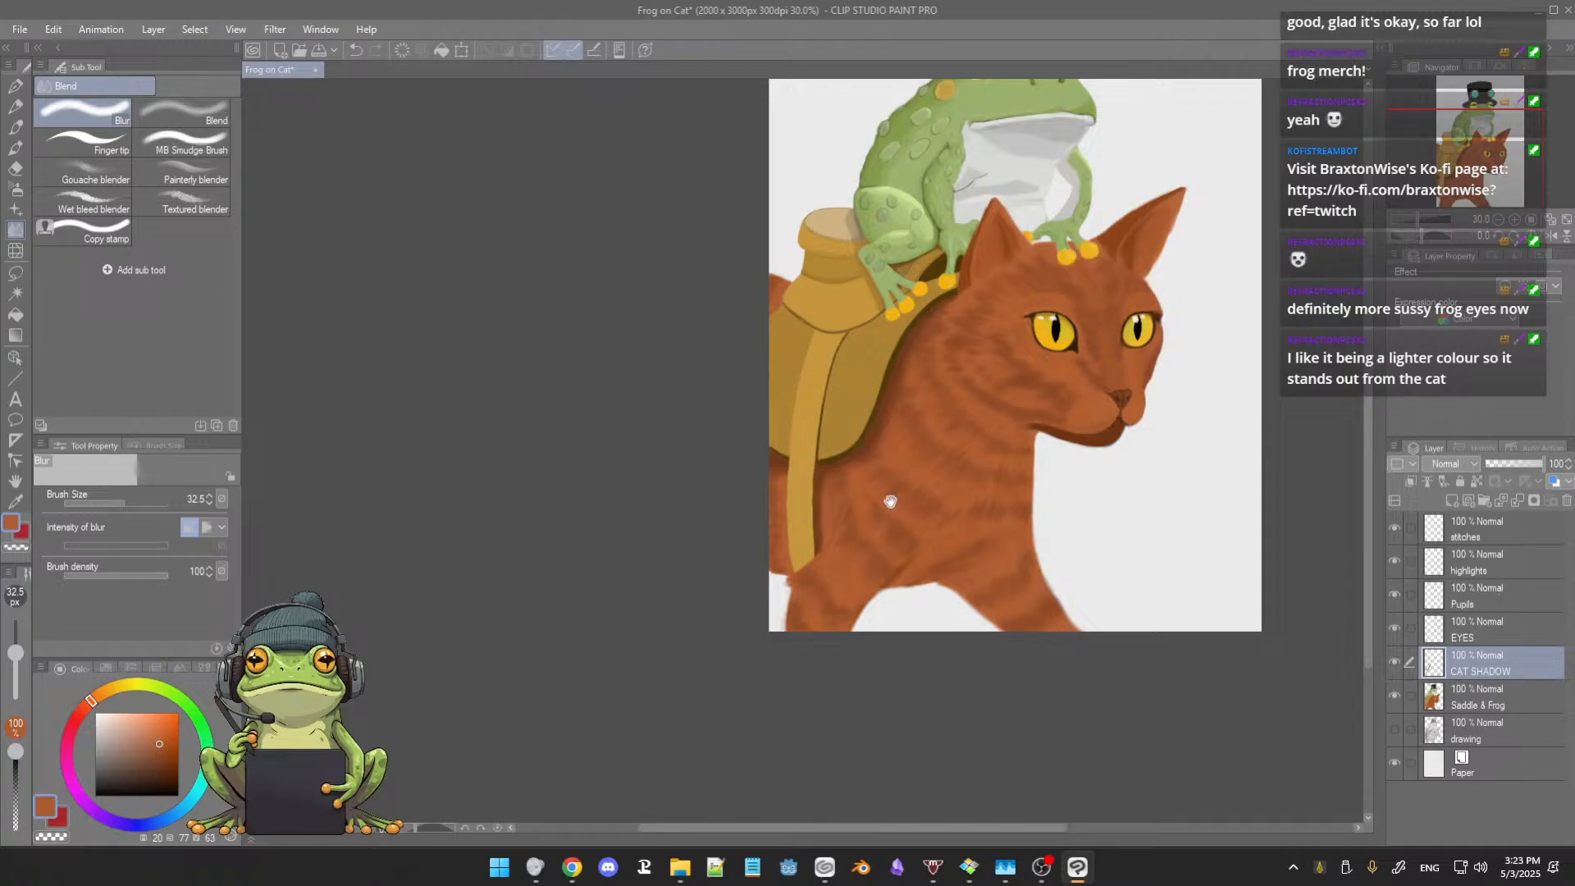
Step: Undo the stray orange stroke on the saddle, and shade the saddle horn's neck with sampled darker and lighter tans at sizes 64.8 and 95.6
scroll(894, 494, "up", 4)
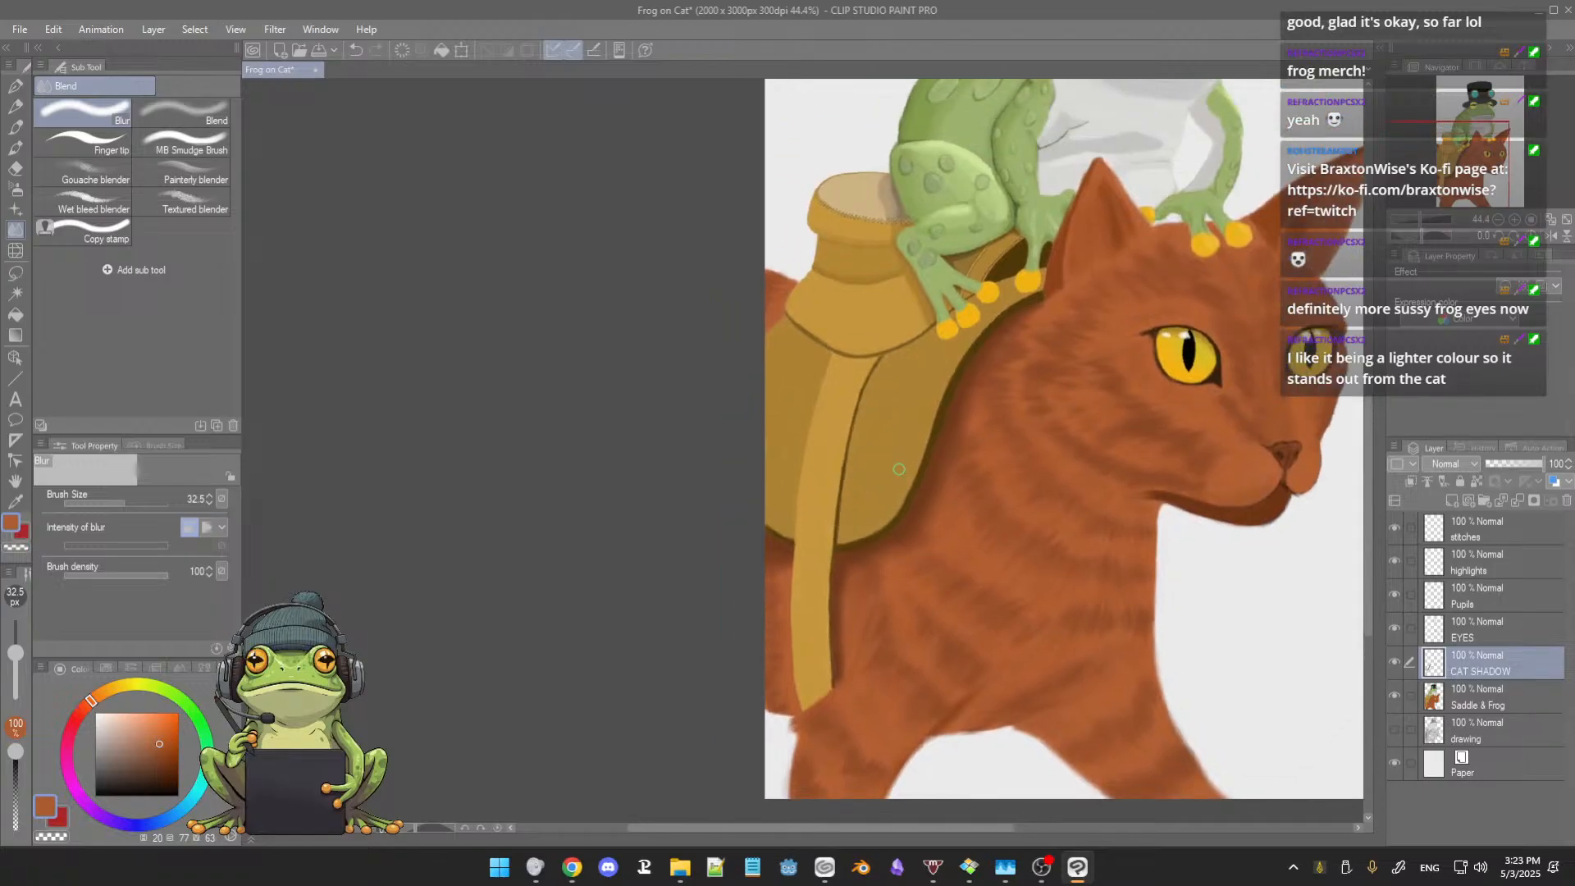
key("b")
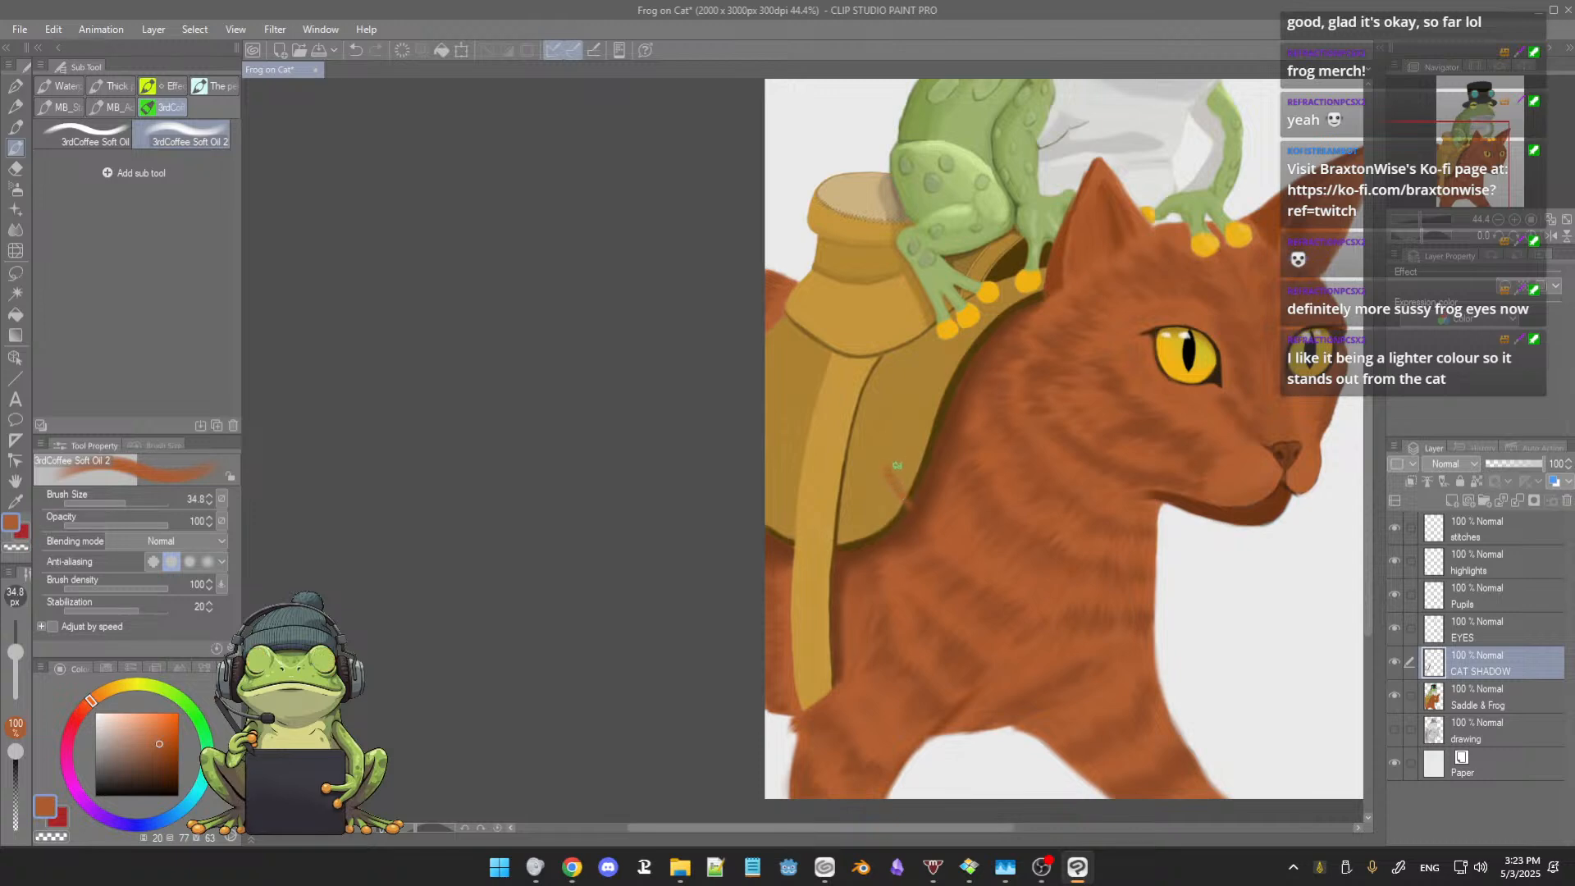
key("ctrl+z")
mouse_move(883, 461)
left_mouse_down()
mouse_move(889, 503)
mouse_move(907, 460)
left_mouse_up()
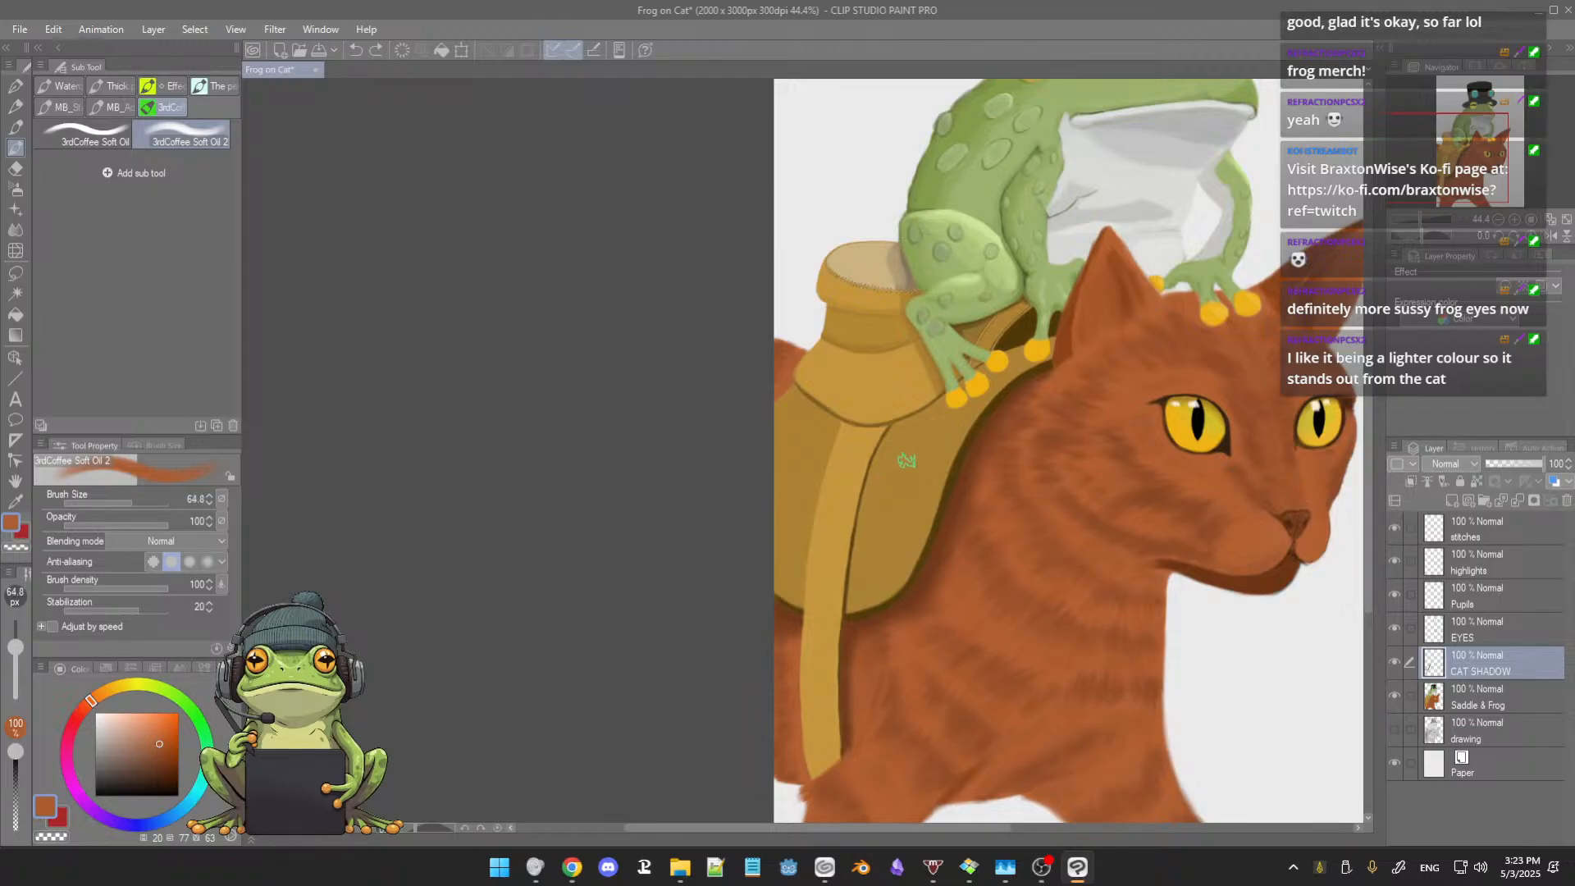
left_click(930, 355, "alt")
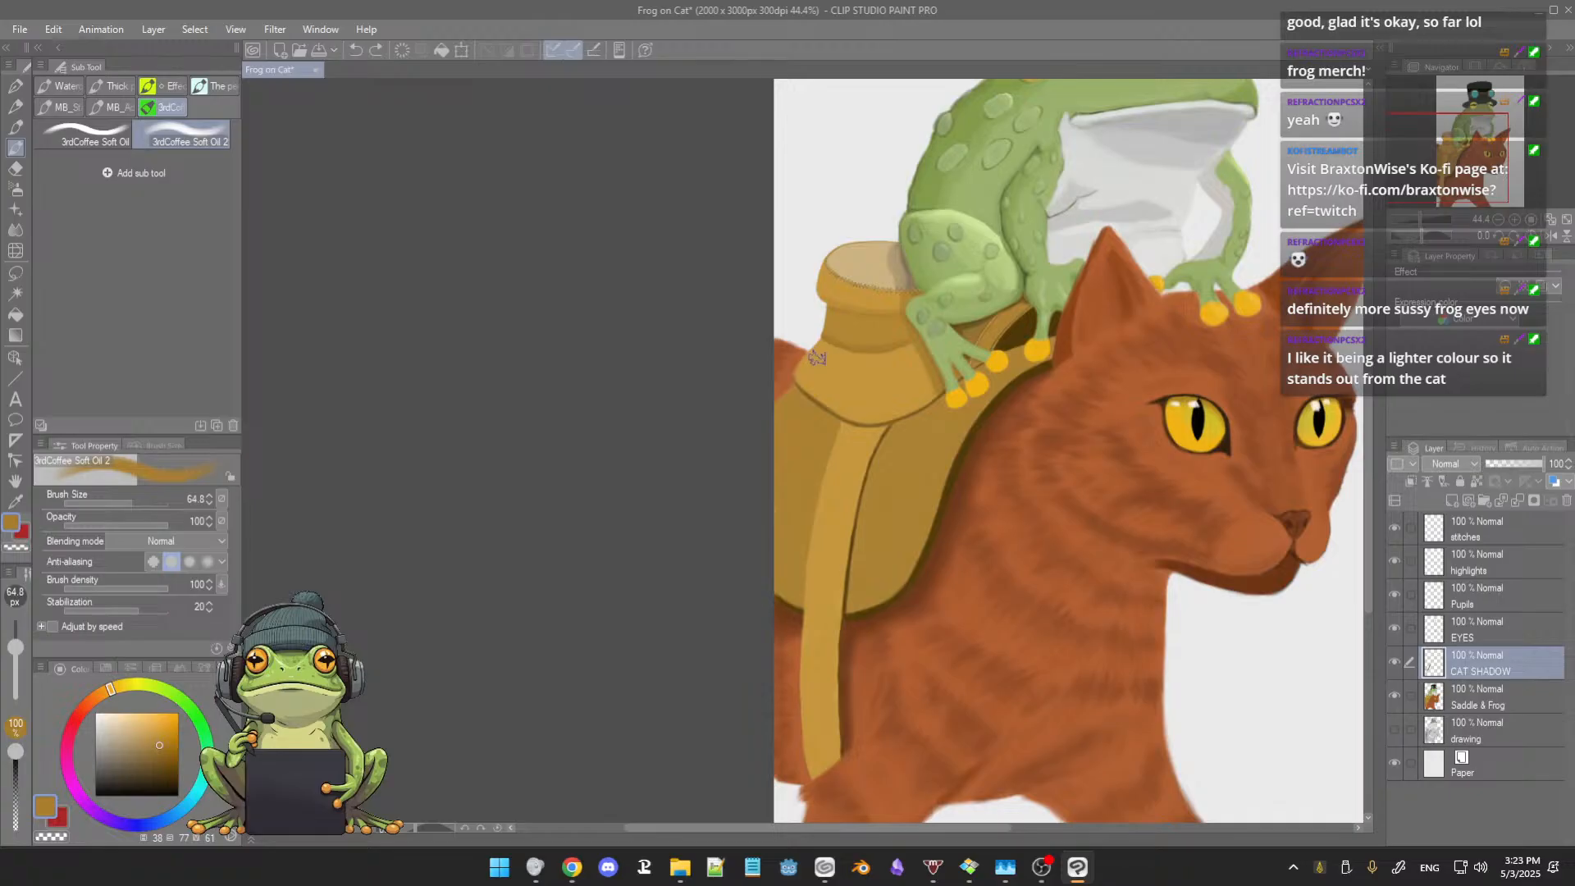
left_click_drag(816, 357, 823, 353)
left_click(845, 302, "alt")
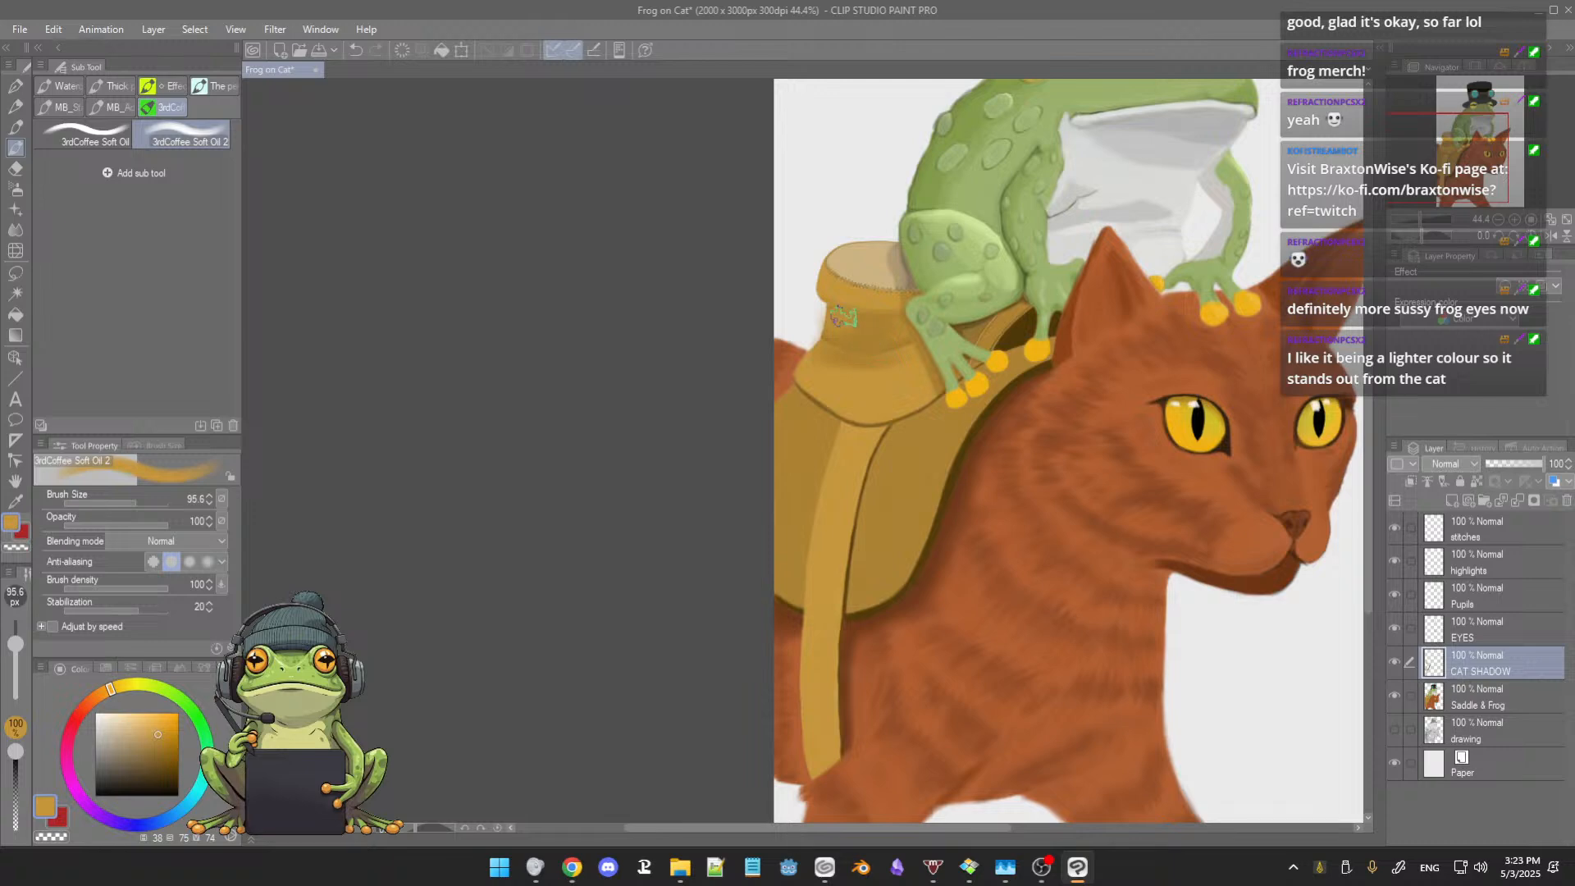
left_click(875, 310, "alt")
Step: Deepen the shading below the horn's stitched cap with darker tan at size 57.1, and sample lighter tan for the neck
scroll(880, 340, "up", 7)
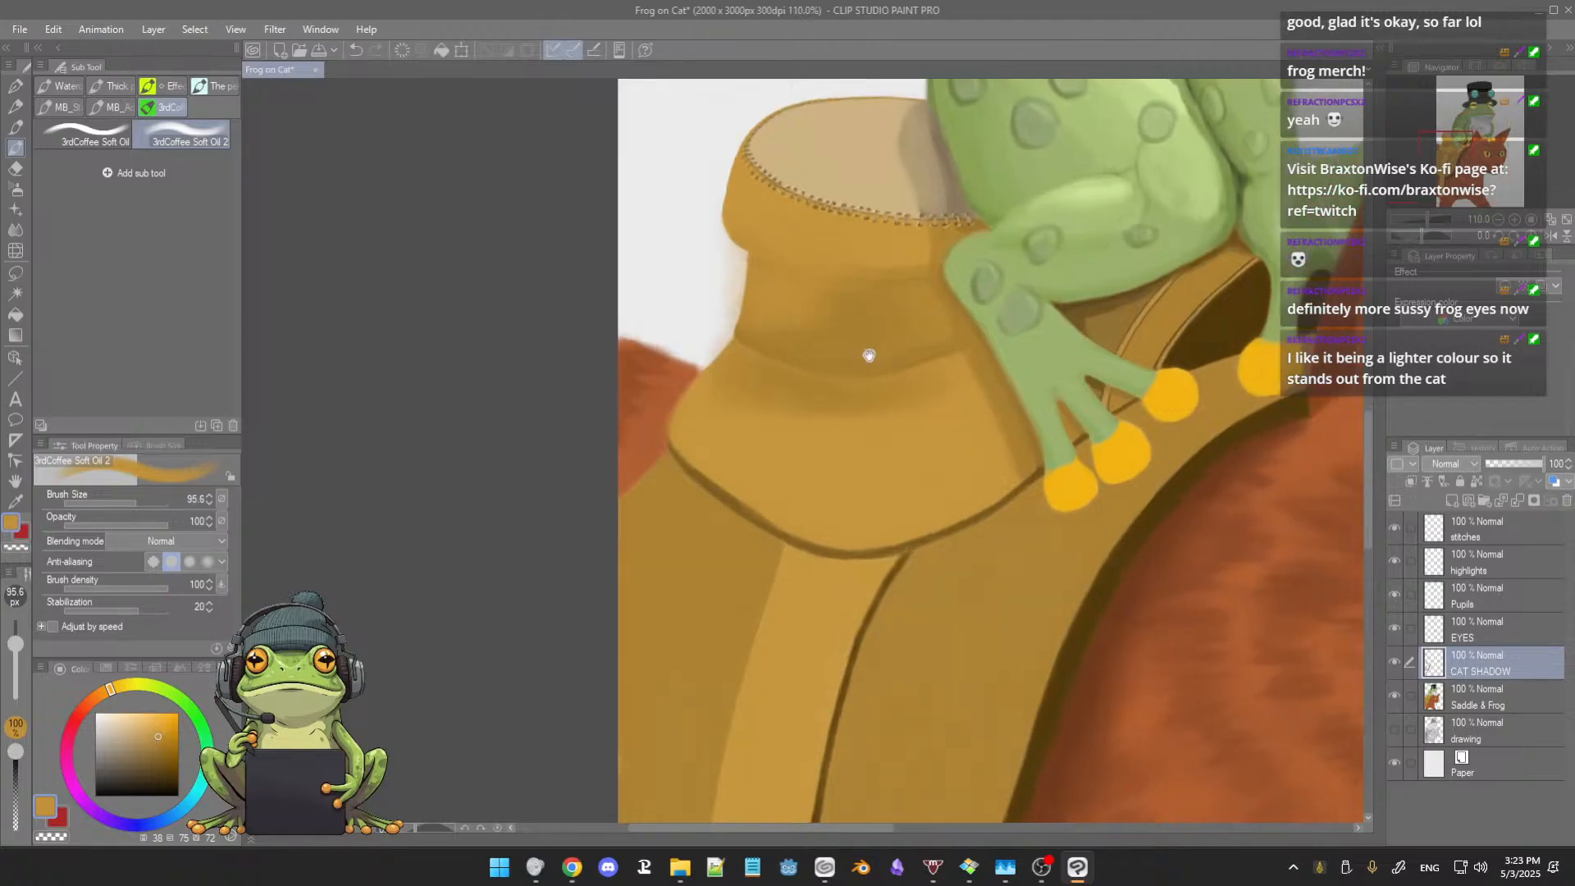
mouse_move(868, 354)
left_mouse_down()
mouse_move(855, 394)
mouse_move(871, 299)
left_mouse_up()
left_click(852, 332, "alt")
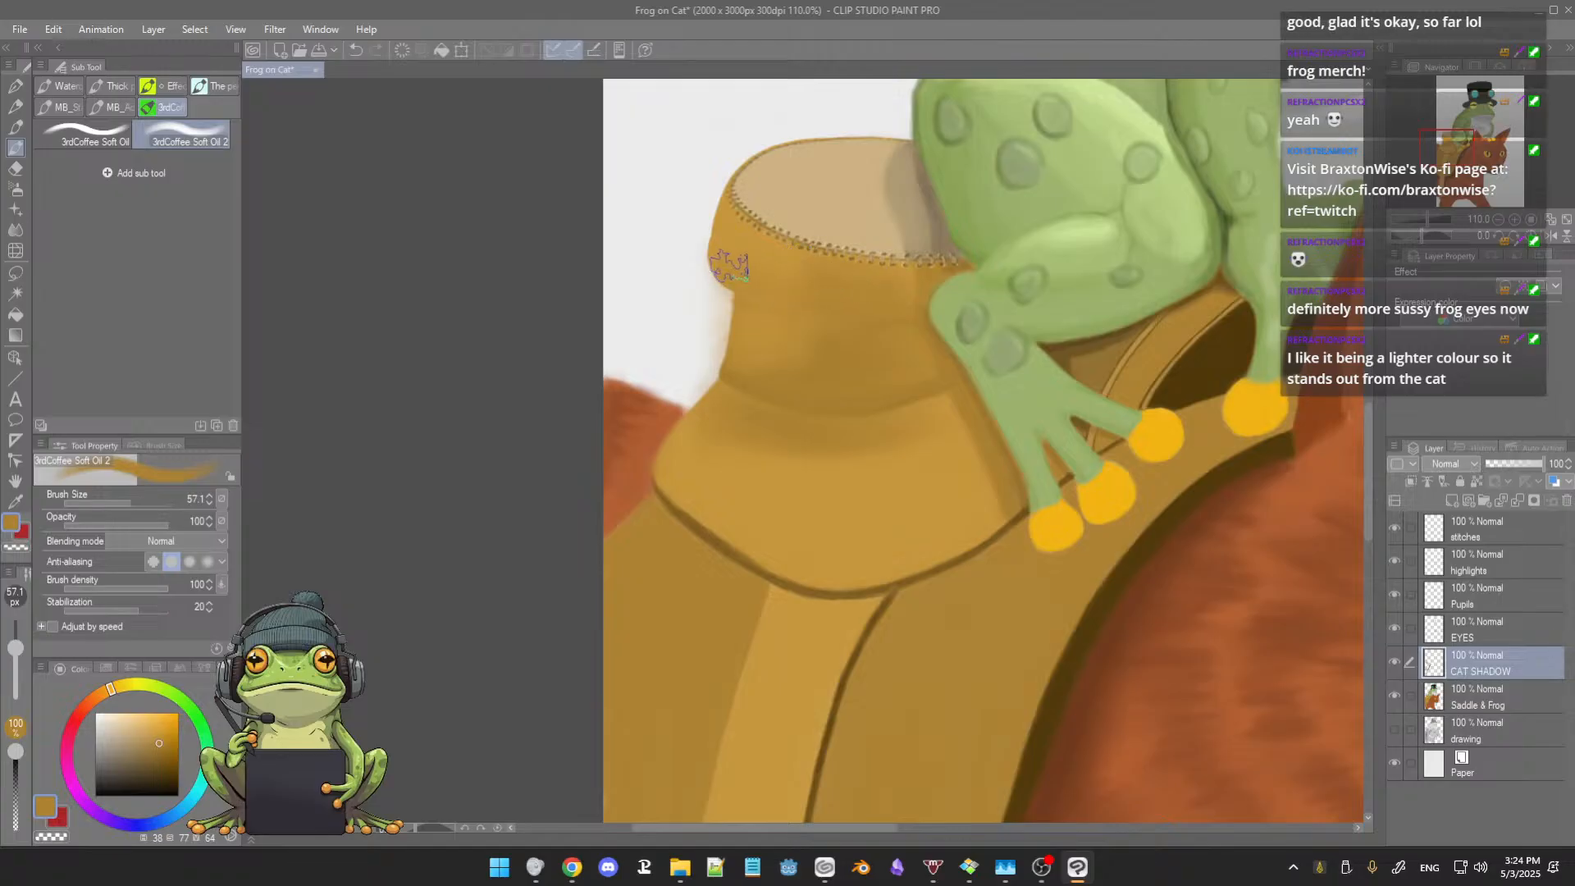
left_click(749, 309, "alt")
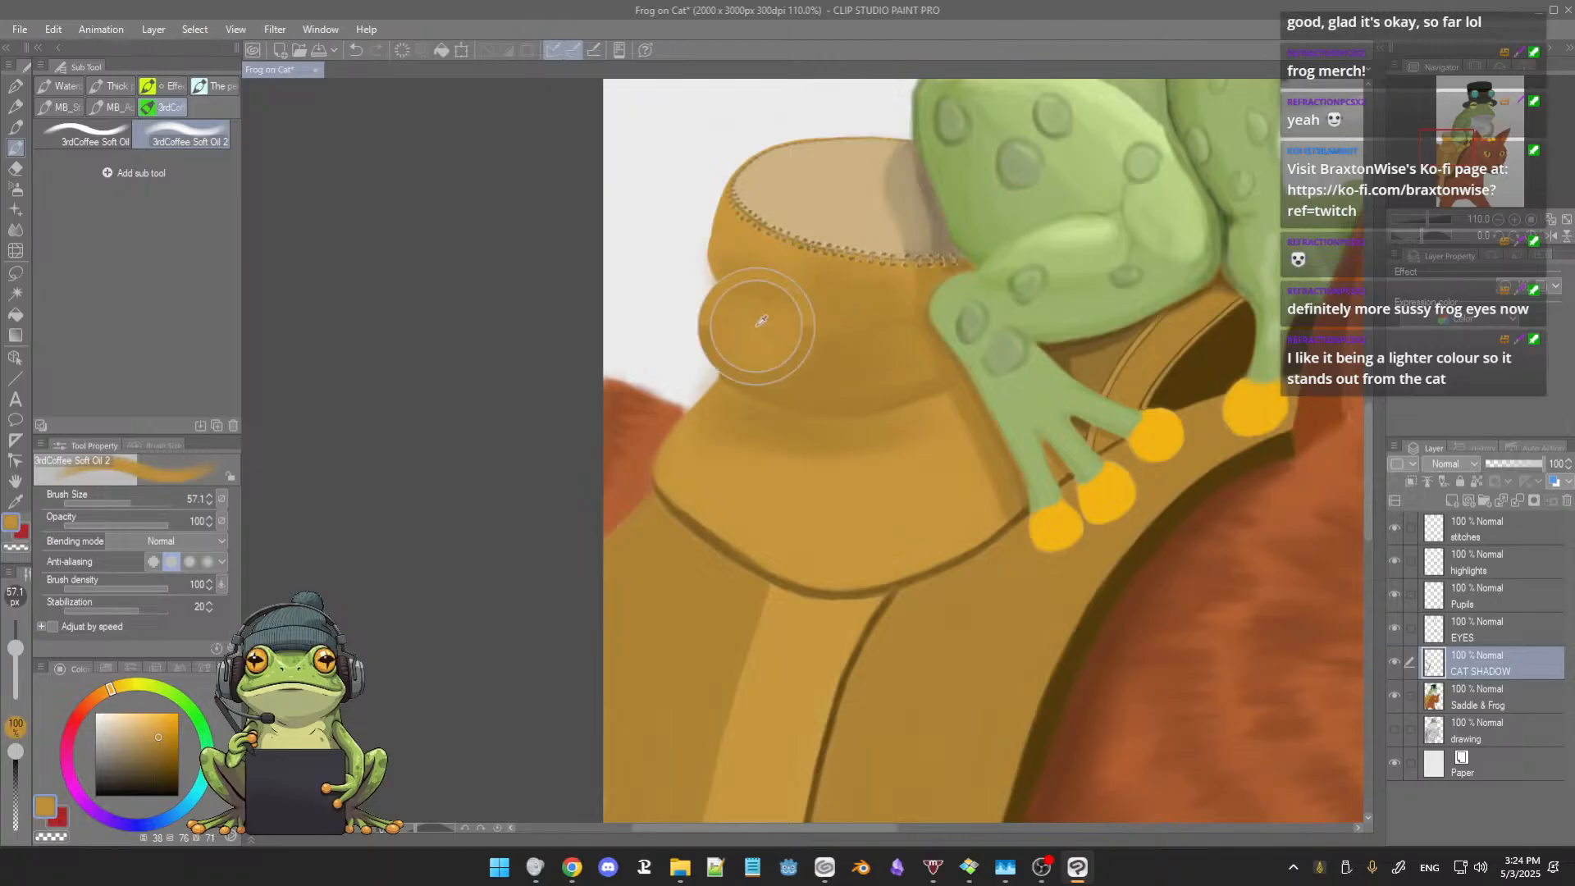
left_click_drag(748, 316, 743, 314)
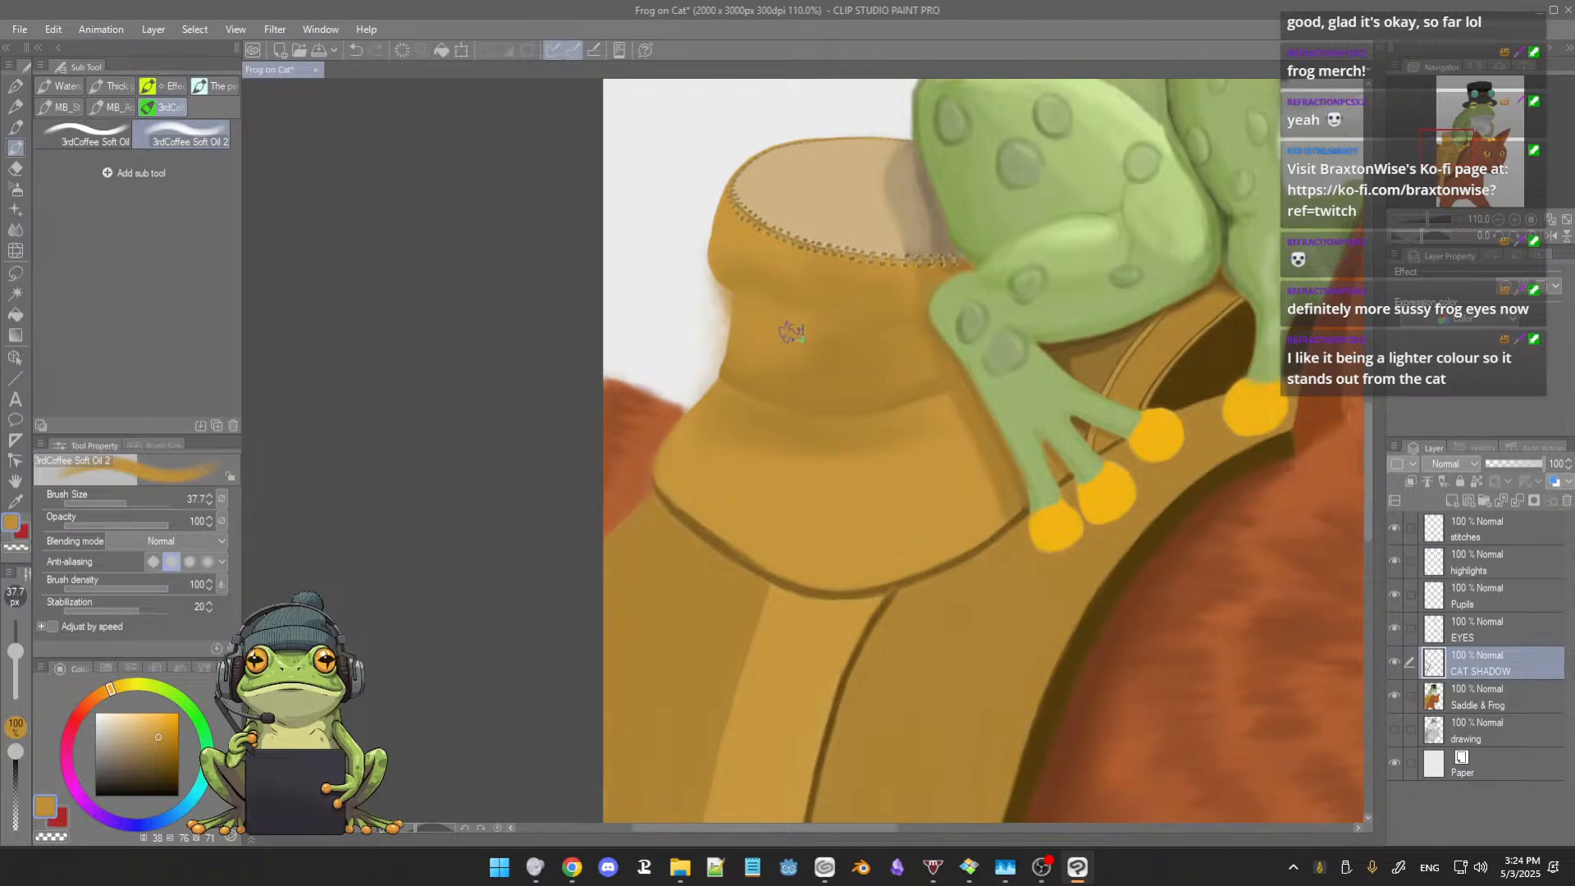
Step: Refine the fold beneath the horn's cap and the neck's shading with sampled tans, using brush sizes 37.7 and 28.5
left_click(759, 261, "alt")
mouse_move(778, 324)
left_mouse_down()
mouse_move(802, 326)
mouse_move(784, 306)
left_mouse_up()
left_click(777, 288, "alt")
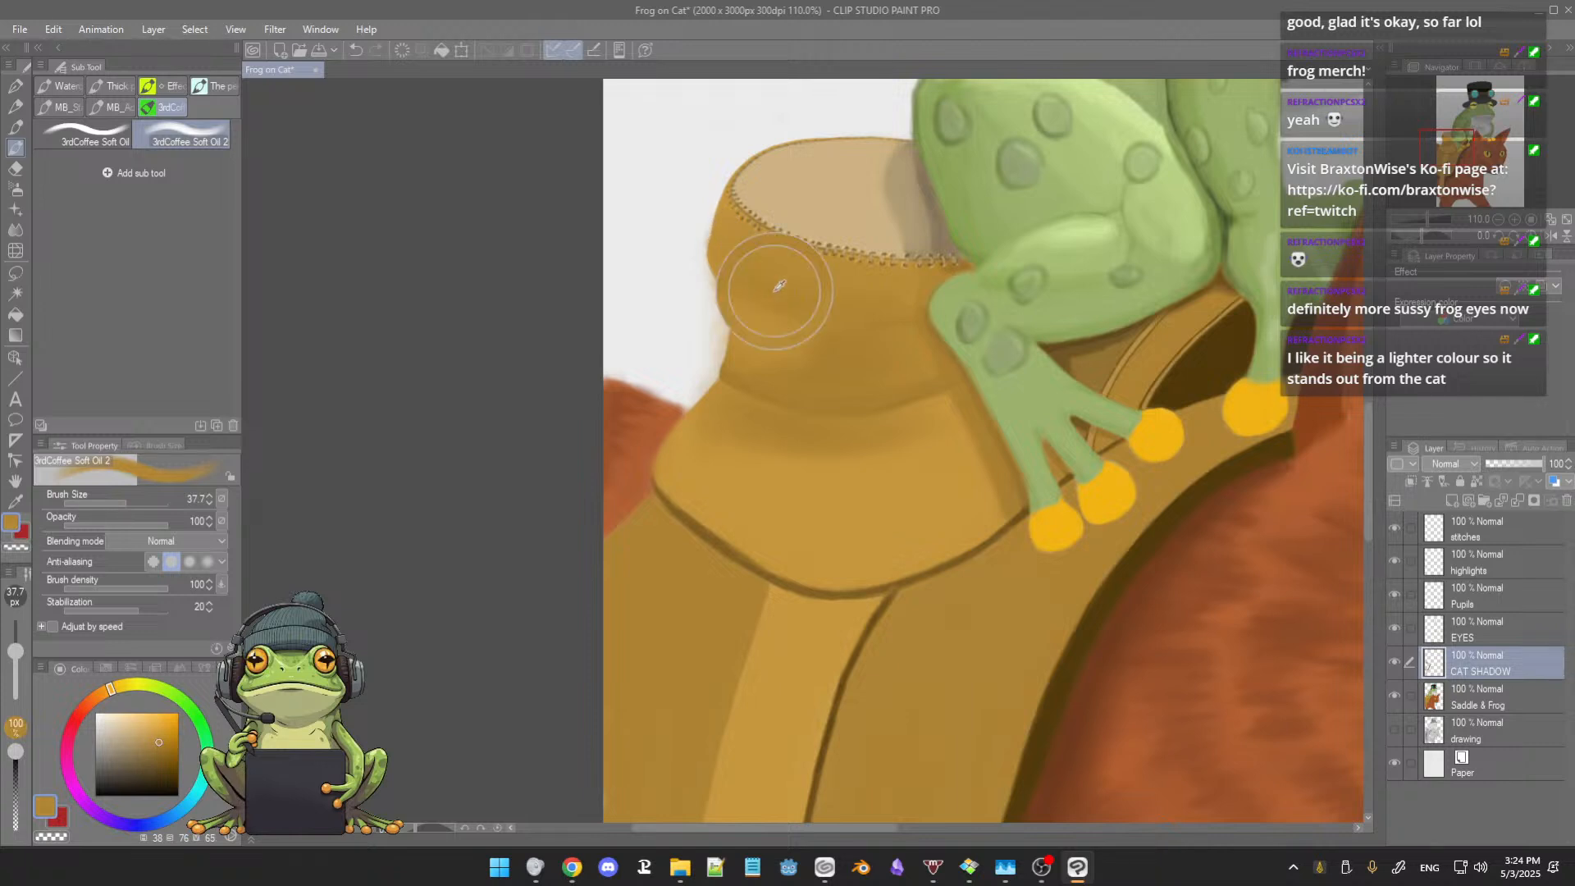
key("bracketleft")
key("bracketleft")
left_click(794, 345, "alt")
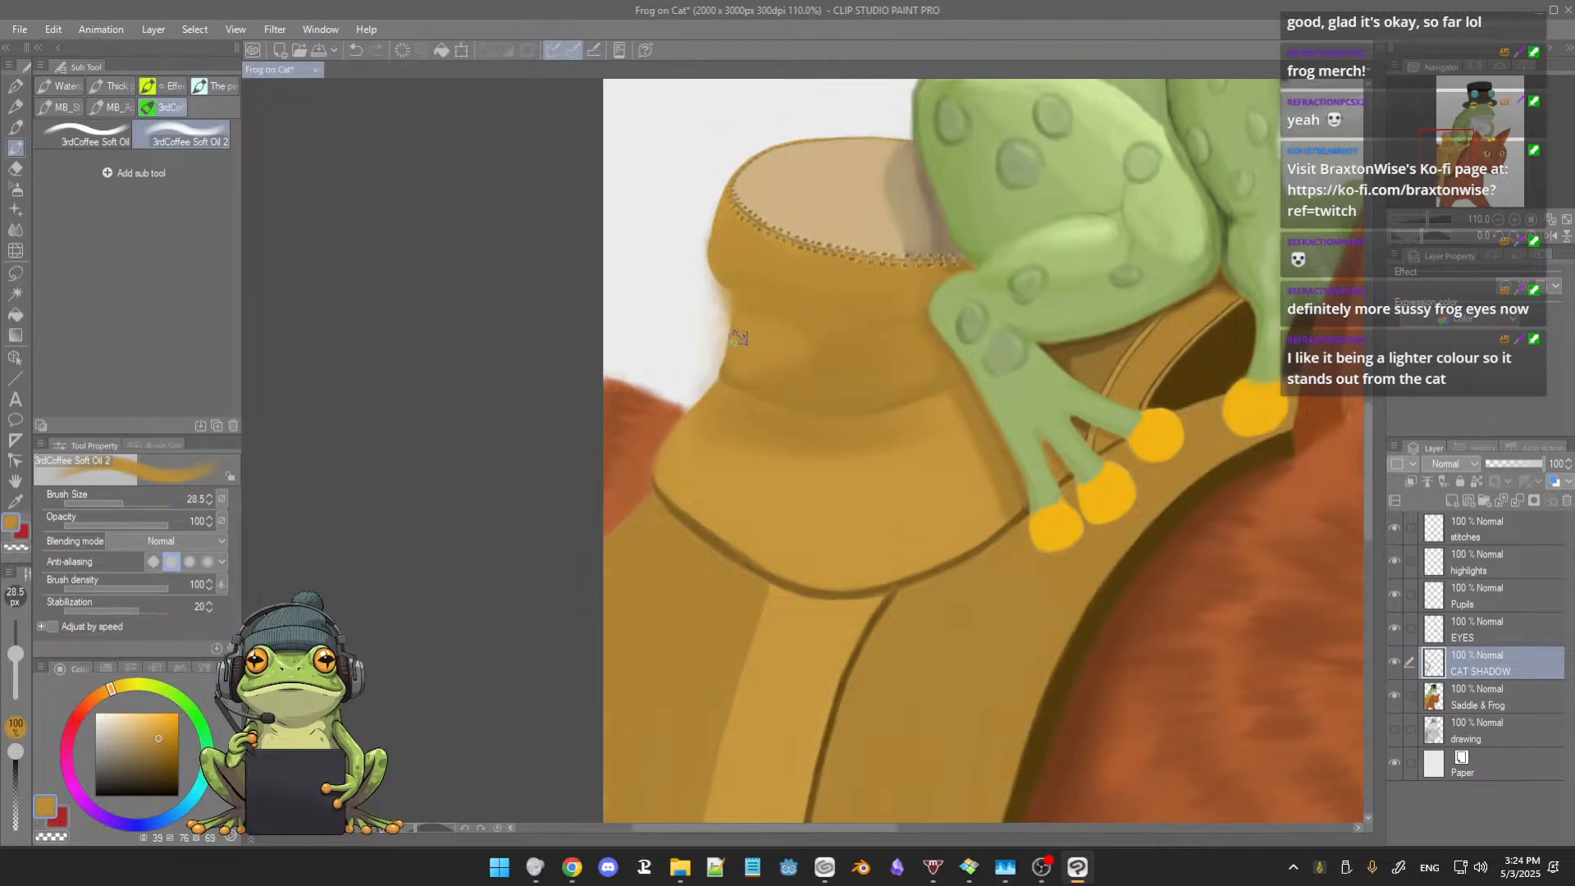
left_click(900, 396, "alt")
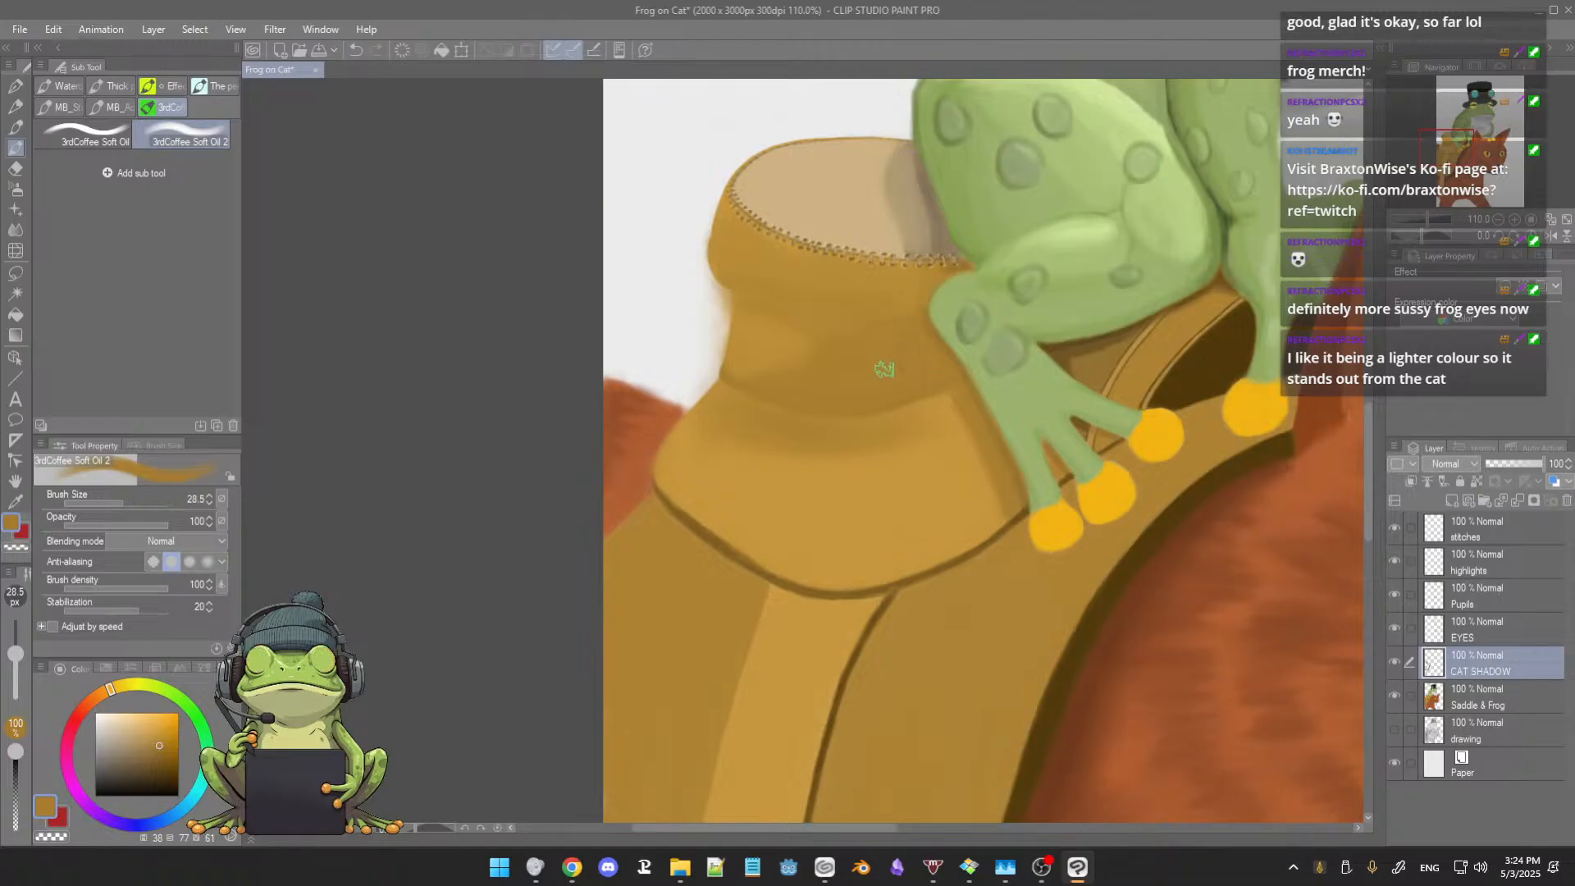
Step: Erase the soft painted shading over the saddle horn's cap and neck with the Hard eraser at size 111
scroll(879, 358, "down", 5)
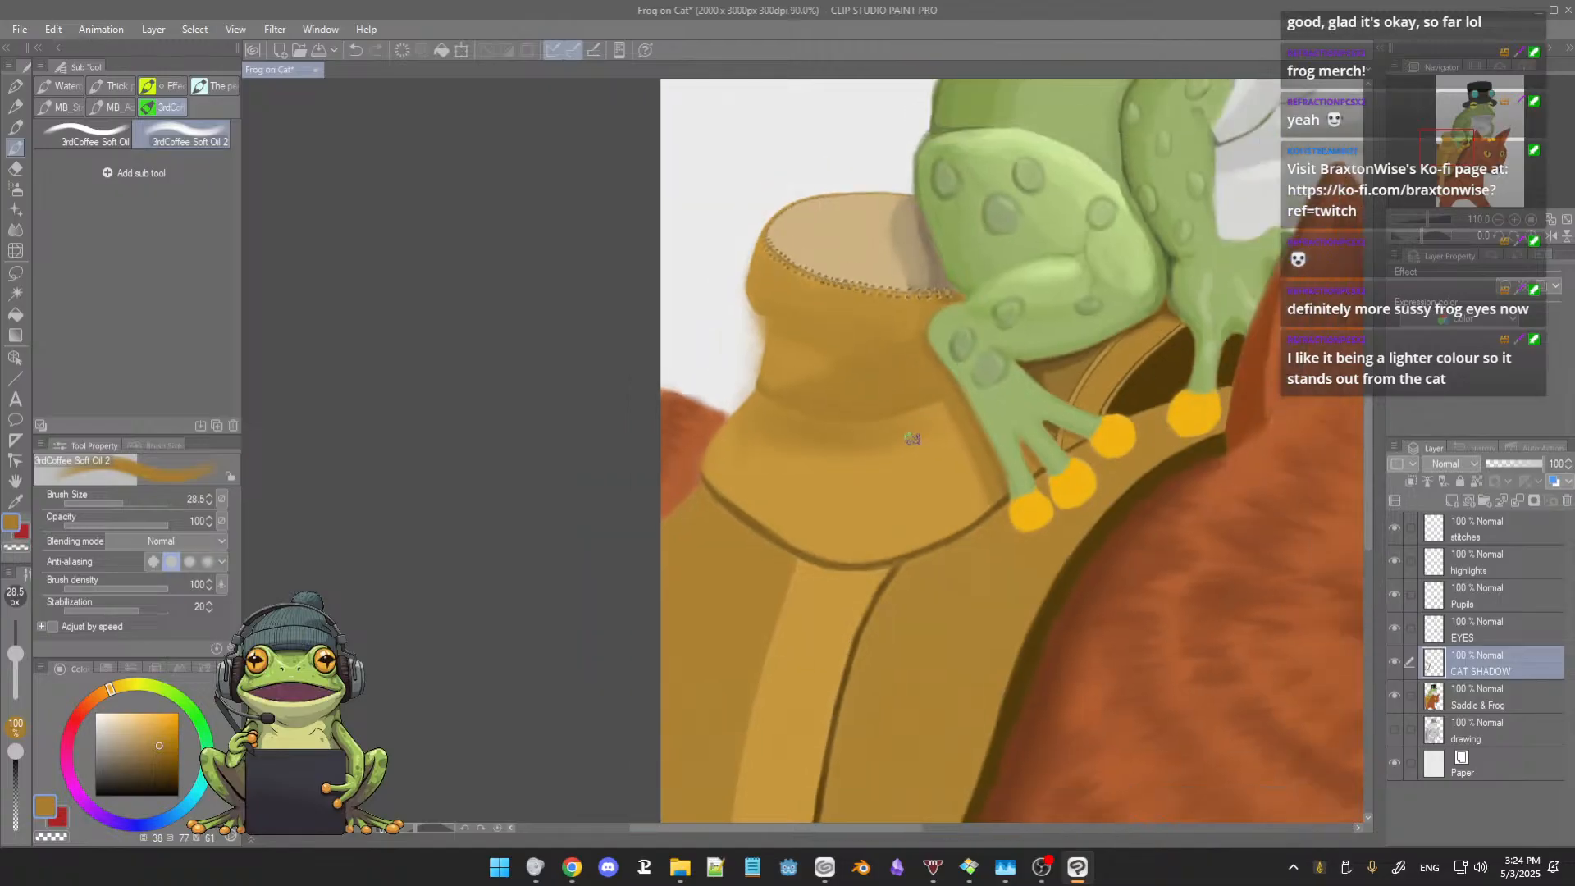
scroll(910, 441, "up", 3)
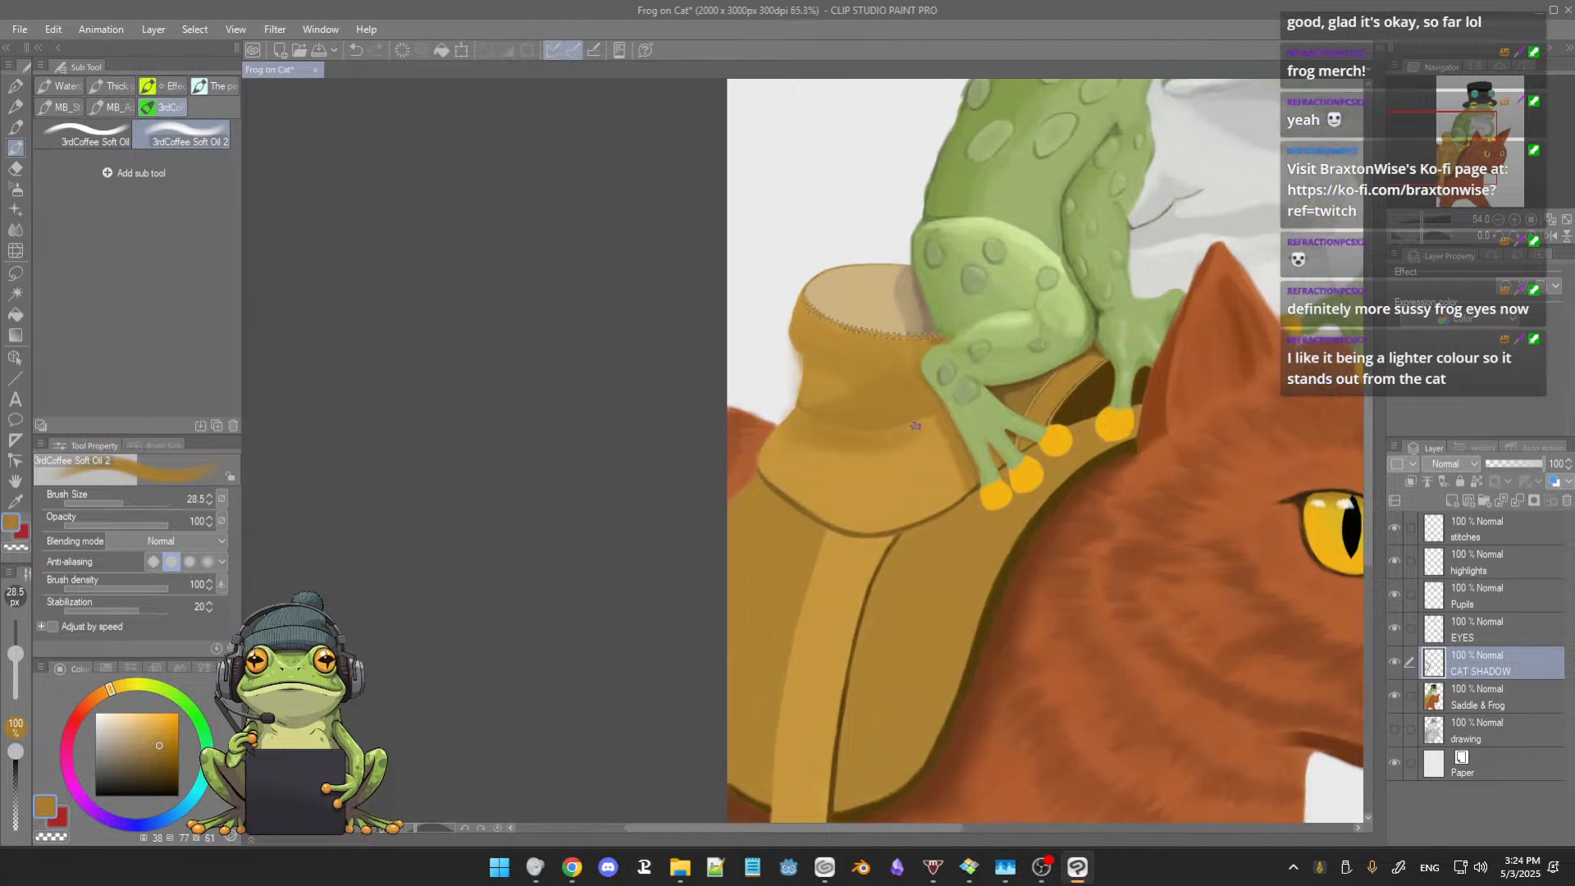
key("e")
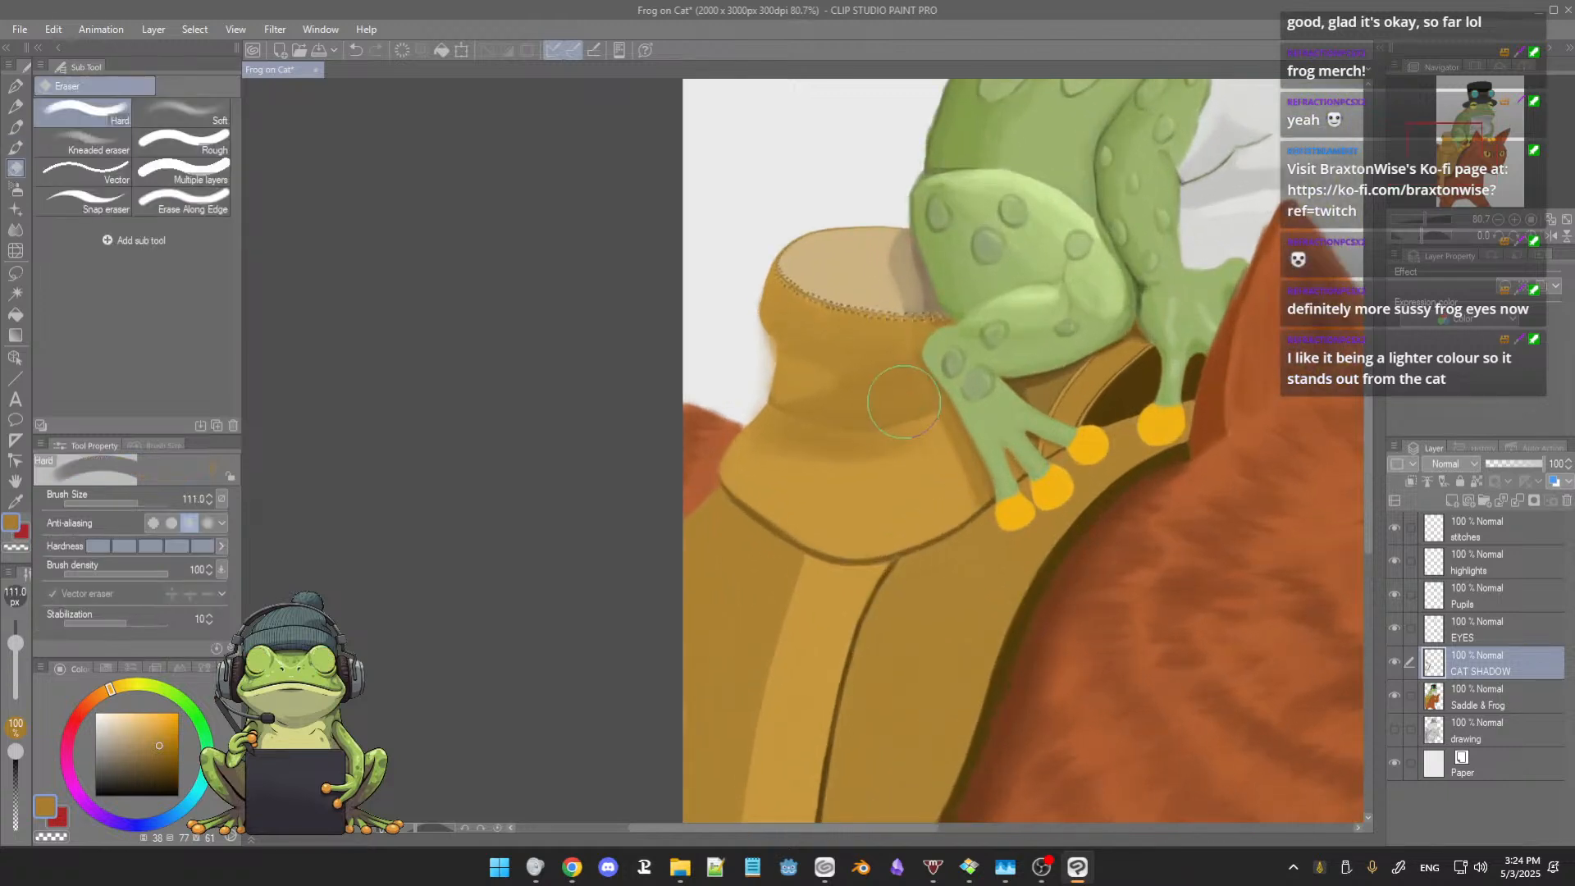
mouse_move(893, 277)
left_mouse_down()
mouse_move(764, 407)
mouse_move(906, 347)
mouse_move(867, 409)
mouse_move(898, 406)
mouse_move(893, 420)
mouse_move(940, 392)
mouse_move(961, 411)
mouse_move(889, 427)
mouse_move(767, 418)
mouse_move(809, 469)
left_mouse_up()
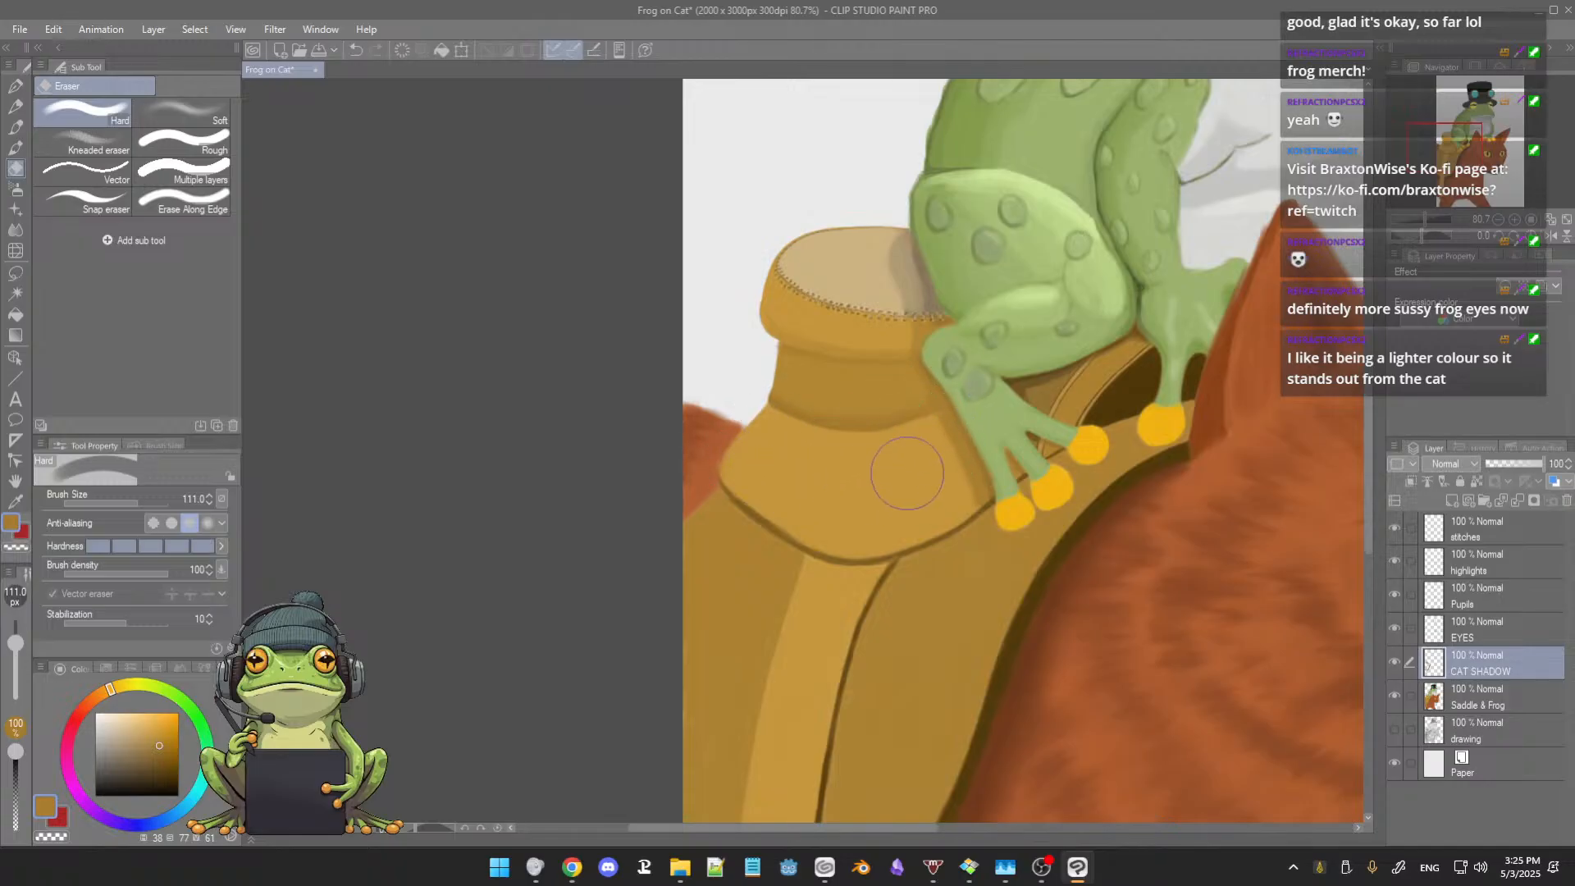
key("b")
scroll(882, 392, "down", 3)
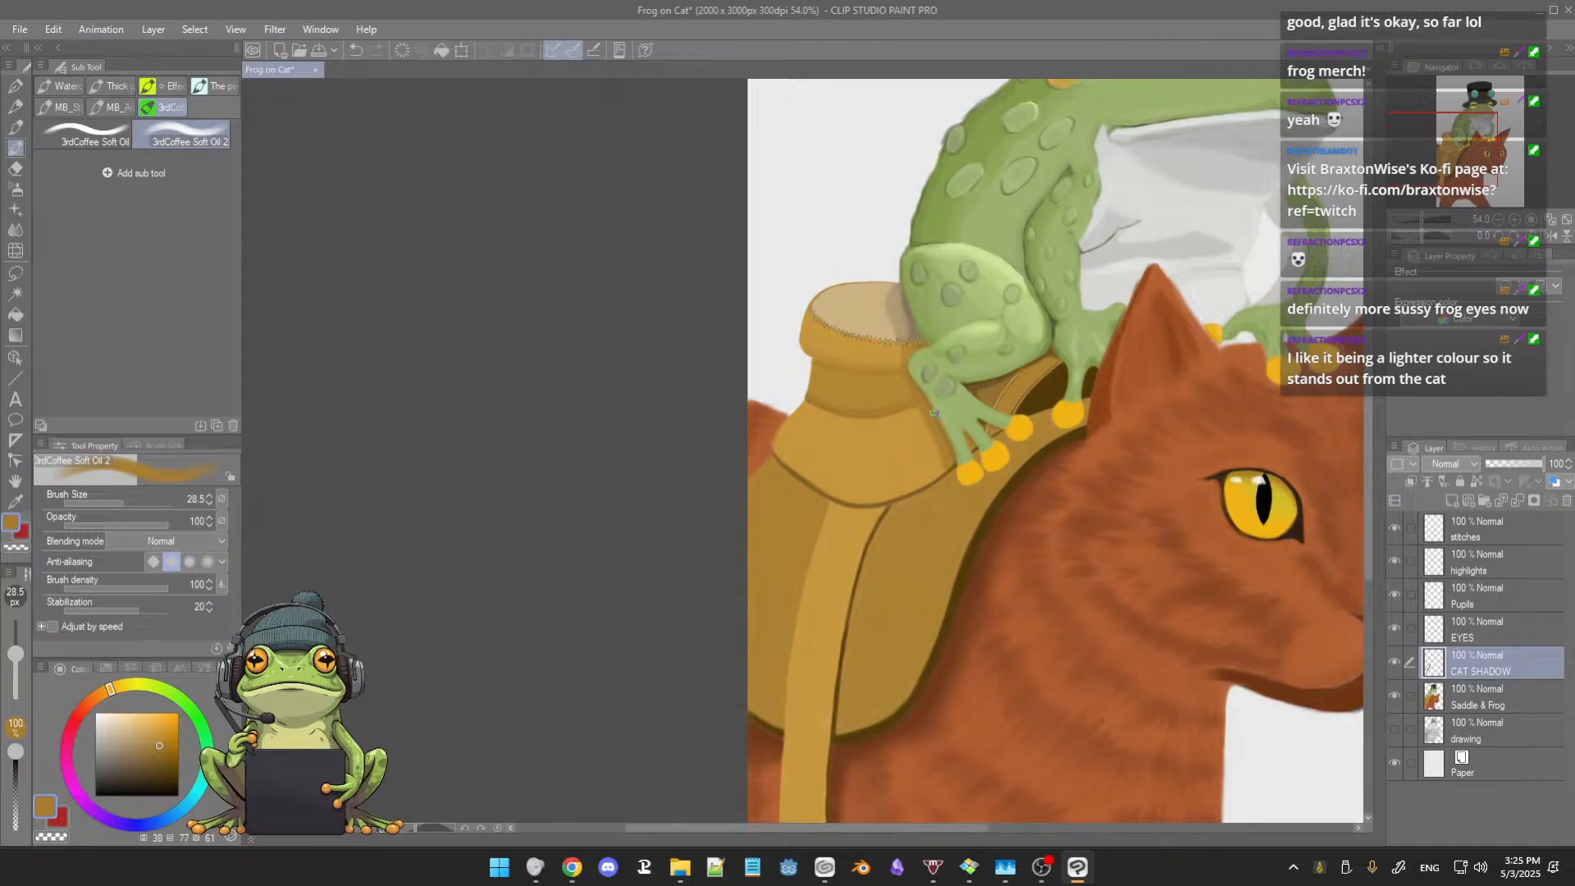
scroll(934, 413, "up", 3)
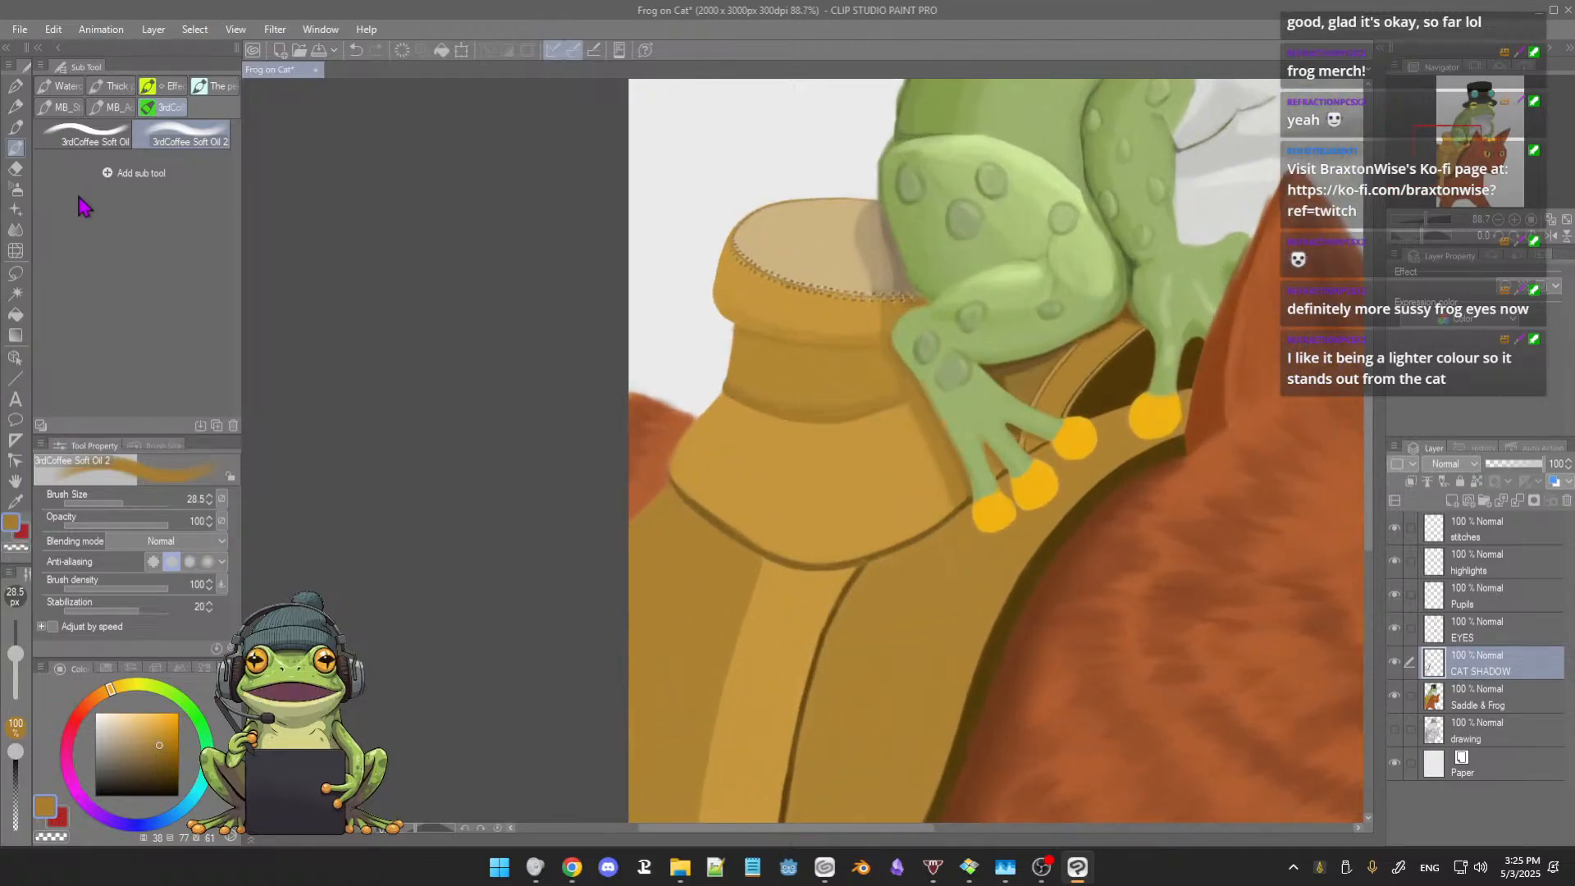
Step: Try airbrushing a soft darker tan shadow below the rim of the saddle horn's base at size 26.0
left_click(15, 189)
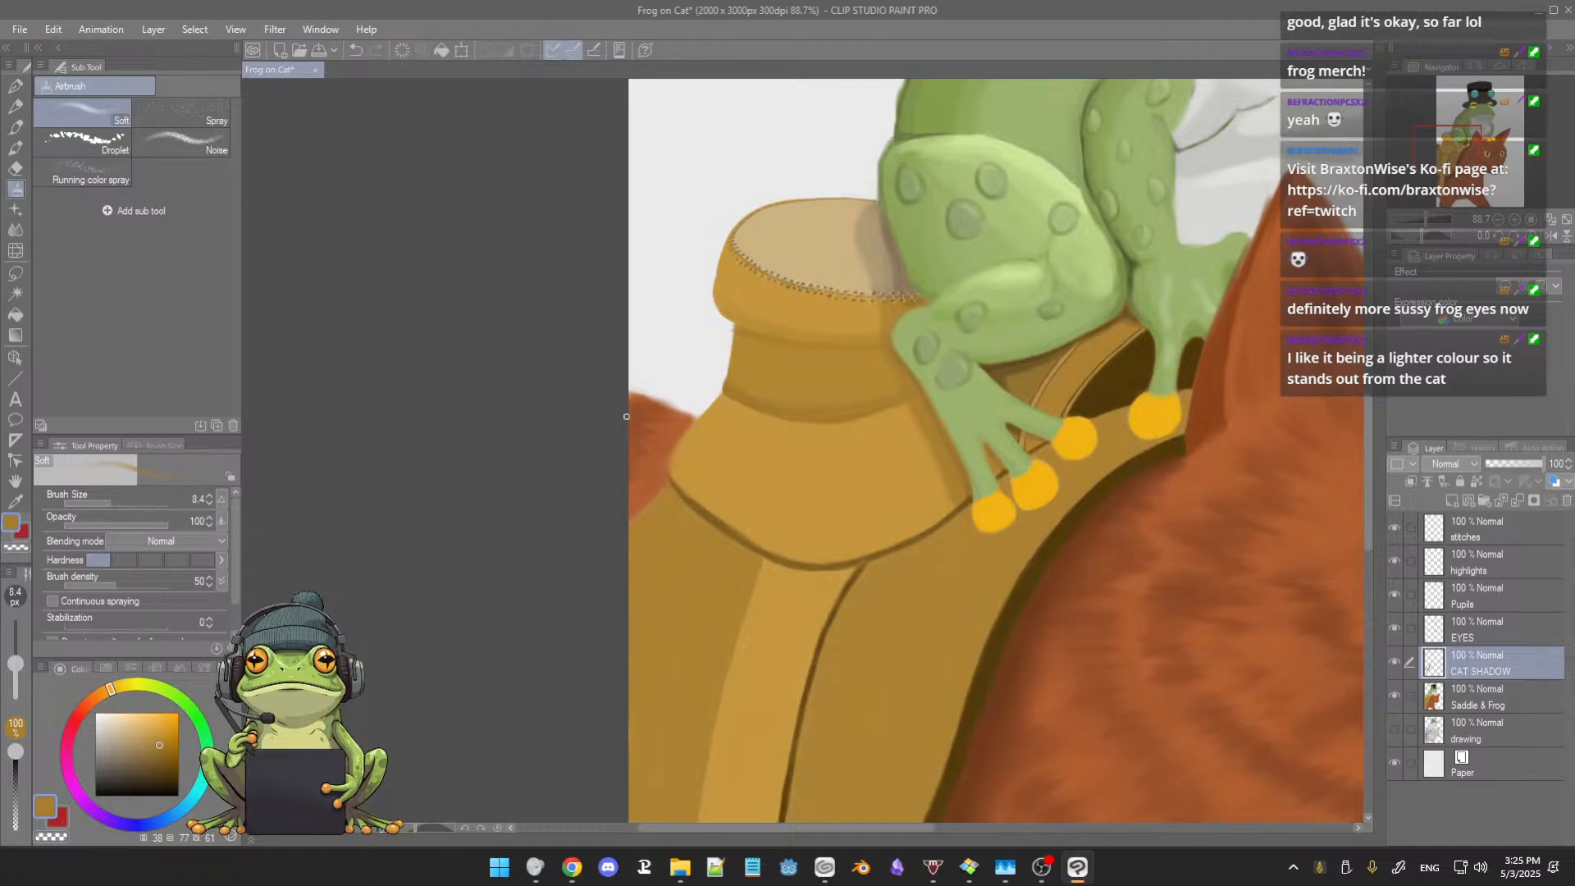
key("bracketright")
key("bracketright")
key("bracketright")
key("bracketright")
key("bracketright")
key("bracketright")
key("bracketright")
key("bracketright")
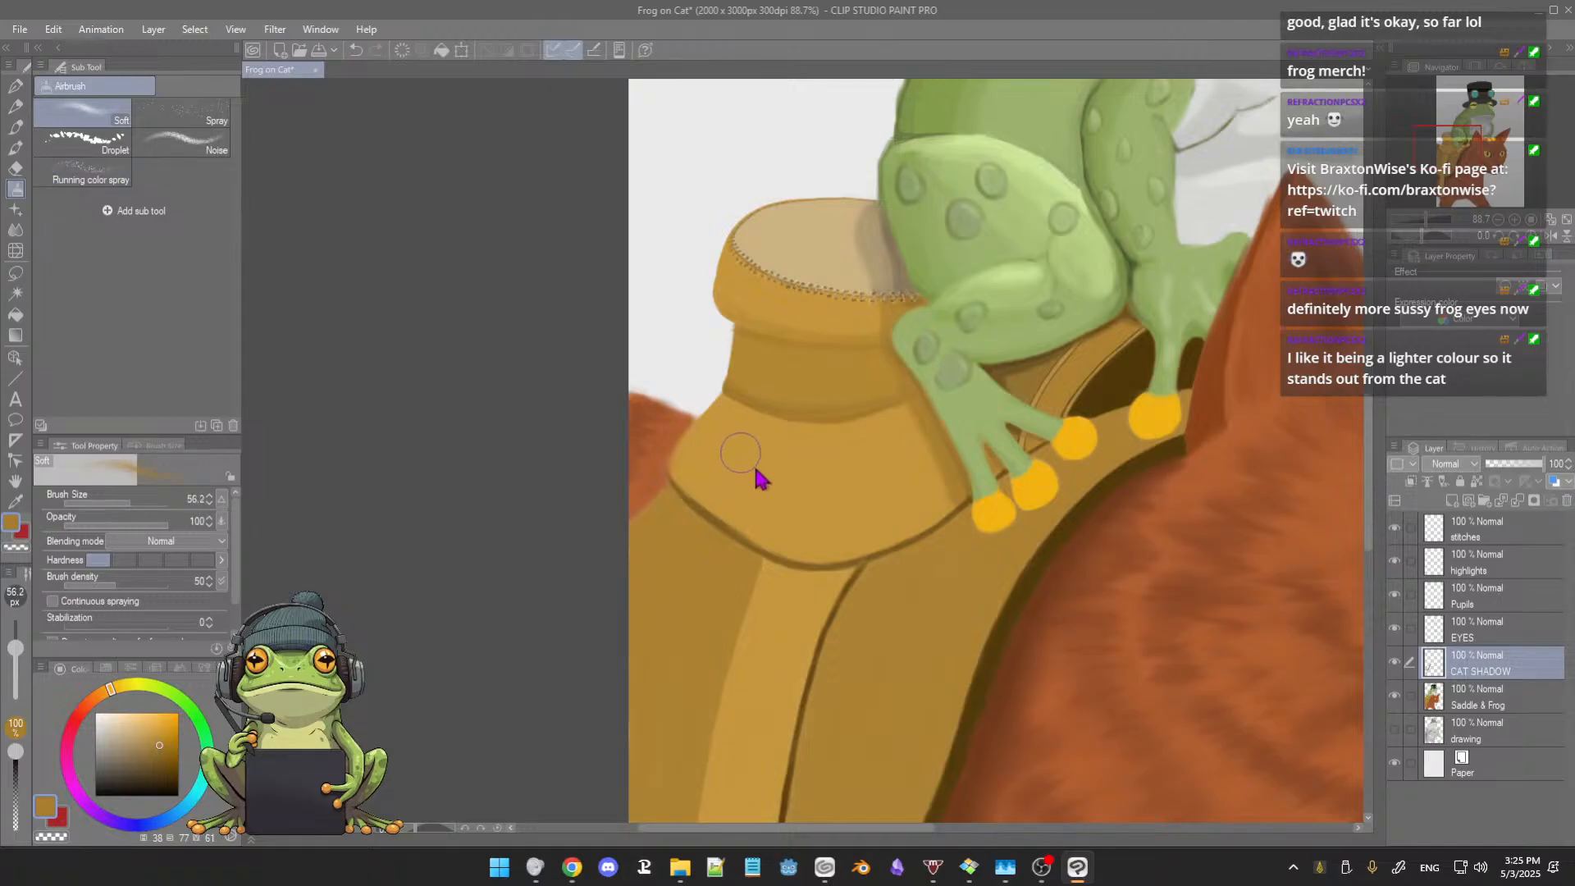
key("bracketleft")
key("bracketleft")
key("bracketleft")
key("bracketleft")
left_click_drag(832, 526, 829, 415)
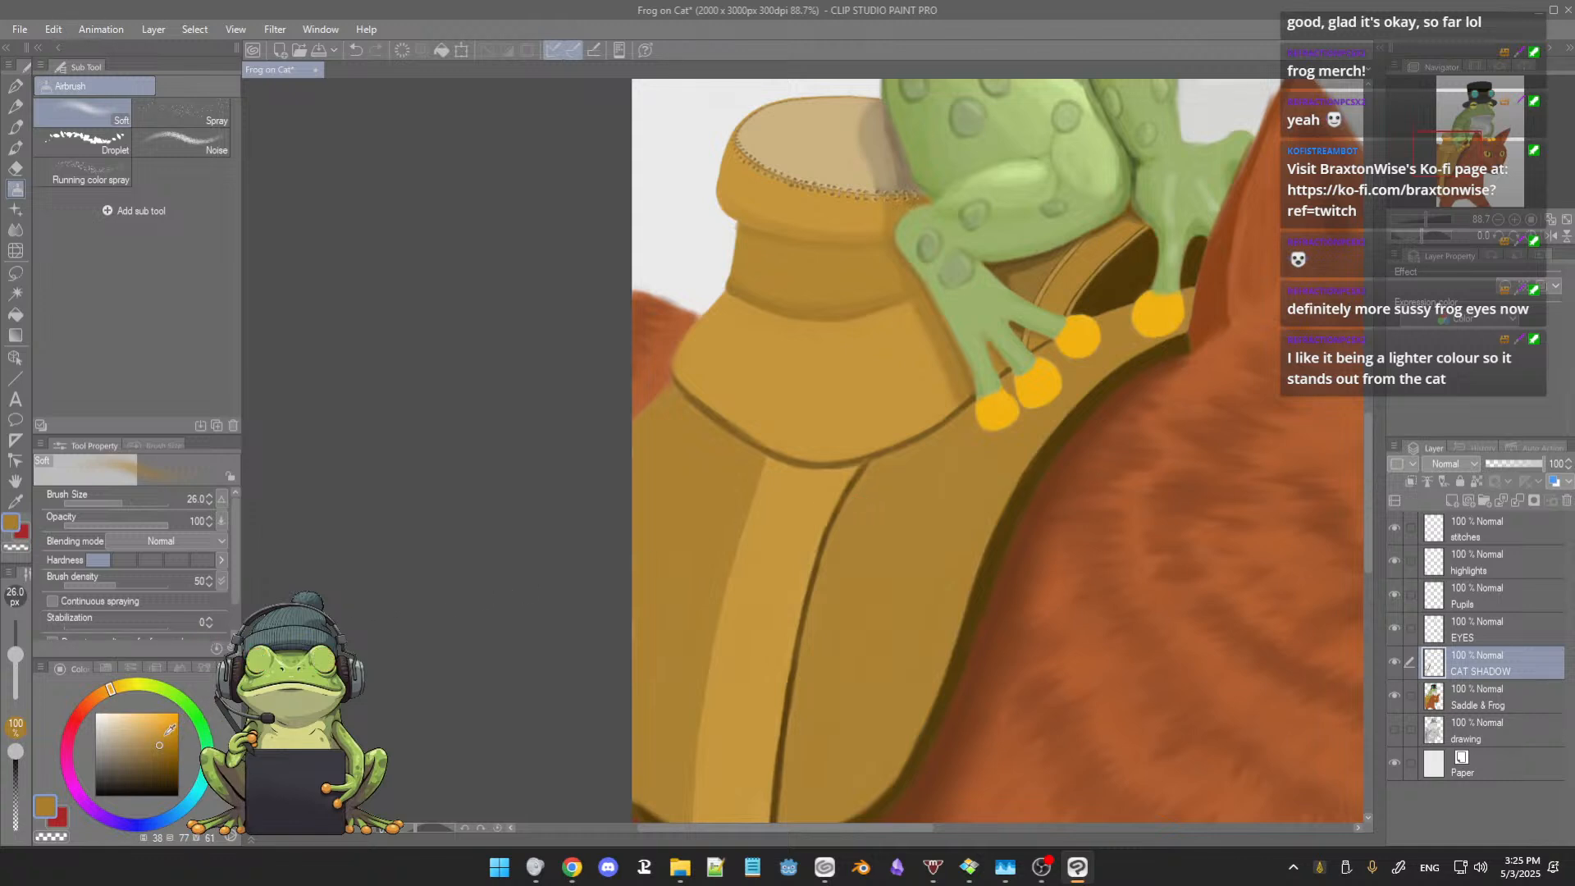
left_click(861, 552, "alt")
left_click(163, 747)
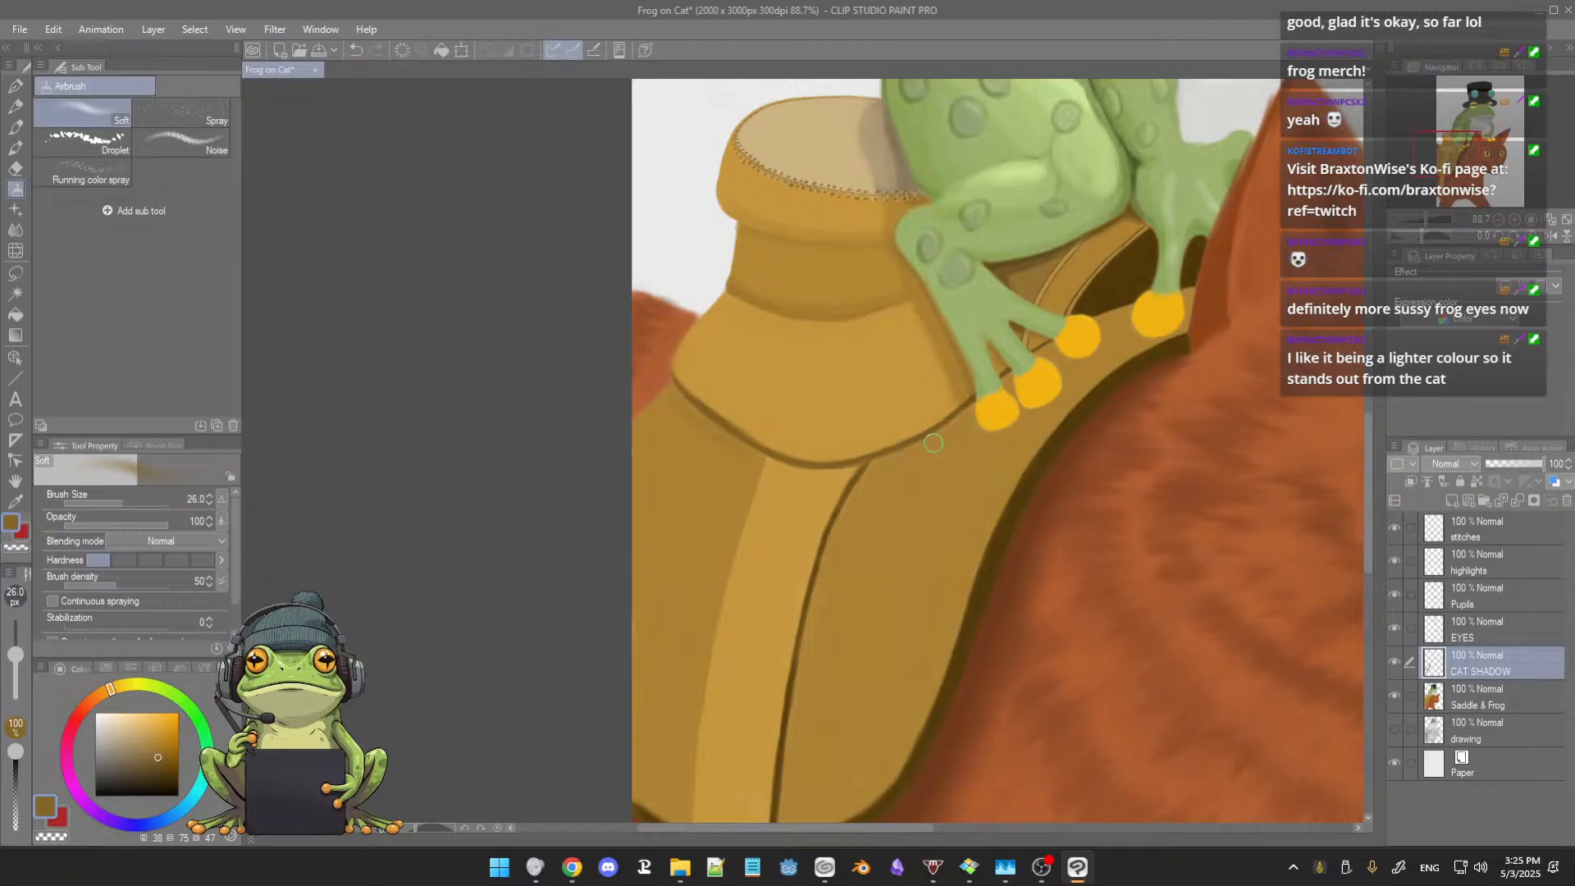
scroll(895, 459, "up", 3)
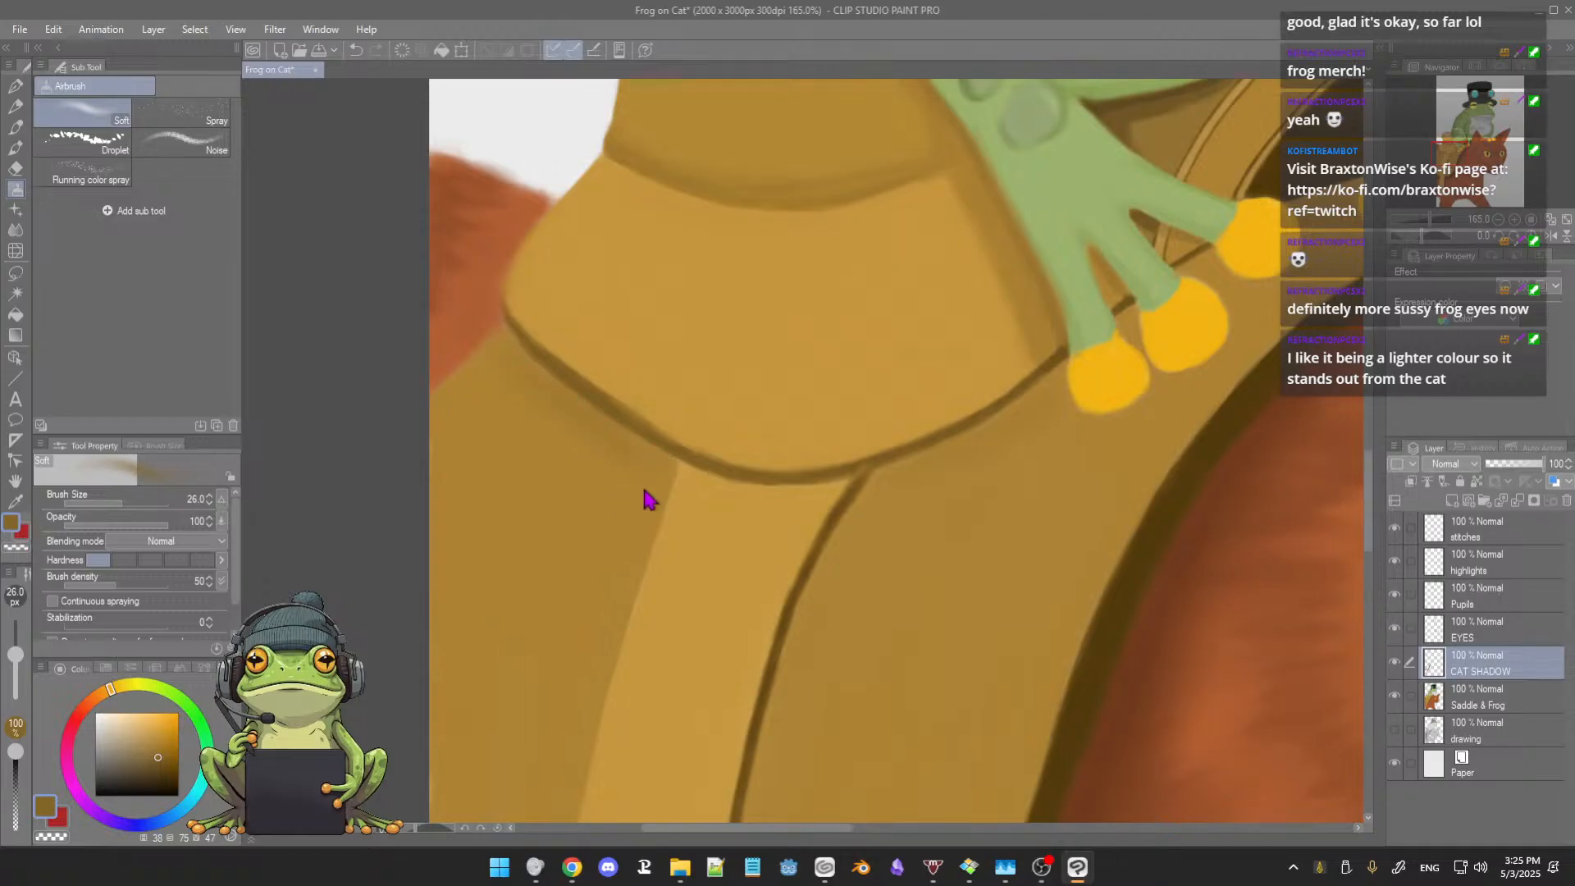
Step: Try shading the saddle beside the upper end of the strap with the Soft airbrush at size 20.8
key("[")
mouse_move(638, 456)
left_mouse_down()
mouse_move(664, 477)
mouse_move(657, 463)
mouse_move(641, 527)
left_mouse_up()
left_click_drag(643, 463, 639, 535)
left_click_drag(661, 464, 622, 561)
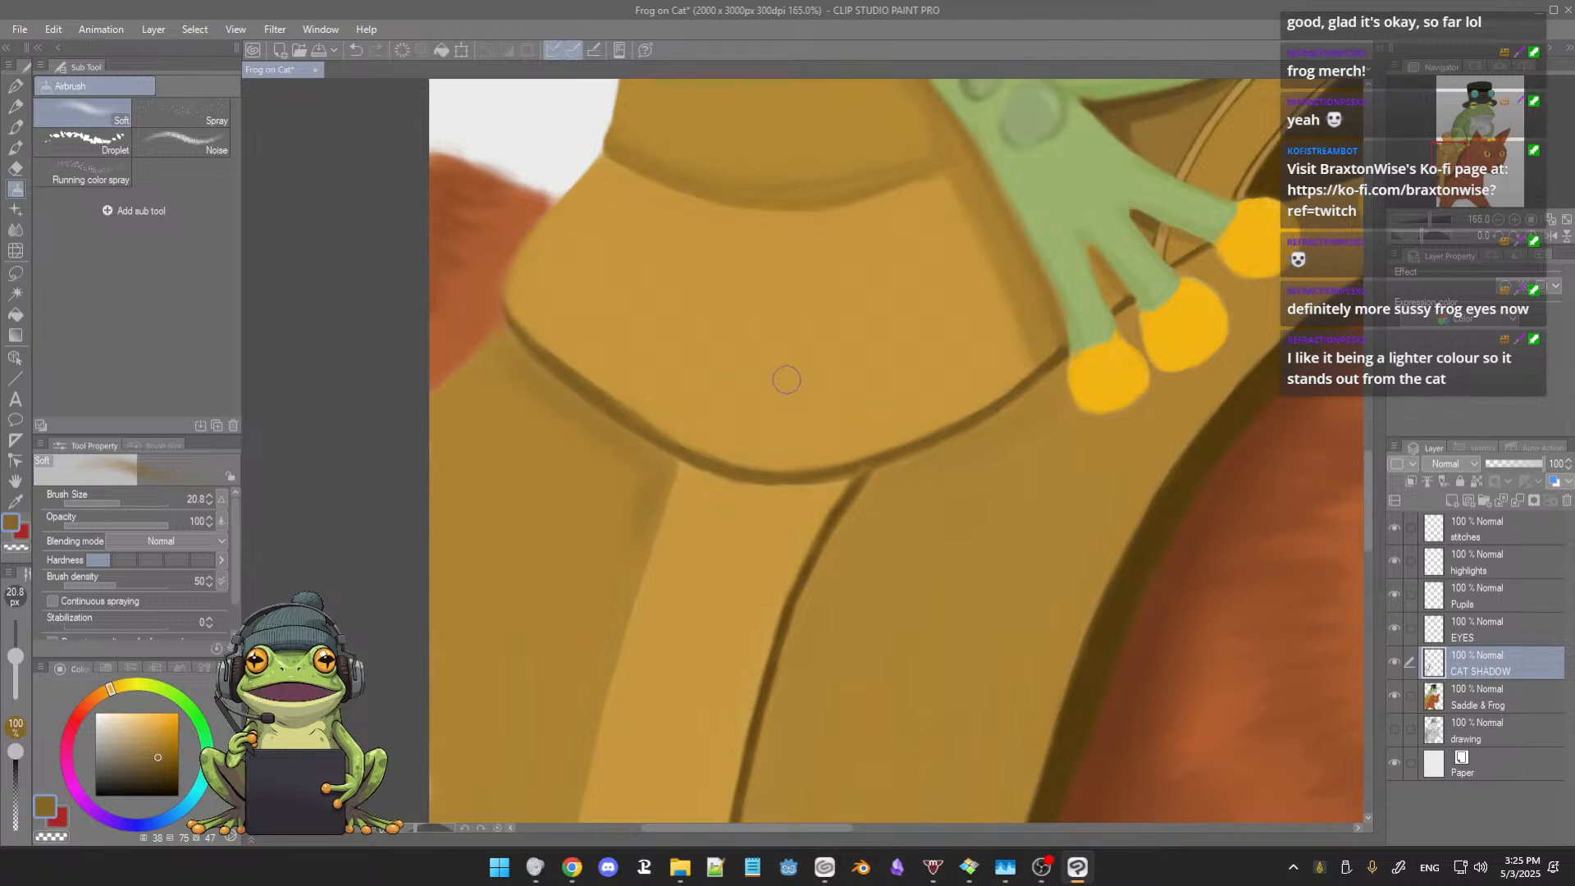
Step: Test the Soft airbrush at size 20.8 with short strokes on the white background beside the saddle horn
left_click_drag(692, 349, 826, 489)
mouse_move(625, 251)
left_mouse_down()
mouse_move(674, 214)
mouse_move(661, 215)
left_mouse_up()
left_click_drag(655, 490, 677, 520)
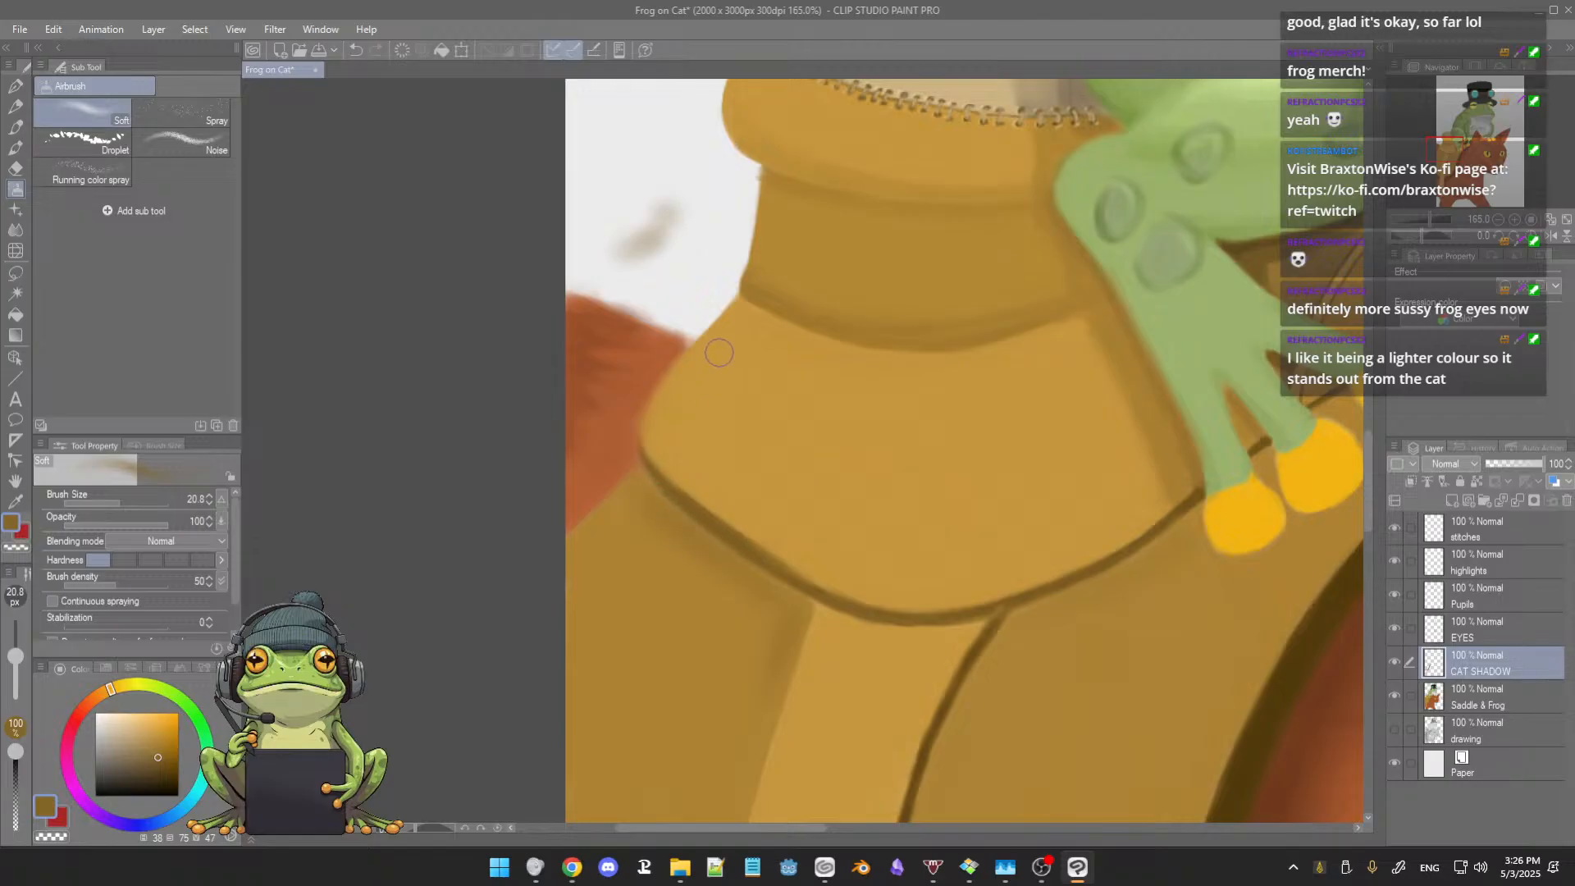
mouse_move(688, 234)
left_mouse_down()
mouse_move(643, 265)
mouse_move(686, 228)
mouse_move(691, 243)
left_mouse_up()
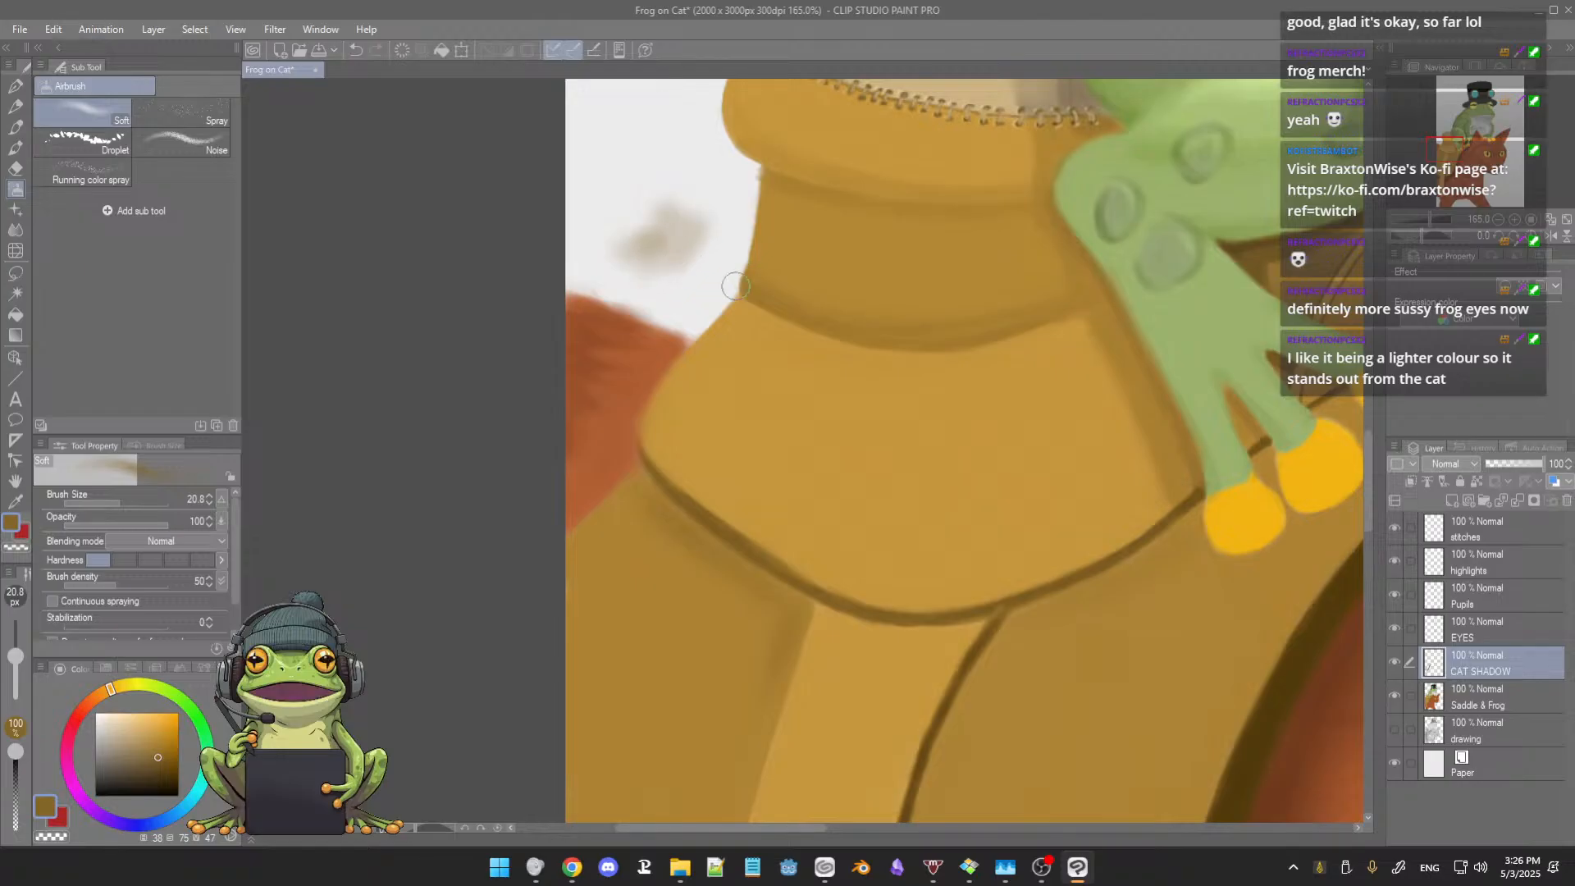
left_click_drag(1046, 635, 939, 553)
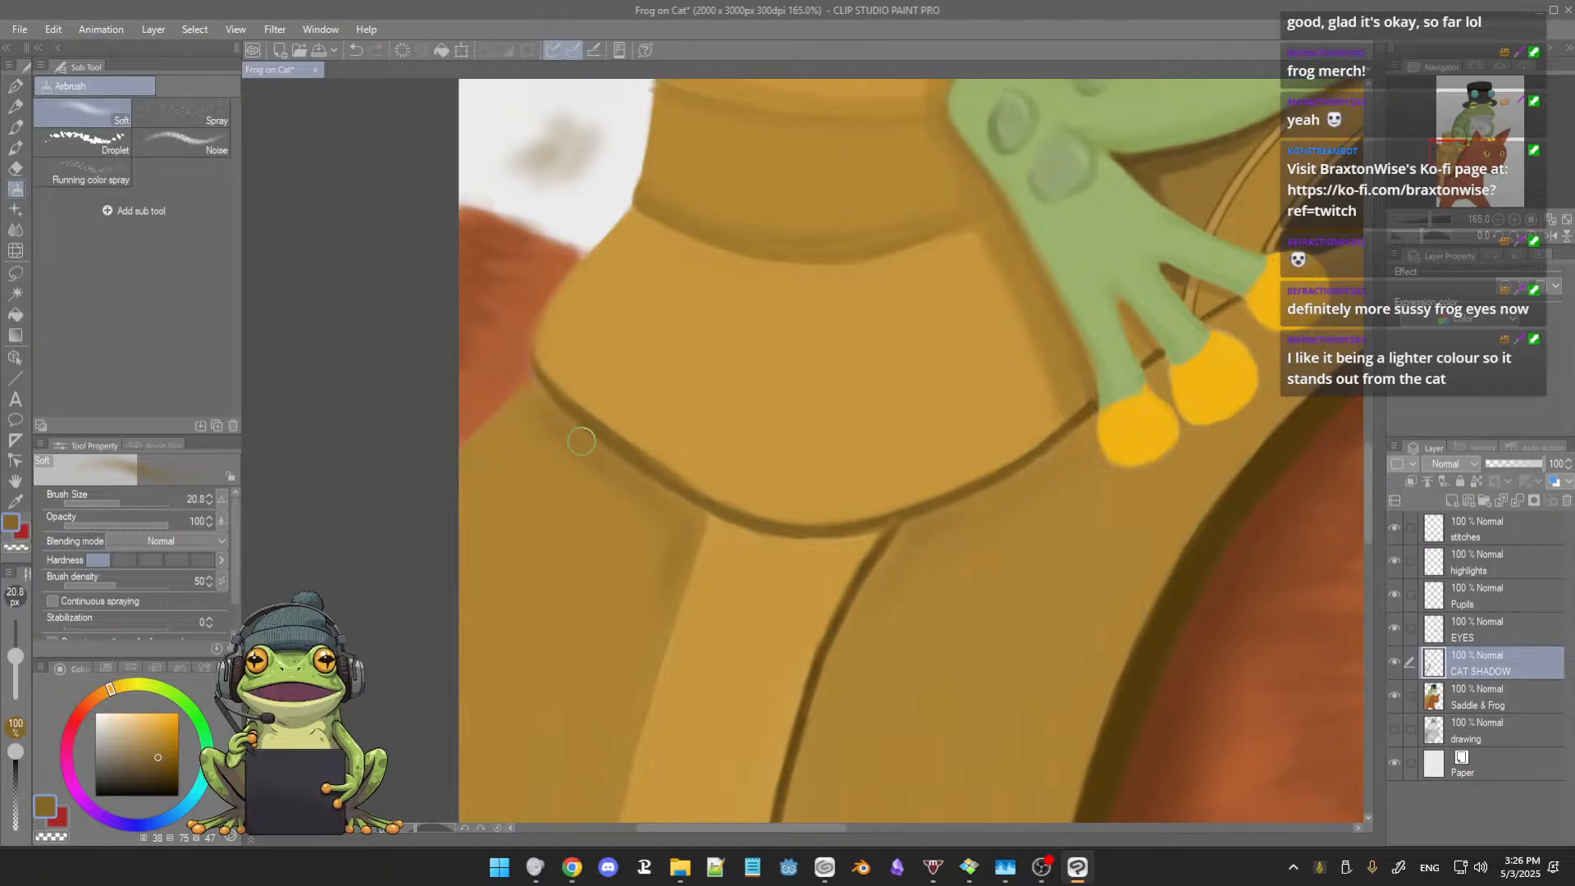
Step: Undo the test strokes on the background and the airbrushed shading below the horn's base and beside the strap
scroll(624, 447, "up", 6)
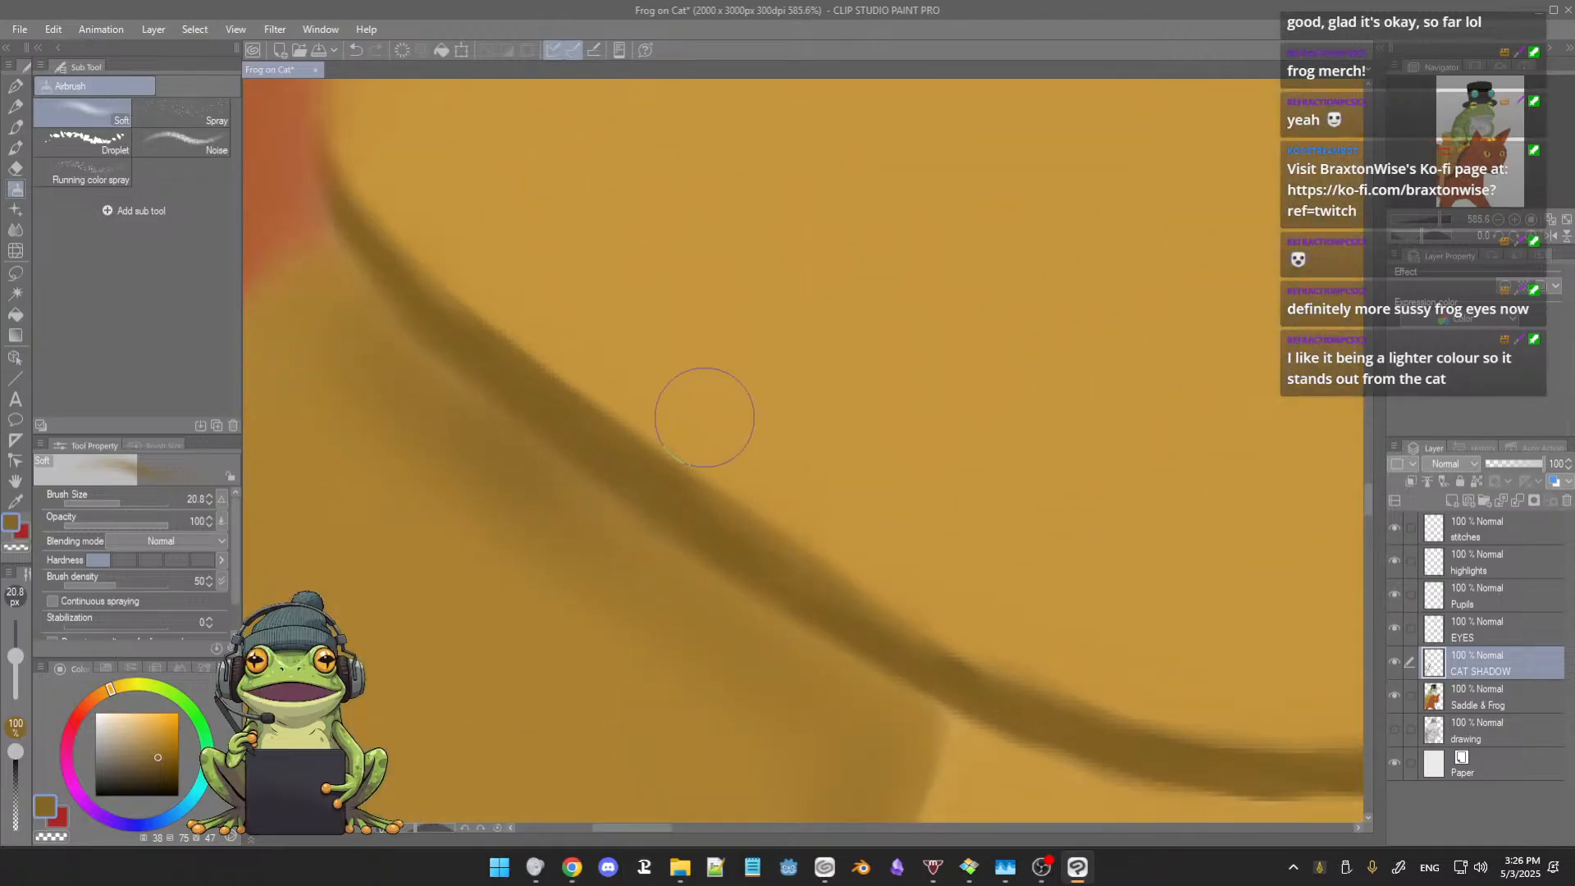
scroll(703, 420, "down", 4)
scroll(715, 424, "down", 2)
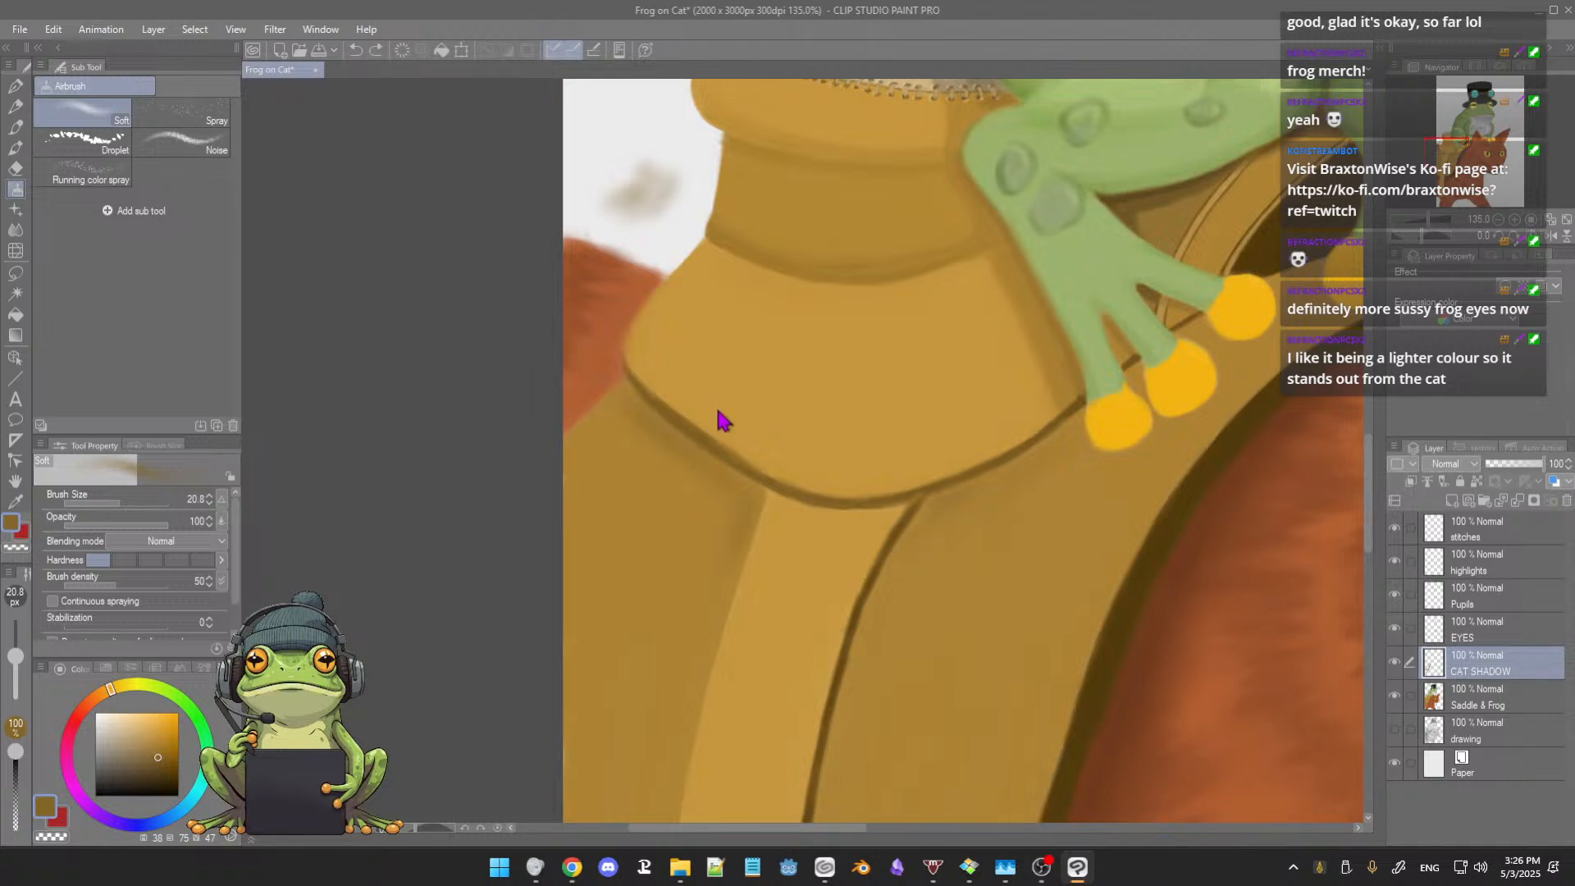
key("ctrl+z")
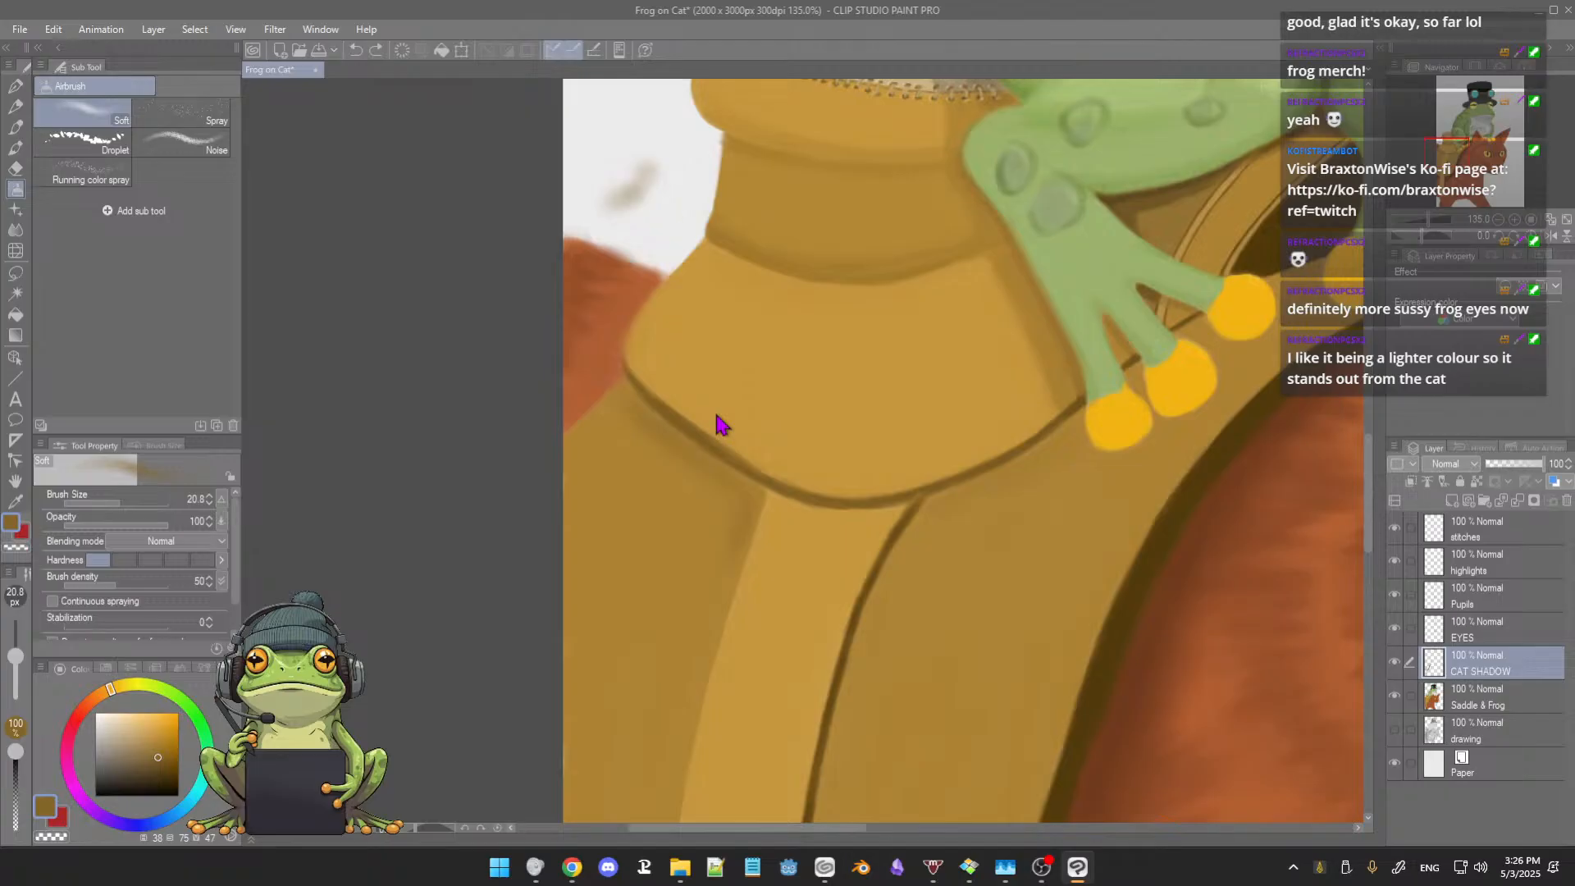
key("ctrl+z")
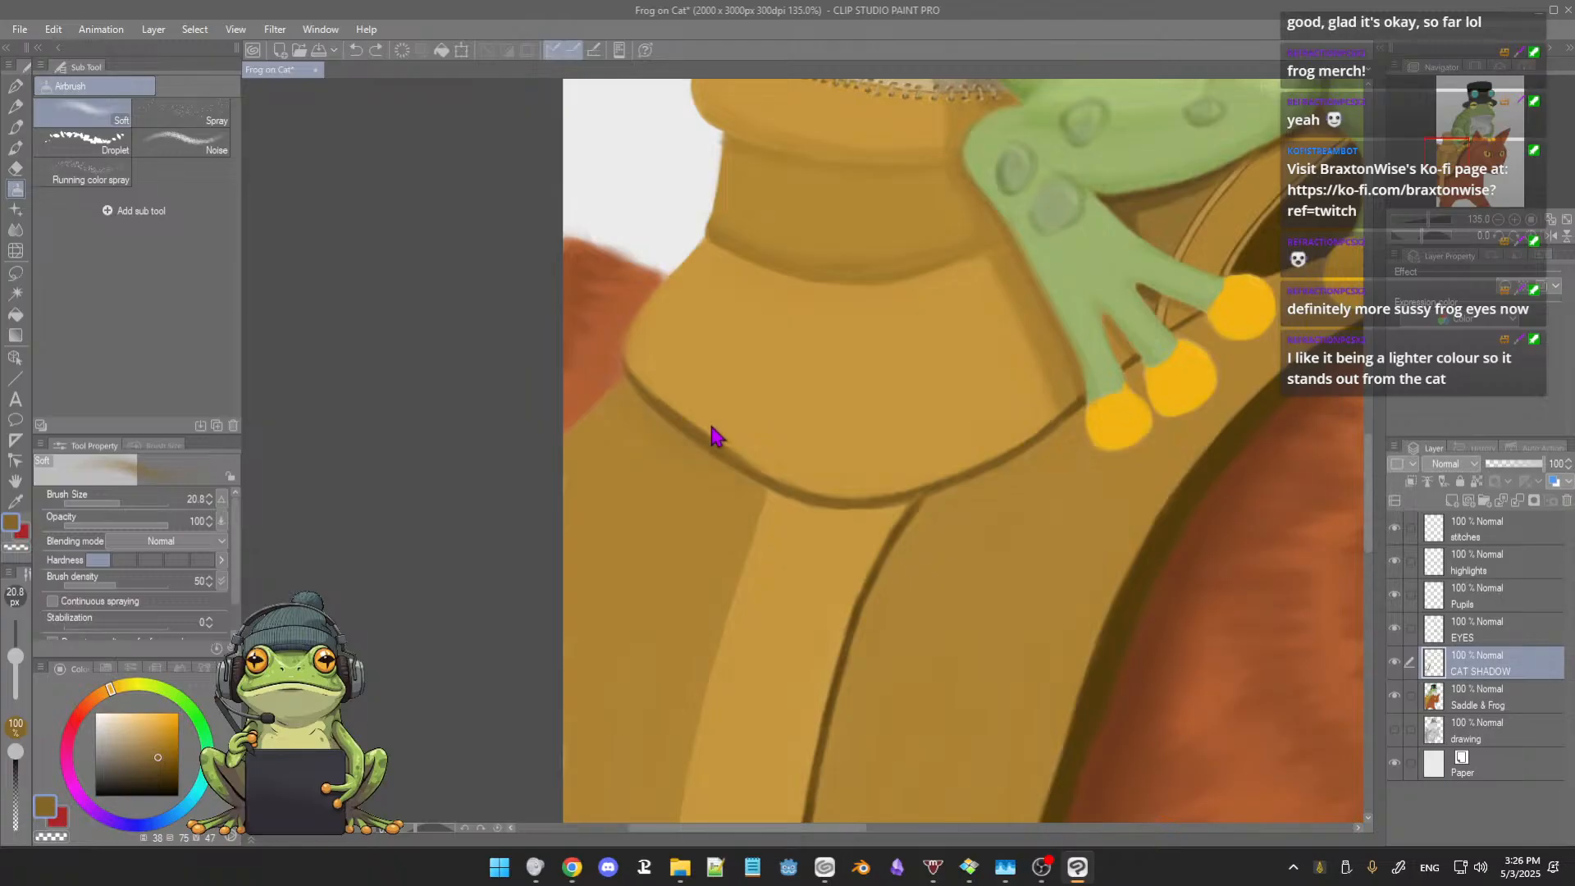
scroll(738, 389, "up", 4)
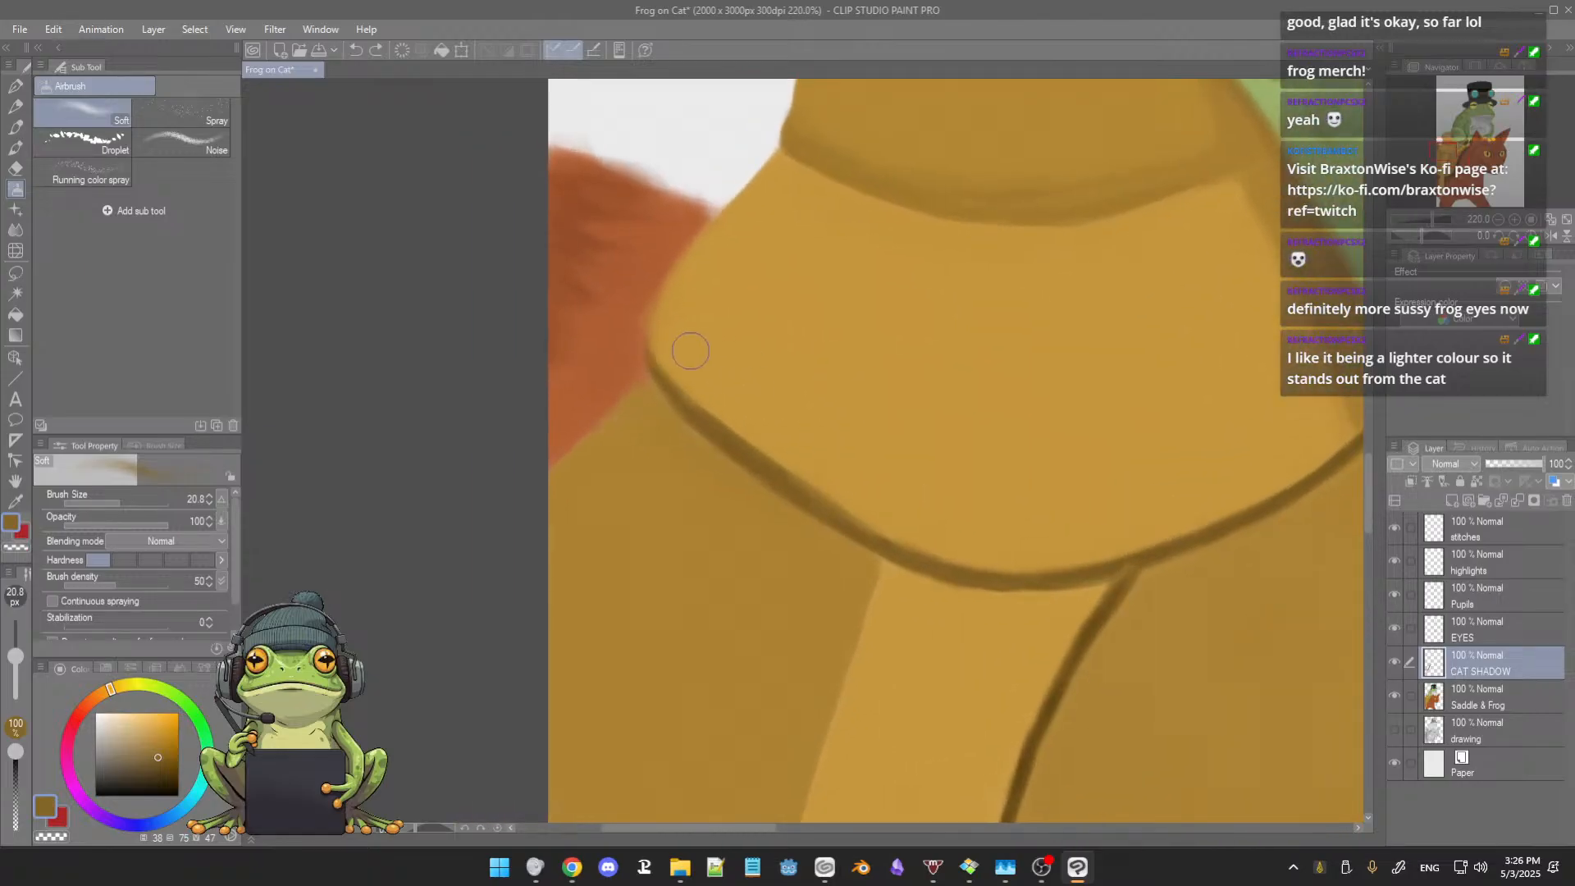
key("e")
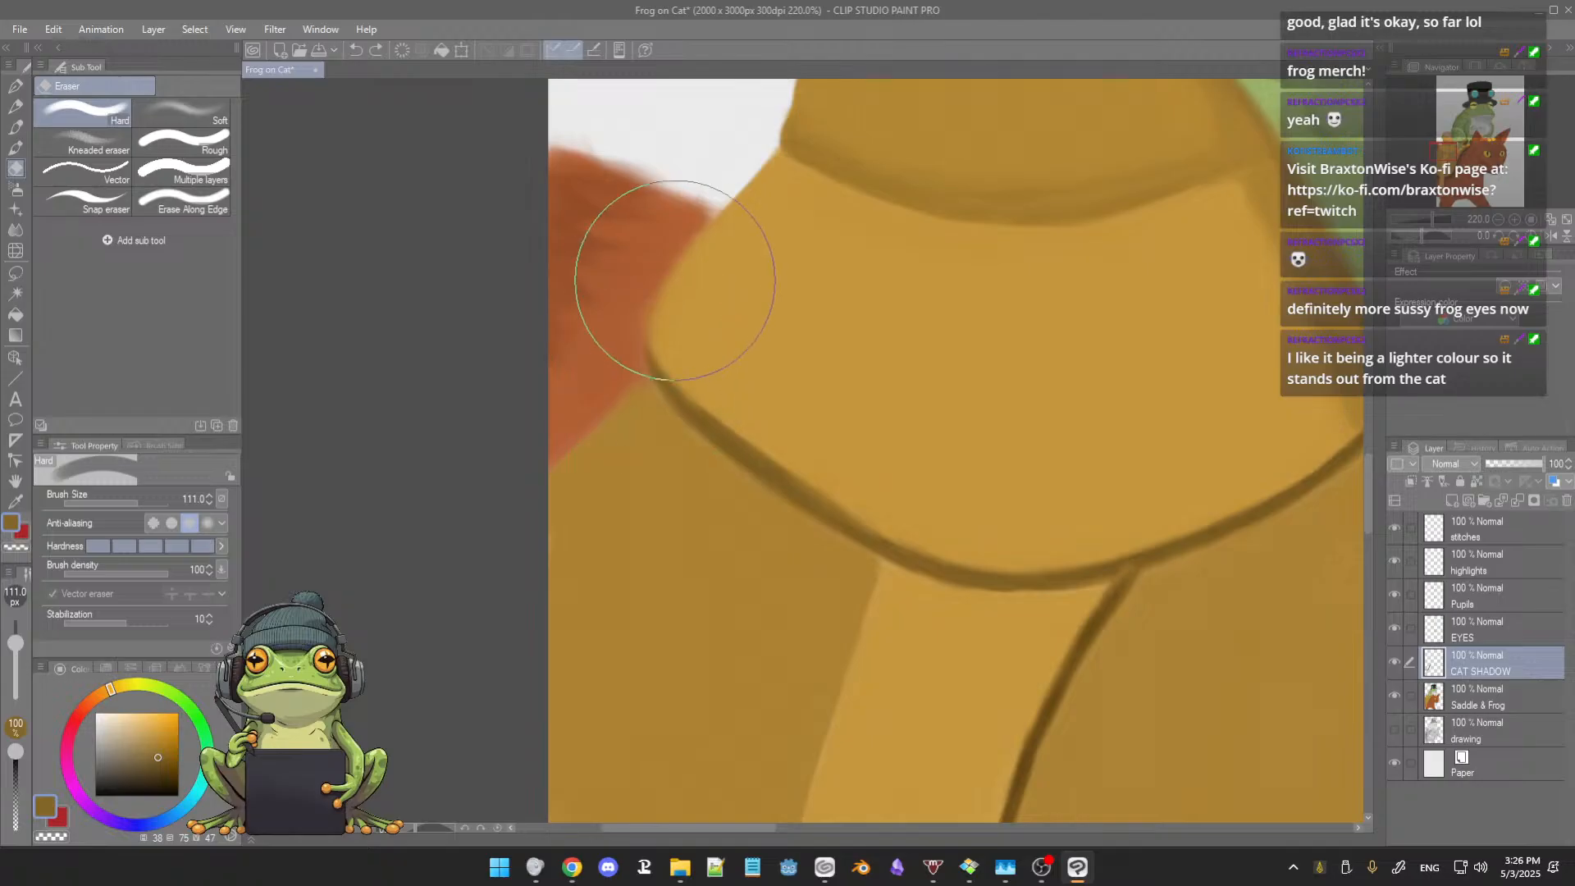
key("b")
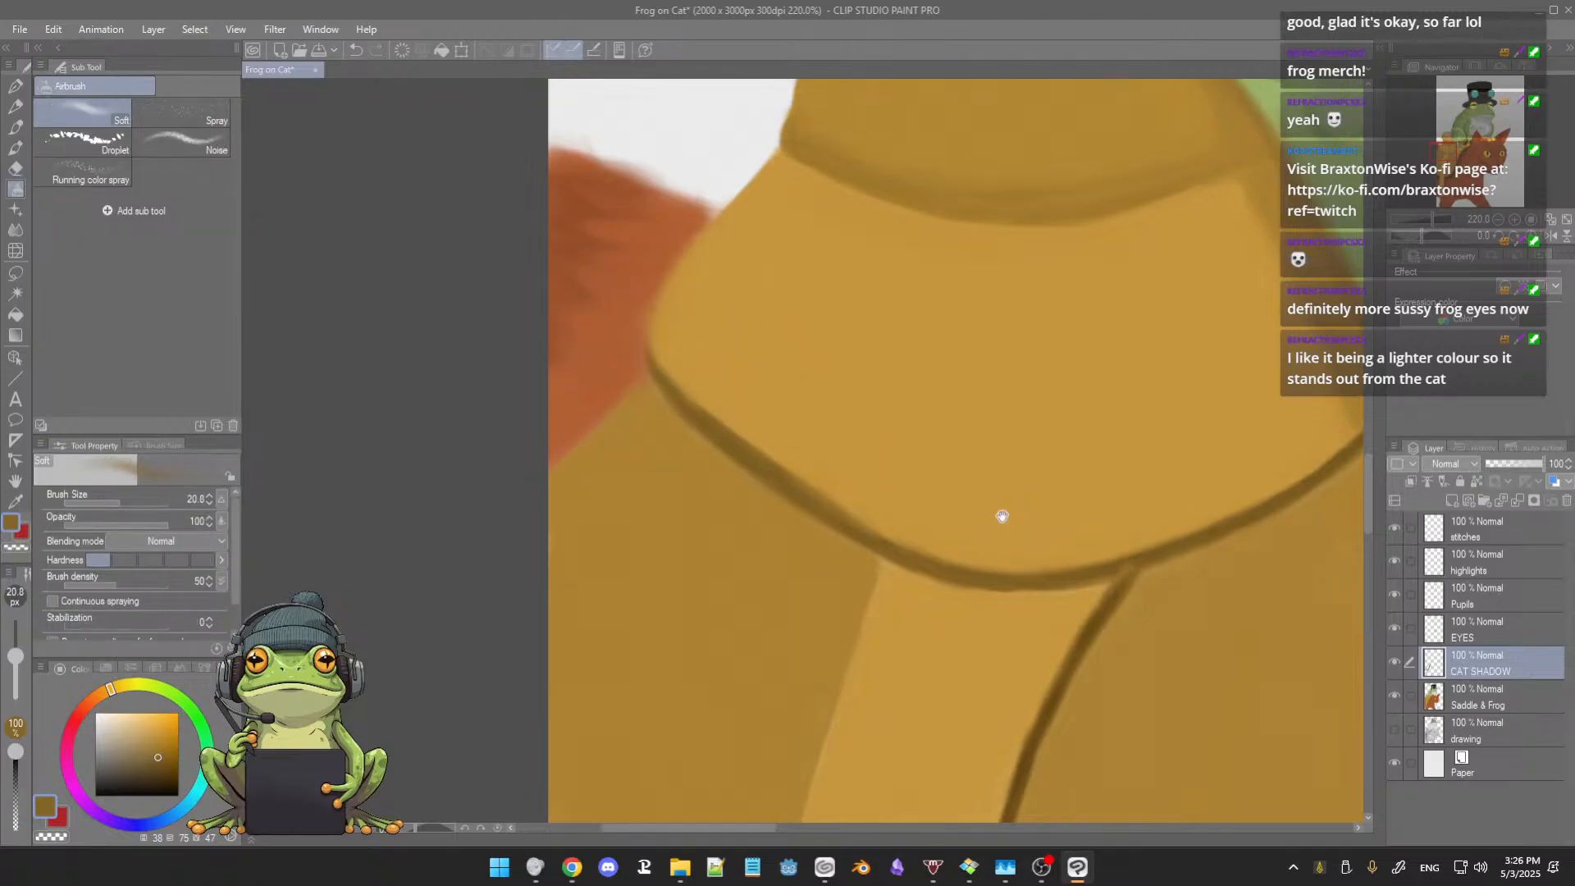
scroll(1001, 517, "down", 5)
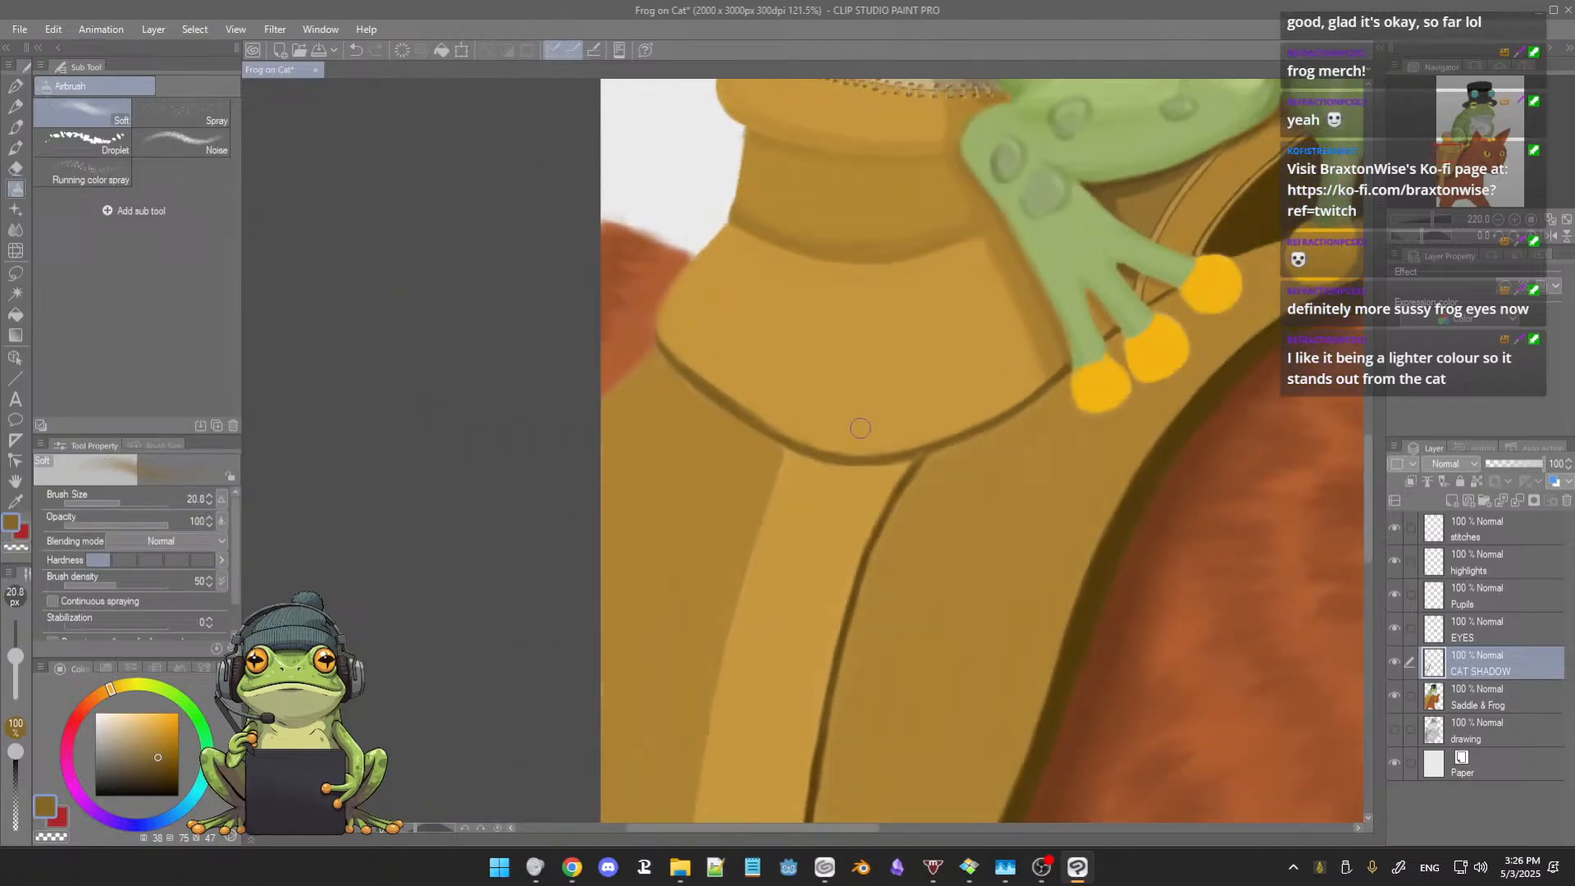
scroll(861, 428, "down", 2)
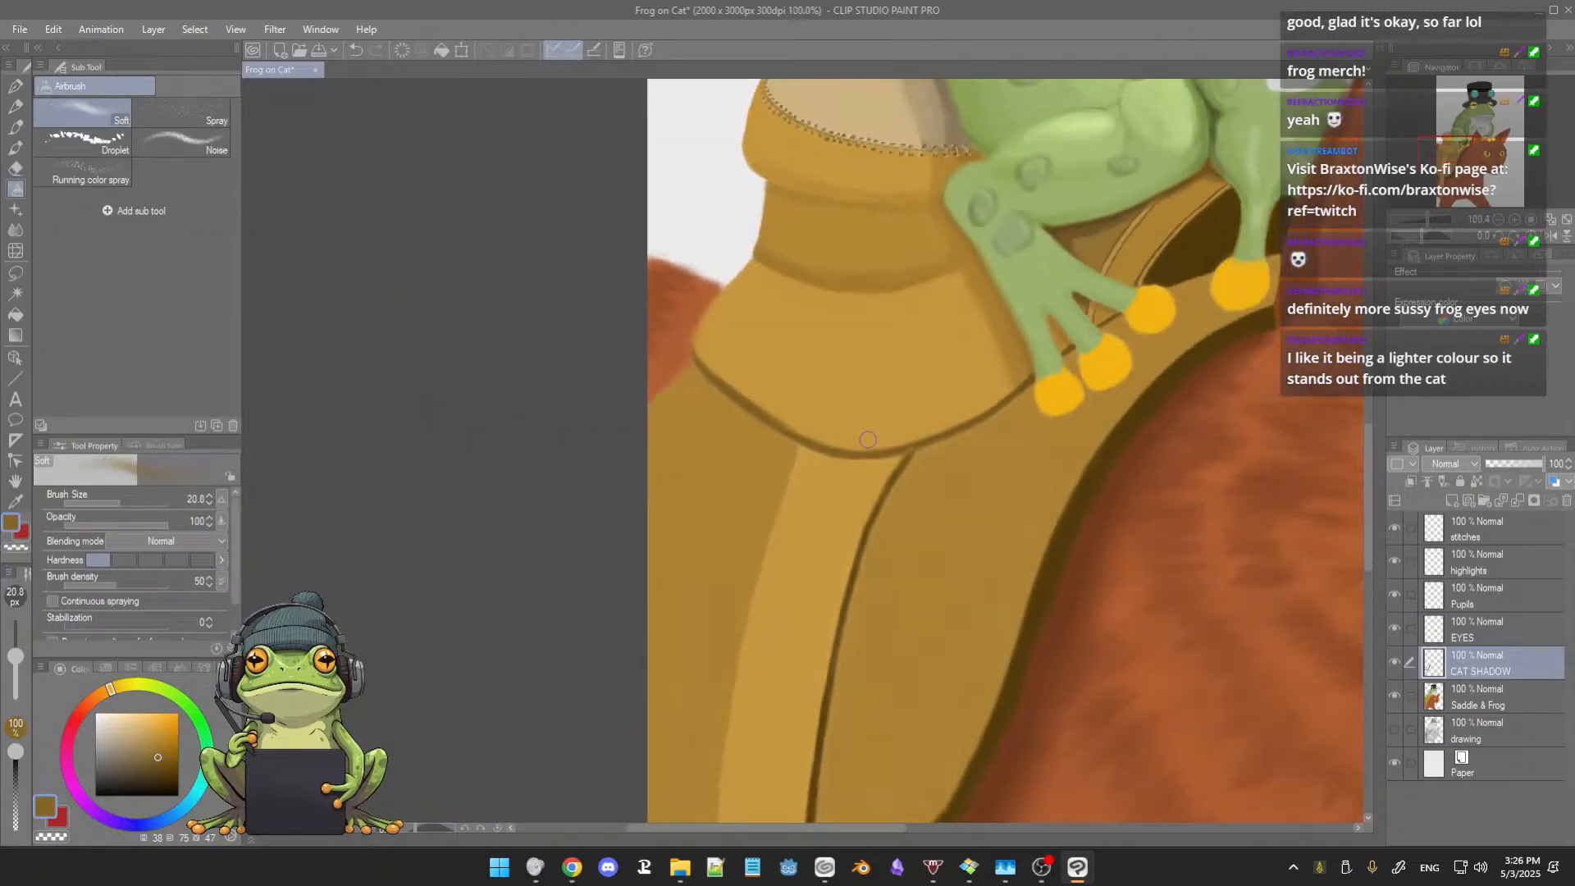
left_click_drag(860, 477, 850, 490)
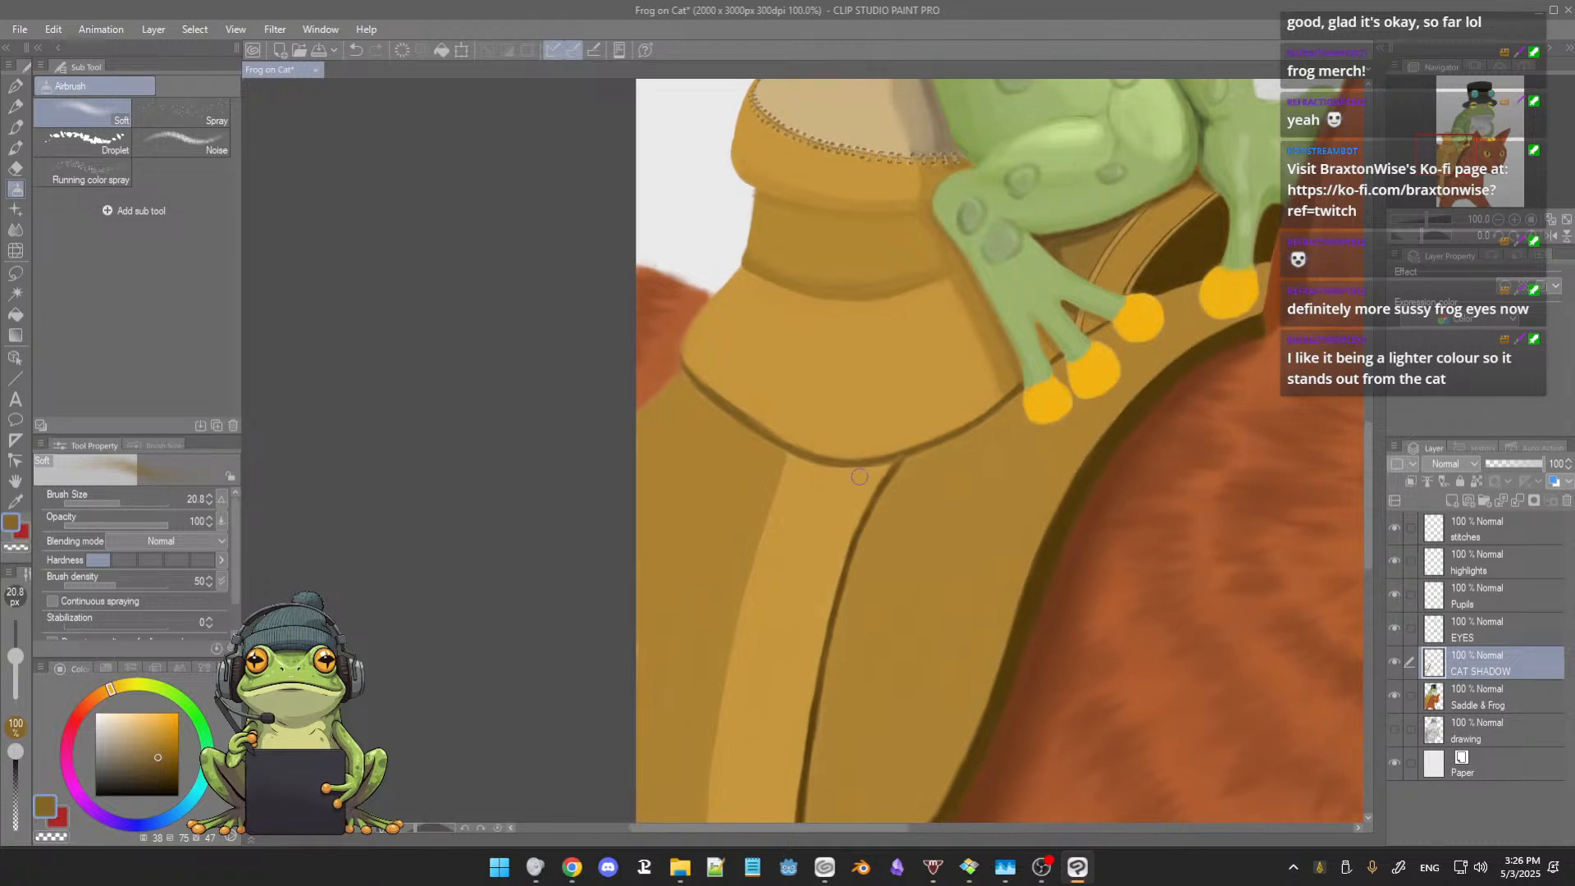
scroll(859, 477, "up", 6)
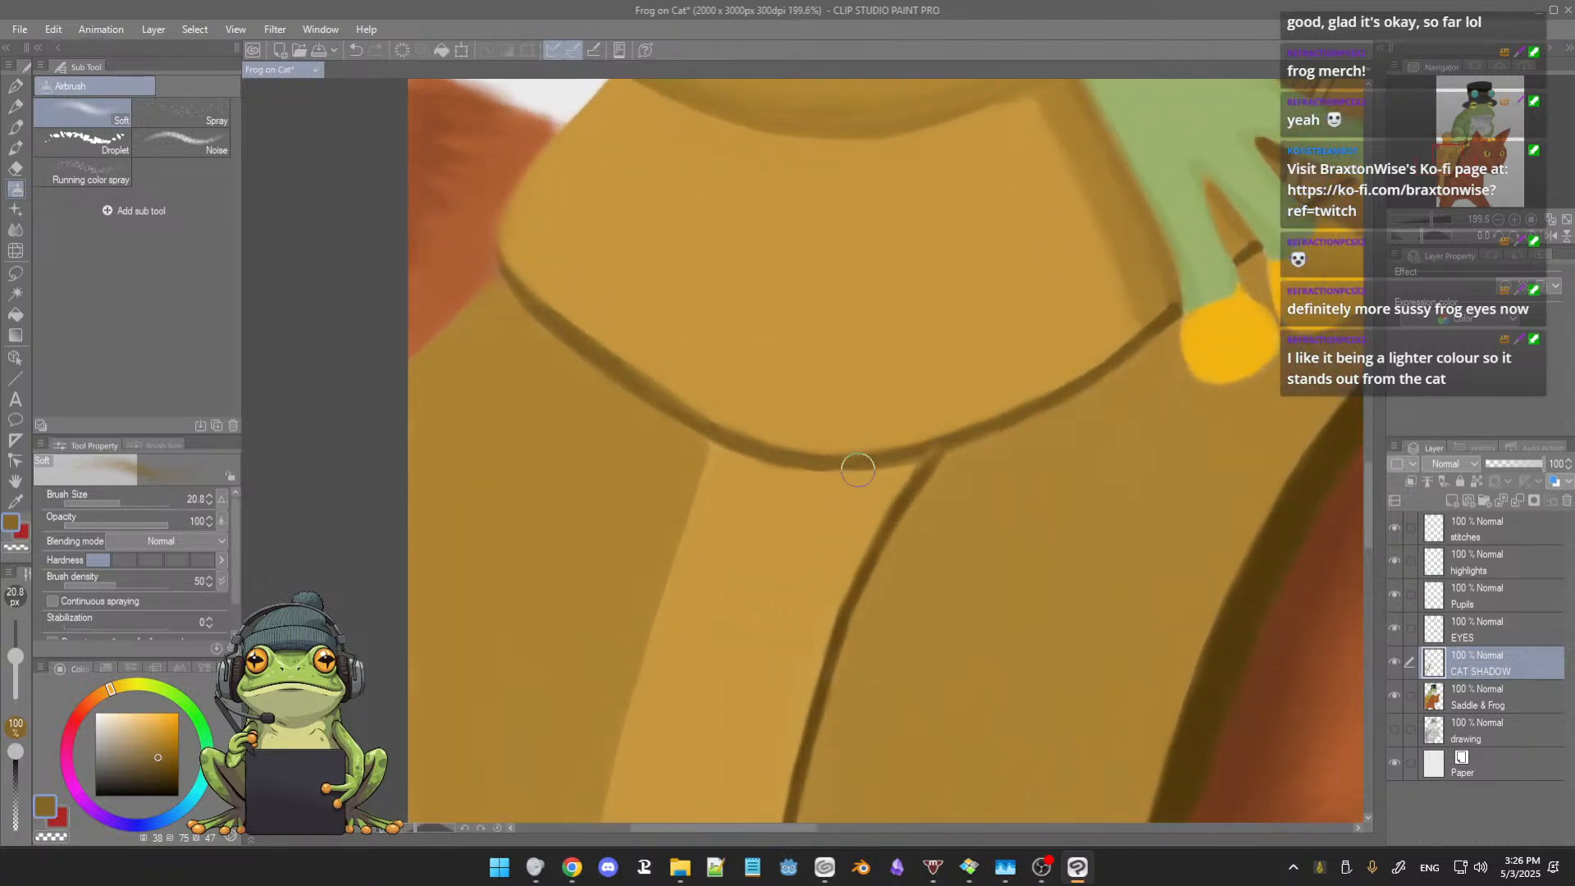
Step: Paint a darker tan contact shadow beneath the front foot's two lowest toes with the 3rdCoffee Soft Oil 2 brush at size 10.1
key("b")
key("b")
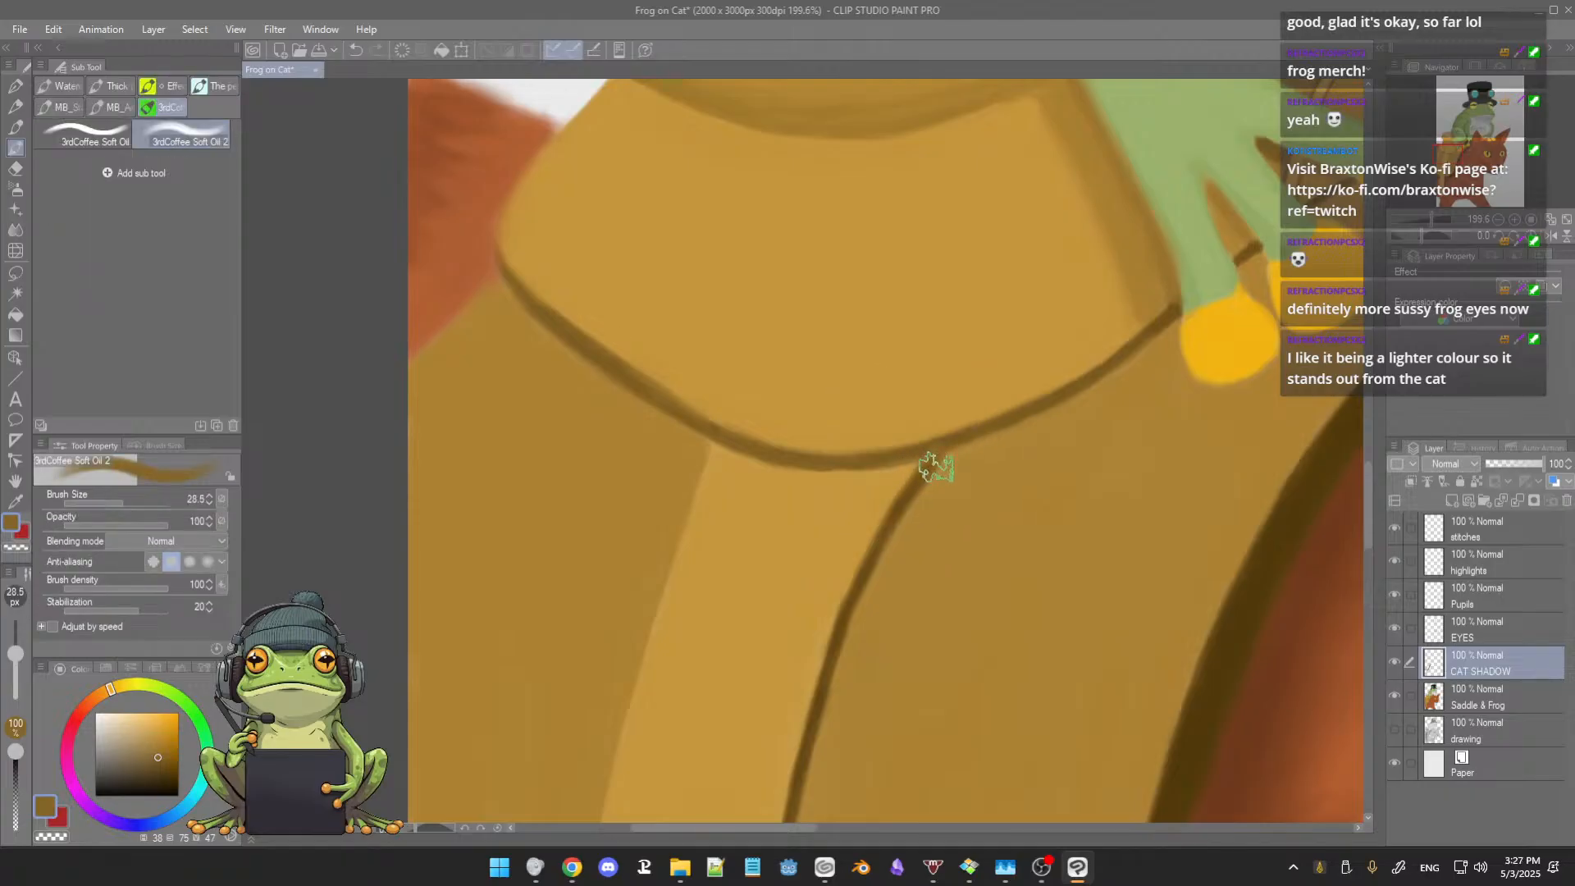
key("[")
key("[")
key("[")
key("[")
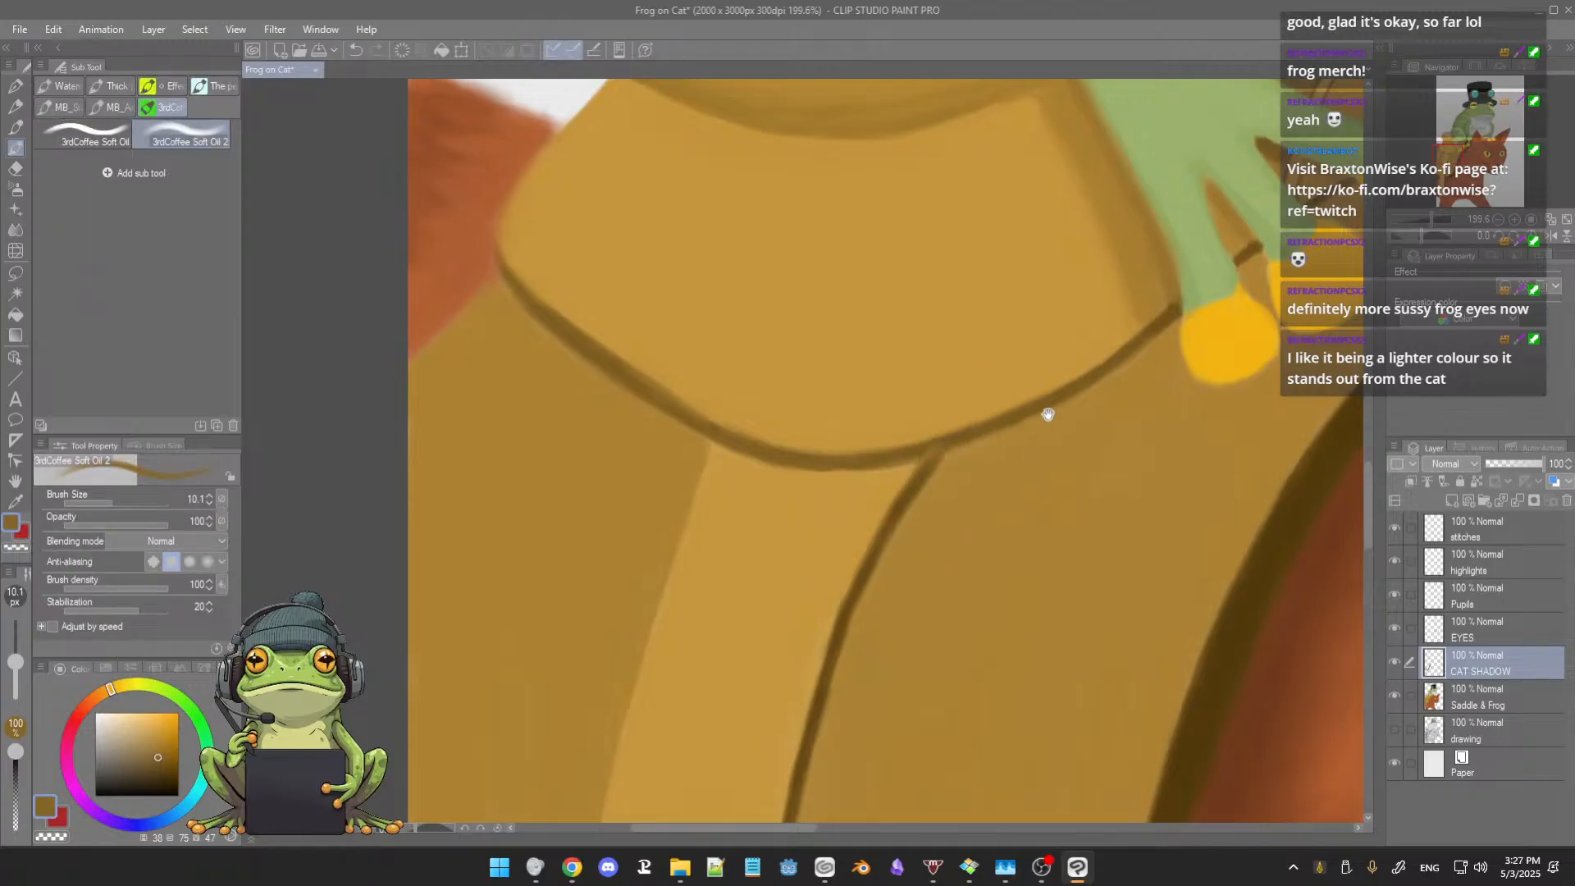
left_click(930, 451, "alt")
left_click_drag(1055, 447, 890, 525)
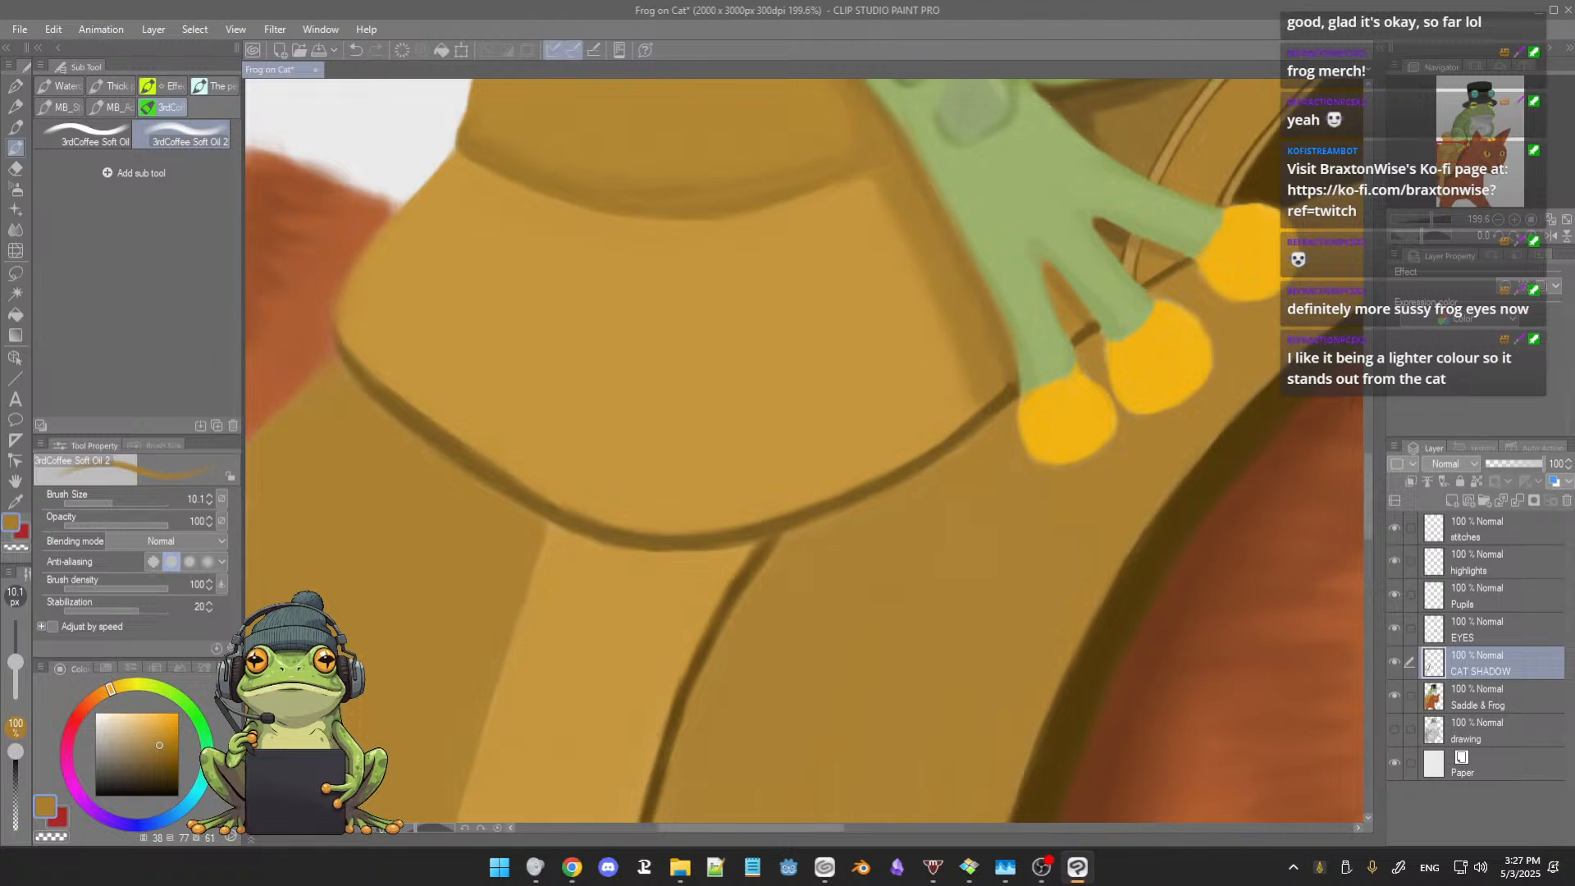
left_click_drag(164, 742, 164, 760)
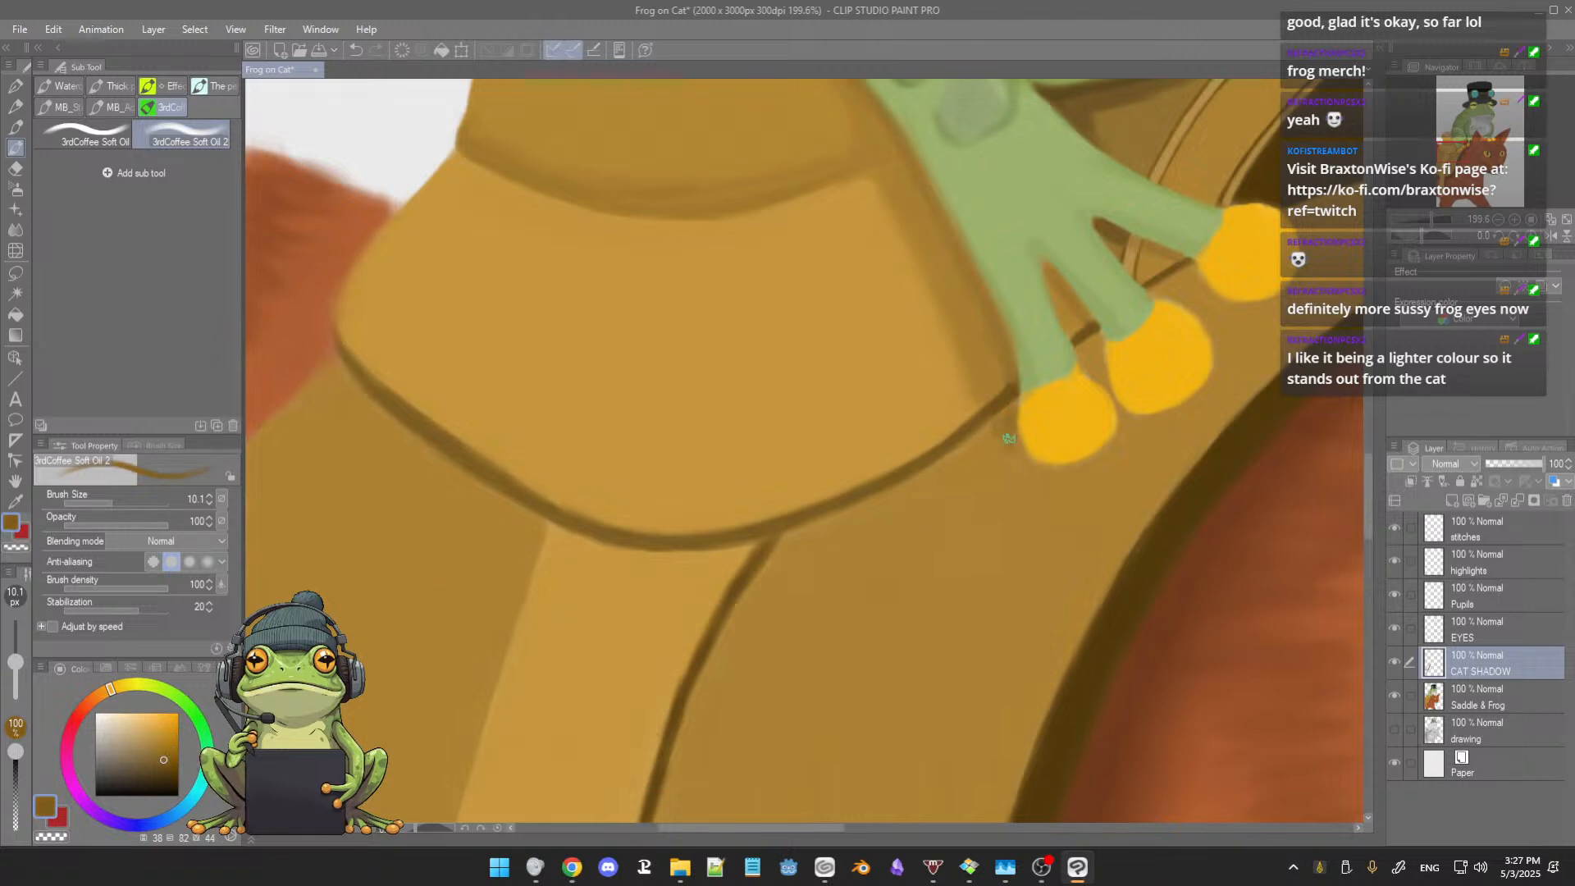
left_click_drag(997, 450, 1032, 475)
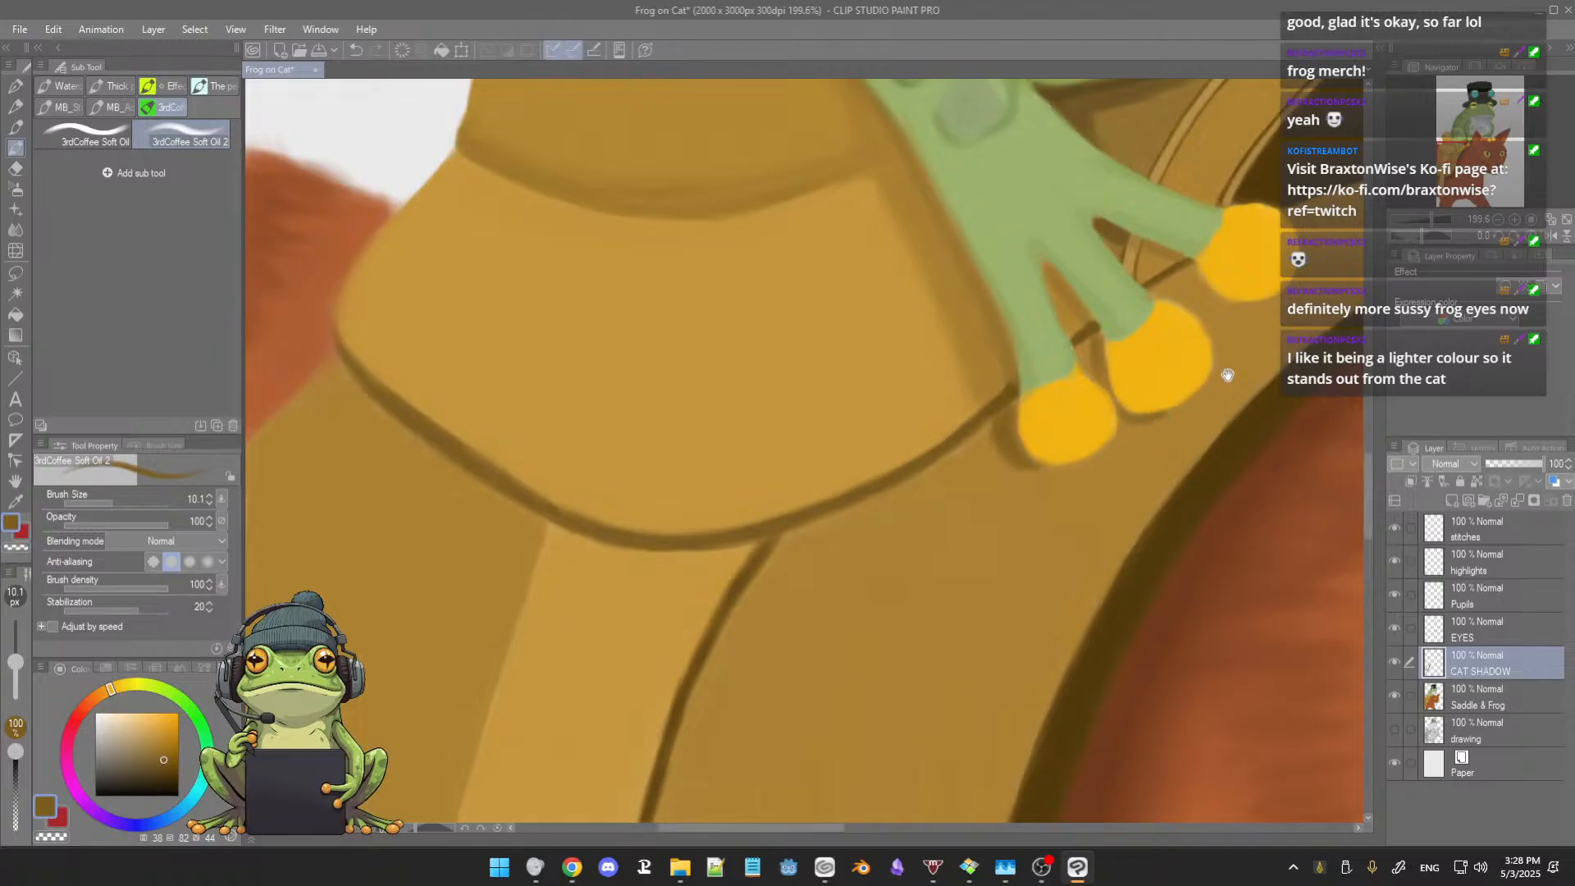
Step: Add the contact shadow beneath the foot's third toe and refine its edge with sampled browns at brush sizes 5.6 and 12.5
left_click_drag(1224, 366, 1143, 454)
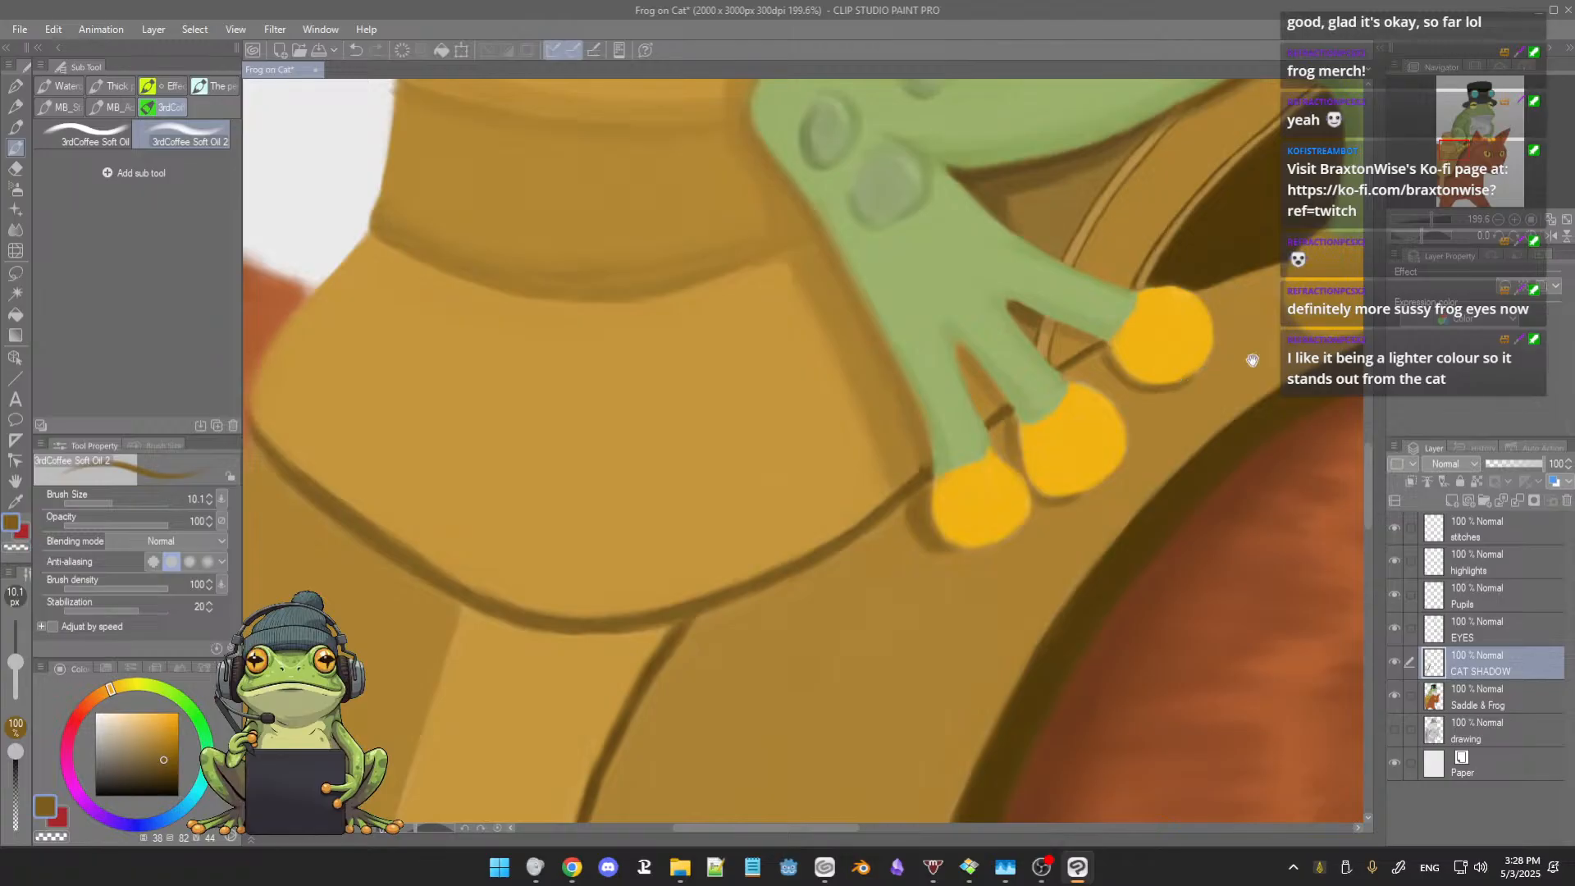
left_click_drag(1253, 361, 1092, 395)
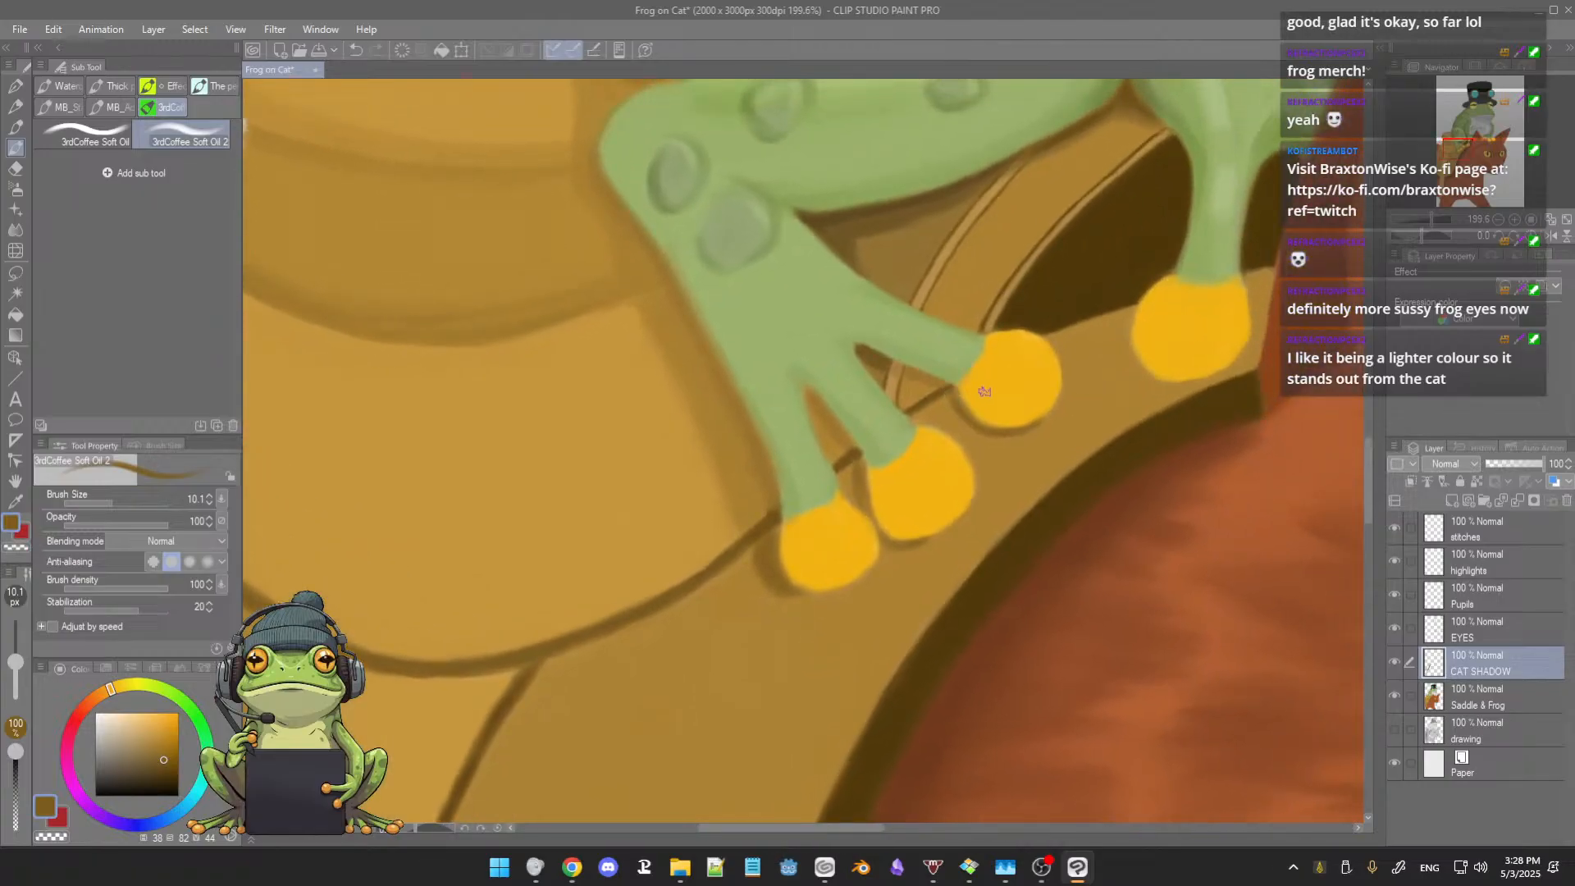
scroll(985, 387, "up", 10)
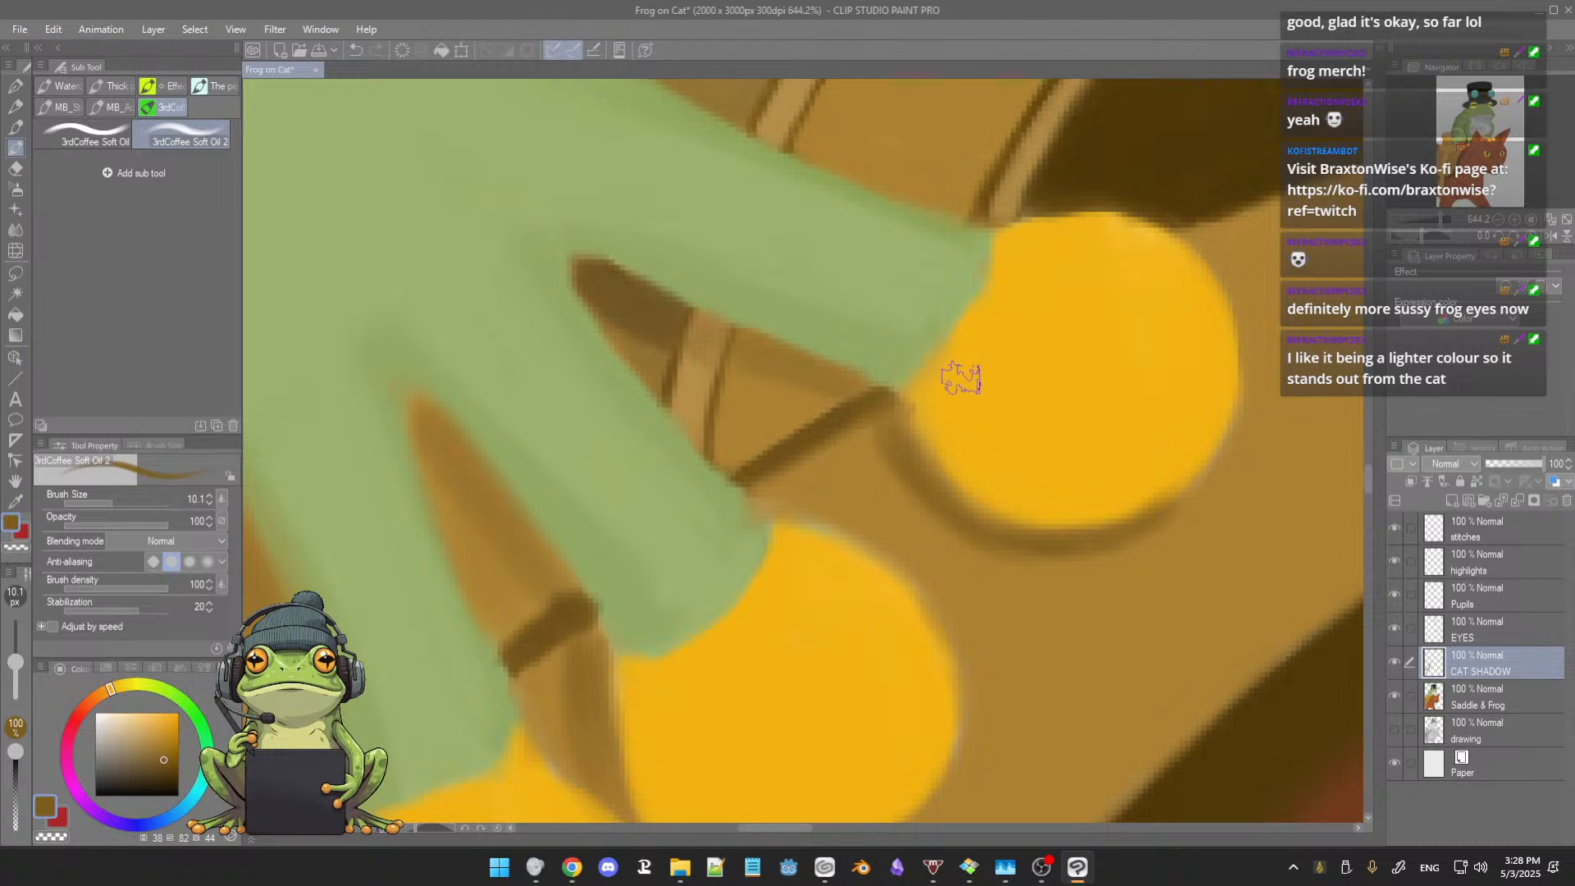
left_click(848, 405, "alt")
key("[")
key("[")
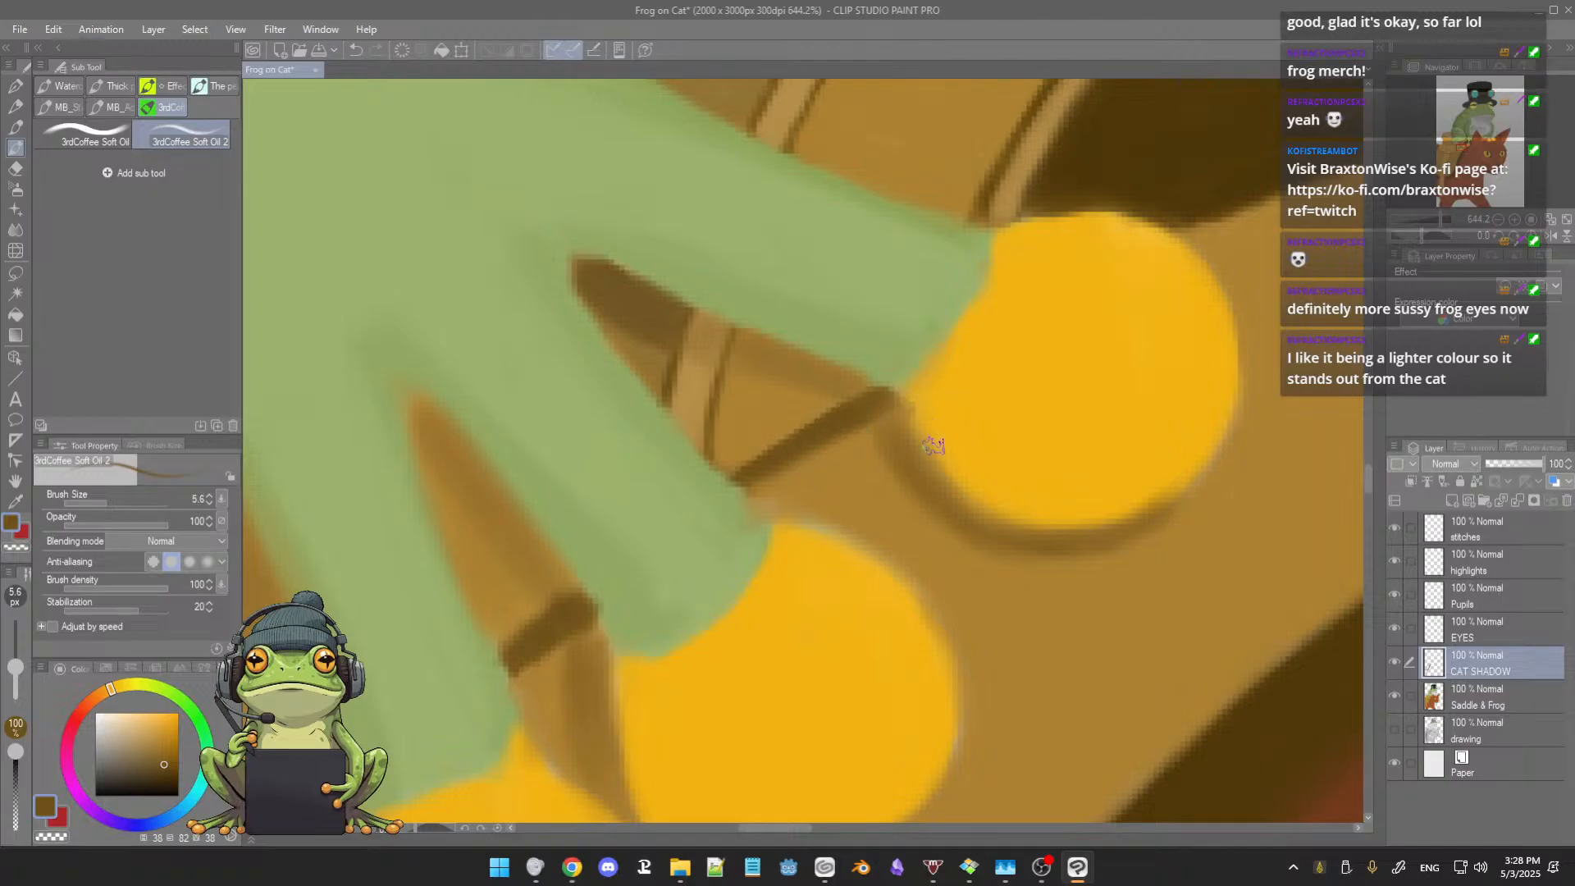
left_click(915, 464, "alt")
mouse_move(1158, 399)
left_mouse_down()
mouse_move(997, 456)
mouse_move(1053, 446)
left_mouse_up()
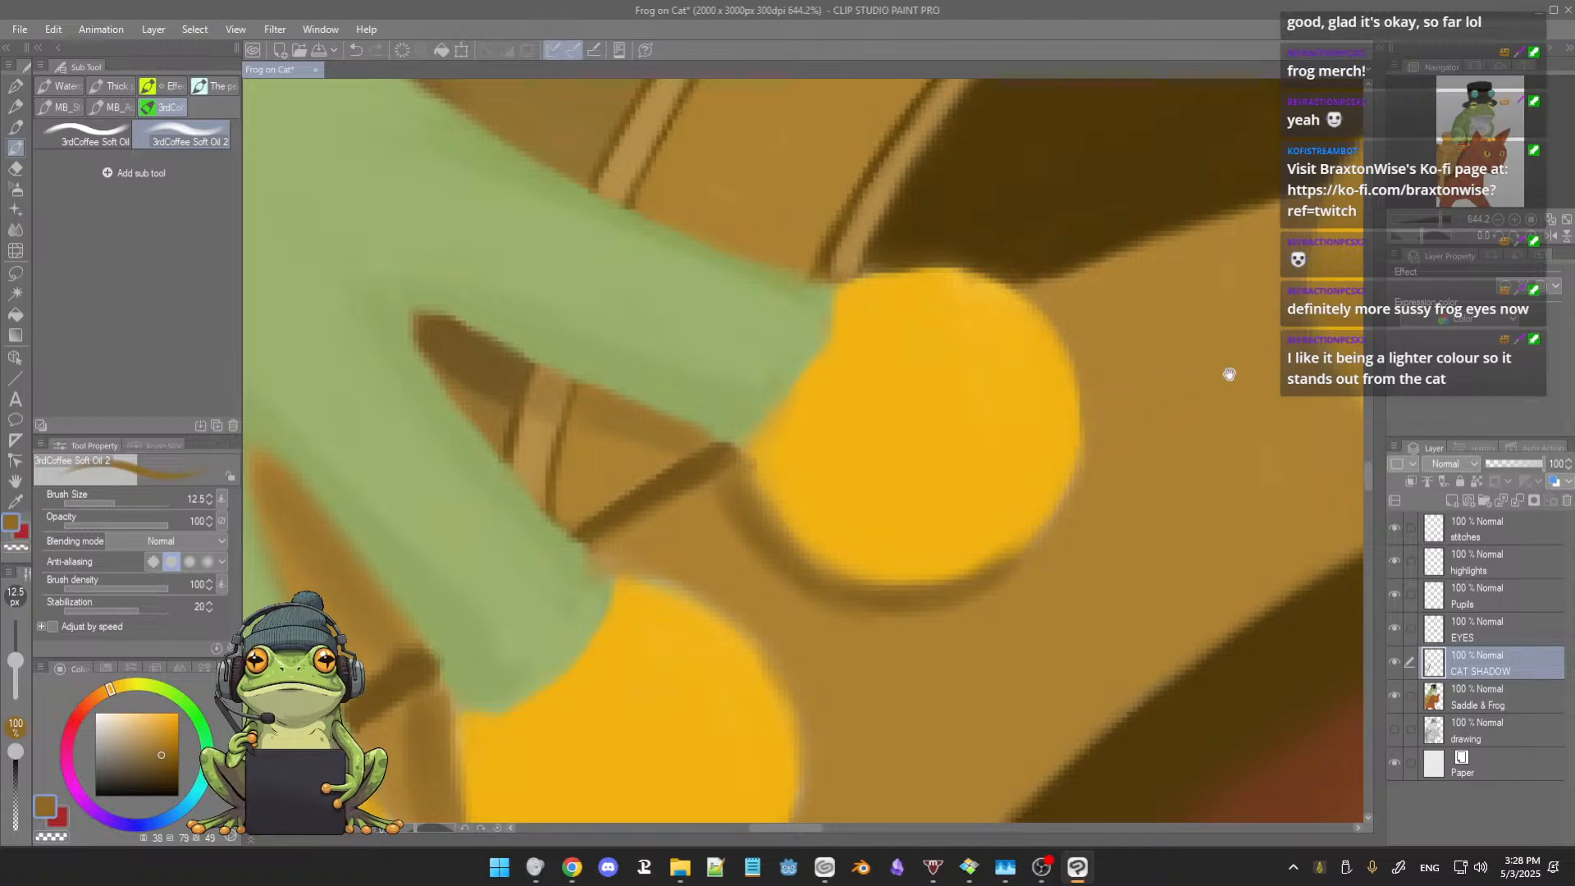
Step: Paint a darker tan contact shadow around the outer and lower edge of the toe nearest the cat's ear at brush size 10.6
left_click_drag(1231, 374, 933, 451)
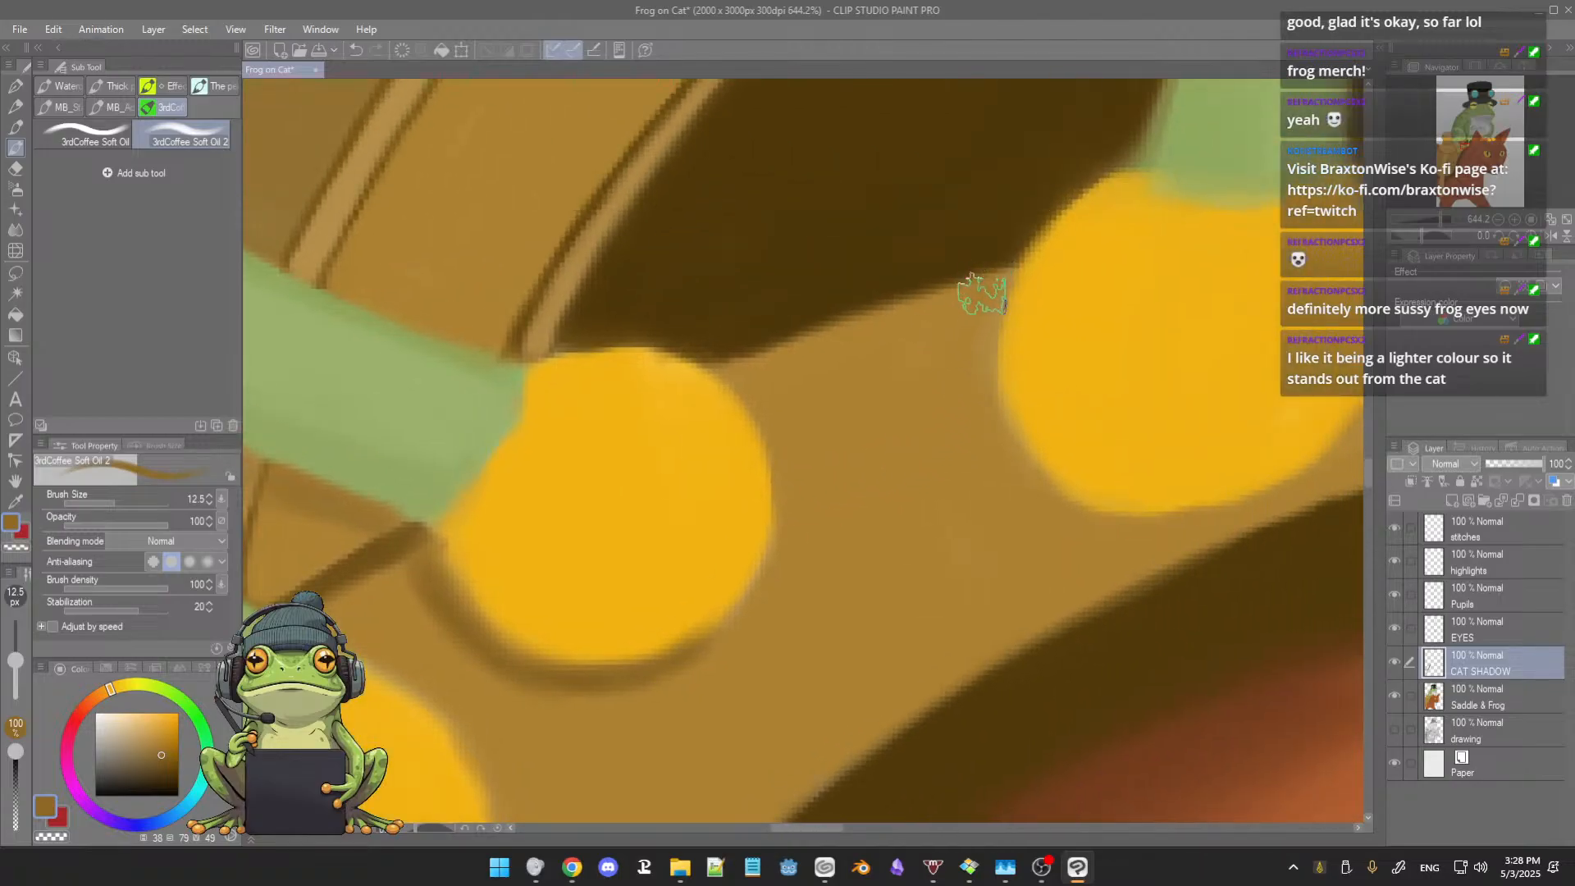
left_click_drag(979, 325, 969, 340)
left_click_drag(988, 285, 975, 371)
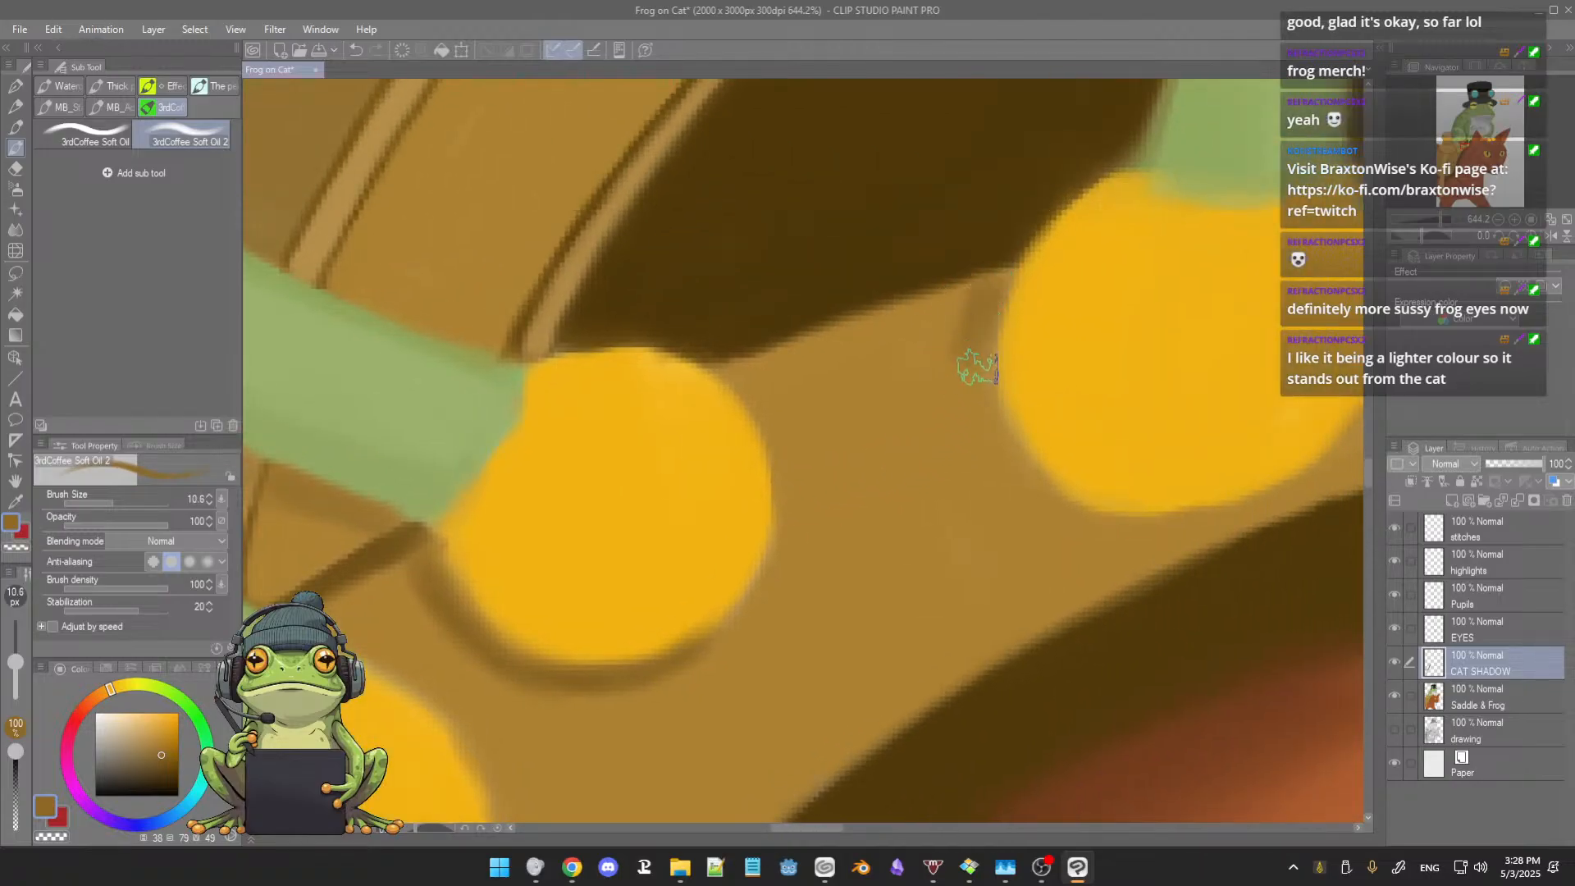
left_click_drag(975, 313, 983, 386)
mouse_move(984, 288)
left_mouse_down()
mouse_move(974, 395)
mouse_move(969, 359)
mouse_move(994, 465)
mouse_move(978, 399)
mouse_move(1024, 496)
left_mouse_up()
mouse_move(998, 430)
left_mouse_down()
mouse_move(1061, 522)
mouse_move(1077, 521)
left_mouse_up()
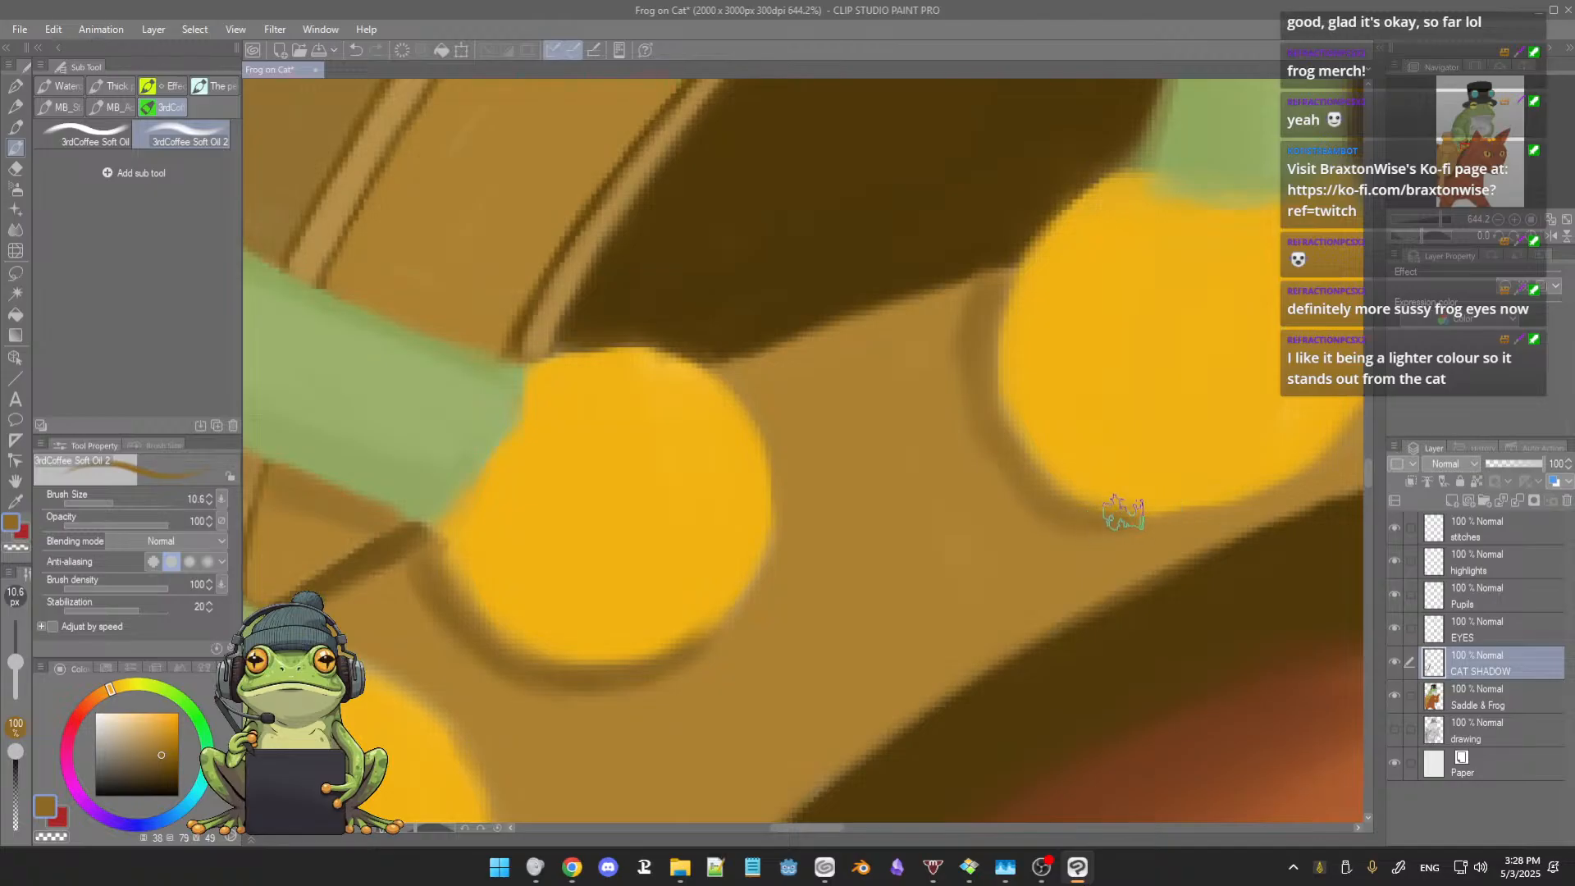
left_click_drag(1206, 489, 1037, 520)
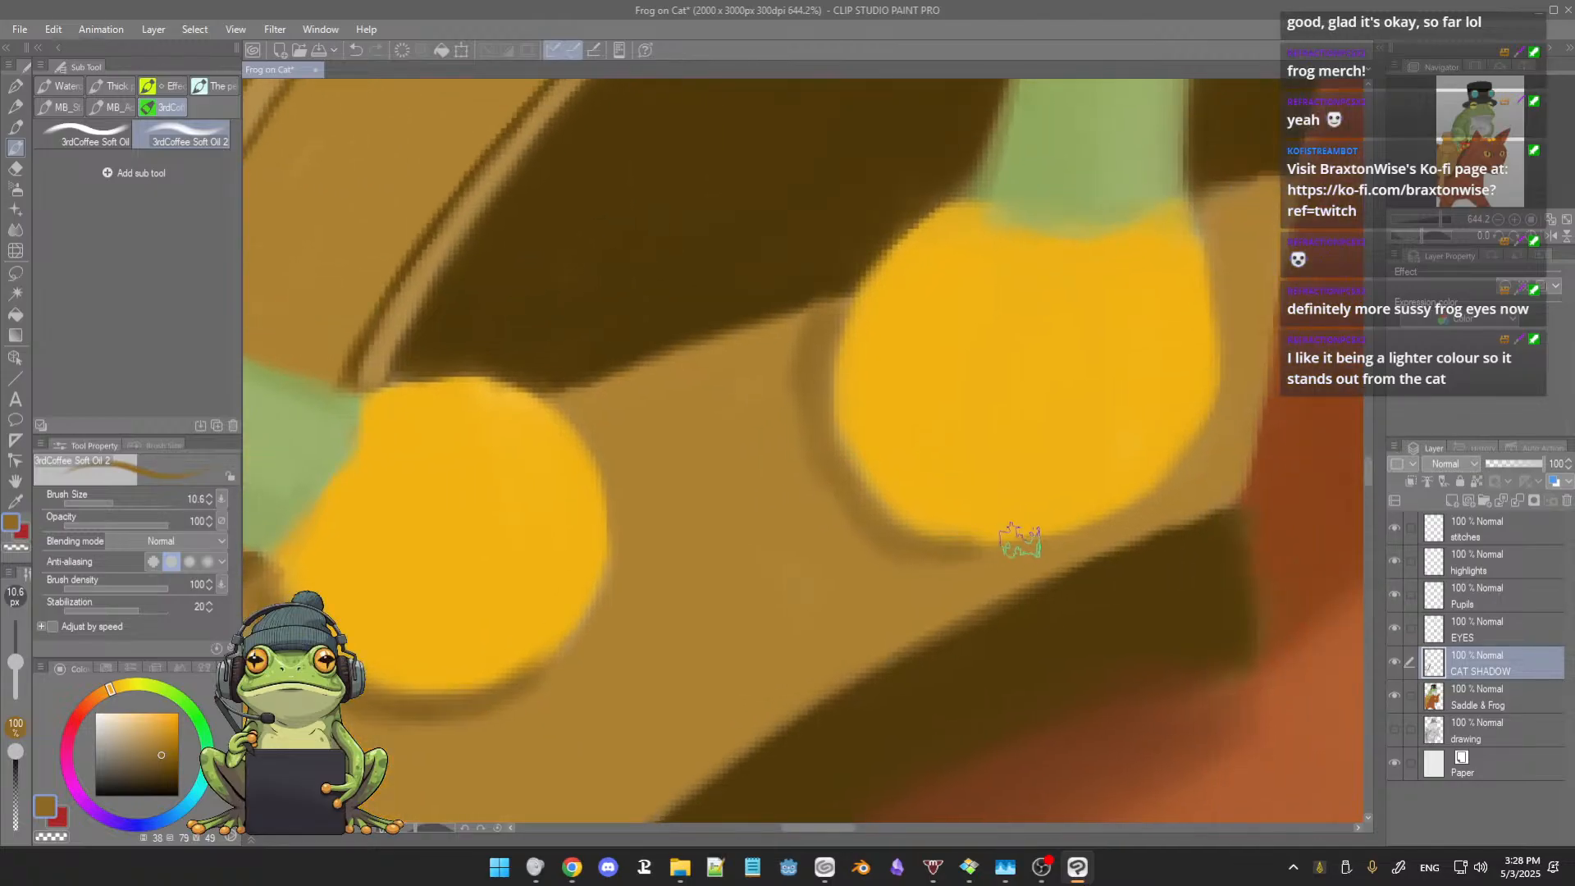
Step: Tidy the saddle's dark edge beside the two toes with sampled browns at brush sizes 2.3 and 1.3
left_click(862, 377, "alt")
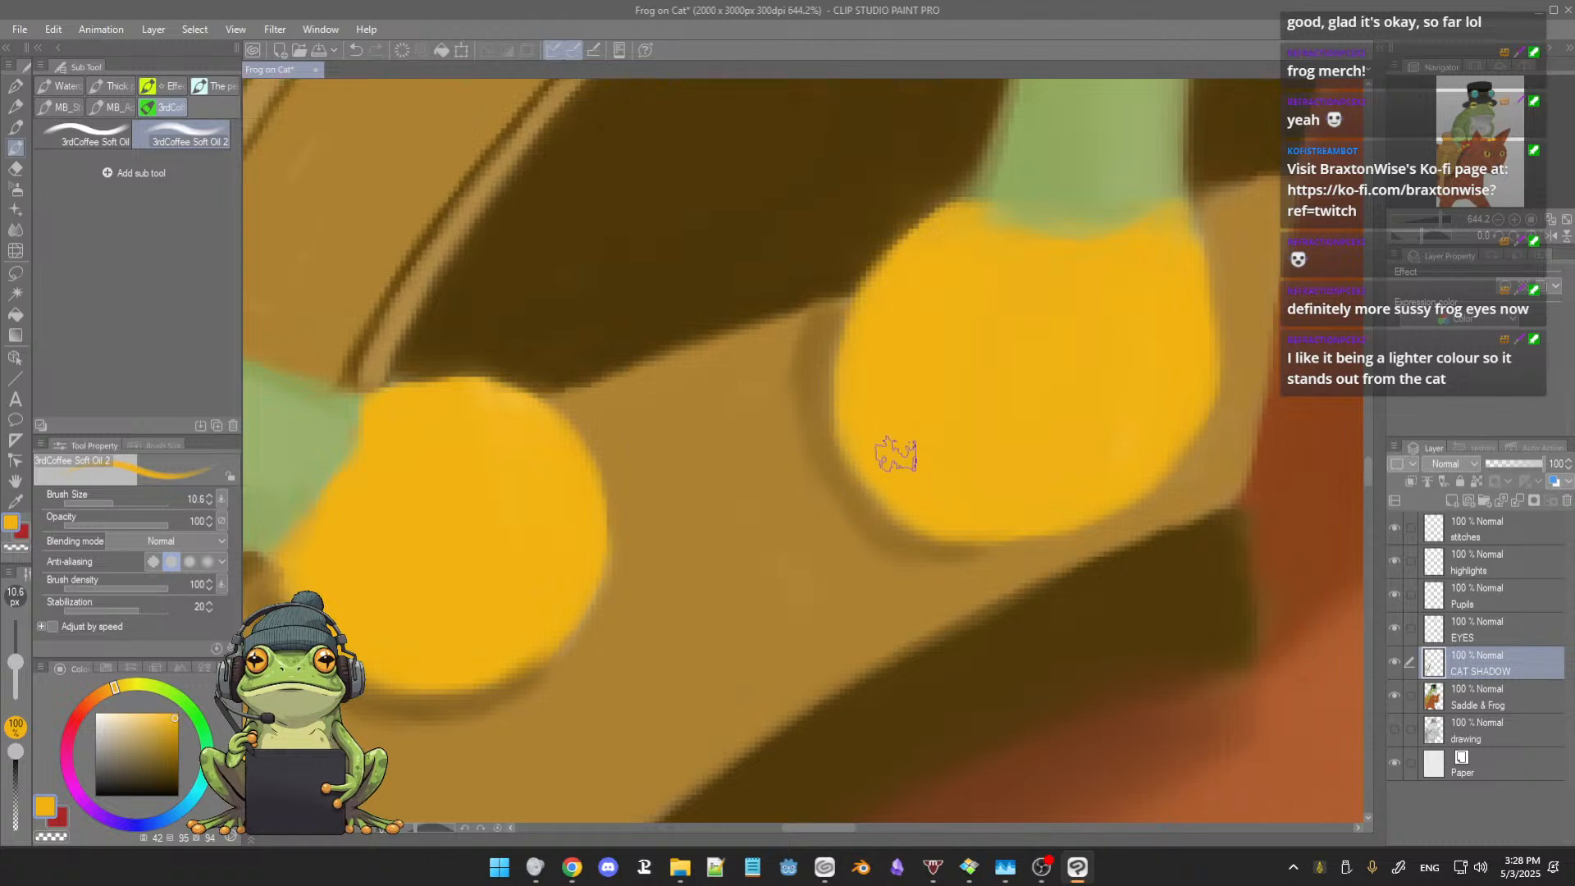
left_click(753, 278, "alt")
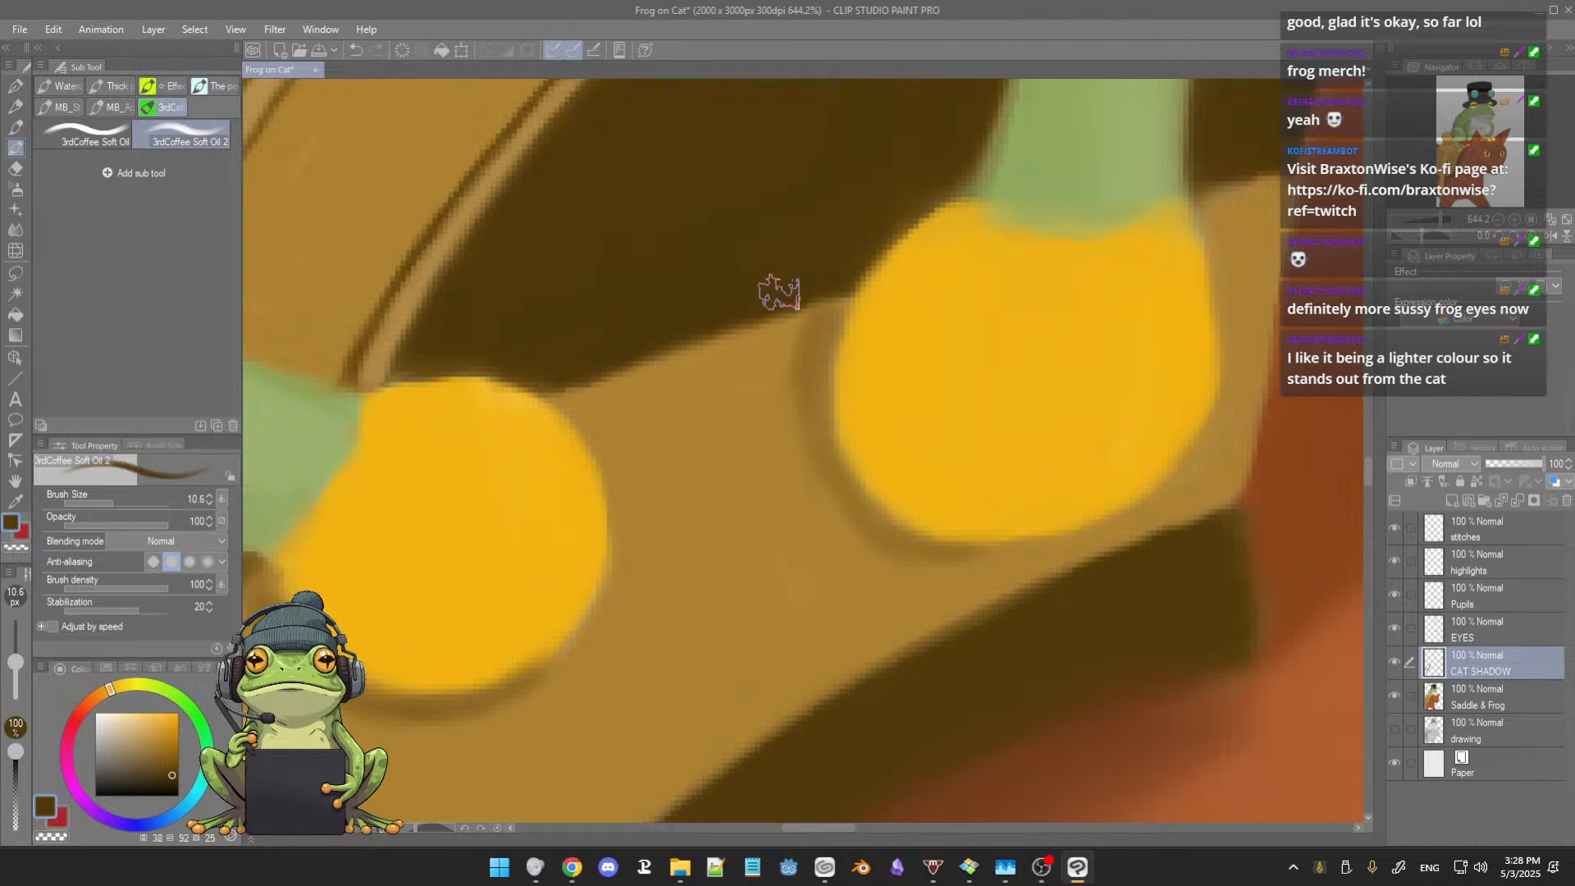
left_click_drag(809, 321, 803, 301, "ctrl+alt")
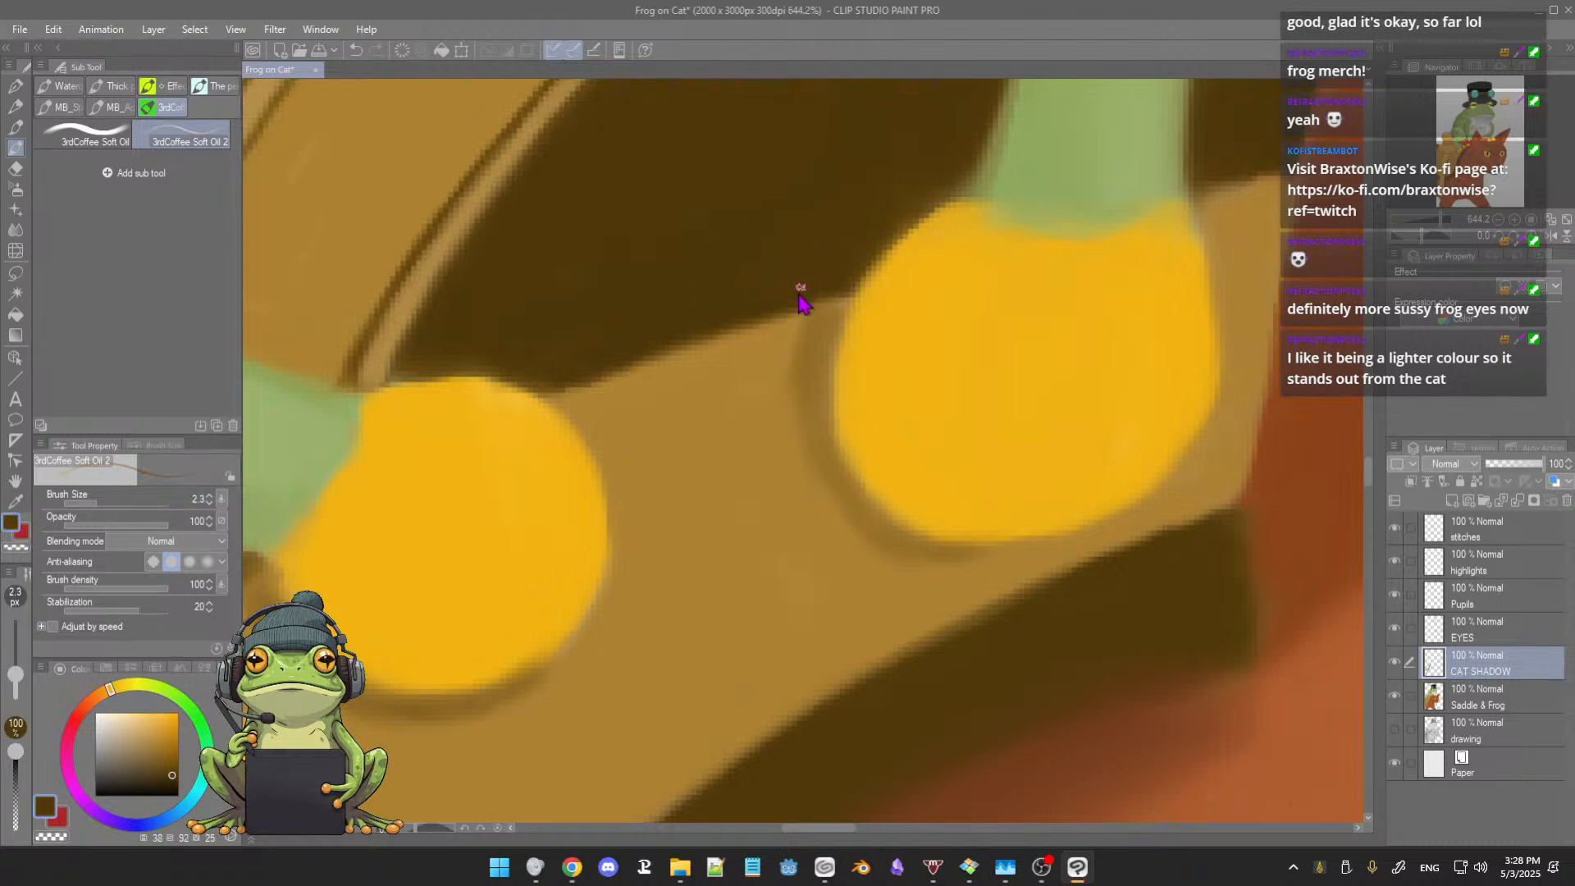
left_click(819, 319, "alt")
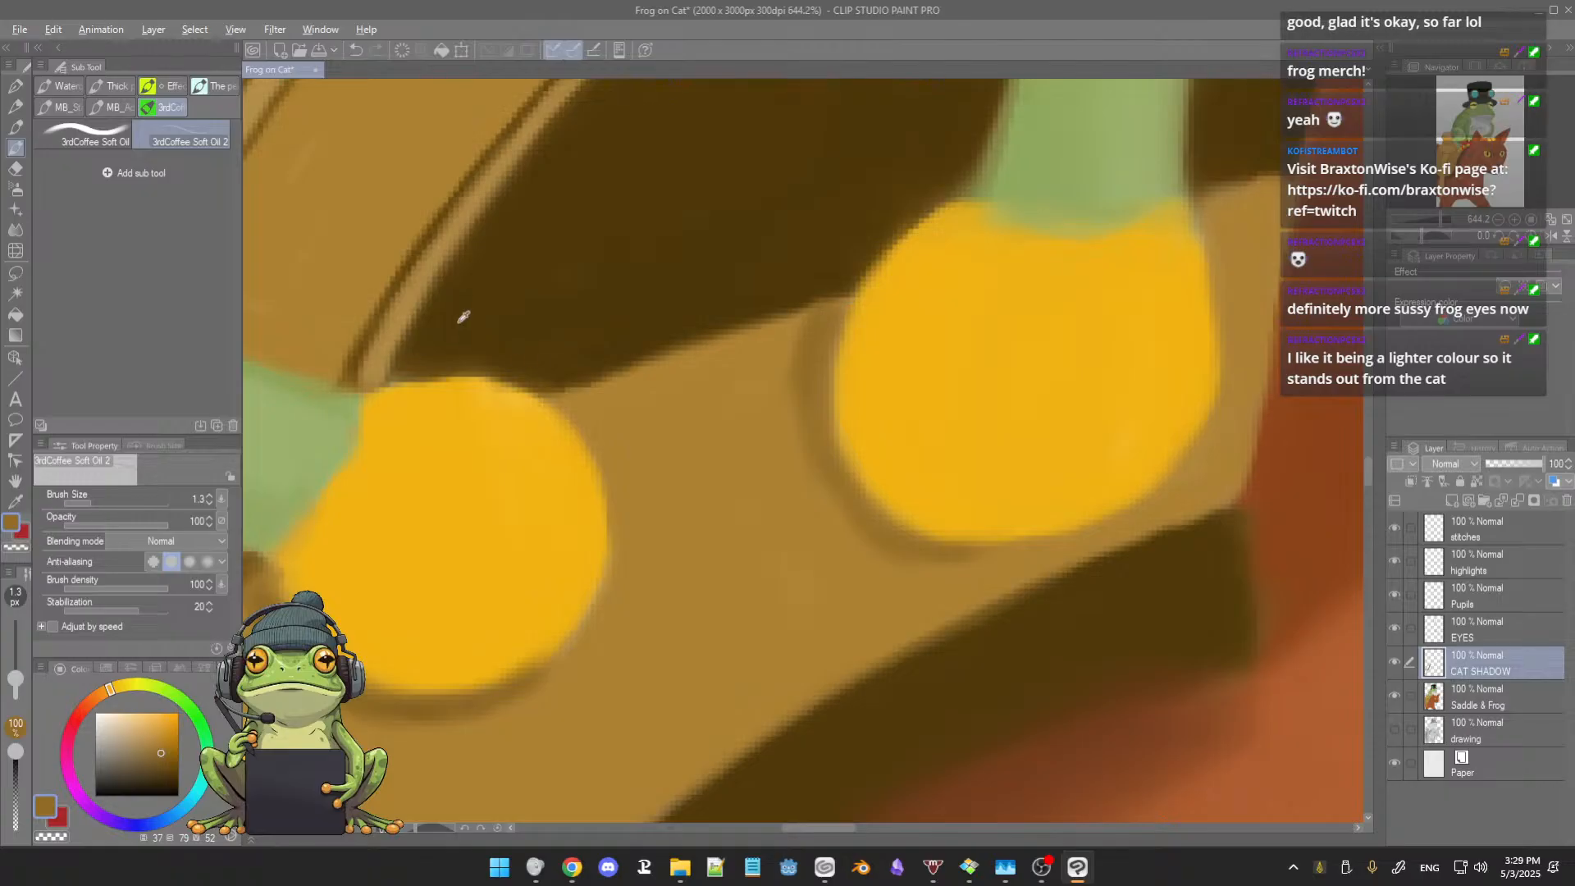
left_click(463, 317, "alt")
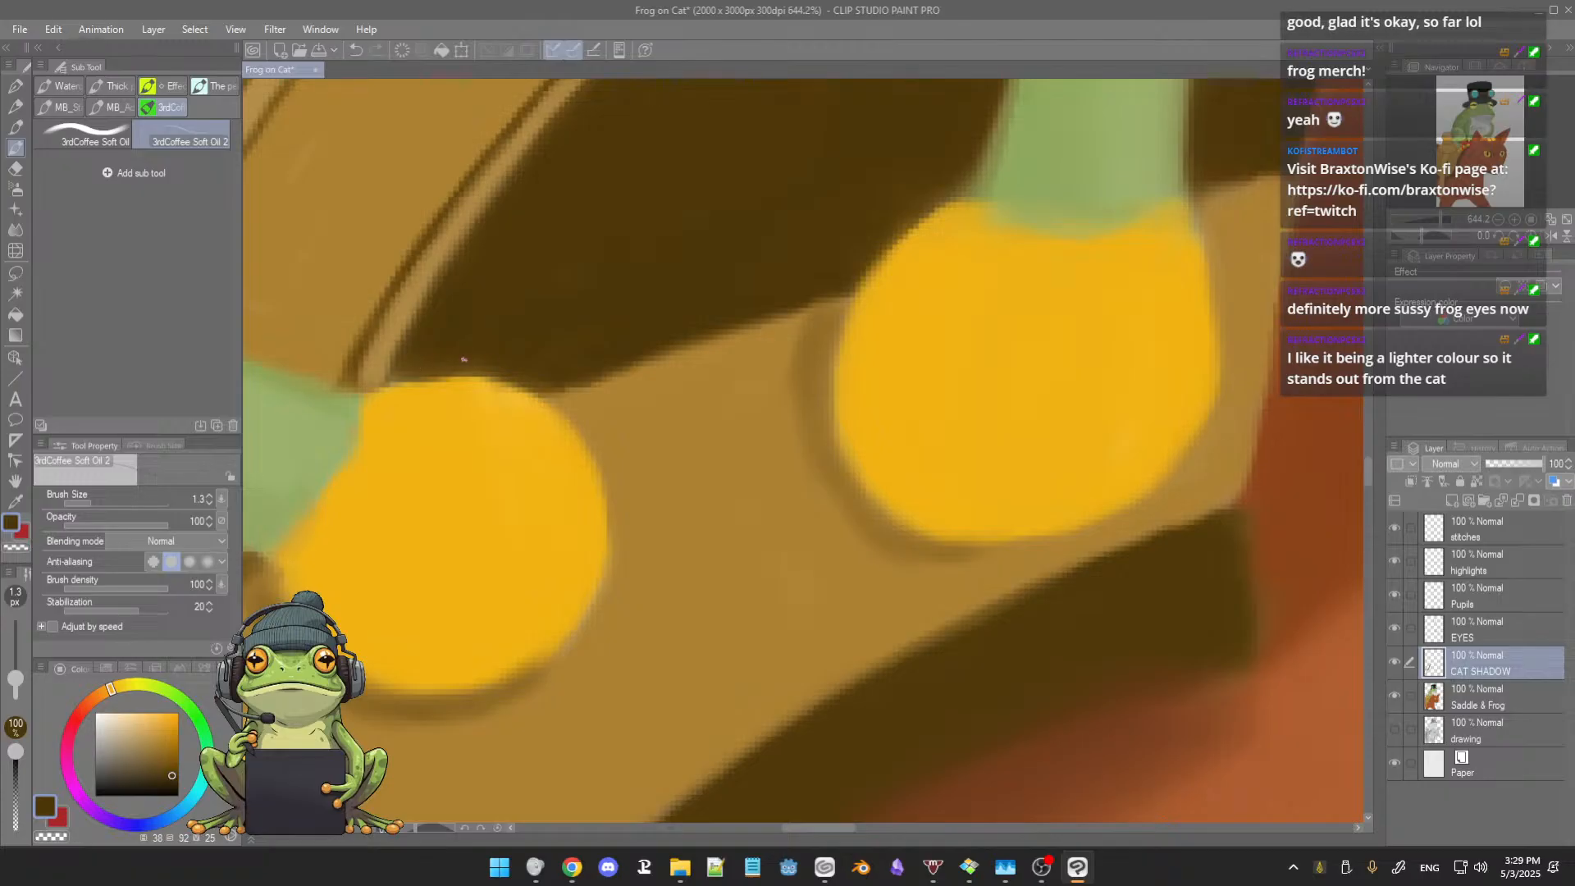
left_click_drag(478, 342, 490, 355)
Step: Touch up the near ear's edge beside the frog's partly hidden toe with orange sampled from the ear
scroll(669, 326, "down", 10)
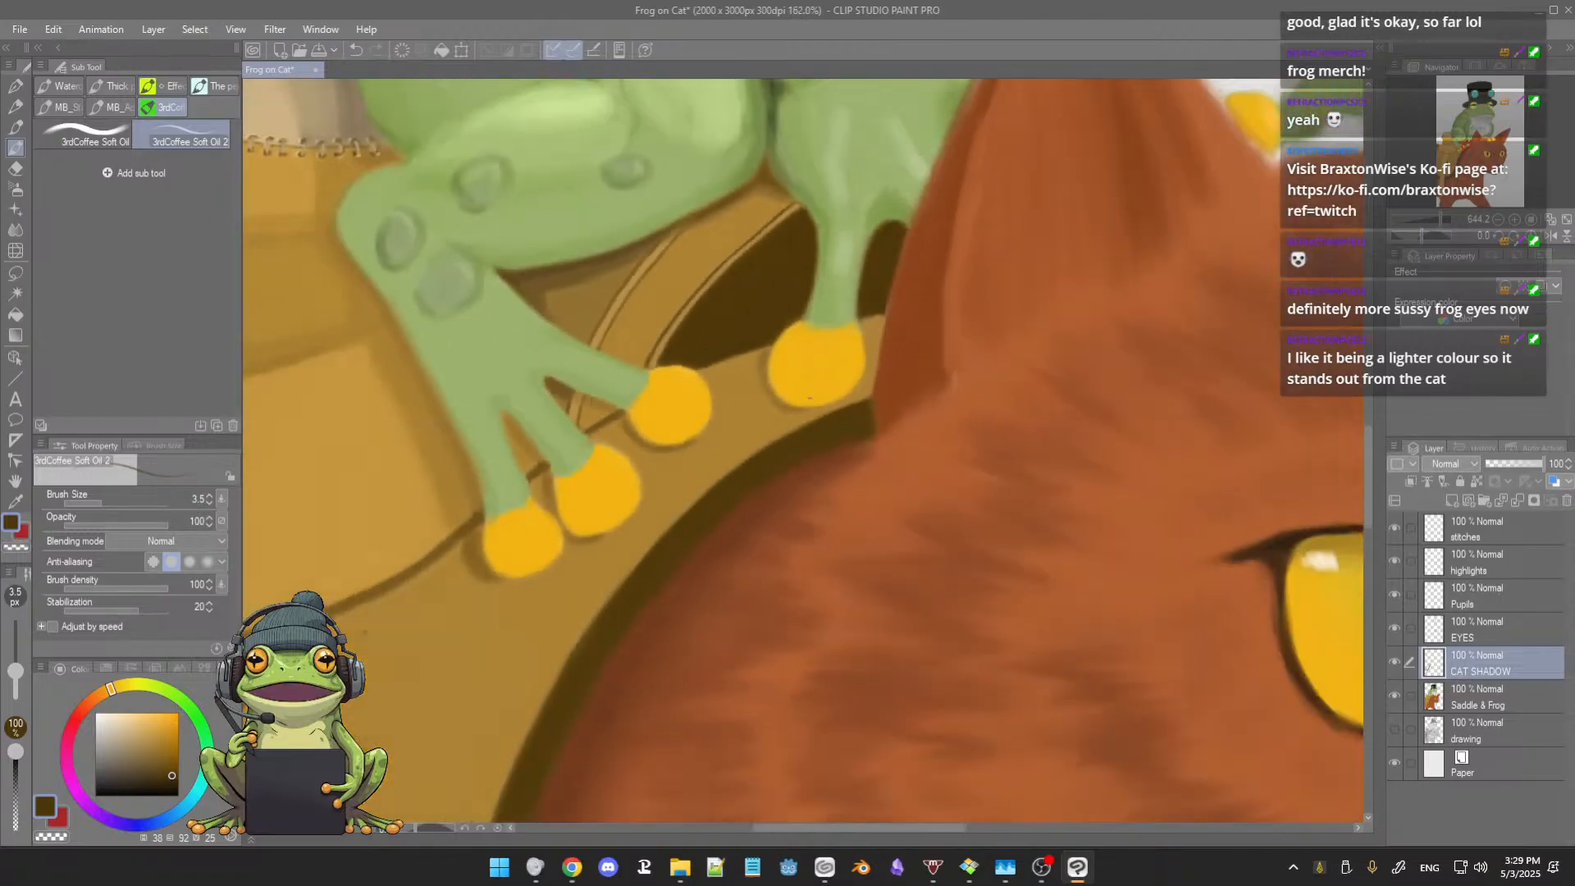
left_click_drag(798, 408, 753, 483)
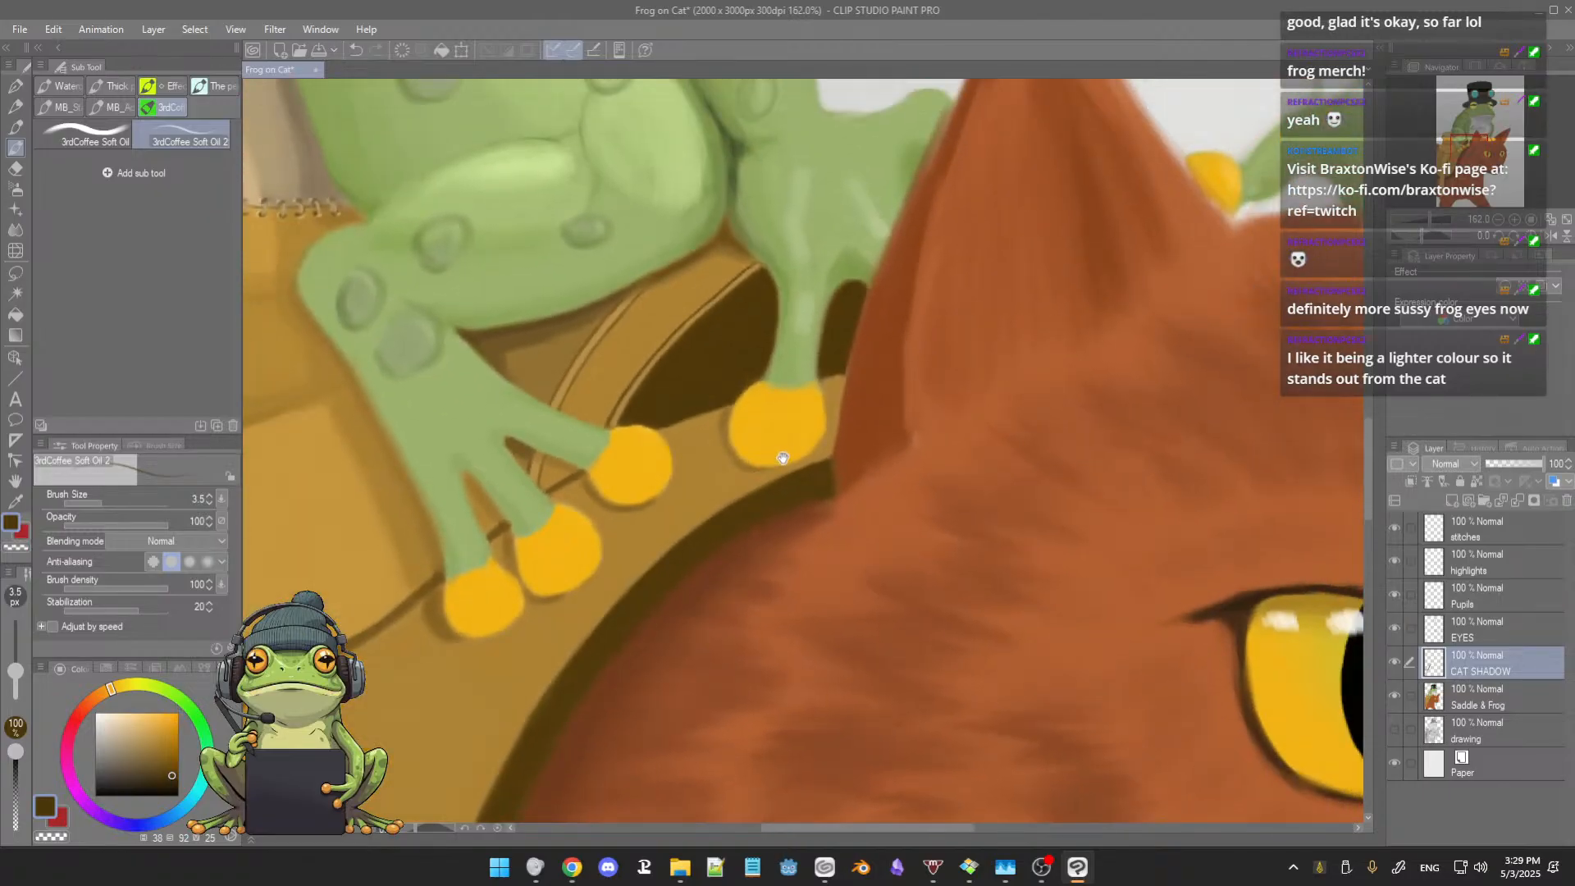
scroll(827, 473, "down", 2)
scroll(827, 473, "down", 2)
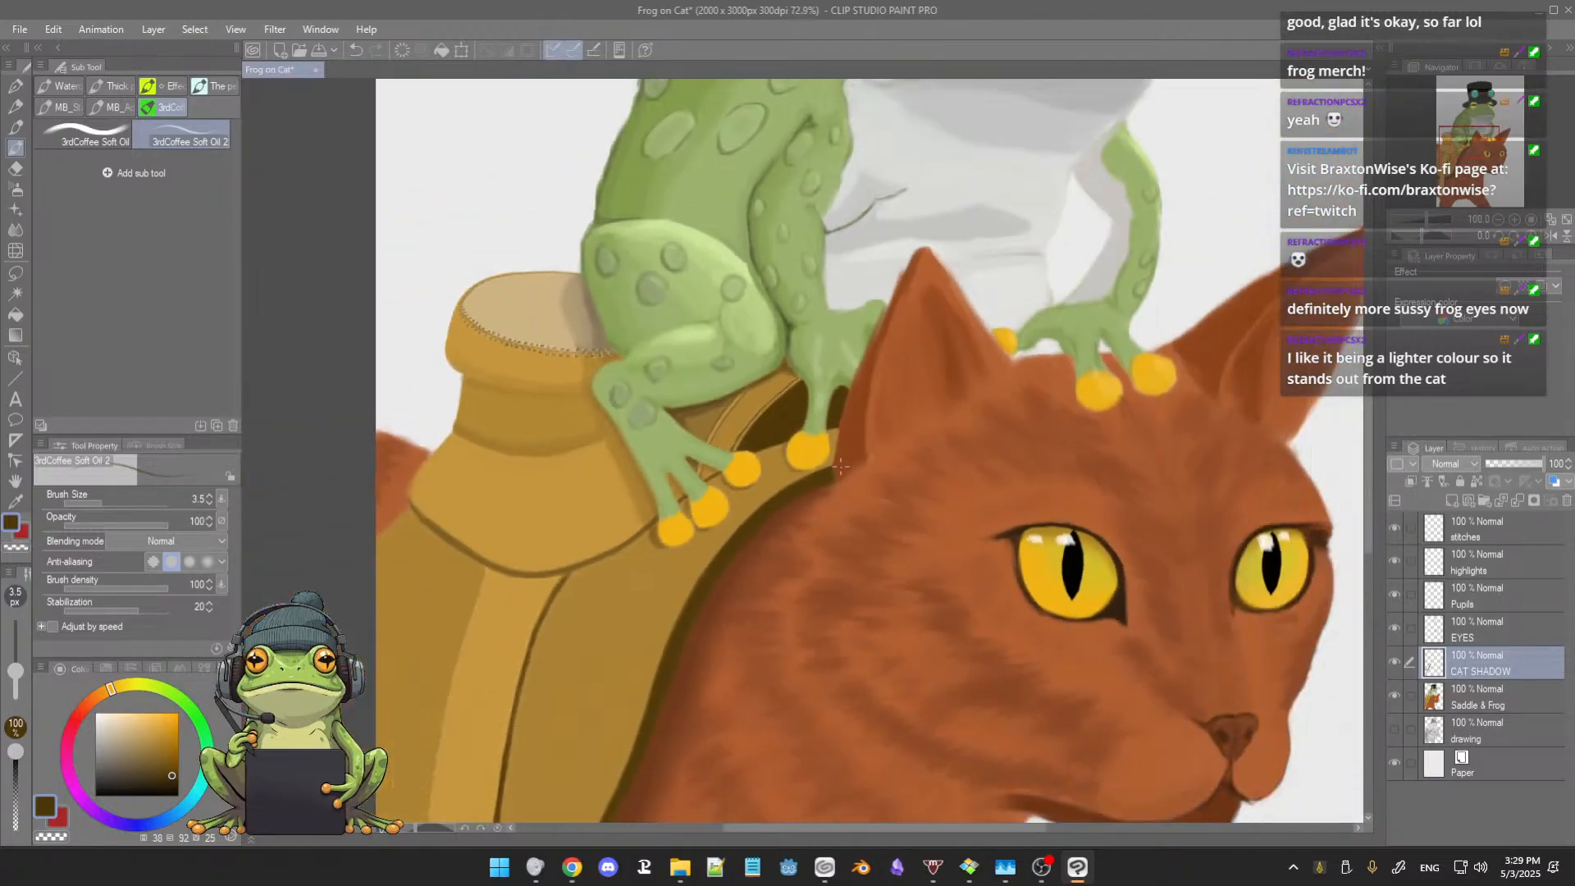
left_click_drag(776, 492, 809, 497)
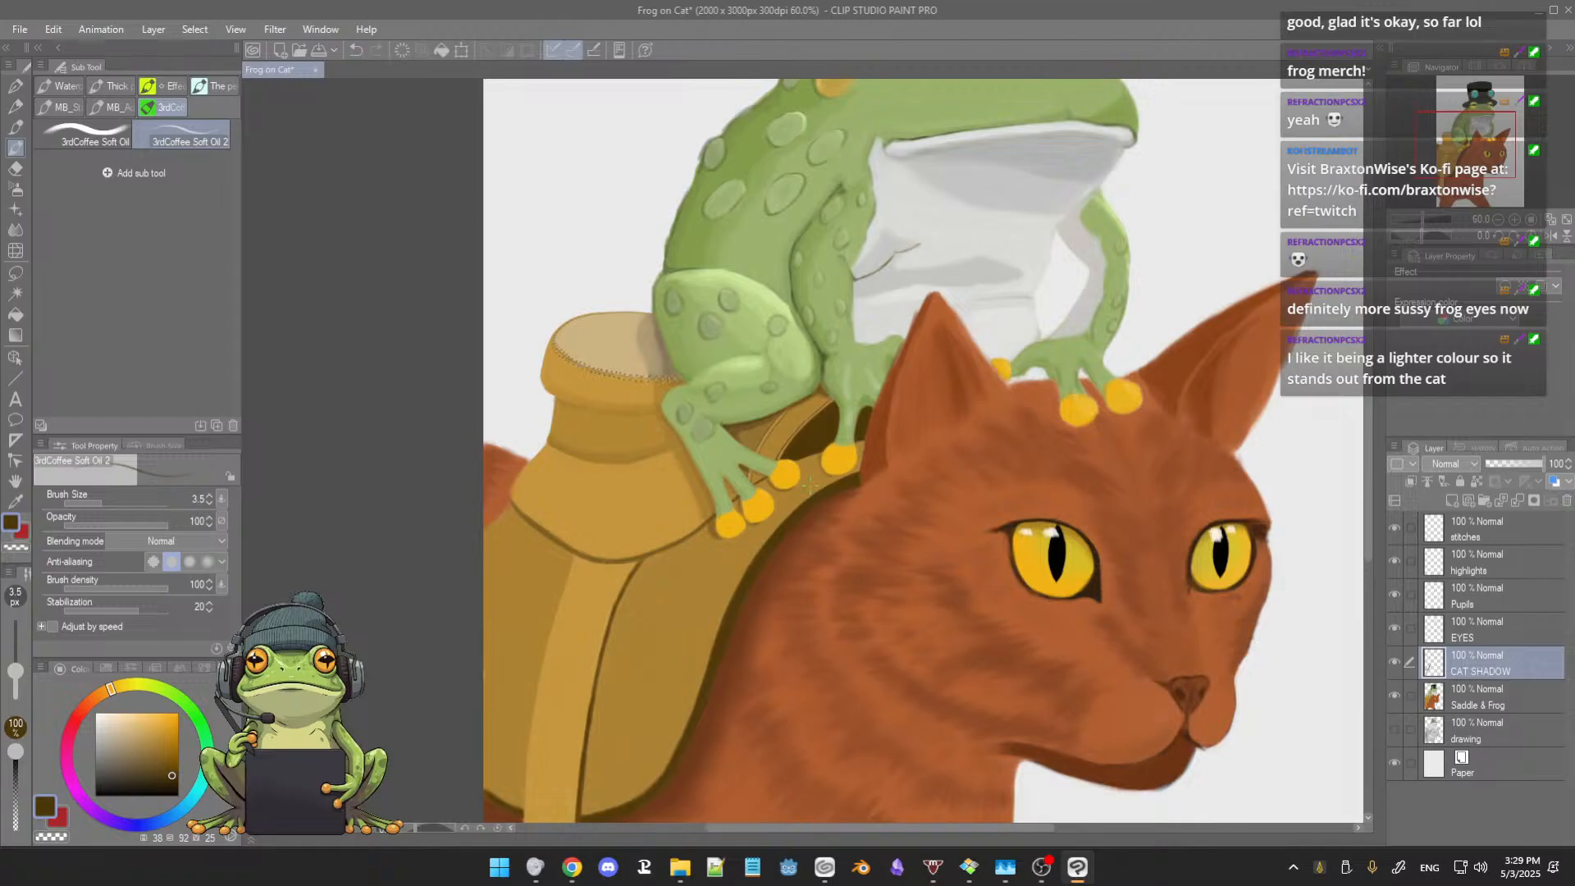
scroll(809, 486, "up", 2)
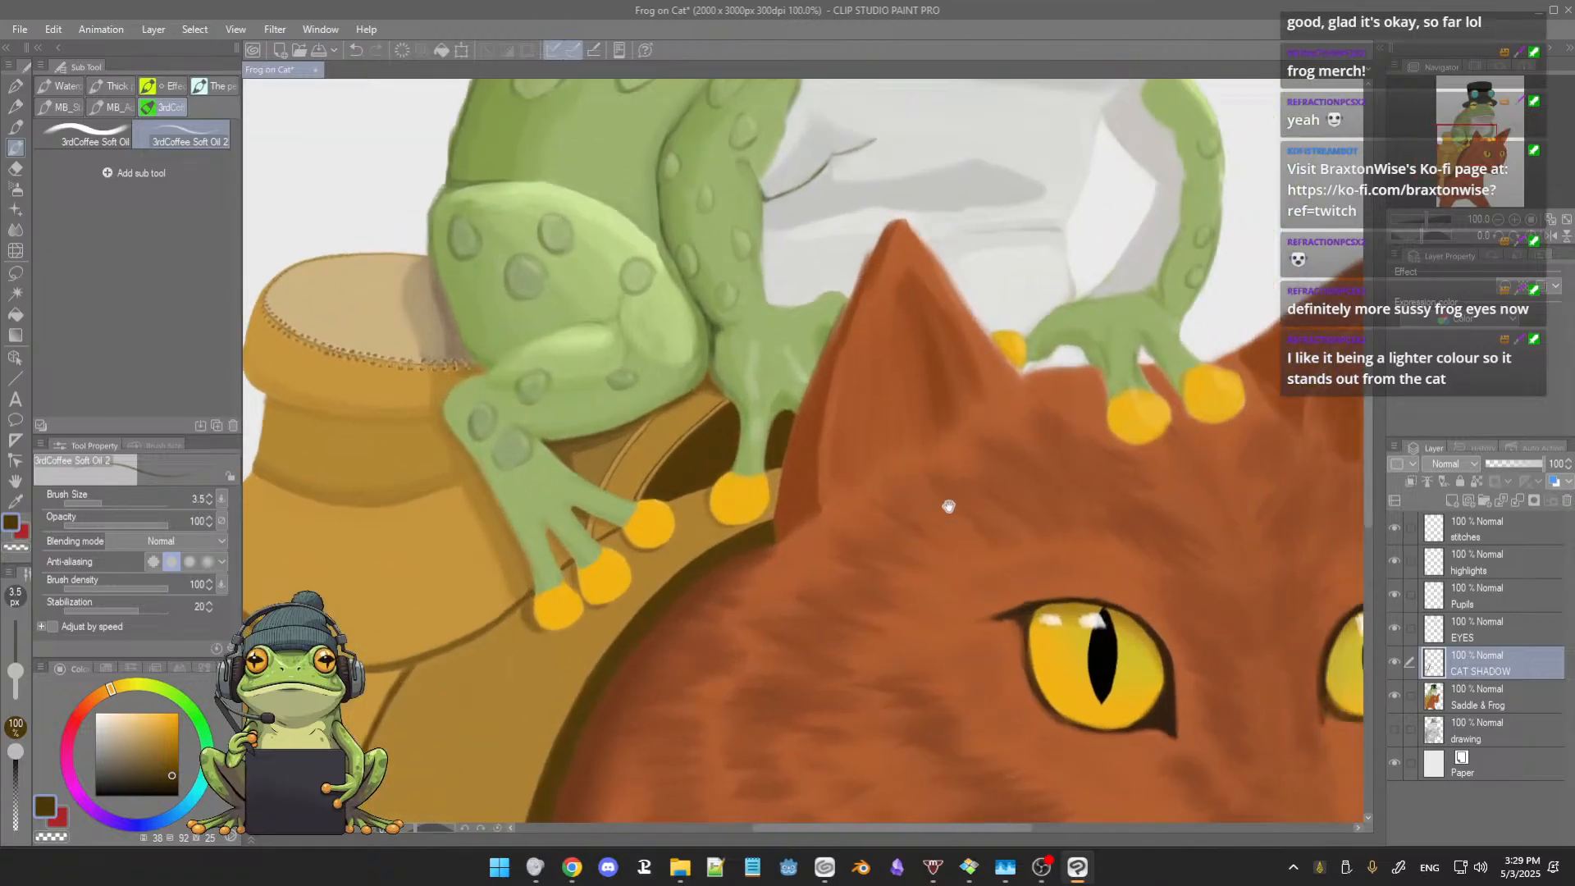
left_click_drag(946, 503, 867, 567)
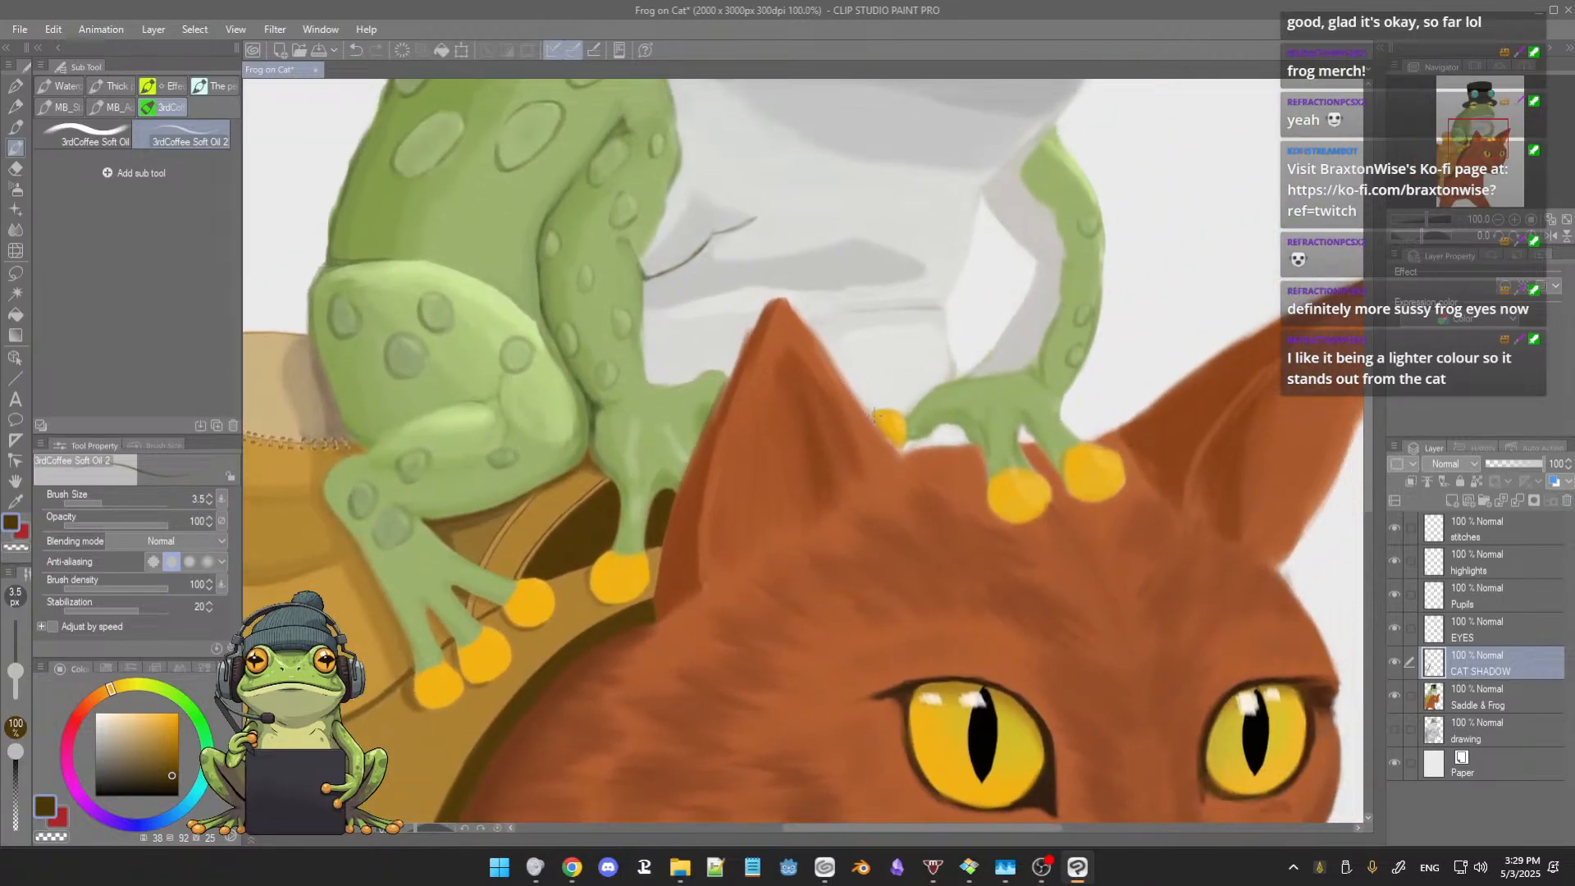
left_click(827, 361, "alt")
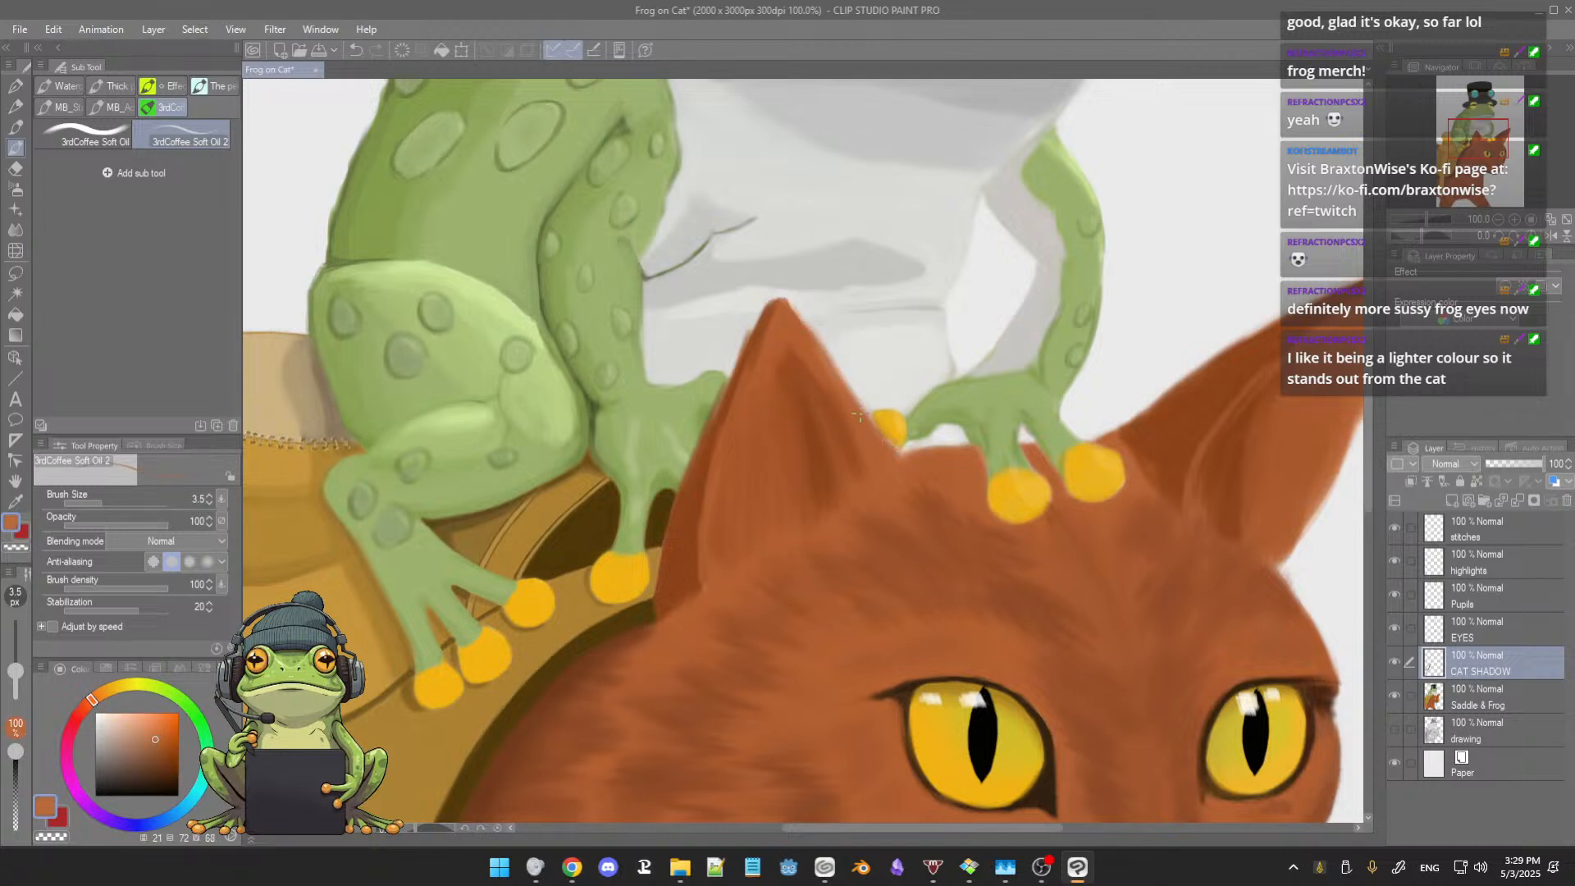
left_click_drag(860, 417, 871, 432)
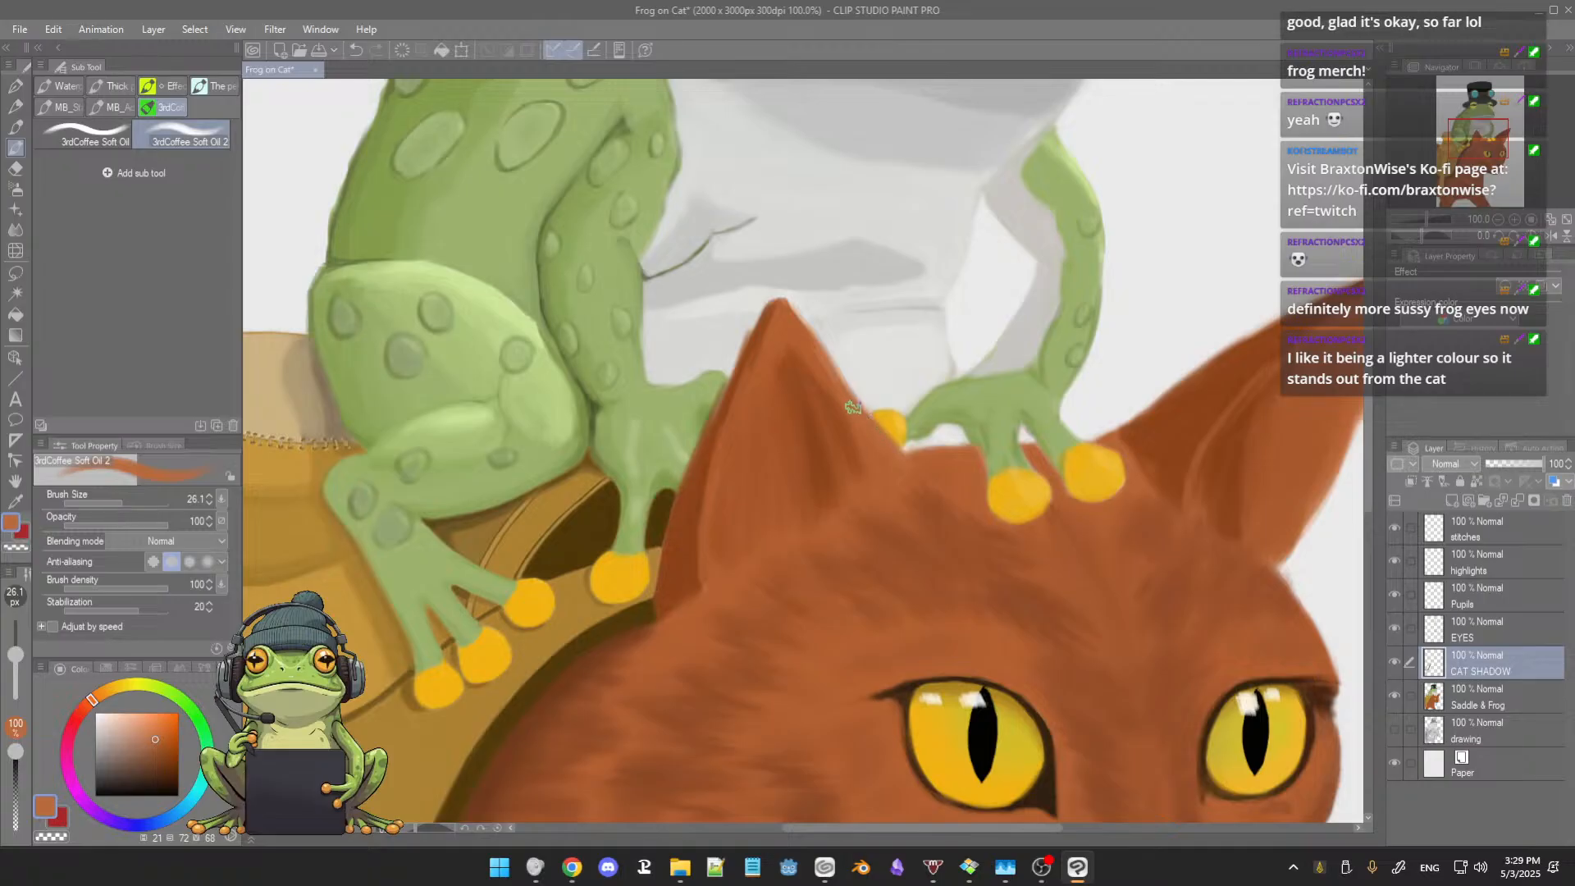
Step: Paint a darker orange-brown shadow on the cat's head beneath the frog's far hand with a brush about size 25
left_click_drag(1032, 478, 846, 490)
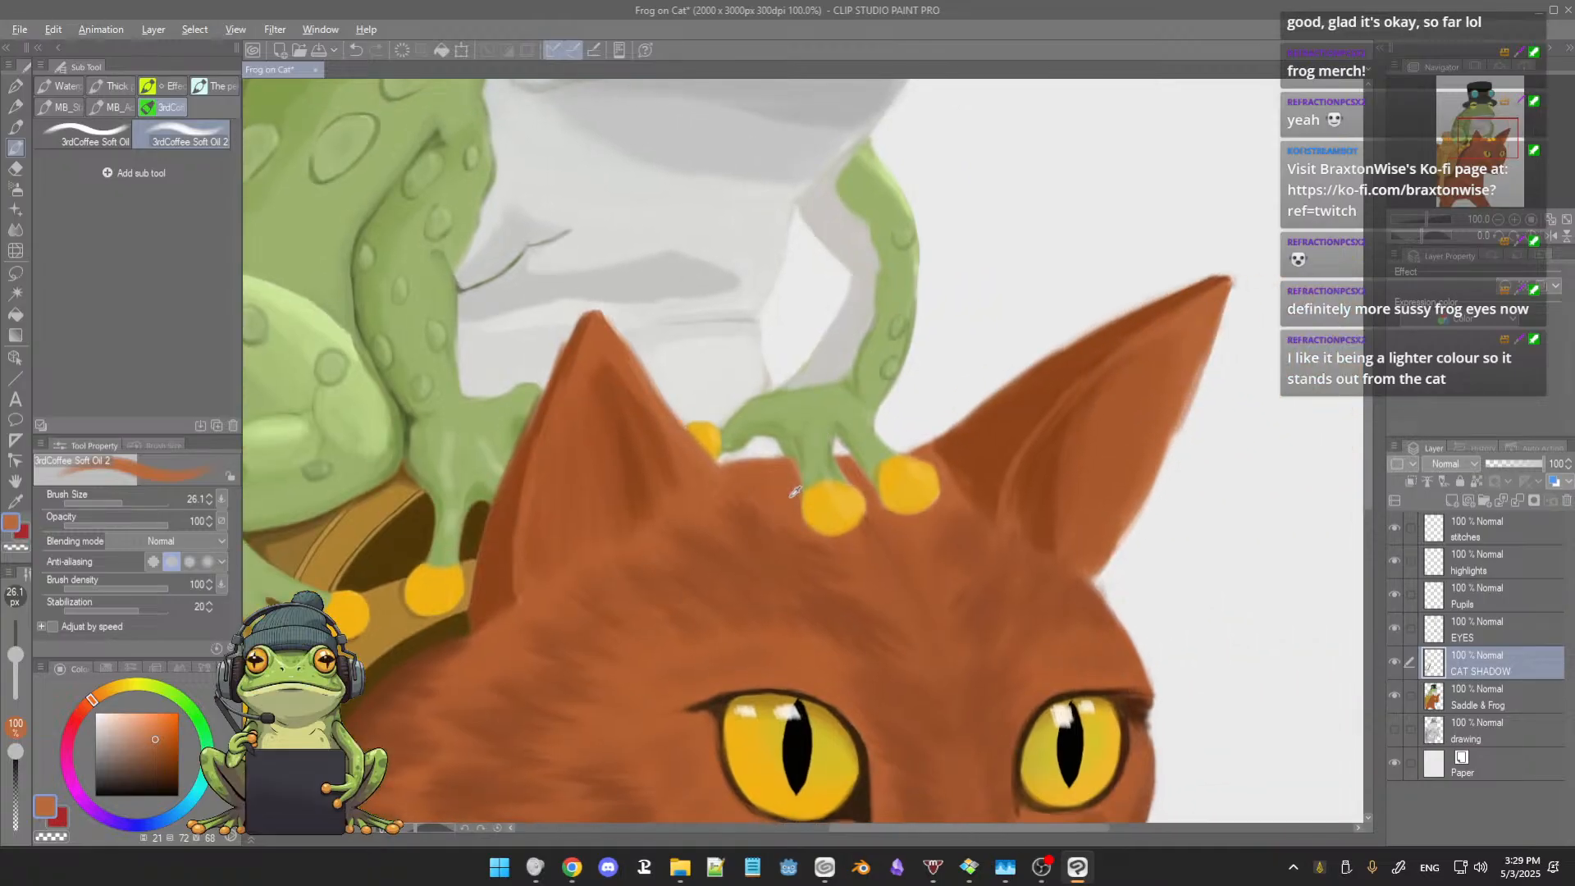
left_click(789, 495, "alt")
left_click(160, 748)
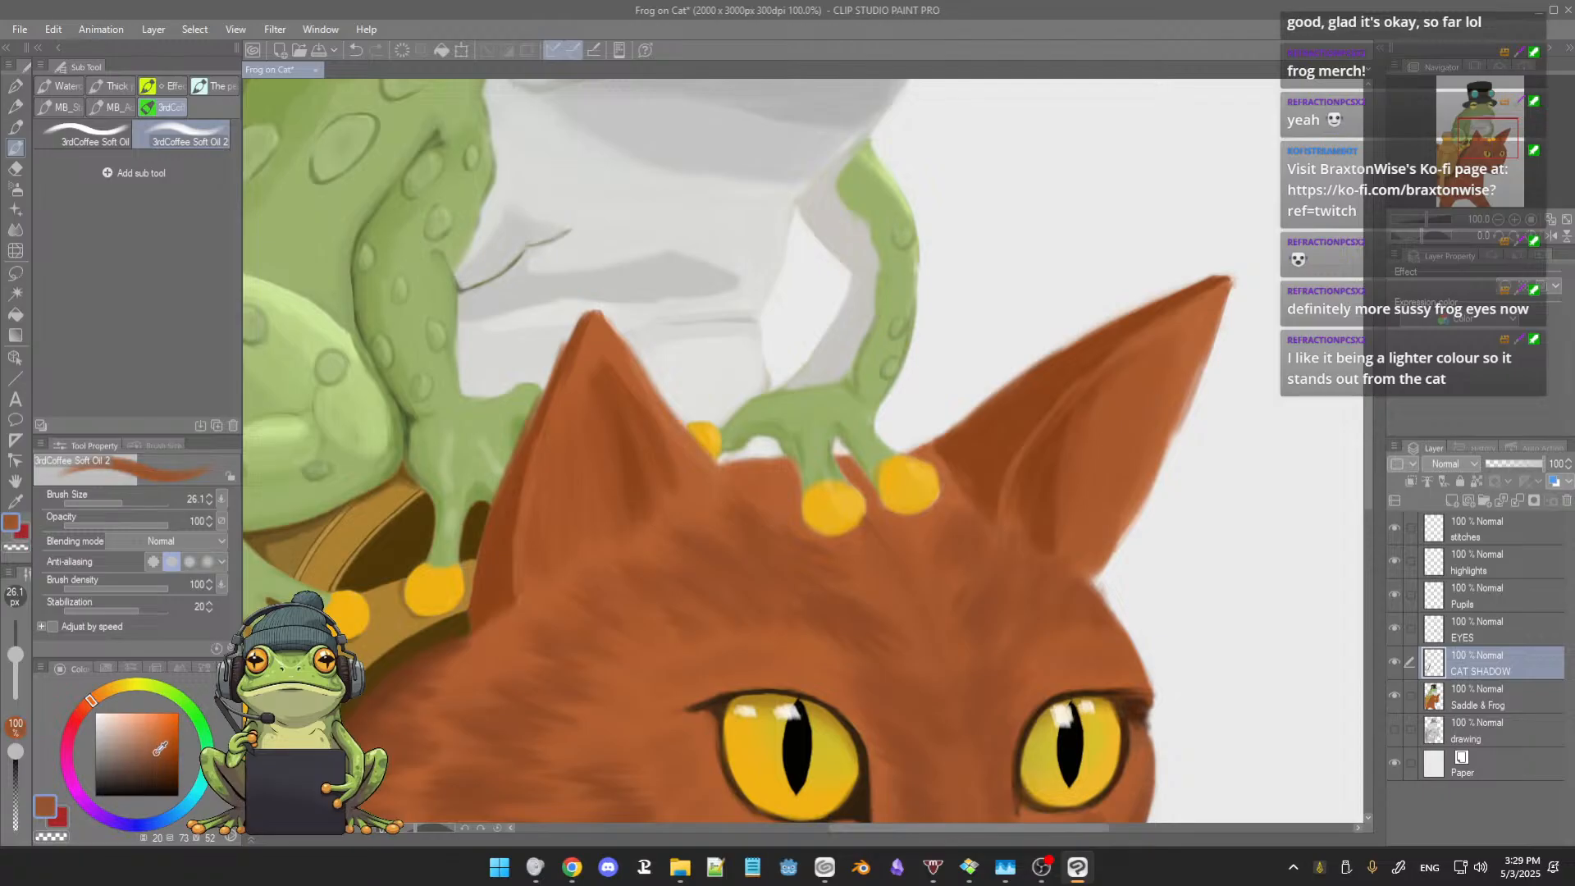
left_click_drag(764, 459, 760, 458, "ctrl+alt")
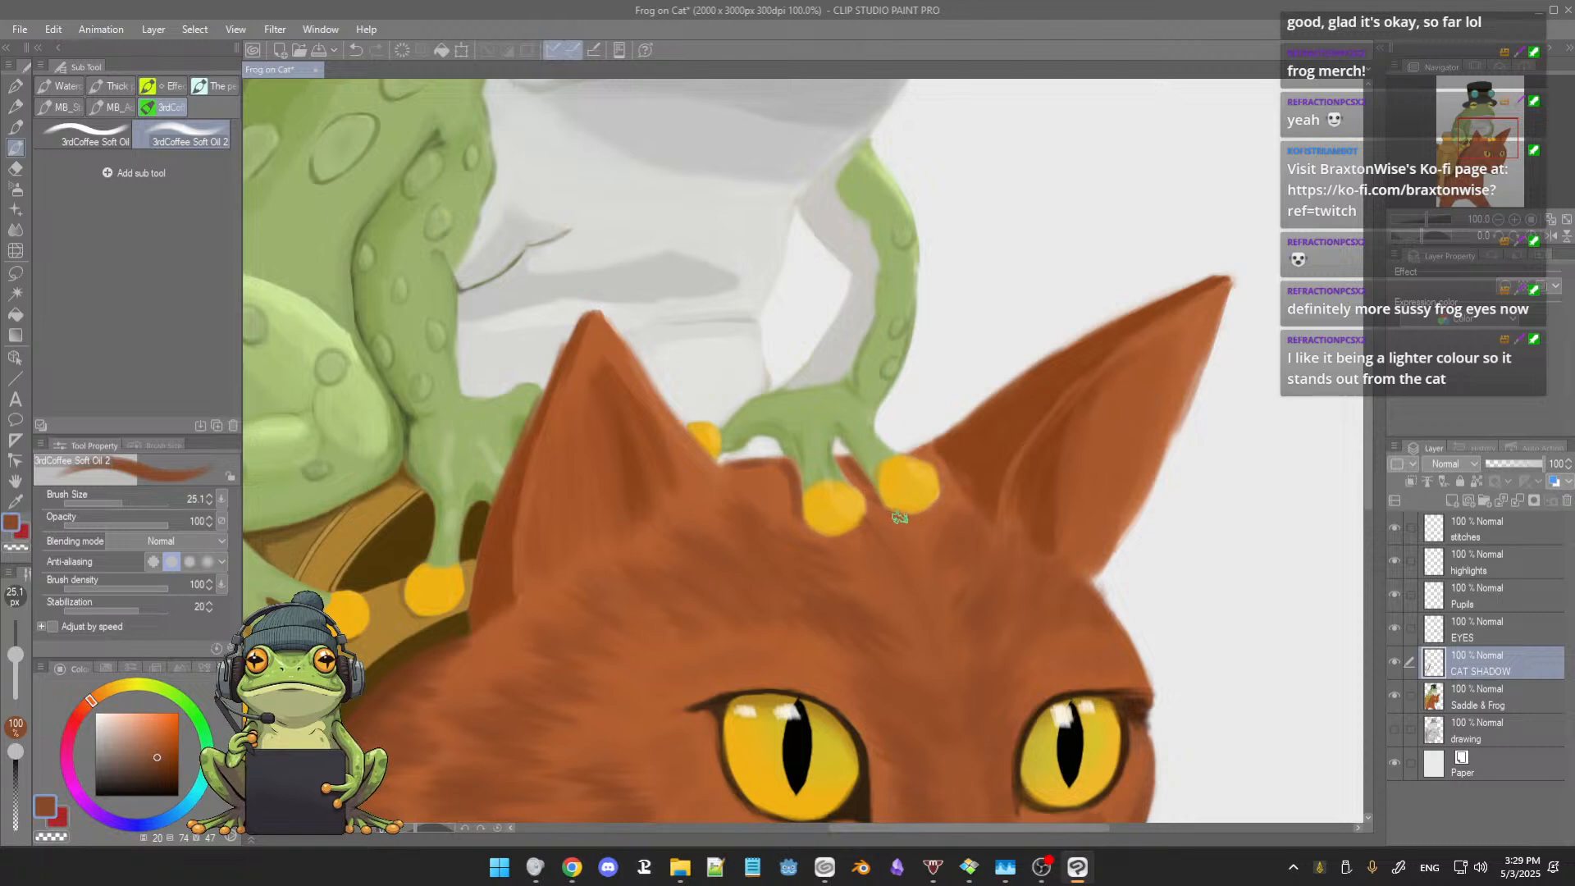
Step: Shade the saddle between the frog's toes and the dark rim with a darkened sampled brown, reducing the brush from size 60.2 to 31.7
scroll(950, 518, "down", 5)
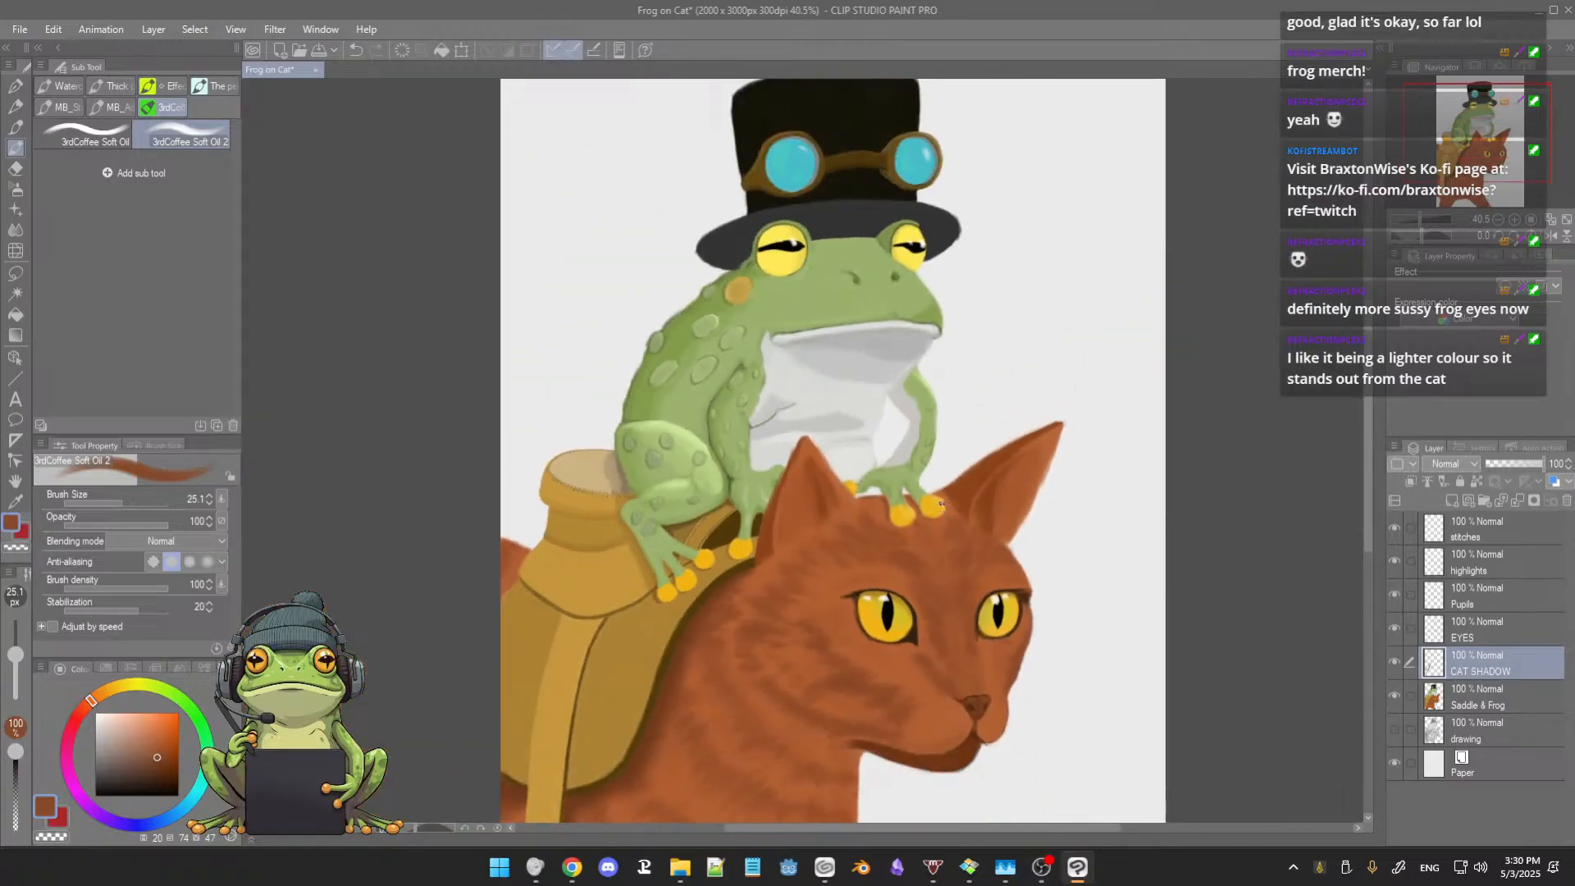
scroll(942, 503, "up", 2)
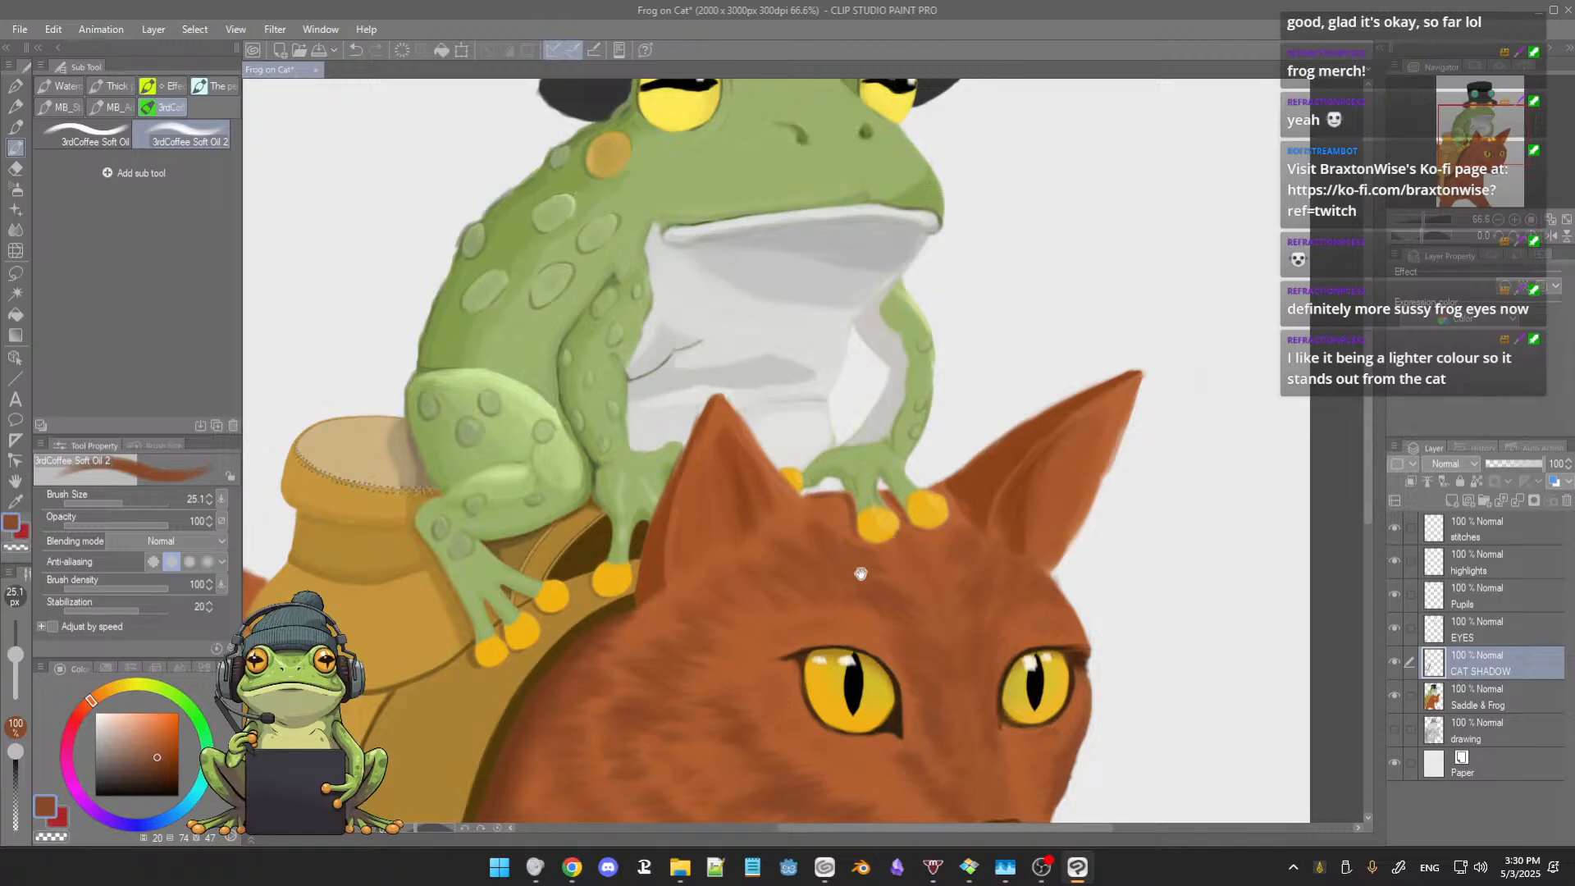
left_click_drag(861, 528, 990, 466)
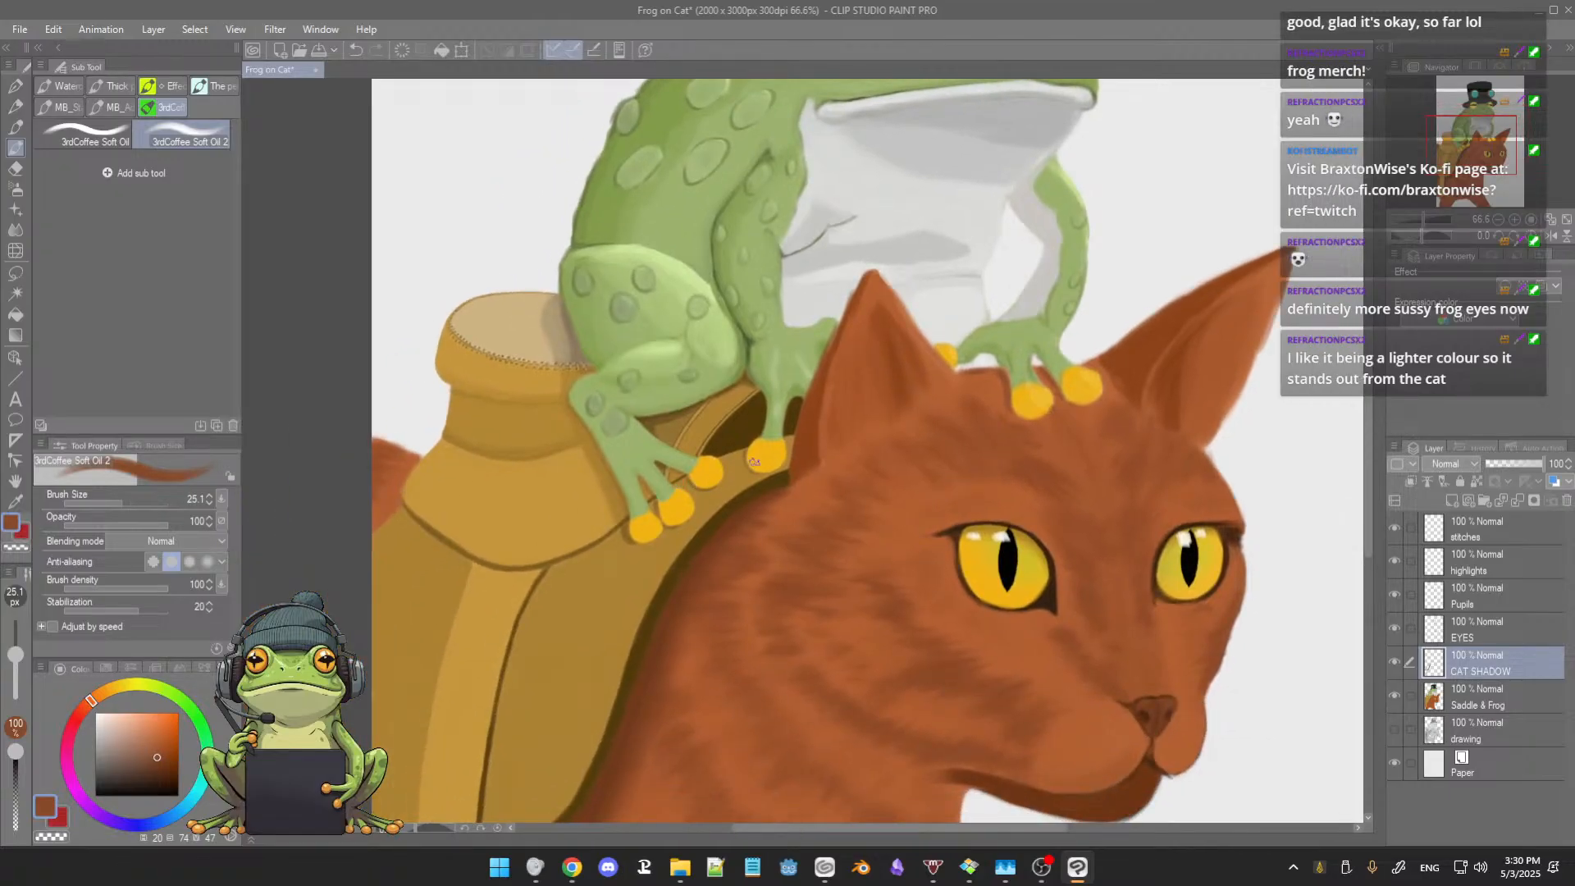
left_click(717, 464, "alt")
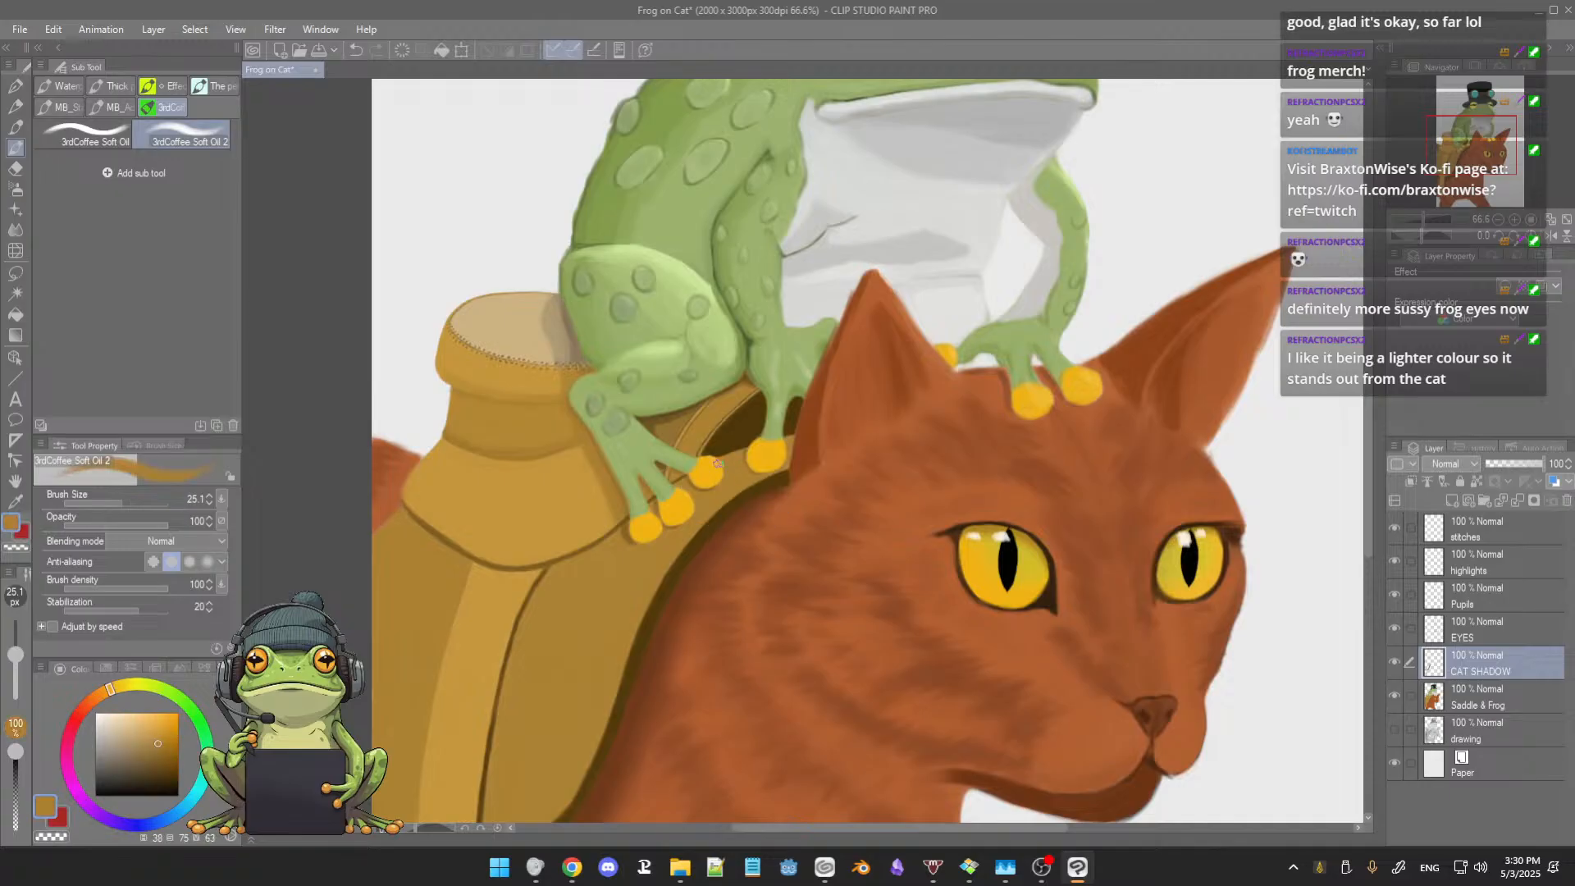
left_click_drag(161, 741, 158, 761)
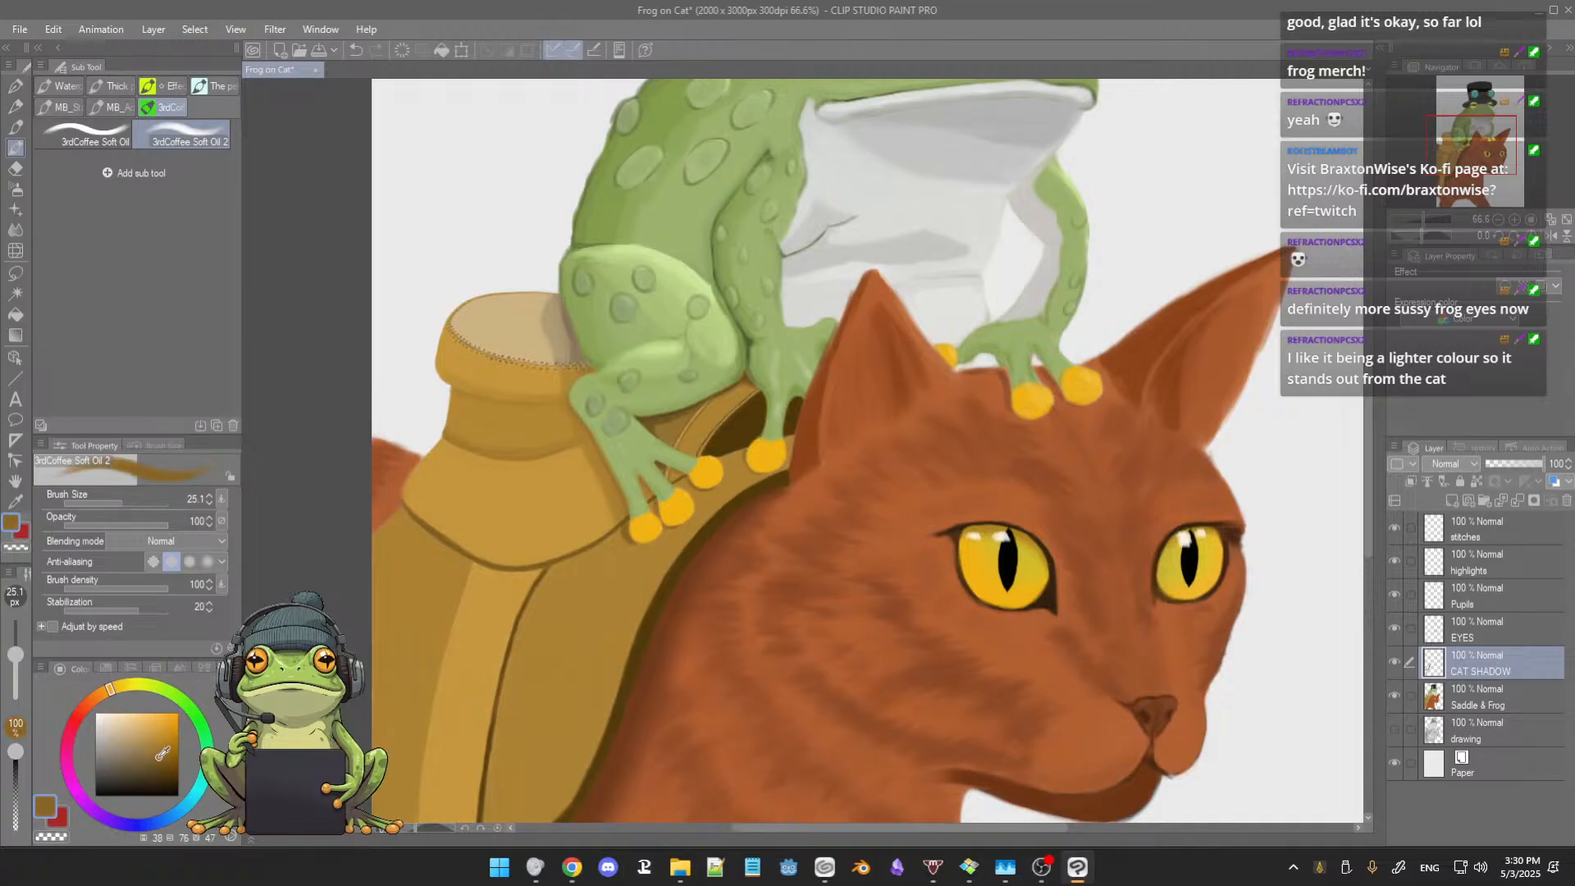
key("bracketright")
key("bracketright")
scroll(744, 455, "up", 5)
scroll(744, 447, "up", 2)
key("bracketleft")
key("bracketleft")
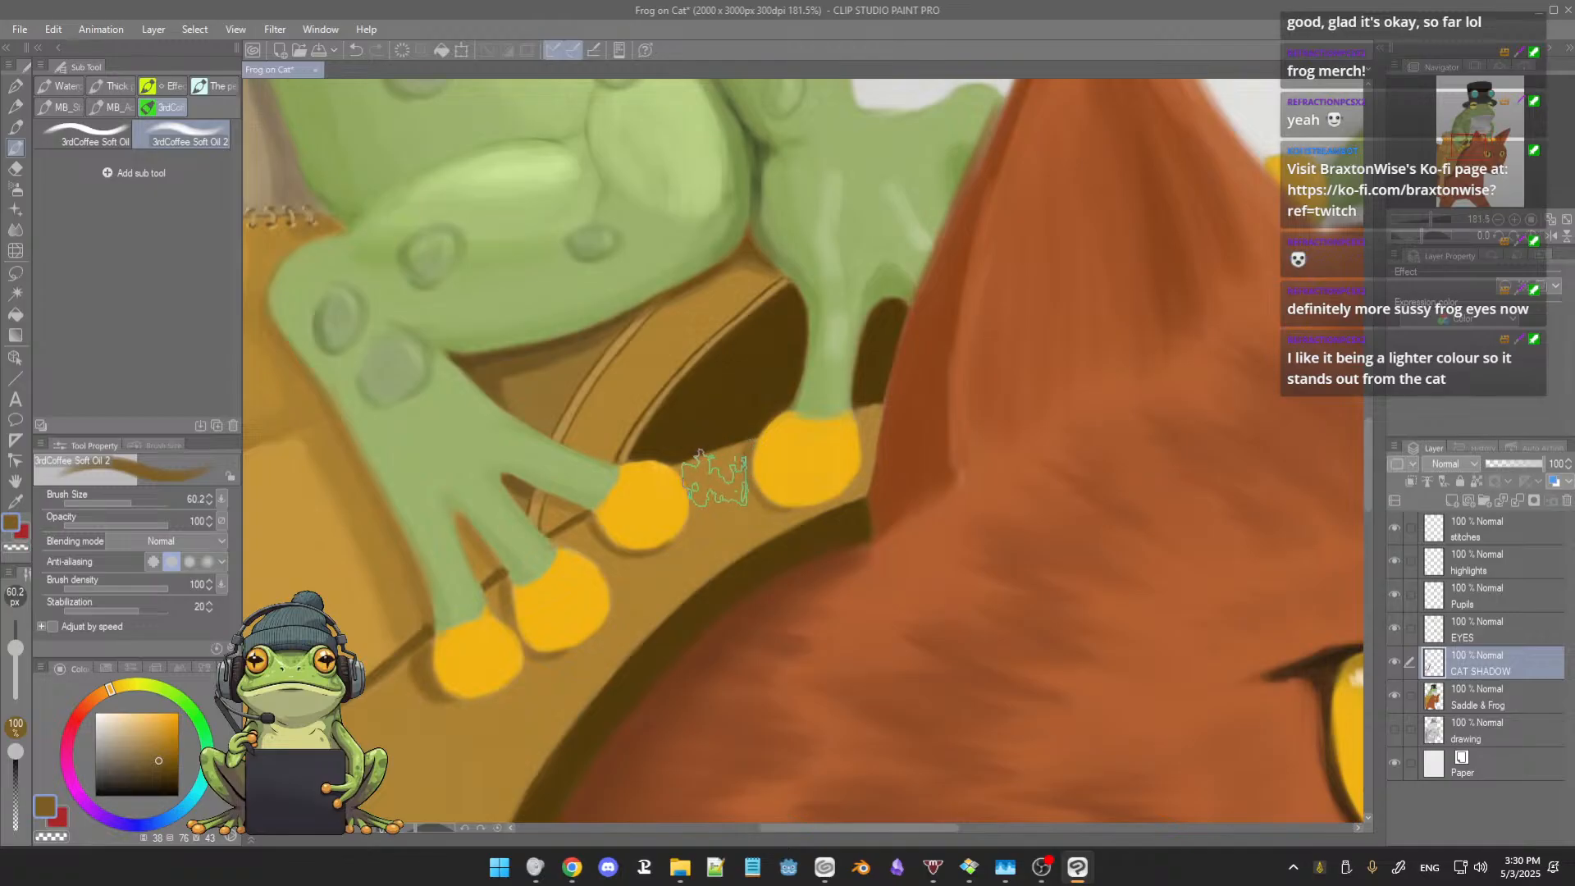
key("bracketleft")
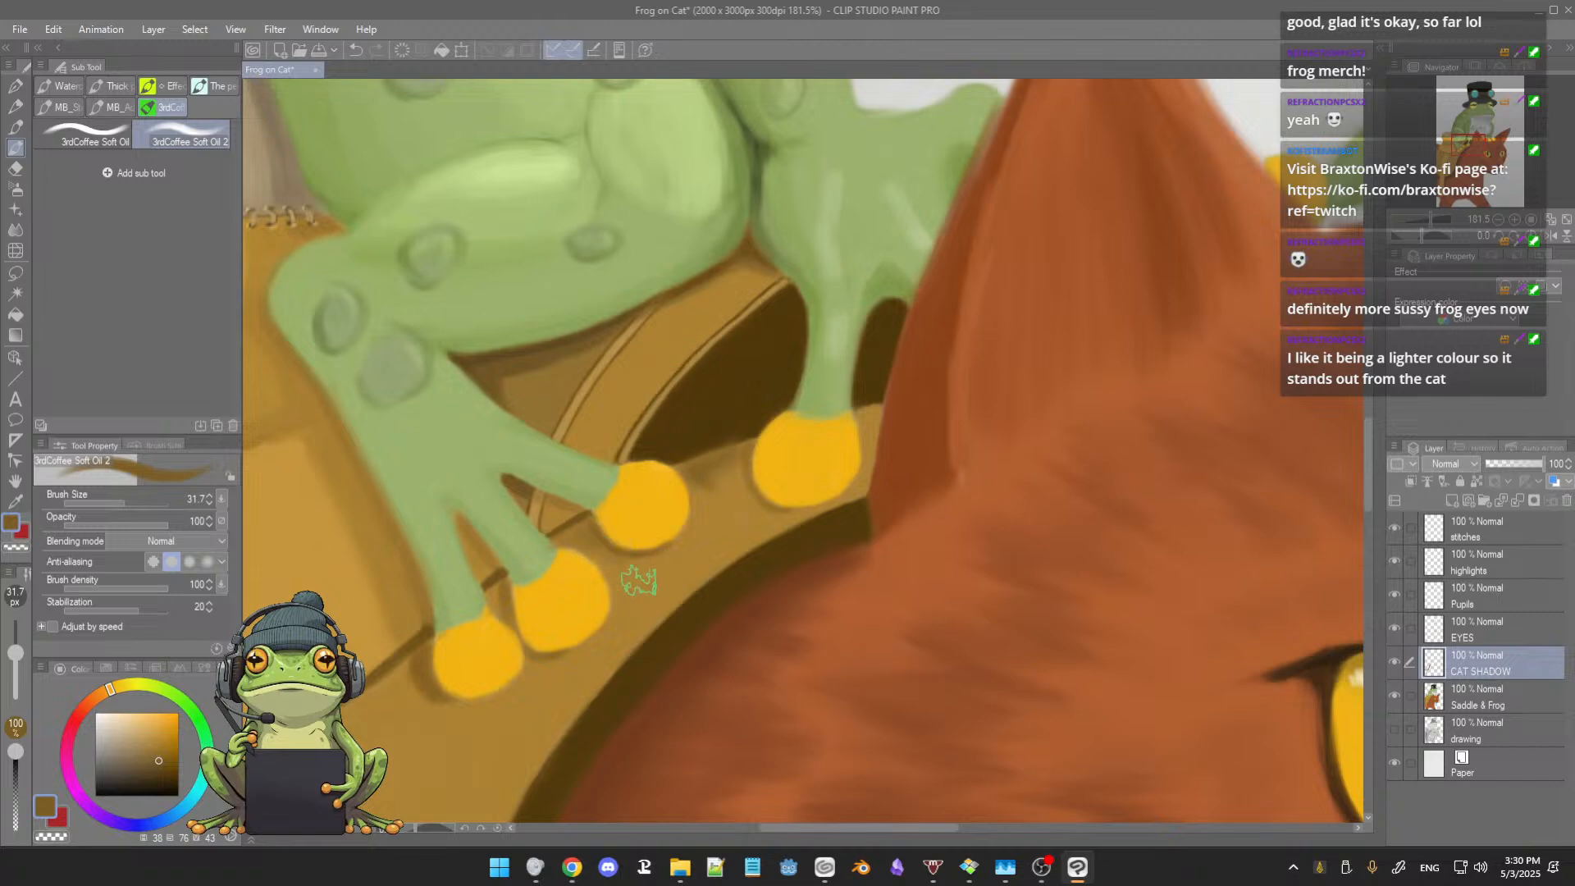
mouse_move(643, 575)
left_mouse_down()
mouse_move(654, 552)
mouse_move(672, 563)
mouse_move(730, 529)
mouse_move(675, 587)
mouse_move(707, 559)
mouse_move(691, 558)
left_mouse_up()
mouse_move(648, 610)
left_mouse_down()
mouse_move(727, 553)
mouse_move(665, 606)
mouse_move(684, 562)
mouse_move(636, 572)
mouse_move(630, 628)
mouse_move(714, 509)
mouse_move(678, 553)
mouse_move(711, 501)
mouse_move(703, 476)
mouse_move(721, 519)
mouse_move(734, 464)
mouse_move(746, 508)
mouse_move(731, 521)
mouse_move(720, 470)
mouse_move(720, 502)
mouse_move(703, 474)
mouse_move(717, 529)
mouse_move(735, 512)
mouse_move(718, 513)
mouse_move(734, 545)
mouse_move(761, 519)
mouse_move(728, 550)
mouse_move(723, 515)
mouse_move(732, 544)
mouse_move(712, 560)
mouse_move(739, 531)
mouse_move(718, 533)
mouse_move(694, 554)
mouse_move(767, 527)
mouse_move(718, 566)
mouse_move(755, 536)
mouse_move(722, 557)
mouse_move(719, 531)
mouse_move(770, 517)
mouse_move(754, 497)
mouse_move(772, 520)
mouse_move(756, 535)
mouse_move(788, 523)
mouse_move(721, 519)
left_mouse_up()
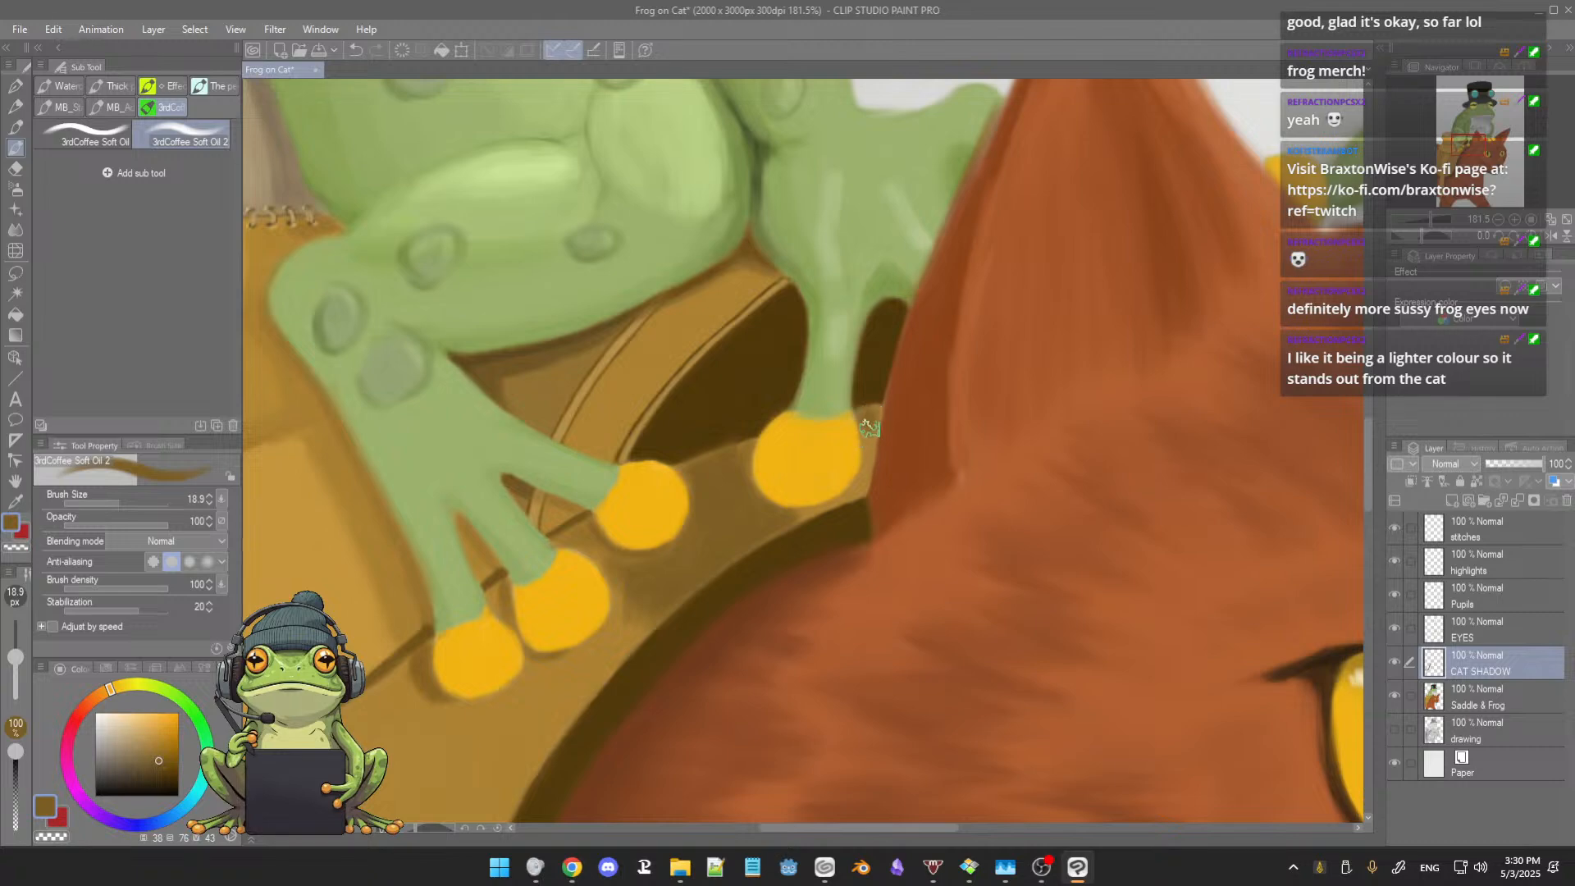
Step: Darken the narrow saddle strip between the last toe and the cat's ear at brush sizes 18.9 and 13.5, saving the painting along the way
left_click_drag(875, 417, 869, 420)
key("ctrl+s")
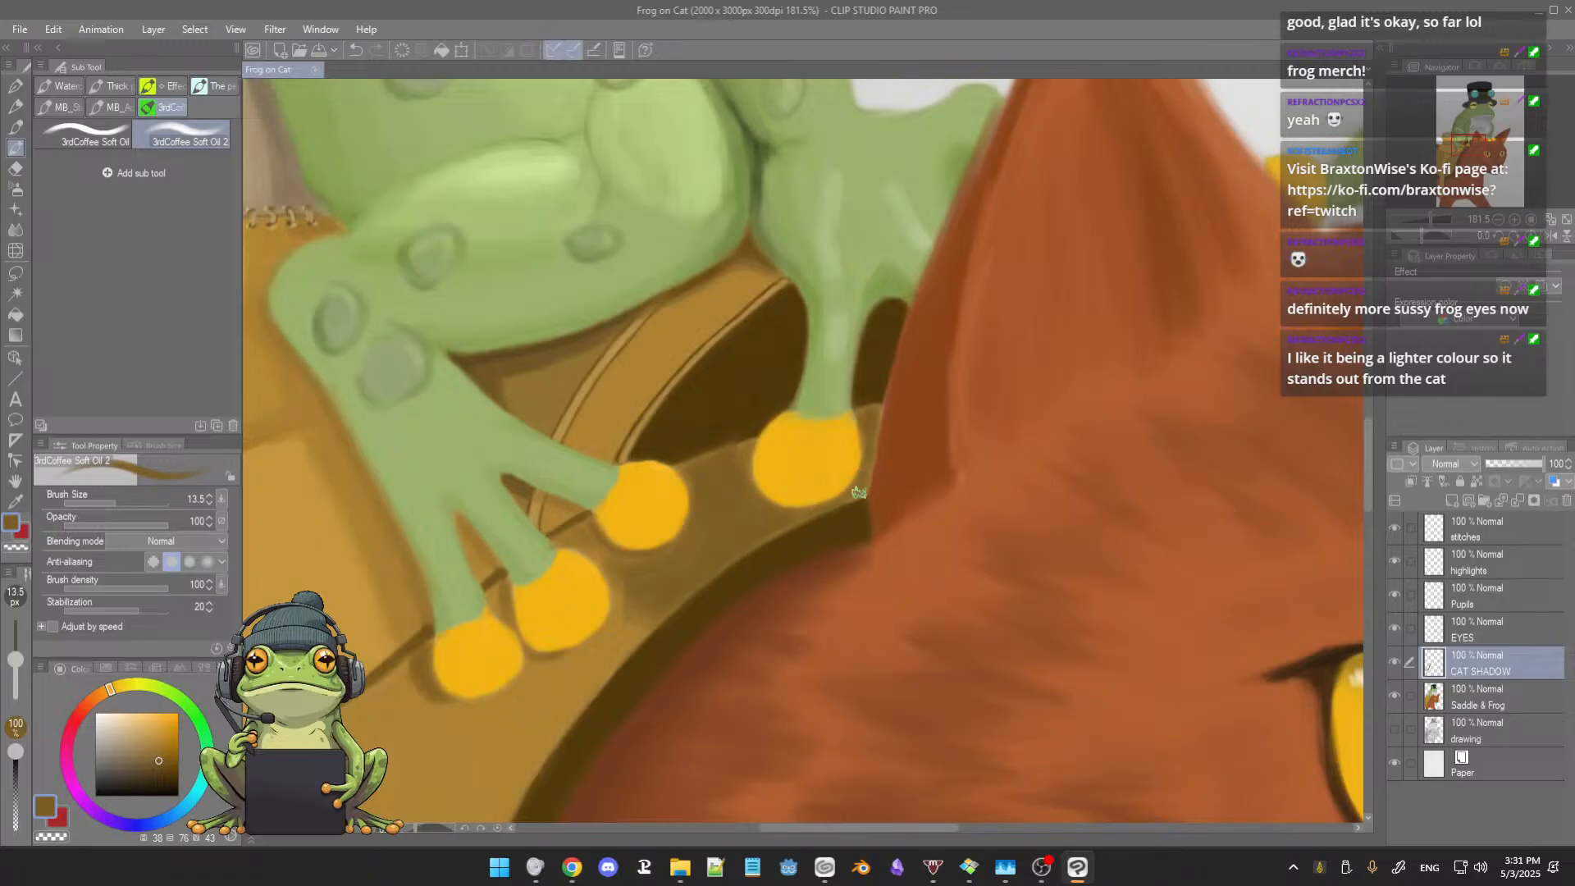
left_click_drag(870, 426, 868, 452)
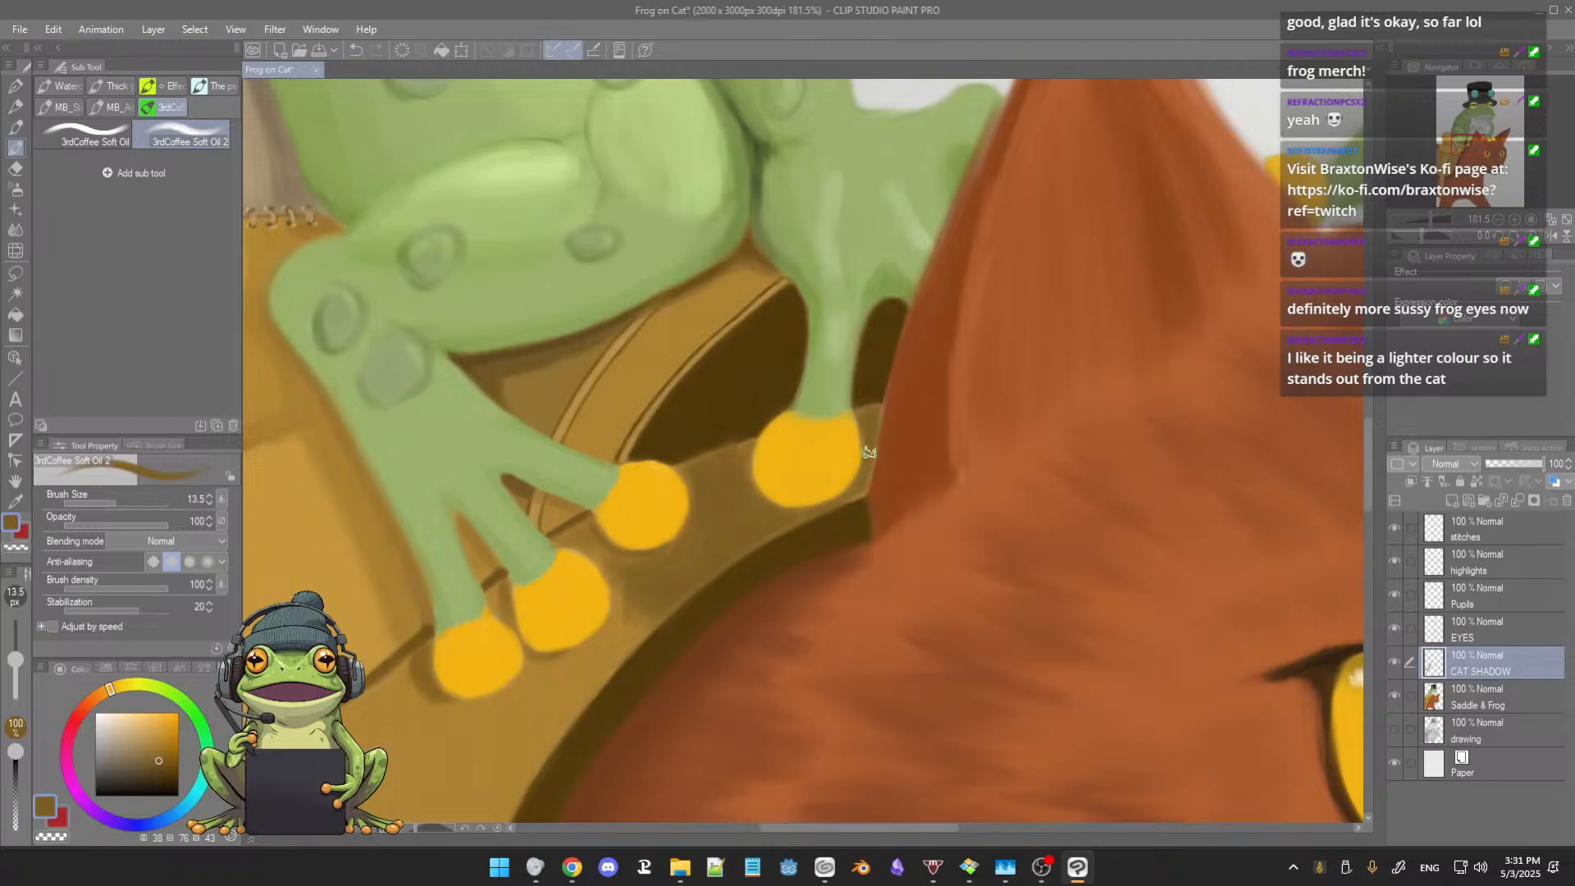
left_click(704, 467, "alt")
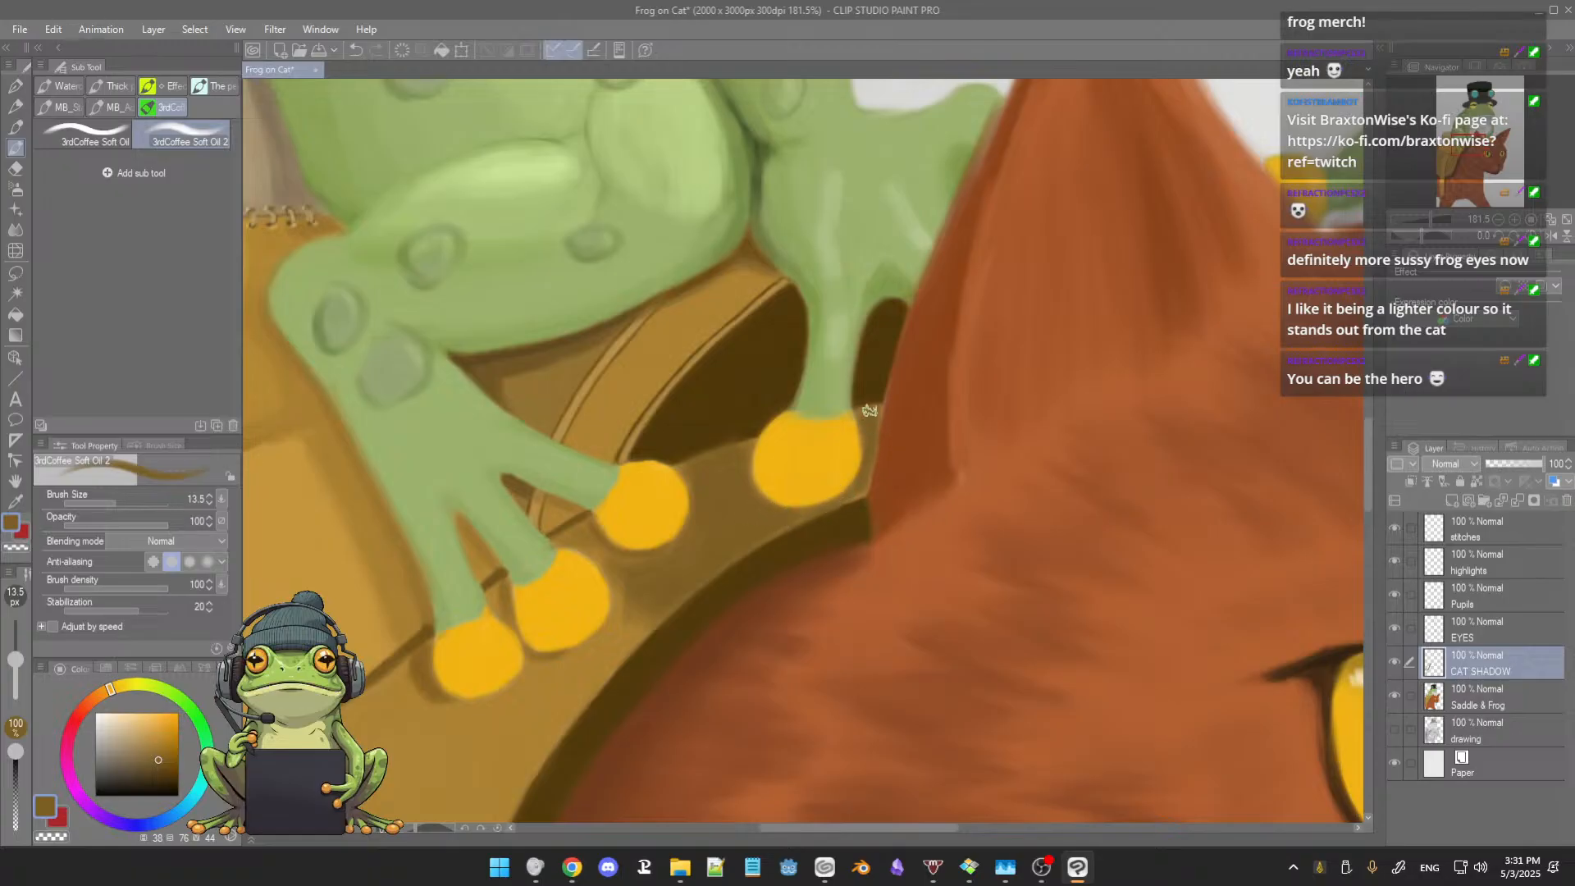
left_click(740, 409, "alt")
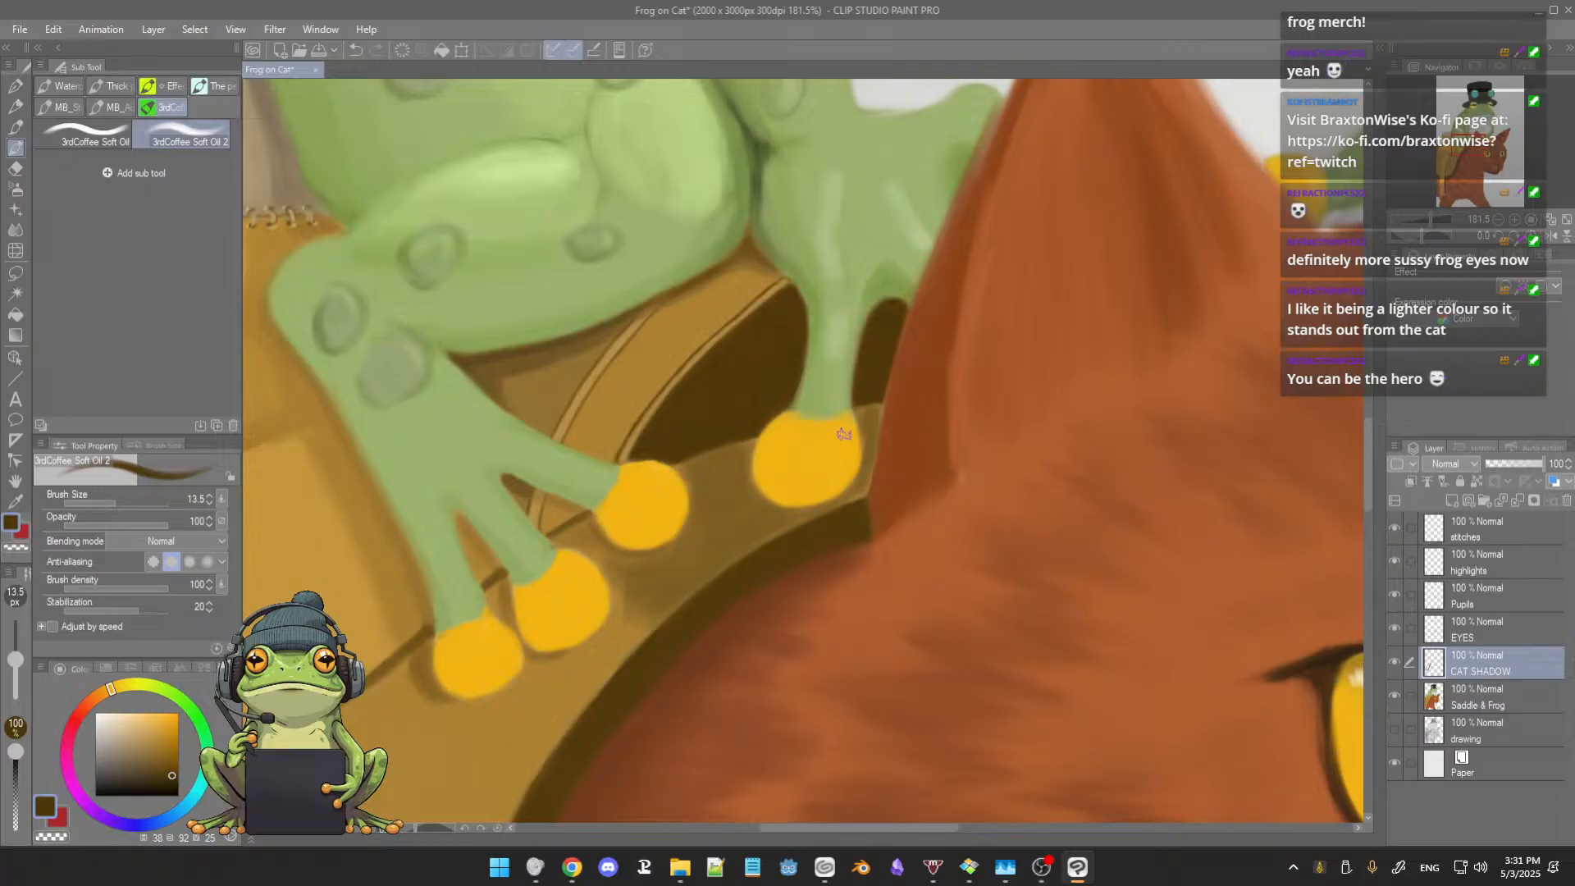
scroll(844, 434, "down", 8)
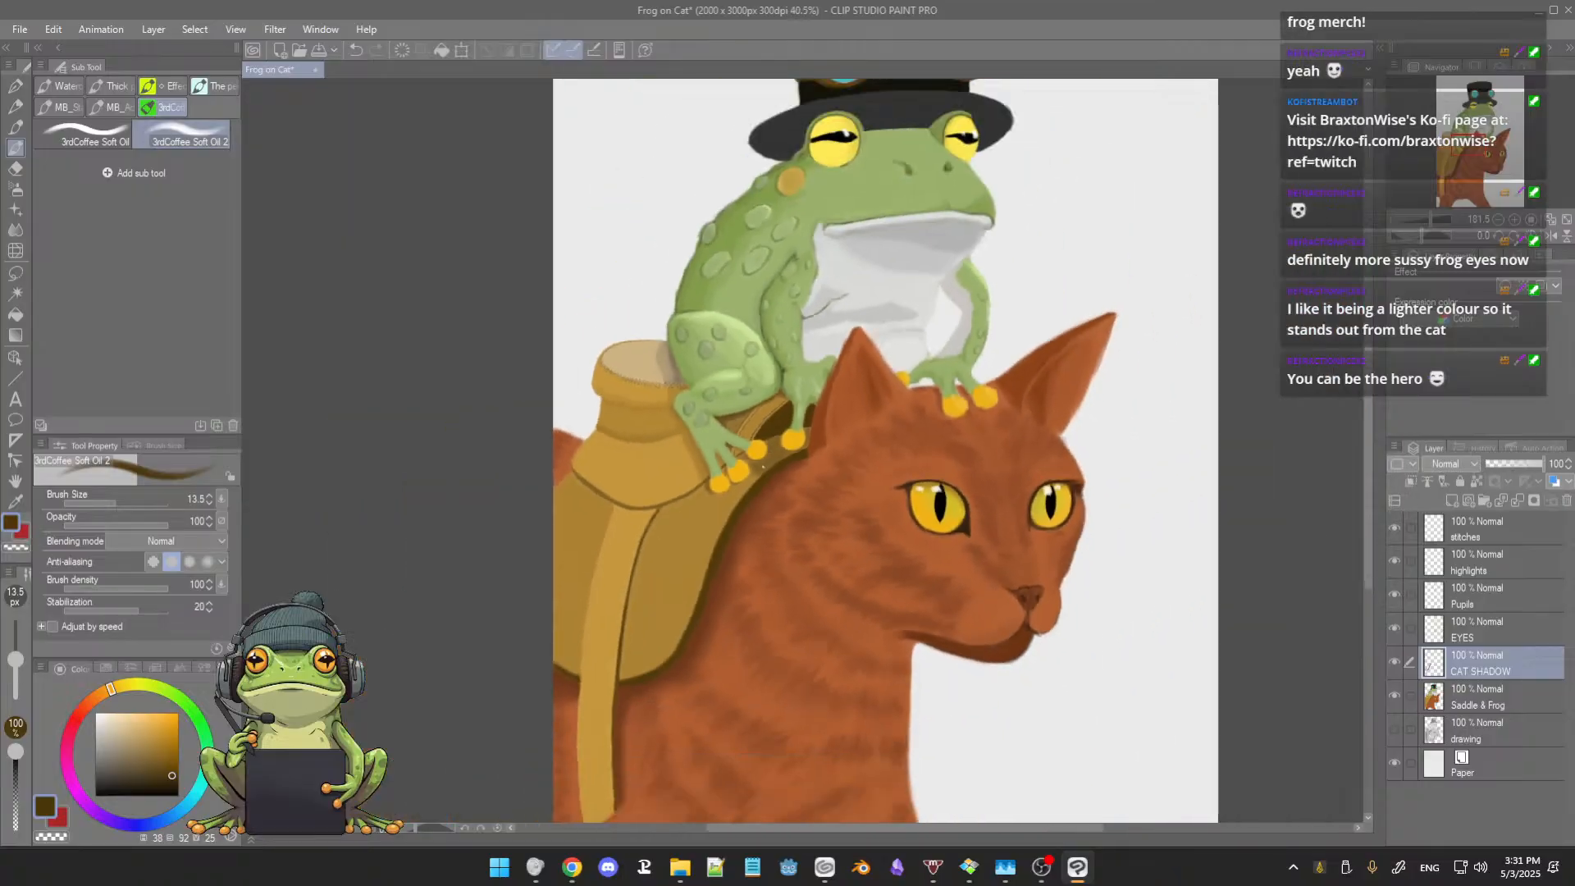
left_click_drag(745, 591, 715, 592)
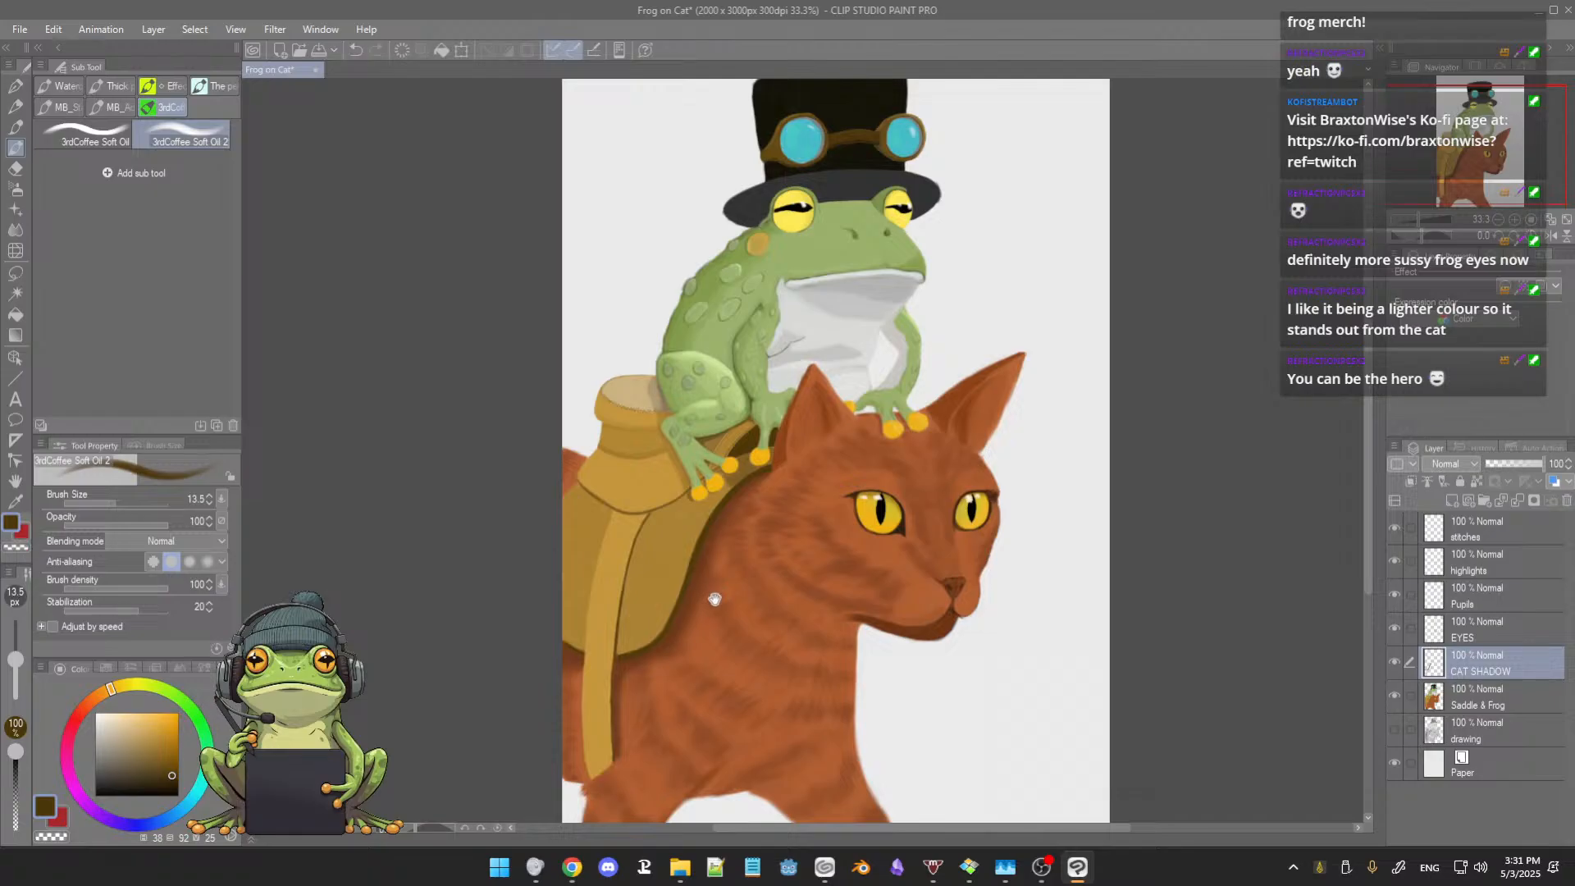
scroll(717, 597, "up", 12)
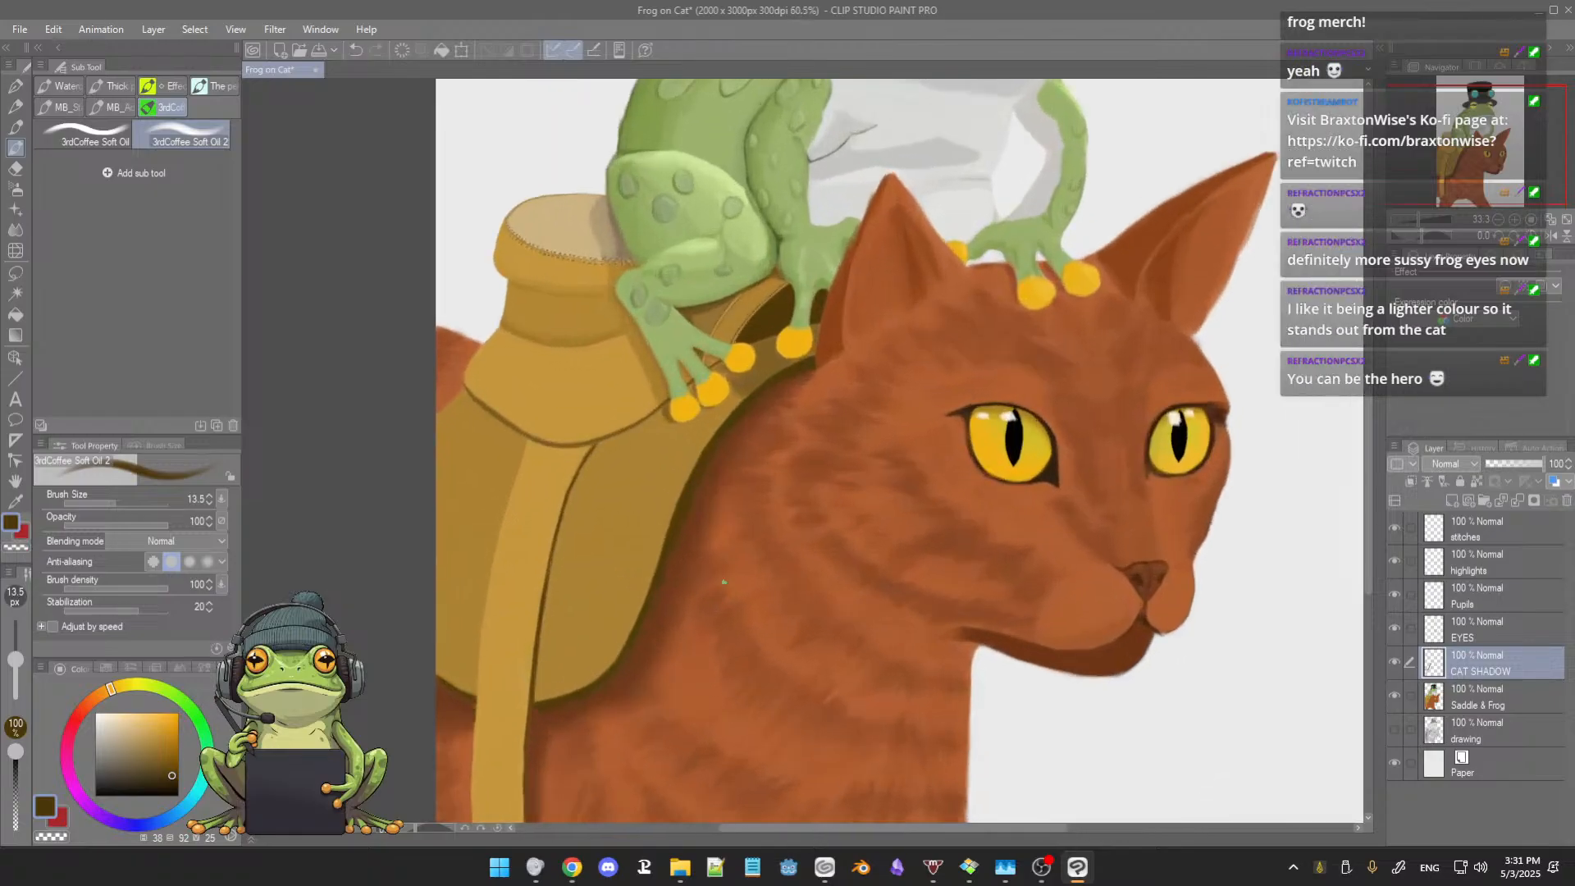
left_click_drag(783, 490, 825, 666)
scroll(801, 487, "up", 7)
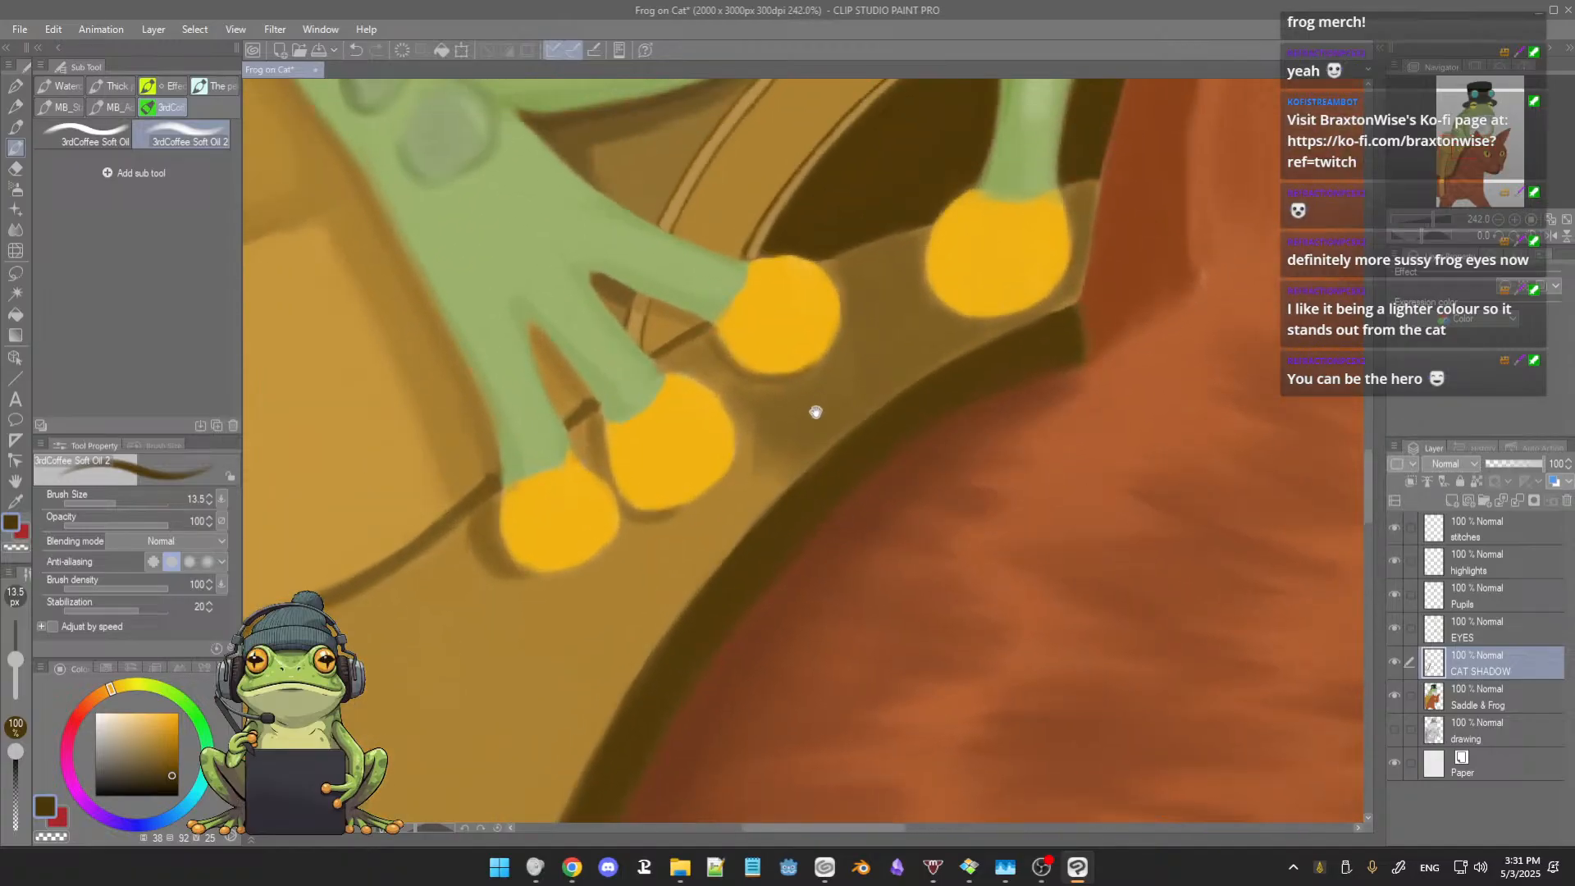
Step: Refine the soft shadow beneath the third toe with the 3rdCoffee Soft Oil brush and sampled saddle brown at sizes 10.7 and 5.7
left_click_drag(815, 411, 826, 443)
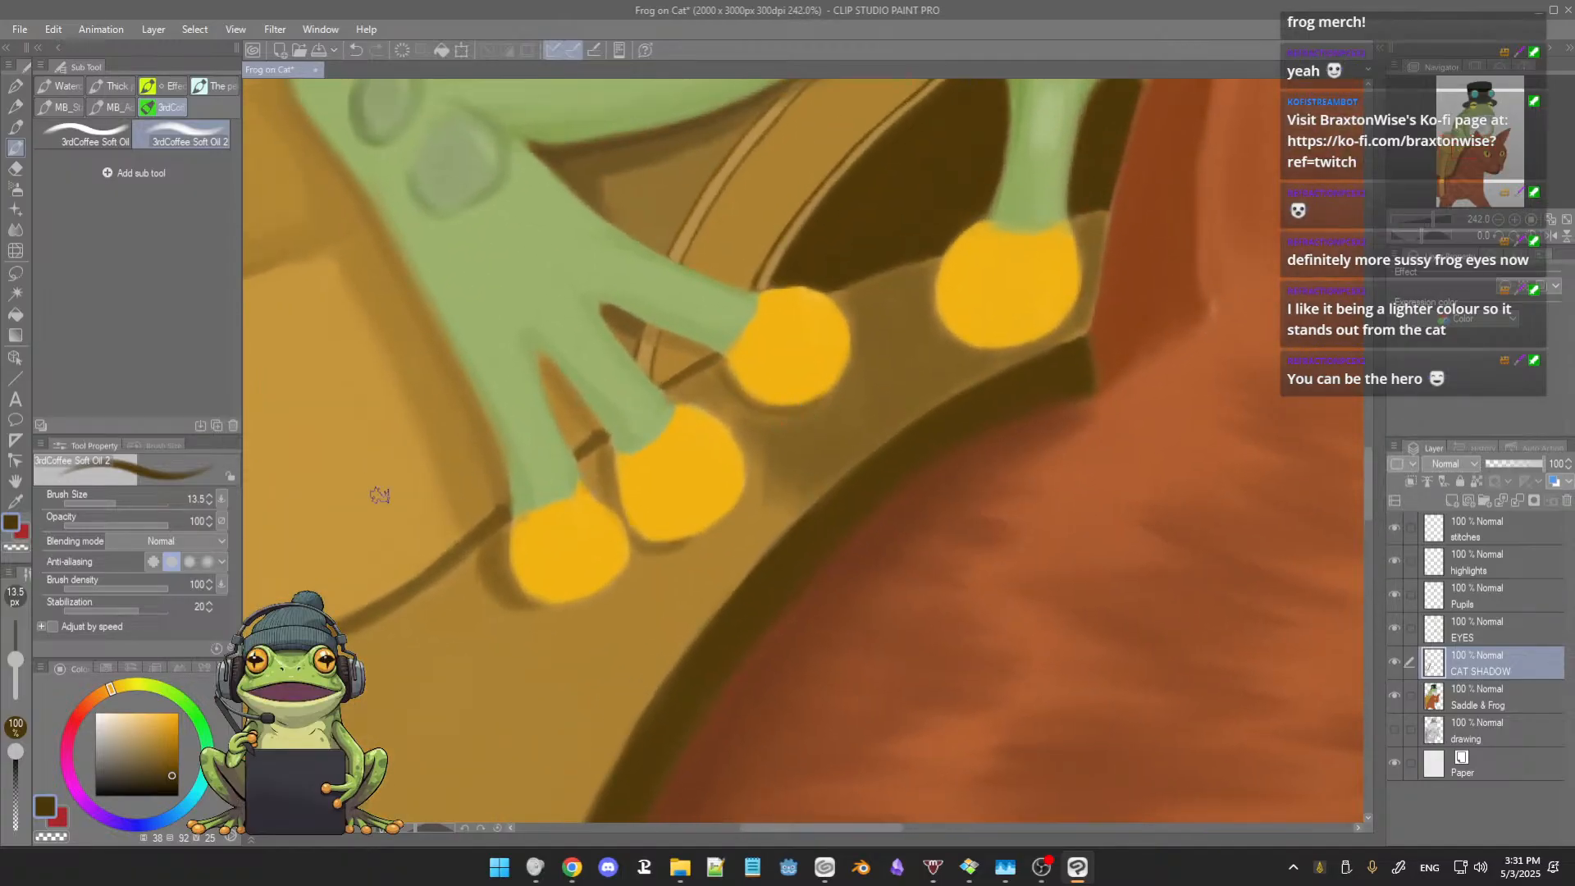
left_click(109, 140)
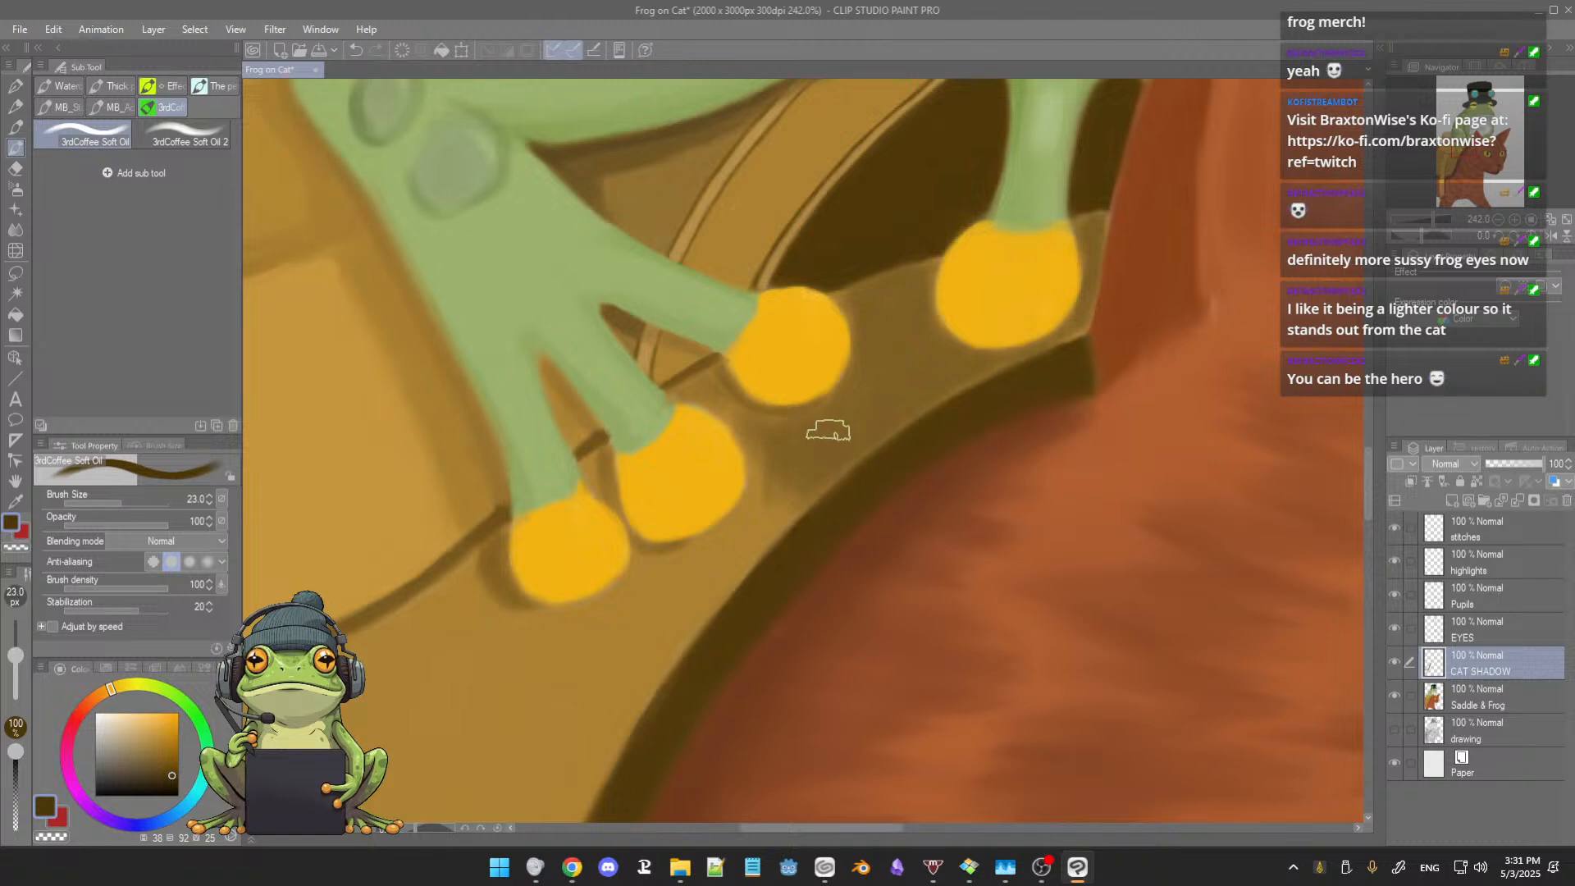
key("bracketleft")
key("bracketleft")
key("bracketleft")
key("bracketleft")
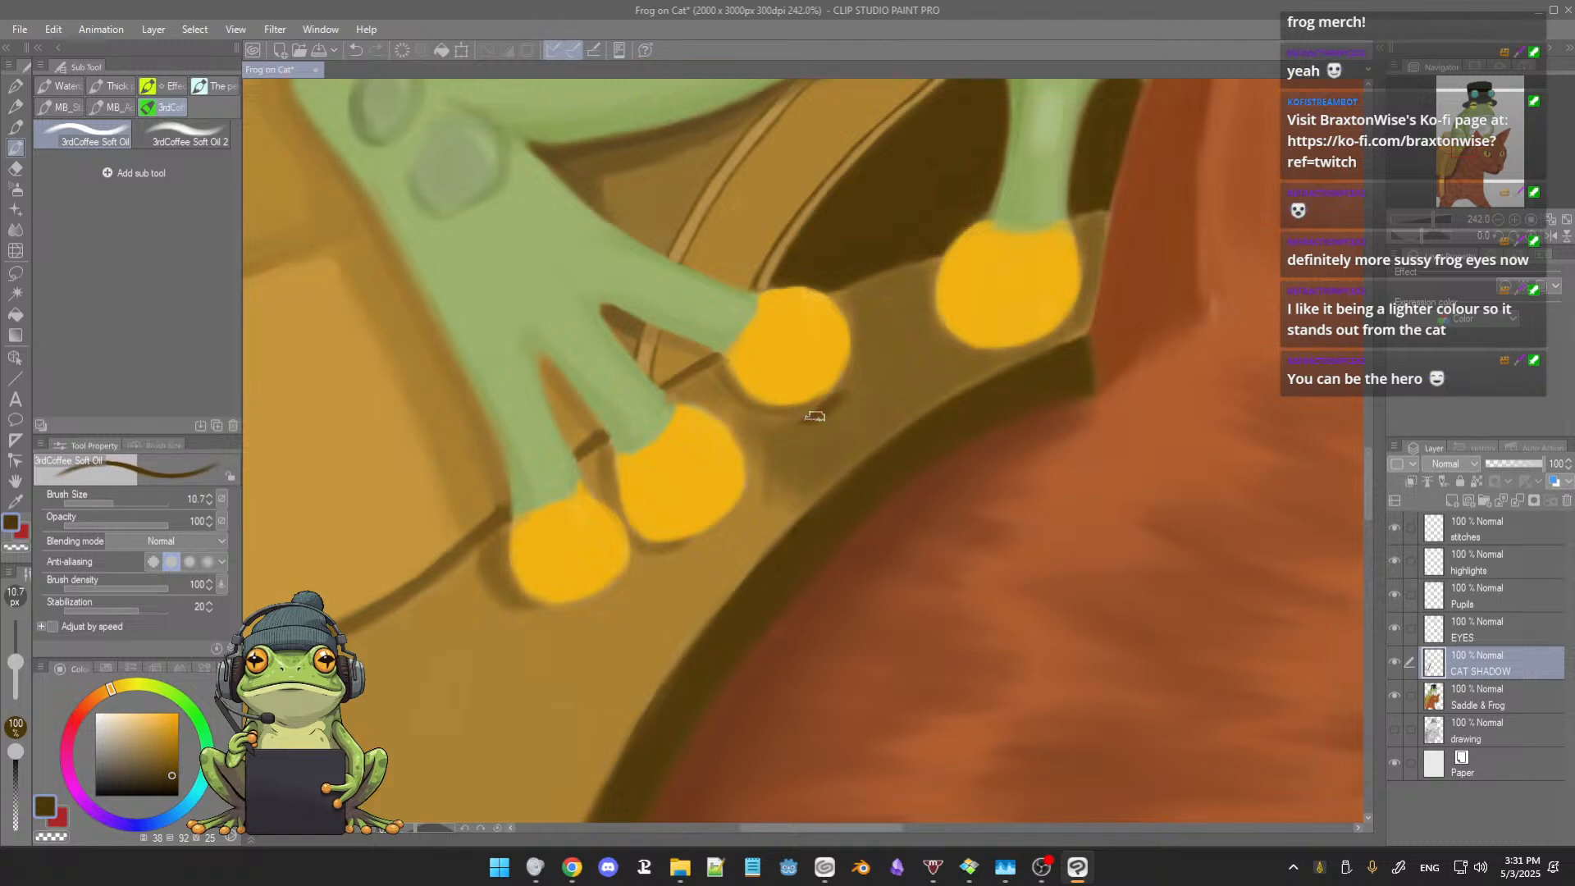
left_click(892, 389, "alt")
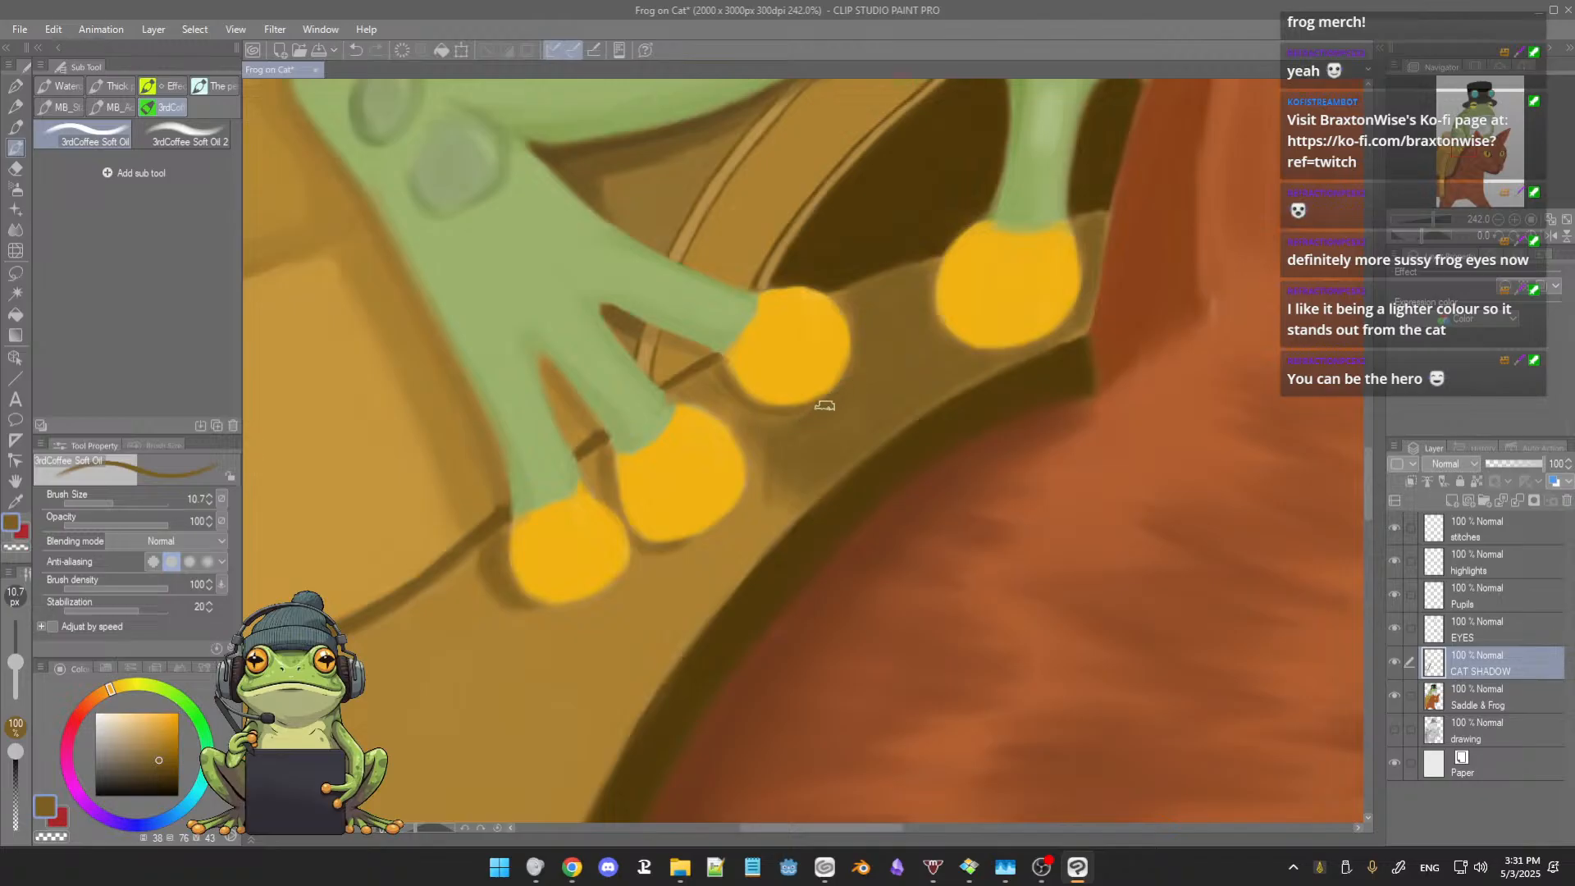
key("bracketleft")
key("bracketleft")
key("bracketleft")
key("bracketleft")
key("bracketleft")
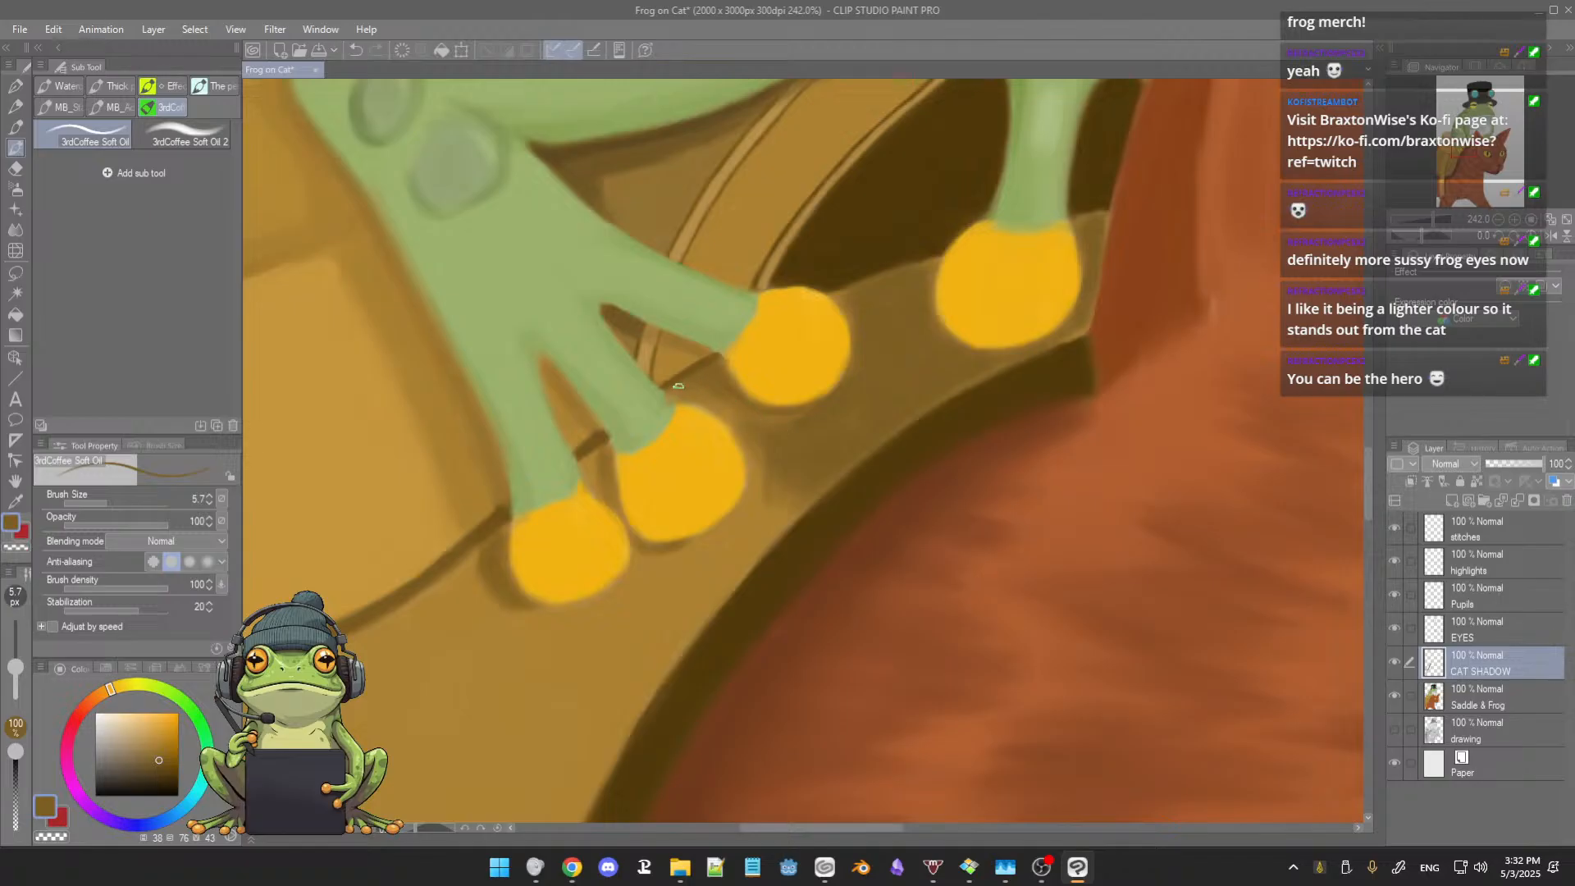
Step: Blend the saddle shading beside the middle toe and toward the rim with sampled medium and dark browns at brush size 10.7
key("]")
key("]")
key("]")
key("]")
key("]")
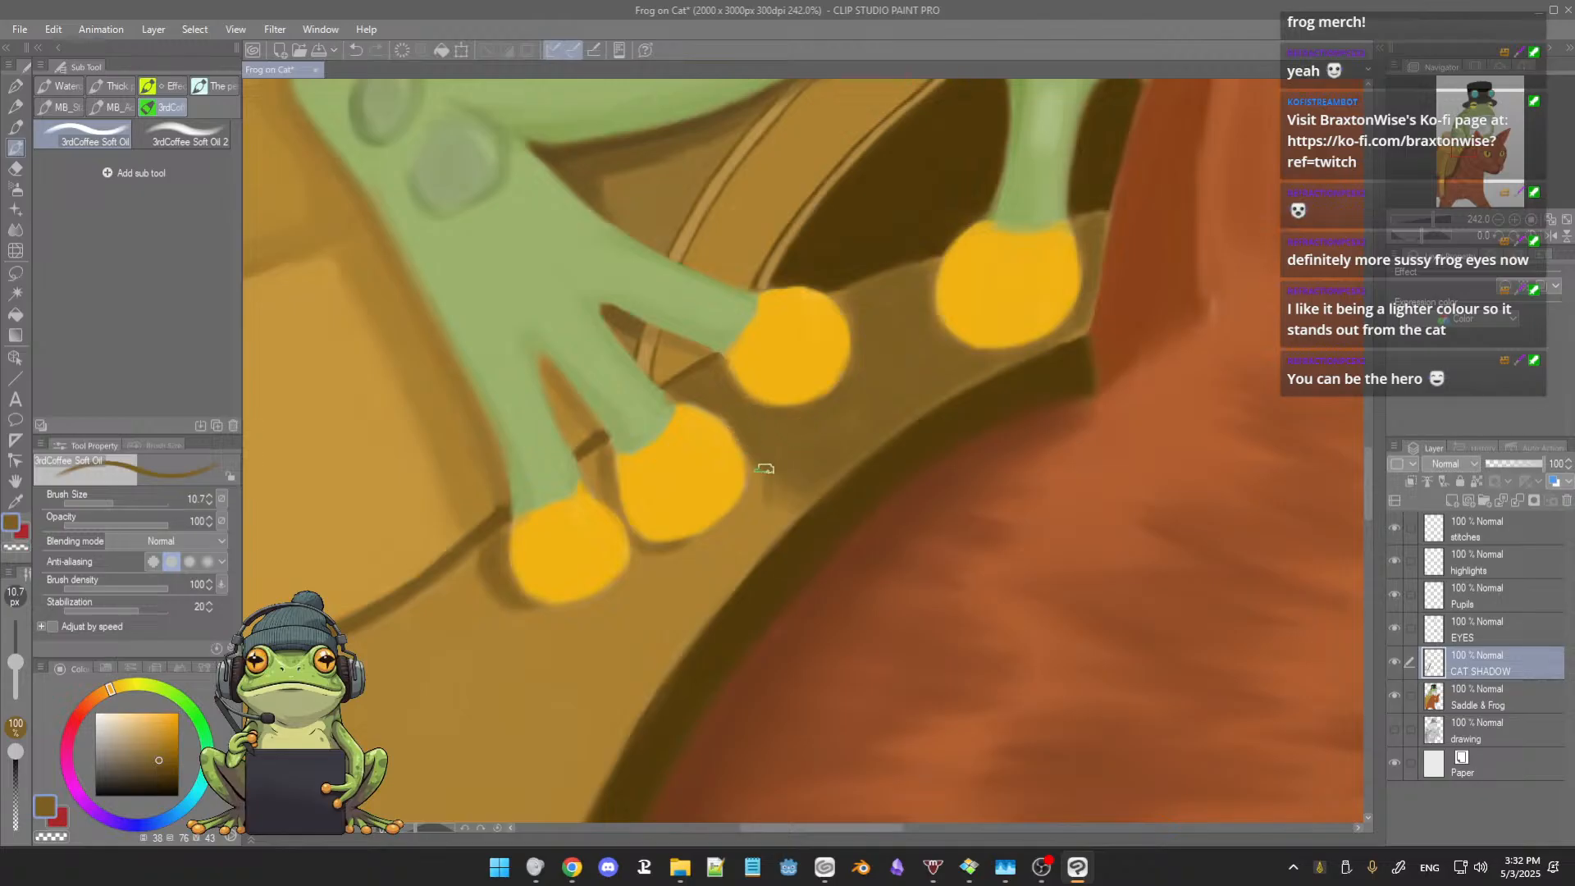
mouse_move(758, 453)
left_mouse_down()
mouse_move(768, 500)
mouse_move(754, 508)
left_mouse_up()
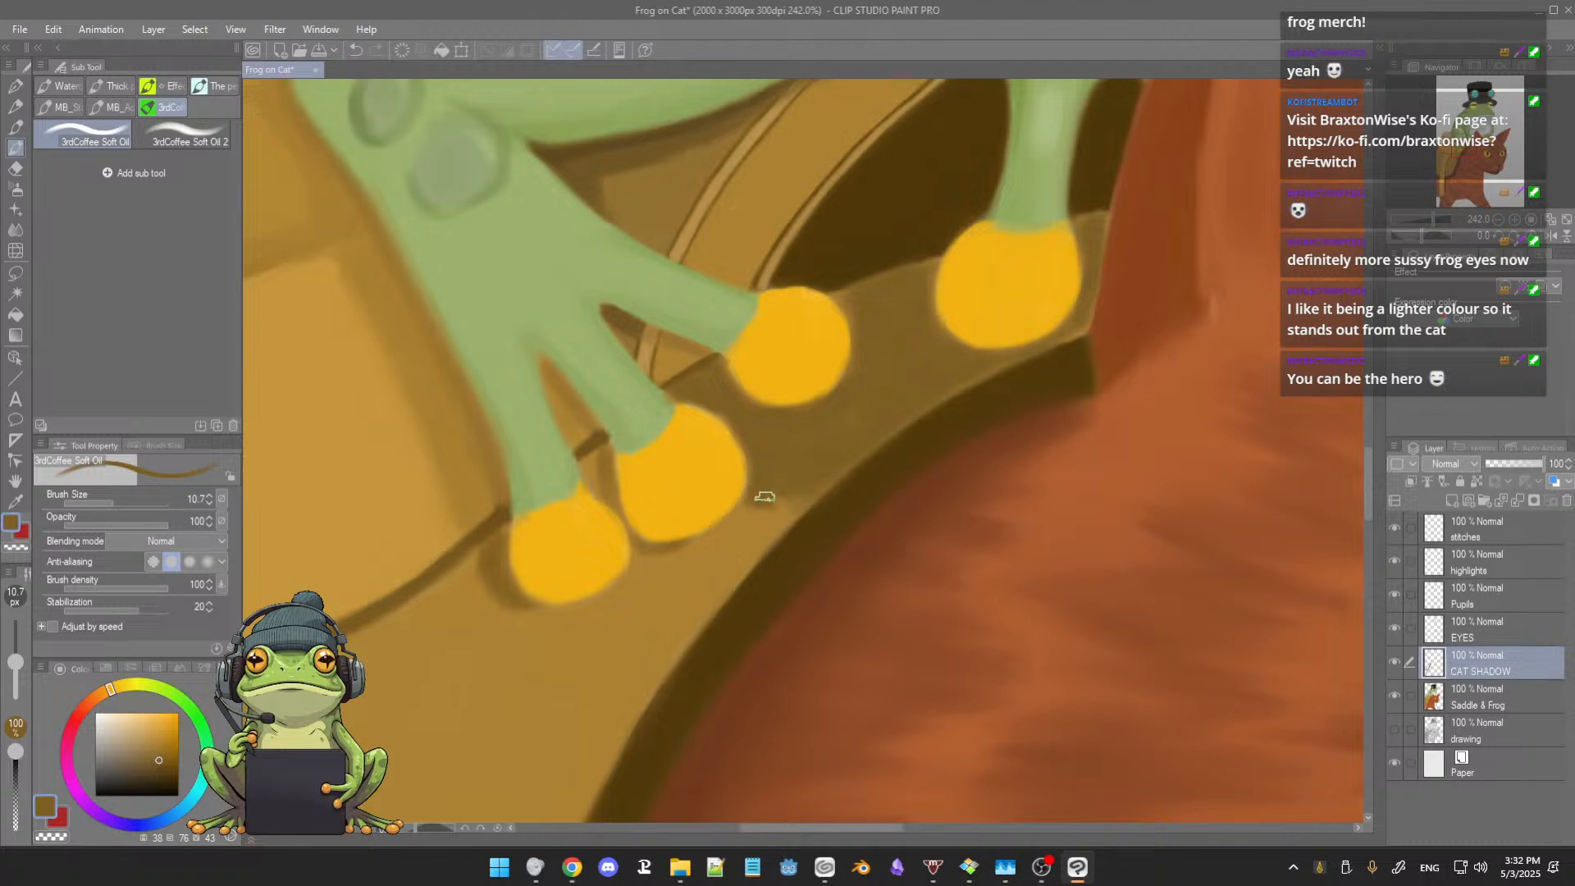
left_click_drag(764, 497, 803, 509)
left_click(868, 492, "alt")
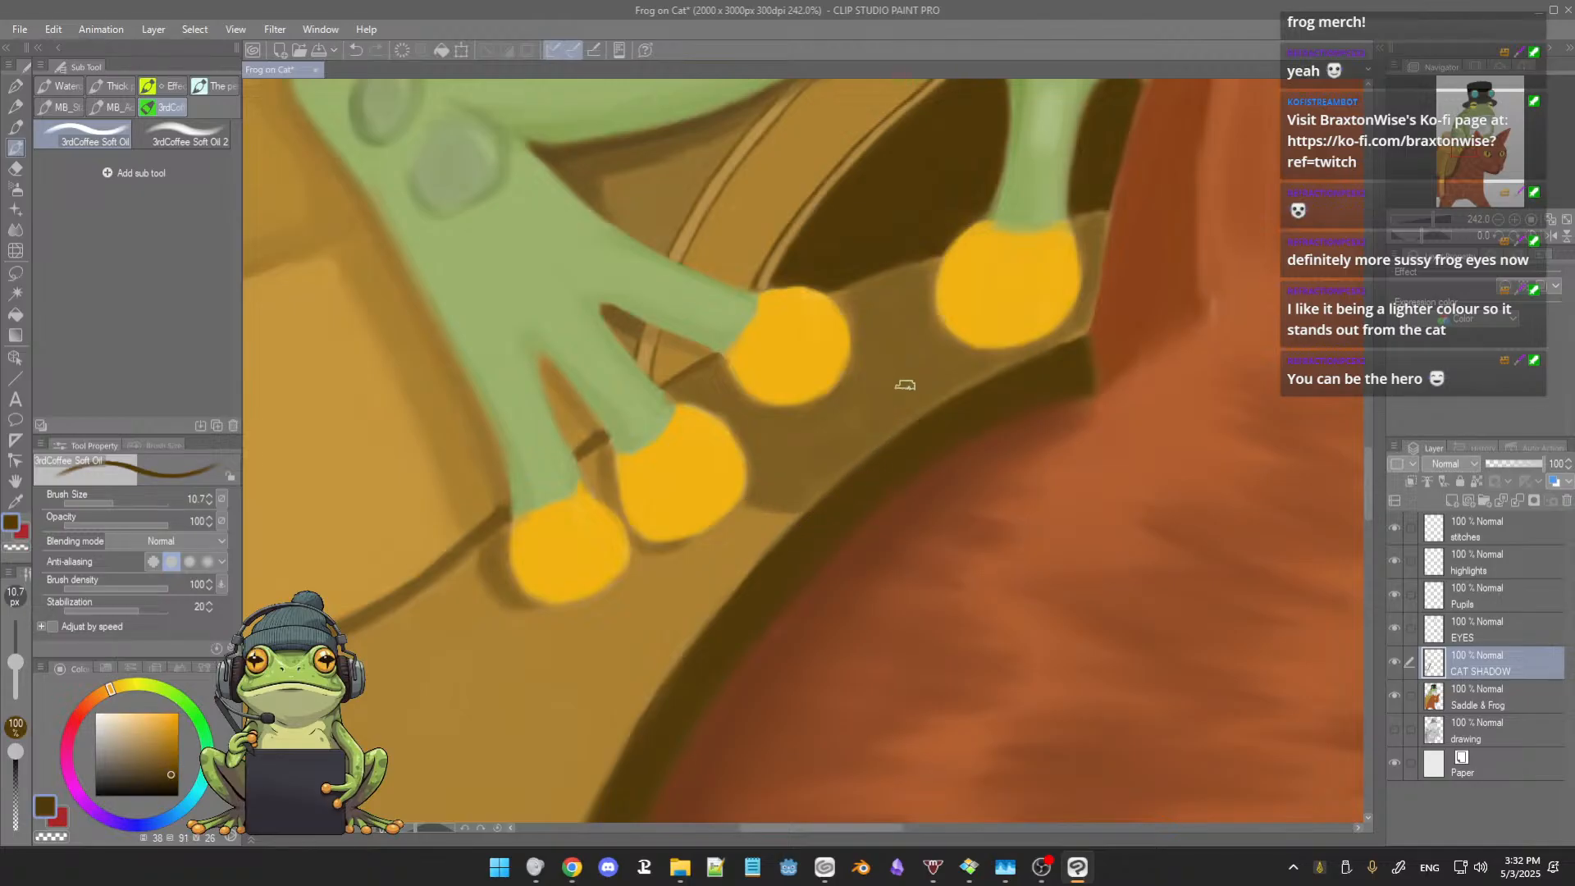
left_click_drag(886, 400, 884, 432)
left_click(895, 421, "alt")
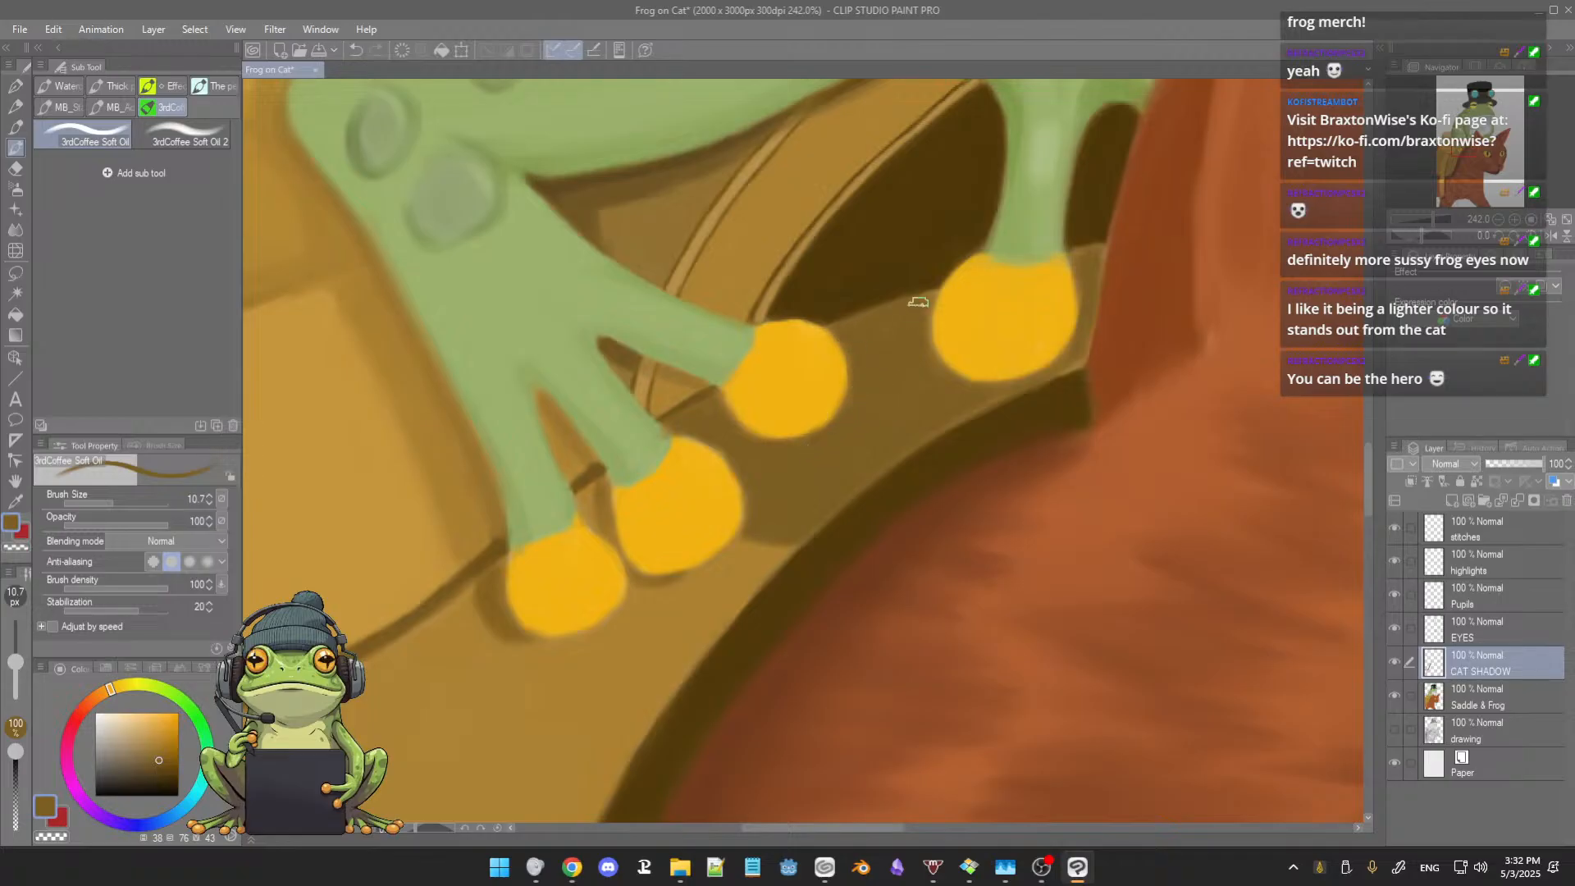
Step: Sharpen the saddle's upper edge between the third and last toes with sampled dark and medium browns, reducing the brush to size 5.5
left_click_drag(906, 347, 896, 323)
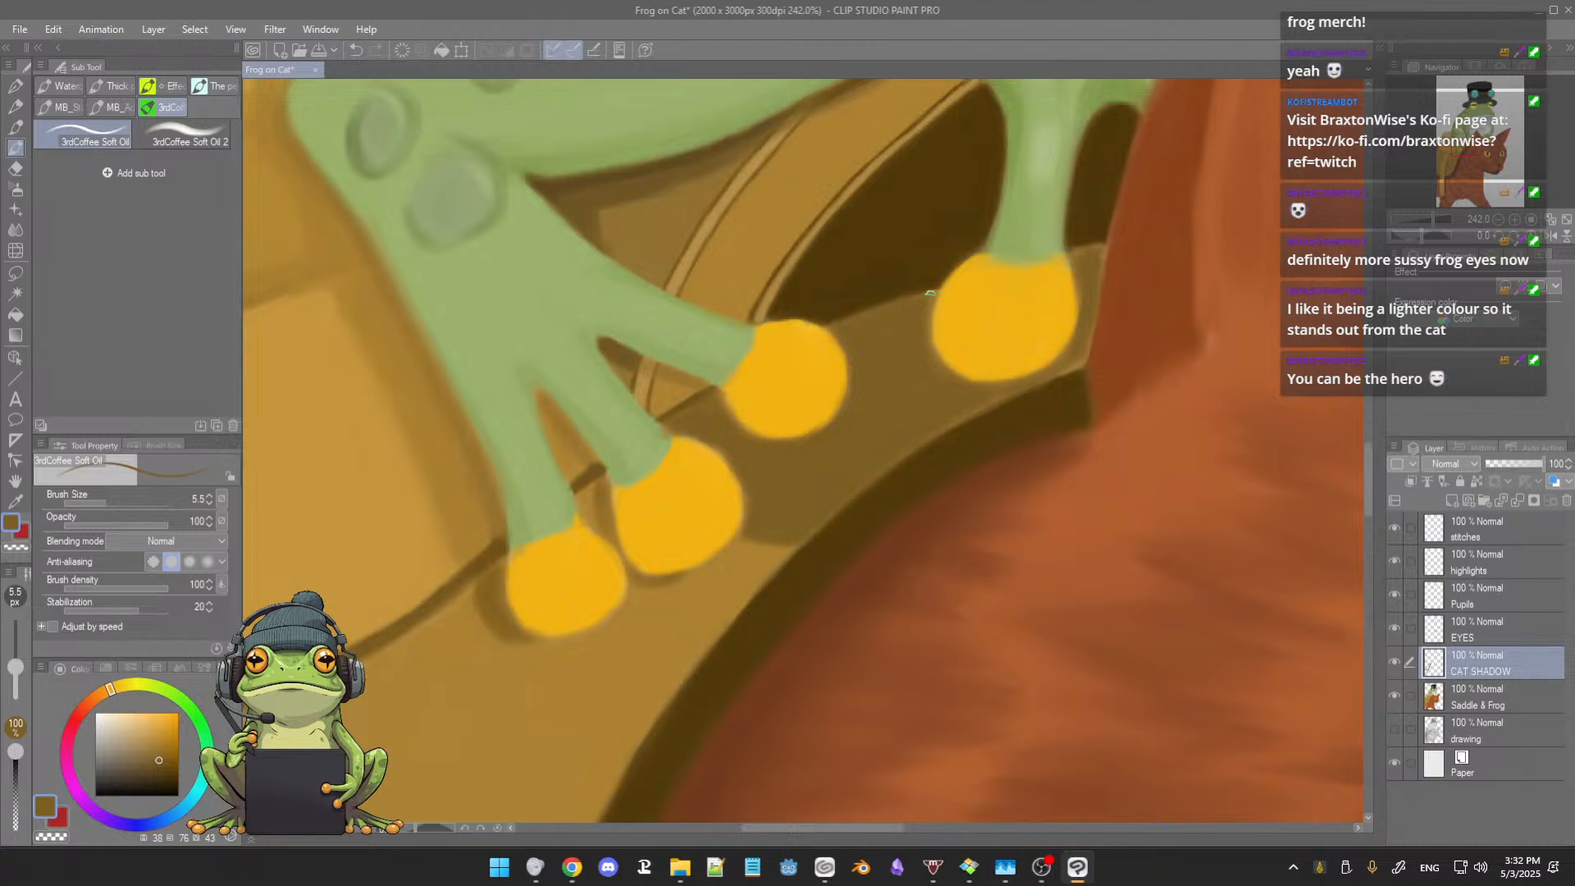
left_click(870, 291, "alt")
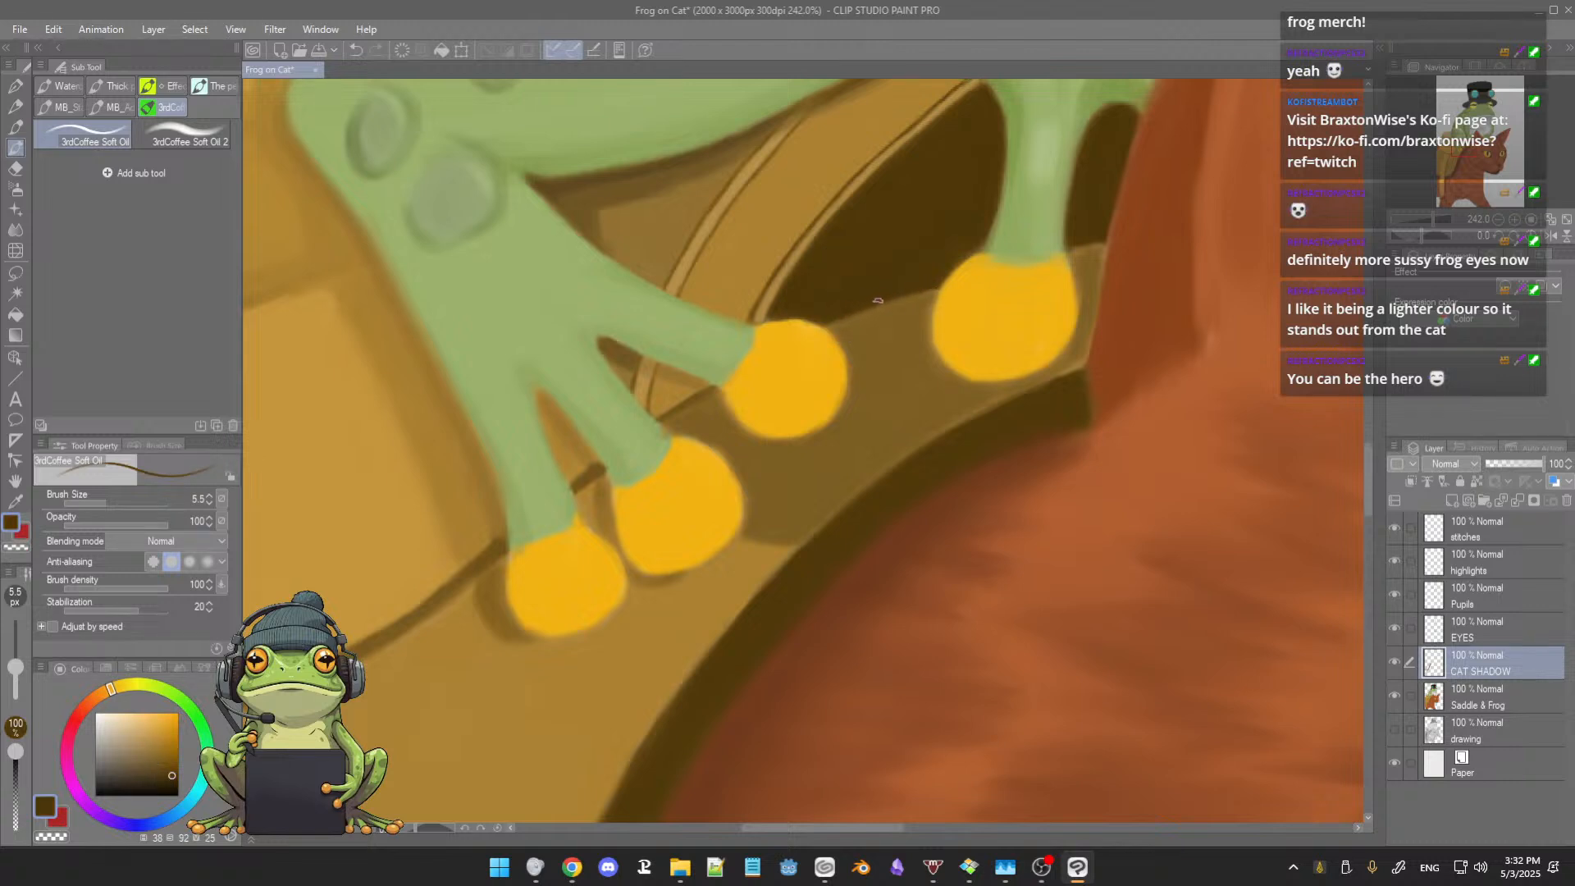
left_click(930, 300, "alt")
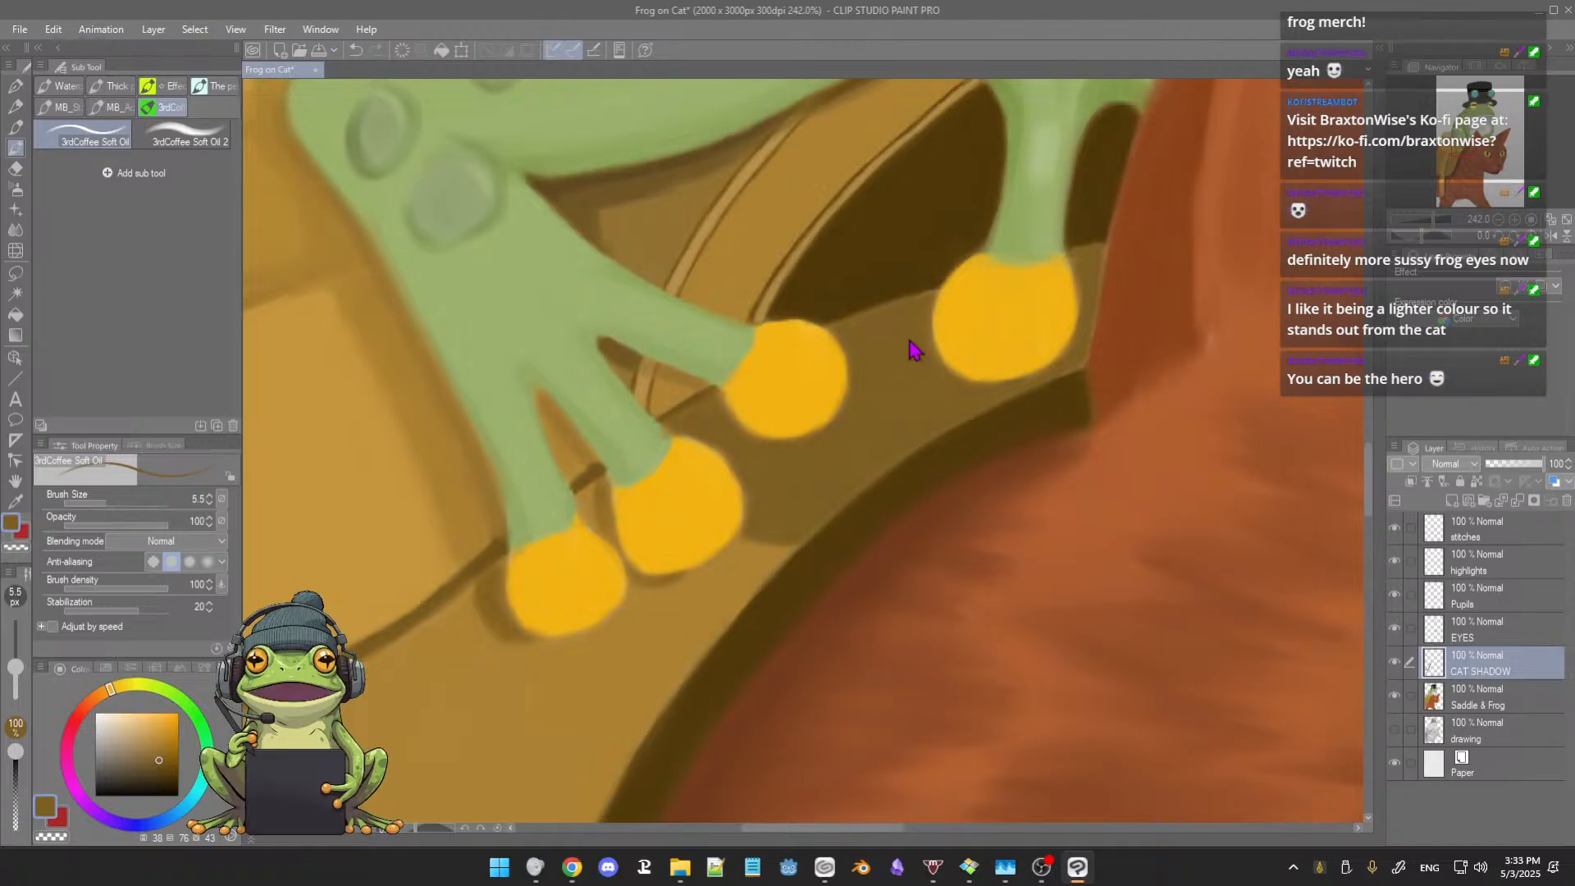
Step: Touch up the last toe's edge and the adjoining saddle shadow with sampled yellow and brown at brush size 10.1
key("]")
key("]")
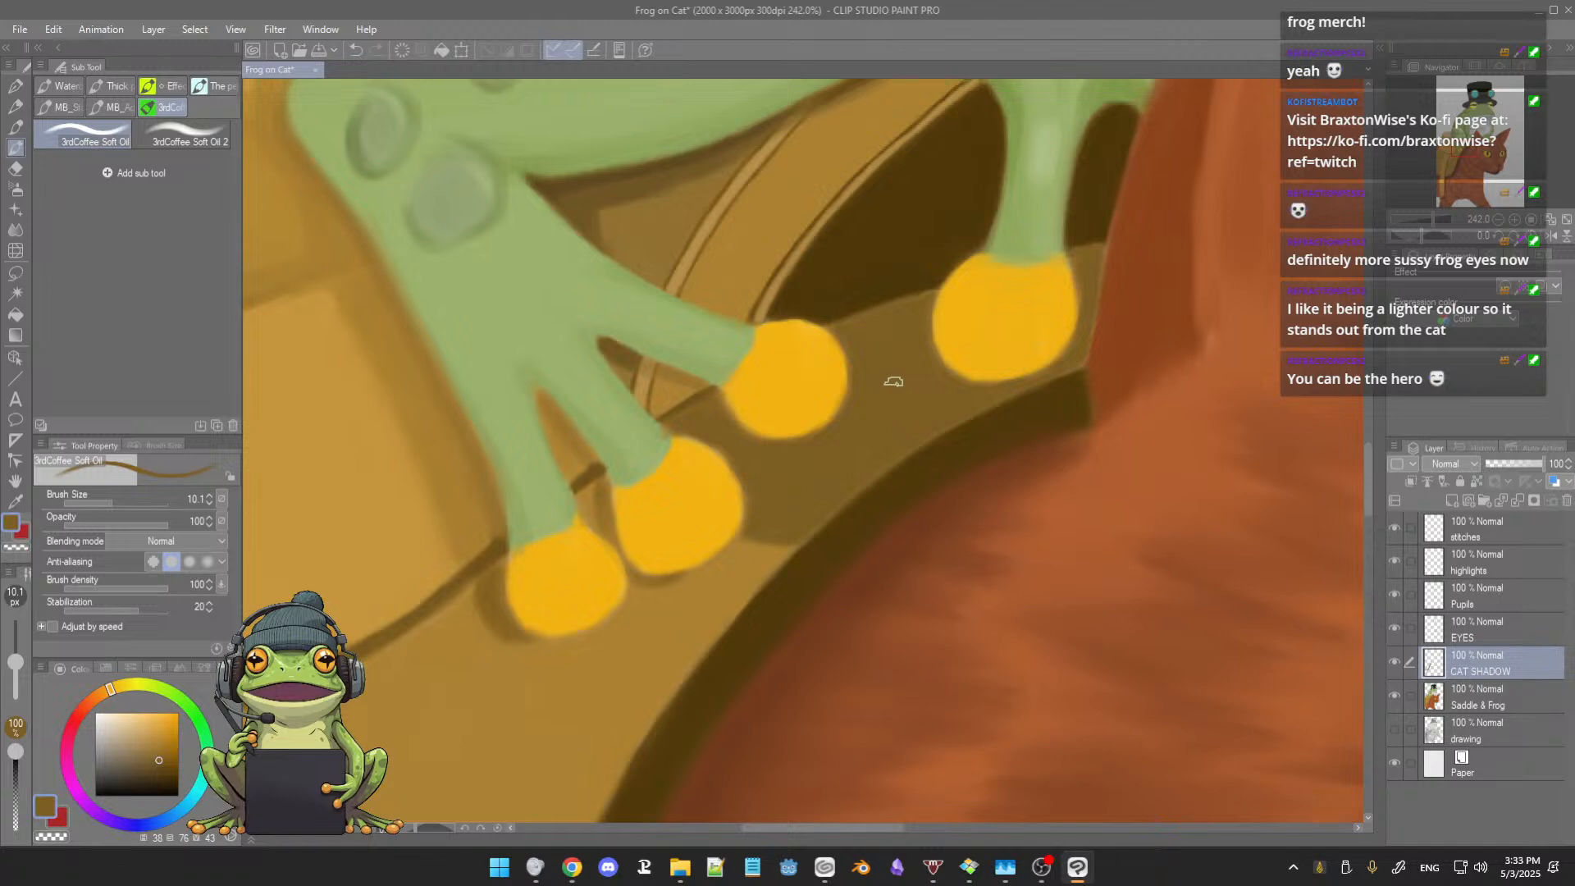
left_click(983, 351, "alt")
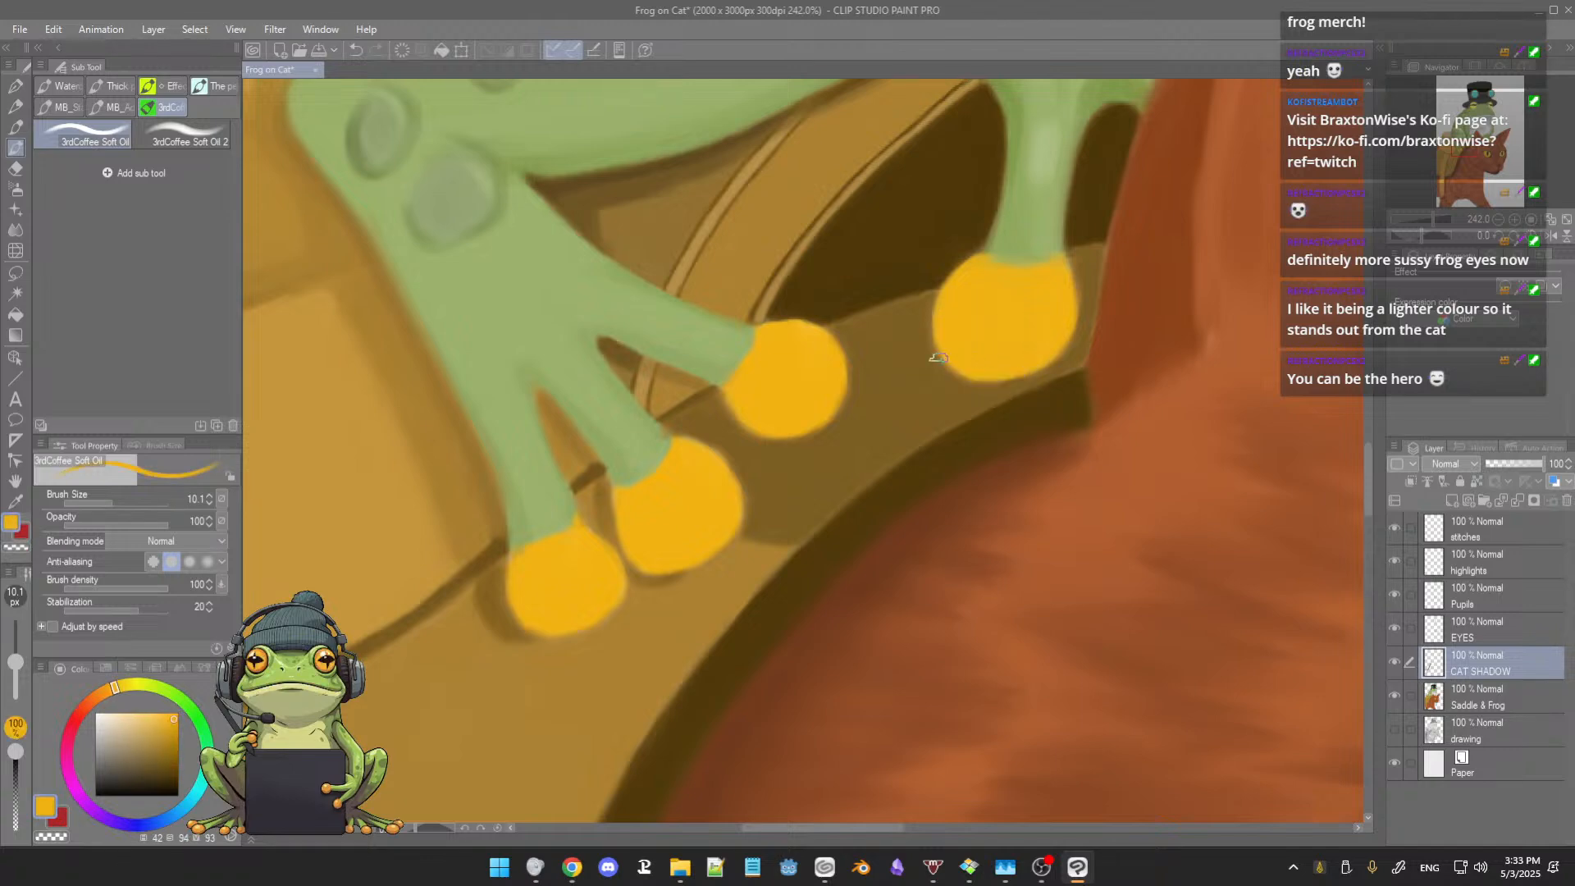
left_click(907, 338, "alt")
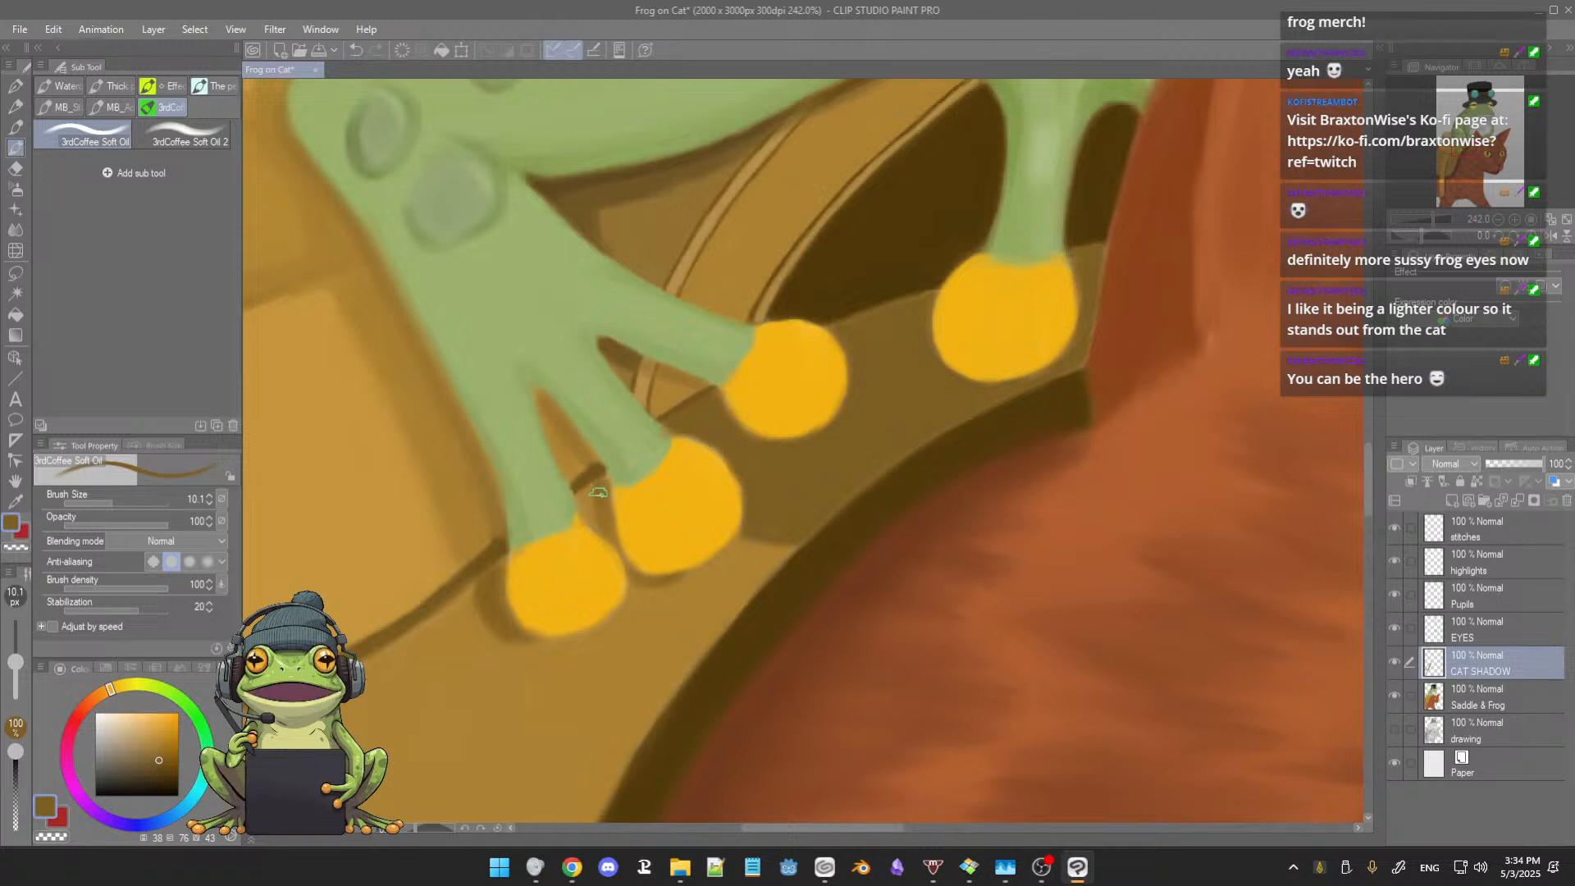
Step: Clean up the saddle seam and shadows in the gaps between the frog's toes with sampled and darkened browns at brush size 6.0
left_click_drag(605, 483, 592, 480, "ctrl+alt")
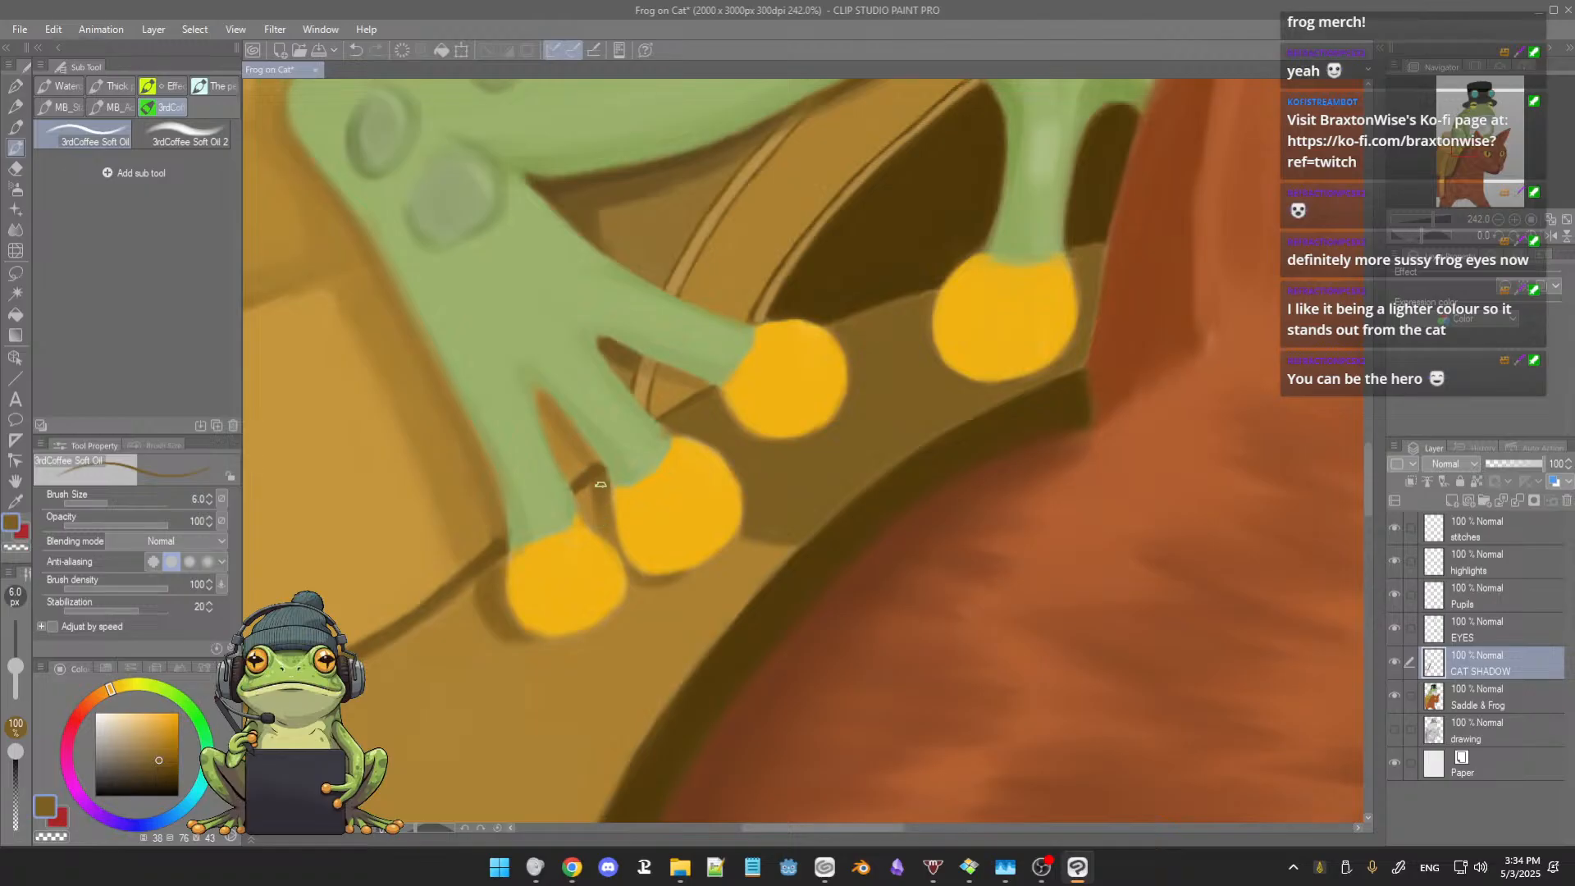
left_click(367, 626, "alt")
left_click(160, 770)
left_click(163, 776)
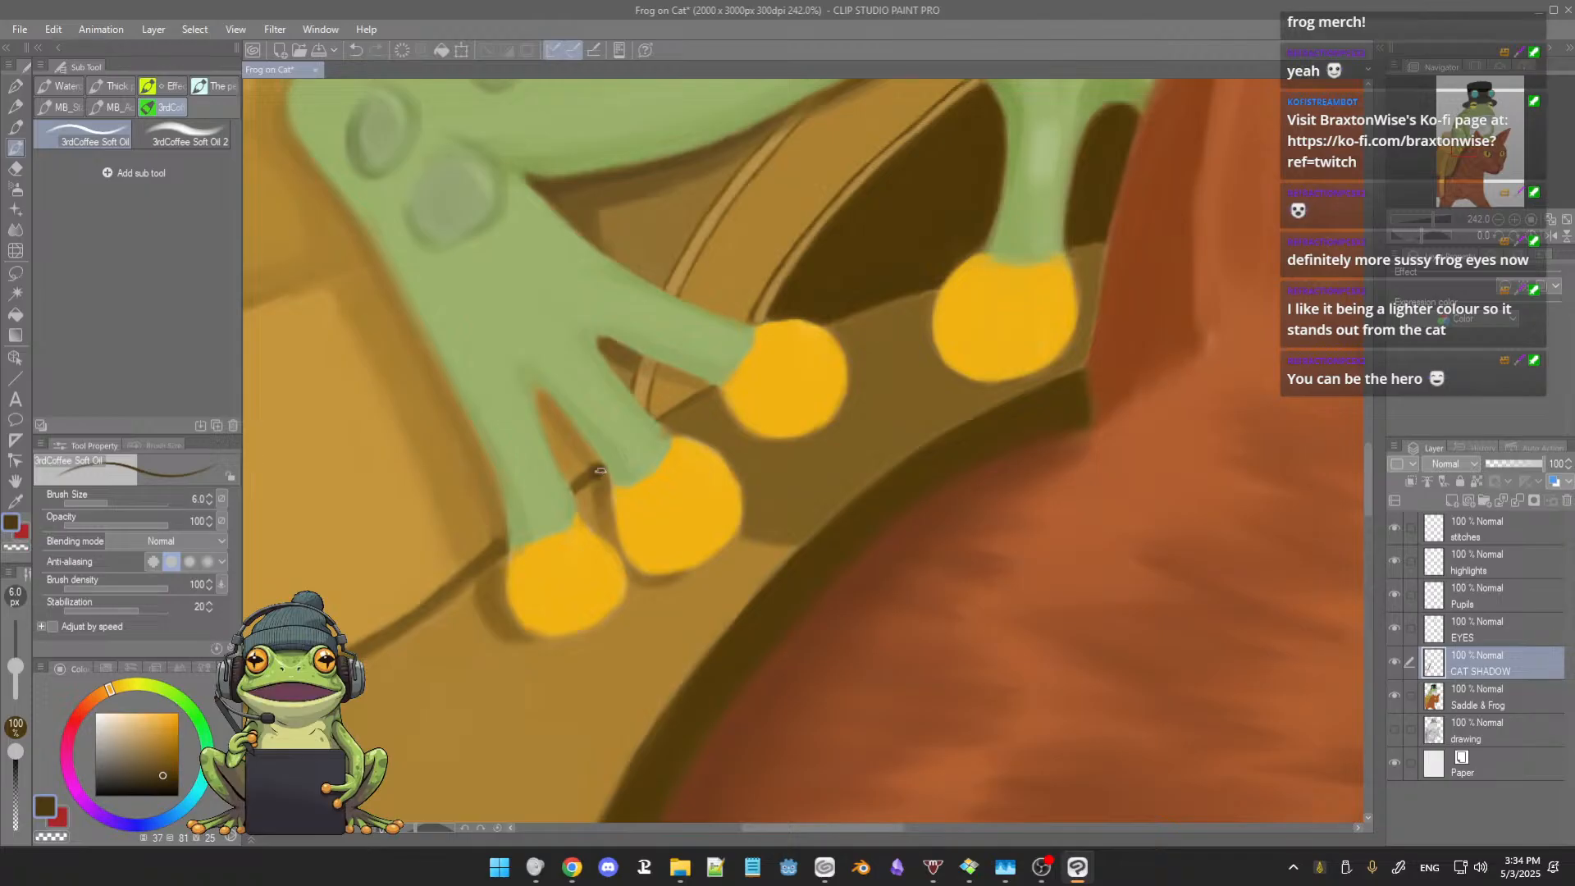
left_click(602, 478, "alt")
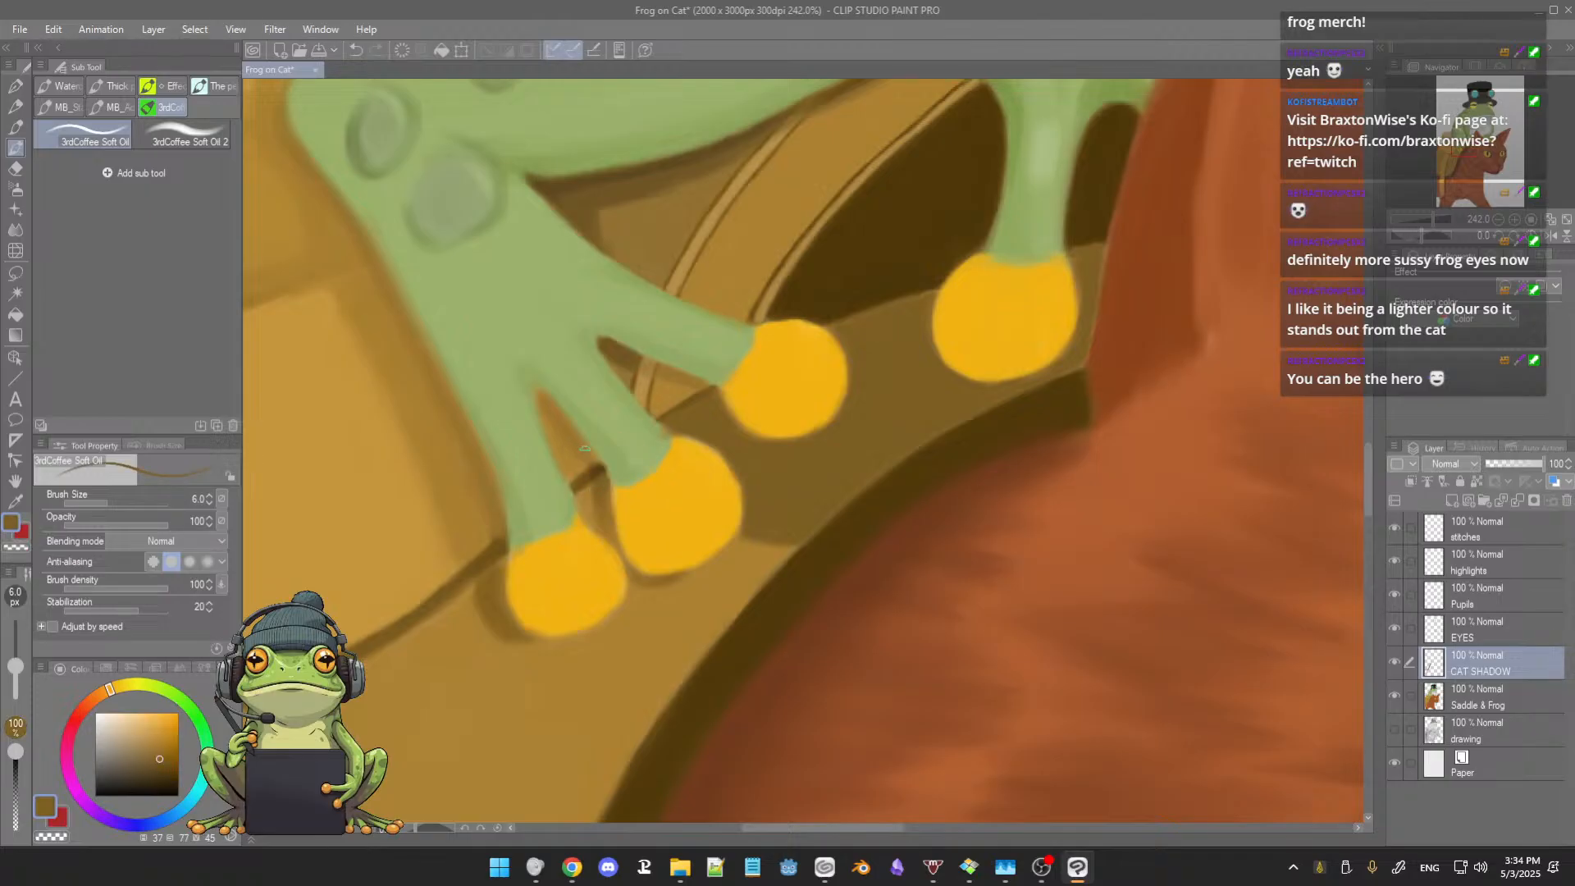
left_click(589, 451, "alt")
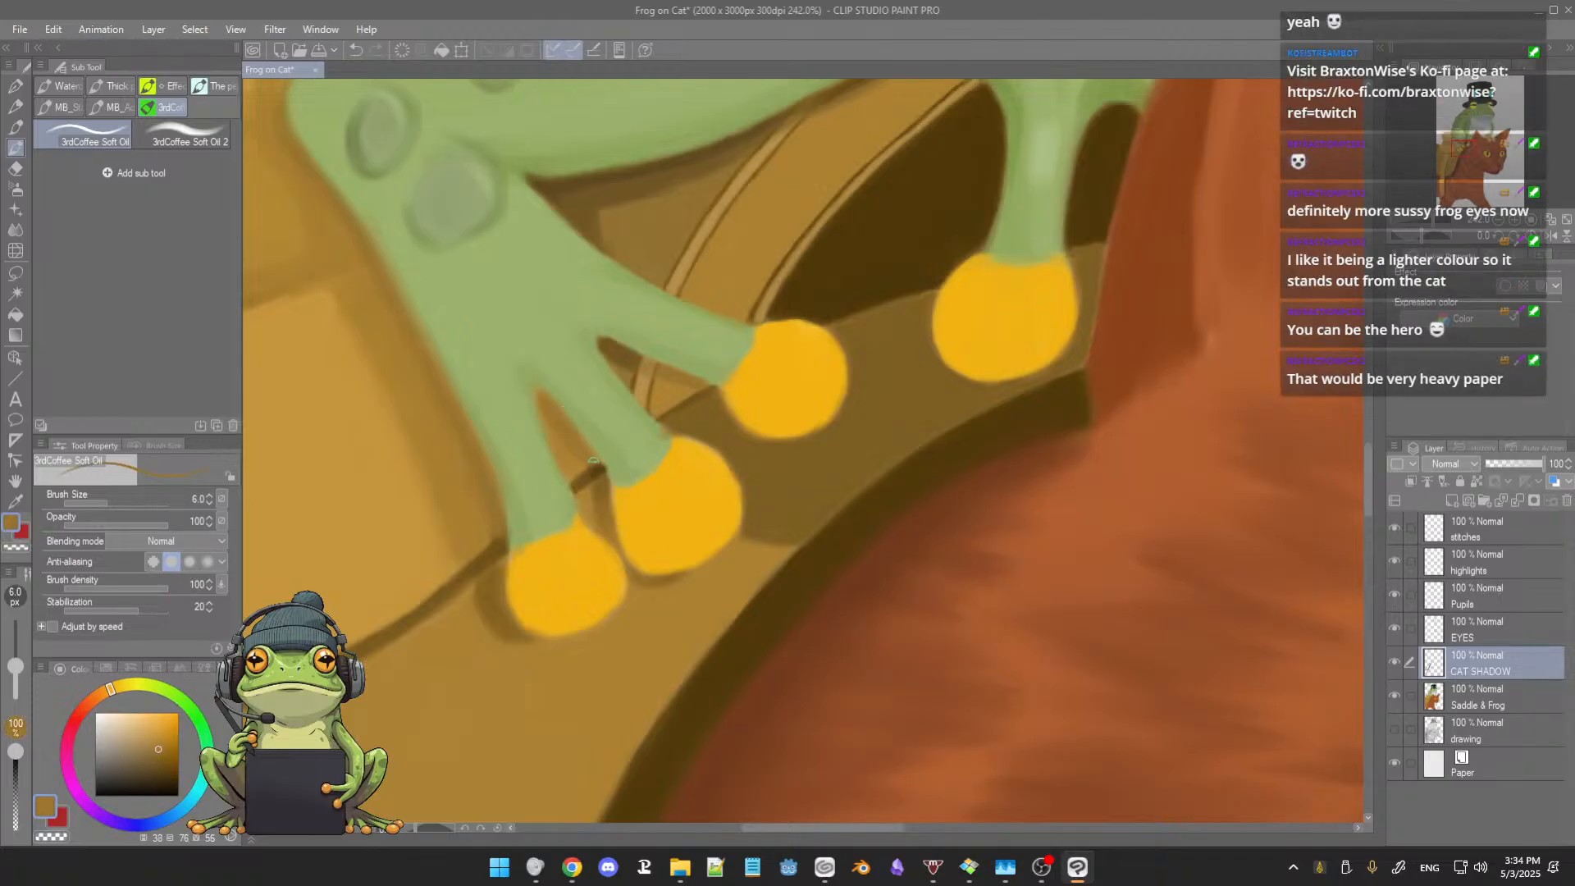
left_click(556, 408, "alt")
left_click(649, 369, "alt")
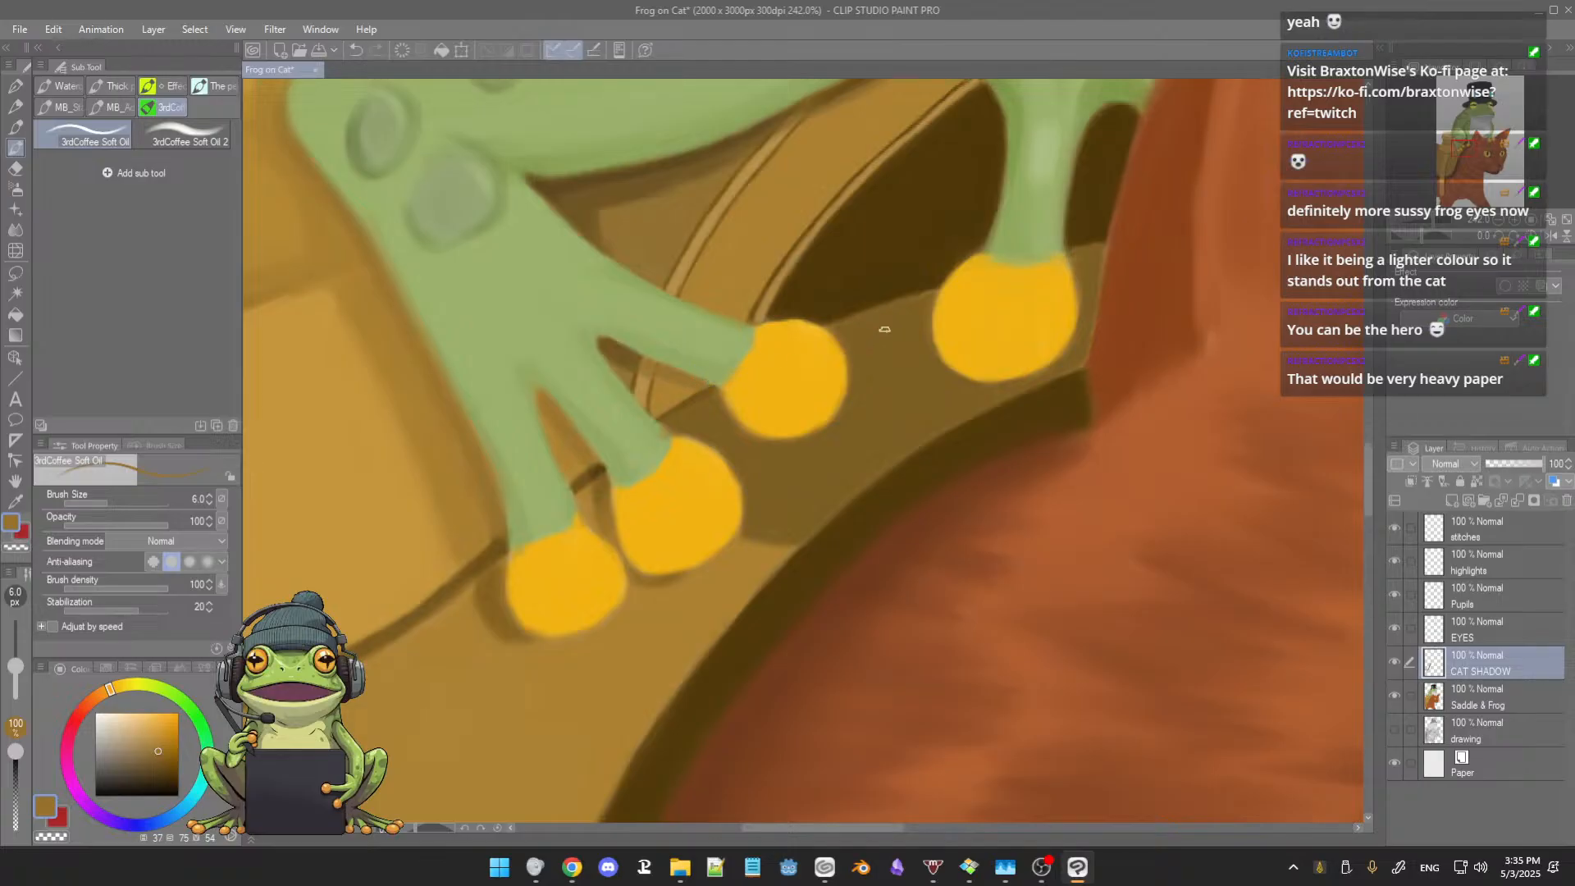
Step: Tidy the saddle edge beside the third toe with sampled brown and pick up the last toe's yellow at brush size 6.0
left_click(856, 326, "alt")
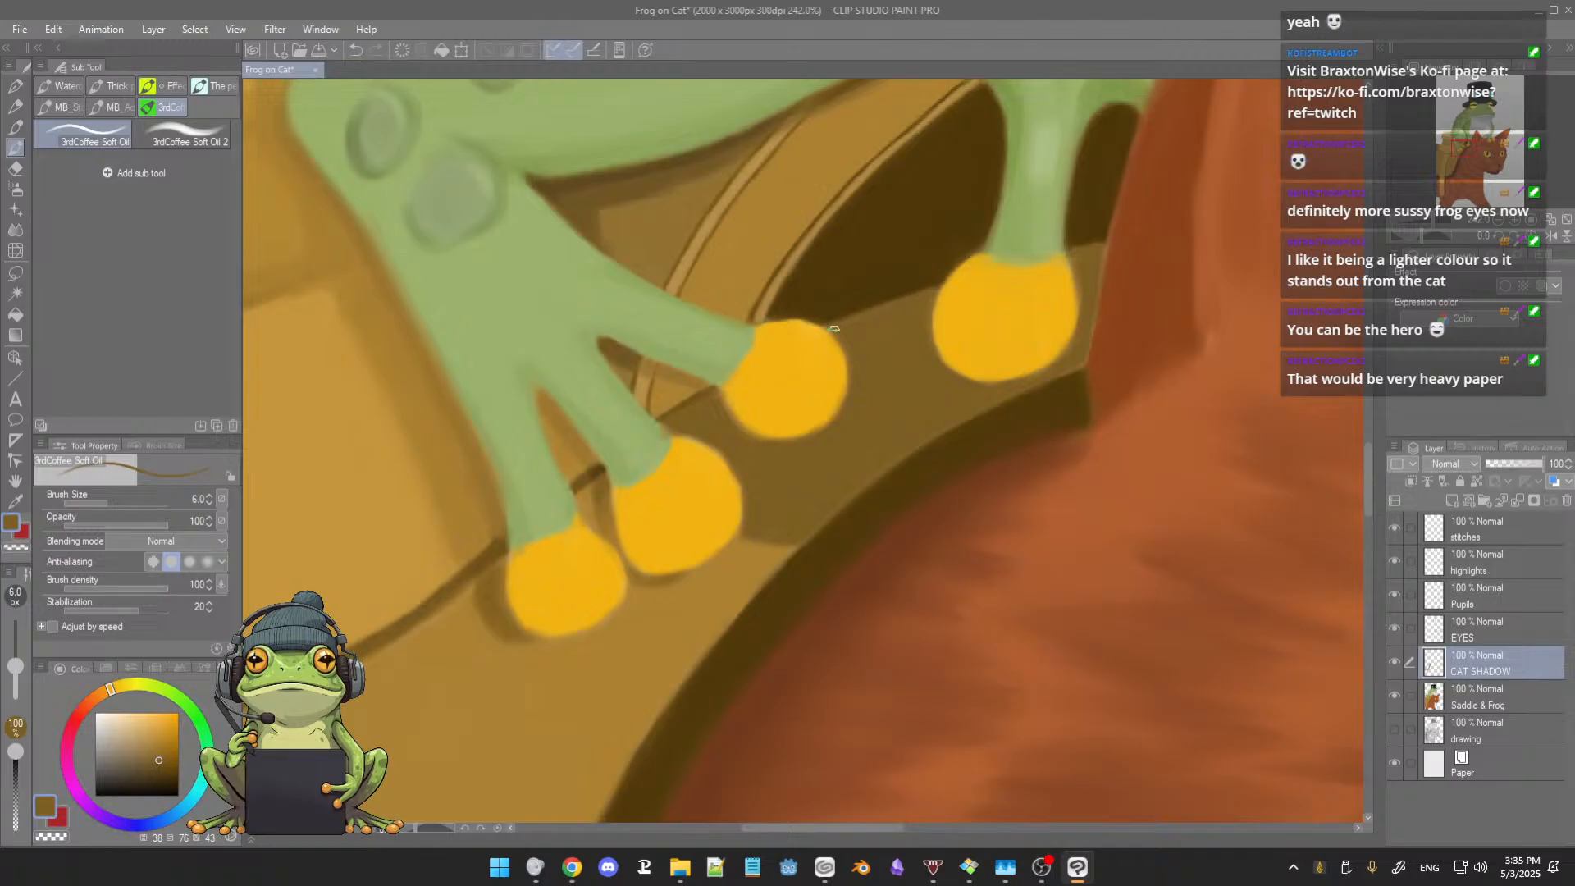
left_click(1084, 346, "alt")
left_click(1056, 296, "alt")
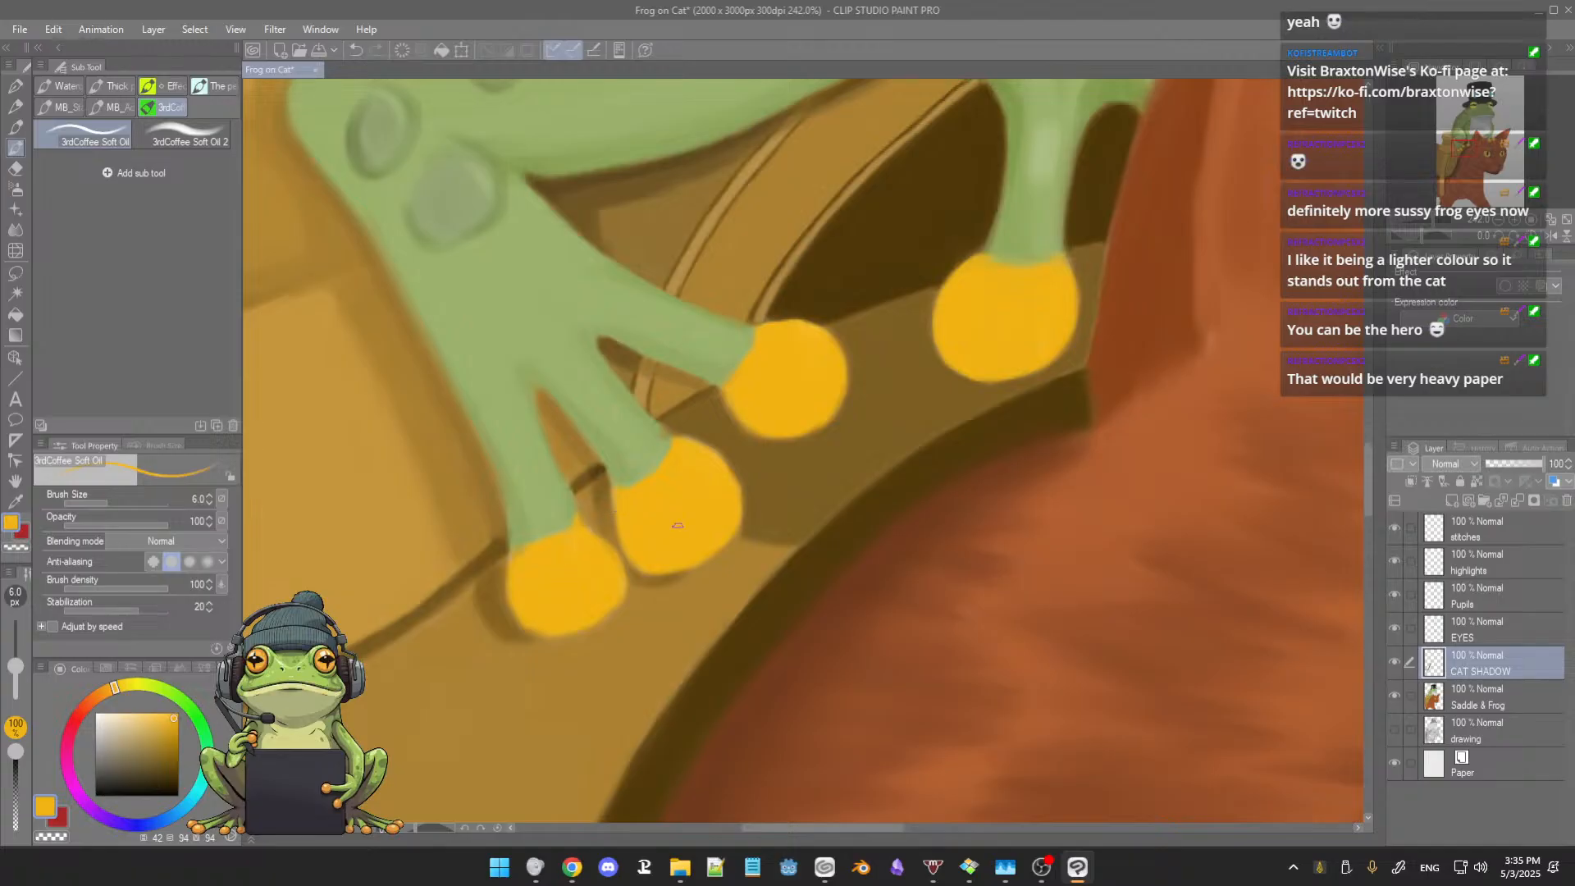
Step: Smooth the first and middle toes' outlines using yellow and green sampled from the frog's foot
left_click_drag(705, 500, 703, 507)
left_click(653, 435, "alt")
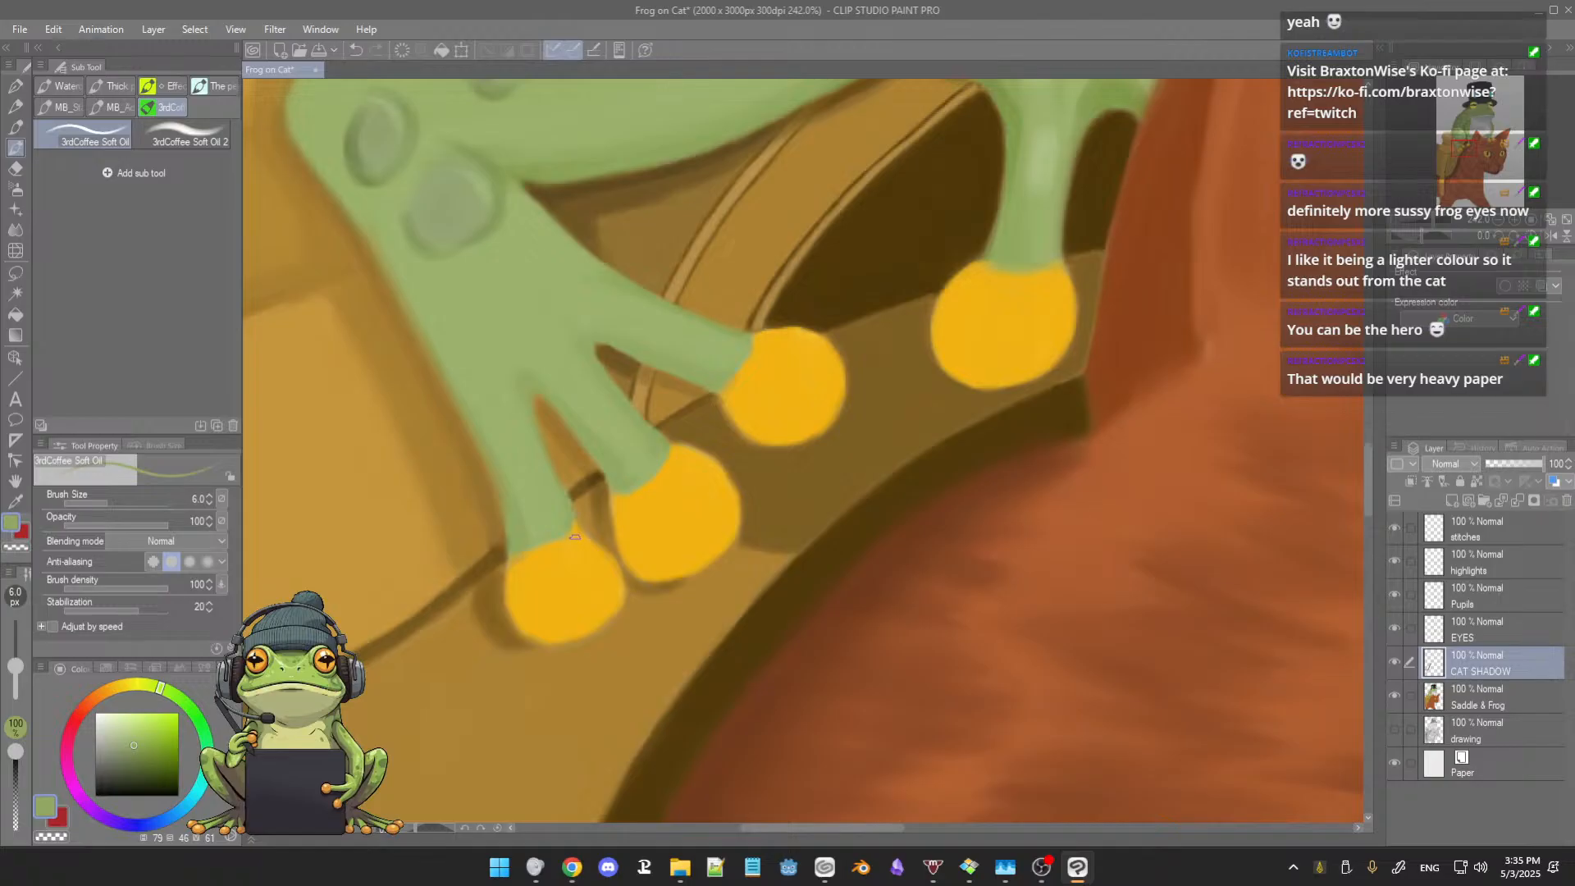
left_click(547, 564, "alt")
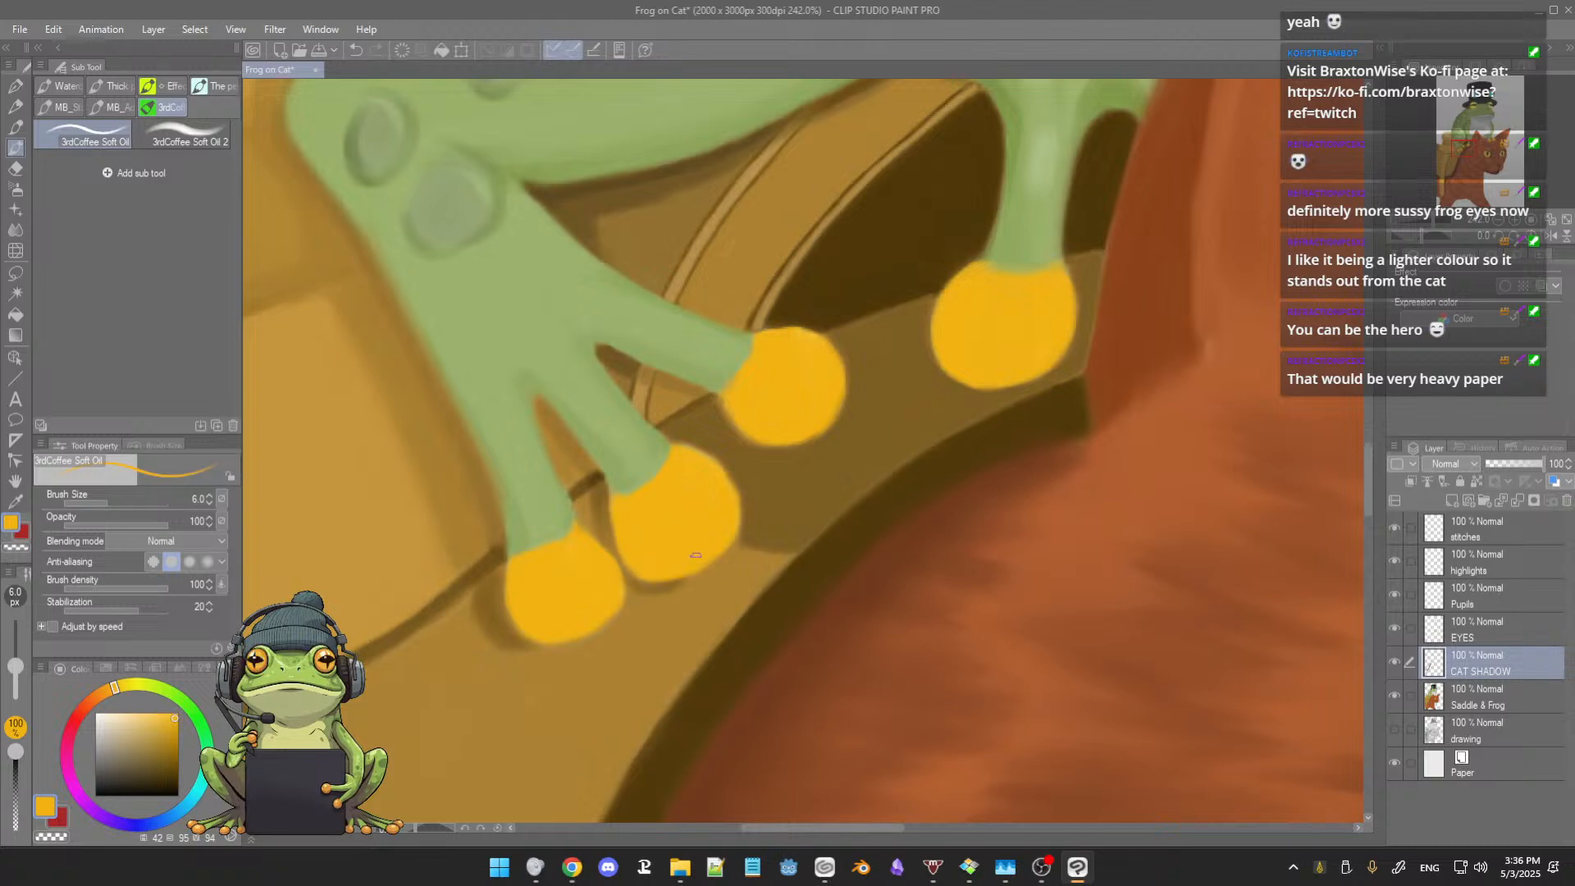
Step: Refine the third toe's rounded outline with brown sampled from the saddle shadow and yellow sampled from the toe
left_click(739, 432, "alt")
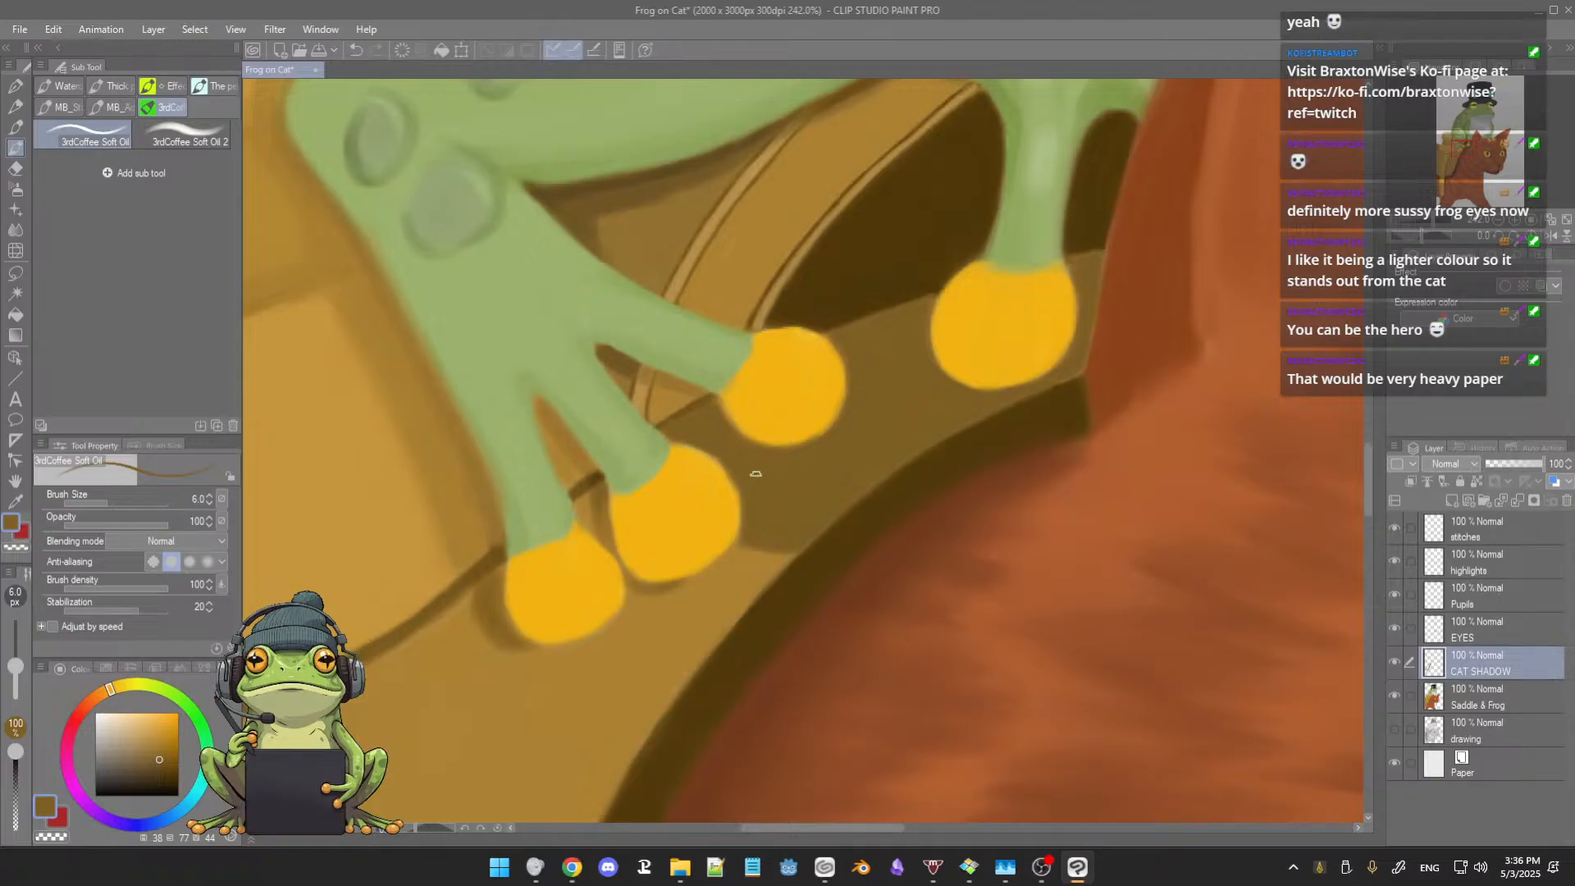
scroll(756, 473, "down", 5)
scroll(759, 450, "up", 2)
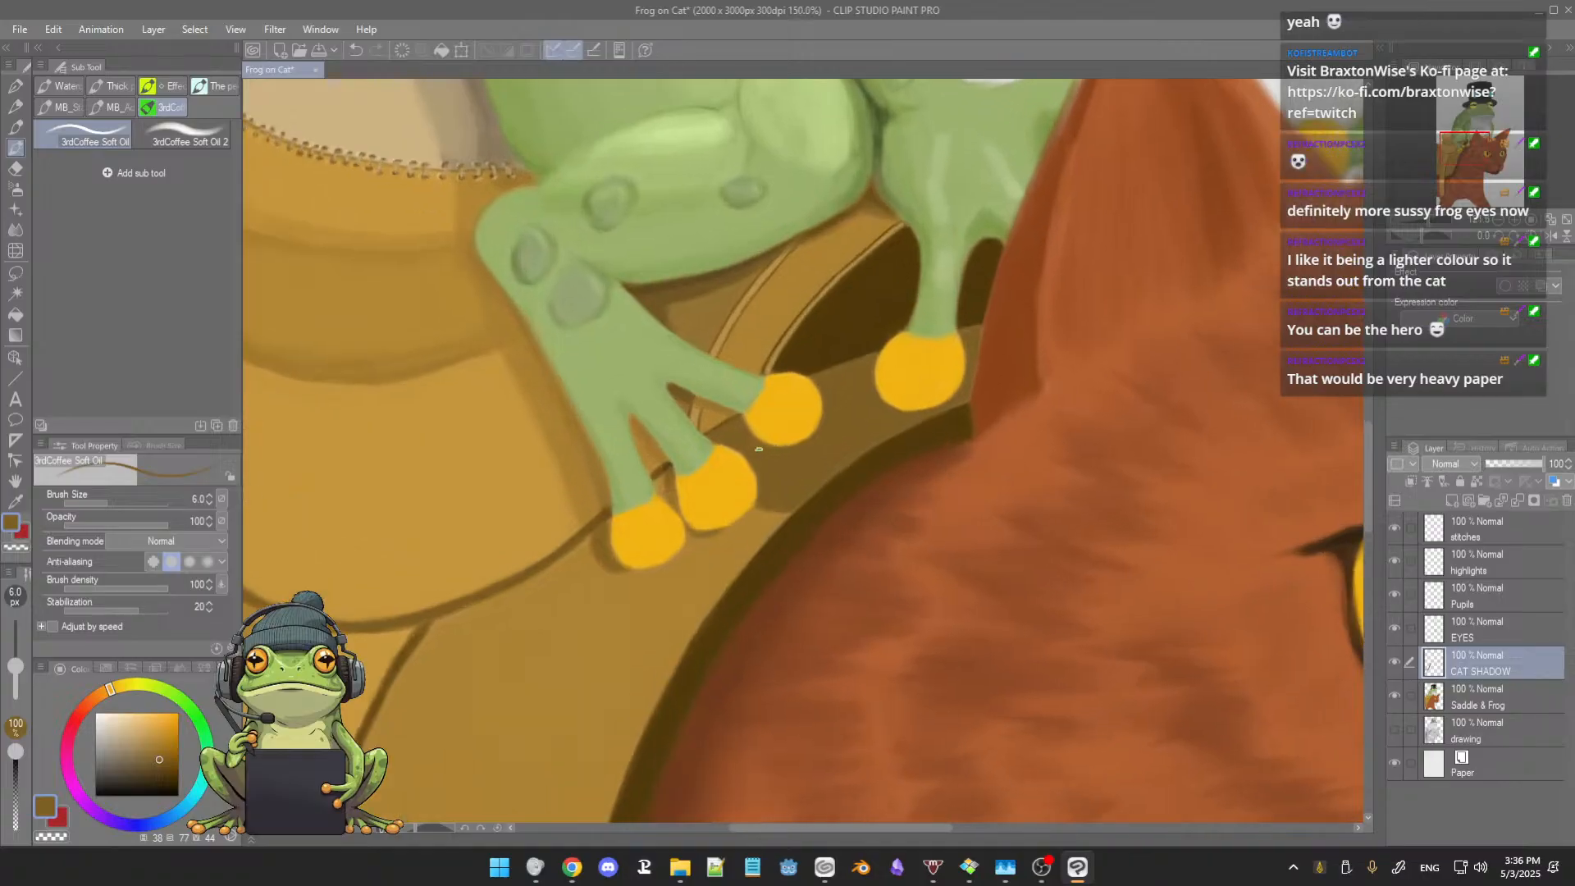
scroll(759, 450, "up", 3)
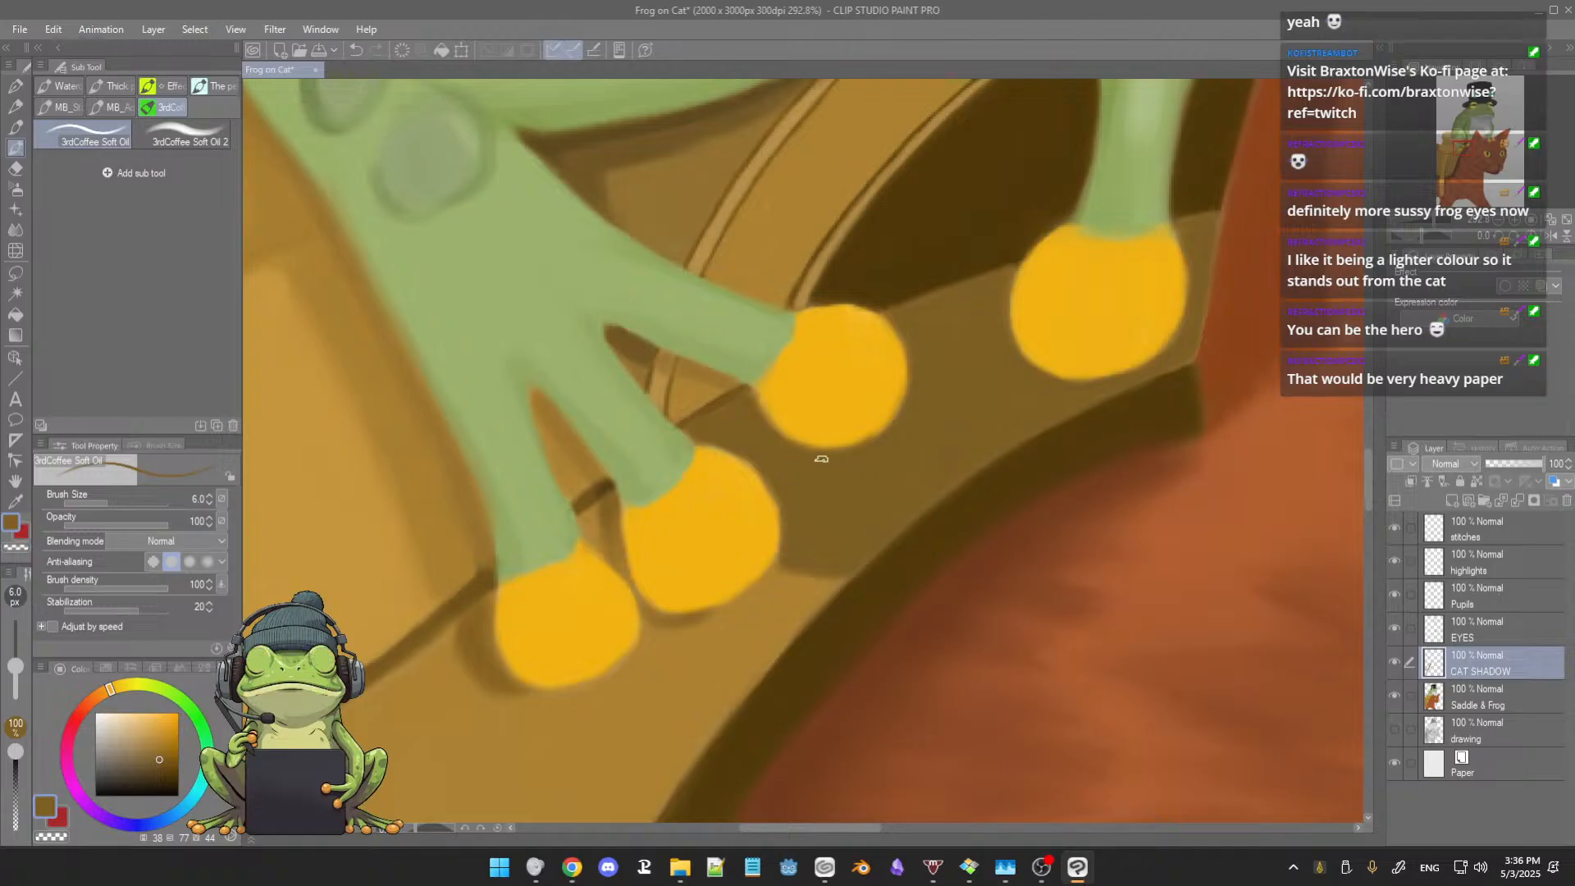
scroll(881, 349, "down", 1)
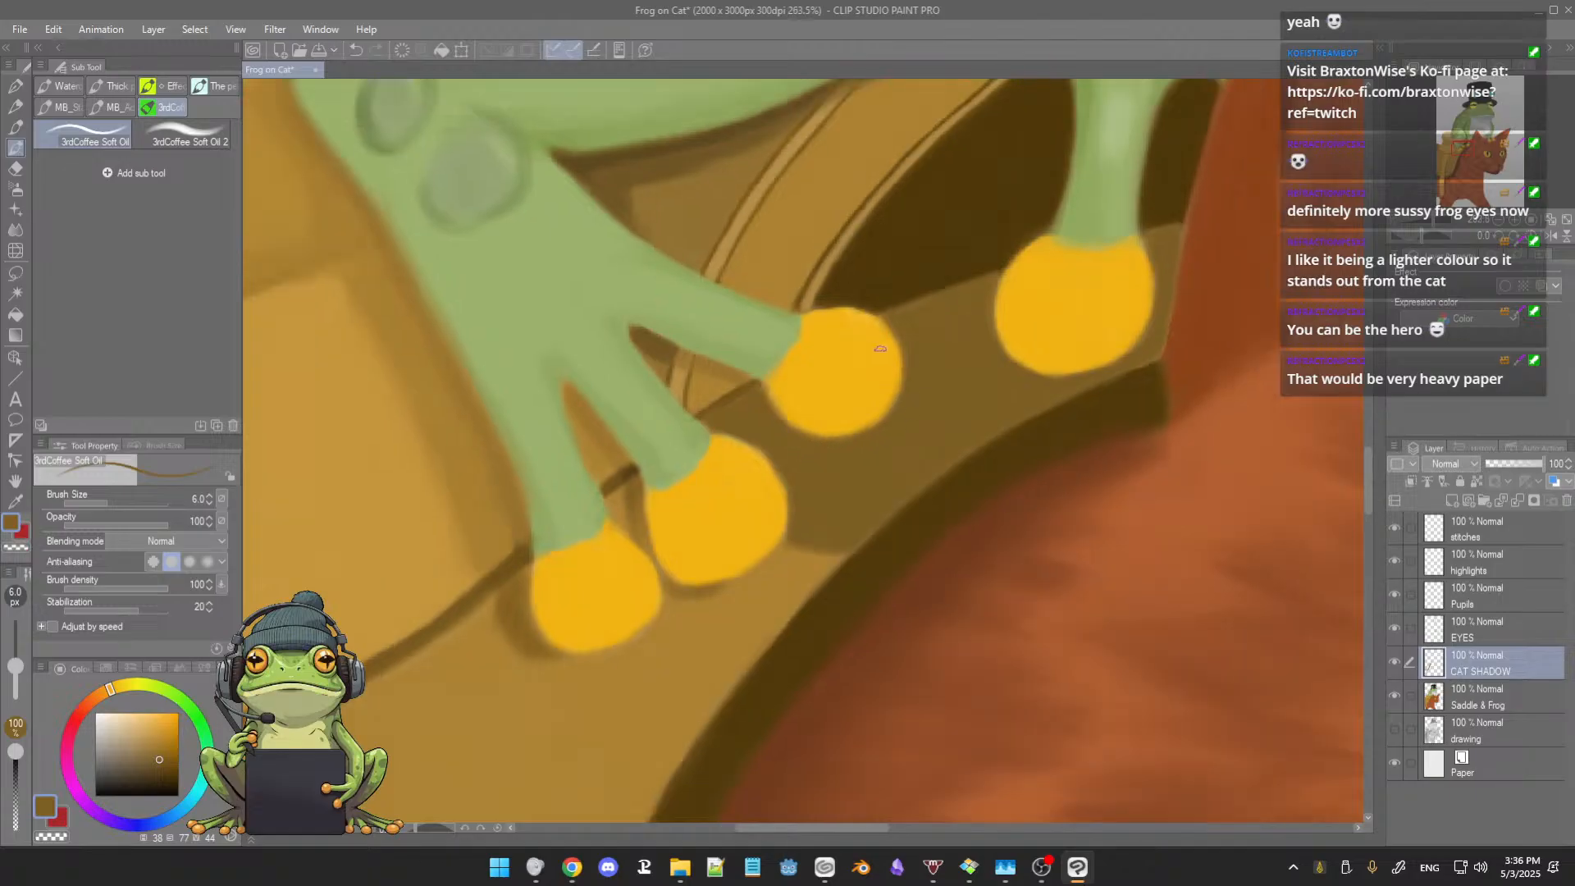
left_click(880, 373, "alt")
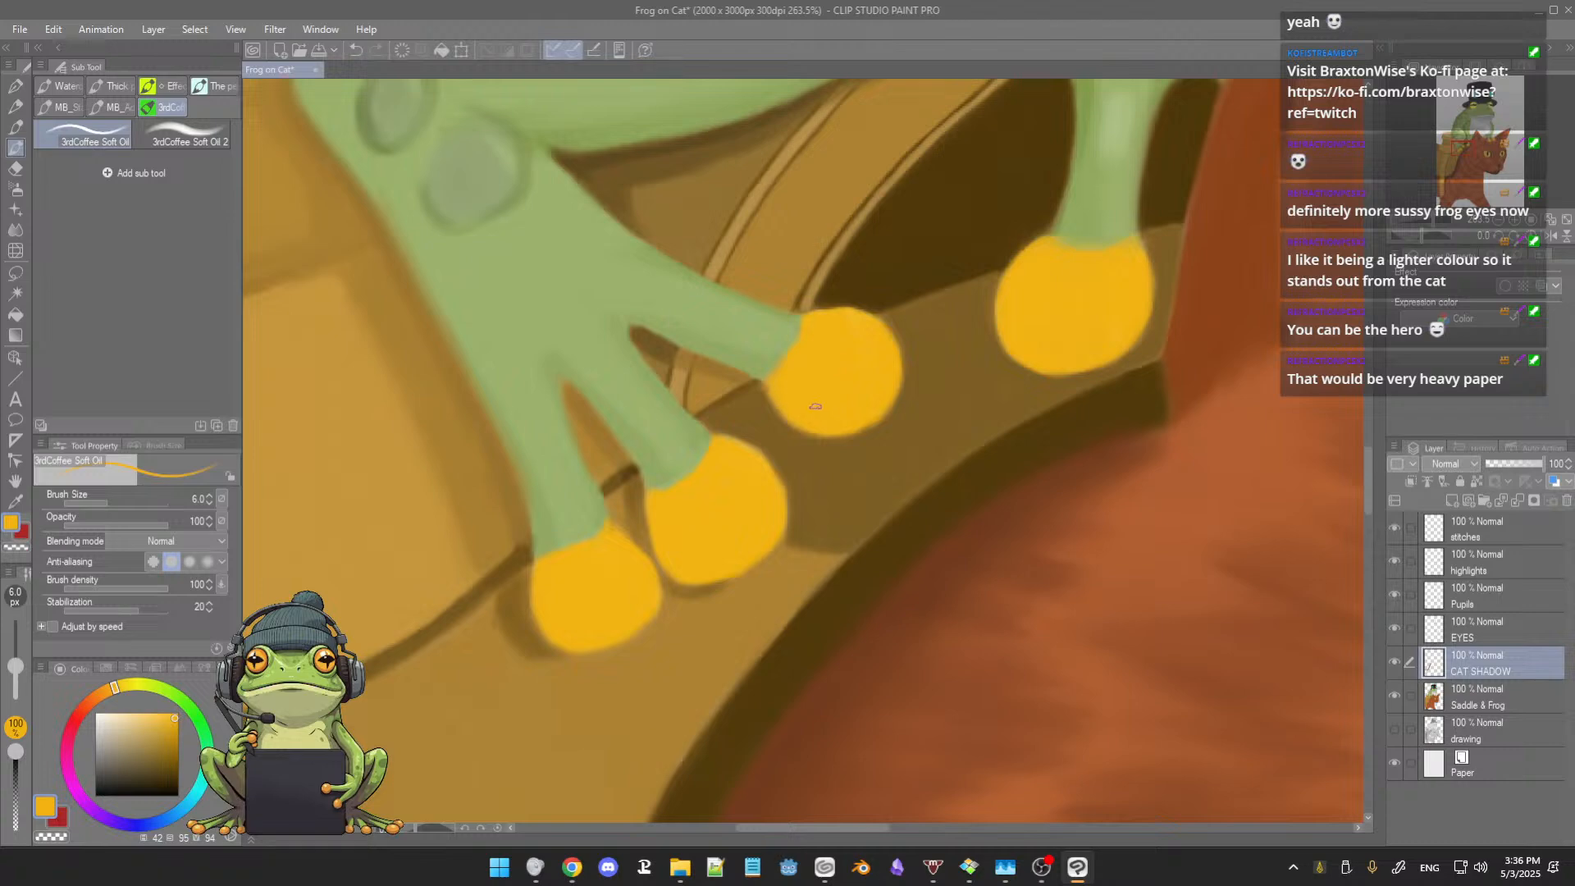
Step: Touch up the saddle shadow beside the first toe with sampled brown at brush size 6.0
scroll(858, 406, "down", 5)
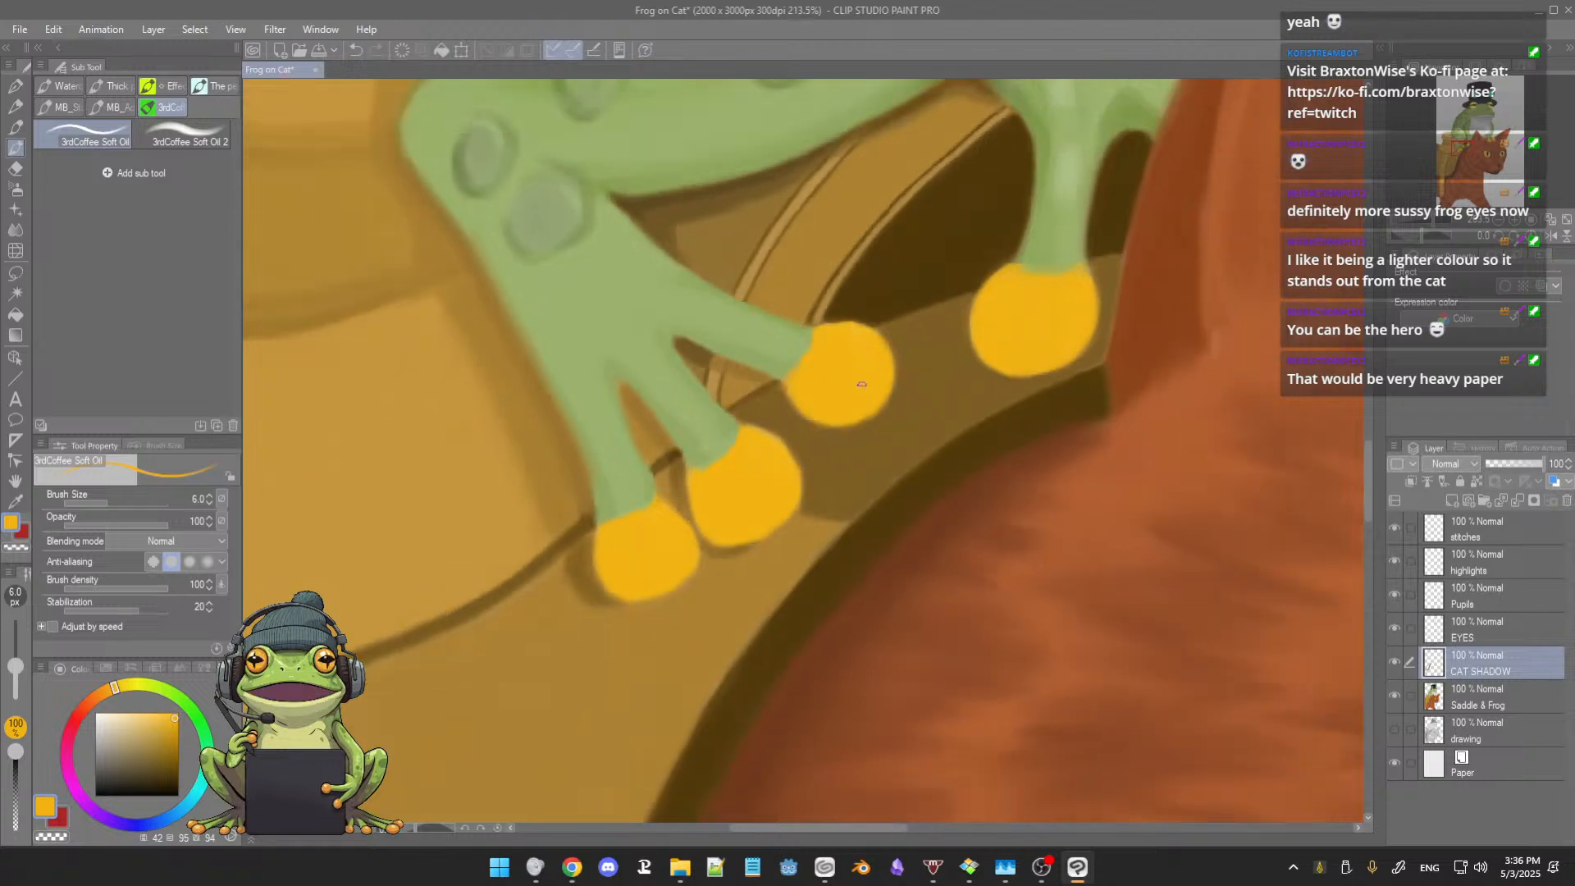
scroll(857, 391, "up", 4)
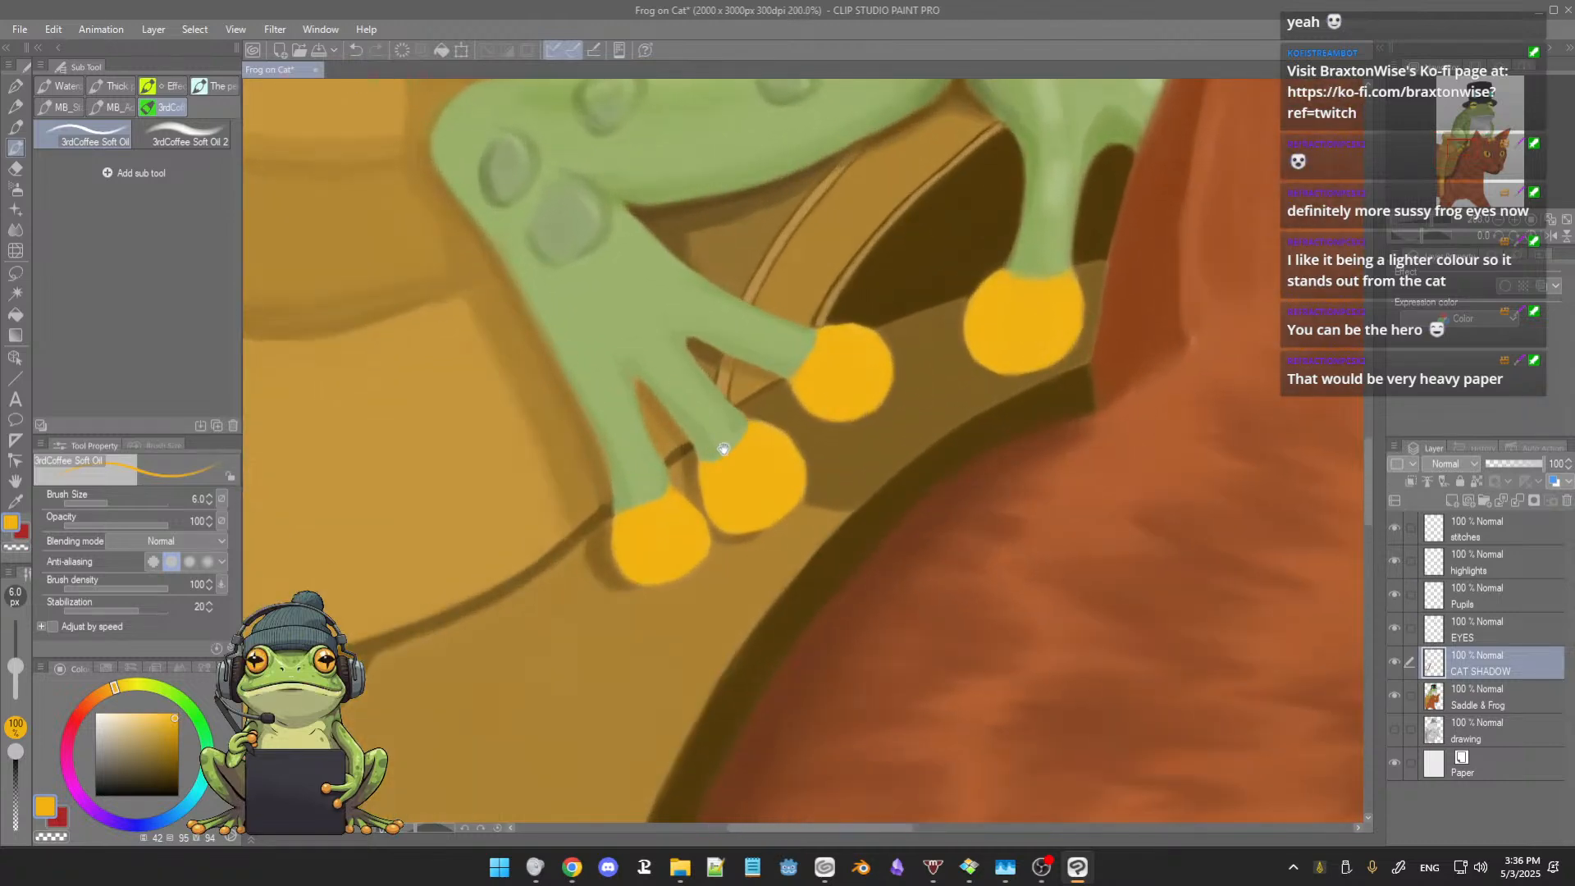
left_click(671, 532, "alt")
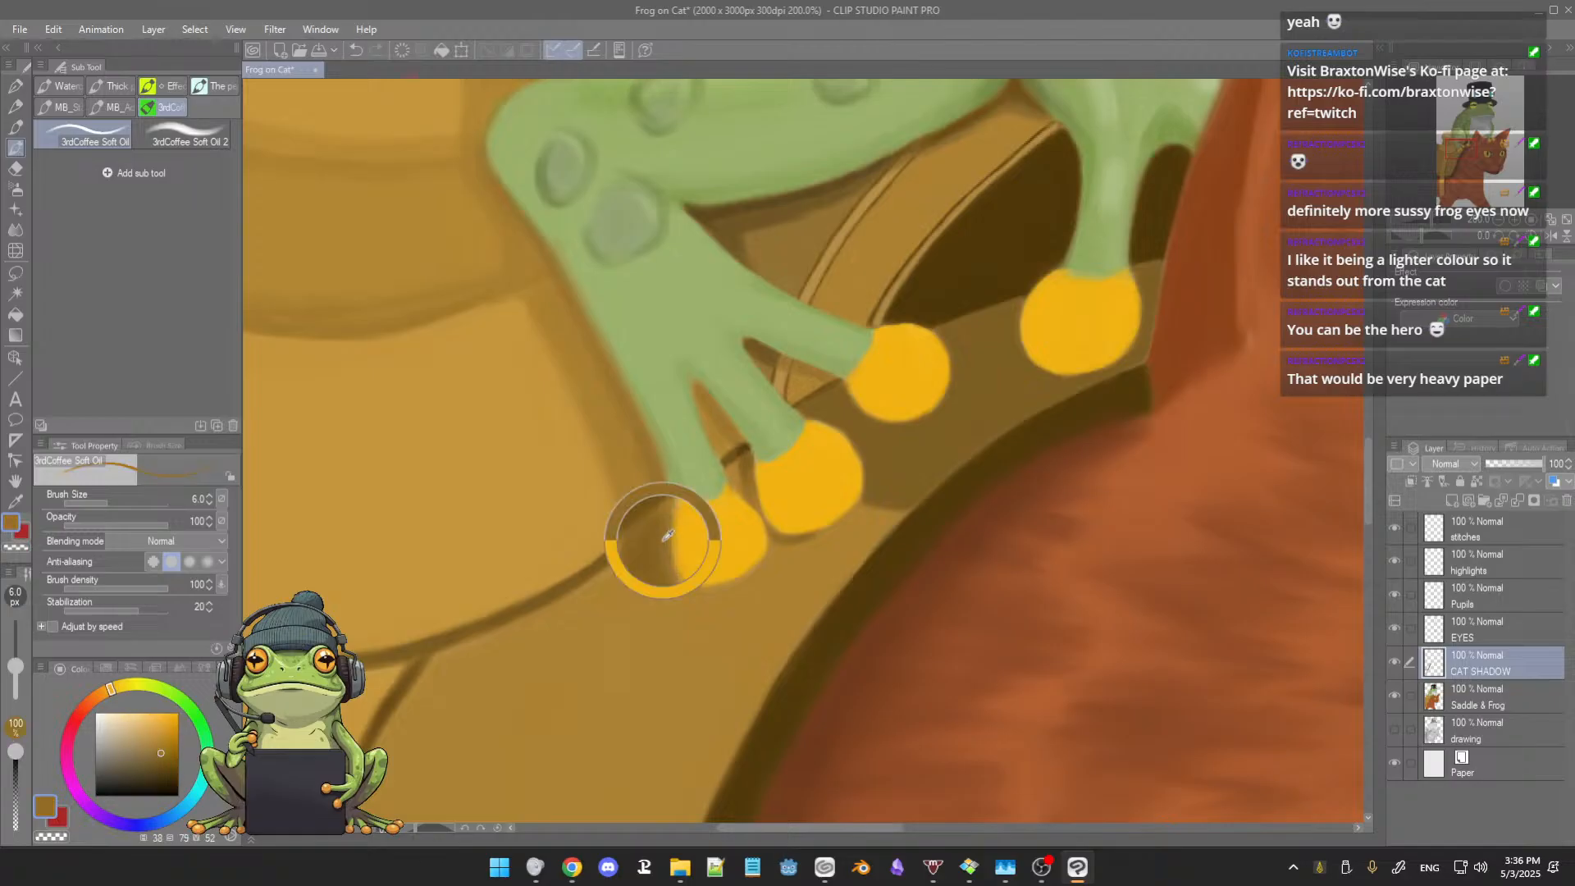
scroll(681, 517, "up", 4)
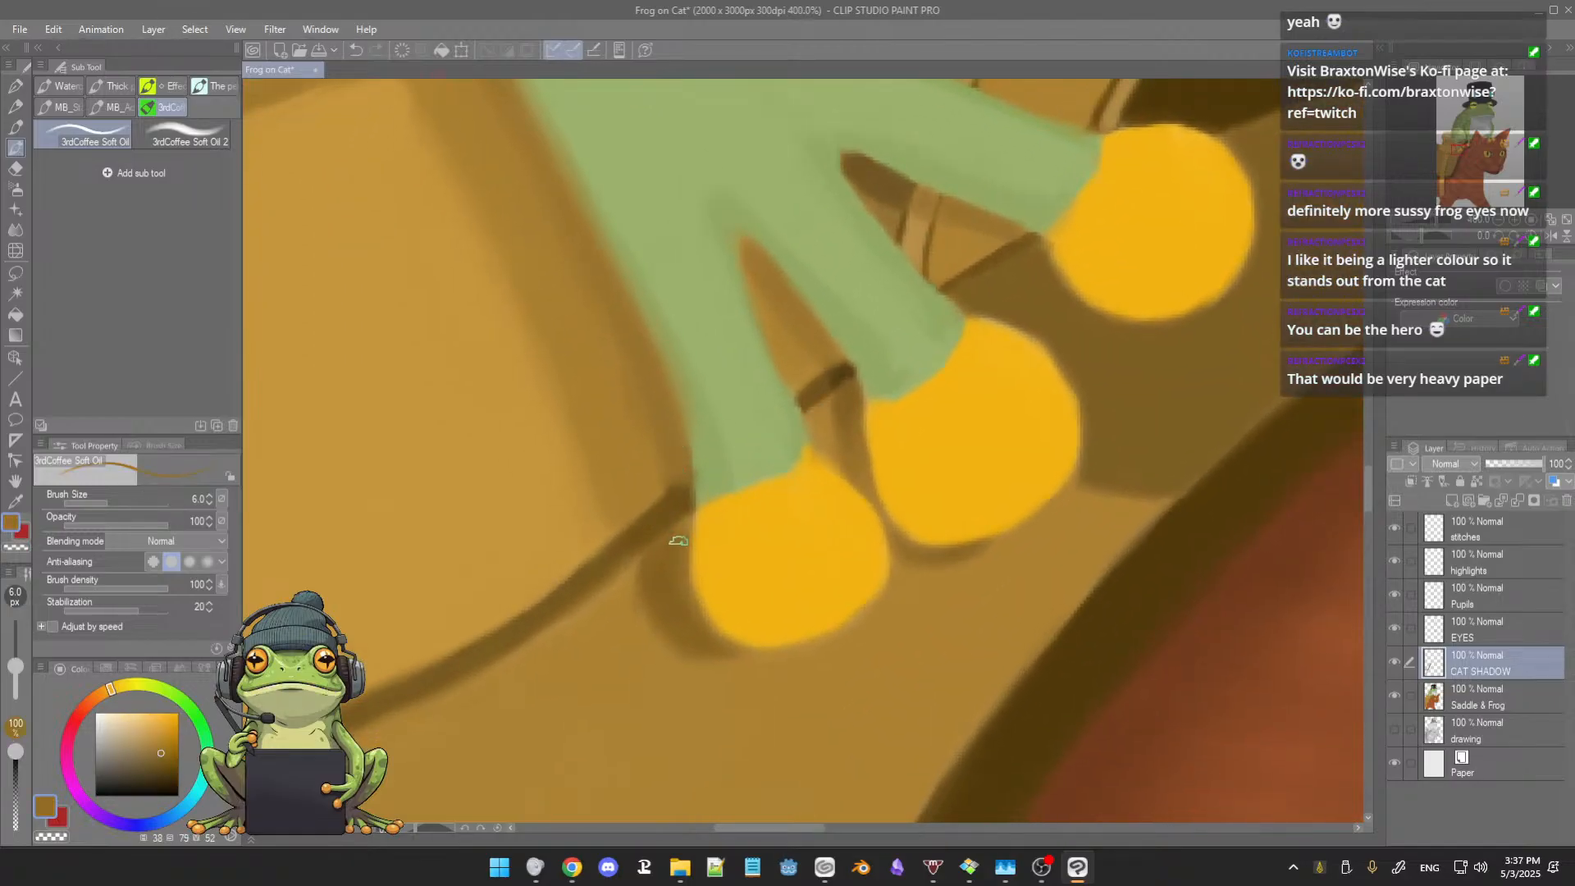
left_click_drag(680, 535, 675, 535, "ctrl+alt")
left_click(636, 547, "alt")
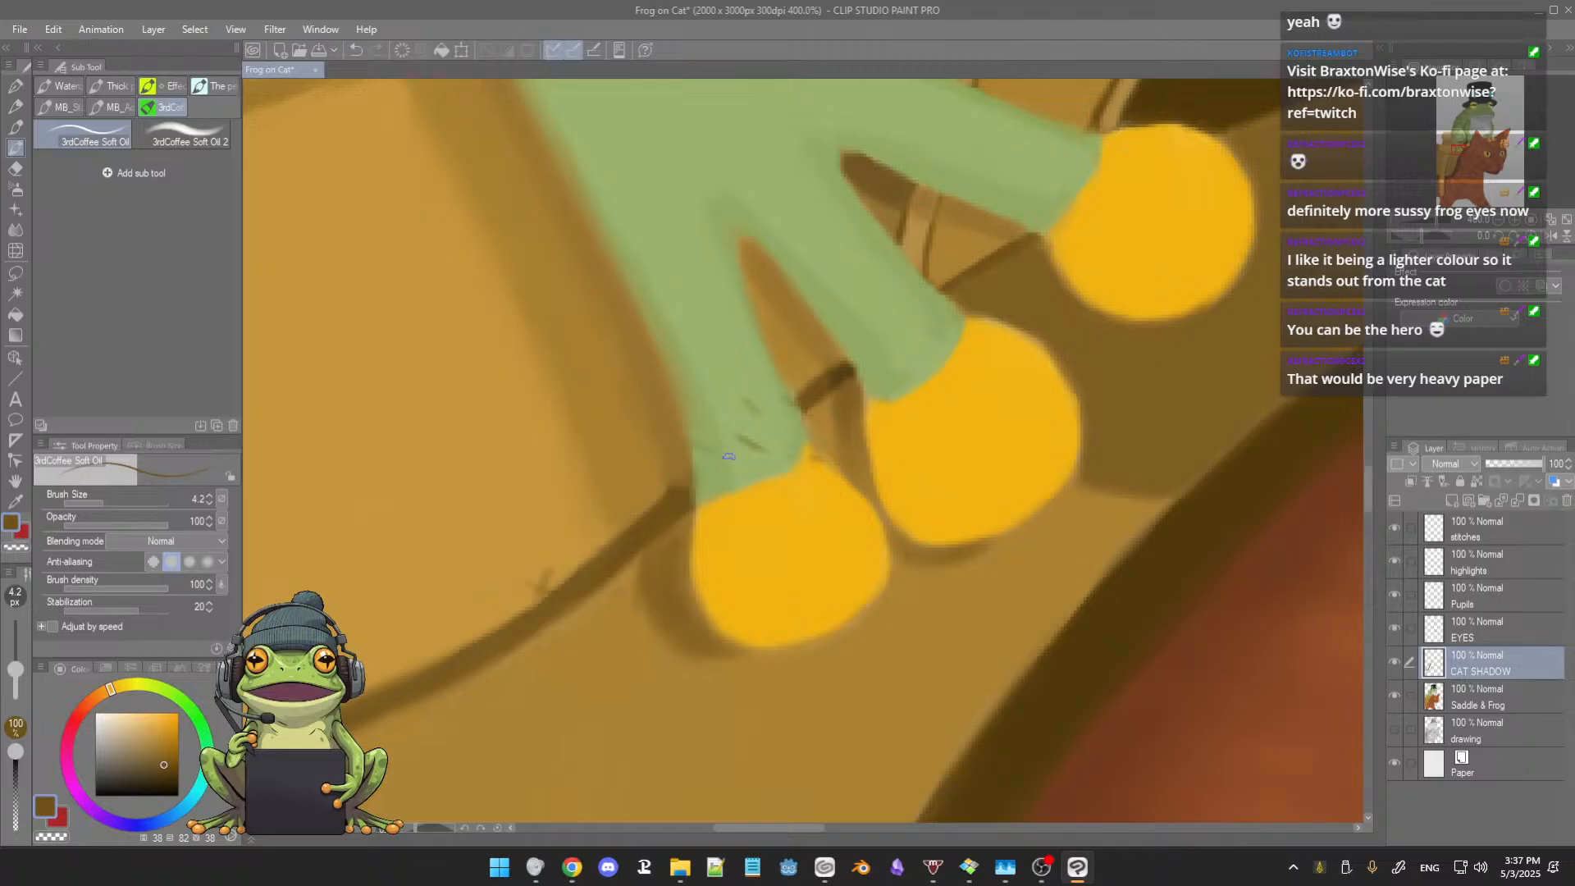
key("ctrl+z")
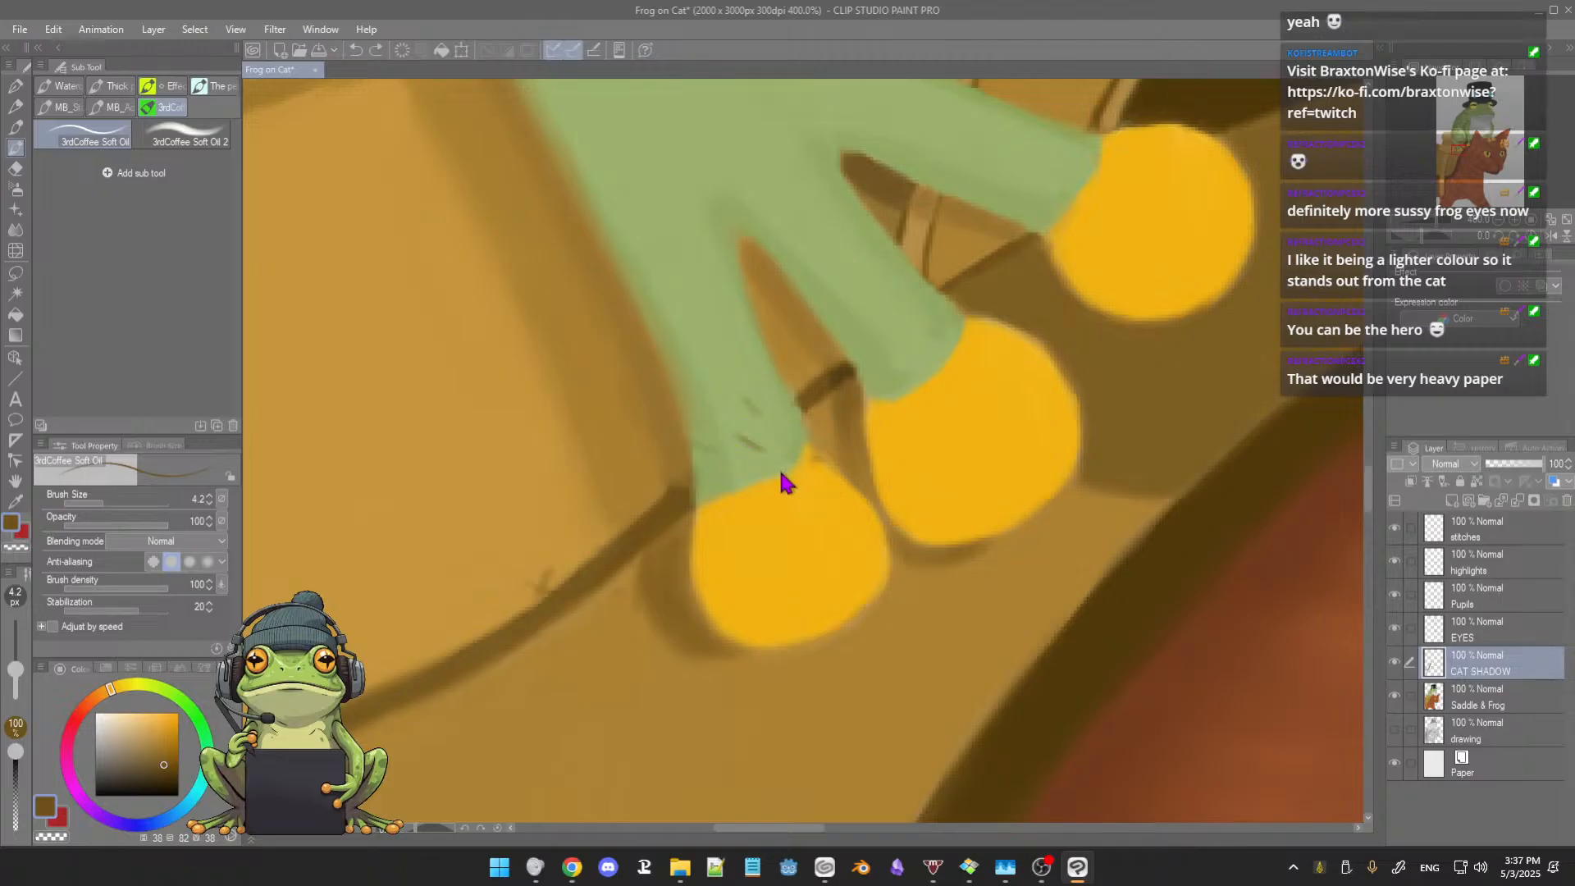
key("ctrl+z")
key("ctrl+z")
Step: Refine the first toe's edge, its side shadow and the adjoining seam with sampled yellow, brown and dark brown at brush size 4.2
left_click(807, 461, "alt")
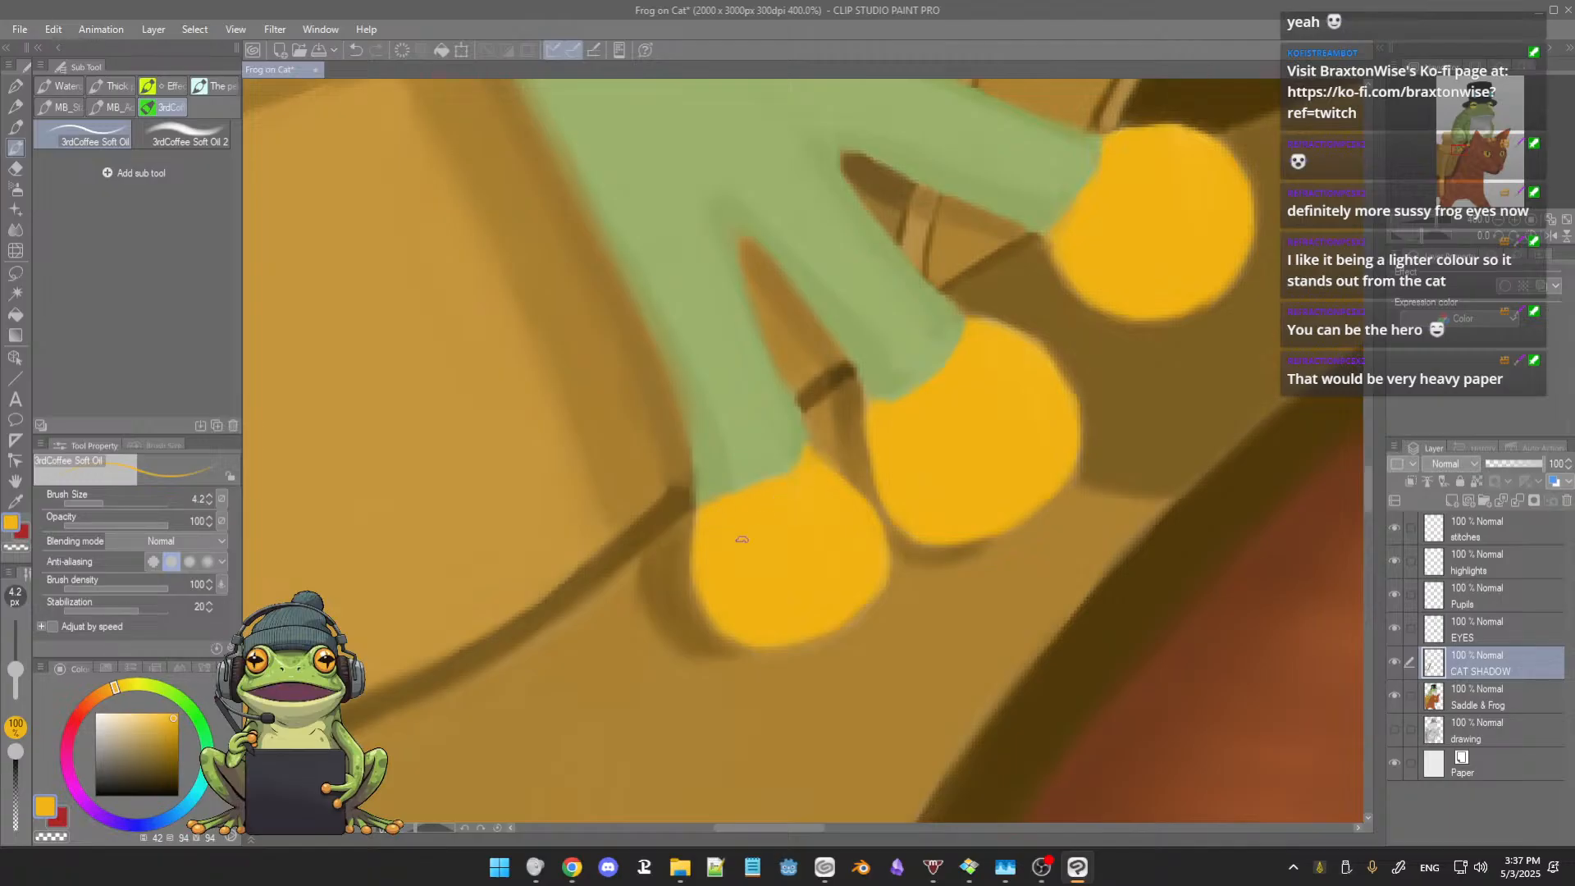
left_click(662, 555, "alt")
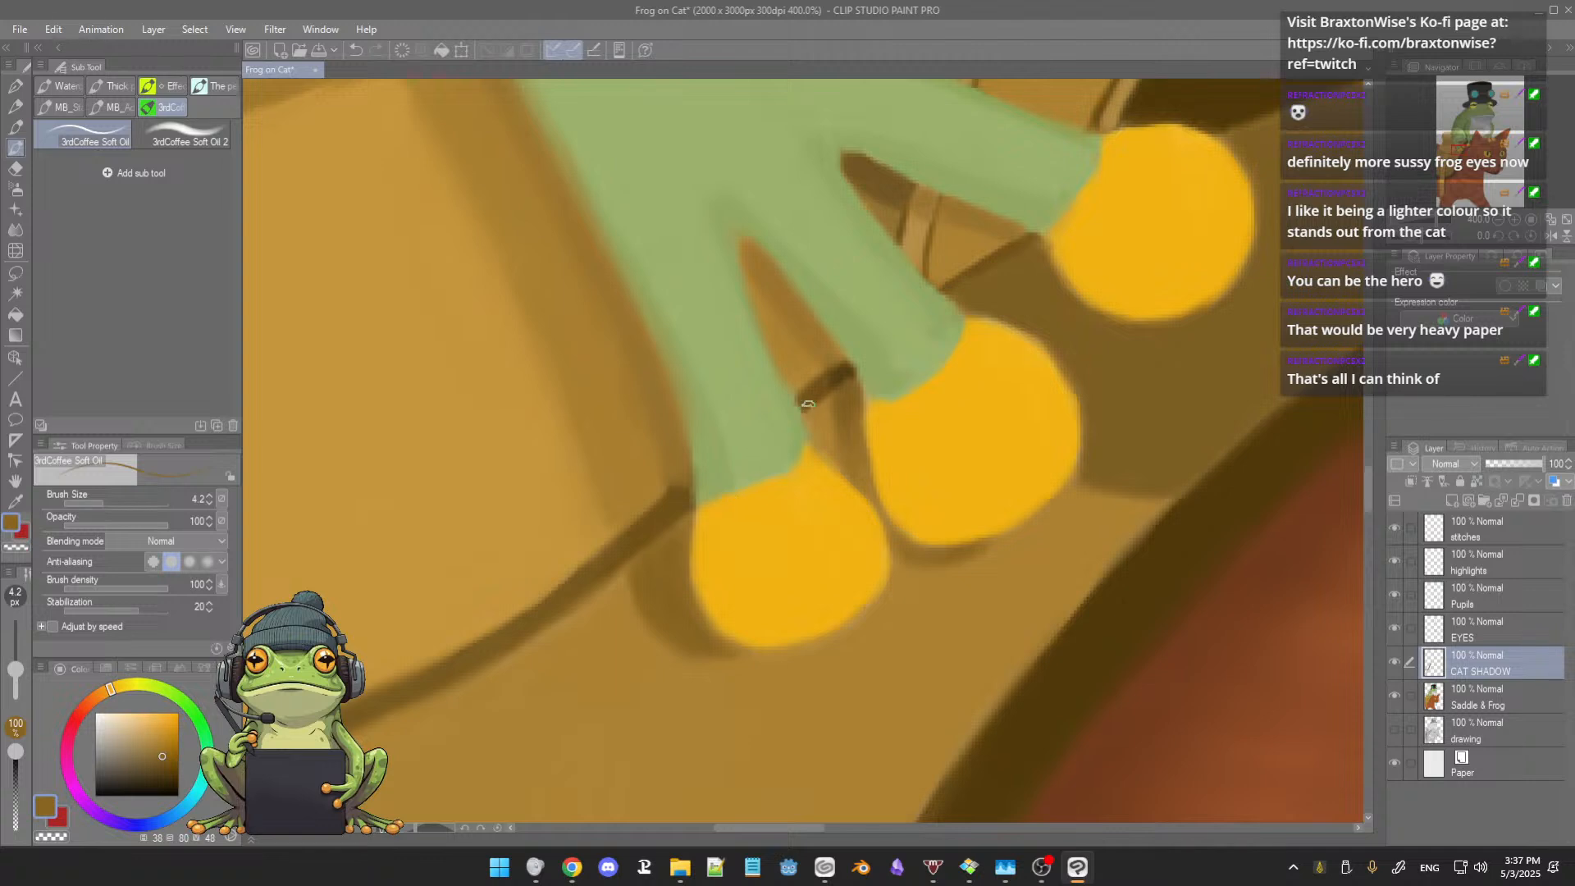
left_click(837, 377, "alt")
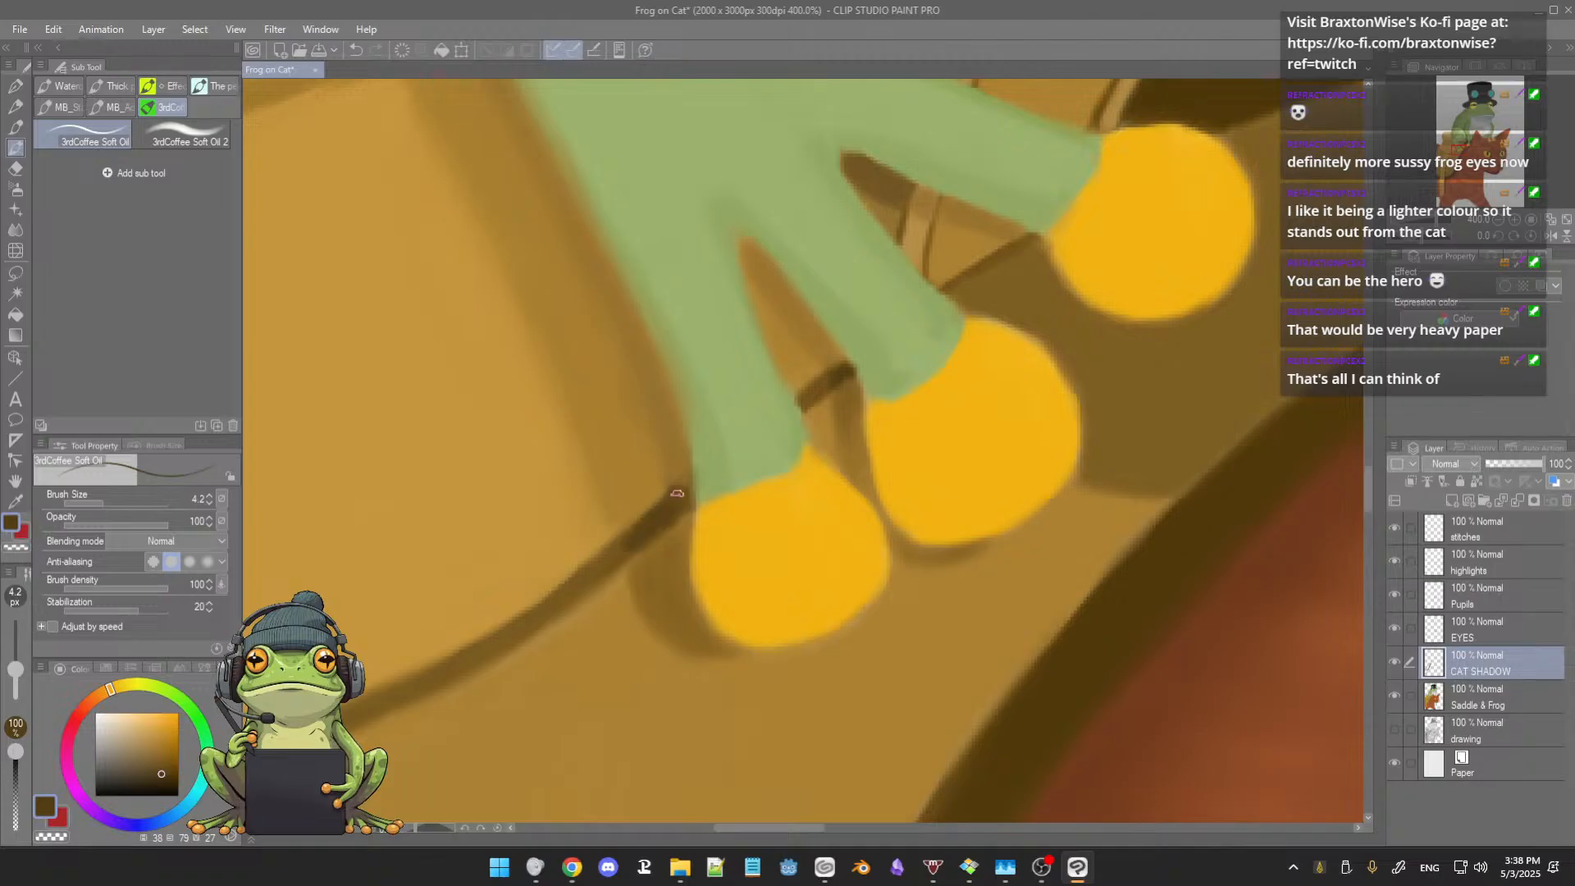
scroll(681, 517, "down", 3)
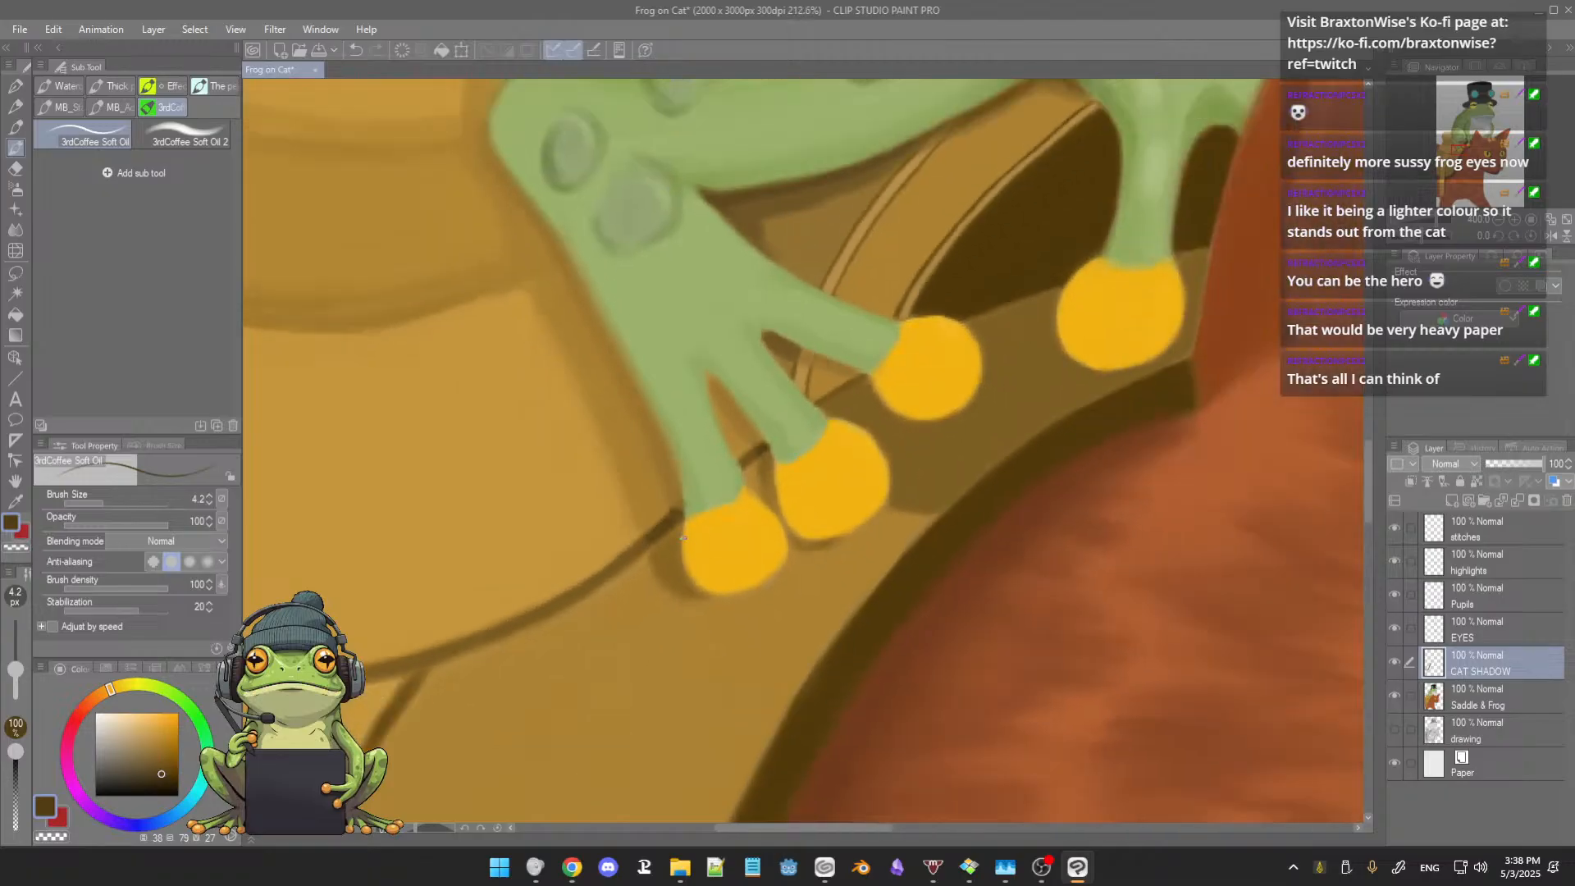
scroll(697, 525, "up", 5)
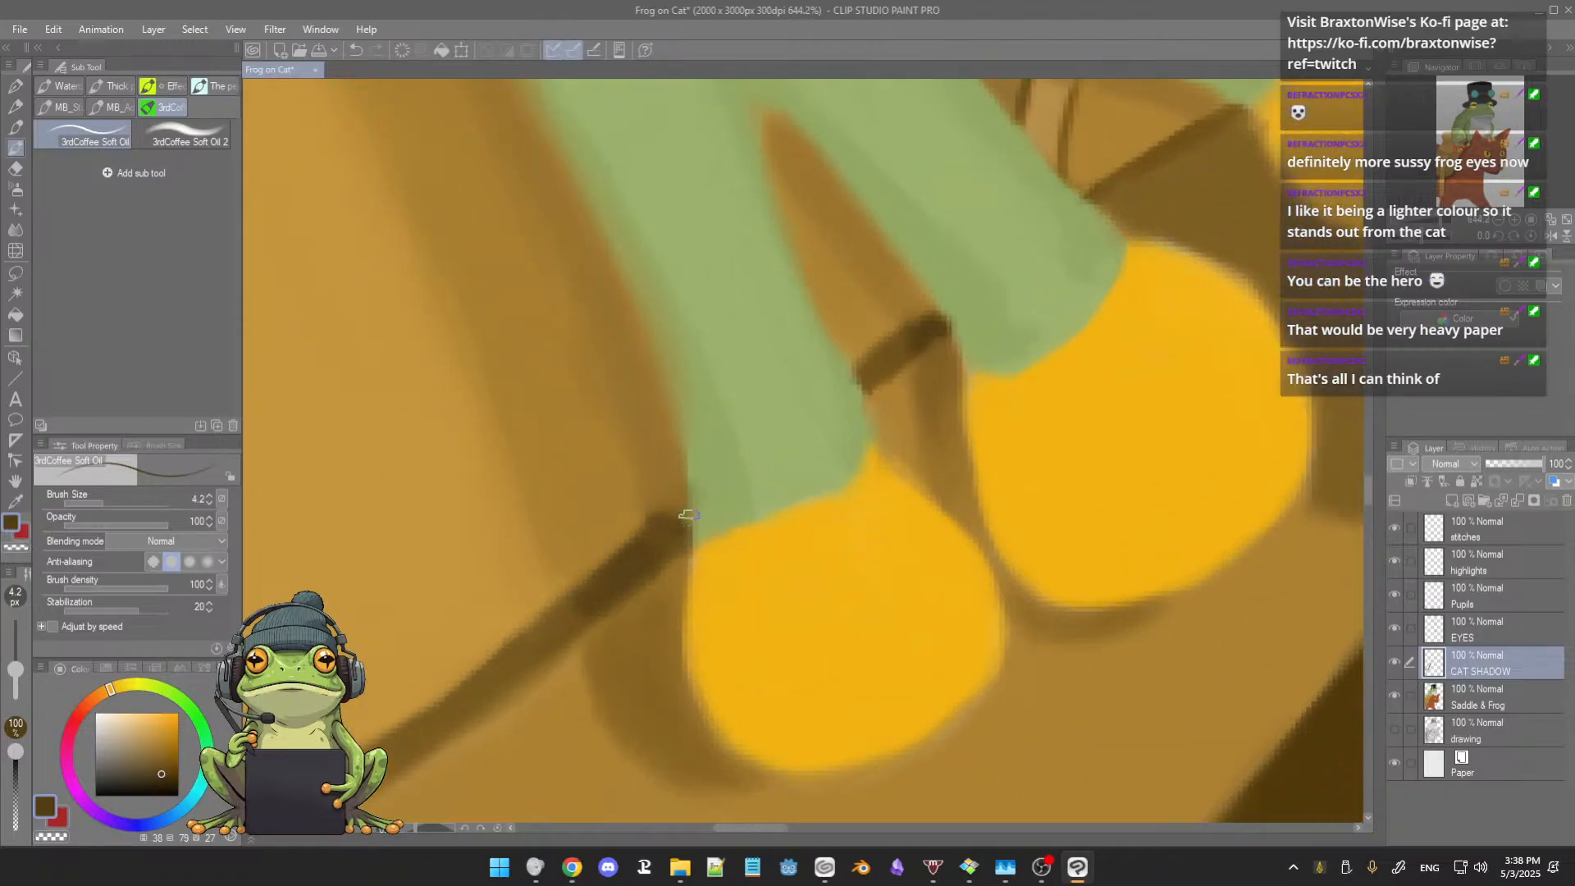
Step: Clean up the upper edge of the saddle seam where it meets the first toe, using sampled browns at brush size 3.9
key("[")
key("bracketright")
left_click(644, 499, "alt")
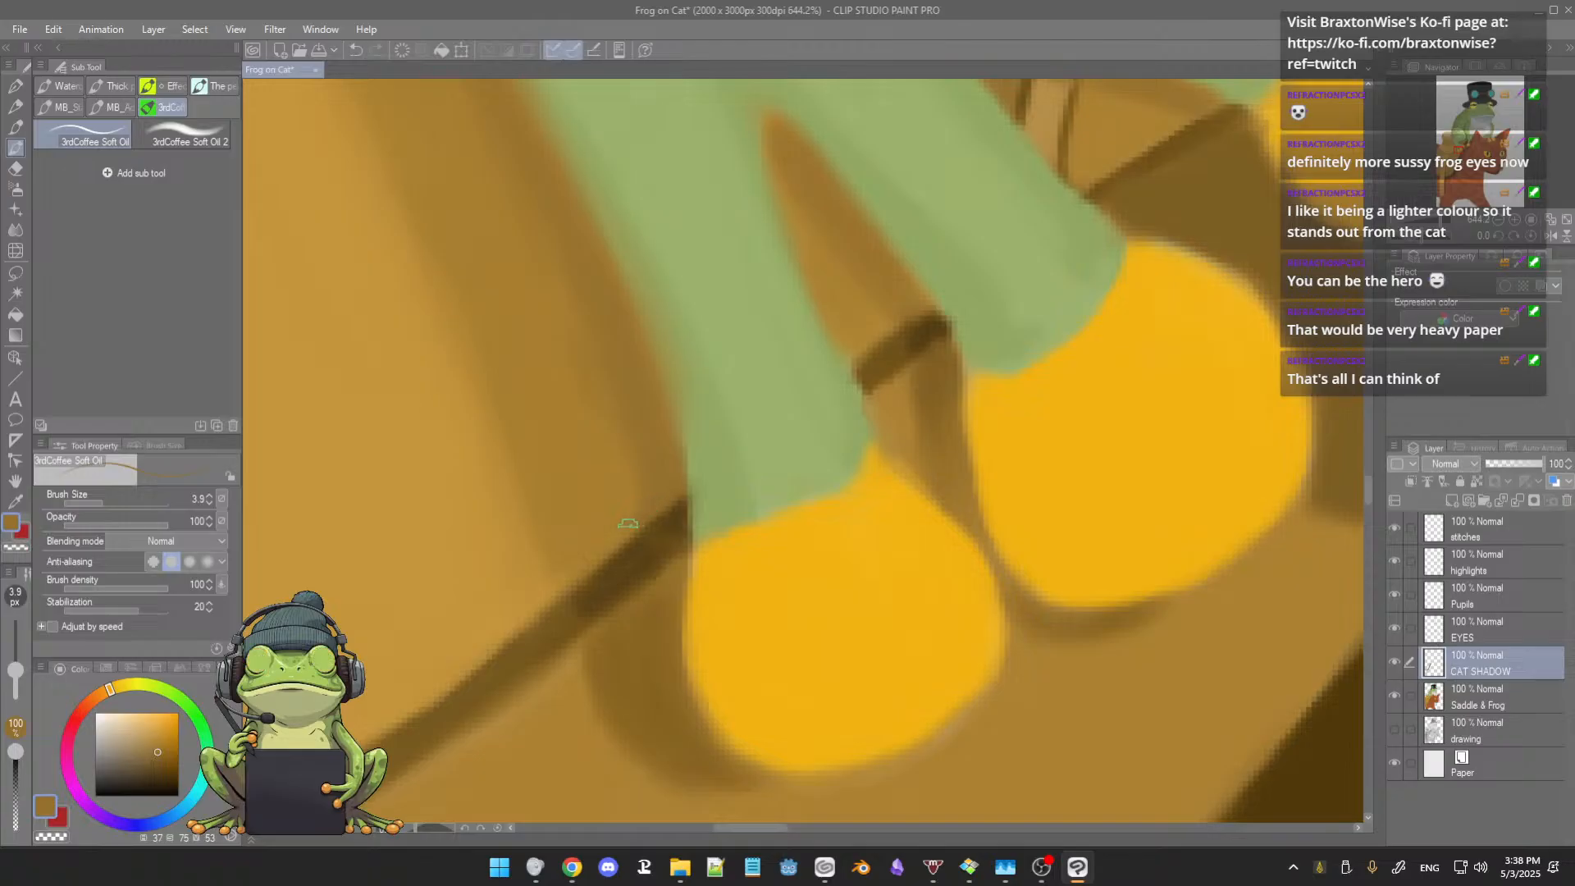
left_click(701, 506, "alt")
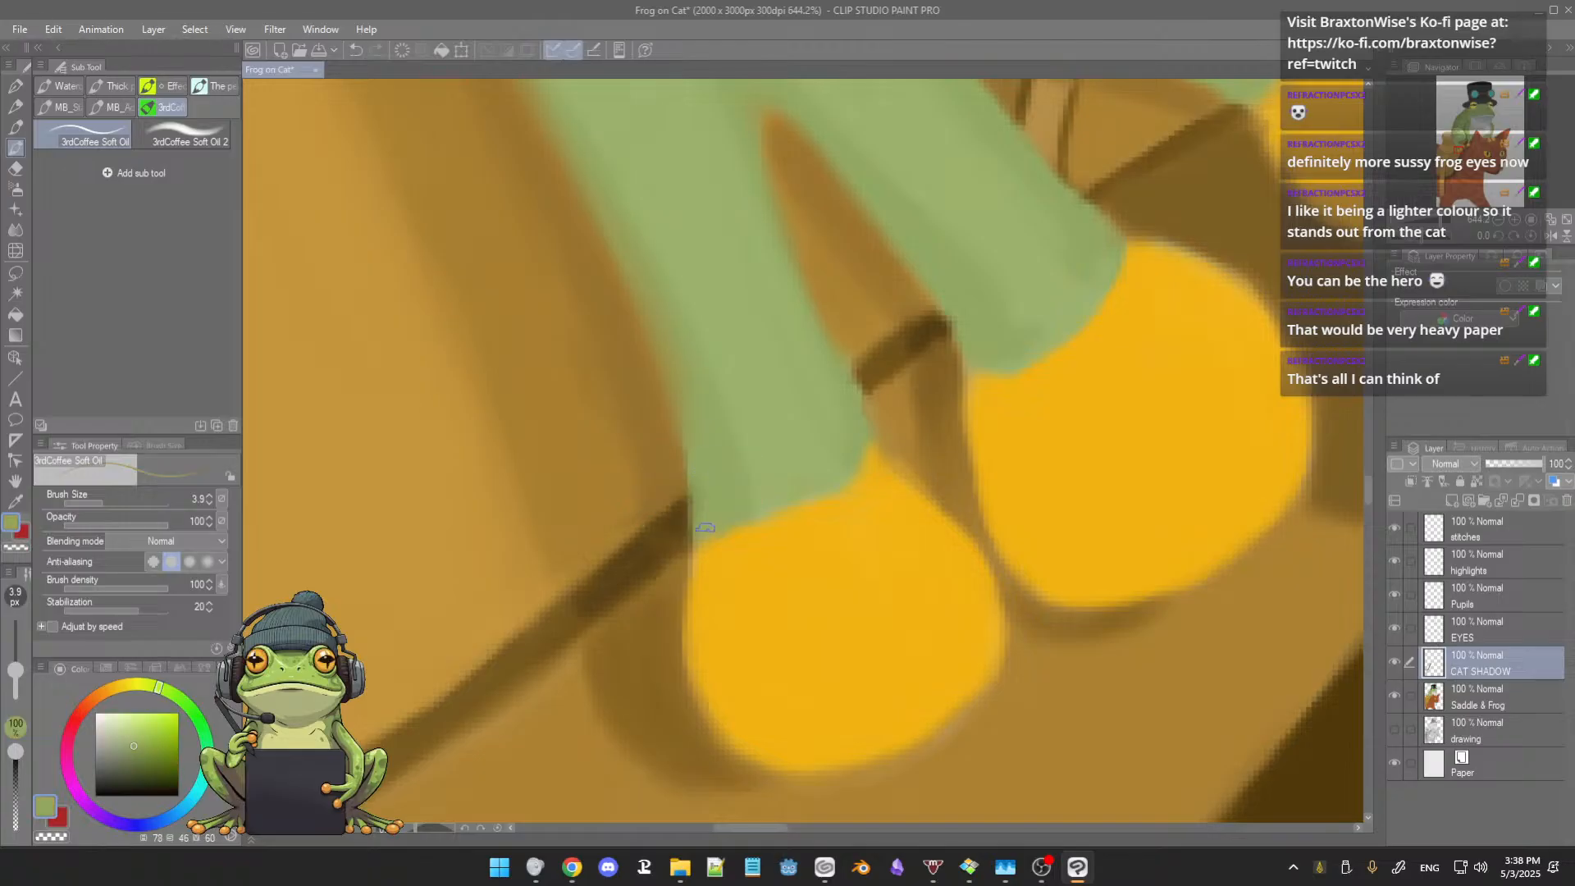
left_click(634, 496, "alt")
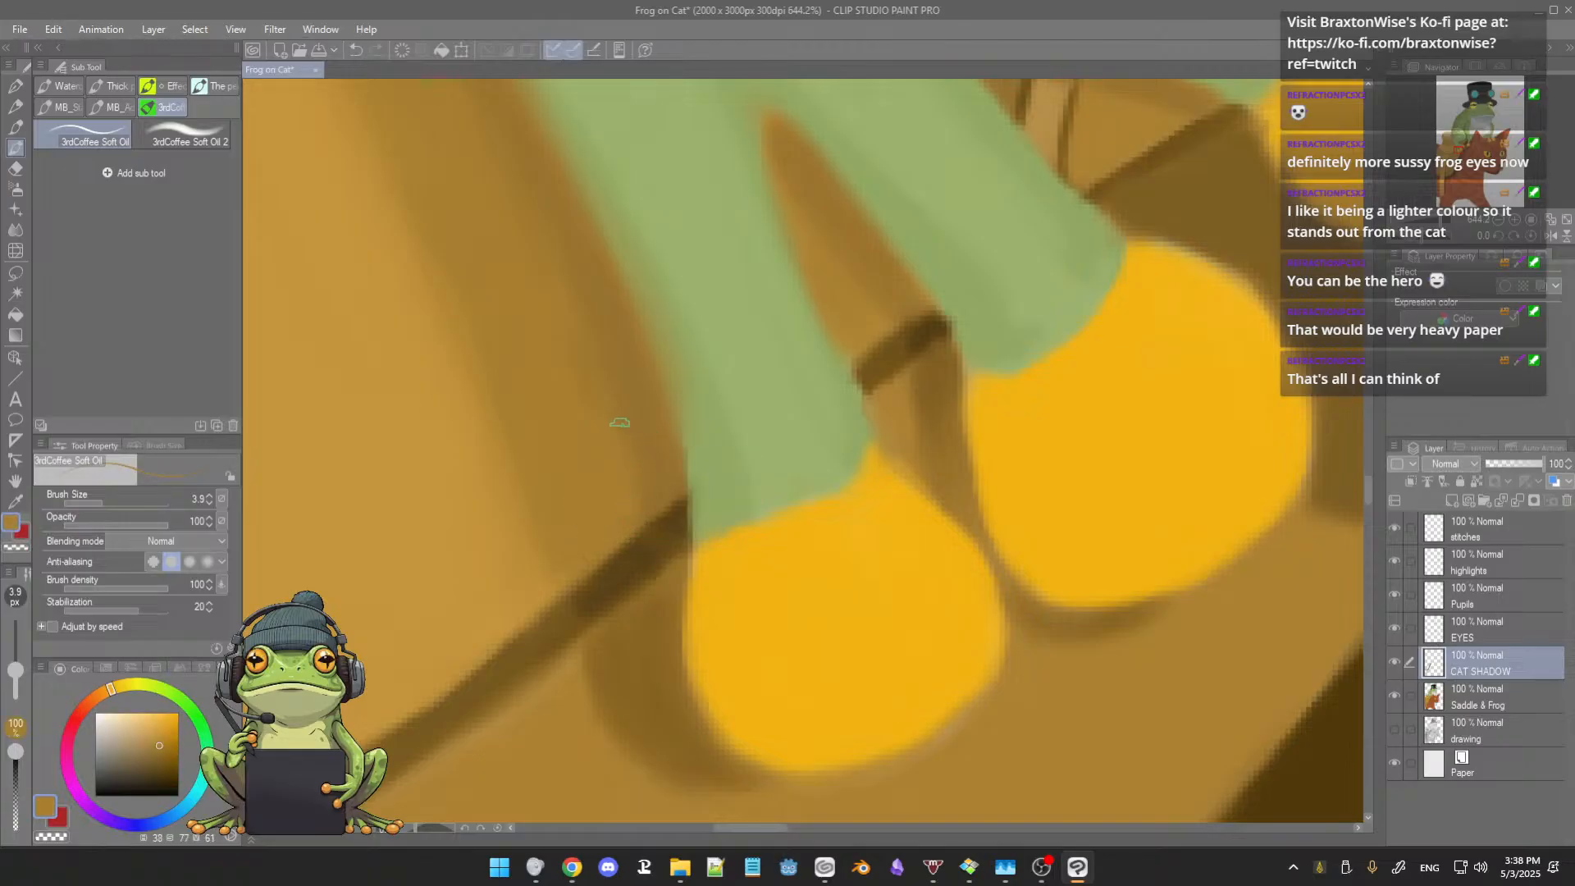
Step: Smooth the cast shadow on the saddle along the foot's outer edge with sampled browns at brush size 3.9
left_click(618, 428, "alt")
left_click(648, 426, "alt")
left_click_drag(615, 416, 626, 467)
left_click_drag(614, 373, 638, 467)
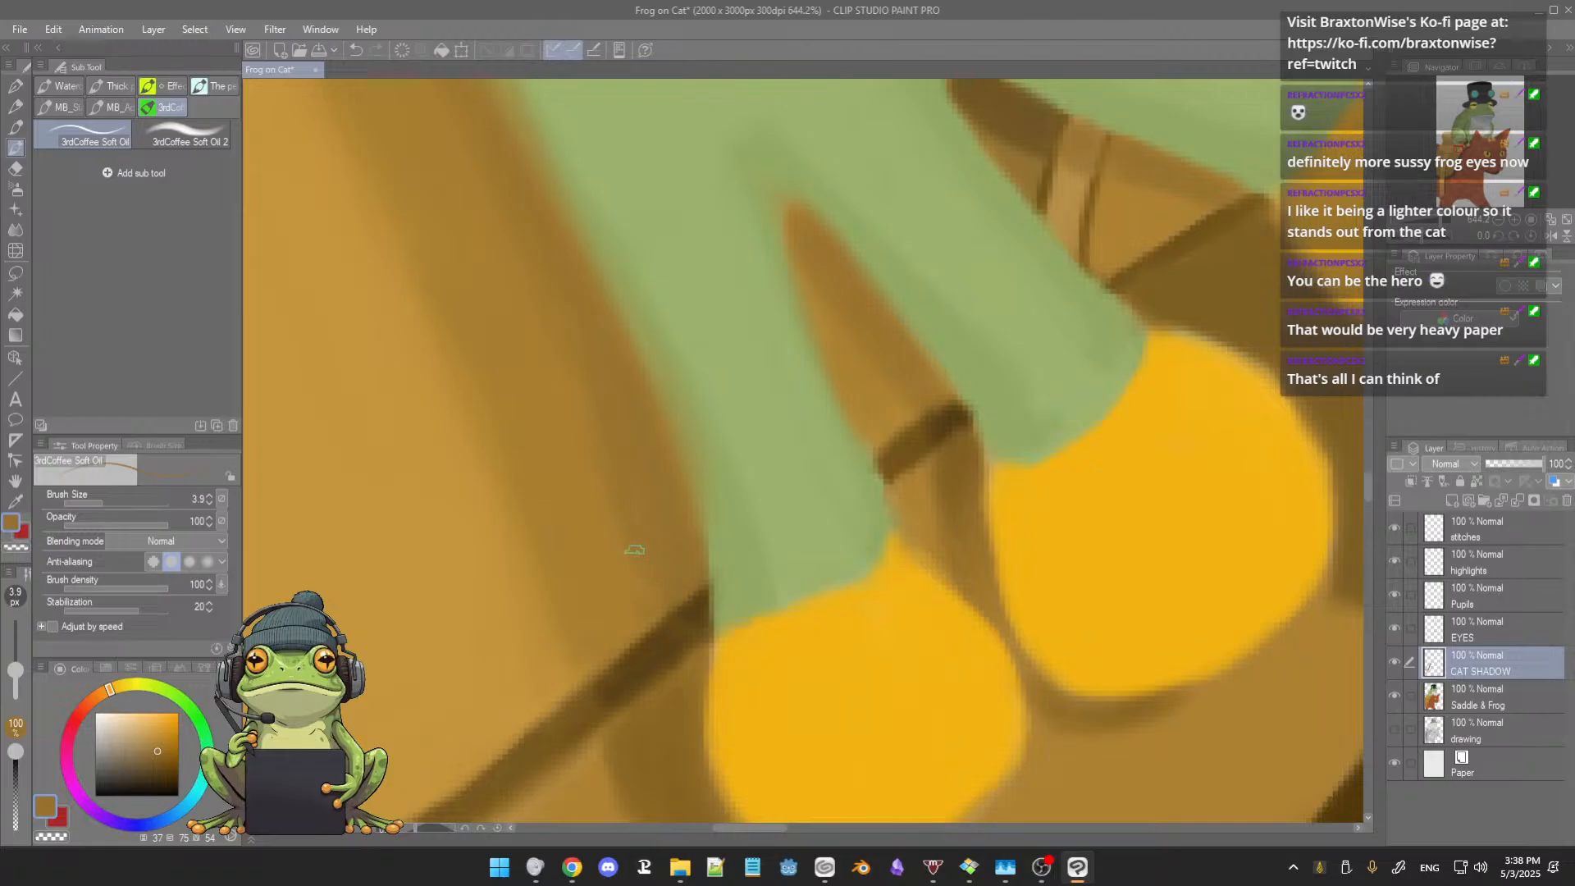
scroll(630, 472, "down", 6)
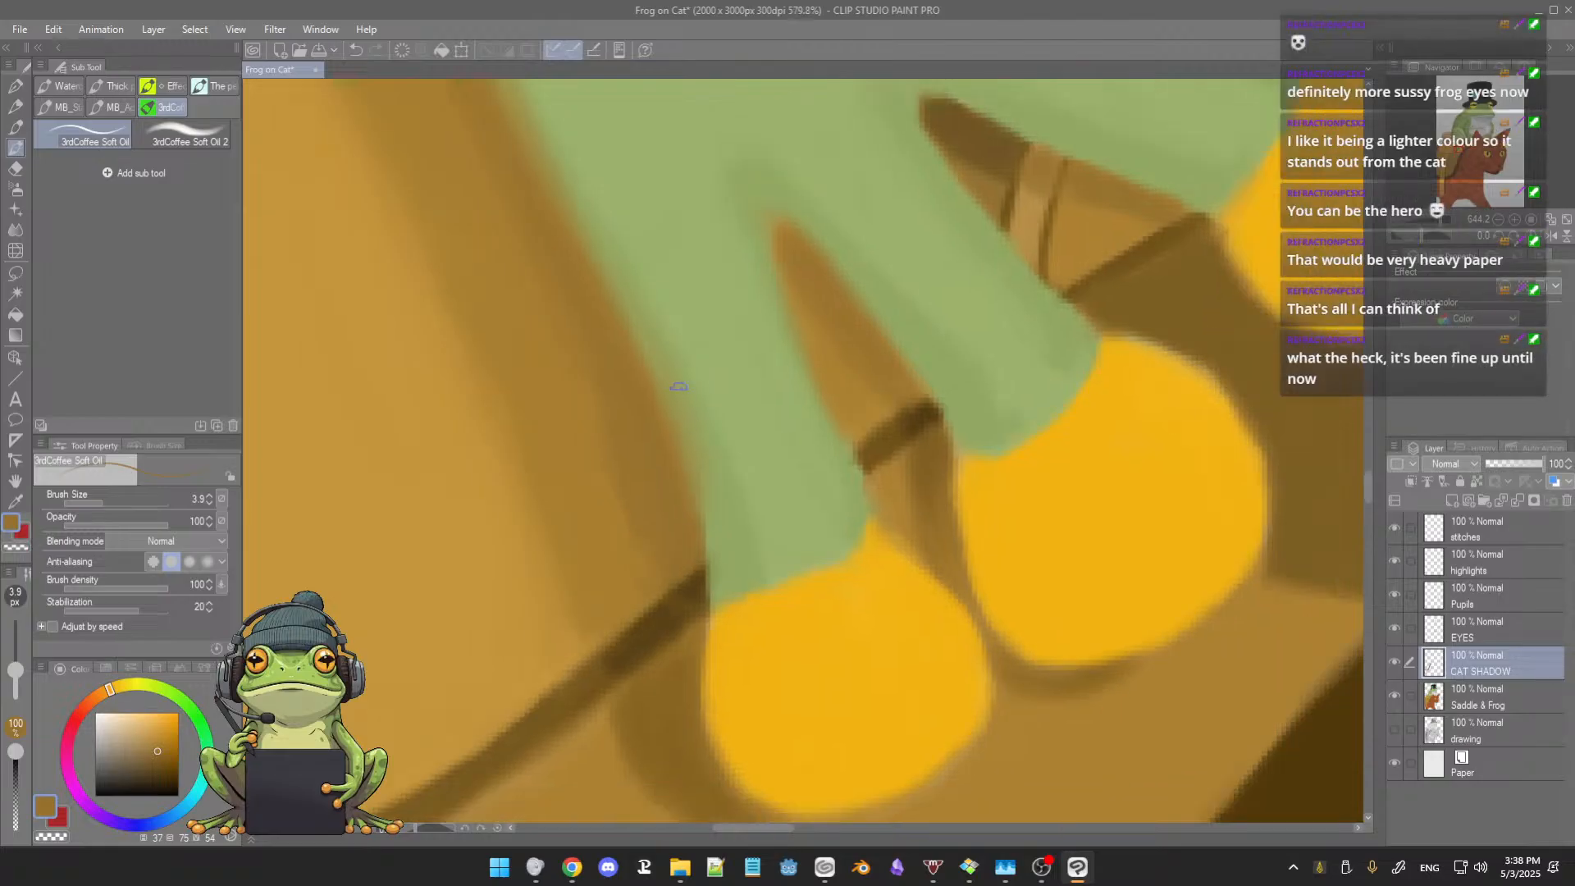
scroll(684, 411, "up", 5)
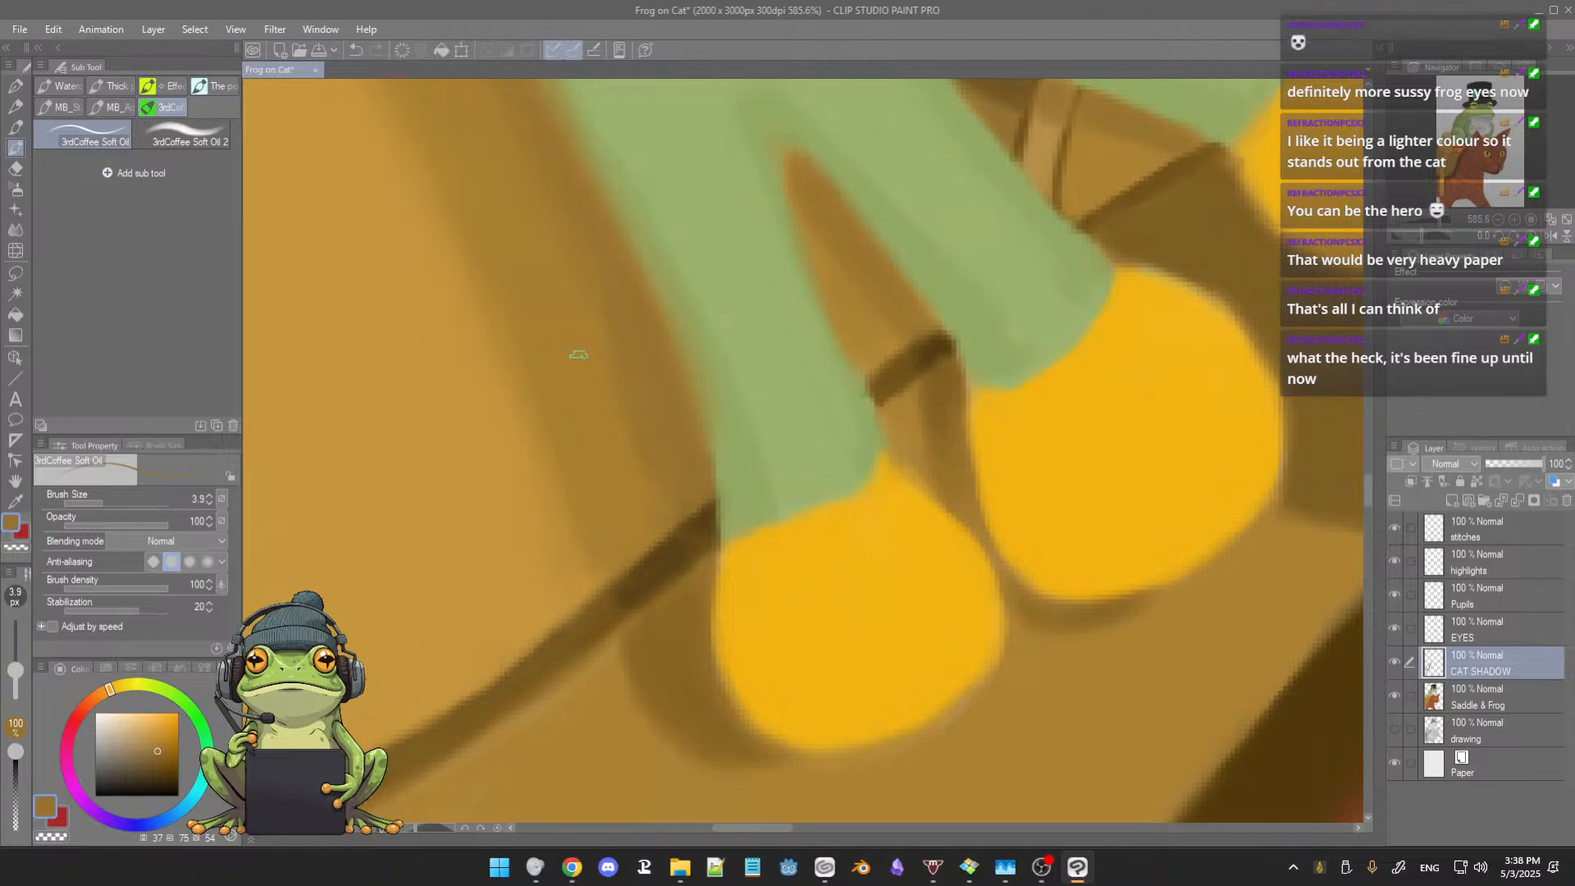
Step: Even out the foot's shadow above the seam and sharpen the seam beside the first toe with sampled dark brown
left_click(593, 327, "alt")
left_click(651, 566, "alt")
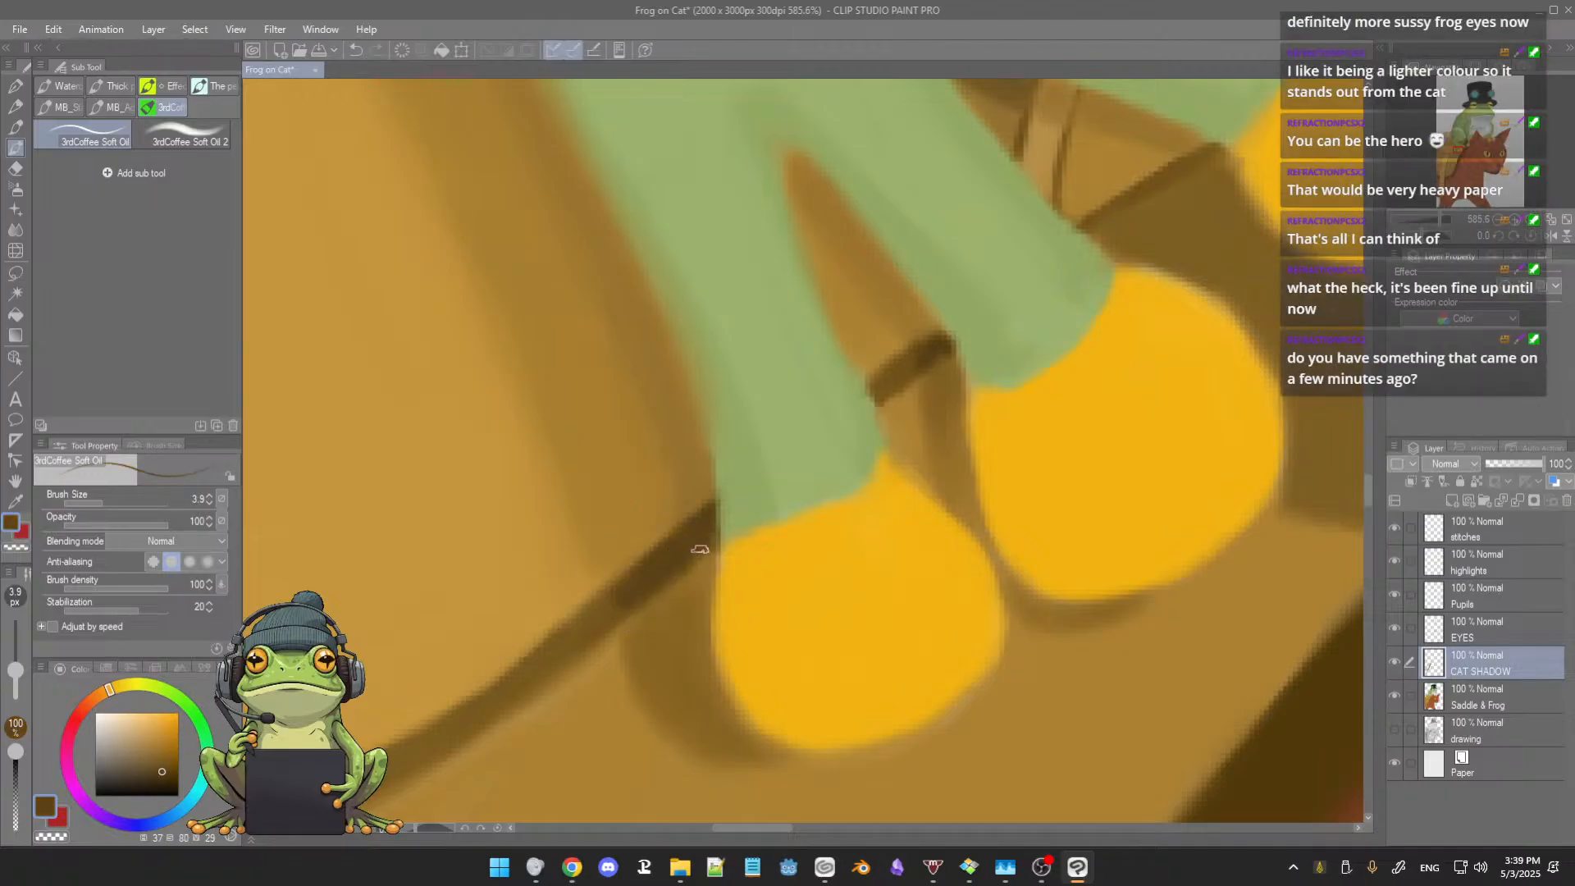
scroll(690, 557, "down", 5)
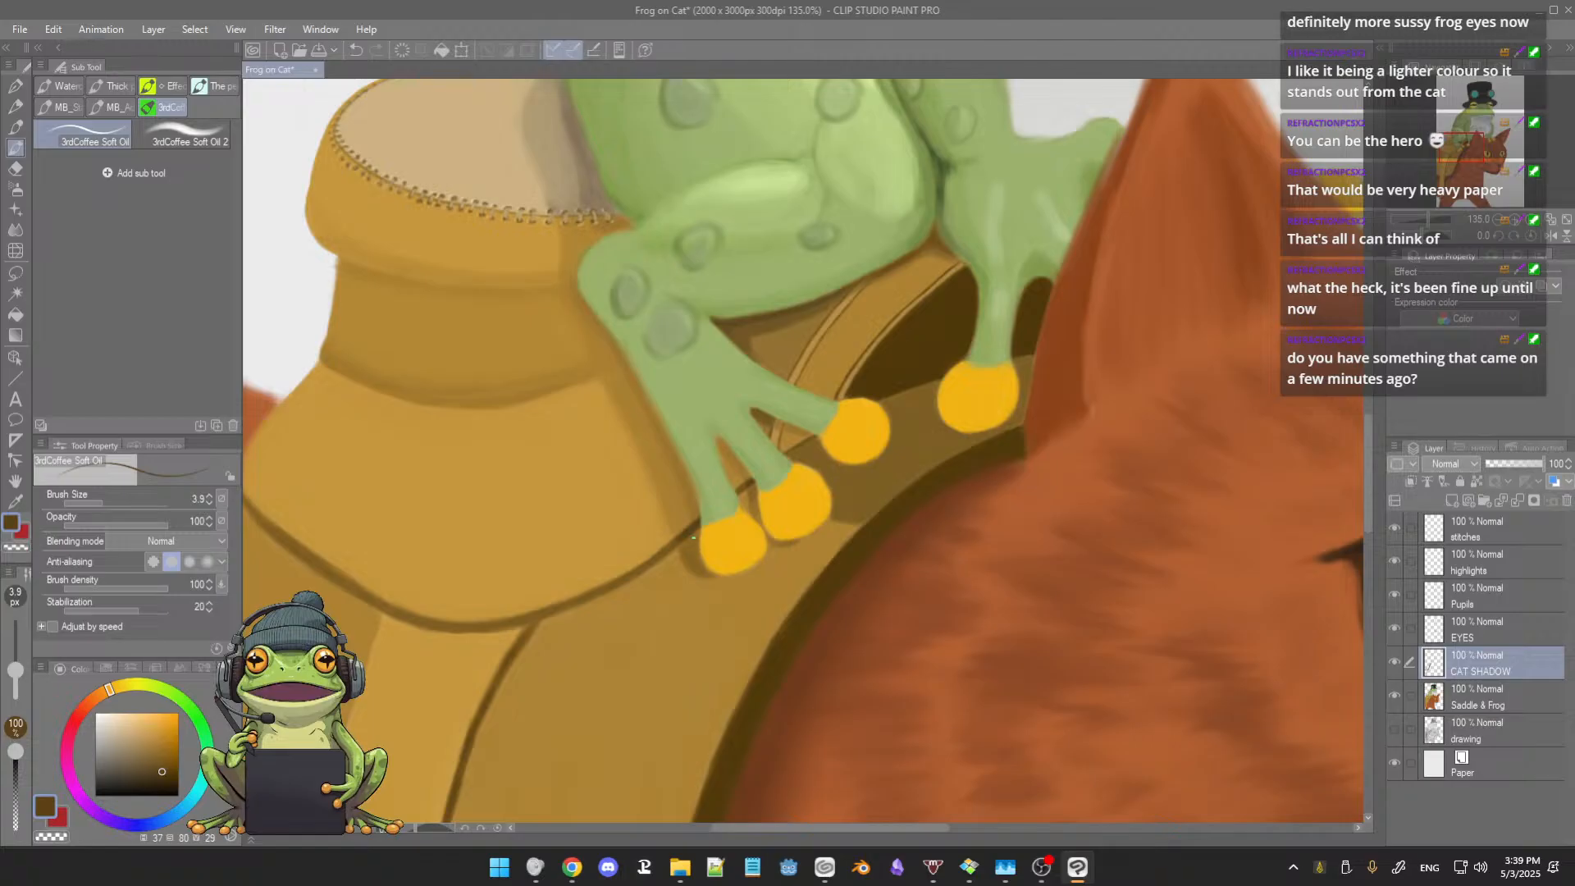
scroll(688, 507, "up", 3)
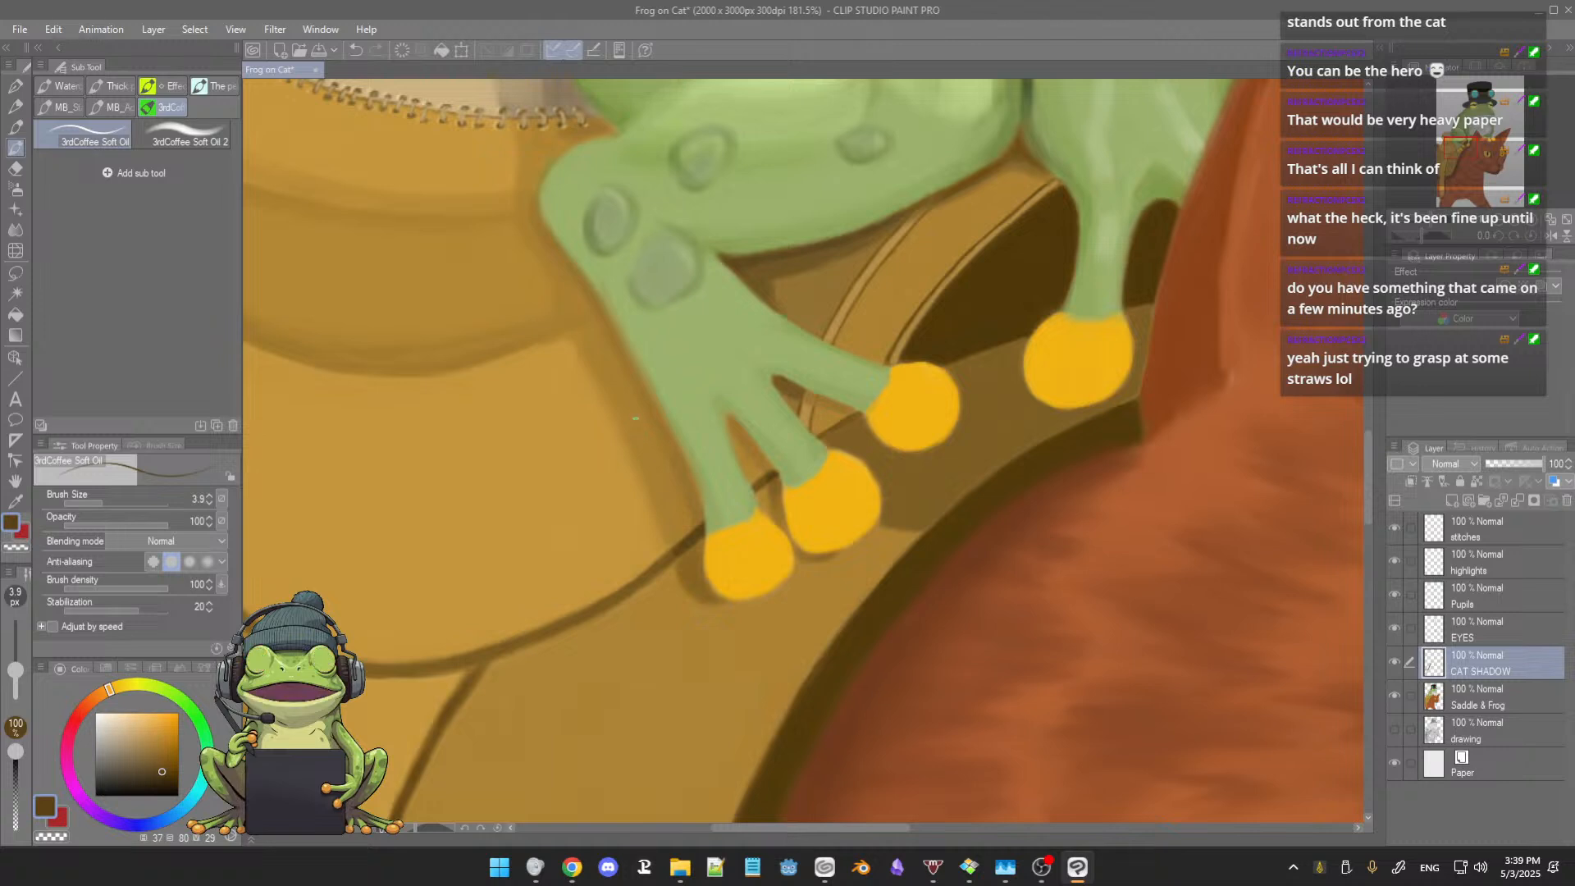
Step: Trim the outer edge of the foot's shadow with lighter saddle tan, using brush sizes 16.1 and 9.5
left_click(639, 422, "alt")
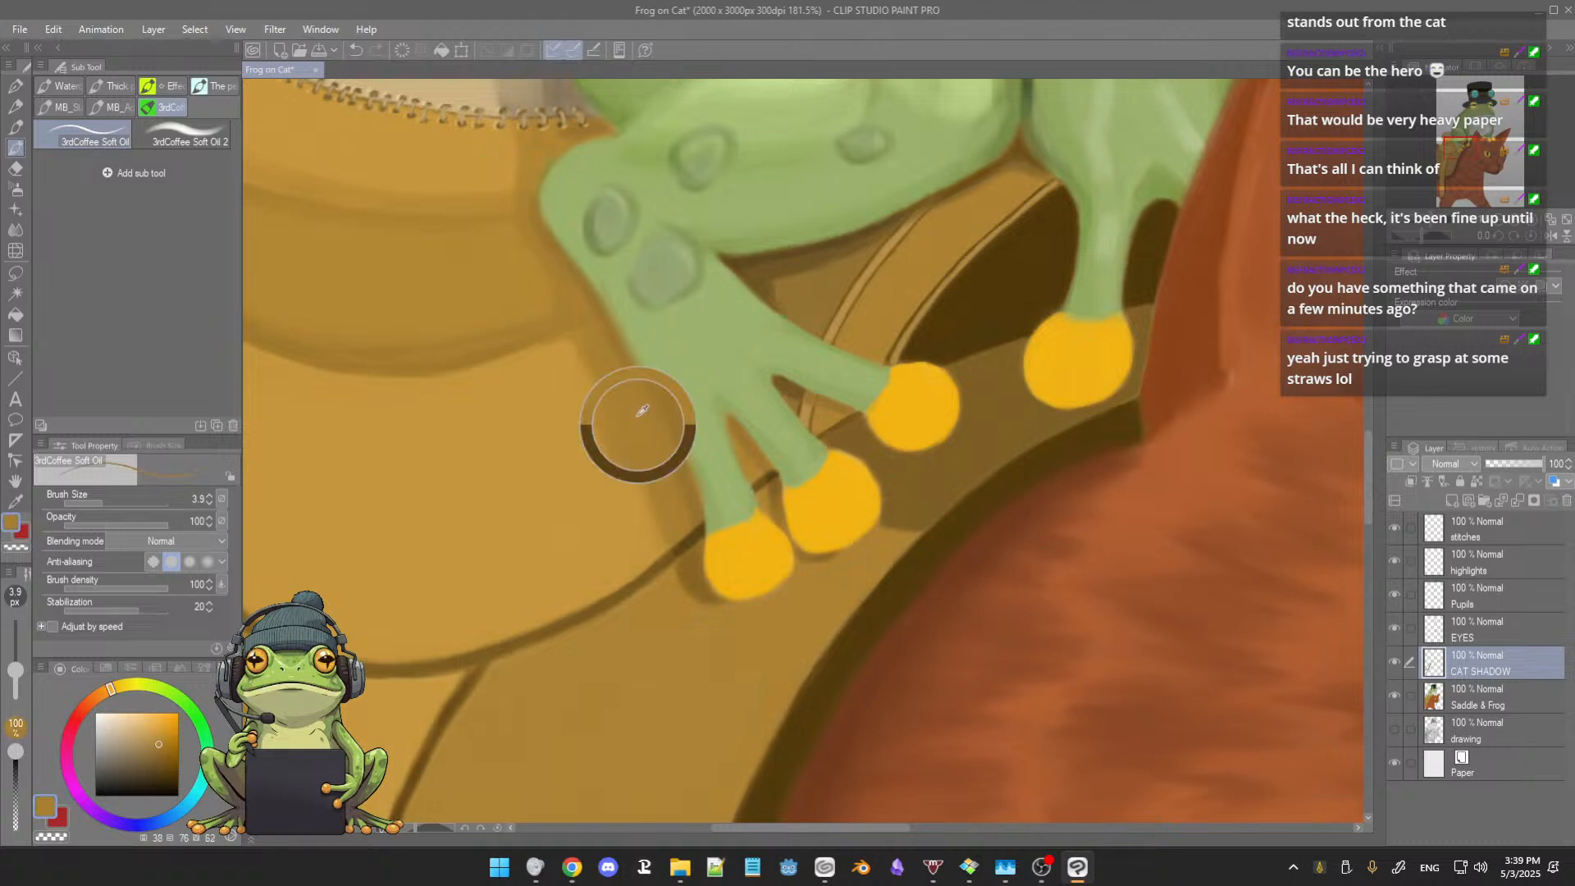
scroll(627, 414, "up", 1)
scroll(627, 414, "up", 2)
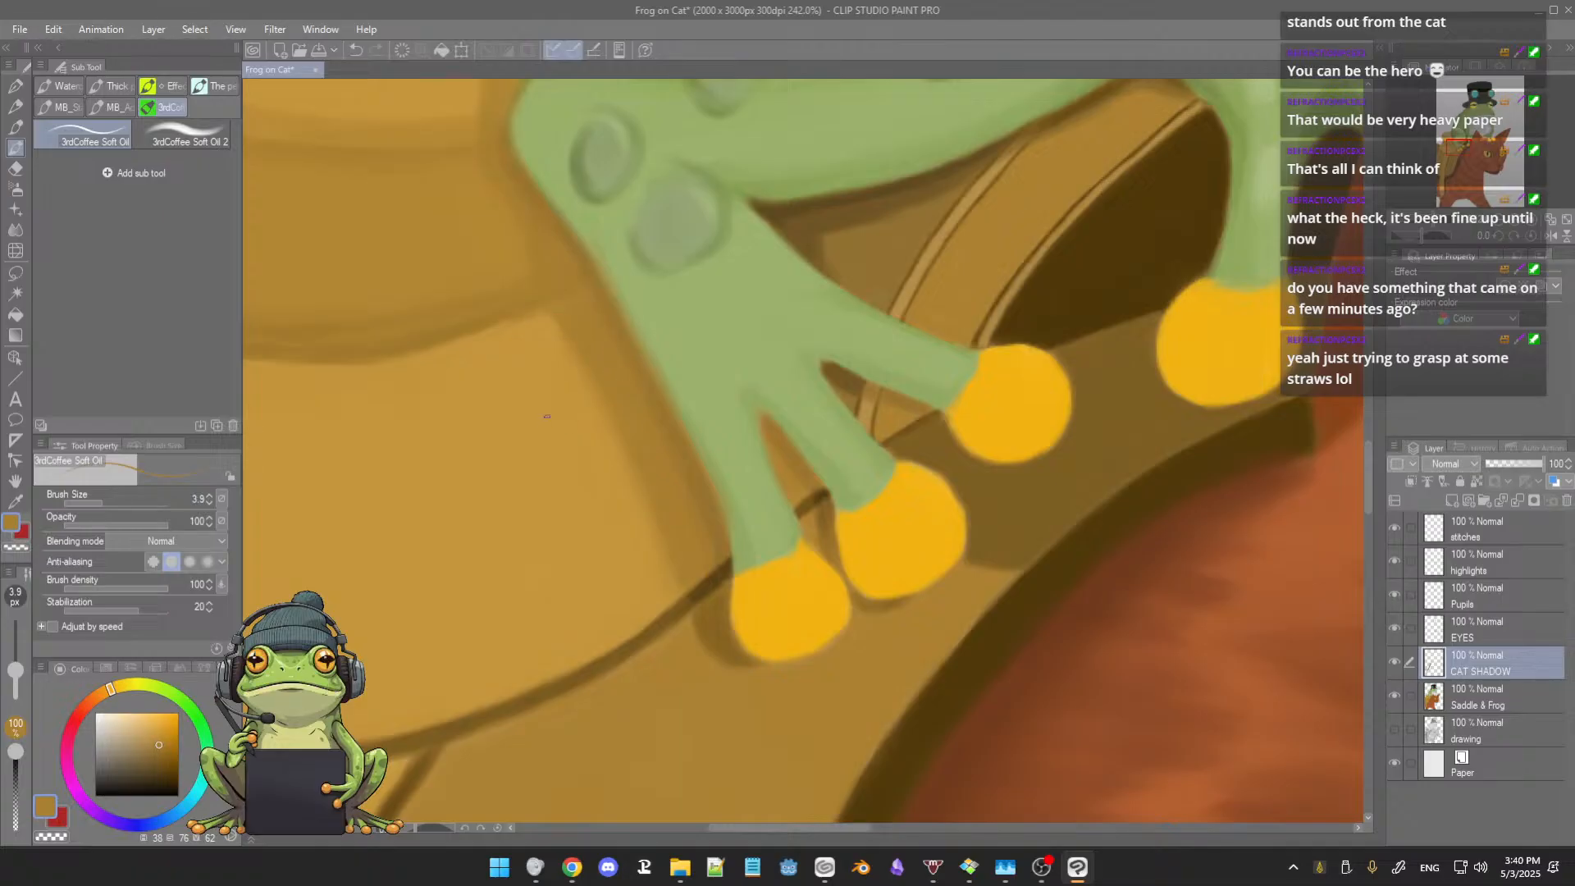
left_click(555, 388, "alt")
left_click_drag(542, 379, 560, 390, "ctrl+alt")
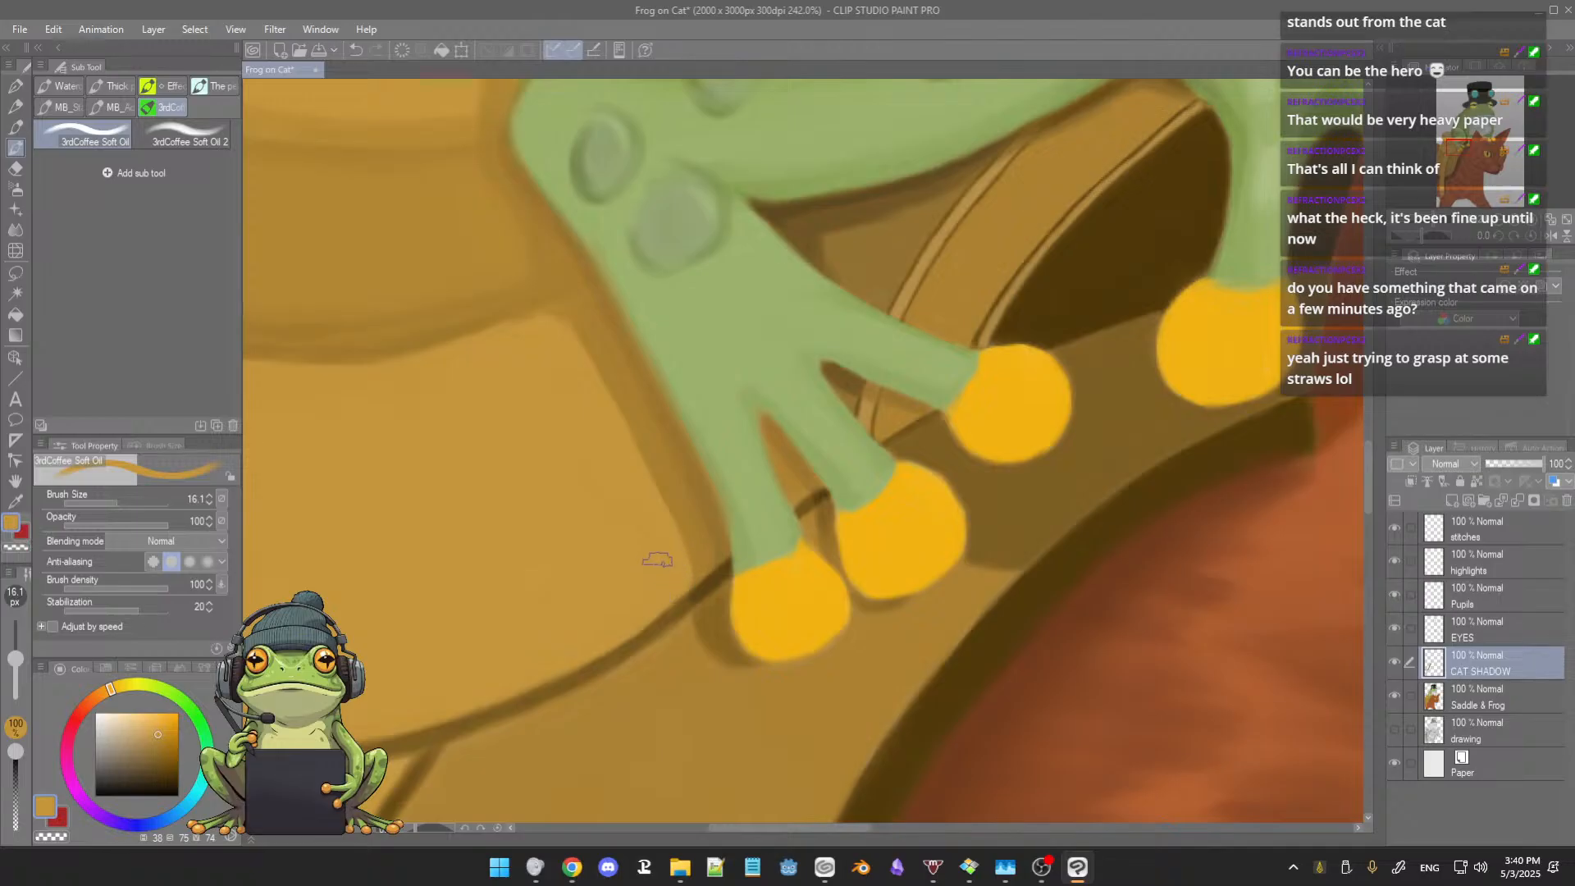
left_click_drag(545, 323, 553, 318)
key("[")
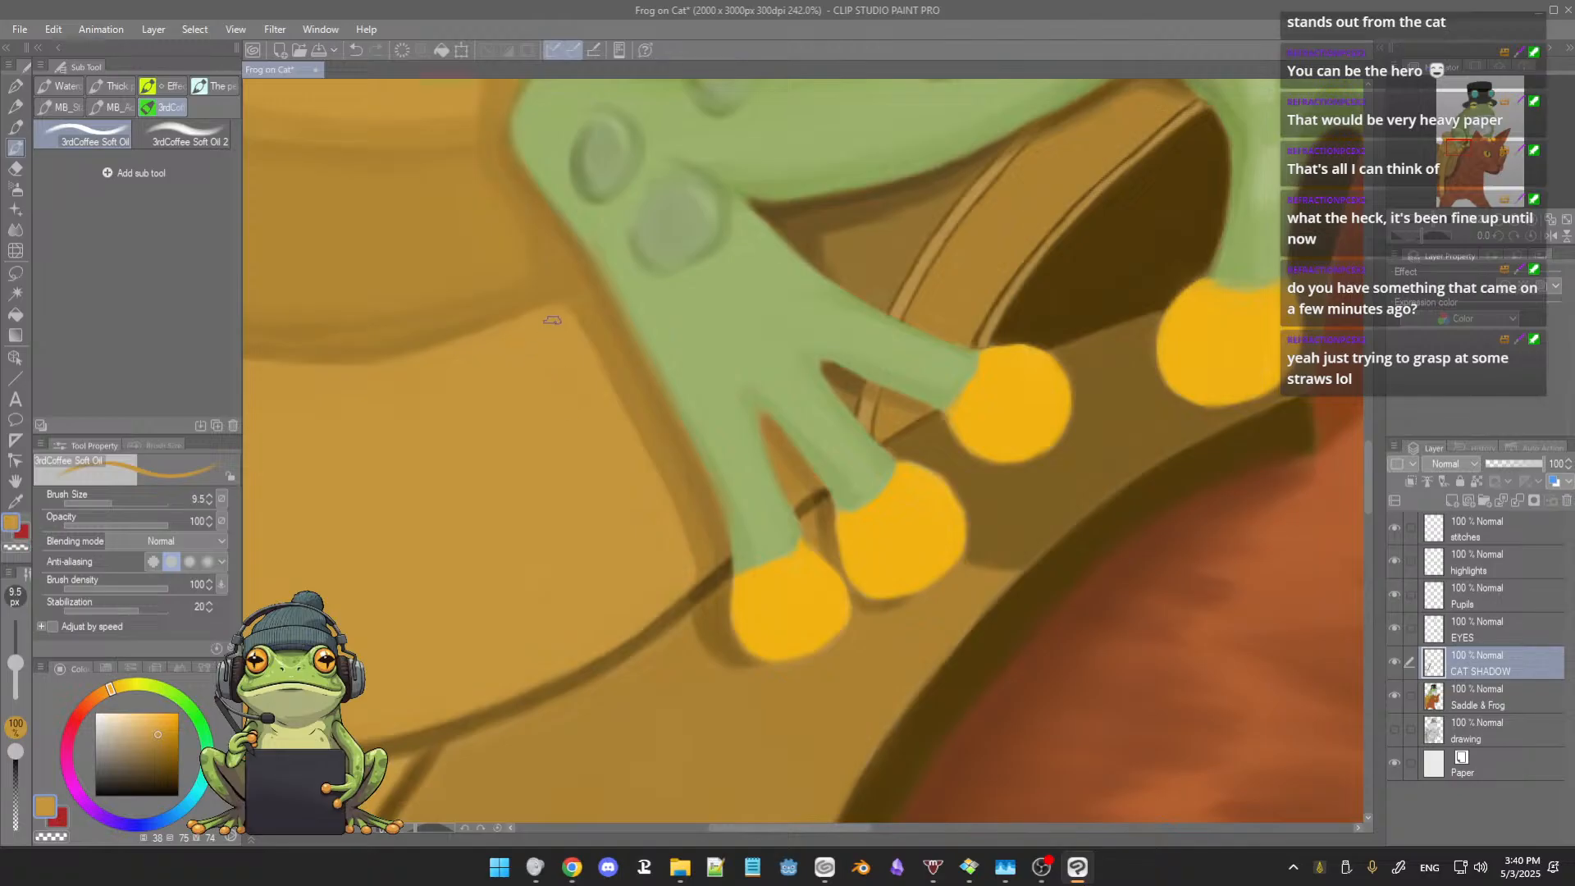
Step: Blend the saddle fold beside the frog's lower leg with brown sampled from the saddle at brush size 9.5
left_click_drag(522, 311, 525, 376)
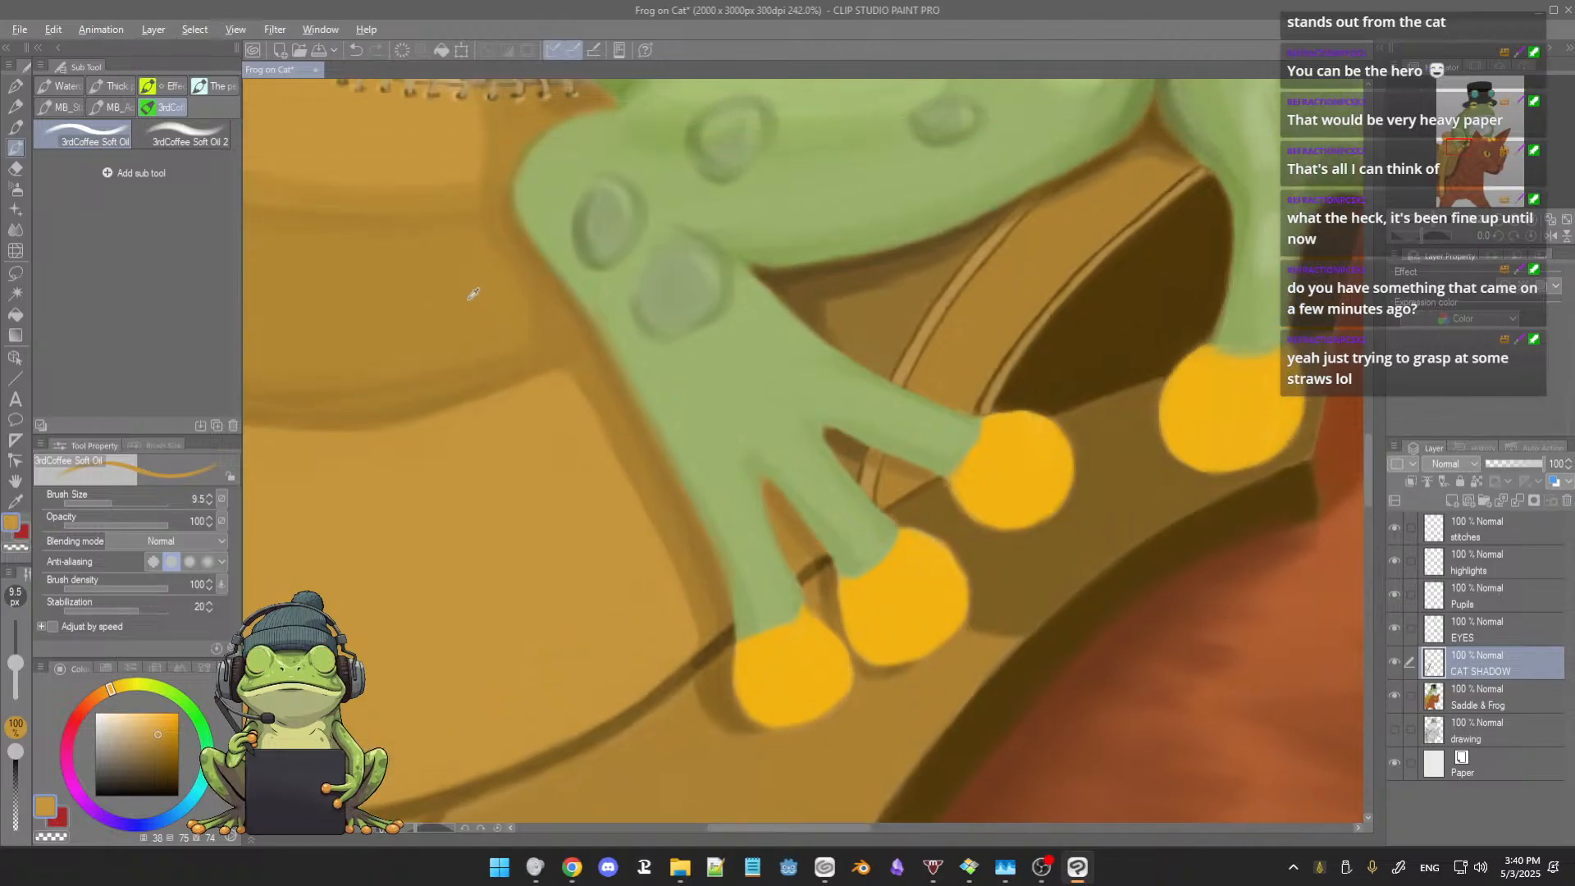
left_click(471, 260, "alt")
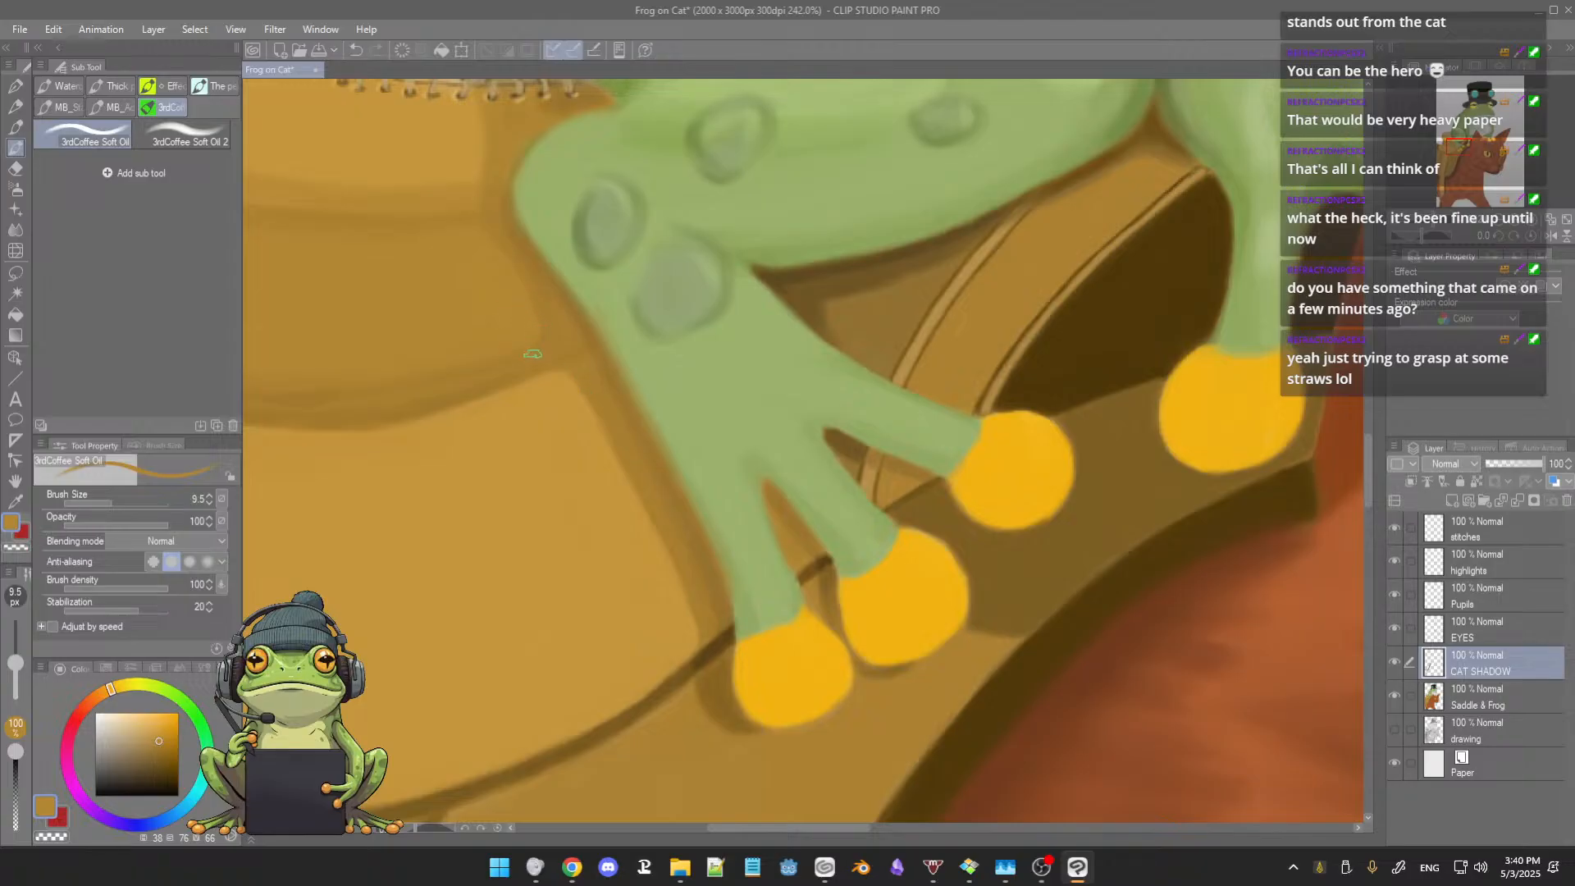
scroll(567, 465, "down", 5)
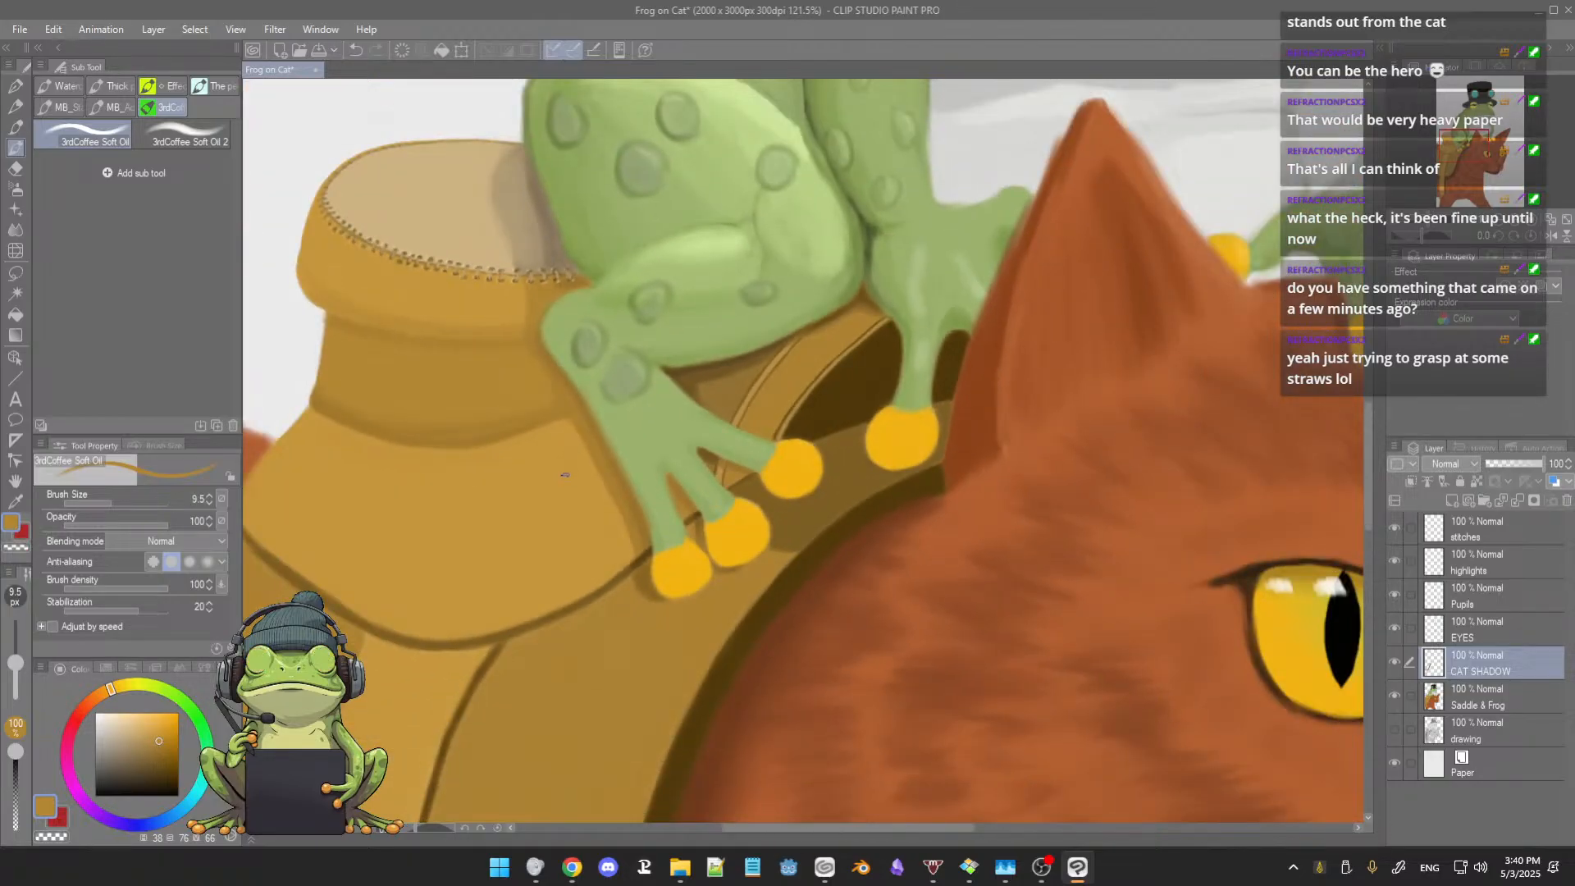
scroll(564, 475, "down", 3)
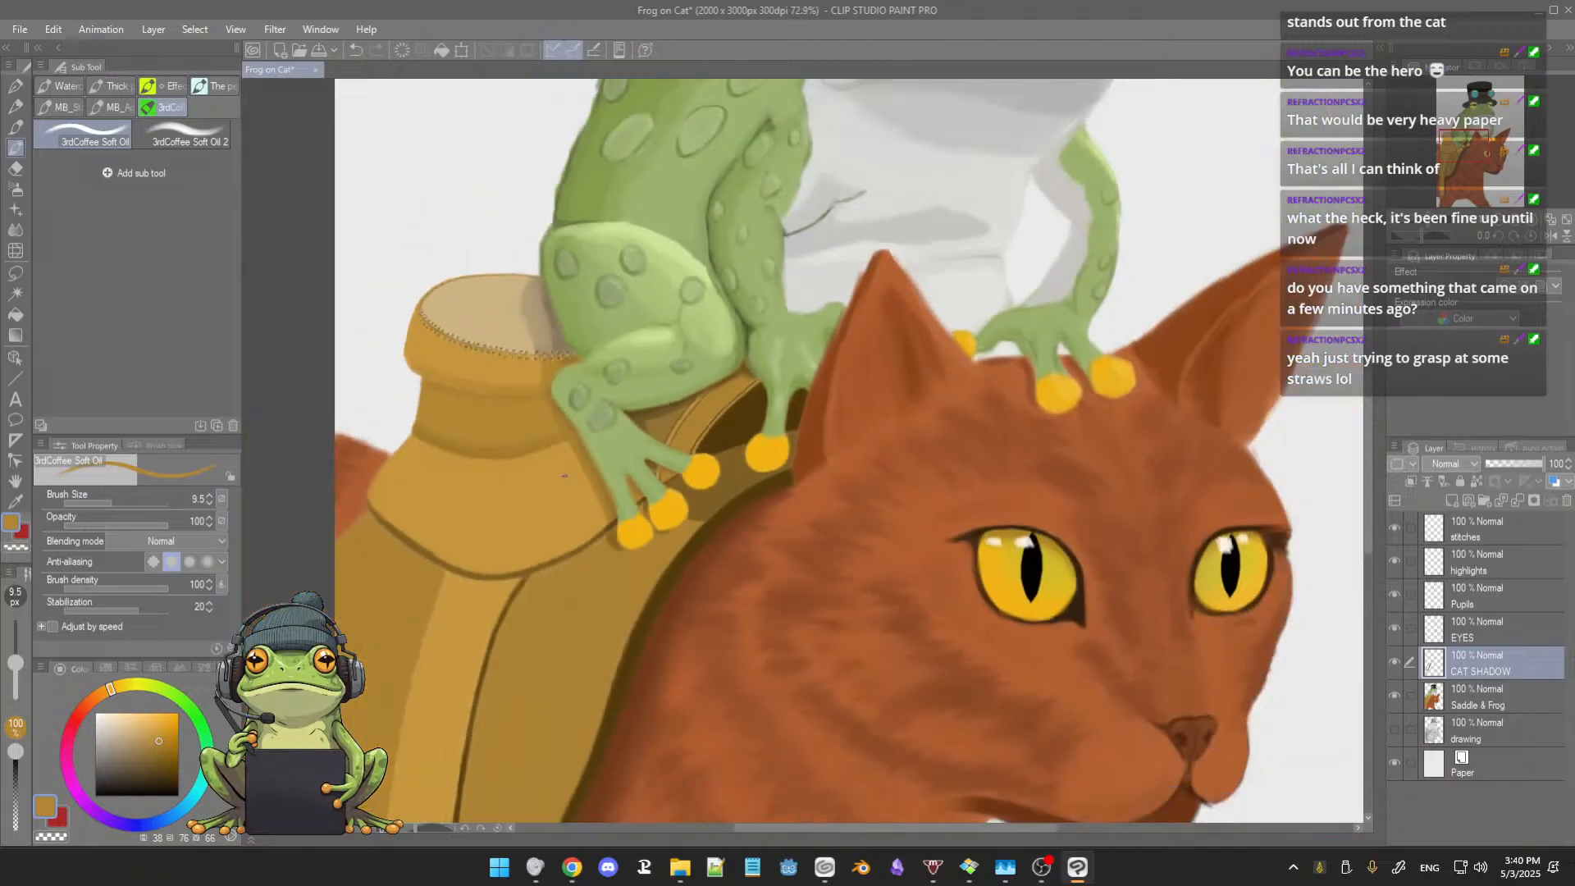
scroll(564, 476, "up", 4)
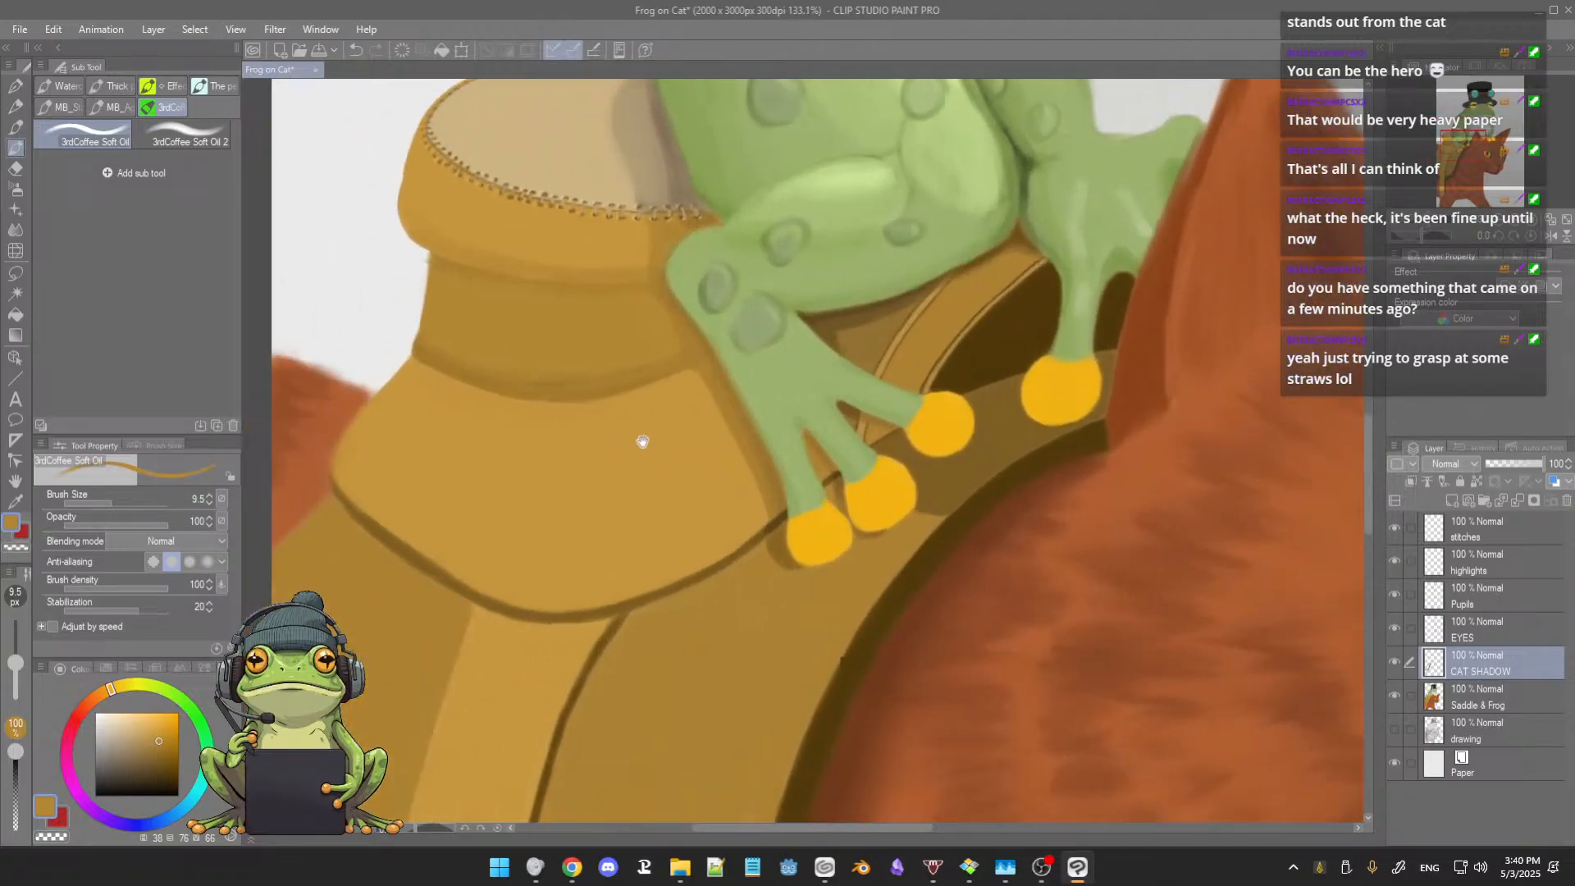
left_click_drag(643, 442, 647, 429)
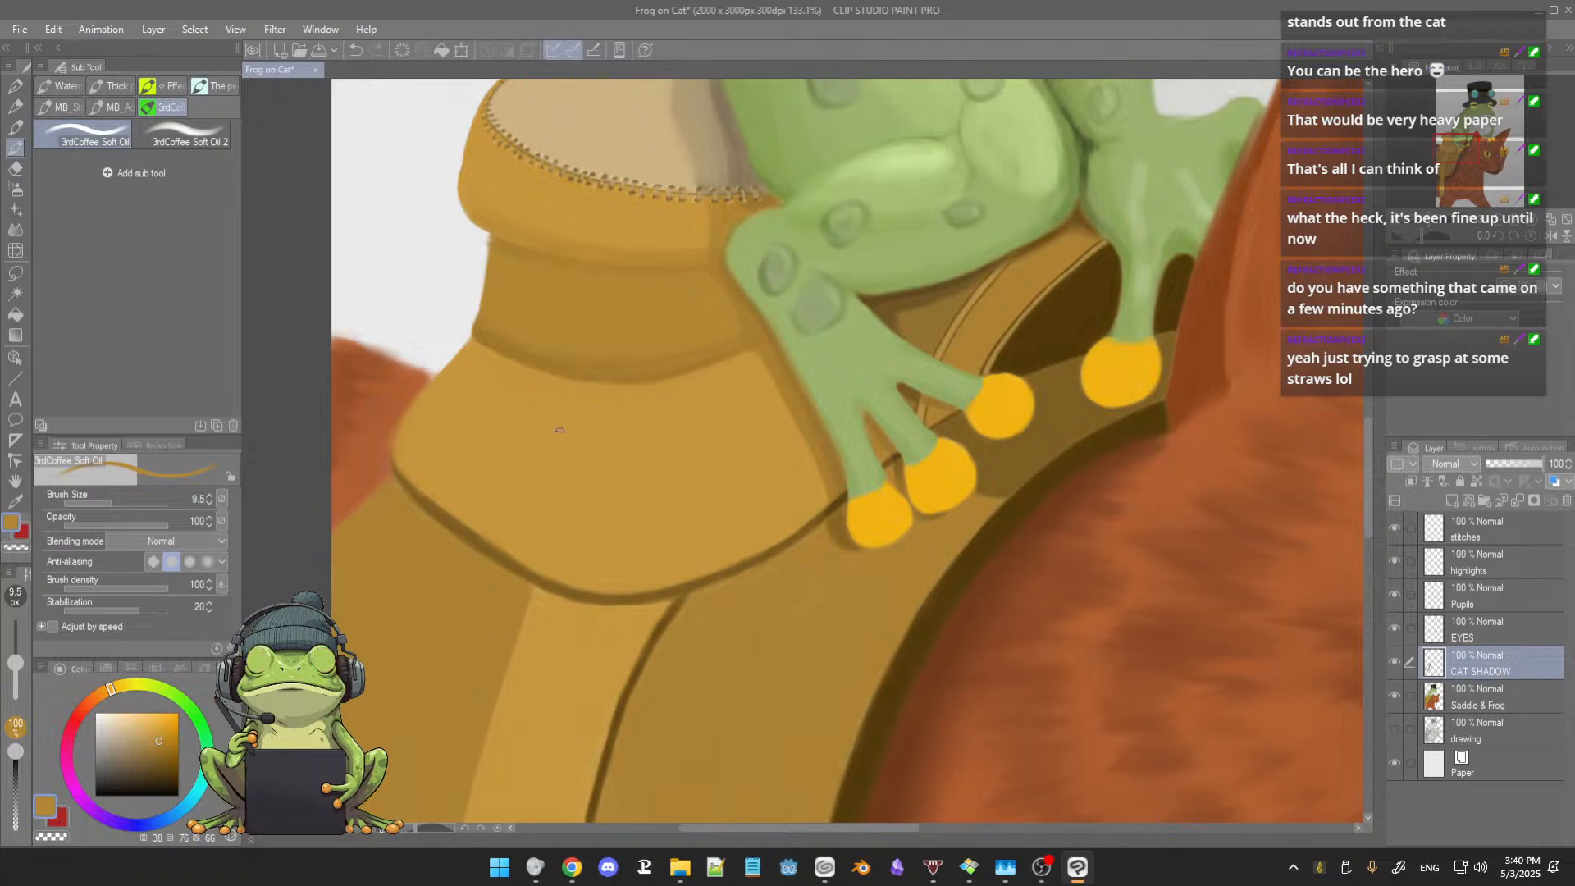
Step: Paint a soft brown shadow beneath the saddle's lower fold, extending from the frog's leg, at brush size 29.2
left_click(559, 411, "alt")
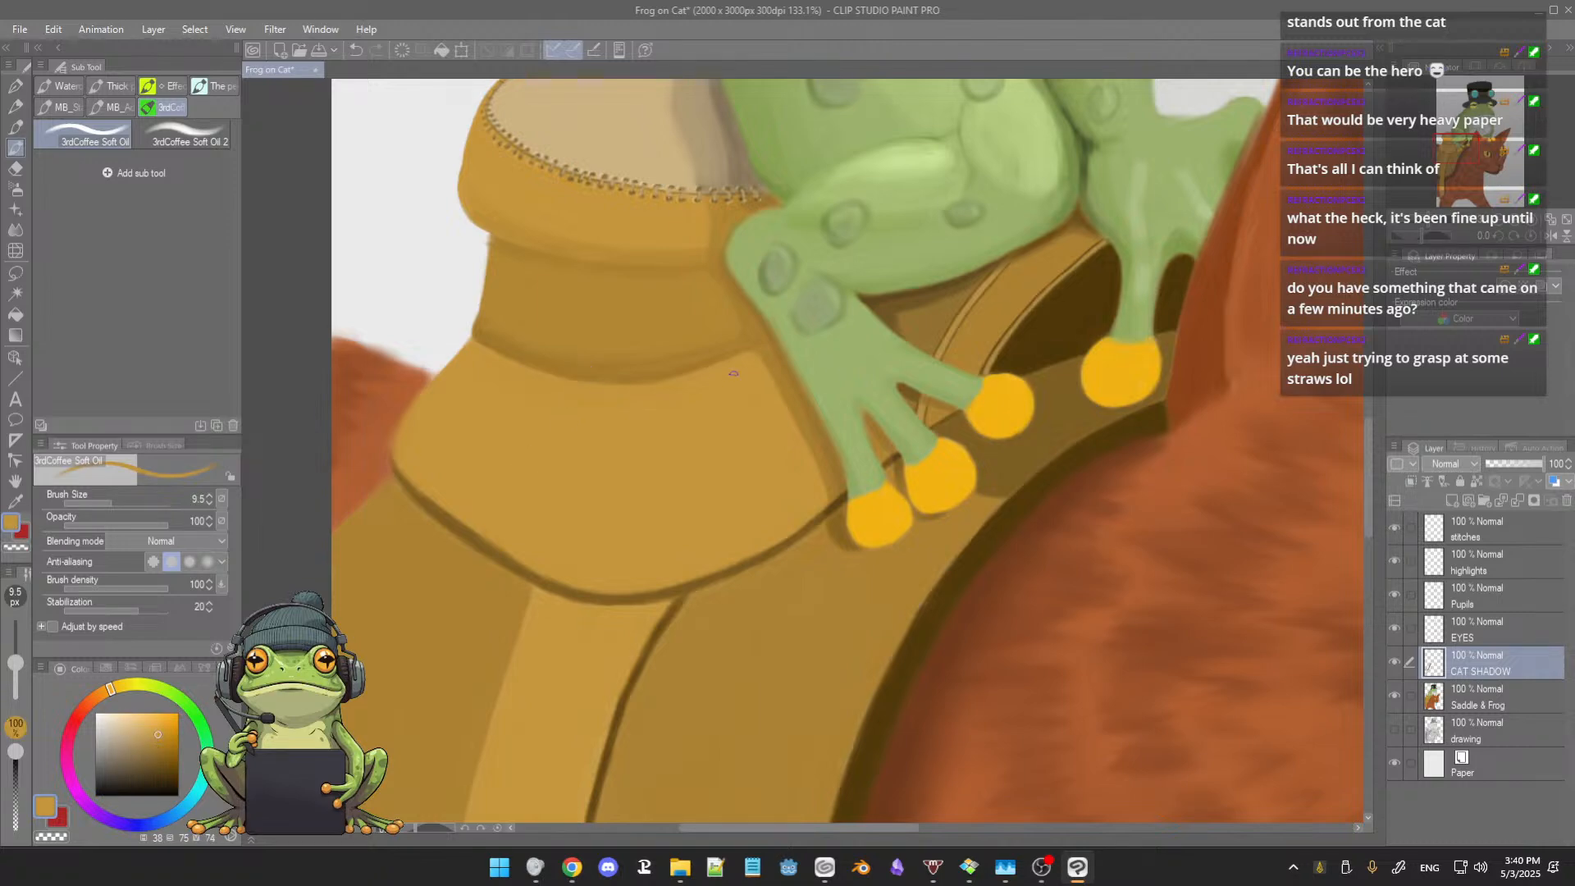
left_click(773, 359, "alt")
left_click_drag(519, 426, 533, 436, "ctrl+alt")
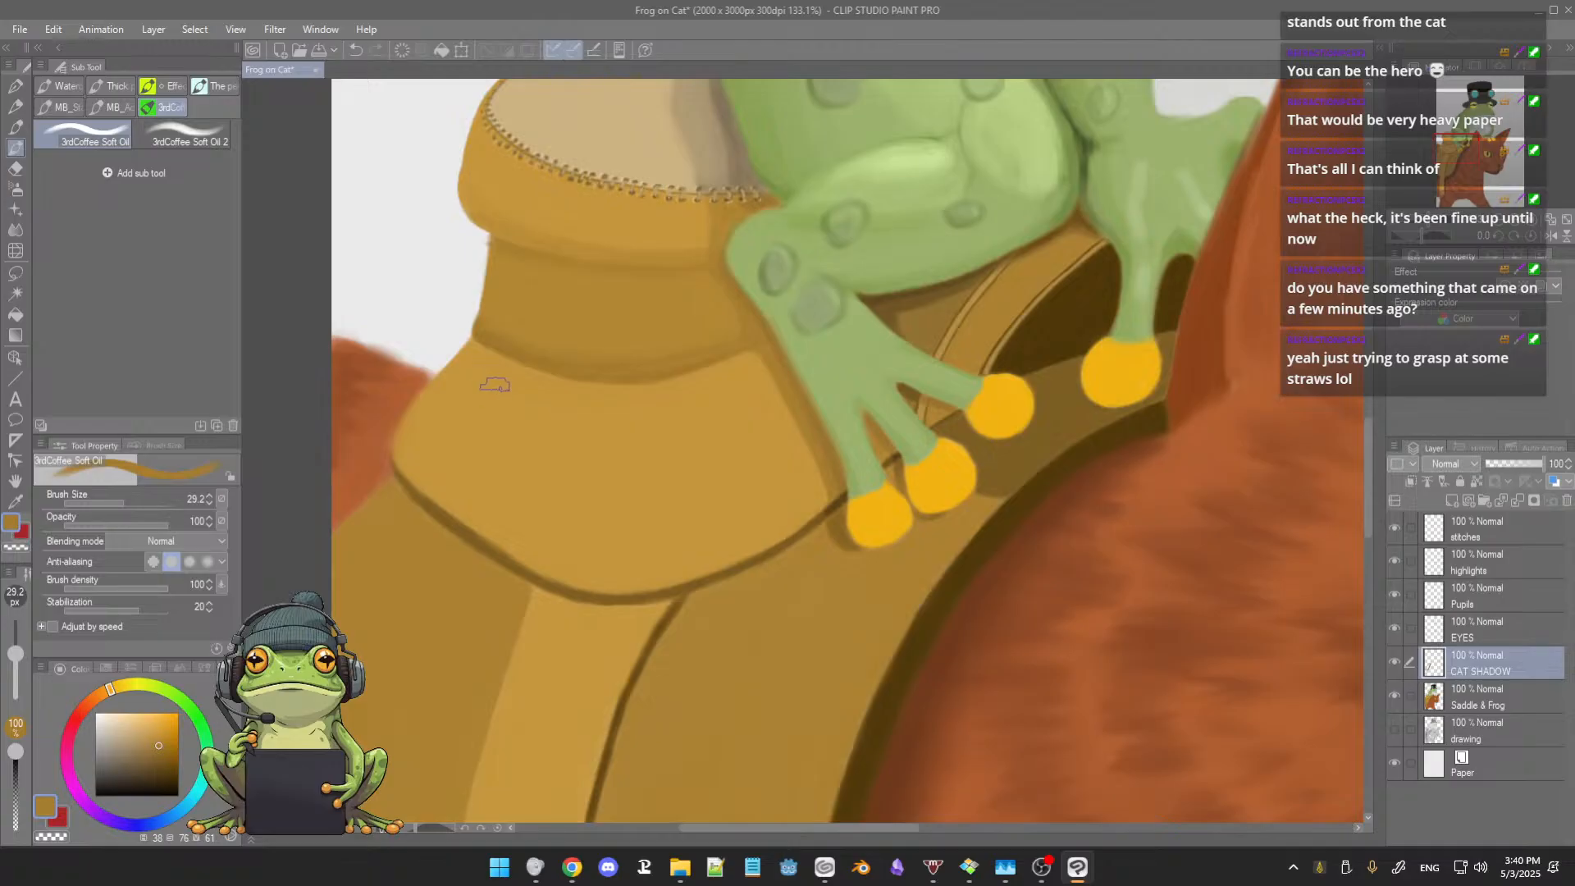
mouse_move(563, 457)
left_mouse_down()
mouse_move(593, 337)
mouse_move(602, 421)
left_mouse_up()
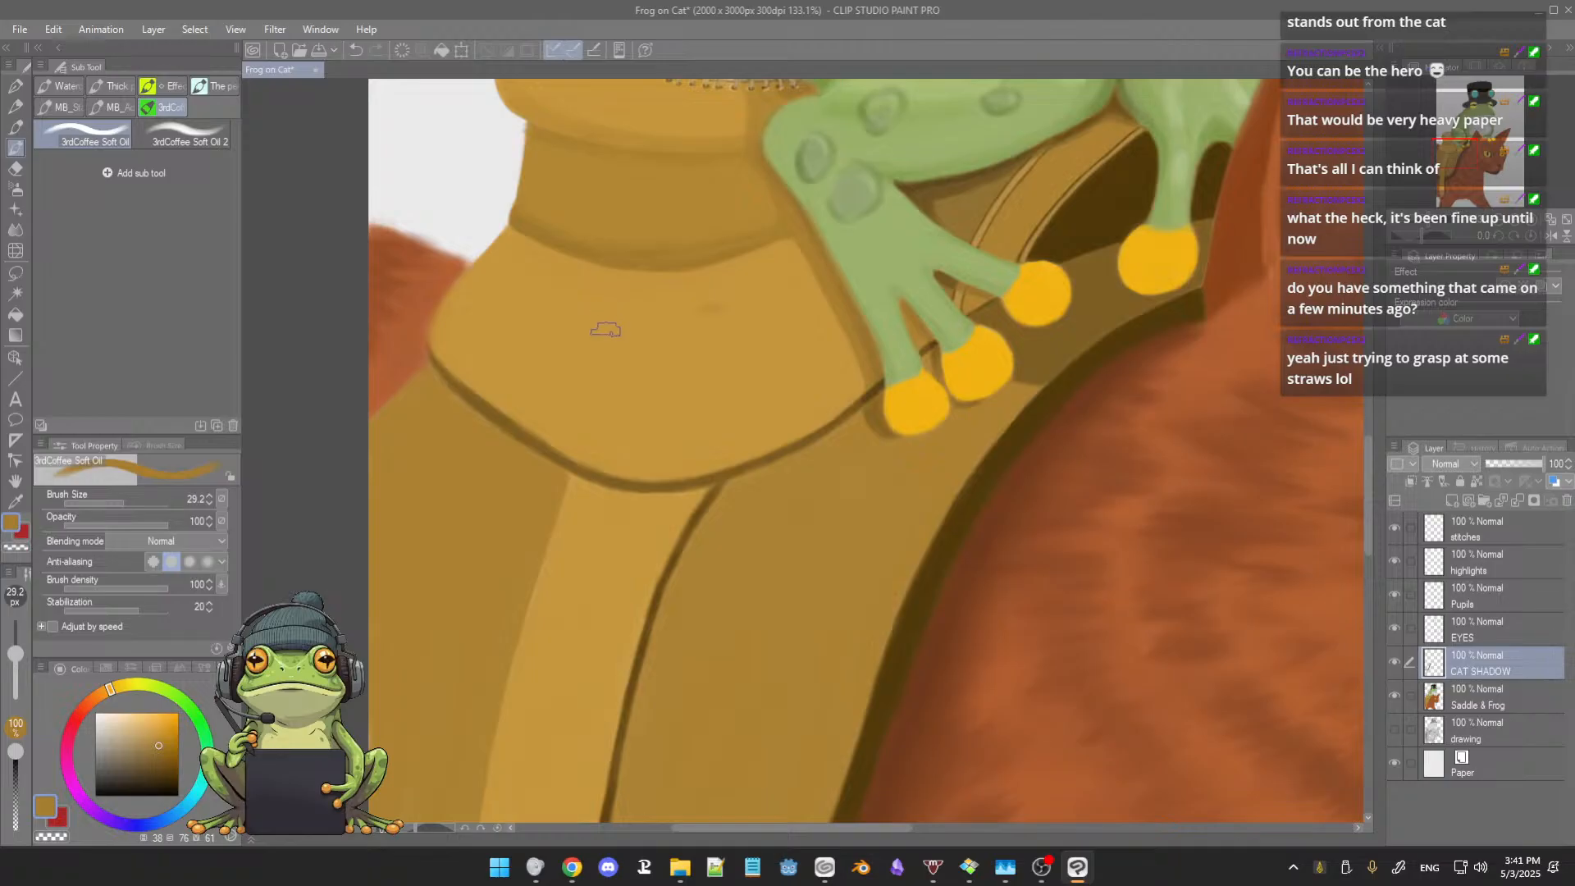
key("ctrl+z")
left_click_drag(661, 292, 758, 269)
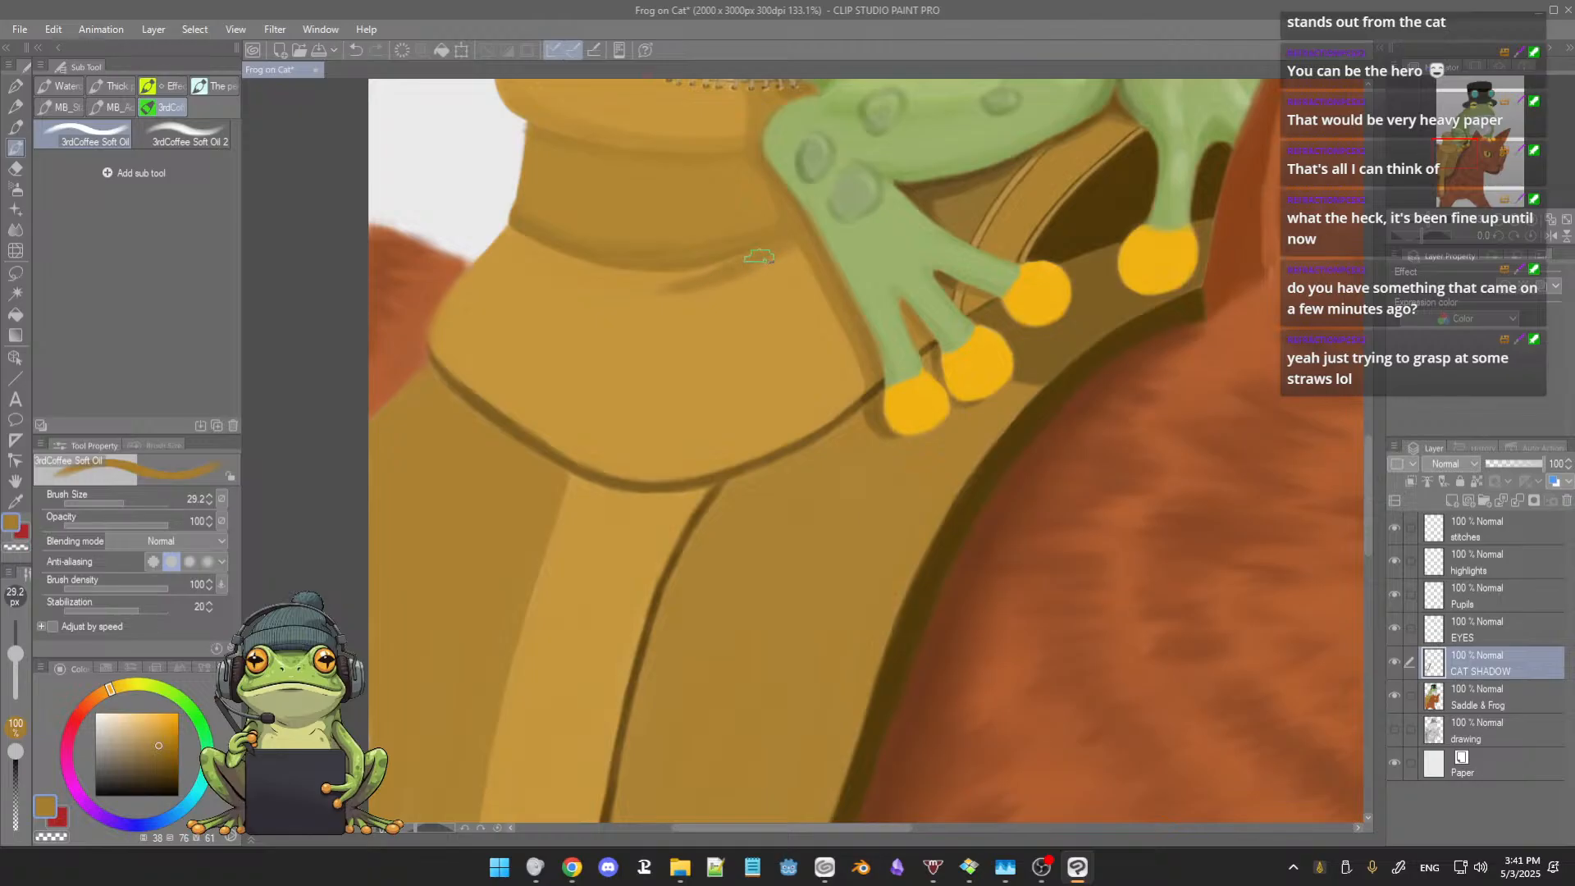
mouse_move(759, 256)
left_mouse_down()
mouse_move(617, 273)
mouse_move(670, 283)
left_mouse_up()
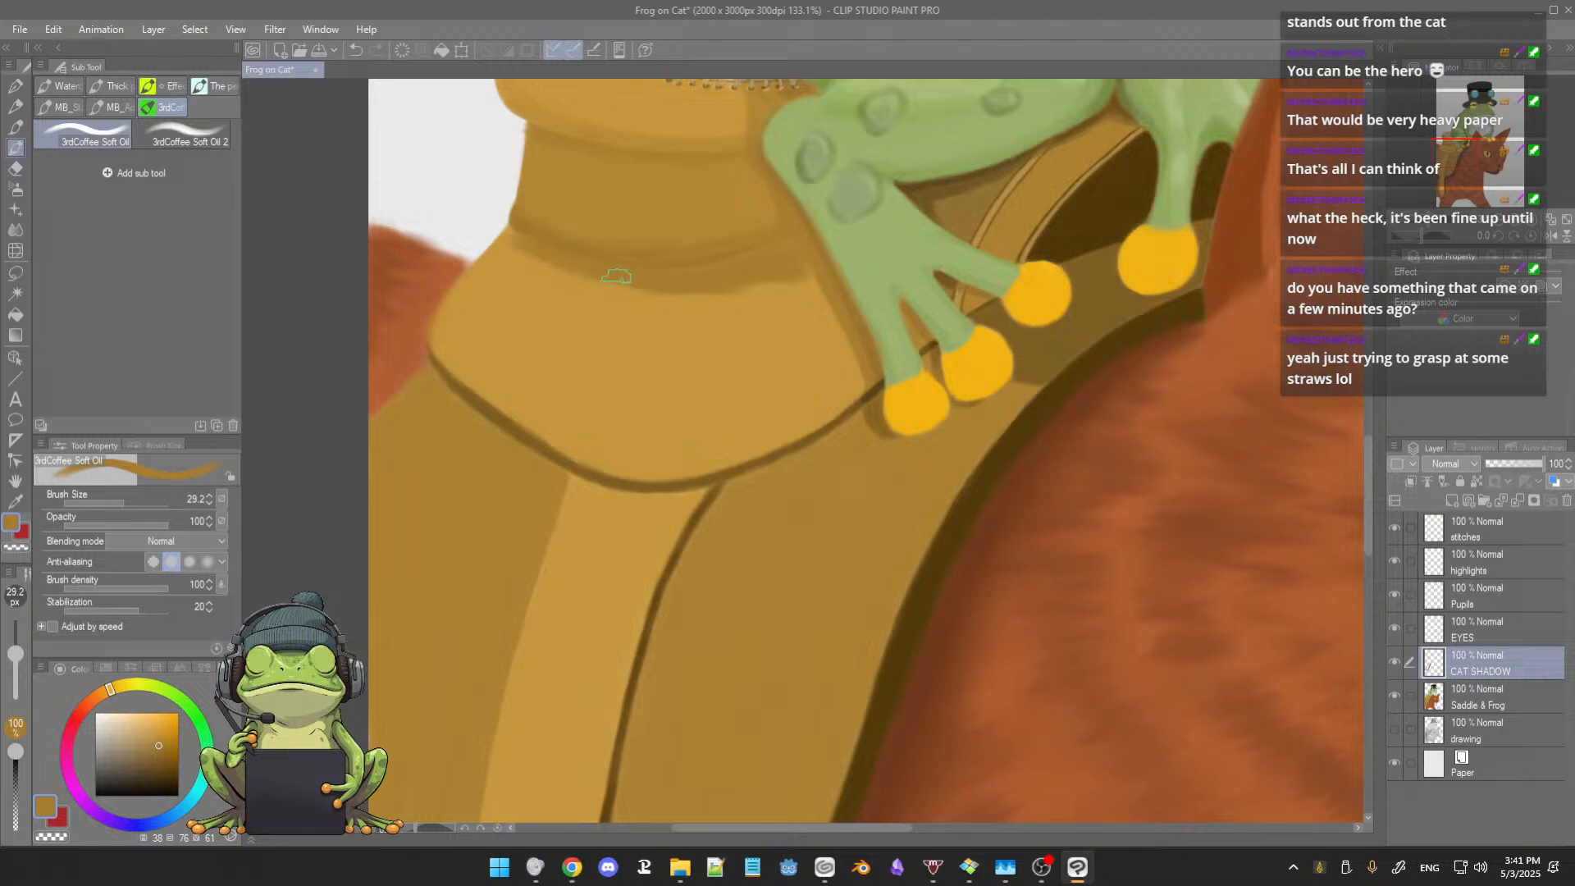
Step: Define the crease of the saddle's lower fold in a darker brown at brush size 12.3 and blend it with sampled saddle brown
left_click_drag(713, 340, 705, 414)
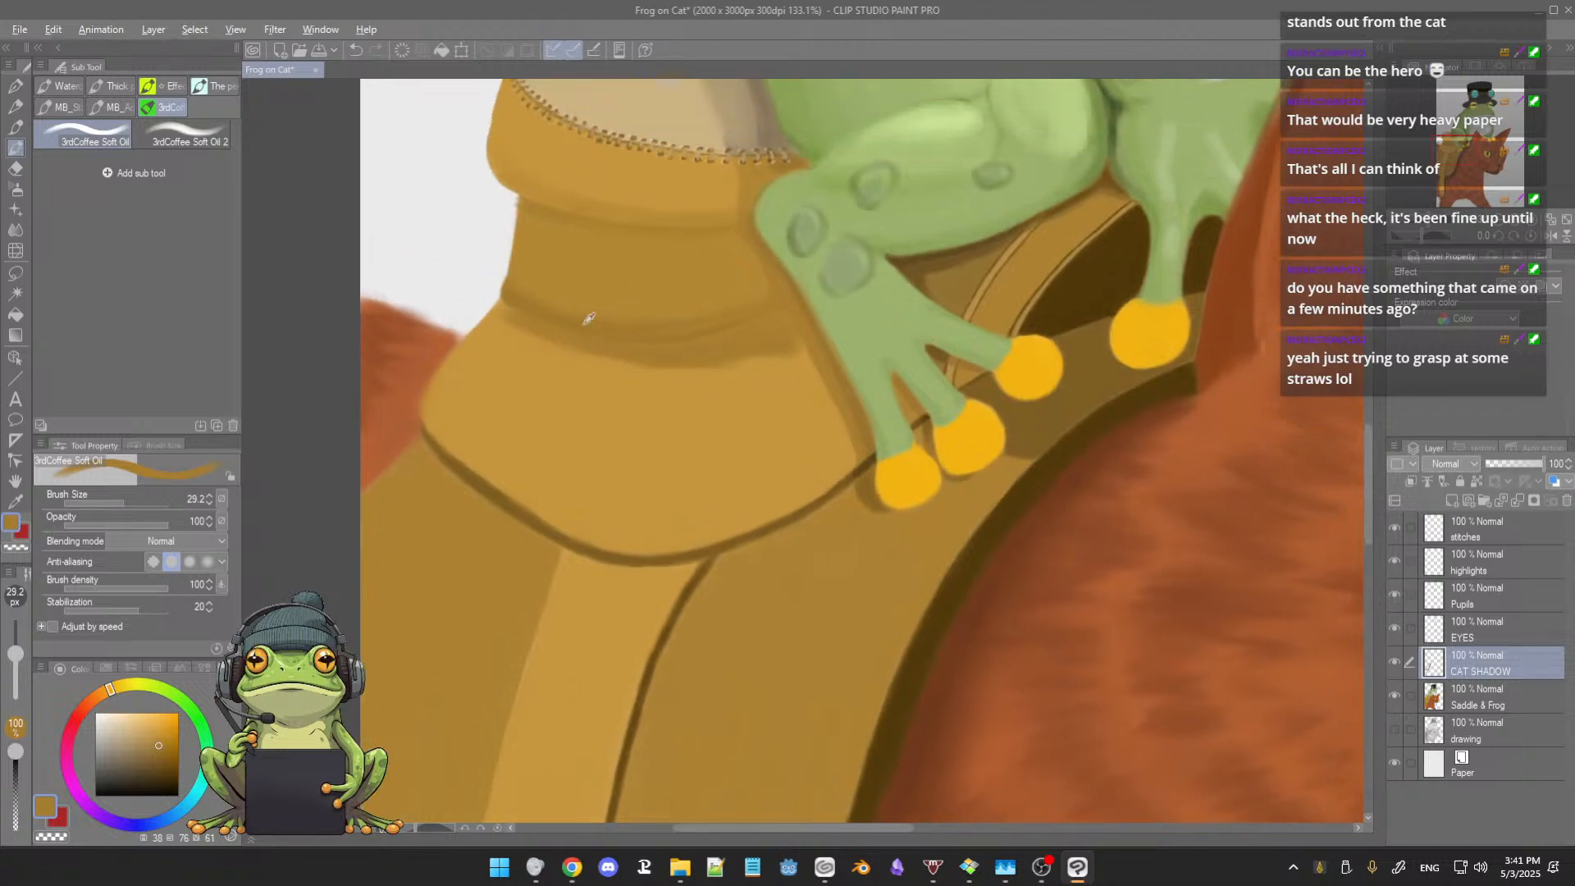
left_click(161, 753)
mouse_move(573, 304)
left_mouse_down("ctrl+alt")
mouse_move(581, 323)
mouse_move(633, 334)
mouse_move(719, 331)
mouse_move(782, 304)
left_mouse_up("ctrl+alt")
left_click(746, 315, "alt")
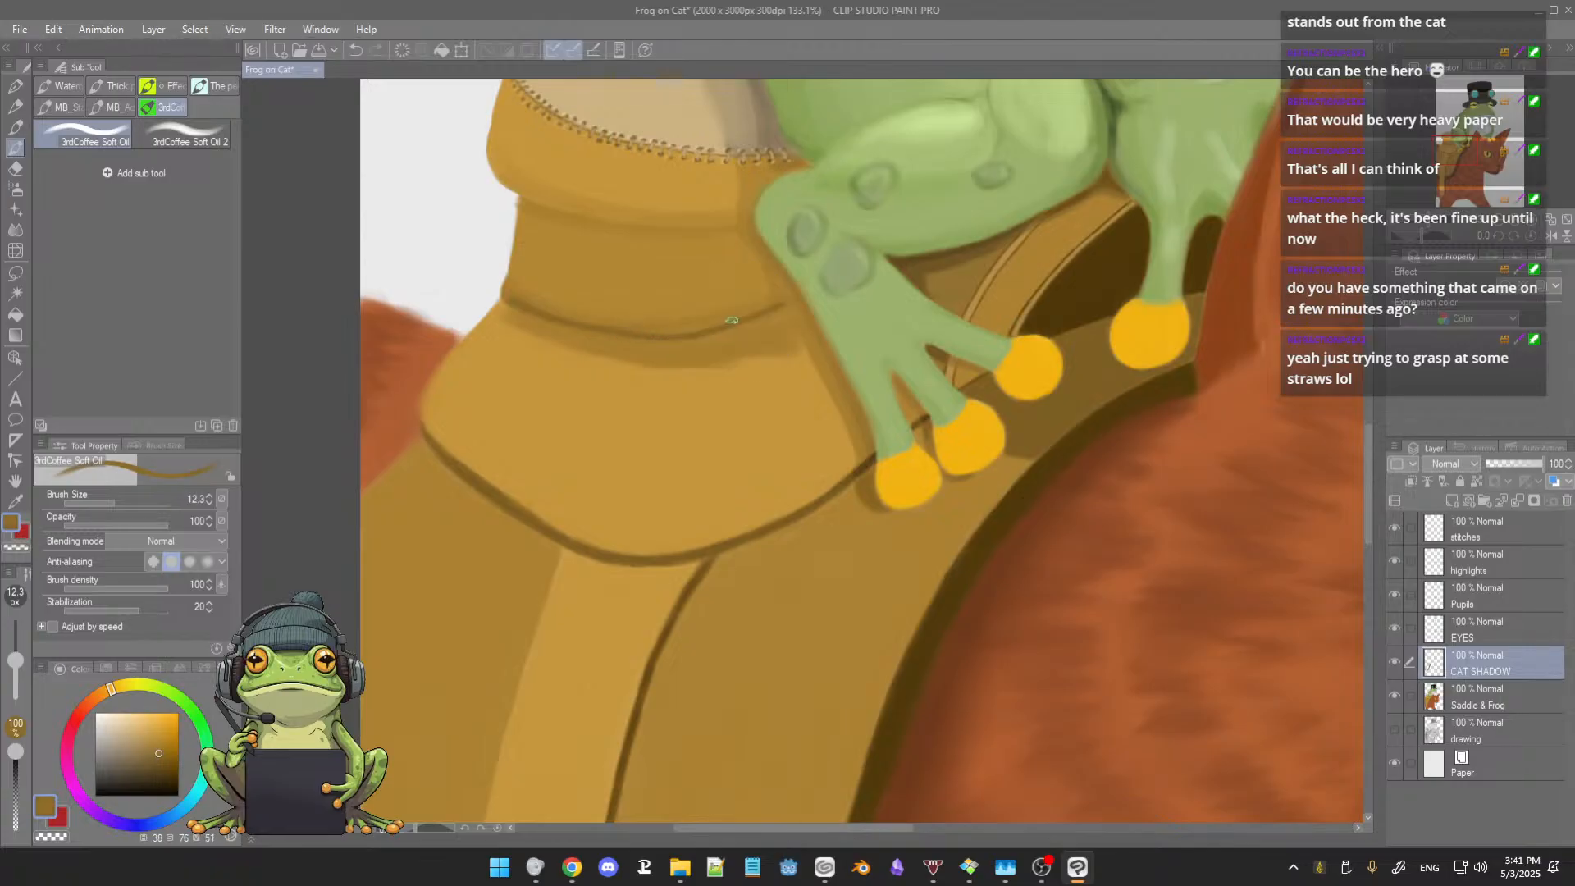
left_click(742, 313, "alt")
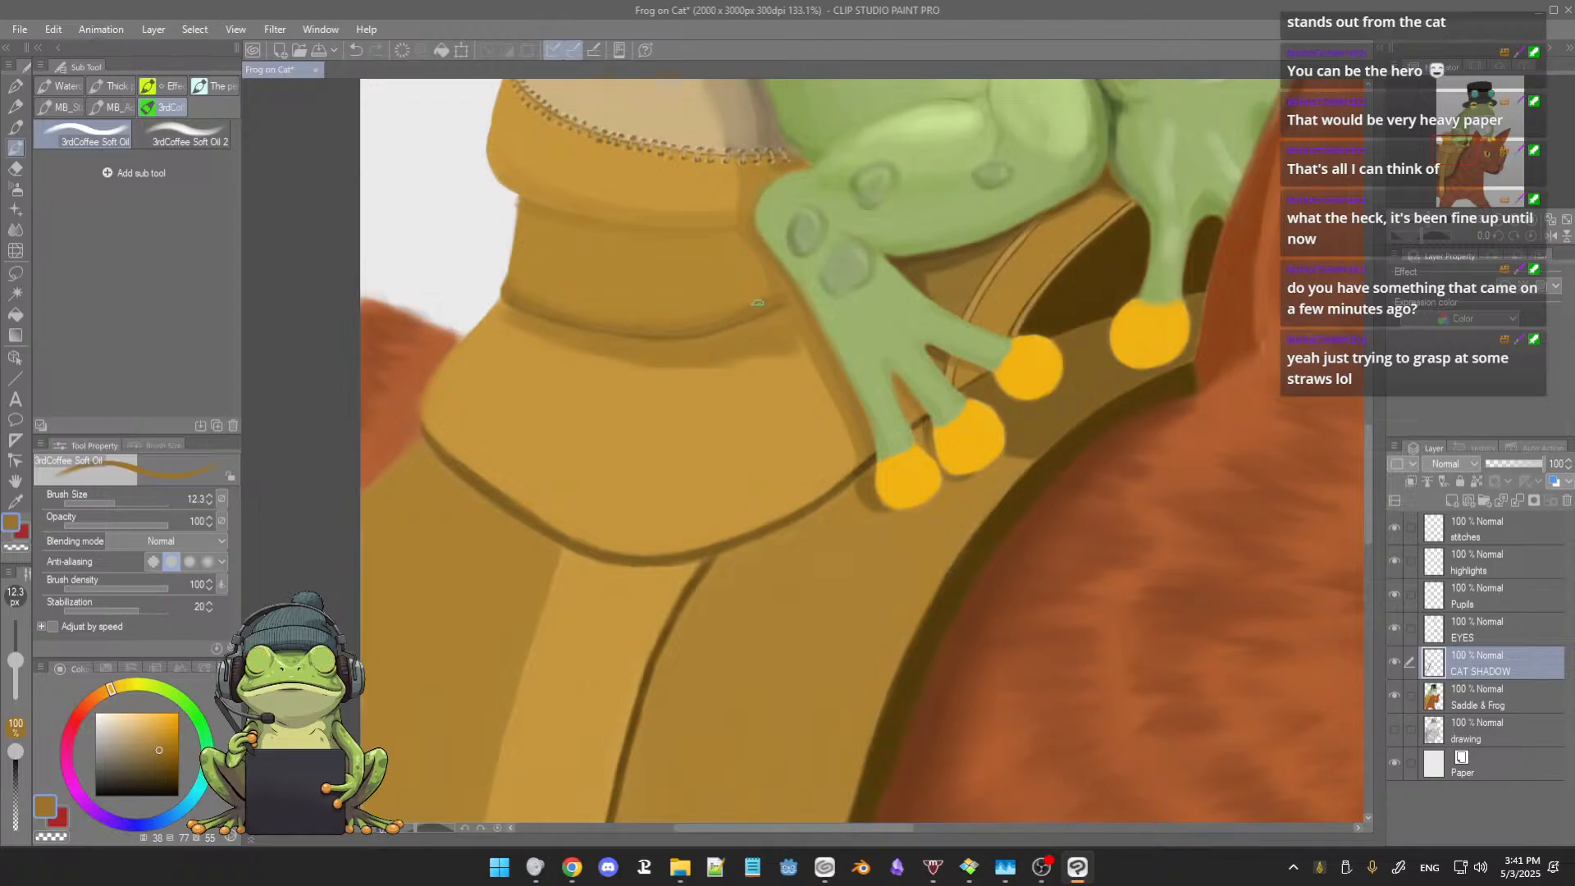
left_click(706, 317, "alt")
left_click_drag(663, 305, 690, 315)
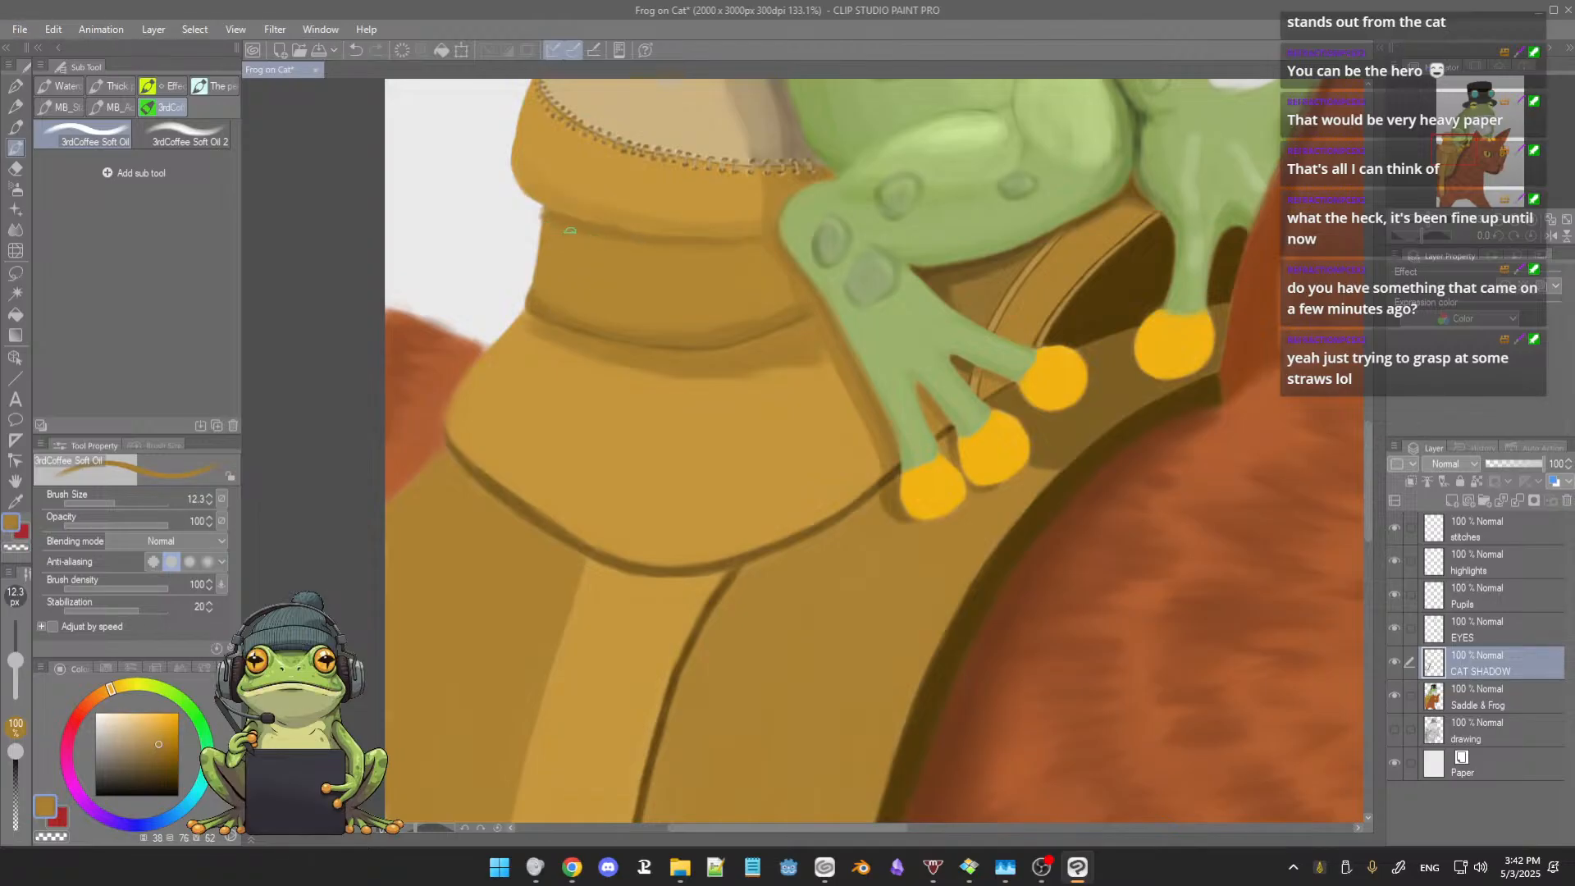
Step: Shade the saddle's neck beneath the collar out to its outer edge with sampled brown at brush size 23.9
key("]")
key("]")
scroll(730, 268, "up", 3)
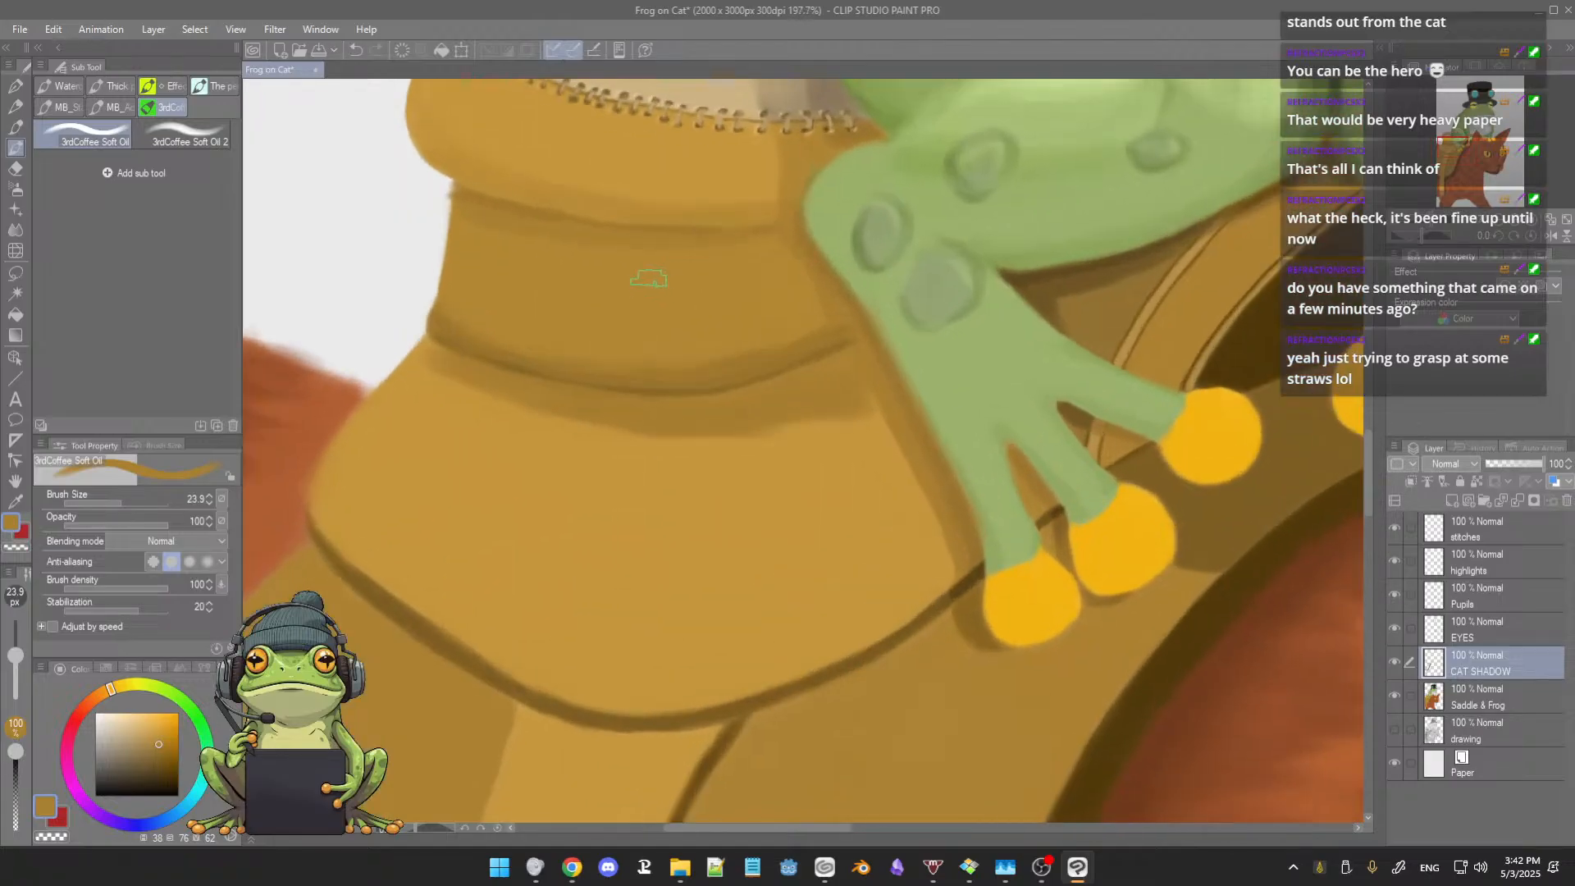
scroll(648, 264, "up", 3)
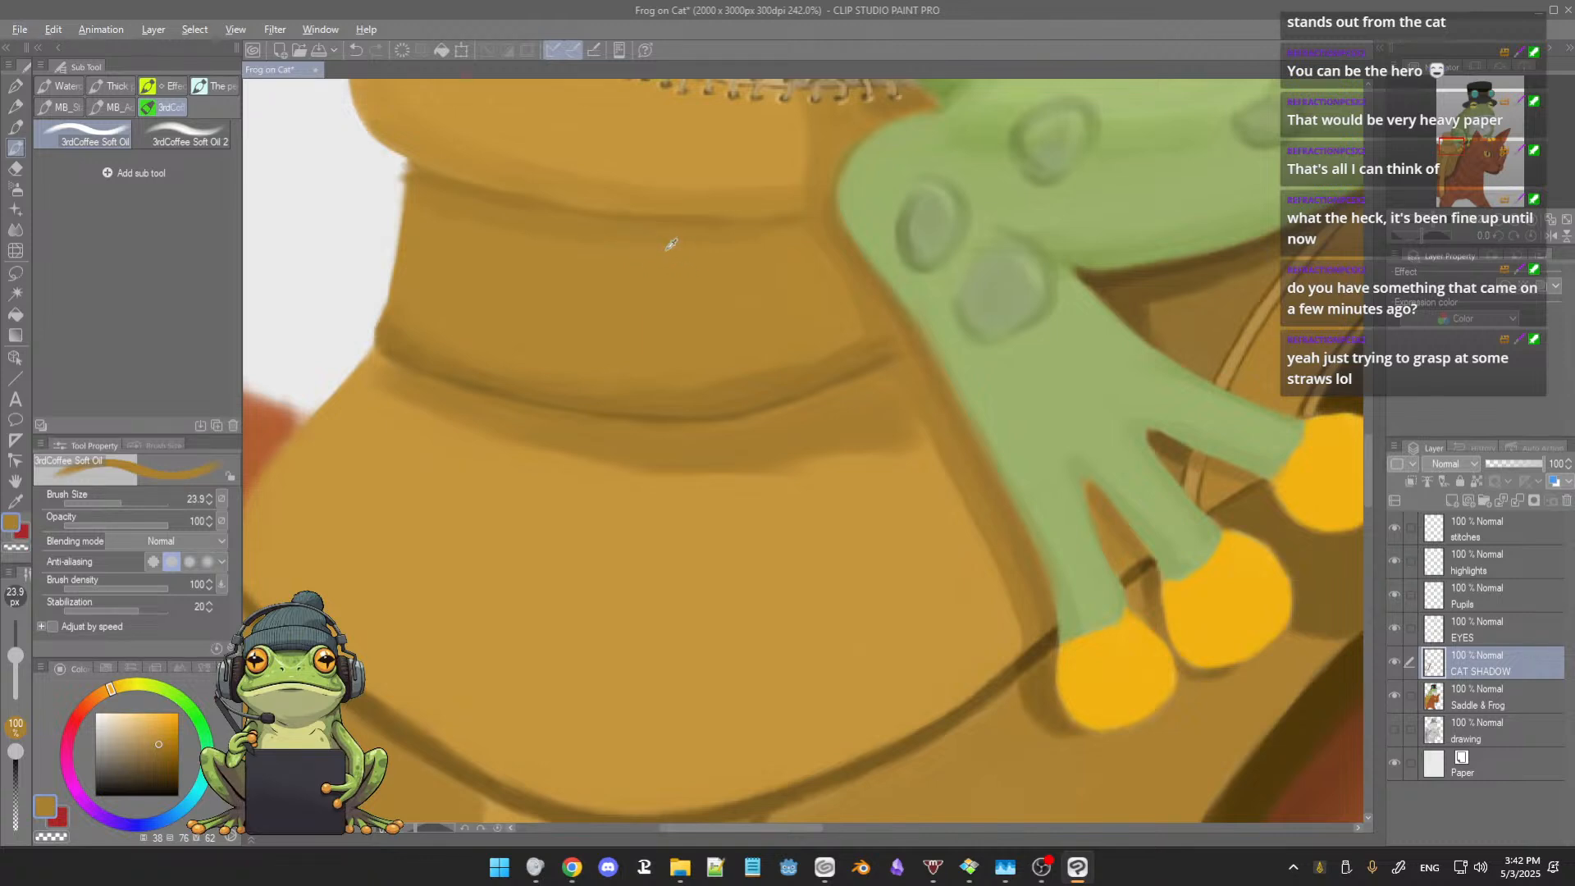
left_click(671, 244, "alt")
left_click_drag(412, 205, 417, 219)
Step: Erase the paint spilling past the outer edge of the saddle's neck with the hard eraser at size 27.5
key("e")
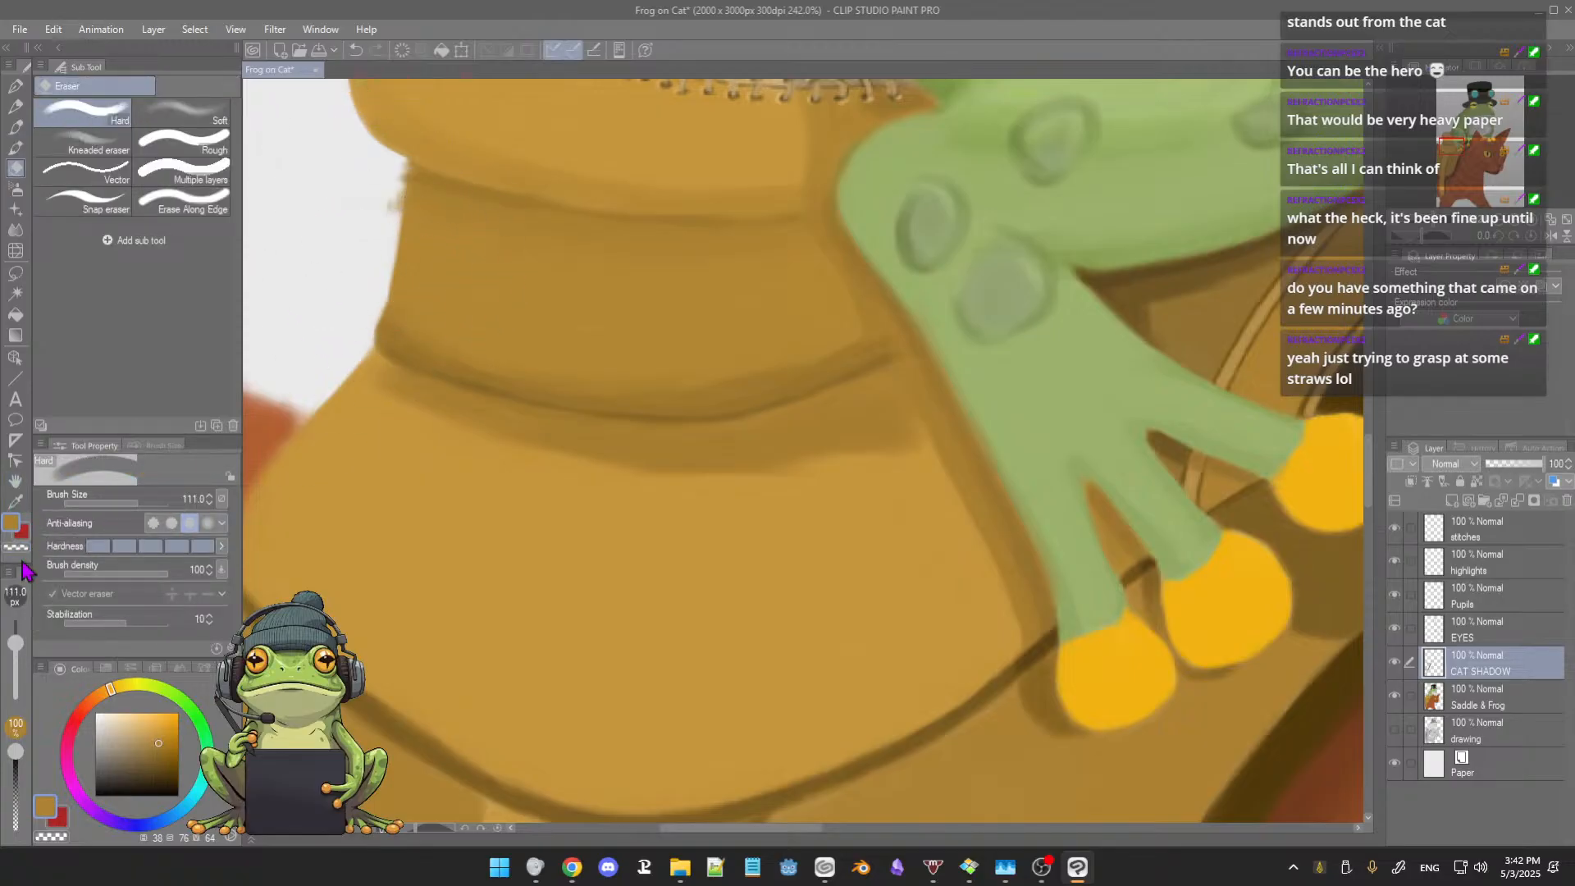
left_click_drag(15, 643, 15, 654)
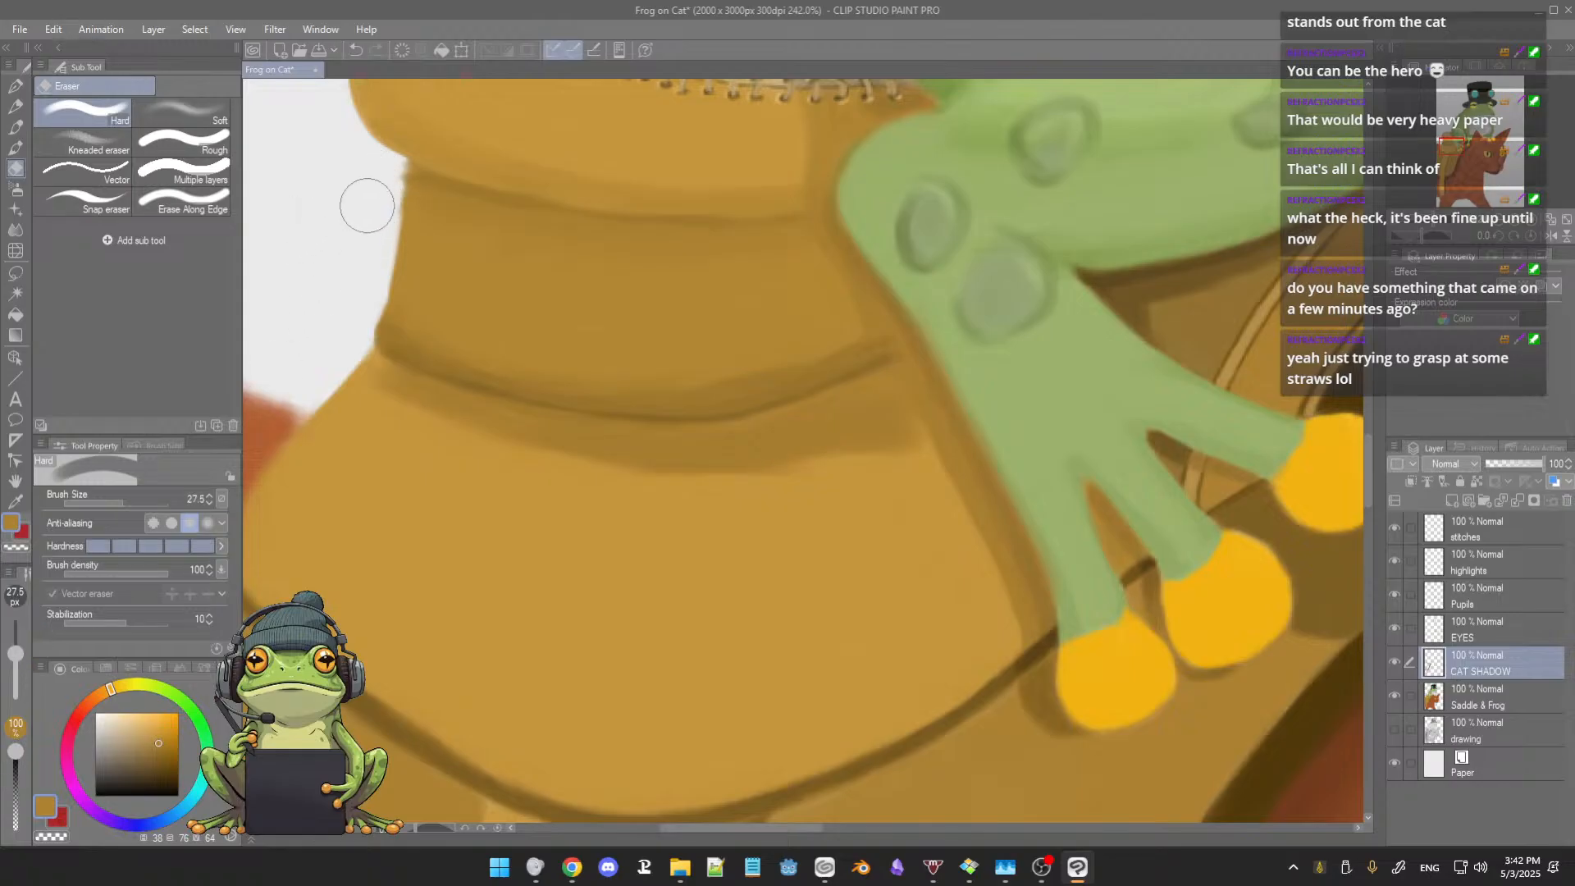
key("b")
Step: Soften the shadow beneath the saddle's lower fold with the Blur blender at size 32.5
scroll(607, 412, "down", 4)
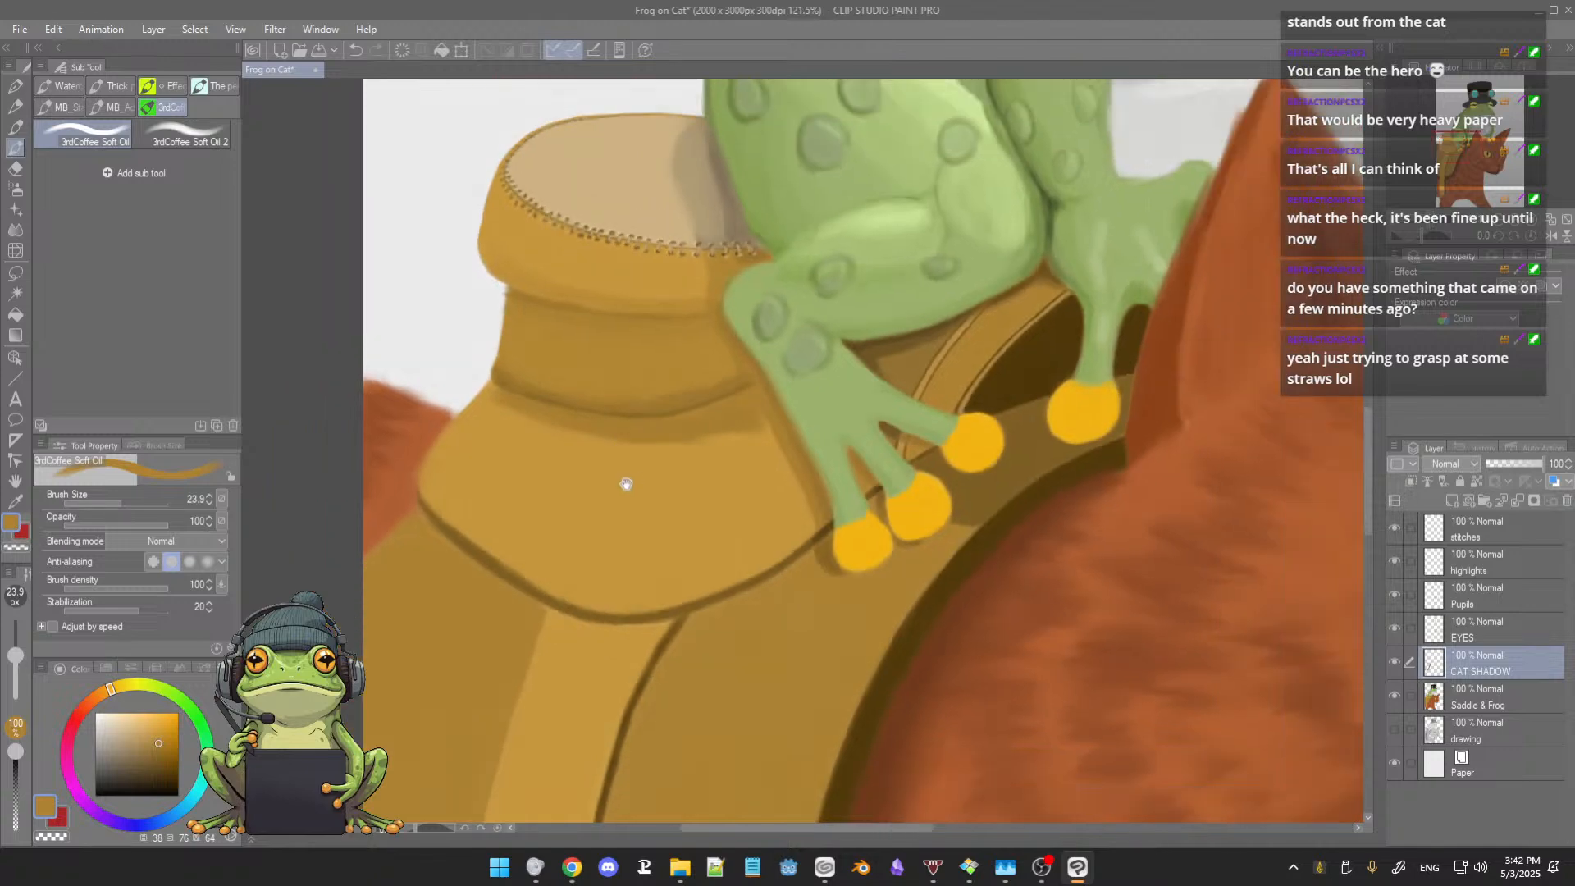
left_click_drag(626, 484, 627, 478)
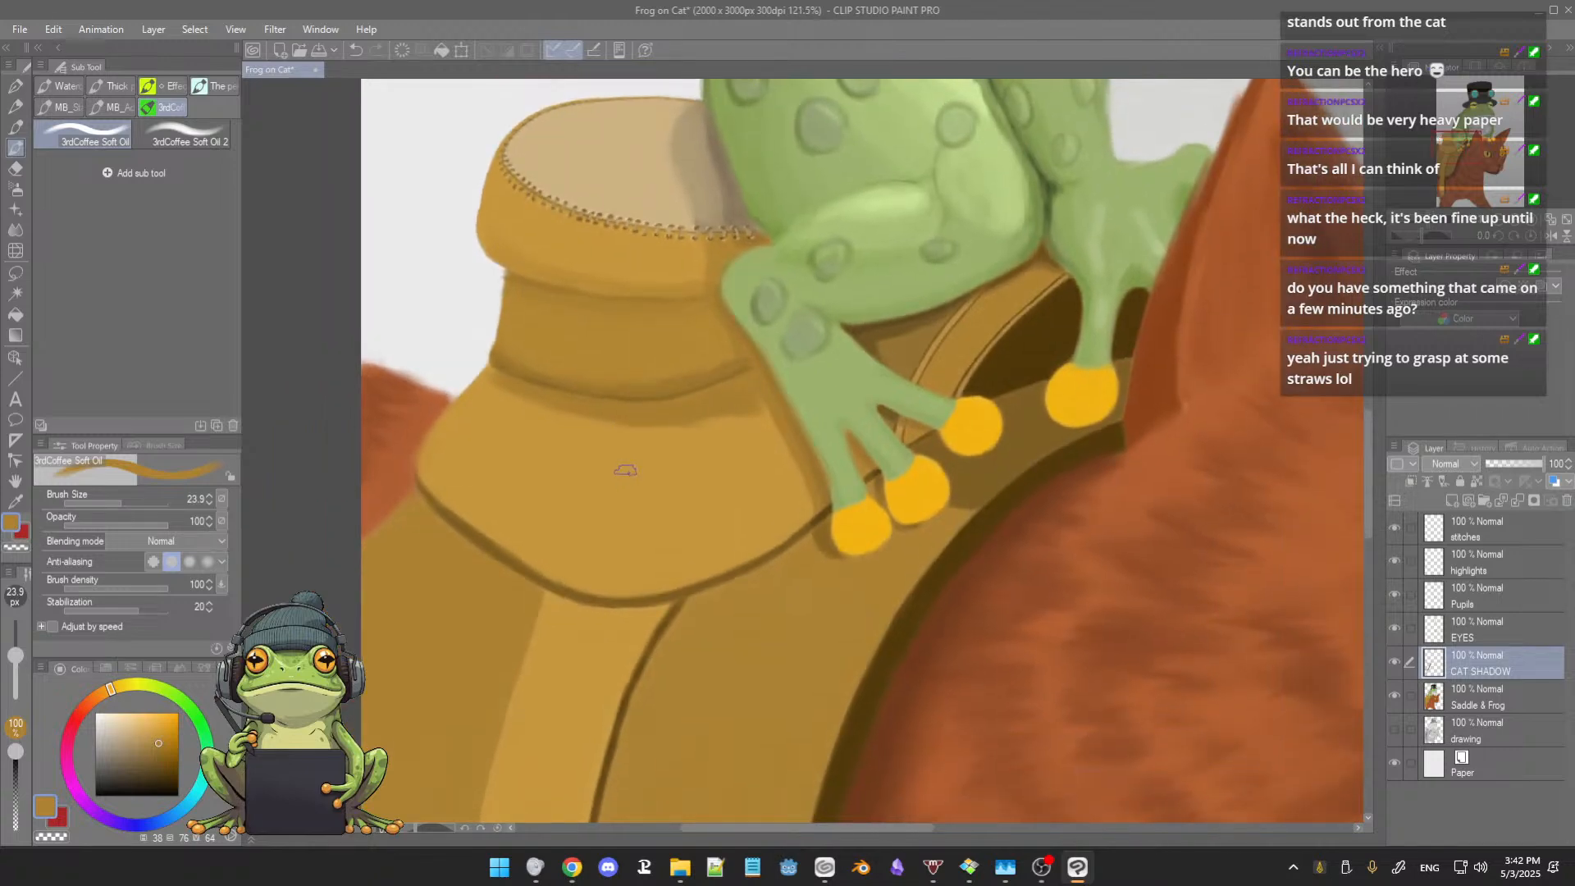
left_click(15, 230)
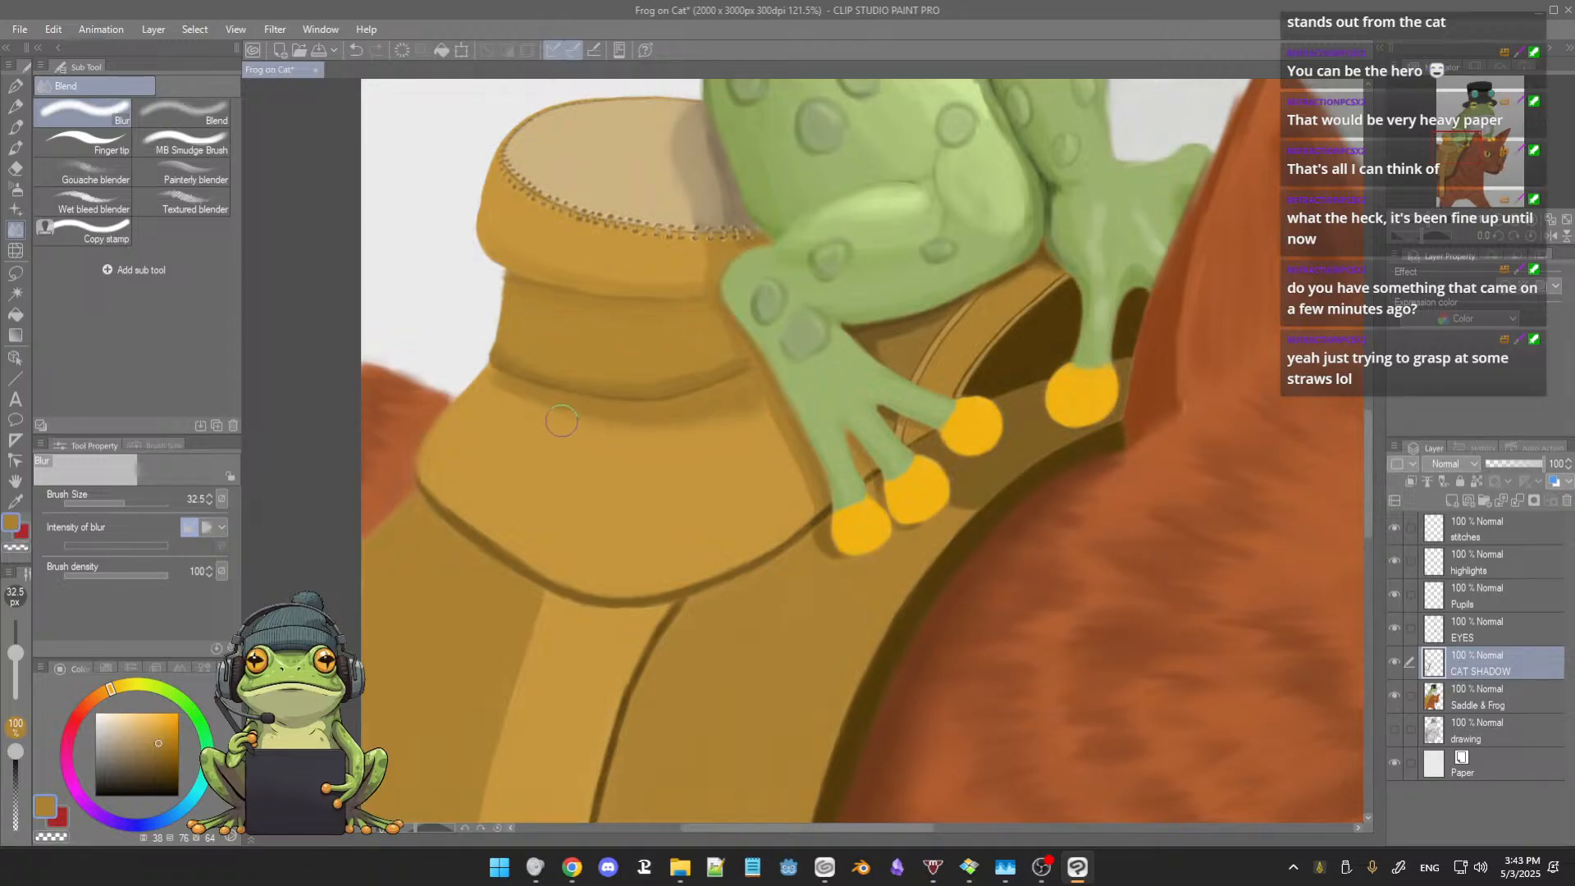
scroll(517, 418, "up", 3)
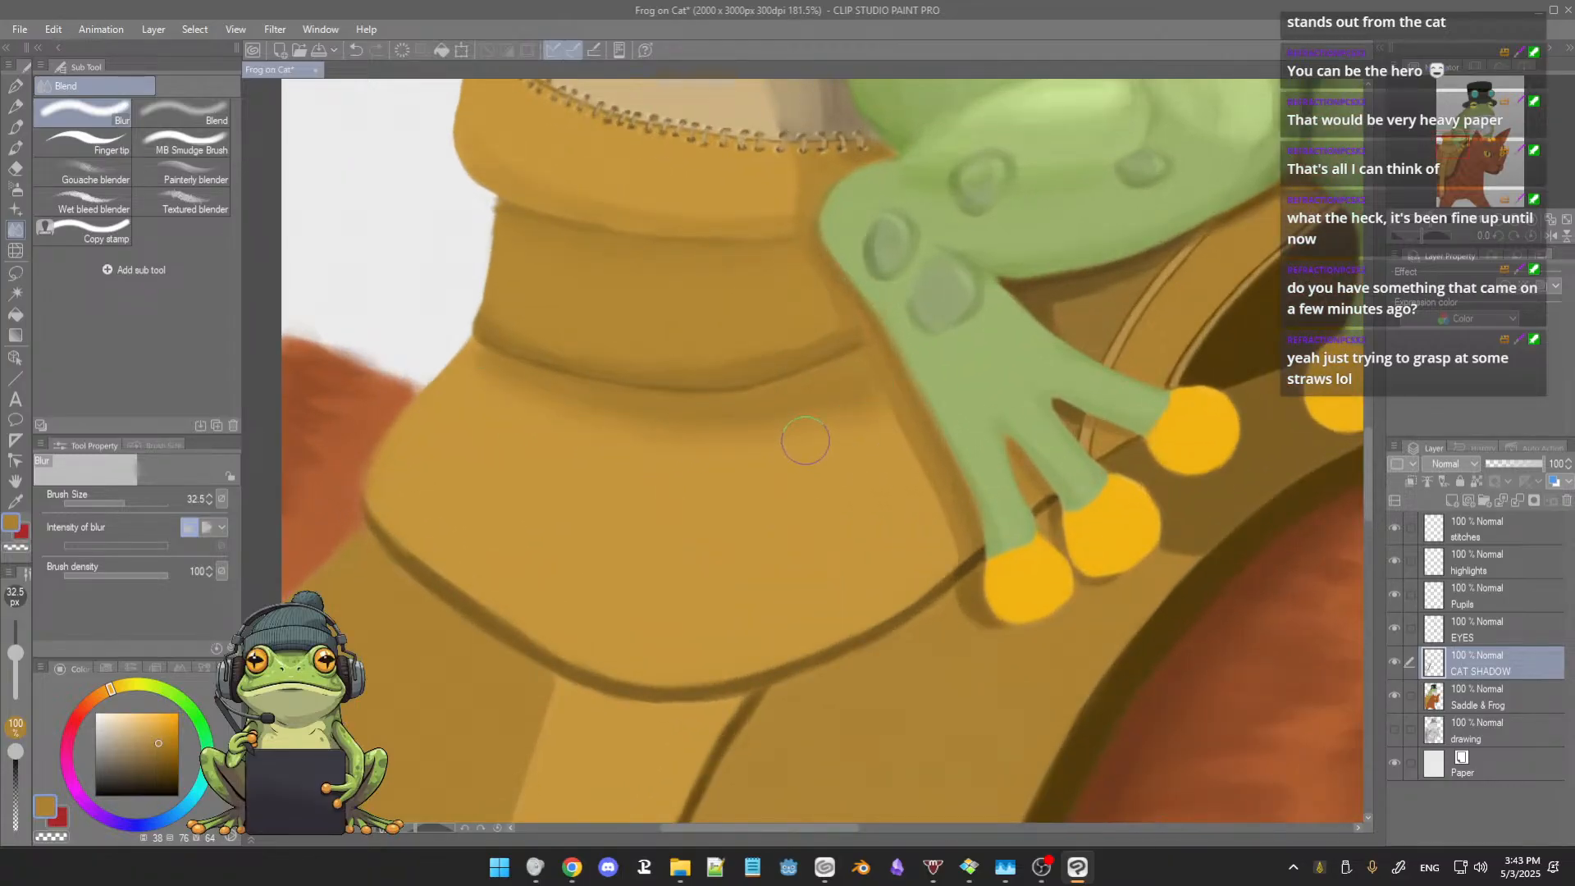
scroll(763, 435, "up", 1)
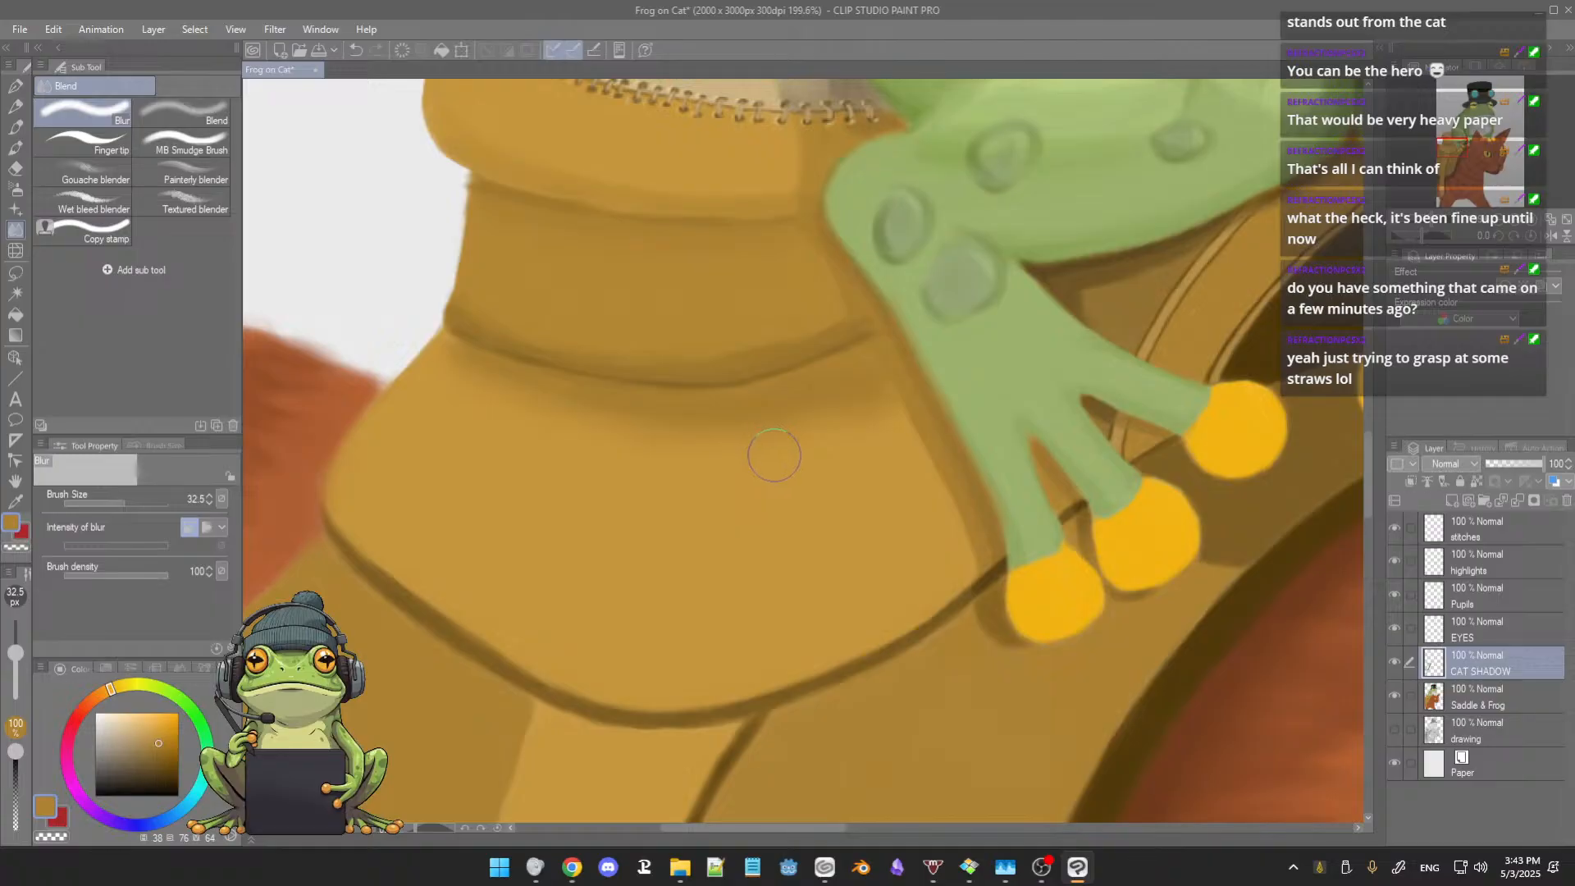
Step: Touch up the end of the fold's shadow beside the frog's leg with sampled brown at brush size 23.9
key("b")
left_click(851, 389, "alt")
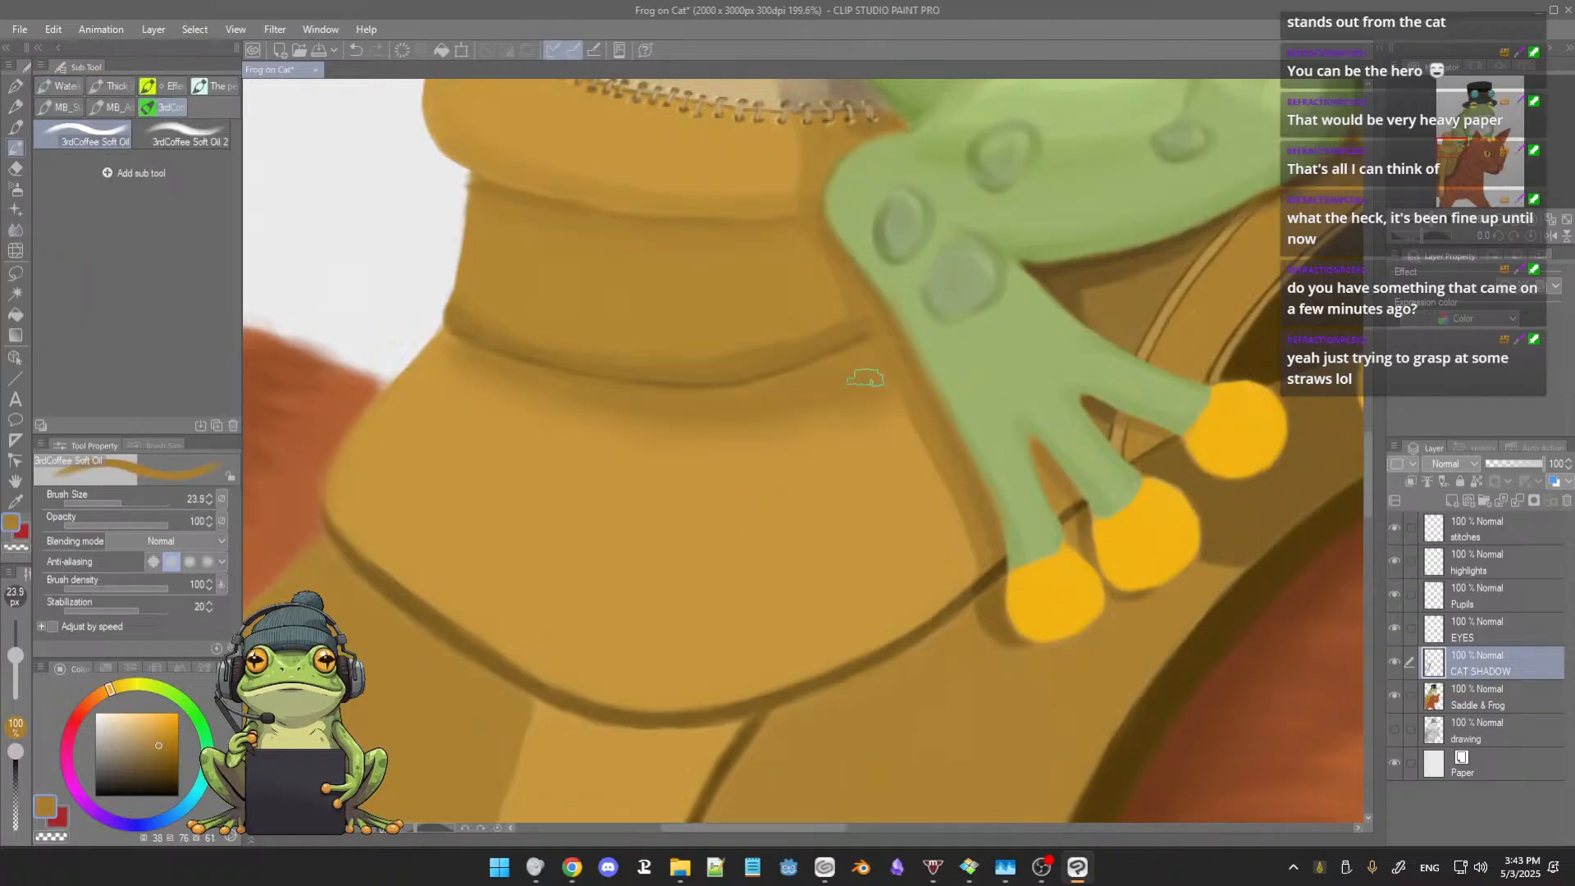
left_click_drag(855, 356, 861, 367)
Step: Refine the outer end of the lower fold's crease with sampled brown, using brush sizes 9.1 and 13.2
key("[")
key("[")
key("[")
key("[")
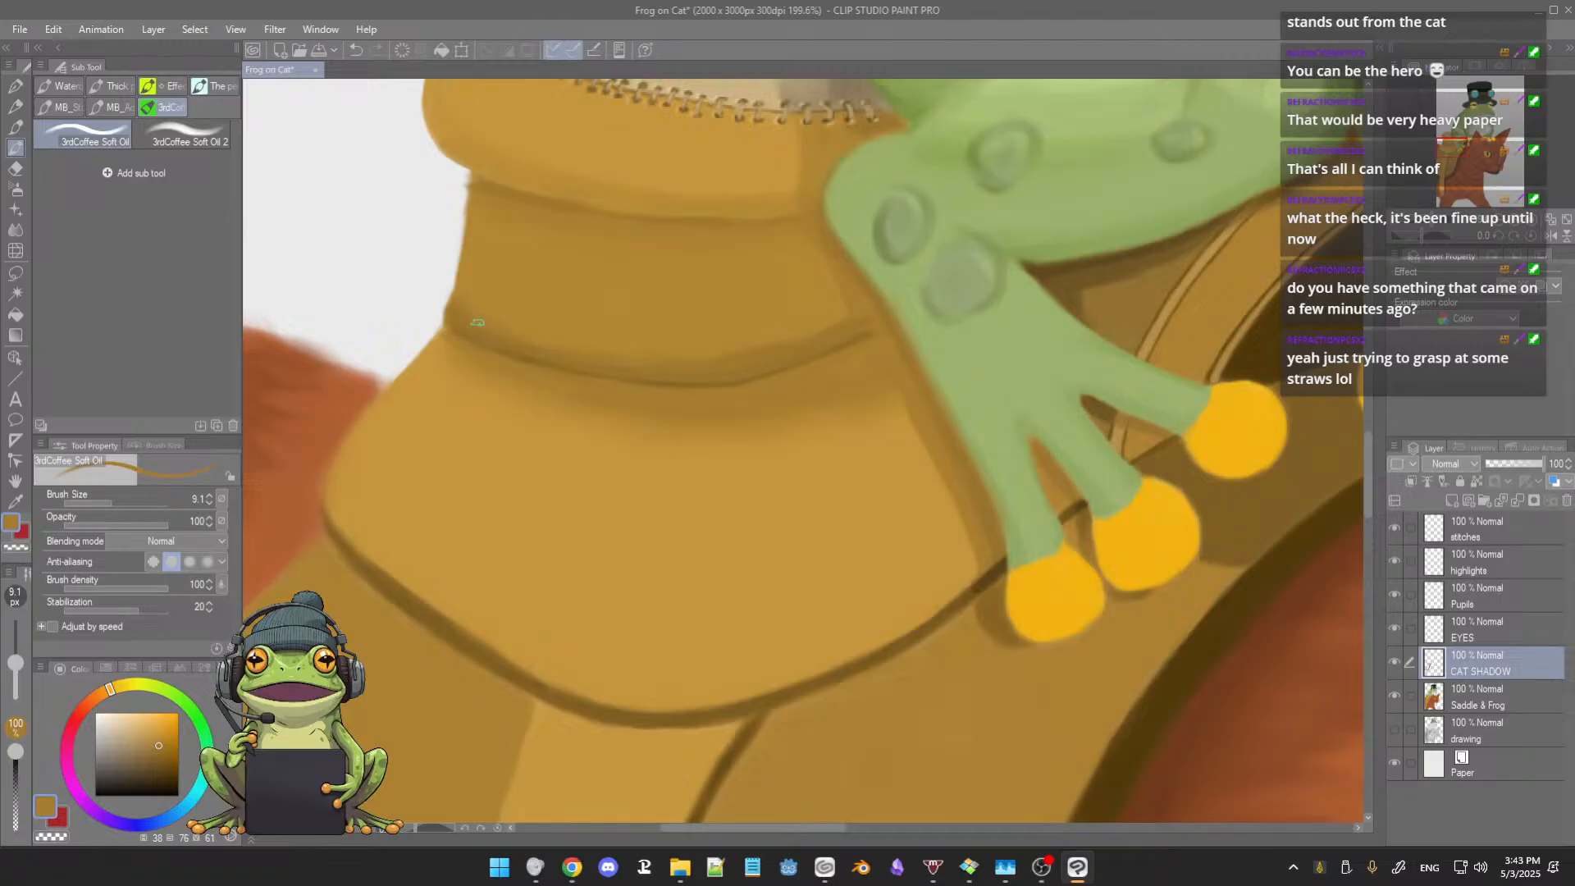
left_click_drag(473, 322, 479, 324, "ctrl+alt")
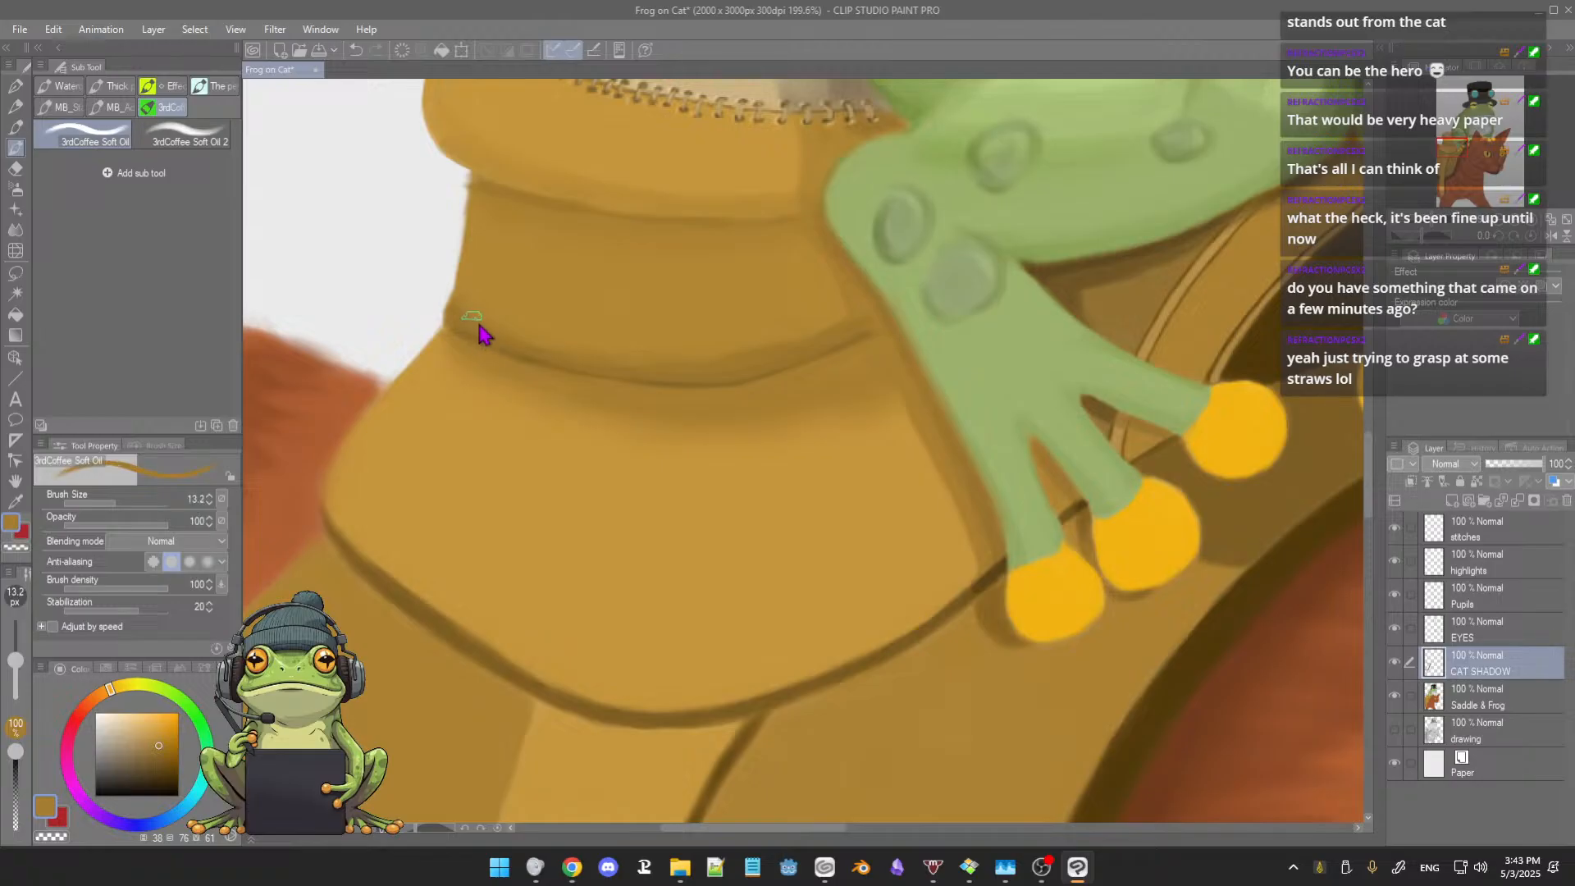
left_click(487, 318, "alt")
Step: Make the brush opacity respond to pen pressure and blend the shading above the crease's outer end with sampled brown
left_click(222, 521)
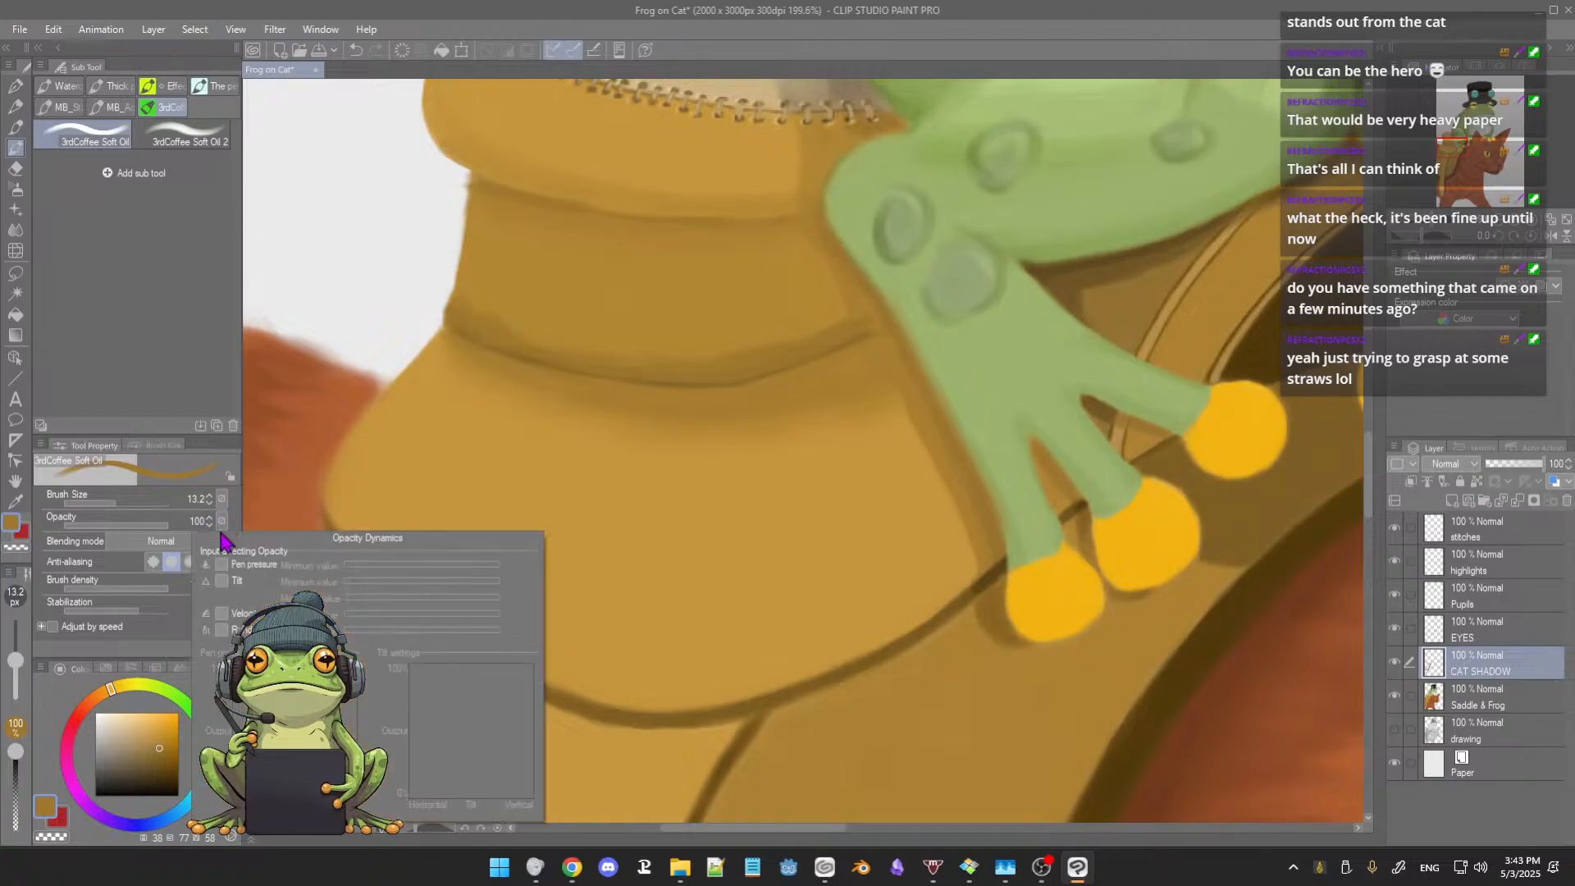
left_click(222, 565)
left_click(369, 452)
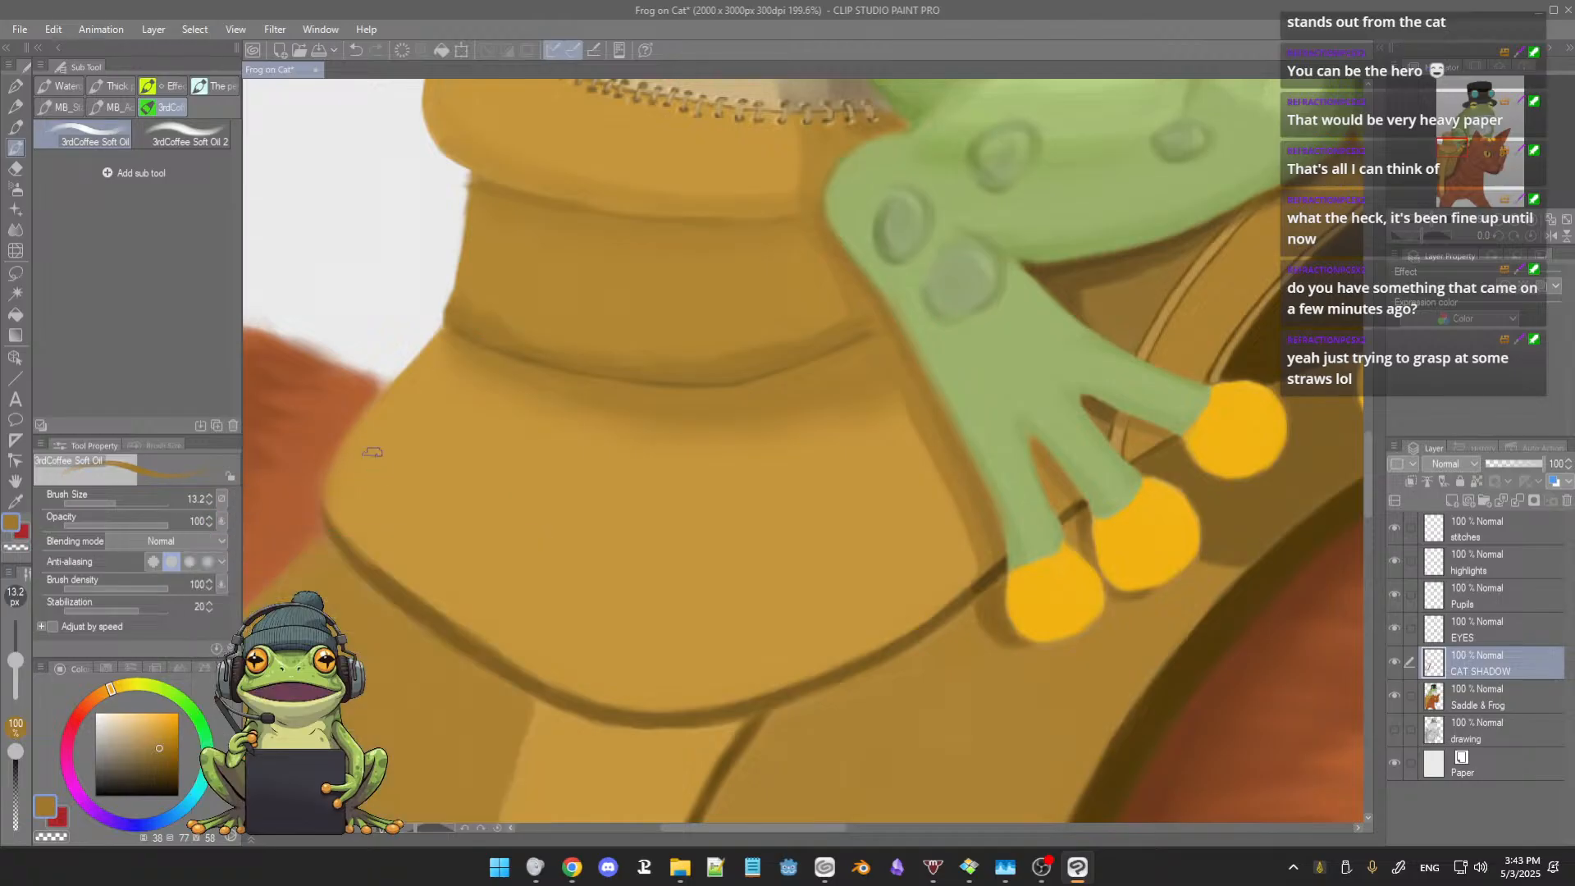
left_click(506, 323, "alt")
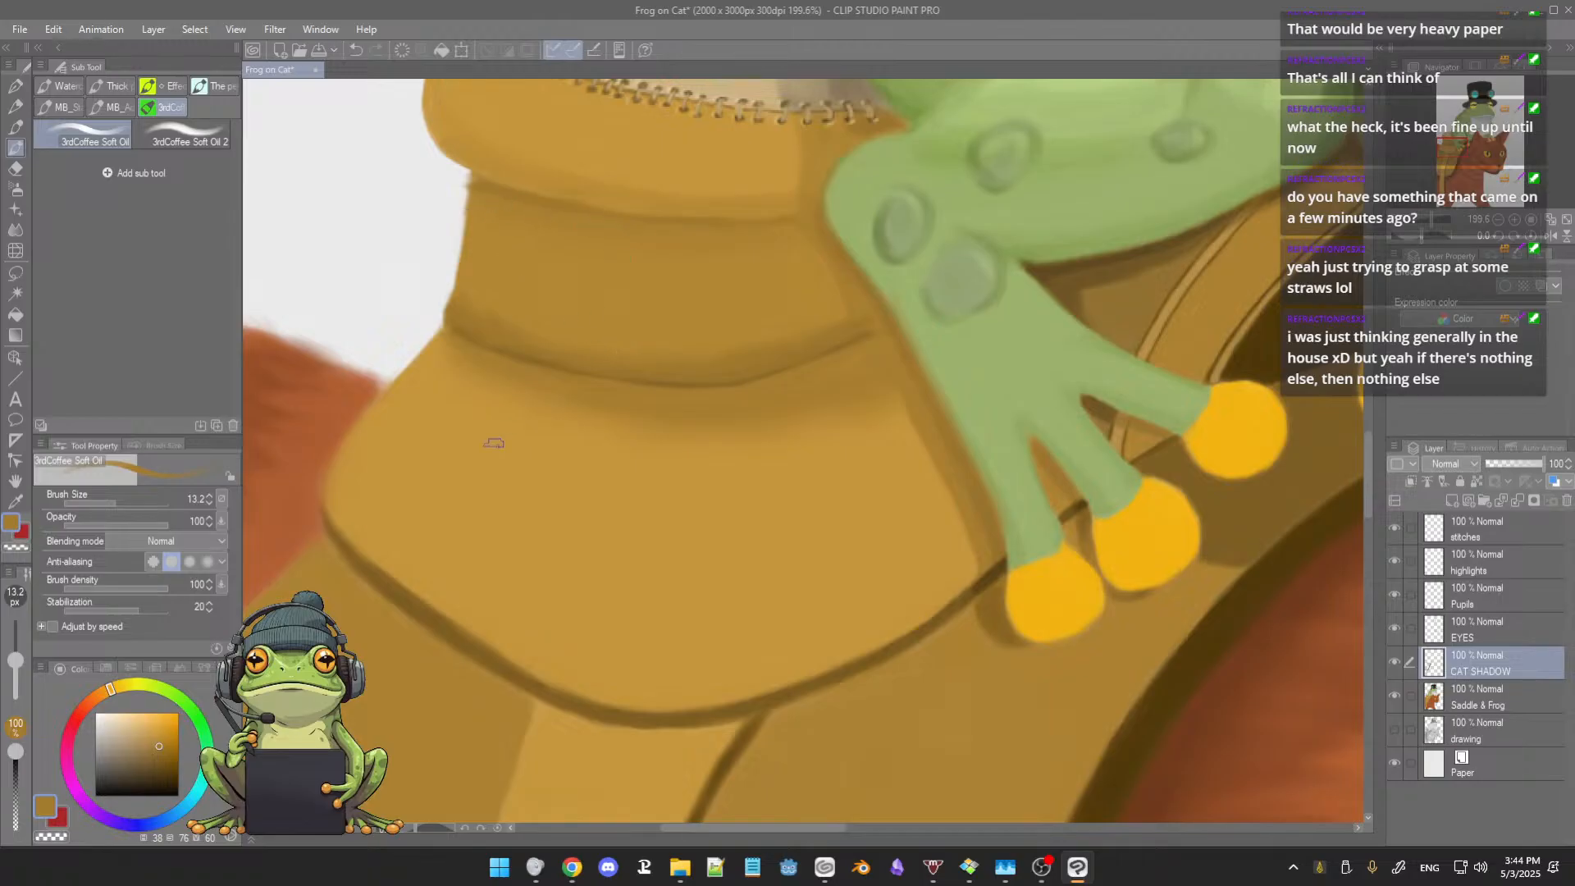
Step: Clean up the saddle flap's outer edge against the cat's fur with sampled fur orange and saddle tan
left_click_drag(531, 408, 572, 377)
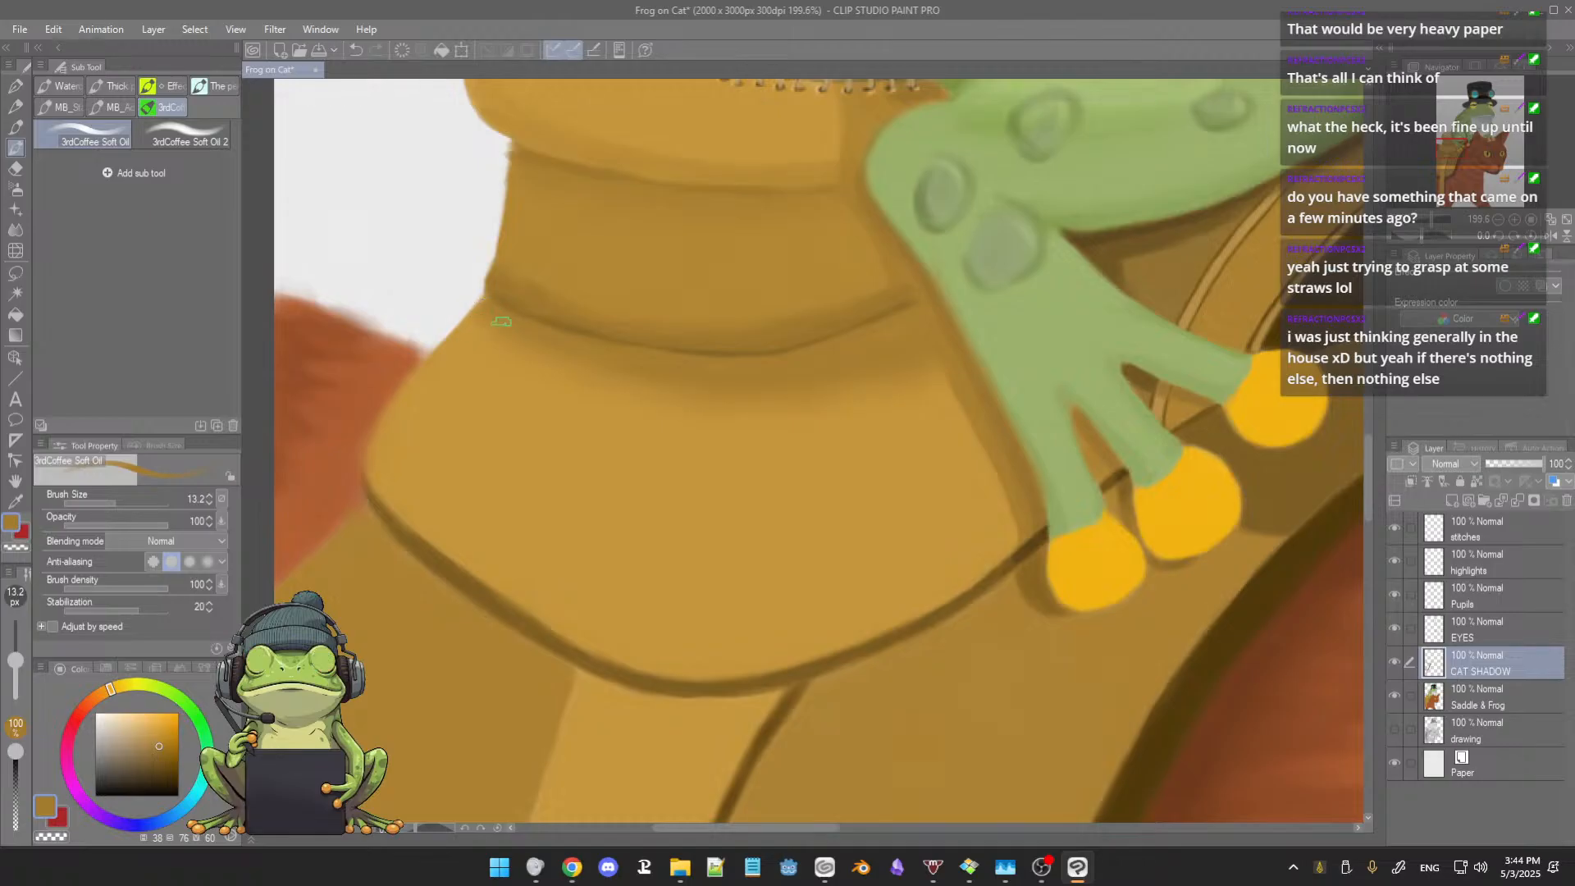
left_click_drag(460, 413, 513, 396)
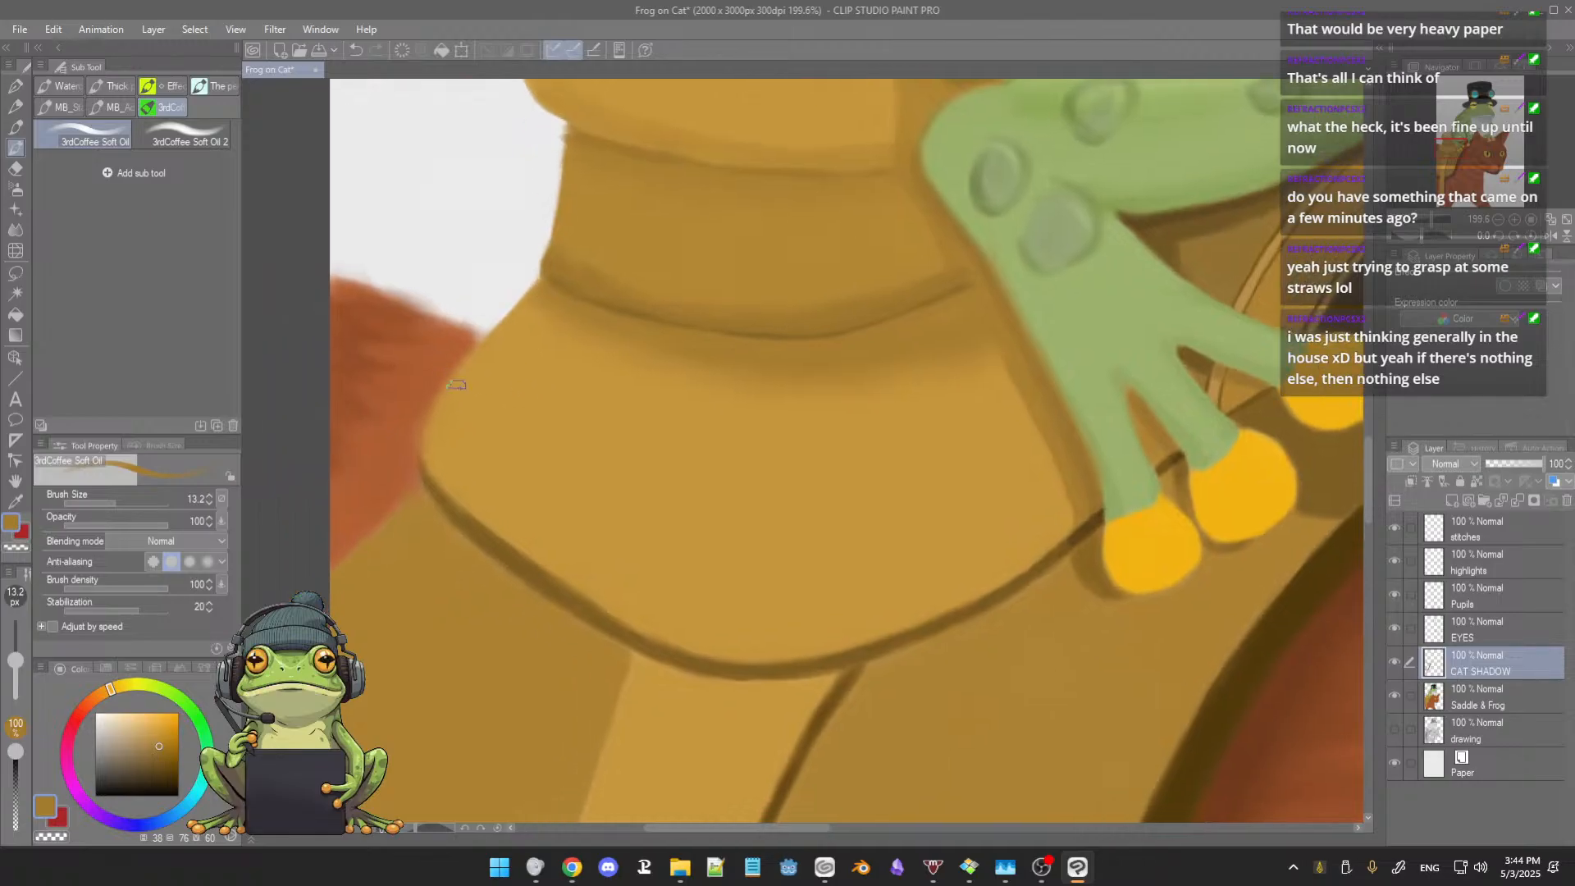
left_click(440, 341, "alt")
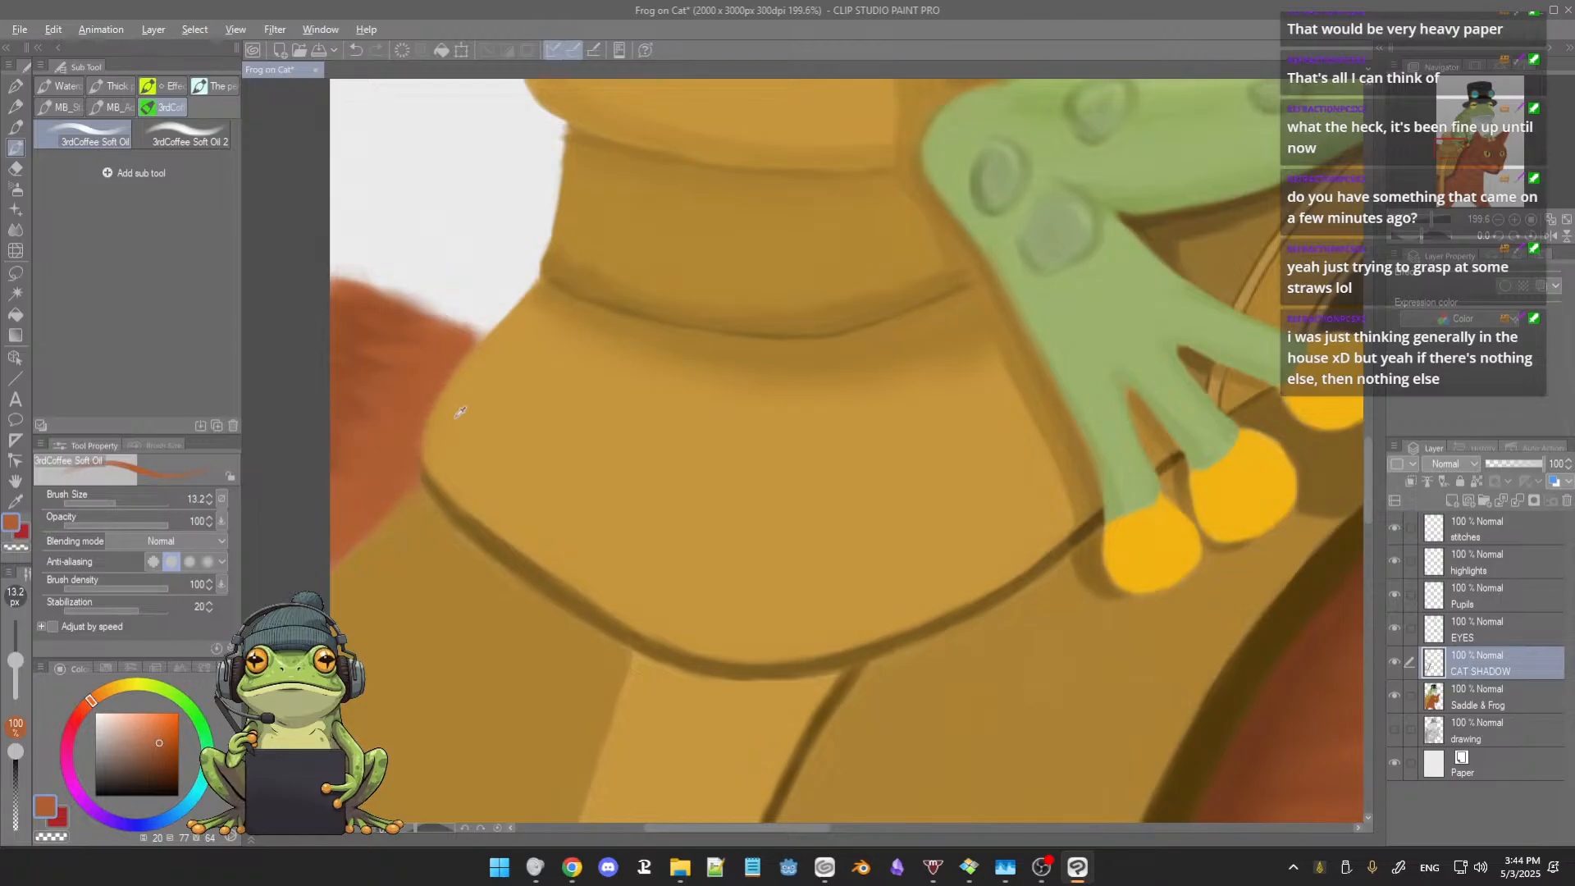
left_click(461, 383, "alt")
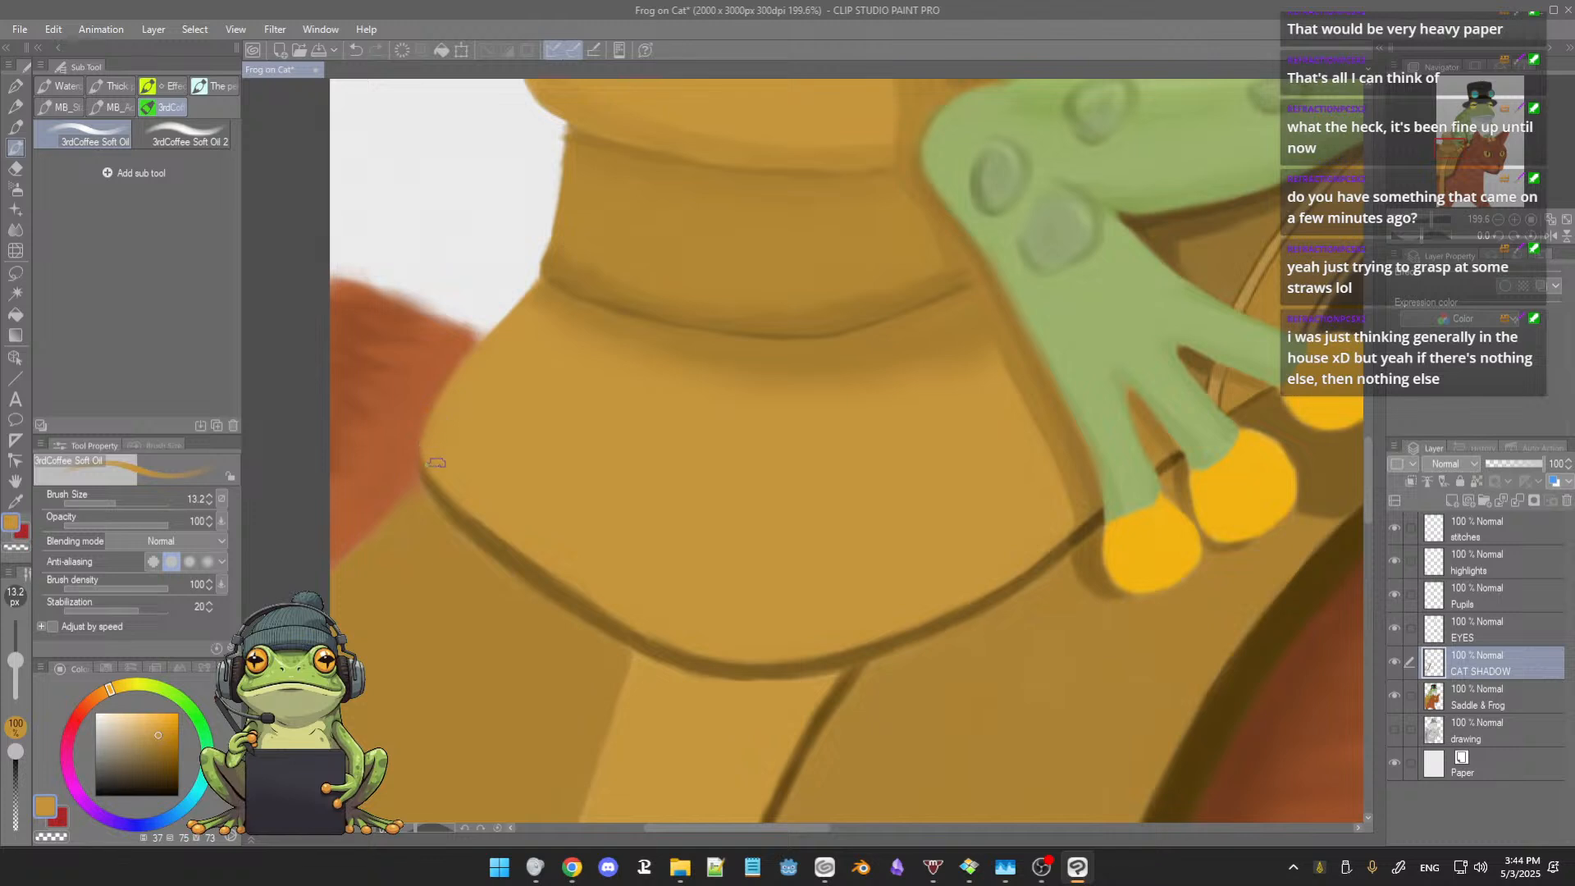
Step: Examine the shading of the saddle folds in the context of the whole painting
scroll(612, 443, "down", 1)
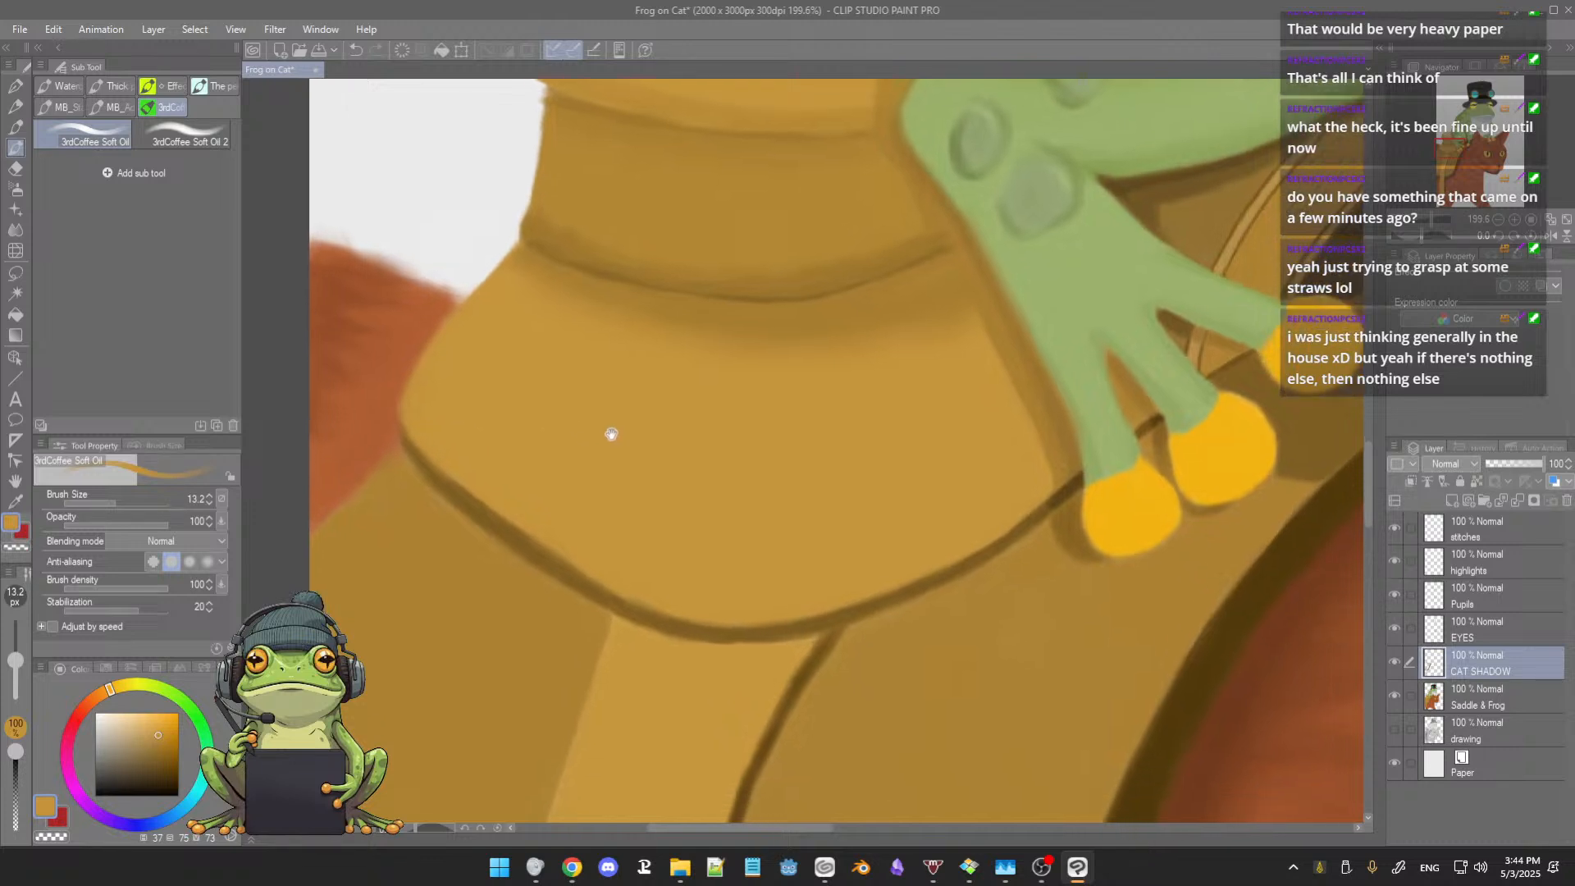
scroll(764, 413, "down", 3)
left_click_drag(764, 412, 721, 461)
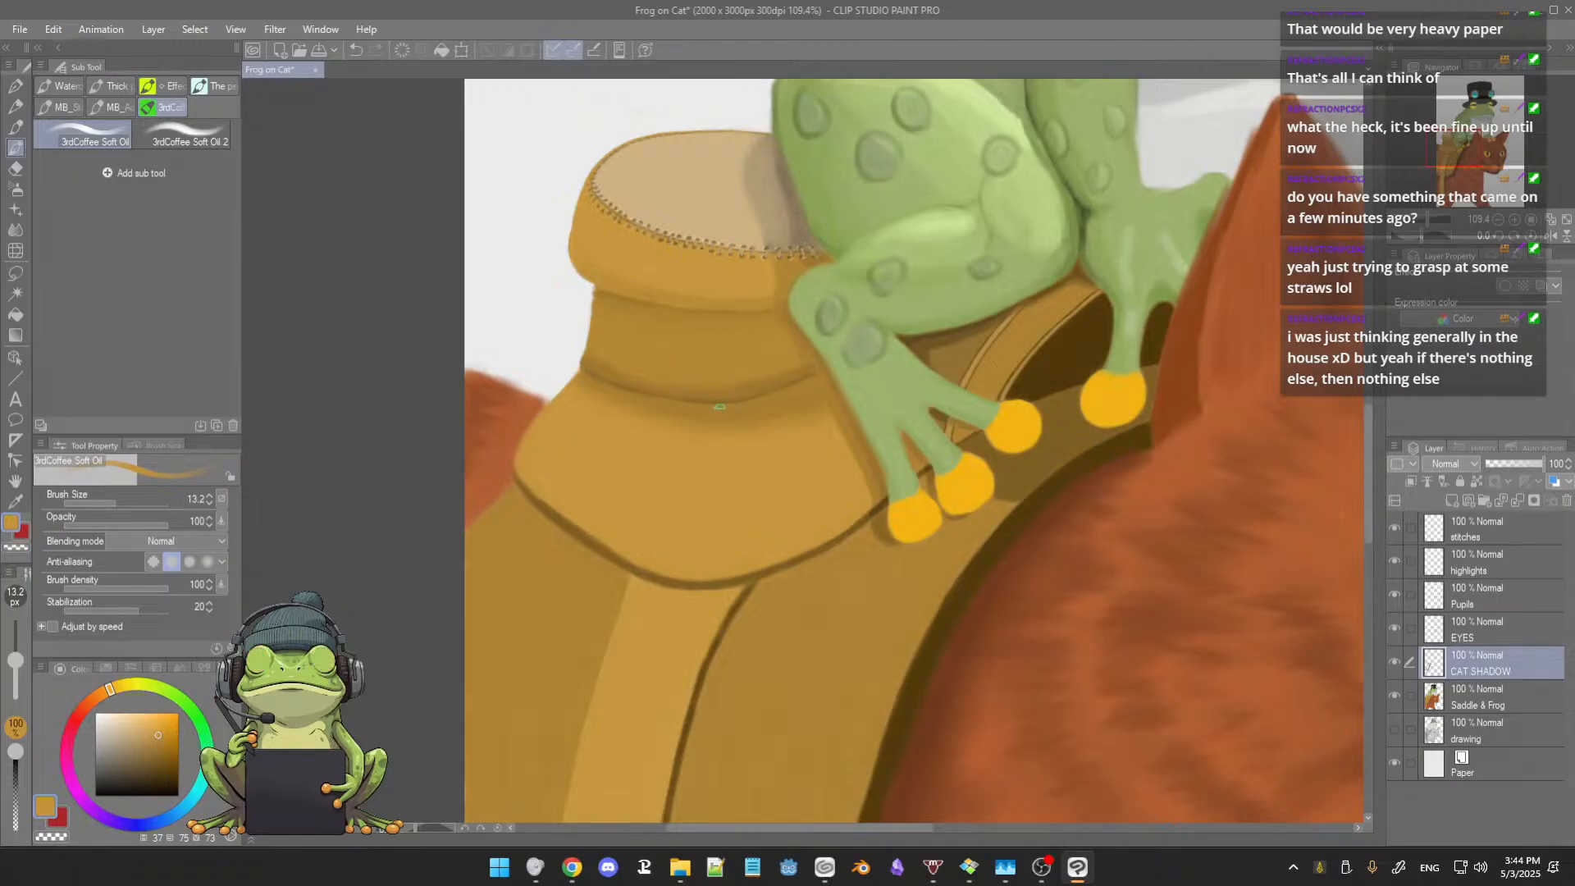
scroll(687, 414, "down", 5)
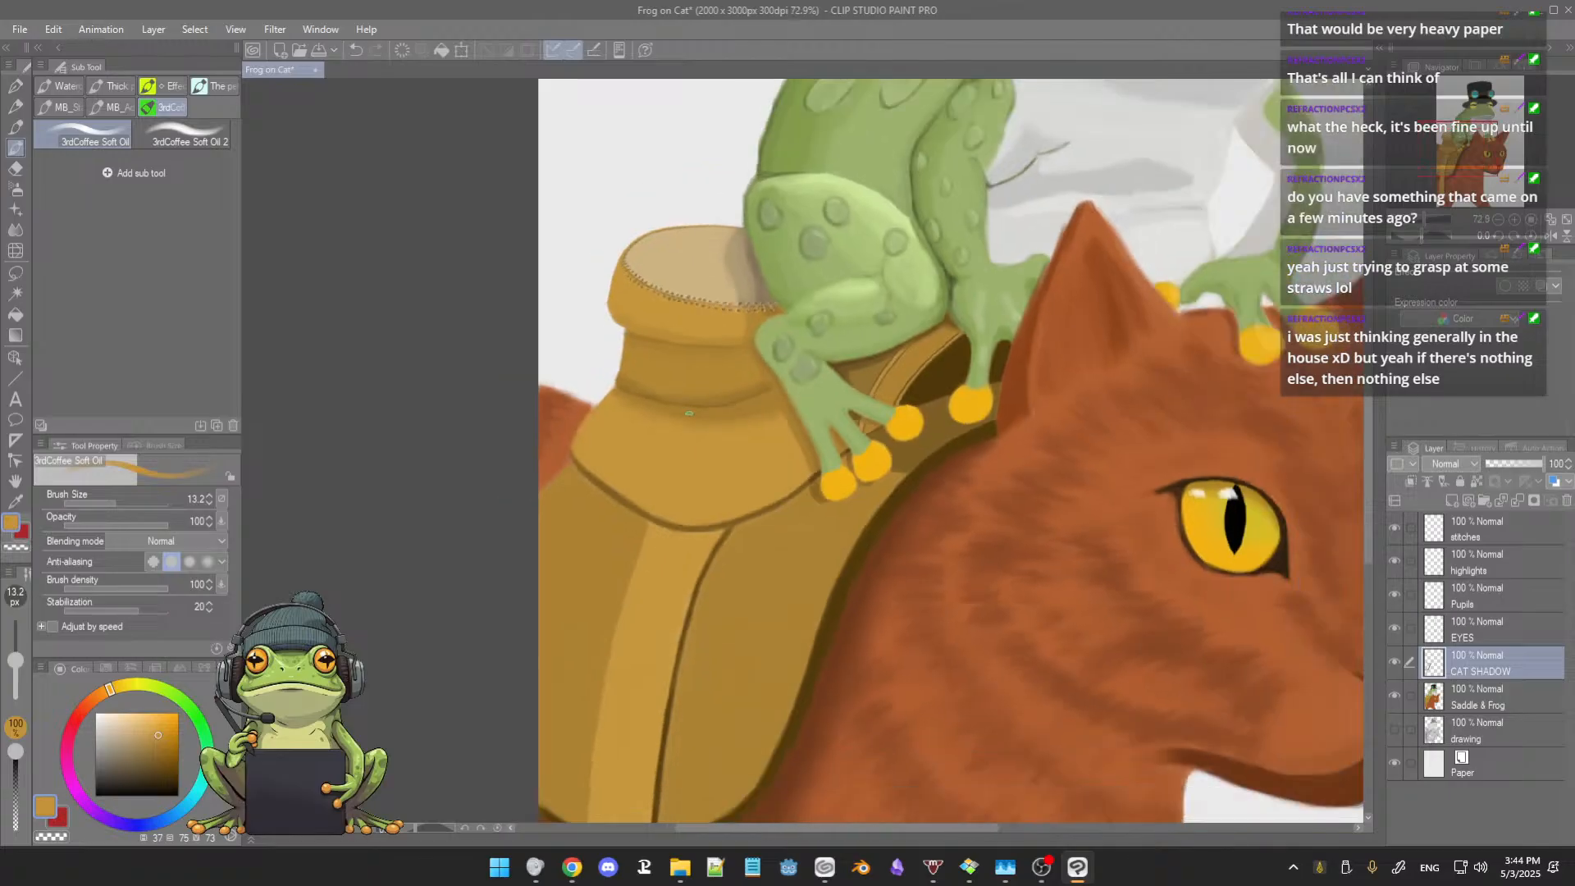
left_click_drag(745, 431, 687, 443)
scroll(680, 427, "down", 3)
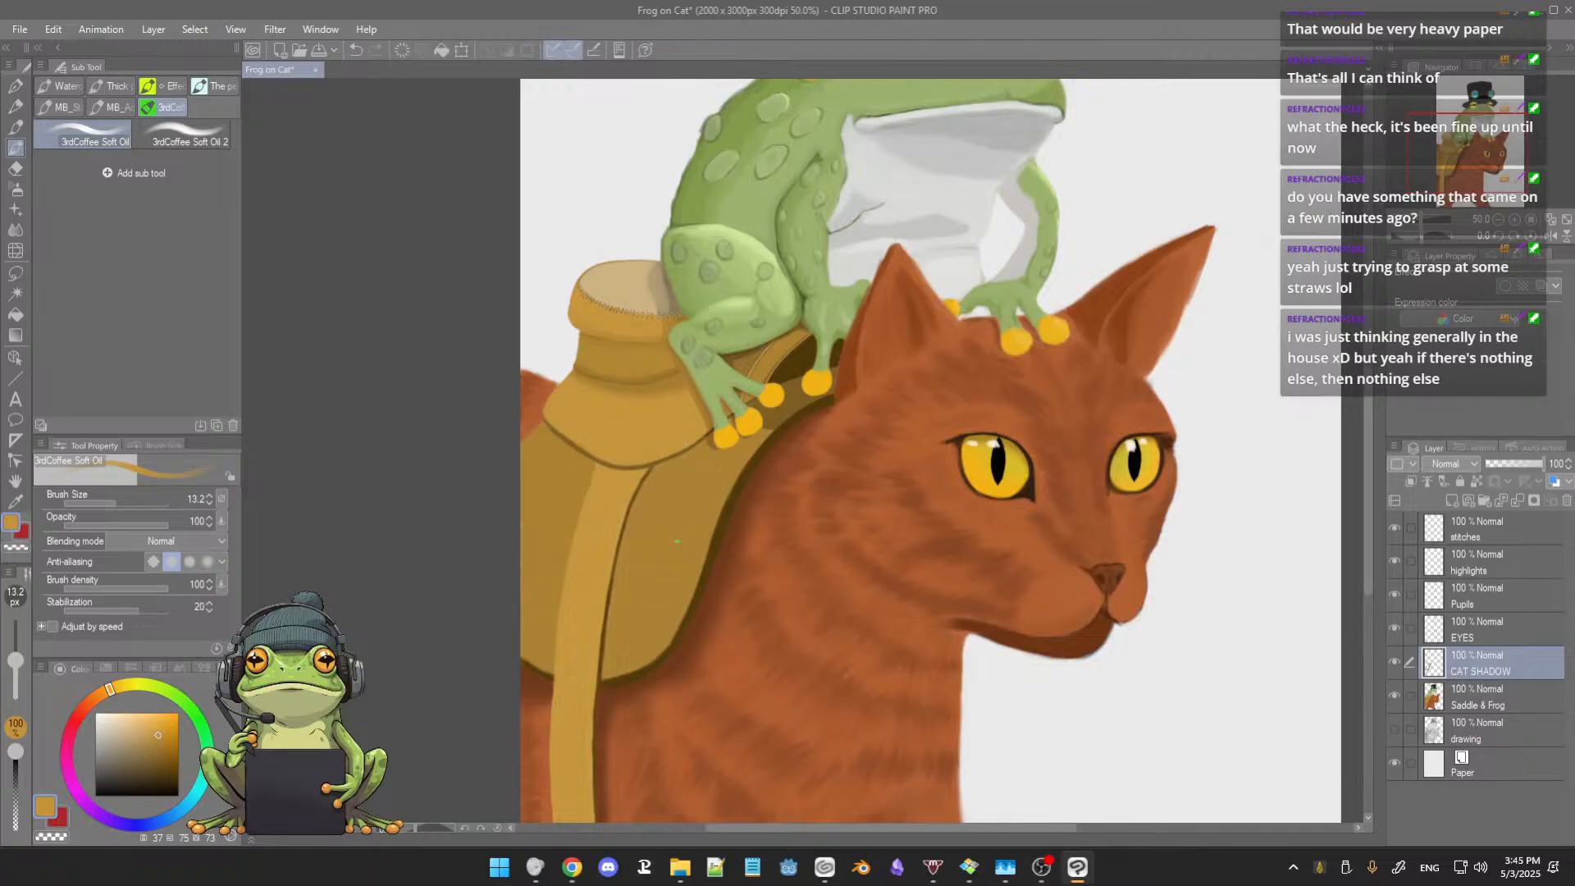
scroll(700, 500, "down", 5)
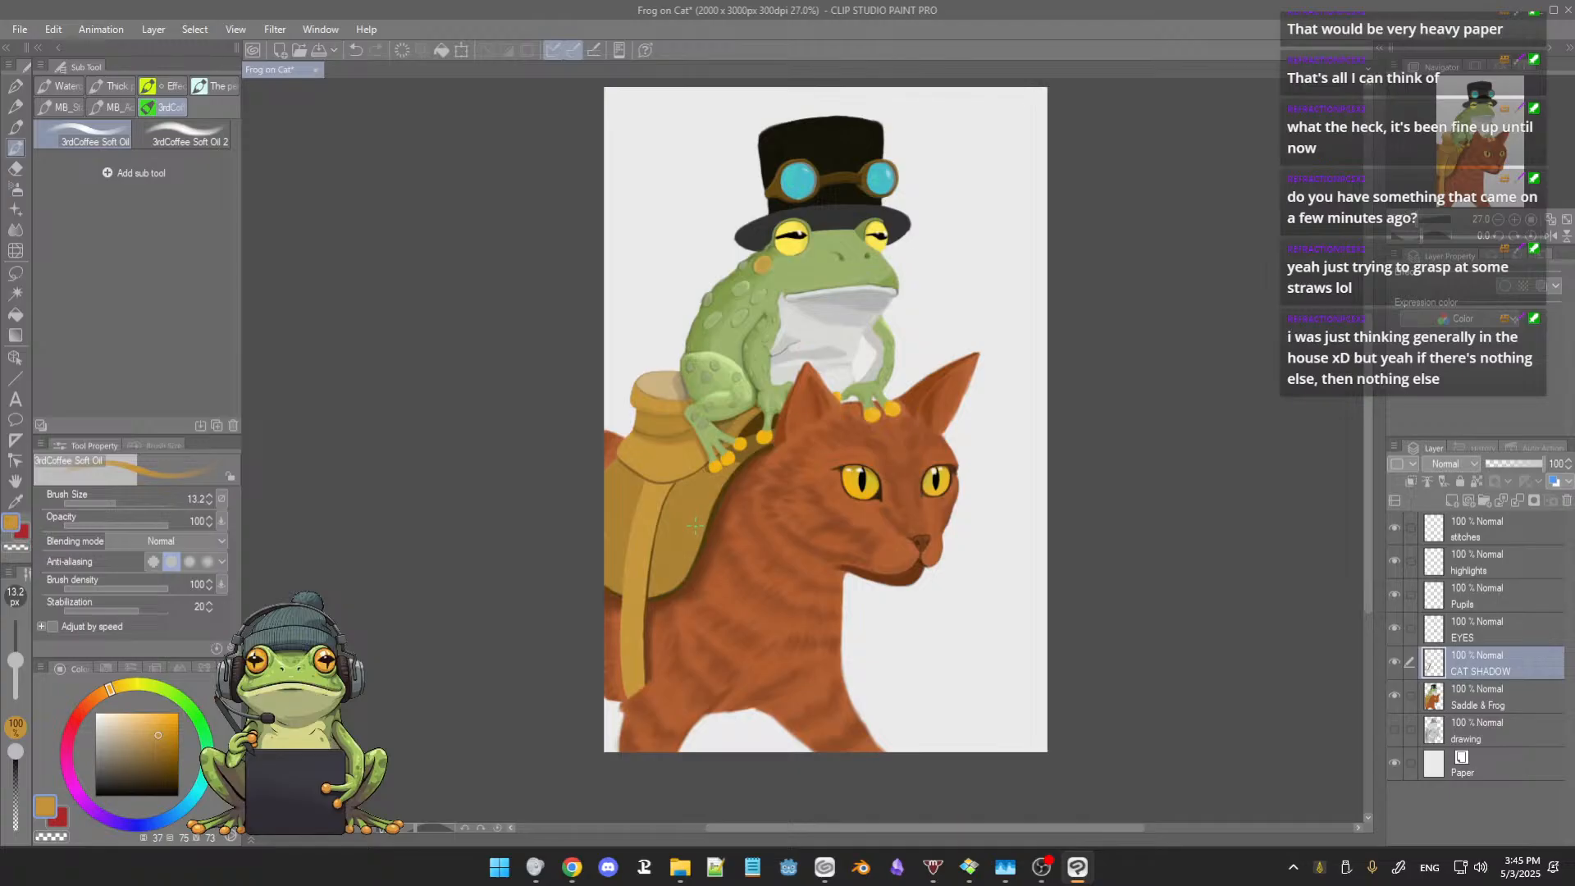
Step: Darken the saddle directly beneath the frog's thigh, above the strap, with sampled dark brown at brush size 13.2
scroll(696, 526, "up", 5)
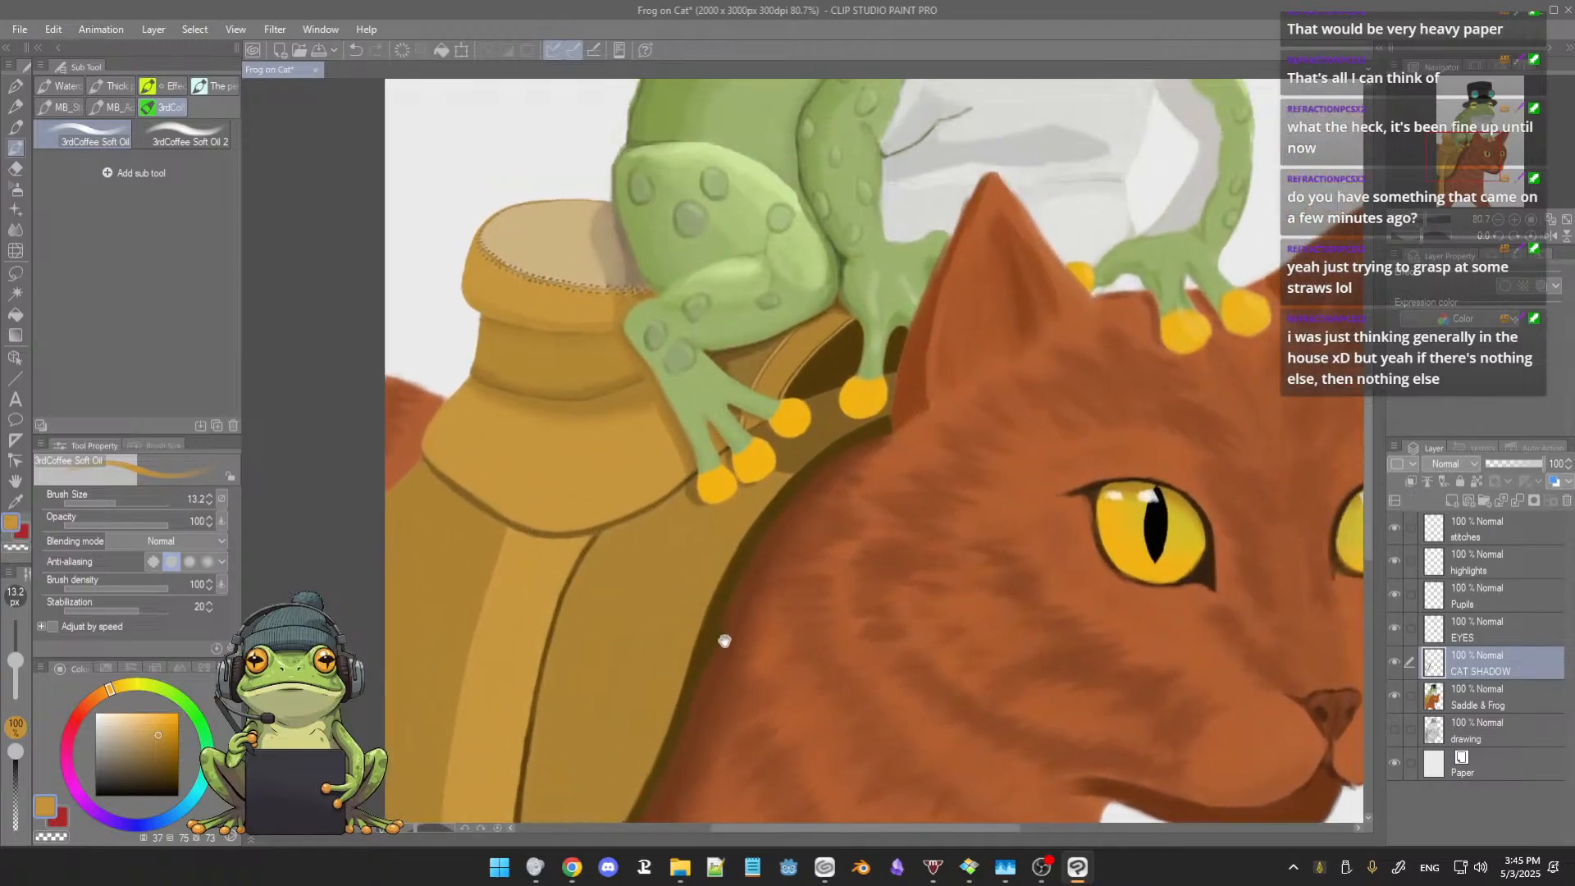
scroll(724, 641, "up", 4)
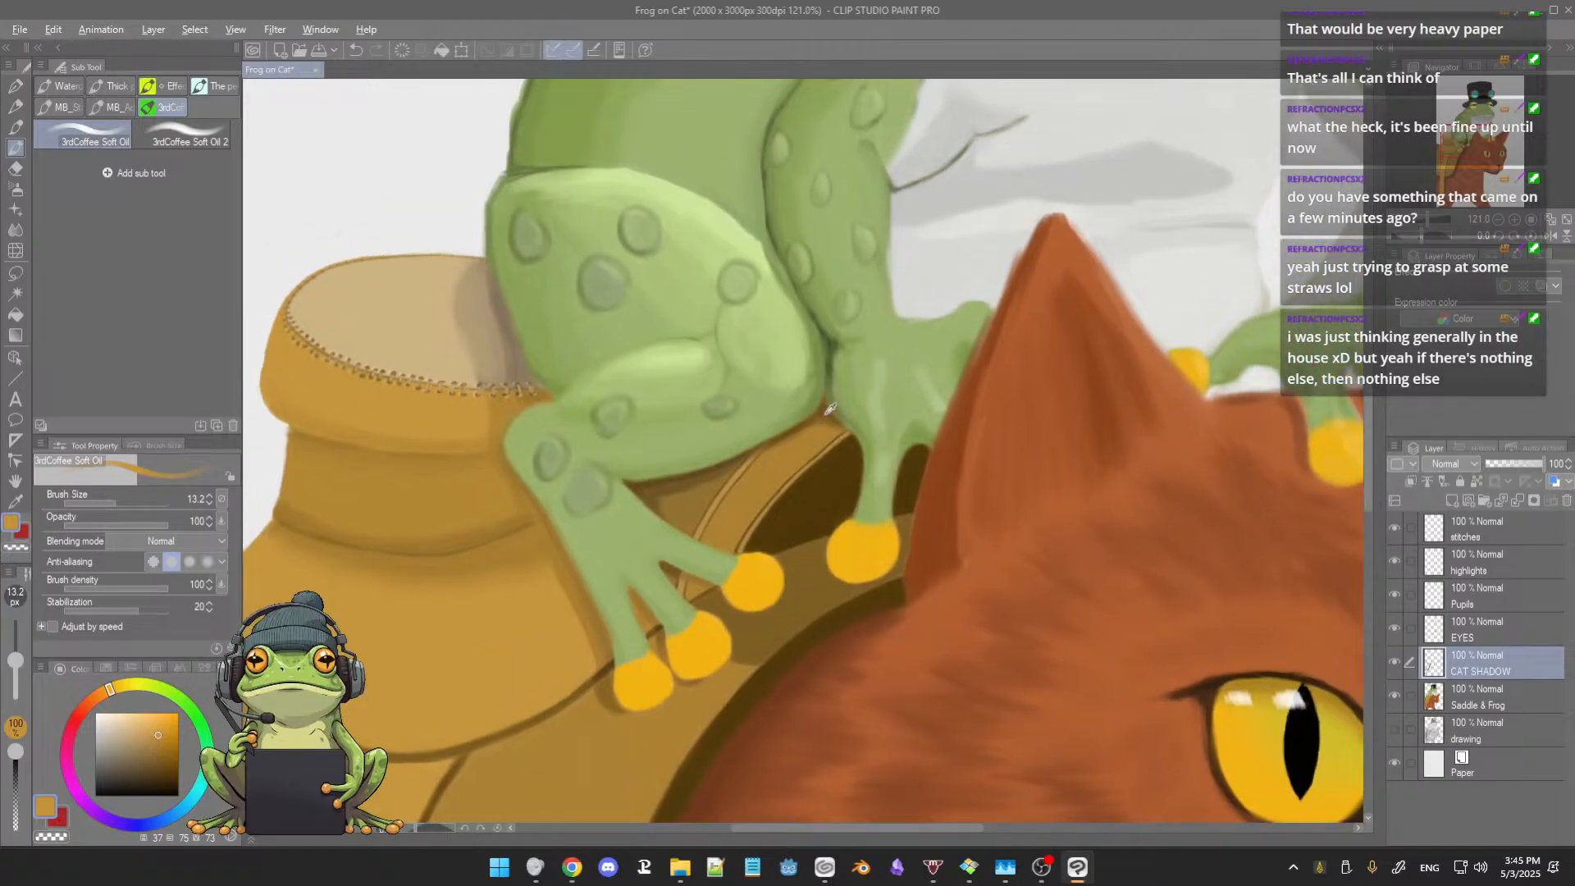
left_click(827, 410, "alt")
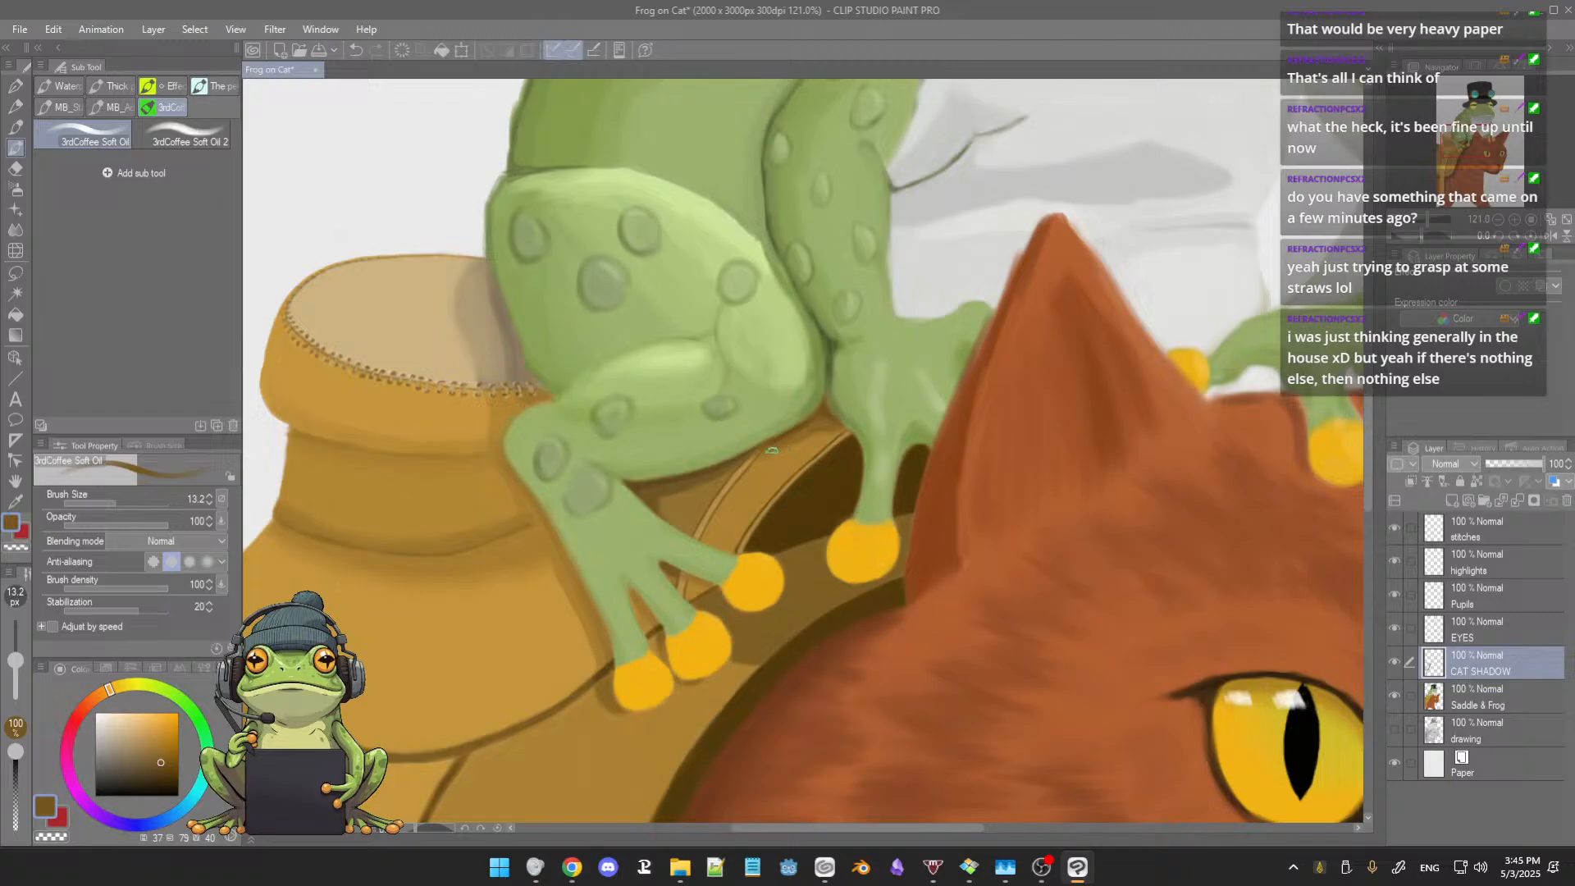
scroll(807, 439, "down", 4)
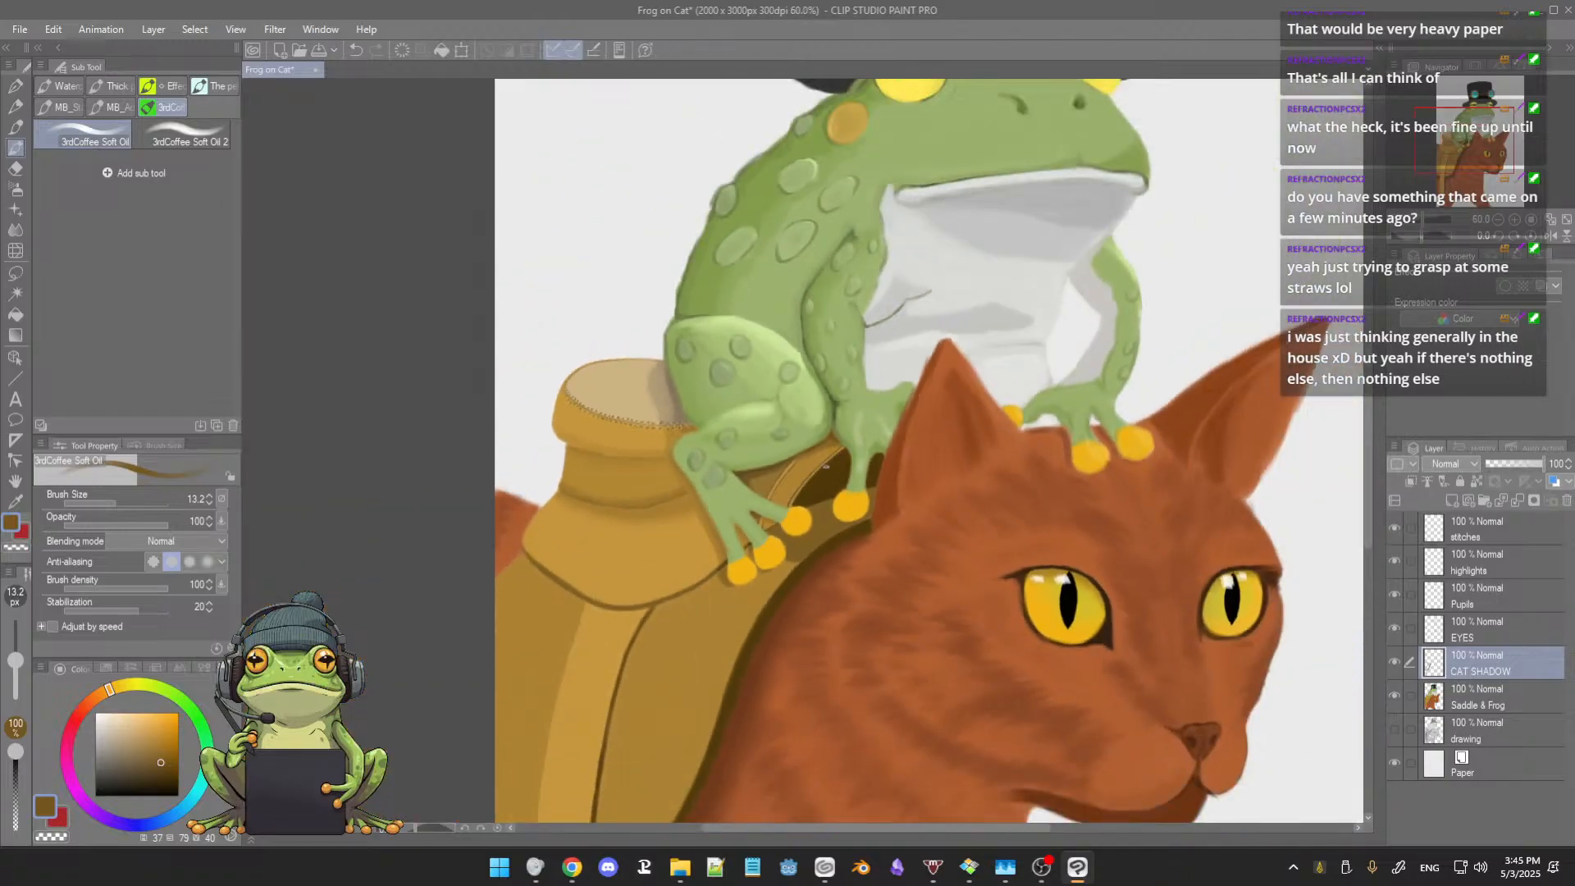
scroll(827, 465, "up", 3)
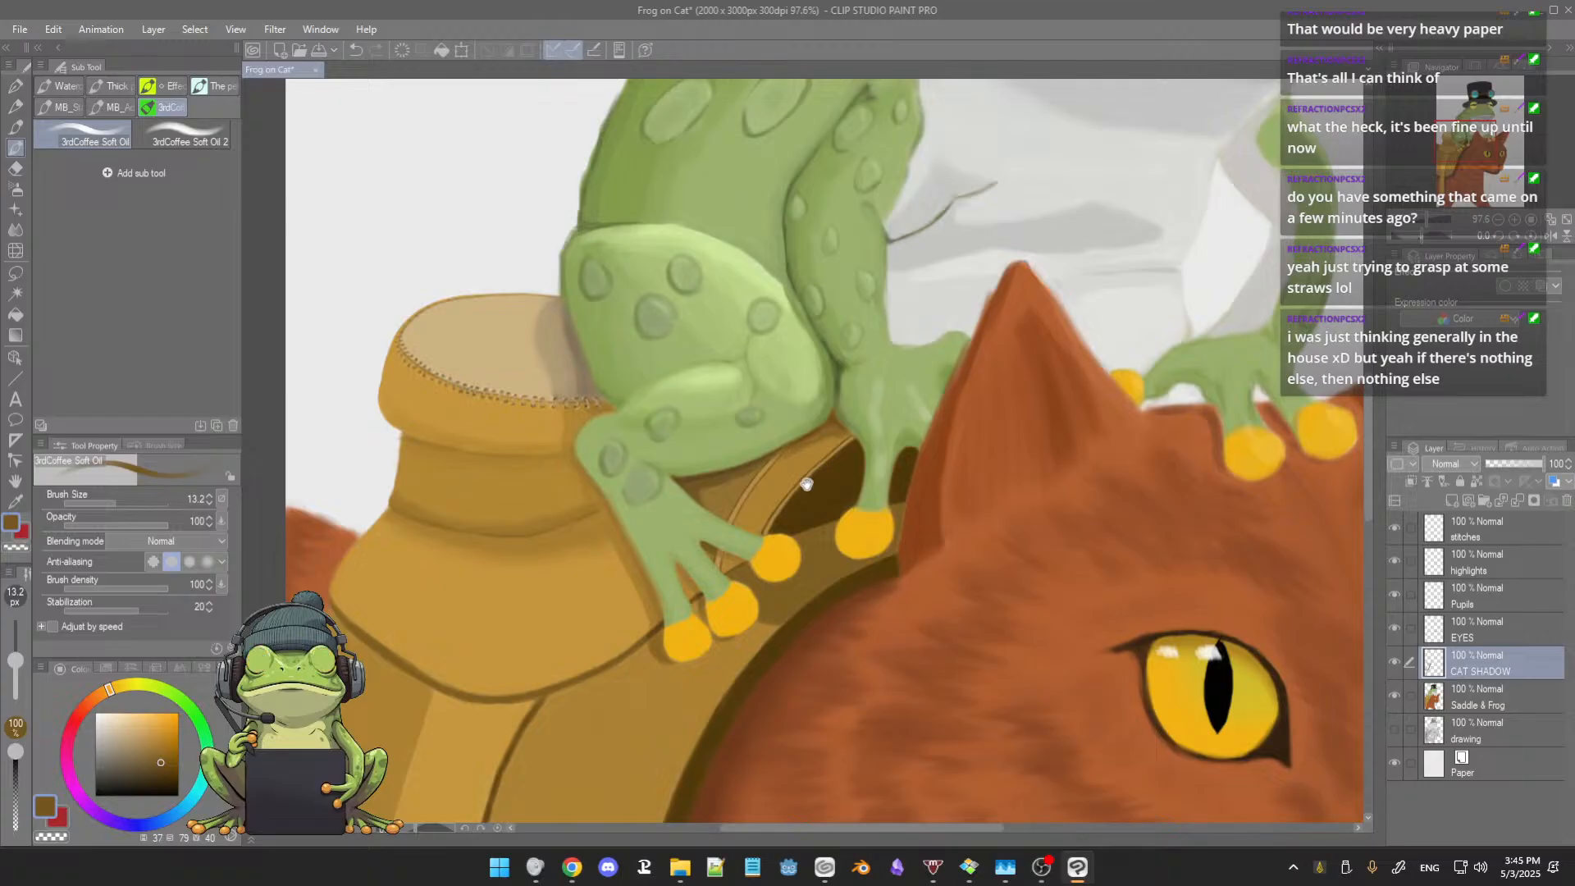
left_click_drag(806, 494, 809, 493)
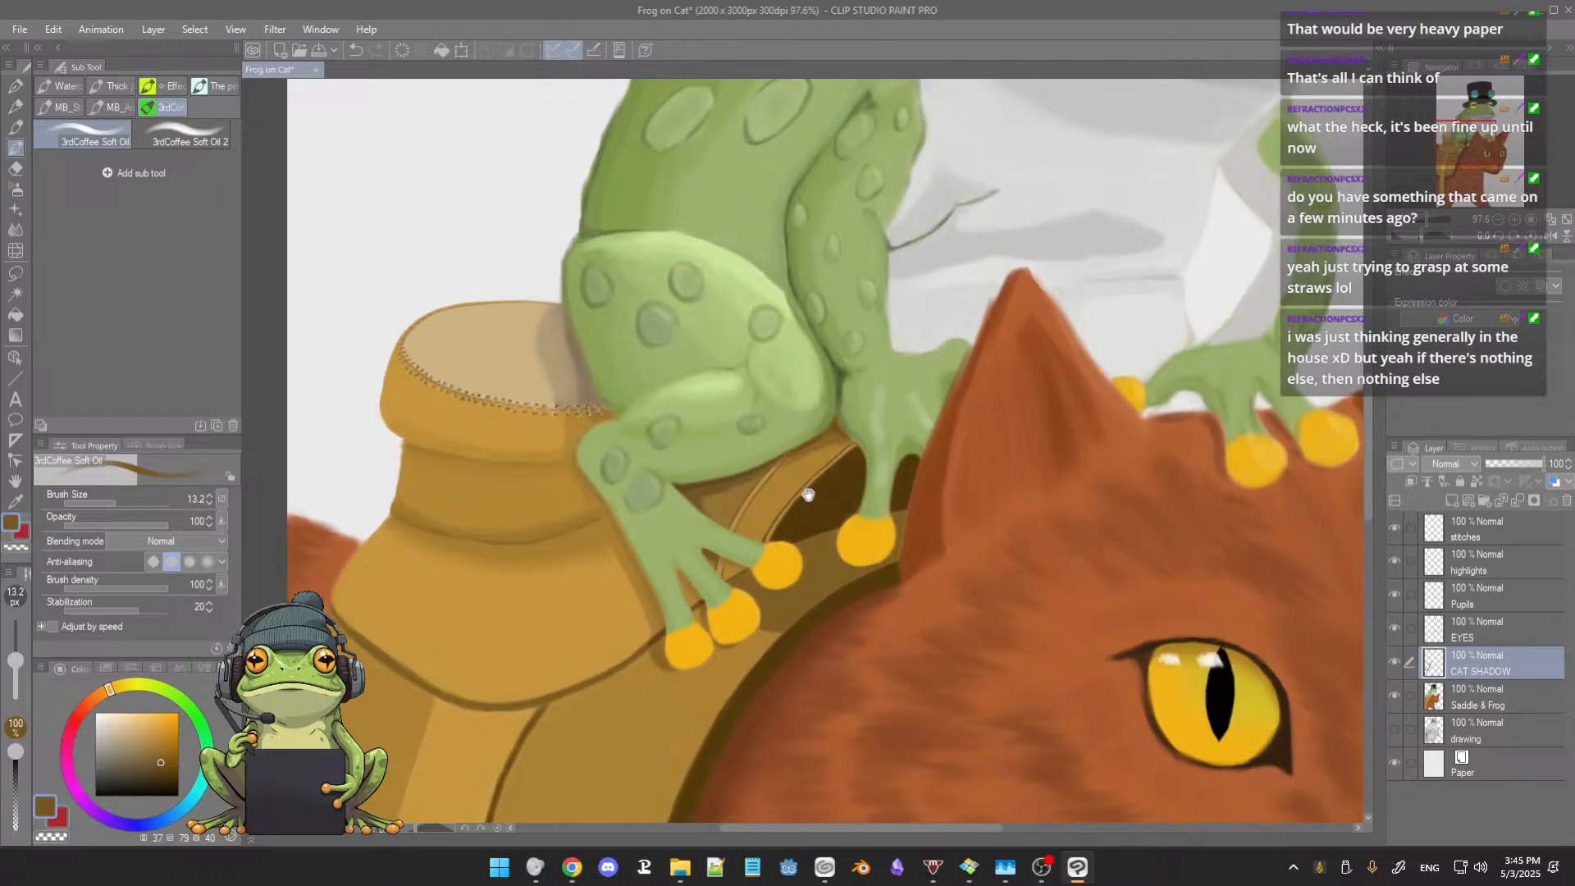
scroll(808, 495, "down", 4)
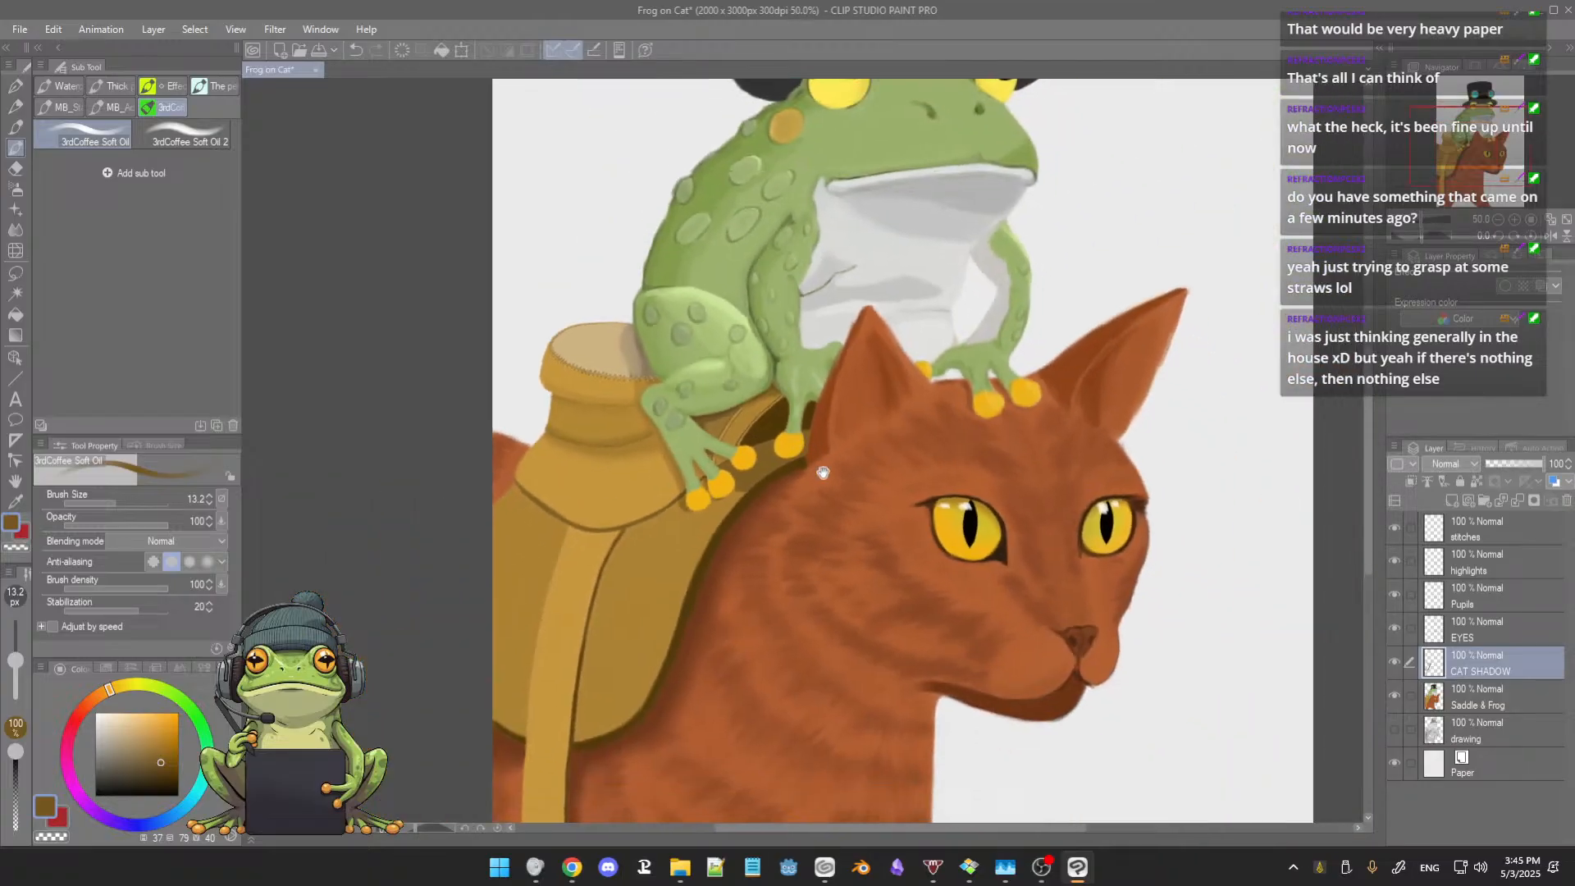
Step: Examine the painting from the cat's head and saddle up to the frog's face and the goggles on the top hat
left_click_drag(823, 464, 820, 397)
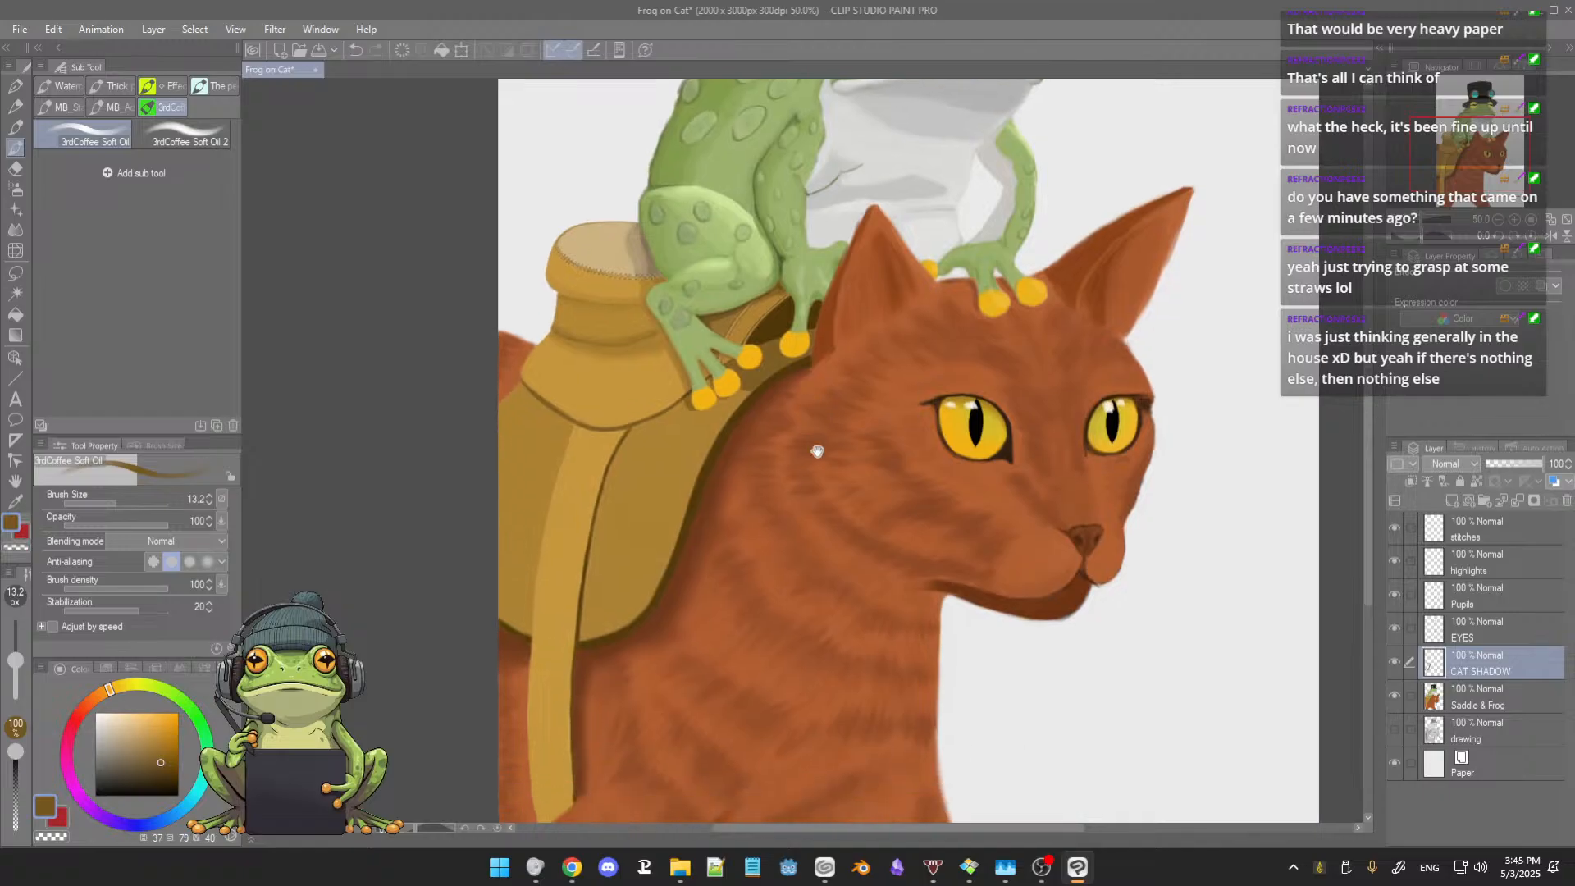
scroll(817, 426, "down", 2)
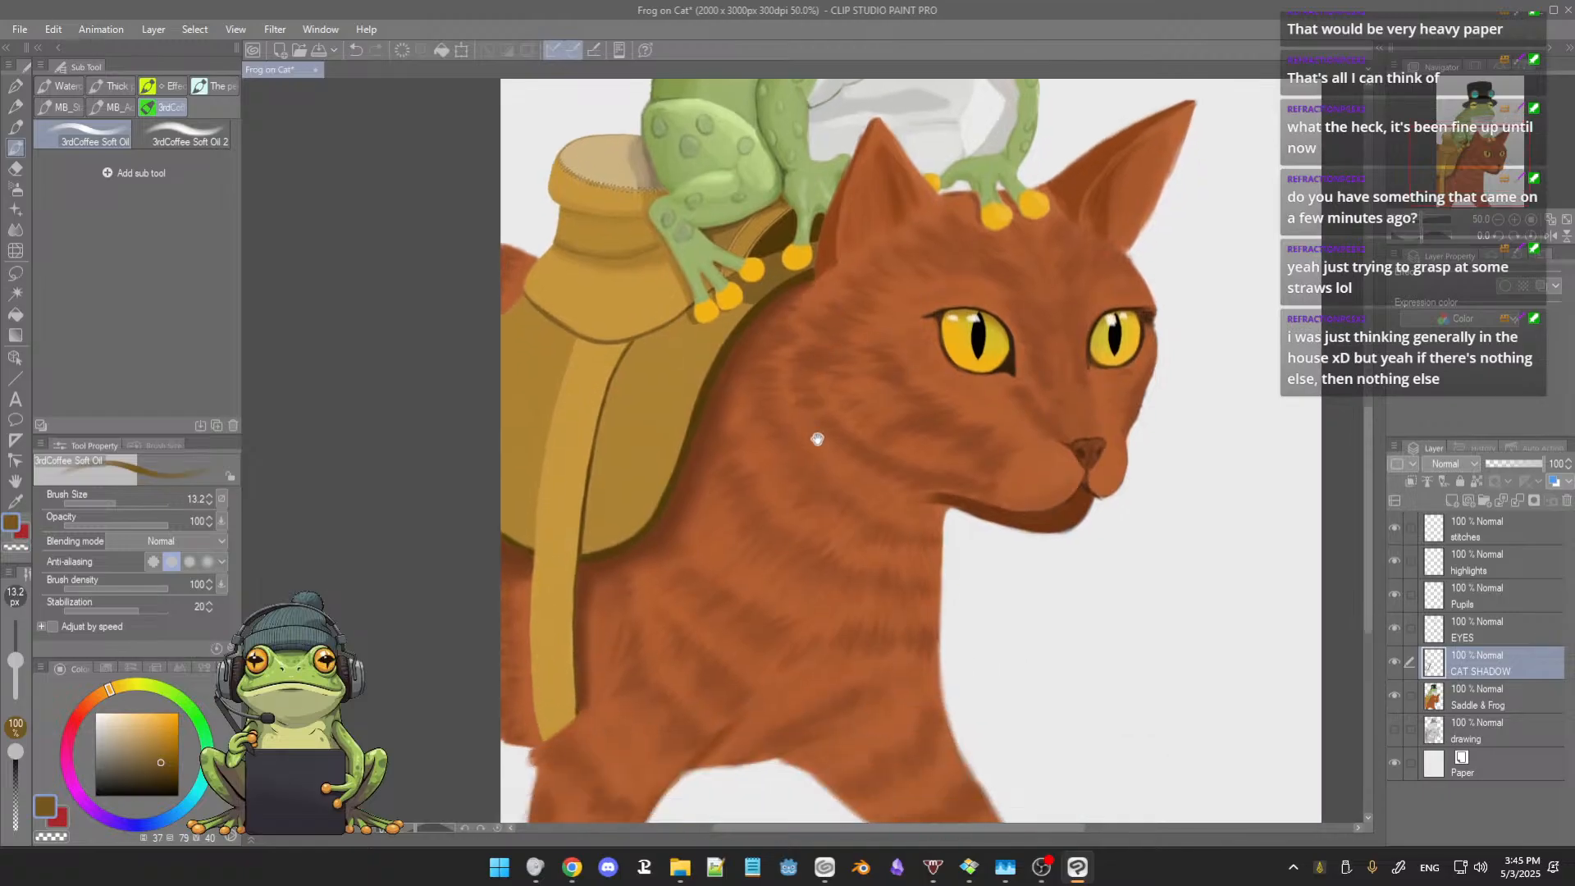
scroll(819, 433, "up", 4)
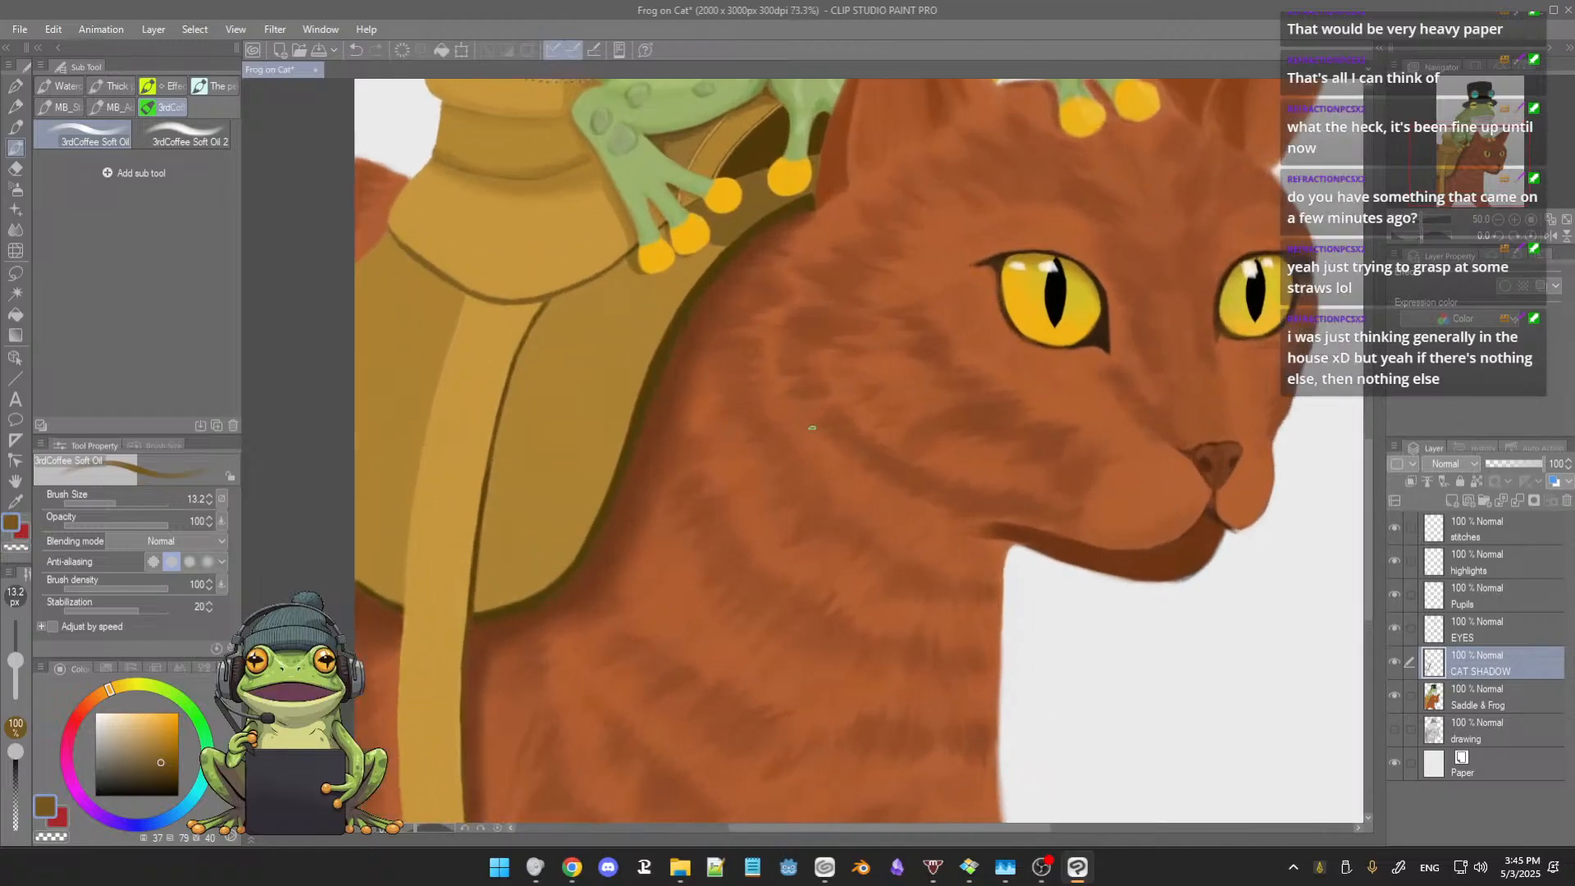
scroll(807, 539, "up", 5)
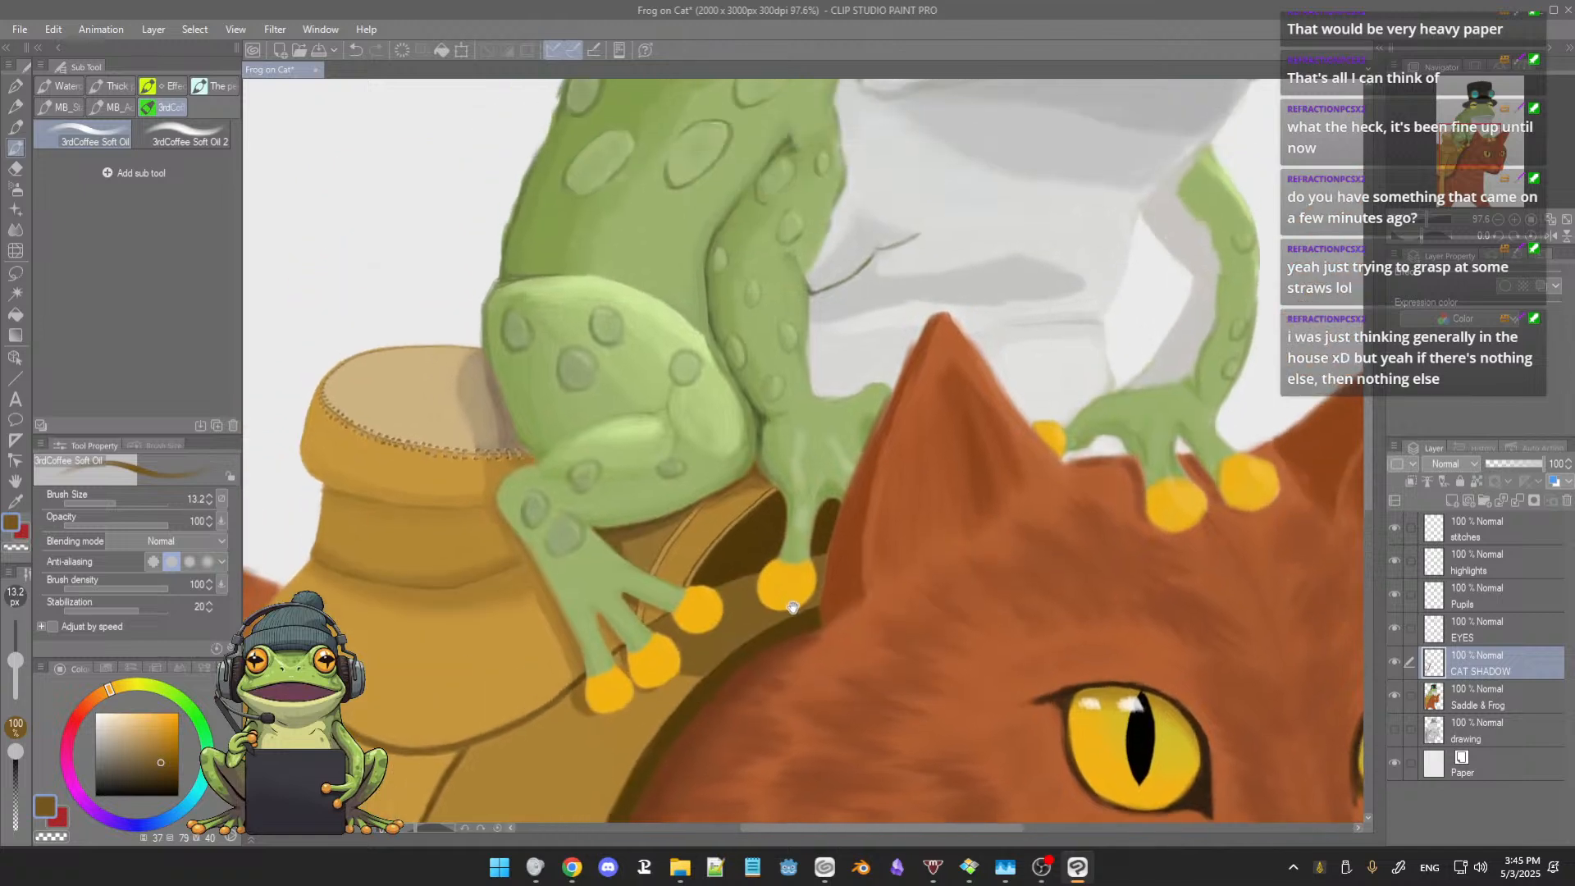
scroll(792, 569, "up", 4)
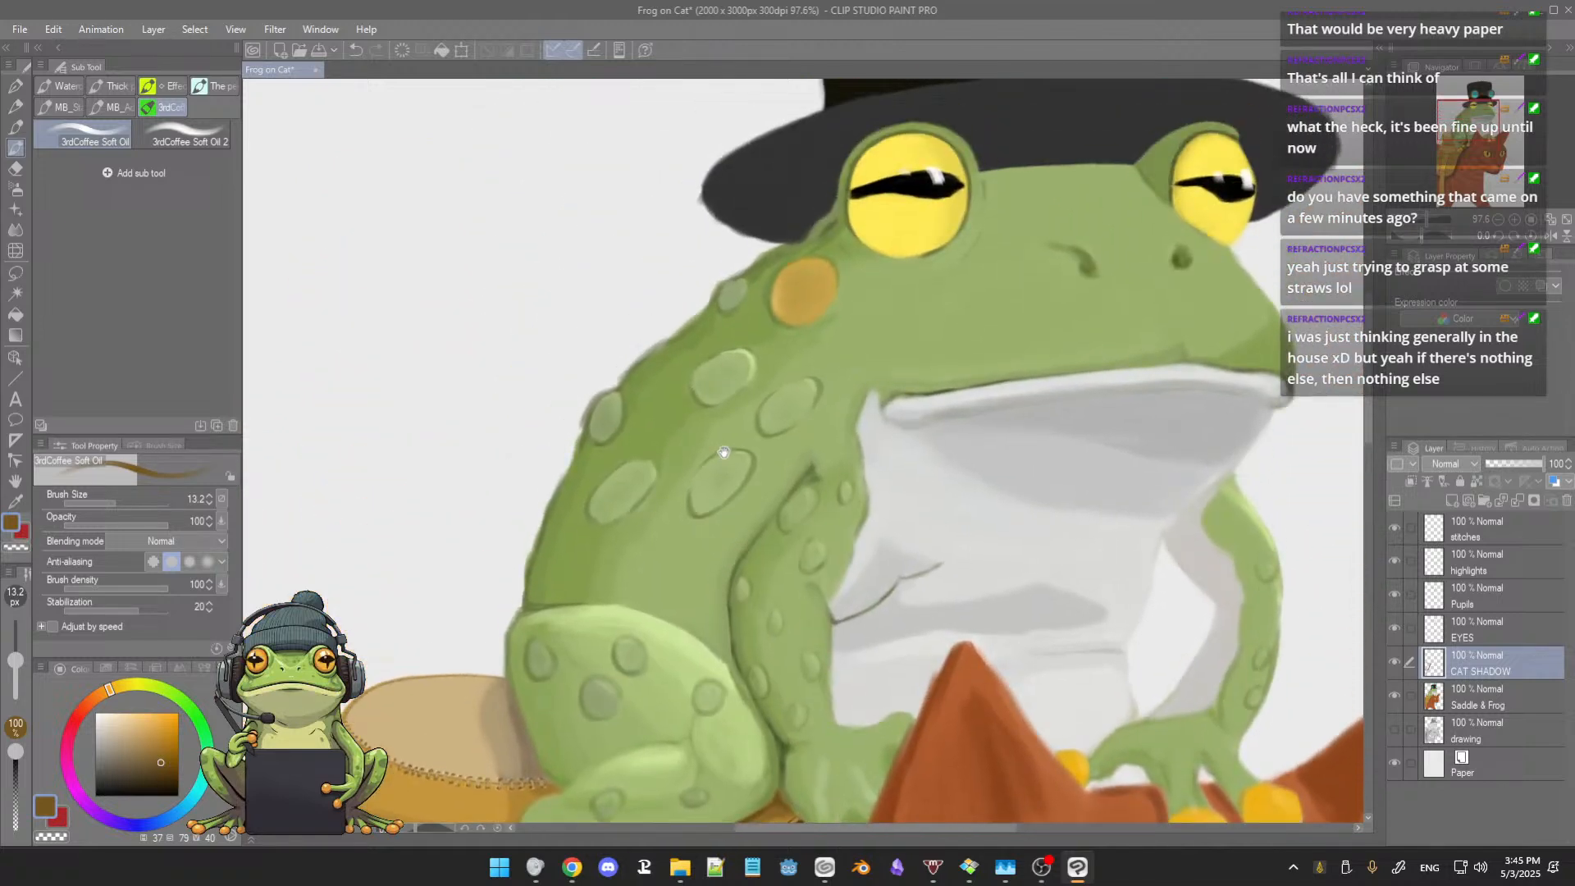
left_click_drag(724, 452, 514, 608)
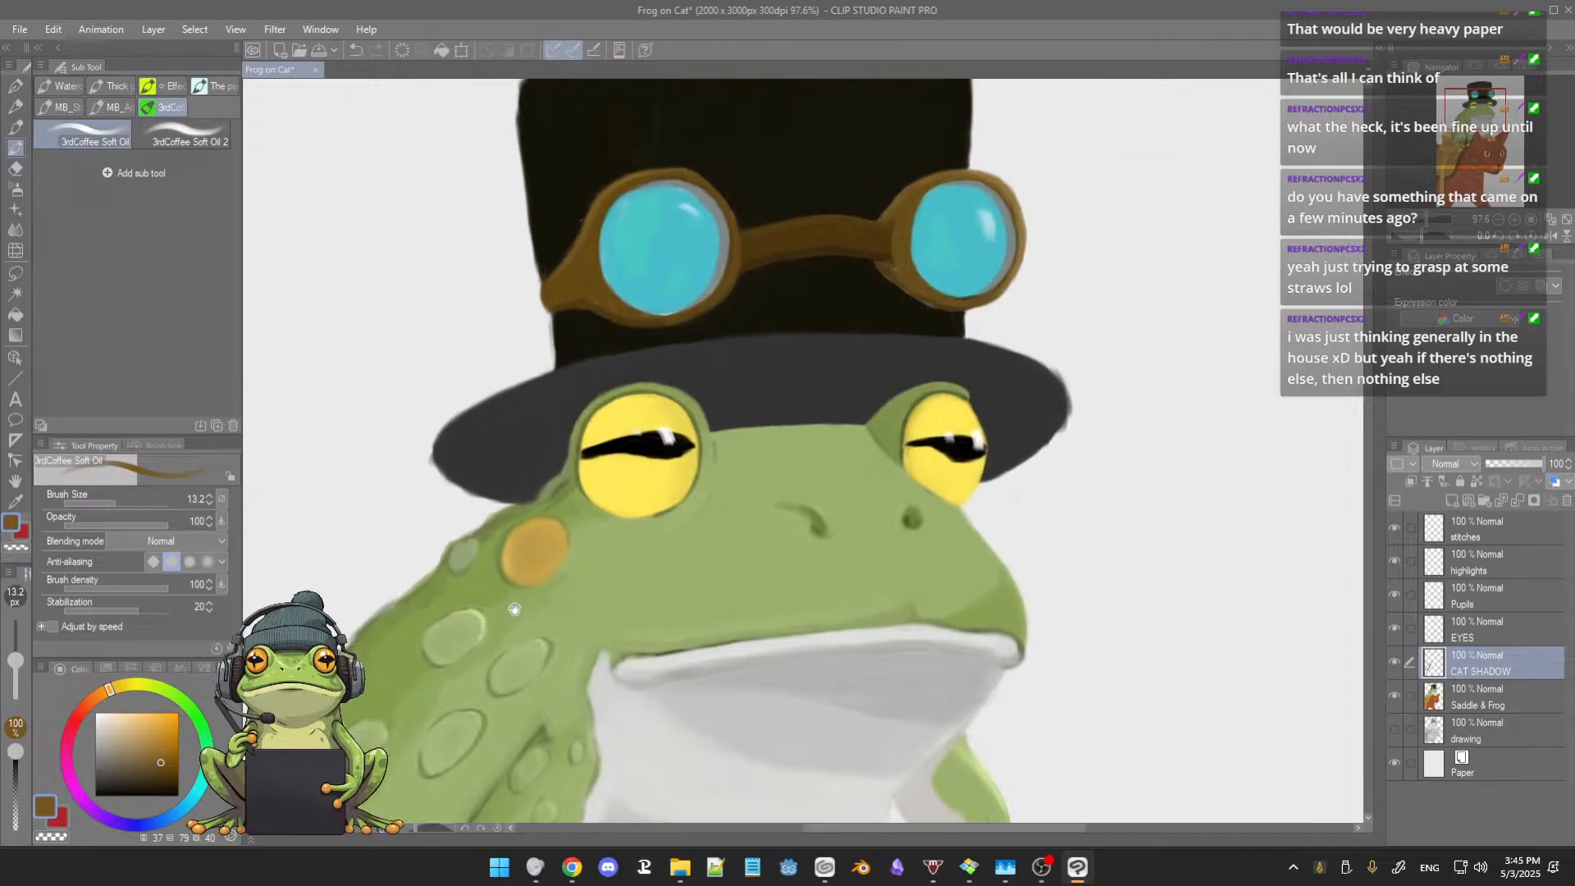
mouse_move(604, 587)
left_mouse_down()
mouse_move(562, 601)
mouse_move(580, 598)
left_mouse_up()
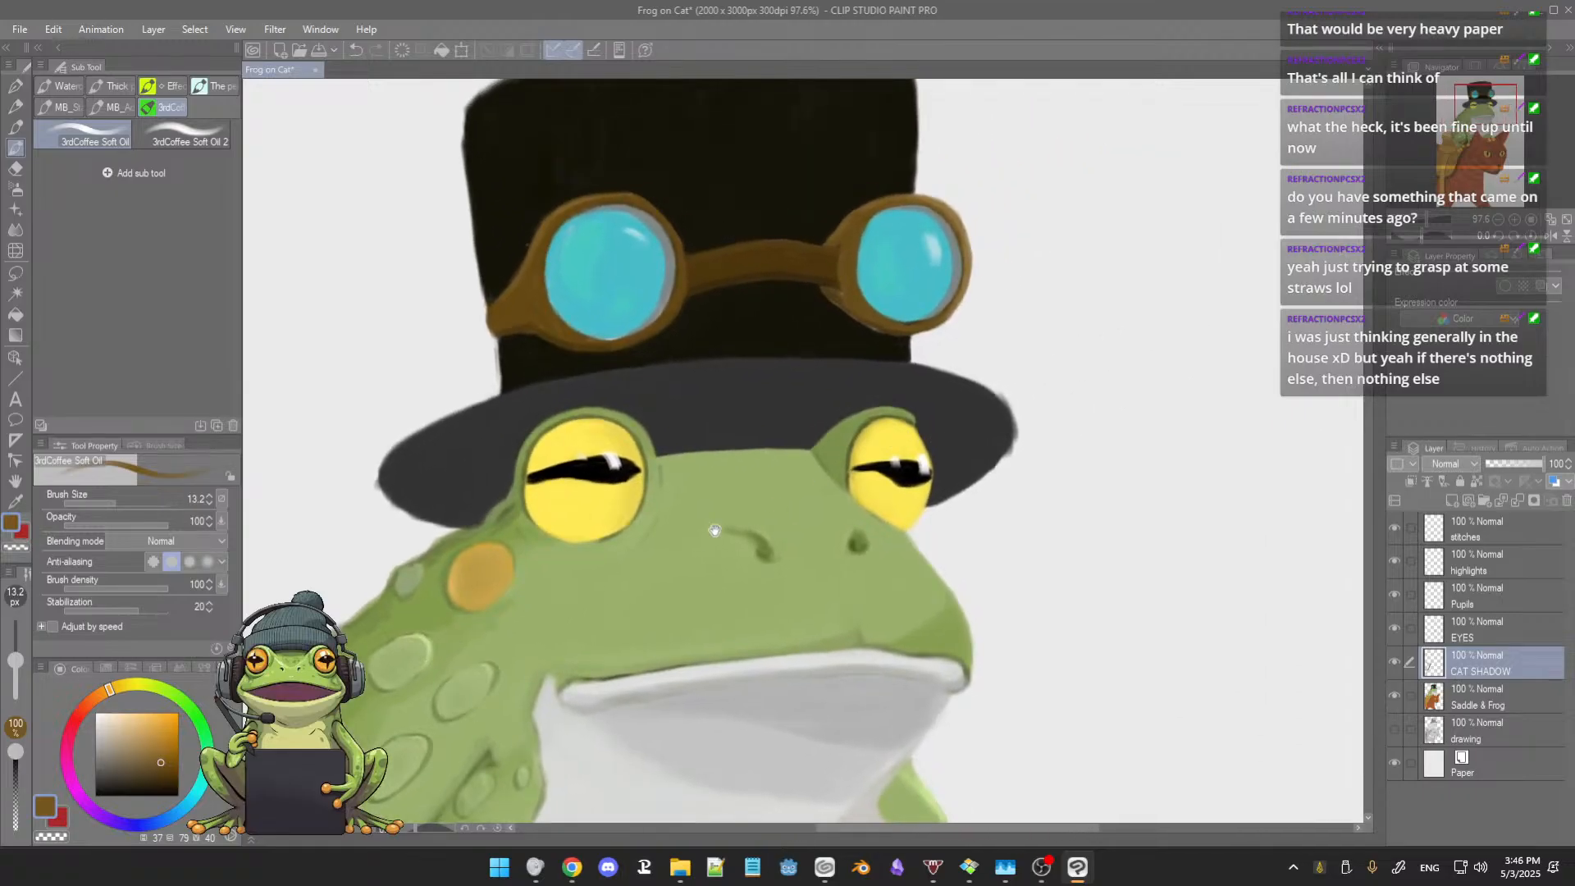
left_click_drag(713, 532, 738, 650)
scroll(715, 447, "up", 3)
scroll(716, 446, "down", 4)
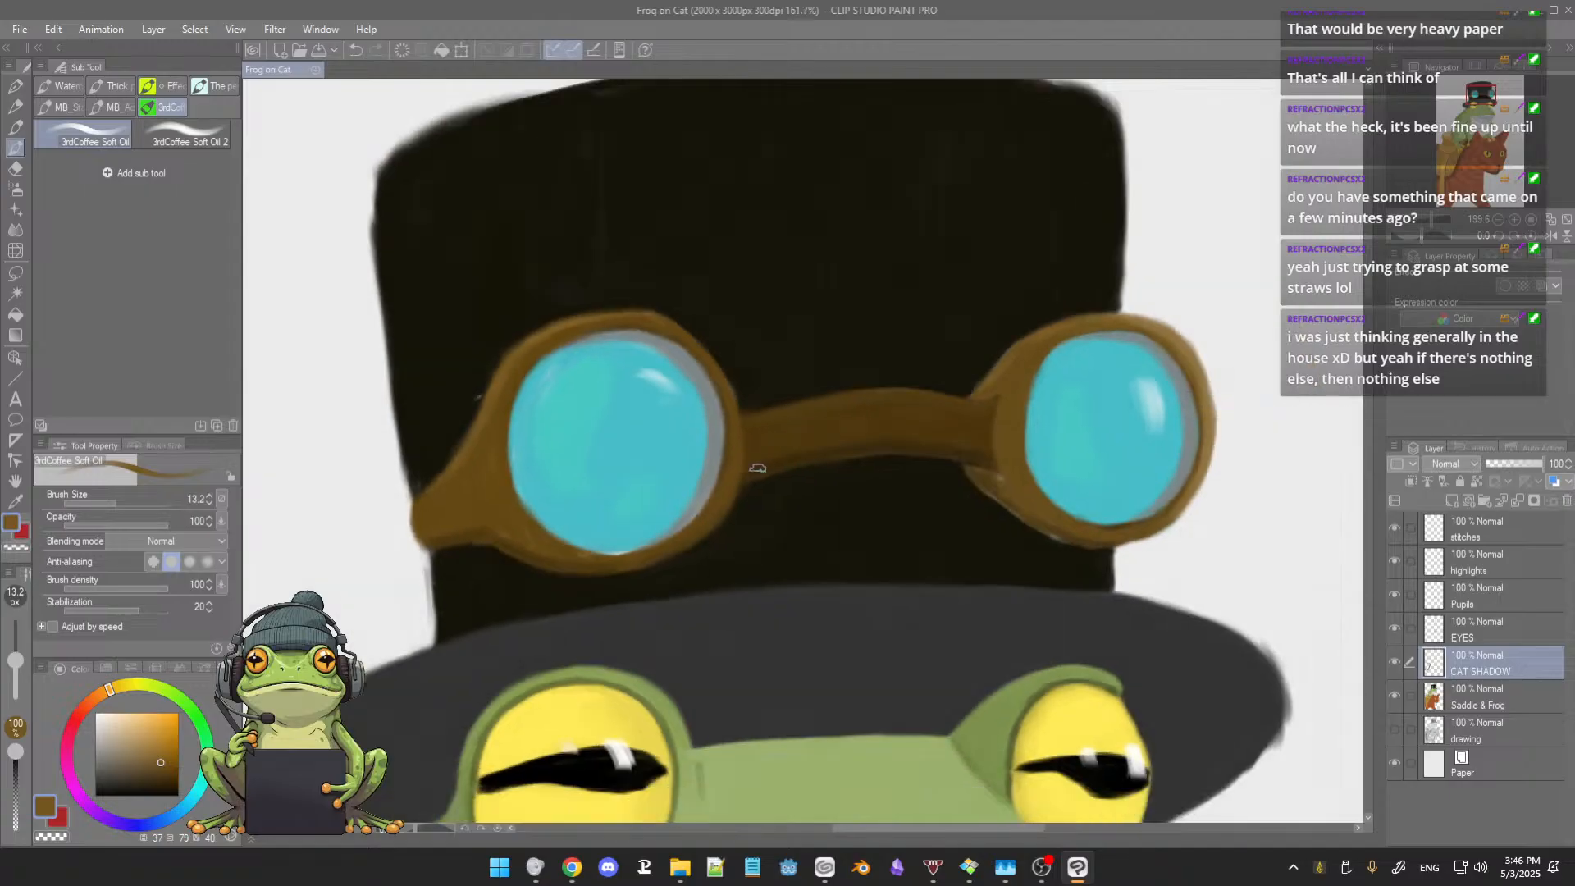
scroll(857, 467, "up", 3)
left_click_drag(857, 467, 814, 484)
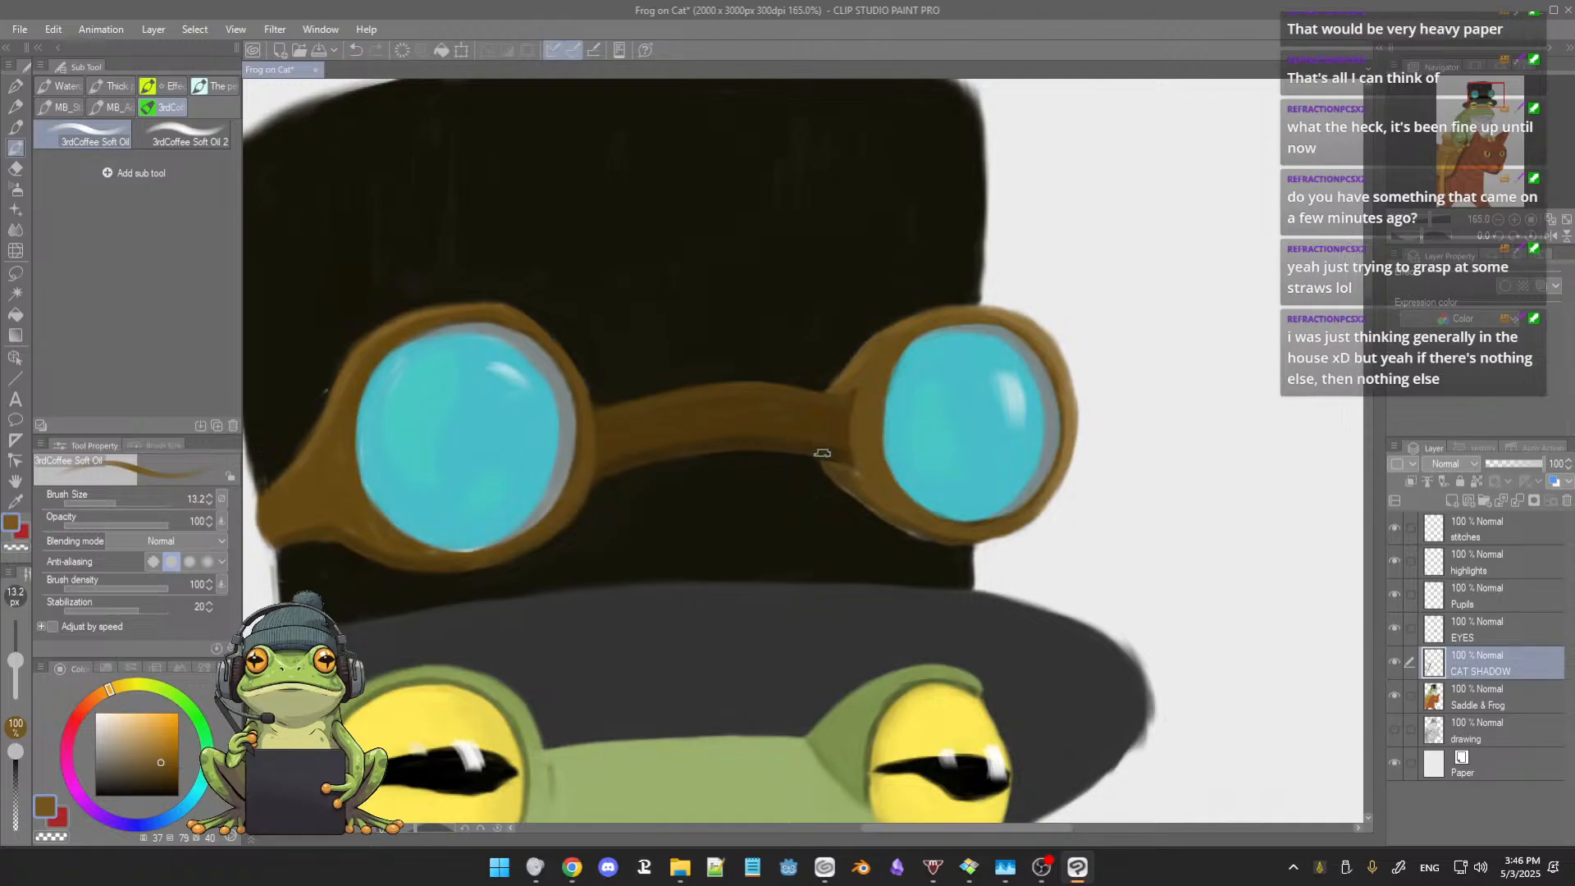
left_click_drag(802, 480, 810, 487)
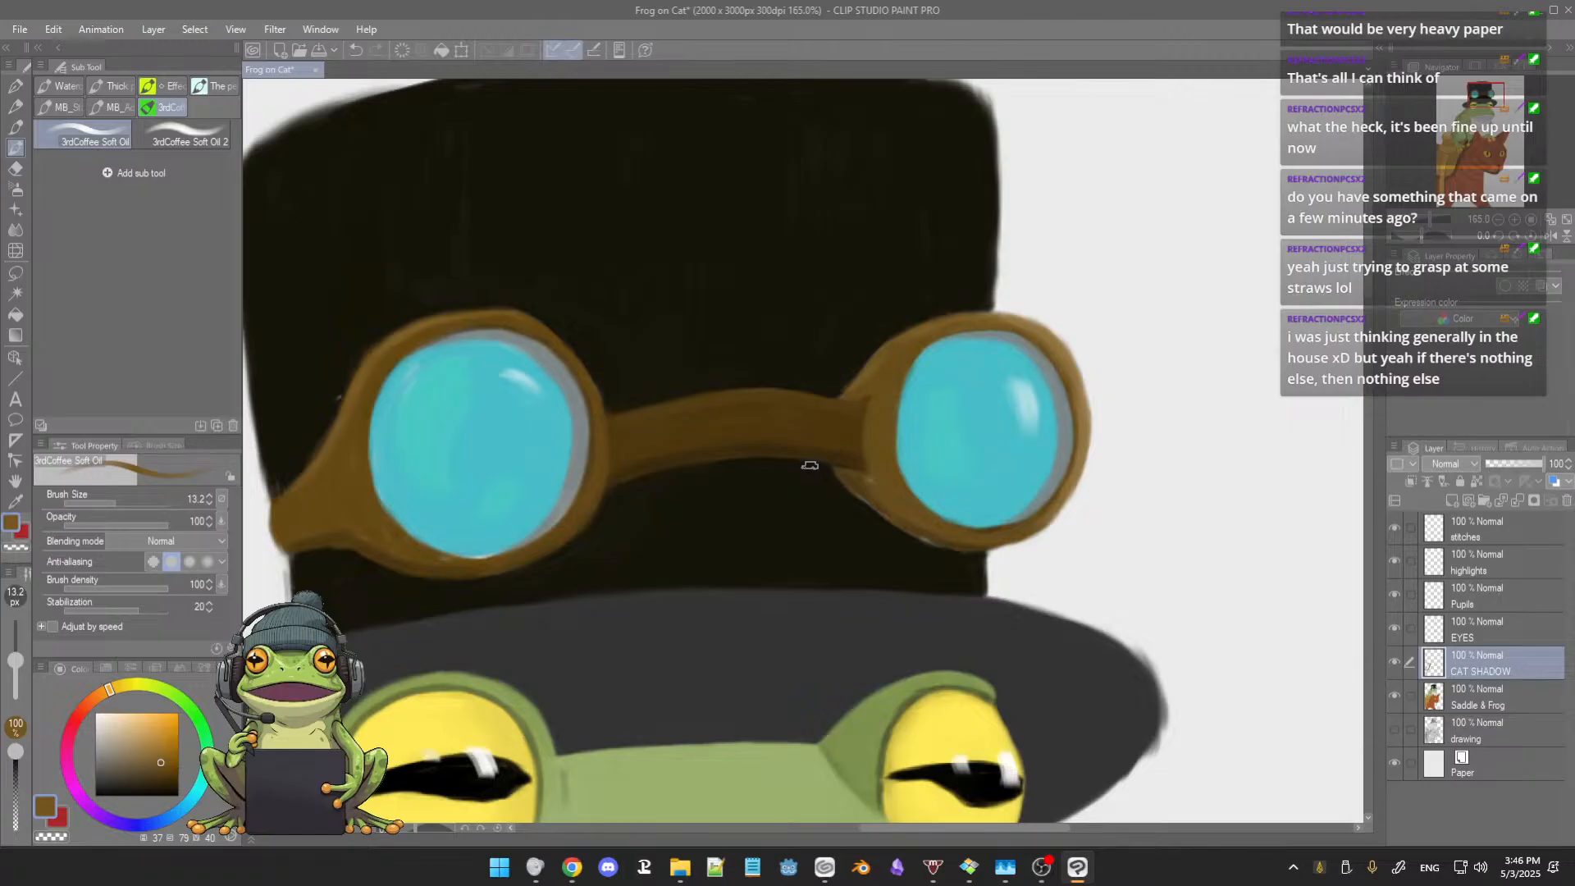
Step: Refine the right goggle's lower rim beside the bridge using 3rdCoffee Soft Oil 2 at brush size 8.8 with sampled brown and hat black
left_click(180, 139)
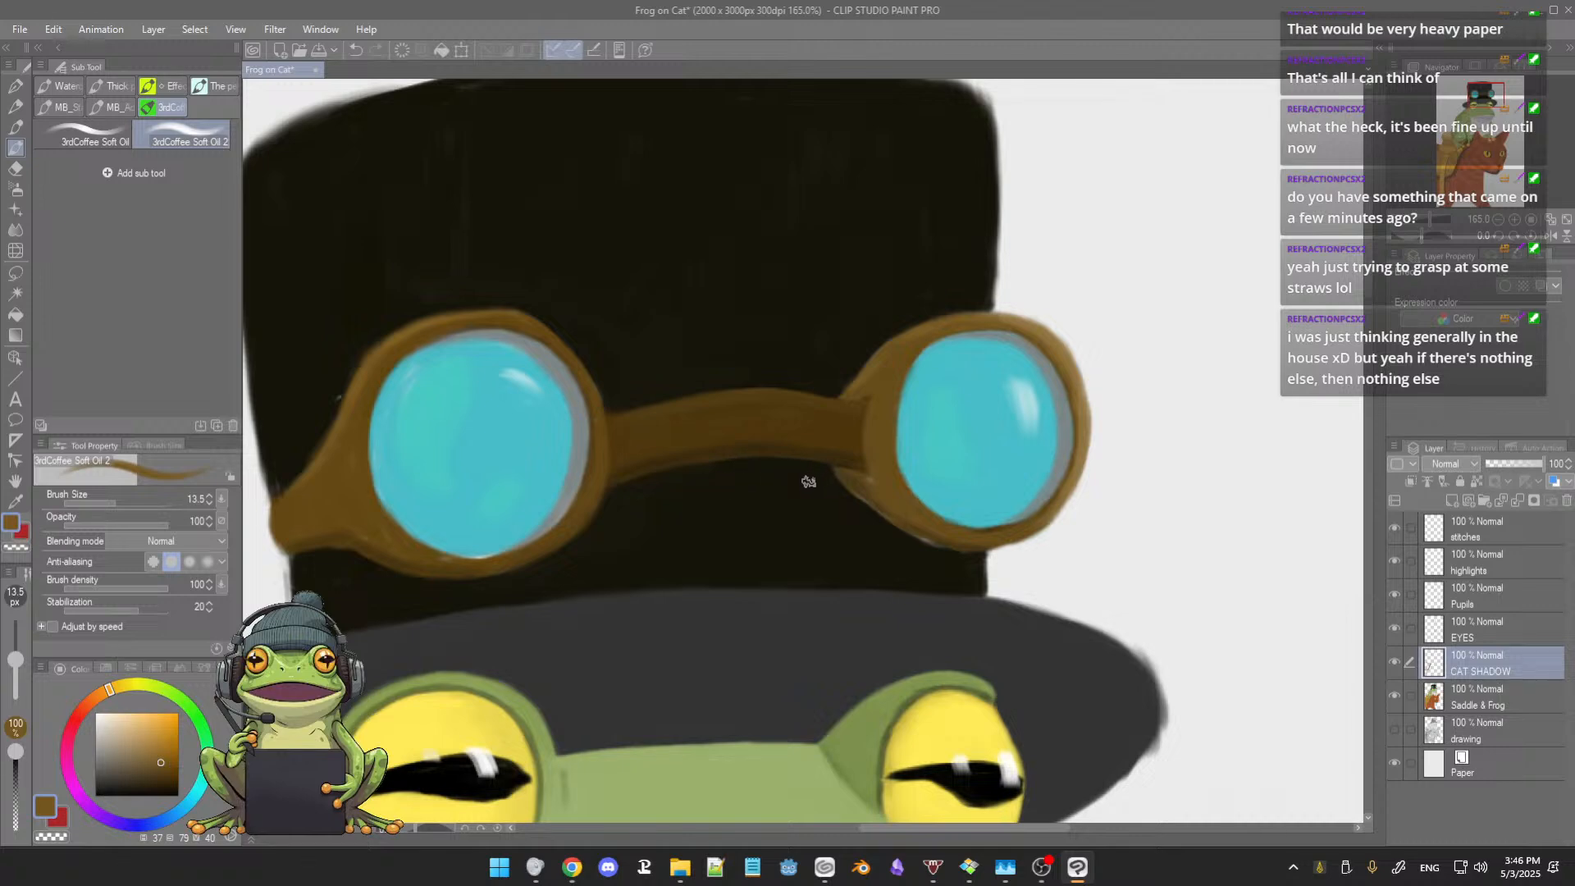
scroll(874, 481, "up", 4)
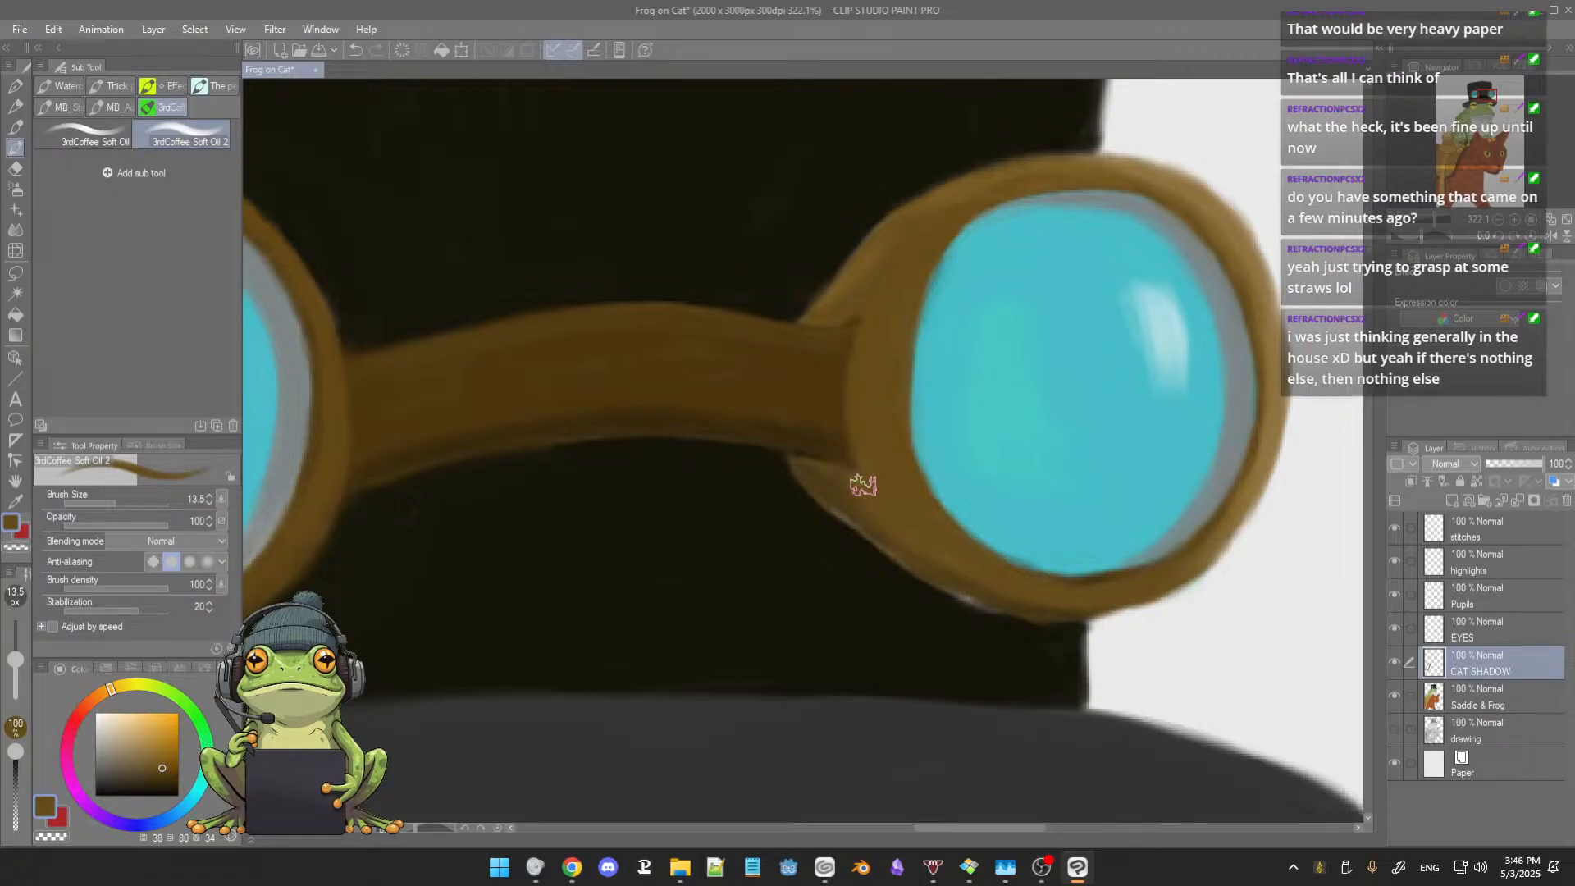
key("bracketleft")
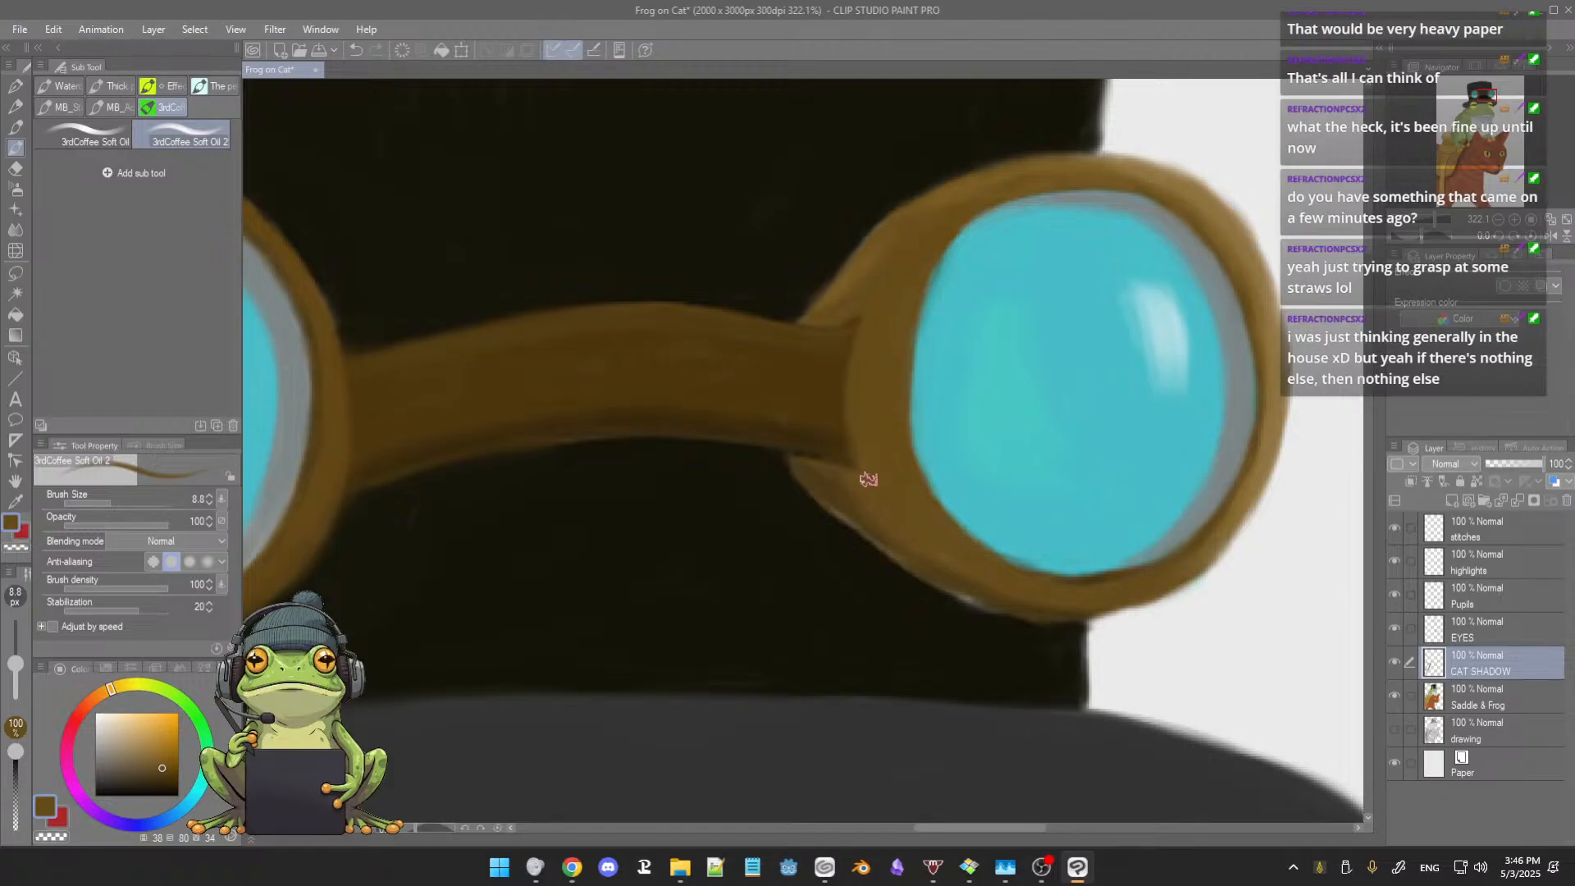
left_click(823, 515, "alt")
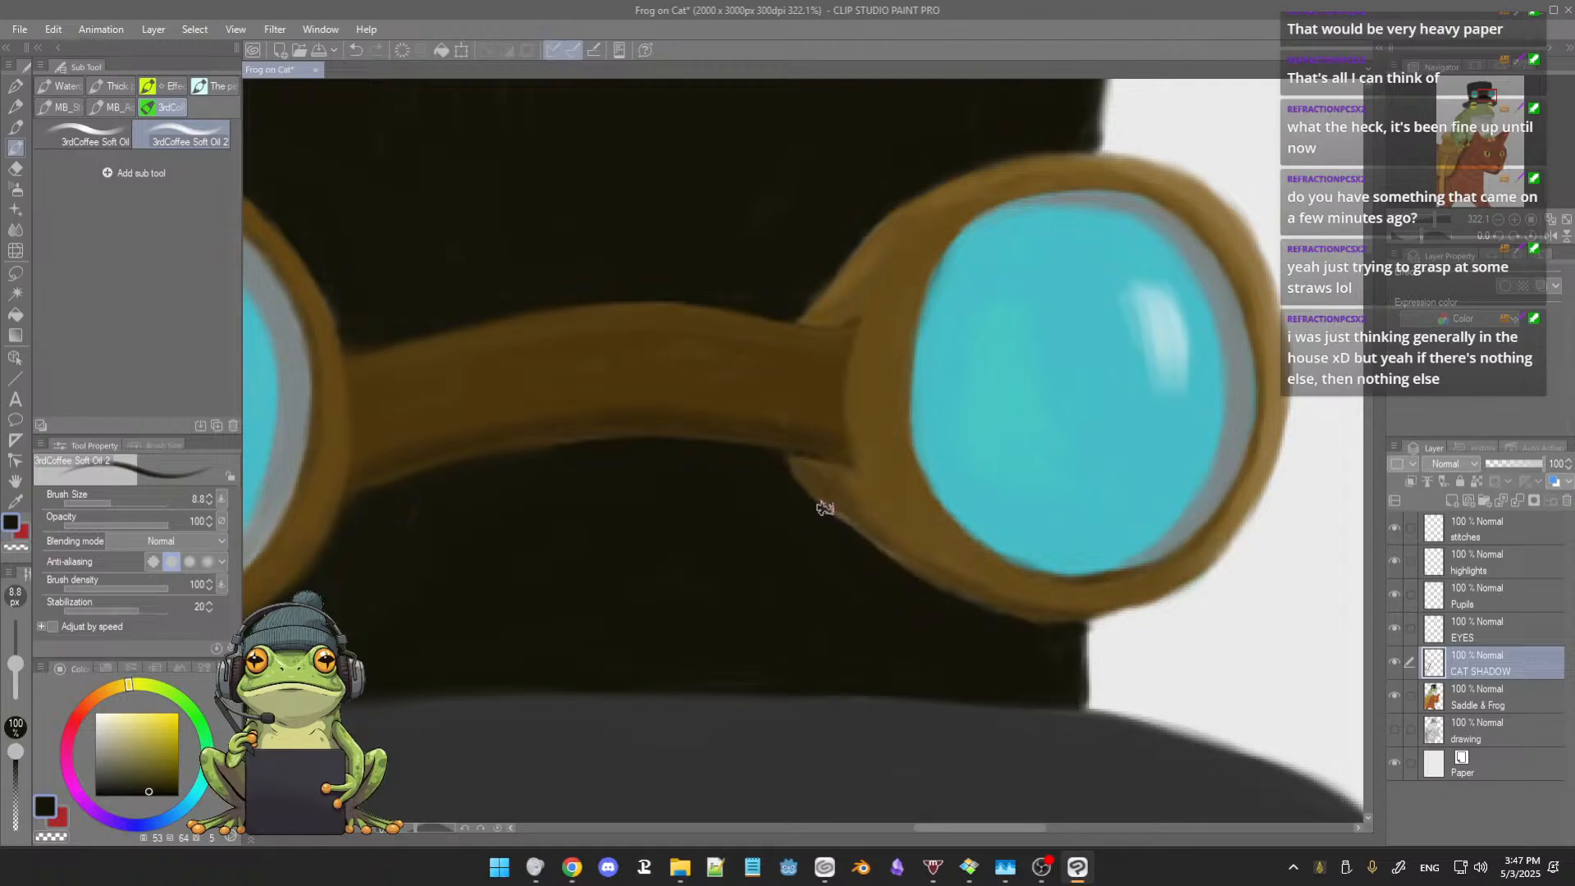
Step: Blend sampled dark browns into the lower joint between the goggle bridge and the right lens frame, reducing the brush size to 4.9
left_click(849, 506, "alt")
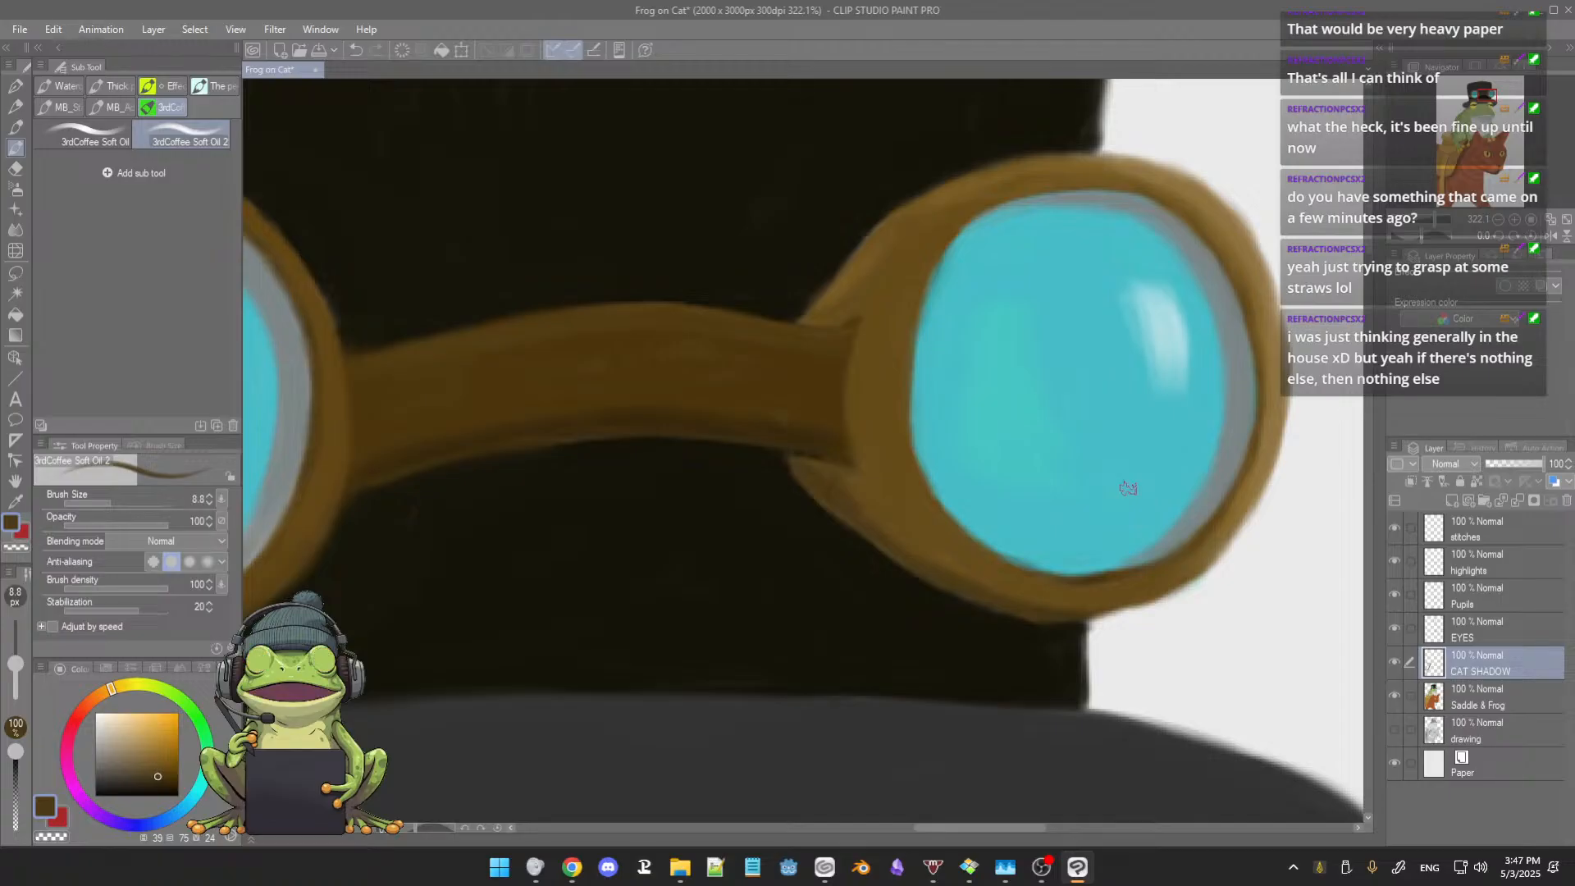
left_click(908, 508, "alt")
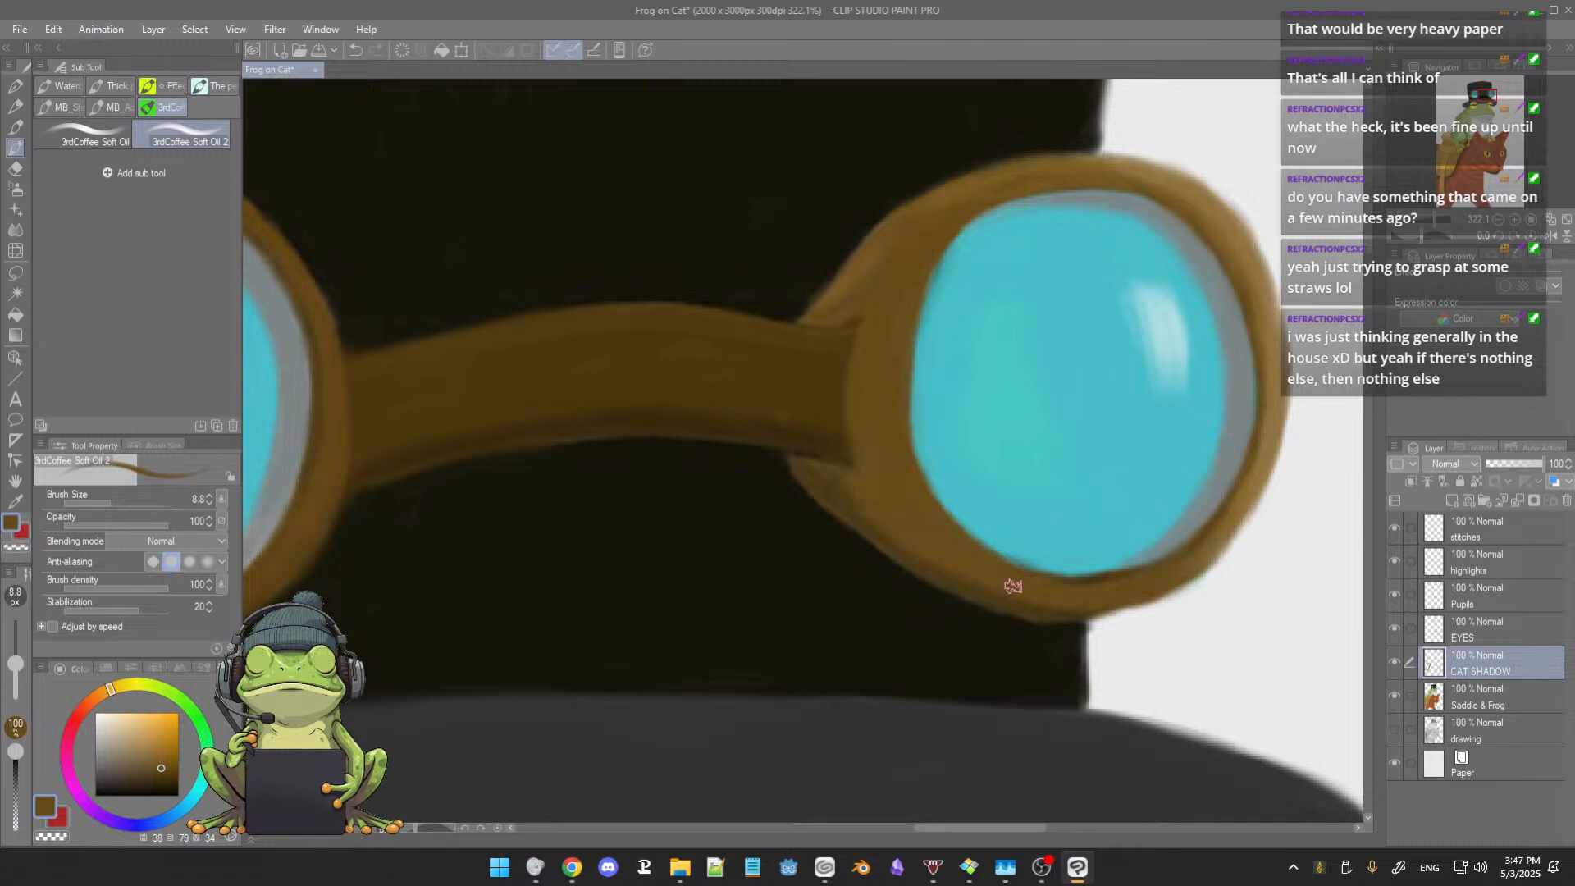
left_click(853, 498, "alt")
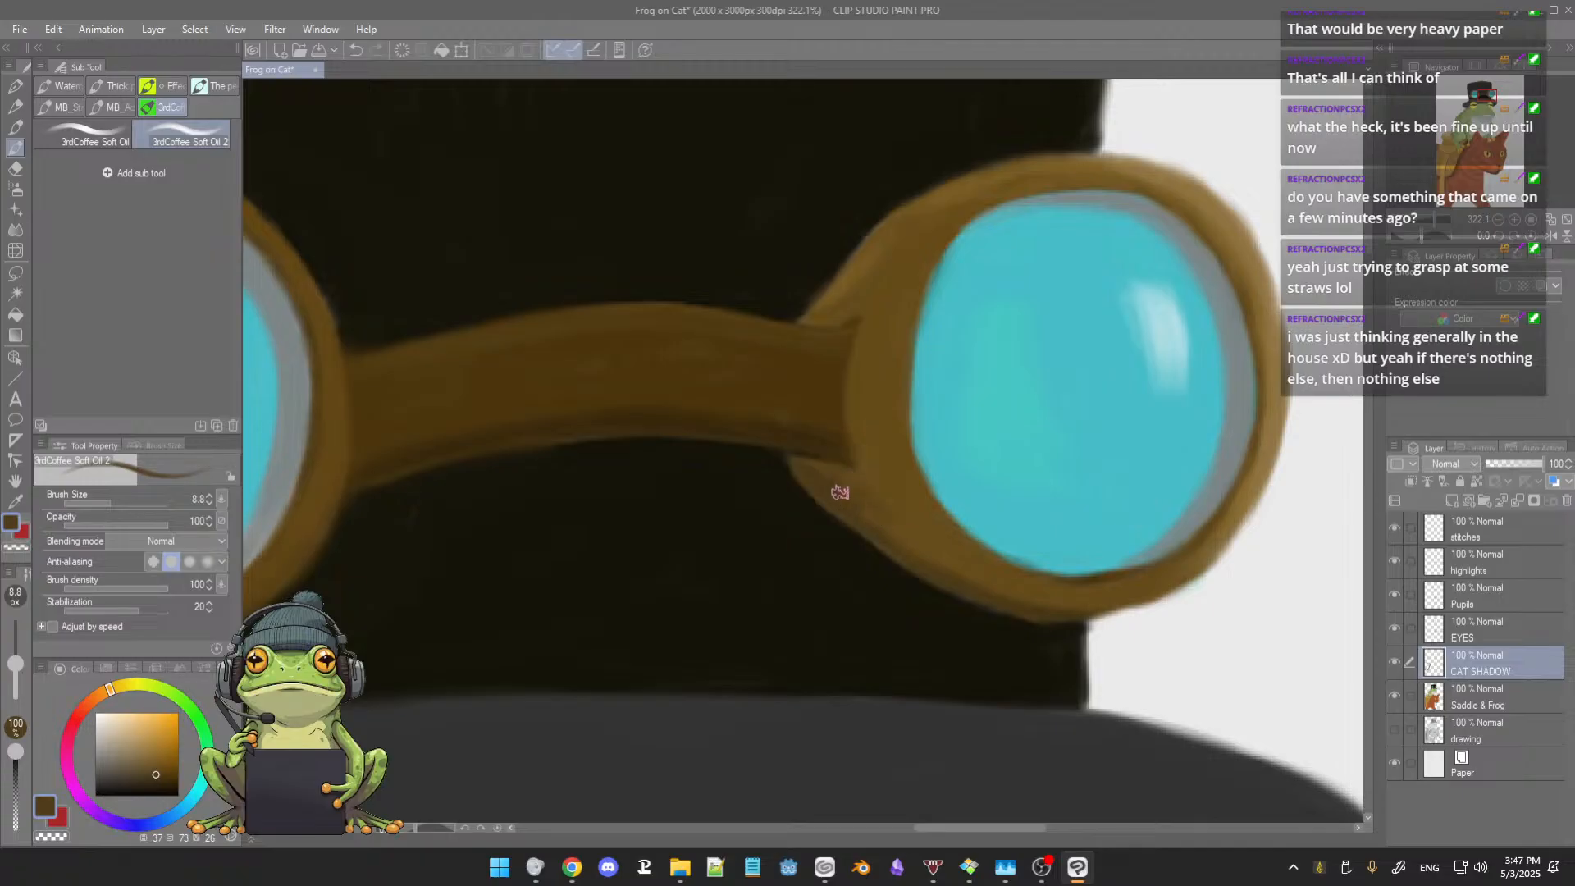
left_click(835, 493, "alt")
key("[")
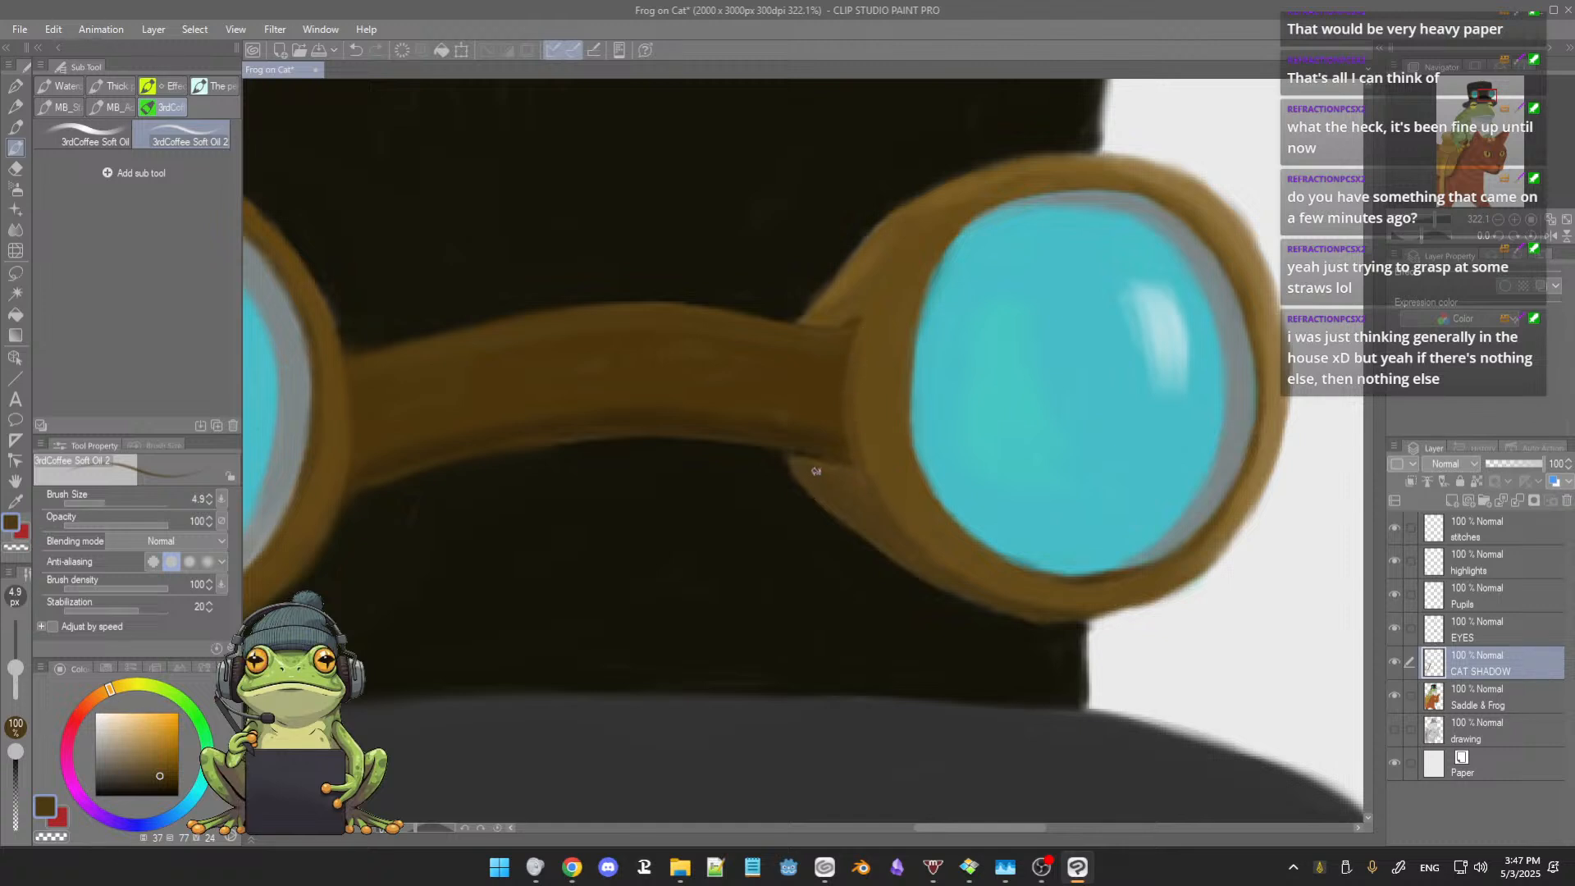
Step: Paint the upper joint between the bridge and the right lens frame with sampled near-black and dark brown, using brush sizes 8.2 and 4.8
mouse_move(901, 430)
left_mouse_down()
mouse_move(904, 468)
mouse_move(878, 400)
left_mouse_up()
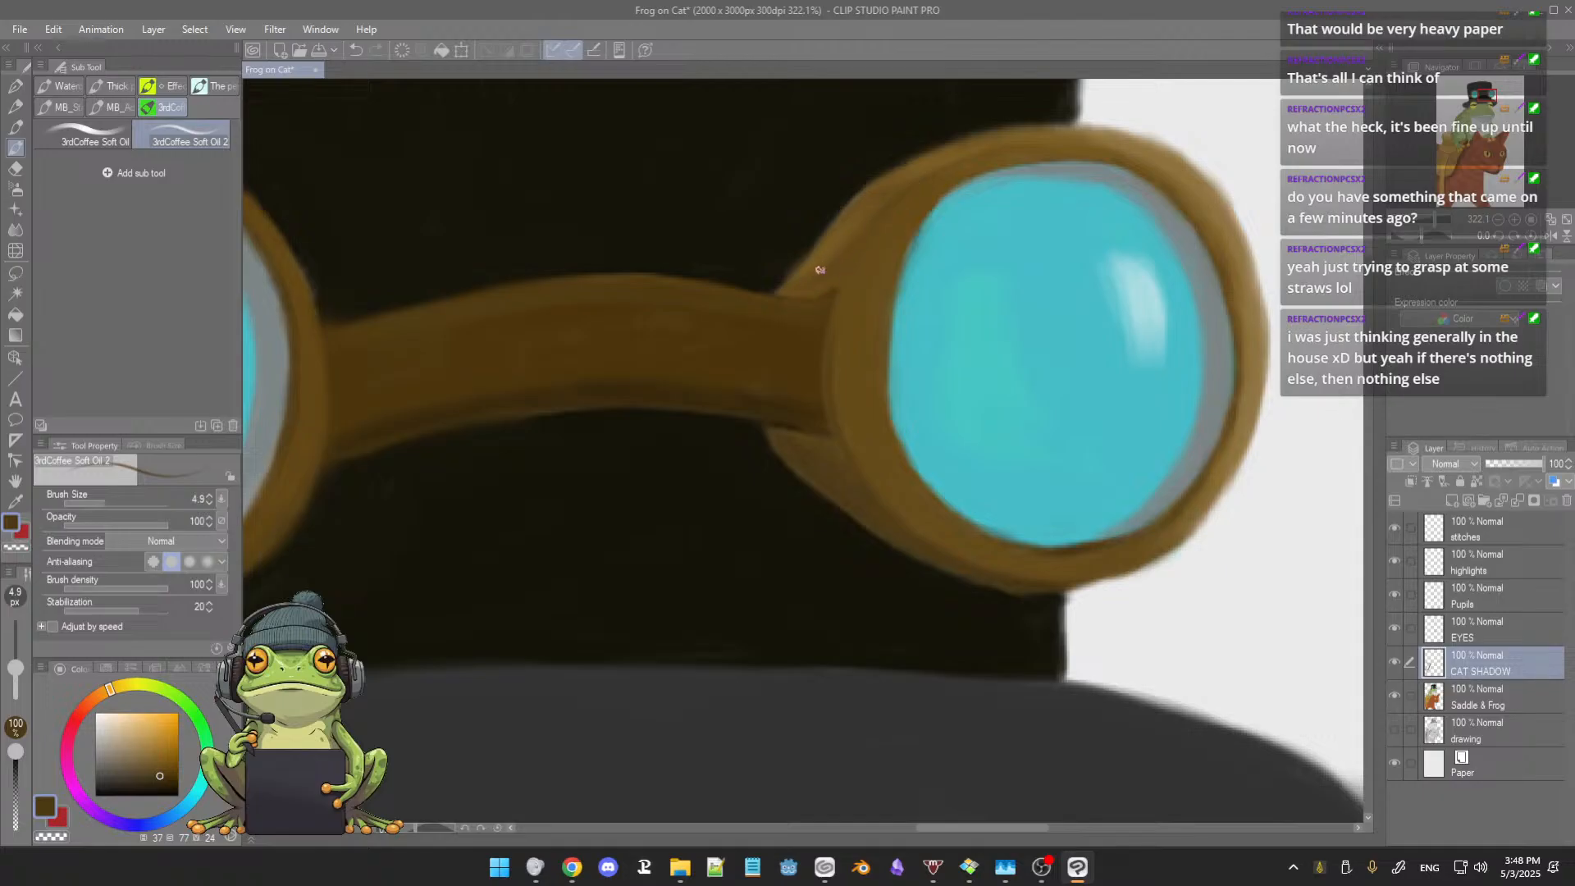
key("bracketright")
left_click(776, 256, "alt")
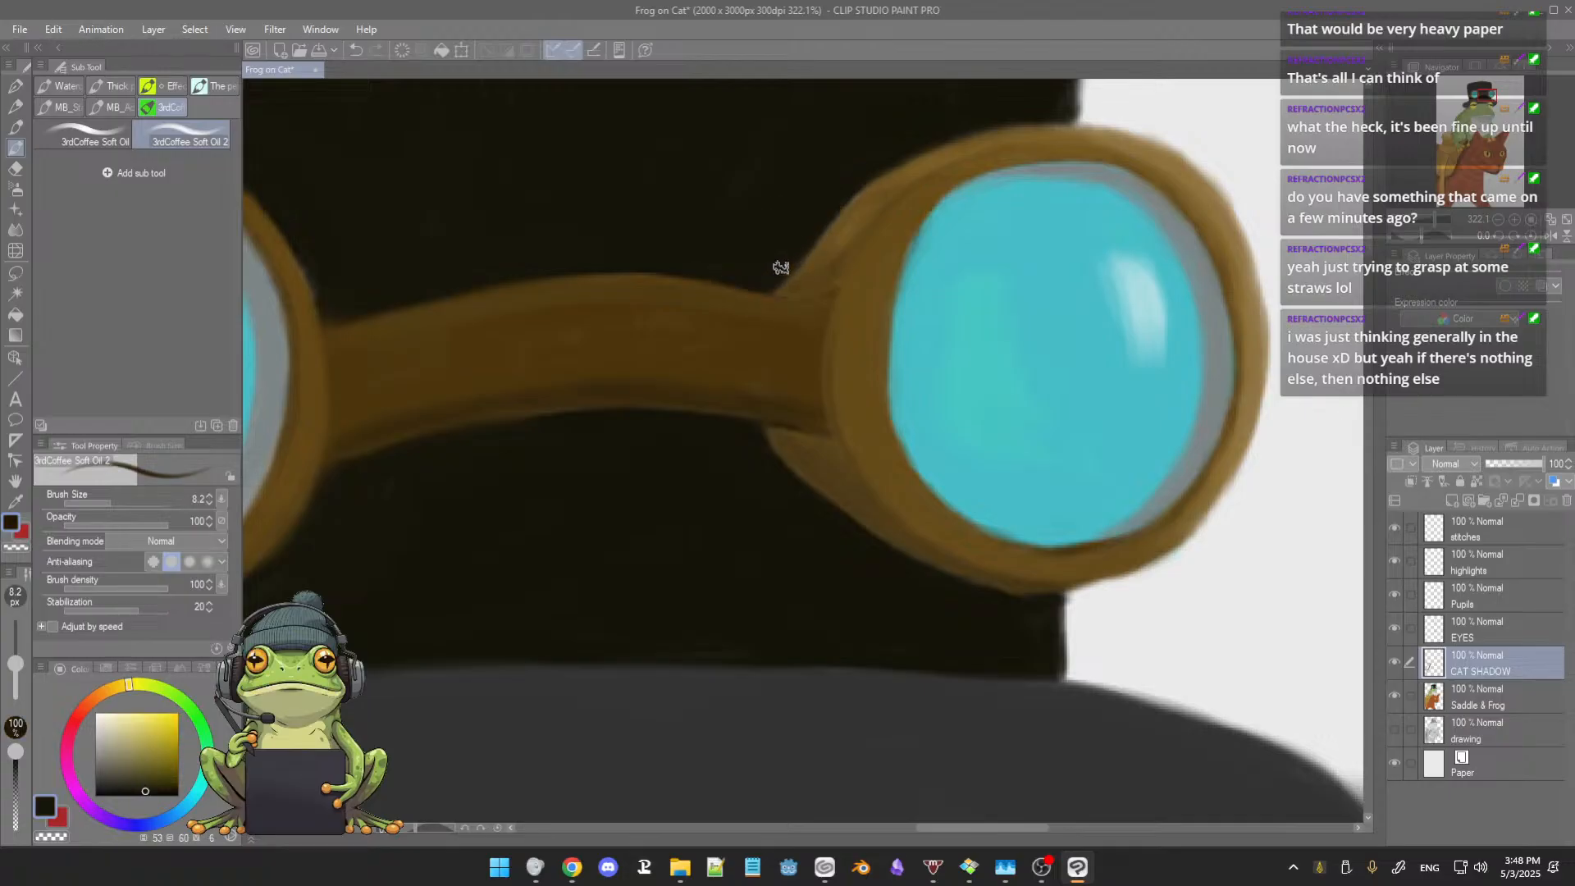
left_click_drag(805, 295, 799, 289)
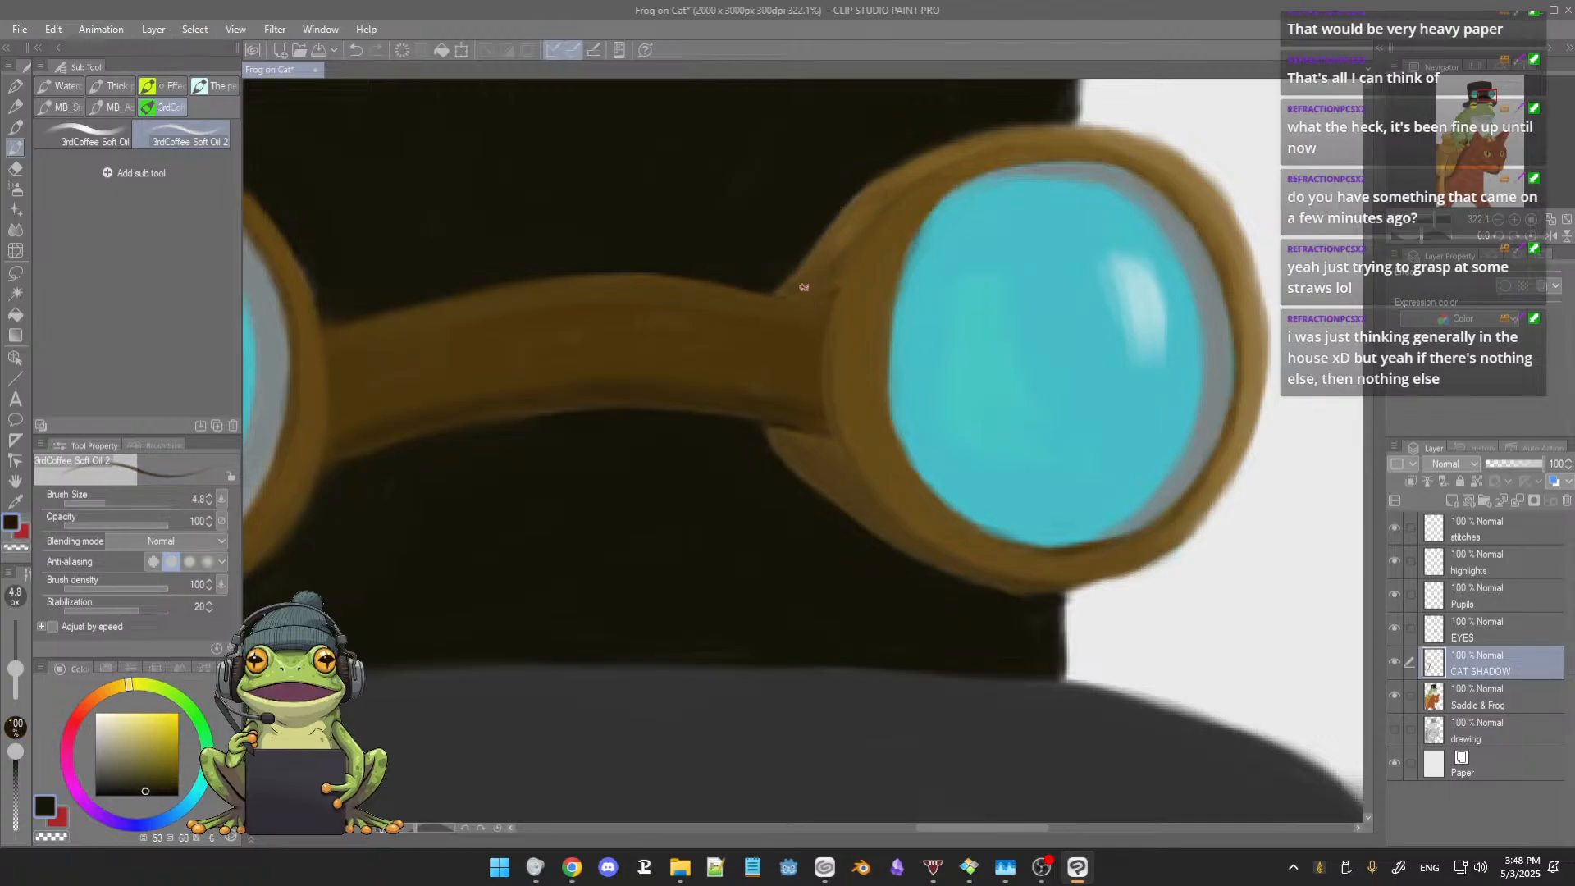
left_click(790, 284, "alt")
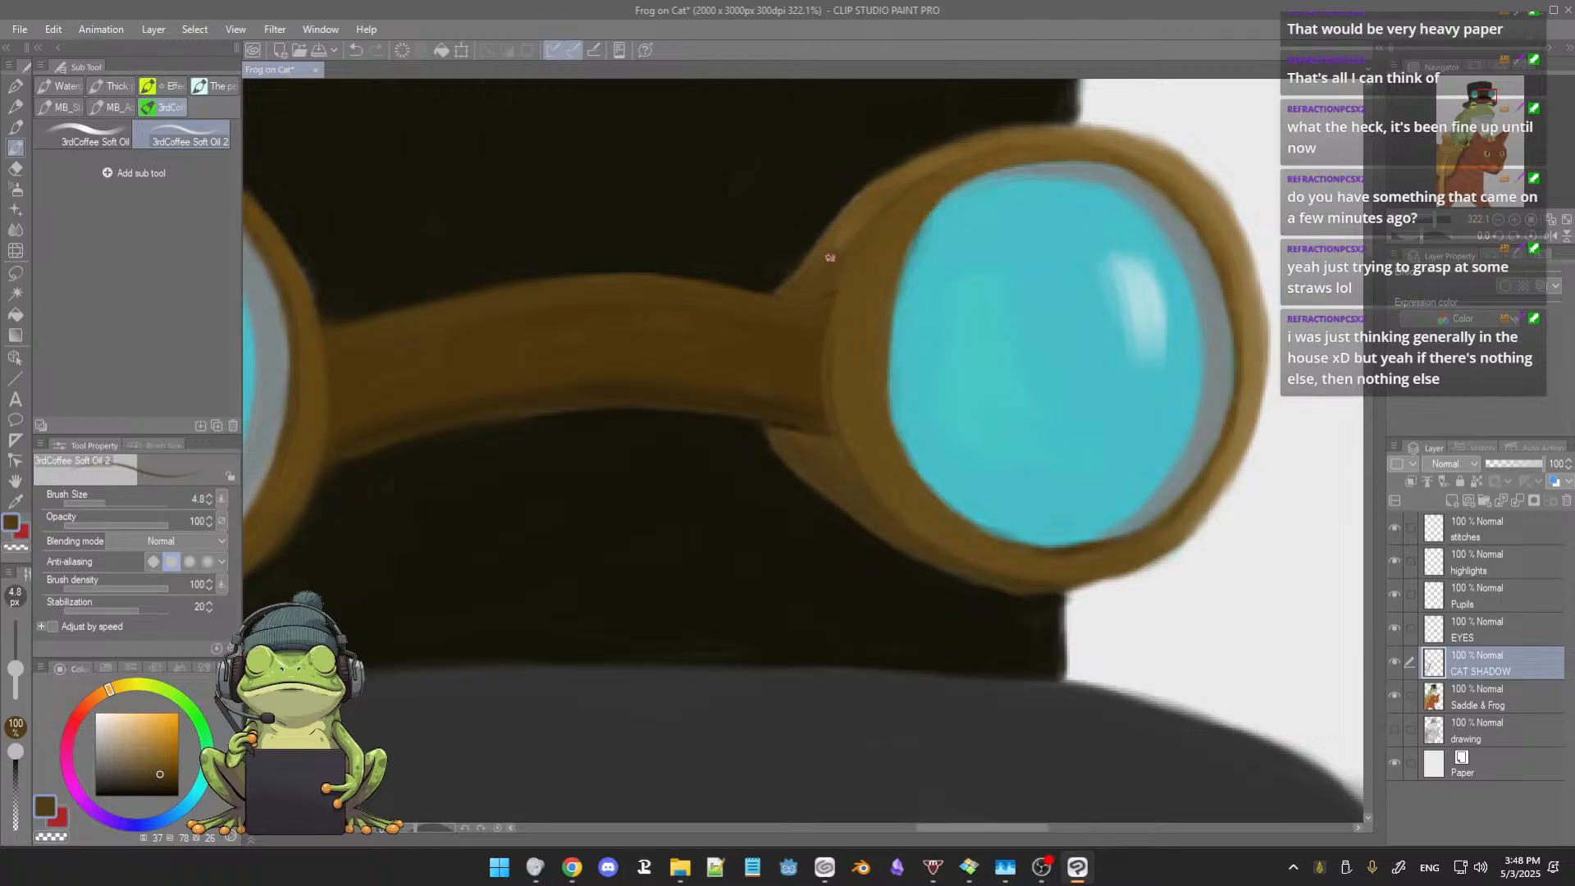
Step: Refine the sloping upper edge of the right lens frame, alternating sampled dark brown and near-black at brush size 4.7
left_click_drag(846, 253, 844, 295)
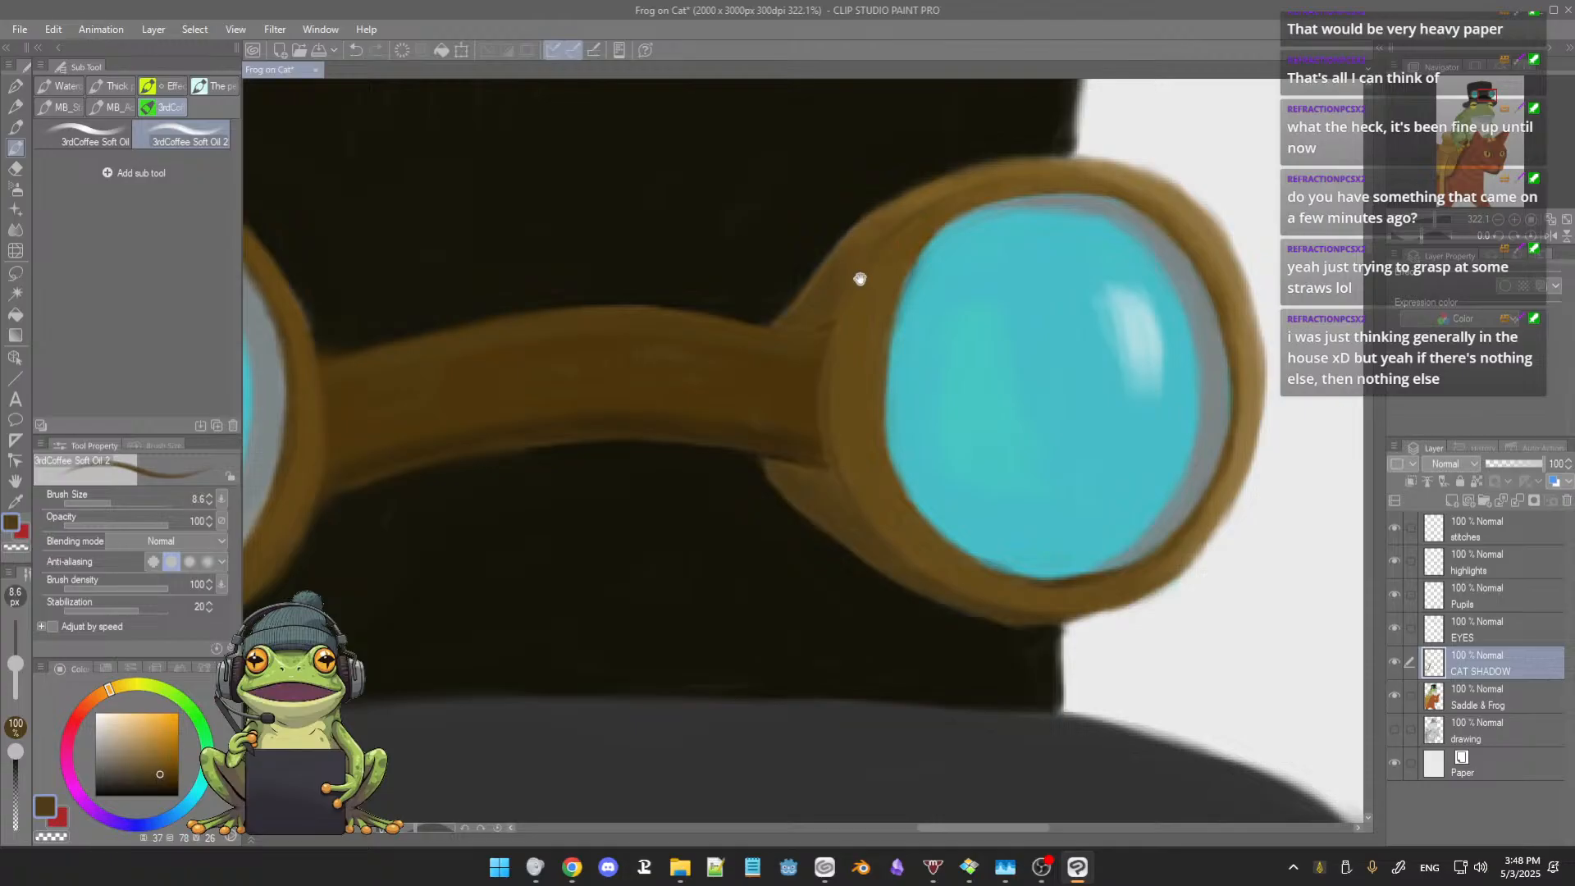
scroll(857, 261, "up", 4)
mouse_move(881, 267)
left_mouse_down()
mouse_move(855, 295)
mouse_move(827, 283)
left_mouse_up()
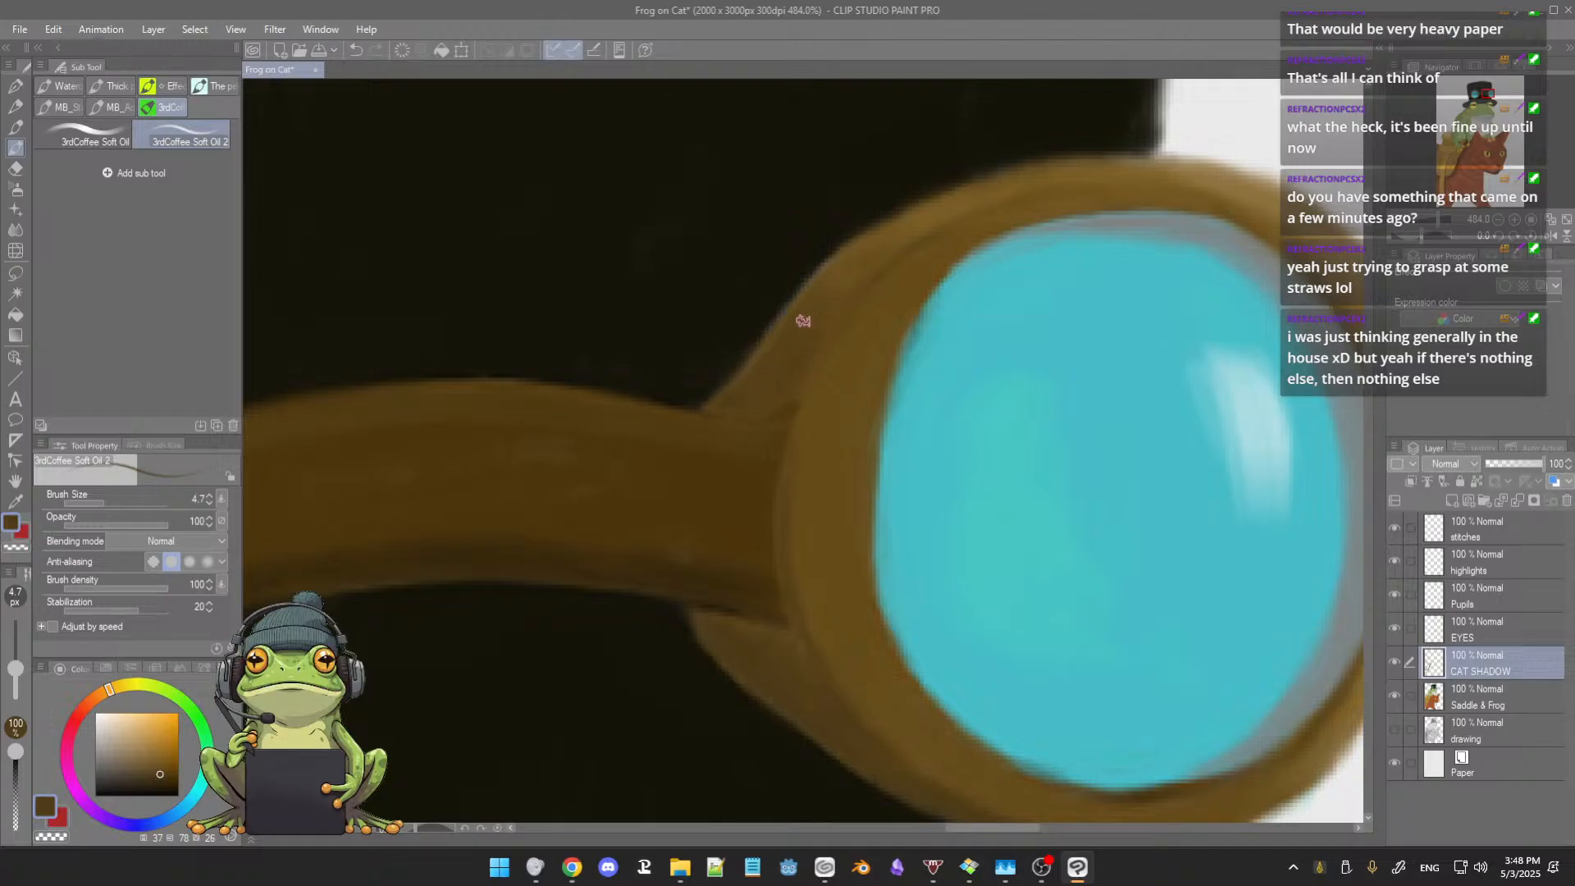
left_click(834, 247, "alt")
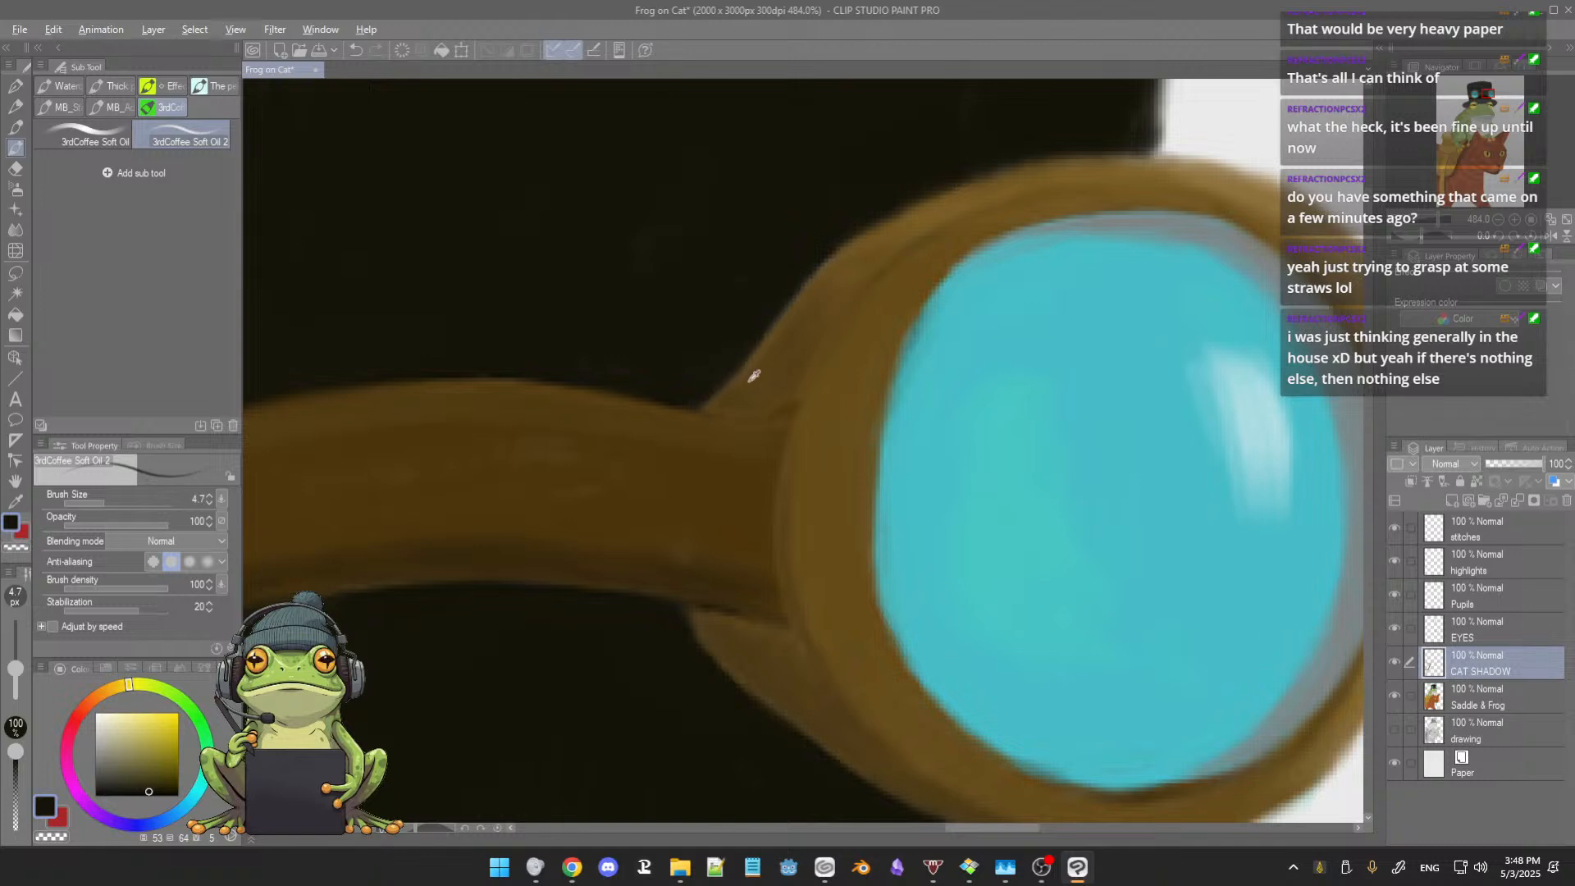
left_click(726, 401, "alt")
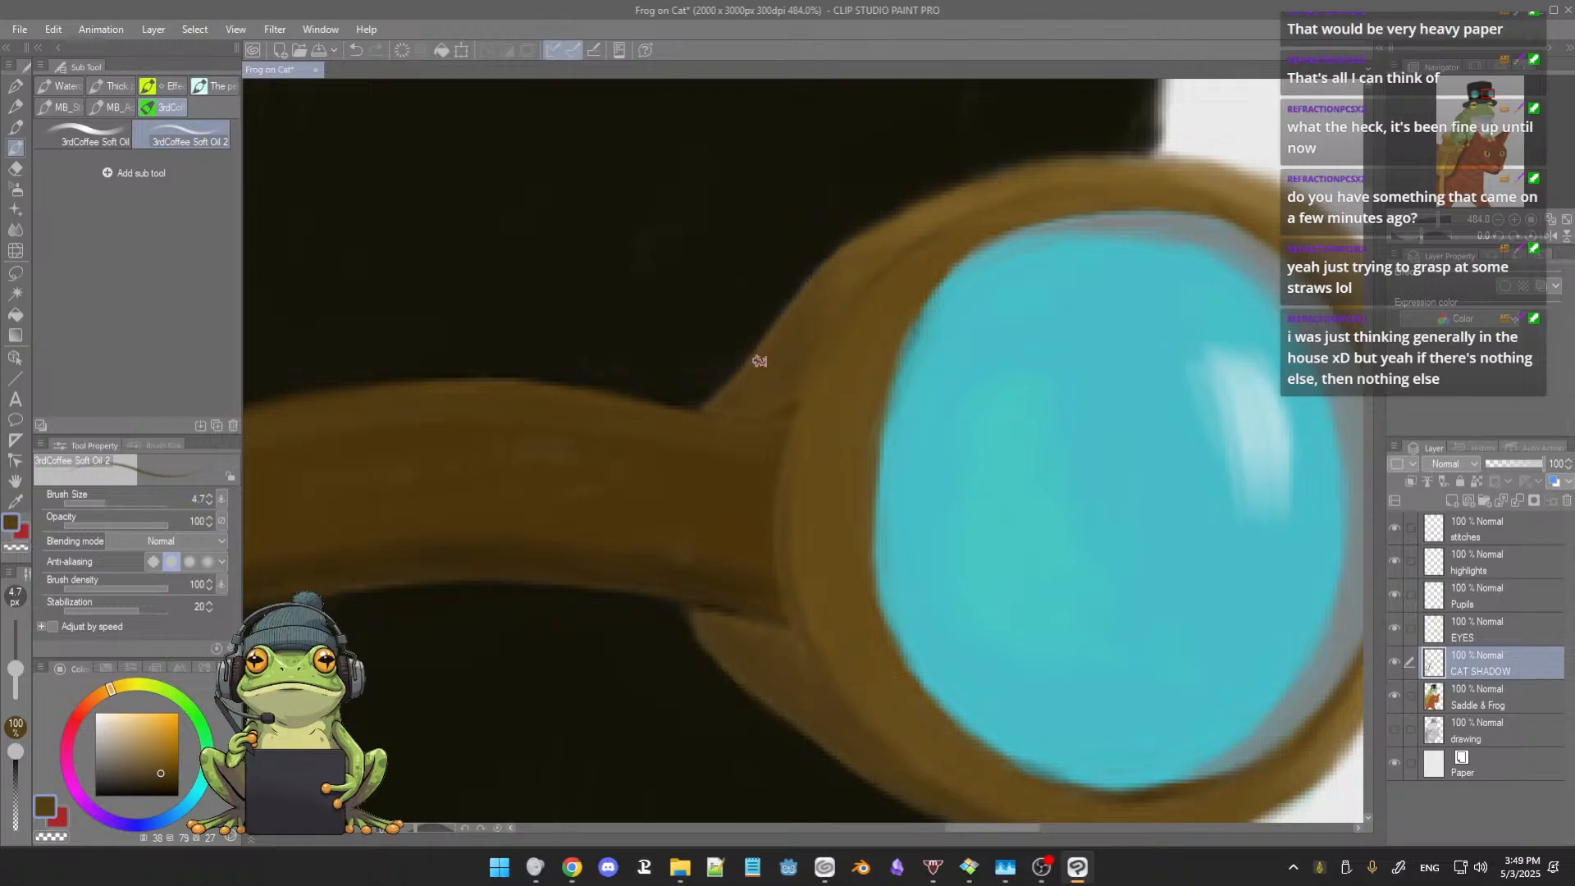
left_click(719, 349, "alt")
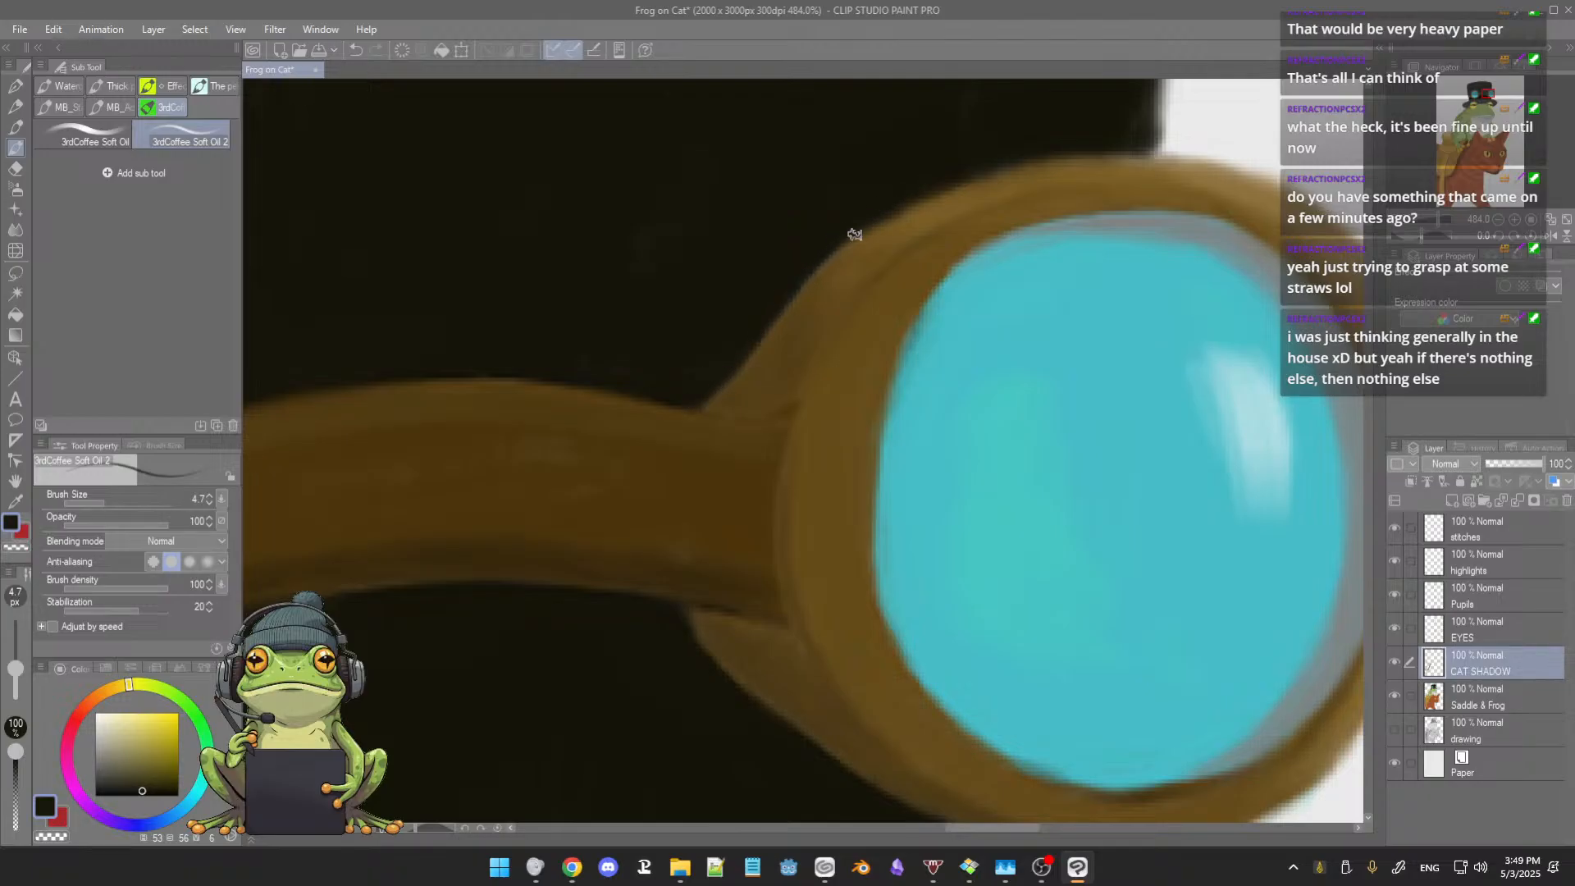
Step: Smooth the hat's near-black surface above the right goggle lens with sampled hat colors at brush size 11.7
mouse_move(854, 235)
left_mouse_down()
mouse_move(875, 250)
mouse_move(812, 312)
mouse_move(787, 285)
left_mouse_up()
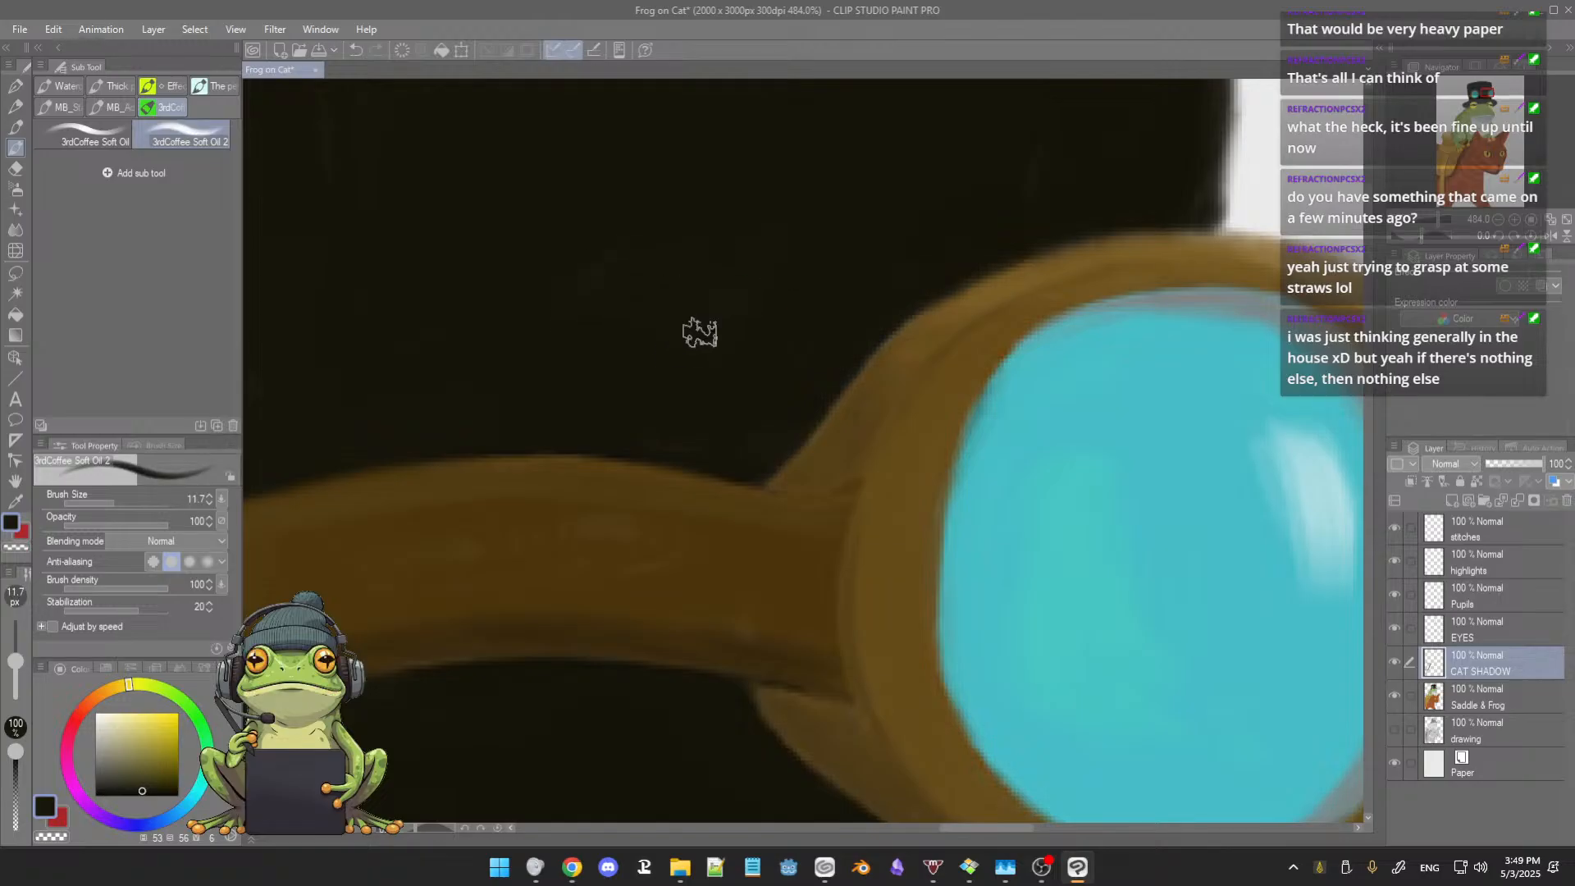
left_click_drag(714, 331, 731, 362)
left_click(789, 249, "alt")
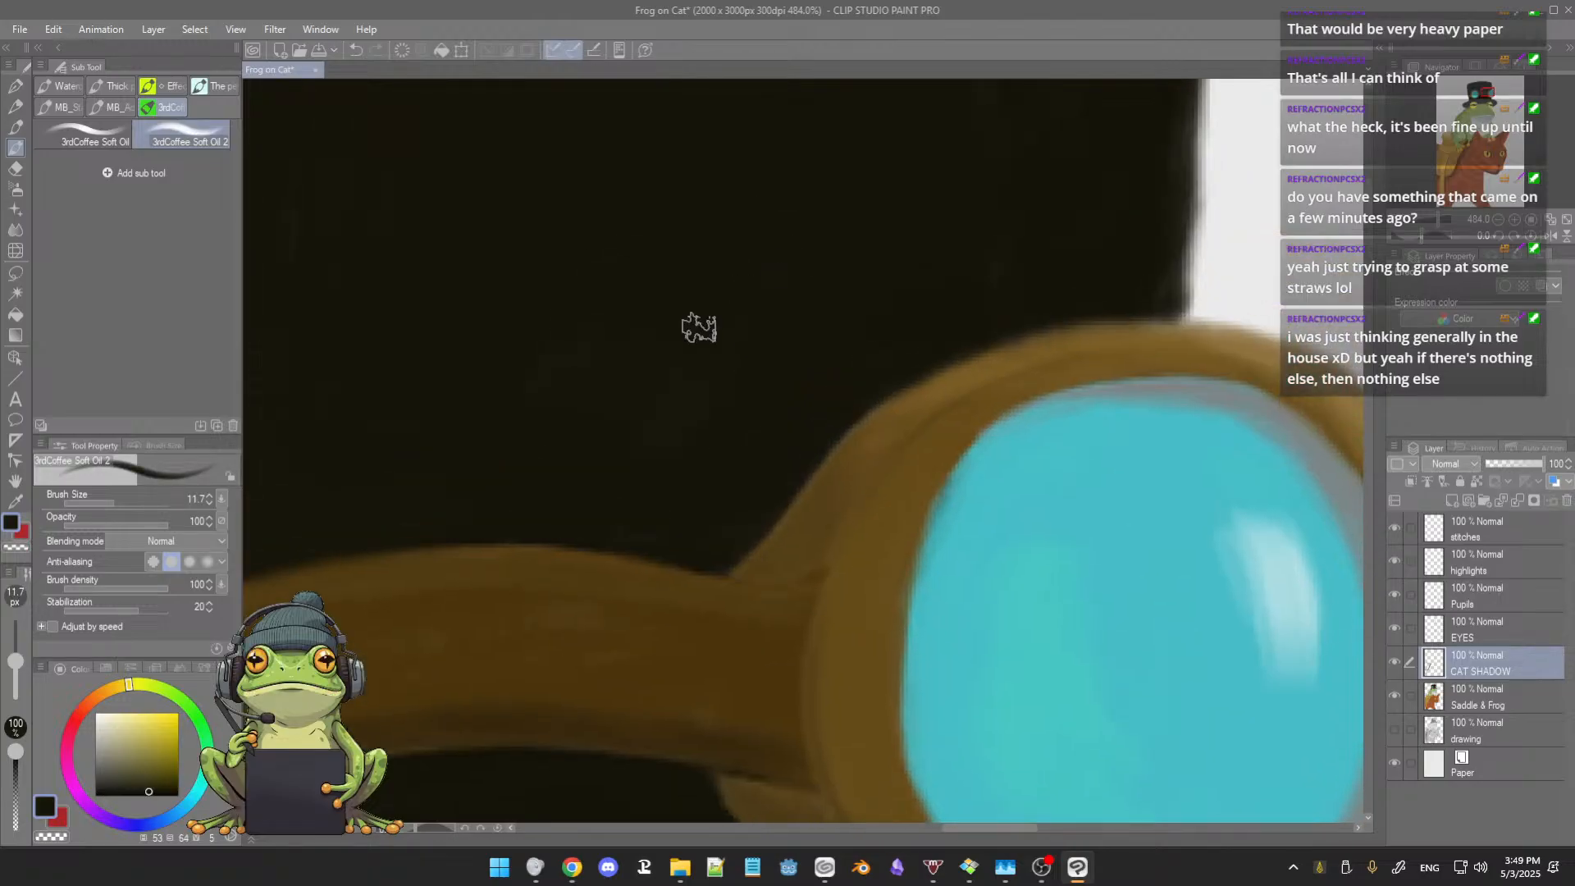
left_click(761, 266, "alt")
left_click_drag(852, 271, 698, 342)
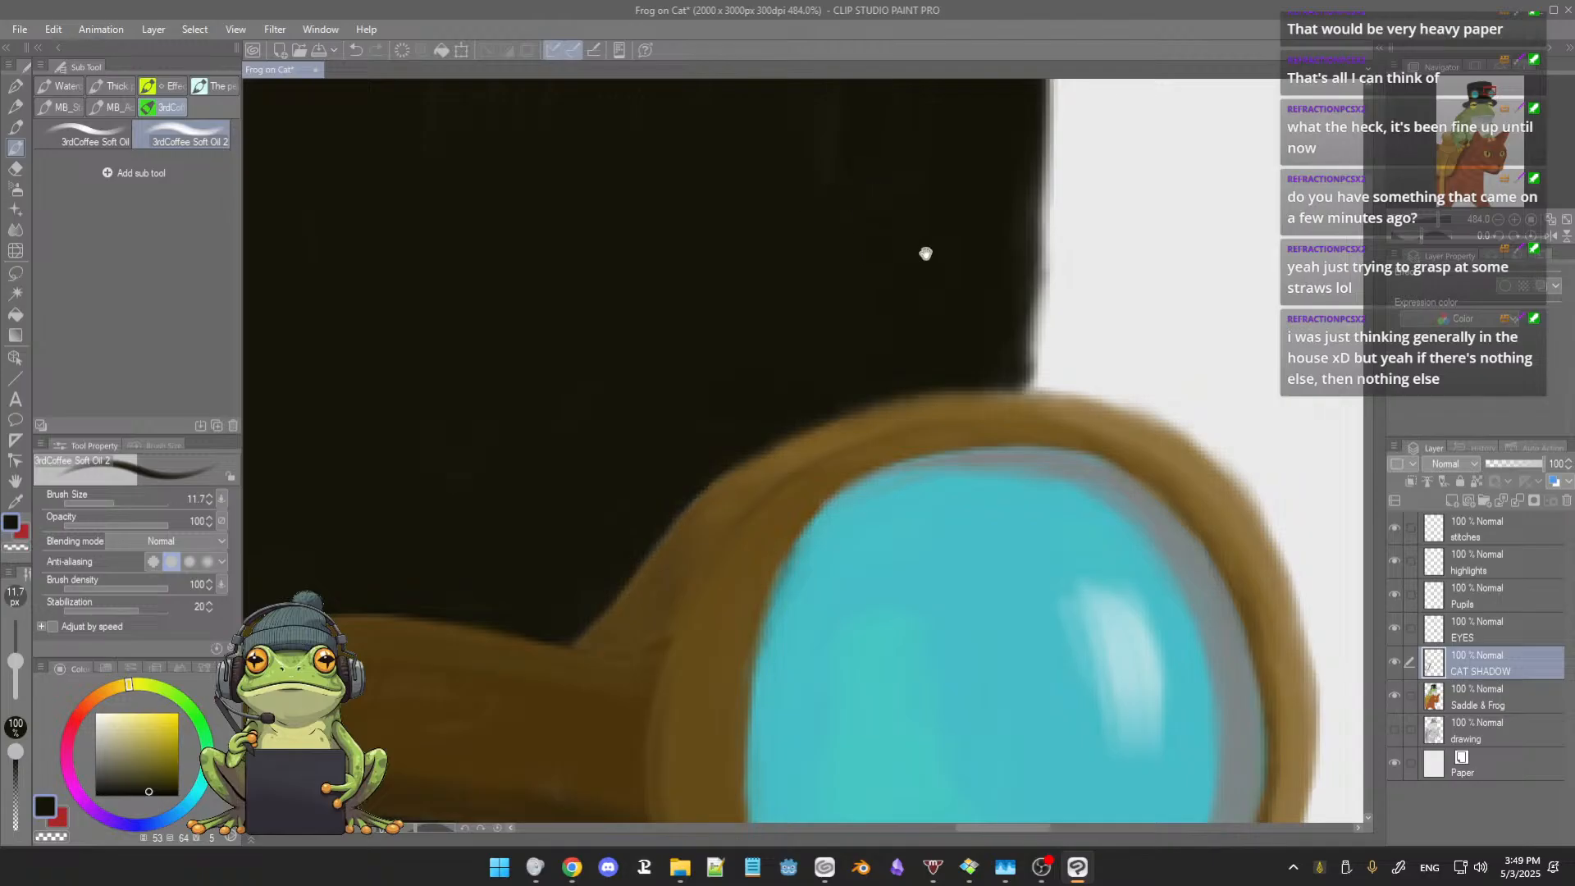
left_click_drag(925, 253, 865, 348)
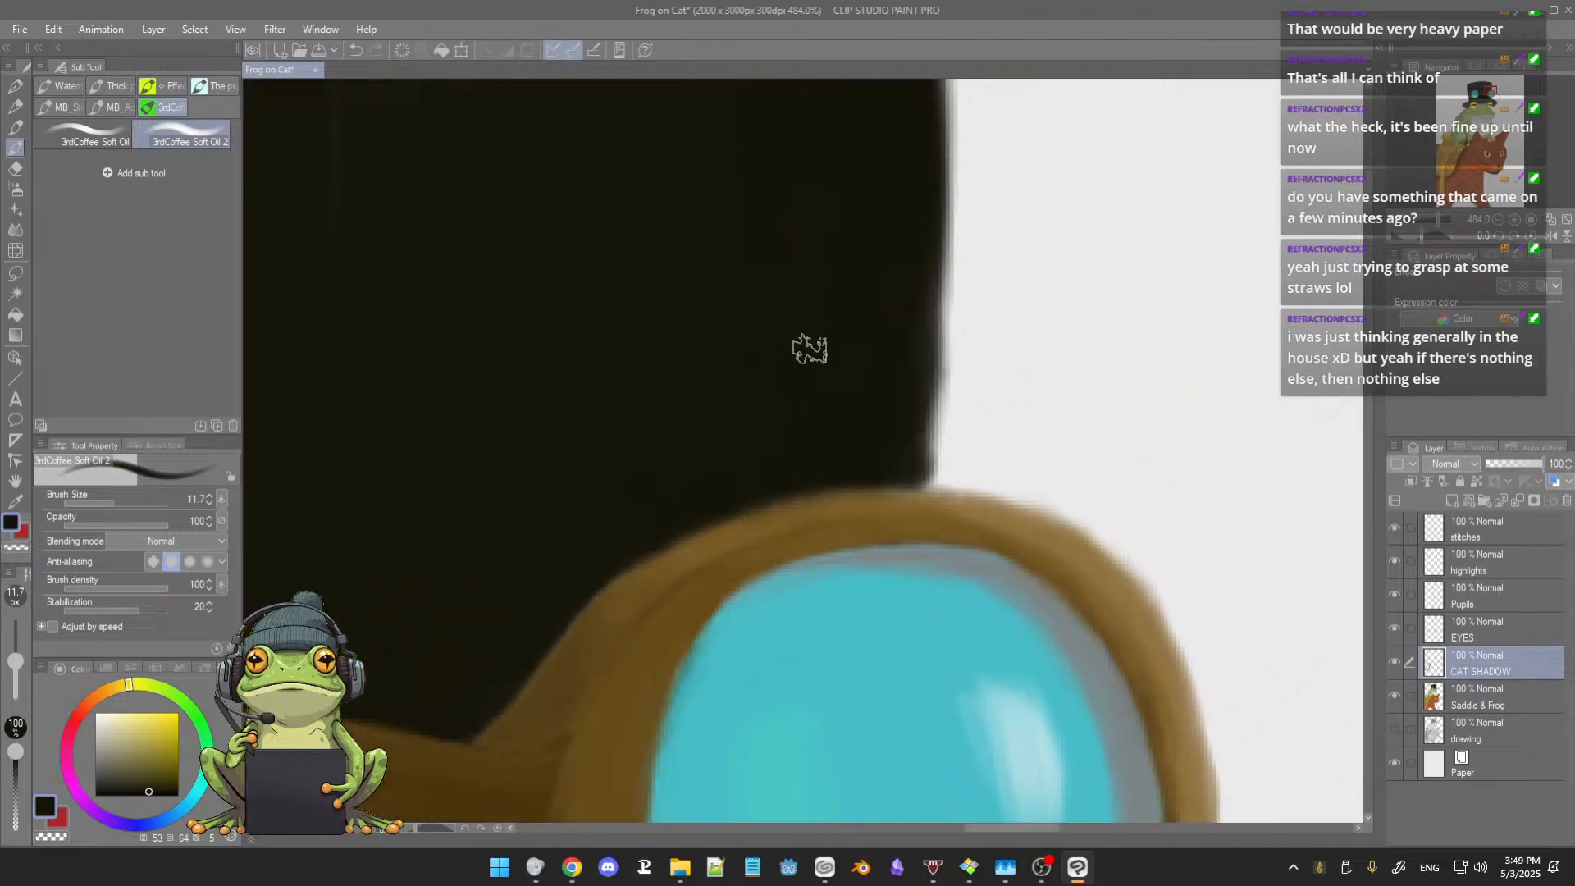
Step: Touch up the top and outer side of the right lens rim with sampled browns at brush size 5.4
left_click_drag(782, 394, 823, 227)
left_click(836, 355, "alt")
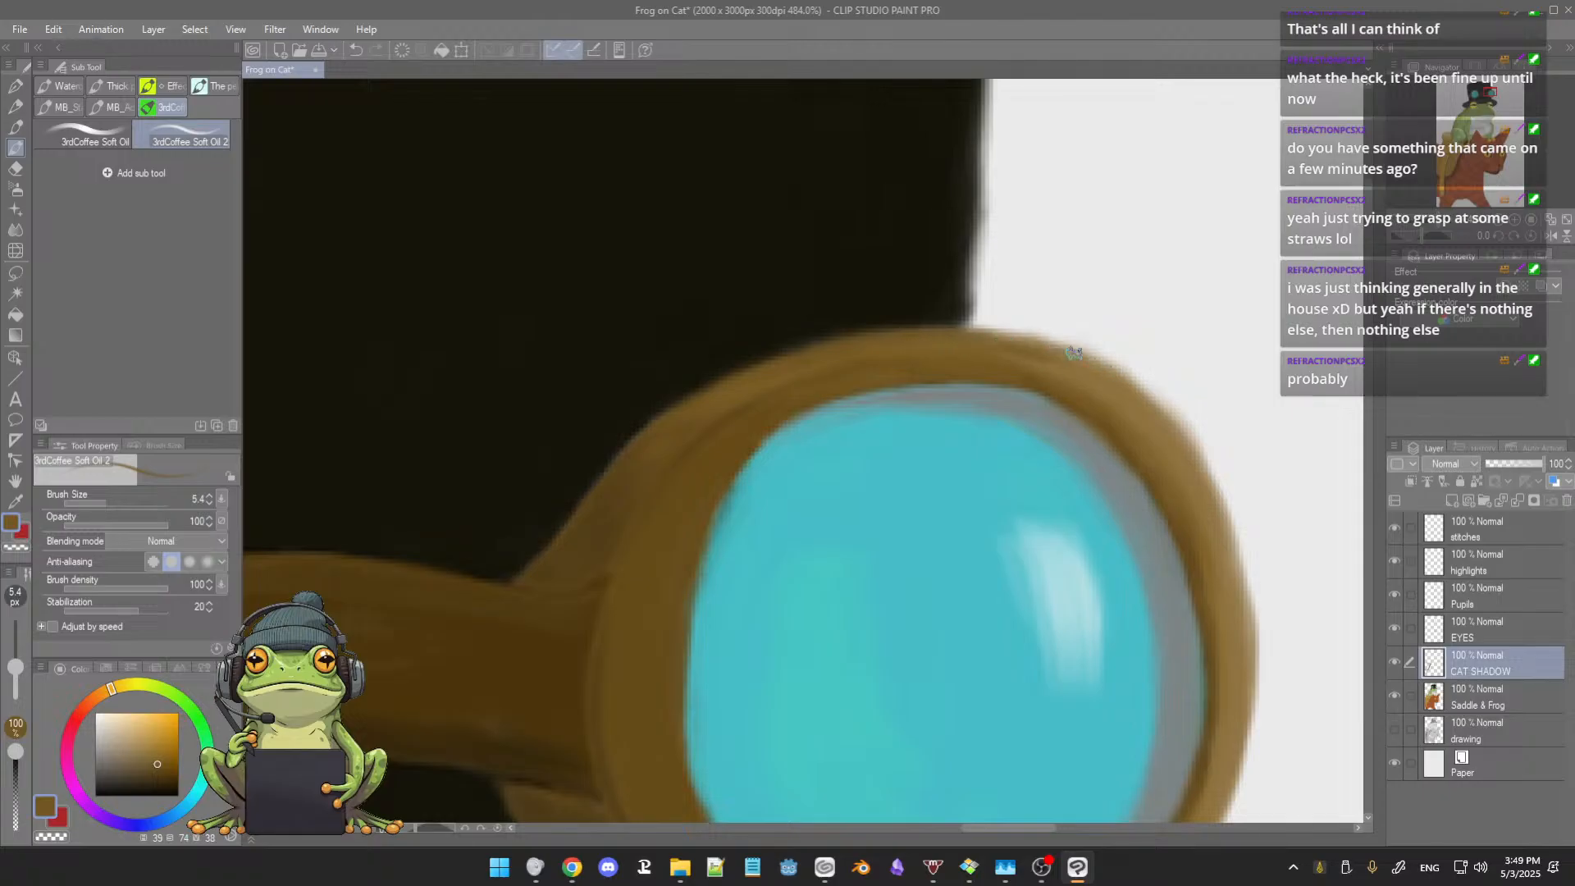
left_click_drag(1084, 389, 1000, 364)
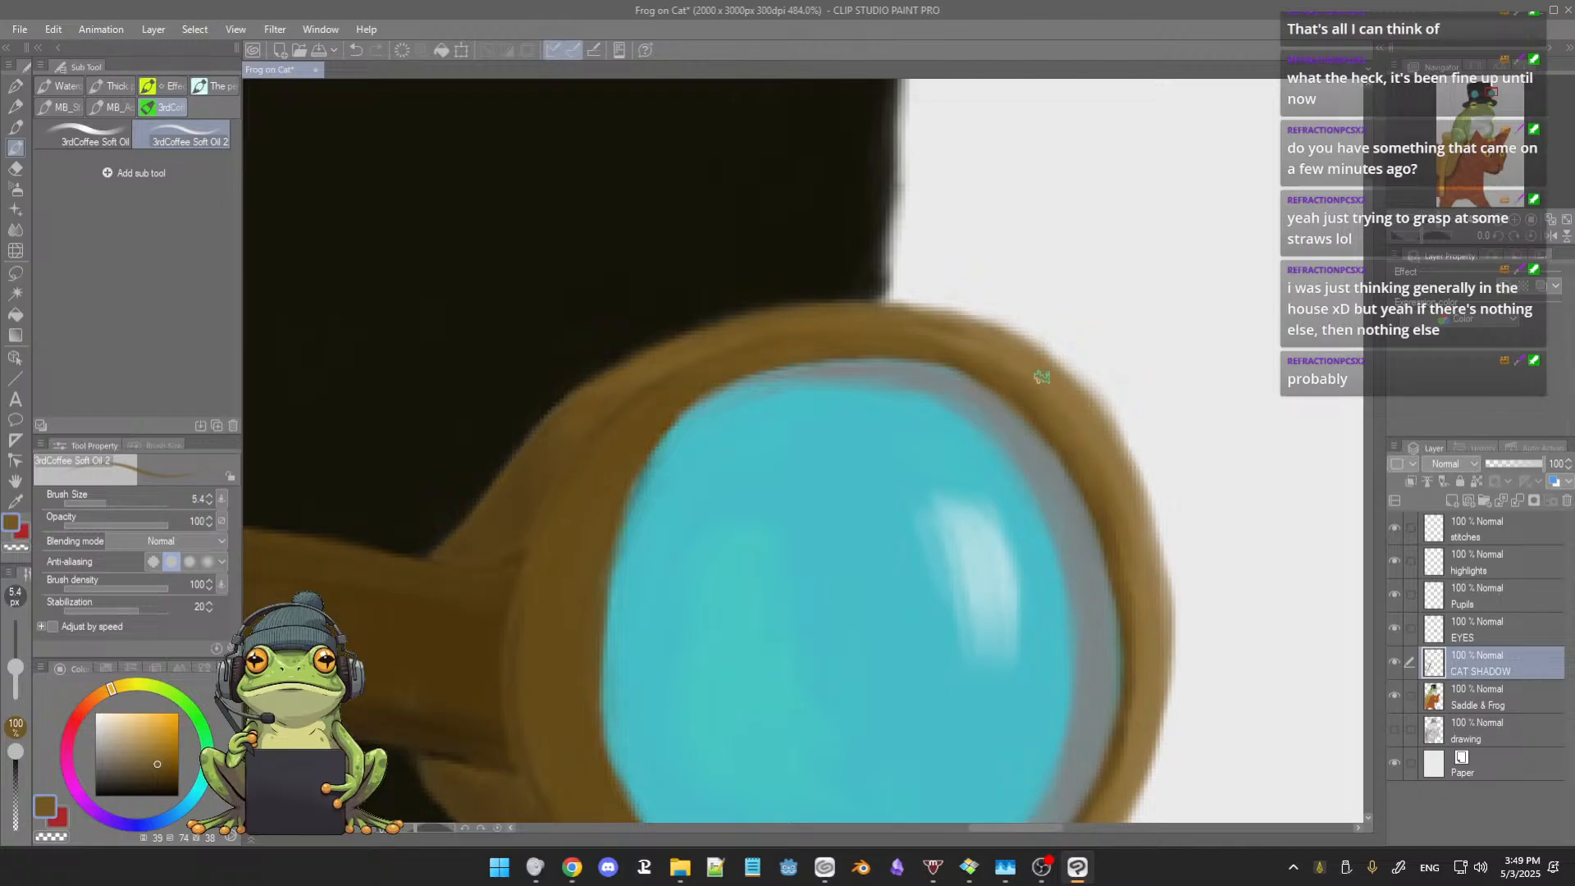
left_click(1030, 368, "alt")
left_click_drag(1076, 424, 1034, 361)
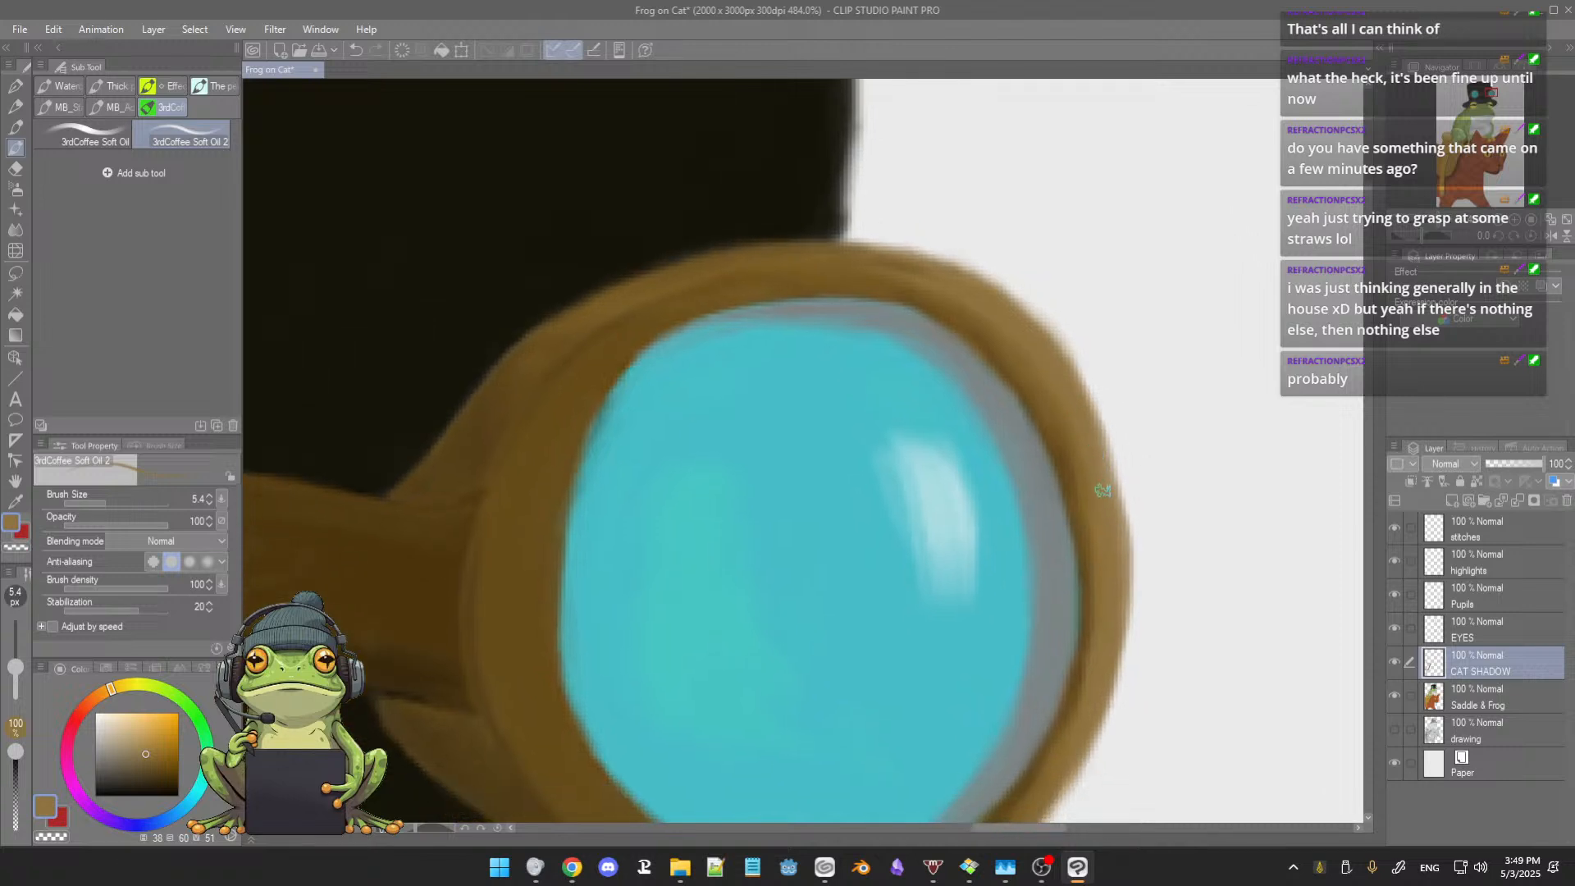
left_click_drag(1105, 585, 1103, 508)
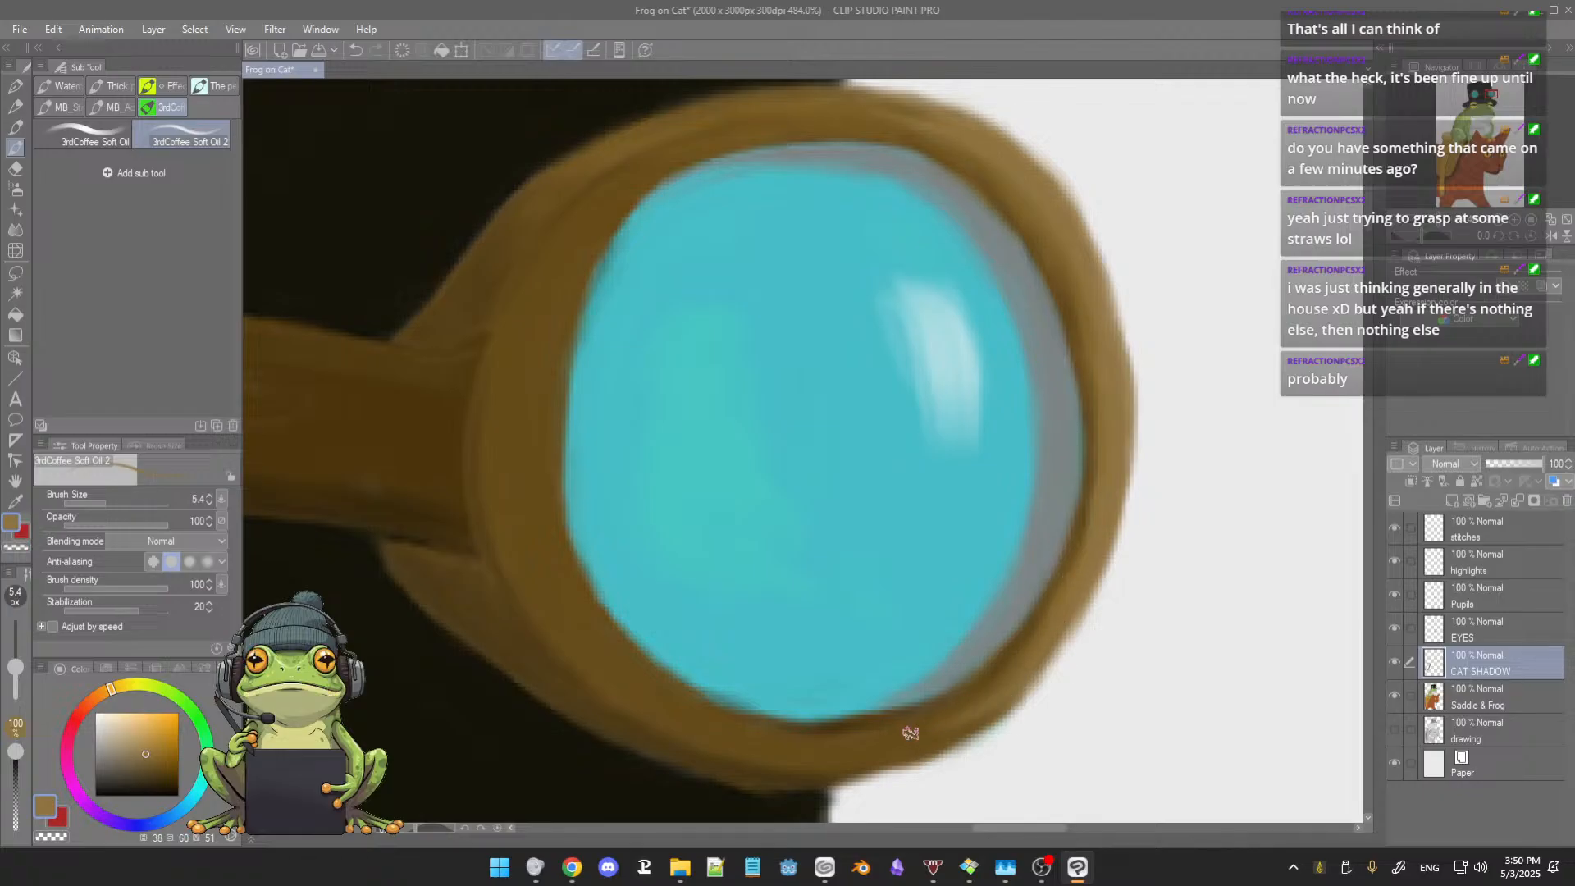
Step: Clean the hat edge below the right lens rim with sampled near-black at brush size 5.4
left_click_drag(1017, 657, 1016, 569)
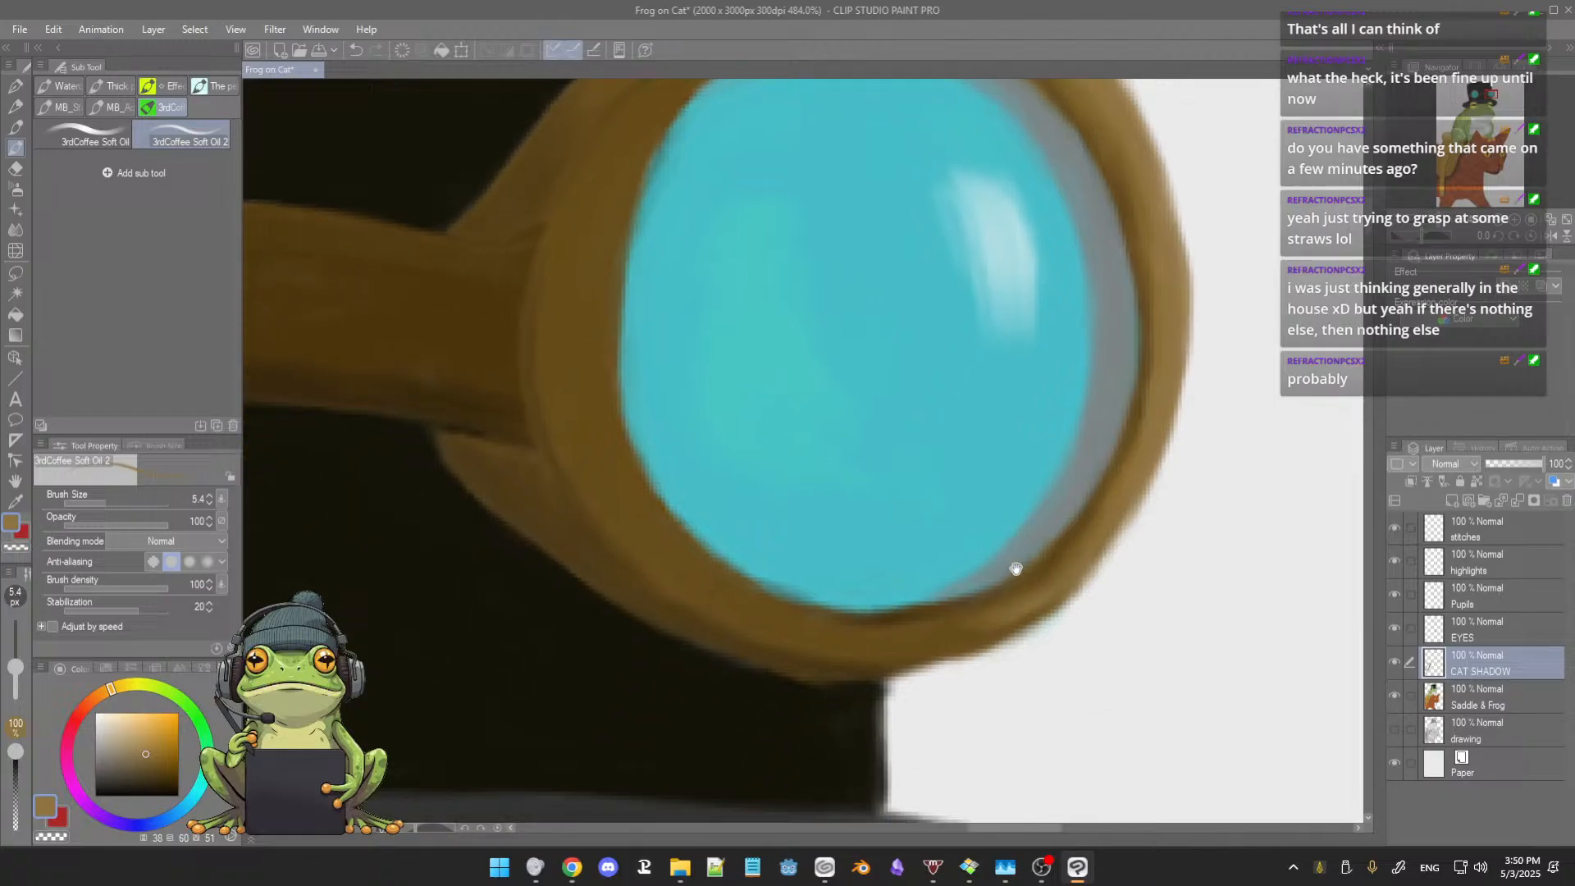
left_click(815, 703, "alt")
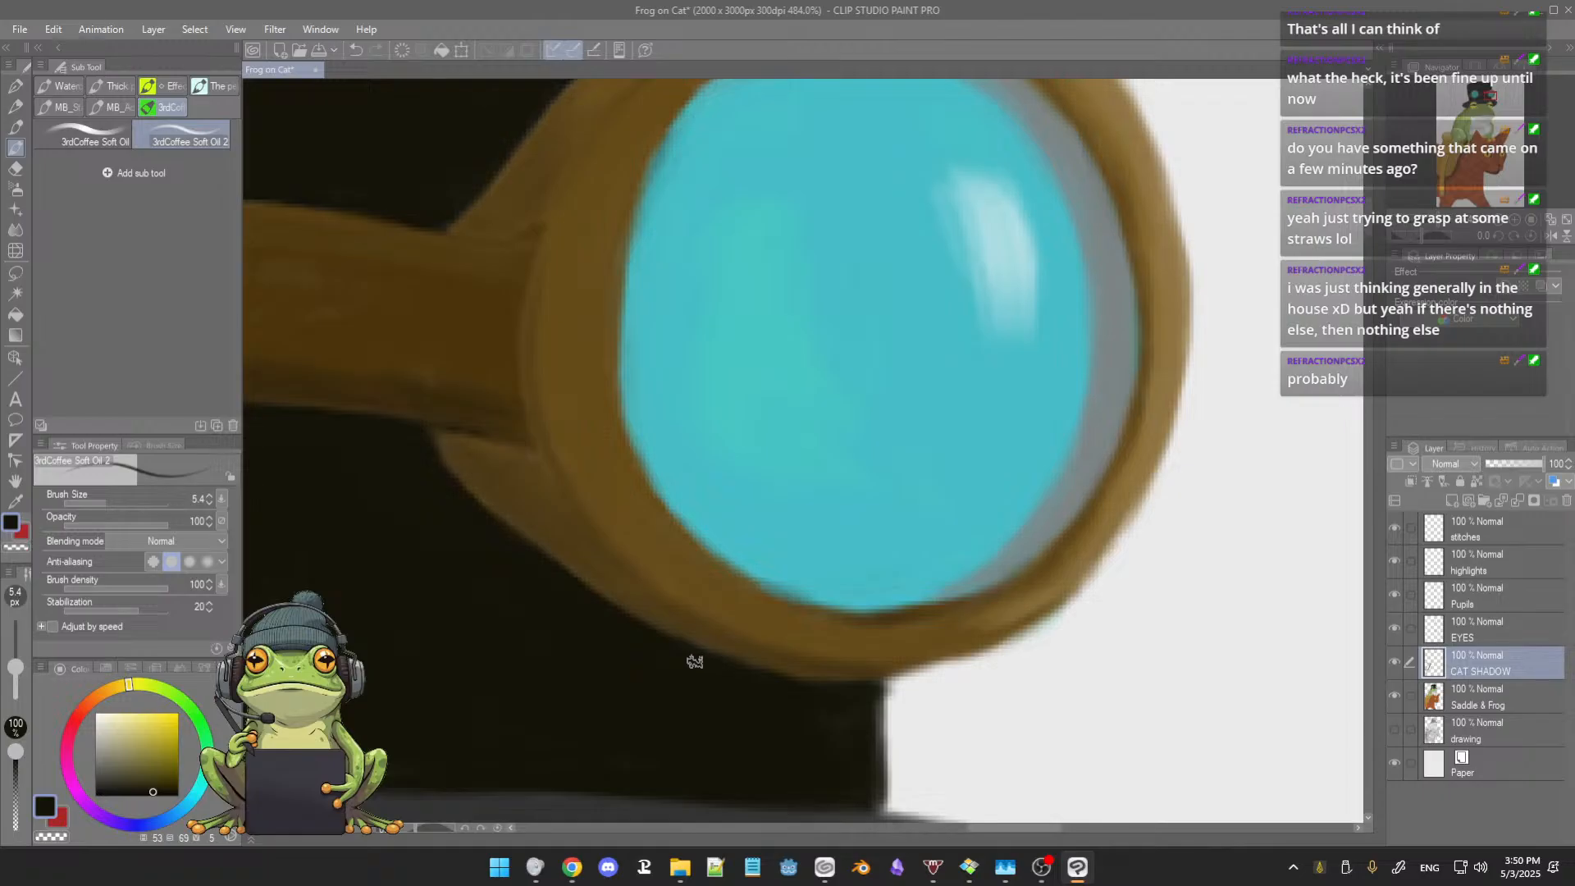
scroll(695, 662, "down", 6)
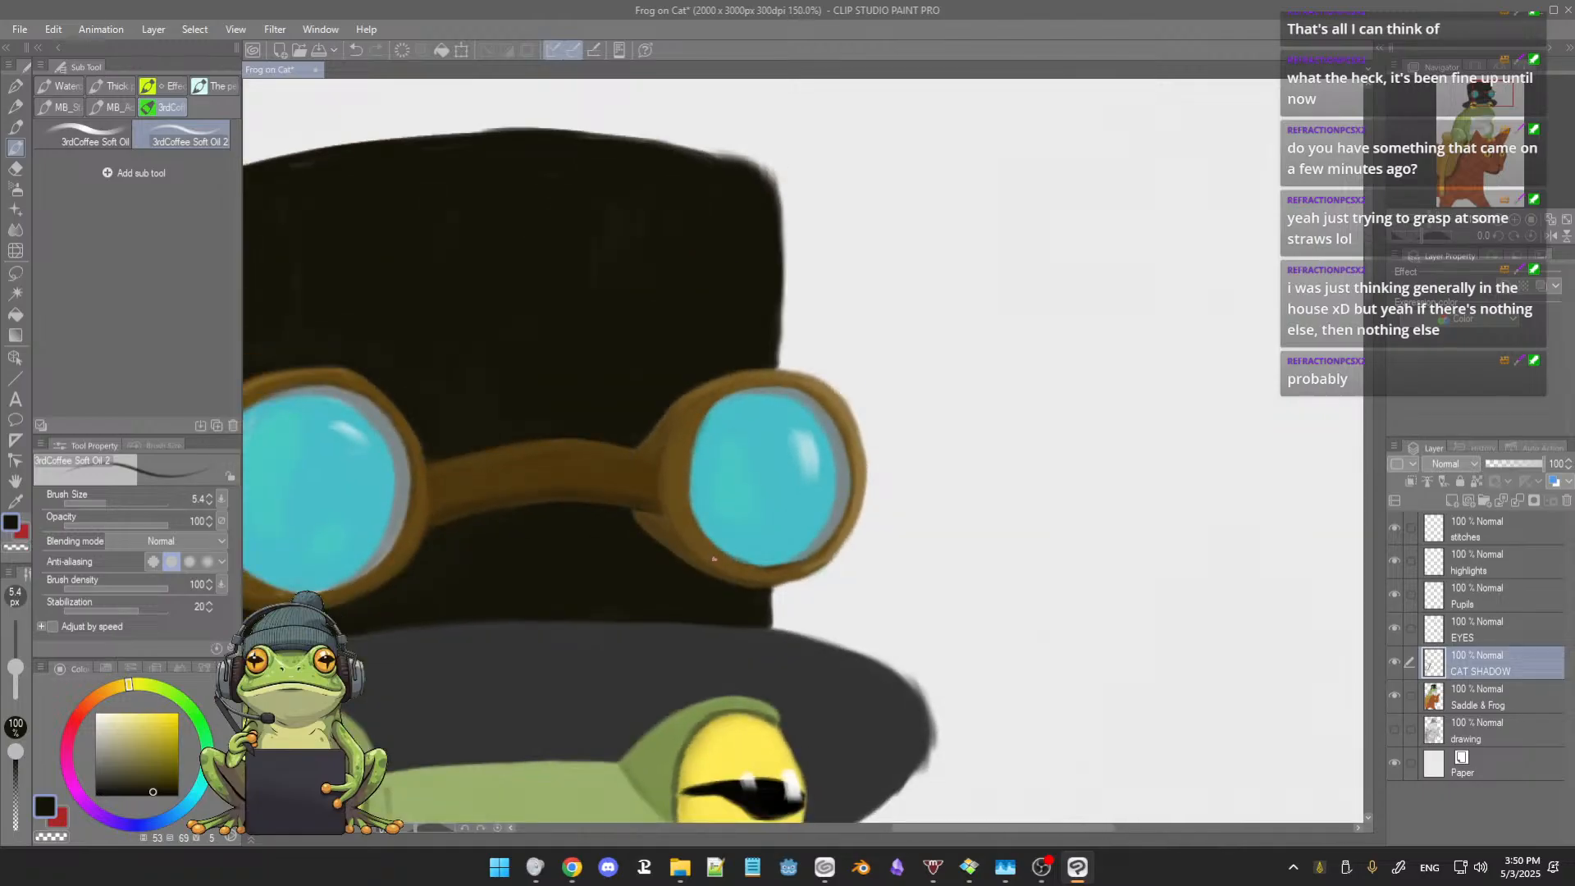
Step: Smooth the shading across the goggle bridge with sampled dark browns at brush size 13.6
scroll(714, 559, "up", 5)
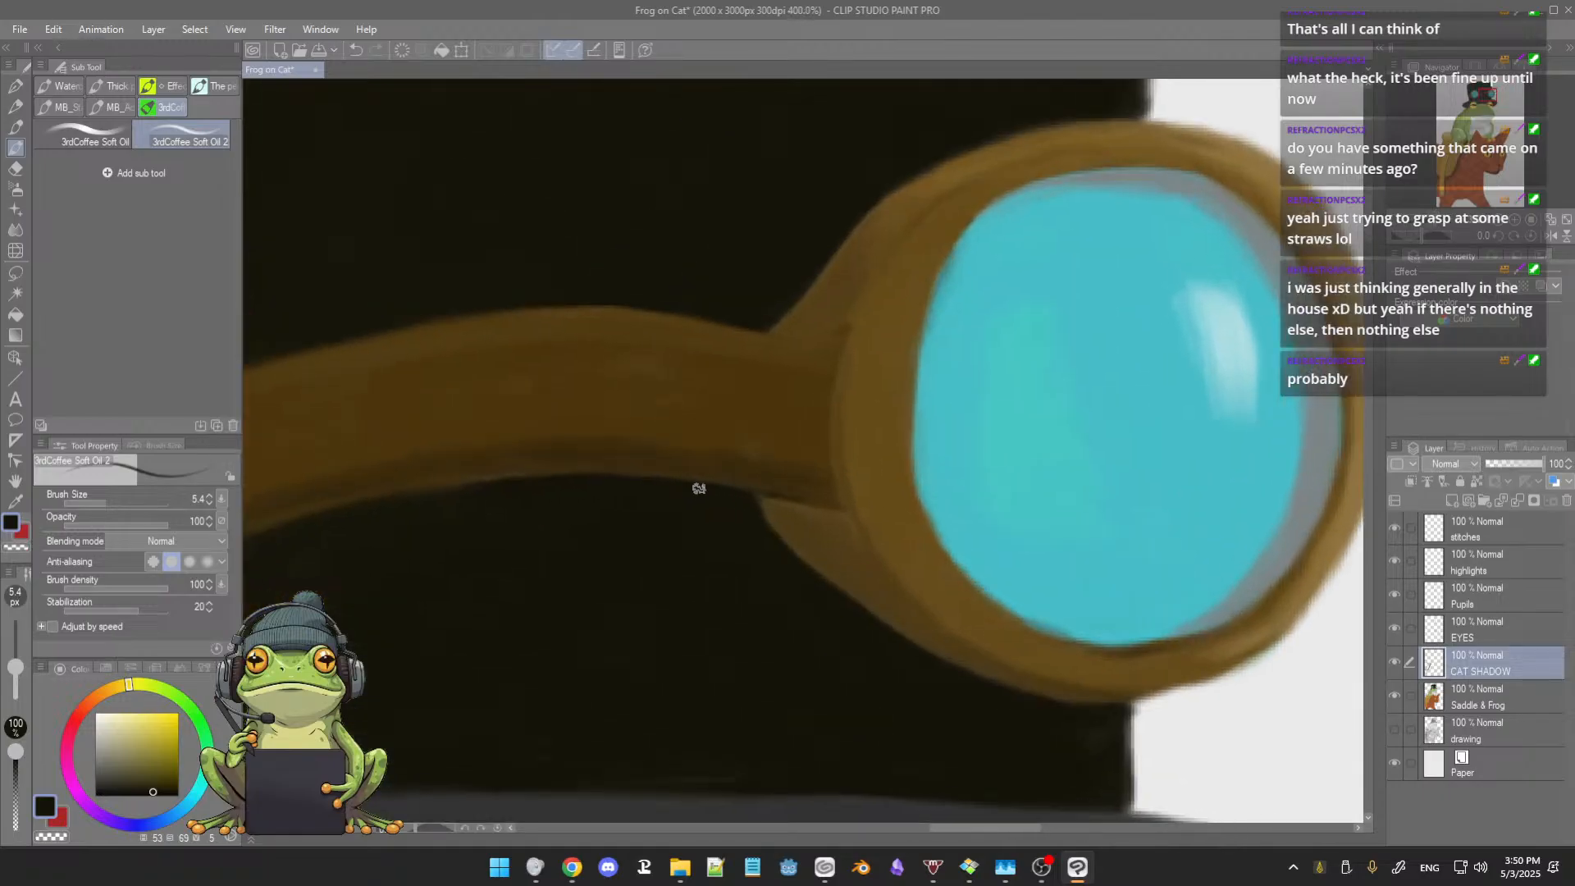
scroll(722, 509, "up", 1)
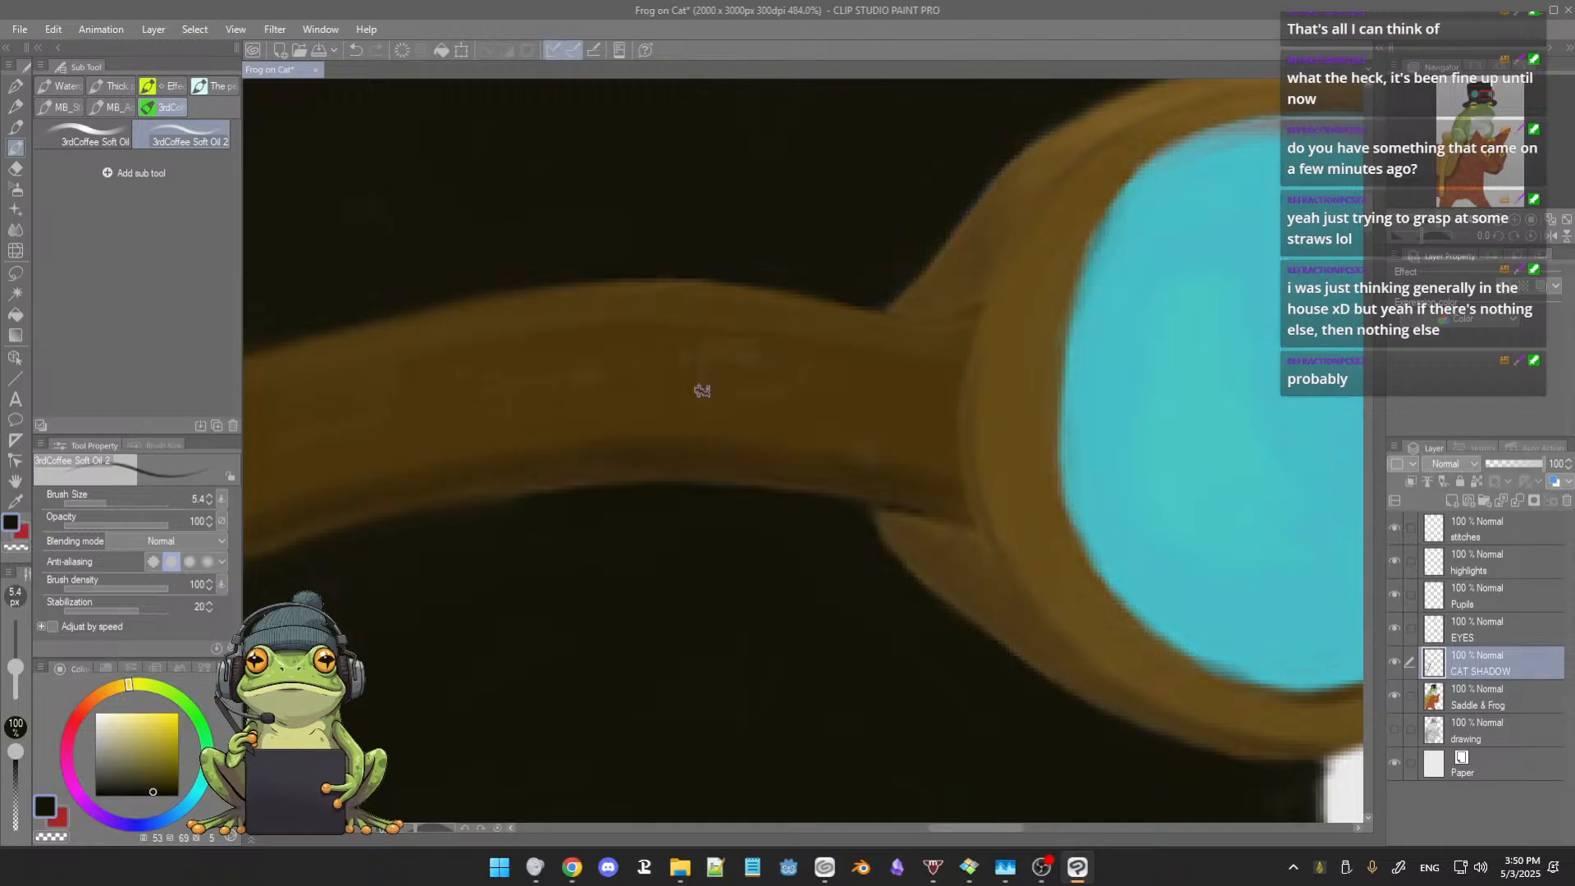
left_click(525, 403, "alt")
mouse_move(574, 377)
left_mouse_down("ctrl+alt")
mouse_move(580, 362)
mouse_move(666, 369)
left_mouse_up("ctrl+alt")
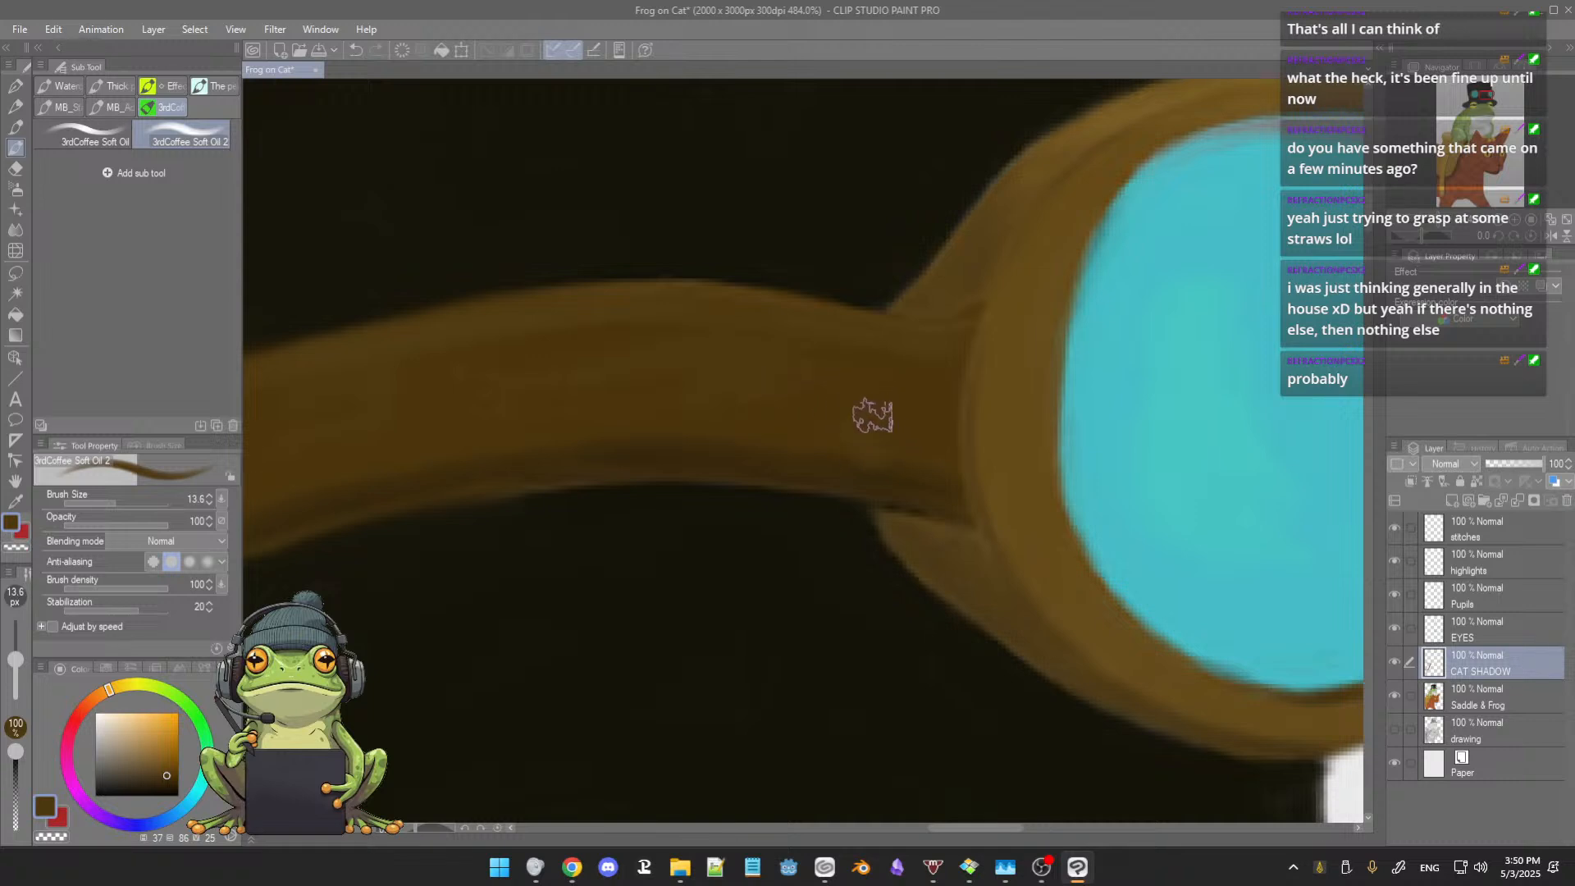
left_click(913, 473, "alt")
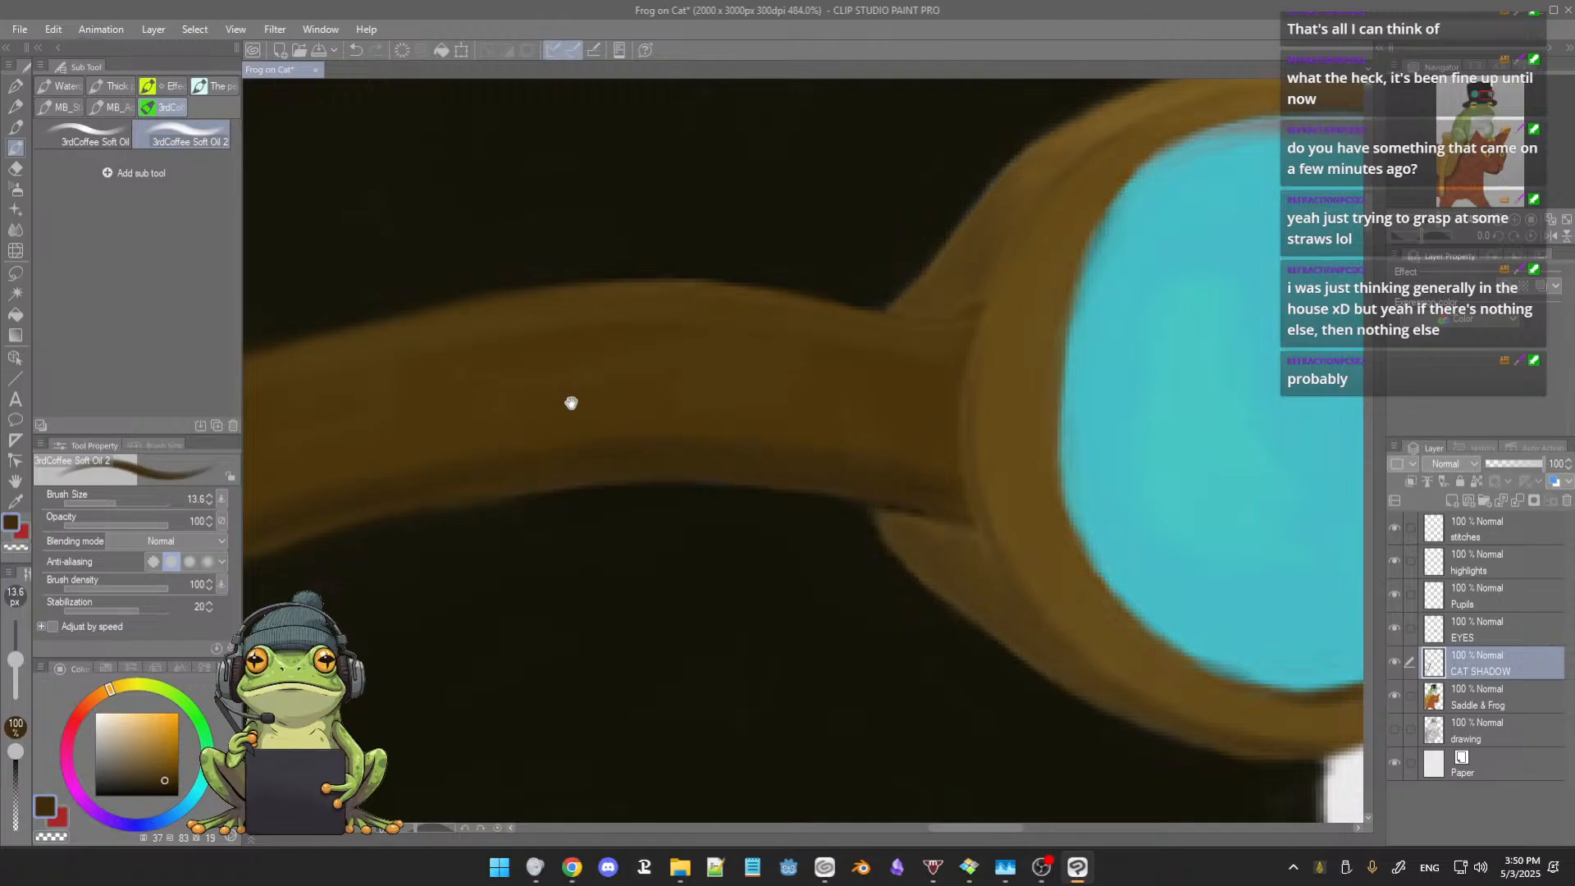
left_click_drag(571, 403, 782, 340)
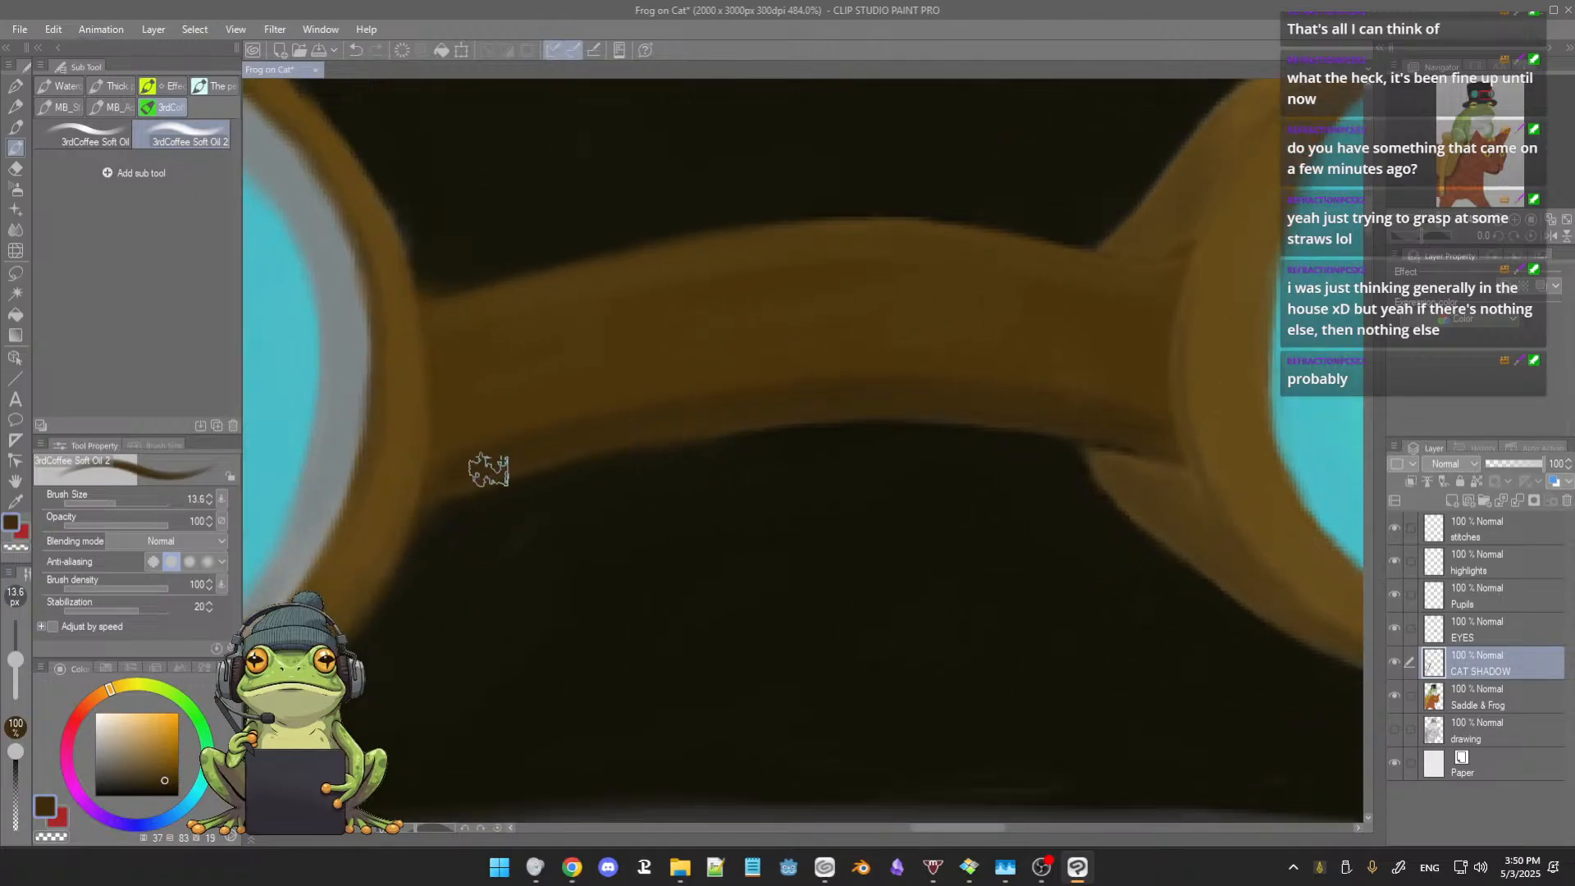
left_click(583, 367, "alt")
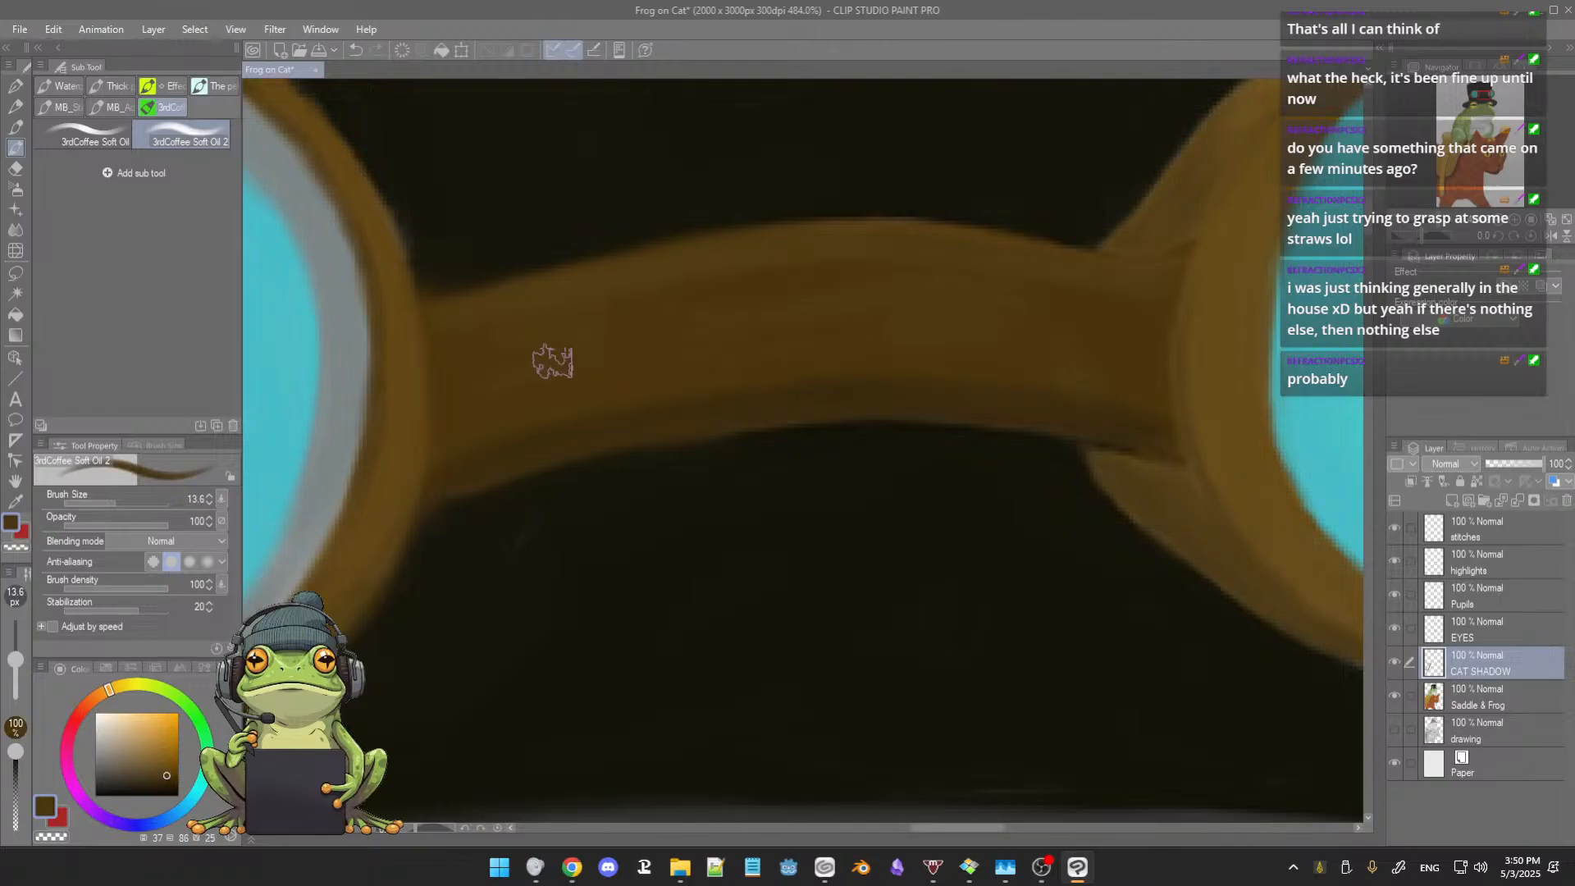
left_click(844, 245, "alt")
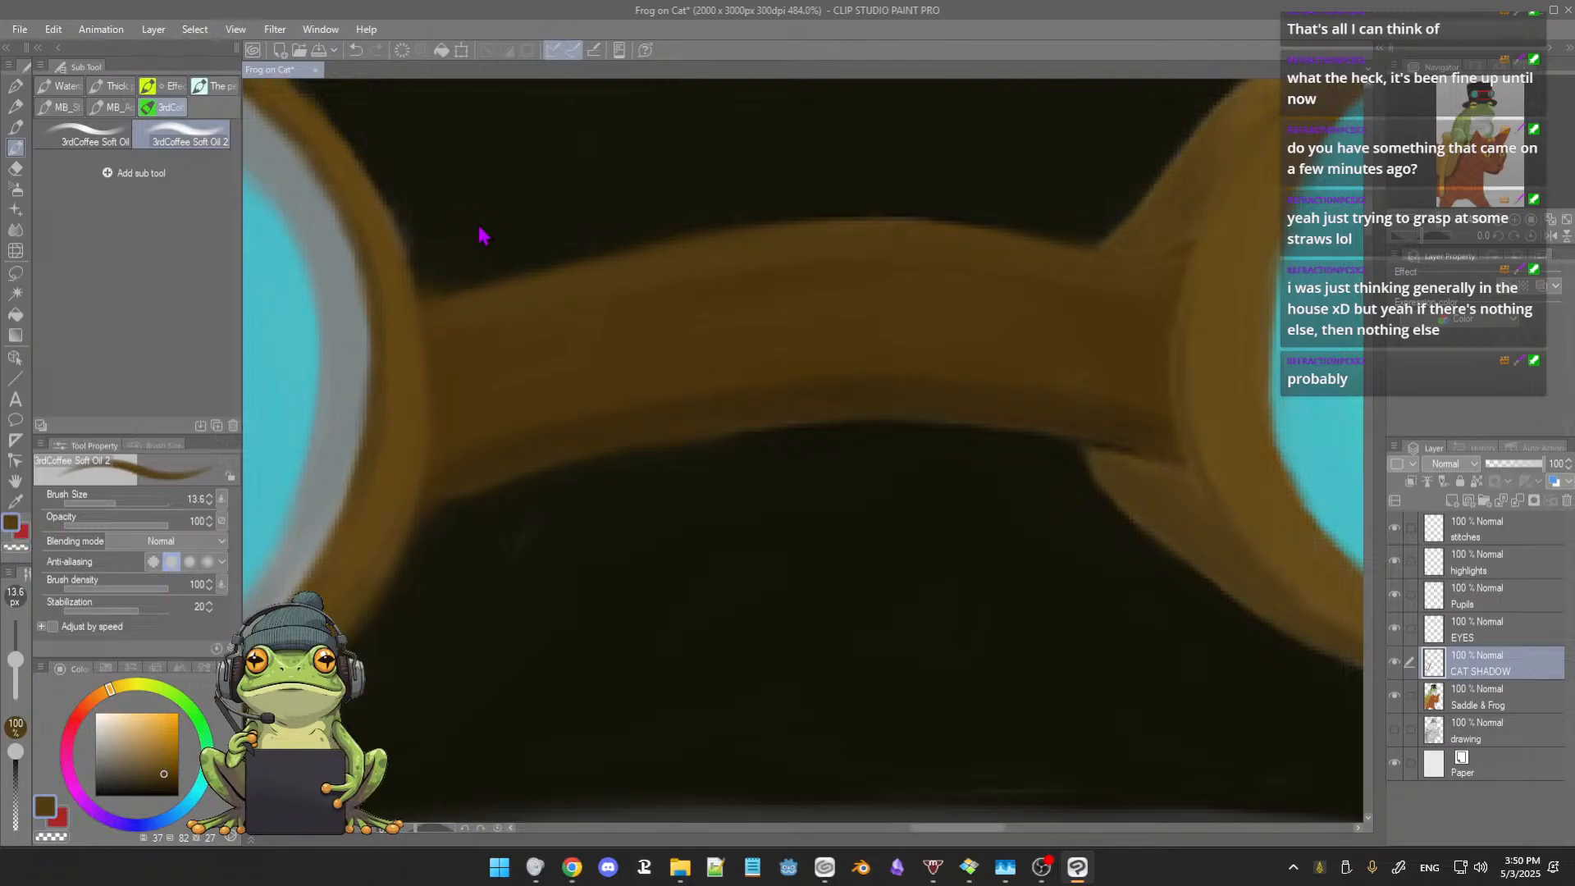
Step: Clean the hat around the left lens rim and below the bridge with sampled near-black, using brush sizes 7.1 and 11.1
left_click(445, 222, "alt")
key("bracketleft")
key("bracketleft")
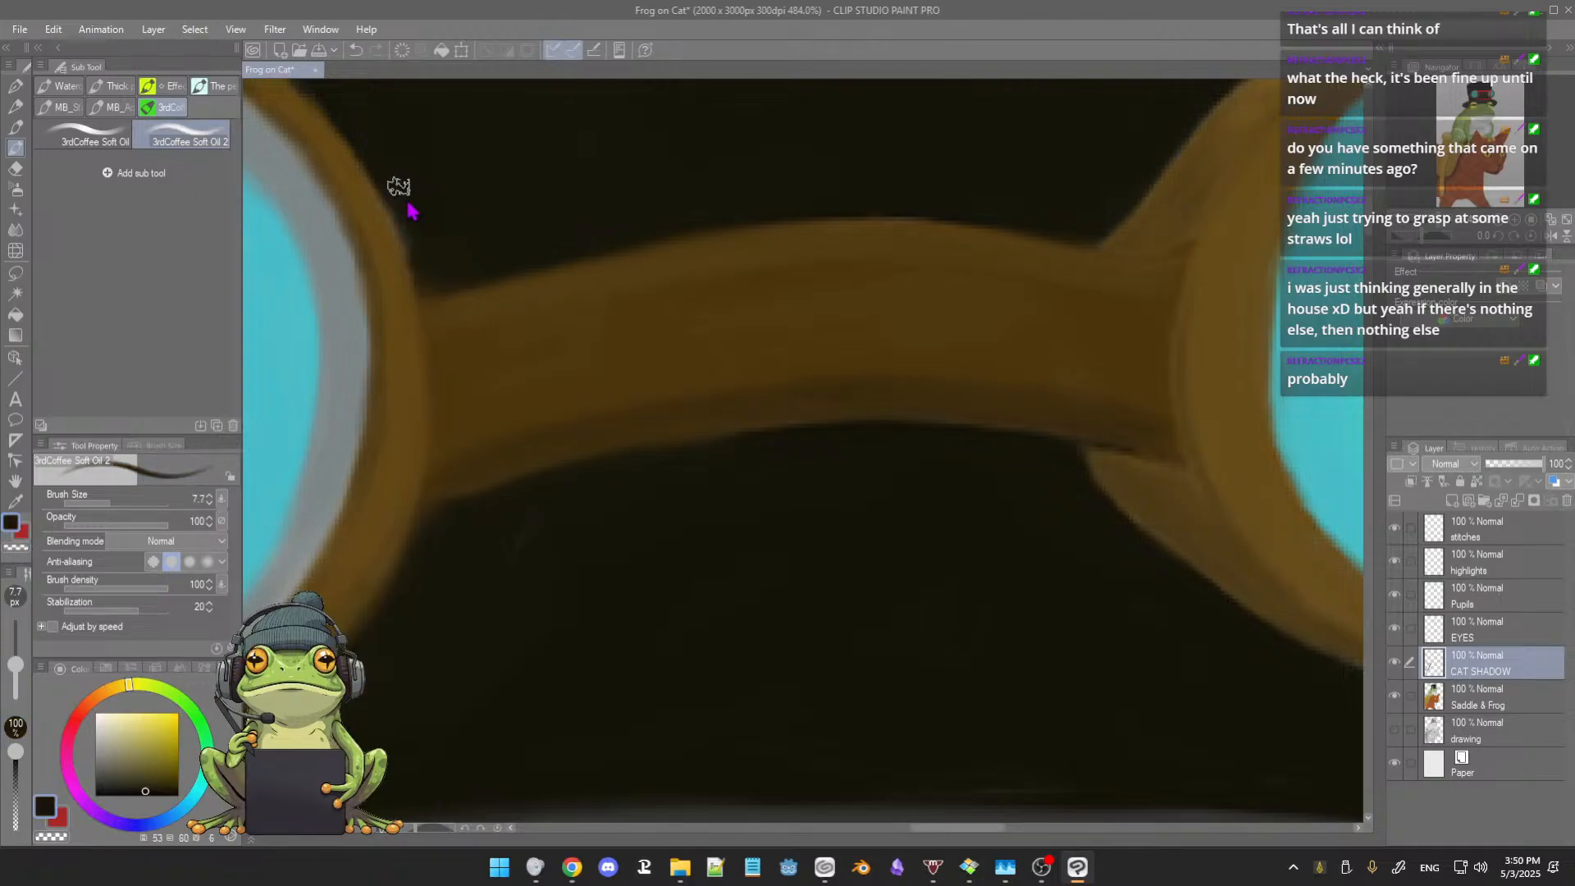
key("bracketleft")
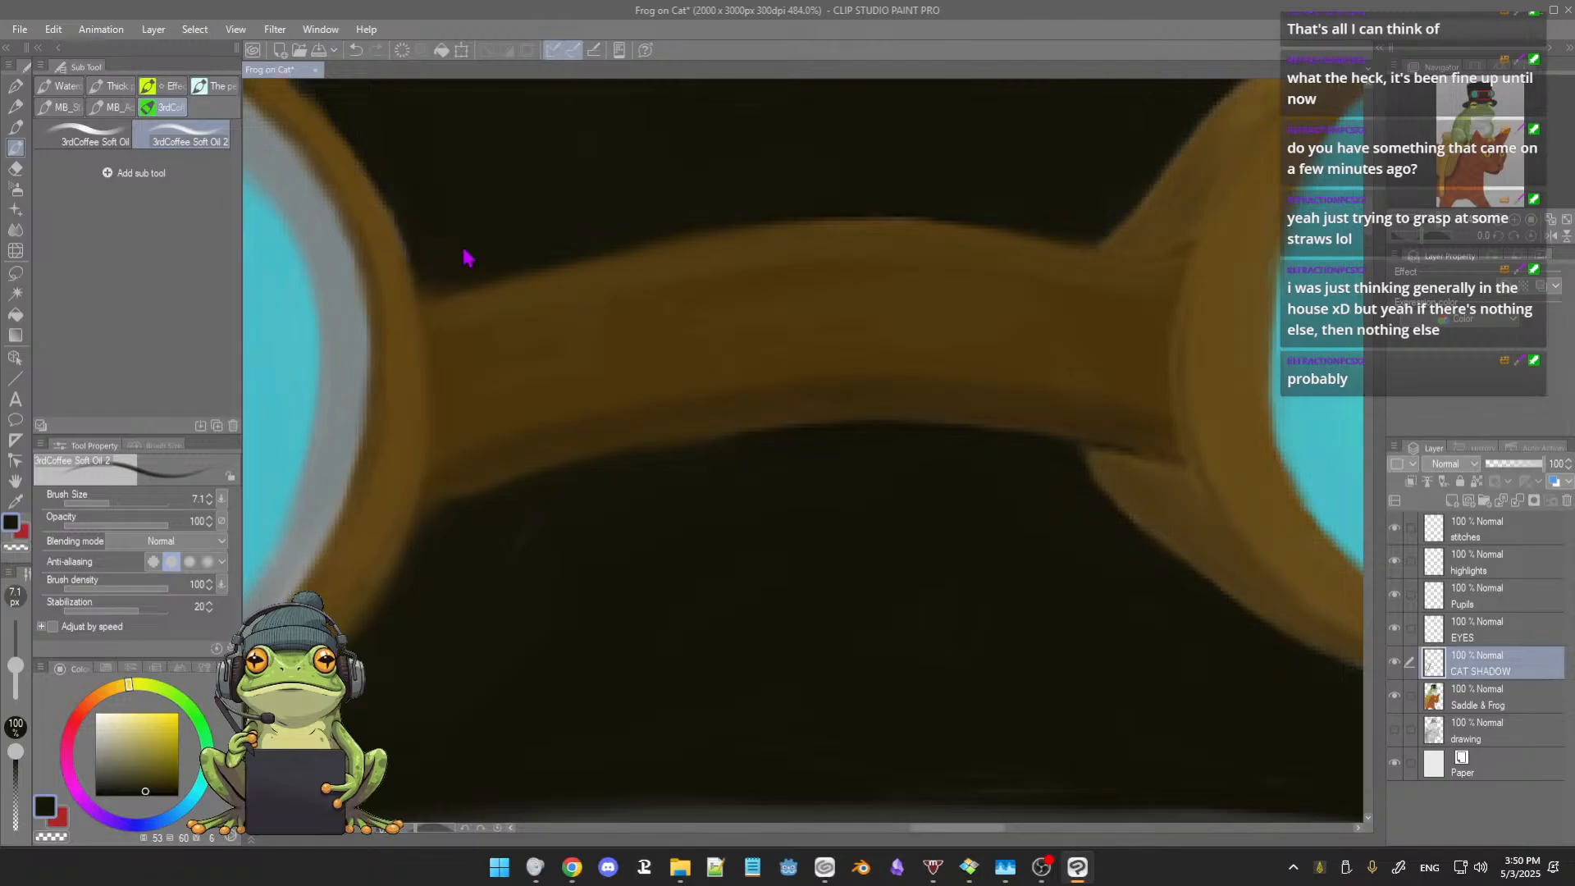
key("bracketleft")
key("bracketleft")
left_click_drag(686, 465, 703, 483)
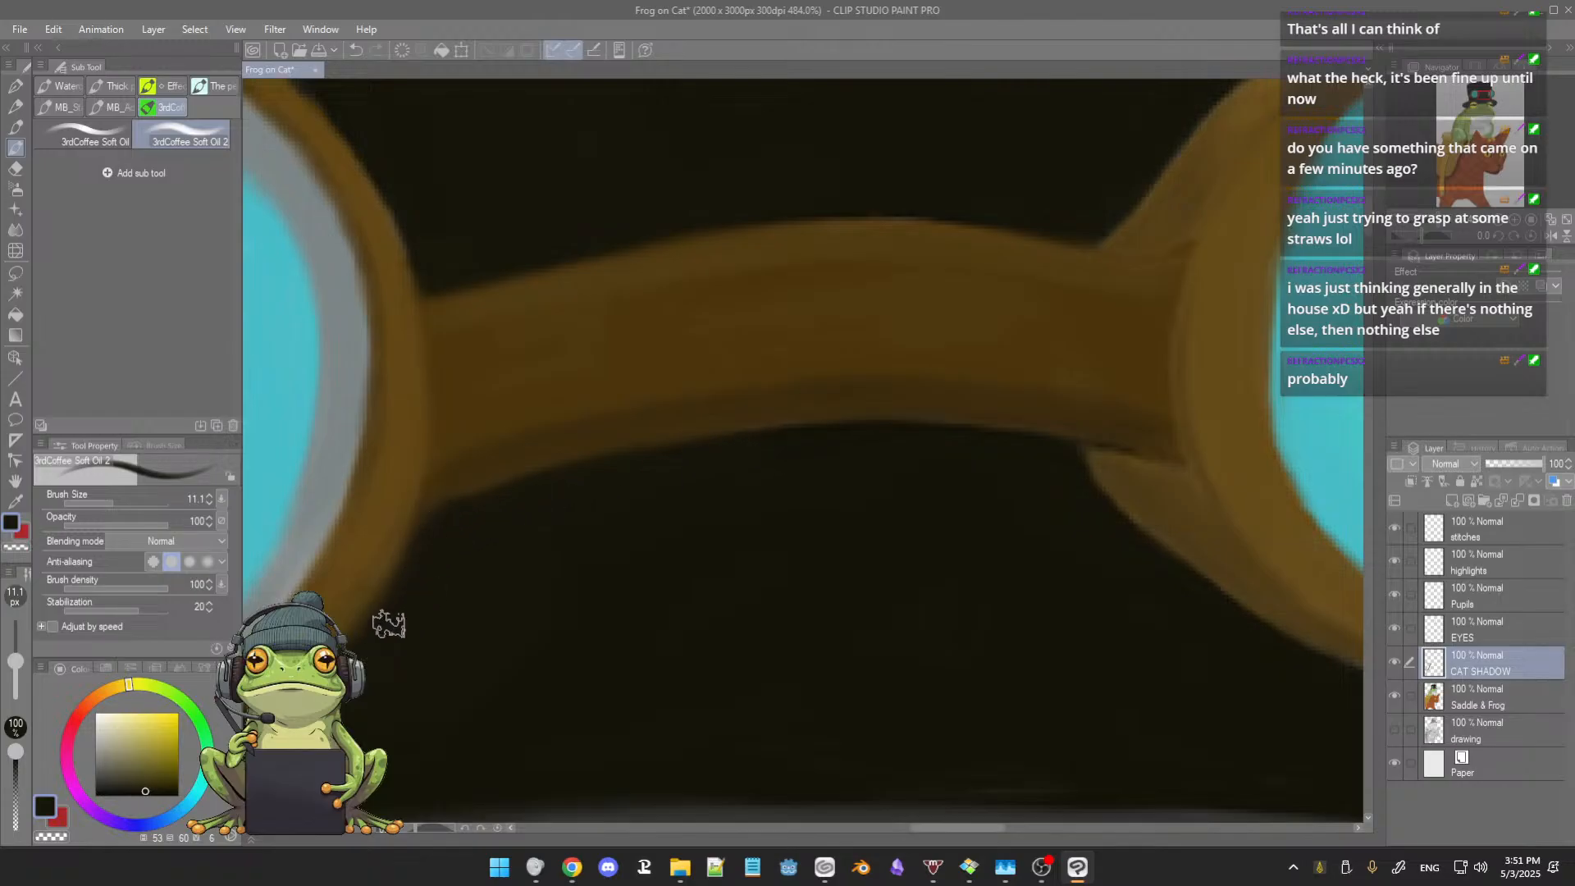
left_click_drag(856, 493, 882, 472)
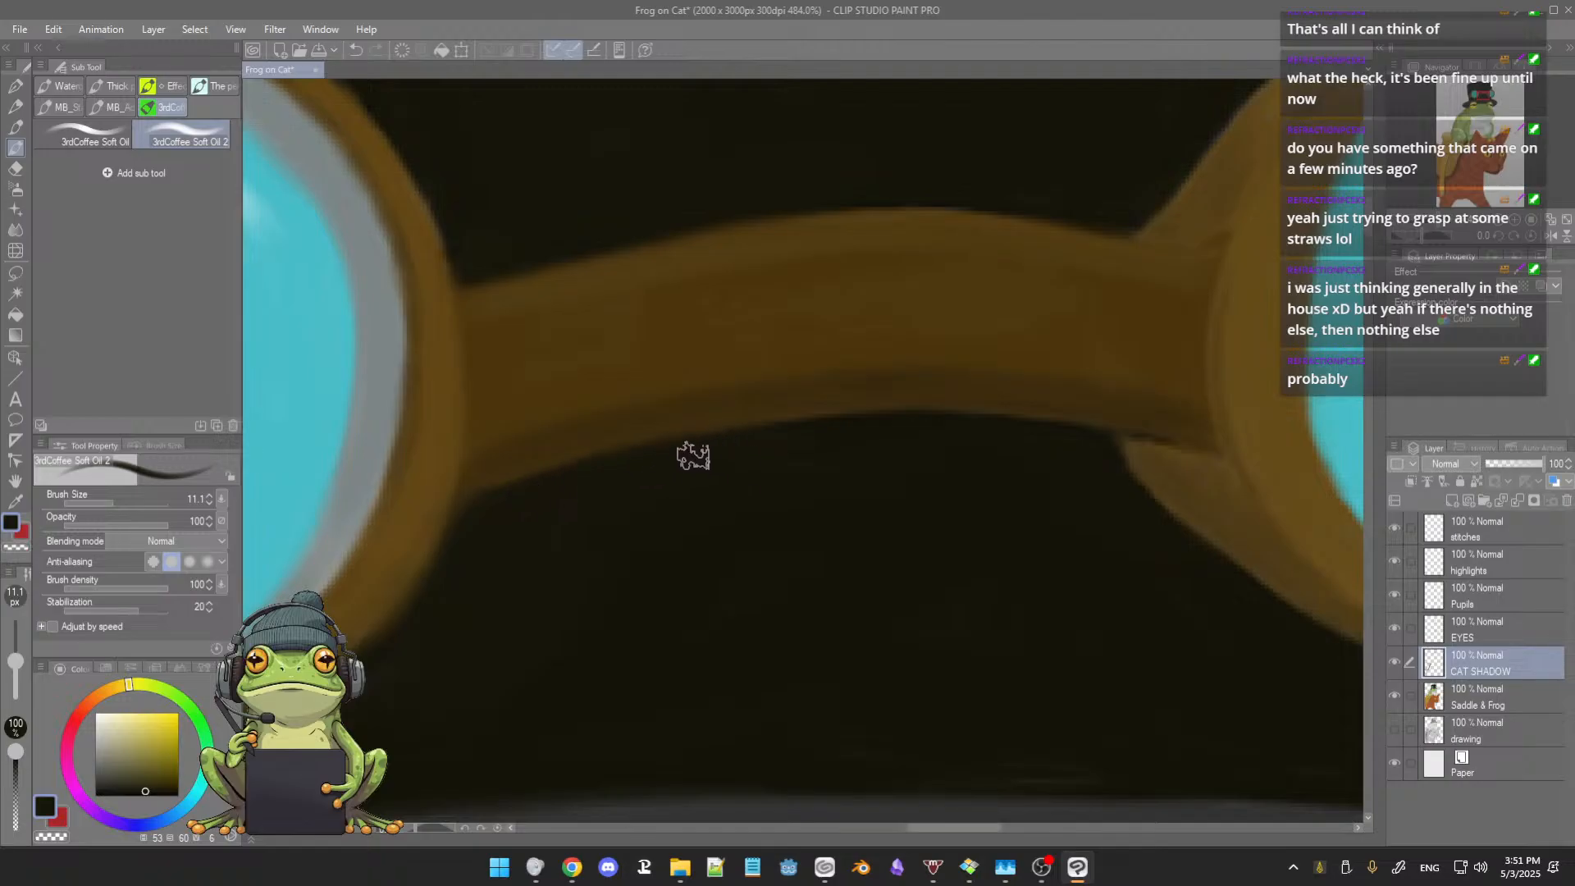
Step: Touch up the lower edge of the goggle bridge with a sampled dark brown at brush size 11.1
left_click(872, 389, "alt")
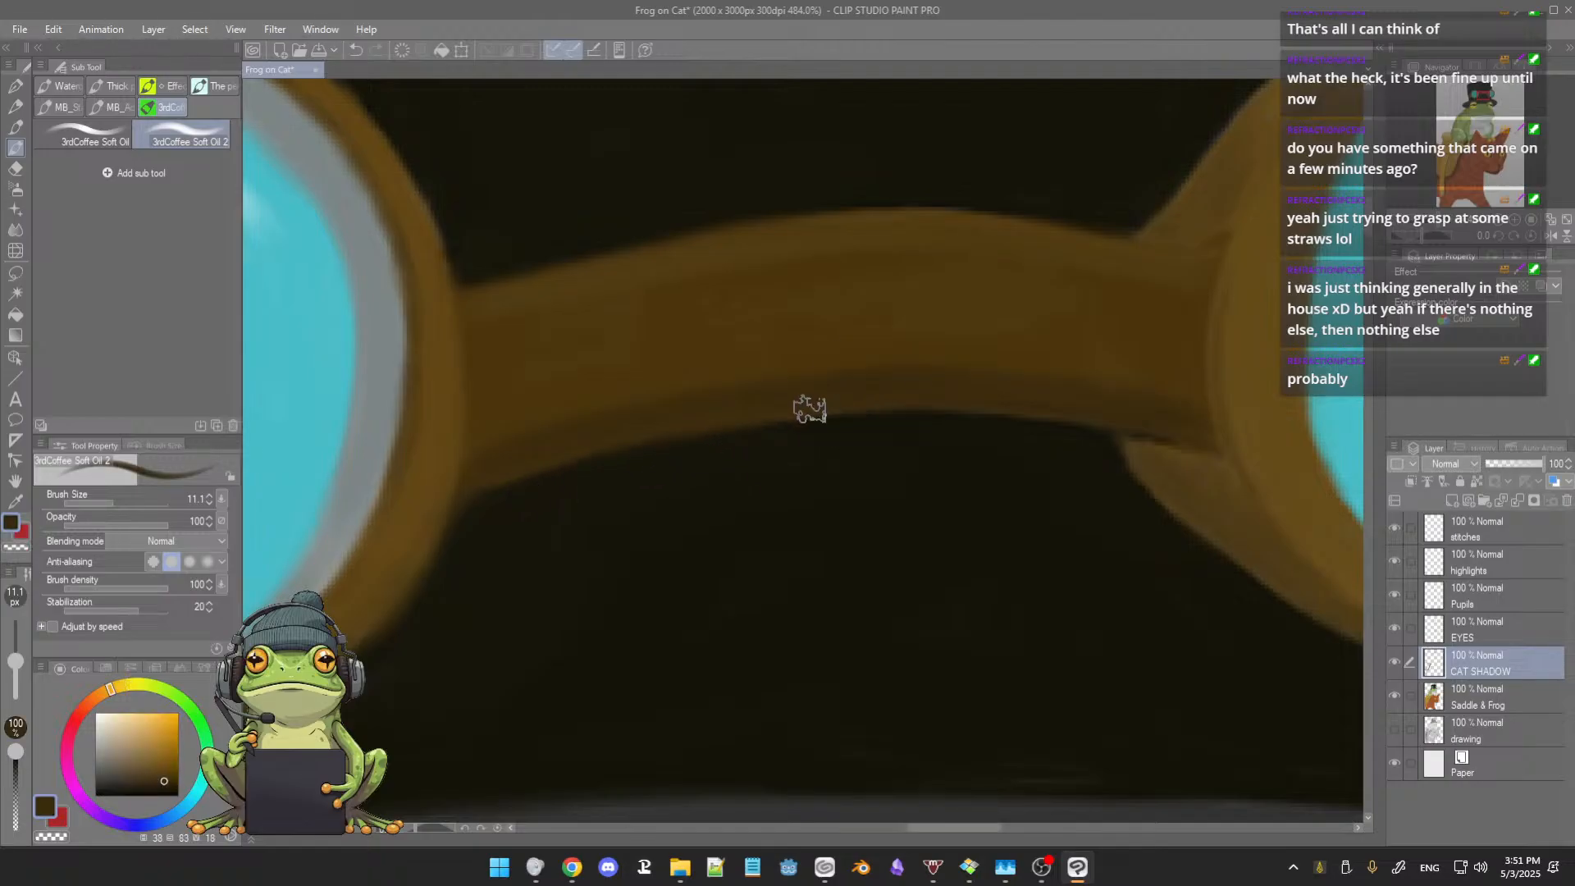
scroll(806, 355, "down", 1)
scroll(805, 354, "down", 1)
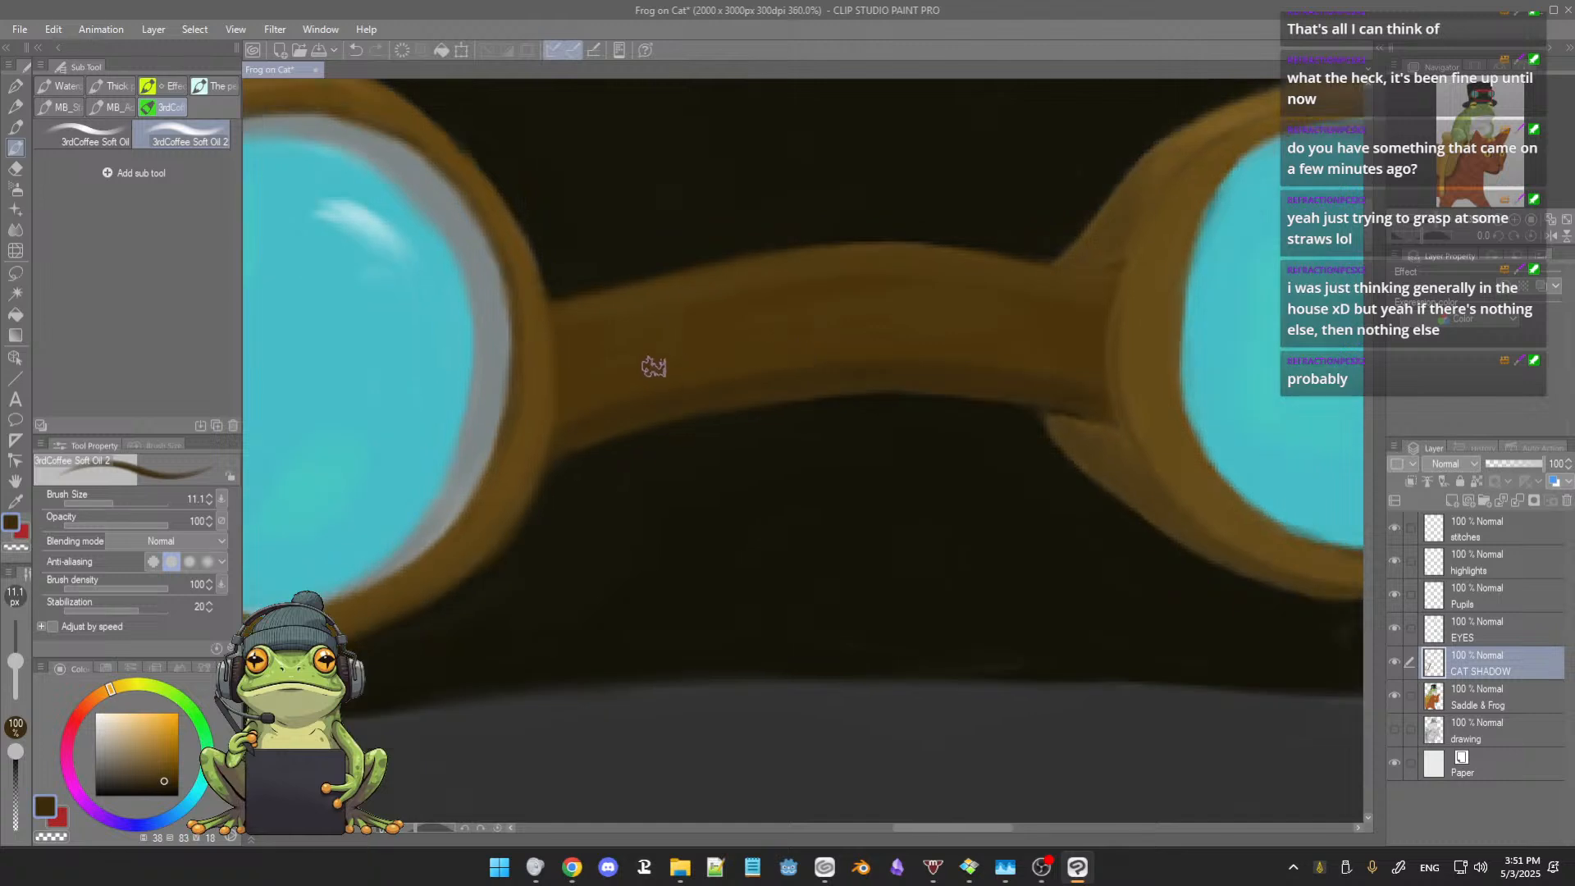
Step: Clean the hat along the left lens rim above the bridge with sampled near-black, using 3rdCoffee Soft Oil at brush size 6.7
left_click_drag(654, 366, 823, 426)
scroll(702, 325, "up", 2)
left_click_drag(821, 286, 834, 326)
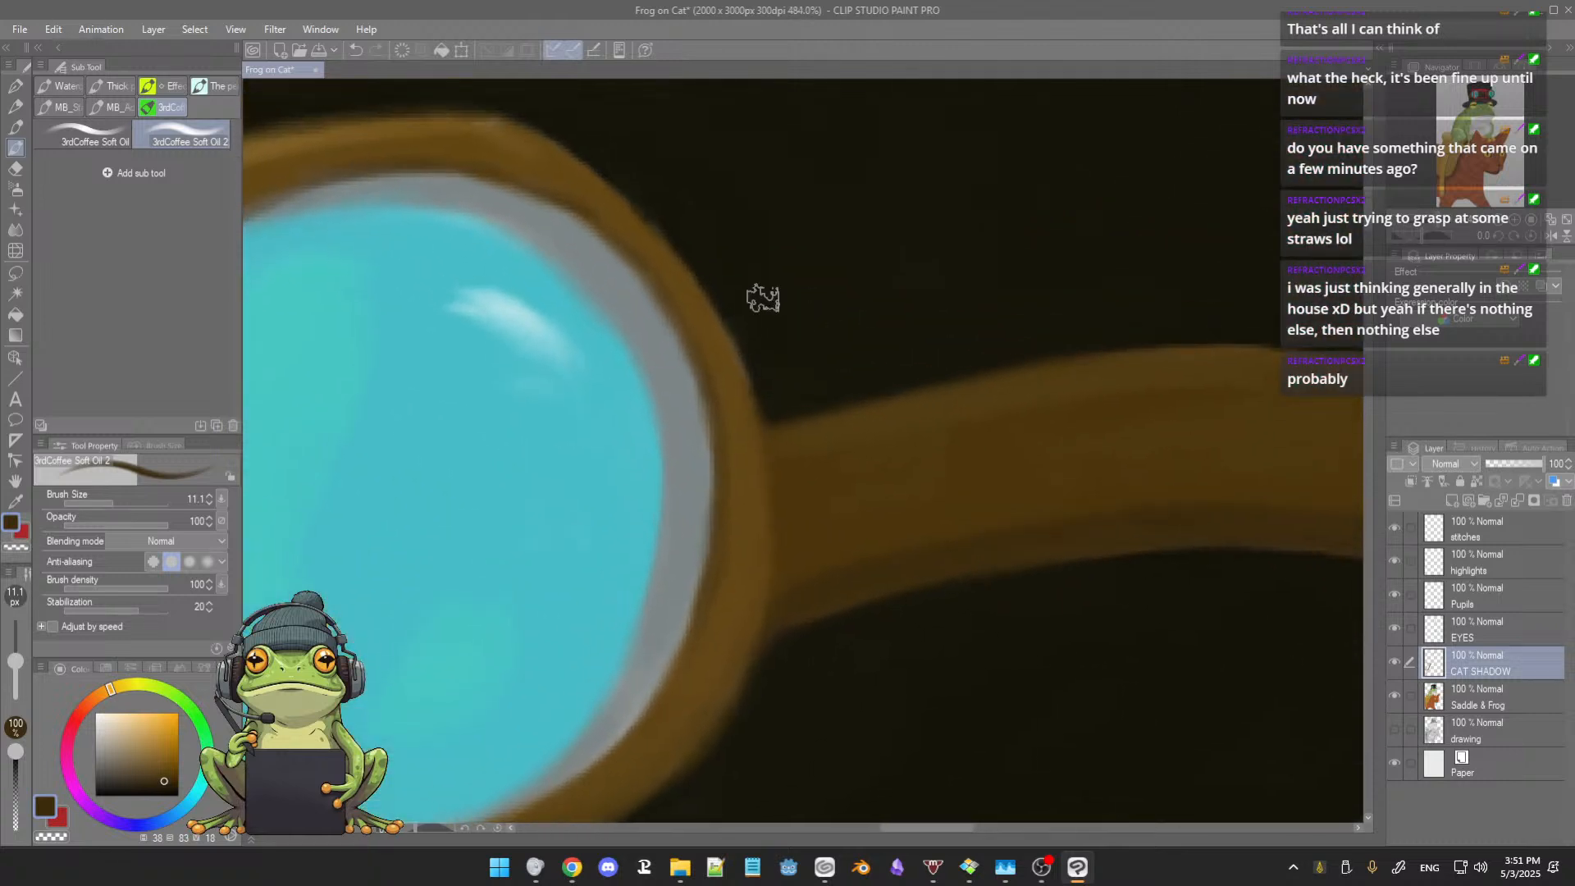
left_click(107, 145)
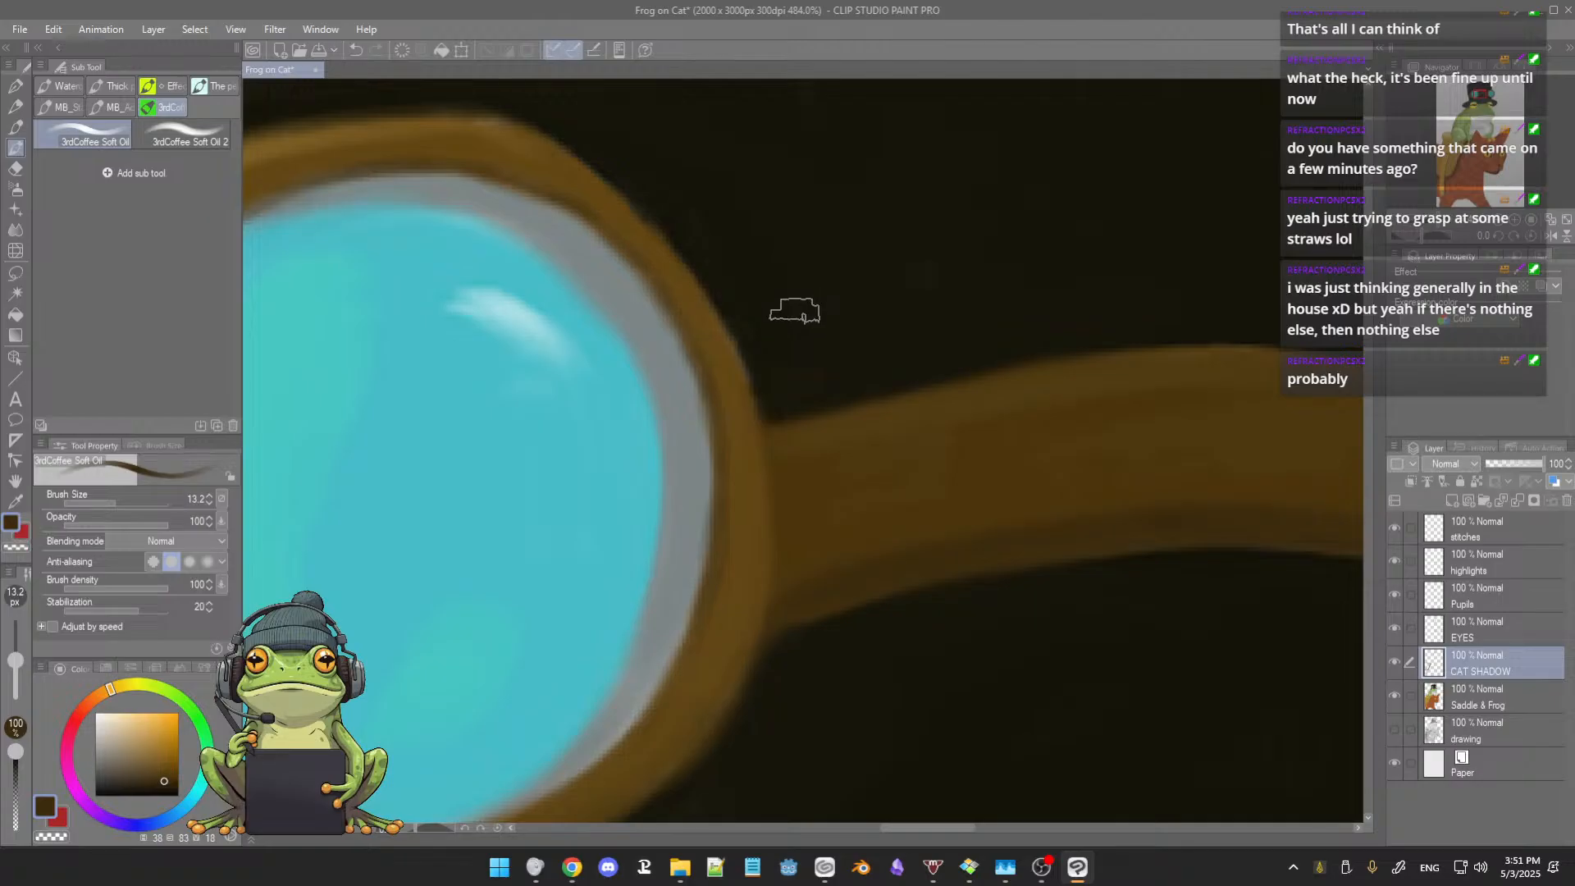
left_click(800, 305, "alt")
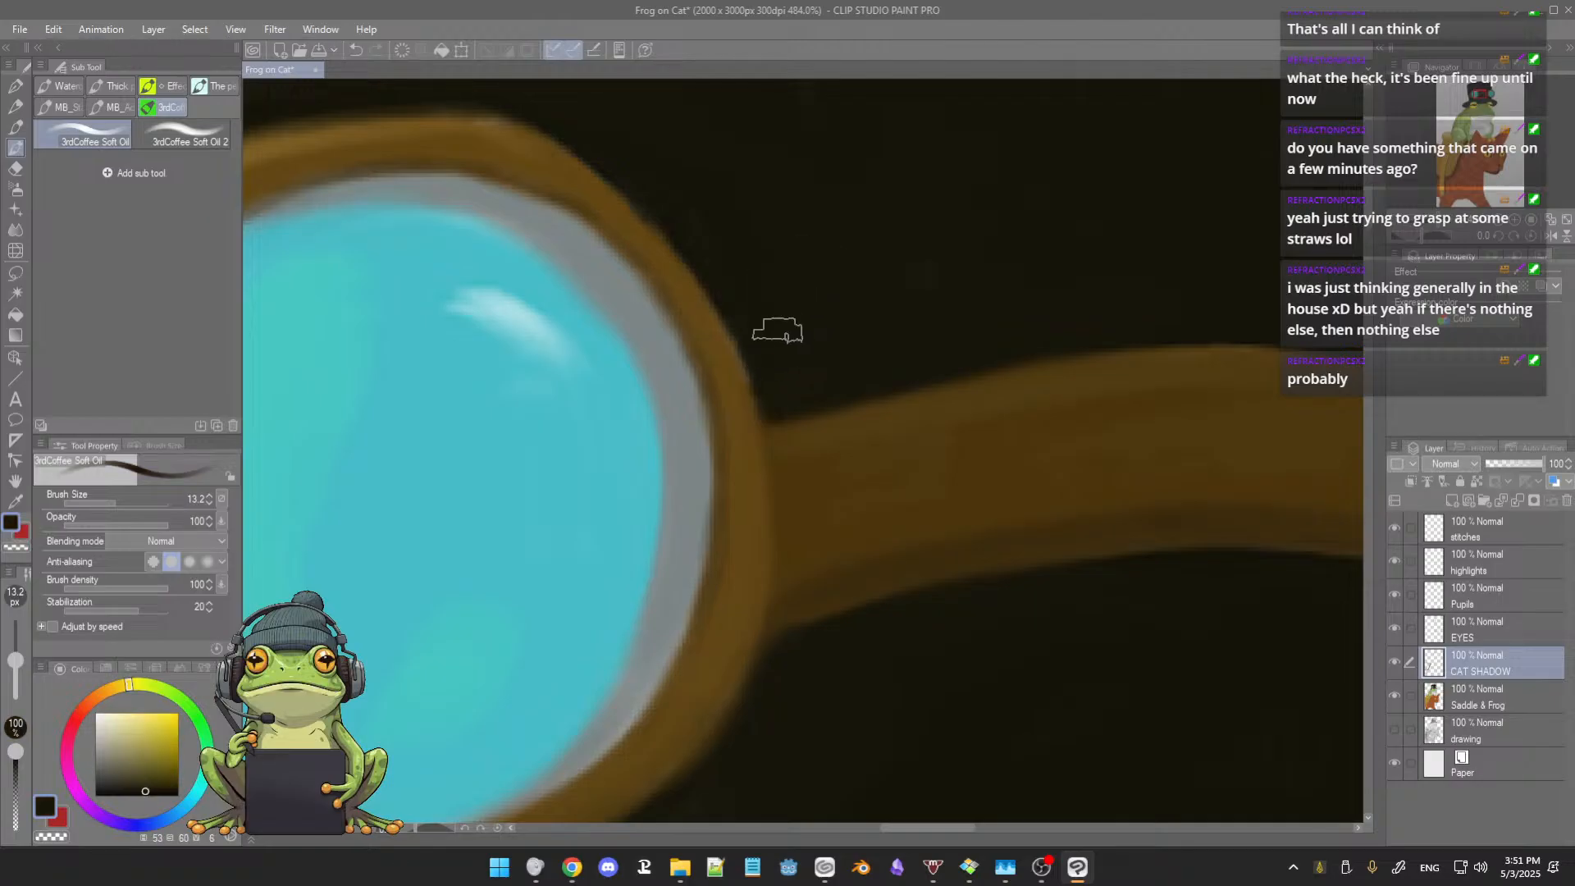
left_click_drag(763, 301, 773, 318)
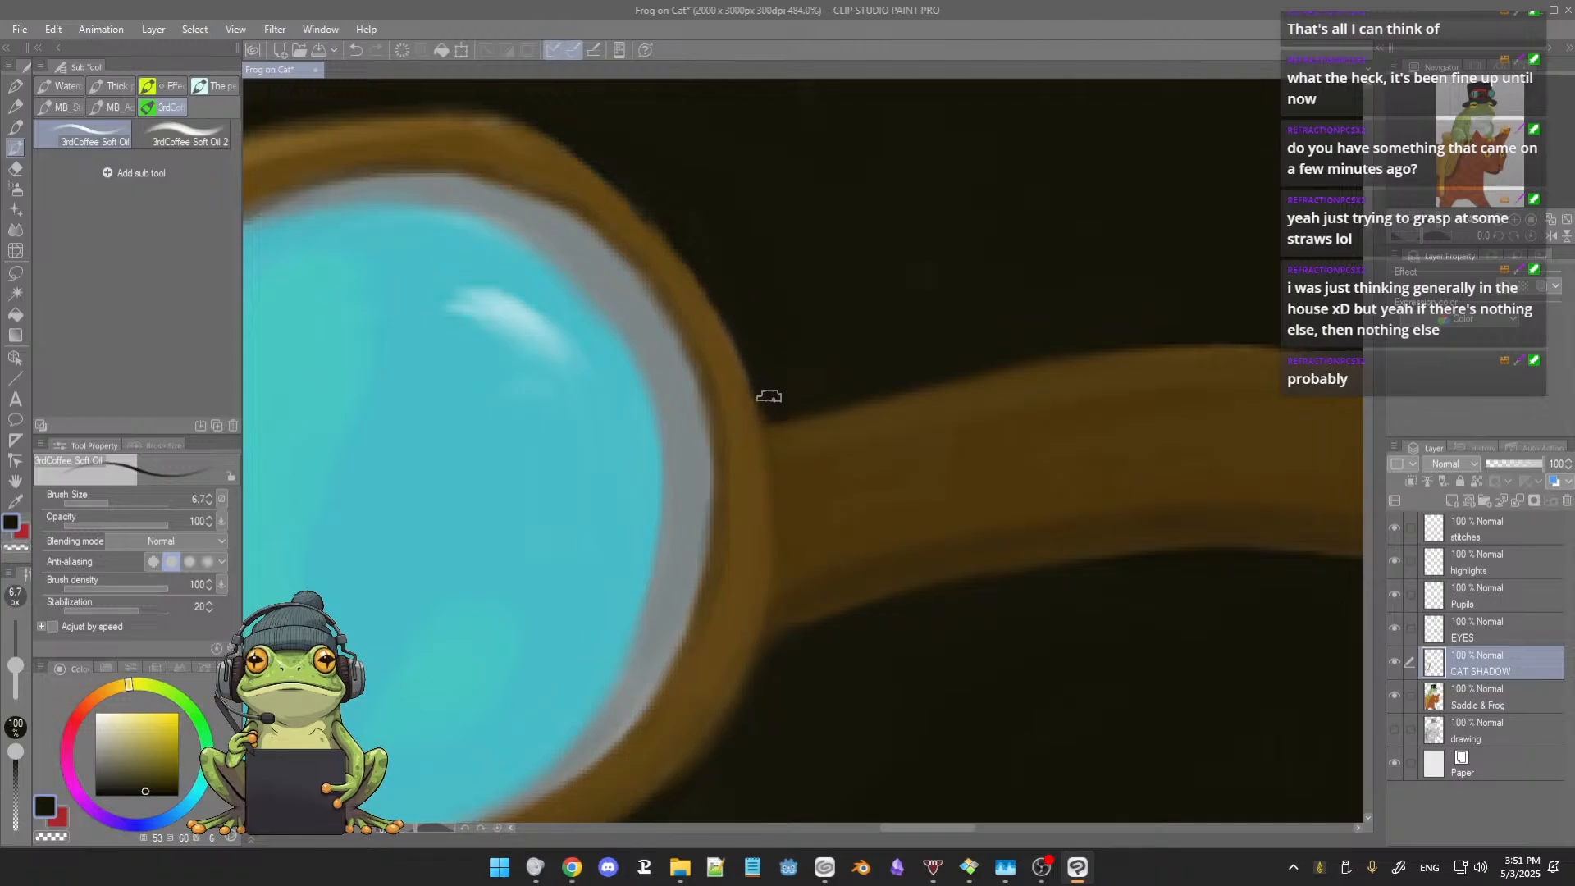
left_click_drag(750, 249, 773, 299)
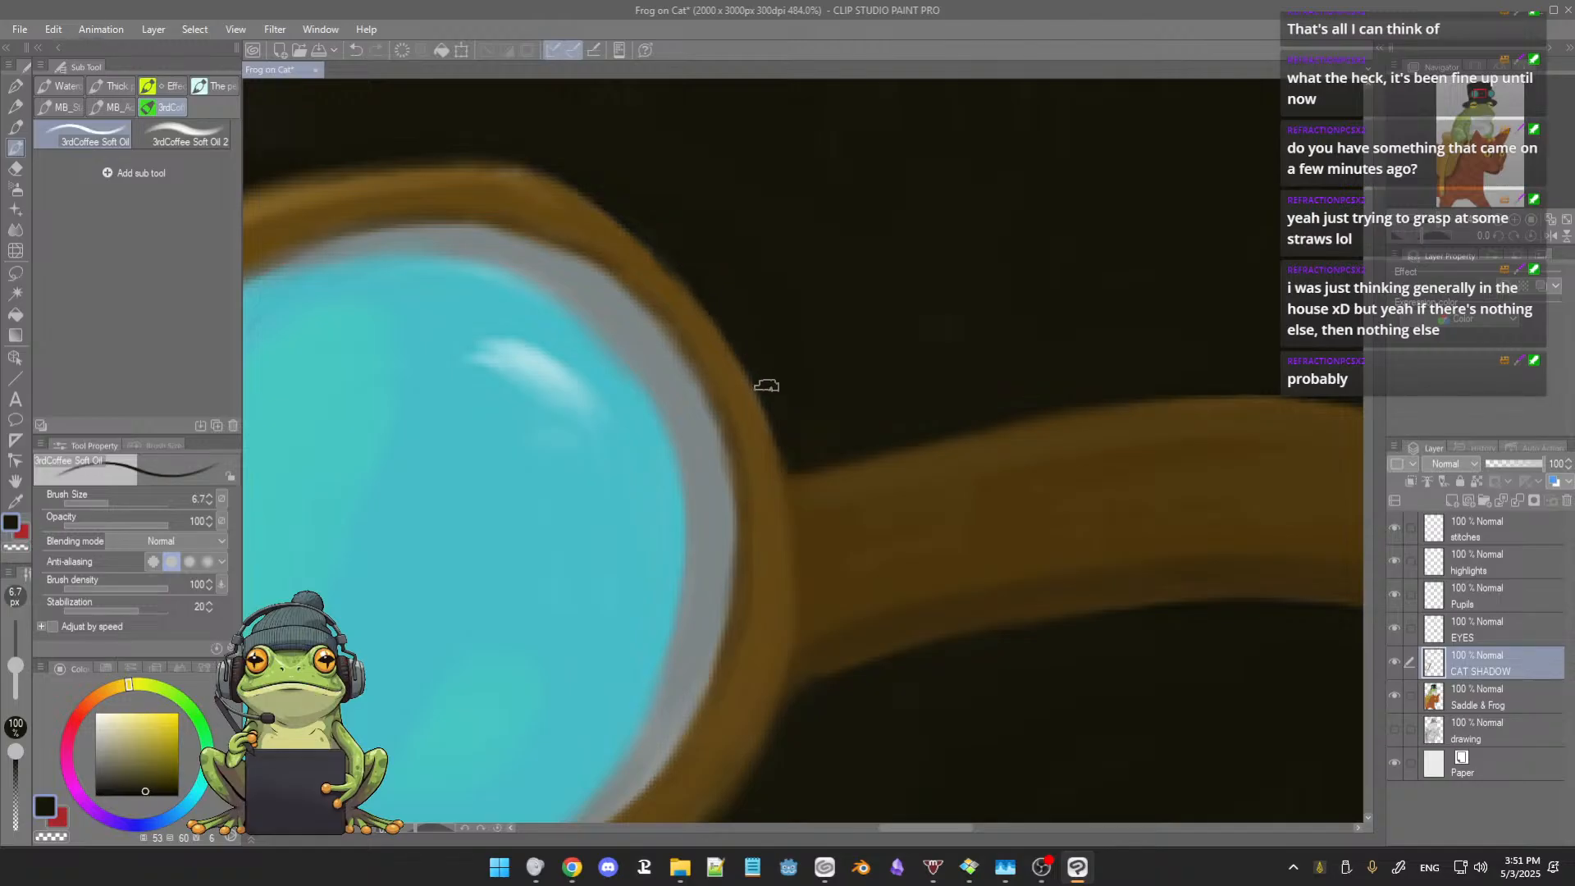
mouse_move(682, 193)
left_mouse_down()
mouse_move(722, 246)
mouse_move(791, 276)
left_mouse_up()
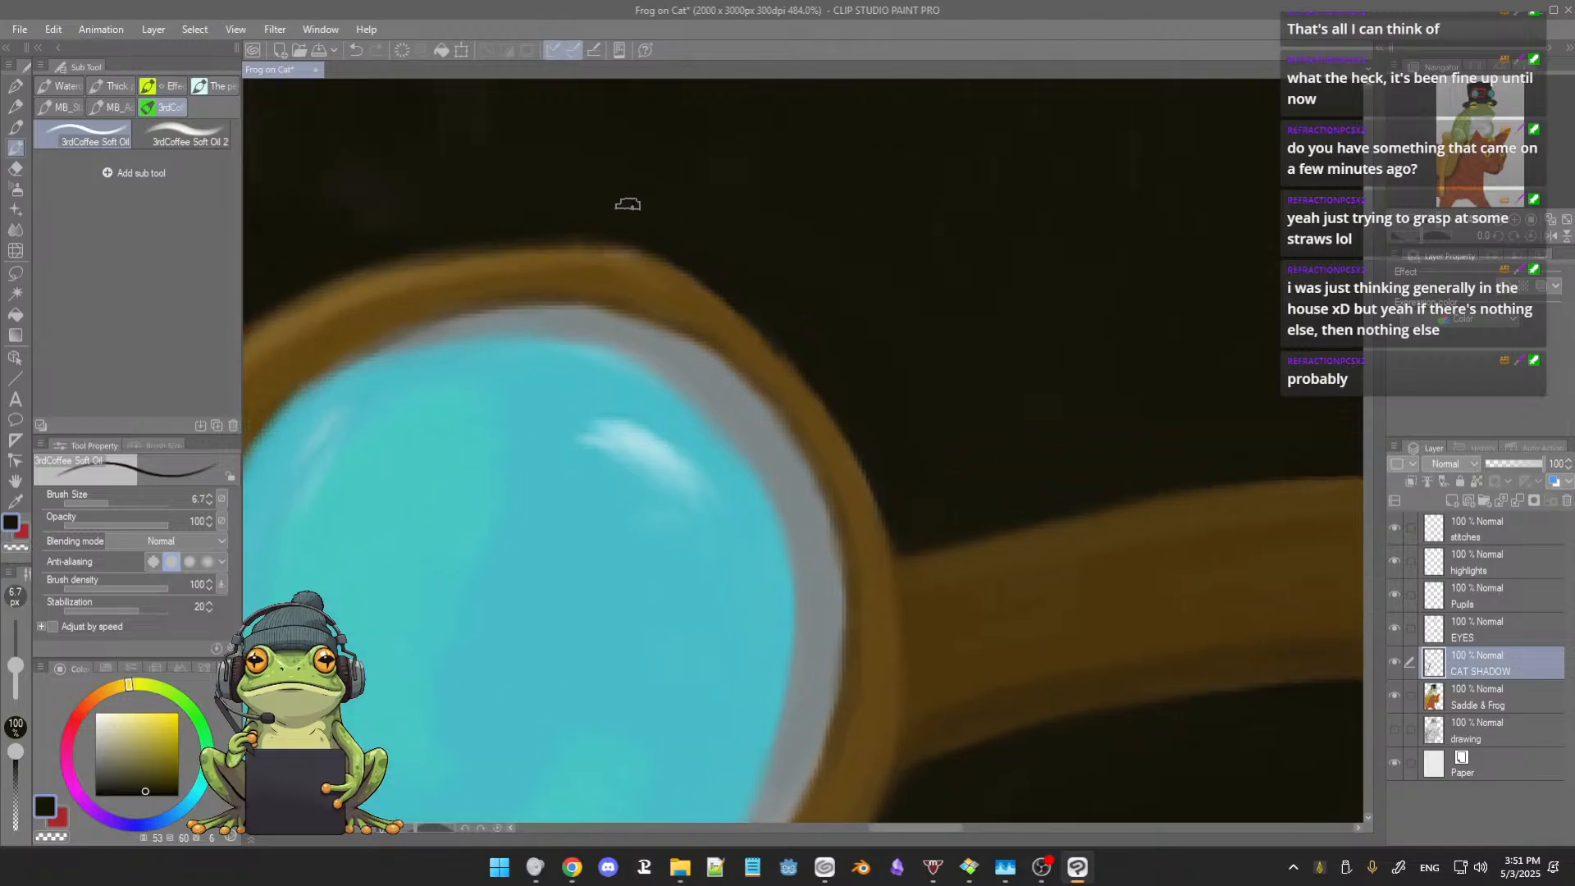
scroll(506, 242, "up", 2)
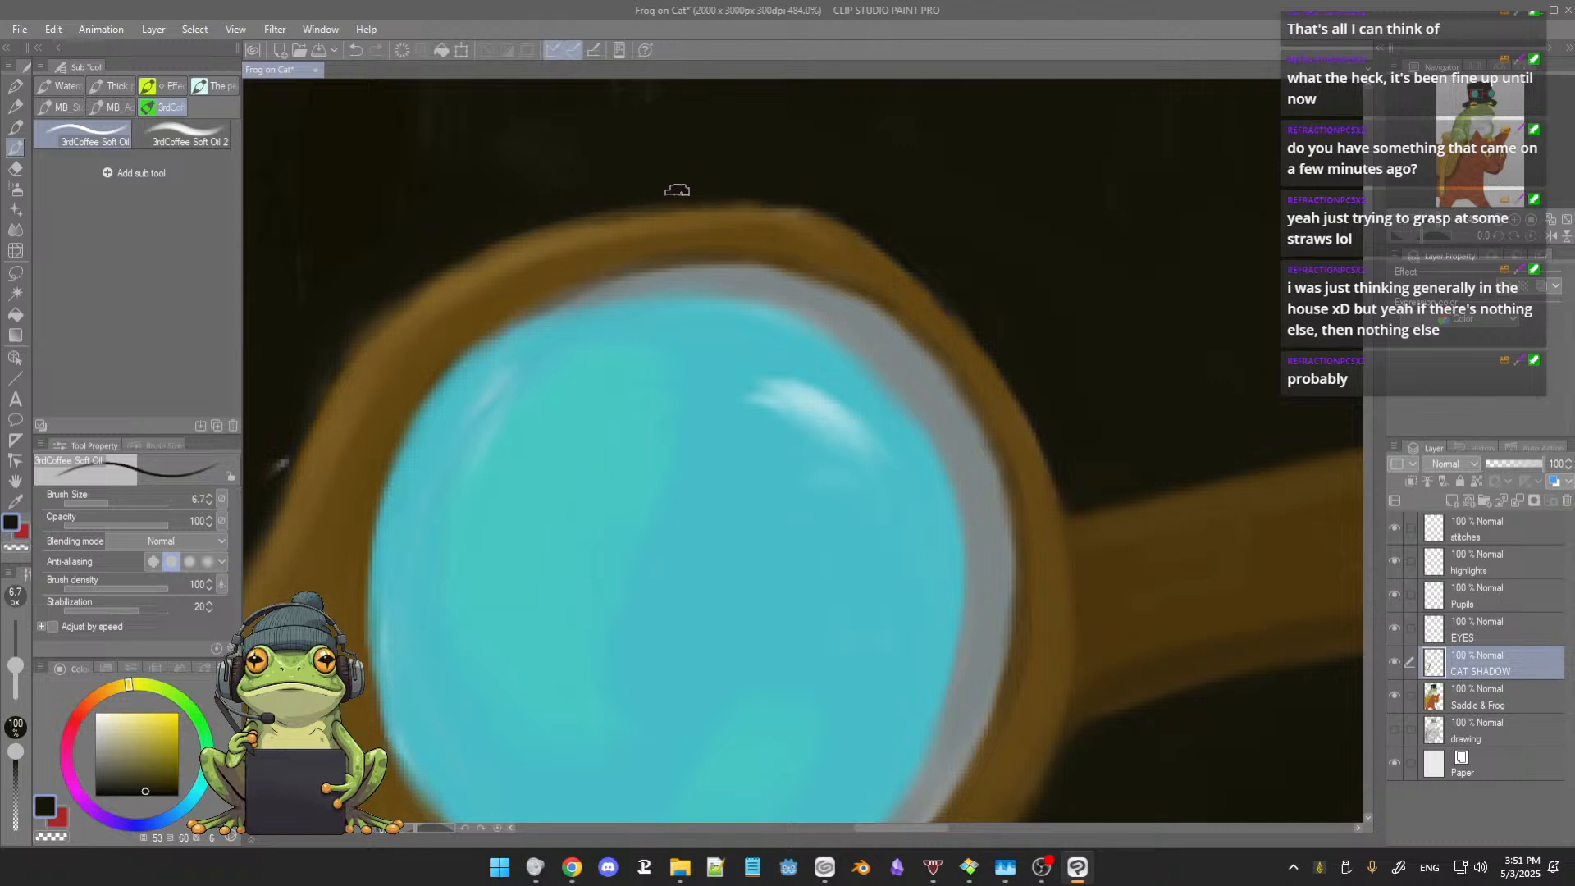
Step: Smooth the top and upper outer curve of the left lens rim with sampled browns at brush size 6.7
left_click(743, 212, "alt")
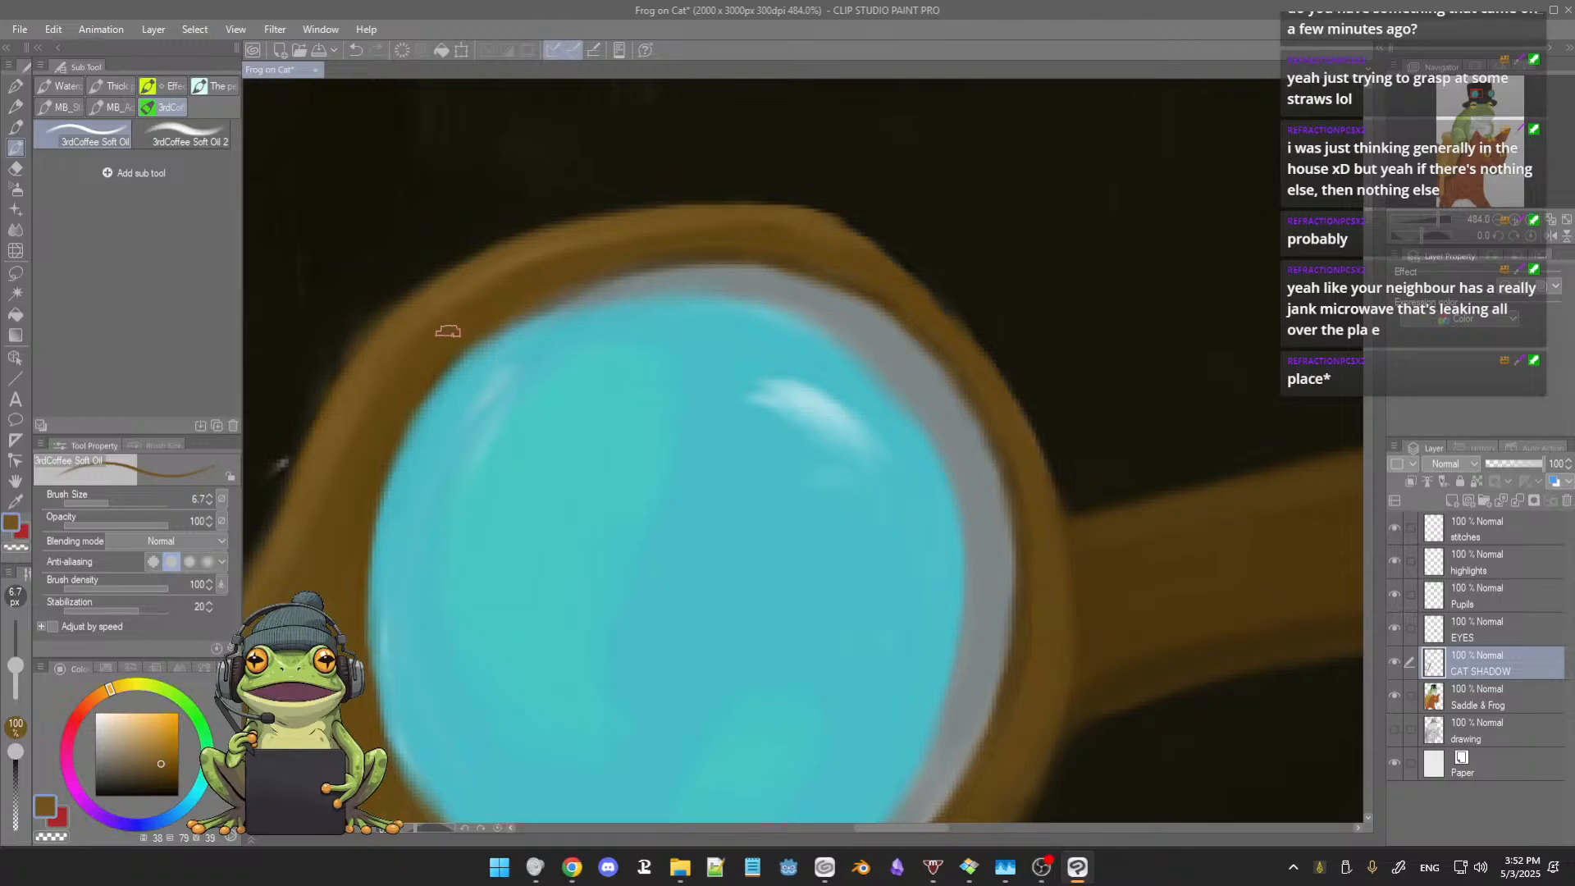
scroll(411, 329, "up", 1)
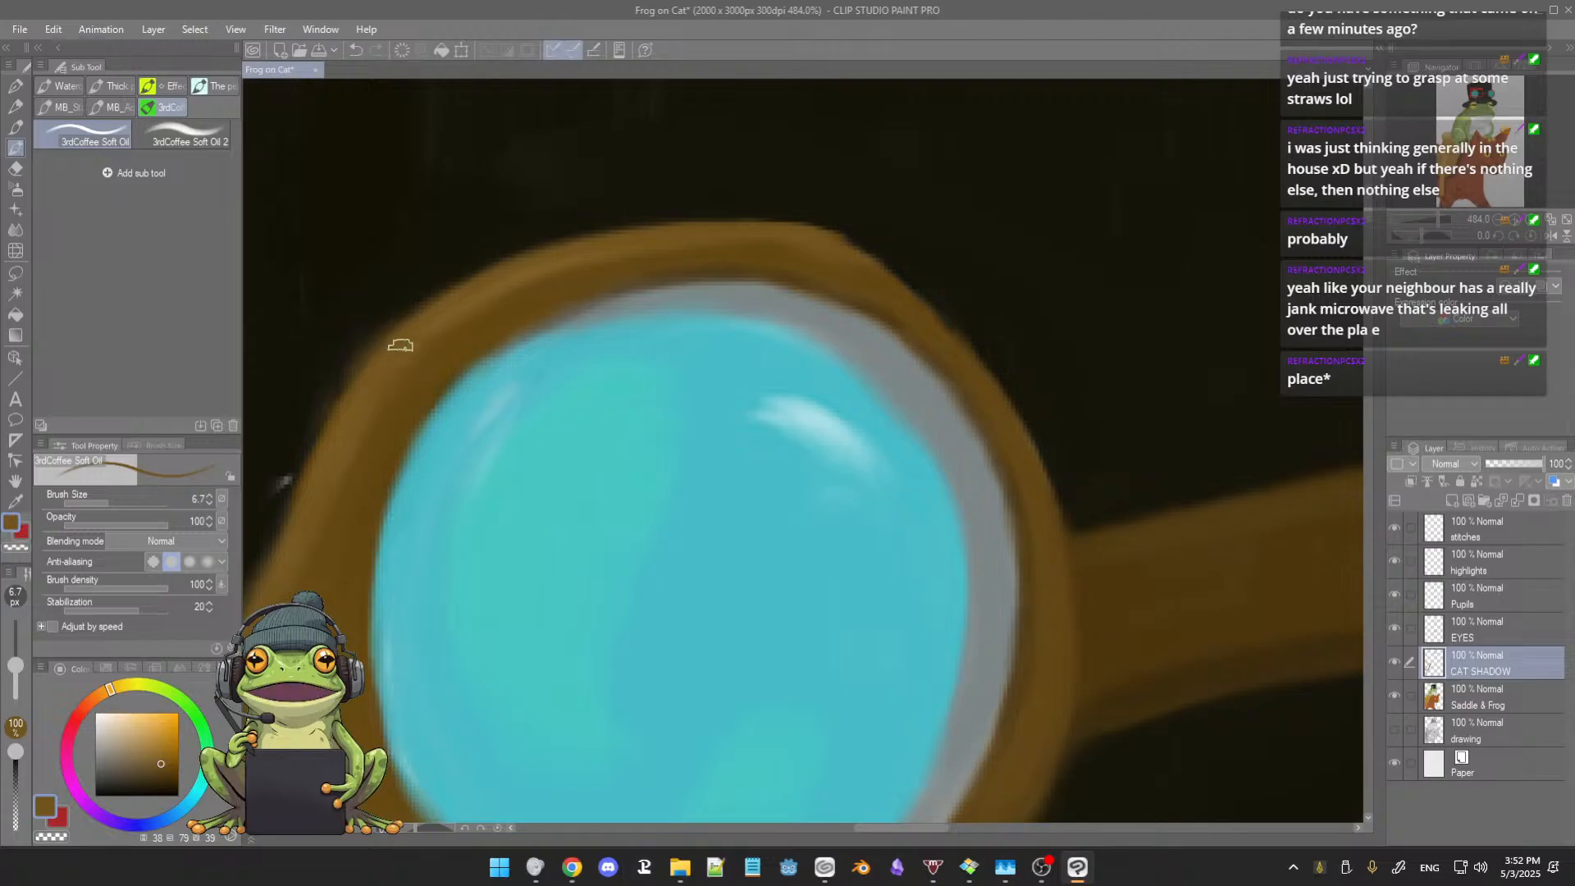
left_click(476, 303, "alt")
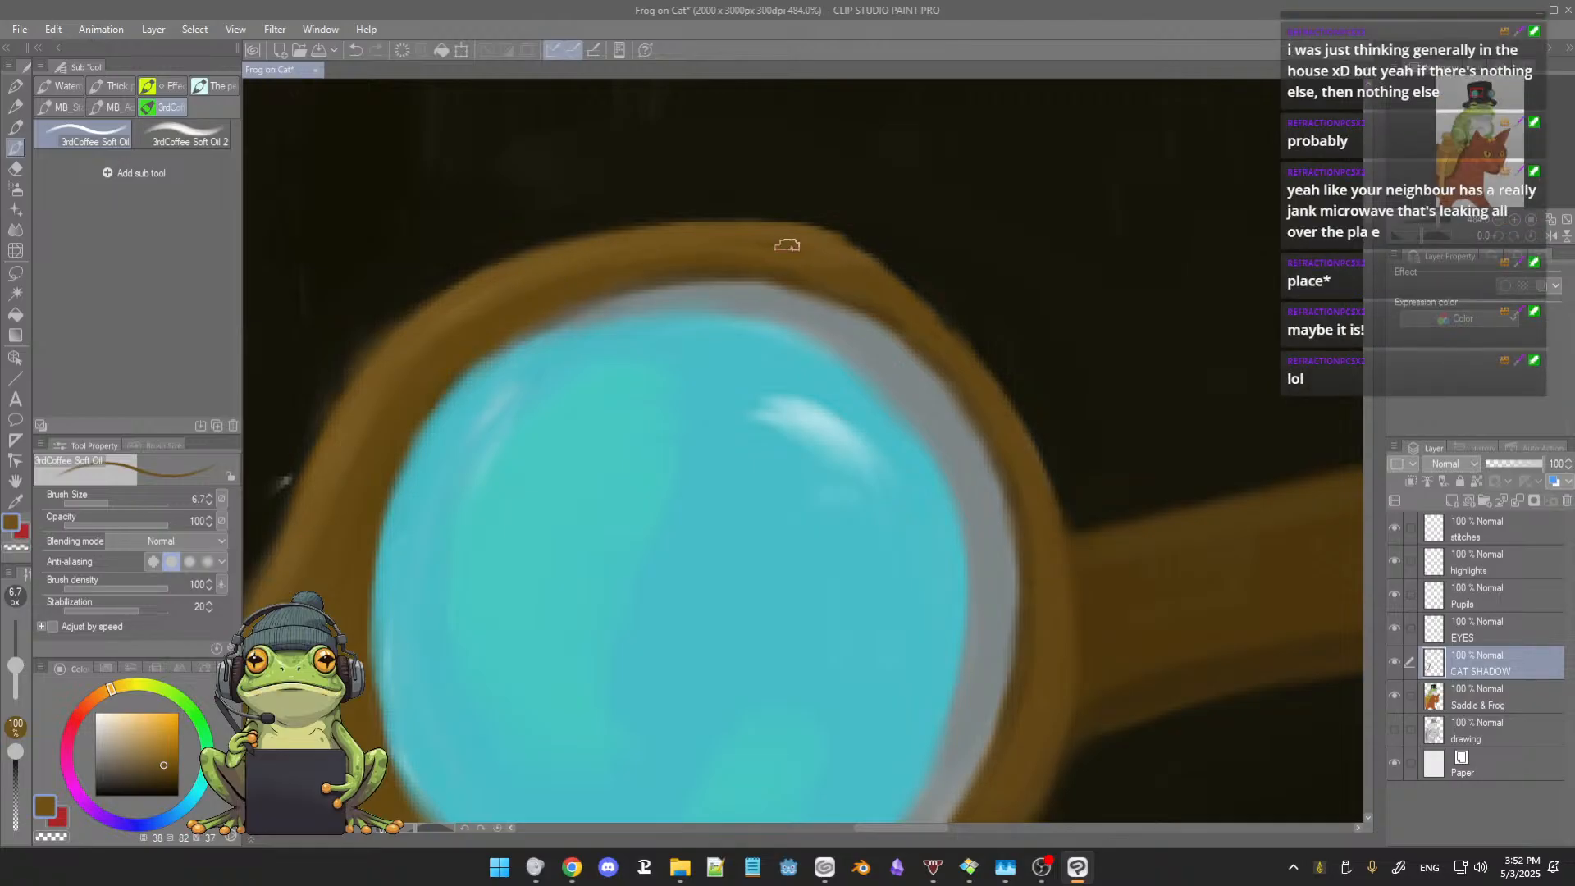
Step: Paint out the light specks and streaks on the hat around the left rim with near-black at brush sizes 6.7 and 19.2
left_click_drag(507, 320, 626, 304)
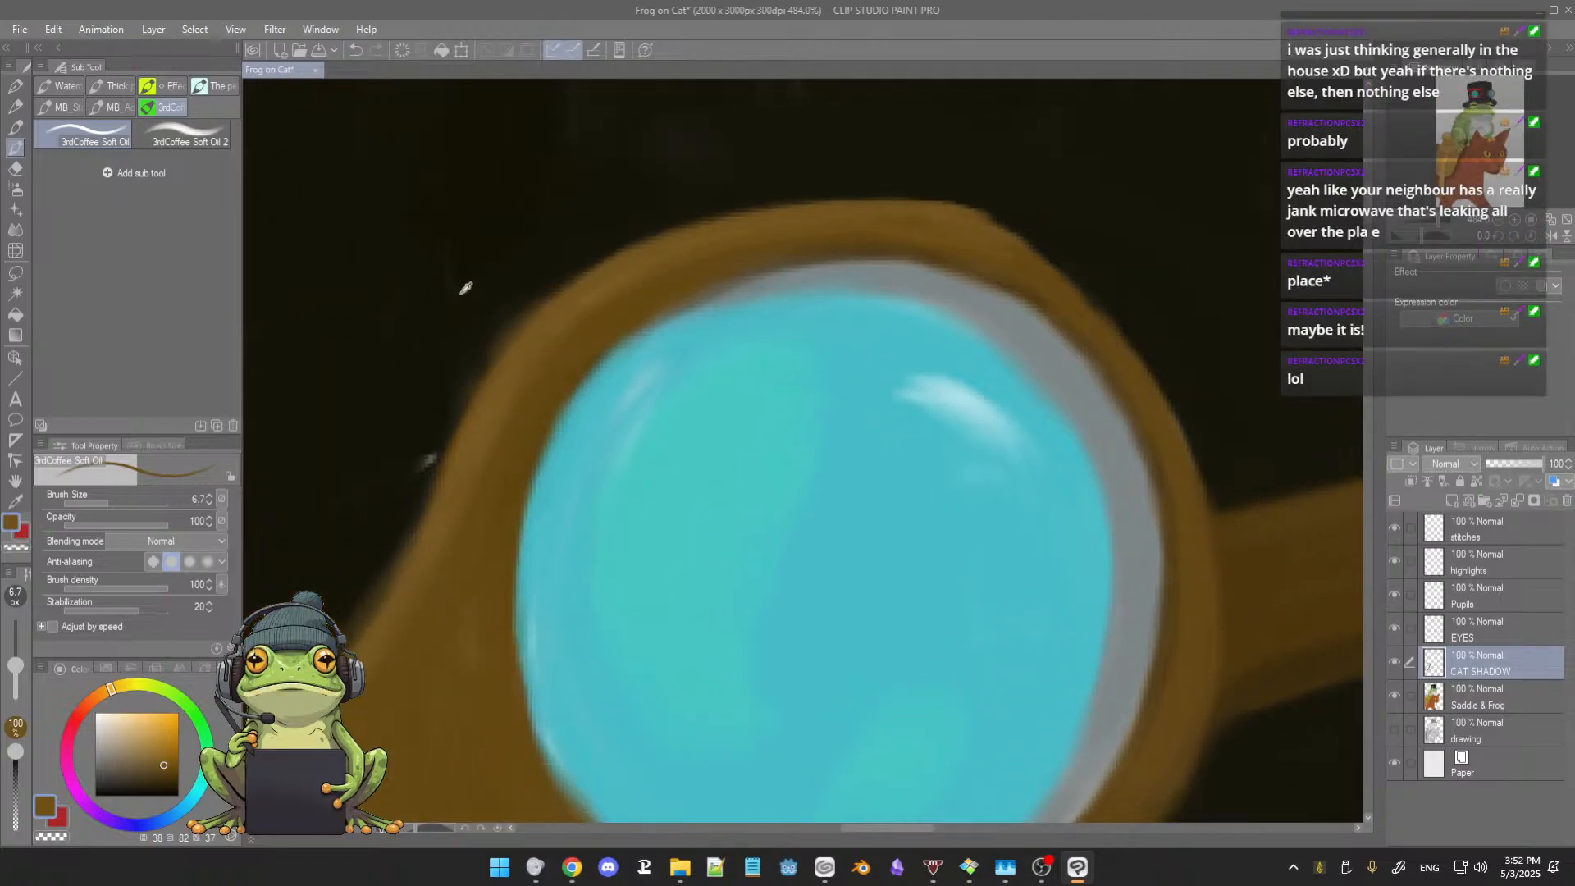
left_click(494, 288, "alt")
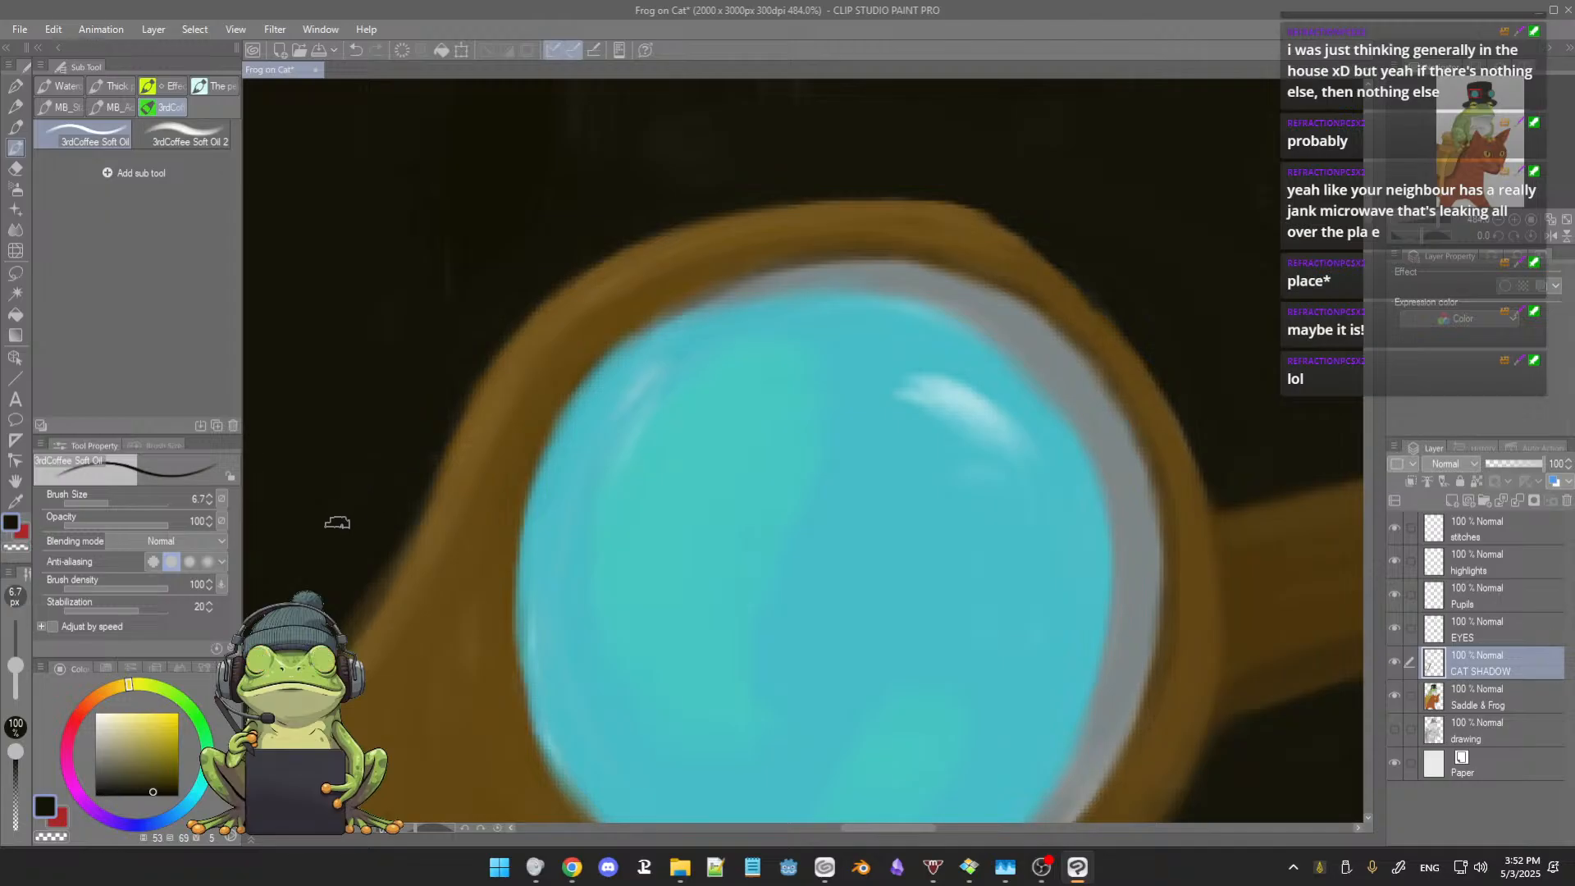
left_click_drag(475, 336, 507, 411)
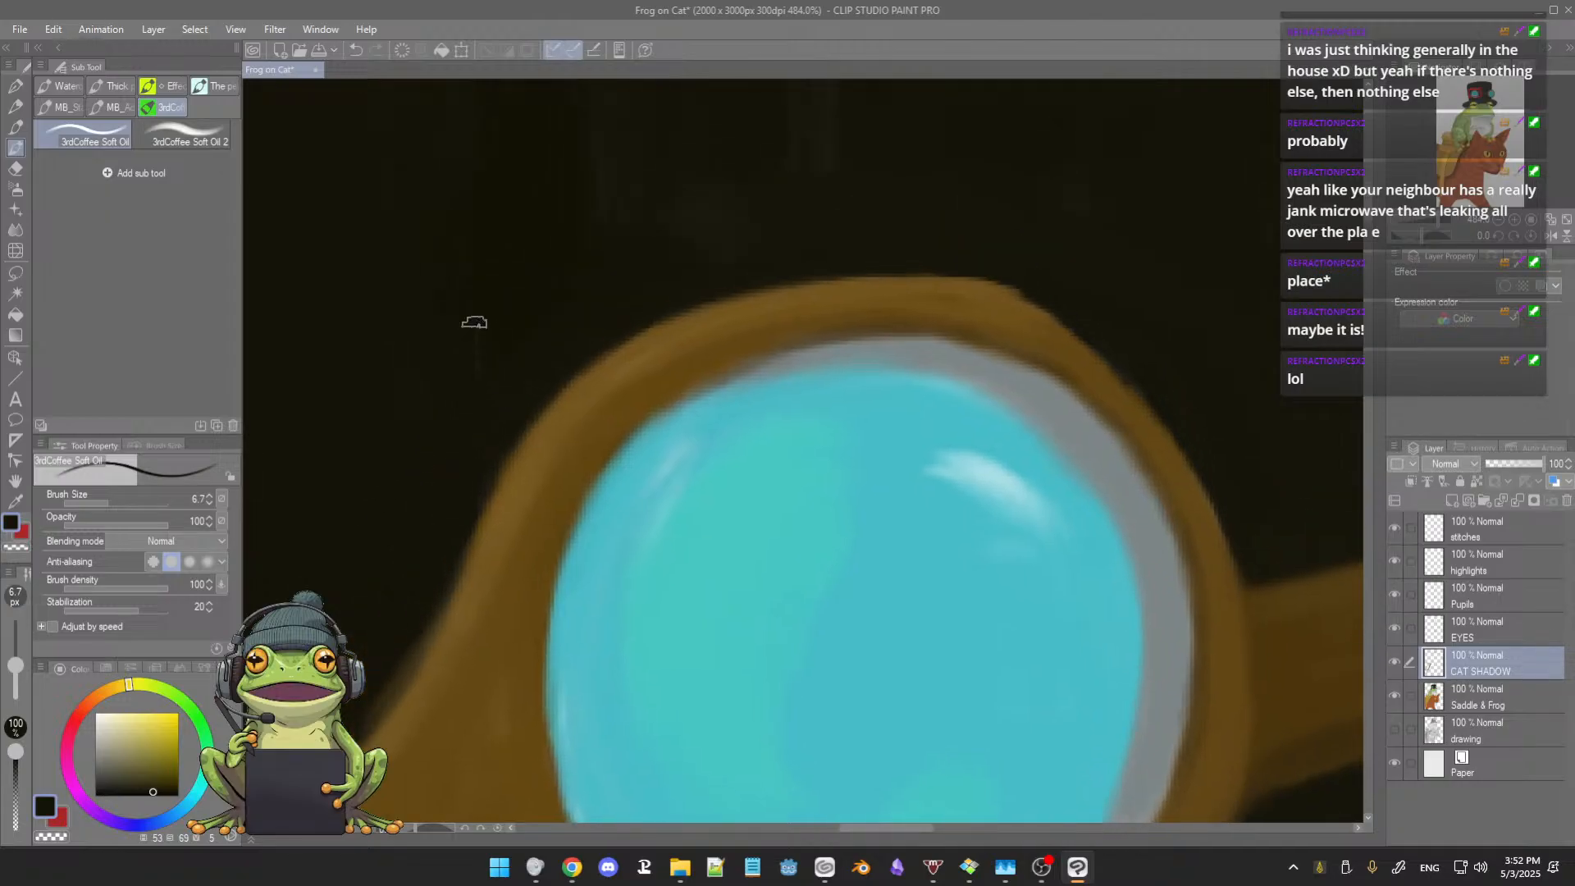
left_click_drag(483, 307, 485, 343, "ctrl+alt")
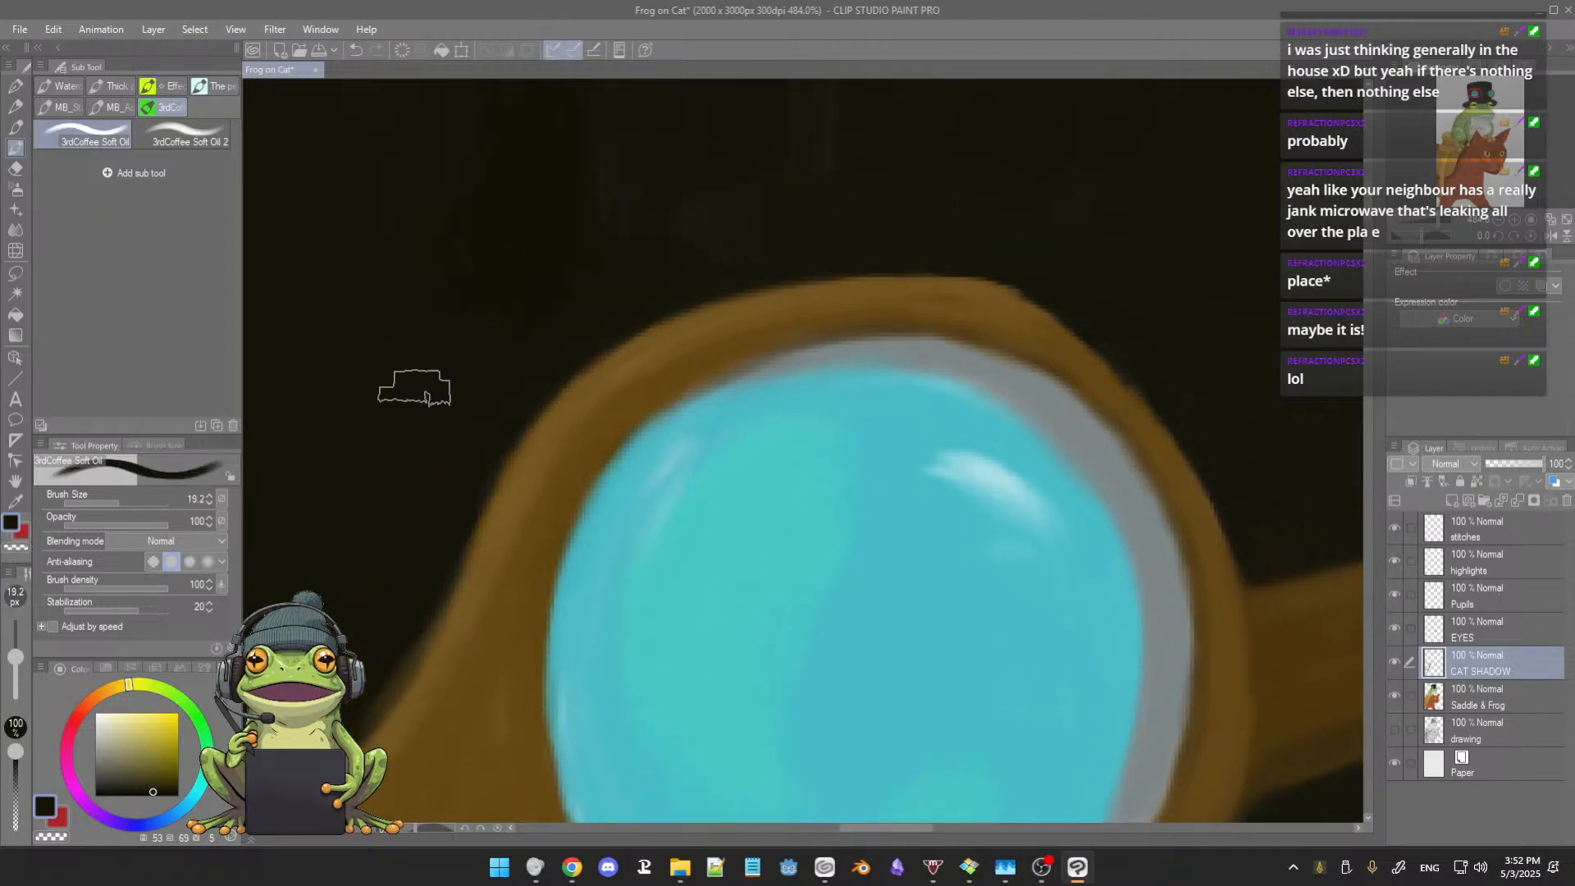
scroll(665, 263, "up", 3)
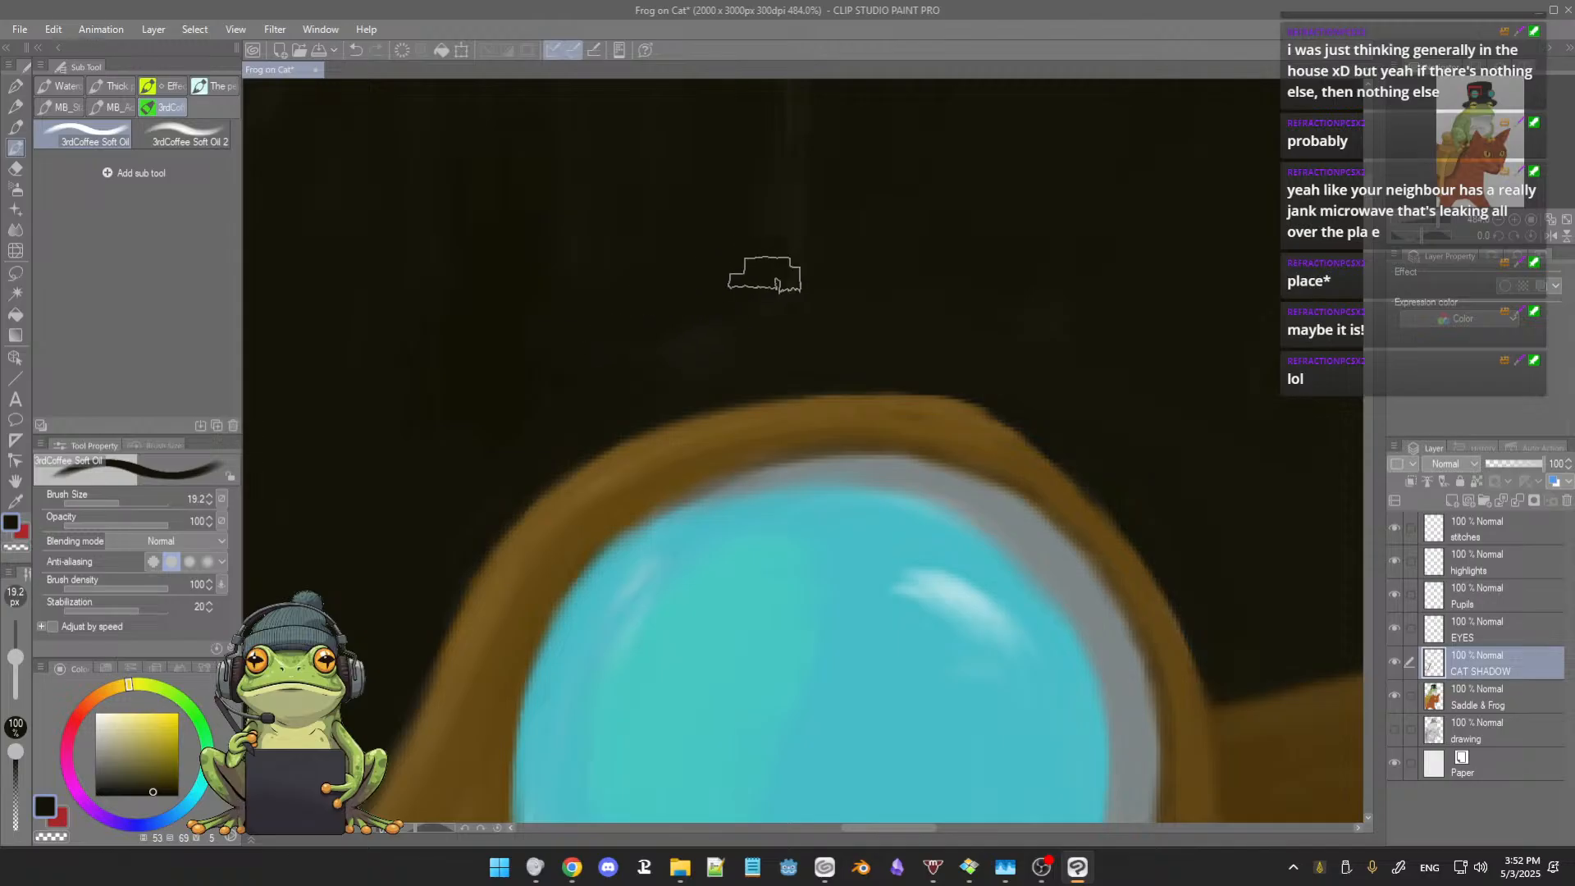
scroll(771, 272, "down", 3)
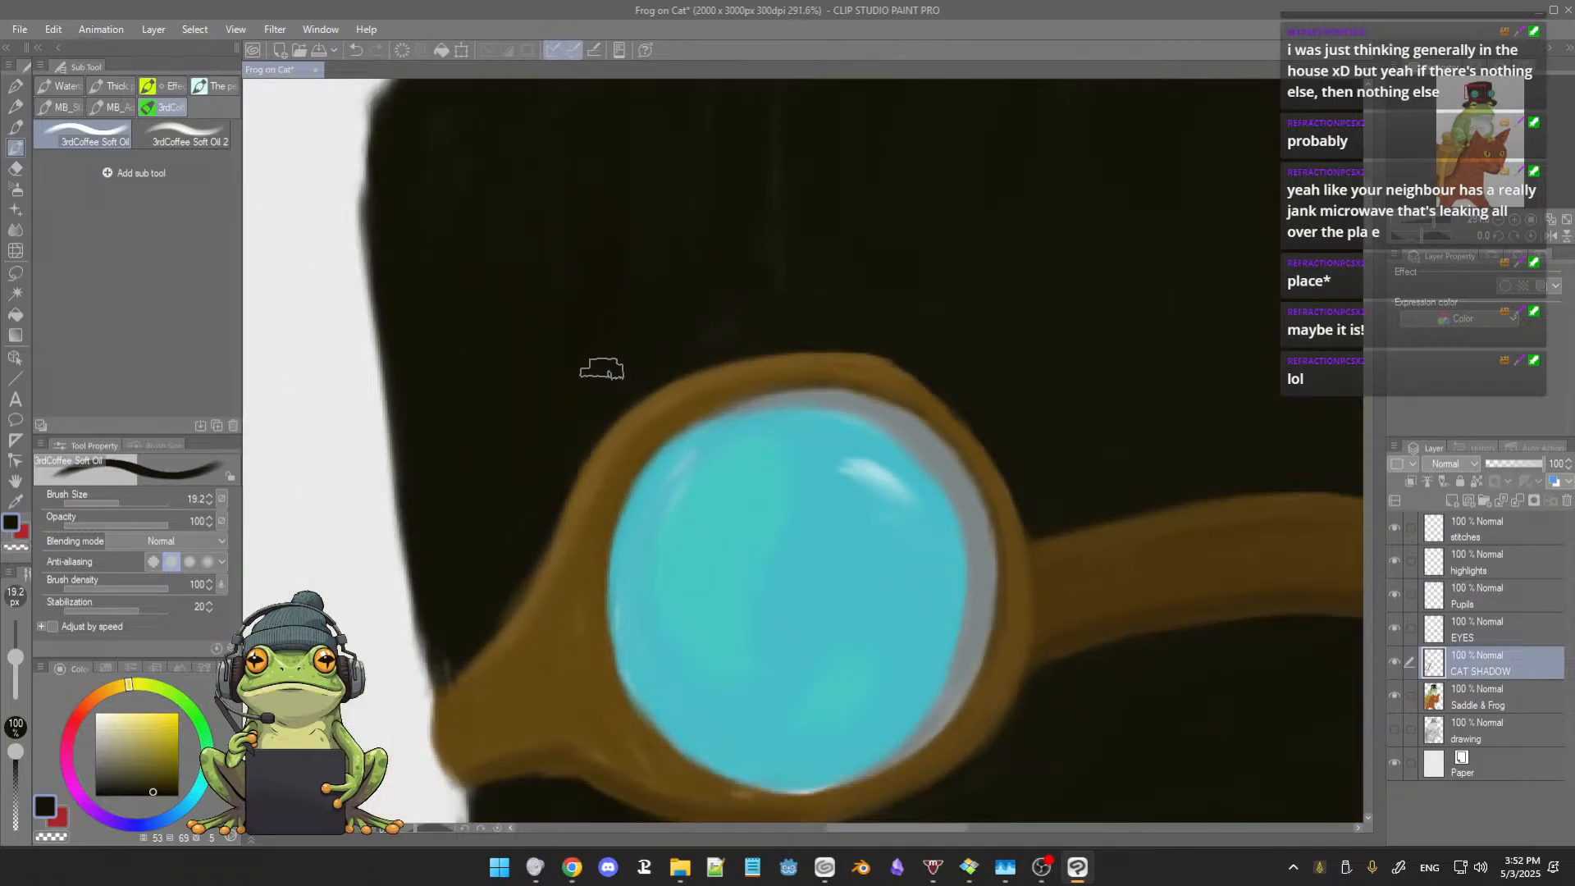
scroll(508, 480, "up", 3)
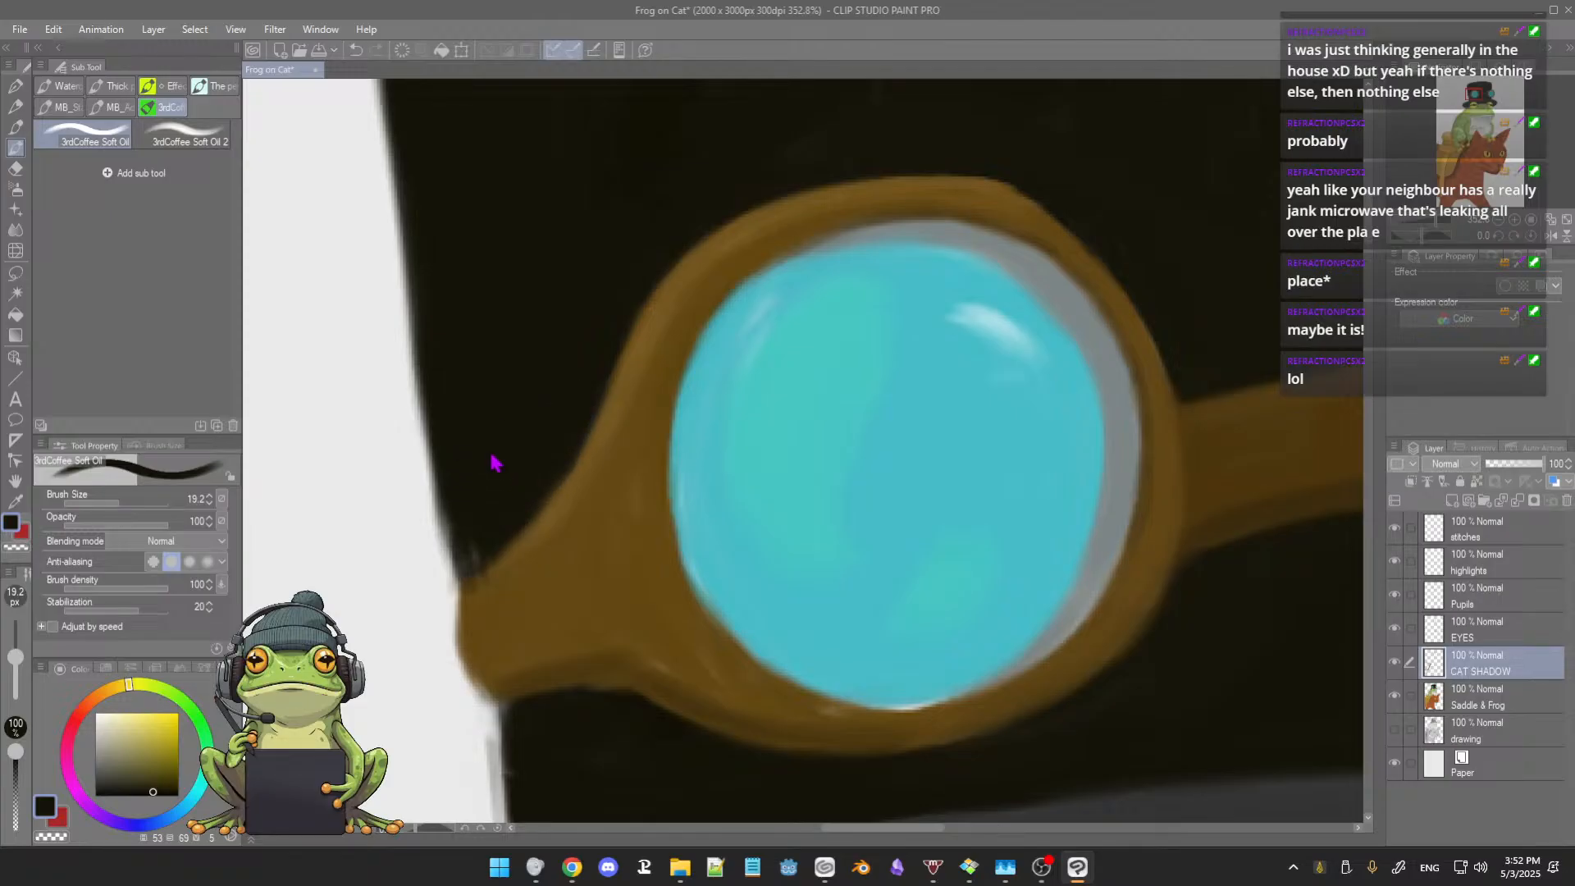
Step: Clean the hat edge above the goggle strap with near-black and touch up the strap end with sampled browns, using brush sizes 9.7 to 6.1
left_click_drag(478, 427, 480, 448, "ctrl+alt")
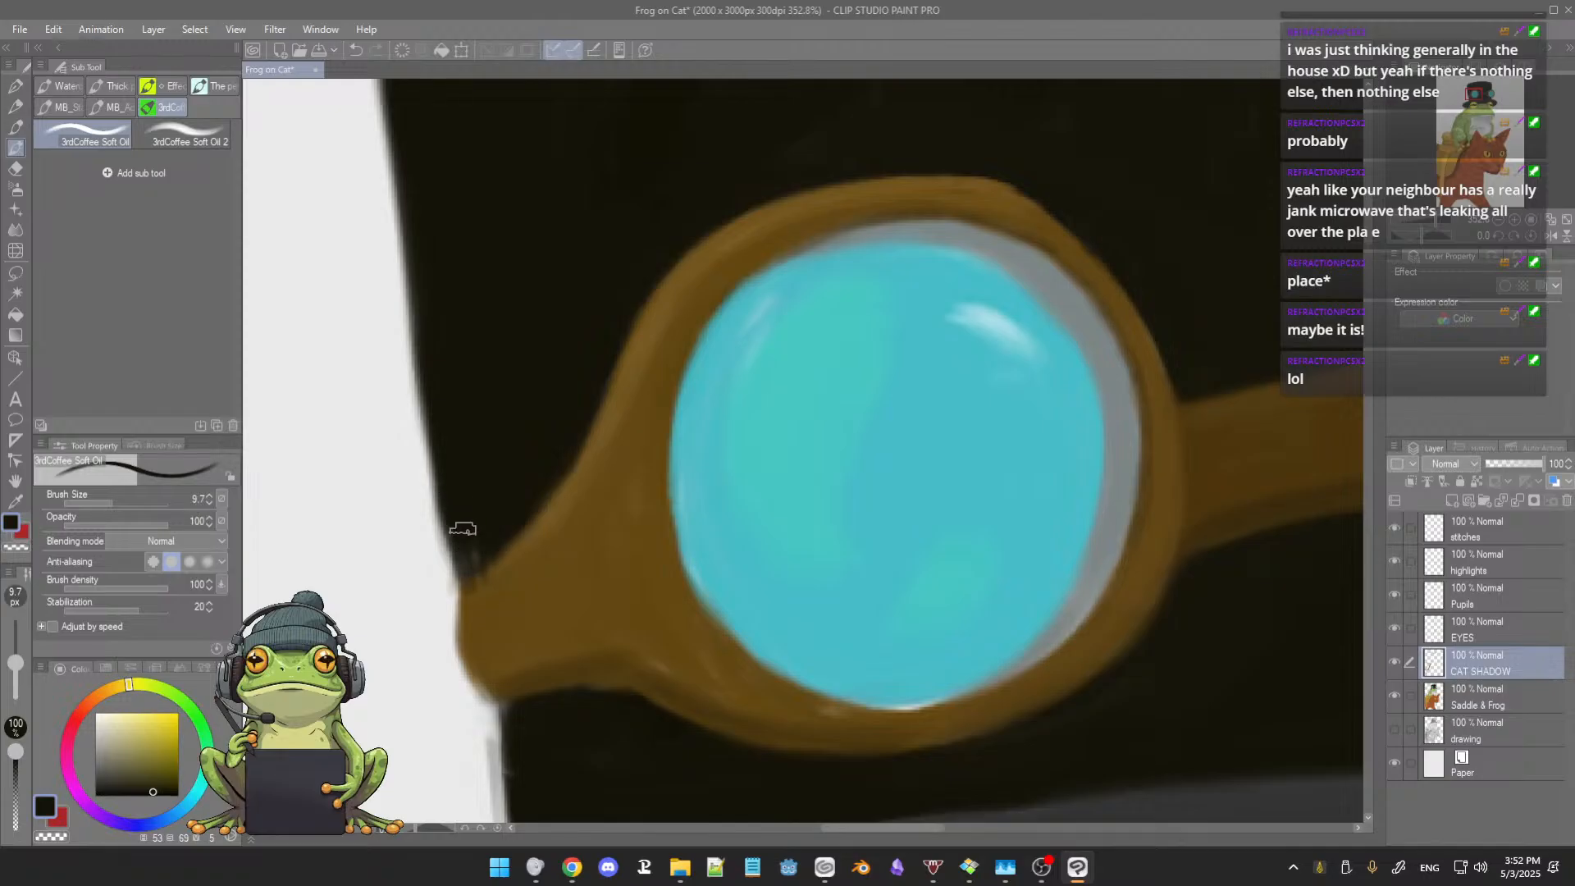
left_click(526, 568, "alt")
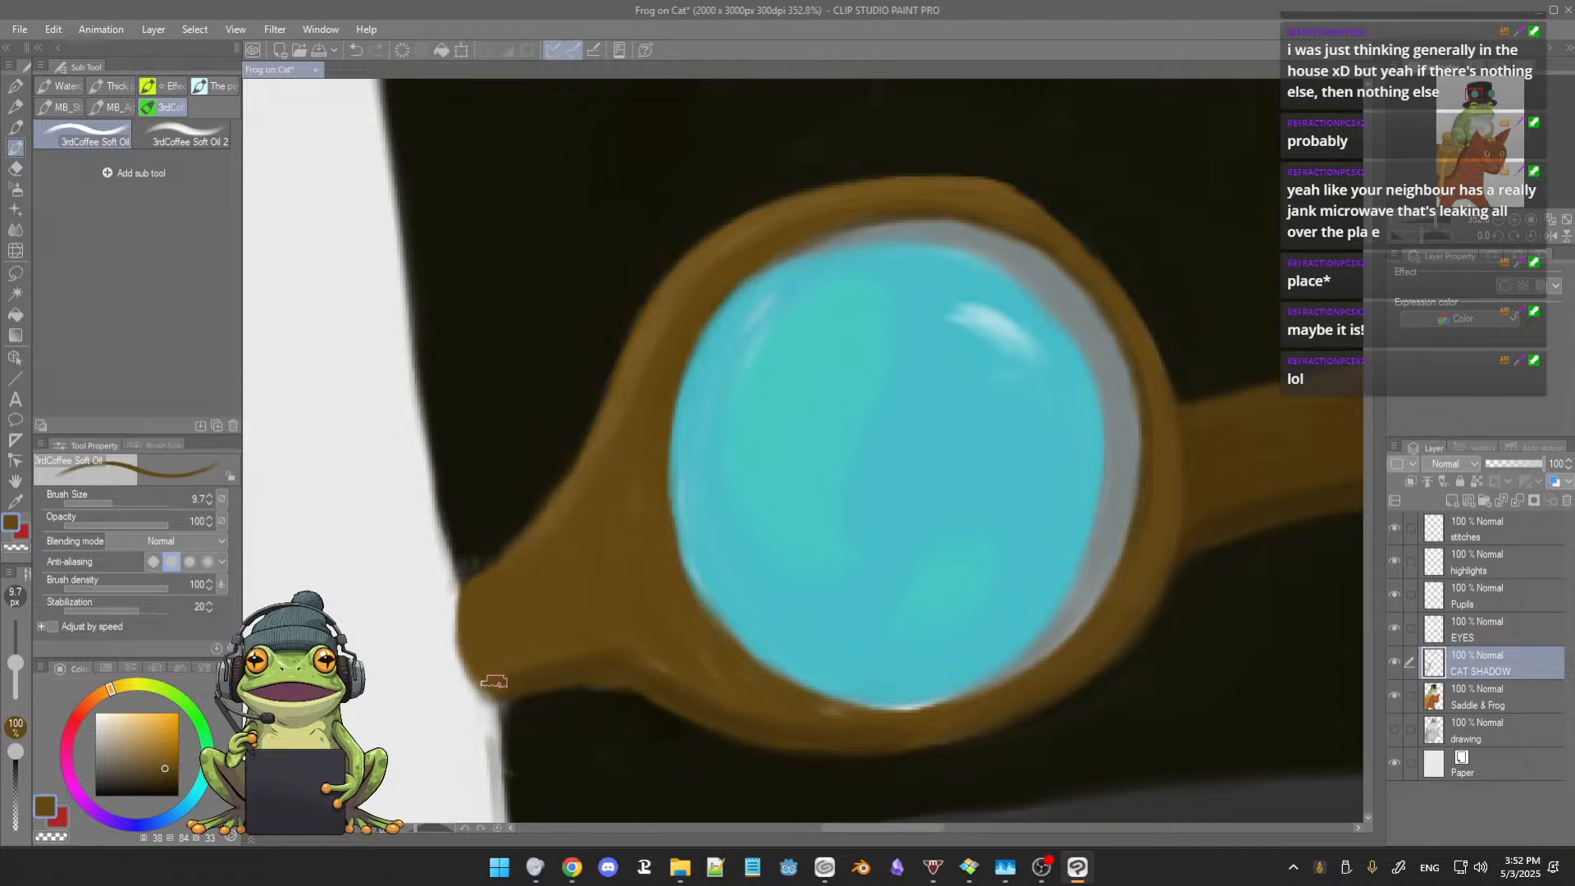
left_click(532, 669, "alt")
mouse_move(495, 684)
left_mouse_down()
mouse_move(516, 699)
mouse_move(563, 605)
left_mouse_up()
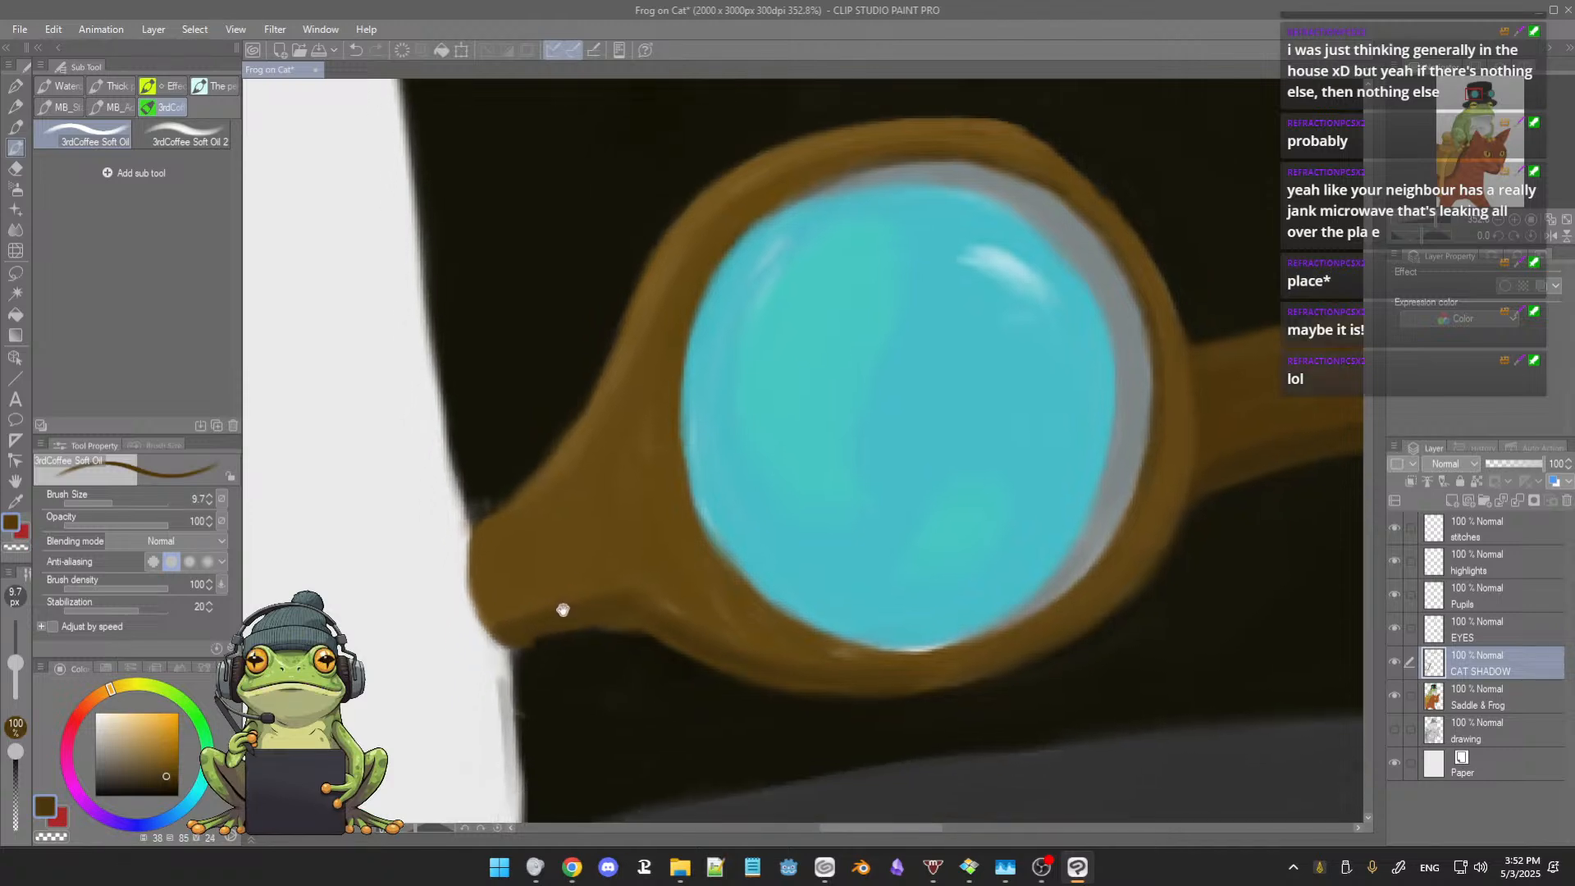
left_click(483, 459, "alt")
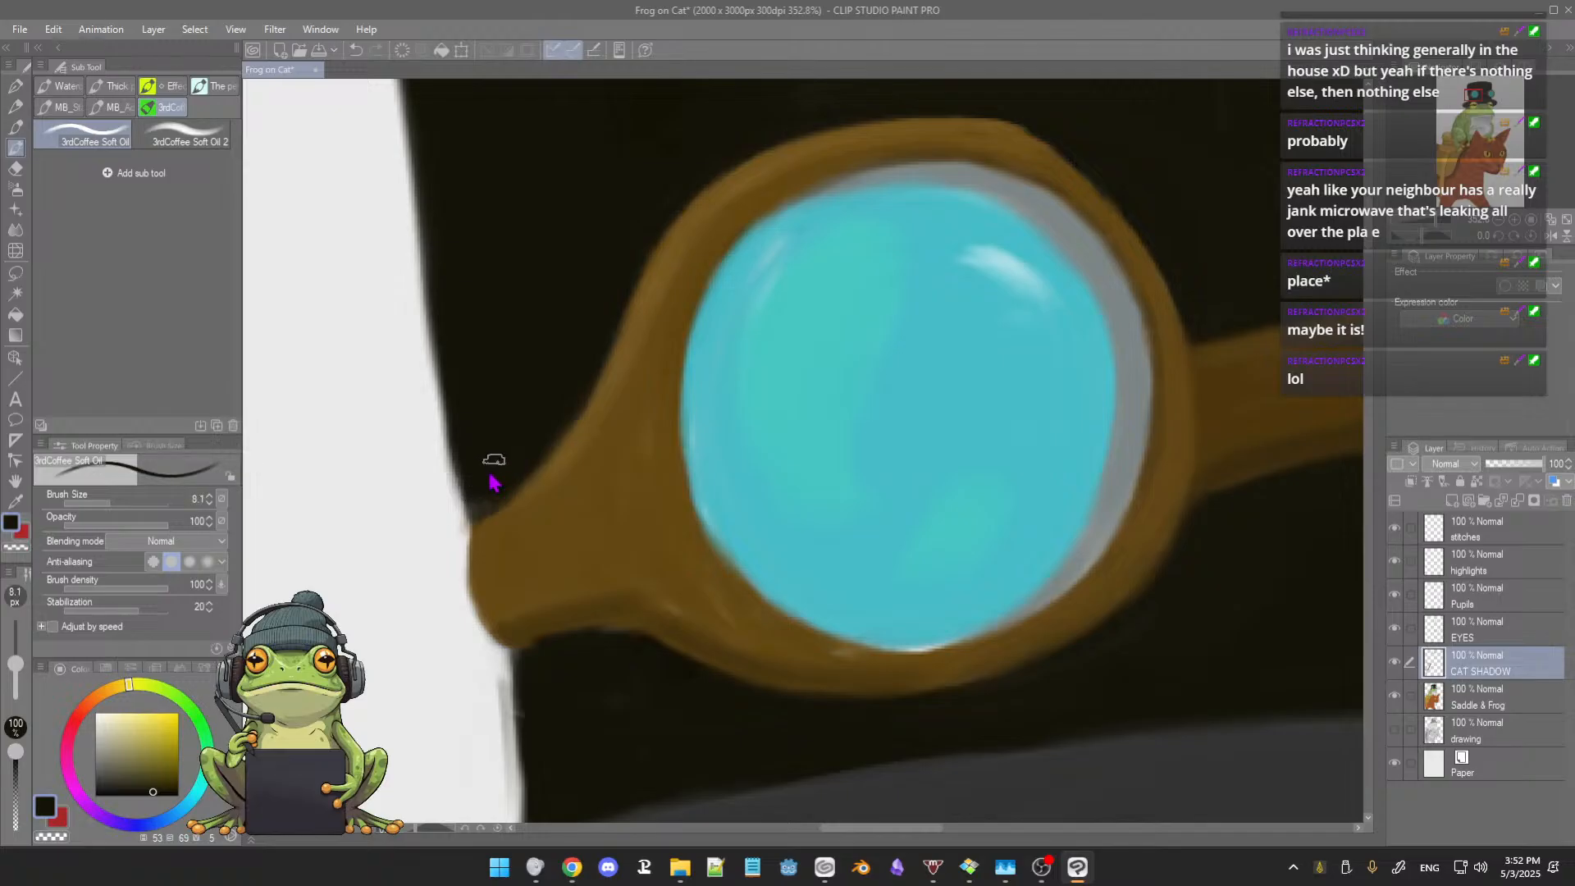
left_click_drag(497, 461, 493, 461)
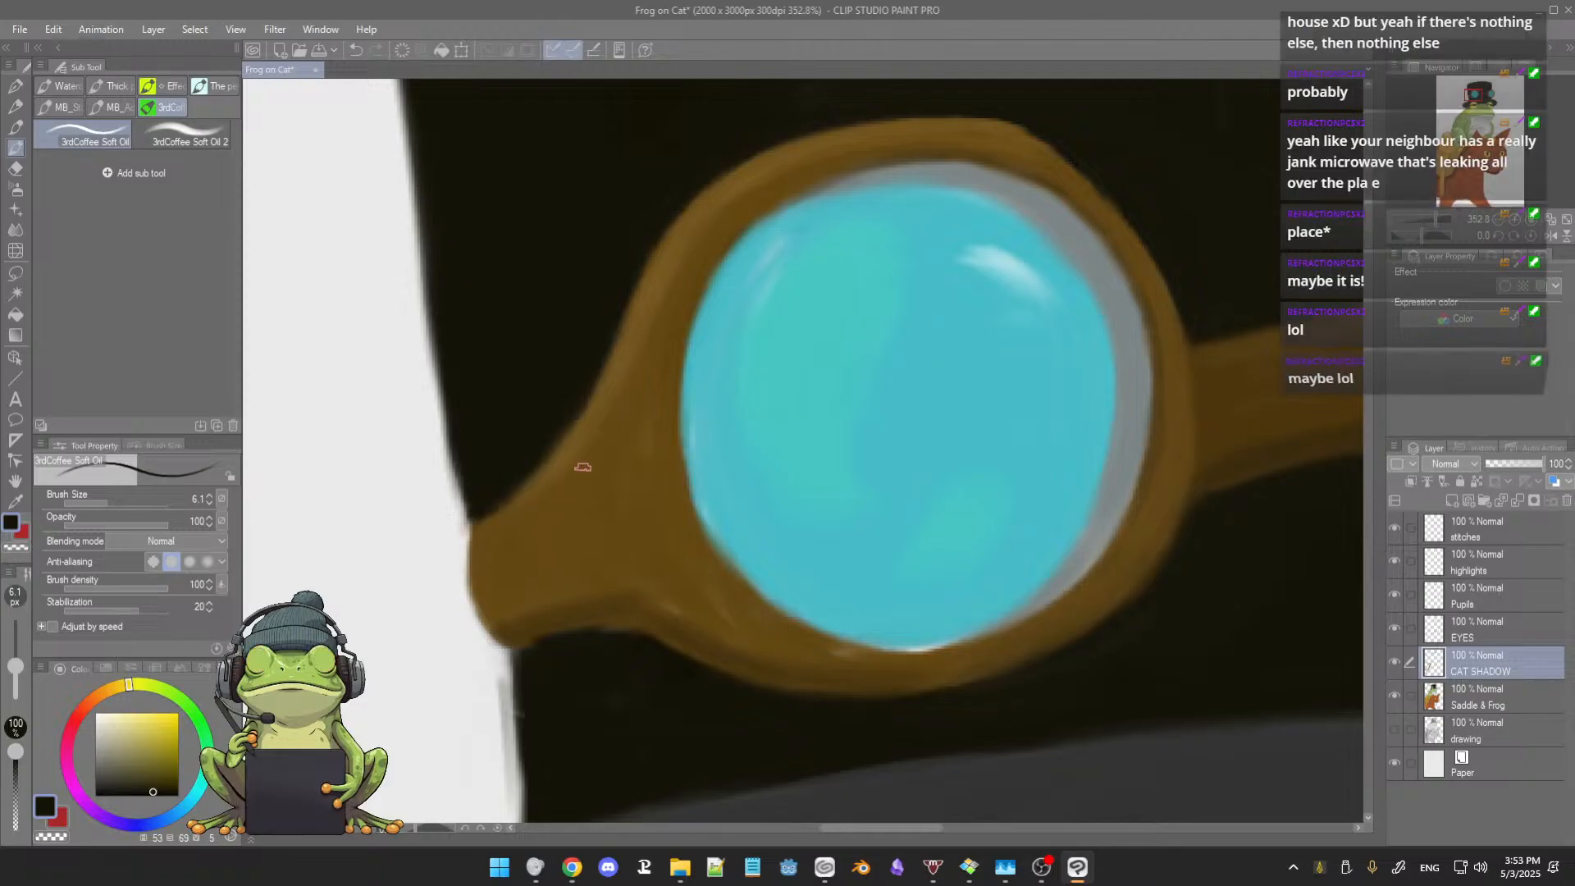
mouse_move(580, 460)
left_mouse_down()
mouse_move(543, 487)
mouse_move(584, 460)
left_mouse_up()
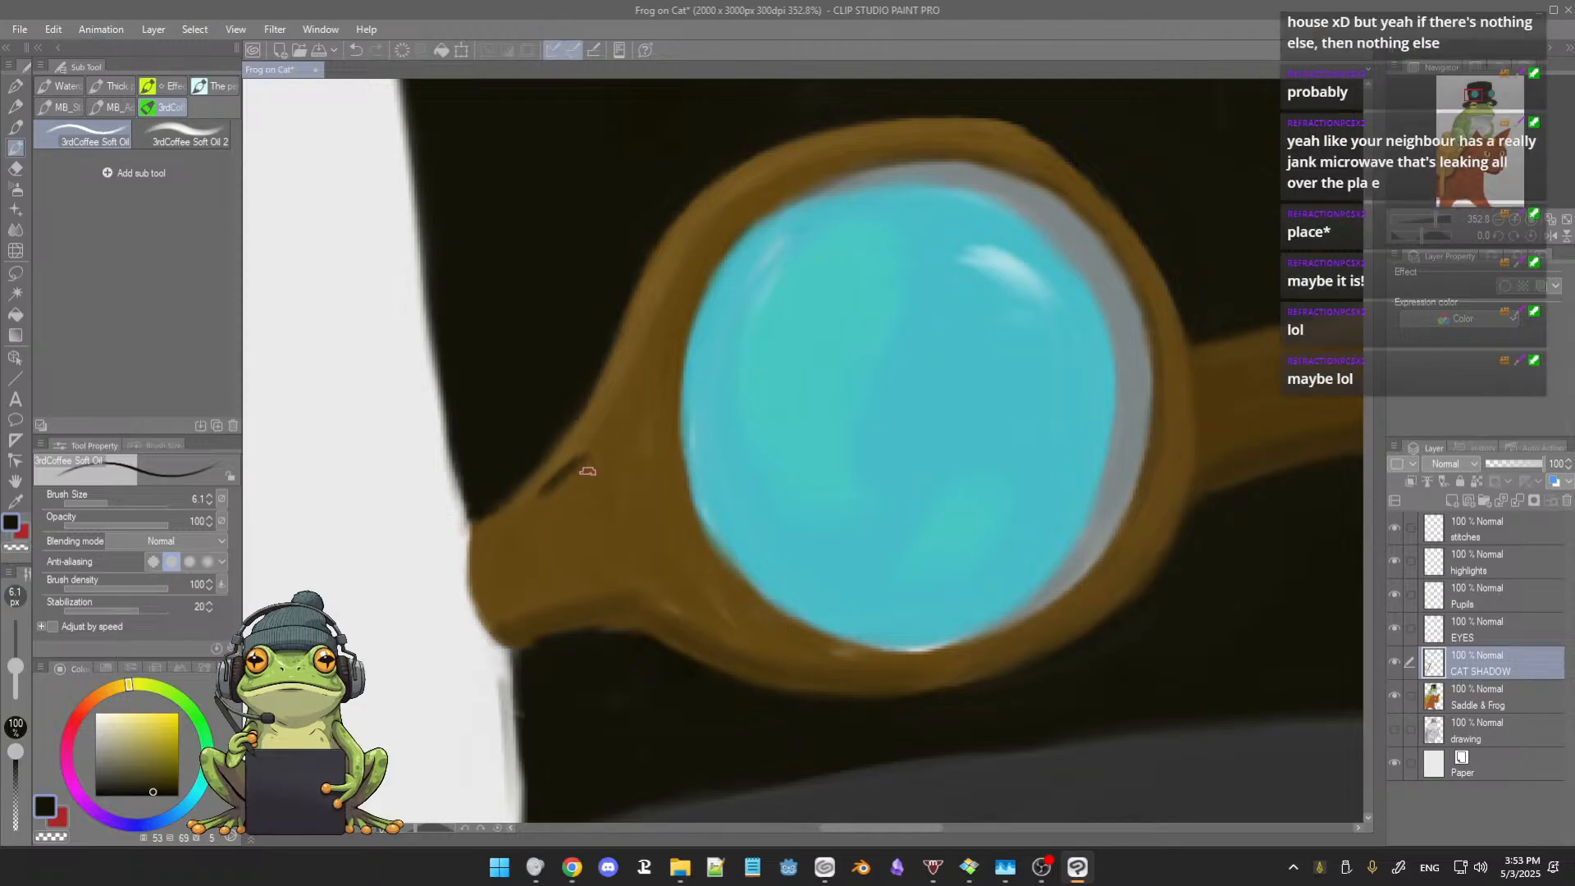
key("ctrl+z")
key("ctrl+z")
Step: Smooth the junction between the strap and the left lens rim with sampled browns at brush size 6.1
left_click(589, 480, "alt")
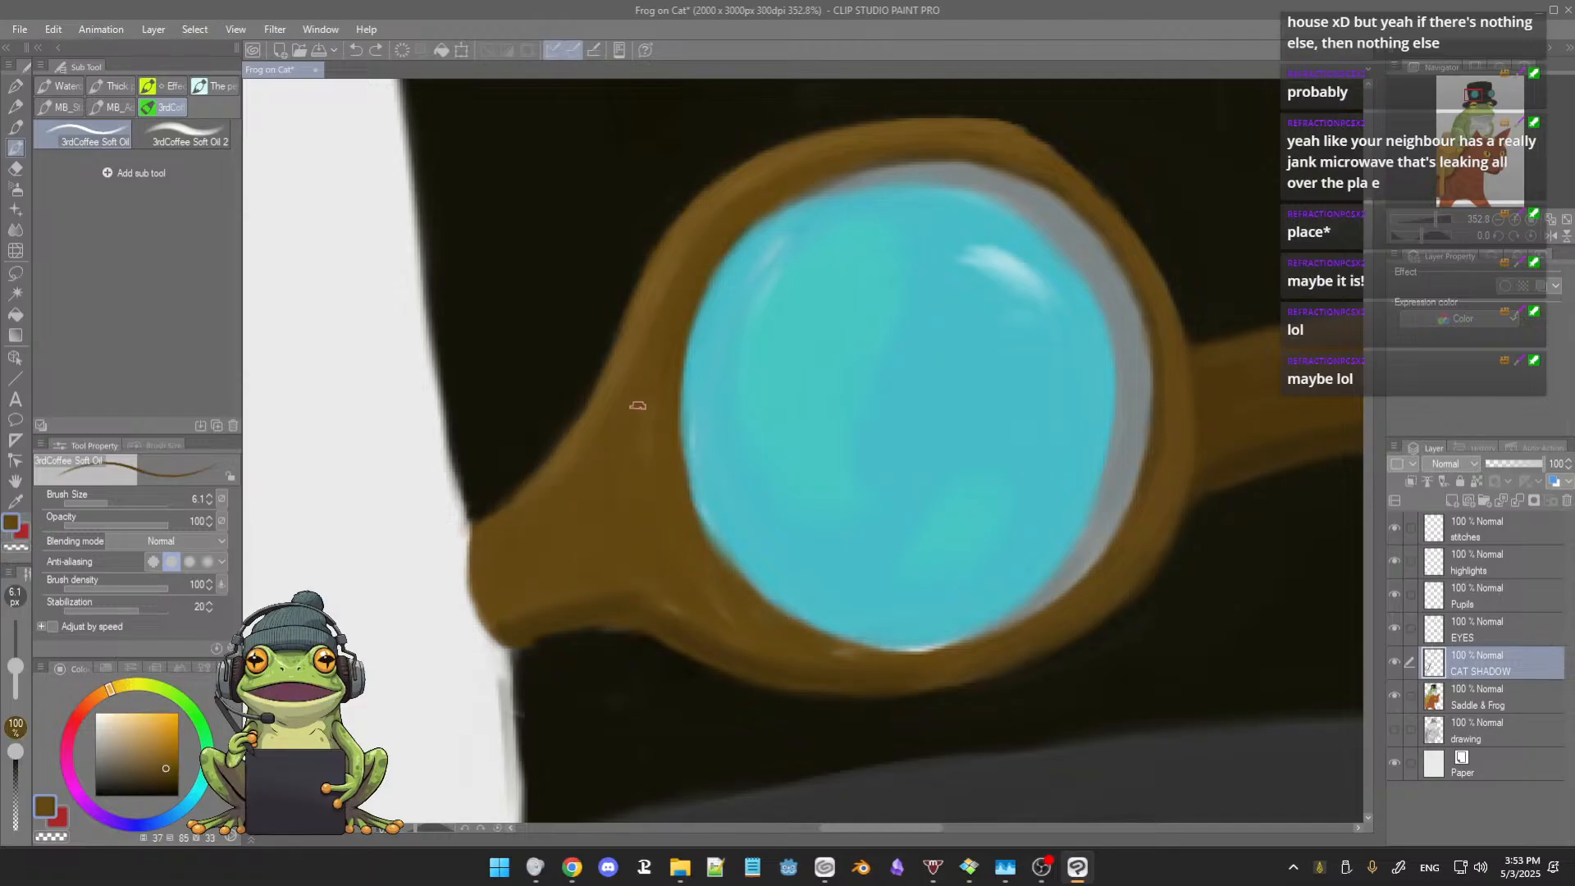
left_click_drag(637, 406, 645, 495)
left_click_drag(618, 430, 608, 496)
left_click(572, 449, "alt")
Step: Sharpen the strap's underside with dark brown and near-black, and cover the pale edge below the left lens with brown at brush size 6.1
left_click_drag(560, 527, 544, 498)
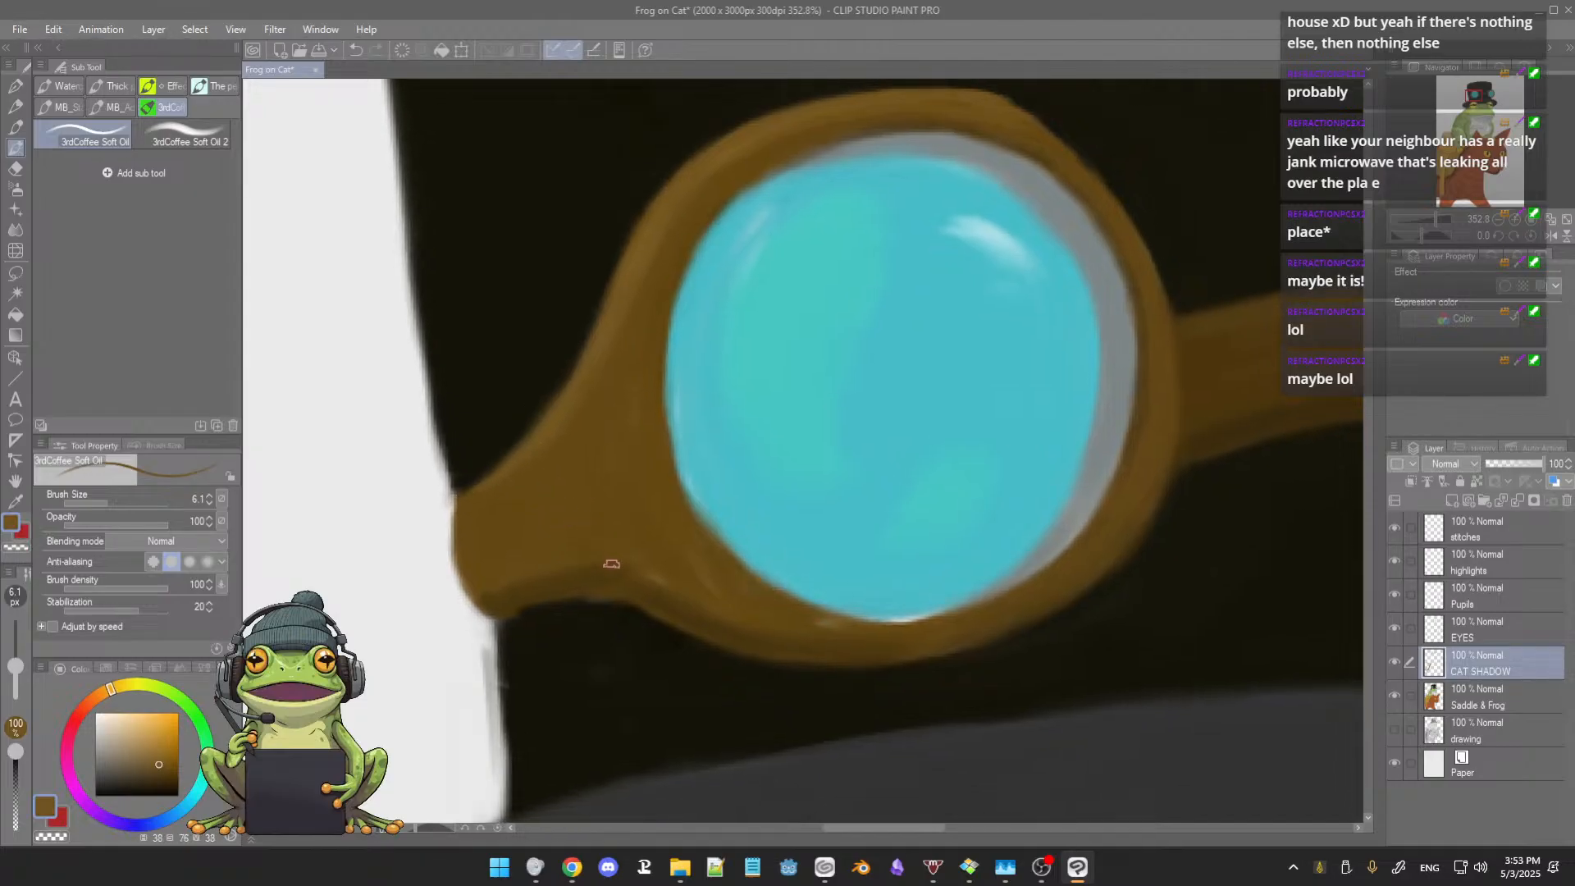
left_click(570, 584, "alt")
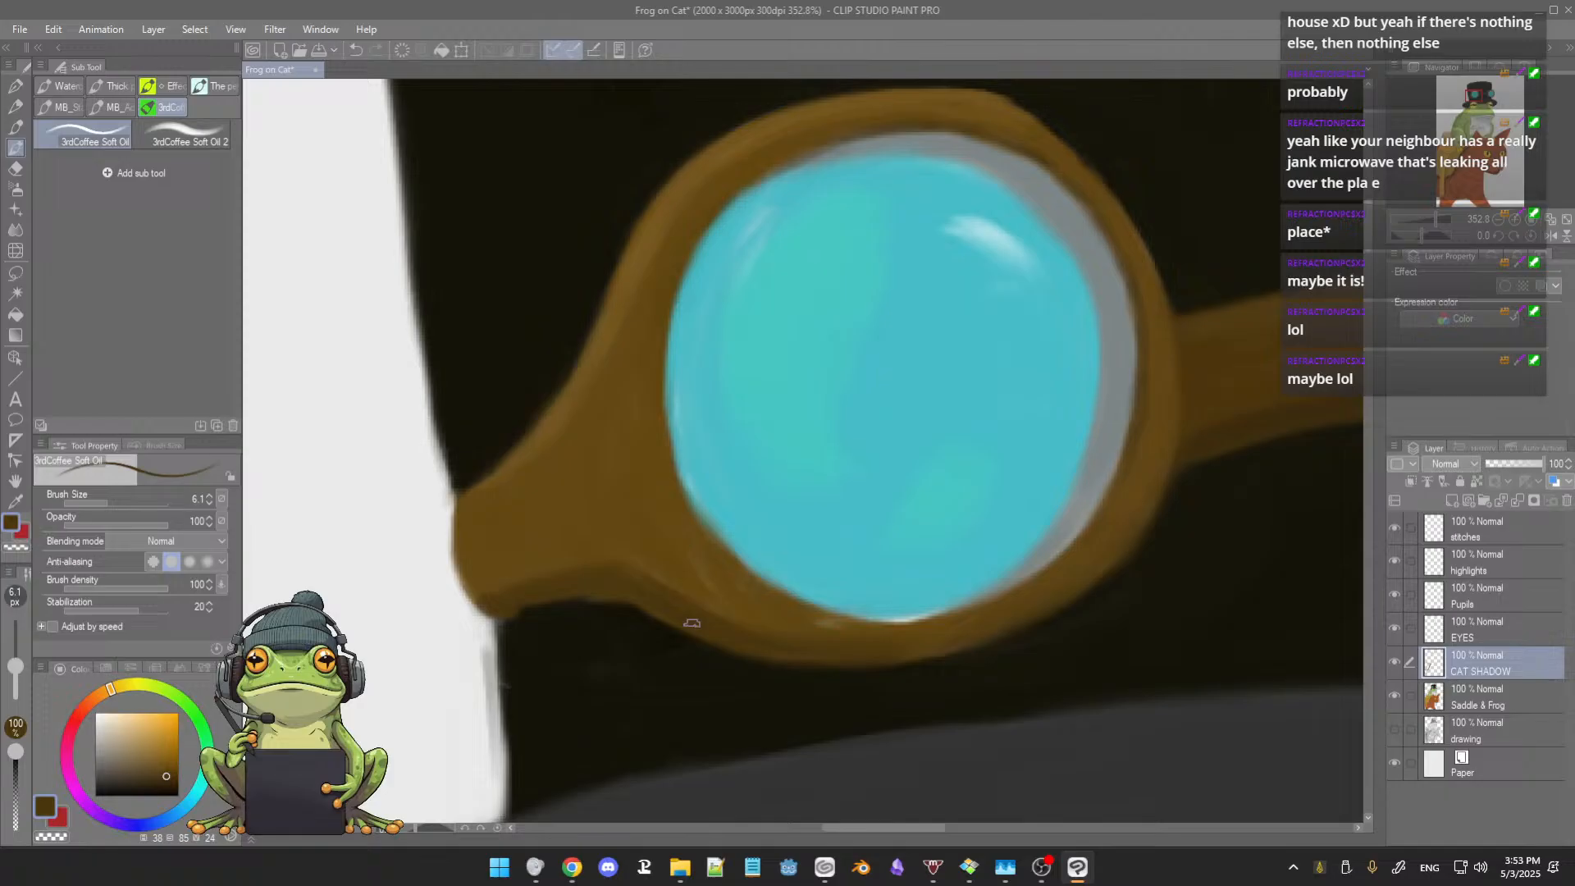
left_click(567, 619, "alt")
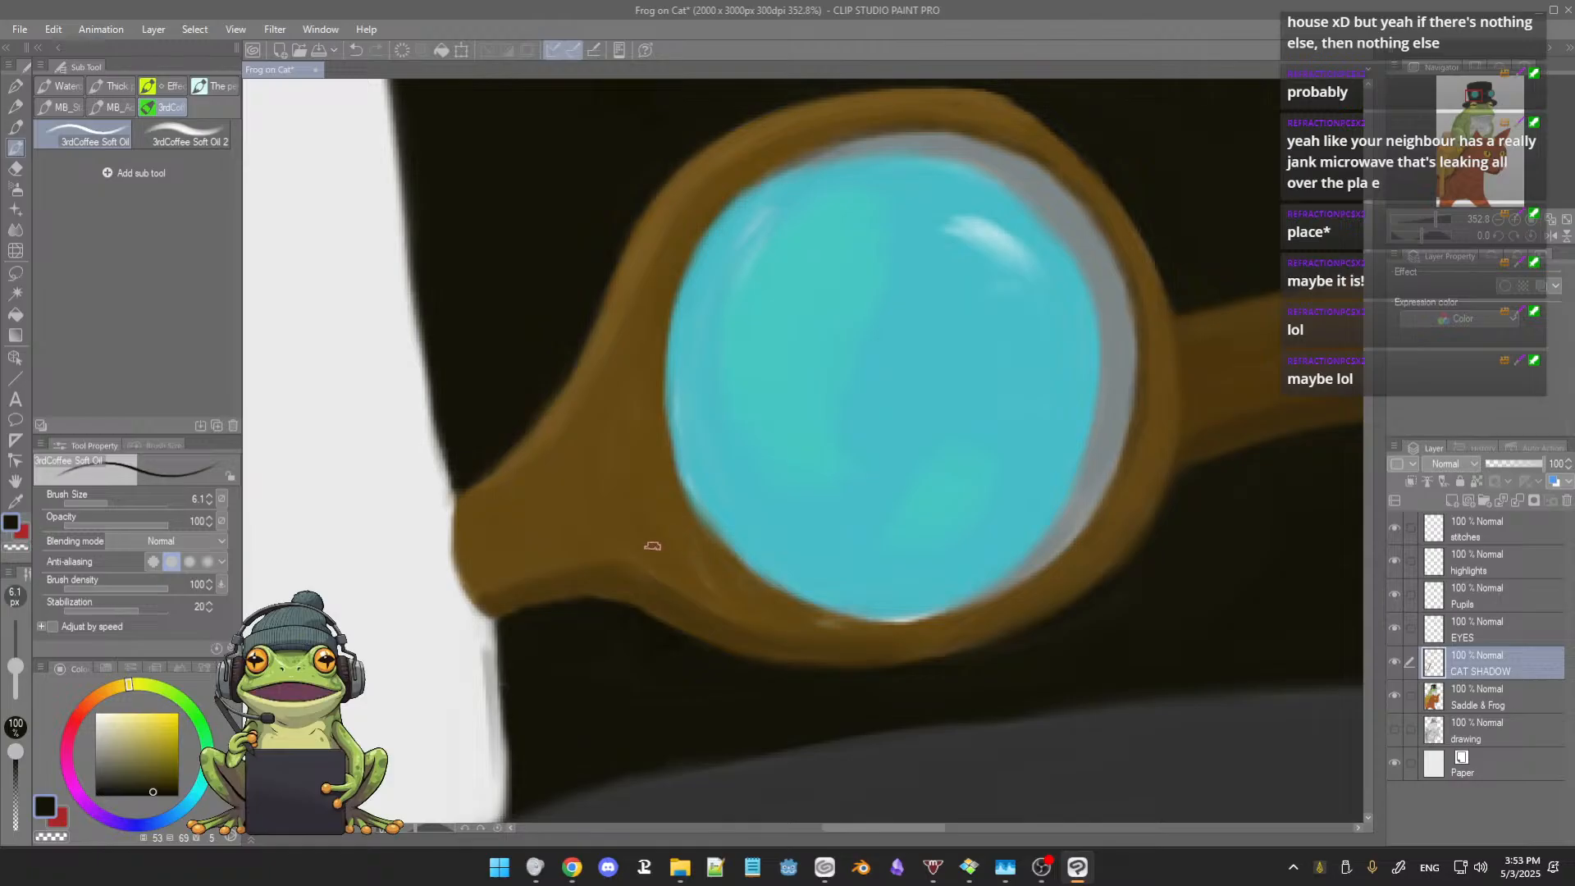
left_click(580, 469, "alt")
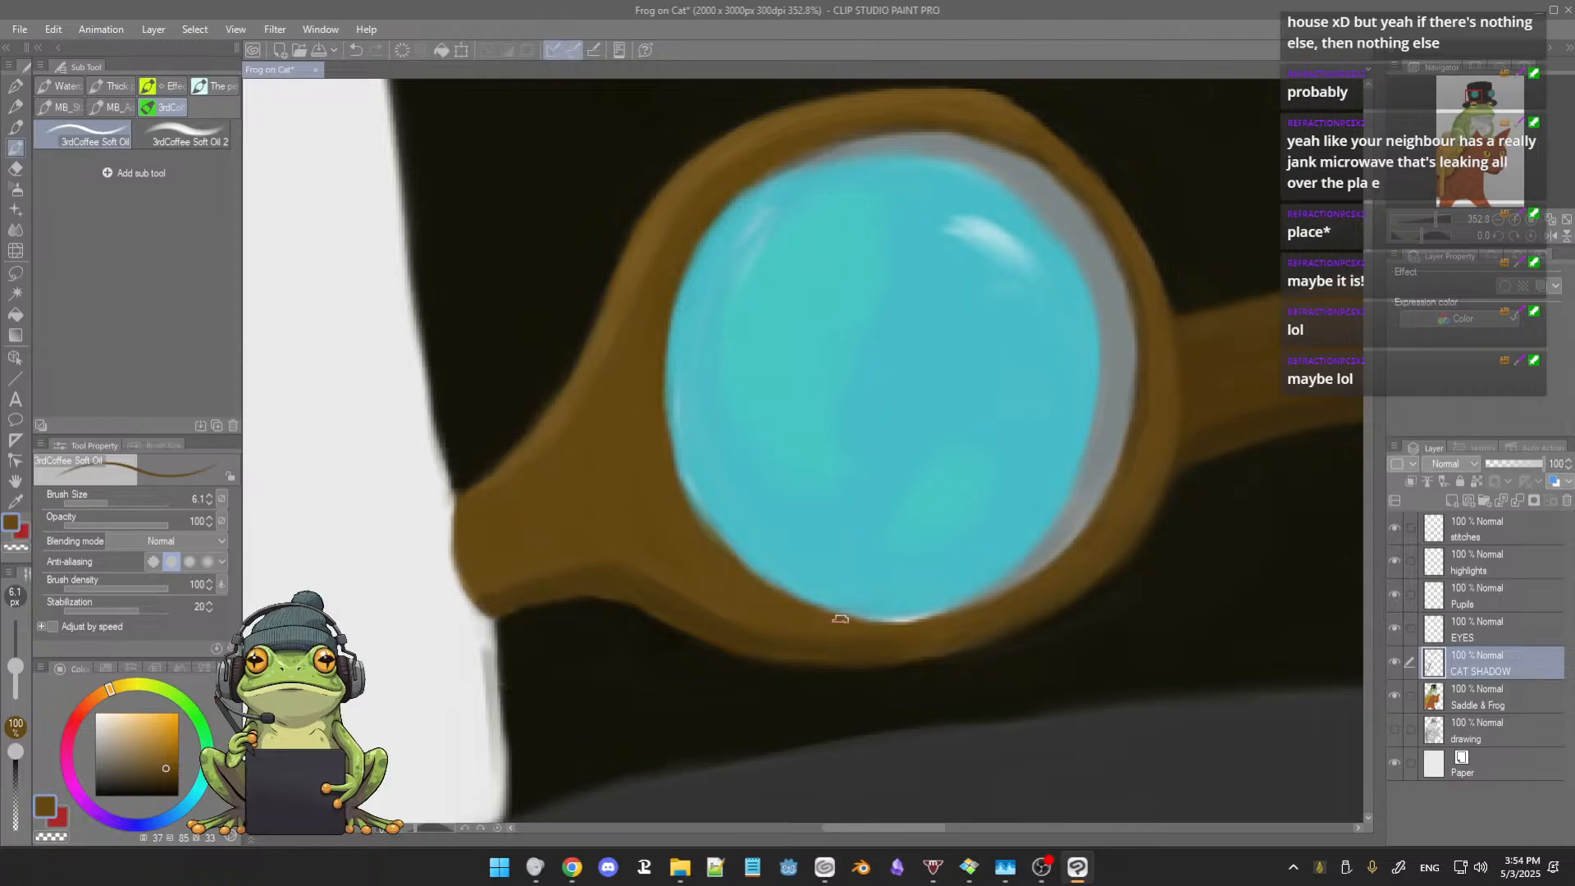
left_click_drag(823, 616, 919, 616)
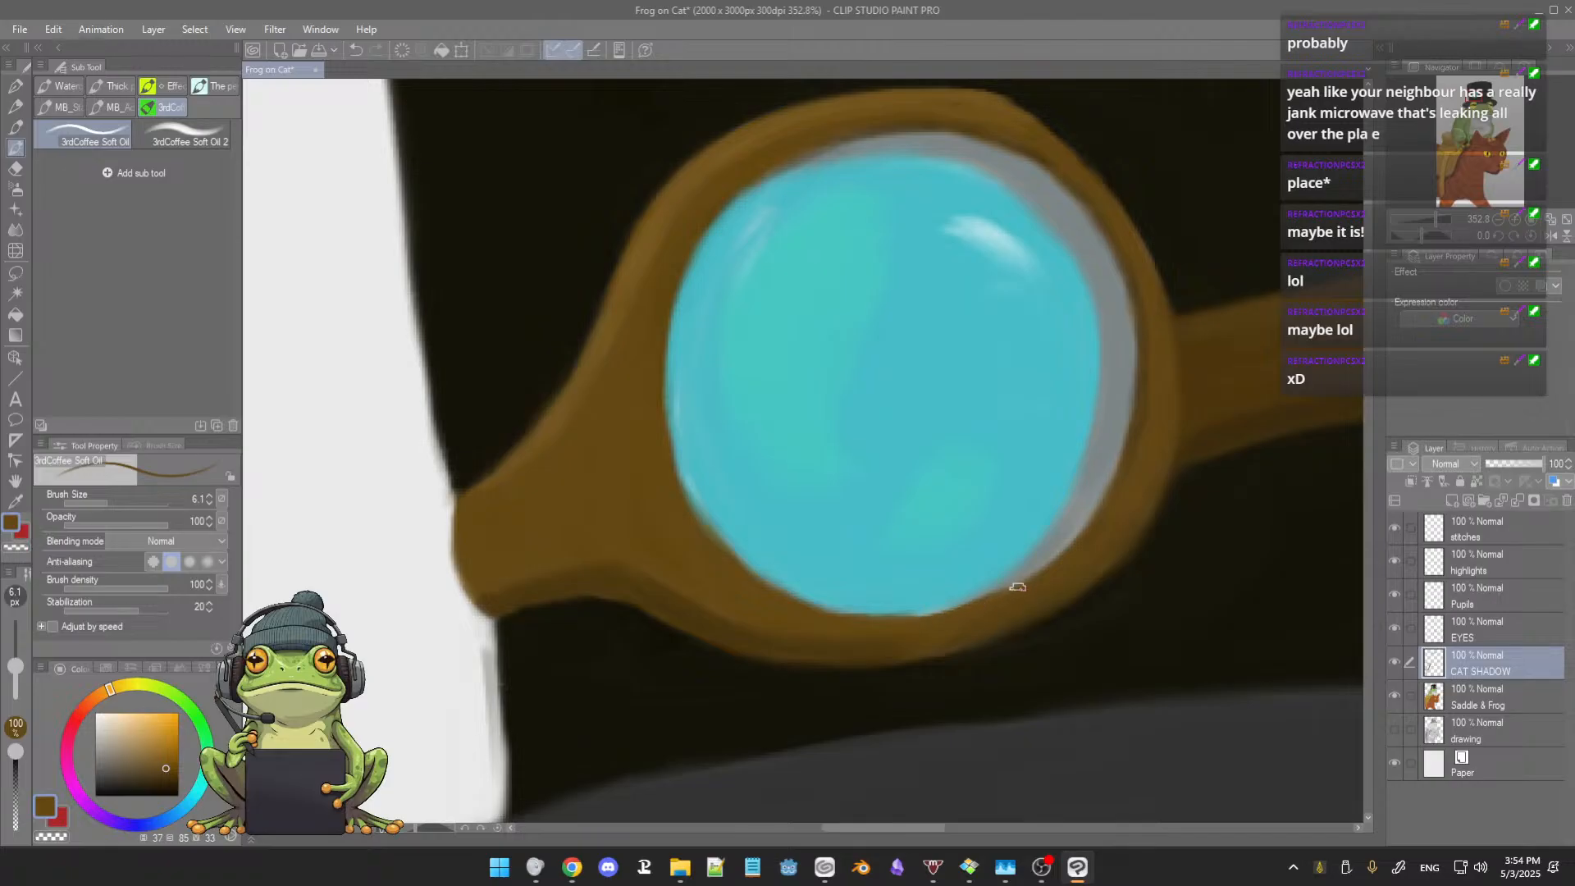
Step: Refine the inner edge of the left lens rim with sampled blue-gray and browns at brush size 5.2
scroll(752, 390, "up", 2)
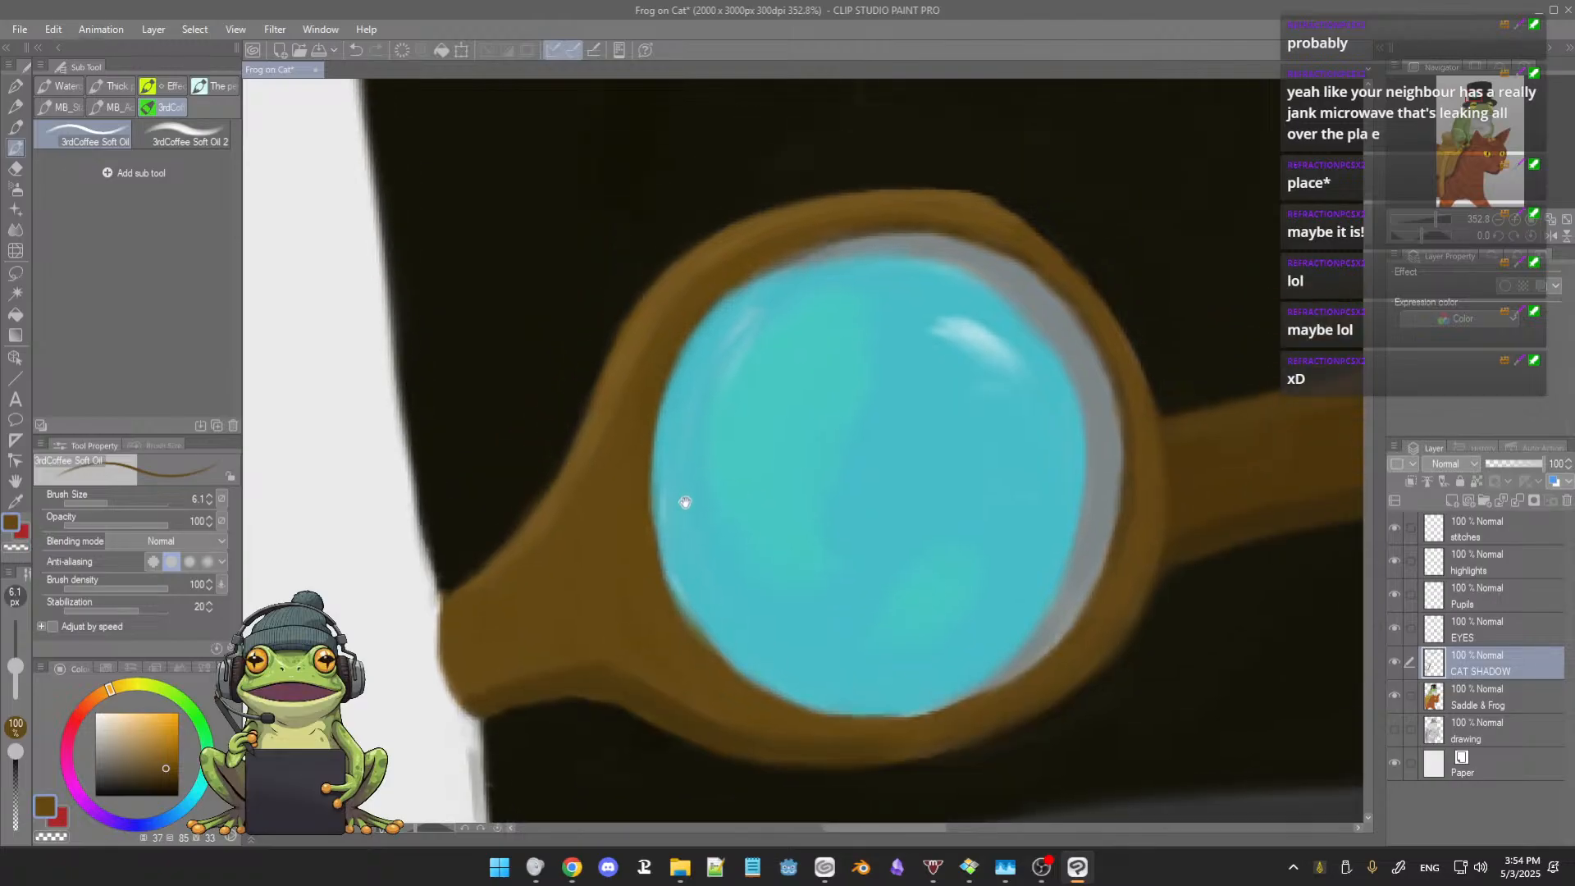
left_click(841, 251, "alt")
key("[")
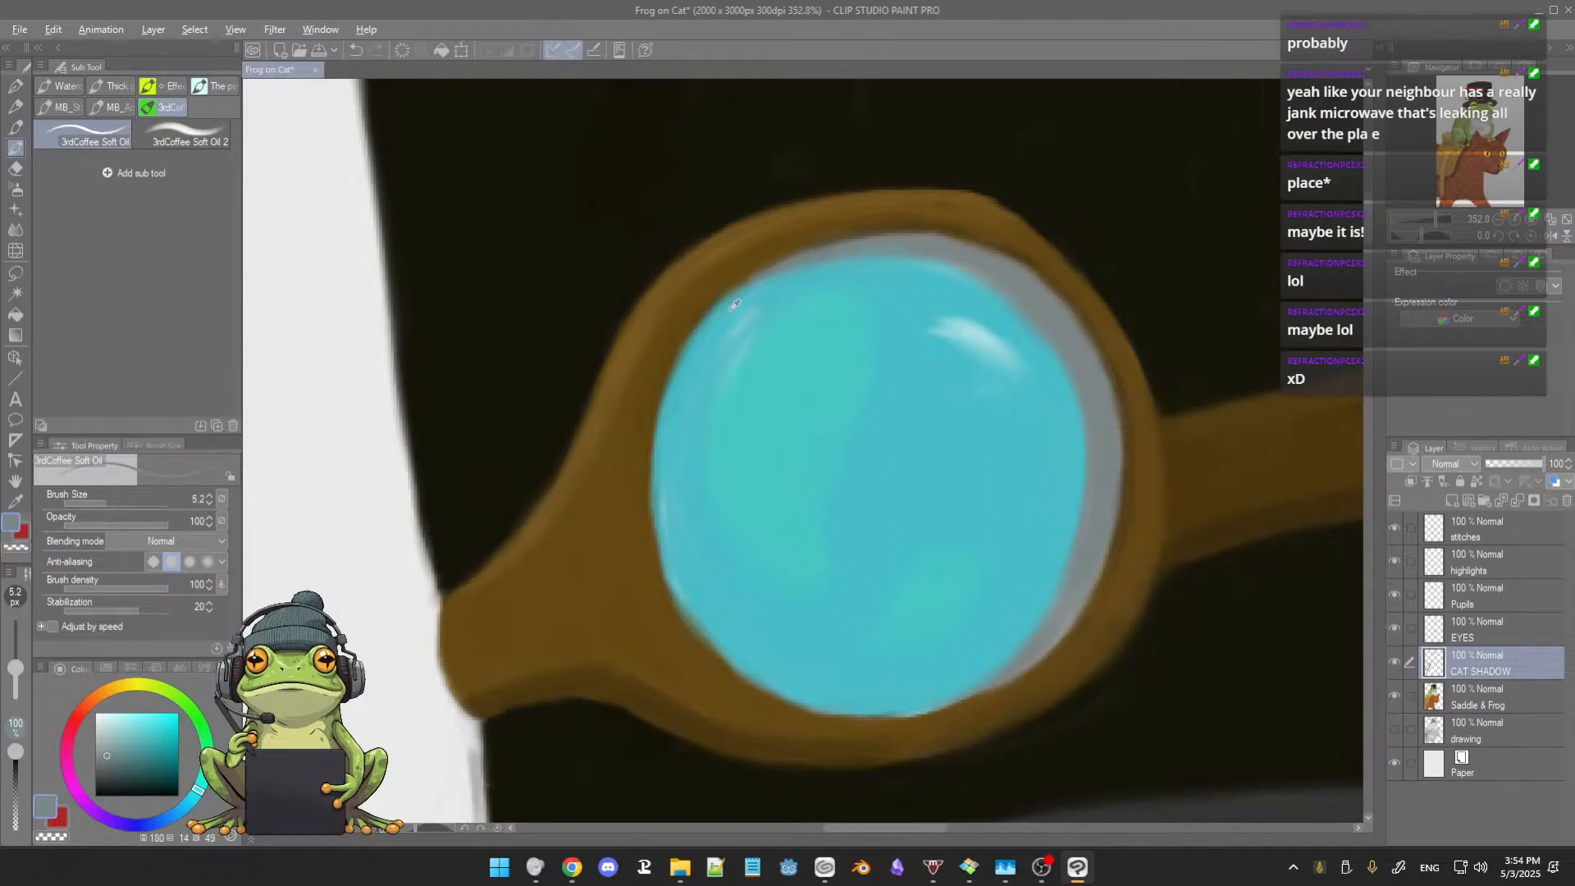
left_click(715, 323, "alt")
left_click(785, 243, "alt")
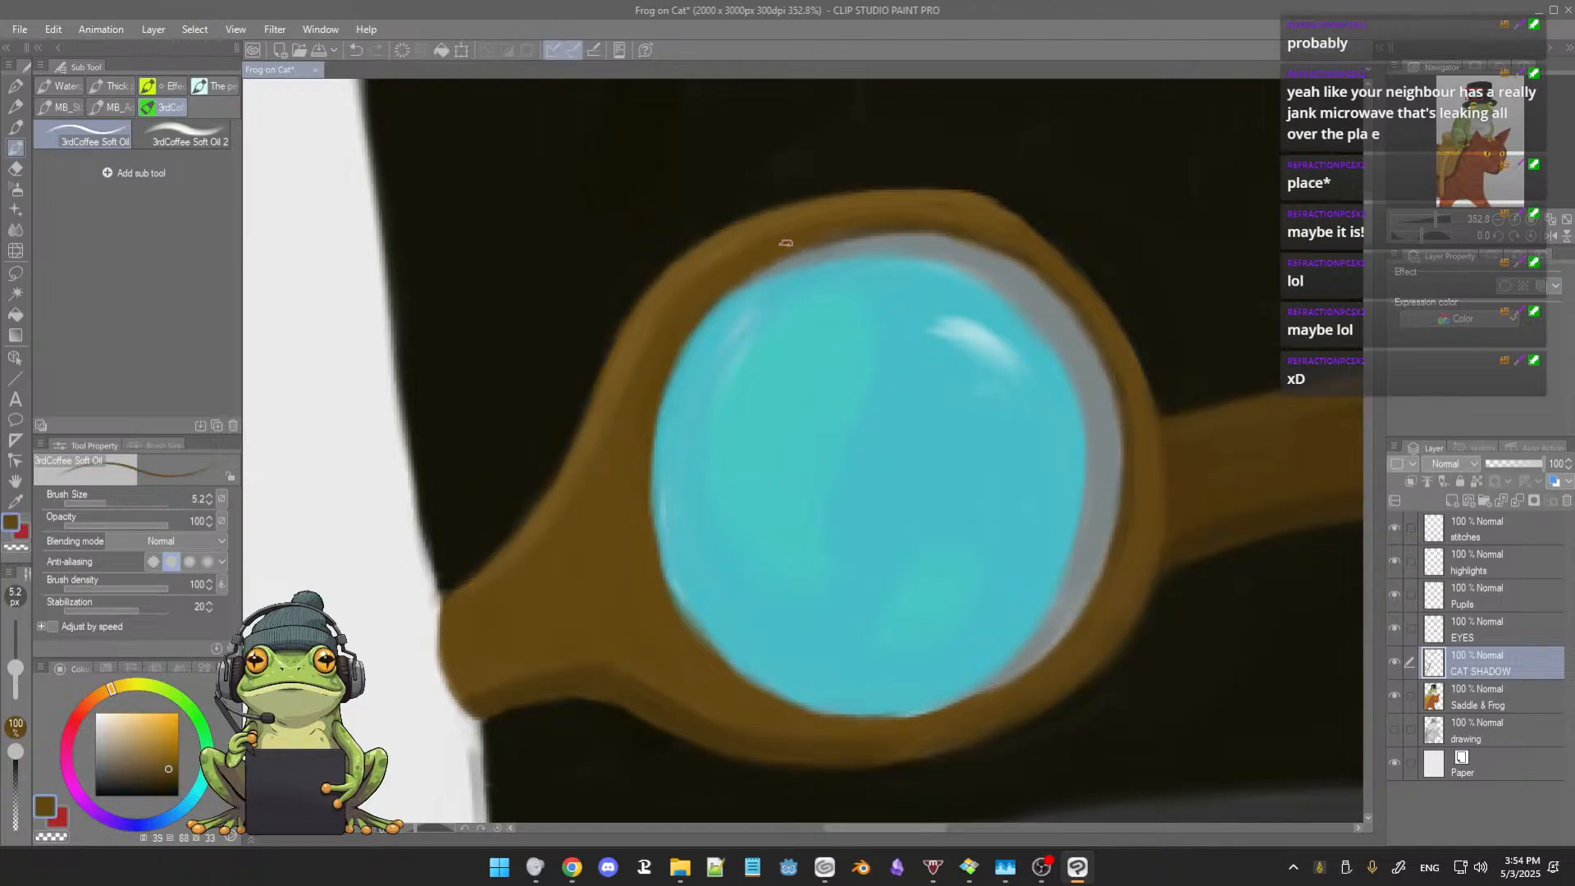
left_click(902, 222, "alt")
scroll(1134, 603, "down", 2)
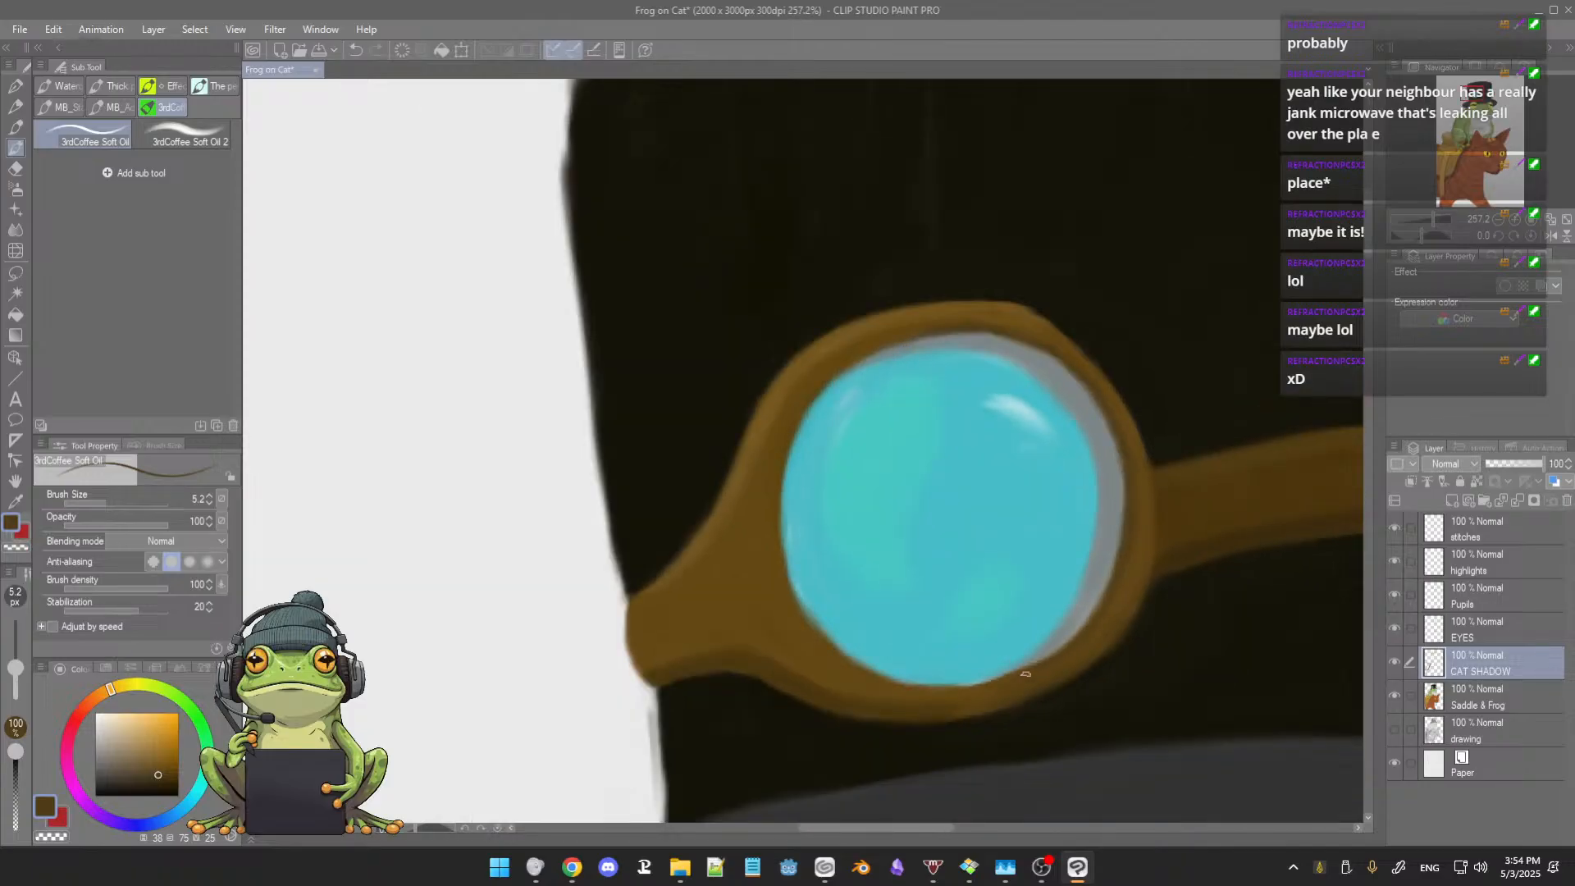
Step: Clean the lower edge of the left goggle lens with sampled brown and cyan, and touch up its glass at brush size 5.2
scroll(1025, 587, "up", 3)
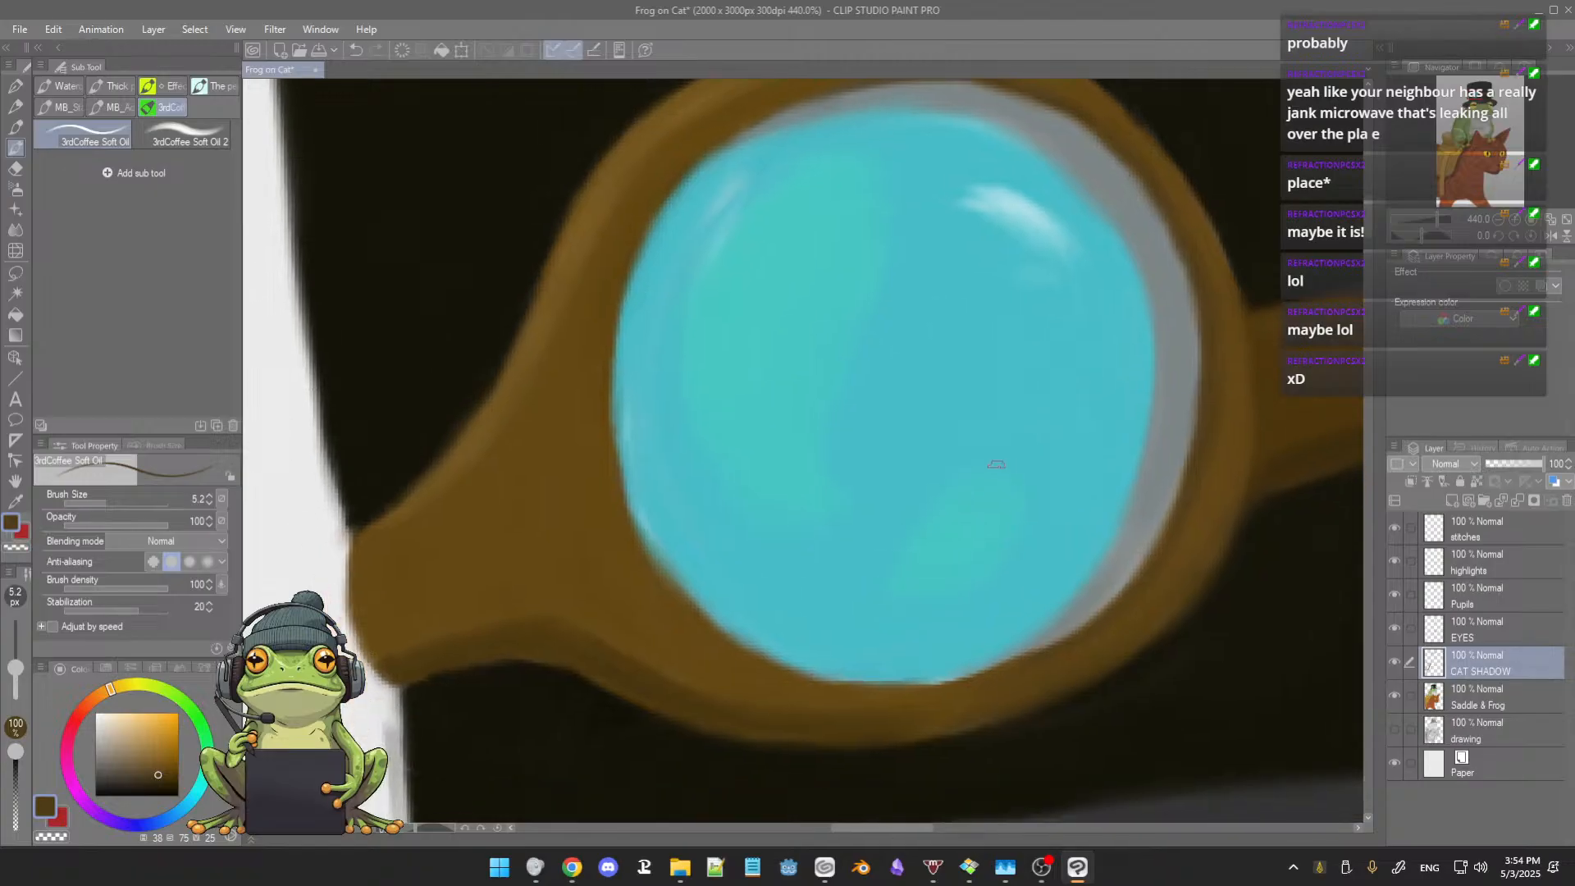
left_click(897, 693, "alt")
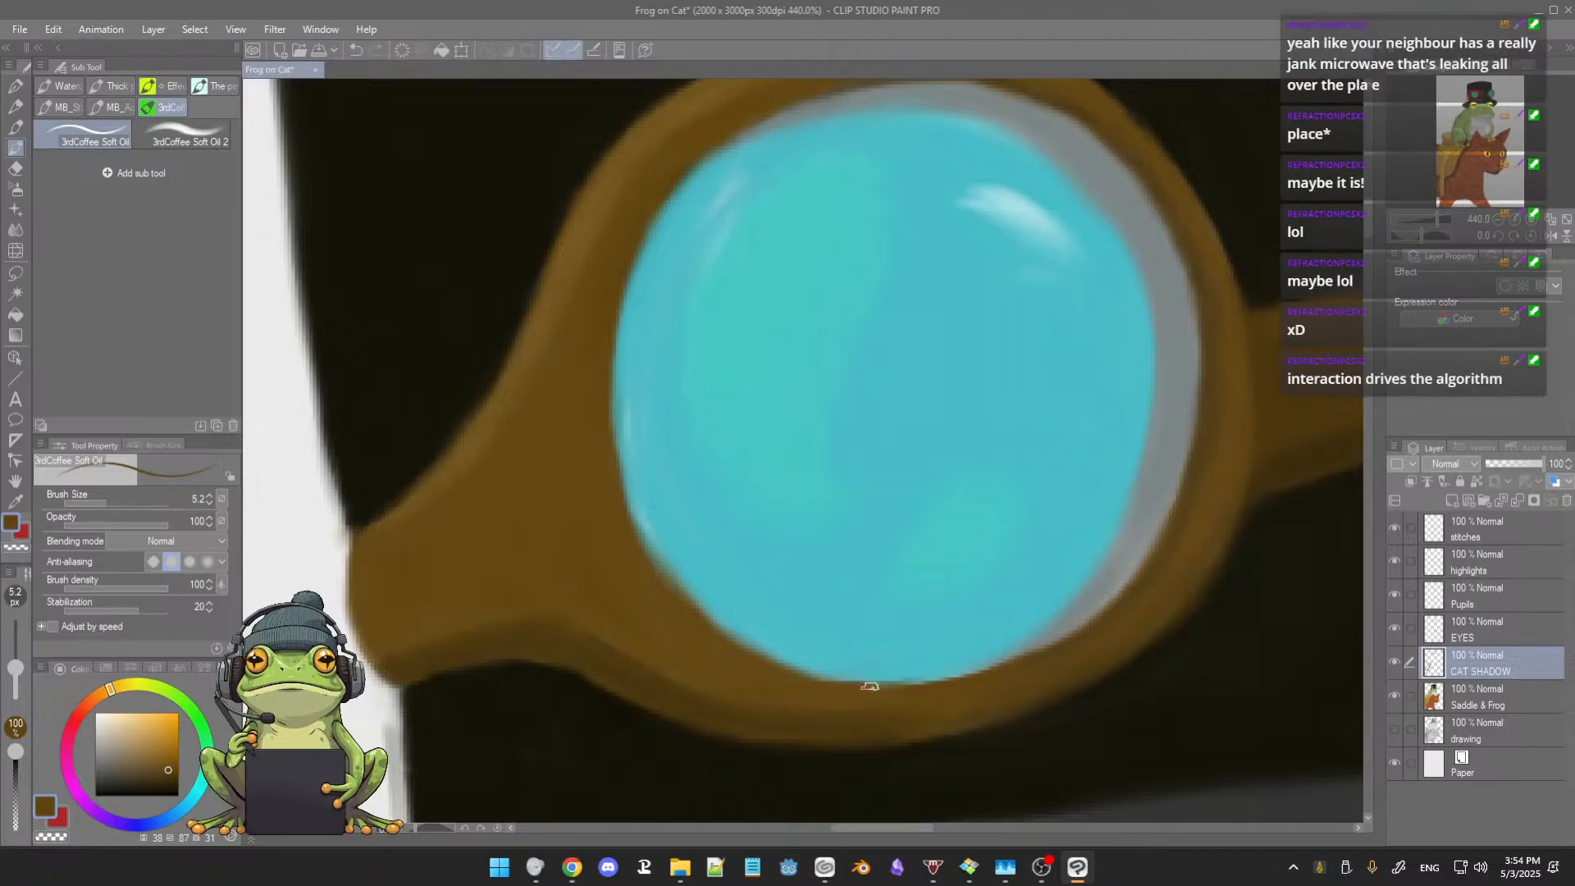
left_click(838, 672, "alt")
left_click_drag(838, 673, 926, 673)
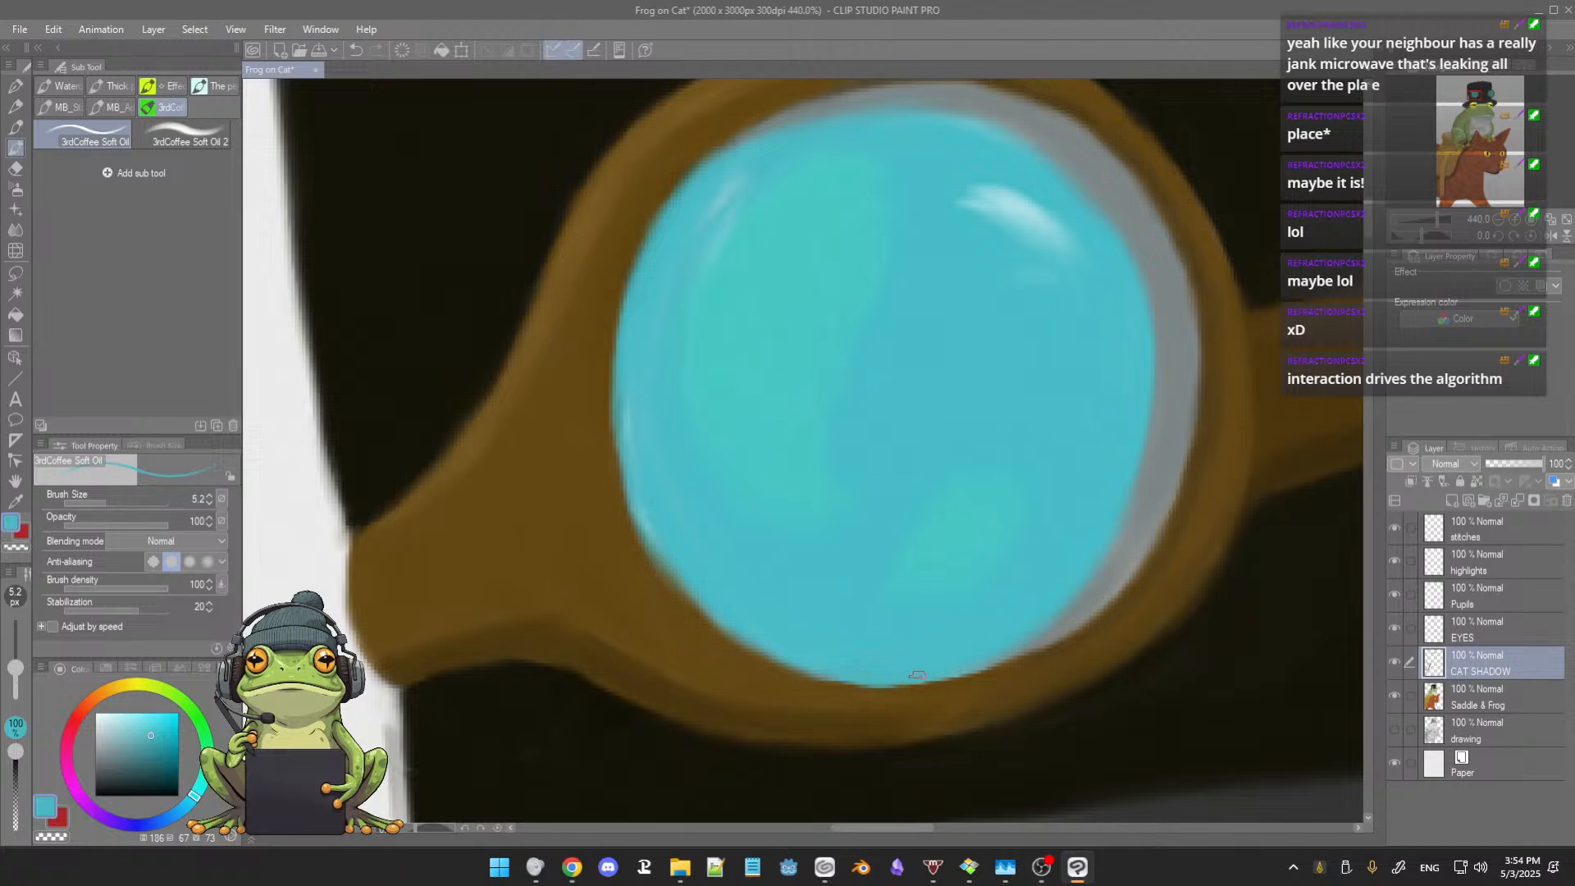
left_click(669, 514, "alt")
left_click_drag(690, 386, 715, 499)
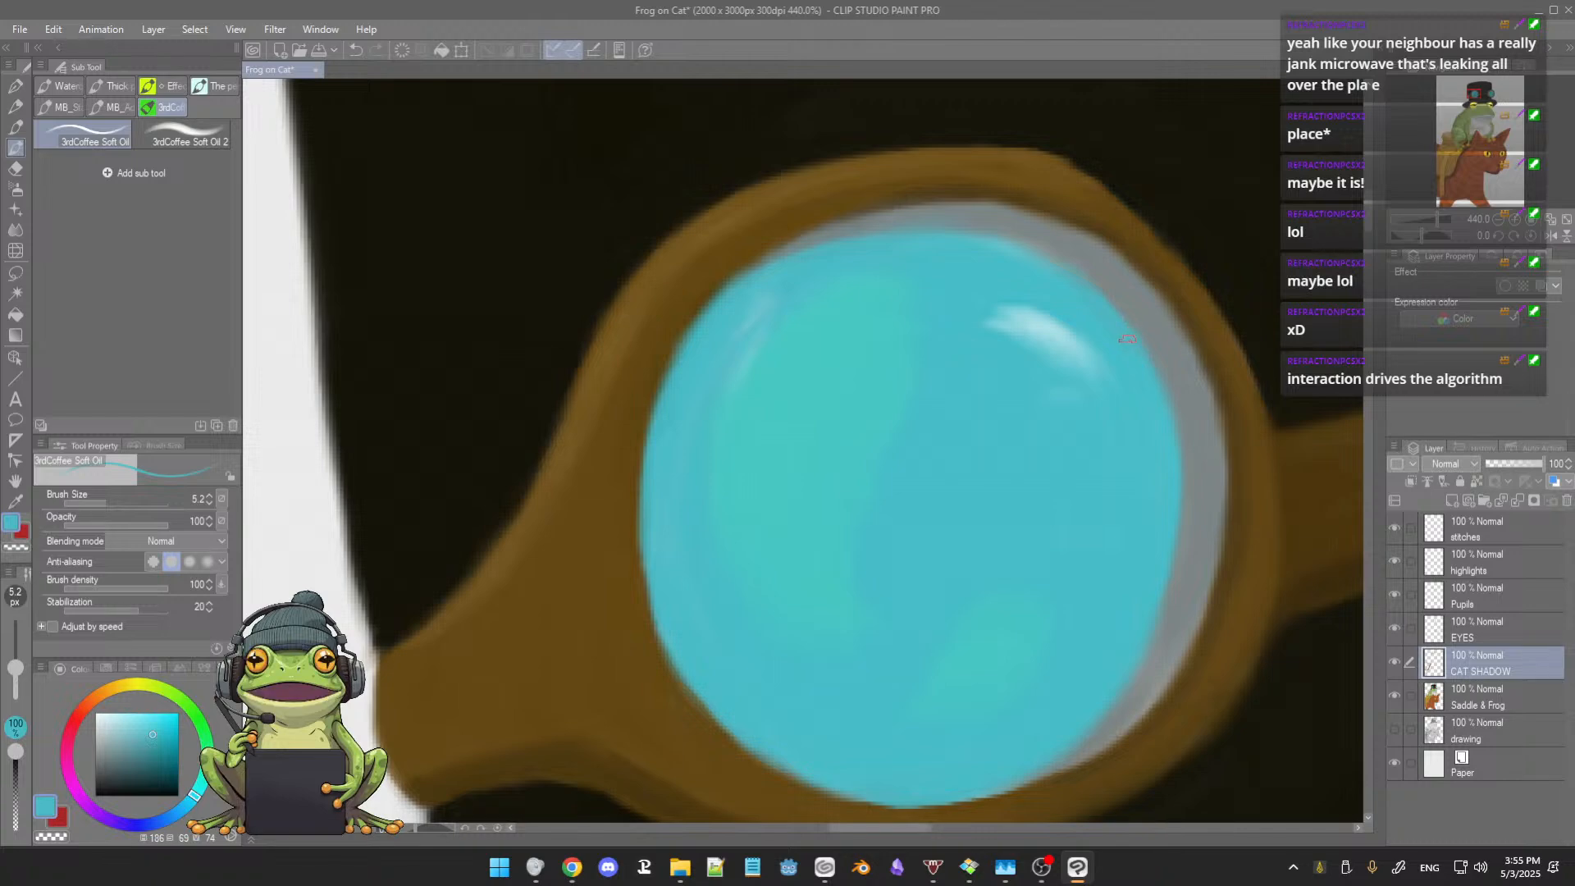
Step: Refine the gray inner rim along the upper edge of the left lens with sampled blue-gray at brush size 5.2
left_click_drag(1115, 406, 1043, 378)
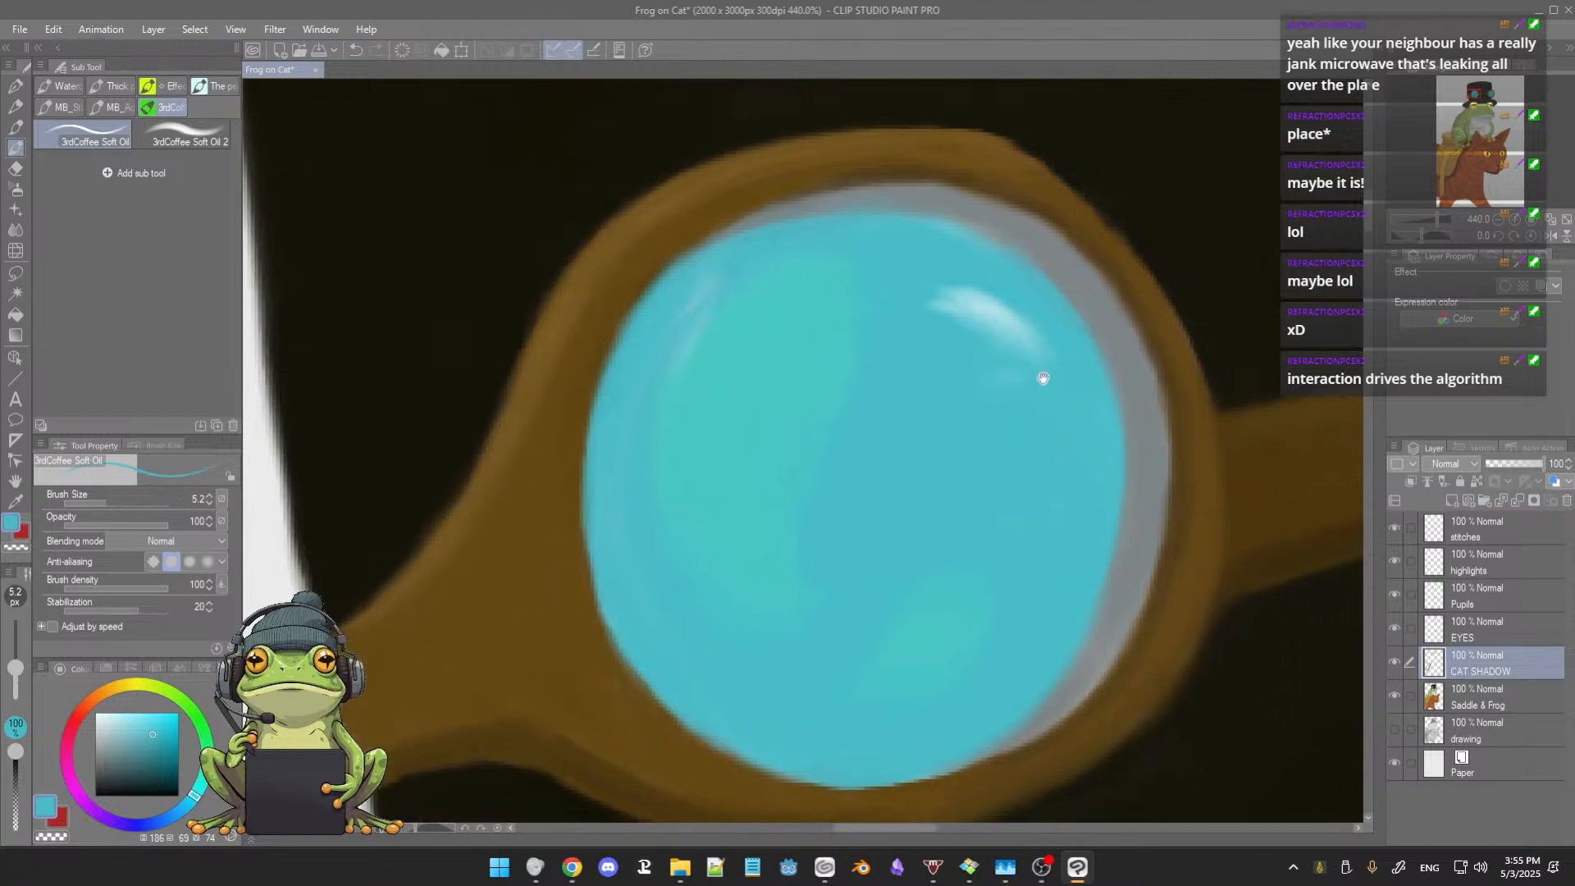
left_click(1052, 248, "alt")
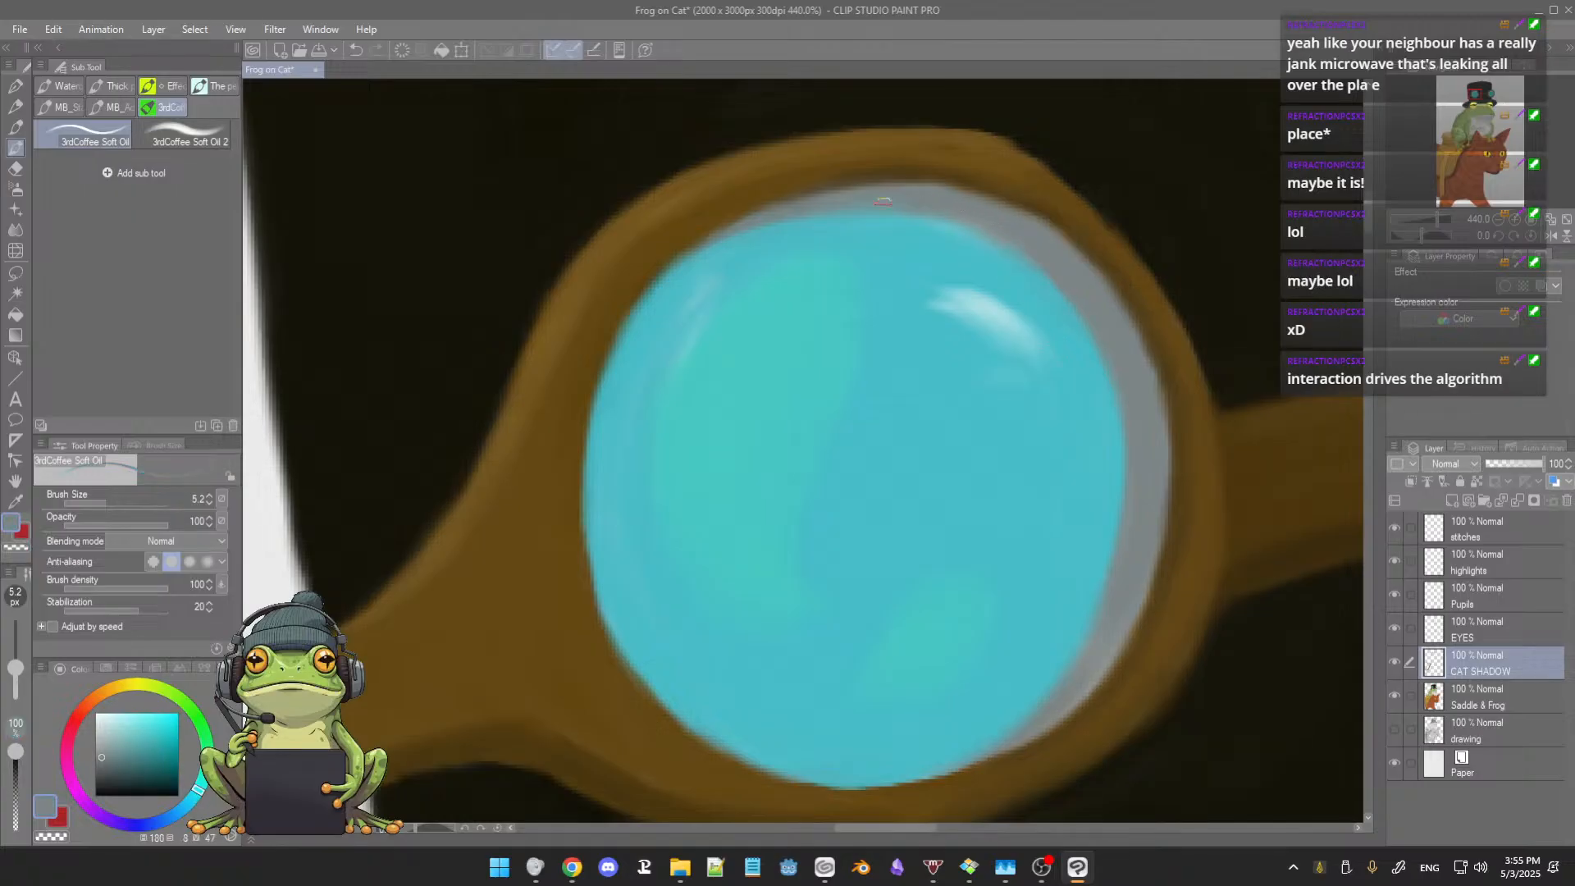
left_click(941, 201, "alt")
Step: Examine the full illustration, comparing the frog's hat and goggles with the saddle and the cat's head
scroll(1054, 353, "down", 7)
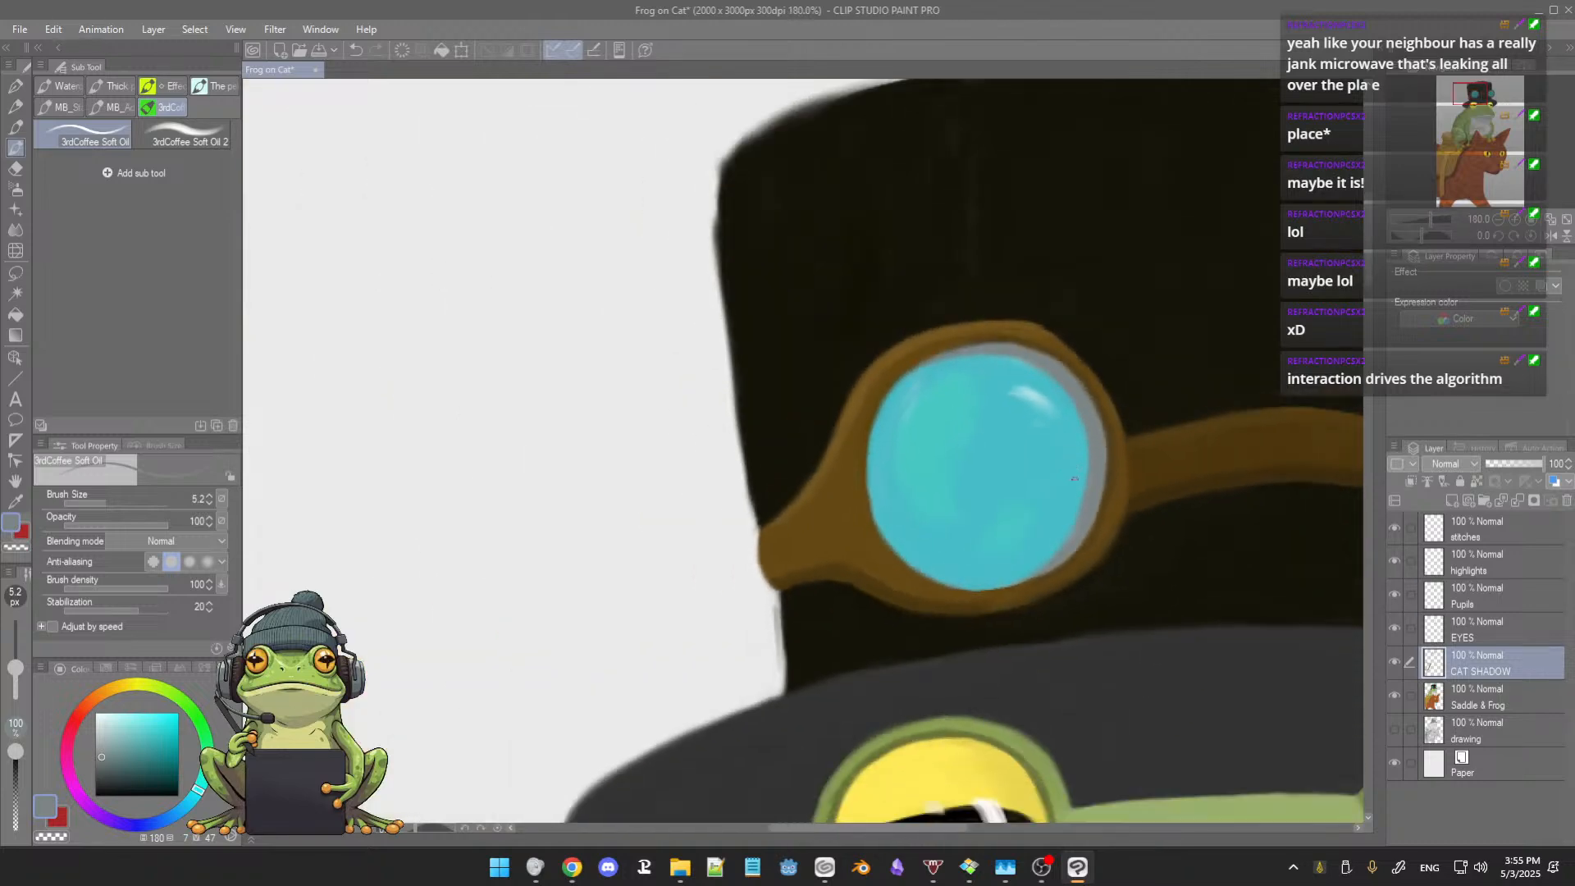
left_click_drag(1089, 515, 839, 515)
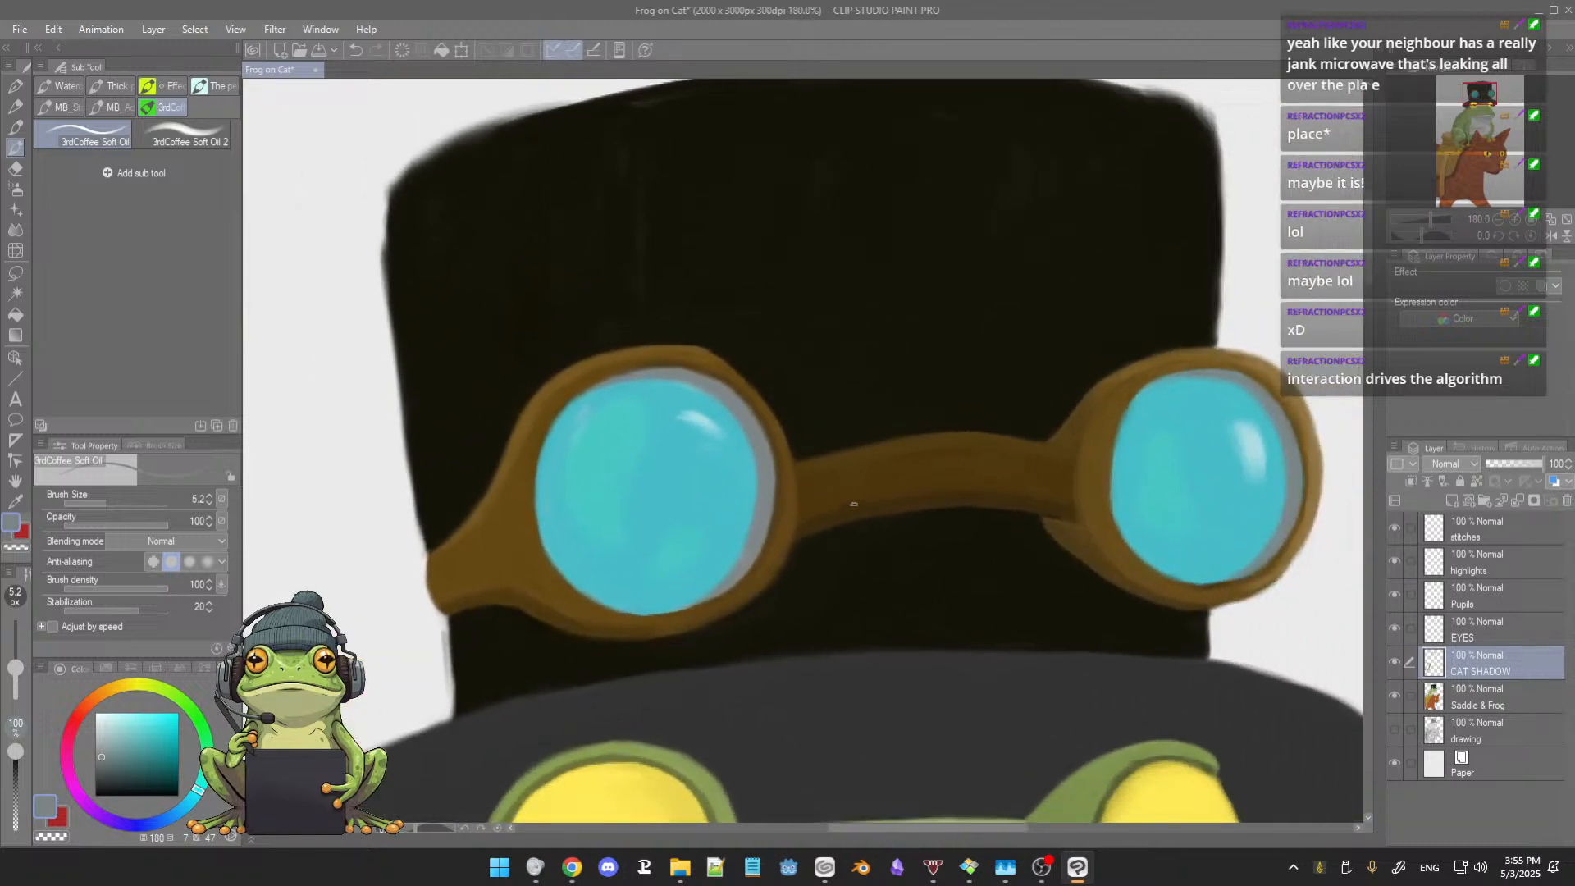
scroll(858, 504, "down", 6)
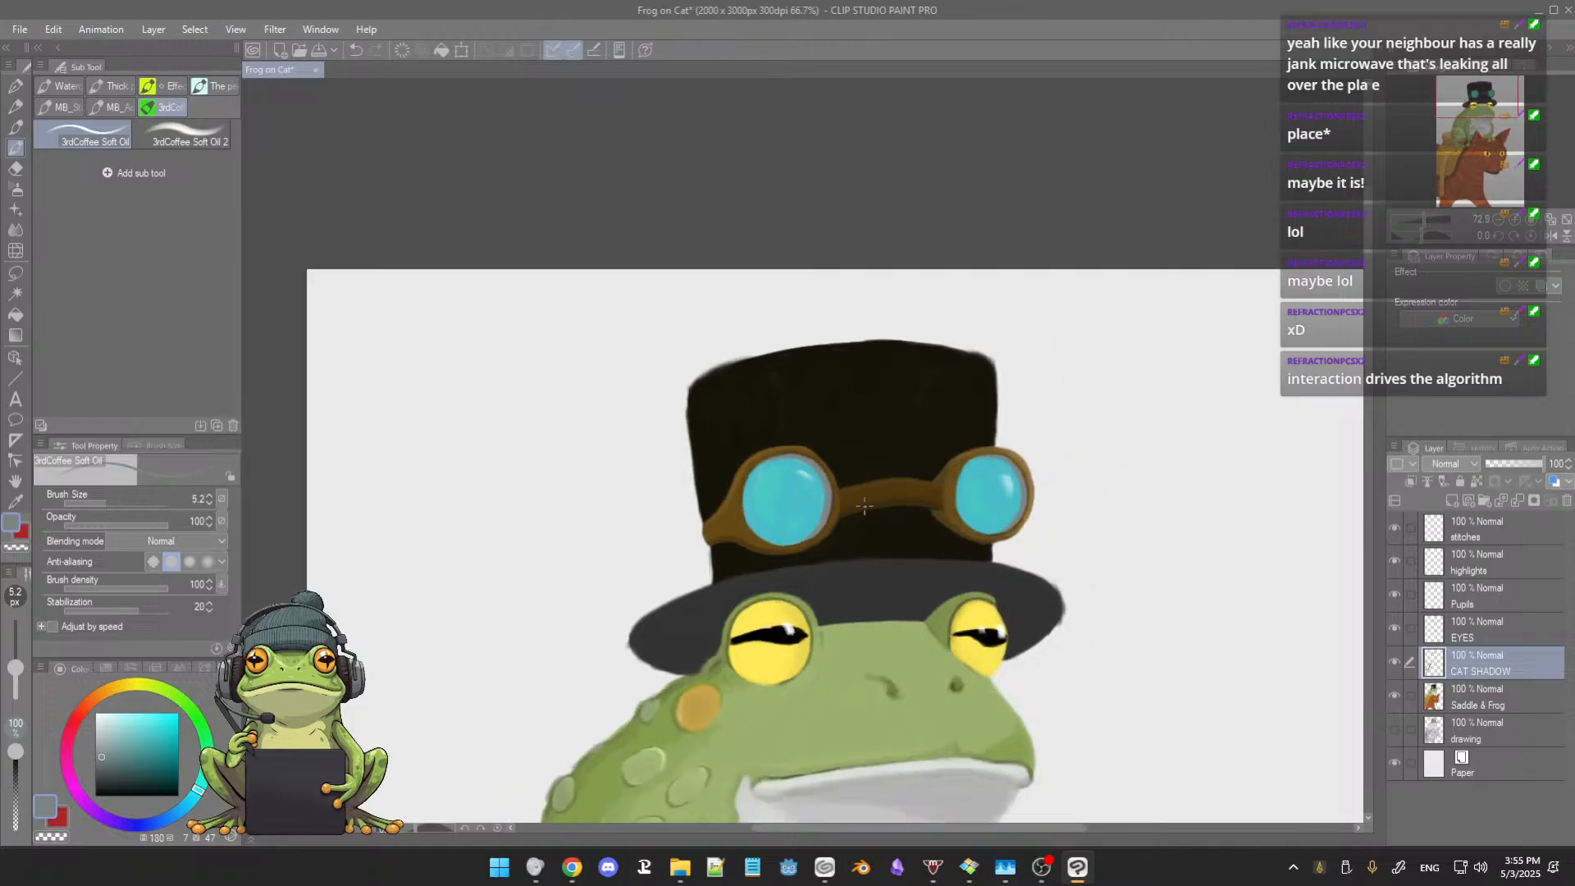
left_click_drag(963, 566, 873, 394)
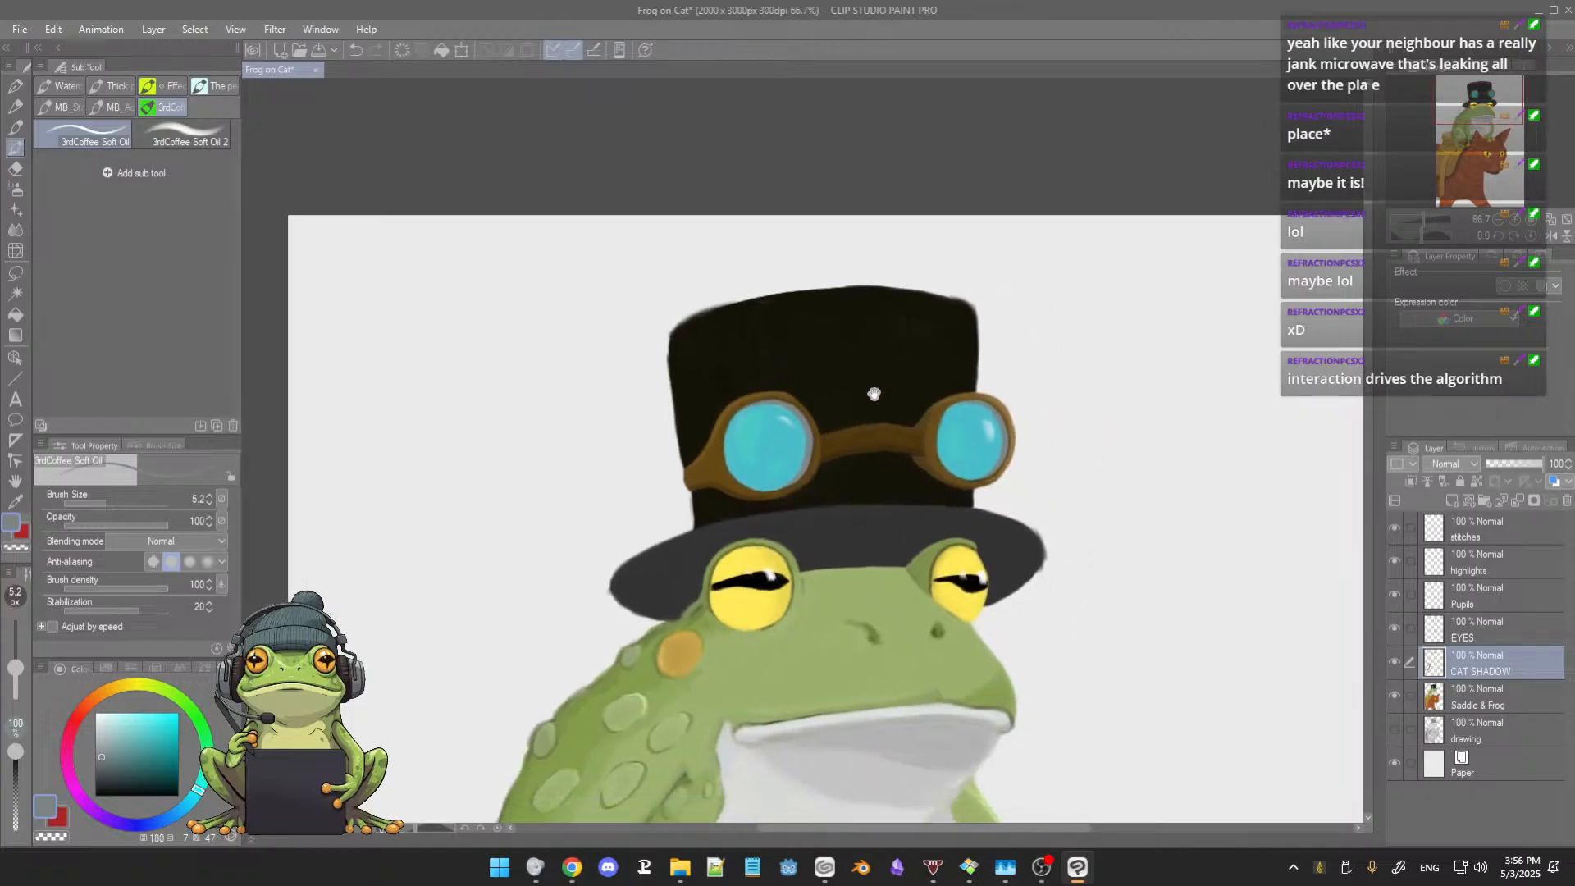
left_click_drag(863, 549, 845, 495)
scroll(837, 488, "down", 2)
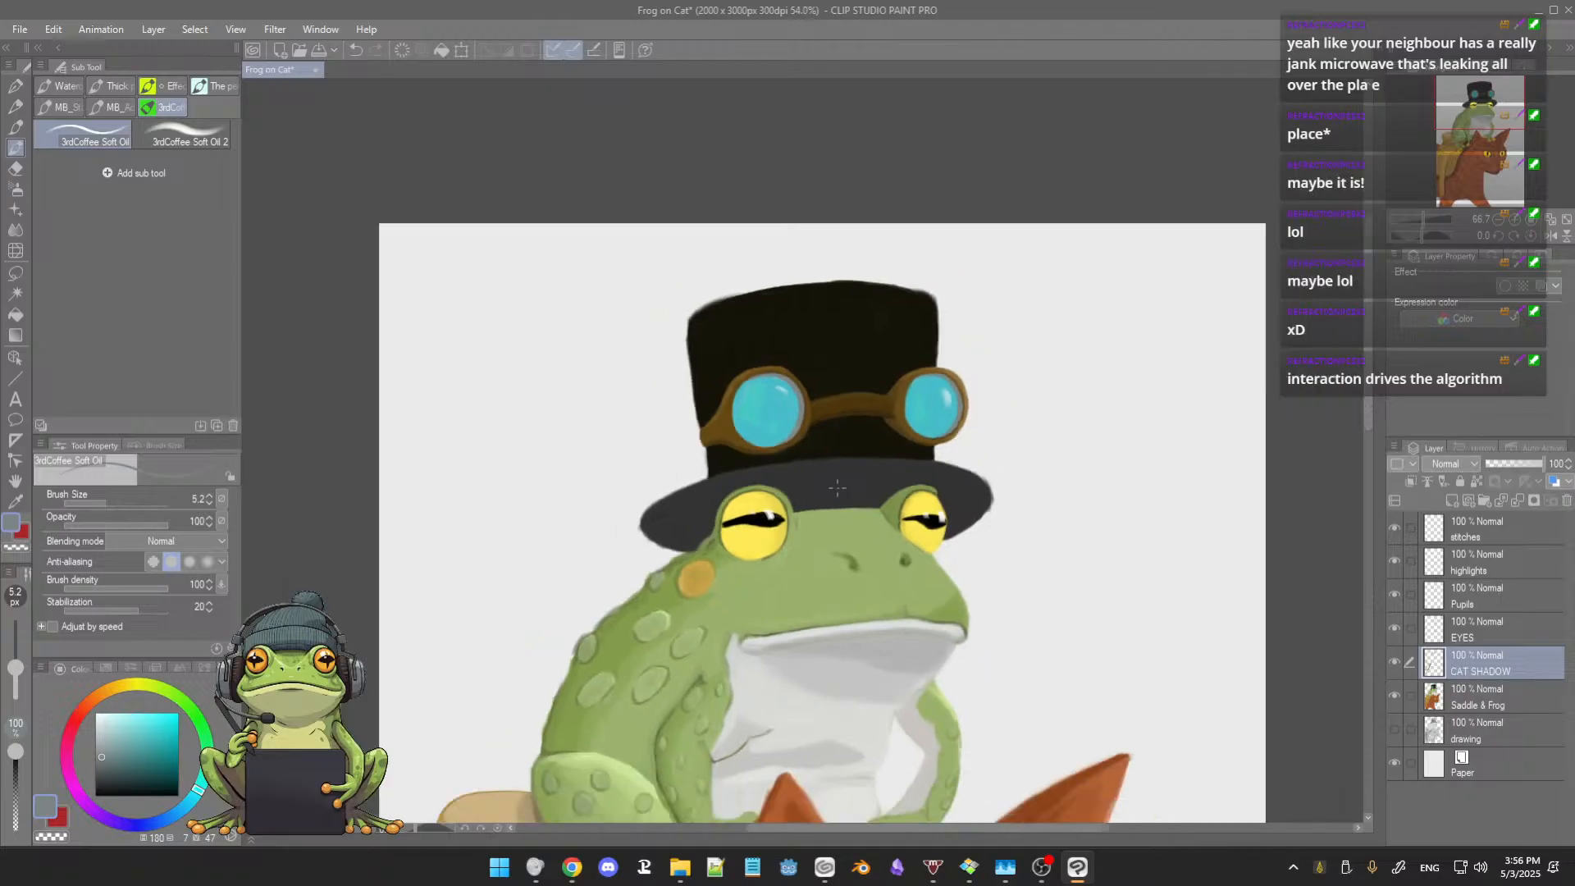
scroll(835, 539, "down", 2)
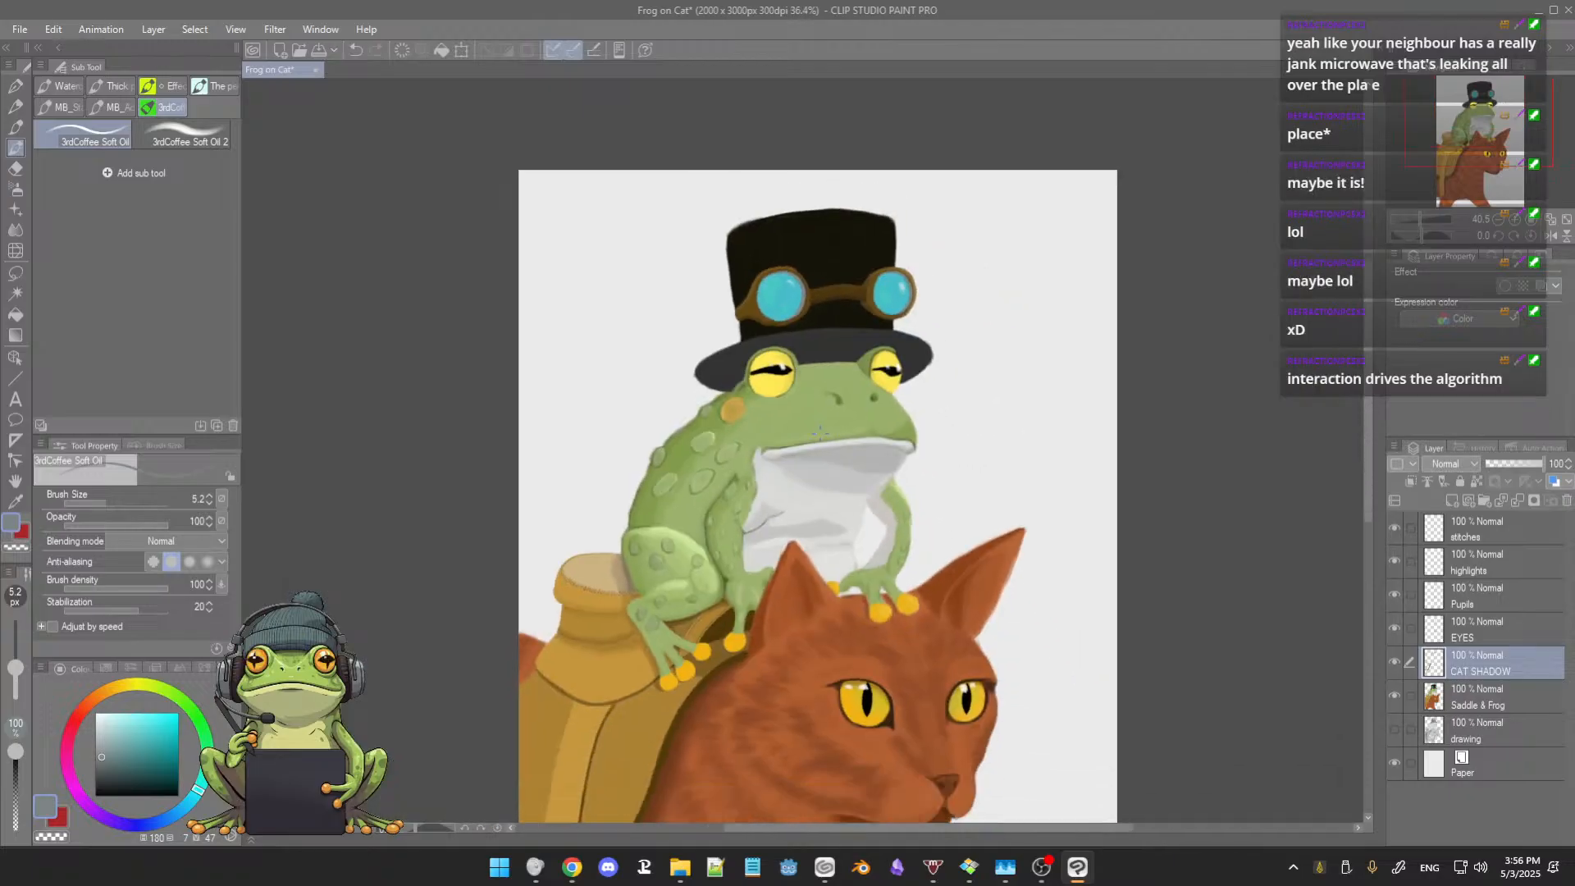
left_click_drag(817, 498, 812, 456)
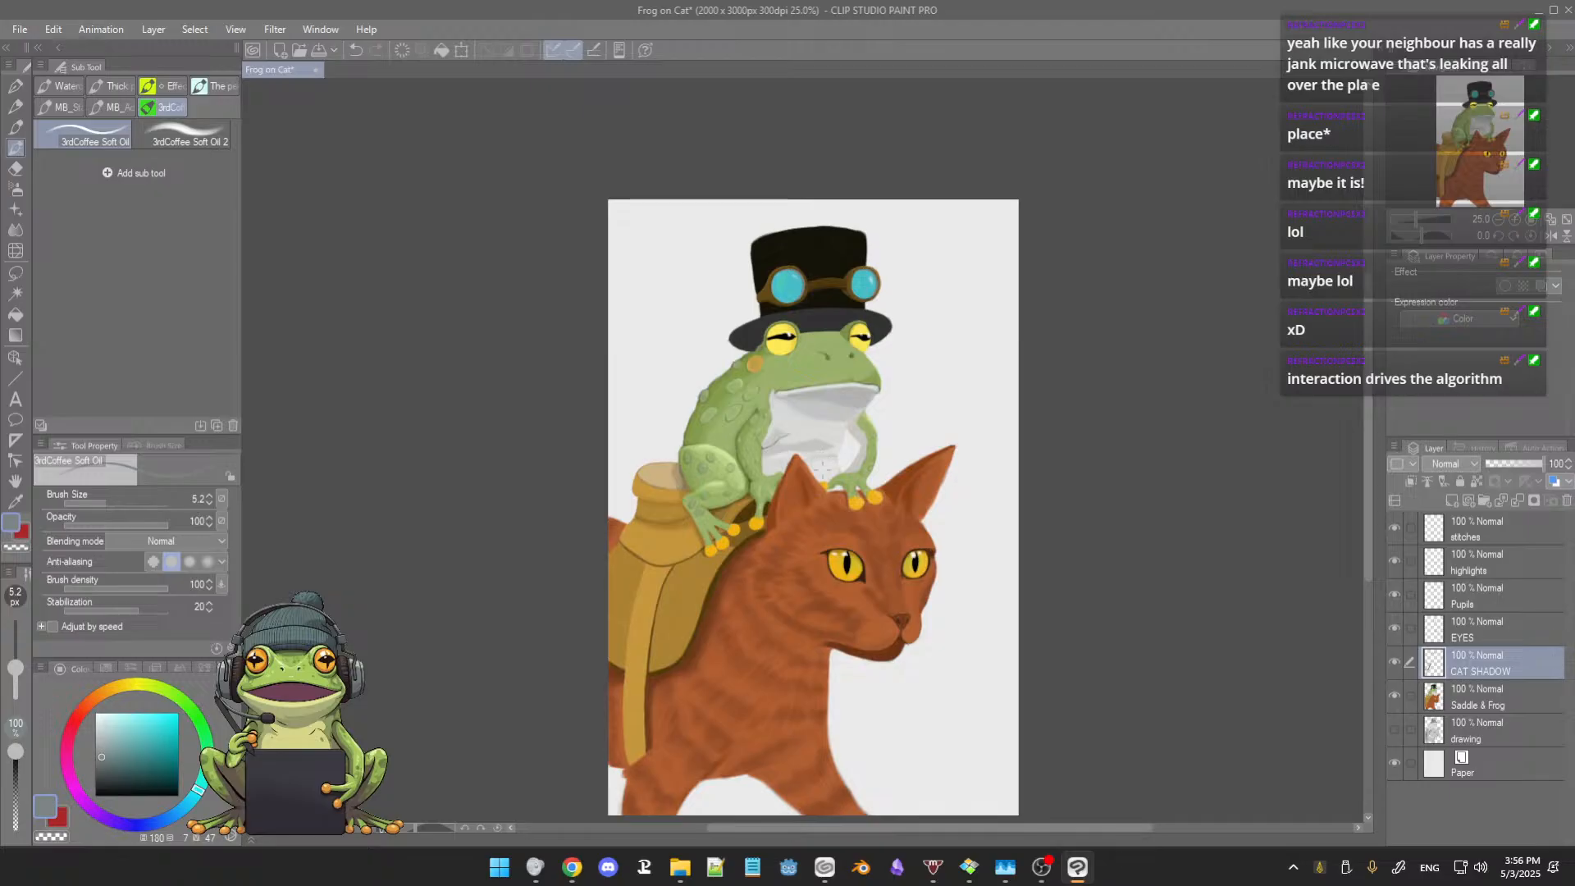
scroll(823, 465, "up", 2)
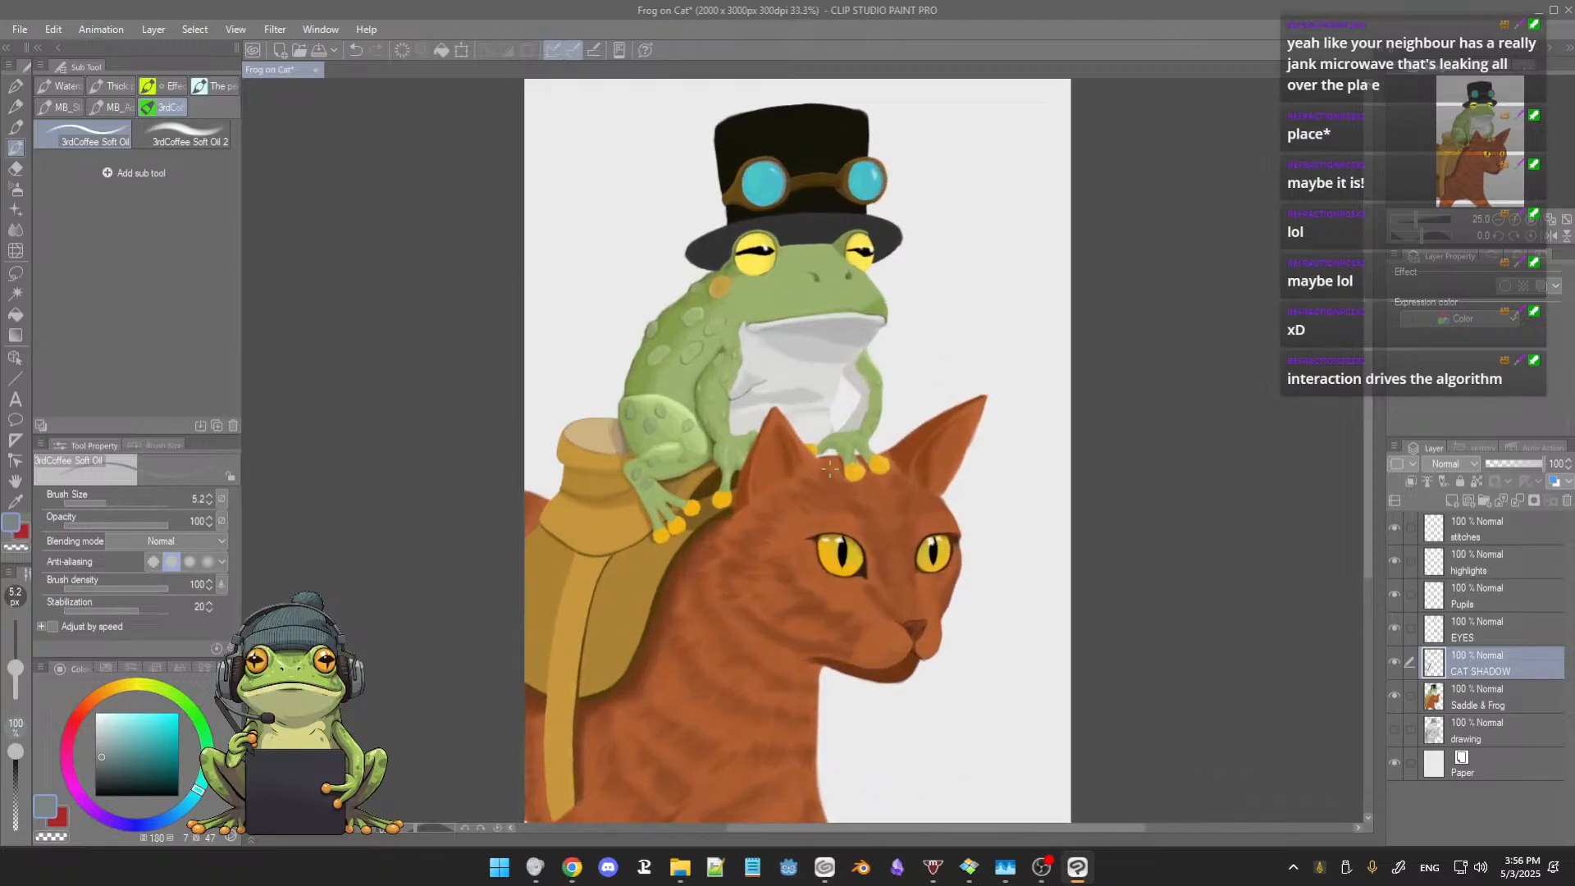
left_click_drag(818, 501, 823, 465)
scroll(822, 475, "down", 1)
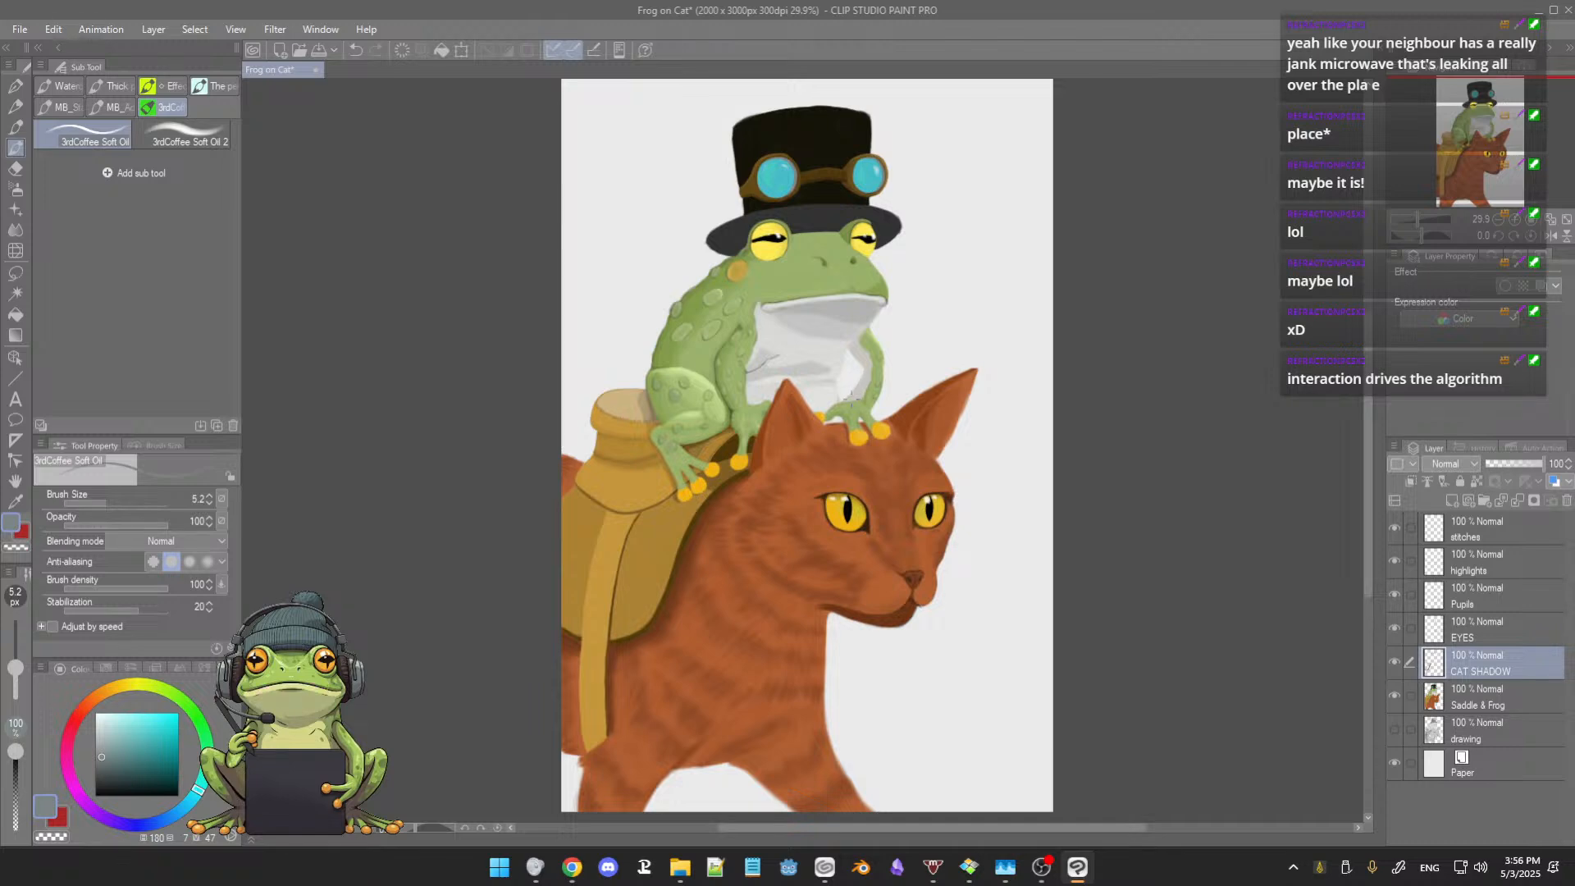
left_click_drag(849, 446, 854, 429)
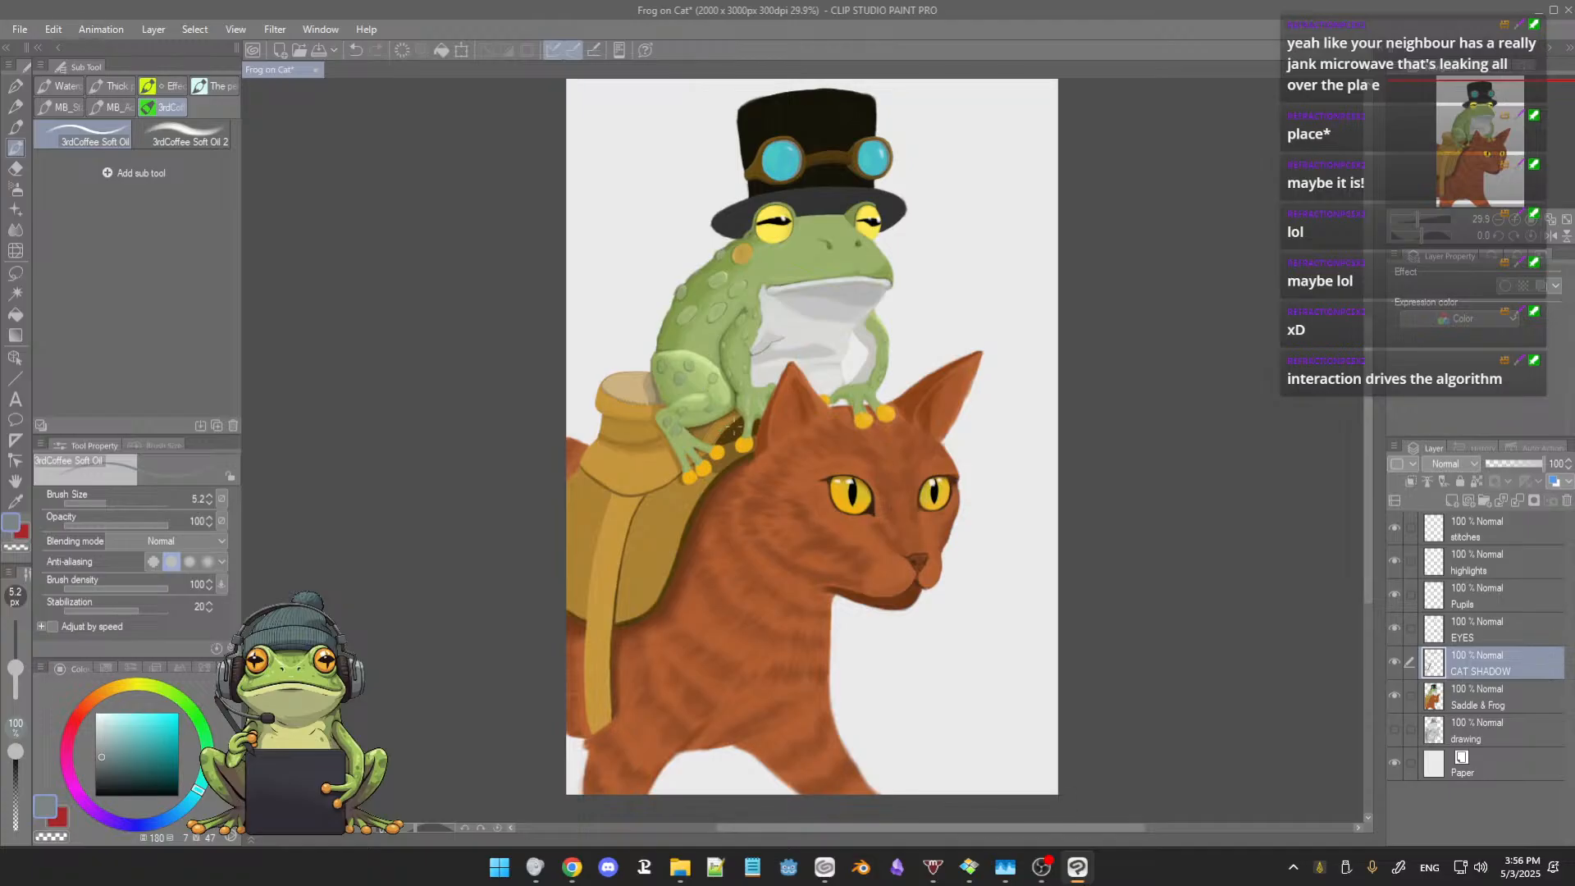
scroll(724, 434, "up", 2)
scroll(824, 420, "up", 1)
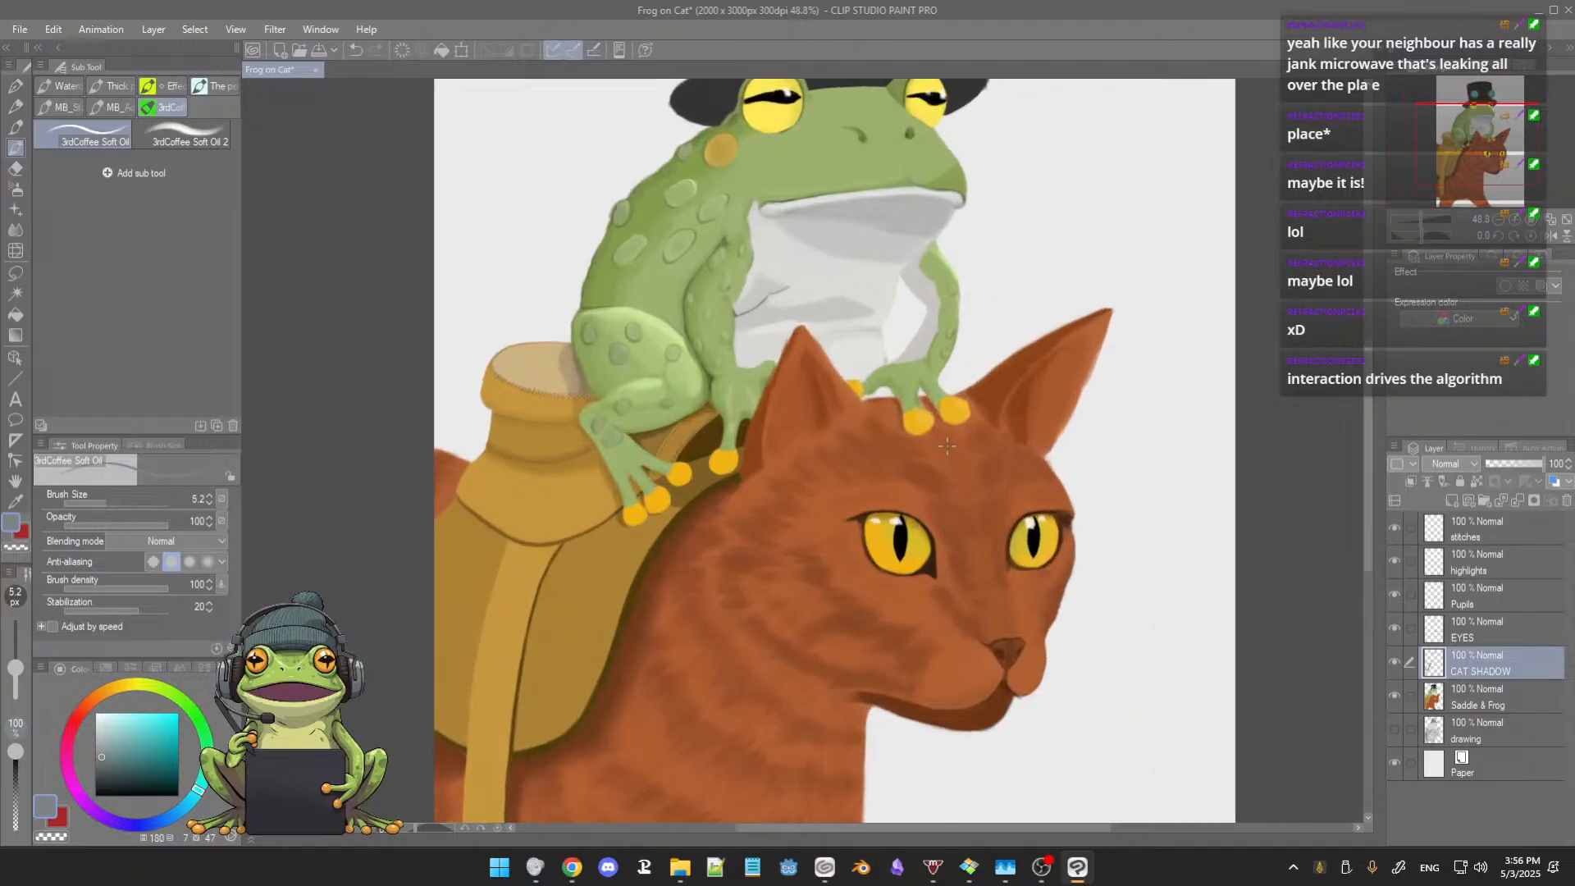
left_click_drag(828, 453, 784, 413)
left_click_drag(943, 416, 885, 374)
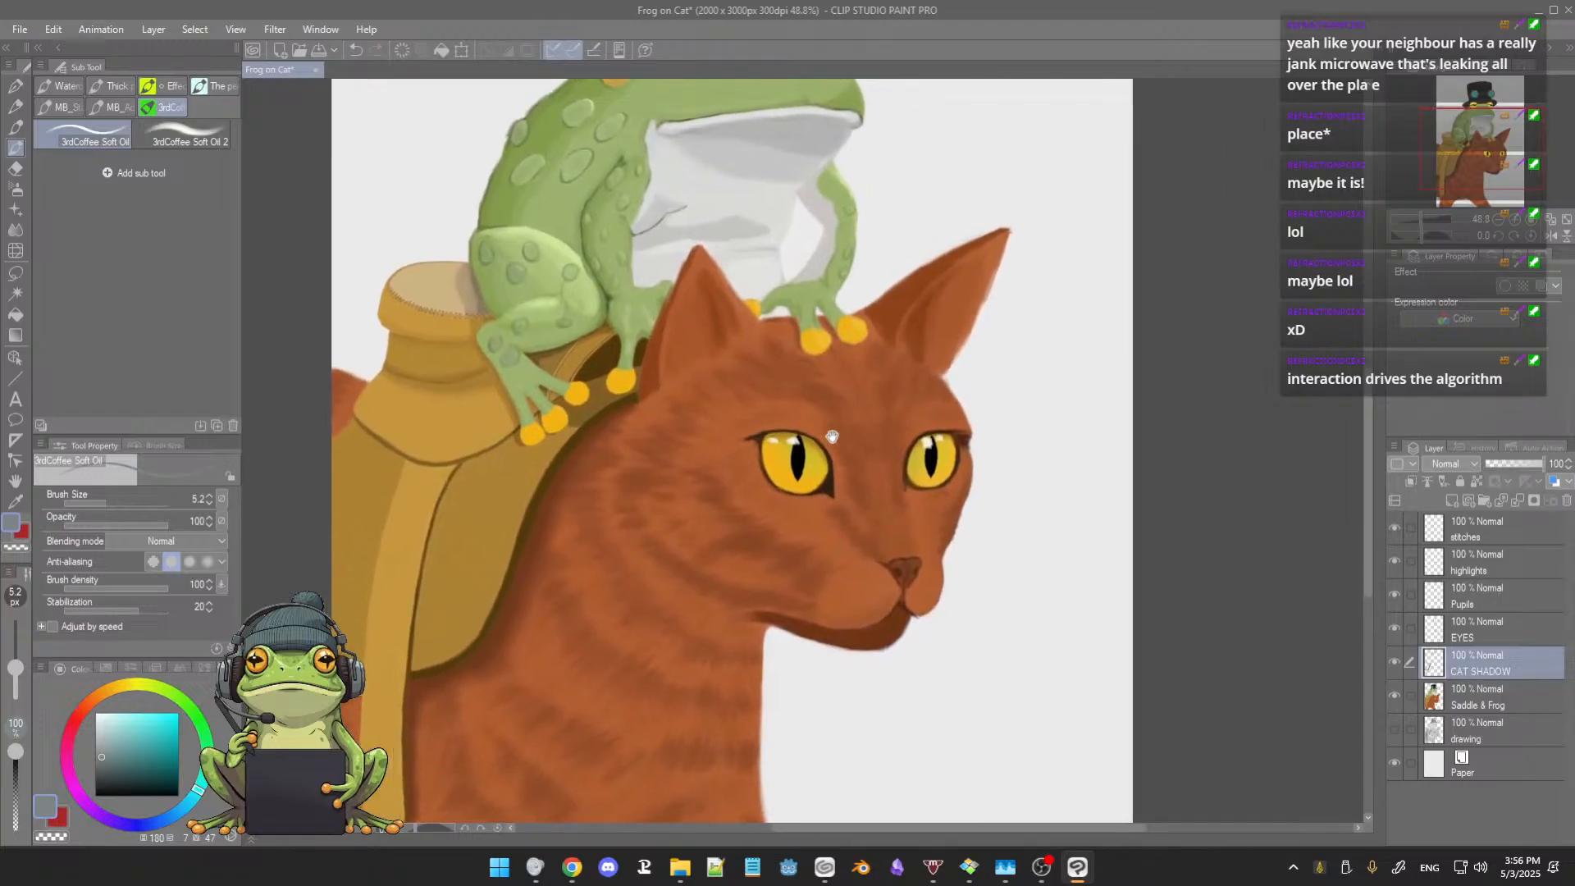
Step: Check the contents of the CAT SHADOW, EYES and Saddle & Frog layers by toggling their visibility, and make Saddle & Frog the active layer
left_click(1395, 663)
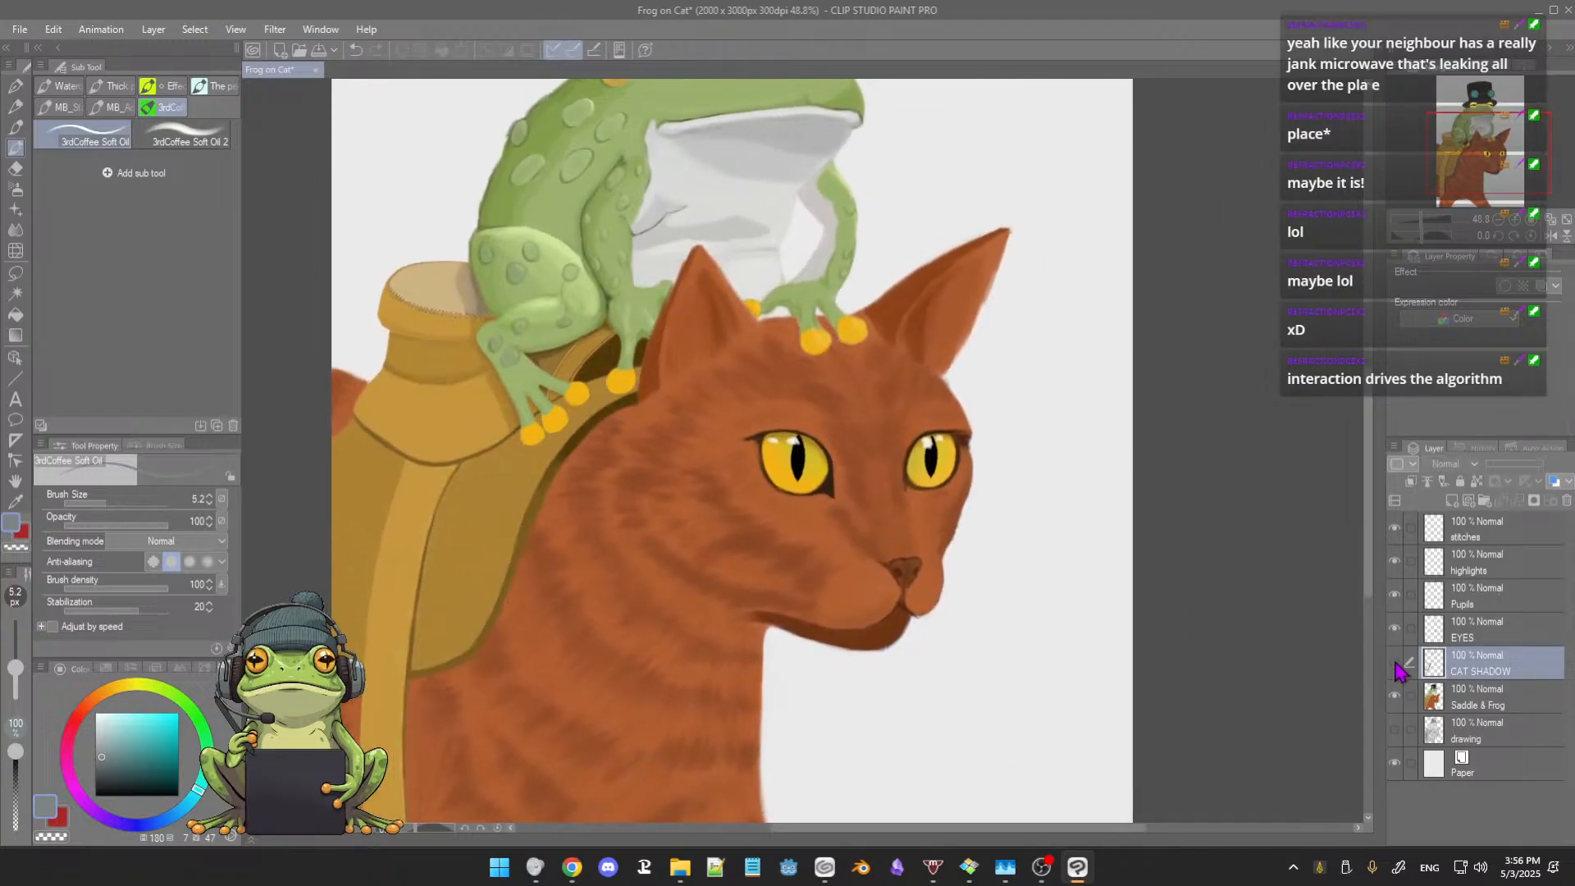
left_click(1395, 663)
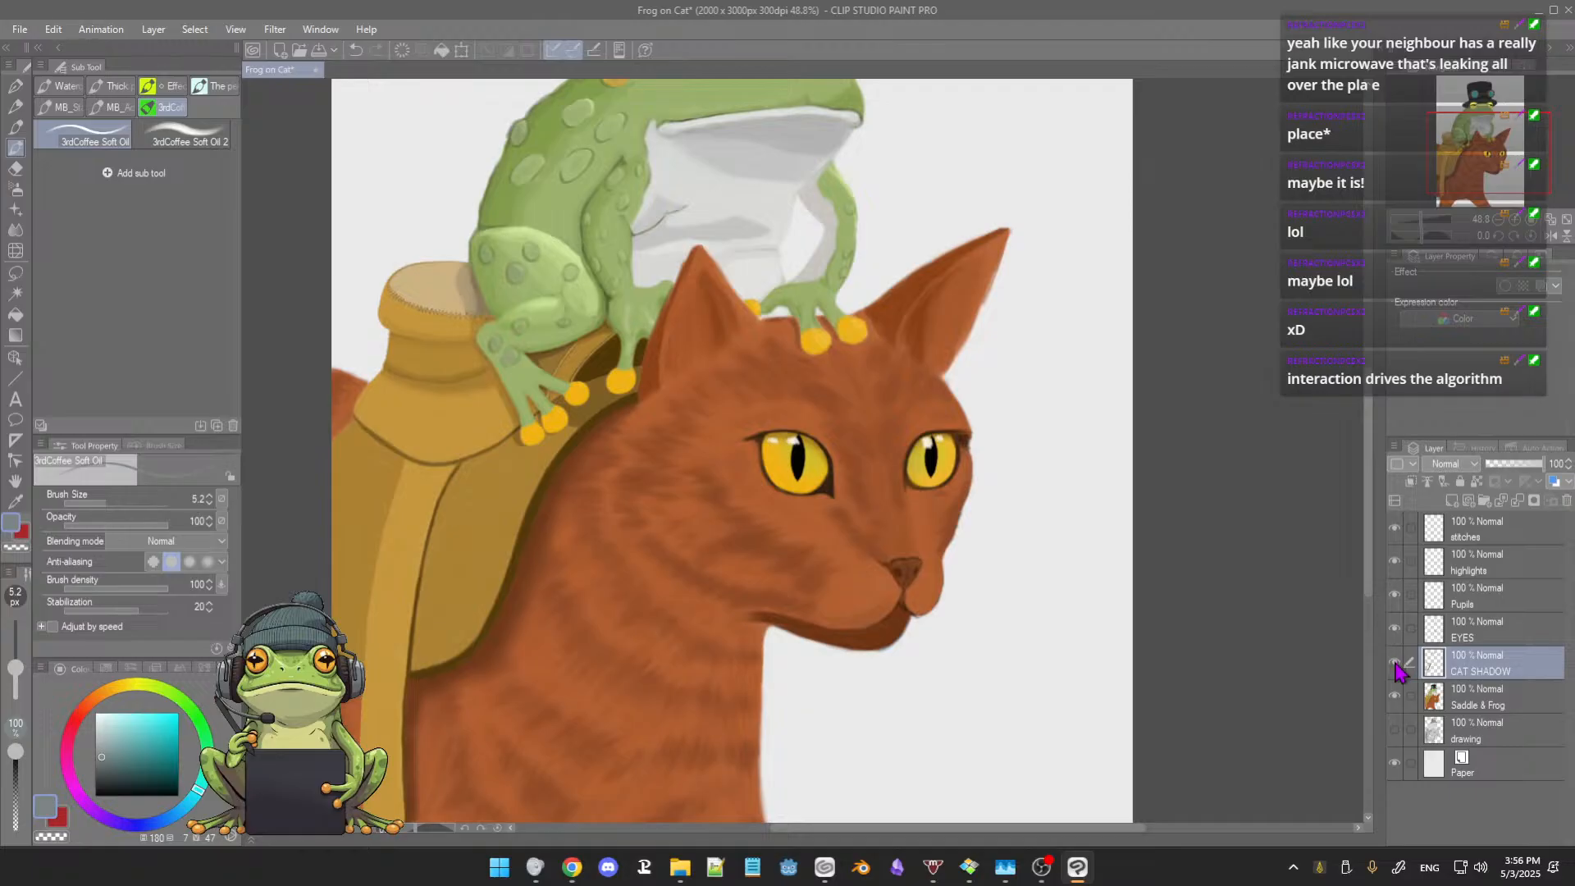
left_click(1395, 663)
left_click(1395, 664)
left_click(1395, 631)
left_click(1395, 632)
left_click(1395, 699)
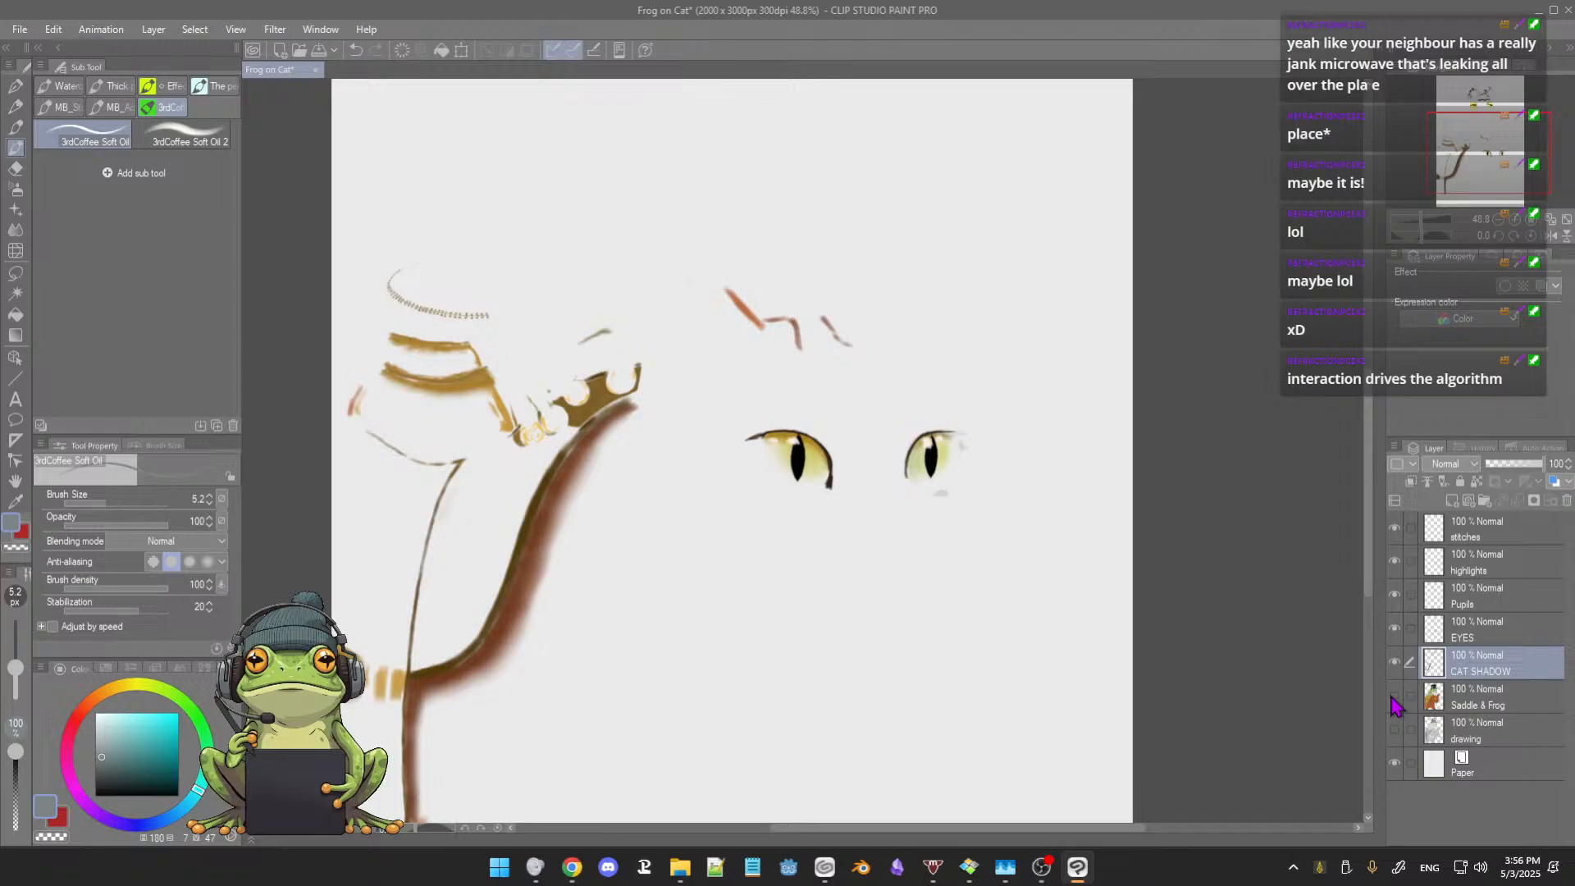
left_click(1396, 699)
left_click(1473, 697)
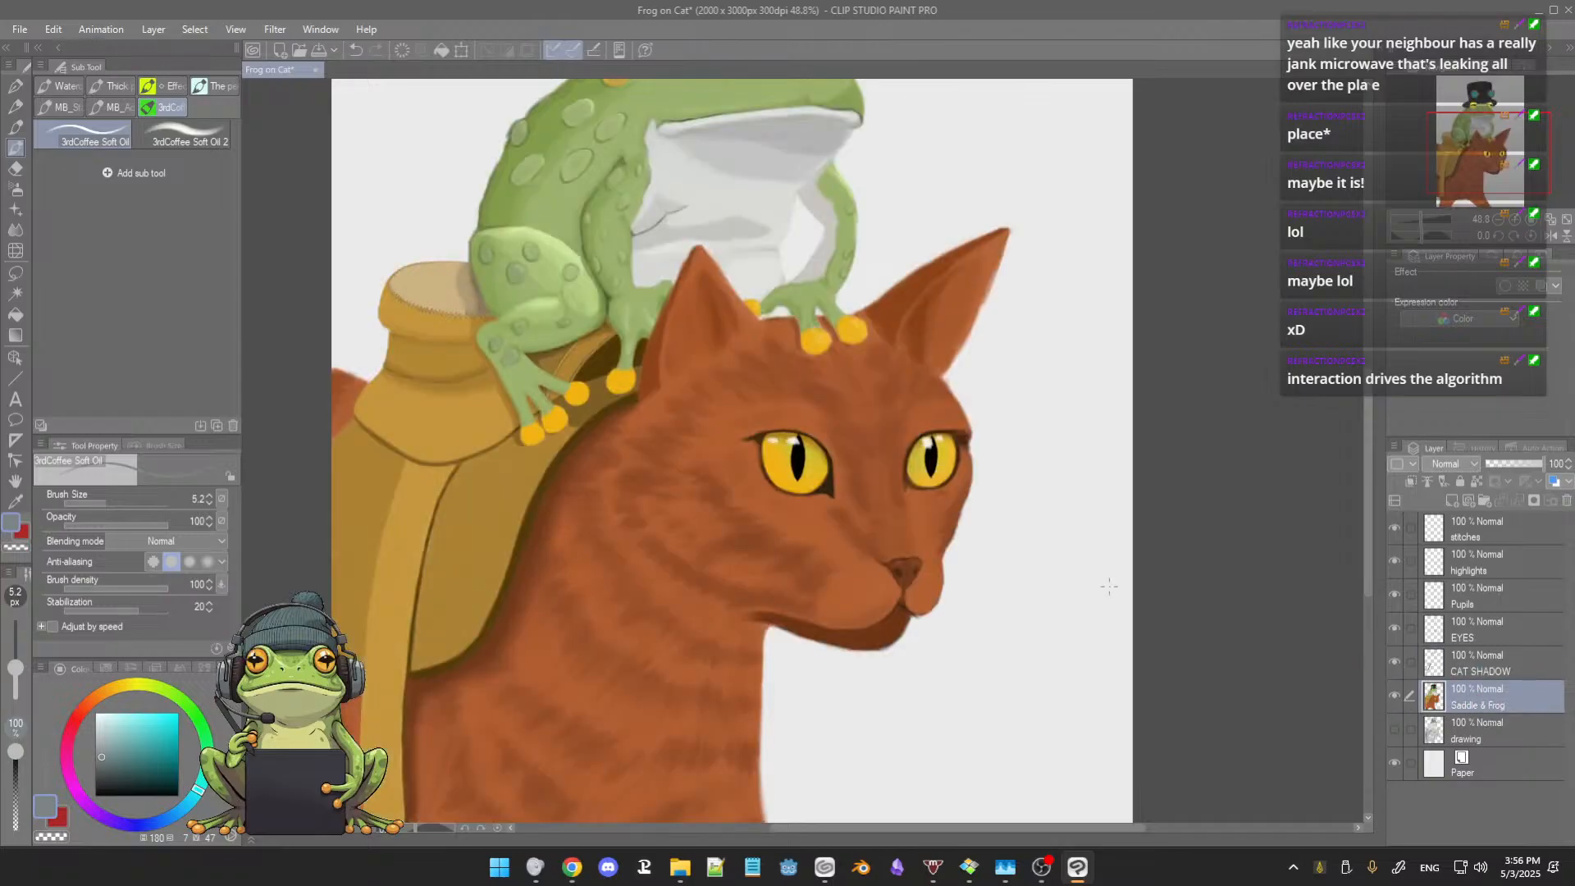
left_click_drag(1022, 556, 1010, 552)
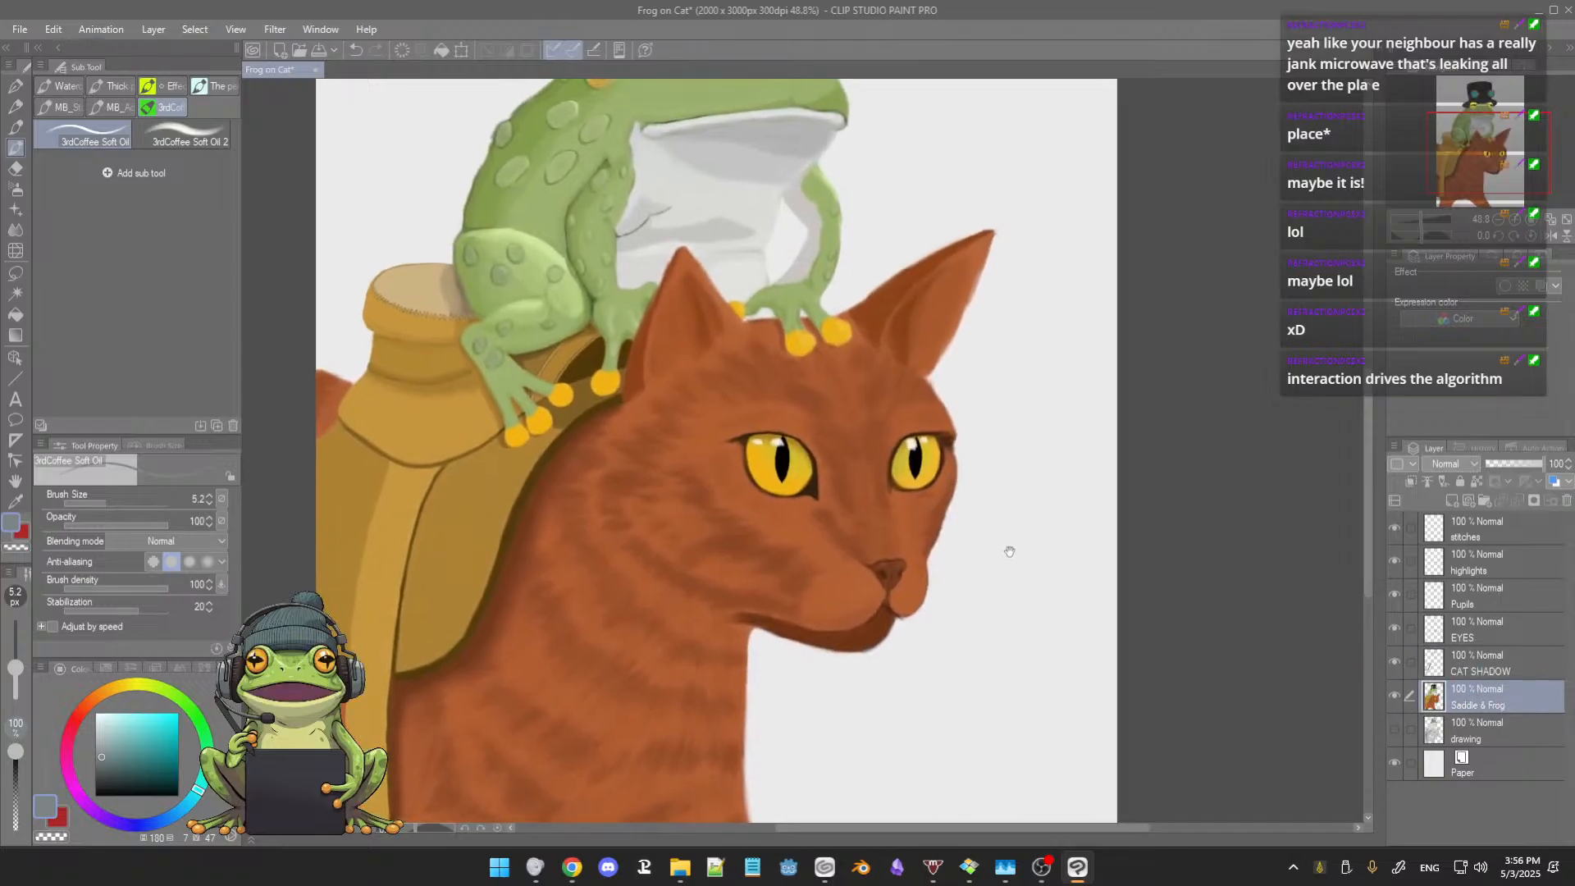
key("e")
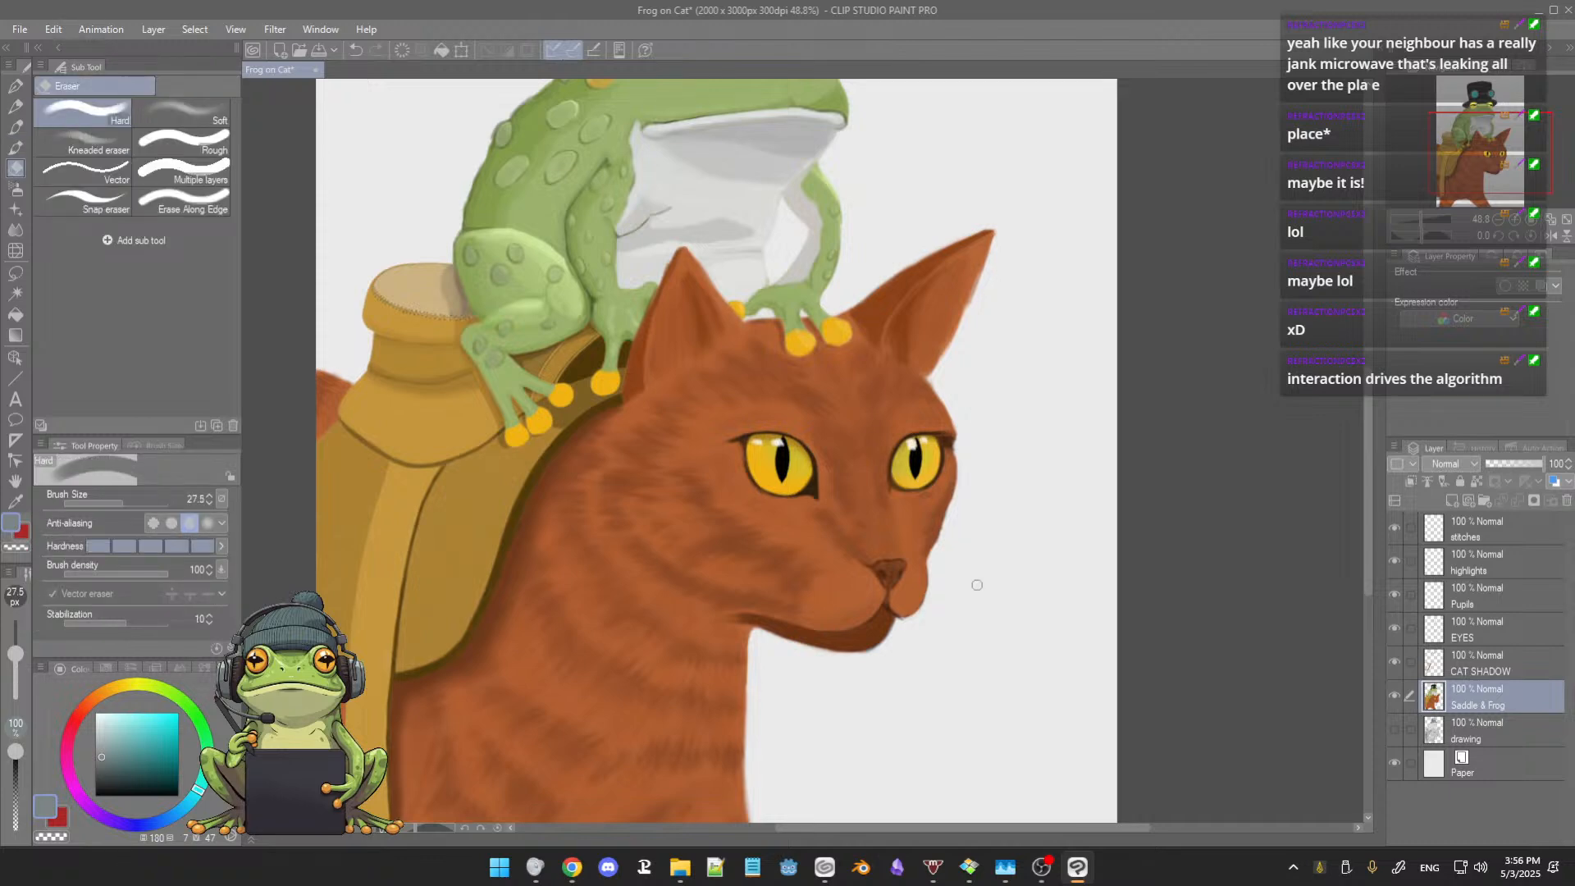
key("b")
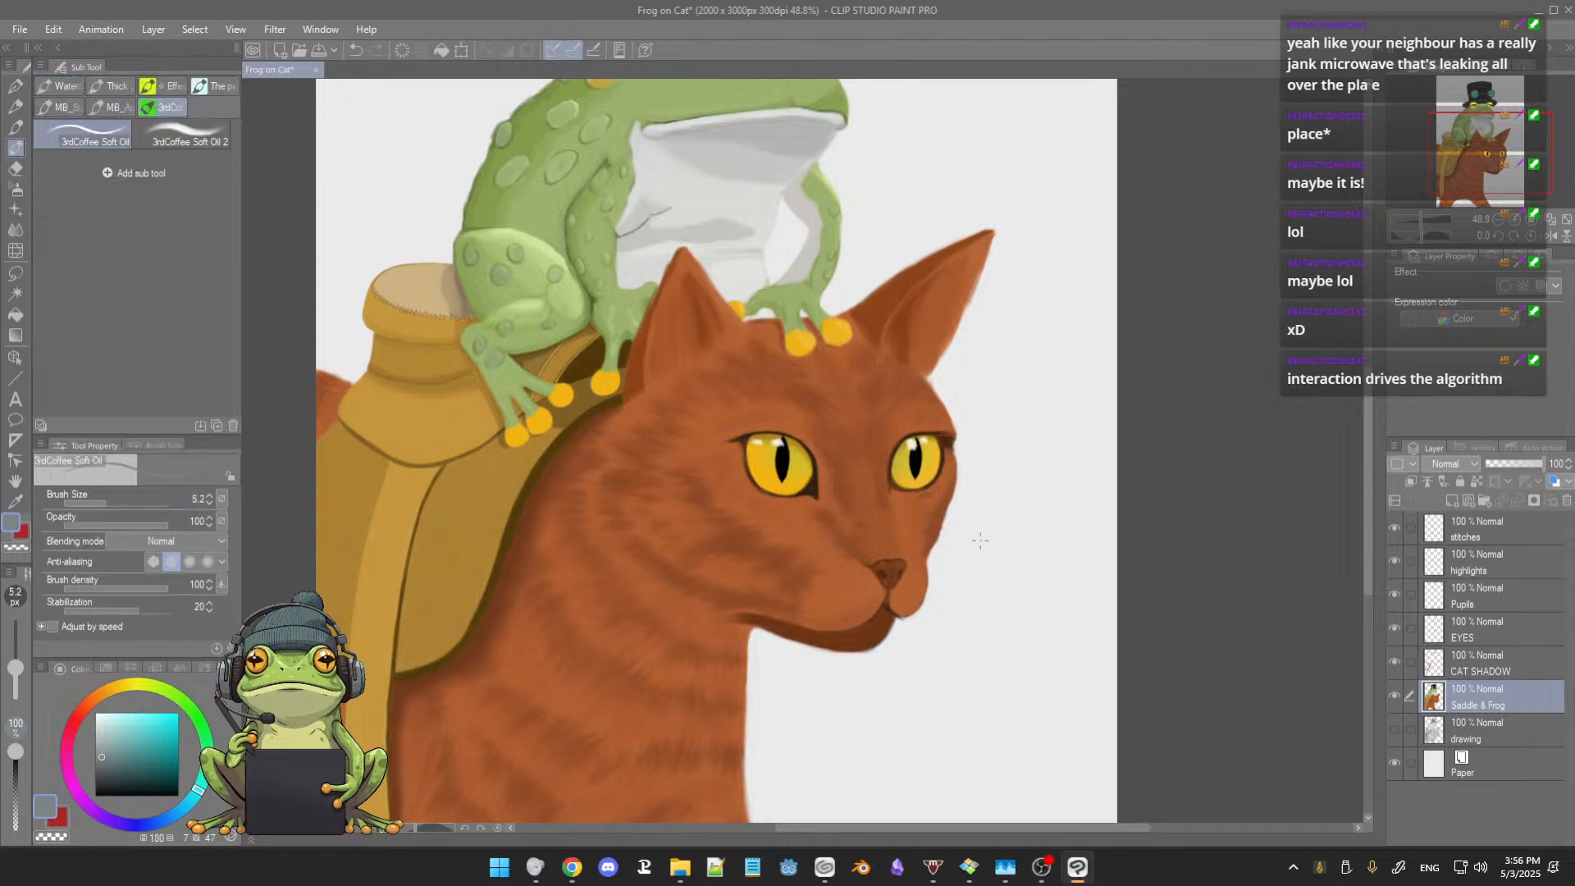
scroll(983, 542, "down", 2)
left_click_drag(986, 501, 993, 548)
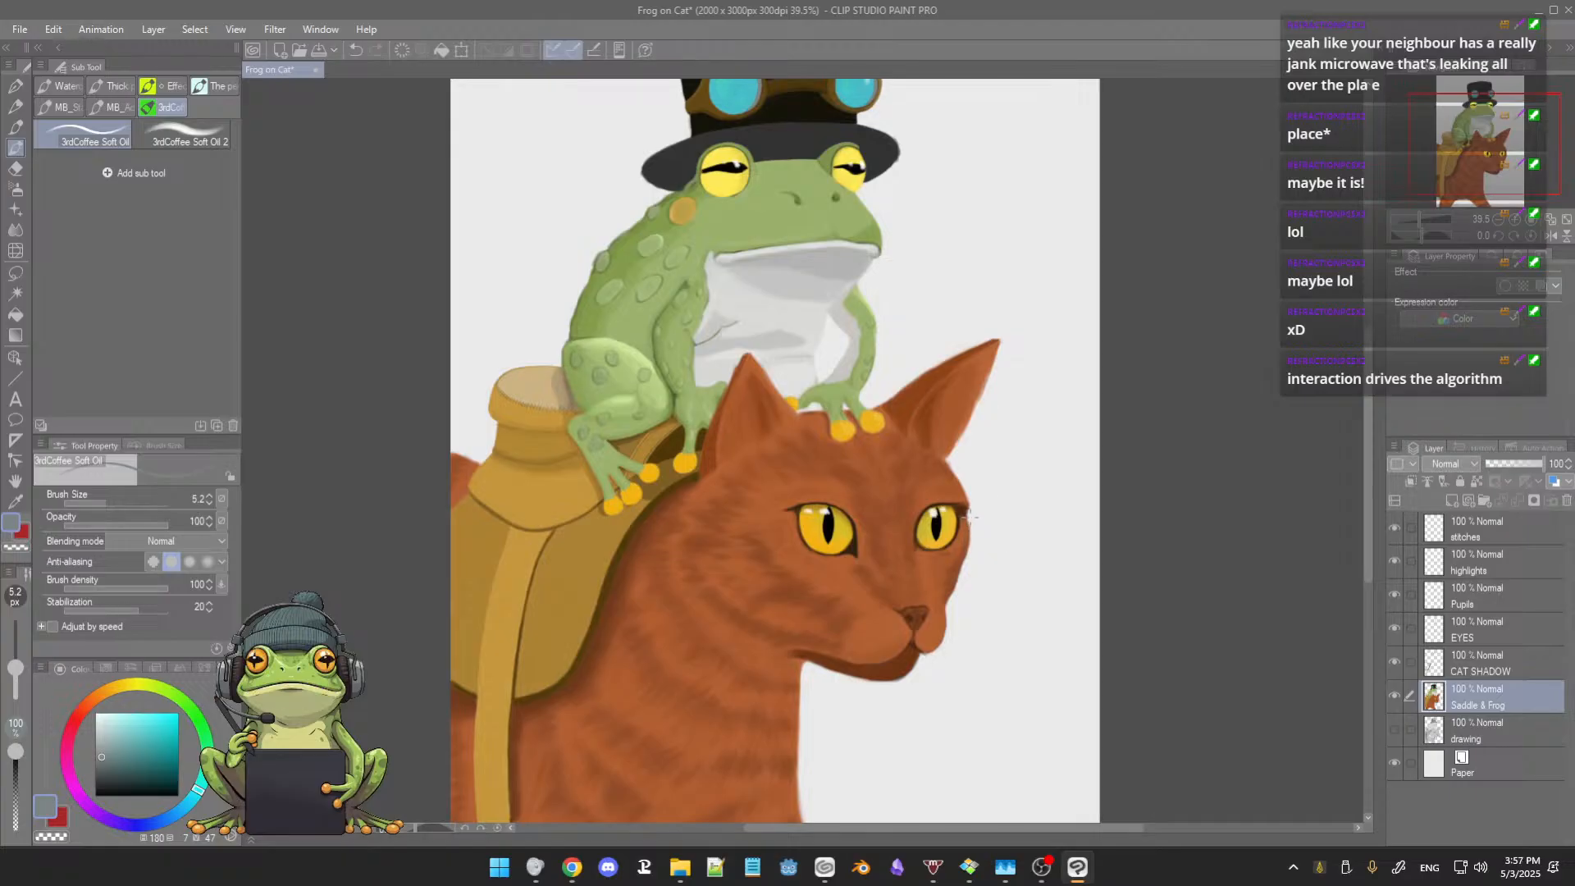
scroll(980, 524, "up", 1)
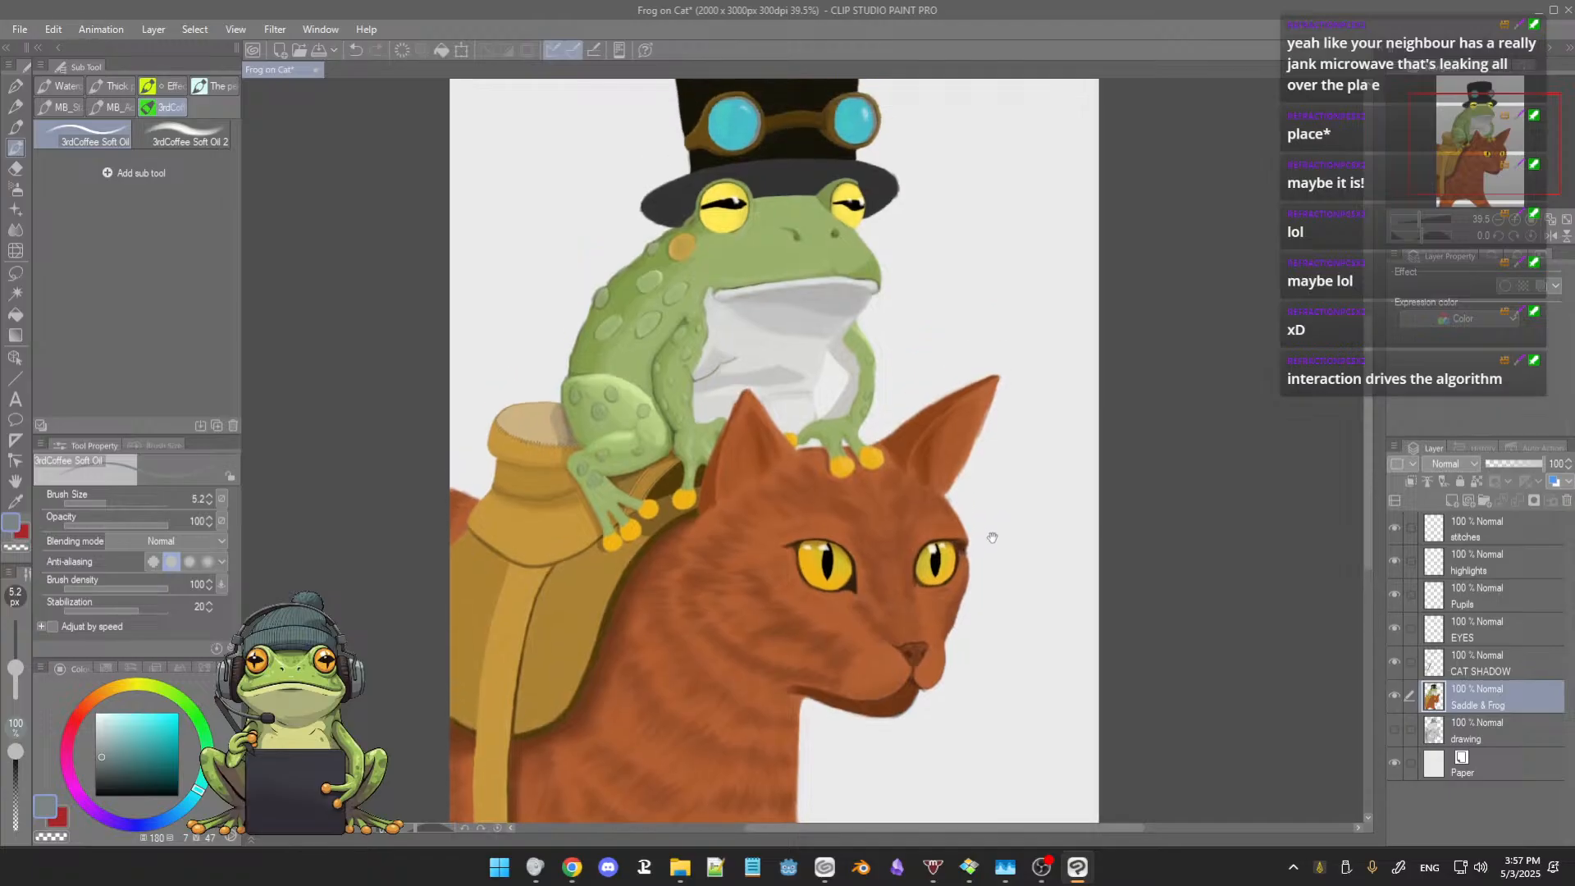
scroll(990, 528, "up", 1)
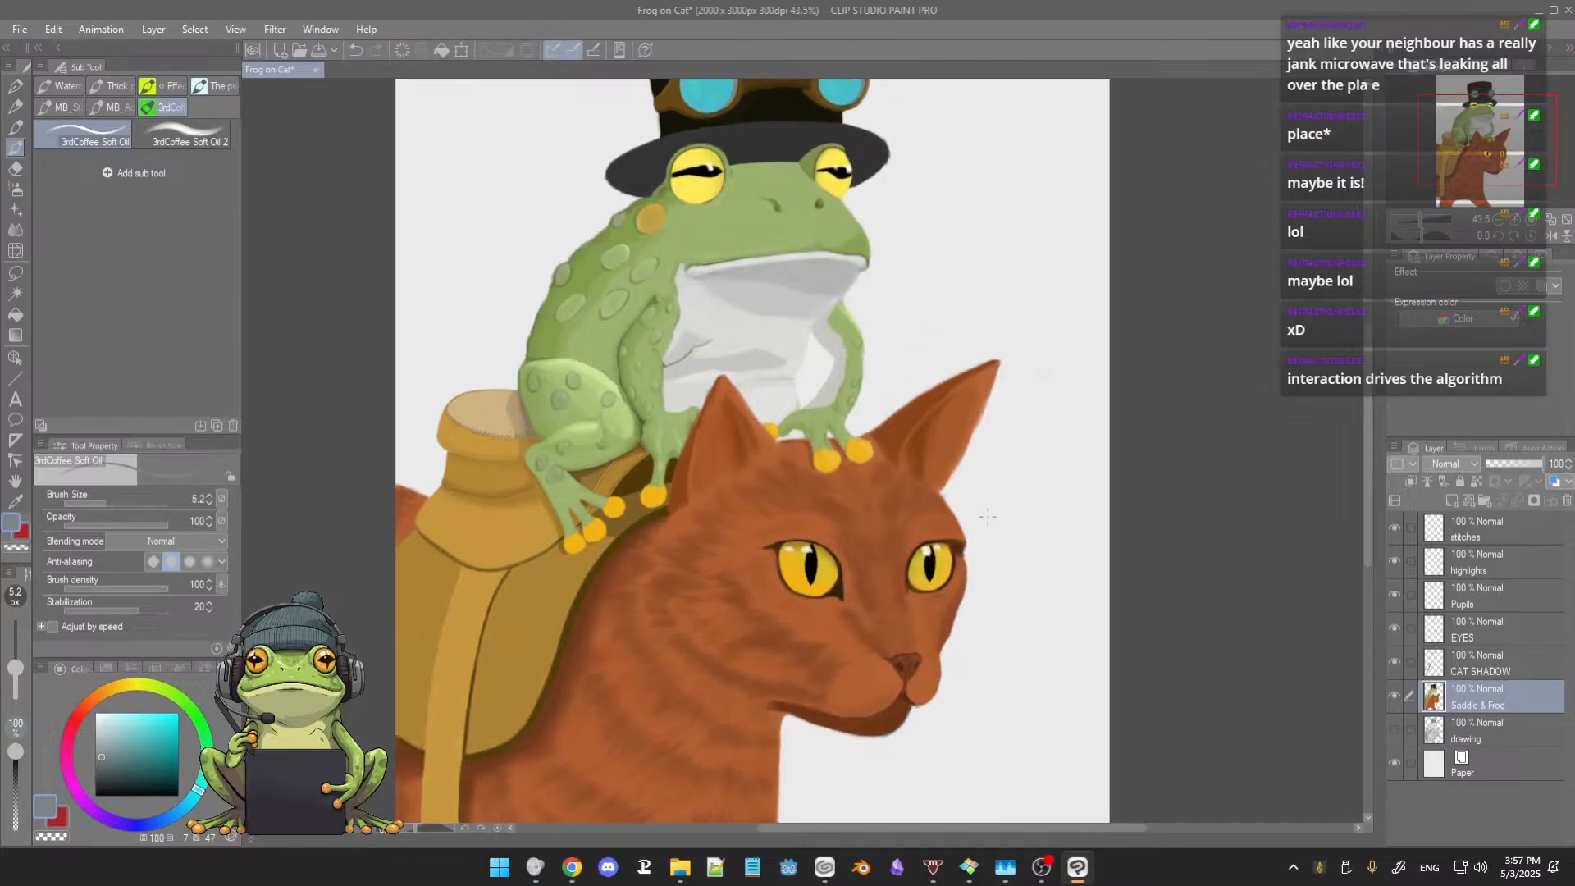
Step: Even out the streaks in the top hat's crown above the goggles with sampled near-black at brush size 23.8
scroll(989, 517, "up", 2)
left_click_drag(853, 410, 954, 535)
scroll(954, 535, "up", 4)
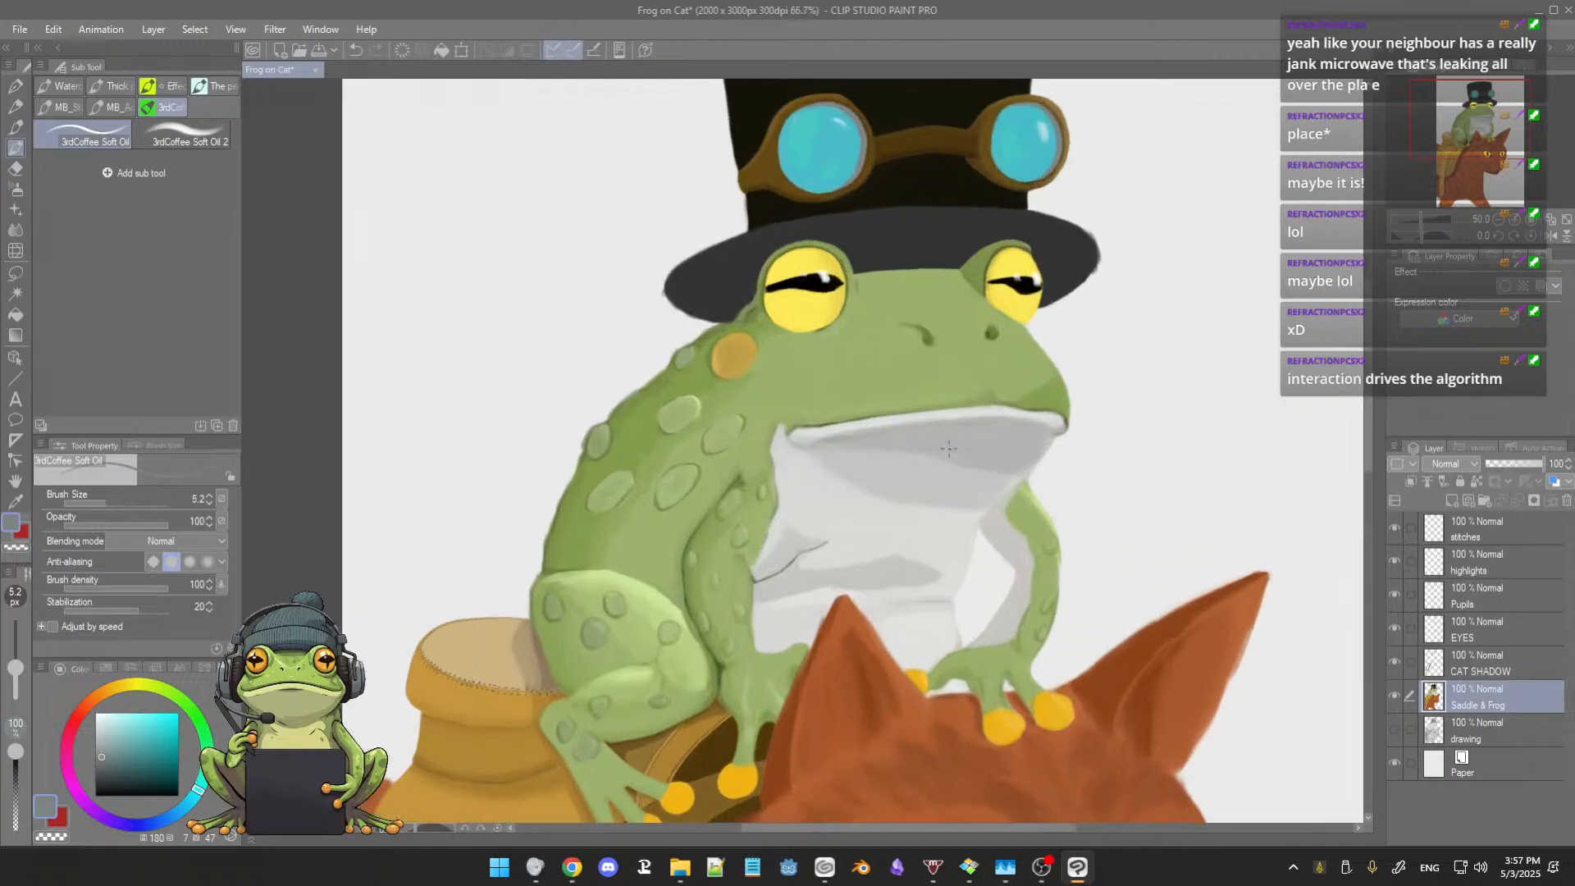
left_click_drag(964, 450, 899, 642)
scroll(883, 444, "up", 3)
scroll(873, 439, "up", 1)
scroll(891, 542, "up", 5)
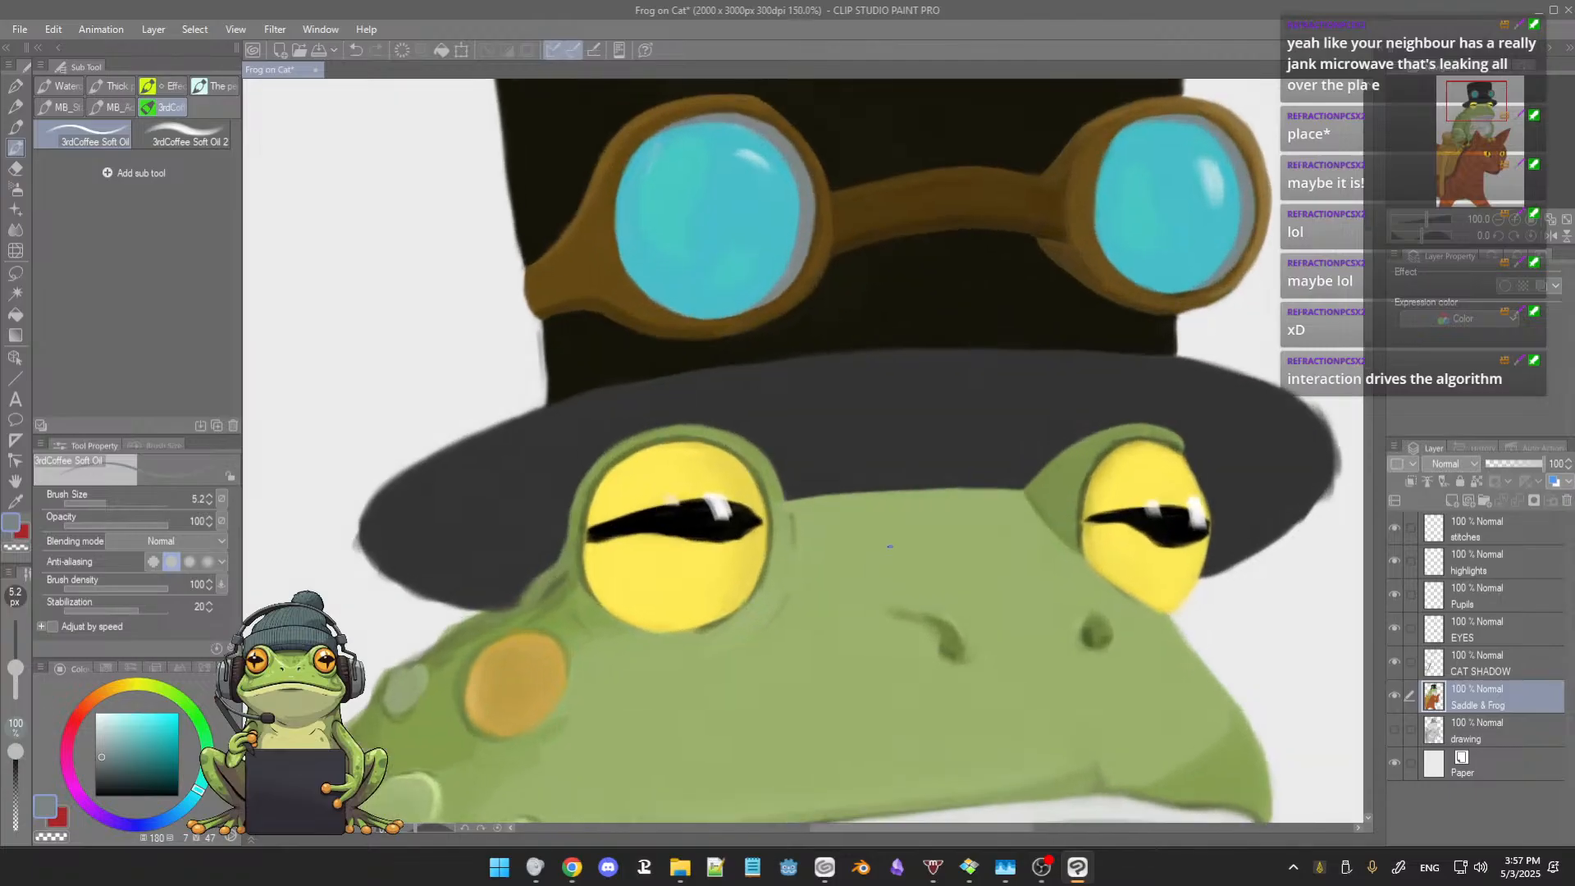
left_click_drag(891, 530, 971, 590)
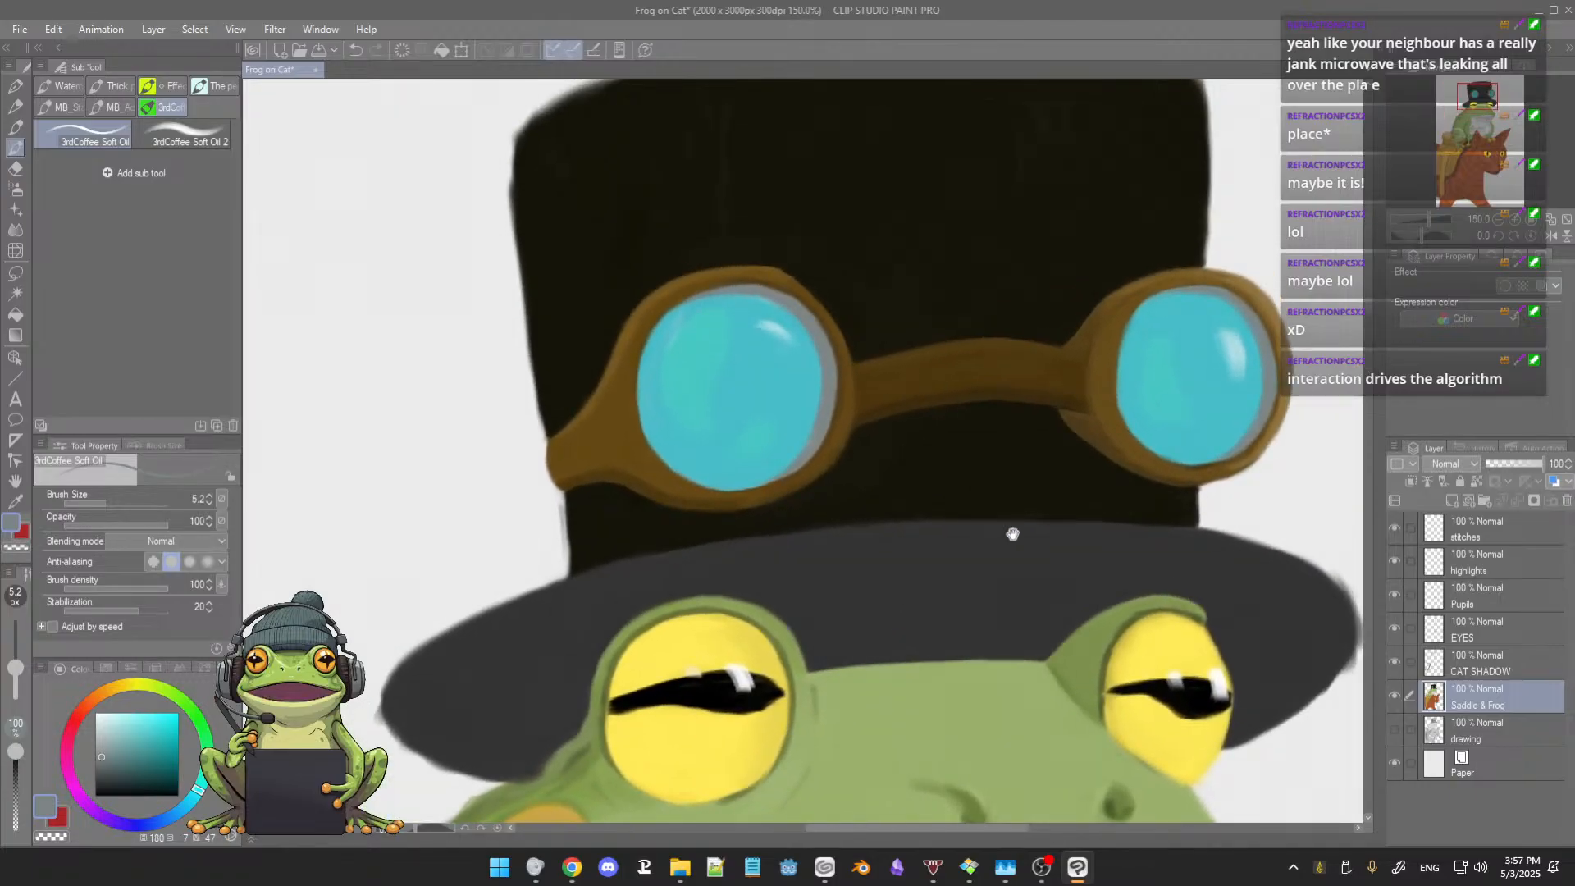
left_click_drag(884, 530, 897, 580)
left_click_drag(887, 475, 889, 507)
scroll(777, 360, "up", 3)
left_click_drag(815, 321, 826, 378)
left_click(580, 375, "alt")
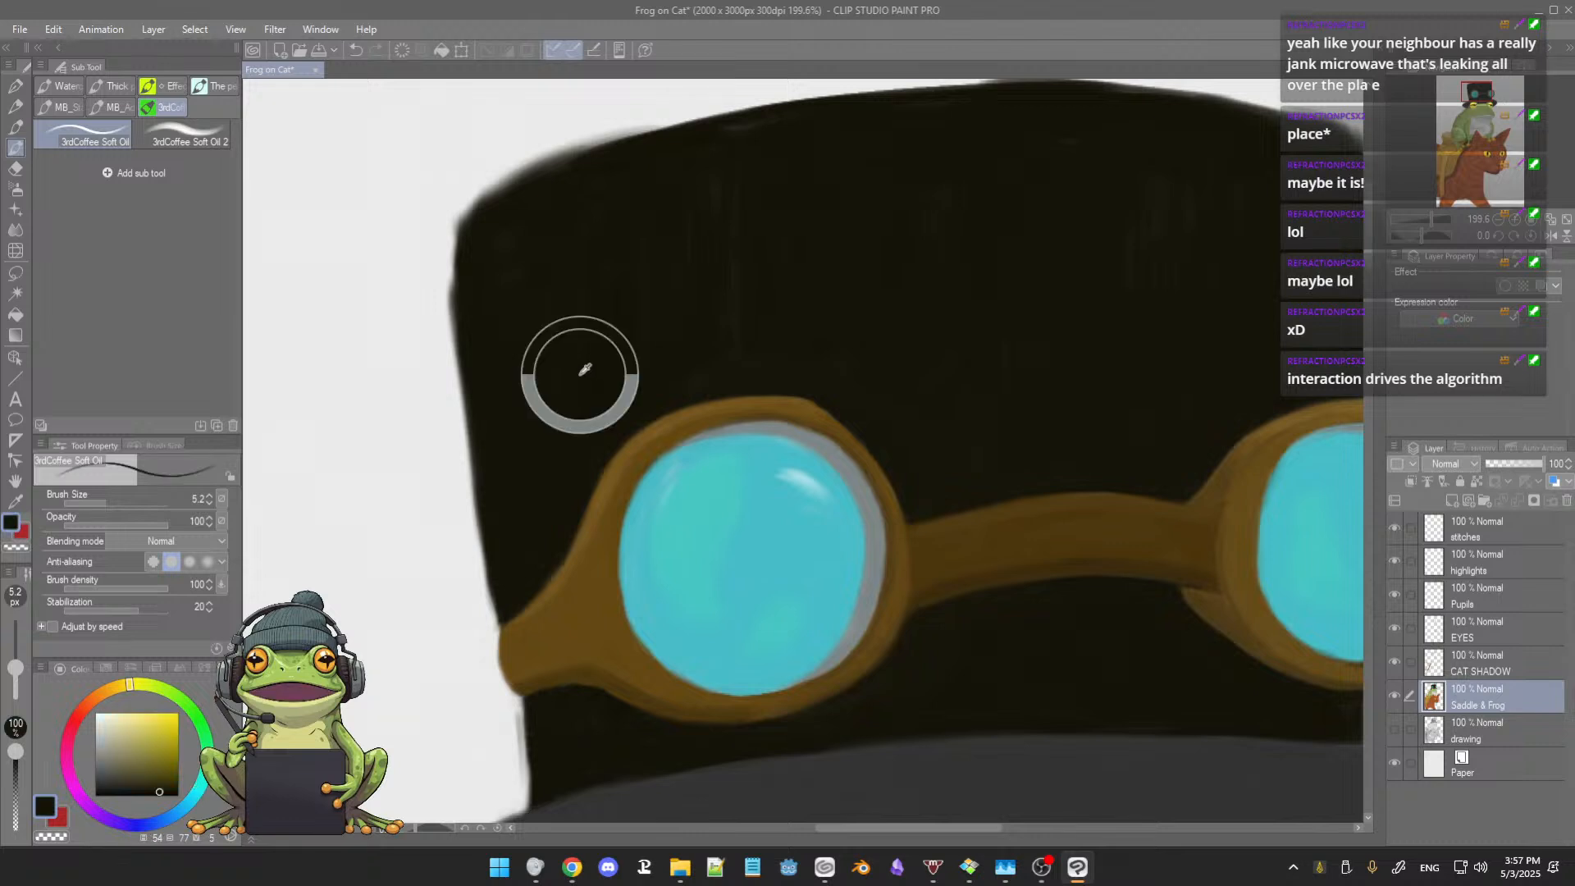
left_click_drag(592, 329, 600, 342)
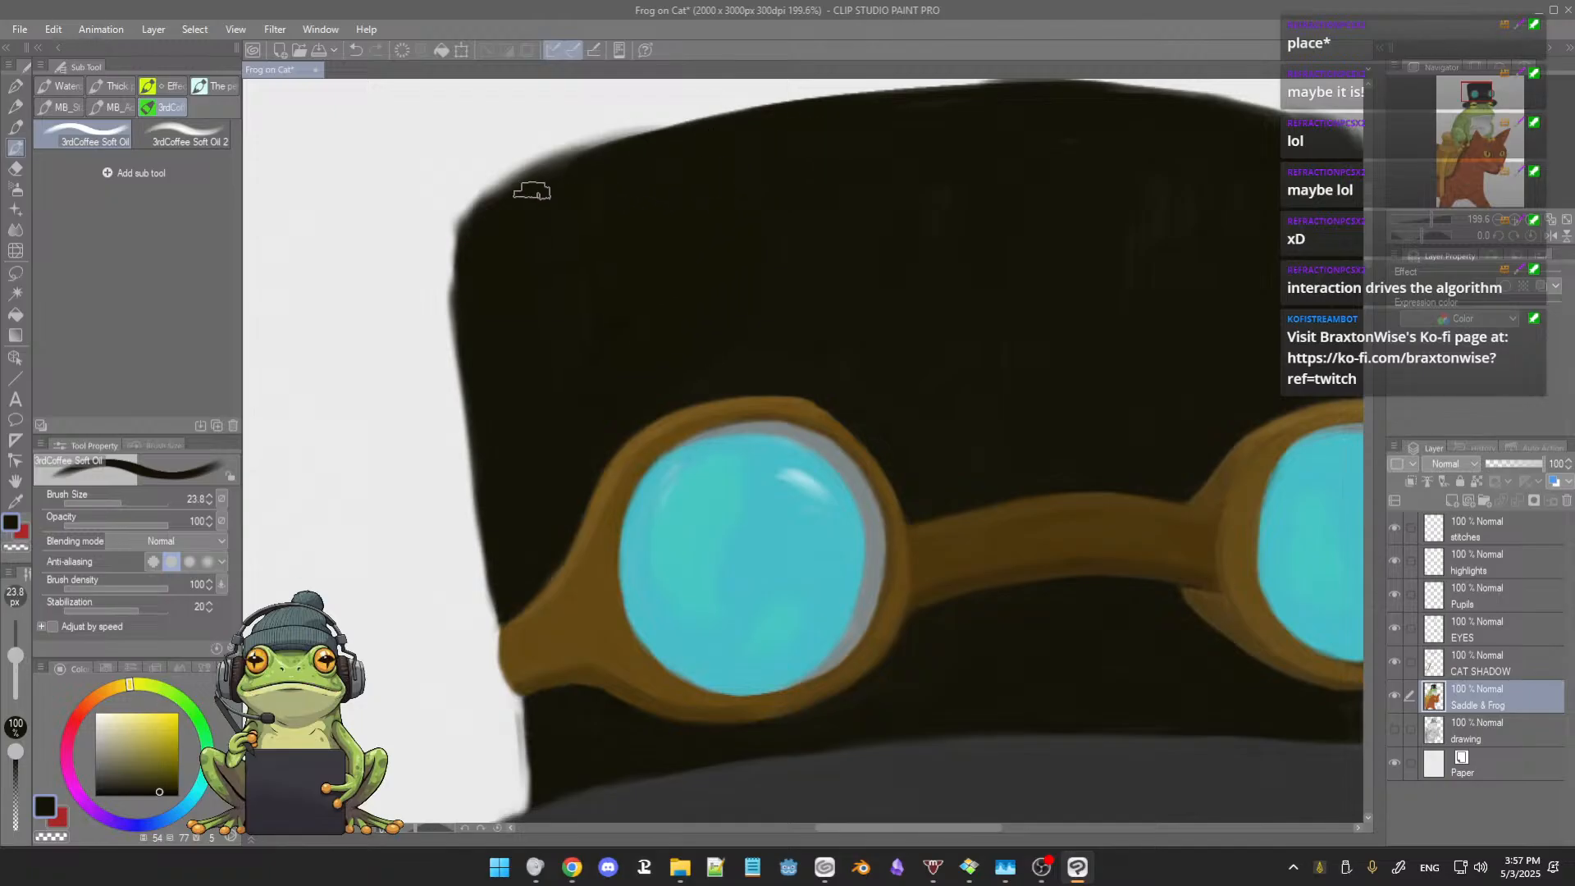
mouse_move(533, 185)
left_mouse_down()
mouse_move(717, 124)
mouse_move(648, 213)
left_mouse_up()
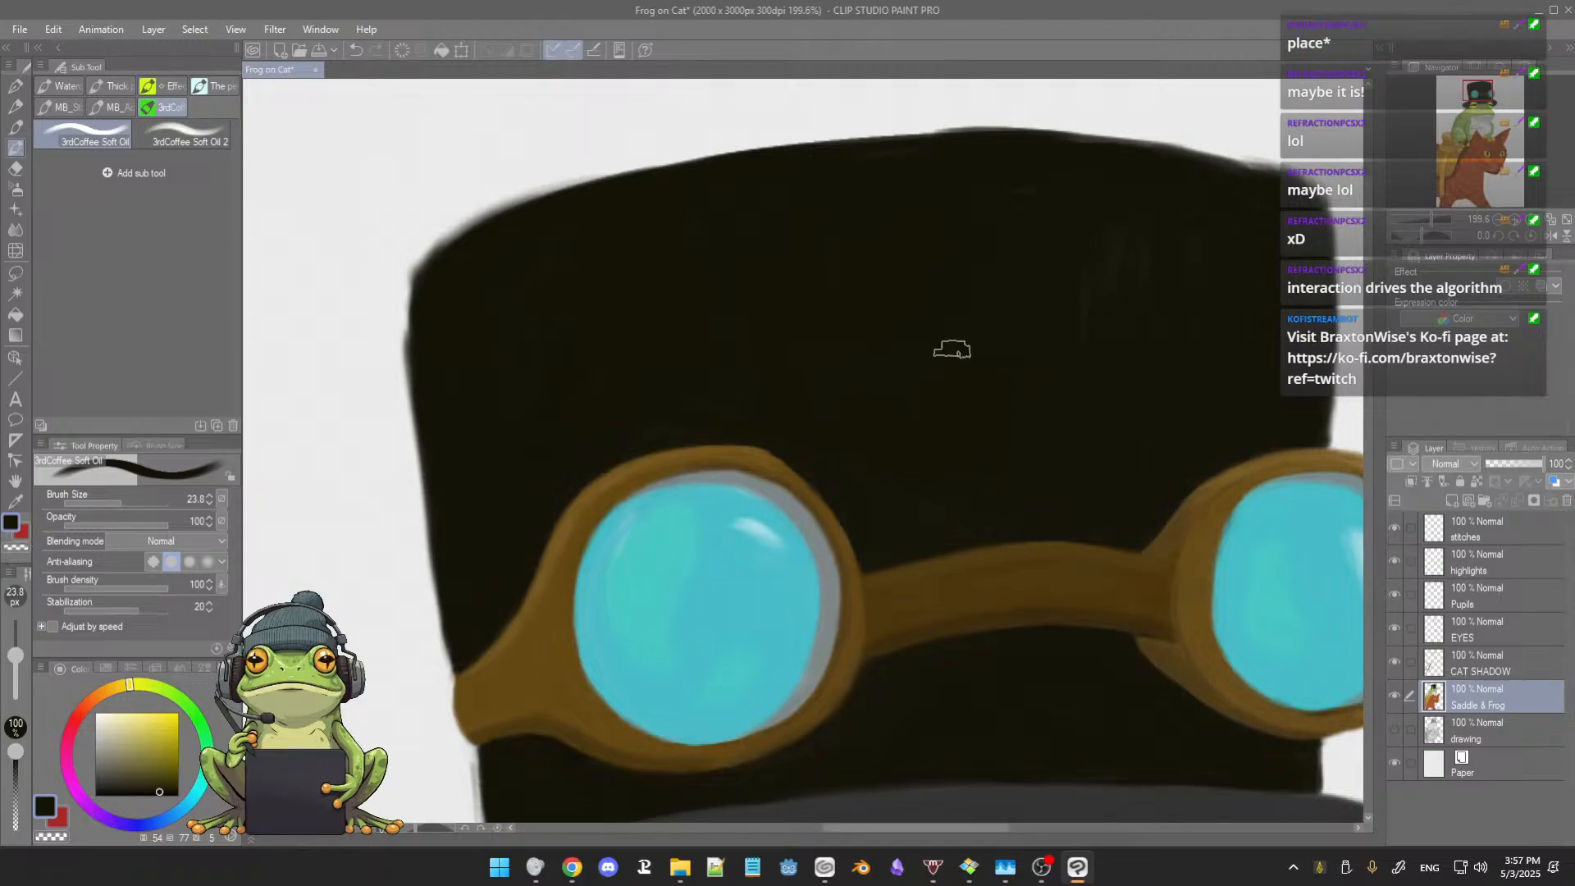
left_click_drag(1064, 370, 977, 417)
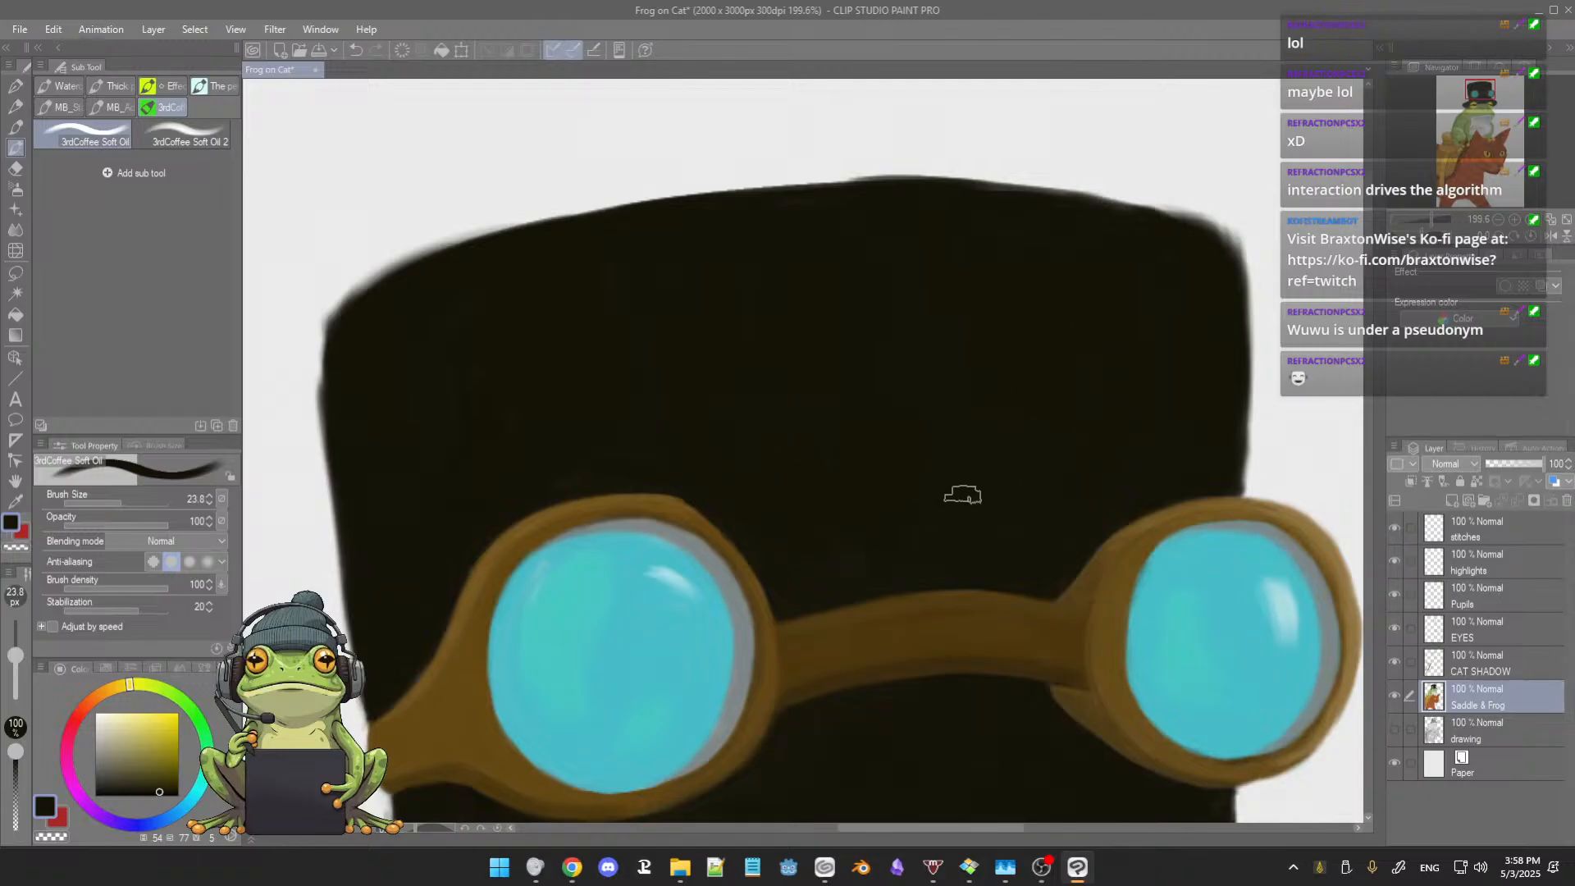
Step: Examine the frog from the top hat and face down to the thigh and the saddle horn beside it
scroll(940, 482, "down", 3)
left_click_drag(932, 494, 931, 411)
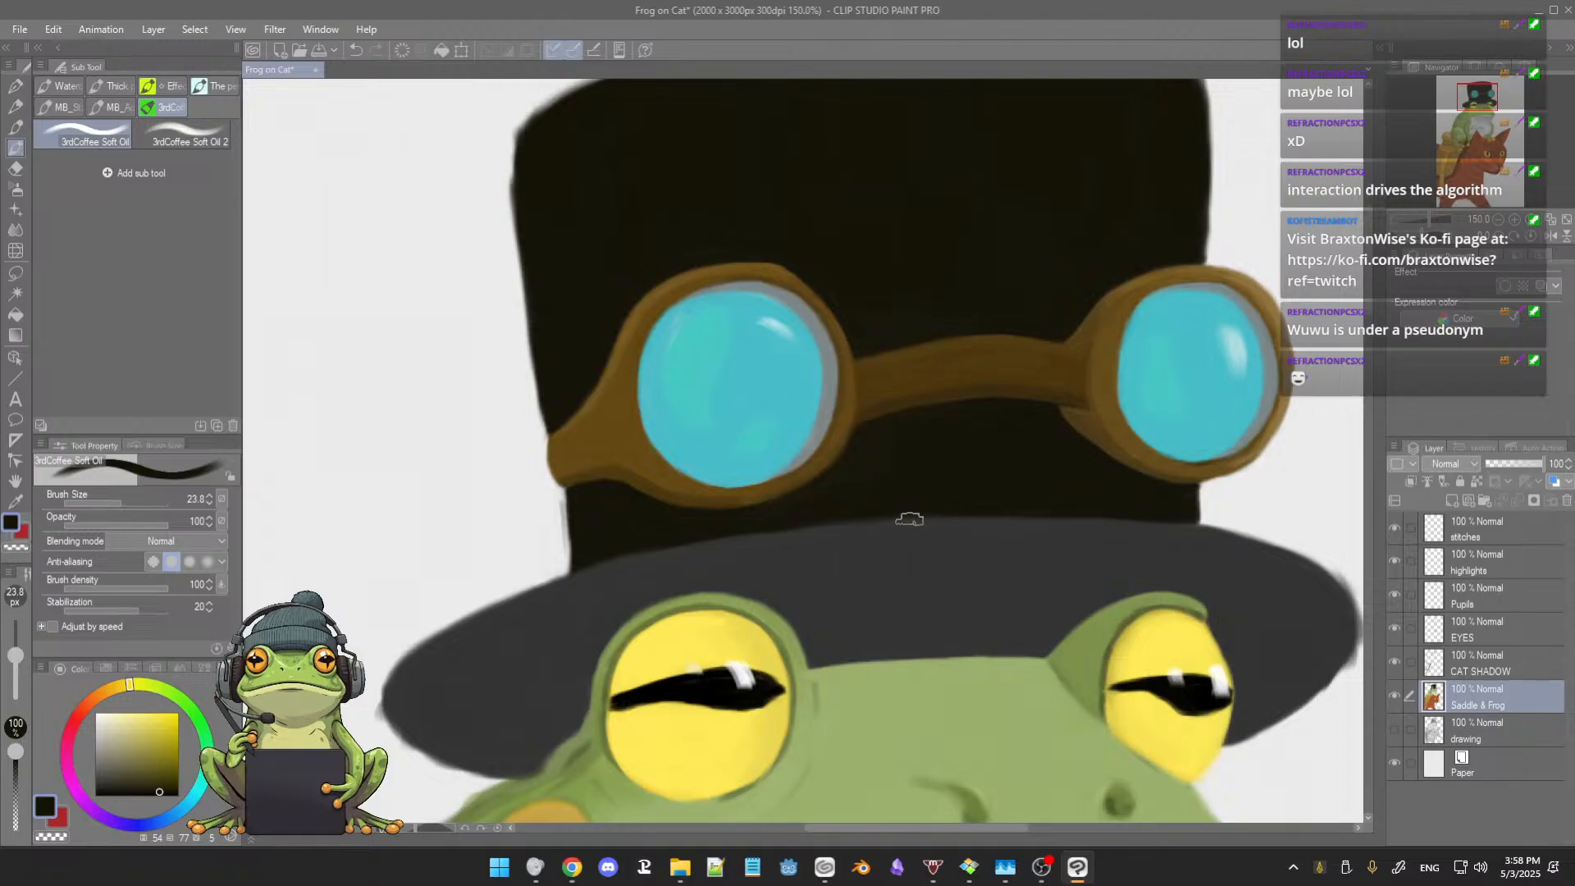
scroll(911, 484, "down", 2)
scroll(913, 484, "down", 1)
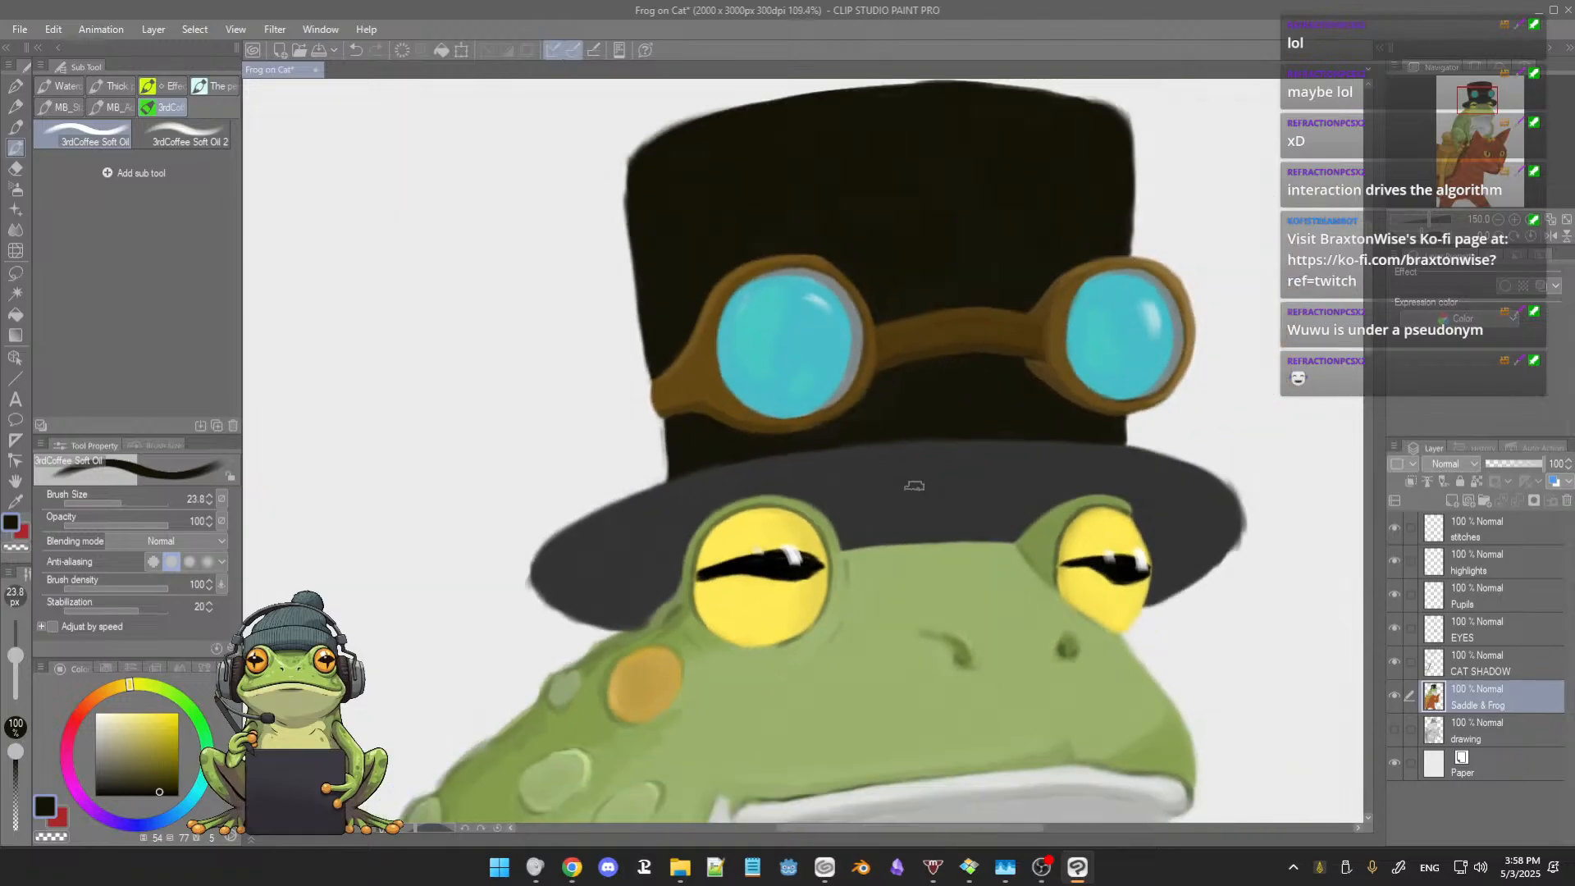
scroll(911, 488, "down", 2)
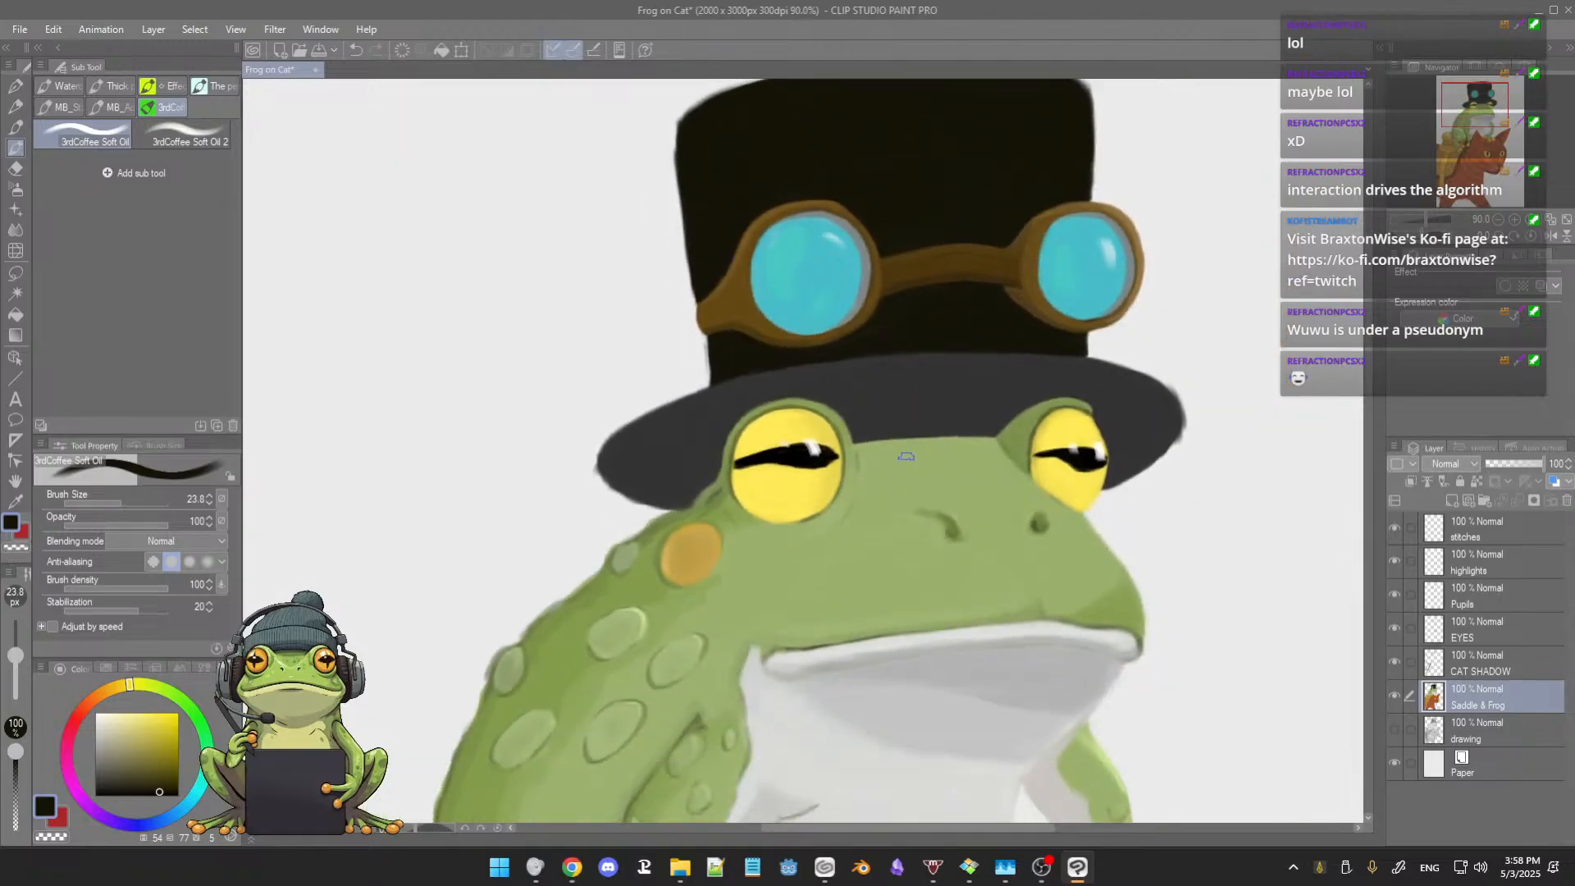
scroll(907, 460, "down", 2)
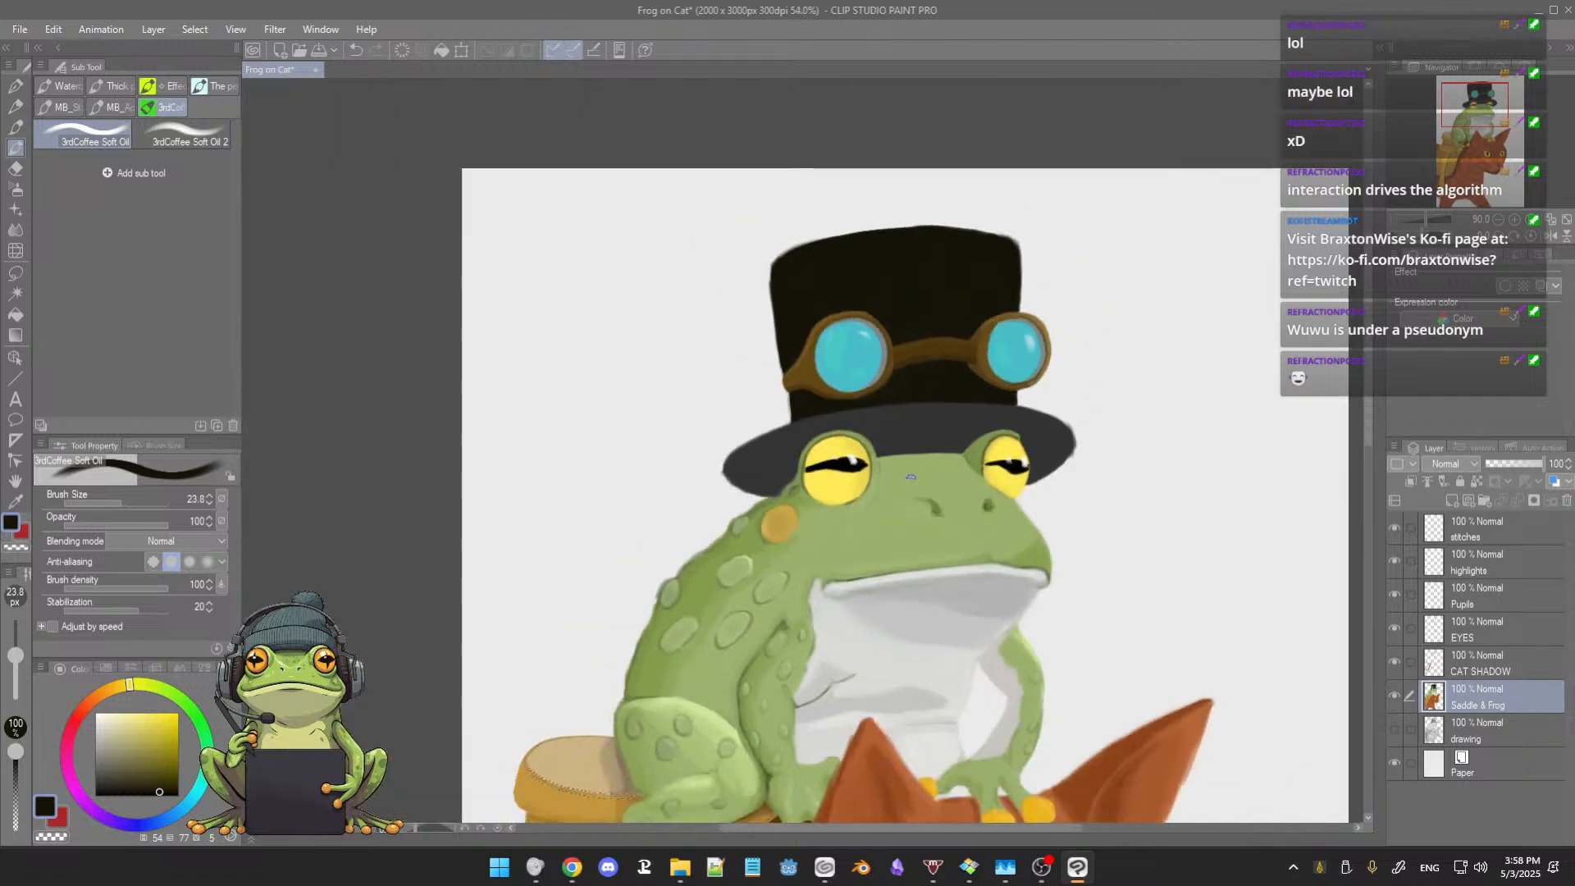
scroll(911, 477, "down", 1)
left_click_drag(910, 477, 833, 403)
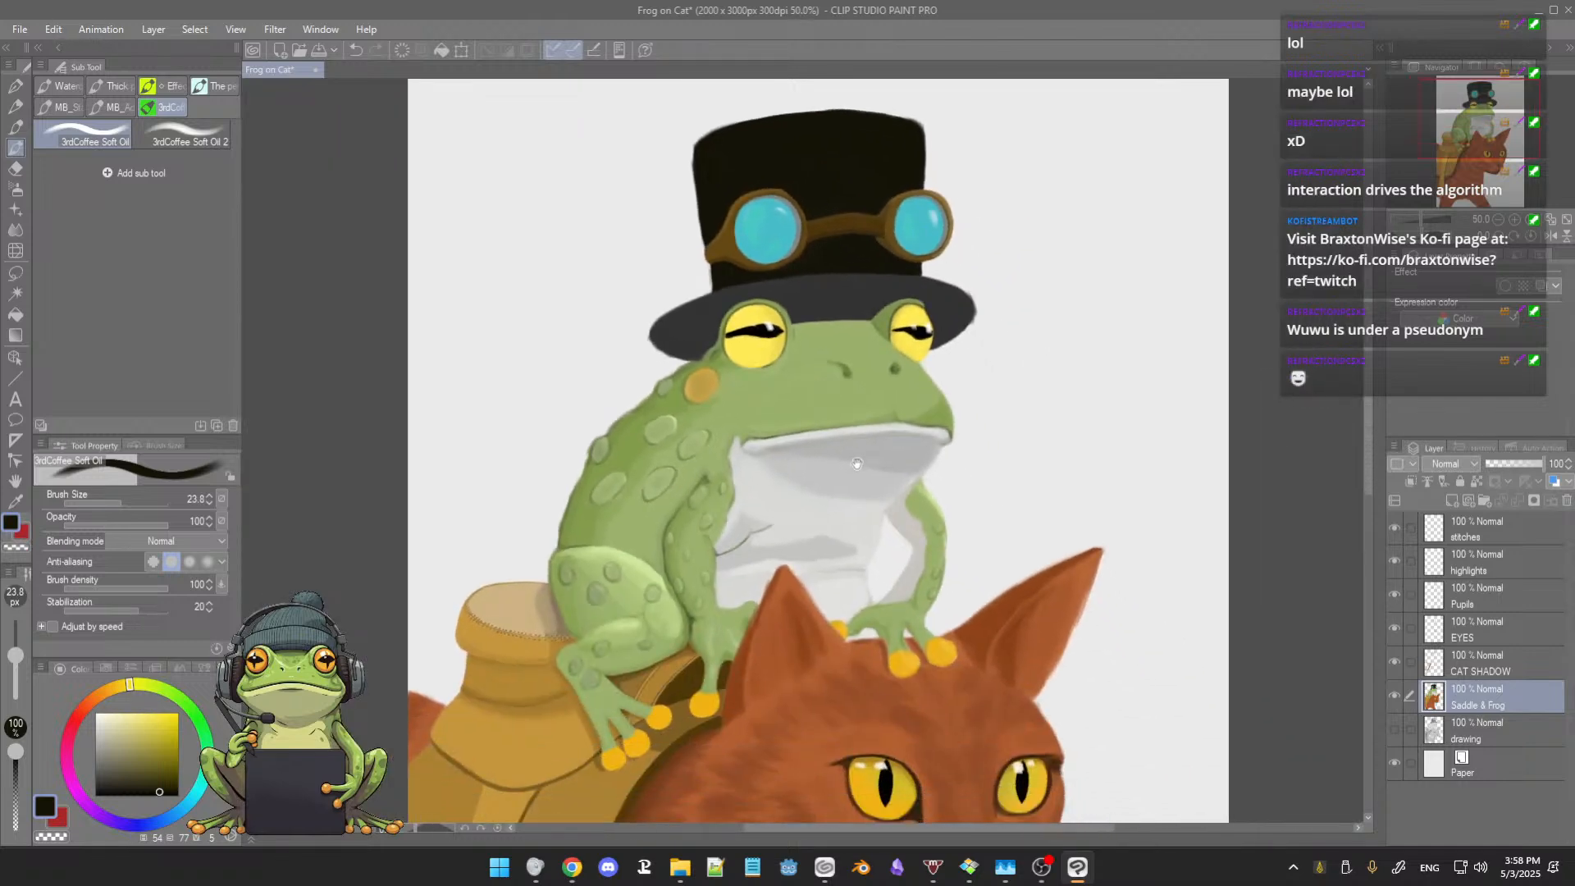
scroll(822, 448, "up", 4)
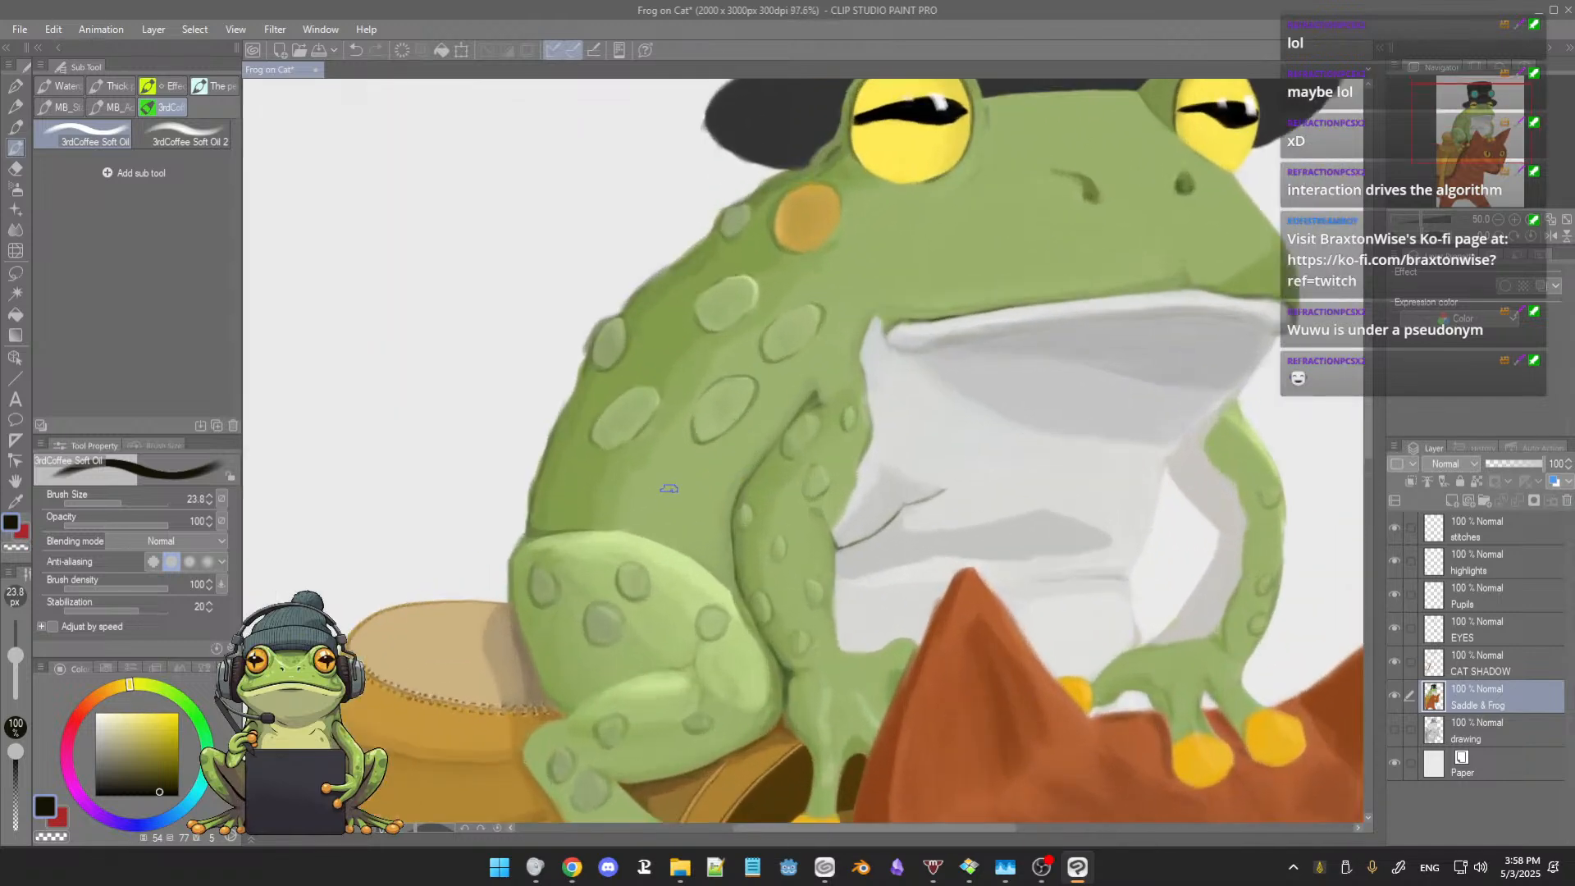
scroll(771, 419, "up", 4)
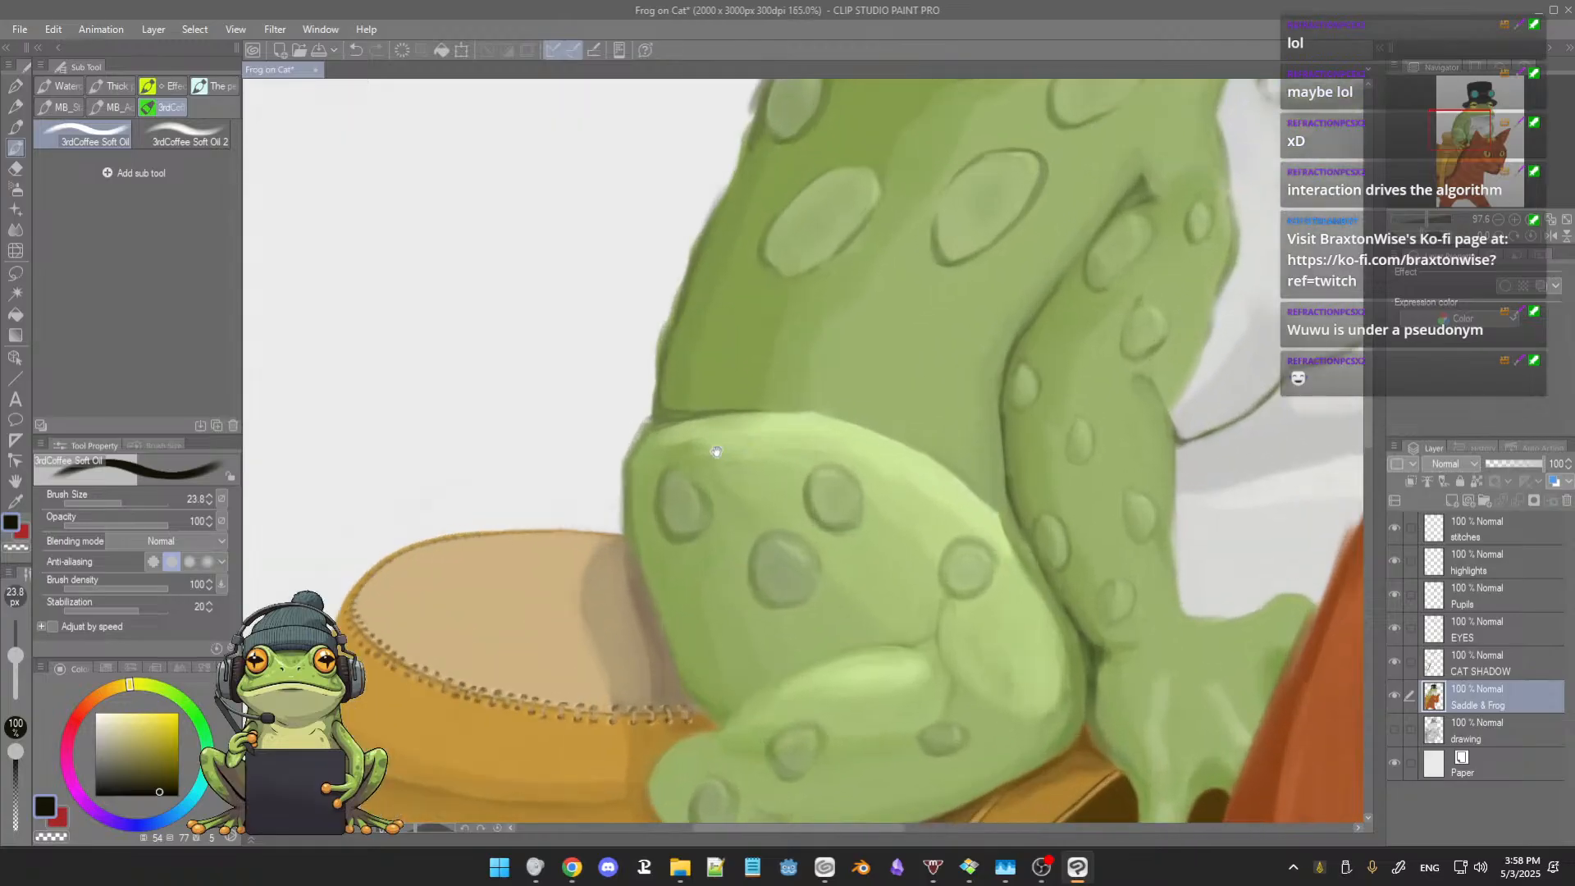
left_click_drag(816, 435, 815, 443)
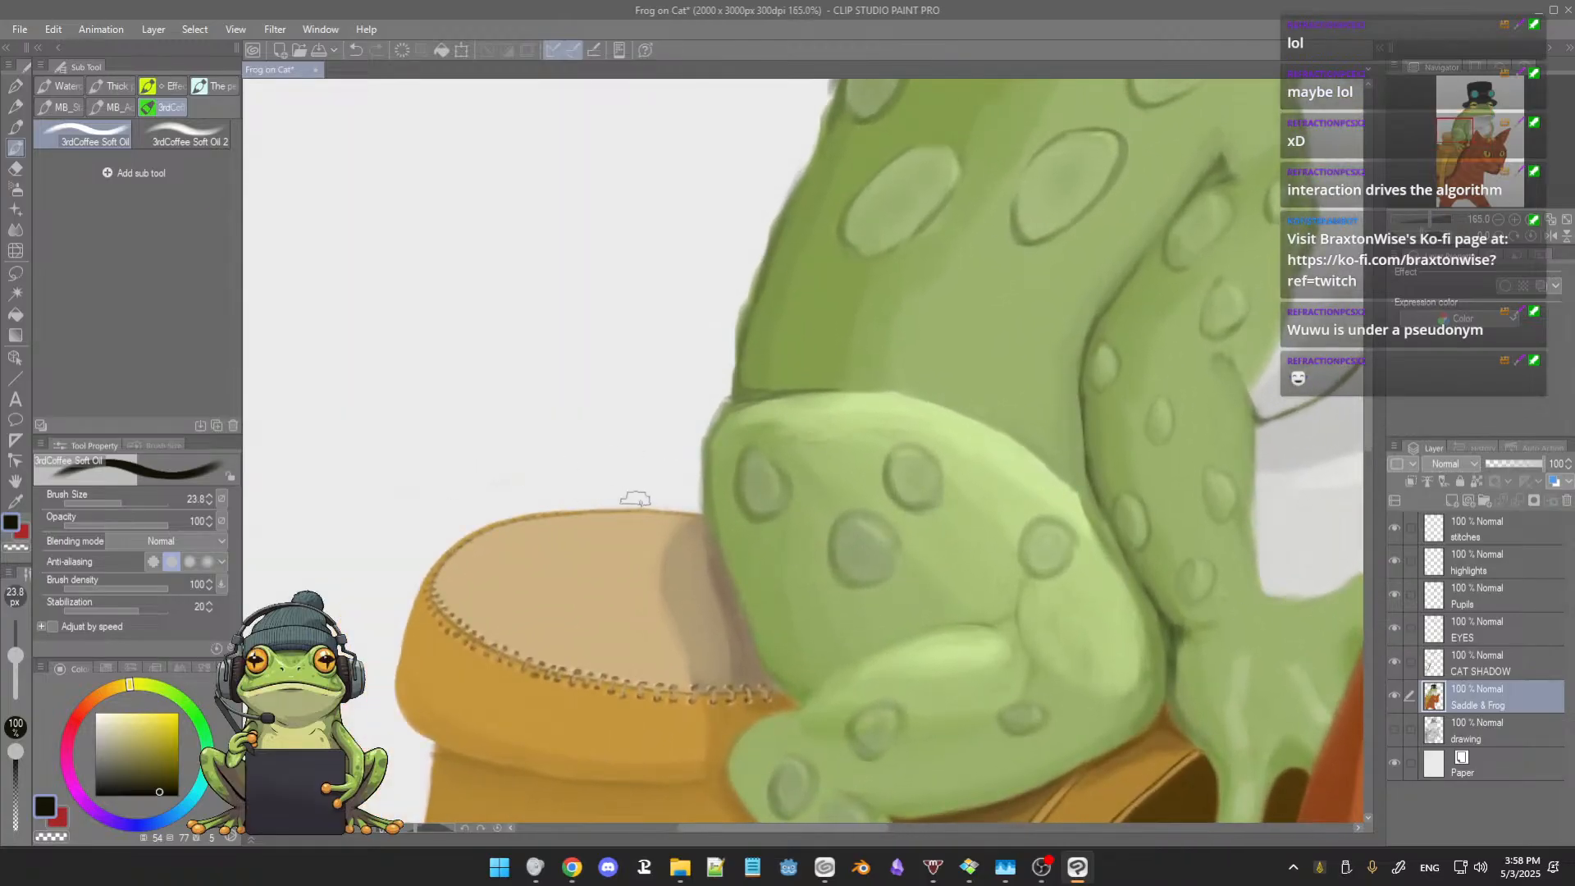
scroll(651, 500, "down", 5)
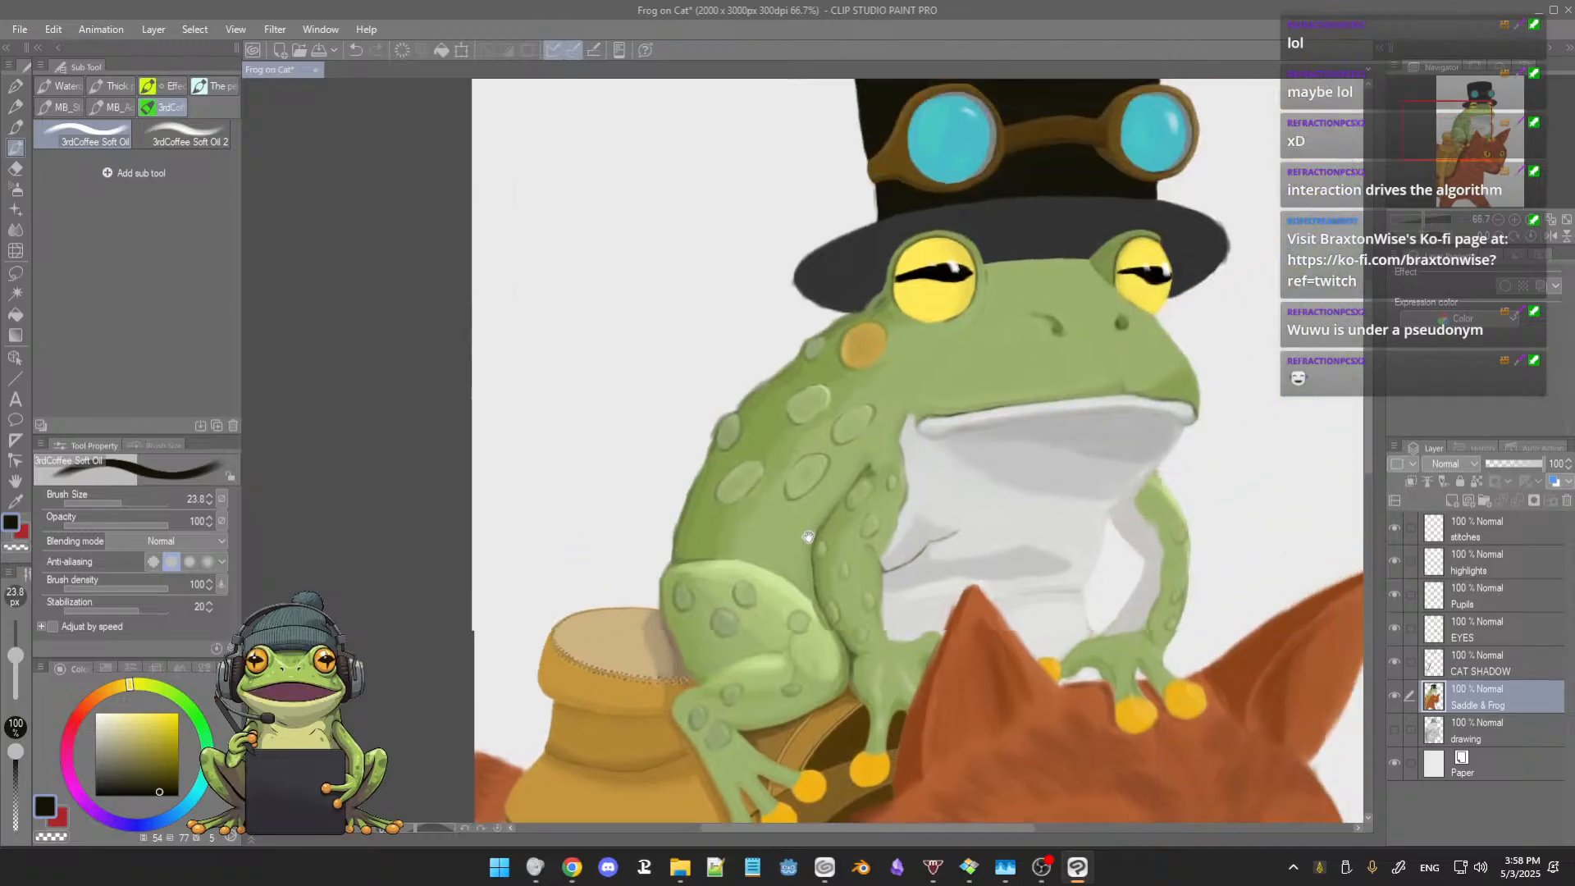
scroll(777, 555, "up", 4)
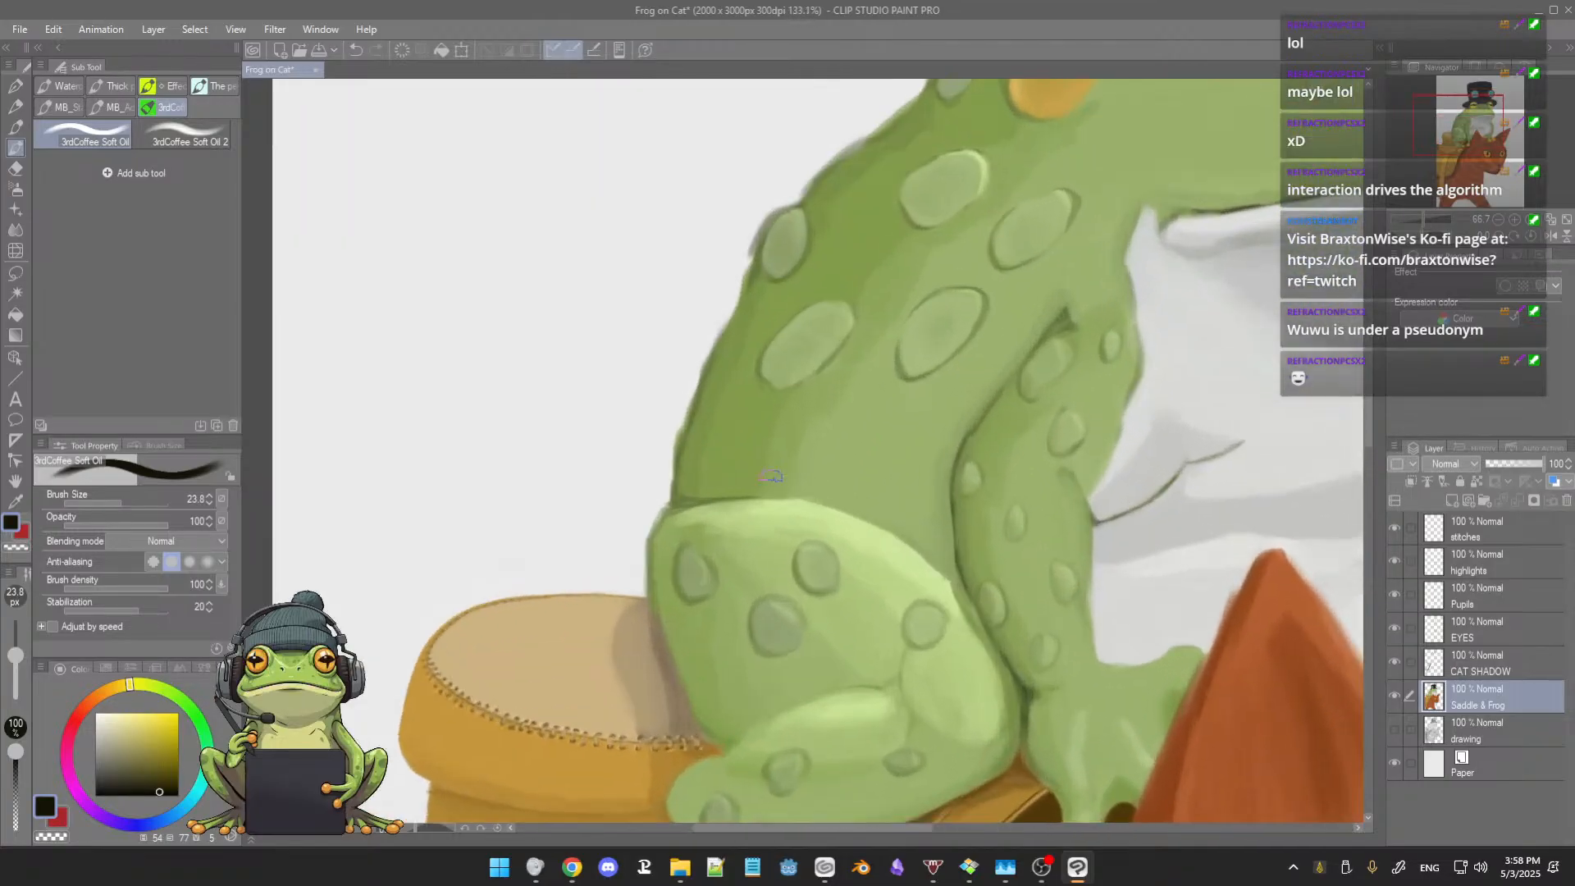
left_click_drag(759, 489, 789, 462)
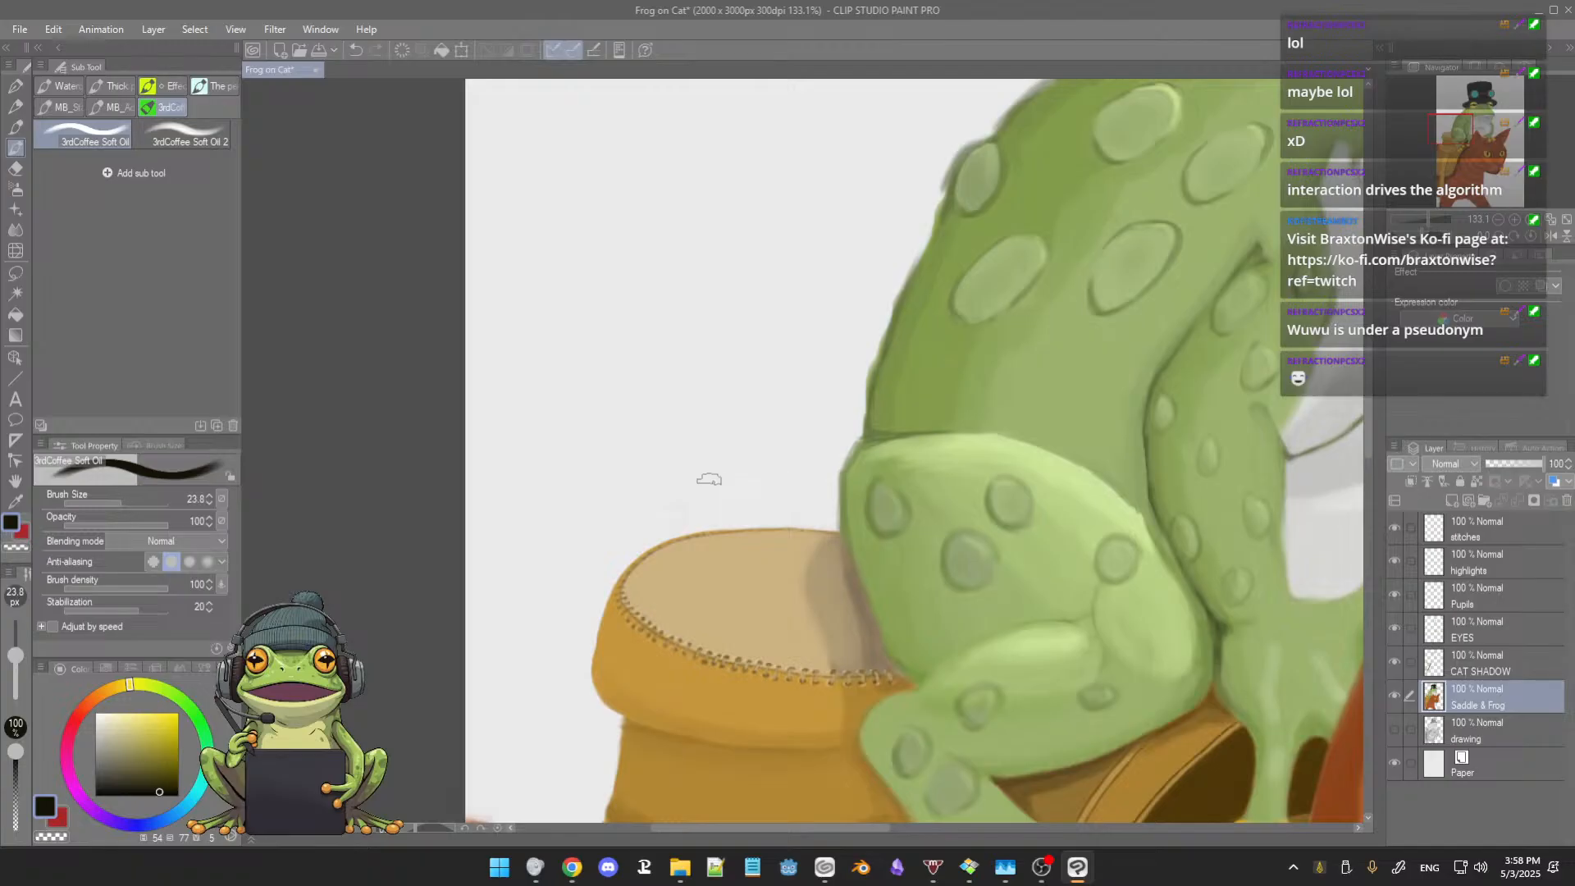
Step: Clean the outer edge of the saddle horn's neck on the Saddle & Frog layer with the Hard eraser at size 8.9
key("e")
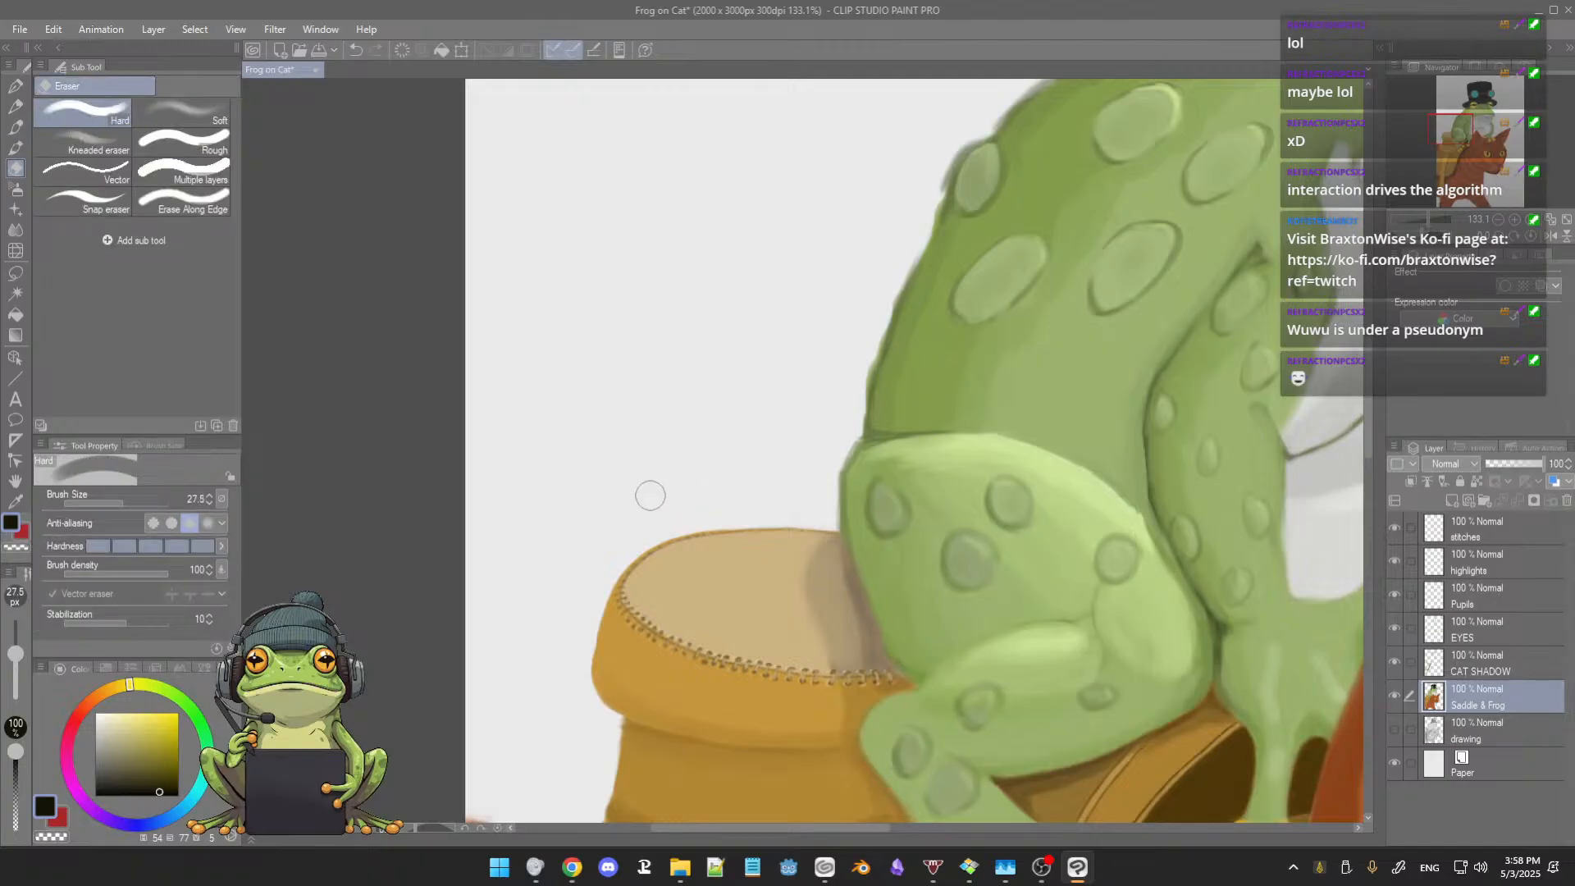
key("b")
left_click_drag(729, 436, 739, 410)
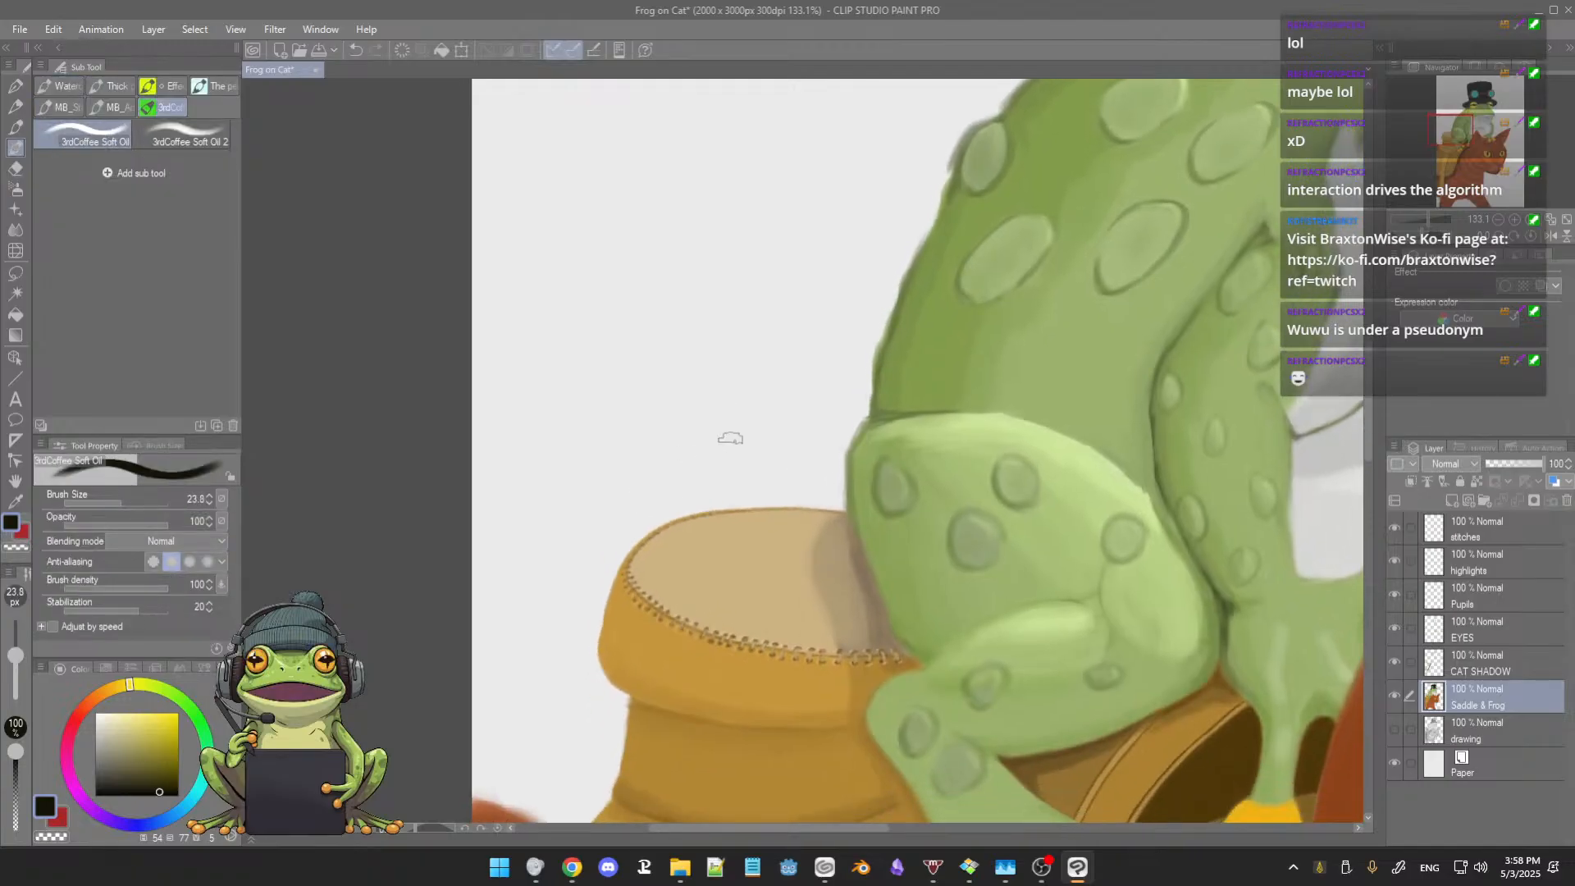
scroll(731, 439, "up", 4)
left_click_drag(675, 477, 795, 389)
left_click_drag(744, 432, 804, 363)
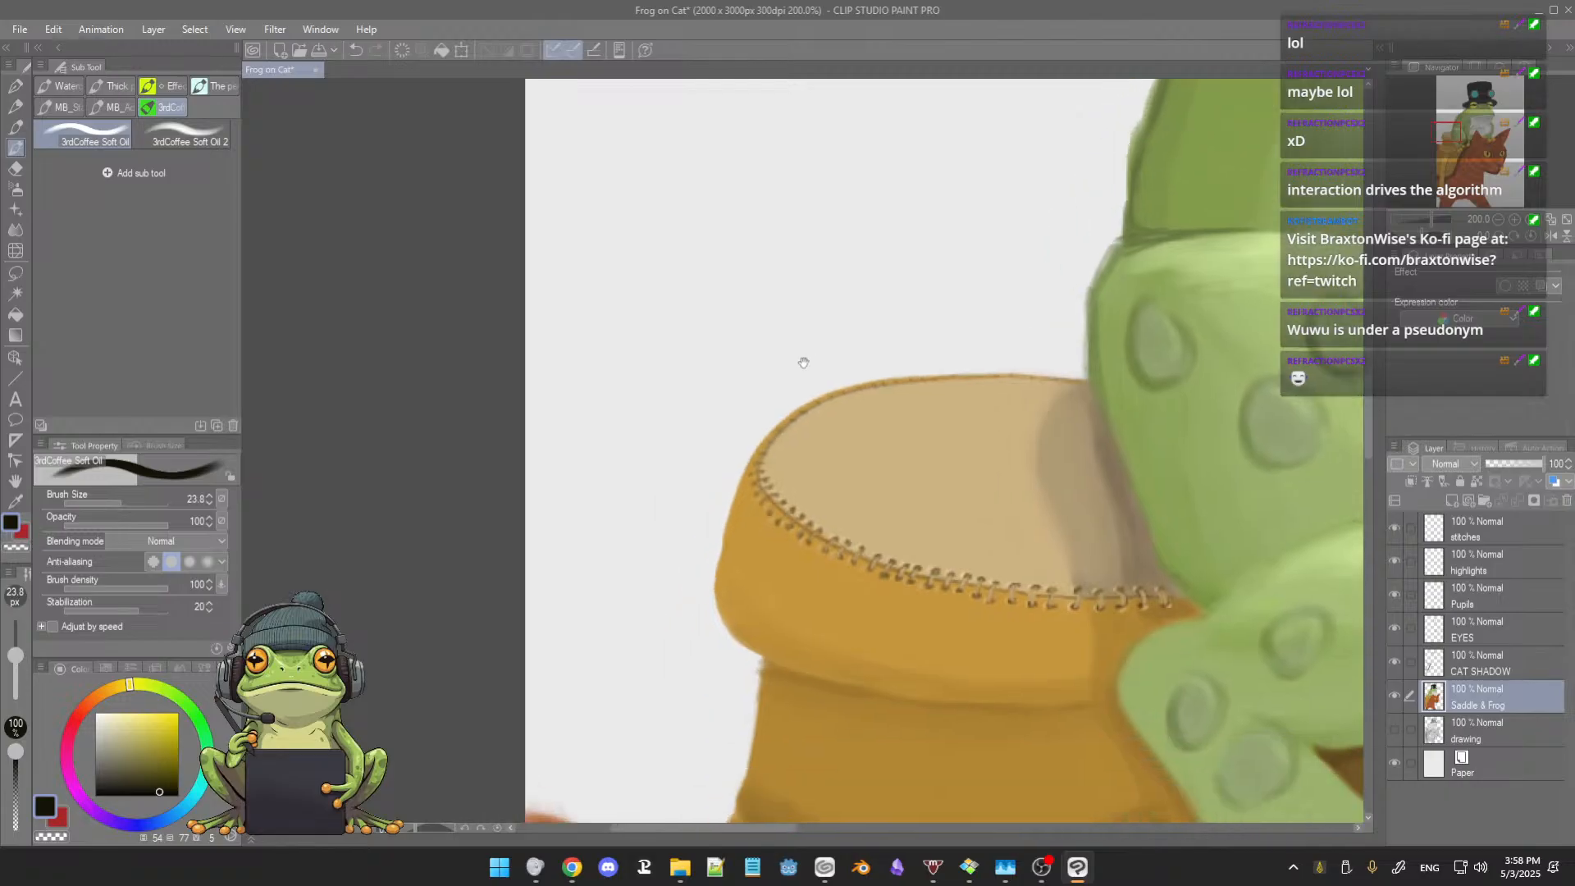
mouse_move(721, 455)
left_mouse_down()
mouse_move(754, 351)
mouse_move(696, 399)
left_mouse_up()
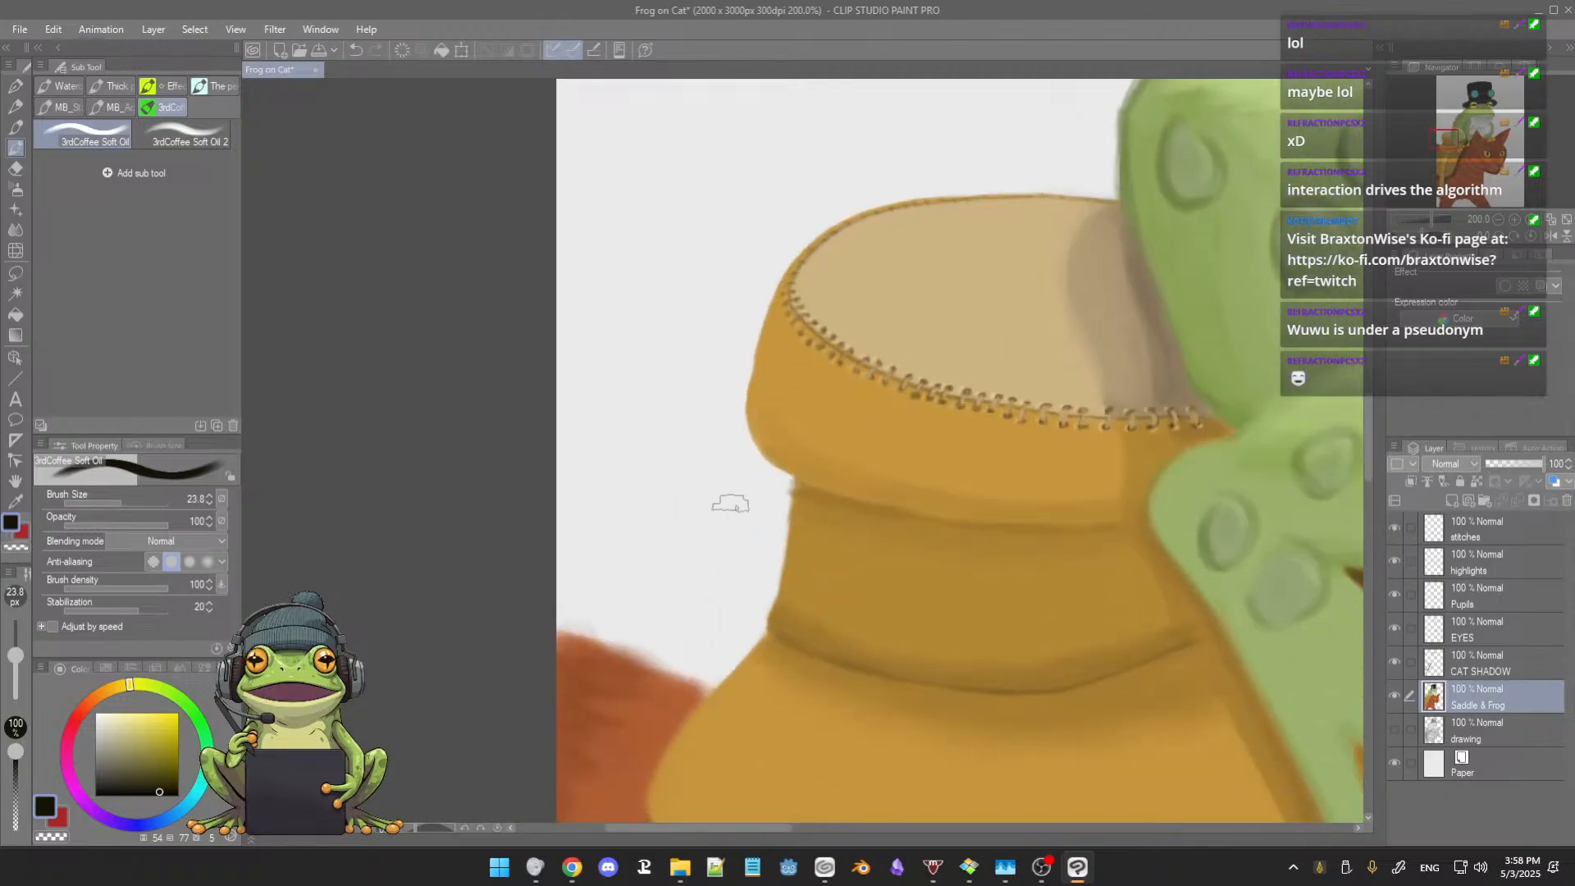
key("e")
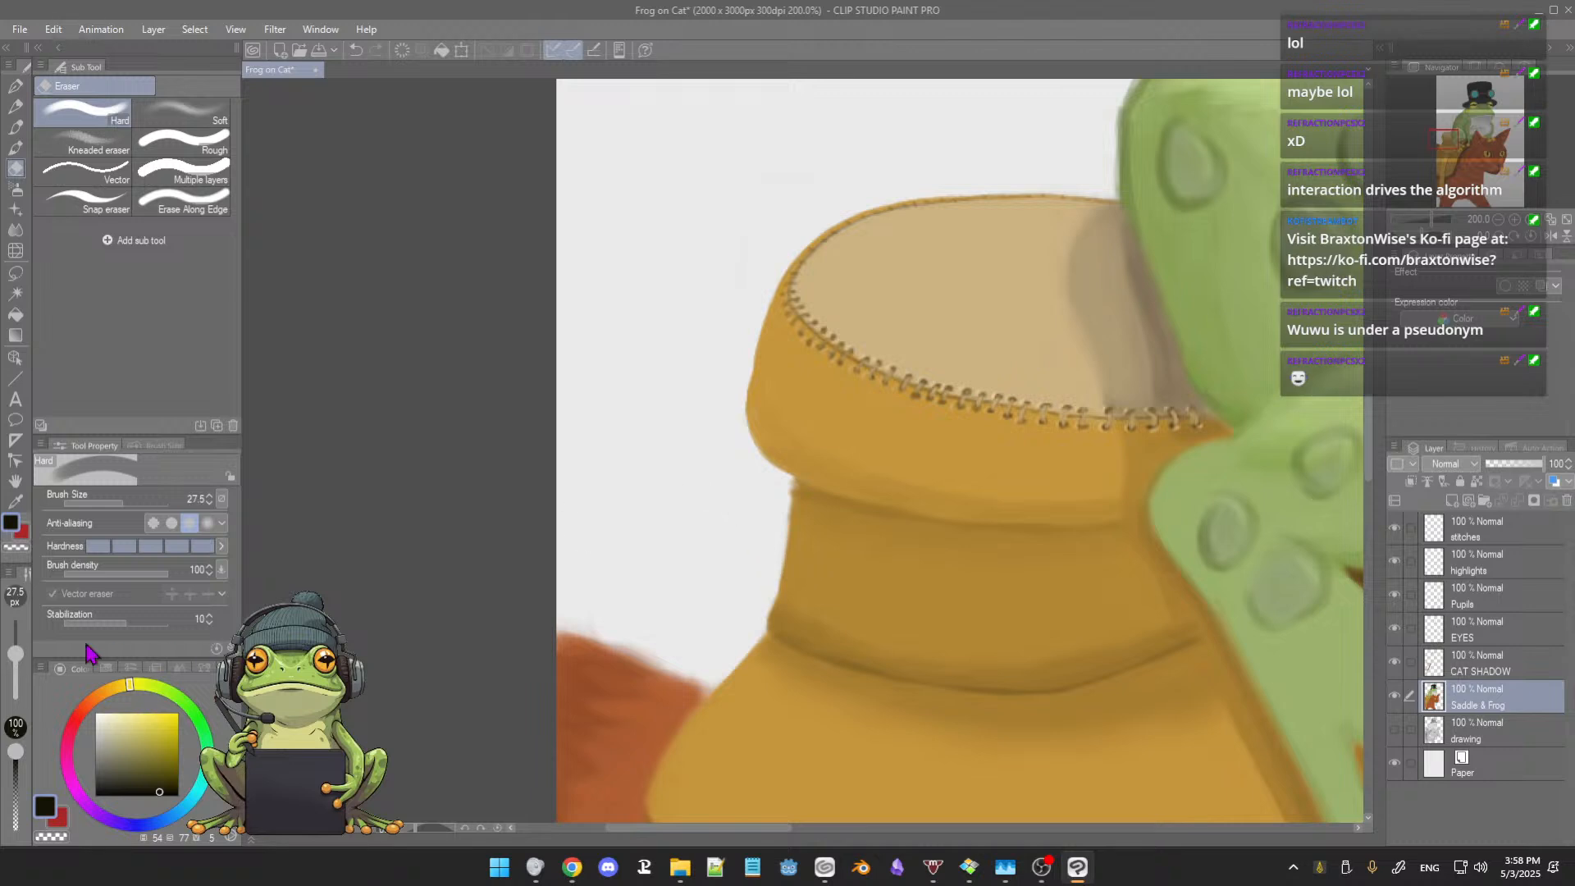
left_click_drag(27, 661, 23, 668)
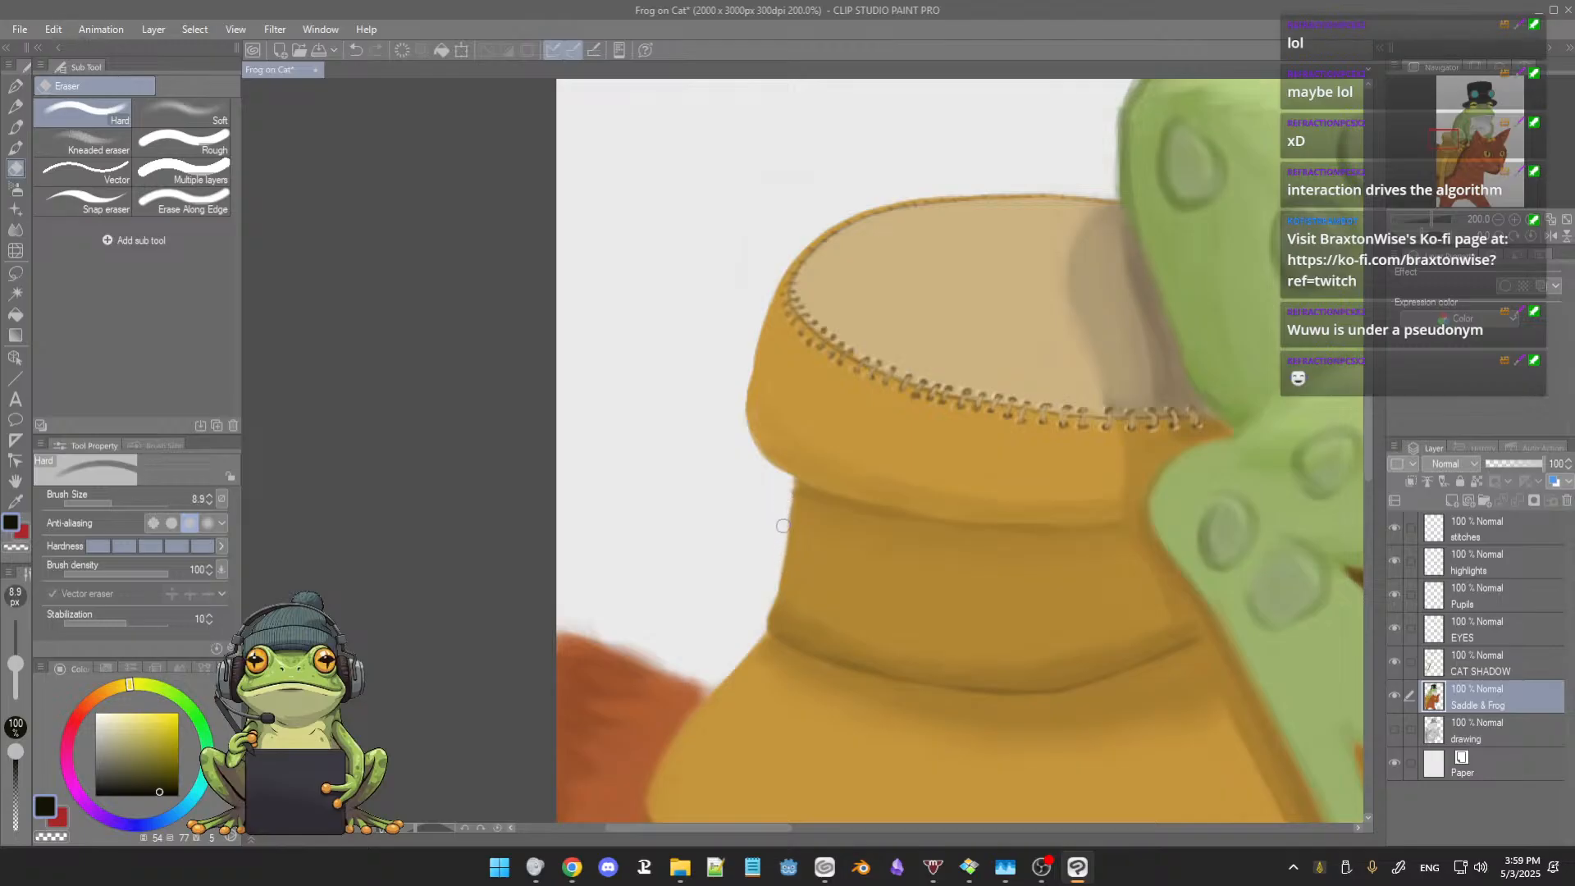
key("b")
Step: Check the saddle horn's fold shading by toggling Saddle & Frog and CAT SHADOW, and trim its outer overhang on CAT SHADOW with the Hard eraser
left_click(1396, 697)
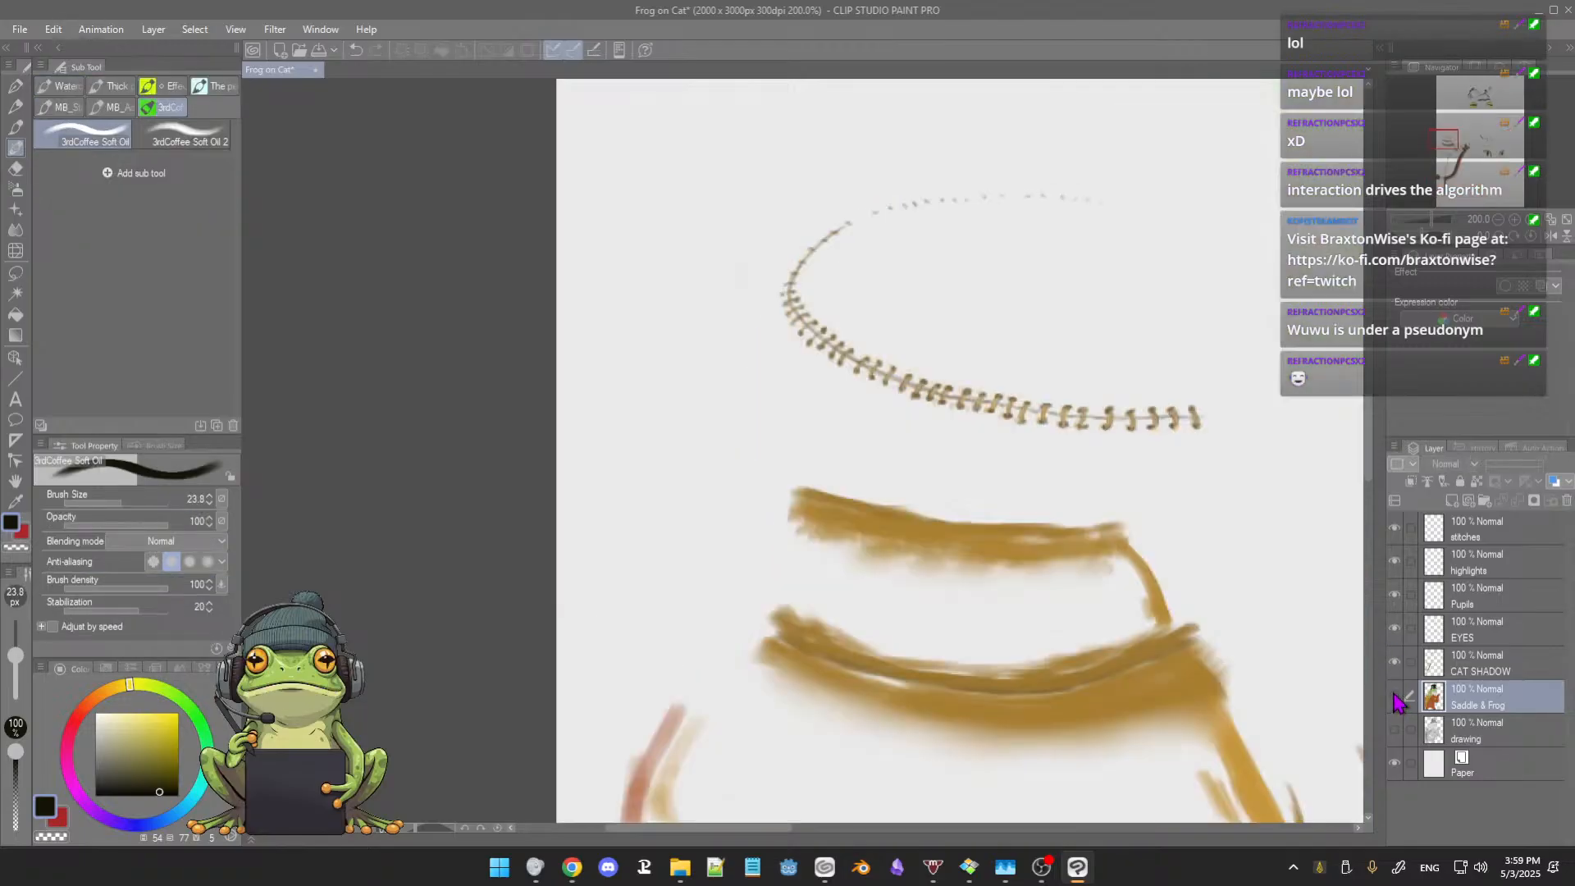
left_click(1396, 697)
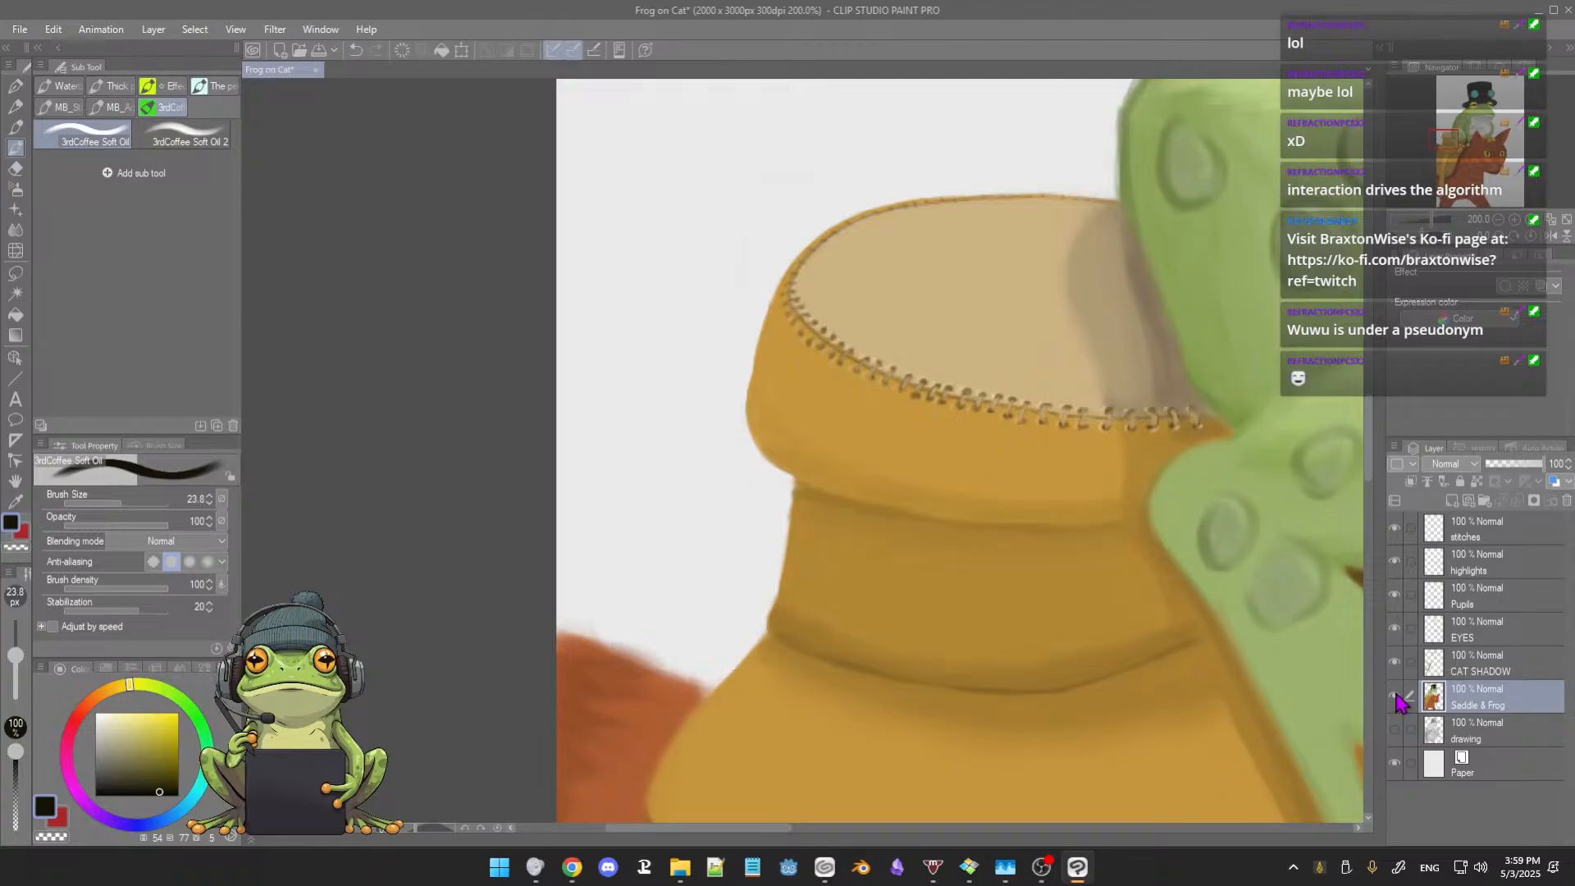
left_click(1397, 662)
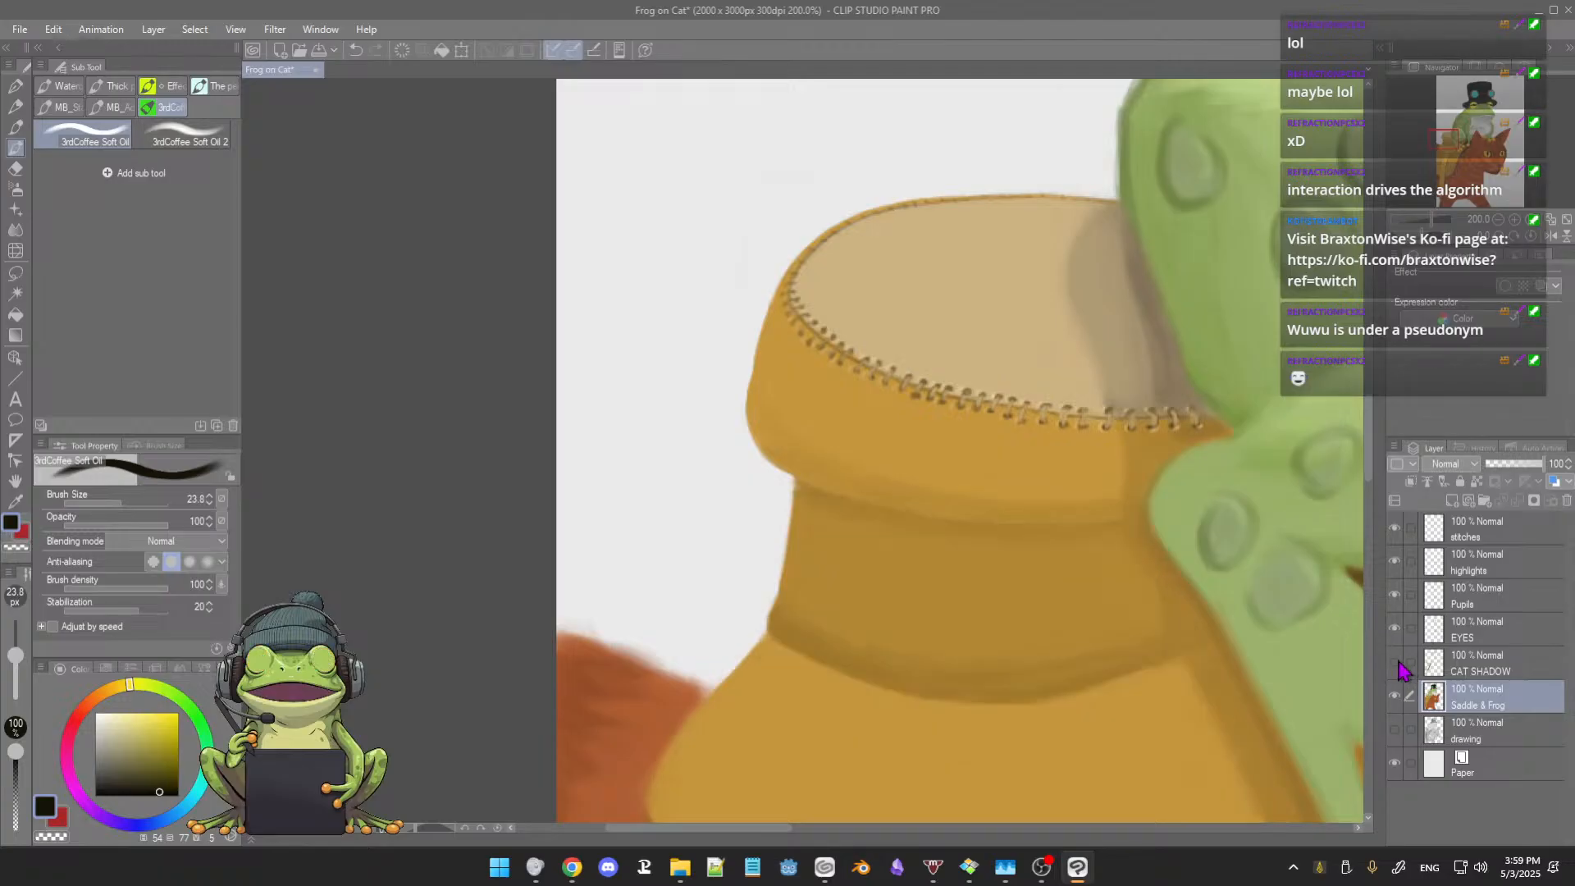
left_click(1396, 662)
left_click(1469, 668)
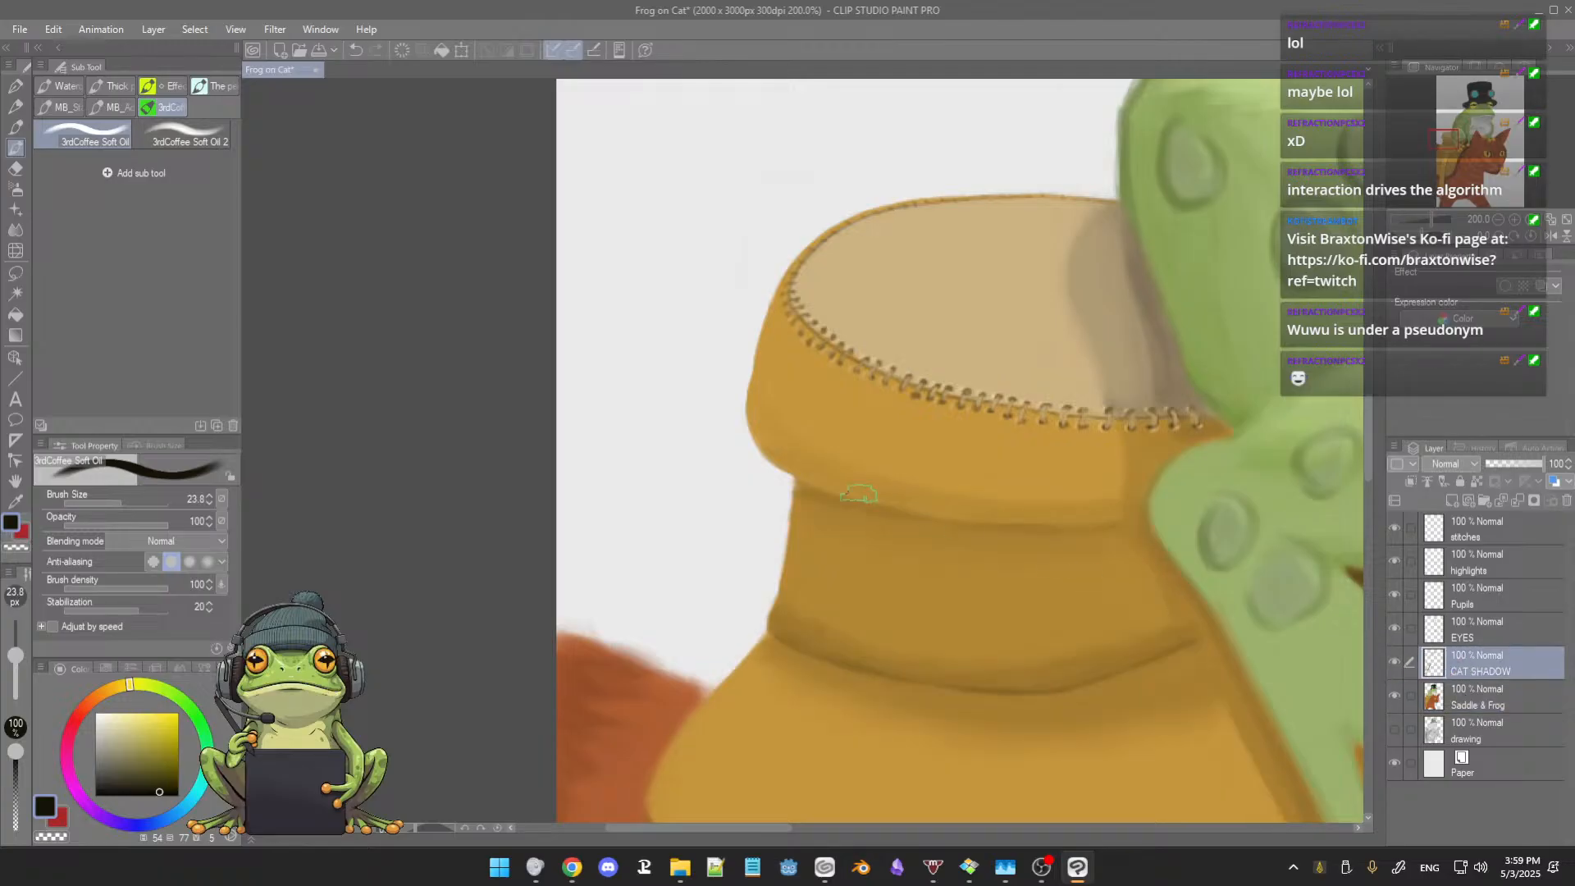
key("e")
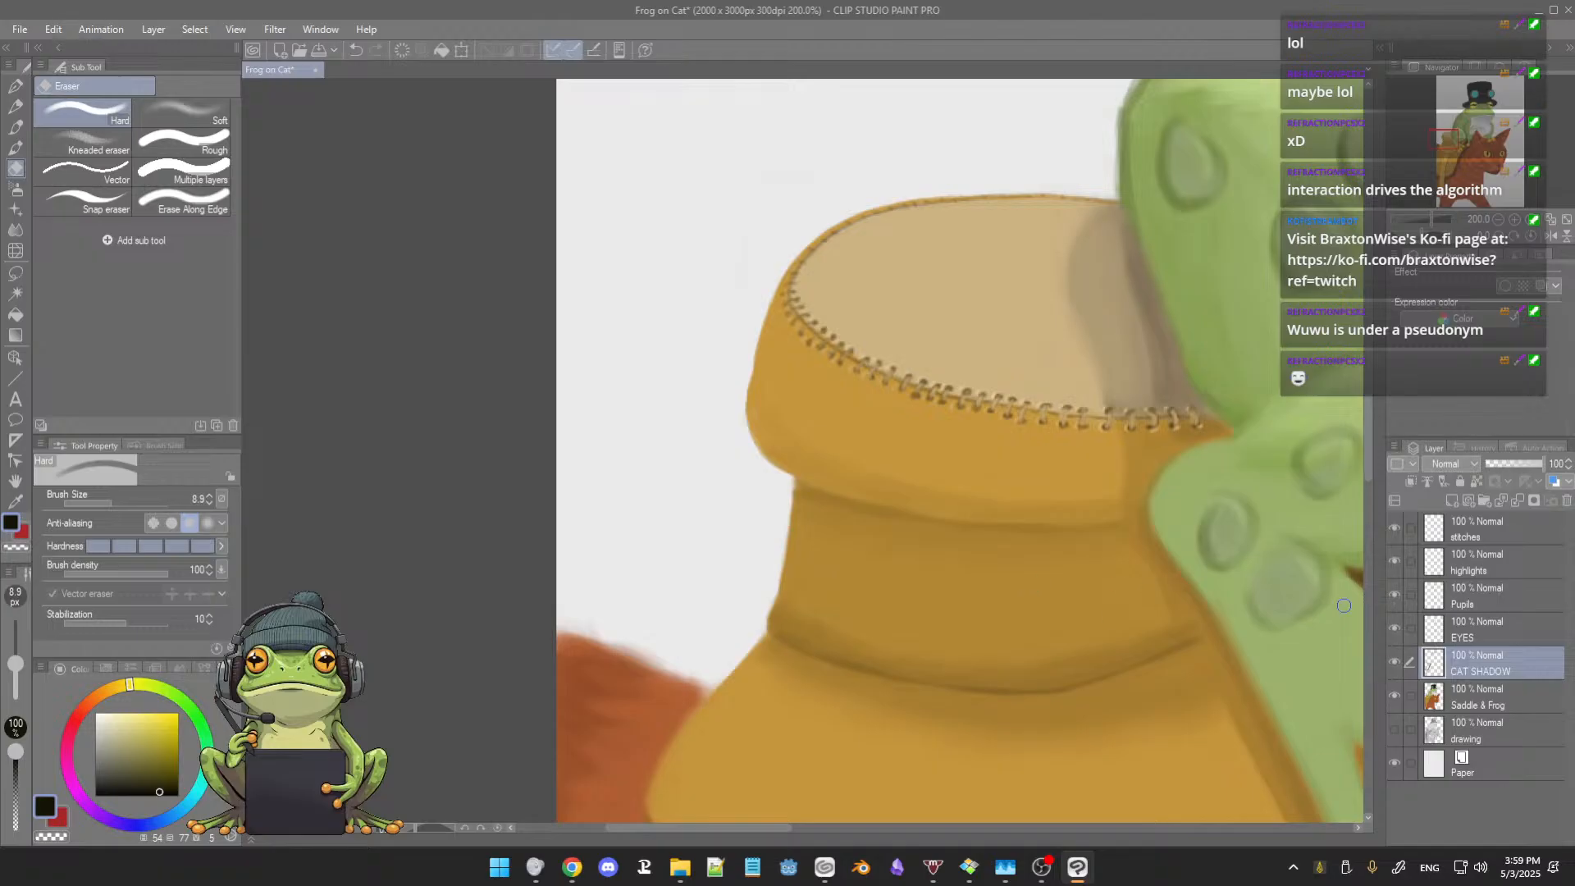
key("b")
Step: Define the cat's fur edge beside the saddle horn on Saddle & Frog with sampled orange-brown at brush size 8.1, and erase the stray fuzz above it
left_click(1432, 685)
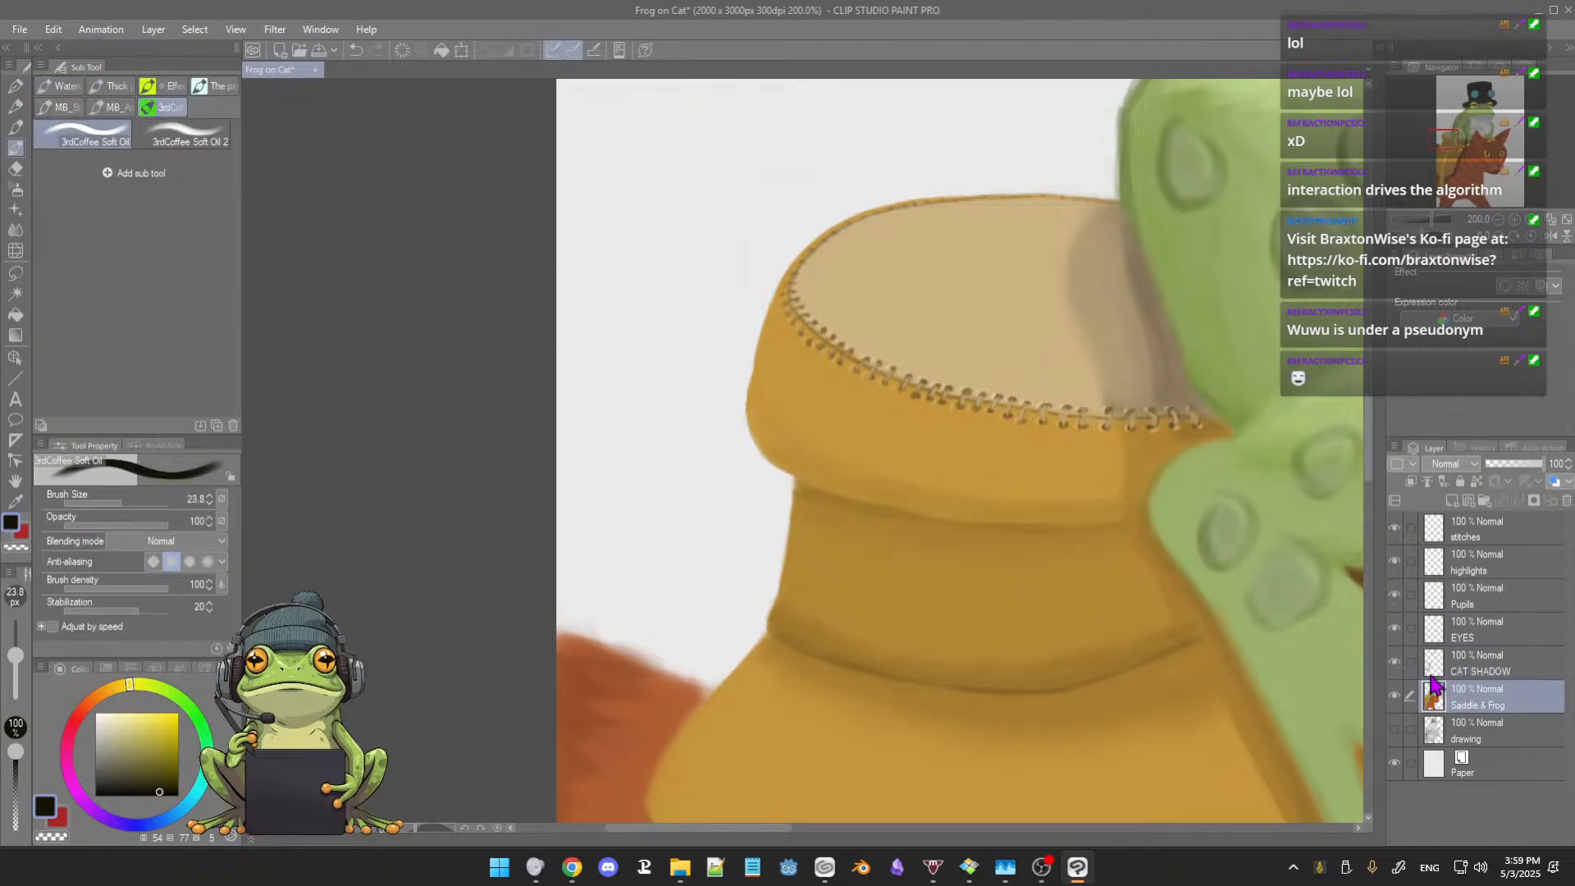
scroll(656, 517, "up", 1)
scroll(687, 515, "up", 1)
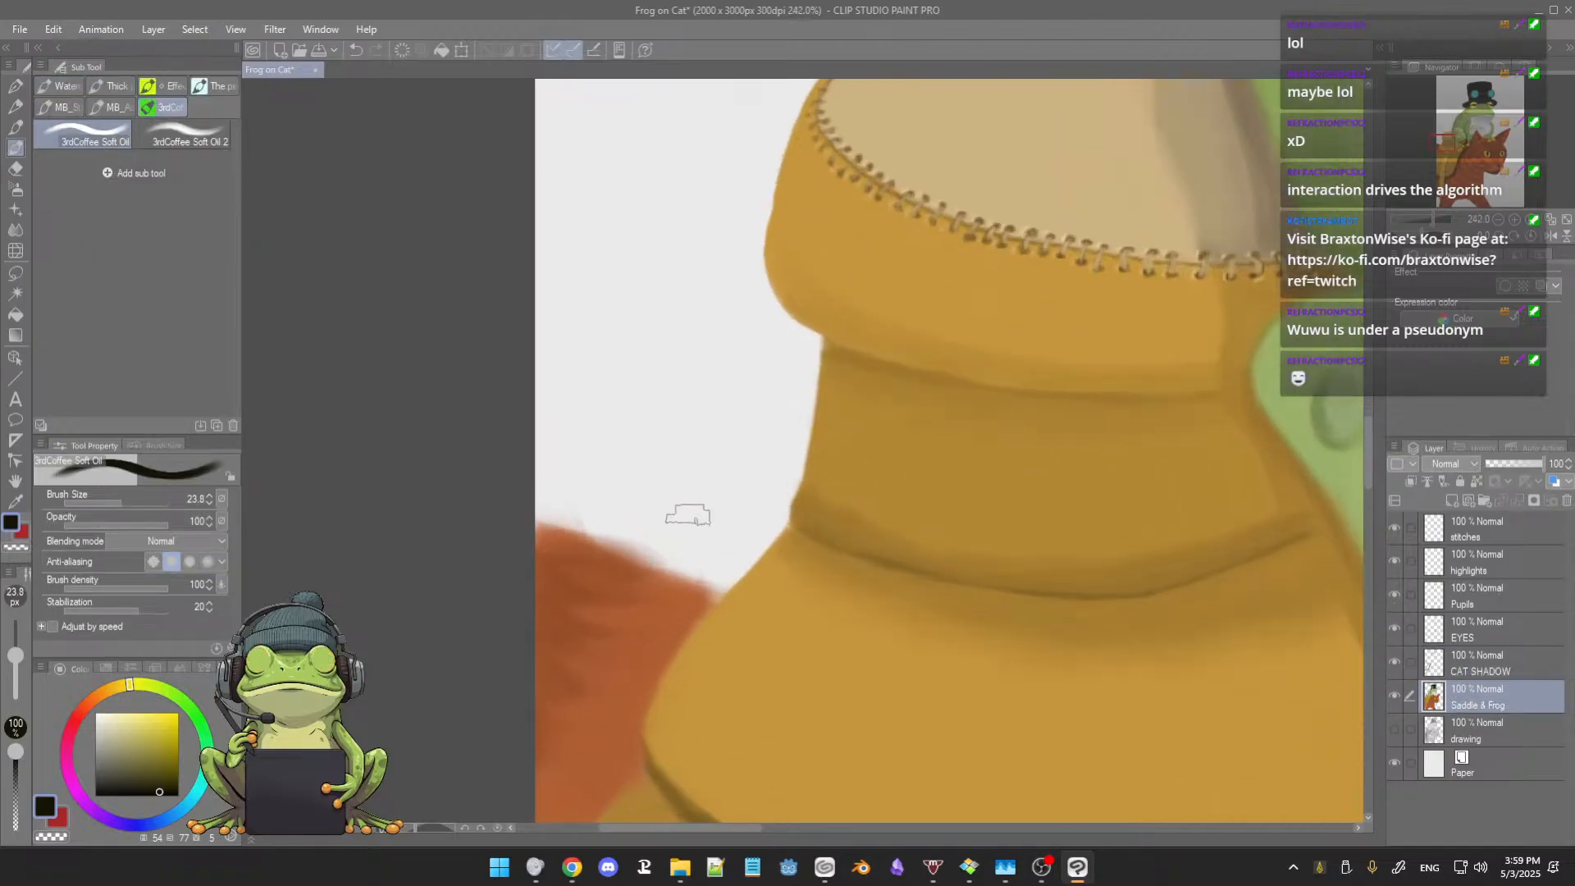
left_click_drag(671, 495, 676, 460)
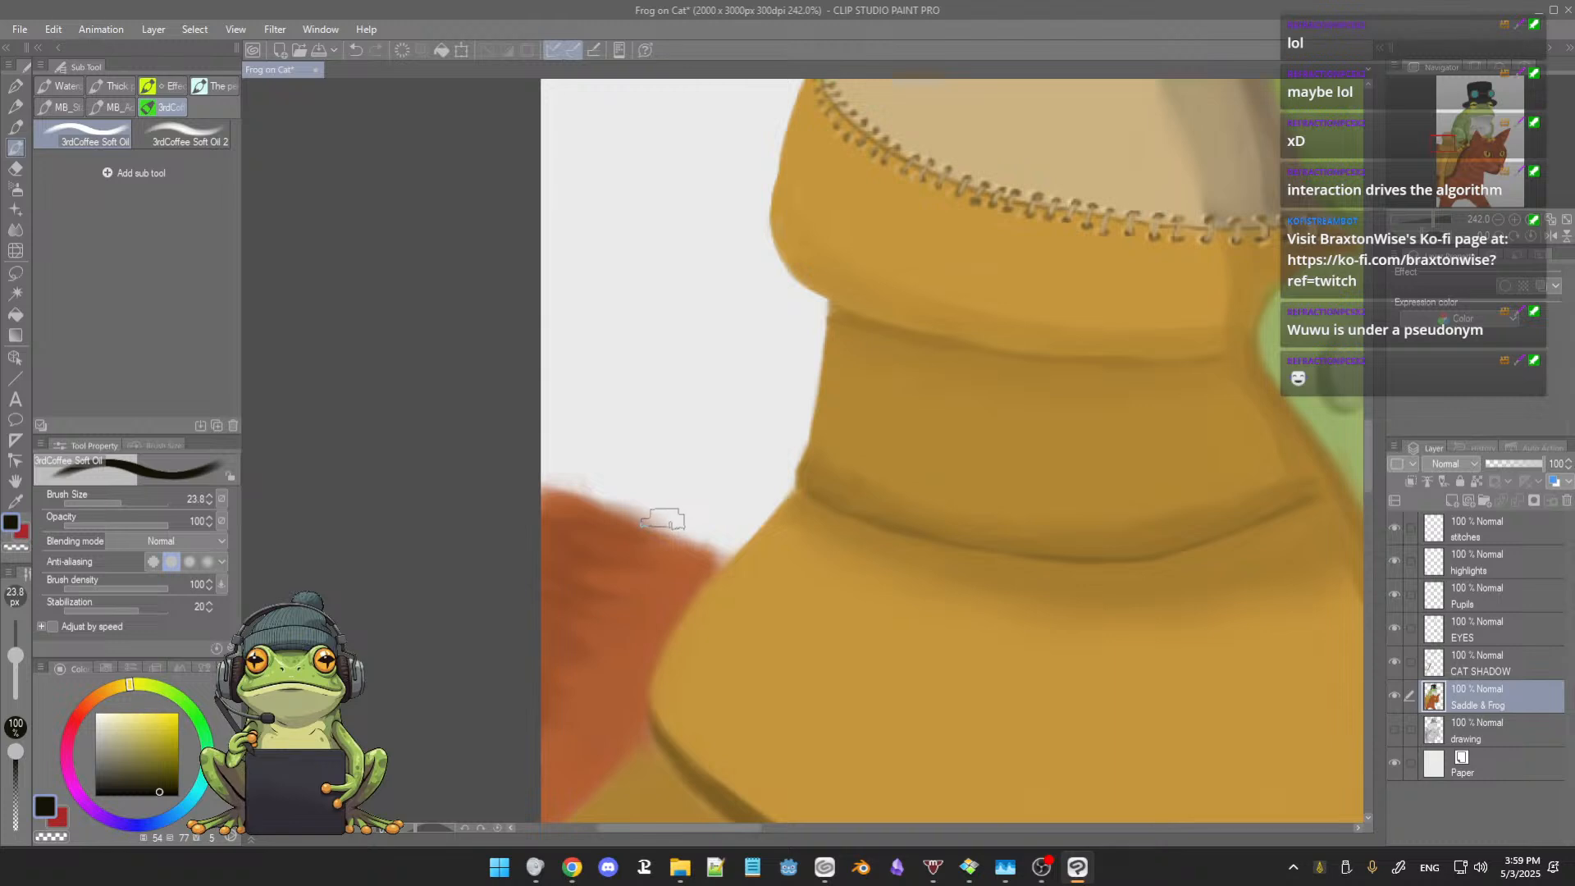
left_click_drag(678, 529, 658, 527)
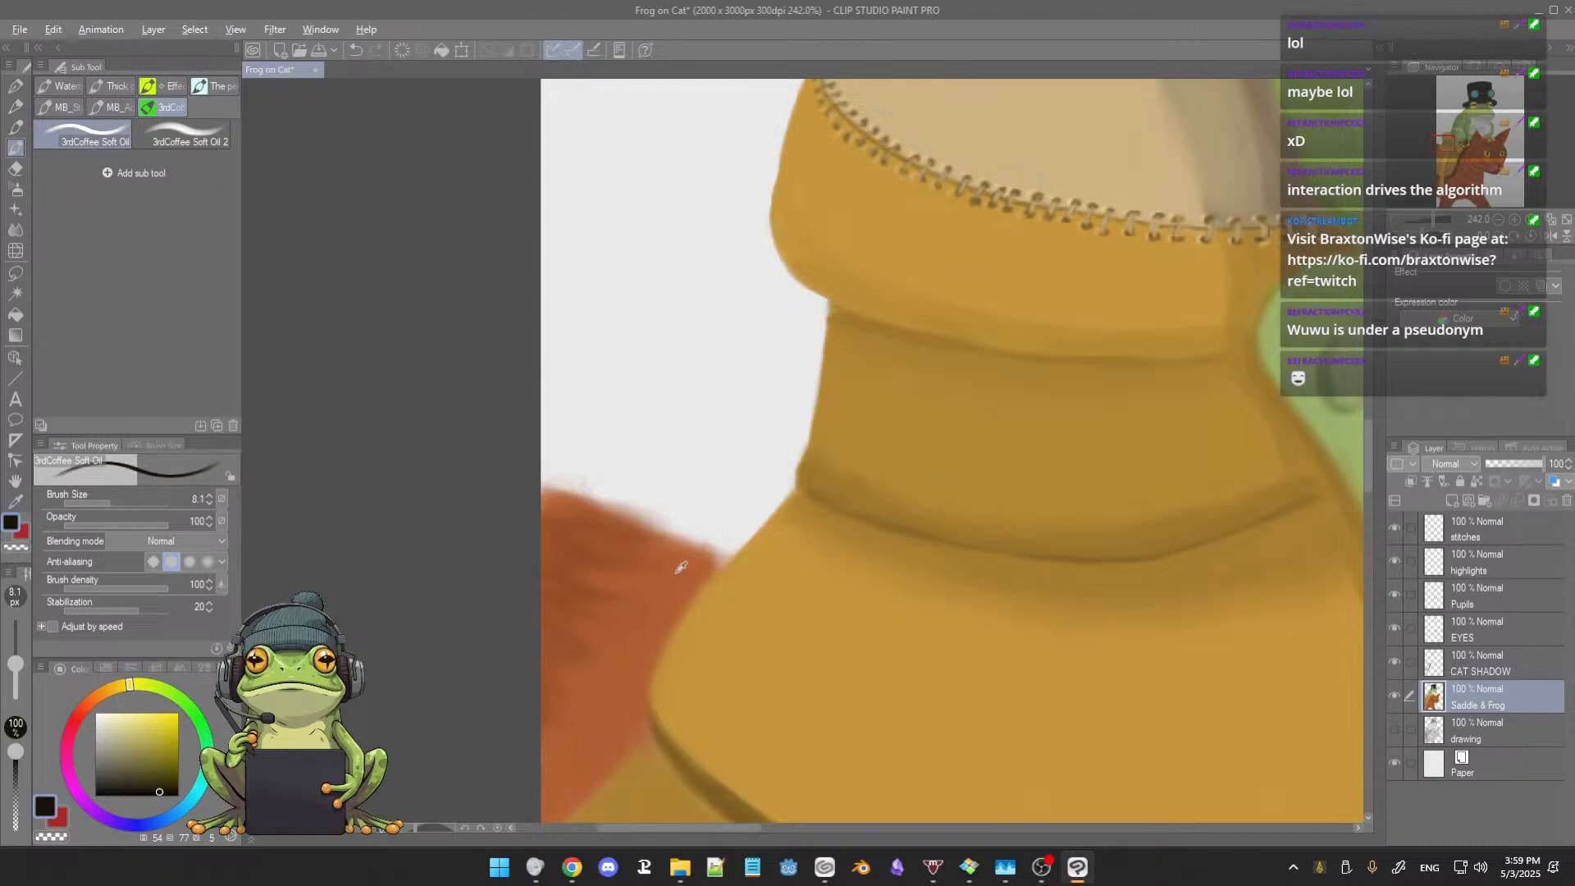
left_click(677, 570, "alt")
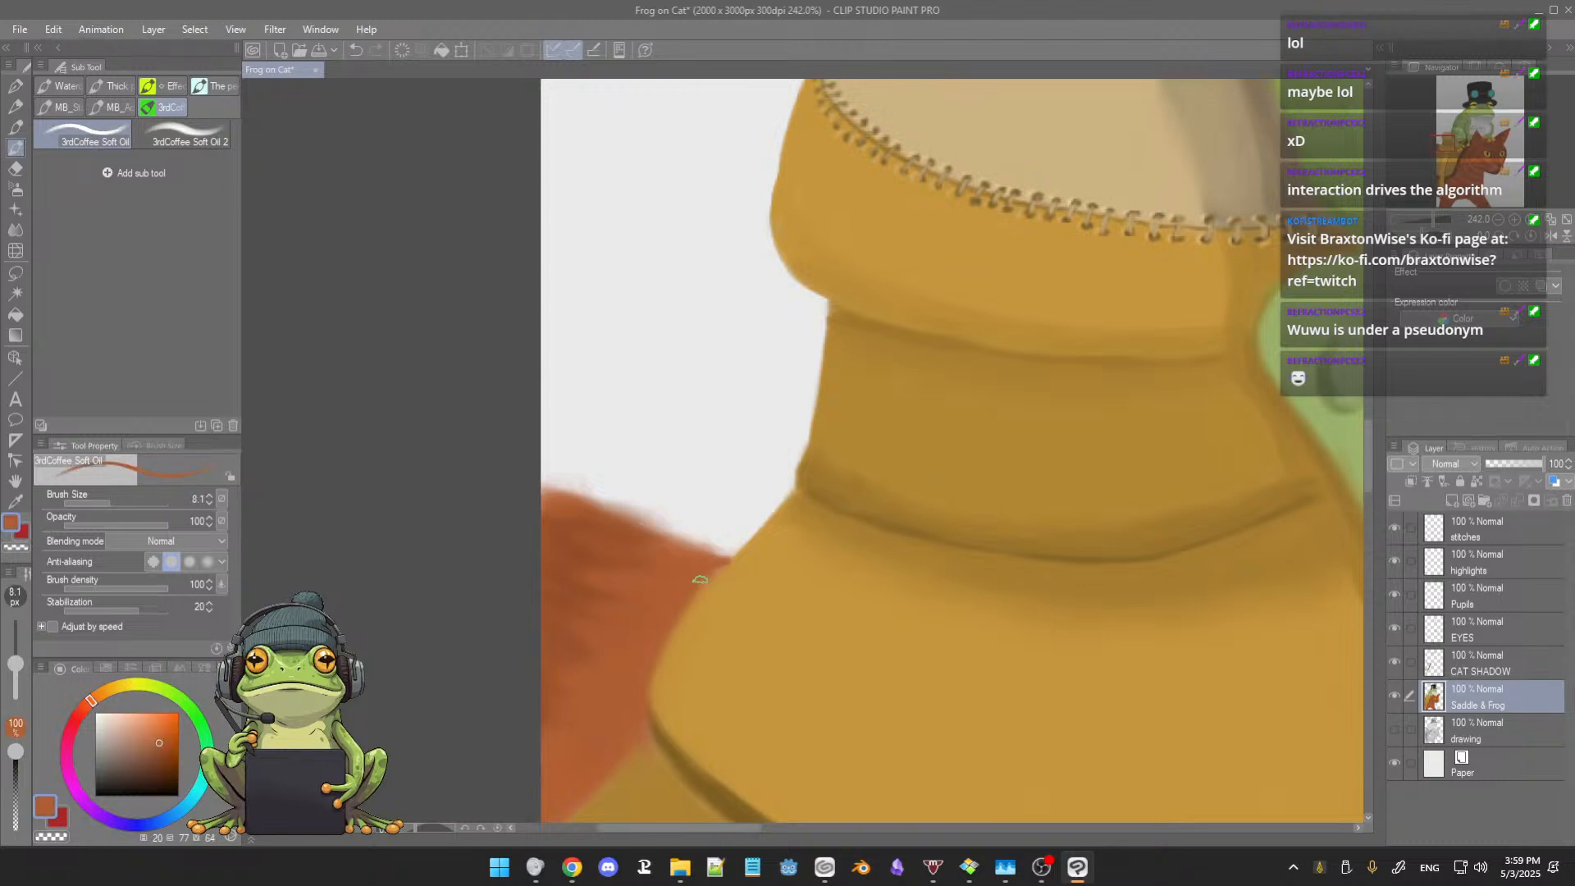
mouse_move(699, 555)
left_mouse_down()
mouse_move(727, 556)
mouse_move(677, 544)
left_mouse_up()
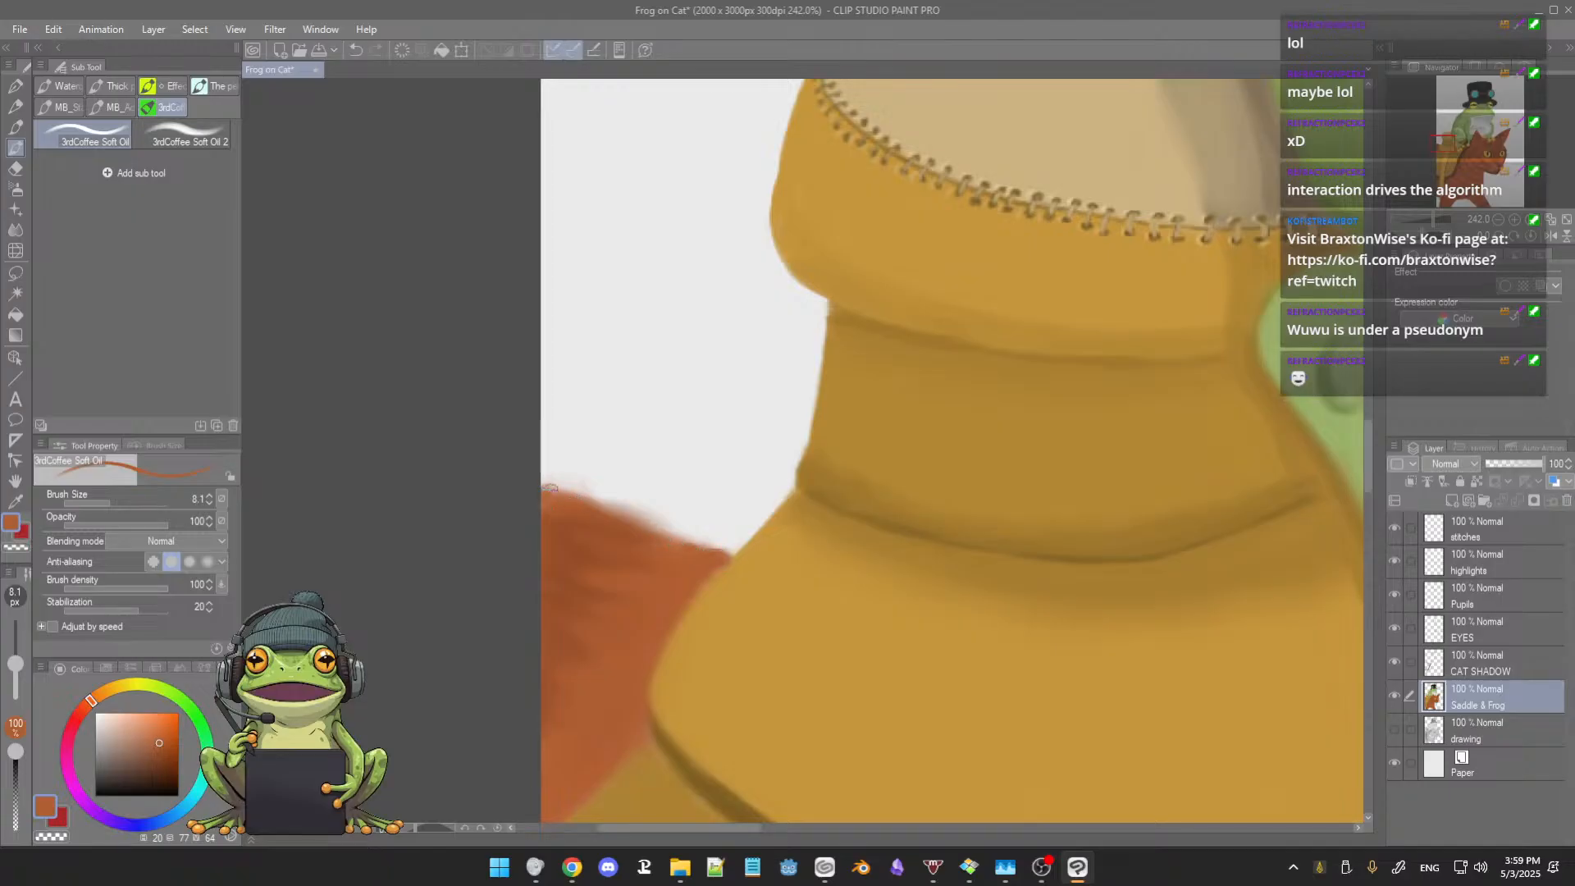
left_click_drag(607, 509, 662, 533)
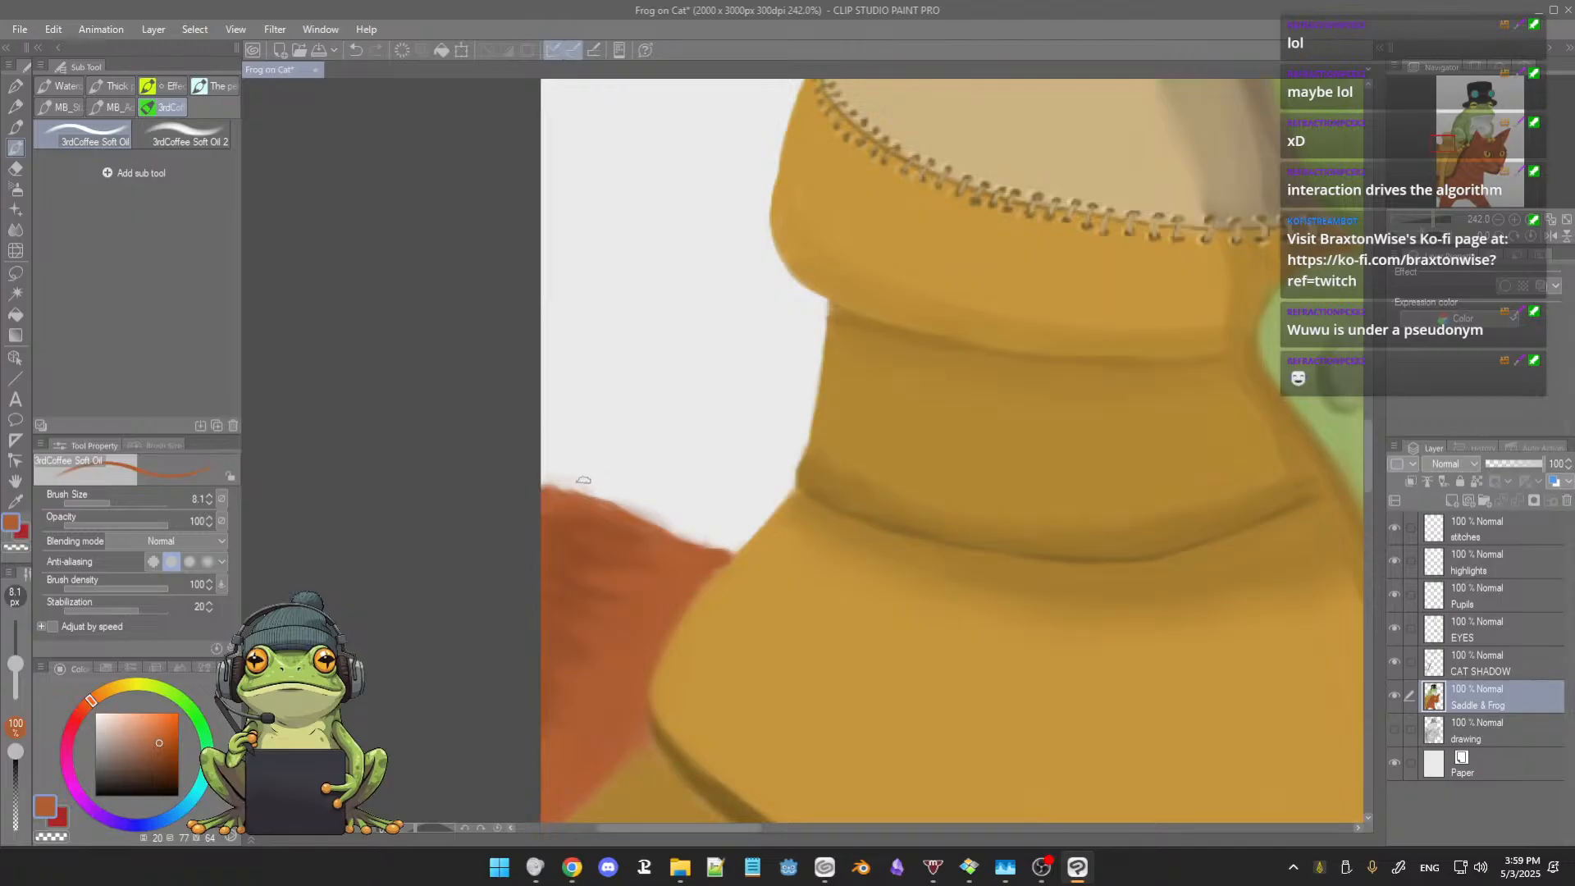
key("e")
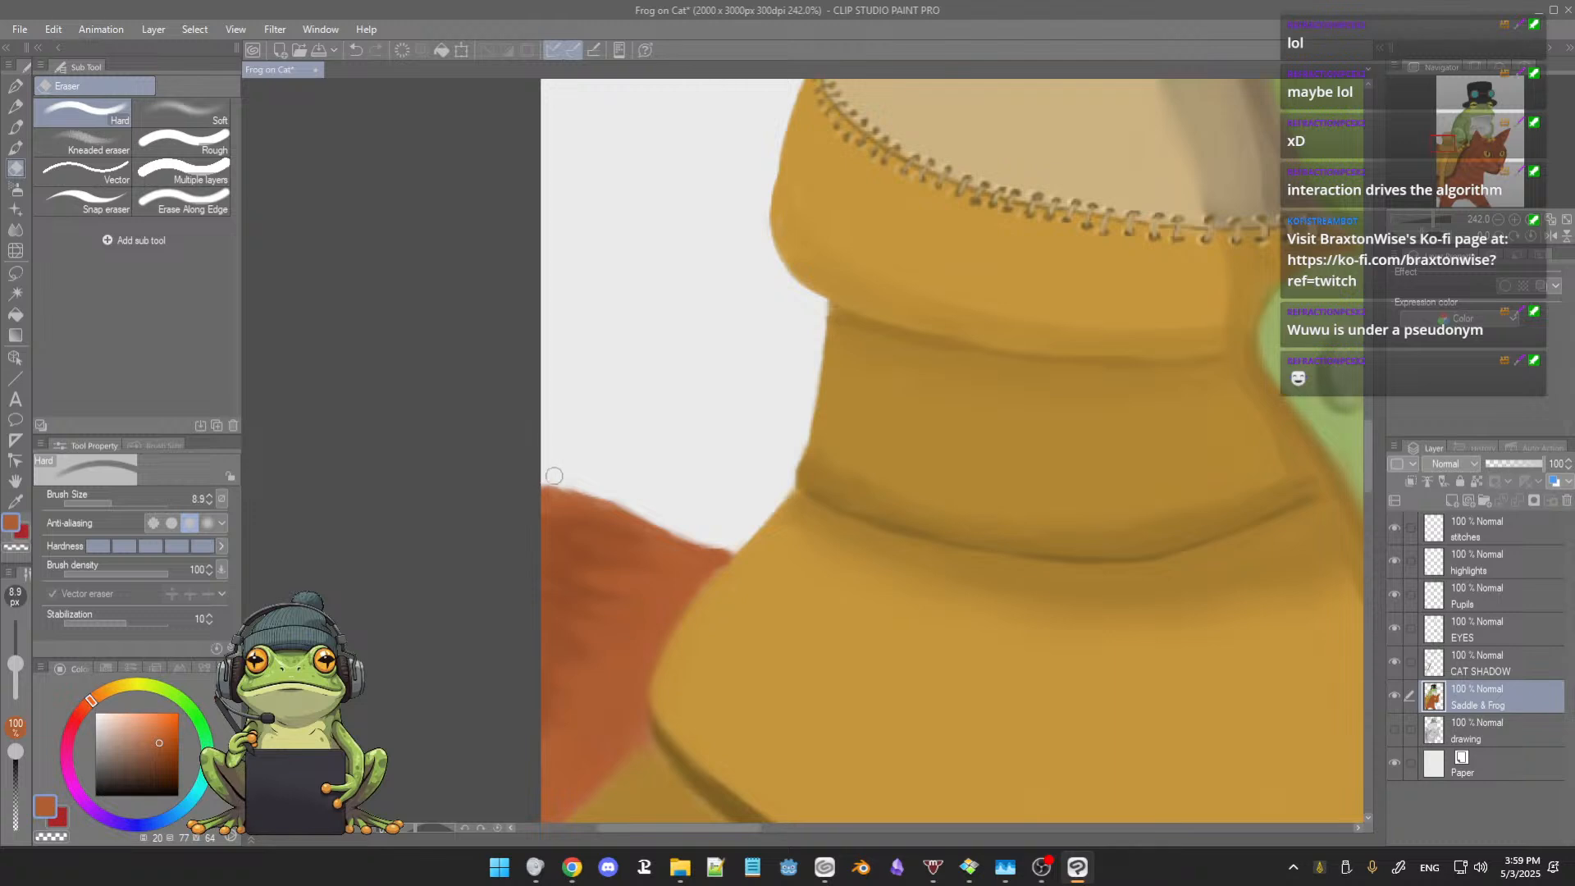
key("b")
Step: Refine the shaded area of the saddle horn's top beside the frog's thigh on Saddle & Frog with sampled browns at brush size 8.1
scroll(708, 461, "down", 4)
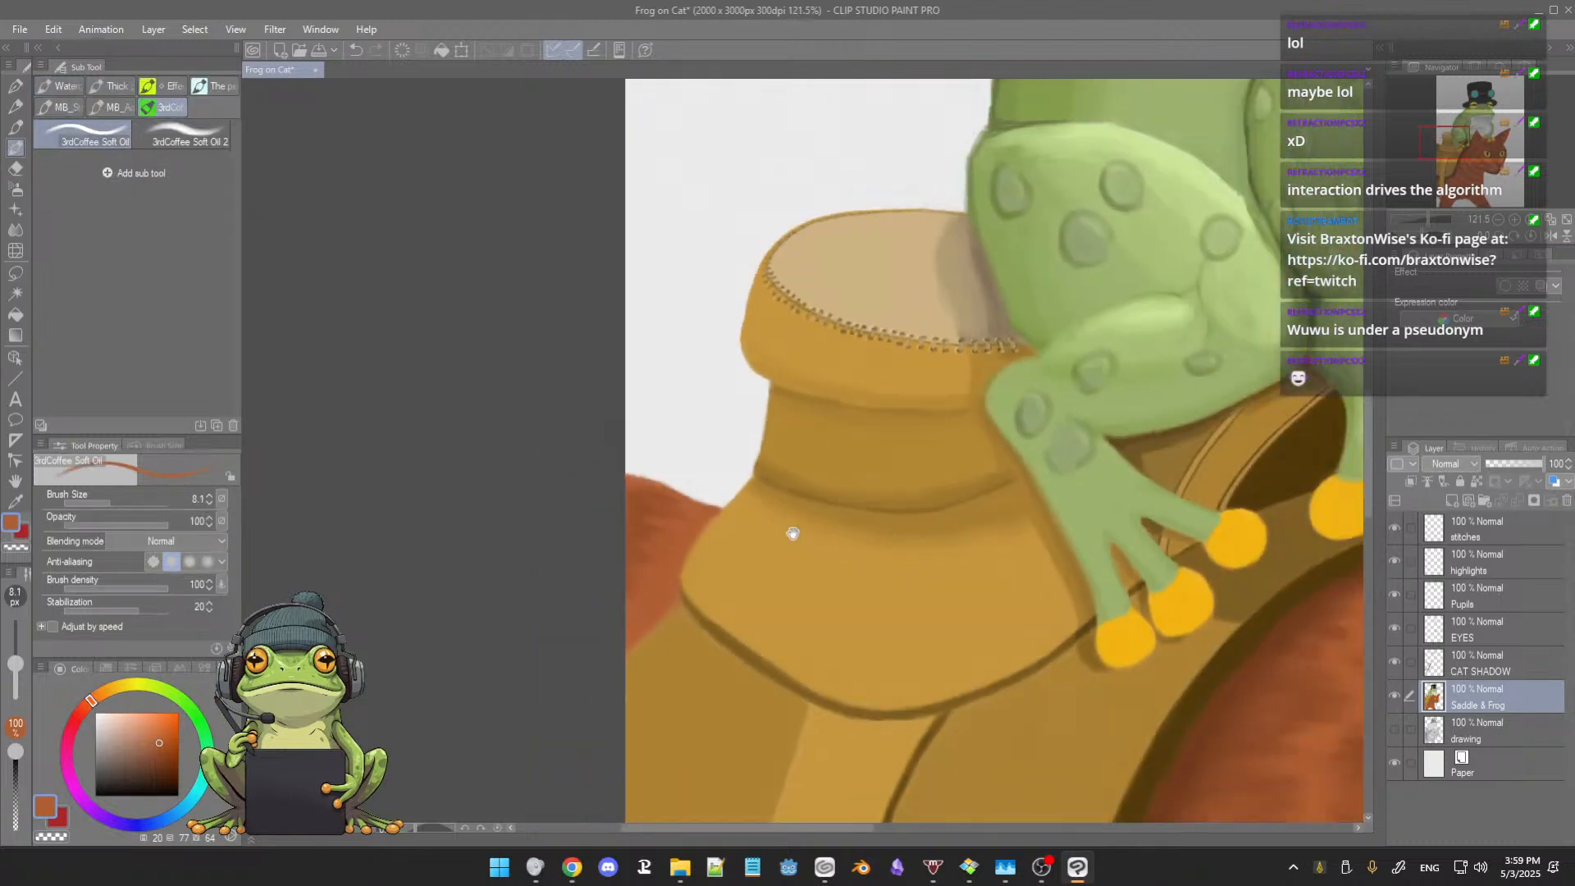
scroll(793, 534, "up", 4)
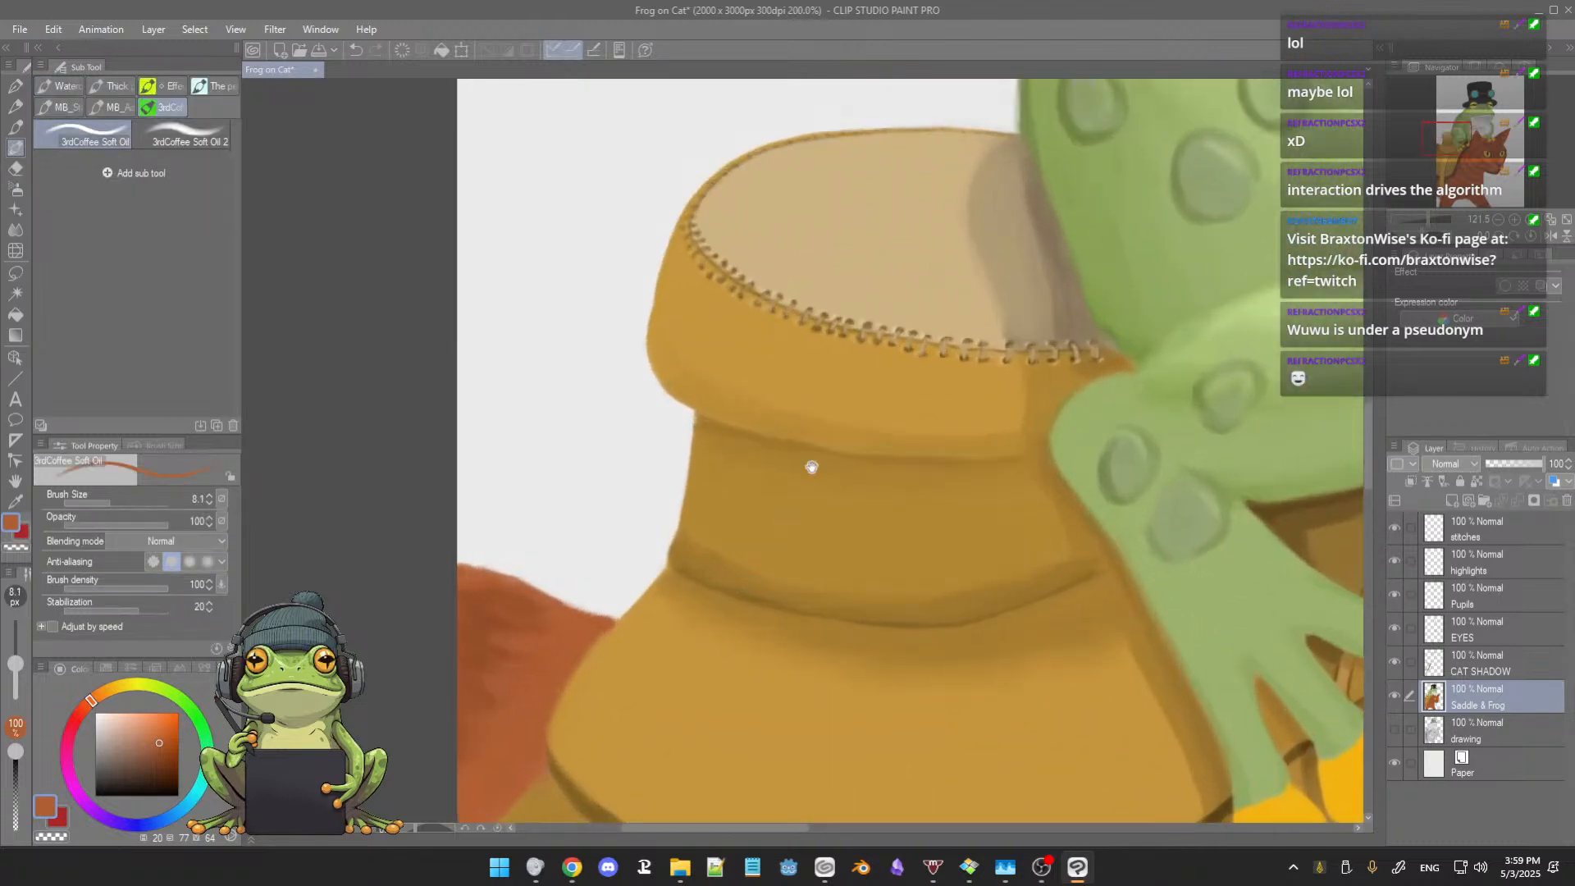
left_click_drag(811, 467, 766, 495)
left_click_drag(785, 559, 594, 572)
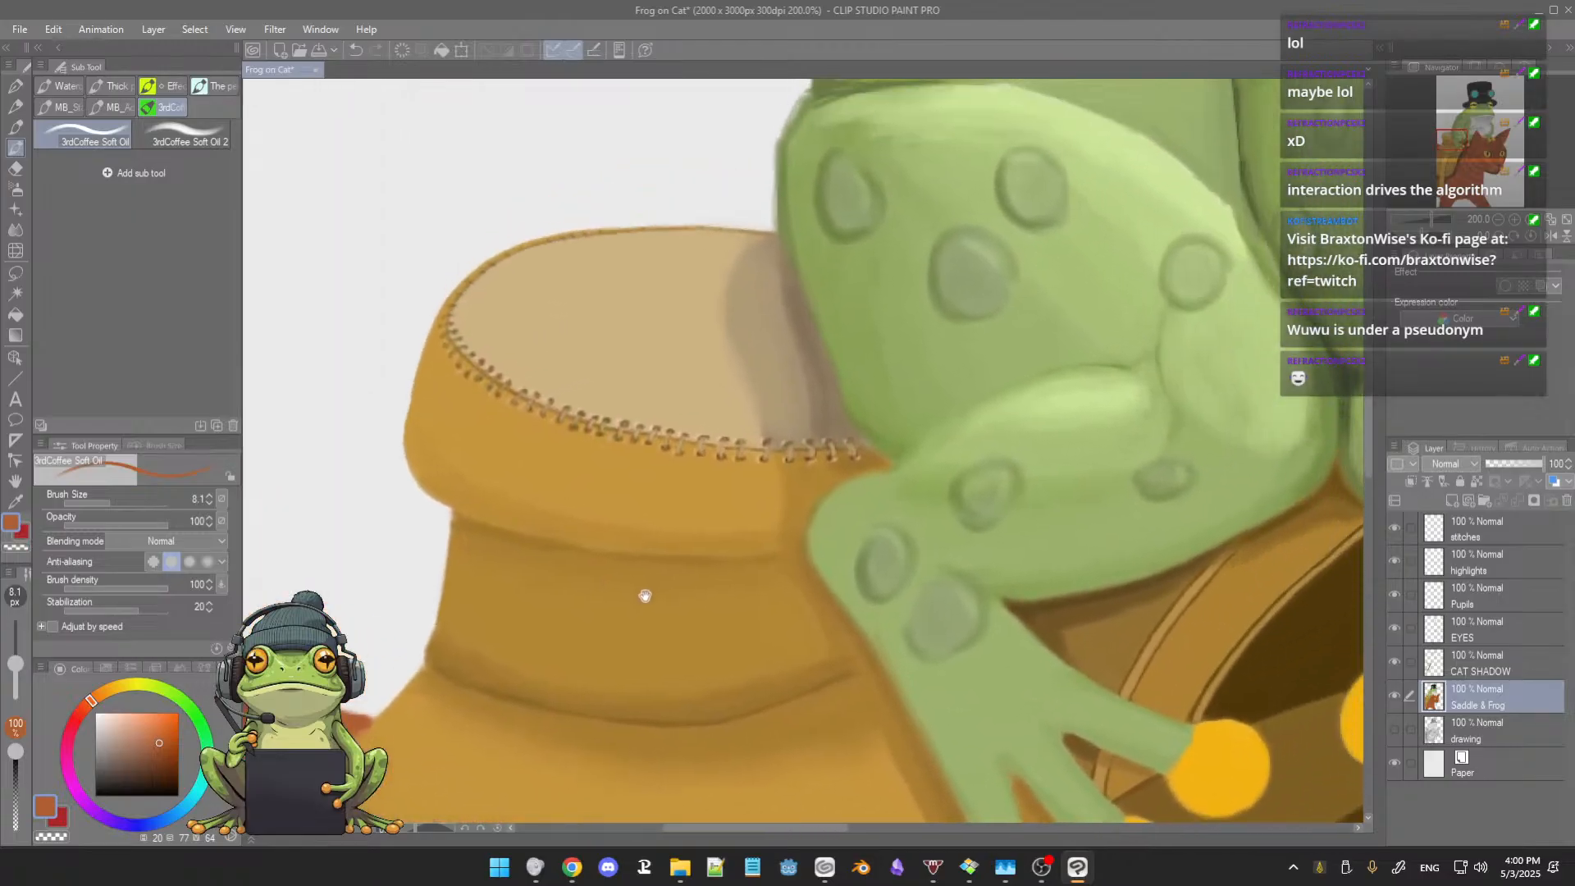
left_click(850, 435, "alt")
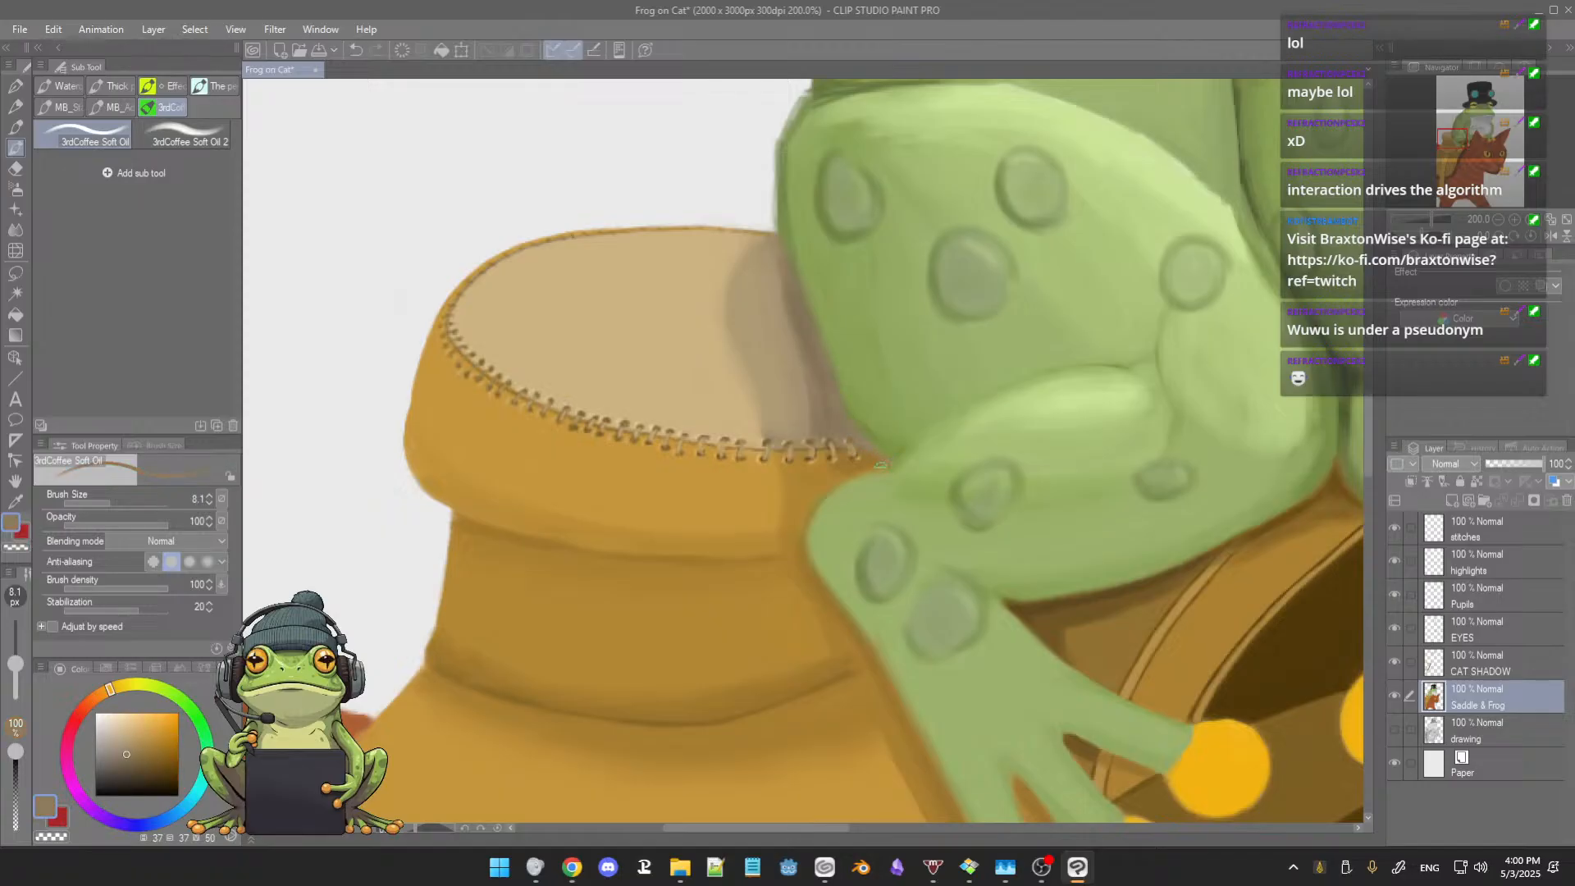
left_click(880, 458, "alt")
left_click(808, 332, "alt")
left_click(816, 373, "alt")
Step: Clean the edge between the frog's lower leg and the stitched horn rim by alternating sampled green and golden brown
left_click(855, 492, "alt")
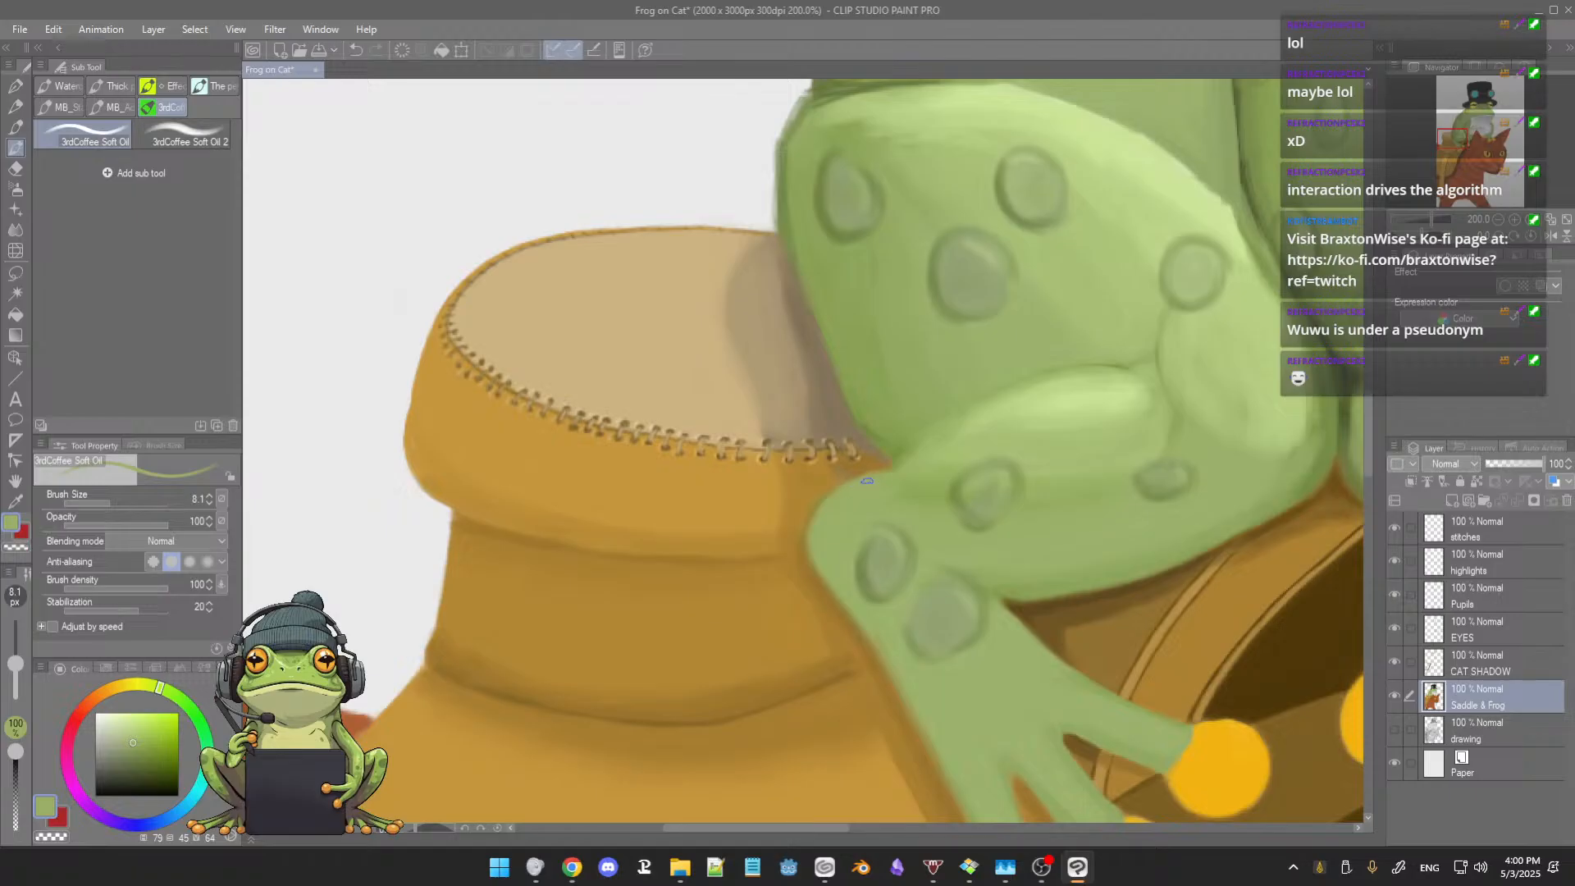
left_click(833, 474, "alt")
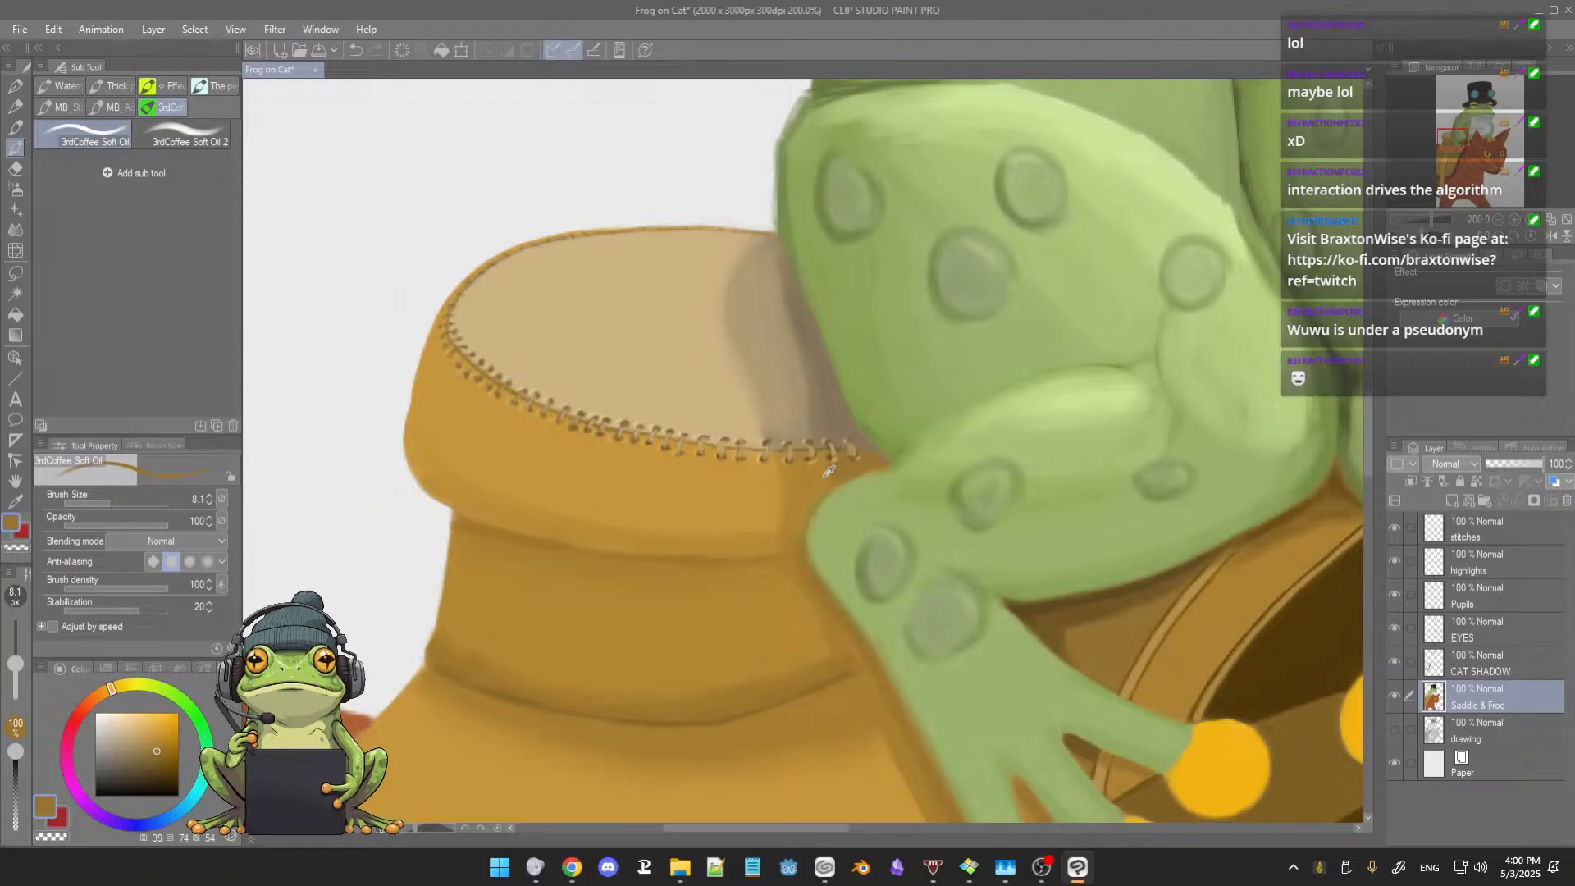
left_click(853, 458, "alt")
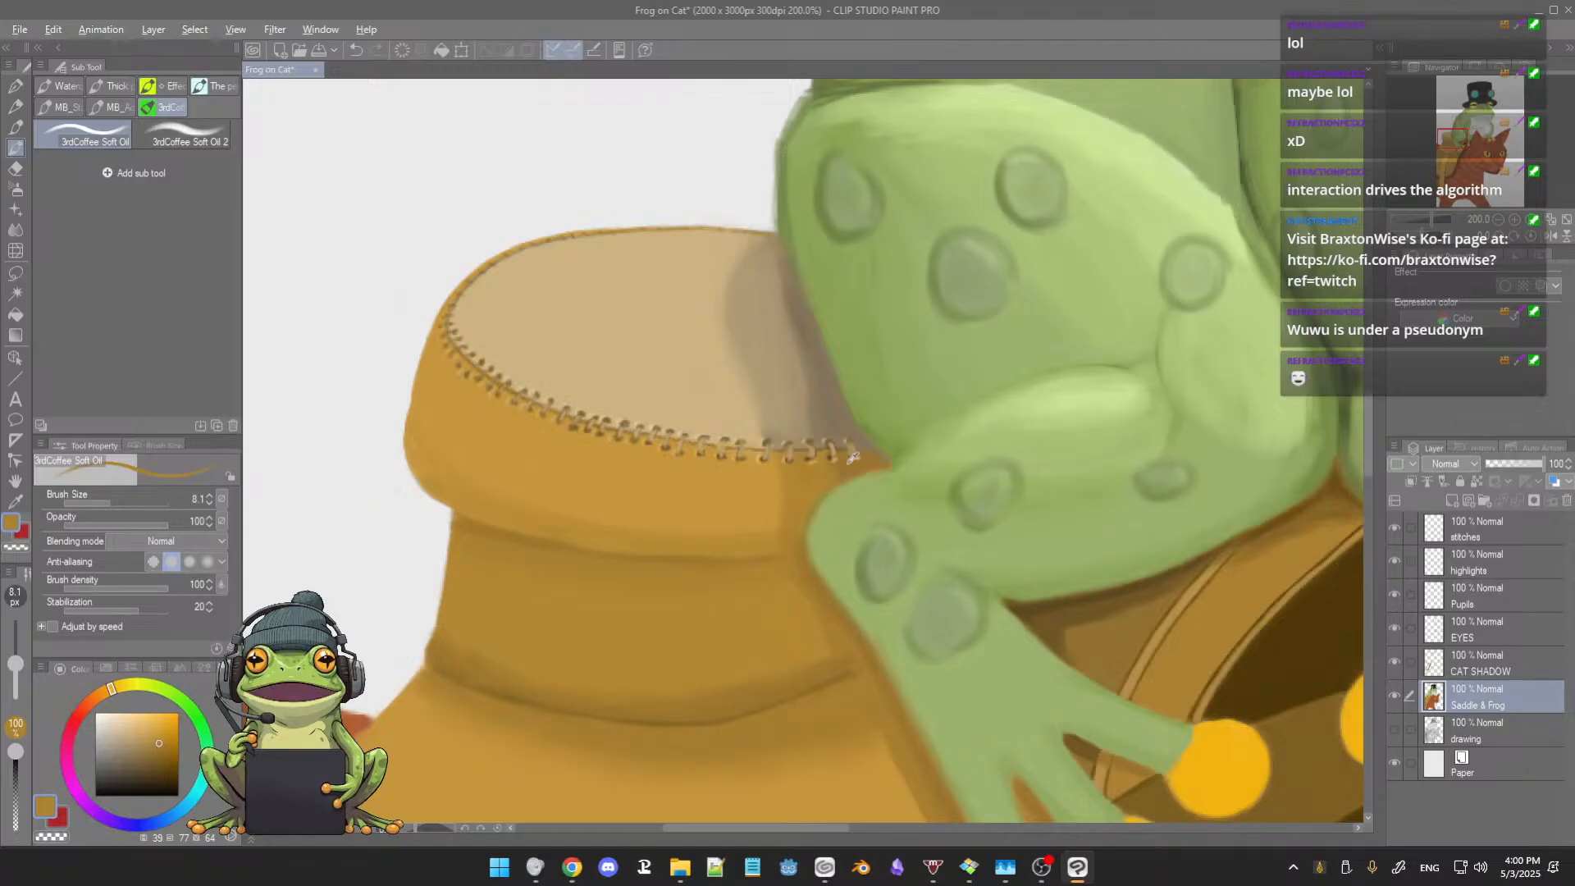
left_click(845, 463, "alt")
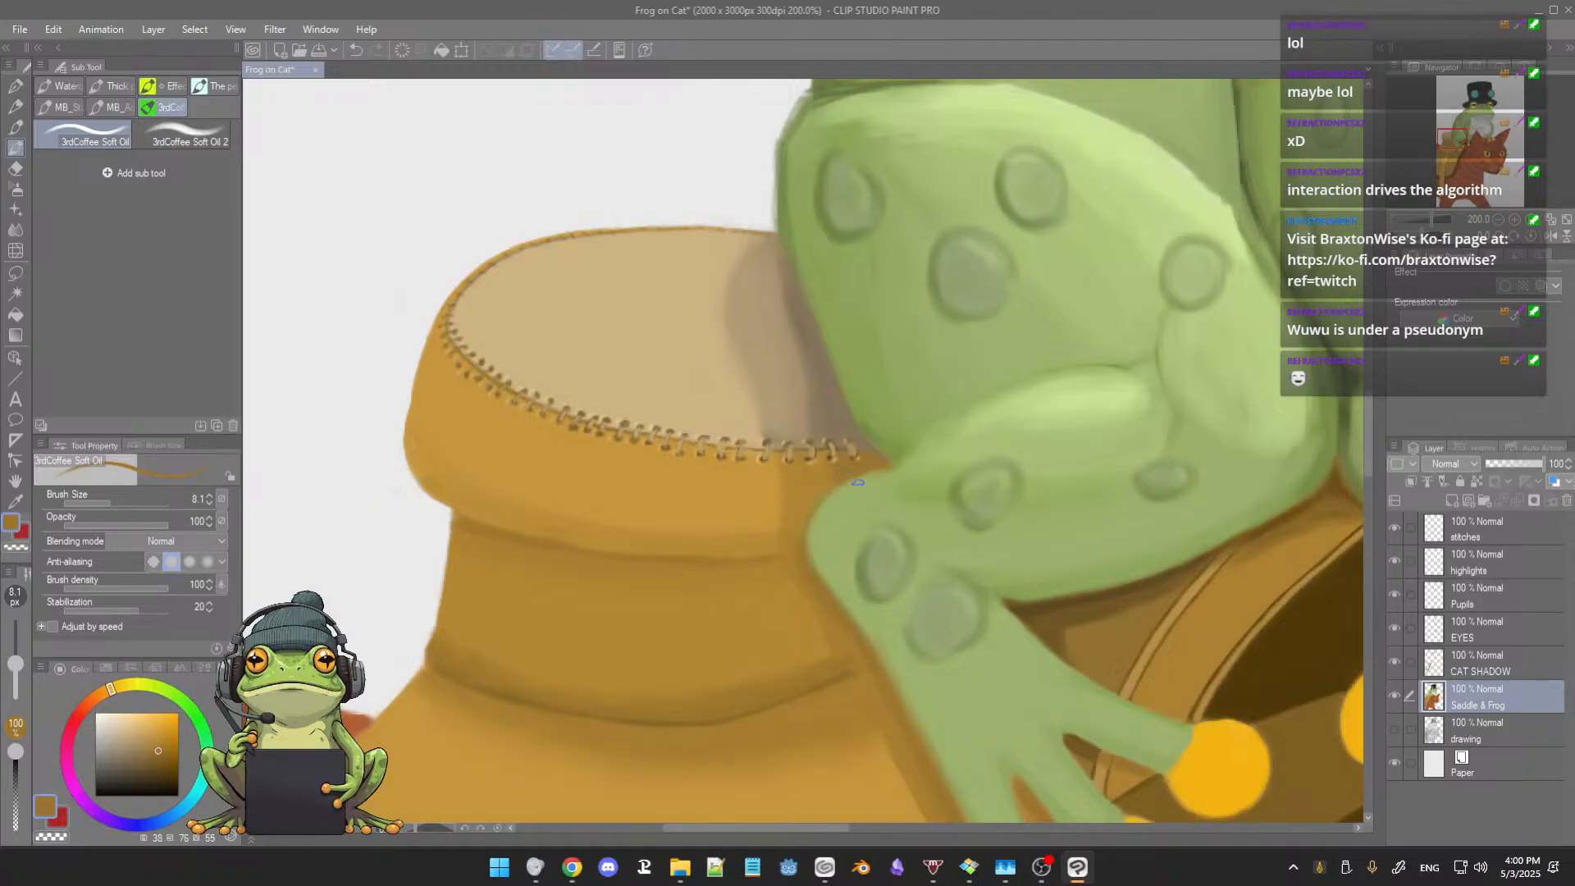
left_click(839, 496, "alt")
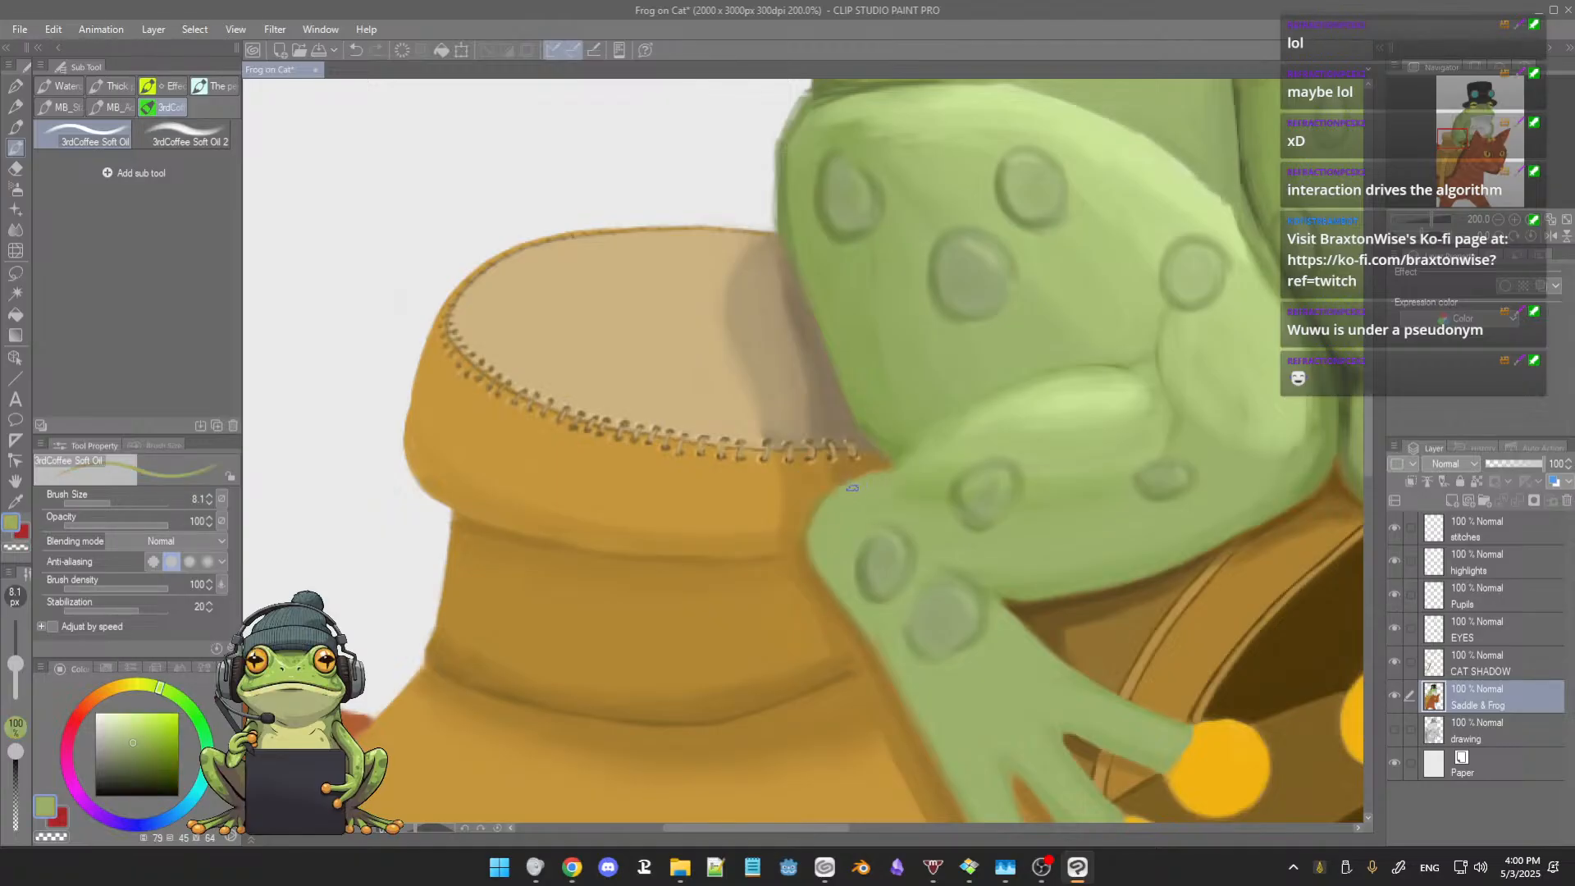
left_click(821, 491, "alt")
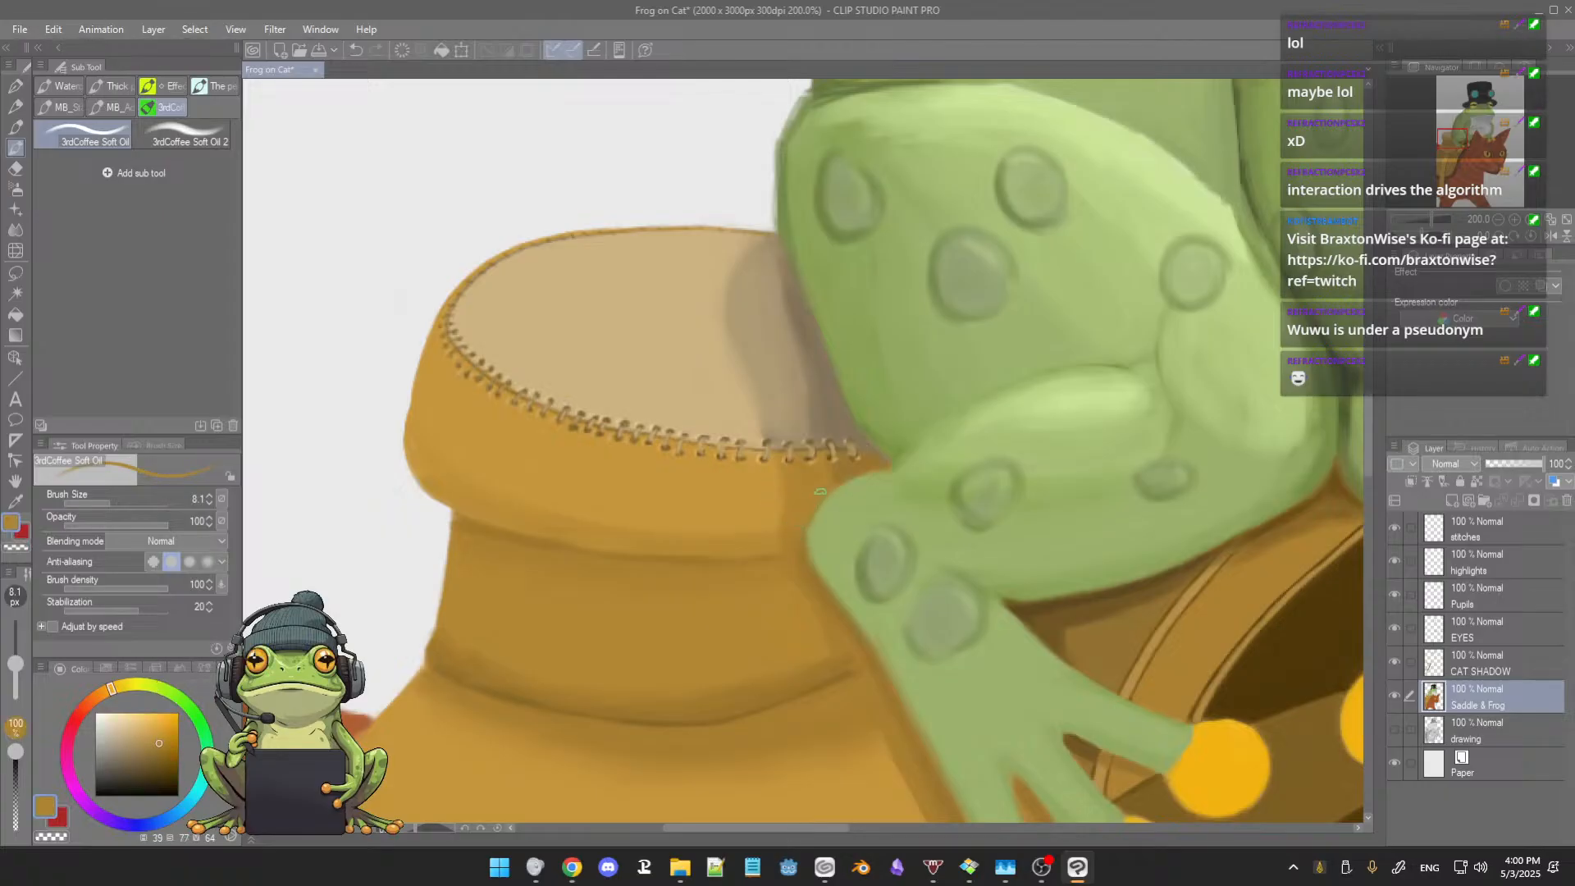
left_click(807, 553, "alt")
left_click(806, 507, "alt")
Step: Clean the cat ear's base against the saddle with sampled red-brown and saddle browns, and paint over the light spot at its inner corner
mouse_move(908, 503)
left_mouse_down()
mouse_move(908, 558)
mouse_move(901, 521)
mouse_move(943, 435)
left_mouse_up()
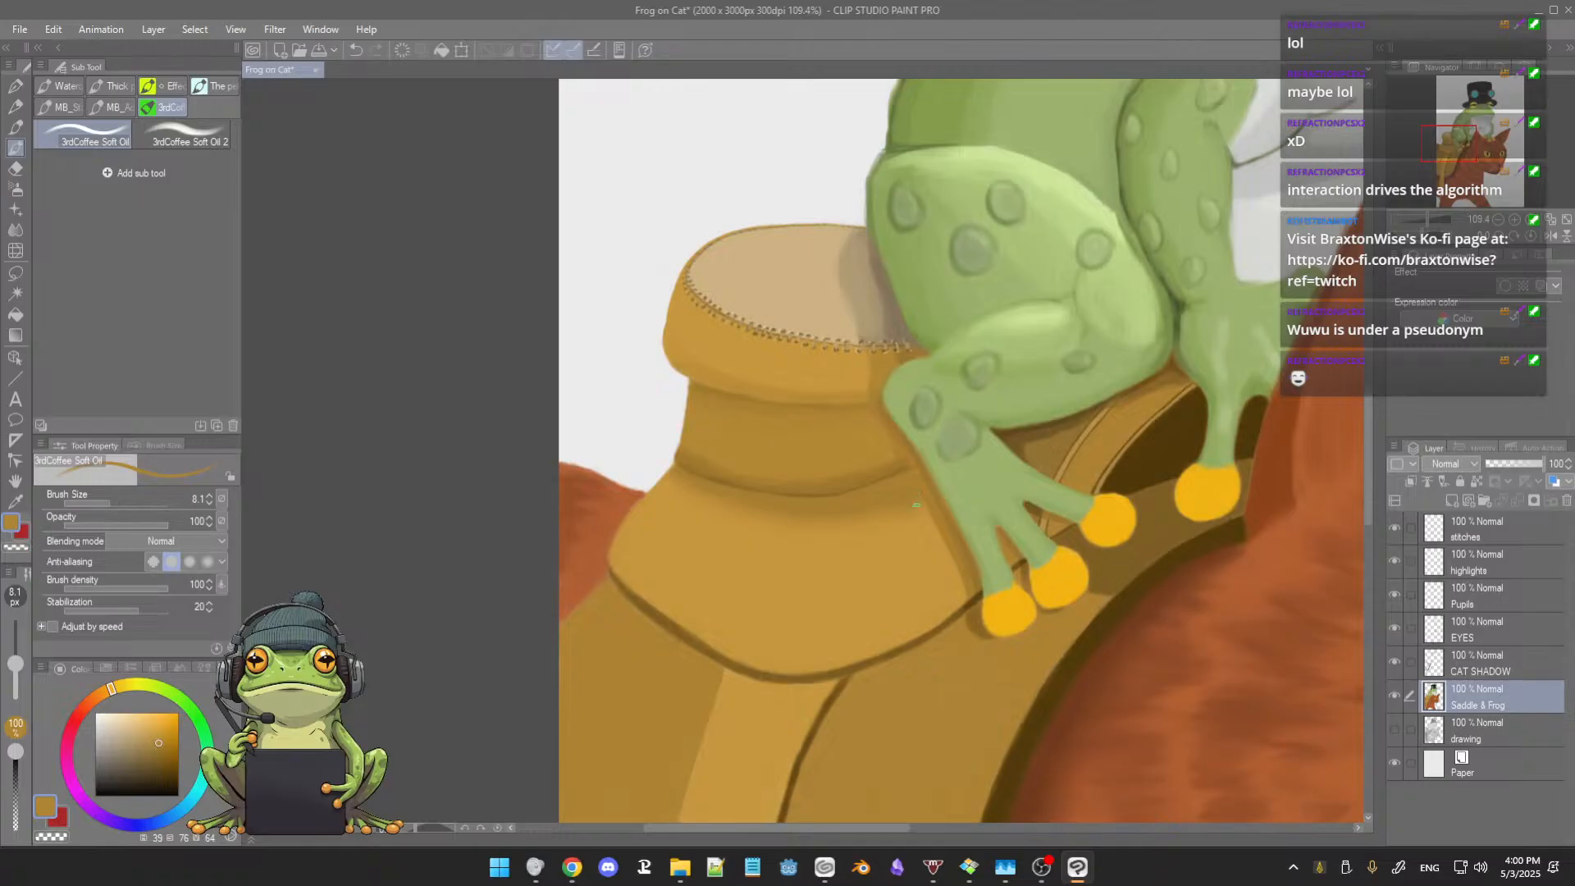
left_click_drag(916, 505, 699, 439)
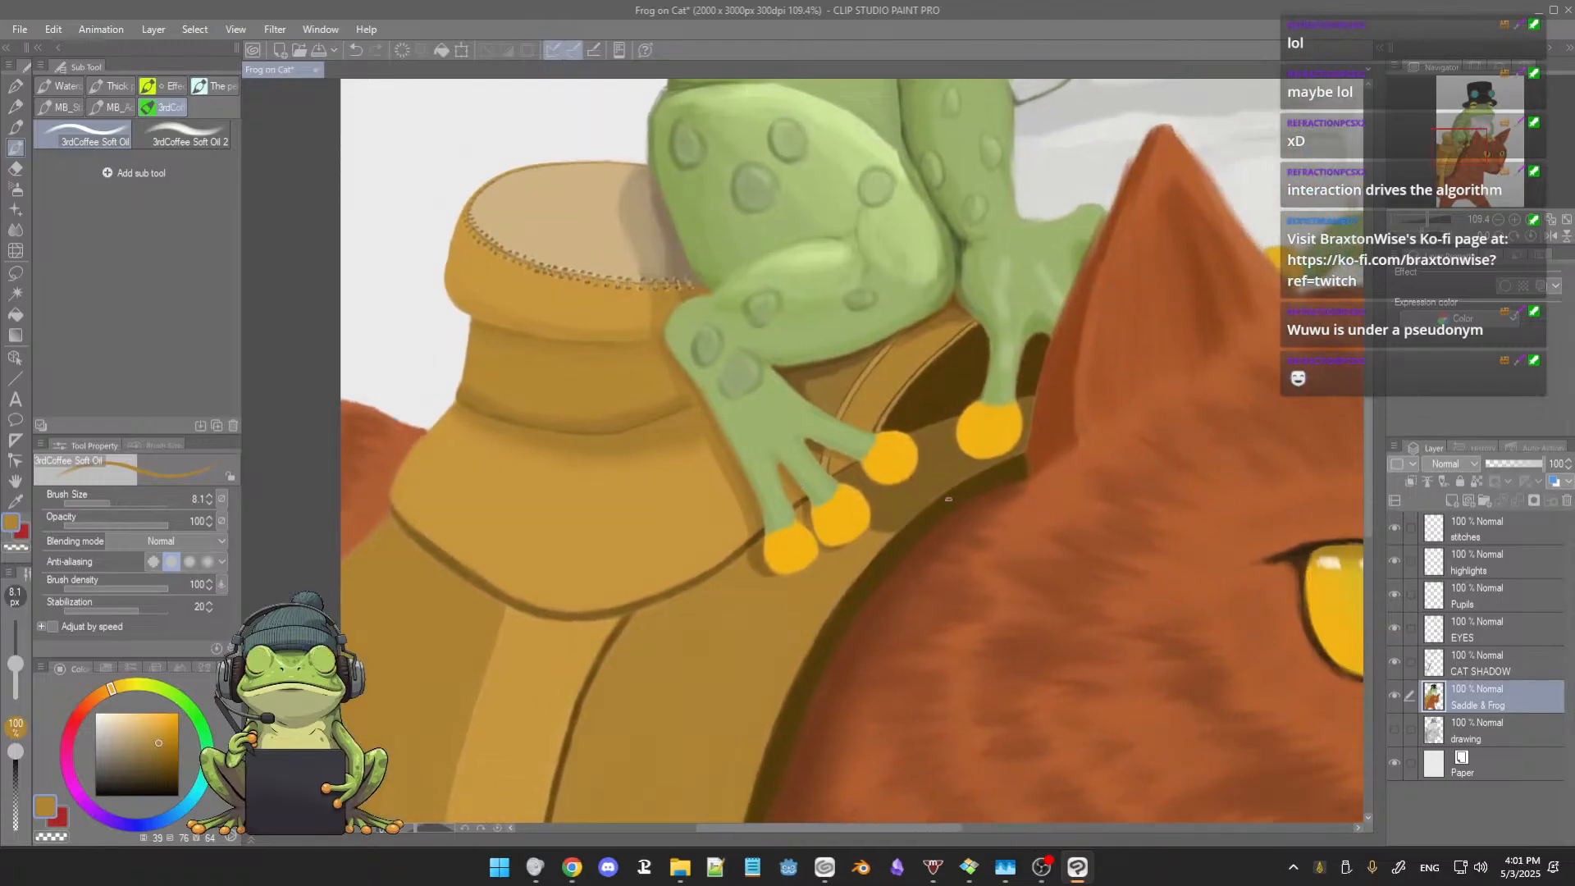
left_click_drag(1030, 502, 910, 493)
scroll(886, 440, "up", 3)
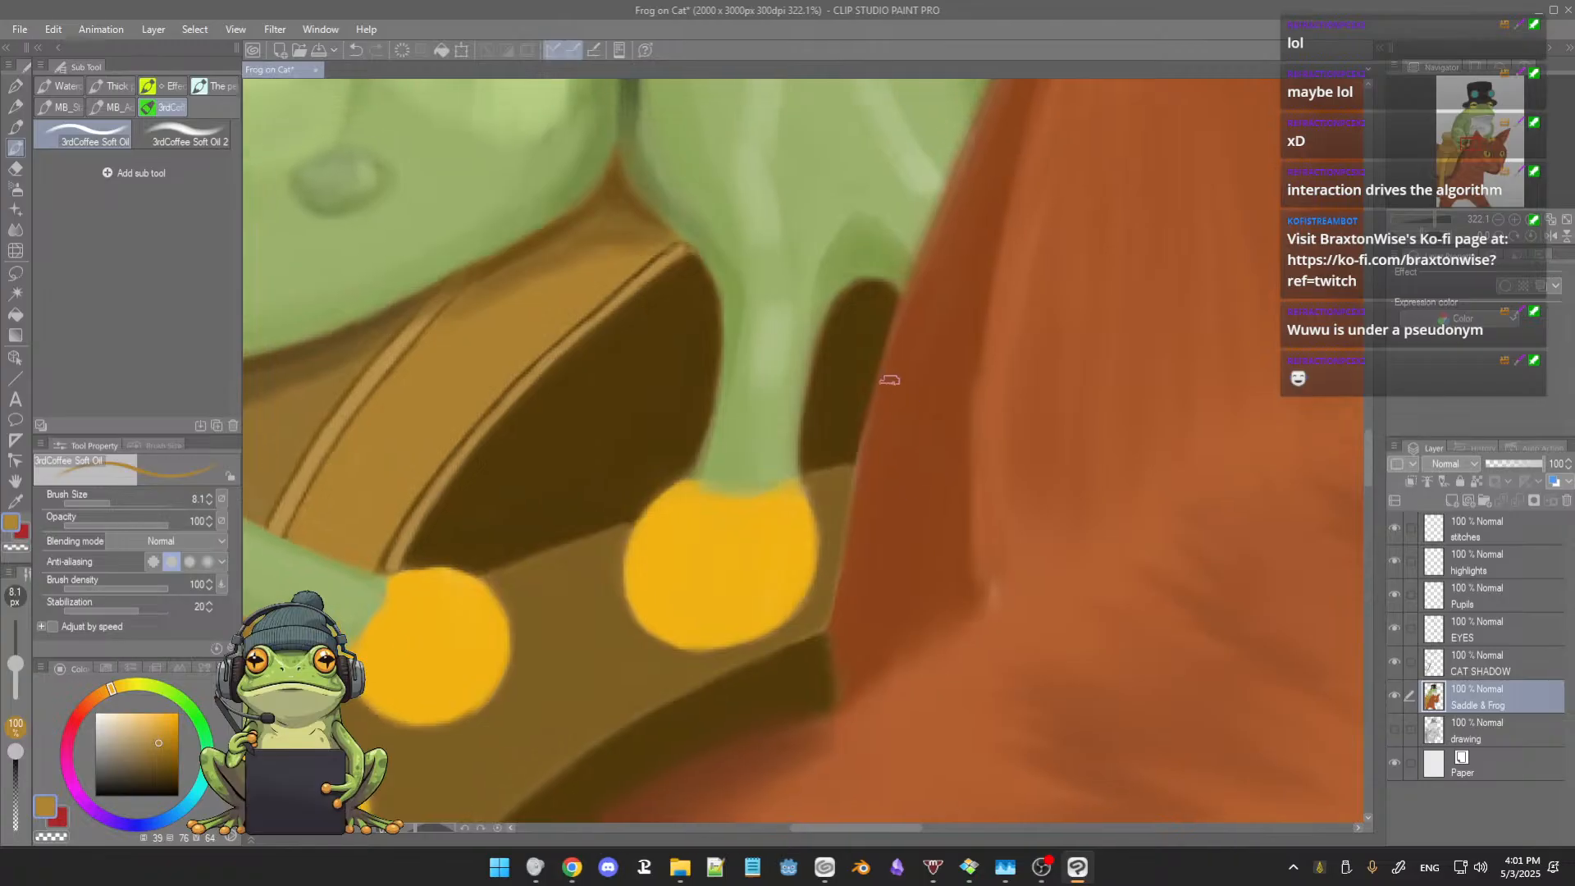
left_click(896, 443, "alt")
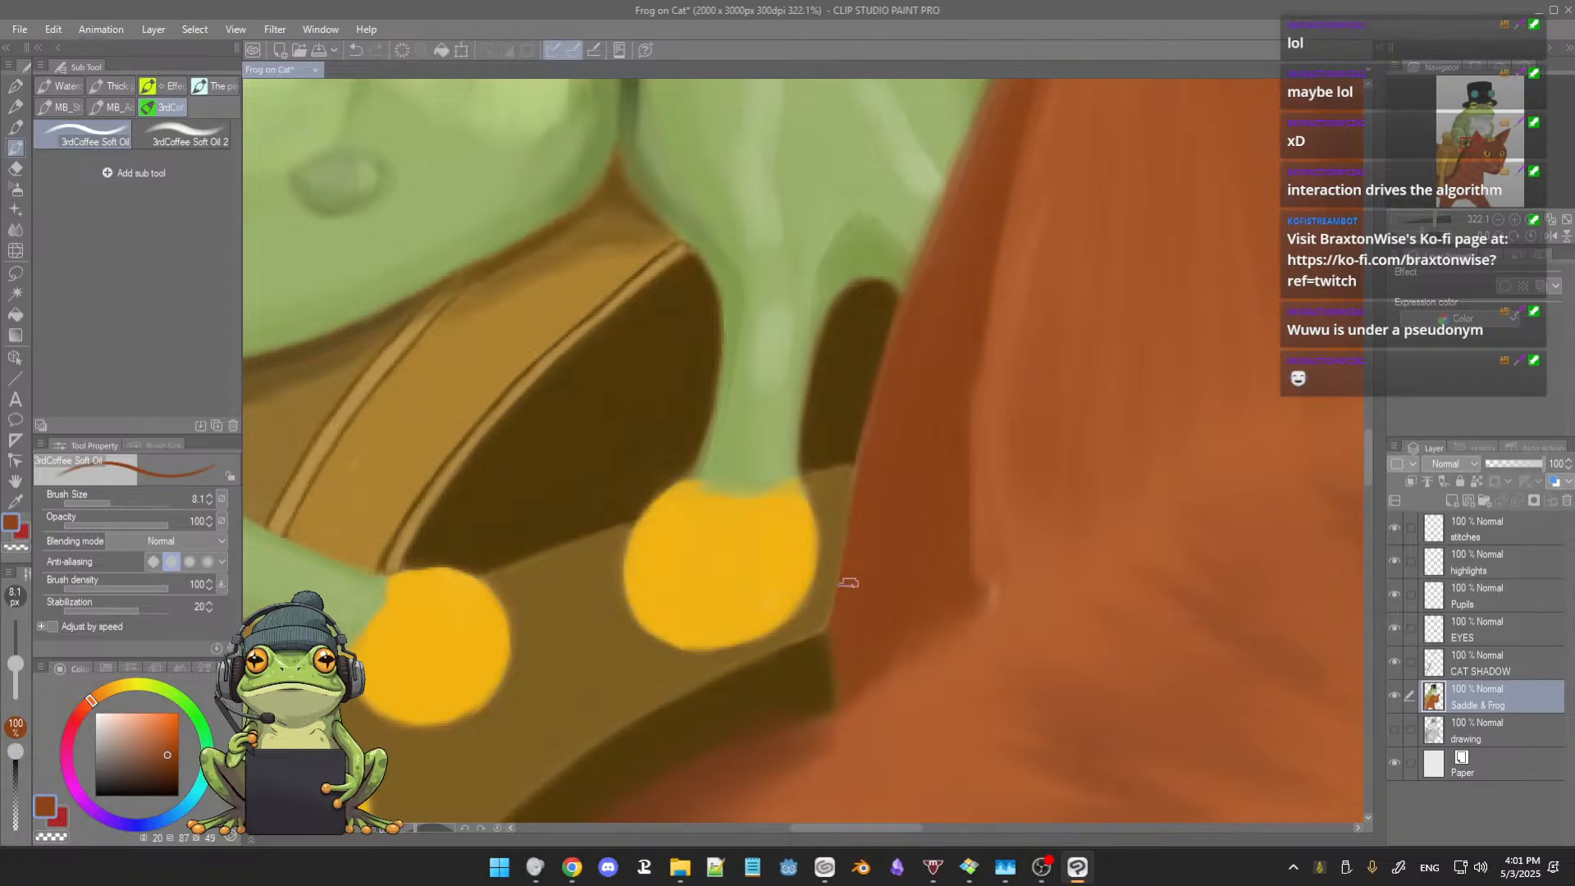
left_click(807, 666, "alt")
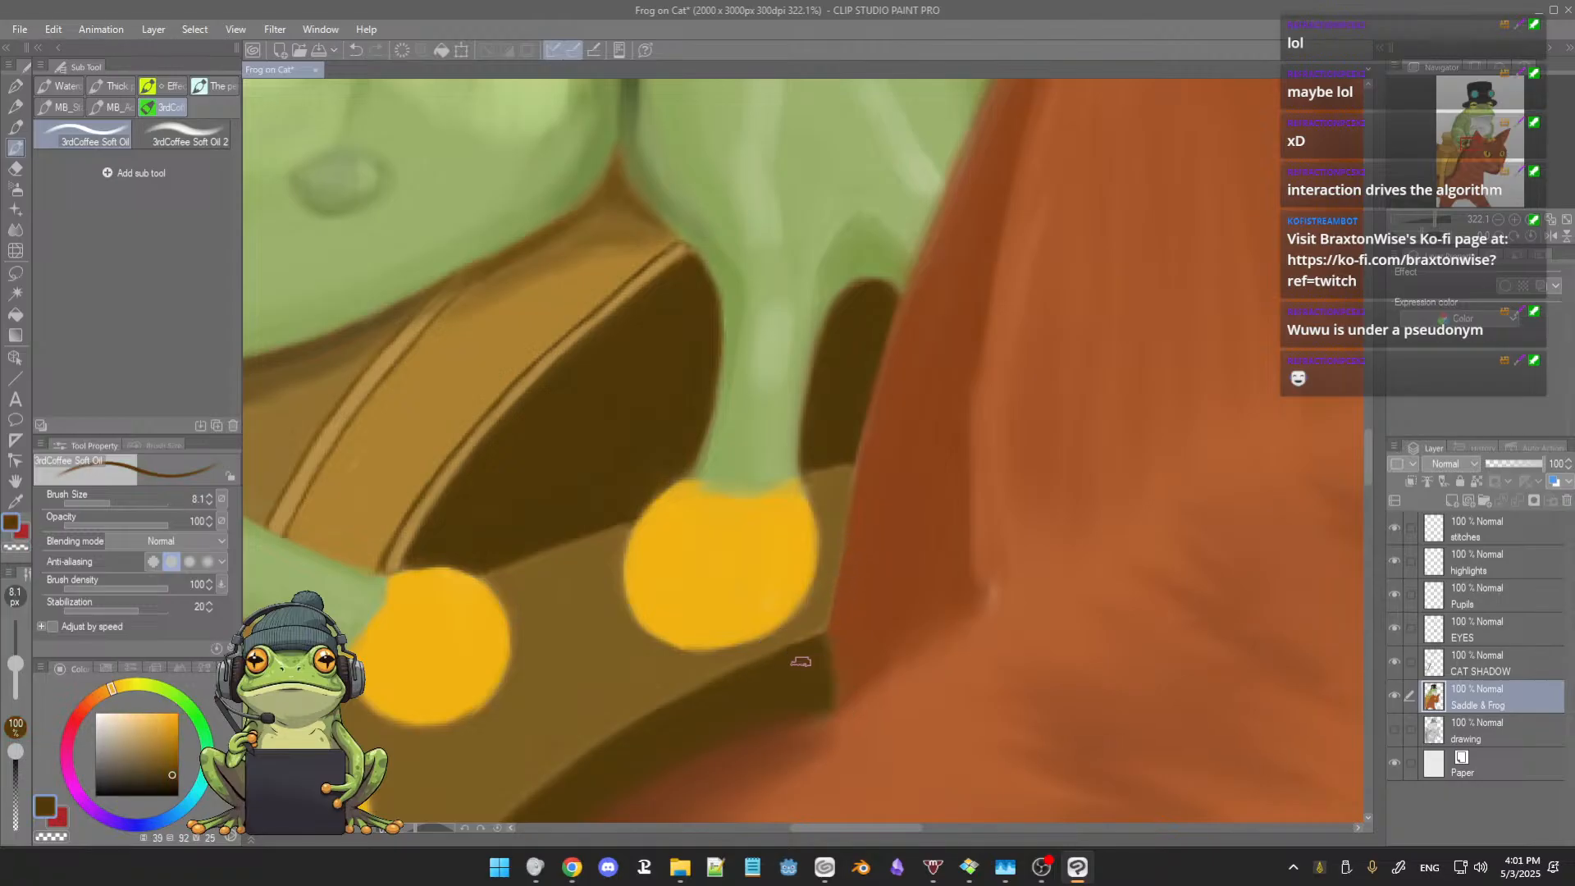
left_click(832, 622, "alt")
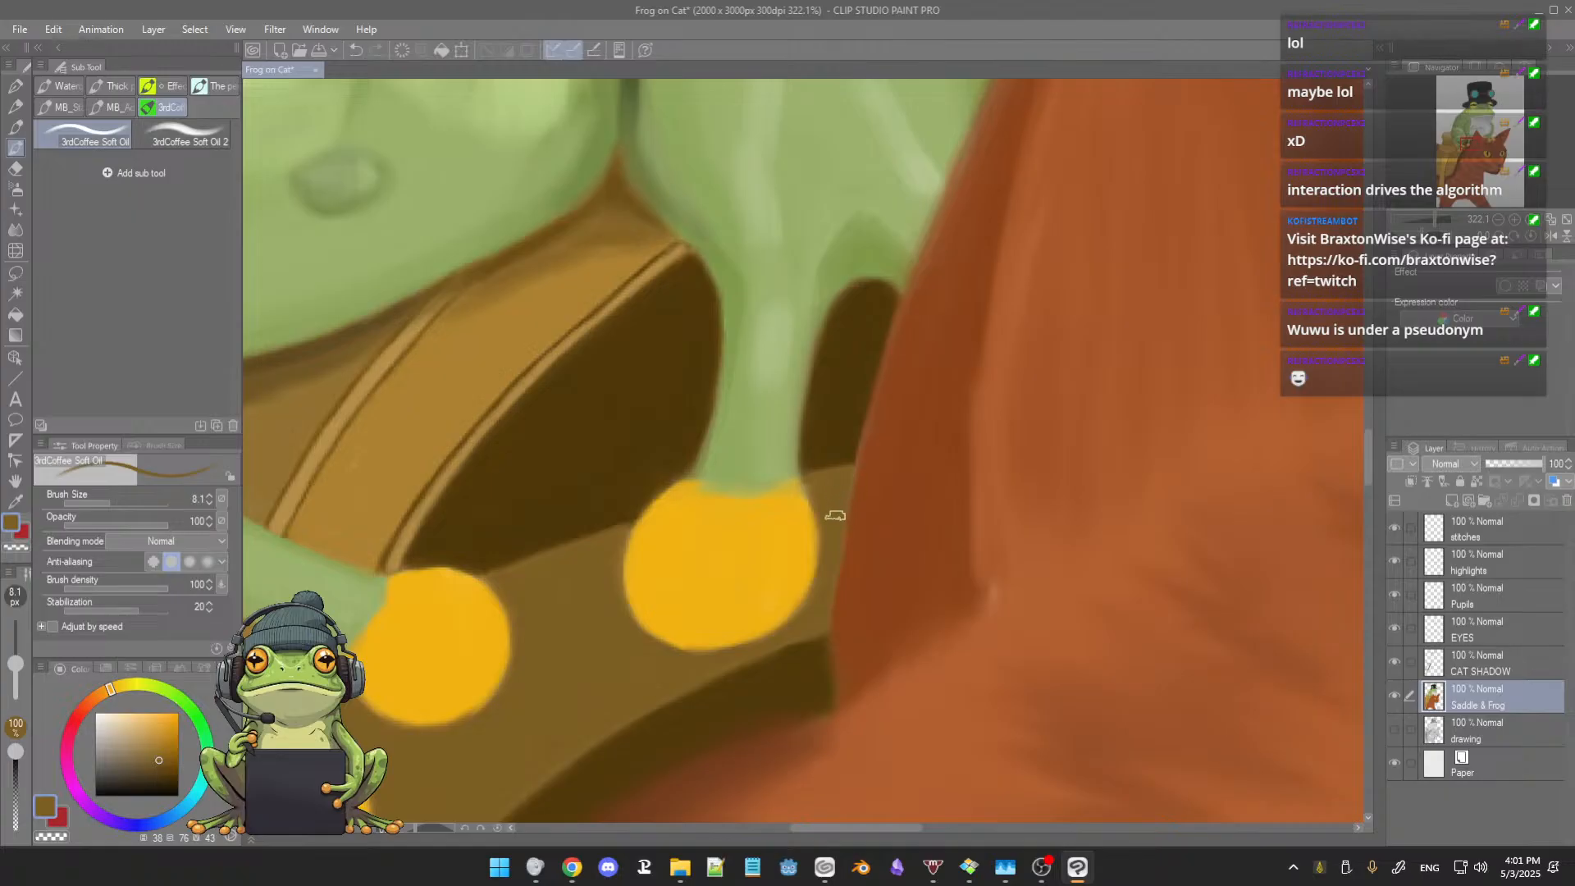
left_click(872, 478, "alt")
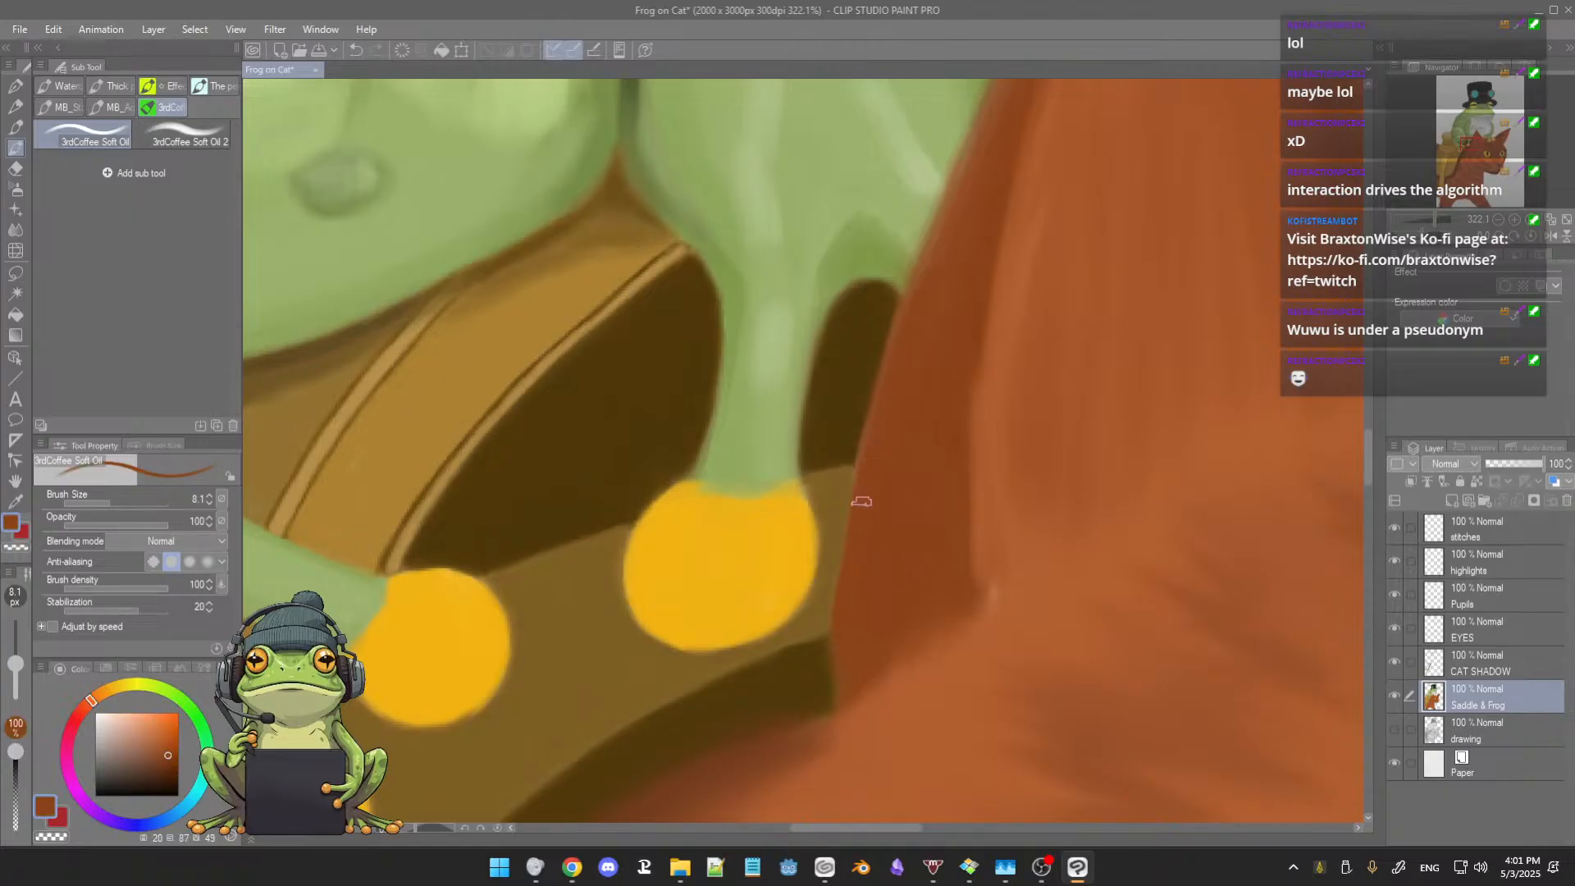
left_click(995, 565, "alt")
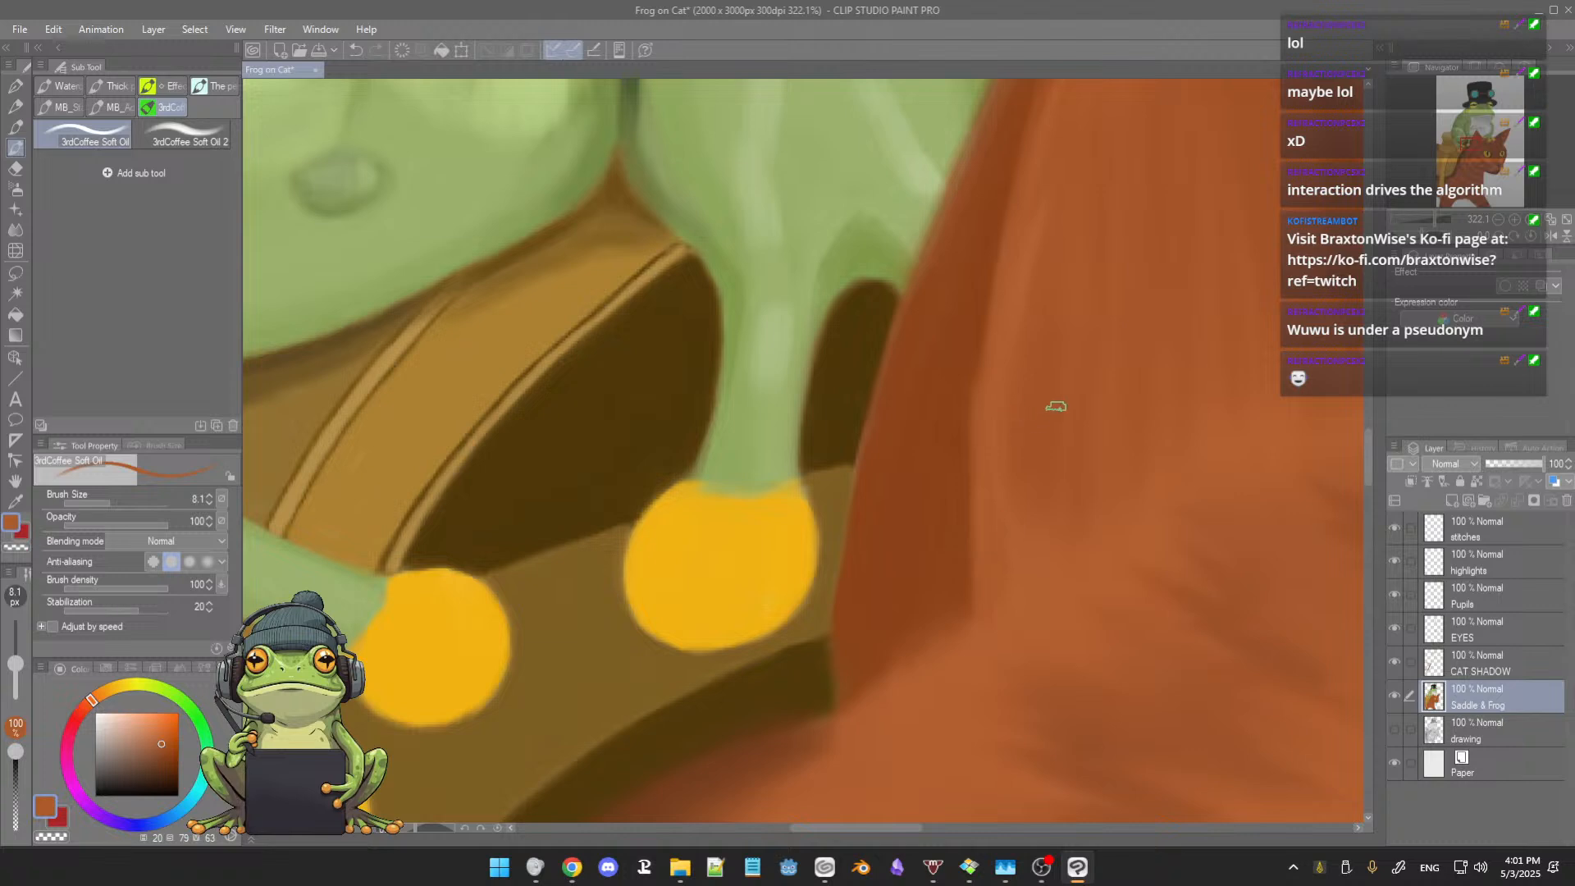
Step: Paint the cat ear's frog-side edge above the frog's hand with orange-brown and save the illustration
scroll(1056, 406, "down", 2)
mouse_move(1066, 411)
left_mouse_down()
mouse_move(894, 700)
mouse_move(936, 523)
left_mouse_up()
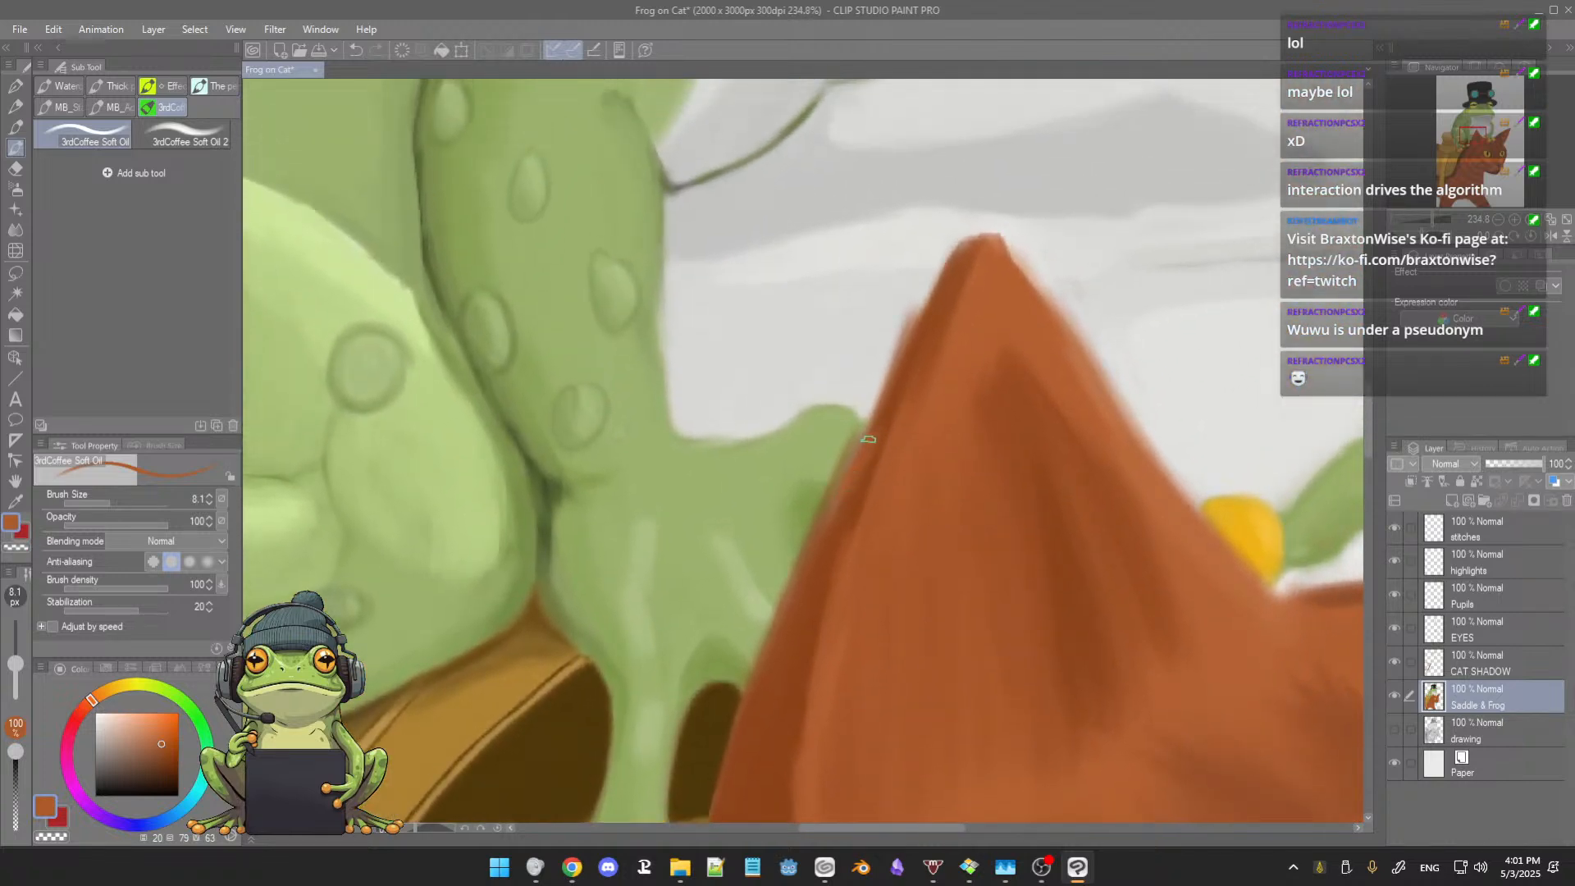
left_click_drag(865, 437, 906, 361)
key("ctrl+s")
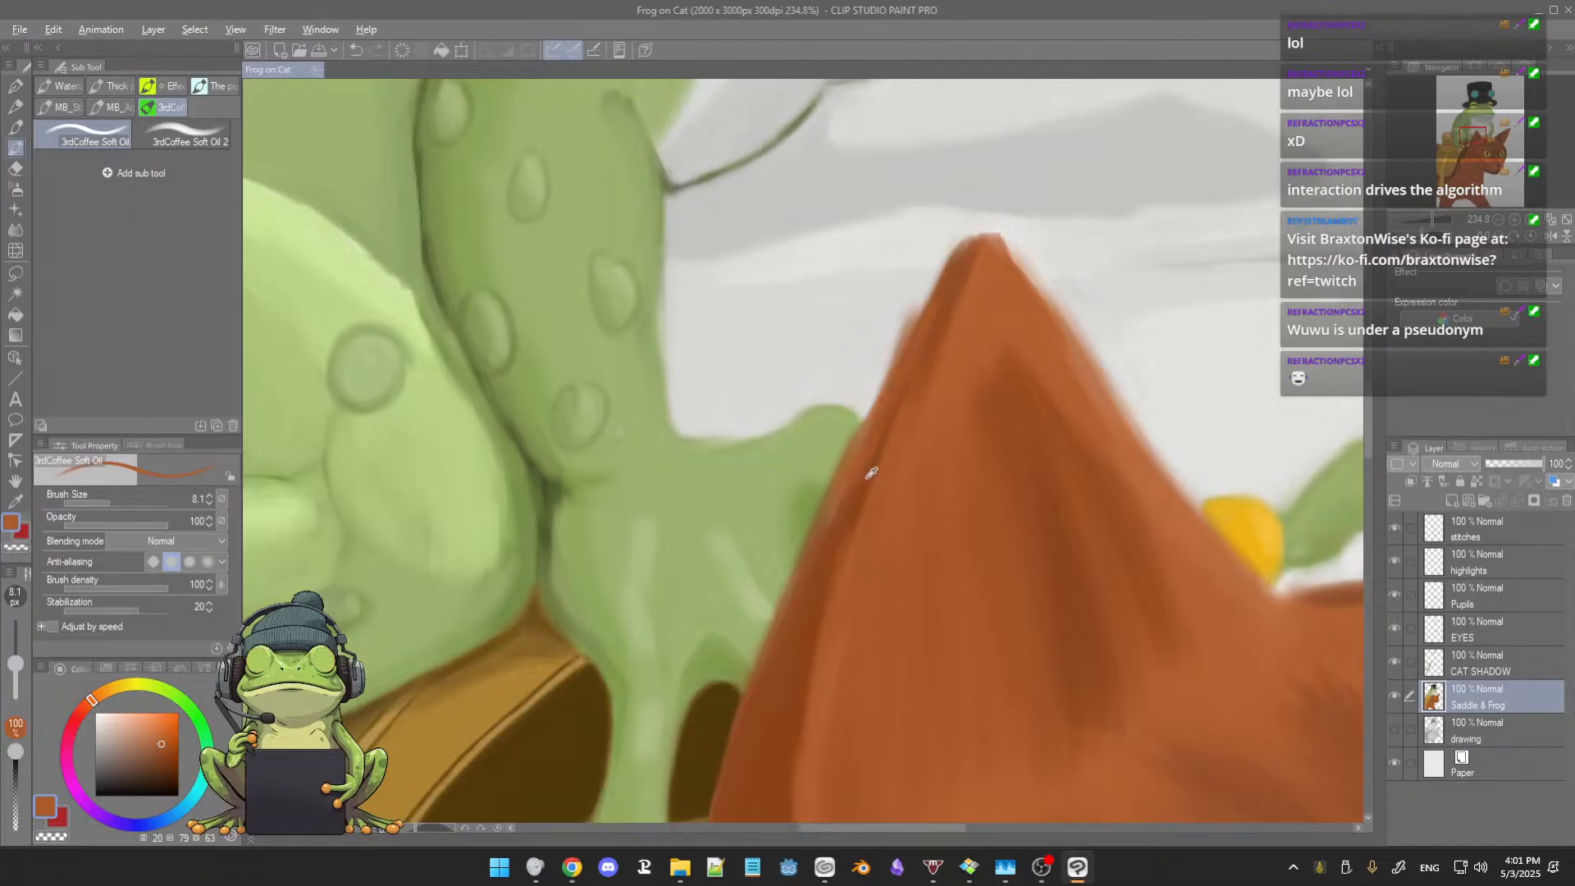
Step: Reinforce the ear's frog-side edge with sampled dark red-brown and cover the fuzz outside it with sampled light gray
left_click(882, 437, "alt")
left_click_drag(875, 443, 823, 521)
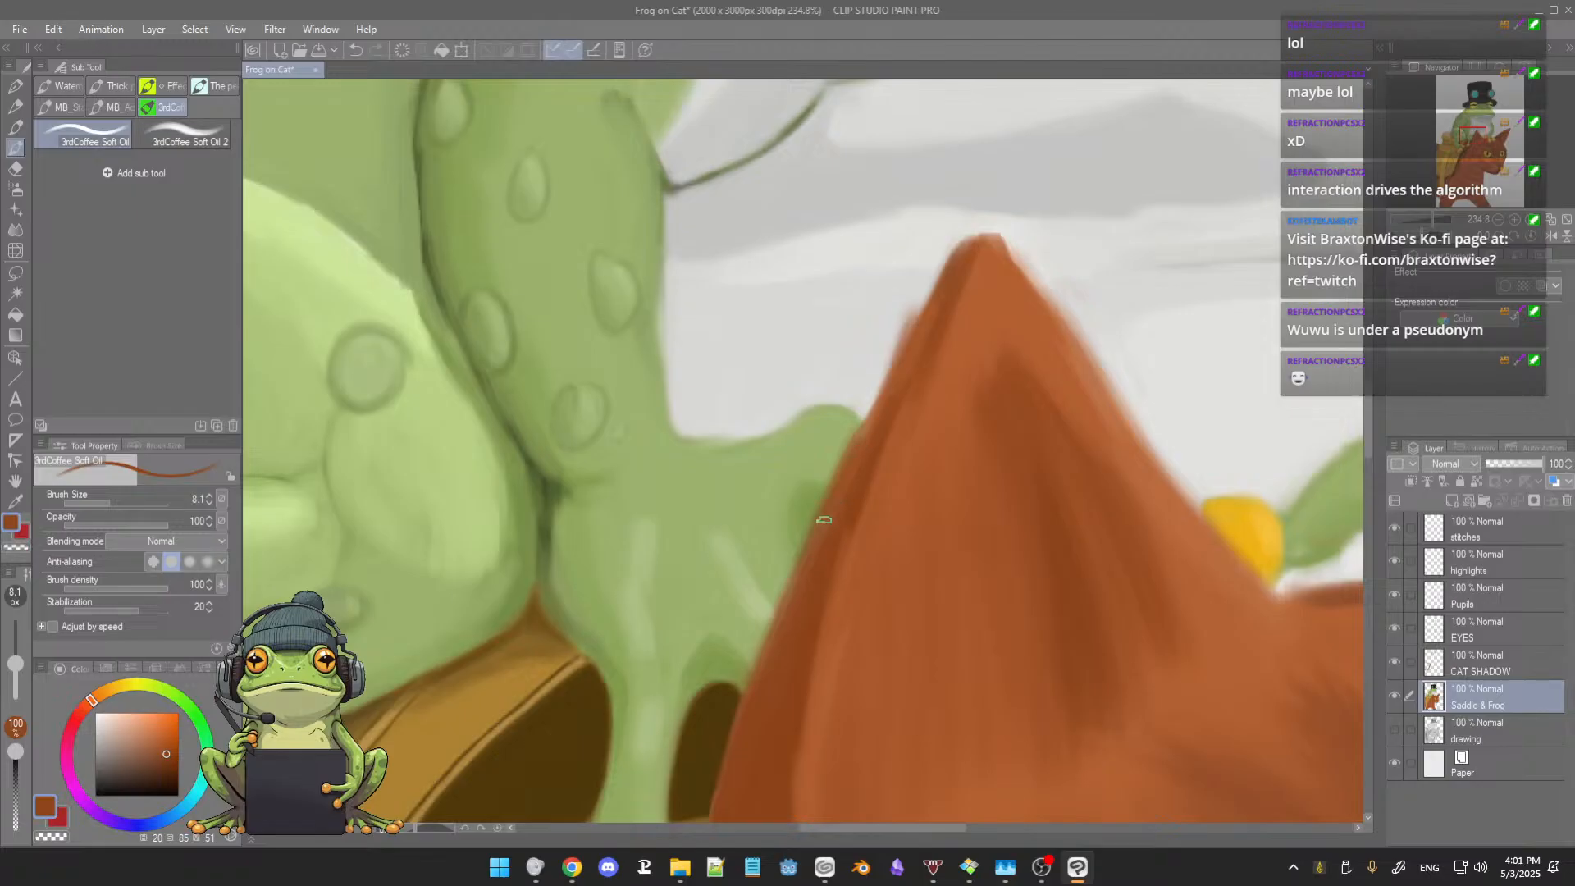
left_click_drag(856, 449, 810, 542)
left_click_drag(874, 428, 901, 373)
left_click(873, 348, "alt")
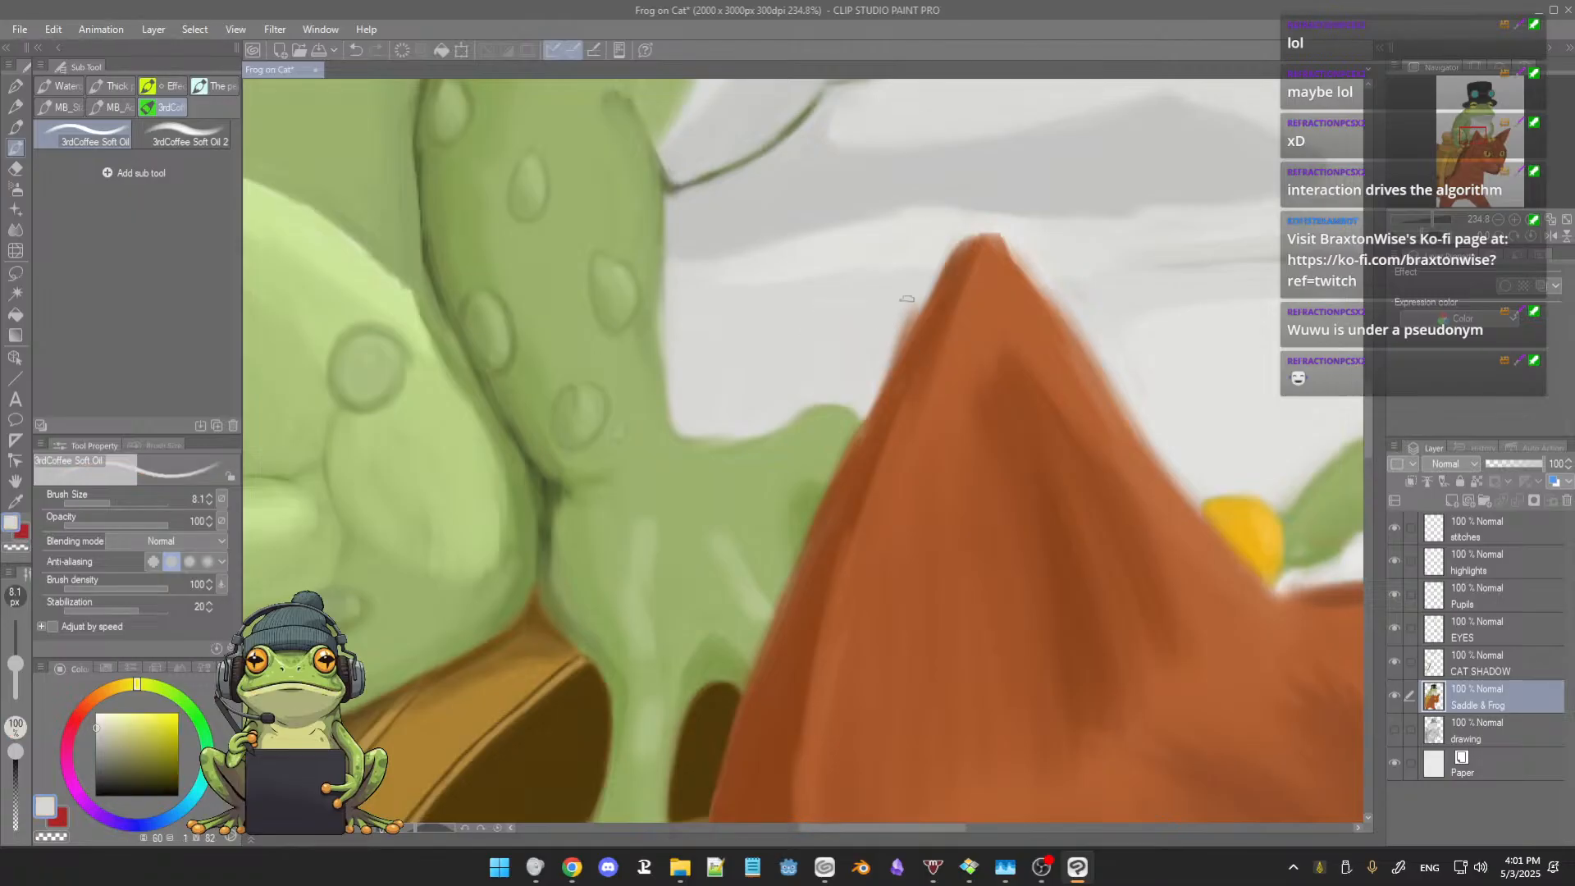
mouse_move(907, 312)
left_mouse_down()
mouse_move(880, 374)
mouse_move(881, 358)
left_mouse_up()
left_click(939, 297, "alt")
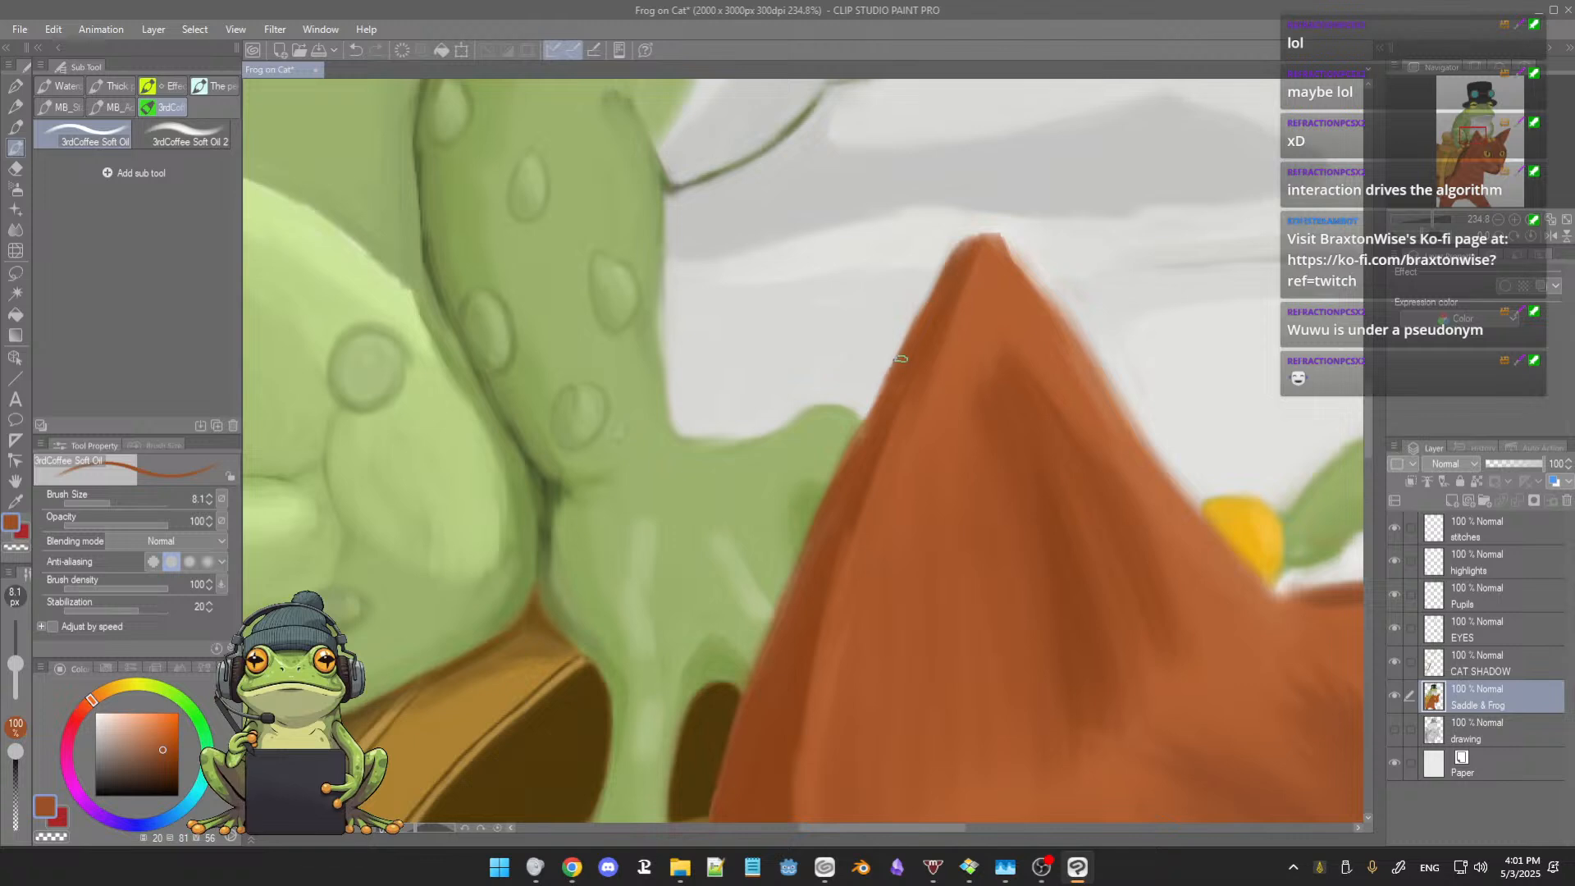
Step: Define the ear's opposite edge from the tip down toward the frog's yellow fingertip with sampled orange-brown
left_click_drag(953, 321, 888, 349)
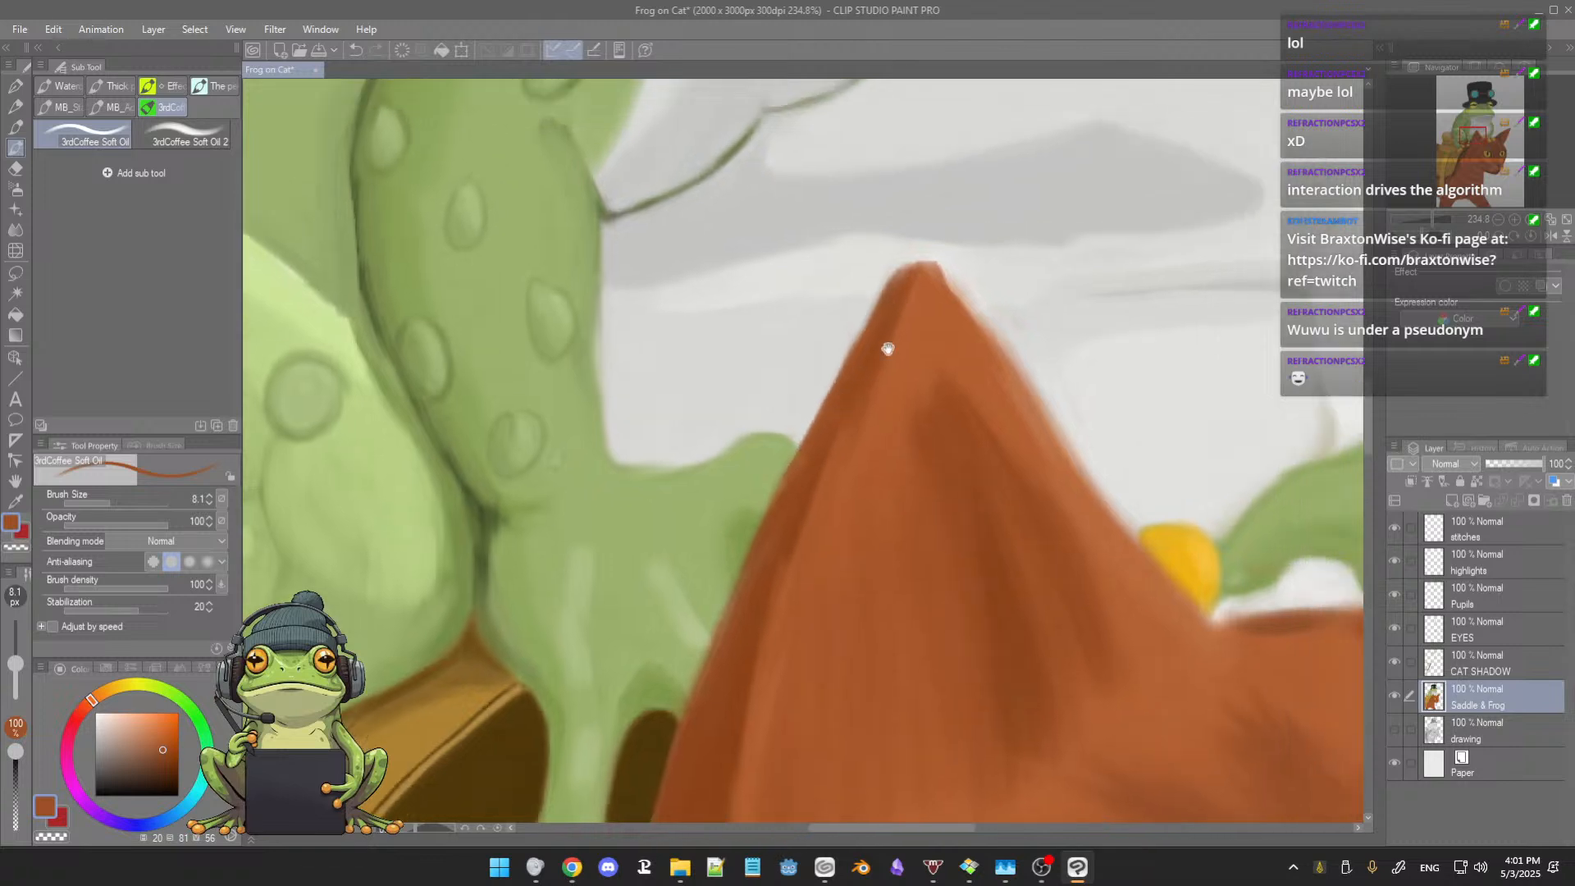
left_click(957, 303, "alt")
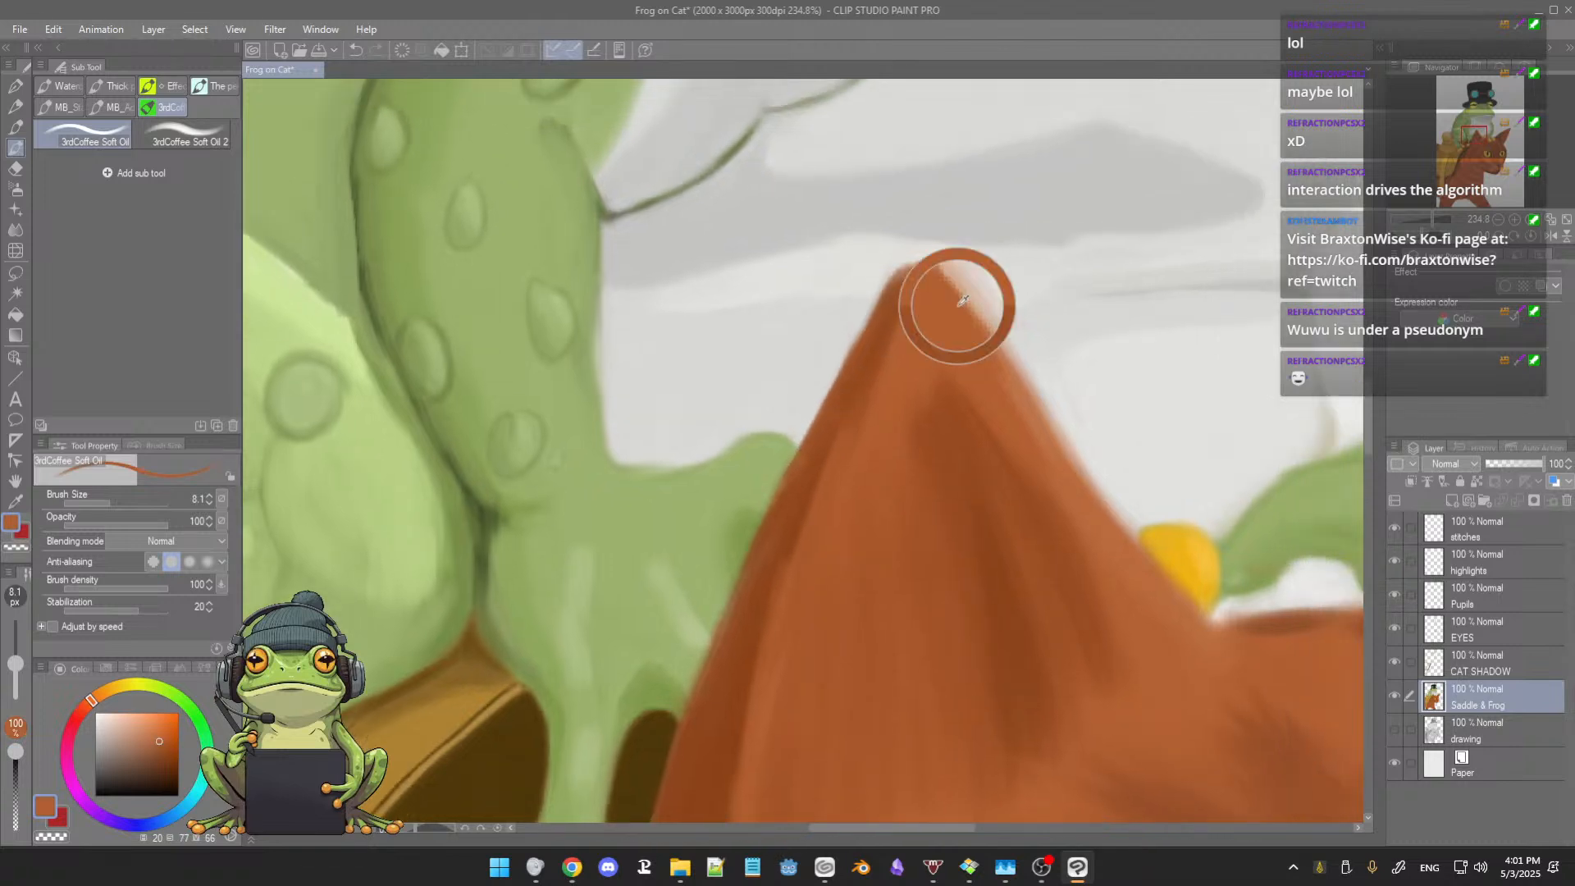
left_click_drag(994, 345, 1034, 412)
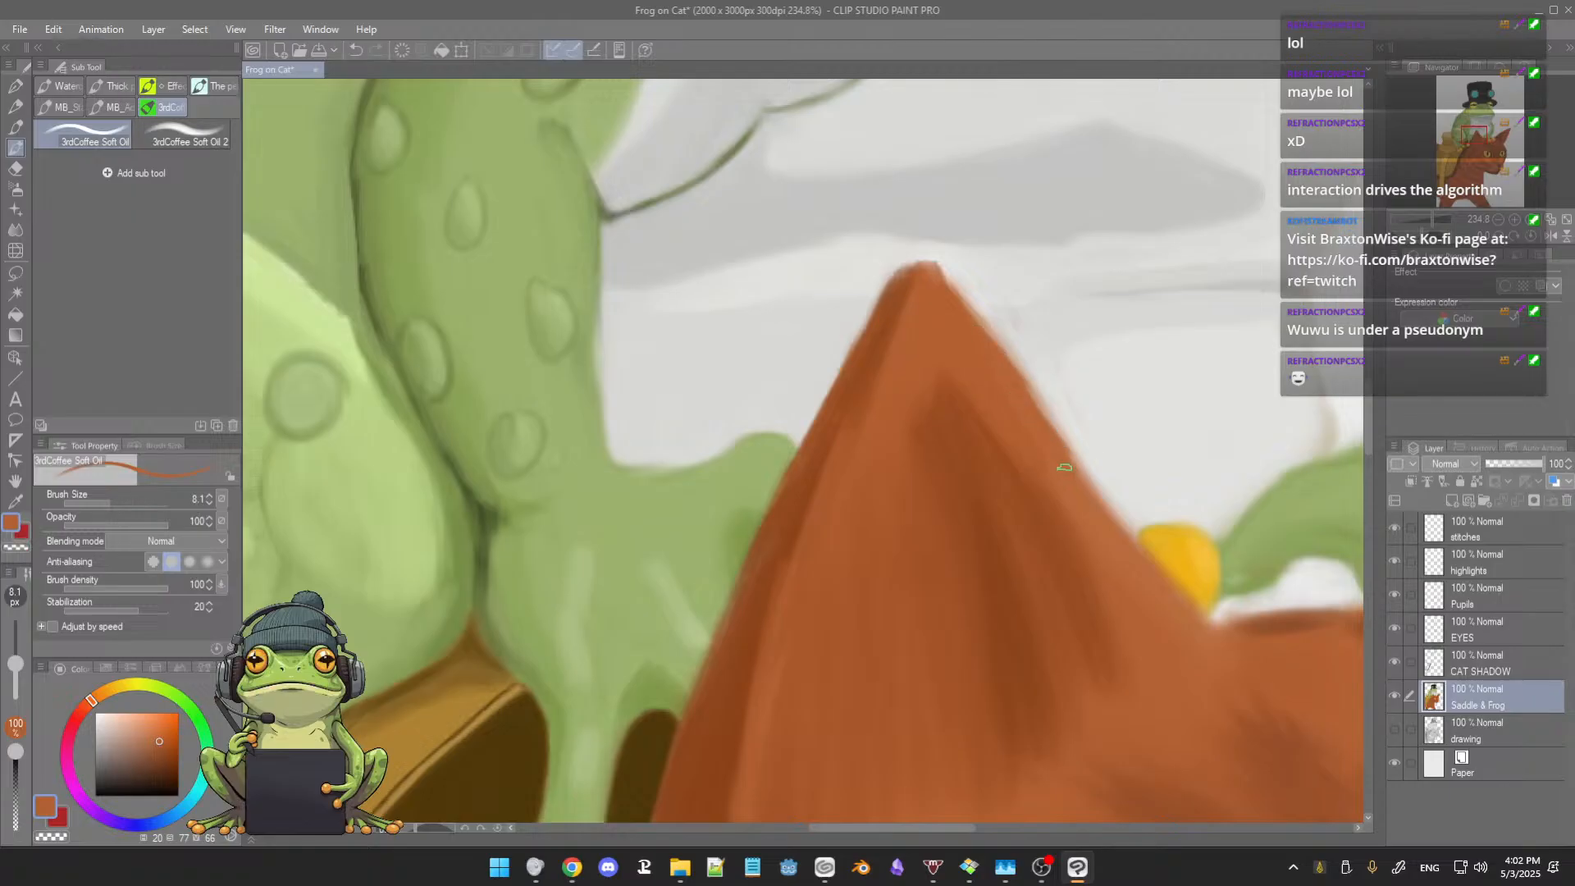
mouse_move(1064, 468)
left_mouse_down()
mouse_move(1025, 455)
mouse_move(976, 389)
left_mouse_up()
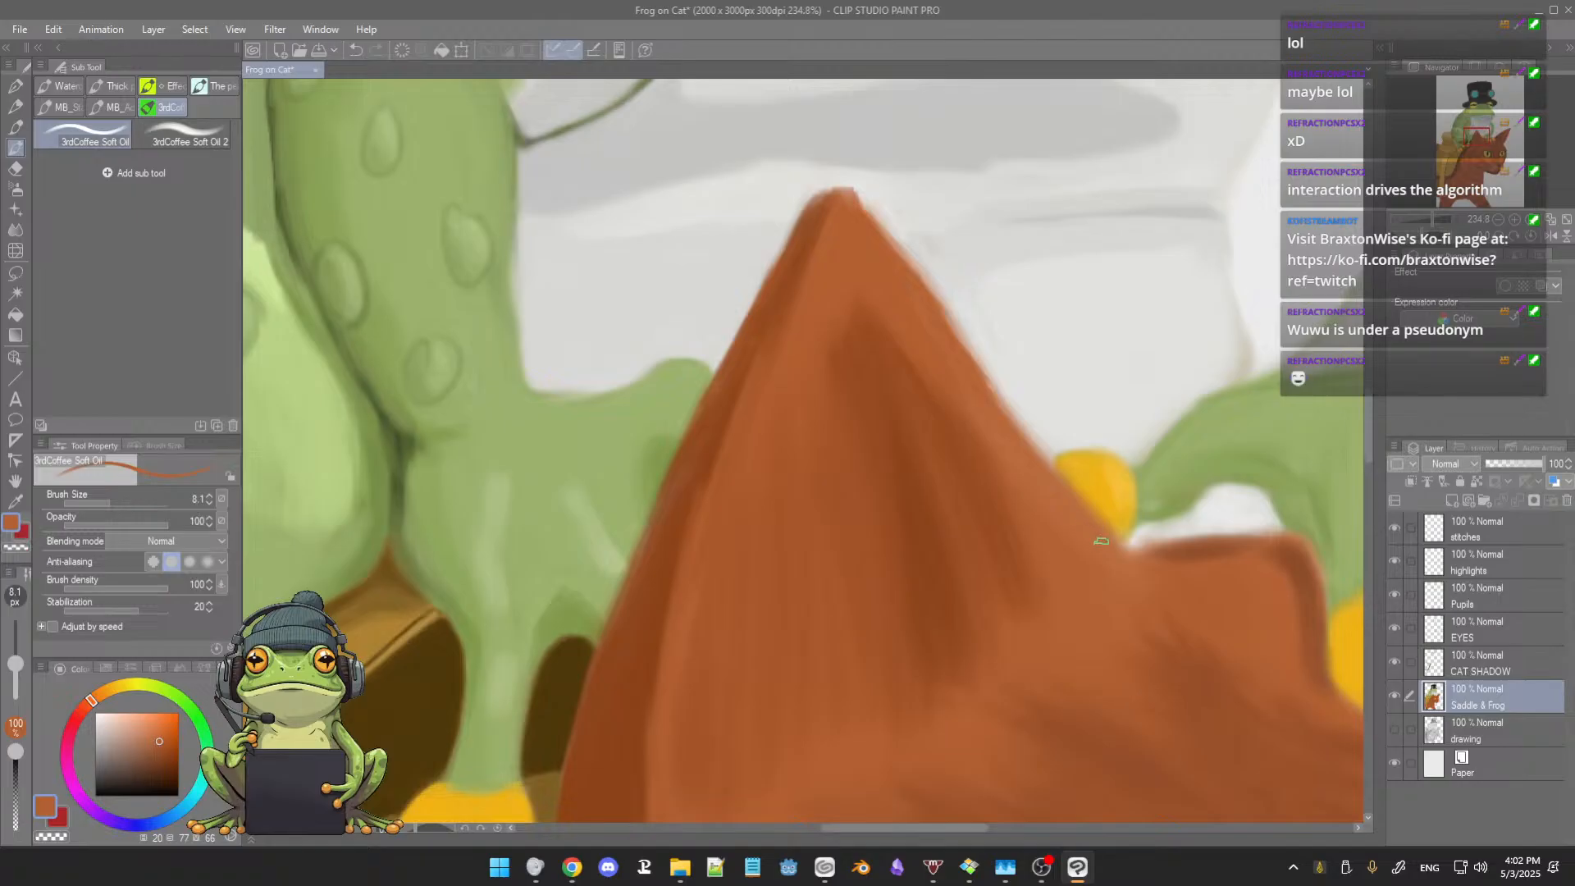
Step: Clean the top edge of the cat's head under the frog's far hand with sampled dark orange-brown, background off-white and lighter fur colour
left_click_drag(1086, 539, 981, 503)
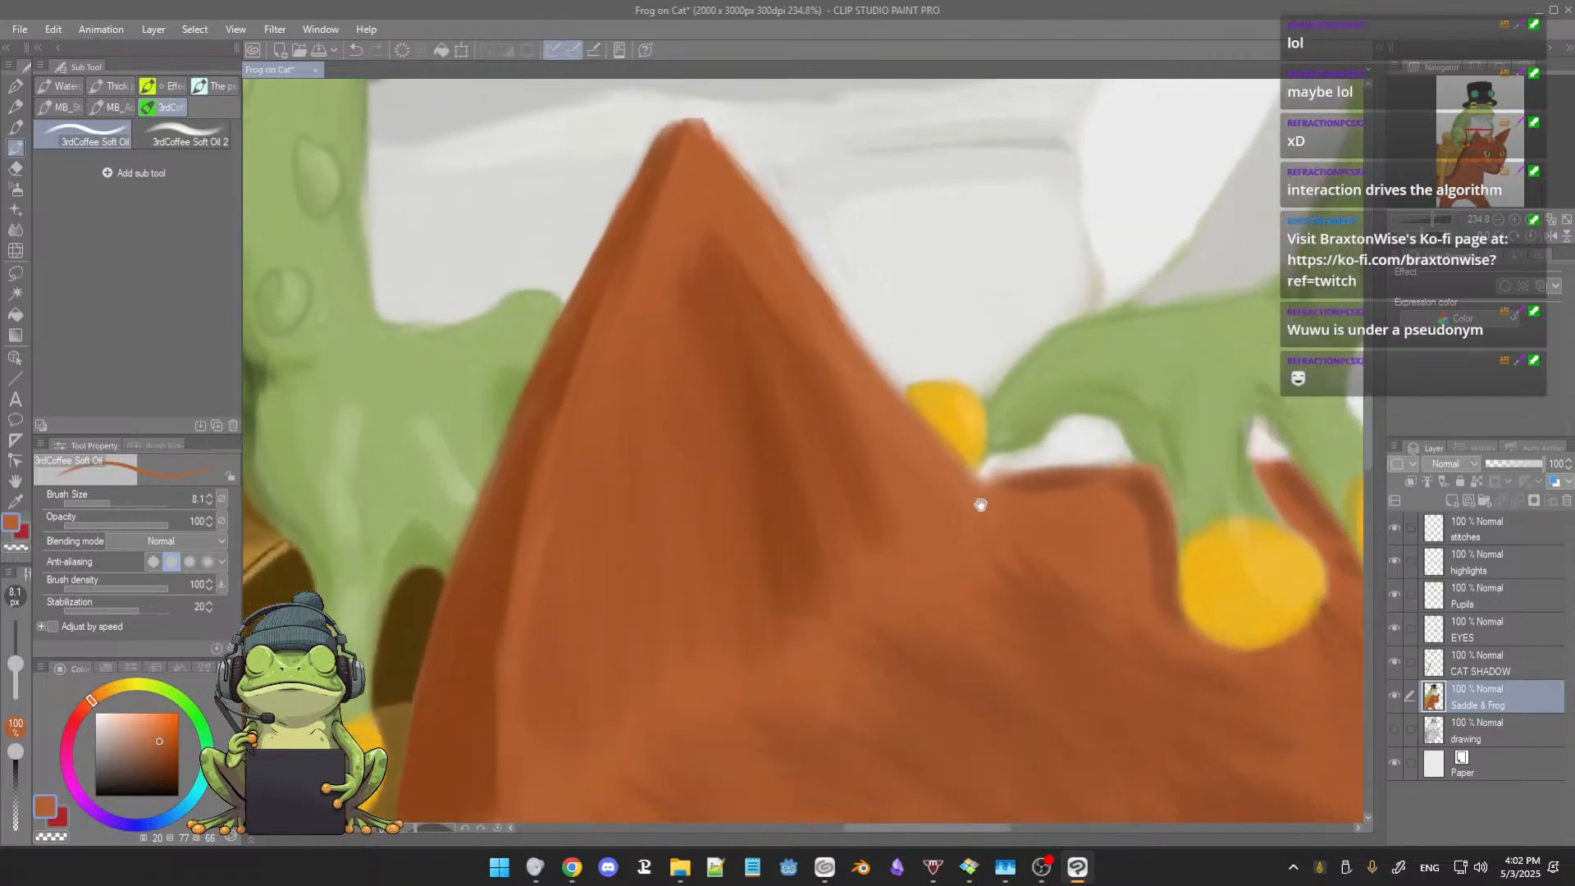
left_click(1037, 481, "alt")
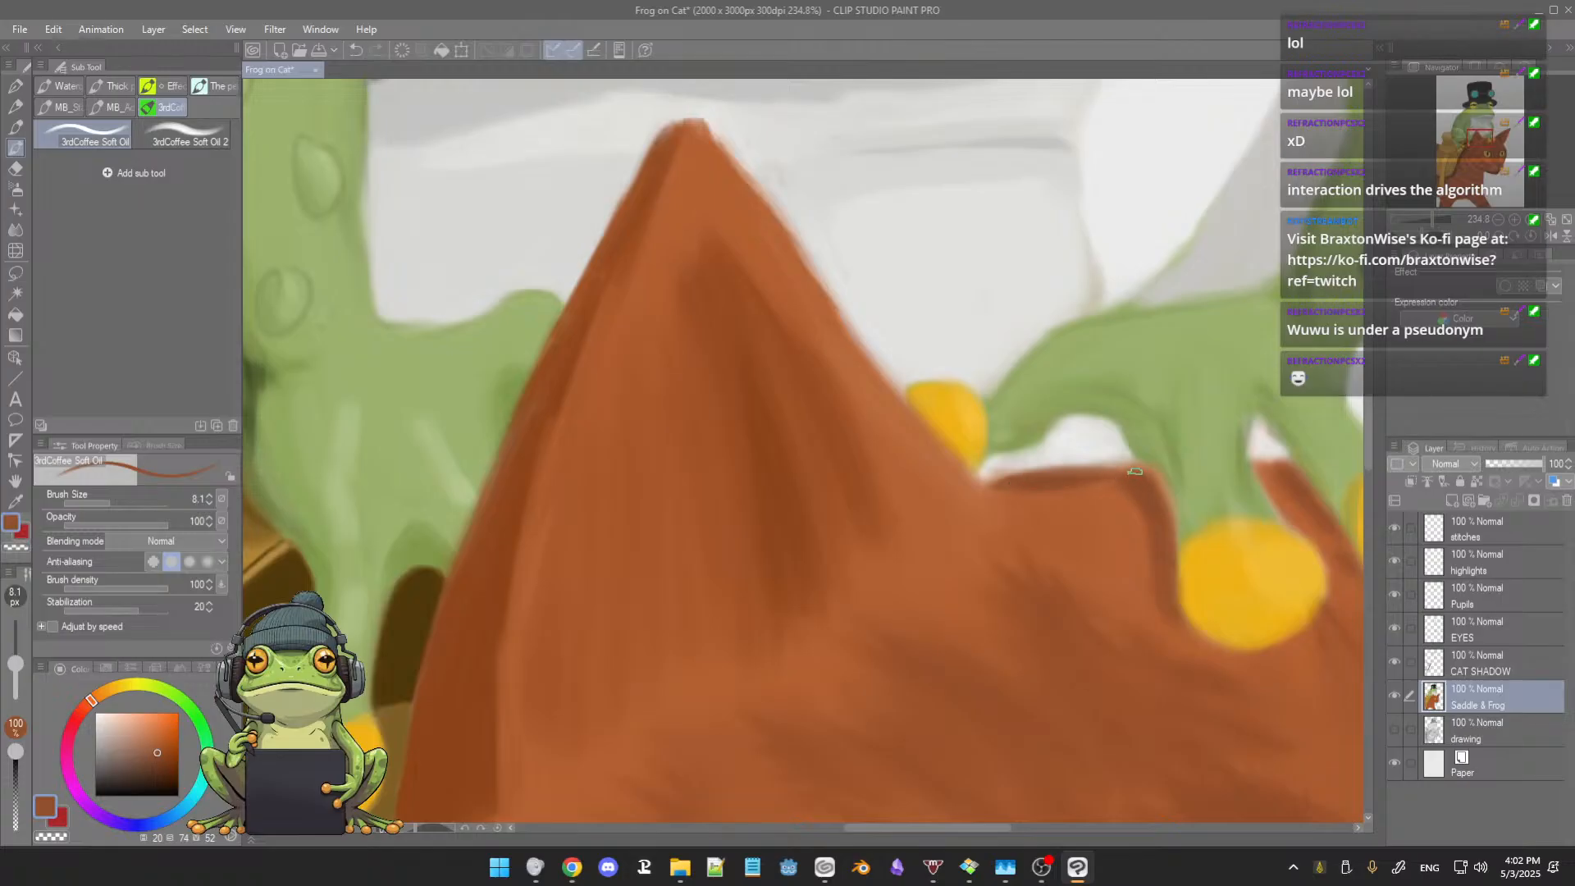
left_click(1107, 444, "alt")
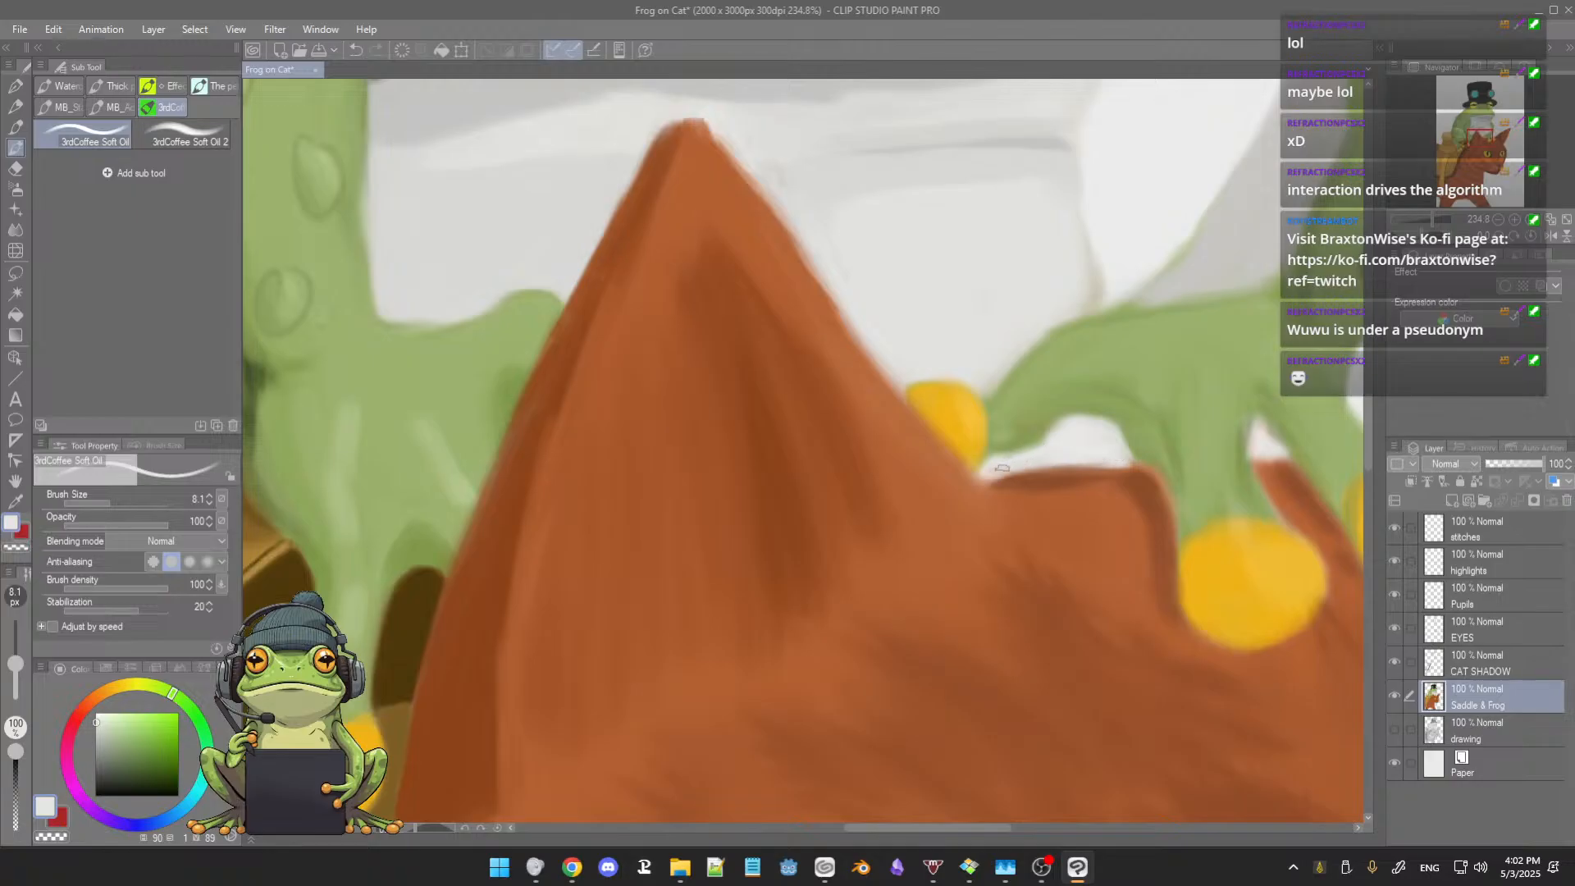
left_click(962, 484, "alt")
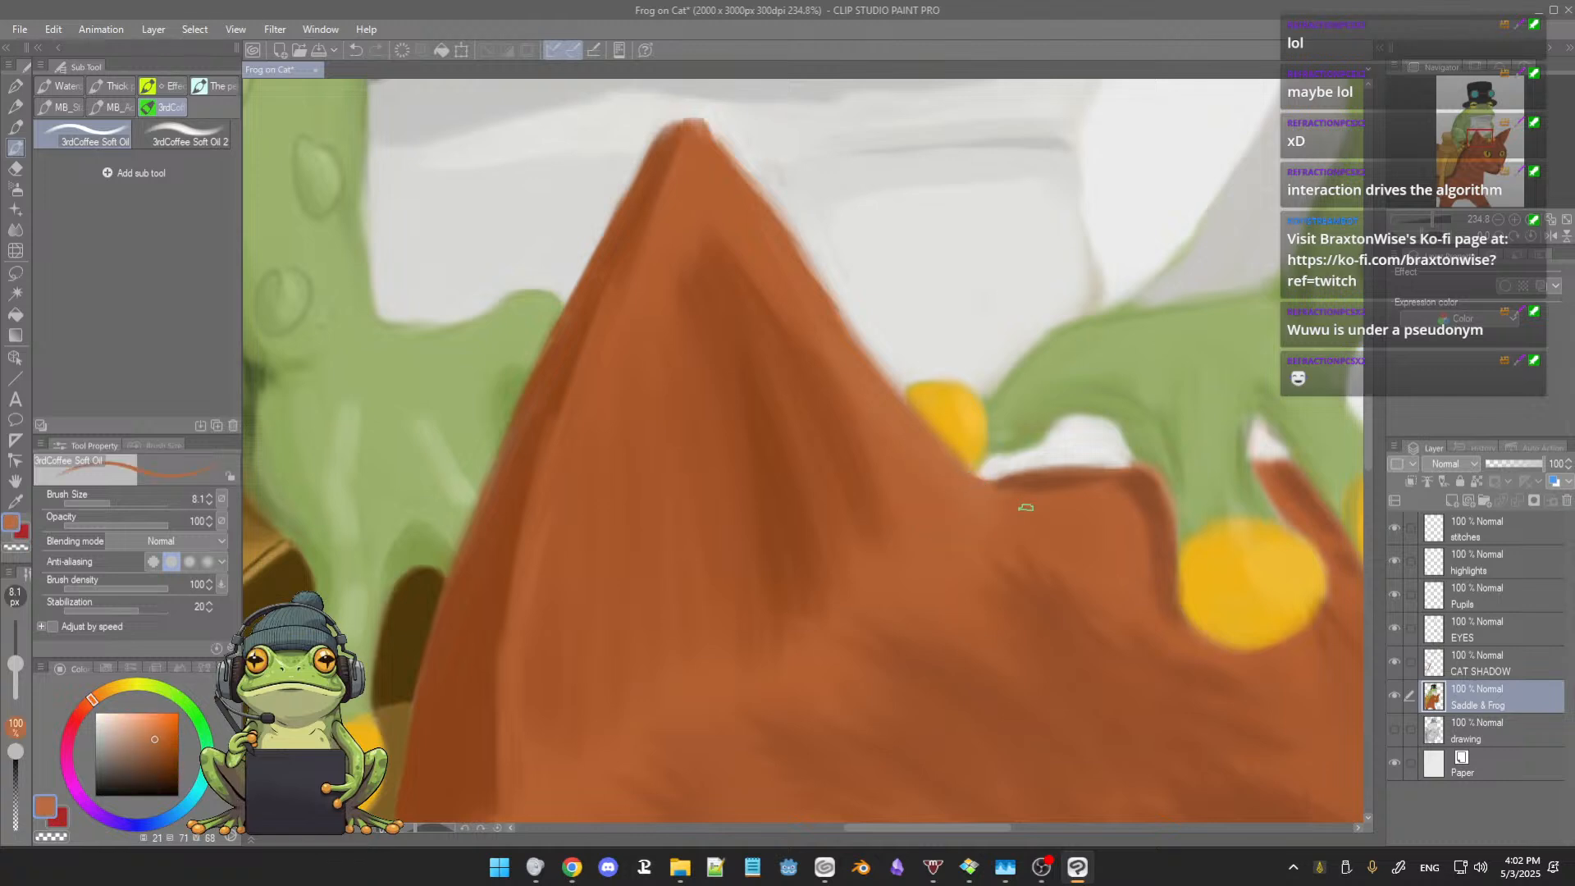
Step: Refine the cat's near ear edge beside the partly hidden yellow fingertip with sampled yellow and orange-brown
left_click_drag(1026, 507, 944, 550)
left_click(848, 443, "alt")
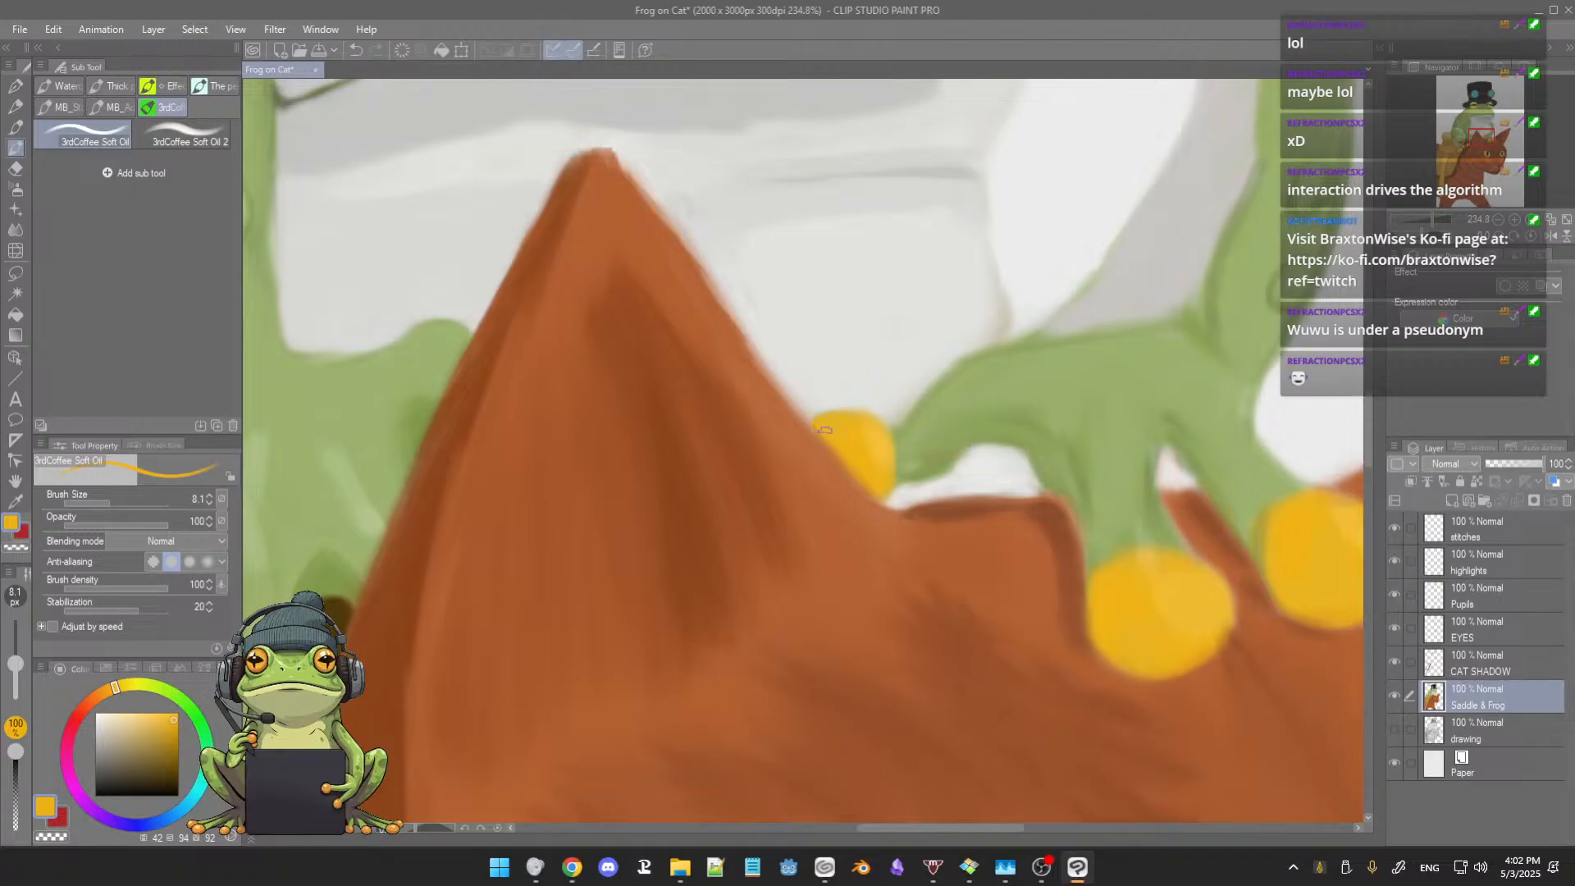
left_click(795, 419, "alt")
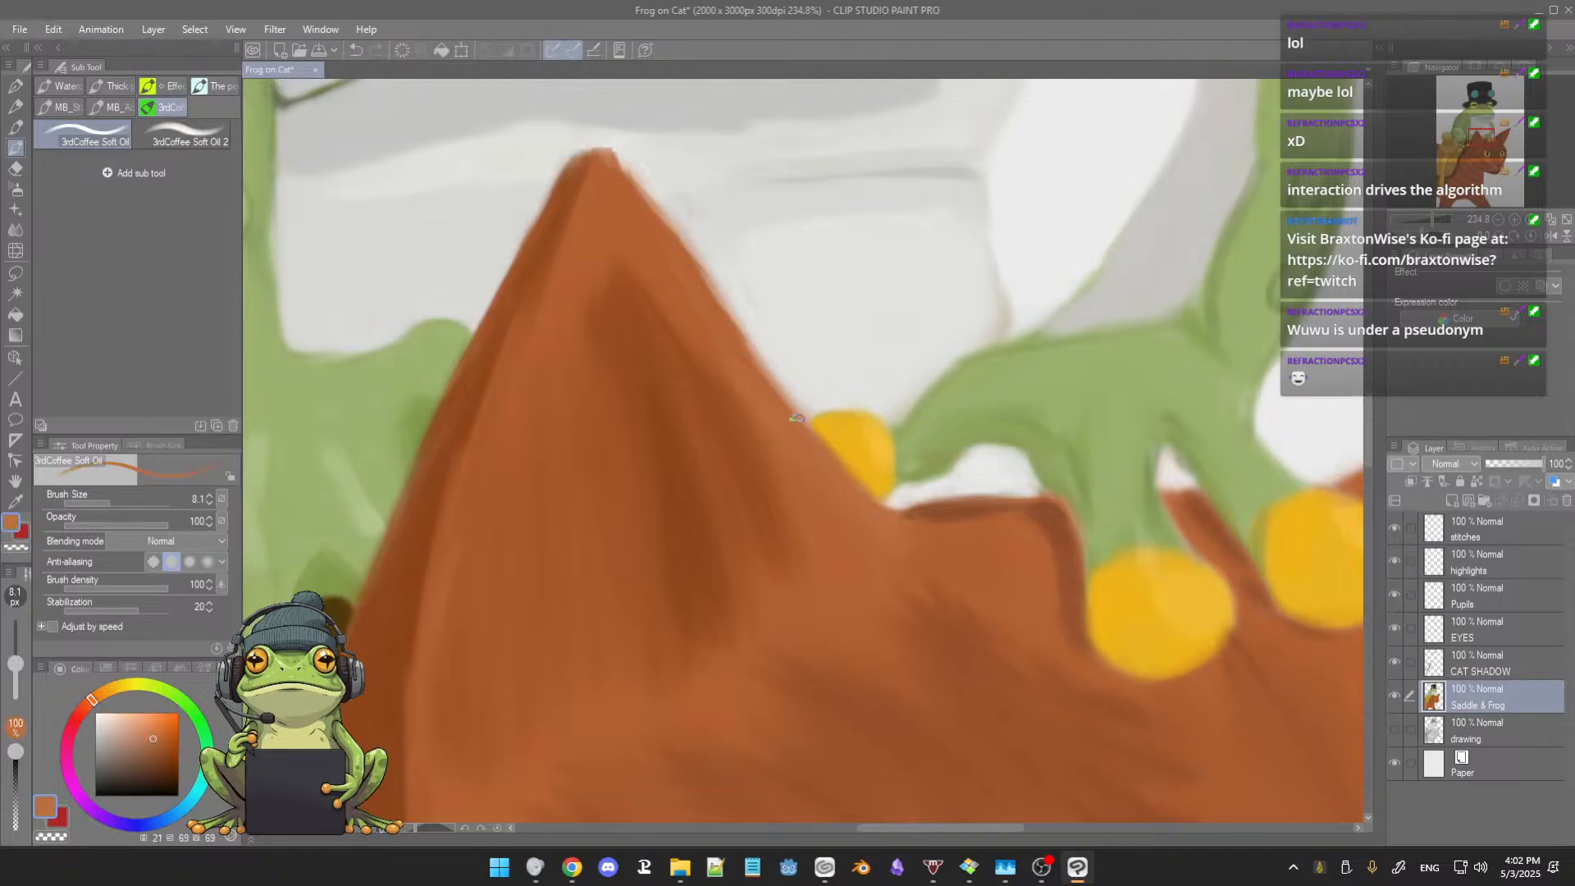
left_click_drag(839, 477, 733, 485)
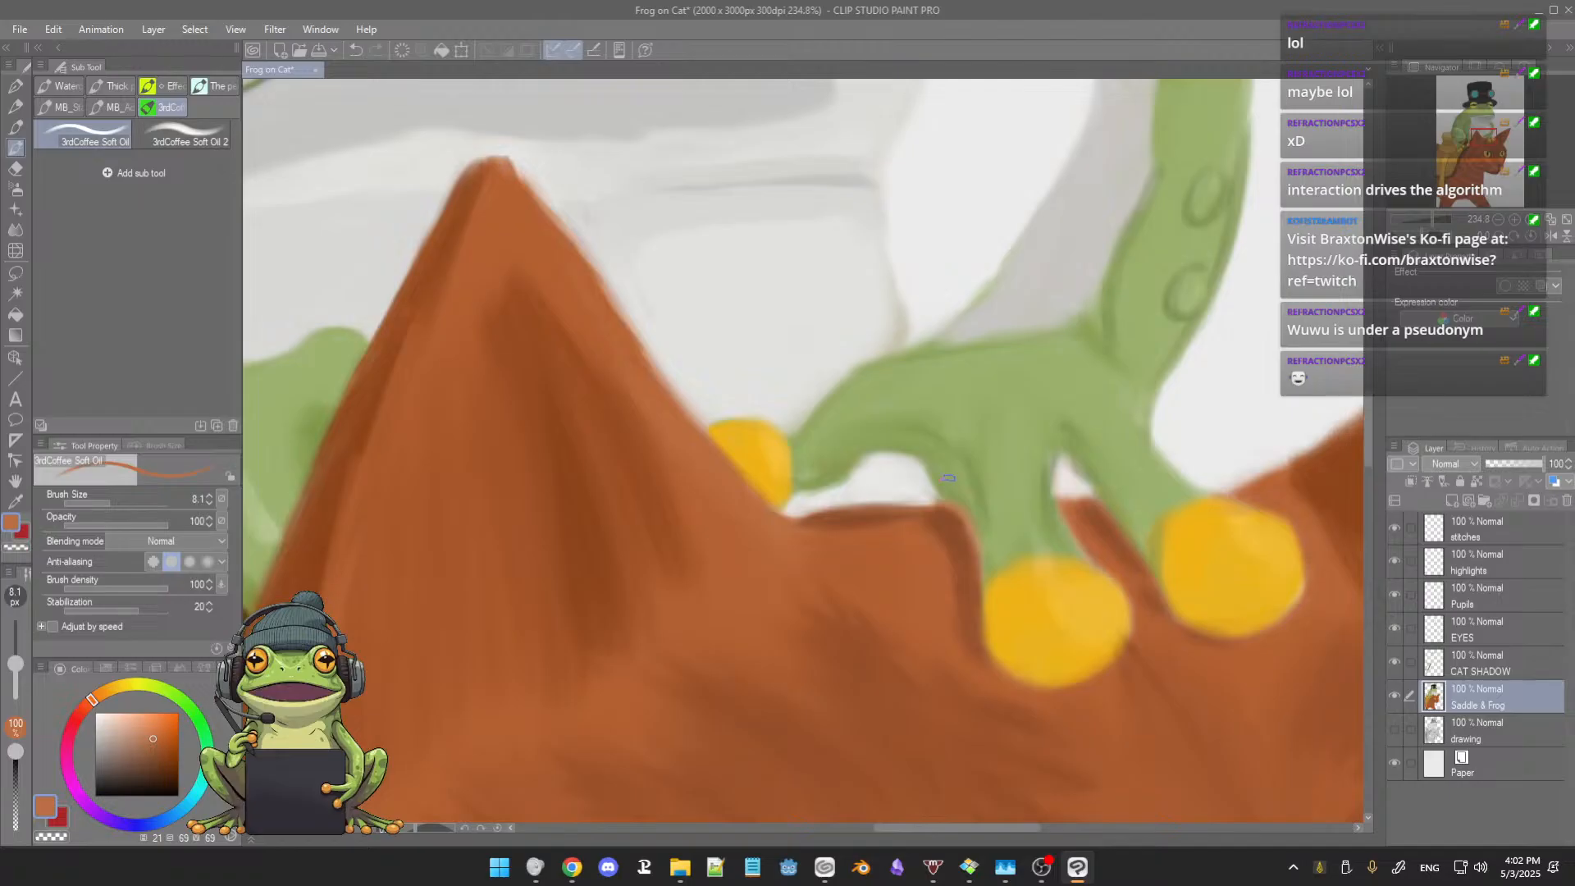
Step: Touch up the top edge of the cat's head between the frog's outermost fingertip and the far ear with sampled orange-brown
scroll(987, 490, "down", 2)
scroll(1036, 506, "down", 2)
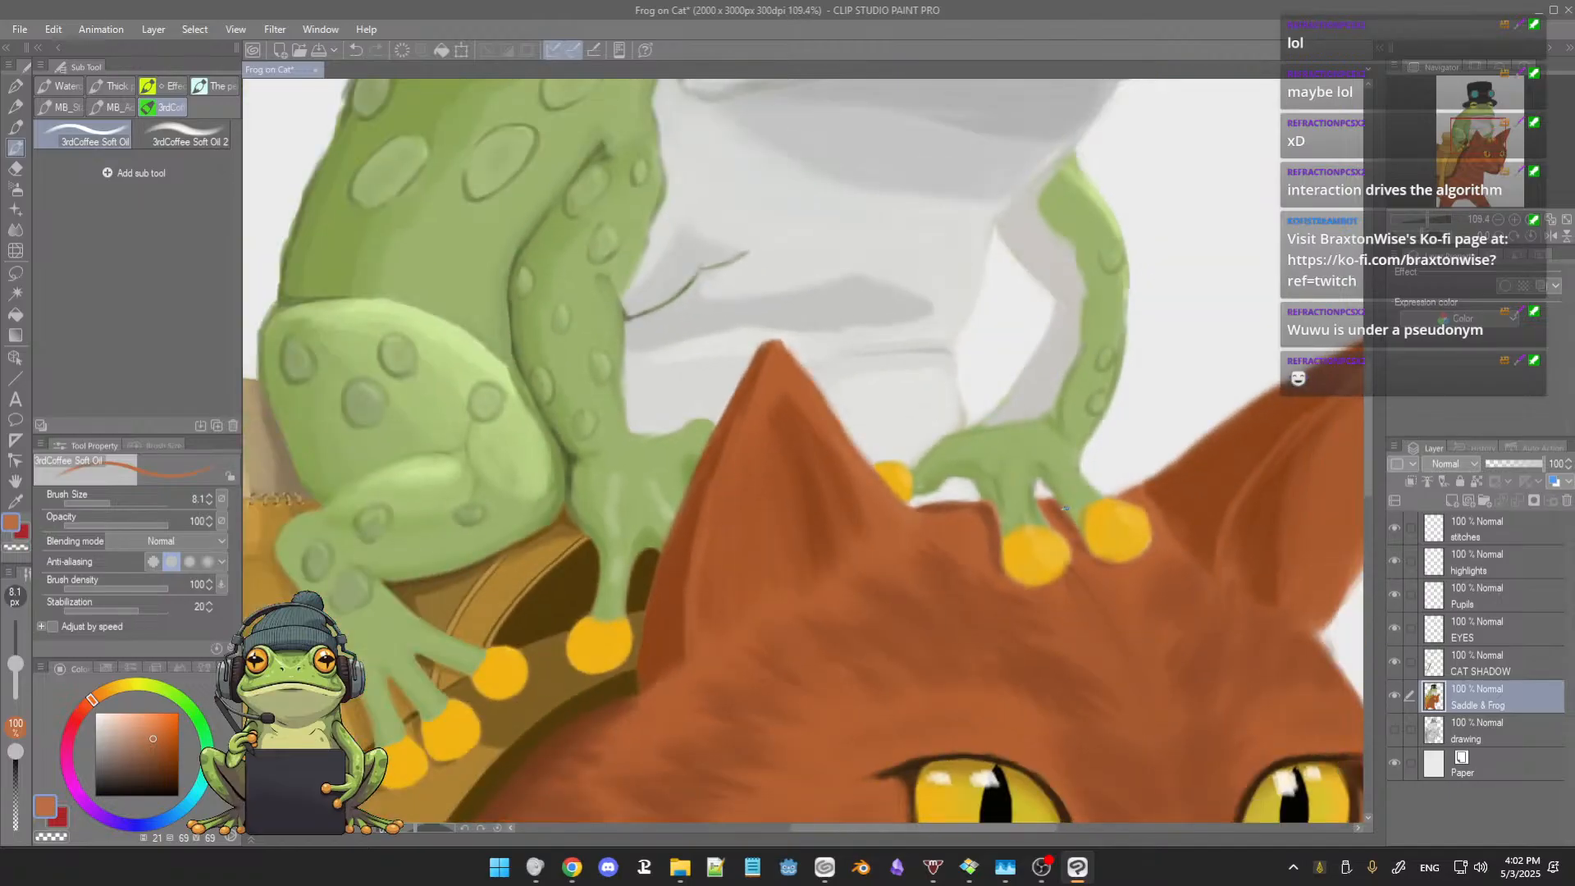
left_click_drag(1066, 508, 802, 528)
scroll(906, 475, "up", 2)
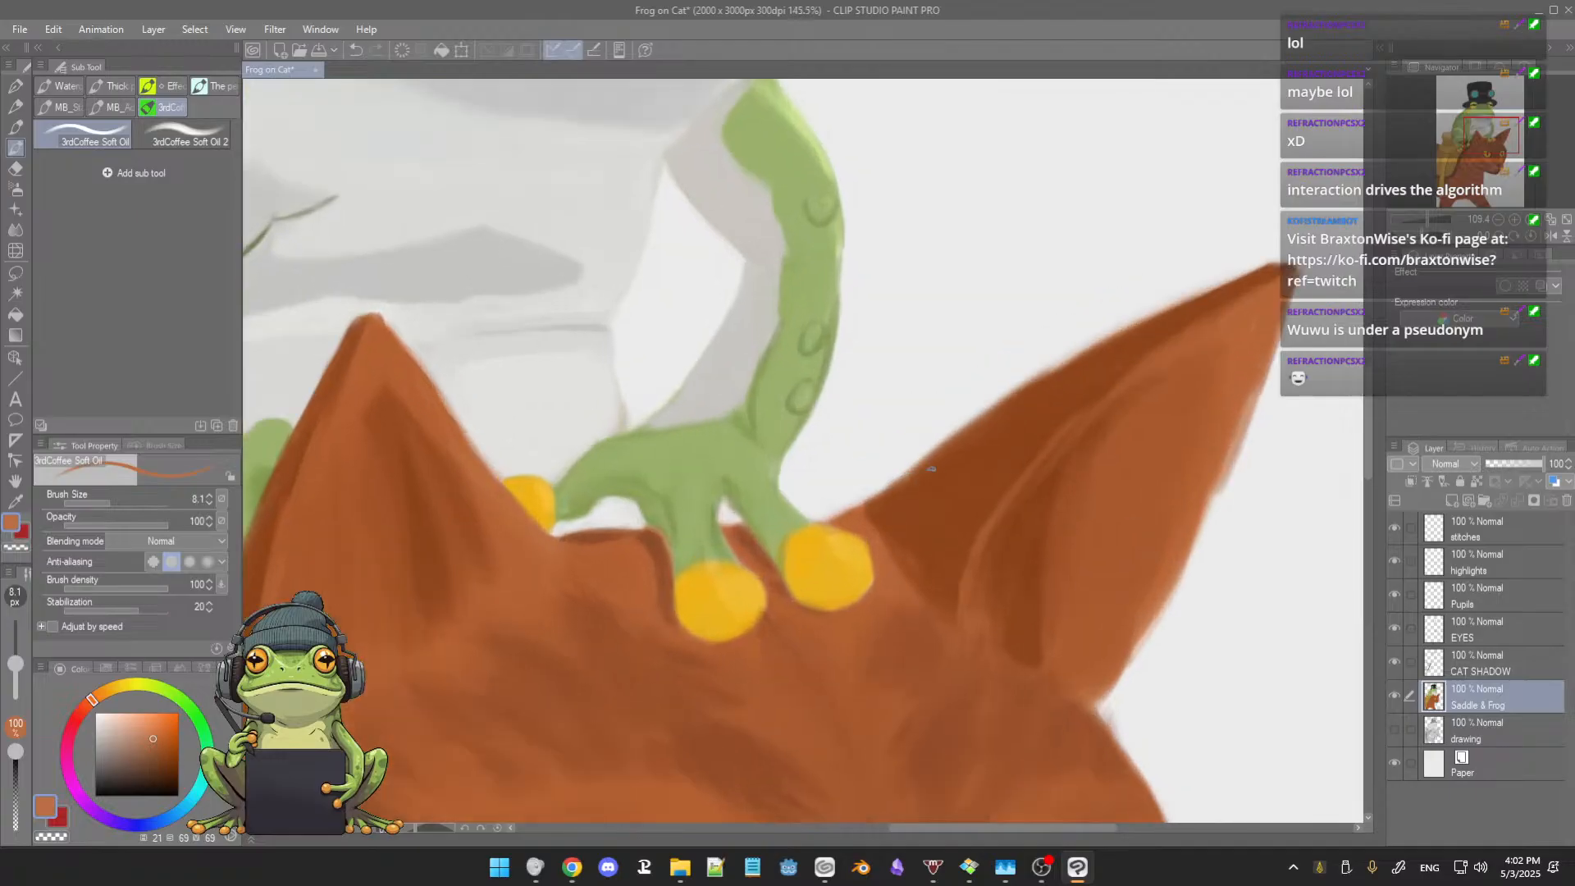
mouse_move(807, 552)
left_mouse_down()
mouse_move(766, 552)
mouse_move(781, 541)
left_mouse_up()
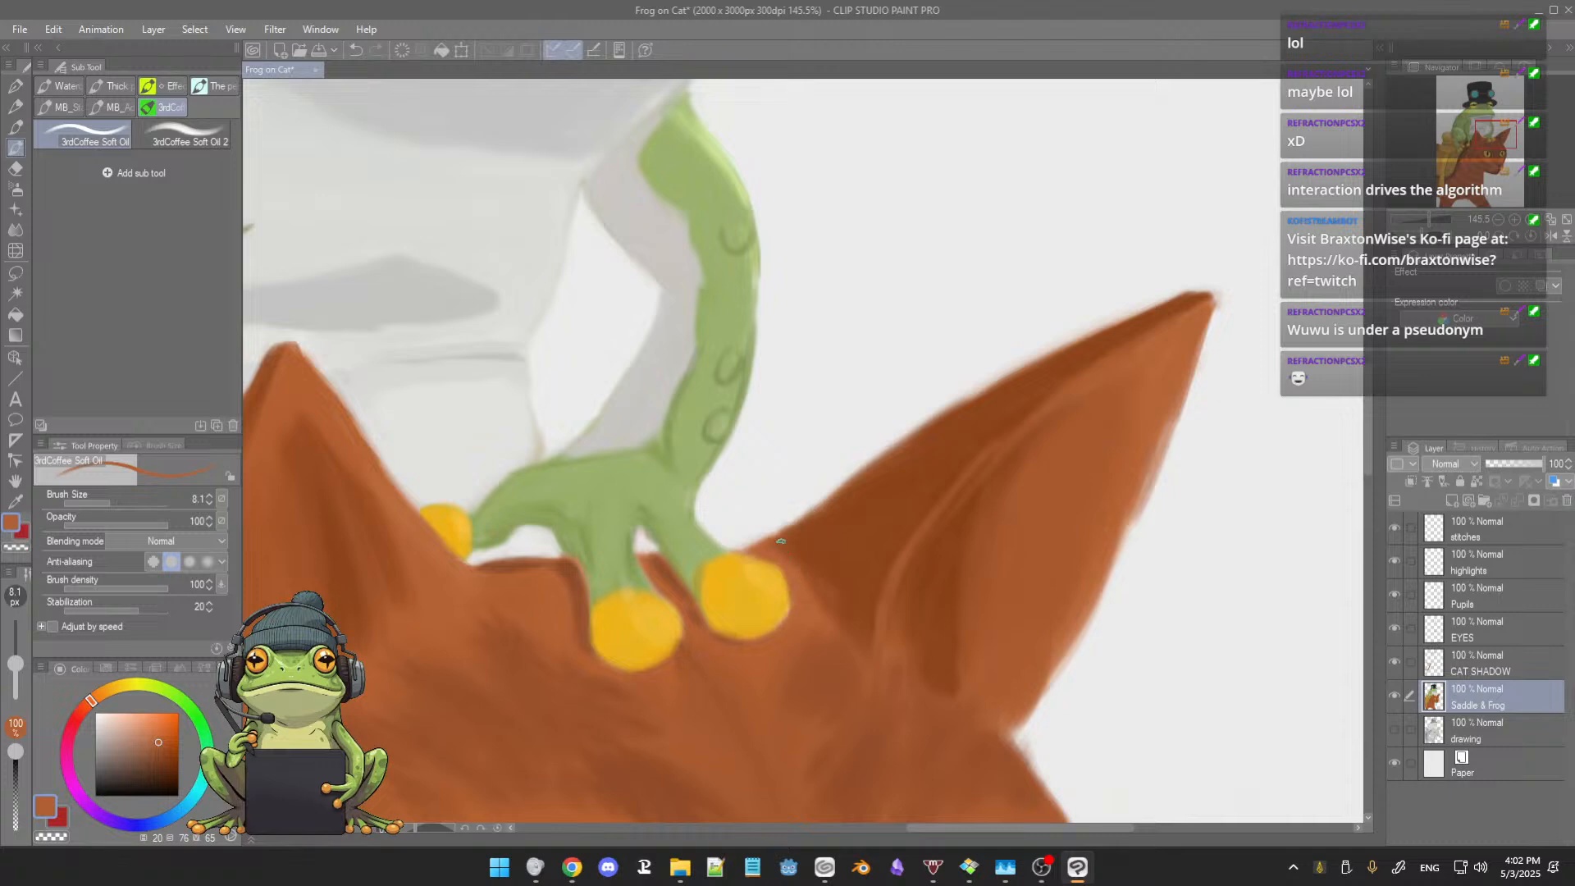
Step: Blend the far ear's base into the head with the 3rdCoffee Soft Oil 2 brush at size 27.7, using sampled dark brown and orange-brown
key("alt")
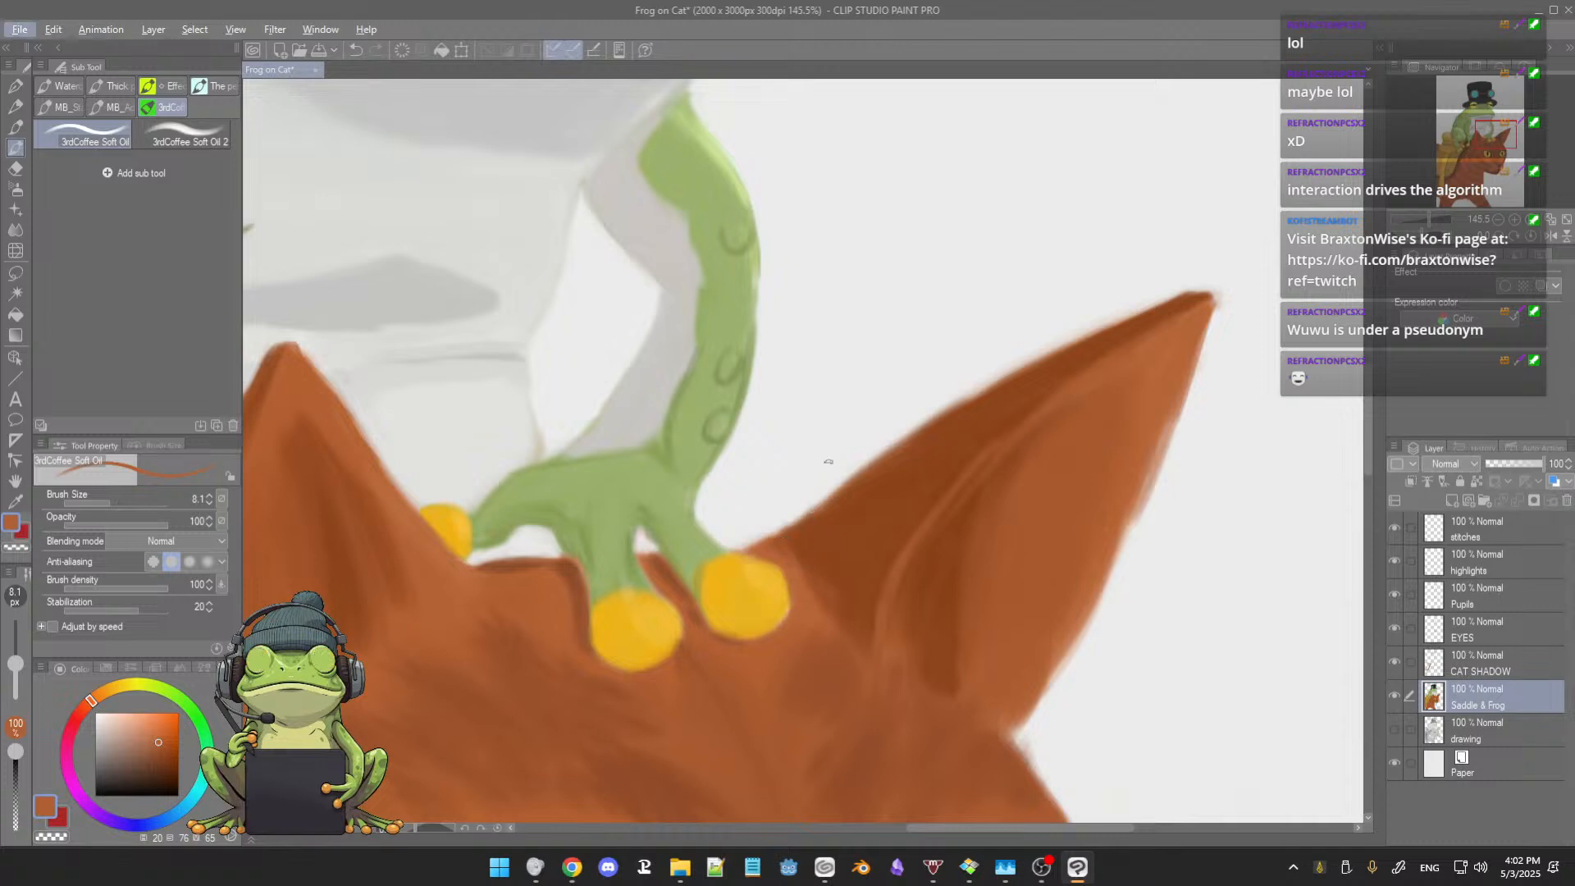
left_click(189, 139)
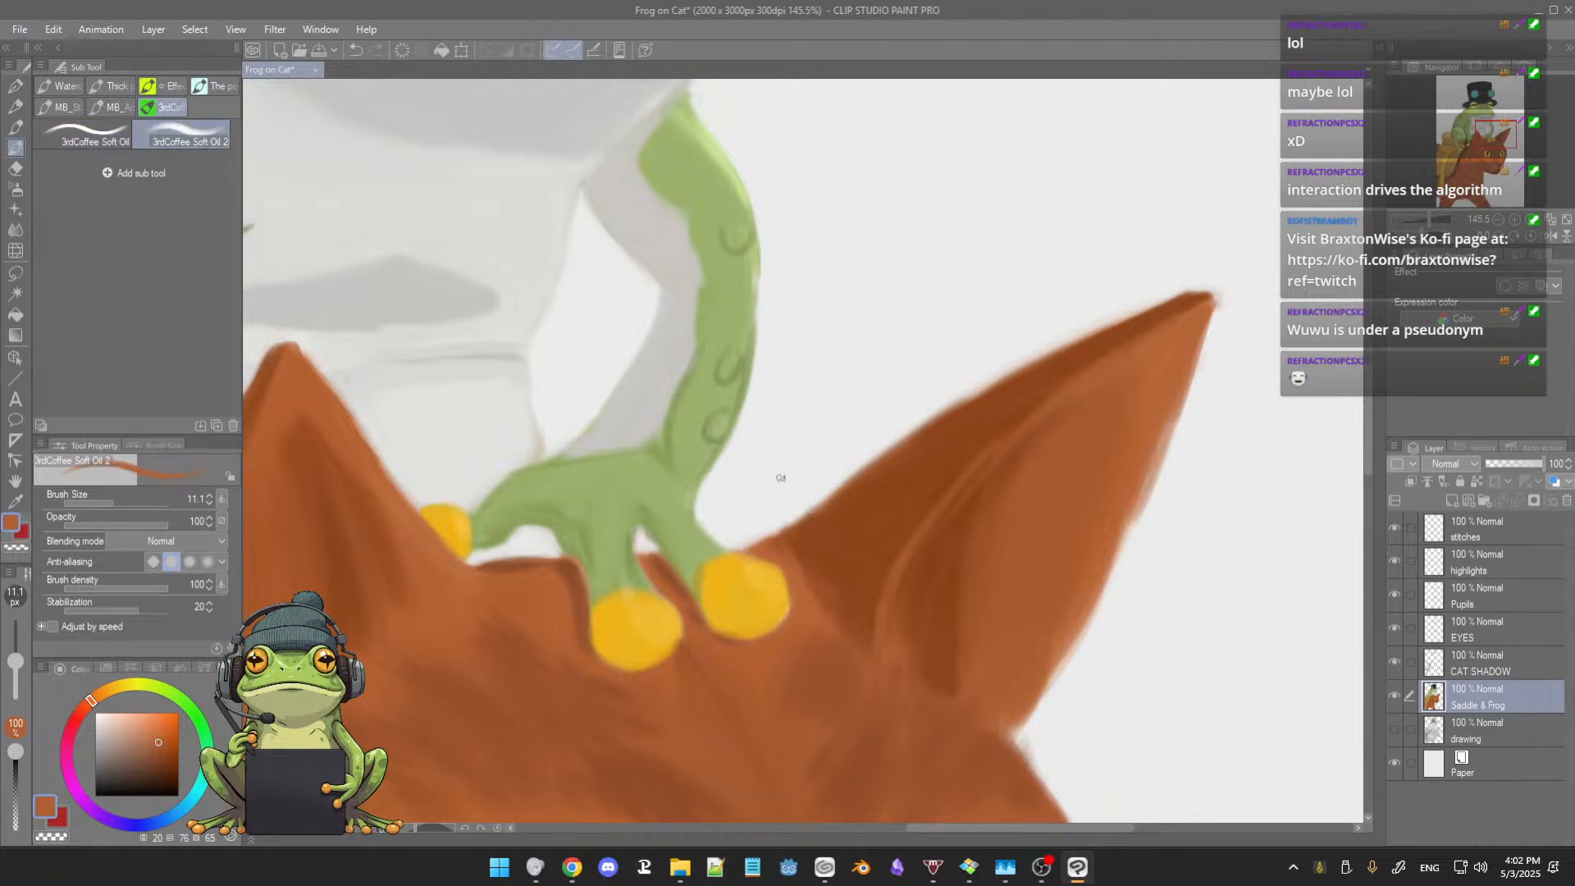
left_click_drag(825, 535, 837, 546)
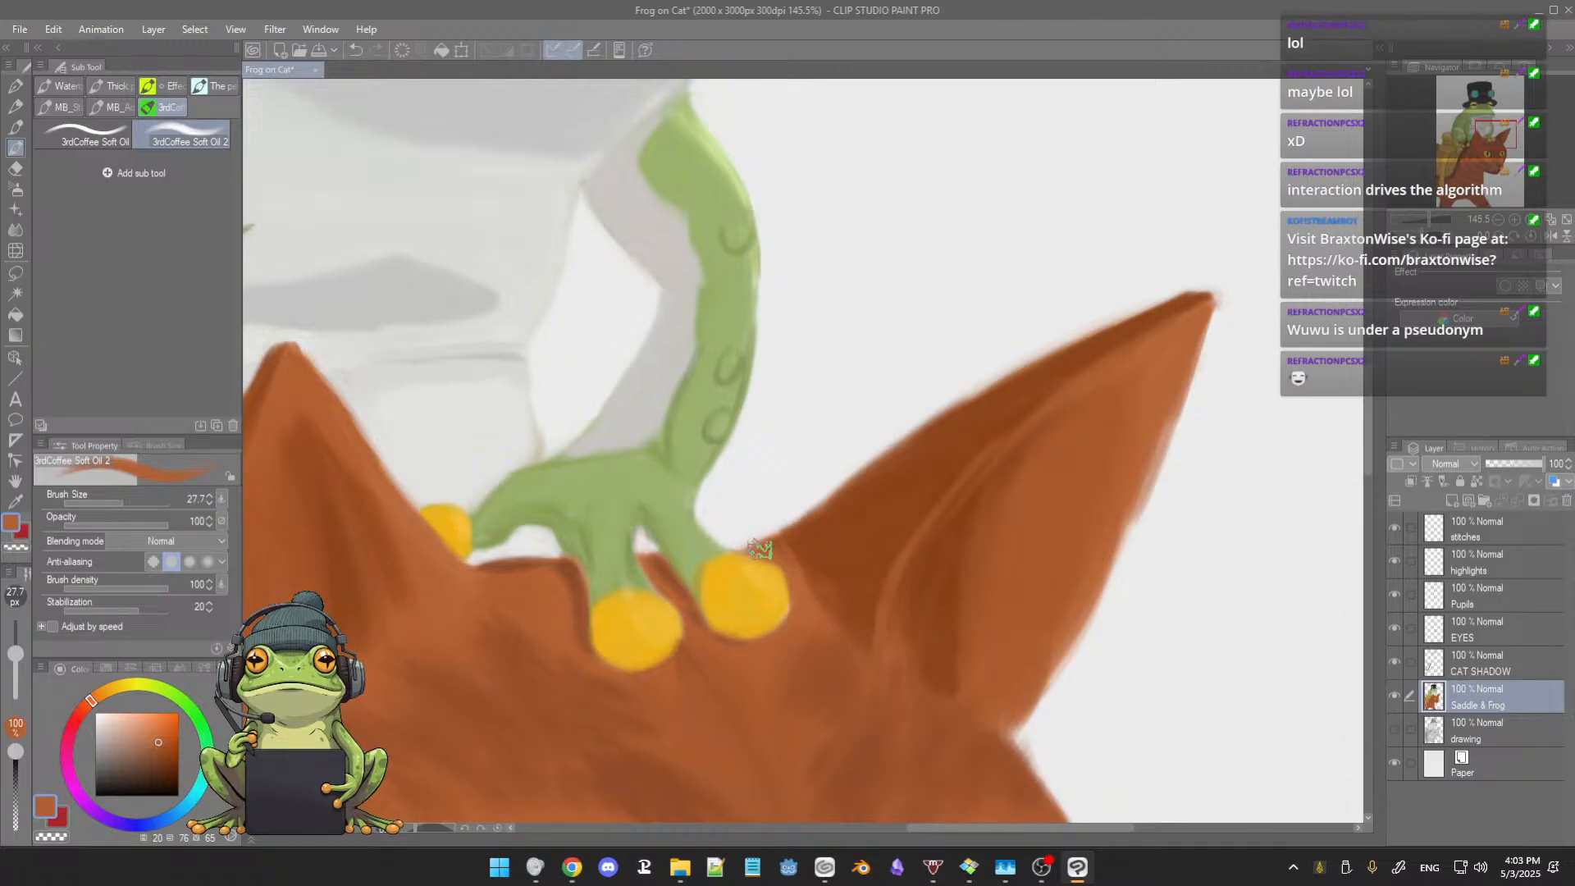
left_click(802, 549, "alt")
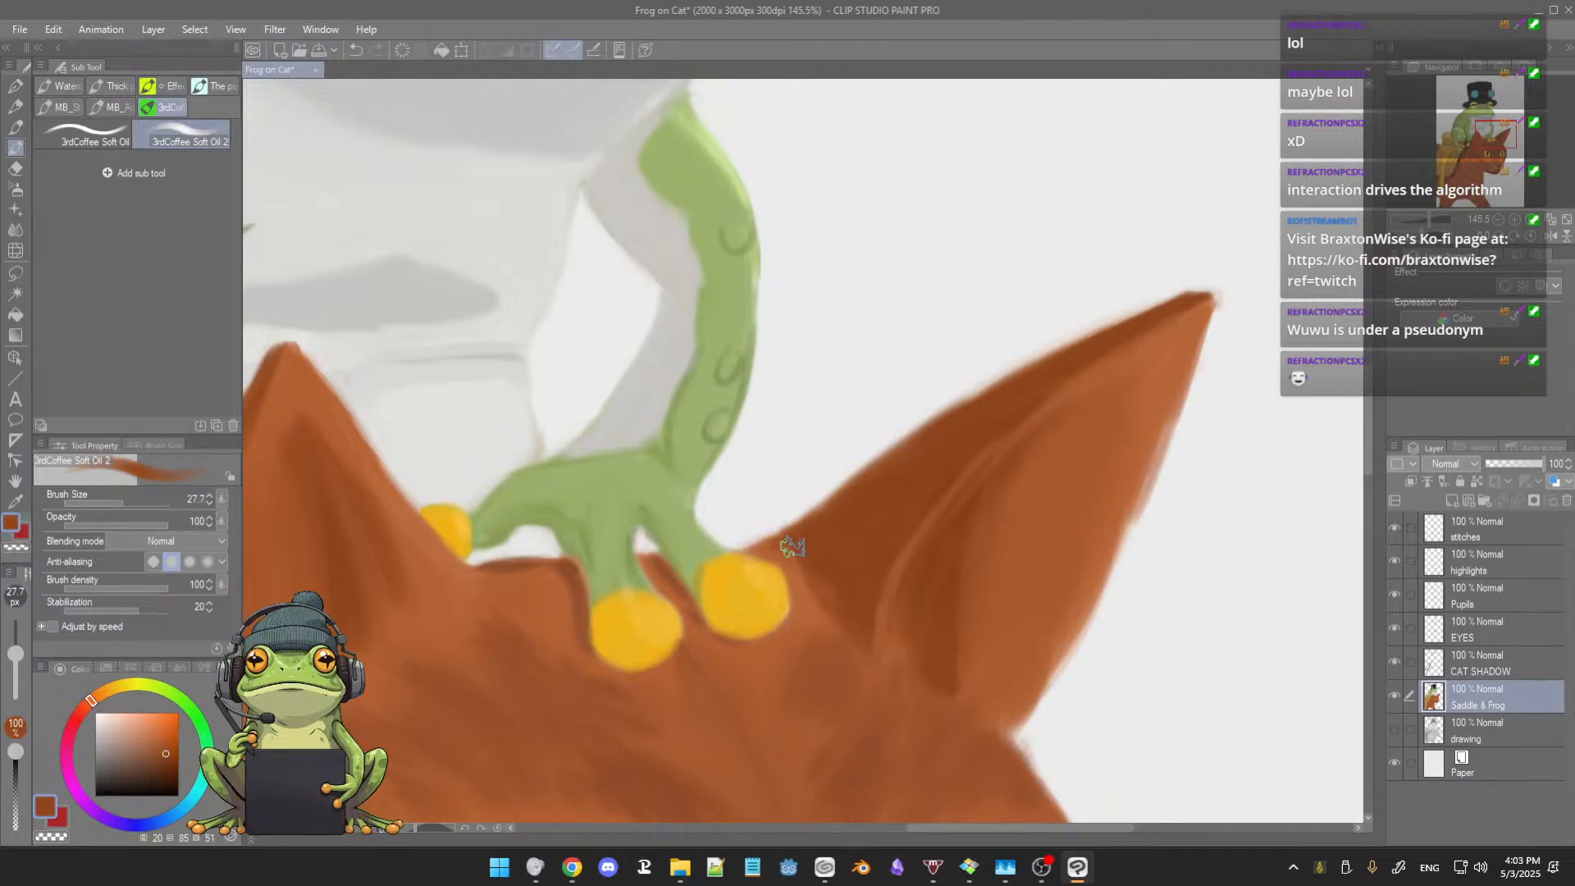
left_click(793, 550, "alt")
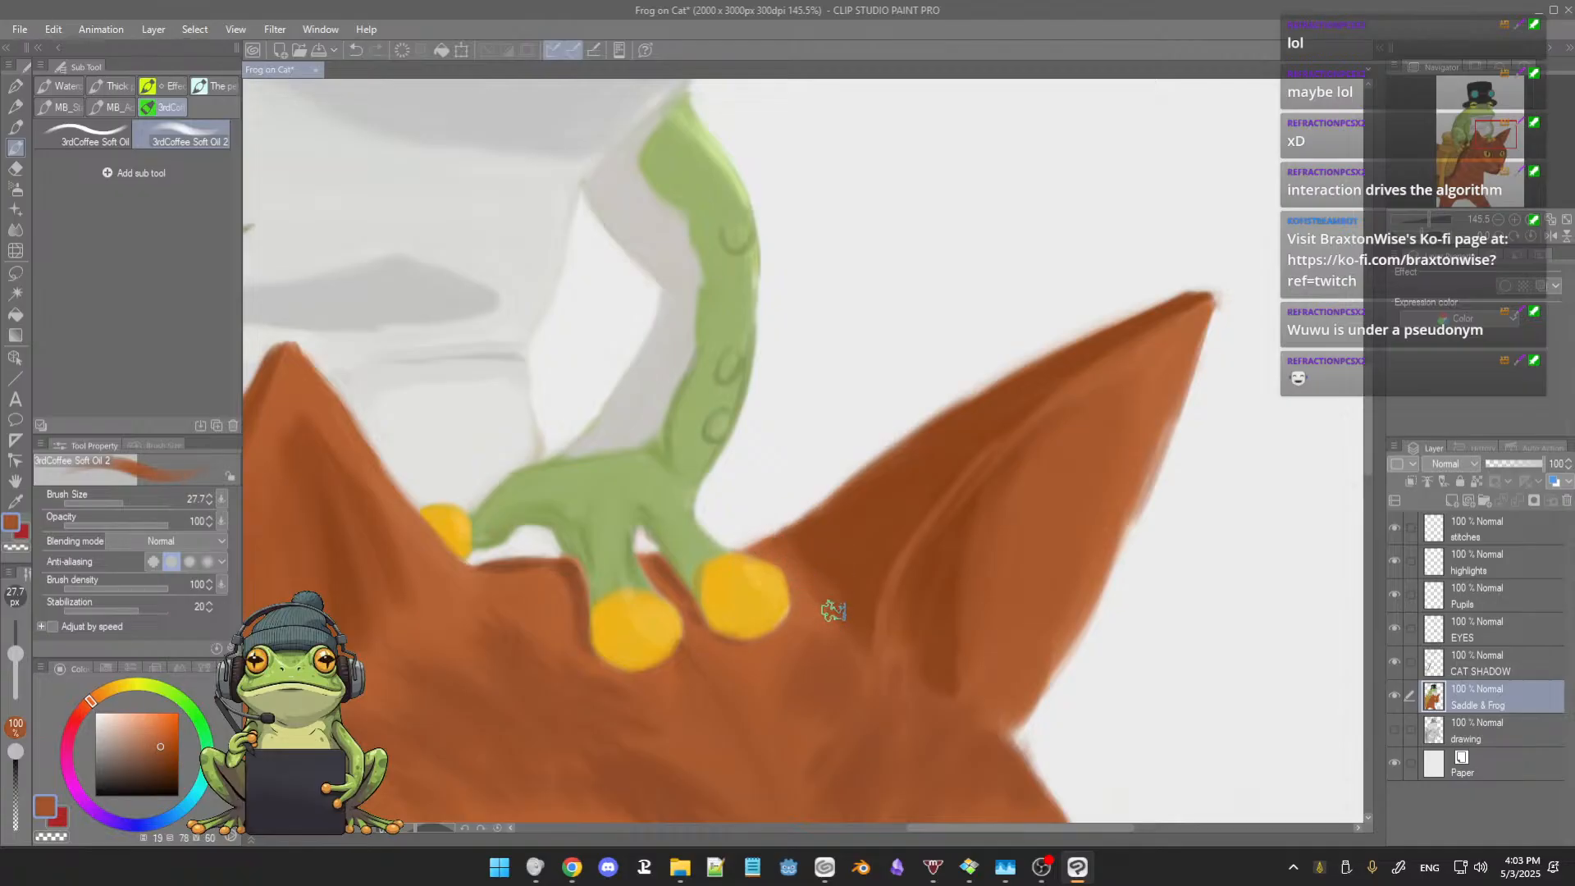
Step: Soften the shadow transition beside the frog's outermost yellow fingertip with sampled mid and dark browns
scroll(843, 559, "up", 4)
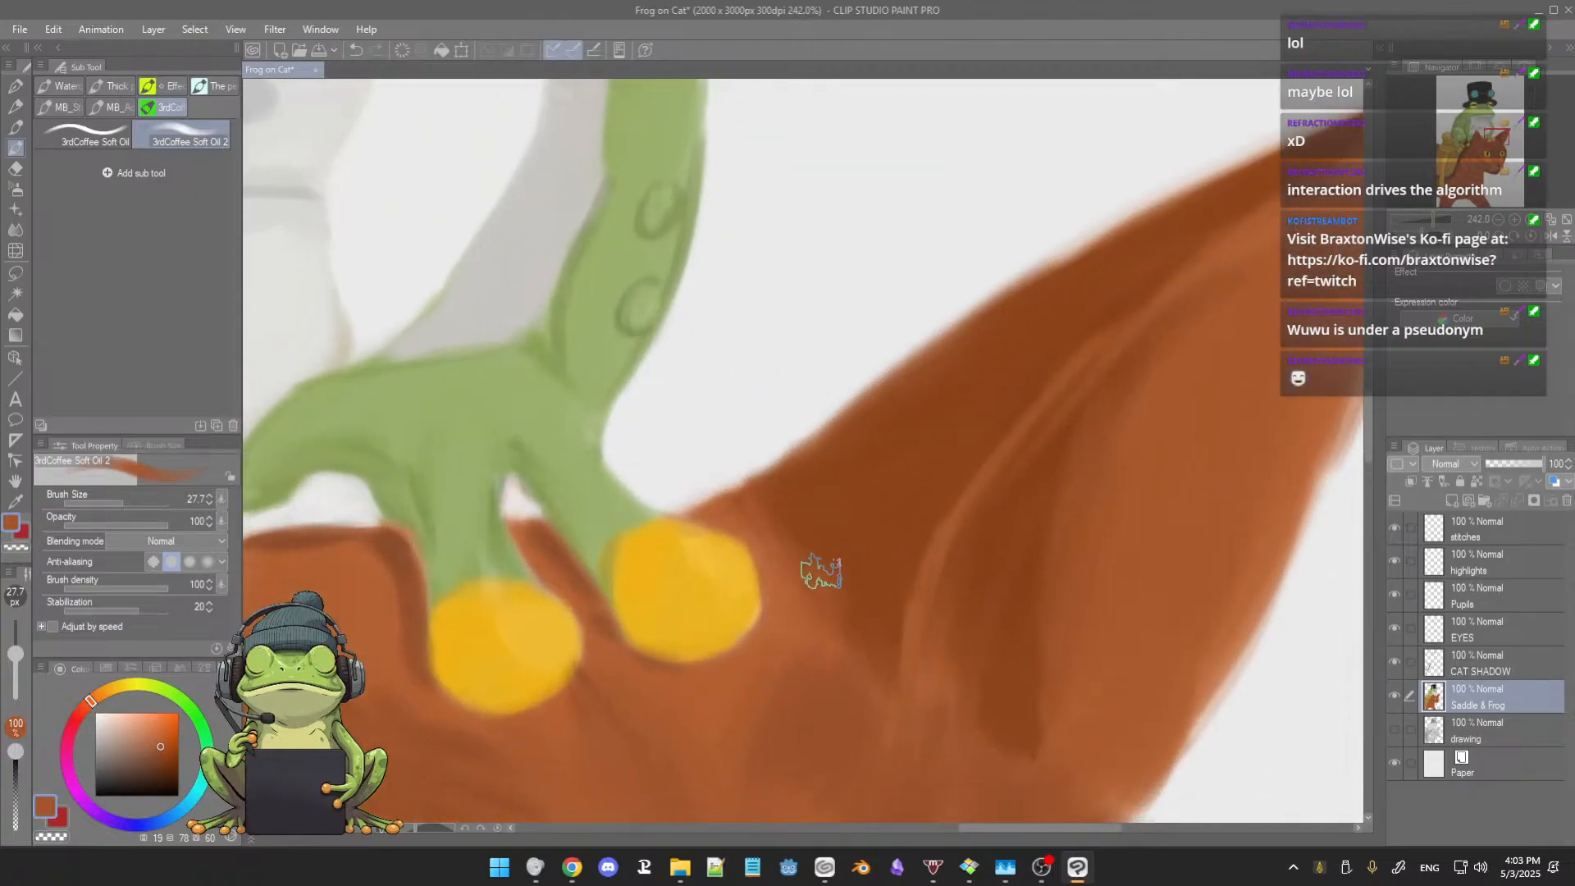
left_click(823, 565, "alt")
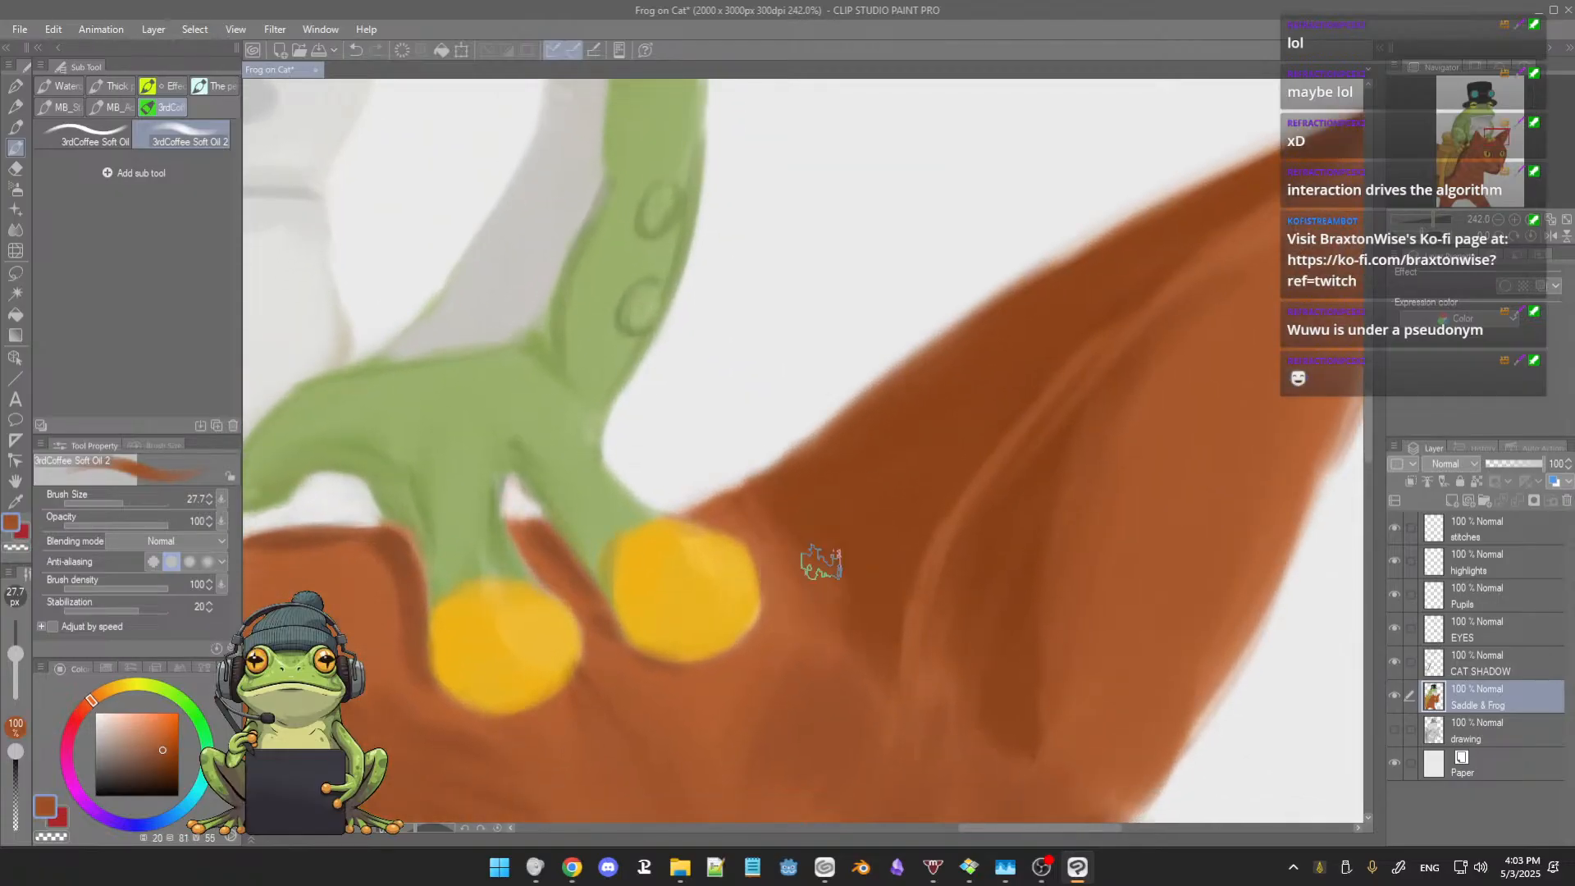
mouse_move(821, 563)
left_mouse_down()
mouse_move(806, 558)
mouse_move(846, 643)
left_mouse_up()
left_click(819, 514, "alt")
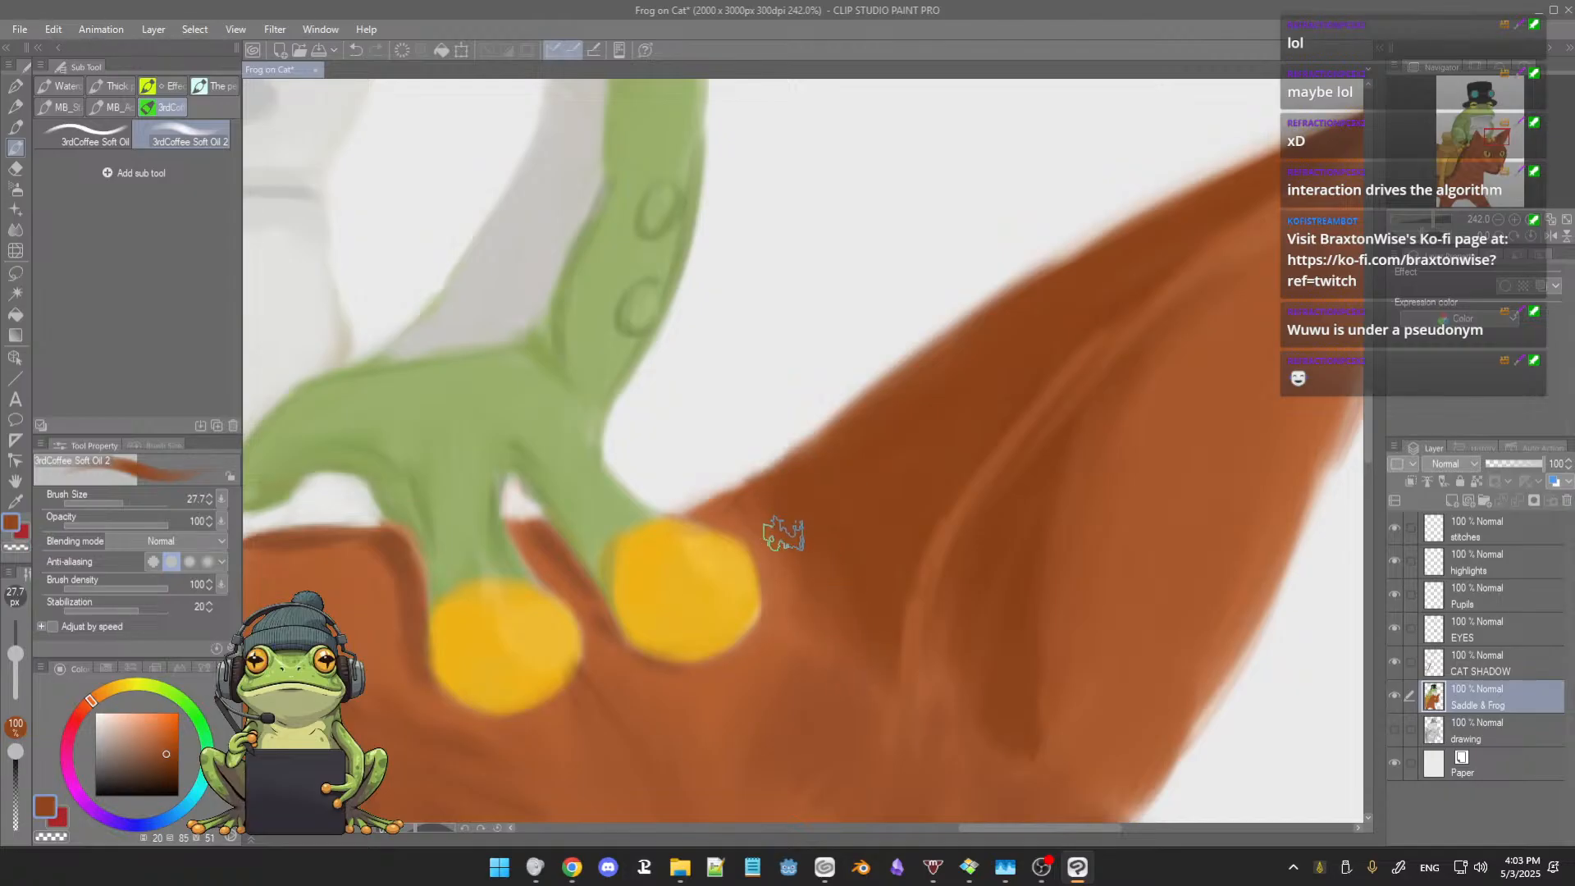
mouse_move(729, 510)
left_mouse_down()
mouse_move(809, 446)
mouse_move(791, 483)
mouse_move(707, 515)
mouse_move(721, 514)
left_mouse_up()
Step: Reduce the brush size to 16.7 and deepen the shadow at the far ear's base with sampled dark brown
key("[")
key("[")
key("[")
key("[")
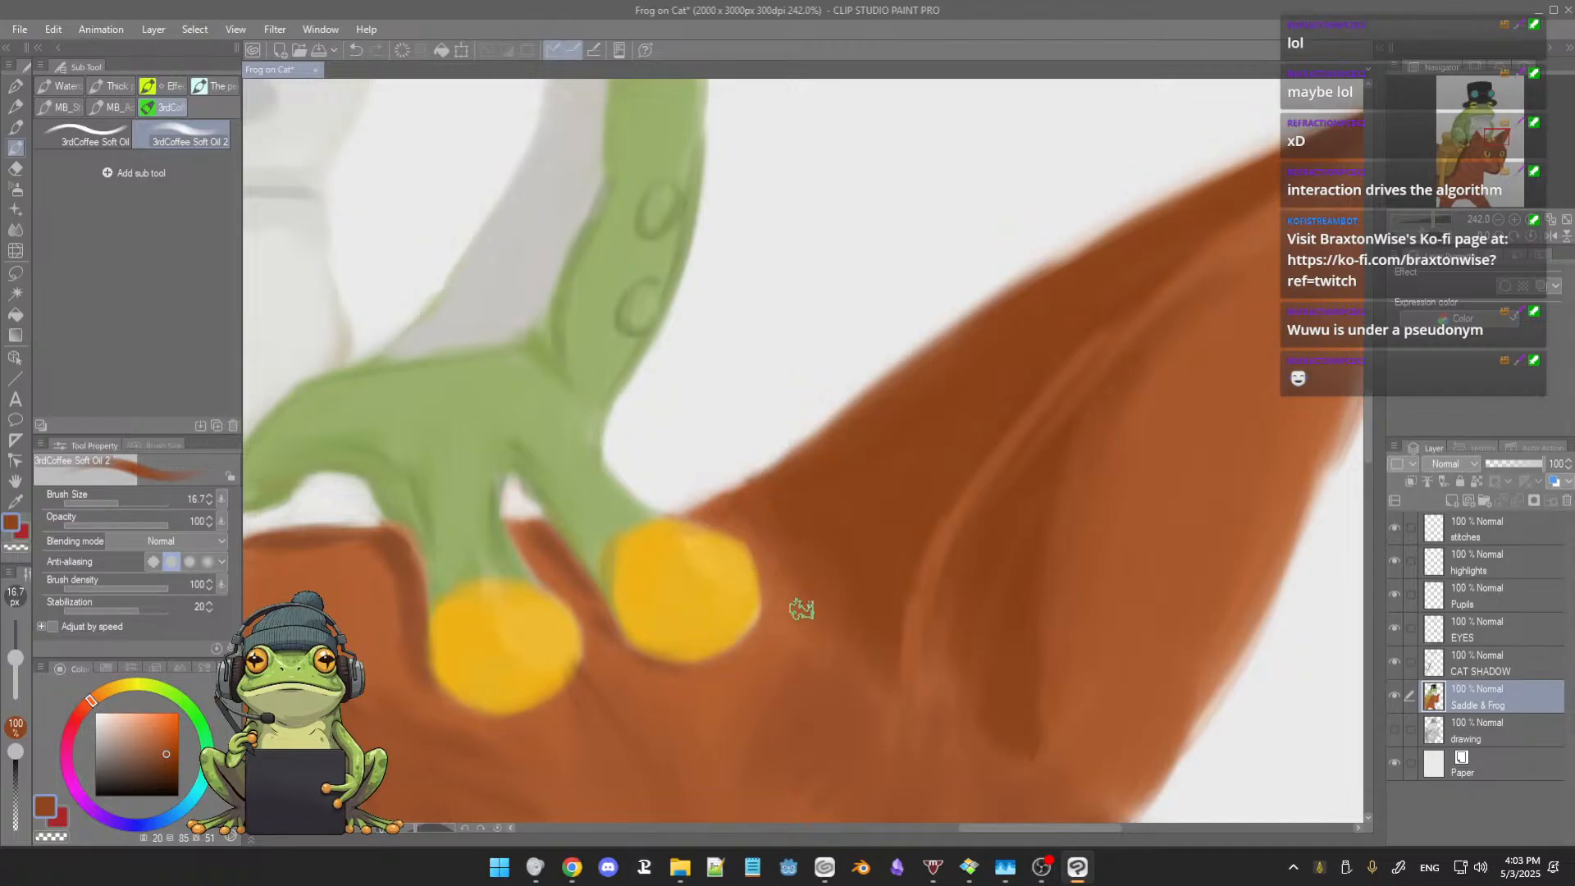
left_click(848, 542, "alt")
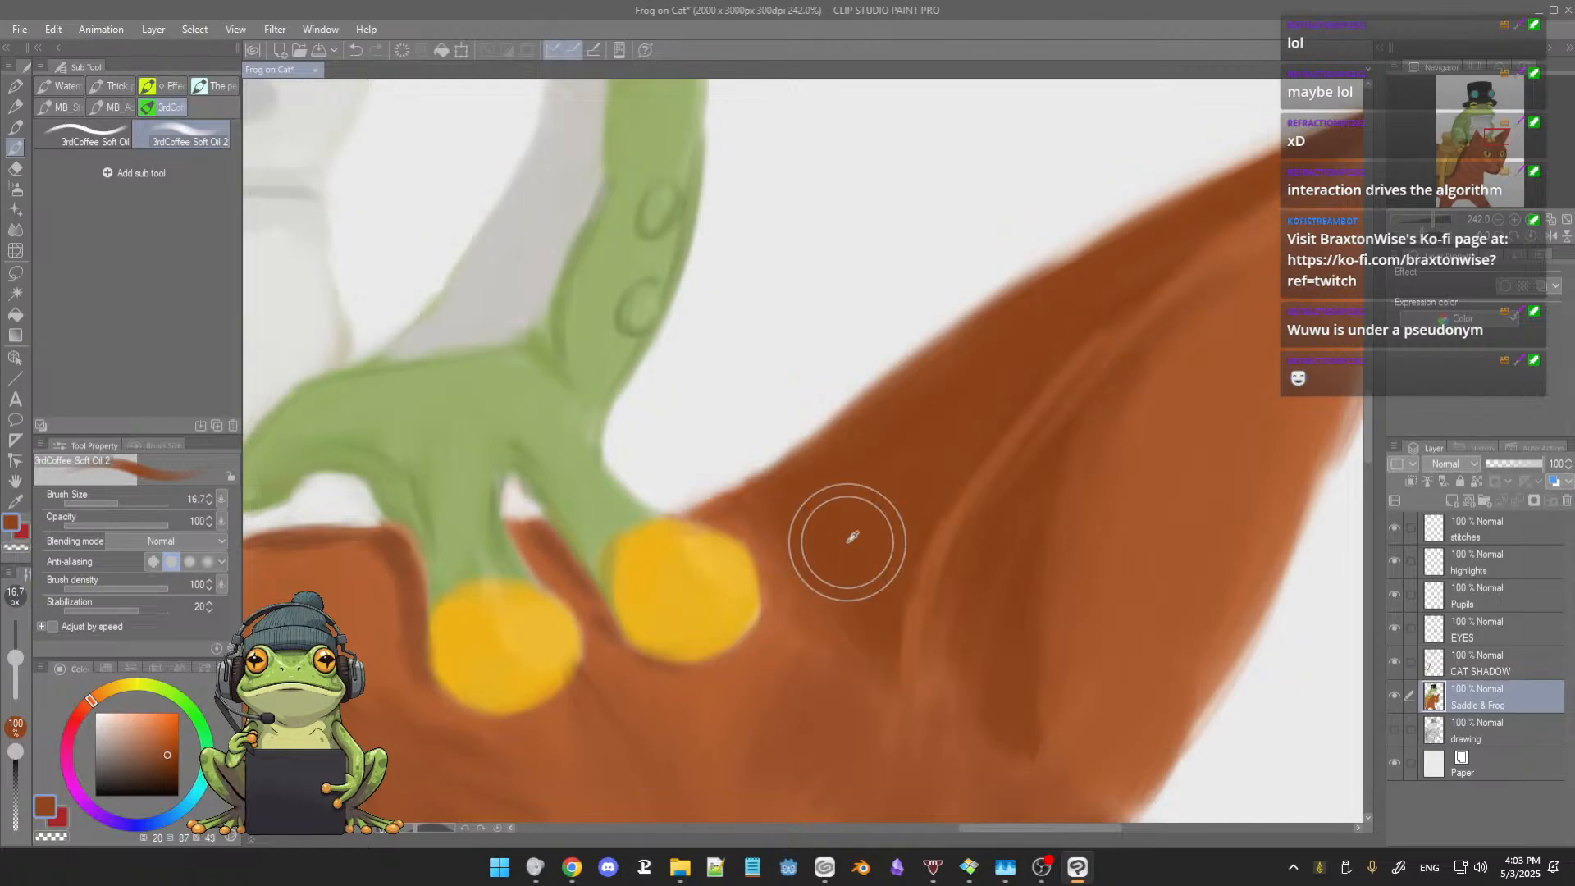
left_click_drag(827, 567, 853, 630)
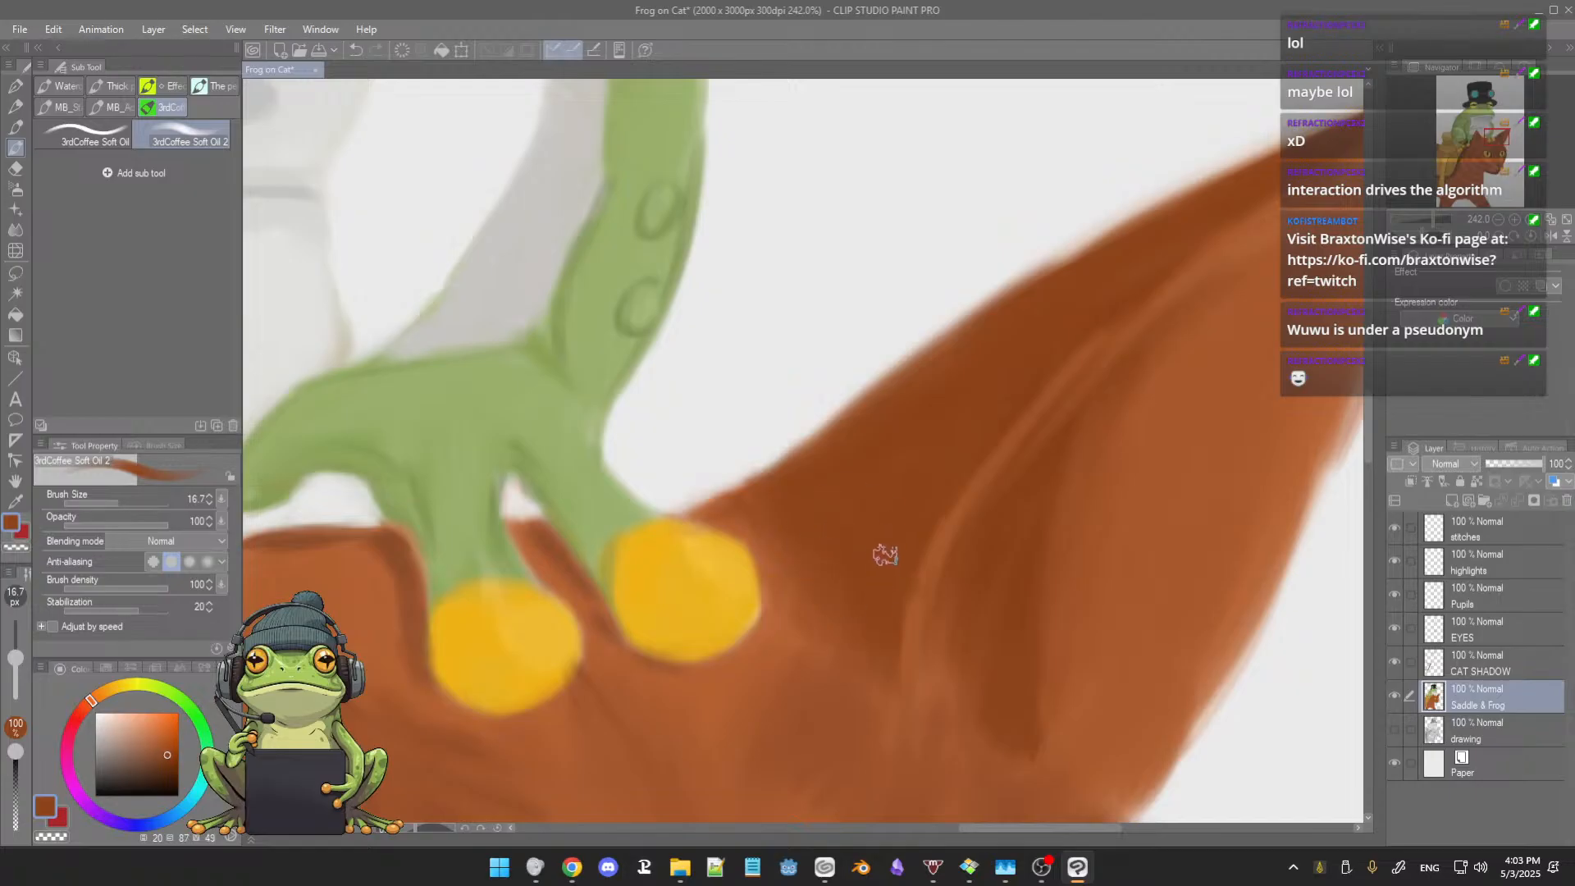
left_click_drag(927, 475, 906, 508)
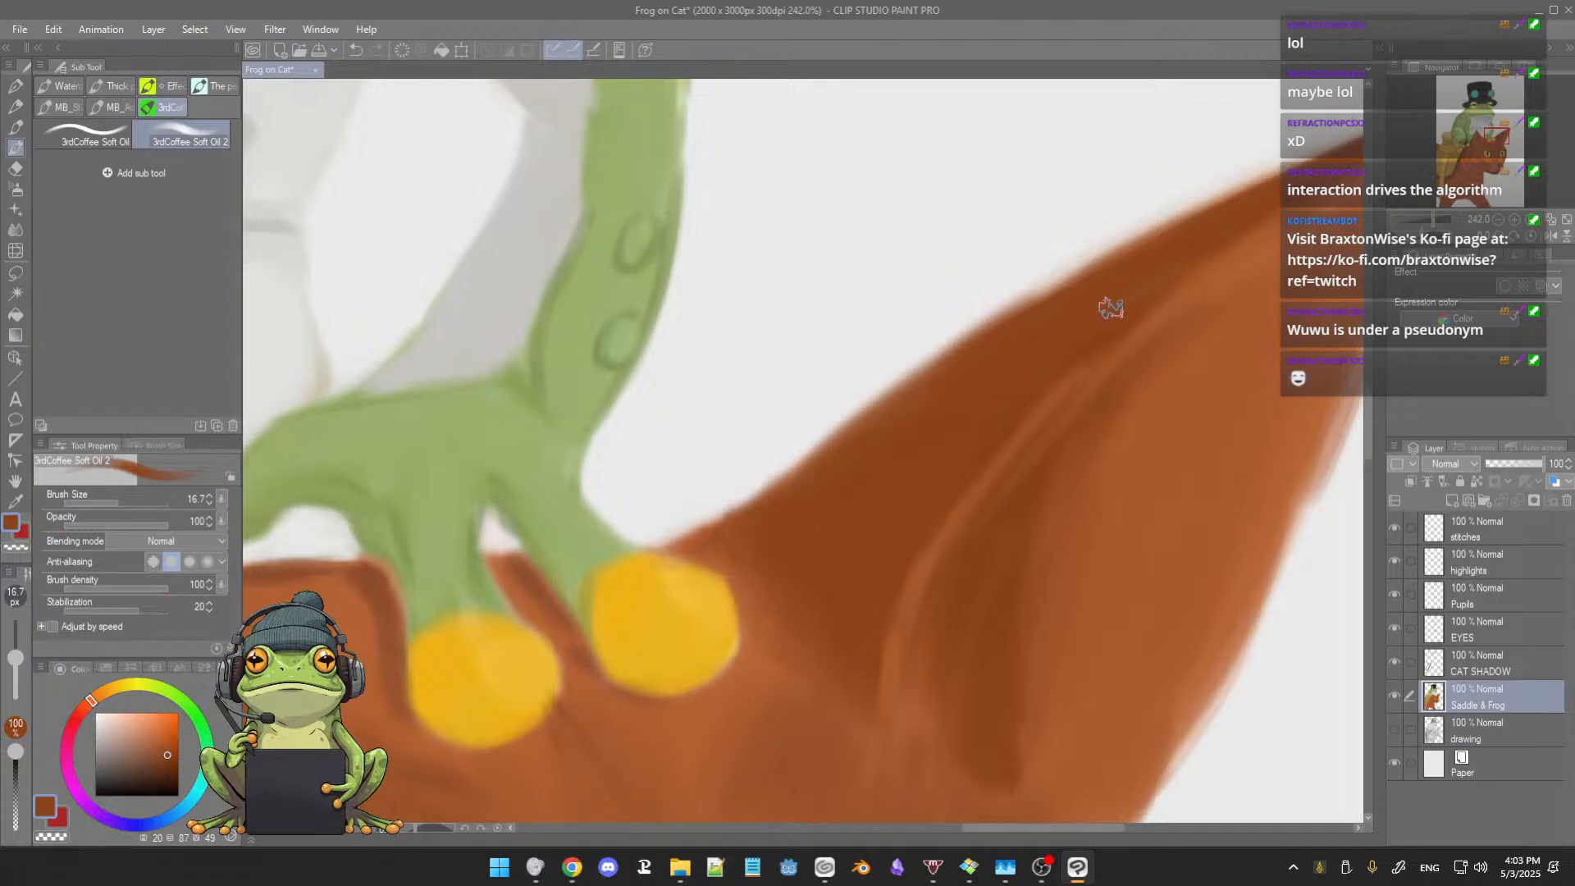
Step: Clean up the far ear's tip with sampled orange-brown and trim its outer edge with the hard eraser
left_click_drag(1111, 317, 847, 409)
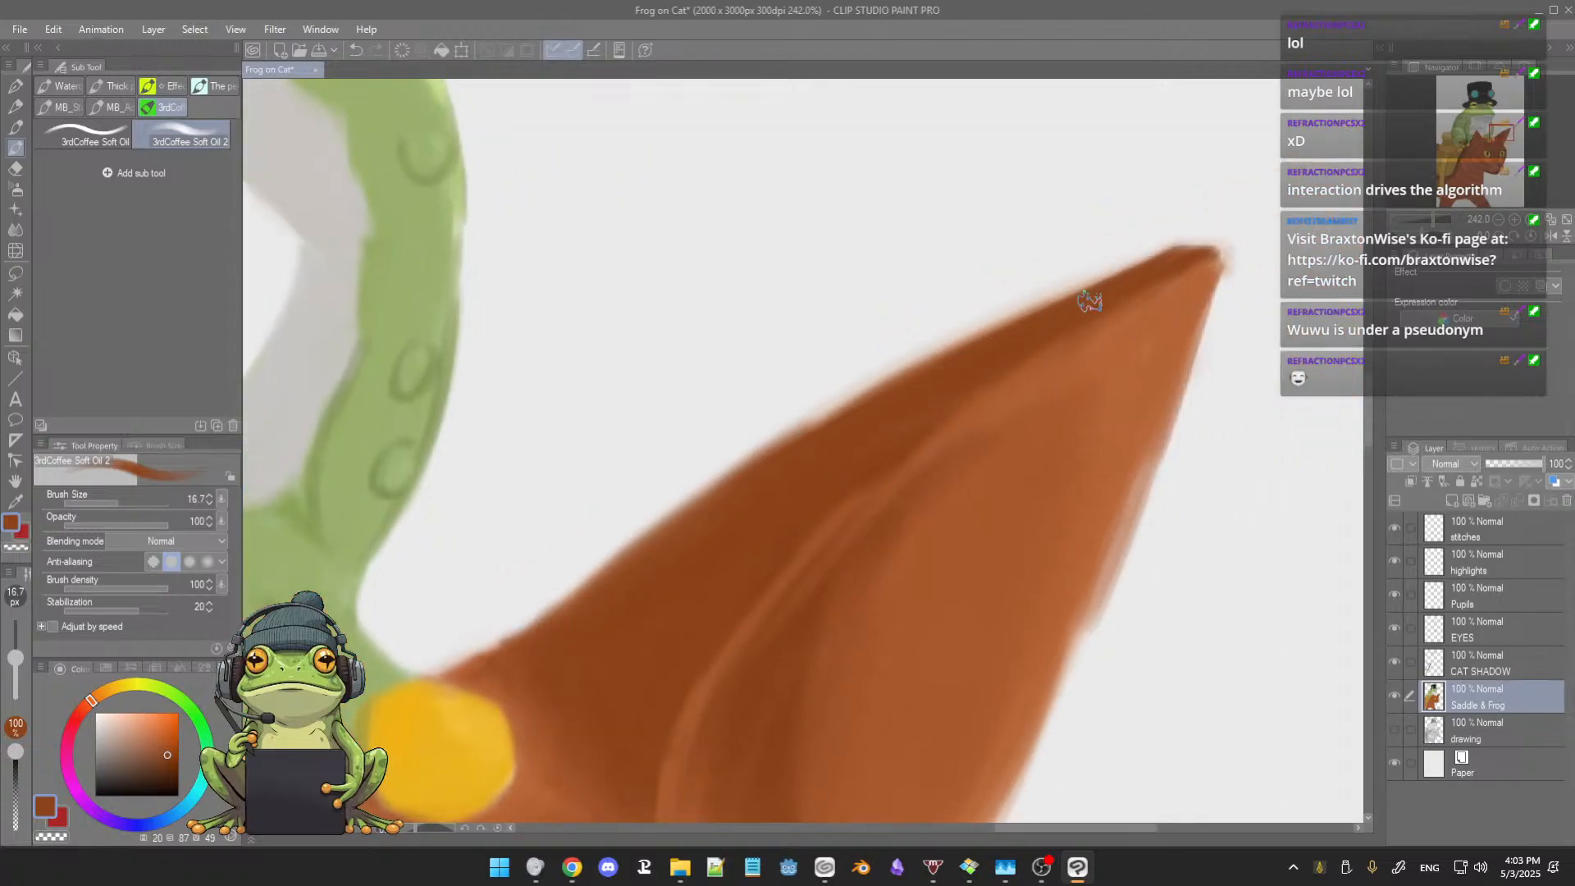
left_click(1192, 291, "alt")
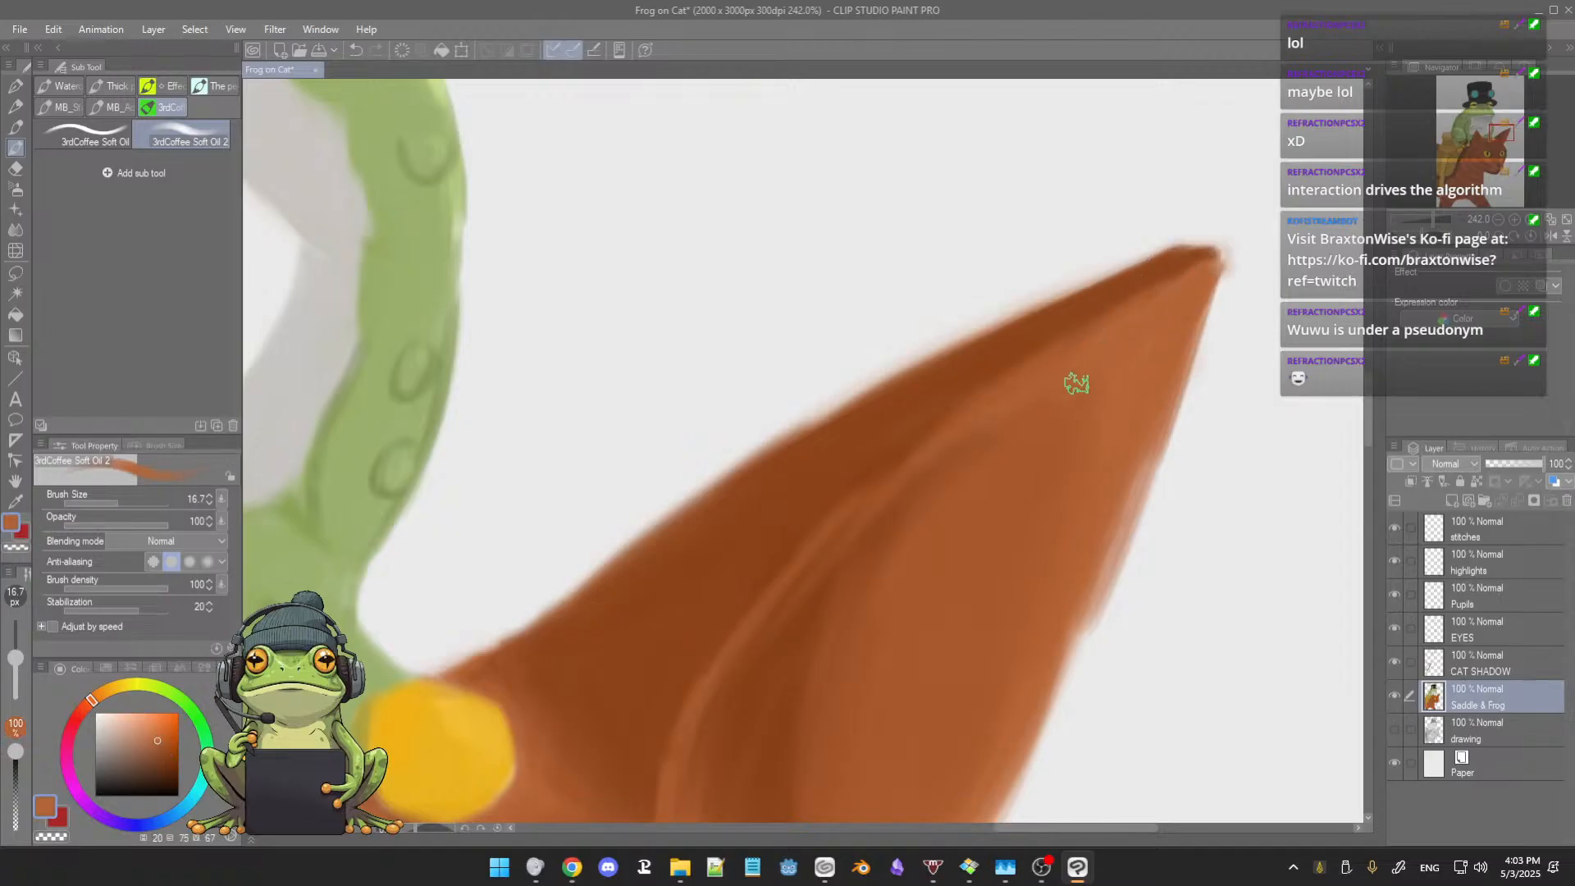
left_click_drag(1095, 389, 1054, 433)
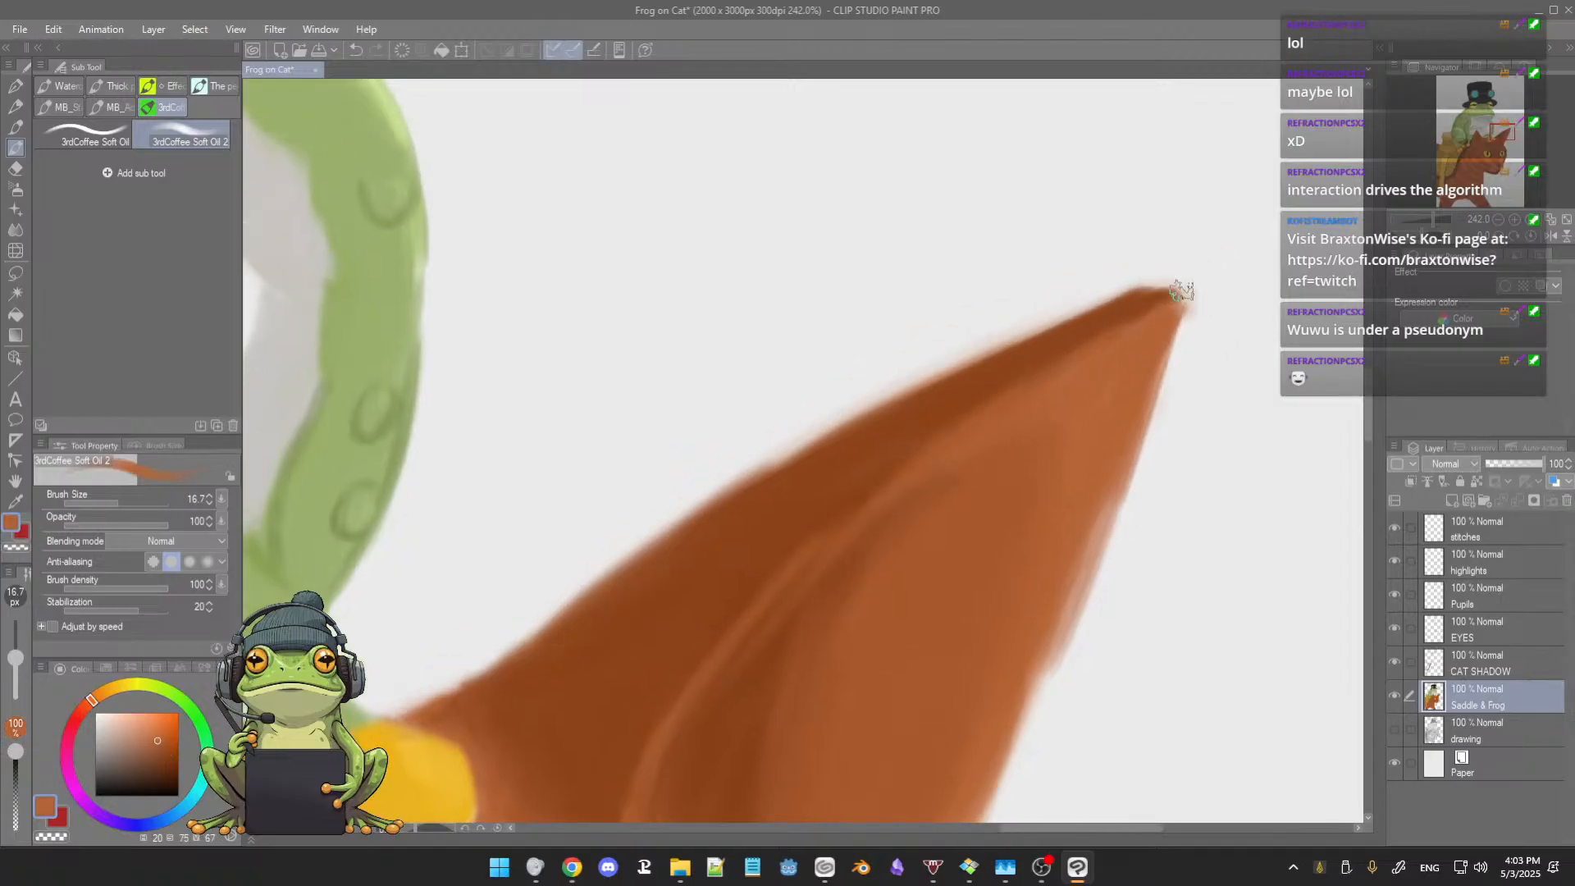
key("e")
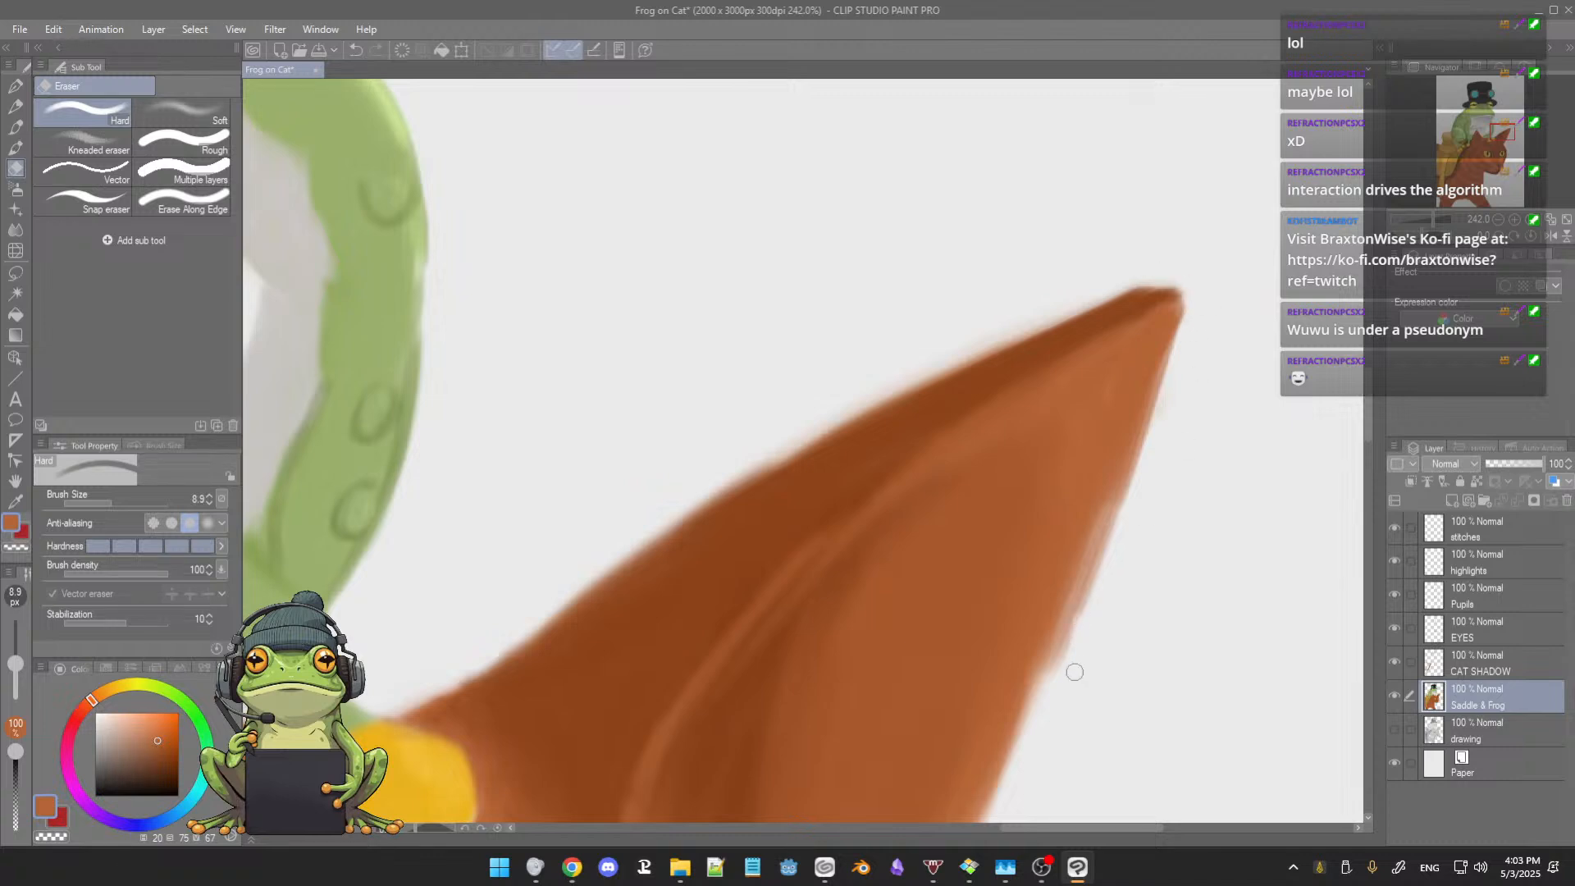
left_click_drag(1100, 584, 1079, 628)
key("b")
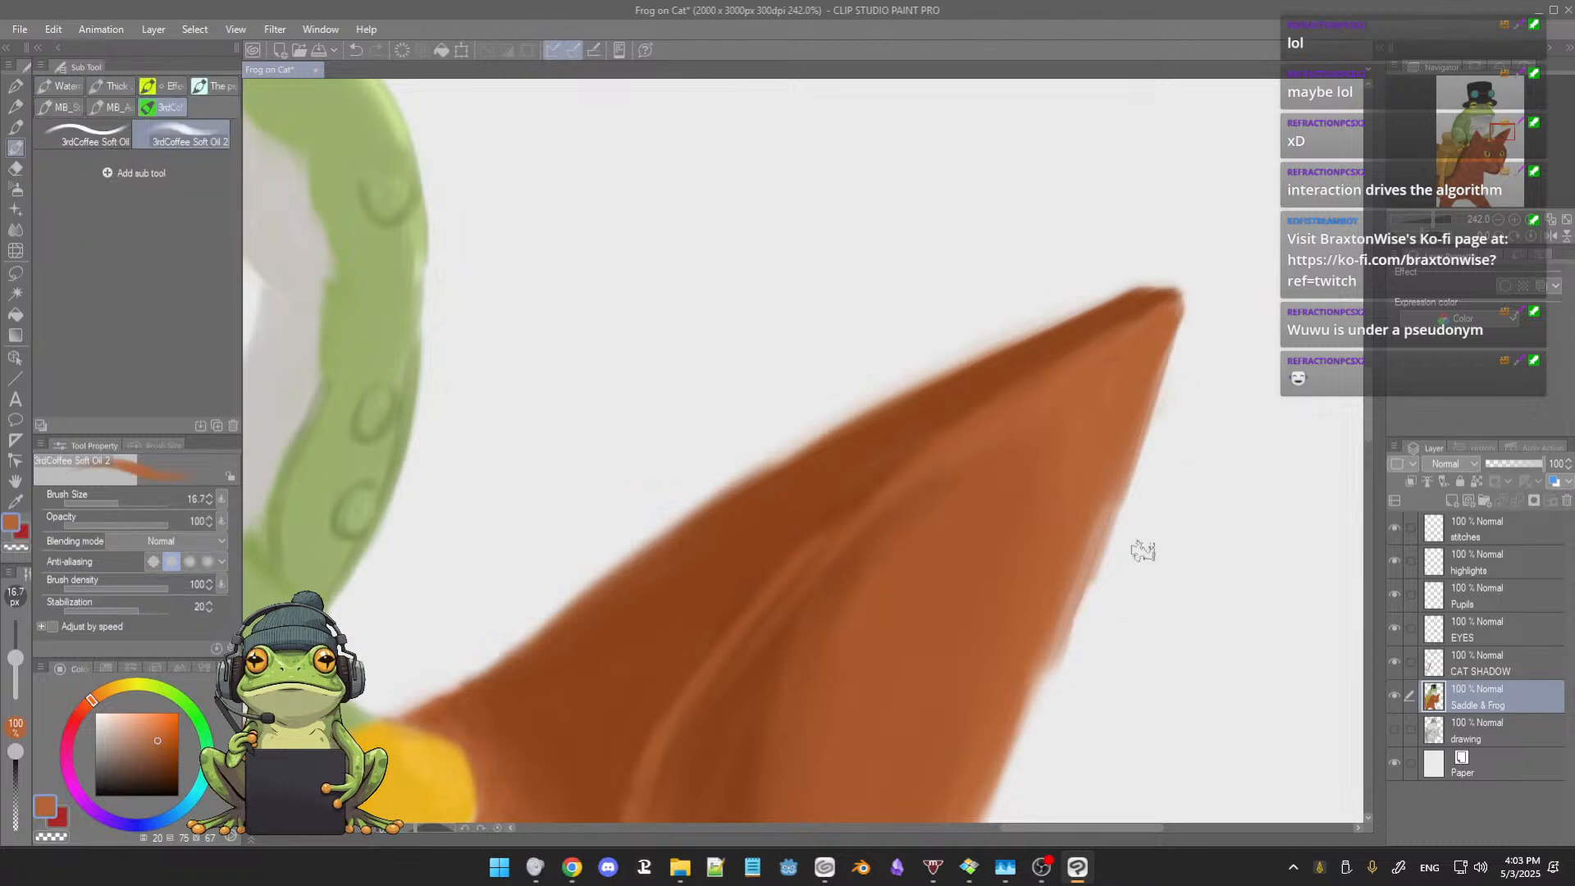
Step: Smooth the far ear's outer edge from tip to base with orange-brown and a sampled pale orange
scroll(1140, 543, "down", 3)
left_click_drag(1177, 554, 1182, 427)
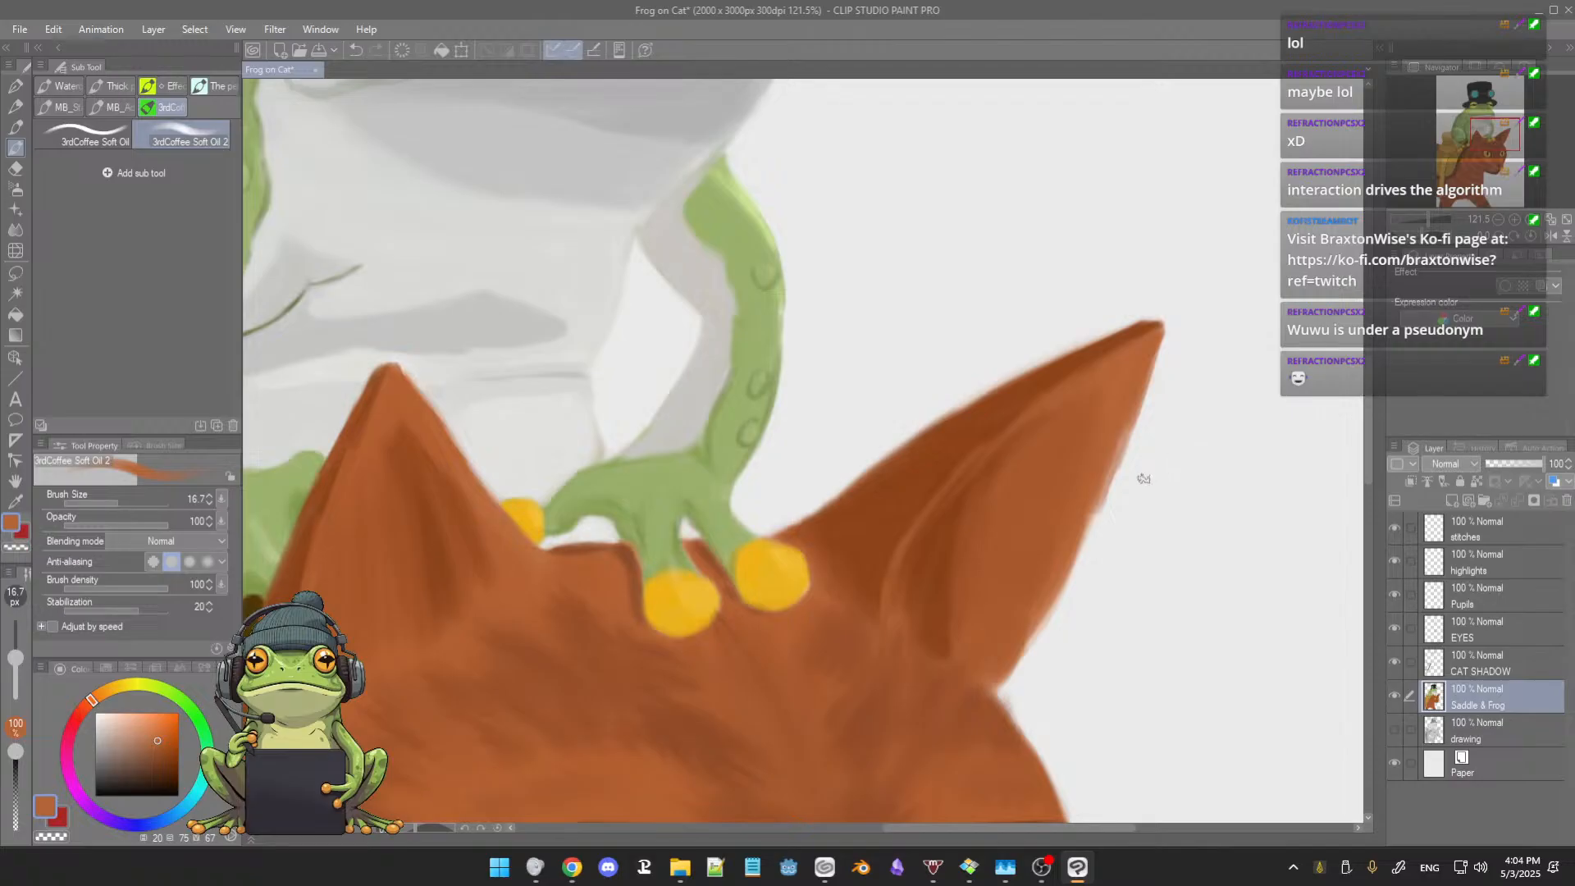
left_click(1125, 429, "alt")
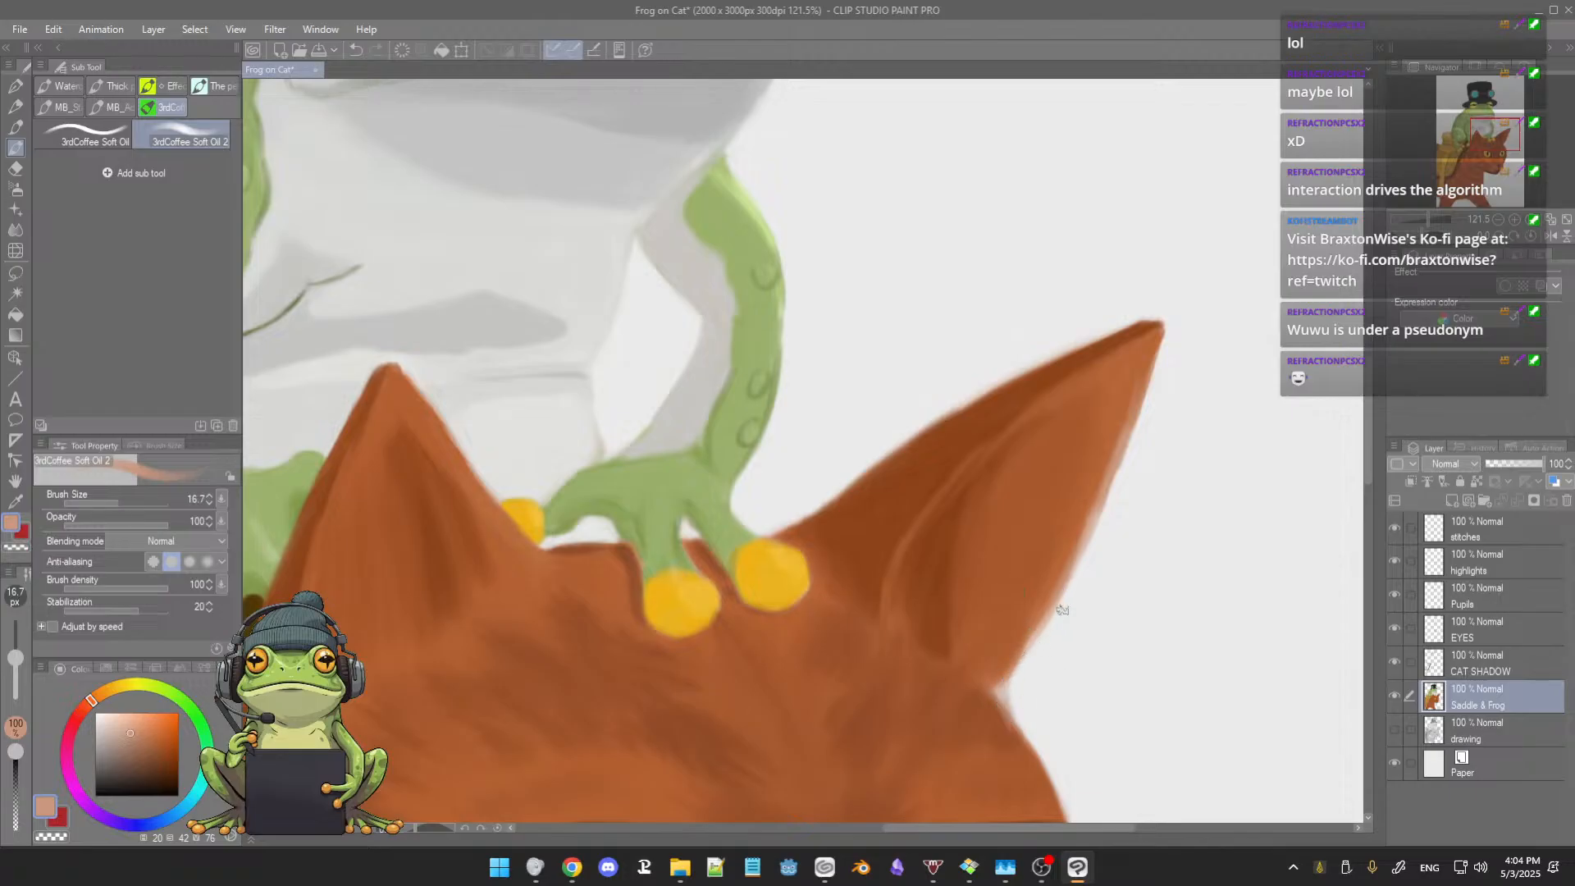
key("e")
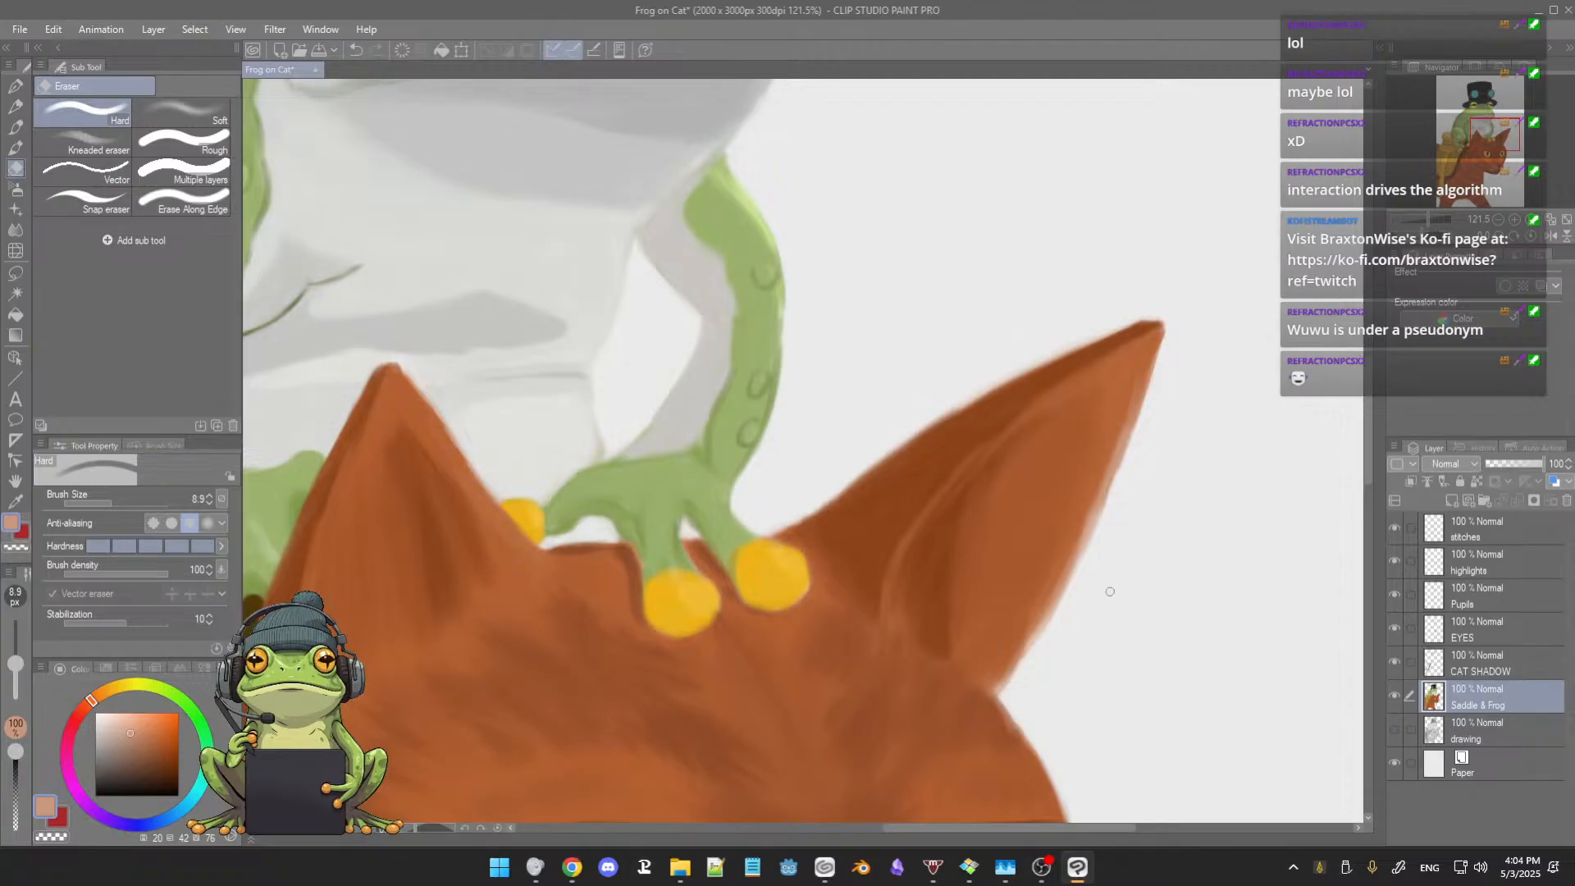
key("b")
Step: Examine the whole illustration, from the cat's head and saddle up to the frog's face, hat and goggles
scroll(1111, 592, "down", 3)
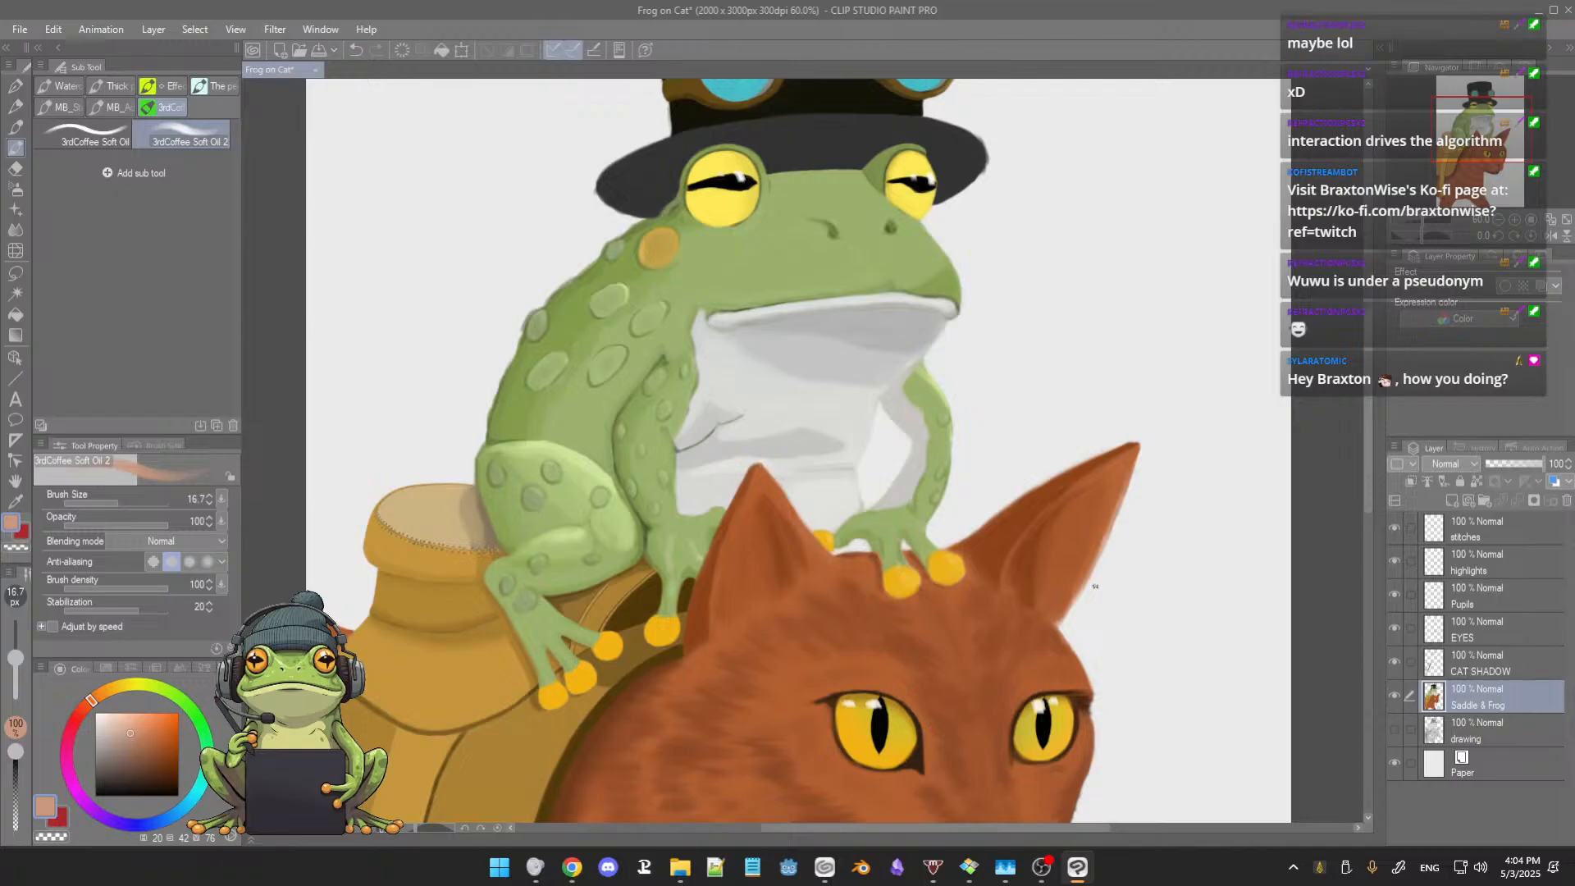
scroll(1096, 587, "down", 1)
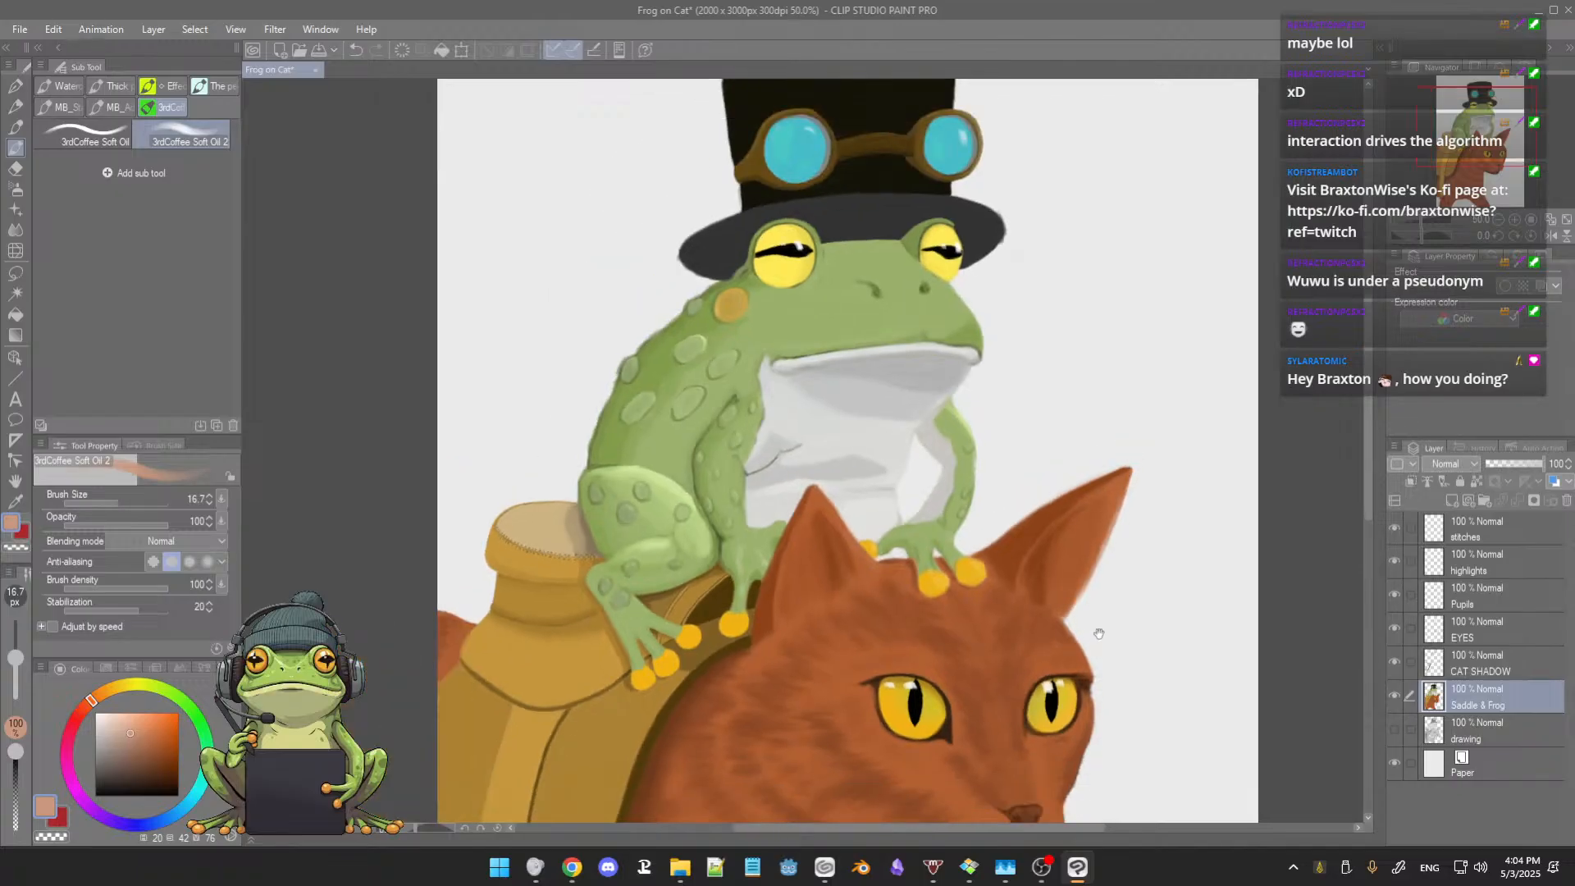
left_click_drag(1100, 633, 1089, 611)
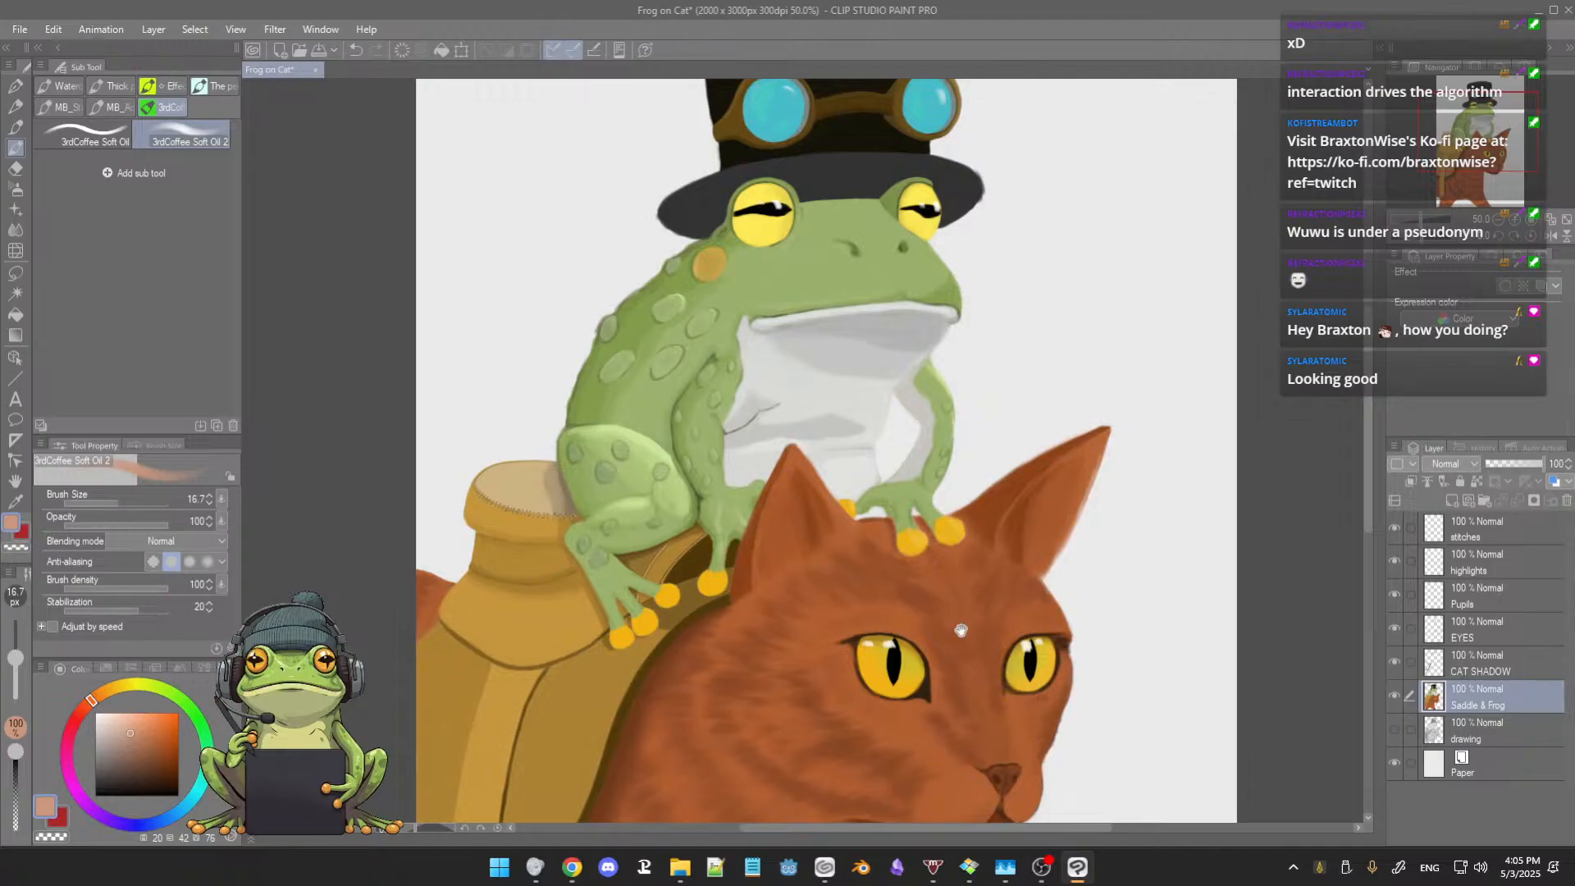
left_click_drag(960, 629, 927, 599)
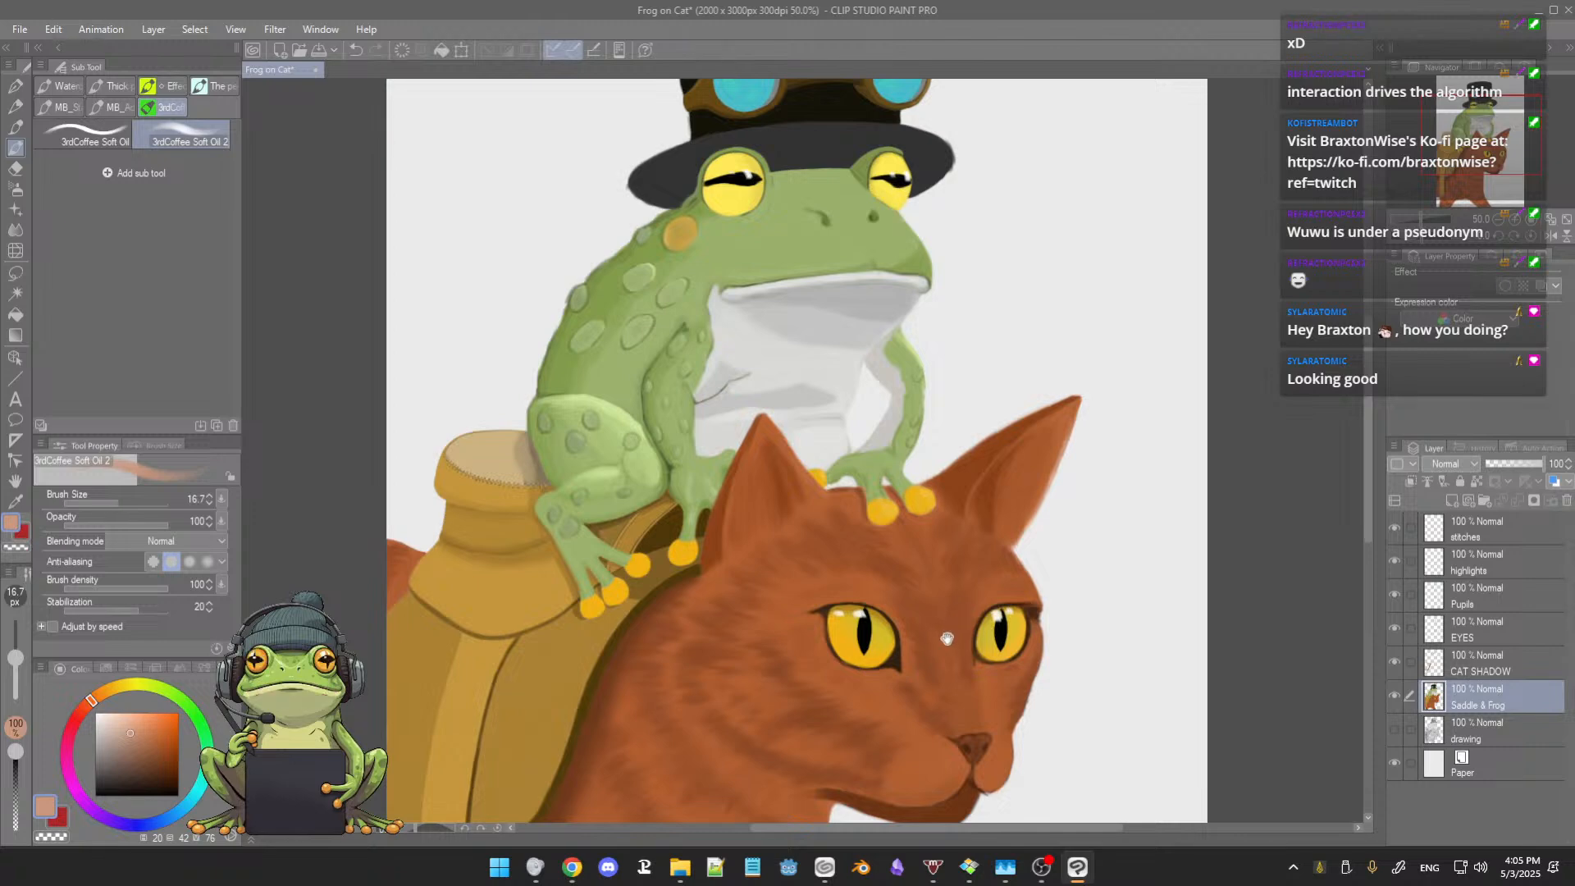
left_click_drag(946, 638, 962, 614)
scroll(954, 622, "down", 2)
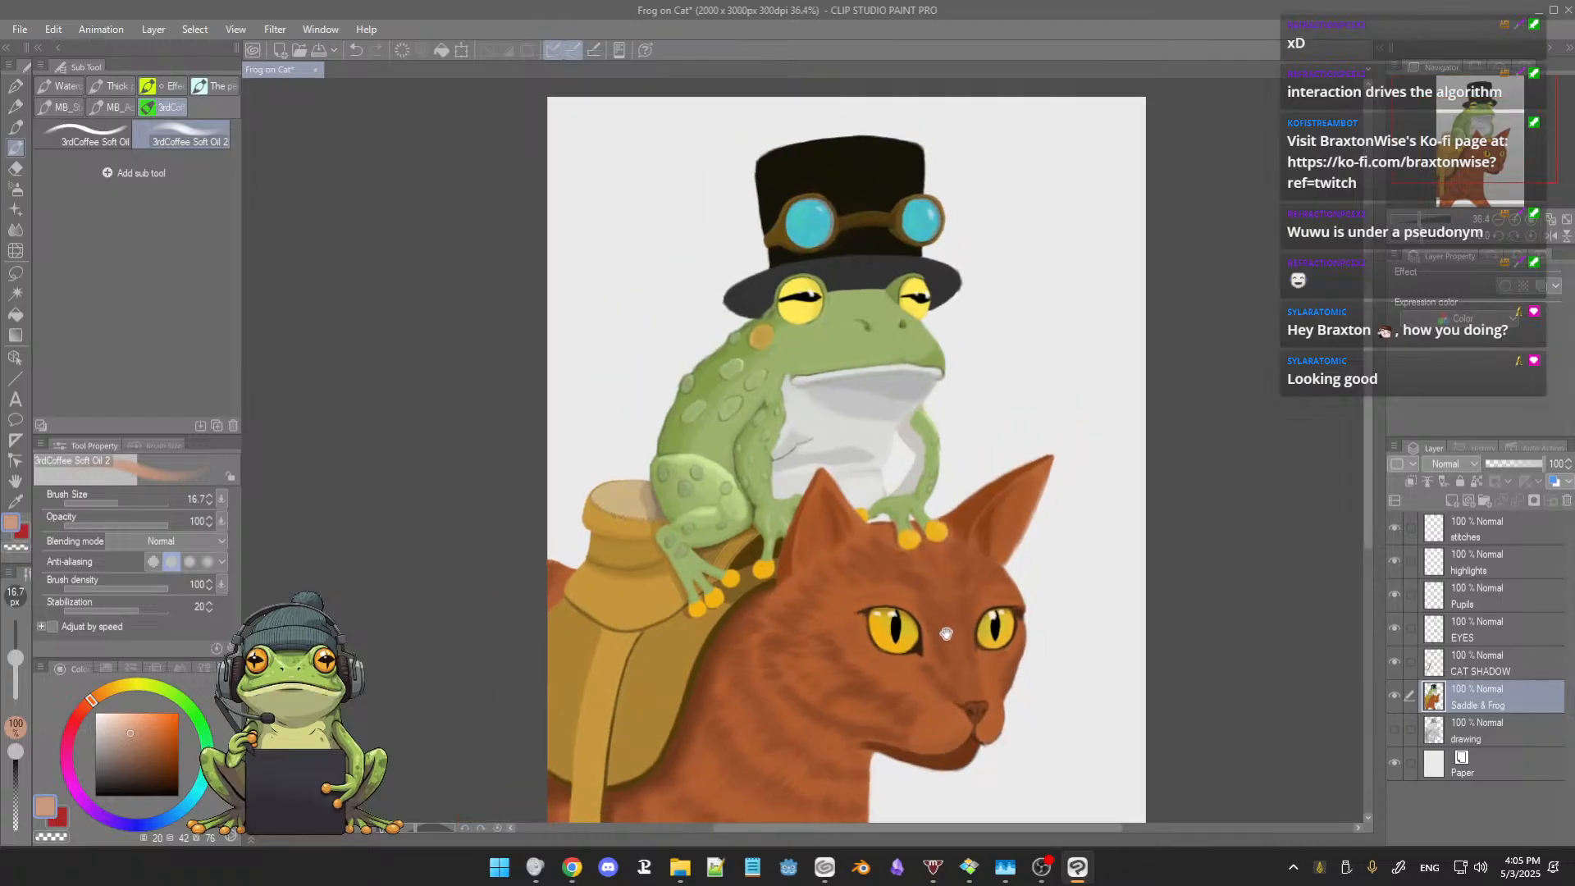
scroll(946, 628, "up", 3)
left_click_drag(946, 545, 960, 740)
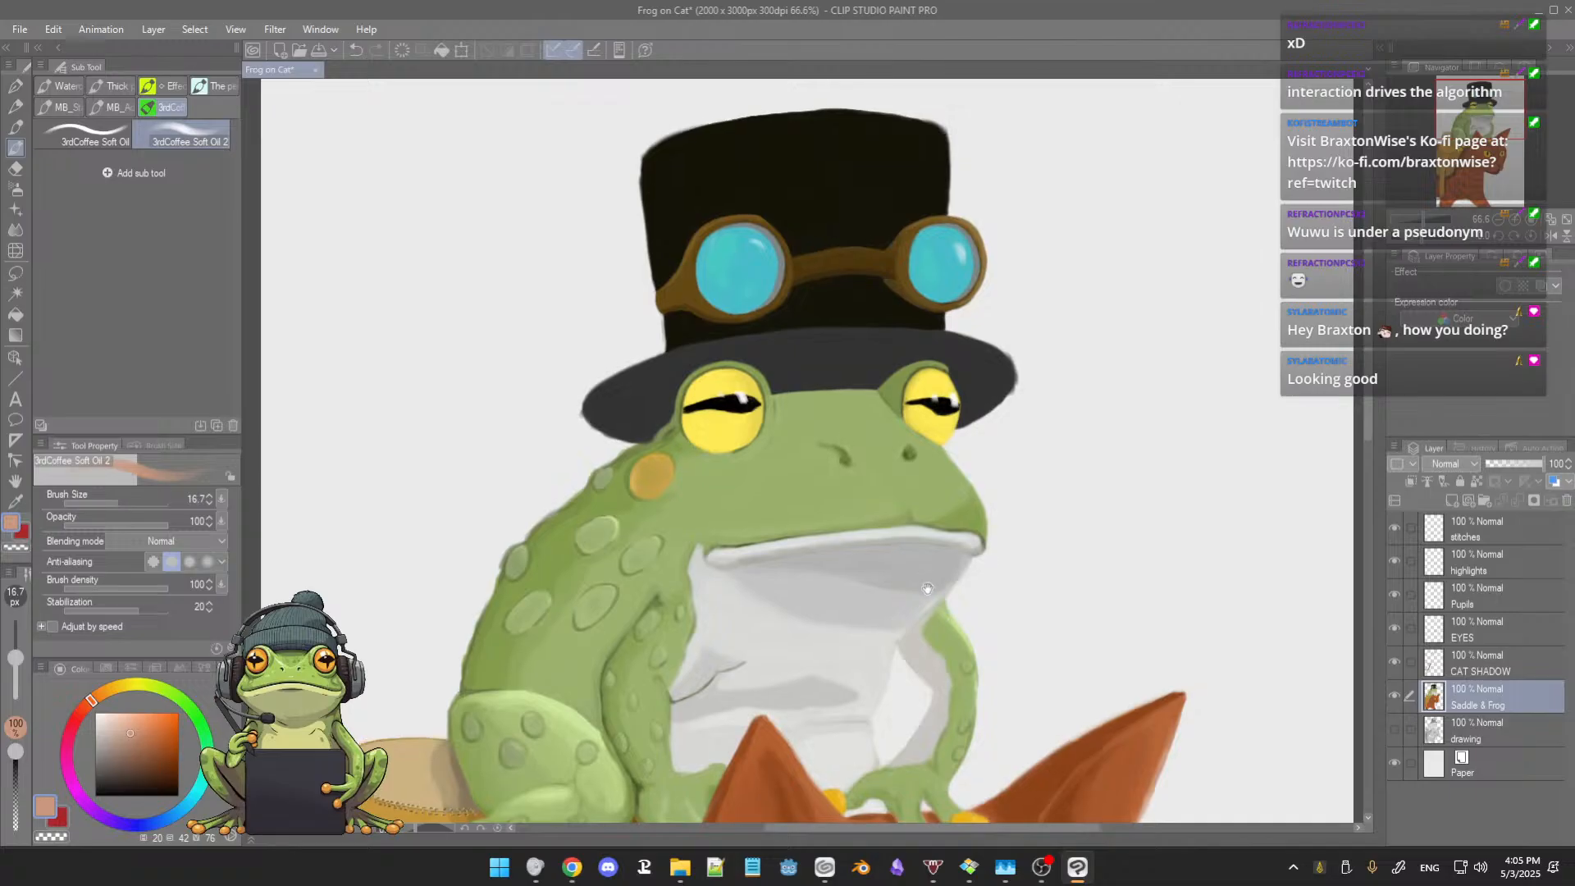
left_click_drag(935, 502, 957, 621)
scroll(888, 528, "up", 4)
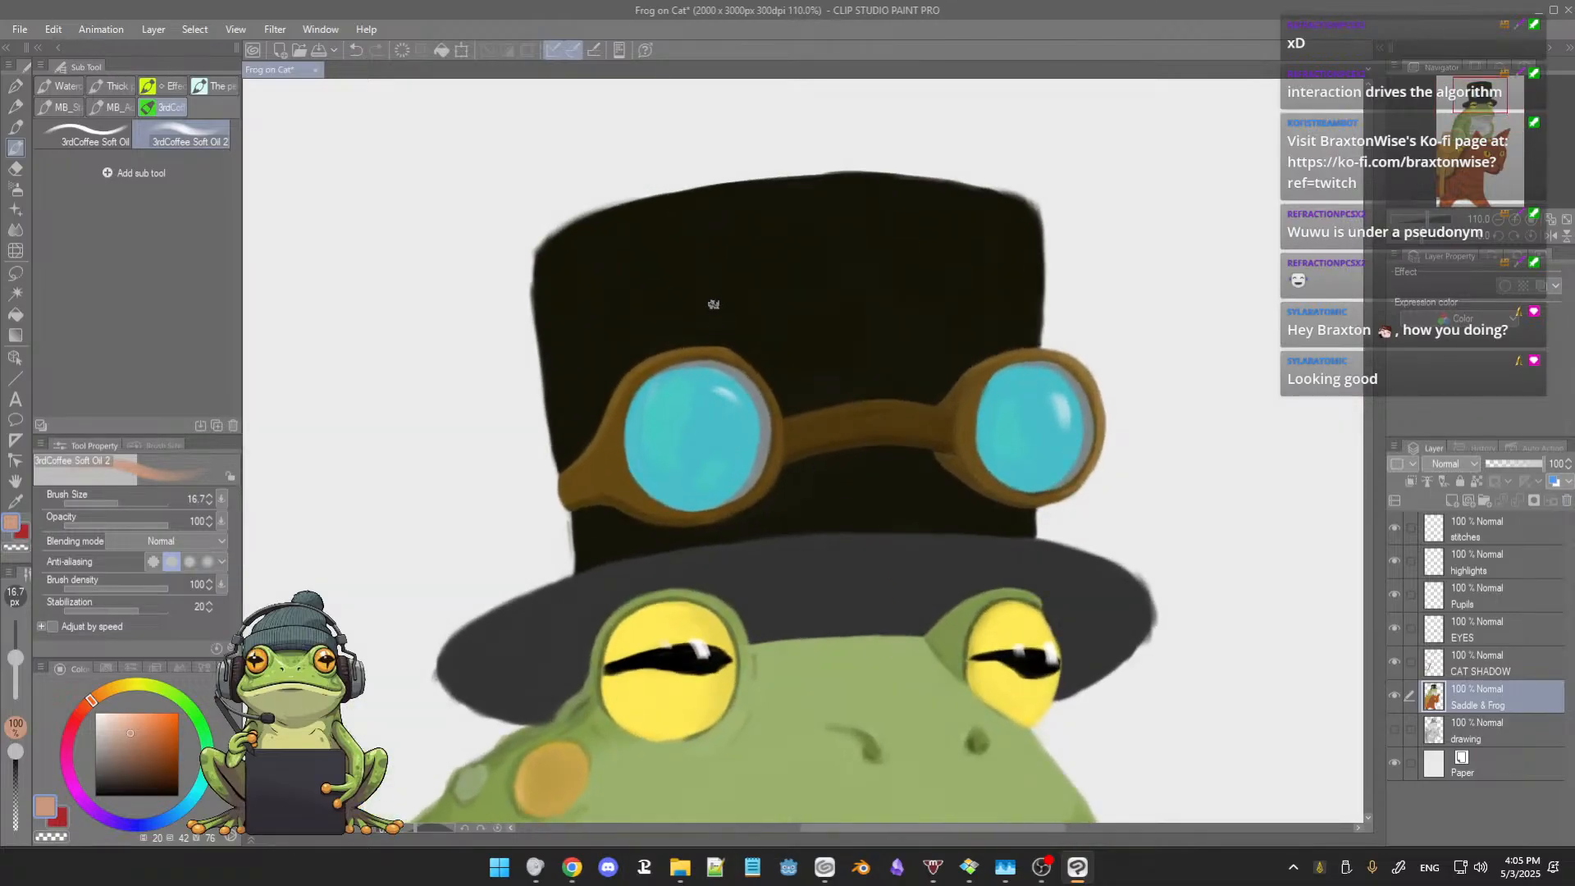
left_click_drag(768, 290, 788, 320, "ctrl+alt")
mouse_move(873, 266)
left_mouse_down()
mouse_move(855, 303)
mouse_move(871, 278)
left_mouse_up()
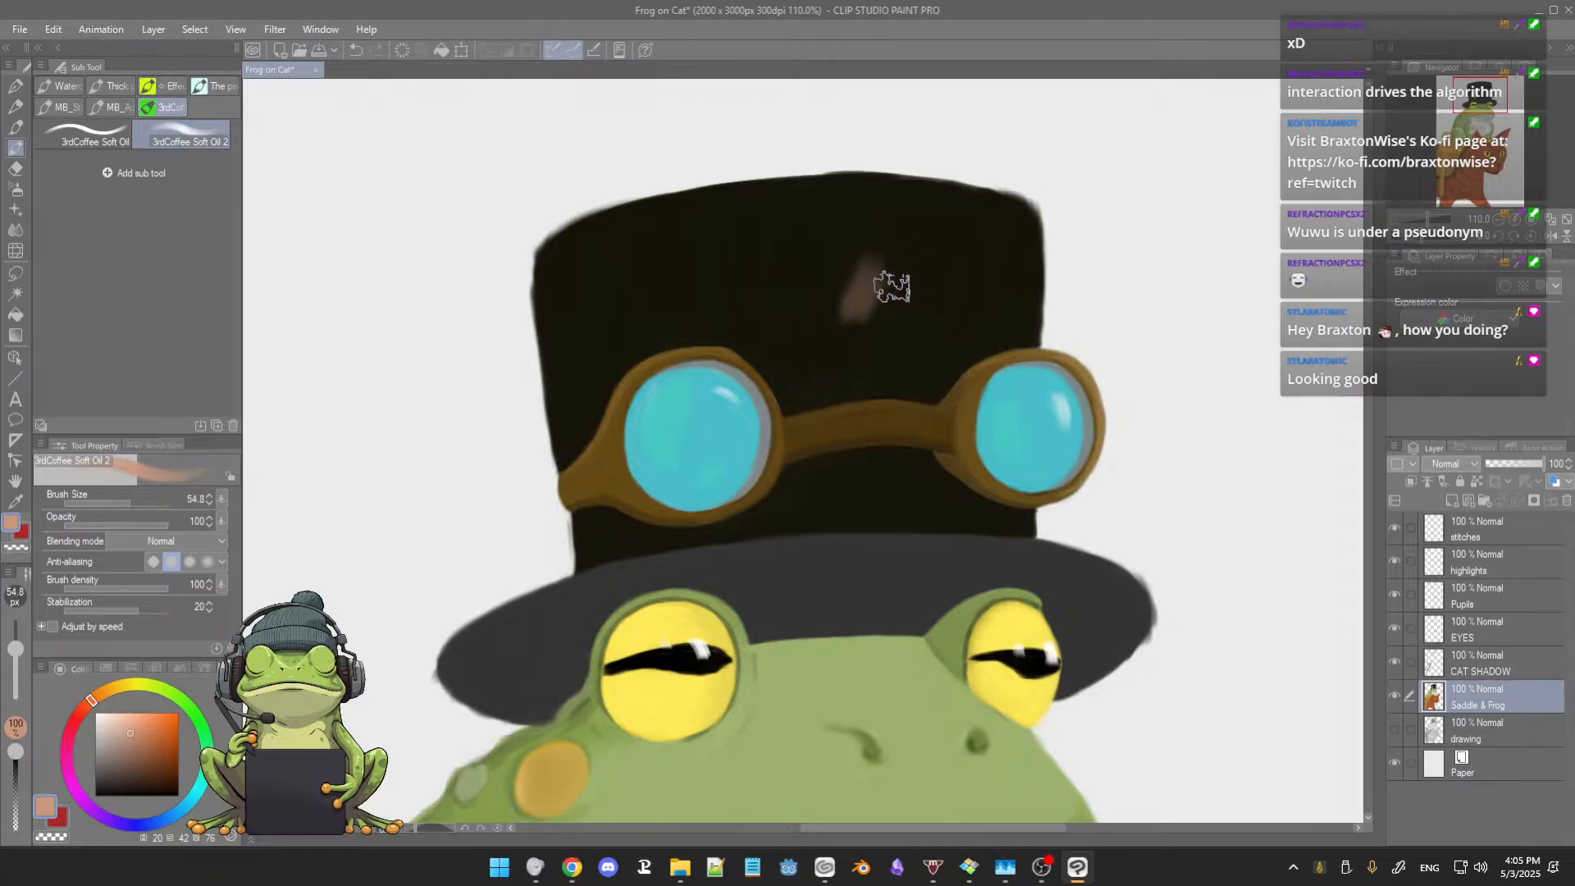
key("ctrl+z")
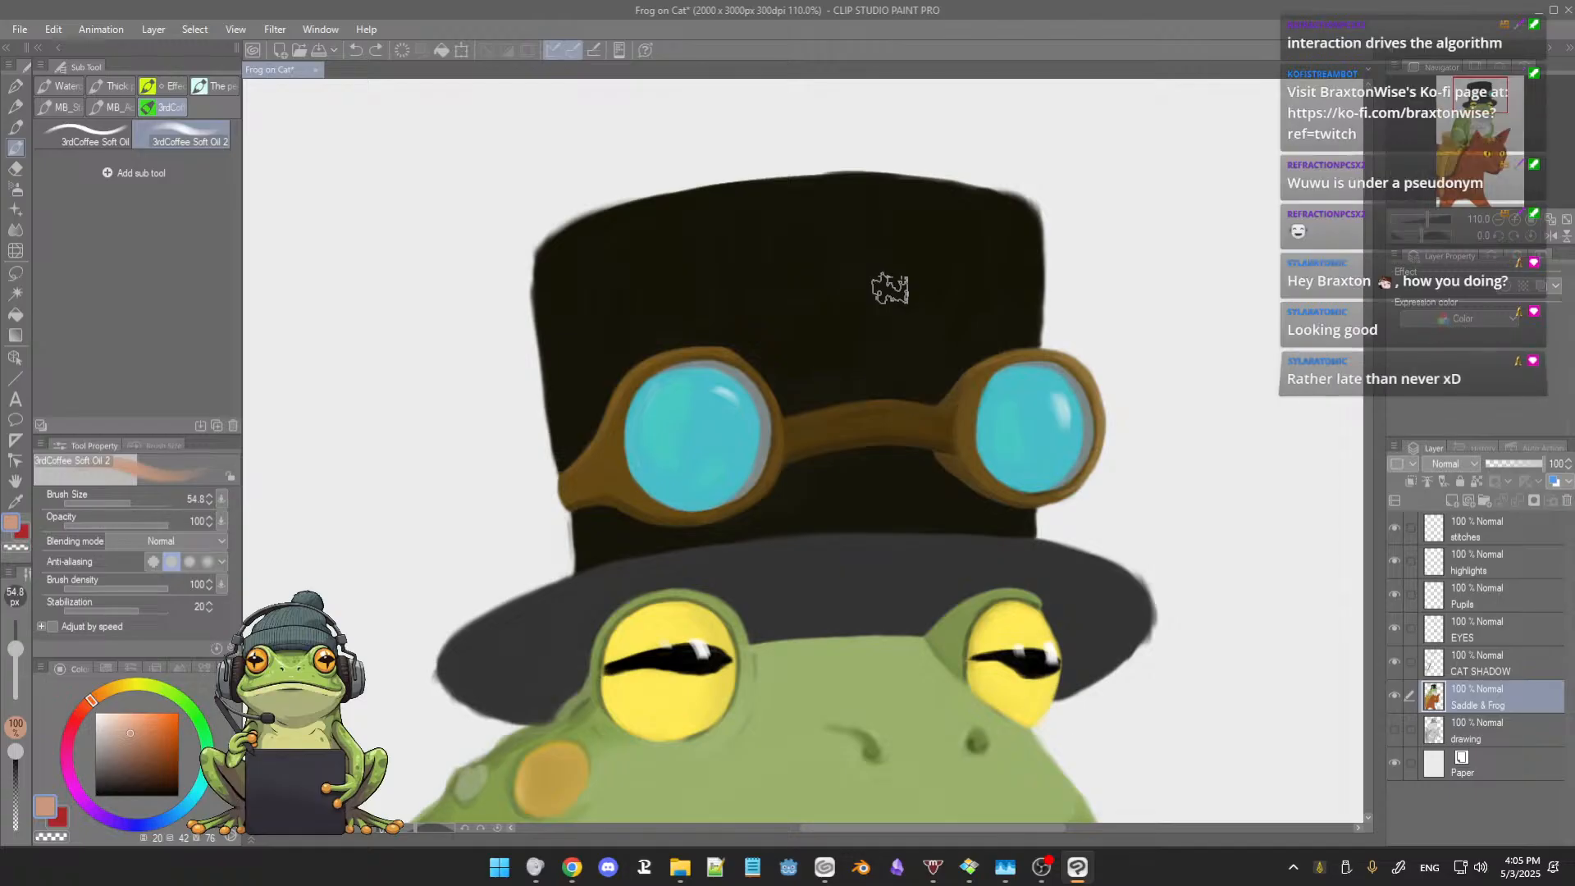
Step: Deepen the shading on the top hat's crown with near-black based on the sampled hat colour, at brush size 73.1
left_click(902, 296, "alt")
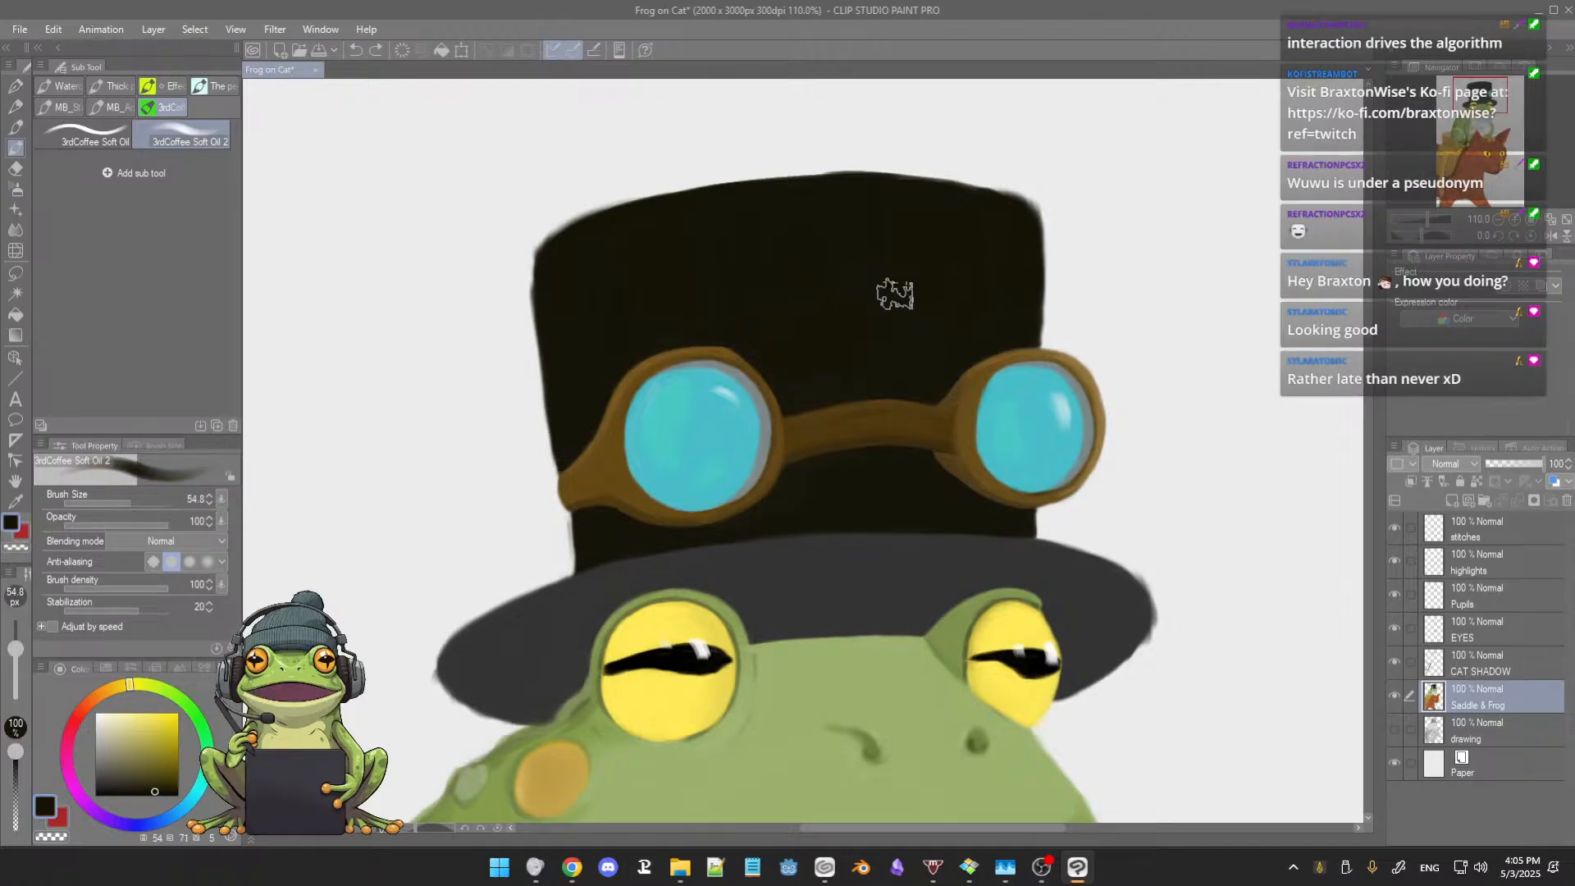
left_click(156, 793)
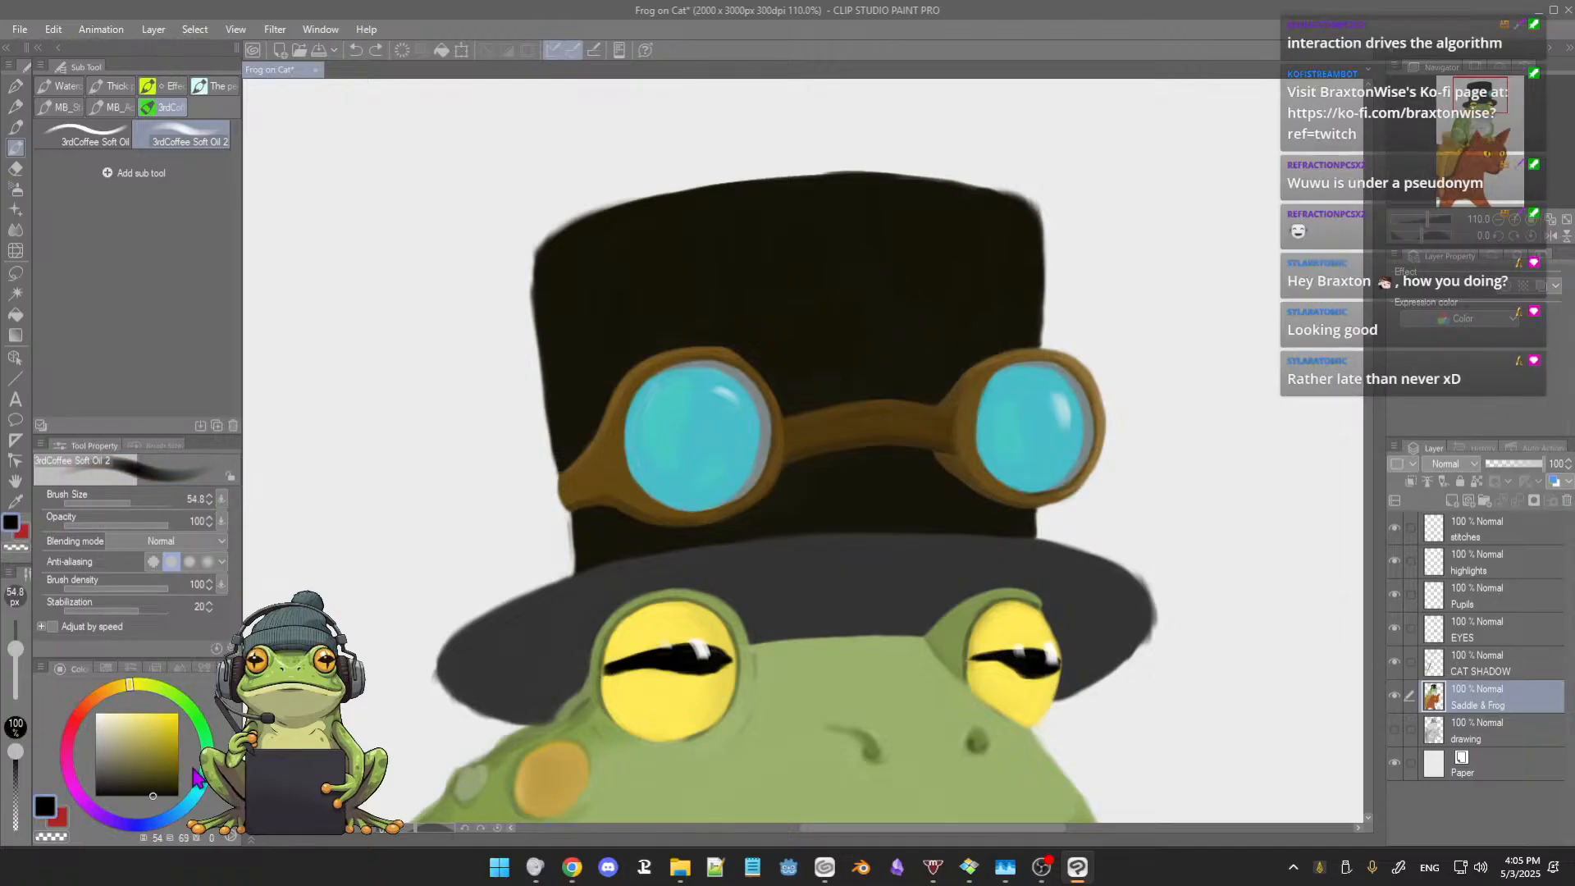
key("]")
key("]")
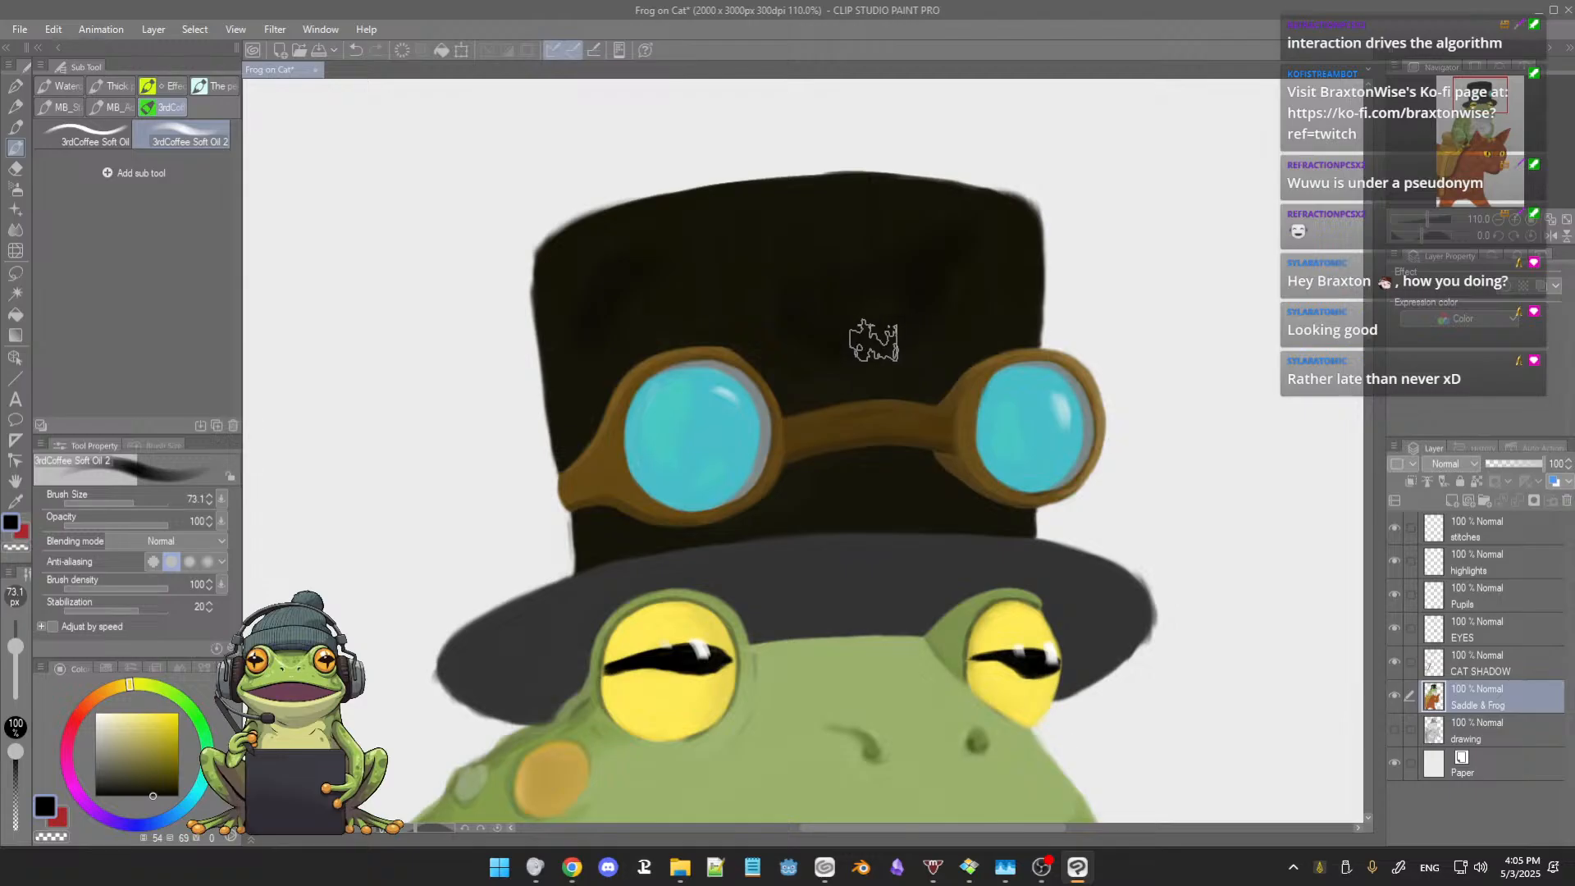
scroll(850, 431, "down", 3)
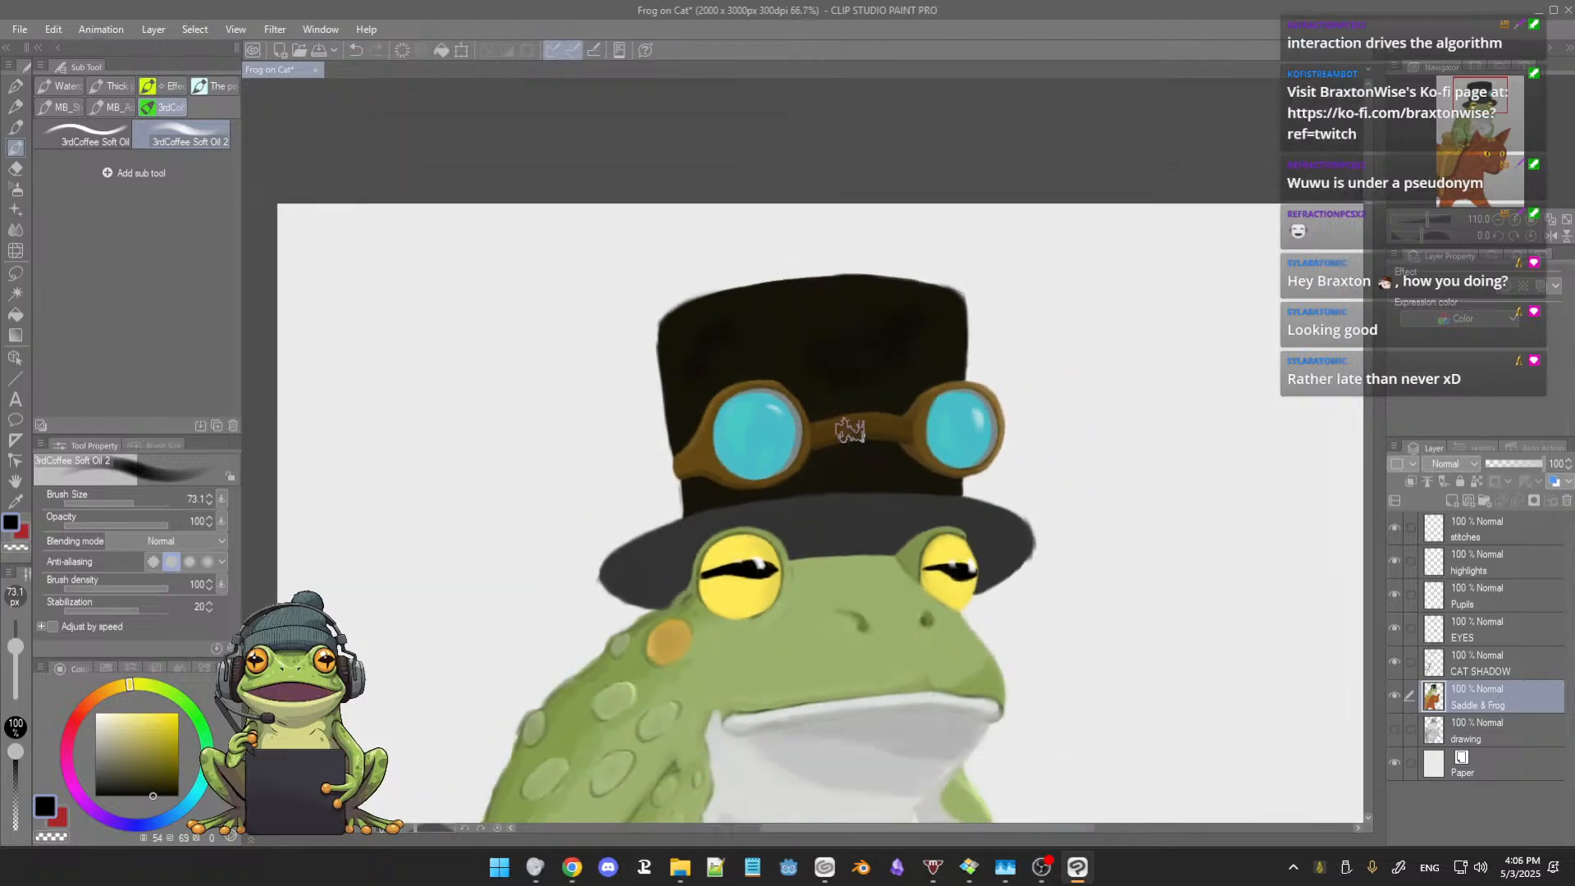
left_click_drag(843, 486, 824, 434)
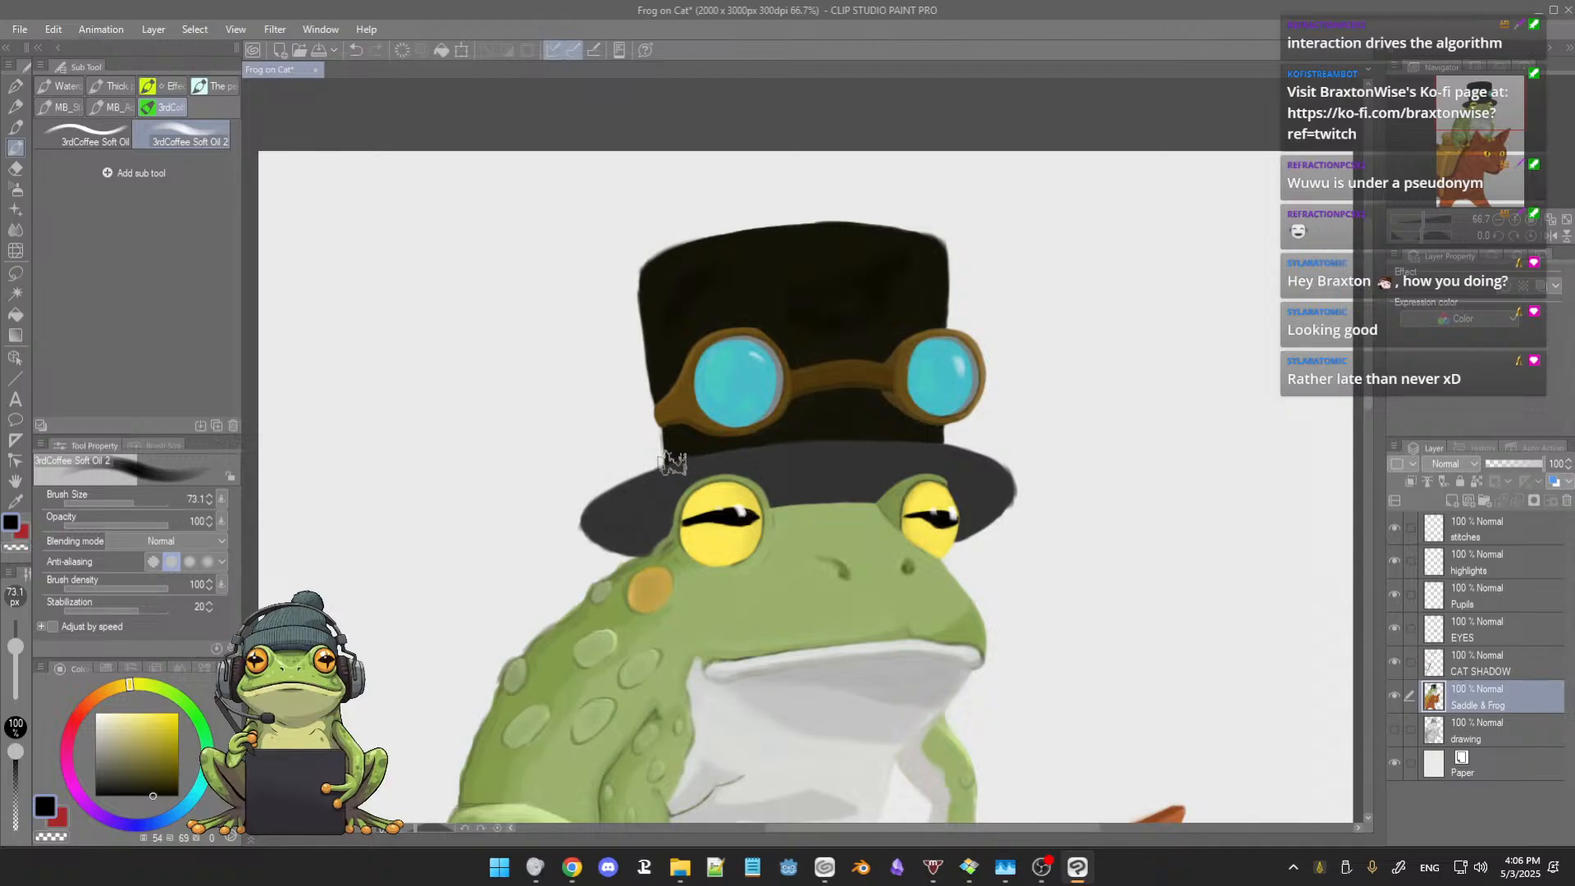
Step: Examine the whole illustration from the top hat and frog down to the cat's legs
scroll(786, 493, "down", 3)
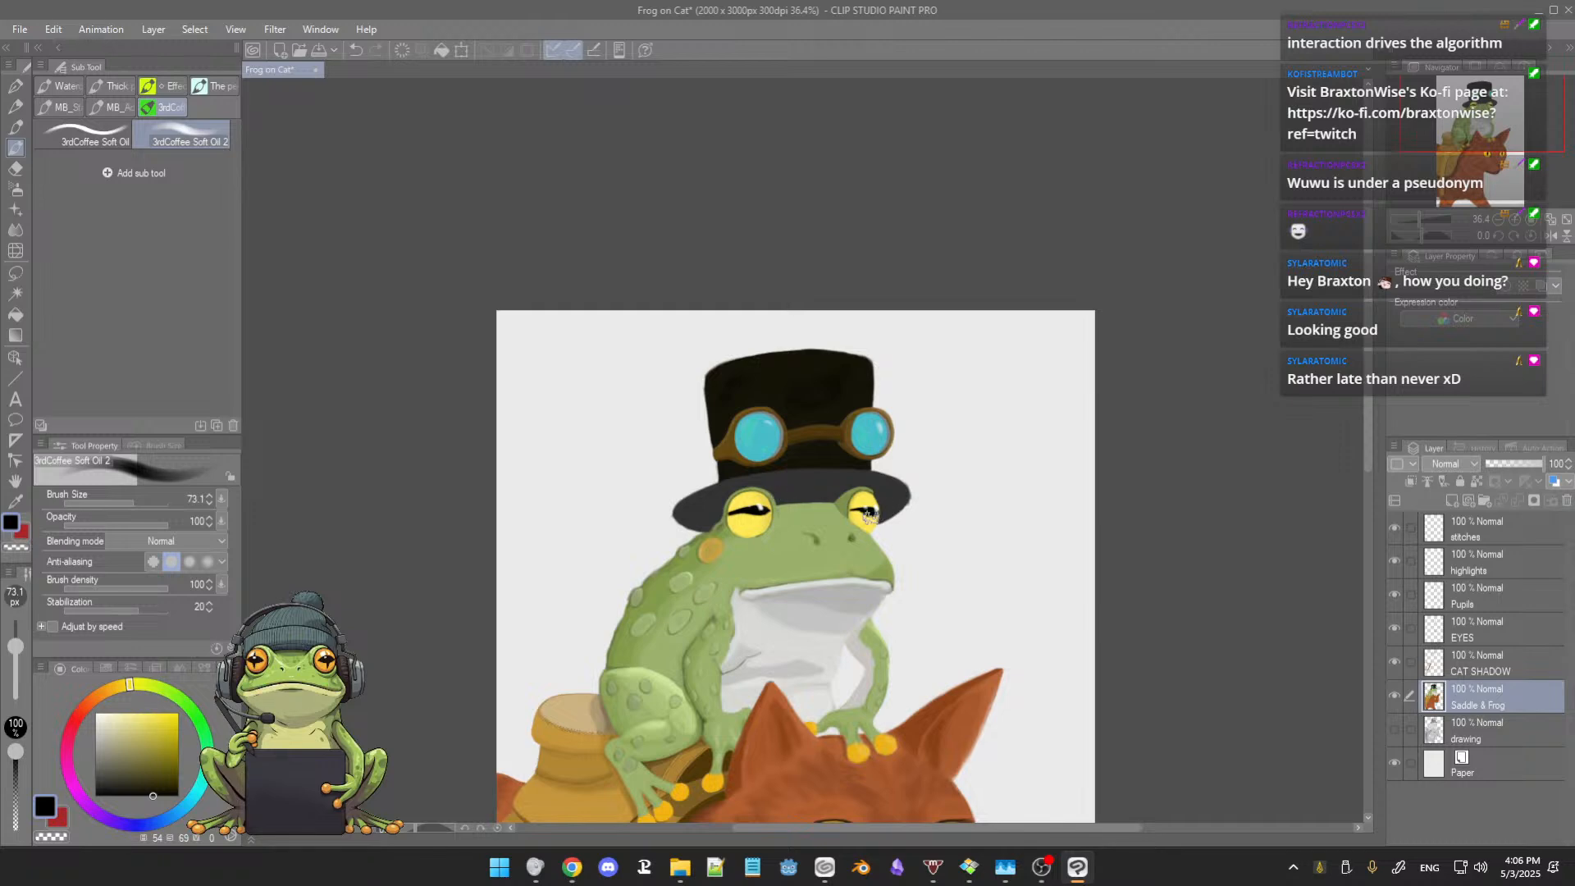
left_click_drag(812, 609, 813, 455)
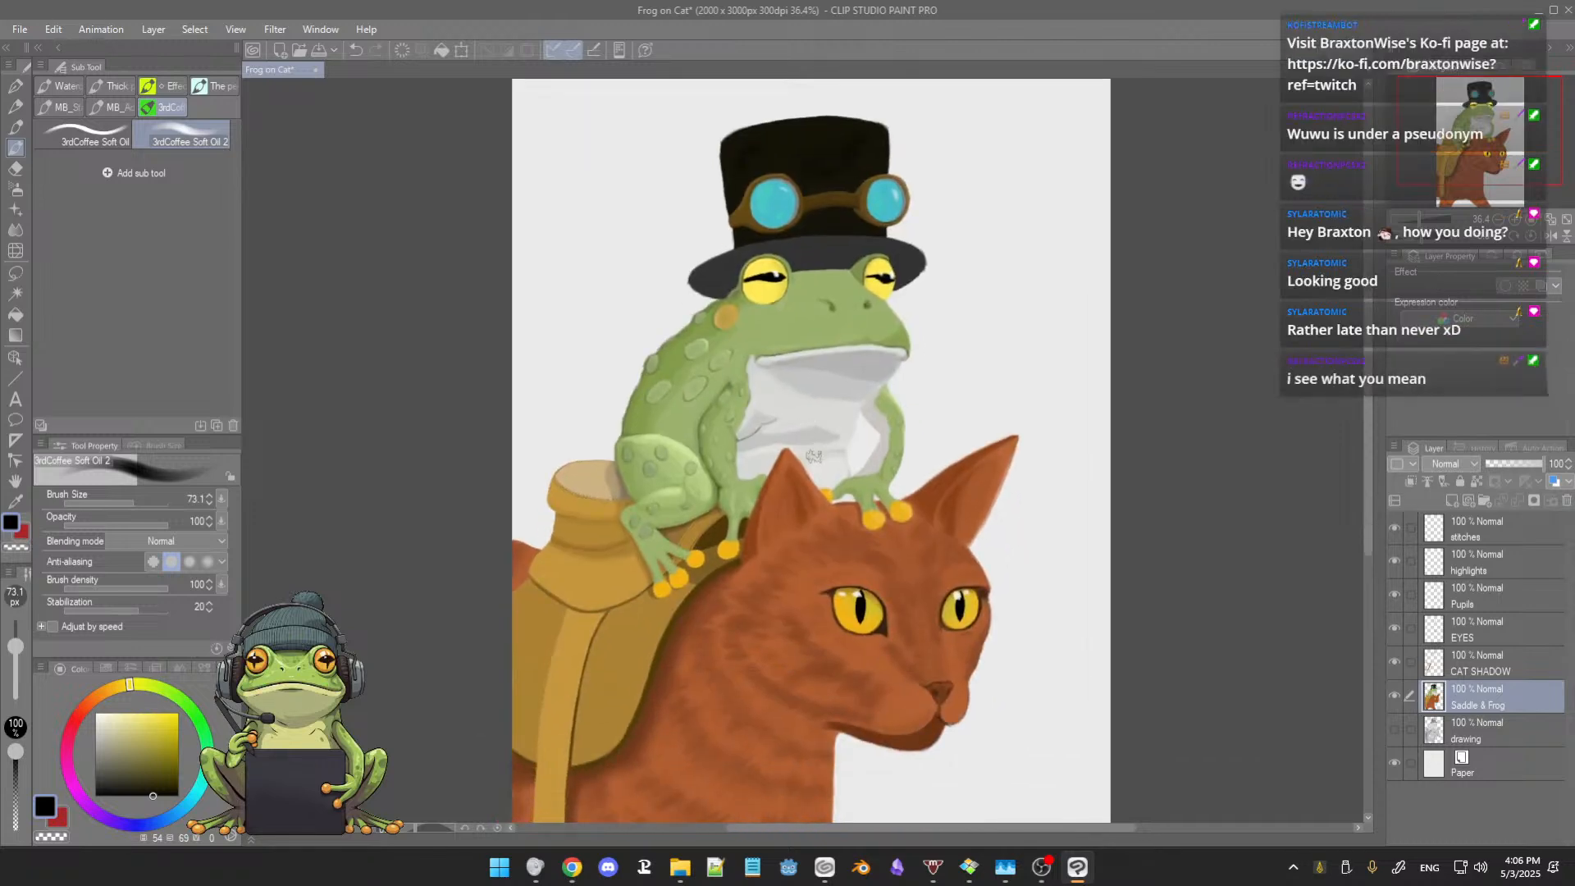
scroll(814, 463, "down", 2)
scroll(813, 462, "down", 3)
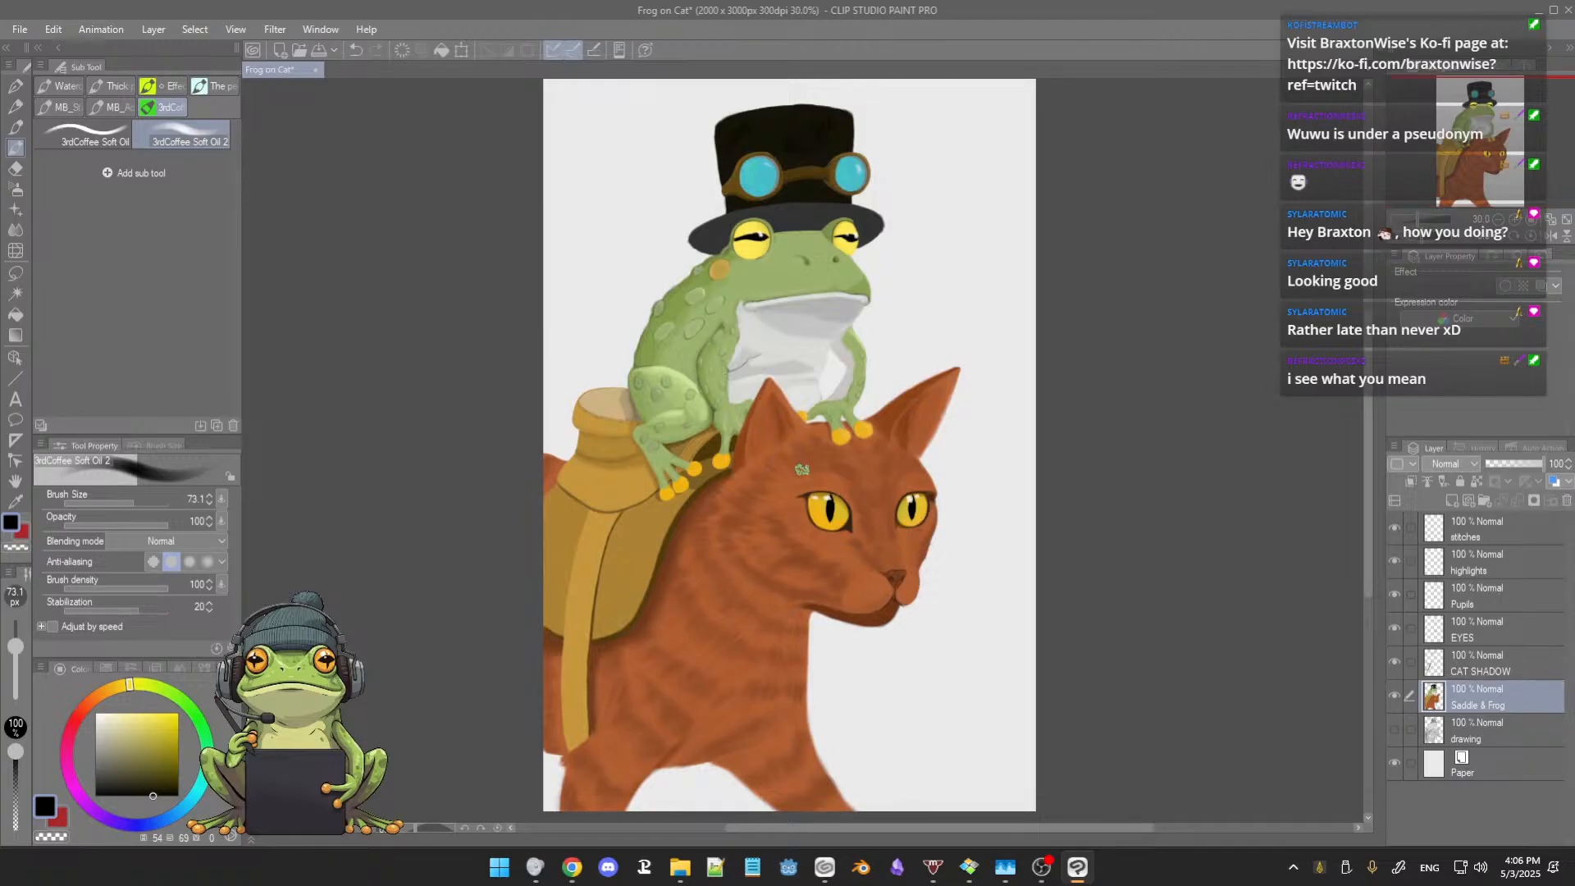
left_click_drag(803, 480, 799, 487)
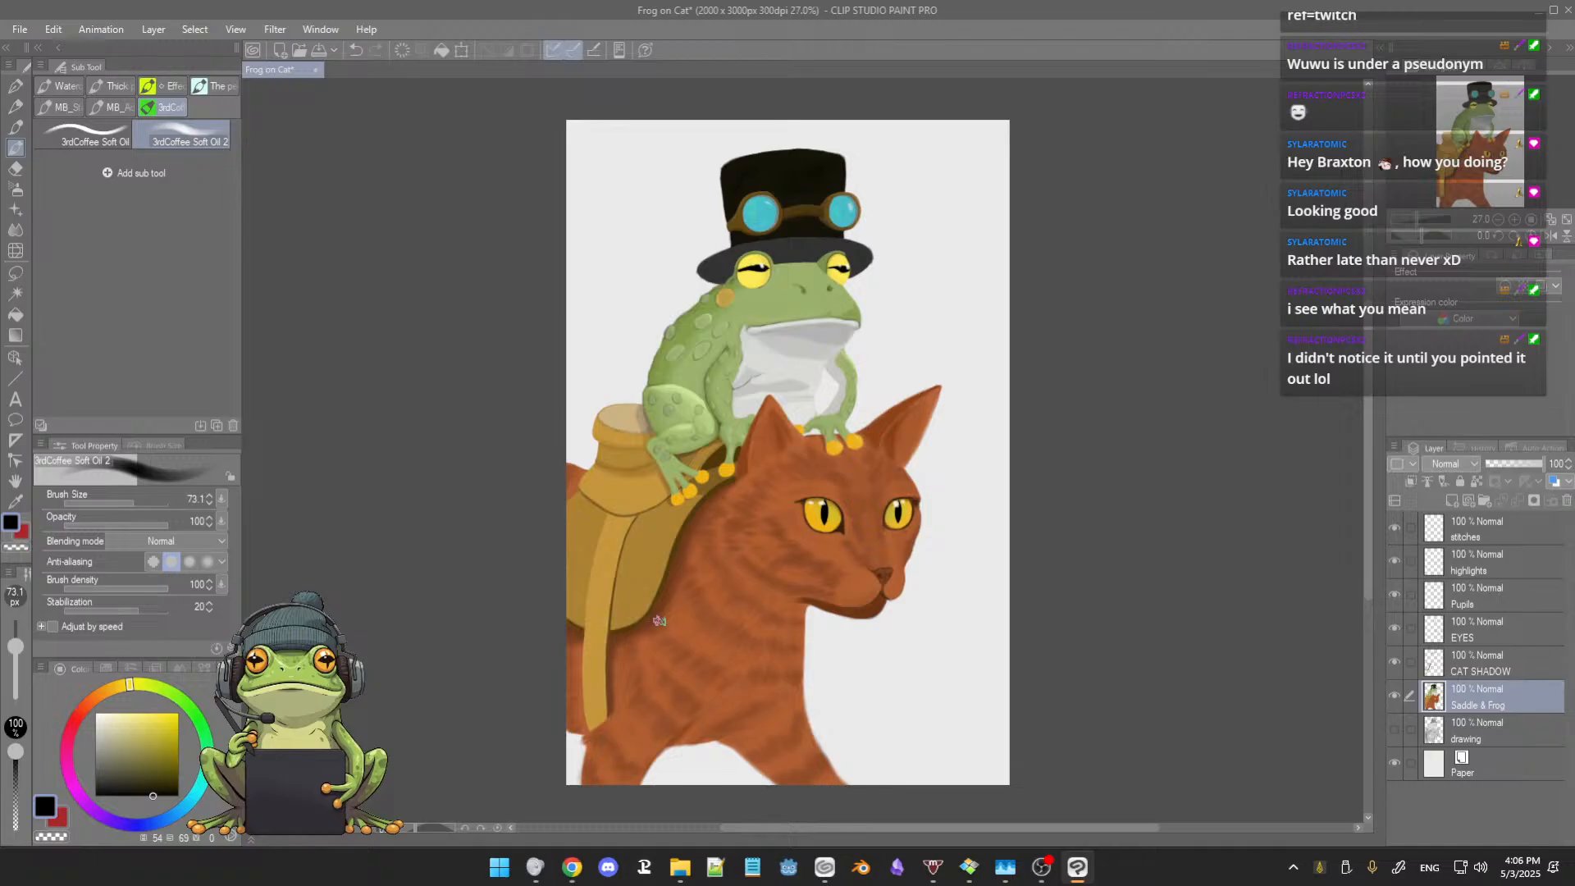
mouse_move(671, 636)
left_mouse_down()
mouse_move(672, 621)
mouse_move(660, 649)
left_mouse_up()
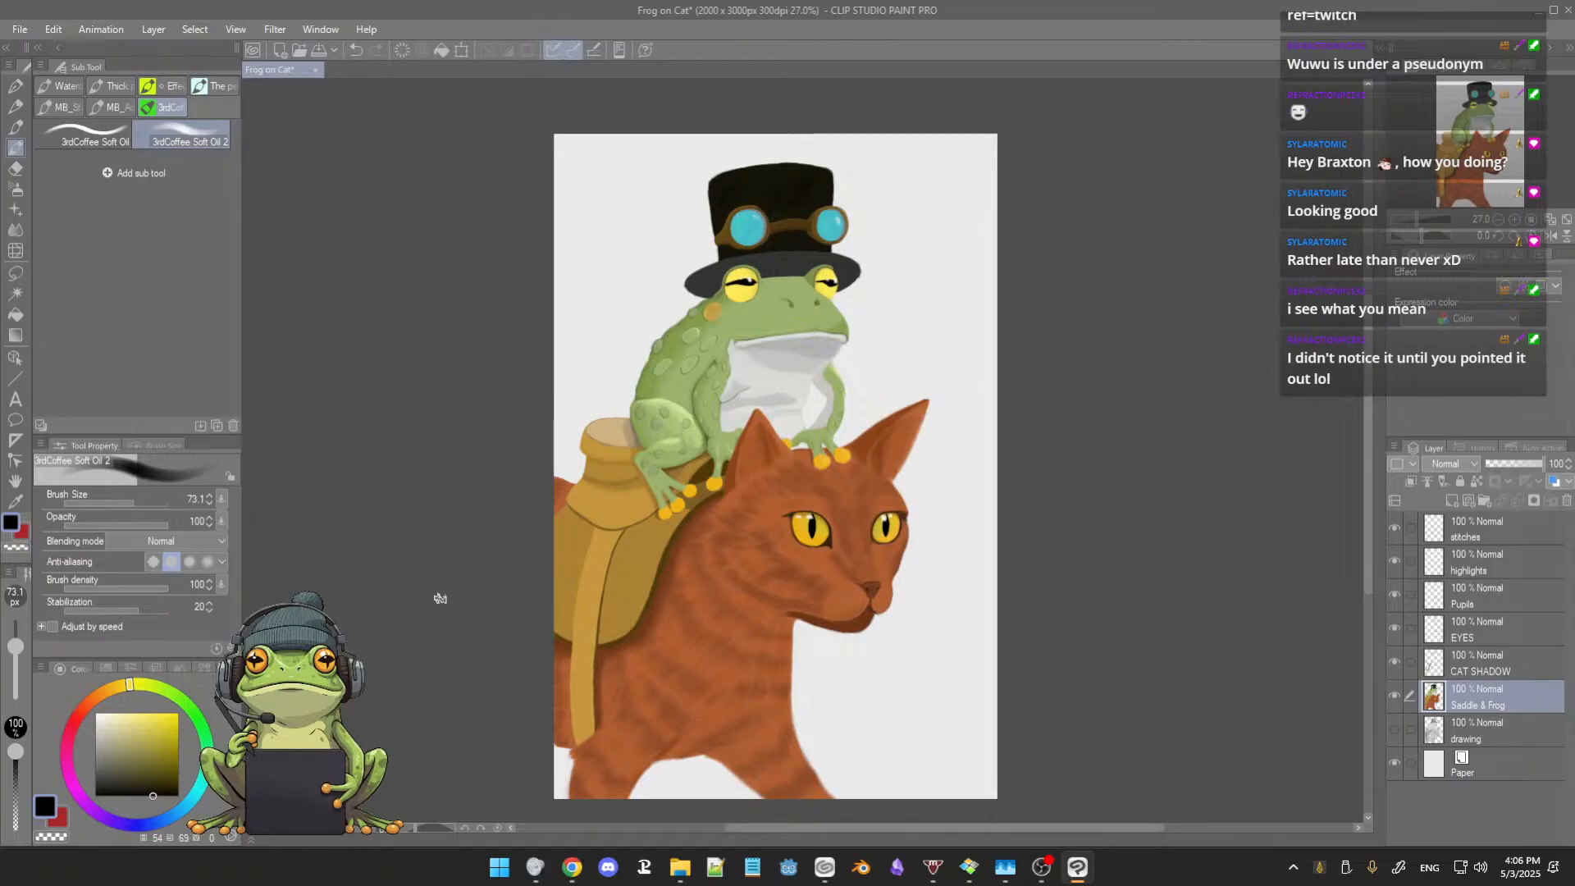
Step: Try handwriting the artist's full-name signature in black below the cat's chin, using the 3rdCoffee Soft Oil brush at size 21.5
left_click(92, 144)
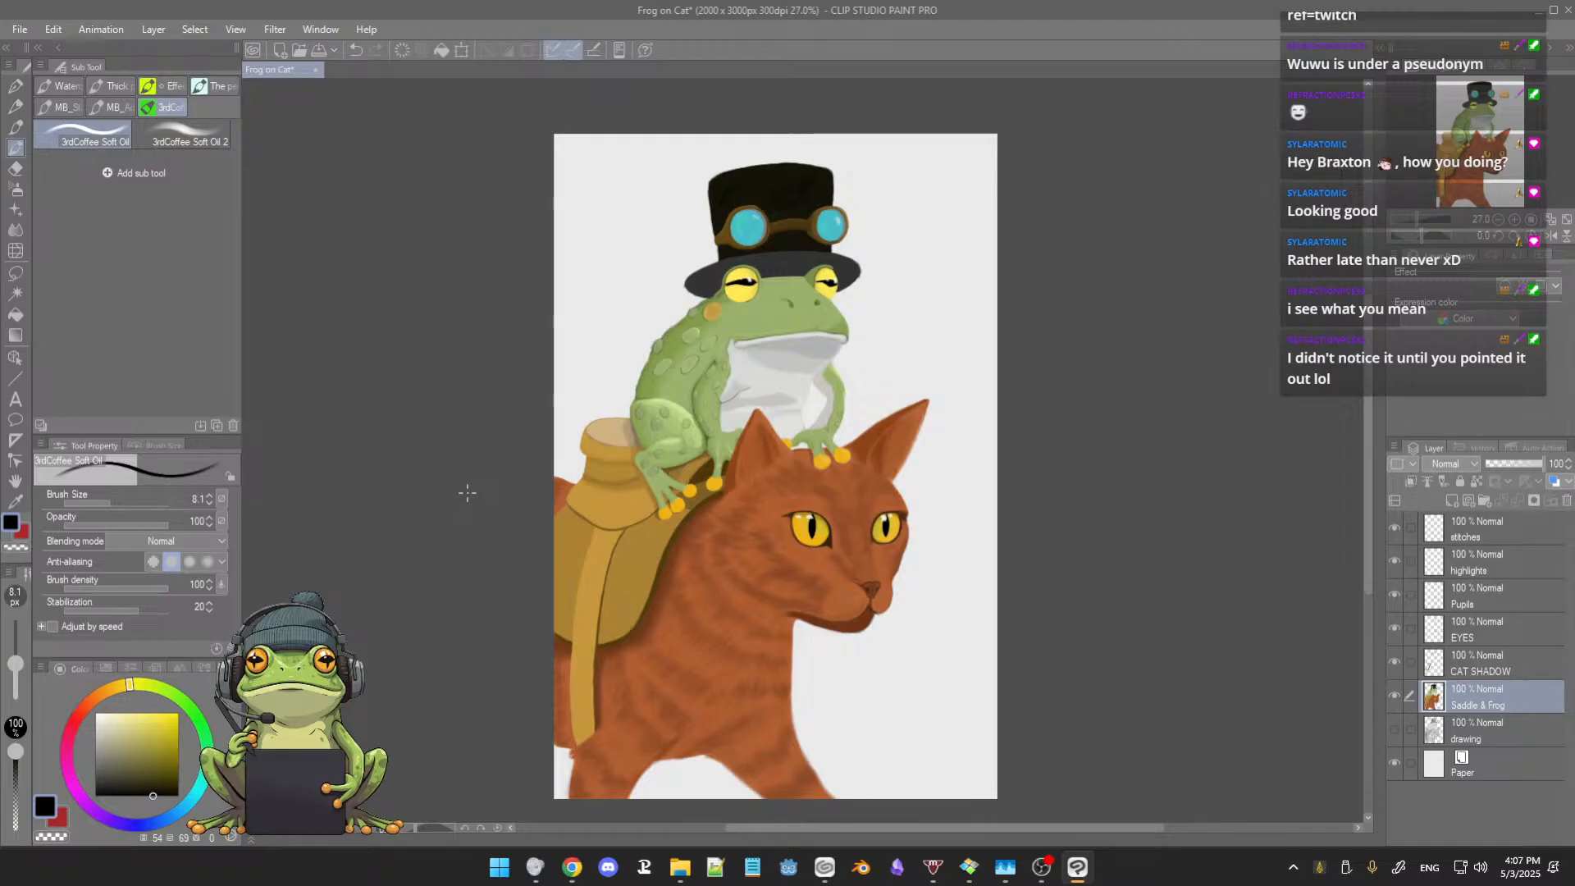
scroll(899, 656, "up", 1)
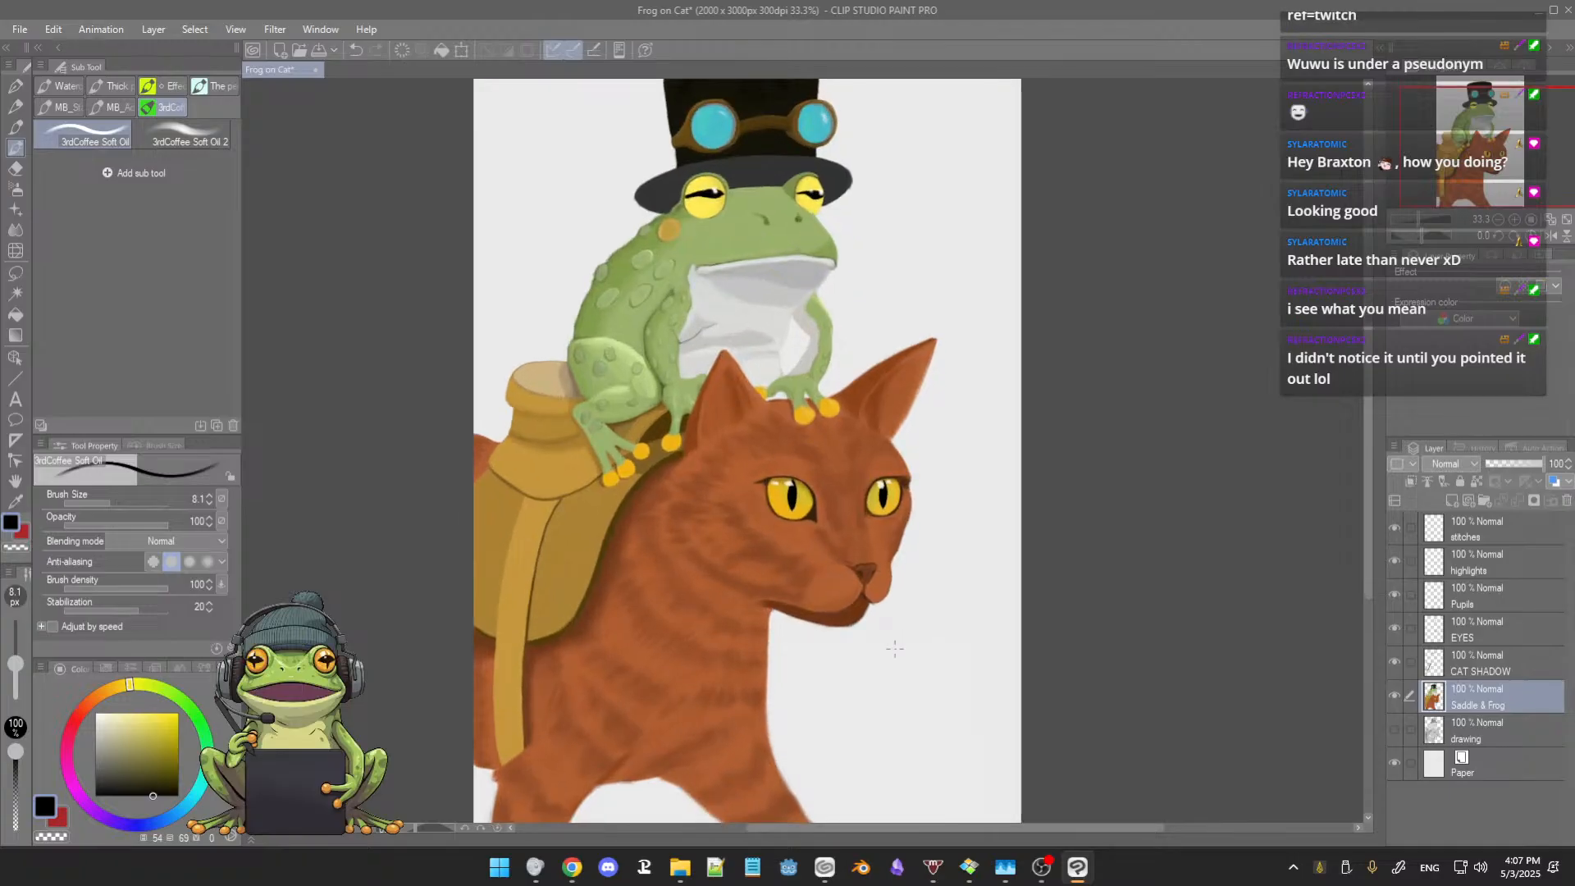
key("]")
key("]")
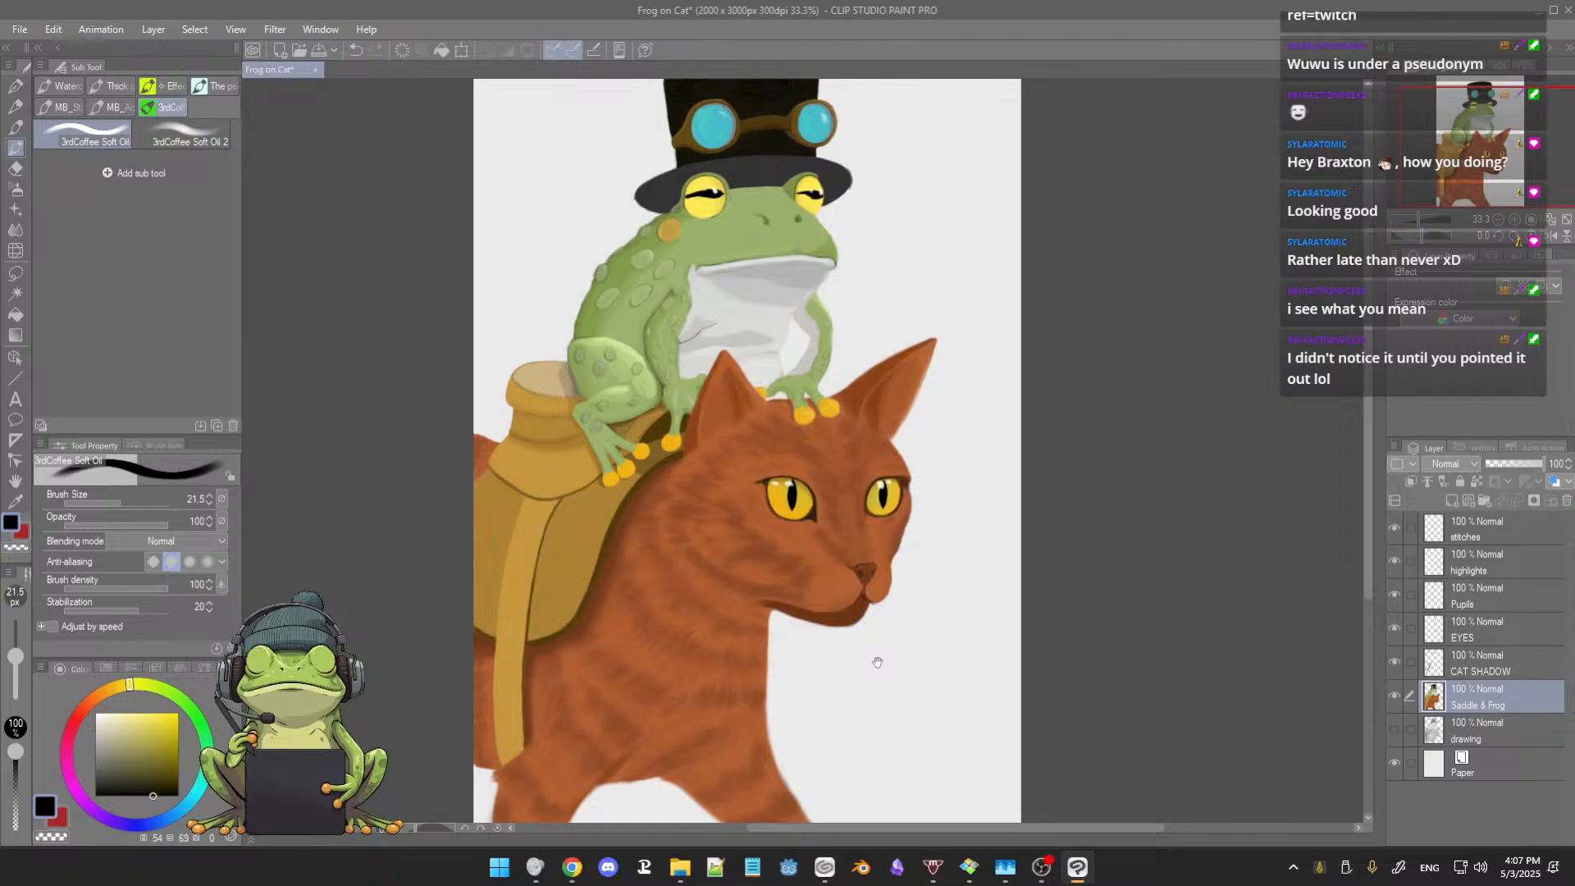
left_click_drag(877, 660, 931, 600)
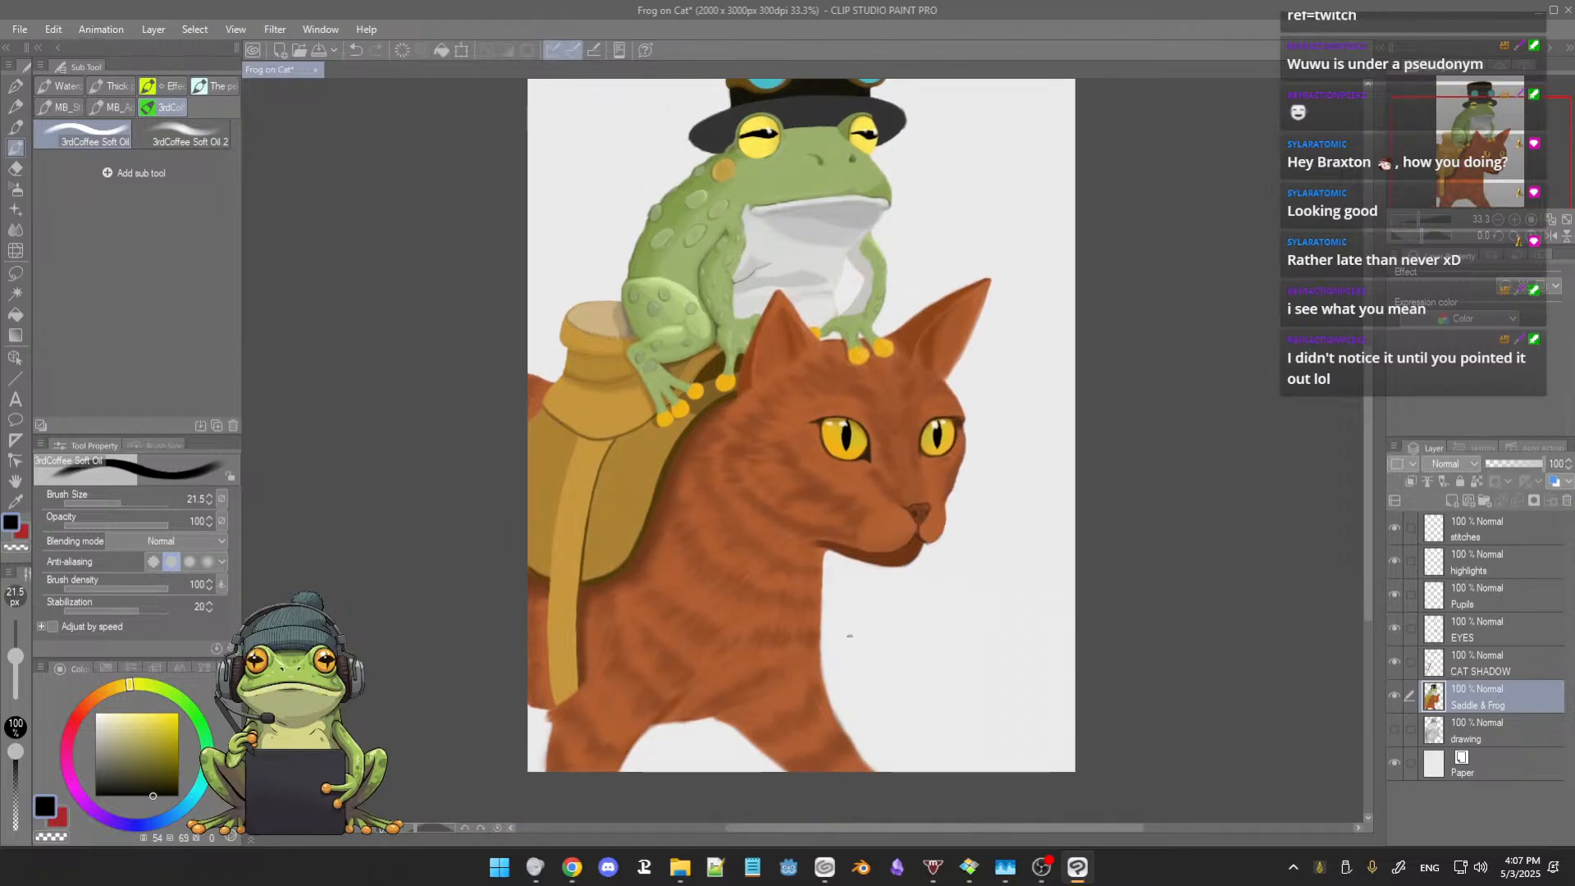
mouse_move(854, 626)
left_mouse_down()
mouse_move(898, 646)
mouse_move(998, 650)
left_mouse_up()
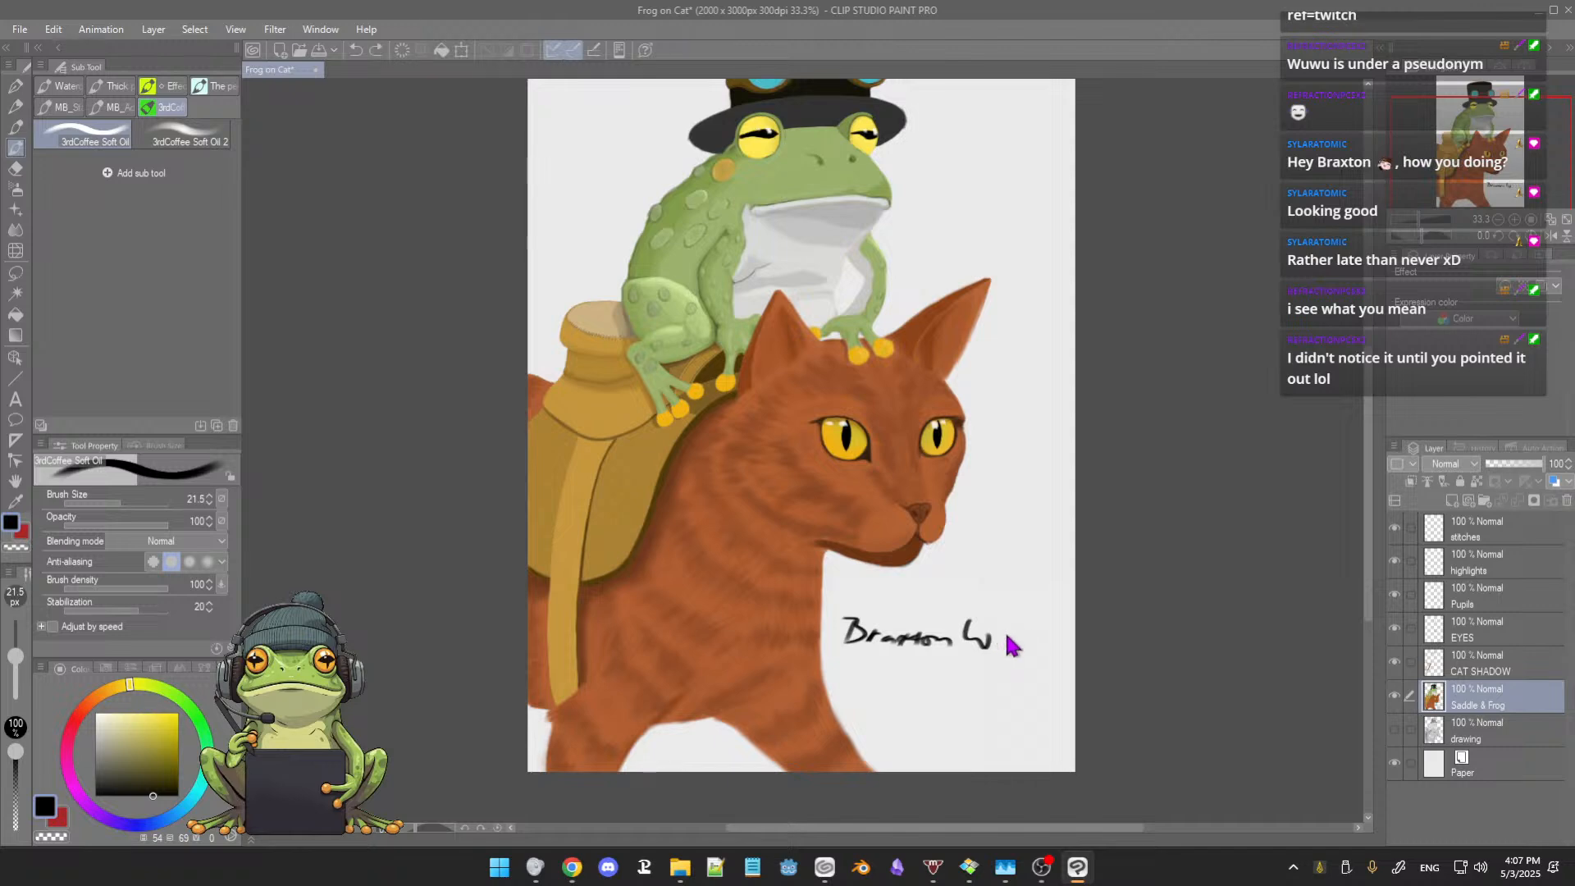
key("ctrl+z")
left_click_drag(963, 621, 1044, 644)
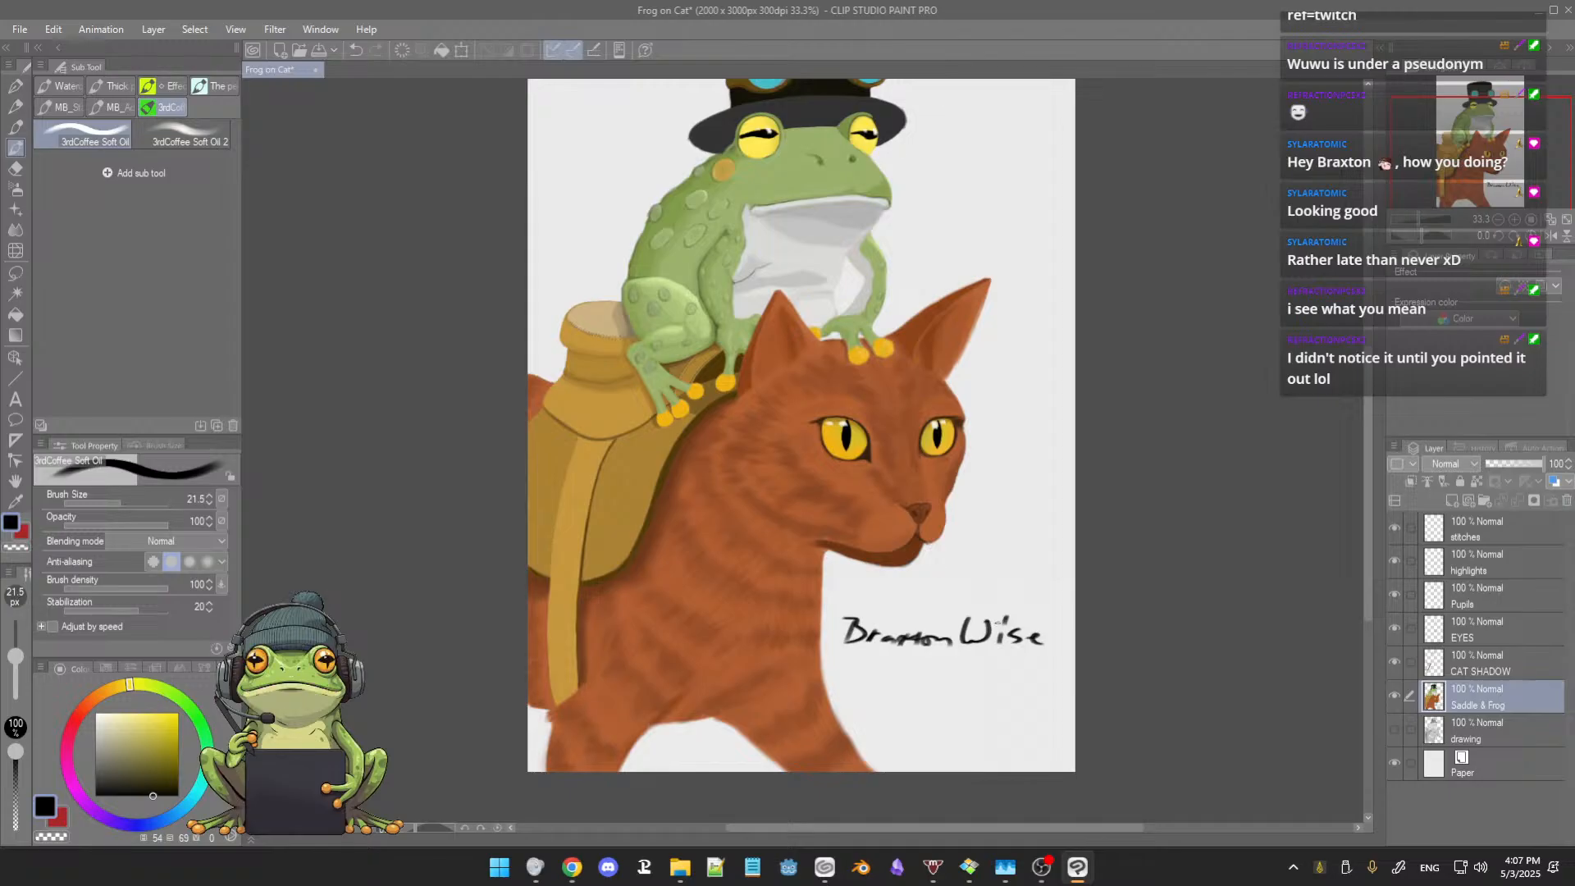
Step: Erase the full-name signature below the cat's chin with the hard eraser
key("e")
left_click_drag(999, 625, 1004, 617)
key("b")
key("e")
mouse_move(995, 628)
left_mouse_down()
mouse_move(951, 642)
mouse_move(989, 620)
mouse_move(1011, 632)
mouse_move(1005, 618)
mouse_move(1031, 631)
mouse_move(1003, 643)
mouse_move(861, 623)
left_mouse_up()
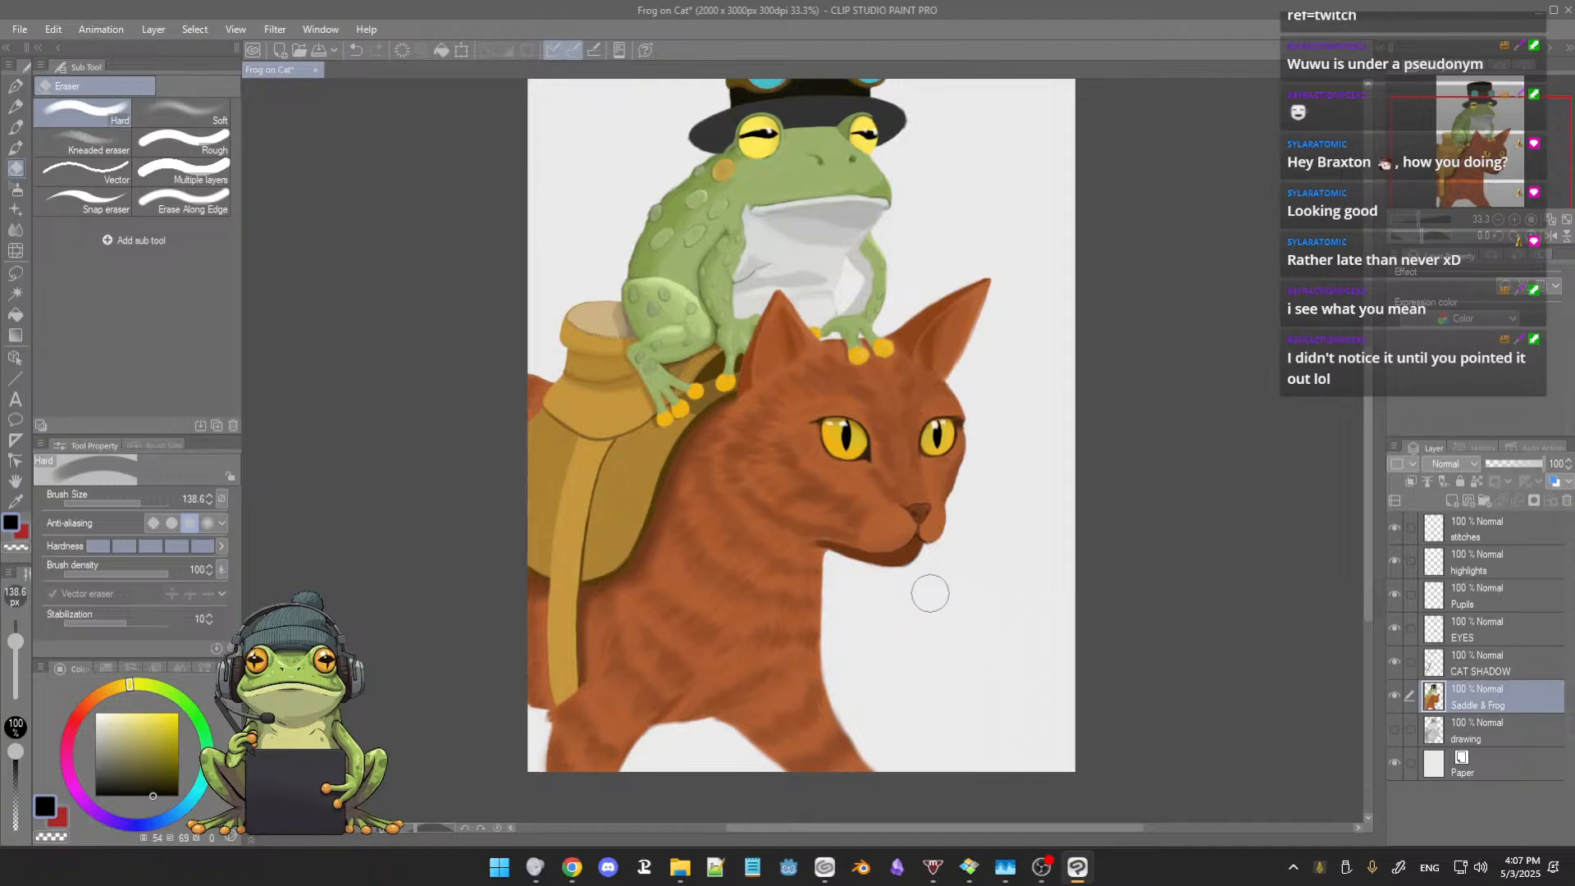
Step: Try a shorter signature with the artist's initials beside the cat's chest, and erase it
key("b")
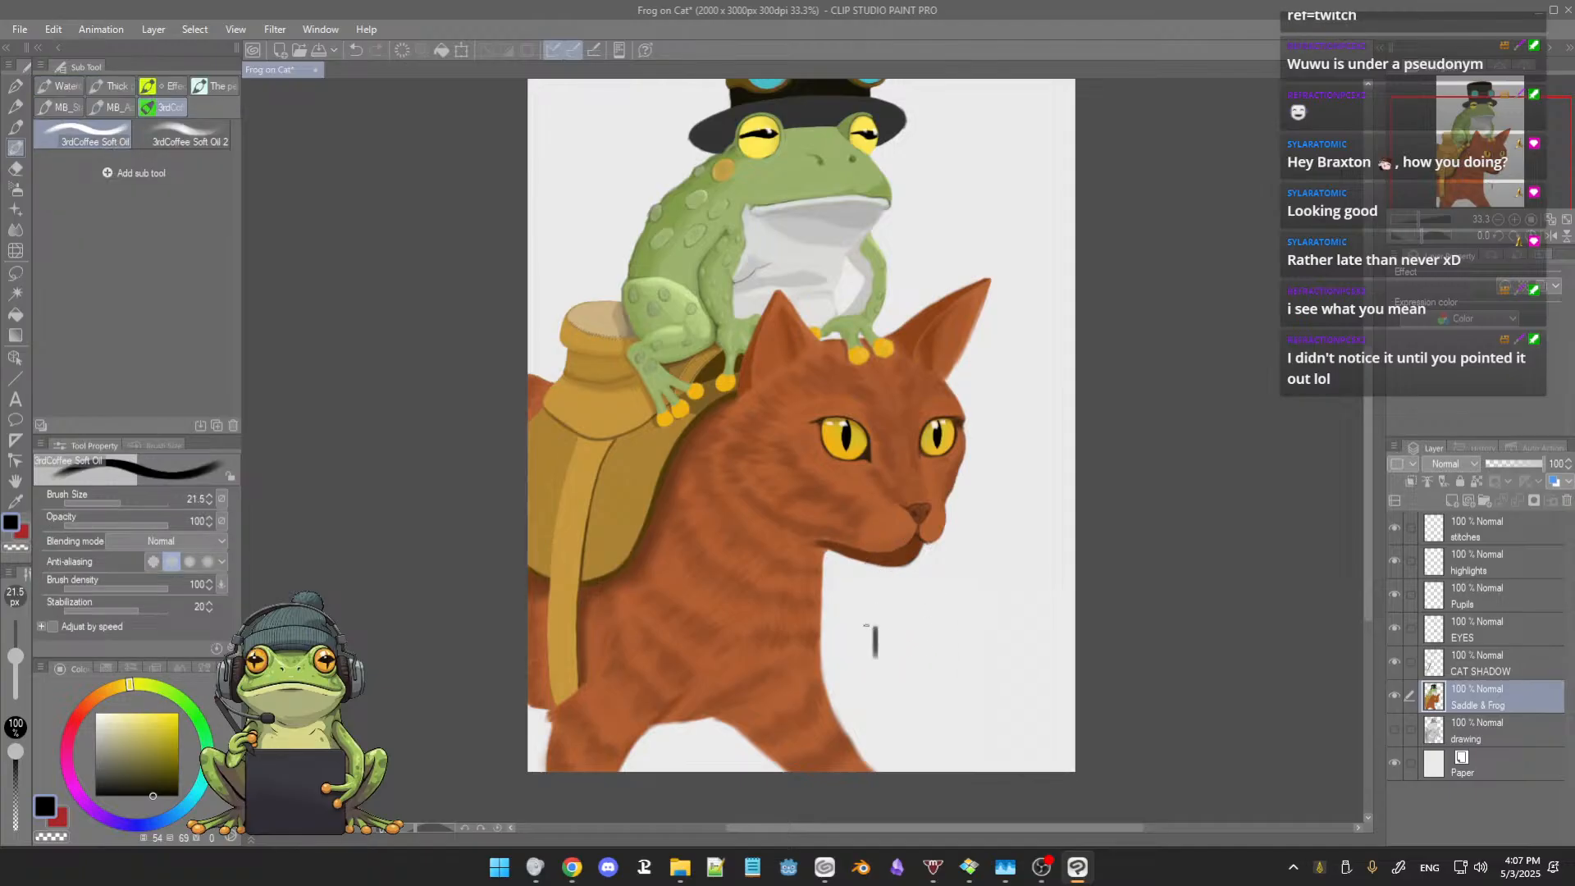
left_click(950, 647)
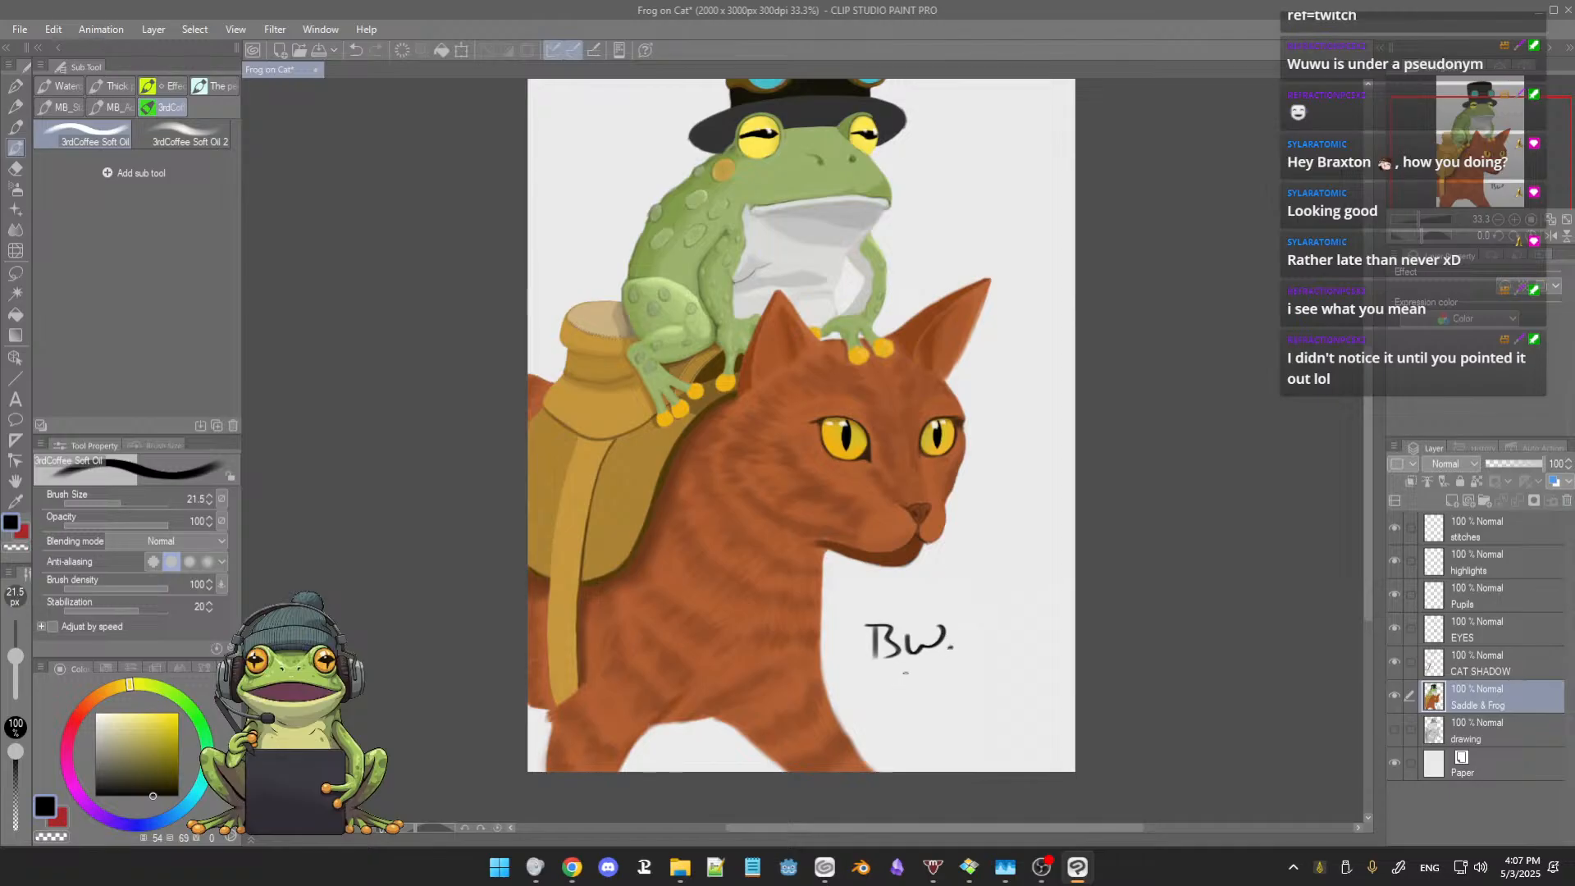
key("e")
mouse_move(868, 639)
left_mouse_down()
mouse_move(956, 624)
mouse_move(933, 649)
left_mouse_up()
key("b")
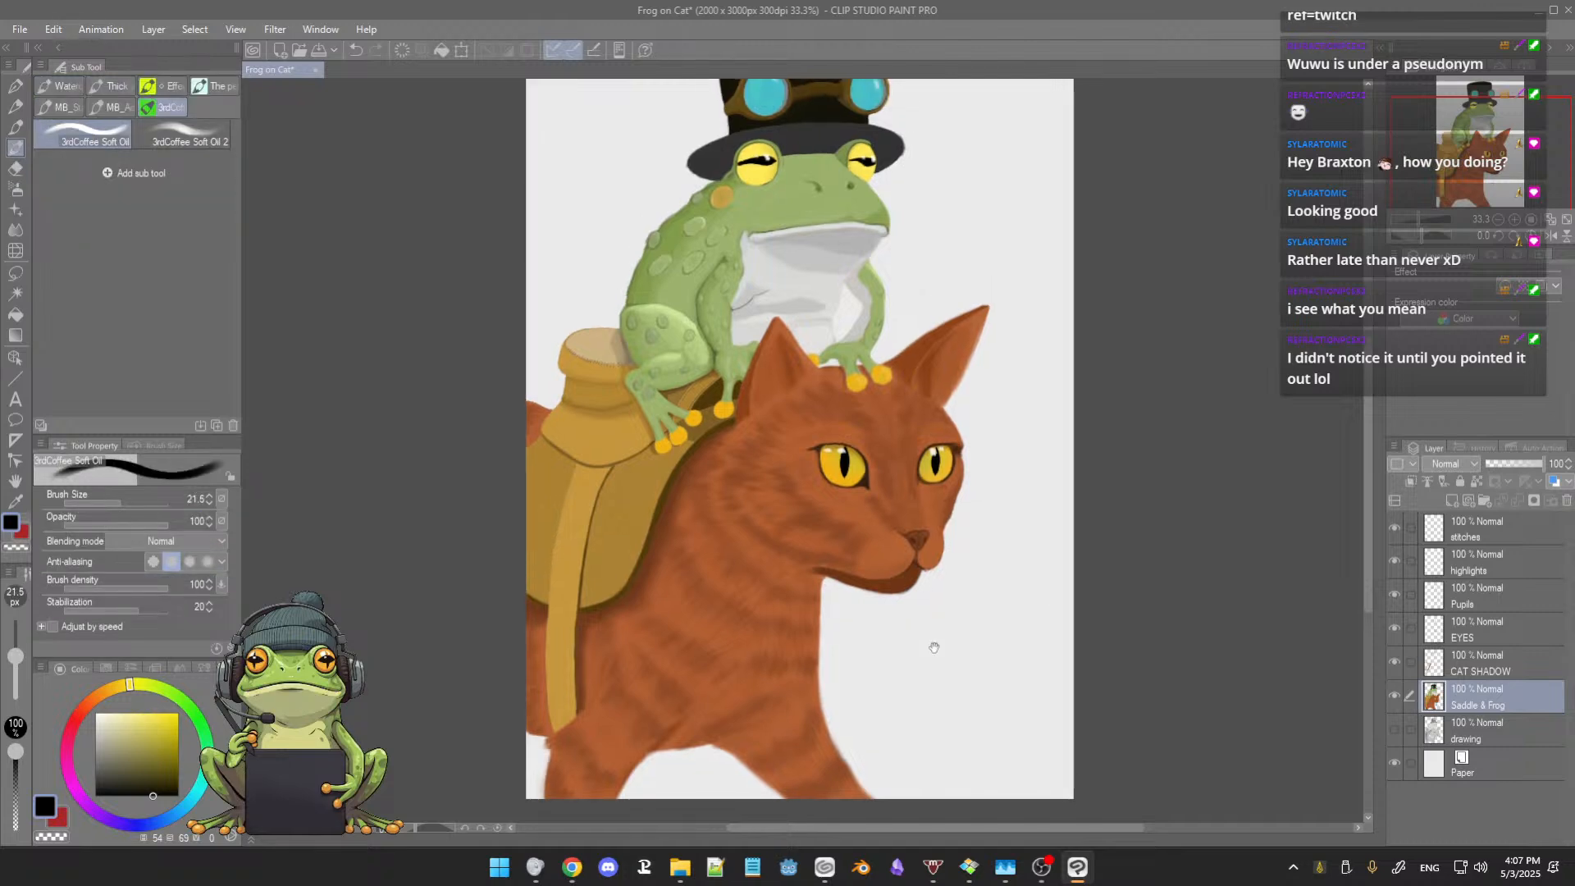
Step: Examine the finished illustration as a whole and up close around the cat's face and ears
scroll(935, 650, "down", 1)
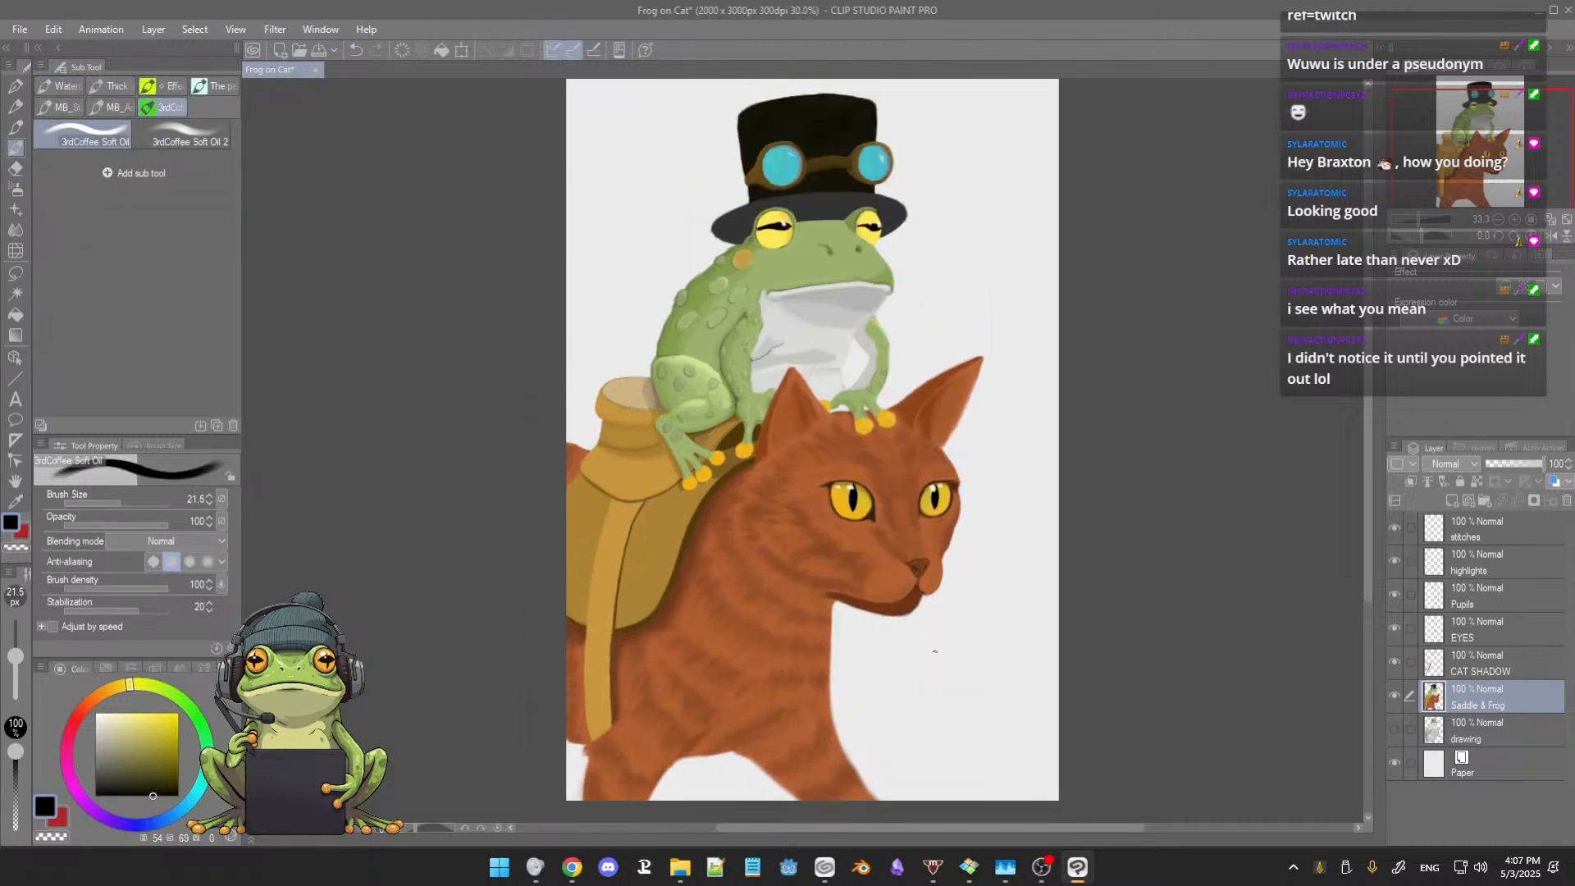
left_click_drag(936, 638, 924, 650)
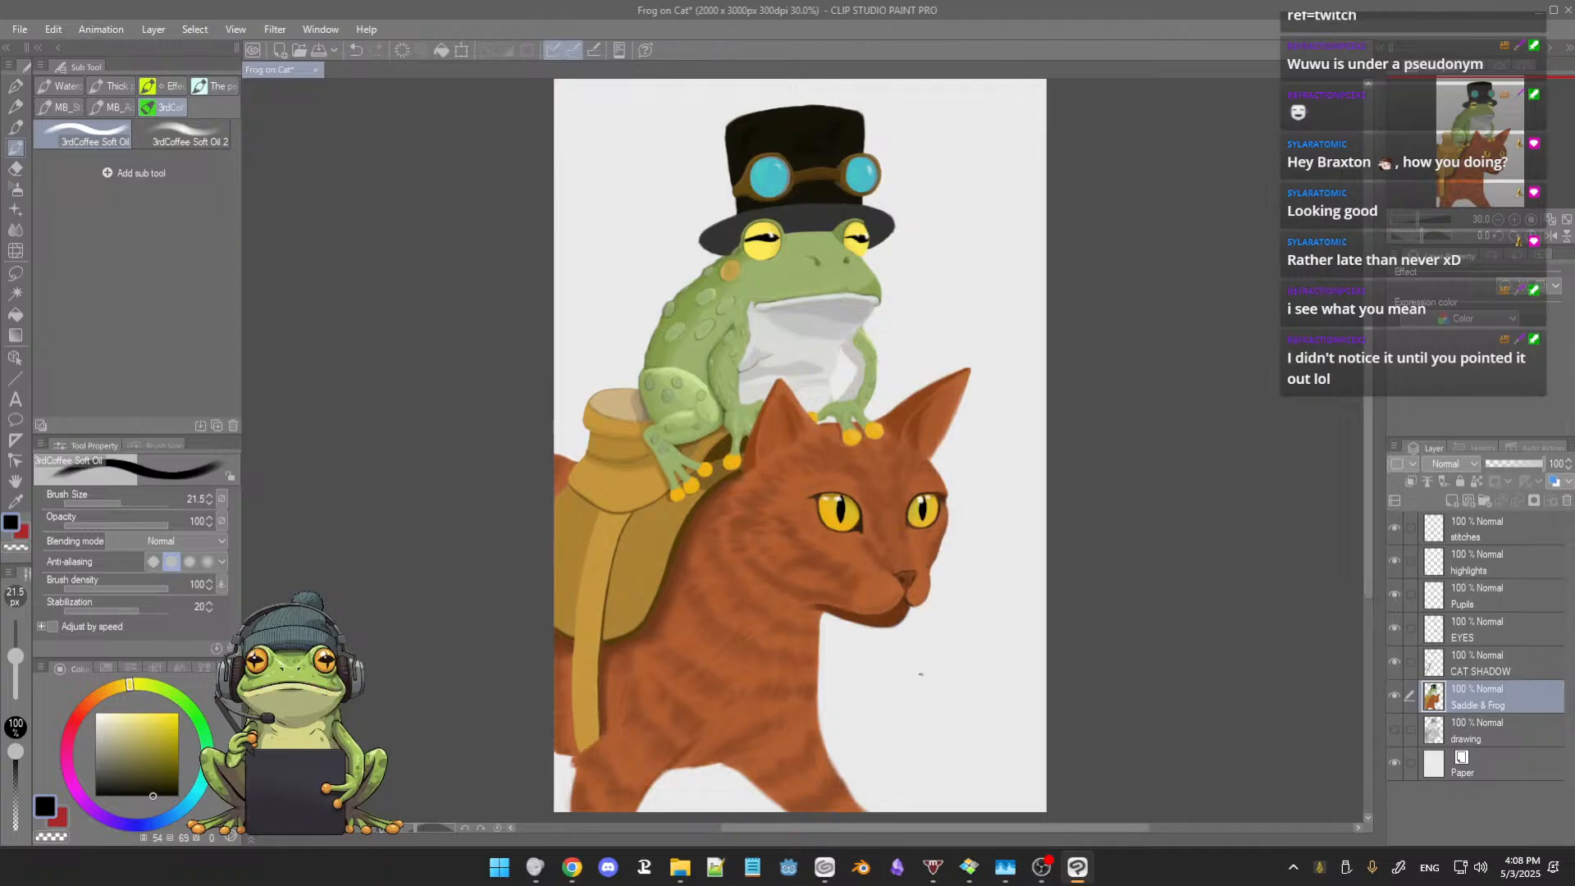
left_click_drag(920, 675, 907, 691)
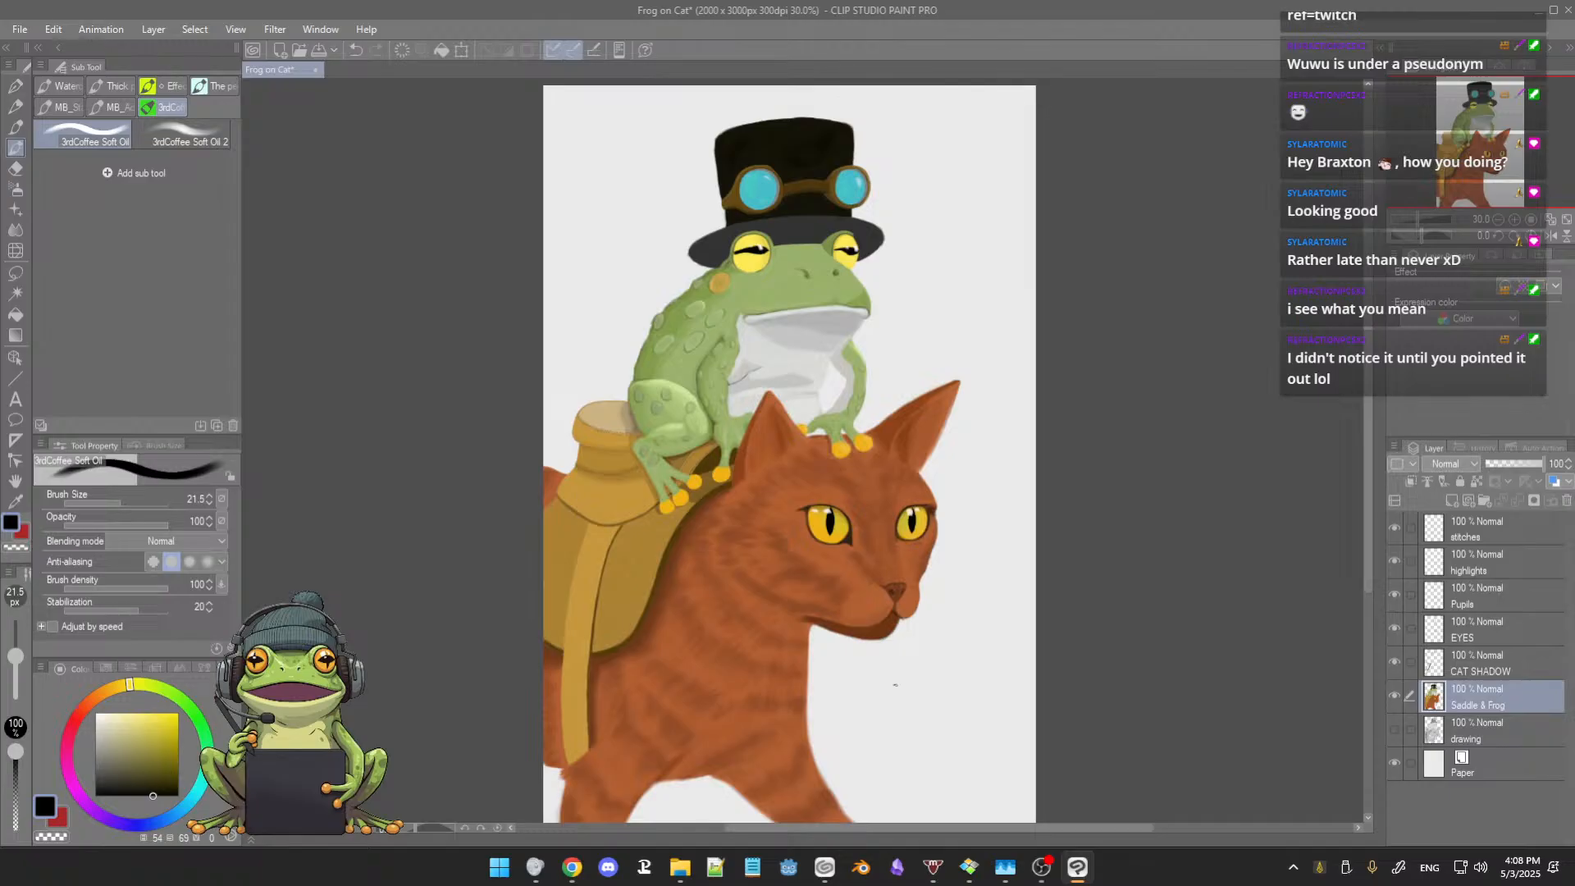
left_click_drag(892, 698, 965, 637)
scroll(901, 680, "up", 5)
scroll(981, 629, "down", 3)
scroll(965, 637, "up", 4)
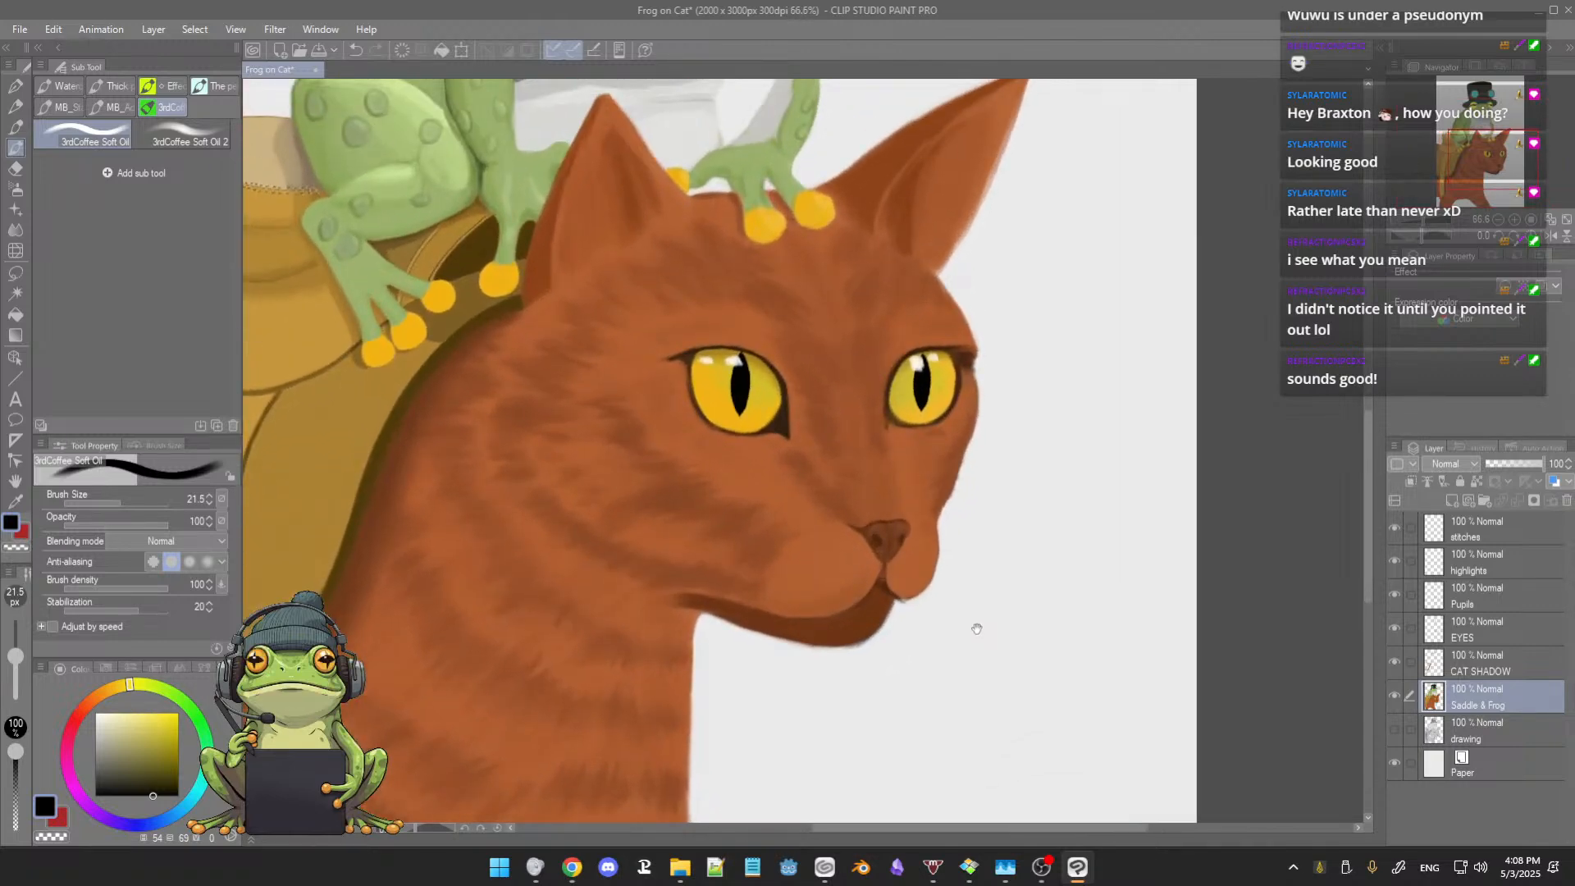
left_click_drag(946, 643, 901, 639)
scroll(963, 631, "down", 3)
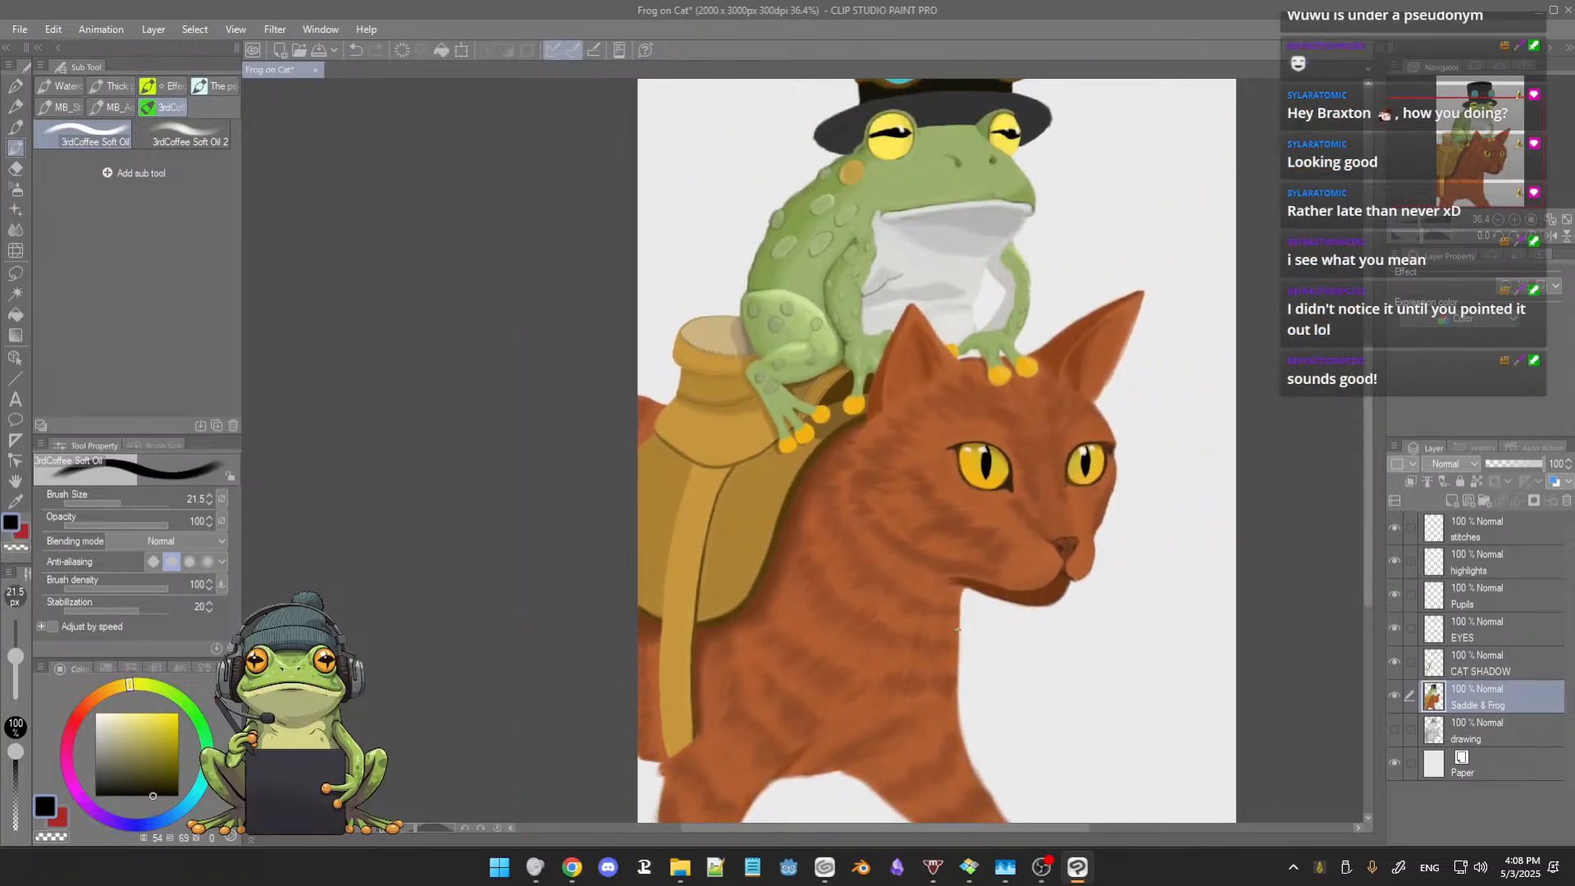
left_click_drag(999, 621, 927, 644)
scroll(951, 627, "down", 2)
scroll(943, 638, "up", 1)
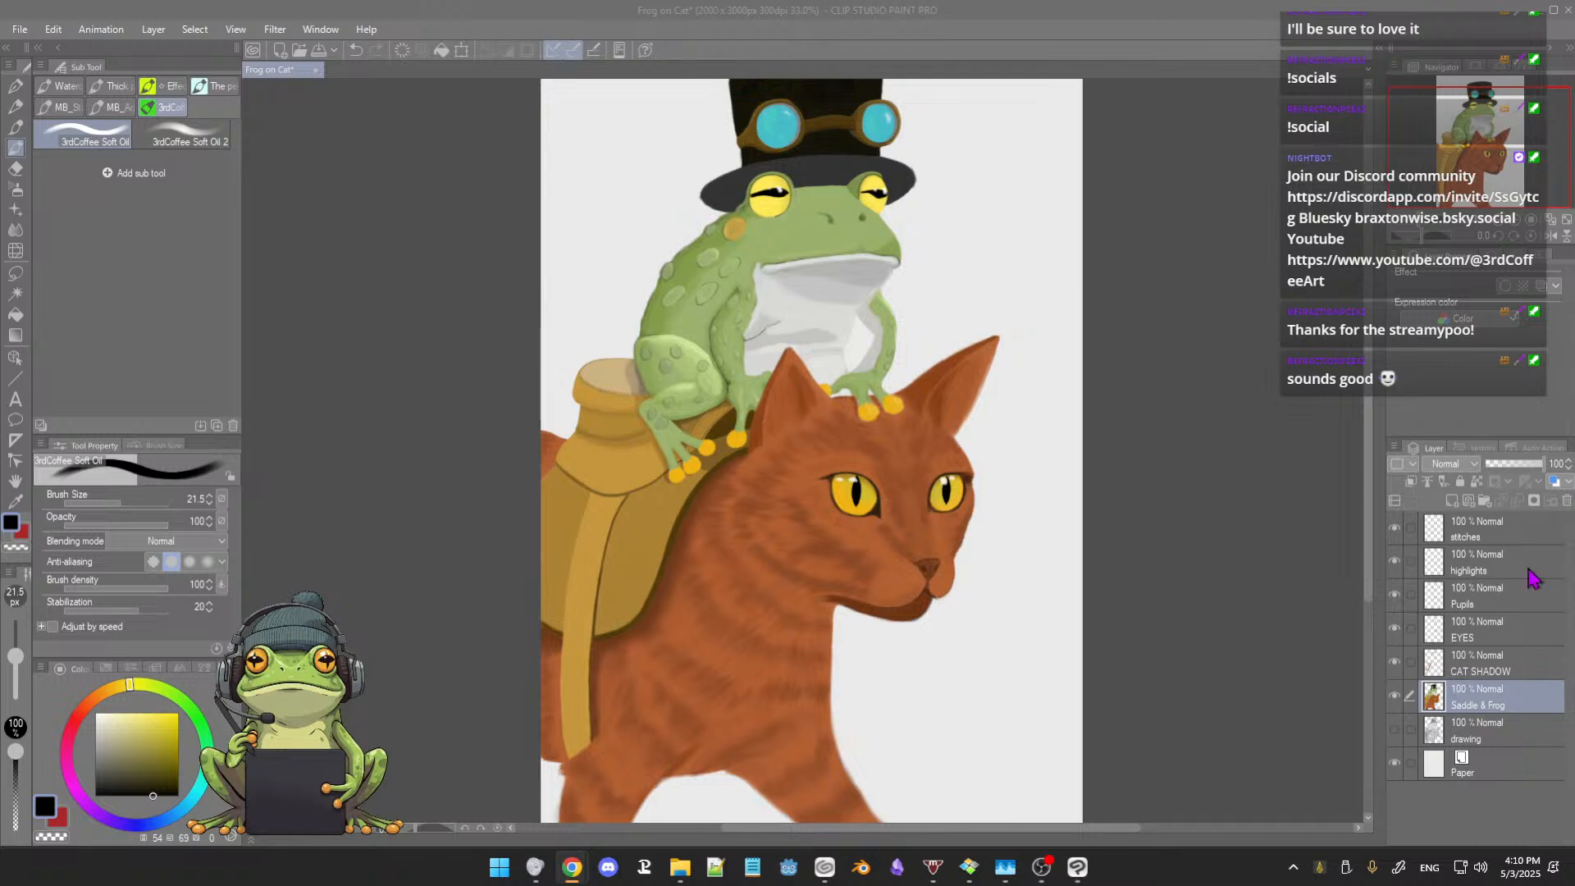
Step: Save the Frog on Cat illustration
left_click(454, 507)
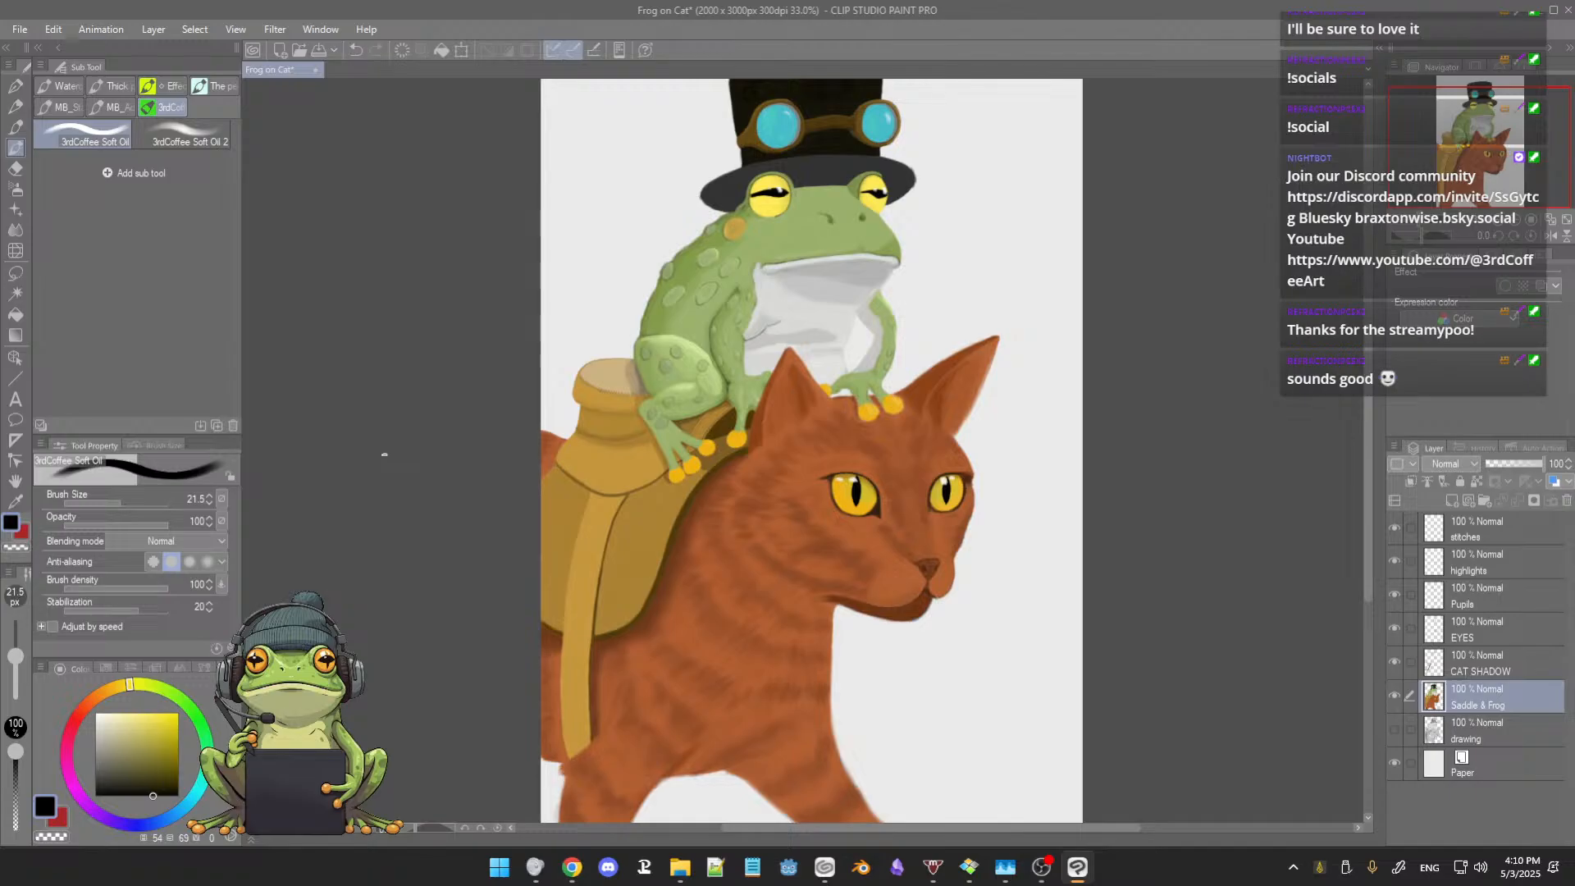
key("ctrl+s")
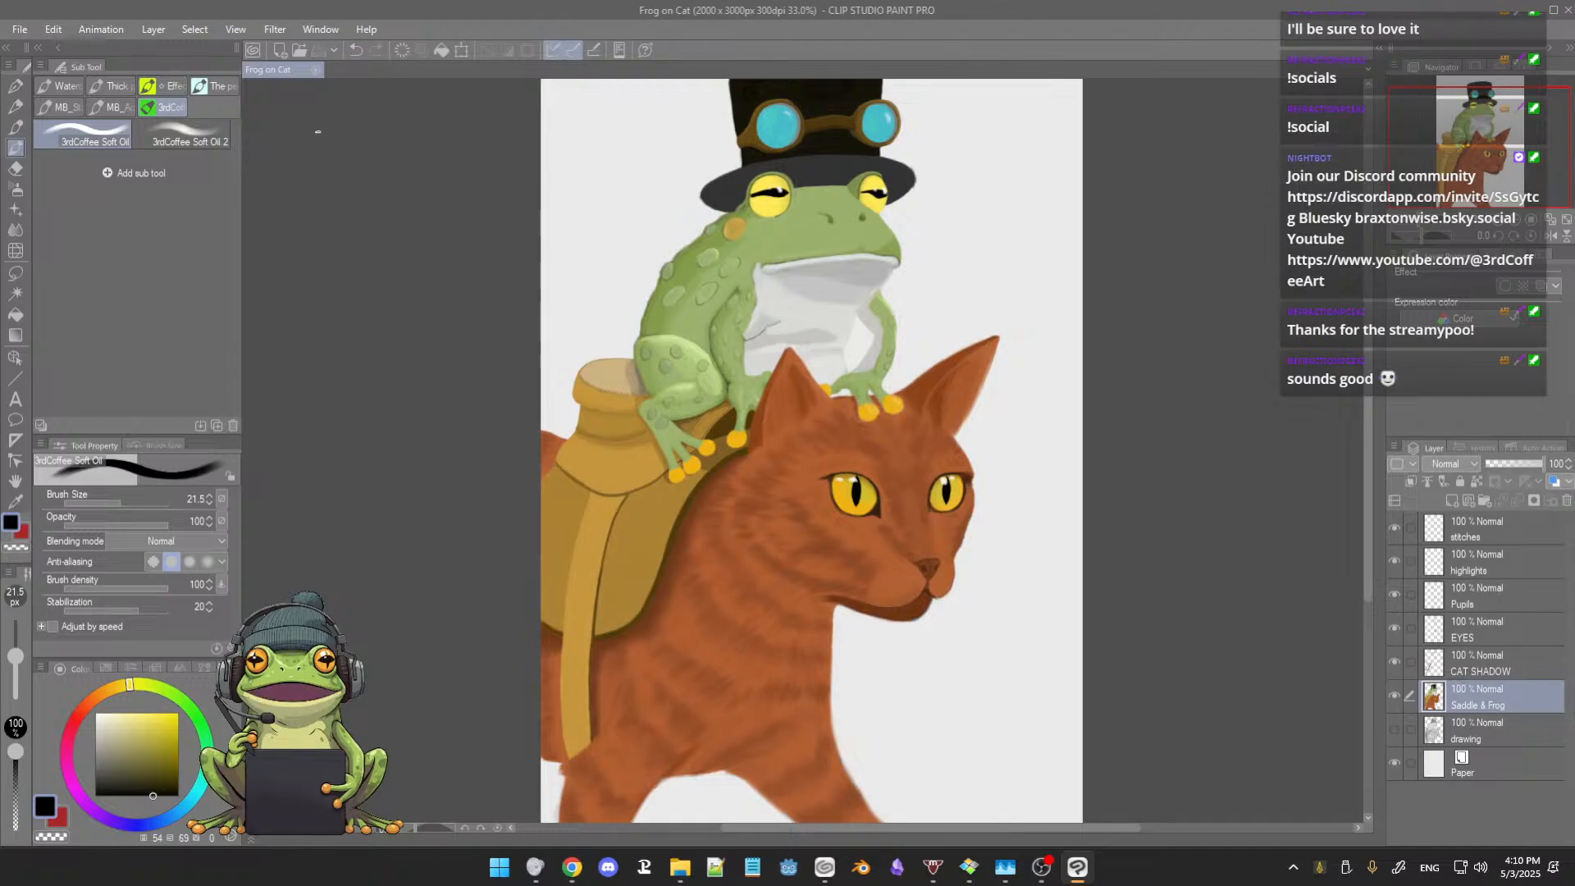